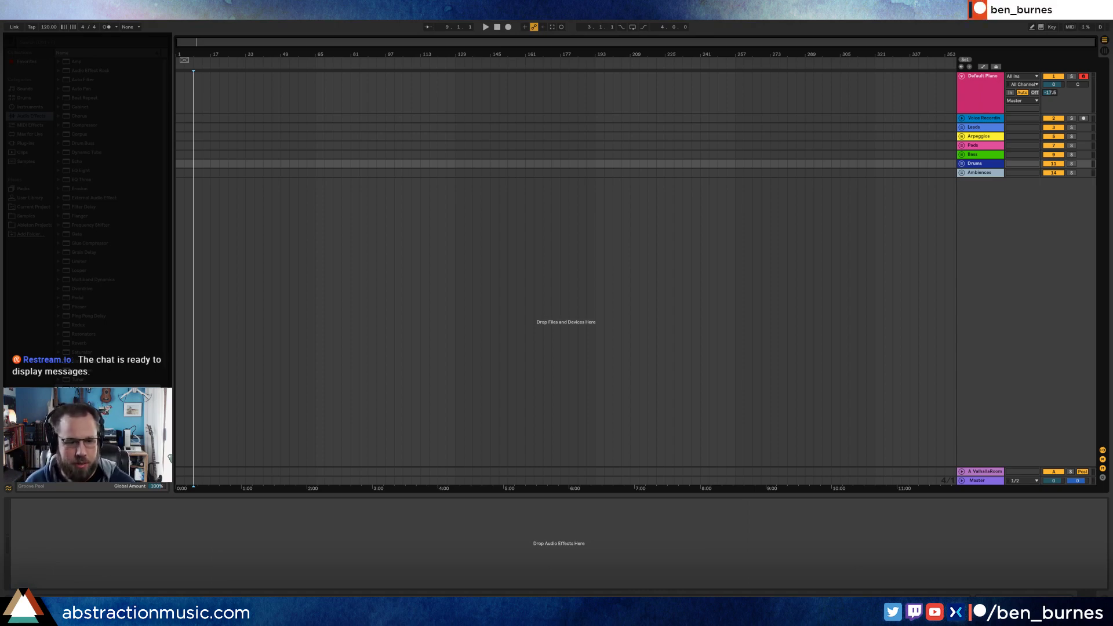
- Open a Firefox window and search the web for "timer"
key("super")
left_click(168, 498)
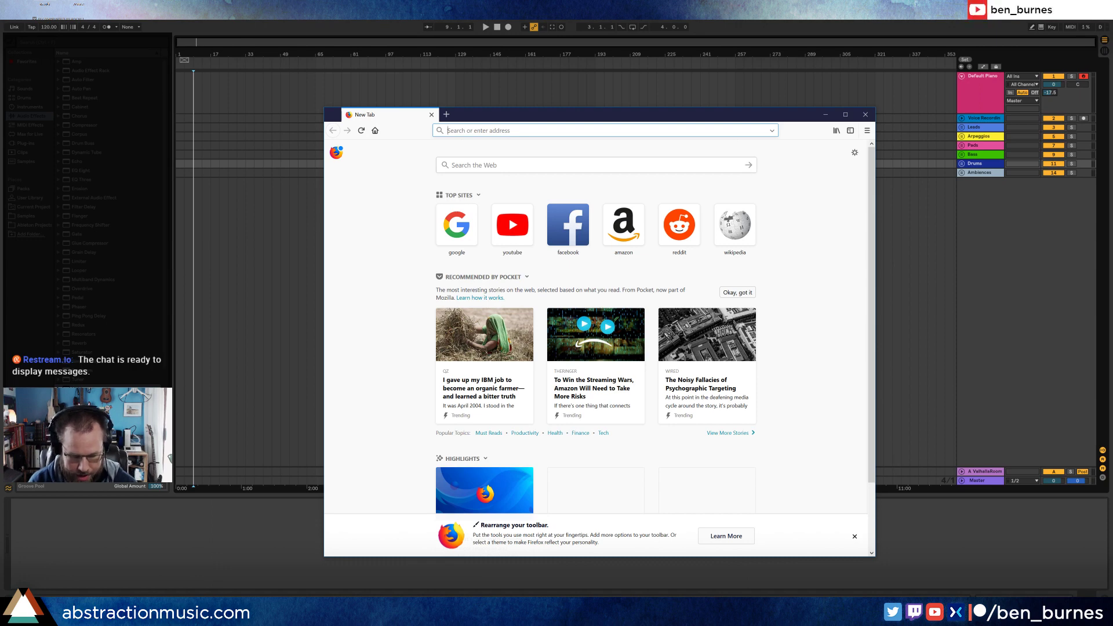
type("timer")
key("Return")
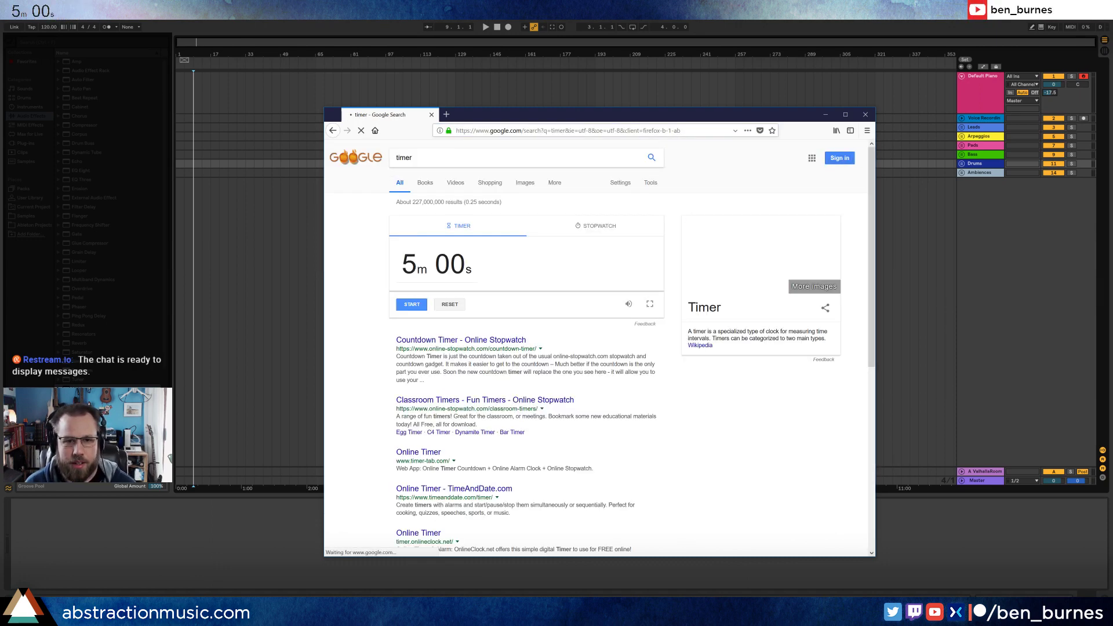
- Set the countdown timer to 2 hours and switch back to Ableton Live
left_click(444, 269)
type("20000")
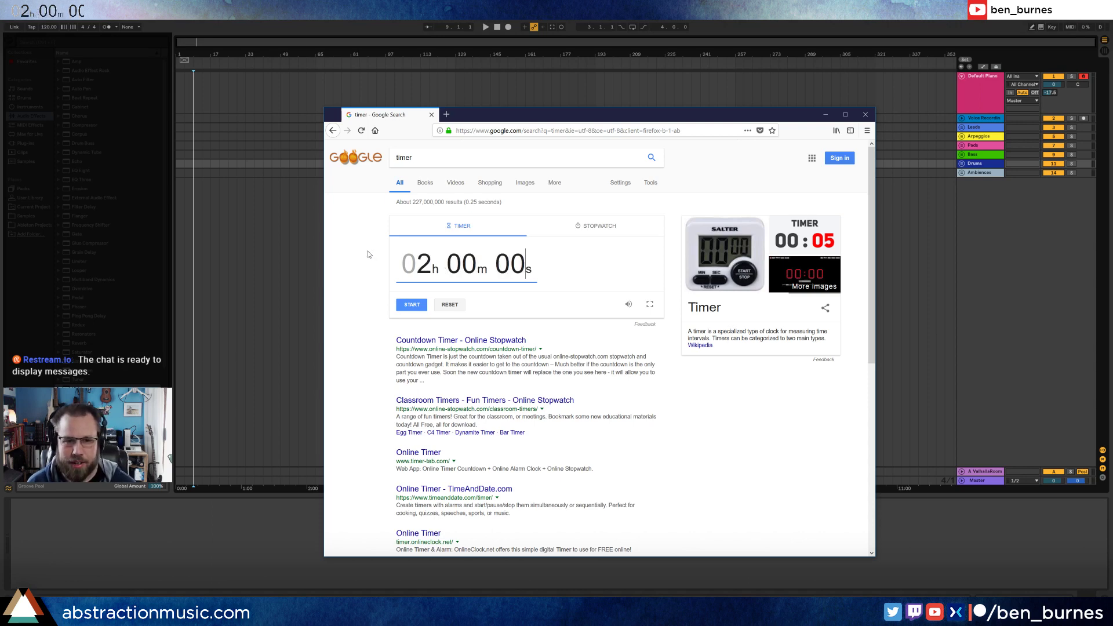
key("Return")
key("alt+Tab")
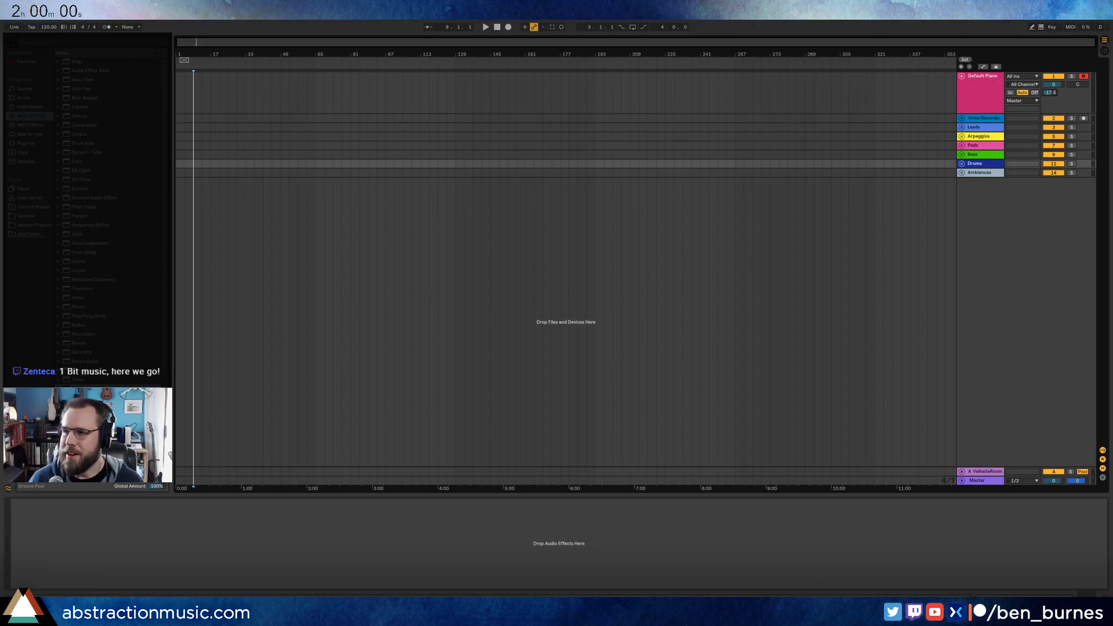
- Switch to the Trello card for the Two Hour Track Challenge and review its oldest challenge suggestions, then move the browser window out of the way
key("alt+Tab")
scroll(607, 474, "down", 10)
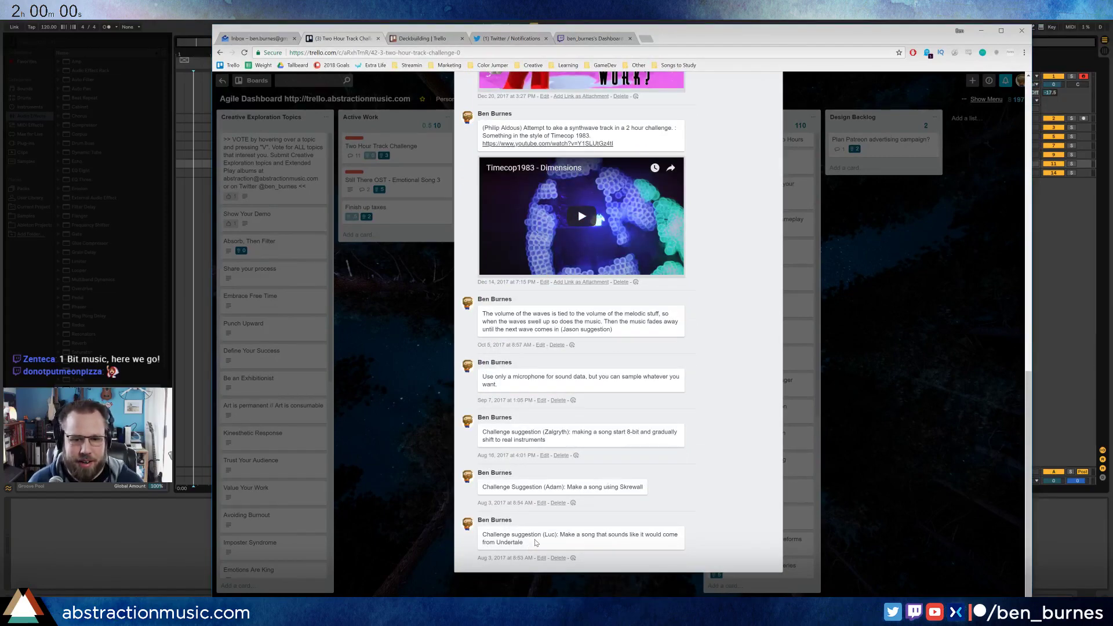
left_click_drag(524, 543, 482, 536)
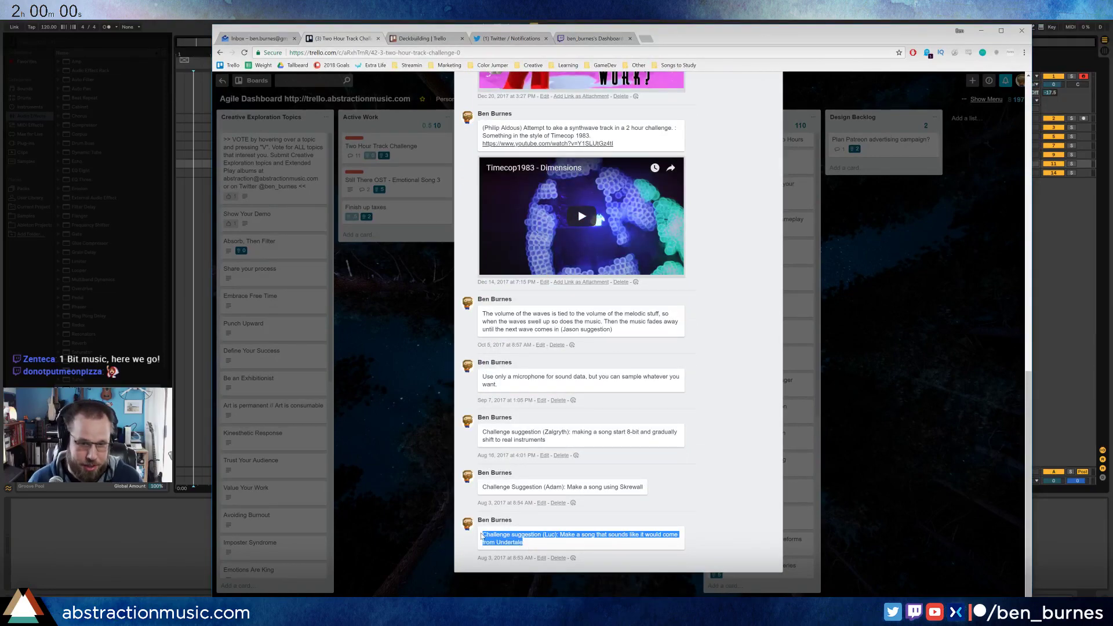
left_click(554, 543)
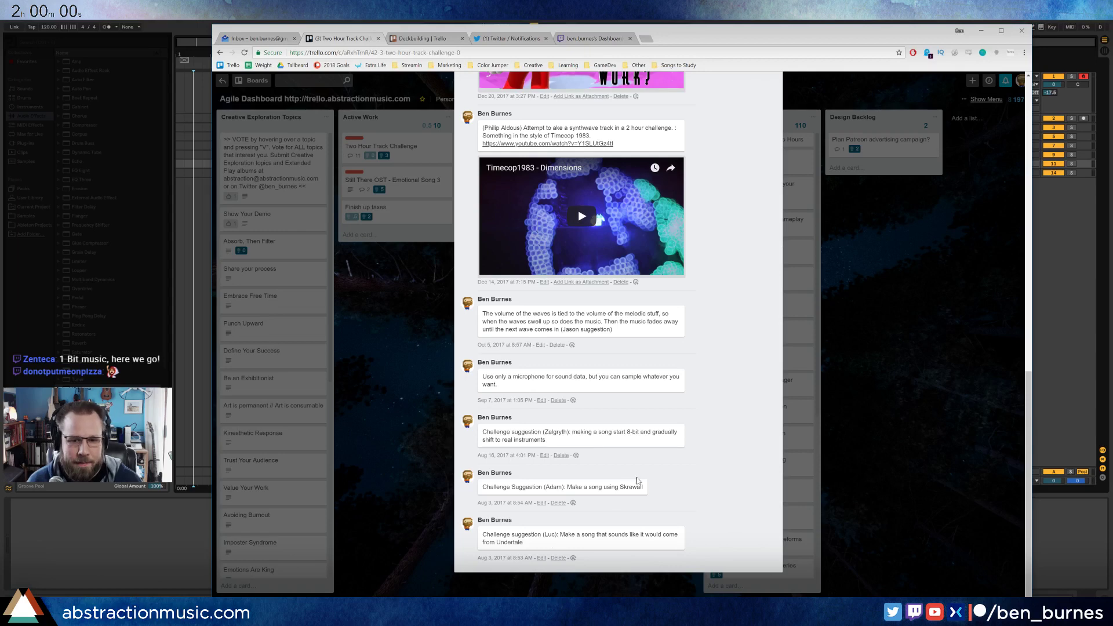
left_click_drag(647, 488, 481, 491)
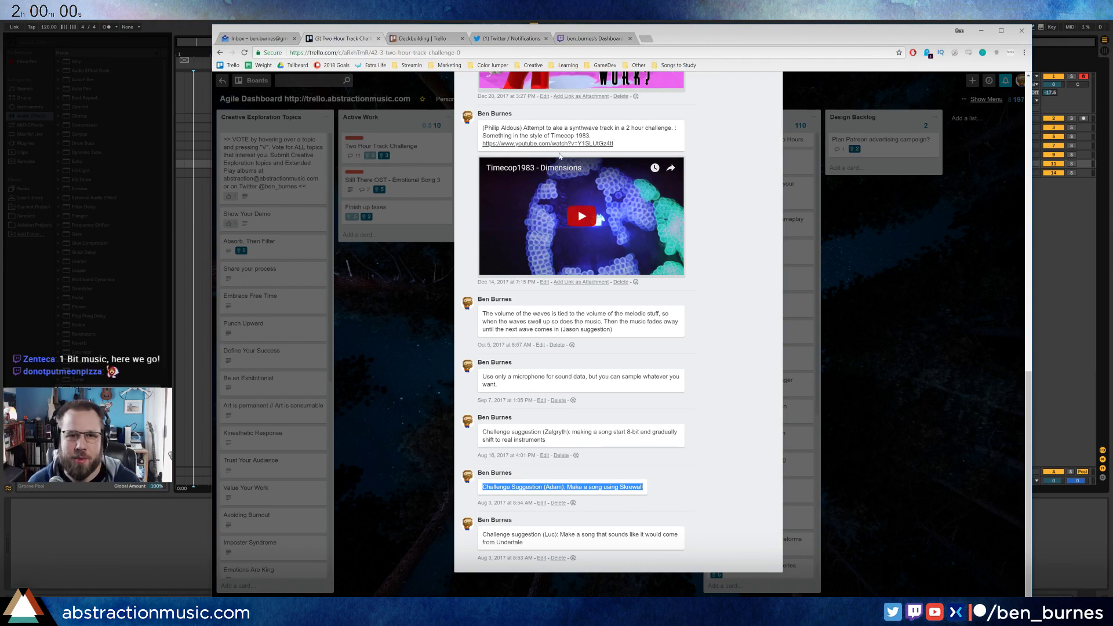
left_click_drag(673, 44, 1112, 46)
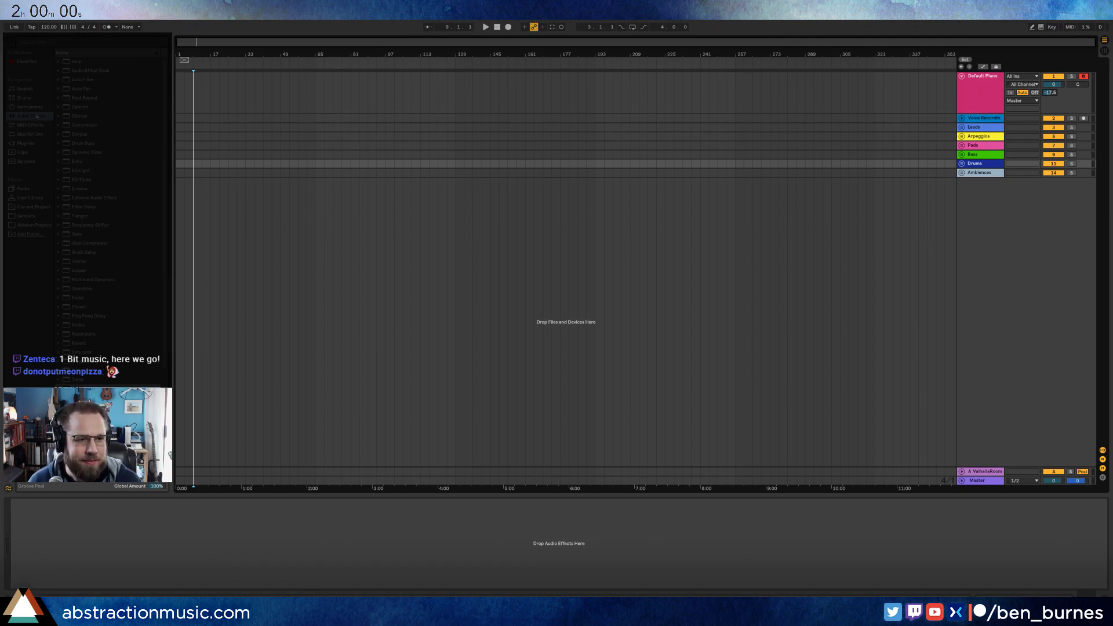
- Add the Redux and Overdrive effects and move both to the end of the Default Piano track's device chain
left_click(75, 325)
left_click_drag(75, 326, 142, 562)
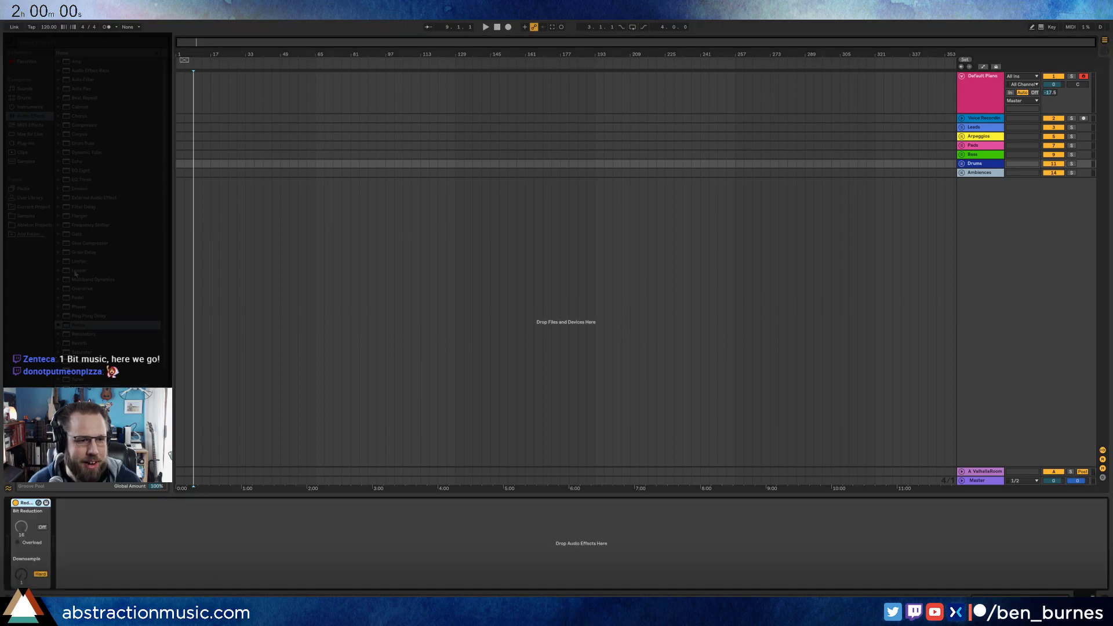
left_click_drag(80, 288, 116, 534)
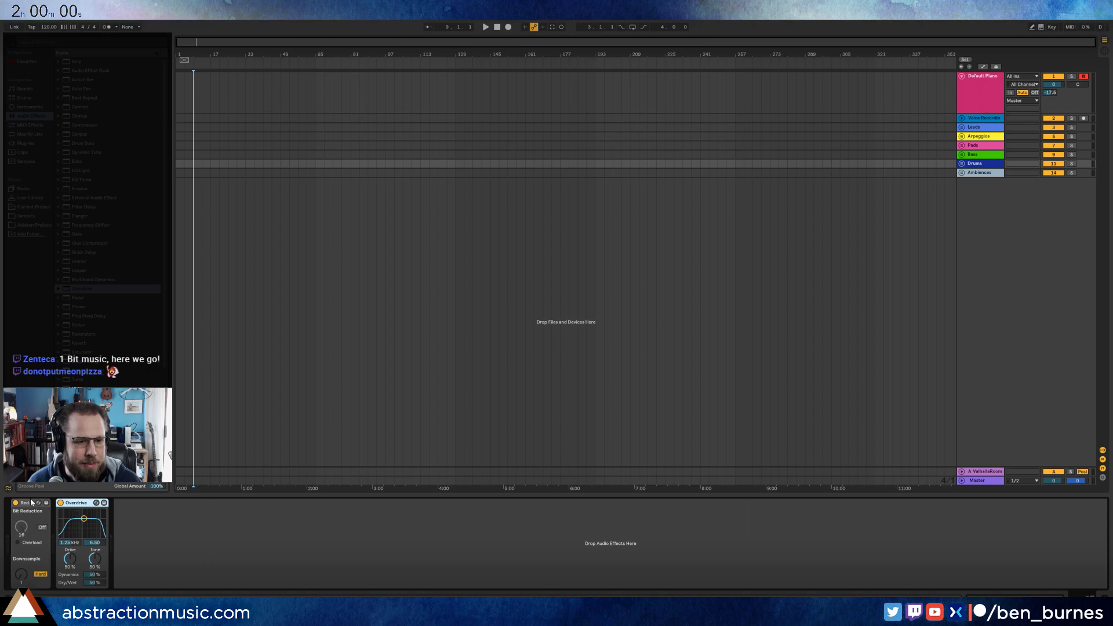
left_click(985, 87)
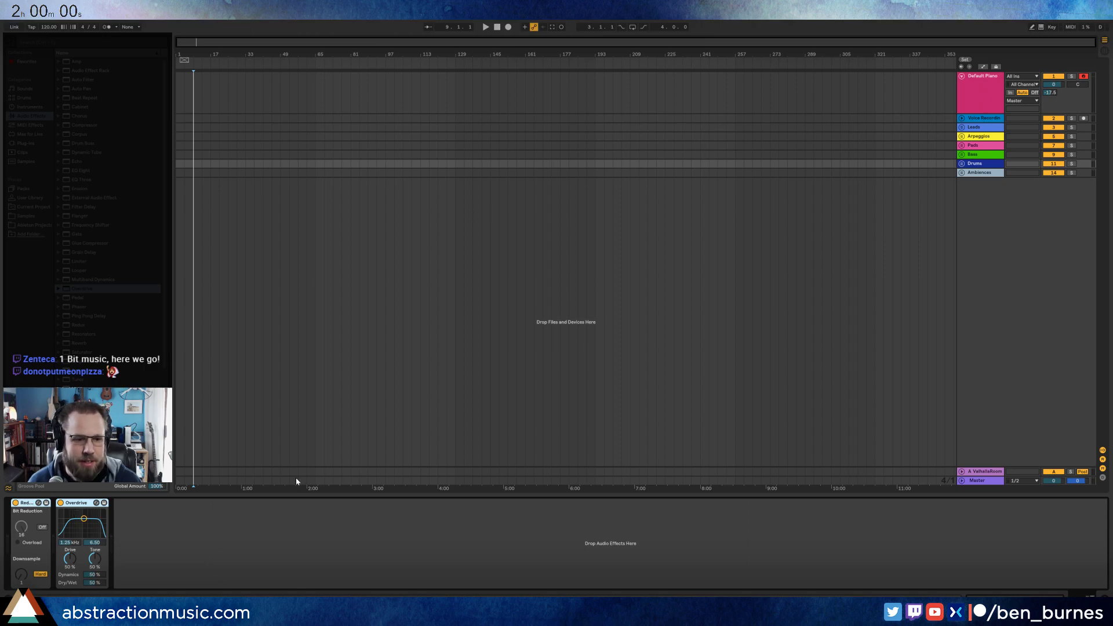
left_click(408, 545)
key("ctrl+v")
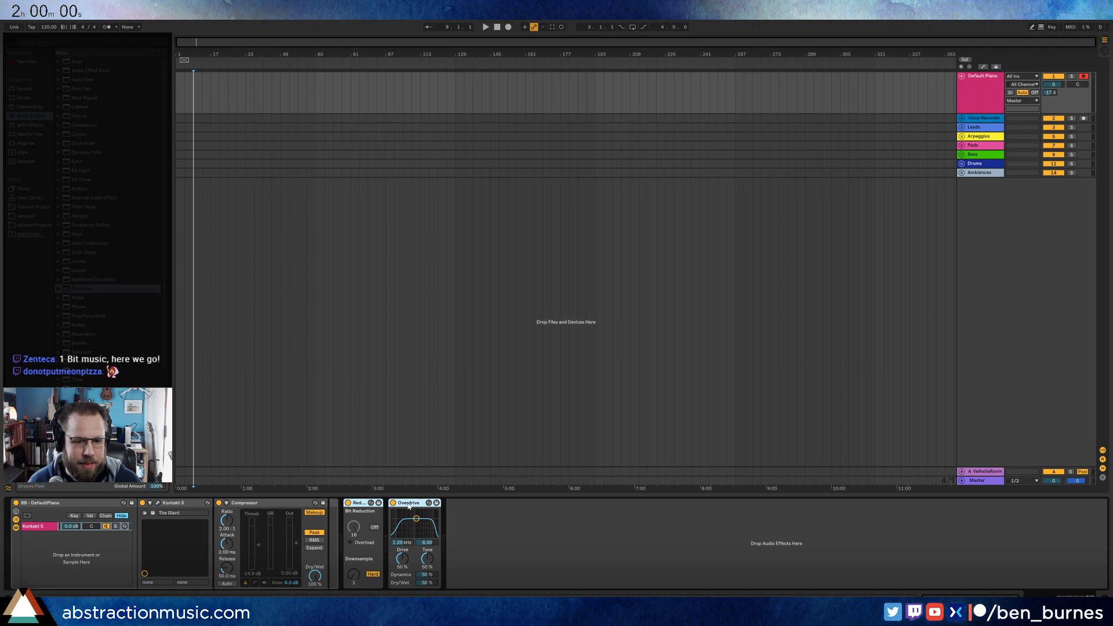
- Replace the Overdrive after Redux with a Compressor and turn on Redux's bit reduction at 1
left_click(426, 574)
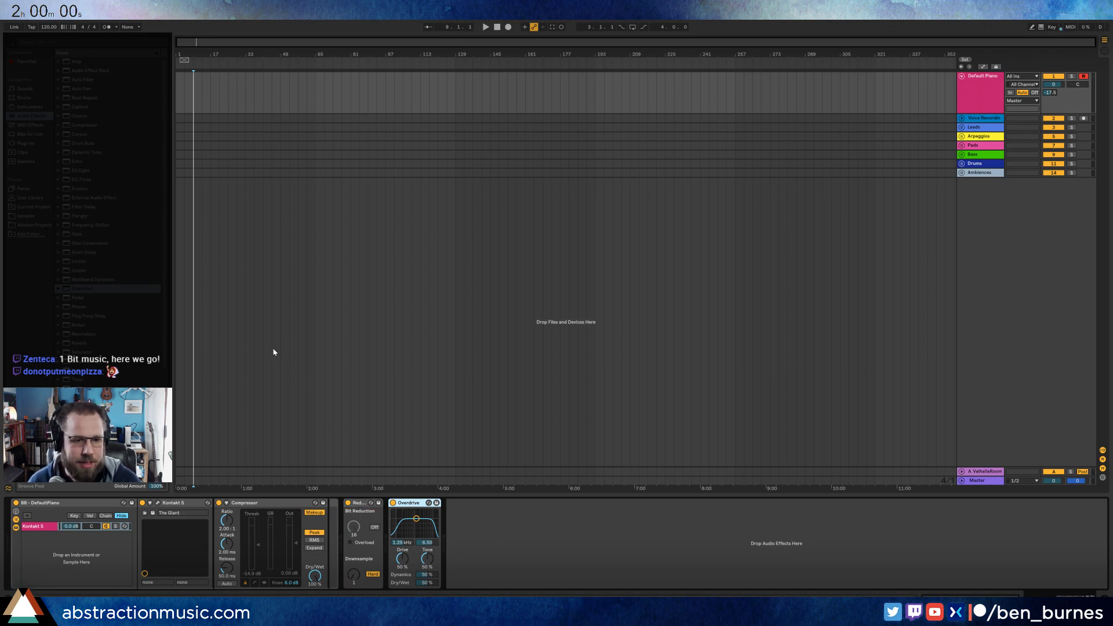
key("Delete")
left_click_drag(82, 129, 471, 579)
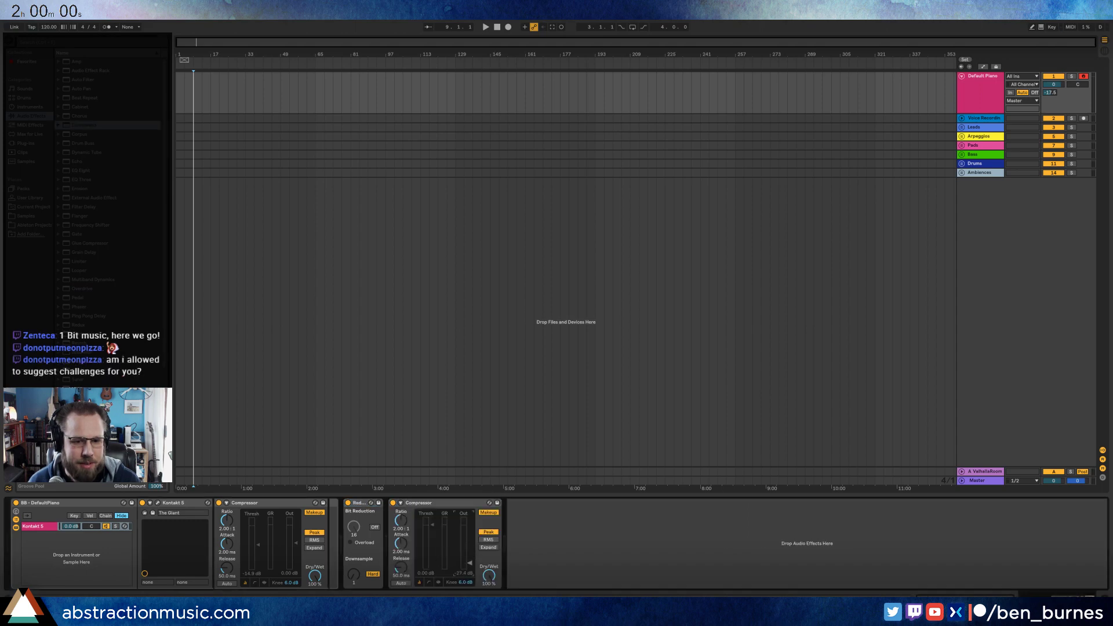
left_click(375, 526)
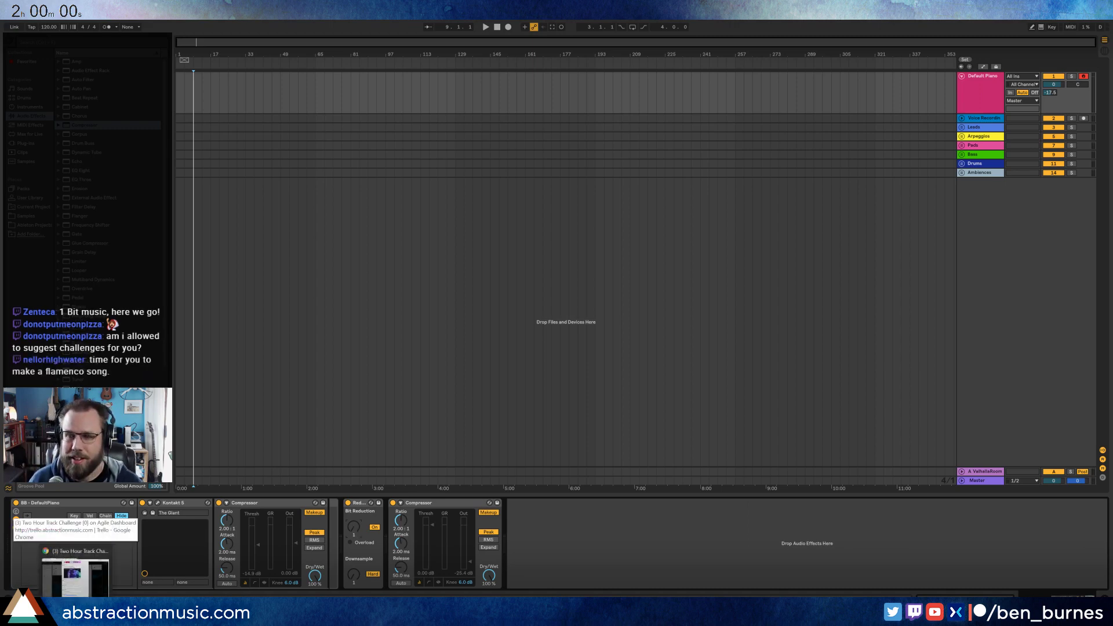
- Switch to the Trello card, save the comment "Use a 1-bit instrument" with the suggester's username in parentheses, and return to Ableton Live
key("alt+Tab")
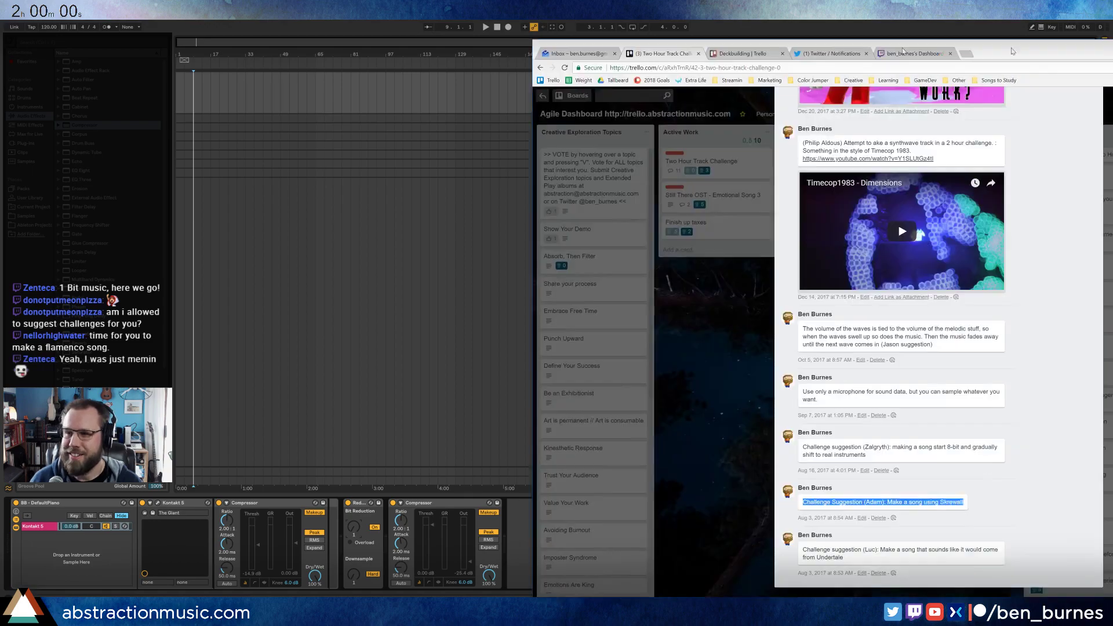
scroll(631, 511, "up", 15)
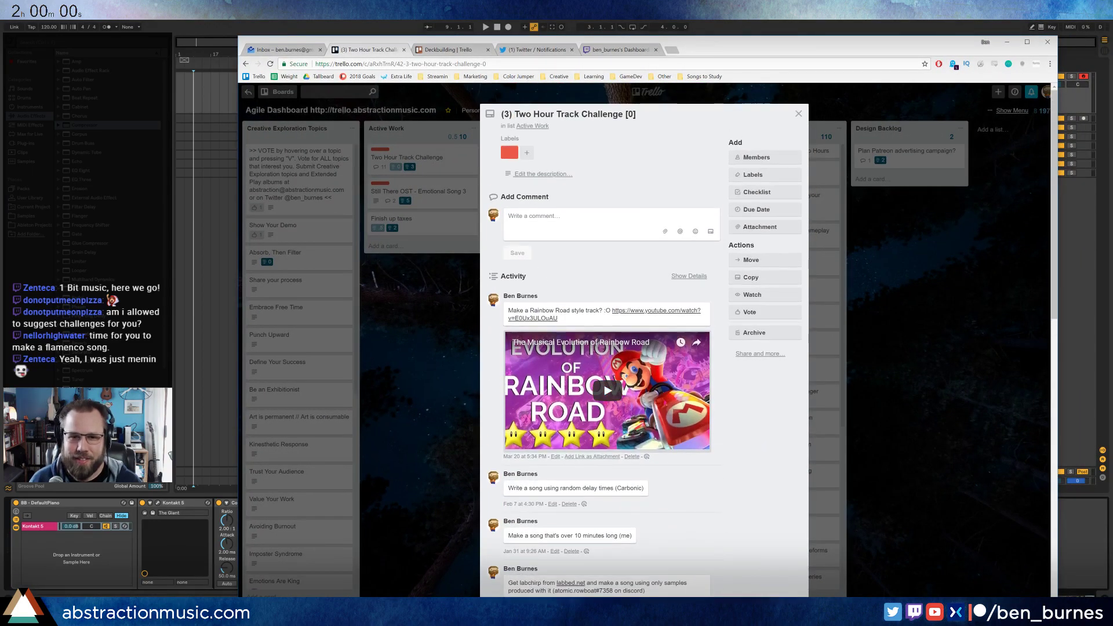
left_click(551, 223)
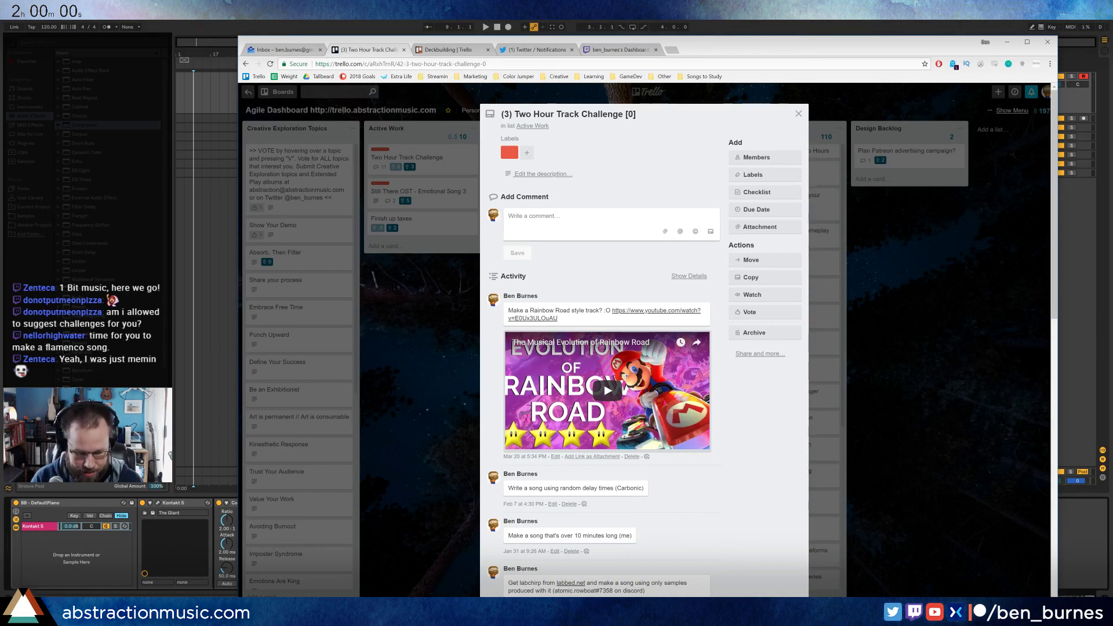
type("Use a 1-")
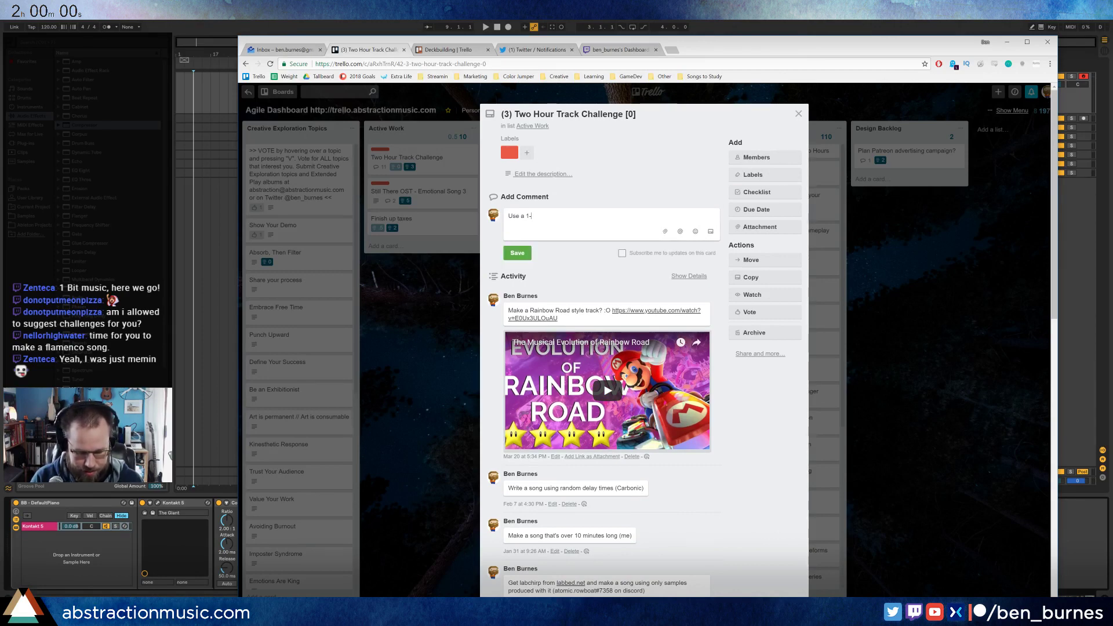
type("bit ins")
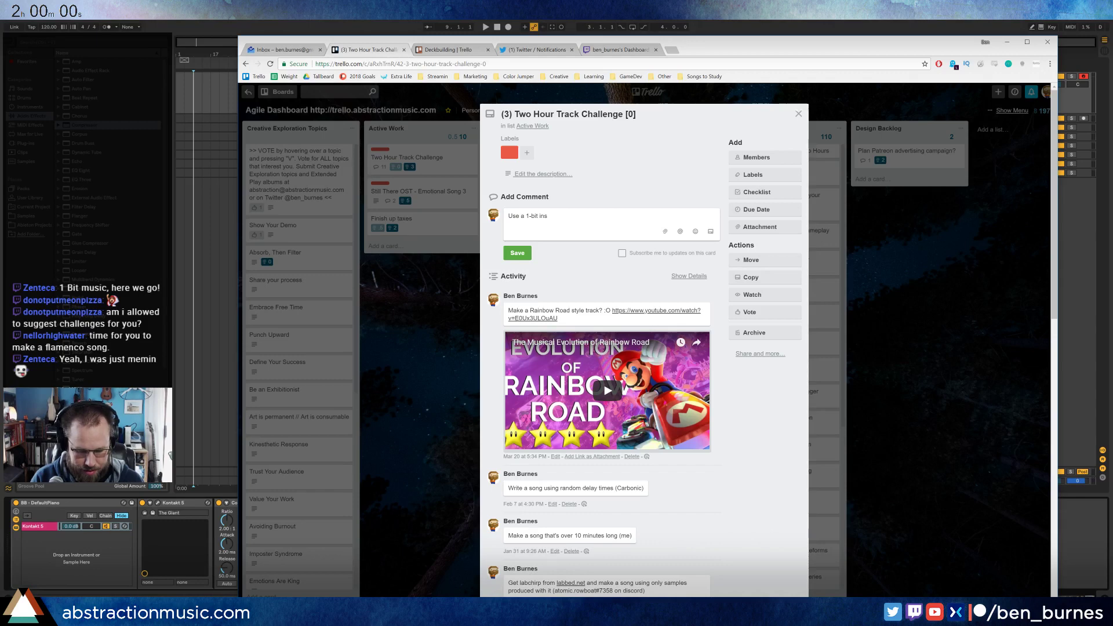
type("trum")
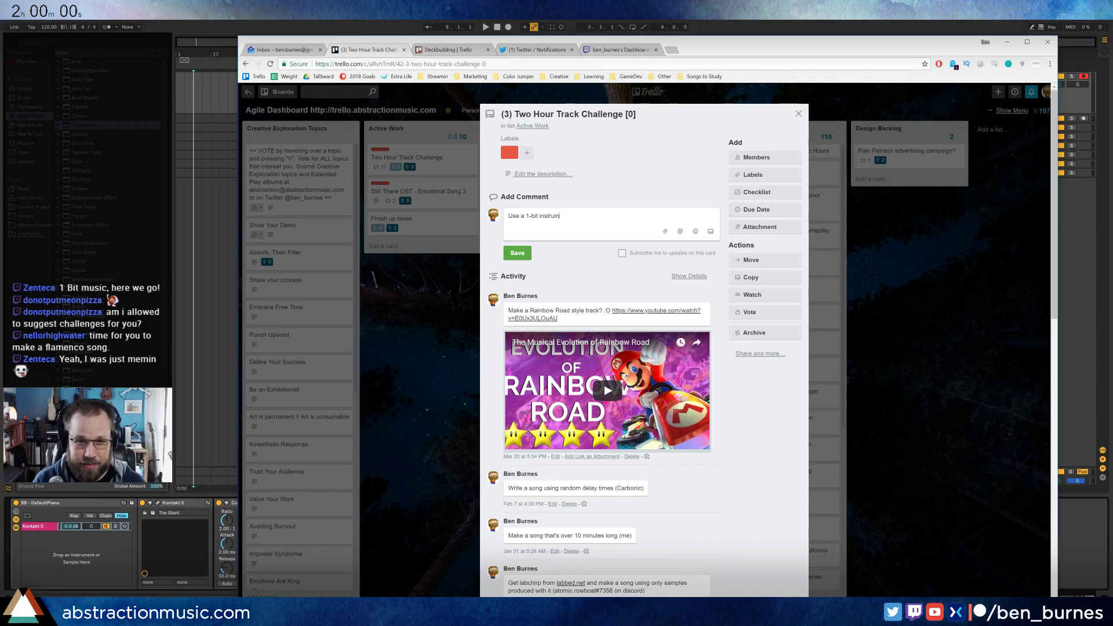
type("ent (Ze3nte")
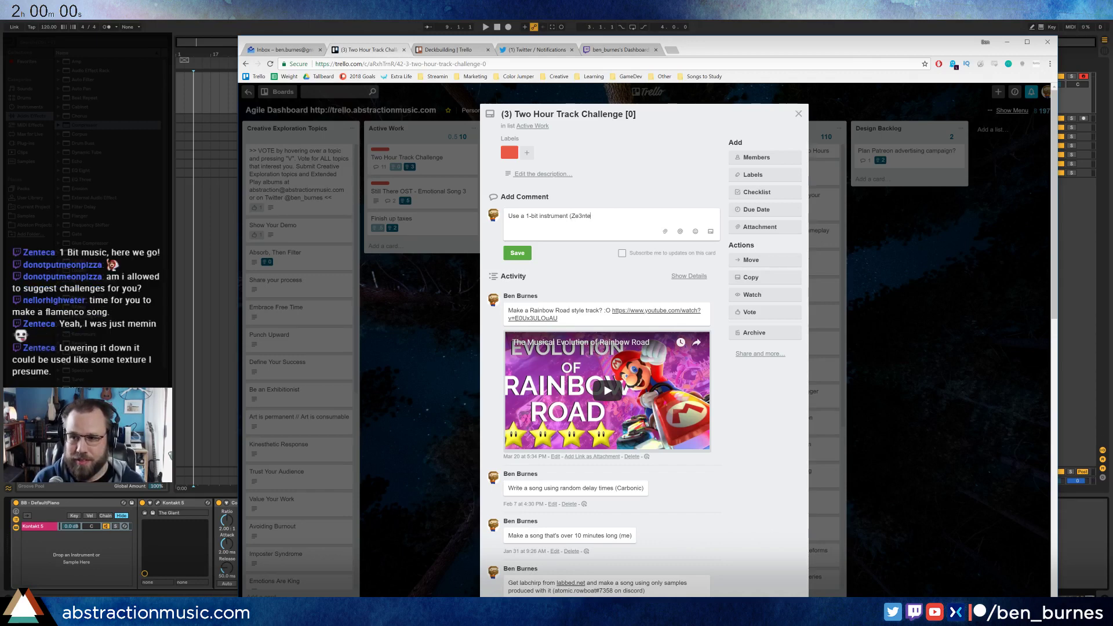
type("ca)")
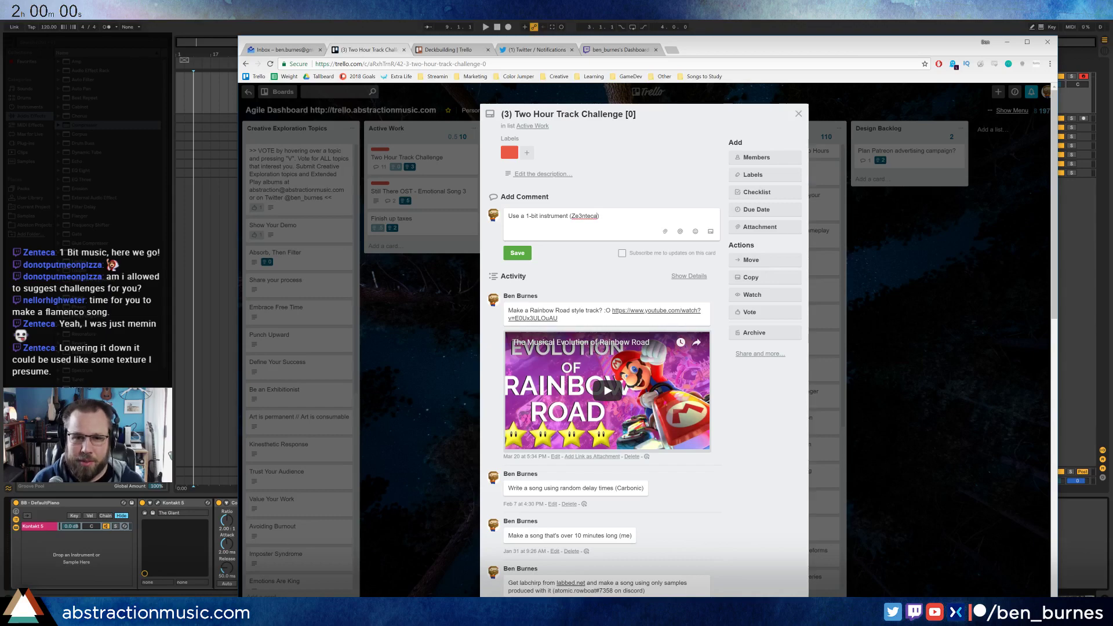
key("BackSpace")
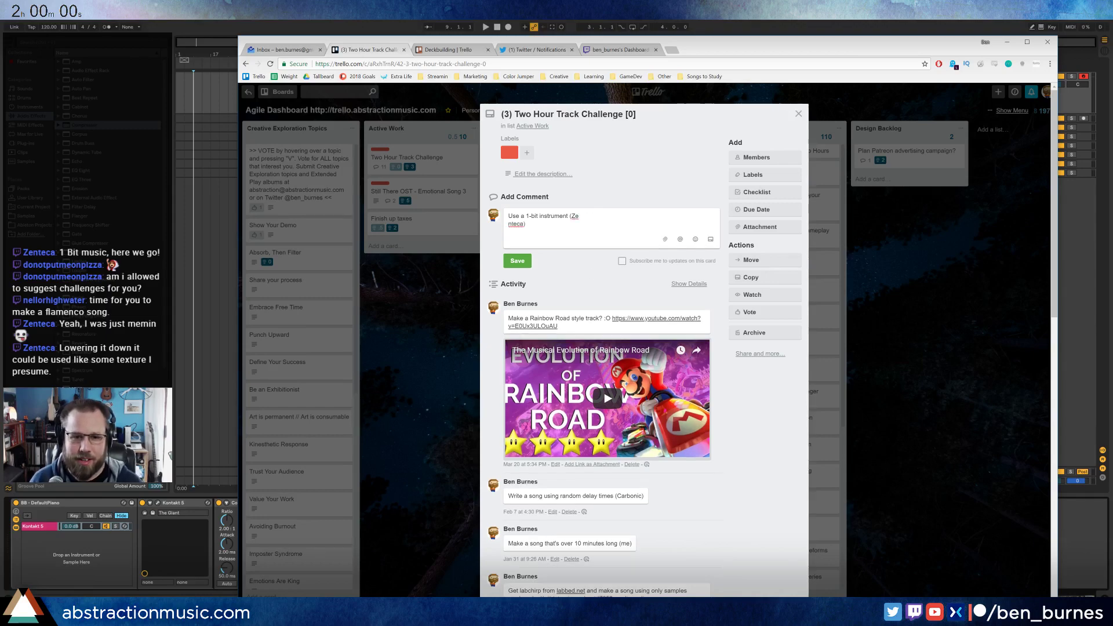
left_click(517, 253)
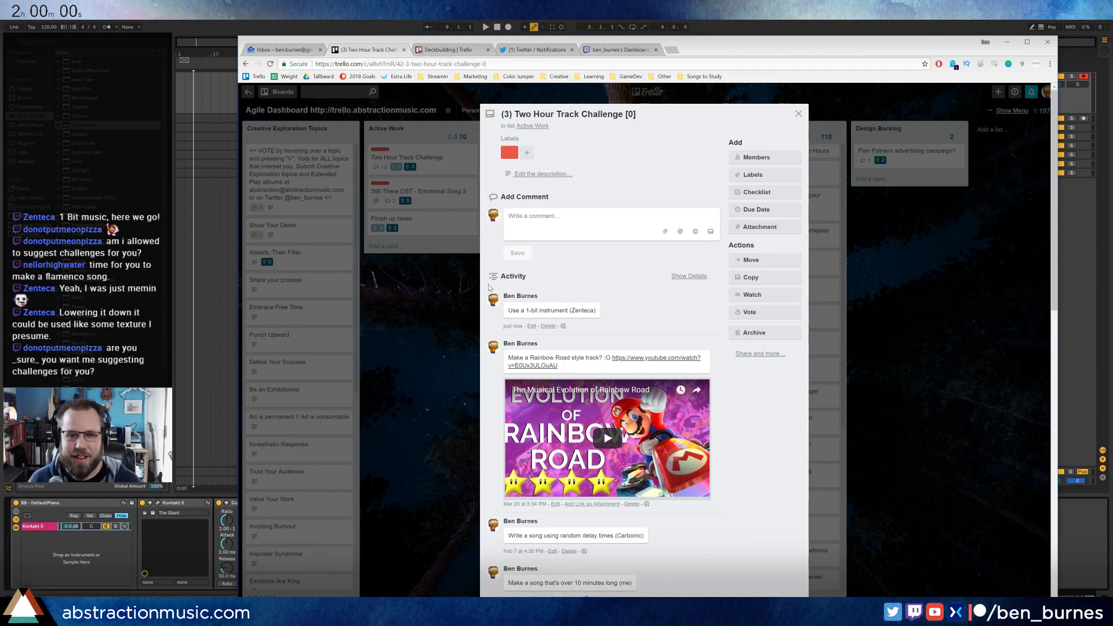
key("alt+Tab")
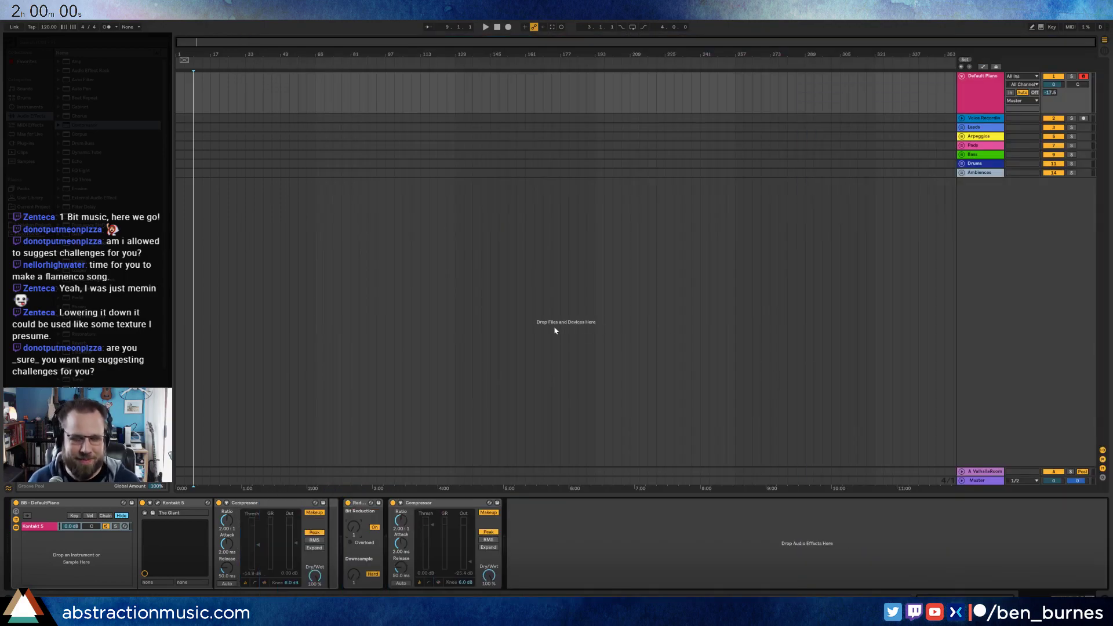
- Remove the Redux and the Compressor after it from the Default Piano track's device chain
left_click(357, 503)
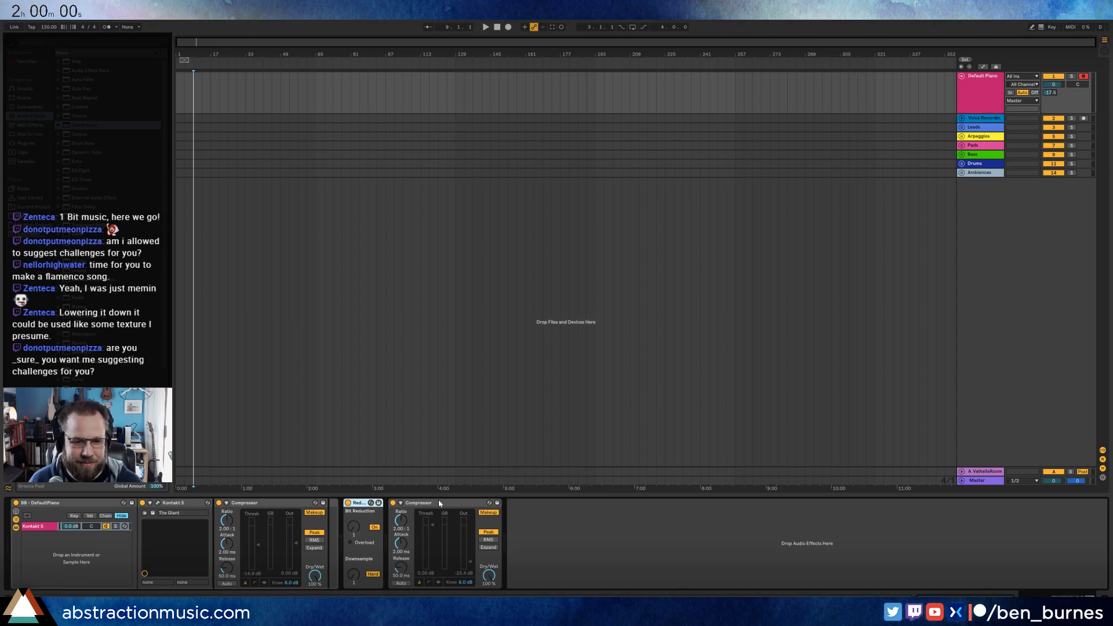
left_click(439, 503, "shift")
key("Delete")
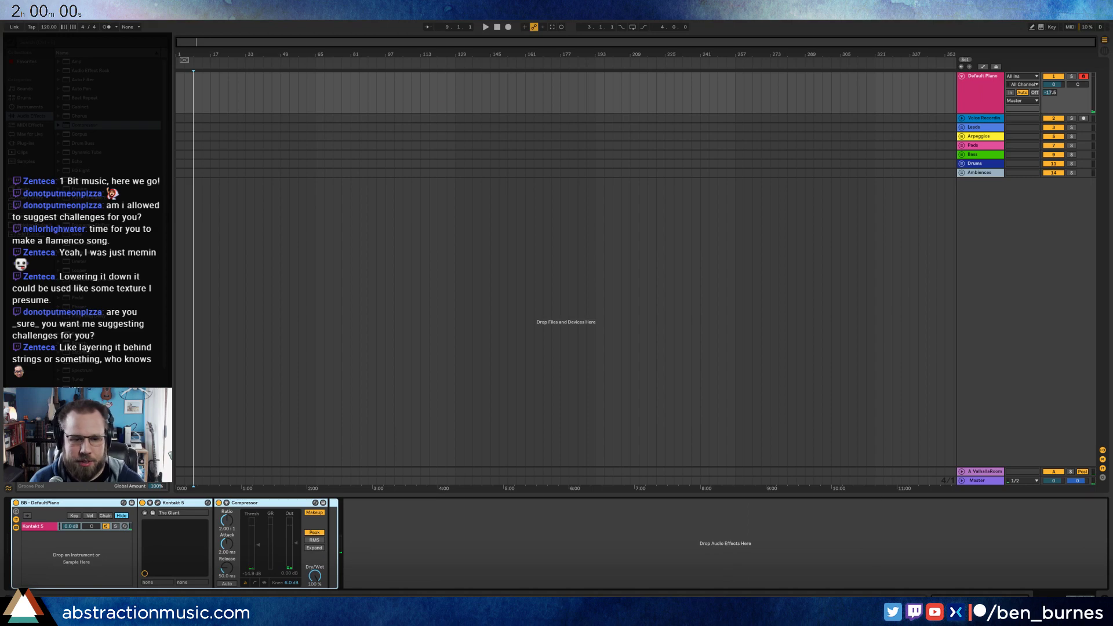
- Switch to the browser timer, start the two-hour countdown, and return to Ableton Live
key("alt+Tab")
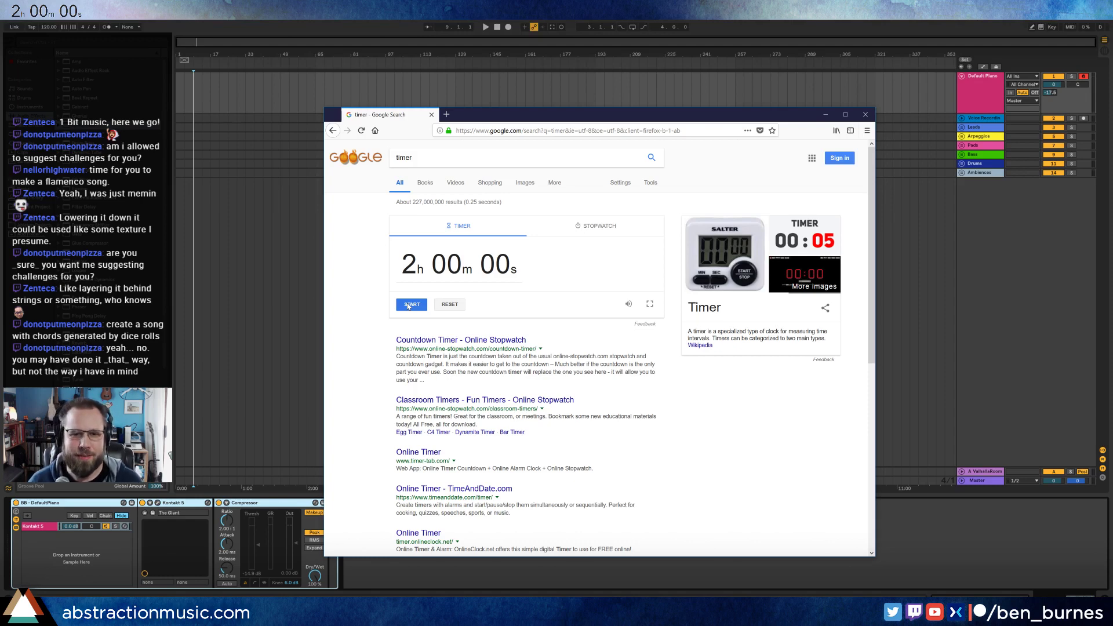
left_click(410, 304)
left_click(524, 27)
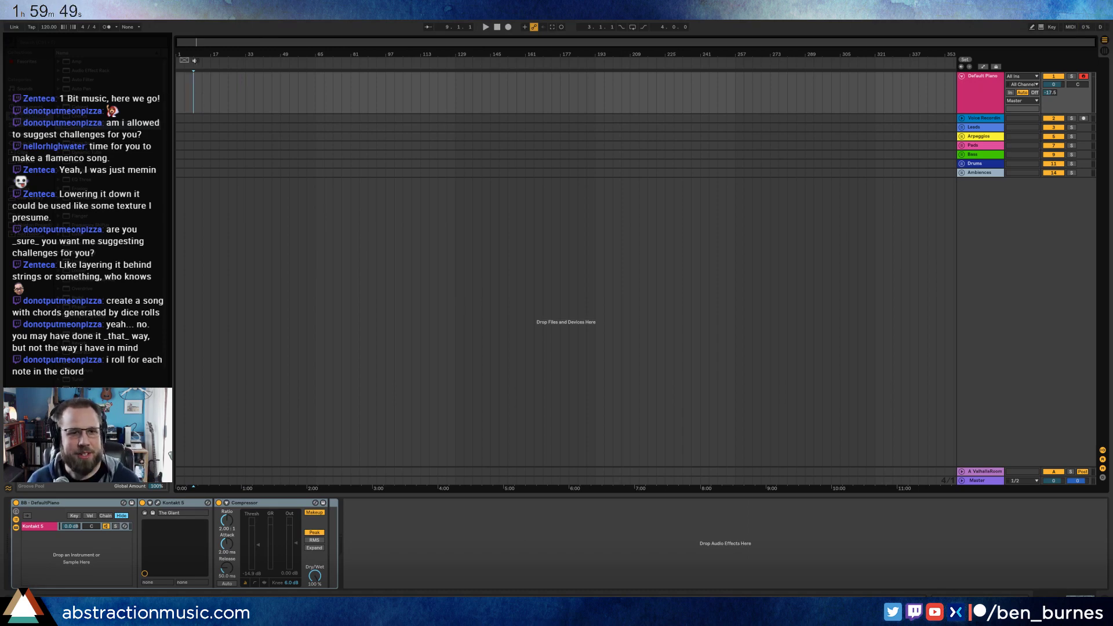
- Expand the Leads group and unfold the Lead track inside it
left_click(978, 127)
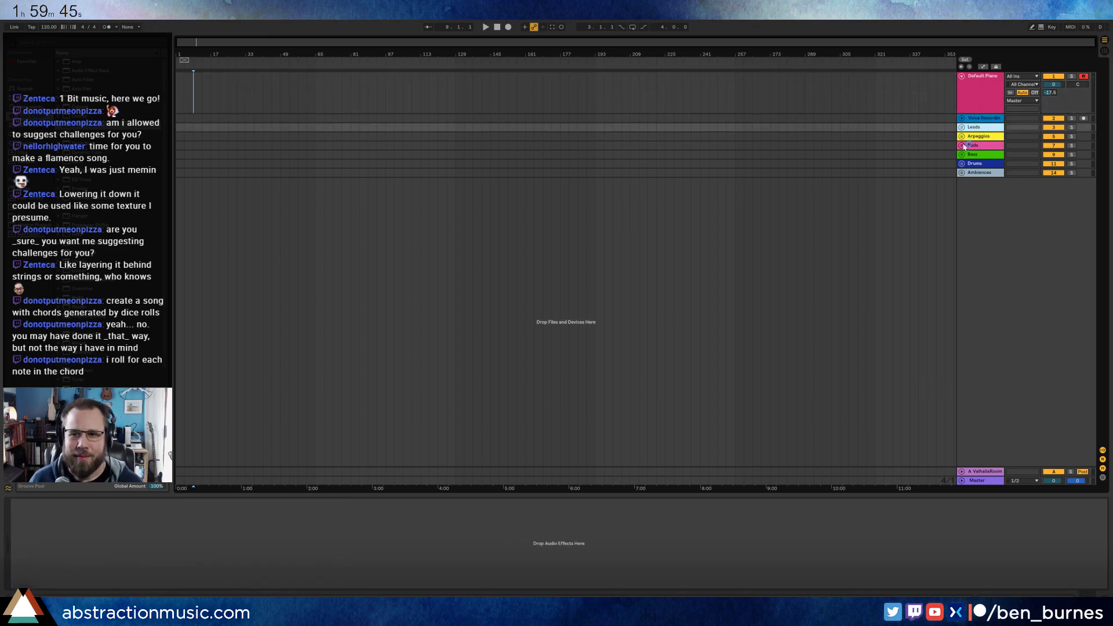
left_click(961, 127)
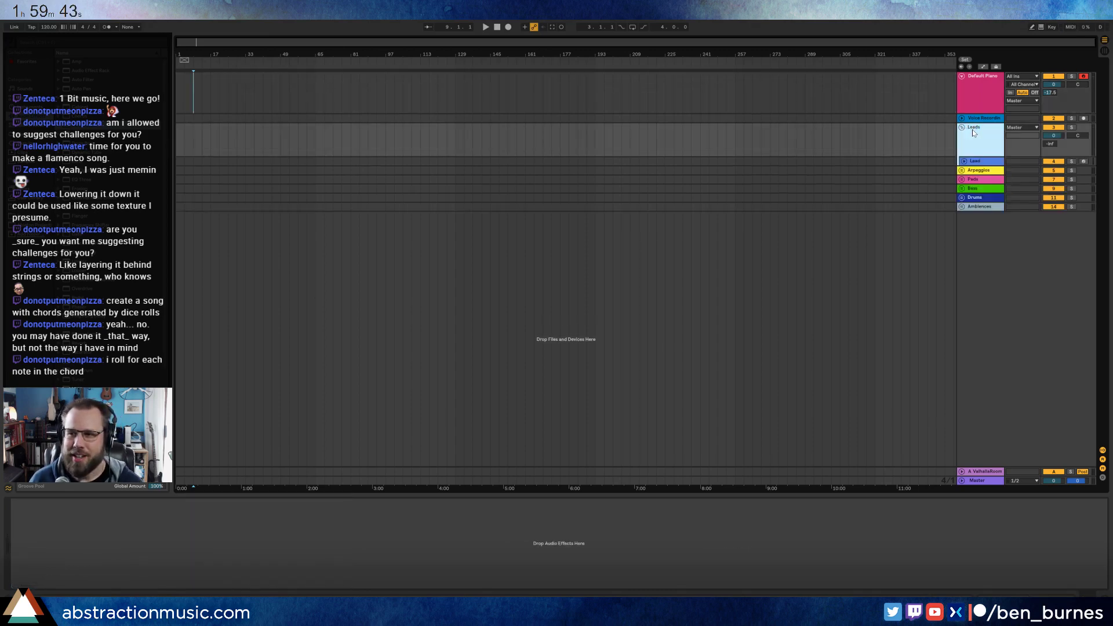
left_click(969, 162)
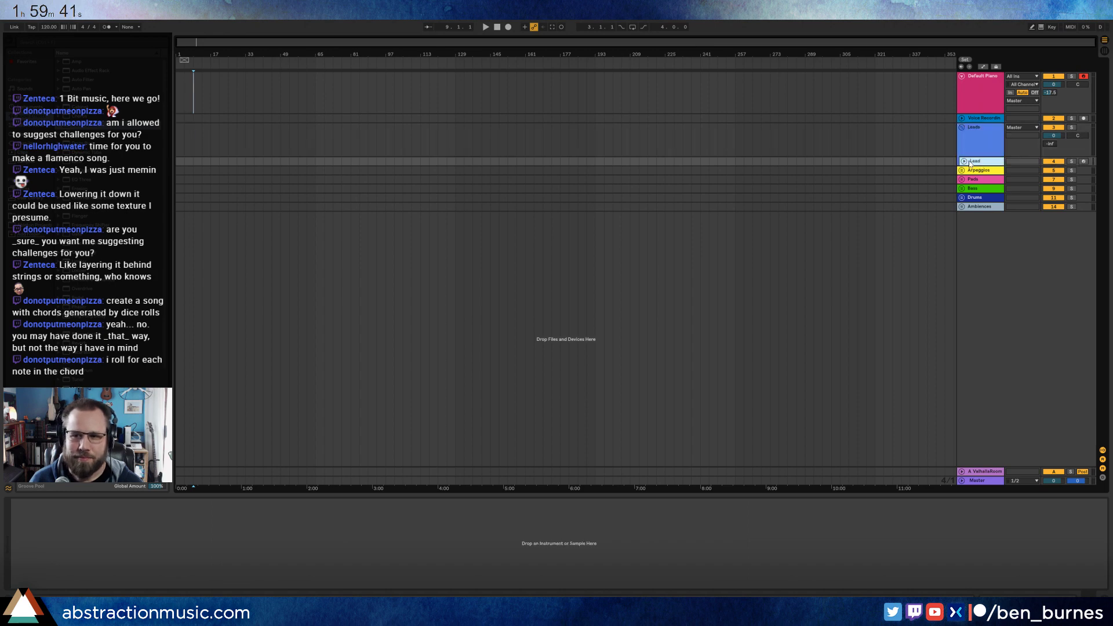
left_click(964, 161)
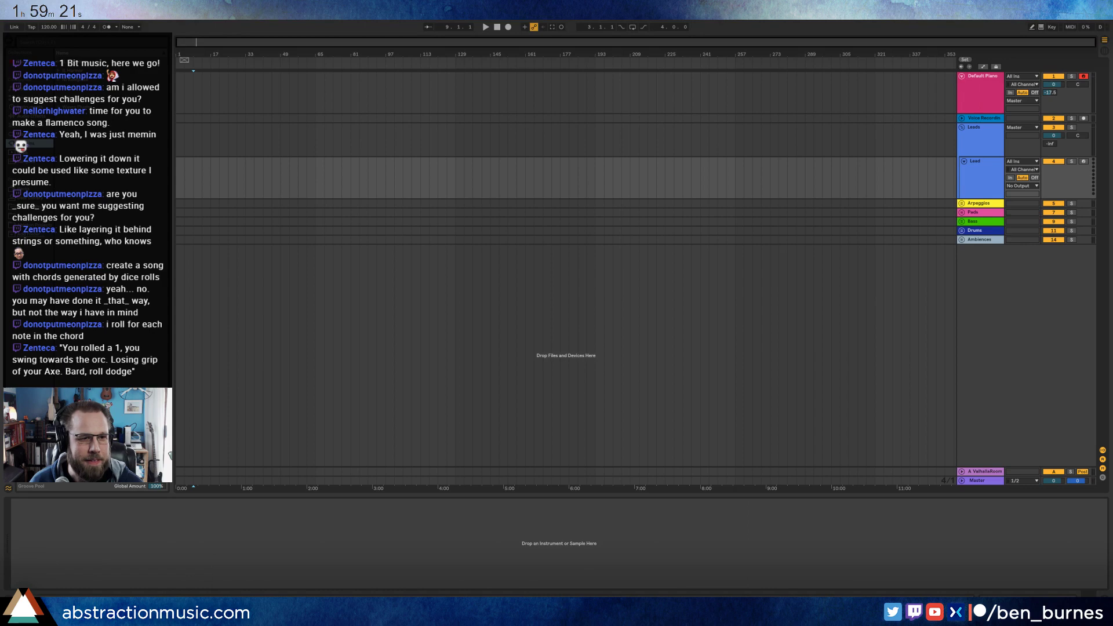
- Load a Kontakt 5 instrument onto the Lead track
left_click(29, 116)
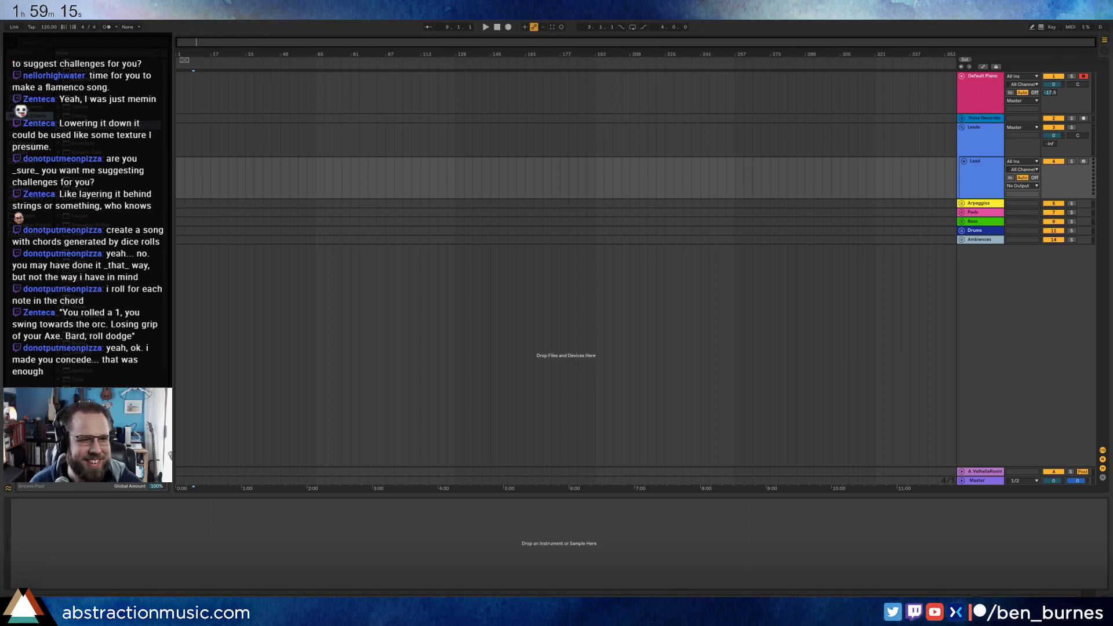
left_click(29, 143)
left_click(110, 88)
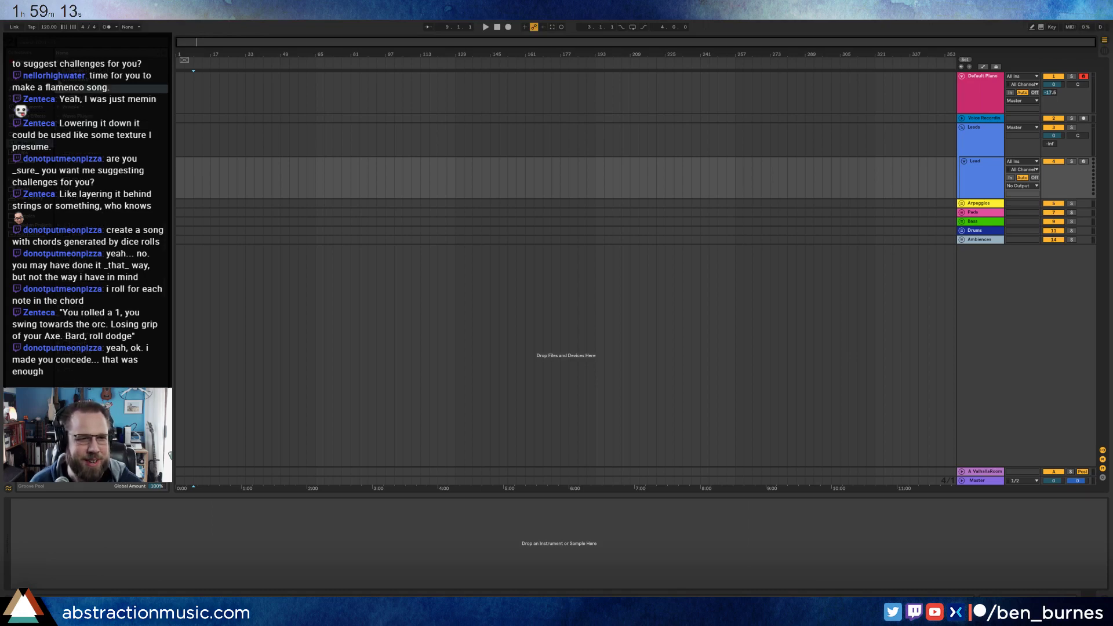
left_click(110, 78)
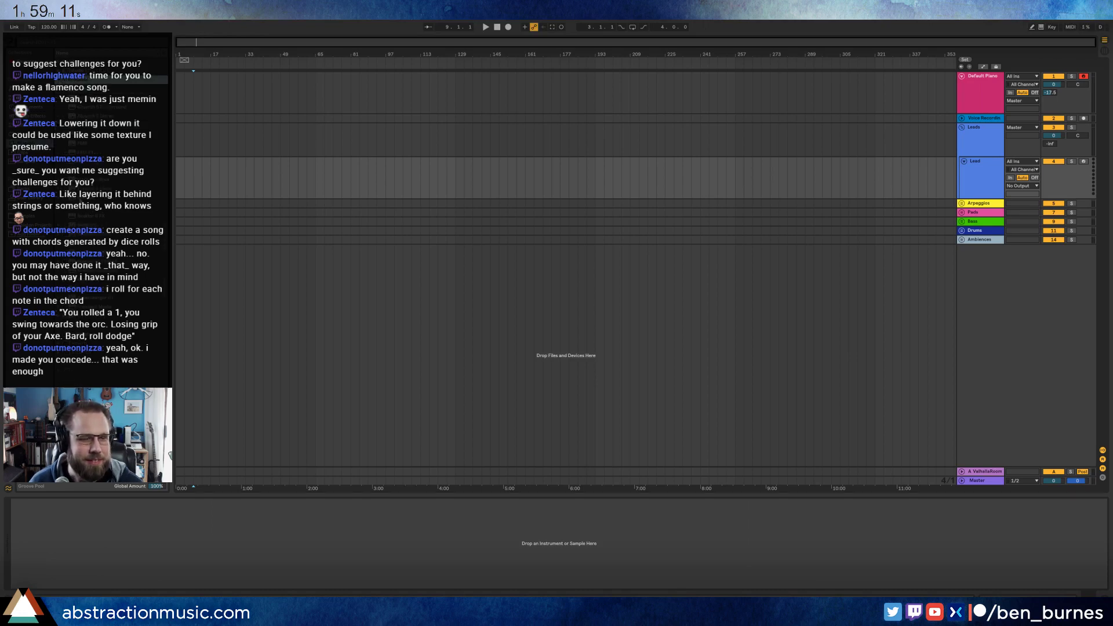
left_click(116, 171)
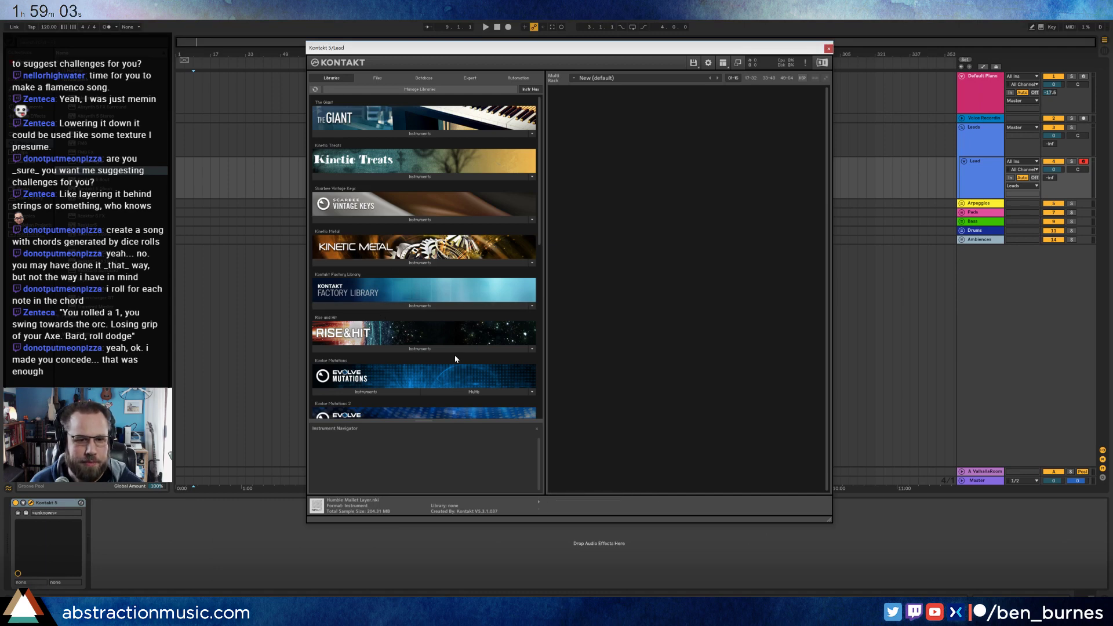
- Load the INST OTH Music Box Unfolds MW instrument from the Evolve Mutations 2 library into Kontakt
scroll(450, 352, "down", 3)
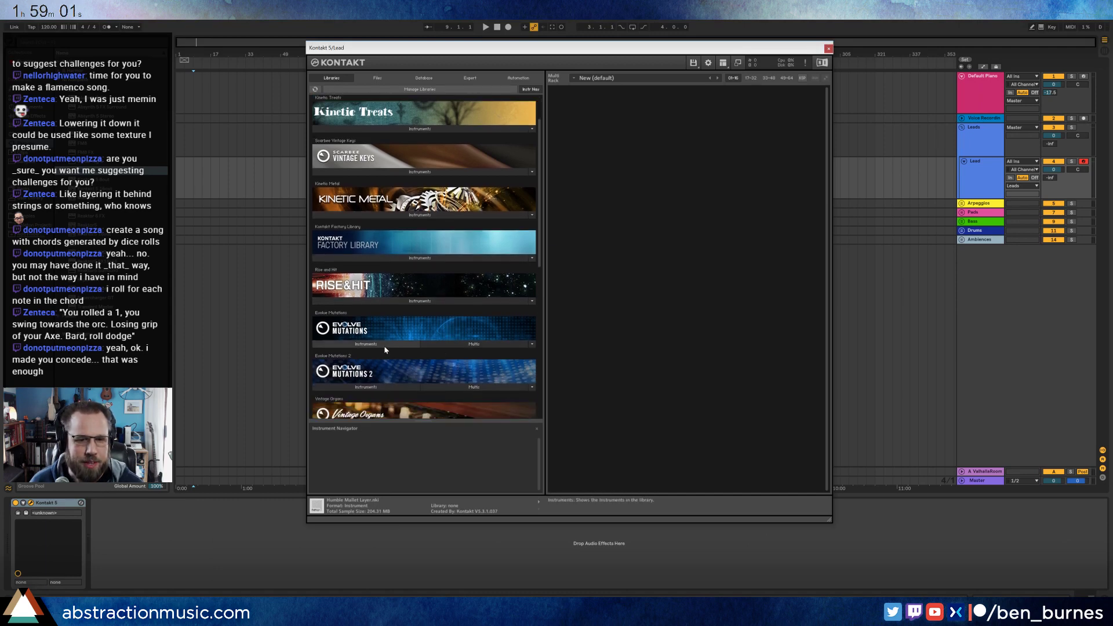
left_click(385, 387)
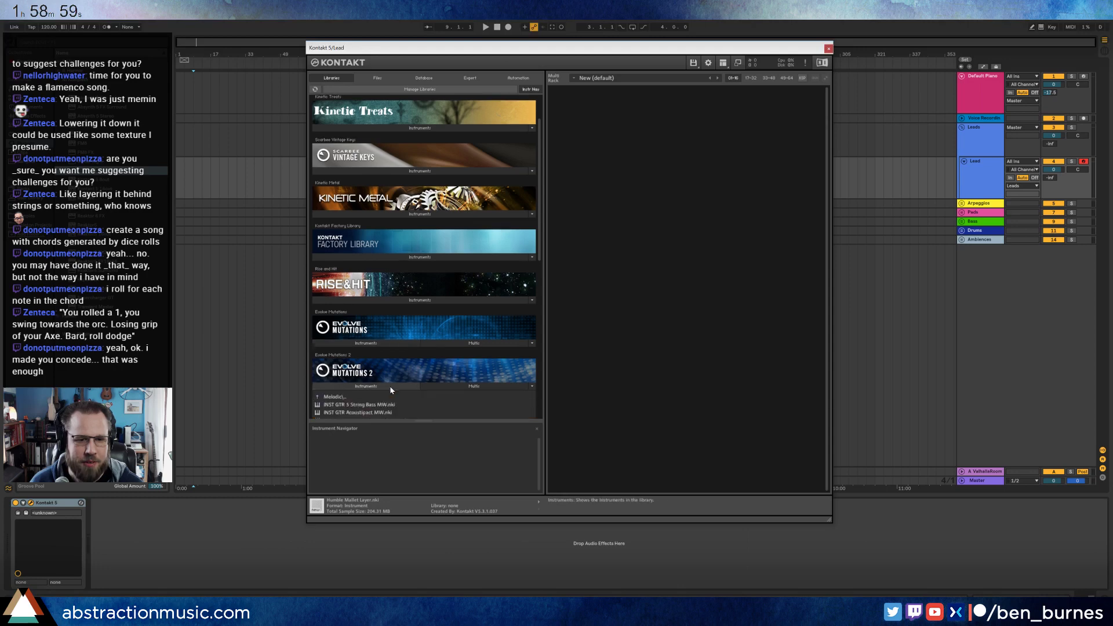
scroll(400, 375, "down", 1)
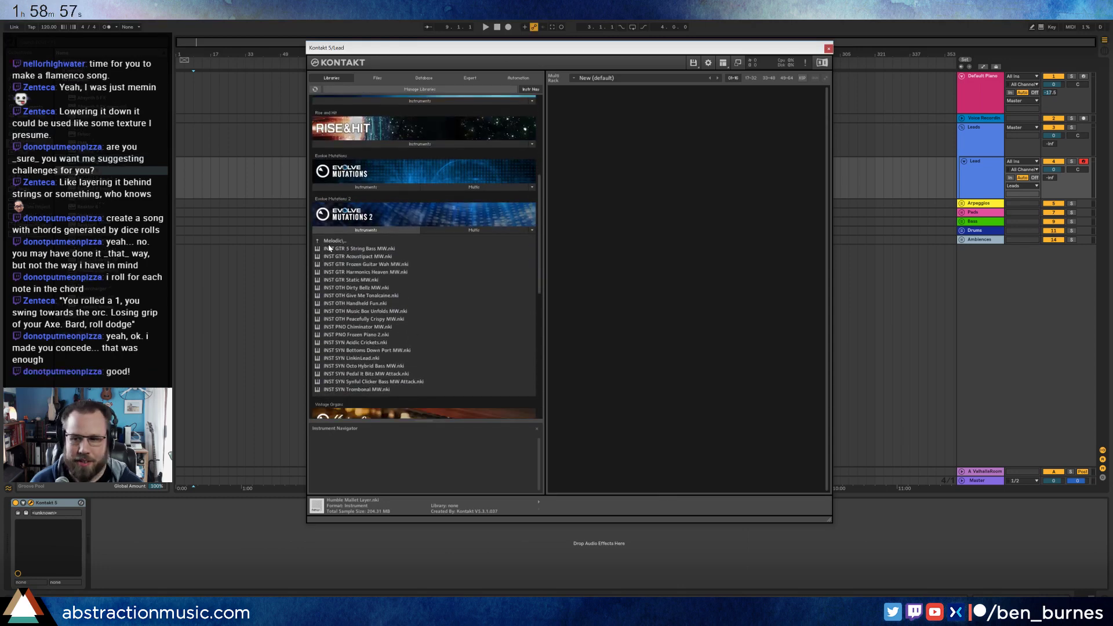
double_click(359, 312)
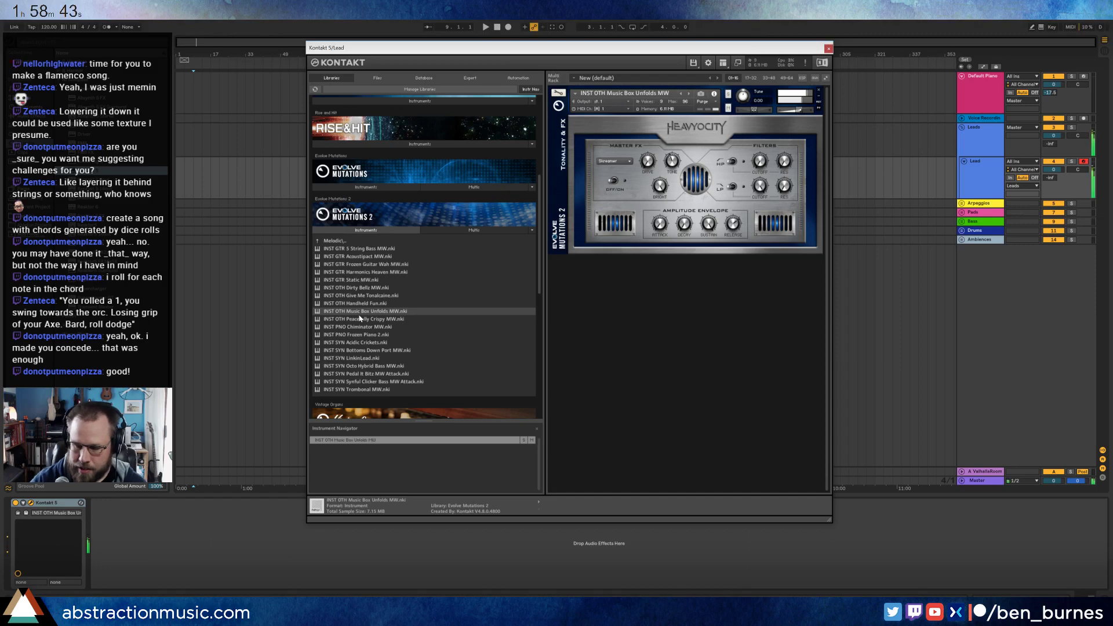
- Hide the Kontakt window and place the insert marker at bar 5 on the Lead track
left_click(905, 61)
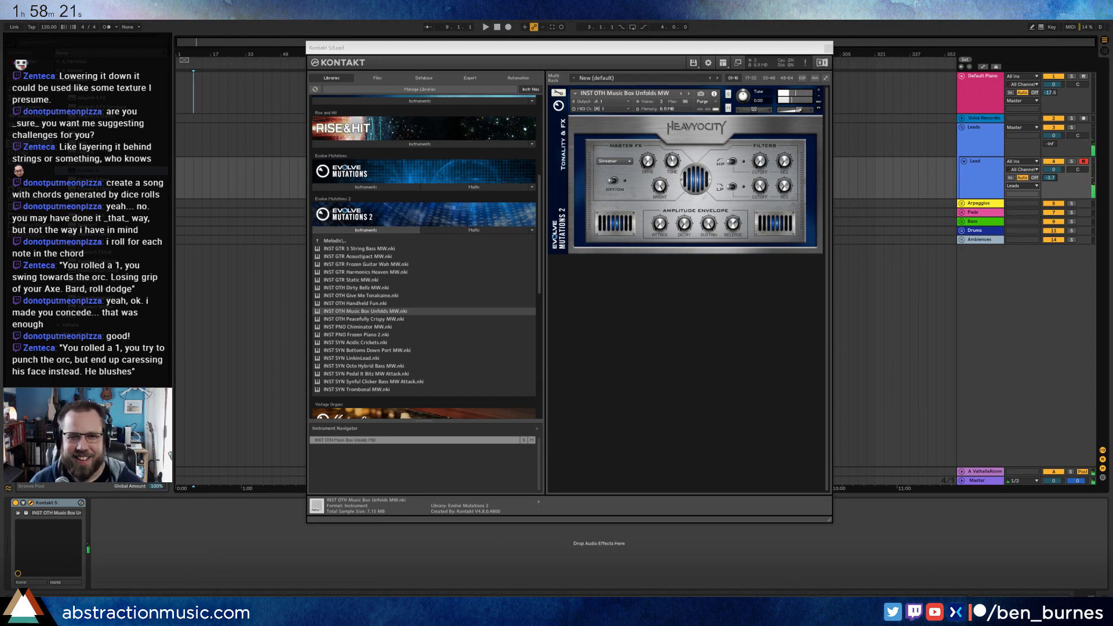
left_click_drag(538, 48, 582, 75)
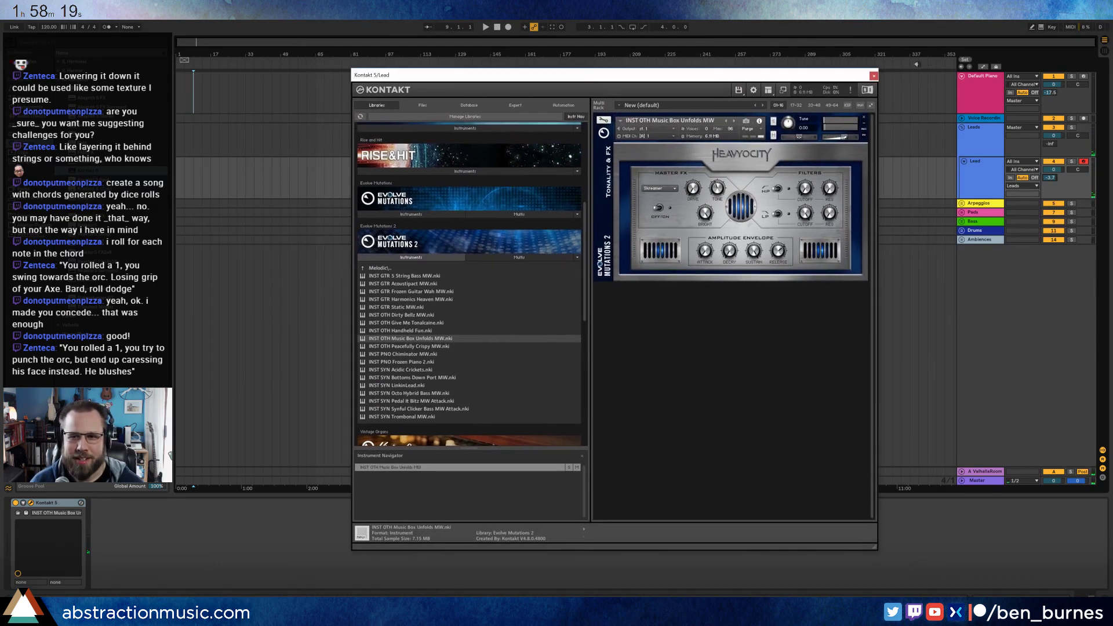
key("ctrl+alt+p")
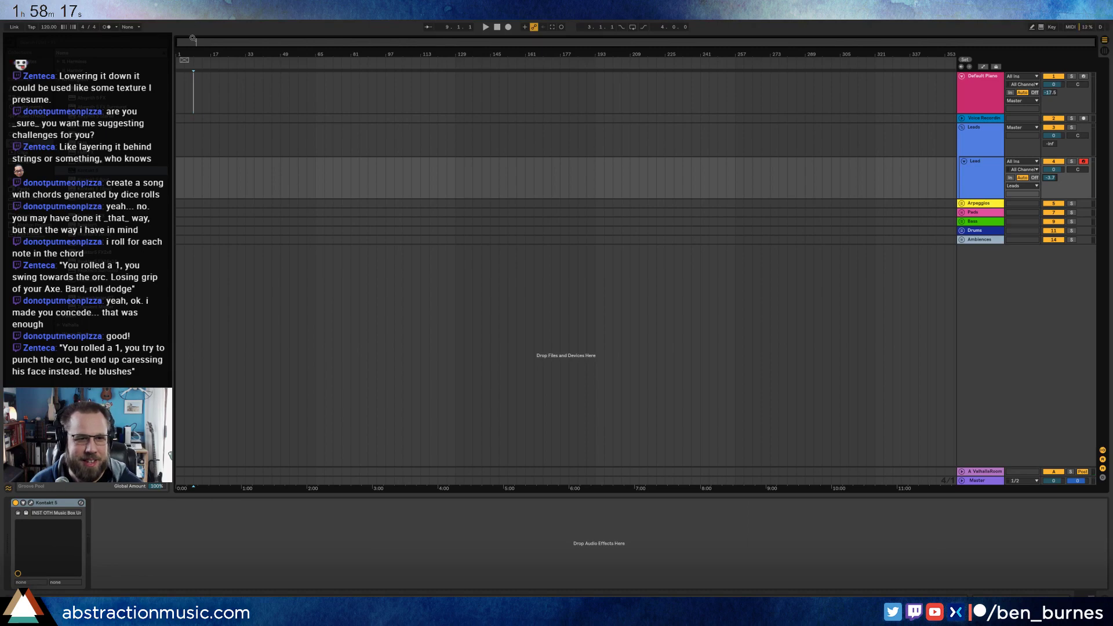
left_click_drag(193, 39, 349, 134)
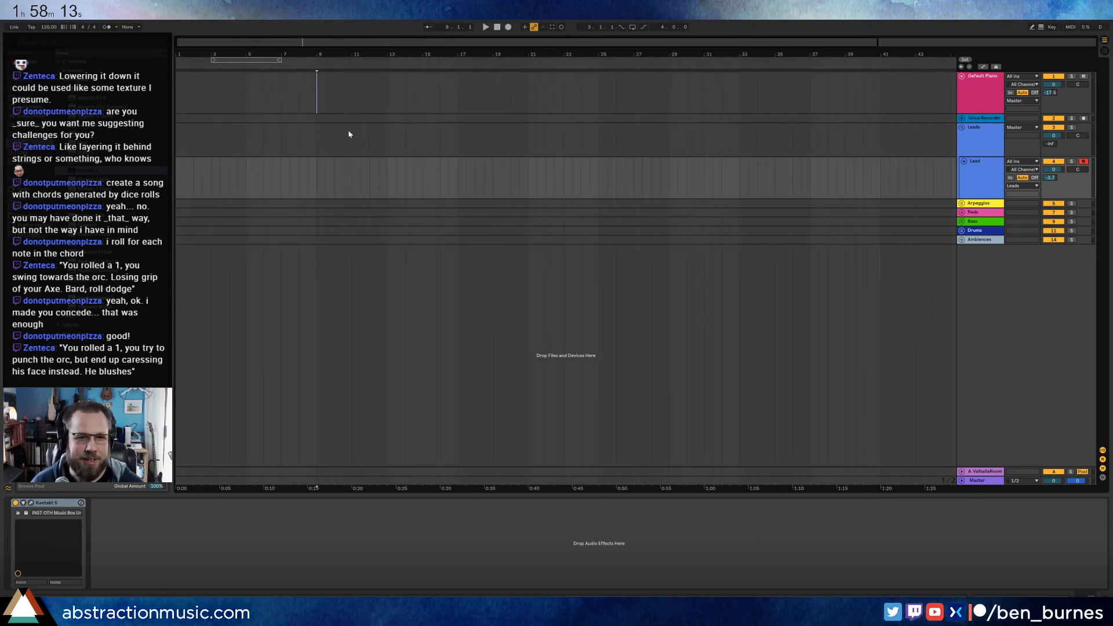
left_click(244, 183)
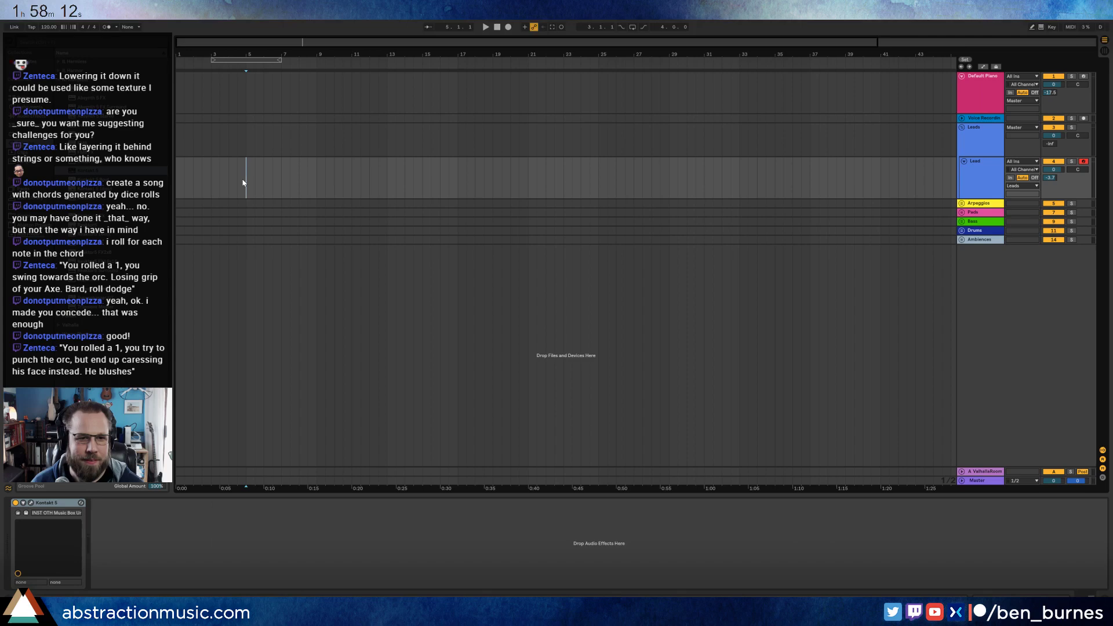
- Tap in a tempo, round it to 85 BPM, and switch on the metronome
left_click(30, 27)
left_click(30, 27)
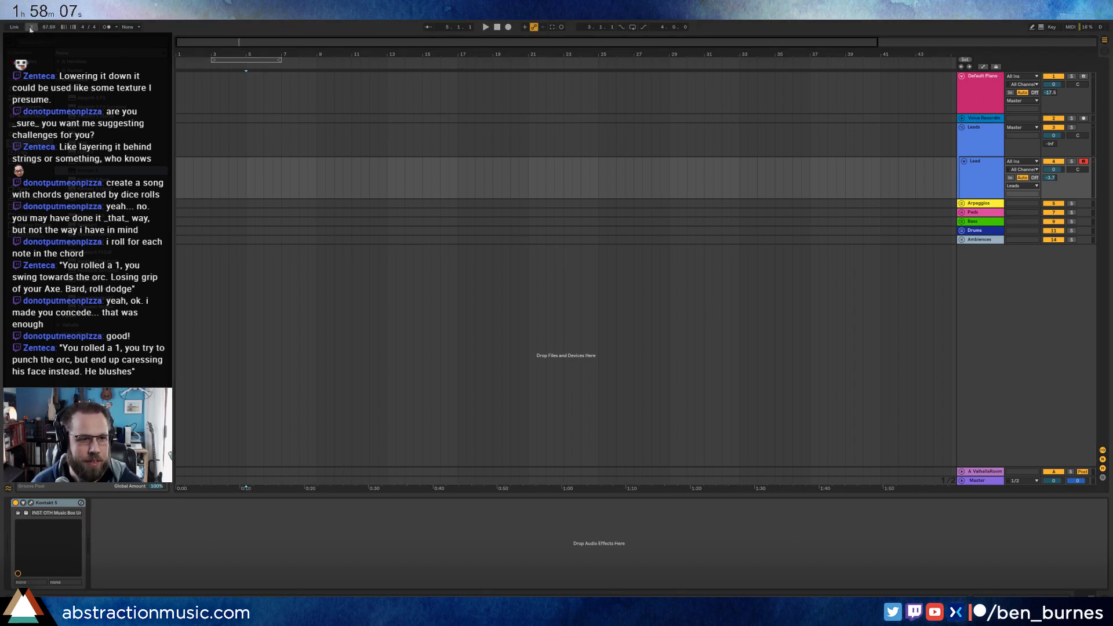
left_click_drag(46, 27, 48, 29)
type("65")
key("Return")
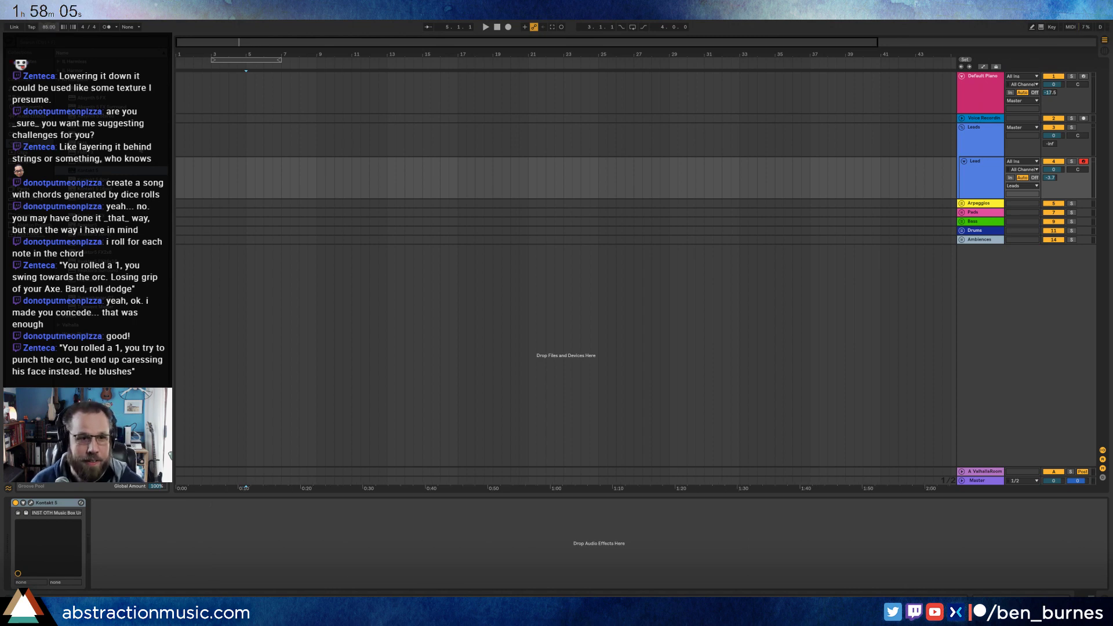
left_click(107, 26)
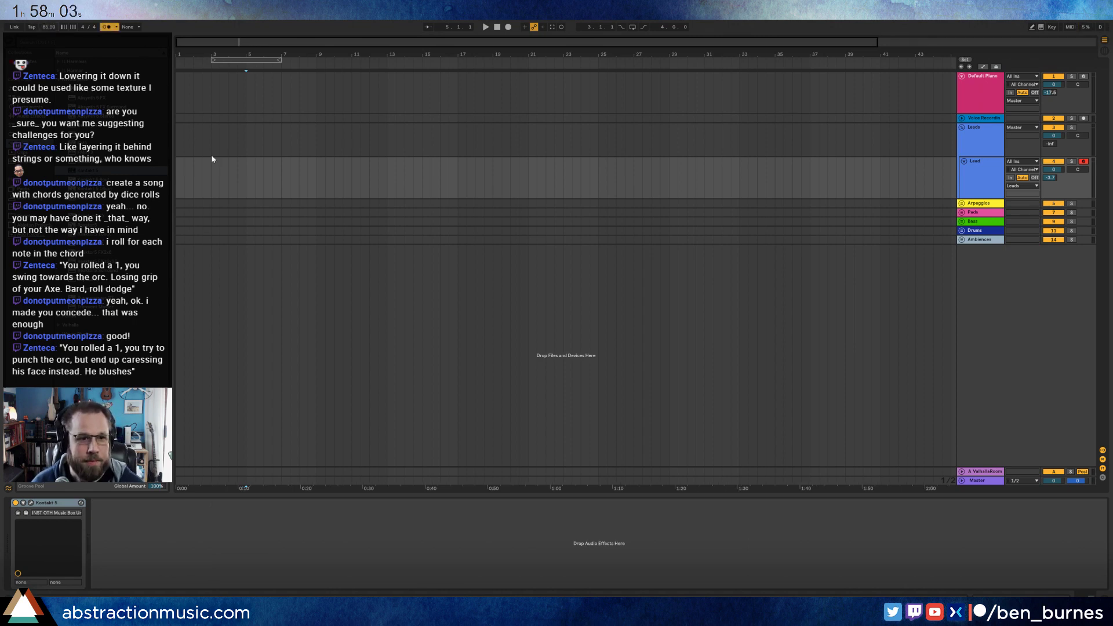
- Record about nine bars of a rising broken-chord melody on the Lead track, starting at bar 5
left_click(246, 176)
key("space")
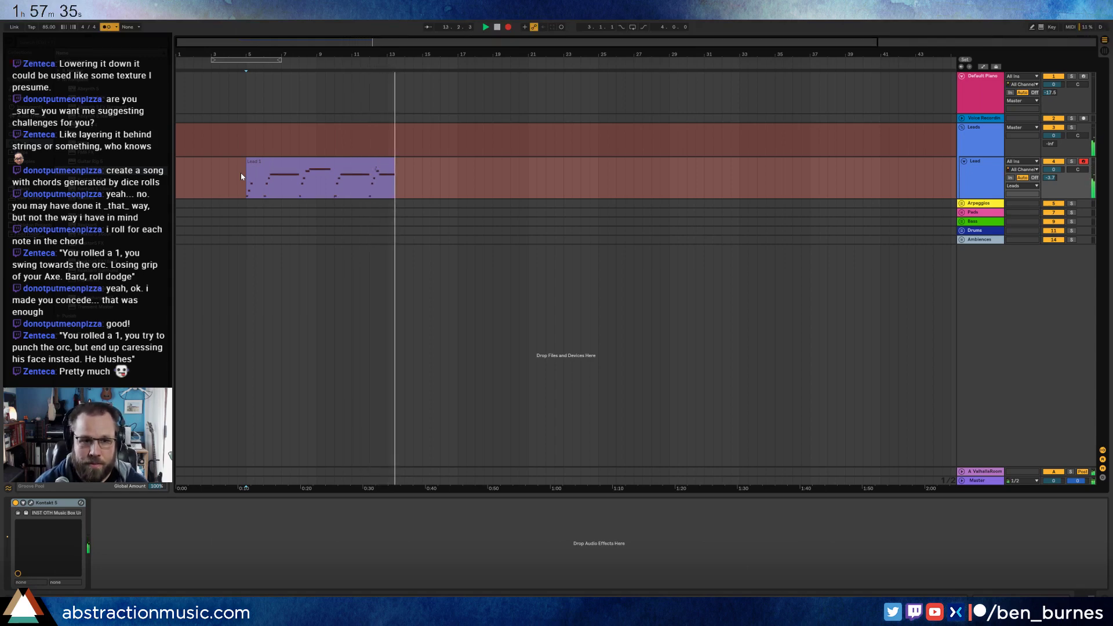
key("space")
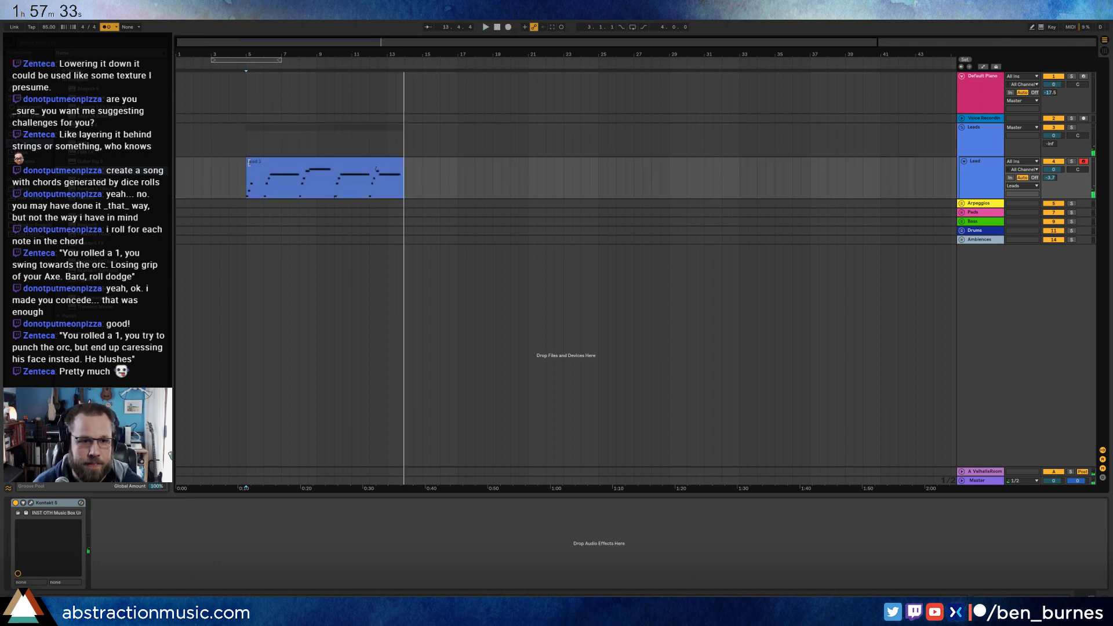
- Trim the first bar off the recorded Lead clip, move the clip back to bar 5, and loop its length
left_click_drag(249, 162, 265, 164)
key("ctrl+l")
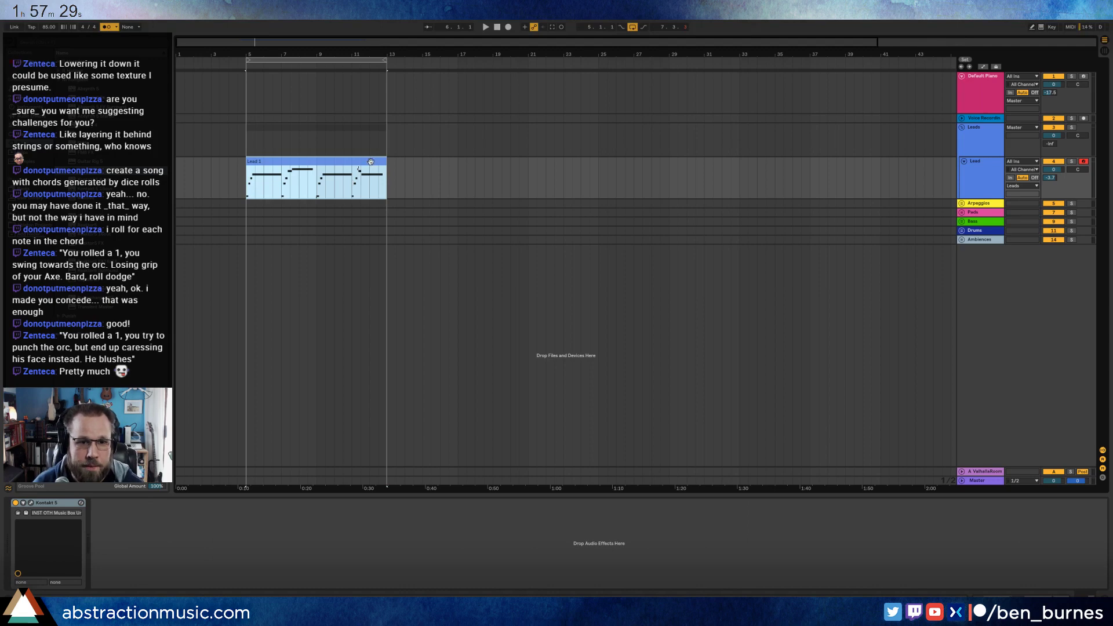
- With the metronome off, shorten the opening low note of the Lead clip's first phrase and shift its next three notes slightly earlier
double_click(363, 193)
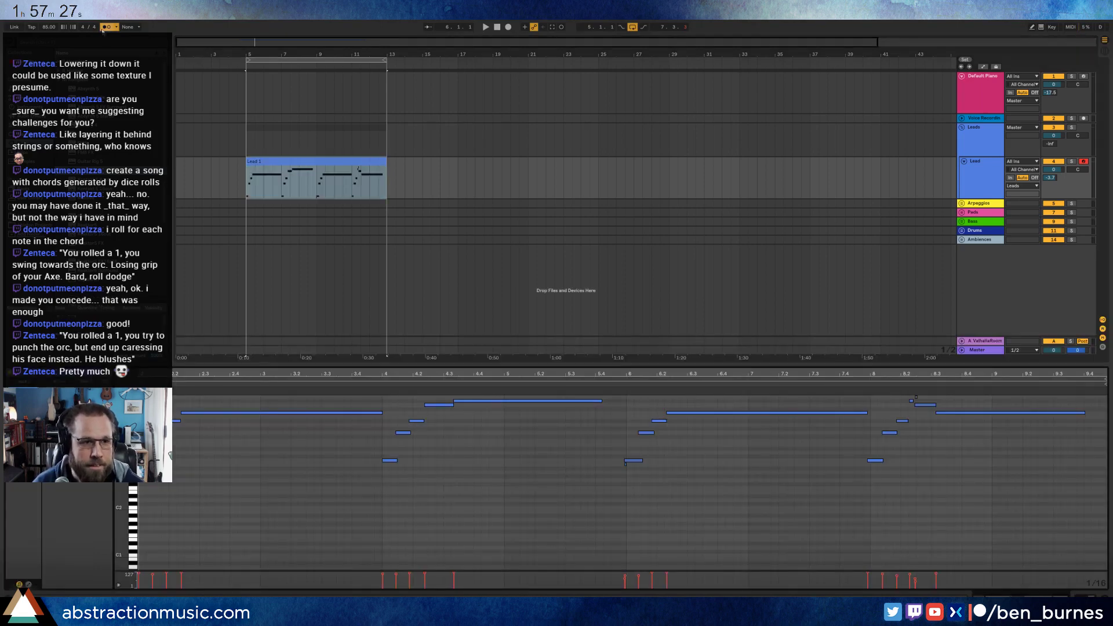
left_click(283, 477)
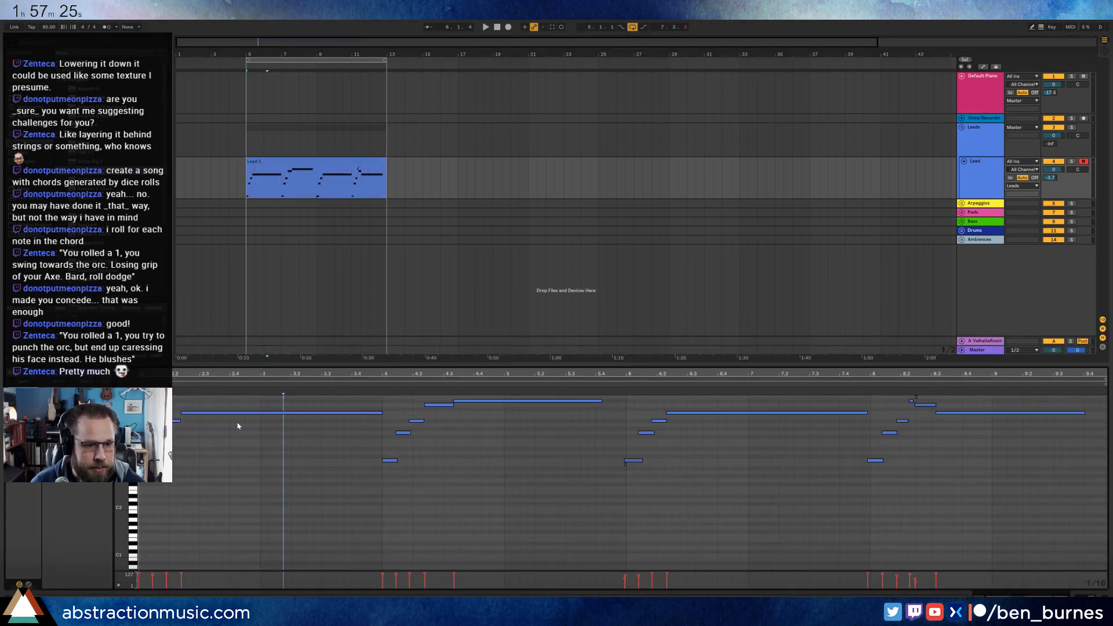
left_click_drag(221, 377, 452, 375)
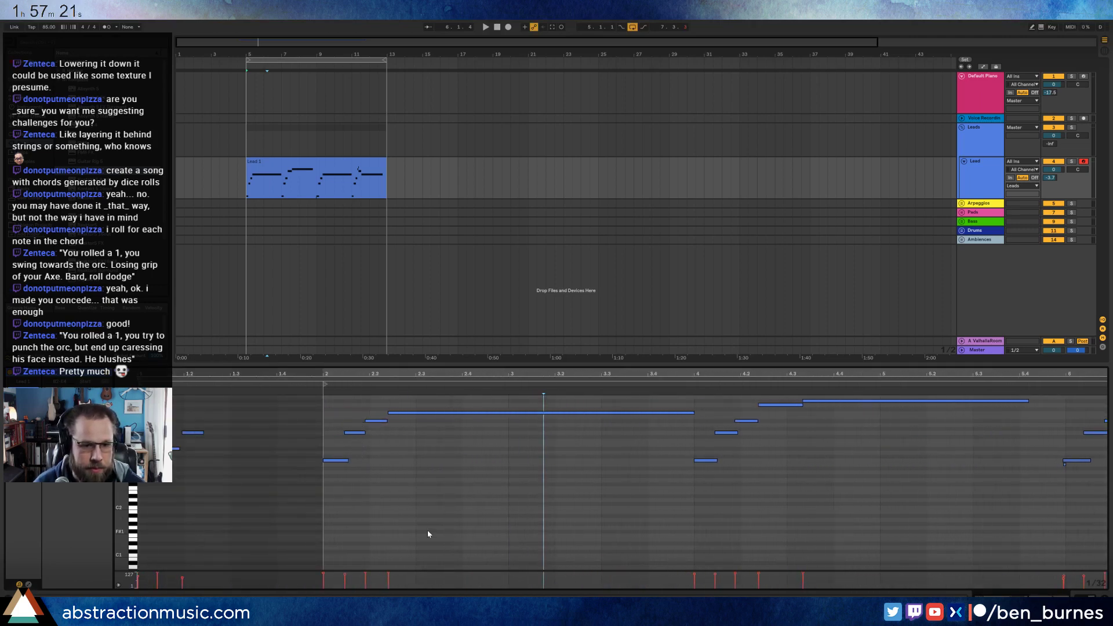
key("space")
left_click_drag(349, 460, 358, 433)
left_click(406, 413)
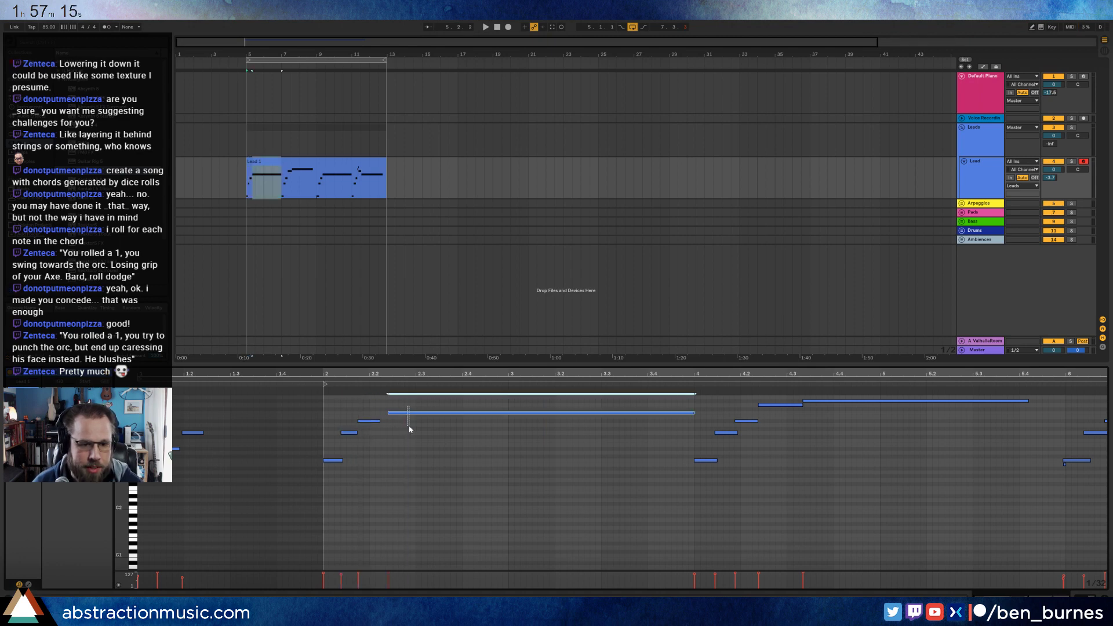
key("Left")
key("Right")
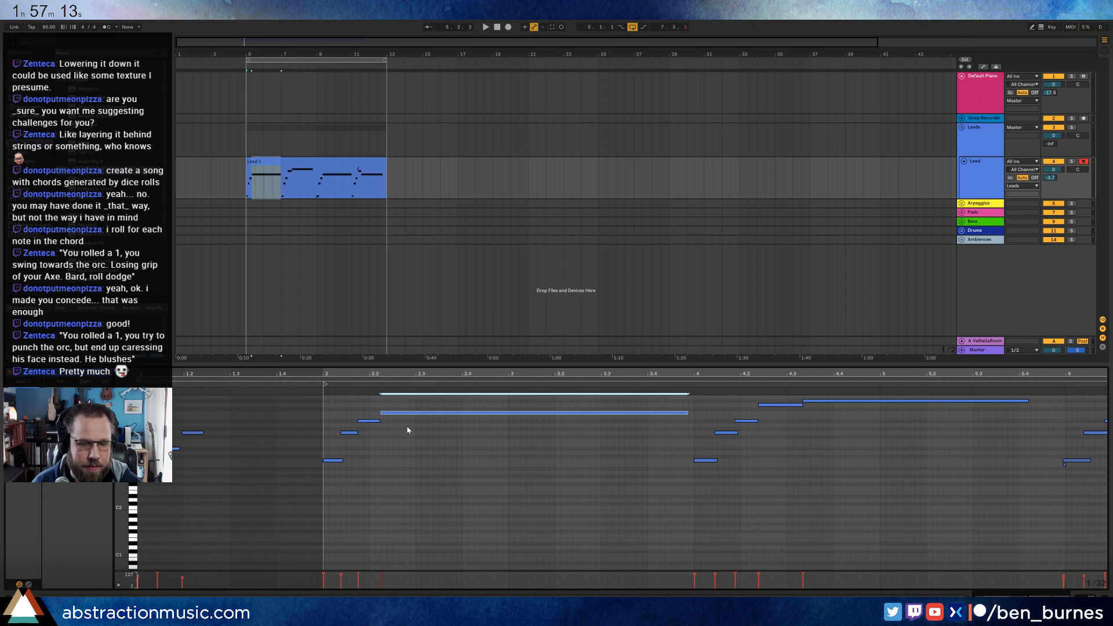
key("space")
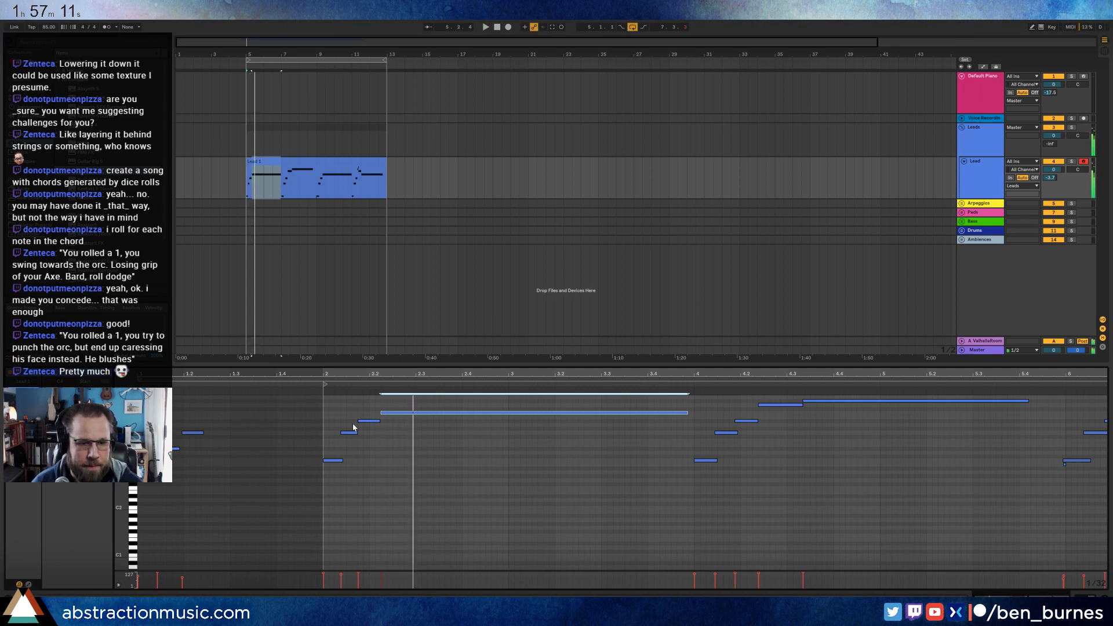
- Spread out the first phrase by shifting its second, third and long fourth notes slightly later, and play it back
left_click(352, 432)
key("space")
left_click(373, 420)
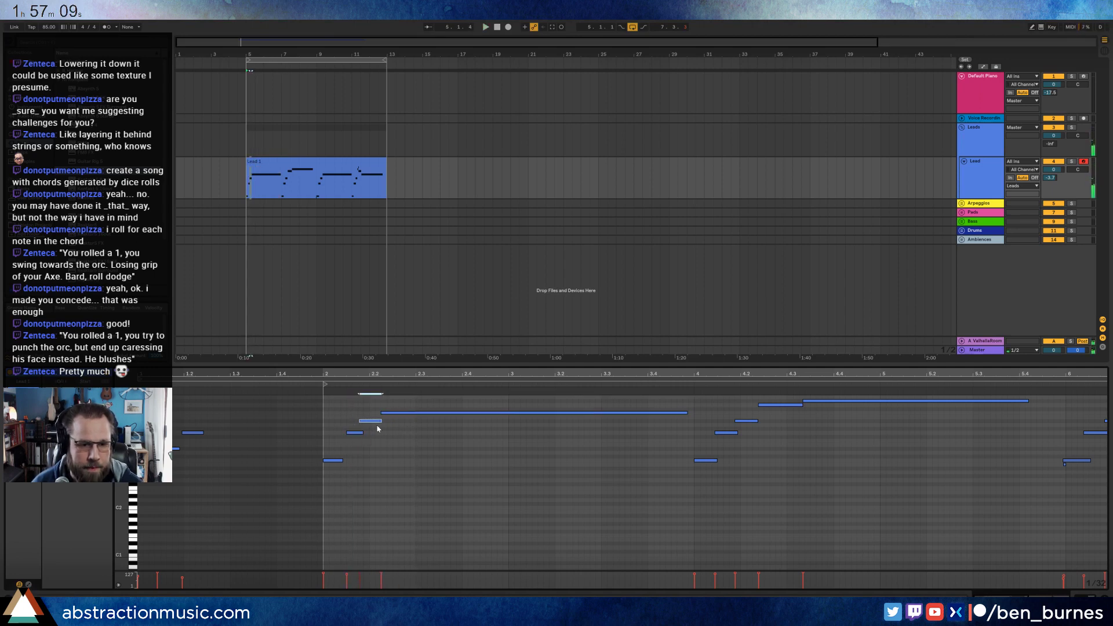
left_click(412, 413)
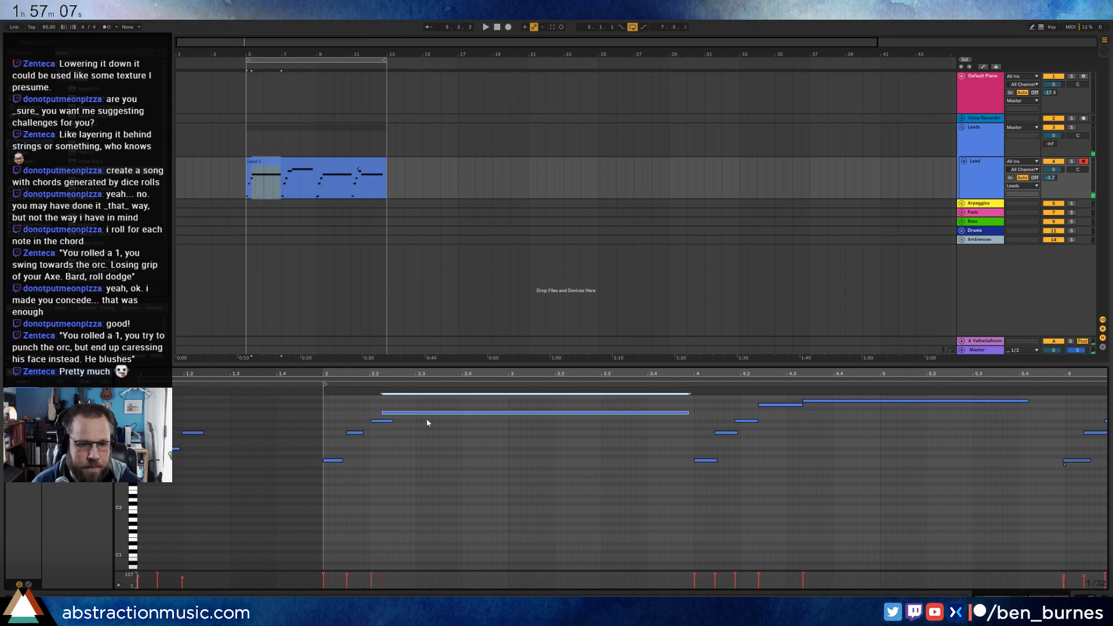
key("Right")
key("Right")
key("space")
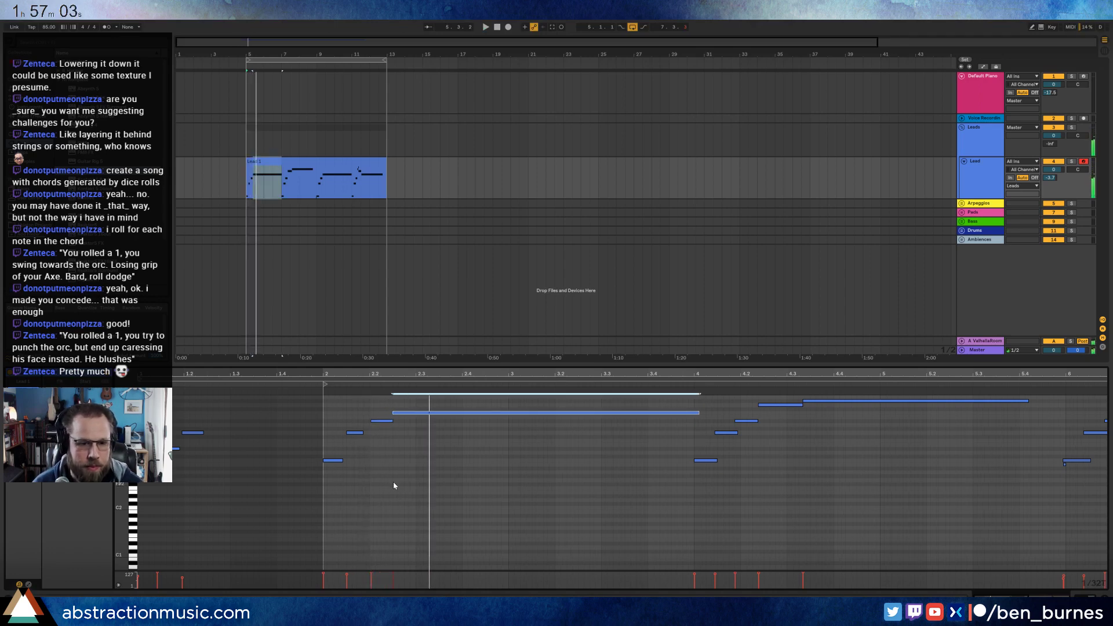
- Try a tighter first phrase by moving its second, third and long fourth notes earlier, and audition the timing
key("space")
left_click(355, 432)
left_click_drag(355, 432, 381, 416)
left_click(380, 421)
key("space")
key("space")
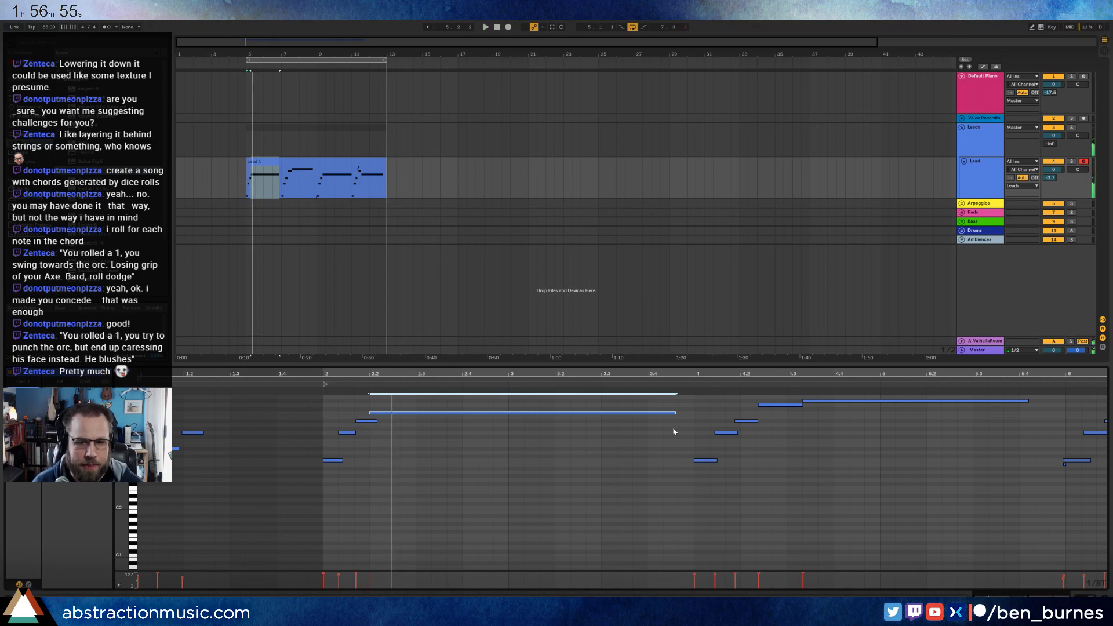
- Nudge the second phrase's fourth note slightly earlier, move the first phrase's second to fourth notes a little later, and audition the result
scroll(718, 426, "up", 3)
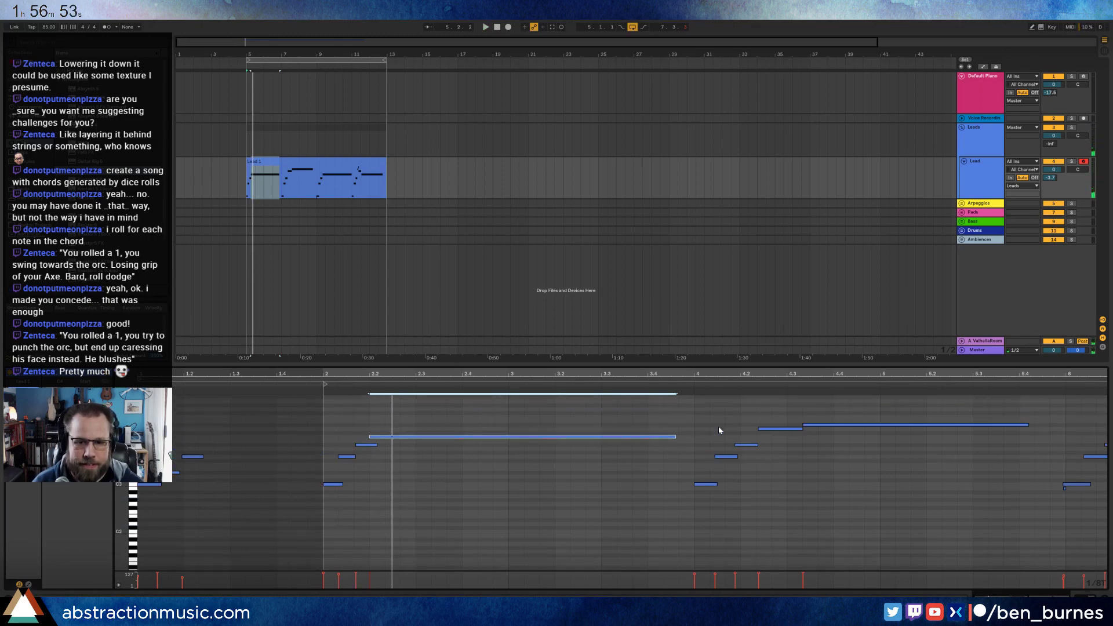
left_click(783, 452)
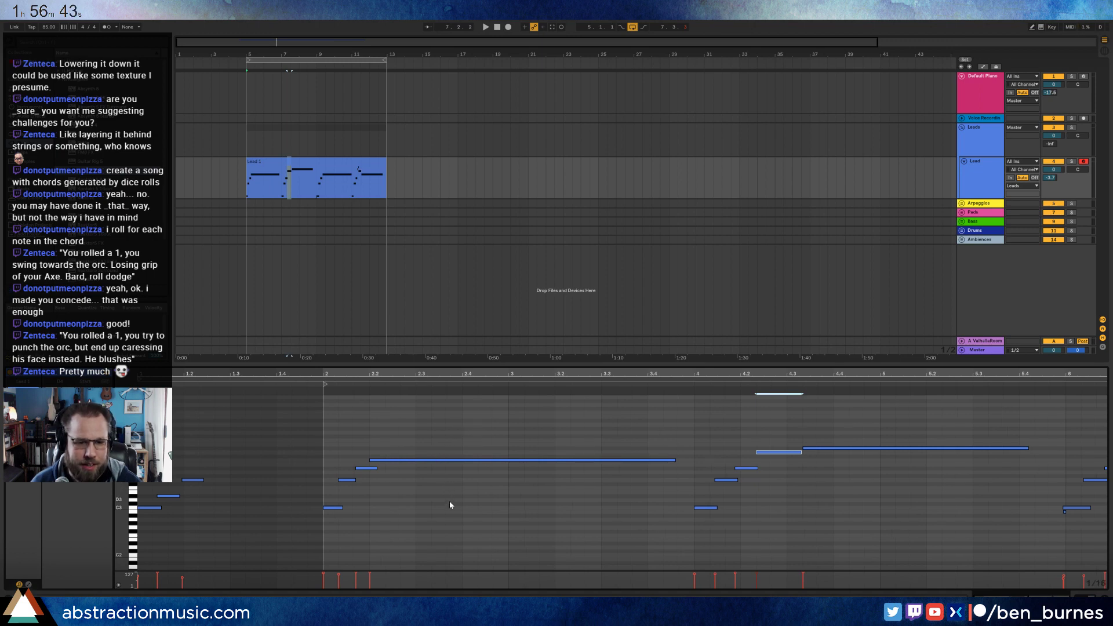
mouse_move(350, 455)
left_mouse_down()
mouse_move(388, 496)
mouse_move(373, 467)
mouse_move(356, 482)
mouse_move(425, 464)
left_mouse_up()
key("Right")
key("space")
key("space")
key("space")
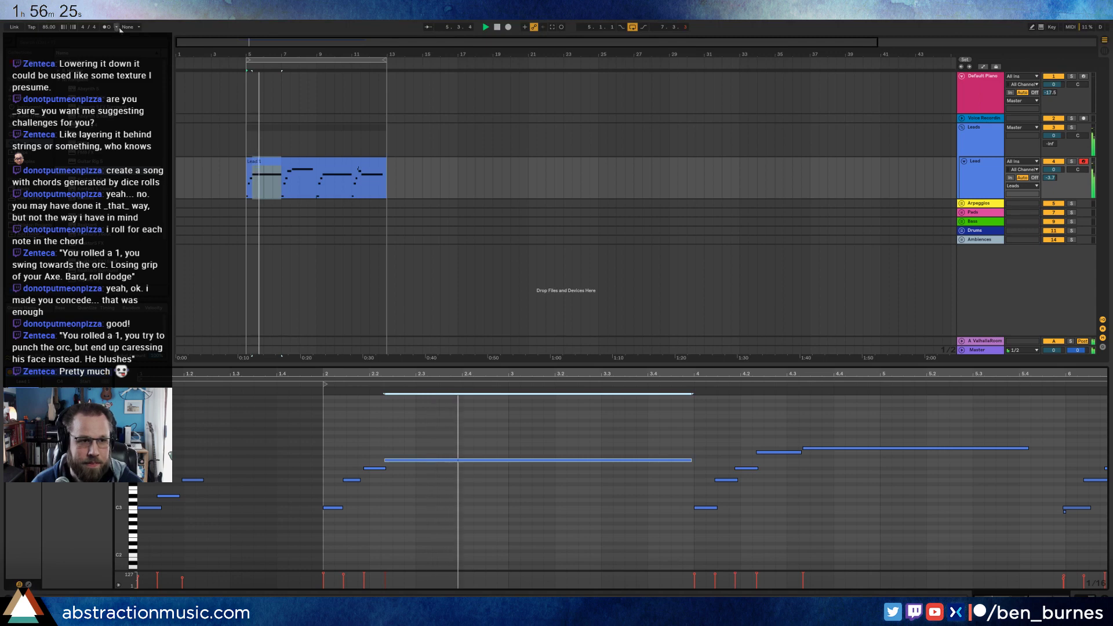
- Turn the metronome back on and delete the stray short note just below the low note opening the third phrase
left_click(740, 434)
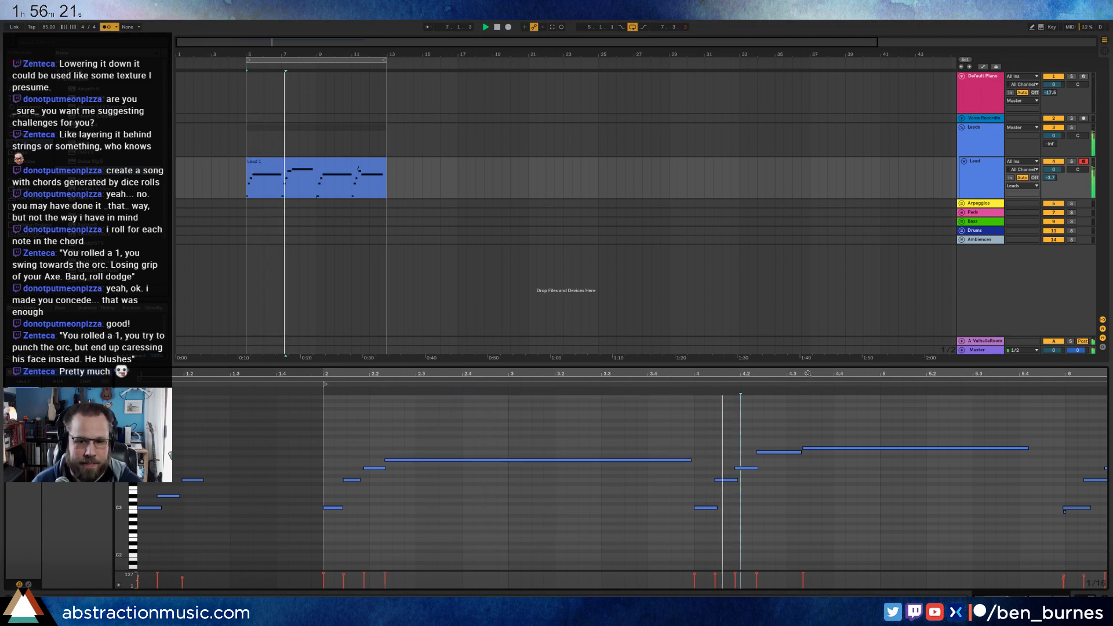
left_click_drag(827, 372, 642, 374)
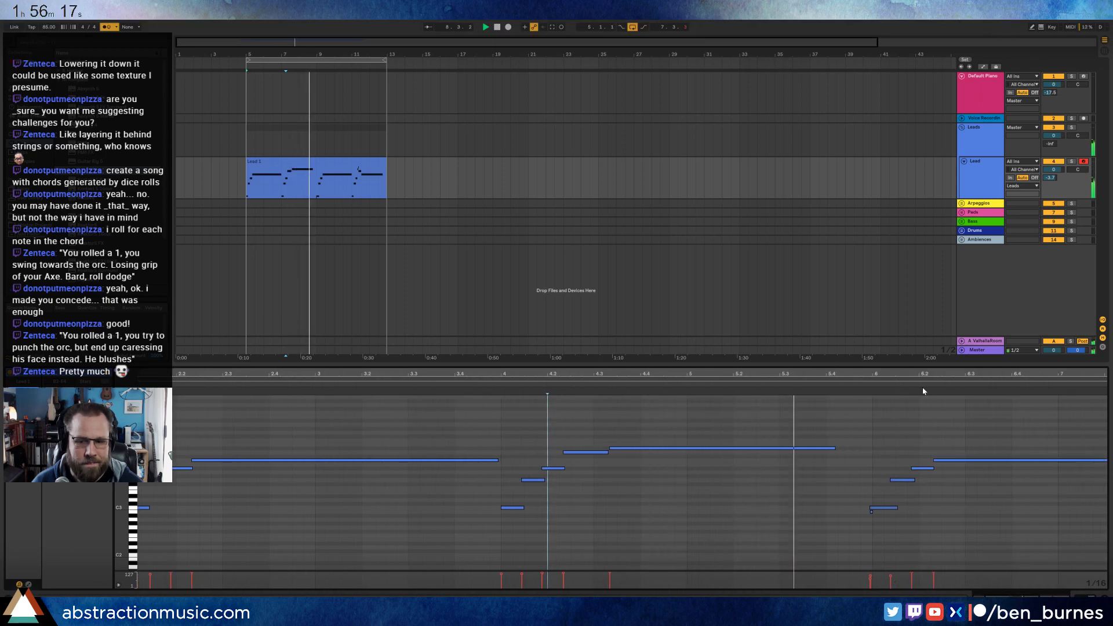
left_click_drag(867, 523, 877, 514)
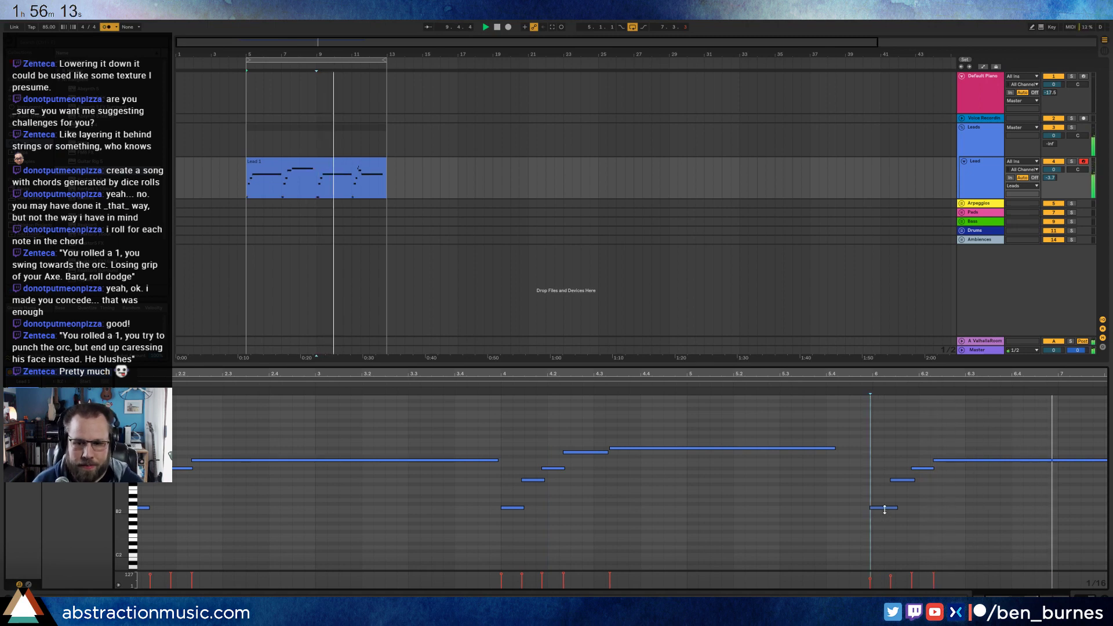
- Move the fourth phrase's low opening note slightly later onto the downbeat and delete the tiny stray note above its fifth note
left_click(839, 446)
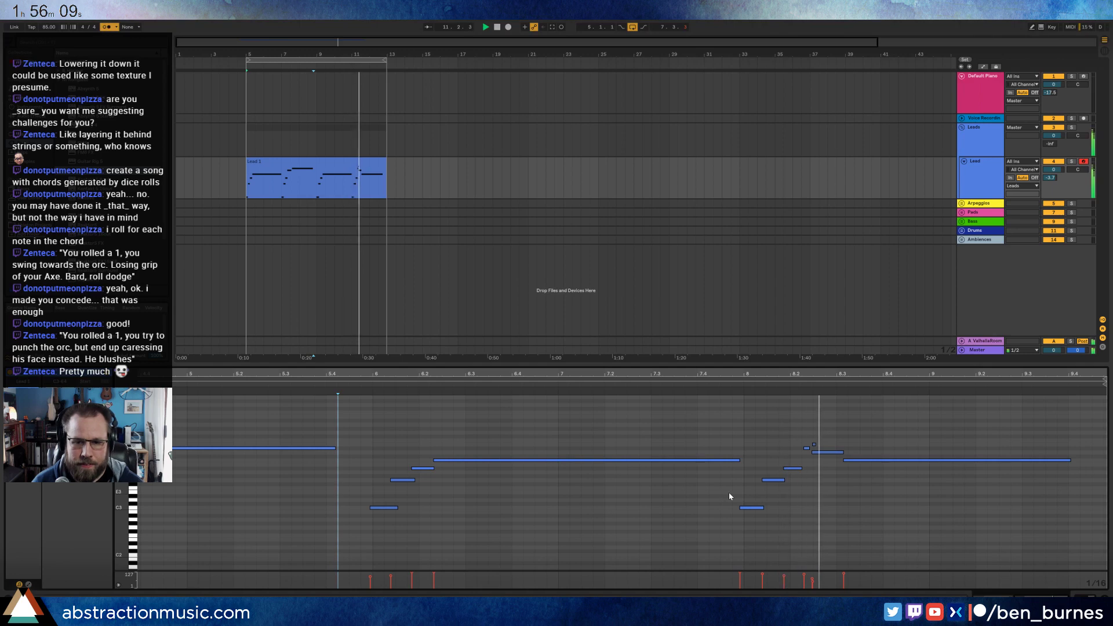
left_click_drag(748, 508, 752, 509)
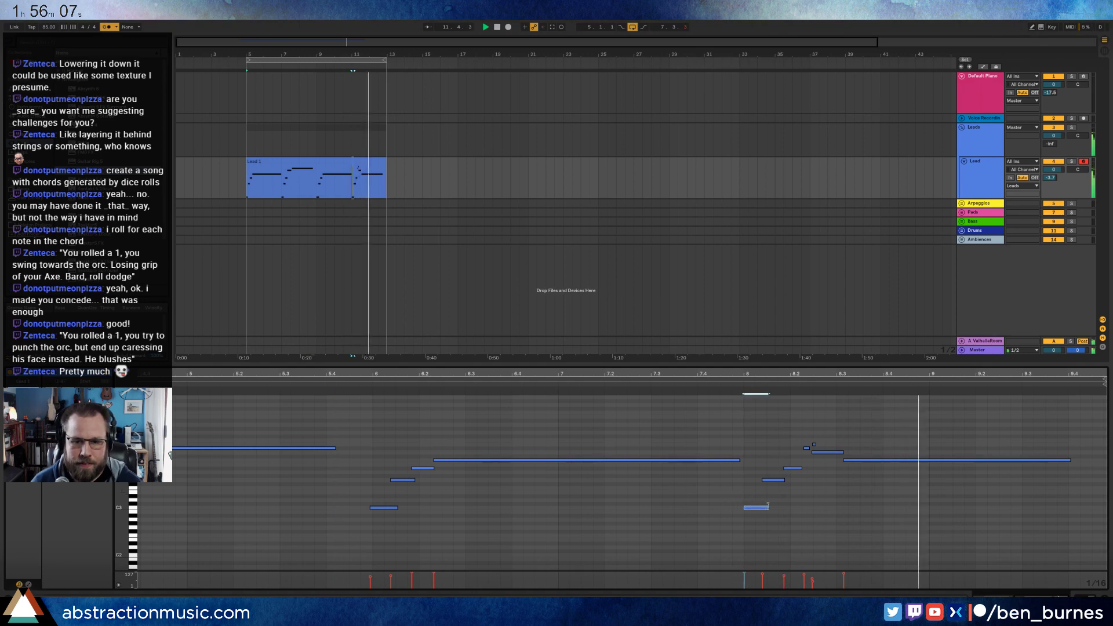
left_click(812, 448)
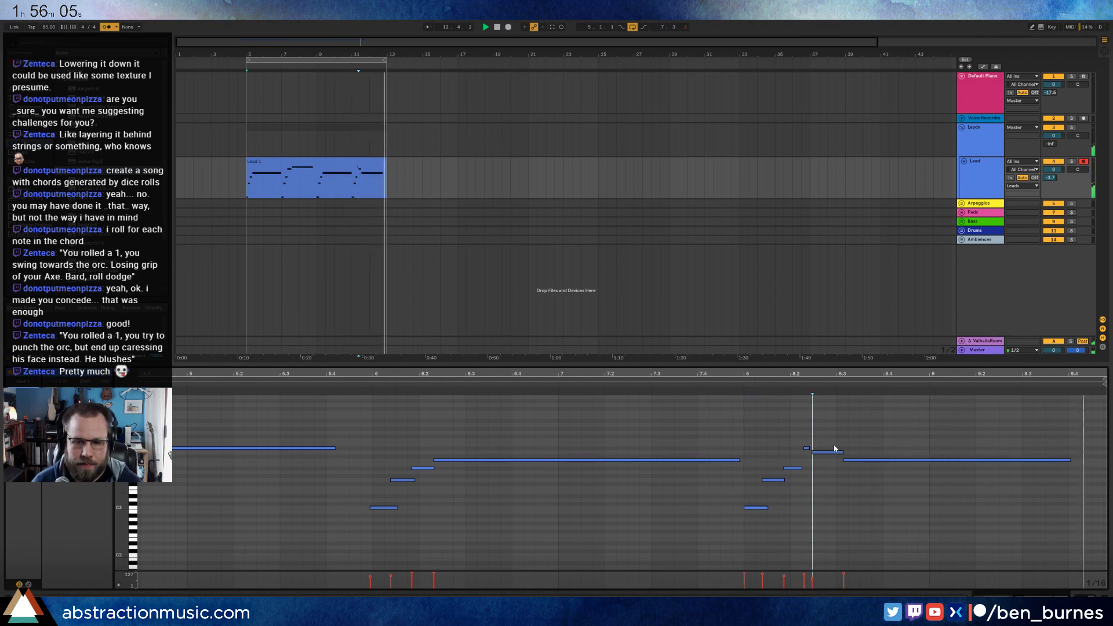
left_click_drag(801, 377, 926, 374)
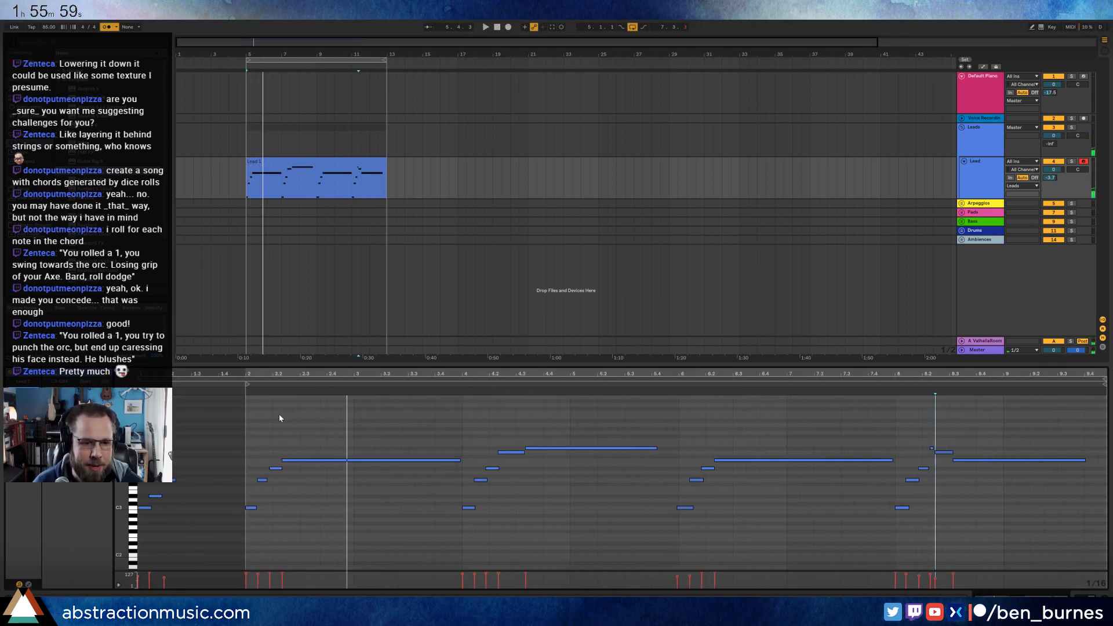
- Nudge the first phrase's second note later and long fourth note earlier, shorten its third note to end before the fourth, and play it back
left_click_drag(278, 375, 282, 458)
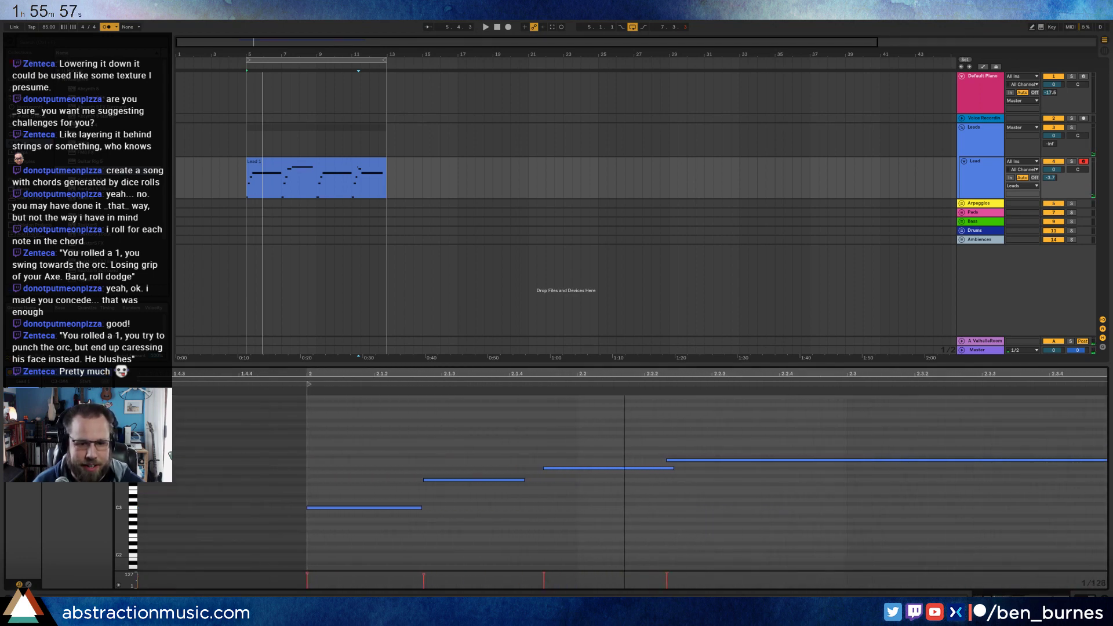
left_click(481, 480)
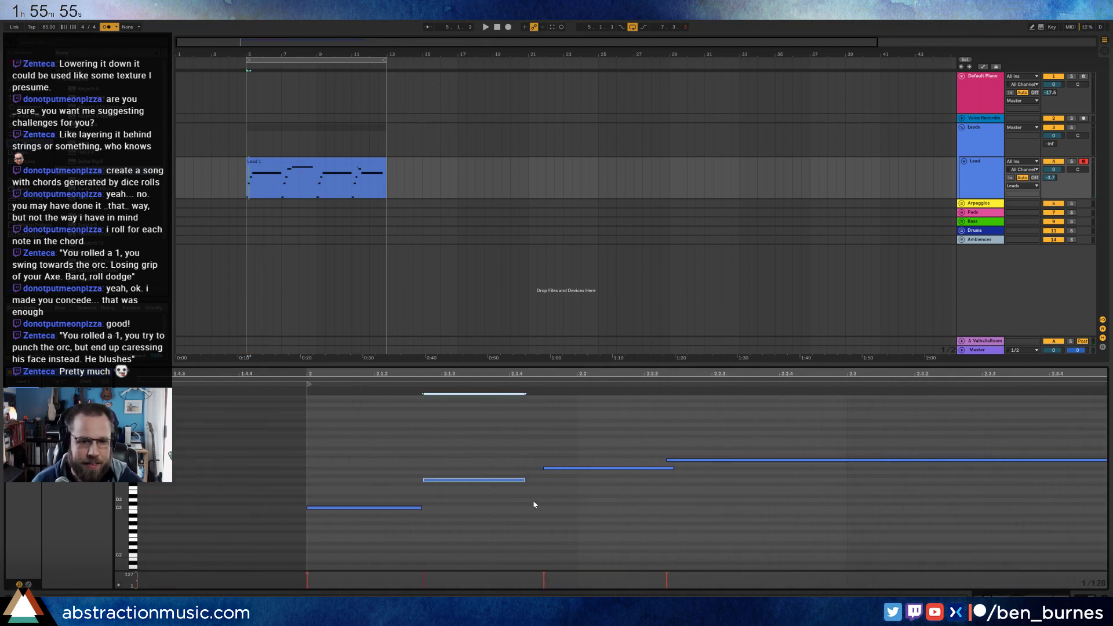
left_click(635, 468)
left_click(725, 460)
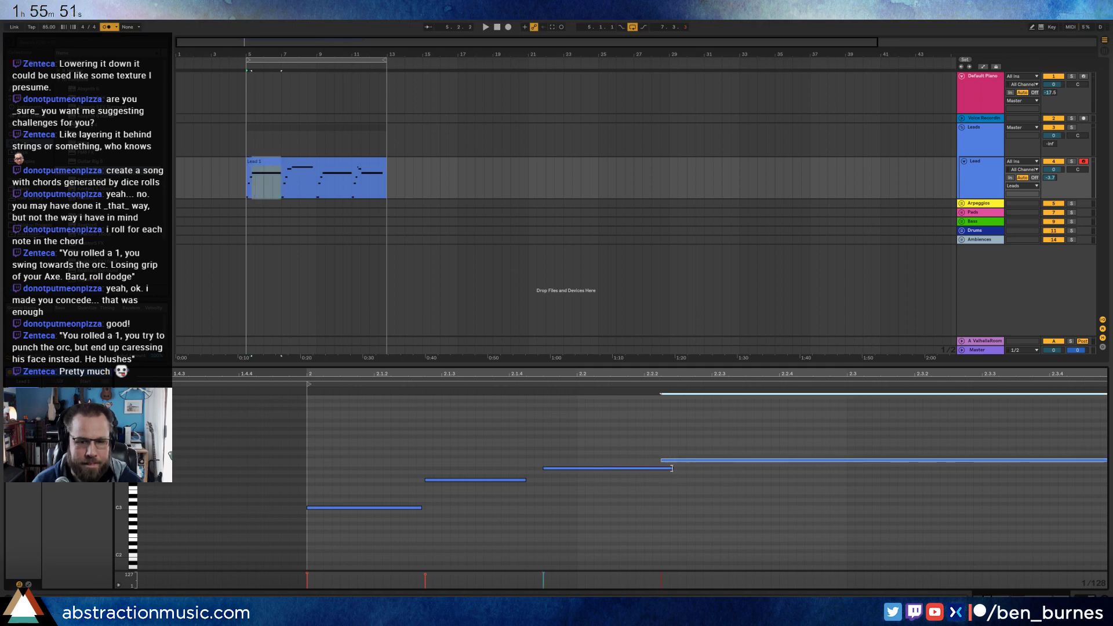
left_click_drag(671, 467, 656, 467)
left_click_drag(673, 371, 461, 371)
key("space")
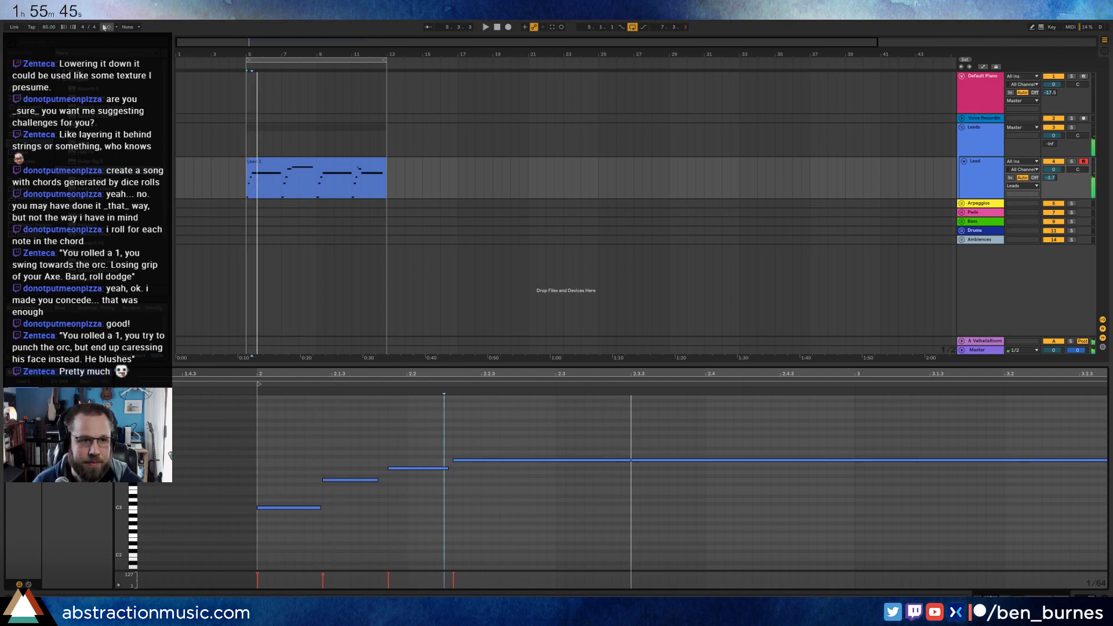
- Move the second phrase's fourth and long fifth notes slightly earlier, shorten the fourth to remove the overlap, and audition the phrase
scroll(490, 508, "right", 10)
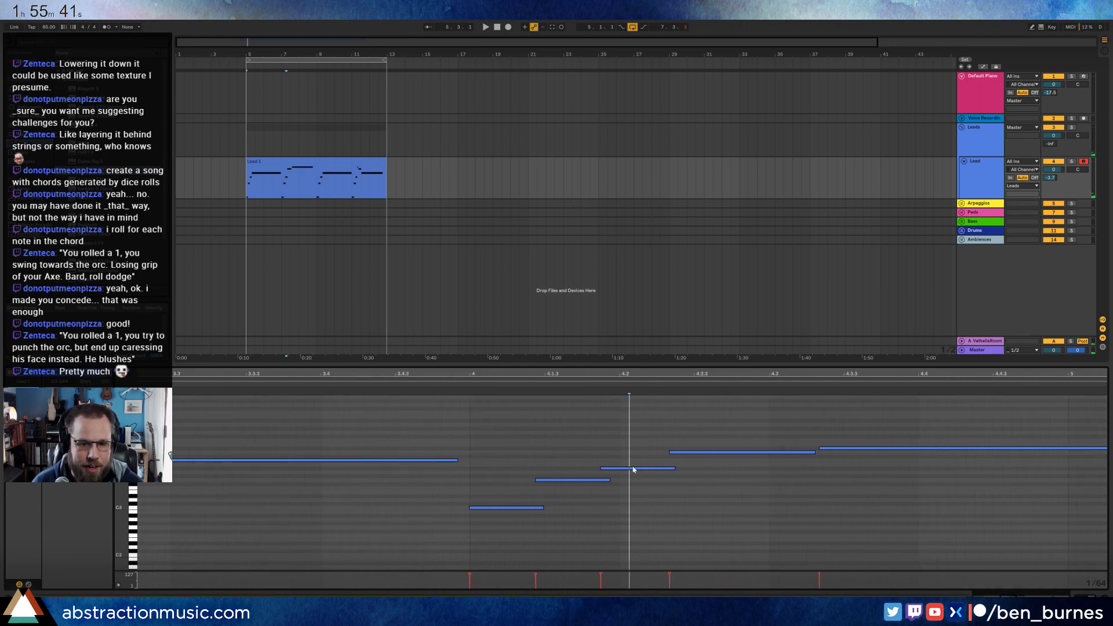
left_click(633, 468)
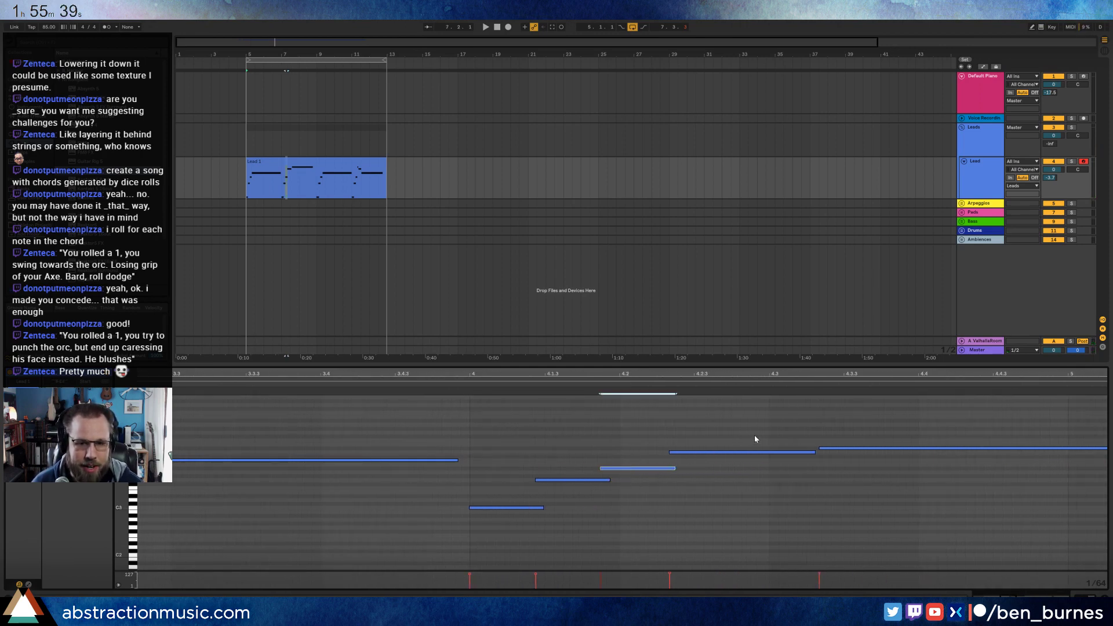
left_click(759, 453)
left_click(858, 448)
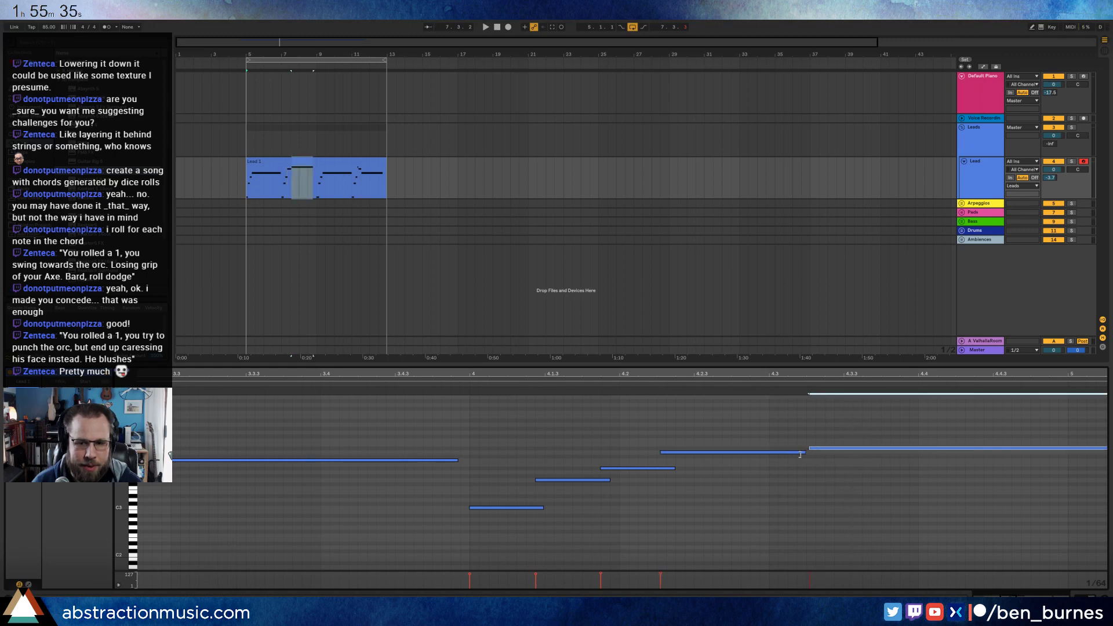
left_click_drag(800, 454, 787, 453)
left_click(769, 444)
key("space")
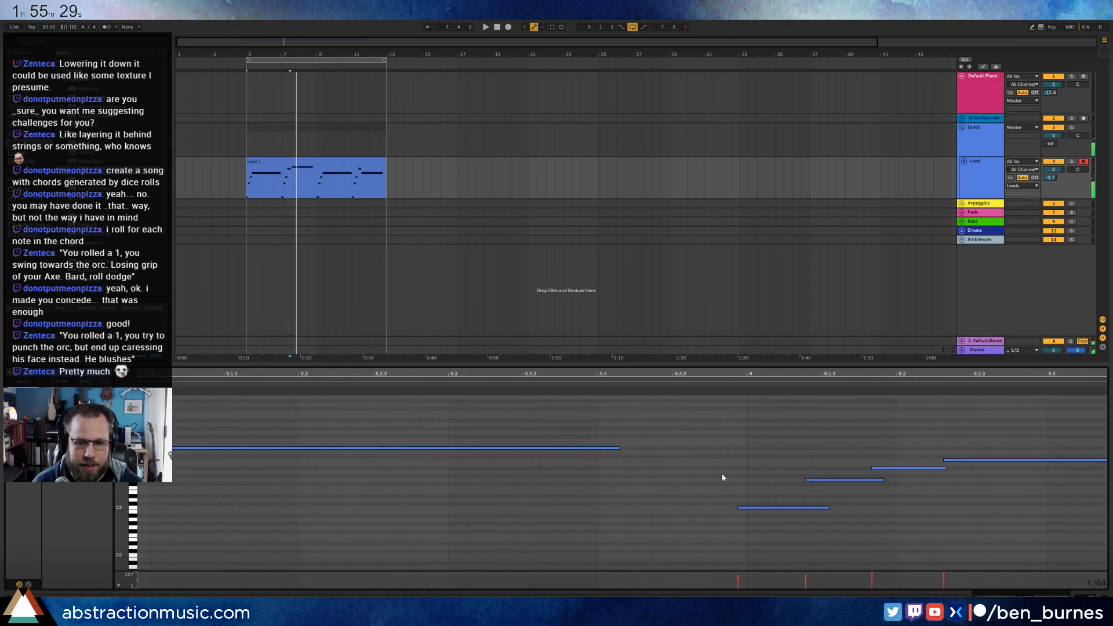
- Shift the third phrase's first three notes slightly later, with the first one on the downbeat, and play the phrase back
left_click(803, 508)
left_click(833, 480)
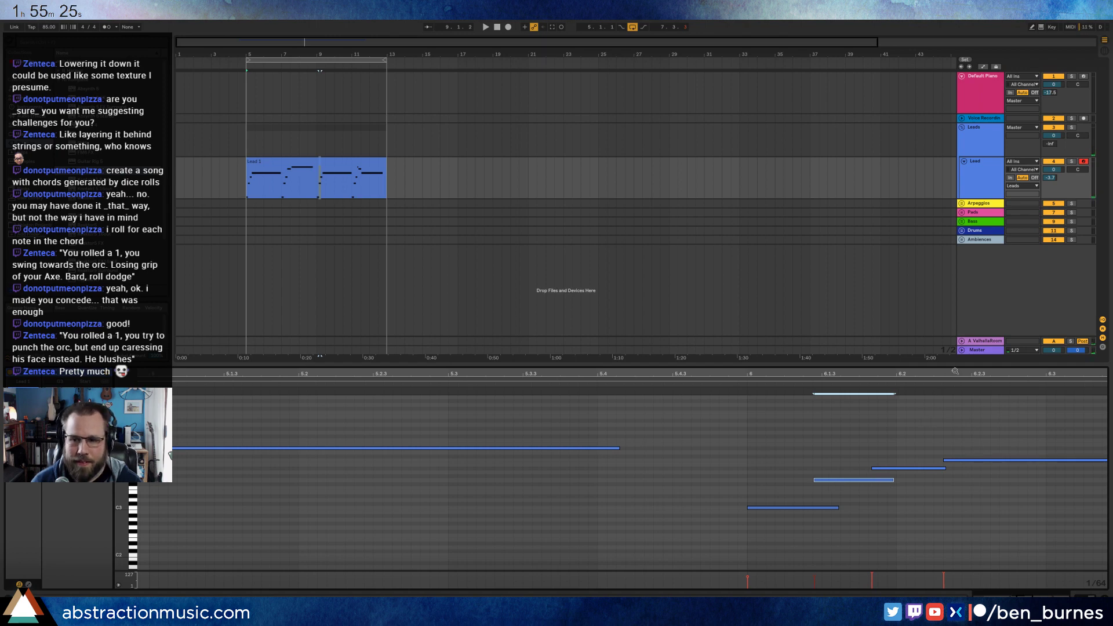
left_click_drag(955, 371, 632, 371)
left_click(600, 468)
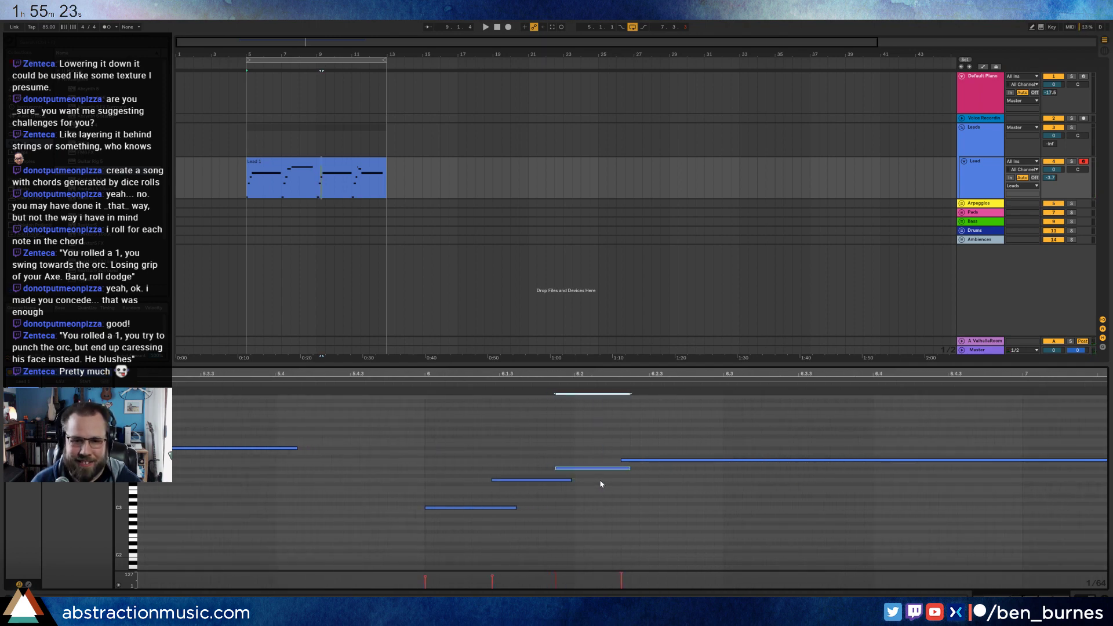
left_click(706, 471)
left_click(705, 460)
scroll(705, 474, "right", 5)
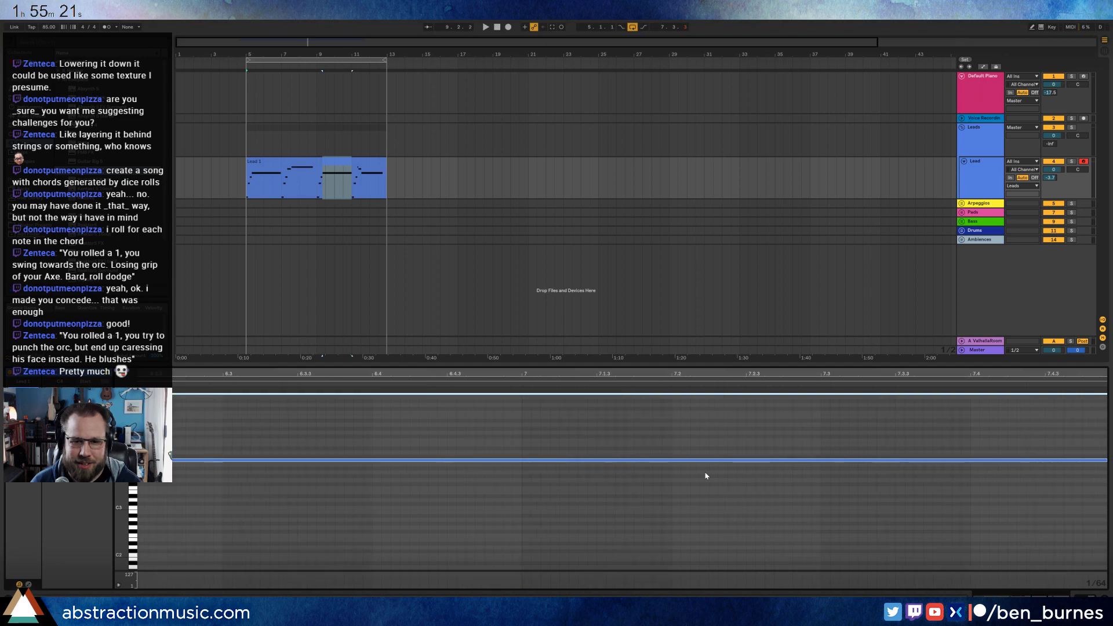
key("minus")
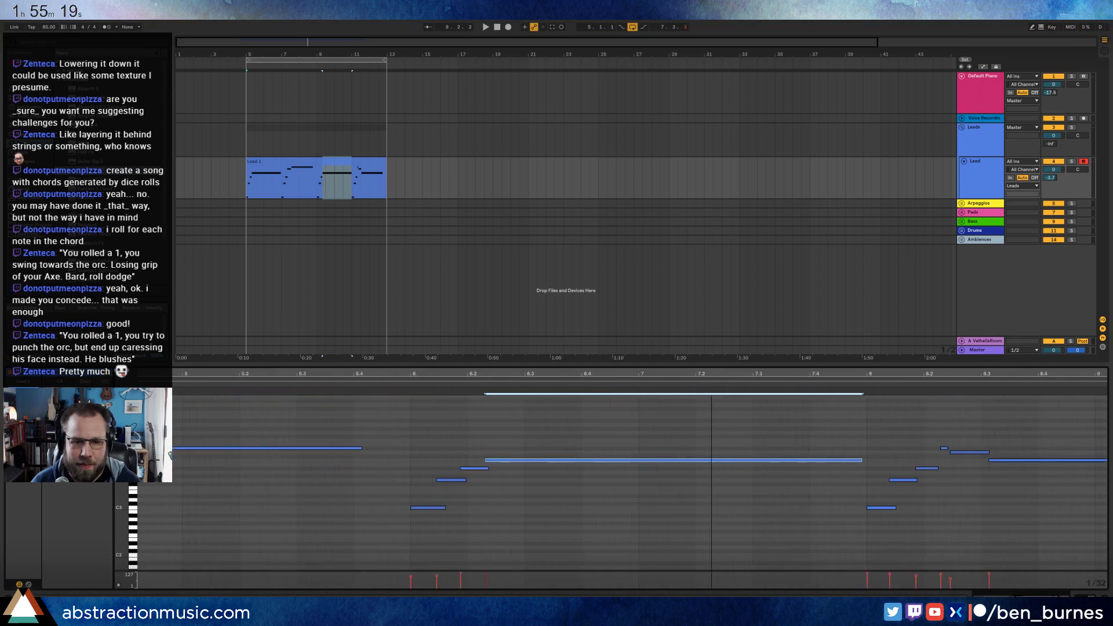
key("plus")
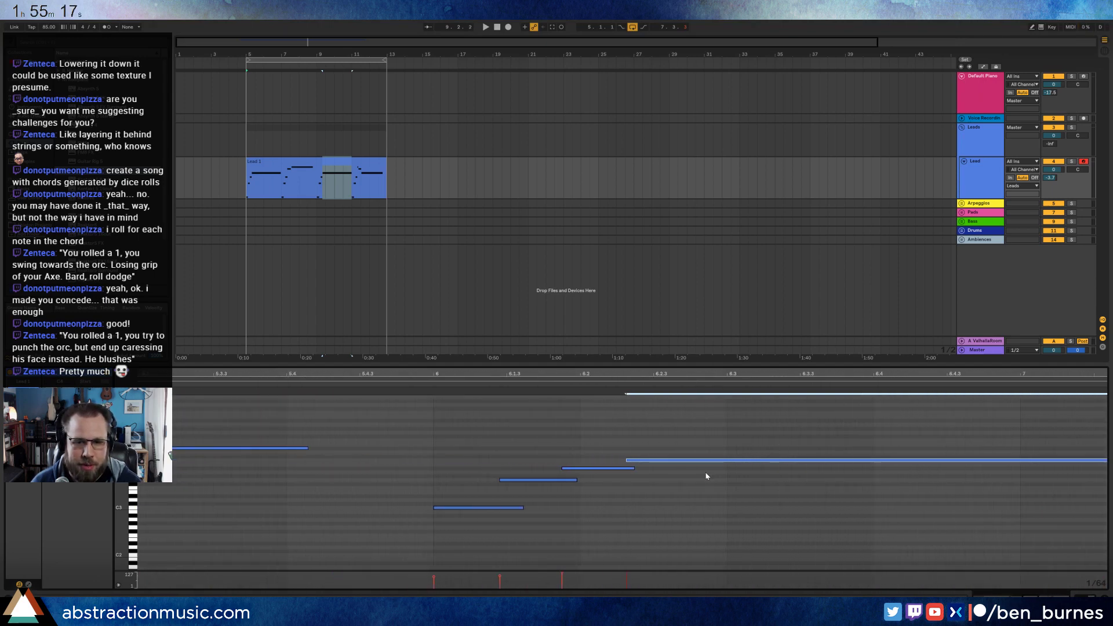
left_click(417, 385)
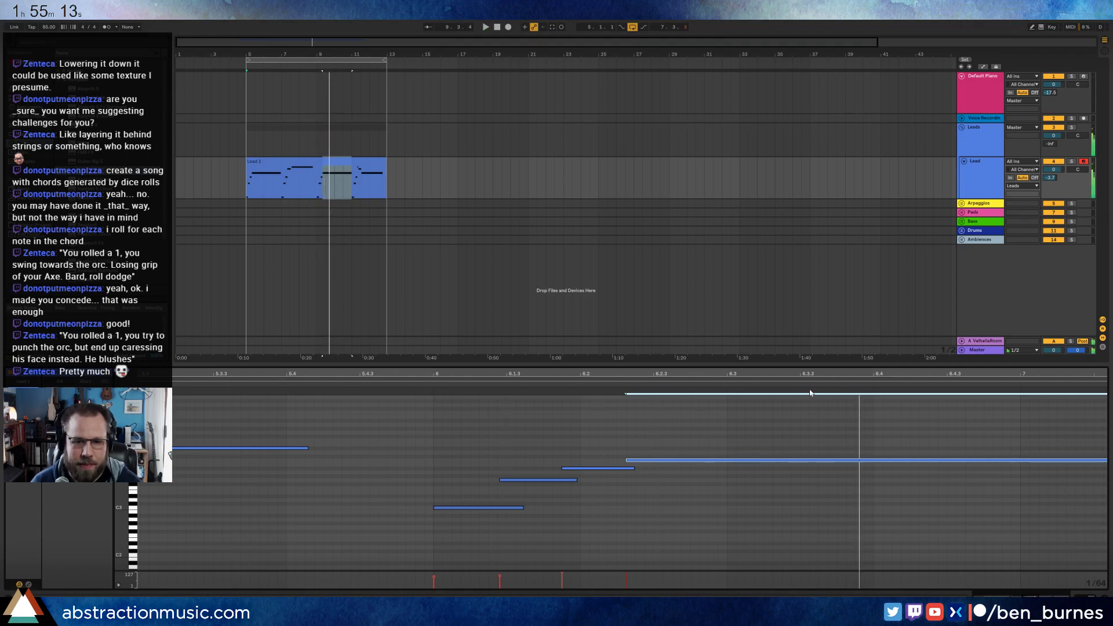
- Shift the fourth phrase's second and third notes and its short high note slightly later, and play the melody from the start
left_click_drag(761, 380, 247, 371)
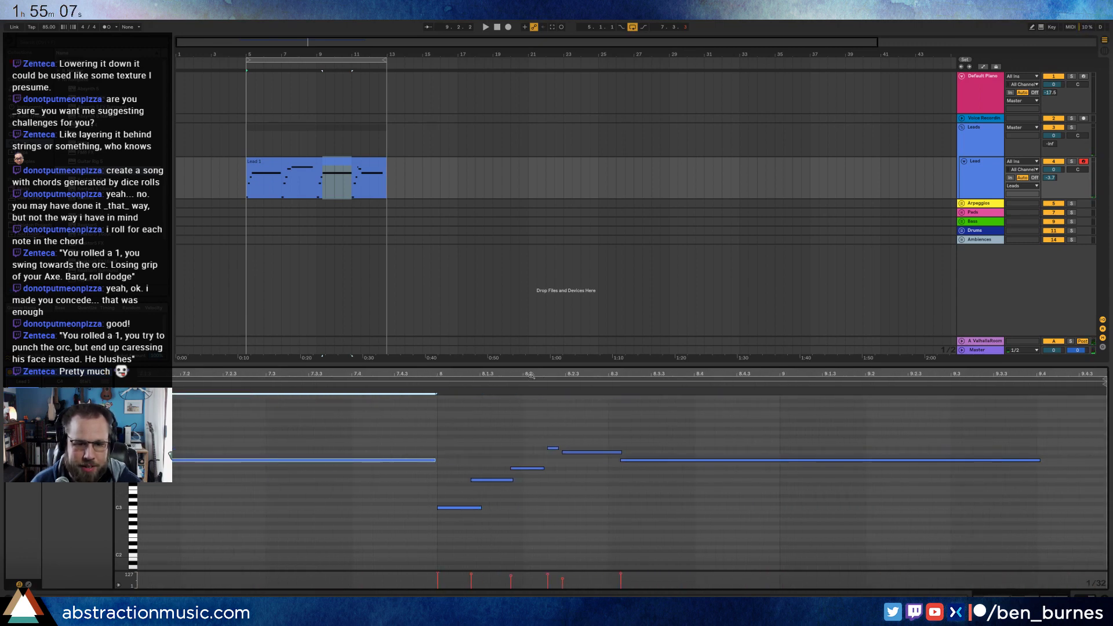
left_click_drag(531, 376, 598, 373)
left_click(451, 480)
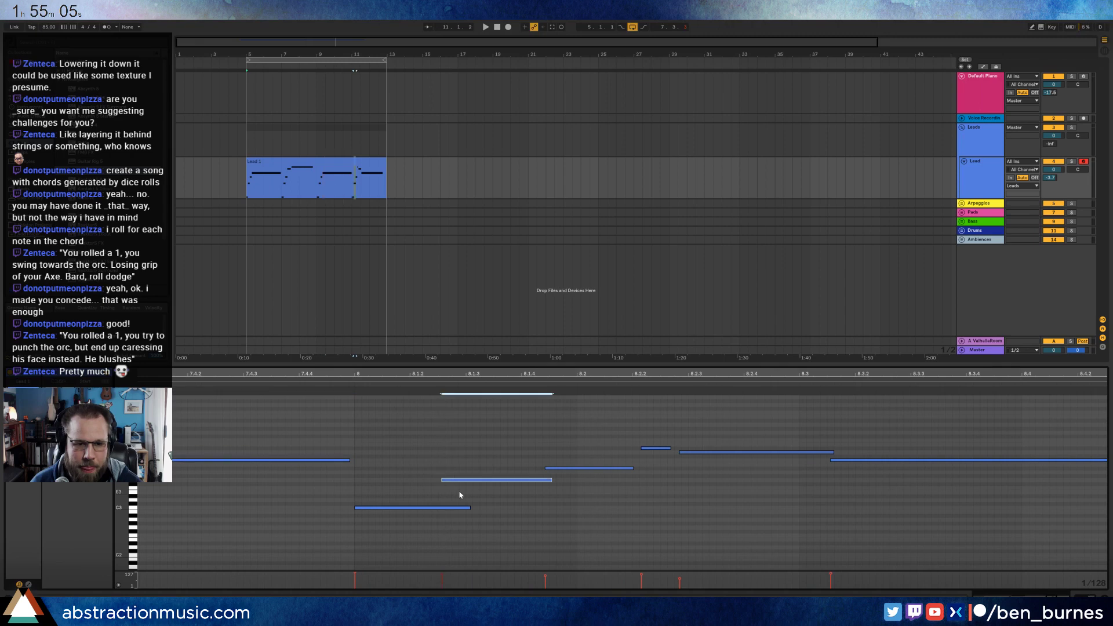
left_click(596, 475)
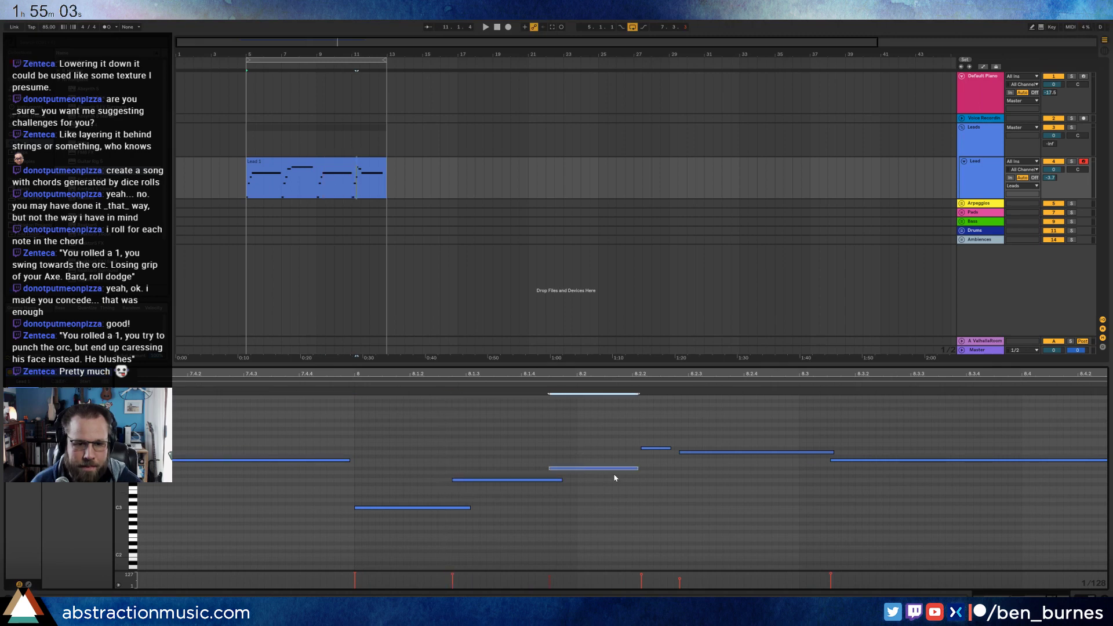
left_click(655, 456)
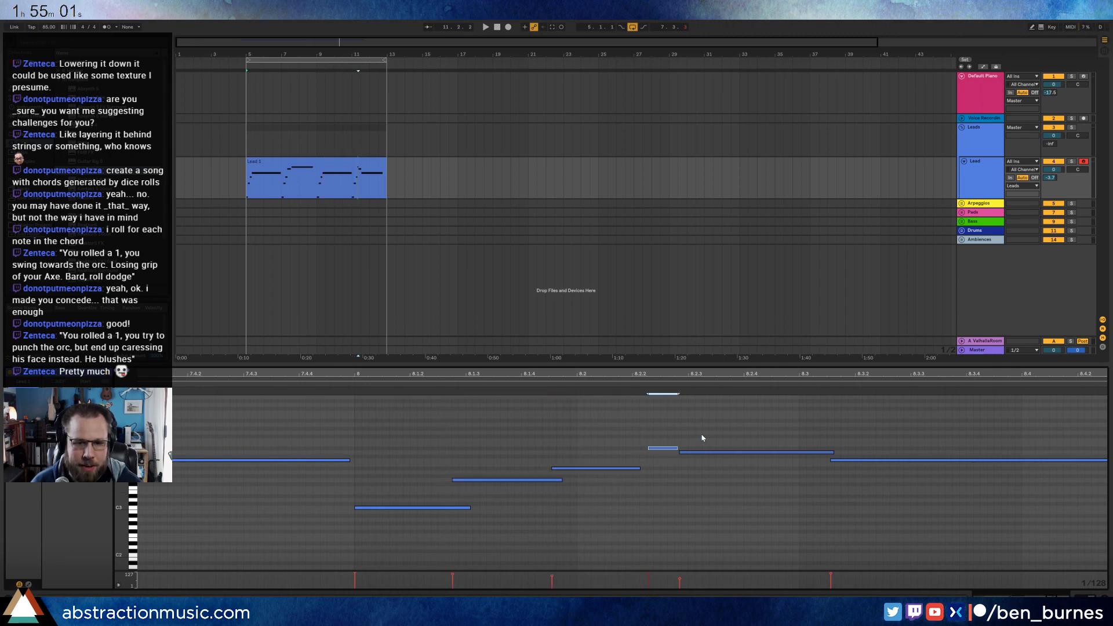
left_click(704, 451)
key("Left")
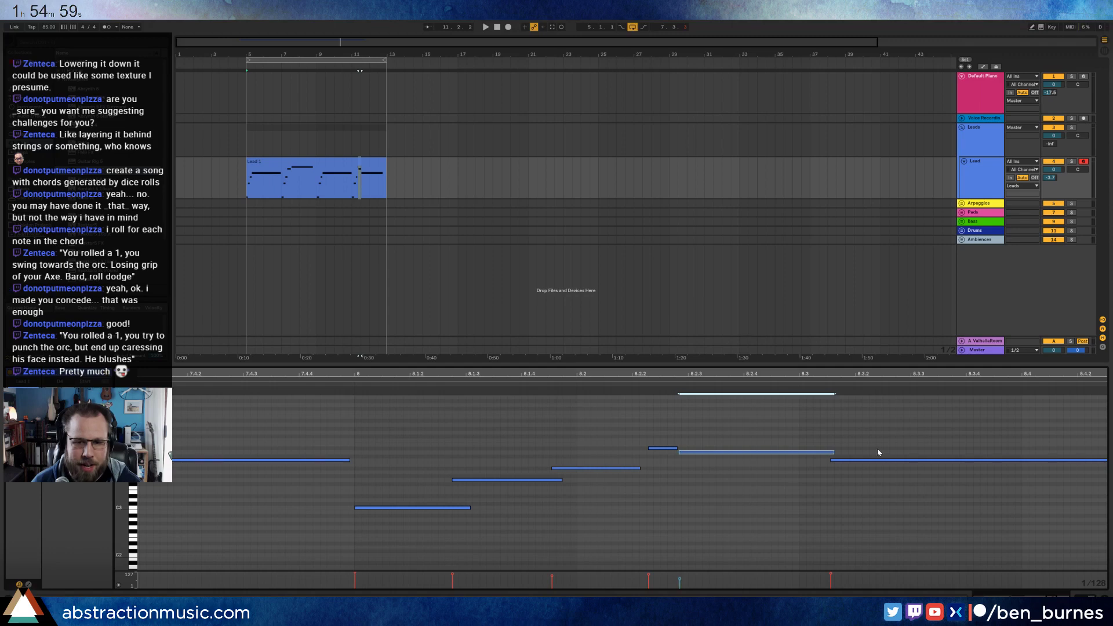
left_click(881, 459)
scroll(887, 472, "right", 5)
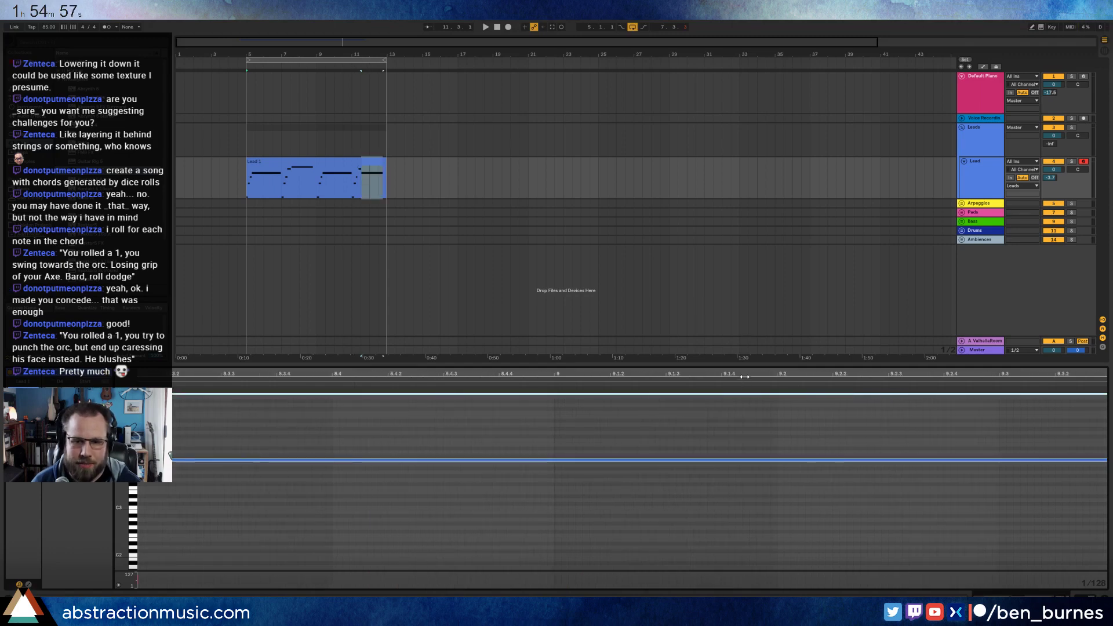
left_click_drag(744, 377, 414, 409)
left_click(210, 425)
key("space")
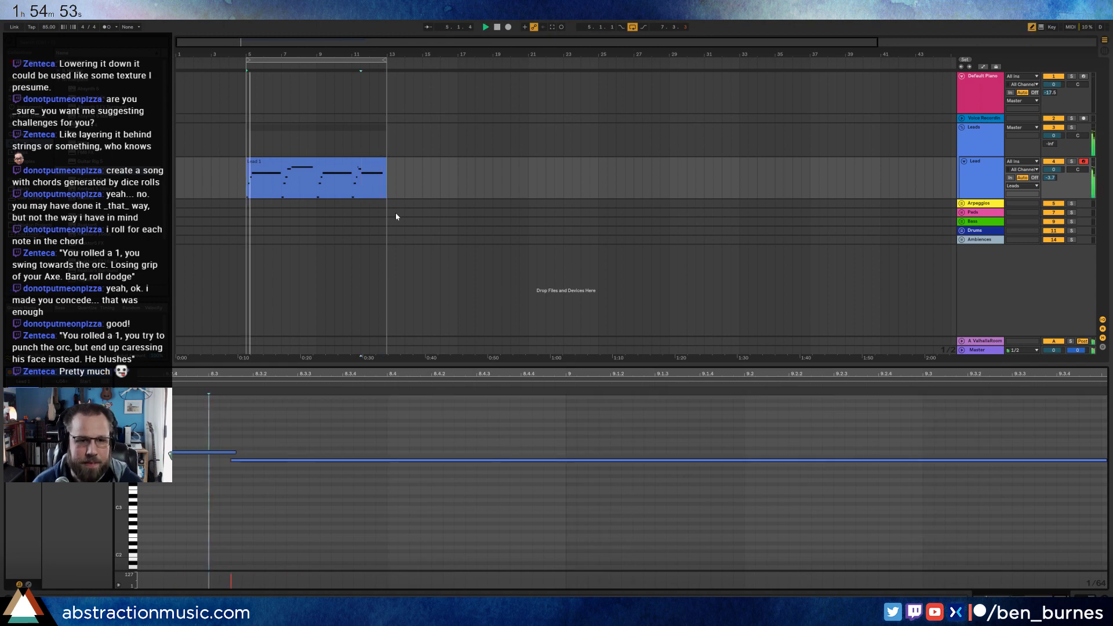
- Switch from the note editor to the device view, set the insert position at bar 15, and unfold the Drums group
key("shift+Tab")
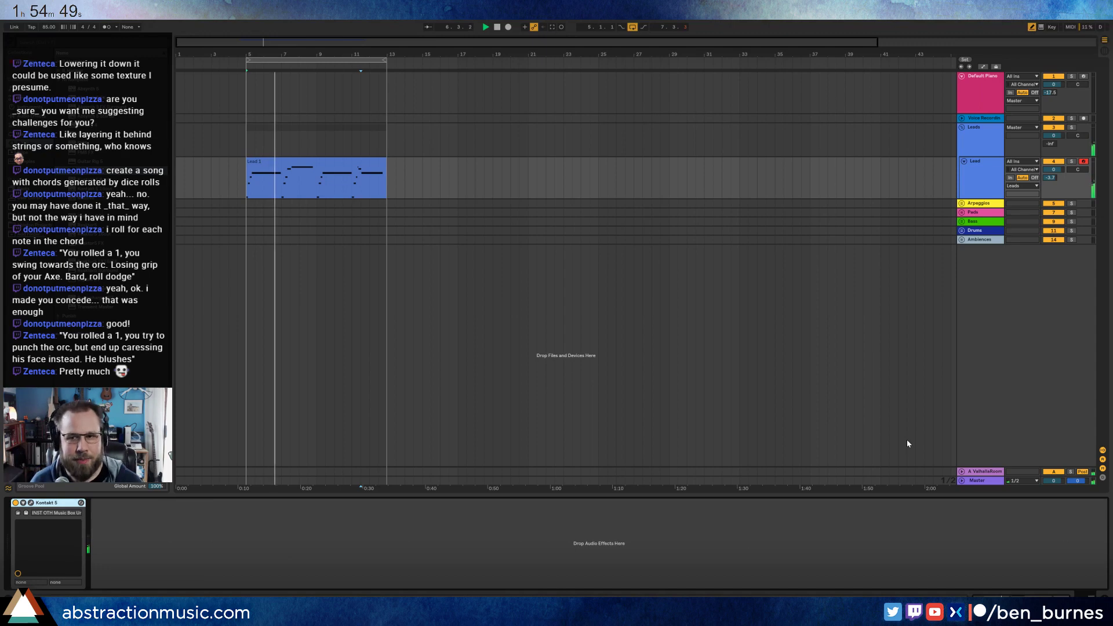
left_click(422, 163)
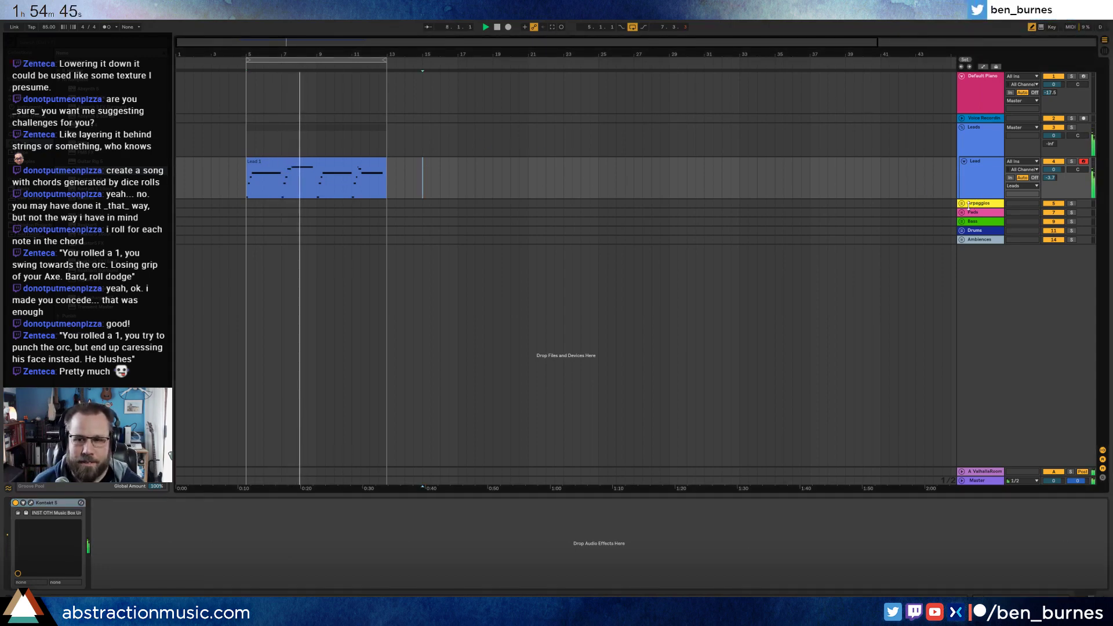
left_click(971, 230)
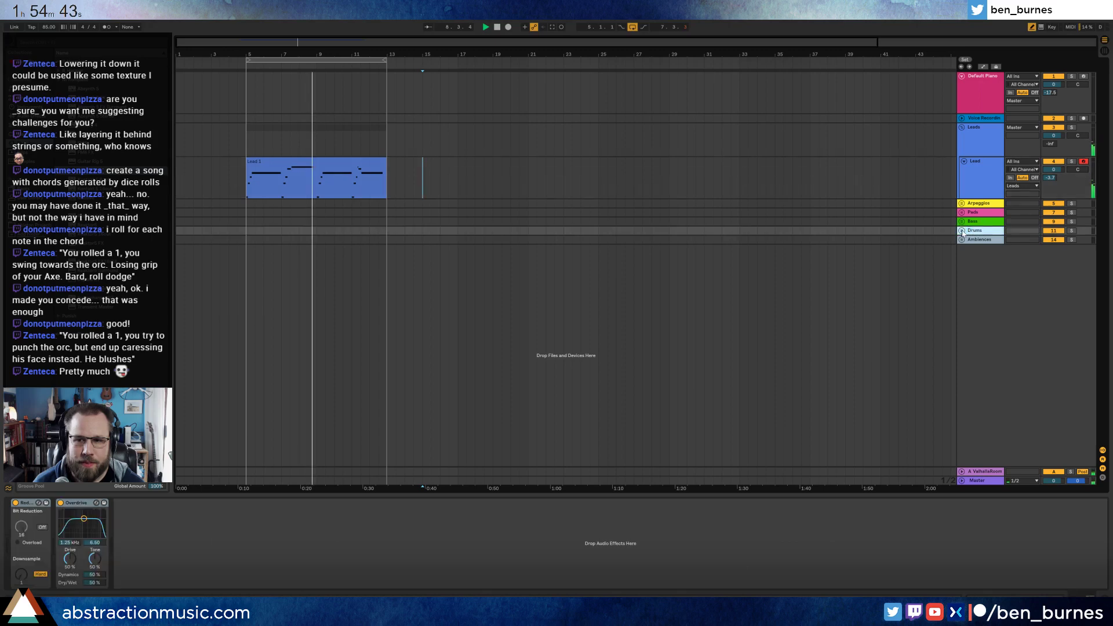
left_click(962, 231)
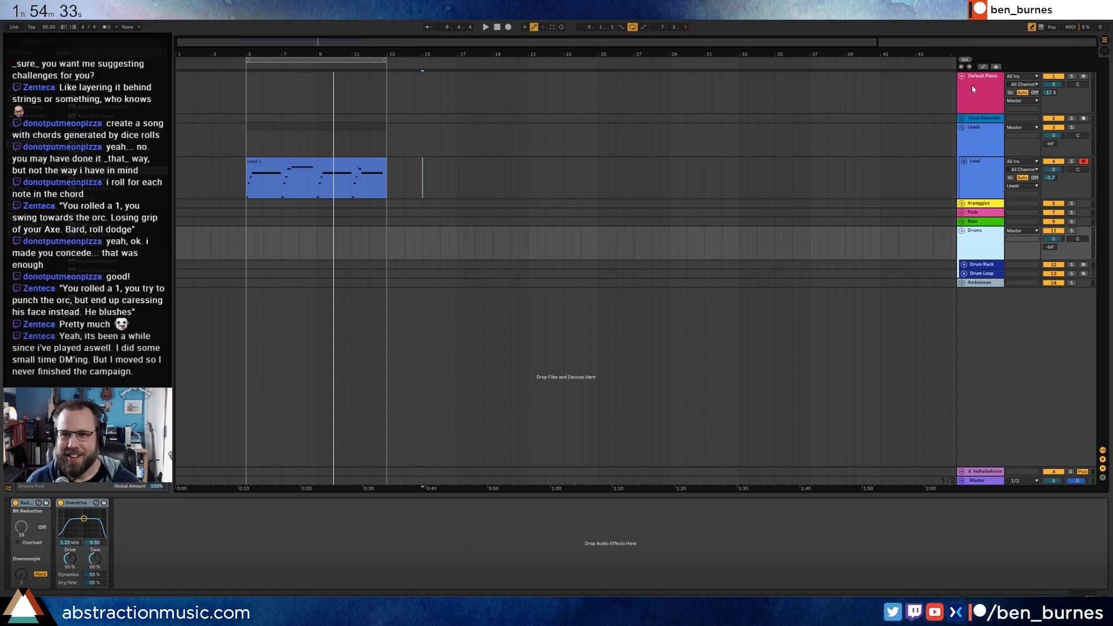
- Unfold the voice recorder track and record a microphone take on it from bar 15
left_click(962, 121)
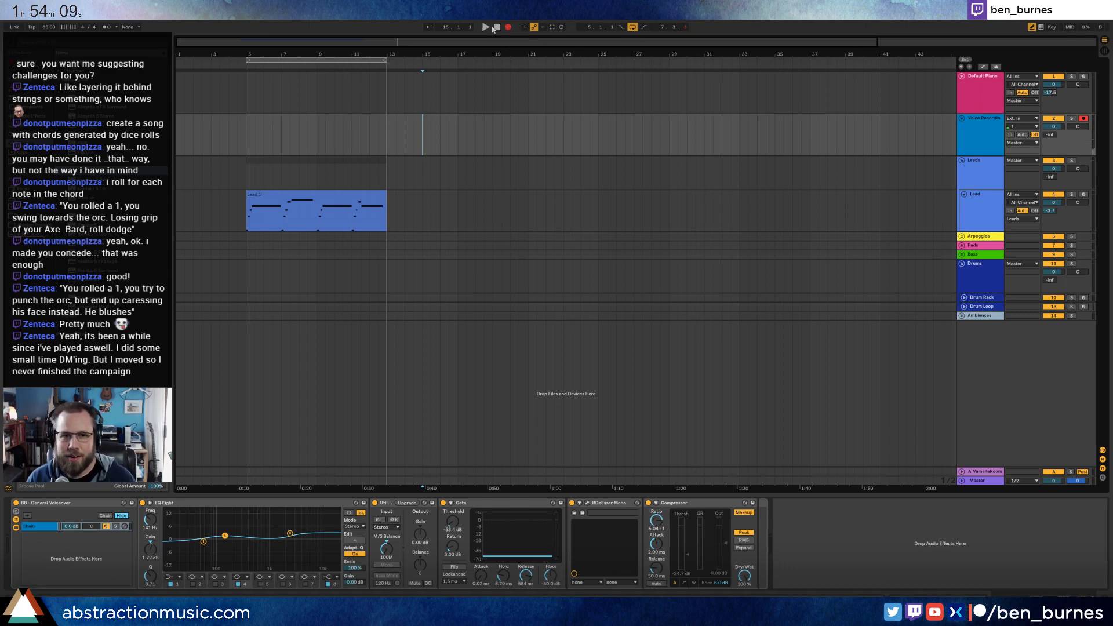
left_click(509, 27)
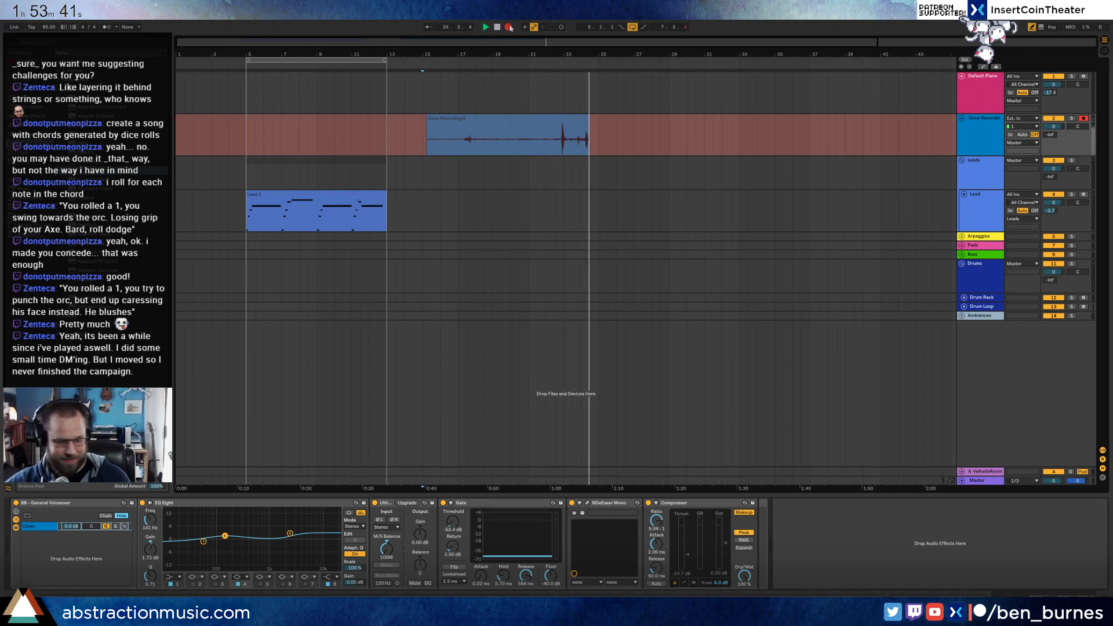
key("space")
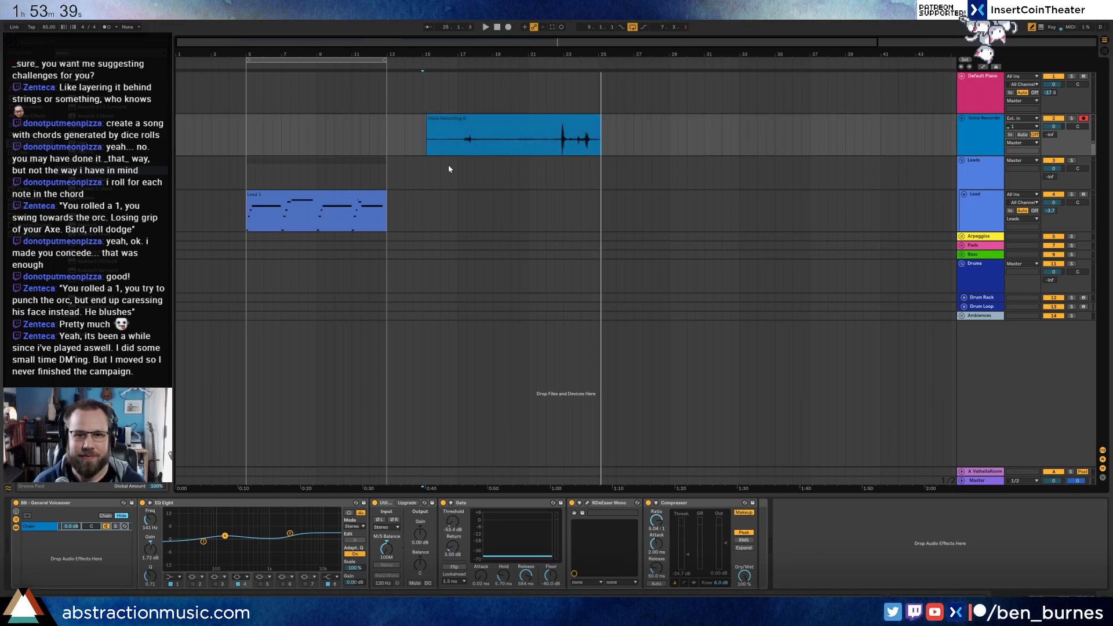
- Trim the voice recording's start to about bar 17, audition it, and cut its end just before the loud peak
left_click_drag(428, 120, 471, 120)
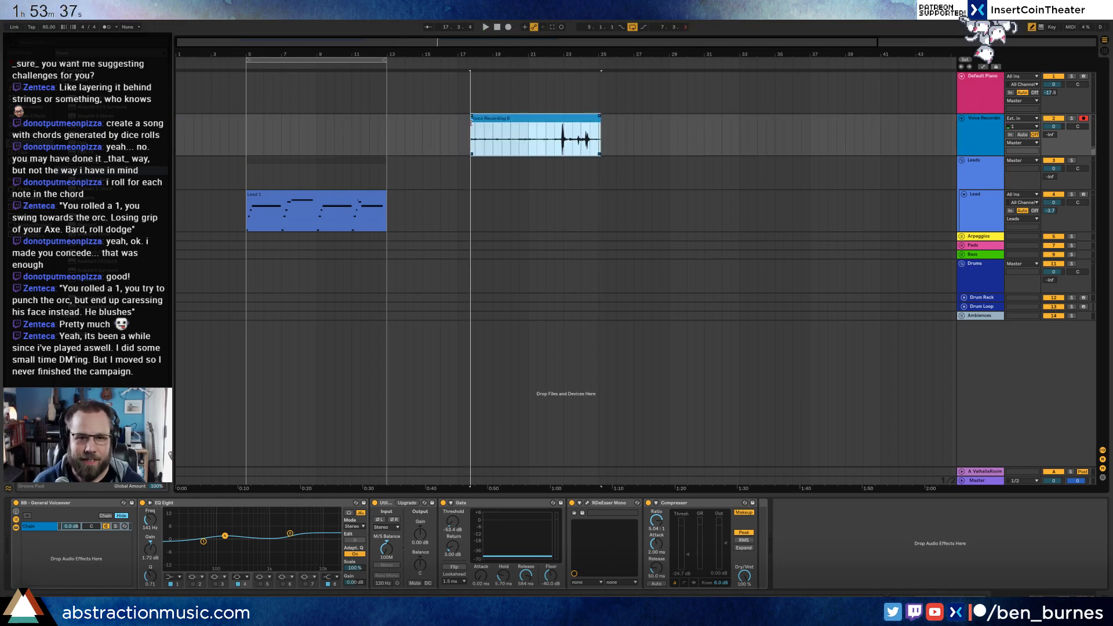
key("space")
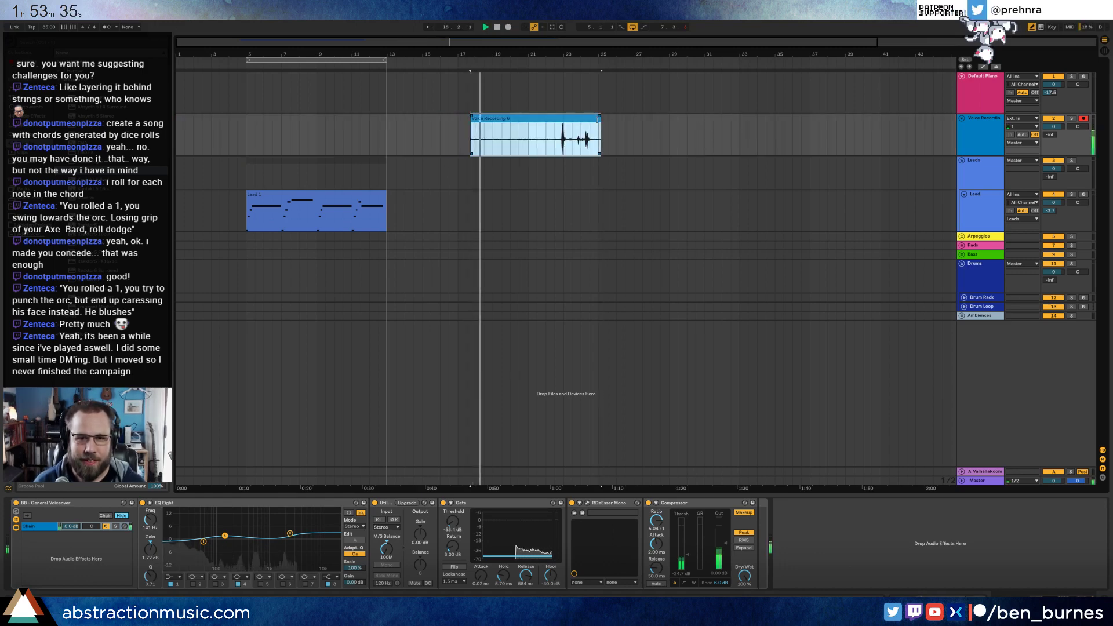
left_click_drag(601, 124, 560, 125)
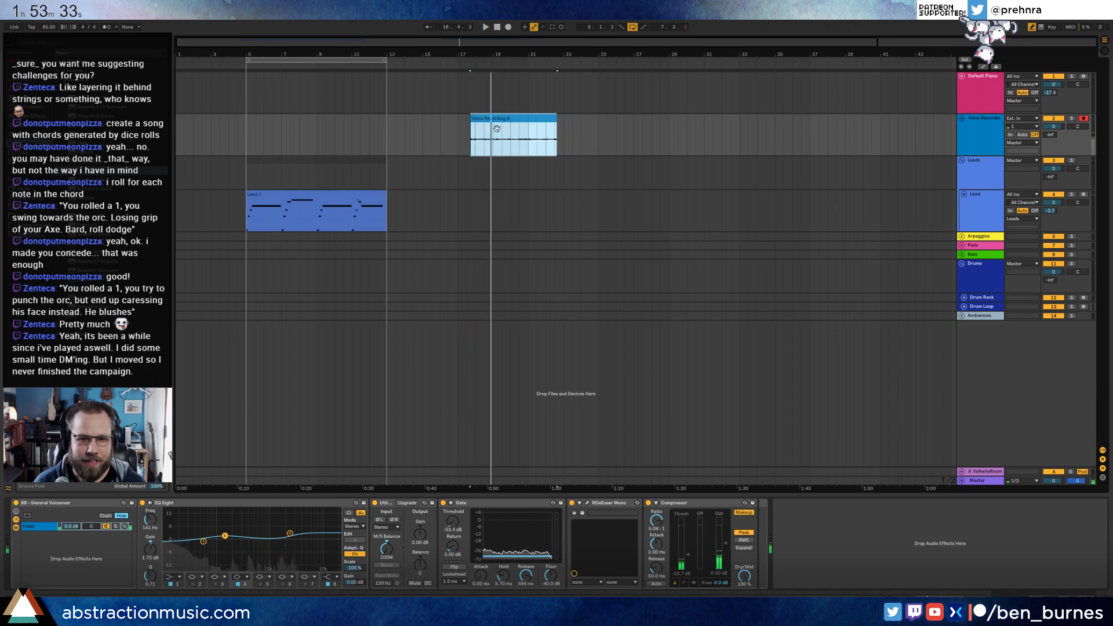
- Add an audio track below the first track in the Ambiences group and move the voice recording onto it at bar 17
key("space")
left_click(978, 315)
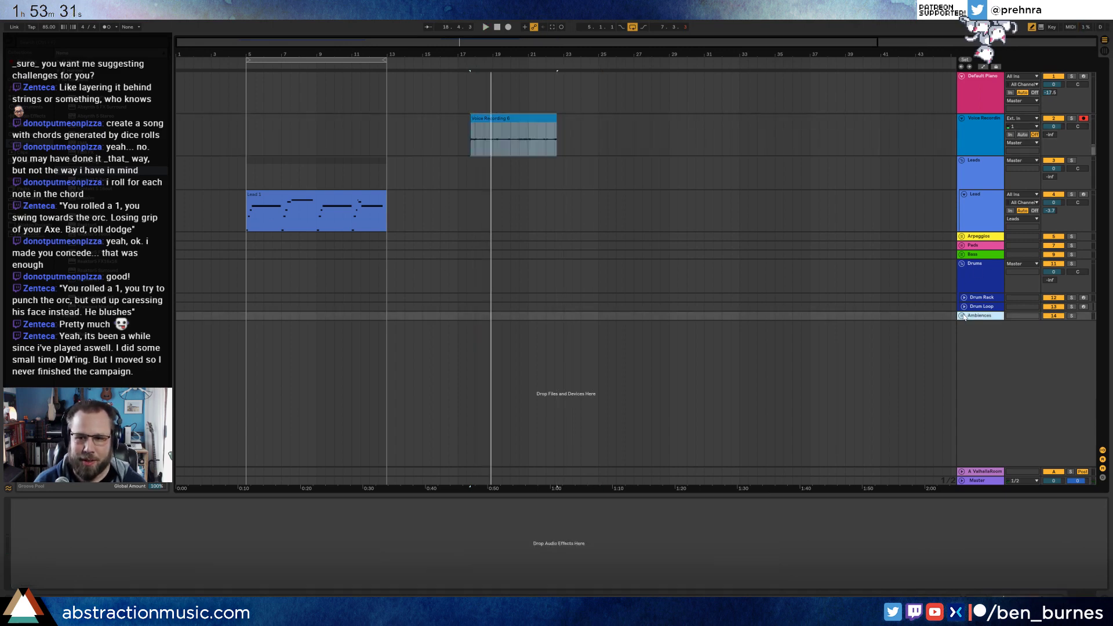
left_click(962, 316)
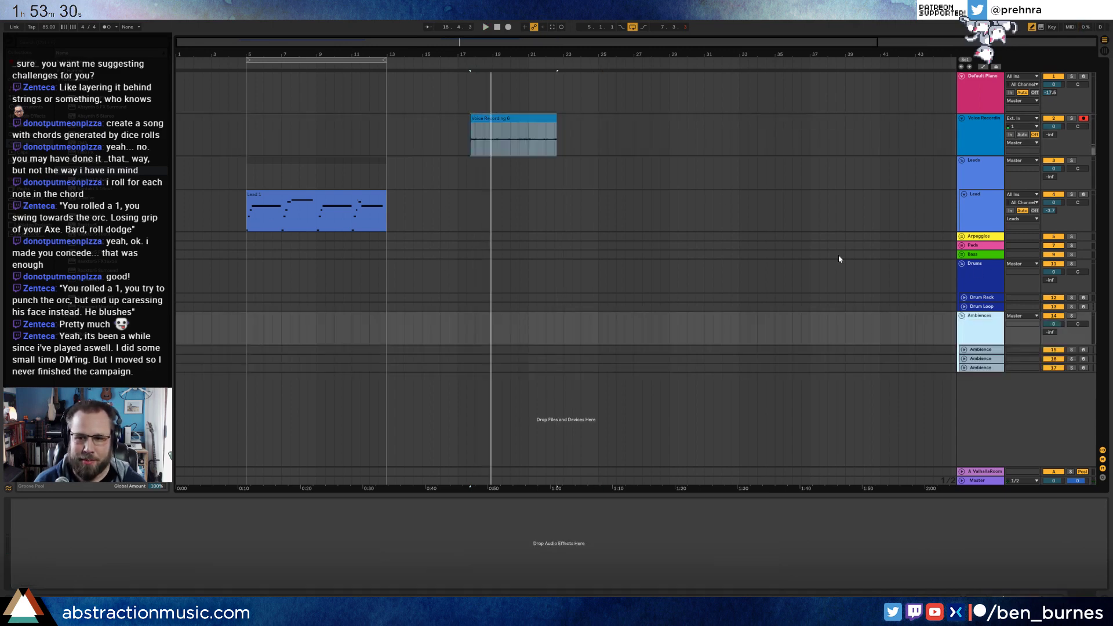
left_click(980, 350)
key("ctrl+t")
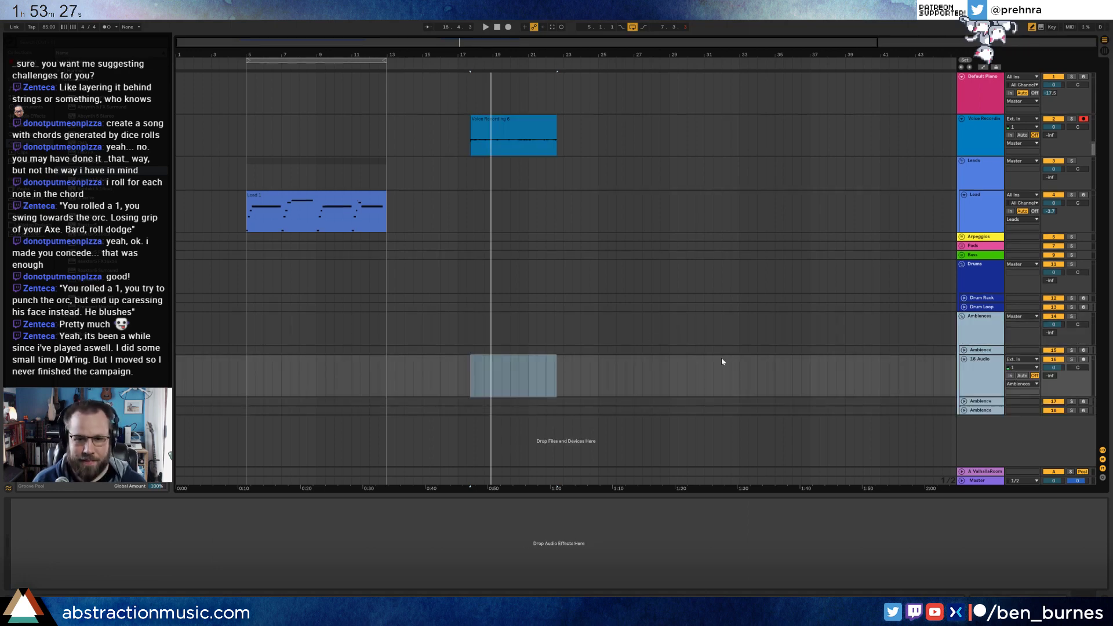
left_click_drag(488, 120, 486, 367)
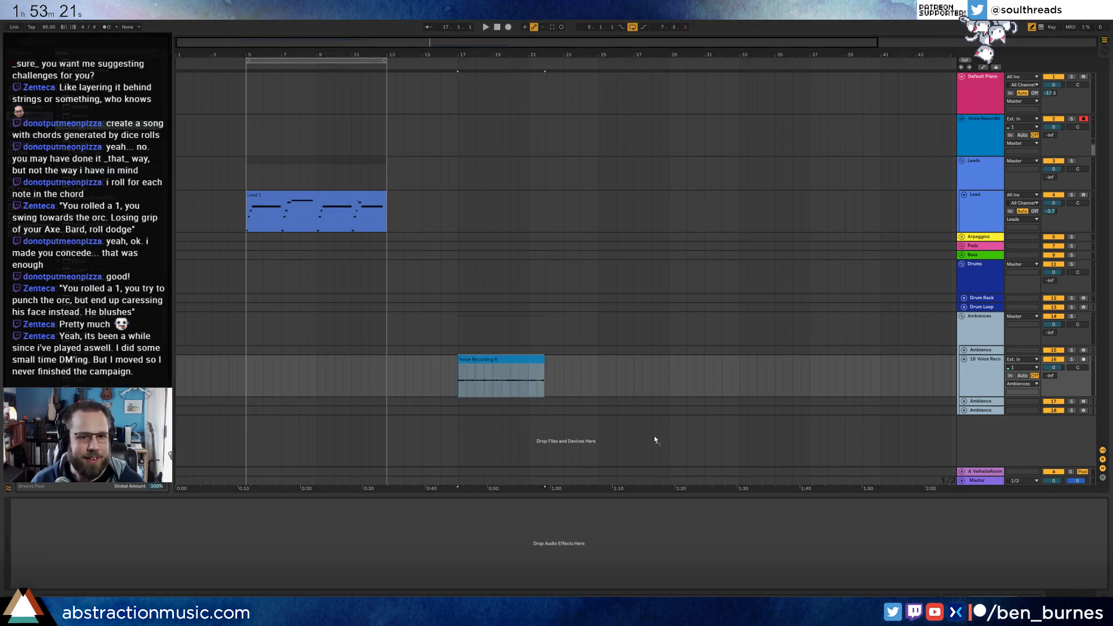
- Add a Compressor to the voice recording's new track, set its threshold to -21.9 dB, and audition the clip
key("ctrl+z")
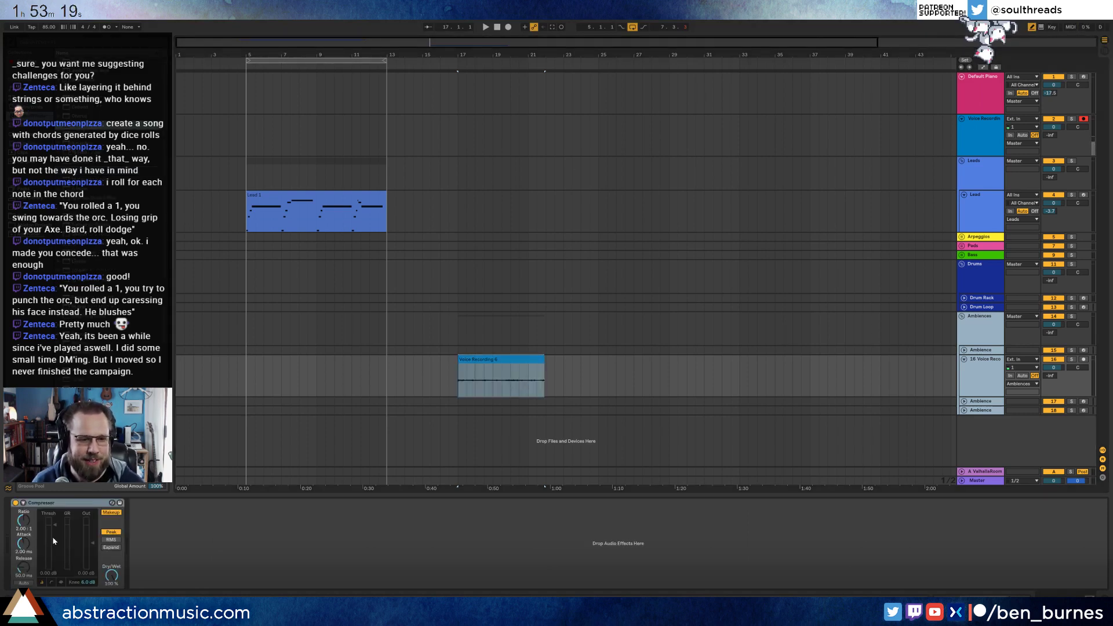
left_click_drag(54, 529, 54, 539)
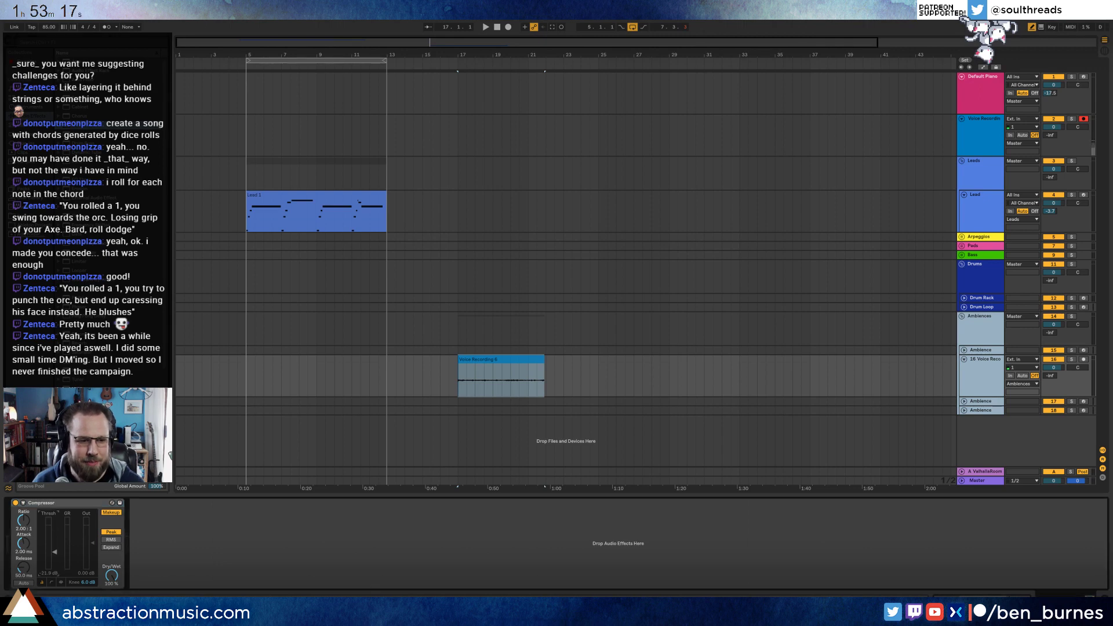
key("space")
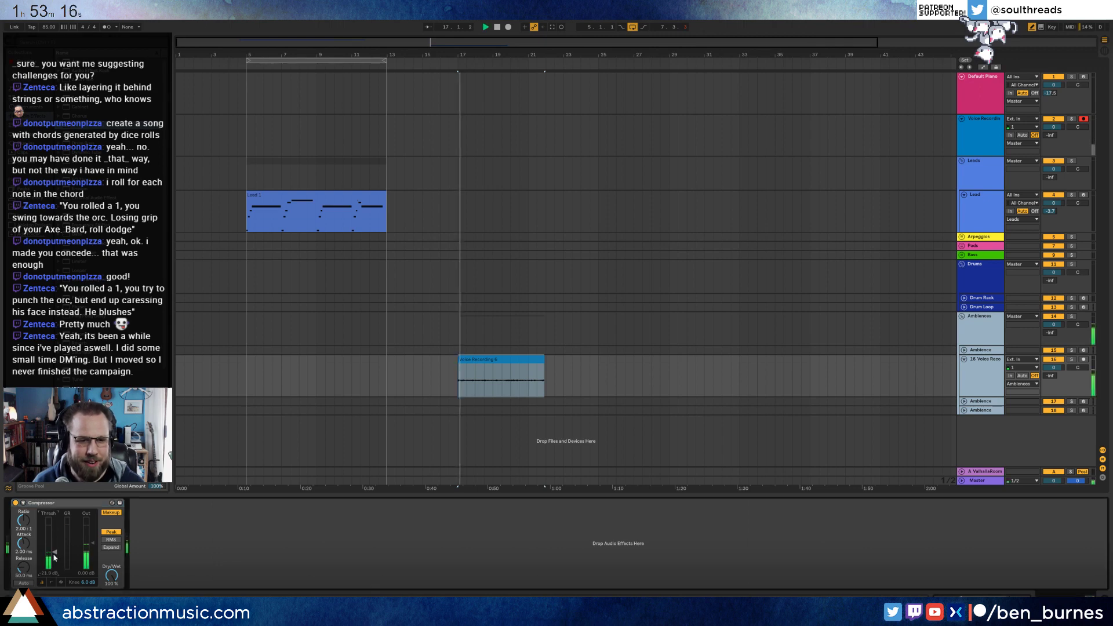
left_click(985, 367)
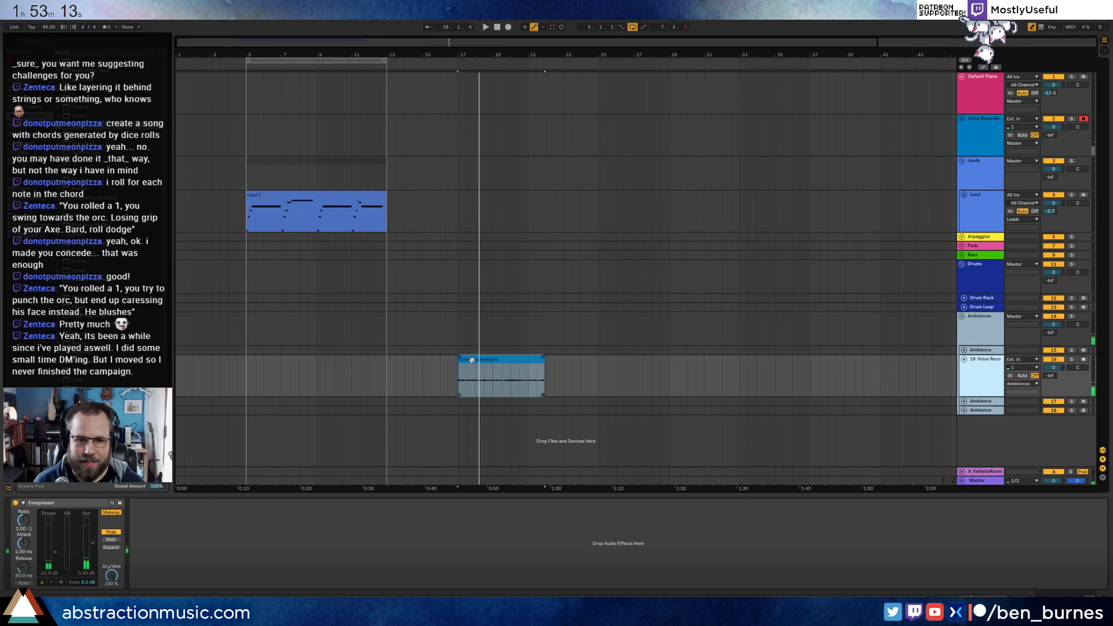
- Open the voice recording clip, raise its gain, audition it, and return to the track's devices
double_click(472, 360)
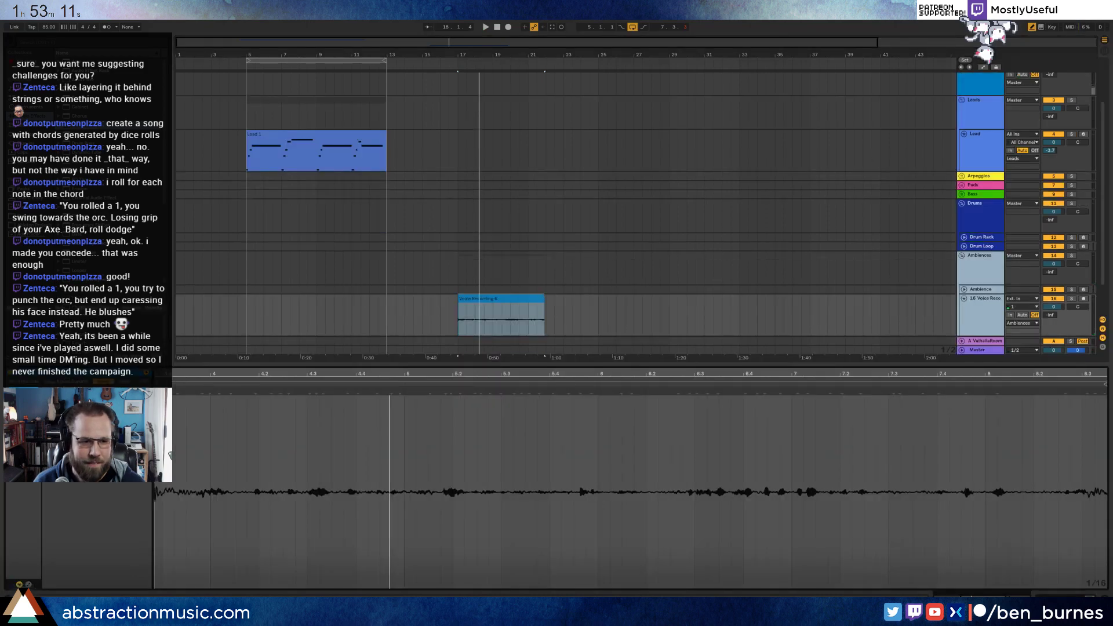
key("space")
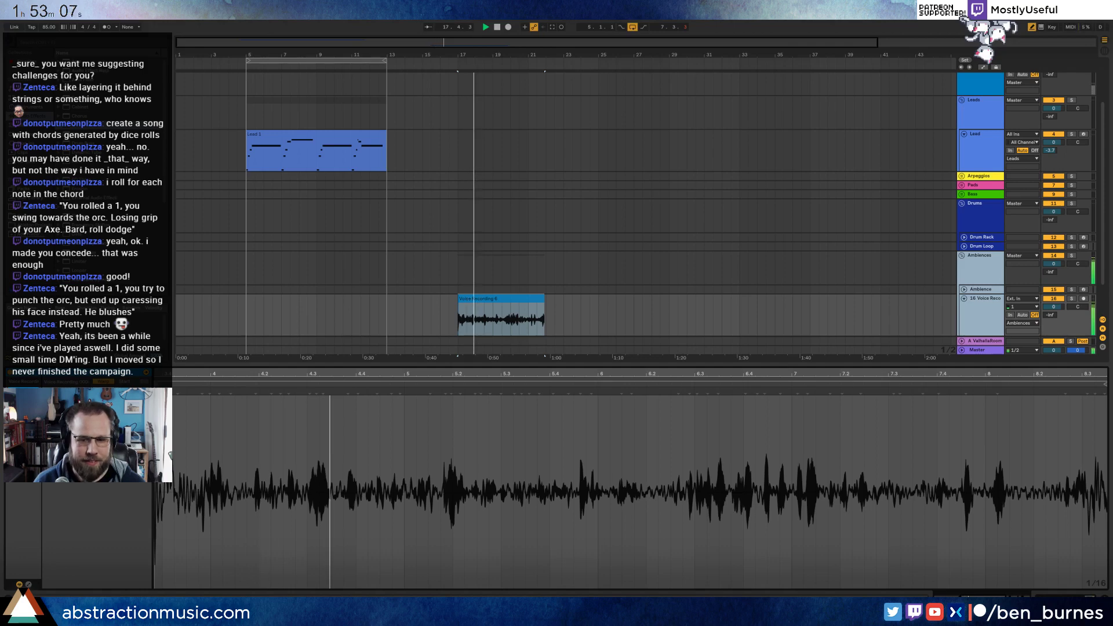
key("shift+Tab")
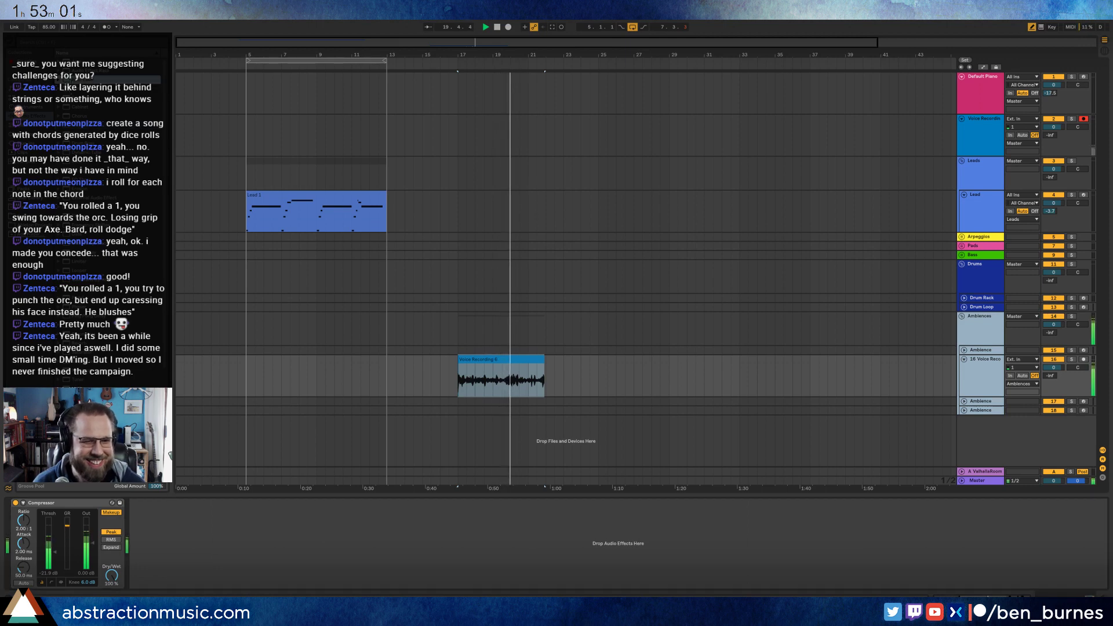
- Insert an Auto Filter before the Compressor and make it a high-pass filter with a cutoff of about 528 Hz
left_click_drag(46, 521, 18, 544)
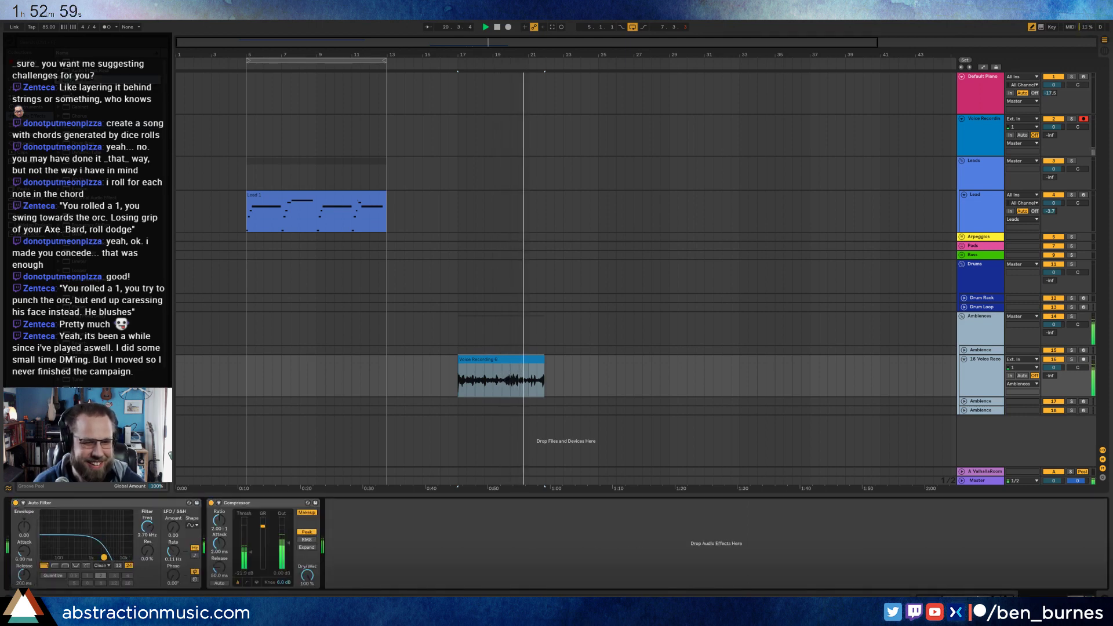
left_click_drag(104, 557, 118, 553)
left_click(54, 565)
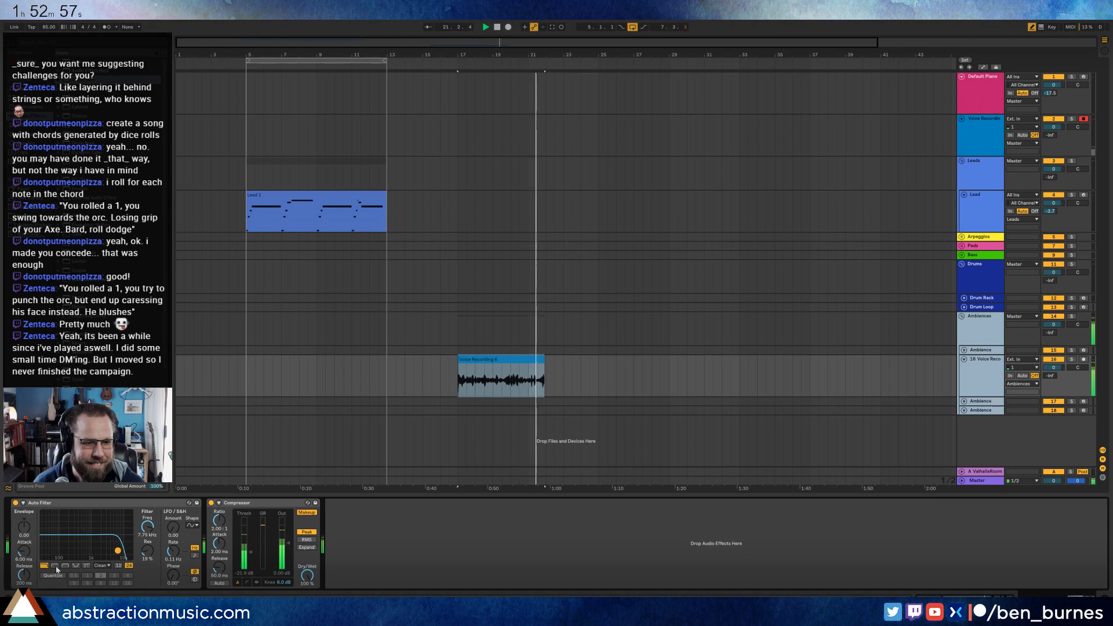
left_click_drag(118, 551, 83, 554)
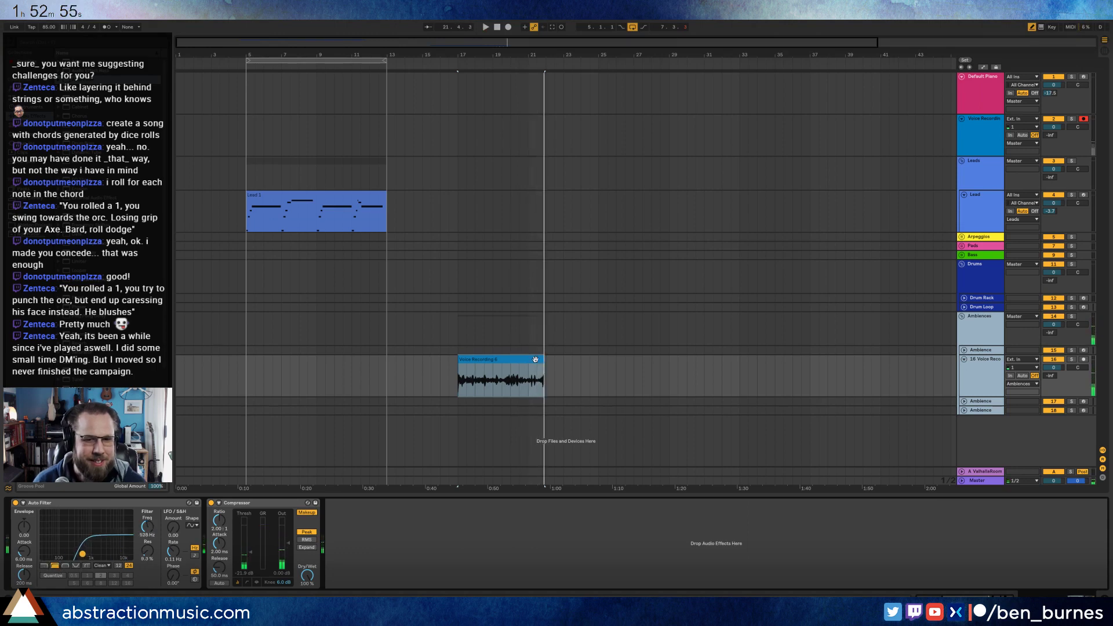
- Trim the voice recording's end to about 21.3 and lower the high-pass cutoff to 457 Hz while listening
left_click_drag(543, 359, 538, 361)
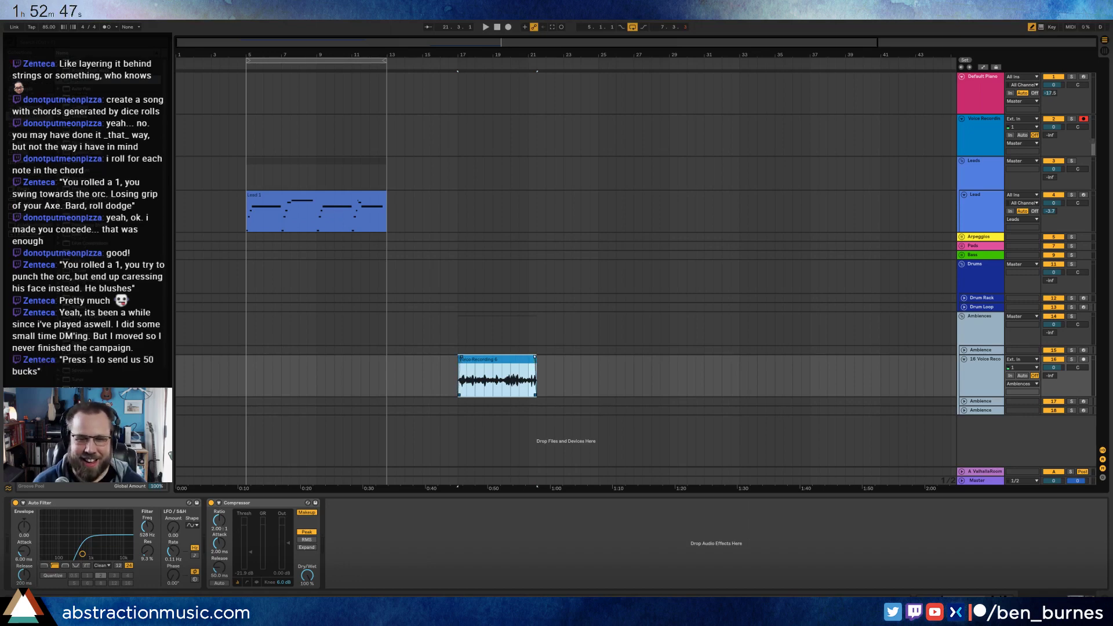
left_click_drag(84, 555, 82, 552)
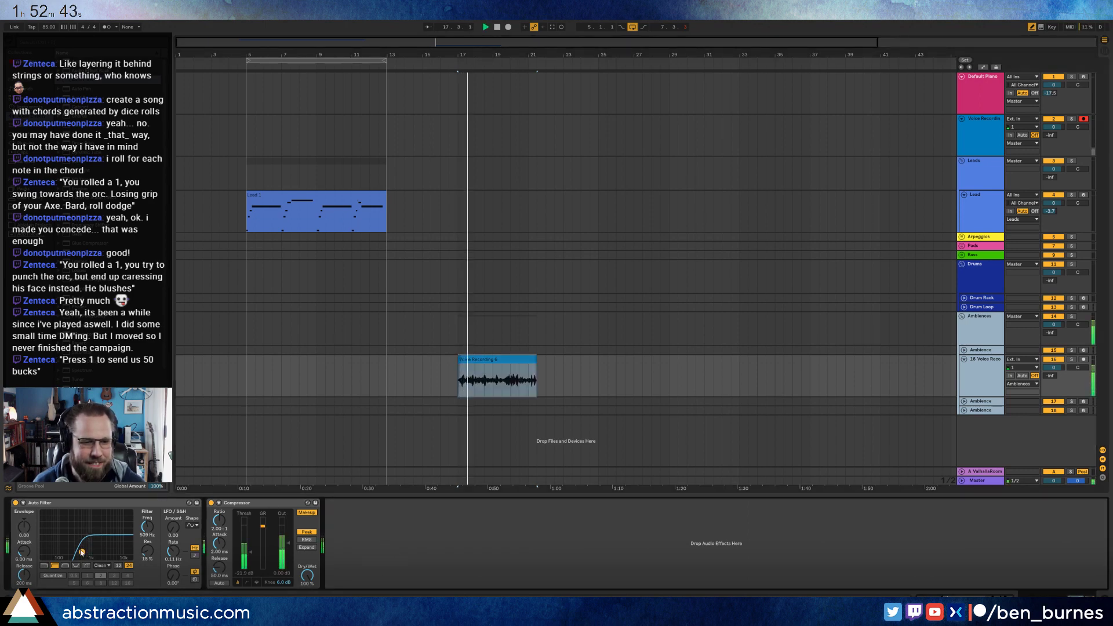
left_click_drag(82, 555, 80, 551)
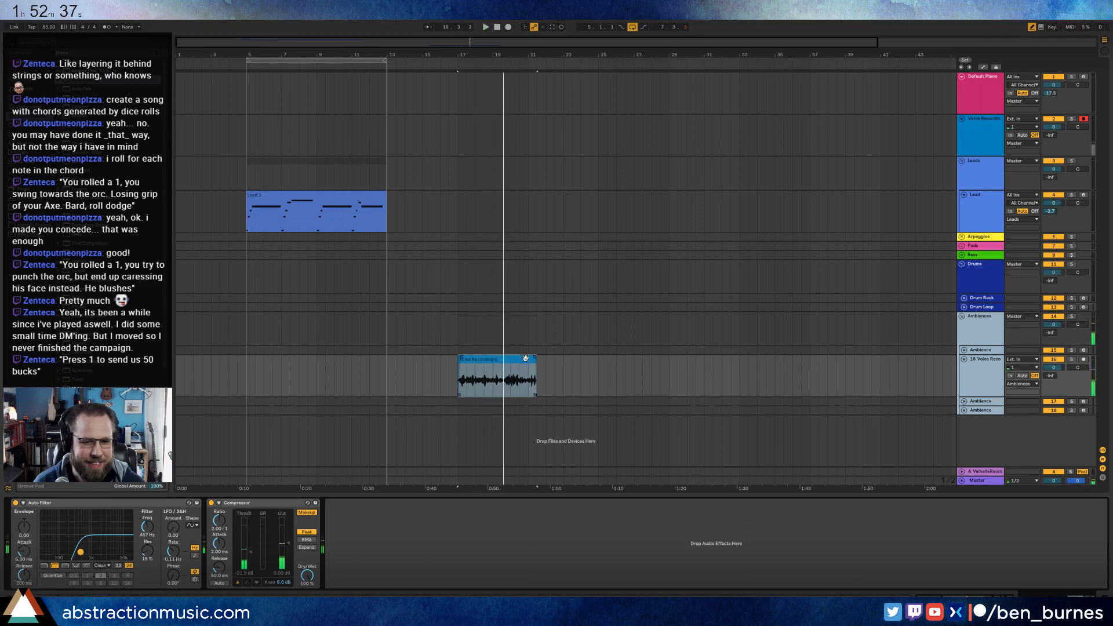
- Trim the voice recording to run from about 18.2 to 19.3, and audition the remaining part
left_click_drag(535, 362, 502, 361)
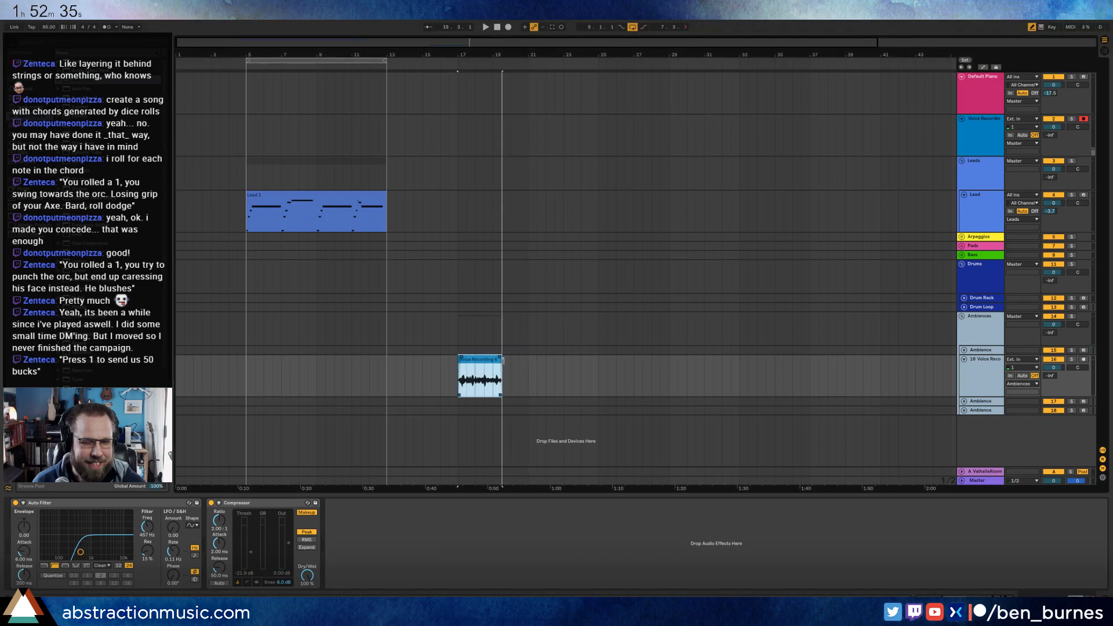
left_click_drag(435, 58, 434, 59)
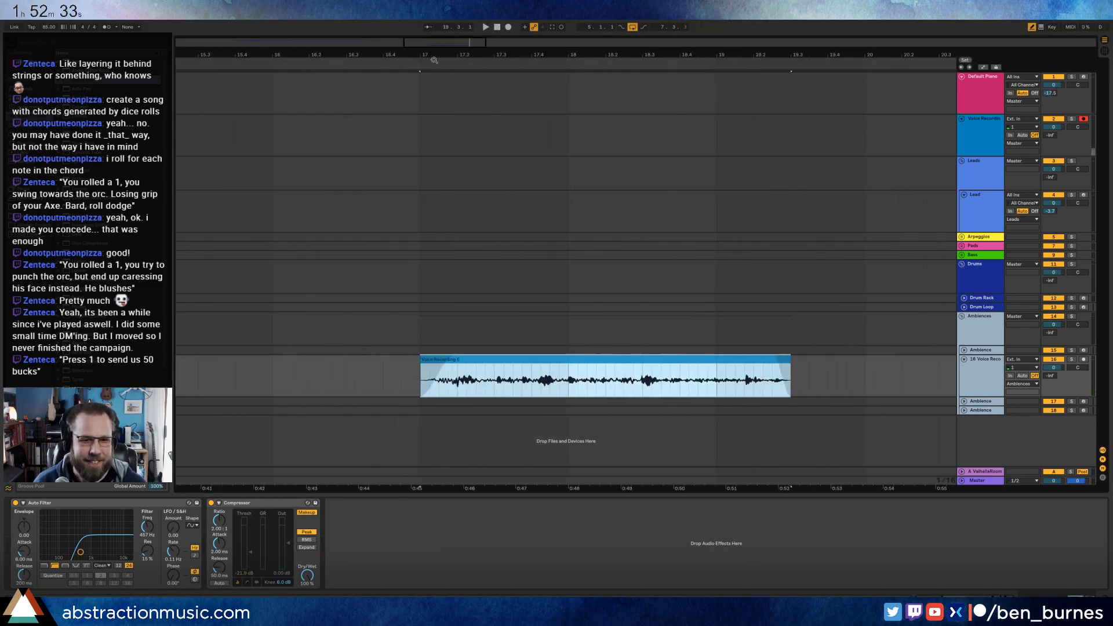
left_click_drag(423, 361, 624, 361)
key("space")
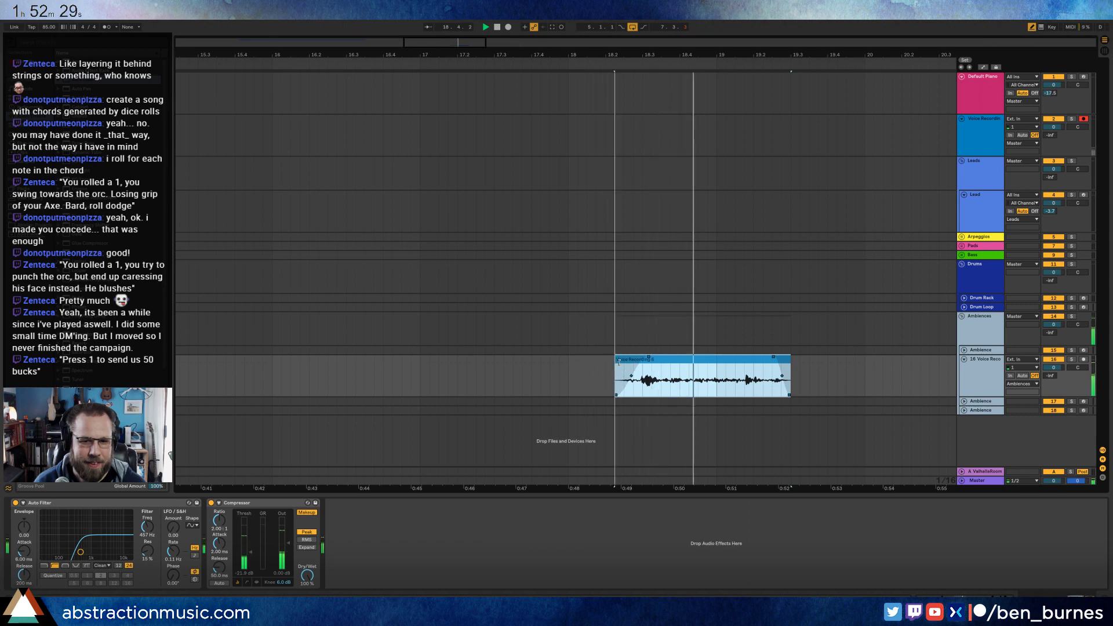
key("space")
- Move the clip's start slightly later, just before the first loud peak, extend its end slightly, and audition it
left_click_drag(625, 362, 631, 362)
left_click(650, 360)
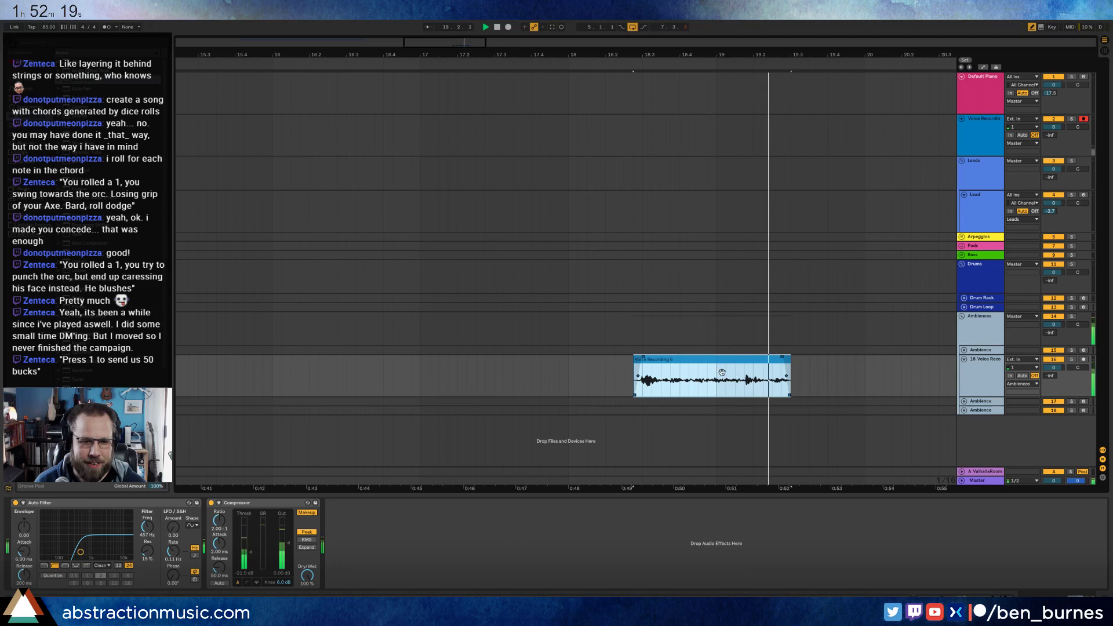
key("space")
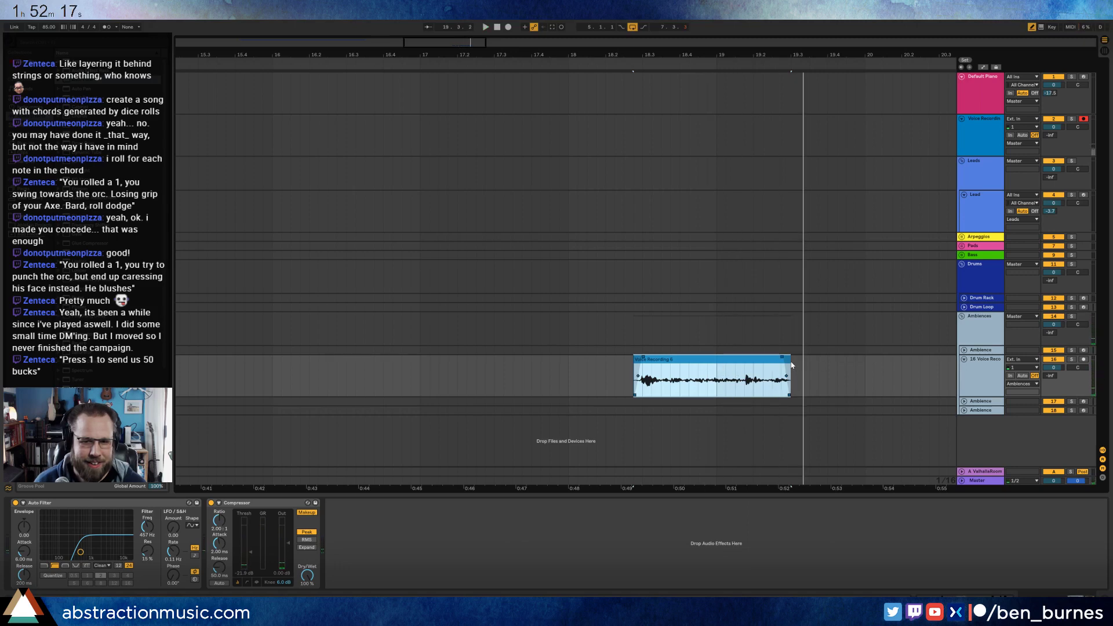
left_click_drag(790, 364, 801, 363)
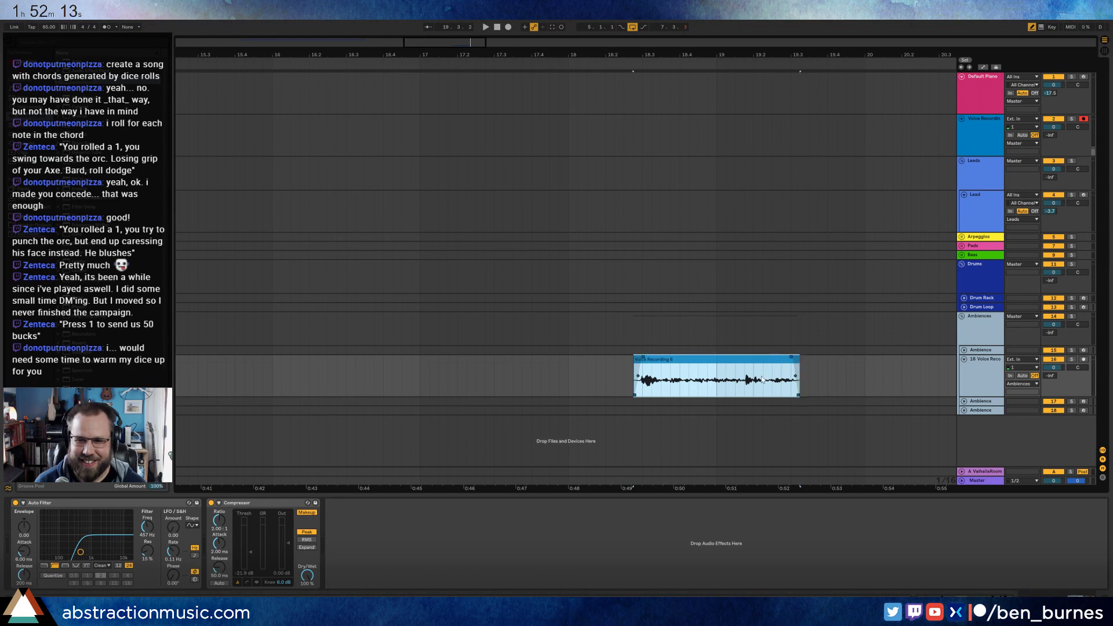
key("space")
key("space")
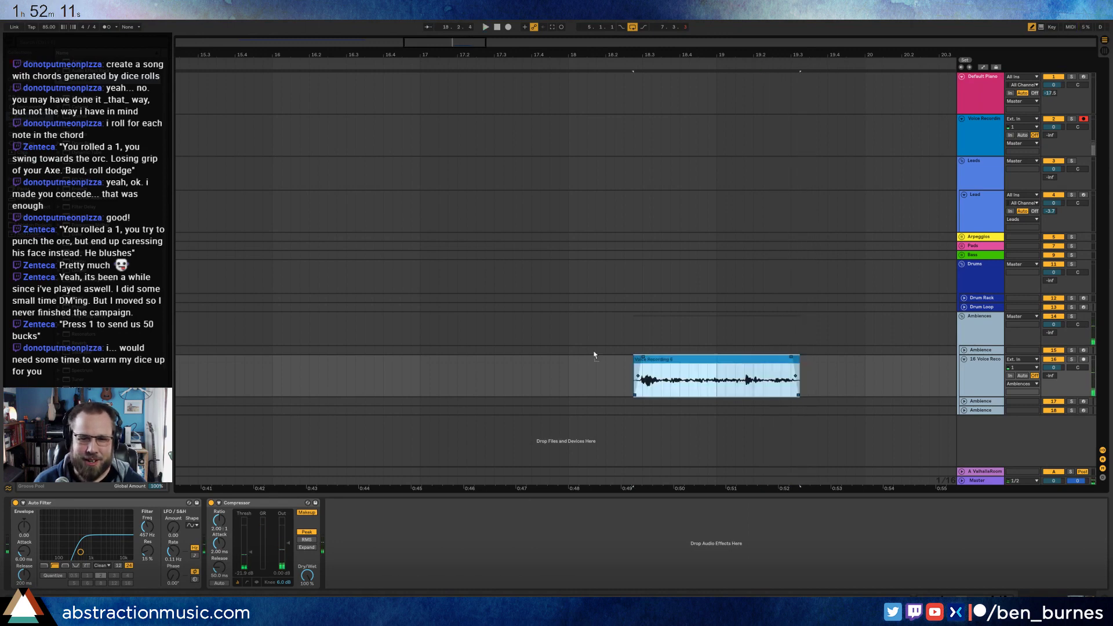
- Move the voice recording beneath the melody's second phrase, just before bar 8, and lower its track volume
left_click_drag(735, 362, 318, 362)
key("x")
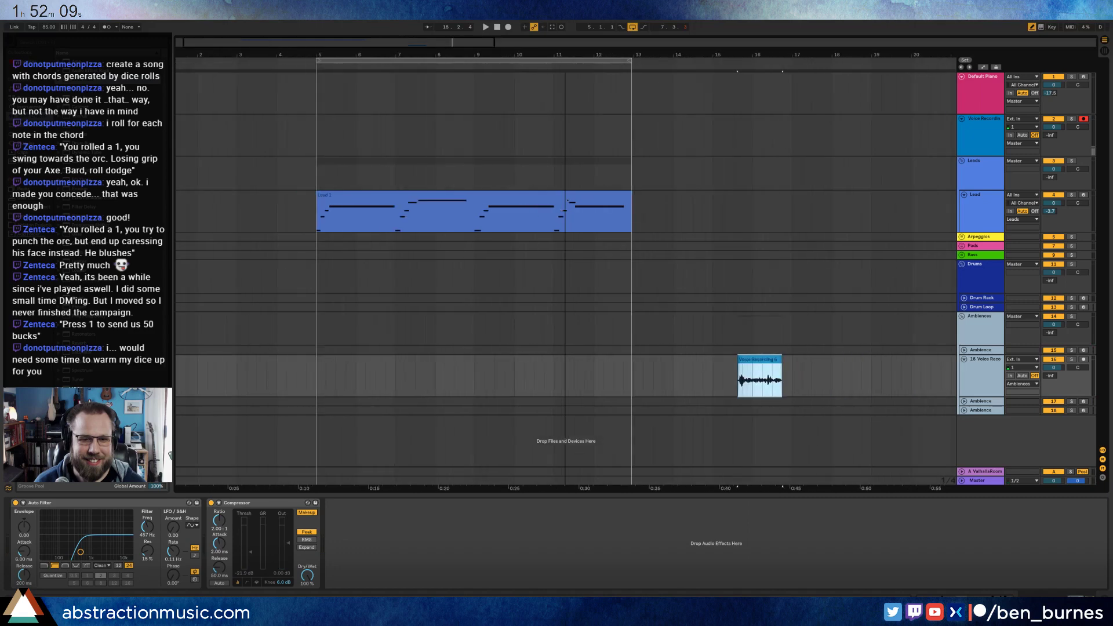
left_click_drag(778, 360, 461, 374)
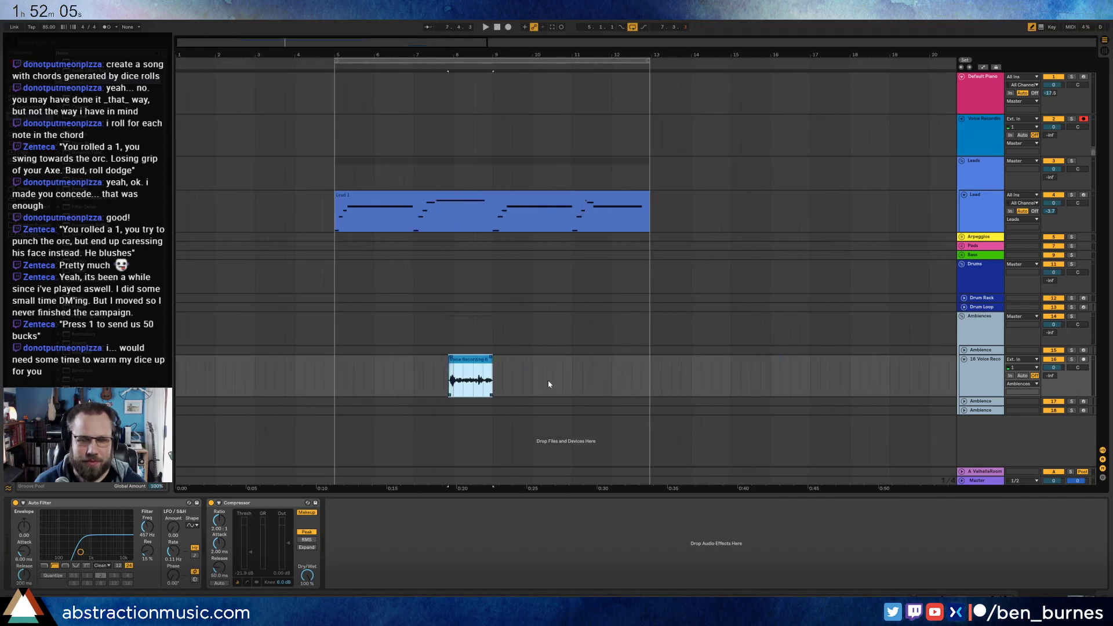
left_click(1051, 377)
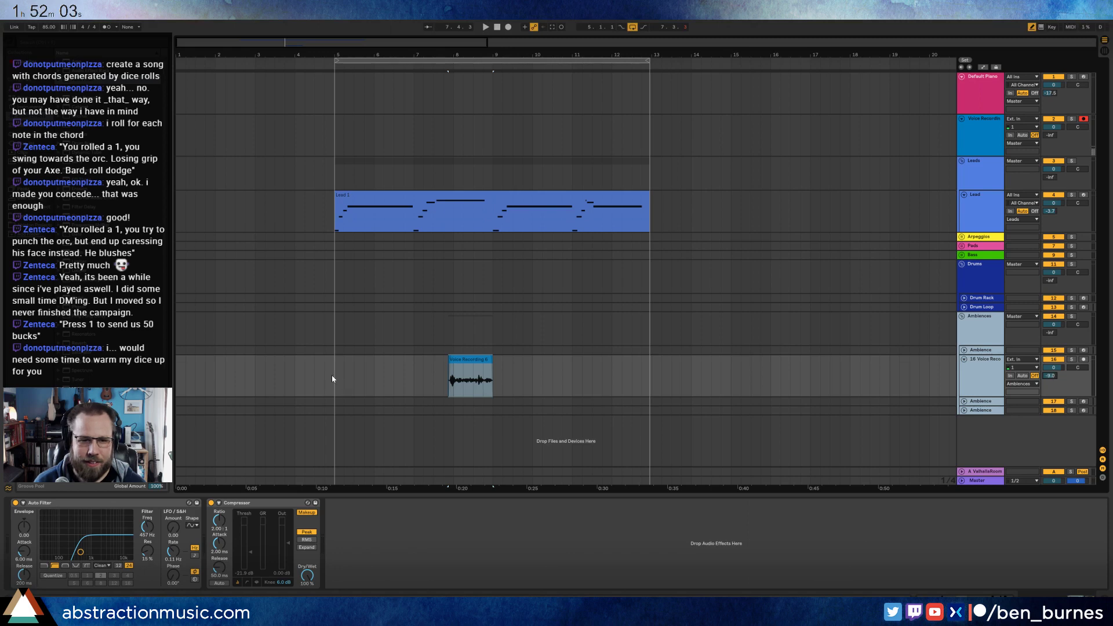
- During playback from bar 5, set the Lead track's volume to 0 dB and raise the voice track's high-pass cutoff to 787 Hz
key("space")
left_click(1052, 212)
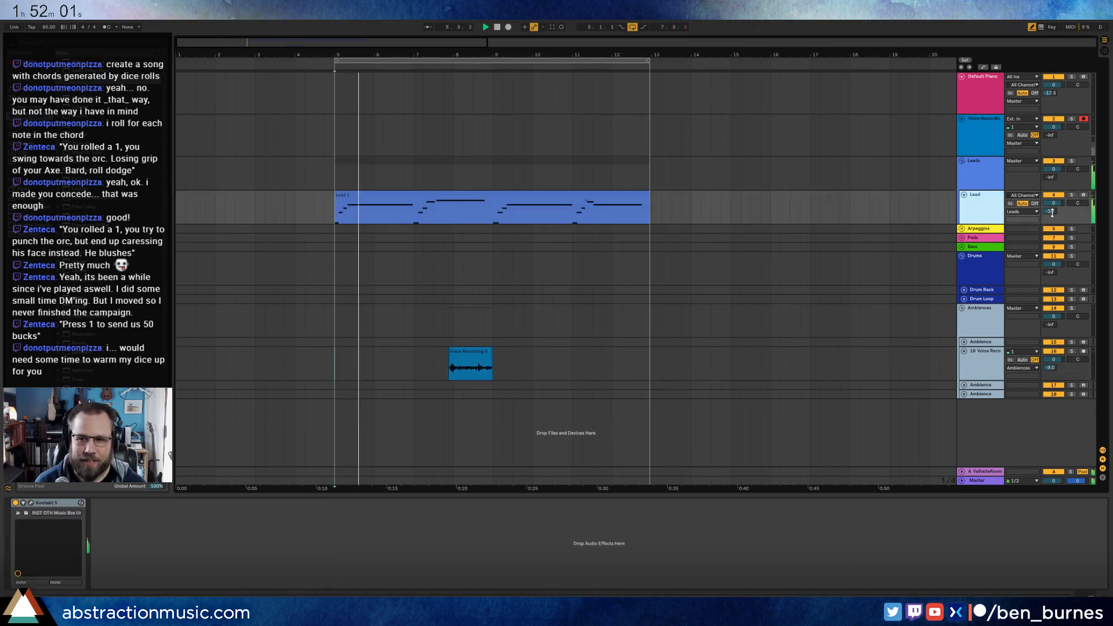
left_click_drag(1052, 224, 1052, 232)
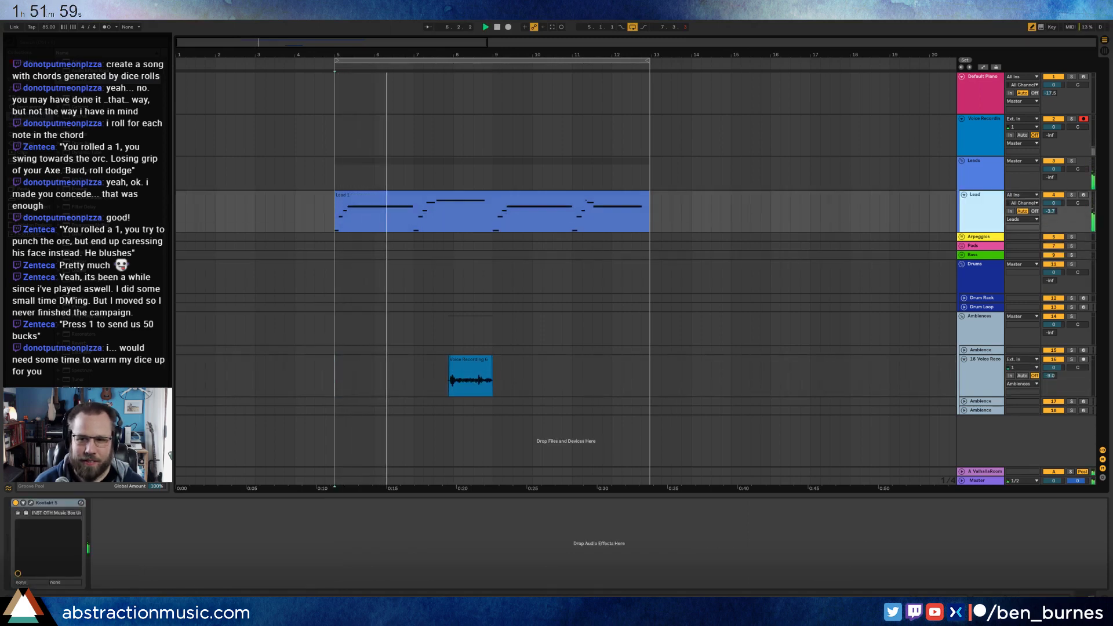
left_click(982, 377)
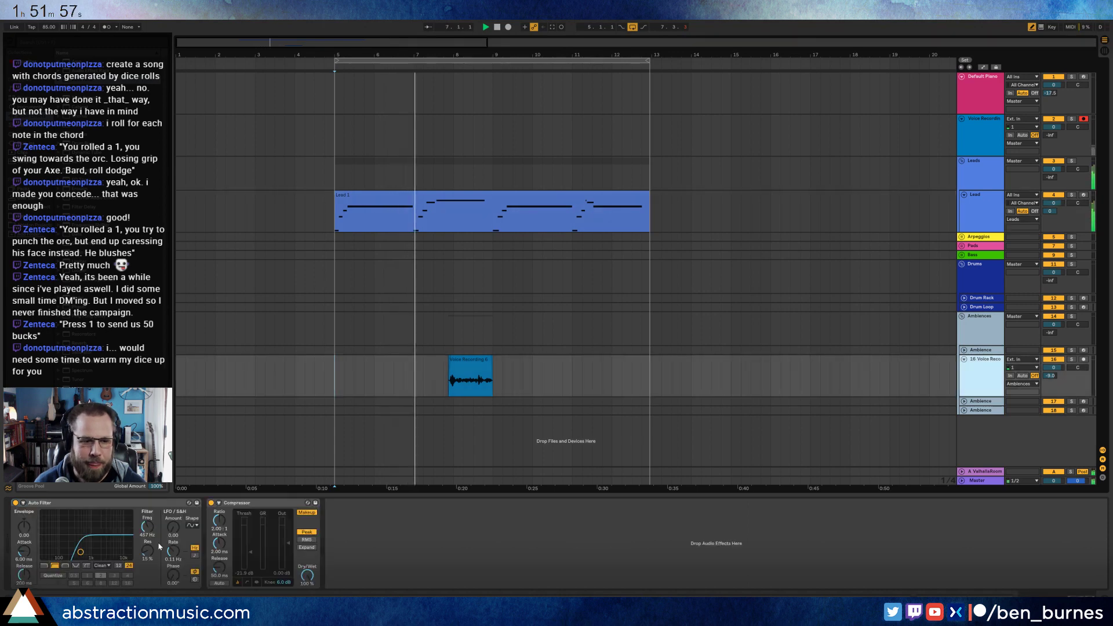
left_click_drag(81, 552, 87, 554)
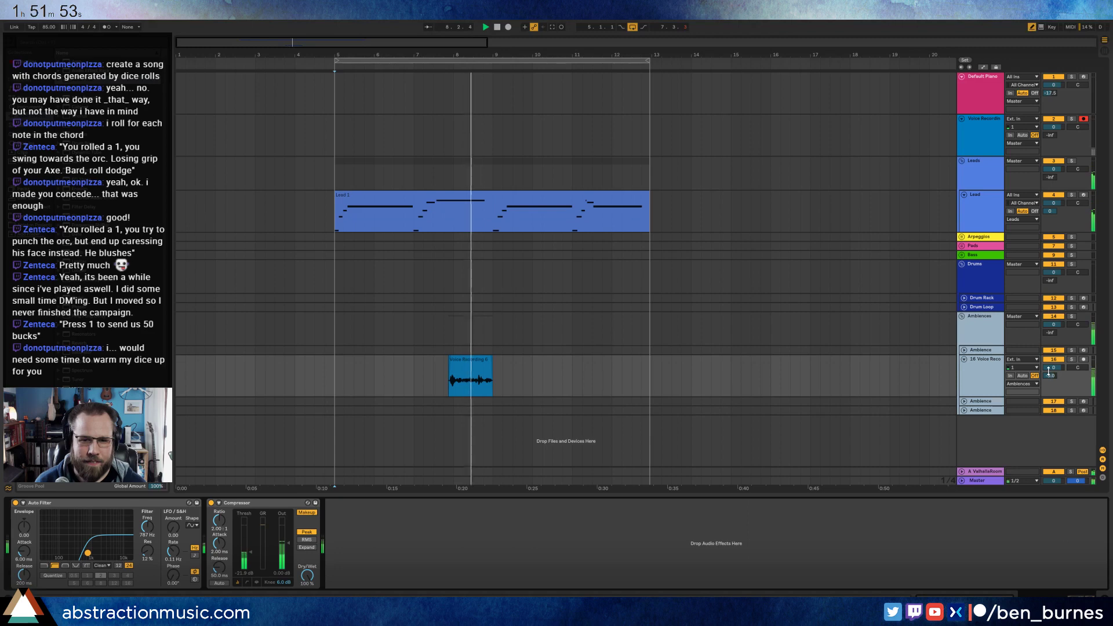
- Delete the voice recording track from the Ambiences group, play the melody without it, and undo the deletion
left_click(989, 366)
key("Delete")
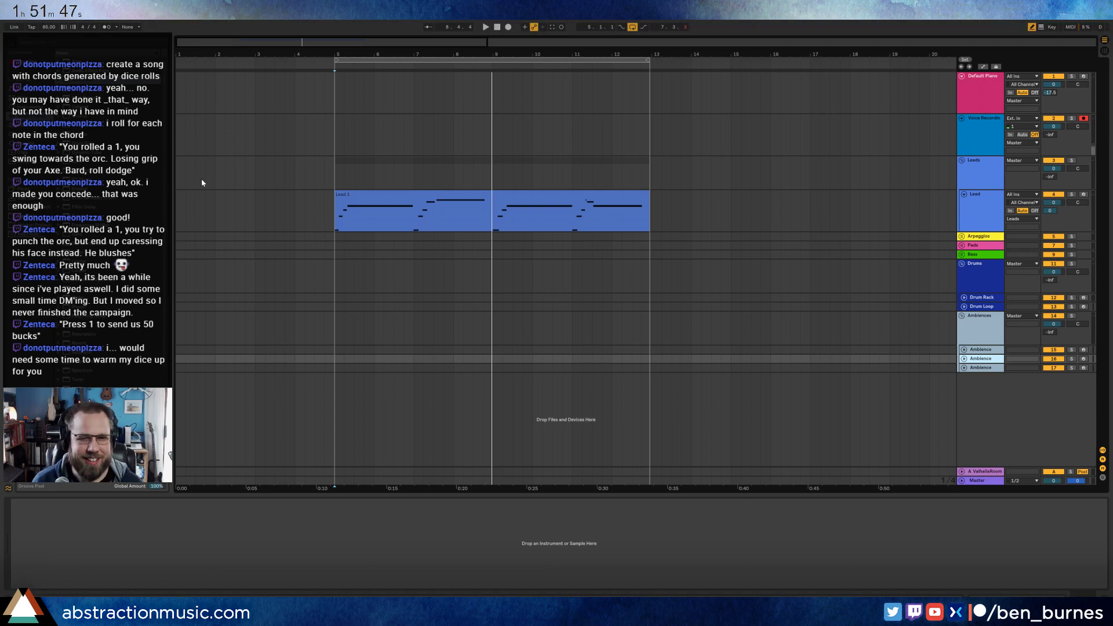
left_click(383, 190)
key("space")
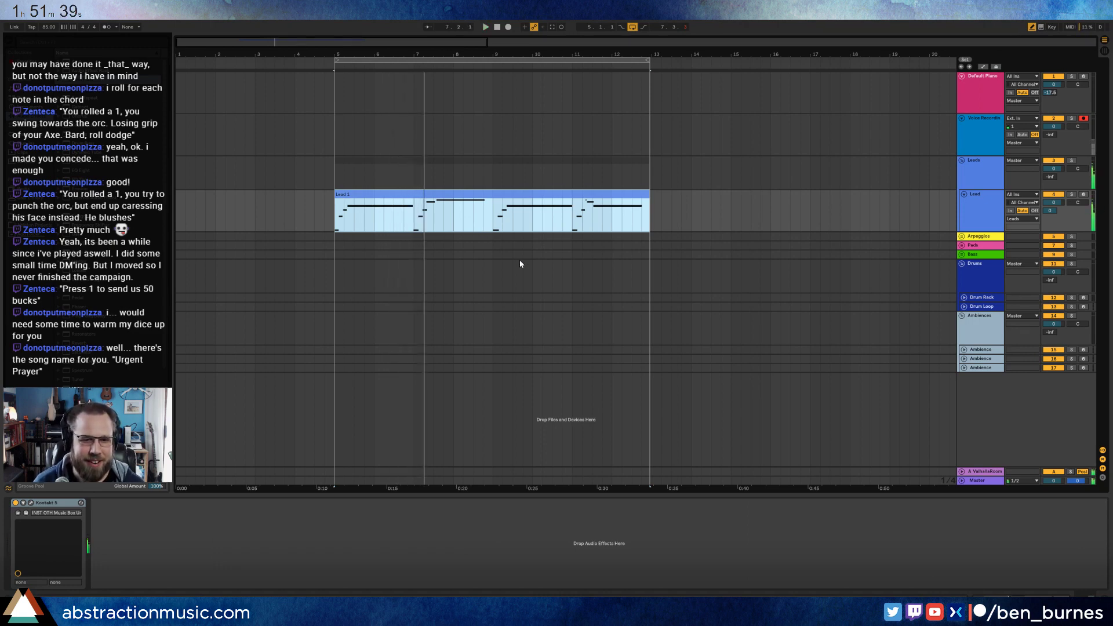
key("ctrl+z")
- Deactivate the voice recording clip and play the melody from bar 5
left_click(470, 365)
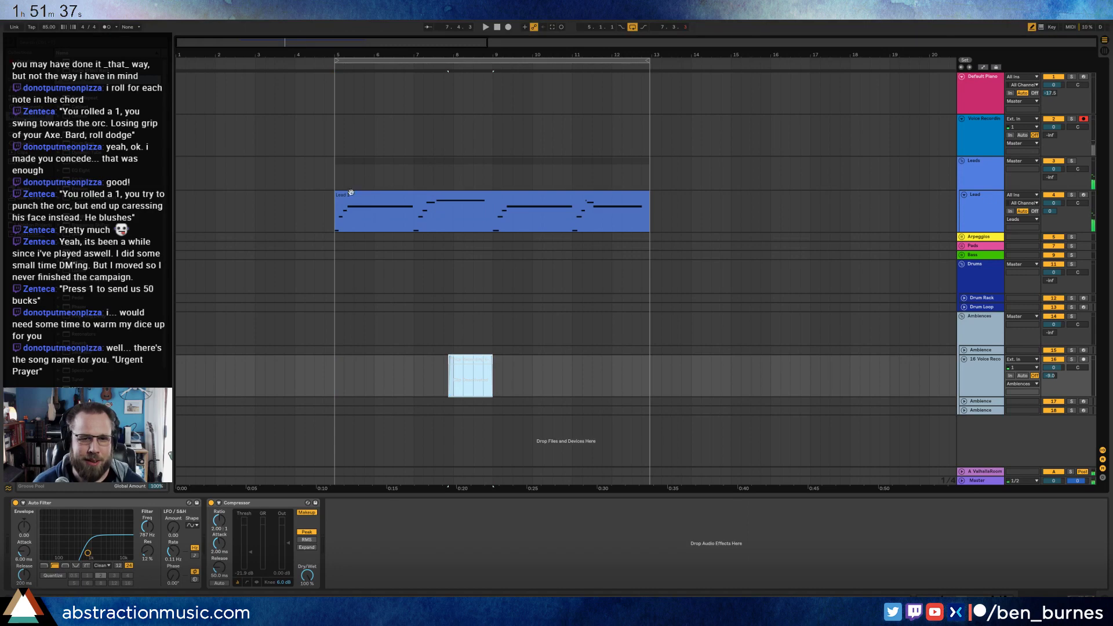
left_click(335, 207)
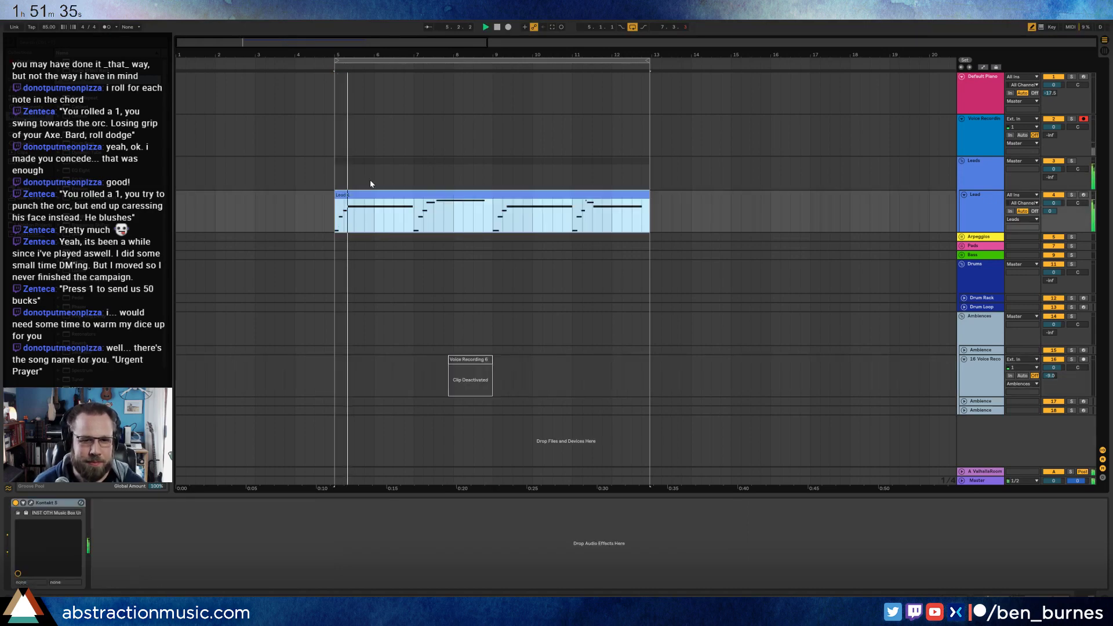
- Fold the voice recording track and save the Live Set as "2018-03-28 Urgent Prayer" in the 2 Hour Tracks 2018 folder
left_click(964, 359)
left_click(986, 306)
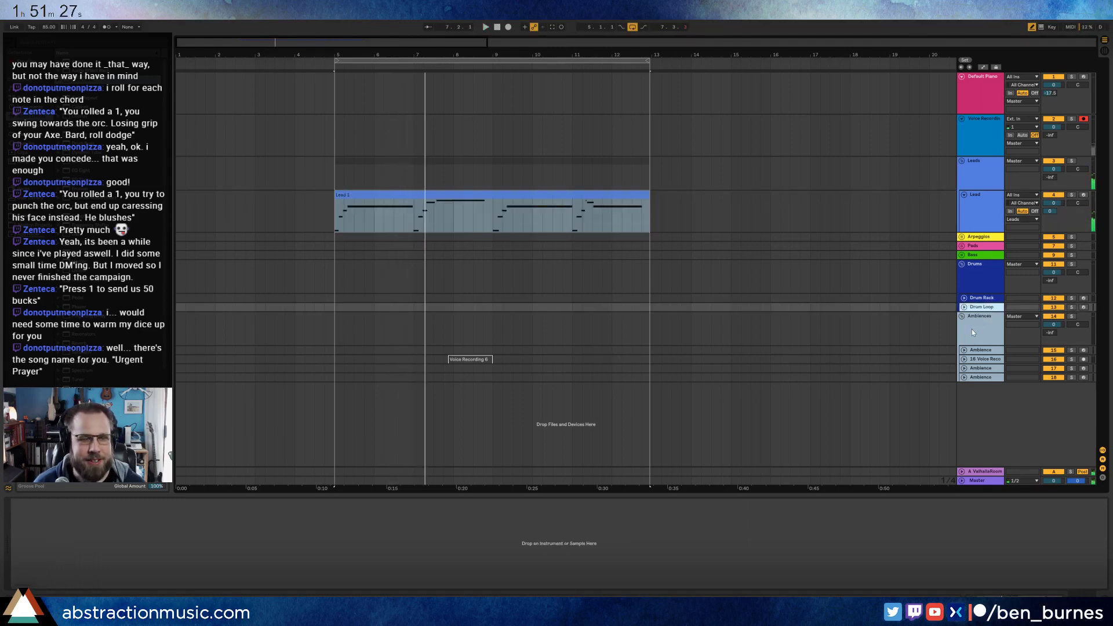
key("ctrl+shift+s")
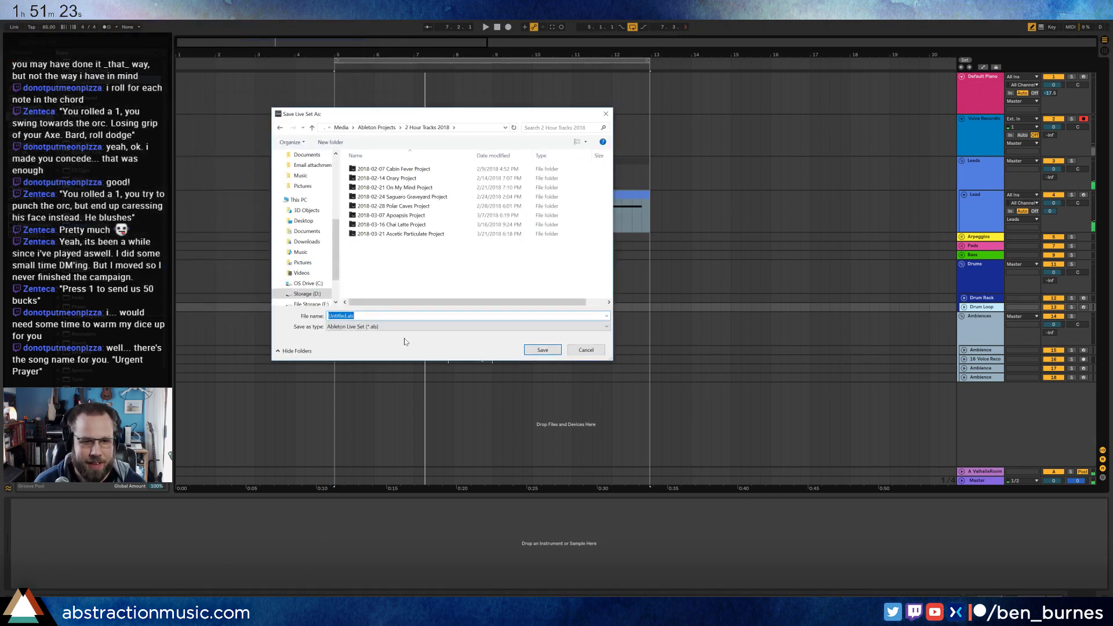
type("2018-03-28 Urgent Prayer")
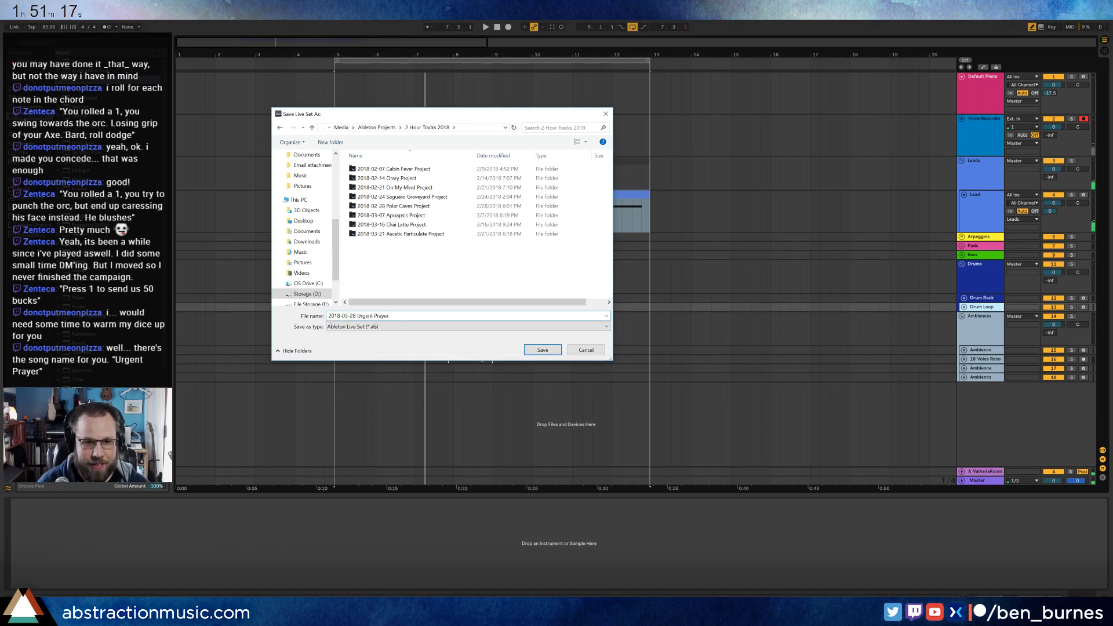
key("Return")
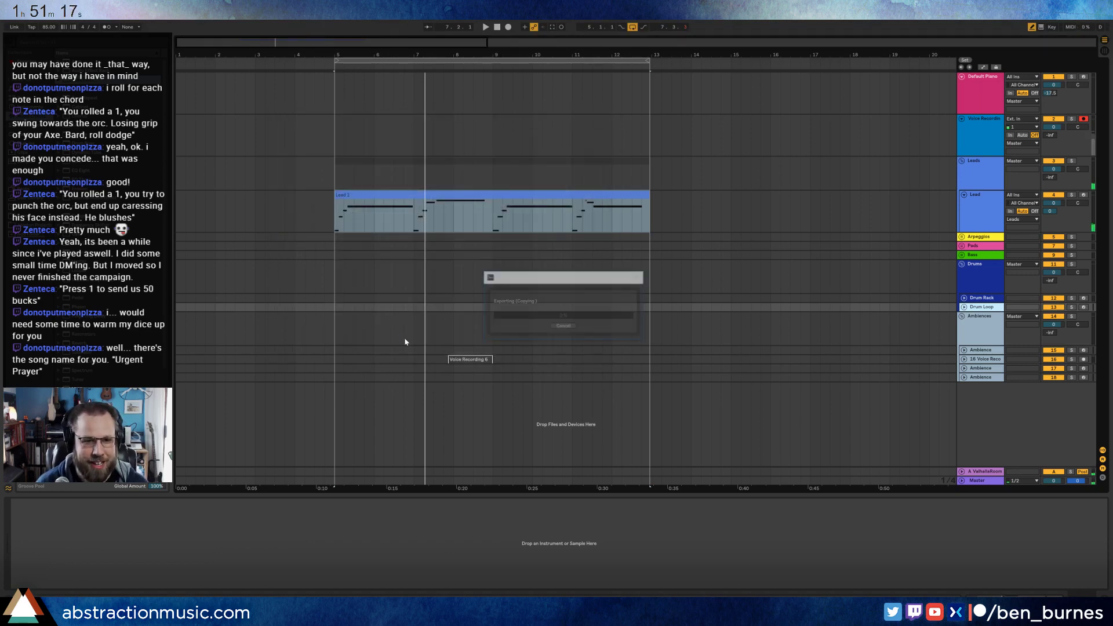
- Play the melody from bar 5 and unfold the Drum Rack track in the Drums group
left_click(343, 77)
key("space")
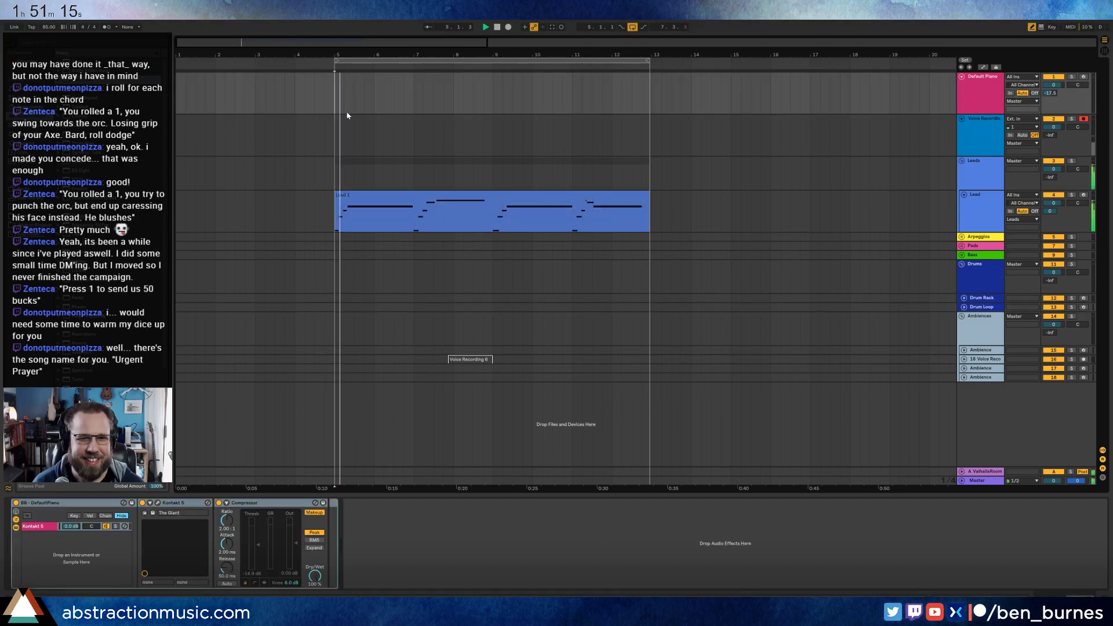
left_click(982, 306)
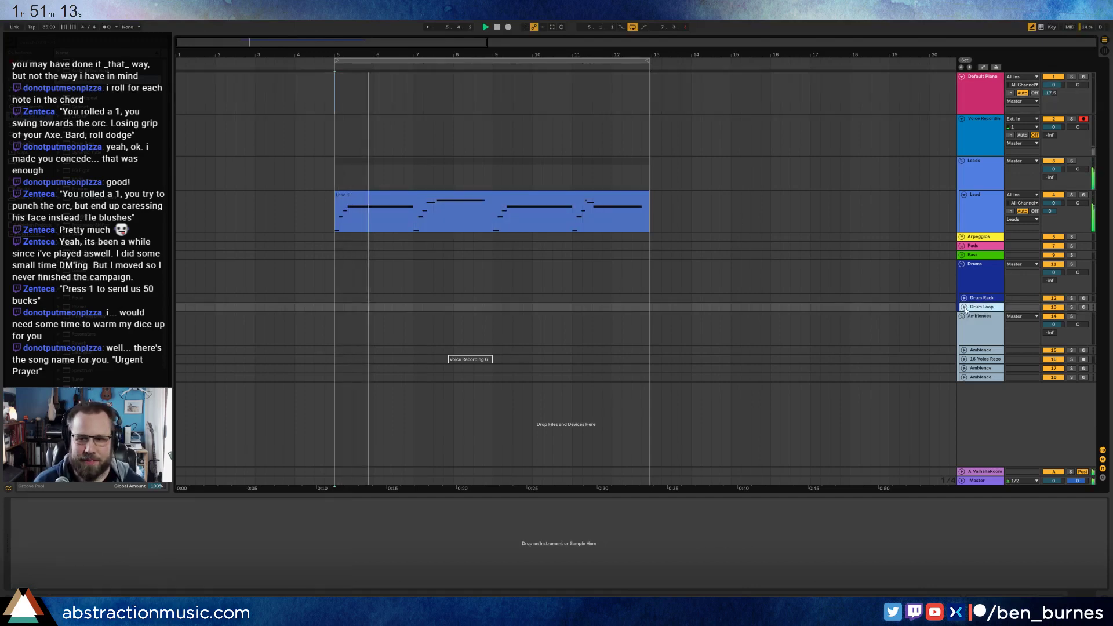
left_click(967, 299)
left_click(964, 298)
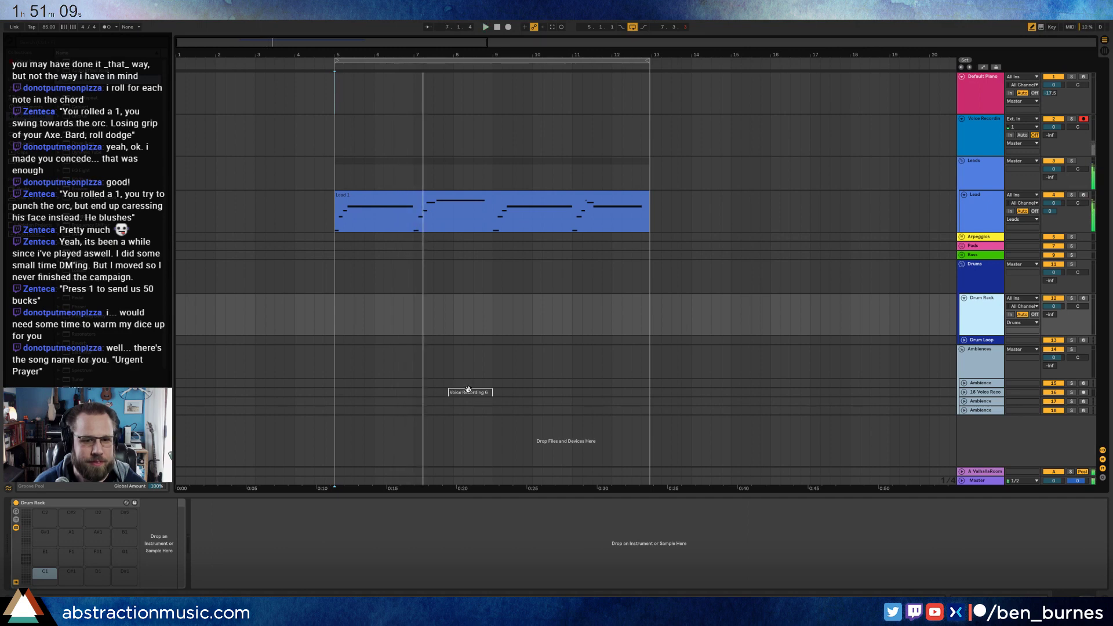
- Move the voice recording clip to bar 5, unfold its track, and keep a deactivated duplicate of the clip at bar 2
left_click_drag(469, 390, 359, 395)
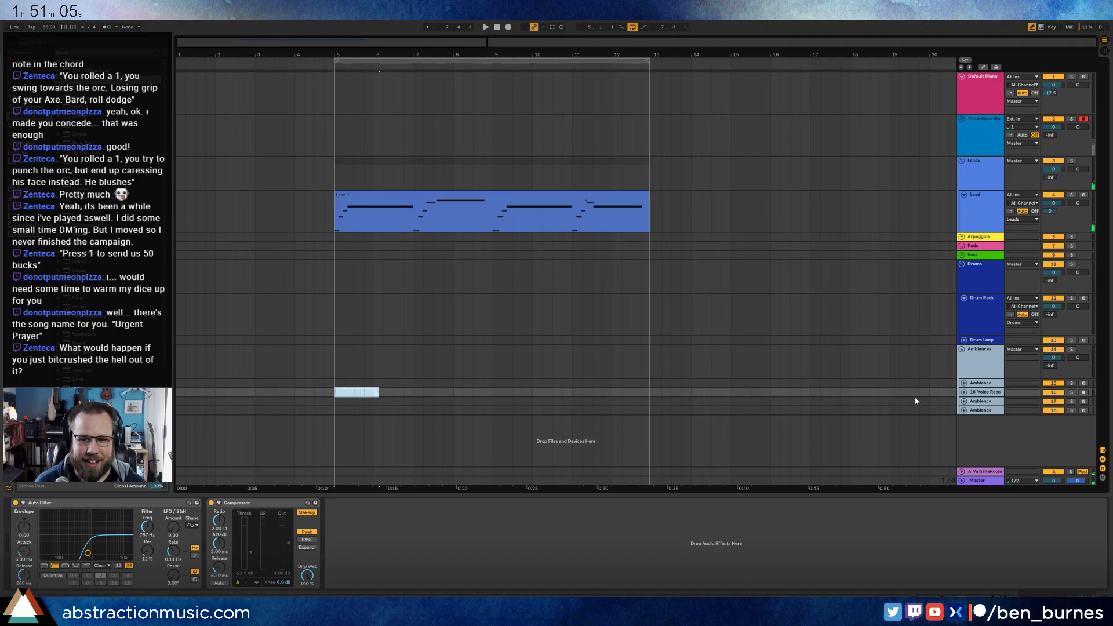
left_click(964, 393)
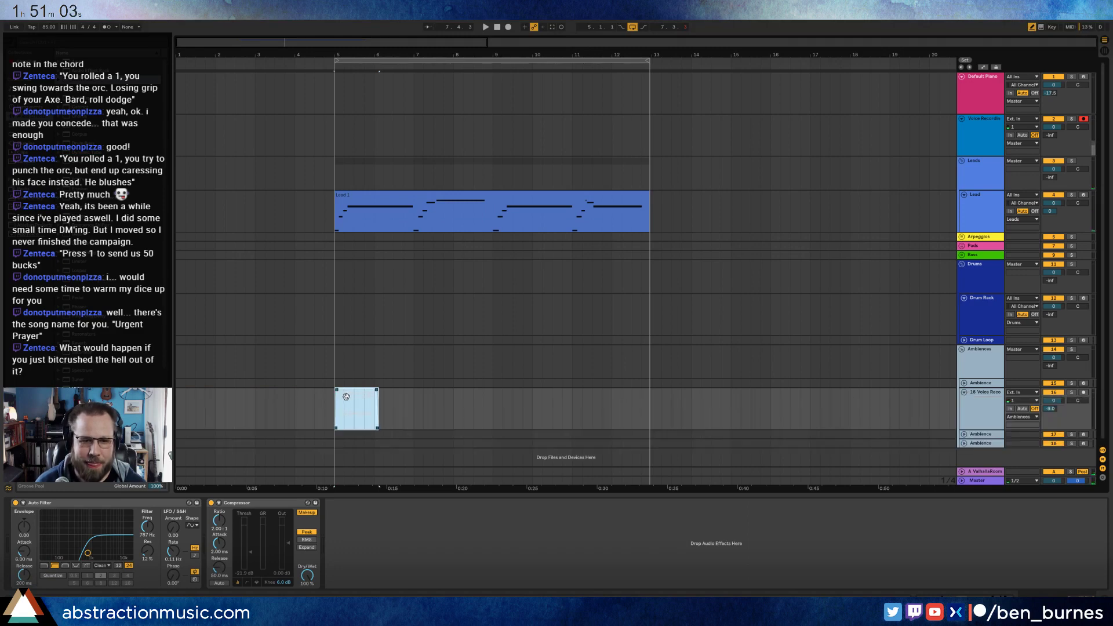
key("ctrl+d")
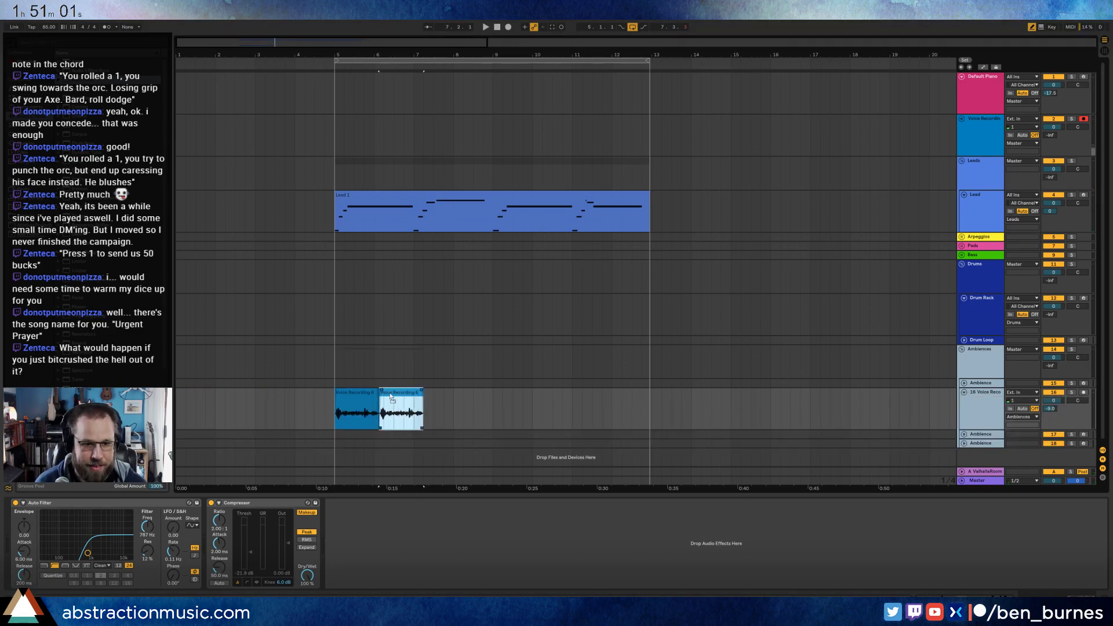
left_click_drag(392, 397, 228, 395)
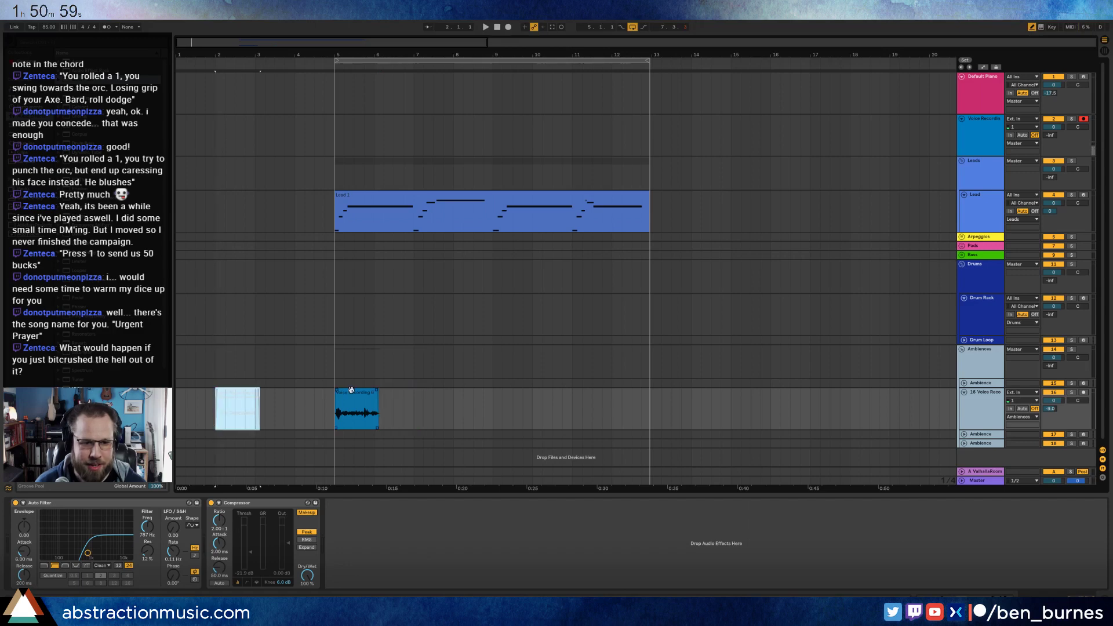
- Extend the voice recording at bar 5, skip its opening part, and trim its end to match the melody at bar 13
double_click(351, 390)
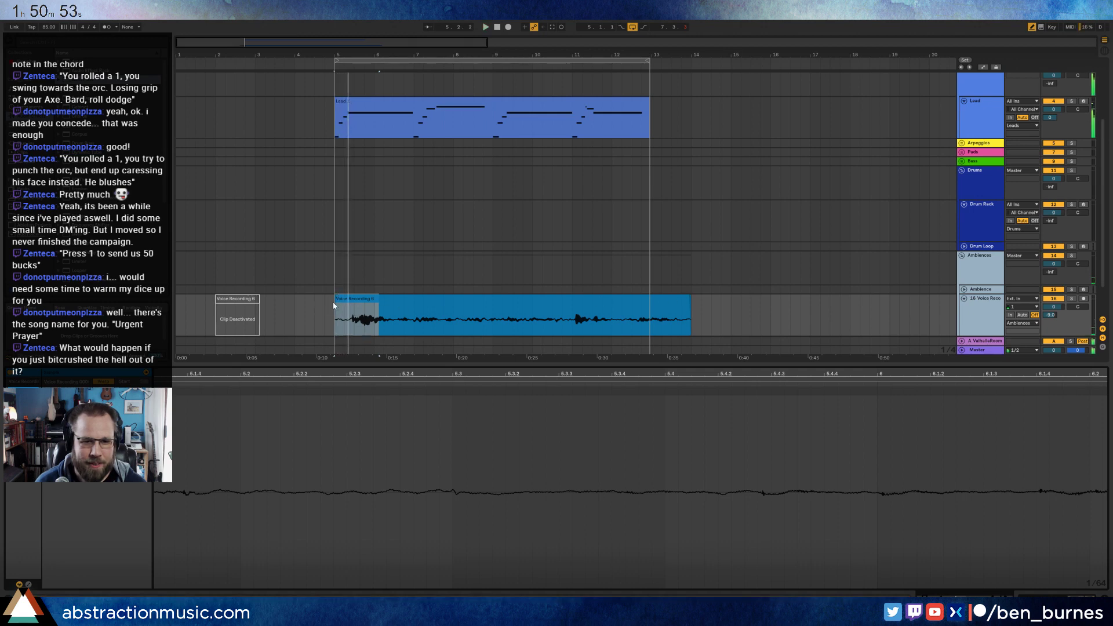
left_click_drag(333, 301, 354, 300)
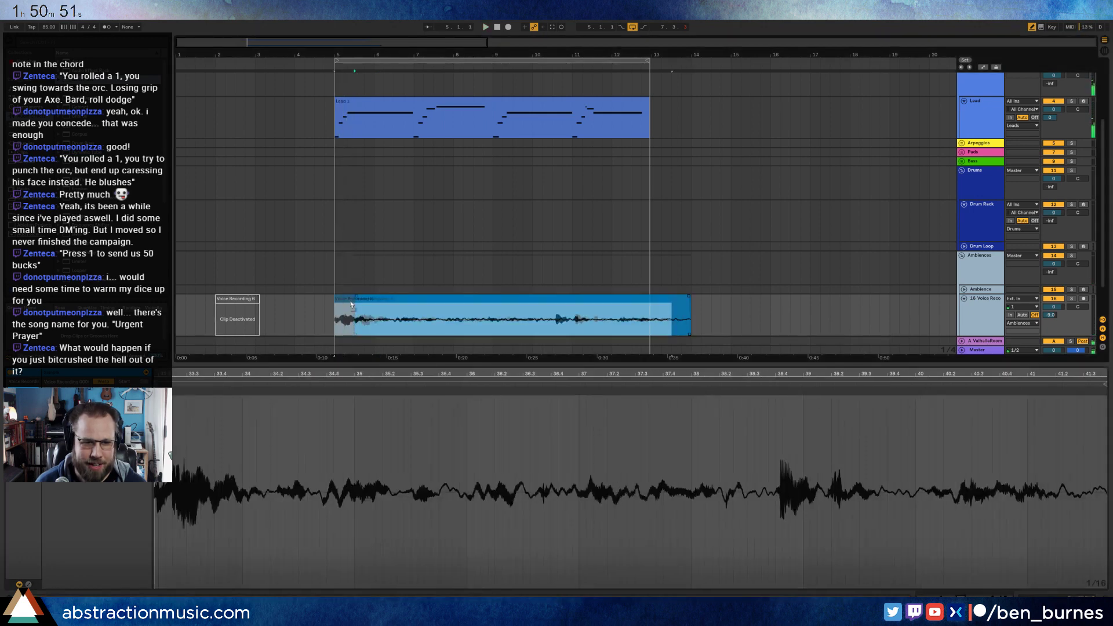
left_click_drag(669, 303, 651, 304)
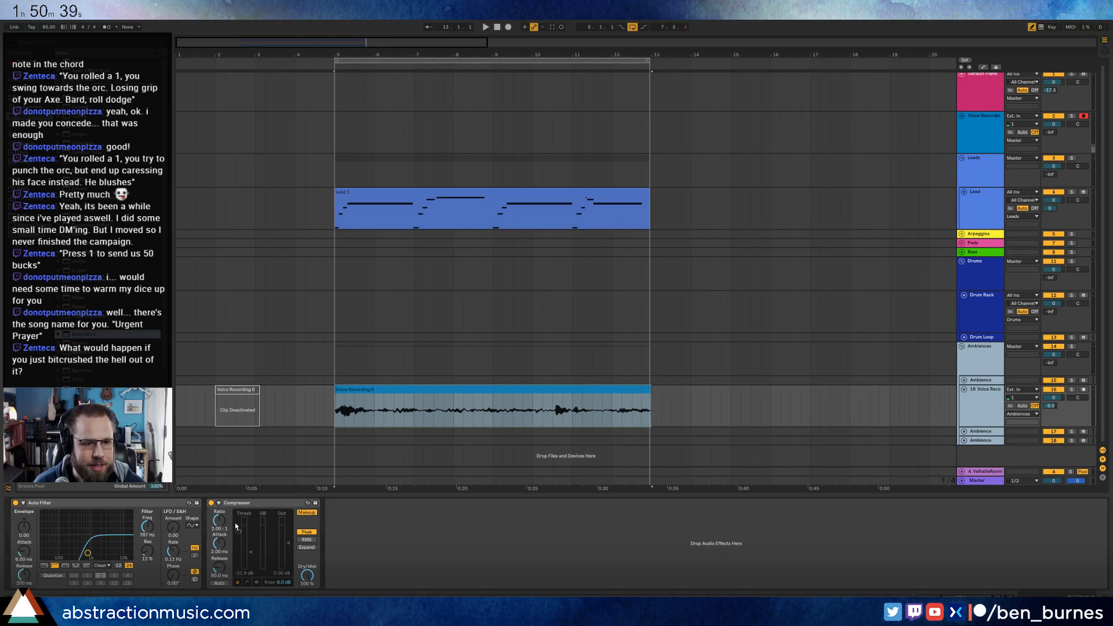
- Add Resonators before the voice track's Compressor and tune resonators II to V to +7, +10, +12 and +12 st during playback
left_click(215, 538)
left_click_drag(217, 546, 221, 547)
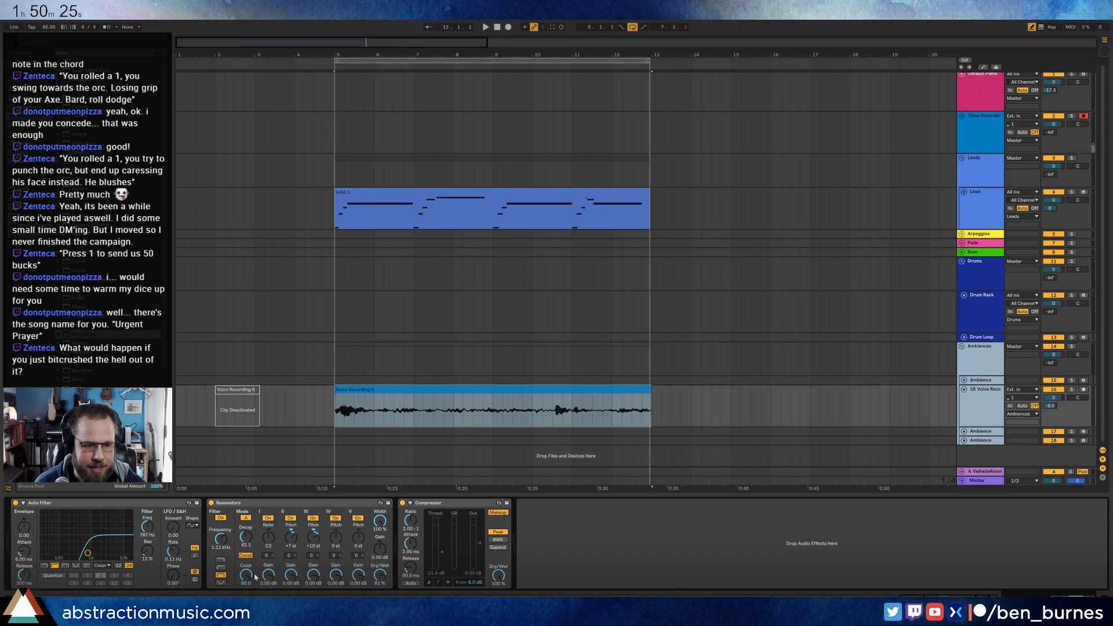
key("space")
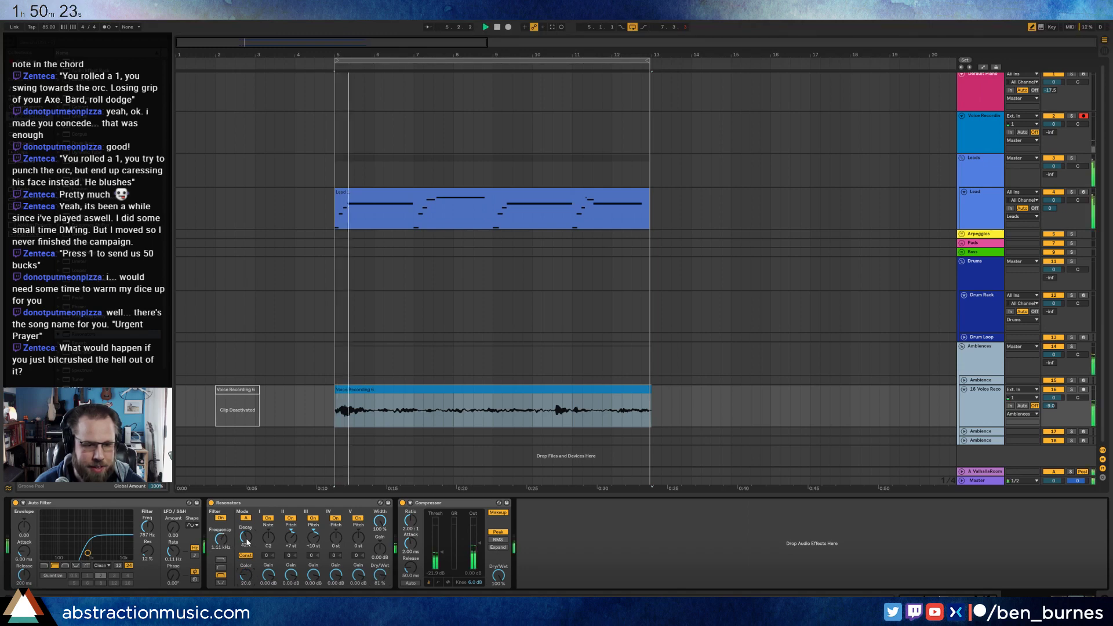
left_click_drag(334, 537, 333, 528)
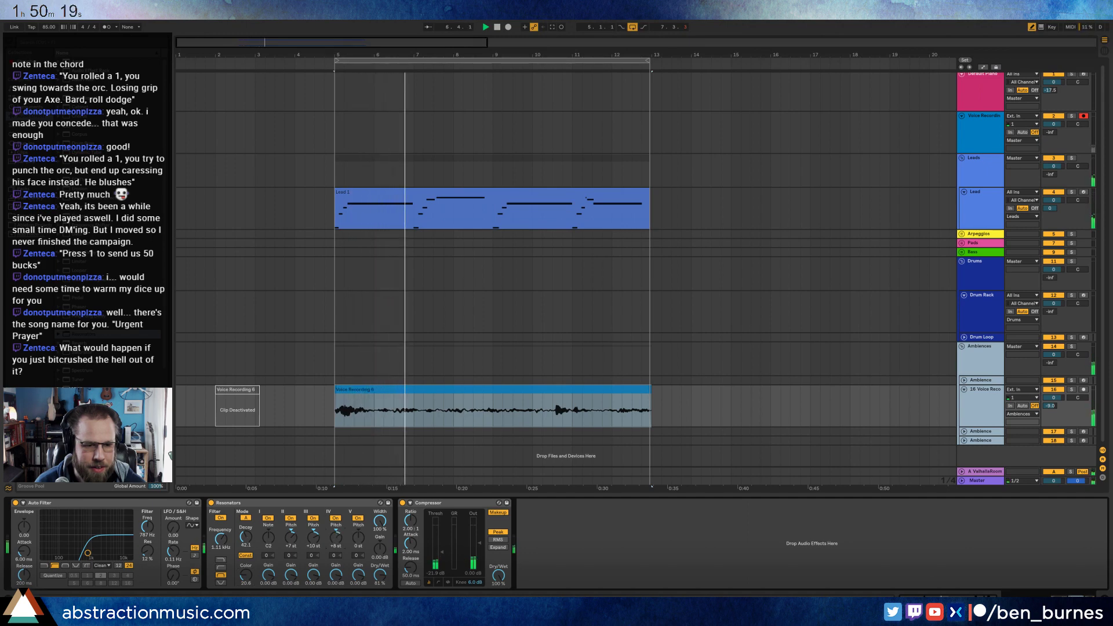
left_click_drag(334, 528, 352, 530)
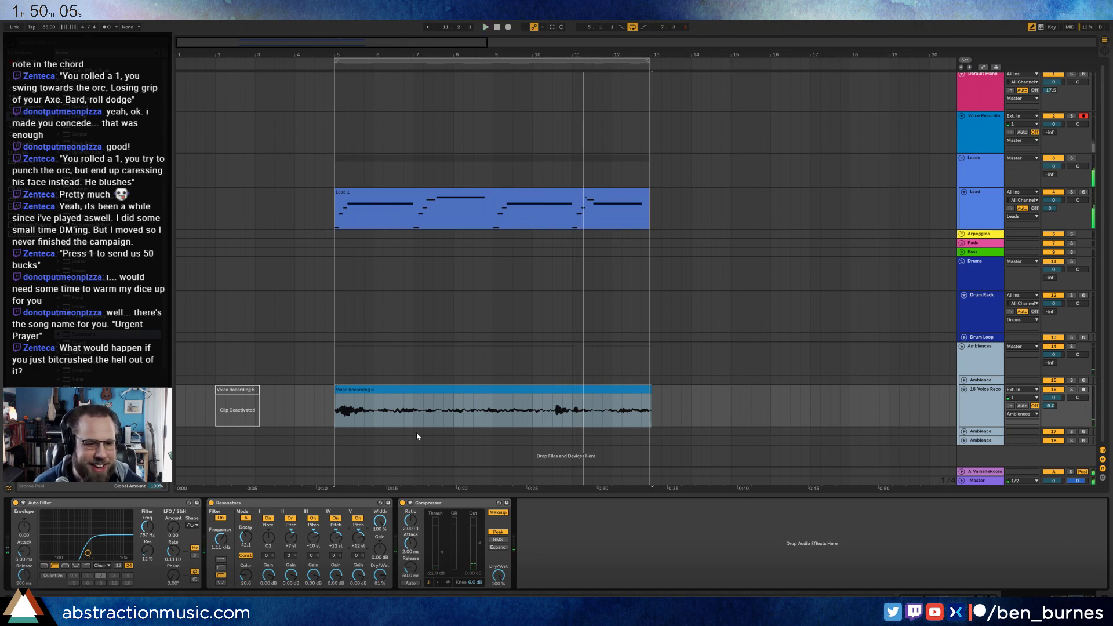
- Examine the voice recording's waveform in detail while playing it with the melody from bar 5
double_click(462, 389)
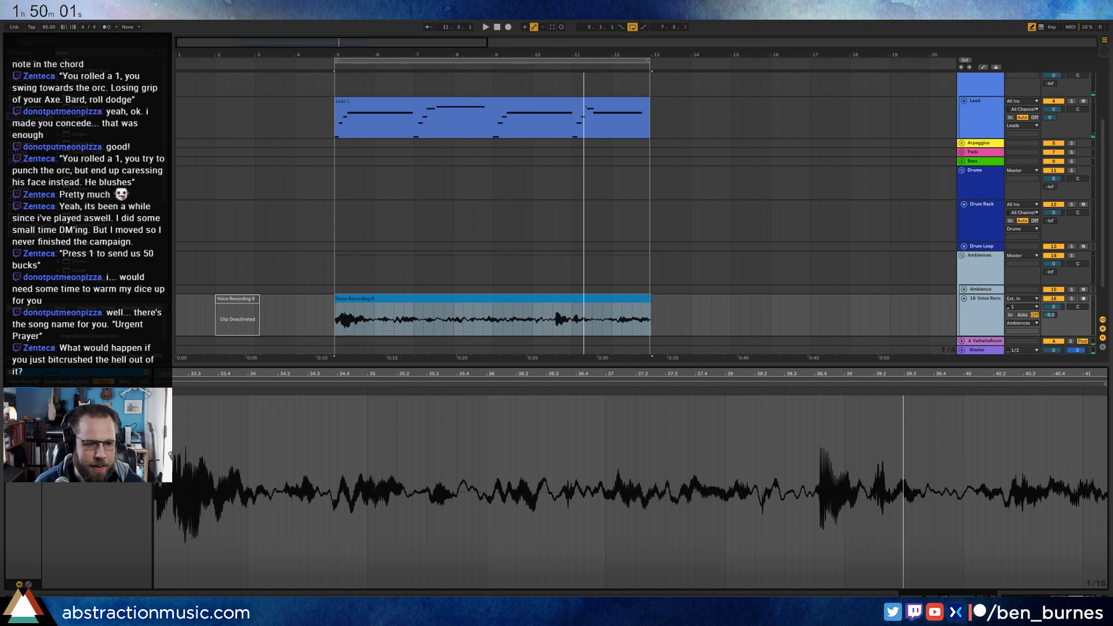
key("space")
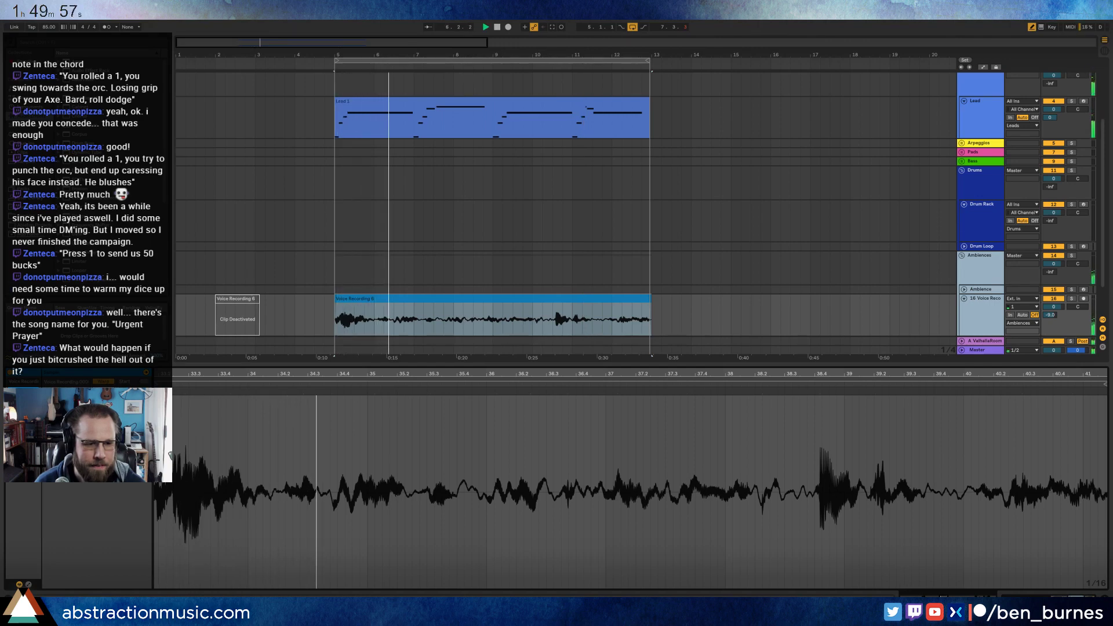
key("shift+Tab")
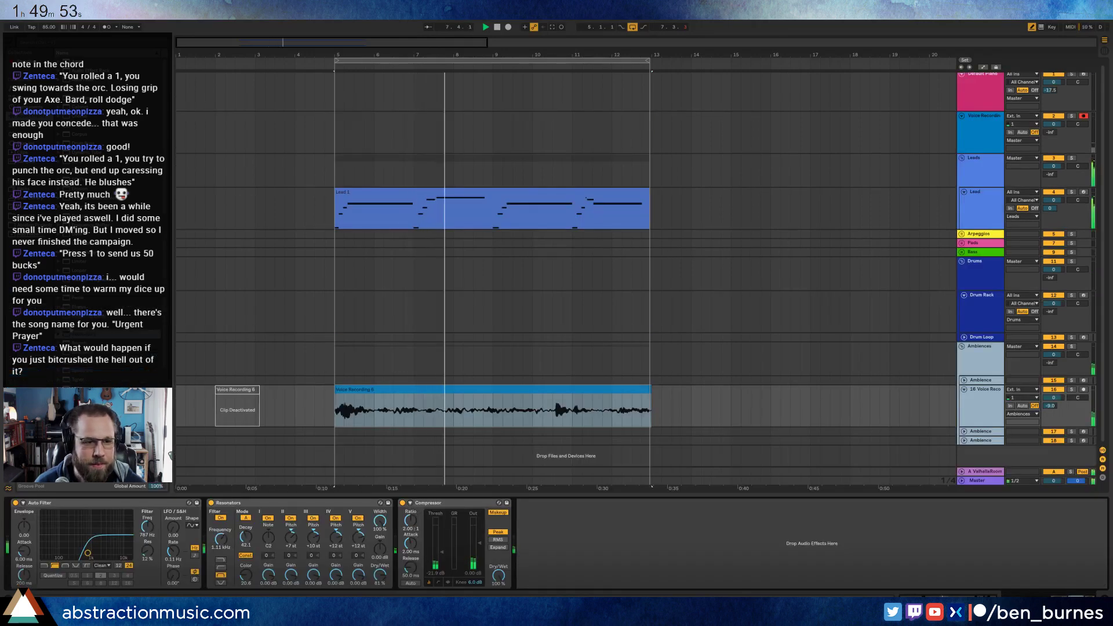
- Add Redux before Resonators on the voice track, with bit reduction at 4 and soft downsampling
double_click(75, 324)
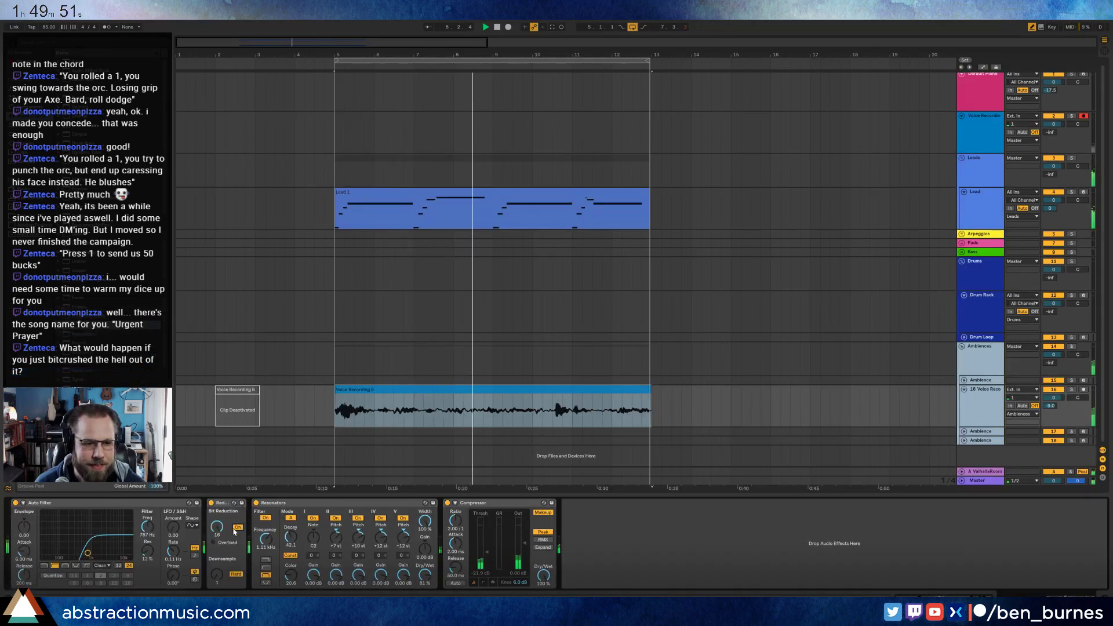
left_click_drag(217, 526, 217, 542)
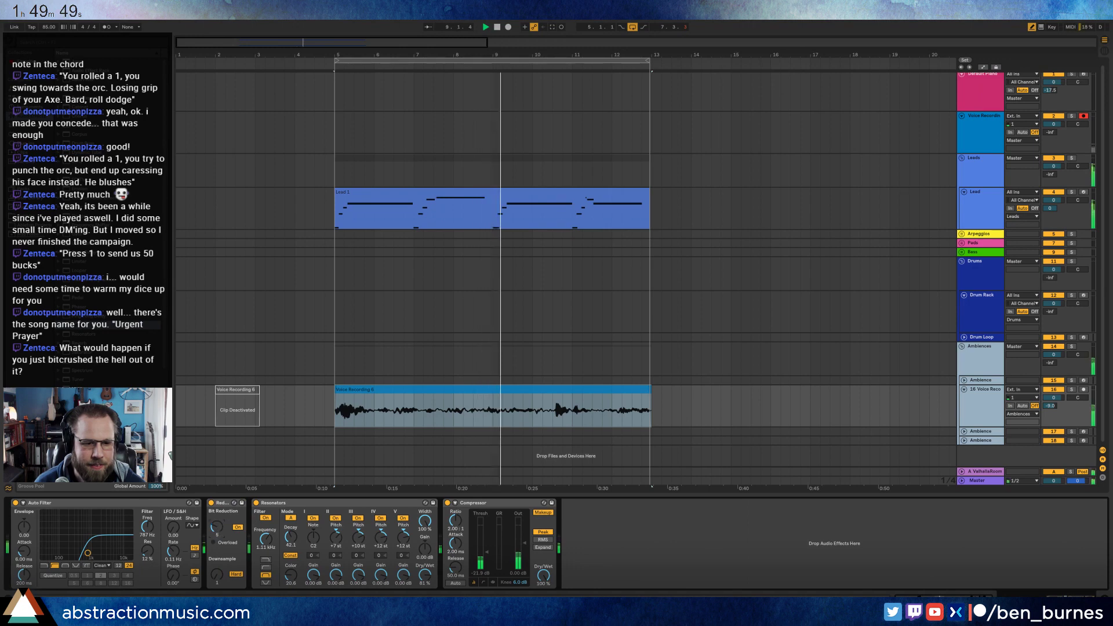
left_click_drag(217, 574, 216, 565)
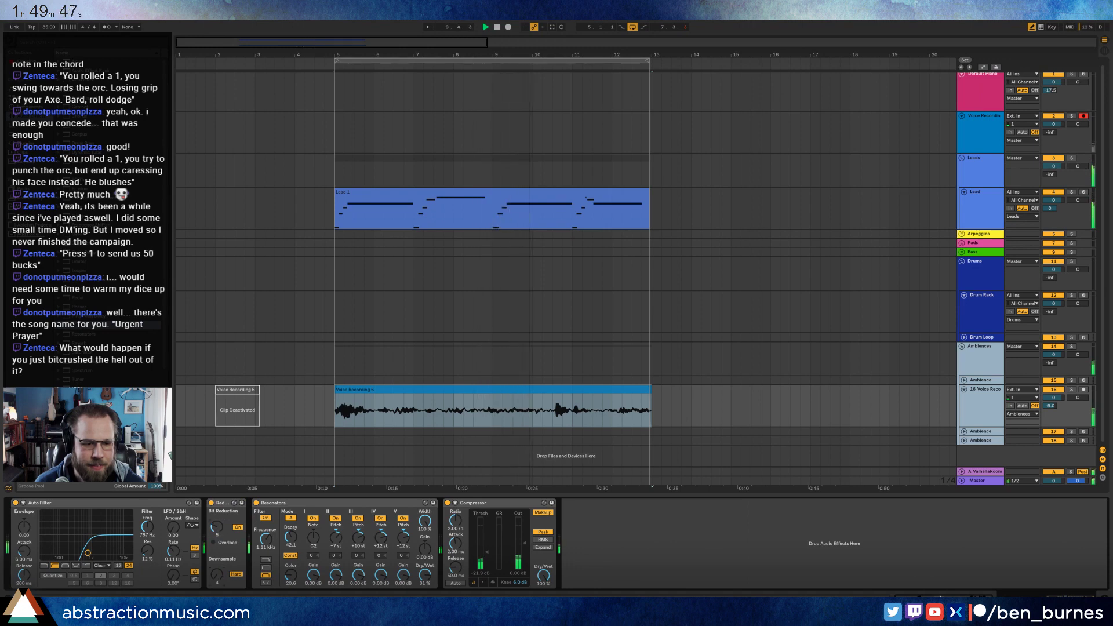
left_click(236, 573)
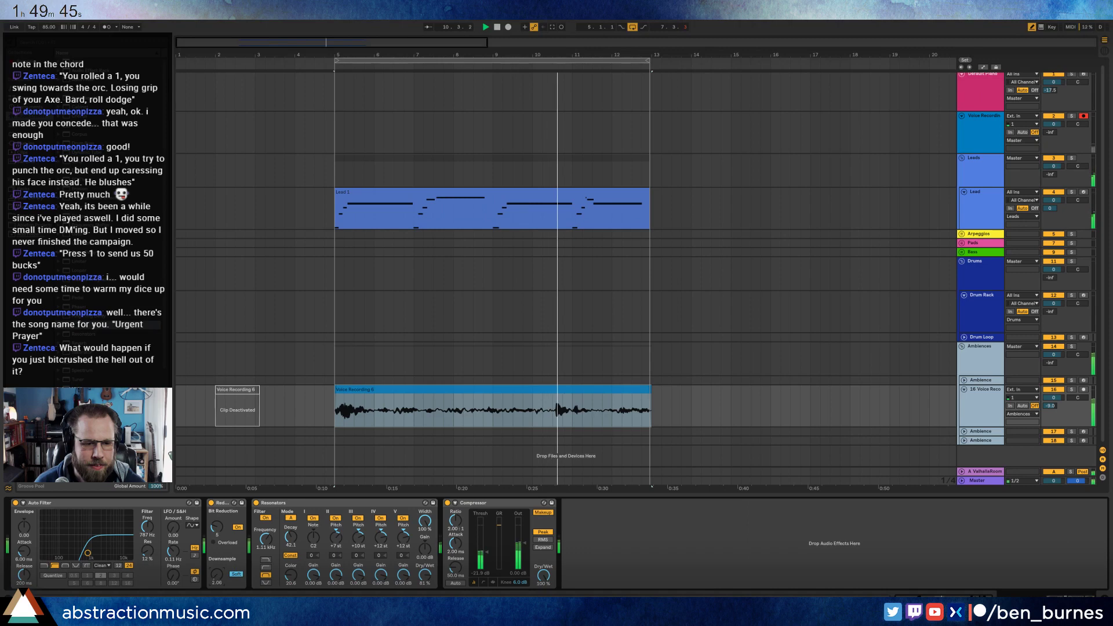
left_click_drag(217, 526, 217, 531)
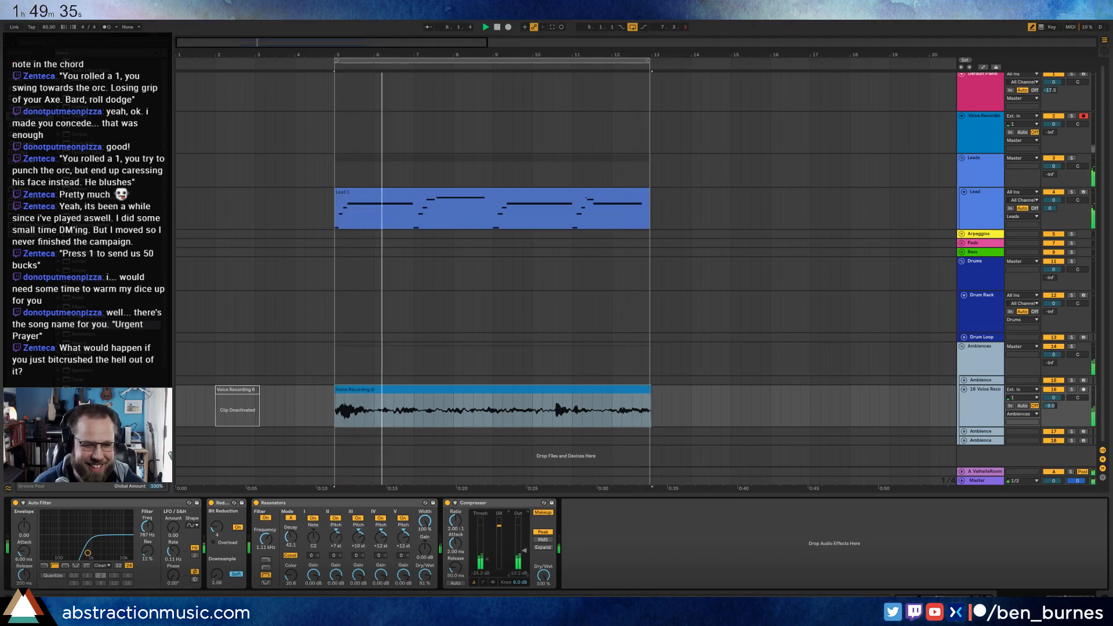
- Lower the voice track's high-pass cutoff to 474 Hz and raise its Compressor ratio to about 3.60:1
left_click_drag(87, 553, 81, 553)
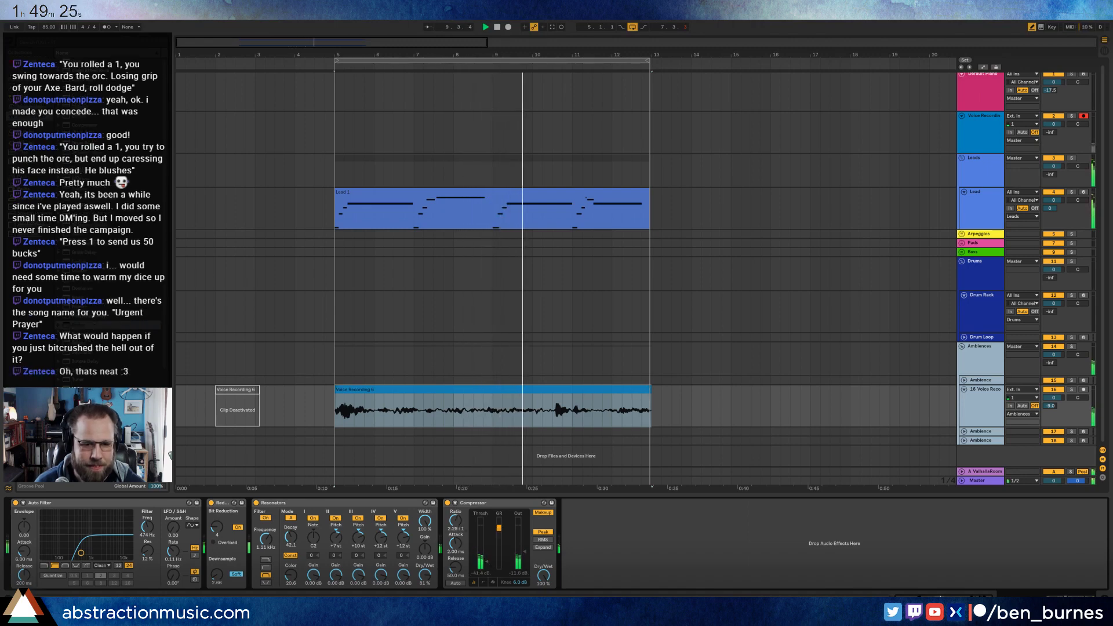
left_click_drag(456, 520, 456, 503)
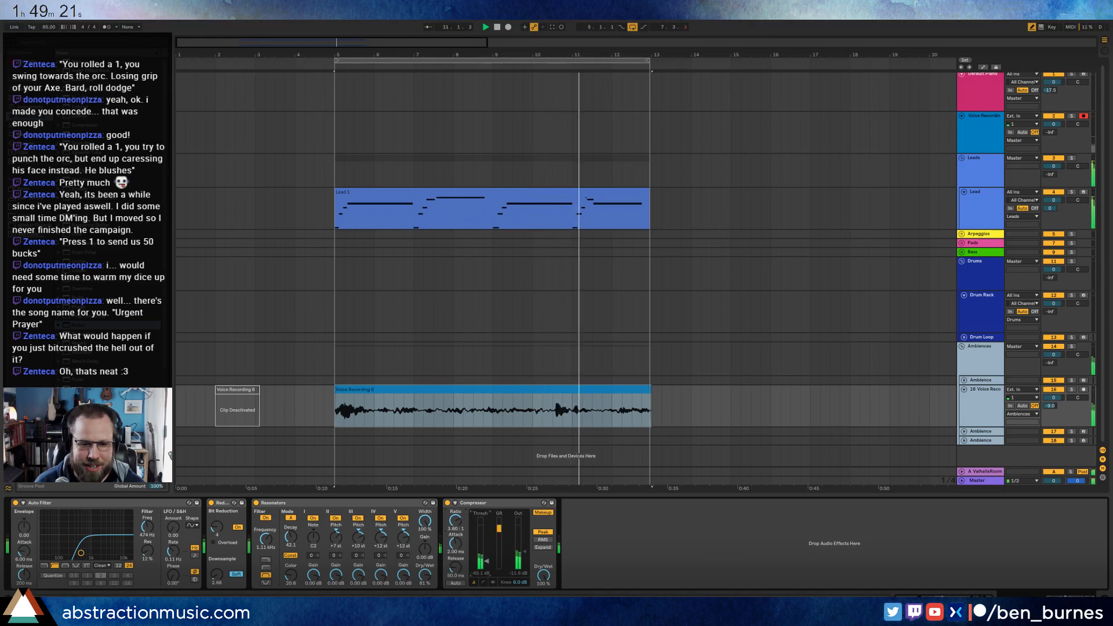
- In the Lead clip's last phrase, shift the note after the short grace note slightly later and play the passage
double_click(580, 215)
left_click_drag(843, 494, 842, 365)
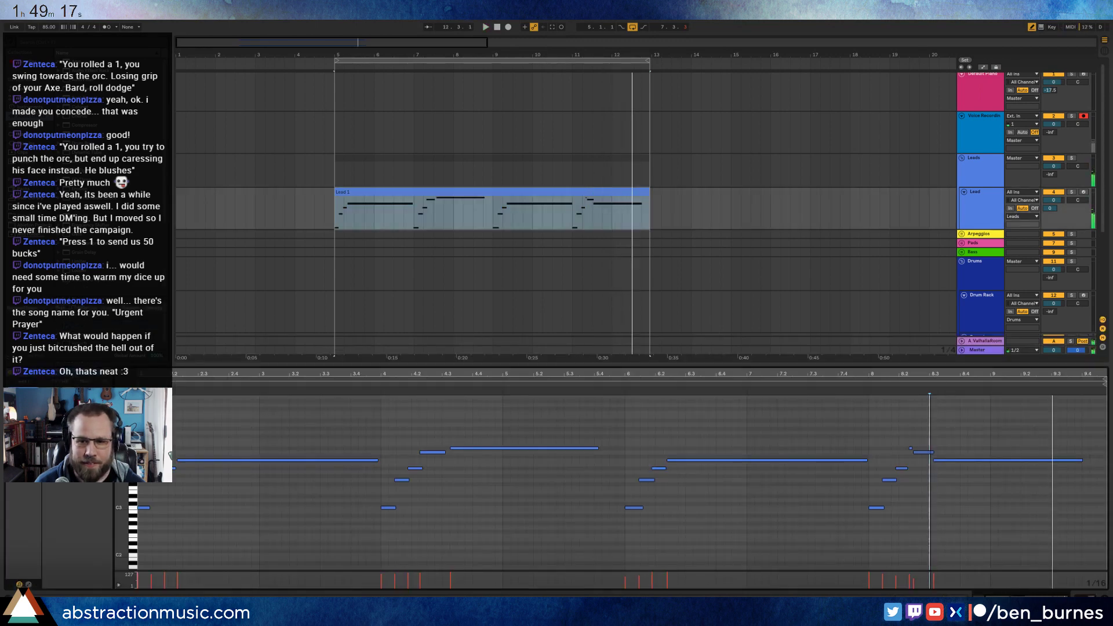
key("plus")
key("plus")
key("plus")
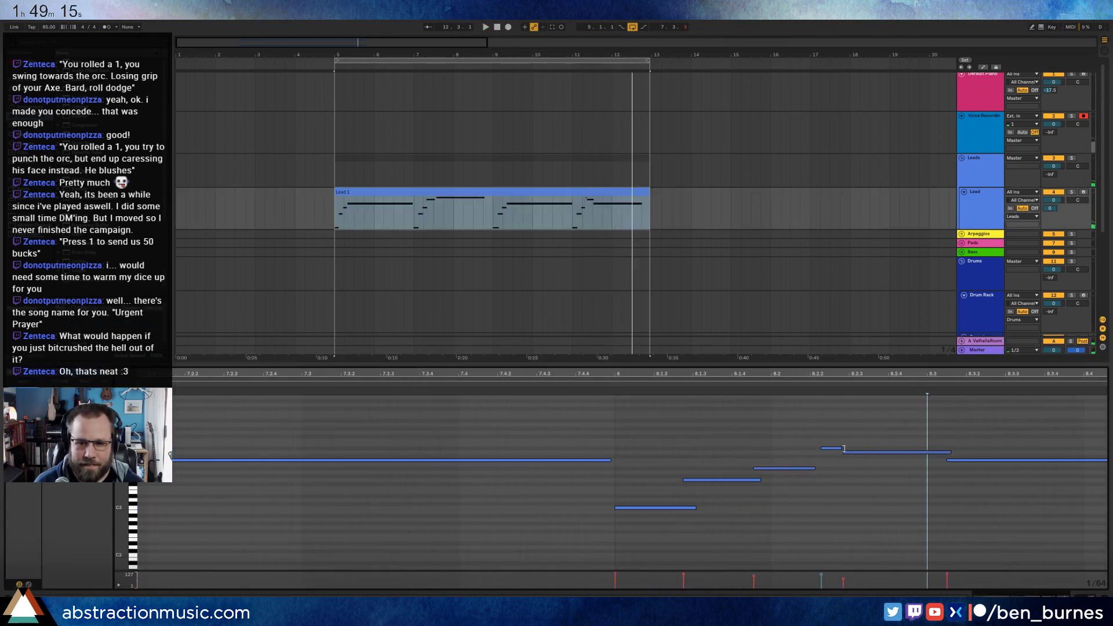
left_click_drag(852, 456, 828, 449)
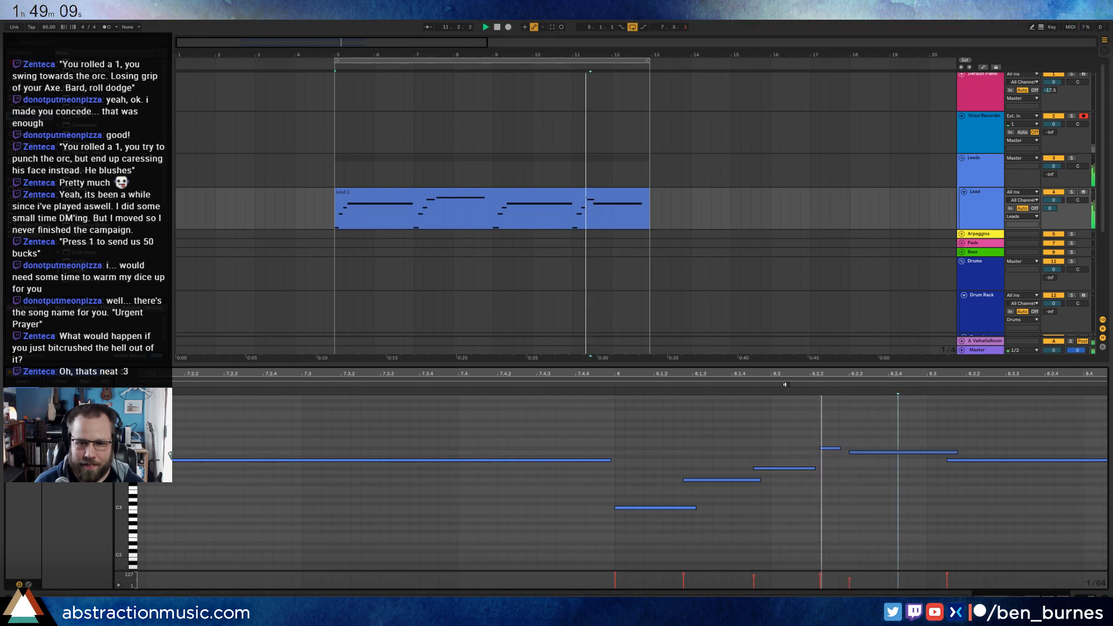
key("shift+Tab")
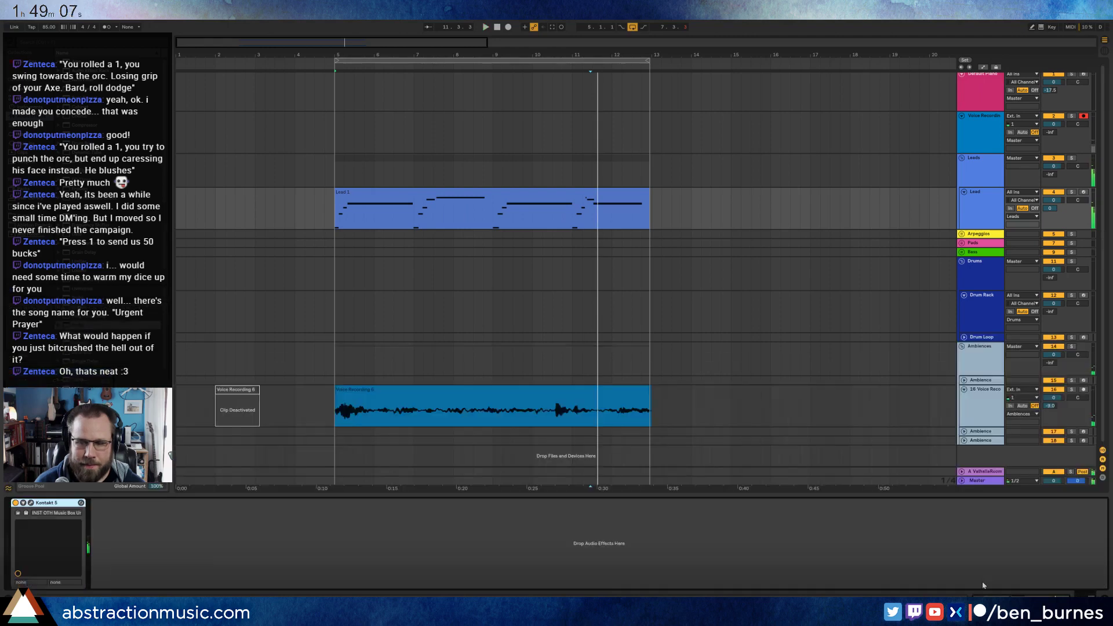
- Insert Ping Pong Delay between Redux and Resonators on the voice track, and play the passage from bar 5
left_click(363, 390)
key("space")
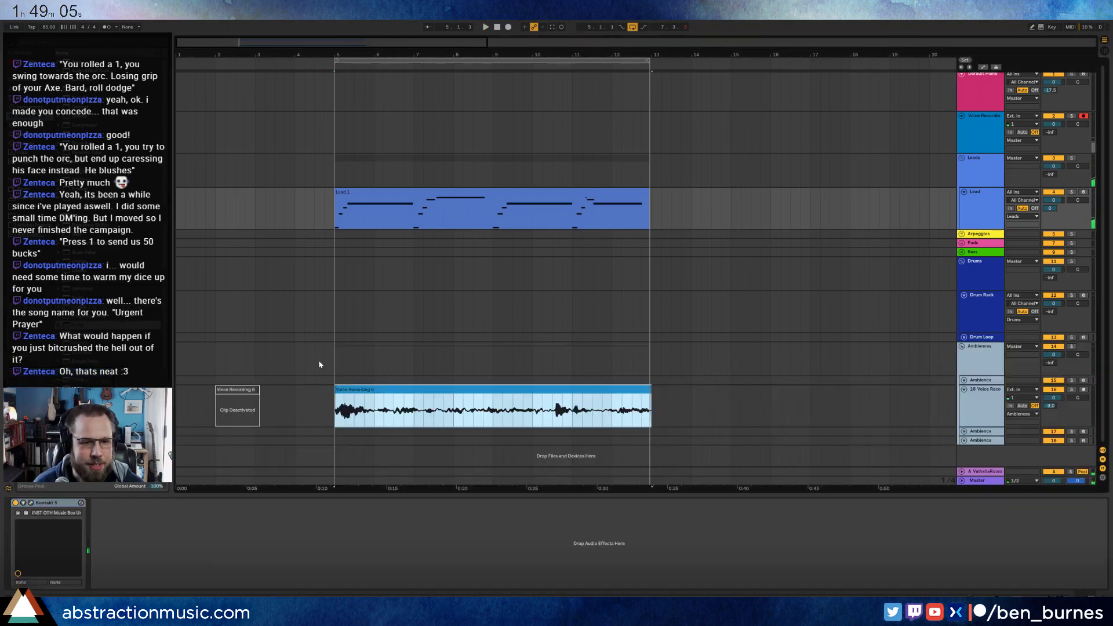
left_click(295, 401)
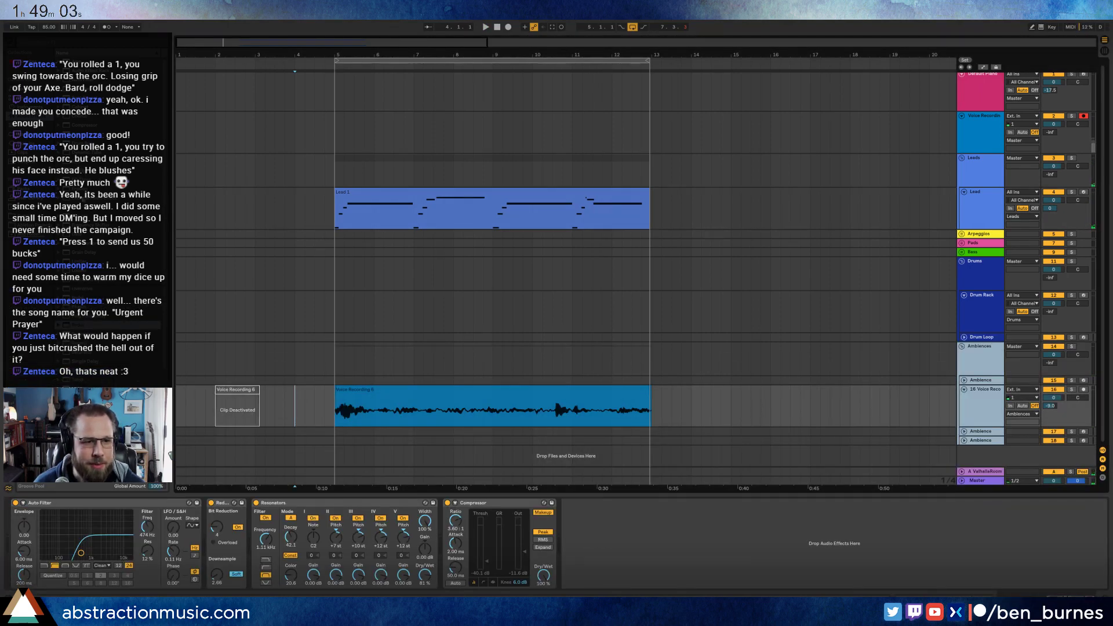
left_click(230, 557)
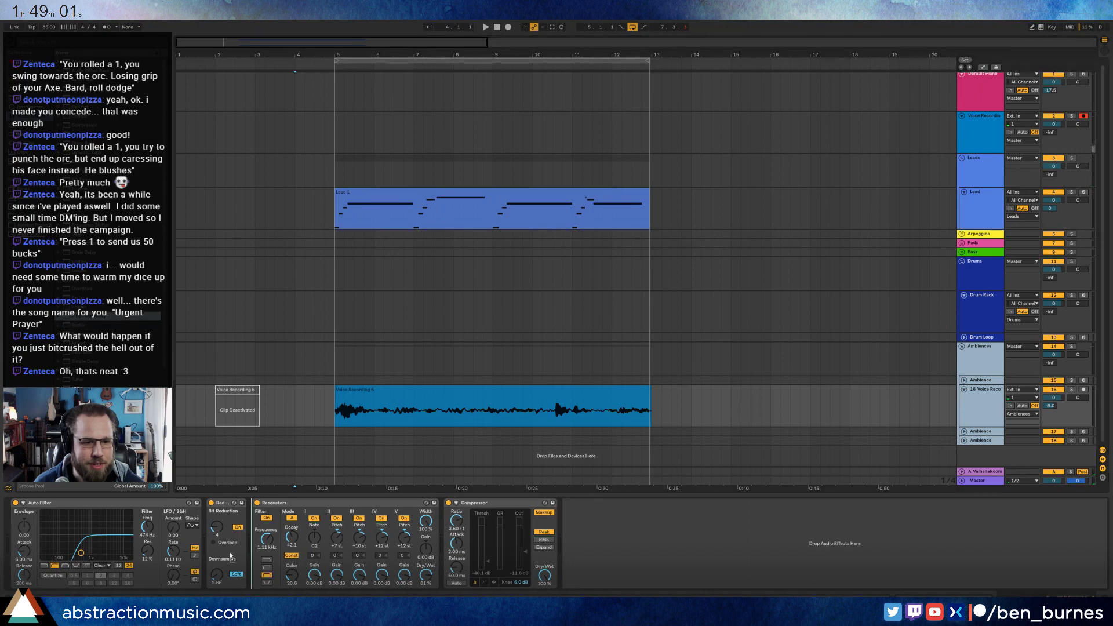
left_click_drag(251, 554, 268, 554)
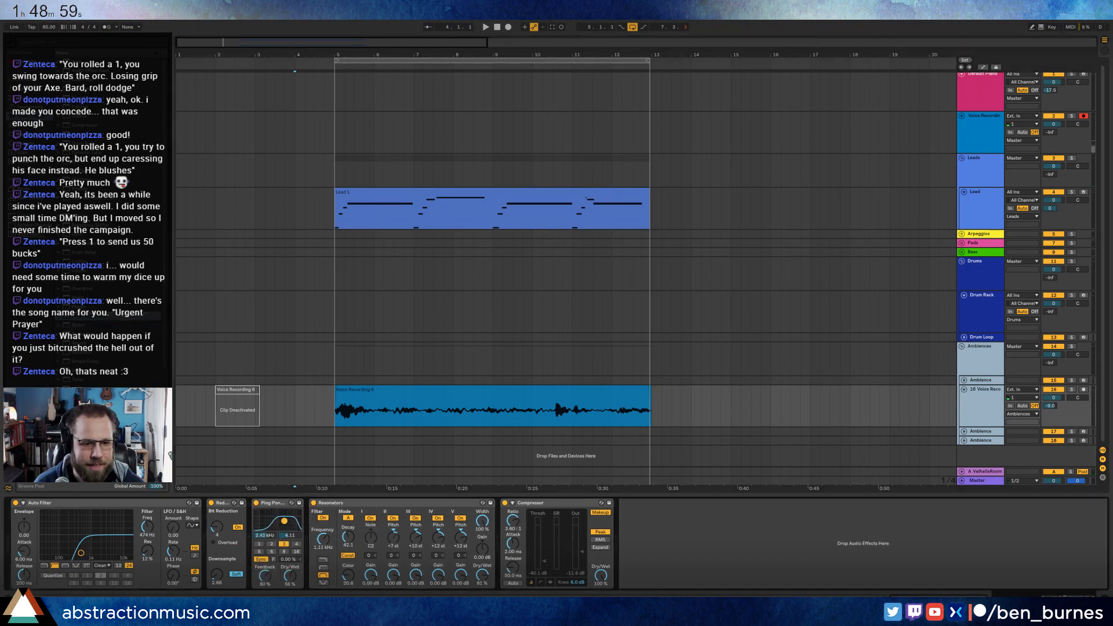
key("space")
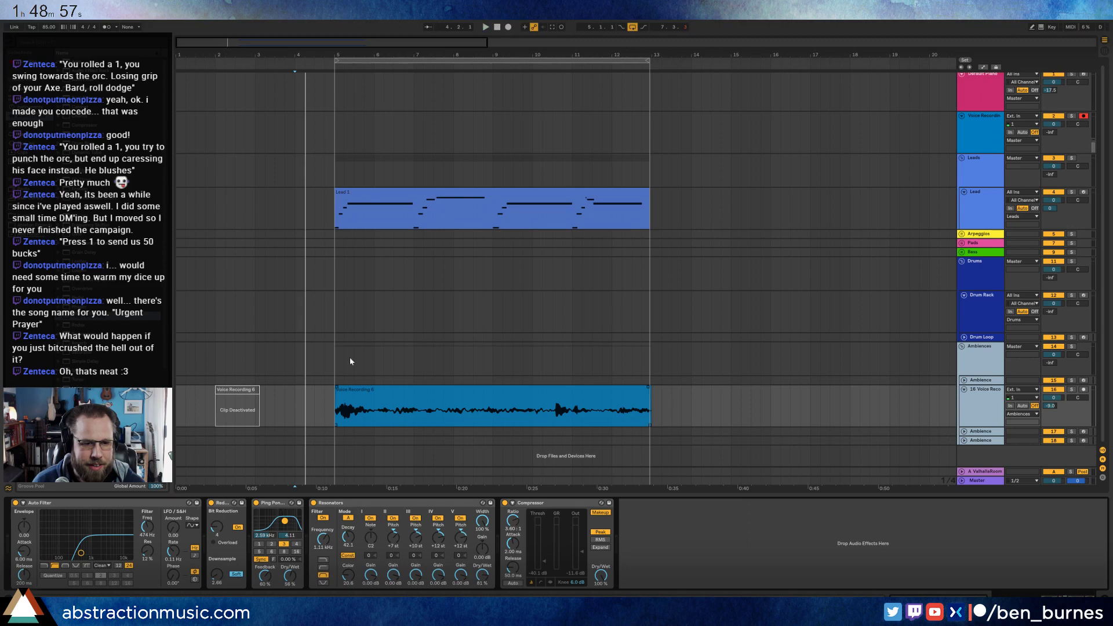
left_click(337, 349)
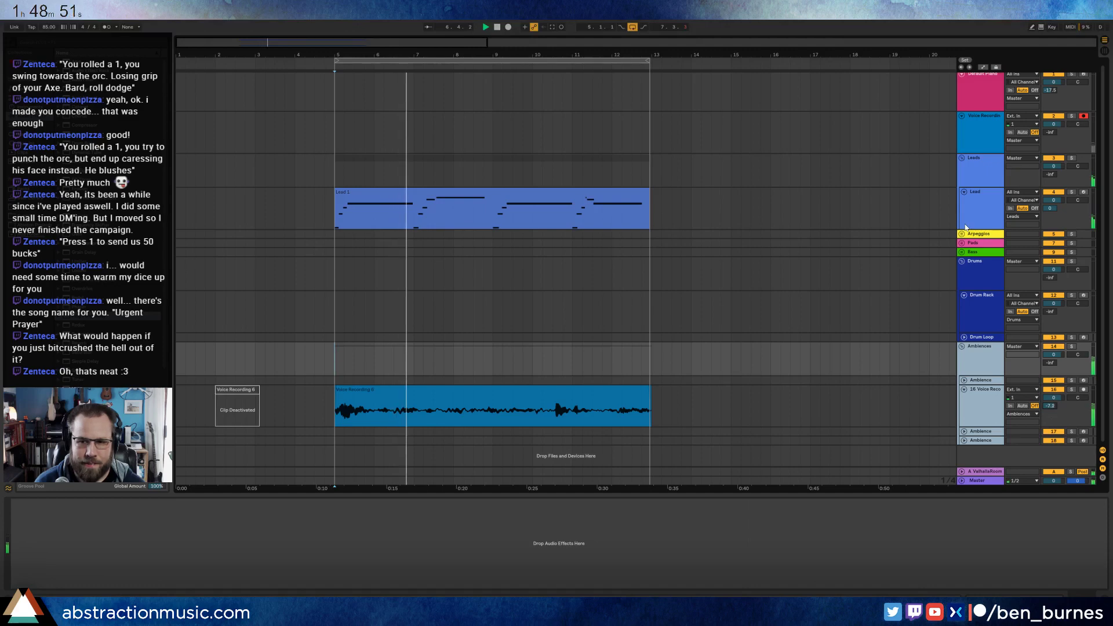
- Expand the Pads group and its Pad track, and load Kontakt 5 on the Pad track
left_click(974, 243)
left_click(962, 243)
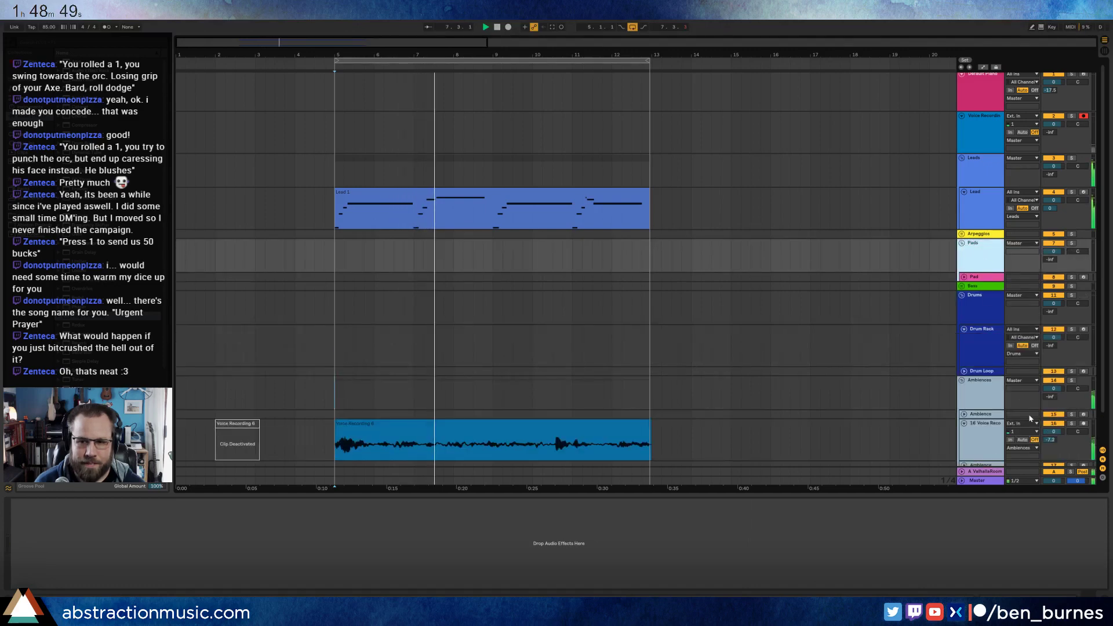
left_click(995, 427)
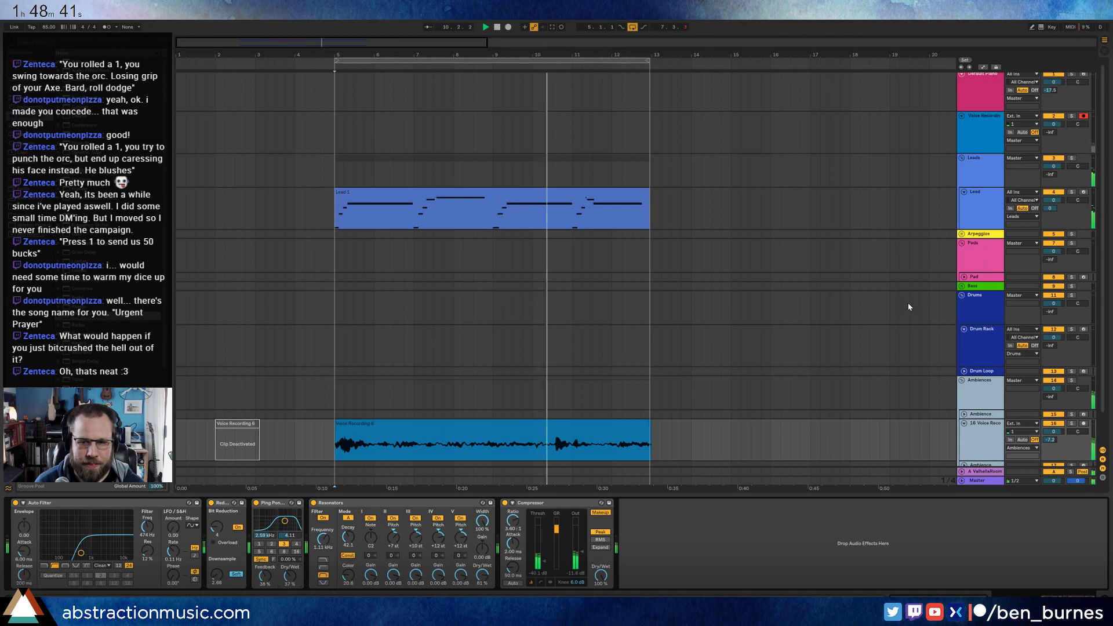
left_click(978, 276)
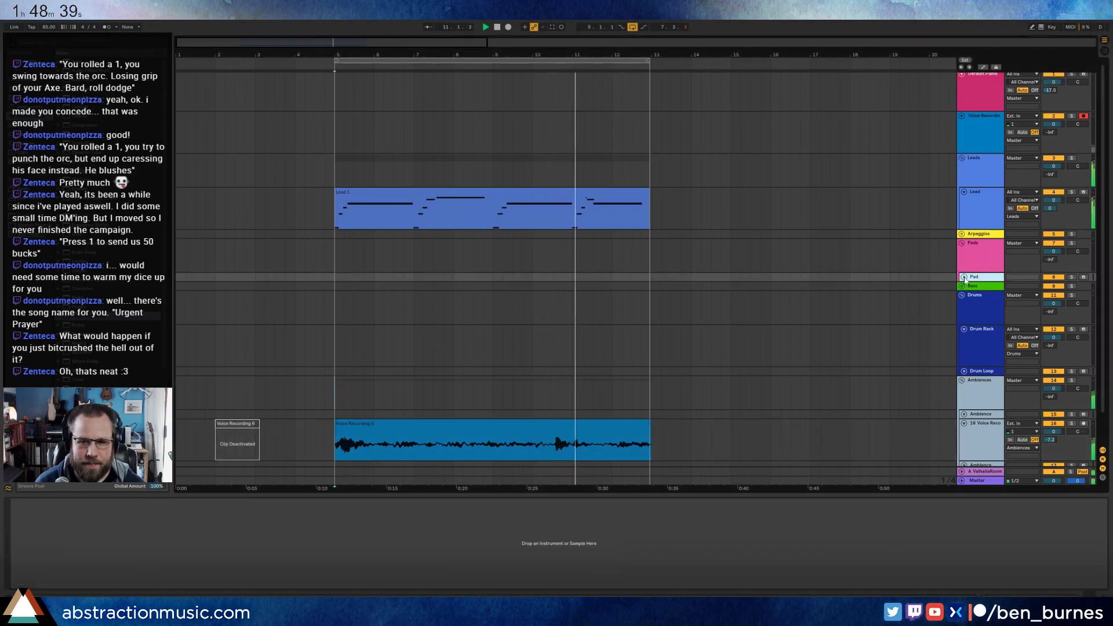
left_click(963, 277)
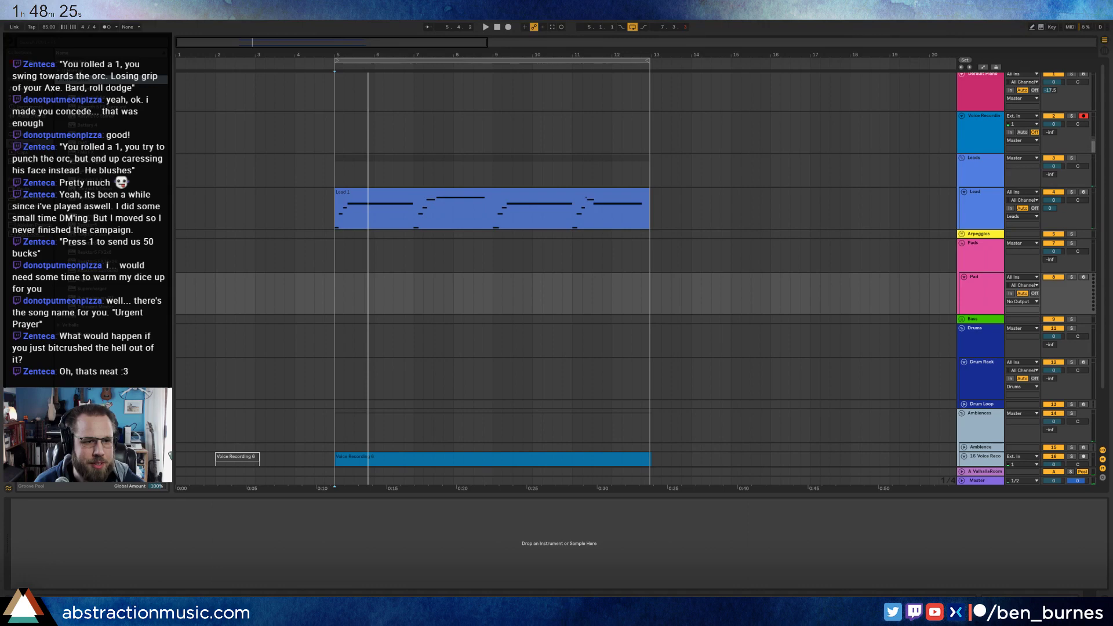
left_click(438, 298)
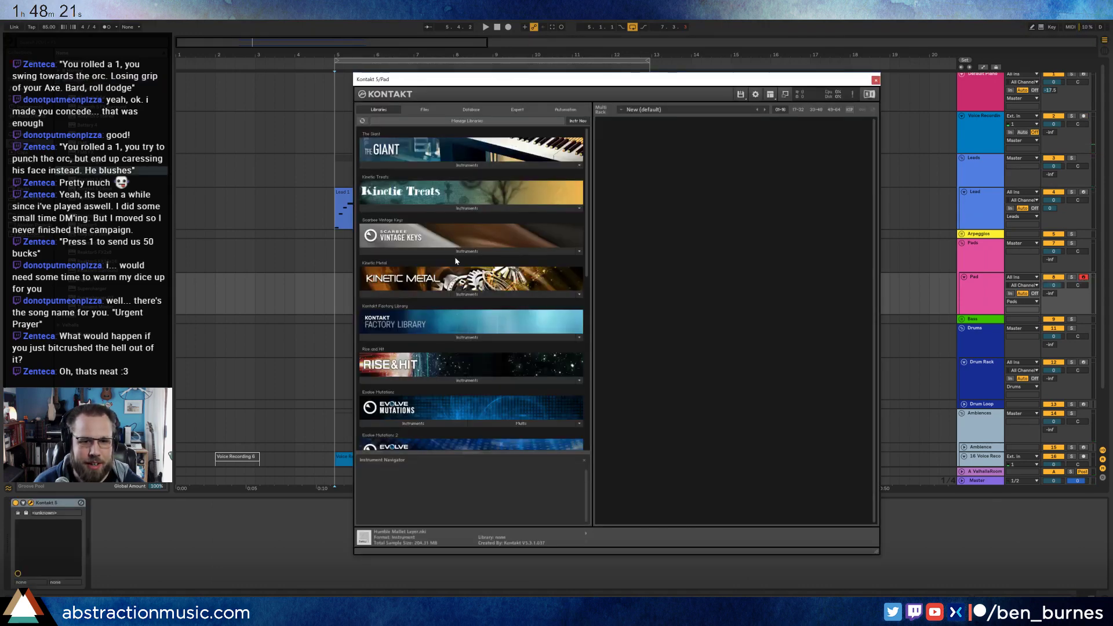
- Look through Kontakt's instrument libraries and sample folders for a suitable pad sound
scroll(457, 289, "down", 5)
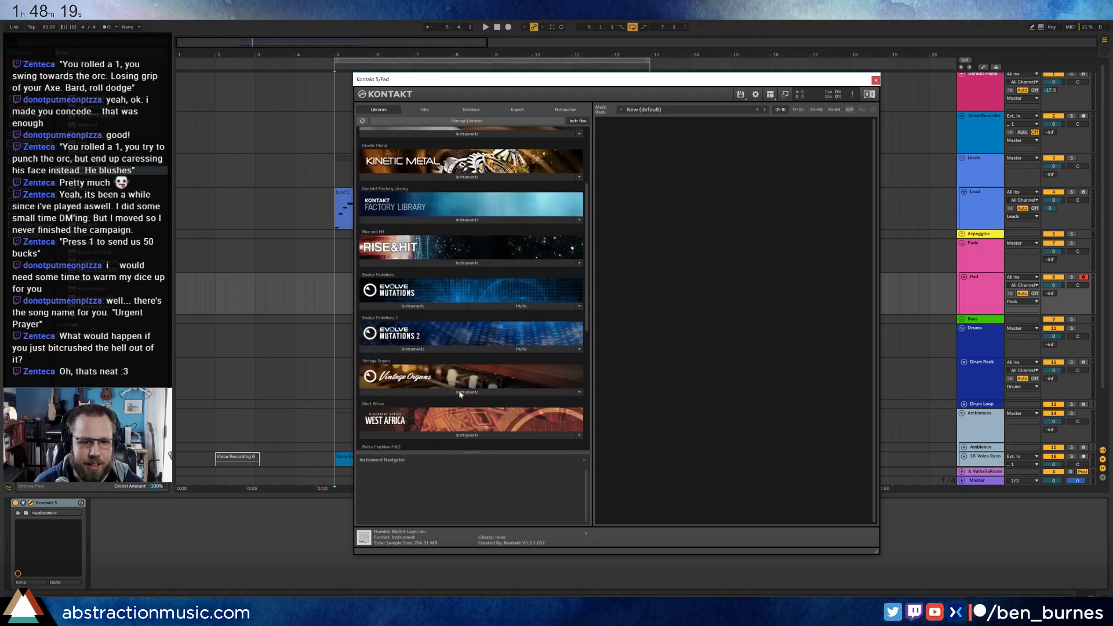
scroll(461, 394, "down", 8)
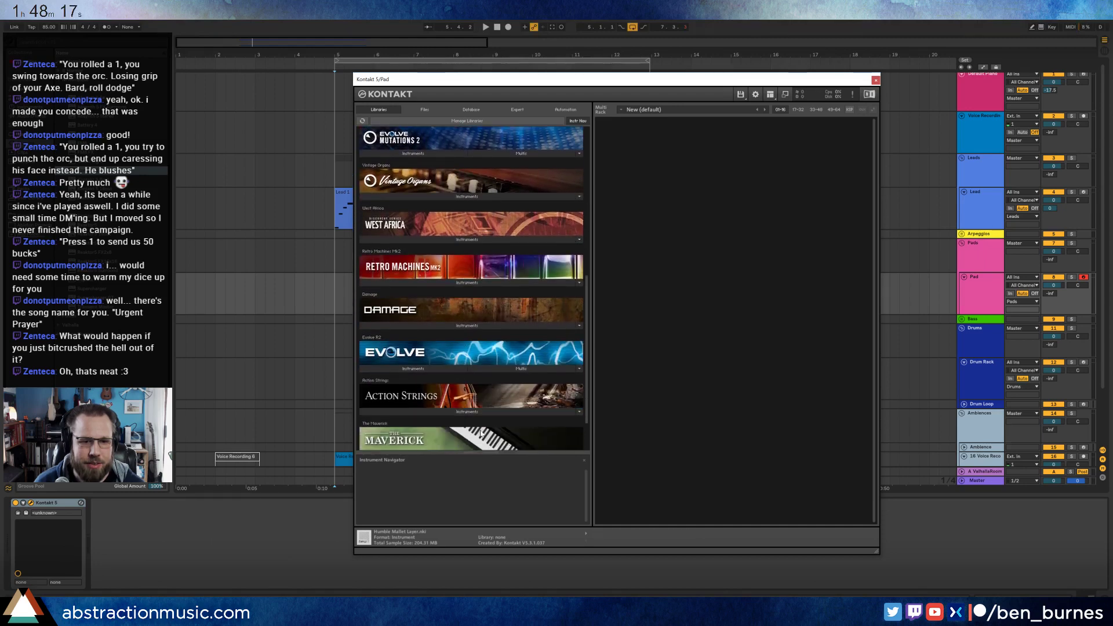
scroll(480, 434, "down", 1)
scroll(588, 381, "down", 2)
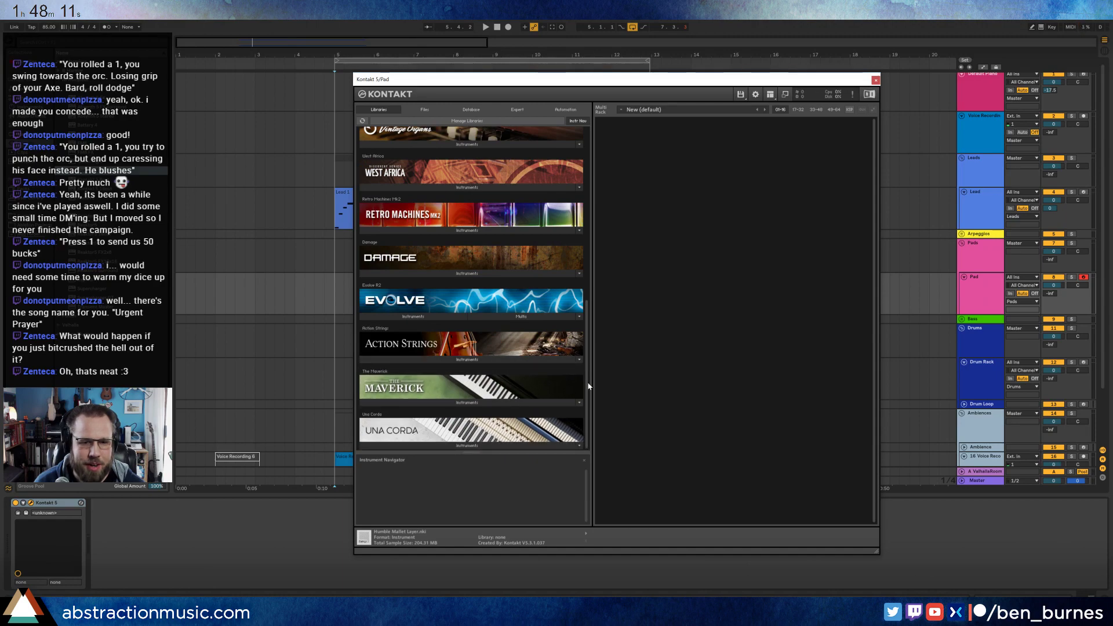
scroll(588, 386, "up", 5)
left_click(424, 109)
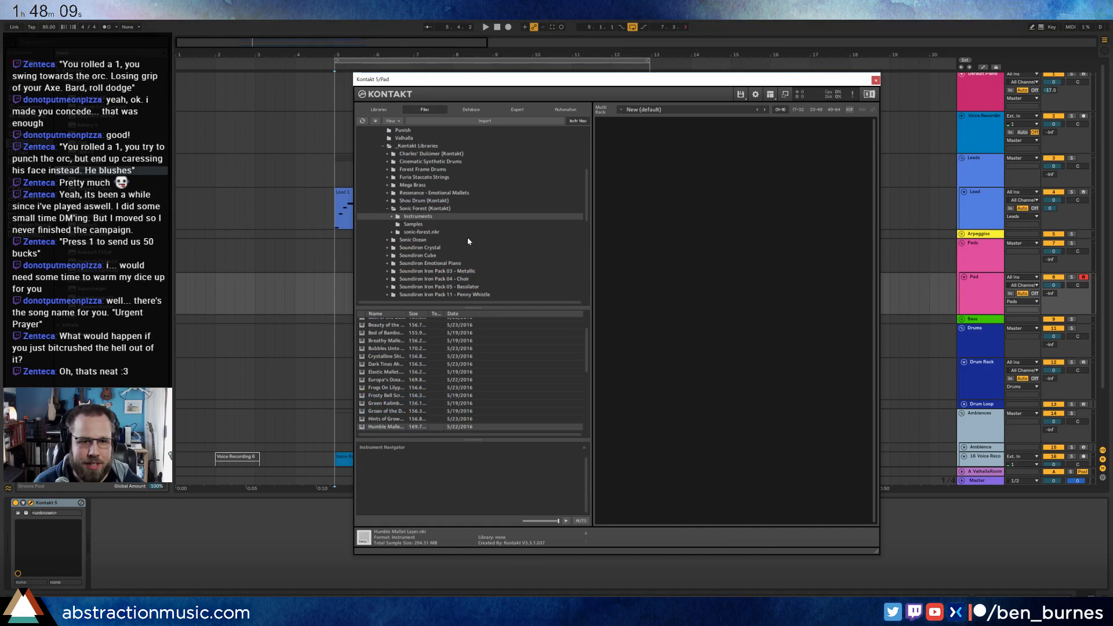
- Search Kontakt's database for "string", try the Vintage String Ensemble, and replace it with the Orchestral String Ensemble
left_click(471, 110)
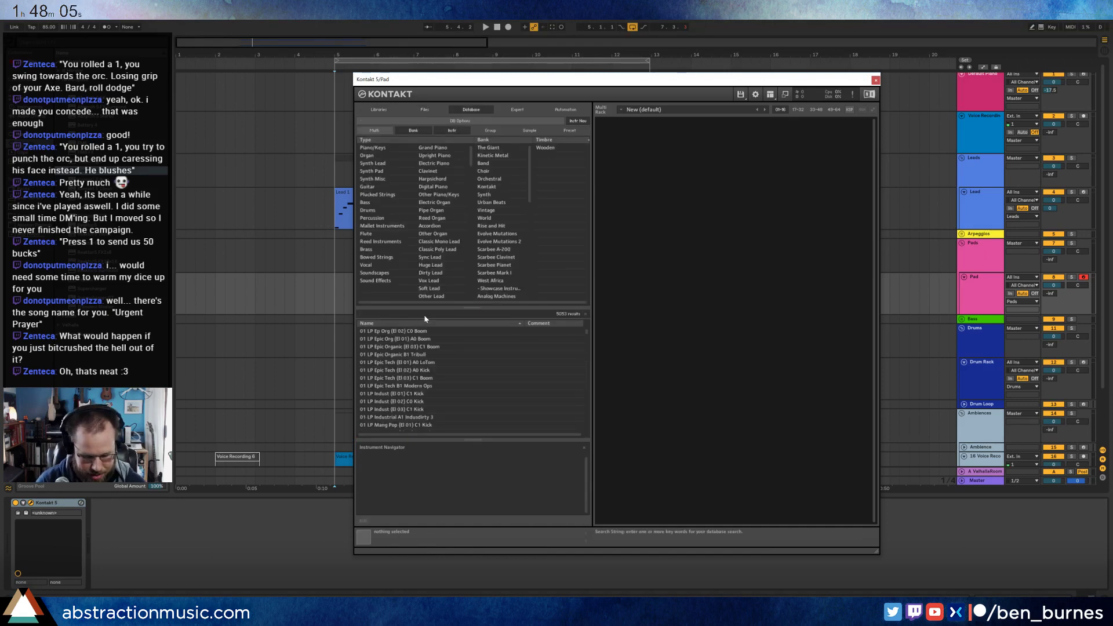
type("string")
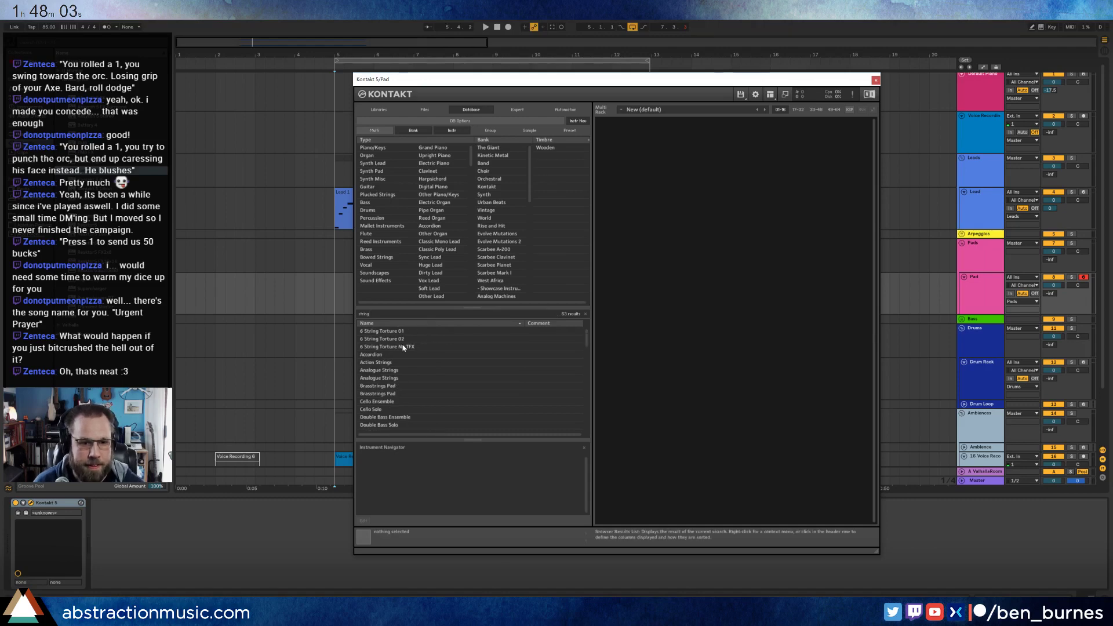
scroll(415, 379, "down", 10)
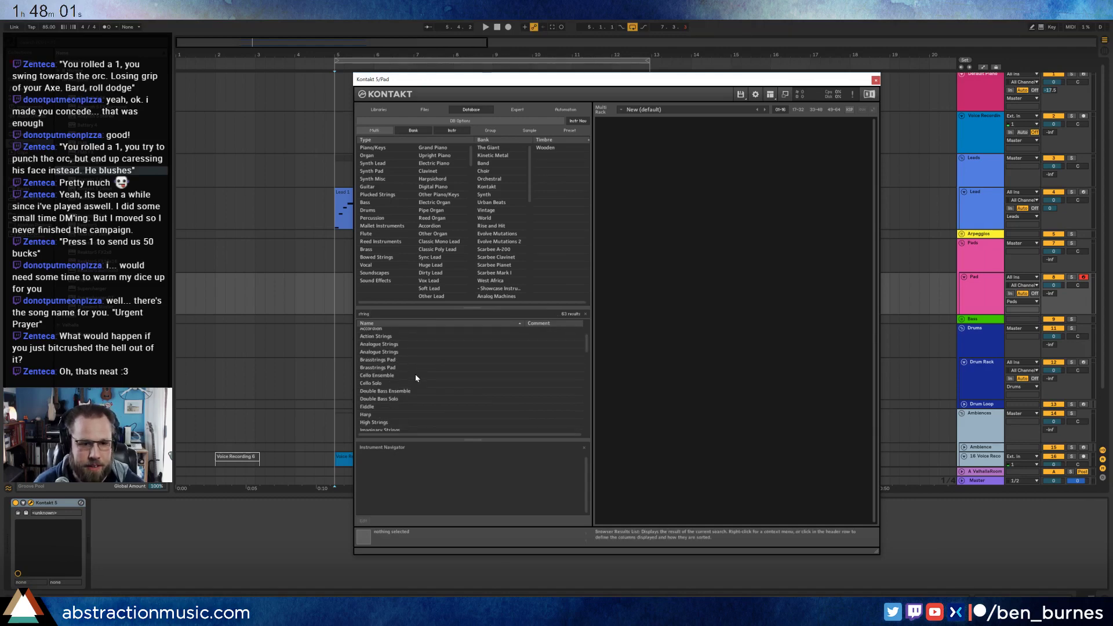
scroll(416, 394, "down", 2)
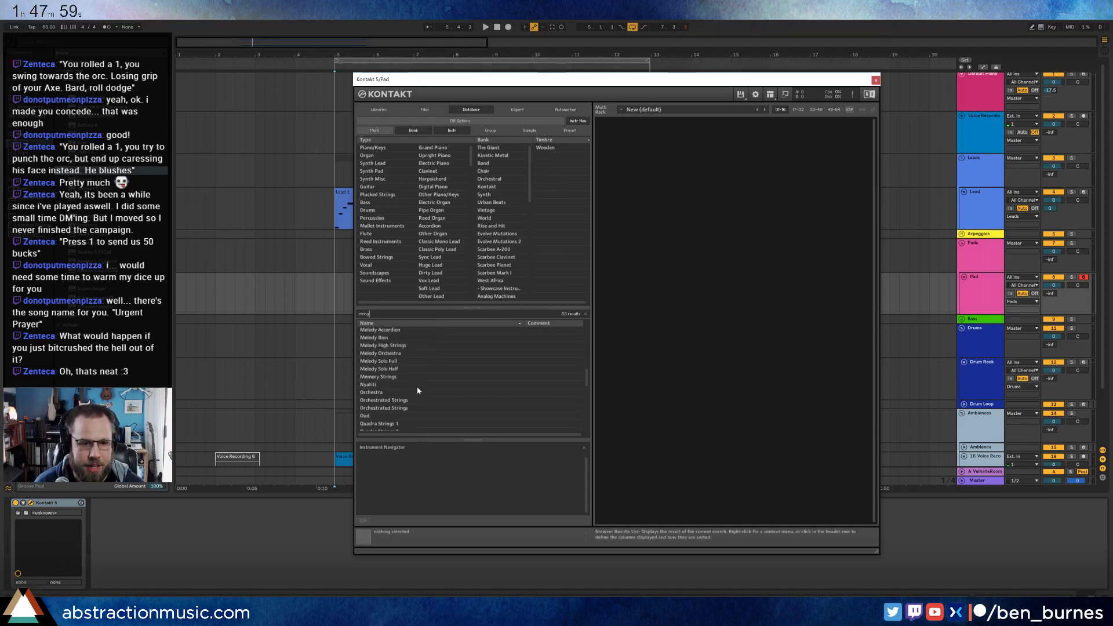
scroll(415, 406, "down", 3)
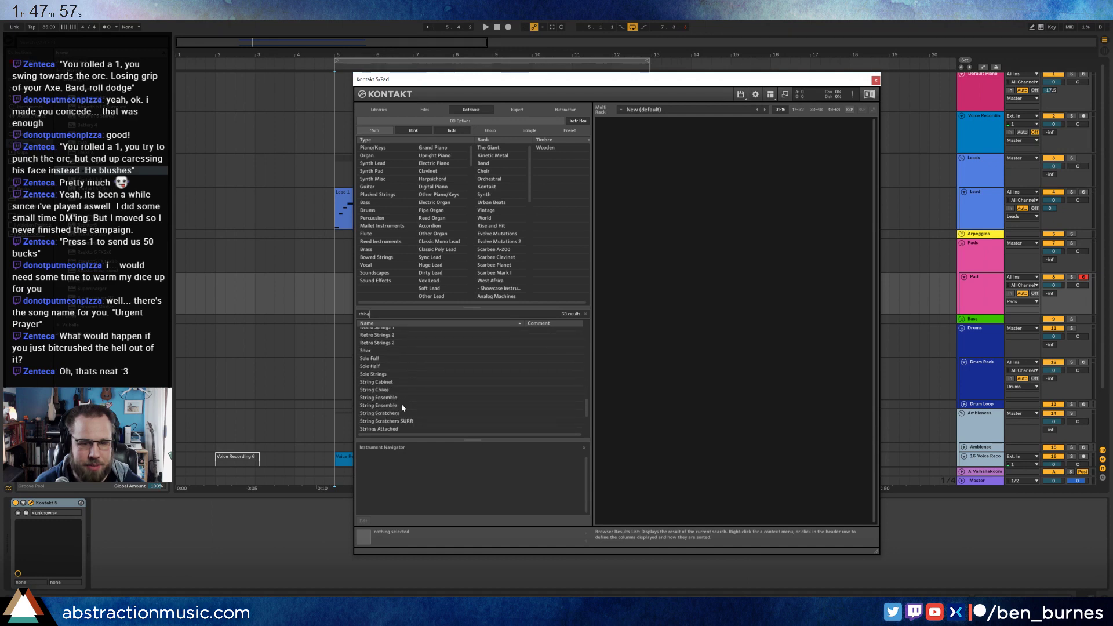
double_click(408, 407)
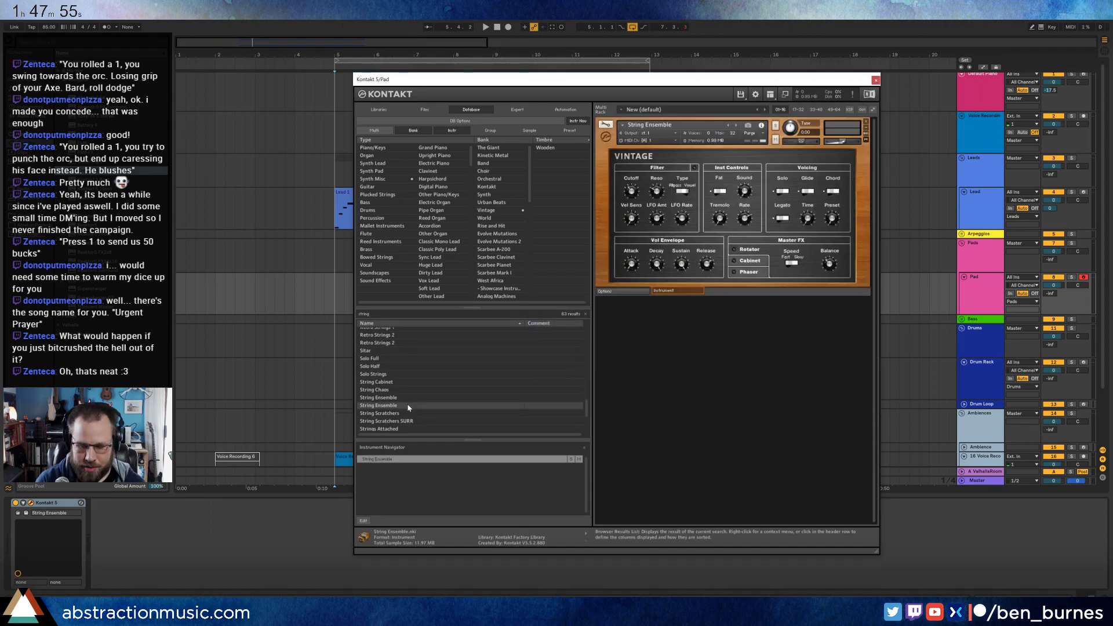
left_click(865, 122)
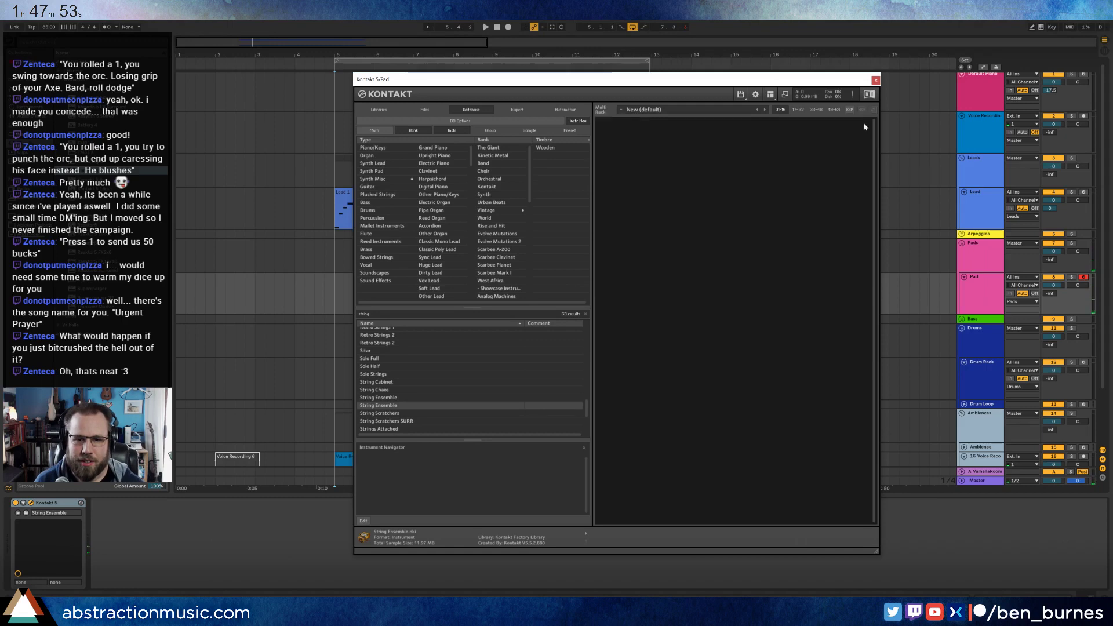
double_click(404, 397)
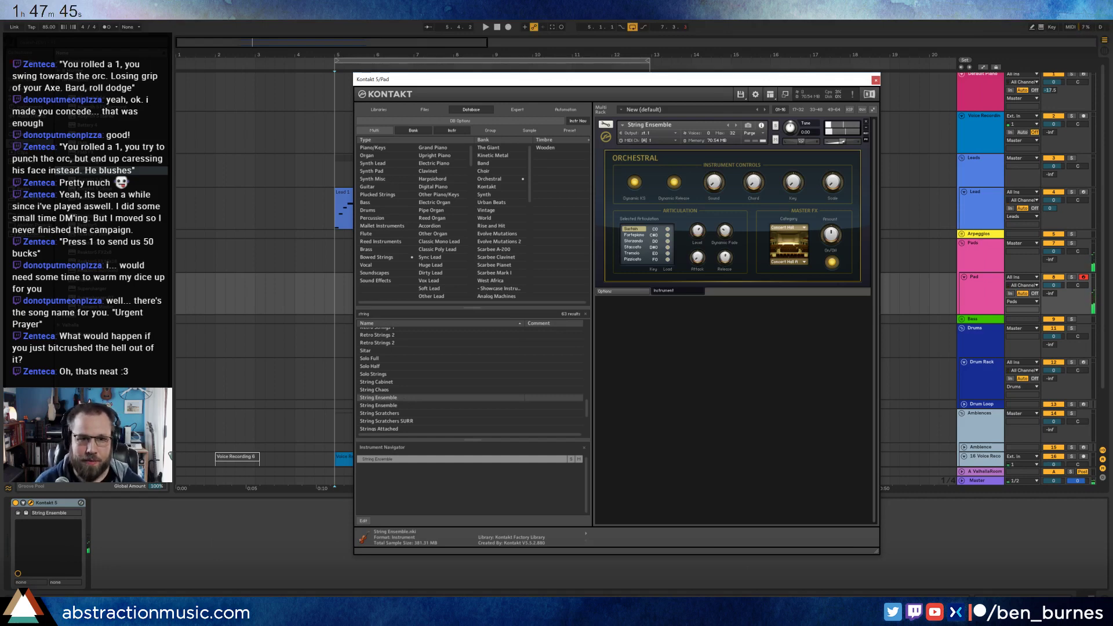
left_click(876, 80)
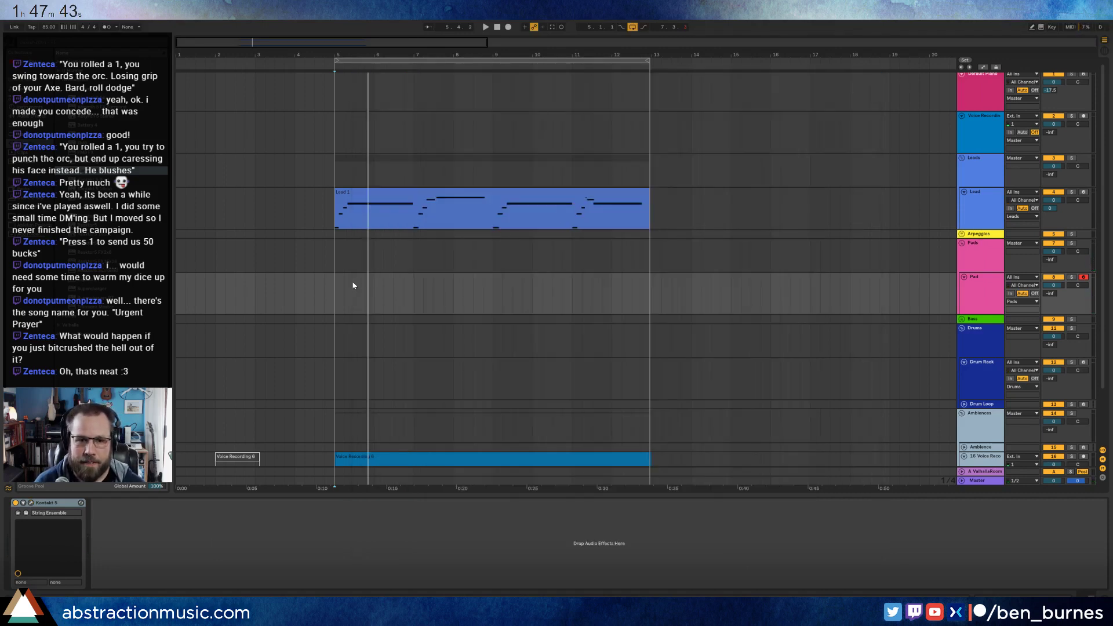
- Record sustained string chords on the Pad track alongside the melody from bar 5 through bar 12, and open the recorded clip's notes
key("space")
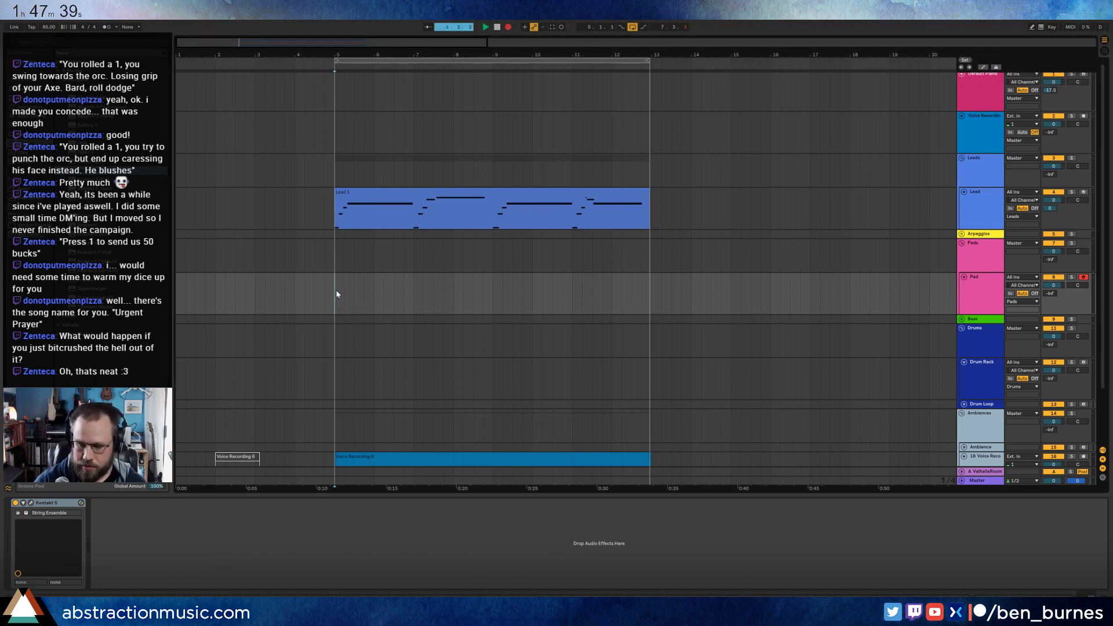
key("space")
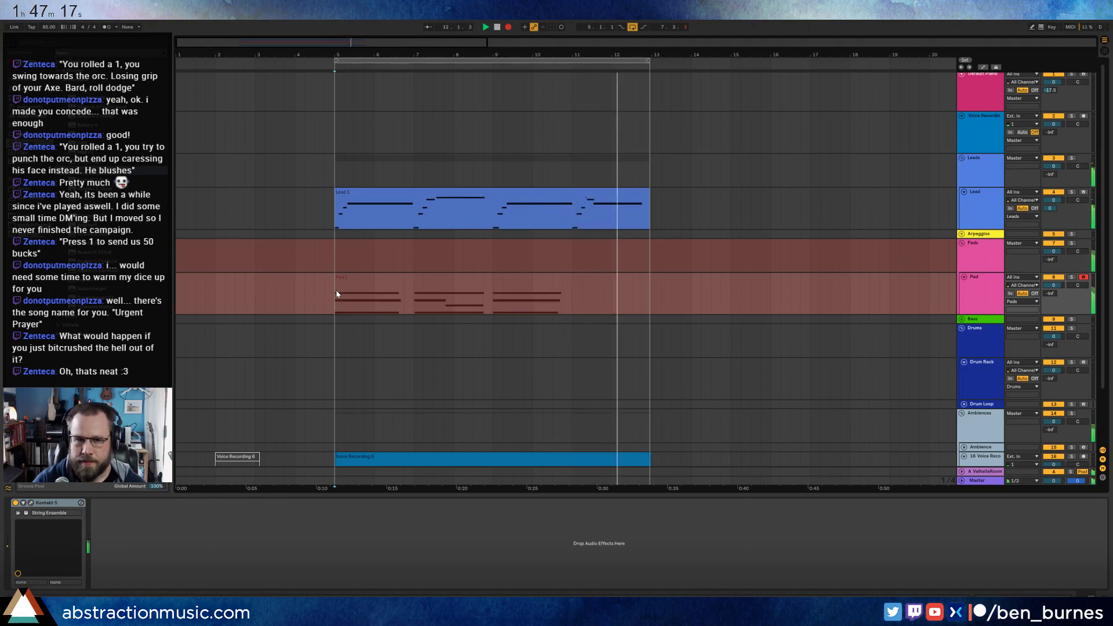
key("space")
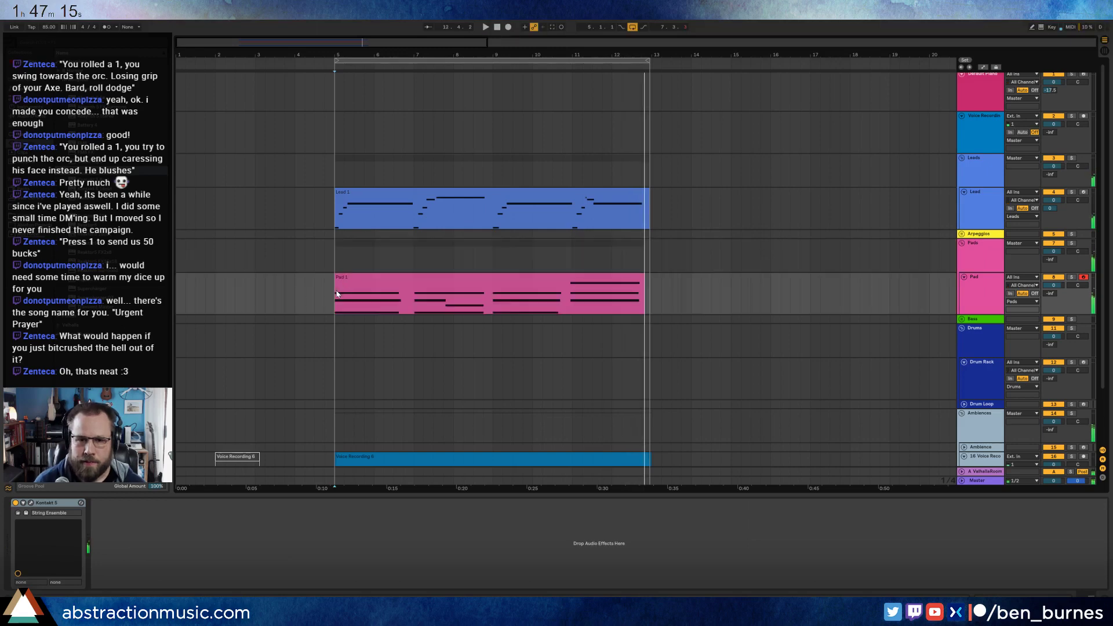
double_click(476, 290)
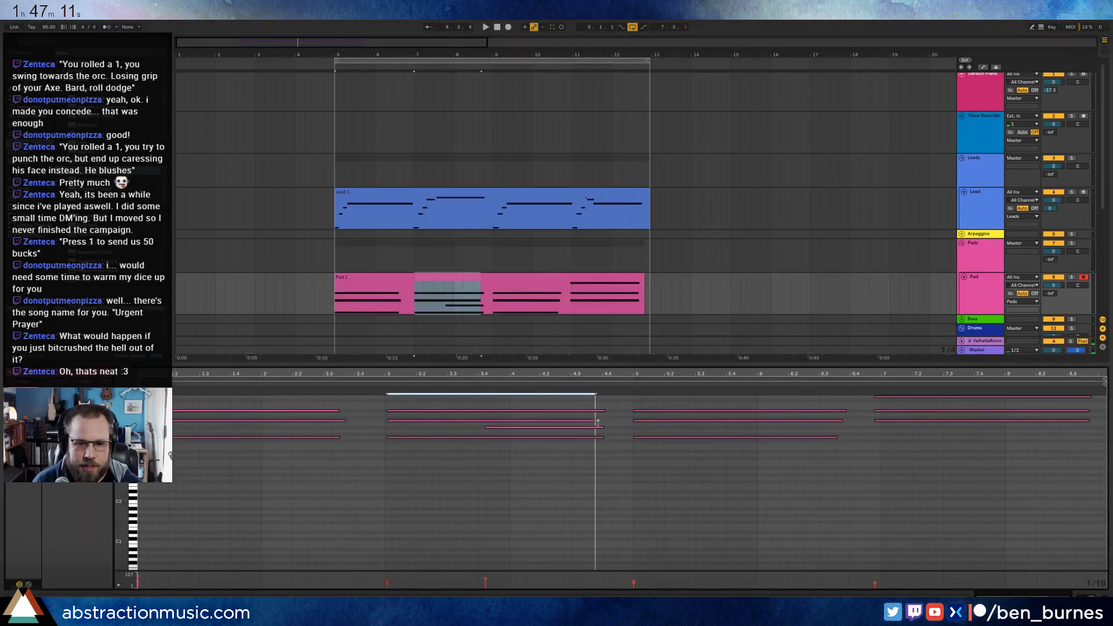
left_click_drag(604, 427, 594, 419)
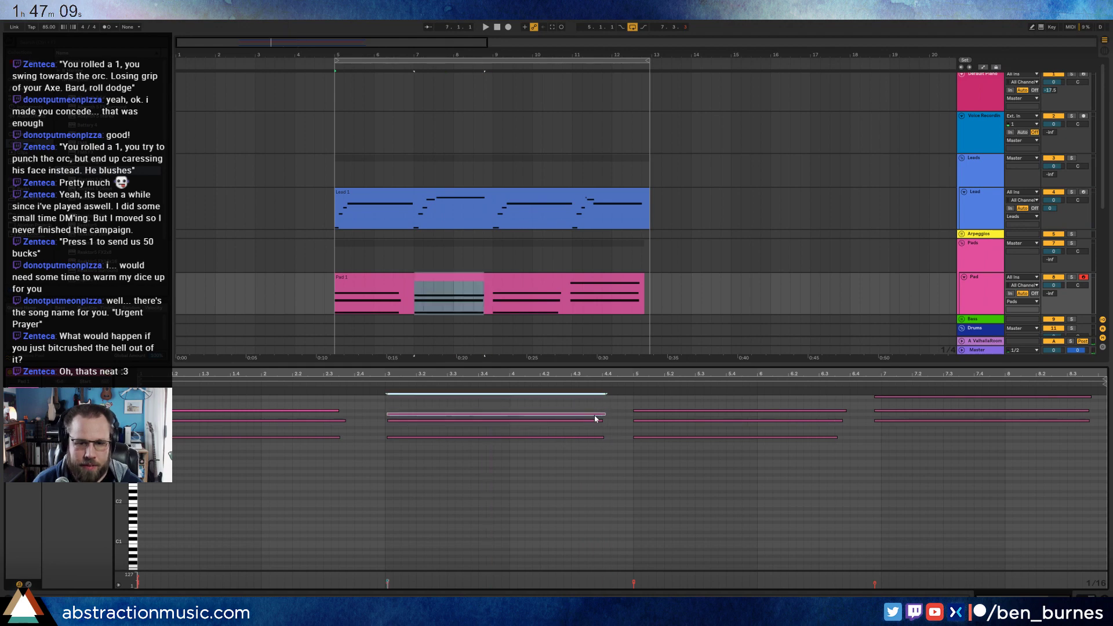
key("ctrl+z")
key("ctrl+z")
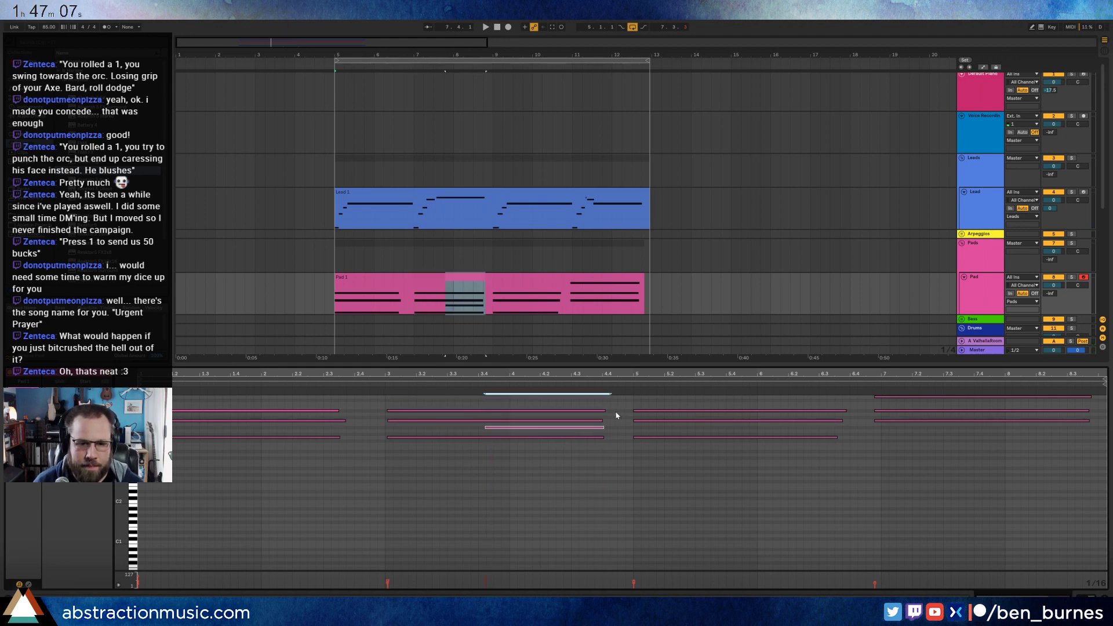
- In the second pad chord, end the upper note where the late note starts, raise the late note to just below its pitch, and play the result
left_click_drag(605, 412, 486, 415)
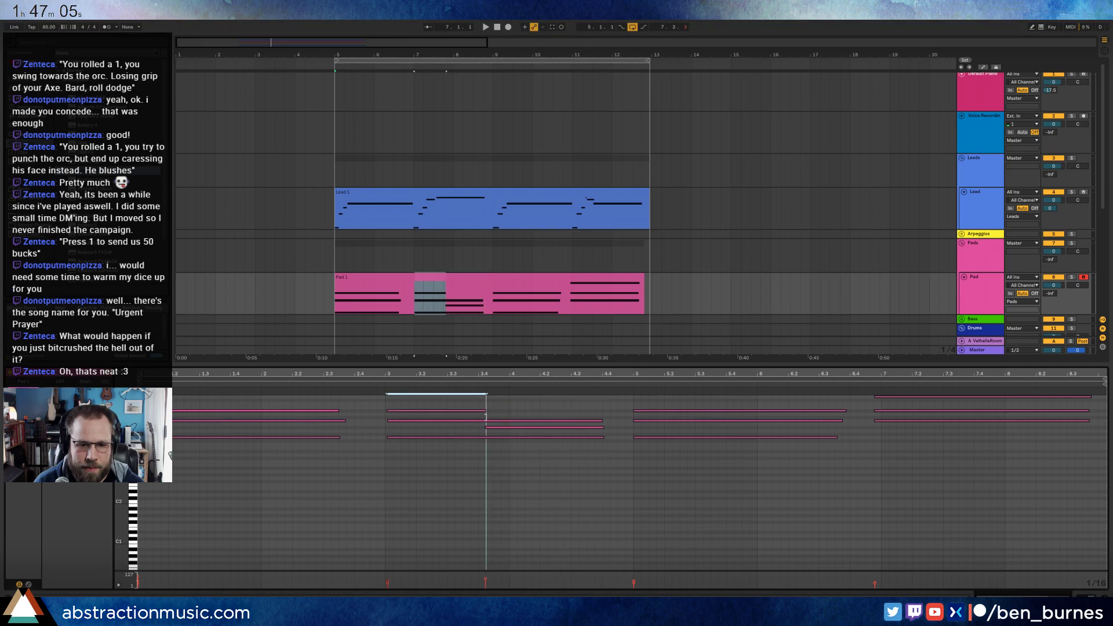
left_click(492, 427)
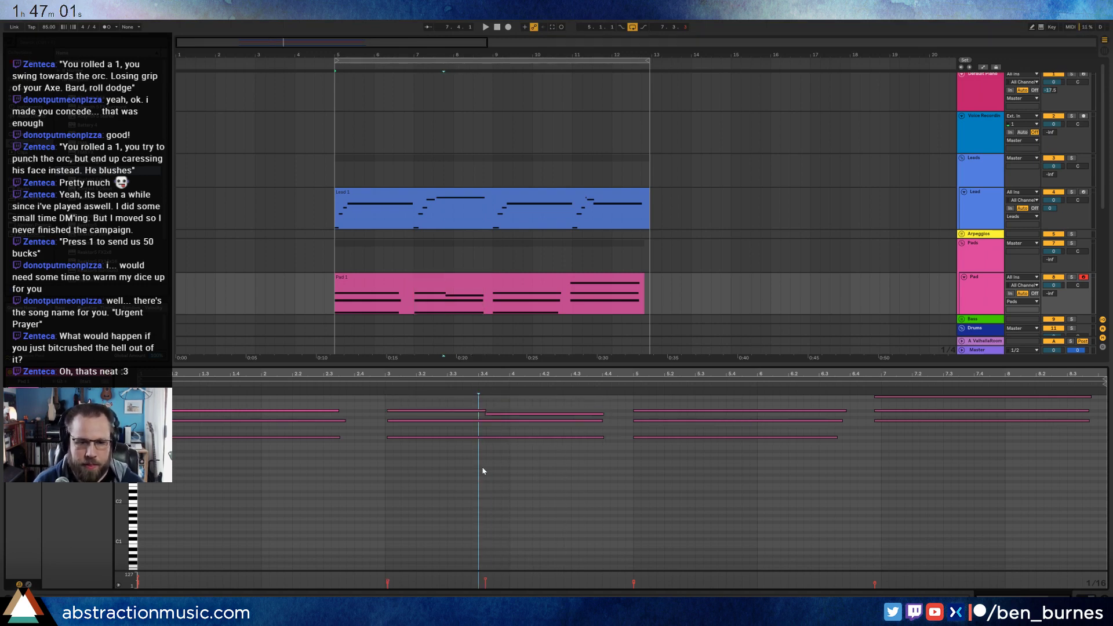
key("space")
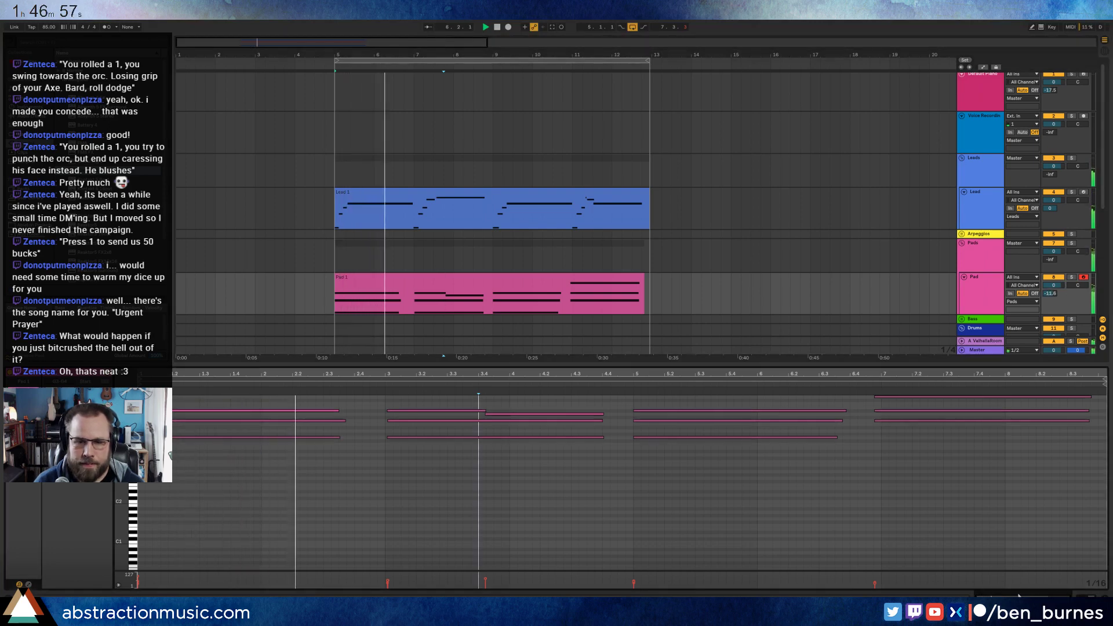
key("space")
- Automate the string ensemble's Level on the Pad track with a dip that falls from bar 6 and recovers at bar 7, and enlarge the track
key("shift+Tab")
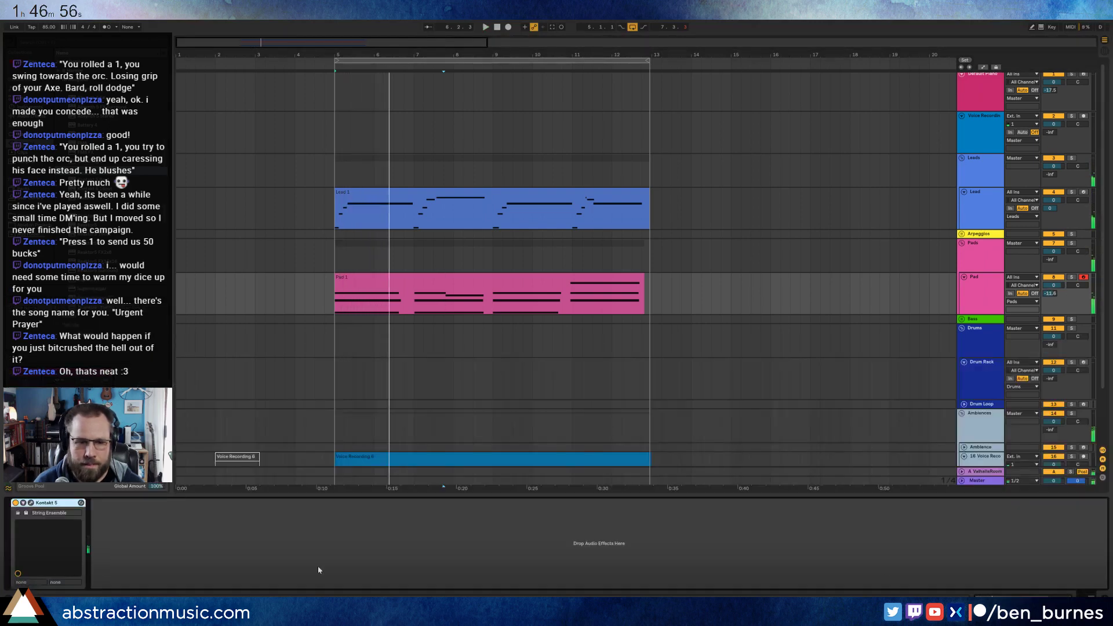
left_click(30, 504)
left_click_drag(620, 82, 875, 85)
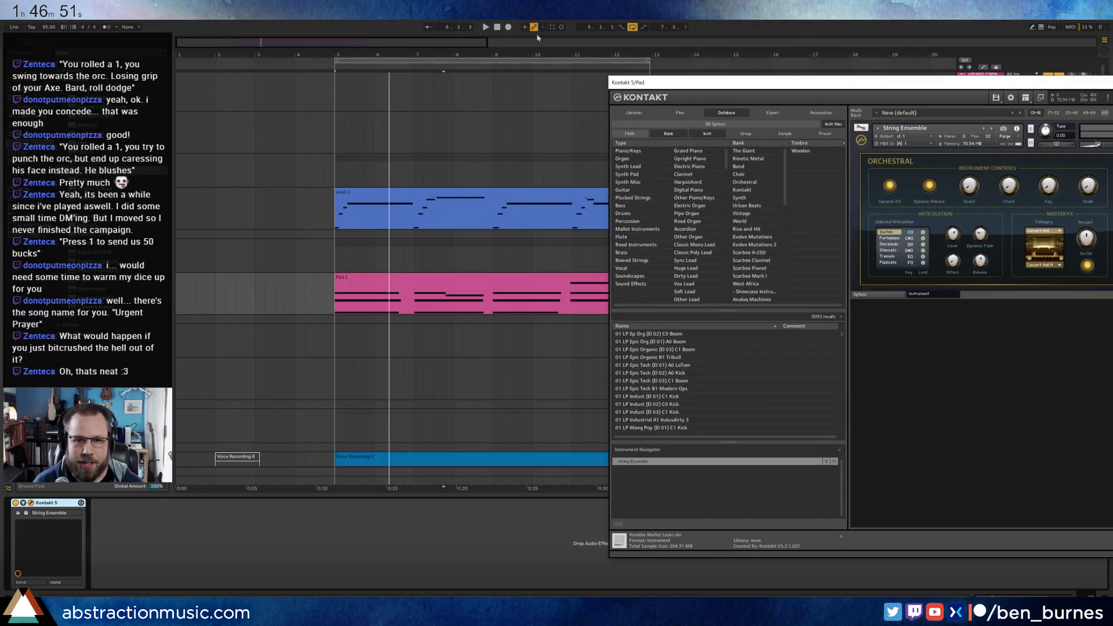
left_click_drag(339, 38, 355, 172)
key("a")
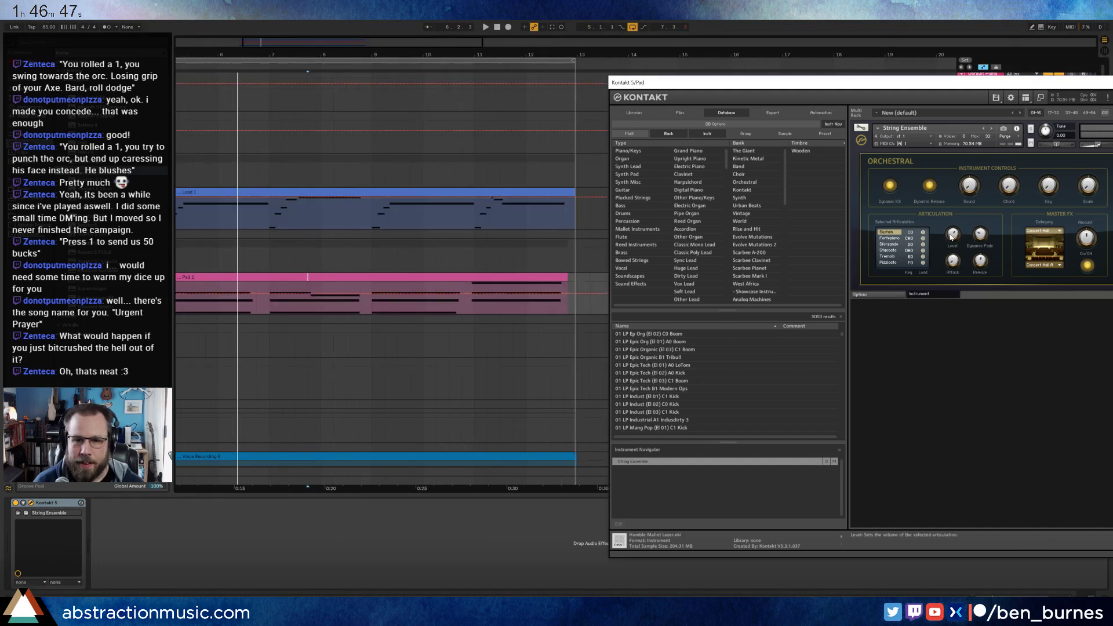
left_click_drag(331, 44, 304, 44)
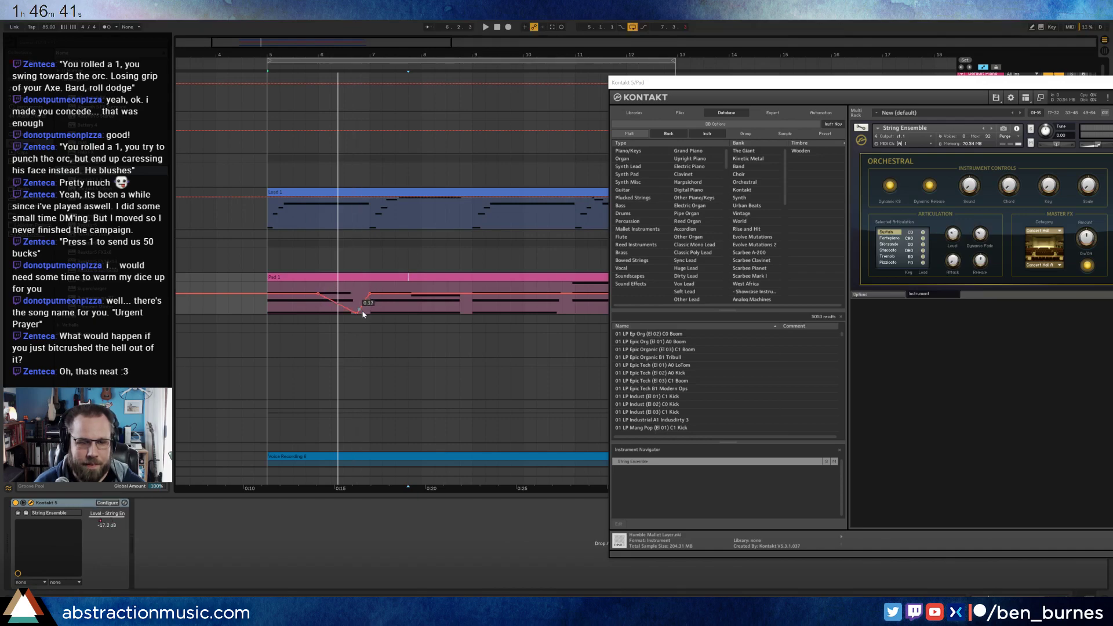
left_click_drag(724, 83, 439, 82)
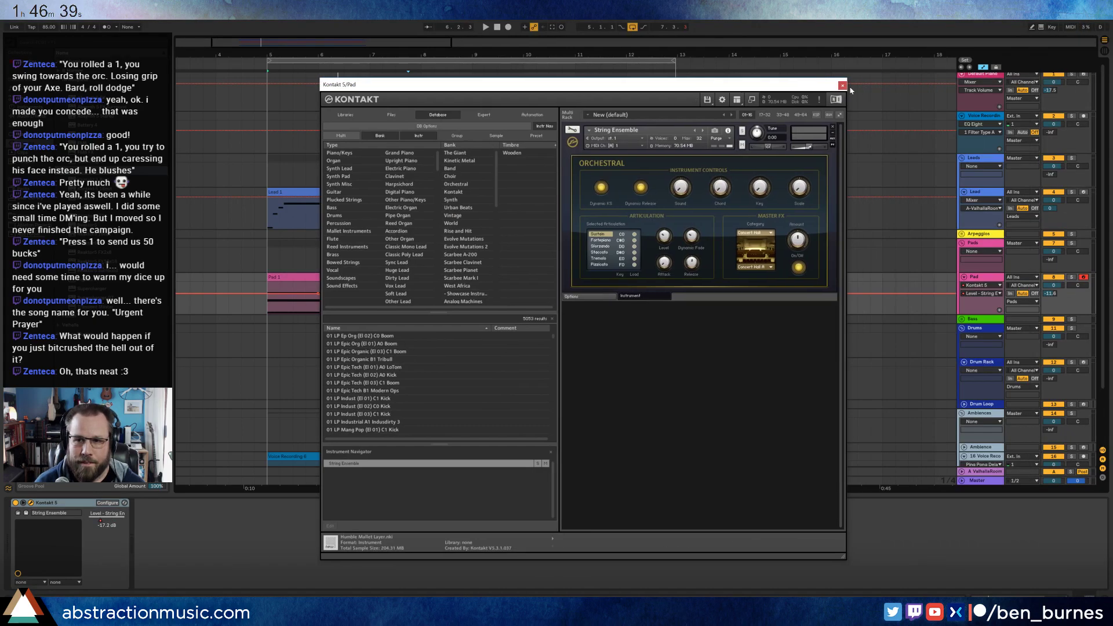
left_click(844, 82)
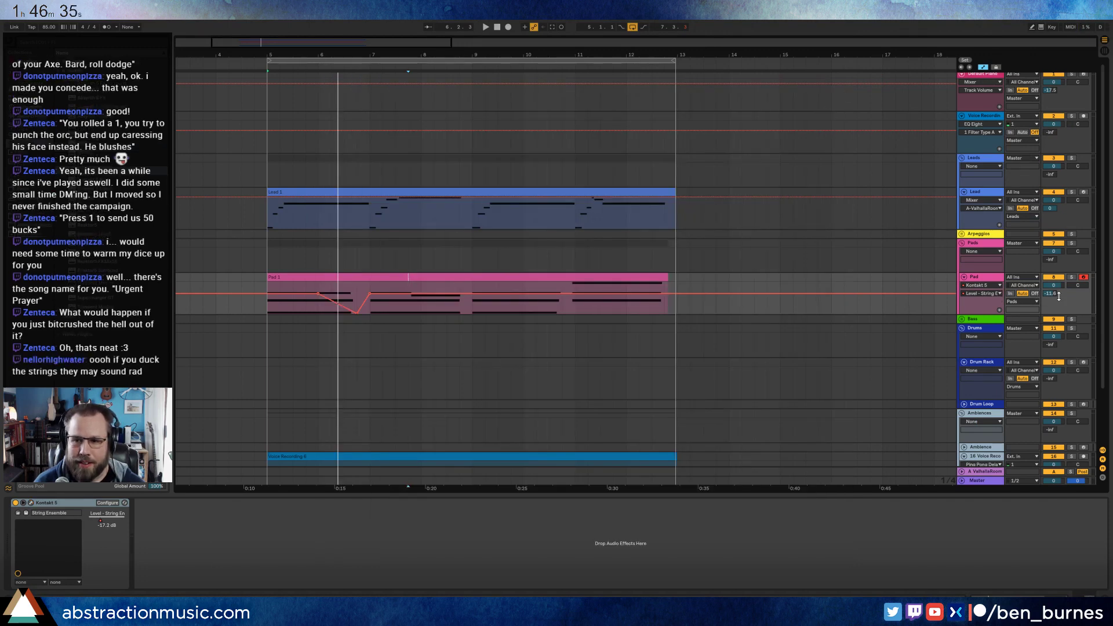
left_click_drag(1001, 313, 1001, 347)
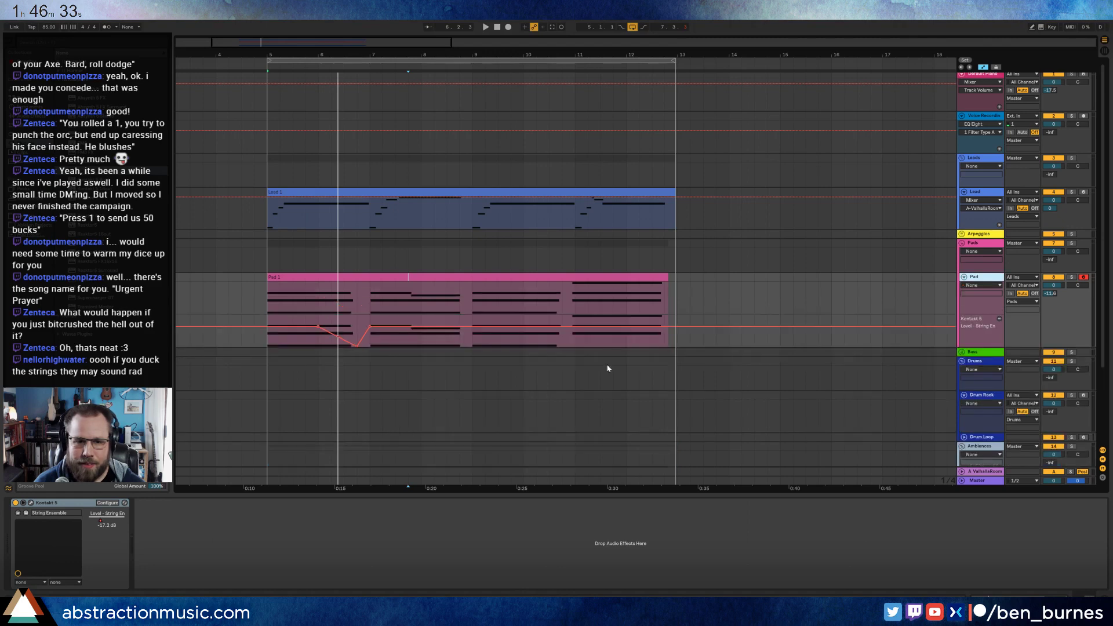
- Repeat the straight Level dip over the other three pad chords by duplicating the automation from bars 5 to 7 three times
left_click_drag(356, 349, 367, 342)
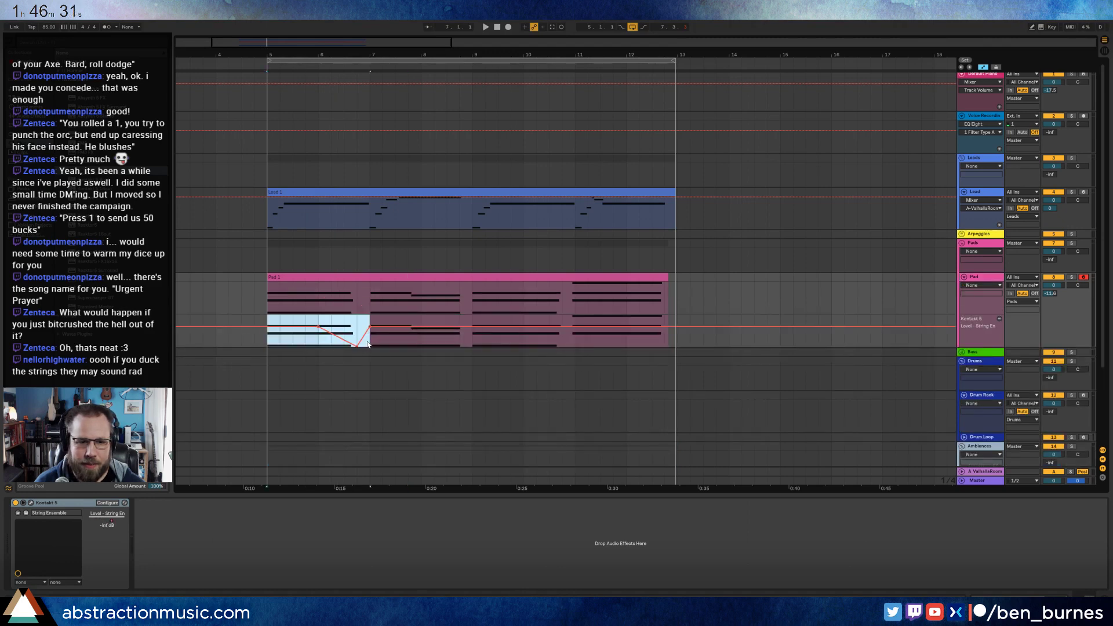
key("ctrl+d")
key("ctrl+d")
key("ctrl+d")
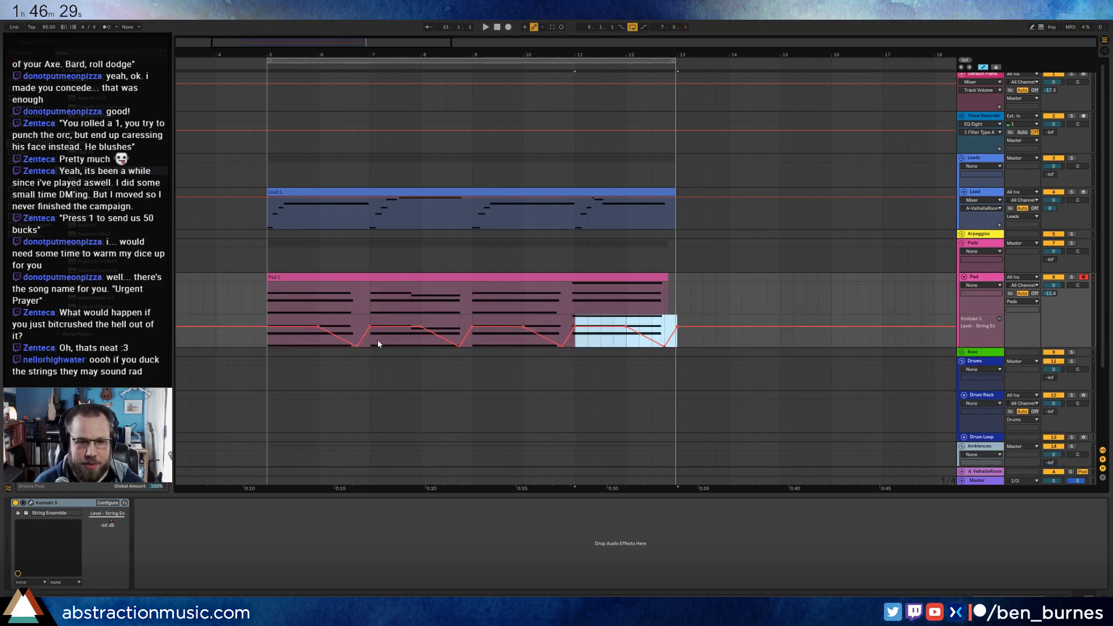
- Curve the first Level dip's falling line so it drops late, duplicate it over the remaining three chords up to bar 13, and play it
left_click(433, 325)
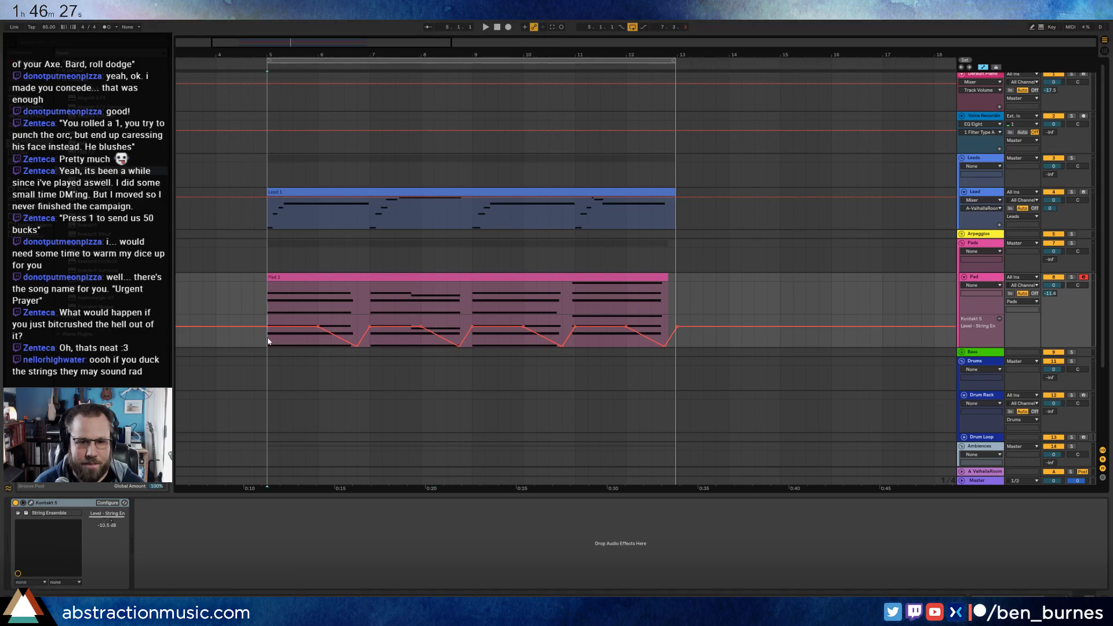
key("space")
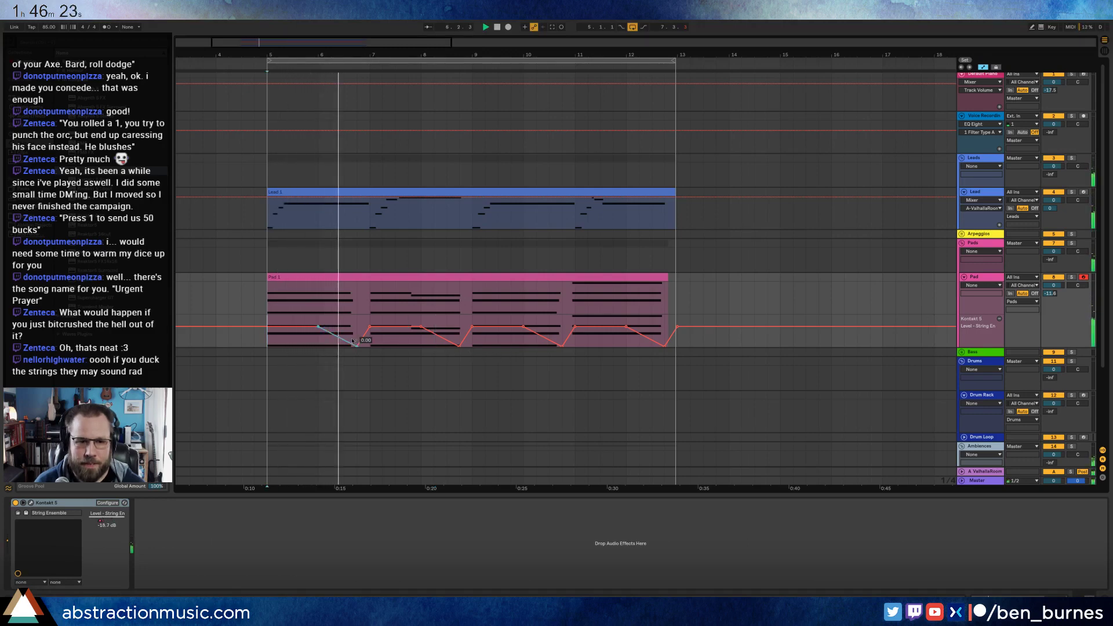
key("space")
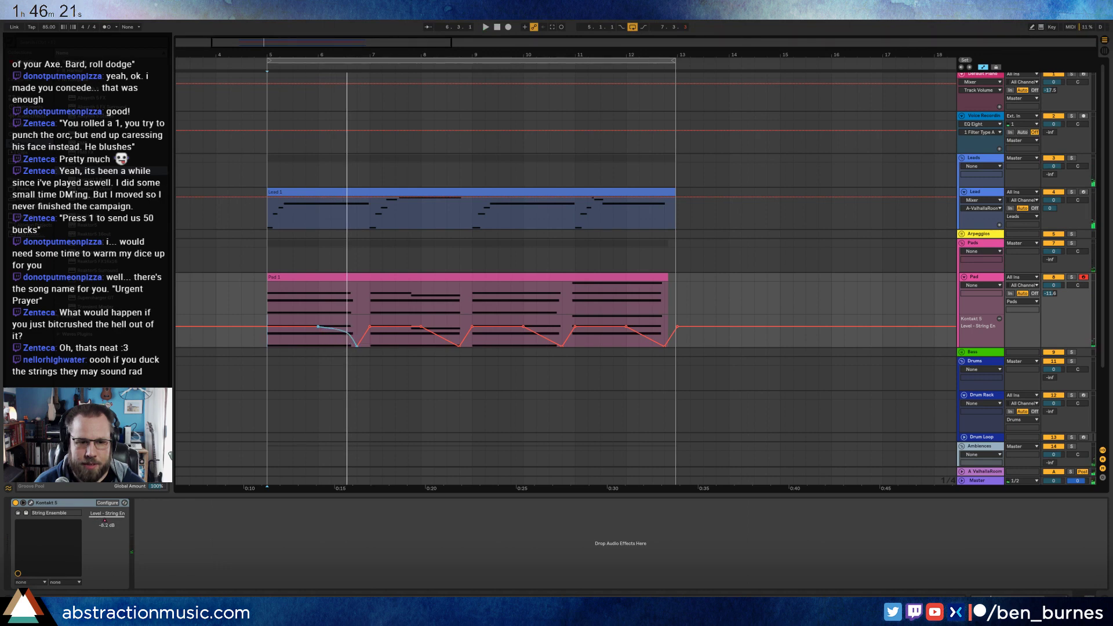
left_click_drag(370, 343, 285, 341)
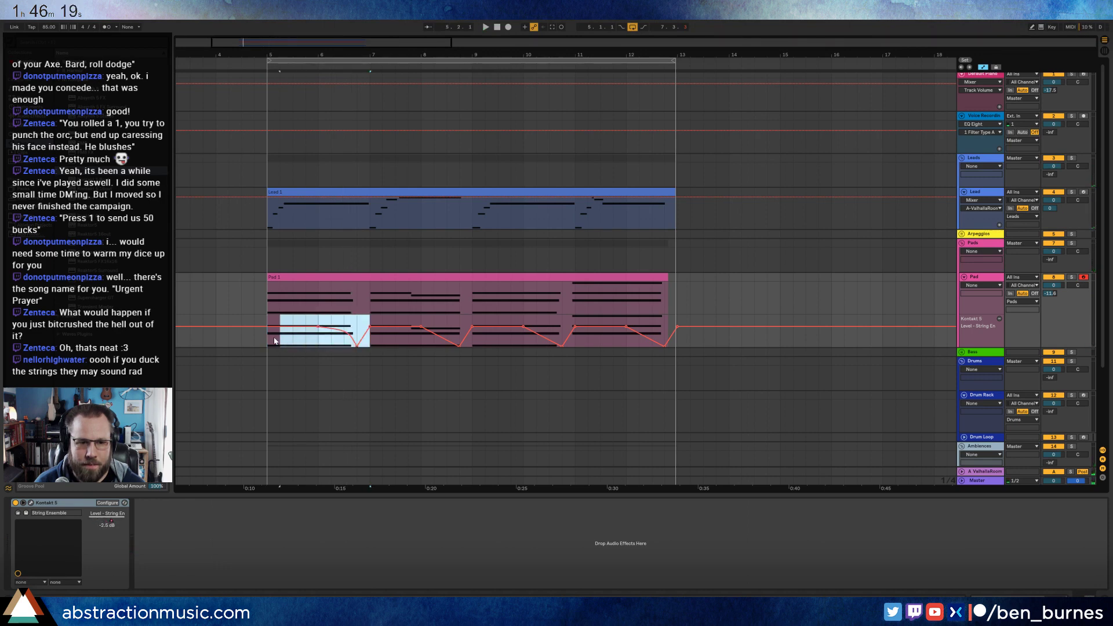
key("ctrl+d")
key("space")
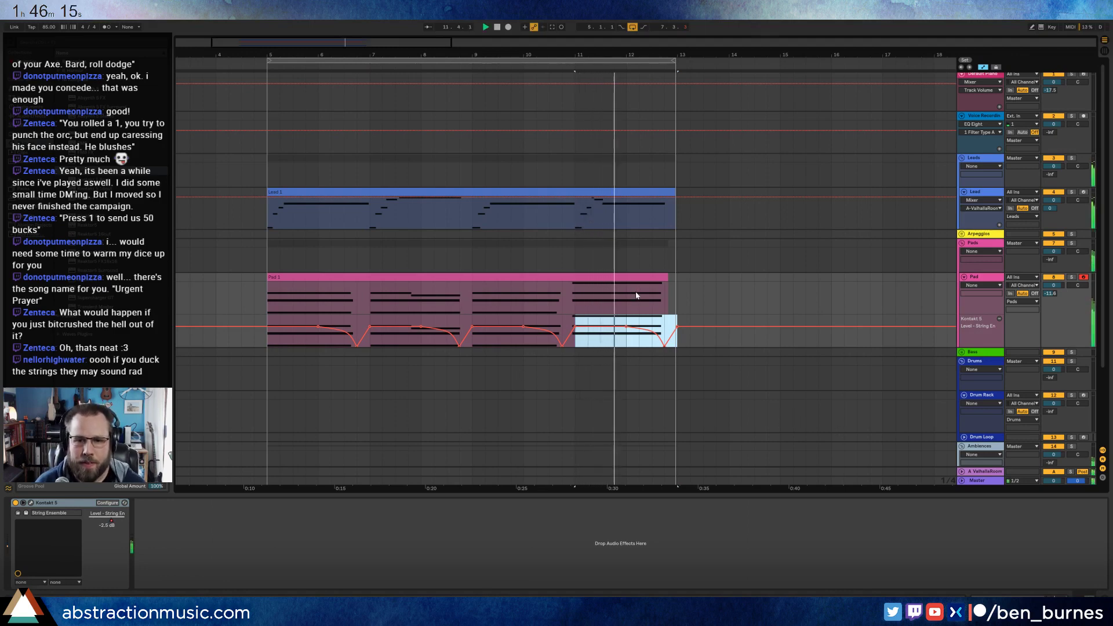
- Open the Pad clip's notes, lower the fourth chord's bottom note by two semitones, and check the bottom note of each chord
left_click(671, 296)
double_click(641, 277)
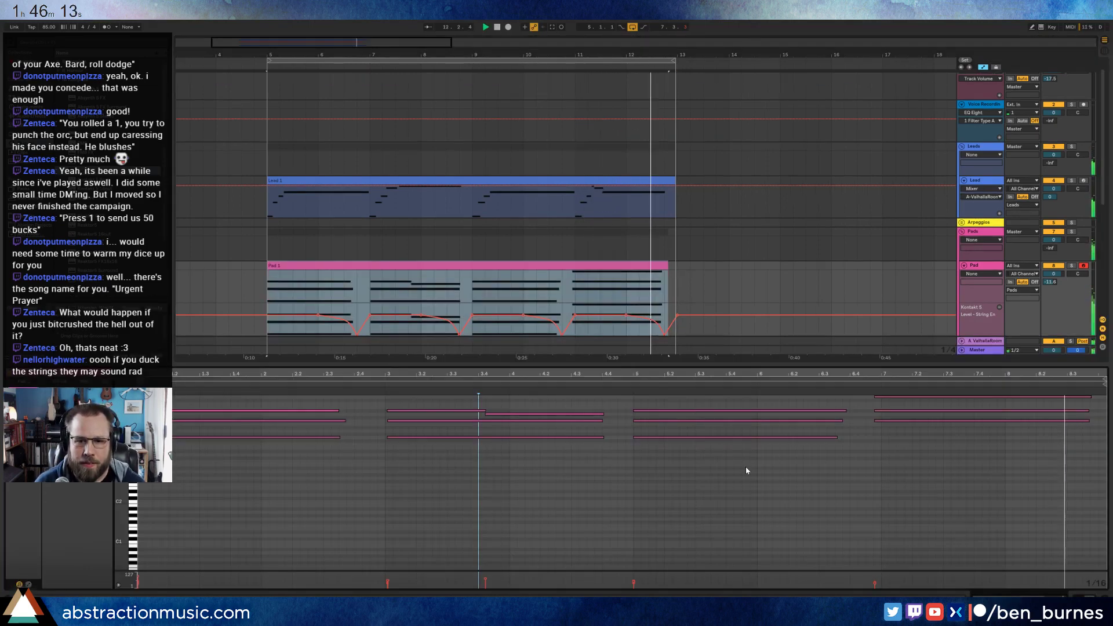
left_click(940, 422)
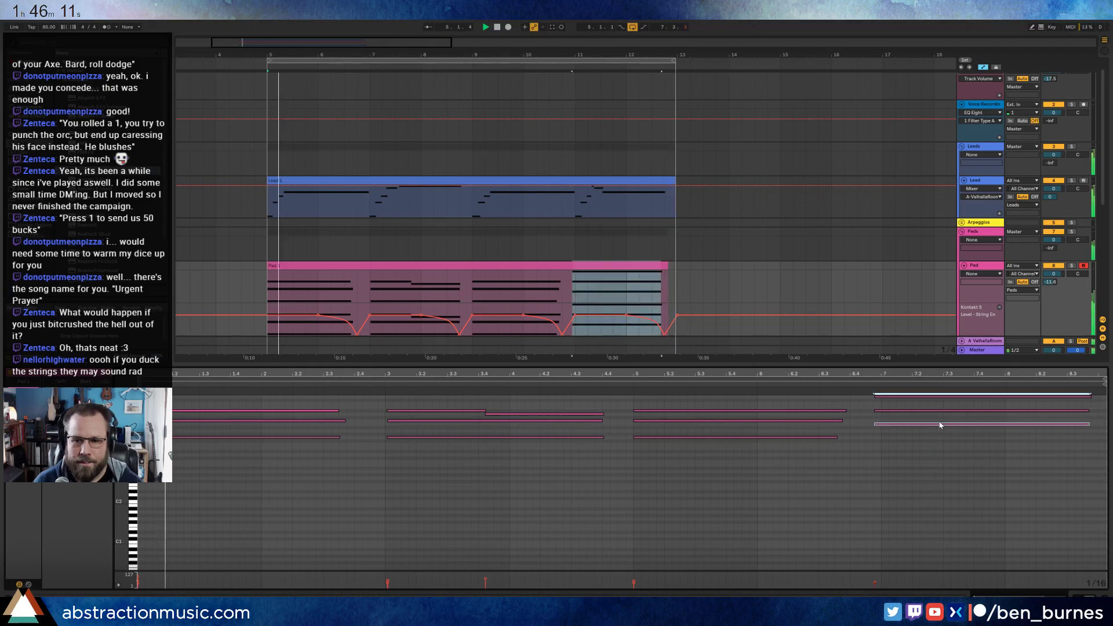
left_click_drag(939, 425, 943, 432)
scroll(947, 440, "up", 3)
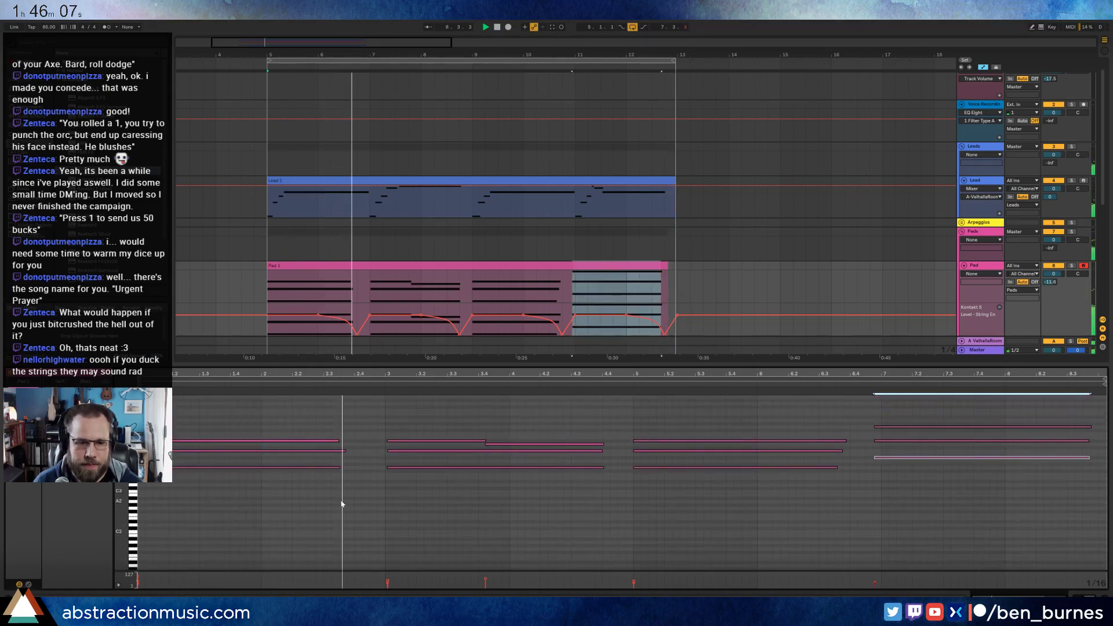
left_click(307, 467)
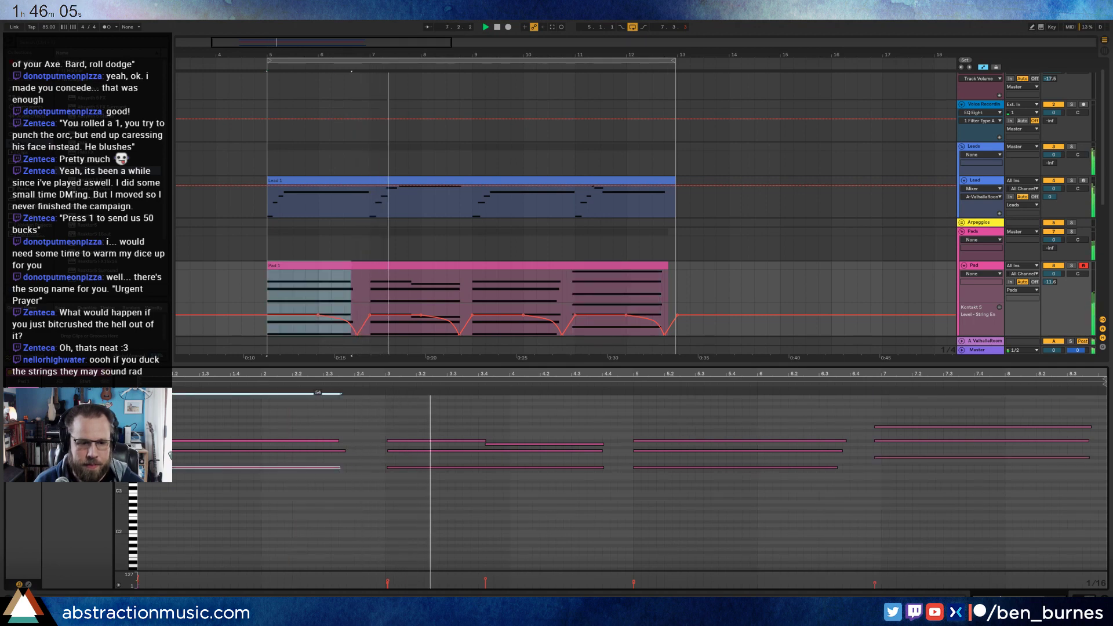
left_click(435, 467)
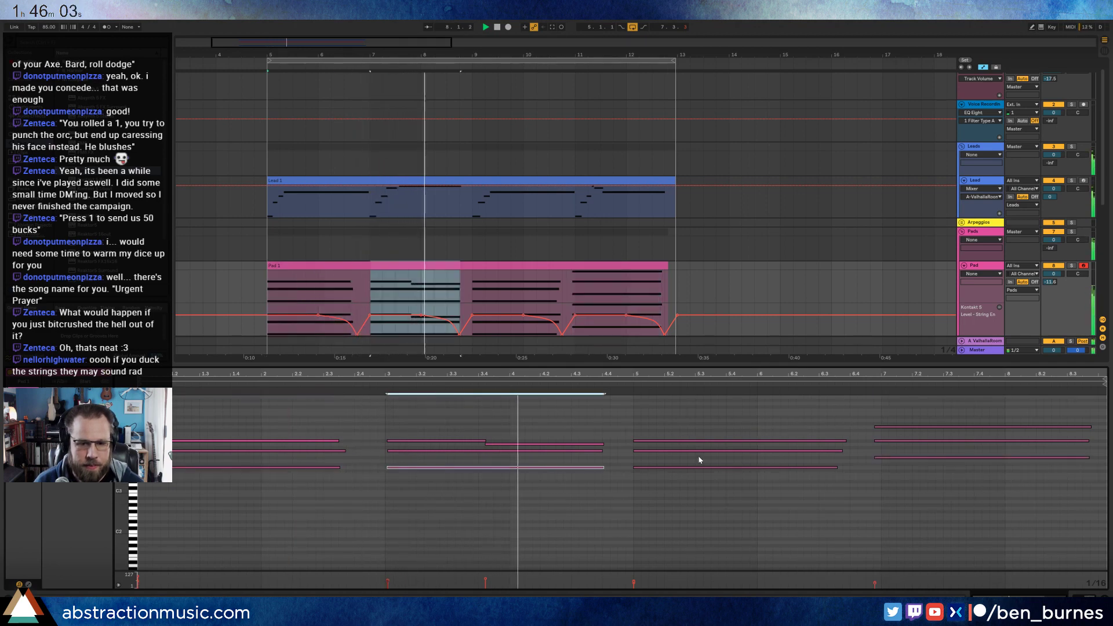
left_click(765, 466)
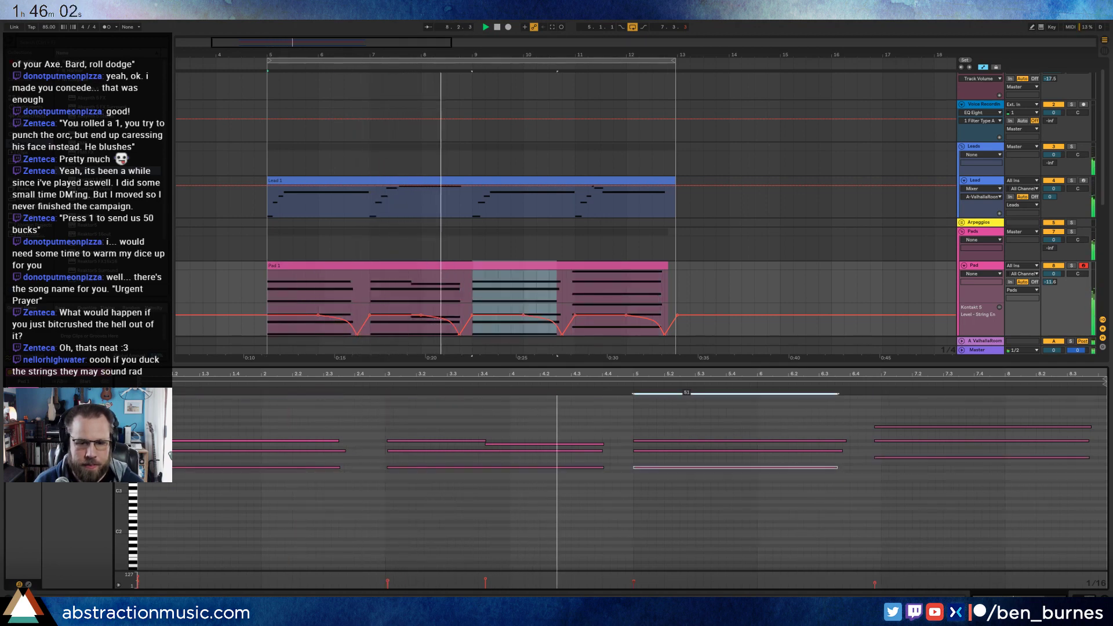
left_click(903, 457)
- In the second pad chord, lengthen the upper note so it overlaps the first half of the late note
left_click(490, 440)
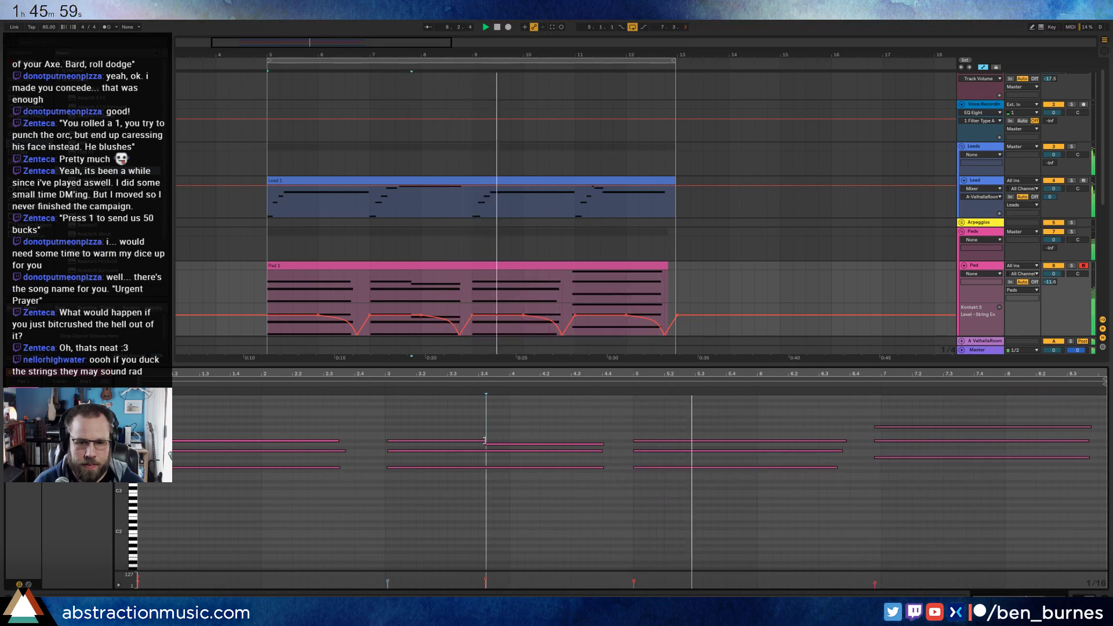
left_click_drag(487, 441, 539, 441)
left_click(688, 457)
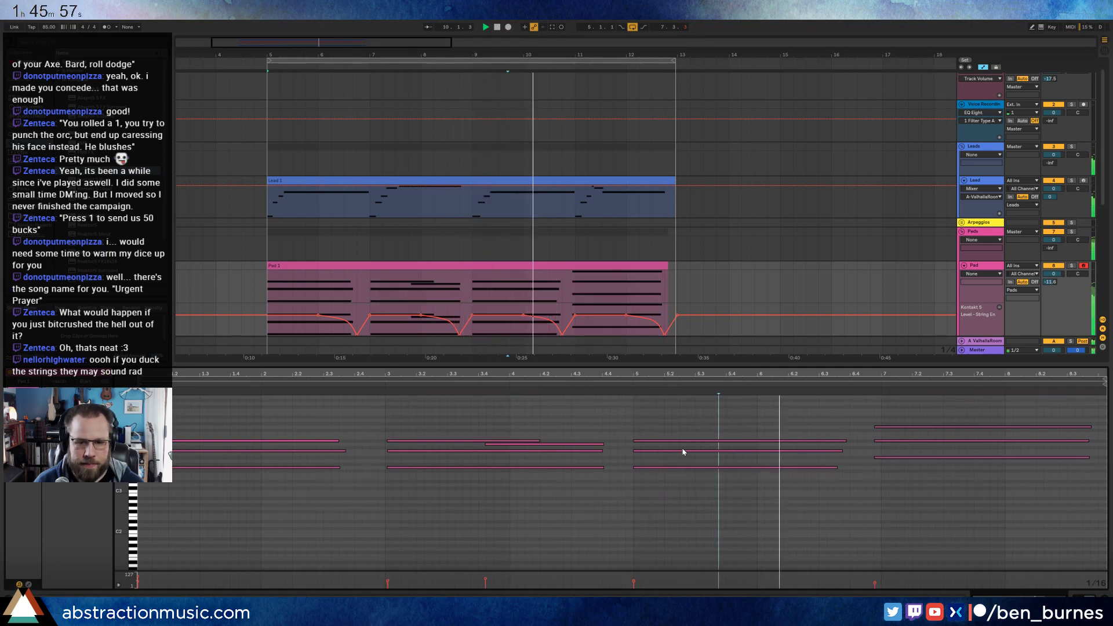
- Try the third chord's bottom note two semitones and one semitone higher while playing from that chord, and put it back at its original pitch
left_click(685, 451)
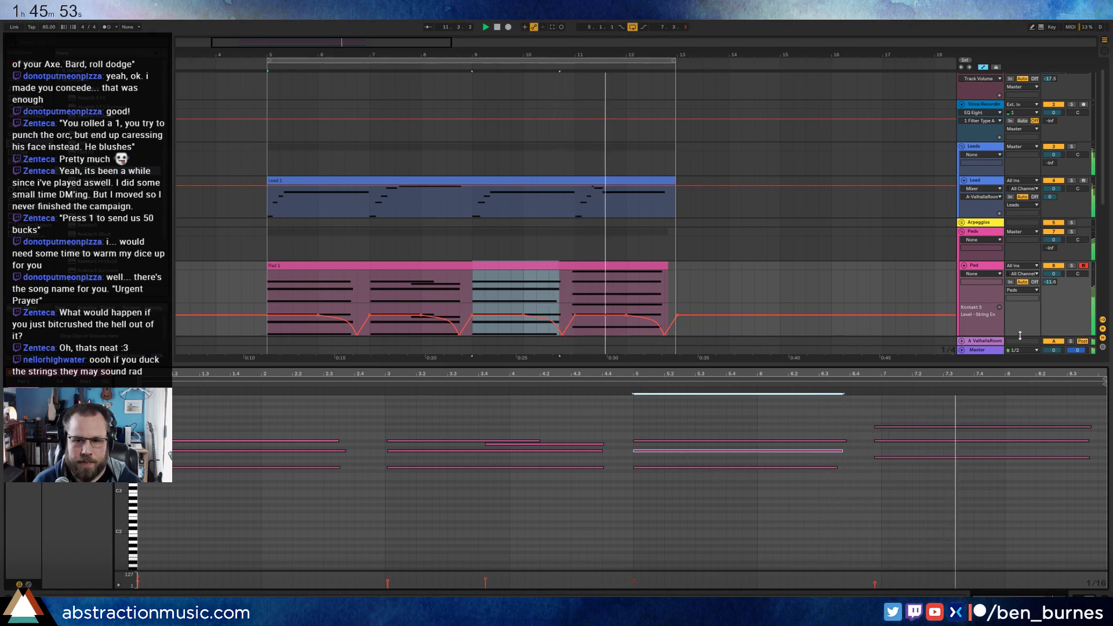
left_click(790, 466)
key("Up")
key("Up")
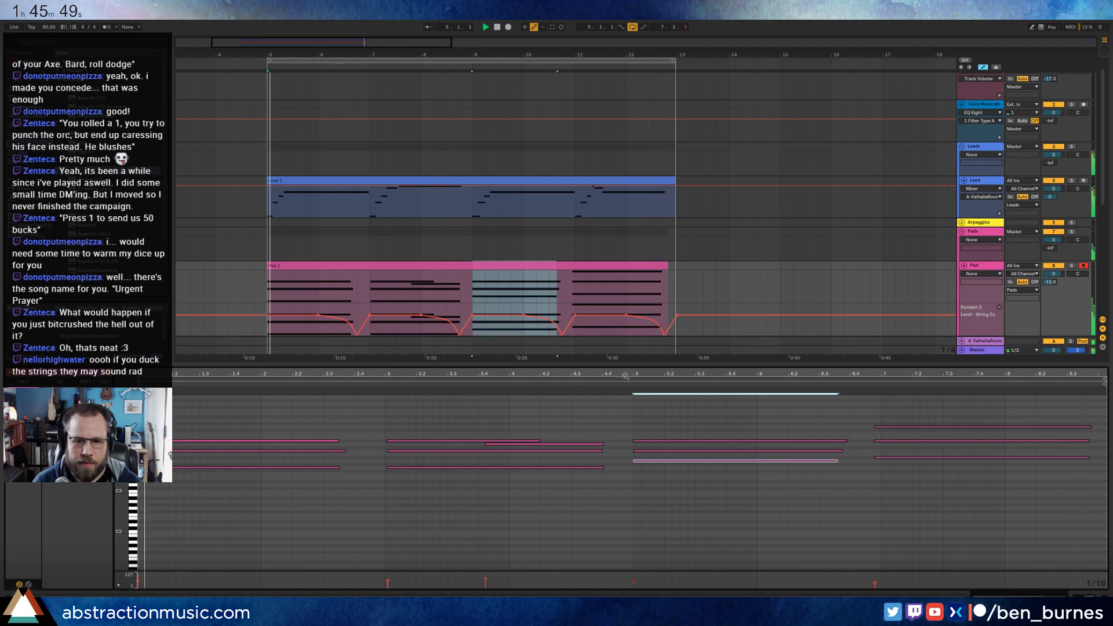
key("Down")
left_click(625, 385)
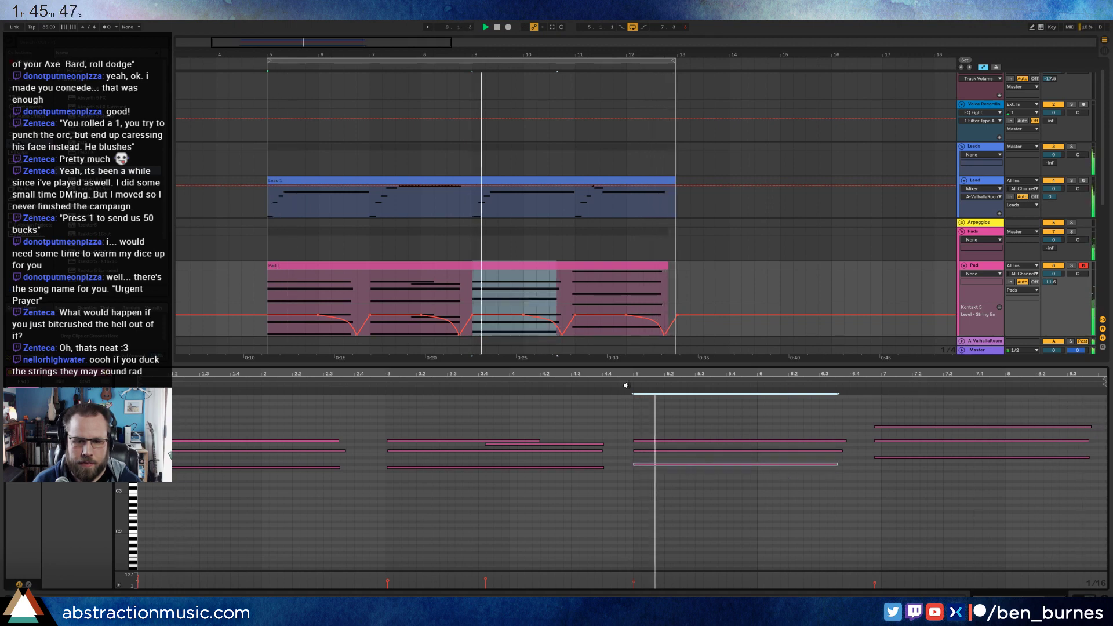
key("Down")
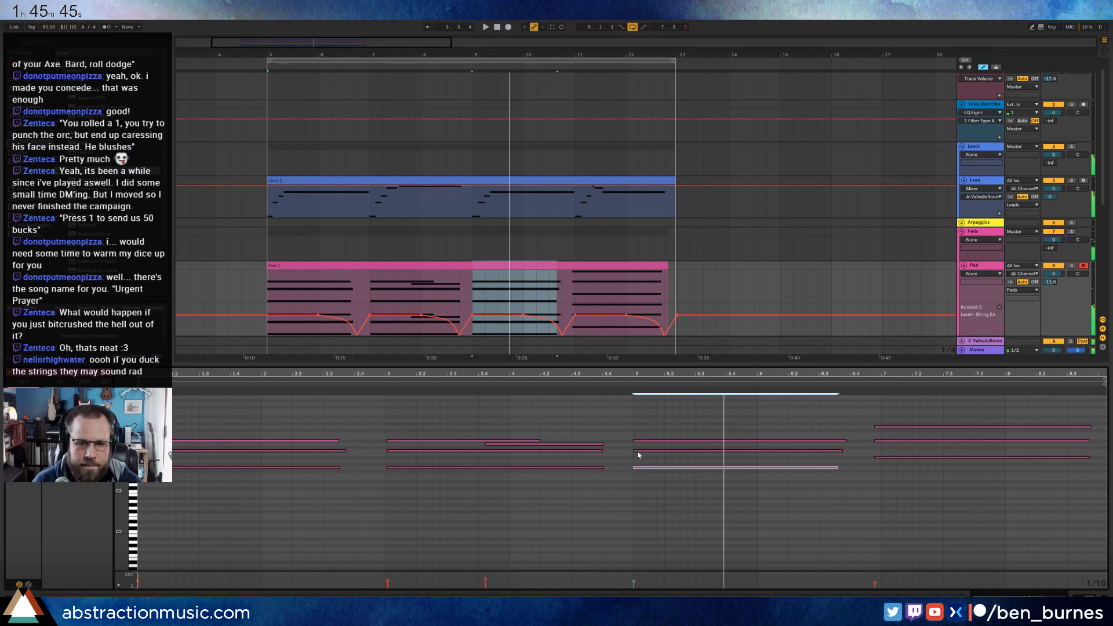
- Stop playback, raise the third chord's top note by two semitones, and play from the start of that chord
key("space")
left_click(648, 445)
left_click_drag(649, 441, 648, 436)
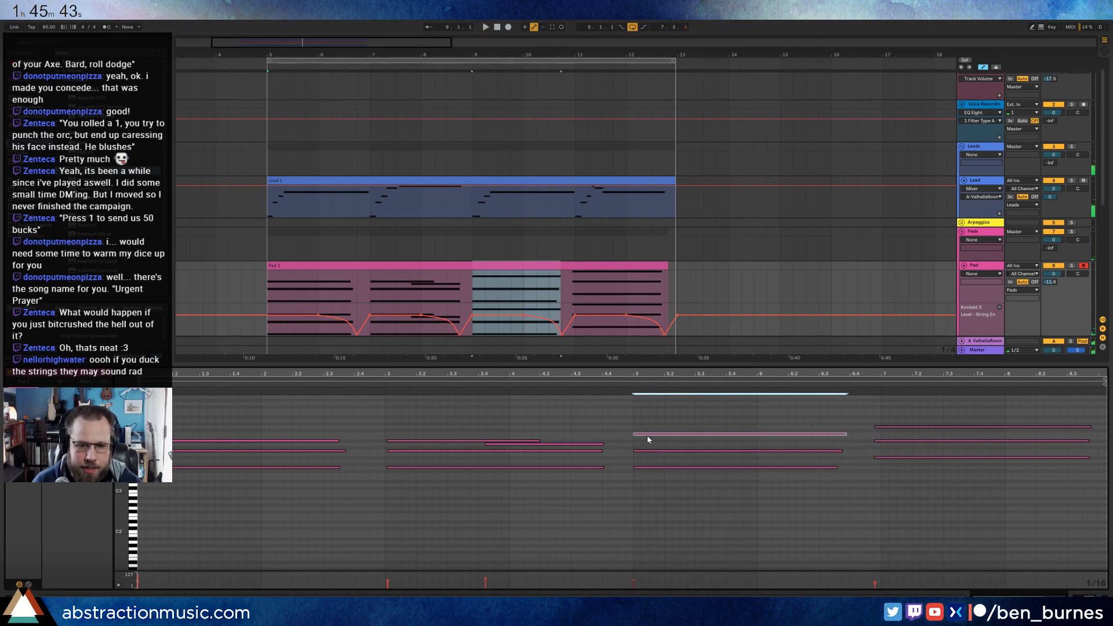
left_click(630, 379)
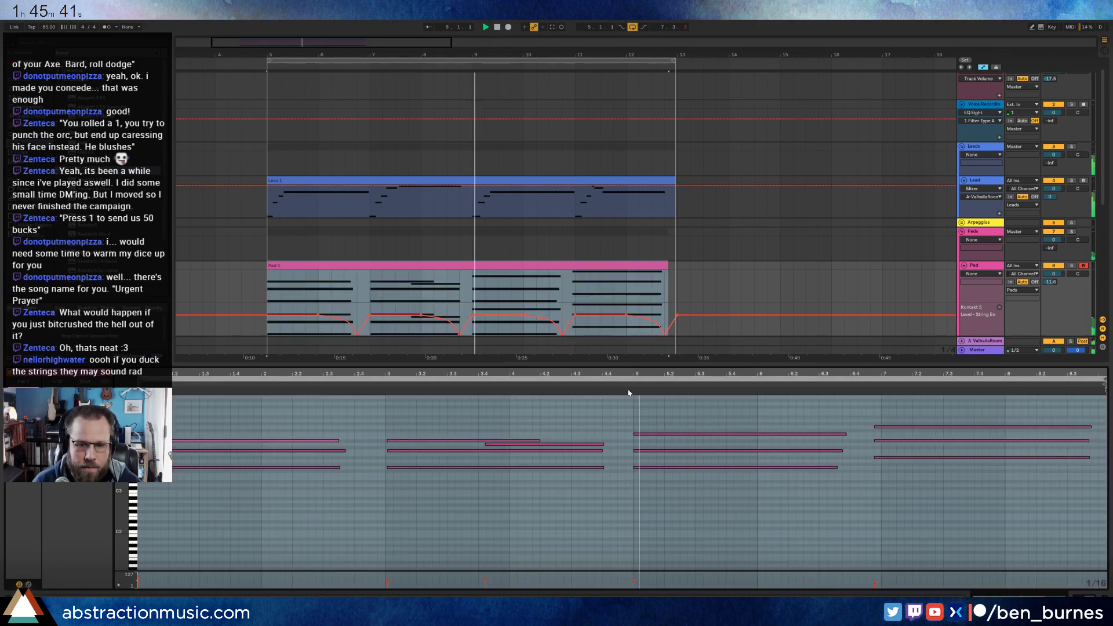
left_click(617, 416)
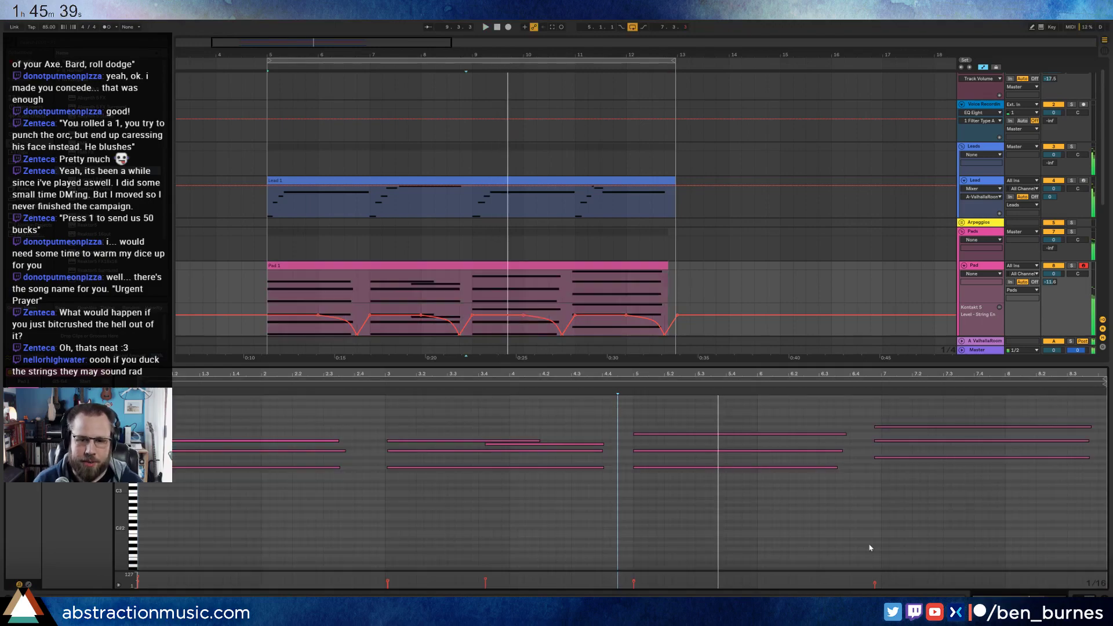
- Leave the note view, select the empty Drum Rack track, and set the playback position to the start of bar 5
key("shift+Tab")
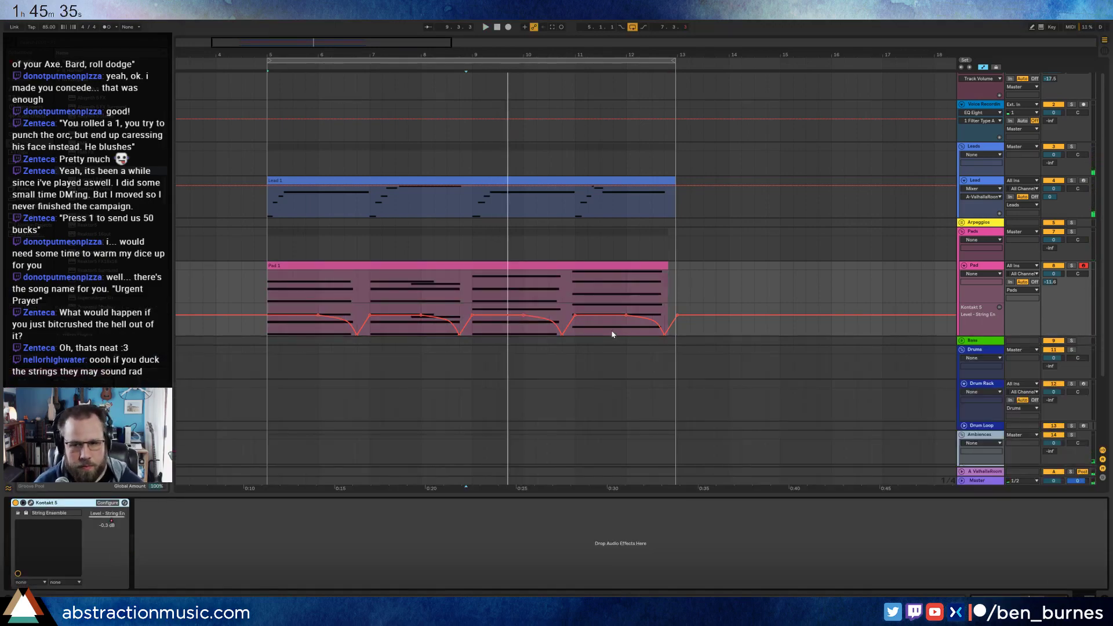
scroll(624, 348, "down", 3)
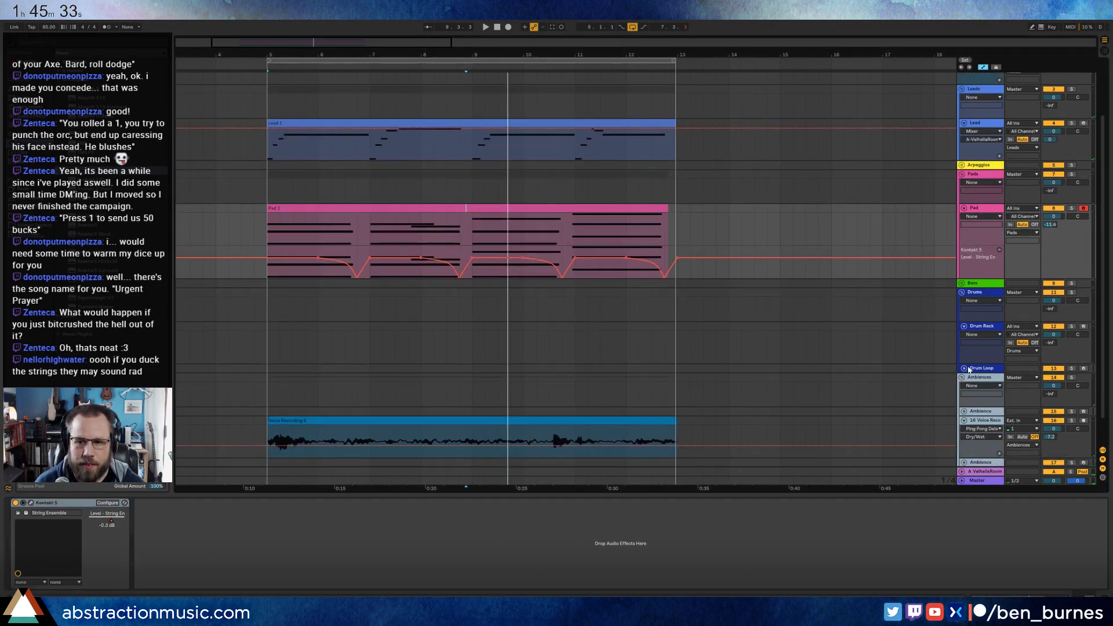
left_click(985, 327)
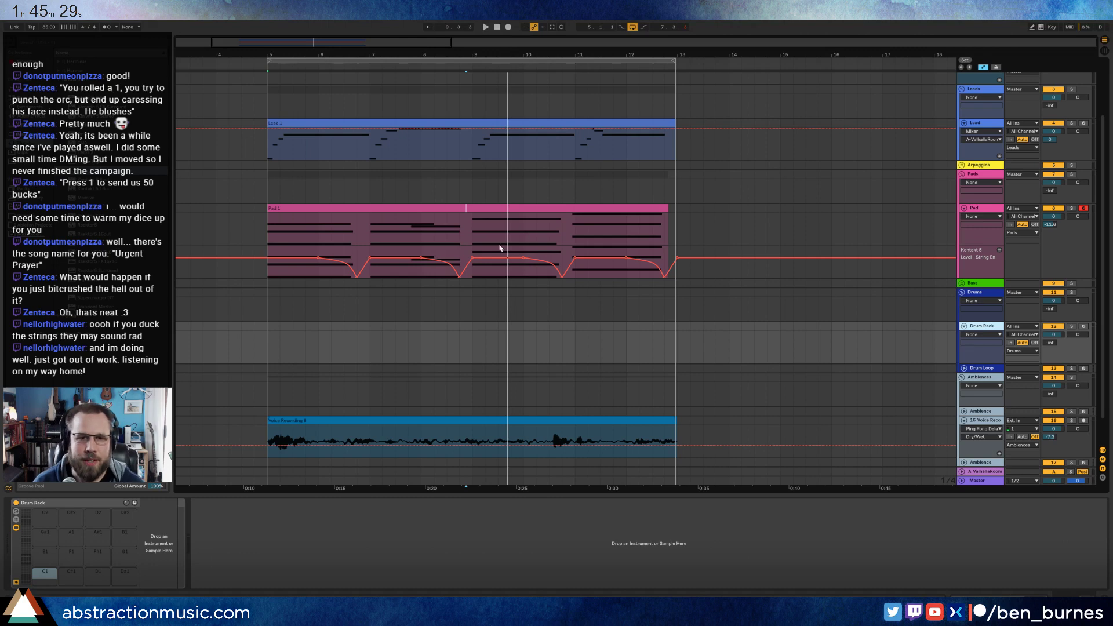
key("space")
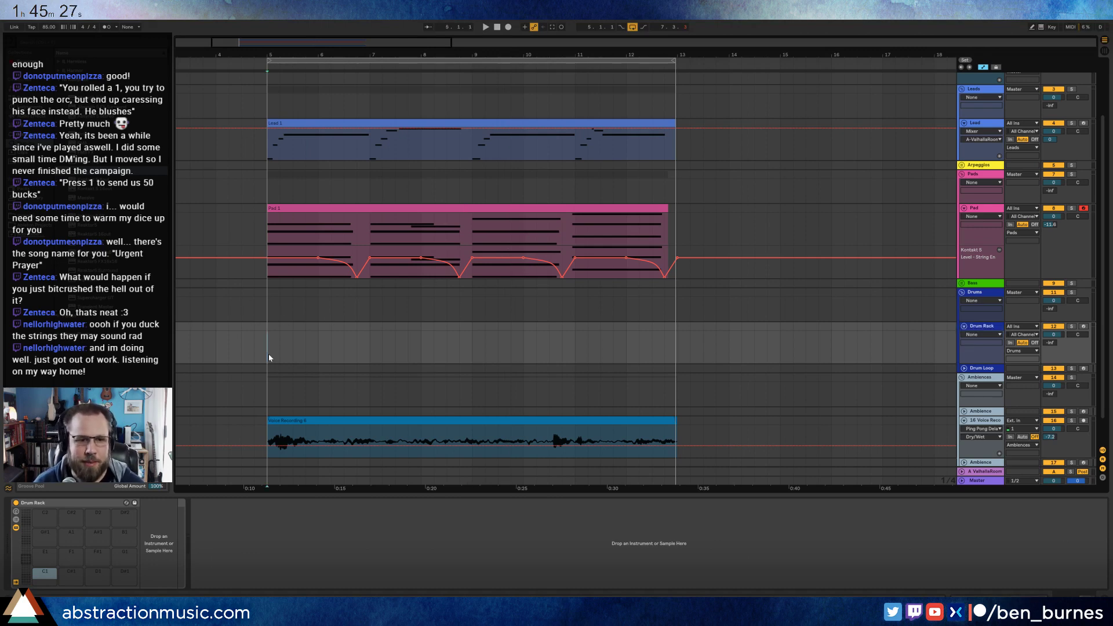
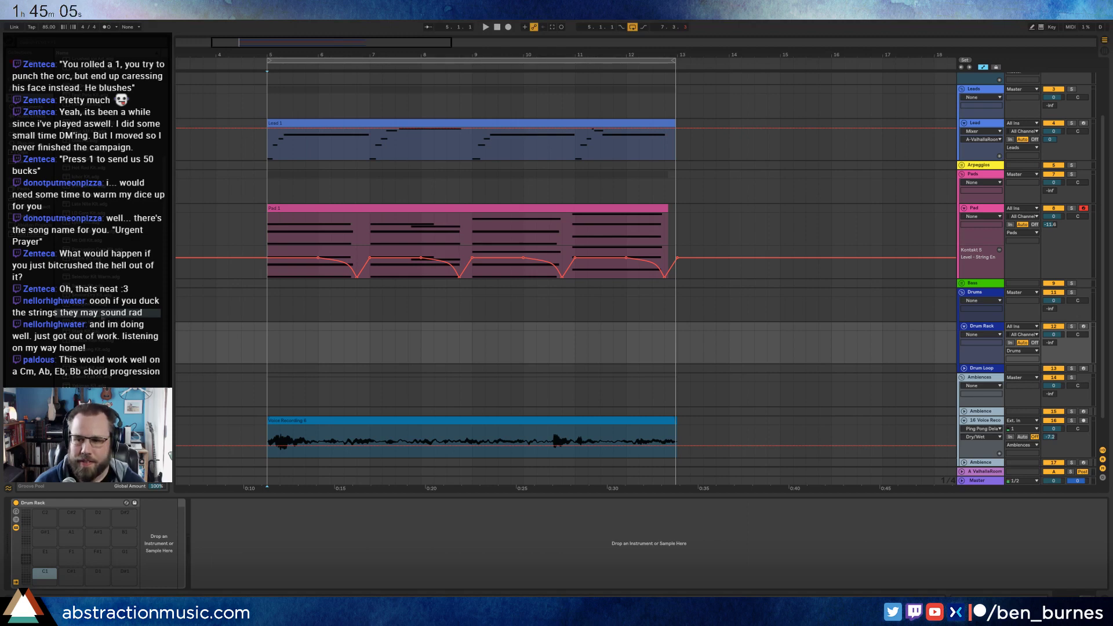
left_click(267, 262)
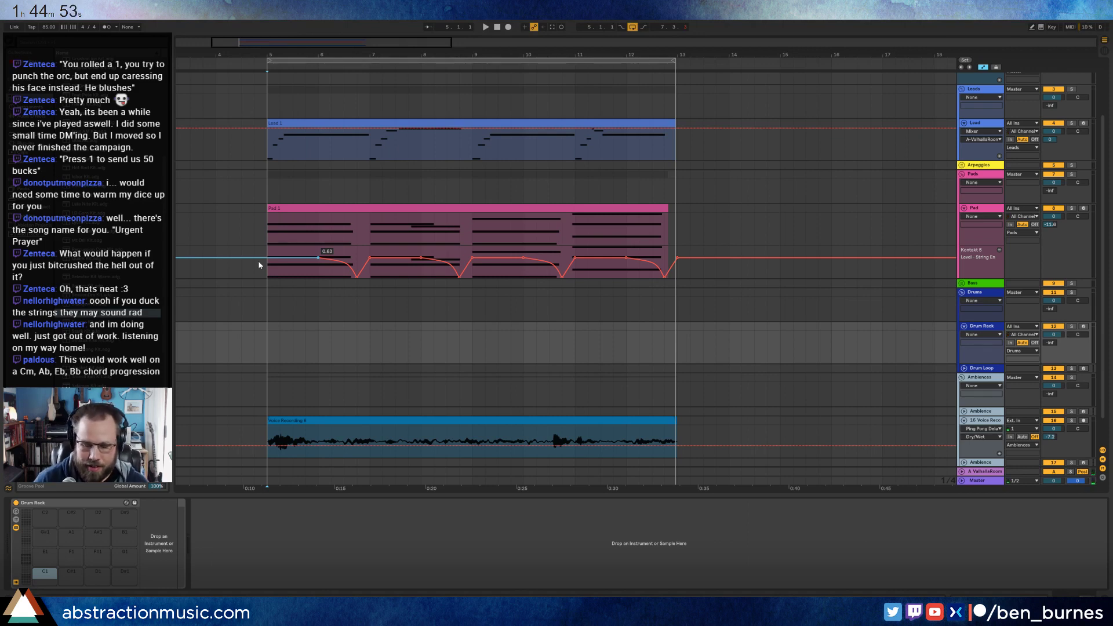
- Play the whole arrangement loop from the start of bar 5 and stop playback with the Lead track selected
left_click(266, 183)
key("space")
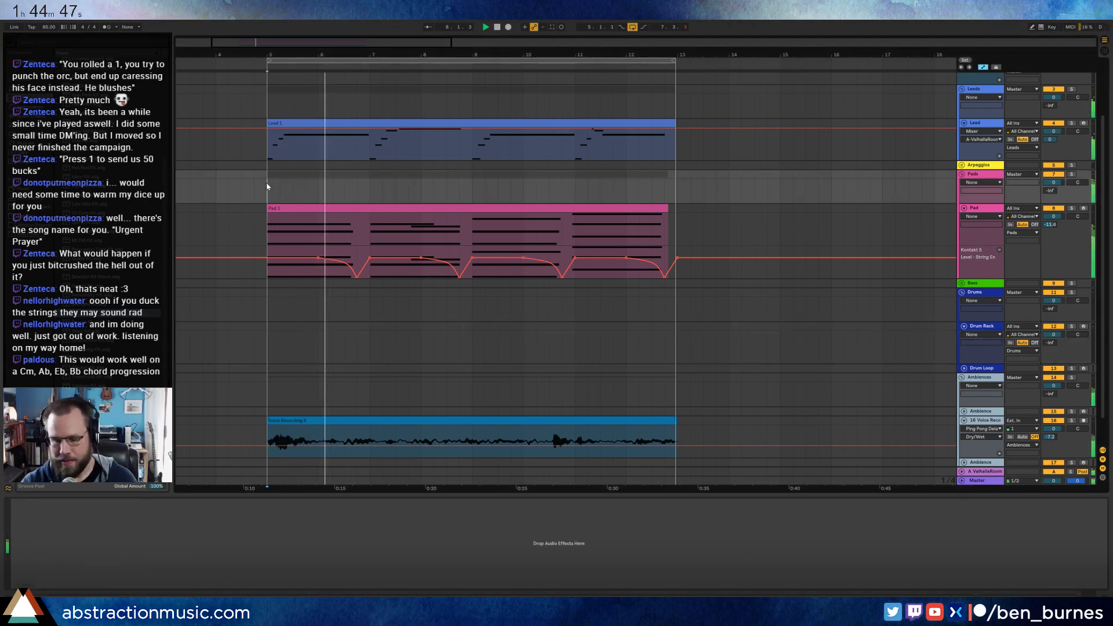
left_click(266, 182)
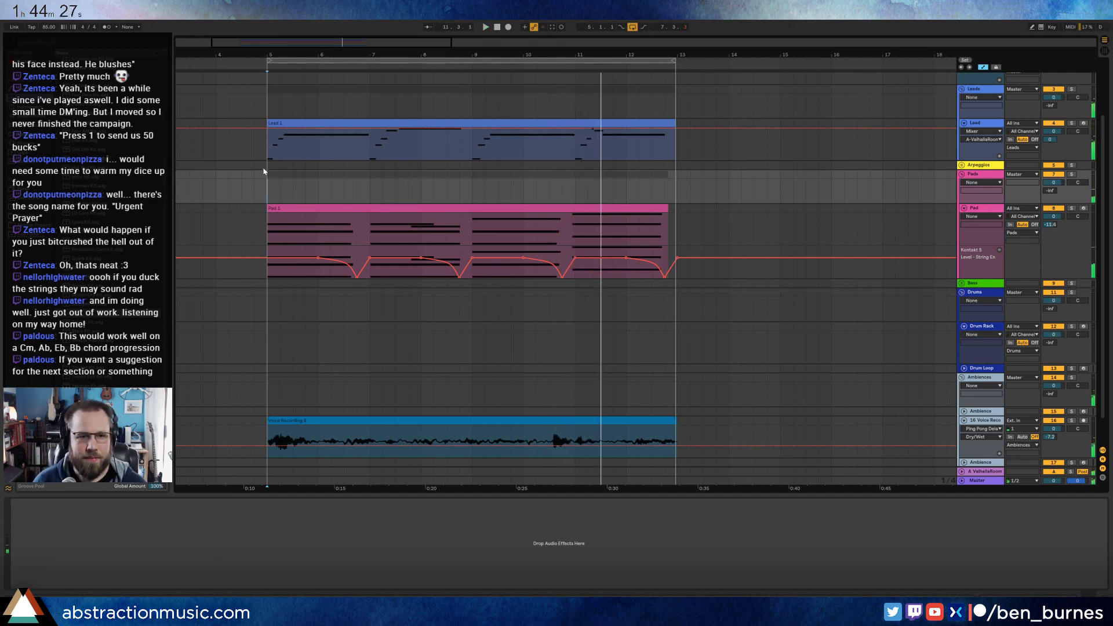
left_click(266, 157)
key("space")
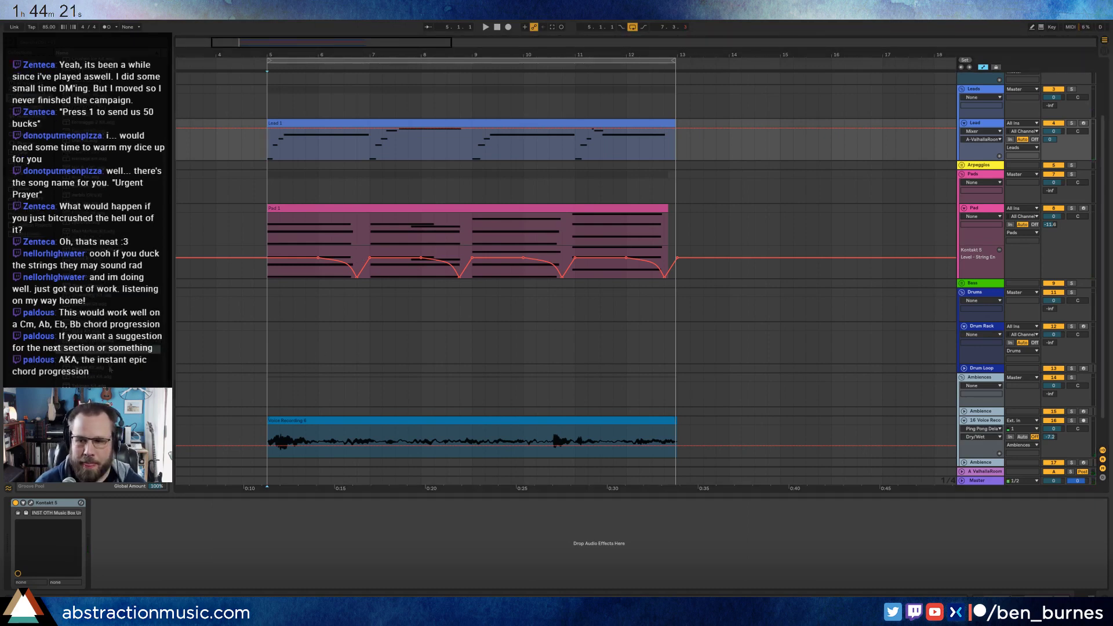
left_click(107, 378)
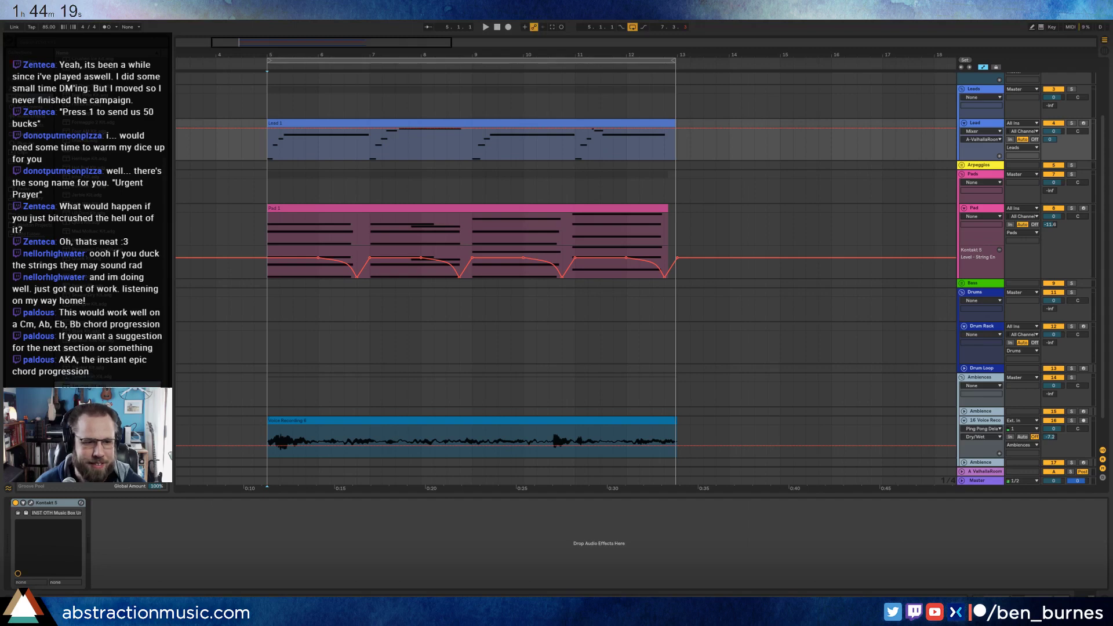
scroll(108, 260, "down", 5)
left_click(107, 154)
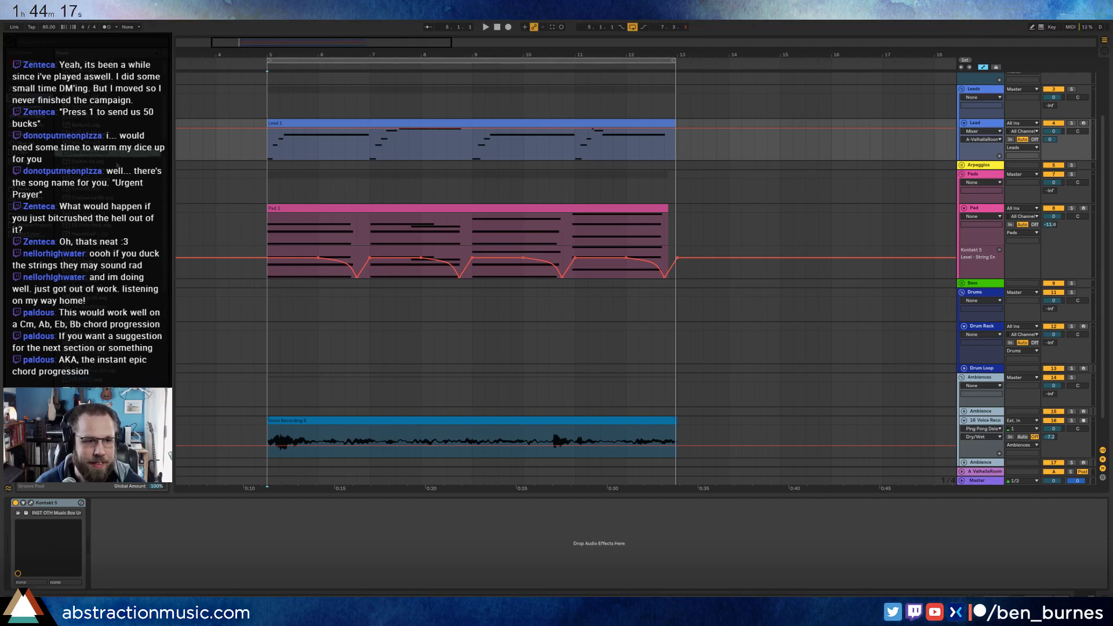
left_click(117, 118)
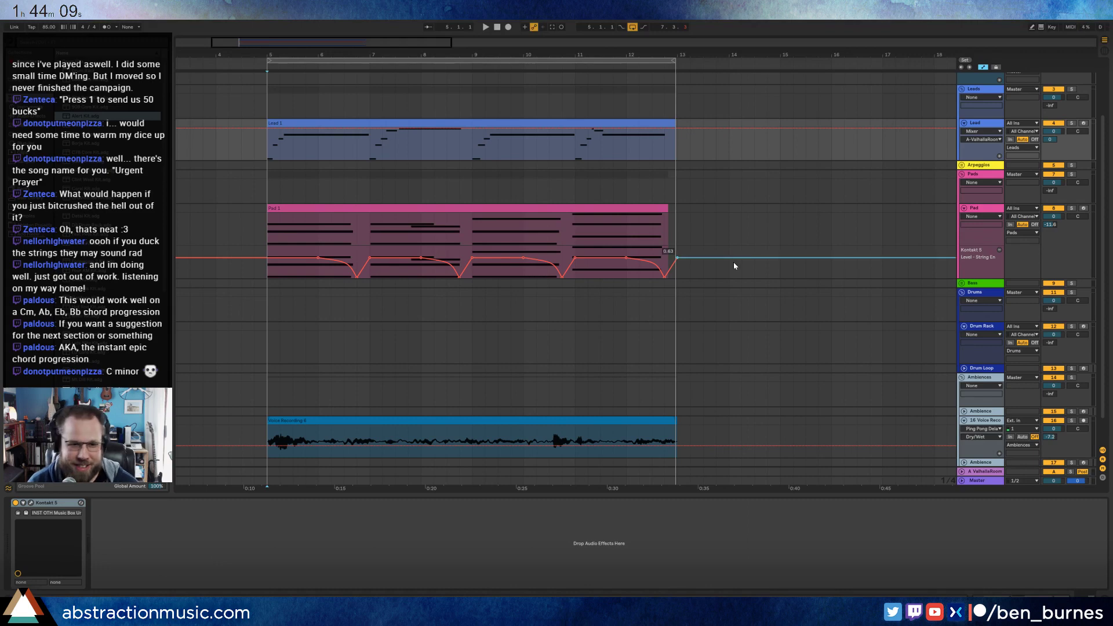
left_click(980, 327)
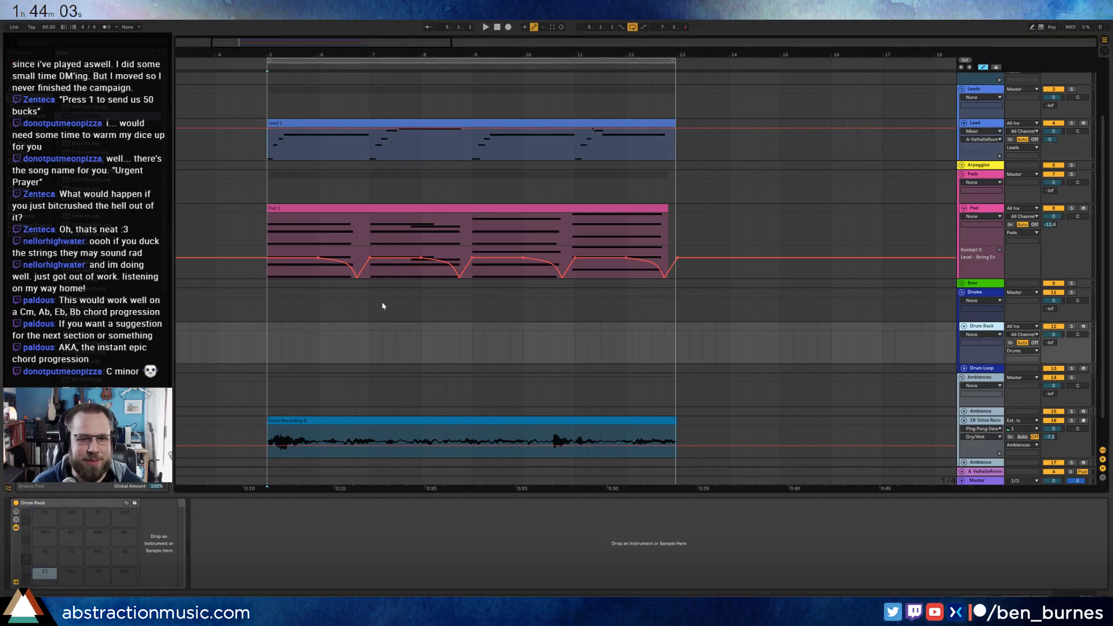
left_click_drag(276, 341, 315, 350)
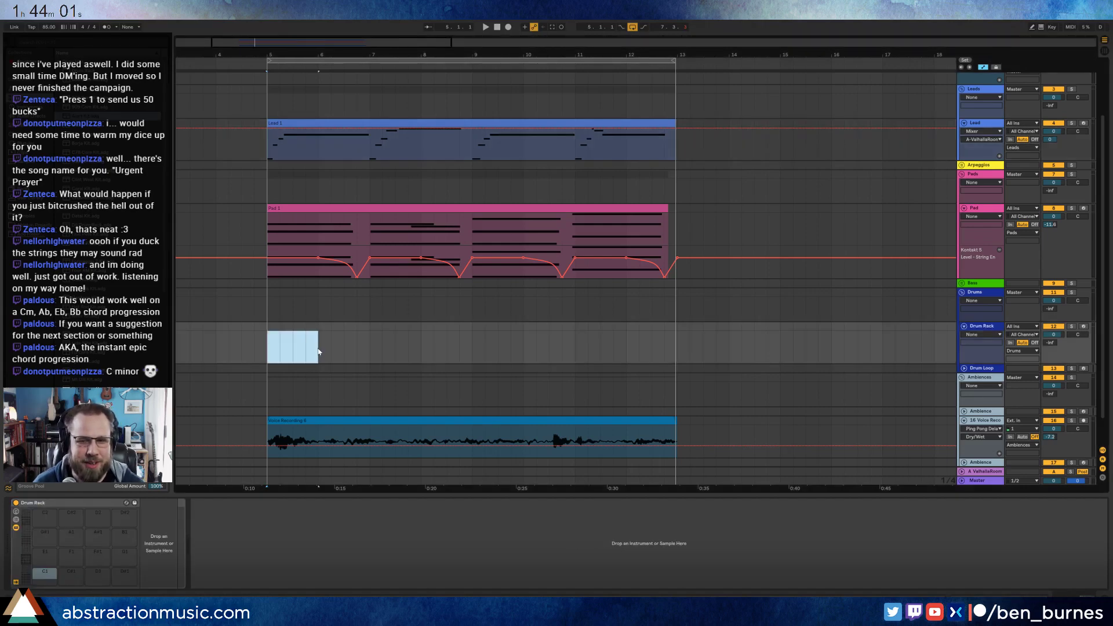
left_click(345, 345)
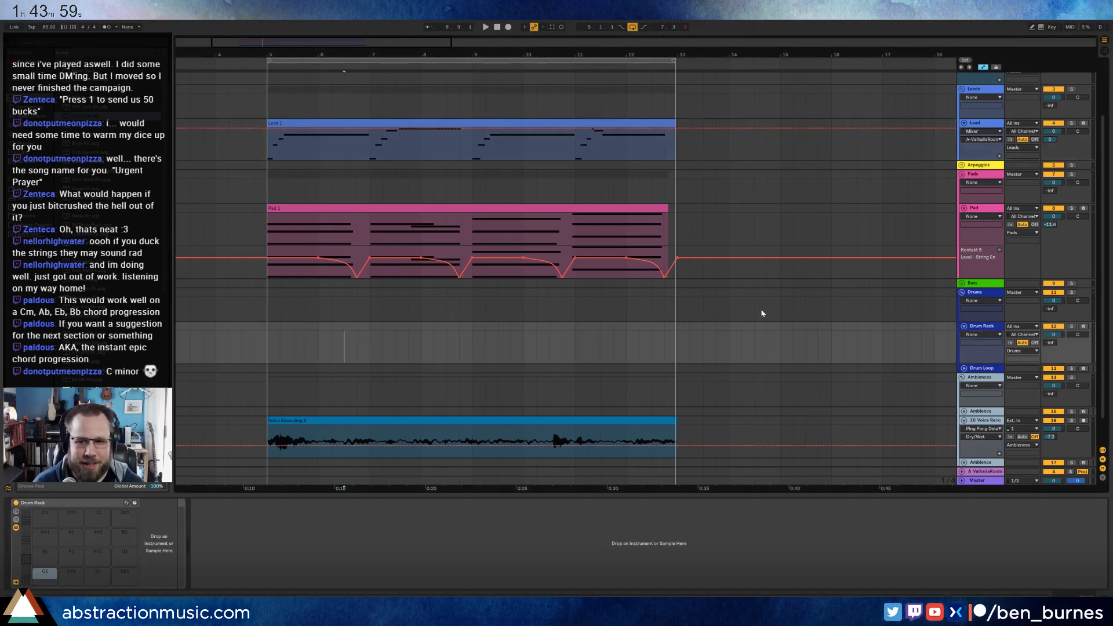
- Expand the Bass group and its empty Bass track, and set the insertion point to the start of bar 5
left_click(963, 284)
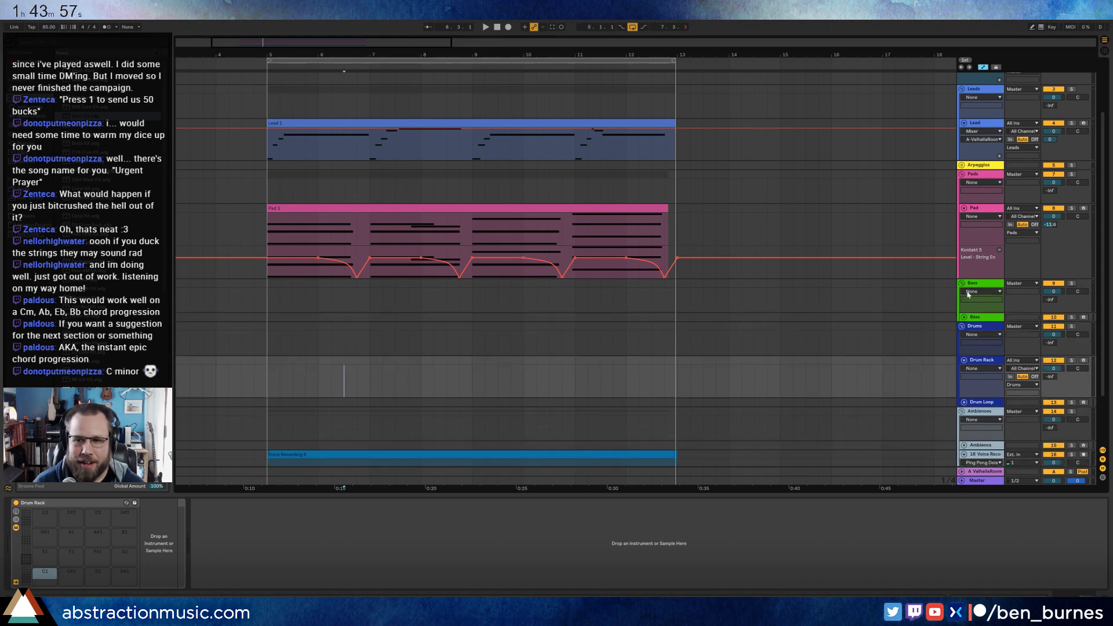
left_click(981, 319)
key("Right")
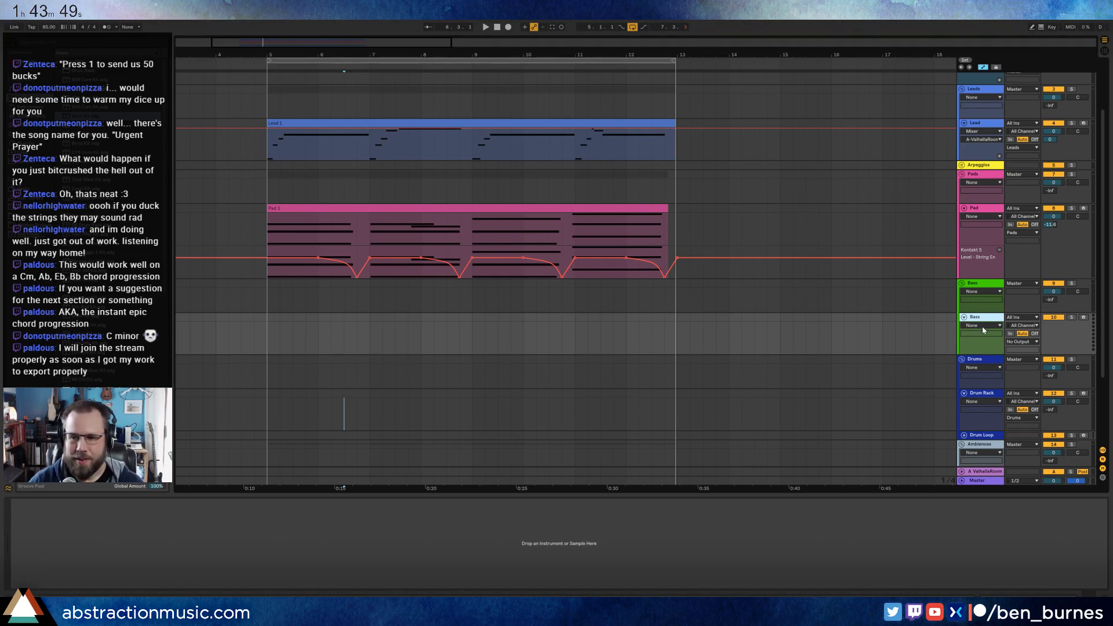
left_click(270, 335)
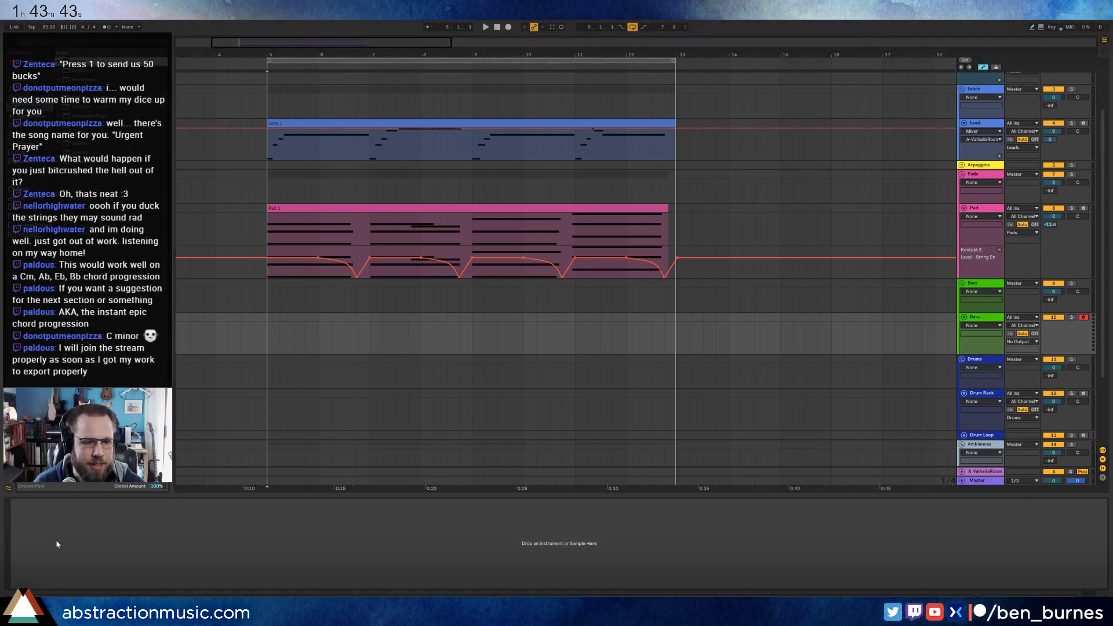
- Load Analog on the armed Bass track and set oscillator 1's pitch envelope to 79% initial and 8% time
left_click(221, 524)
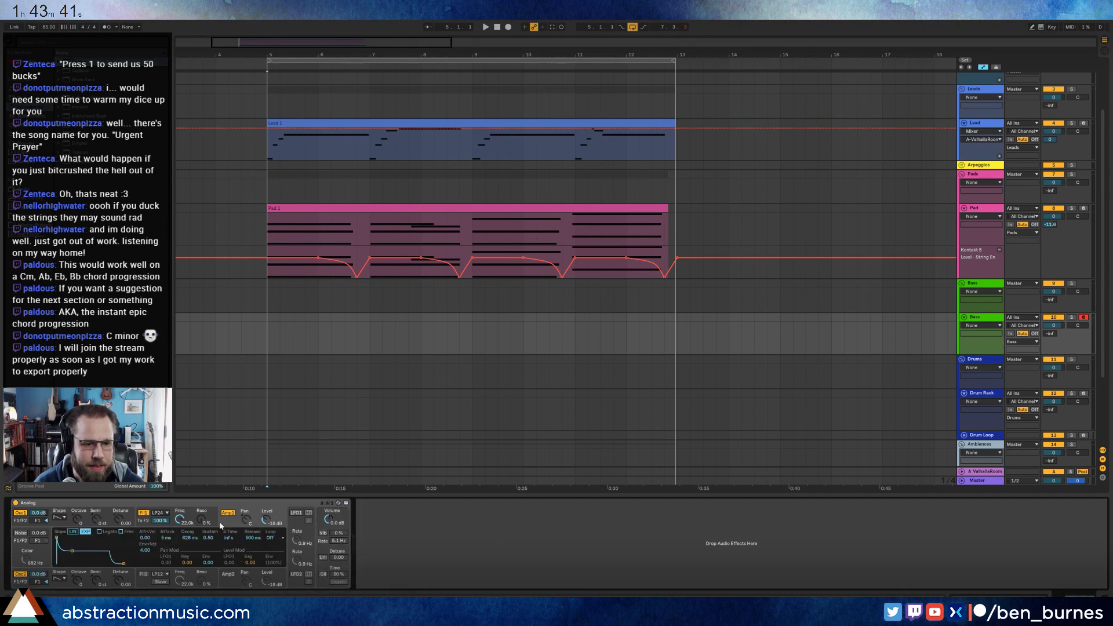
left_click(20, 524)
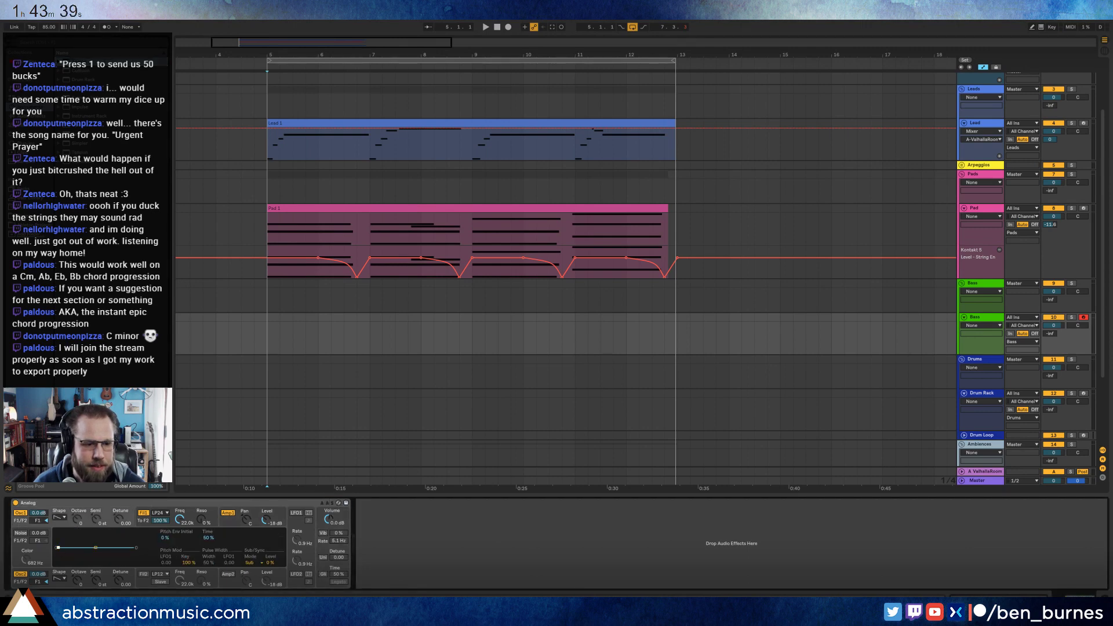
mouse_move(58, 547)
left_mouse_down()
mouse_move(58, 537)
mouse_move(65, 546)
left_mouse_up()
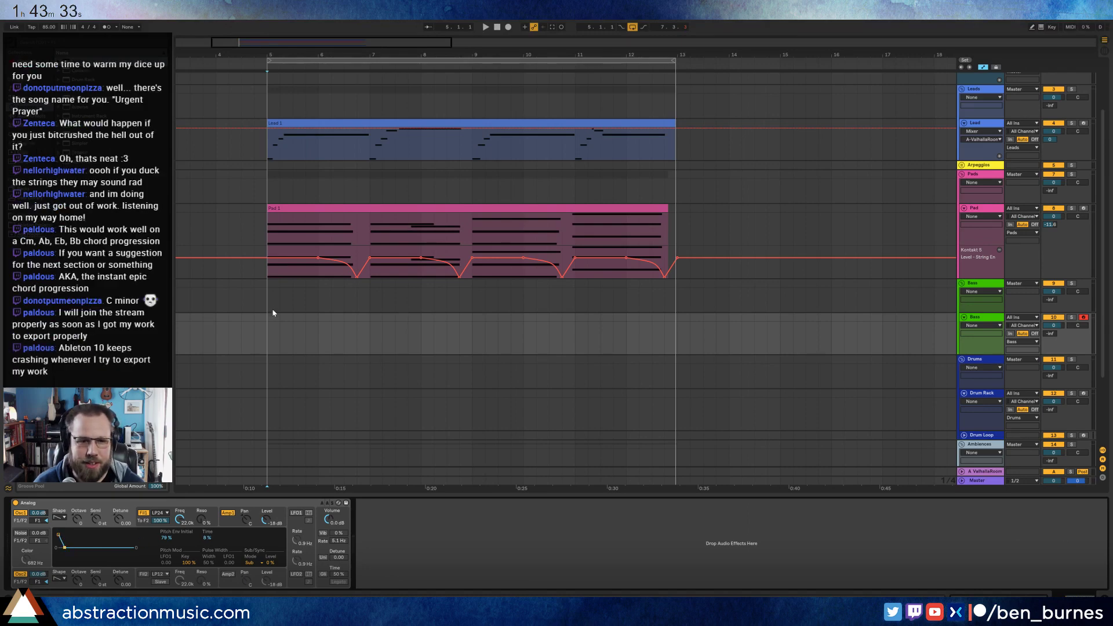
- Hide the automation lanes and create an empty one-bar MIDI clip at bar 5 on the Bass track
left_click_drag(266, 330, 365, 341)
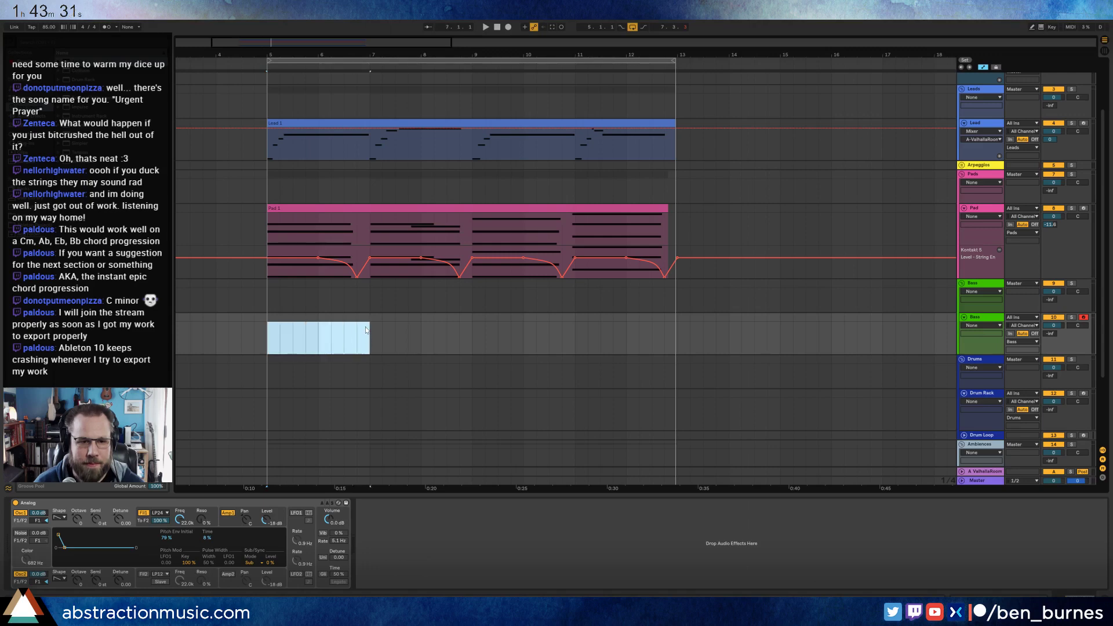
key("a")
mouse_move(269, 340)
left_mouse_down()
mouse_move(336, 339)
mouse_move(318, 339)
left_mouse_up()
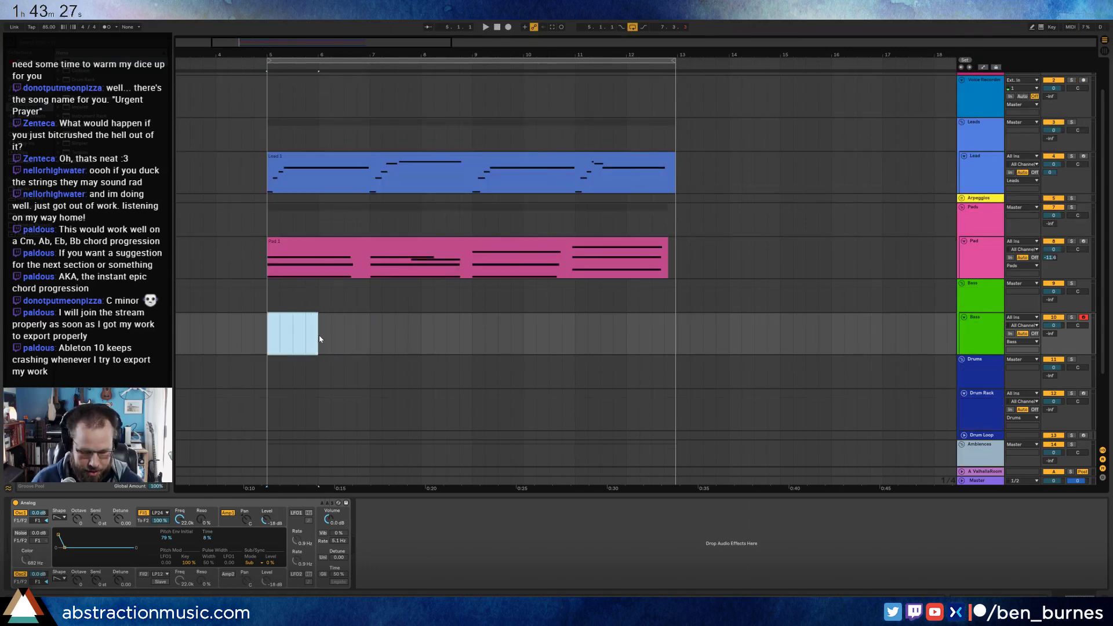
double_click(292, 339)
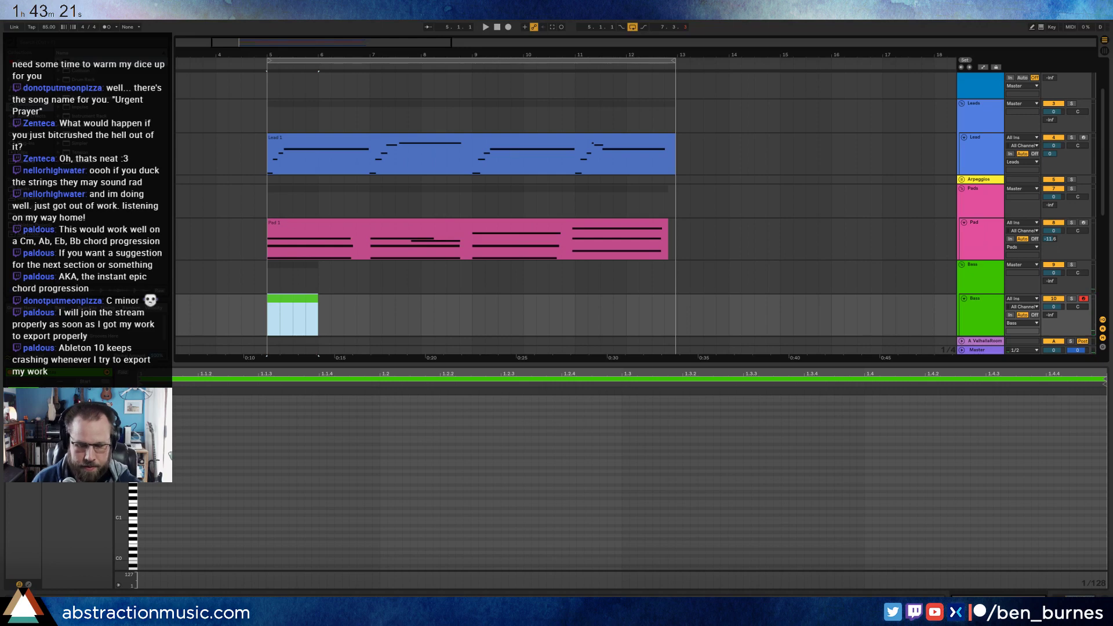
- Draw three descending notes, C2, G1 and C1, in the bass clip and extend the last one almost to the bar's end
left_click(143, 482)
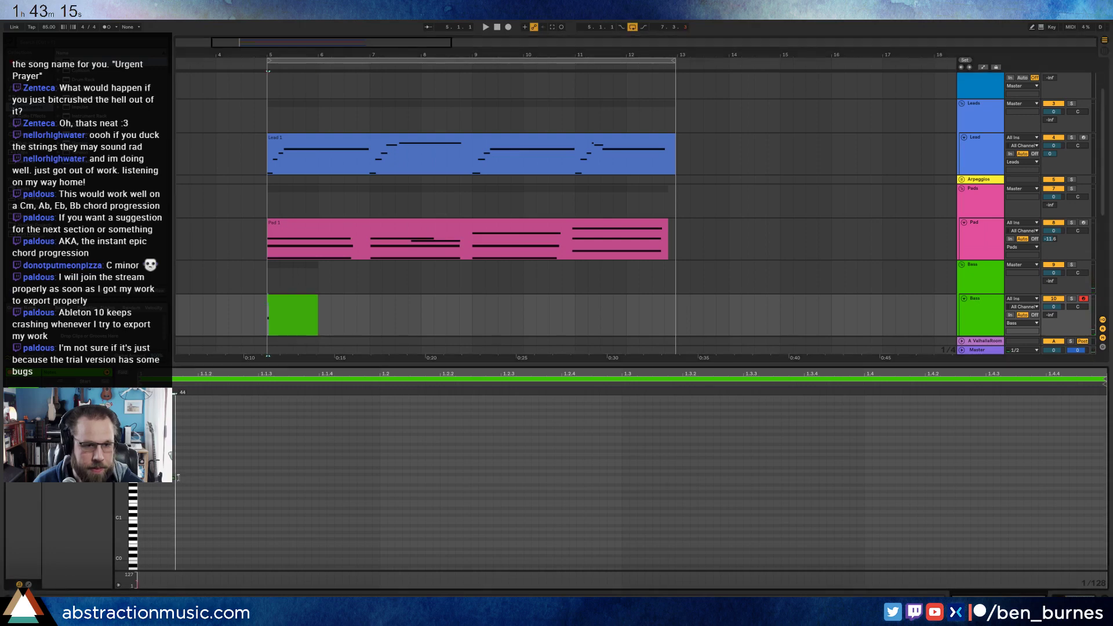
left_click_drag(249, 42, 238, 42)
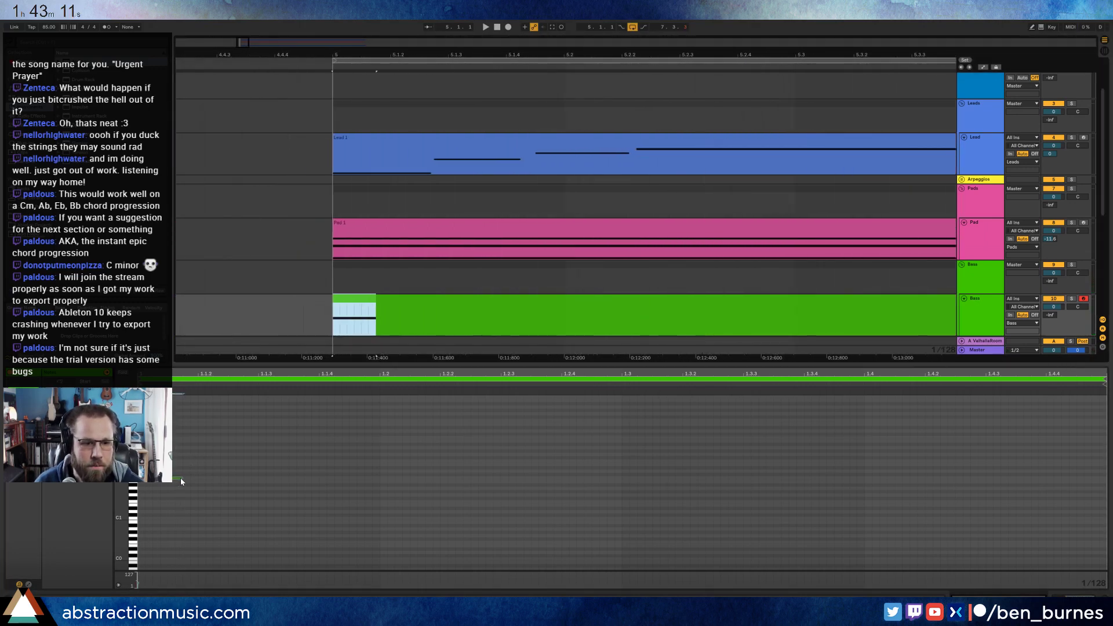
mouse_move(179, 477)
left_mouse_down()
mouse_move(289, 480)
mouse_move(296, 499)
mouse_move(458, 493)
mouse_move(441, 493)
mouse_move(501, 518)
mouse_move(1061, 517)
left_mouse_up()
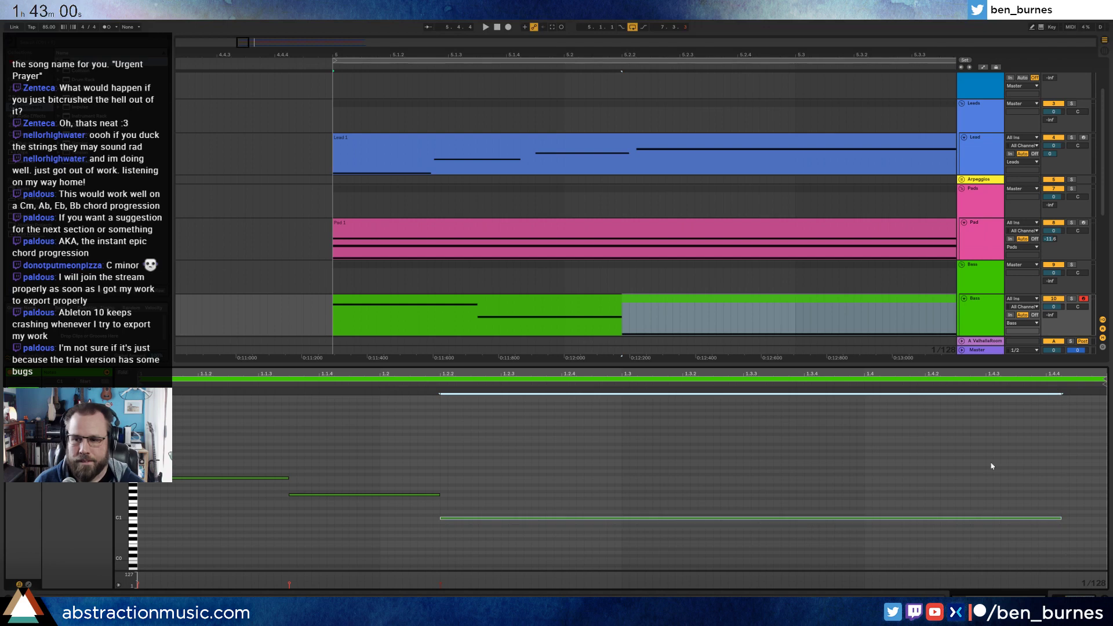
left_click(837, 374)
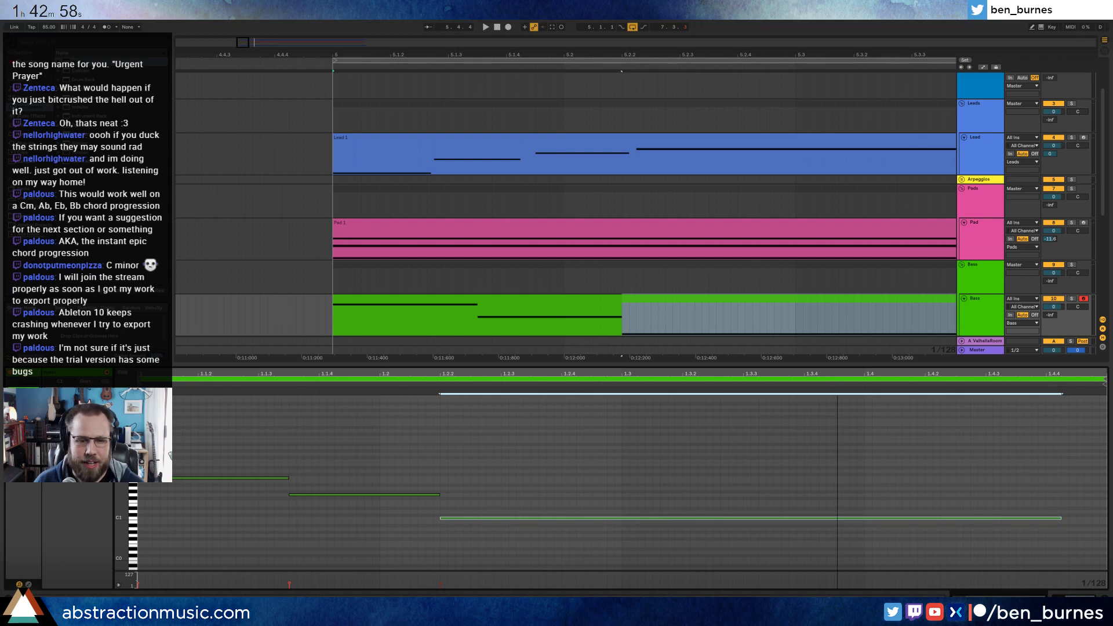
left_click(1056, 495)
left_click_drag(1062, 518, 1090, 547)
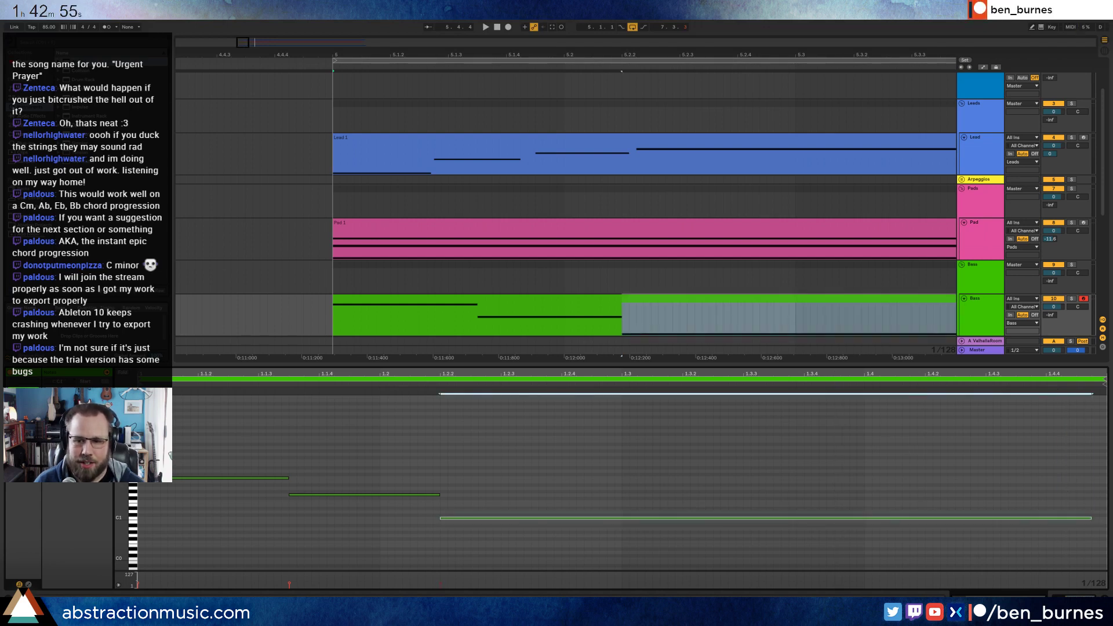
- Change Analog's oscillator 1 to a sine wave and audition the Bass track in solo
key("shift+Tab")
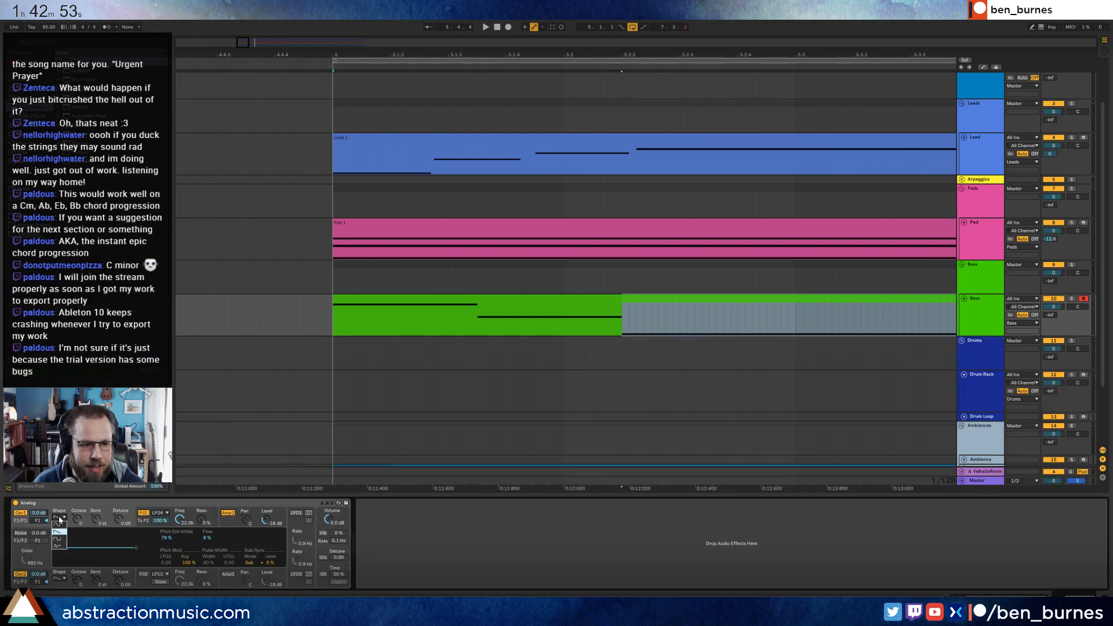
key("space")
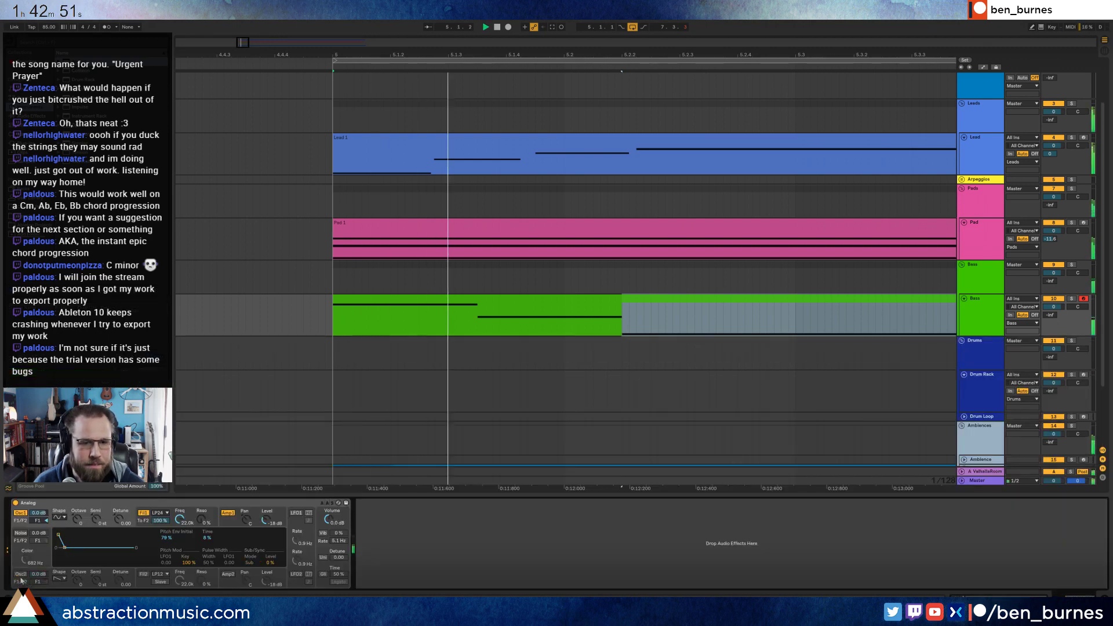
left_click(1072, 299)
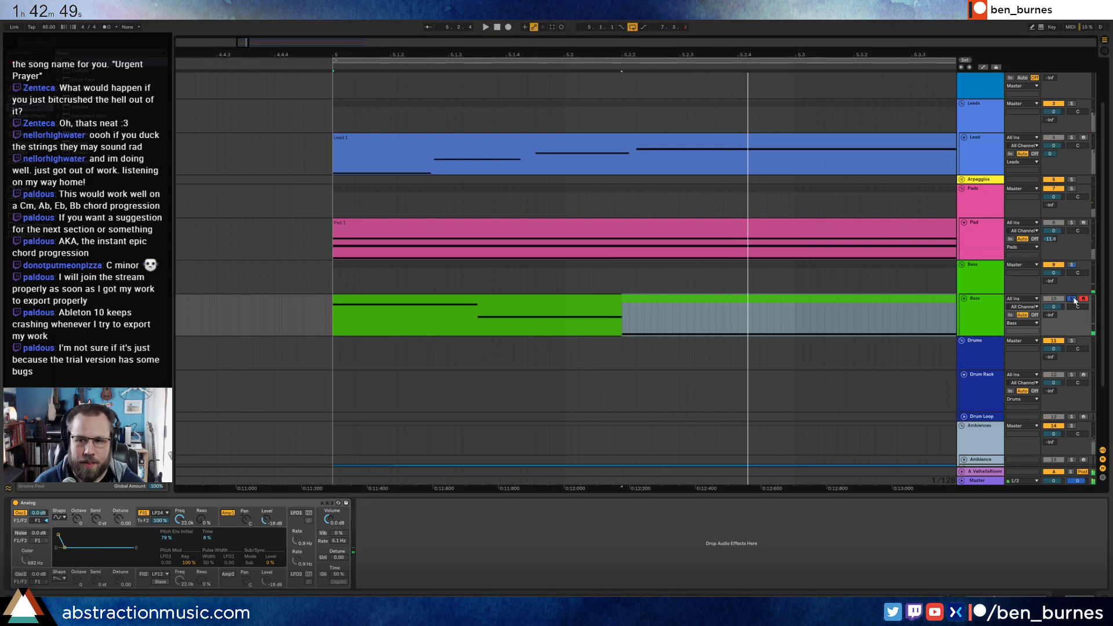
key("space")
key("space")
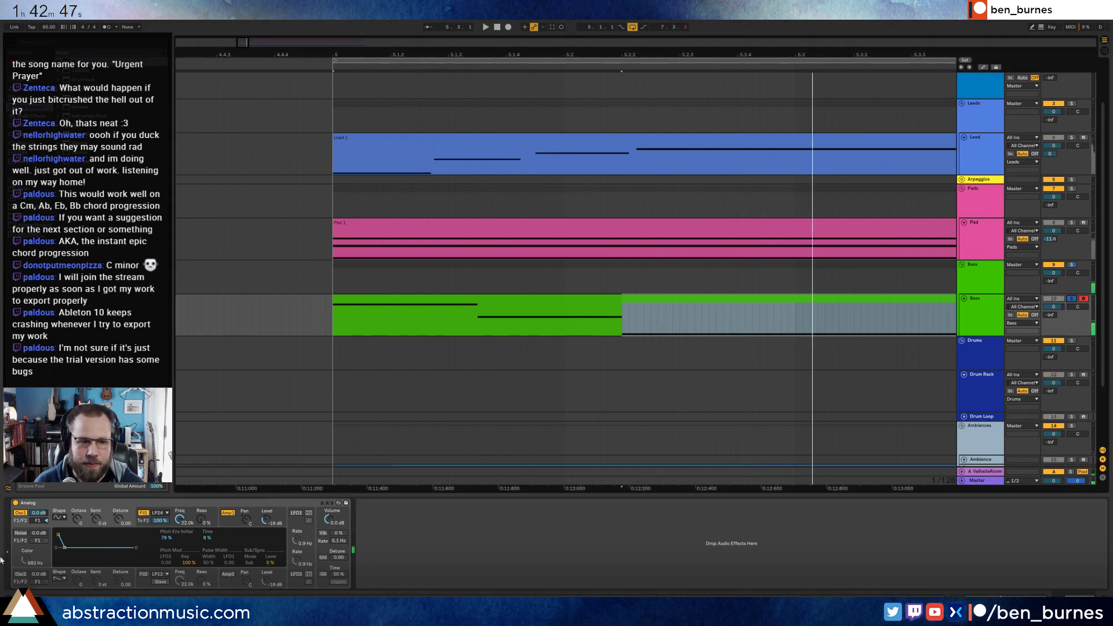
- Enable Analog's oscillator 2, choose its waveform and shift it by one octave while auditioning the bass
left_click(64, 582)
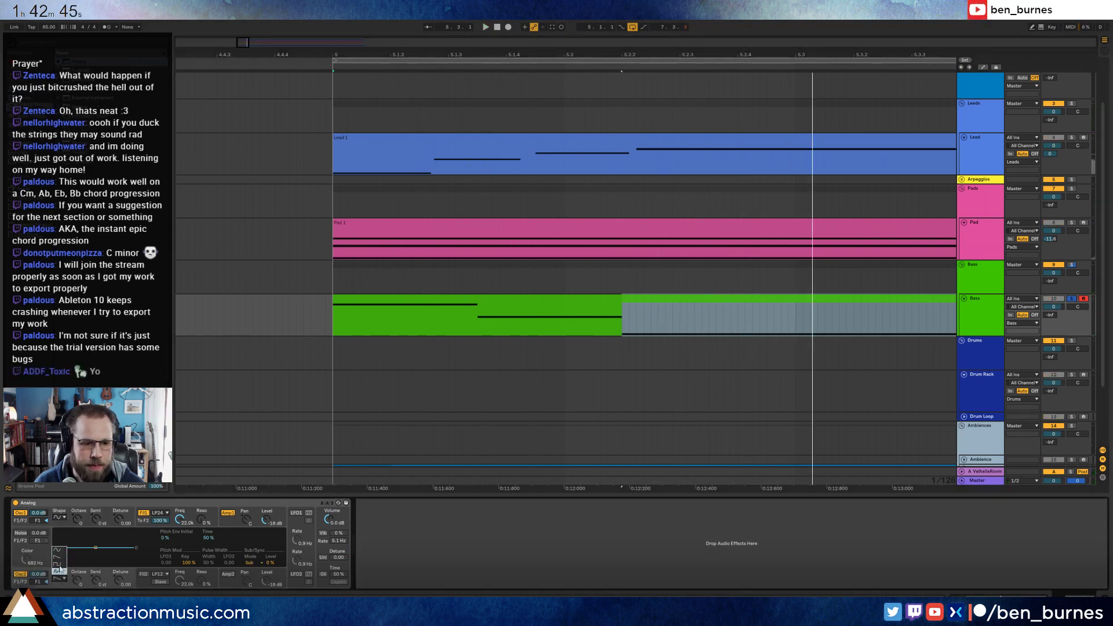
key("space")
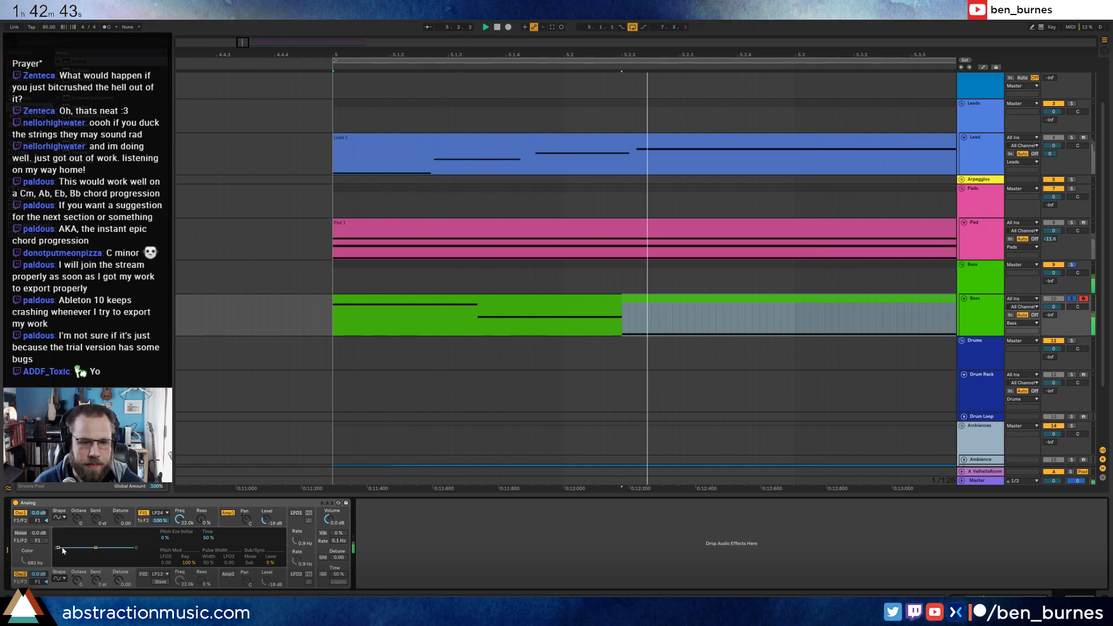
key("space")
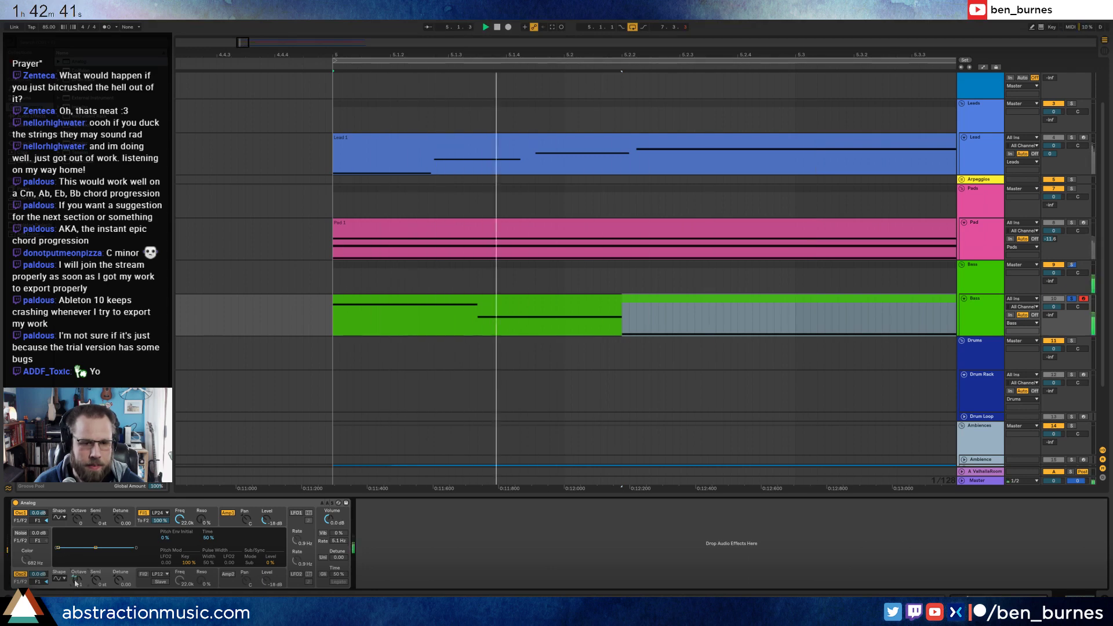
key("space")
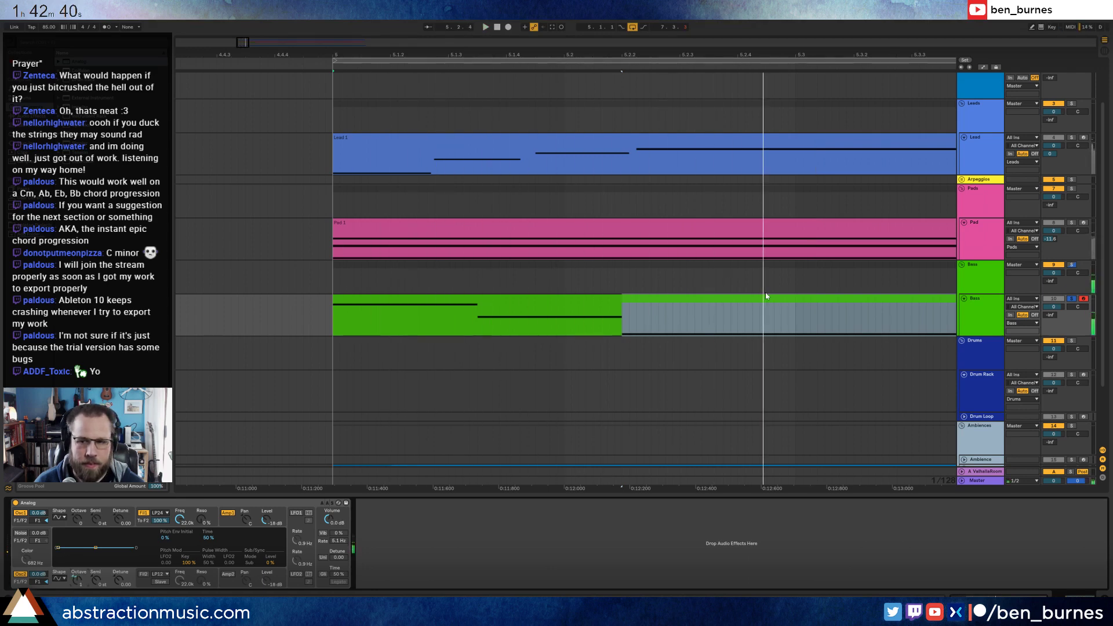
- Raise the Amp 1 envelope's sustain to 1.00 and set oscillator 1's initial pitch envelope amount to 82%
left_click(224, 525)
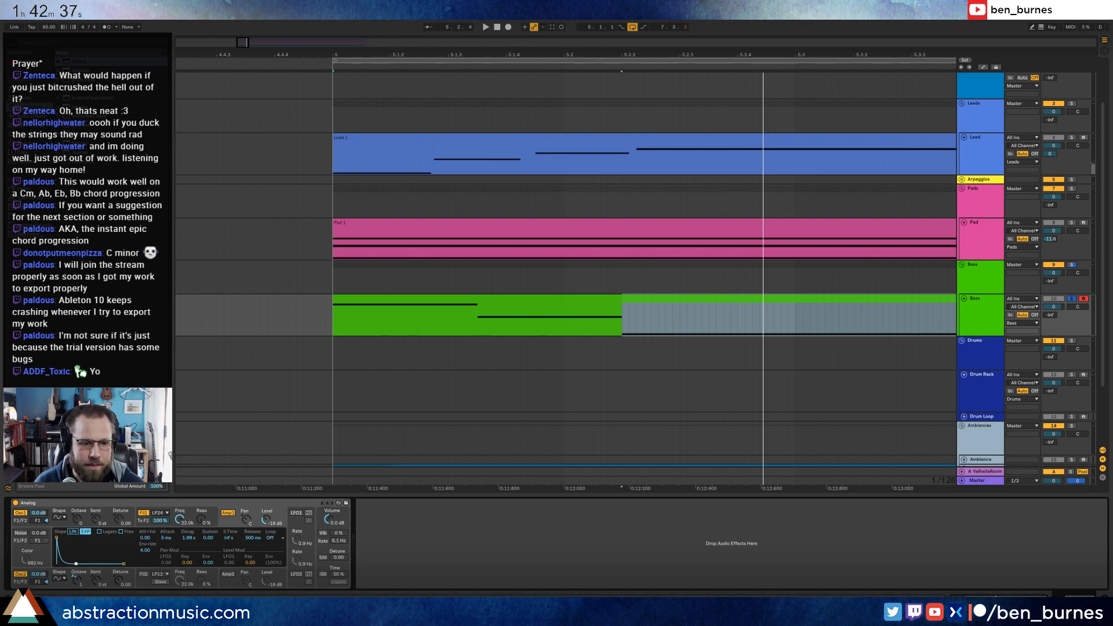
key("space")
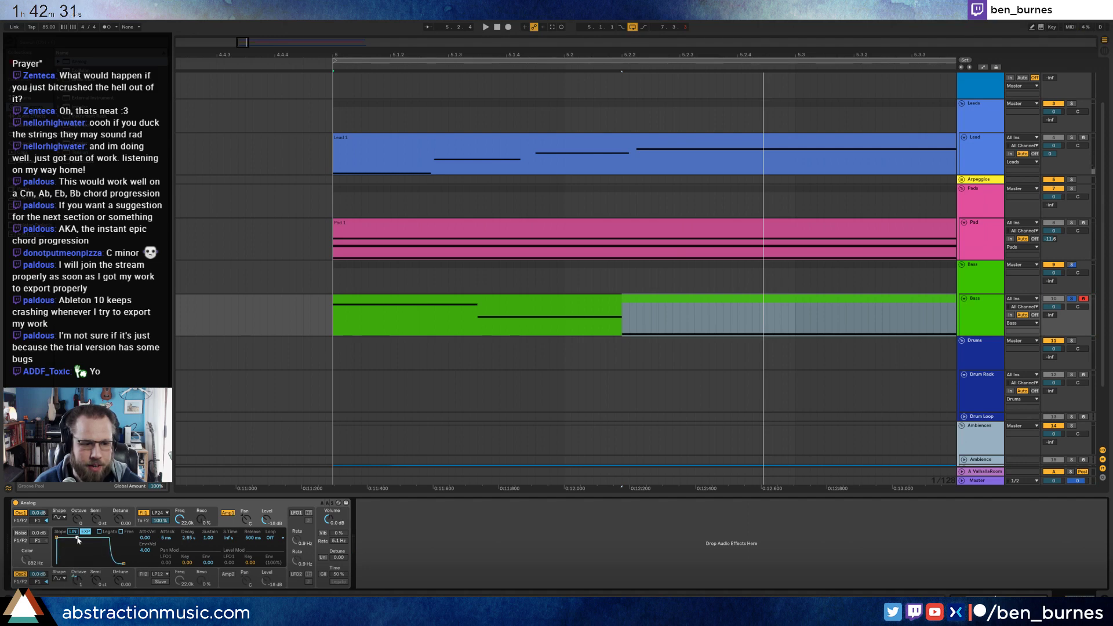
left_click(19, 526)
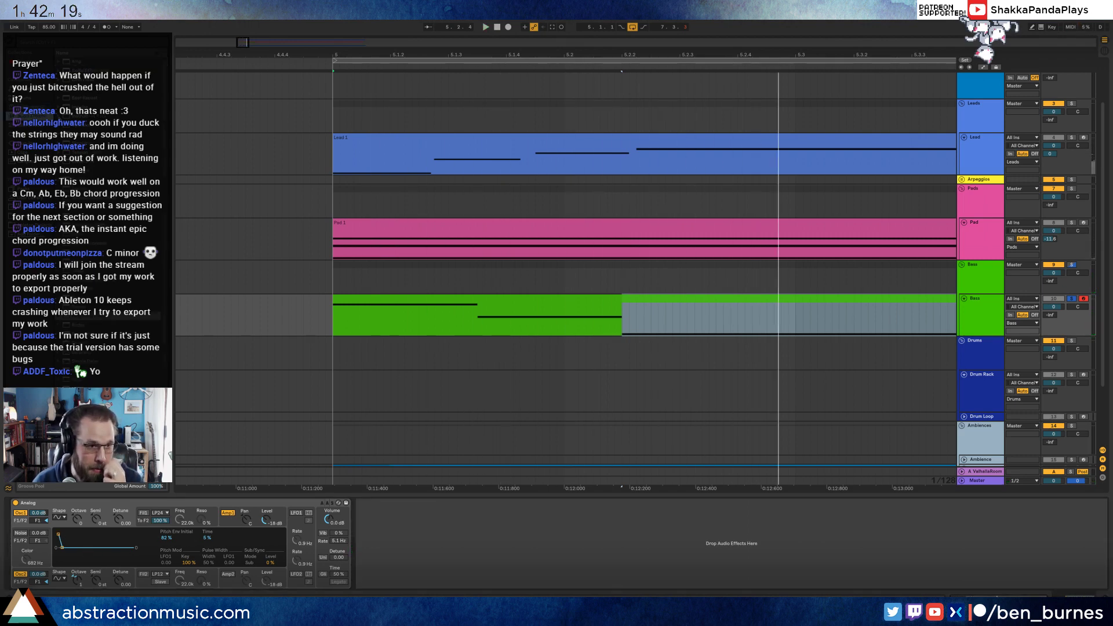
- Add a Saturator after Analog on the Bass track and raise its drive to about 14.8 dB
left_click_drag(116, 351, 404, 540)
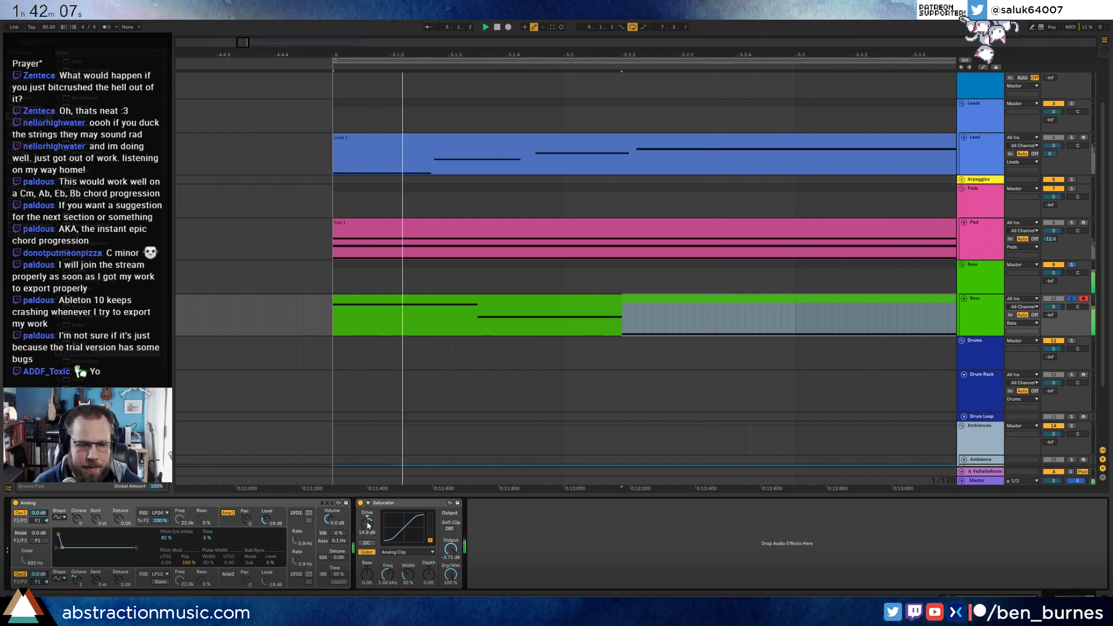
- Lower the Amp 1 envelope's sustain to zero and lengthen its decay to 3.08 s while auditioning the bass
left_click(226, 524)
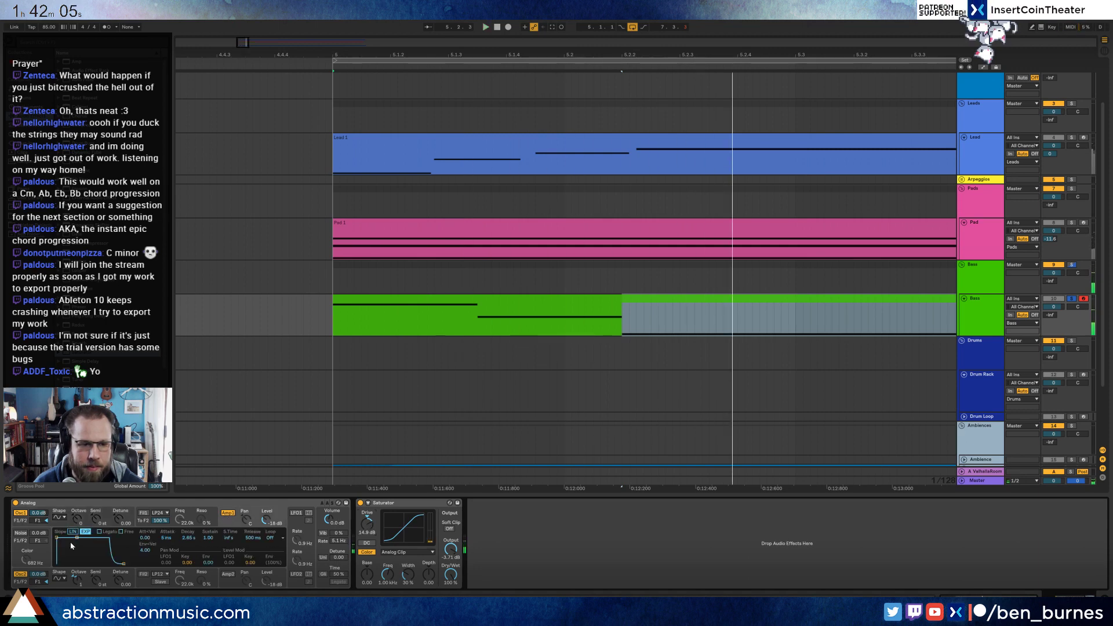
left_click_drag(79, 545, 78, 563)
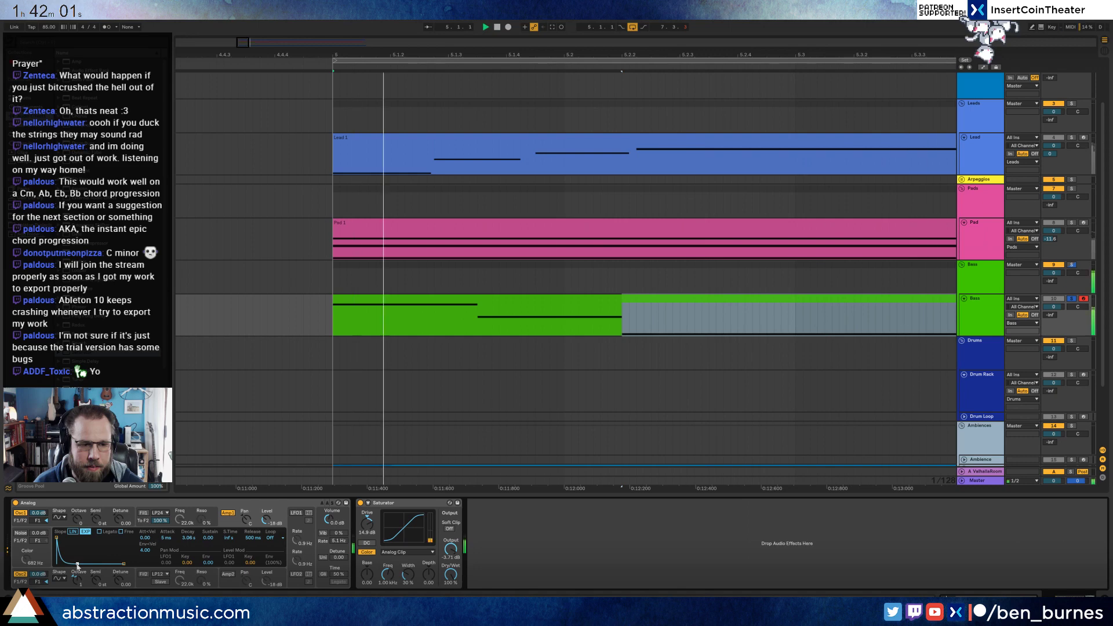
key("space")
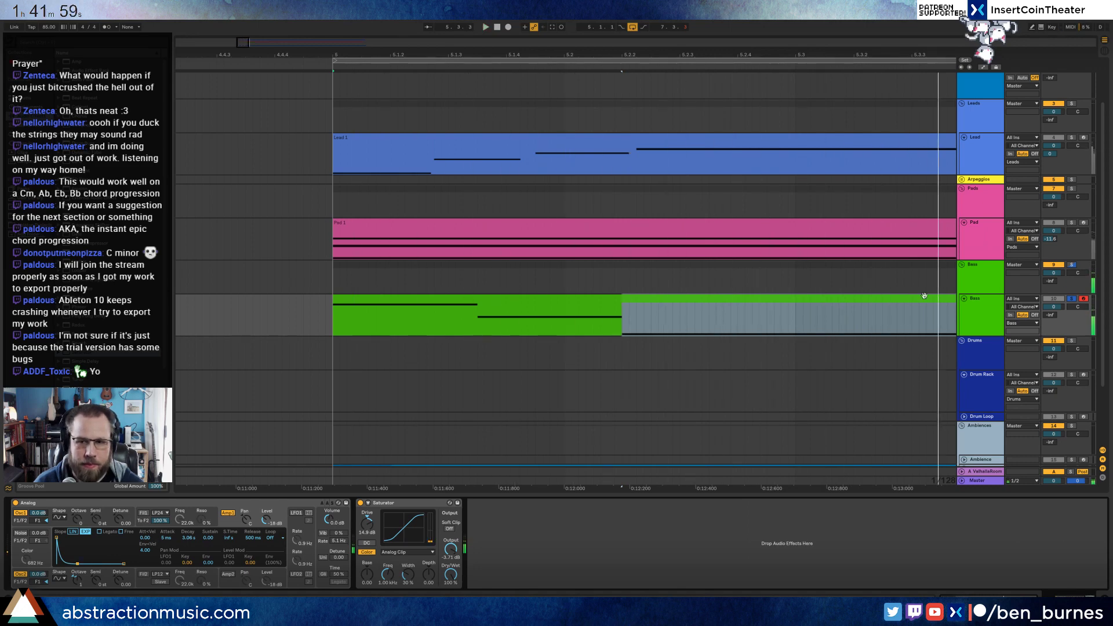
- Take the Bass track out of solo and play the bass phrase together with the other tracks
left_click(1071, 298)
key("space")
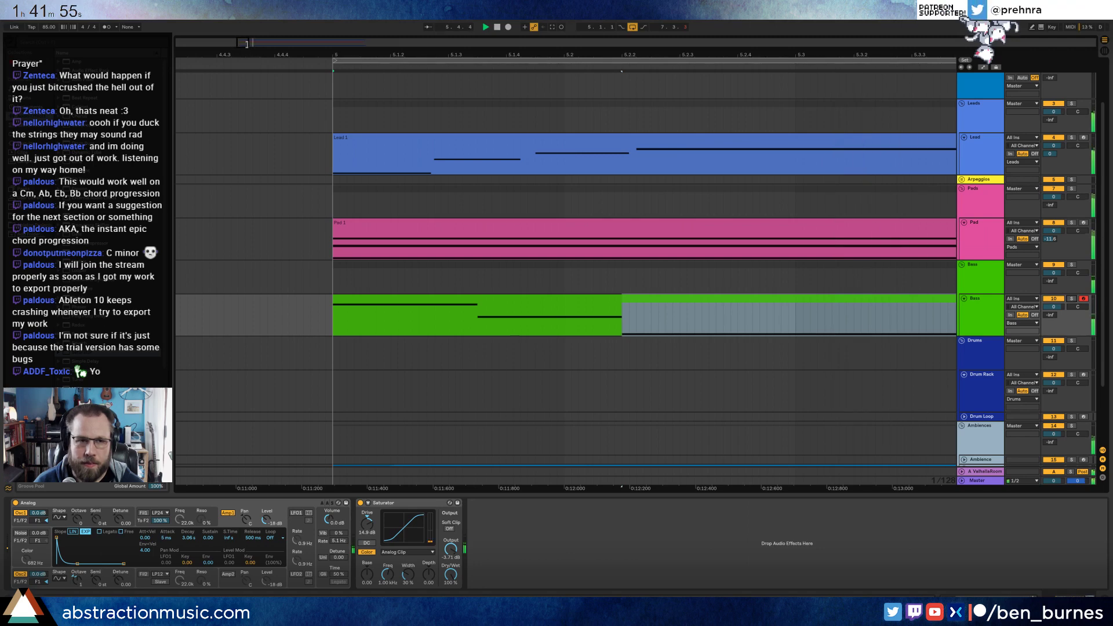
key("minus")
key("minus")
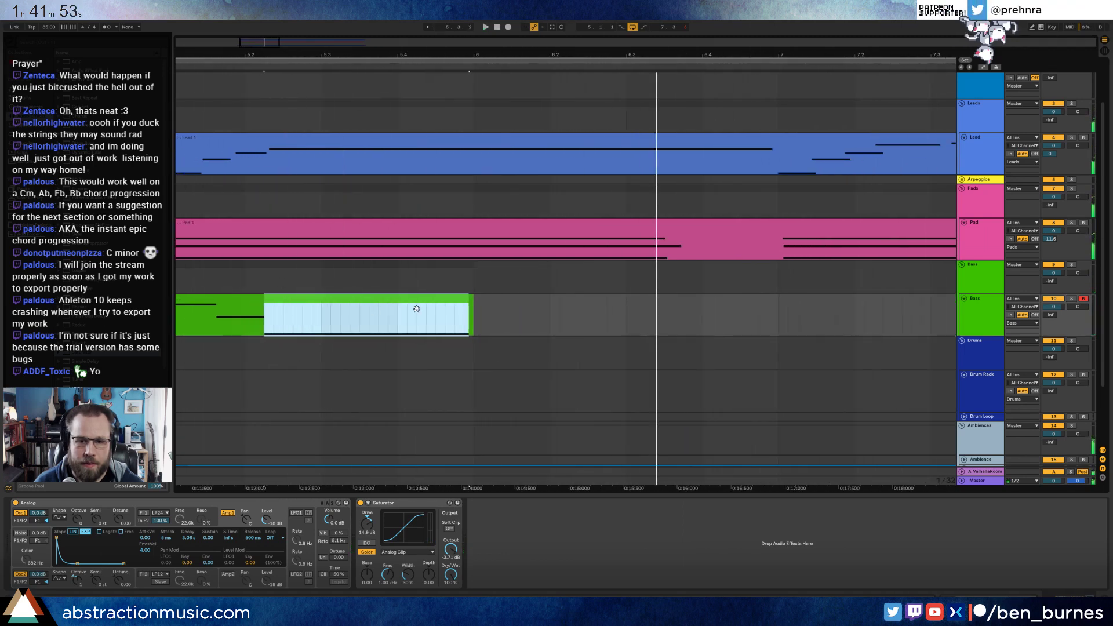
key("space")
- Extend the Bass clip to bar 7, replacing the repeated phrase with its low note held until just before 2.3
left_click_drag(502, 316, 778, 316)
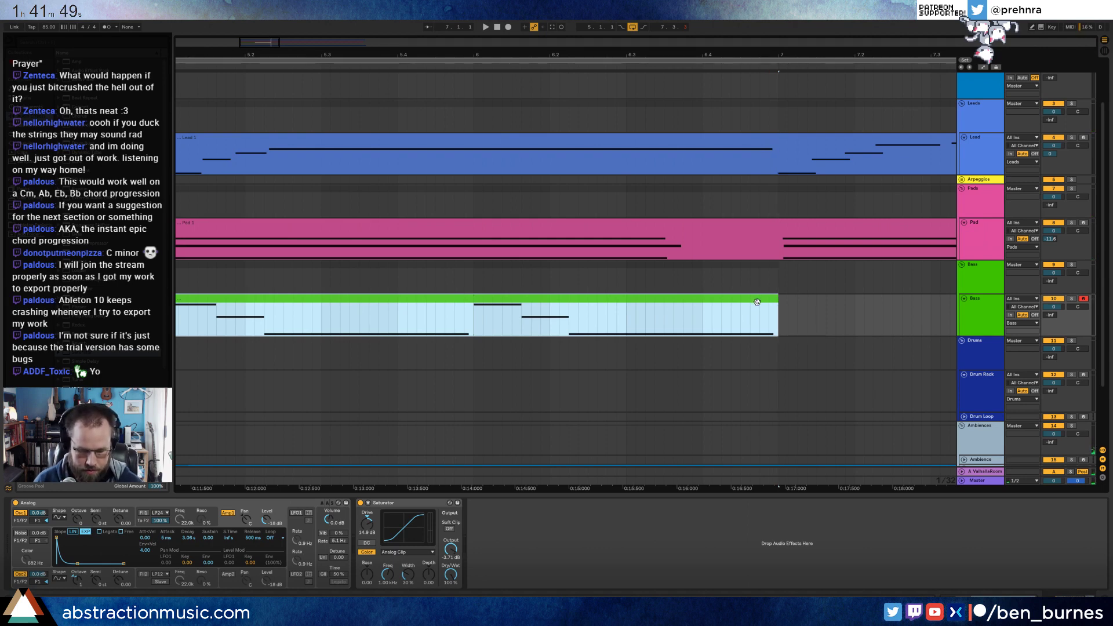
double_click(669, 298)
left_click(666, 426)
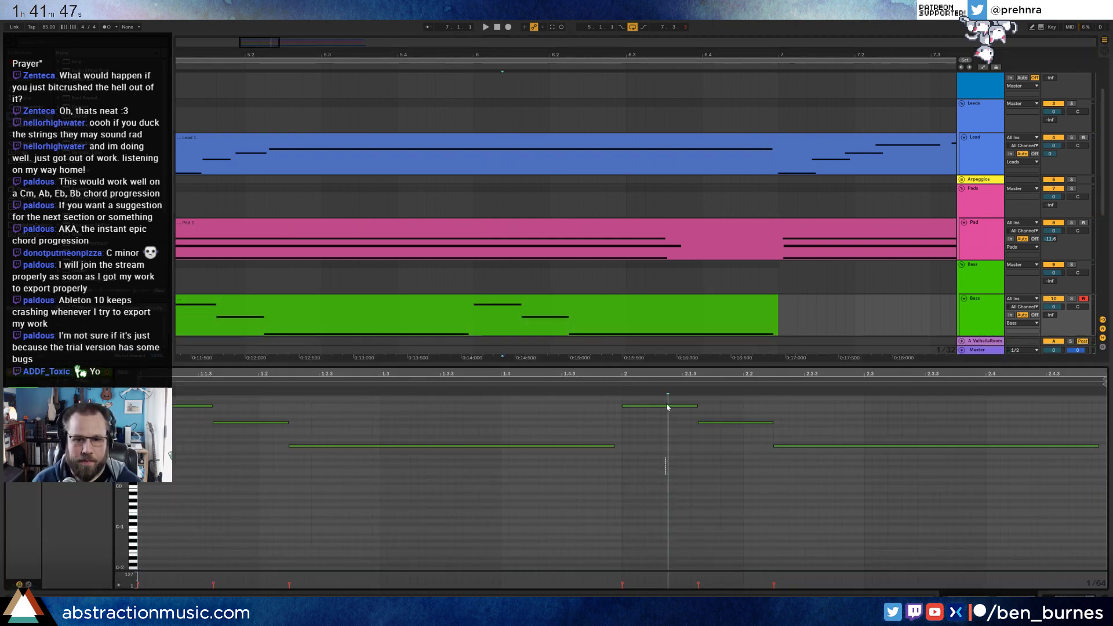
left_click_drag(615, 445, 856, 446)
key("space")
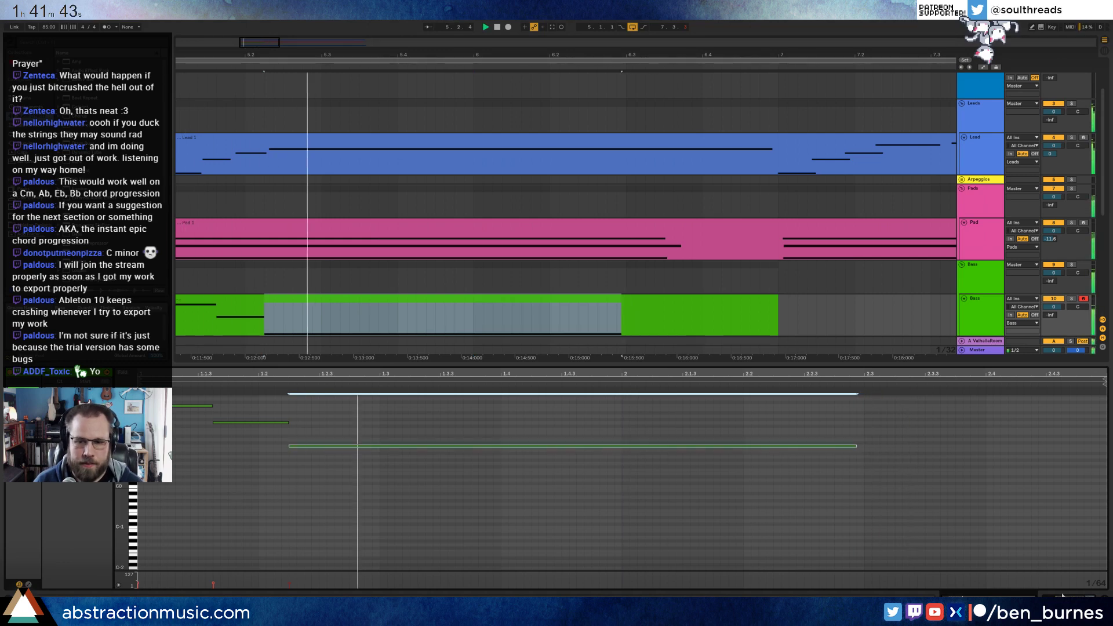
- Transpose all the notes in the Bass clip down one octave and audition the lower phrase
key("shift+Tab")
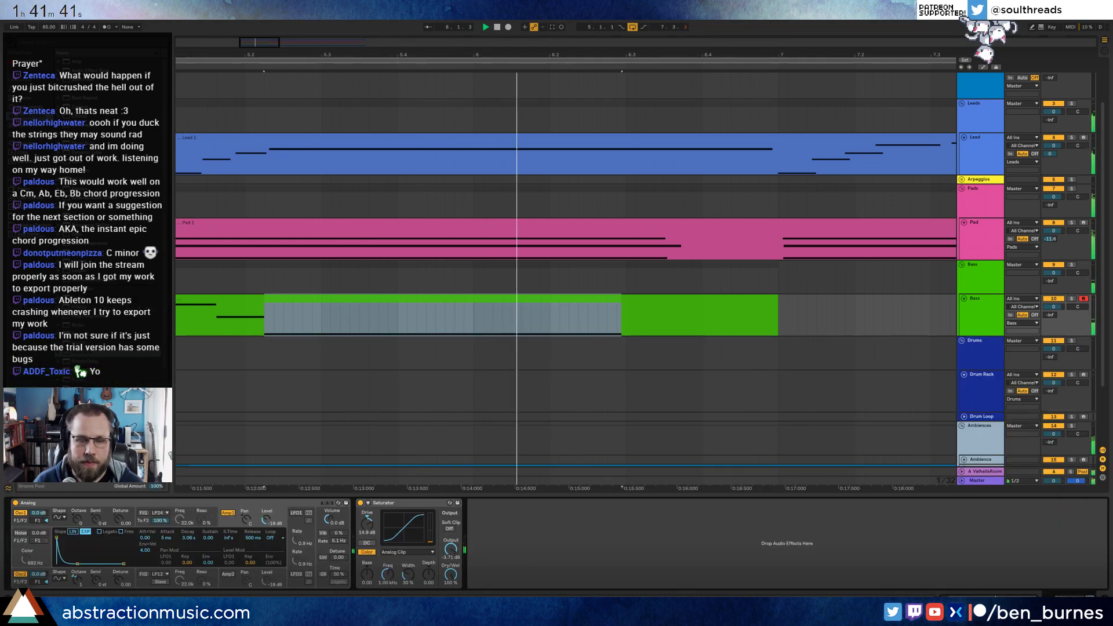
left_click(447, 313)
key("minus")
key("space")
key("shift+Tab")
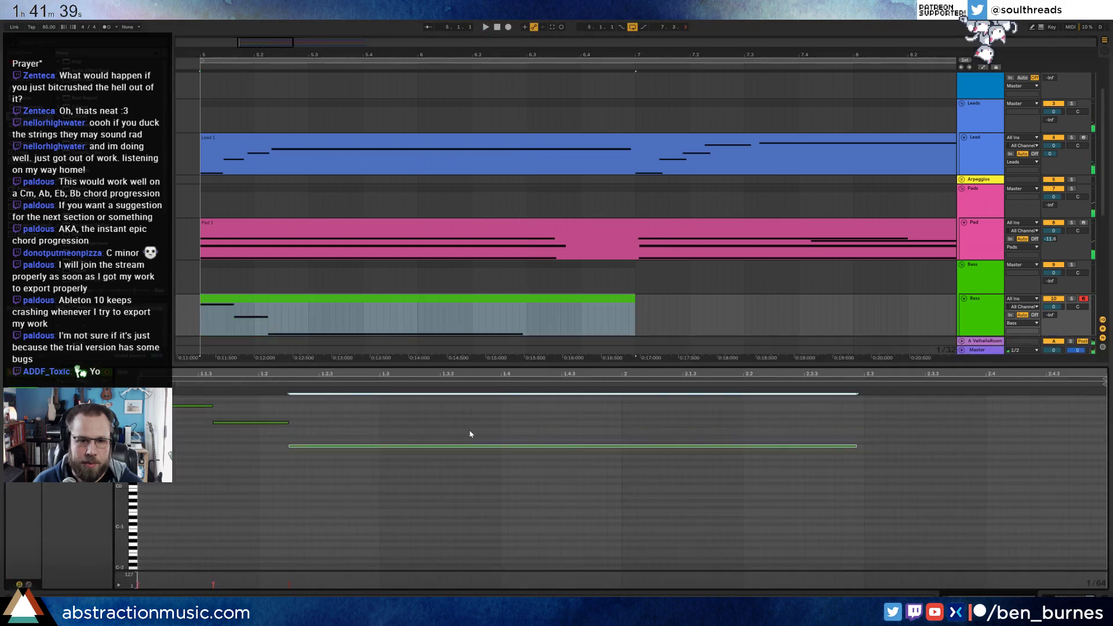
scroll(483, 496, "up", 2)
key("space")
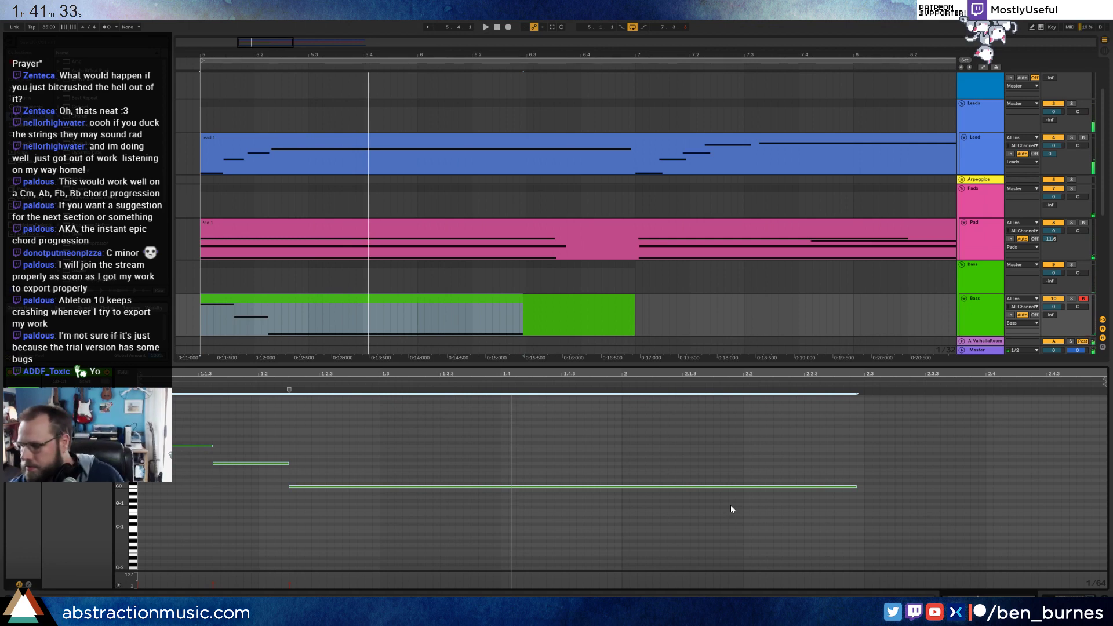
key("space")
key("space")
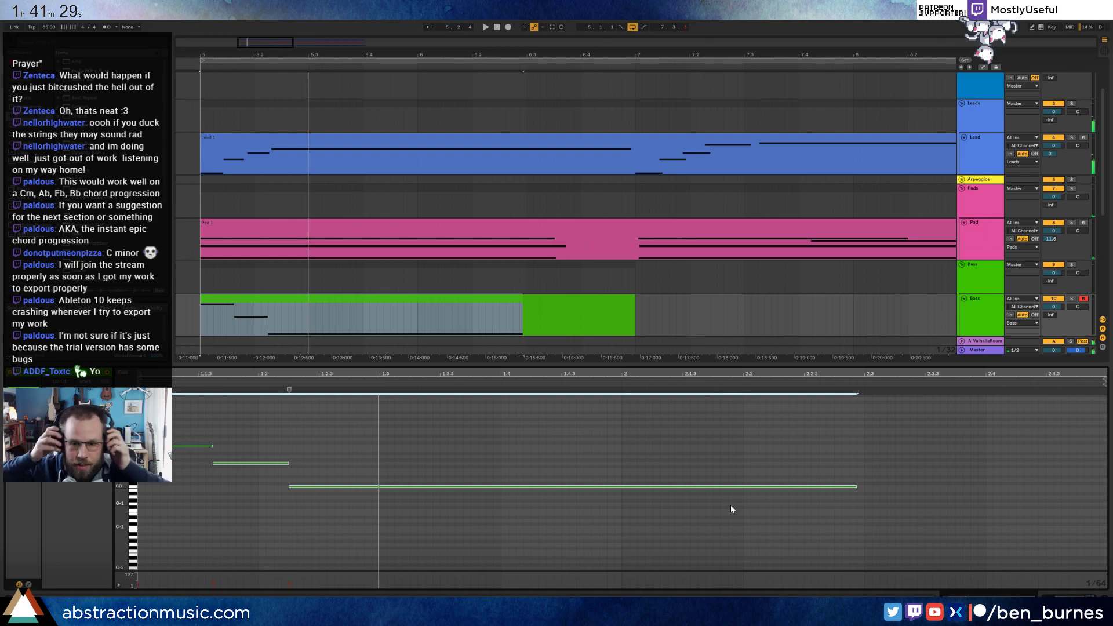
left_click(736, 464)
- Raise the Saturator's drive on the Bass track to about 18.4 dB and audition the phrase in the mix
key("shift+Tab")
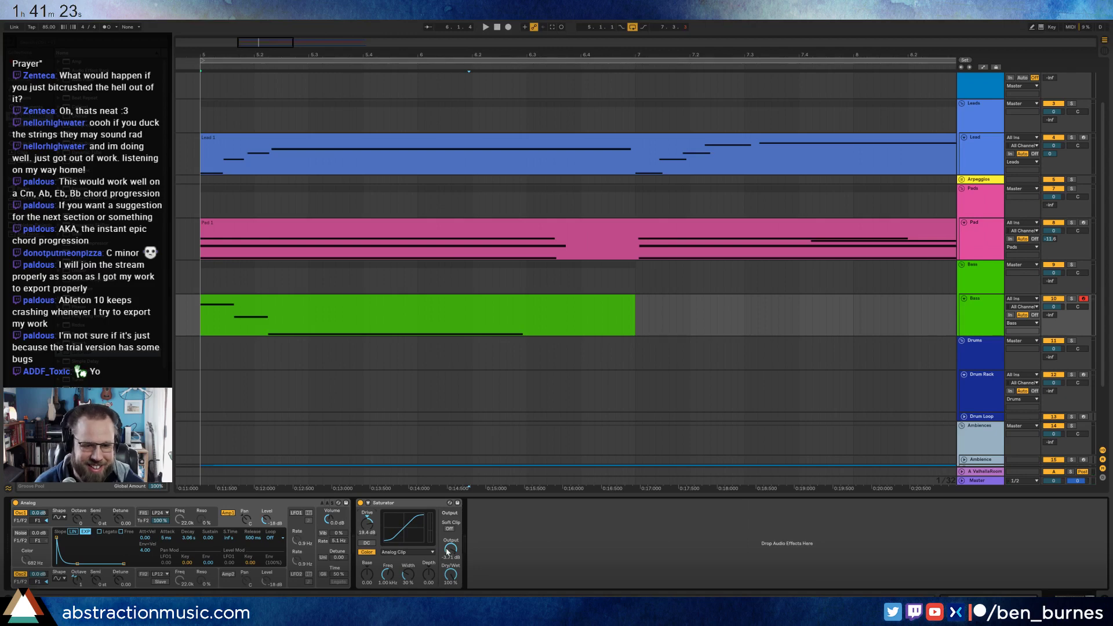
key("space")
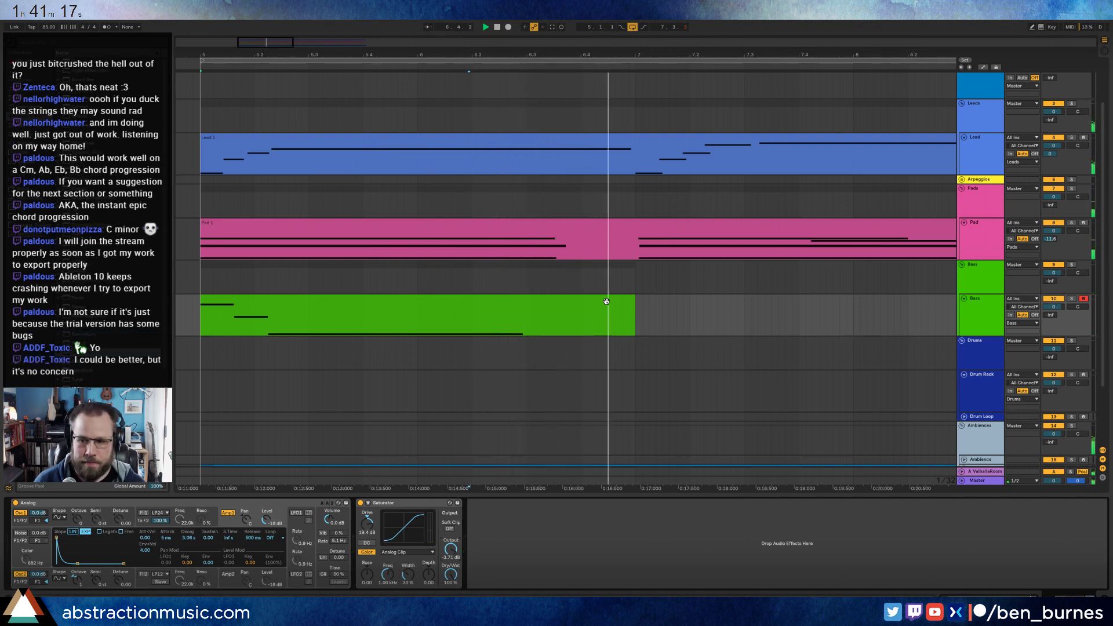
key("space")
- Copy the two-bar Bass clip and paste it at bar 9 on the same track
left_click(663, 314)
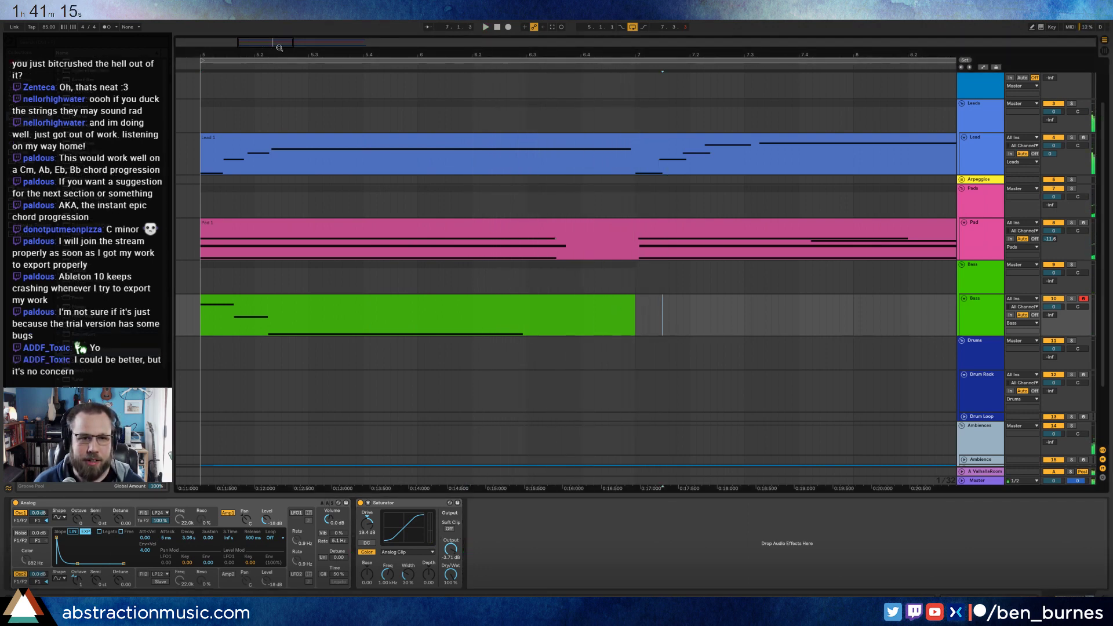
left_click_drag(279, 48, 284, 163)
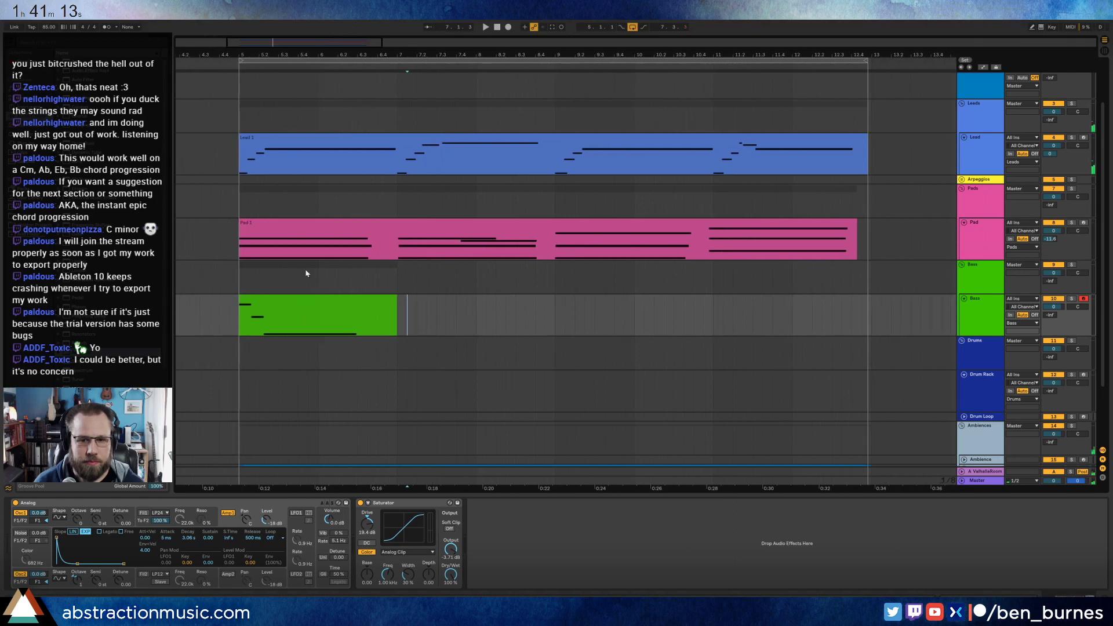
left_click(343, 296)
left_click(555, 310)
key("ctrl+v")
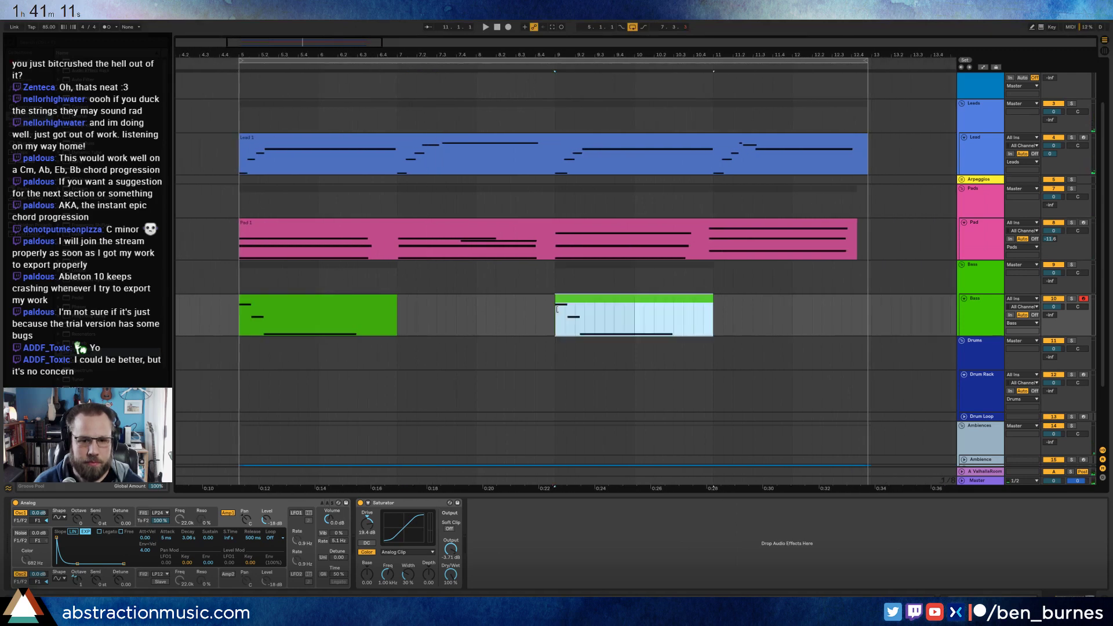
left_click(466, 301)
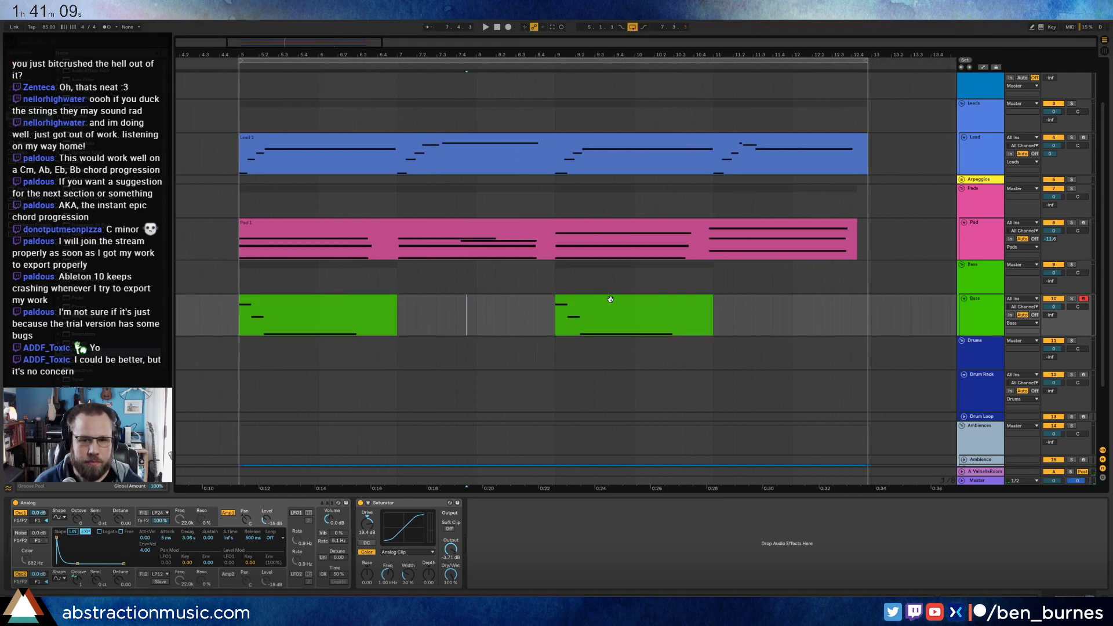
- Lower the Lead track's volume to about -1.8 dB and the Pad track's to about -2.9 dB, and play the section
left_click(994, 149)
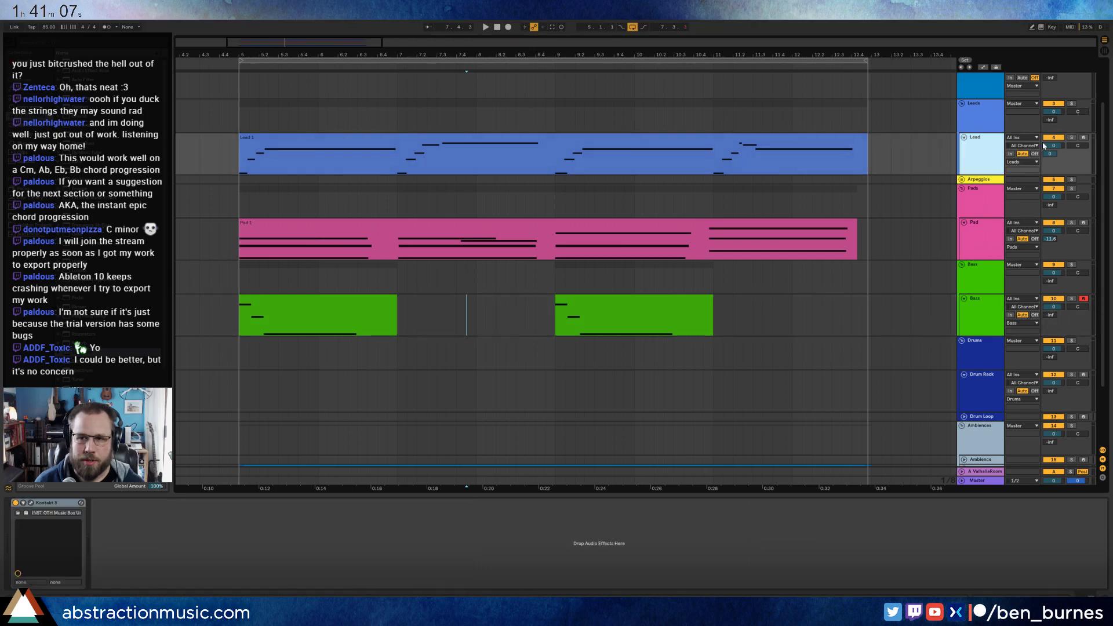
left_click_drag(1051, 147, 1051, 155)
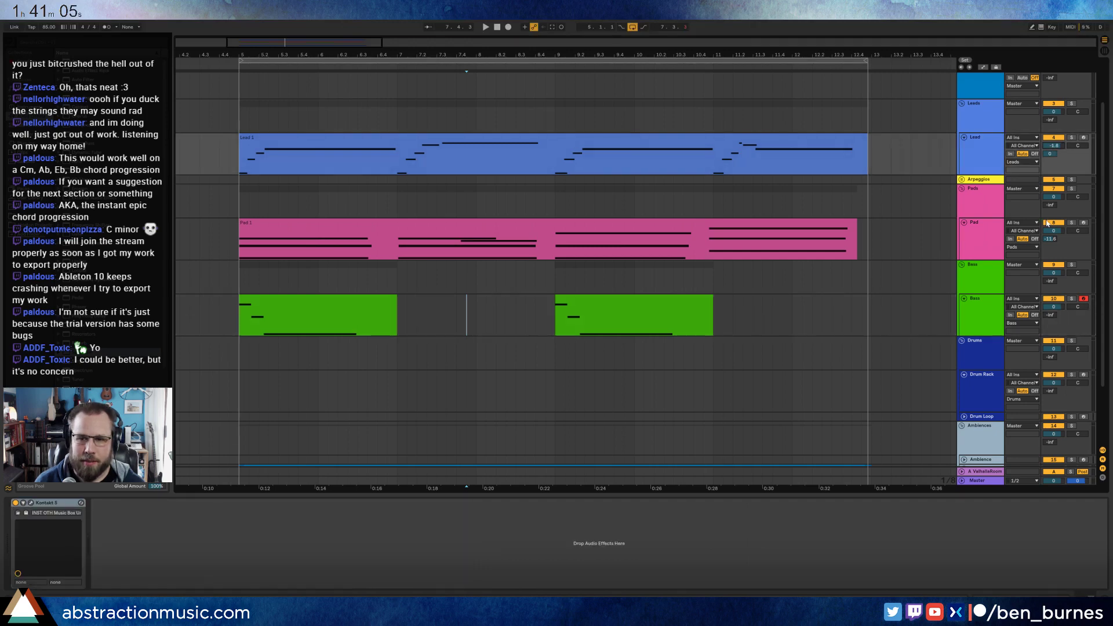
key("space")
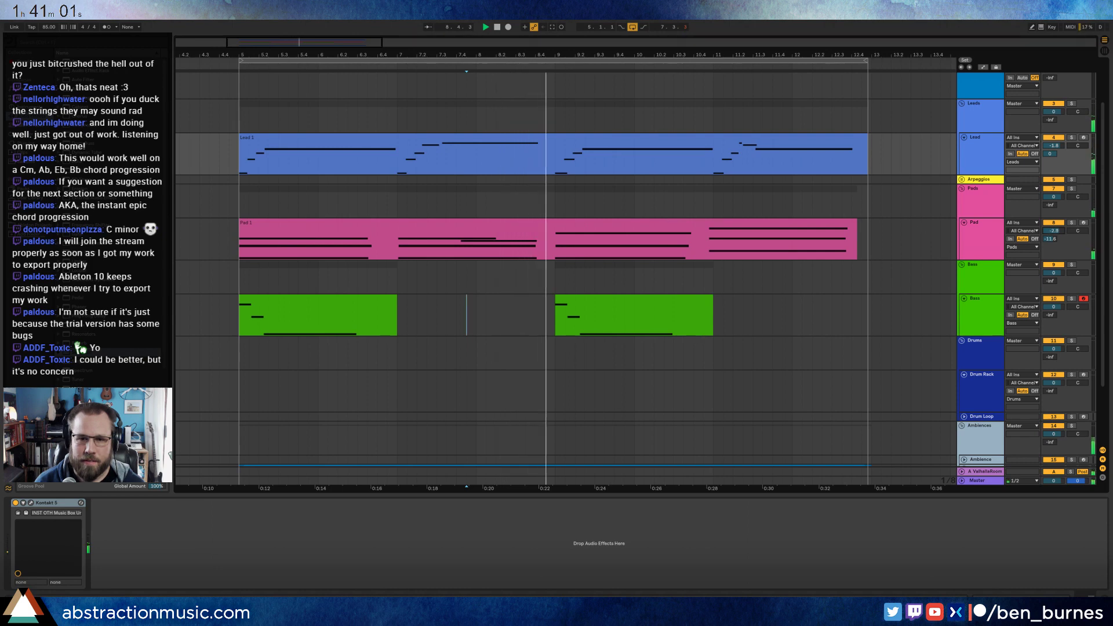
- Raise the Saturator's drive on the Bass track to about 20.8 dB during playback of the second bass hit
left_click(666, 325)
left_click_drag(395, 539, 395, 534)
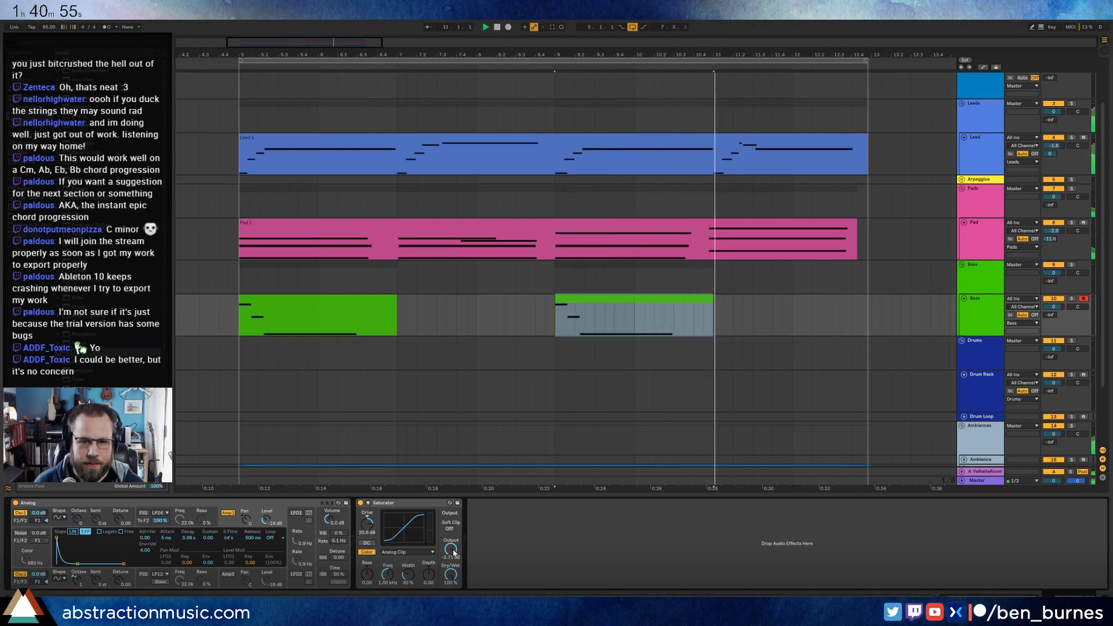
left_click(760, 326)
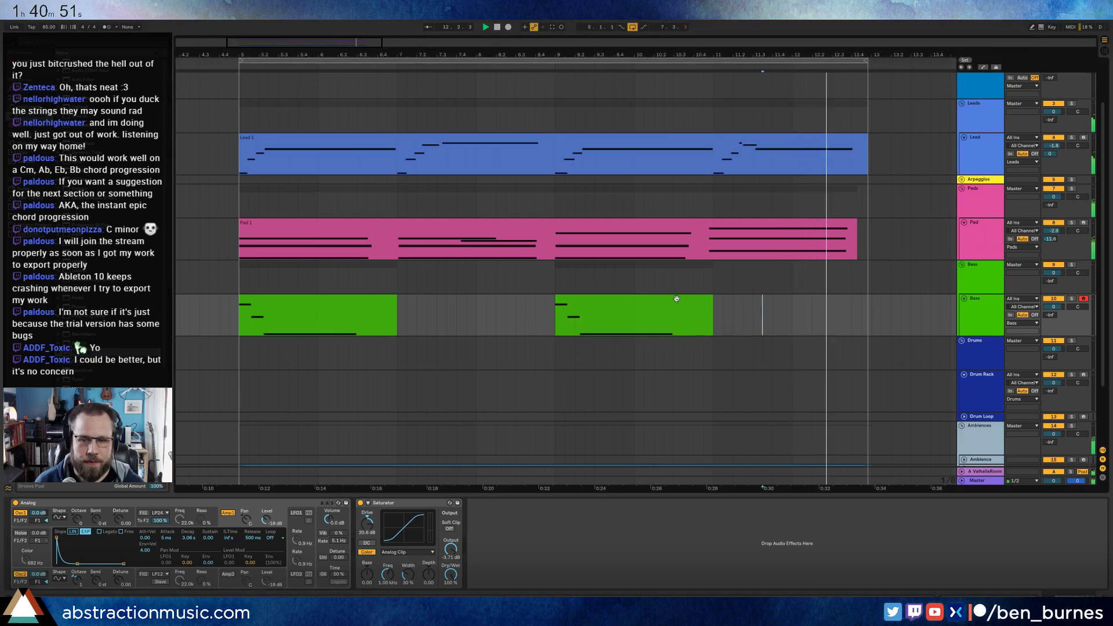
- Browse the sample library for a kick and load TR-909Kick 08 into the Drum Rack's C1 pad
left_click(980, 381)
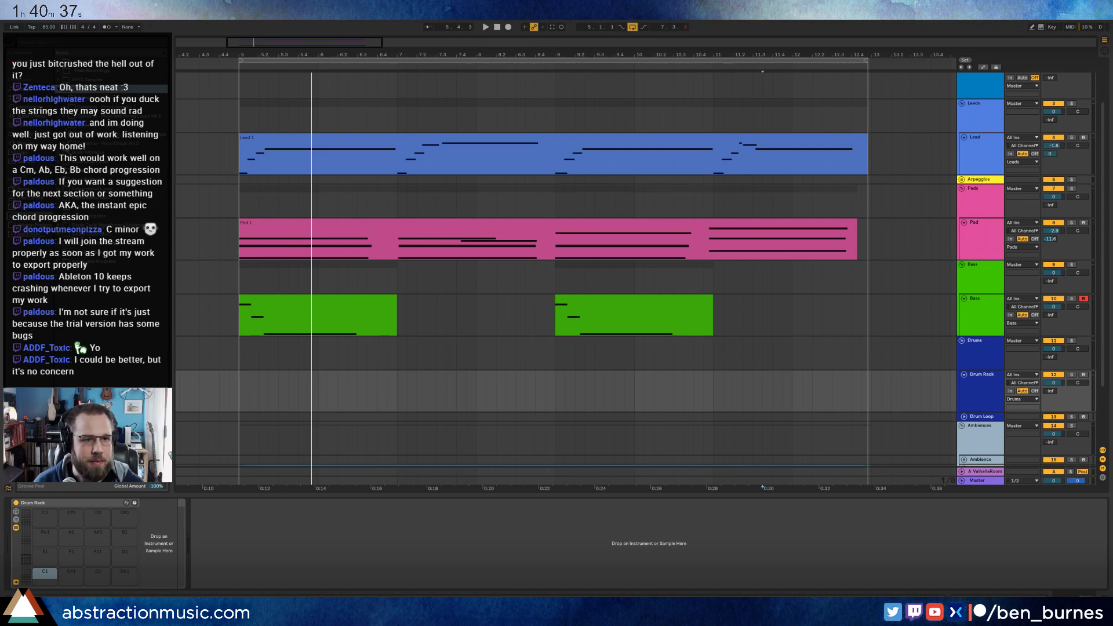
left_click(87, 142)
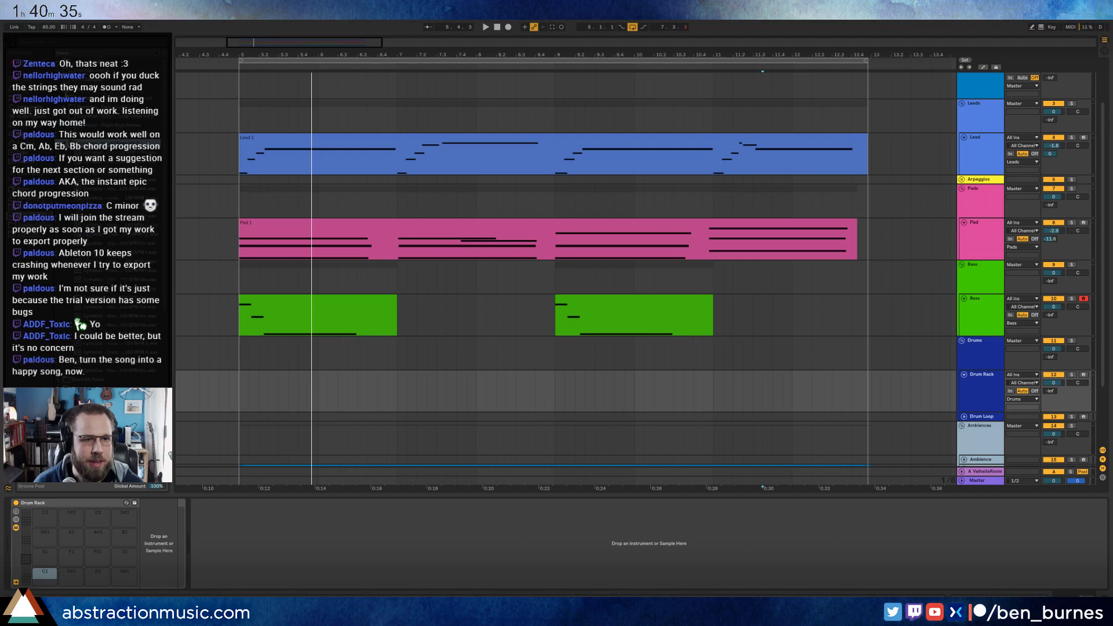
left_click(87, 87)
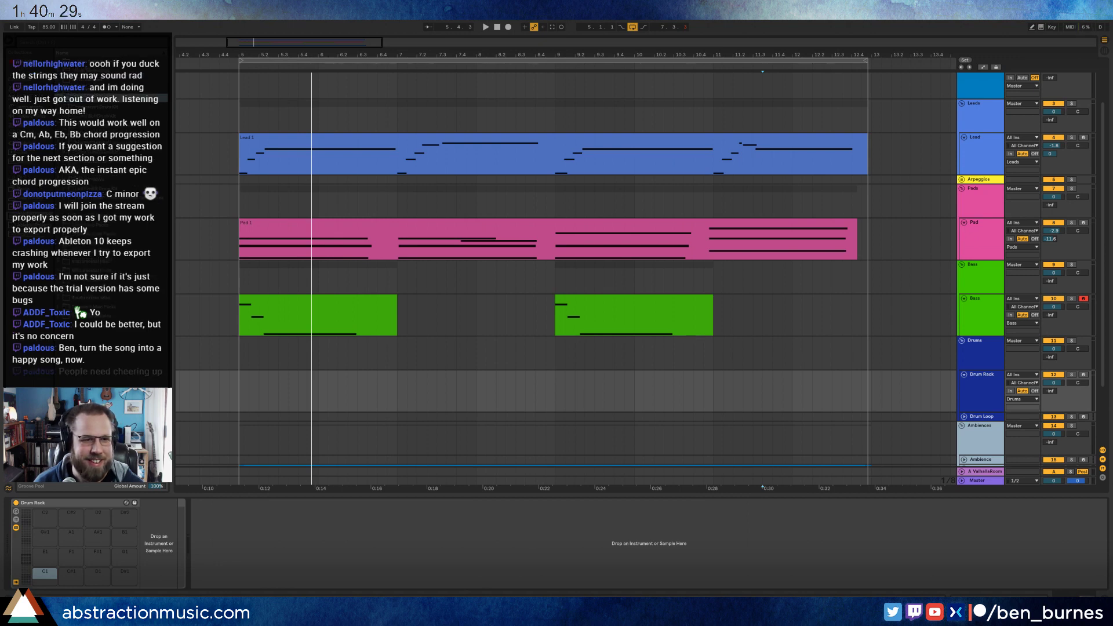
left_click(87, 107)
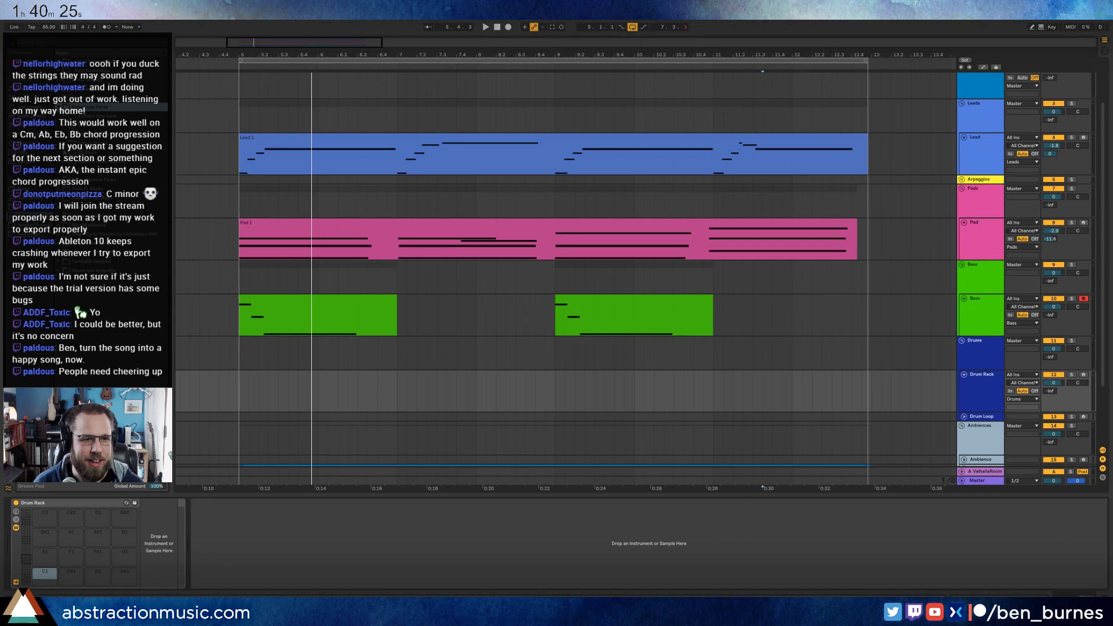
left_click(87, 116)
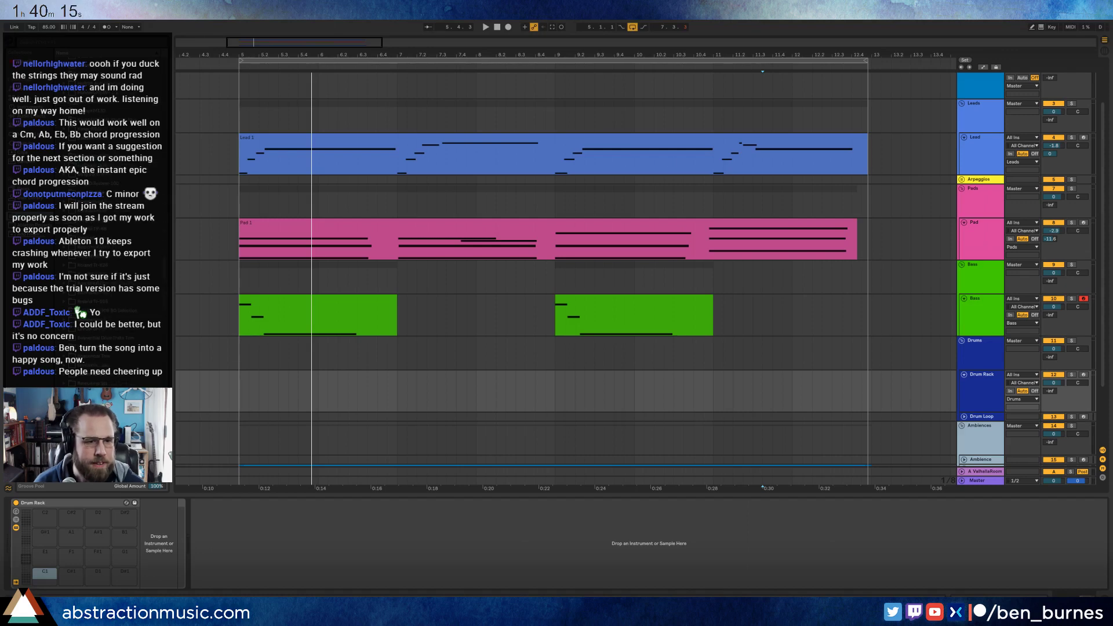
scroll(110, 313, "down", 3)
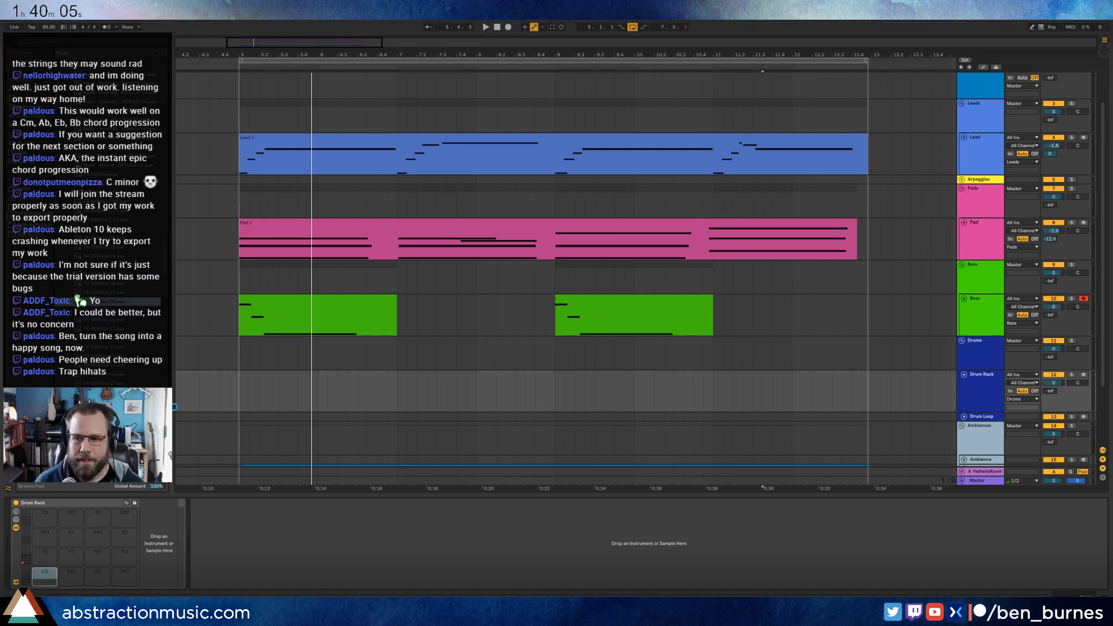
- Create a two-bar MIDI clip on the Drum Rack track at bar 5, looped out to bar 13, and set the arrangement loop to eight bars
left_click_drag(239, 384, 397, 390)
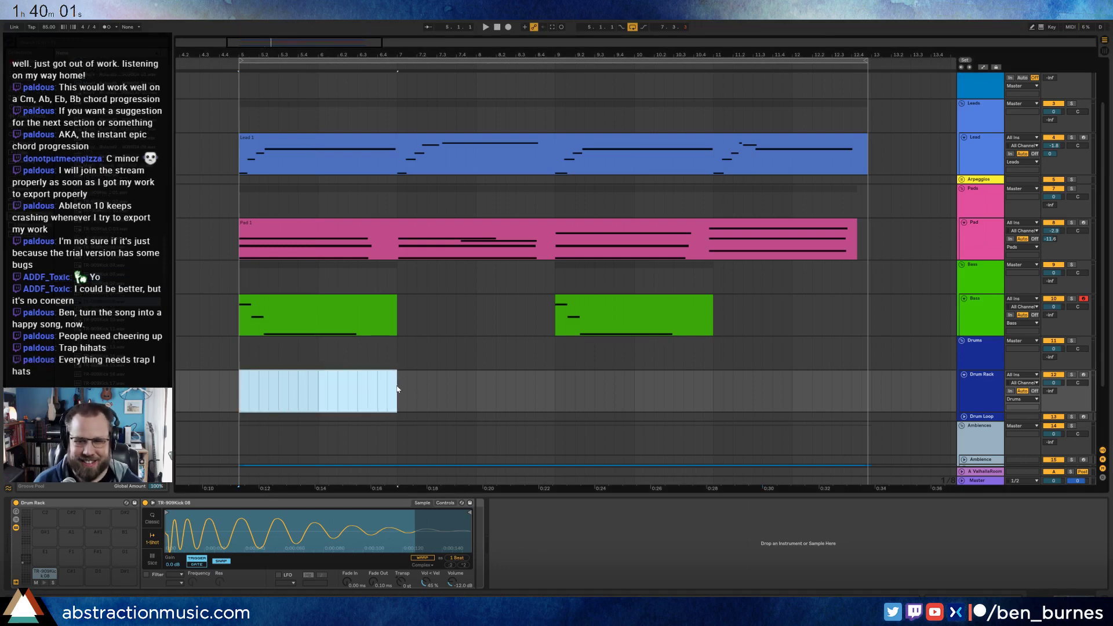
key("ctrl+shift+m")
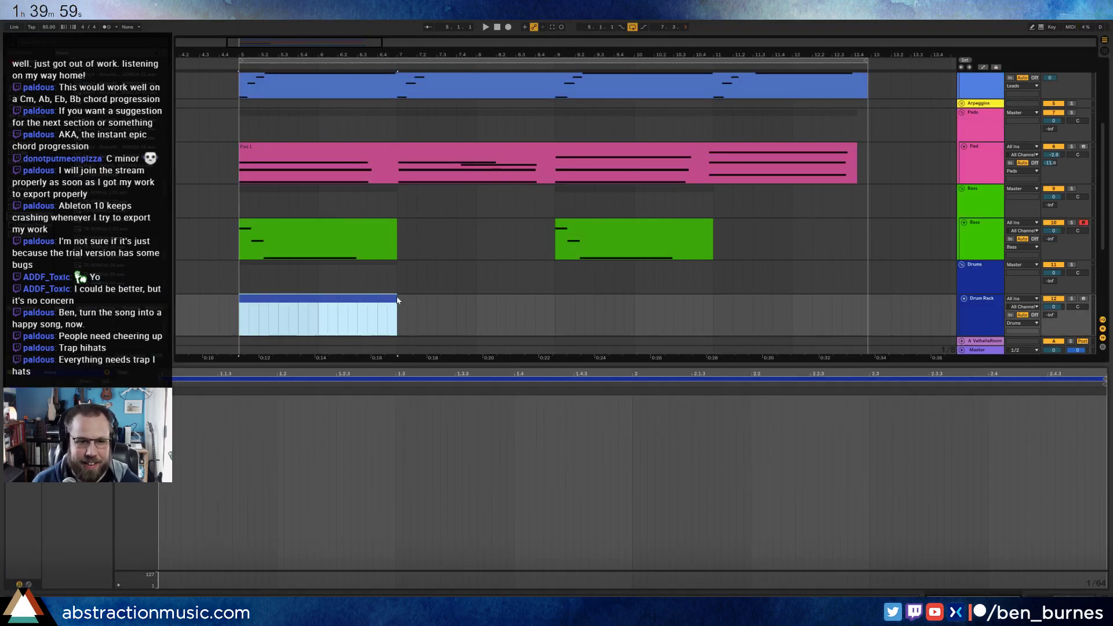
left_click_drag(393, 297, 872, 307)
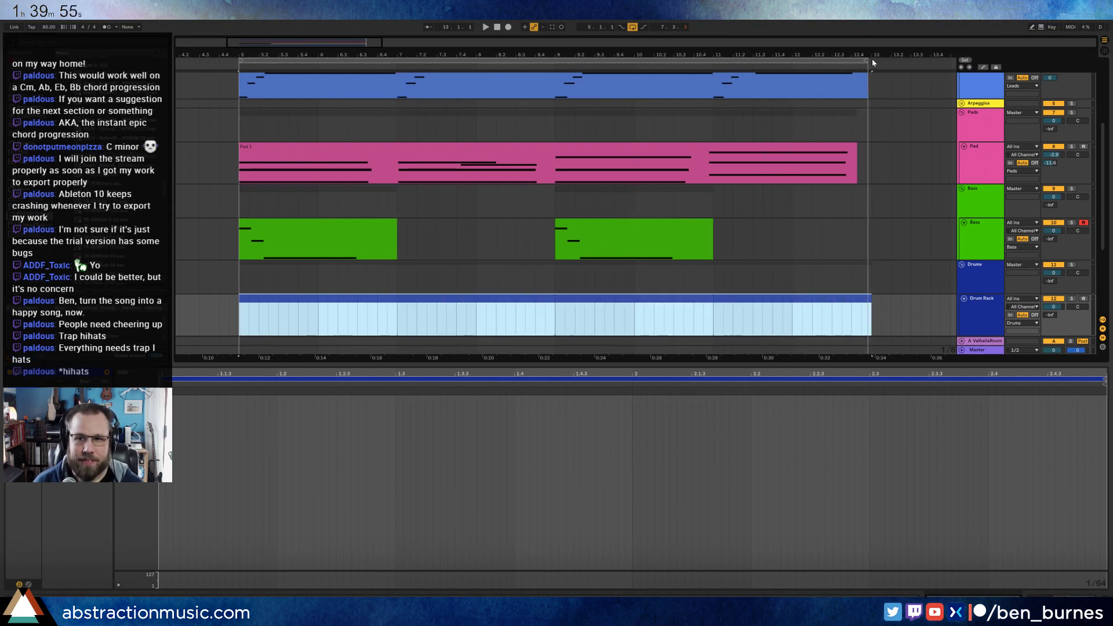
left_click_drag(868, 61, 870, 60)
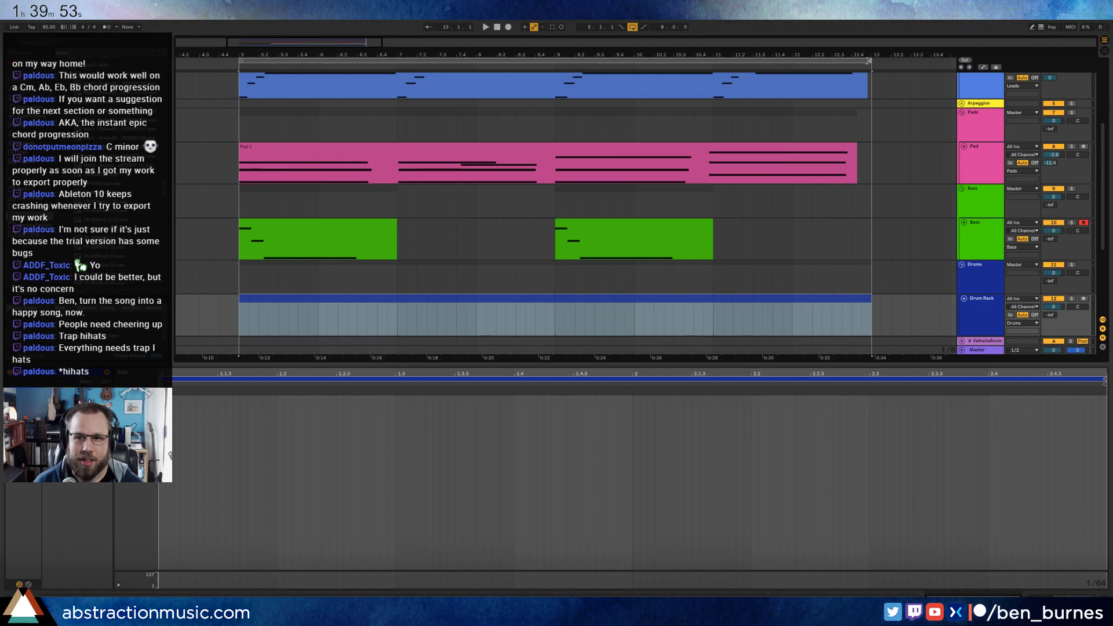
- Add a kick note at the start of the Drum Rack clip and lengthen it to about an eighth note
left_click(437, 298)
left_click_drag(240, 325, 247, 325)
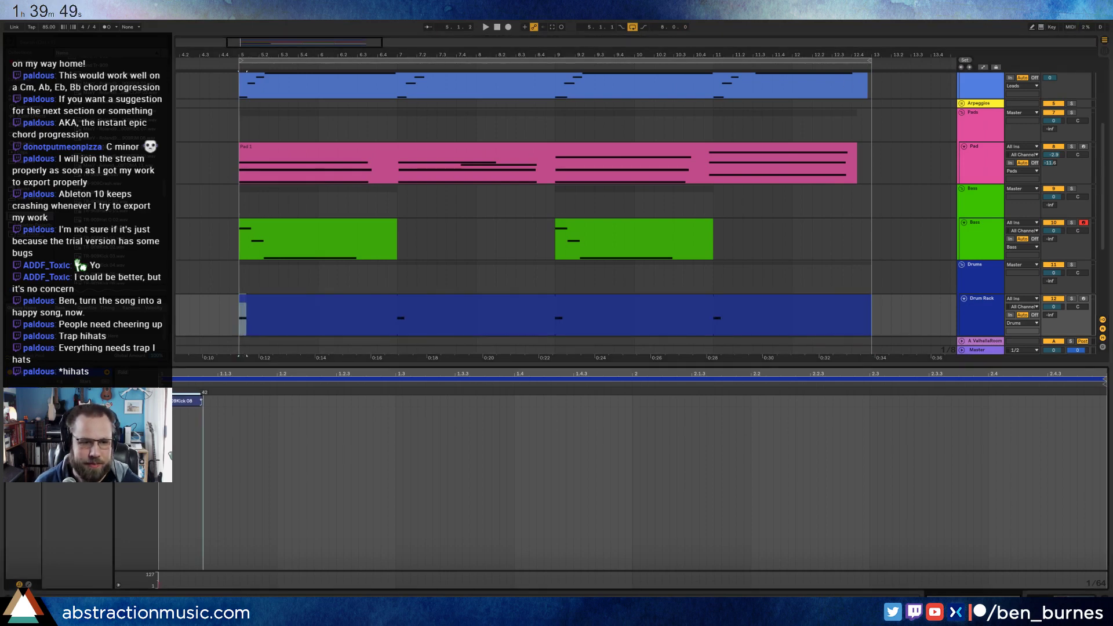
left_click_drag(204, 400, 217, 400)
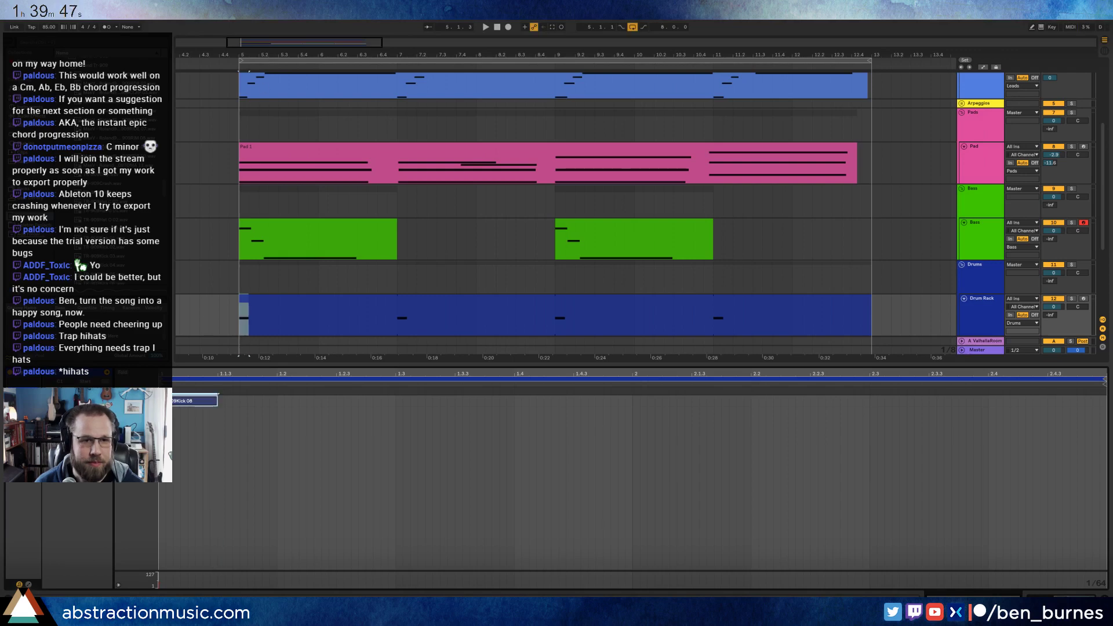
- Duplicate the opening kick note twice in the Drum Rack clip, spacing the three hits slightly more than an eighth note apart, and play the pattern
left_click_drag(247, 40, 280, 481)
left_click_drag(251, 397, 174, 405)
key("ctrl+d")
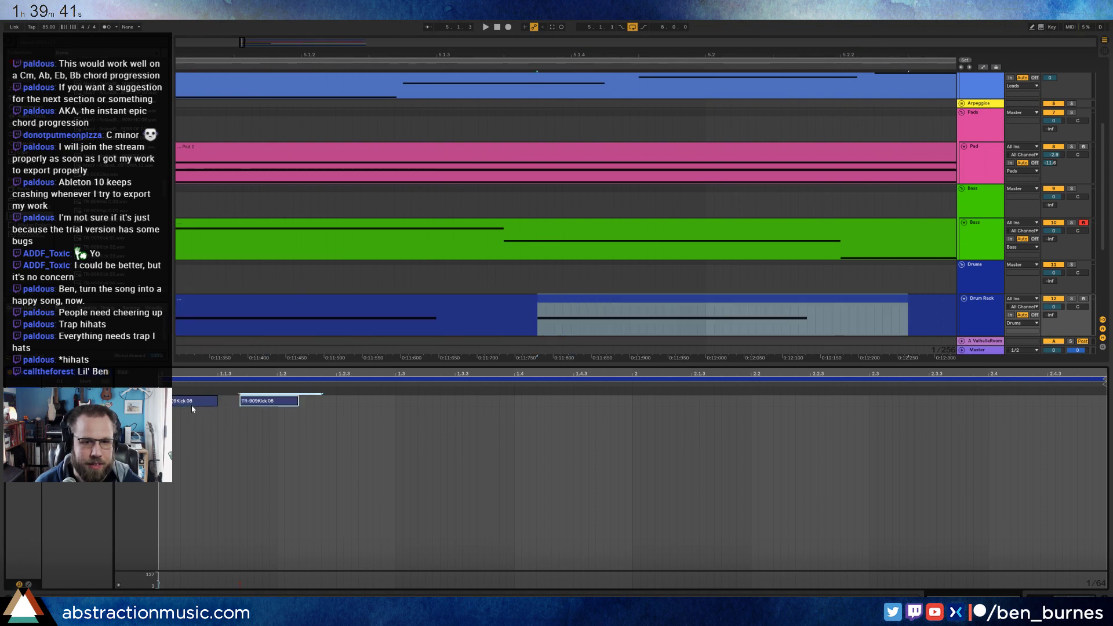
mouse_move(266, 405)
left_mouse_down()
mouse_move(248, 405)
mouse_move(259, 405)
left_mouse_up()
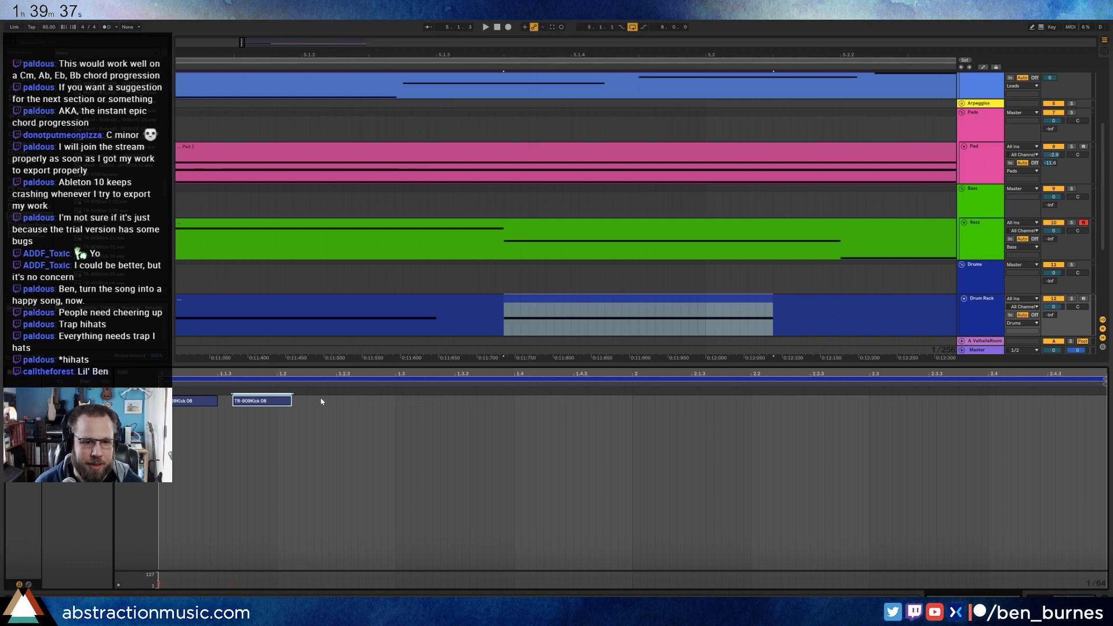
key("ctrl+d")
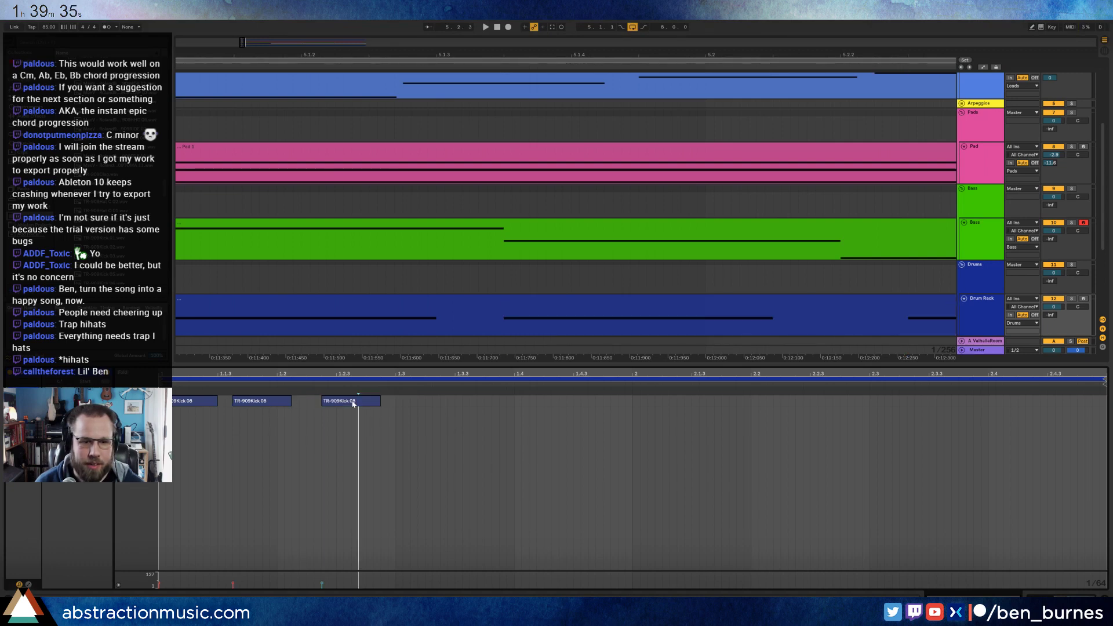
mouse_move(354, 403)
left_mouse_down()
mouse_move(330, 403)
mouse_move(341, 405)
left_mouse_up()
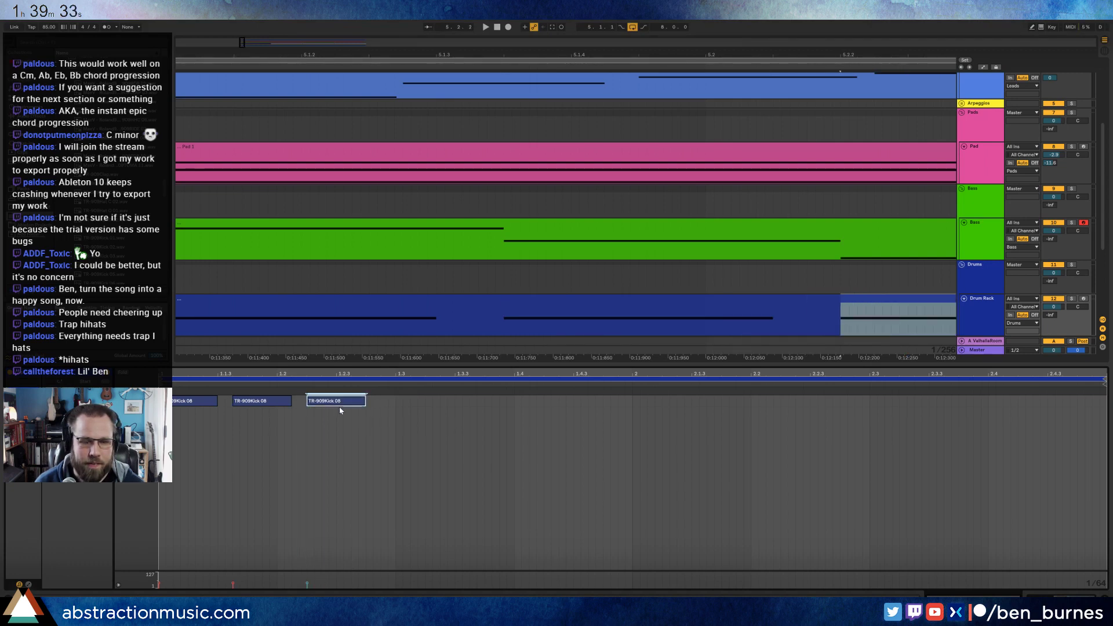
key("space")
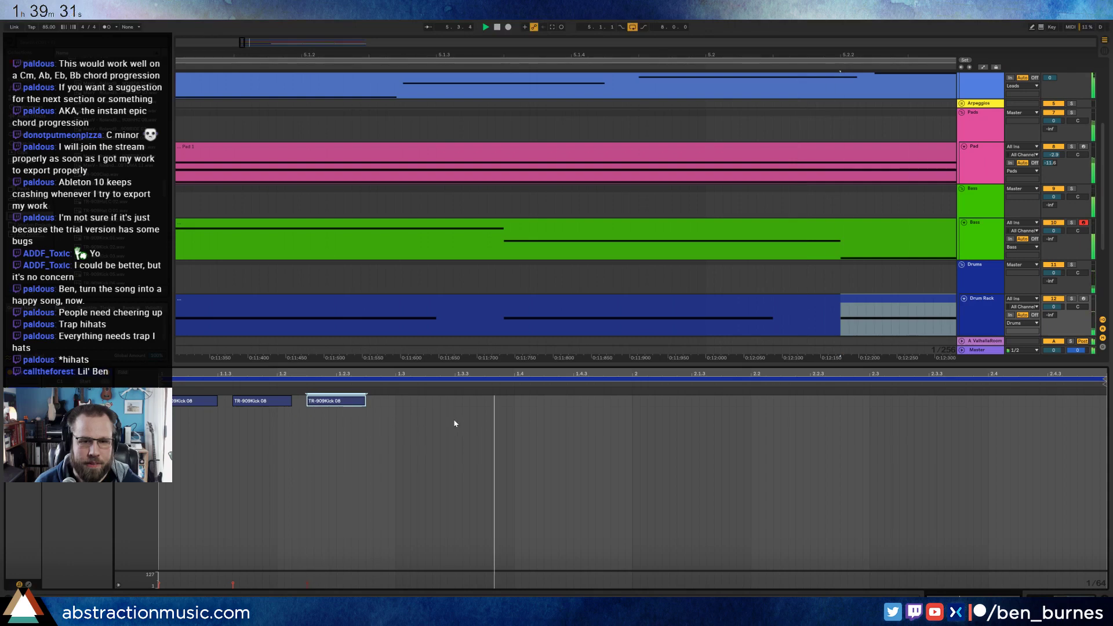
left_click(304, 263)
key("minus")
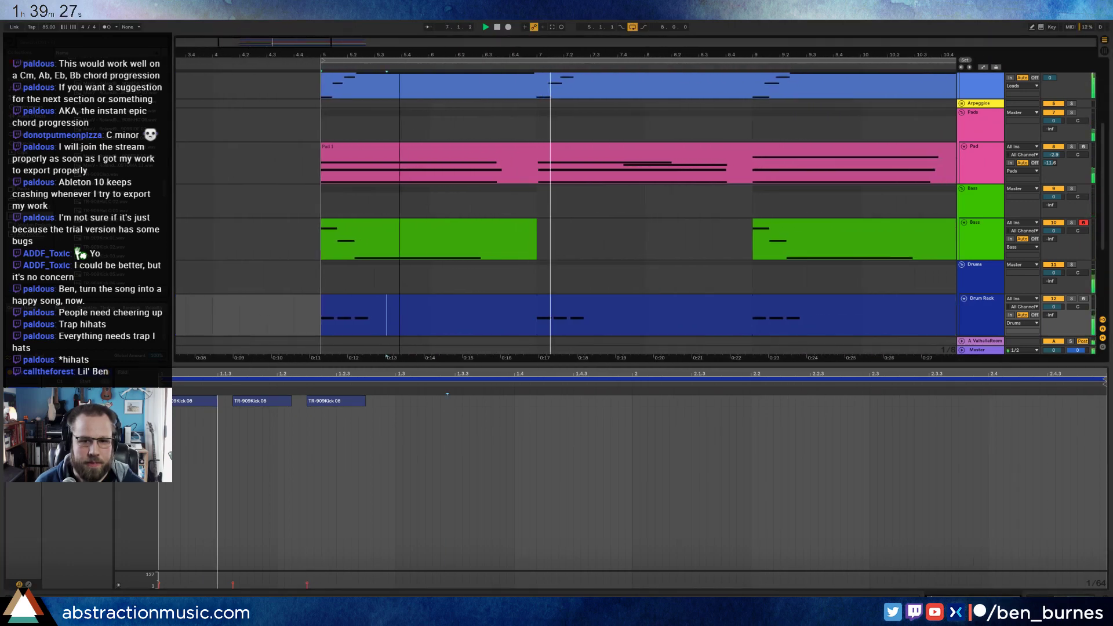
key("space")
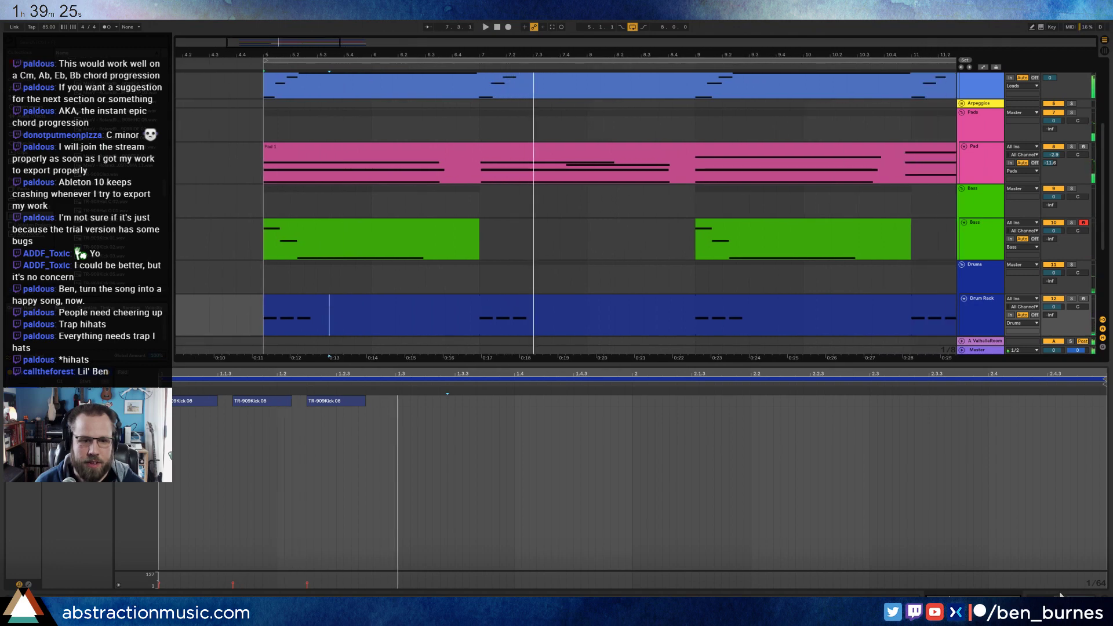
- Browse the kick samples and replace the Drum Rack's C1 kick with TR-909Kick 17
key("shift+Tab")
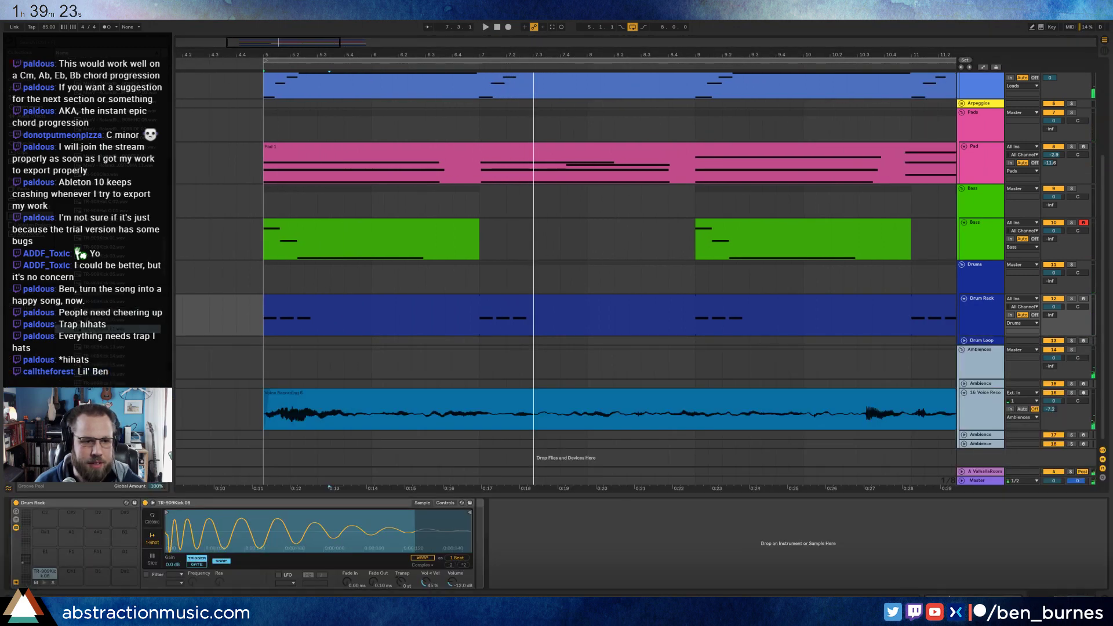
left_click(87, 312)
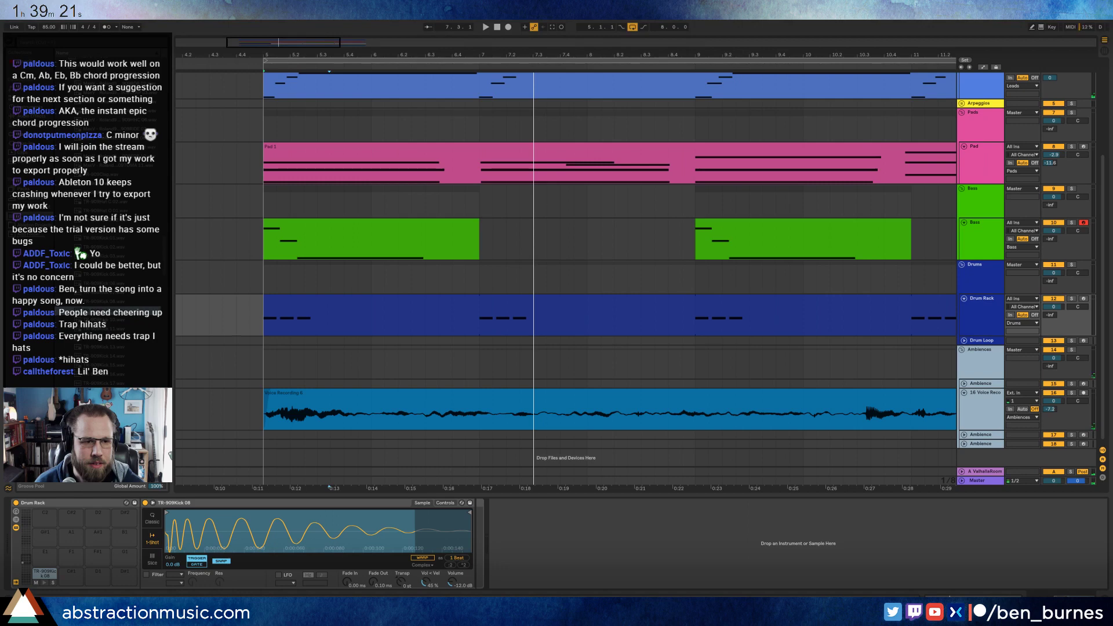
left_click(87, 321)
left_click(87, 338)
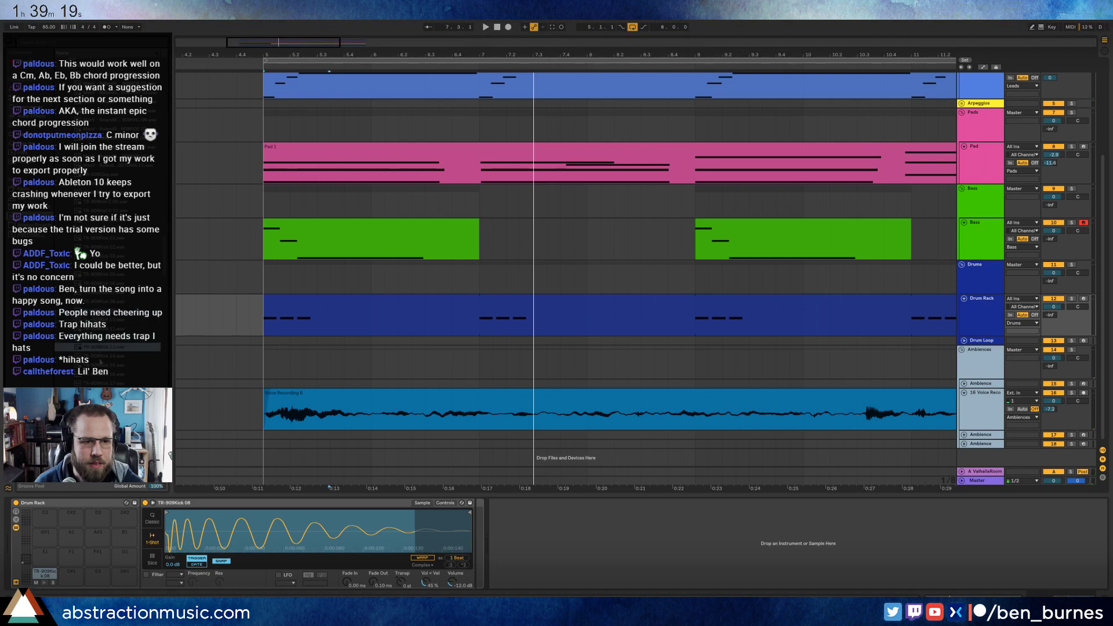
left_click(100, 358)
scroll(110, 357, "down", 3)
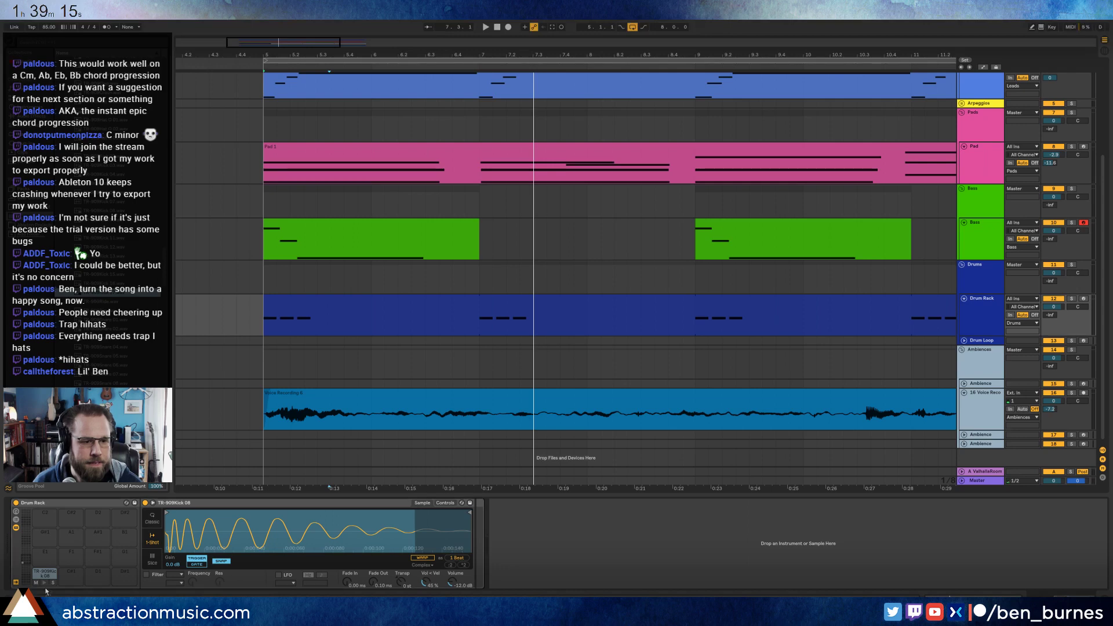
left_click_drag(44, 578, 43, 575)
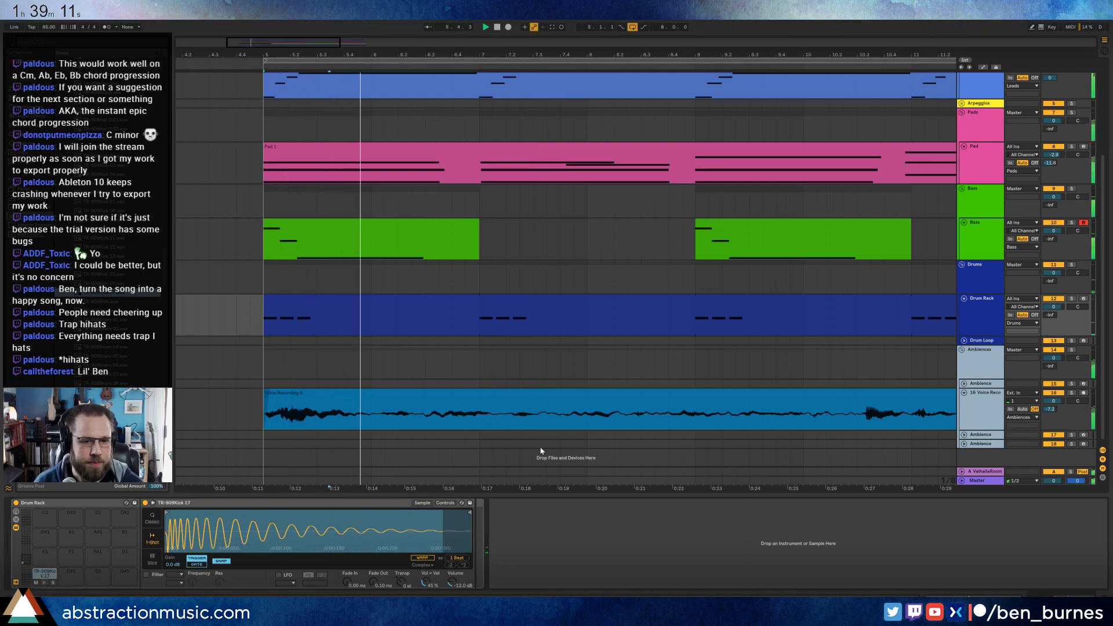
- Add an EQ Eight after the music box on the Lead track, with a cut of about 5.6 dB near 1 kHz
scroll(492, 229, "up", 3)
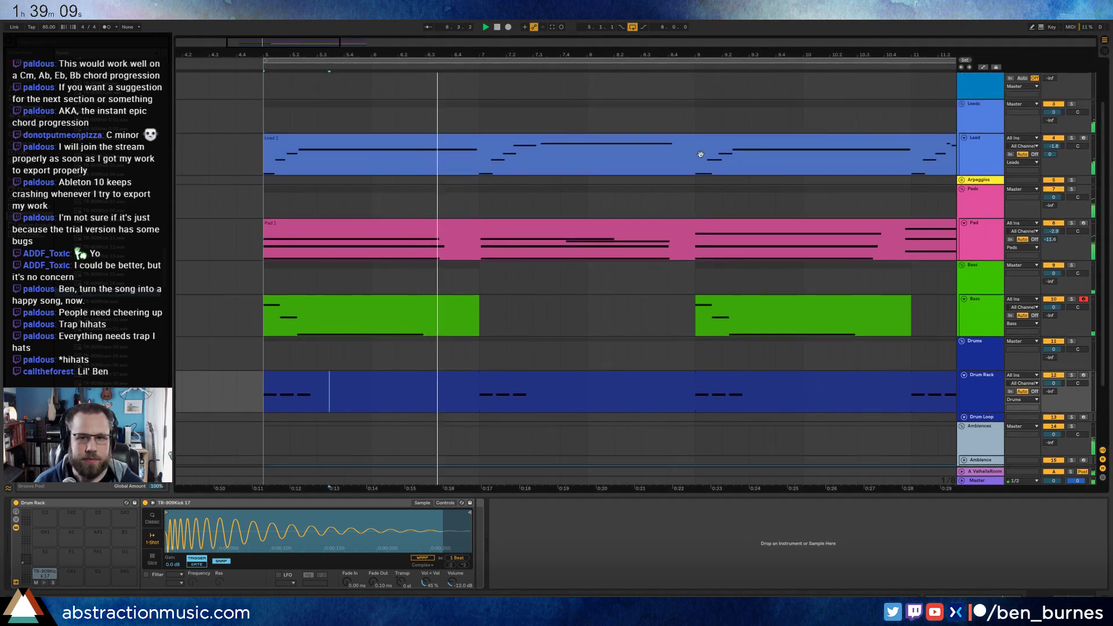
left_click(657, 141)
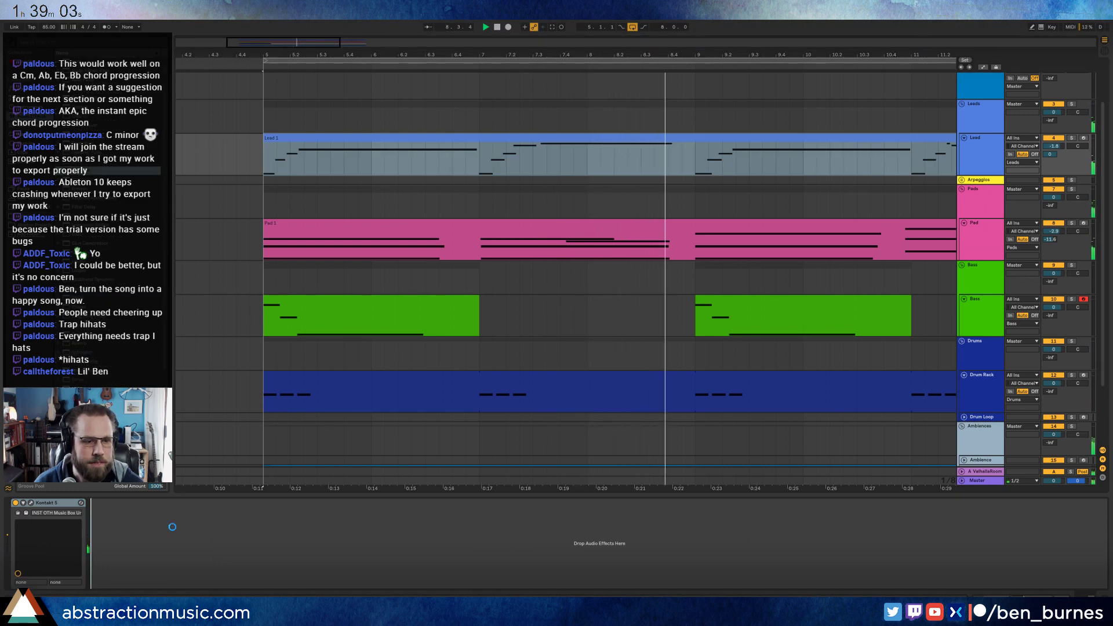
left_click_drag(87, 243, 229, 549)
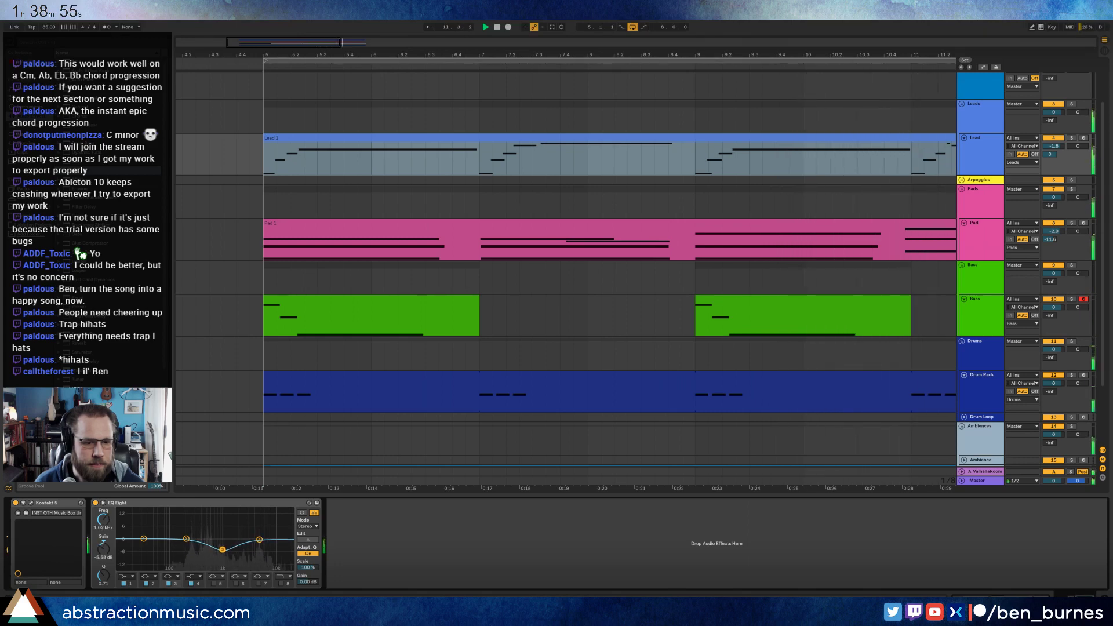
- Consolidate the looped Drum Rack clip into eight bars and extend its last kick group to five hits by duplicating two notes
left_click_drag(313, 47, 316, 76)
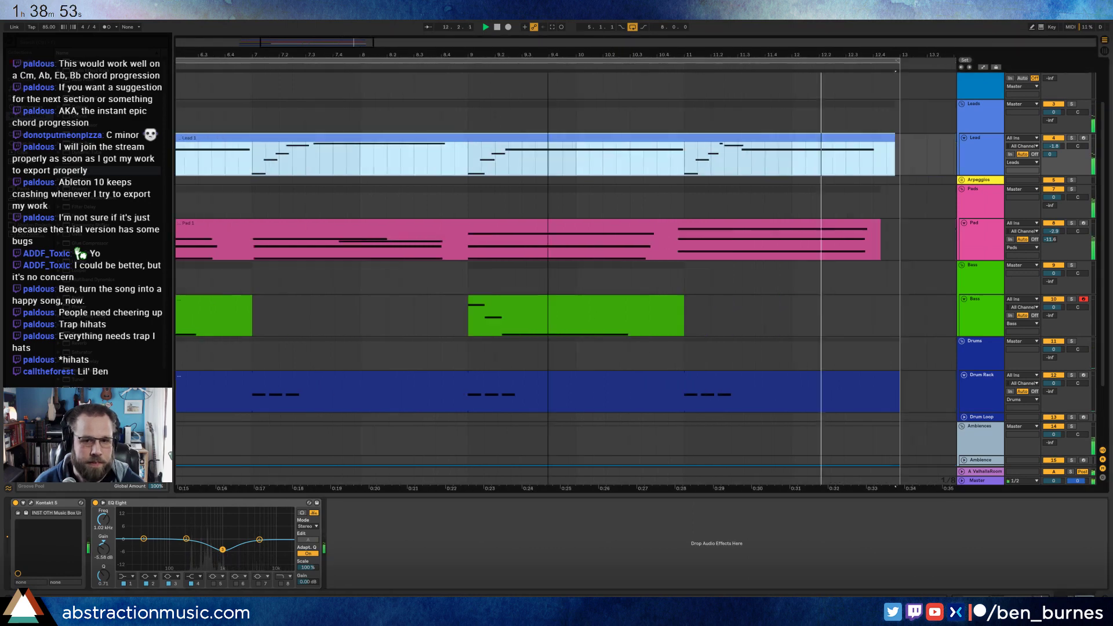
left_click(626, 373)
double_click(626, 372)
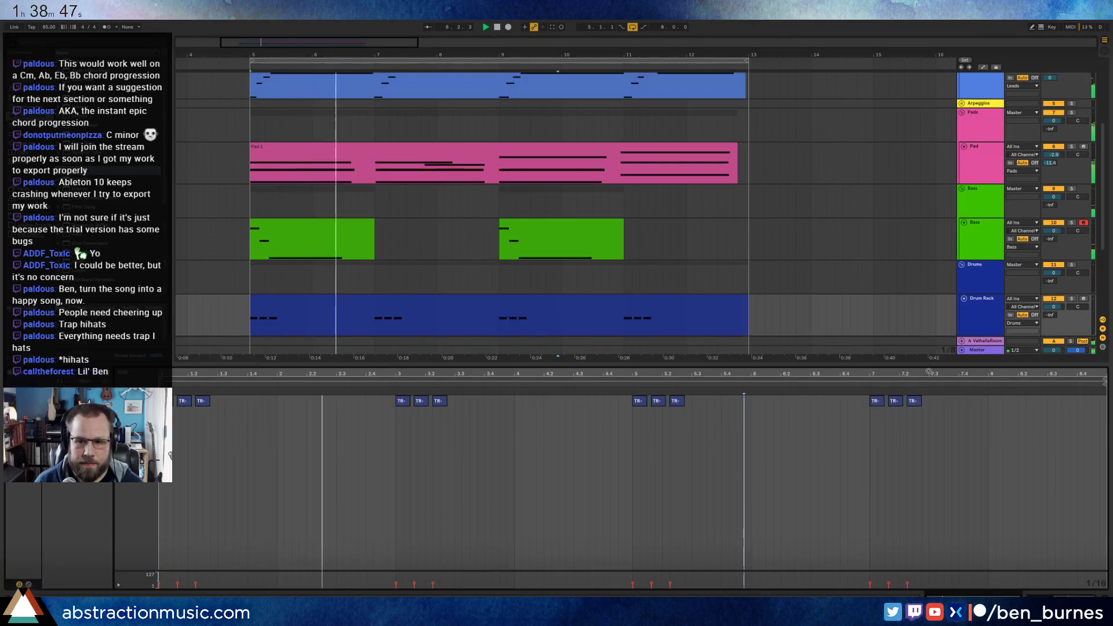
scroll(725, 417, "up", 4)
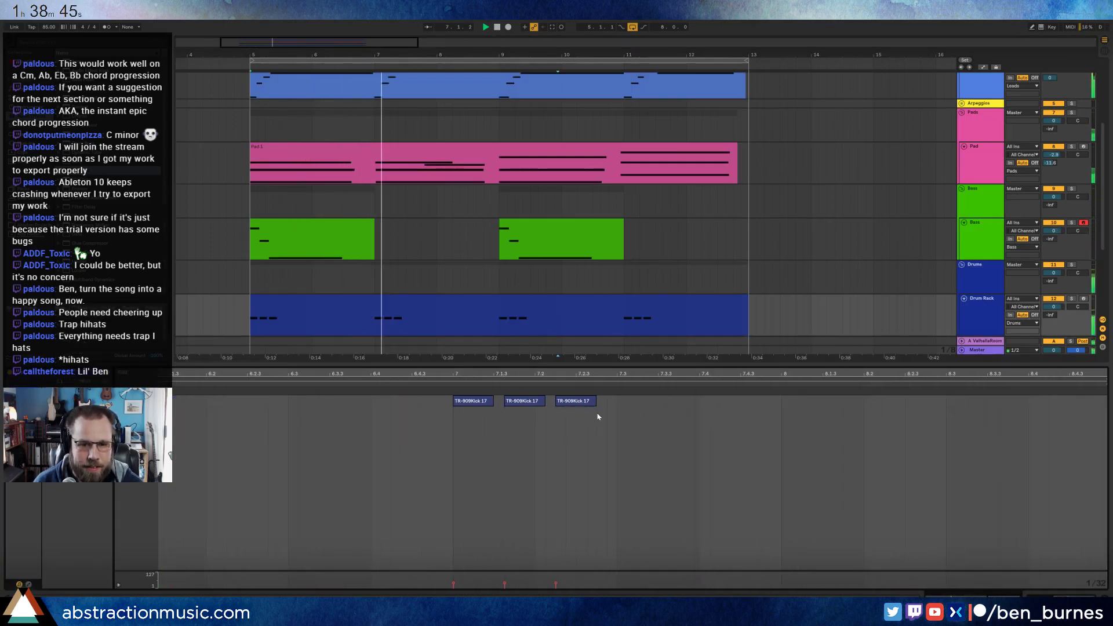
left_click_drag(607, 401, 522, 399)
key("ctrl+d")
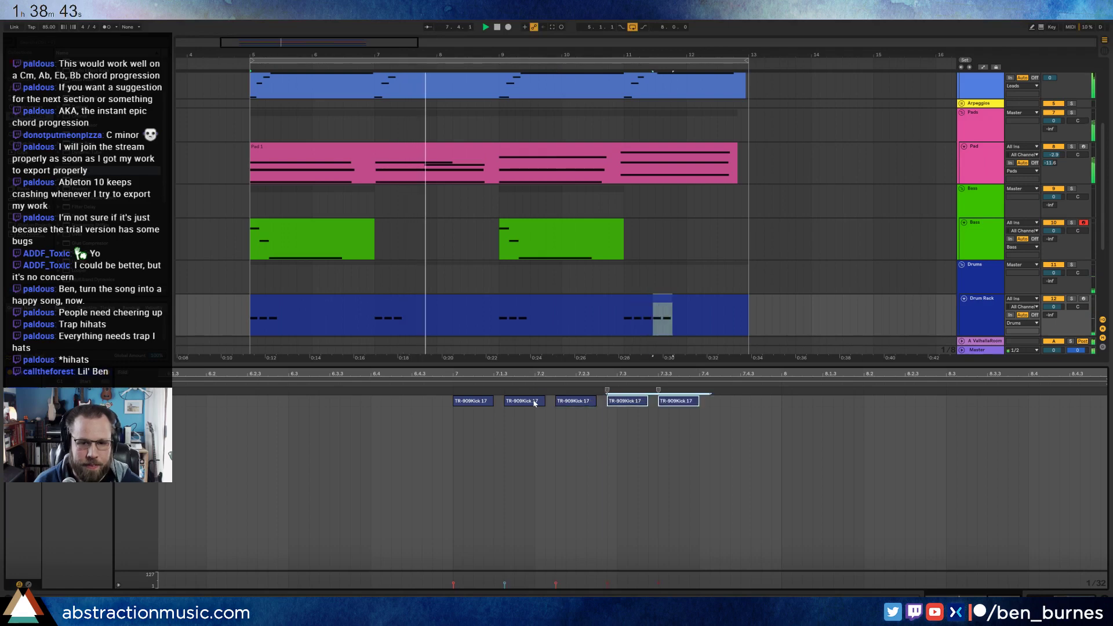
left_click(641, 443)
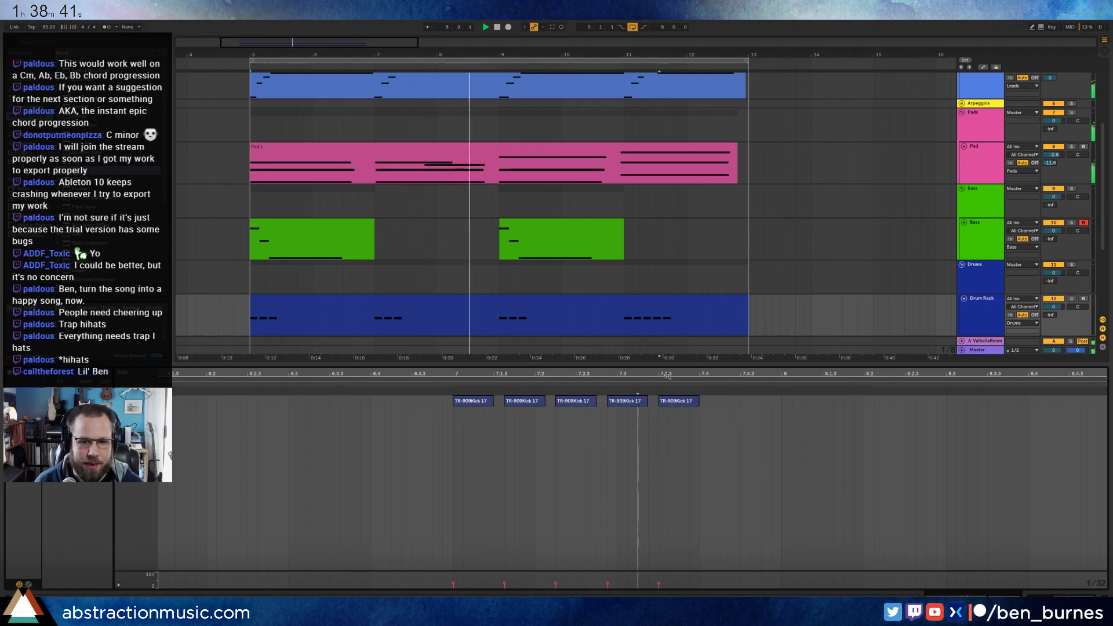
scroll(668, 376, "down", 4)
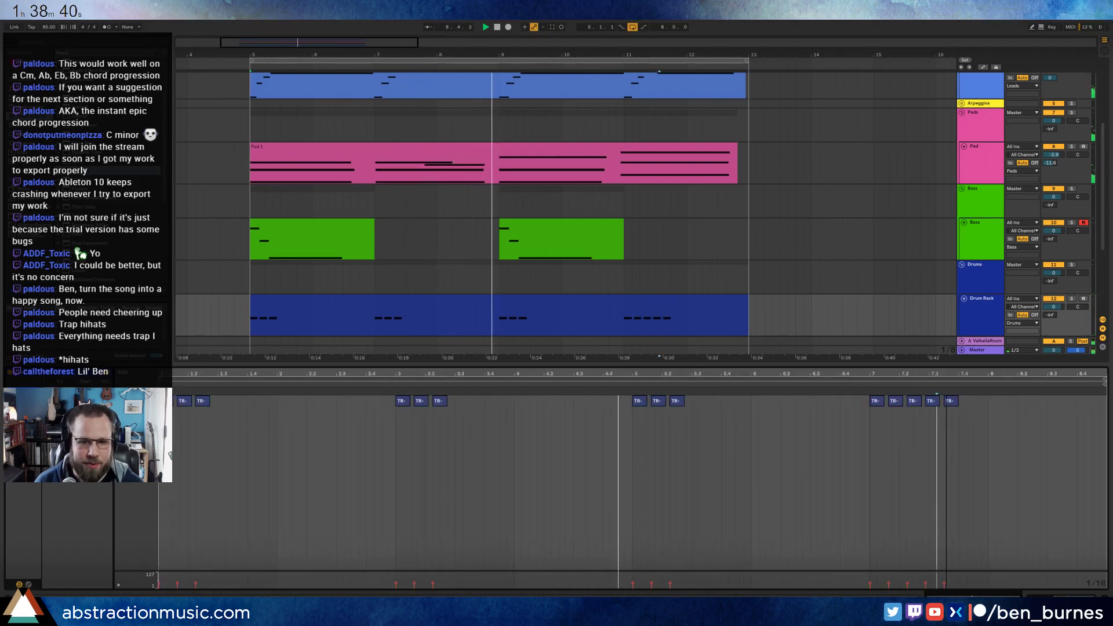
left_click(774, 472)
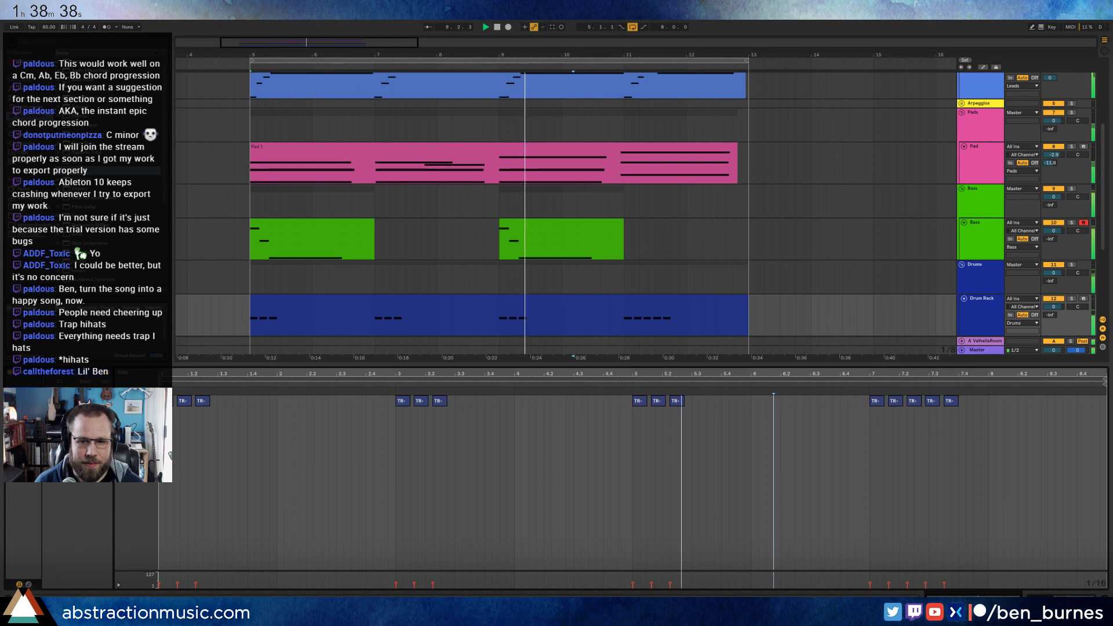
- Duplicate the eight-bar Drum Rack clip so a copy follows from bar 13 to bar 21
left_click(1045, 593)
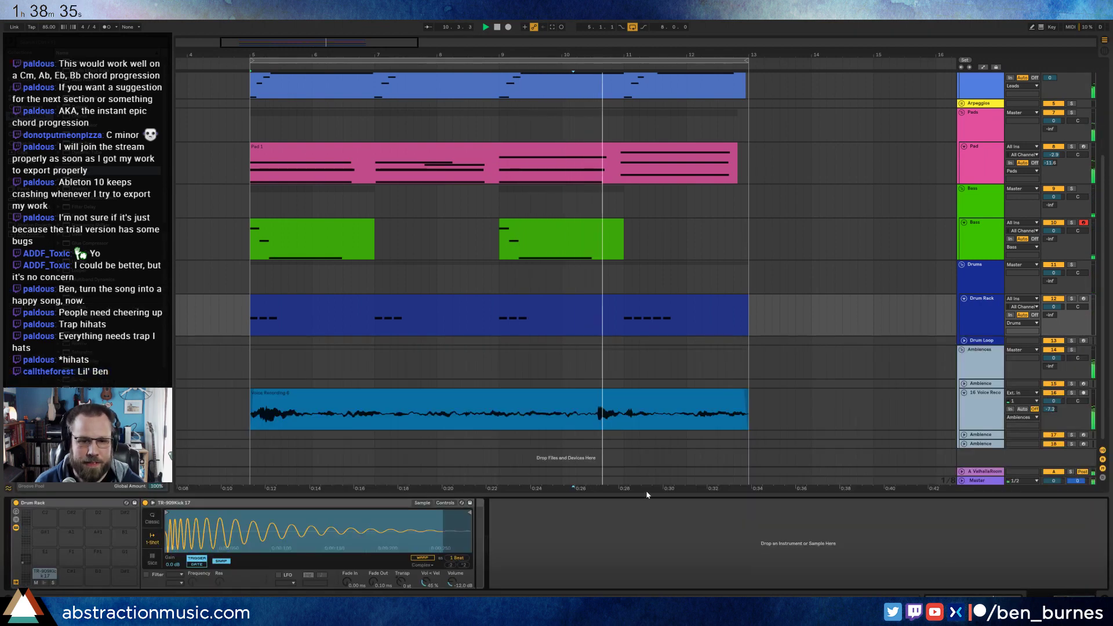
left_click(587, 299)
key("ctrl+d")
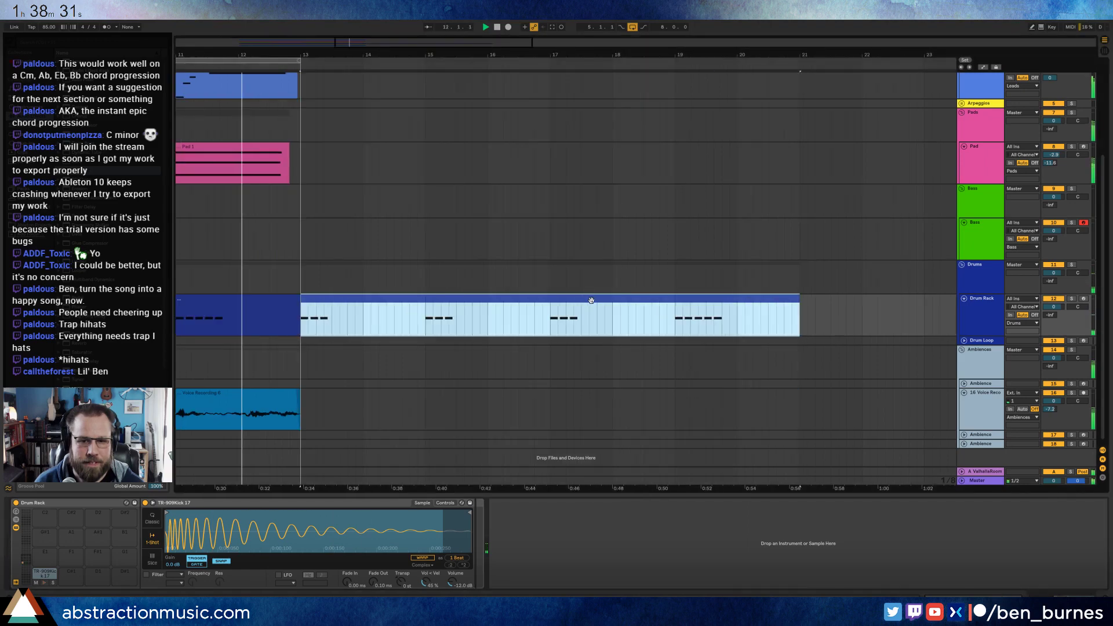
- Audition TR-909 hi-hat samples and load the TR-909Hat C sample onto the Drum Rack pad directly above the kick
scroll(416, 56, "left", 10)
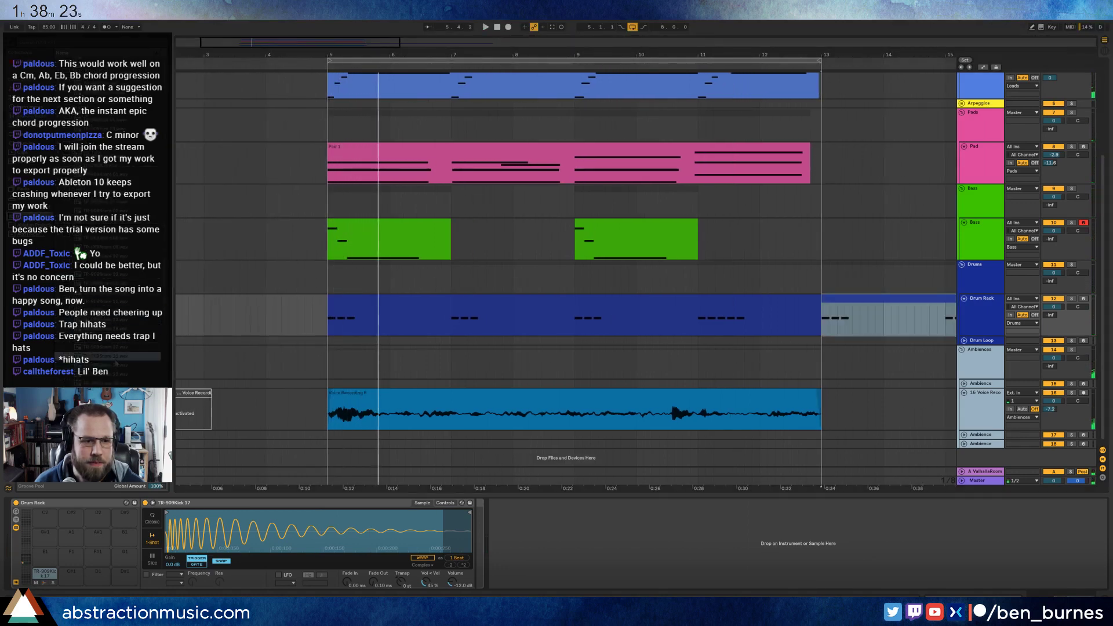
scroll(116, 364, "down", 3)
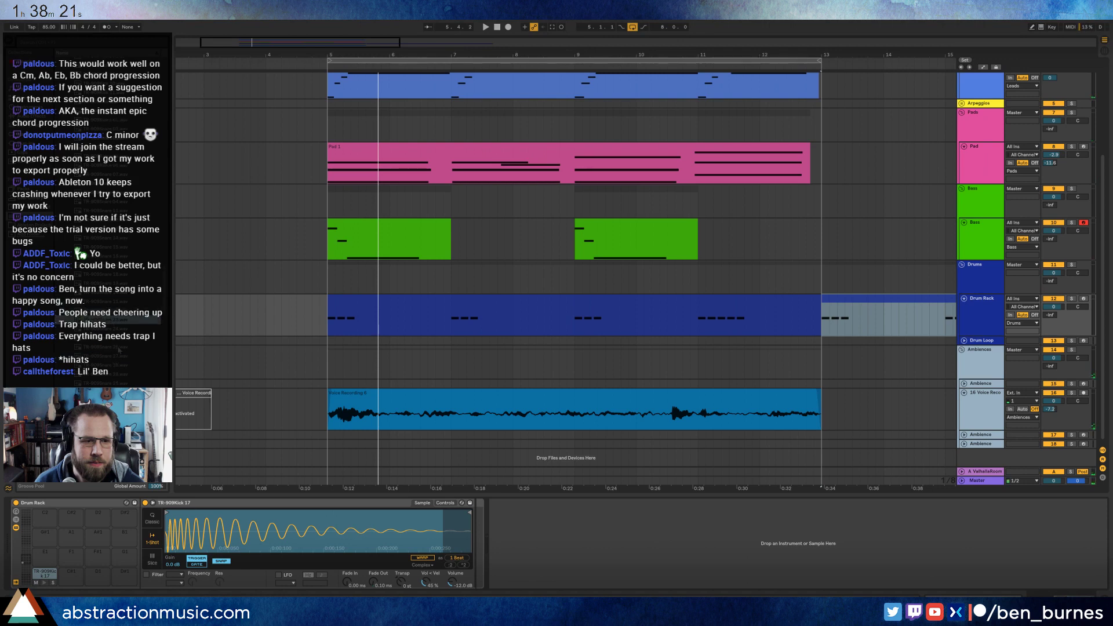
left_click(119, 347)
scroll(119, 346, "down", 3)
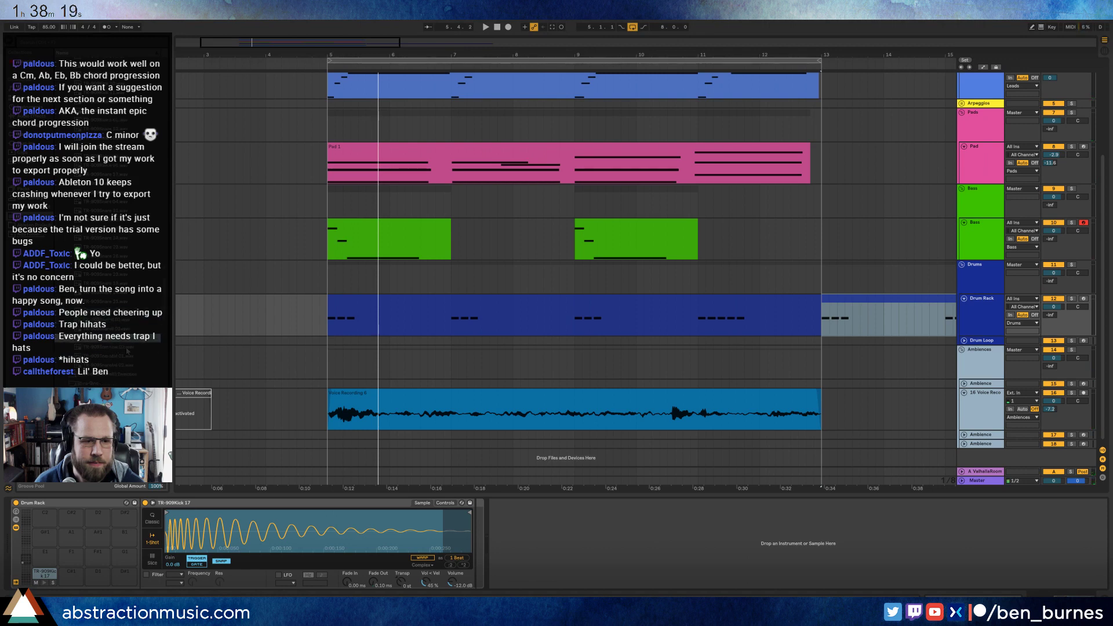
left_click(125, 328)
scroll(116, 261, "up", 5)
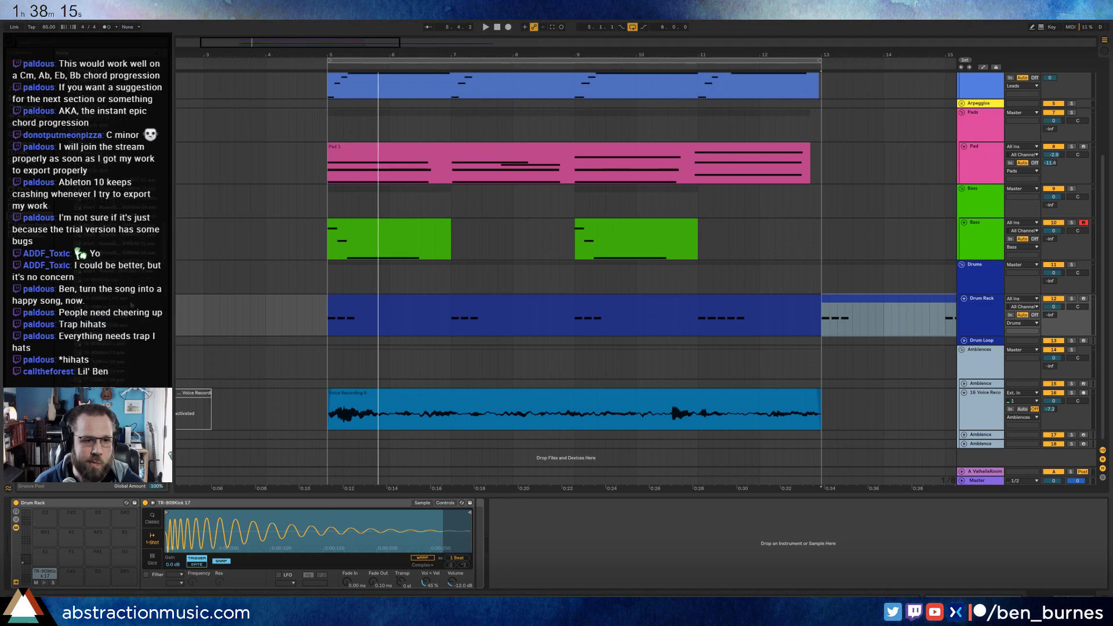
left_click(116, 325)
left_click(116, 335)
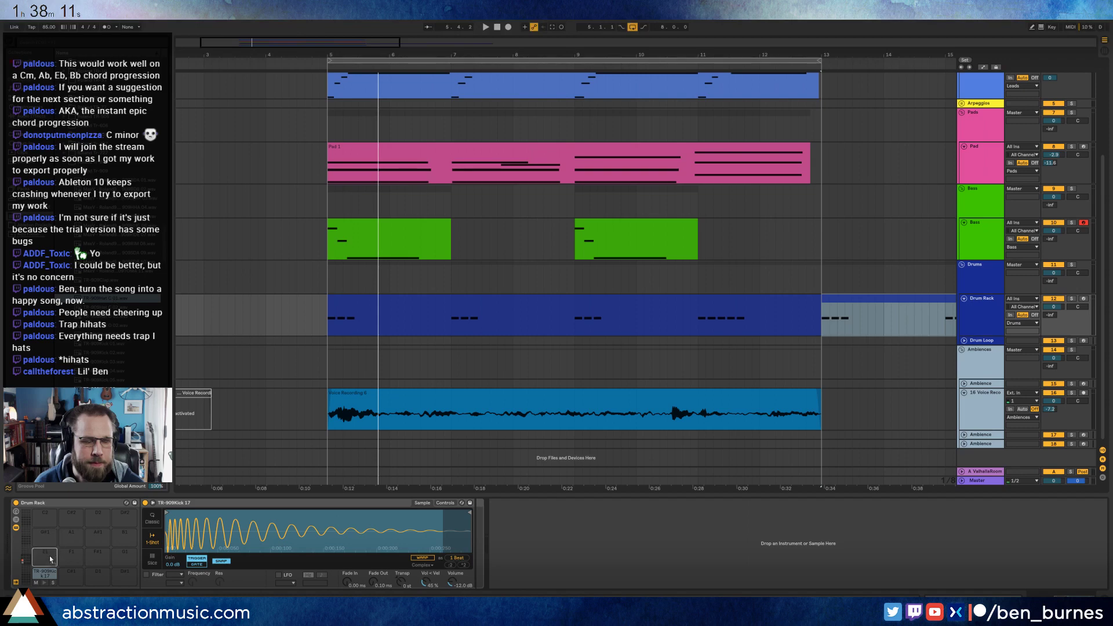
left_click_drag(49, 556, 45, 555)
- Add a hi-hat note at the start of the first Drum Rack clip and duplicate it as consecutive eighth notes up to bar 2
double_click(365, 298)
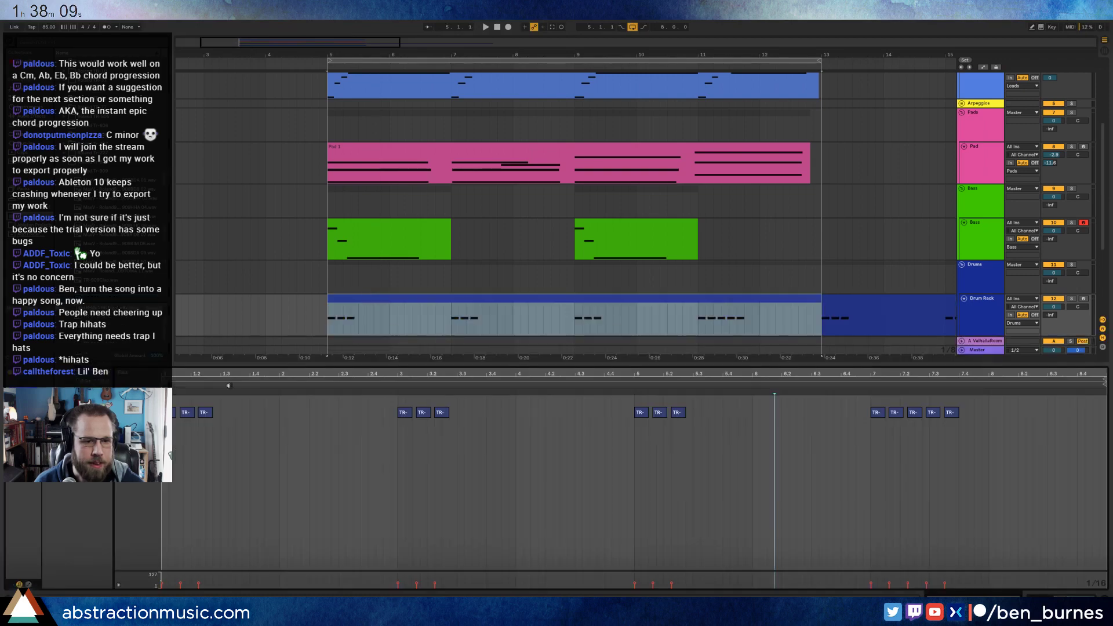
left_click(182, 400)
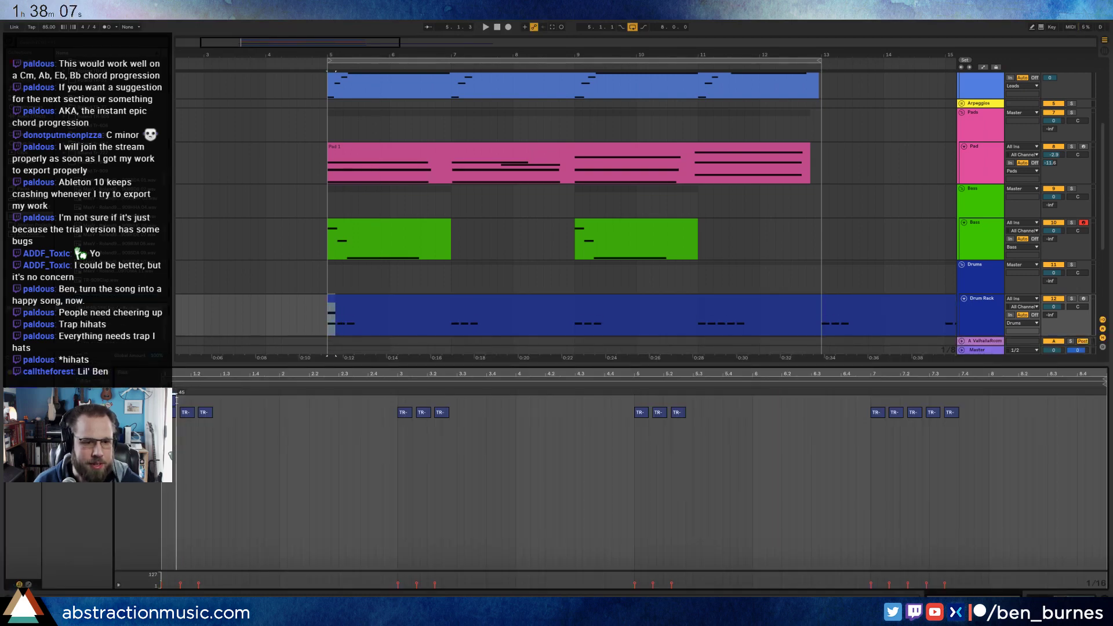
key("plus")
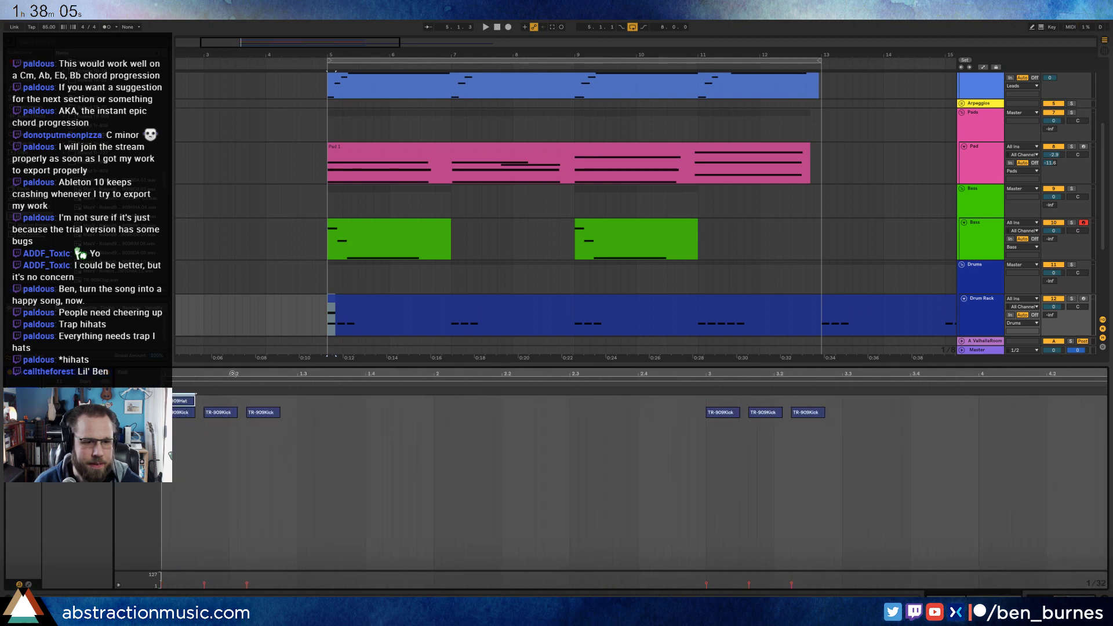
key("ctrl+d")
key("ctrl+d")
key("ctrl+d")
key("ctrl+d")
key("ctrl+d")
key("ctrl+d")
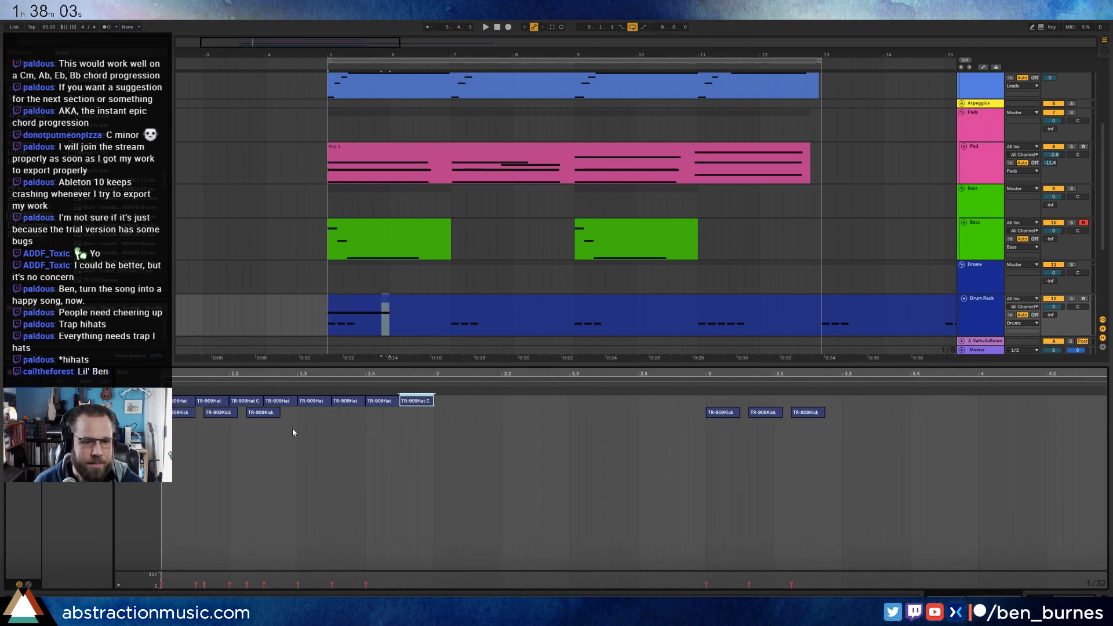
- Audition the eighth-note hi-hats and delete them all except the first note at the clip's start
key("space")
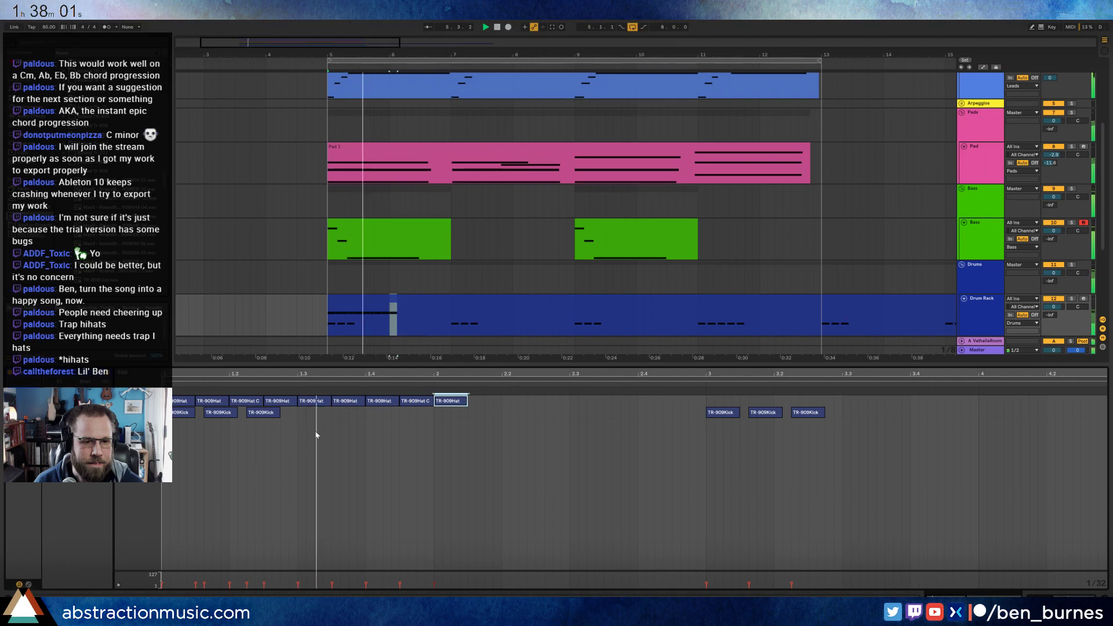
key("Delete")
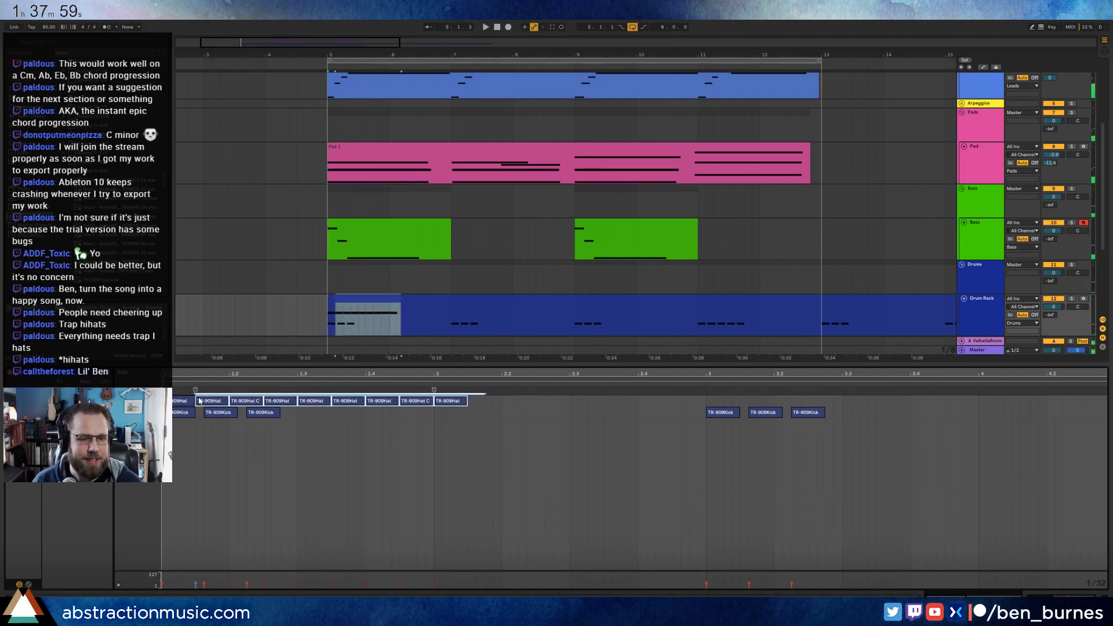
left_click(204, 401)
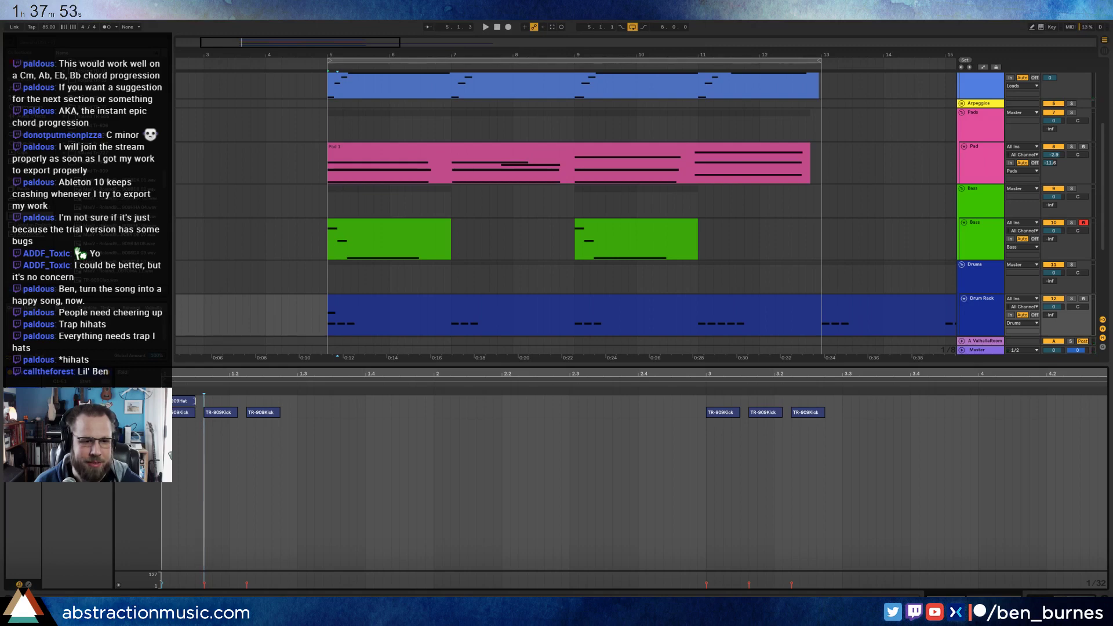
- Try duplicating the remaining hi-hat note as quarter notes up to bar 2 of the clip
key("ctrl+d")
key("ctrl+d")
key("ctrl+d")
key("ctrl+d")
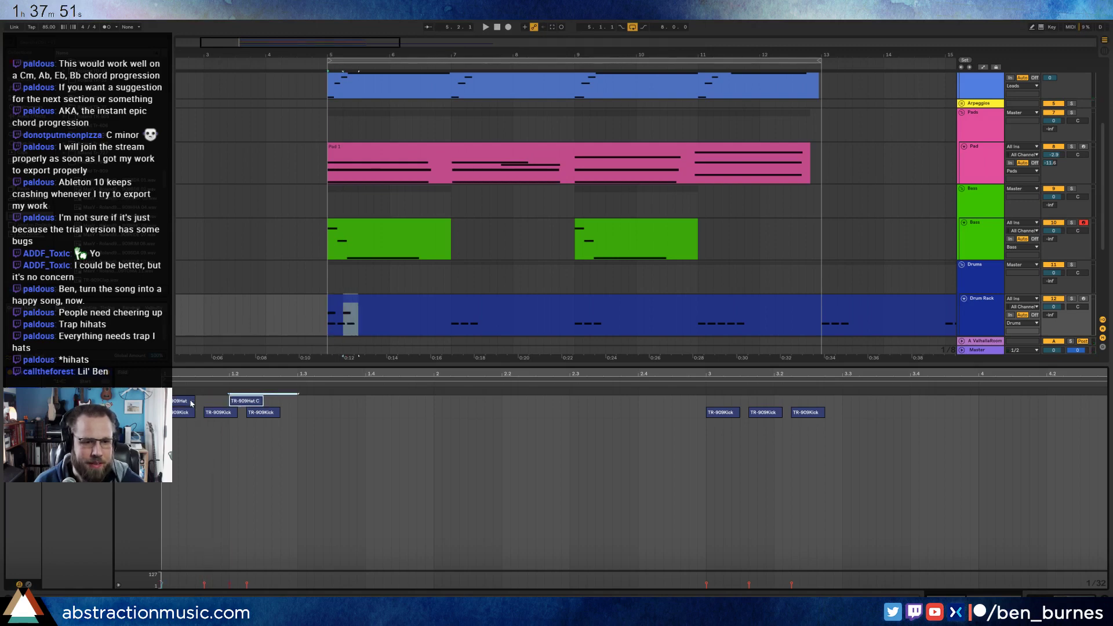
key("space")
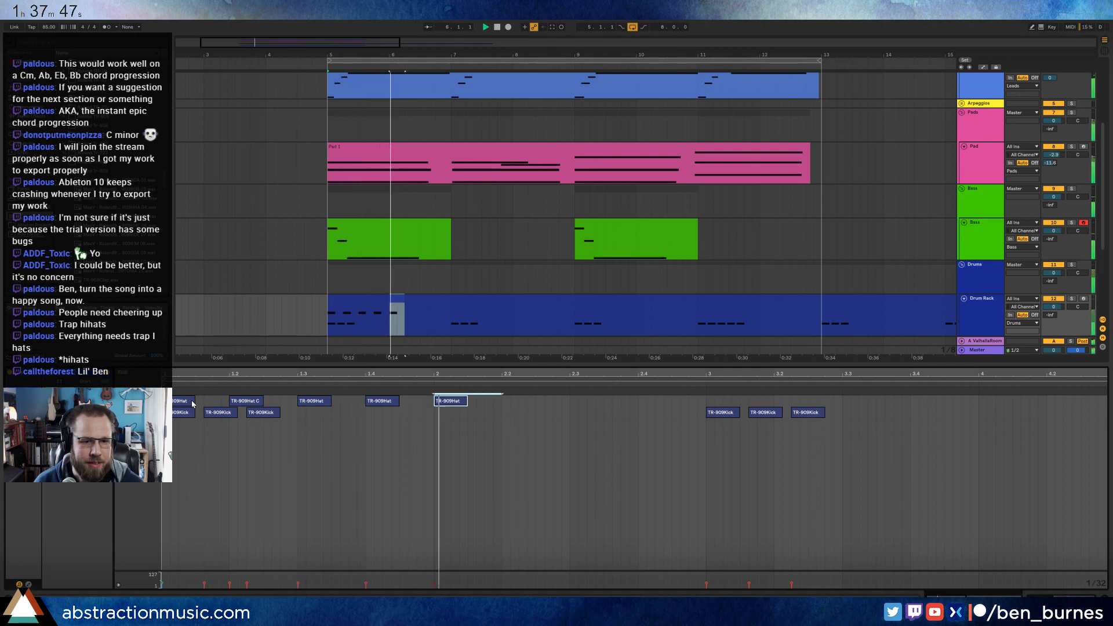
key("space")
left_click(447, 404)
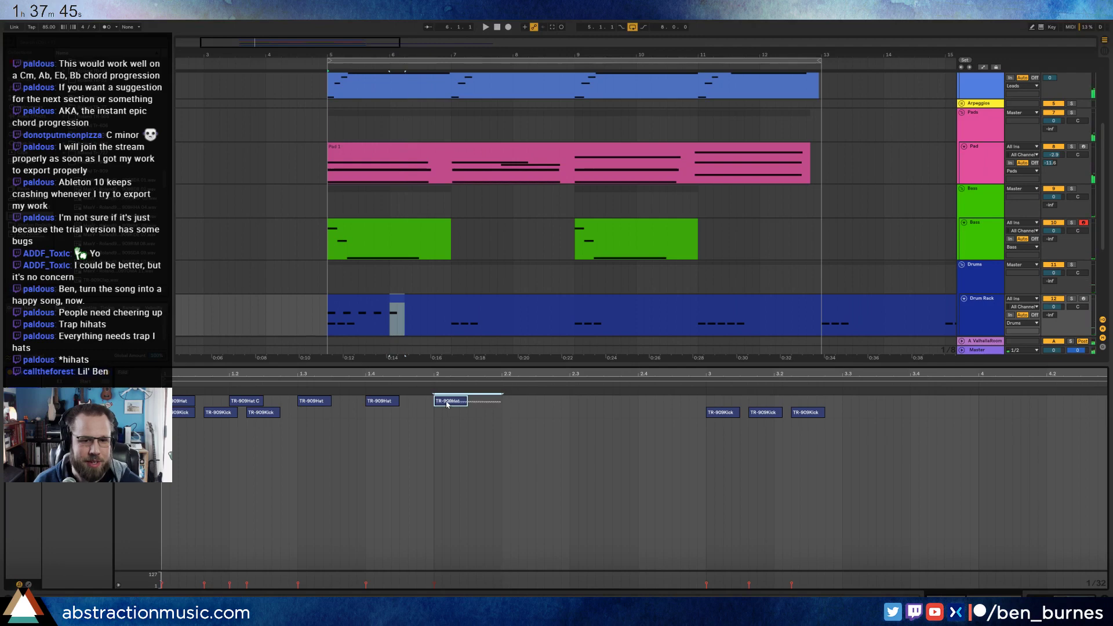
key("Delete")
left_click_drag(433, 400, 165, 400)
key("Delete")
left_click(221, 398)
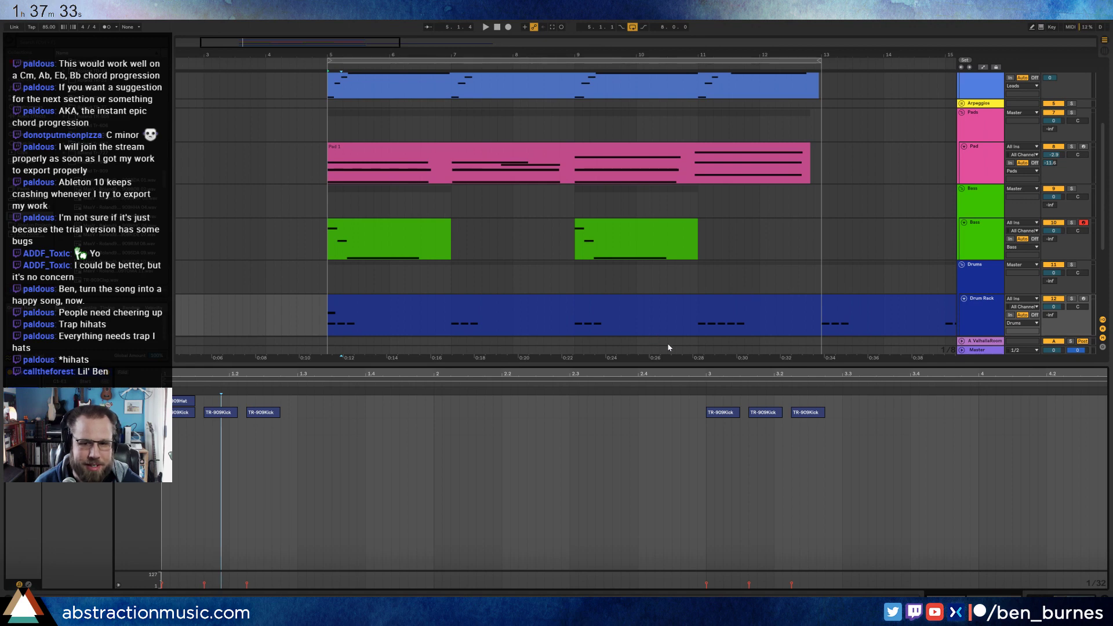
- Examine the Lead clip's melody notes and the other tracks' clips while playing the eight-bar loop
scroll(566, 280, "up", 3)
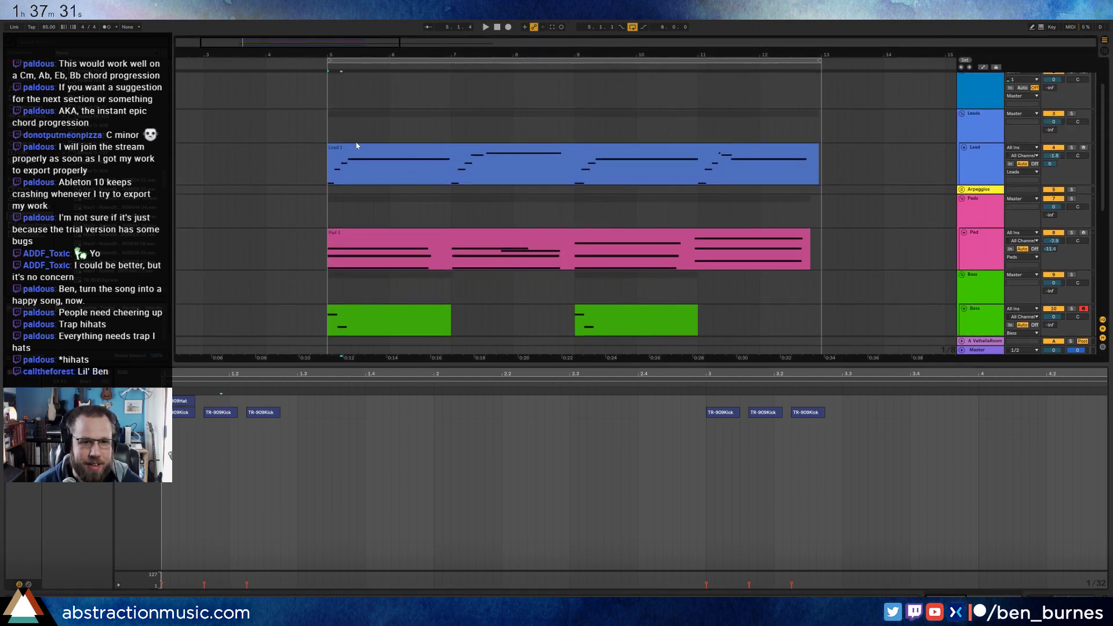
left_click(366, 143)
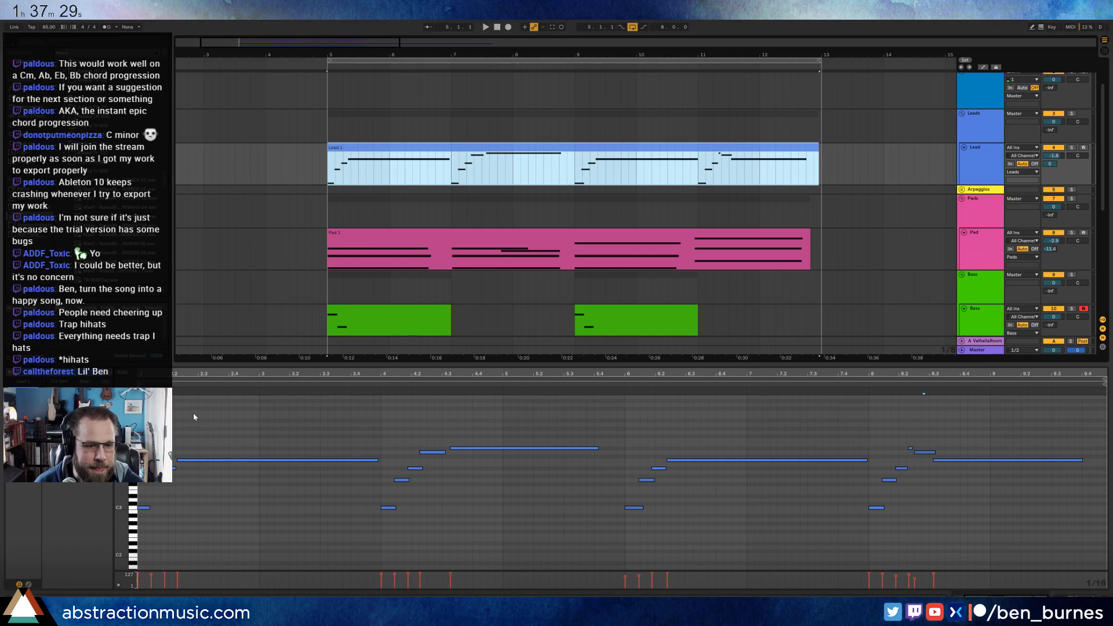
key("space")
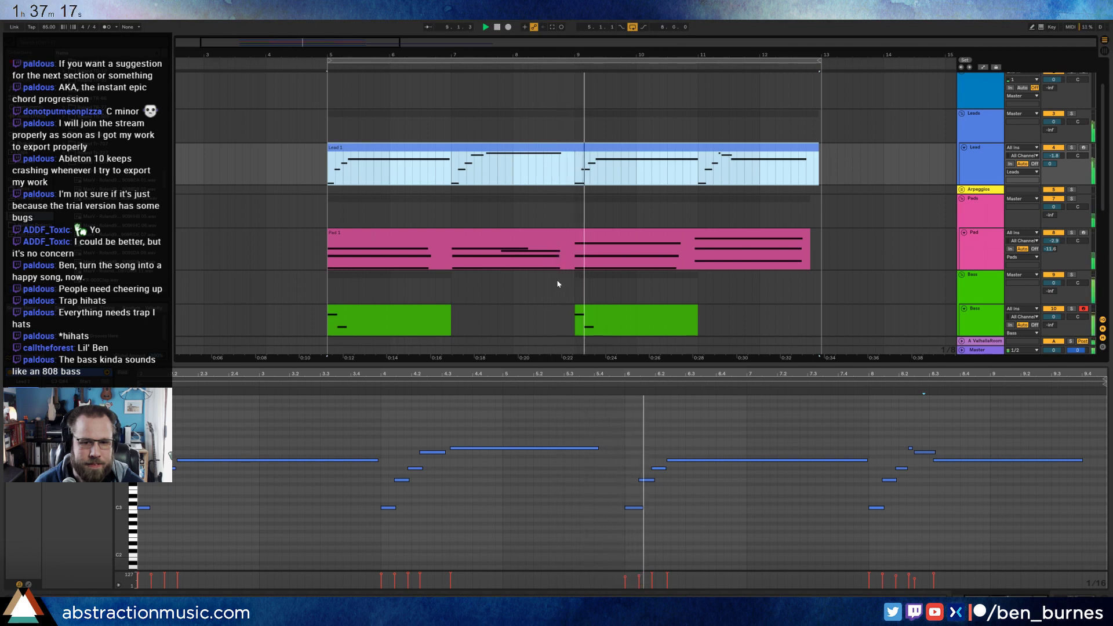
scroll(558, 284, "down", 10)
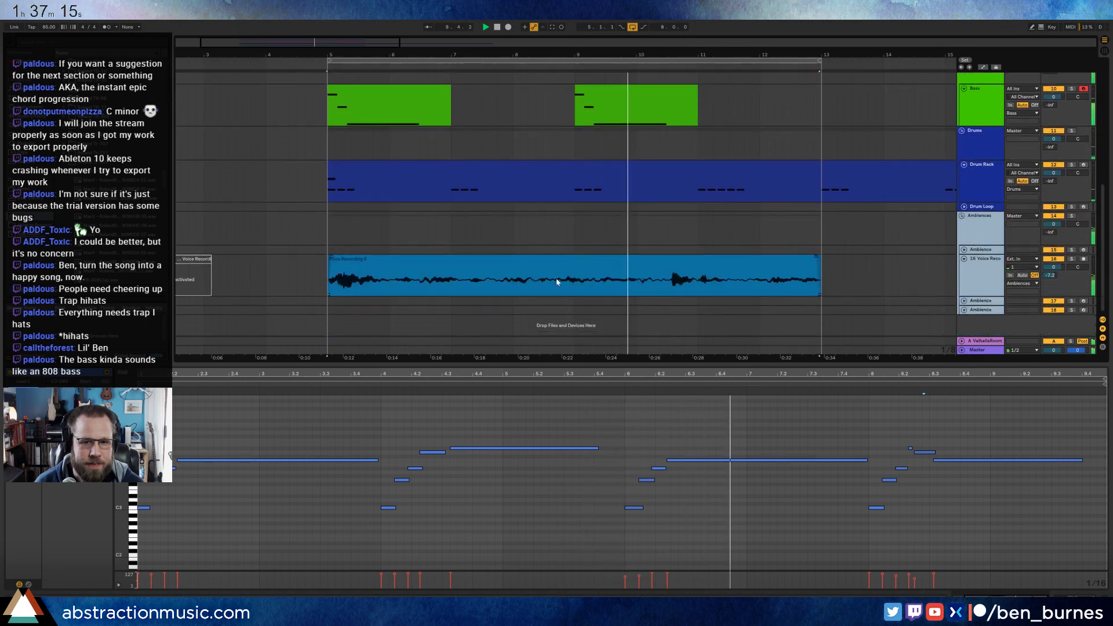
scroll(556, 284, "up", 8)
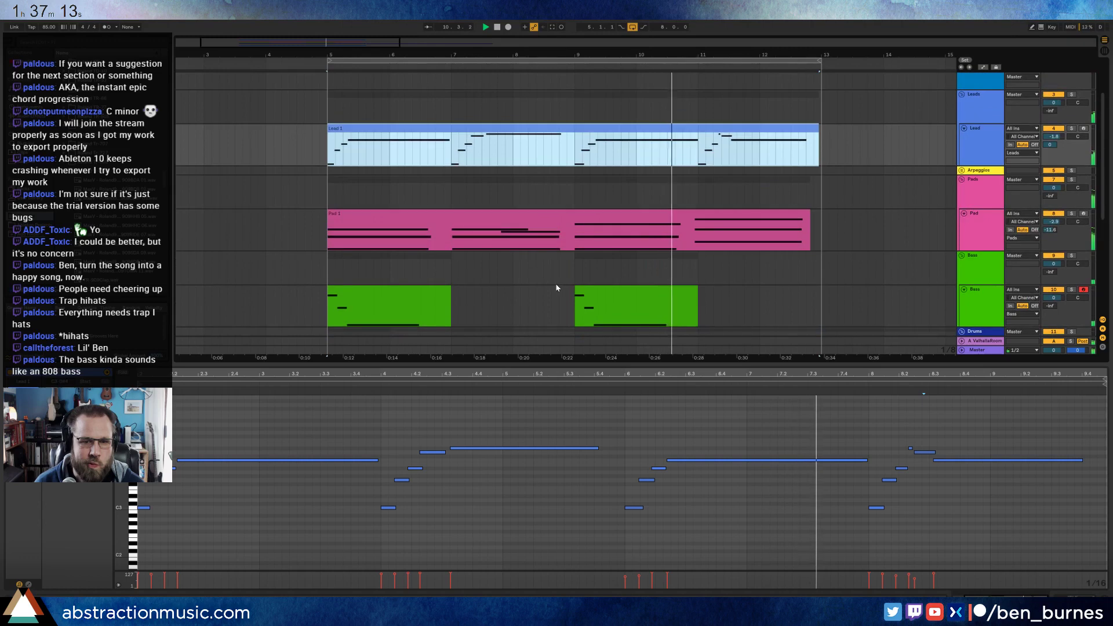
scroll(555, 282, "down", 5)
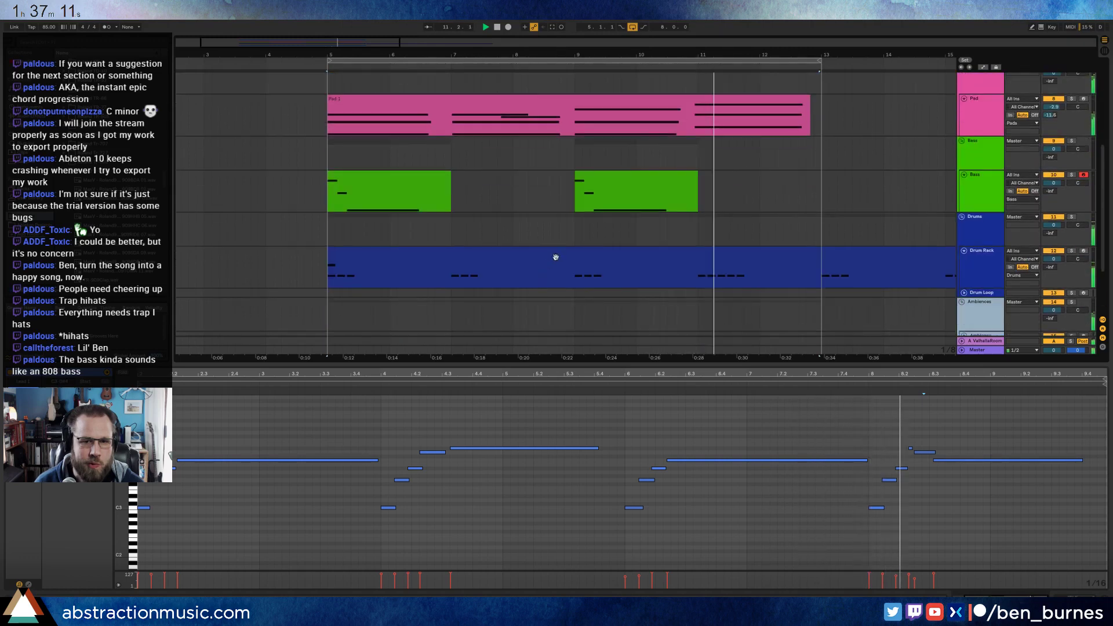
- Paste a second hi-hat note on beat 3 of bar 1 in the first Drum Rack clip
left_click(557, 255)
left_click(281, 411)
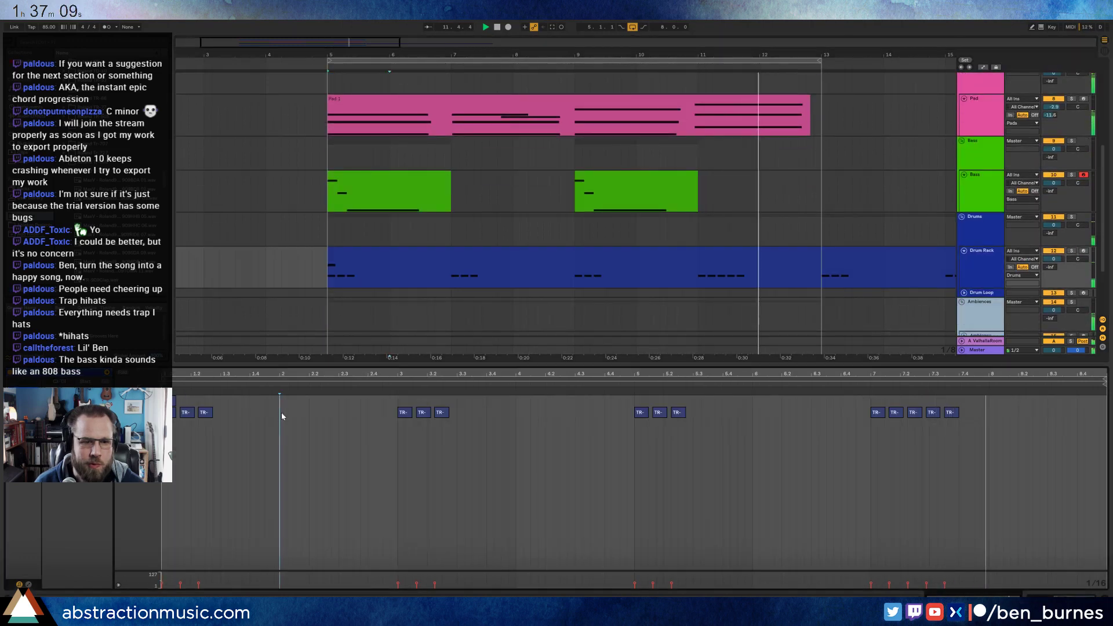
left_click(214, 398)
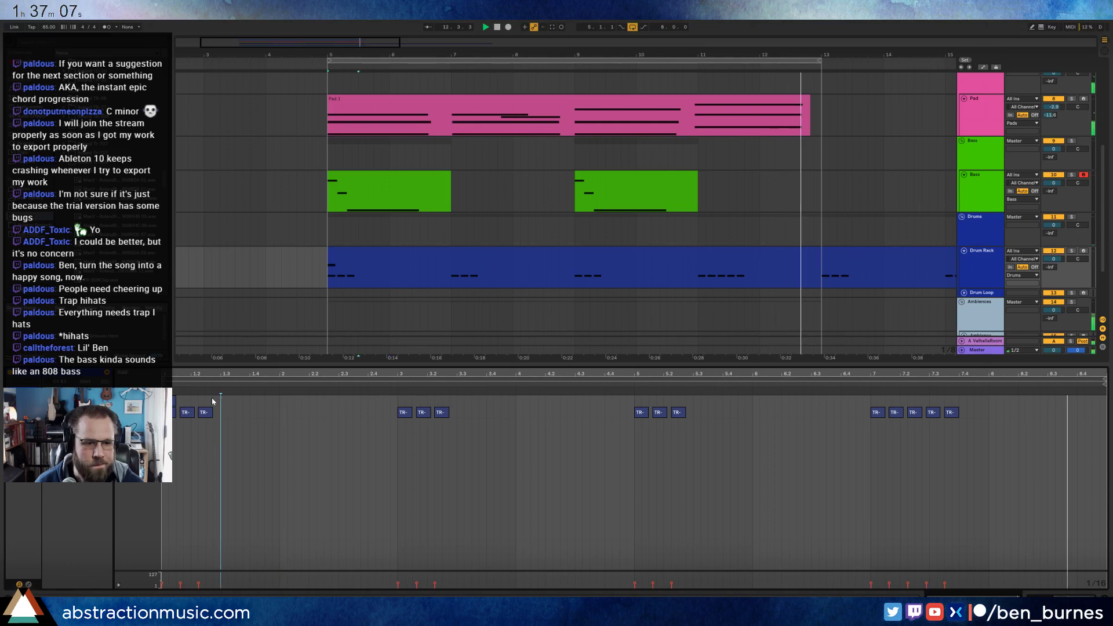
key("ctrl+v")
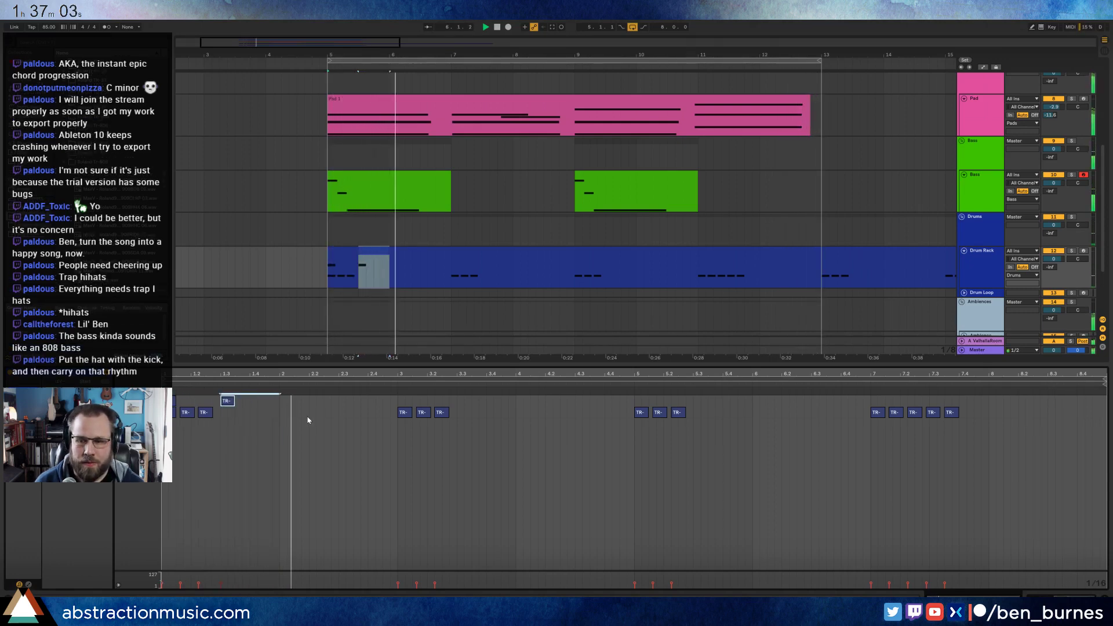
key("space")
- Duplicate the first bar's two hi-hat notes through all eight bars of the clip and audition the pattern
left_click_drag(280, 400, 173, 399)
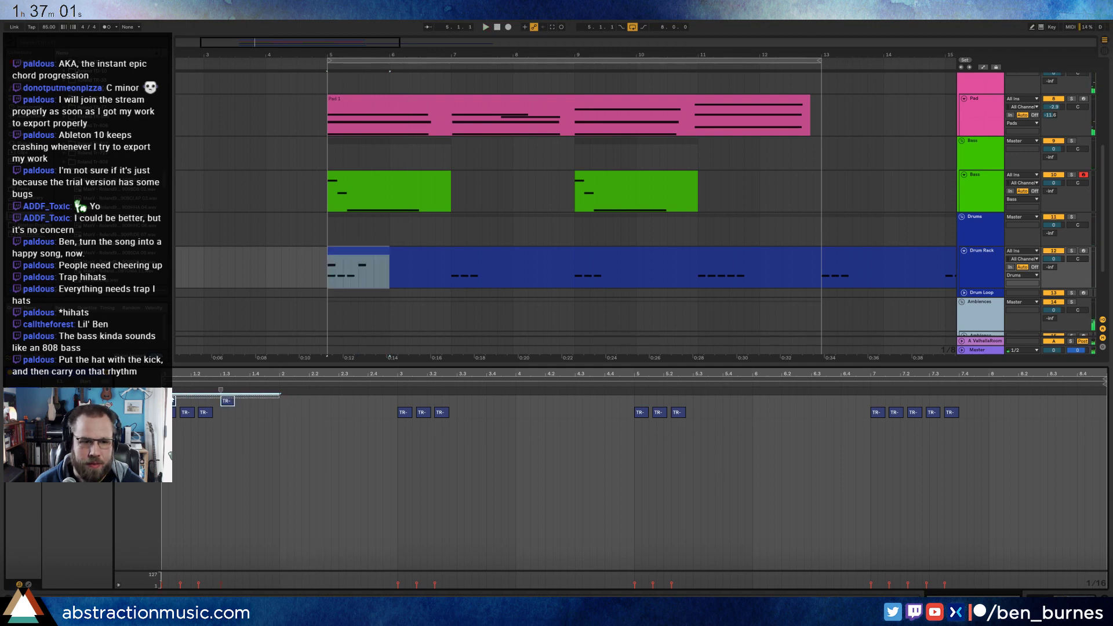
key("ctrl+d")
key("ctrl+d")
key("ctrl+d")
key("ctrl+d")
key("ctrl+d")
key("ctrl+d")
key("ctrl+d")
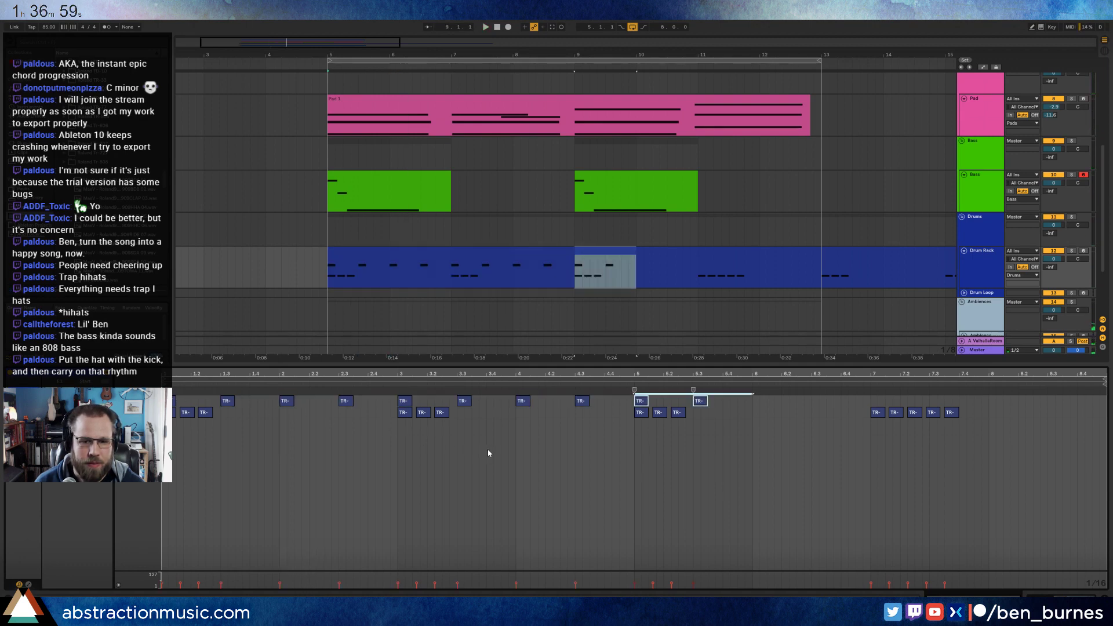
key("space")
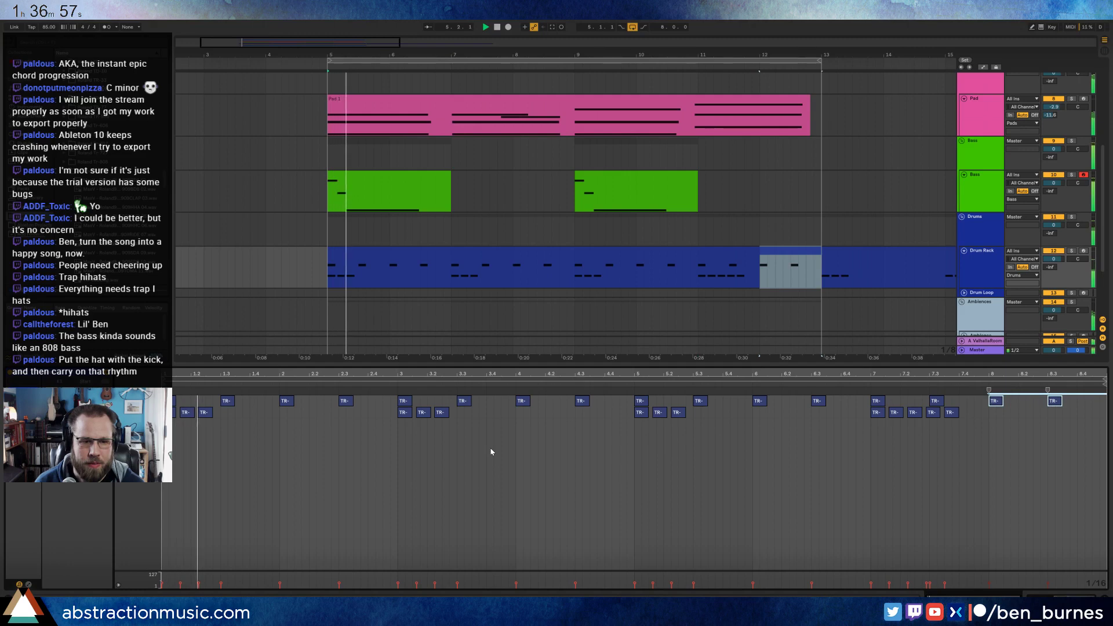
left_click(380, 457)
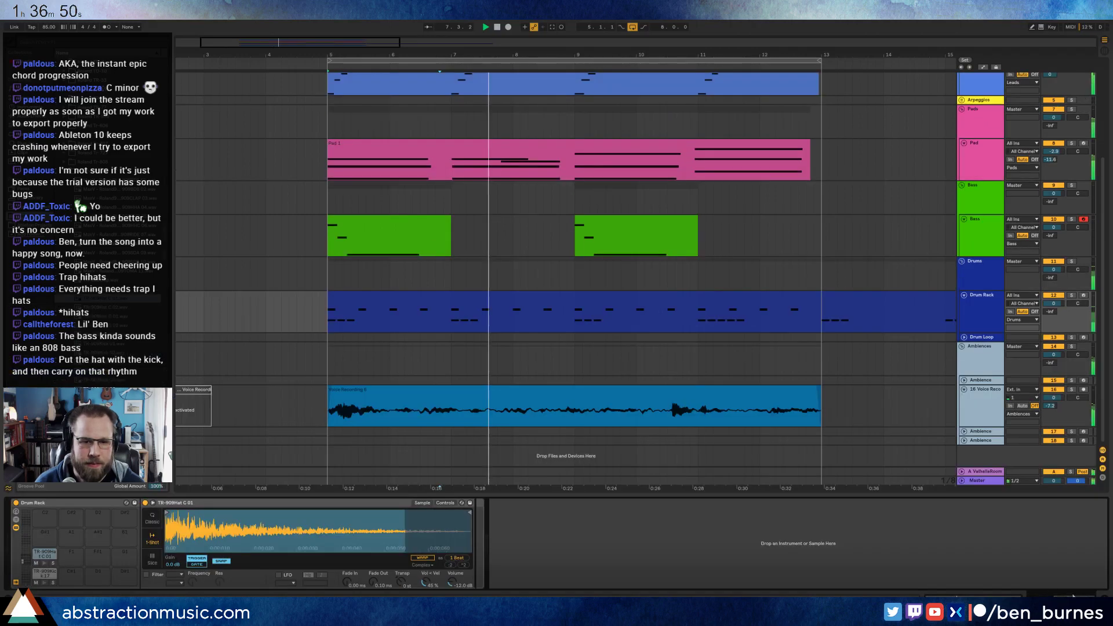
- Audition drum samples and load the MaxV Roland808 CL and CY2510 S3 samples onto the two Drum Rack pads beside the hi-hat
key("shift+Tab")
left_click(131, 316)
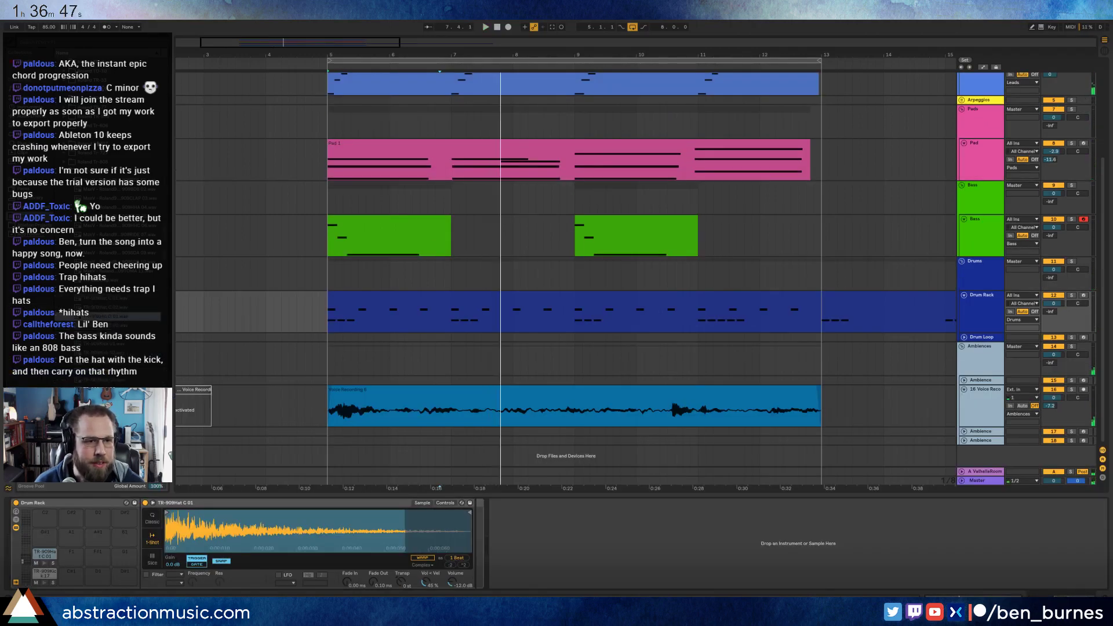
scroll(127, 229, "down", 5)
key("space")
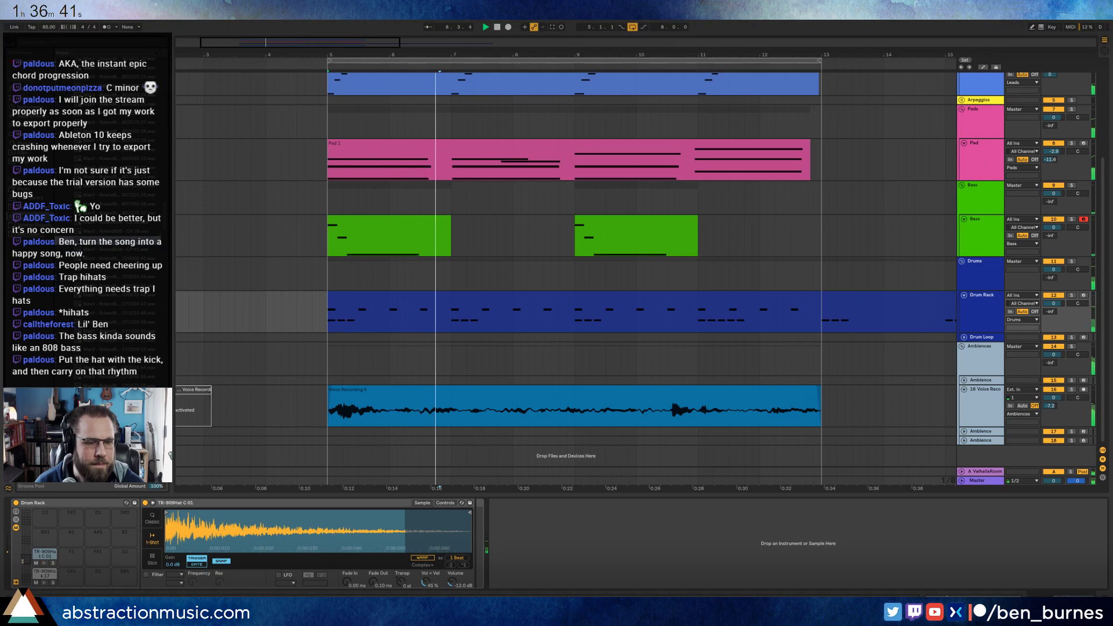
double_click(151, 230)
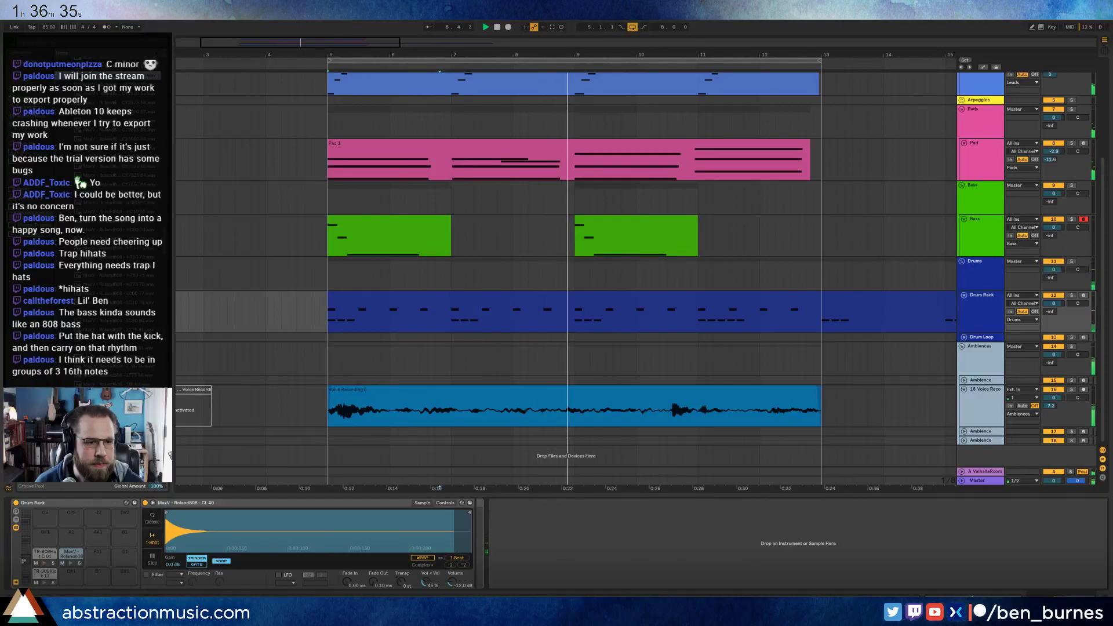
left_click_drag(98, 555, 98, 555)
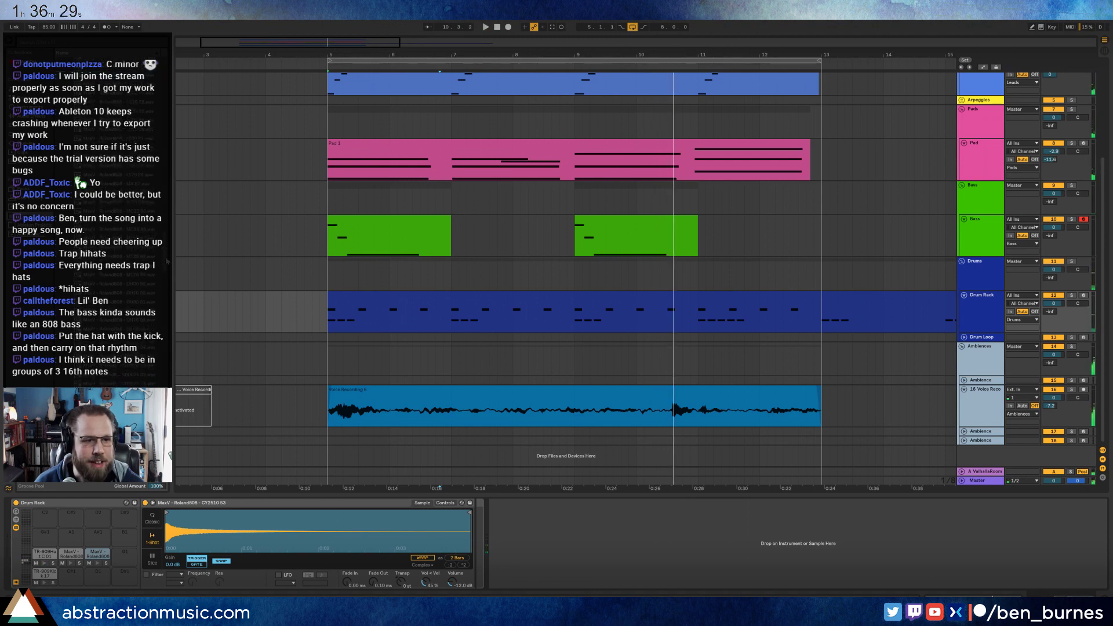
scroll(165, 278, "down", 5)
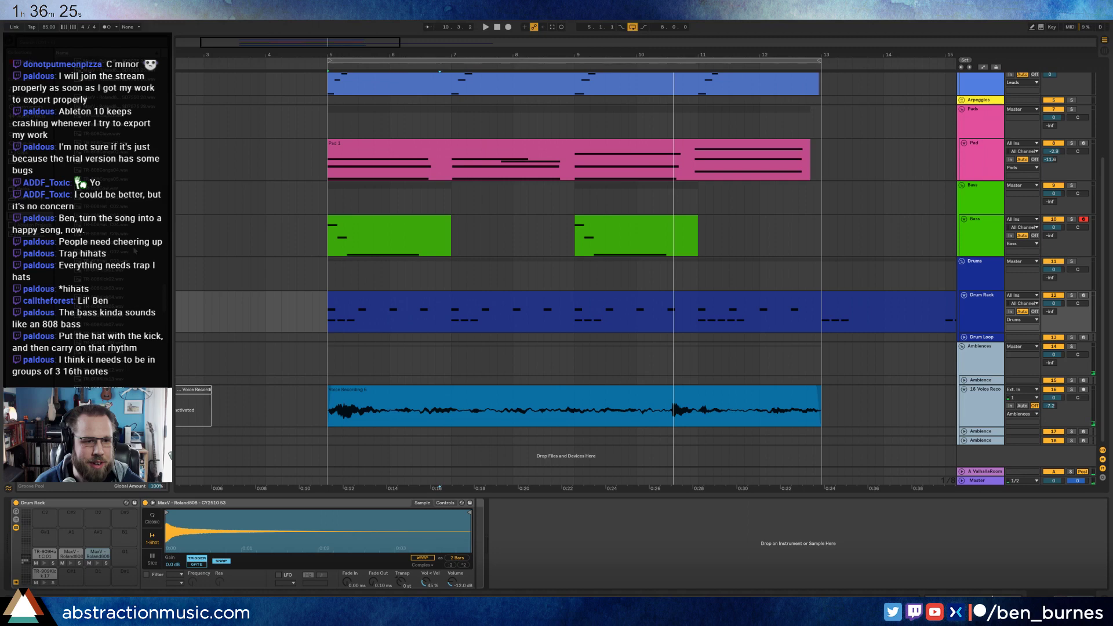
left_click(139, 227)
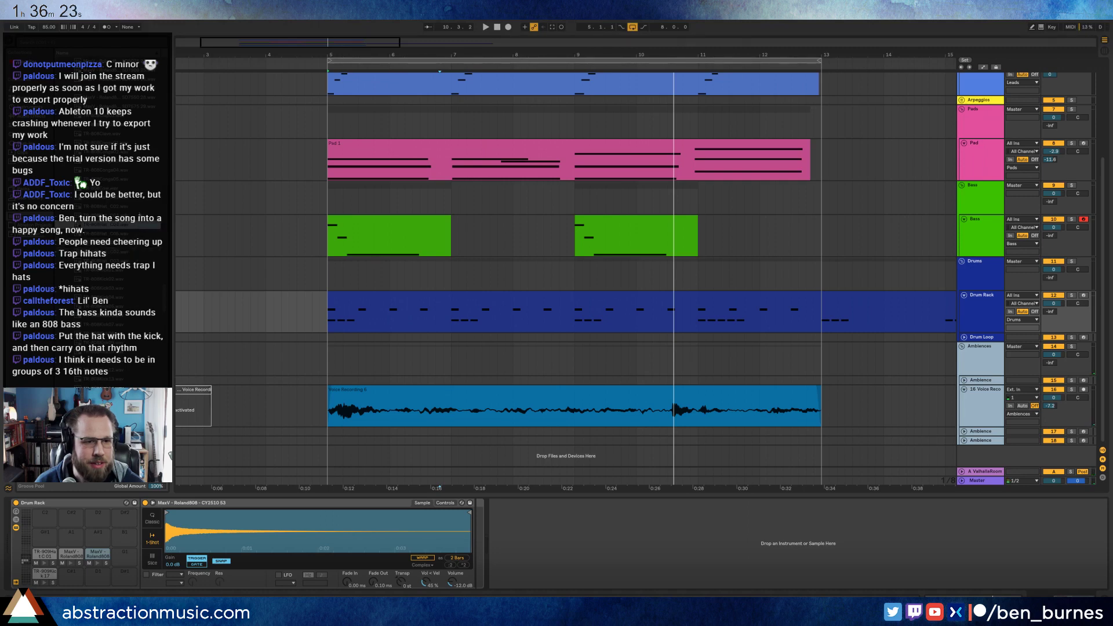
left_click(129, 210)
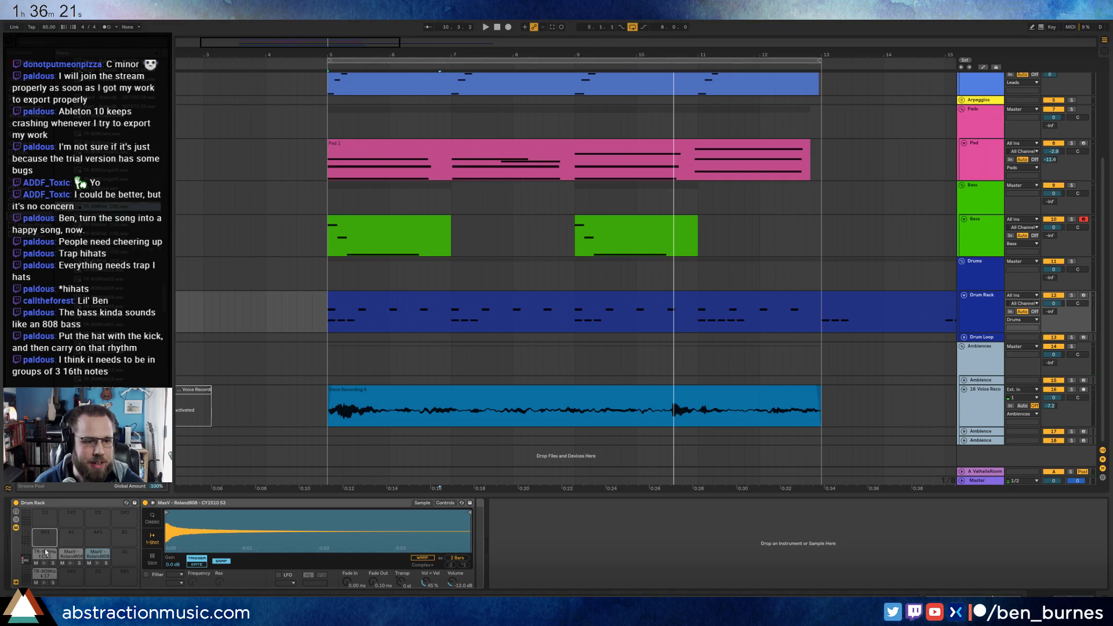
- Add three short Roland808 CL notes on beats 1, 2 and 3 of bar 2 in the first Drum Rack clip
double_click(369, 294)
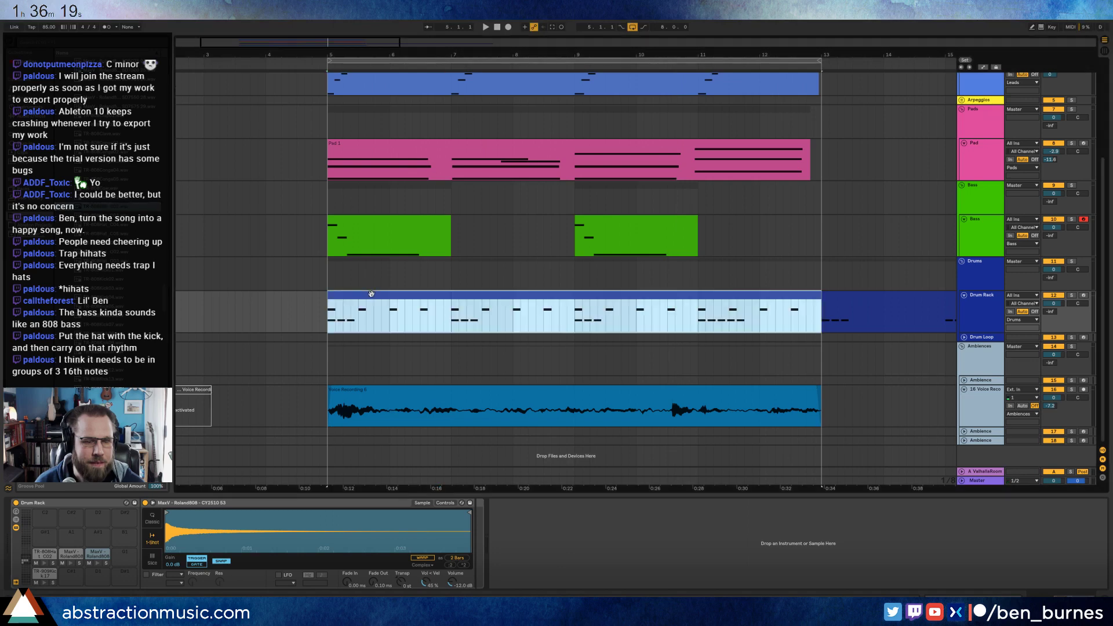
key("space")
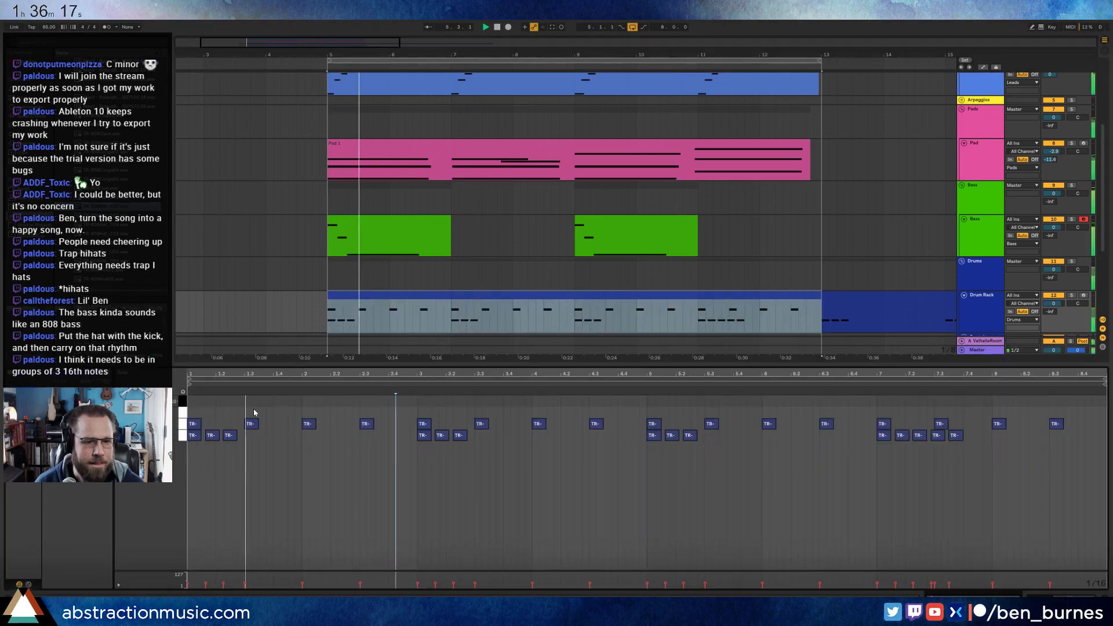
key("space")
double_click(309, 412)
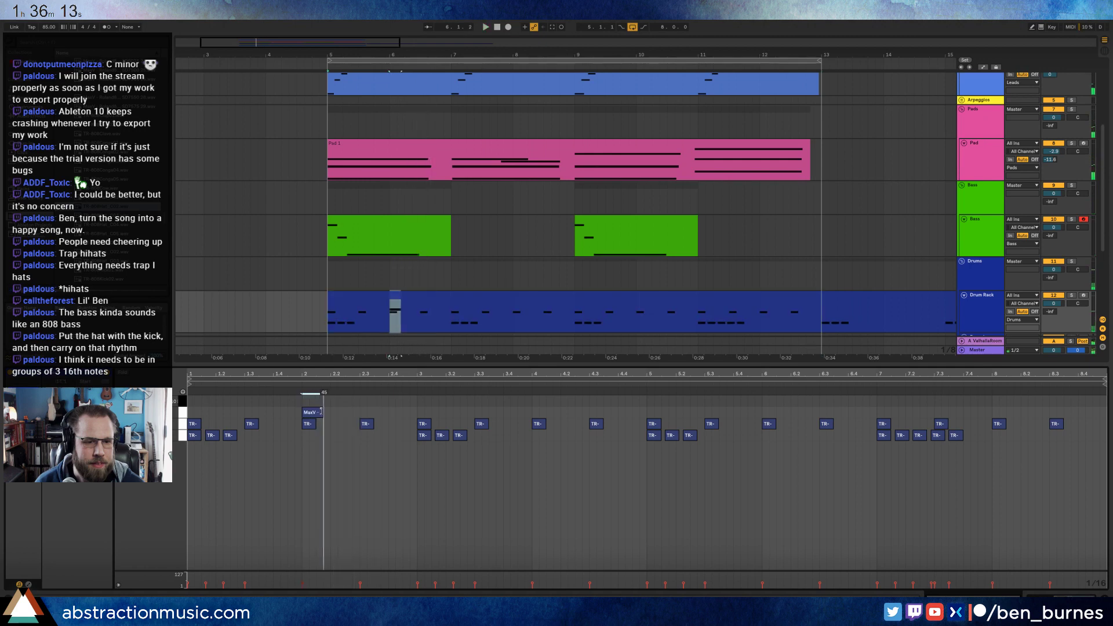
left_click(295, 384)
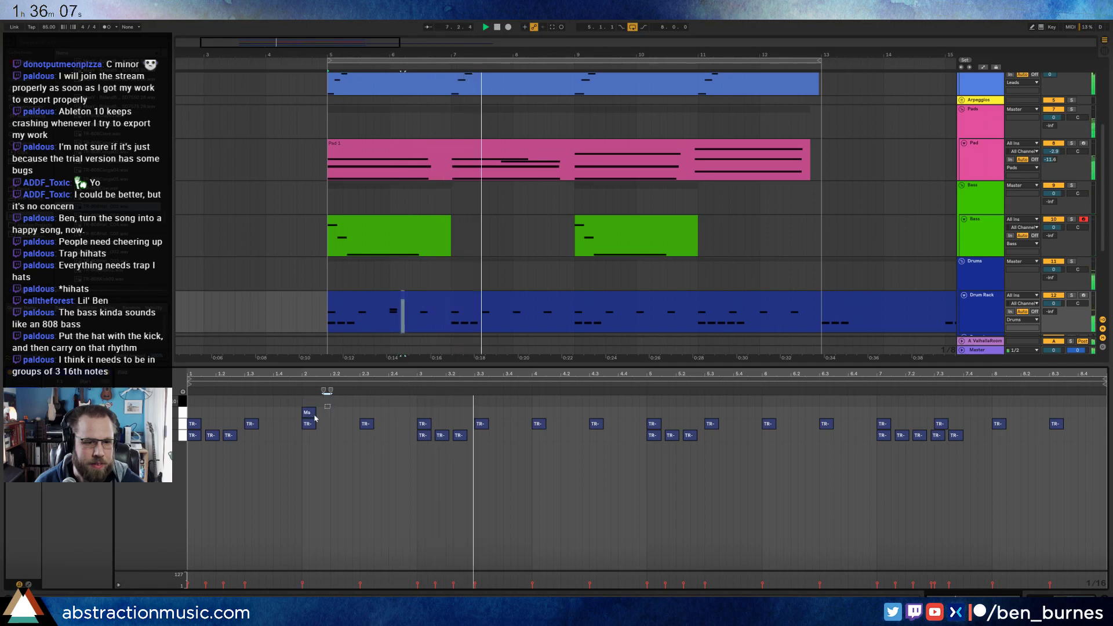
double_click(336, 412)
double_click(365, 413)
left_click(298, 385)
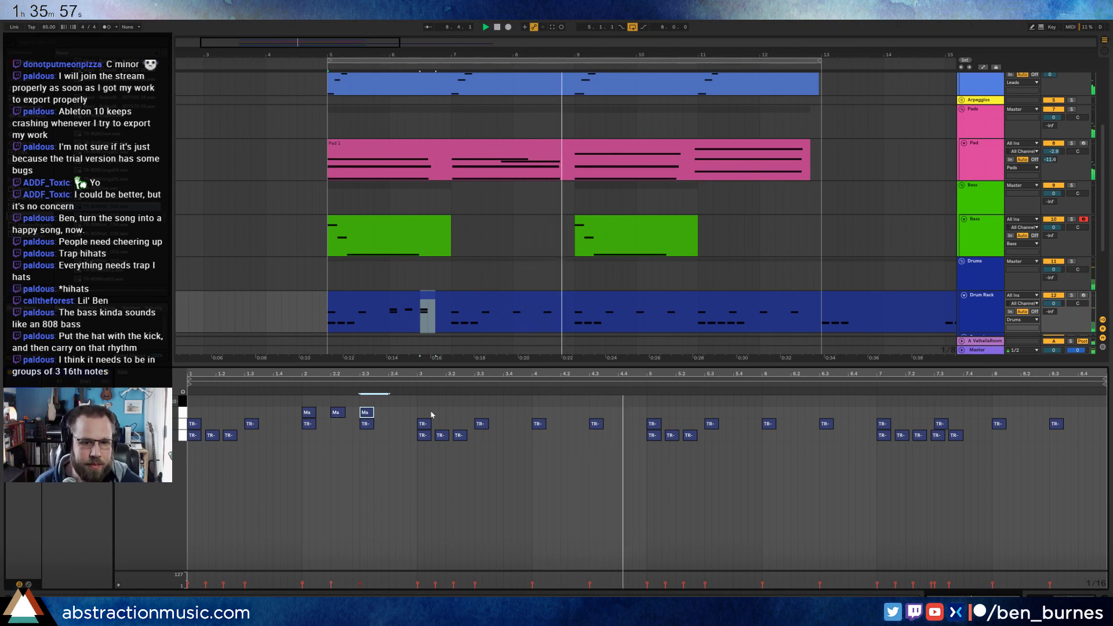
- Duplicate the first two bars' Roland808 CL phrase three times to fill the eight-bar clip
left_click_drag(418, 405, 184, 412)
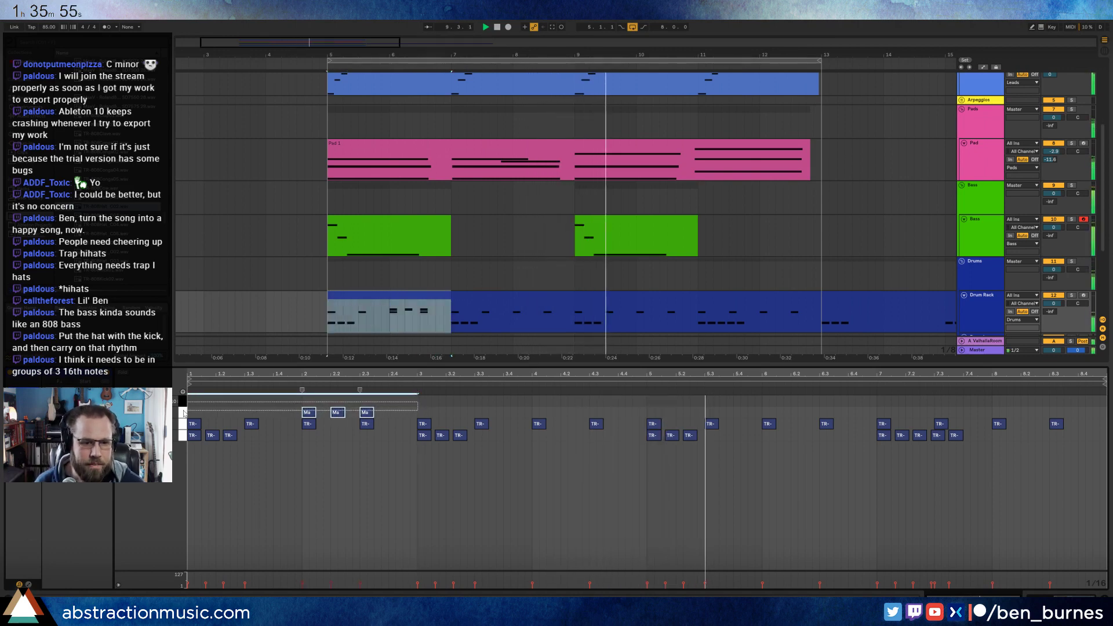
key("ctrl+d")
key("ctrl+d")
key("ctrl+d")
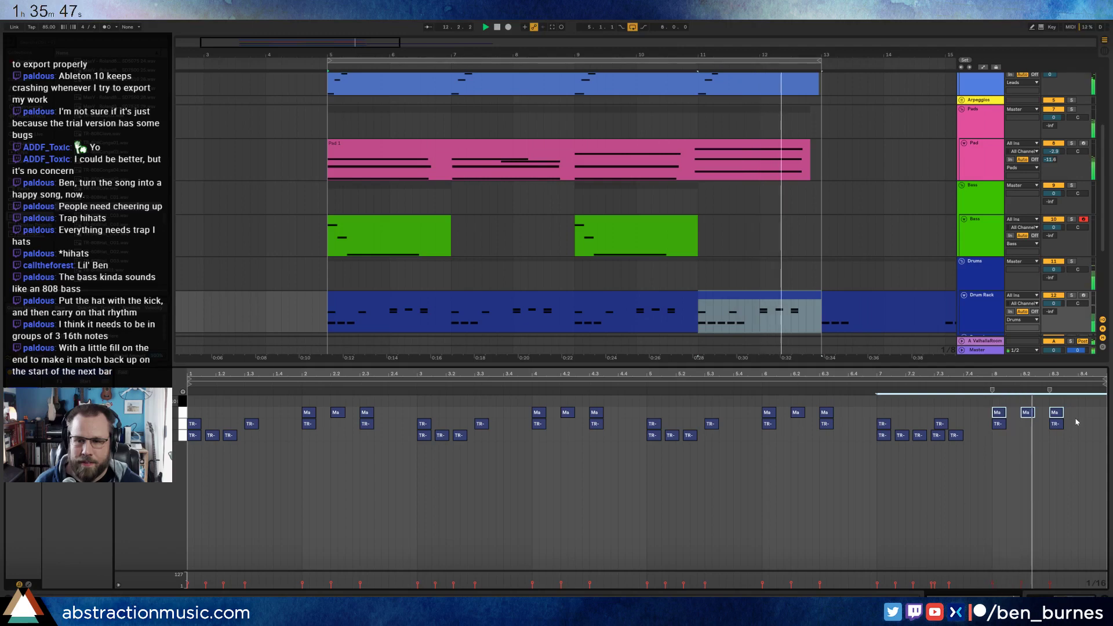
- Replace bar 8's Roland808 CL group with five notes spaced a dotted eighth apart and audition the fill
left_click(1020, 407)
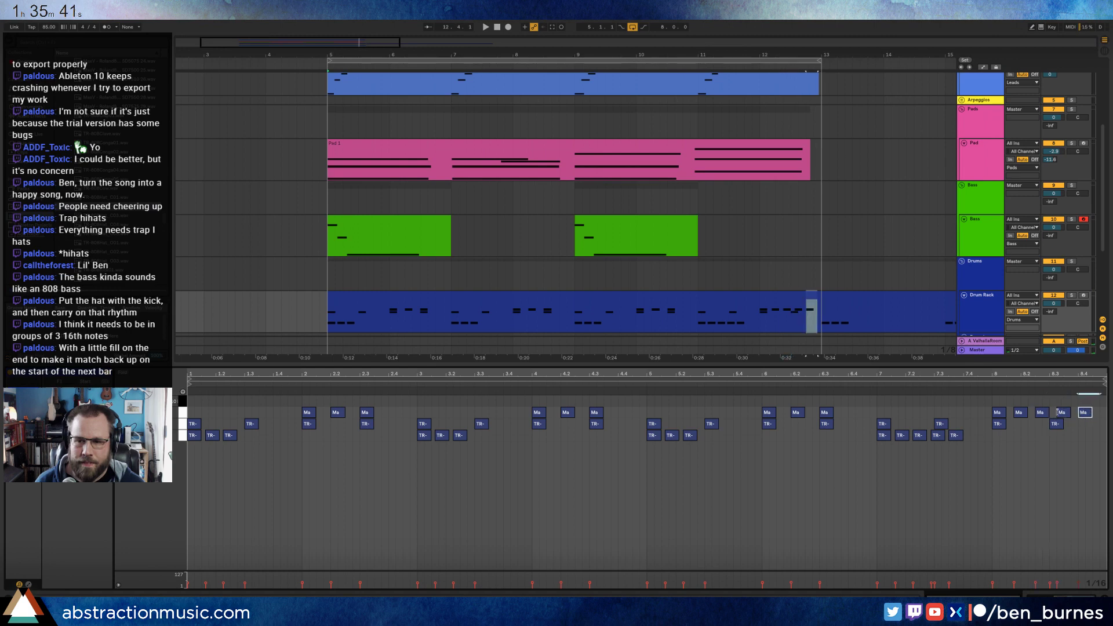
key("space")
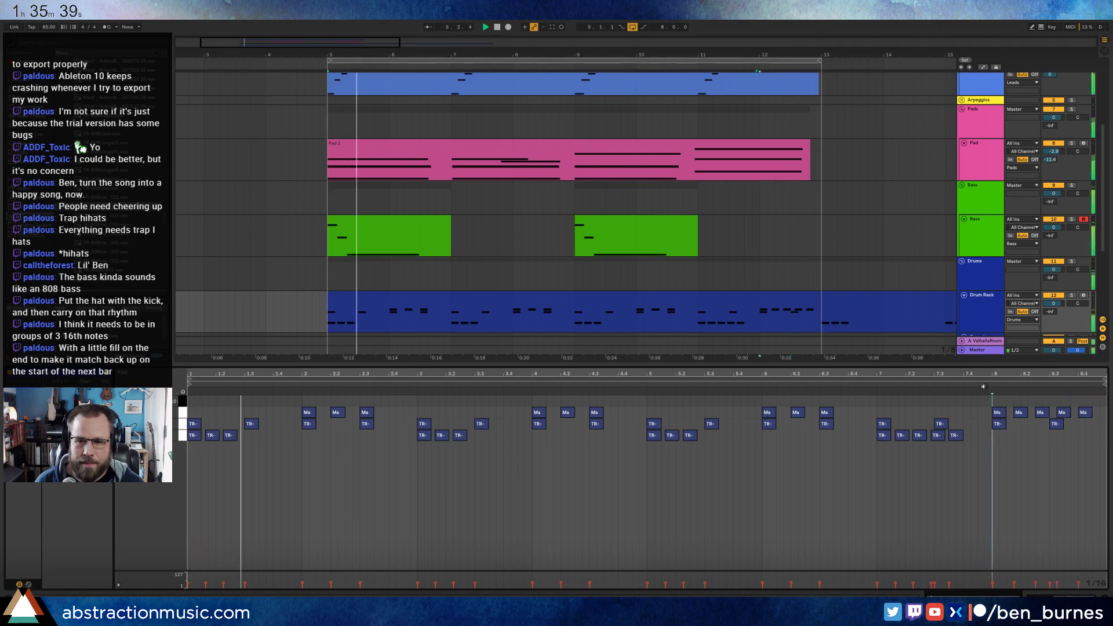
left_click(983, 386)
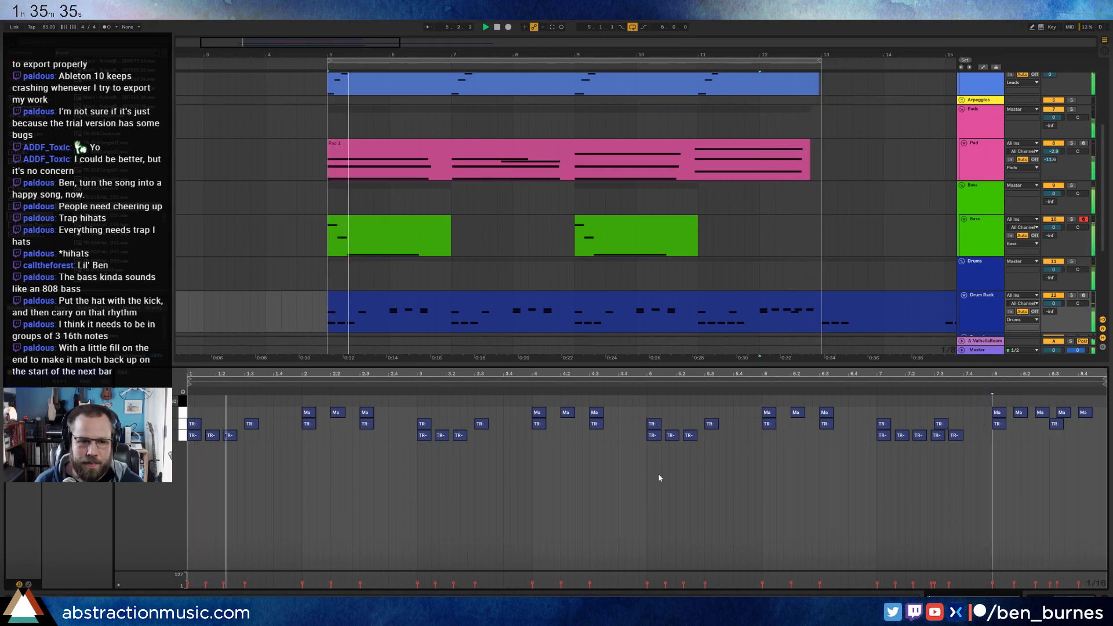
- Shift the later Roland808 CL notes in bars 2, 4 and 6 earlier to dotted-eighth spacing
left_click(338, 403)
left_click_drag(338, 412, 351, 414)
left_click_drag(566, 412, 580, 412)
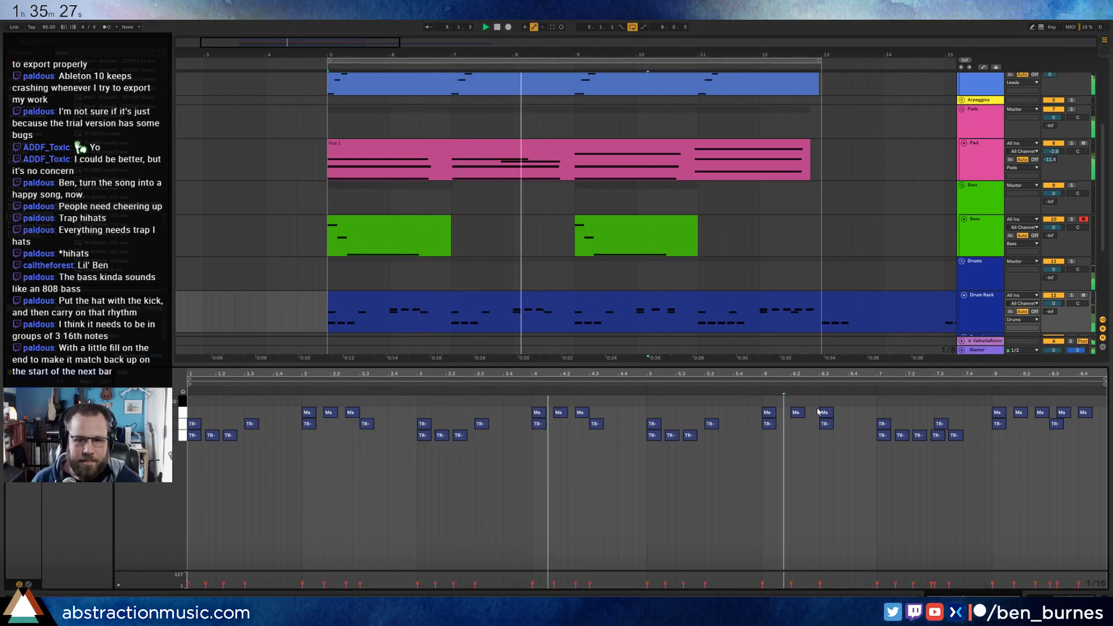
left_click_drag(796, 413, 810, 412)
- Draw a one-bar Roland808 CY2510 S3 cymbal note at the start of the first Drum Rack clip
left_click(854, 406)
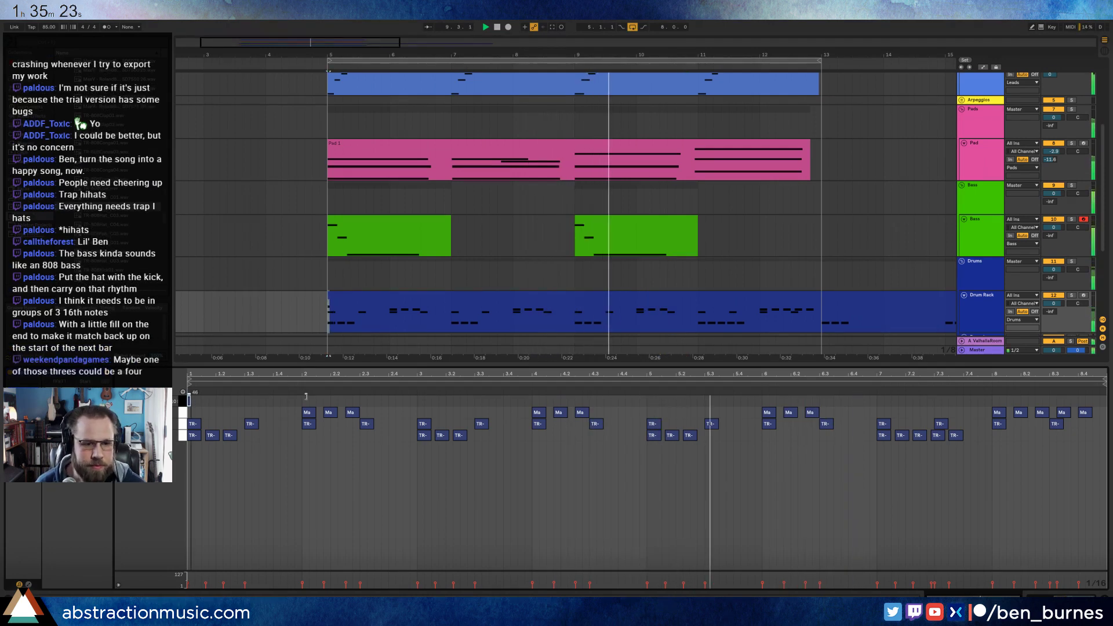
left_click_drag(190, 400, 302, 400)
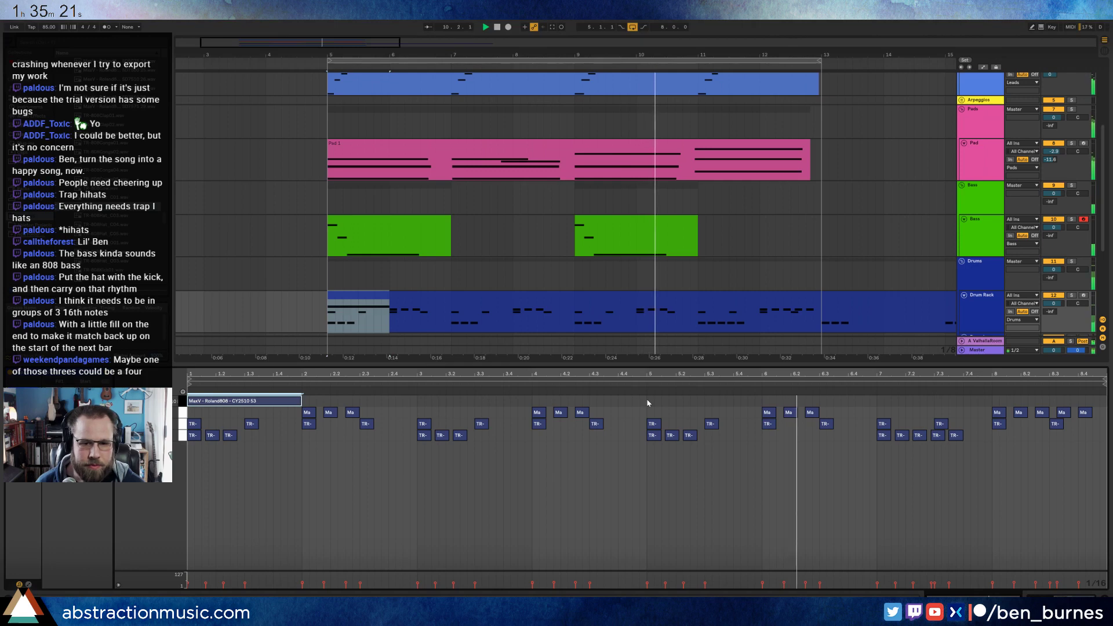
- Duplicate the first four bars of the crash row in the drum clip so the Roland808 cymbal repeats at bar 5
left_click_drag(649, 401, 252, 400)
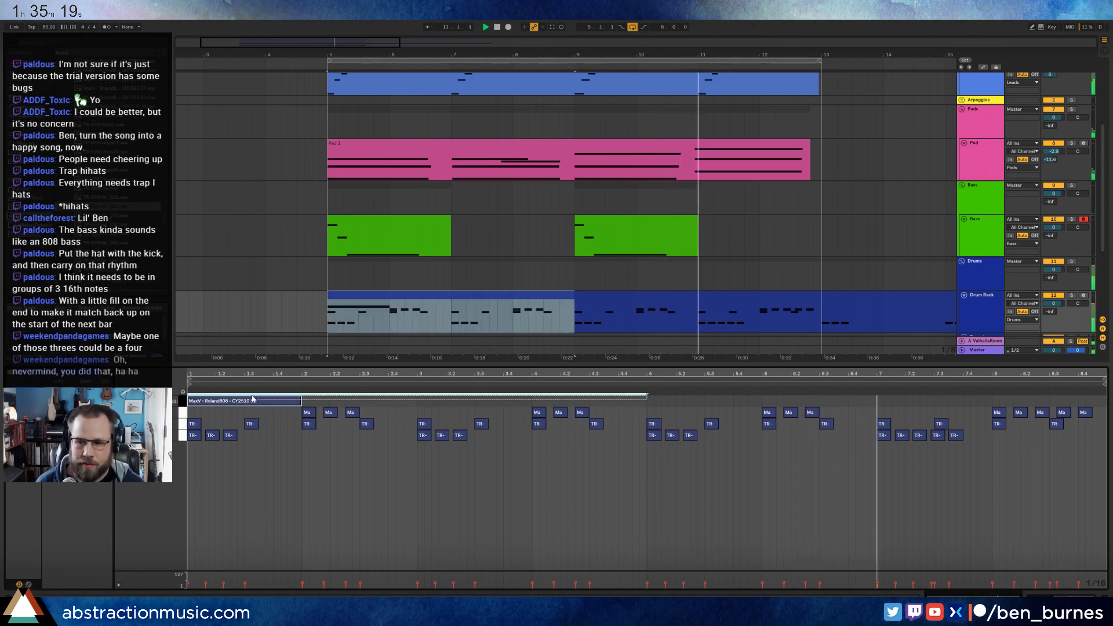
key("ctrl+d")
left_click(482, 502)
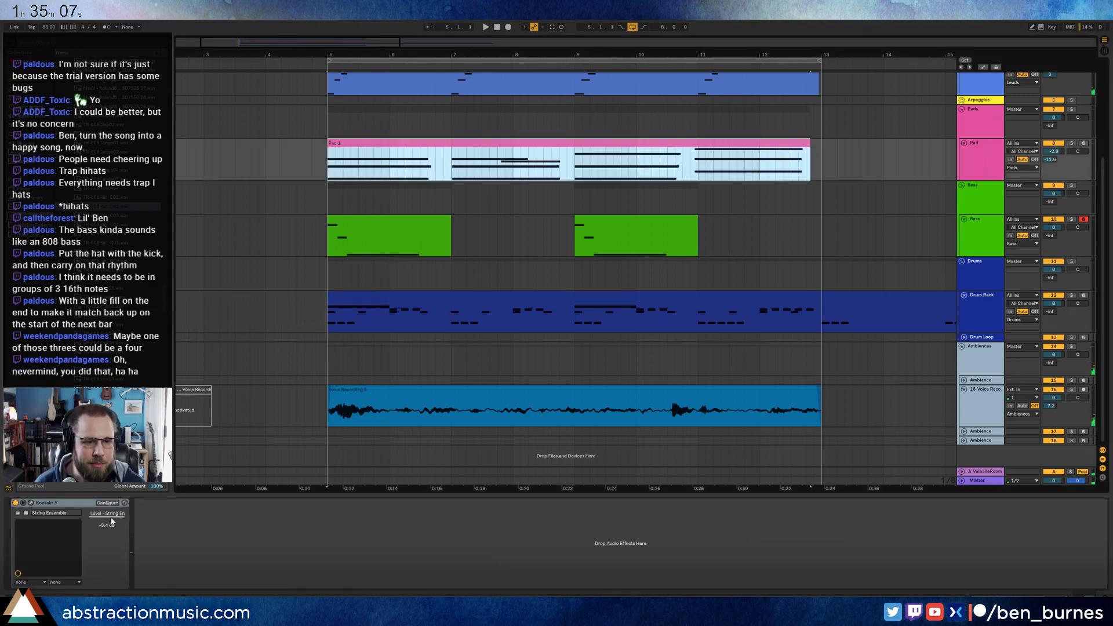
- Show the pad's String Ensemble level automation, lower the curve's breakpoint at bar 5, and play it back
left_click(112, 521)
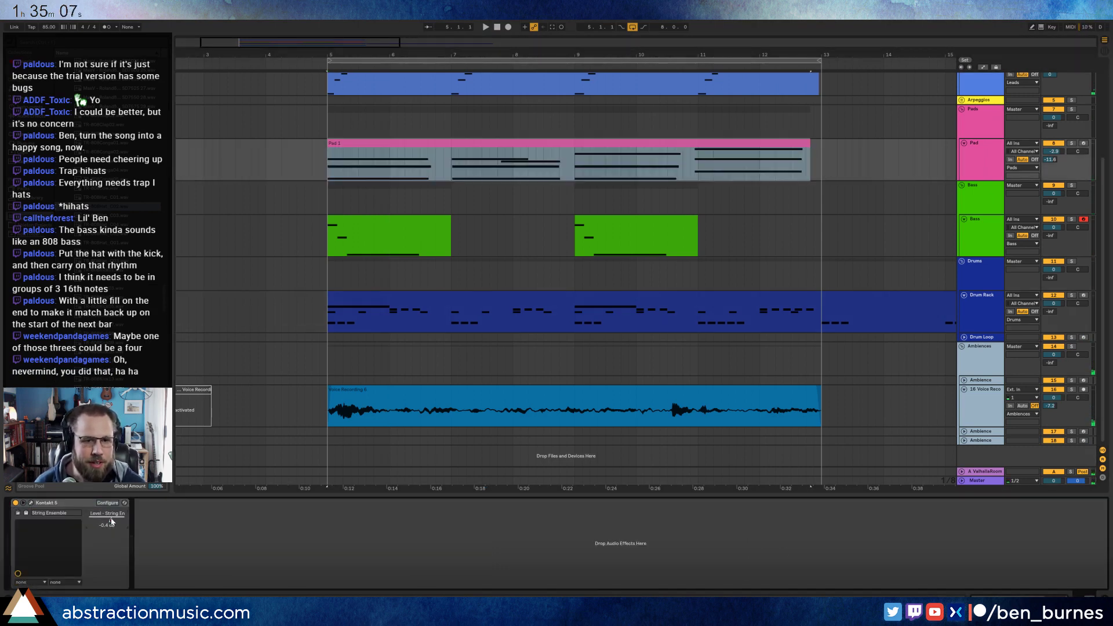
key("a")
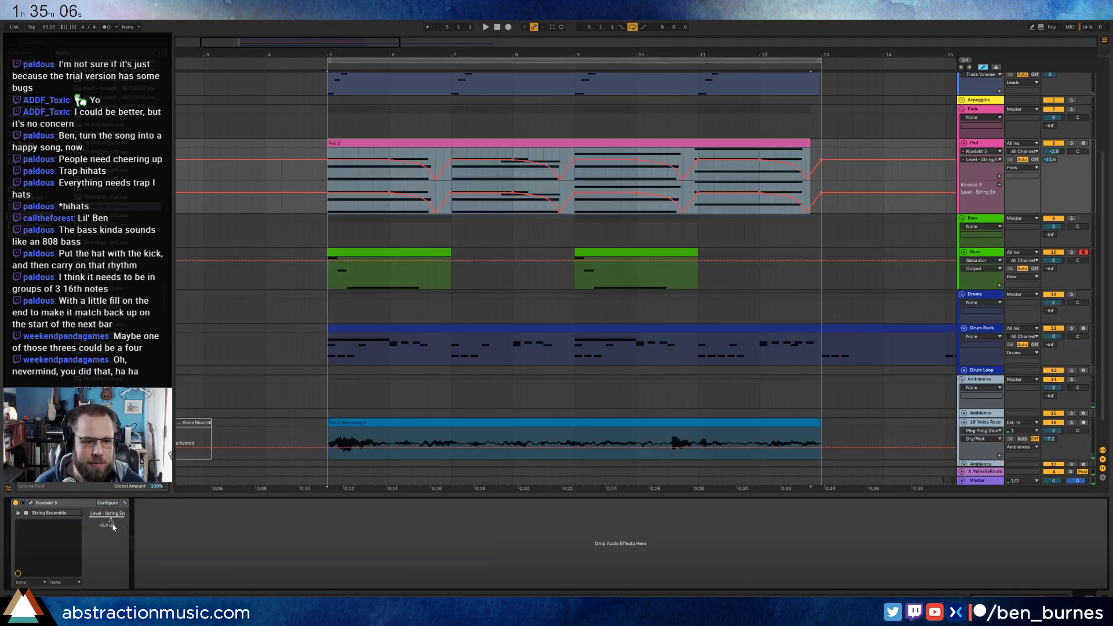
left_click(335, 197)
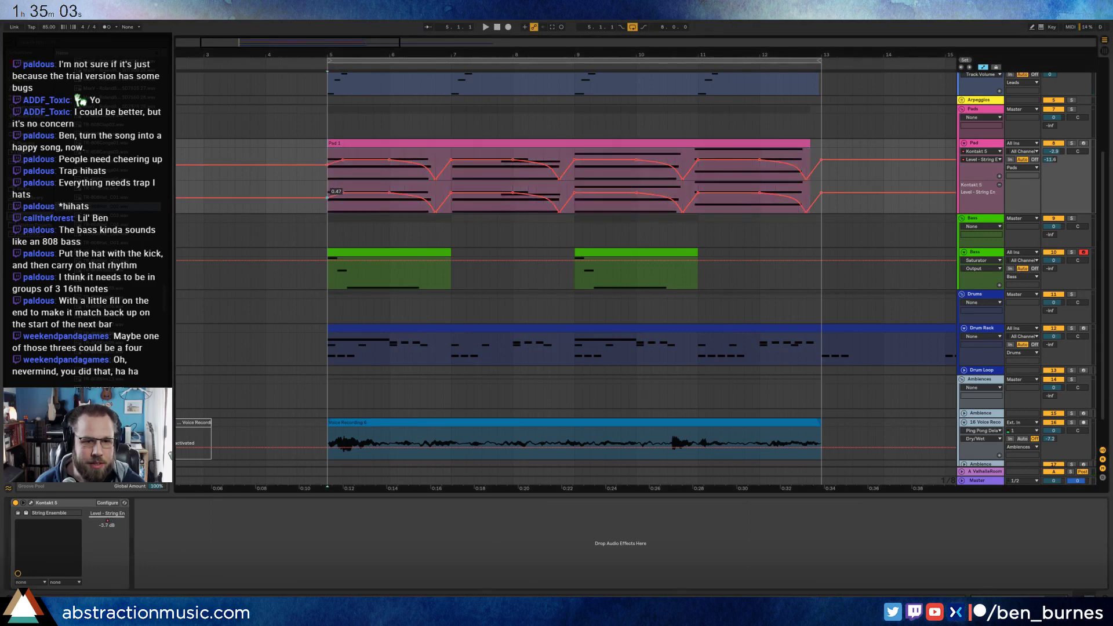
left_click(326, 195)
key("space")
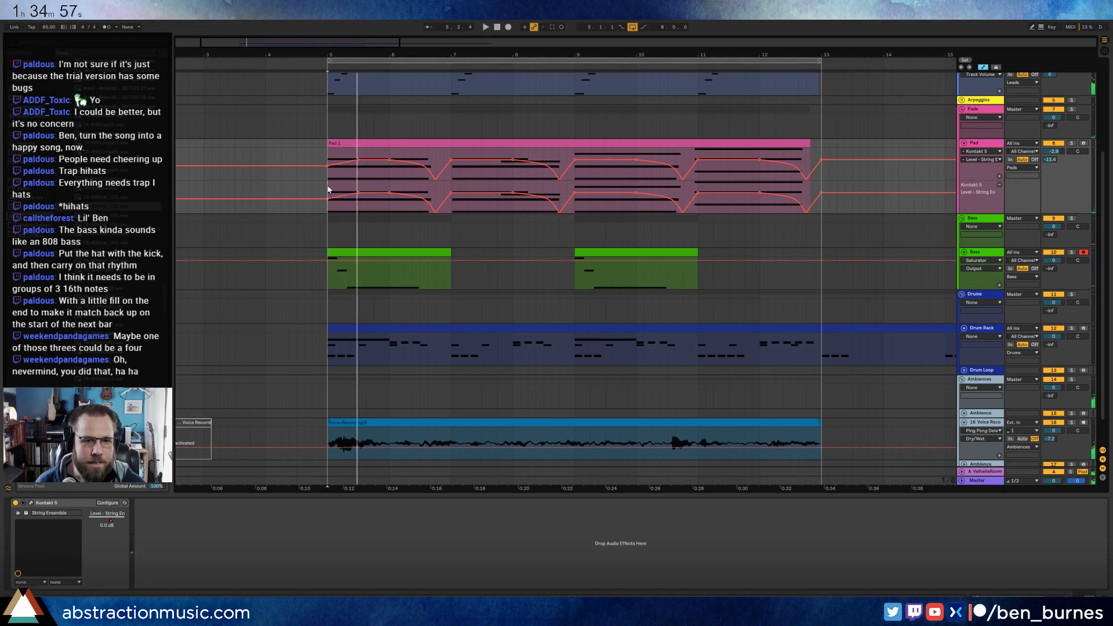
- Duplicate the pad's level automation from bars 5–7 three times up to bar 13, and play from bar 5
left_click_drag(328, 189, 424, 184)
key("ctrl+d")
key("ctrl+d")
key("ctrl+d")
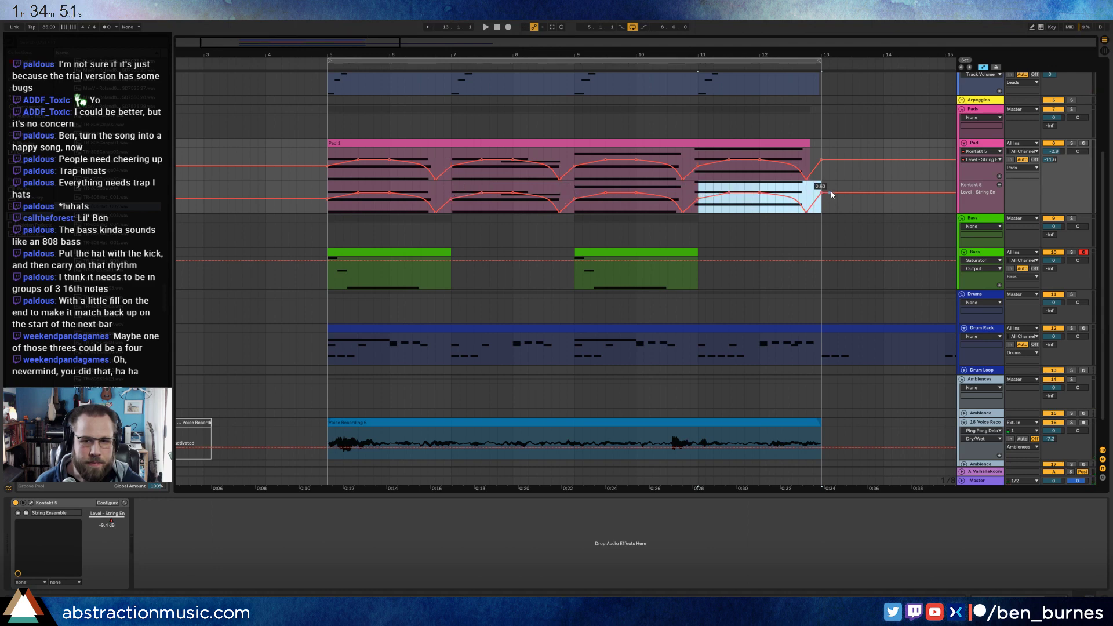
left_click(329, 193)
key("space")
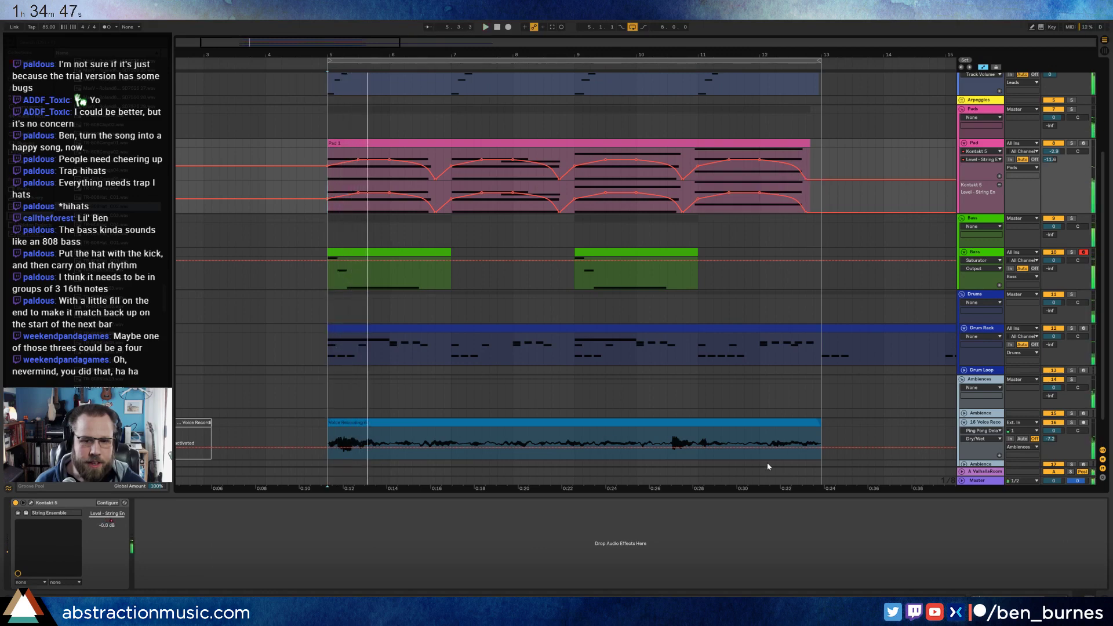
- In the drum clip, duplicate the last second-lowest-row hit of bar 4 right after itself and add a lowest-row hit at the end of bar 8
left_click(333, 312)
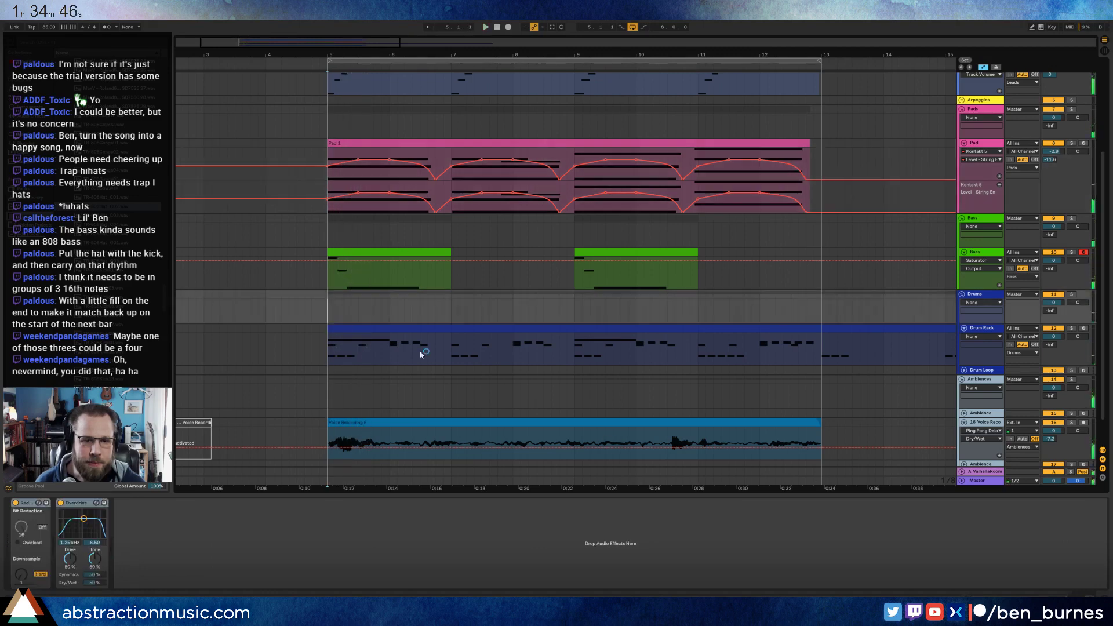
left_click(600, 338)
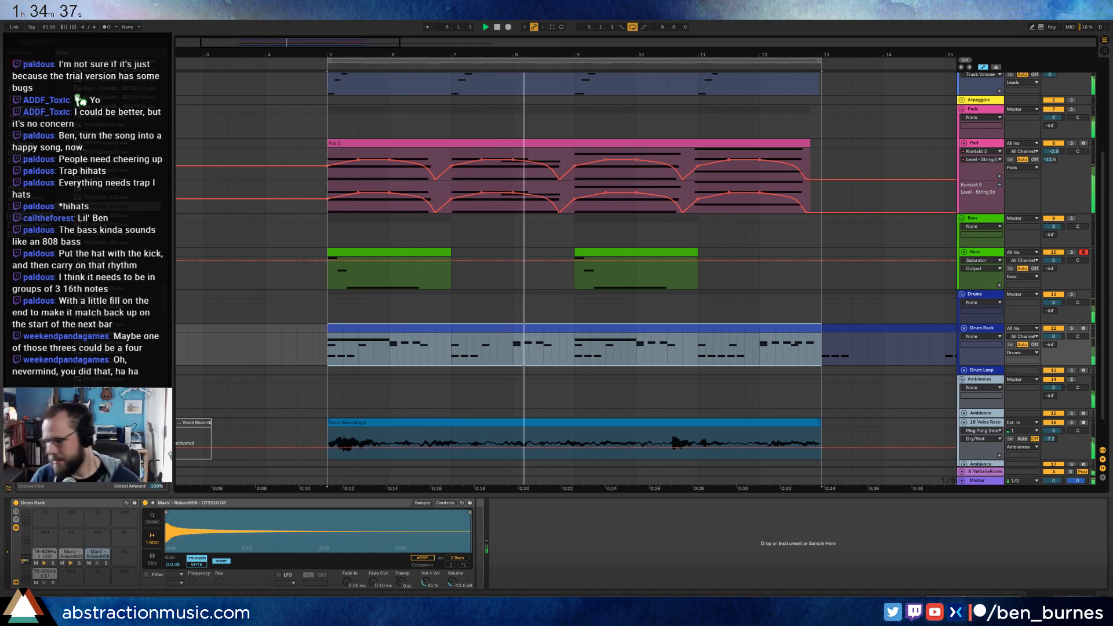
double_click(602, 328)
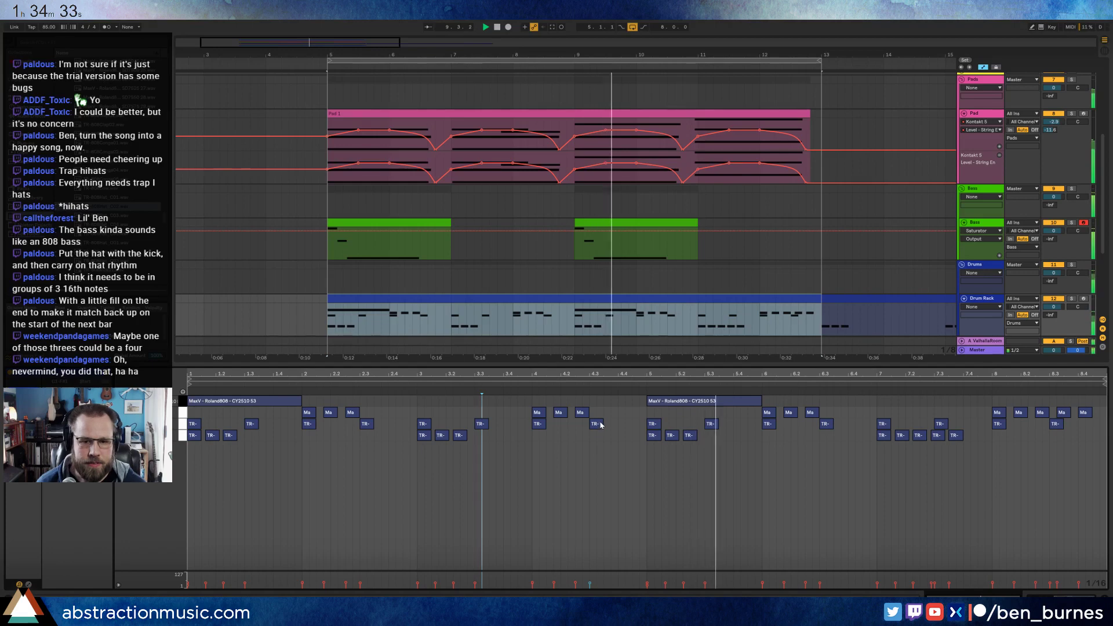
left_click(599, 425)
key("ctrl+d")
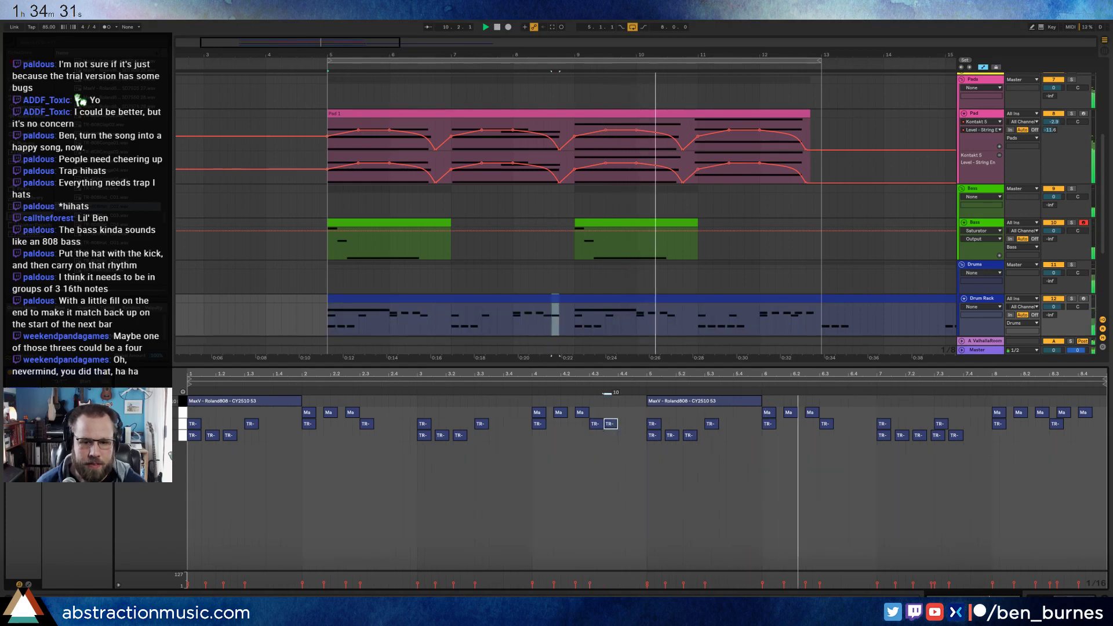
left_click(623, 433)
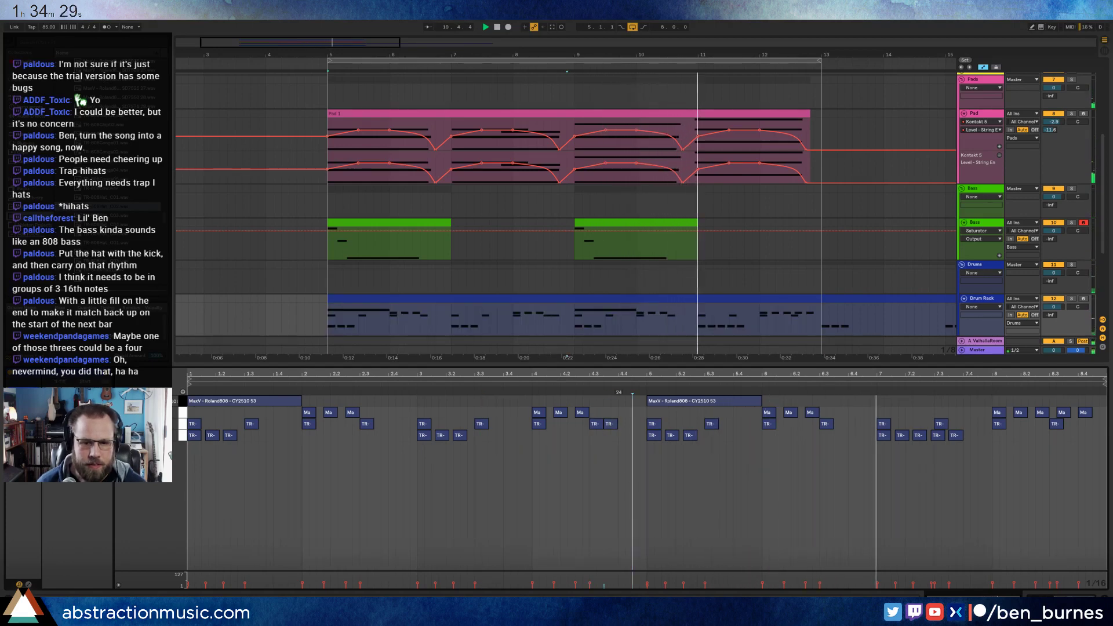
left_click(612, 494)
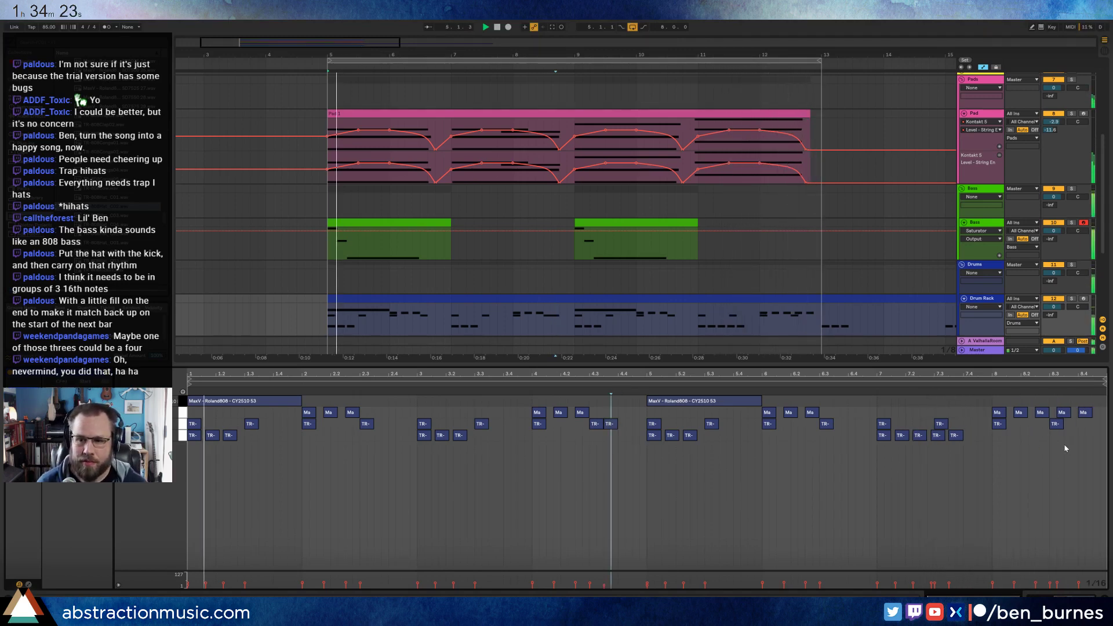
double_click(1097, 436)
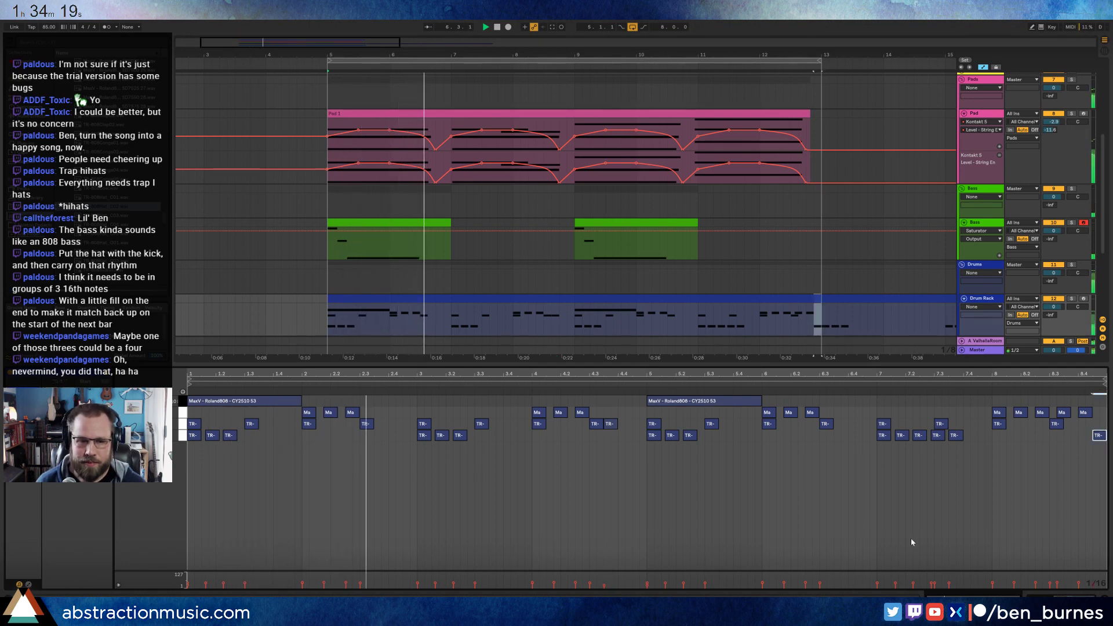
left_click(927, 538)
- Add a Ping Pong Delay to the Roland808 CY2510 cymbal pad in the Drum Rack and adjust its filter, feedback and dry/wet
key("shift+Tab")
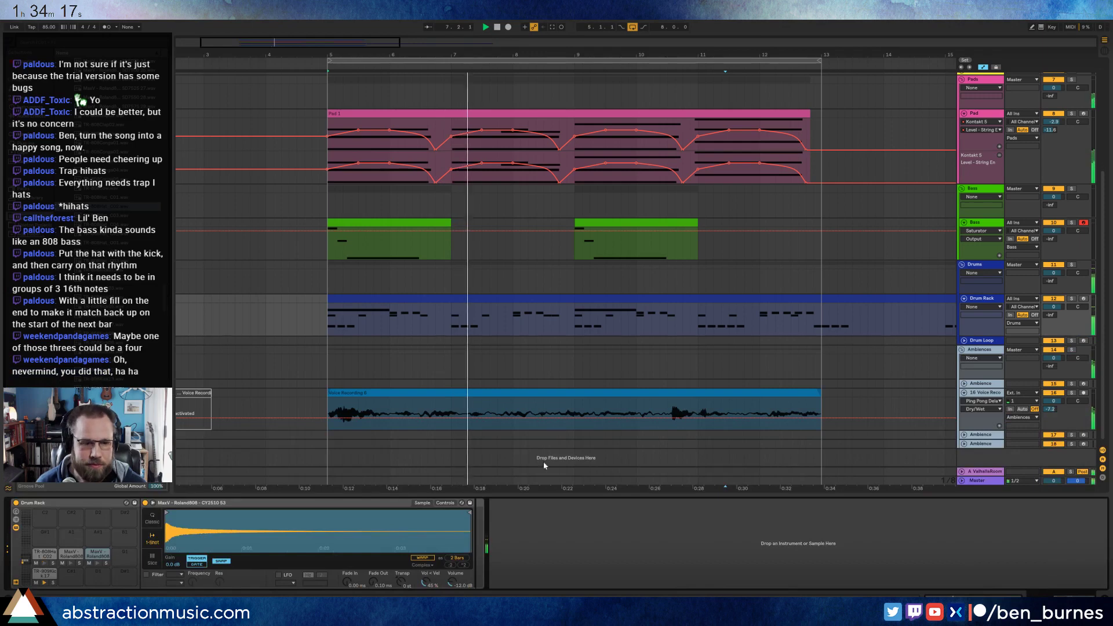
left_click(69, 559)
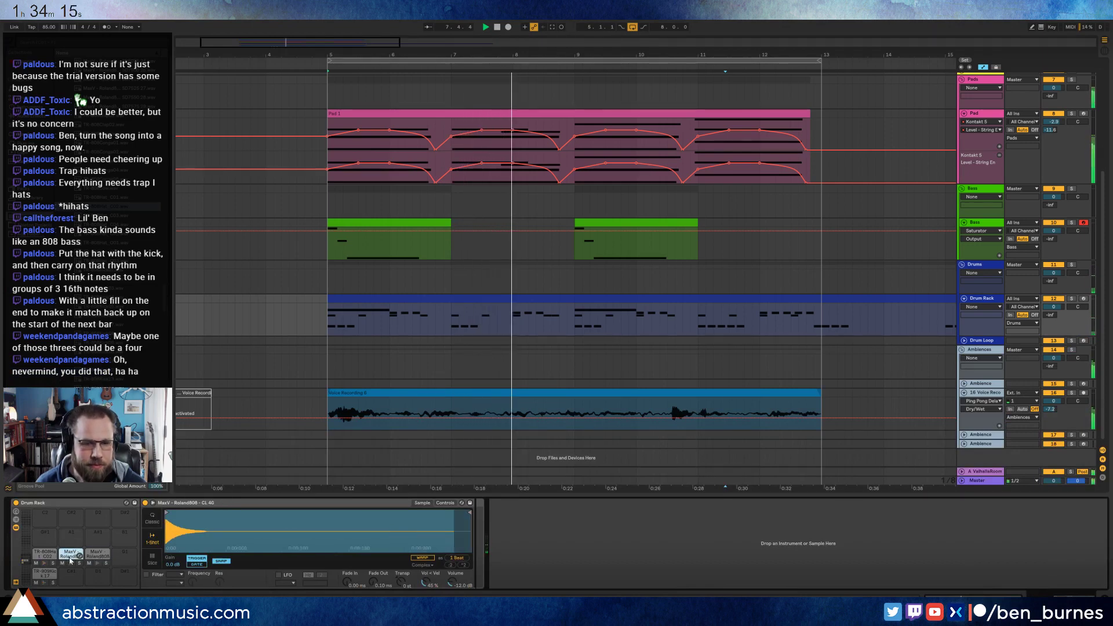
left_click(103, 555)
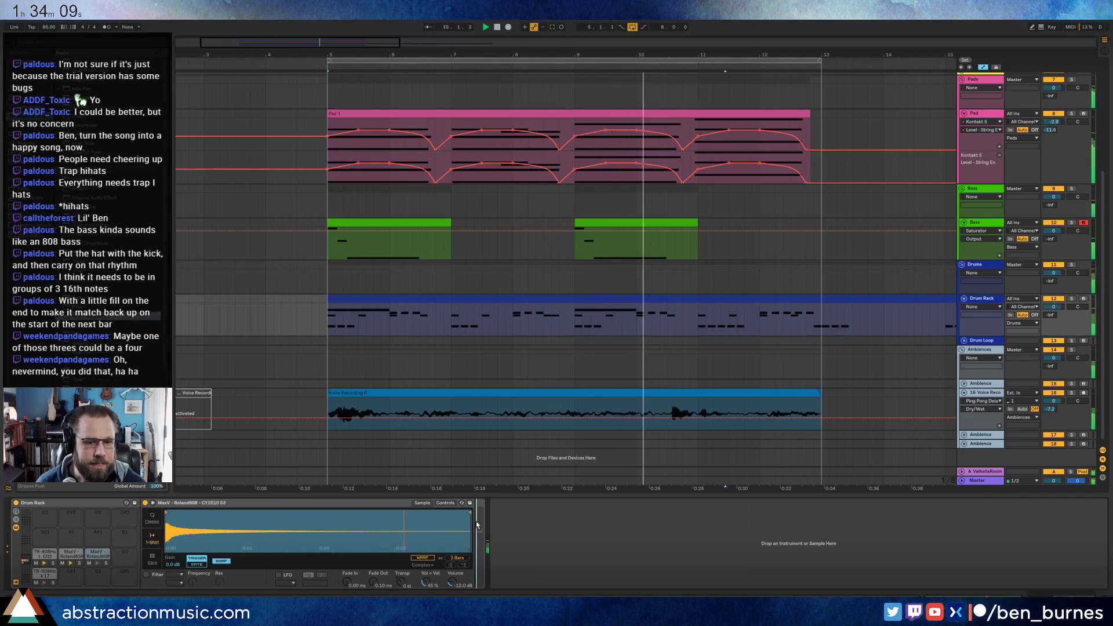
left_click_drag(478, 530, 481, 531)
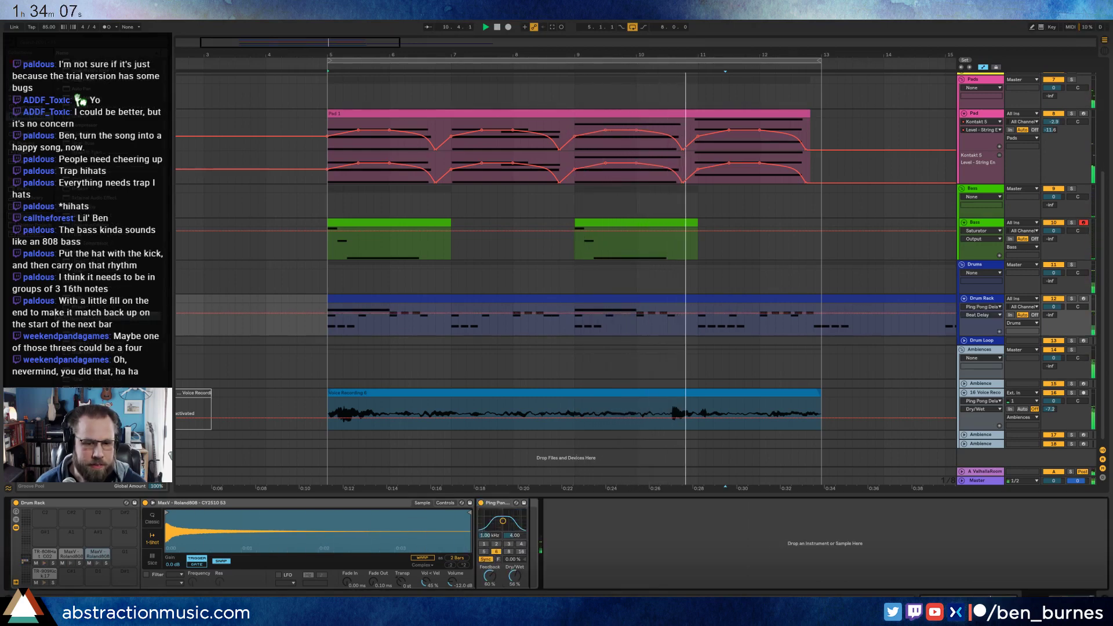
left_click_drag(496, 578, 496, 580)
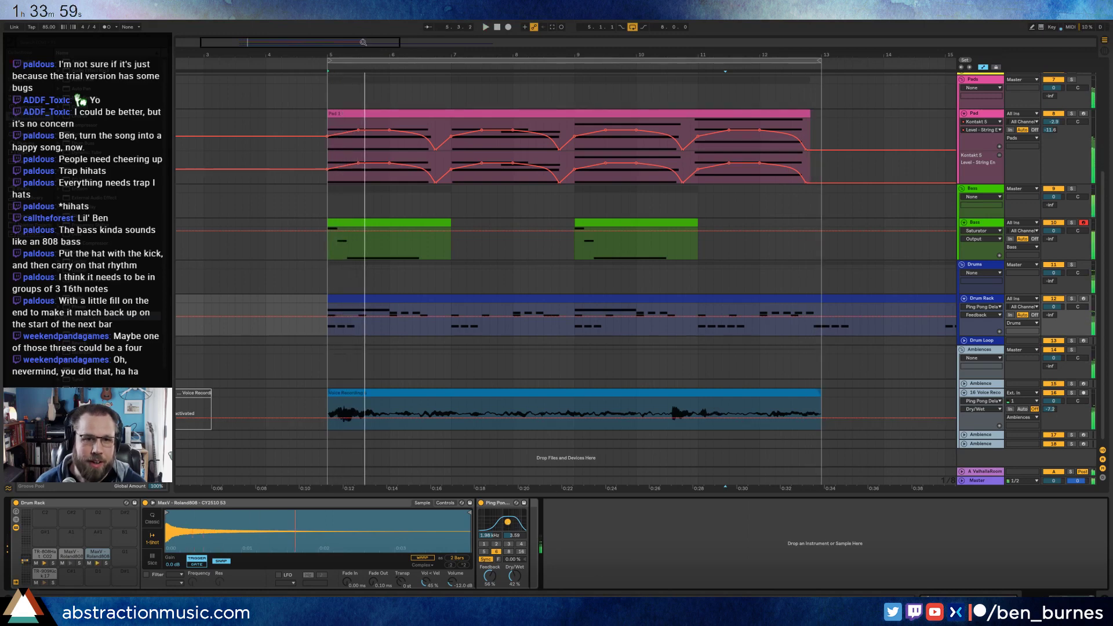
- Stop playback and delete the part of the drum clip between bars 13 and 21
key("space")
key("minus")
key("minus")
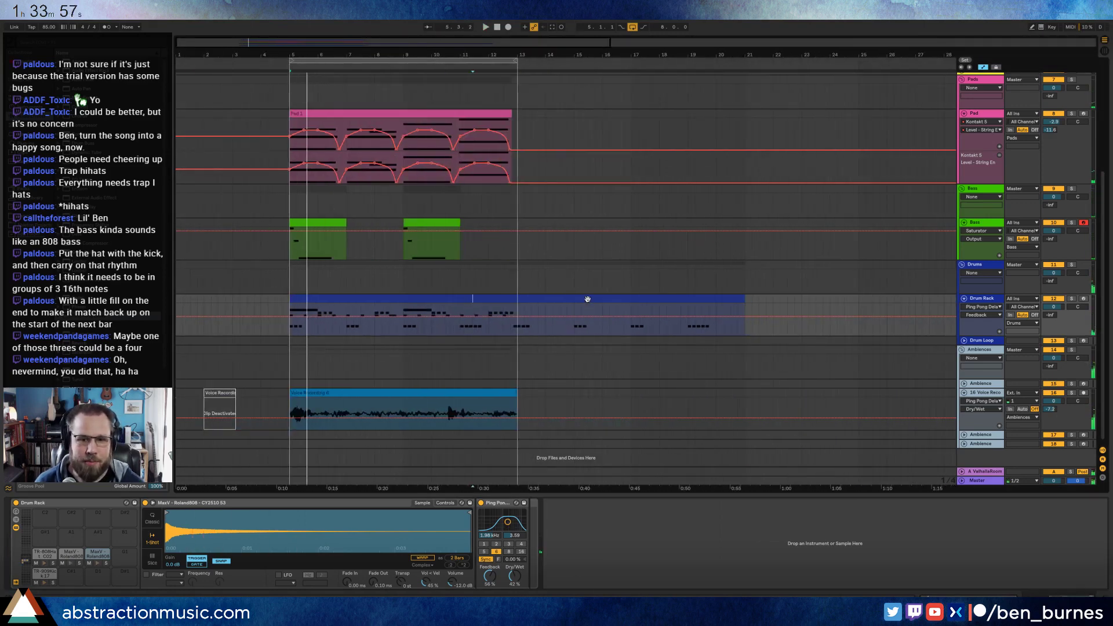
key("ctrl+d")
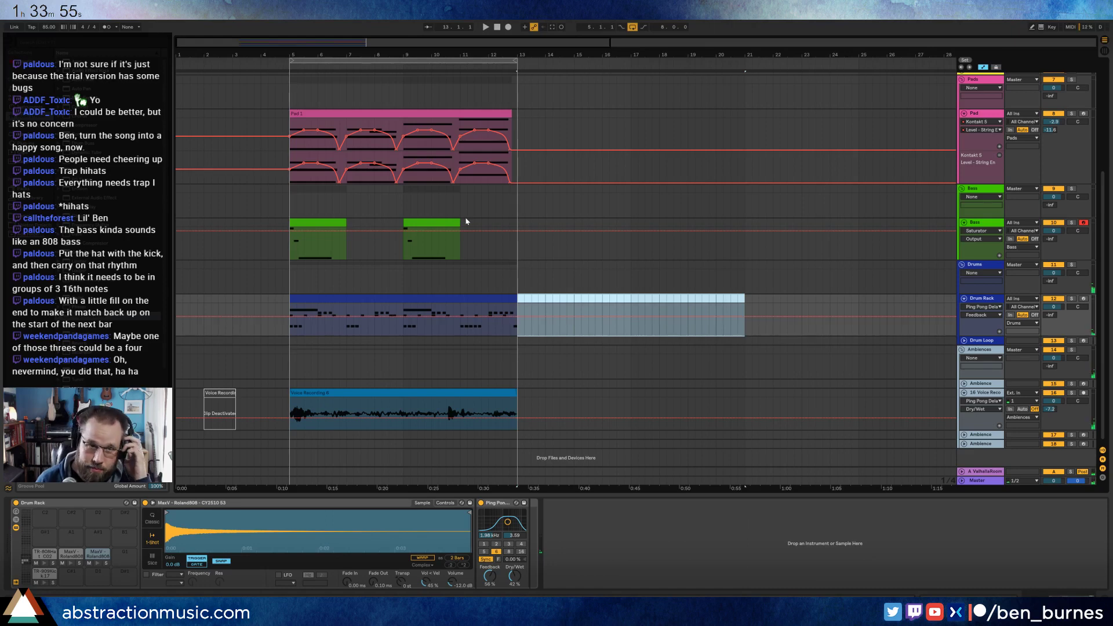
- Lower the volume of the Pad track
scroll(471, 218, "up", 3)
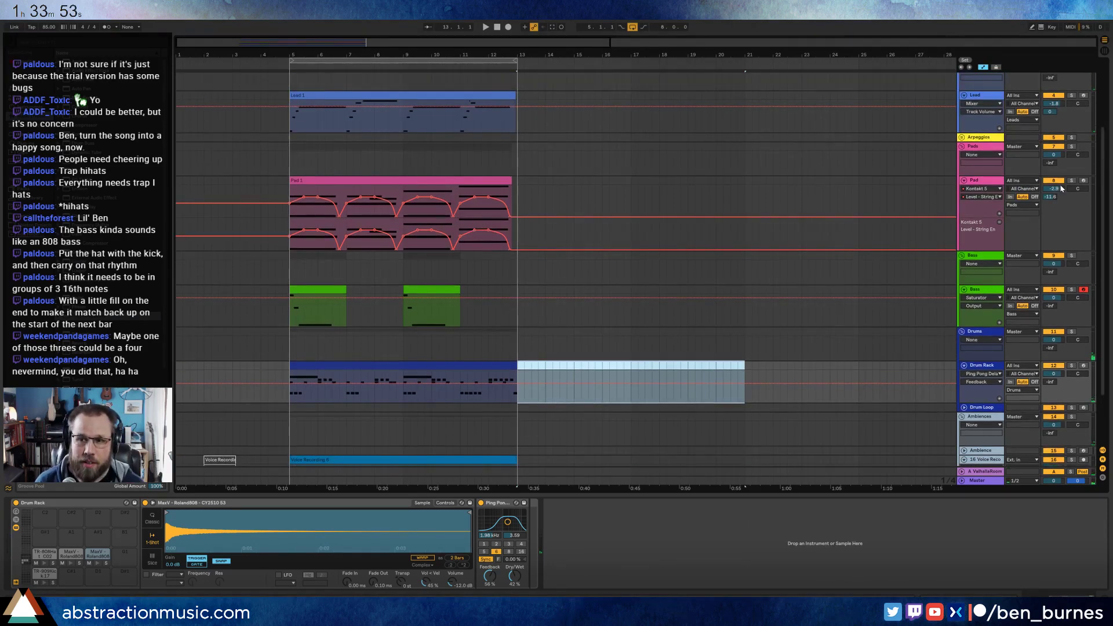
left_click_drag(1054, 192, 1054, 200)
scroll(506, 300, "down", 3)
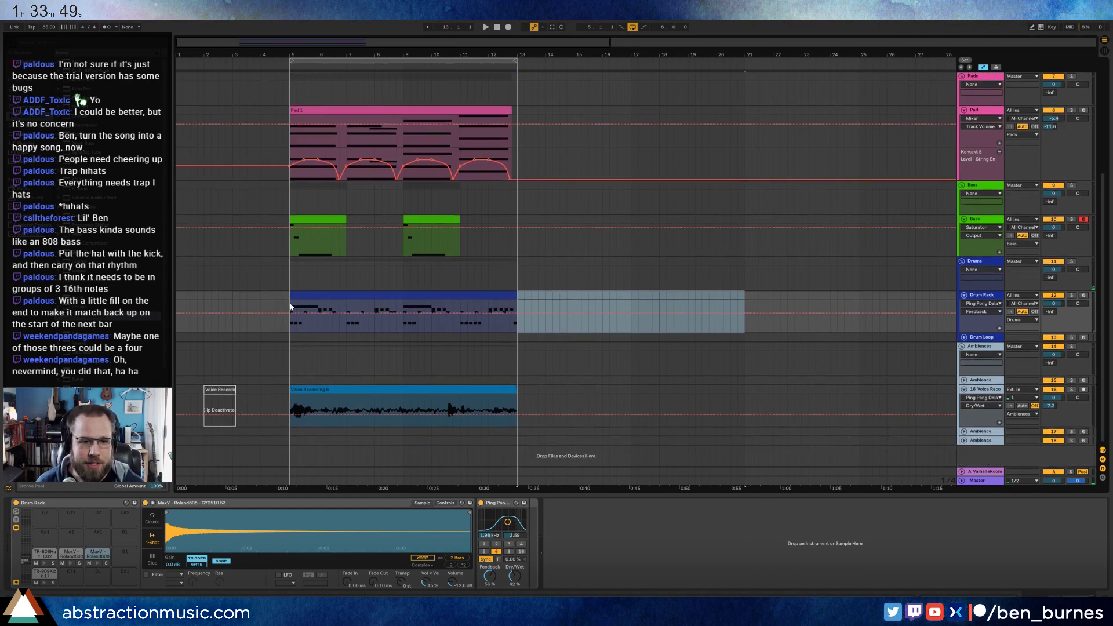
- Play the arrangement from bar 5 and inspect the Lead track's devices
left_click(291, 307)
scroll(331, 320, "up", 6)
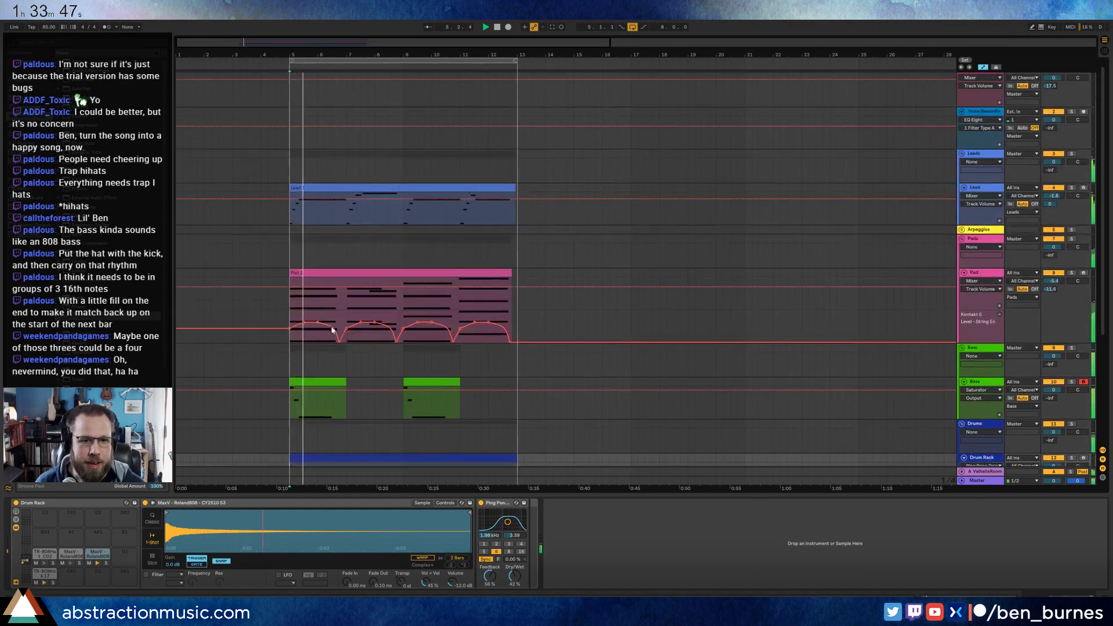
scroll(462, 300, "up", 1)
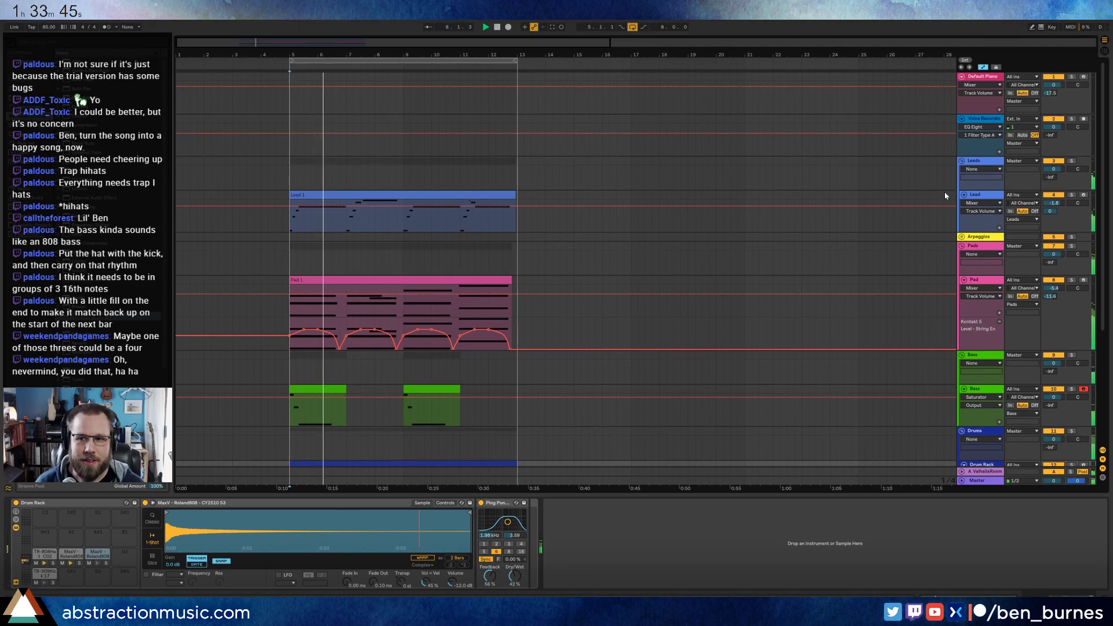
left_click(988, 199)
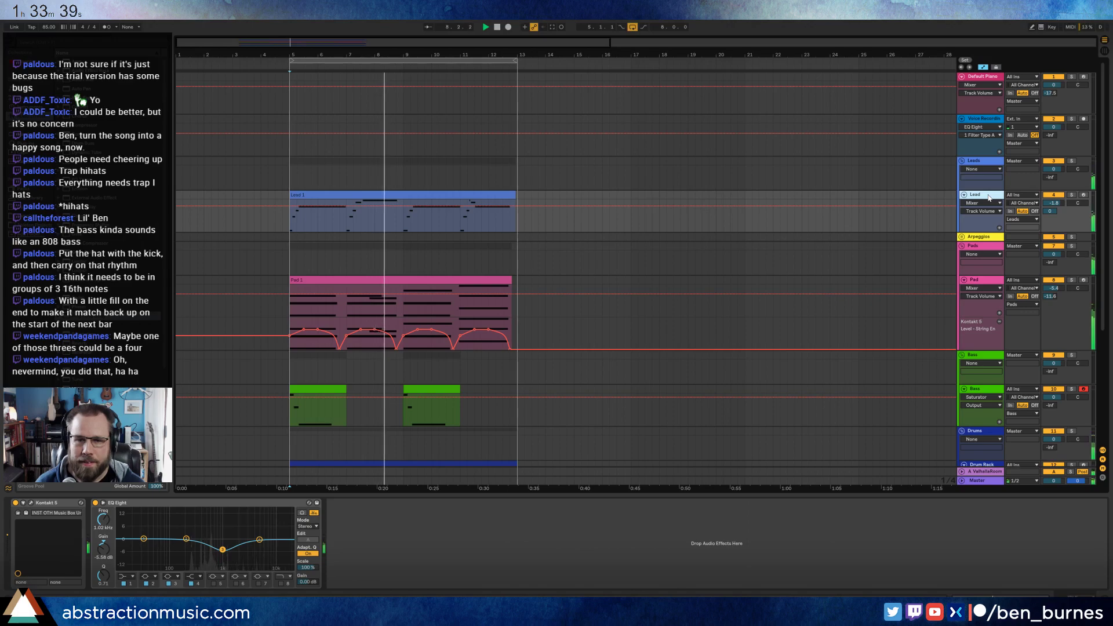
scroll(431, 237, "down", 5)
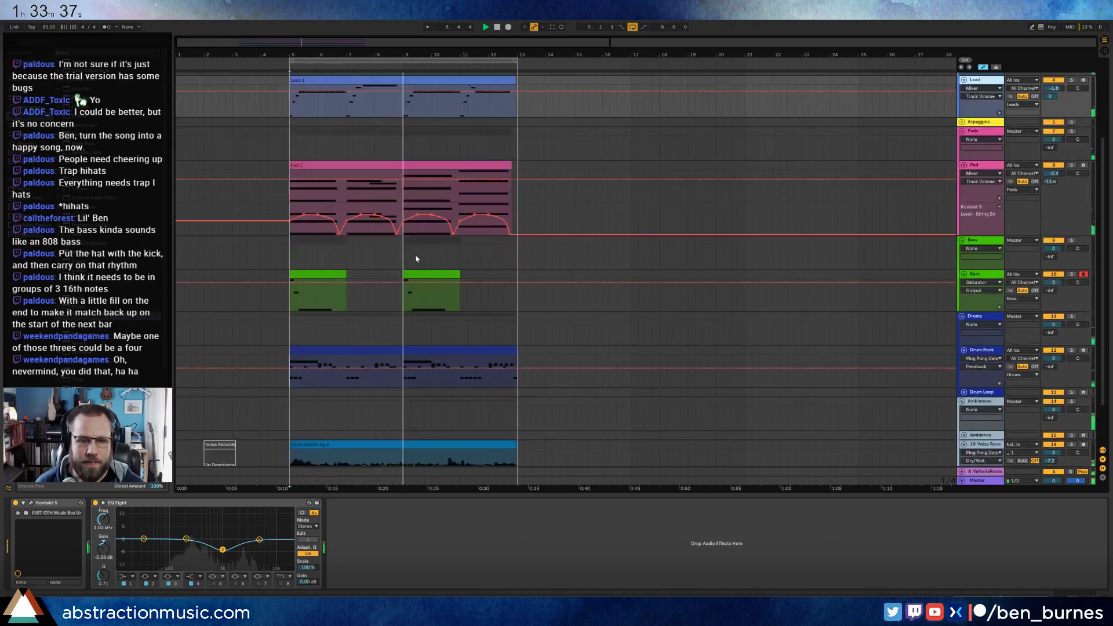
- Add another second-lowest-row drum hit near the end of bar 4 in the drum clip
left_click(415, 316)
left_click(594, 423)
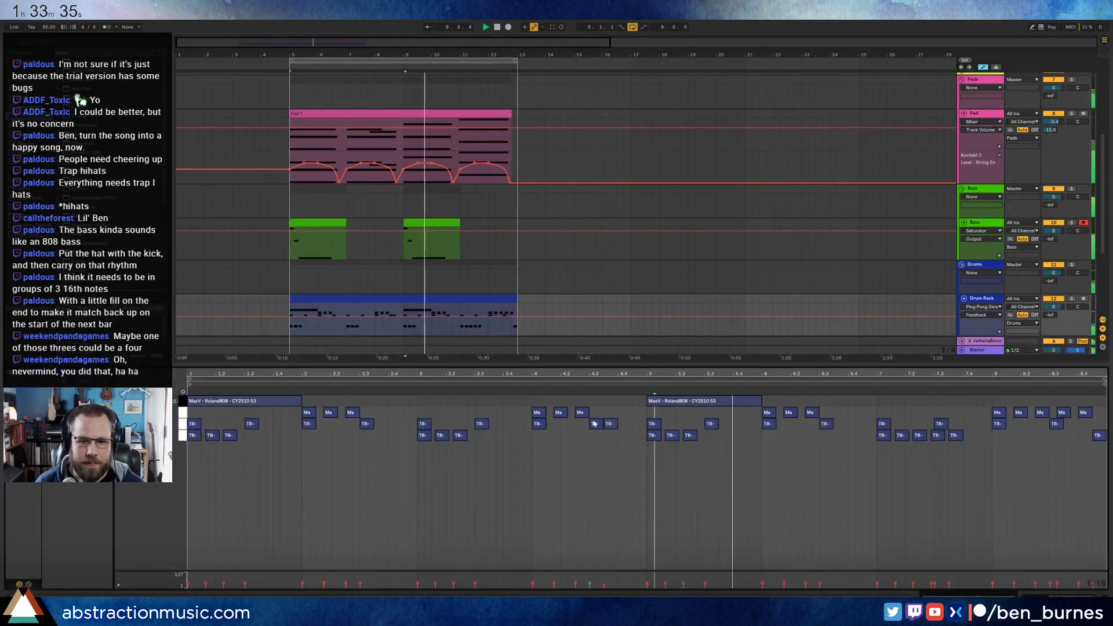
double_click(631, 424)
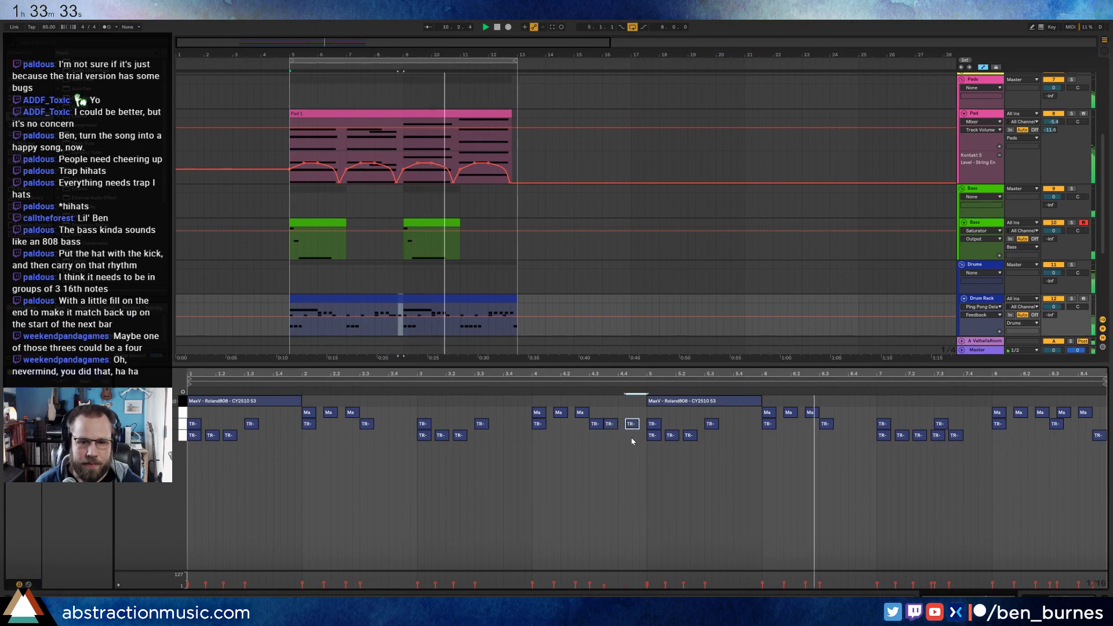
left_click(631, 424)
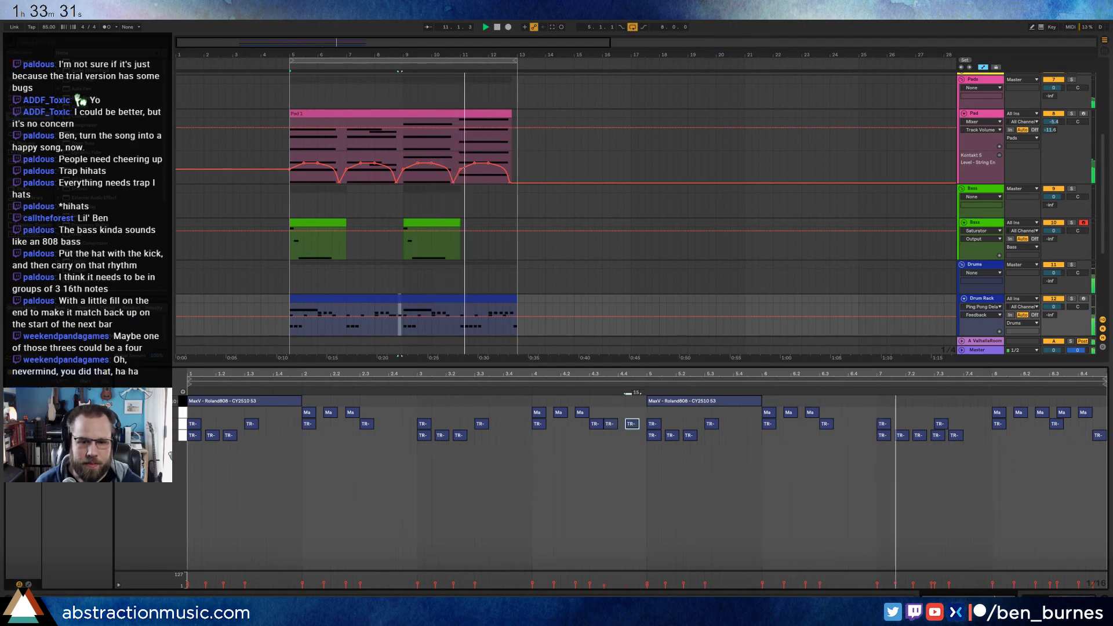
- Readjust the feedback of the cymbal pad's Ping Pong Delay
key("shift+Tab")
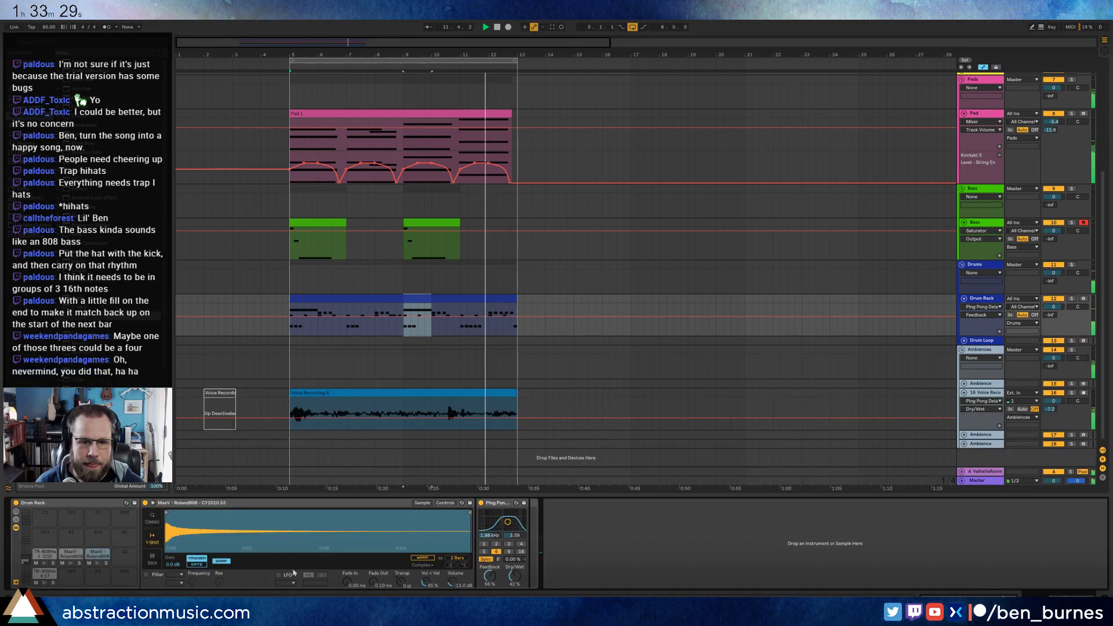
left_click_drag(490, 575, 489, 574)
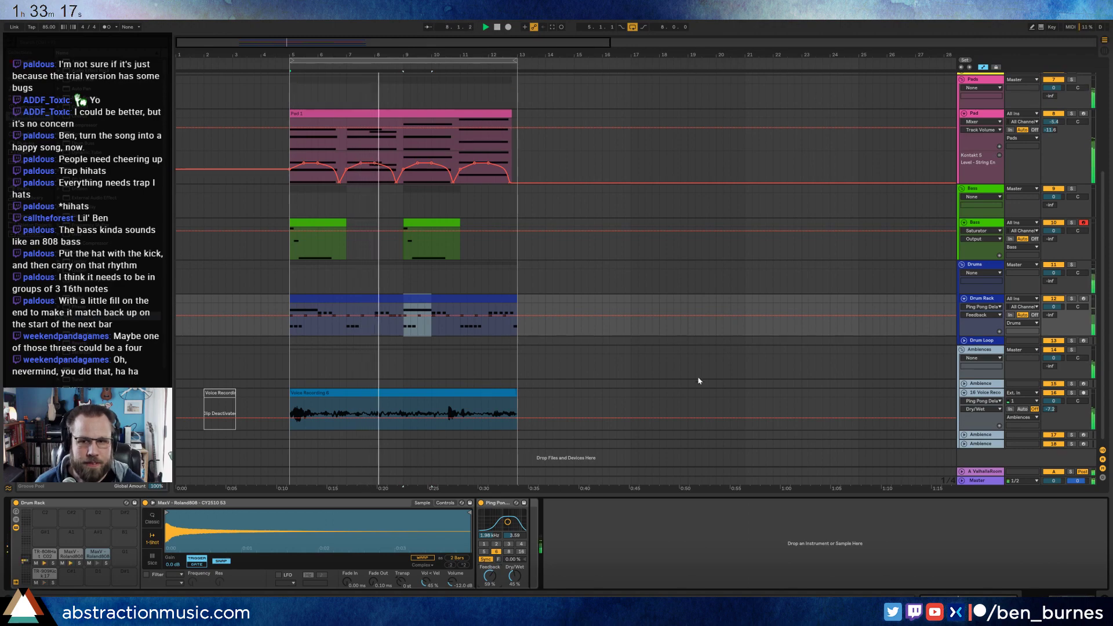
- Unfold the Arpeggios group and duplicate the Lead clip to start at bar 13
scroll(695, 385, "up", 3)
left_click(963, 155)
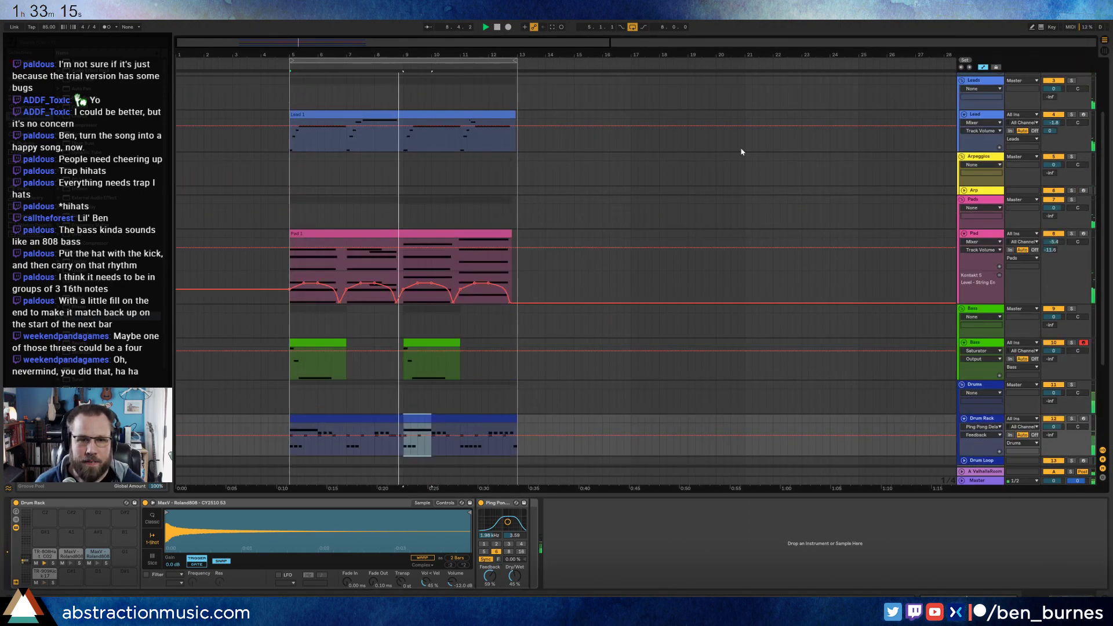
left_click(467, 127)
key("ctrl+d")
- Duplicate the Pad clip with its automation to start at bar 13
left_click(474, 235)
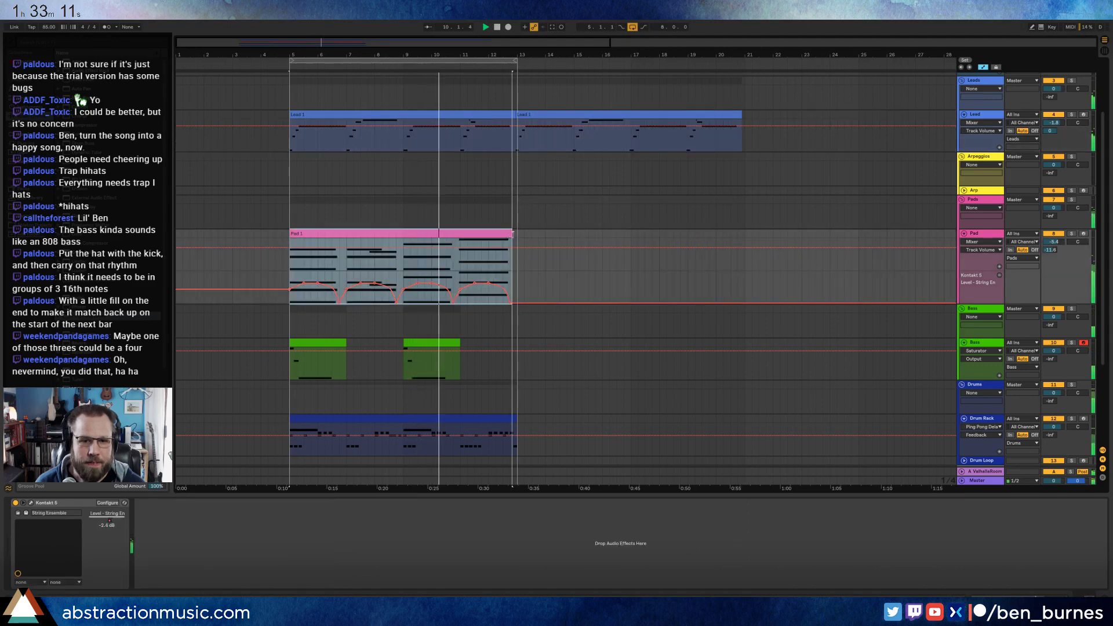
key("ctrl+d")
scroll(462, 338, "down", 1)
scroll(462, 337, "down", 1)
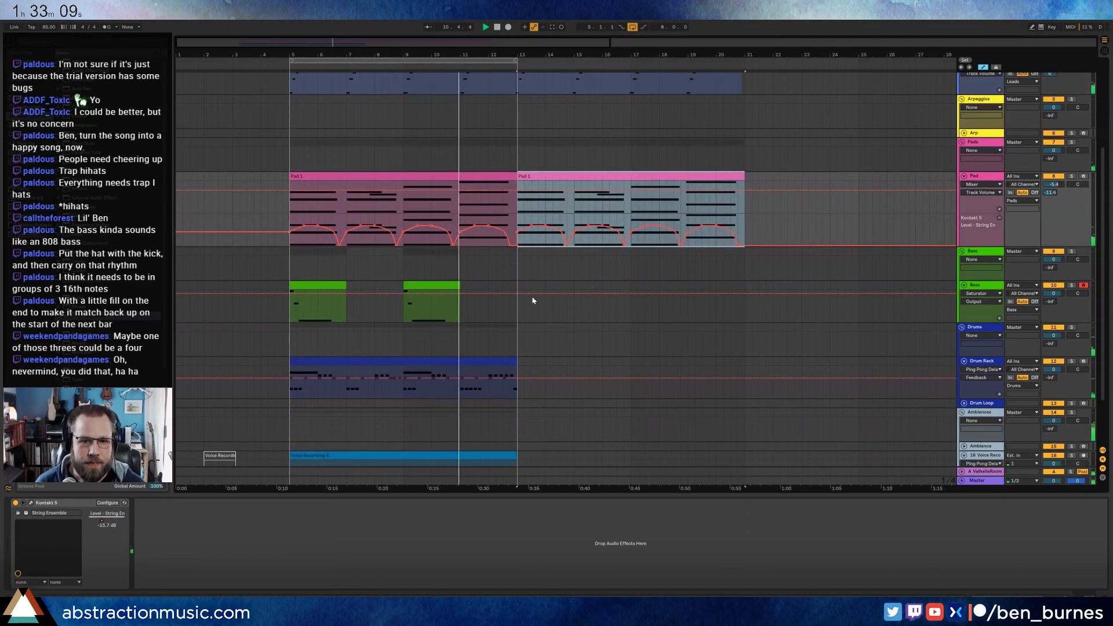
- Hide the automation lanes and duplicate the eight-bar stretch of Bass clips to start at bar 13
left_click_drag(517, 308, 305, 310)
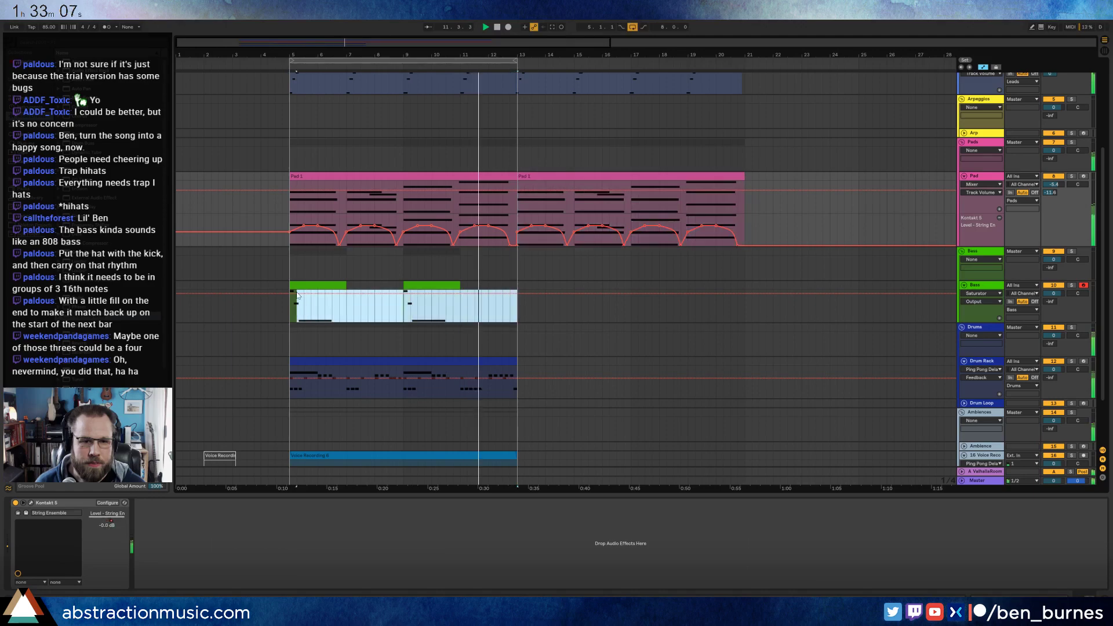
key("a")
key("ctrl+d")
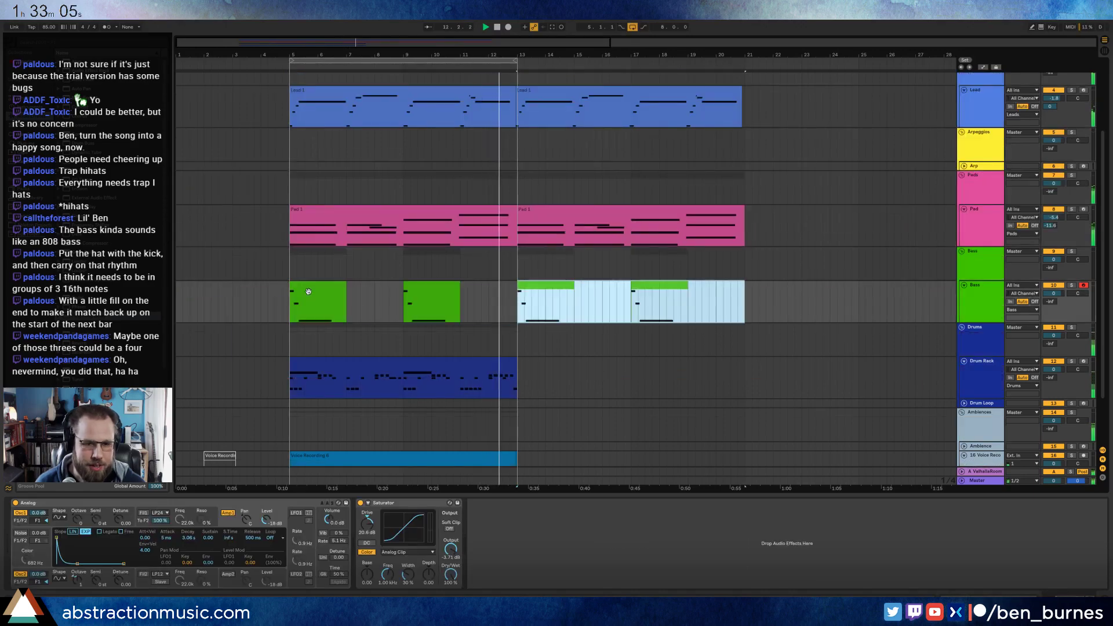
- Extend the Drum Rack clip to bar 21 and loop its eight-bar pattern
left_click(506, 362)
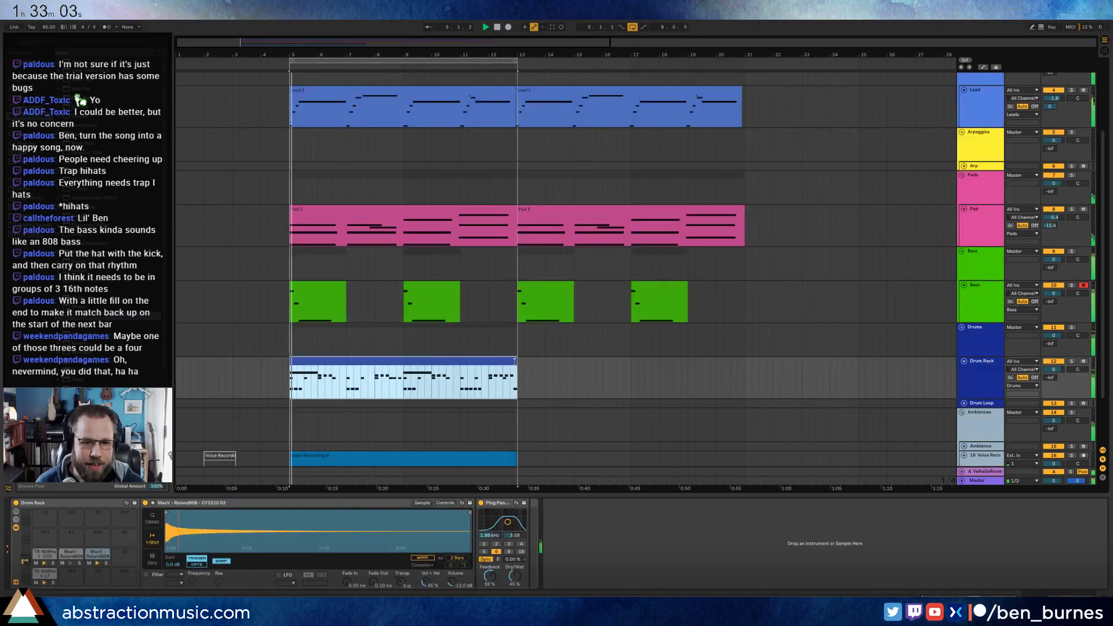
left_click_drag(514, 362, 745, 362)
key("shift+Tab")
left_click(434, 443)
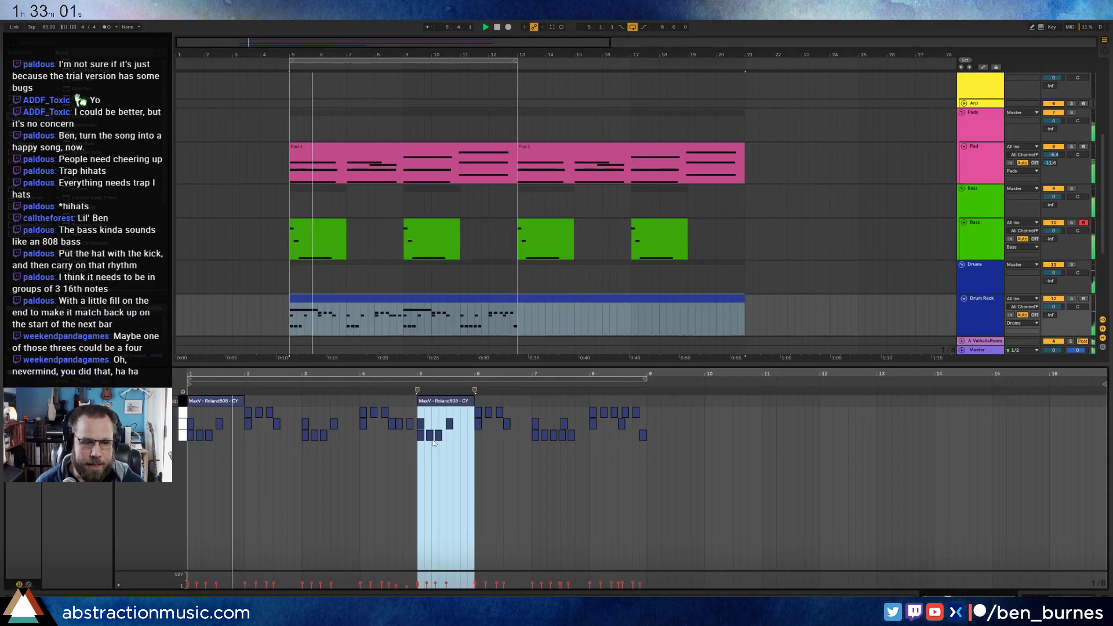
key("ctrl+l")
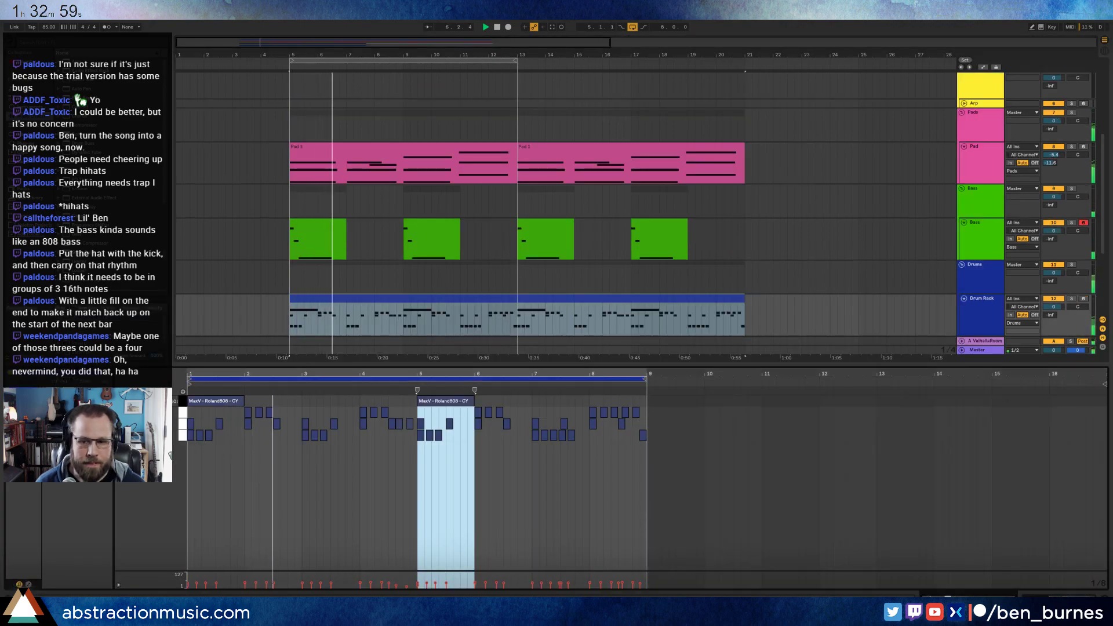
- Duplicate the voice recording clip on the ambience track to start at bar 13
key("shift+Tab")
left_click(497, 323)
scroll(481, 371, "down", 1)
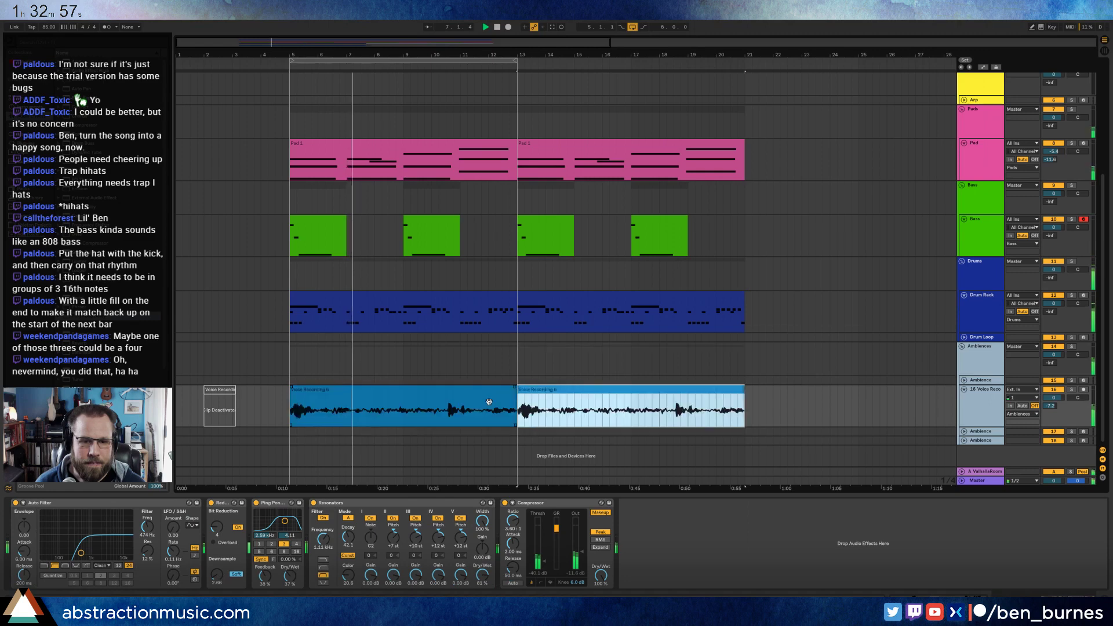
key("ctrl+d")
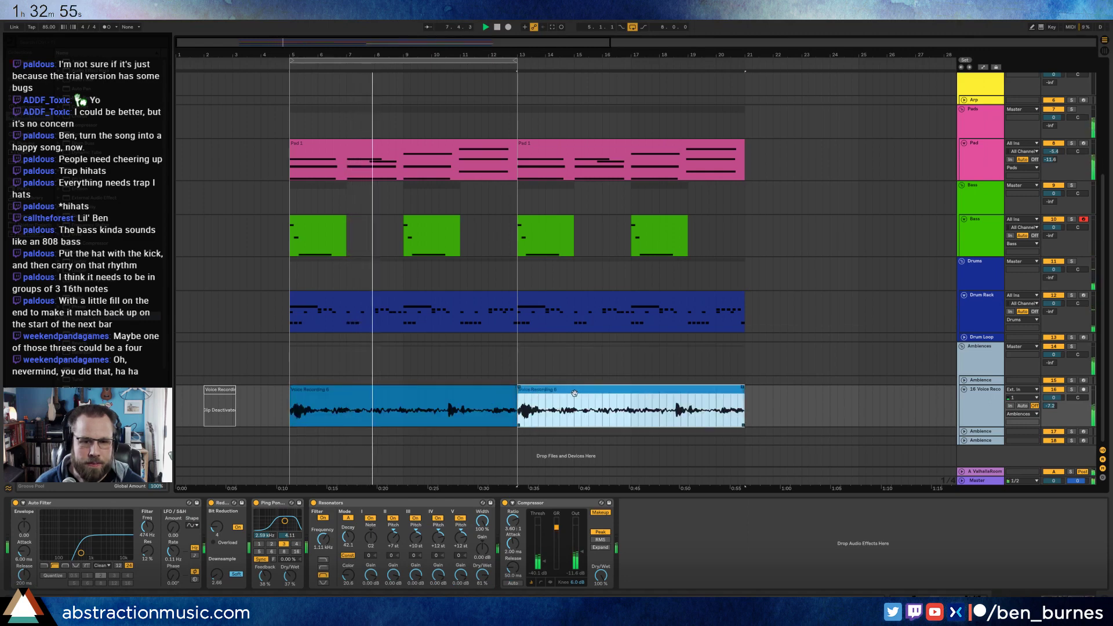
- Move the arrangement loop to span bars 13 to 21
scroll(576, 396, "up", 3)
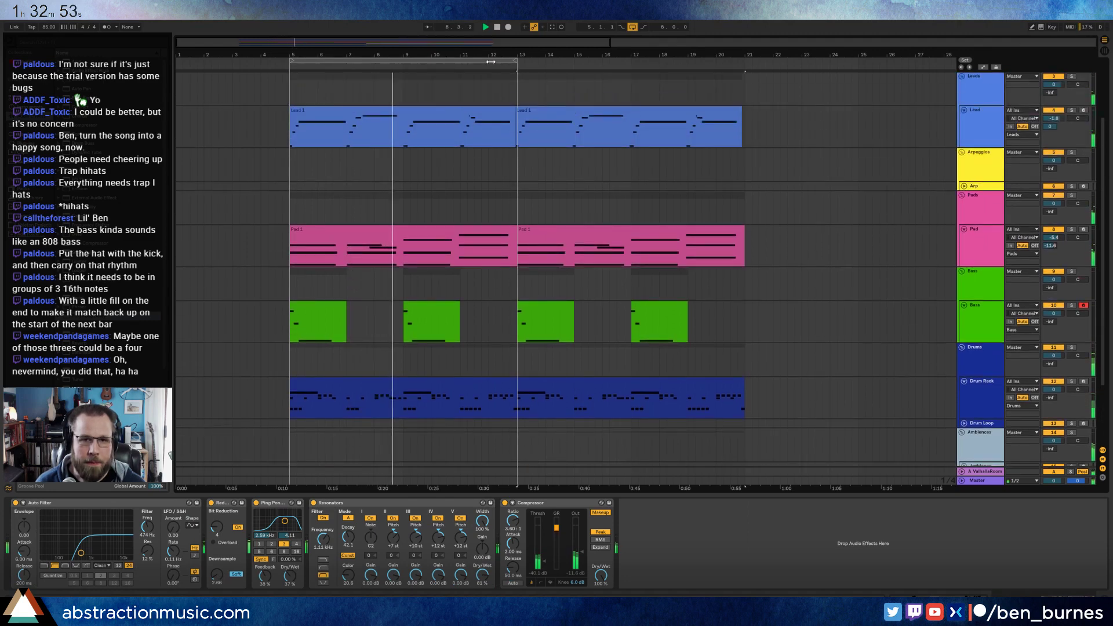
left_click_drag(490, 61, 719, 62)
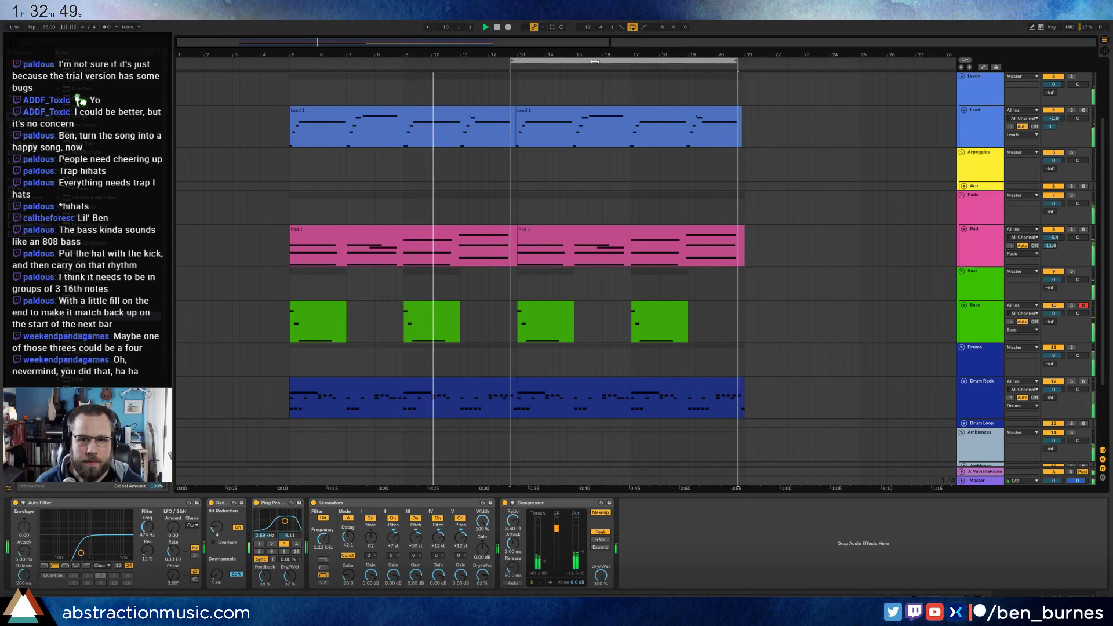
scroll(532, 109, "up", 3)
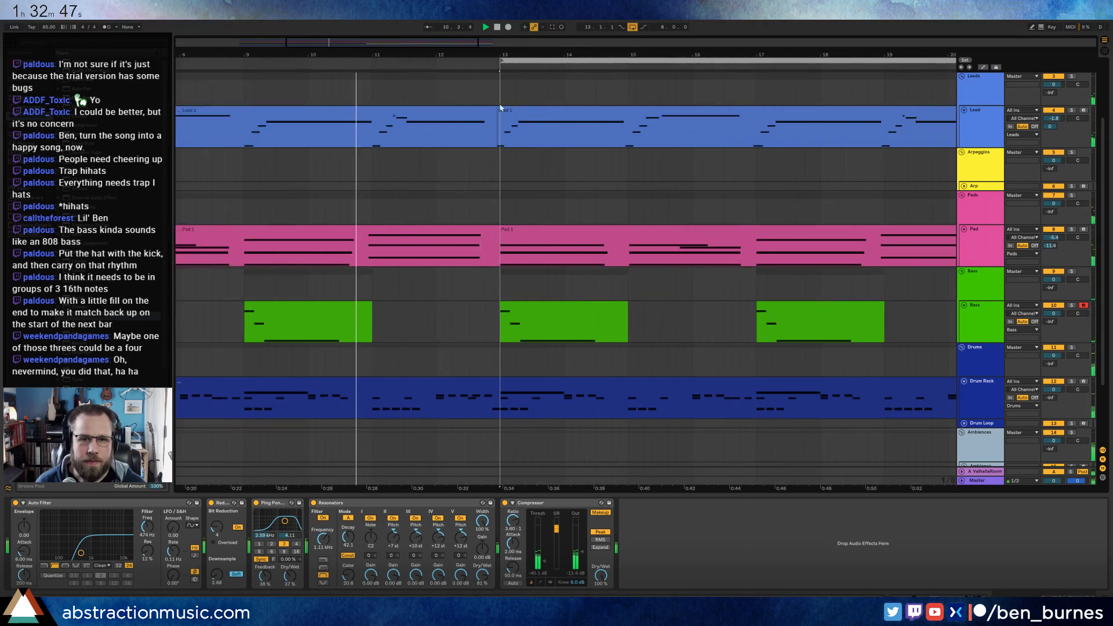
- Adjust the Lead clip edges to meet exactly at bar 13 and end at bar 21
left_click(497, 111)
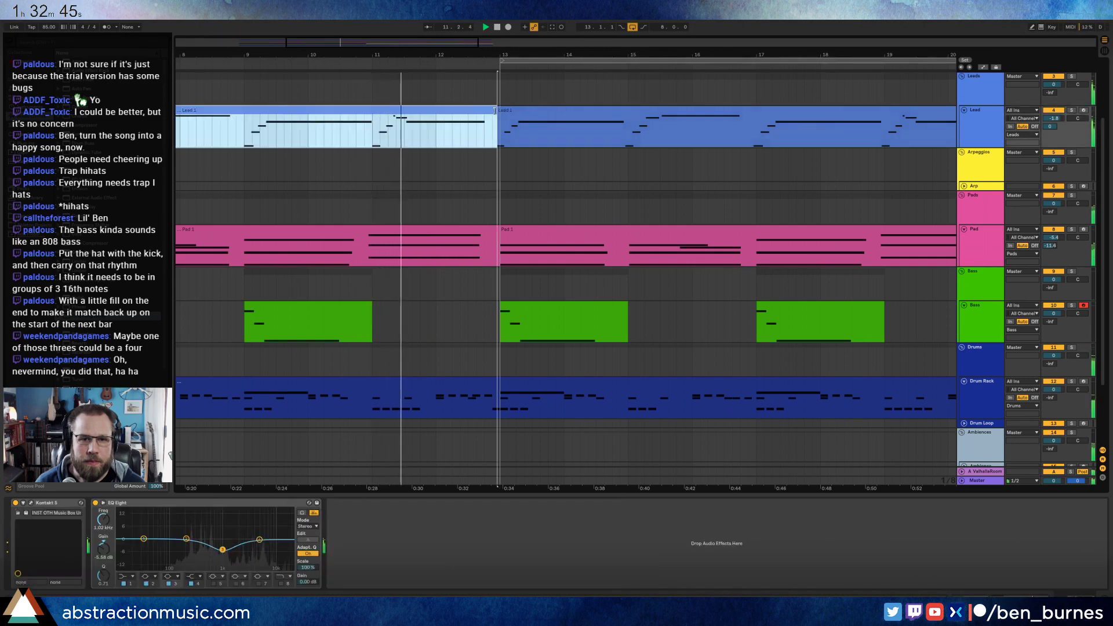
left_click(498, 110)
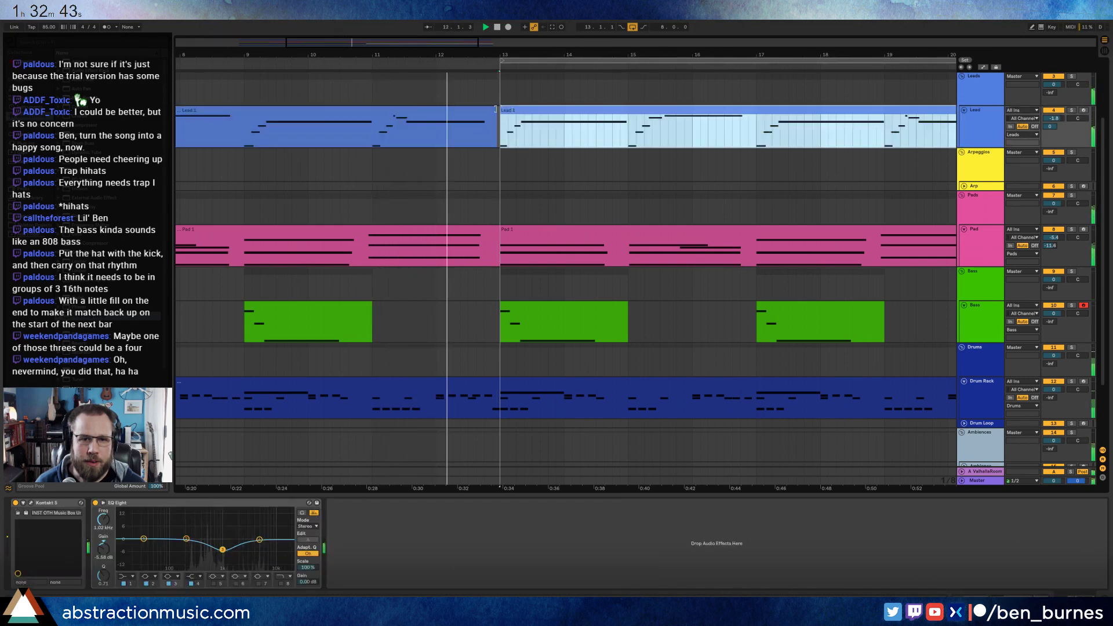
left_click(495, 111)
left_click_drag(464, 44, 591, 46)
left_click(625, 111)
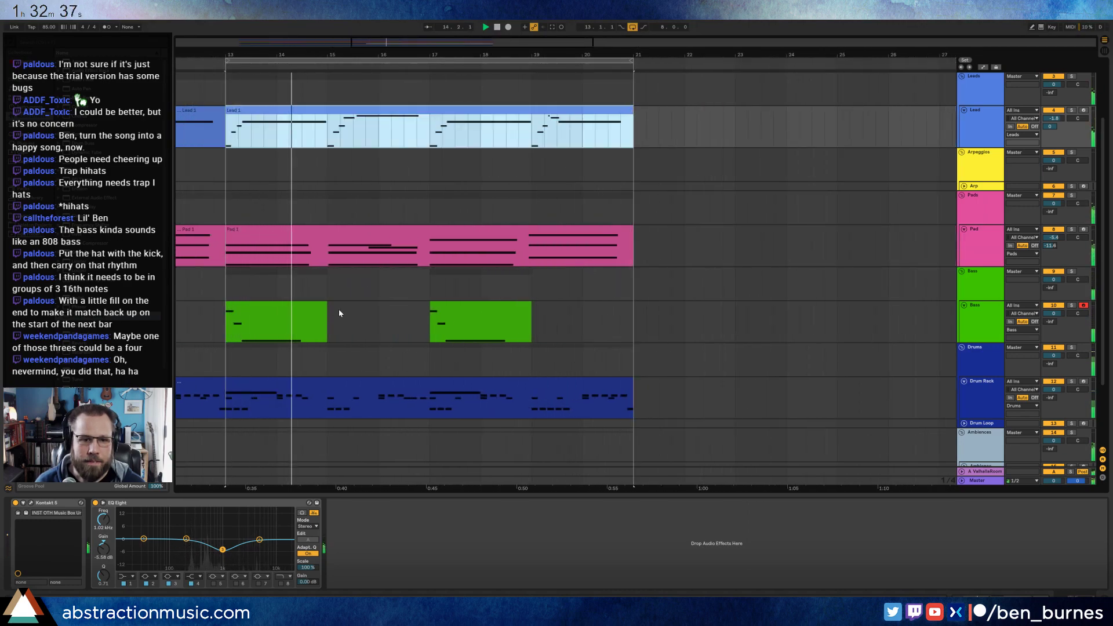
- Duplicate the bar 13 Bass clip to start at bar 15
double_click(319, 316)
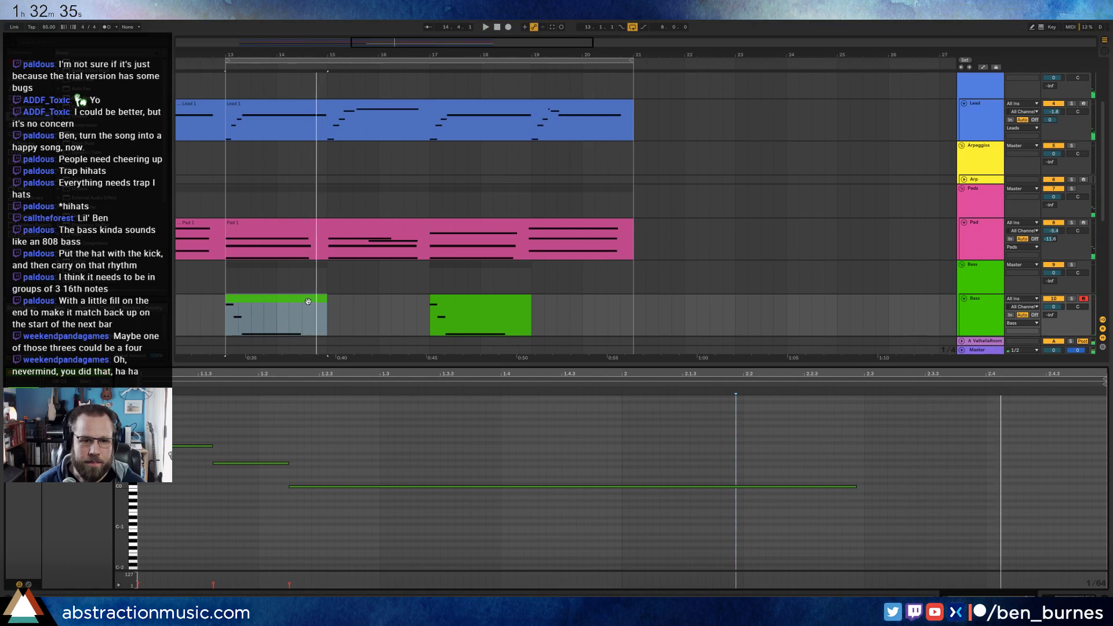
key("ctrl+d")
left_click(249, 452)
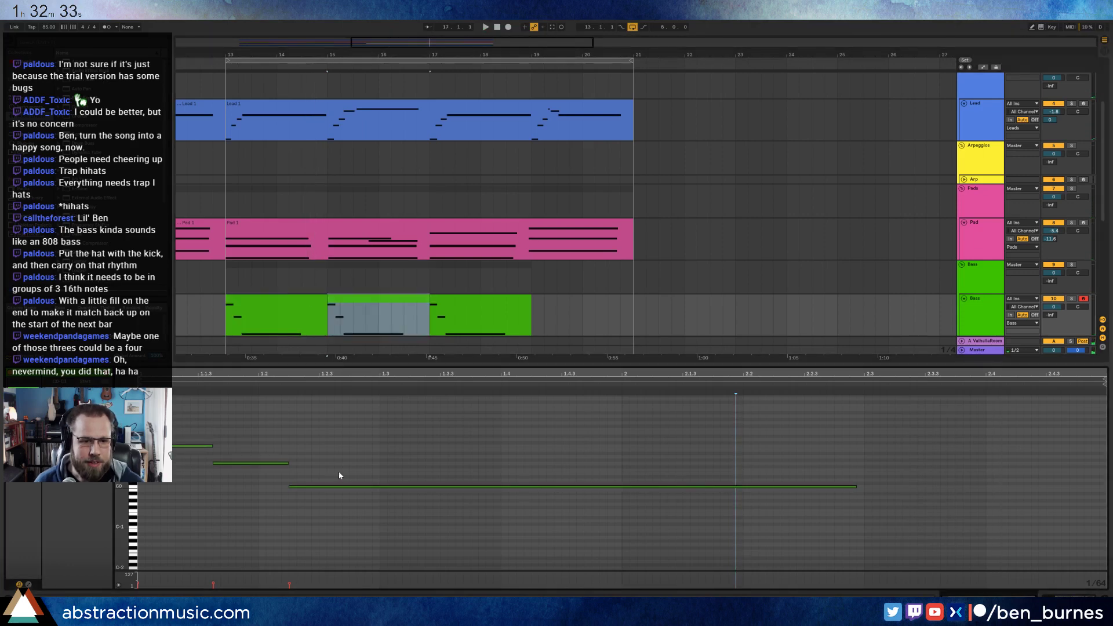
- Try the long note of the bar 15 Bass clip 19 semitones higher and play it back
left_click(343, 486)
key("shift+Up")
key("Up")
key("Up")
key("Up")
key("Up")
key("Up")
key("Up")
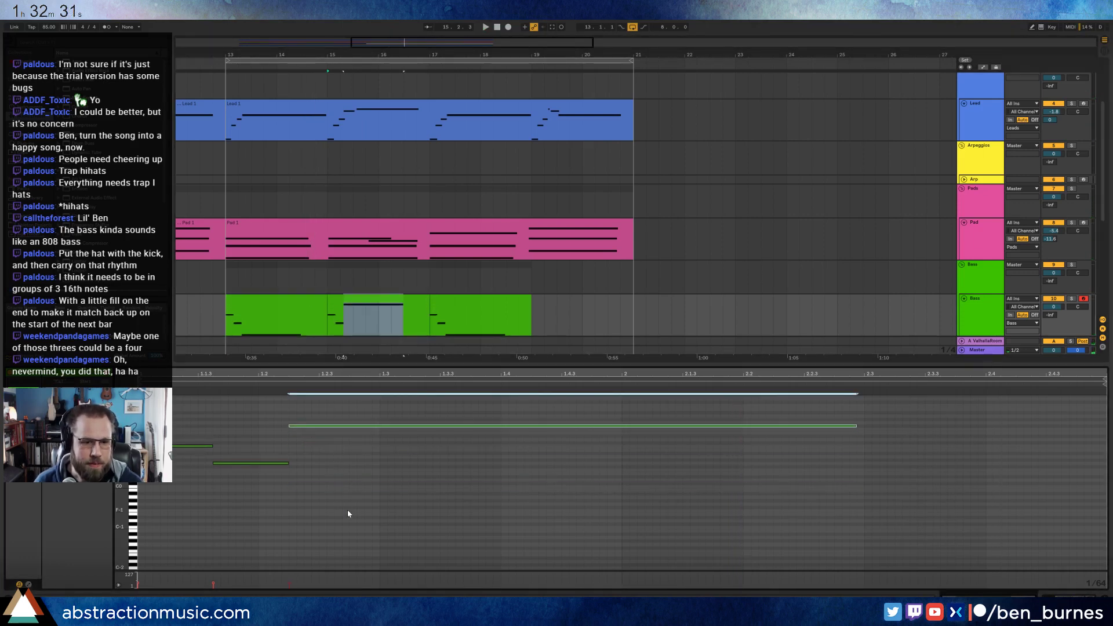
key("Up")
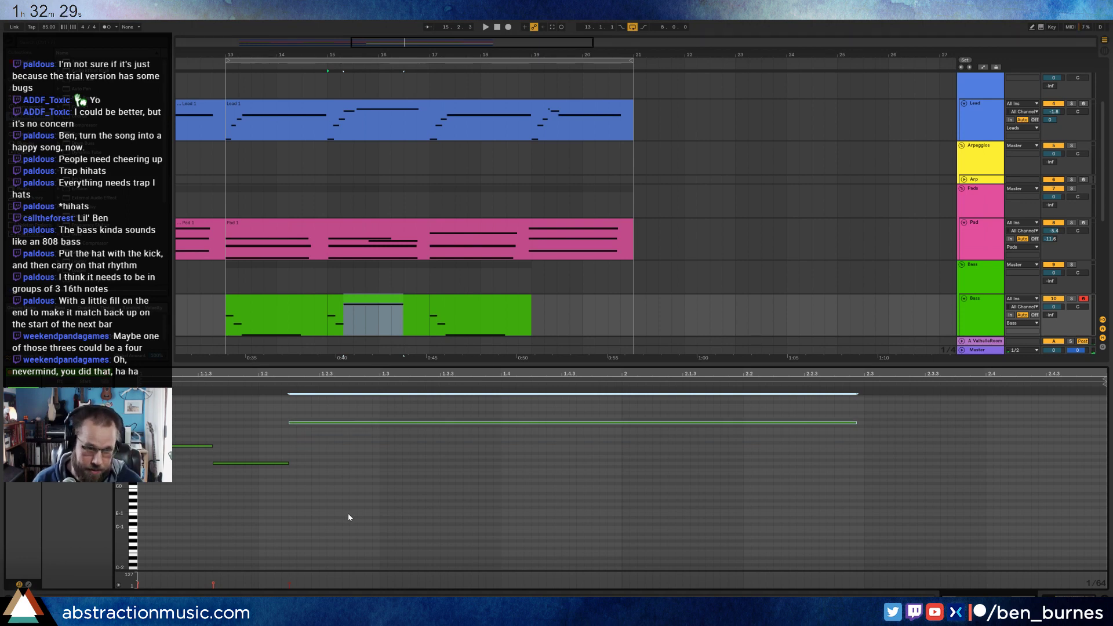
key("space")
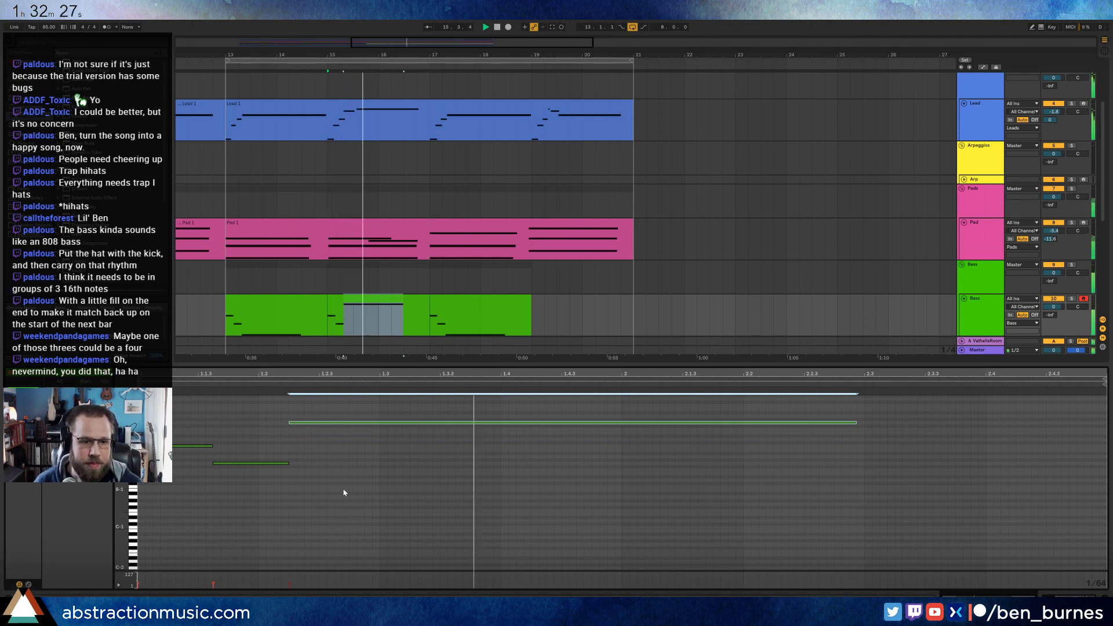
- Bring the long note of the bar 15 Bass clip down to five semitones above its original pitch and audition it
key("space")
key("Down")
key("Down")
key("Down")
key("Down")
key("Down")
key("Down")
key("Down")
key("Down")
key("Down")
key("Down")
key("Down")
key("Down")
key("Down")
key("Down")
key("Down")
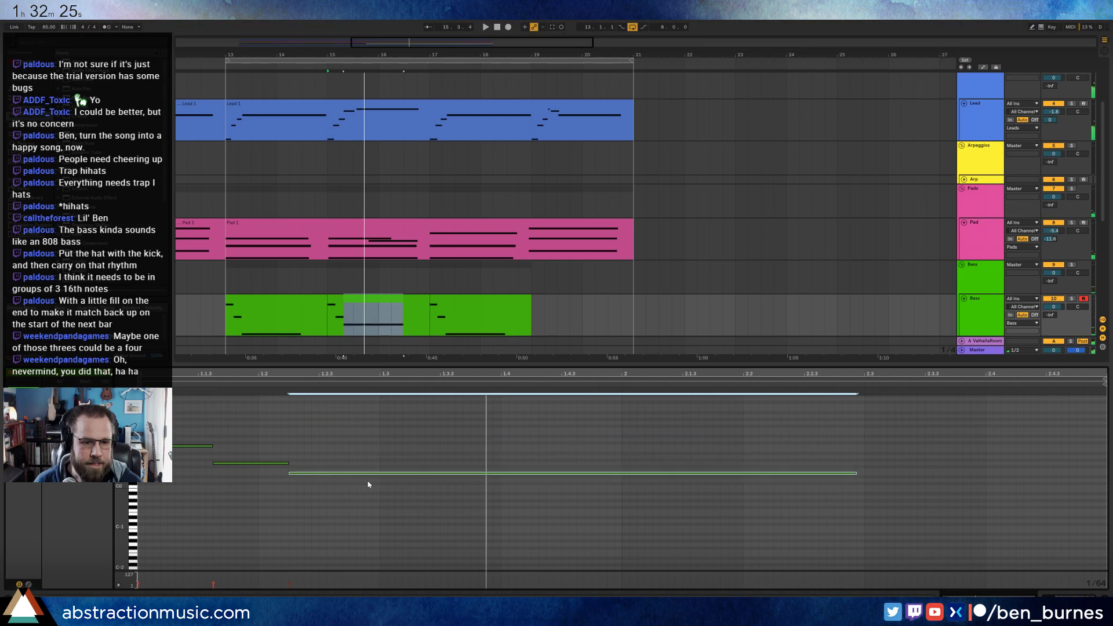
key("Up")
left_click(273, 383)
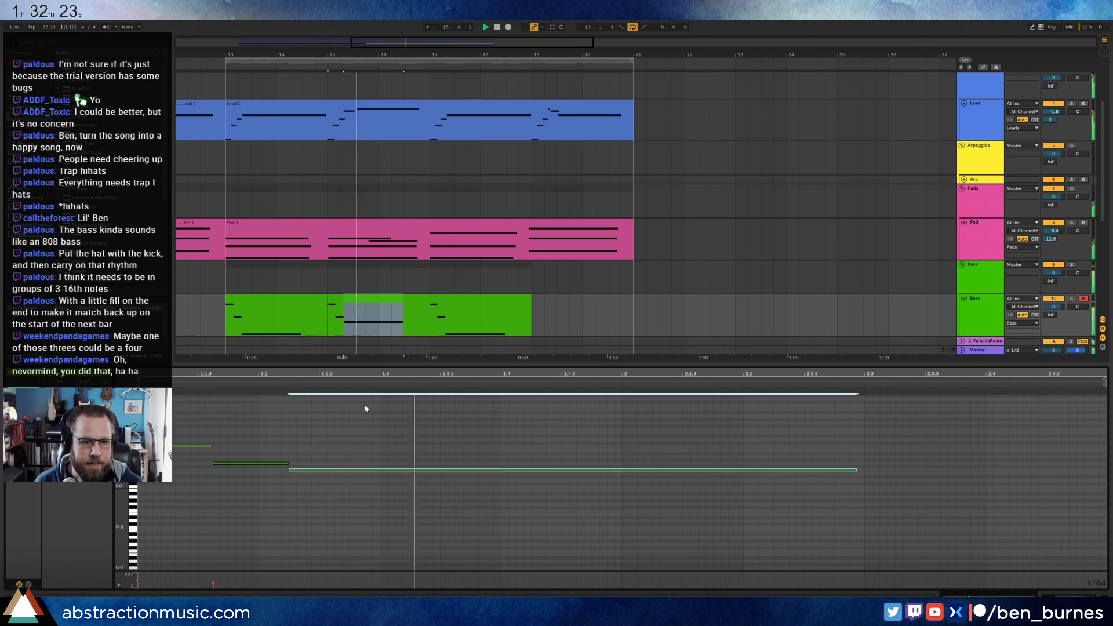
key("space")
- Raise the late-entering, shorter note of the second chord in the bar 13 Pad clip by three semitones
left_click(562, 240)
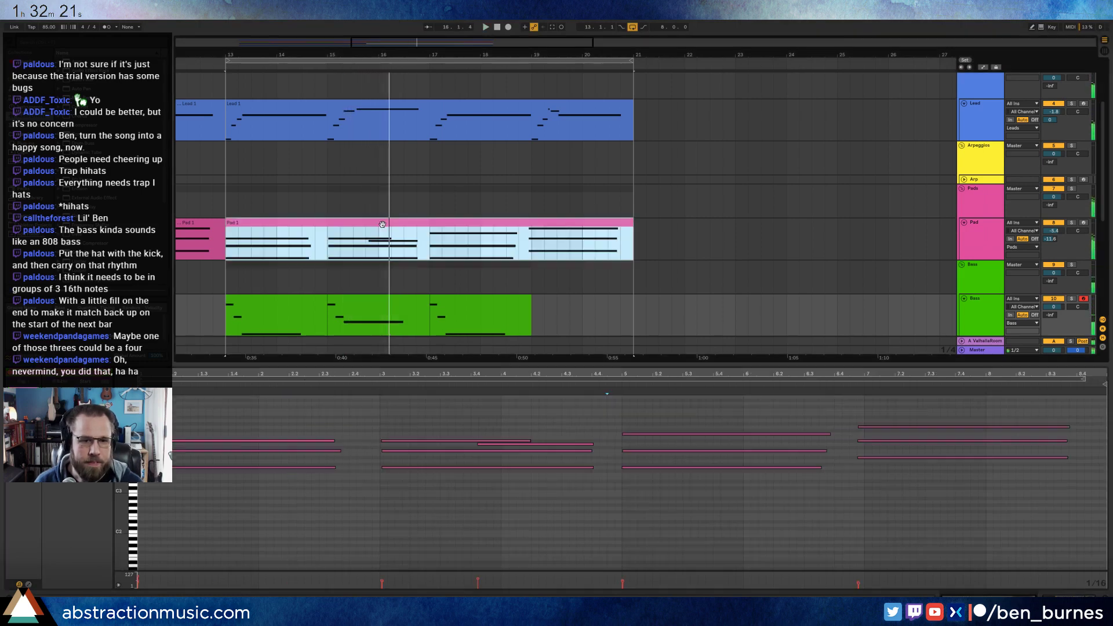
left_click(562, 434)
left_click(564, 444)
key("Up")
key("Up")
key("Up")
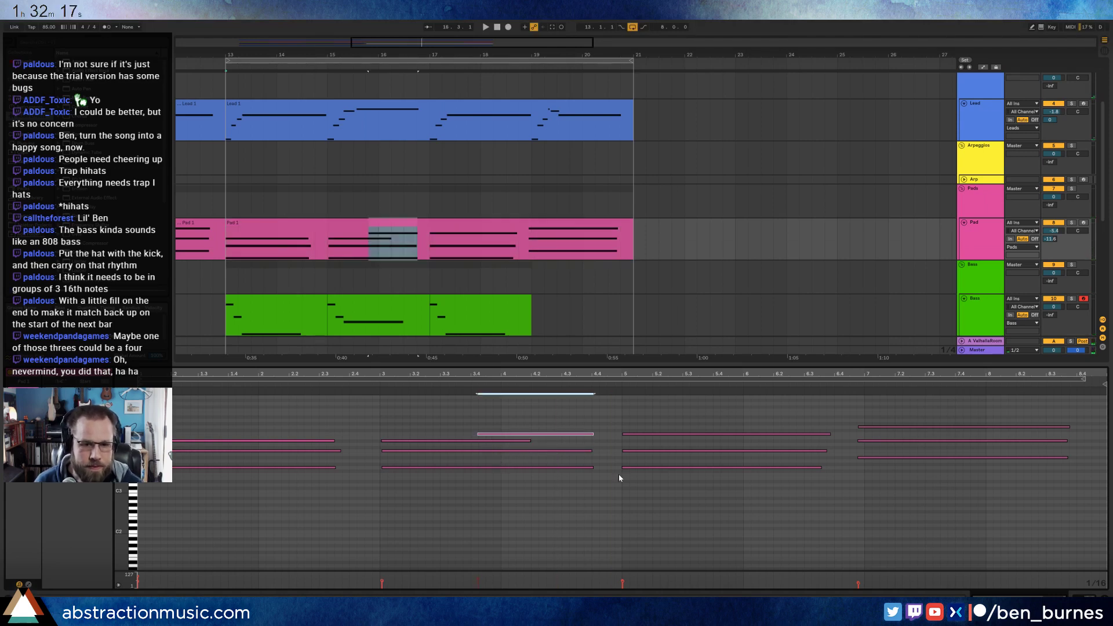
- Copy the bar 15 Bass clip to bar 19
scroll(373, 292, "down", 2)
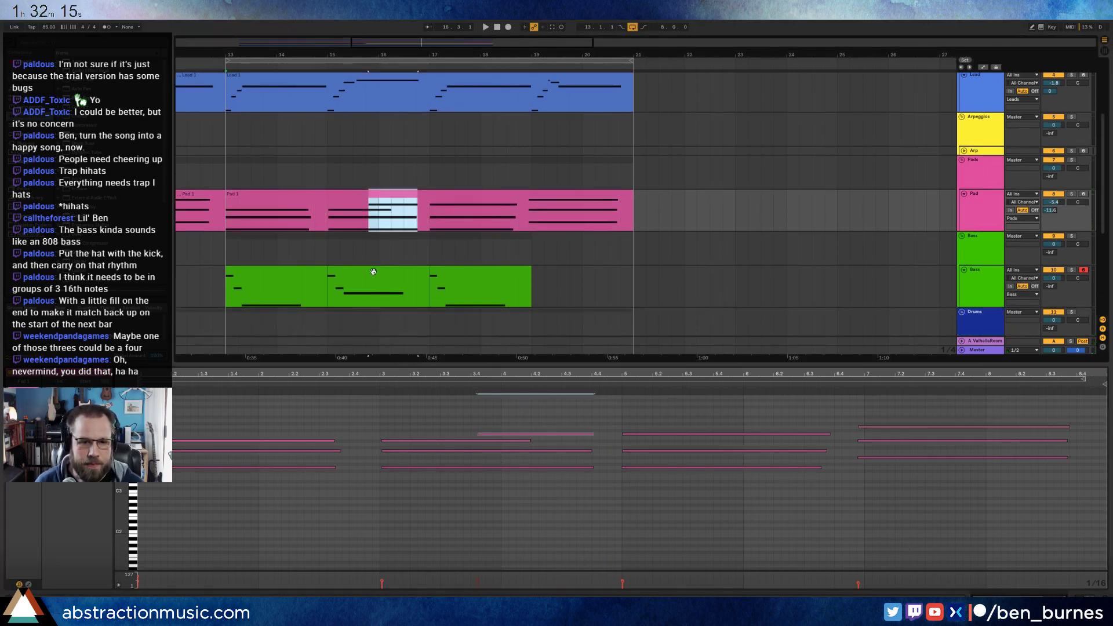
left_click(374, 272)
left_click(537, 283)
key("ctrl+v")
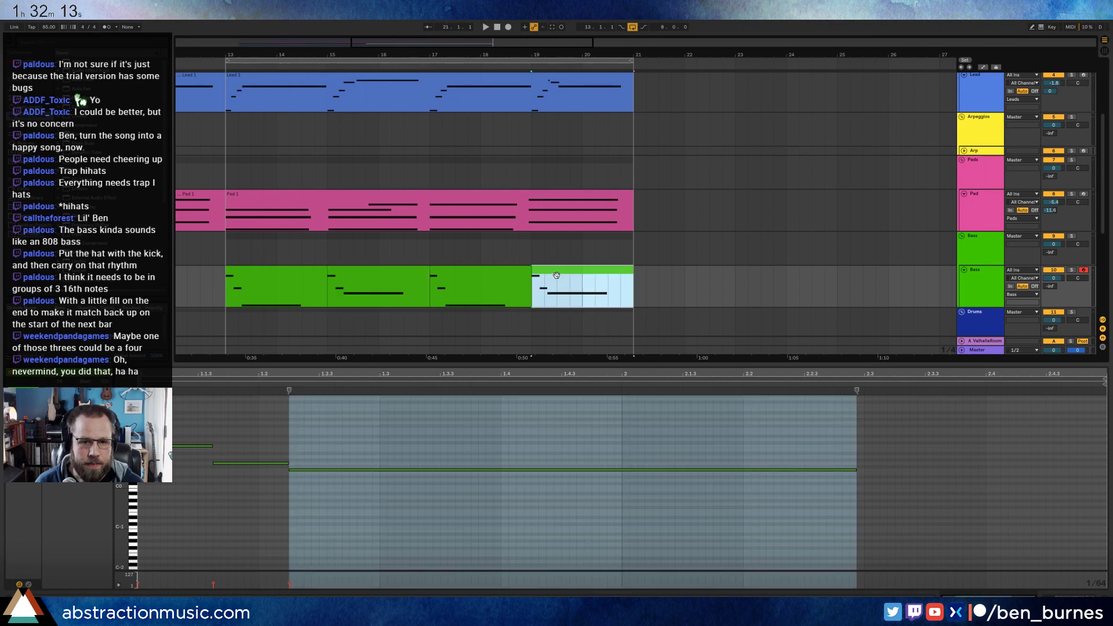
- Try the long note of the bar 19 Bass clip an octave higher and play it back
left_click(374, 406)
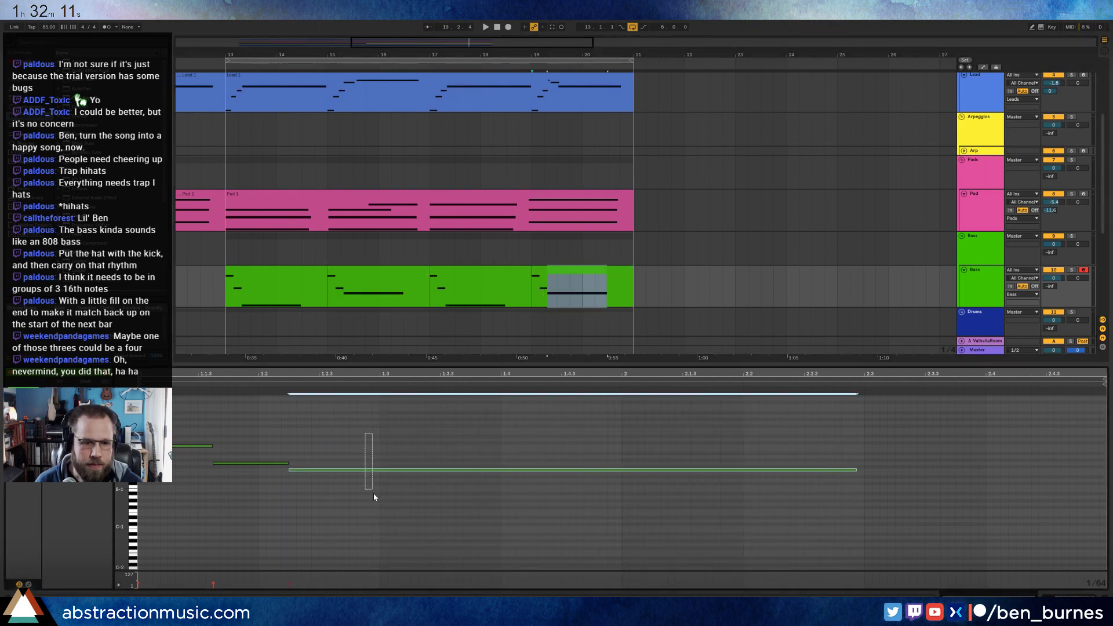
key("ctrl+a")
key("shift+Up")
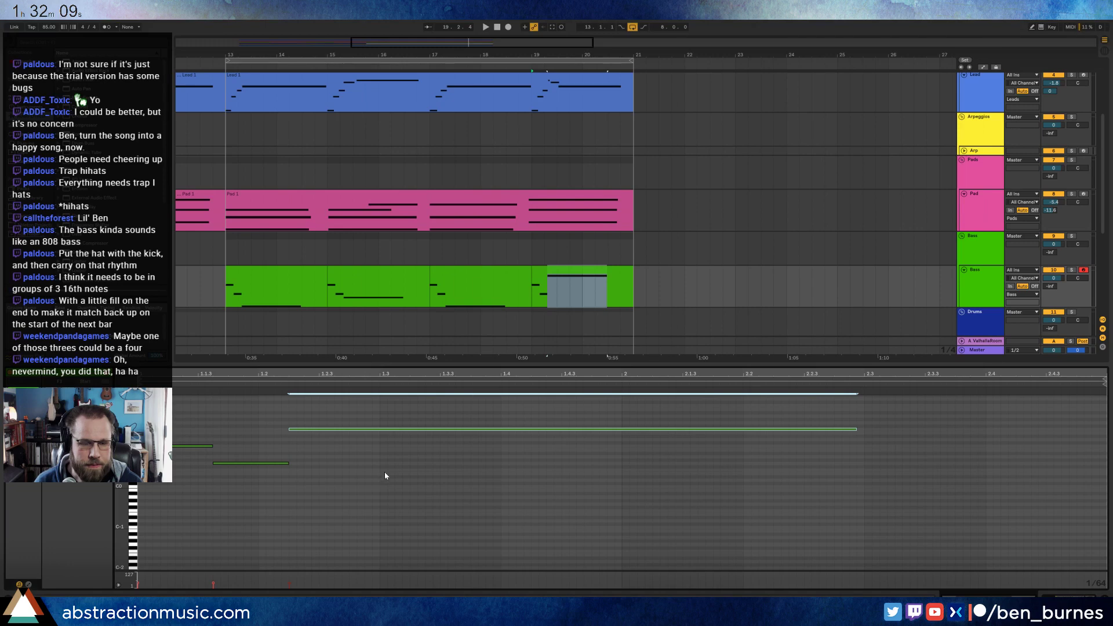
key("space")
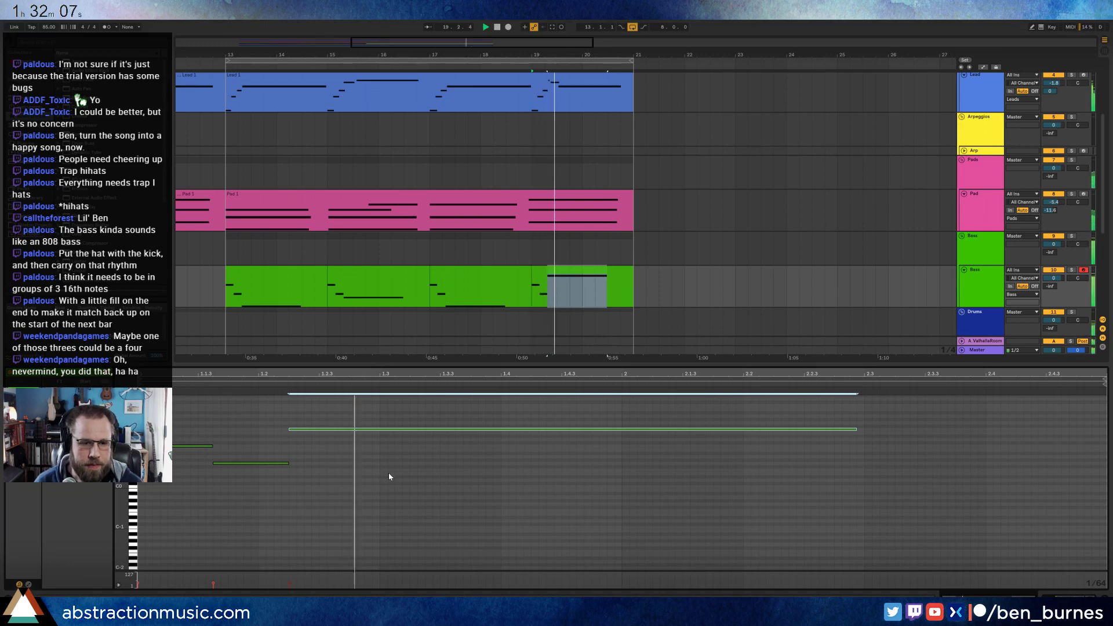
- Replace the long note in the bar 19 Bass clip with three consecutive copies of the second short note
left_click_drag(856, 429, 296, 429)
key("space")
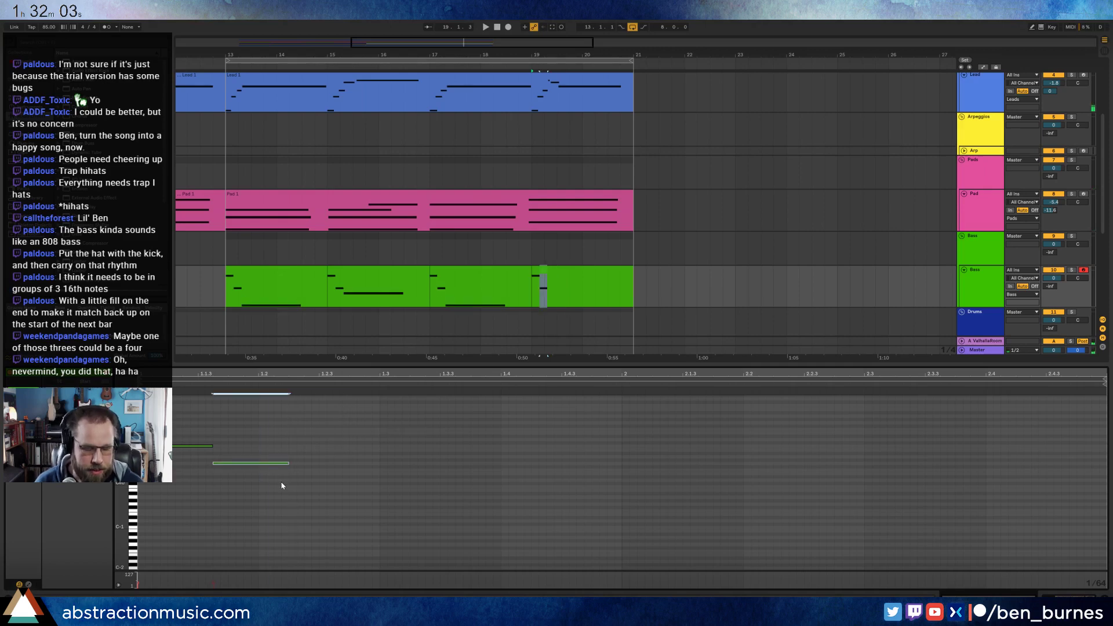
key("ctrl+d")
key("ctrl+d")
left_click_drag(289, 438, 494, 508)
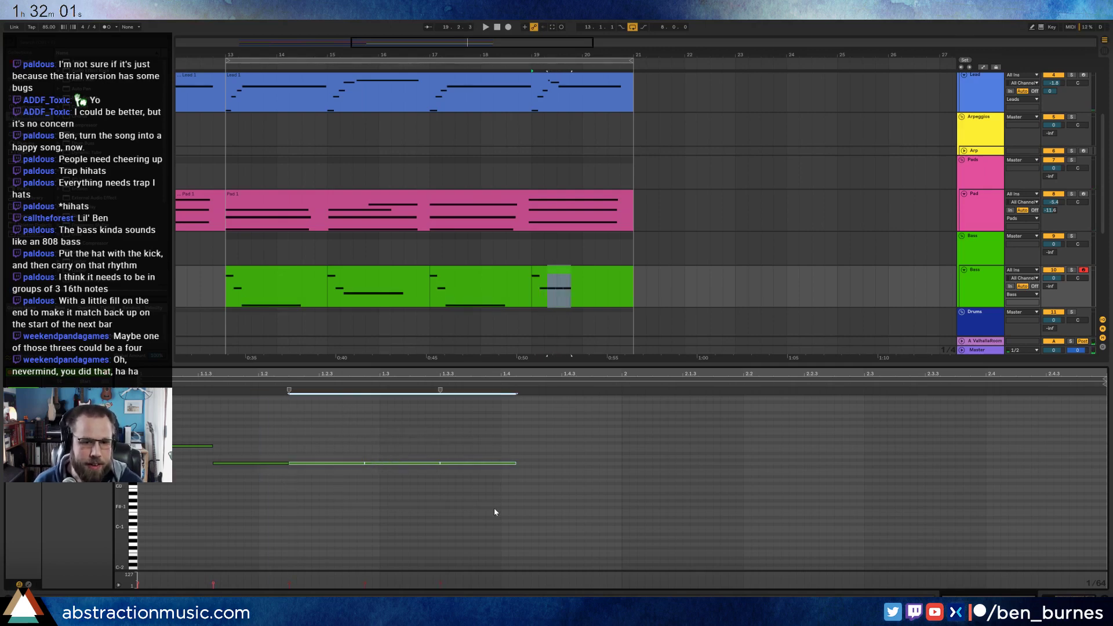
- Transpose the three copied bass notes to 10, 8 and 5 semitones above their source note, forming a descending figure
key("Up")
key("Up")
key("Up")
key("Up")
key("Up")
key("Up")
key("Up")
key("Up")
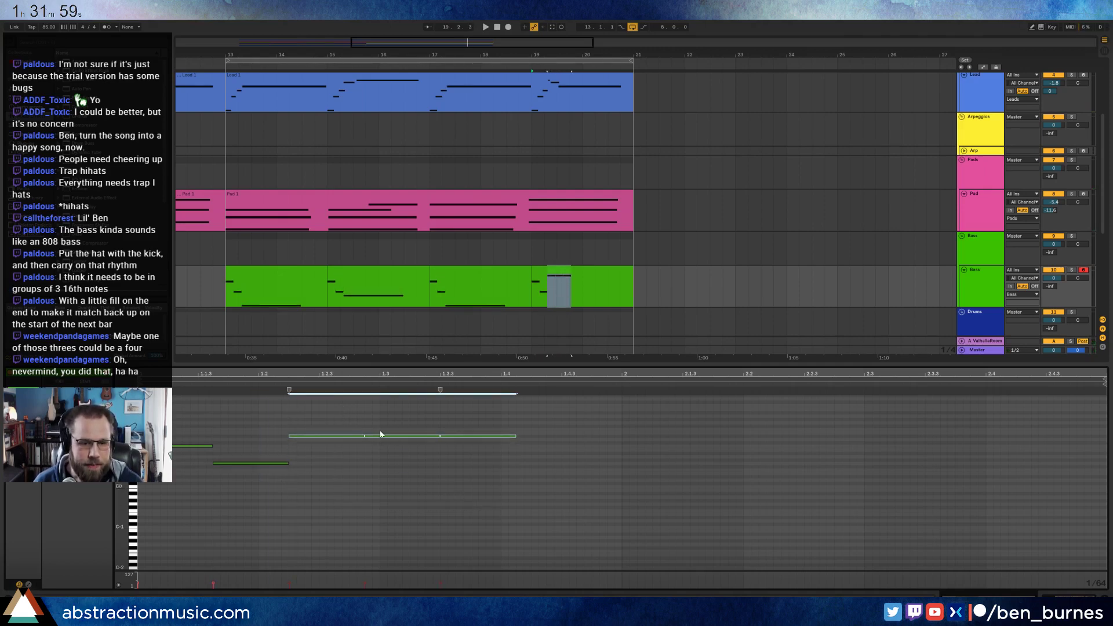
key("Down")
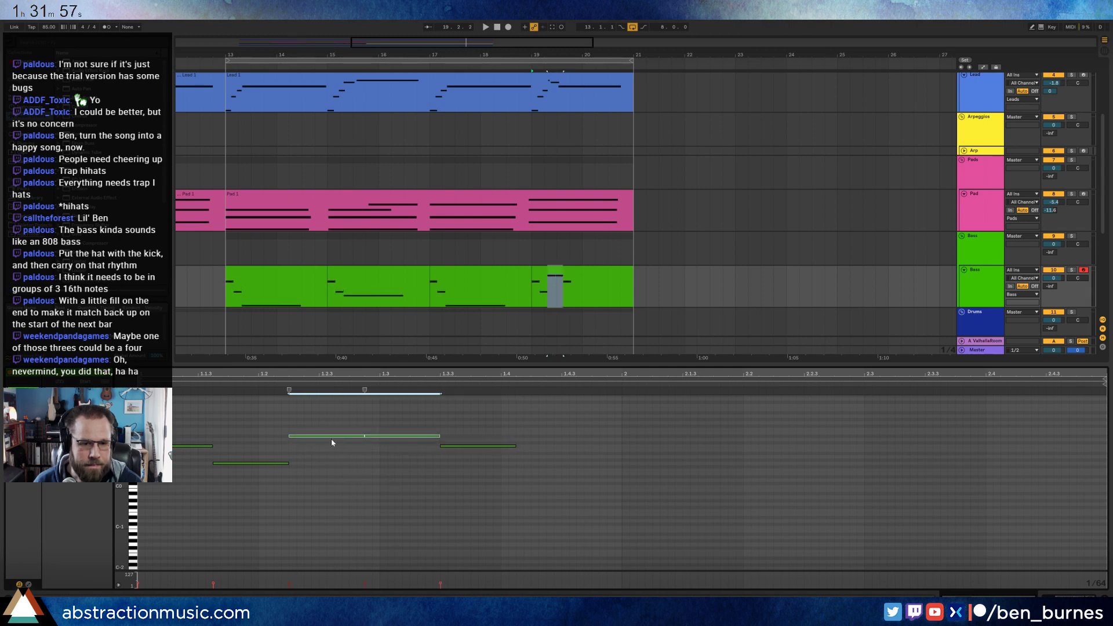
left_click(331, 438)
key("Up")
key("Up")
- Lengthen the last bass note to just before the clip's end, play the result and close the note editor
left_click_drag(516, 446, 1082, 451)
key("space")
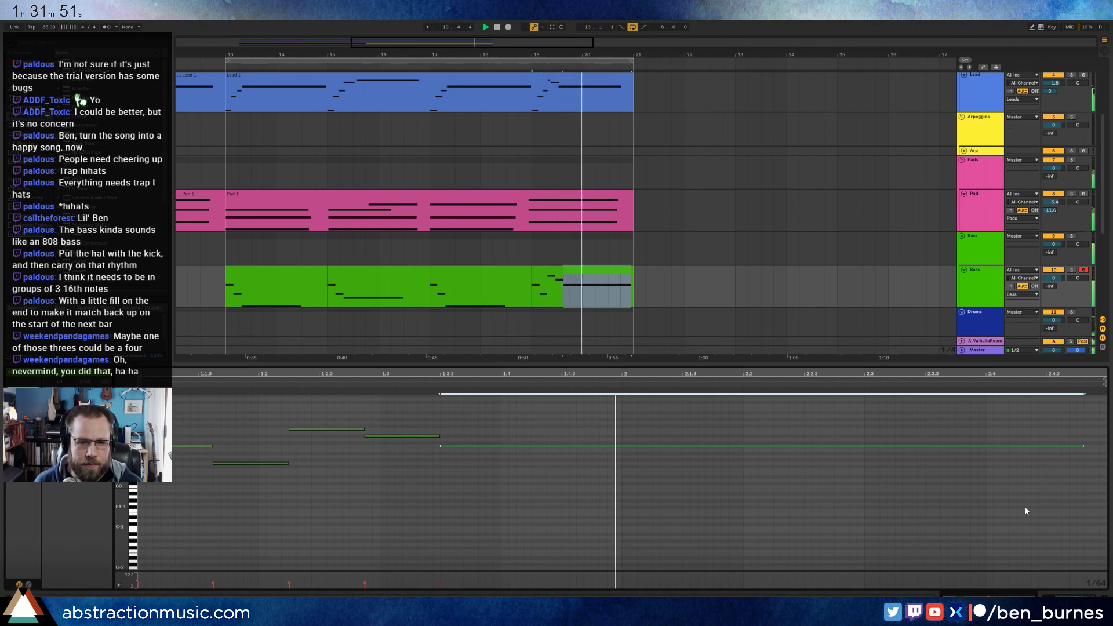
left_click(1000, 524)
key("shift+Tab")
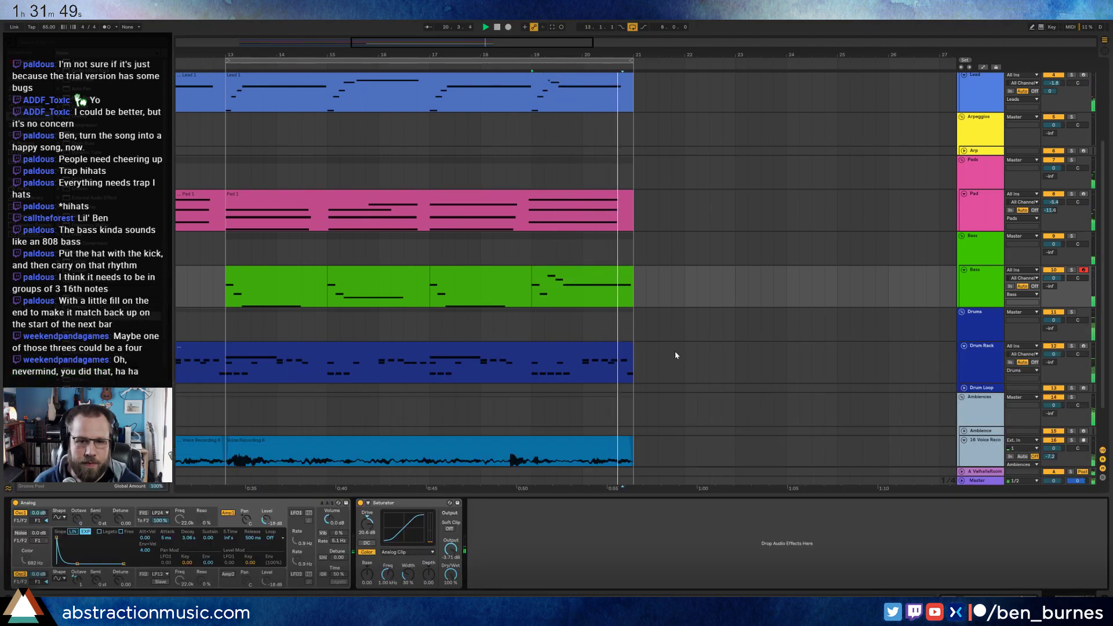
- Shorten the last long note of the bar 19 Bass clip and add a lower pickup note running to the clip's end
key("shift+Tab")
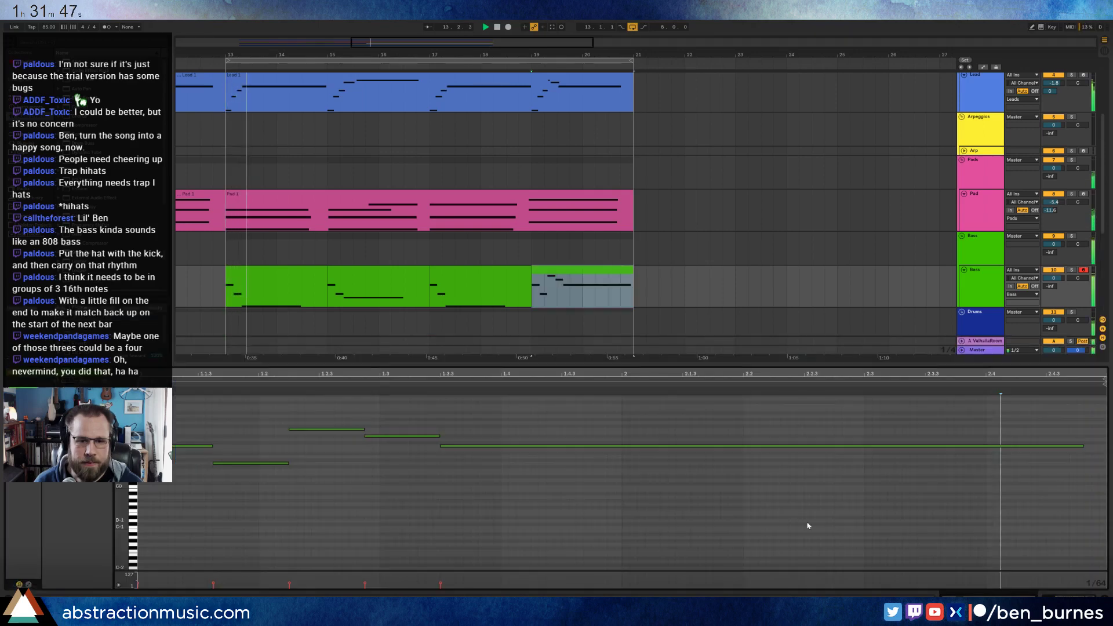
left_click_drag(1084, 445, 955, 445)
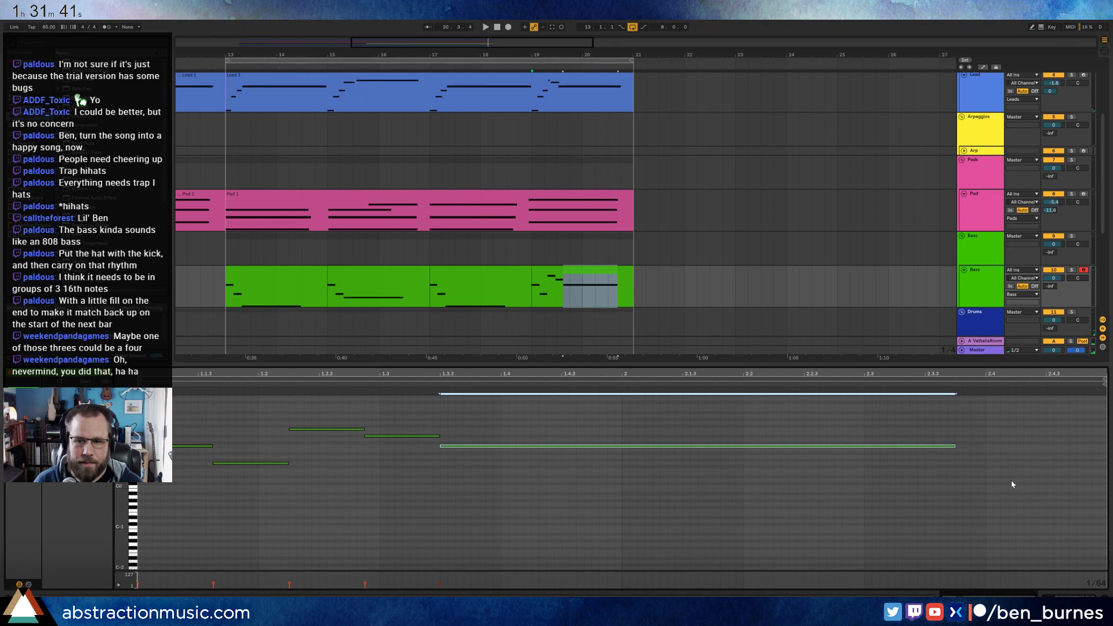
left_click_drag(1006, 483, 1068, 480)
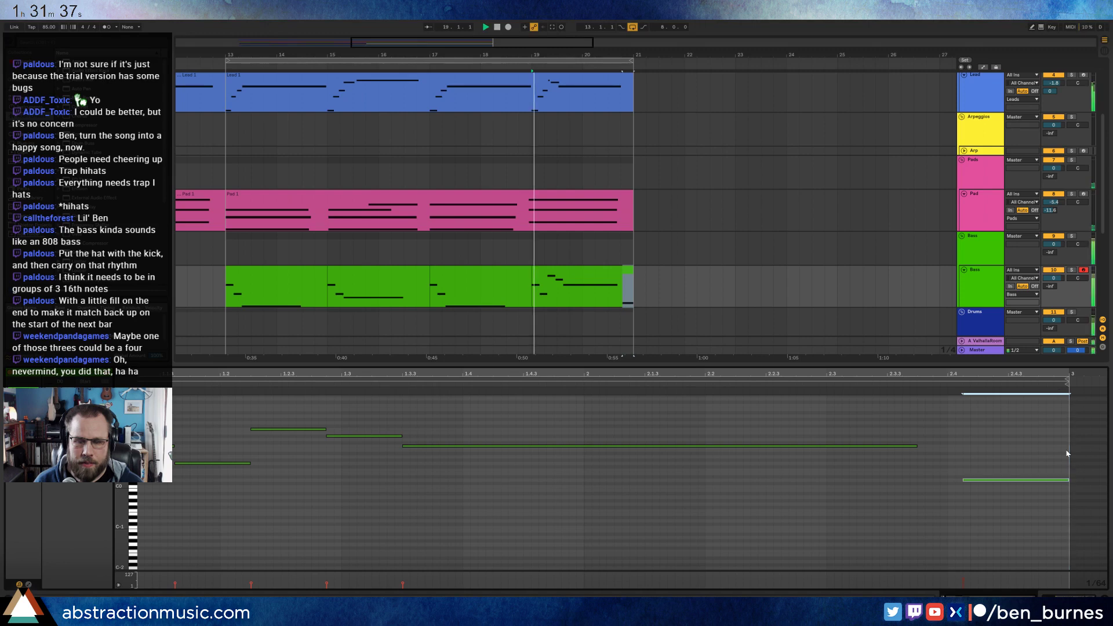
left_click_drag(917, 446, 950, 450)
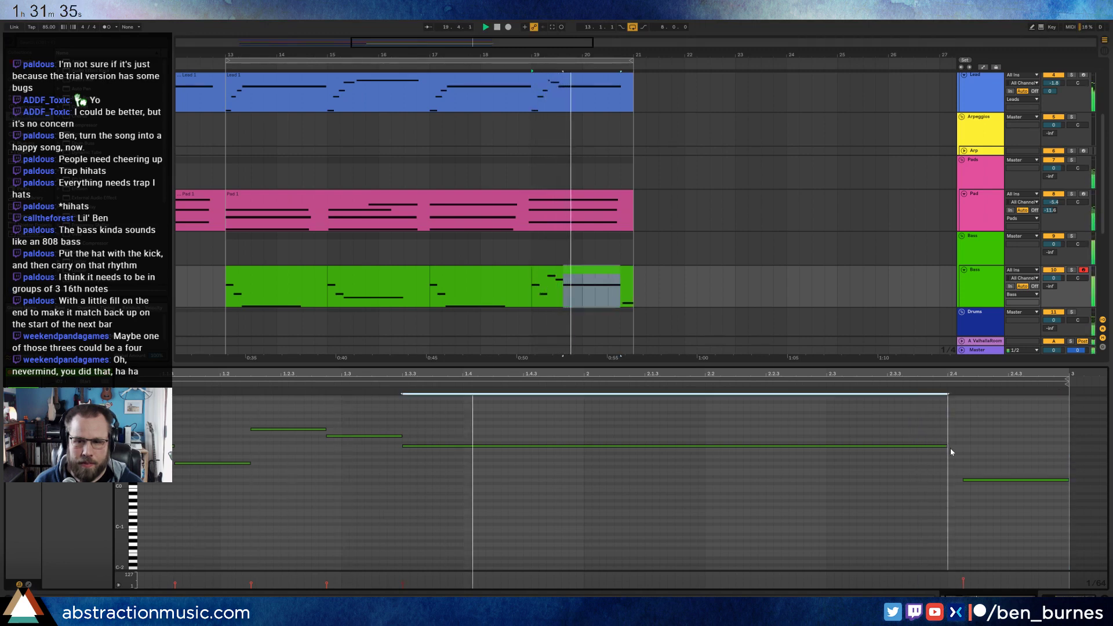
left_click(690, 446)
- Start the low pickup note slightly later, lengthen the long bass note to nearly meet it, and close the note editor
left_click_drag(745, 370, 748, 373)
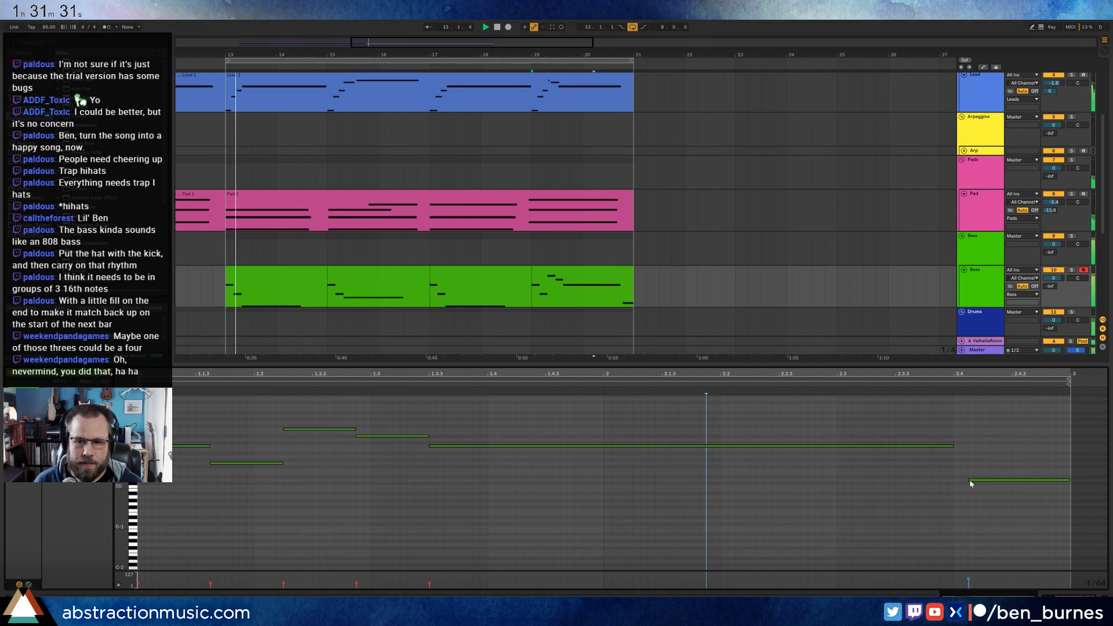
left_click_drag(971, 483, 988, 486)
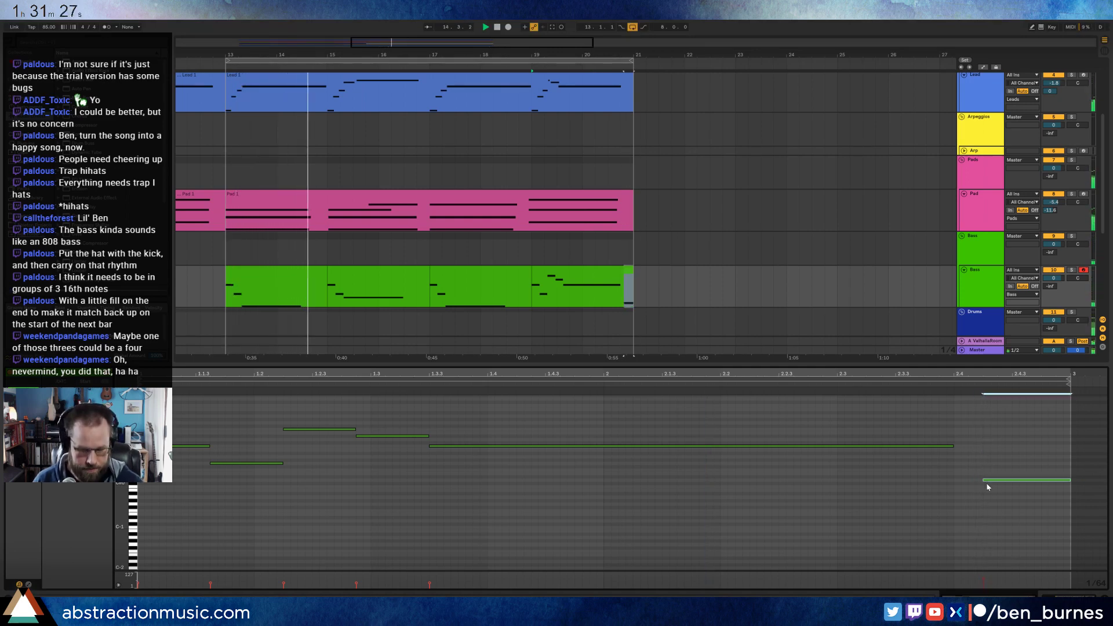
left_click(976, 472)
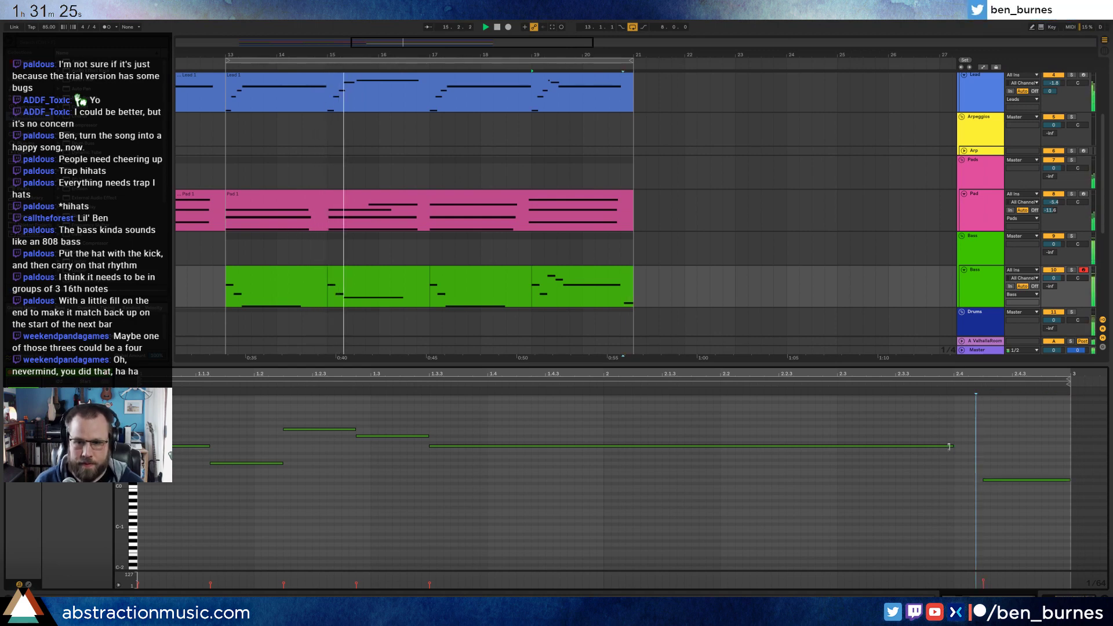
left_click_drag(950, 446, 976, 446)
left_click(997, 450)
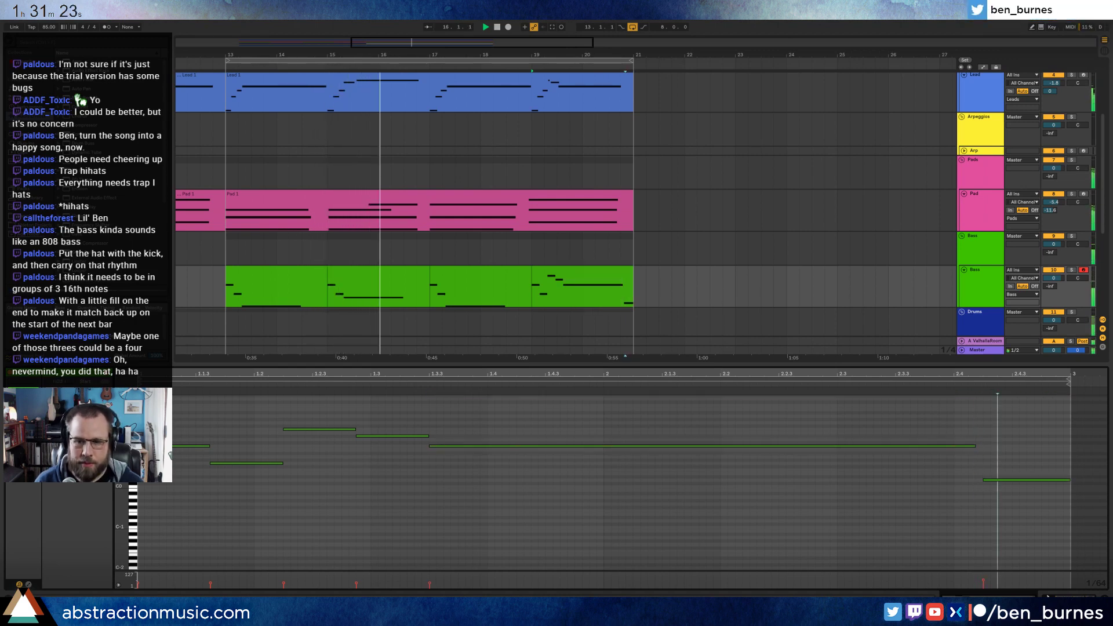
key("shift+Tab")
- Load Massive on the Arp track and put an Arpeggiator device in front of it
scroll(434, 278, "left", 2)
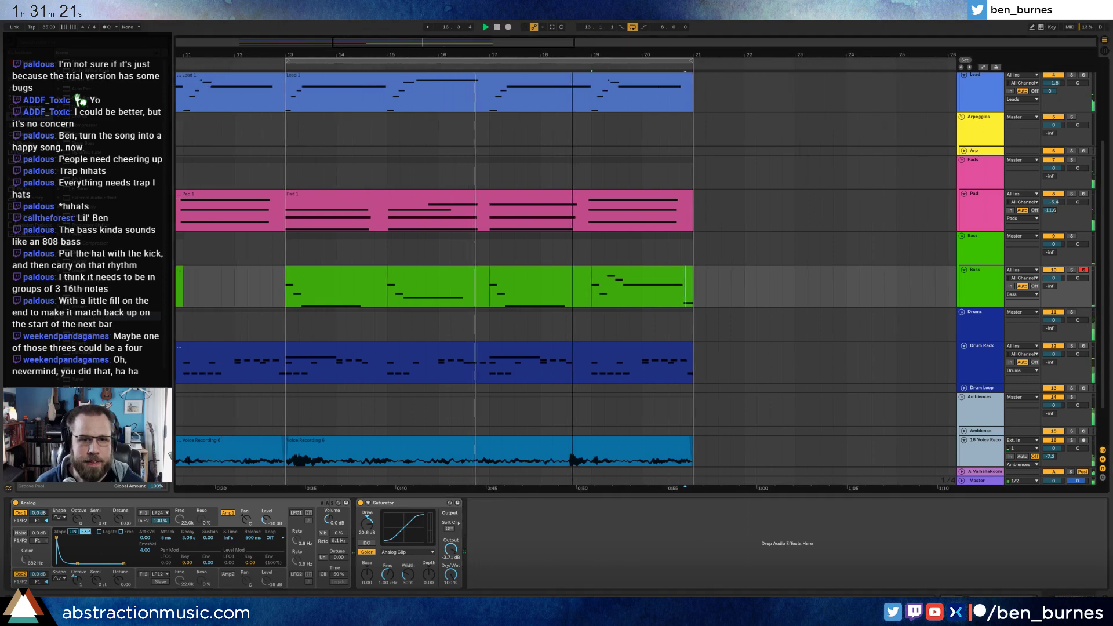
scroll(565, 278, "left", 1)
left_click(719, 152)
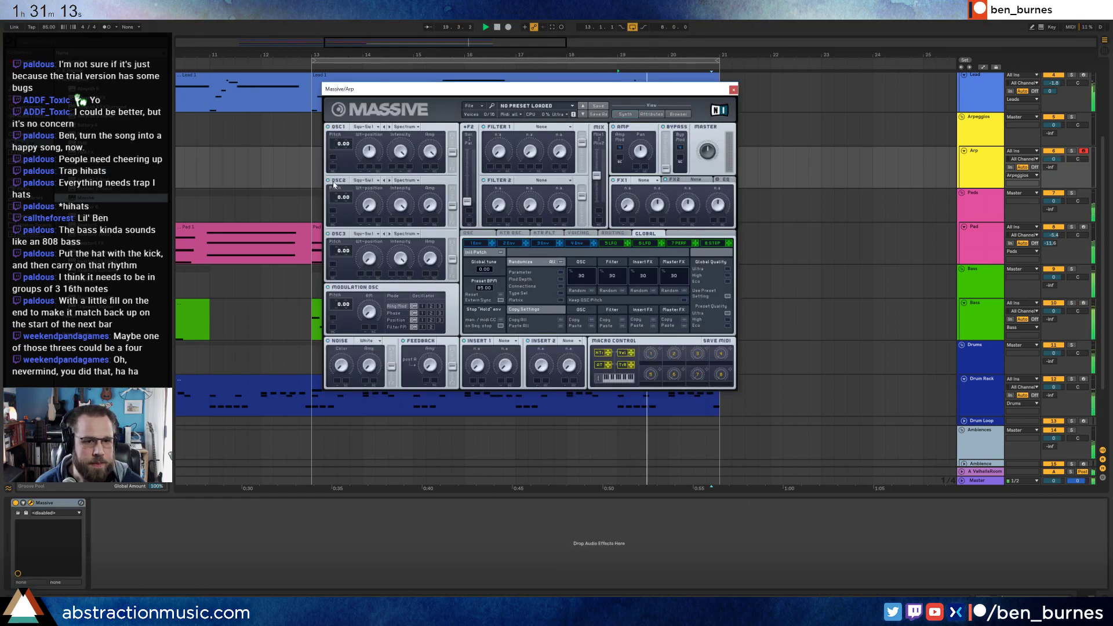
left_click_drag(409, 92, 697, 196)
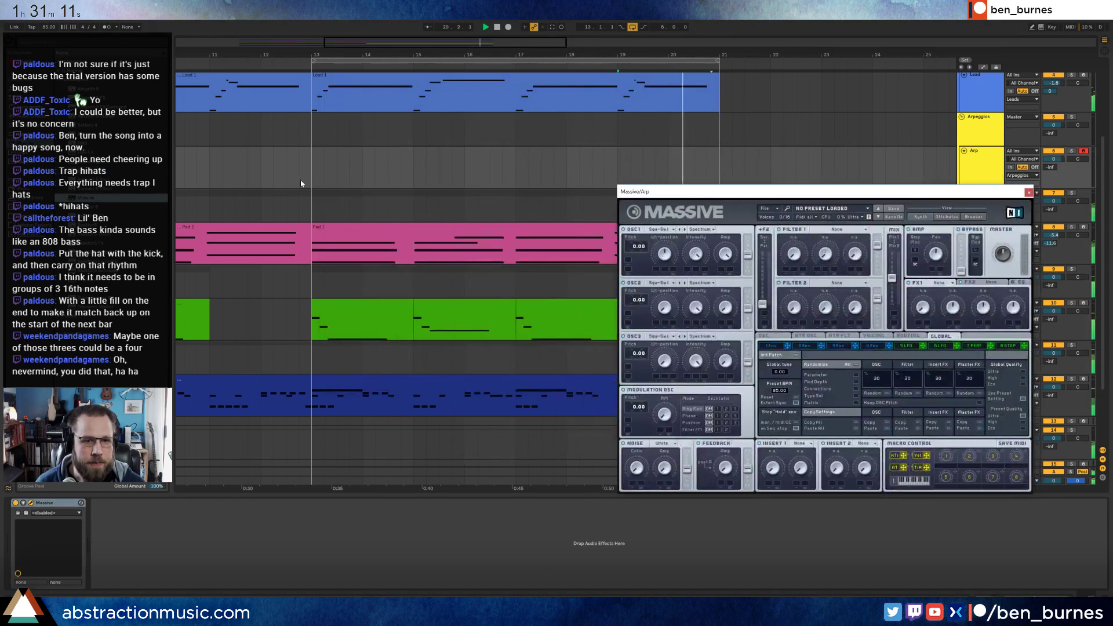
left_click(35, 125)
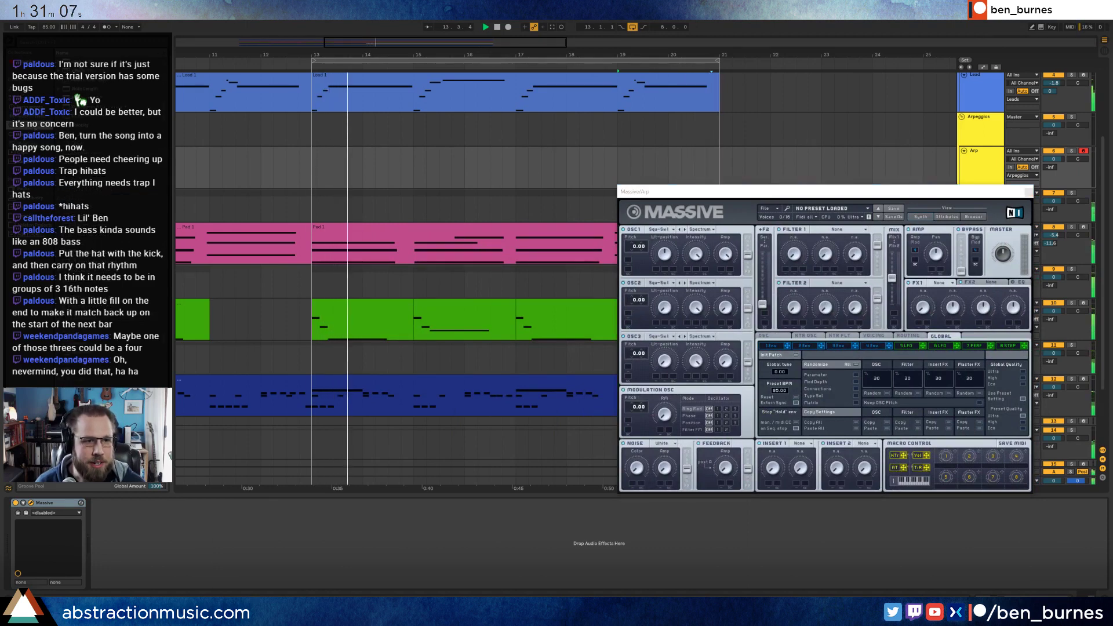
key("Return")
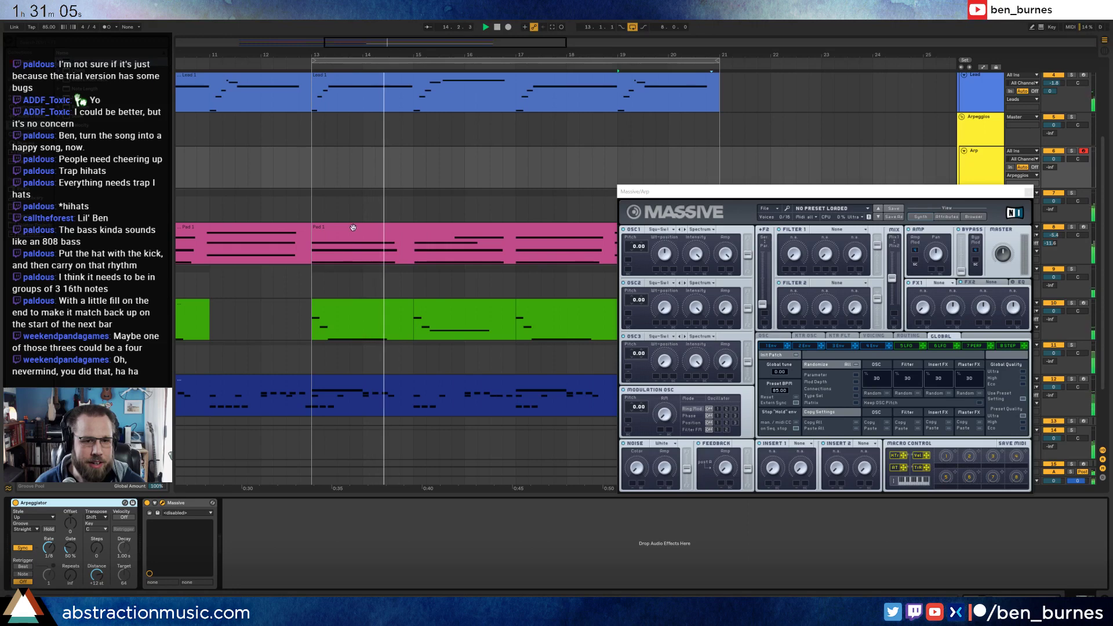
- Copy the bar 13 Pad clip onto the Arp track, lower the sustain of Massive's fourth envelope to zero and play it
left_click_drag(390, 240, 362, 179)
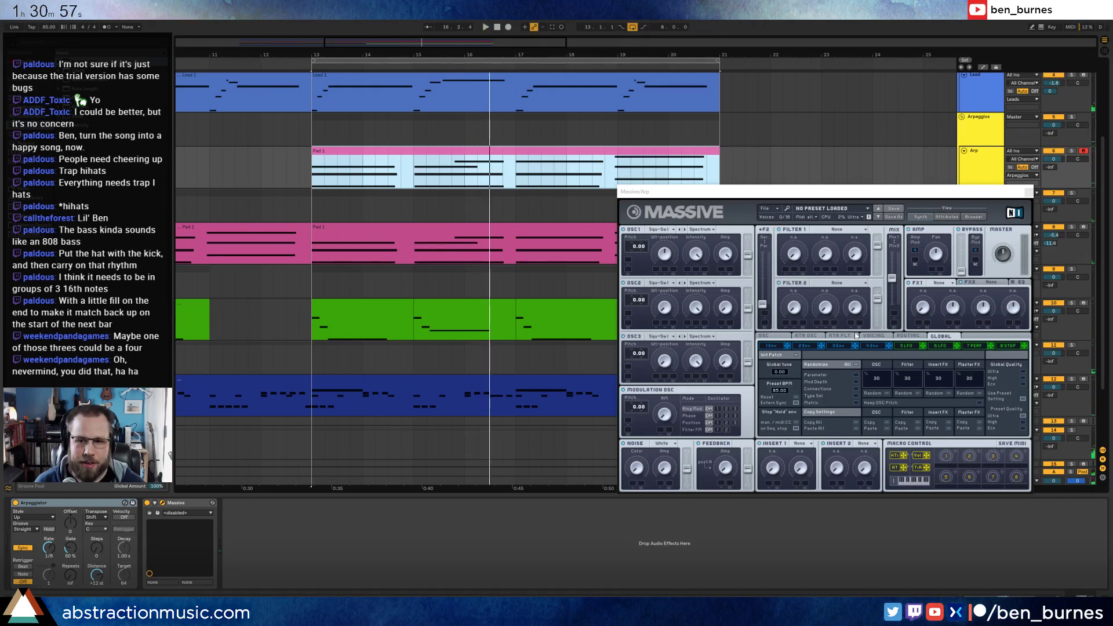
left_click(872, 346)
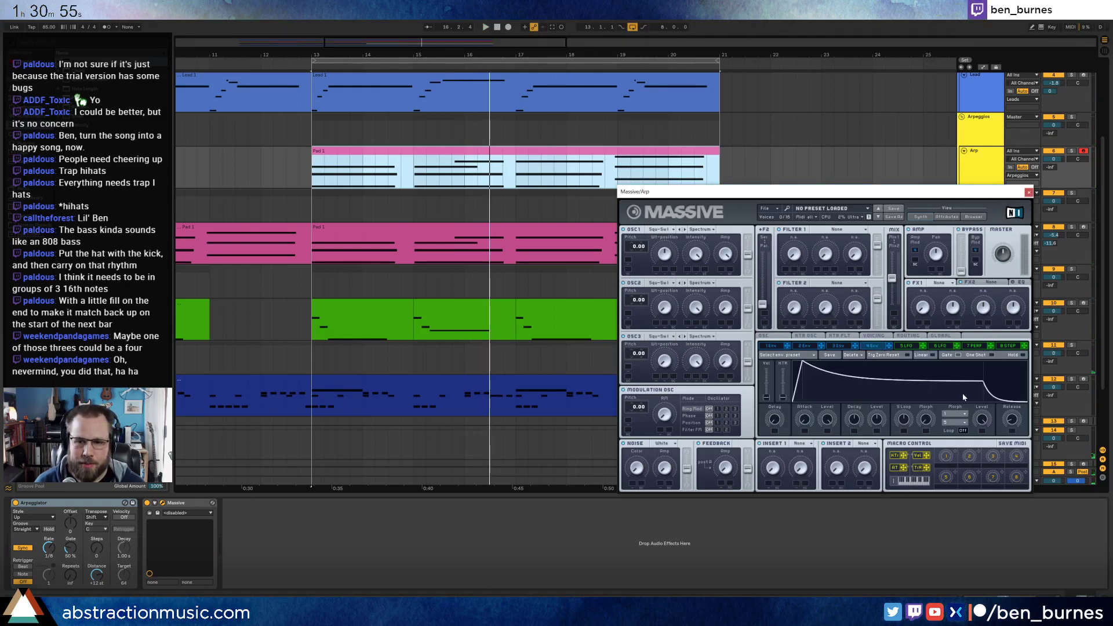
left_click_drag(982, 384, 972, 419)
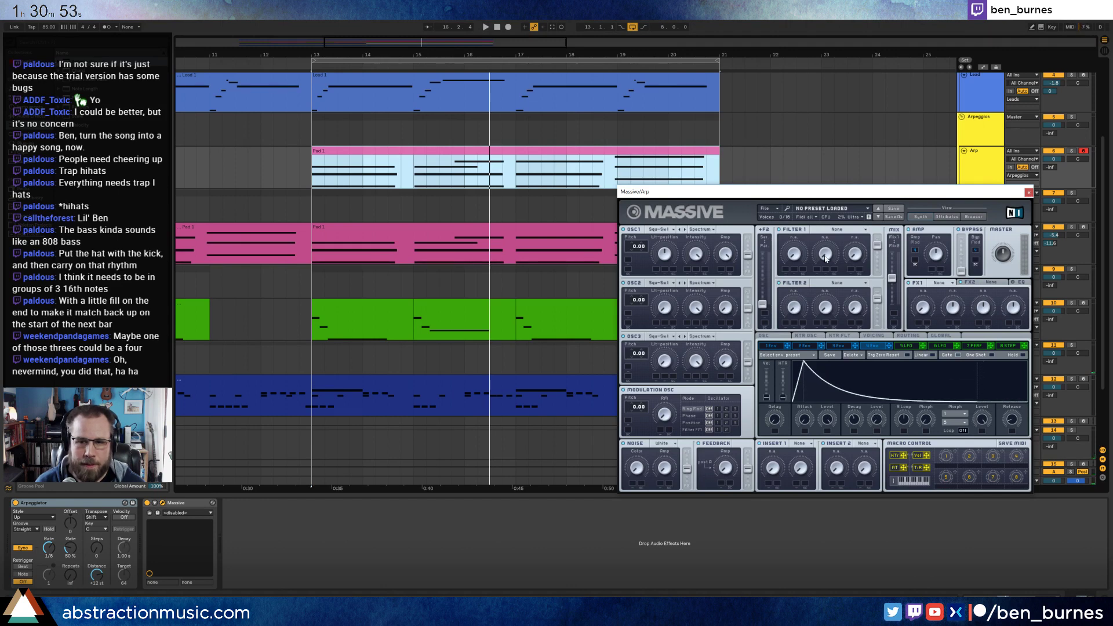
key("space")
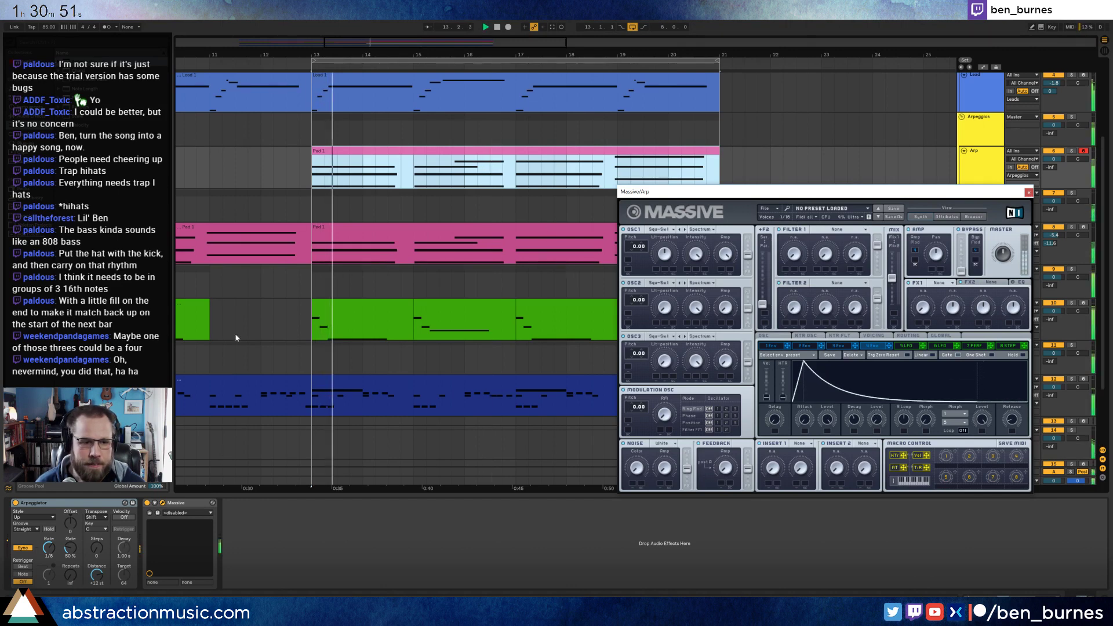
- In the Arp clip, extend the first chord's lower notes to the second chord and align the second chord with its bar
left_click(407, 160)
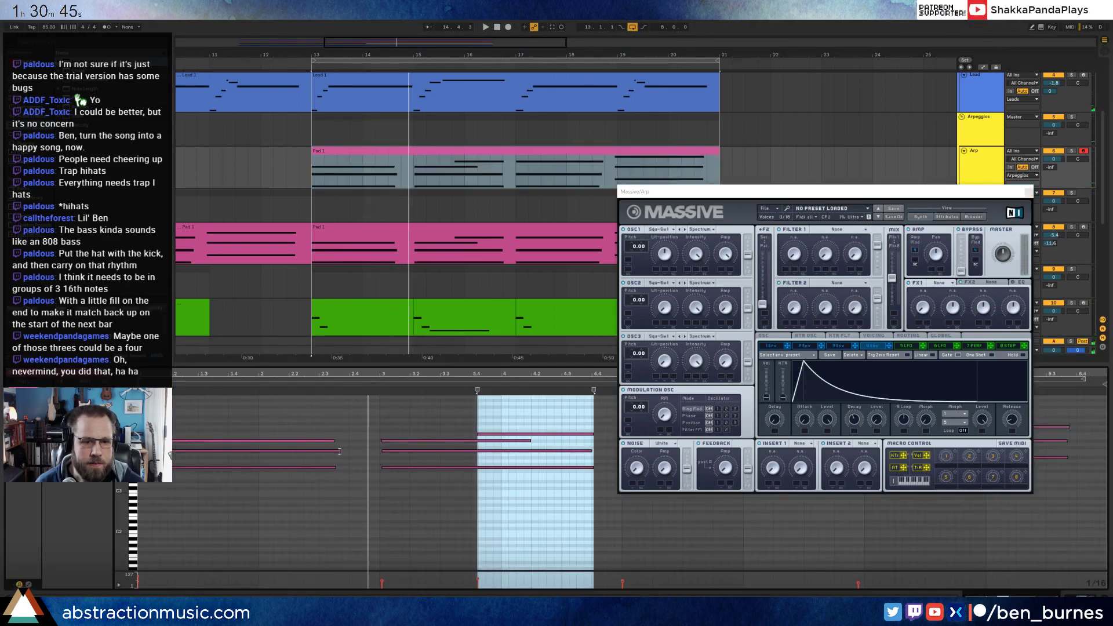
left_click_drag(340, 451, 365, 467)
left_click_drag(406, 437, 412, 490)
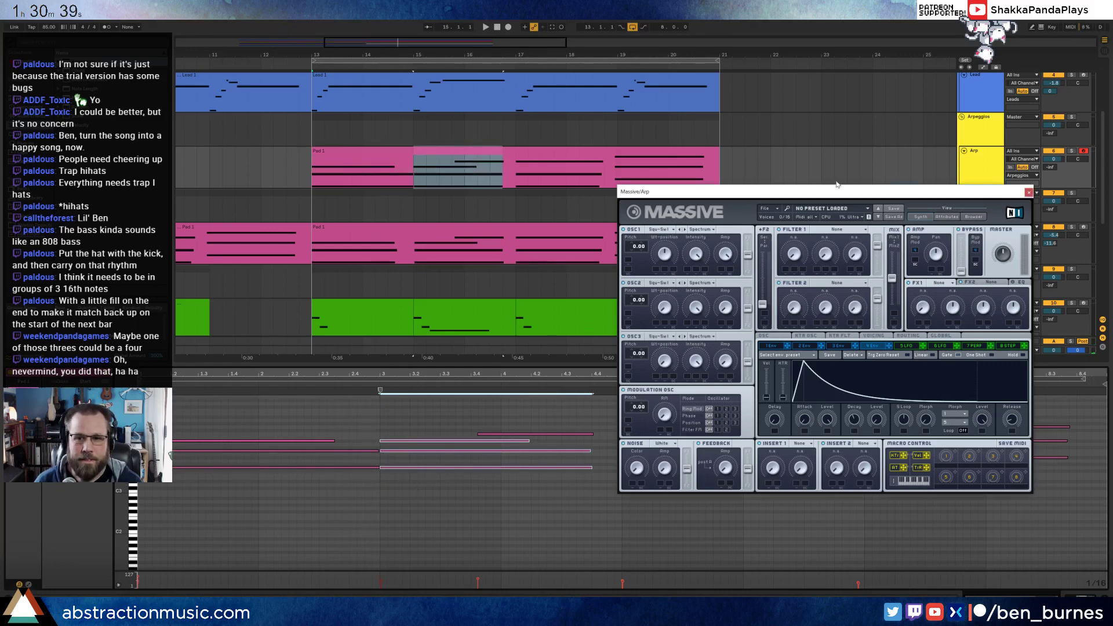
- Move the second chord's late upper note slightly earlier, end the preceding note where it starts, and shorten the upper note
left_click_drag(837, 189, 899, 89)
left_click(548, 434)
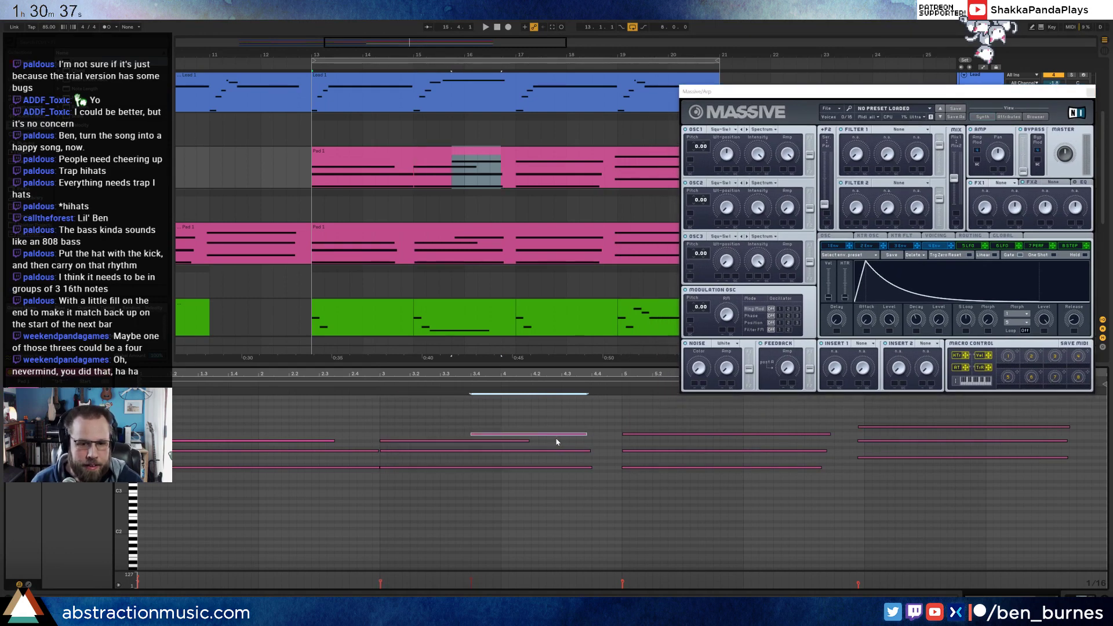
left_click_drag(526, 444, 479, 445)
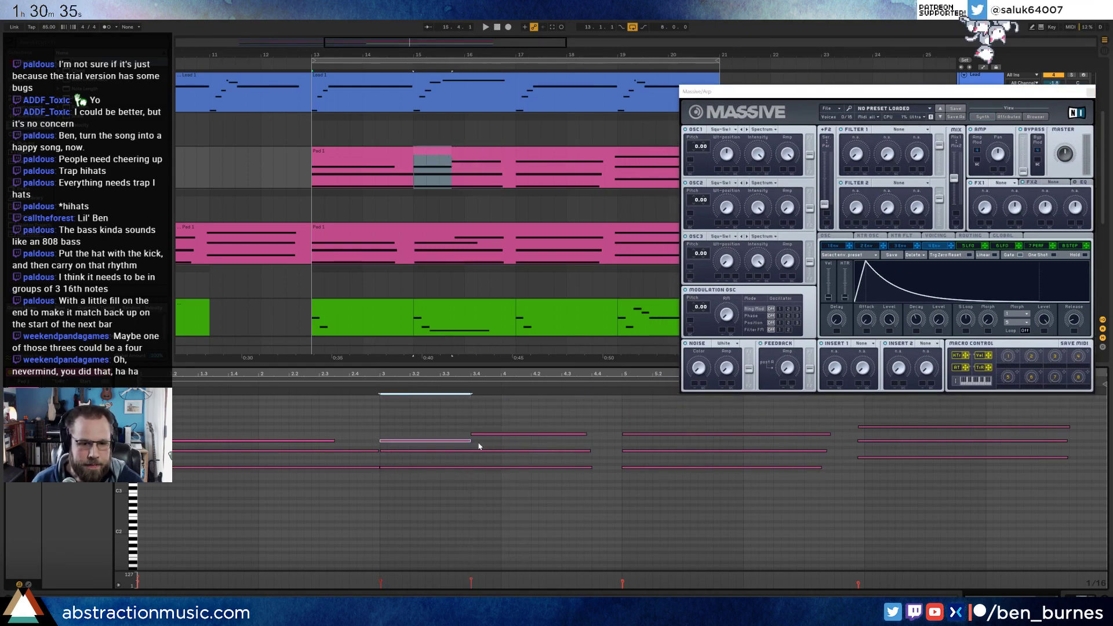
left_click(550, 441)
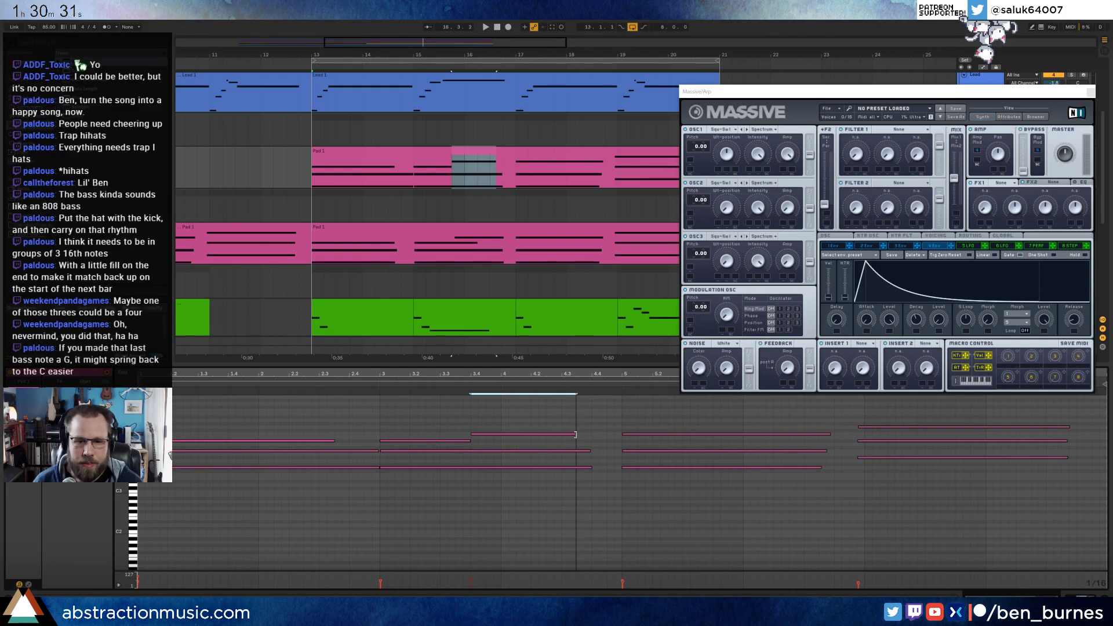
left_click(593, 494)
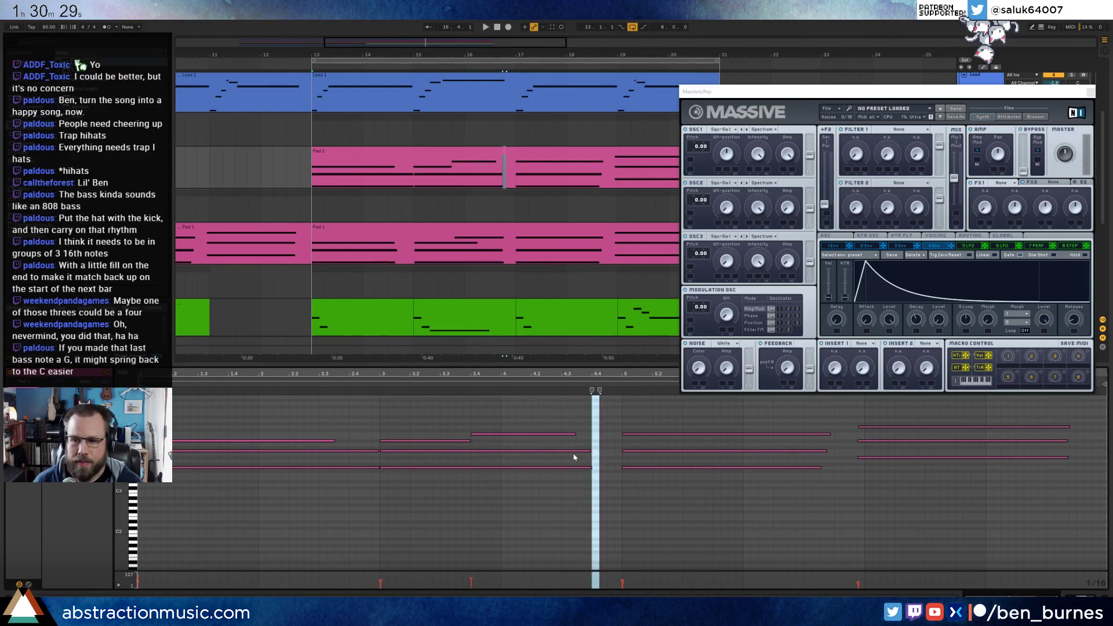
- Lengthen the second Arp chord's two lower notes to just before the third chord
left_click_drag(567, 441, 576, 478)
key("shift+Right")
key("shift+Right")
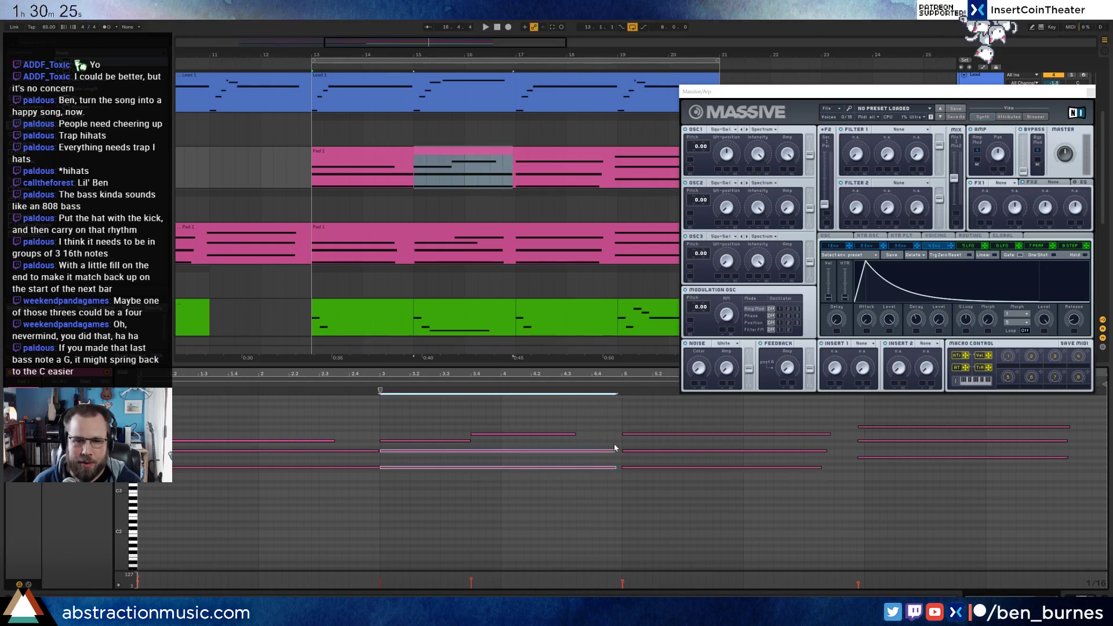
left_click(615, 451)
left_click(614, 450)
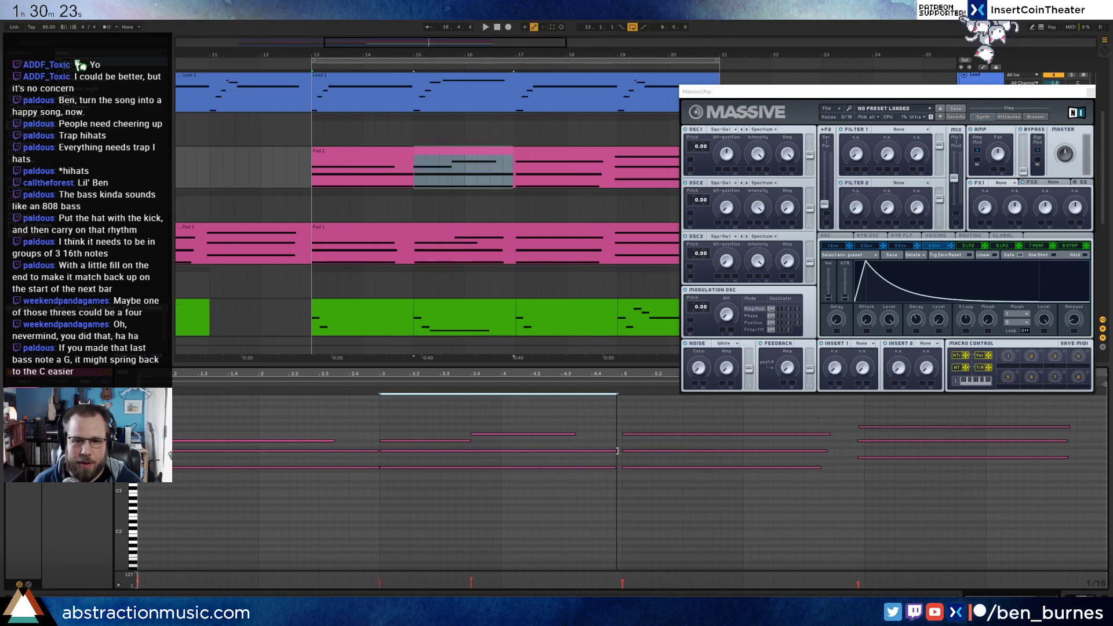
left_click(616, 467)
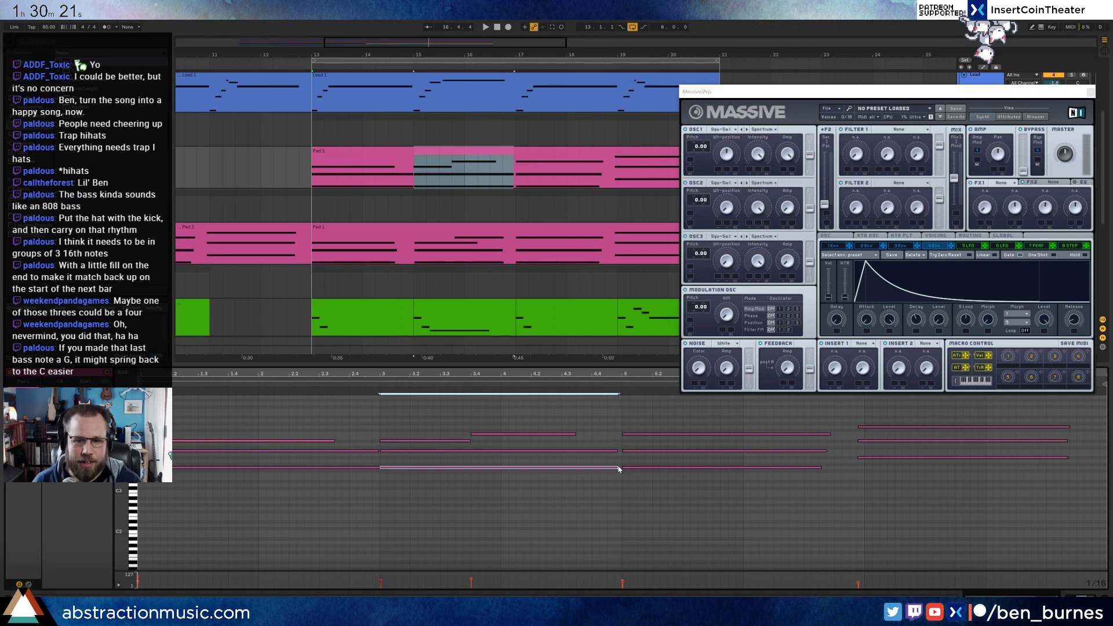
- Shorten the third Arp chord's top note and lengthen its middle note to the start of the fourth chord's bar
left_click(829, 434)
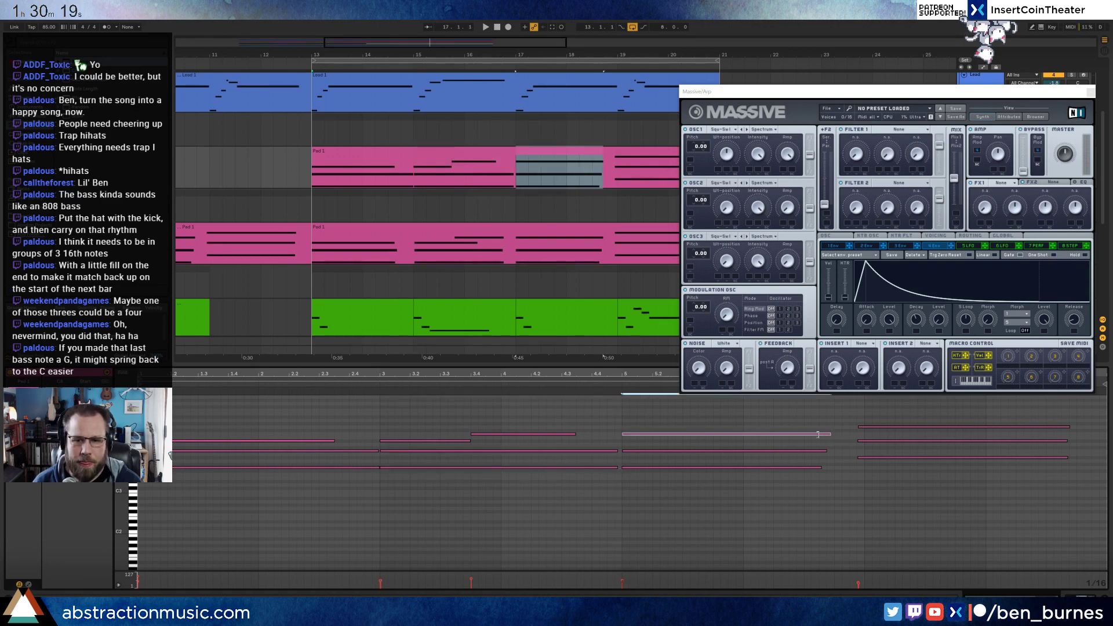
left_click_drag(818, 434, 800, 433)
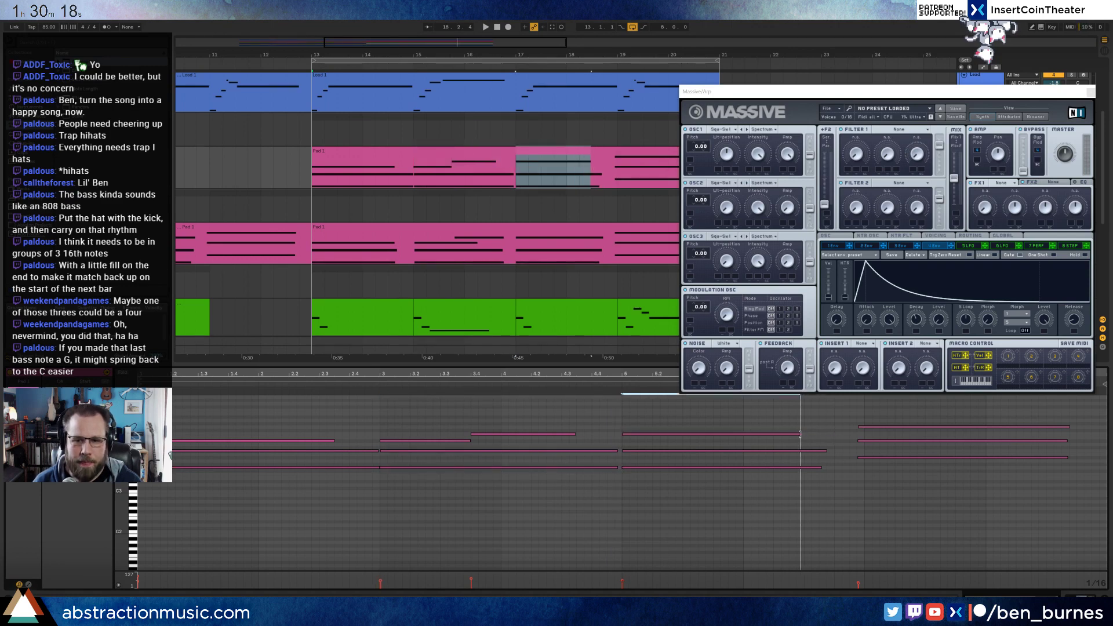
left_click(824, 451)
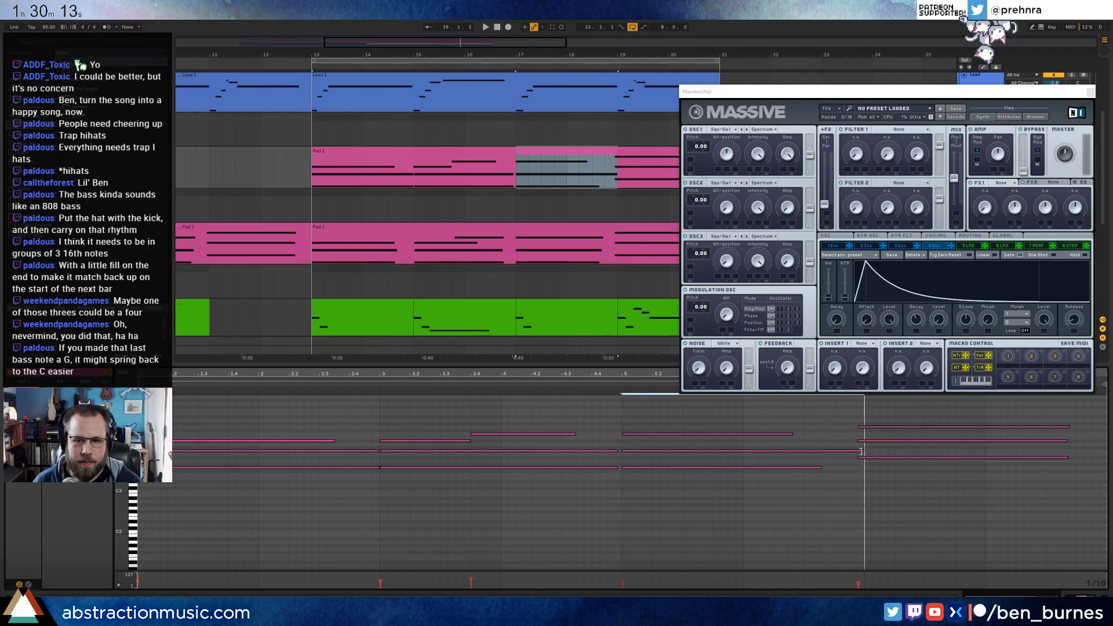
- Align the last Arp chord with its bar, shorten its top note and extend its two lower notes to the clip's end
left_click_drag(861, 451, 901, 464)
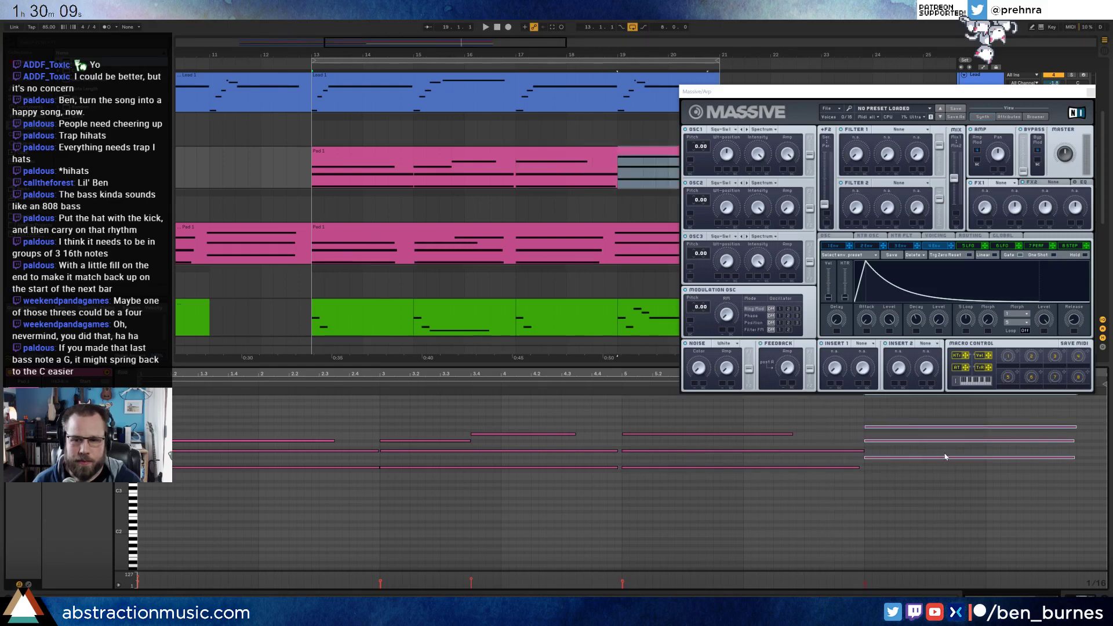
left_click(1075, 427)
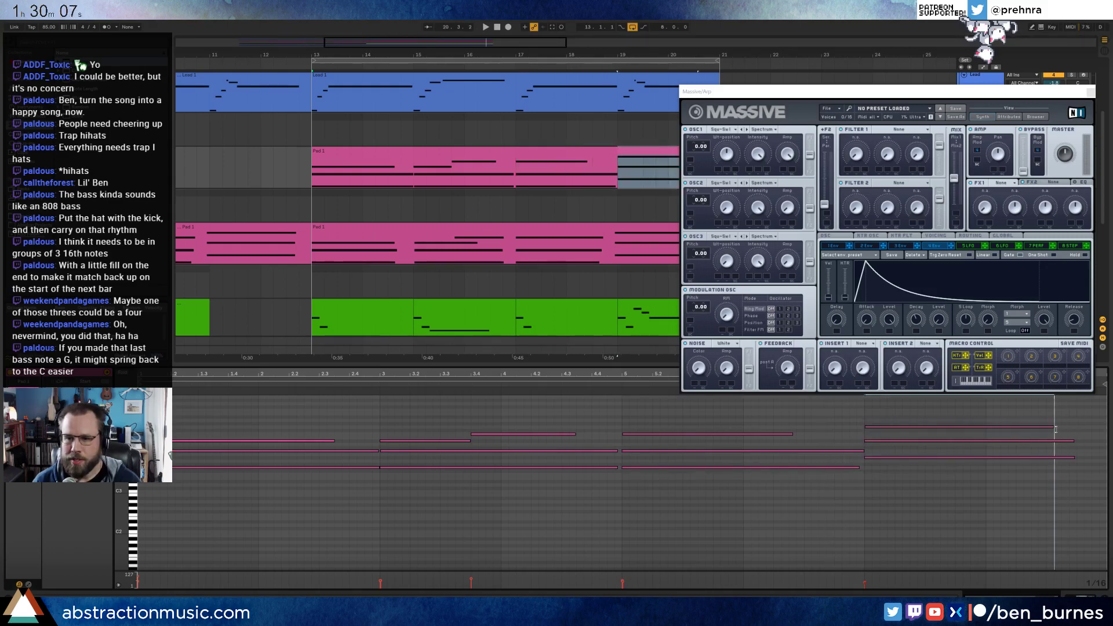
left_click_drag(1064, 436, 1071, 466)
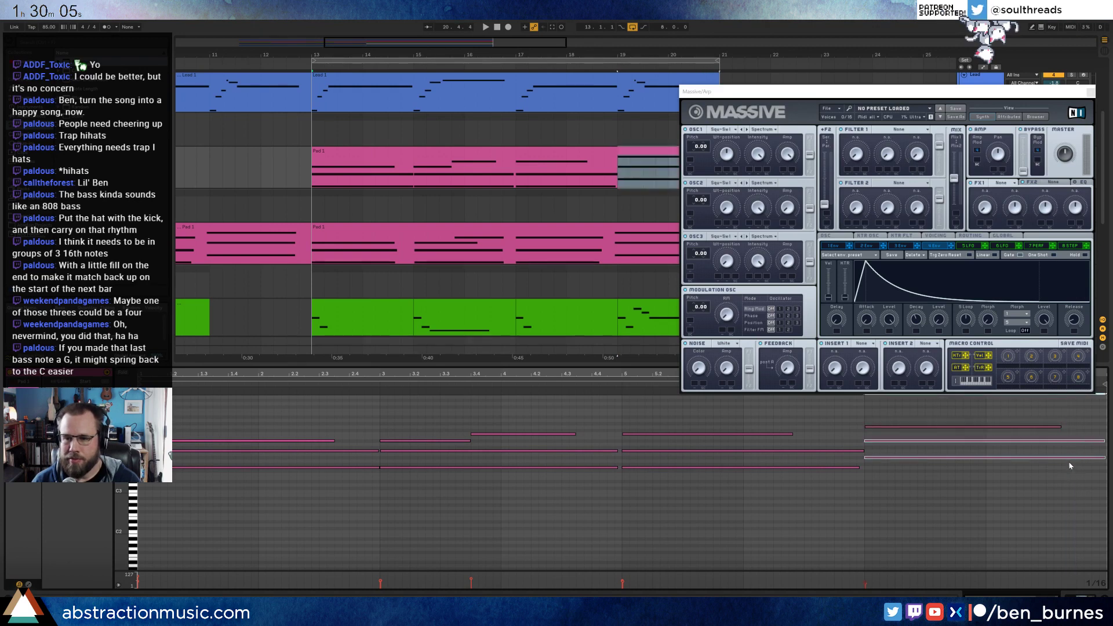
key("shift+Tab")
- Set Massive's FX1 effect to Reverb and play the arpeggio back
left_click(1011, 184)
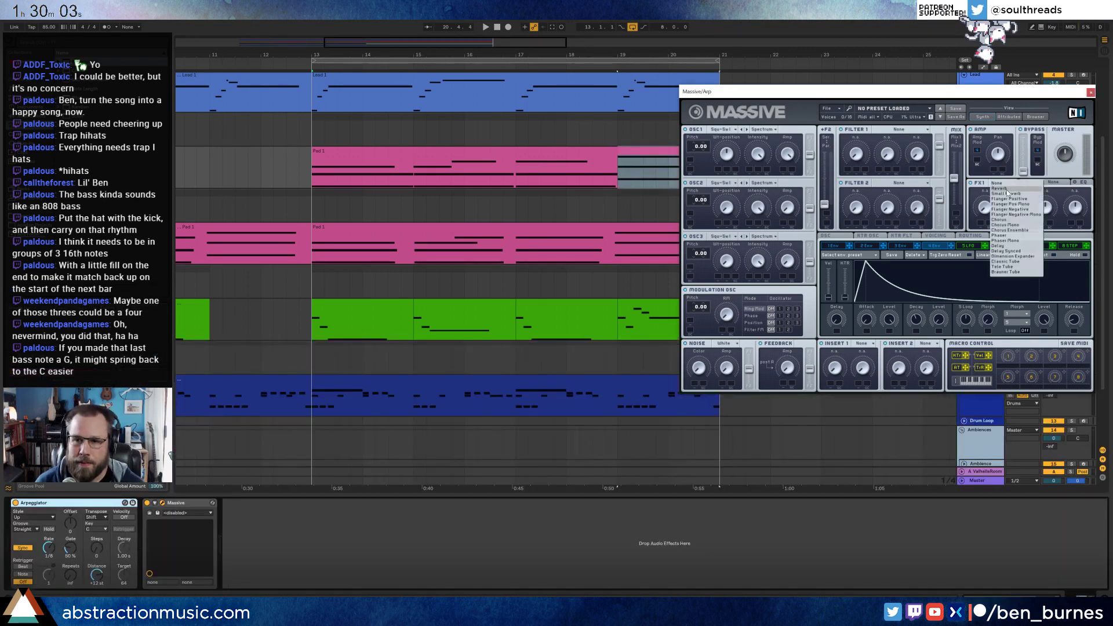
left_click(1008, 189)
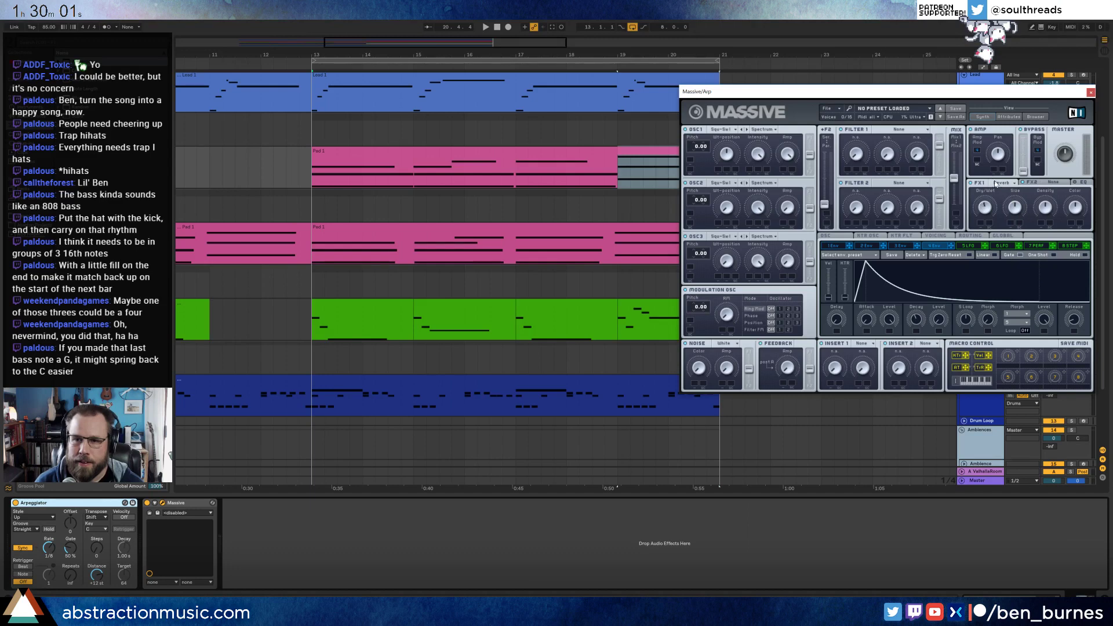
key("space")
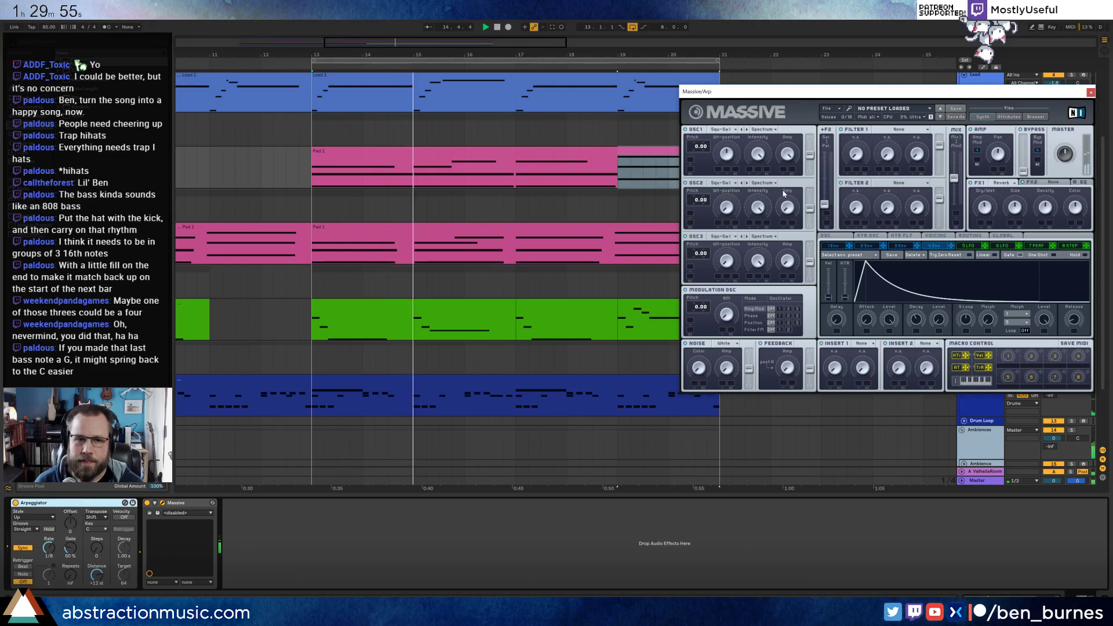
- Review the Arp clip's chords, close the Massive window and remove the Arpeggiator device from the Arp track
double_click(414, 152)
left_click(371, 452)
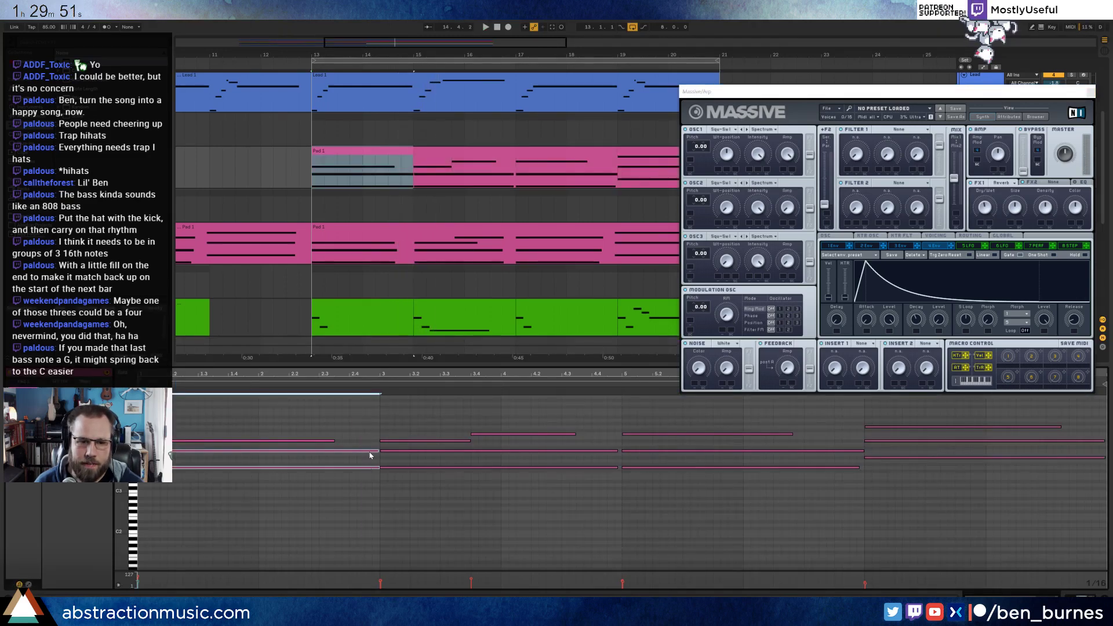
left_click(374, 451)
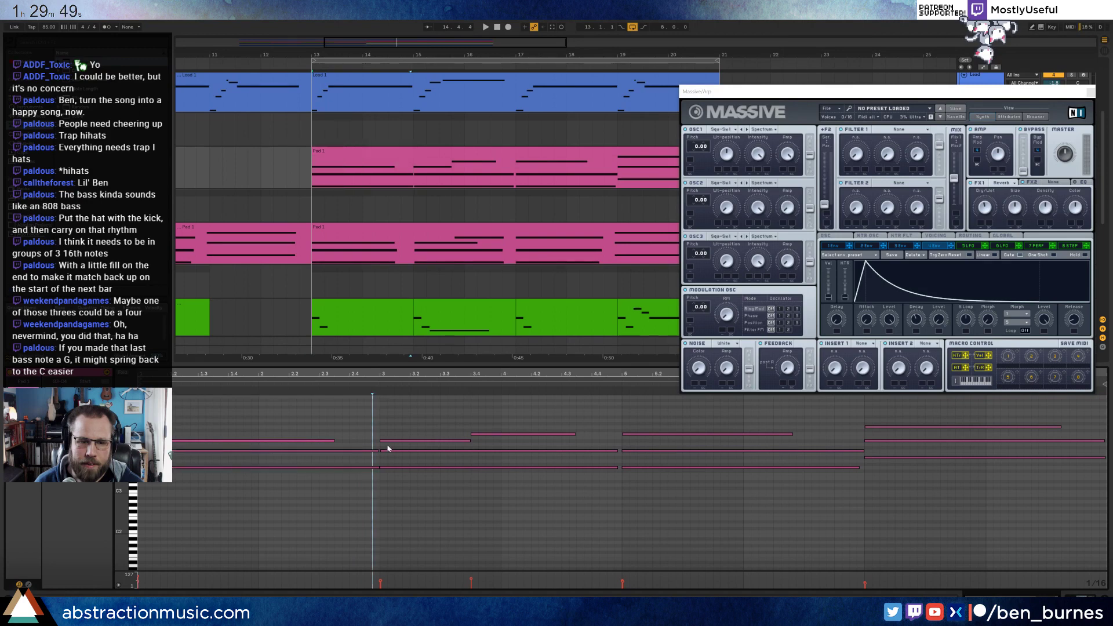
left_click(1090, 93)
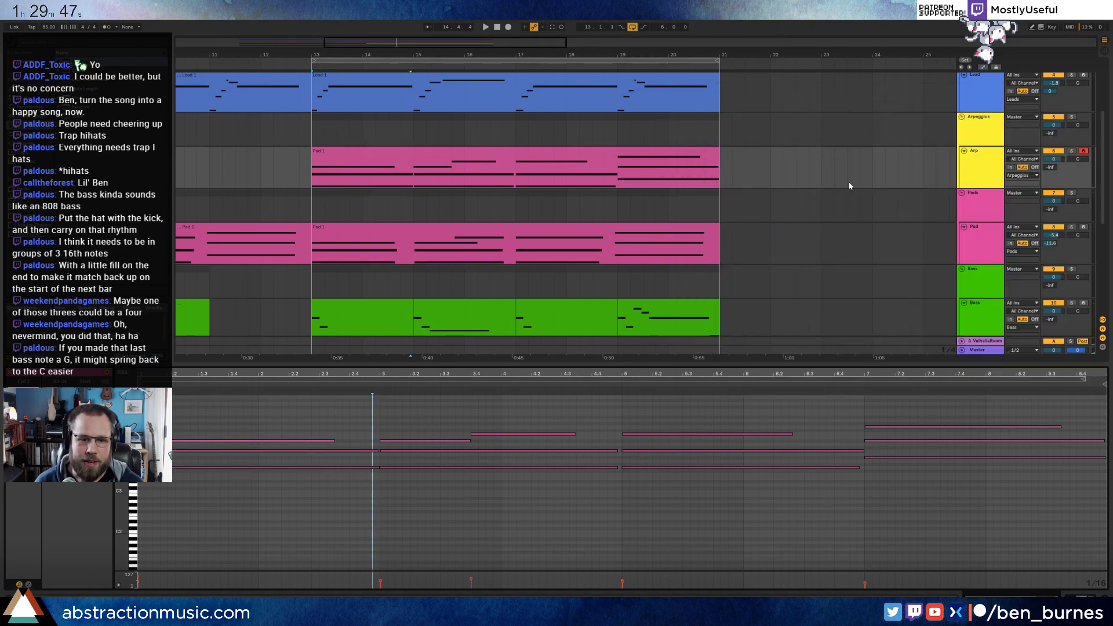
key("shift+Tab")
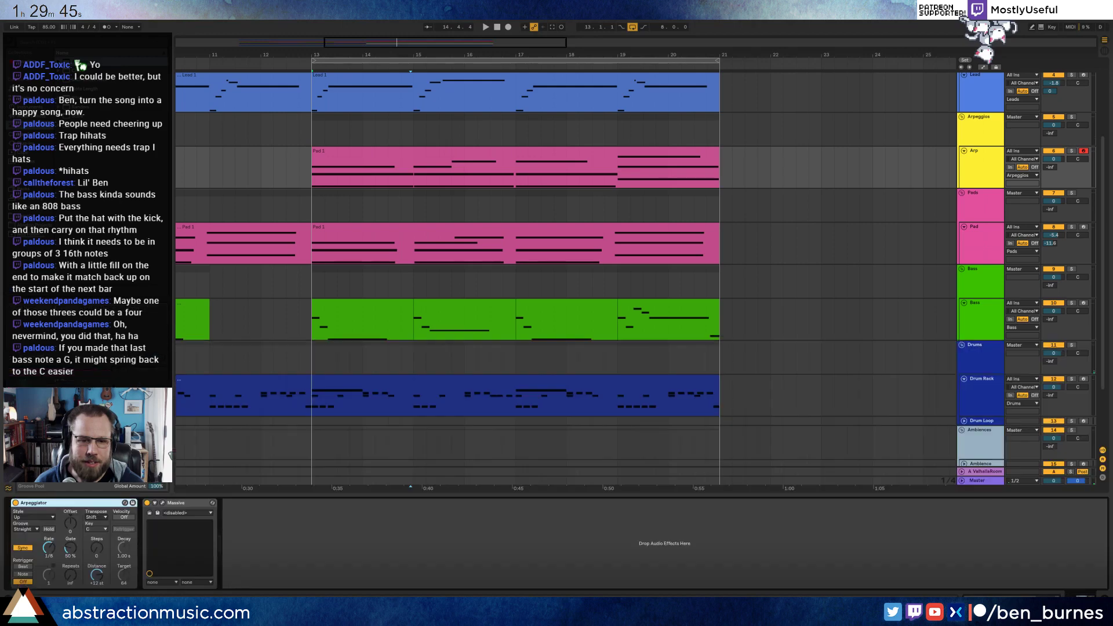
left_click(974, 164)
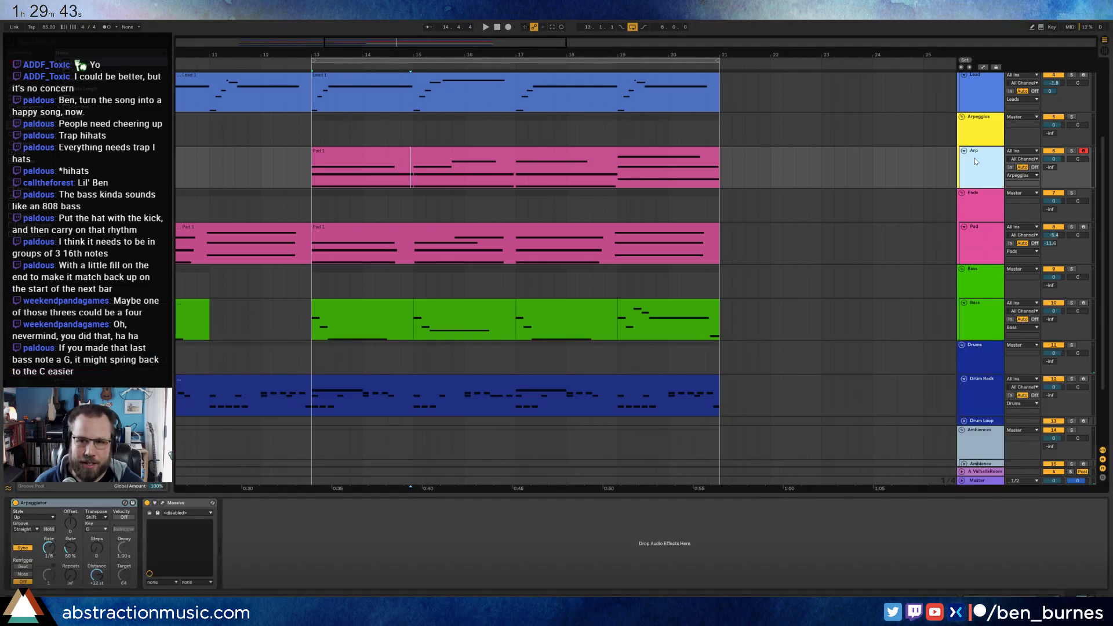
double_click(453, 149)
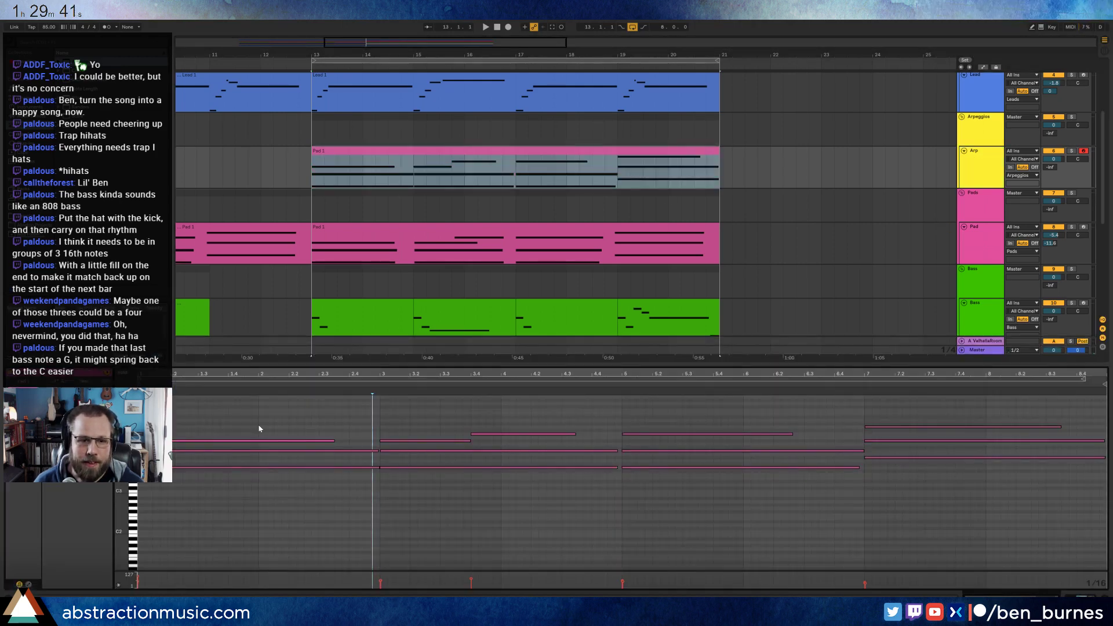
left_click_drag(287, 420, 941, 513)
left_click(839, 530)
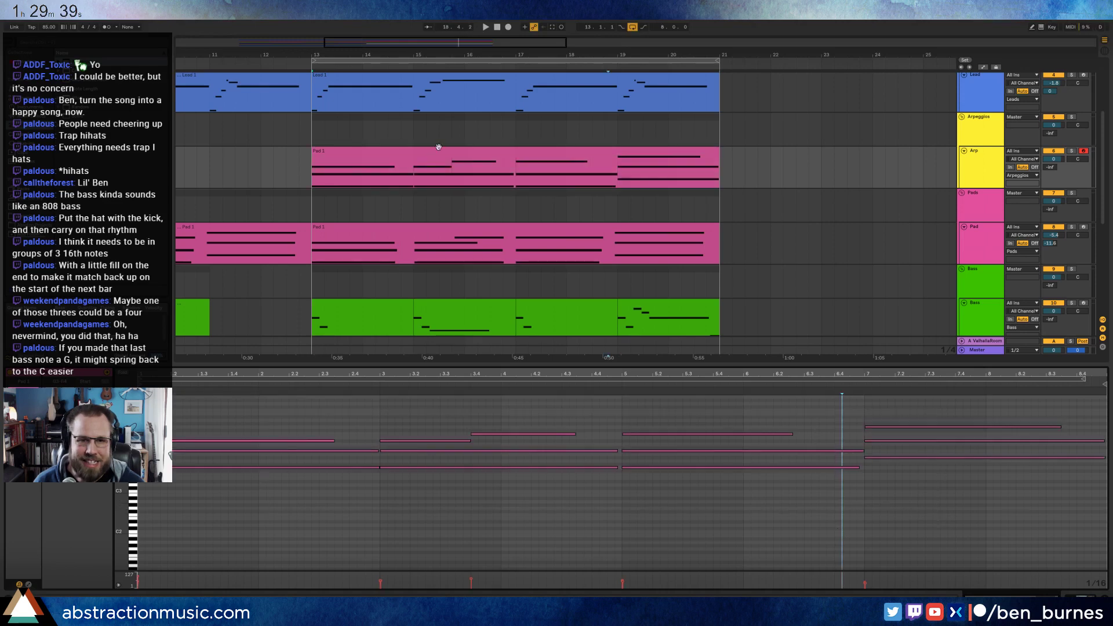
key("shift+Tab")
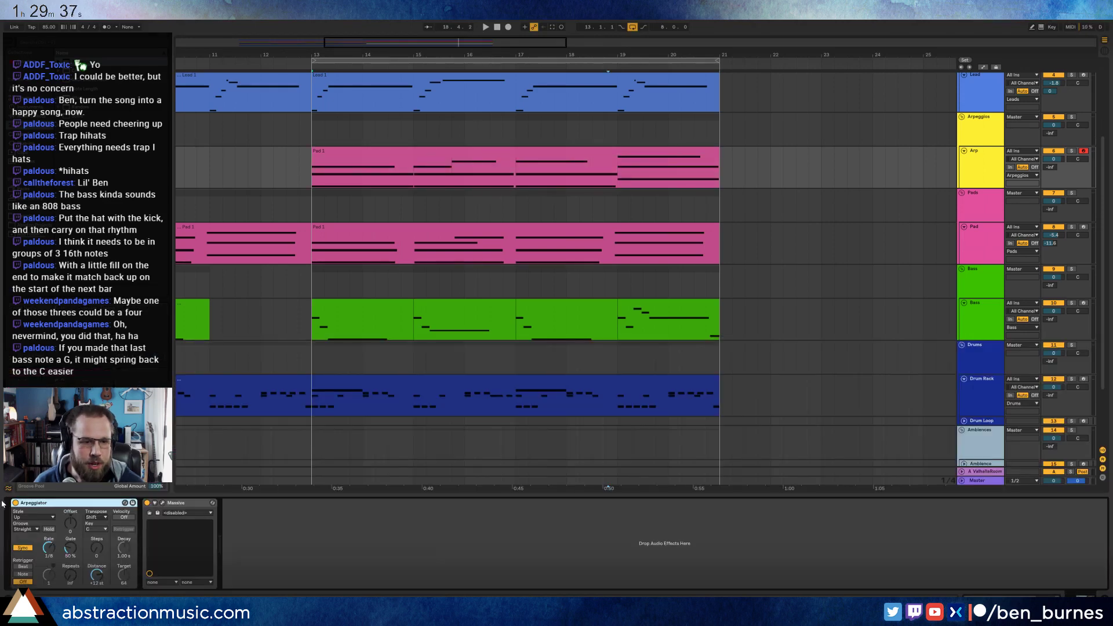
key("Delete")
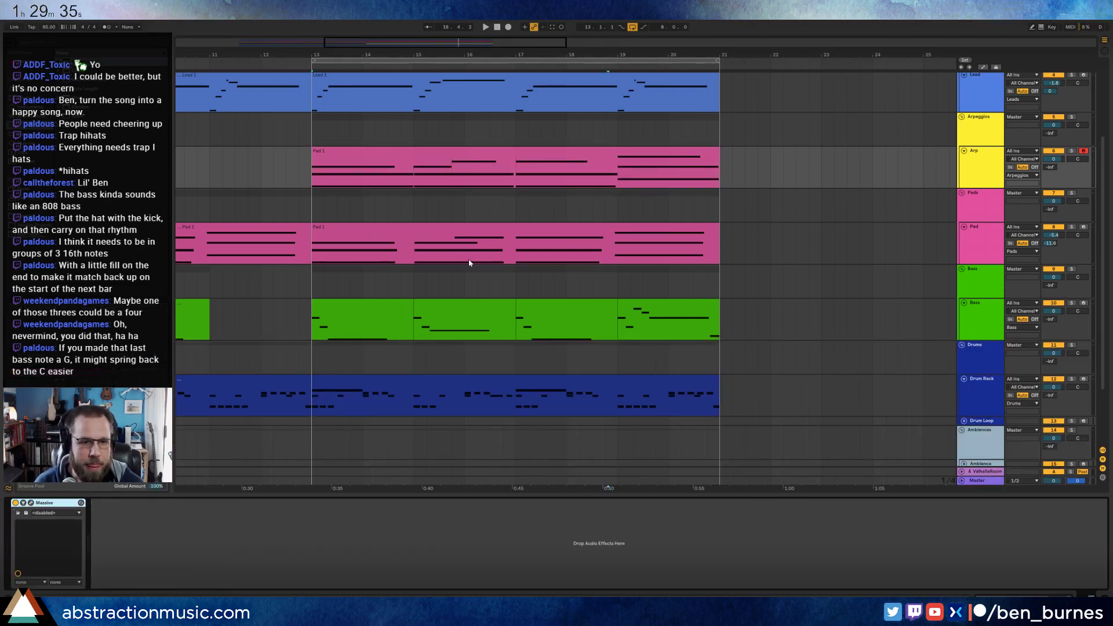
- Shorten and stagger the first Arp chord's notes into a rising low-middle-top figure of eighth notes, and audition it
double_click(372, 151)
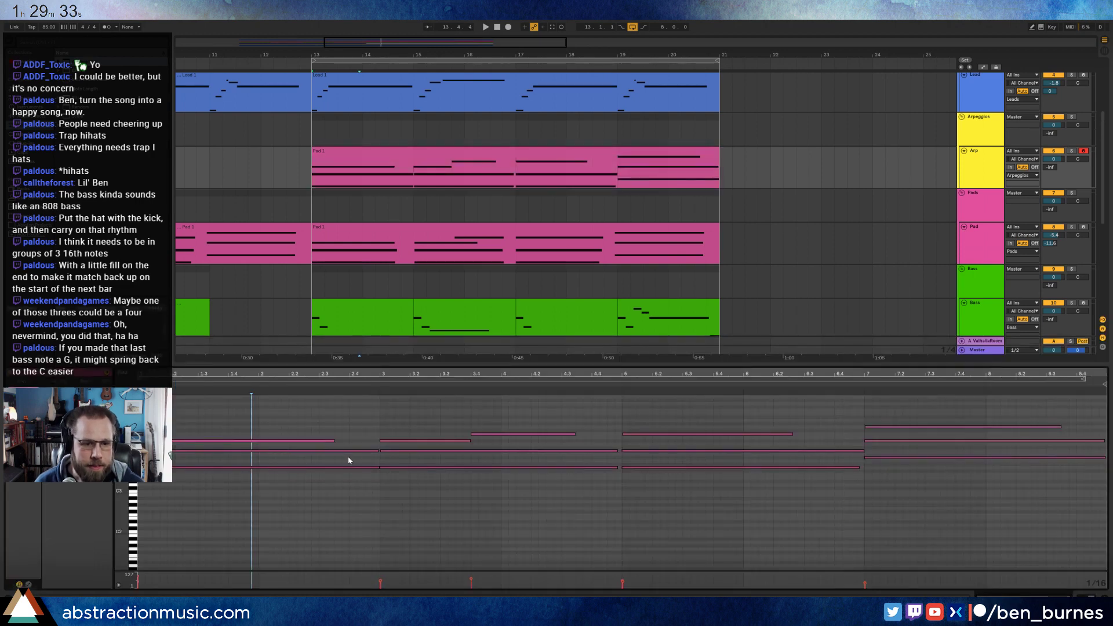
left_click_drag(378, 449, 160, 449)
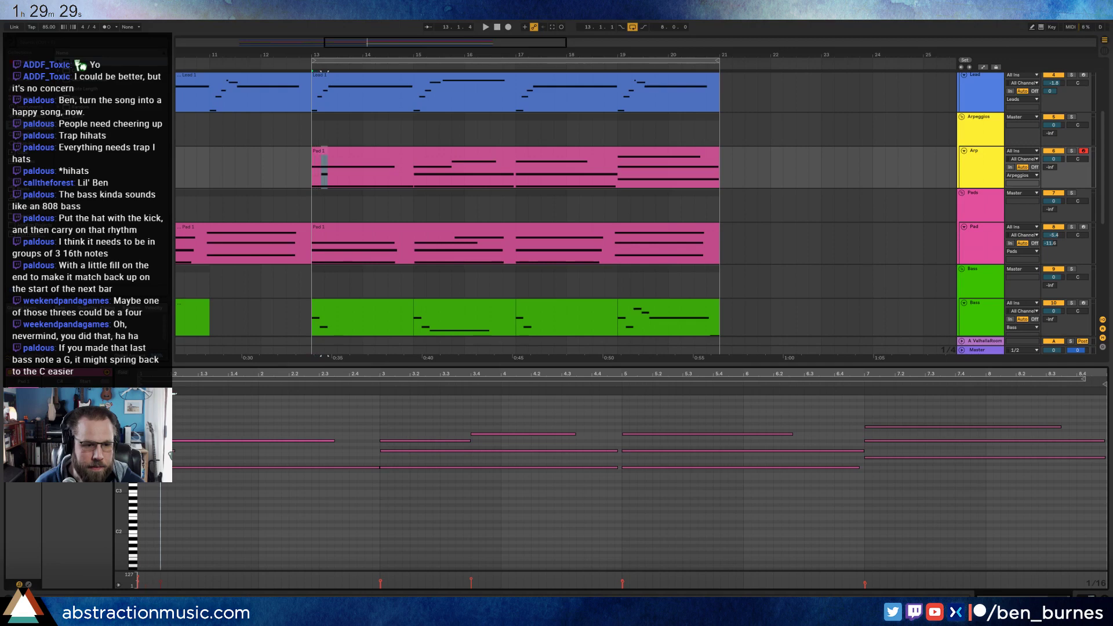
left_click_drag(335, 442, 194, 447)
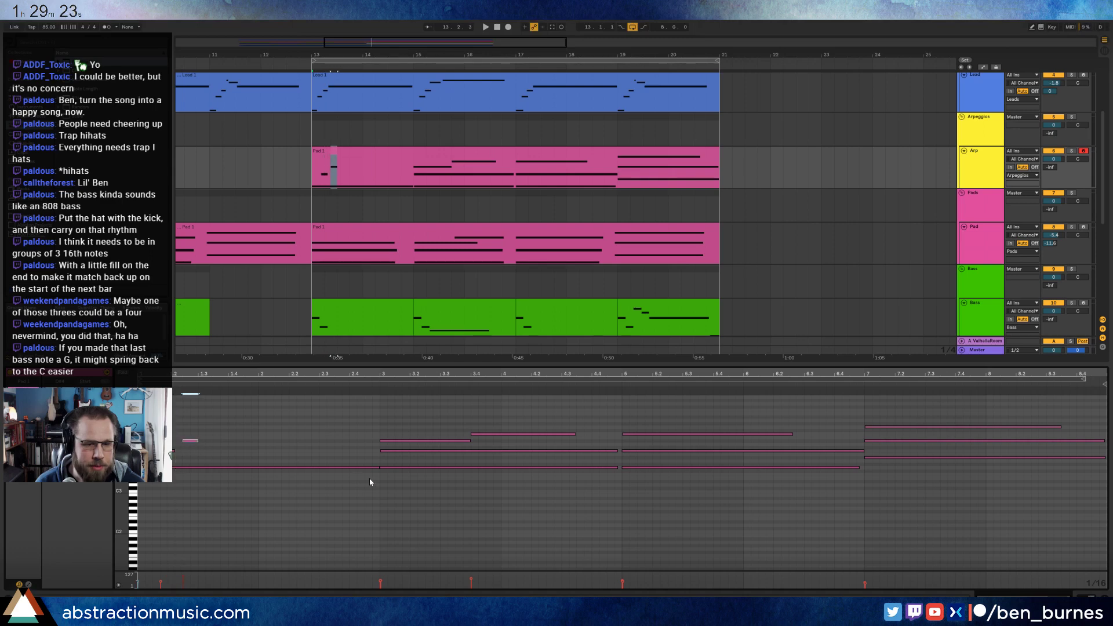
left_click_drag(377, 466, 176, 443)
key("space")
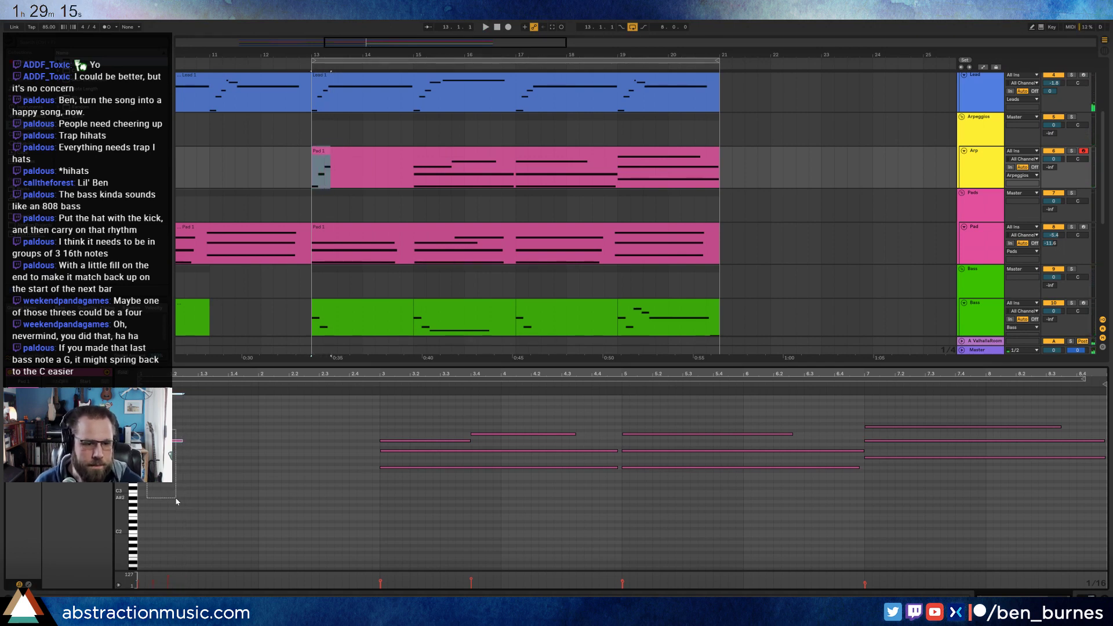
- Duplicate the three-note Arp figure three times and raise the top notes of the last two groups
key("ctrl+d")
key("ctrl+d")
key("ctrl+d")
left_click_drag(267, 431, 312, 445)
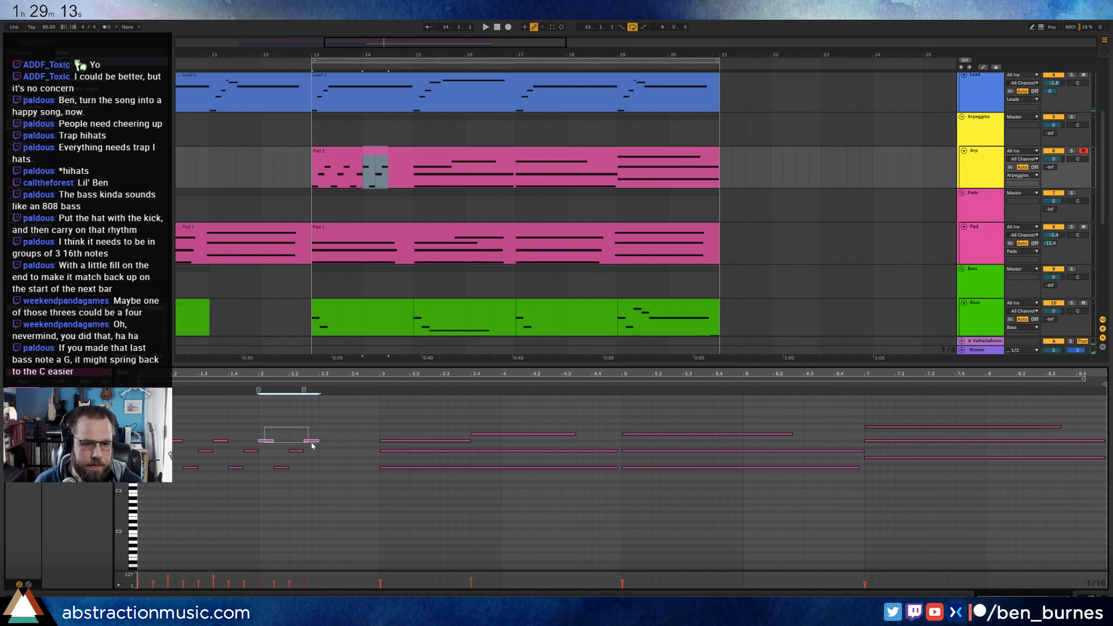
key("Up")
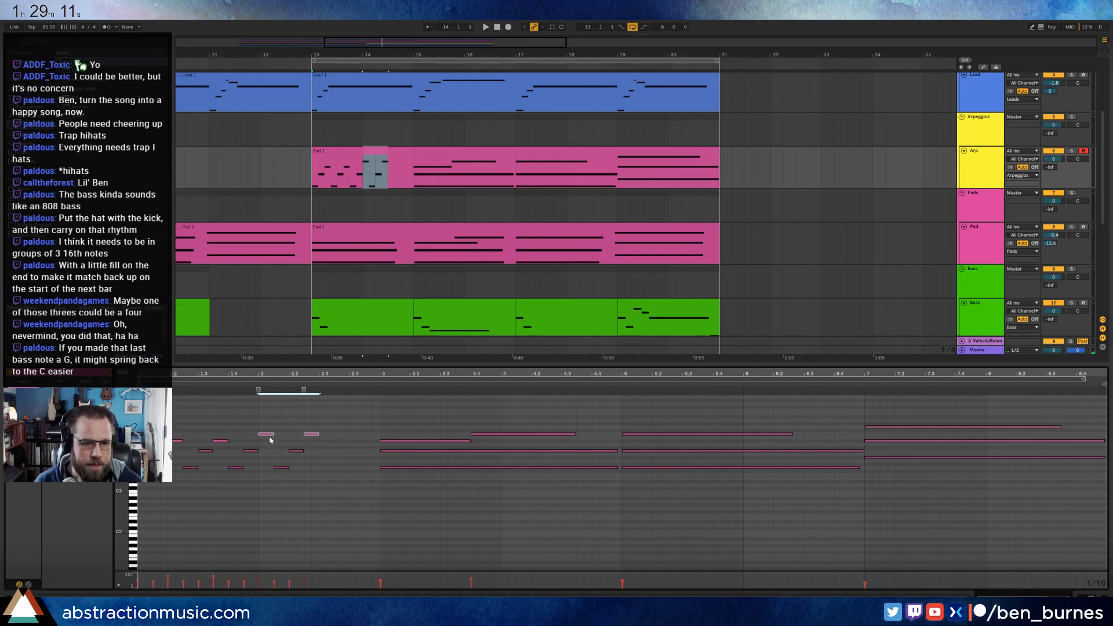
key("Up")
key("Up")
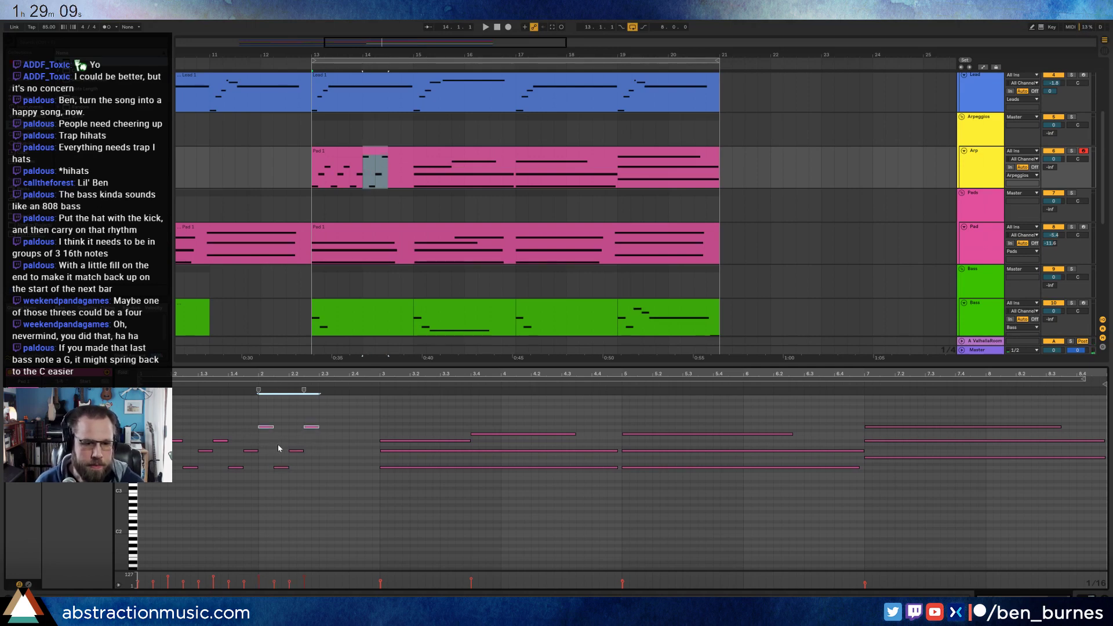
- Repeat the two low arpeggio notes to fill the clip's second bar, deactivate the remaining long chords, and play back
left_click_drag(278, 445, 323, 484)
key("ctrl+d")
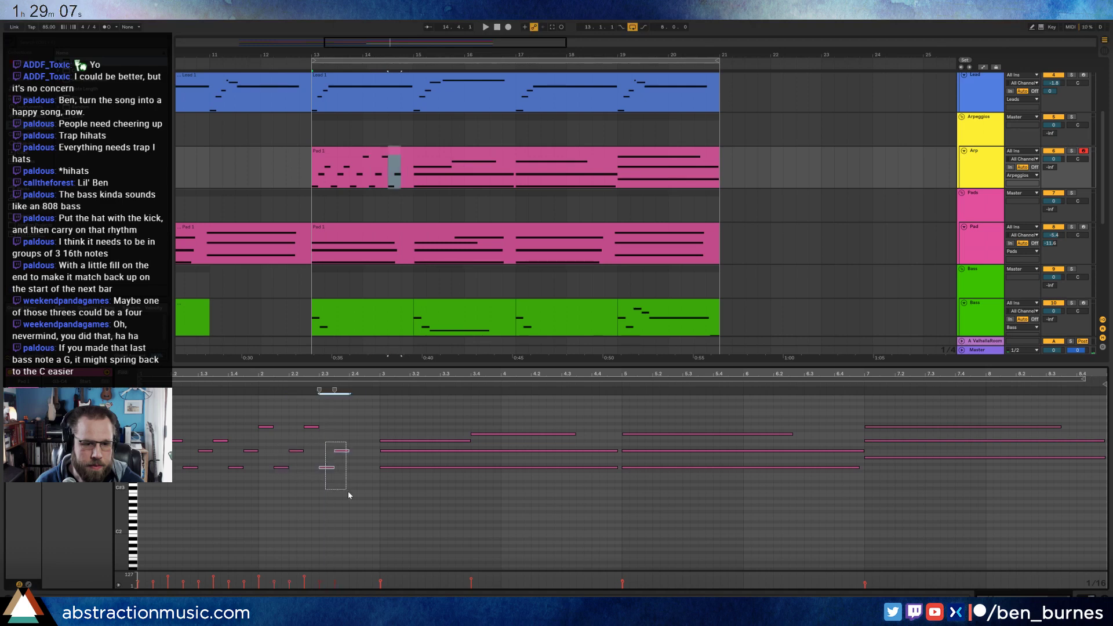
key("ctrl+d")
left_click_drag(416, 406, 968, 478)
key("space")
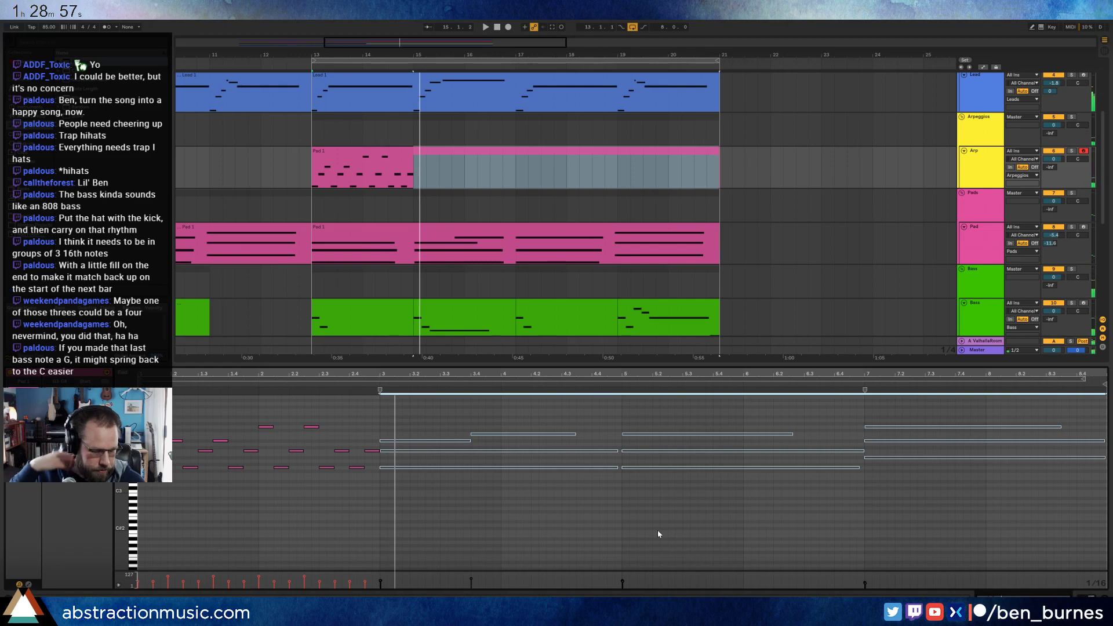
- Lower the velocity of the top notes in the clip's two-bar arpeggio
left_click(357, 500)
left_click_drag(174, 415, 316, 428)
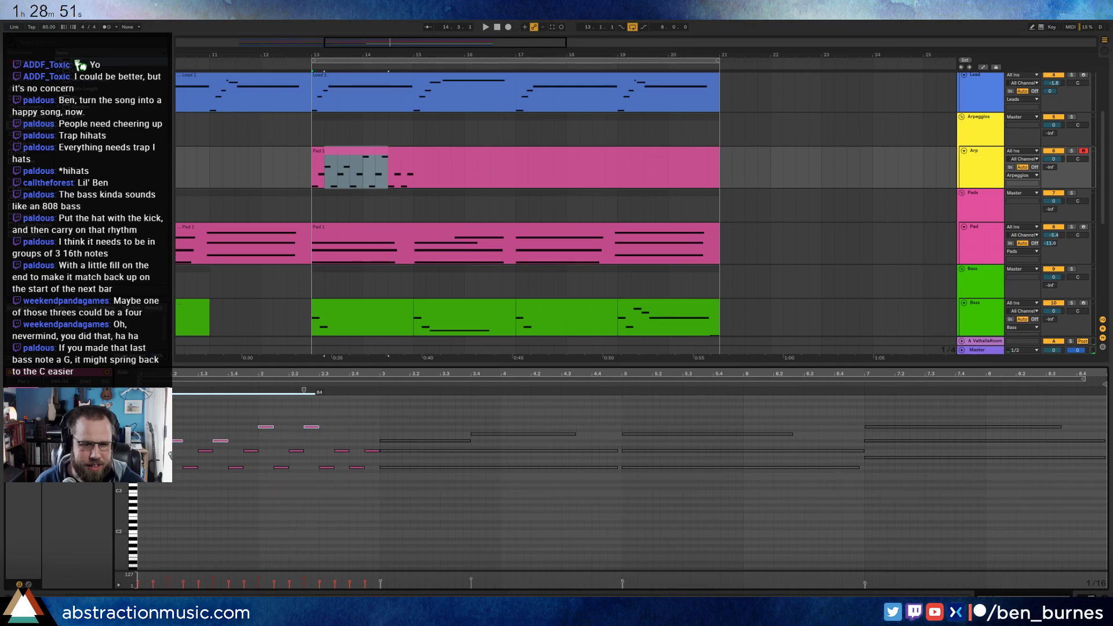
left_click(346, 522)
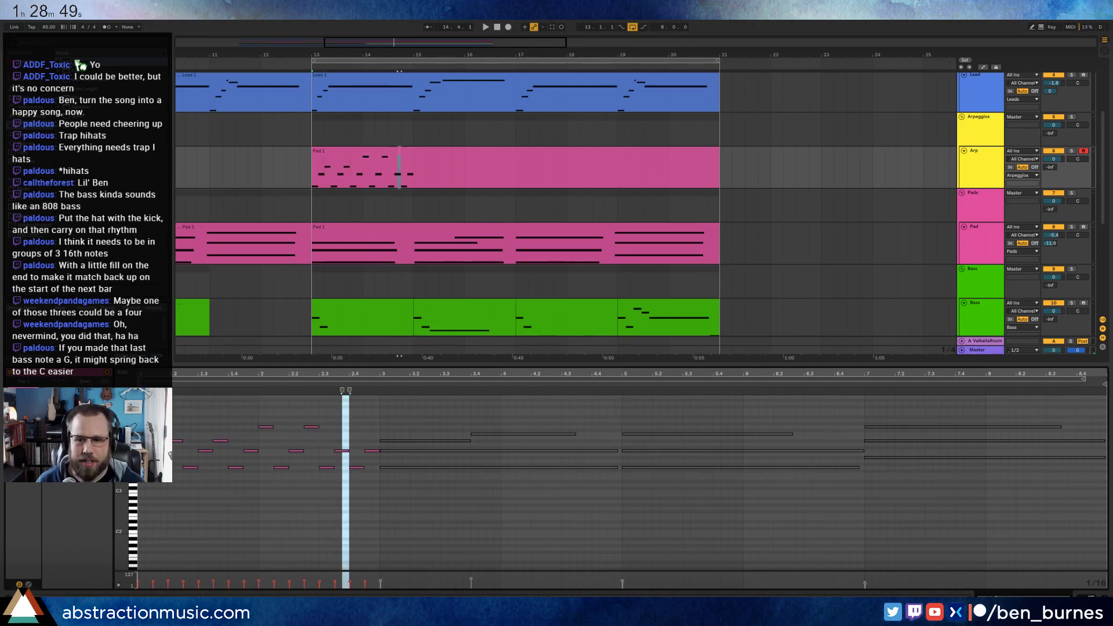
- Add a Ping Pong Delay after Massive on the Arp track
key("shift+Tab")
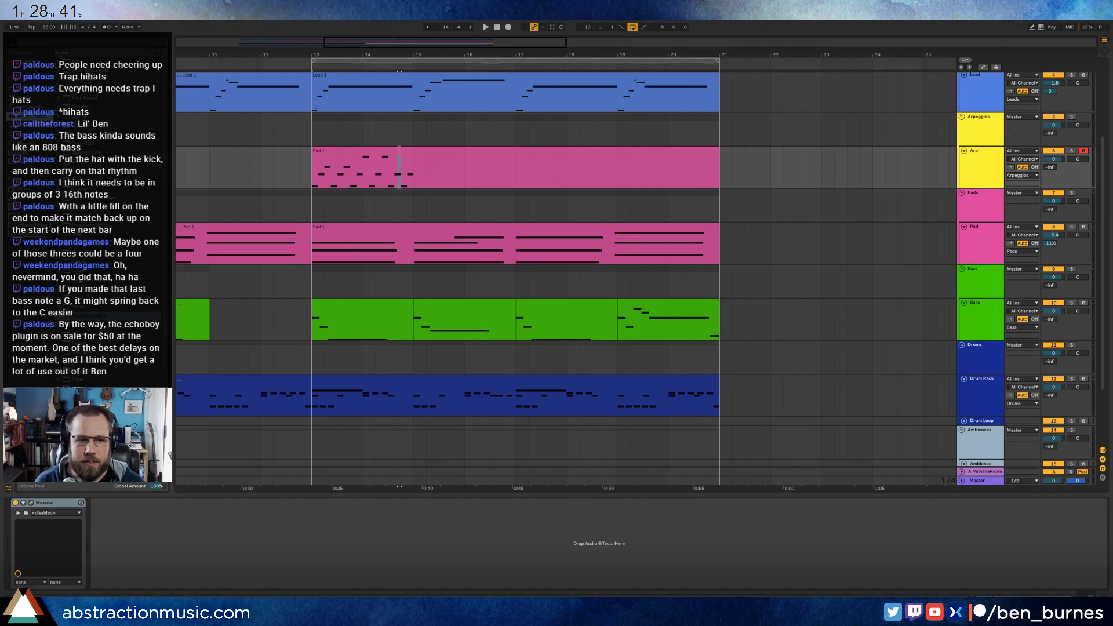
left_click_drag(87, 174, 168, 550)
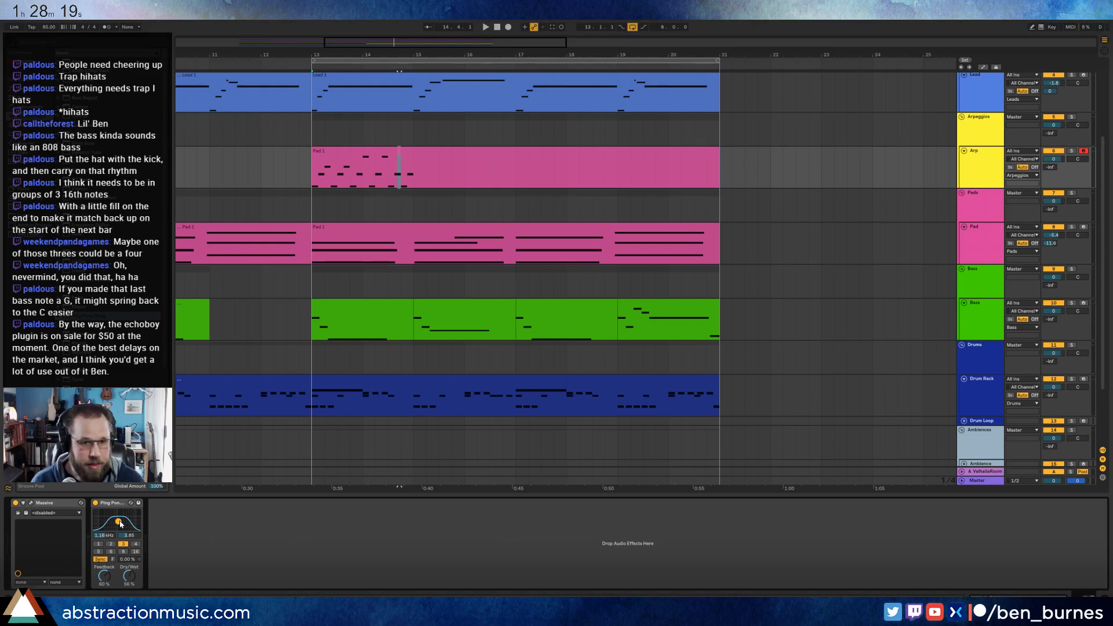
- Set Massive's Filter 1 to Lowpass 2 and play the arpeggio back
left_click(31, 504)
left_click_drag(780, 96, 650, 133)
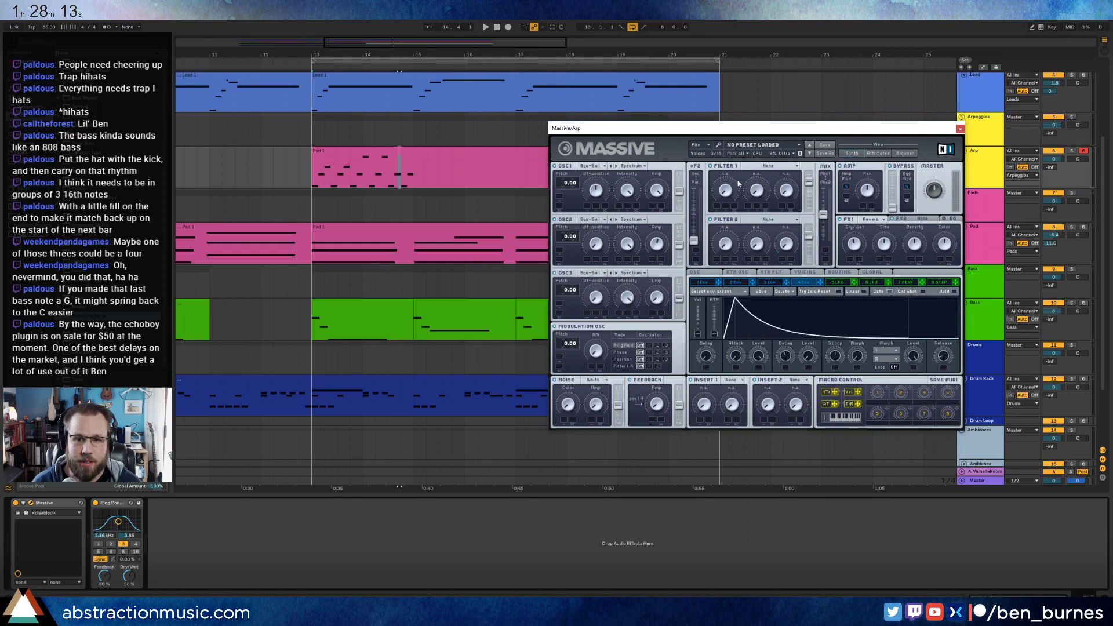
left_click(789, 170)
left_click(761, 178)
key("space")
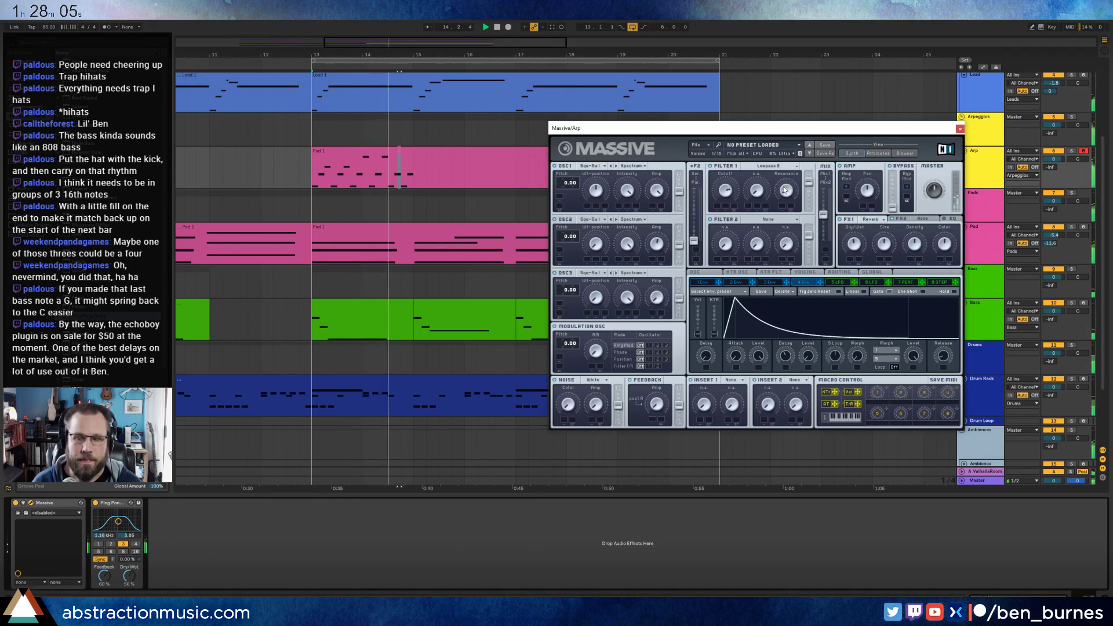
key("space")
- Duplicate the two-bar arpeggio into bars 3–4 of the Arp clip and lower its two highest notes to the second chord's top note
double_click(421, 153)
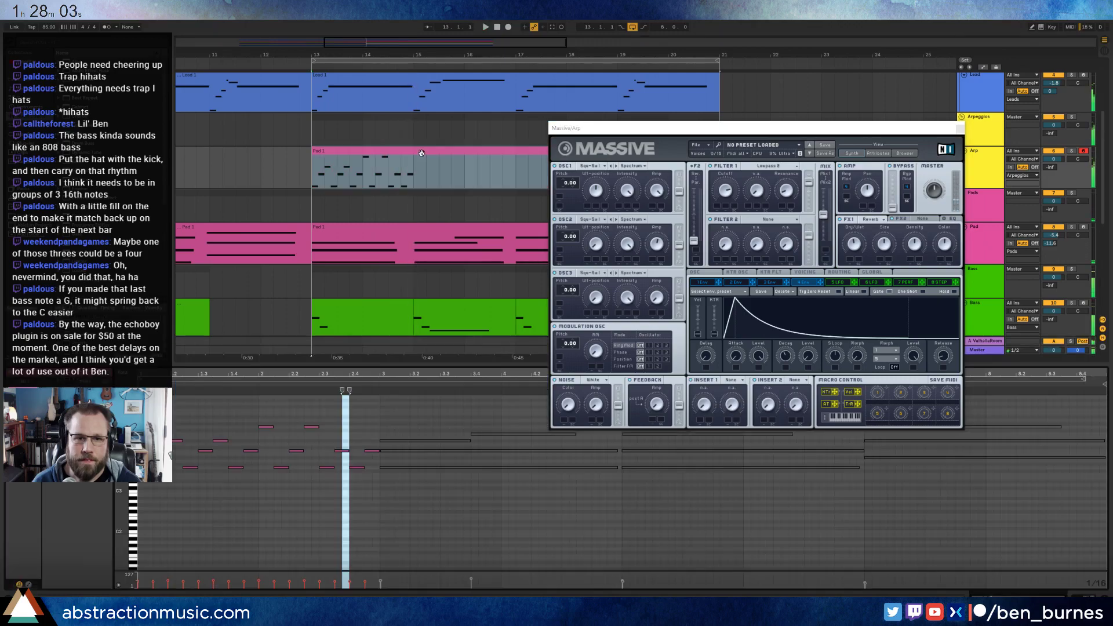
left_click_drag(372, 410, 157, 482)
key("ctrl+d")
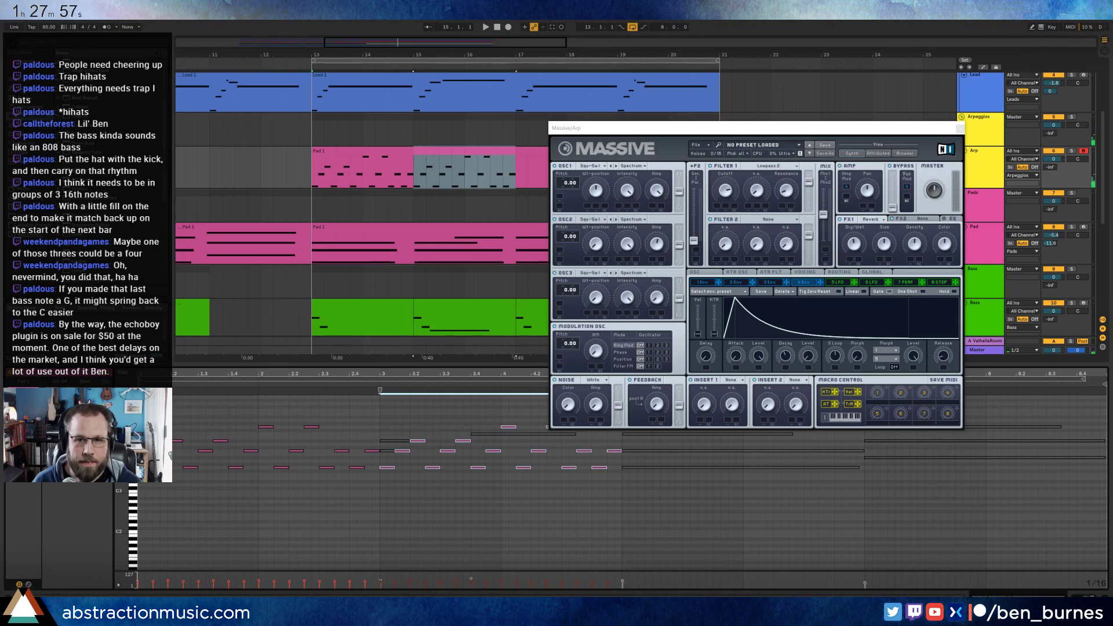
left_click_drag(922, 129, 921, 55)
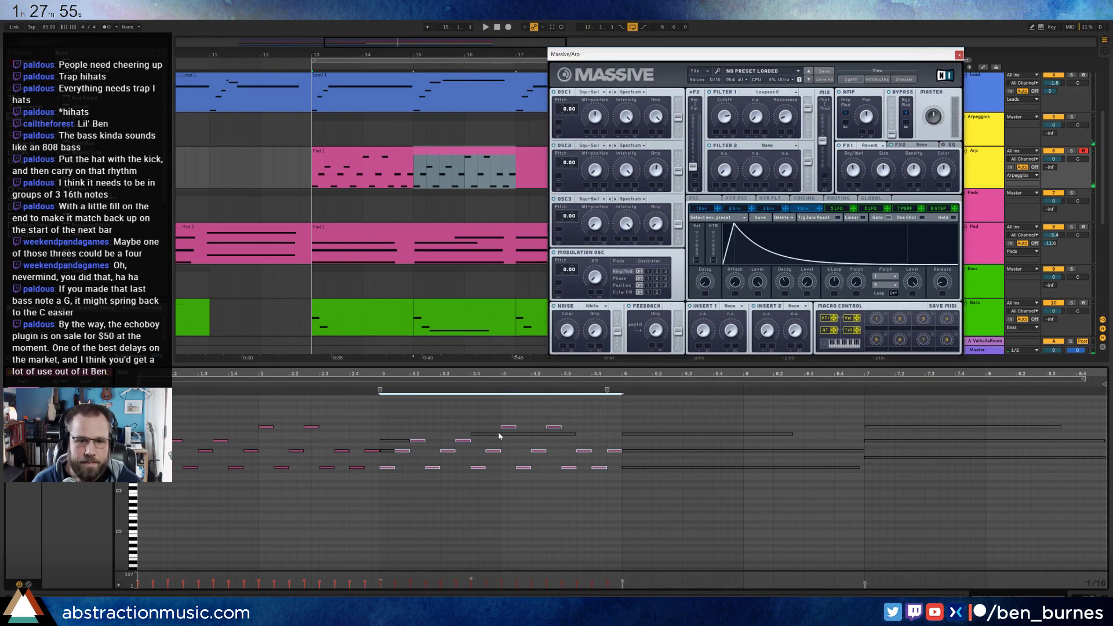
left_click_drag(499, 436, 562, 423)
key("Down")
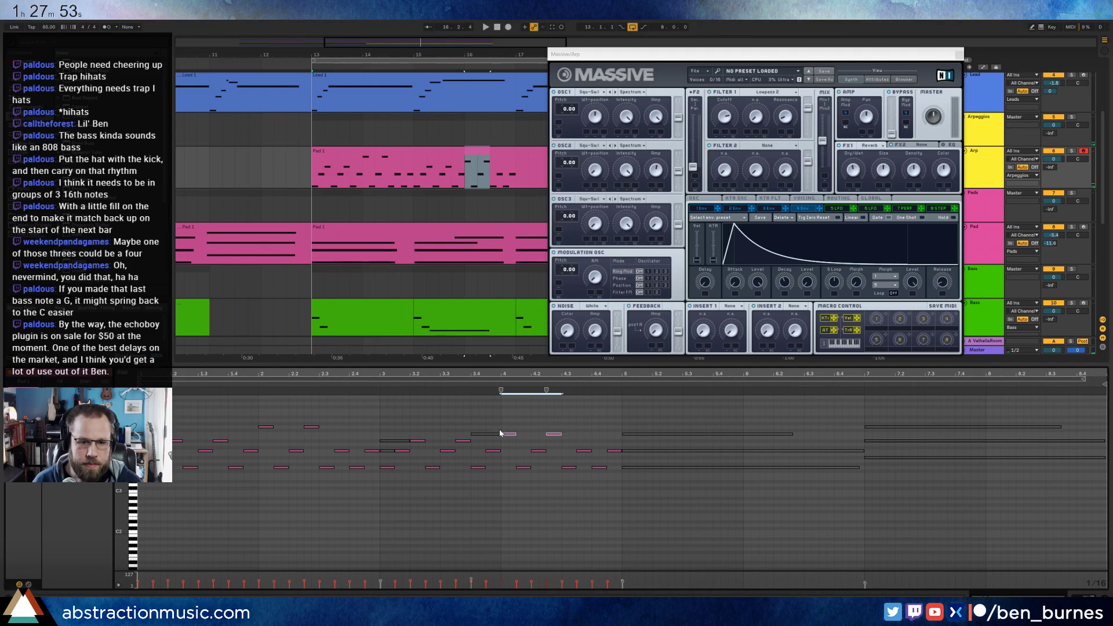
- Duplicate the bars 3–4 arpeggio into bars 5–6 and raise the top notes of its four three-note groups
left_click_drag(397, 435, 611, 479)
key("ctrl+d")
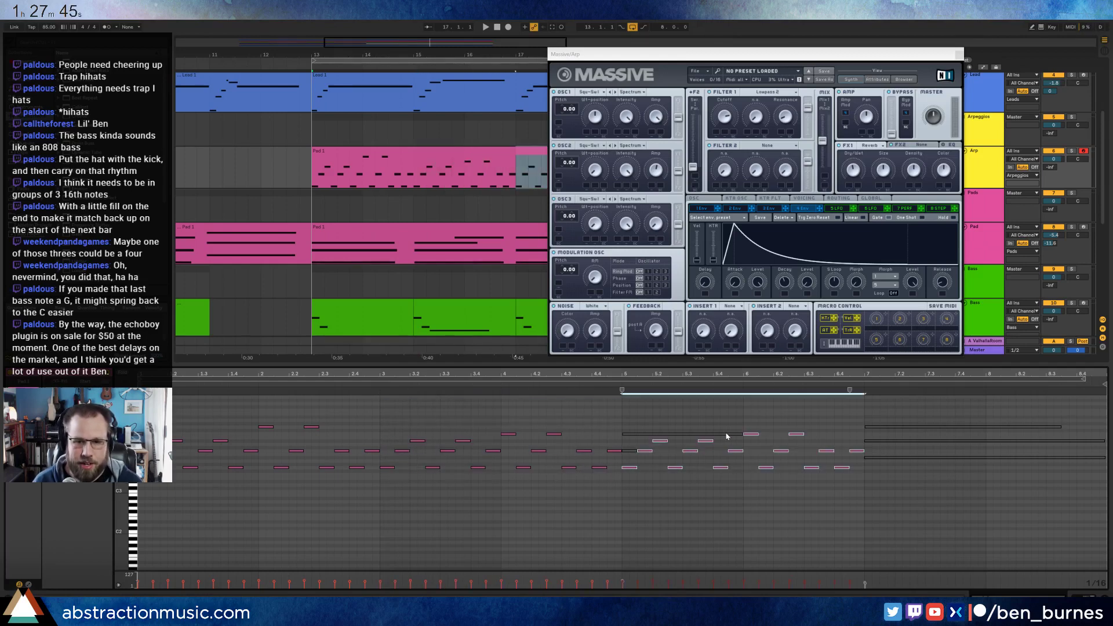
left_click_drag(647, 442, 798, 444)
key("Up")
key("Up")
key("Up")
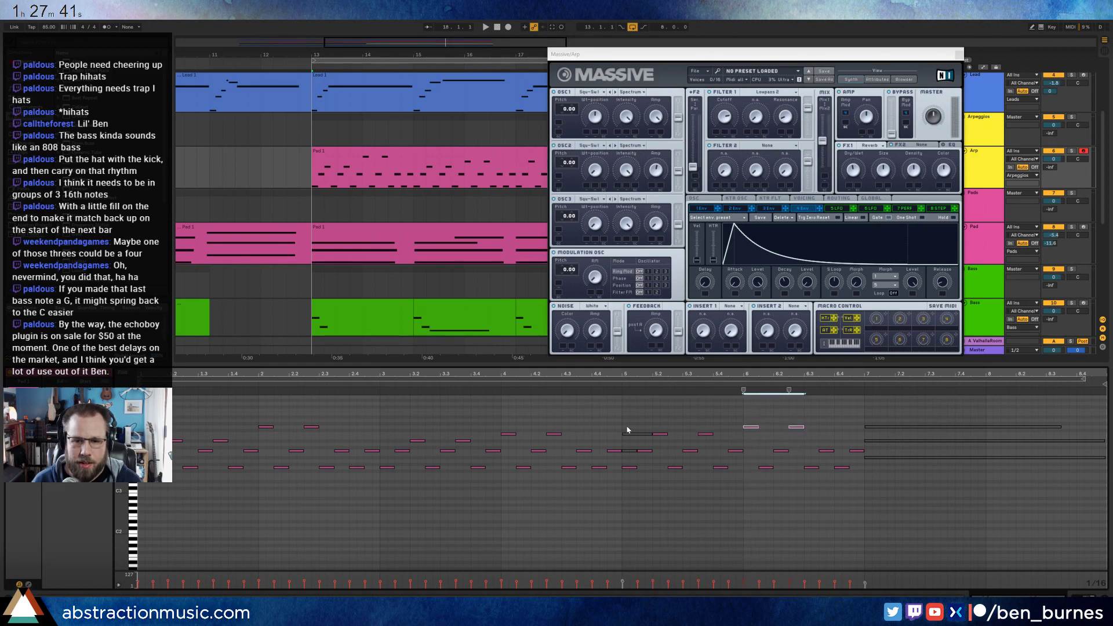
- Delete the leftover deactivated notes in bars 5–6 and duplicate that arpeggio into bars 7–8
left_click(627, 429)
mouse_move(632, 460)
left_mouse_down()
mouse_move(623, 429)
mouse_move(858, 491)
left_mouse_up()
key("ctrl+d")
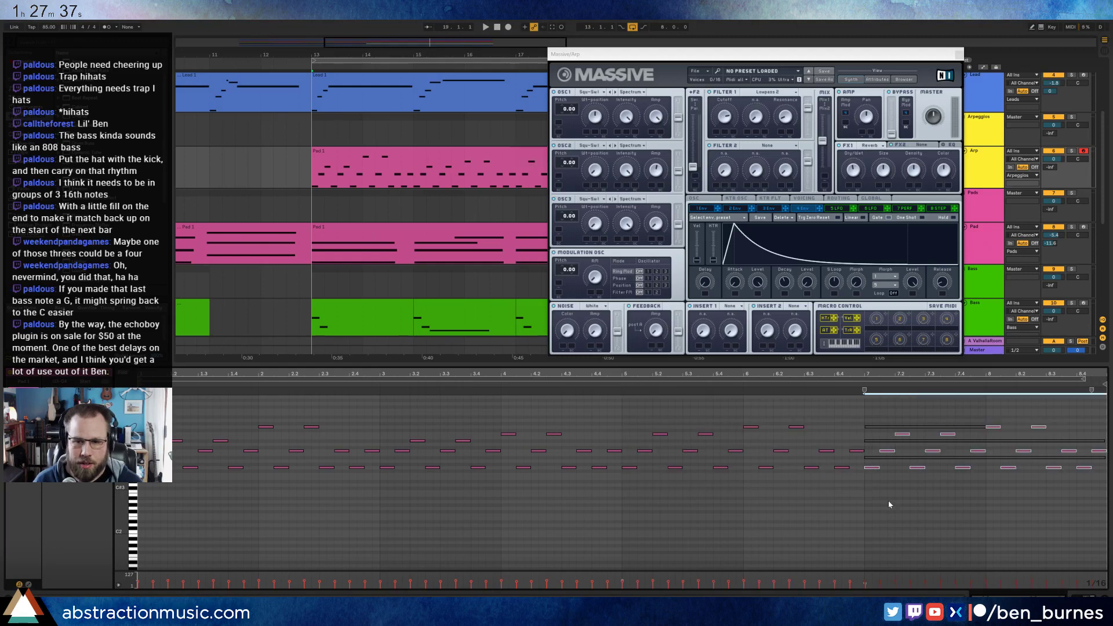
- Transpose the bars 7–8 arpeggio up to fit the last chord and lower its top-voice notes by a semitone
key("Up")
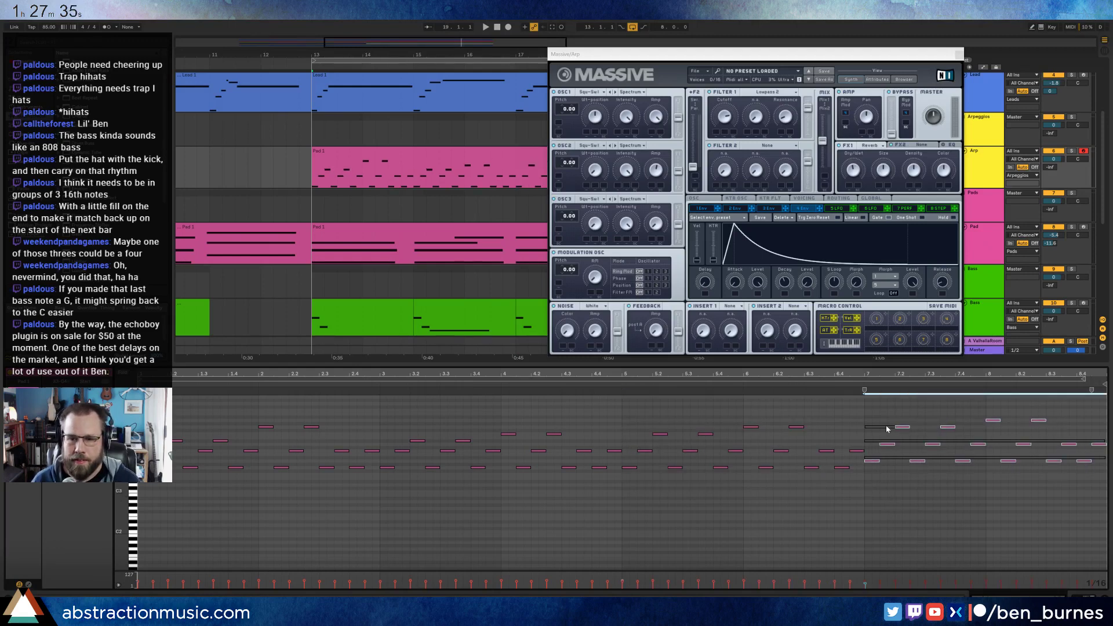
key("Up")
left_click_drag(905, 411, 1041, 425)
key("Down")
- Delete the leftover deactivated notes in bars 7–8, play the arpeggio and show the Arp track's devices
left_click(869, 443)
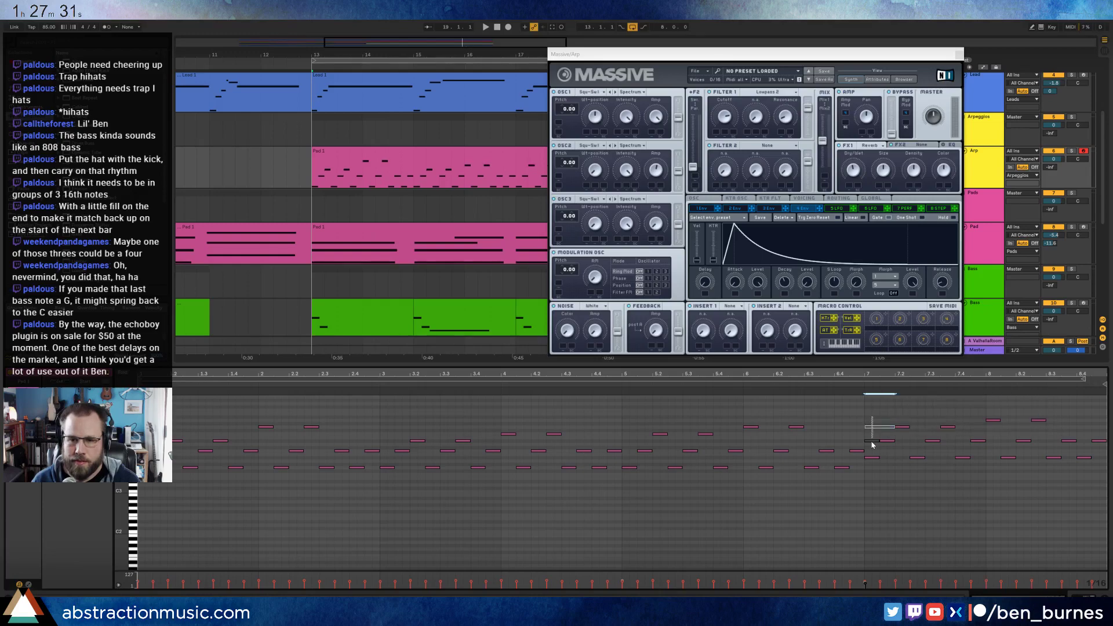
key("space")
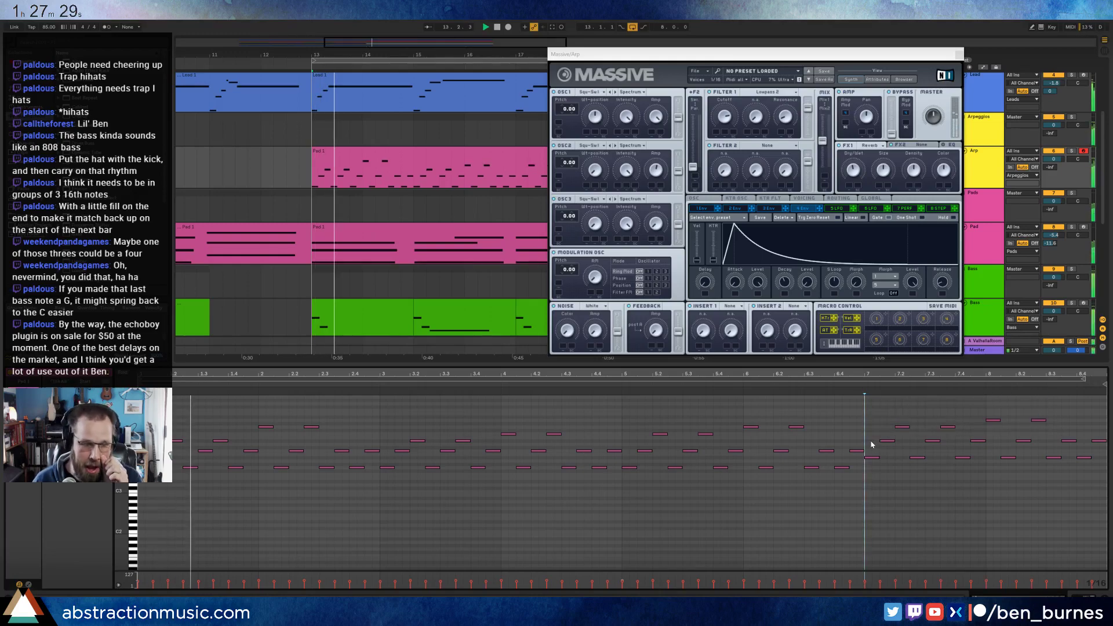
key("shift+Tab")
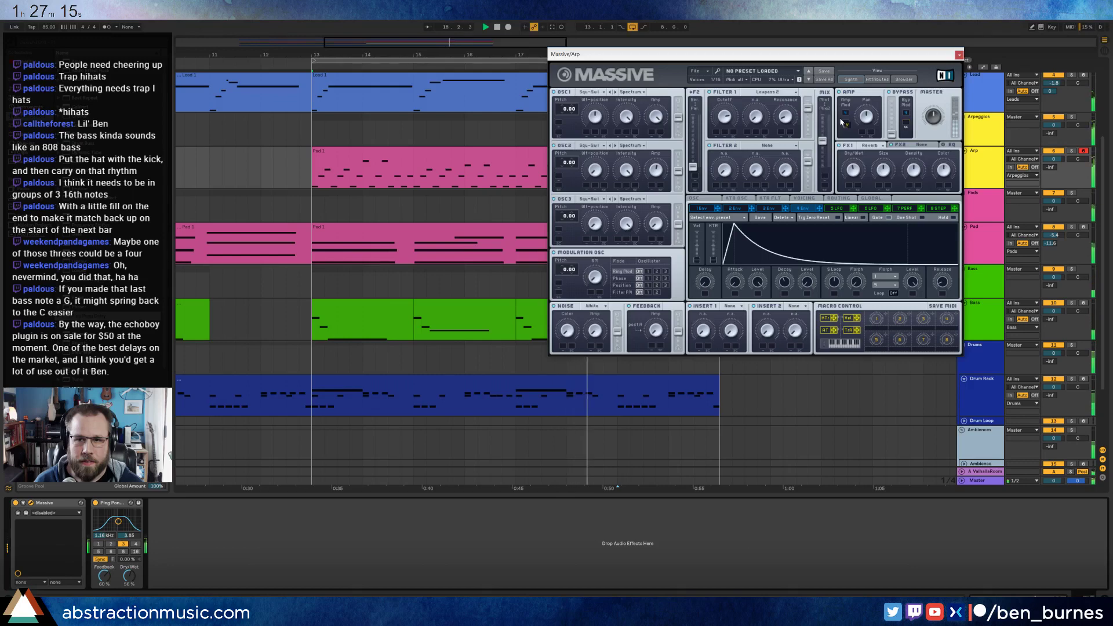
- Draw falling velocity ramps over the last notes of each two-bar phrase in the arpeggio clip
left_click(484, 147)
double_click(484, 147)
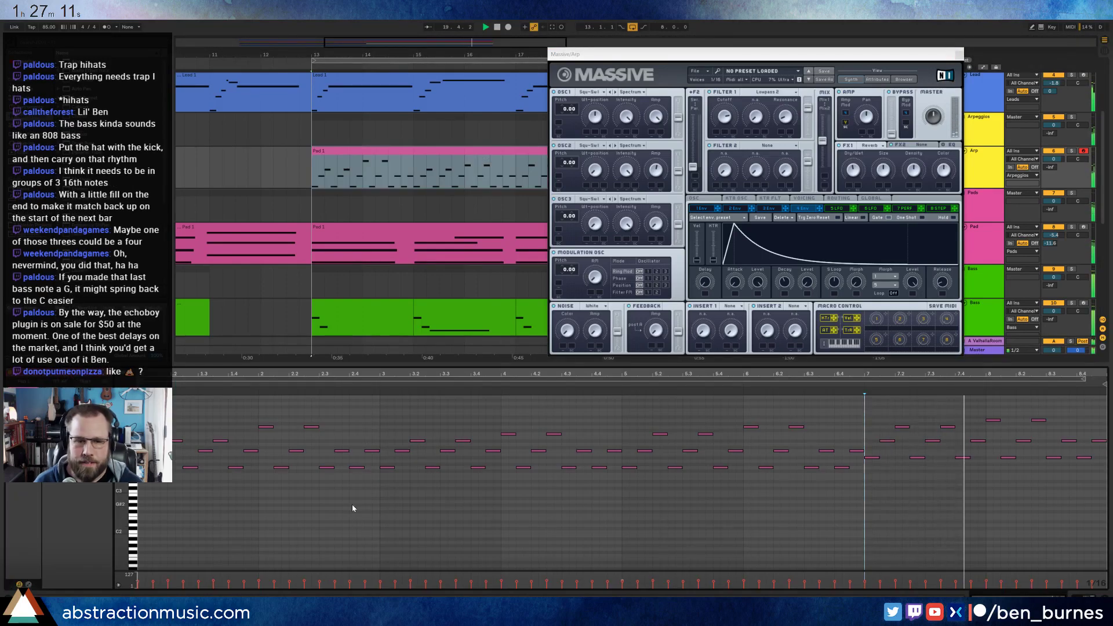
key("ctrl+a")
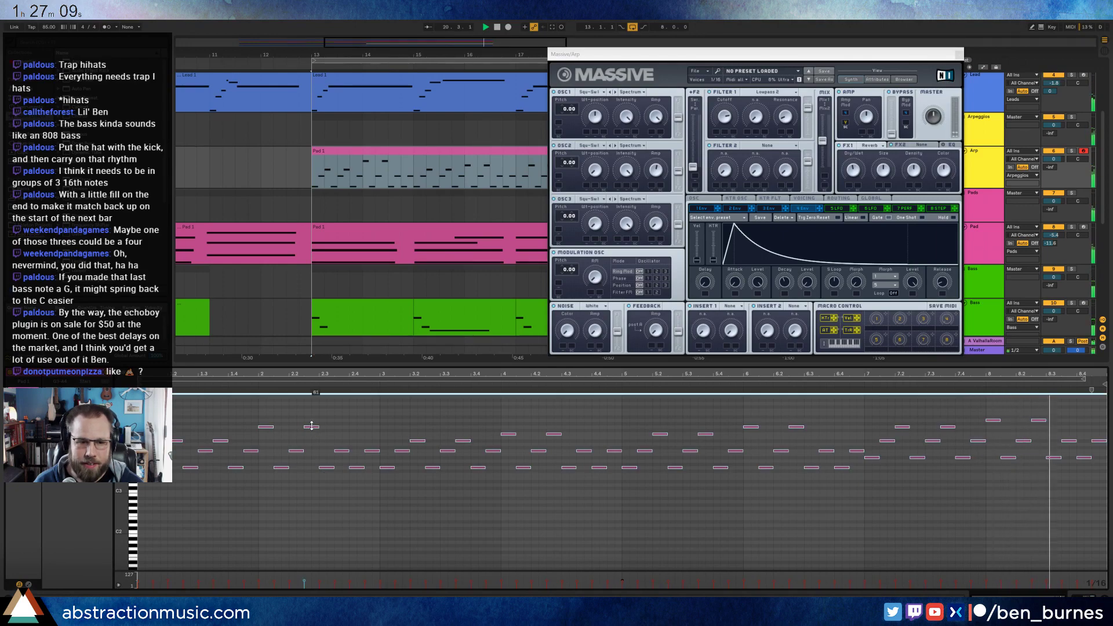
left_click_drag(312, 432, 312, 444)
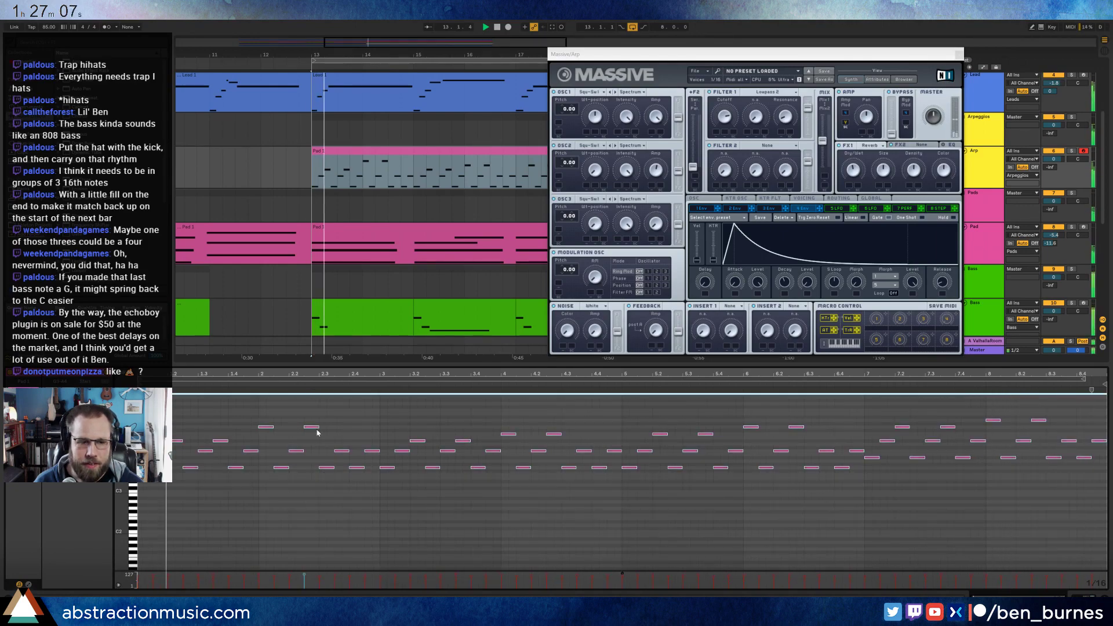
left_click(270, 578)
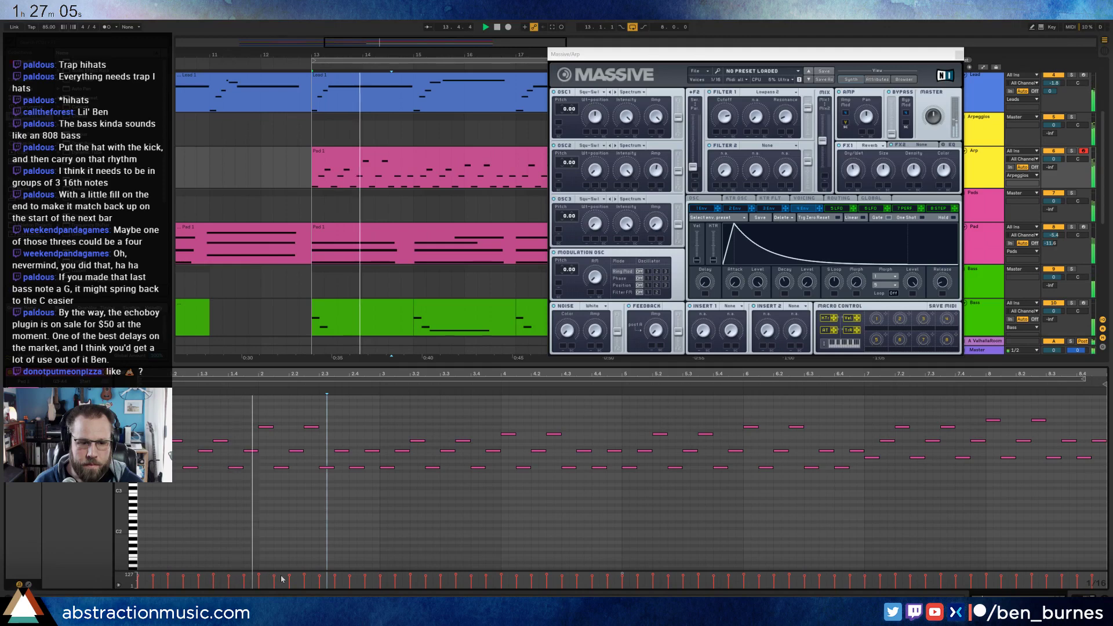
left_click_drag(302, 574, 365, 593)
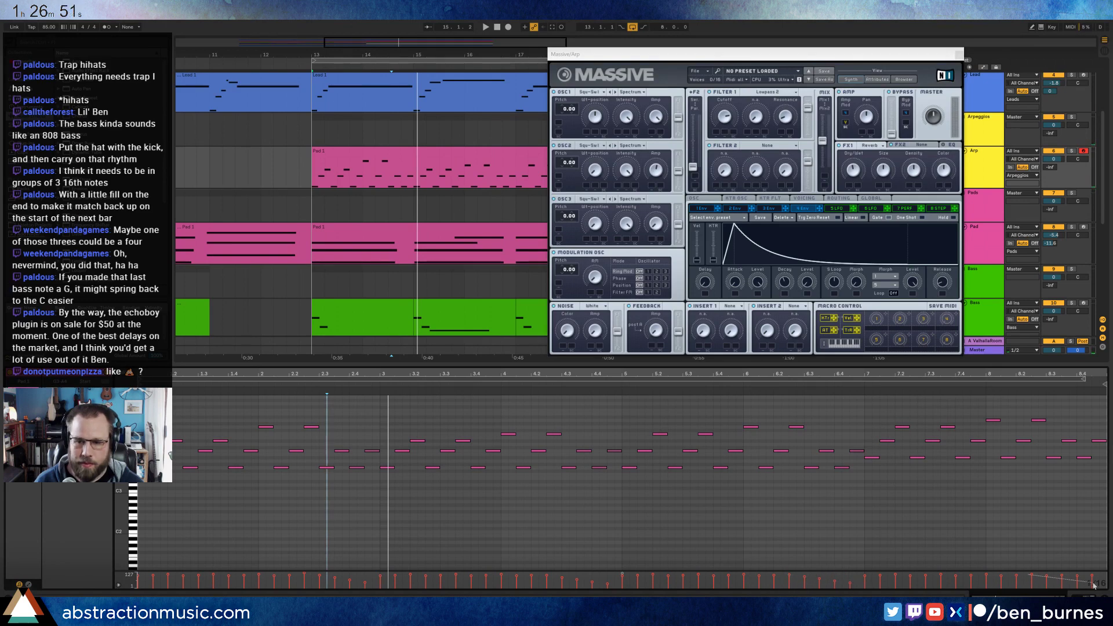
- Lower the two highest arpeggio notes in bar 8 by a semitone and assign Massive's TrR macro source to the amp pan during playback
left_click_drag(986, 413, 1061, 433)
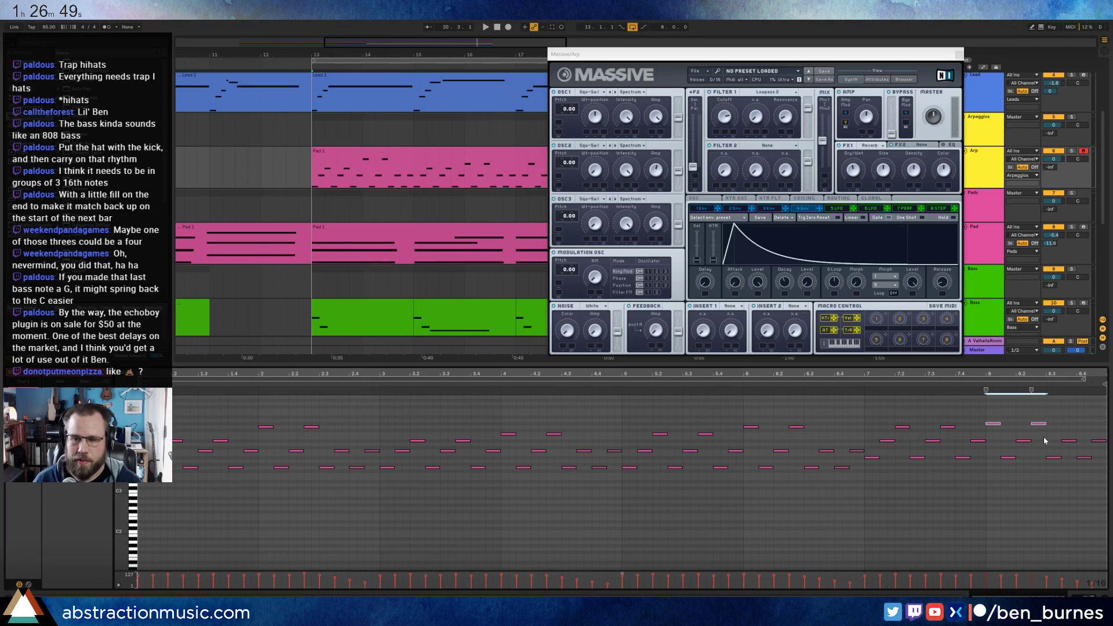
key("space")
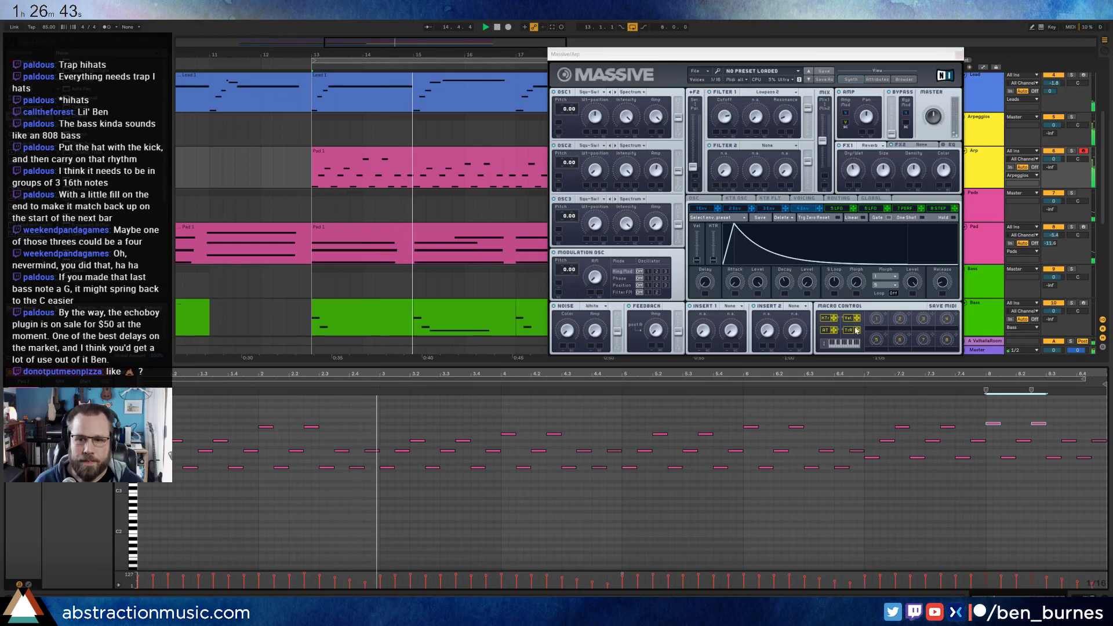
left_click(863, 134)
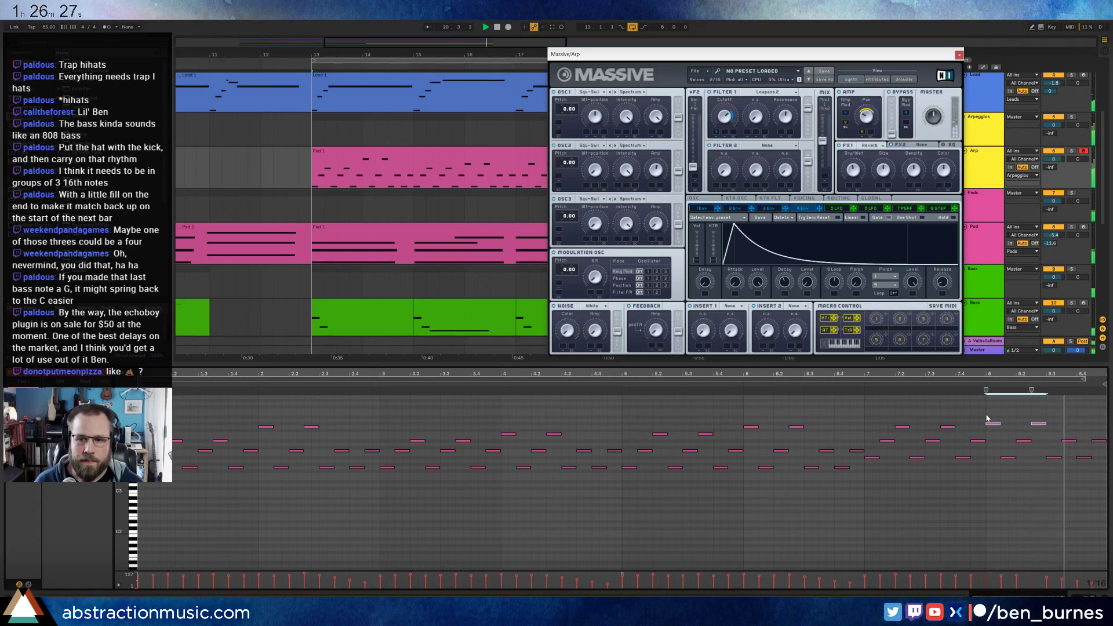
- Raise the two highest arpeggio notes in bar 8 by two semitones and play the section from bar 13
left_click(1045, 435)
key("Up")
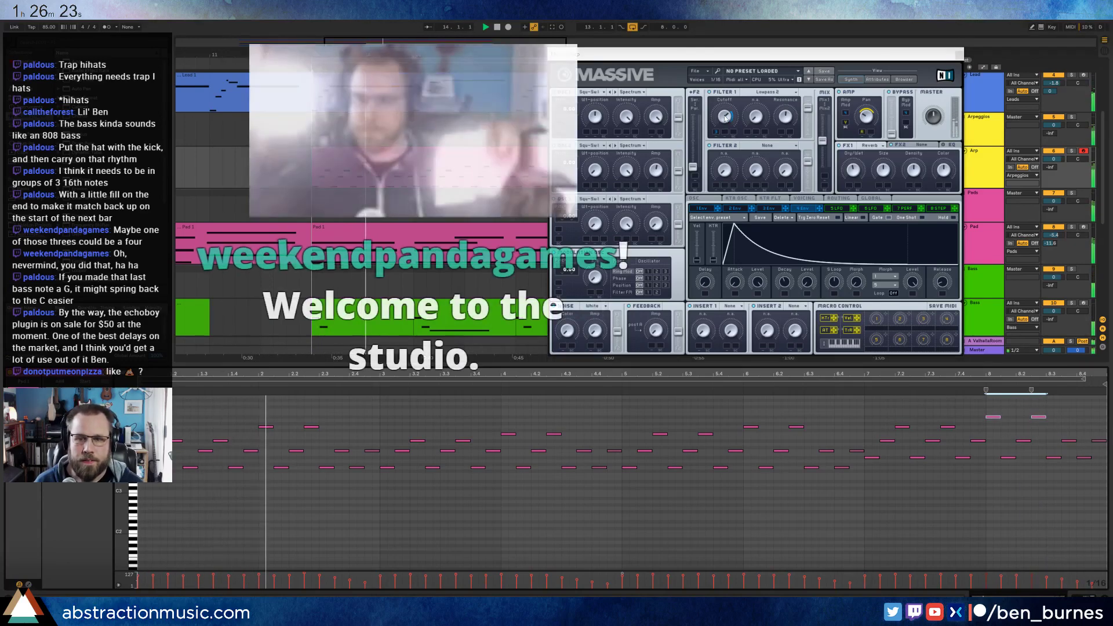
key("space")
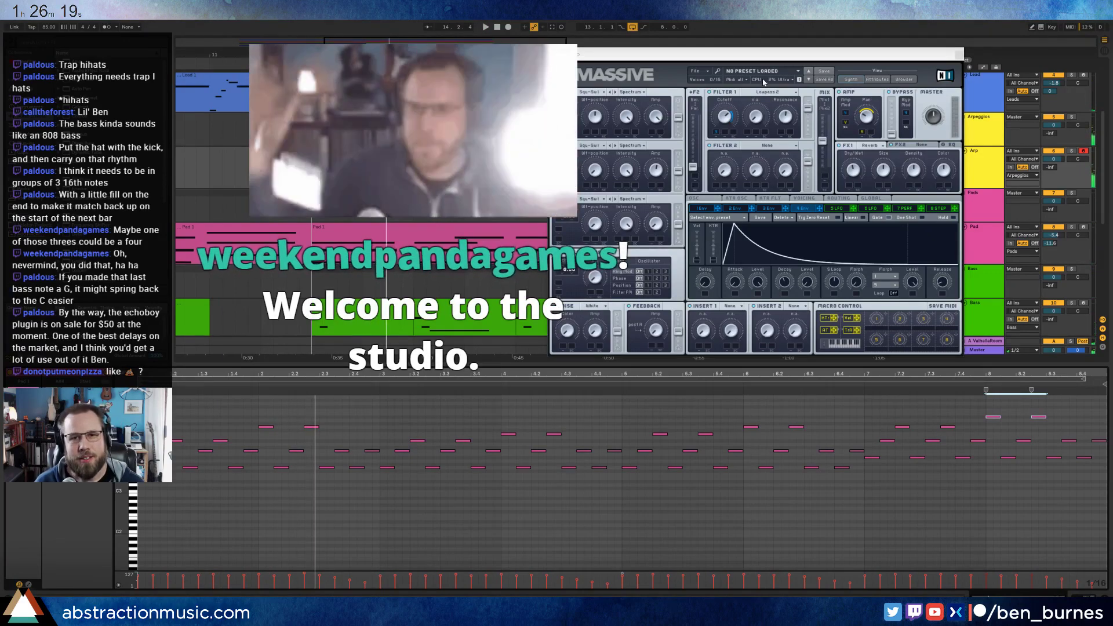
left_click(732, 116)
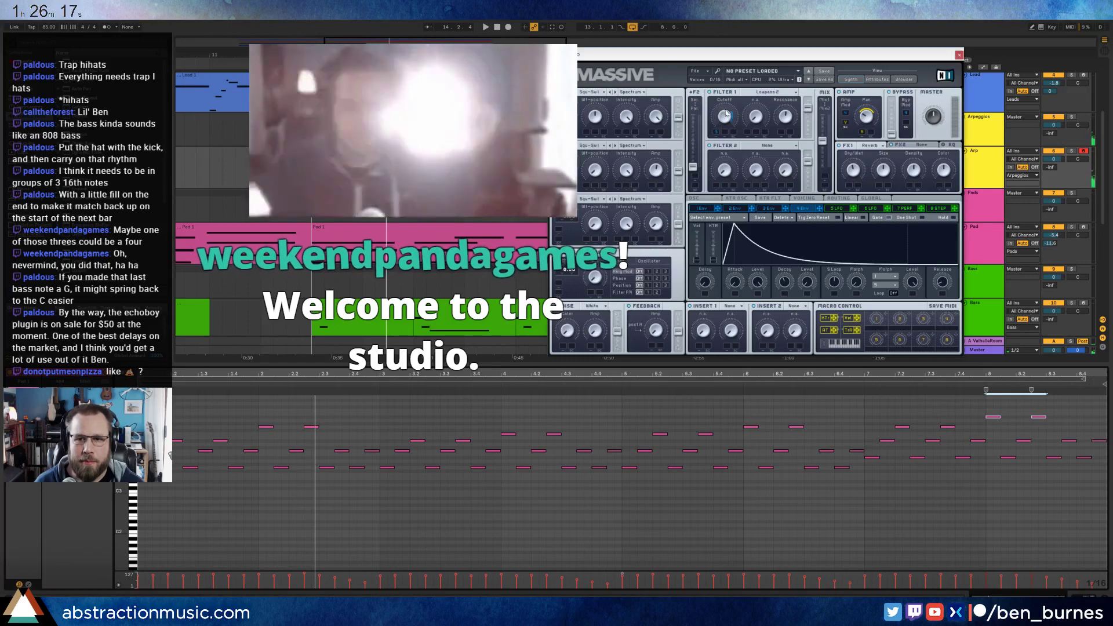
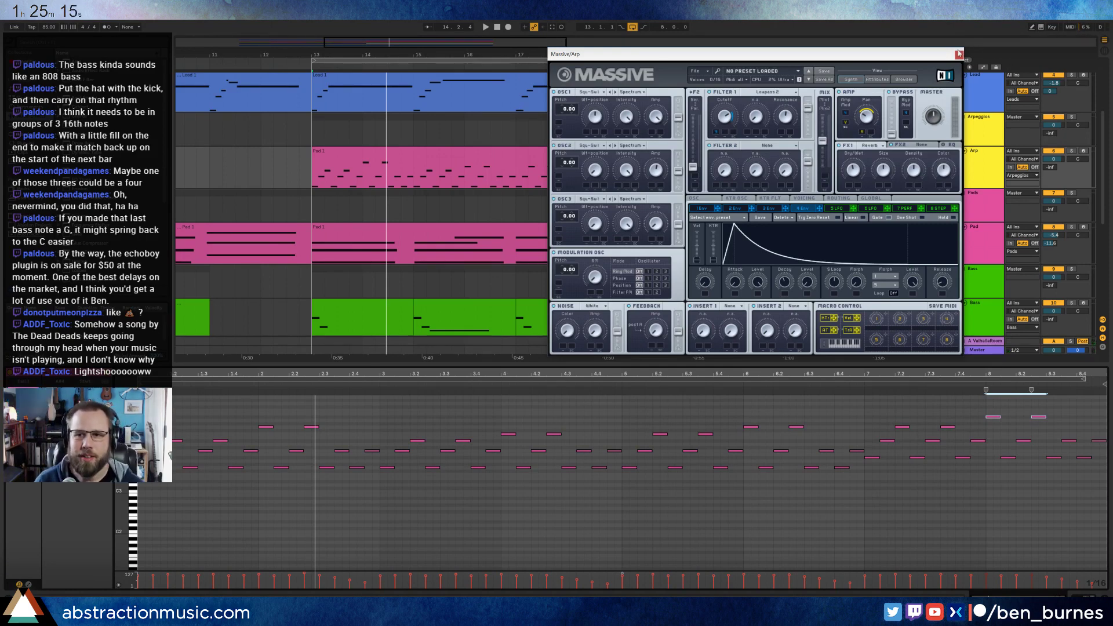
left_click(959, 55)
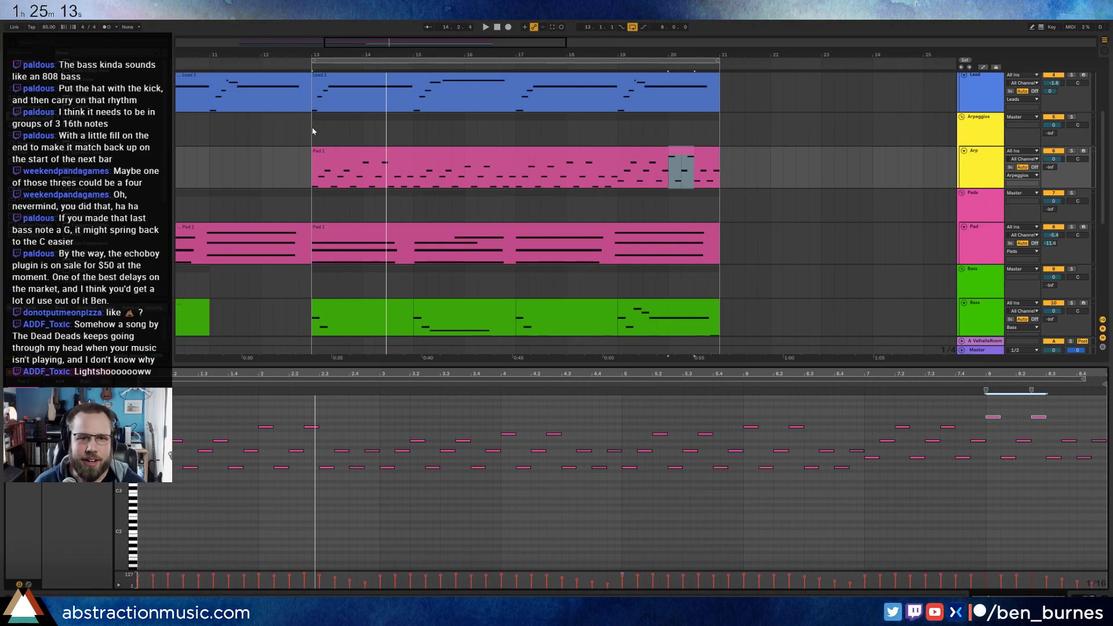
left_click(312, 131)
key("space")
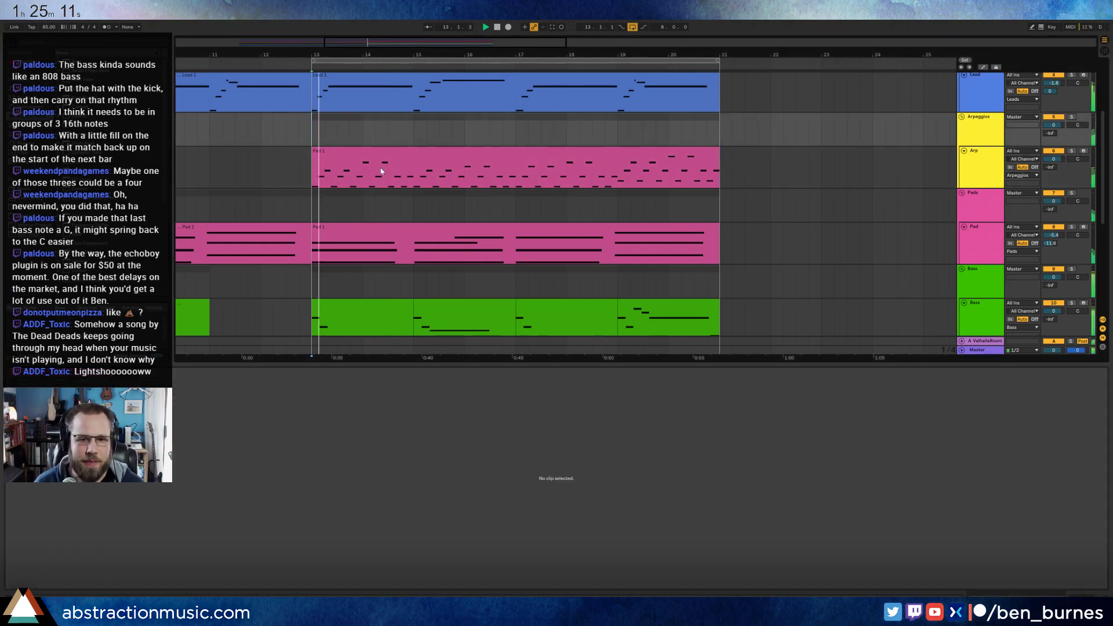
- Set Insert 1 of the Arp track's Massive to Bitcrusher and adjust its dry/wet amount
left_click(444, 152)
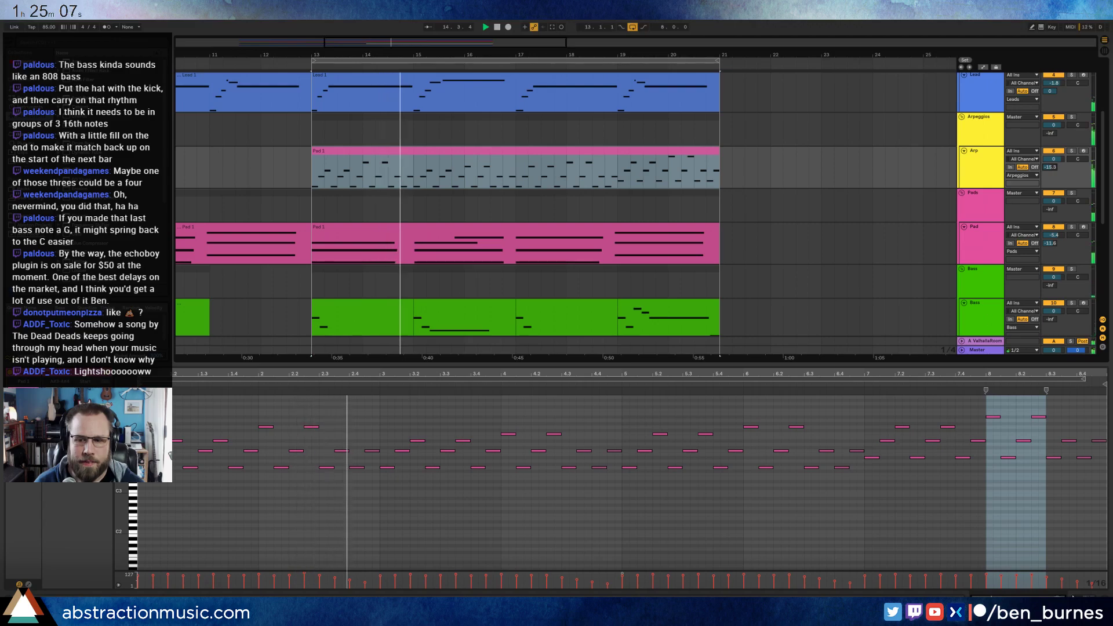
key("shift+Tab")
left_click_drag(85, 367, 84, 496)
left_click(31, 503)
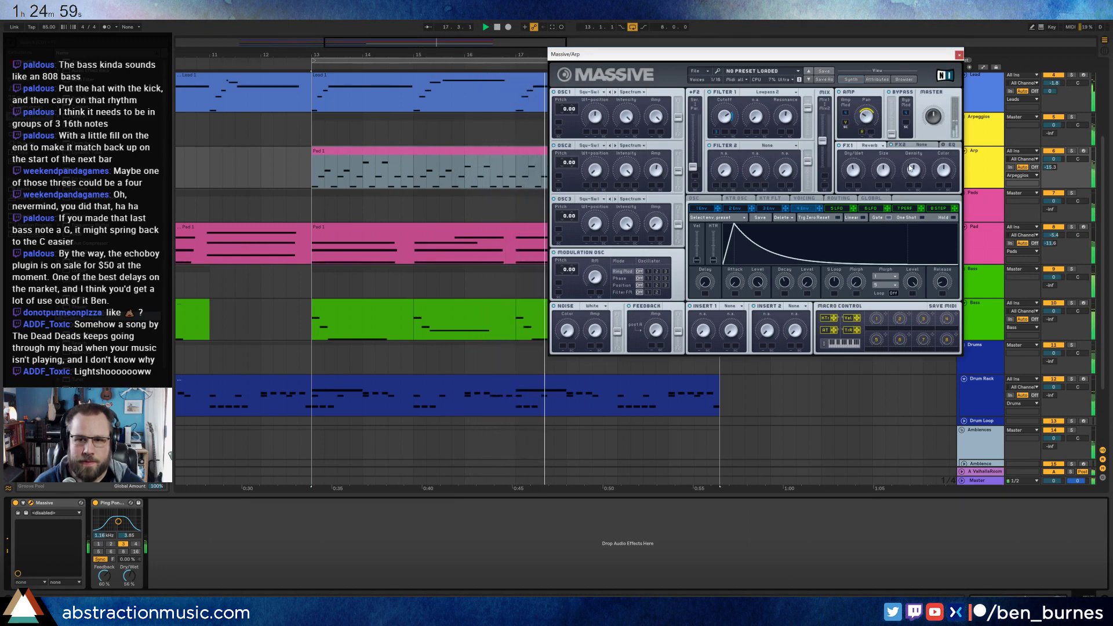
left_click(731, 307)
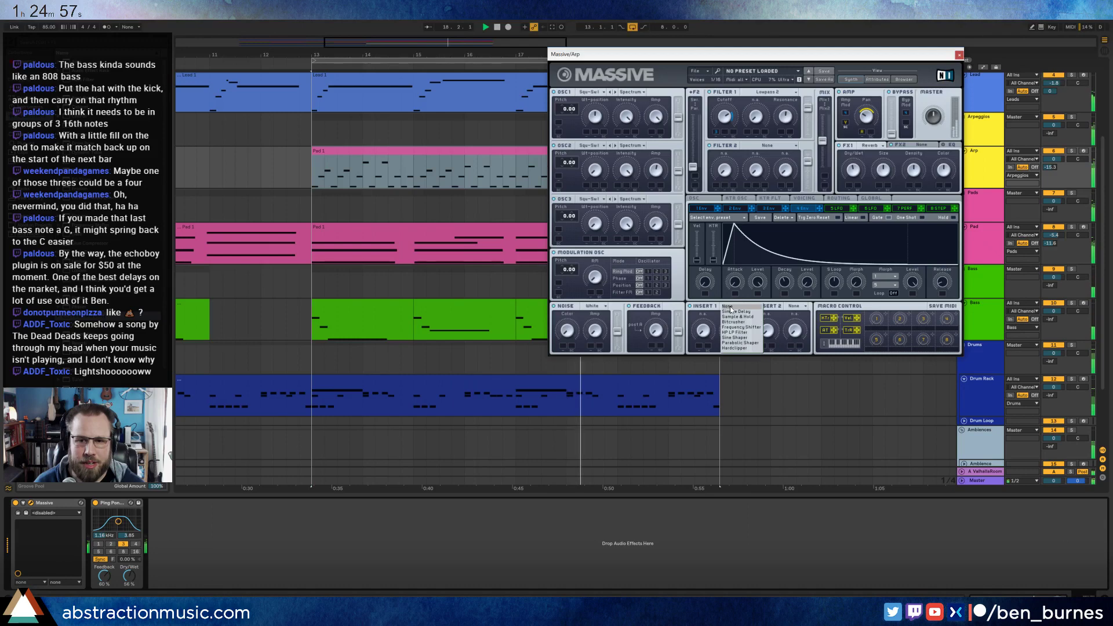
left_click(733, 322)
left_click(731, 306)
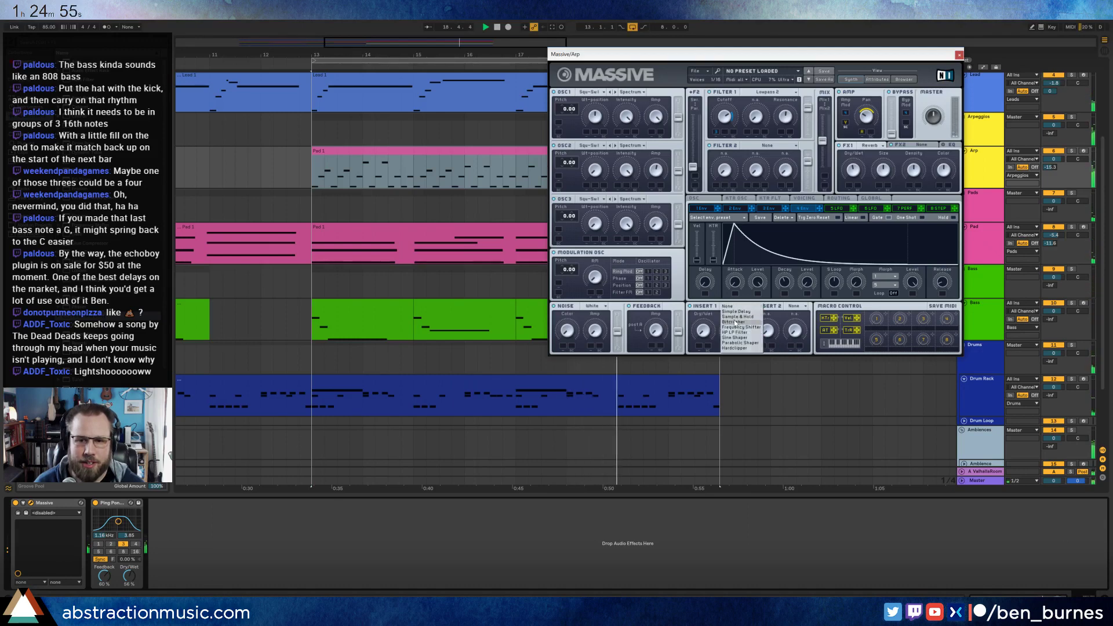
left_click(733, 316)
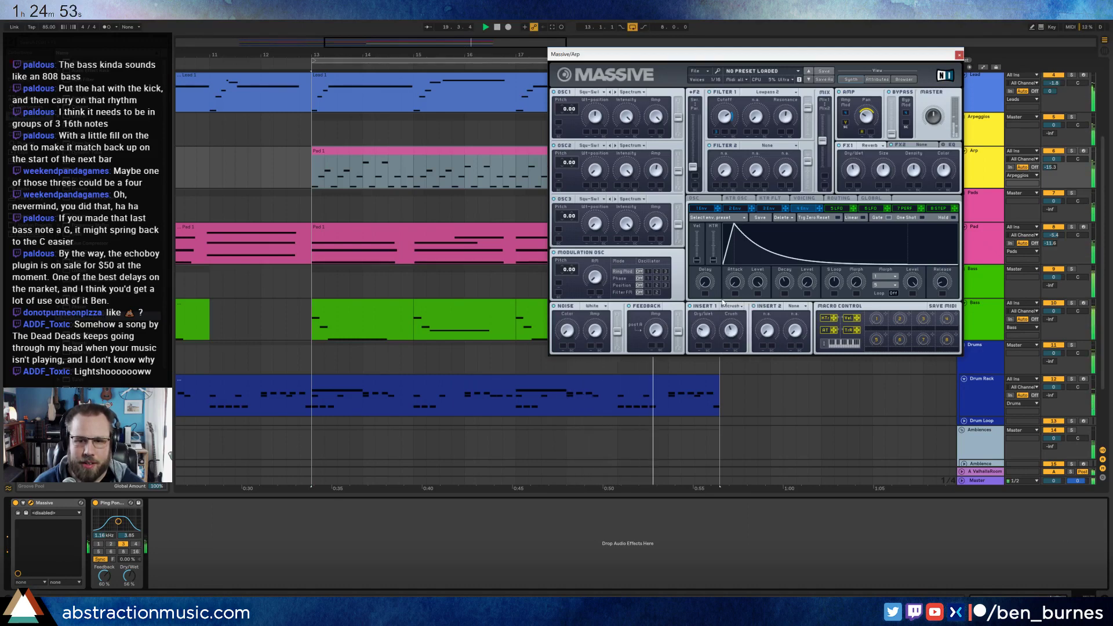
left_click_drag(706, 334, 707, 322)
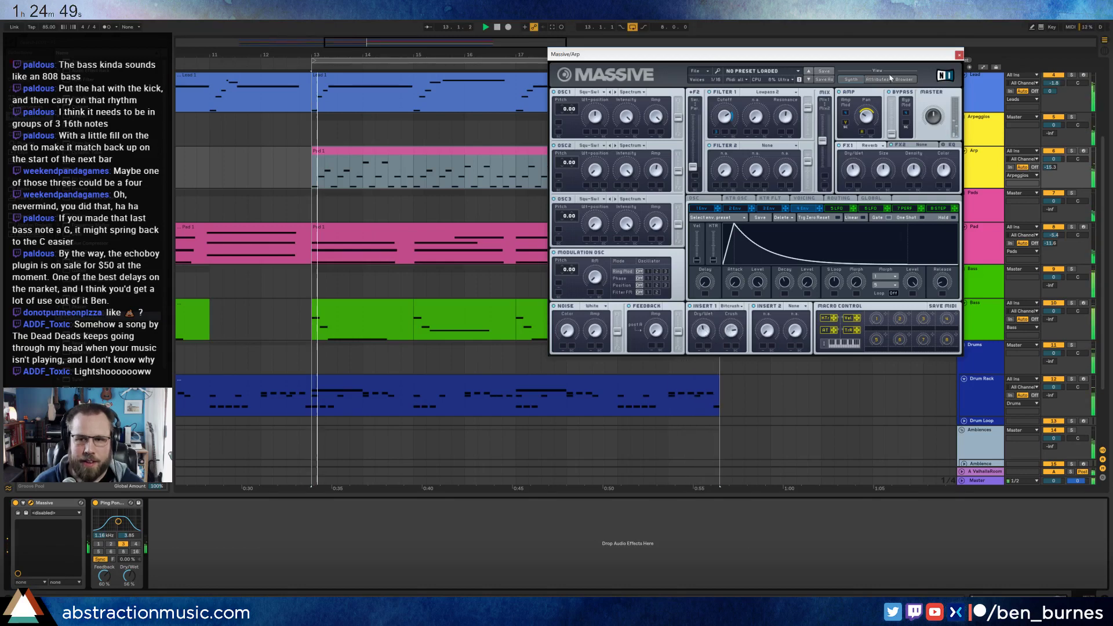
- Add an EQ Eight with a low-shelf cut of about -9.3 dB and a Compressor after the arp's delay
left_click(959, 55)
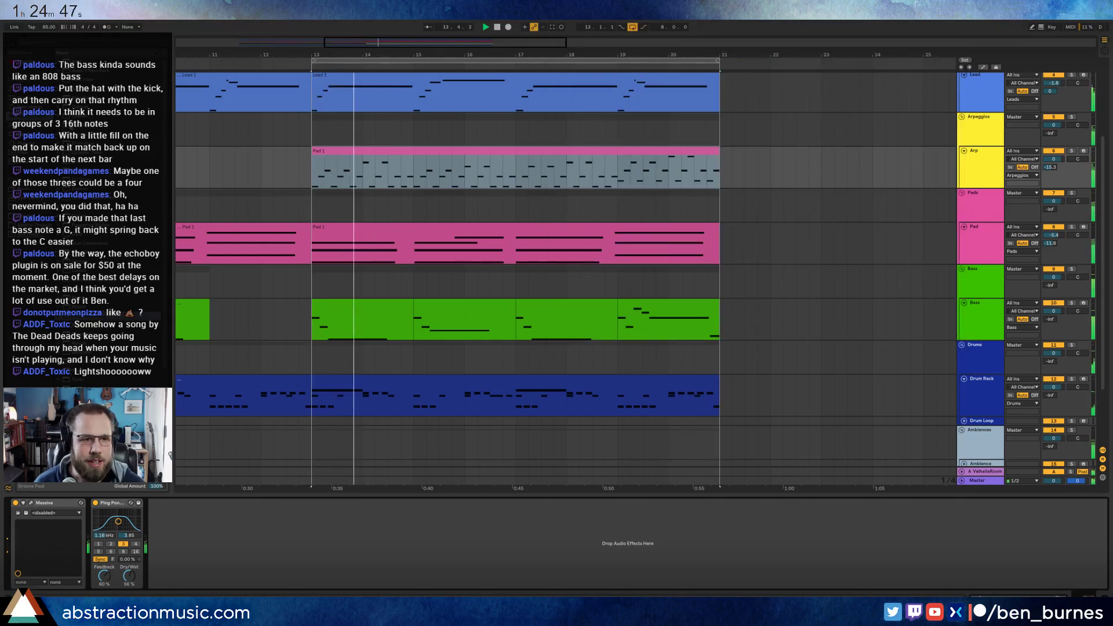
mouse_move(116, 125)
left_mouse_down()
mouse_move(151, 406)
mouse_move(185, 548)
mouse_move(186, 537)
left_mouse_up()
left_click_drag(105, 171, 284, 557)
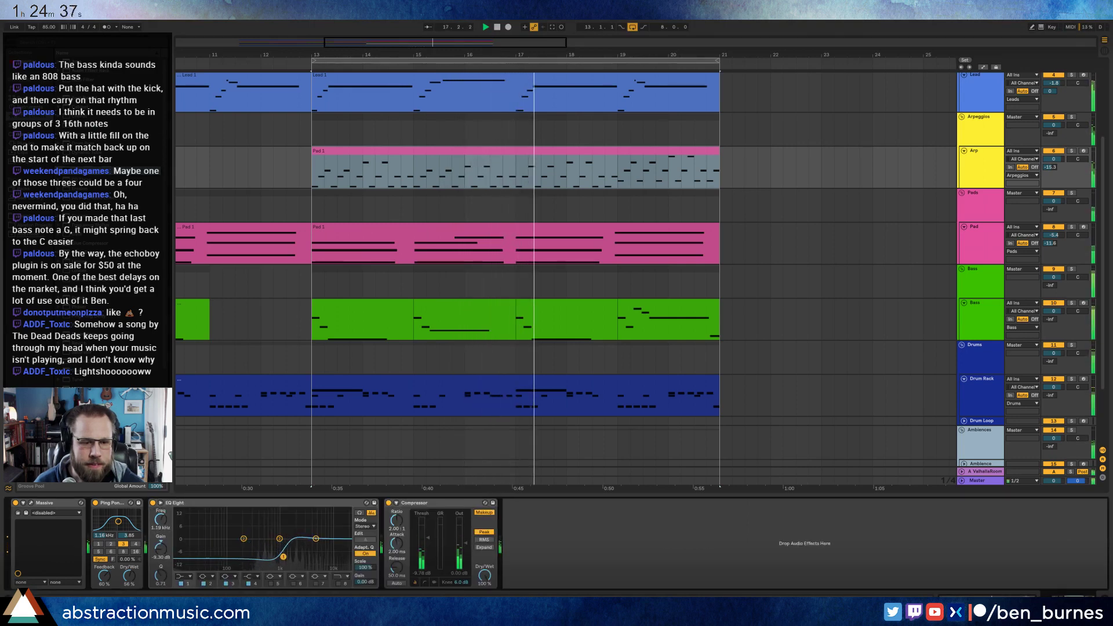
- Shorten the last note of the final bass clip, duplicate it an octave higher and trim the copy to the clip's end
double_click(670, 315)
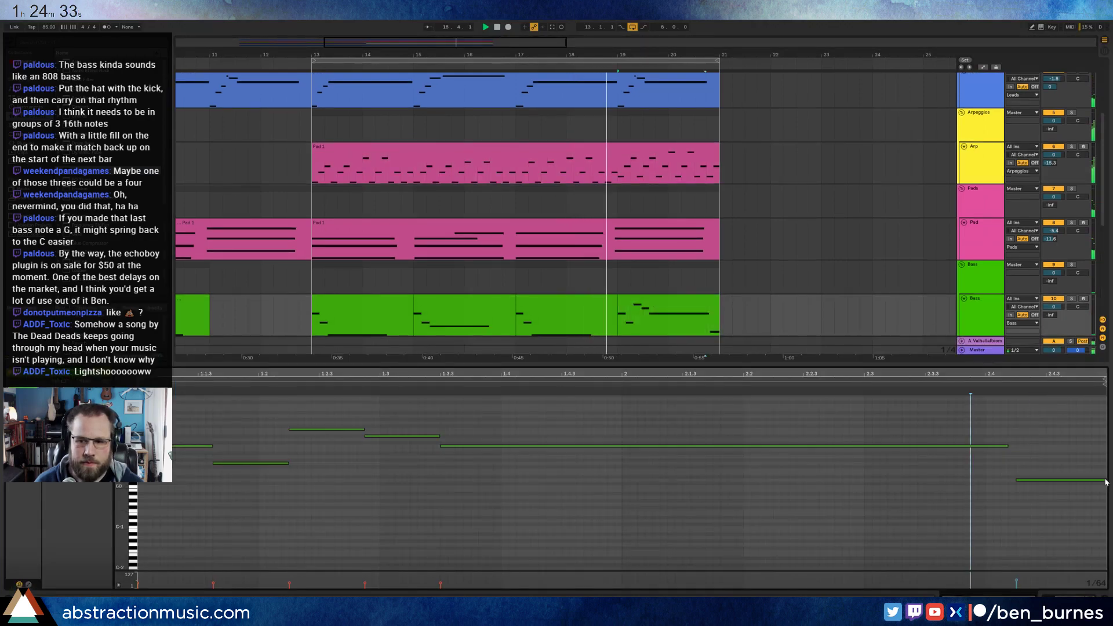
left_click(1105, 479)
left_click_drag(1104, 480, 1075, 481)
key("ctrl+d")
key("shift+Up")
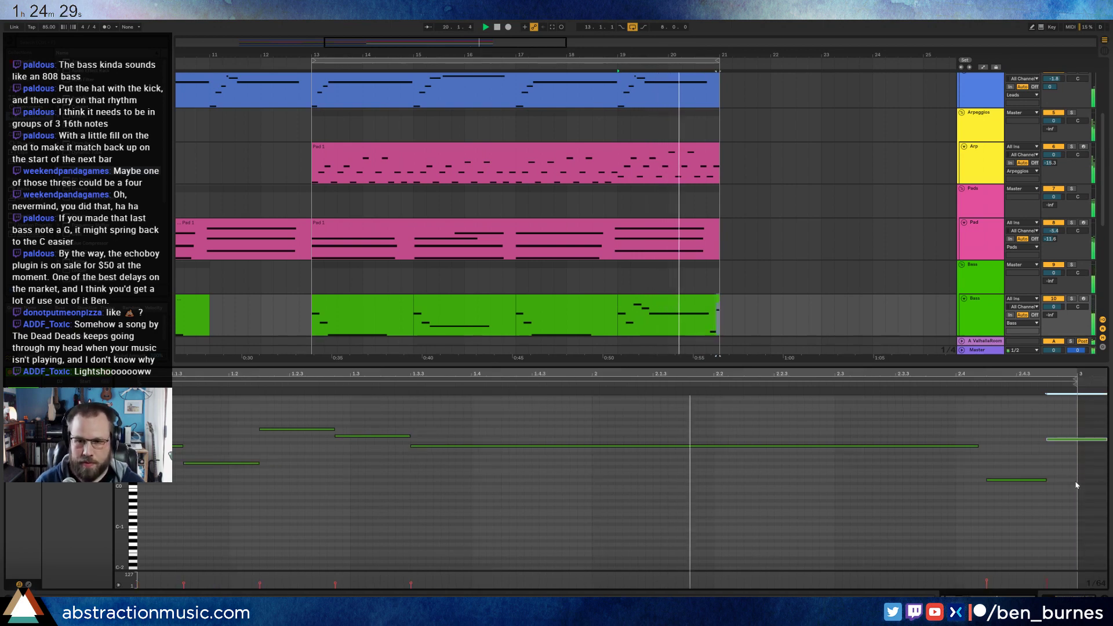
key("shift+Left")
key("shift+Left")
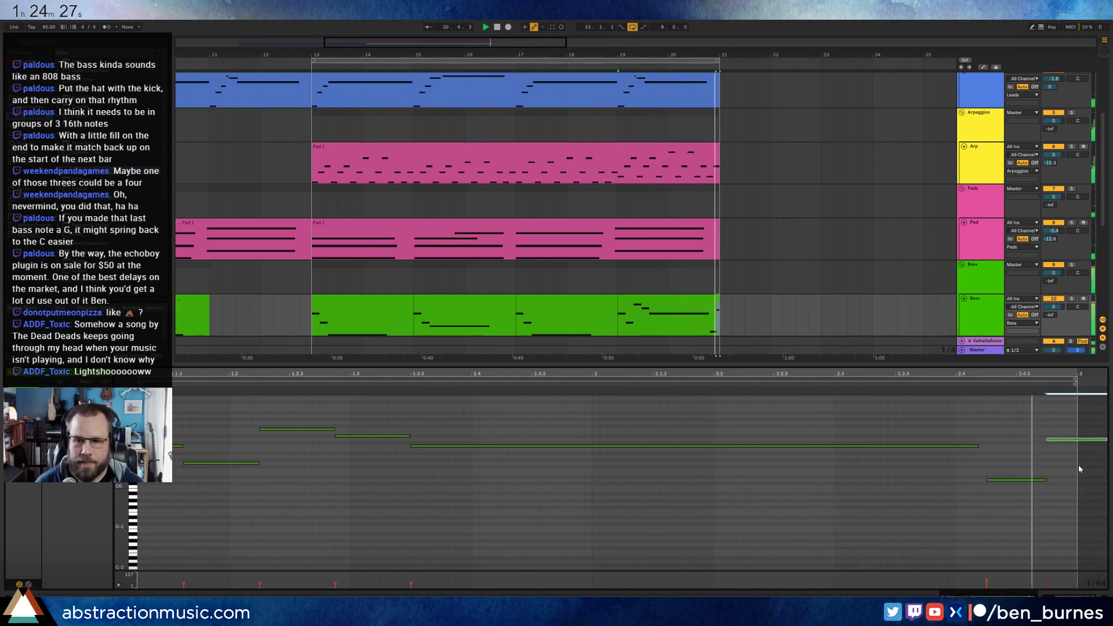
key("shift+Left")
key("shift+Left")
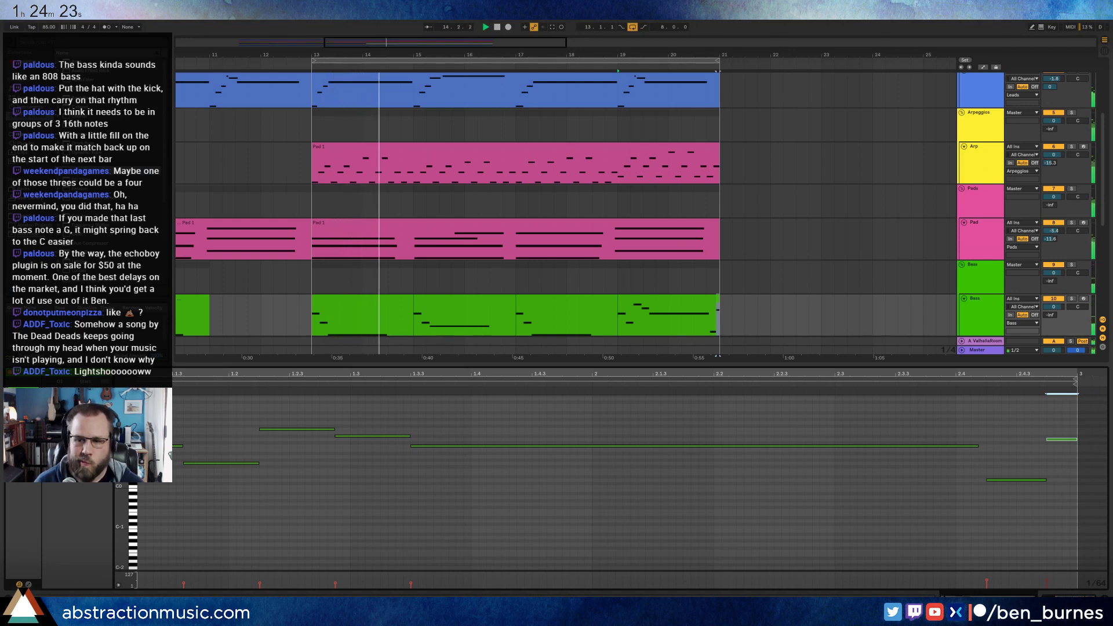
- Set the envelope release of the Bass track's Analog synth to 81 ms
key("shift+Tab")
left_click_drag(252, 537, 252, 571)
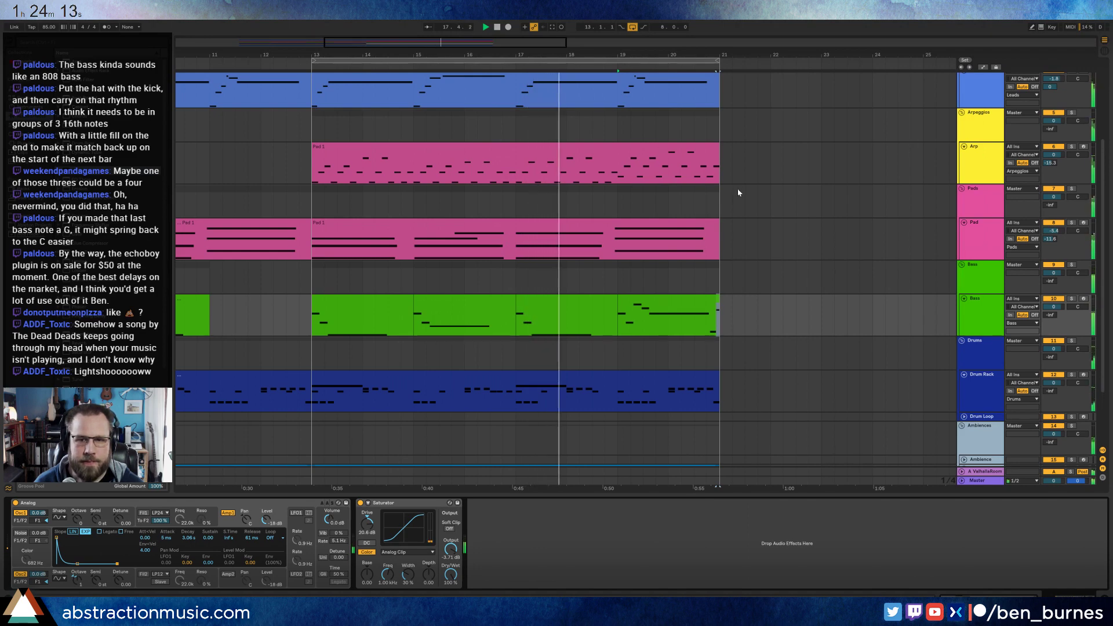
- Examine the lead clip, the arrangement overview and the drum pattern in bars 13 to 21
scroll(641, 140, "up", 3)
left_click(640, 140)
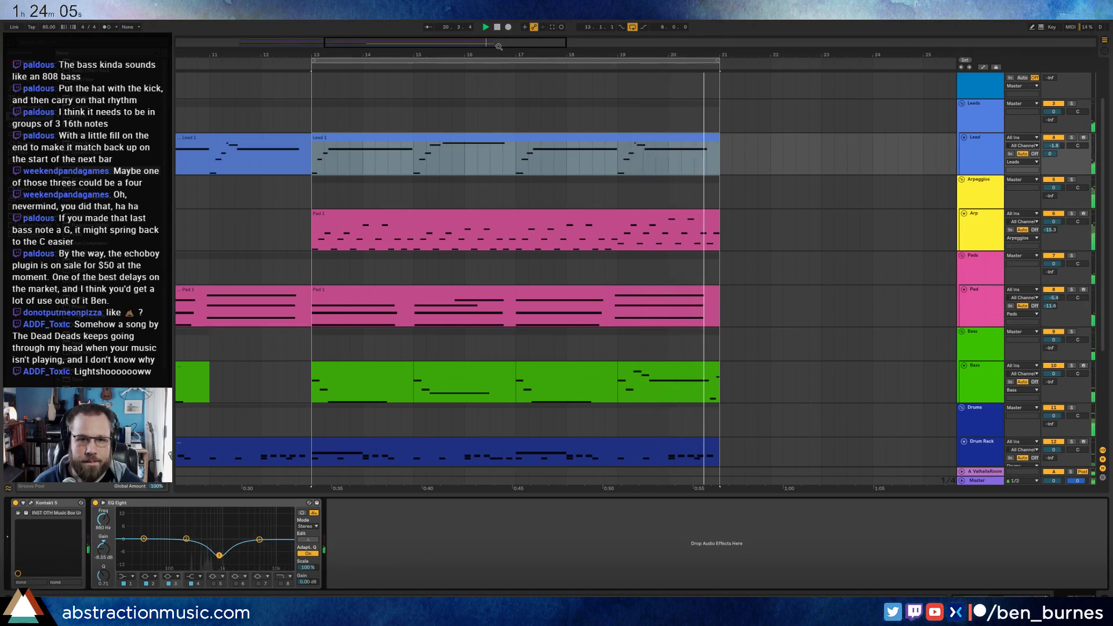
key("minus")
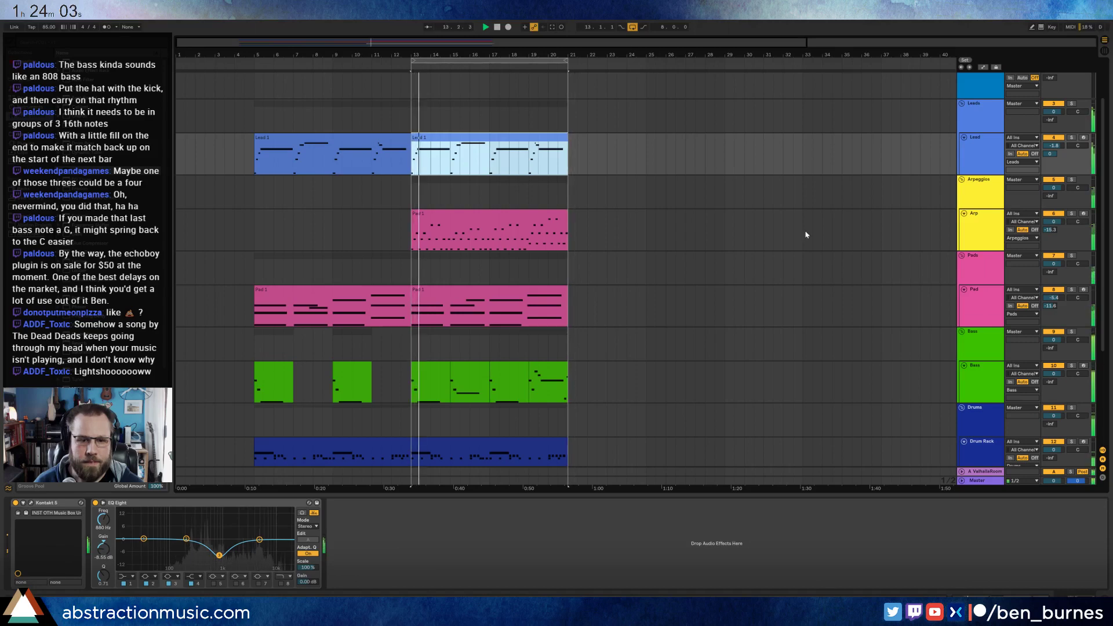
scroll(705, 273, "down", 2)
scroll(704, 273, "down", 2)
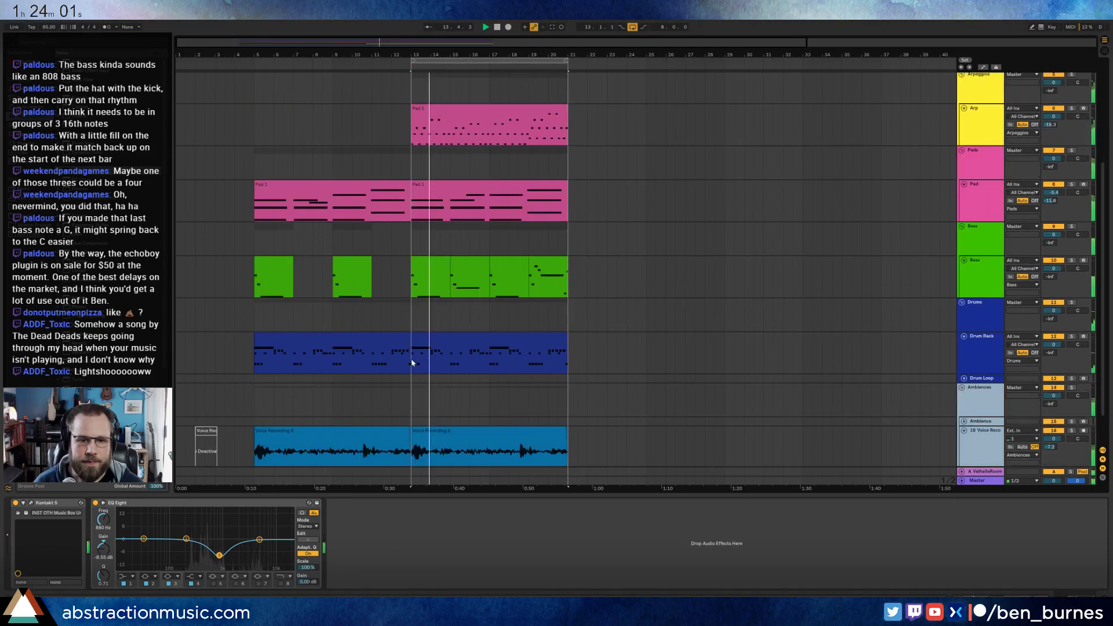
left_click(439, 342)
left_click(506, 337)
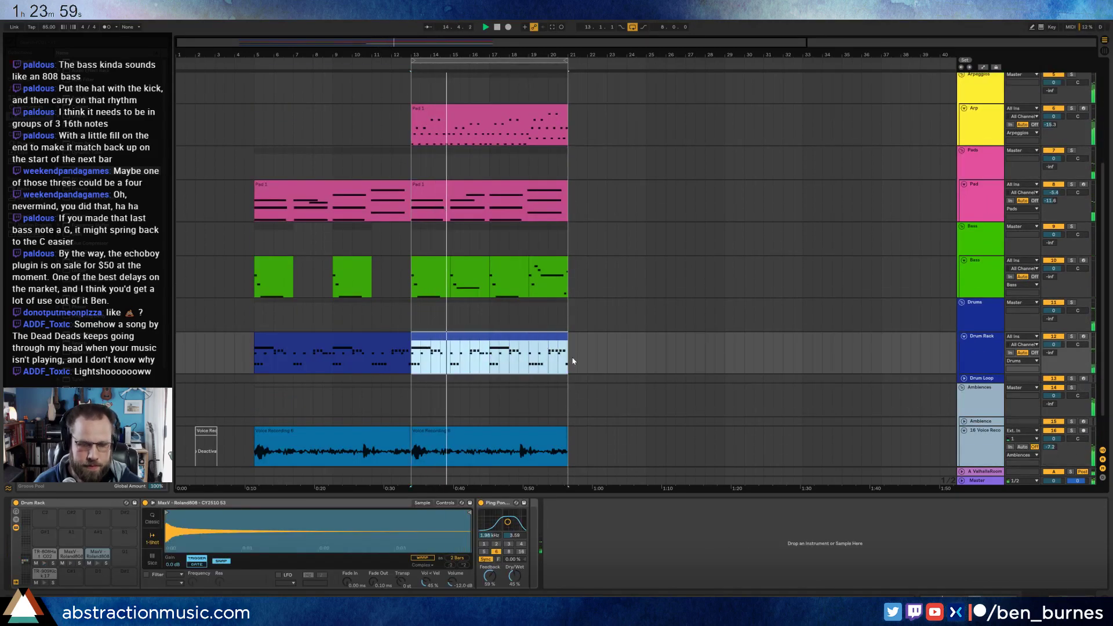
double_click(506, 337)
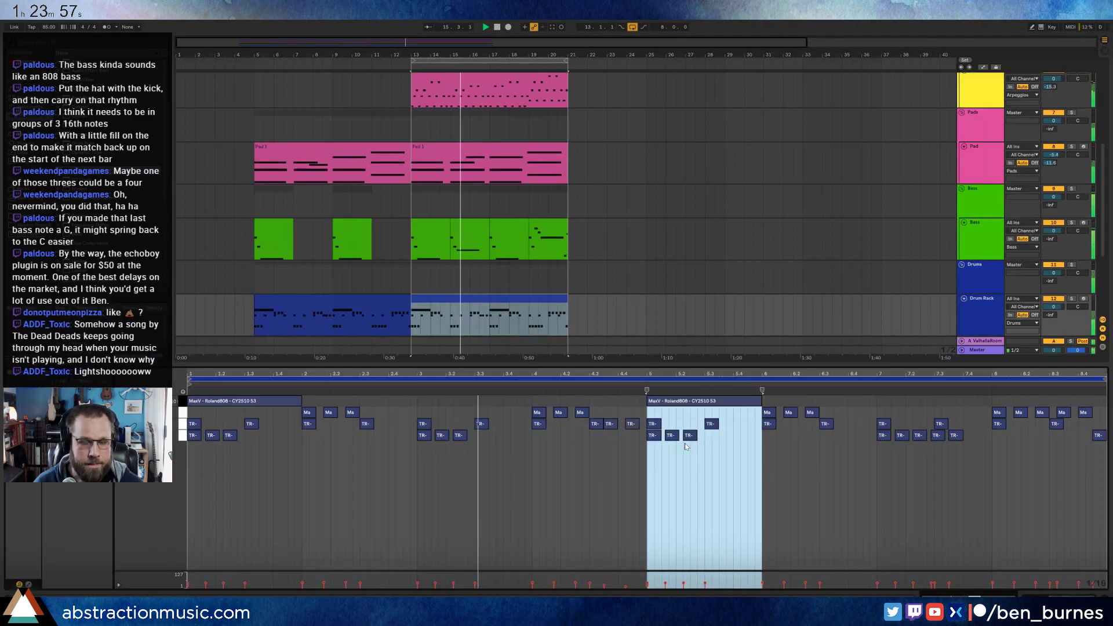
- Load the VEC1 Snare 012 sample onto an empty pad of the Drum Rack
key("shift+Tab")
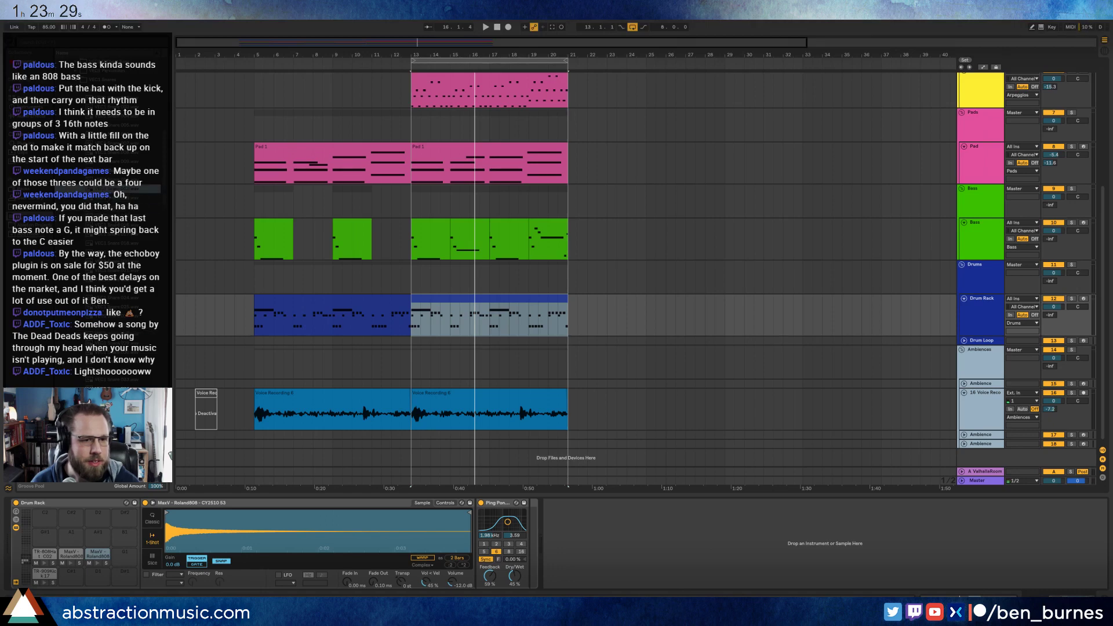
left_click_drag(71, 577, 72, 576)
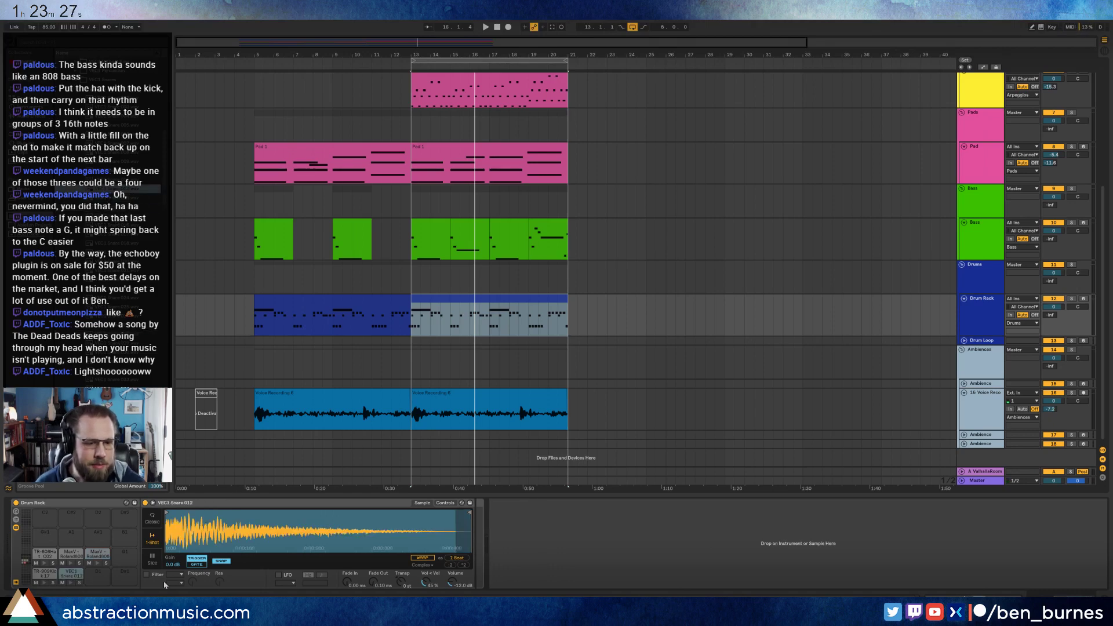
- High-pass filter the snare with 37% resonance and add a Ping Pong Delay after it on the pad's chain
left_click(147, 574)
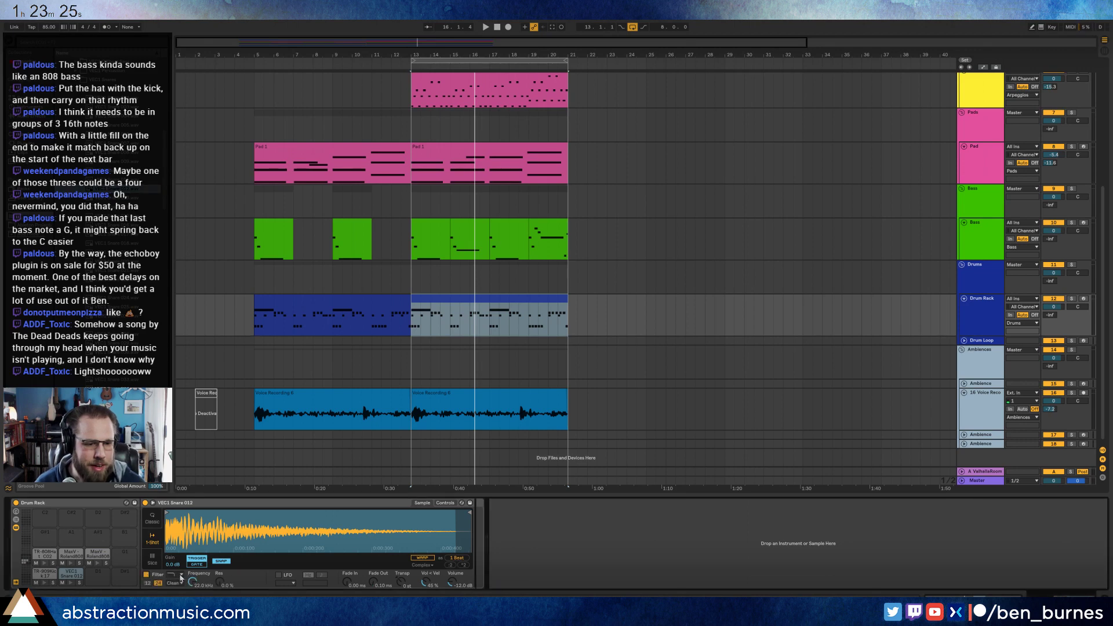
left_click(180, 575)
left_click(175, 546)
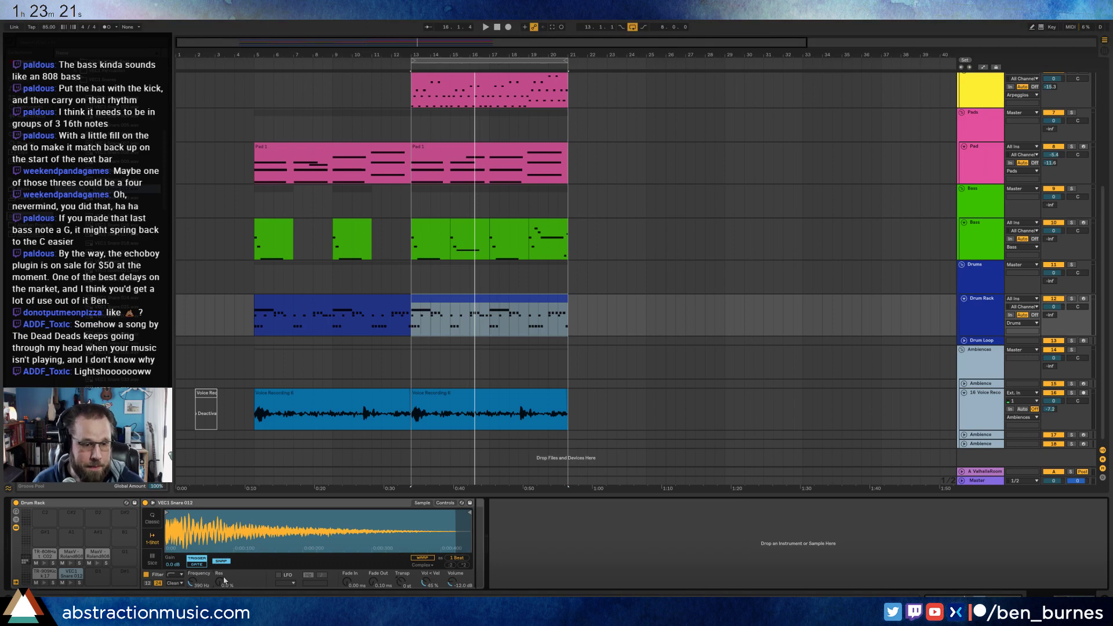
left_click_drag(220, 582, 222, 581)
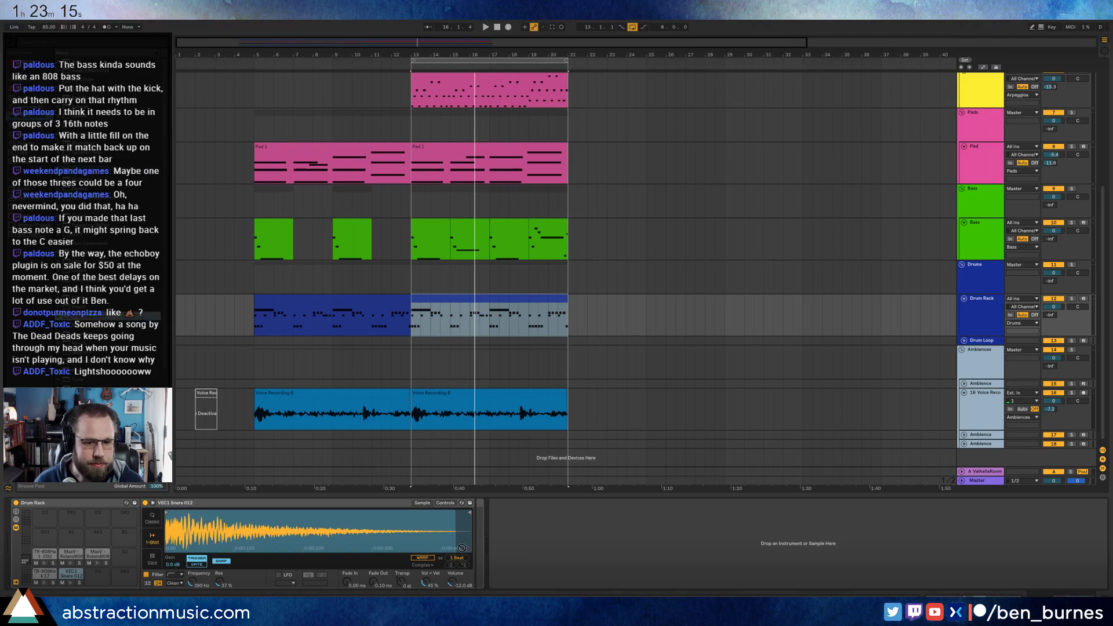
left_click_drag(477, 547, 486, 547)
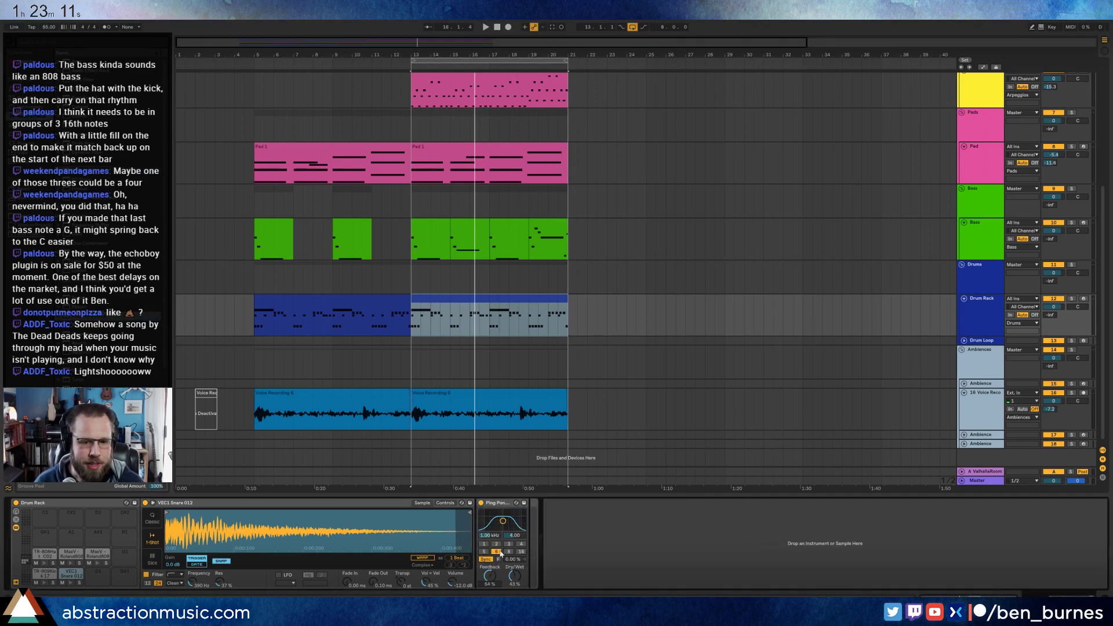
- Add a snare note on beat 3 of the drum clip's first bar, lengthen it to almost the bar's end and play it back
double_click(464, 301)
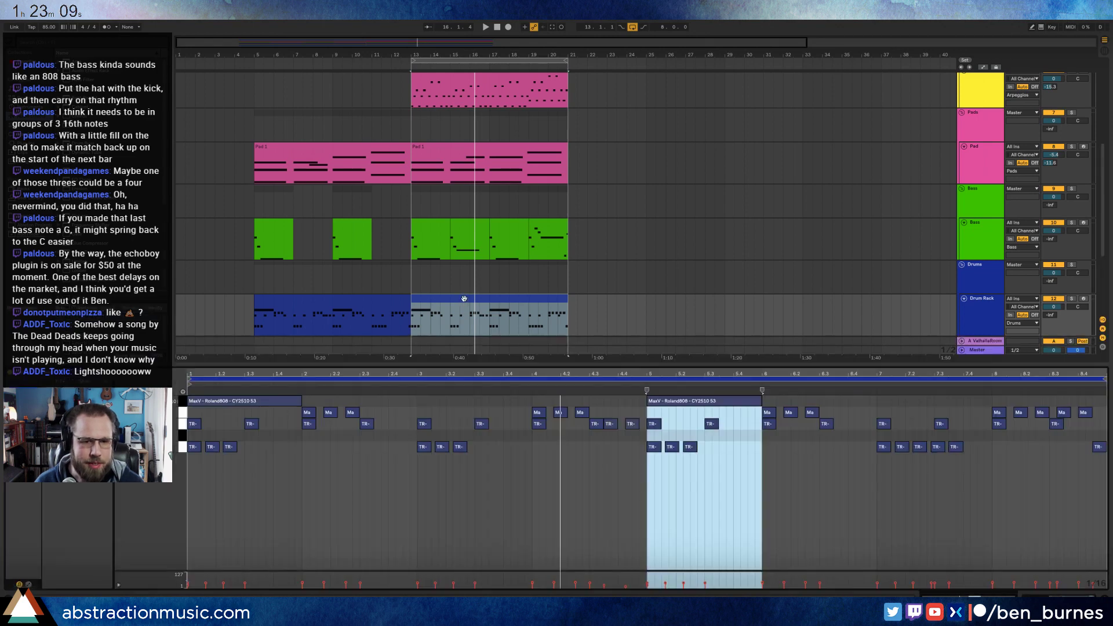
left_click(282, 476)
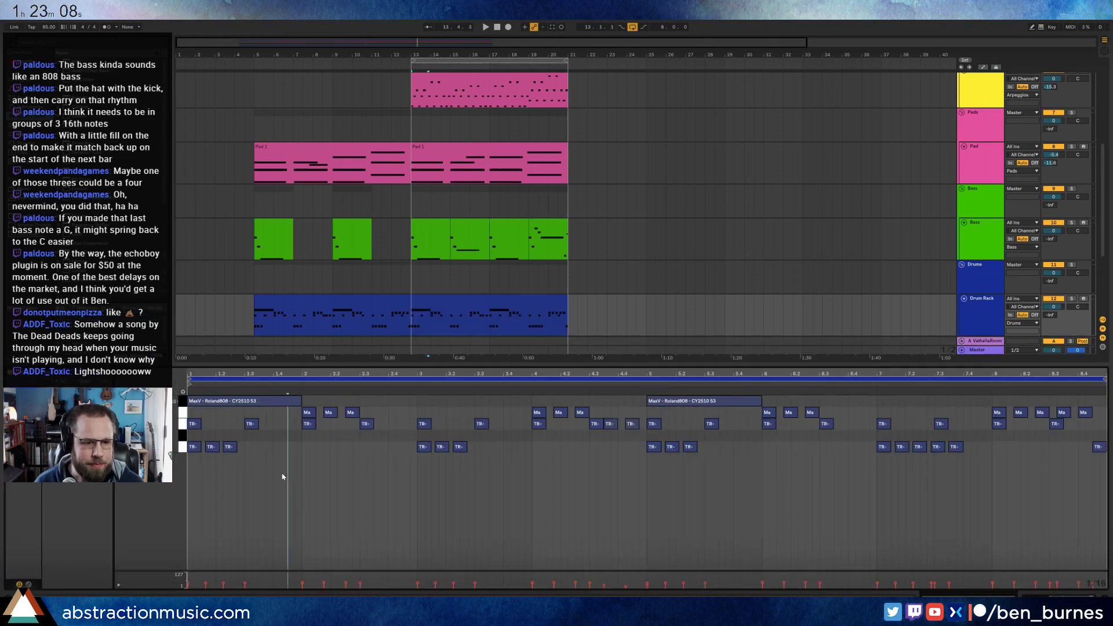
double_click(244, 436)
left_click_drag(252, 436, 293, 442)
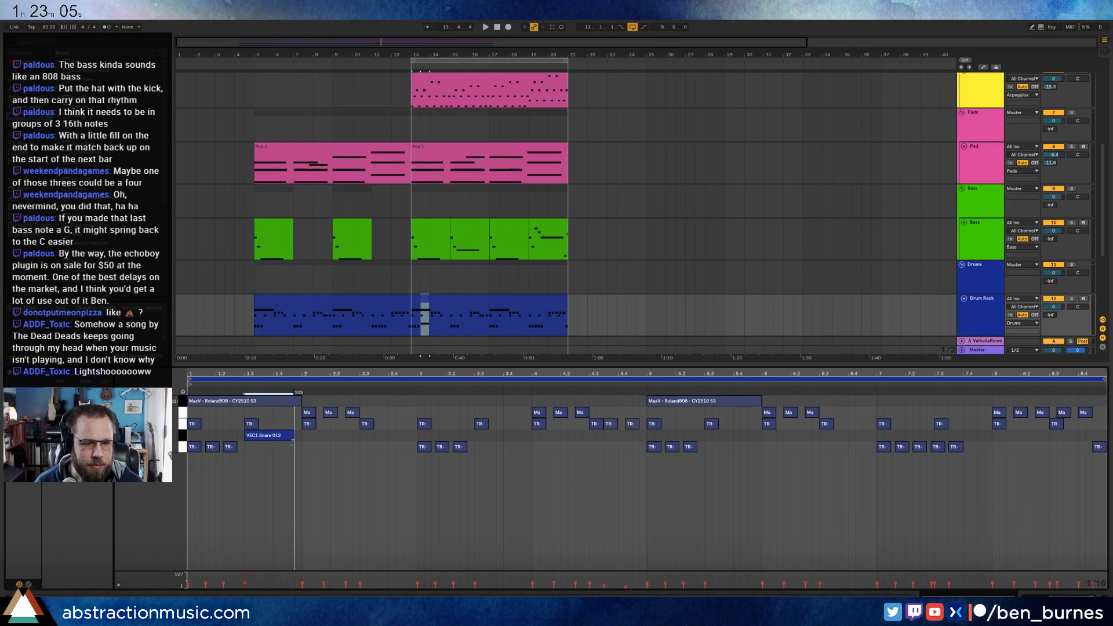
key("space")
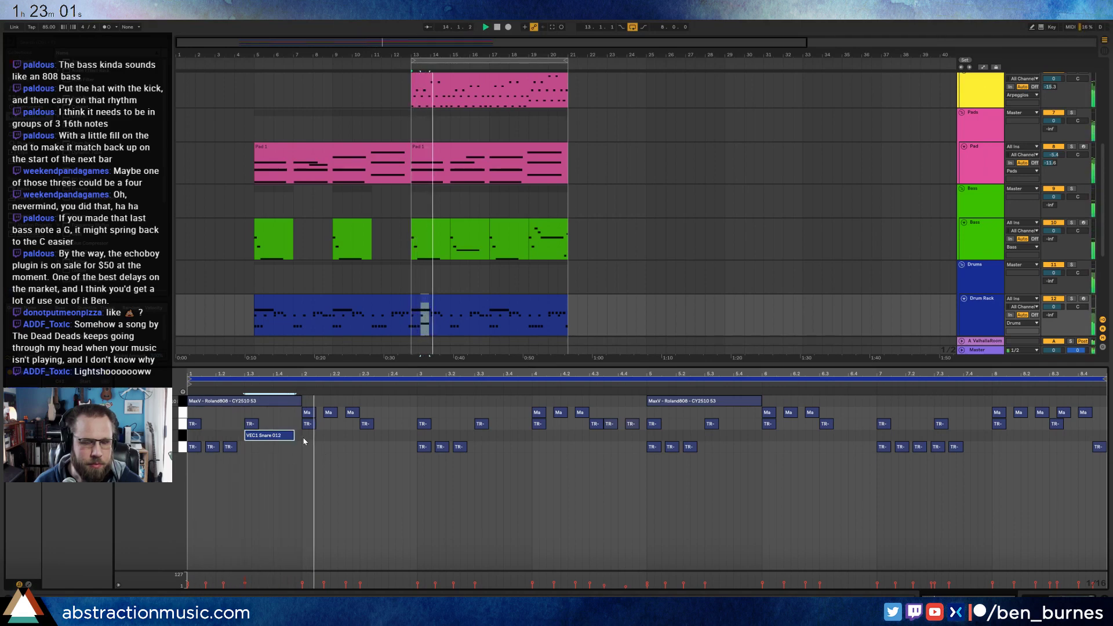
key("space")
- Duplicate the two-bar snare pattern three times to fill the eight-bar drum clip
left_click_drag(304, 440, 175, 437)
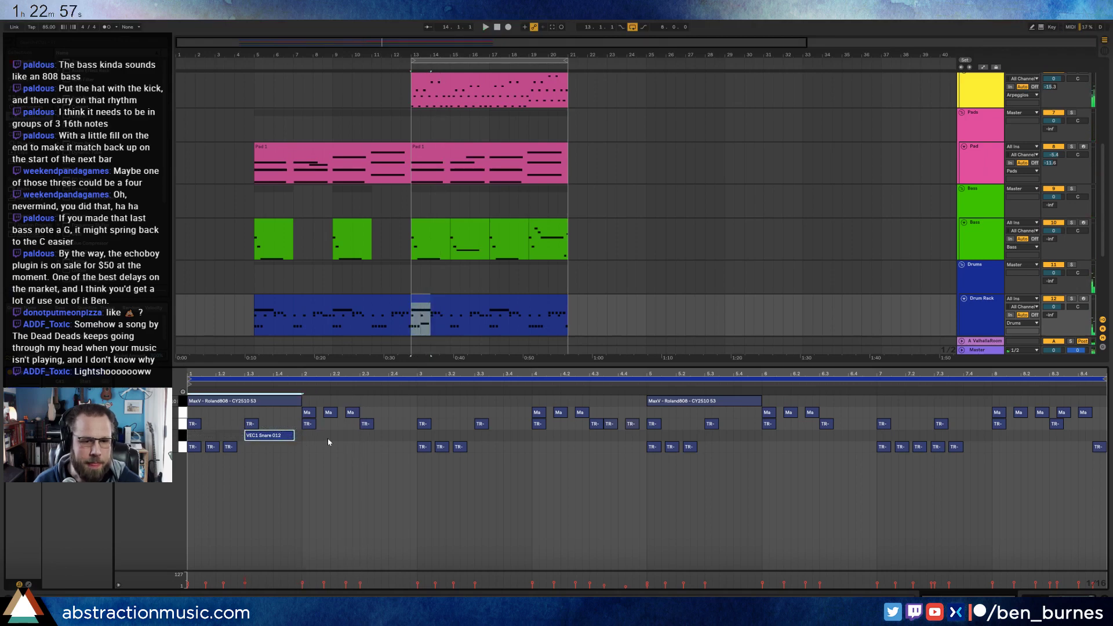
left_click_drag(418, 438, 189, 438)
key("ctrl+d")
key("ctrl+d")
key("ctrl+d")
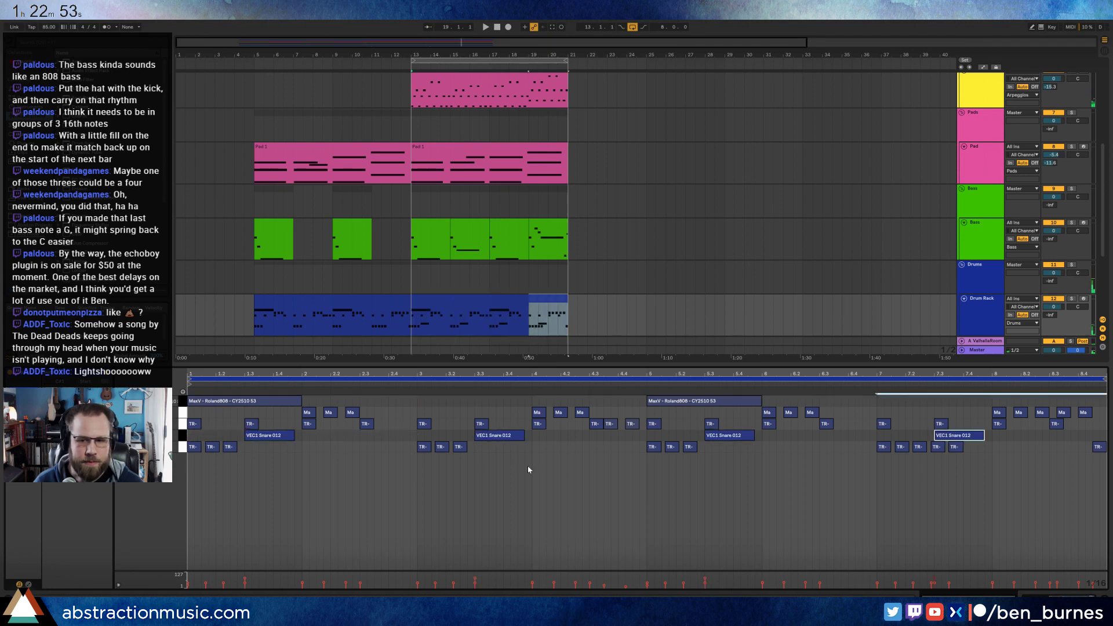
- Try the snare pad unfiltered with the VEC1 Snare 067 sample and play the pattern
key("shift+Tab")
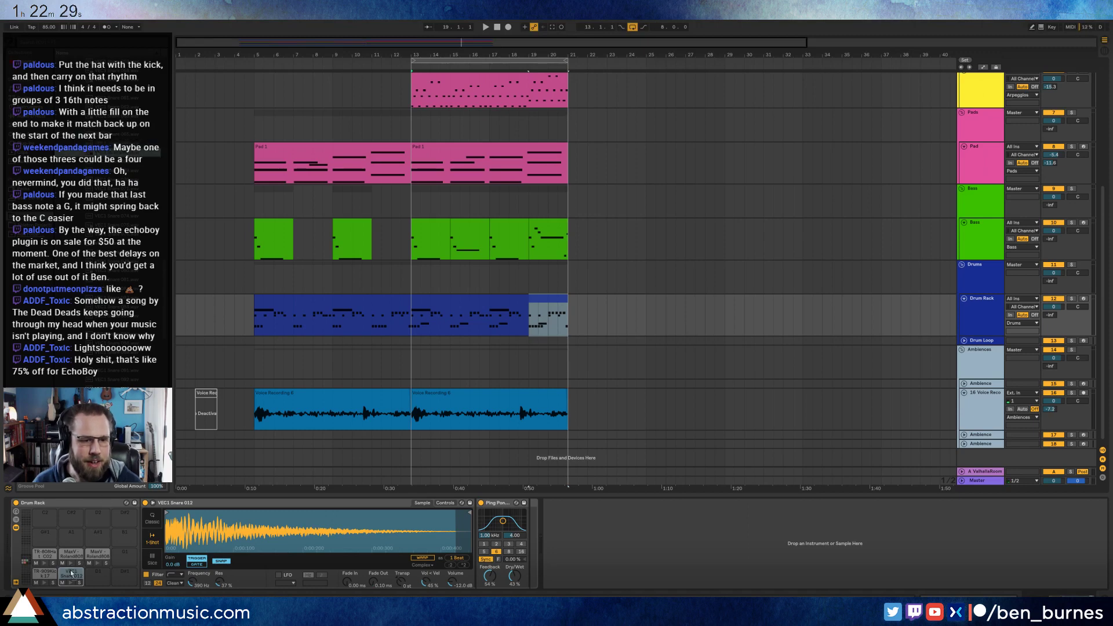
left_click(147, 575)
key("space")
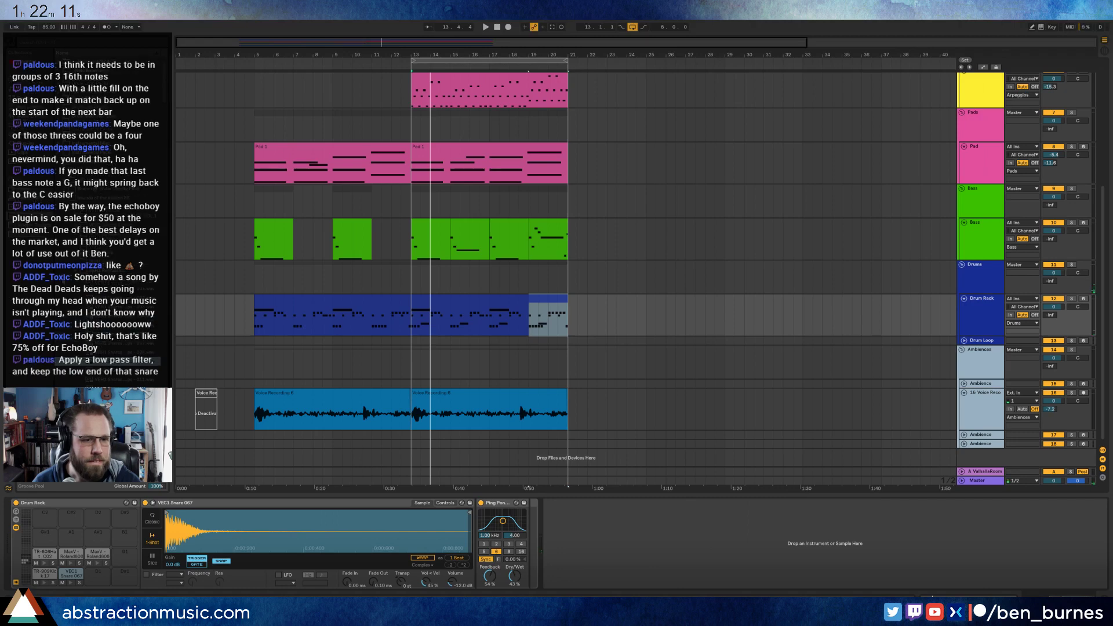
- Replace the pad's sample with VEH1 Snares & Claps - 009, enable its filter and adjust the cutoff frequency
left_click_drag(70, 359, 69, 578)
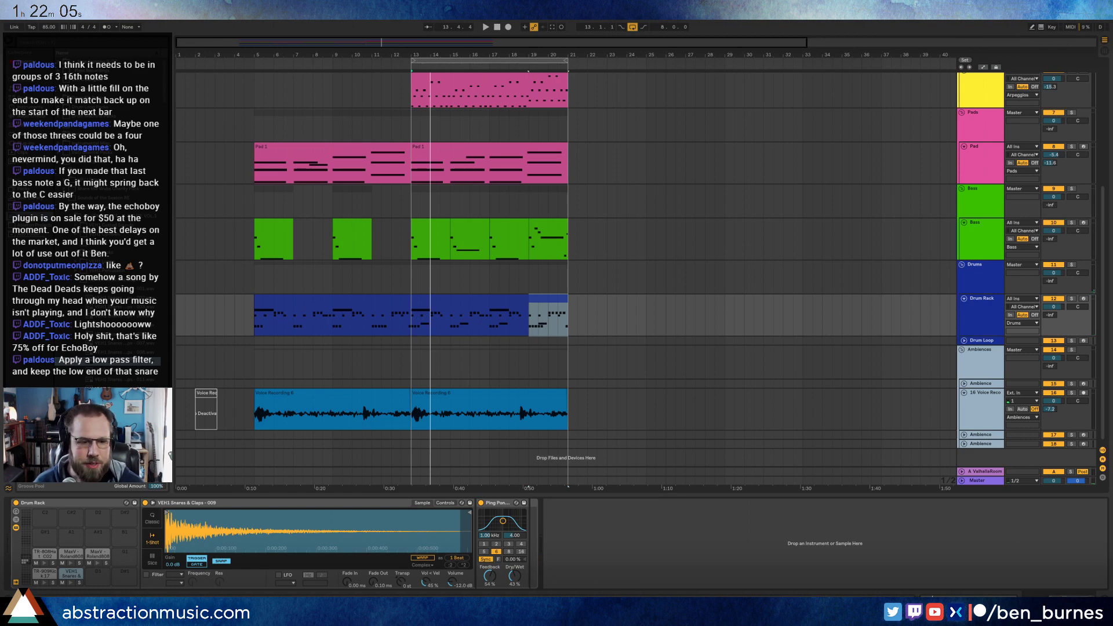
left_click(146, 576)
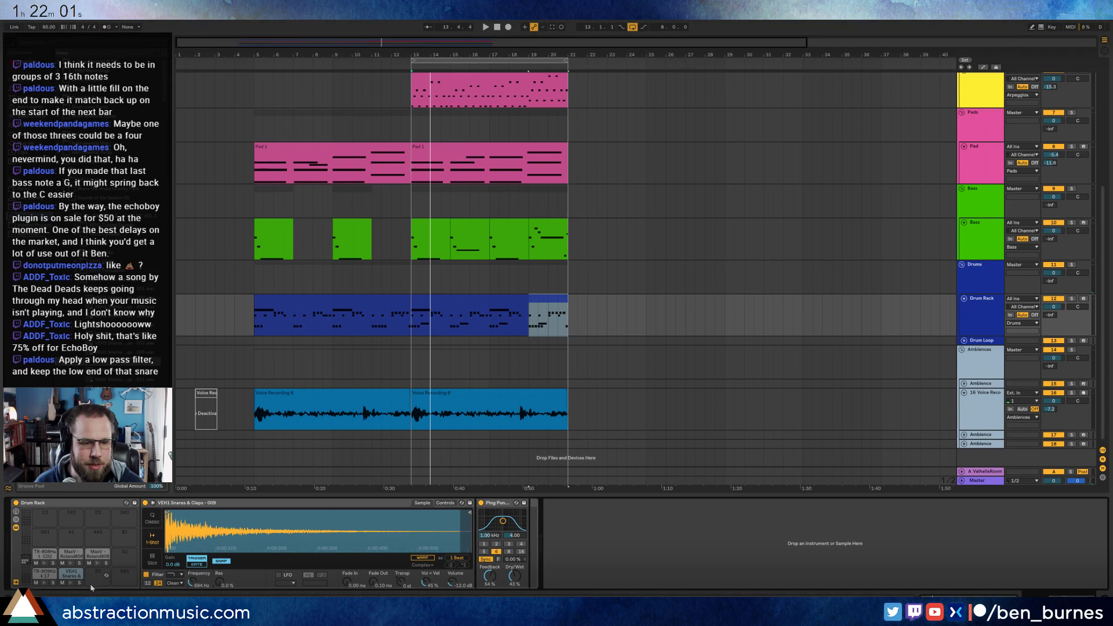
left_click(70, 583)
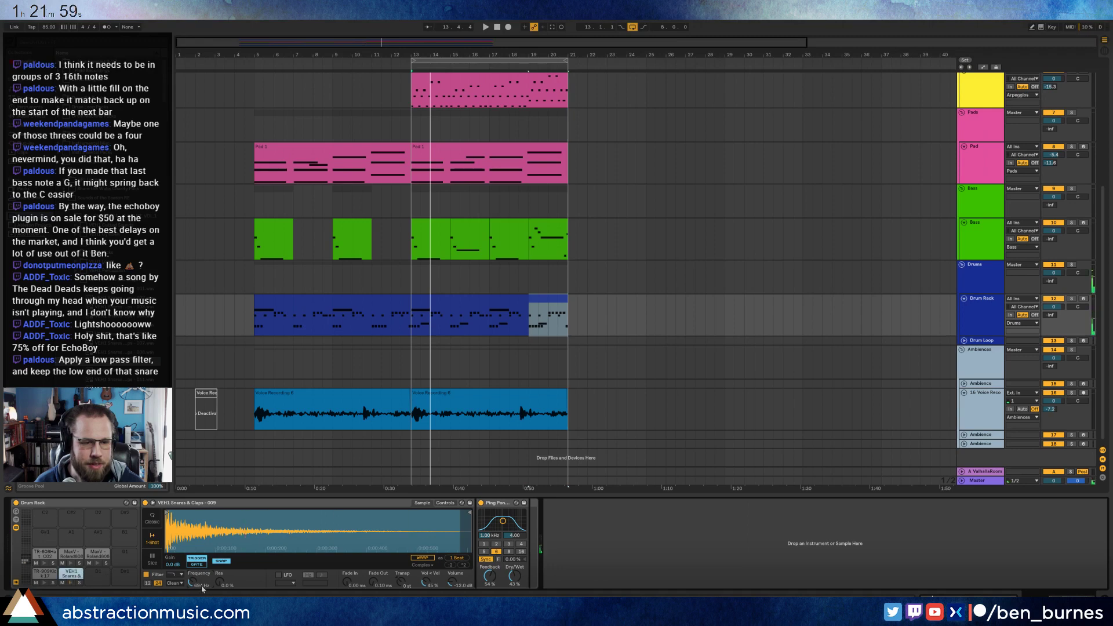
left_click_drag(192, 582, 192, 580)
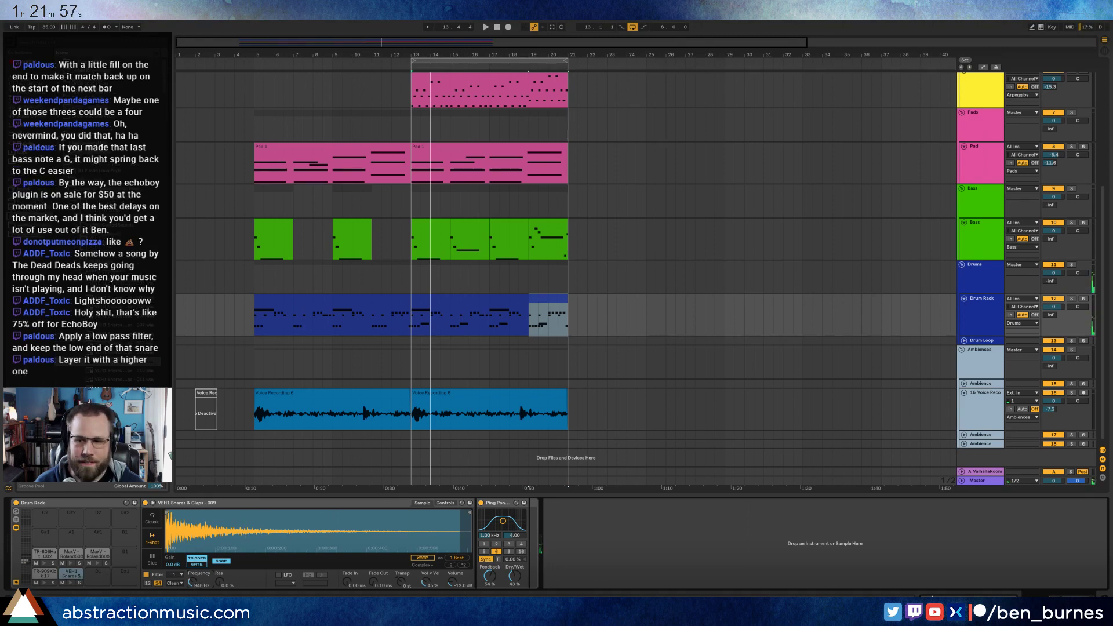
- Group the snare's sampler into an Instrument Rack and add a second VEH1 Snares & Claps sample as a new chain
left_click(210, 503)
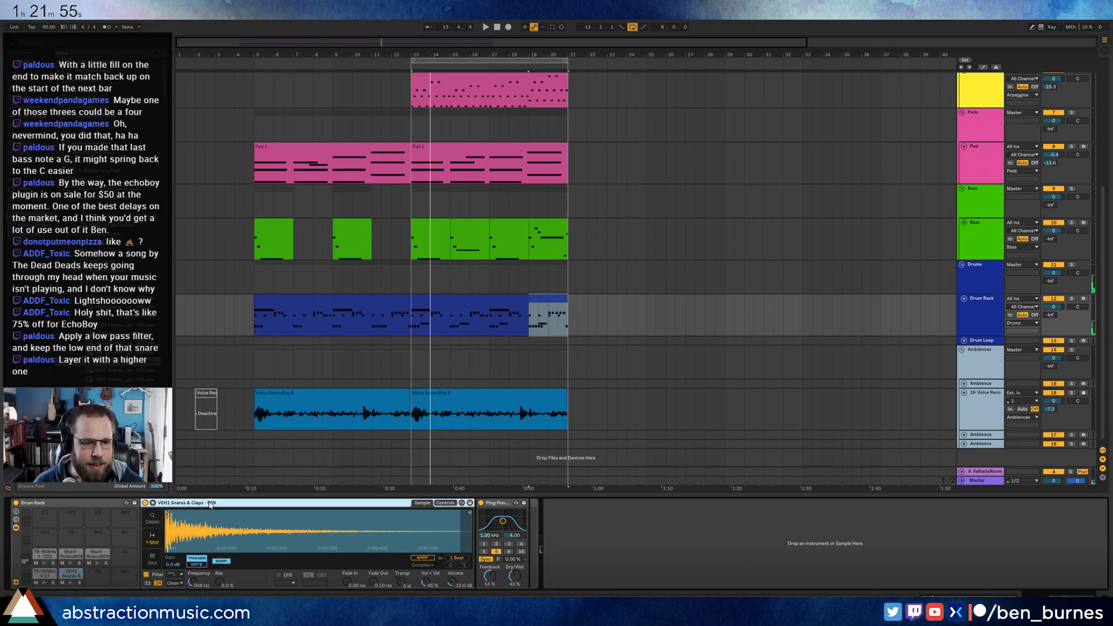
key("ctrl+g")
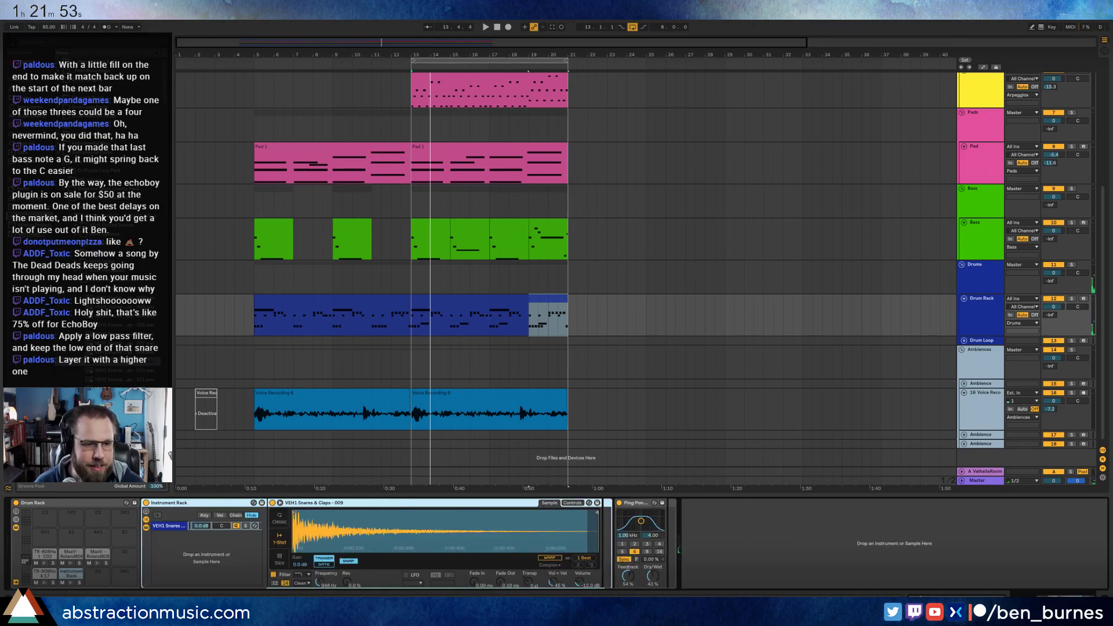
left_click(146, 527)
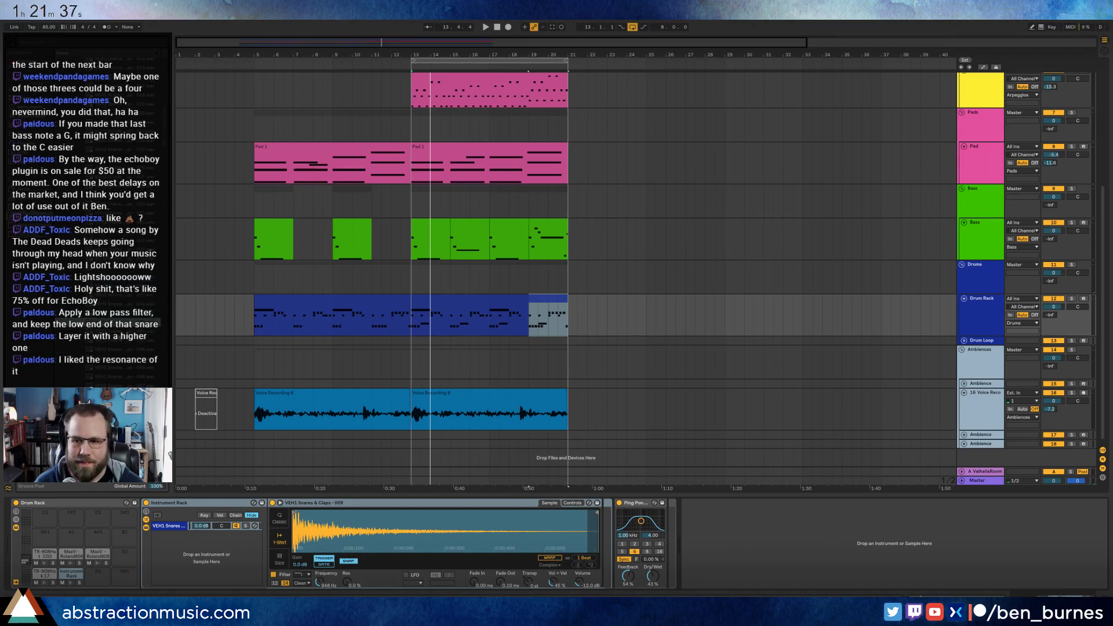
left_click_drag(116, 321, 185, 550)
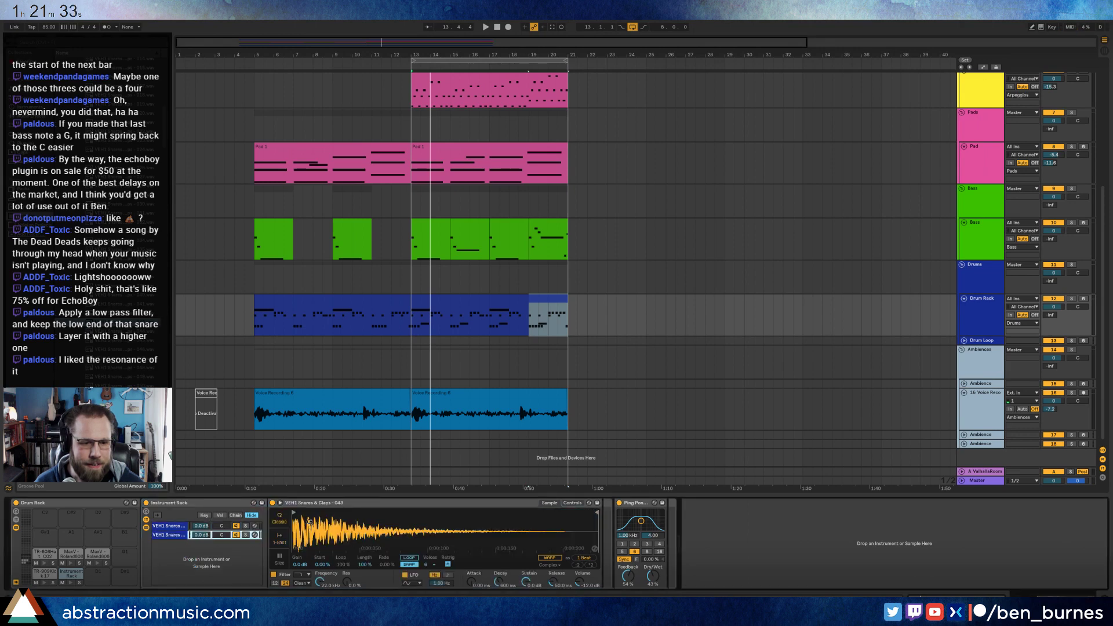
- Set the second snare layer's filter to 2.32 kHz and add a Reverb with a 2.11 s decay after its sampler
left_click(300, 575)
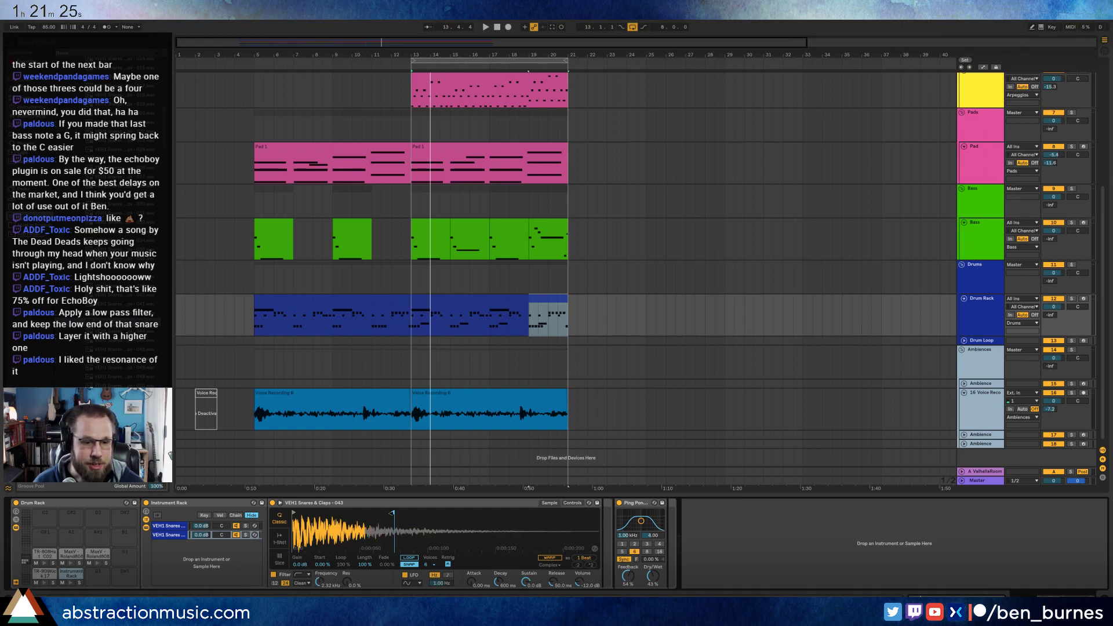
left_click_drag(523, 518, 610, 526)
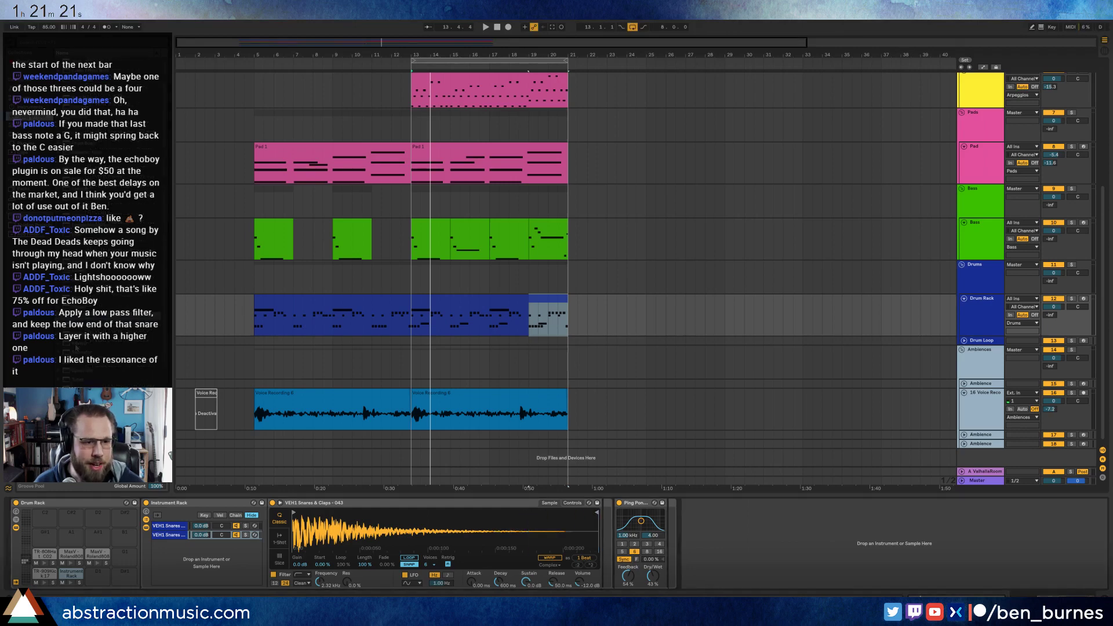
left_click(76, 344)
left_click_drag(601, 525, 604, 524)
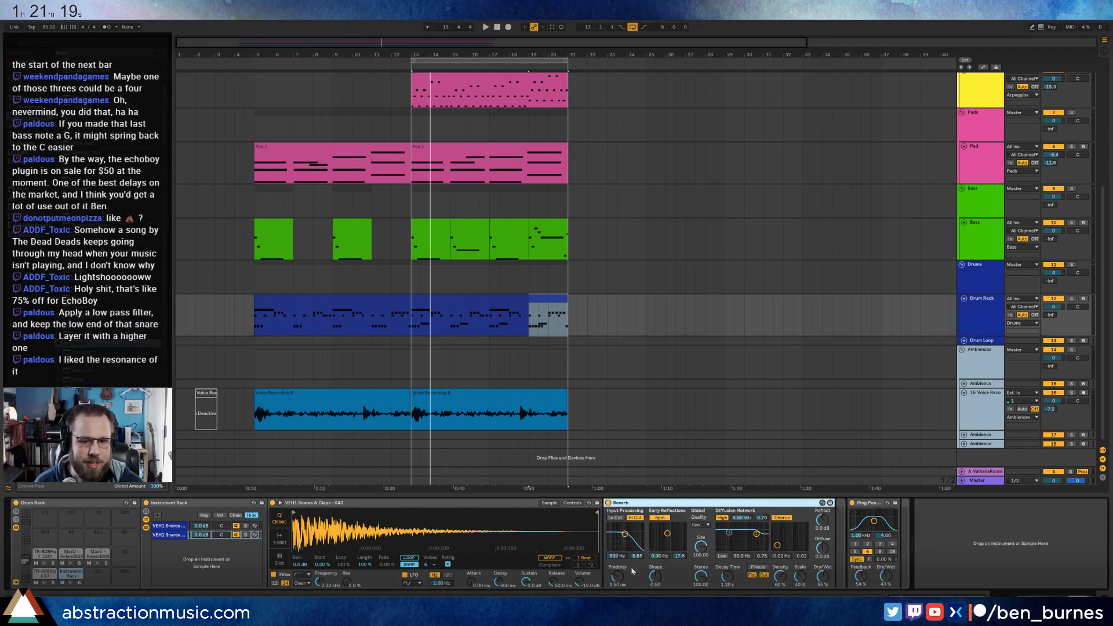
left_click_drag(719, 580, 717, 577)
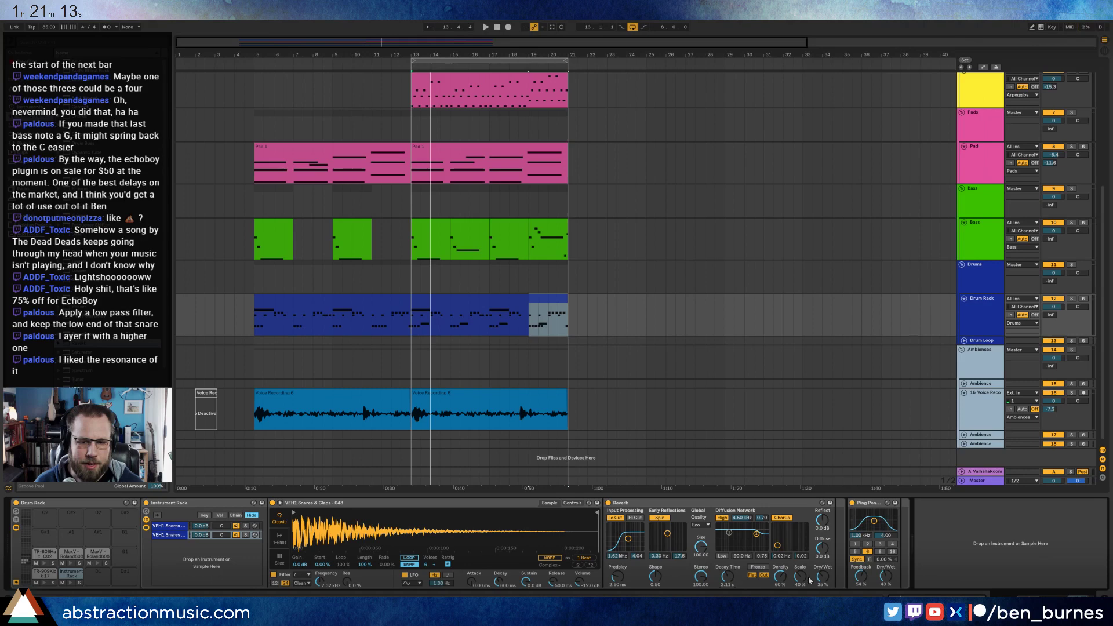
left_click(71, 583)
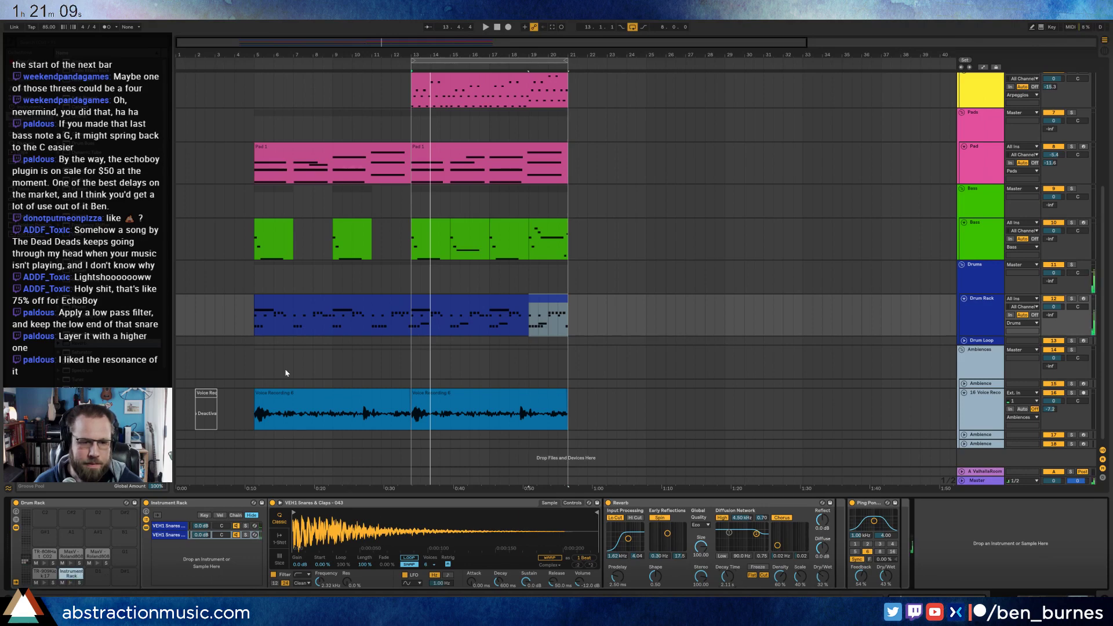
- Play the song and set the filter frequencies to 1.17 kHz on the first snare layer and 1.89 kHz on the second
left_click(255, 329)
key("space")
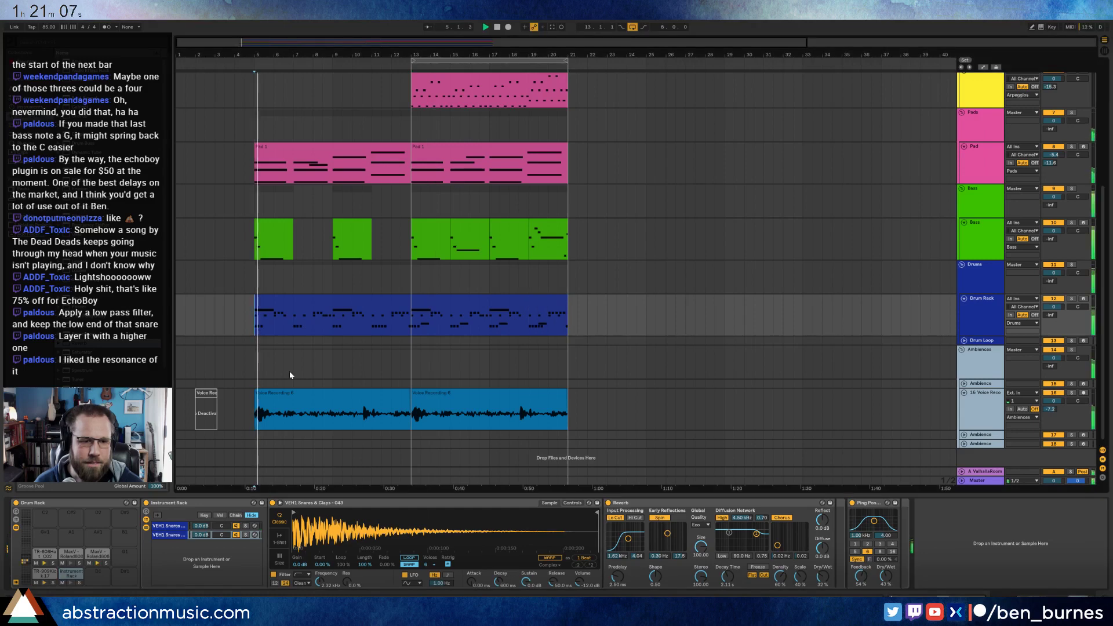
left_click(413, 319)
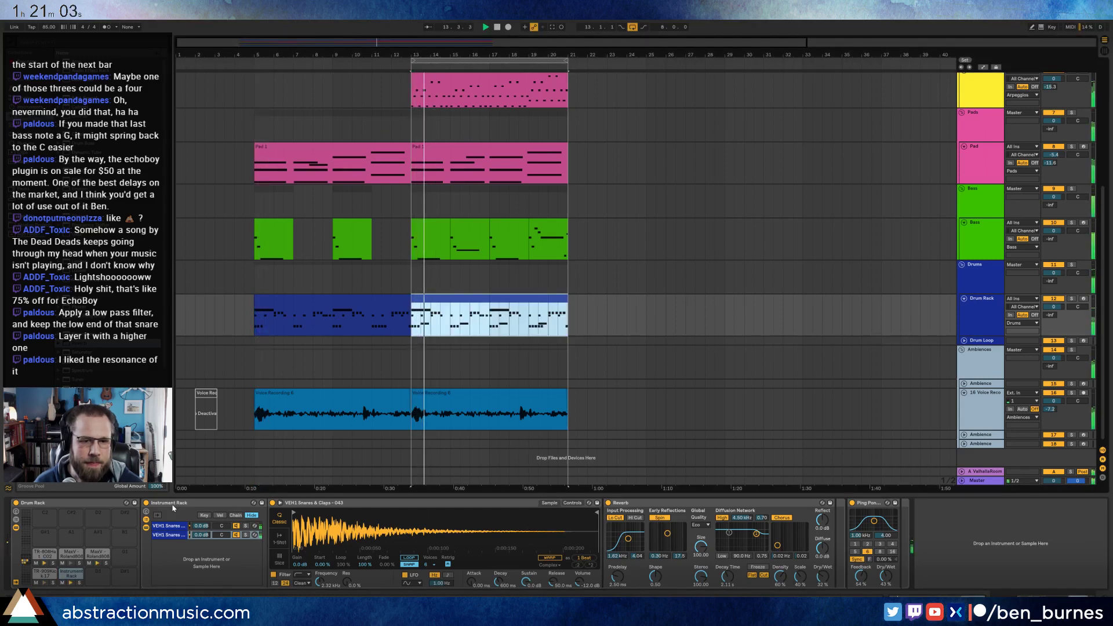
left_click(171, 527)
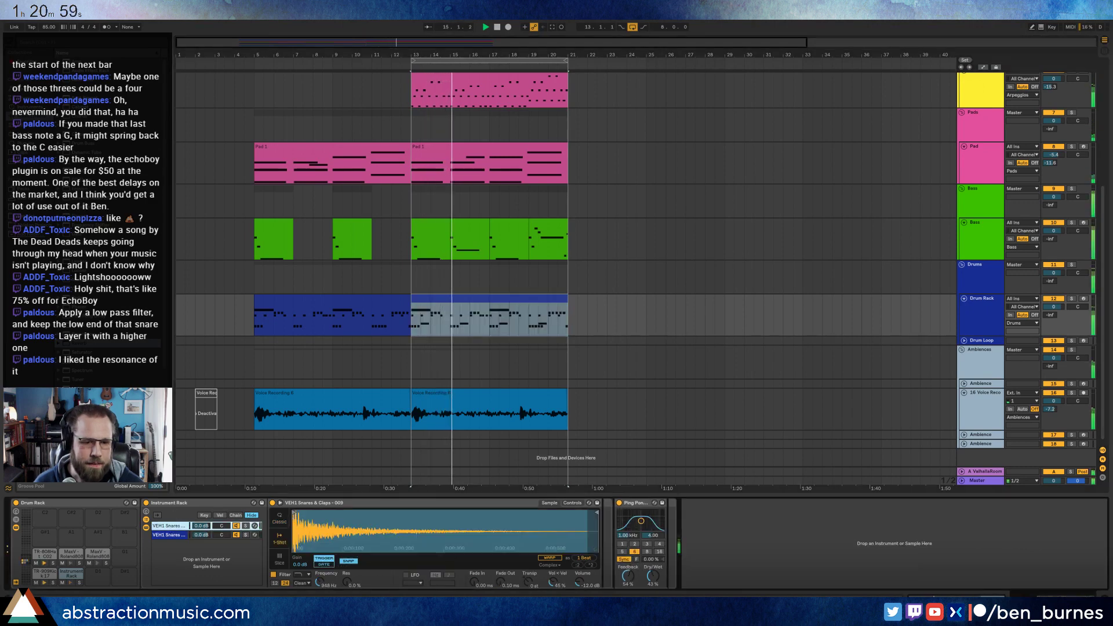
left_click_drag(319, 582, 318, 571)
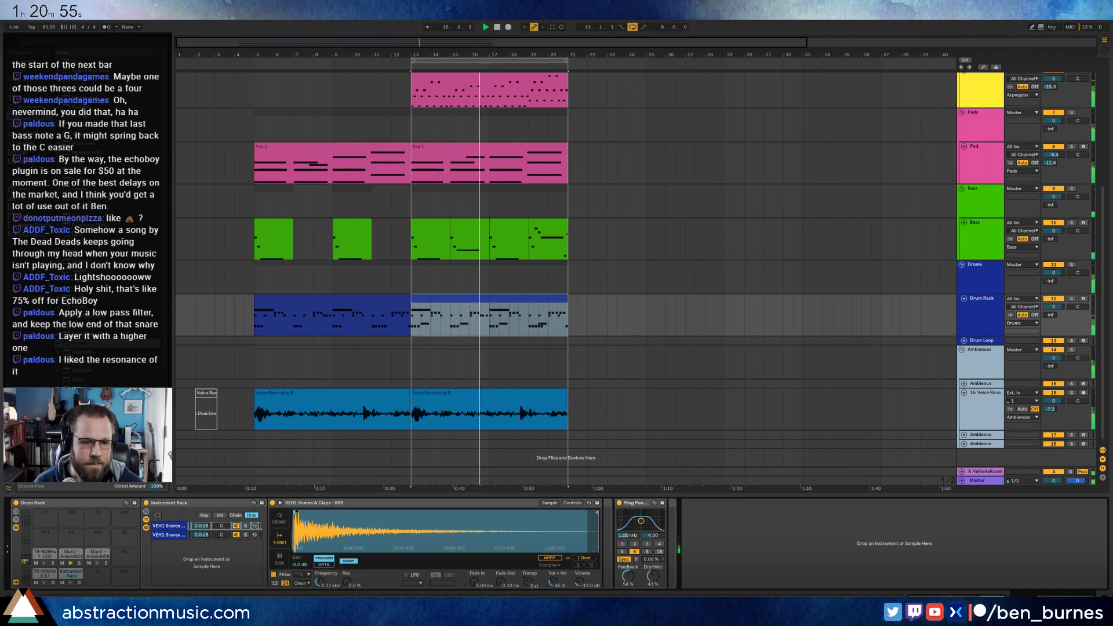
left_click(169, 534)
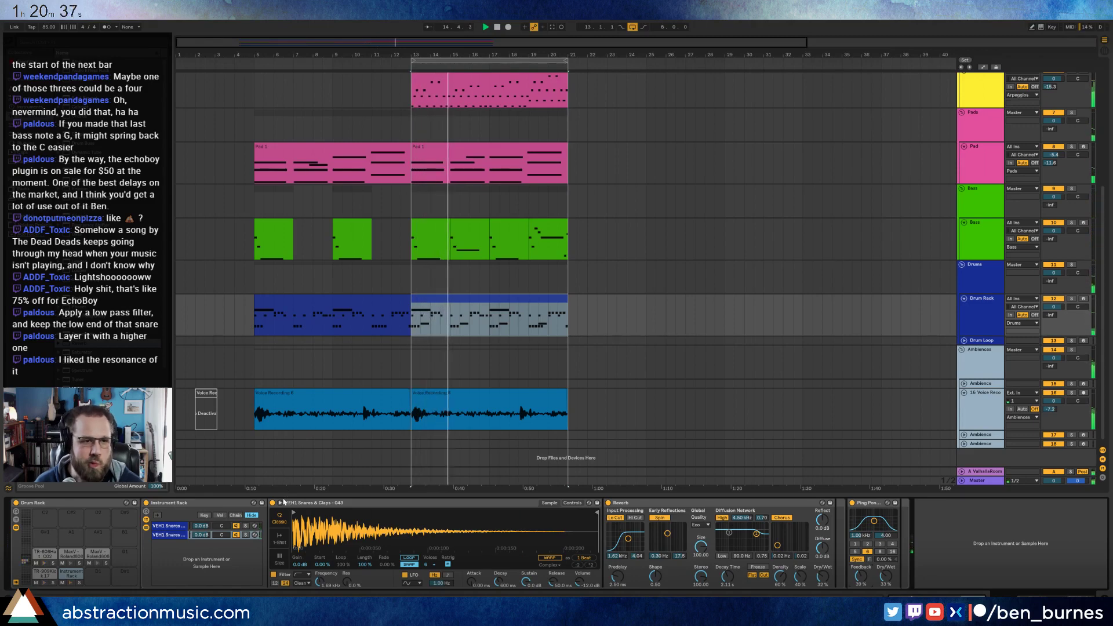
- Stop playback at bar 25, insert an audio track below the Drum Rack track and set its input to Resampling
left_click(647, 314)
key("space")
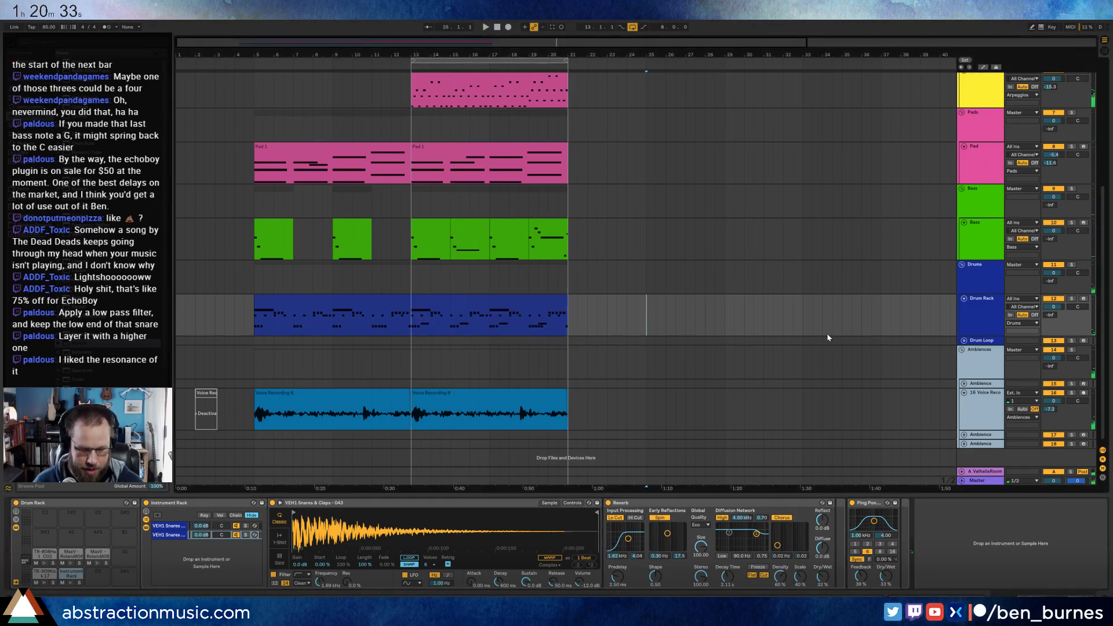
key("ctrl+t")
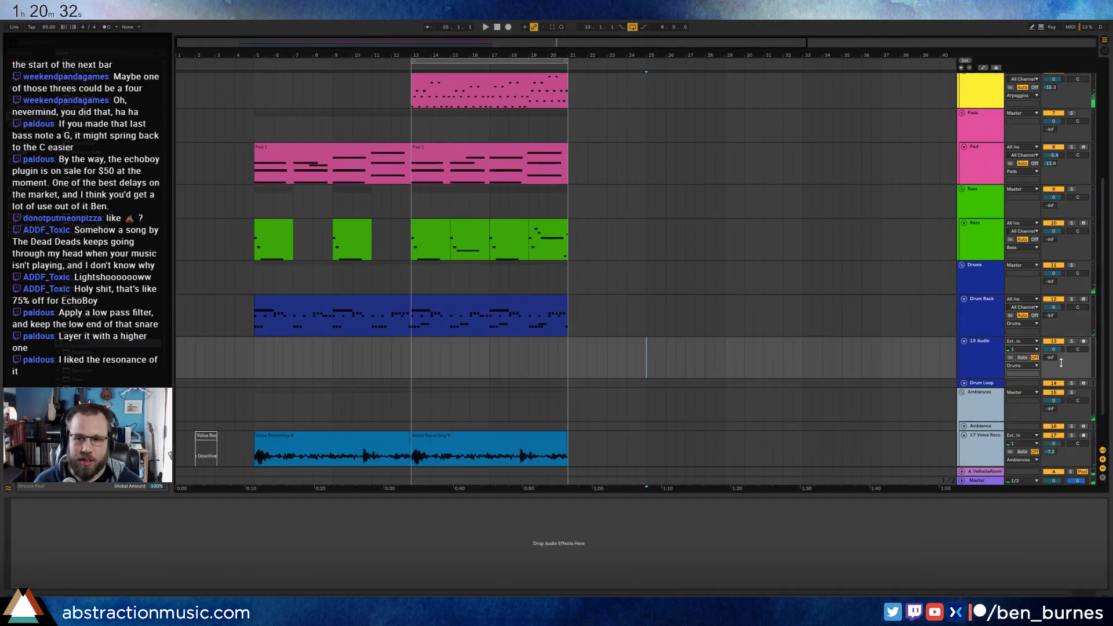
left_click(1024, 347)
left_click(1026, 374)
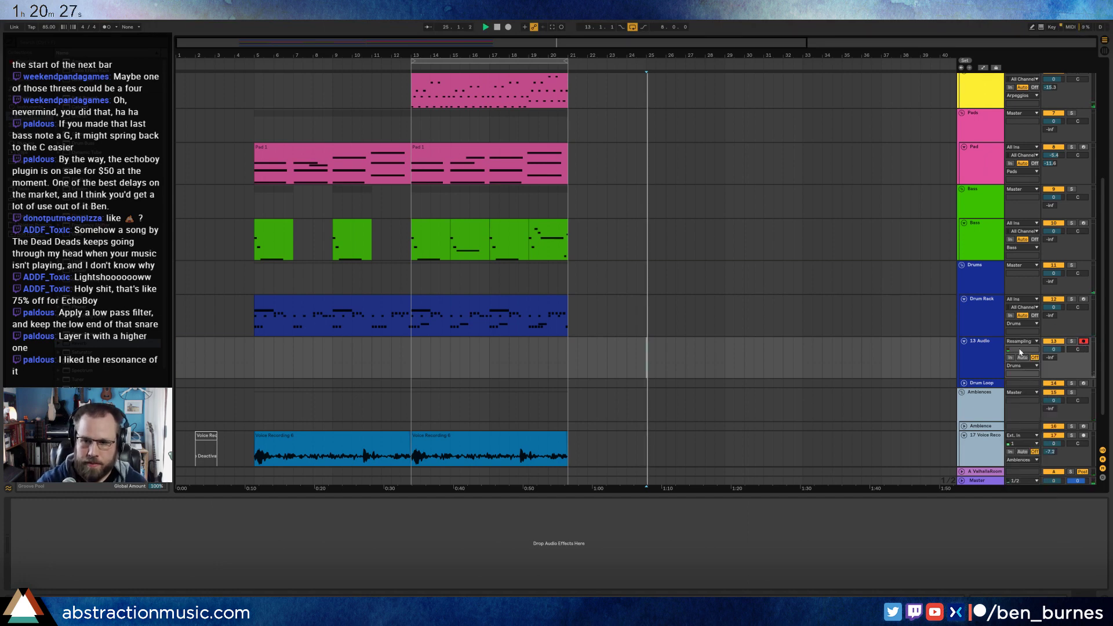
- Record a few snare hits onto the resampling track from bar 25, with the Drum Rack track armed and its snare pad triggered
key("F9")
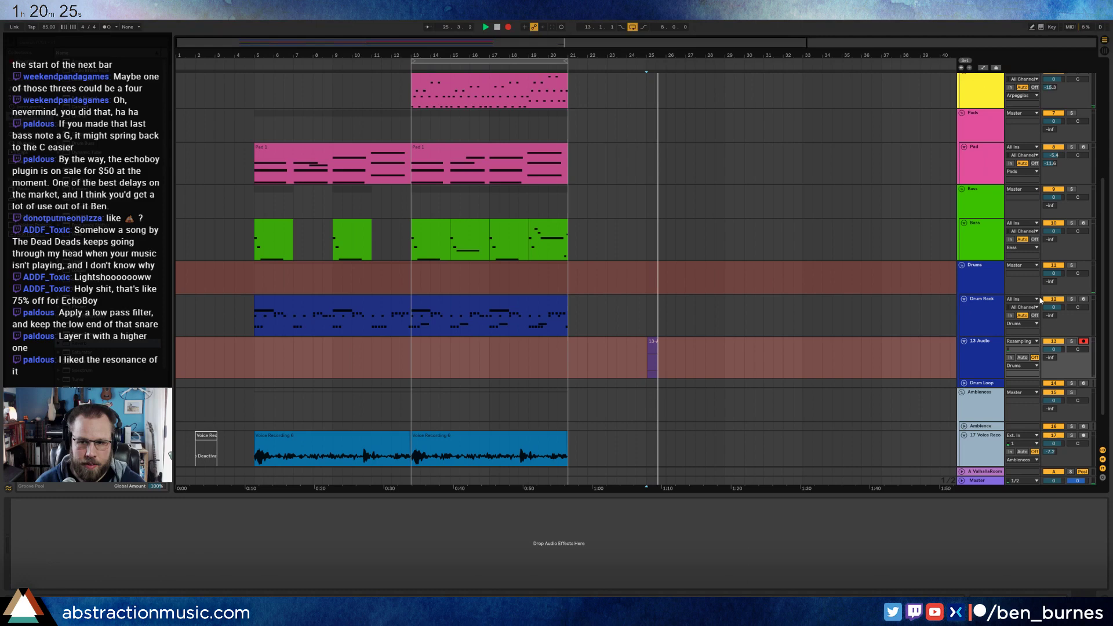
left_click(1084, 300)
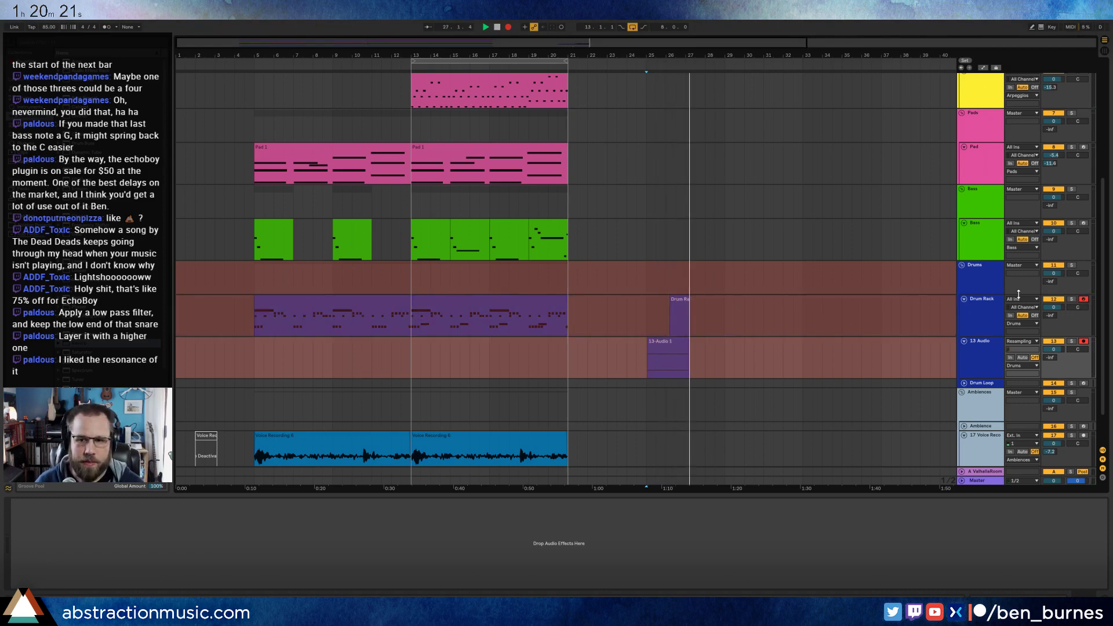
left_click(738, 314)
left_click(69, 583)
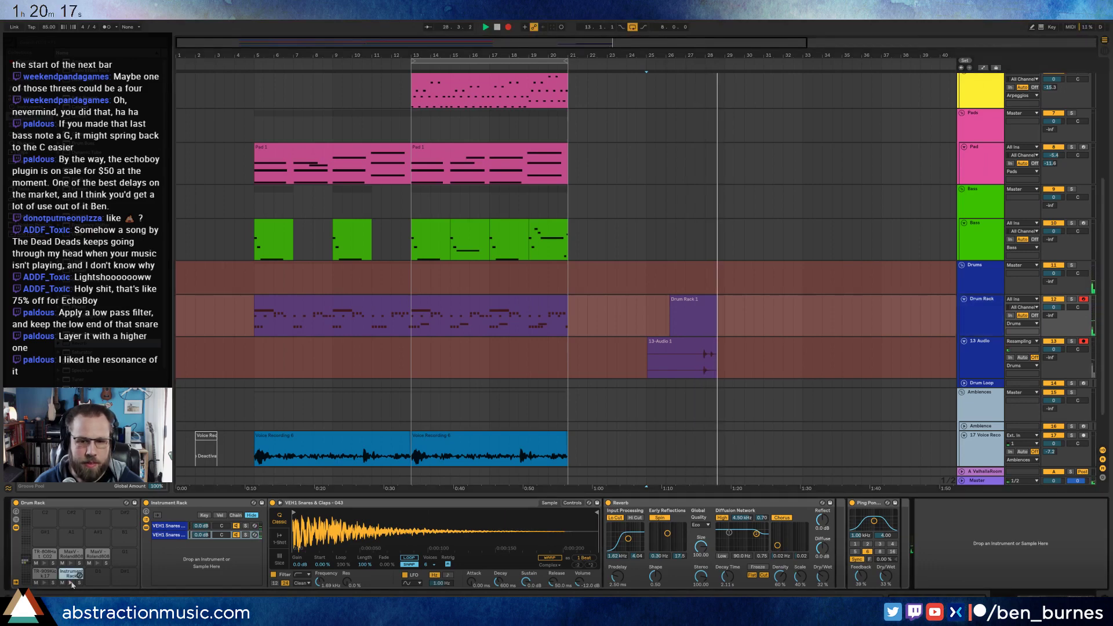
key("space")
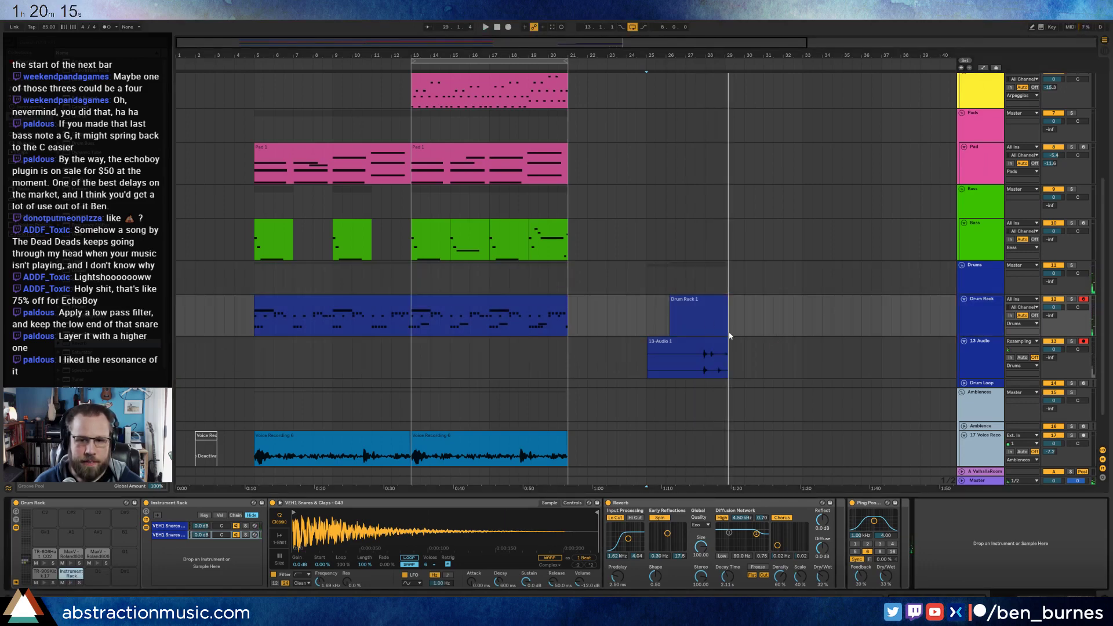
- Delete the newly recorded Drum Rack clip and trim the resampled audio clip to its first snare hit
left_click(706, 301)
left_click_drag(652, 346, 697, 347)
double_click(709, 344)
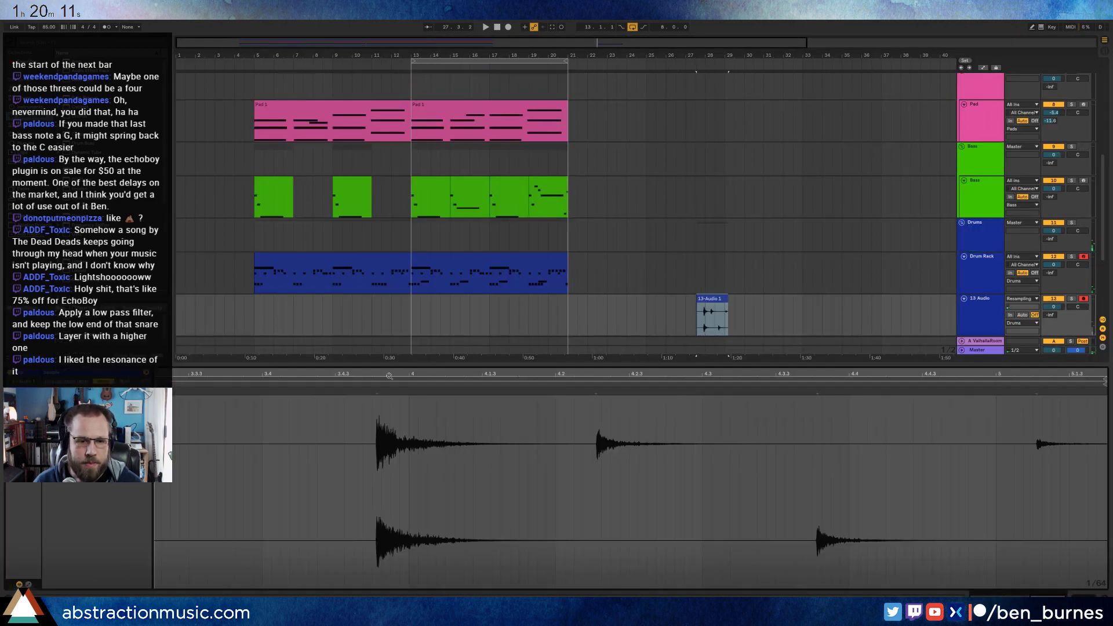
left_click_drag(174, 387, 372, 395)
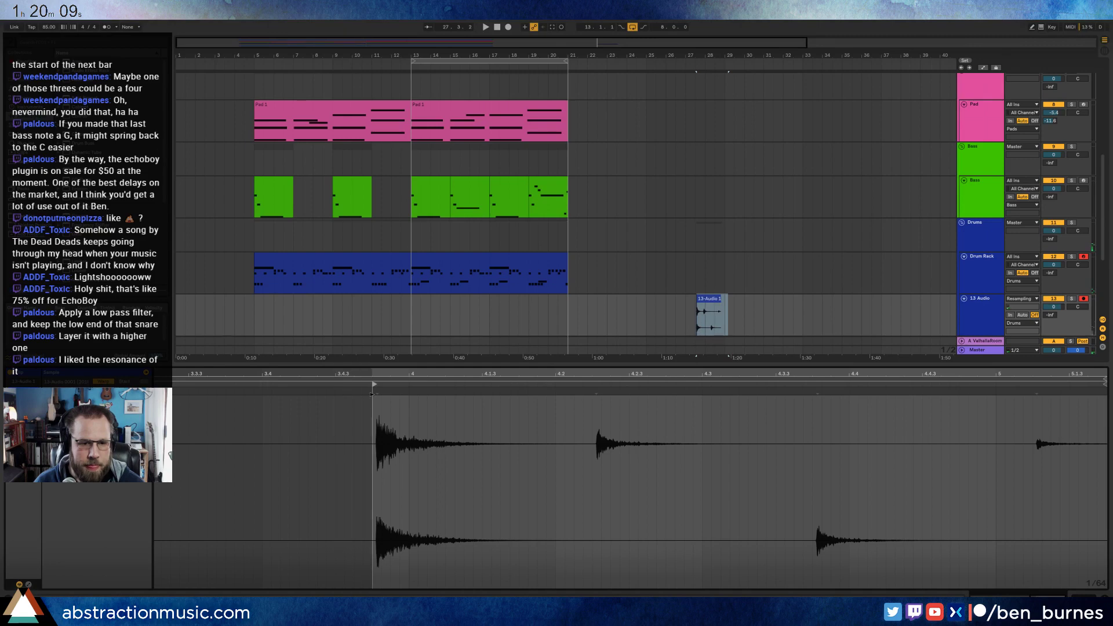
mouse_move(1104, 384)
left_mouse_down()
mouse_move(552, 385)
mouse_move(539, 412)
left_mouse_up()
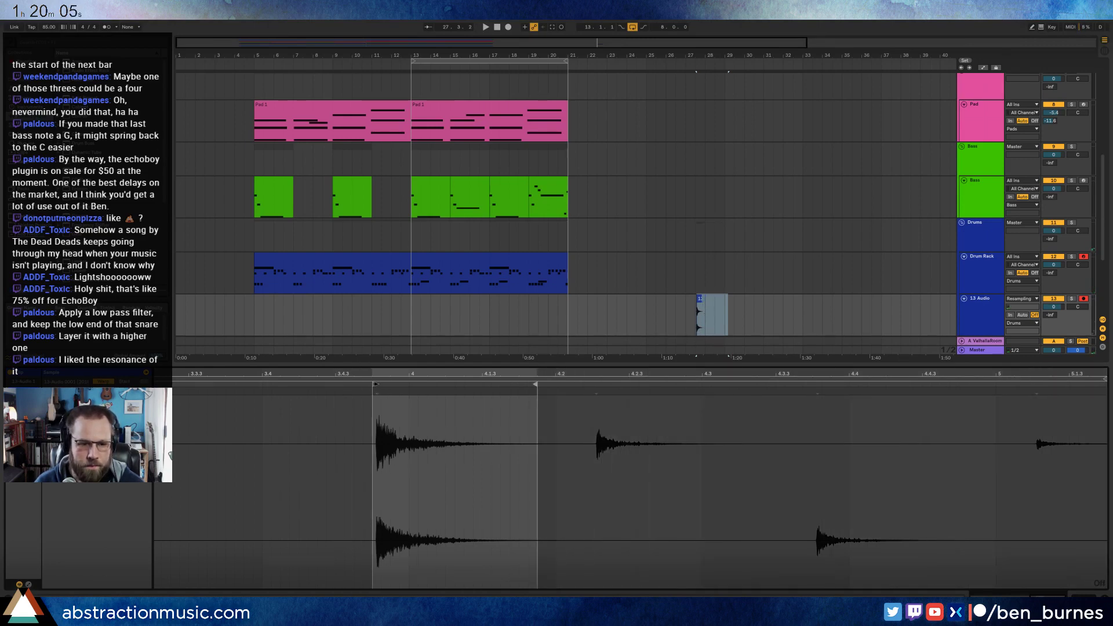
left_click_drag(374, 384, 378, 385)
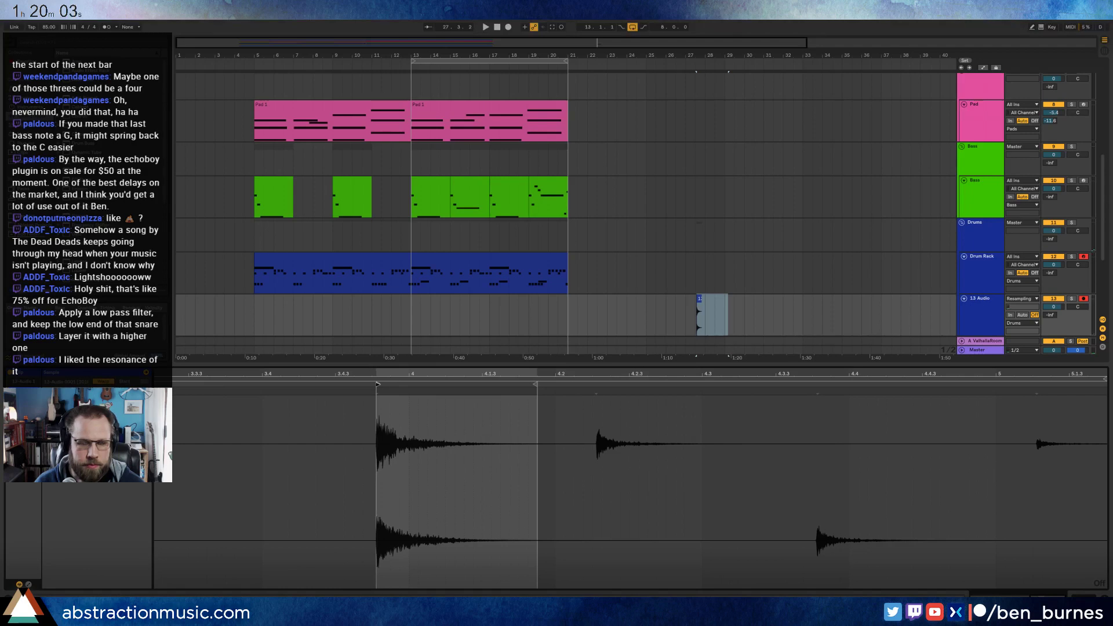
left_click(773, 313)
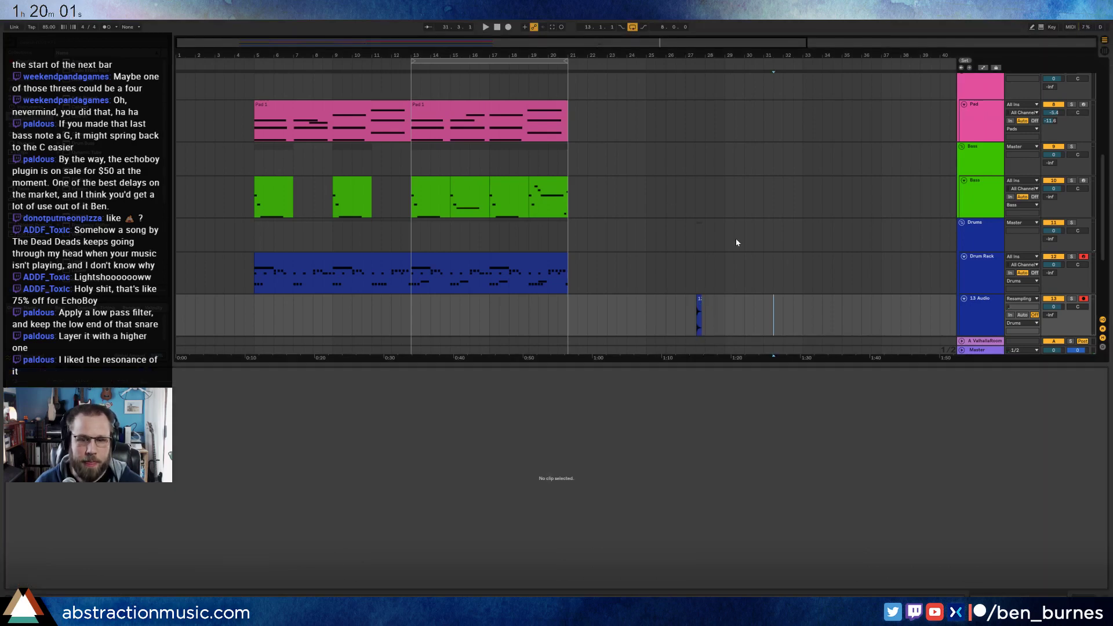
- Move the resampled audio track into the Ambiences group below the voice recording, with its snare clip starting at 14.3
scroll(798, 298, "down", 5)
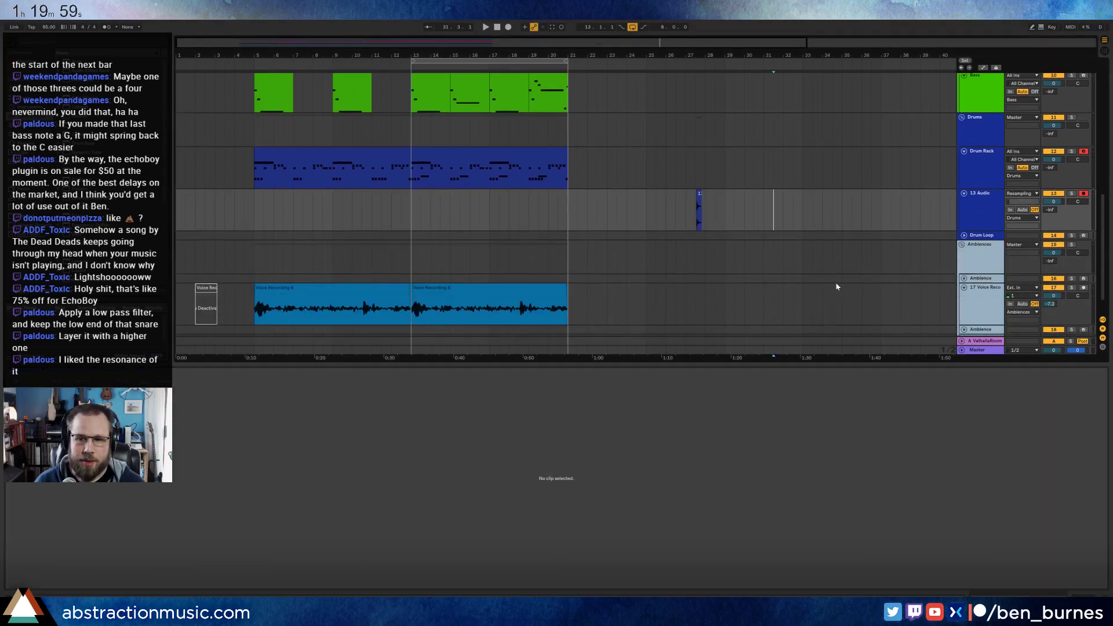
left_click_drag(975, 170, 440, 272)
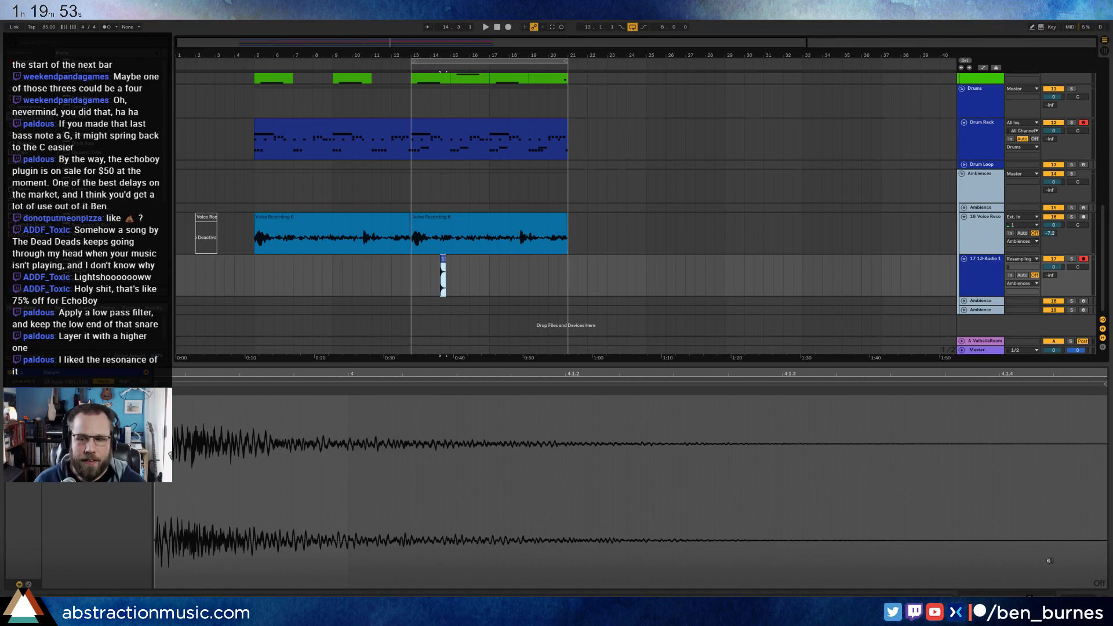
left_click(307, 331)
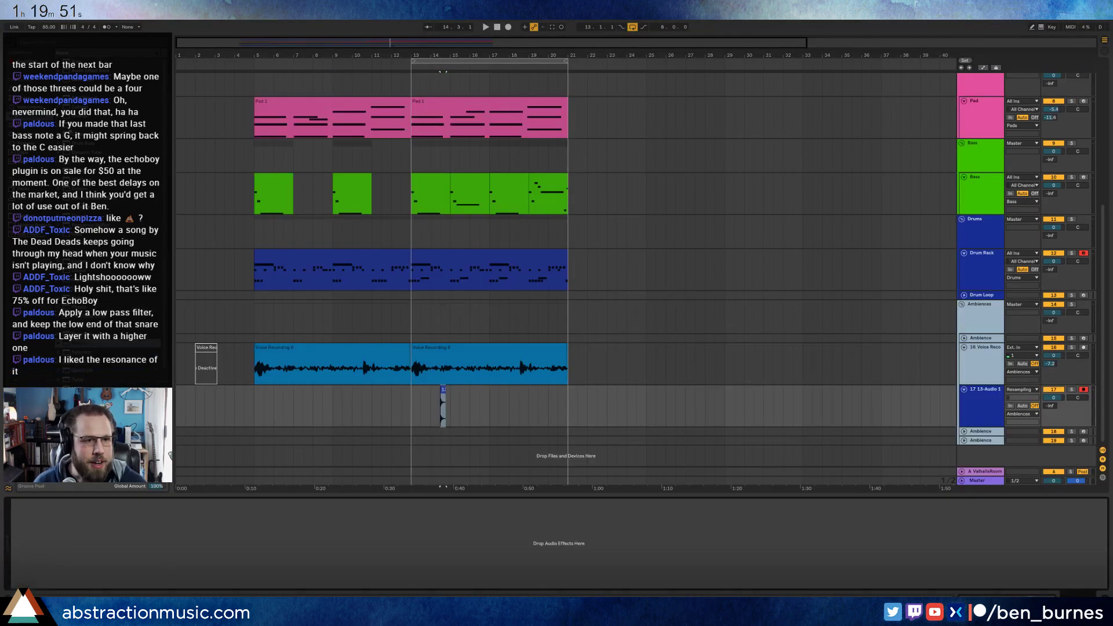
- Lengthen the snare clip so it ends at bar 15, reverse it with a fade-in and play it back
left_click(443, 389)
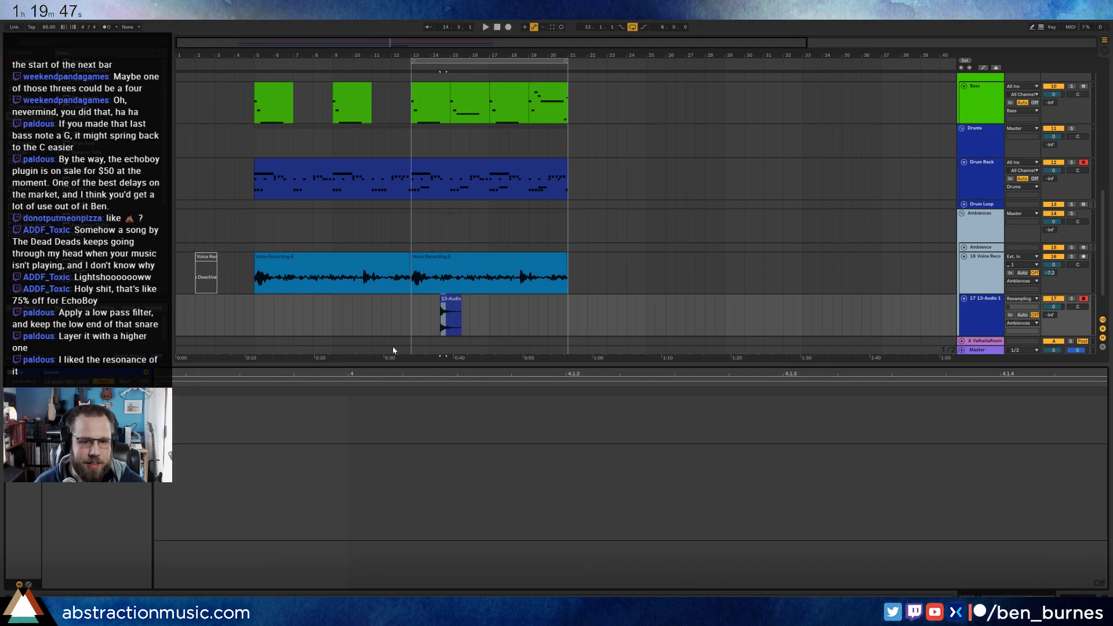
left_click(448, 301)
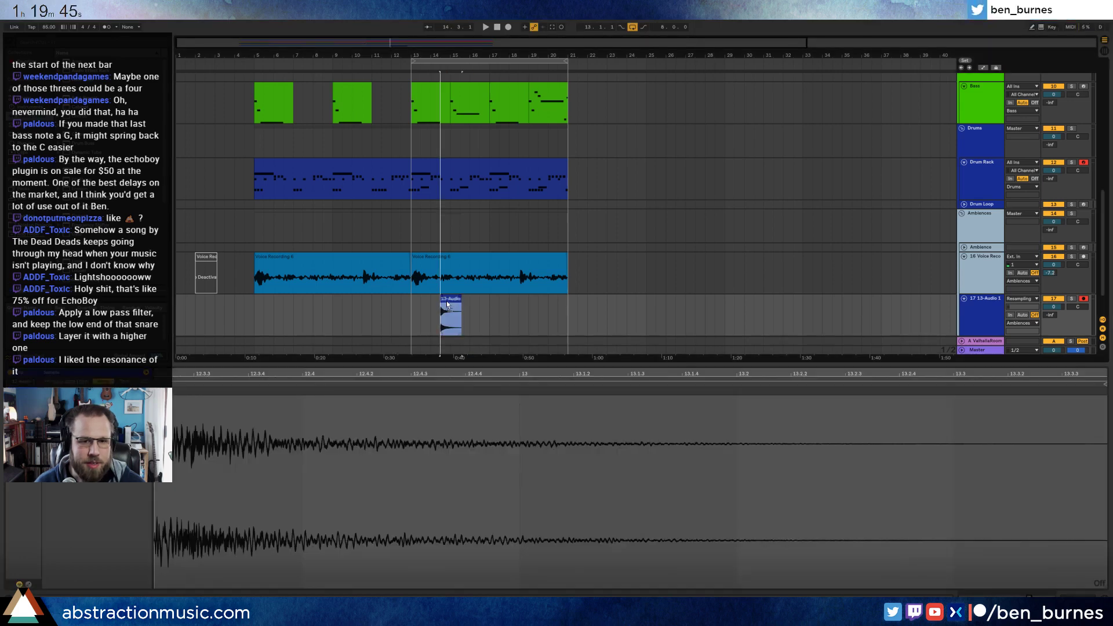
left_click_drag(461, 300, 455, 301)
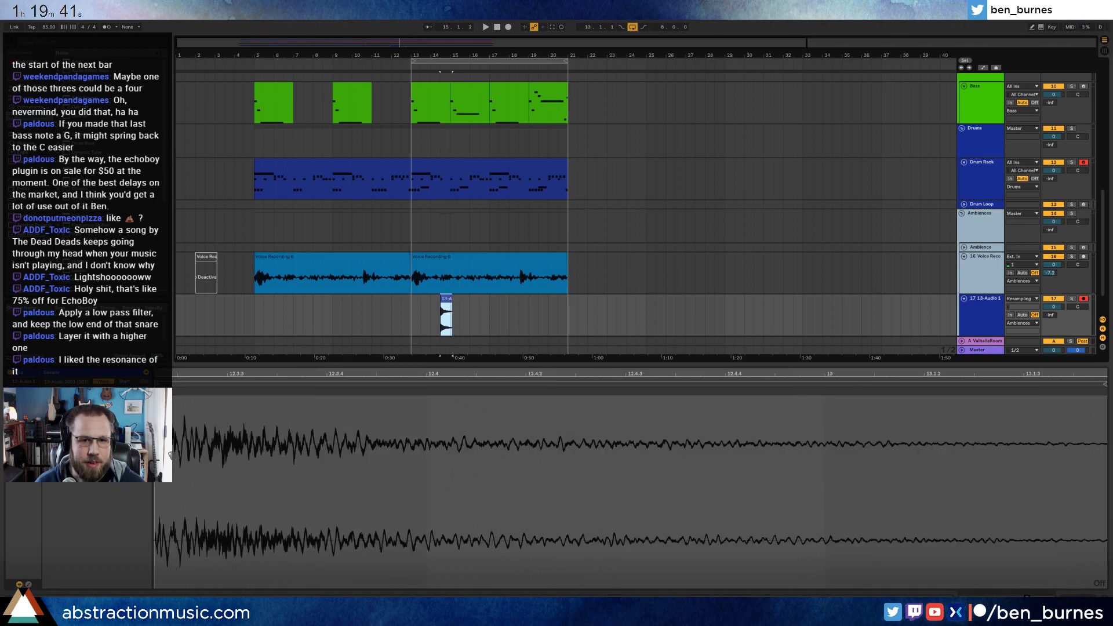
left_click_drag(388, 53, 464, 324)
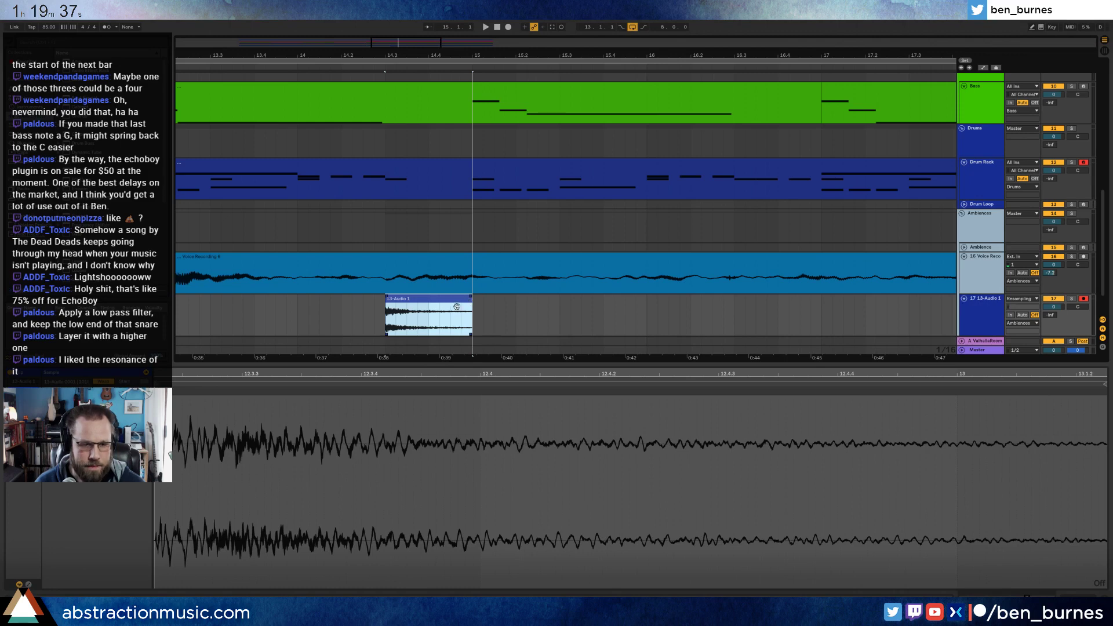
left_click_drag(448, 307, 437, 303)
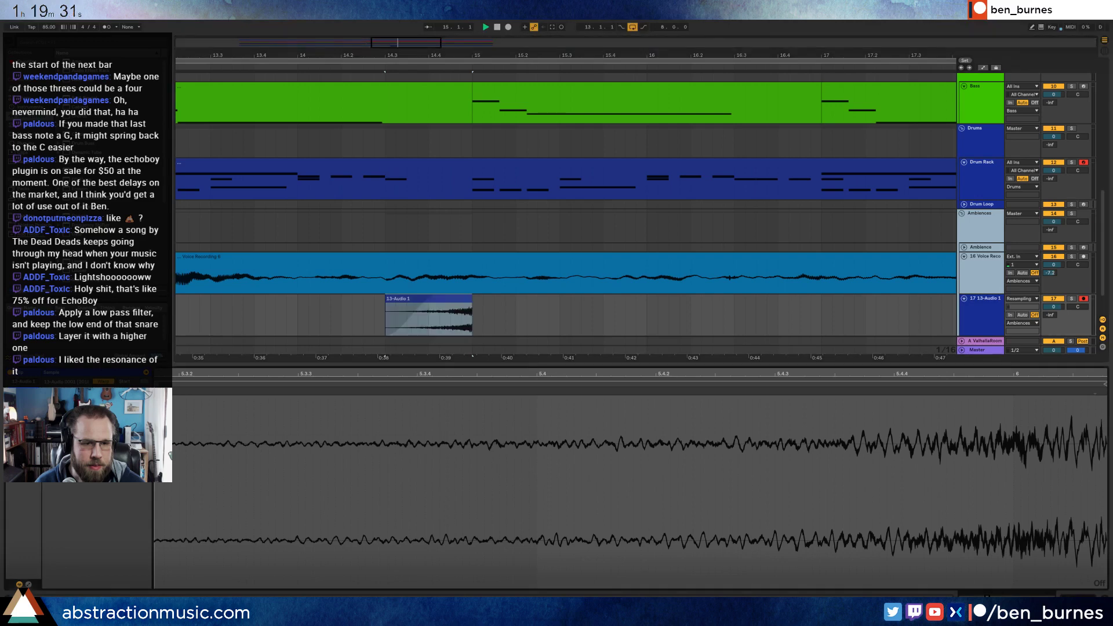
key("space")
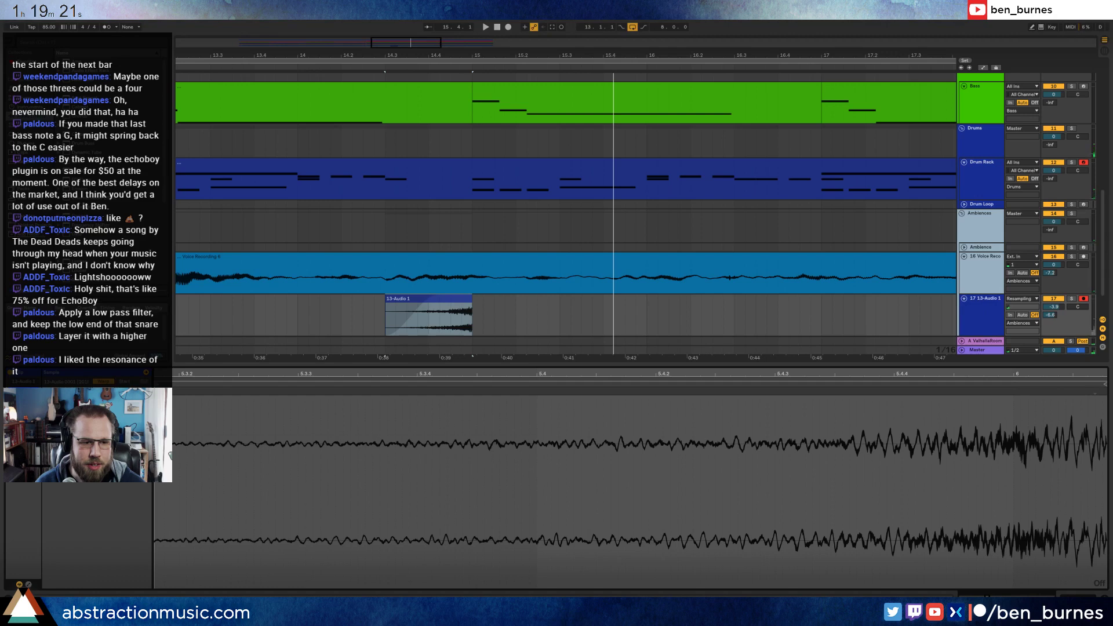
key("space")
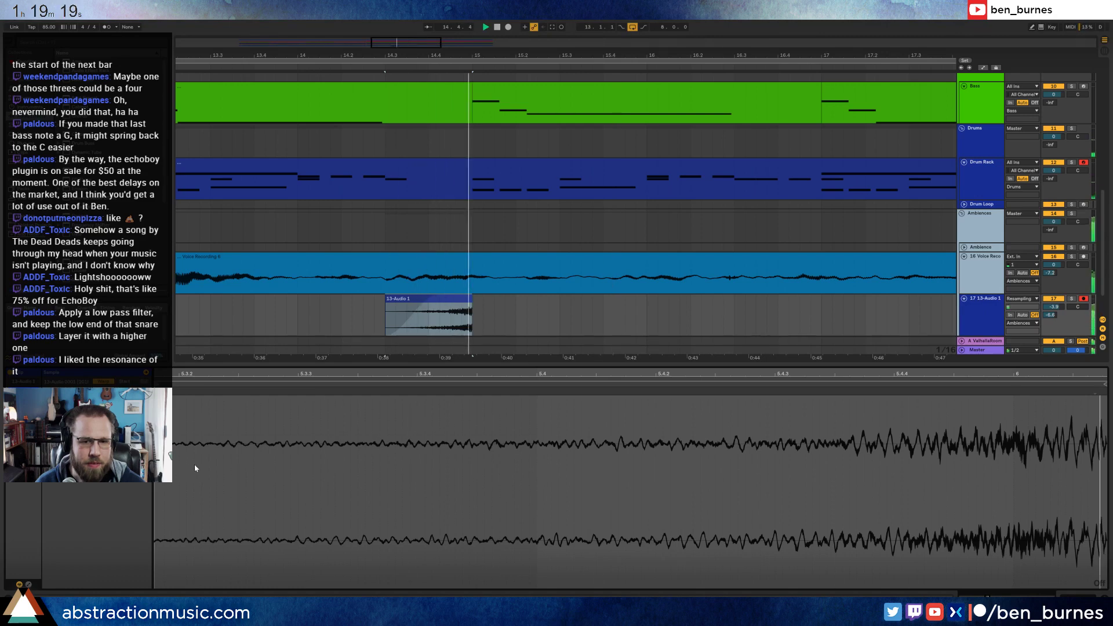
- Add a Reverb to the reversed snare's track and, while listening, set its decay time to 5.41 s and dry/wet to 64%
left_click_drag(428, 47, 427, 39)
key("shift+Tab")
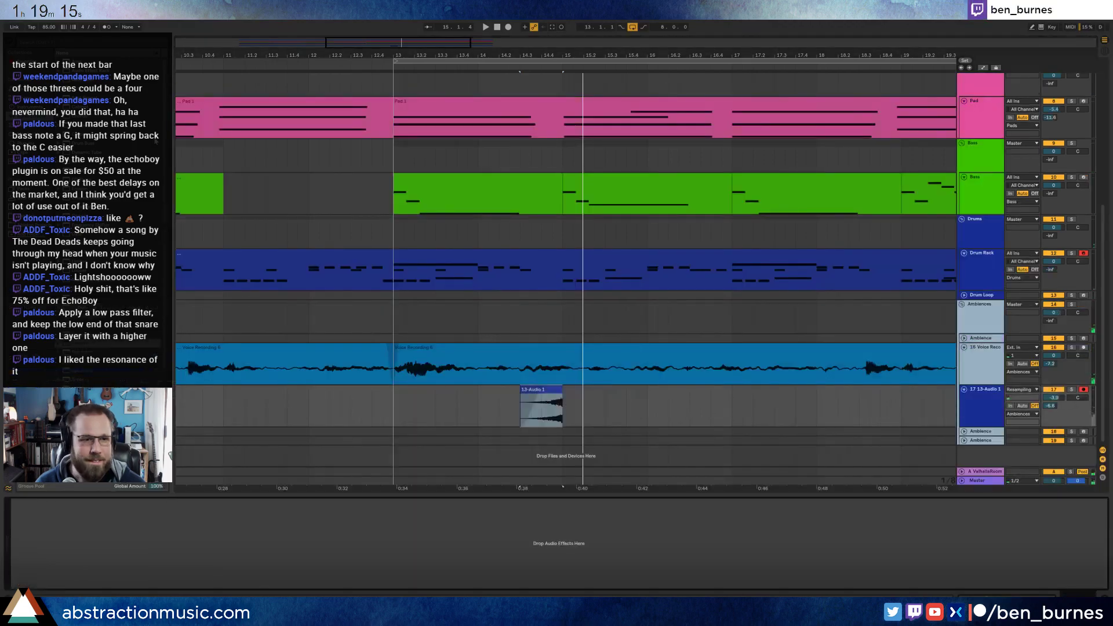
left_click(374, 470)
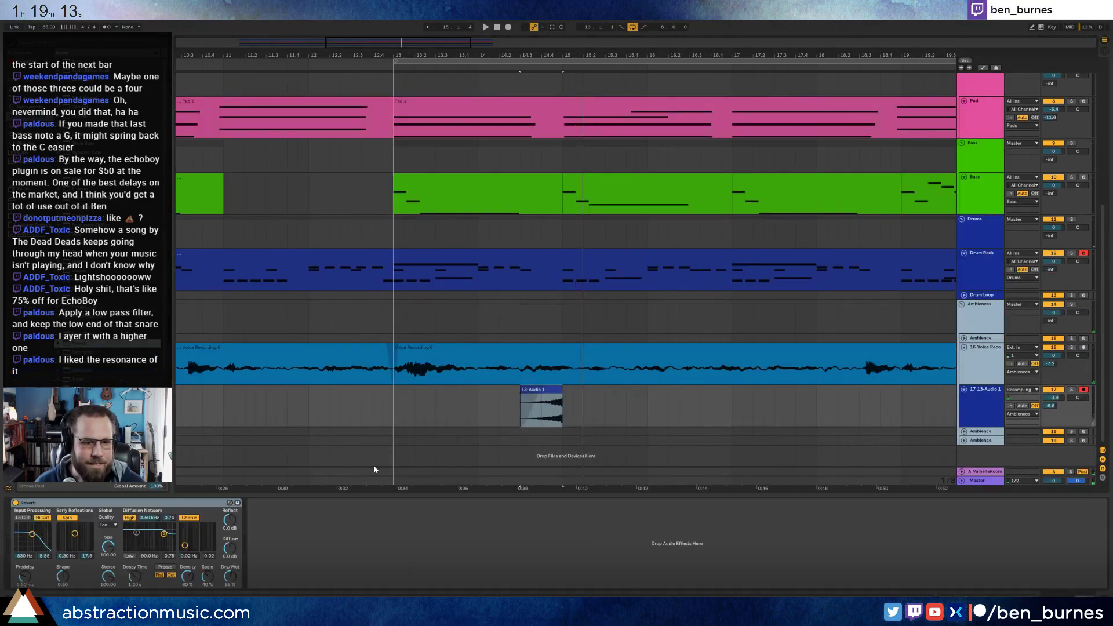
left_click_drag(139, 569, 139, 554)
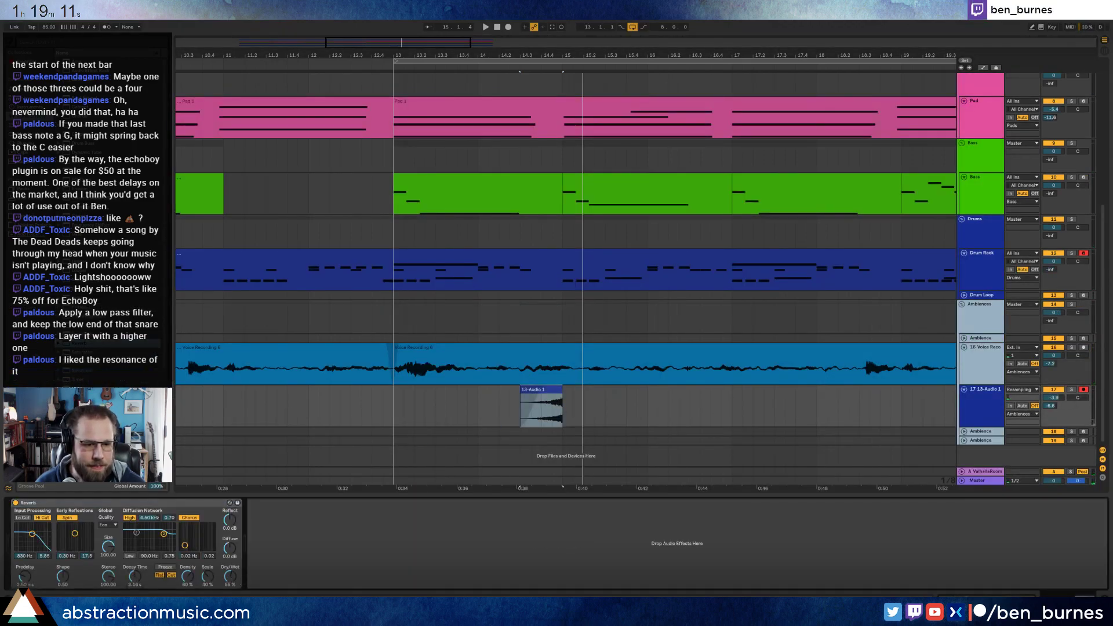
key("space")
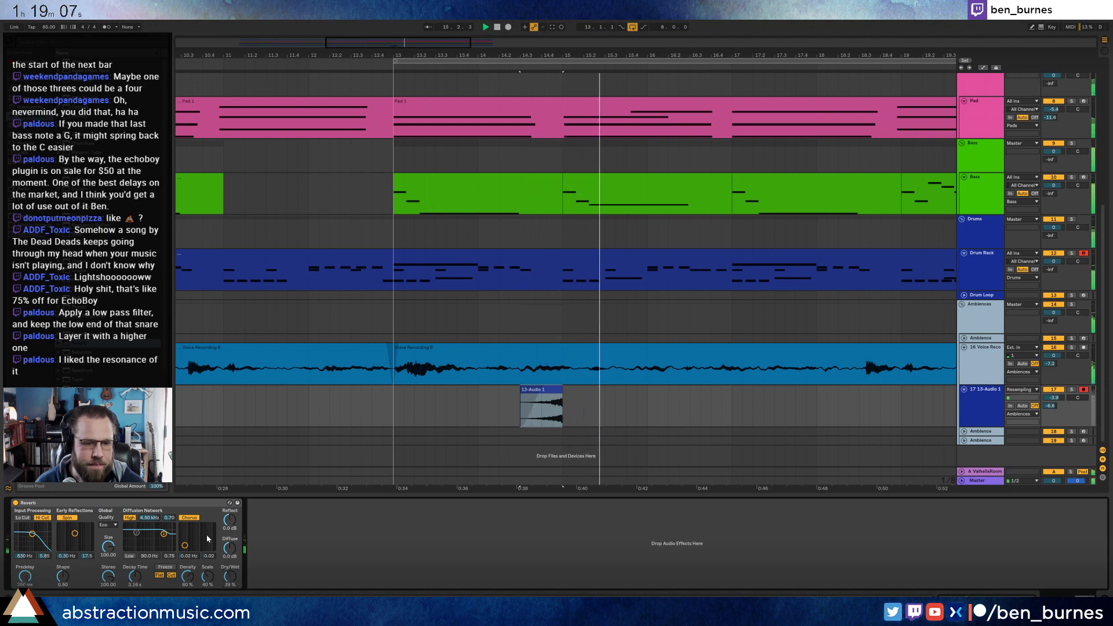
left_click_drag(133, 577, 133, 563)
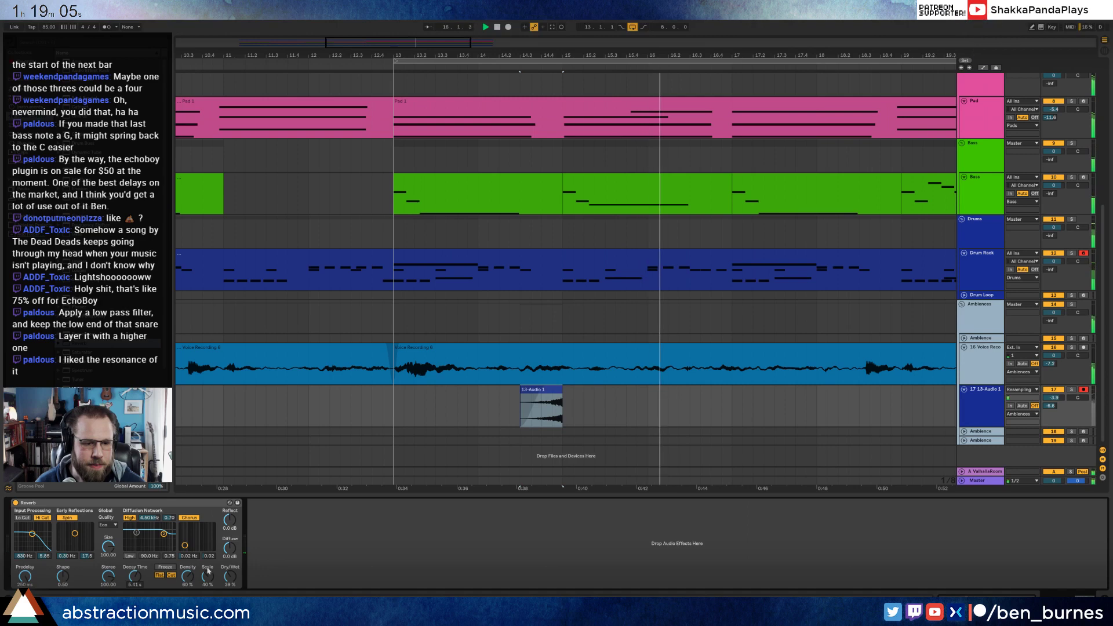
left_click_drag(227, 579, 226, 563)
key("space")
key("space")
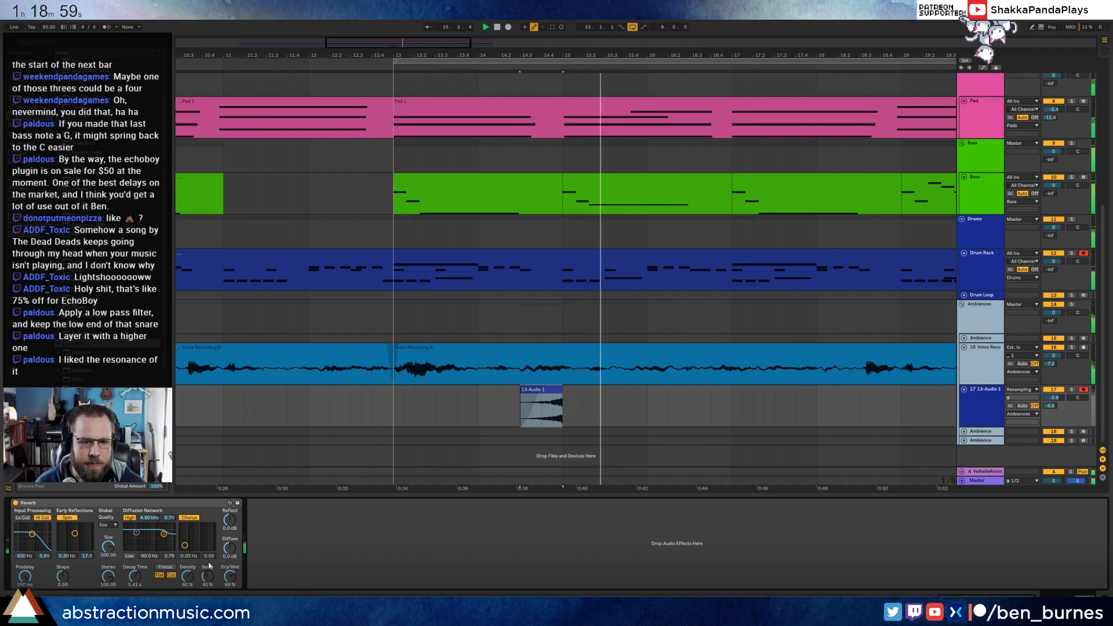
left_click_drag(232, 579, 232, 581)
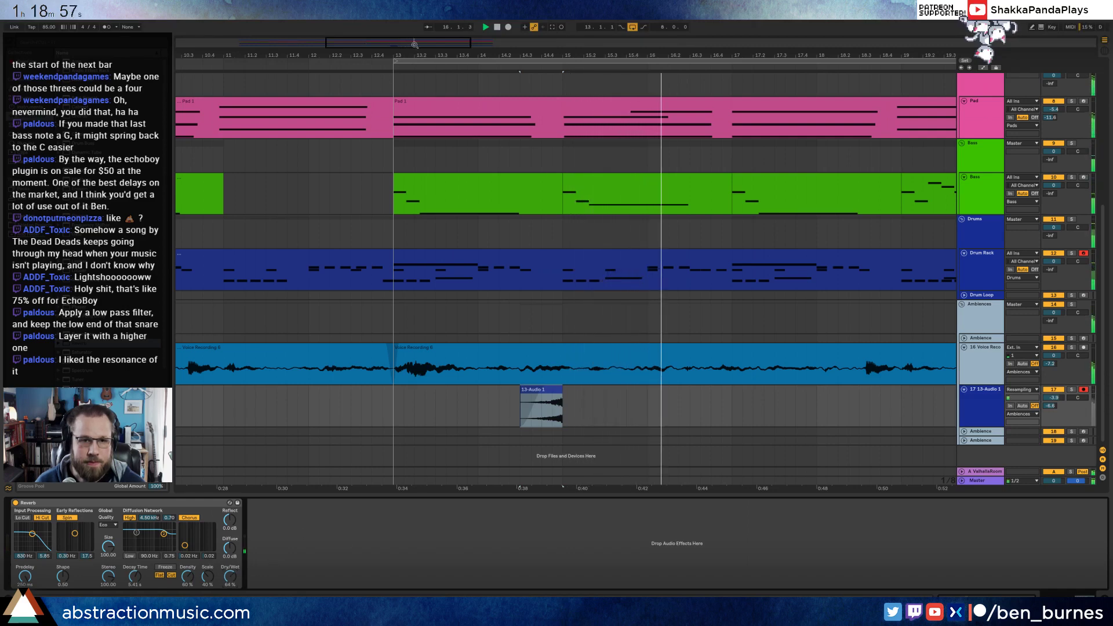
- Place the reversed snare clip so it ends at bar 13 and put a copy so it ends at bar 21
key("minus")
key("minus")
left_click_drag(447, 406, 760, 409)
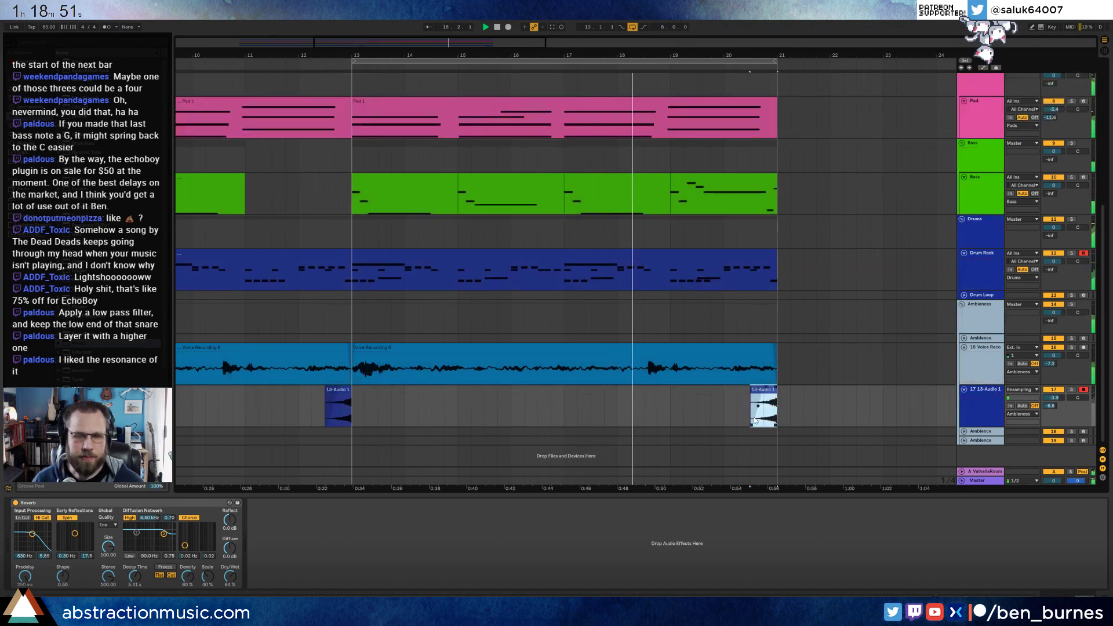
left_click(728, 411)
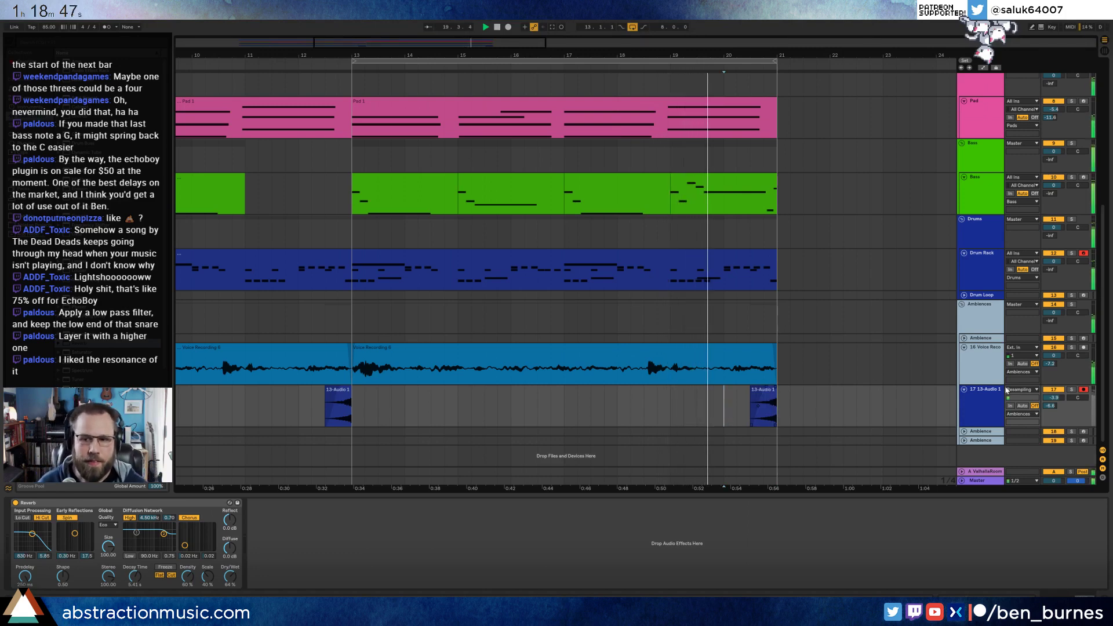
- Stop playback, delete the second layer from the Drum Rack's snare Instrument Rack and ungroup the rack
key("space")
left_click(695, 255)
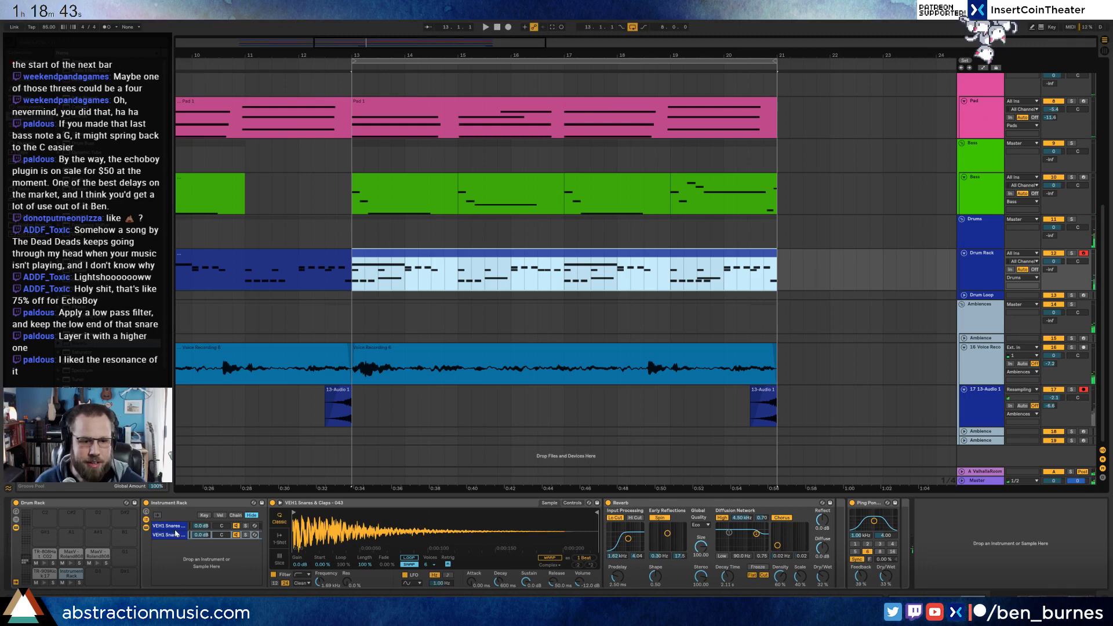
left_click(176, 537)
key("Delete")
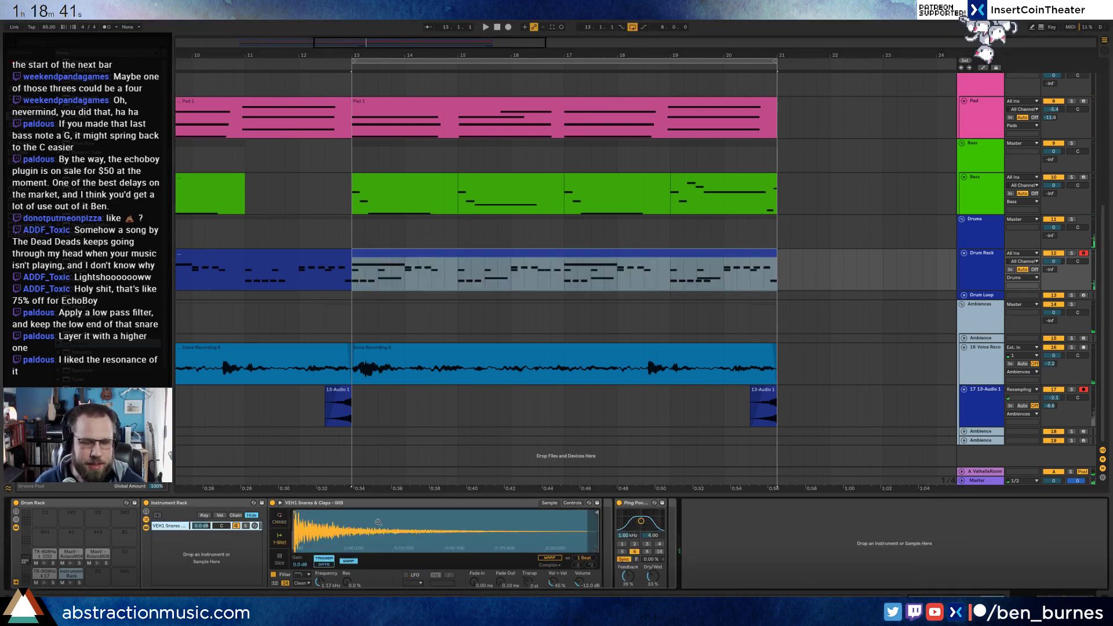
right_click(193, 509)
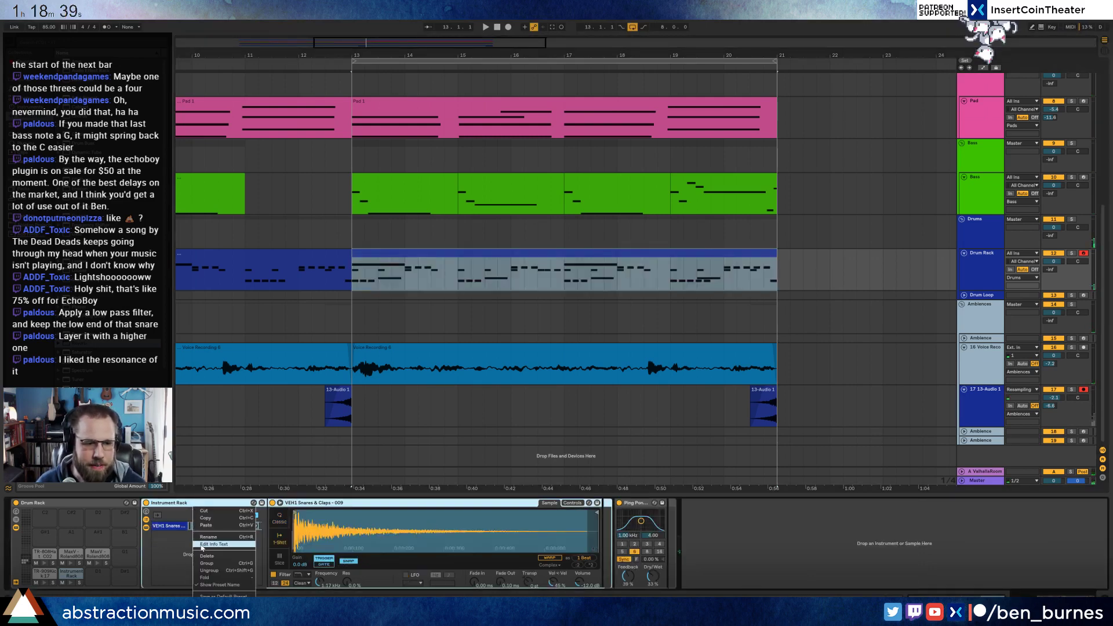
left_click(225, 572)
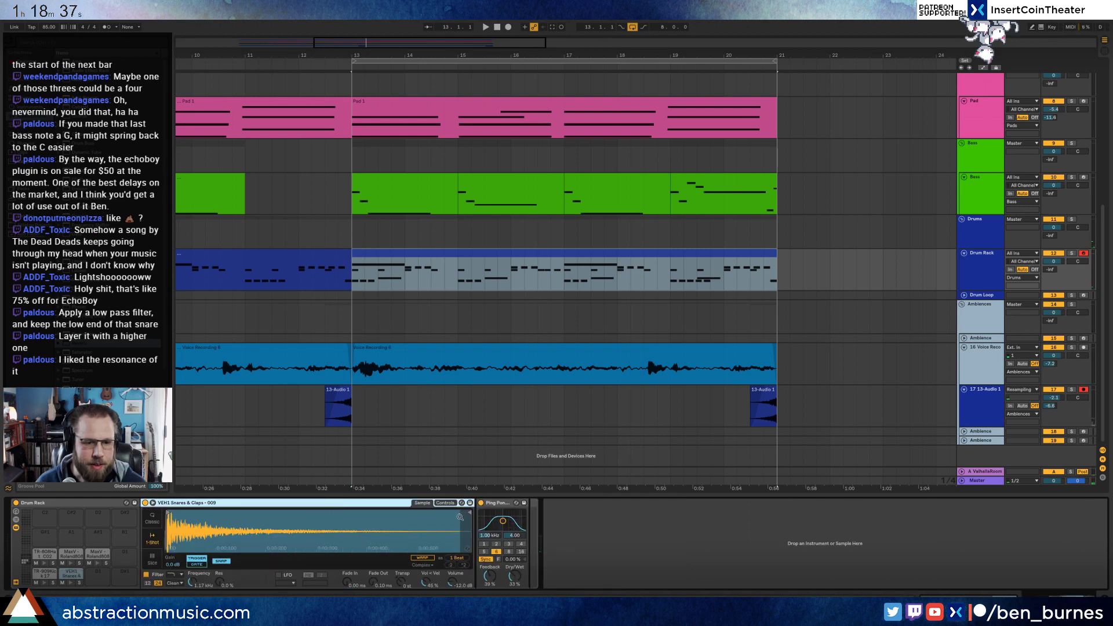
- Shorten the snare sample to about its first quarter during playback and turn off its filter
left_click_drag(471, 513, 227, 514)
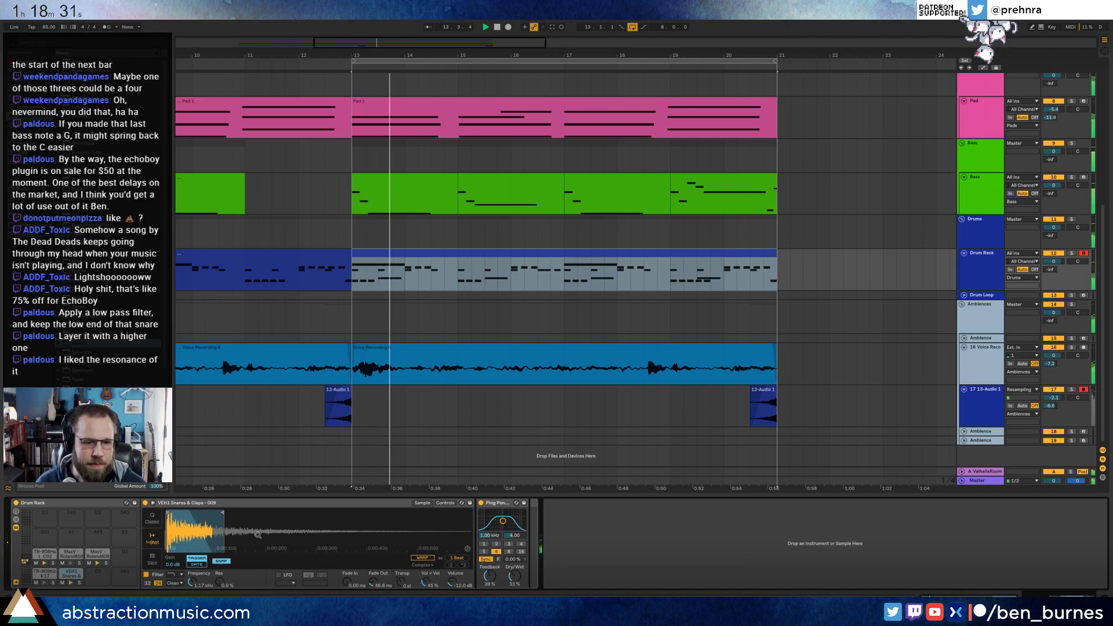
left_click_drag(223, 512, 242, 512)
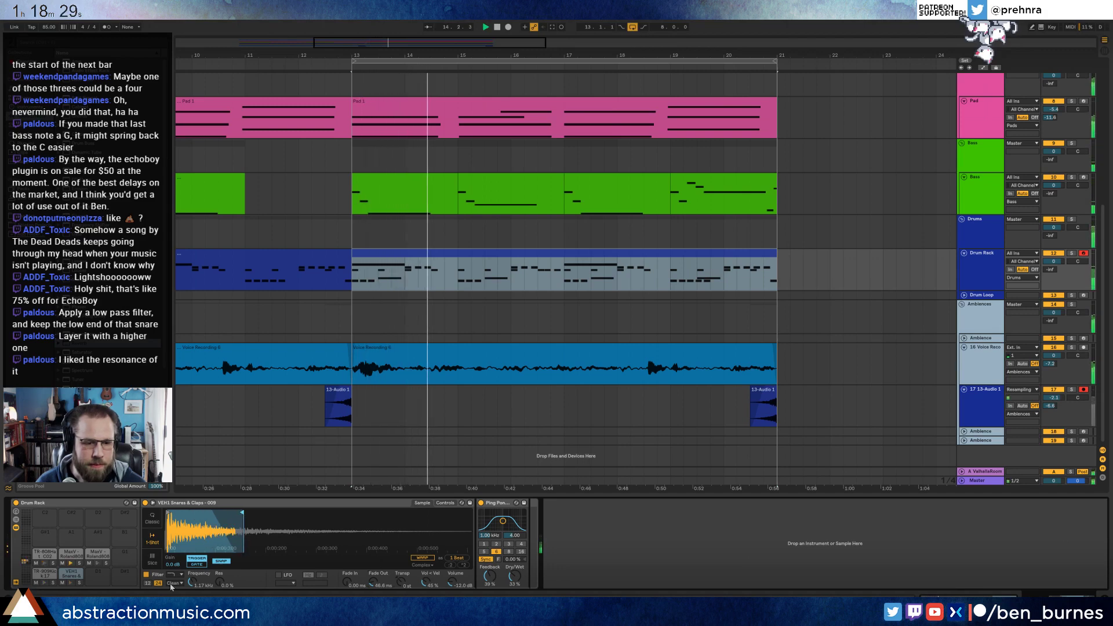
left_click(147, 575)
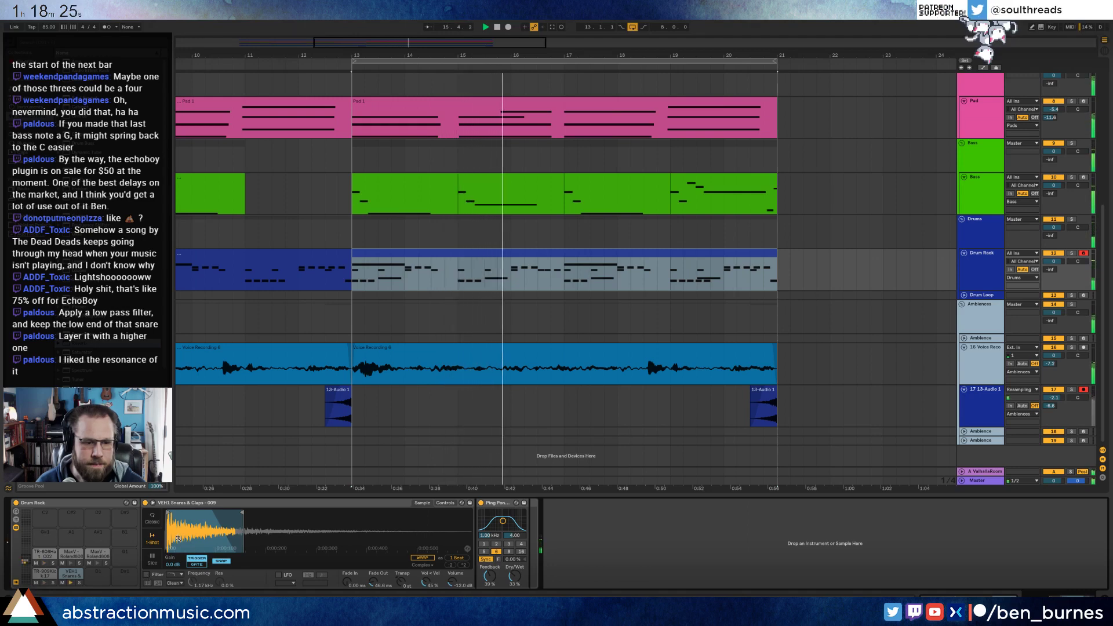
- Turn the snare's filter back on, set its frequency to 732 Hz and lengthen the played portion of the sample slightly
left_click(178, 573)
left_click(178, 572)
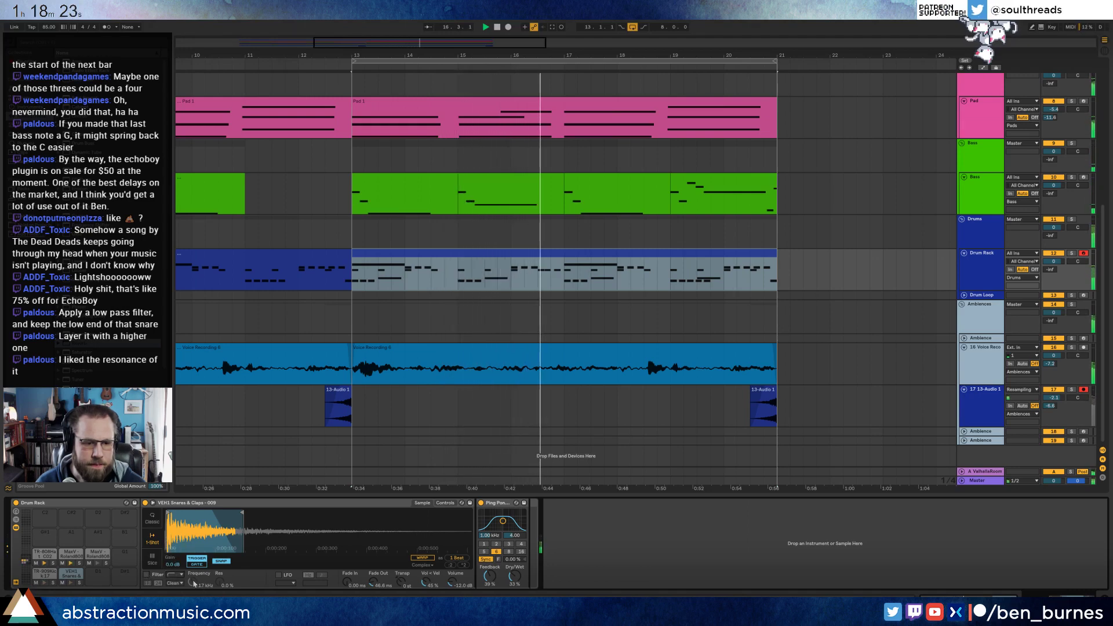
left_click(146, 574)
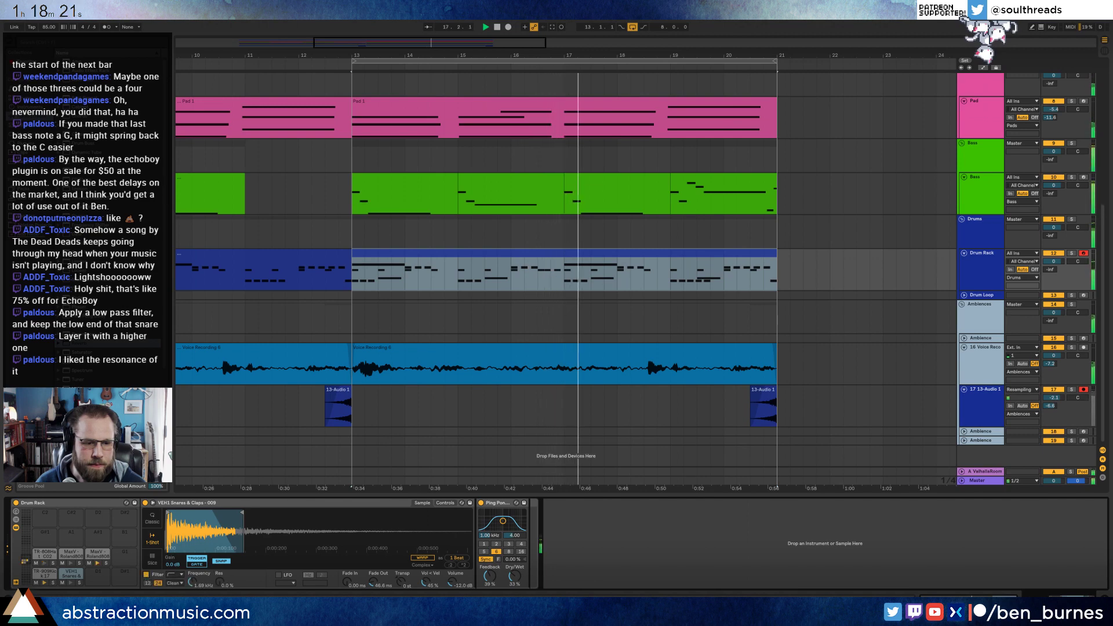
left_click_drag(191, 582, 191, 609)
left_click_drag(242, 512, 257, 513)
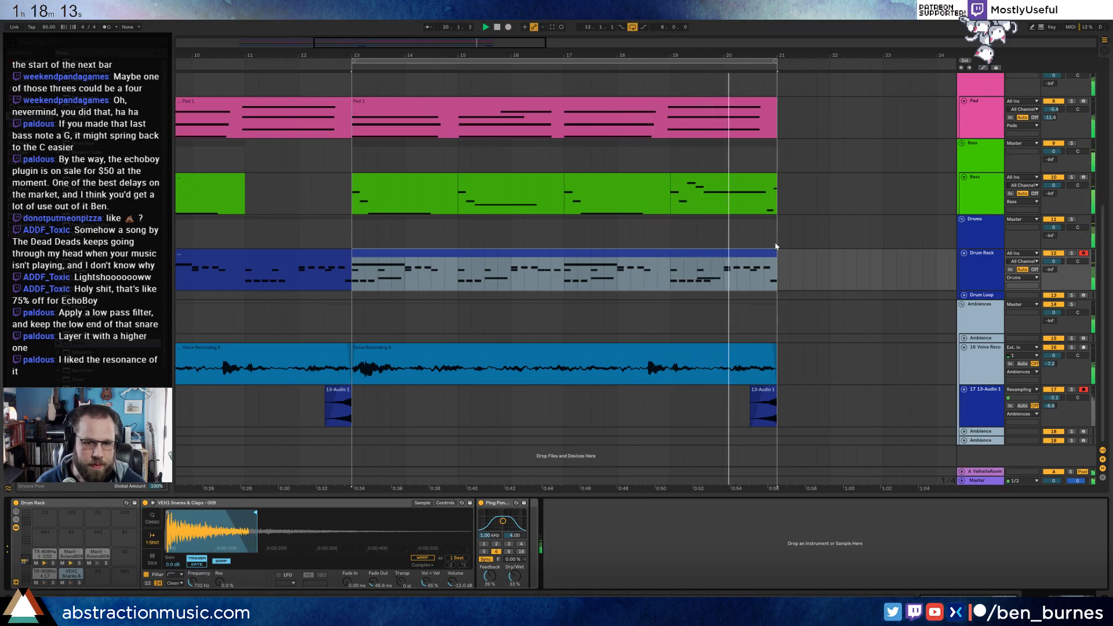
- Check the snare hits in the bar 13 drum clip during playback and transpose the snare sample down to -4 st
double_click(713, 250)
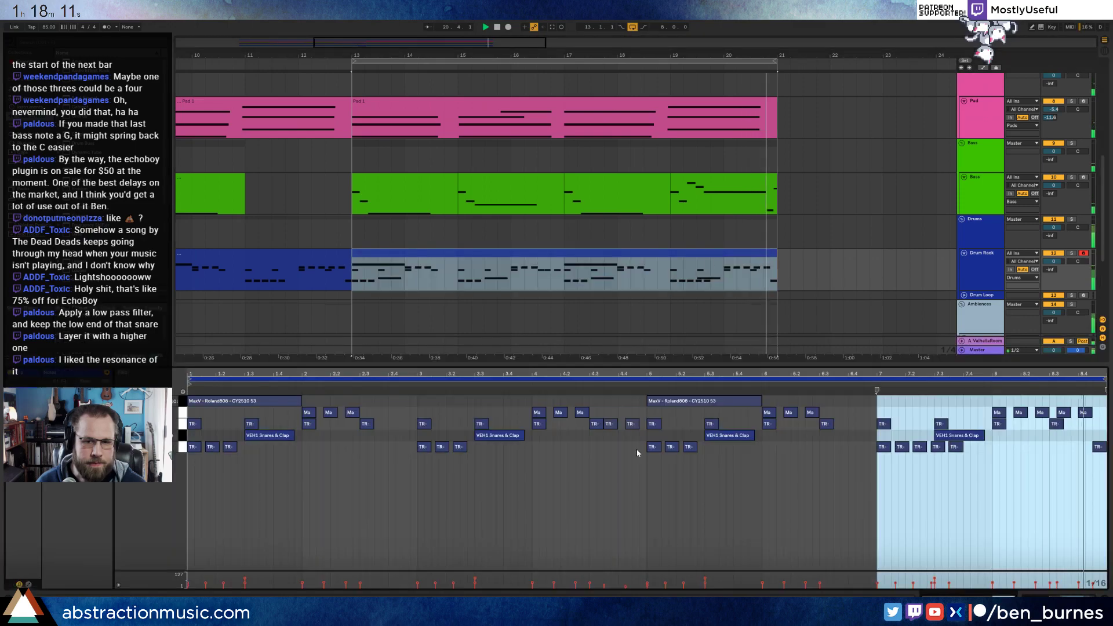
left_click(964, 490)
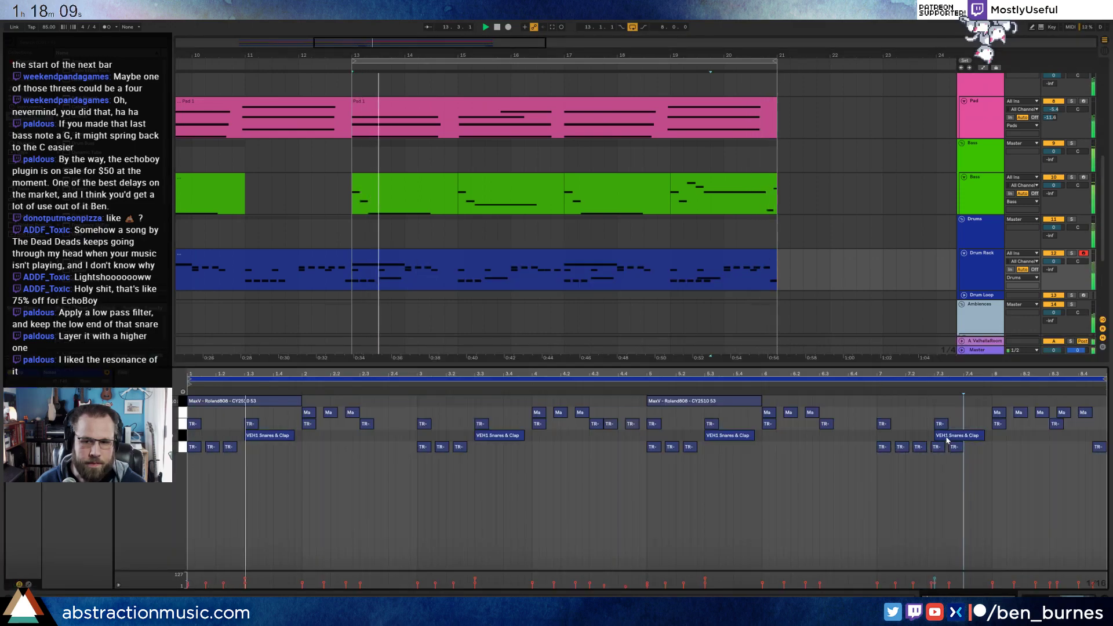
scroll(941, 410, "up", 5)
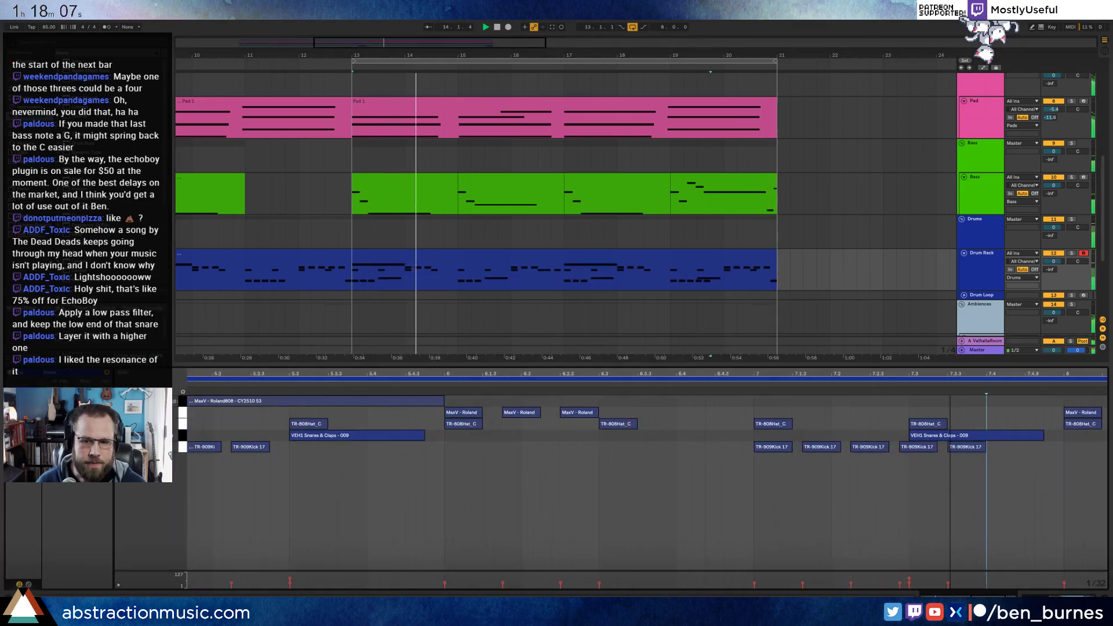
scroll(941, 411, "down", 3)
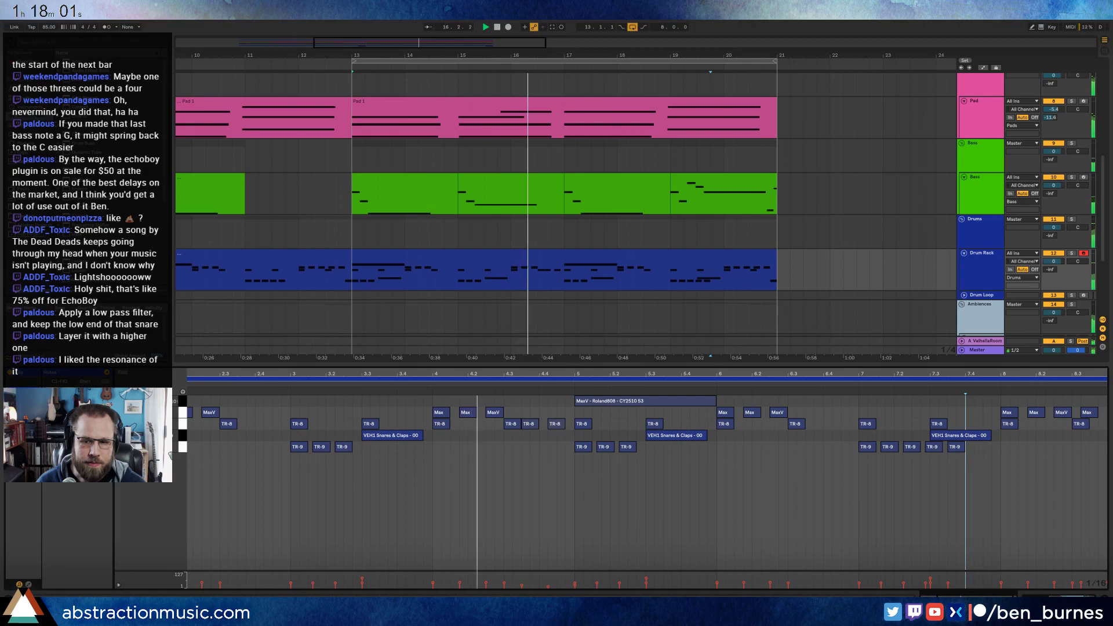
key("shift+Tab")
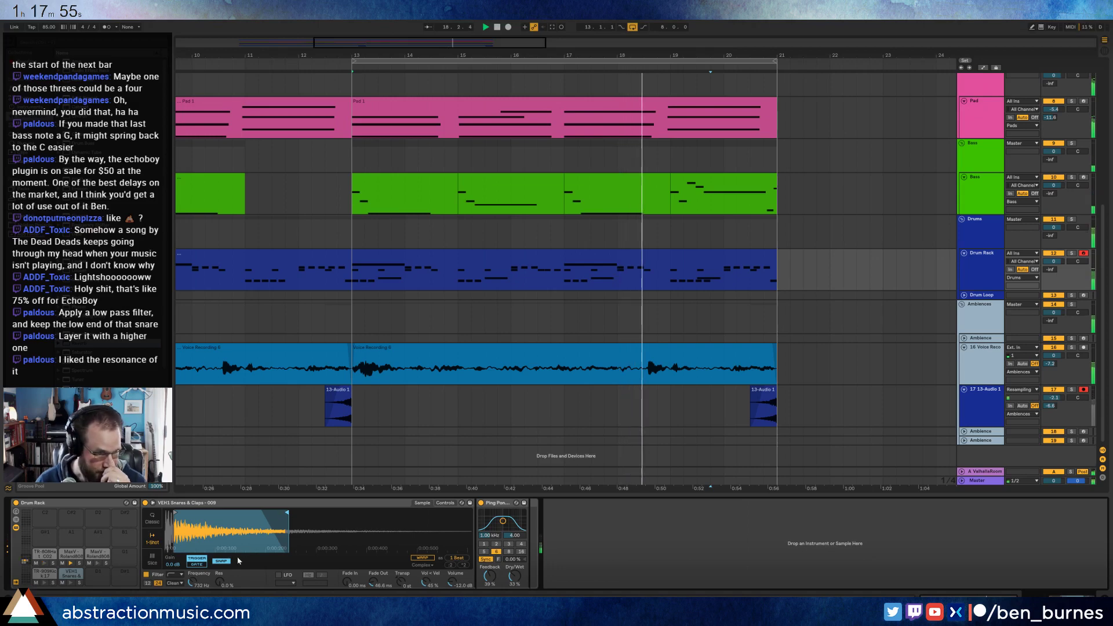
left_click_drag(401, 582, 401, 594)
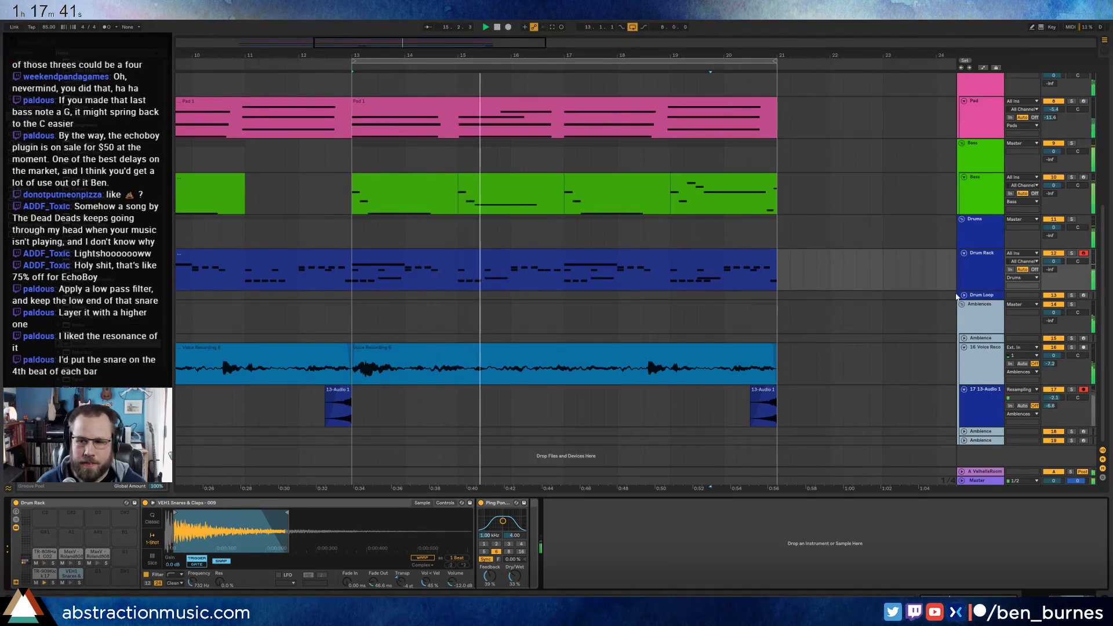
- Move all snare notes in the bar 13 drum clip from beat 3 to beat 4 and shorten them to one beat
double_click(386, 251)
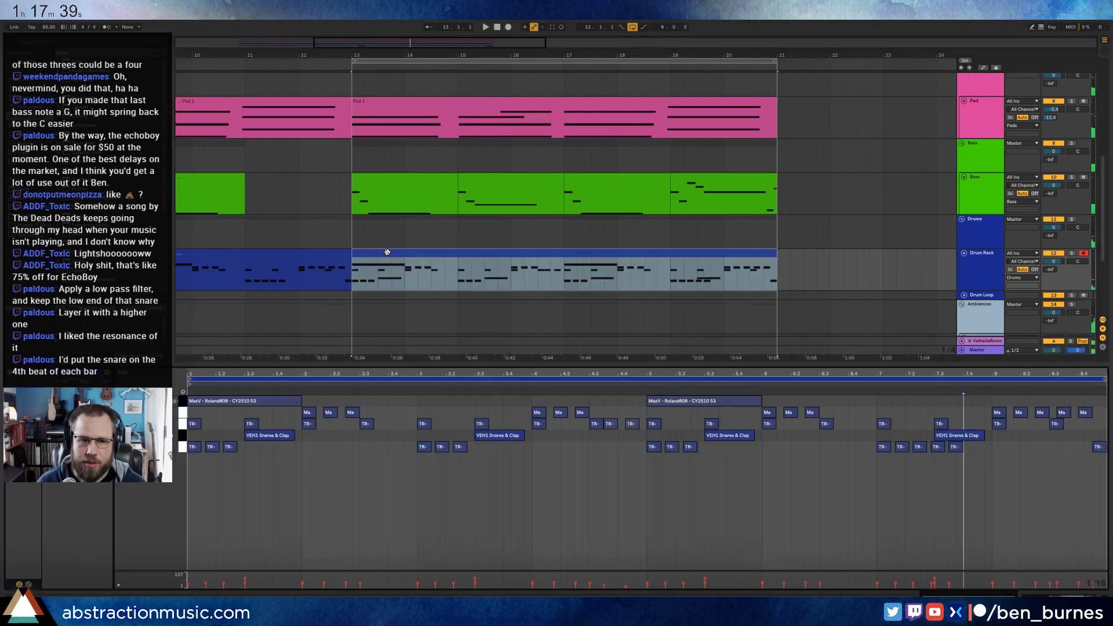
left_click(183, 435)
key("ctrl+l")
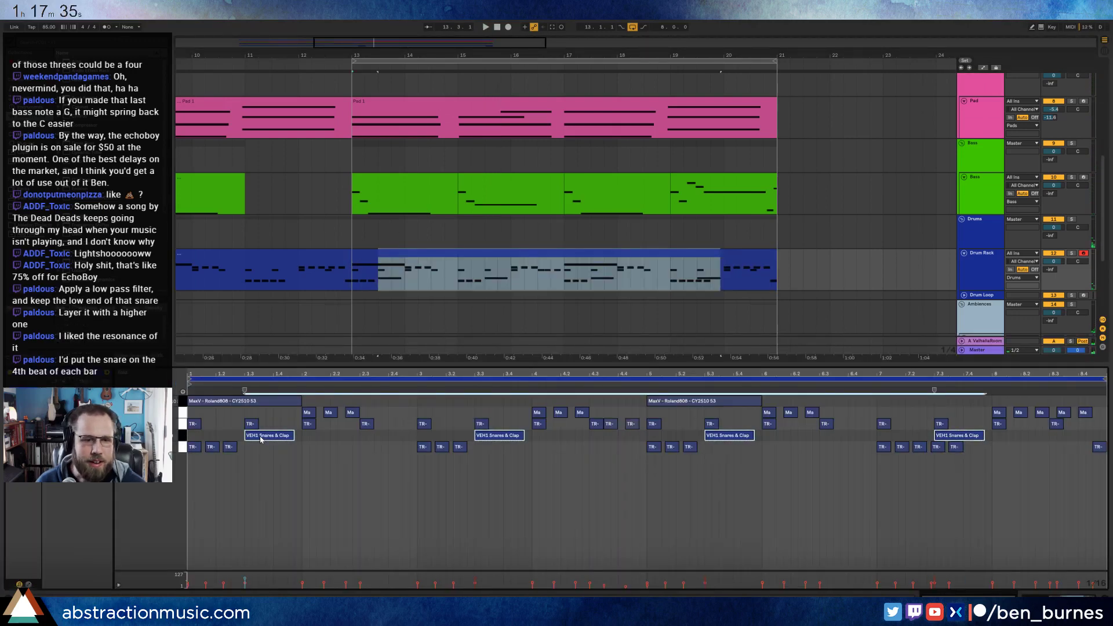
left_click_drag(261, 438, 303, 437)
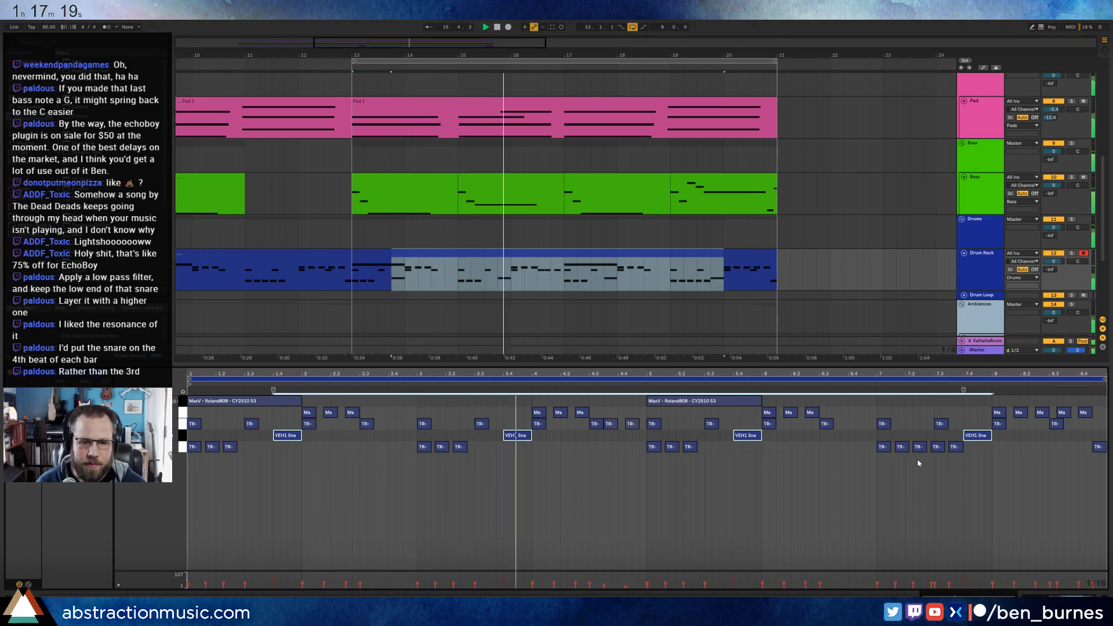
- Try the snare notes a sixteenth and an eighth ahead of beat 4 while listening to the opening bars
left_click(285, 436)
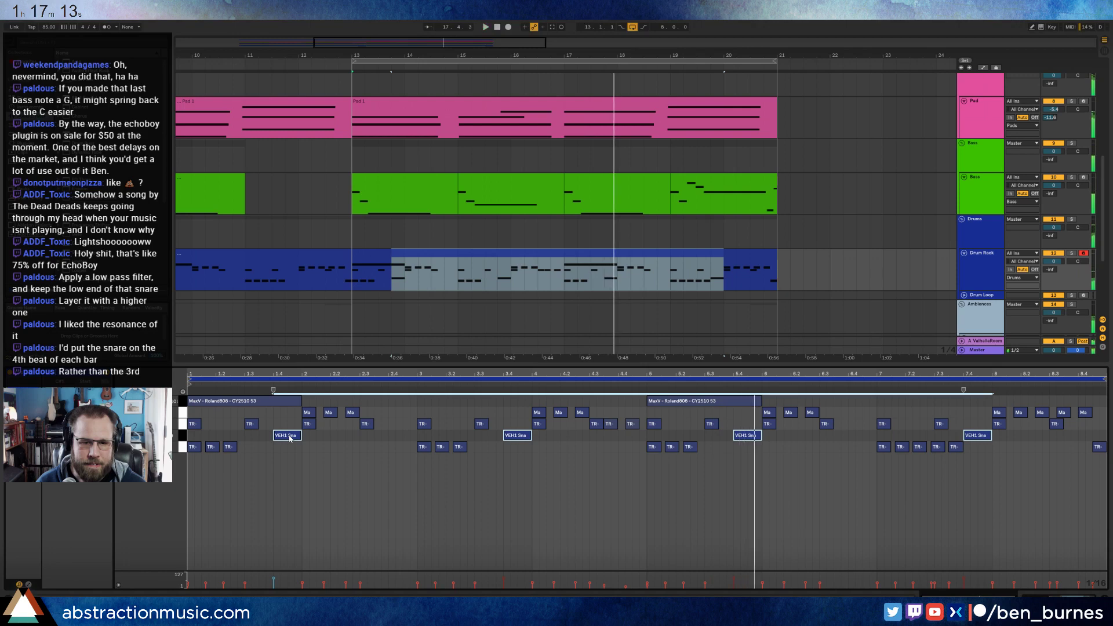
left_click_drag(289, 442, 283, 442)
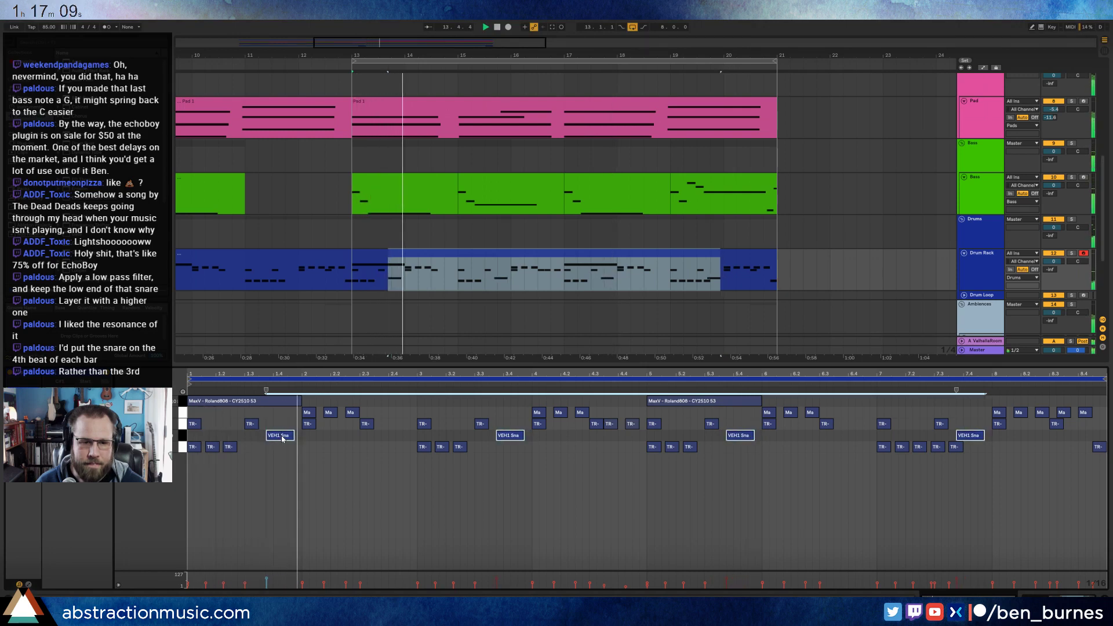
left_click_drag(282, 439, 277, 438)
key("space")
key("space")
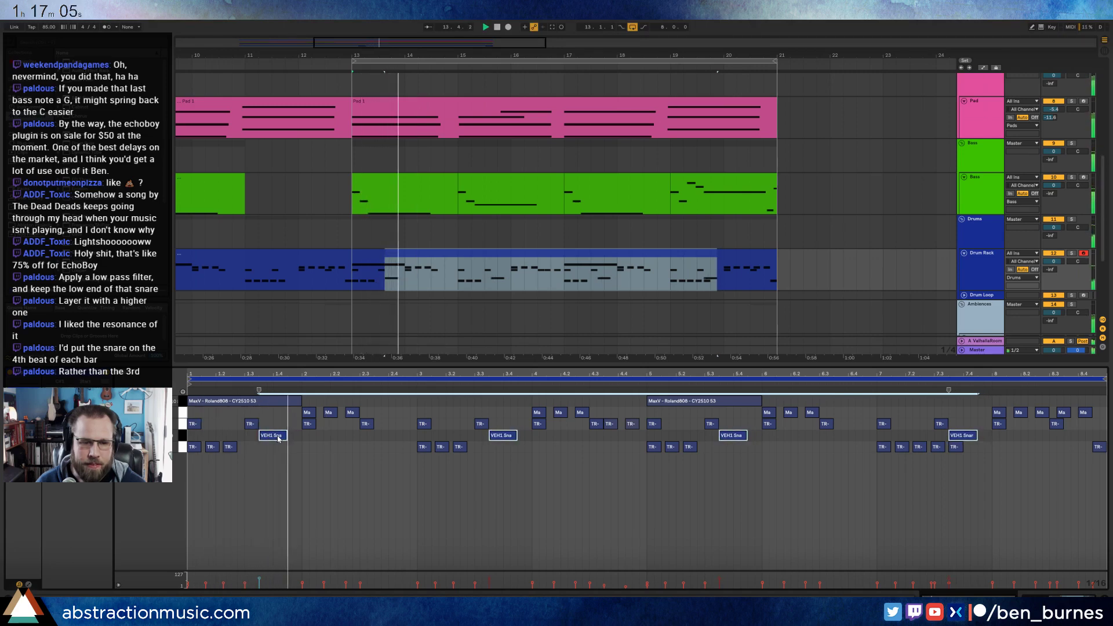
scroll(278, 438, "up", 3)
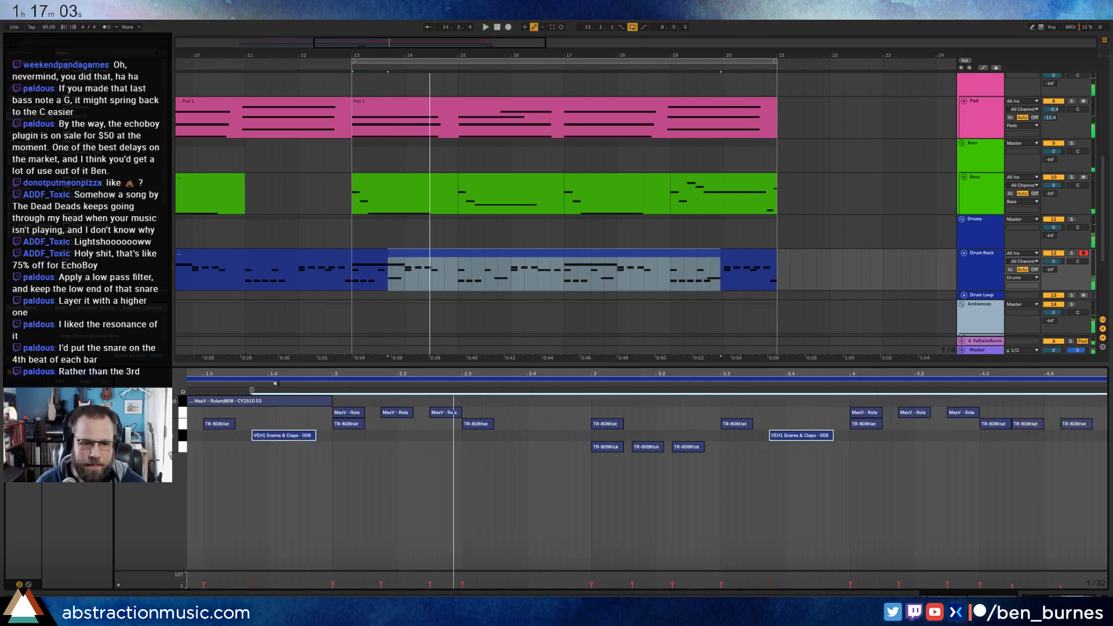
key("space")
key("space")
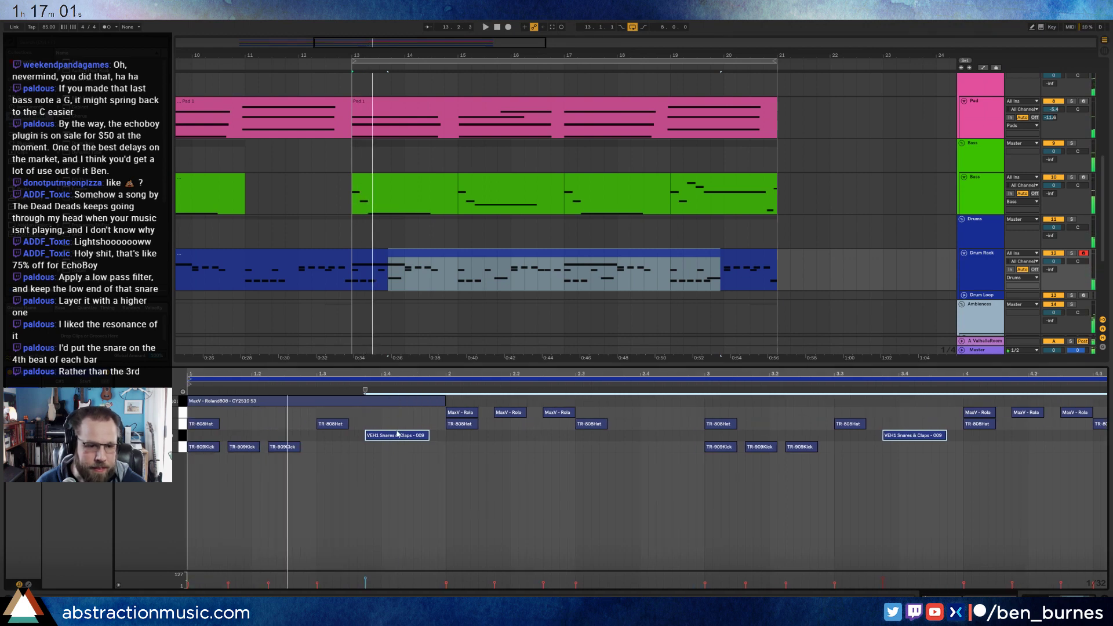
- Try the snare notes a thirty-second note earlier and back on beat 3, listening to the placement
left_click(406, 452)
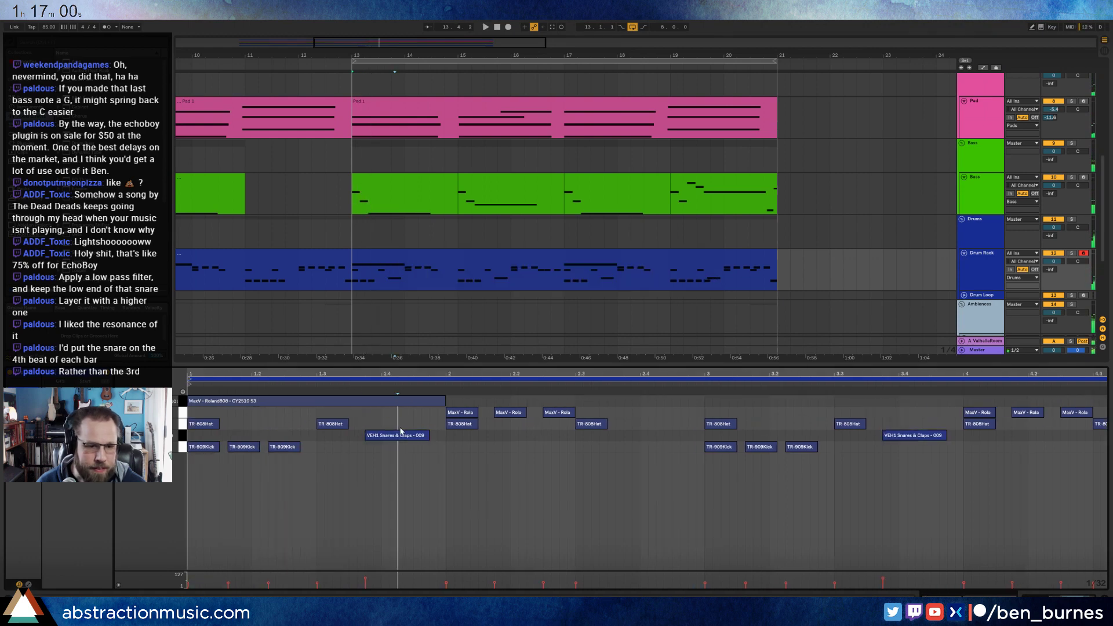
left_click(182, 436)
left_click_drag(396, 439, 388, 439)
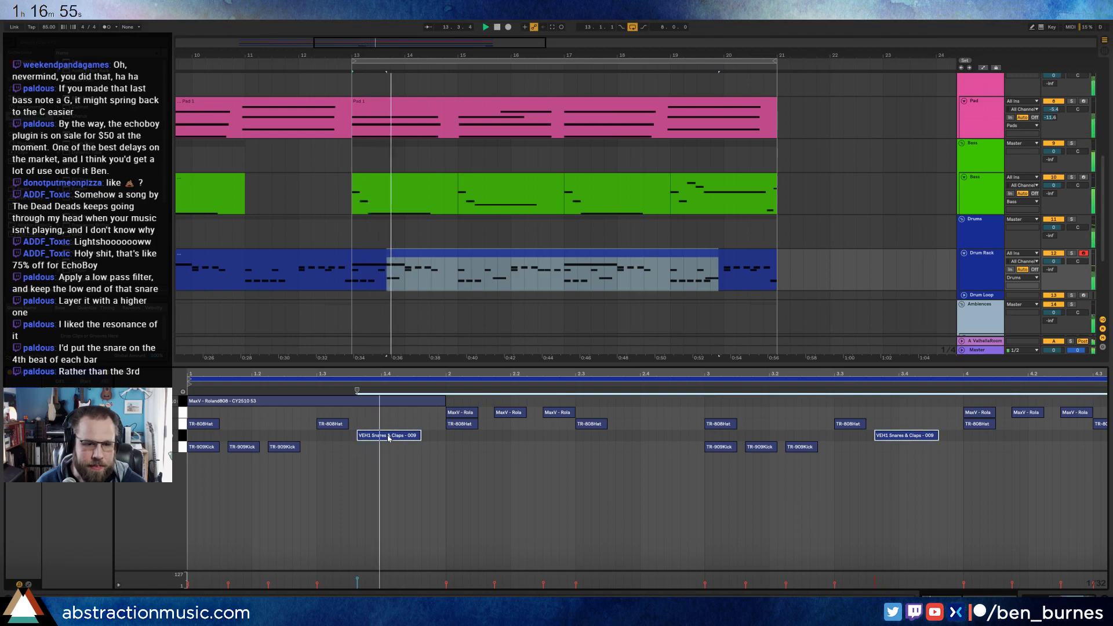
left_click_drag(388, 439, 347, 443)
key("space")
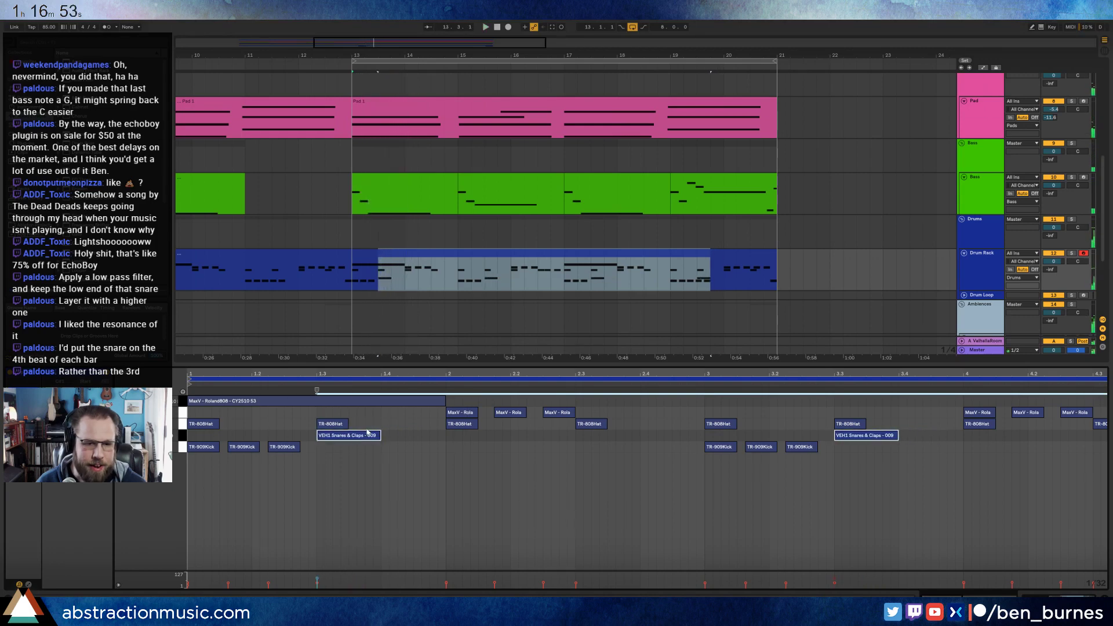
key("space")
key("minus")
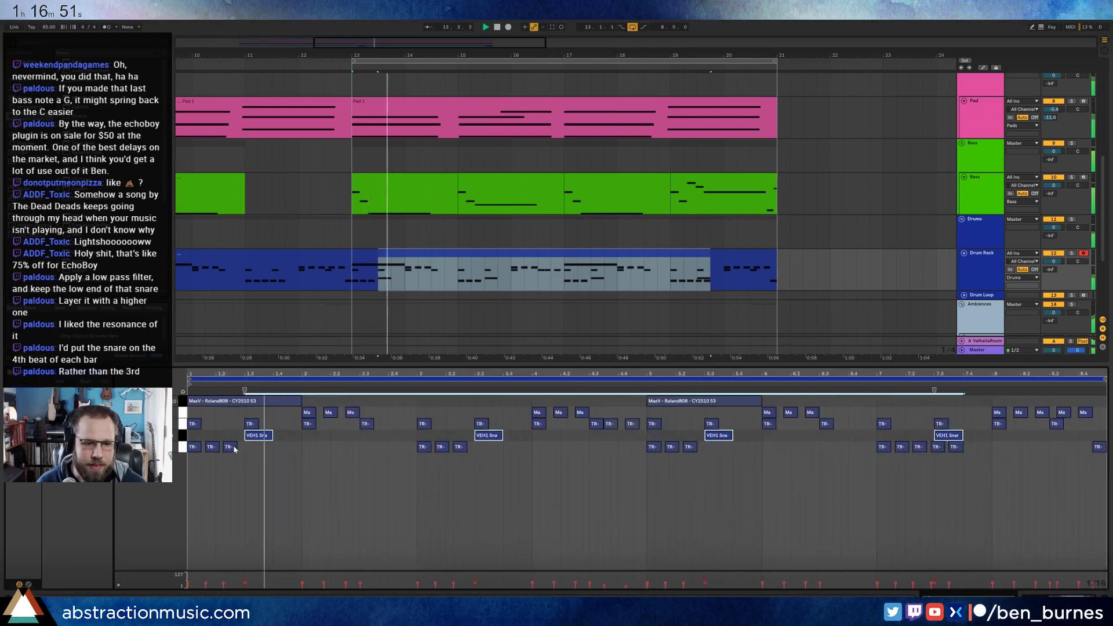
key("space")
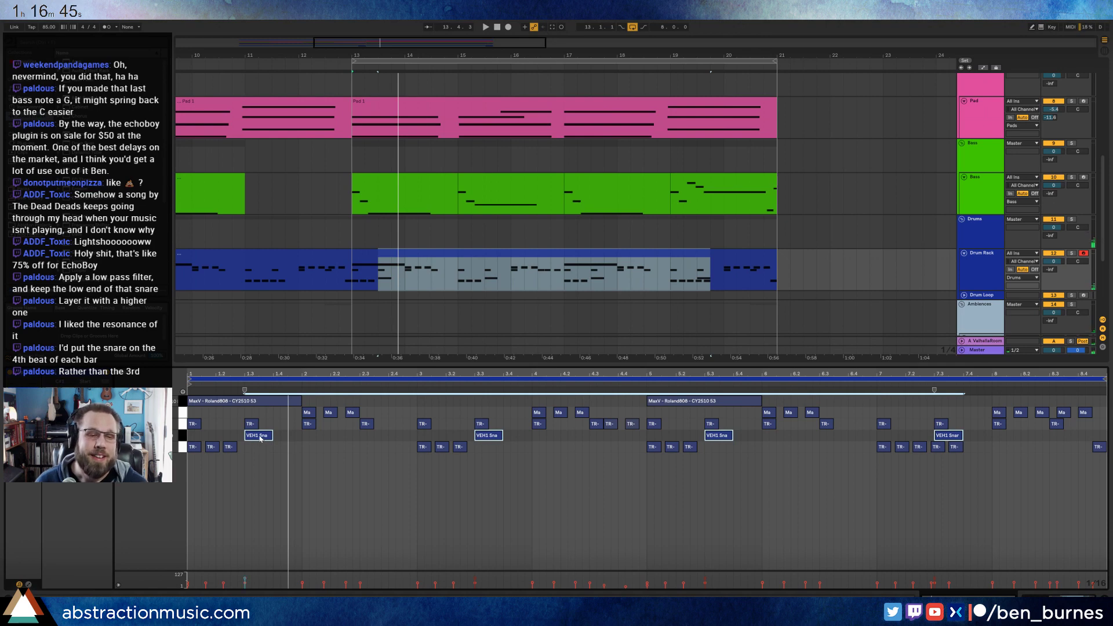
- Put all snare notes on beat 4 and play the section with the new placement
left_click_drag(260, 439, 288, 442)
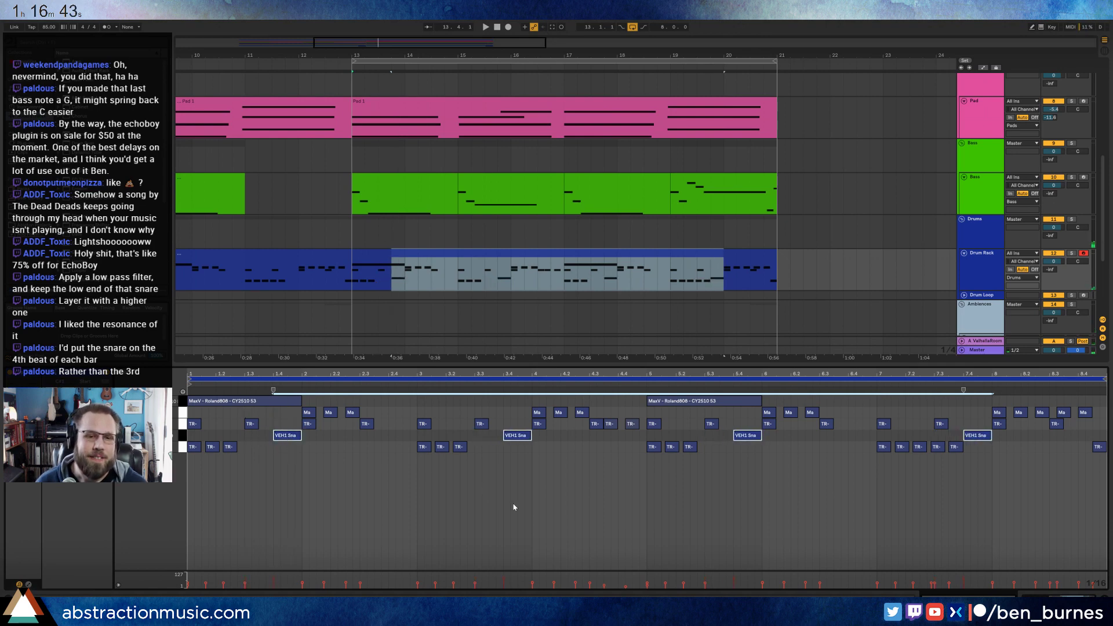
key("shift+Tab")
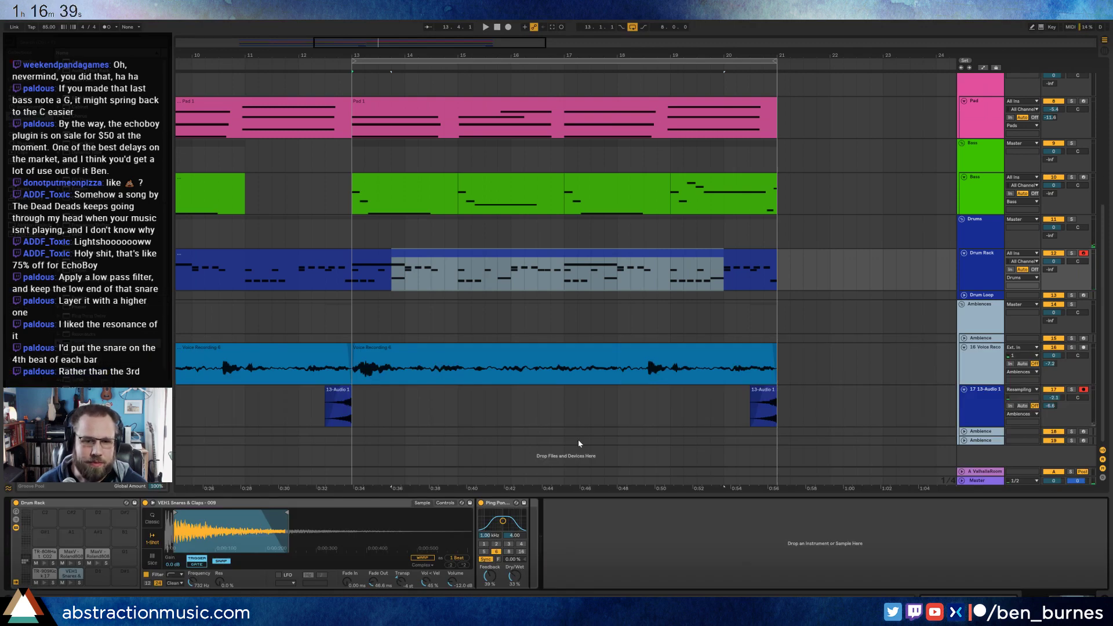
key("space")
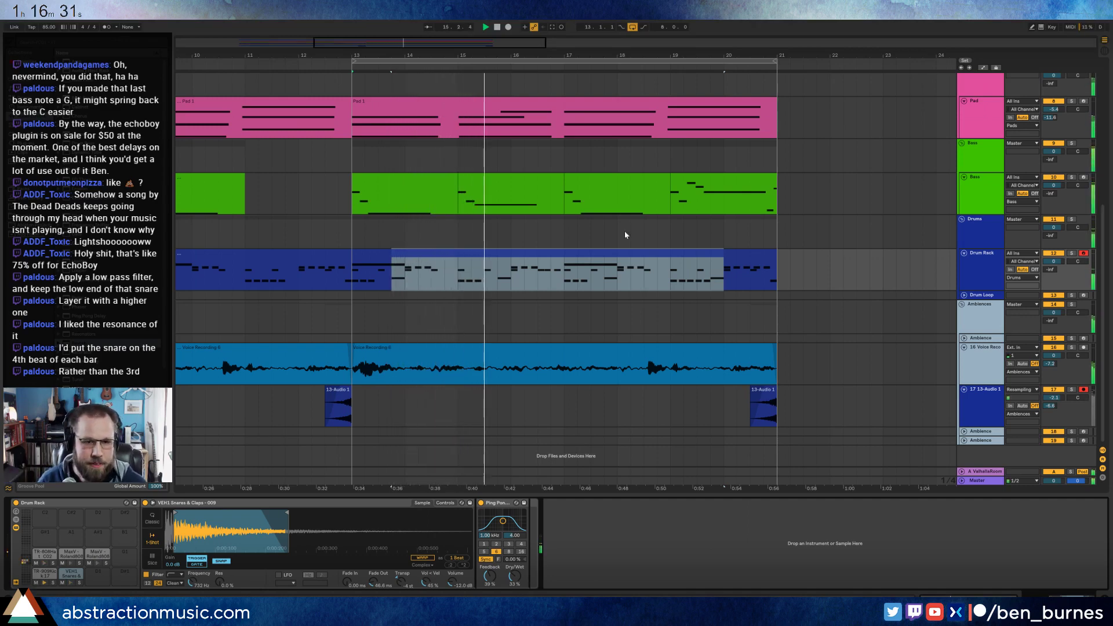
- Raise the last three notes of the bar 13 lead clip by three semitones and listen to the ending
left_click(510, 88)
scroll(514, 320, "up", 3)
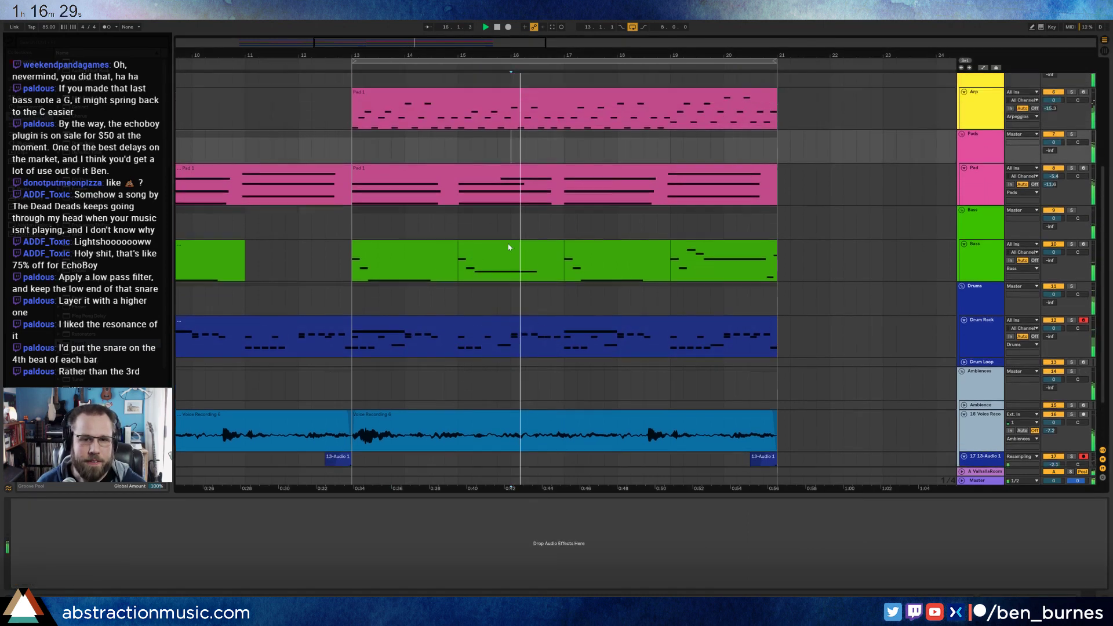
scroll(527, 331, "up", 5)
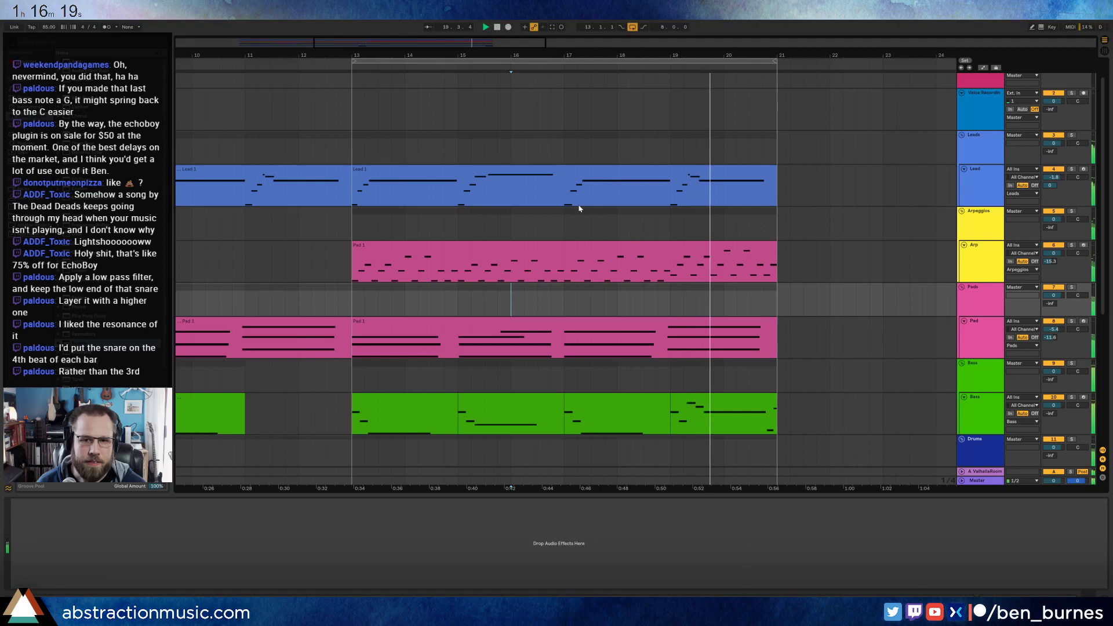
double_click(712, 174)
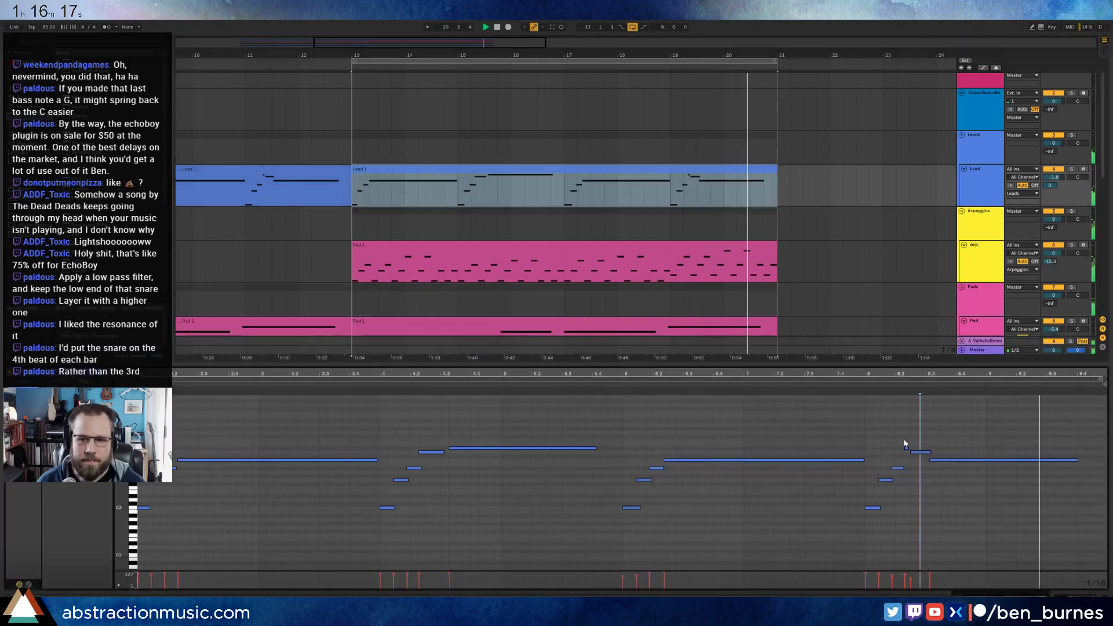
mouse_move(899, 441)
left_mouse_down()
mouse_move(939, 462)
mouse_move(921, 441)
left_mouse_up()
key("Up")
key("Up")
key("Up")
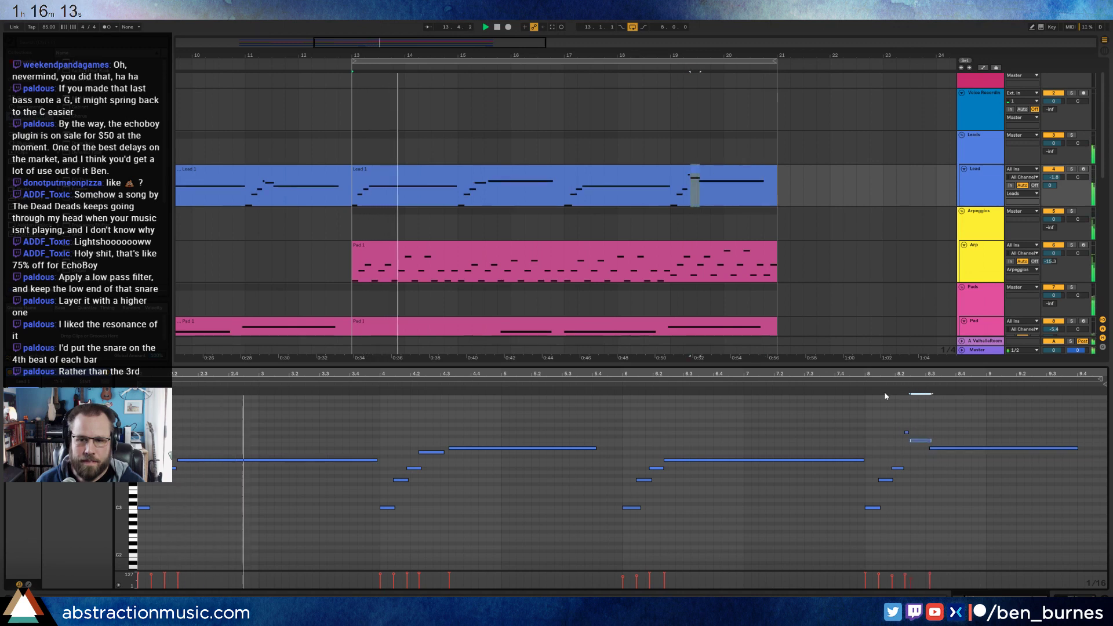
left_click(863, 385)
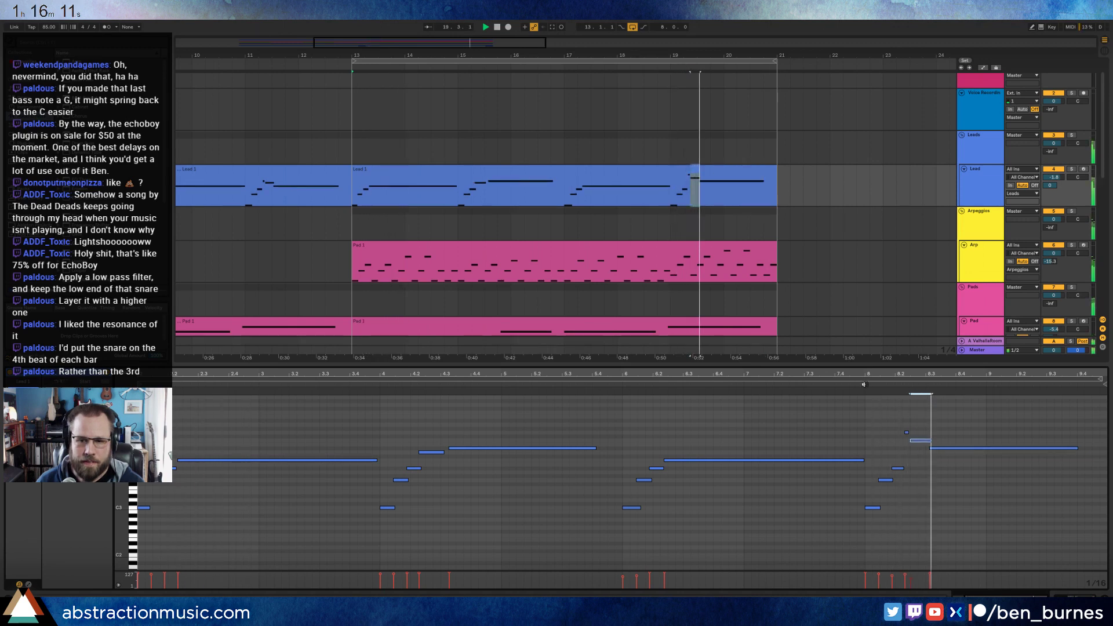
key("space")
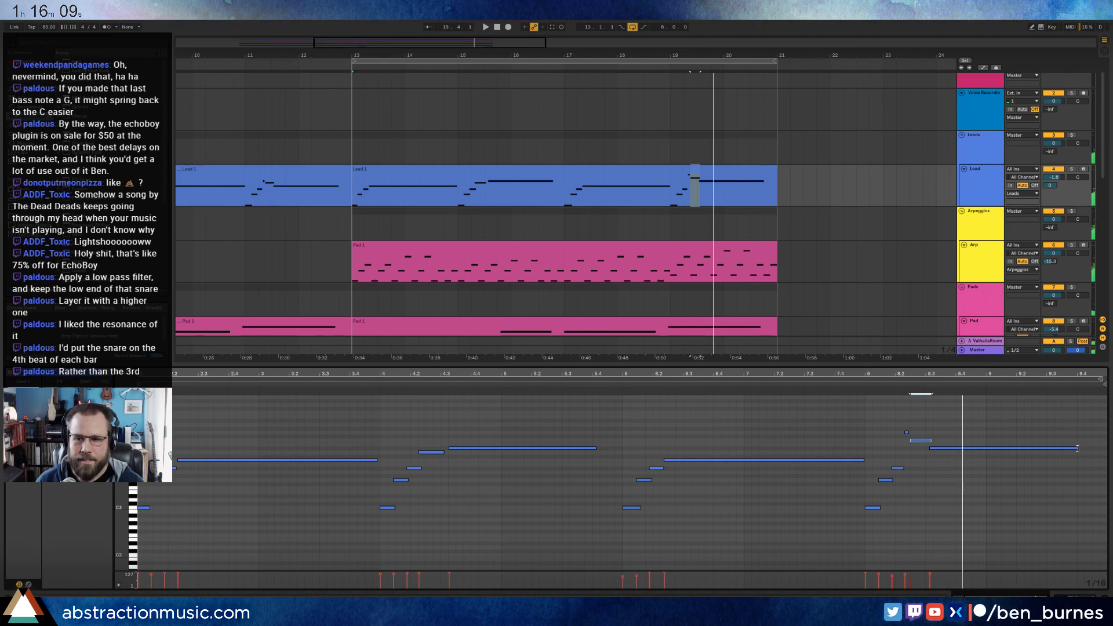
- Shorten the lead's final held note, add a long lower note after it up to the clip's end, and play the last phrase
mouse_move(1079, 448)
left_mouse_down()
mouse_move(965, 463)
mouse_move(1100, 461)
left_mouse_up()
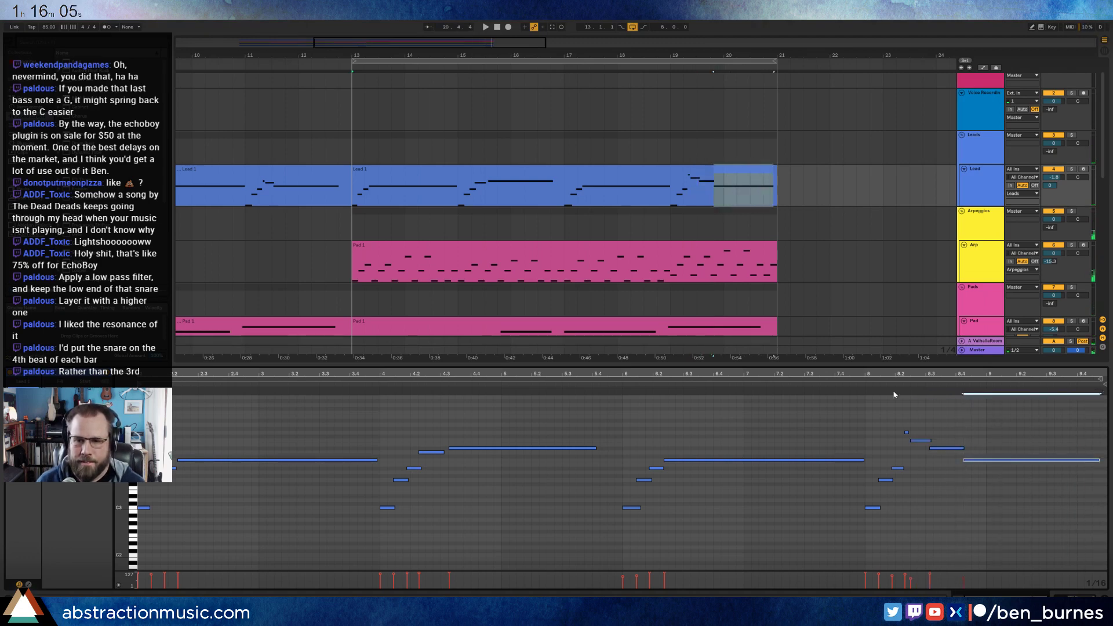
left_click(864, 385)
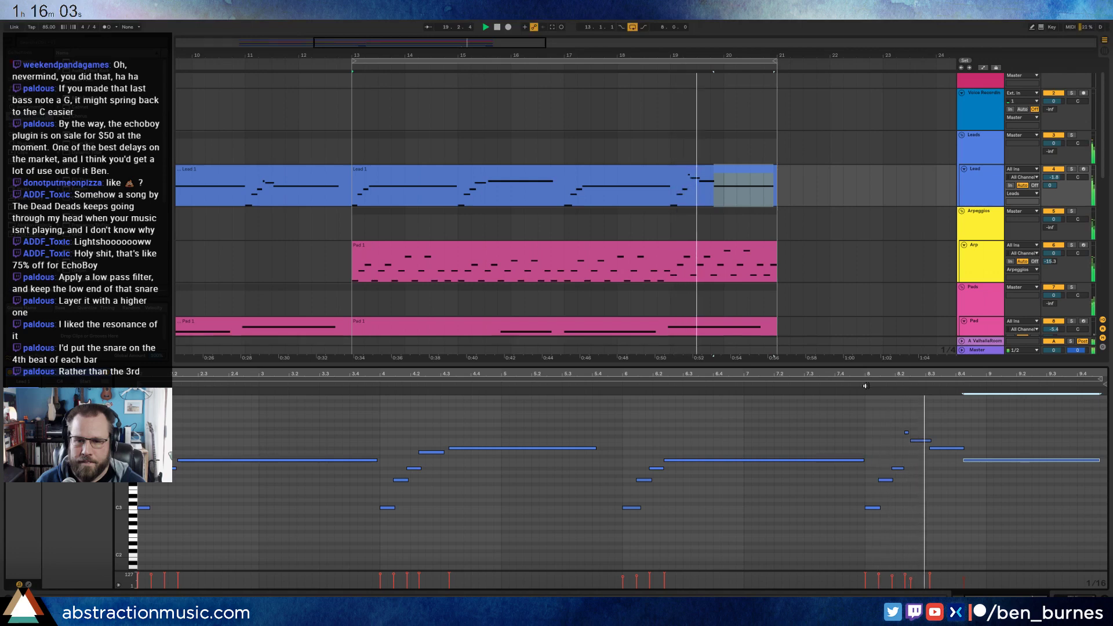
left_click(963, 460)
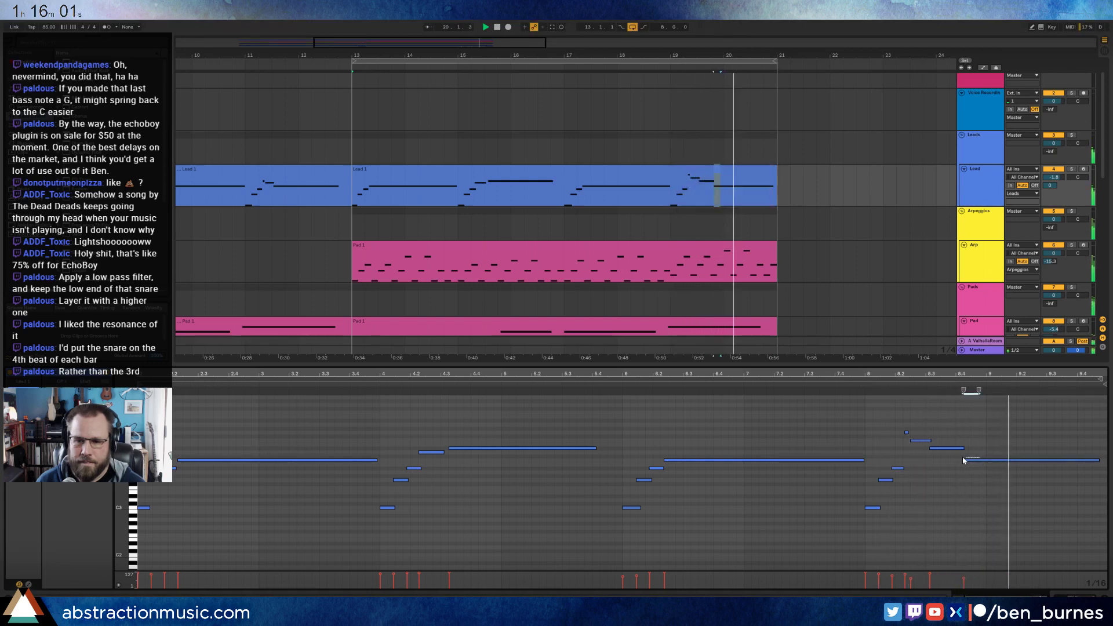
scroll(1054, 460, "up", 3)
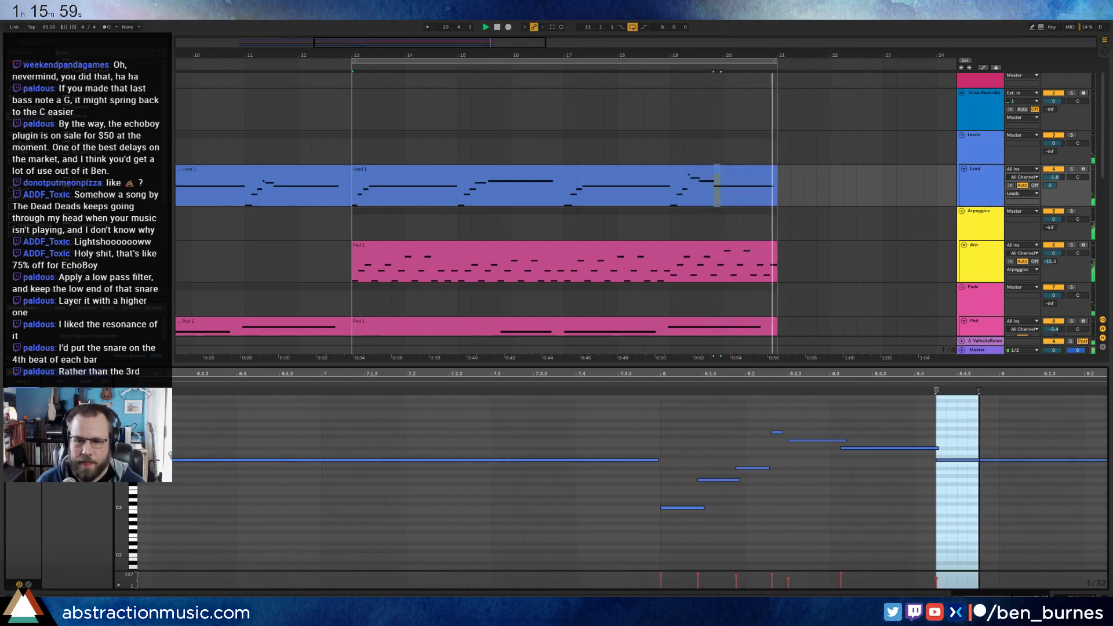
- Shorten the second descending note in the lead's last phrase and nudge the following note slightly earlier
left_click_drag(710, 440, 699, 440)
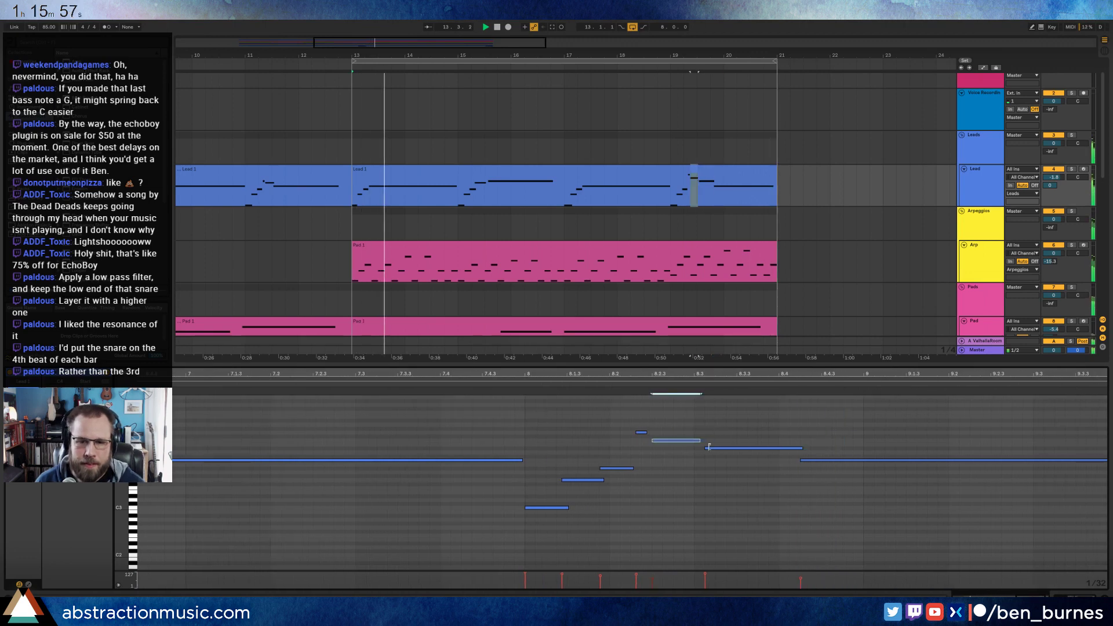
key("shift+Left")
left_click(722, 447)
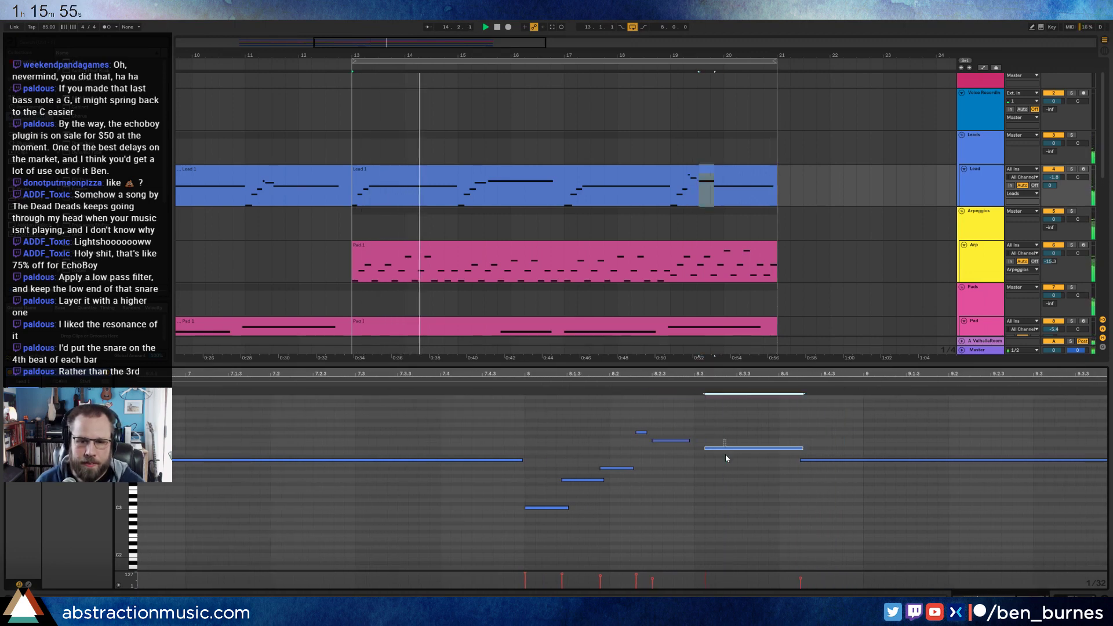
key("Left")
key("Left")
key("Right")
- Move the lead's long last note earlier so that it starts just after beat 8.3
key("alt+Right")
key("Left")
key("Left")
key("Left")
key("Left")
key("Left")
key("Left")
key("Left")
key("Left")
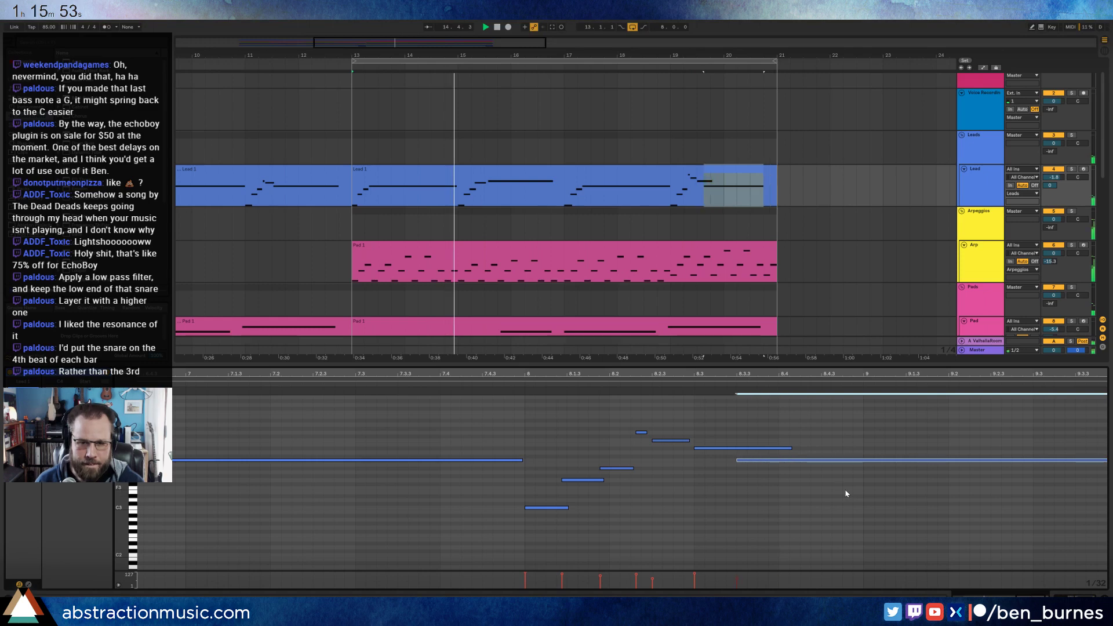
key("Right")
key("Right")
key("Right")
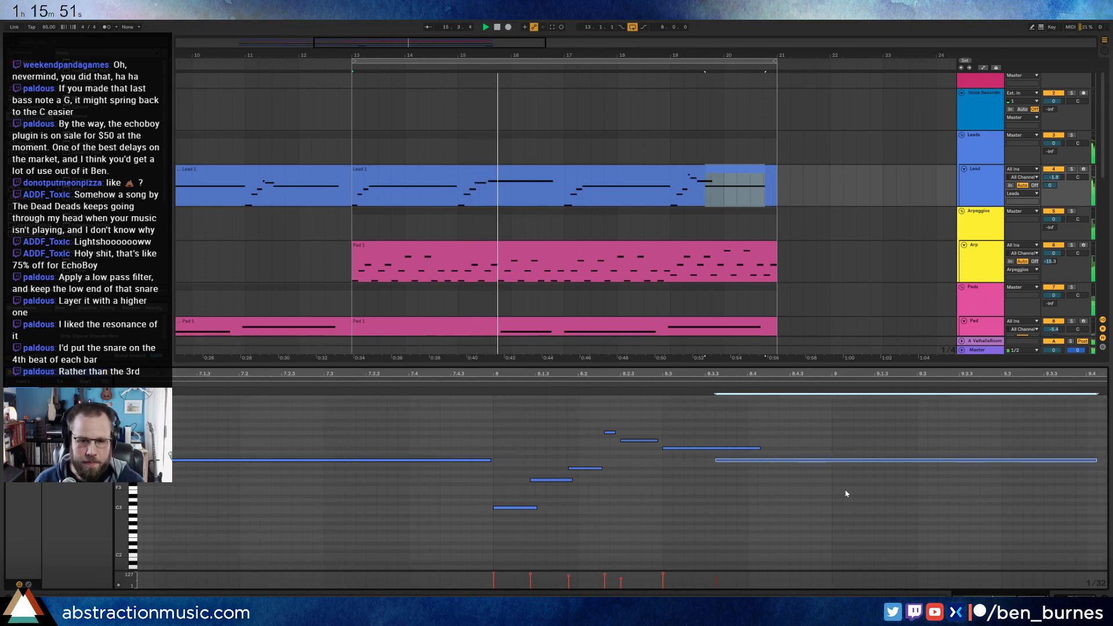
- Shorten the note before the lead's last held note to end where that note begins, and listen to the section
left_click(737, 447)
key("shift+Left")
key("shift+Left")
key("shift+Left")
key("shift+Left")
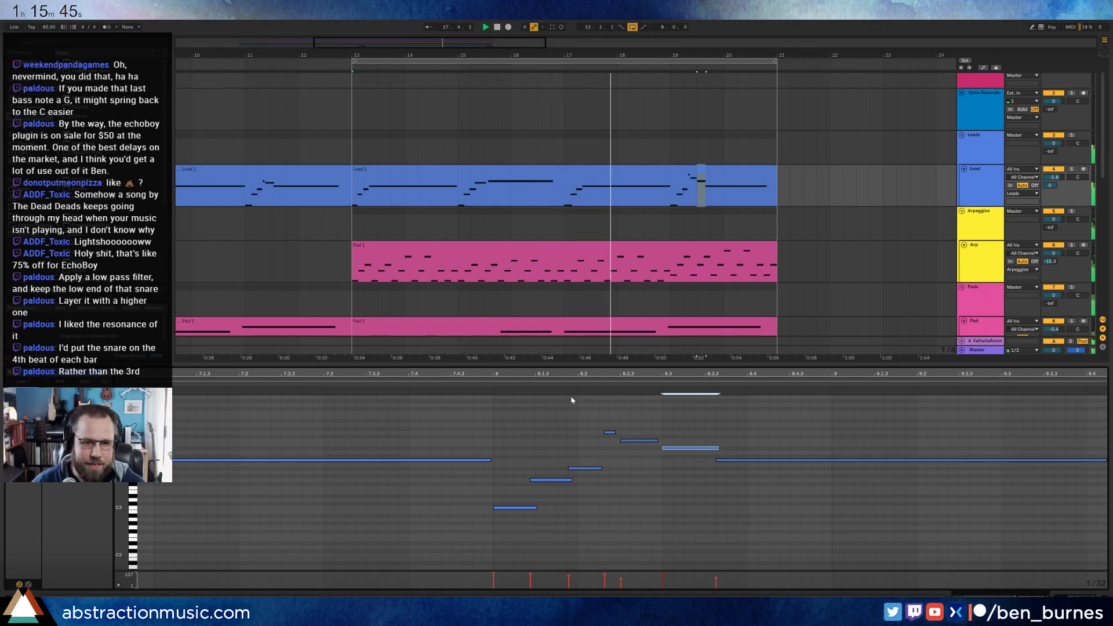
left_click(536, 411)
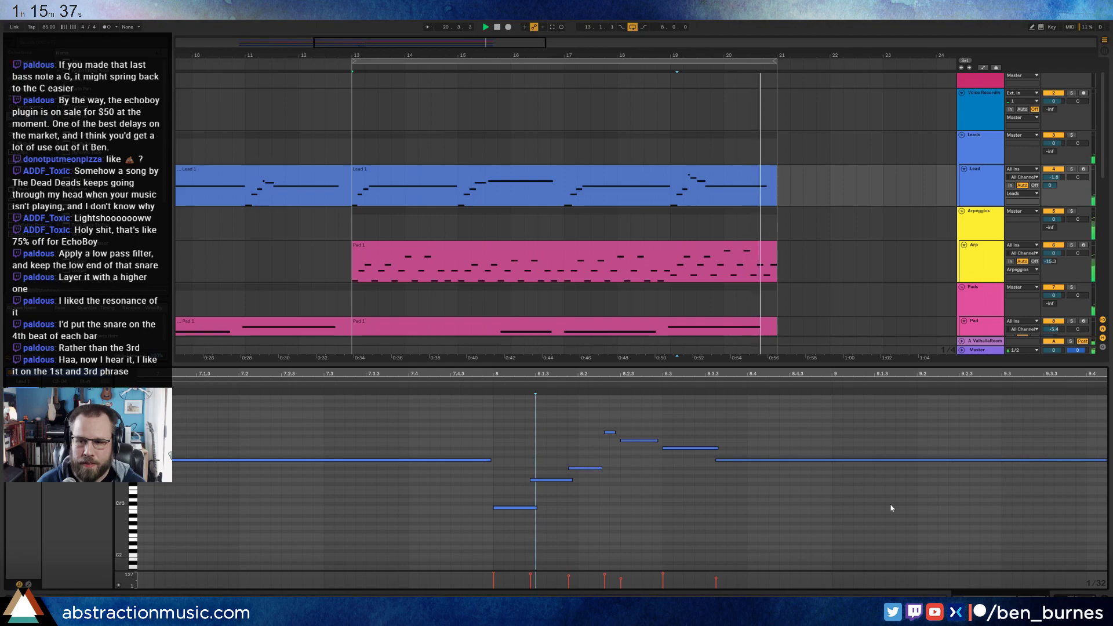
- Stop playback and delete the snare notes at 3.4 and 7.4 from the bar 13 drum clip
key("shift+Tab")
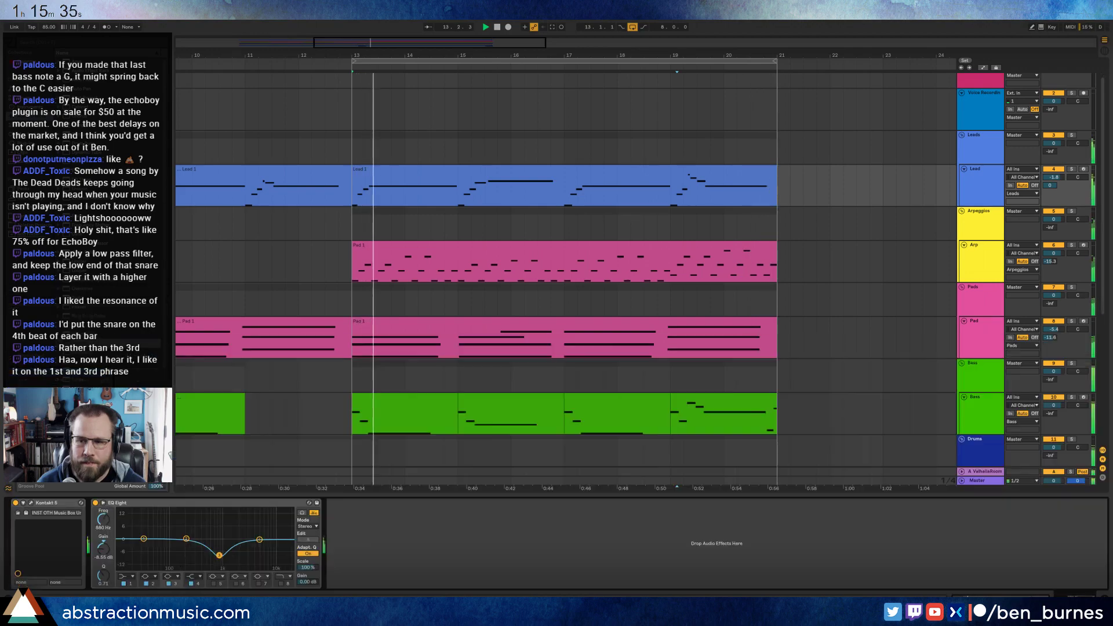
scroll(534, 399, "down", 5)
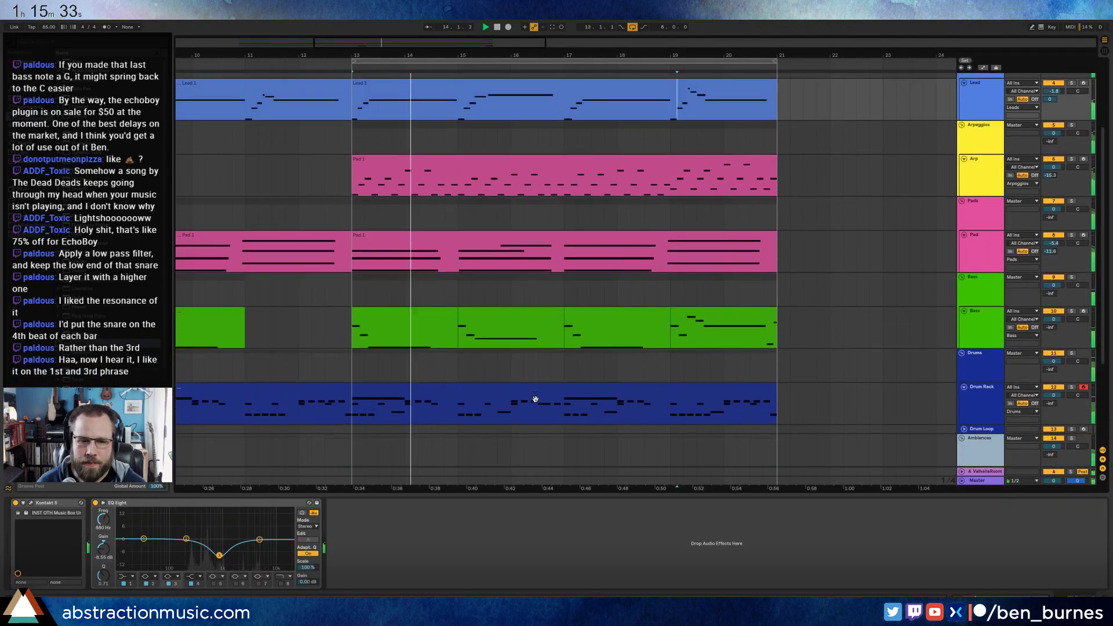
scroll(534, 398, "down", 5)
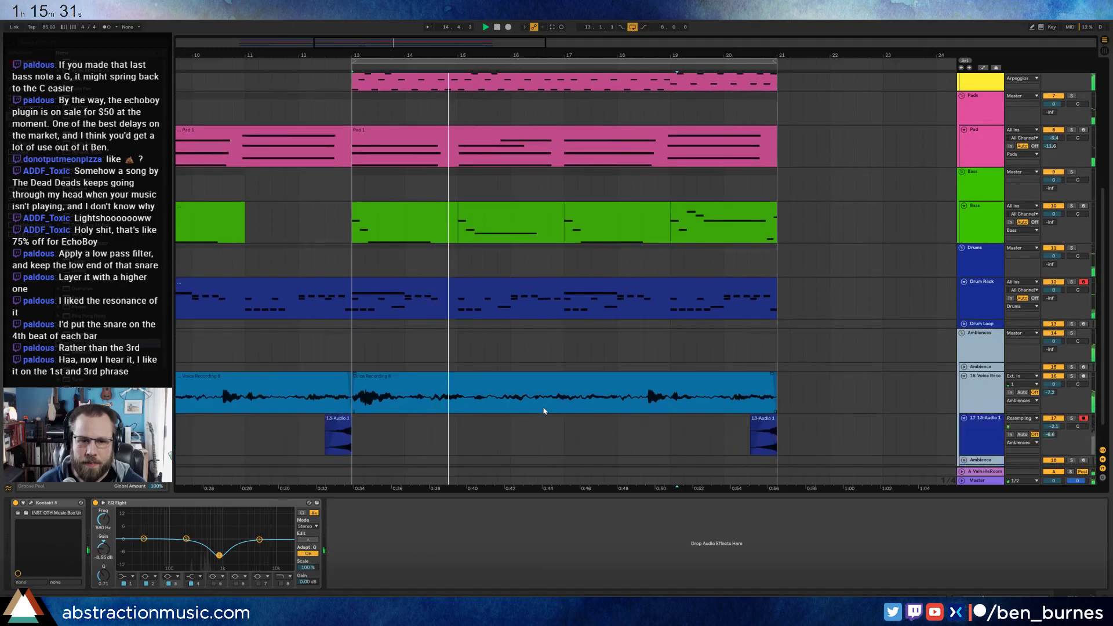
scroll(544, 410, "down", 1)
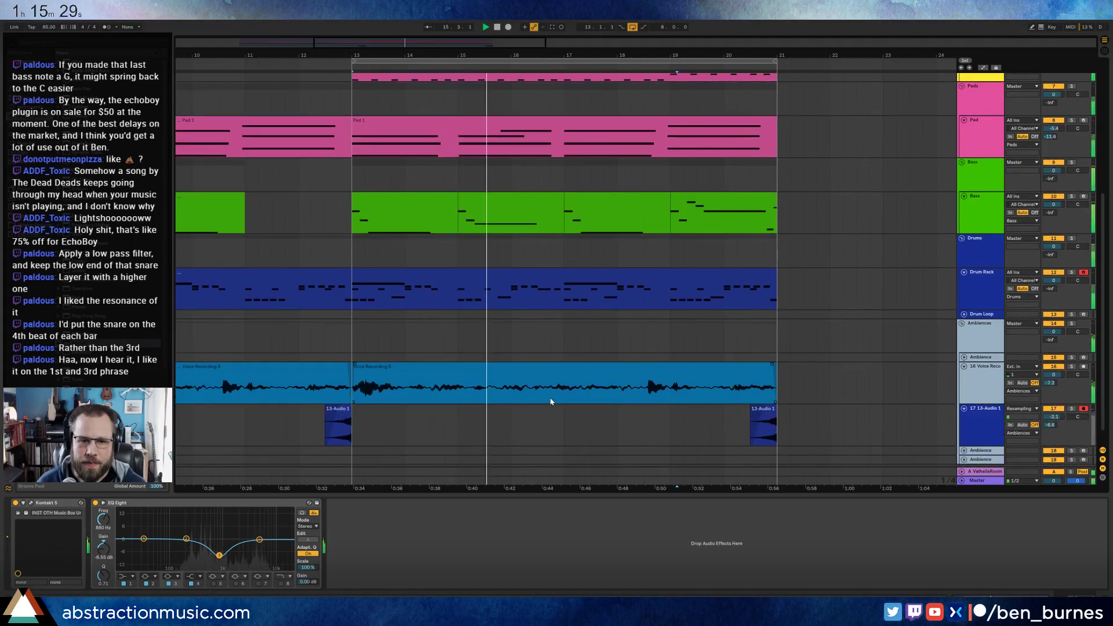
key("space")
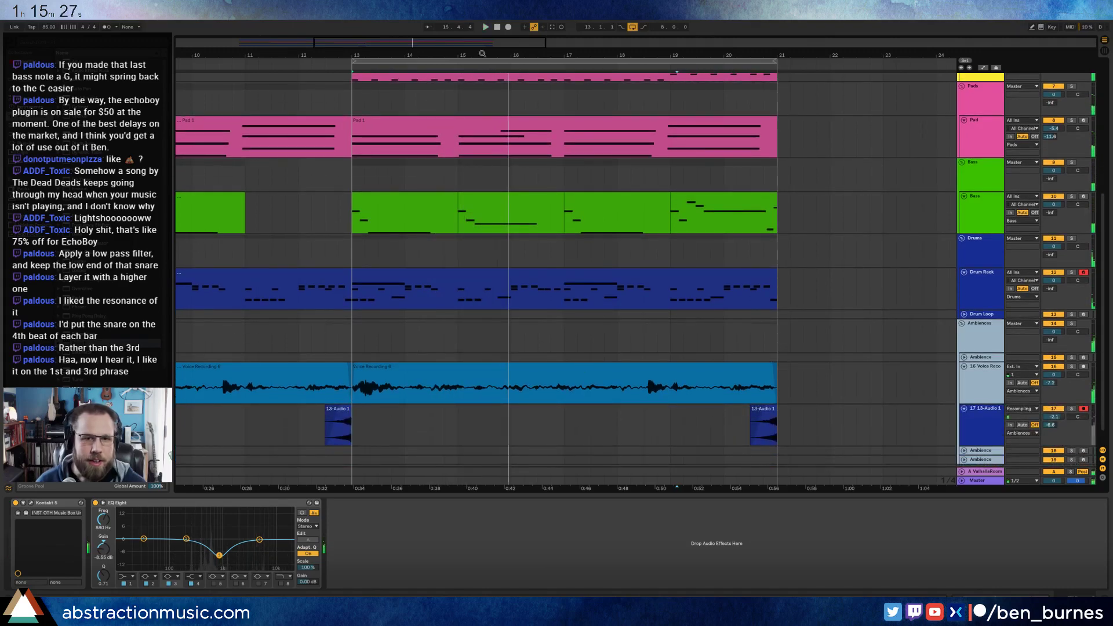
key("minus")
key("minus")
key("minus")
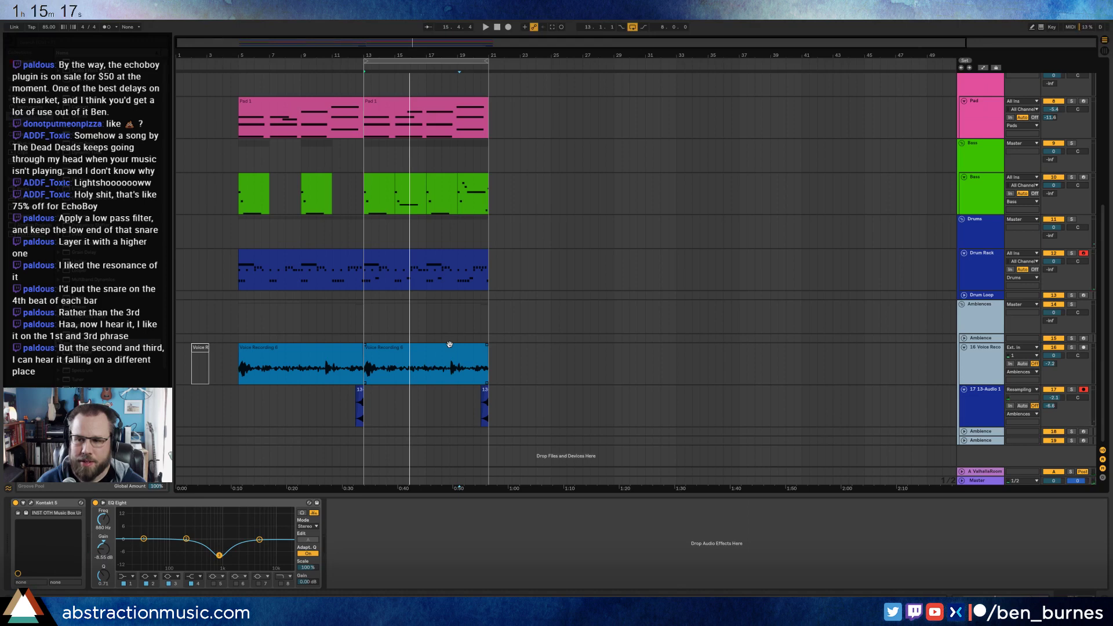
double_click(447, 254)
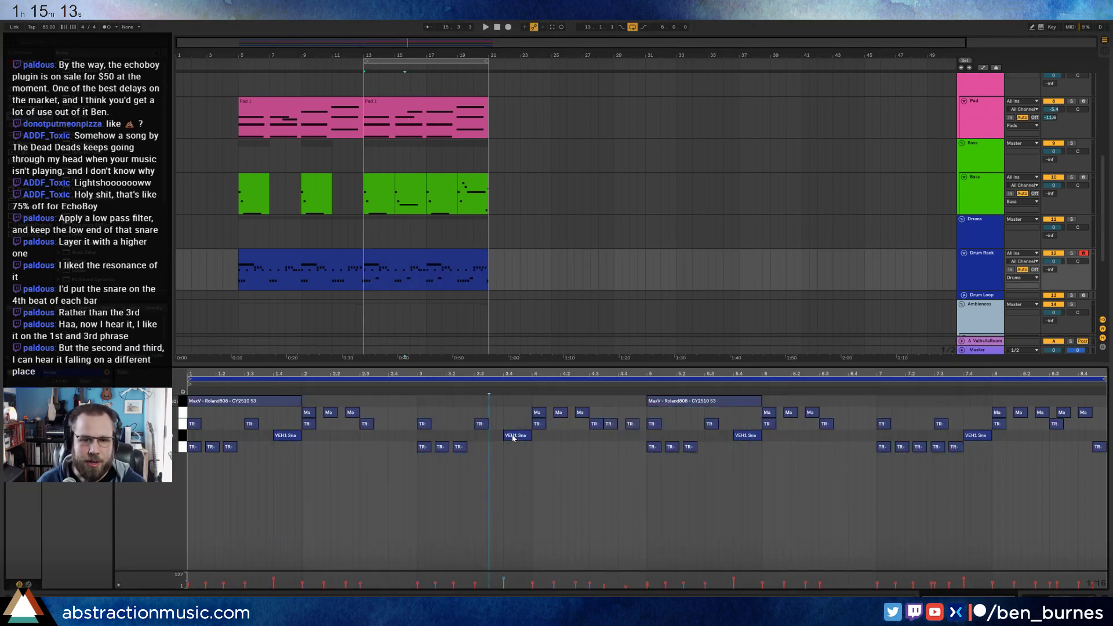
double_click(513, 436)
double_click(984, 438)
left_click(765, 500)
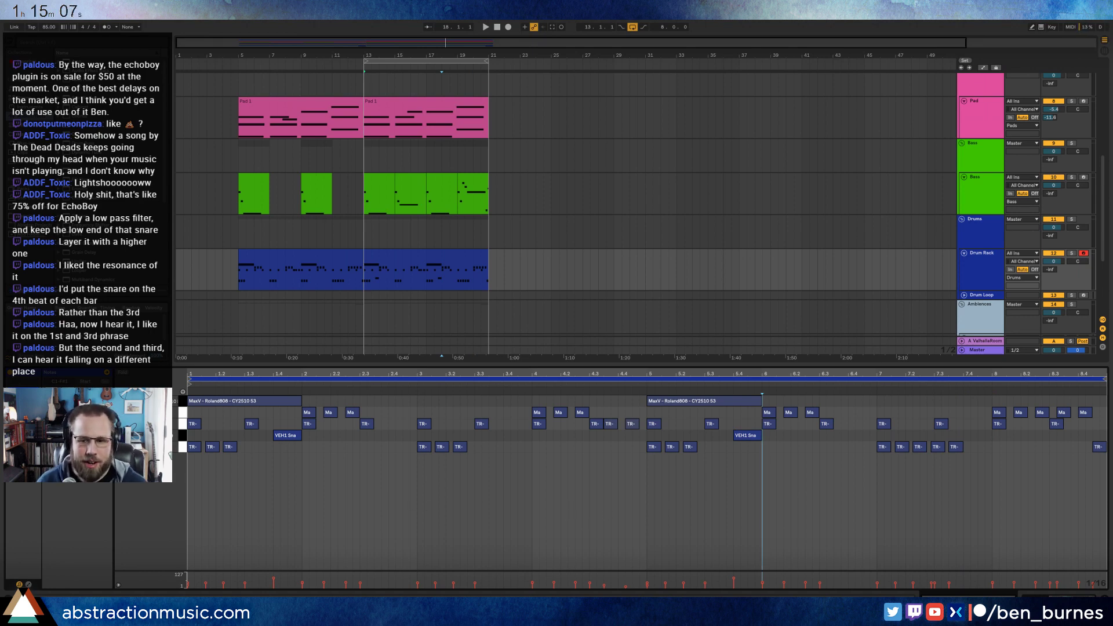
- Audition samples in the browser and load Cymatics - Chant - Rave onto the empty G#1 pad of the Drum Rack
key("shift+Tab")
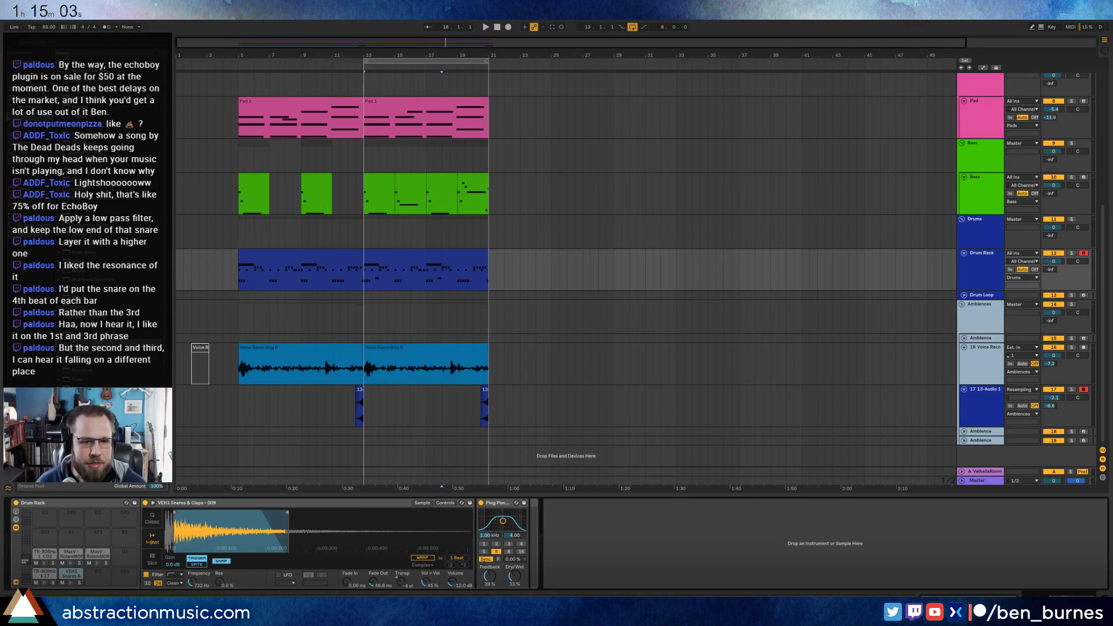
left_click(377, 255)
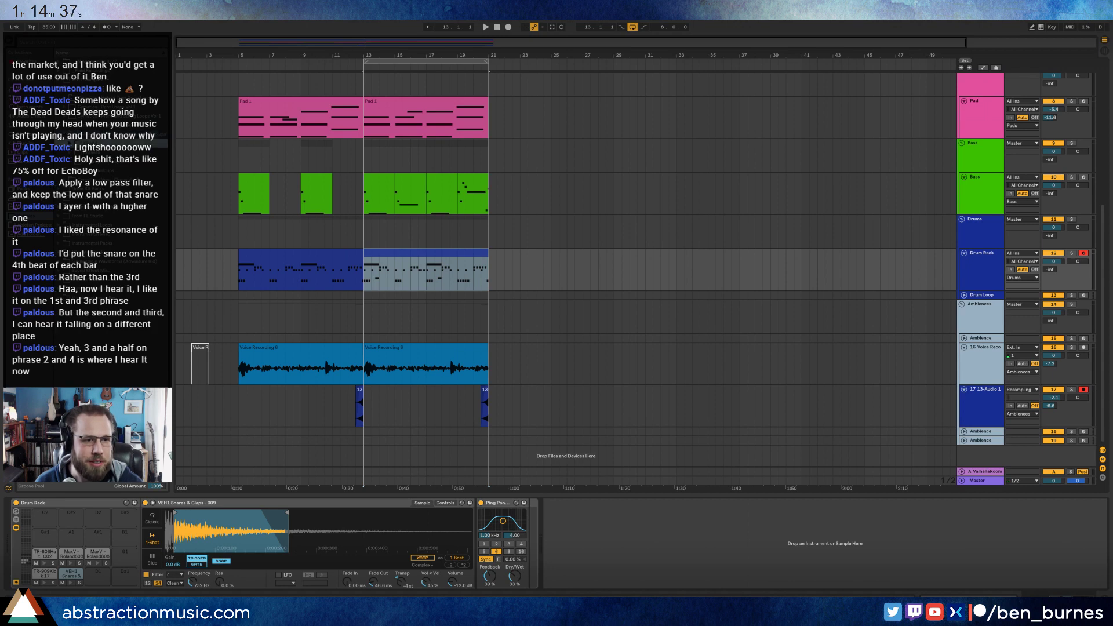
key("Down")
key("Down")
key("Down")
key("Down")
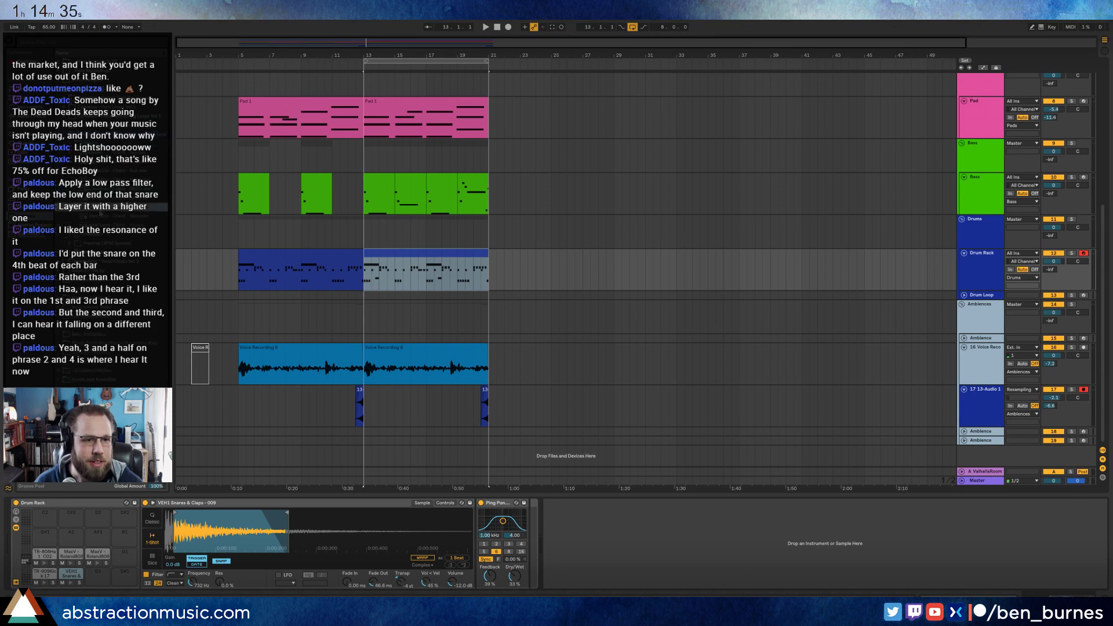
key("Up")
key("Up")
left_click(102, 207)
left_click_drag(103, 207, 55, 536)
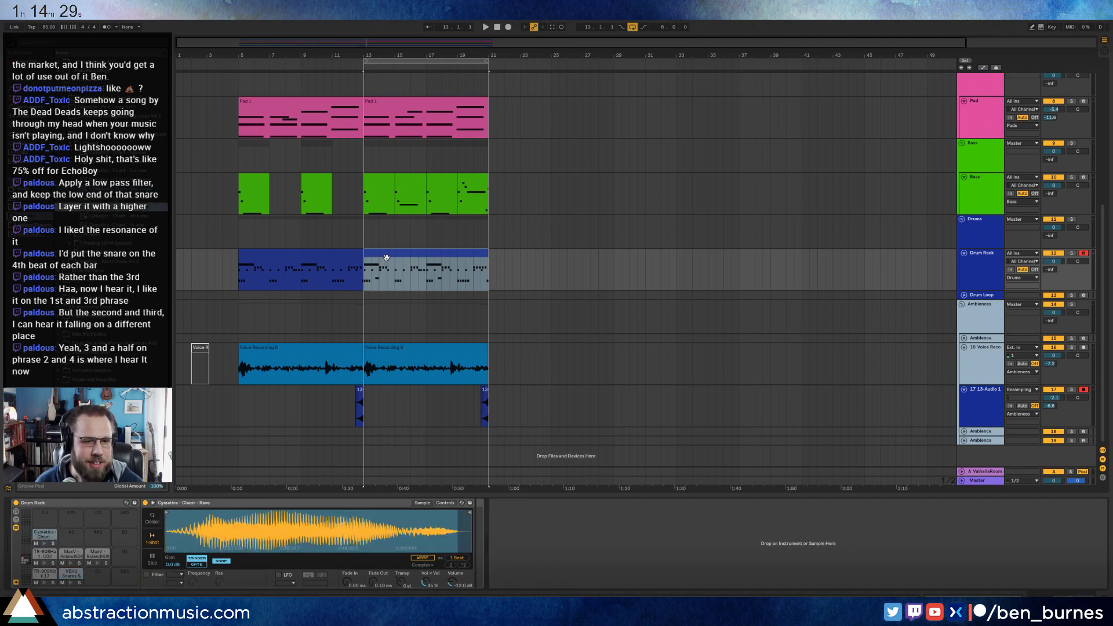
- Add a two-beat chant note at the start of the bar 13 drum clip, duplicate it along the clip, and play it
double_click(386, 257)
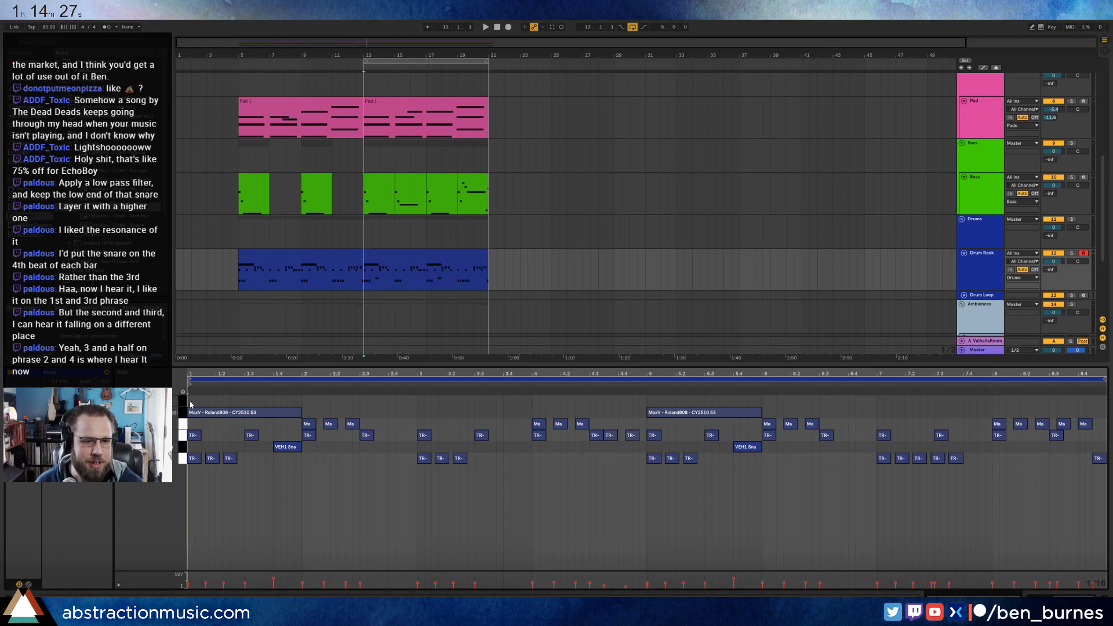
left_click_drag(191, 404, 244, 403)
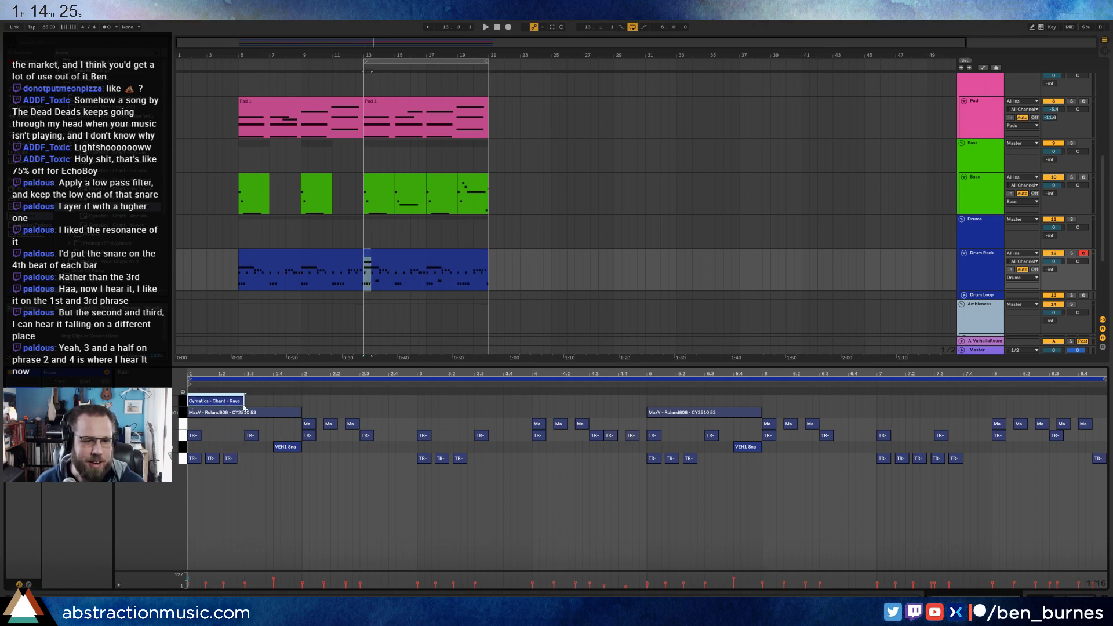
key("ctrl+d")
key("ctrl+d")
key("ctrl+d")
key("ctrl+d")
key("ctrl+d")
key("ctrl+d")
key("ctrl+d")
key("ctrl+d")
key("ctrl+d")
key("ctrl+d")
key("ctrl+d")
key("ctrl+d")
key("ctrl+d")
key("ctrl+d")
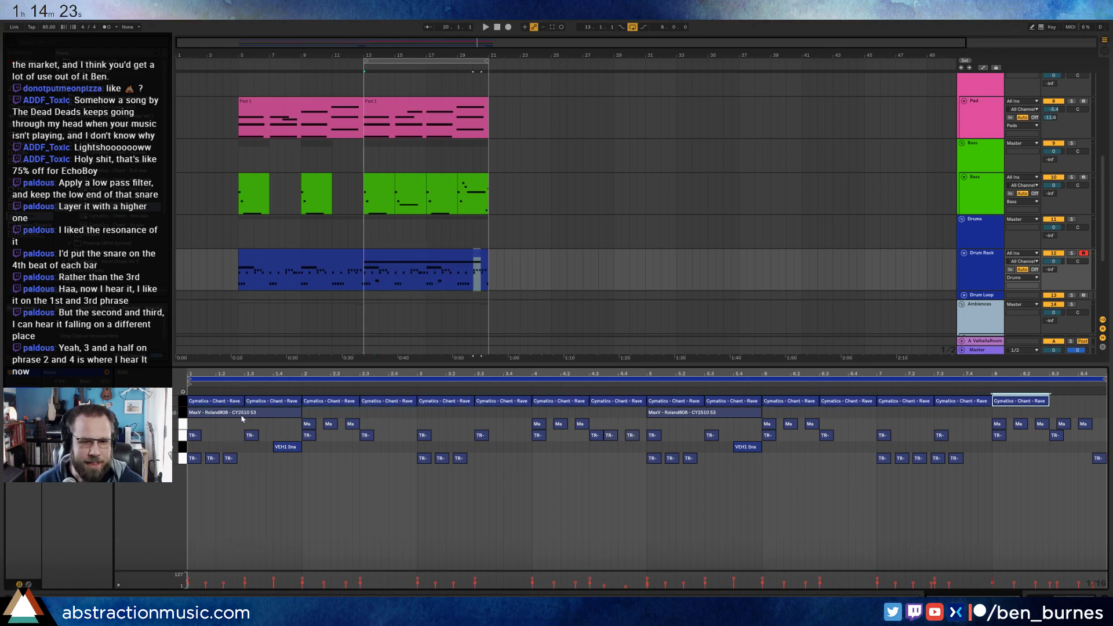
key("space")
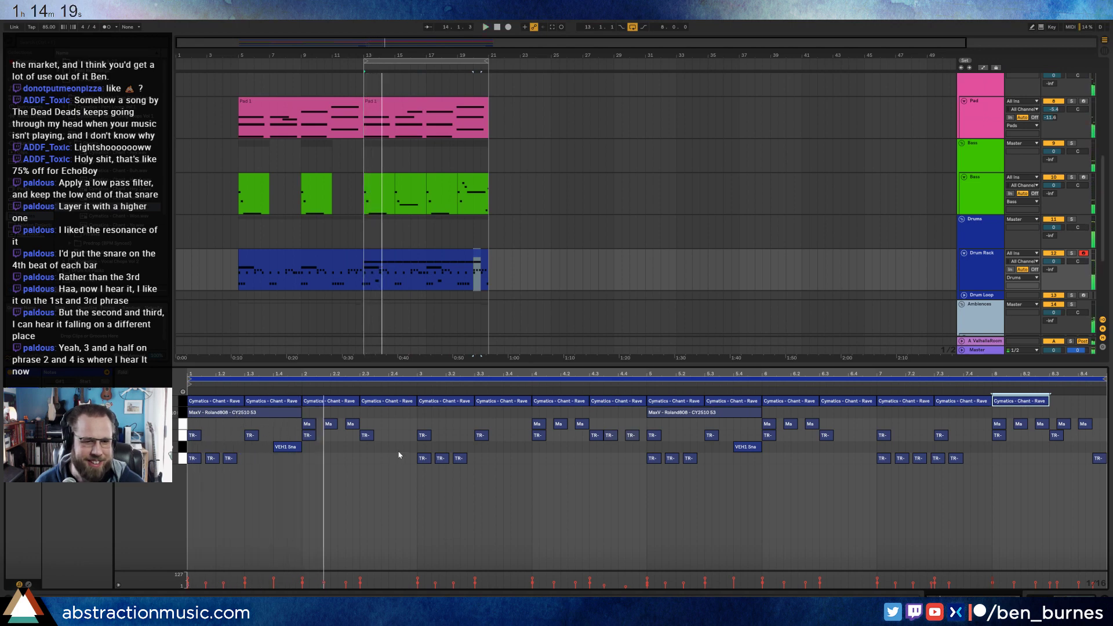
- Remove the chant sample from the Drum Rack and delete all its notes from the bar 13 drum clip
key("ctrl+z")
key("ctrl+z")
key("shift+Tab")
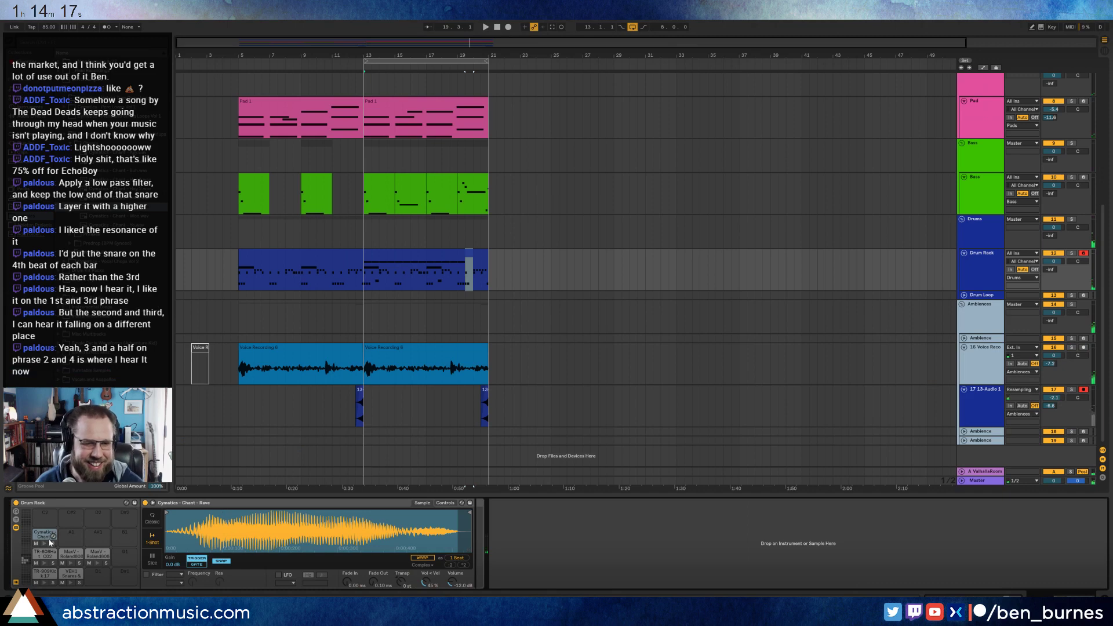
double_click(398, 257)
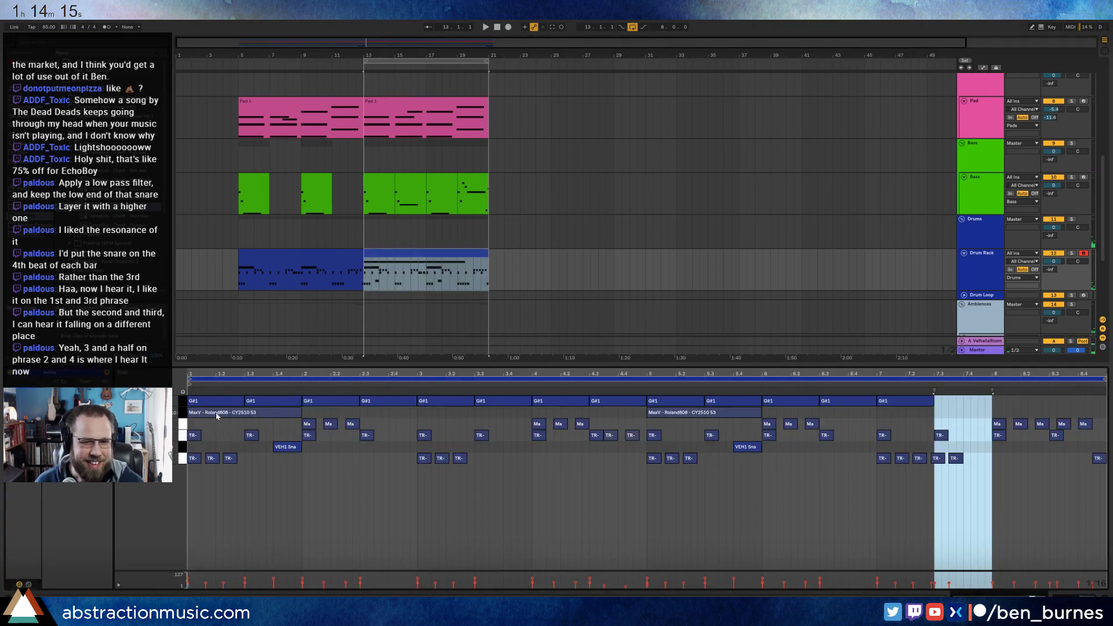
key("Delete")
left_click(618, 508)
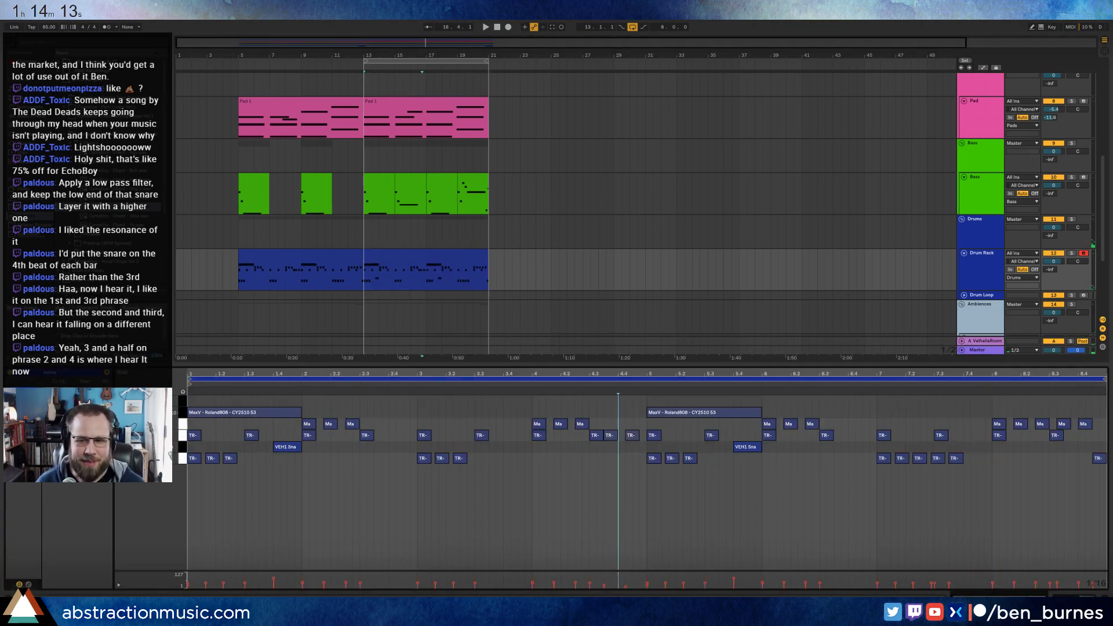
- Show the Drum Rack, audition samples in the browser, and load Cymatics - Home Depot 38 onto the empty G#1 pad
key("shift+Tab")
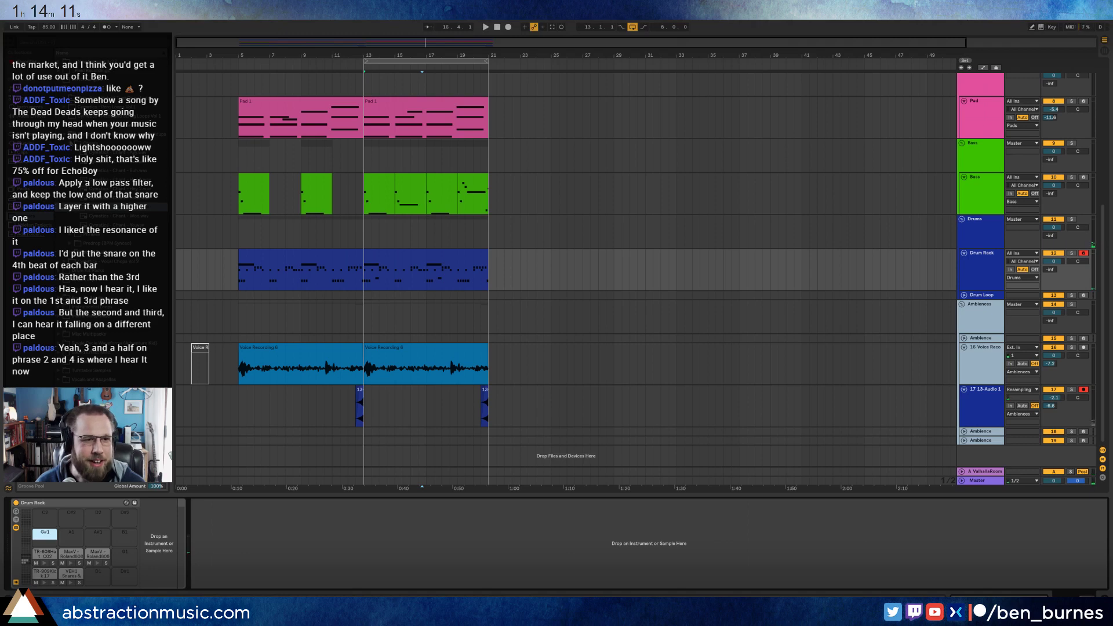
left_click(110, 143)
left_click(110, 134)
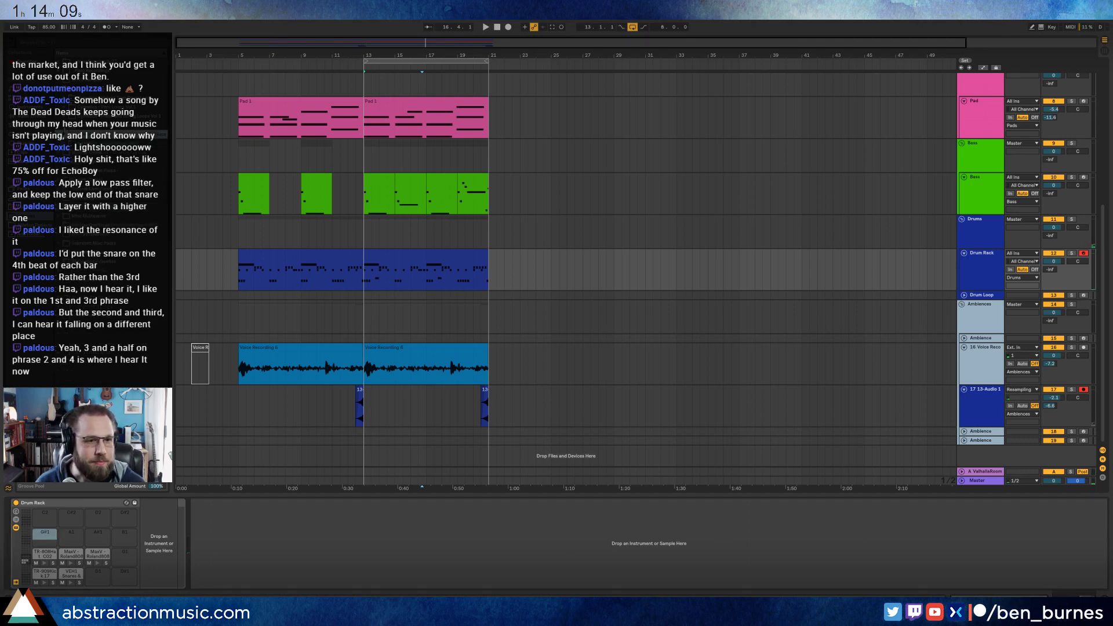
left_click(110, 88)
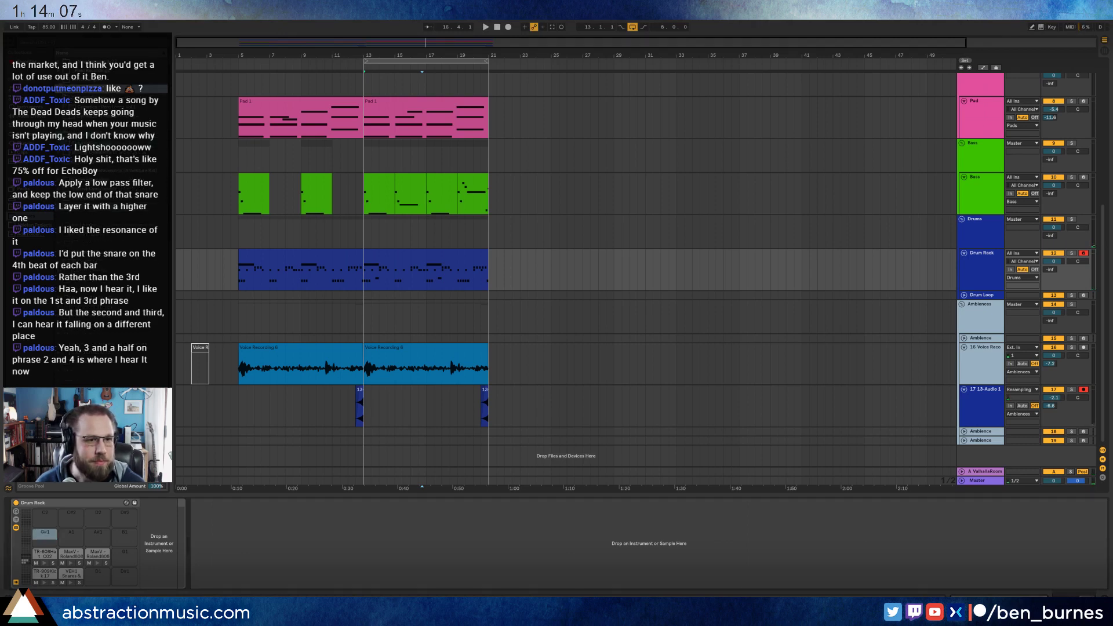
left_click(110, 62)
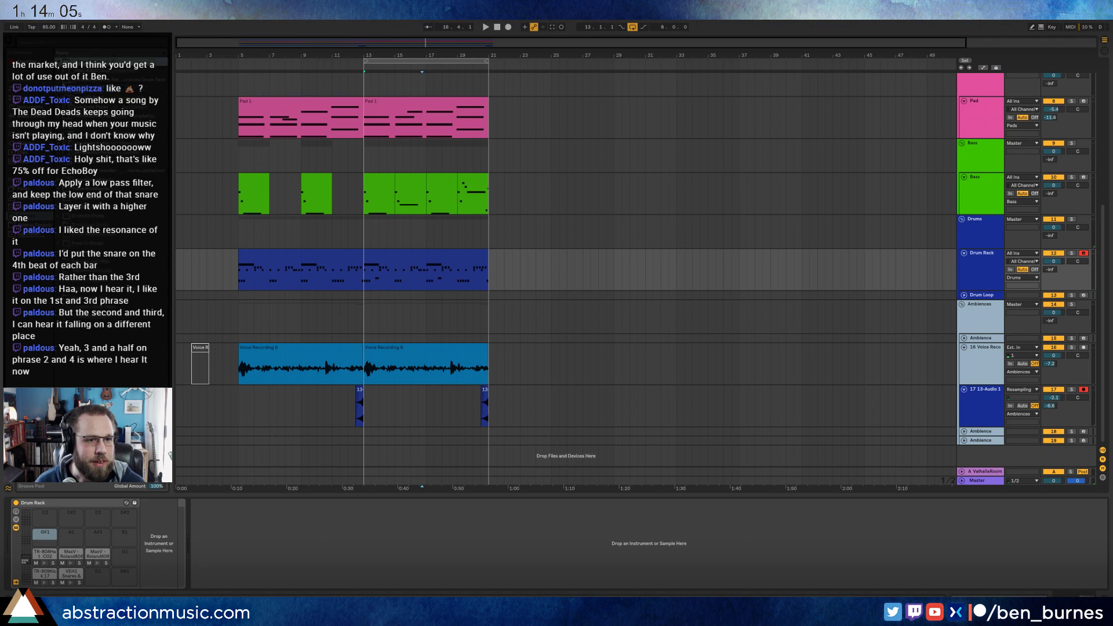
left_click(111, 69)
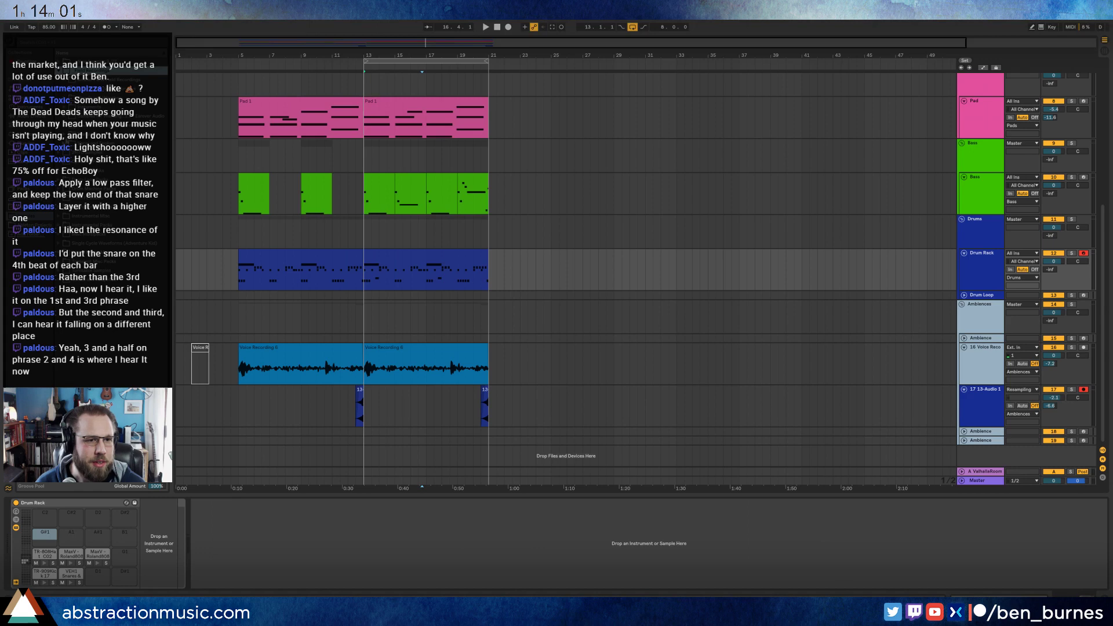
left_click(110, 134)
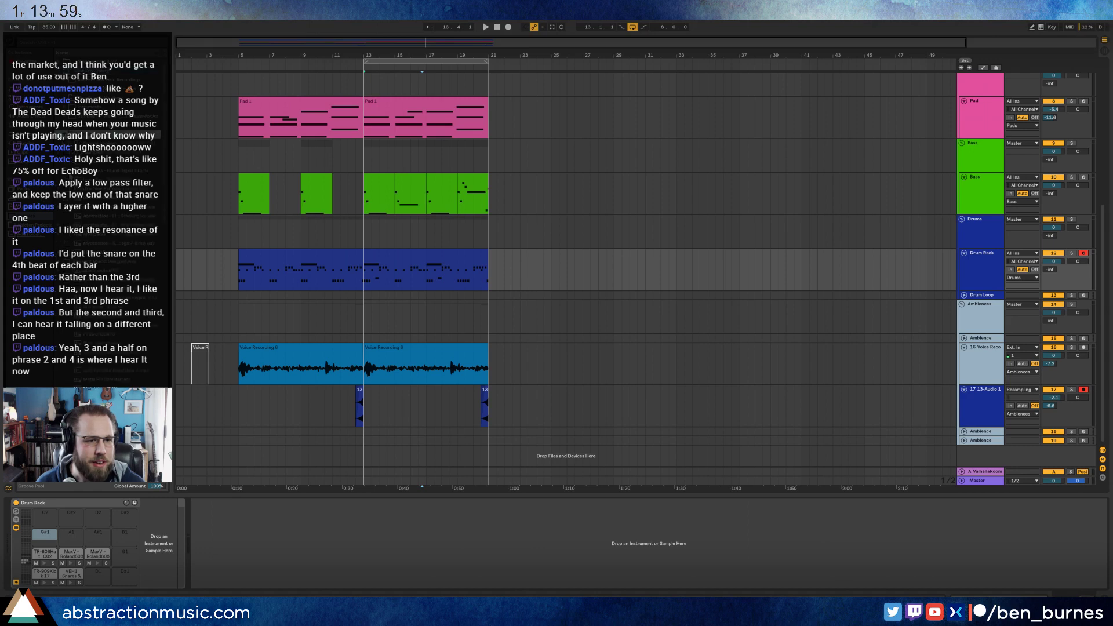
left_click(110, 170)
left_click(110, 158)
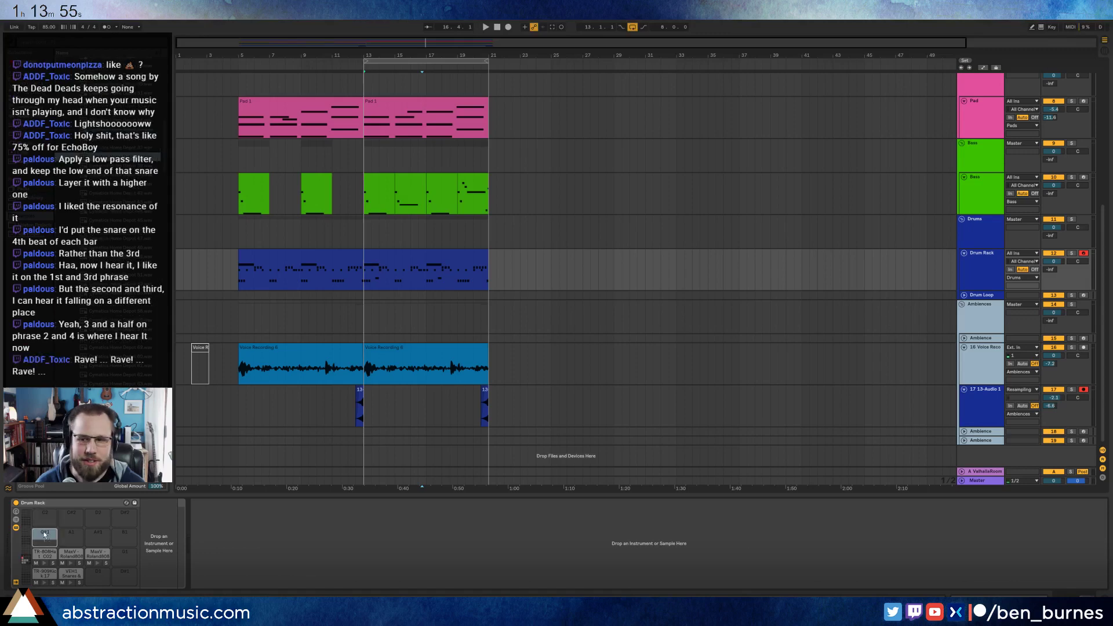
left_click_drag(45, 535, 45, 535)
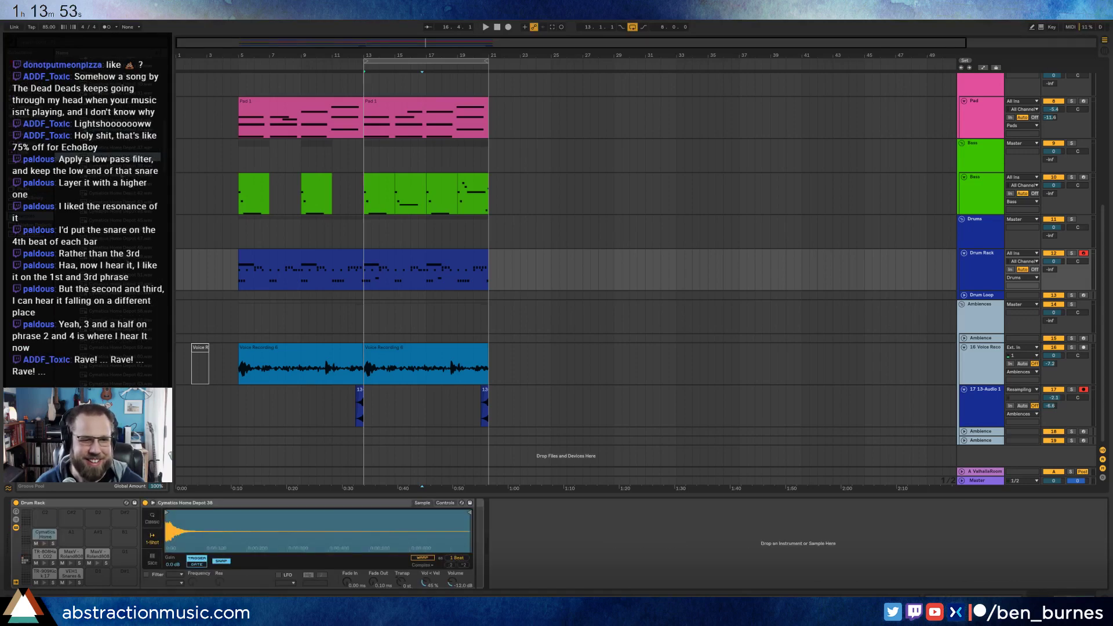
- Audition more of the Cymatics Home Depot samples and load Home Depot 70 onto the empty A1 pad
left_click(110, 175)
left_click(110, 220)
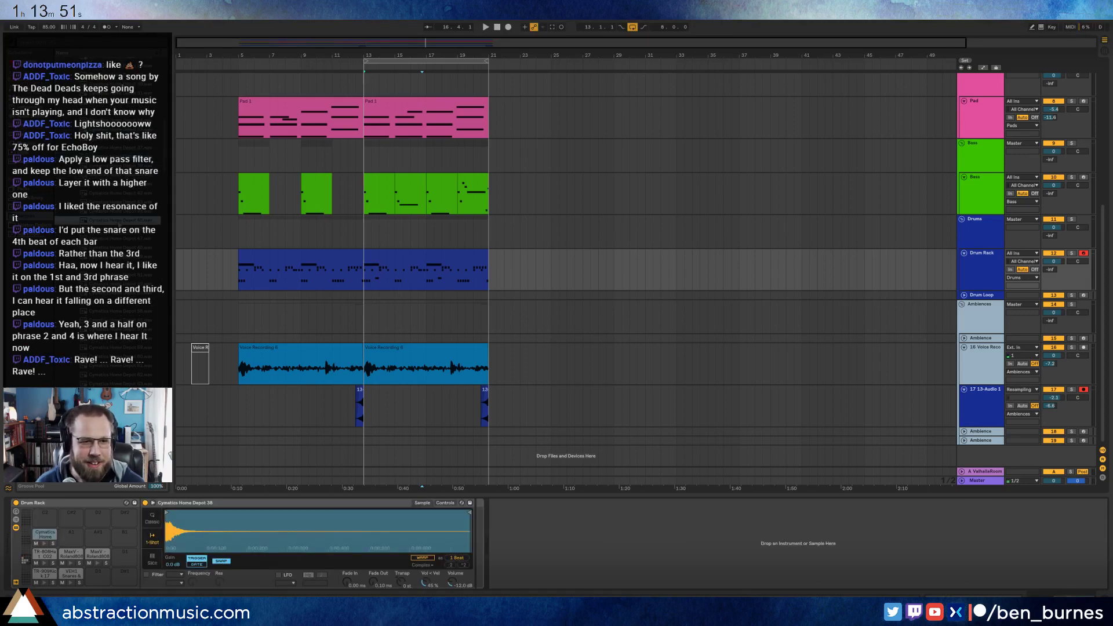
left_click(110, 266)
left_click(110, 302)
left_click(110, 247)
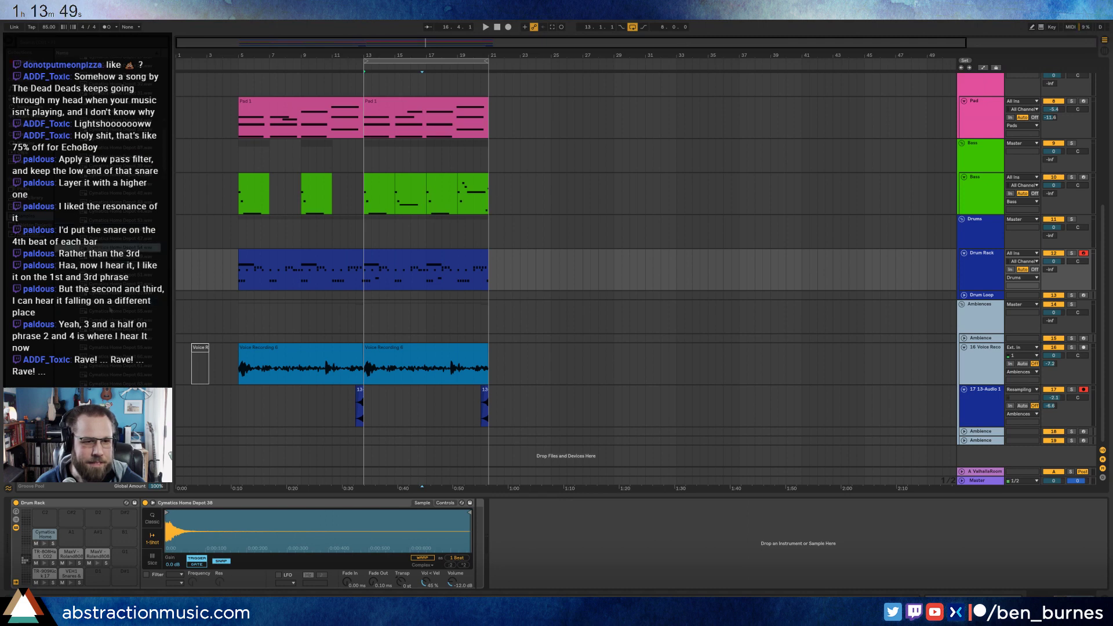
left_click(110, 312)
left_click(110, 293)
left_click(110, 256)
left_click(110, 311)
left_click(110, 256)
left_click(111, 285)
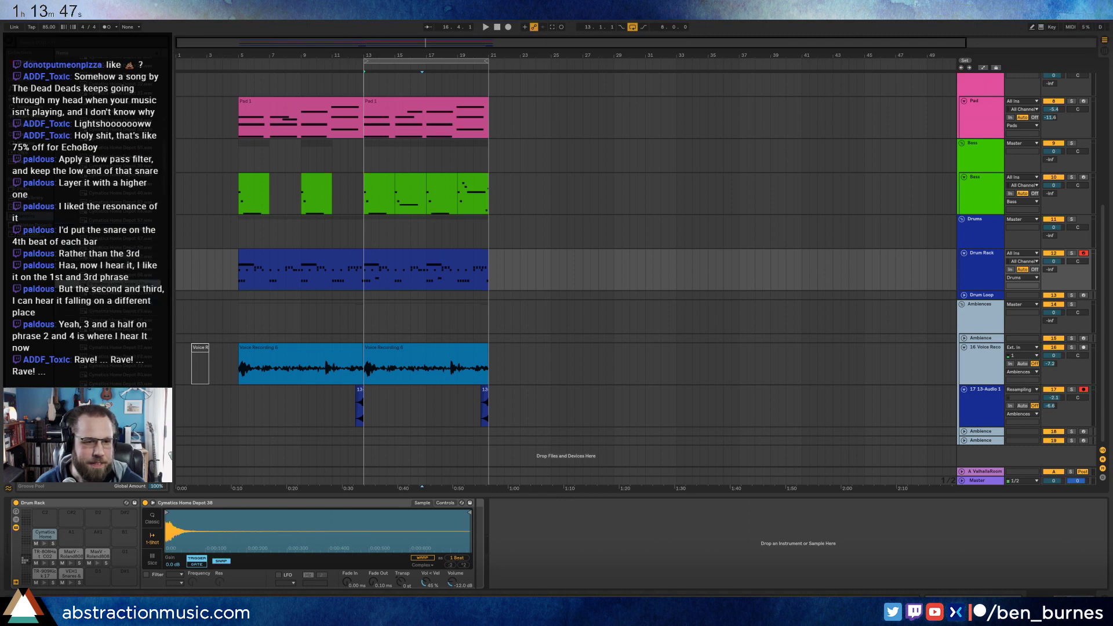
left_click(110, 283)
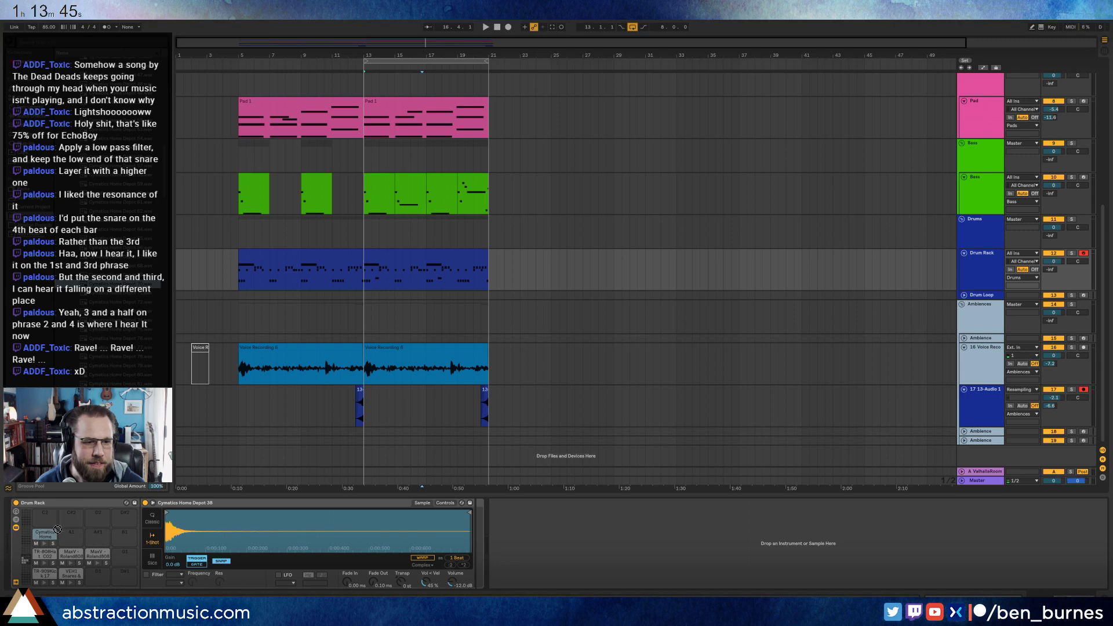
left_click_drag(57, 530, 66, 536)
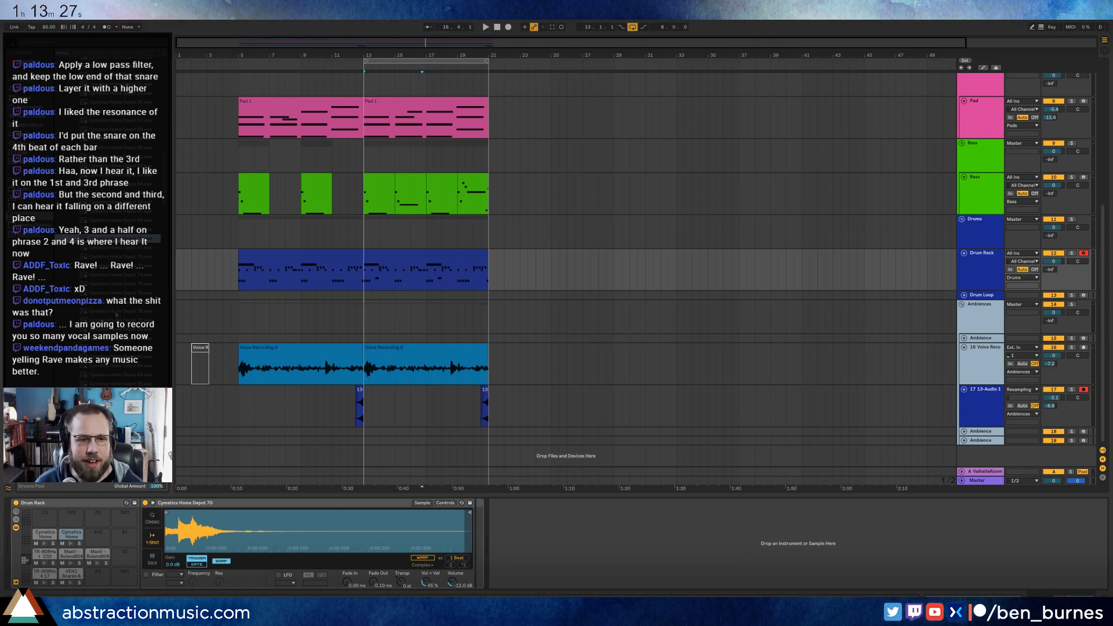
- Audition further down the Home Depot samples, load Home Depot 103 onto the A#1 pad and another one onto the B1 pad
scroll(87, 232, "down", 5)
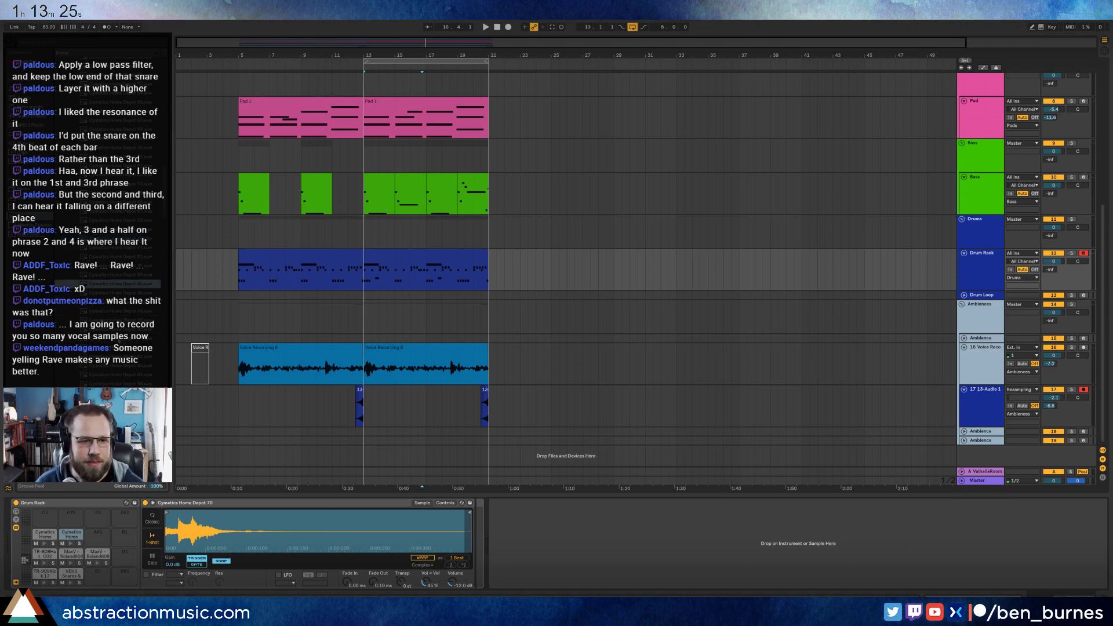
scroll(87, 232, "down", 5)
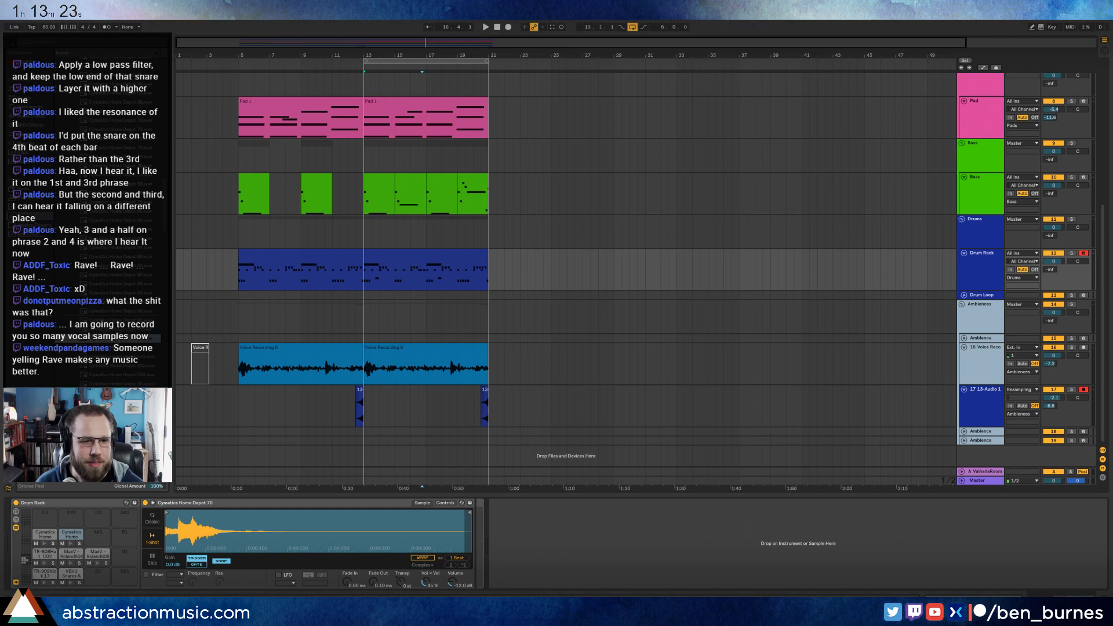
left_click(87, 311)
left_click_drag(87, 311, 94, 542)
scroll(114, 381, "down", 3)
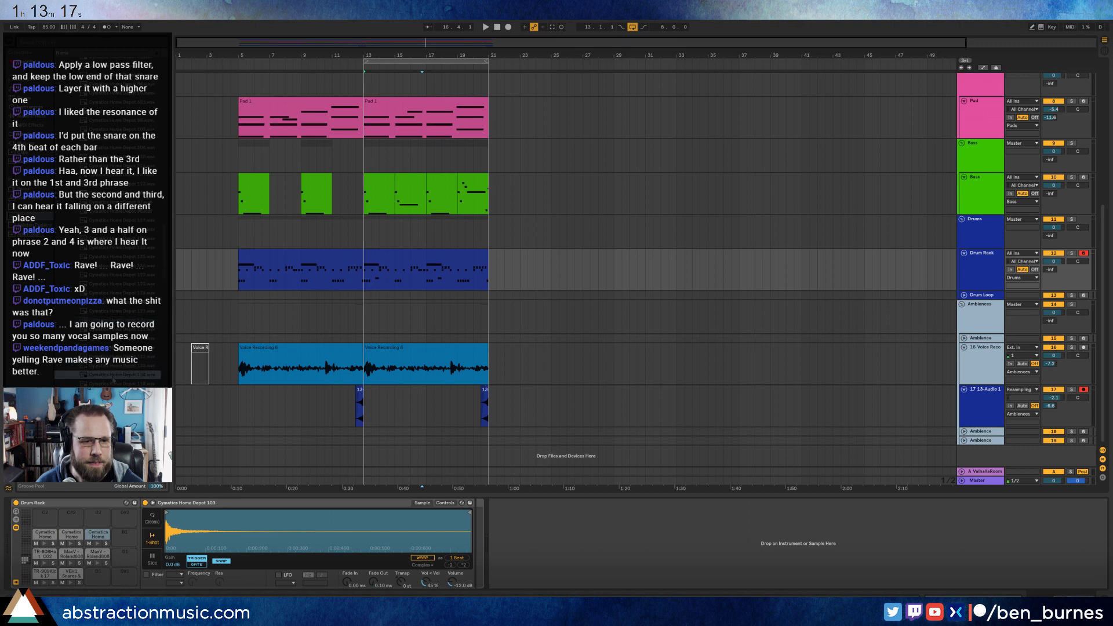
left_click(114, 356)
left_click(117, 365)
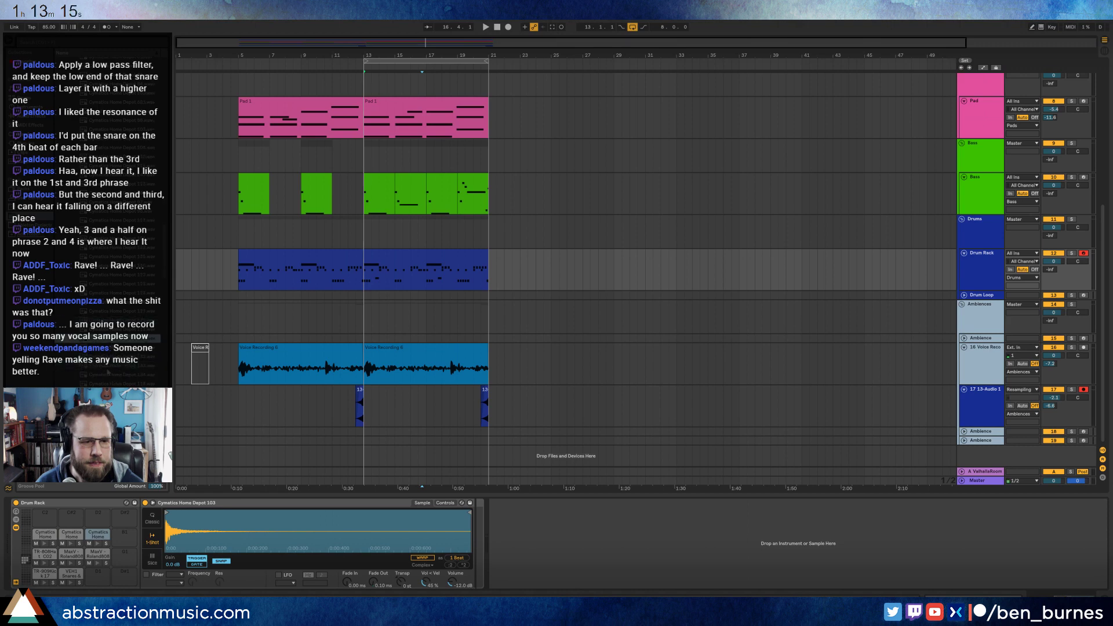
mouse_move(117, 365)
left_mouse_down()
mouse_move(124, 544)
mouse_move(194, 514)
left_mouse_up()
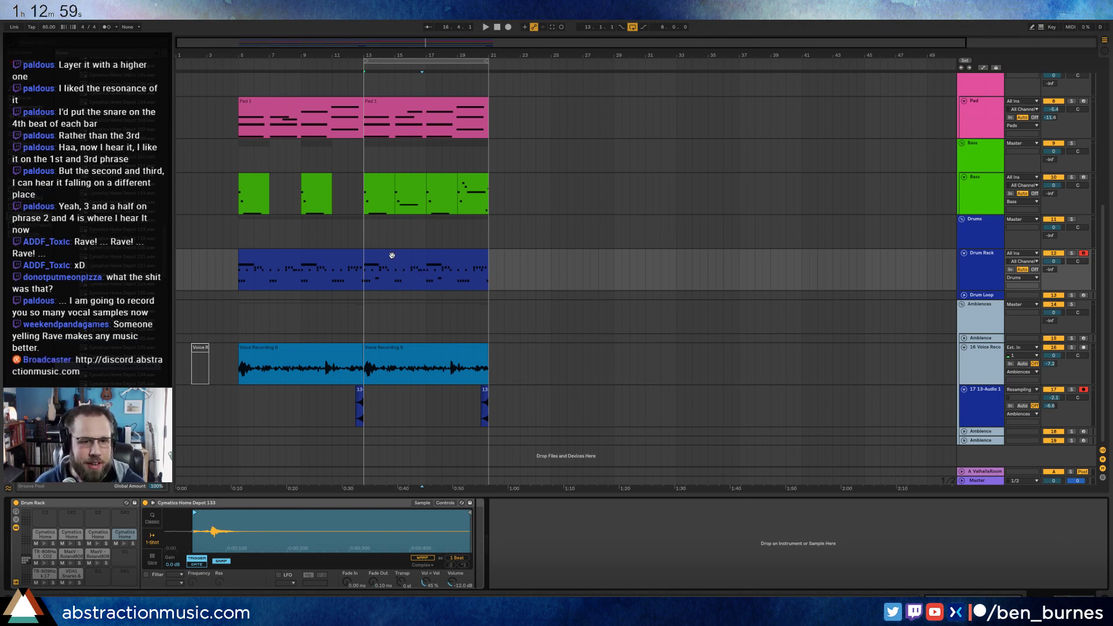
- Play the new Home Depot pads and shorten the Home Depot 38 and 70 samples to their initial hits by trimming their ends
left_click(96, 545)
left_click(70, 543)
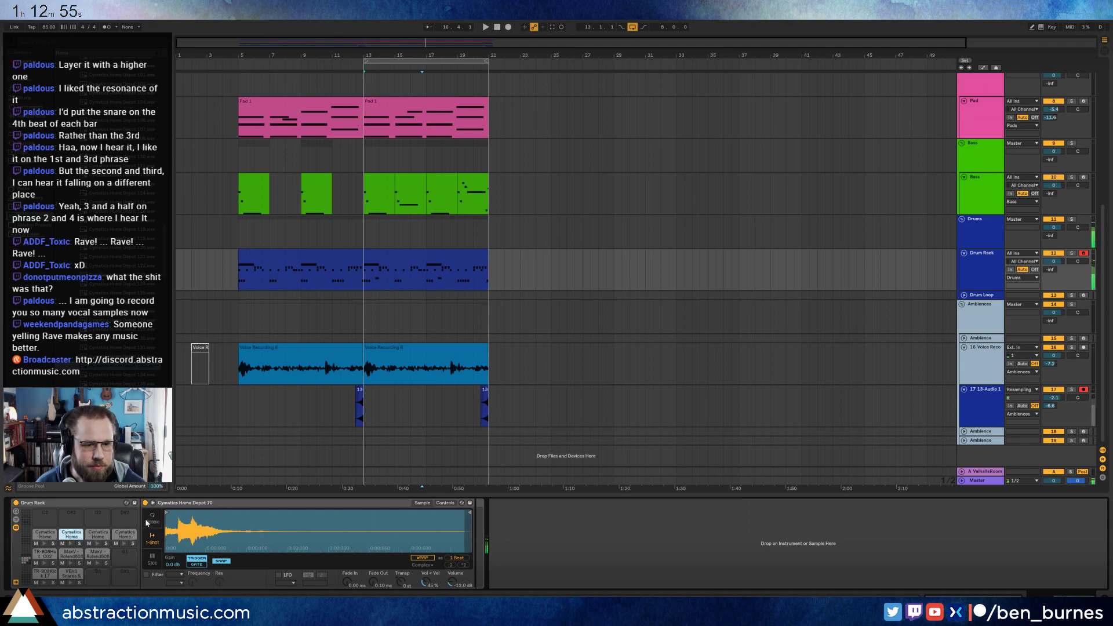
left_click(44, 544)
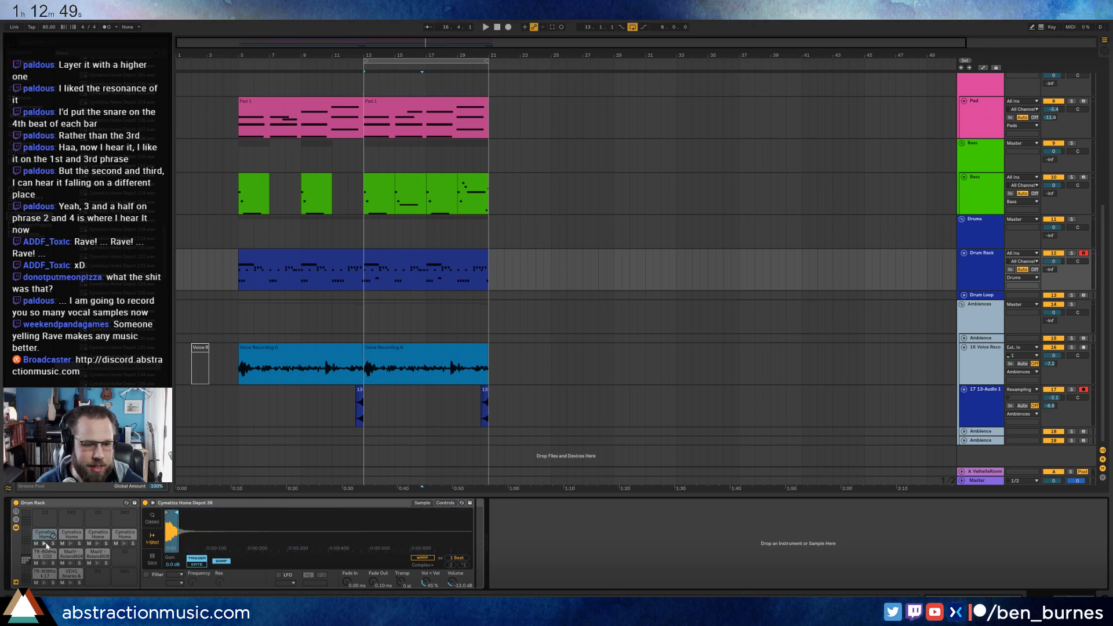
left_click(70, 544)
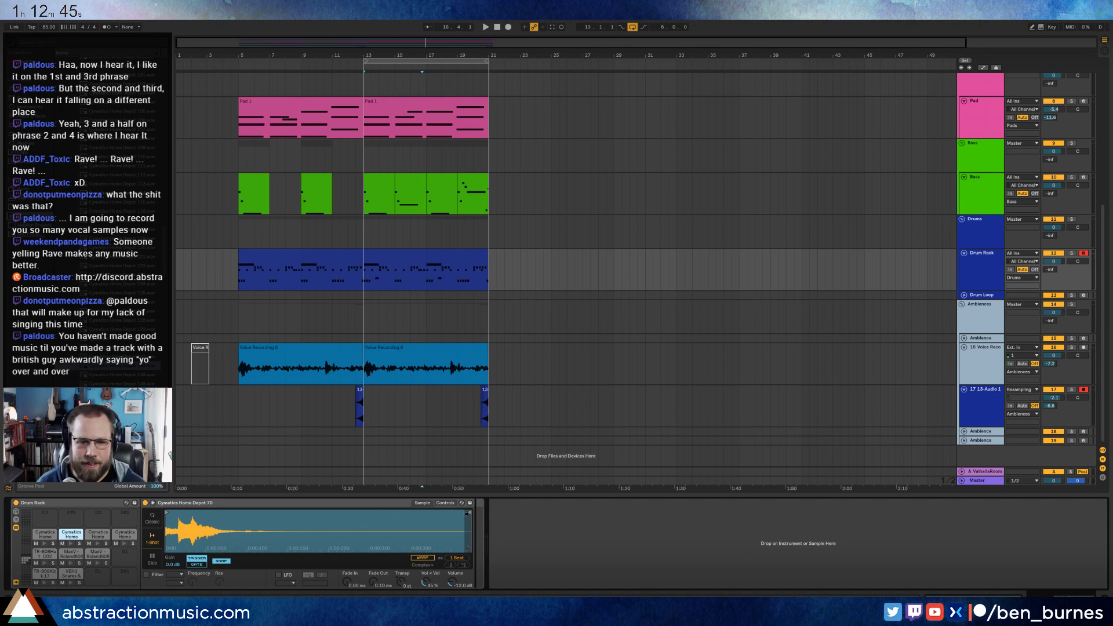
mouse_move(467, 513)
left_mouse_down()
mouse_move(192, 513)
mouse_move(233, 513)
left_mouse_up()
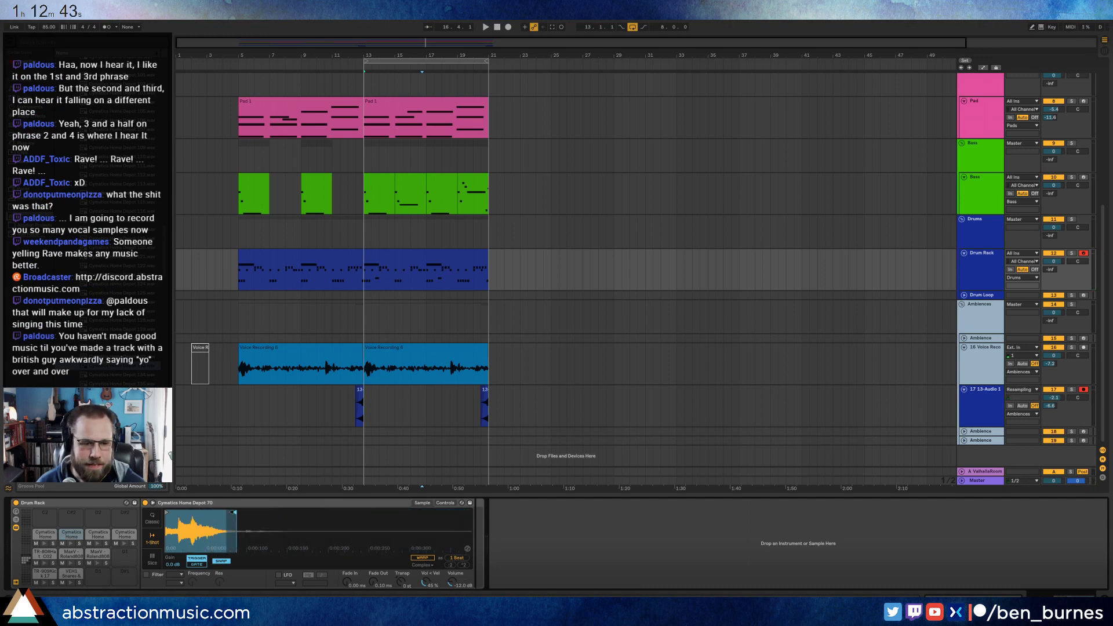
left_click(70, 543)
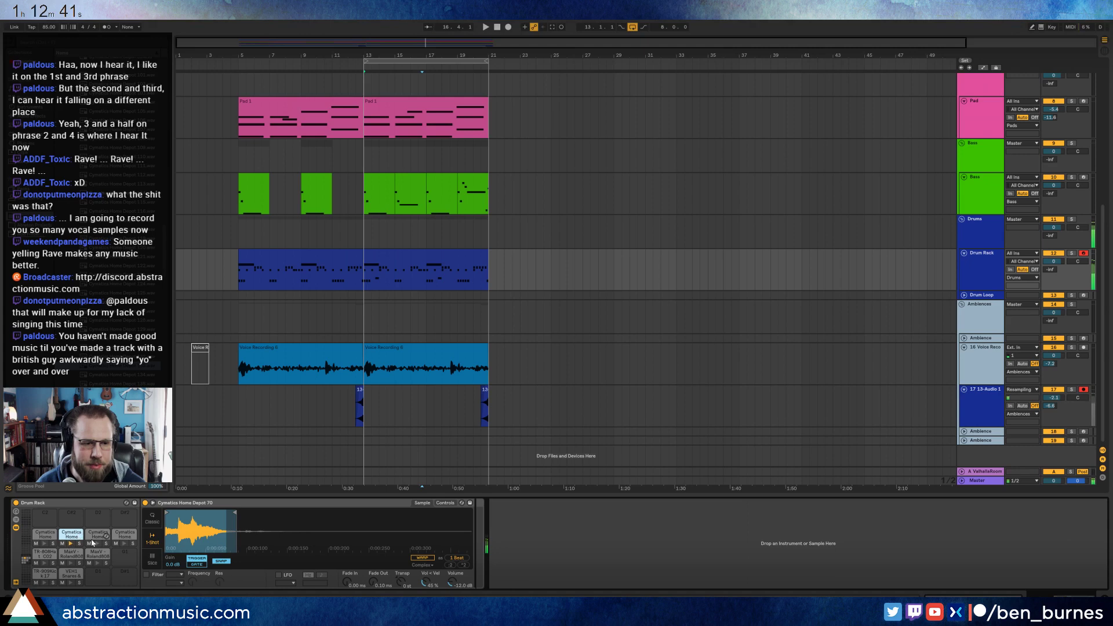
- Trim the end of the A#1 pad's sample to its initial hit, transpose it up about an octave, and play it
left_click(98, 535)
left_click_drag(469, 512, 183, 513)
left_click(97, 544)
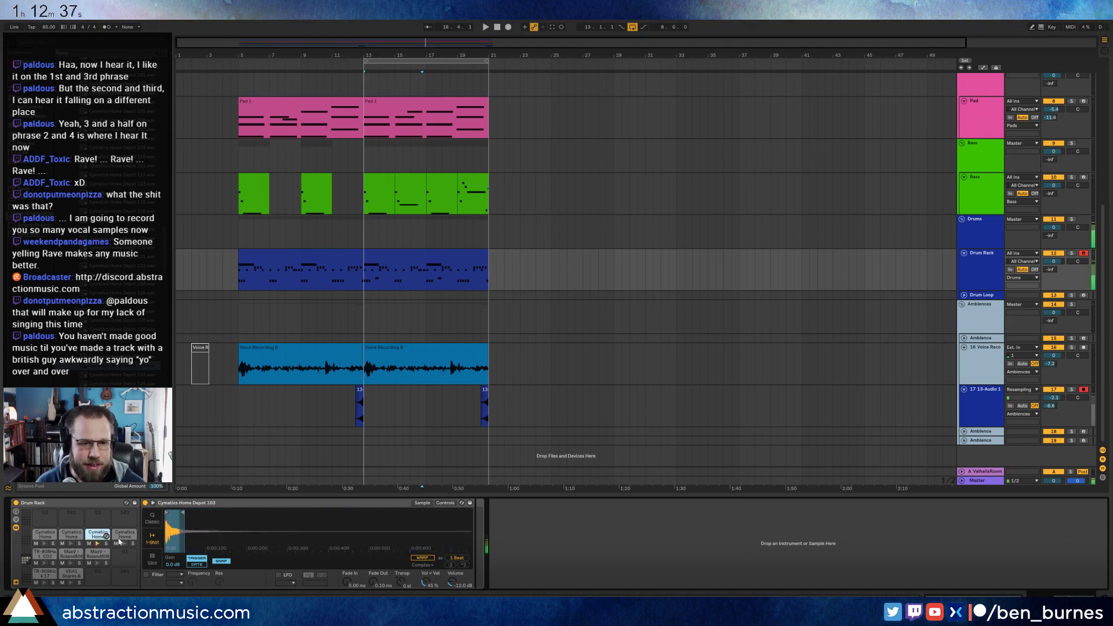
left_click_drag(401, 581, 401, 568)
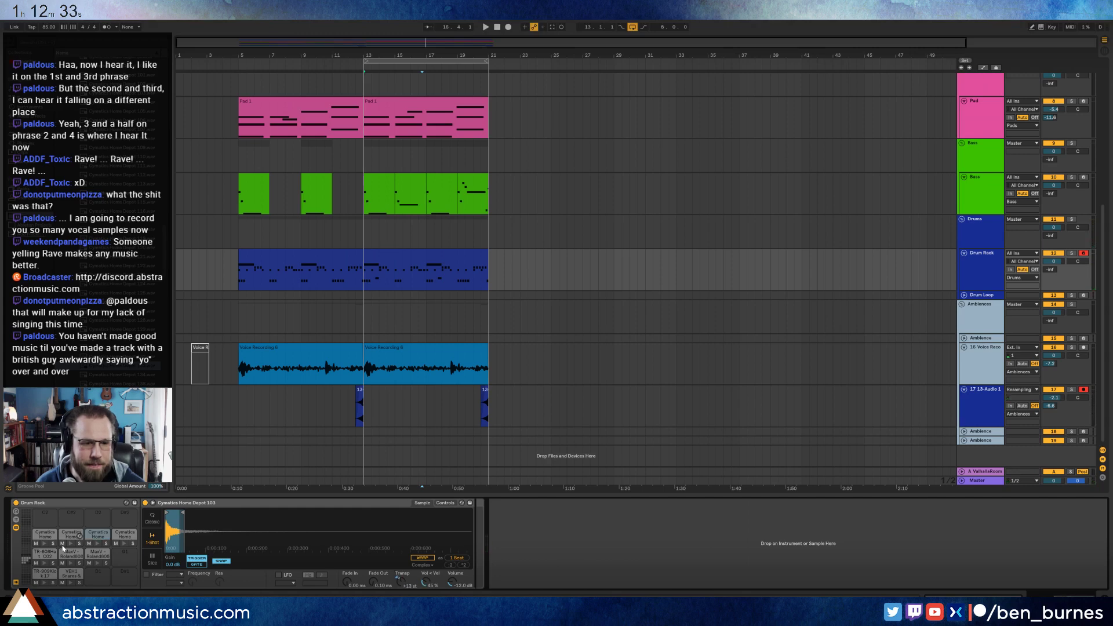
left_click(97, 545)
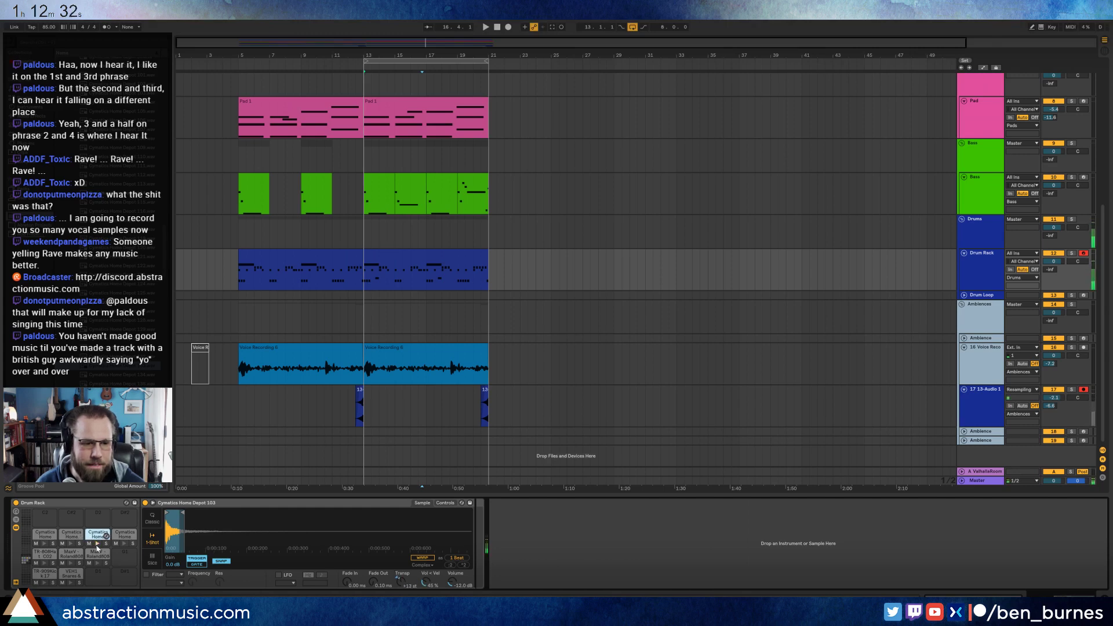
- Place three consecutive sixteenth notes for the B1 pad at the start of the bar 13 drum clip and play them
double_click(427, 251)
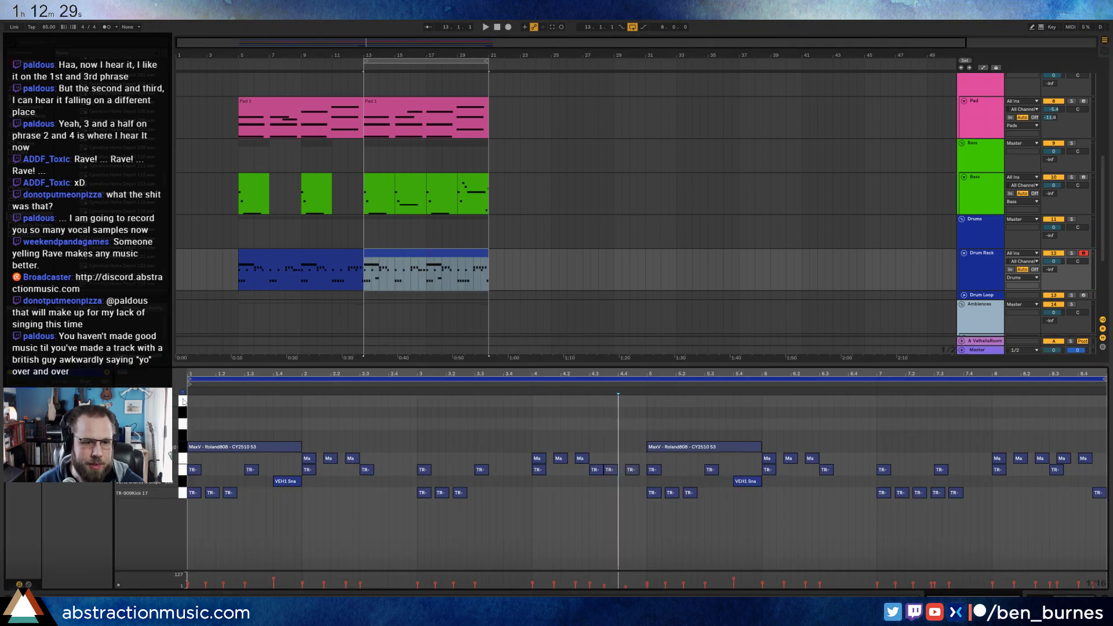
left_click(183, 401)
left_click_drag(190, 402, 215, 402)
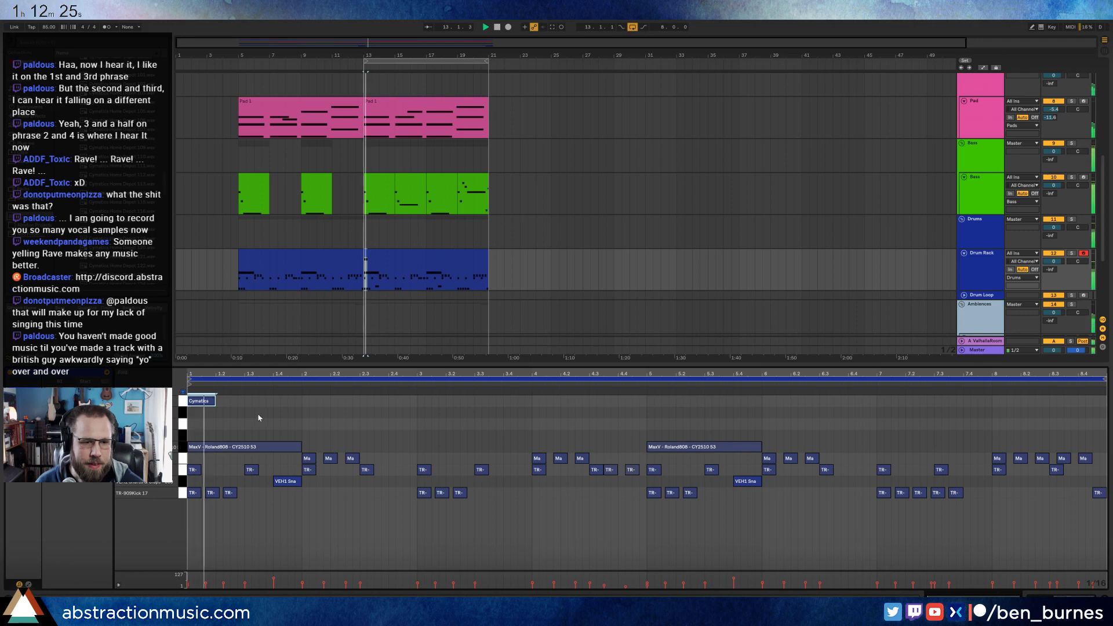
left_click_drag(206, 401, 206, 390)
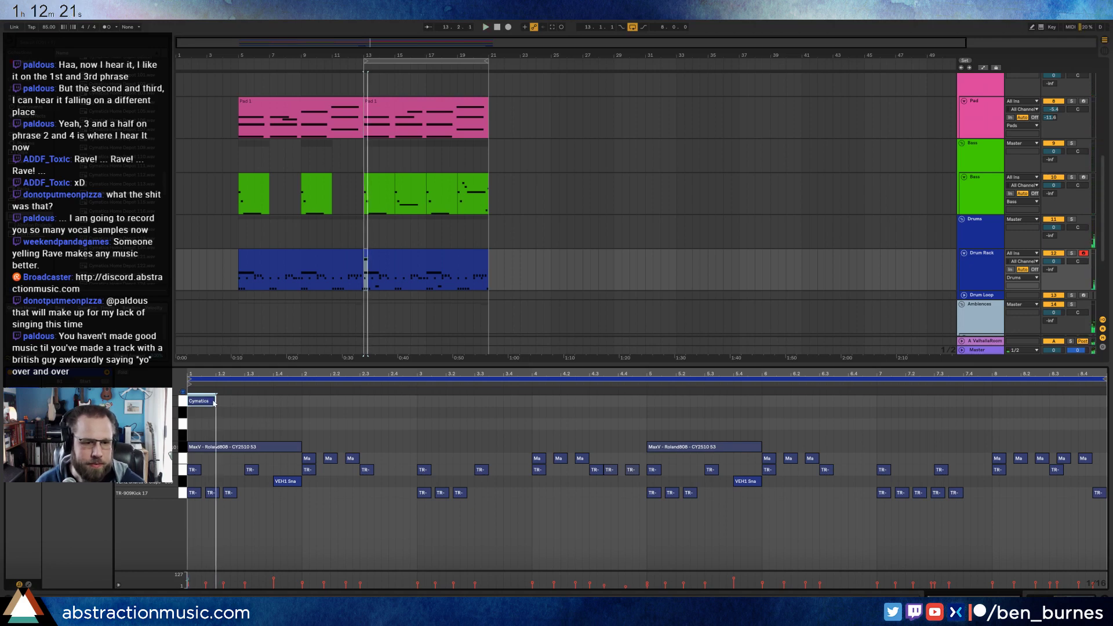
left_click_drag(215, 401, 195, 401)
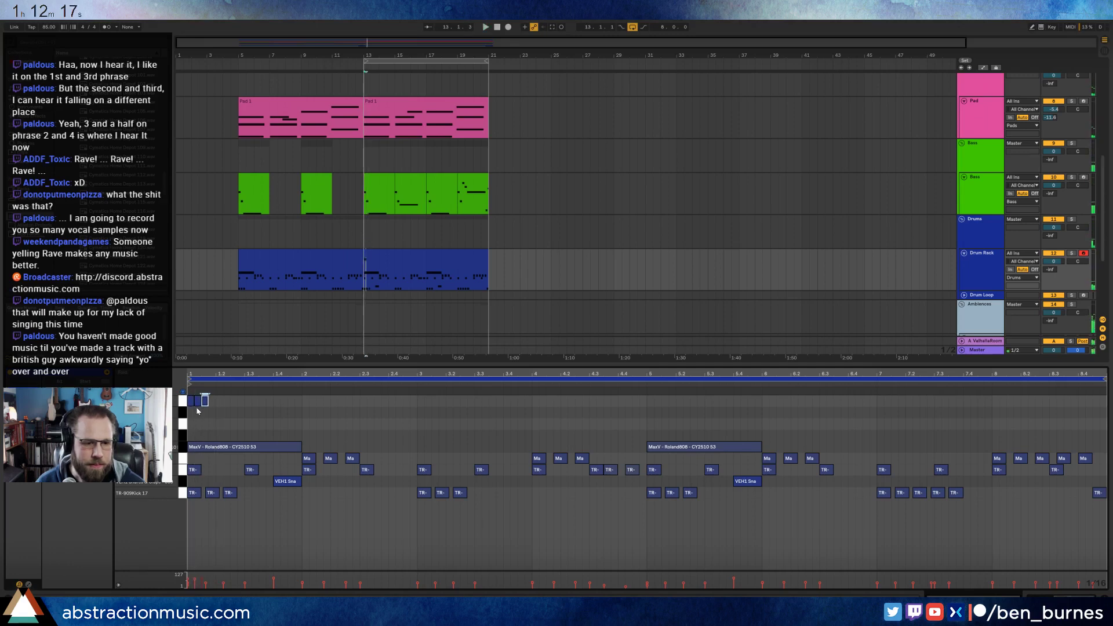
key("space")
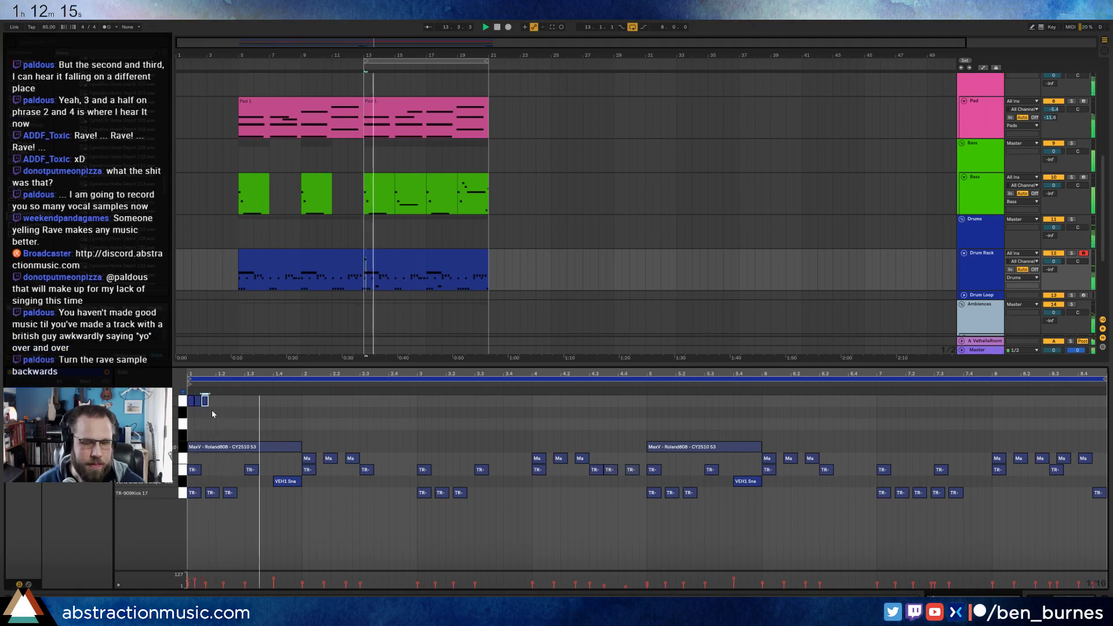
key("space")
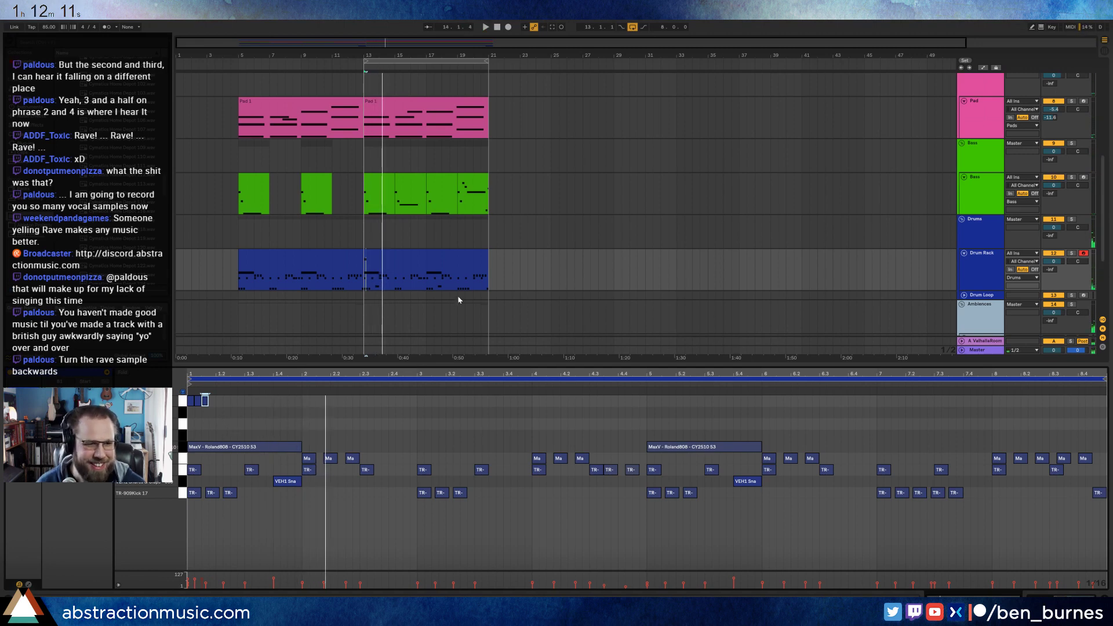
- Duplicate the three B1 notes bar by bar up to bar 4 of the drum clip, then delete the copies in bars 2 and 4
left_click_drag(302, 396, 191, 406)
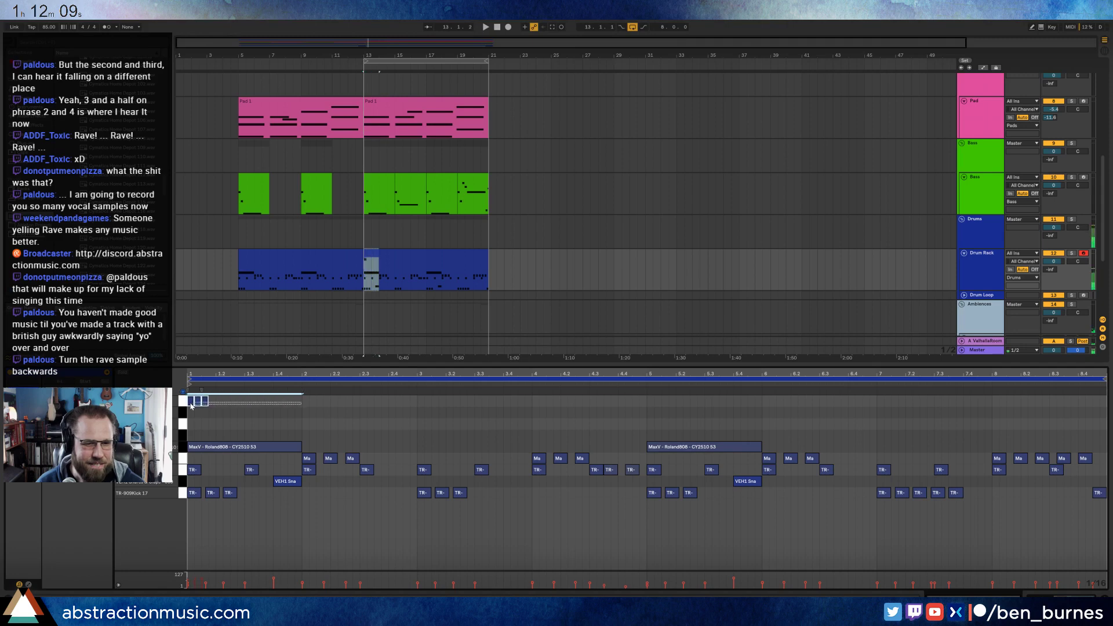
key("ctrl+d")
key("ctrl+d")
key("ctrl+d")
key("Delete")
left_click(310, 400)
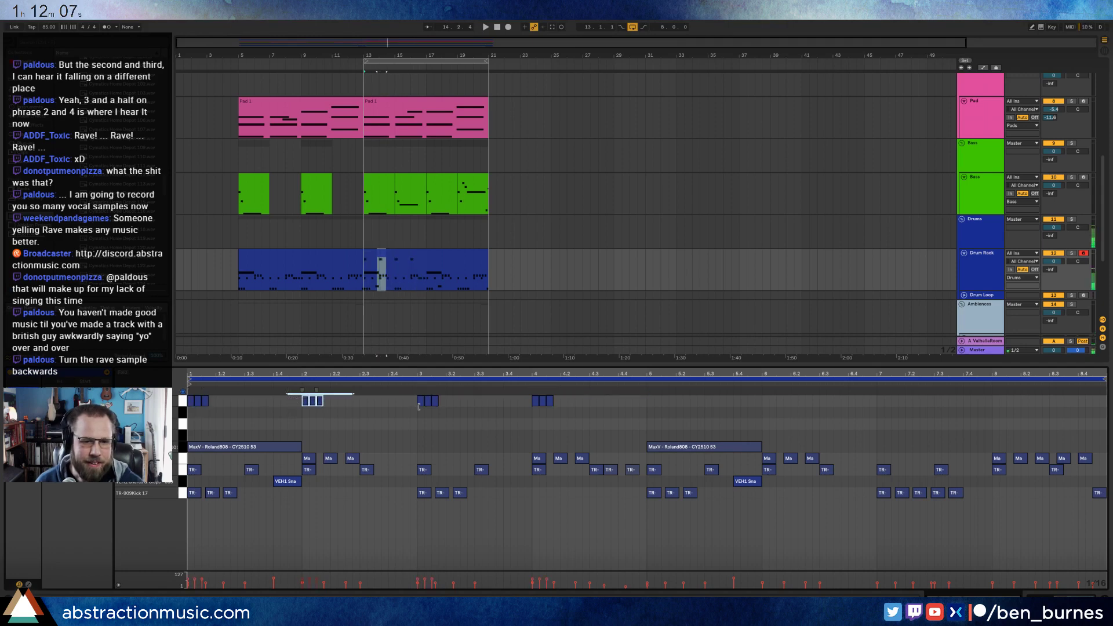
key("Delete")
left_click(515, 404)
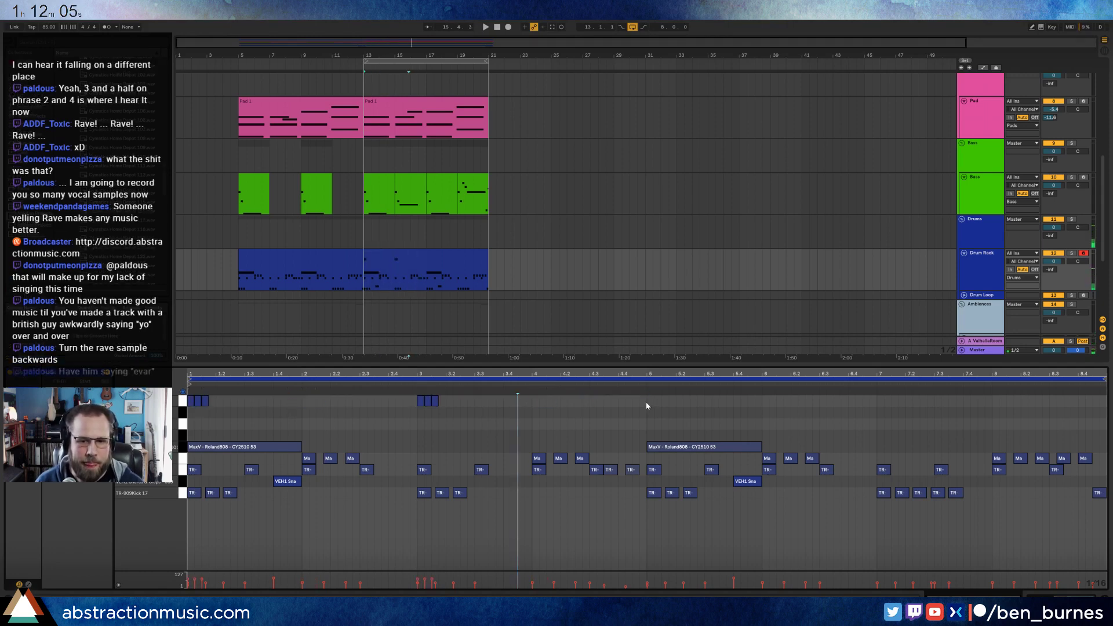
- Duplicate the three B1 notes from bar 3 of the drum clip to bars 5 and 7, and play the result
mouse_move(645, 402)
left_mouse_down()
mouse_move(368, 399)
mouse_move(384, 404)
left_mouse_up()
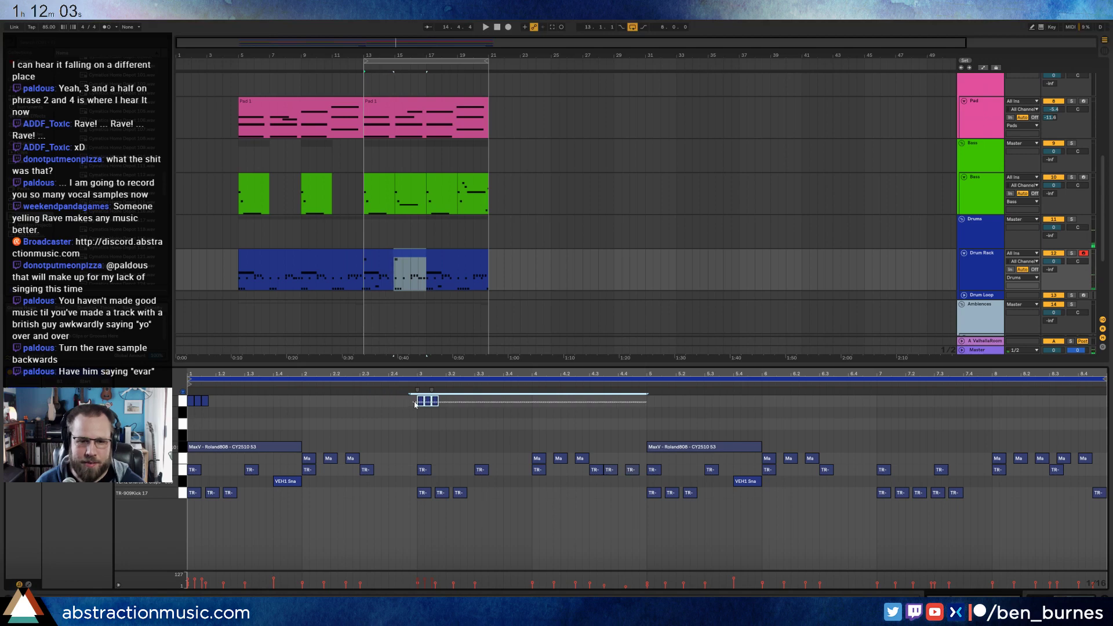
key("ctrl+d")
key("ctrl+d")
key("space")
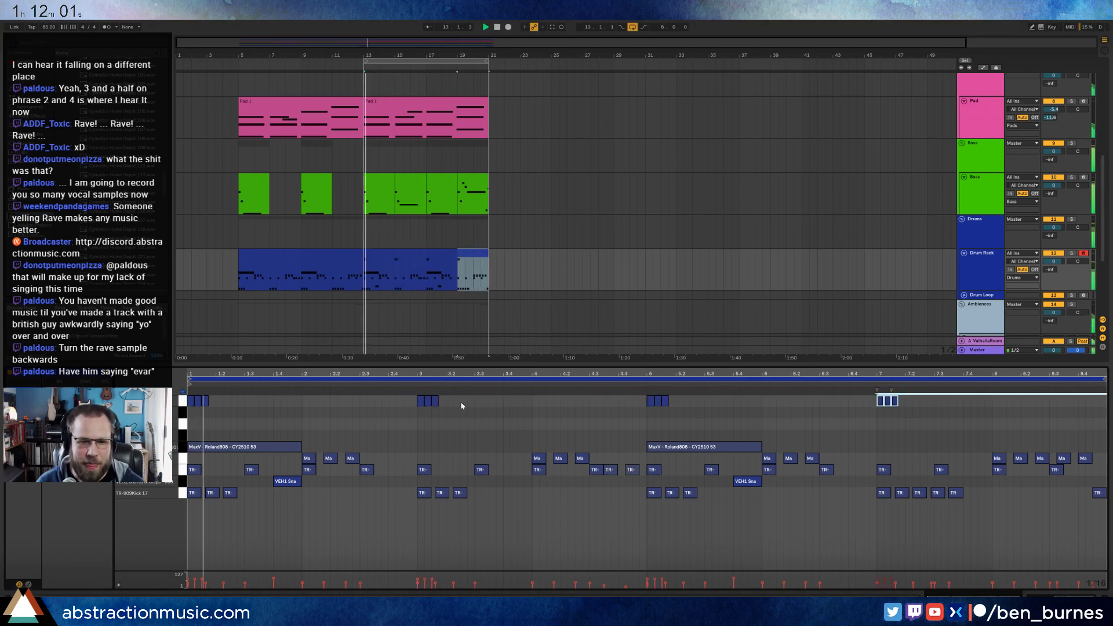
left_click(192, 417)
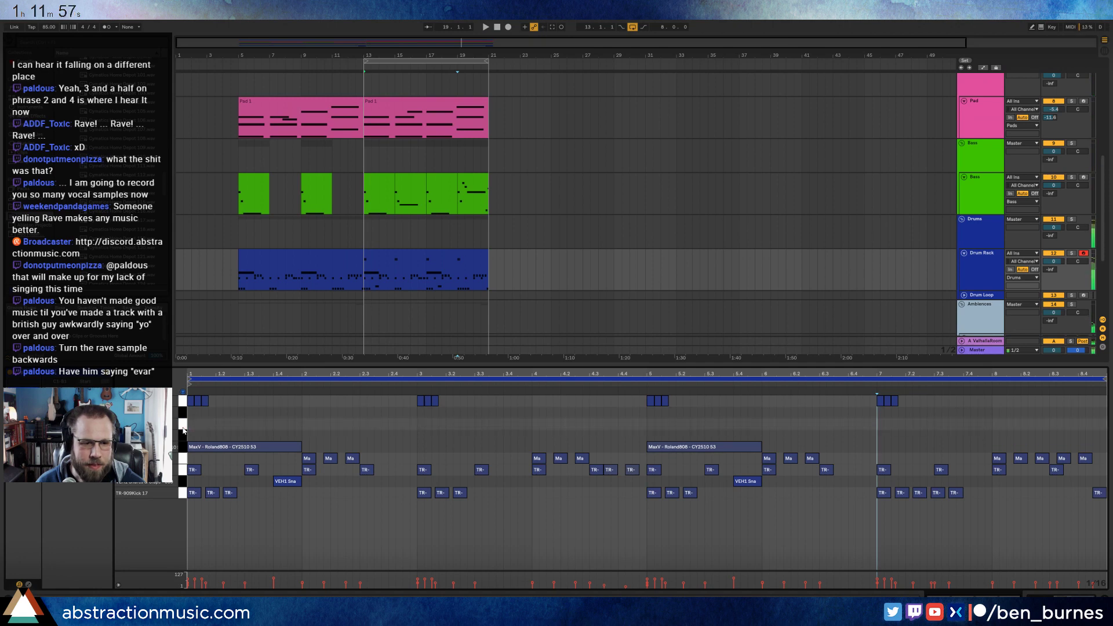
- Apply the *2 warp setting twice to the drum rack's Home Depot 70 sample and play its pad
key("shift+Tab")
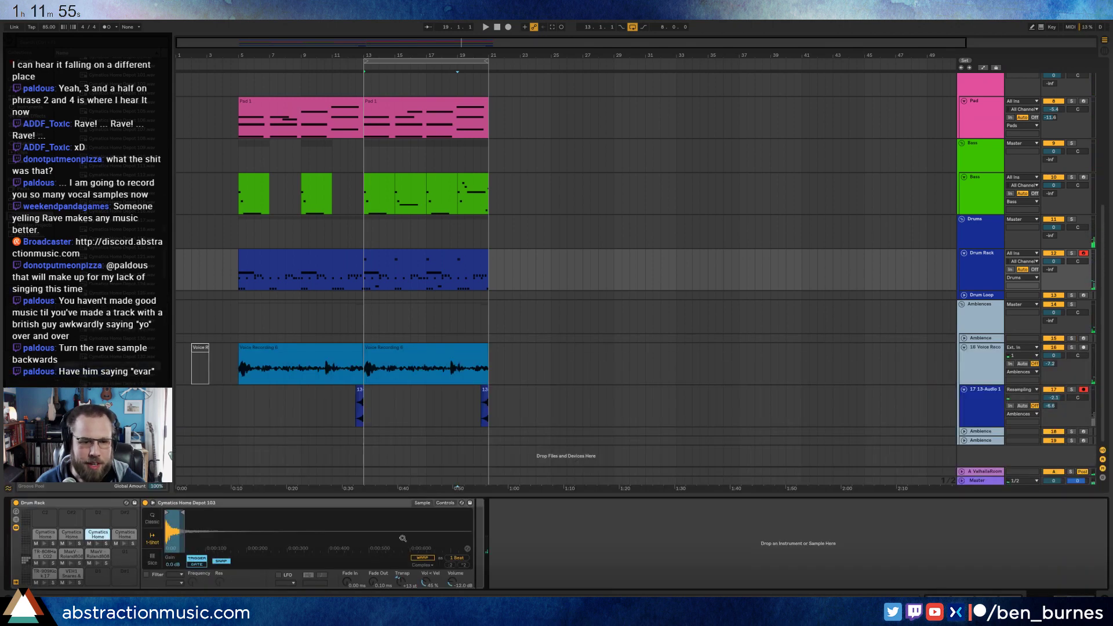
left_click(70, 539)
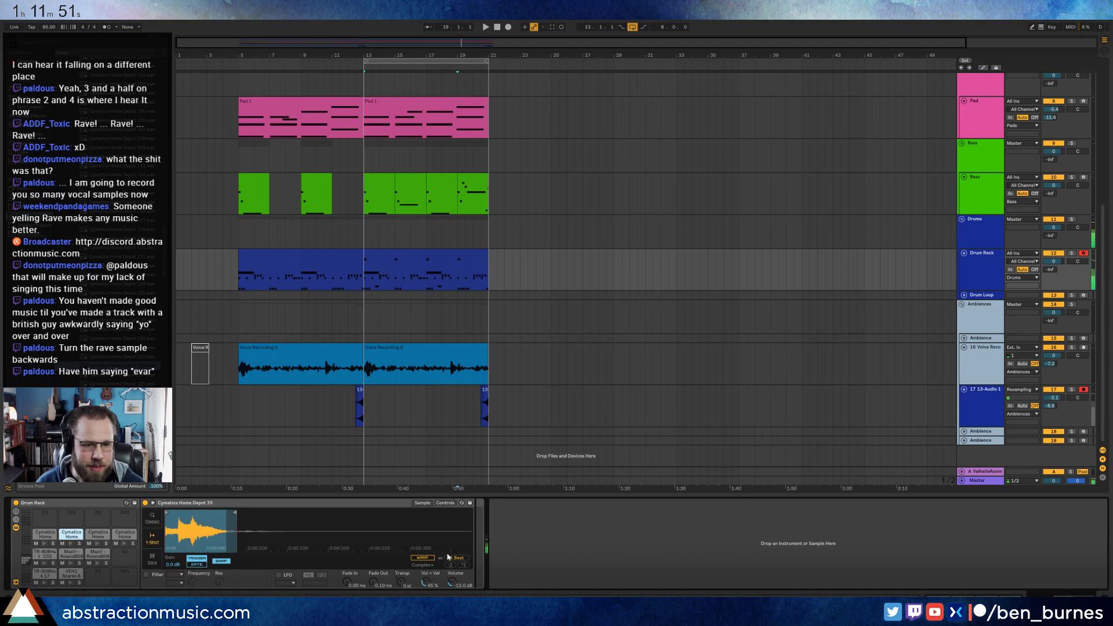
left_click(463, 565)
left_click(464, 565)
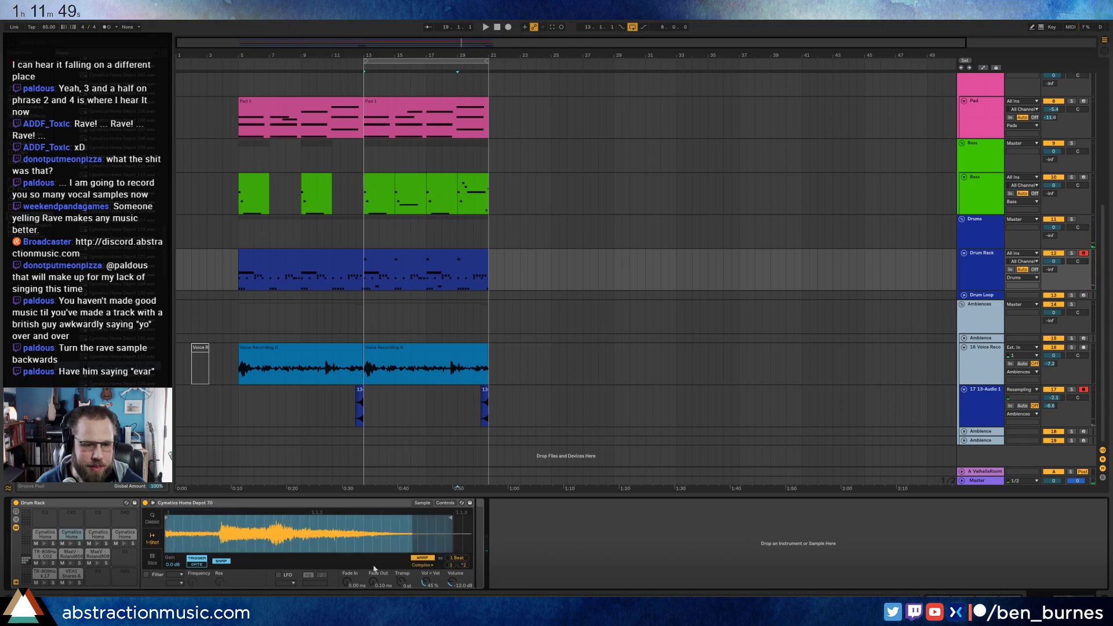
left_click(71, 544)
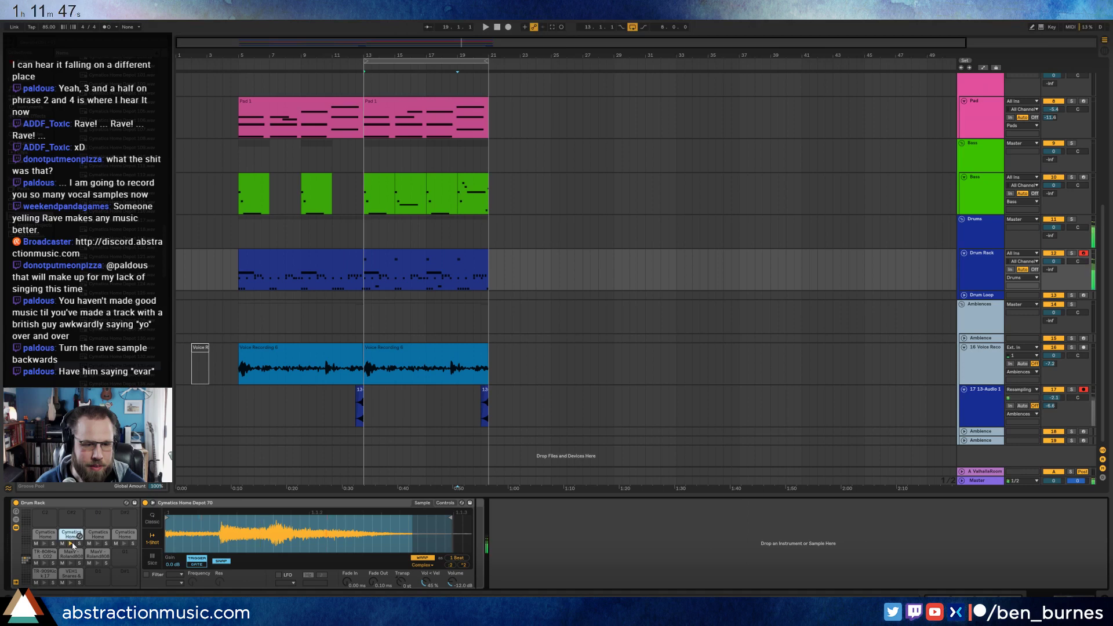
- Set the Home Depot 70 sample's warp mode to Texture with grain size 18.31 and flux 40.63, and play it
left_click(423, 565)
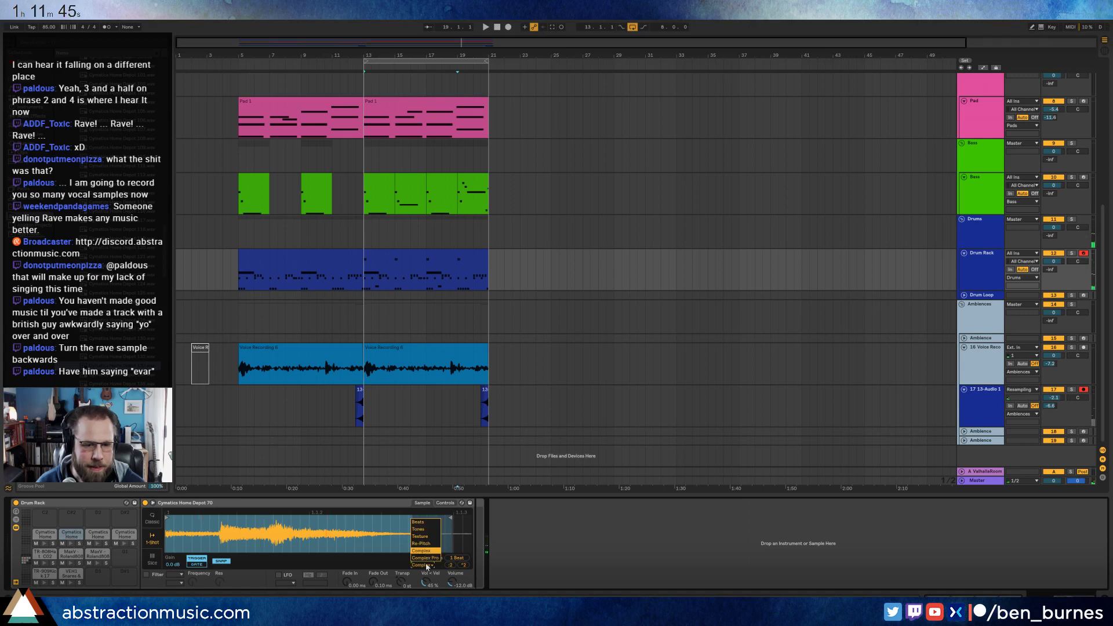
left_click(426, 536)
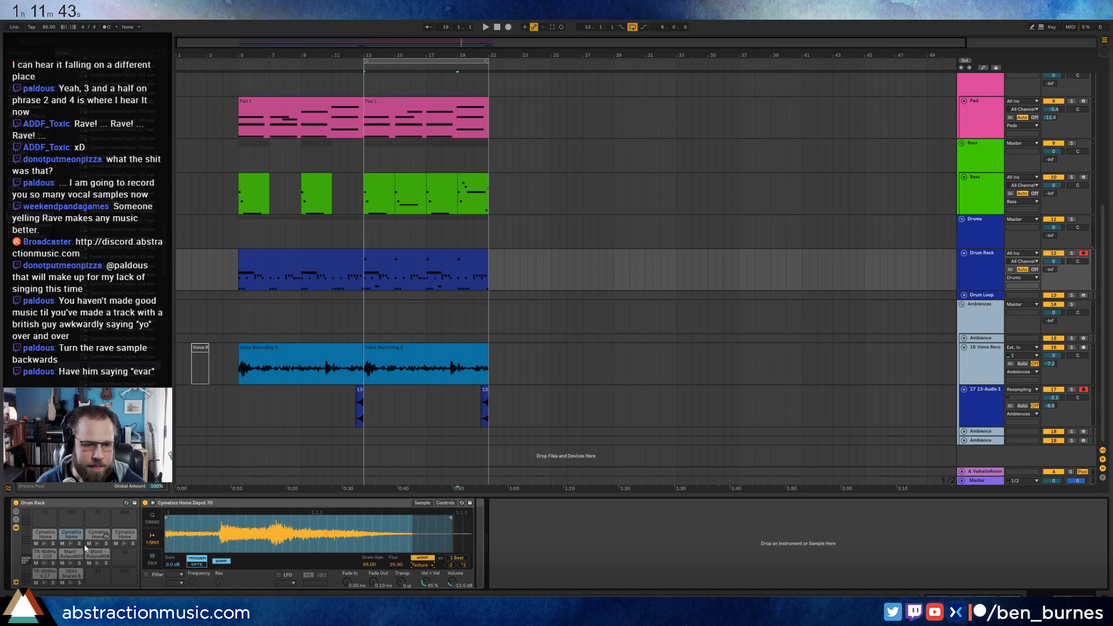
left_click(70, 545)
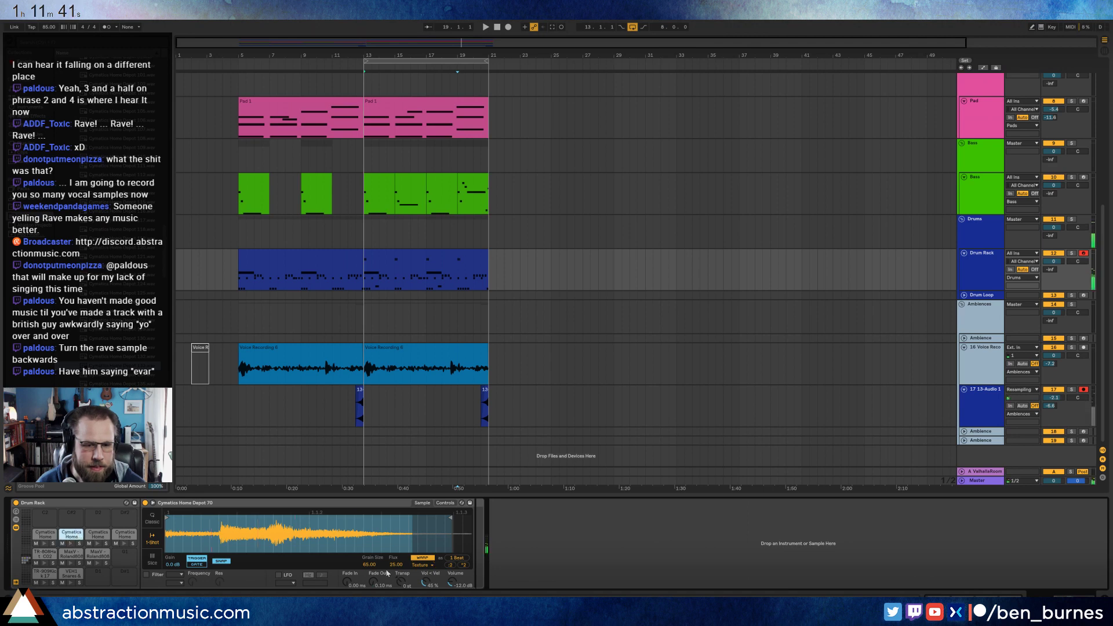
left_click_drag(392, 565, 392, 554)
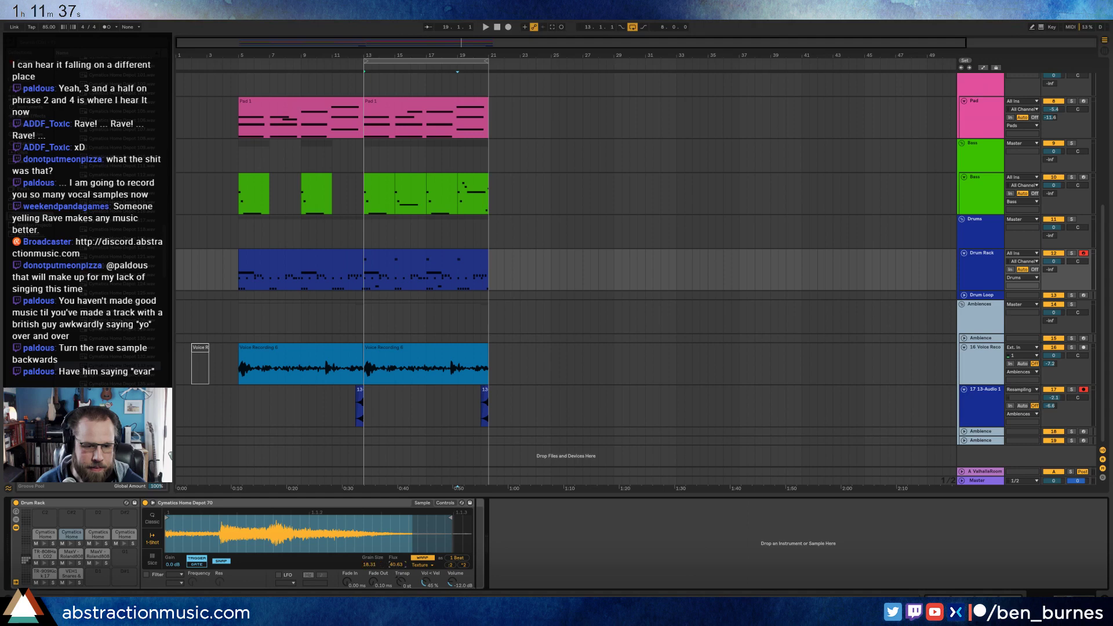
left_click(71, 545)
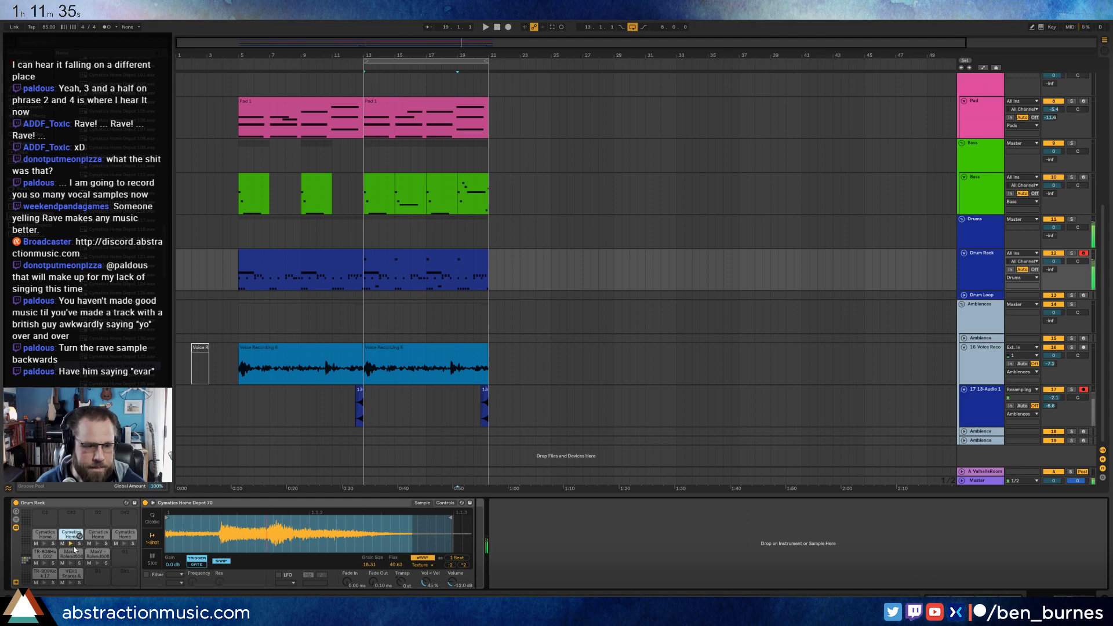
- Enable the filter on the Home Depot 70 sample, lower its transposition slightly, and raise the filter frequency to 5.95 kHz while playing the pad
left_click(147, 575)
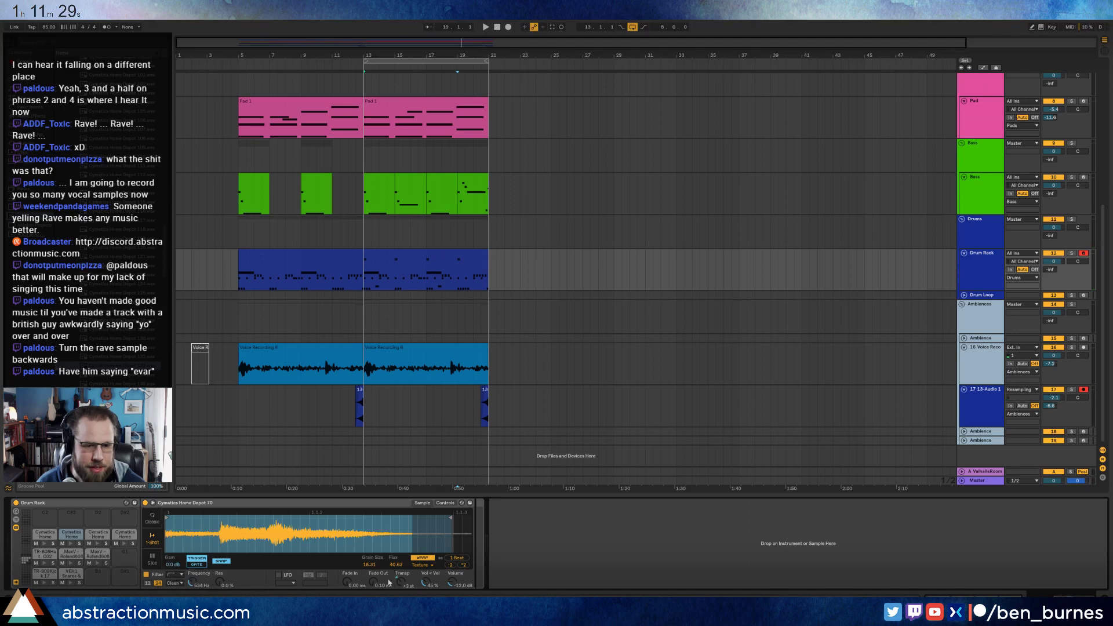
left_click_drag(389, 582, 388, 588)
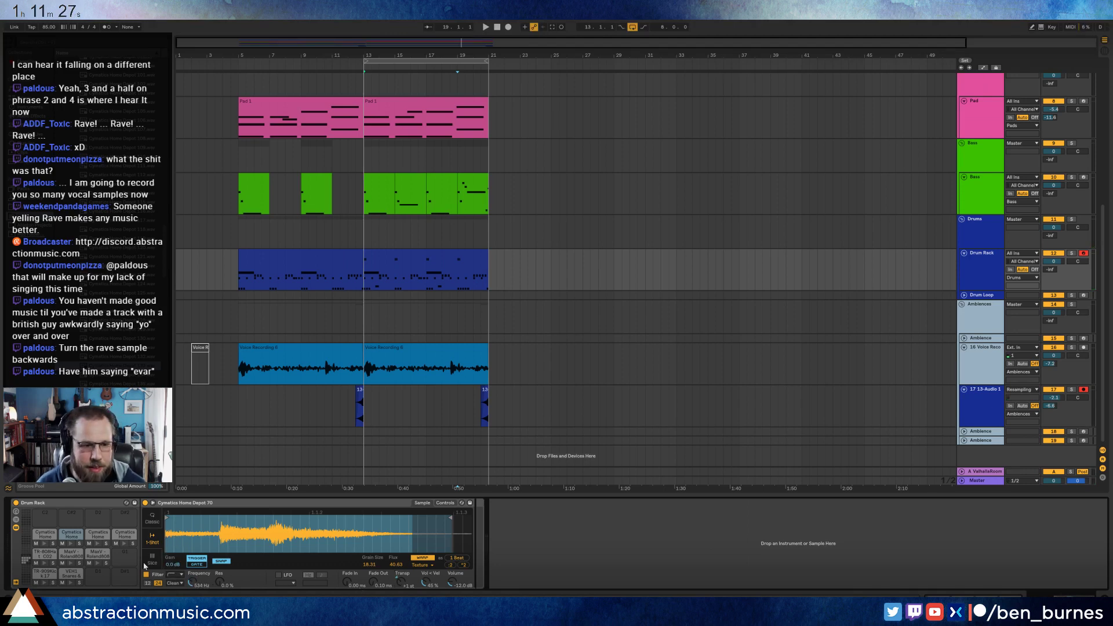
left_click(70, 543)
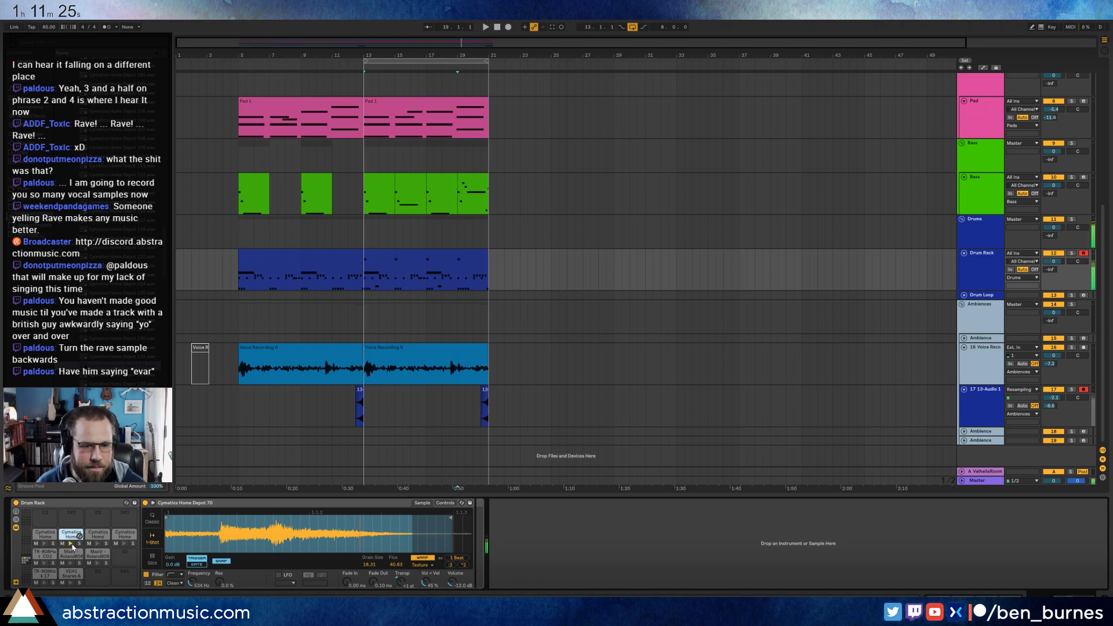
left_click_drag(193, 584, 193, 591)
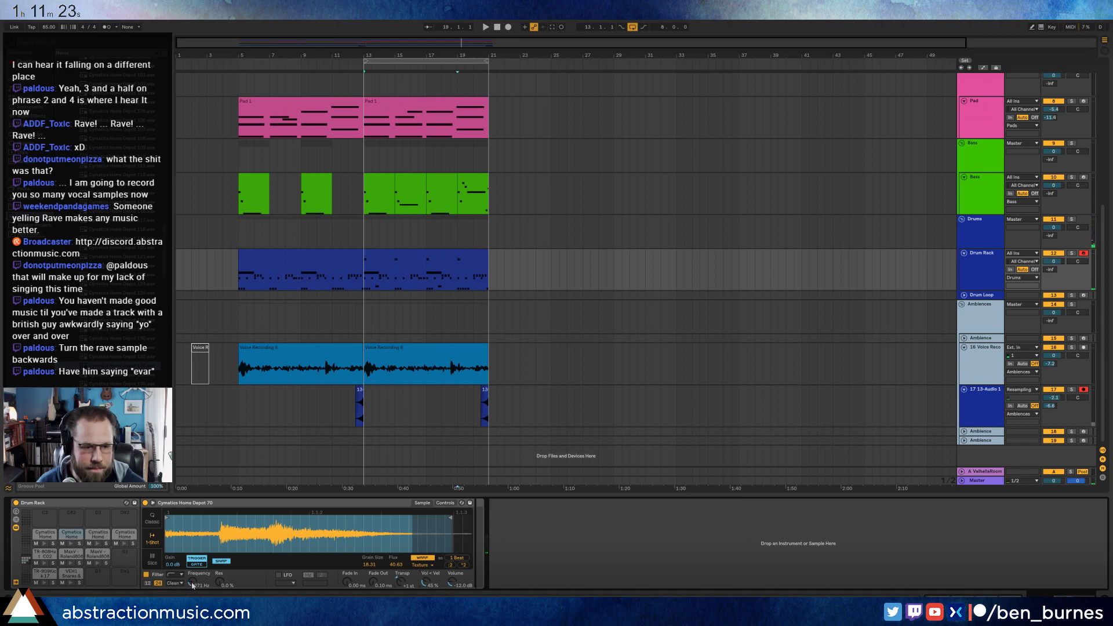
left_click(72, 545)
left_click(71, 544)
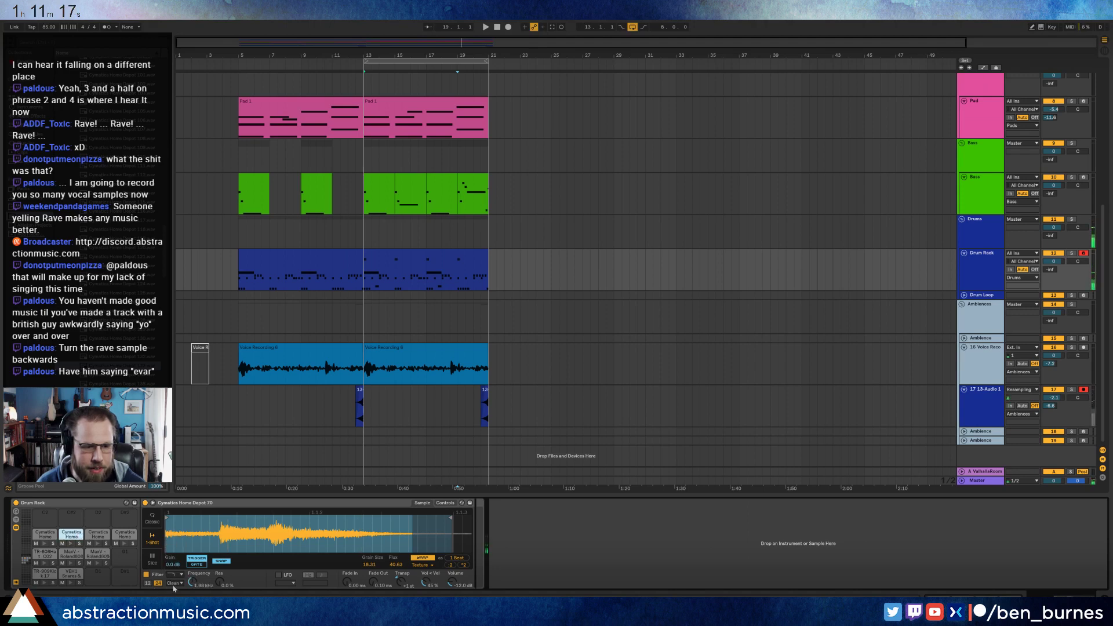
left_click_drag(191, 582, 191, 571)
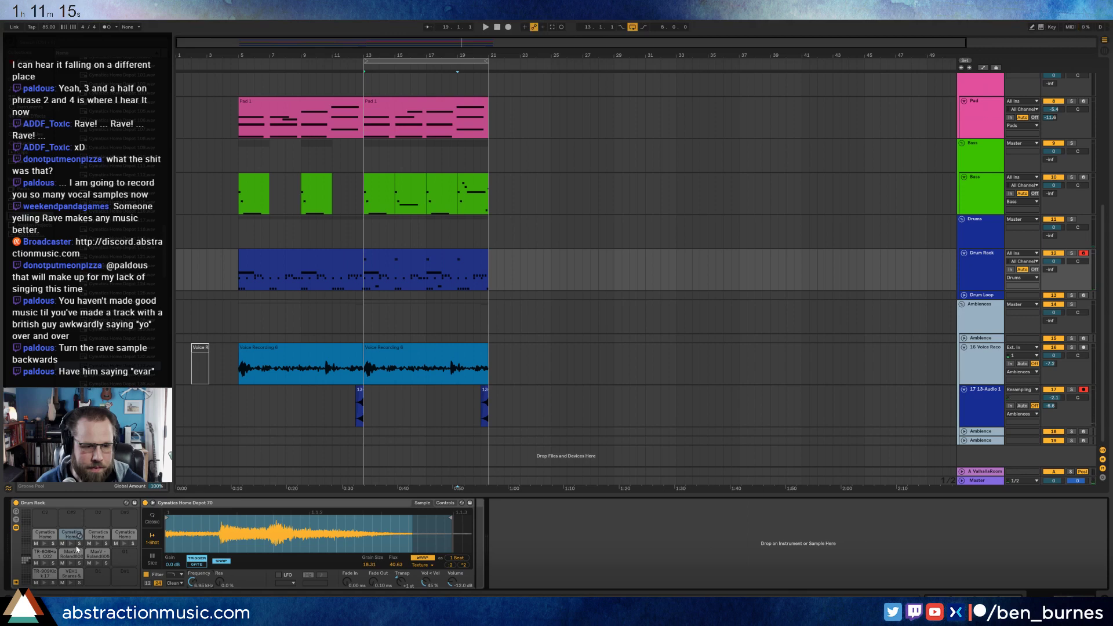
left_click(77, 548)
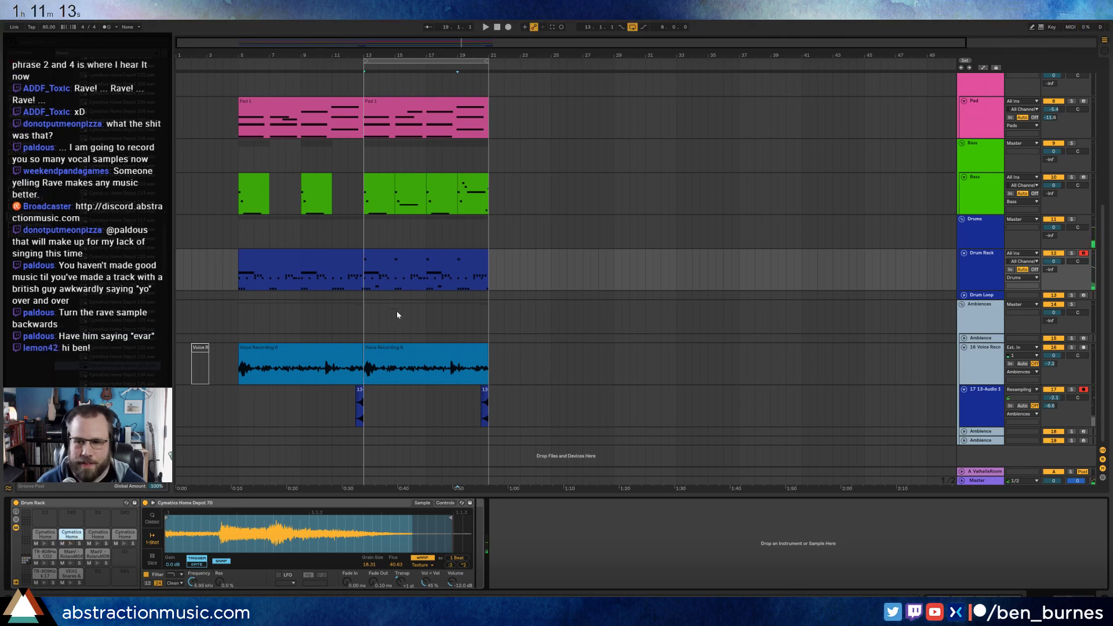
- Add a quarter-note A#1 hit on beat 3 of the bar 13 drum clip, play it, and move it down to A1
double_click(383, 255)
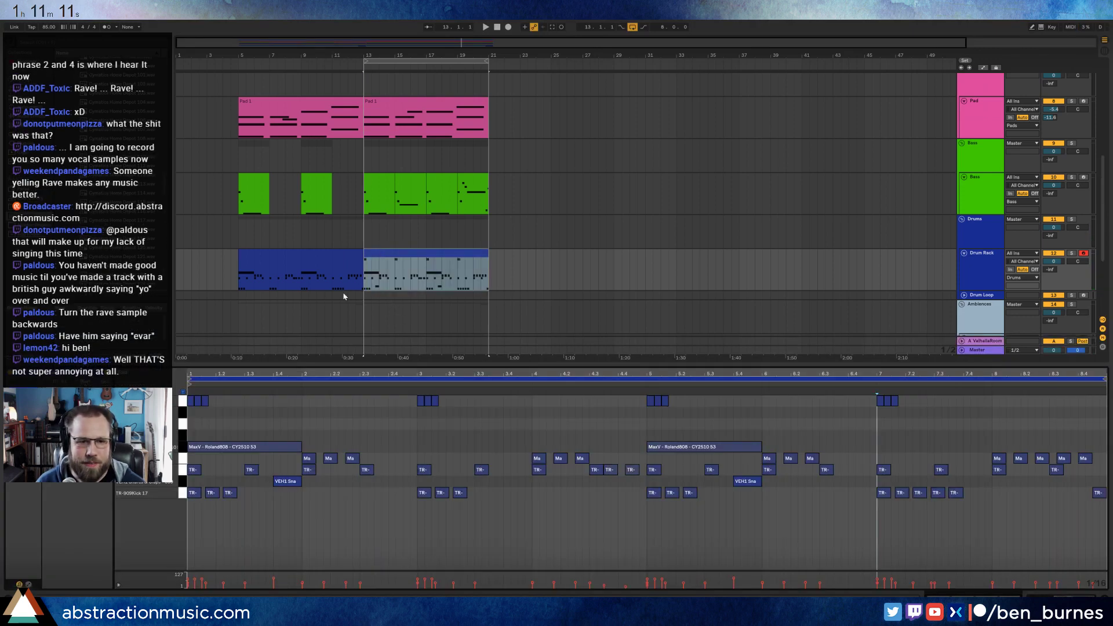
double_click(246, 412)
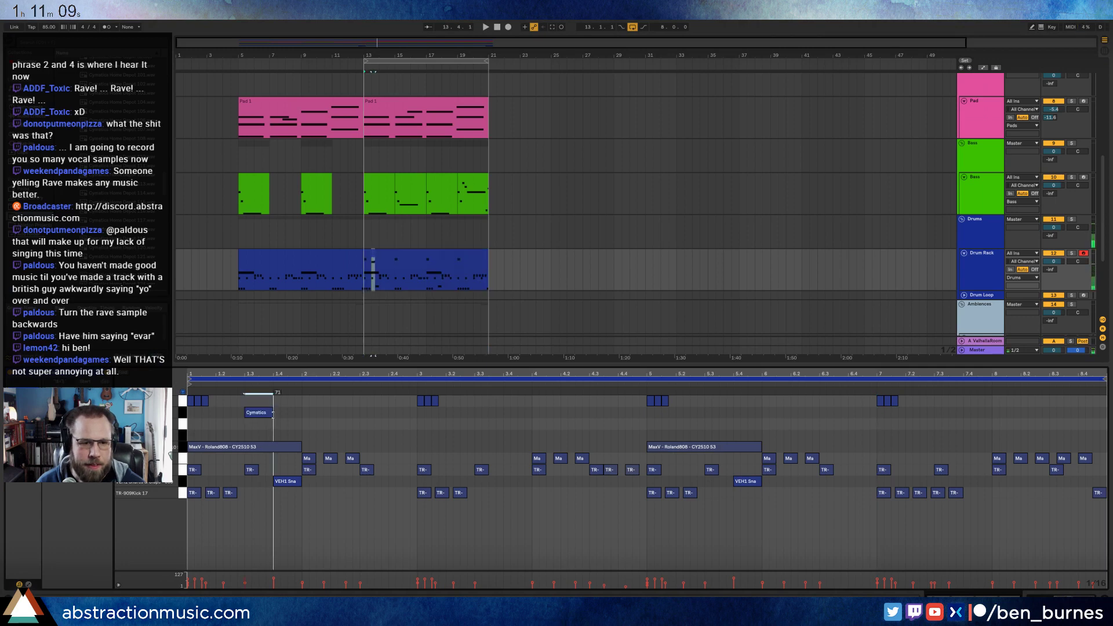
key("space")
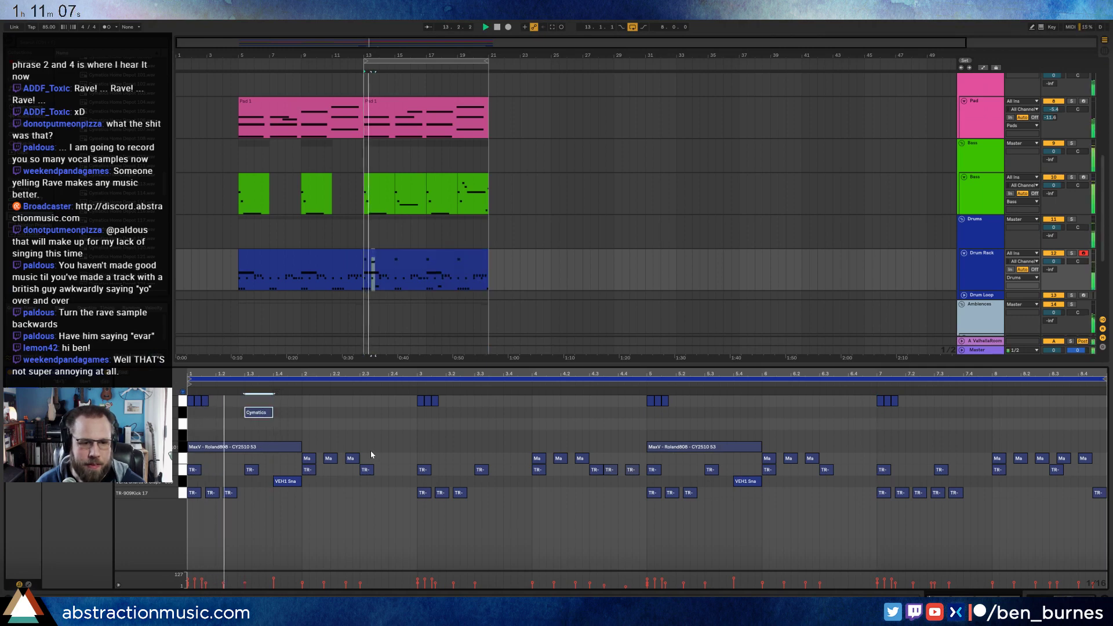
left_click(252, 414)
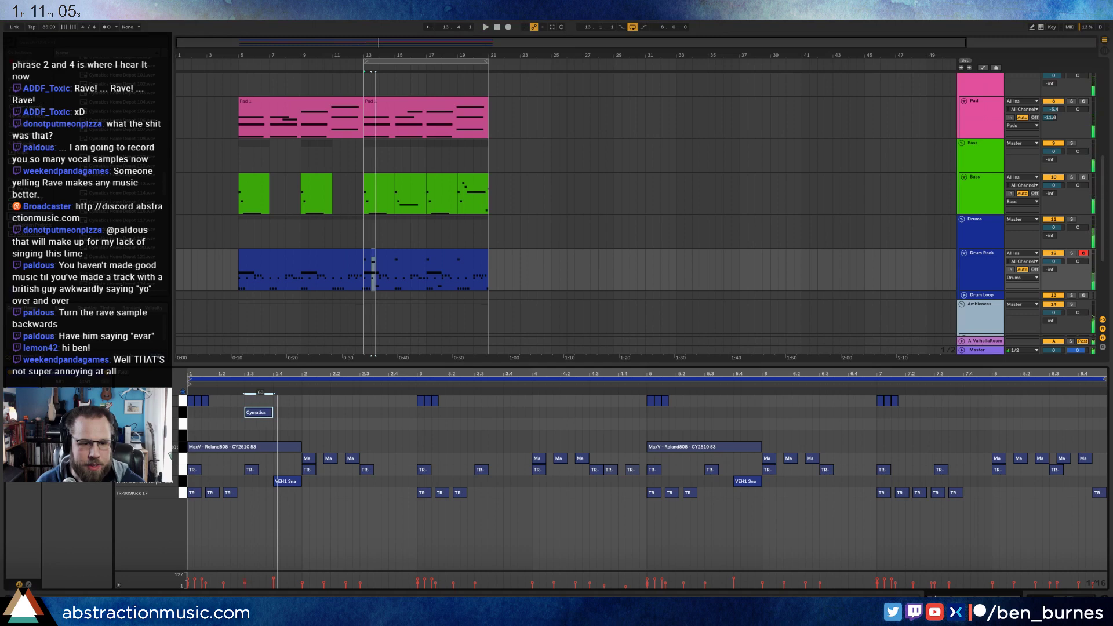
key("space")
left_click_drag(252, 416, 255, 425)
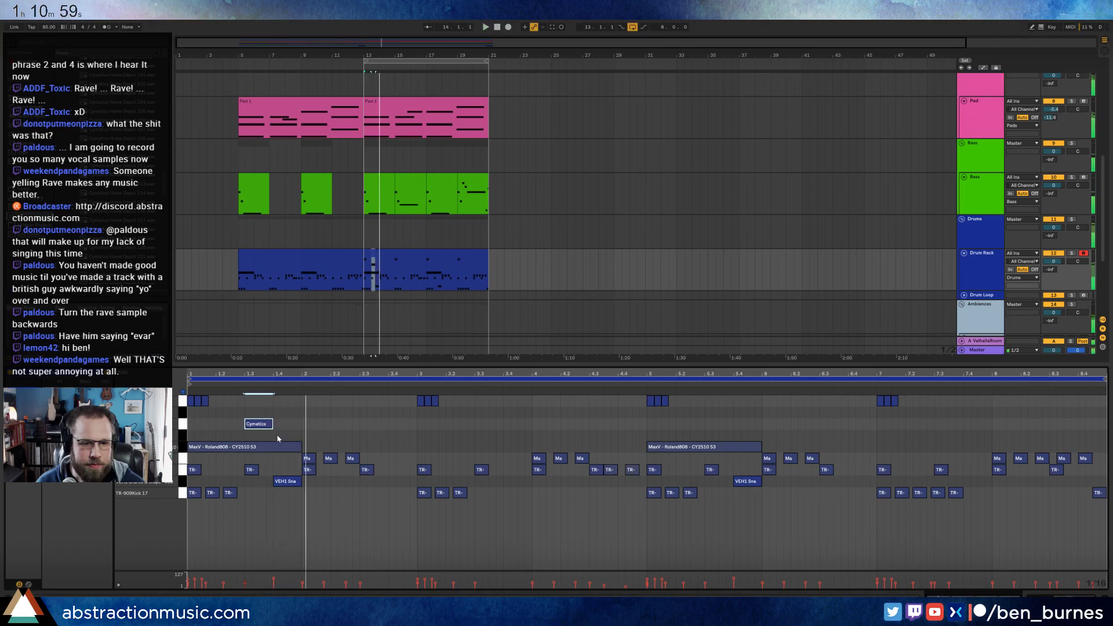
key("space")
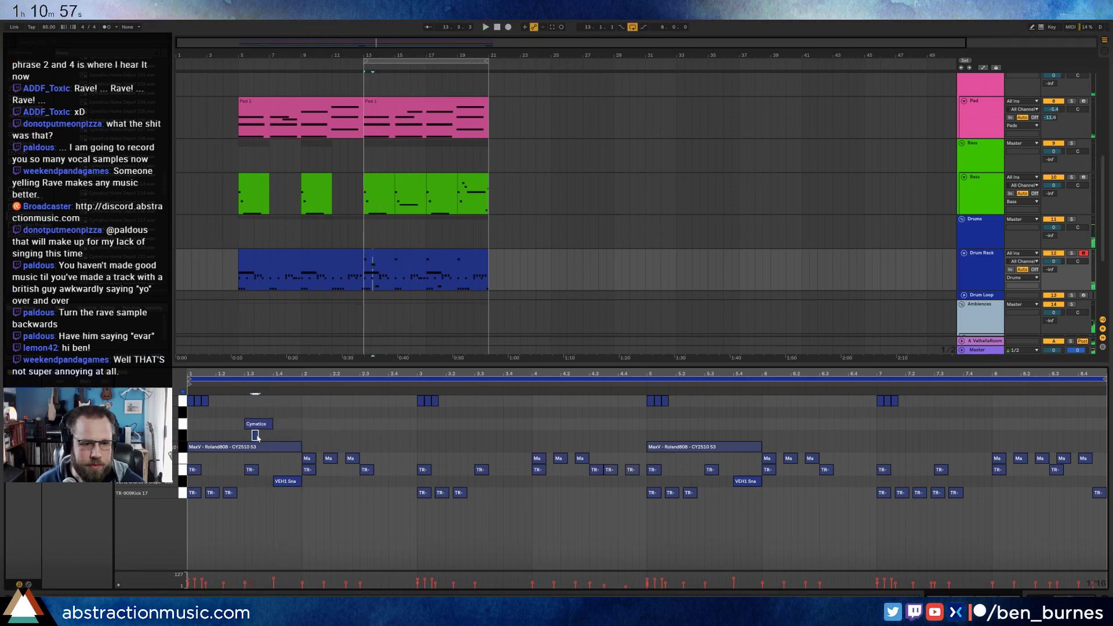
- Place two consecutive thirty-second G#1 notes directly before beat 4 of the drum clip's first bar and play them
left_click_drag(257, 438, 270, 439)
scroll(271, 436, "up", 3)
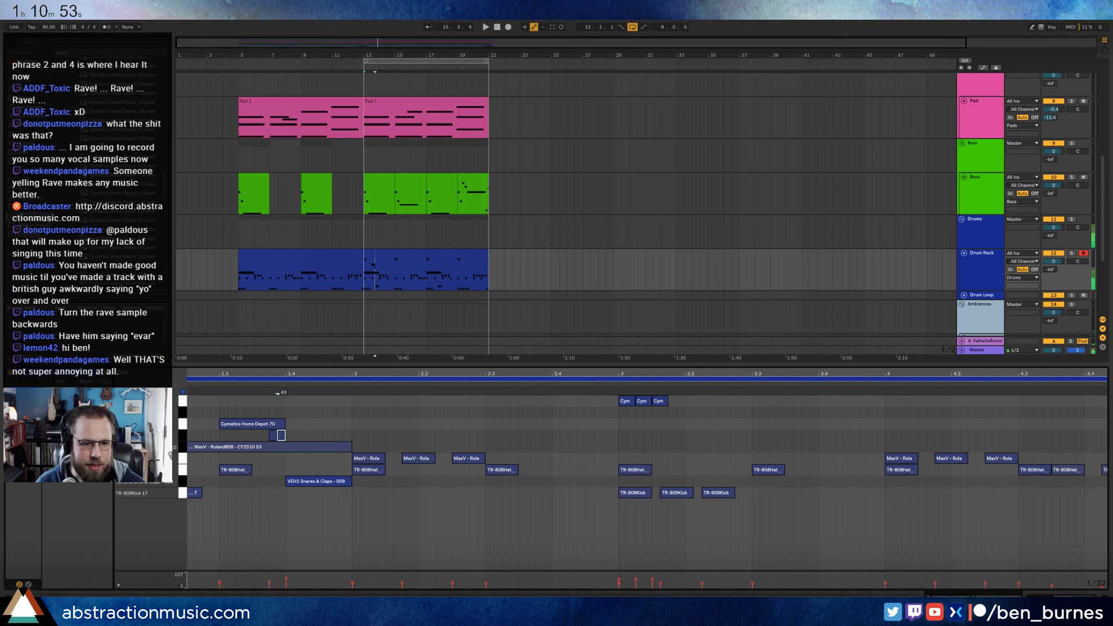
key("space")
scroll(282, 386, "down", 3)
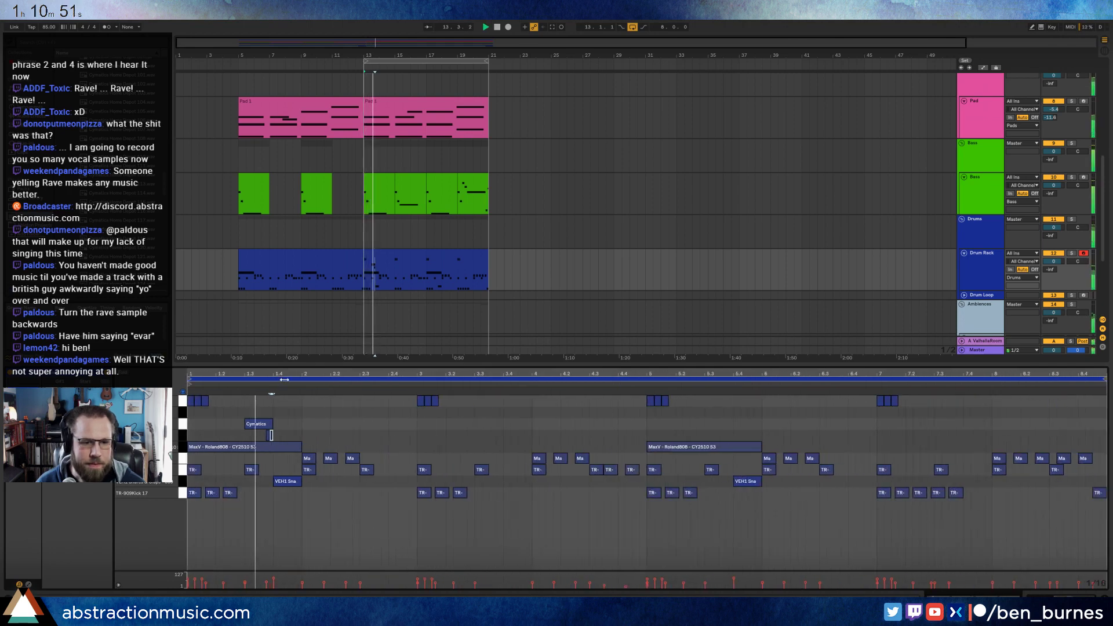
- Add four eighth-length A#1 notes three sixteenths apart in the clip's second bar, followed by two short G#1 notes near its end
double_click(312, 411)
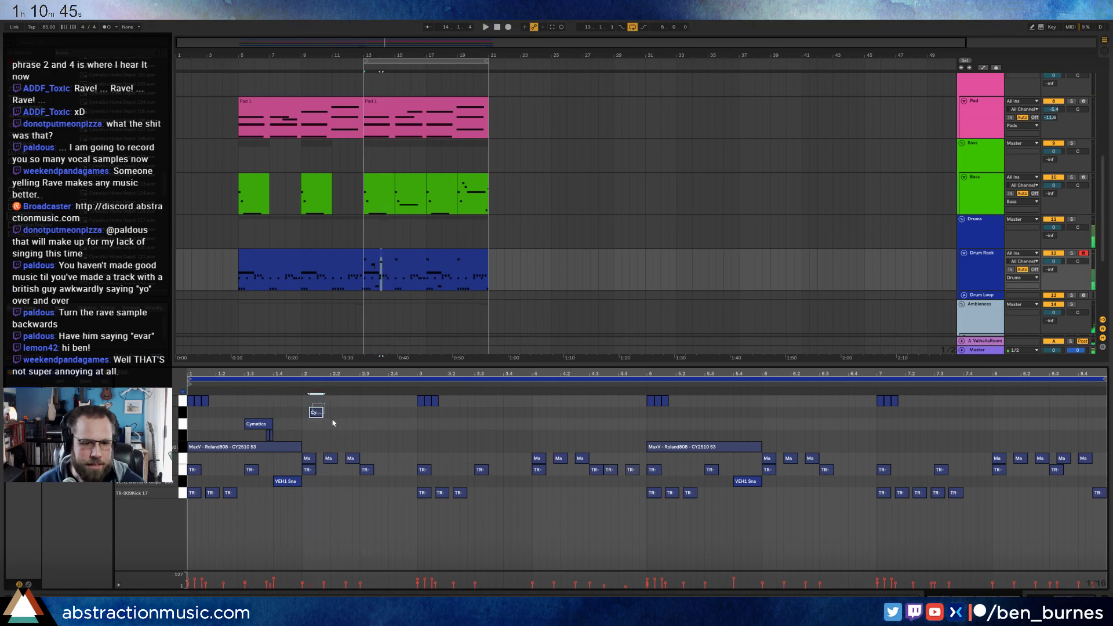
key("ctrl+d")
key("ctrl+d")
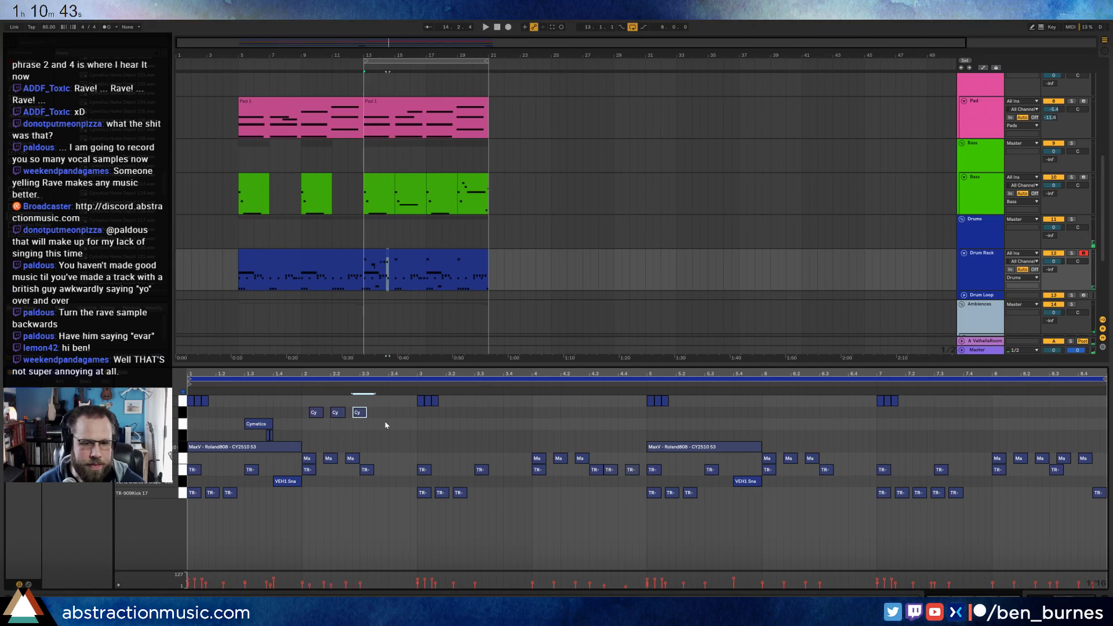
key("ctrl+d")
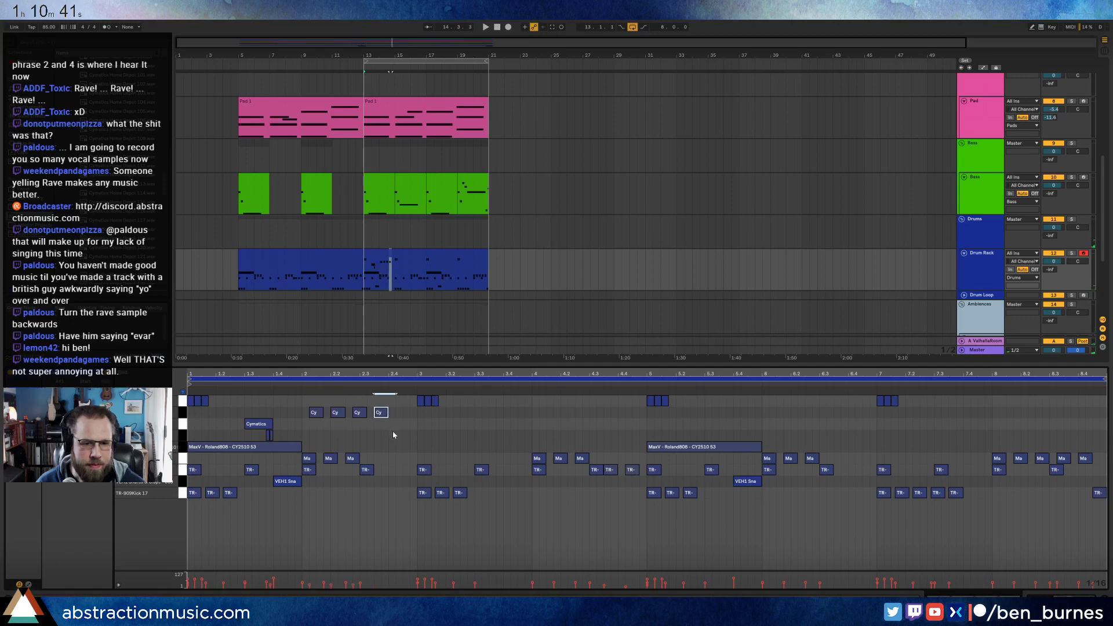
double_click(400, 437)
double_click(414, 435)
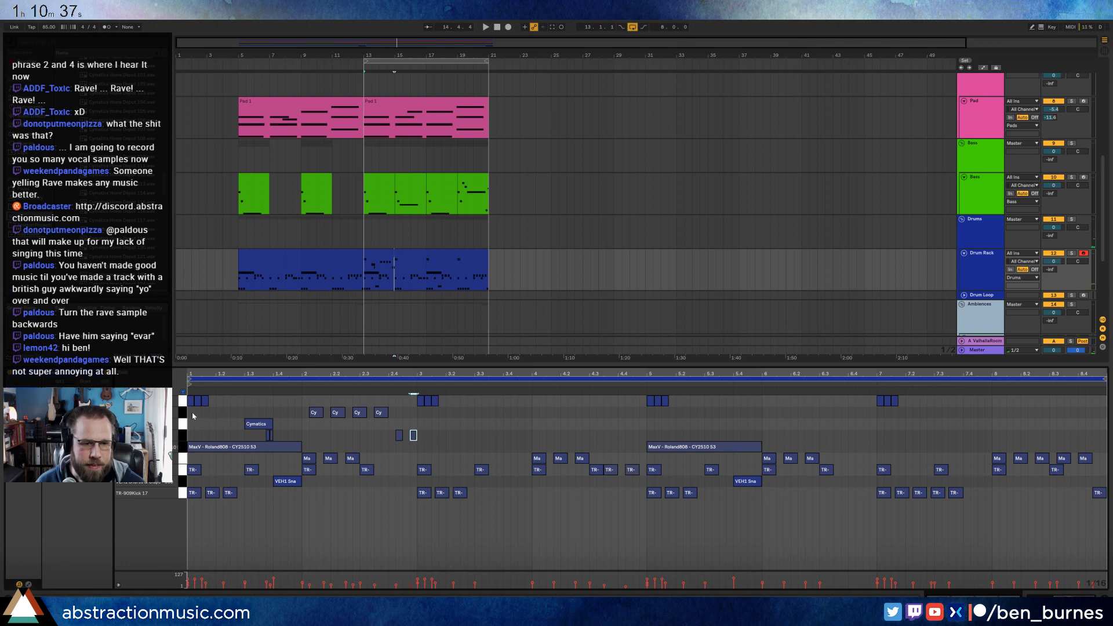
- Duplicate the new A#1, A1 and G#1 pattern from the first two bars three times to fill the drum clip, and play it
left_click_drag(234, 421, 411, 440)
key("ctrl+d")
key("ctrl+d")
key("ctrl+d")
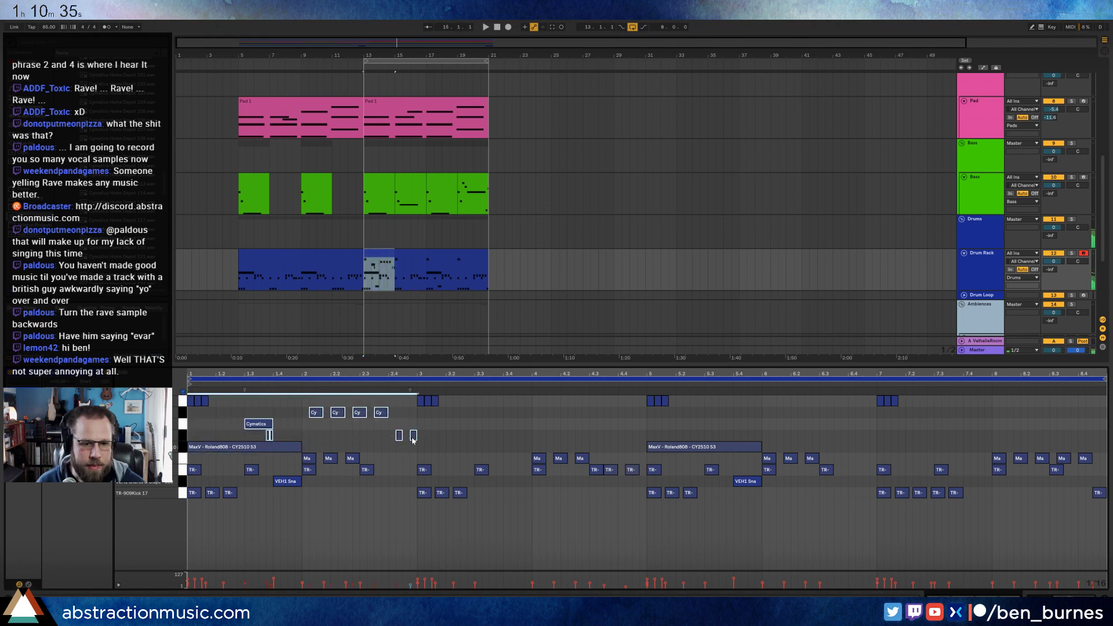
key("space")
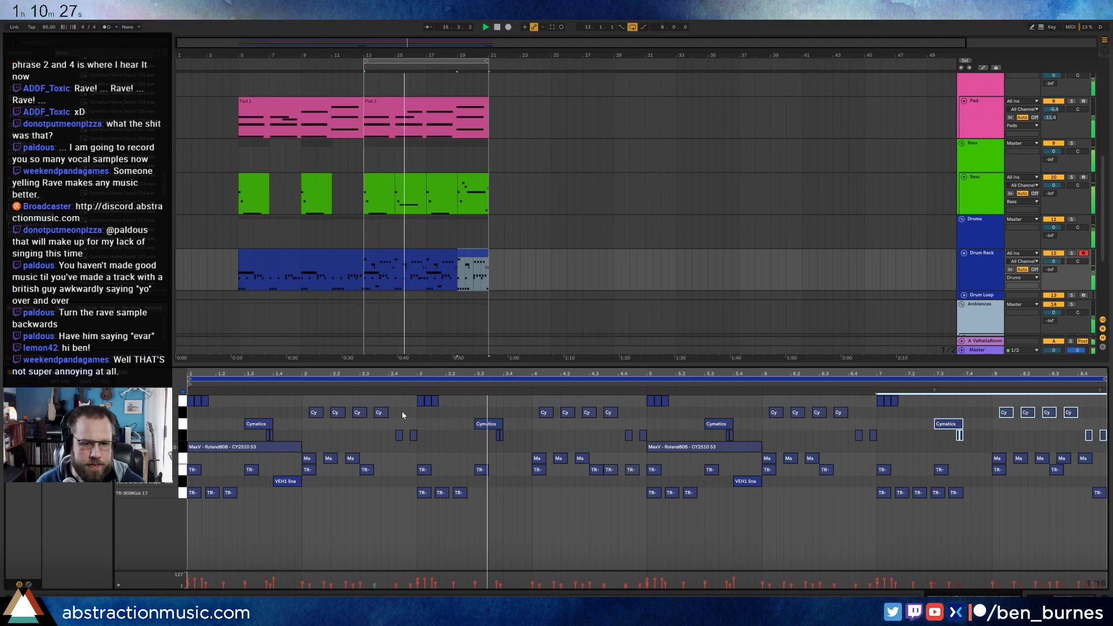
left_click(439, 382)
key("space")
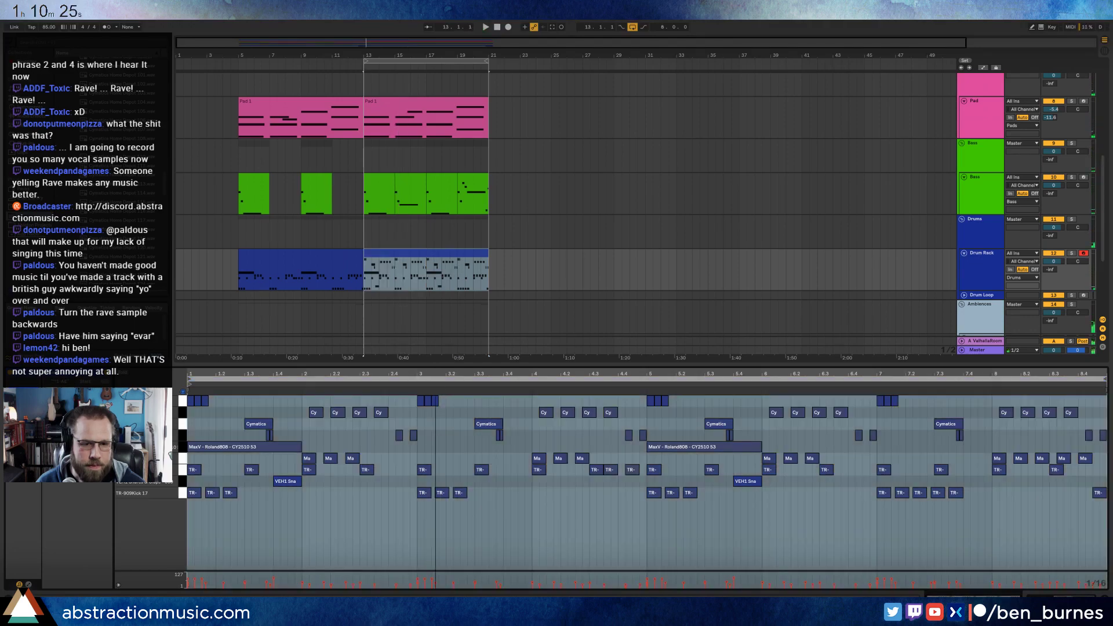
scroll(440, 392, "up", 2)
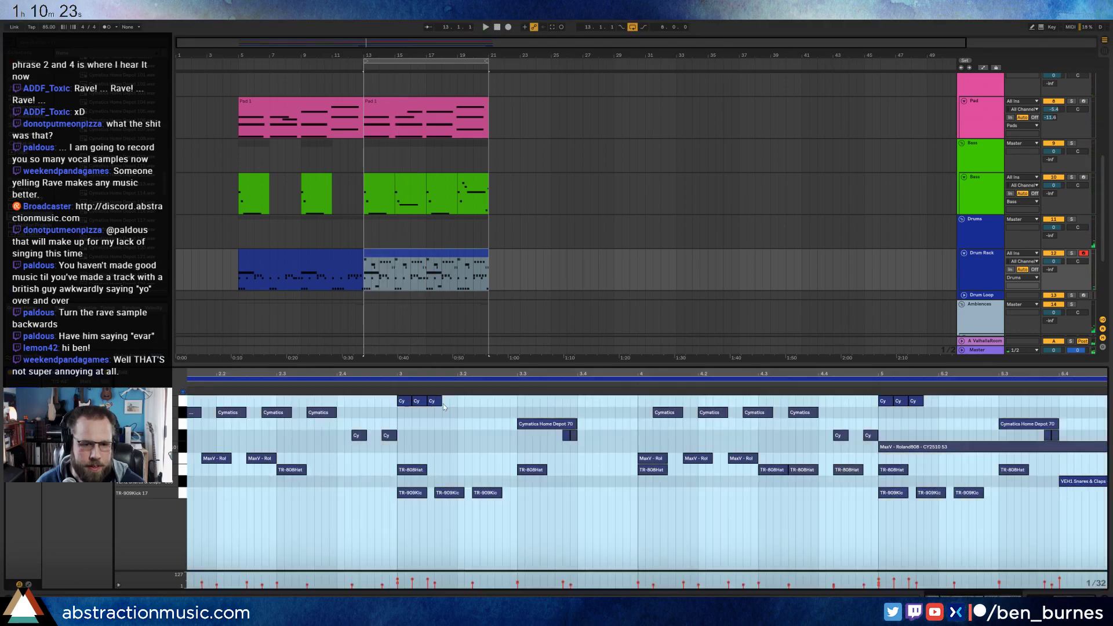
- Stretch the three B1 notes opening bars 3 and 7 of the drum clip until the third meets the second kick, and play the clip
left_click_drag(443, 405, 396, 395)
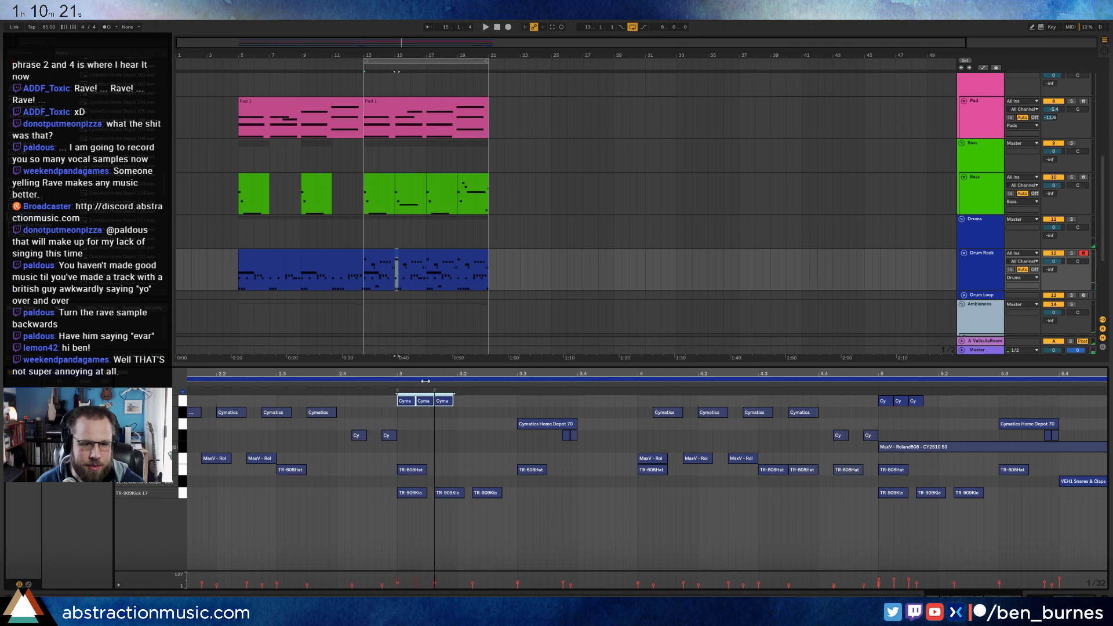
scroll(415, 394, "down", 2)
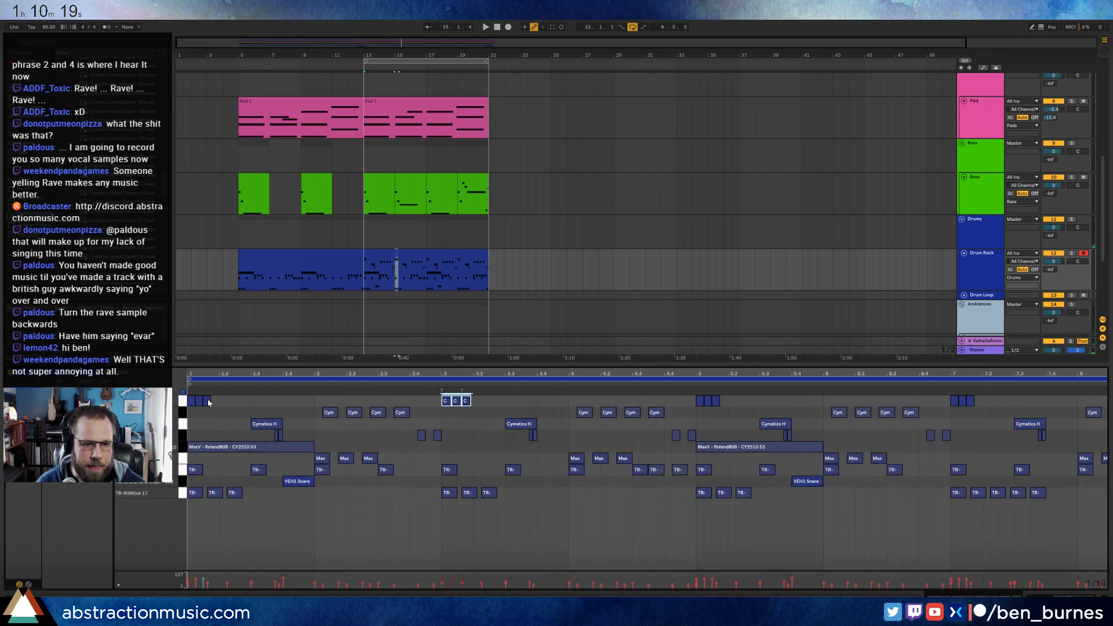
left_click_drag(209, 402, 186, 395)
key("space")
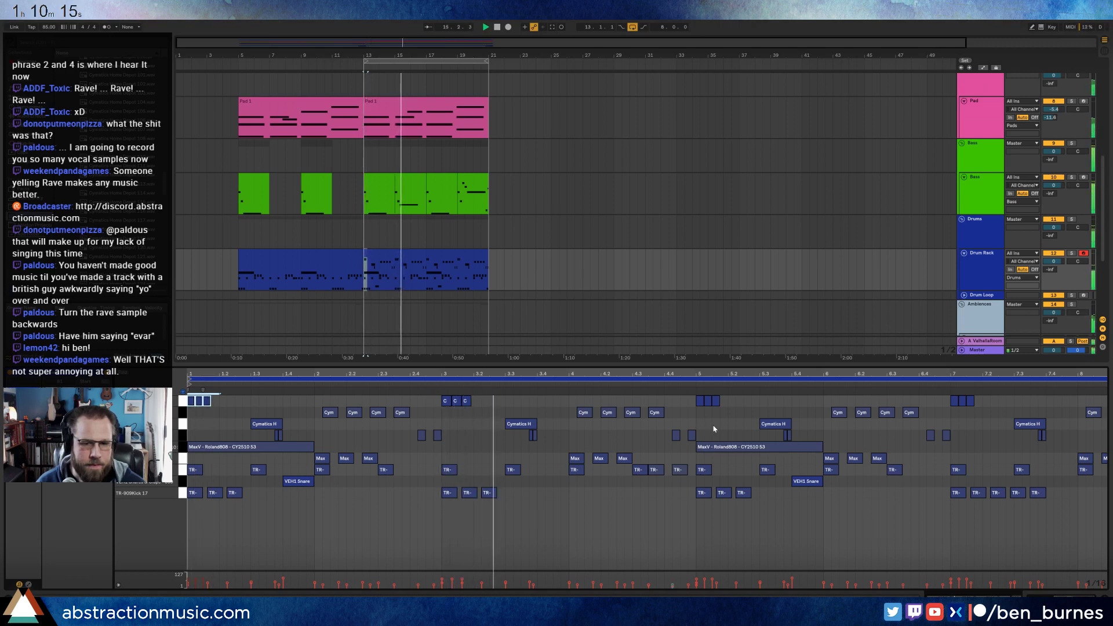
mouse_move(948, 406)
left_mouse_down()
mouse_move(974, 375)
mouse_move(955, 388)
left_mouse_up()
left_click(542, 422)
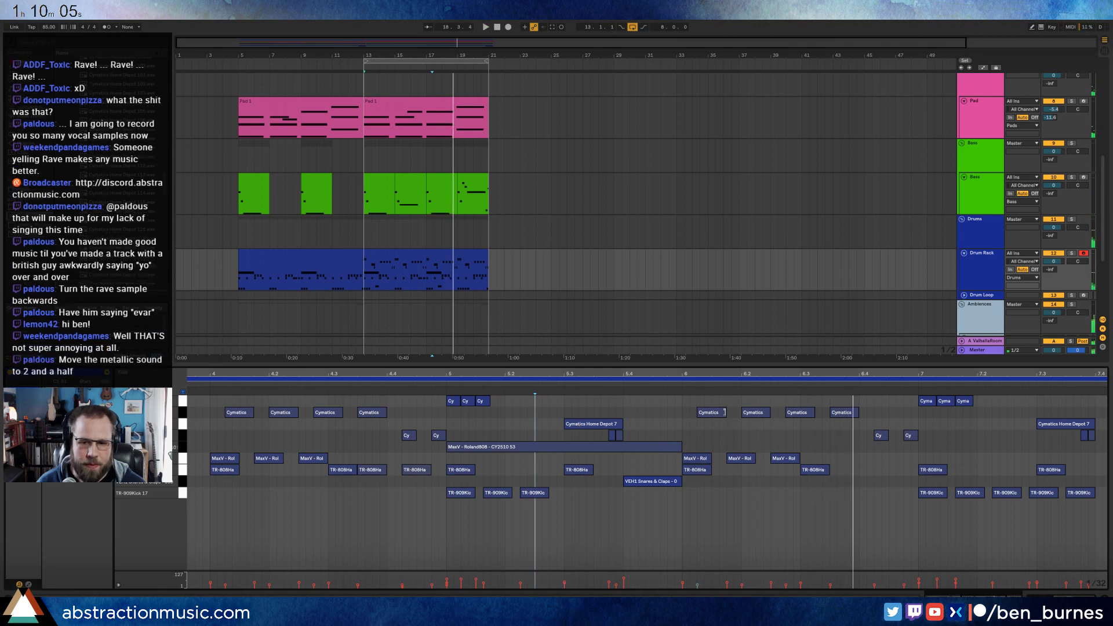
- Split the first and third A#1 notes of the drum clip's bar 6 into two short hits each, and add a short A#1 after the fourth
left_click_drag(724, 412, 707, 413)
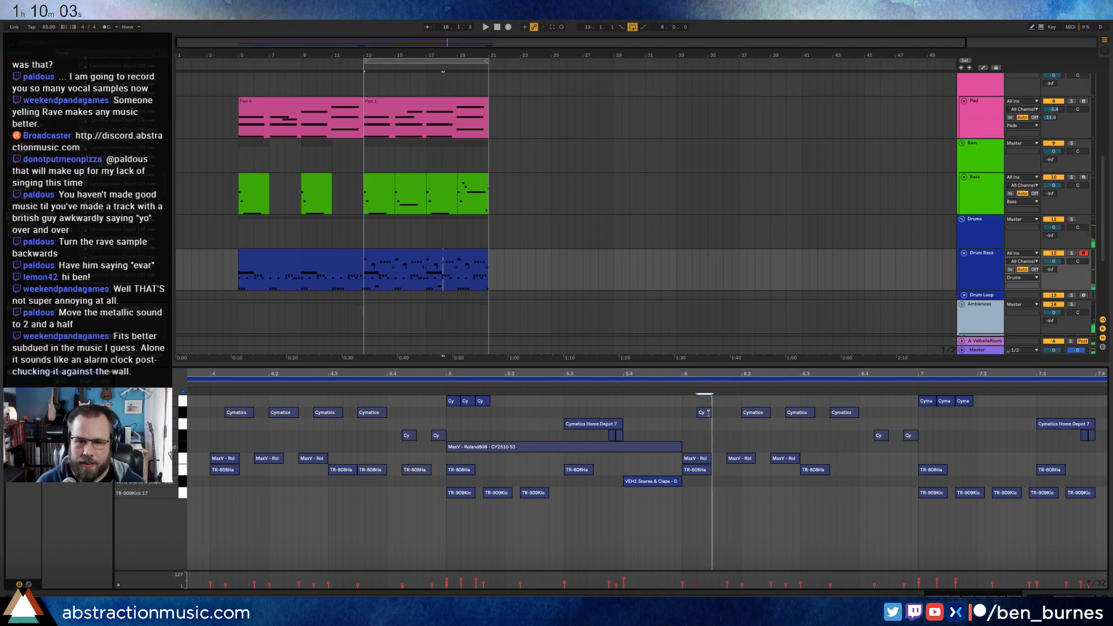
key("ctrl+d")
left_click_drag(815, 411, 799, 413)
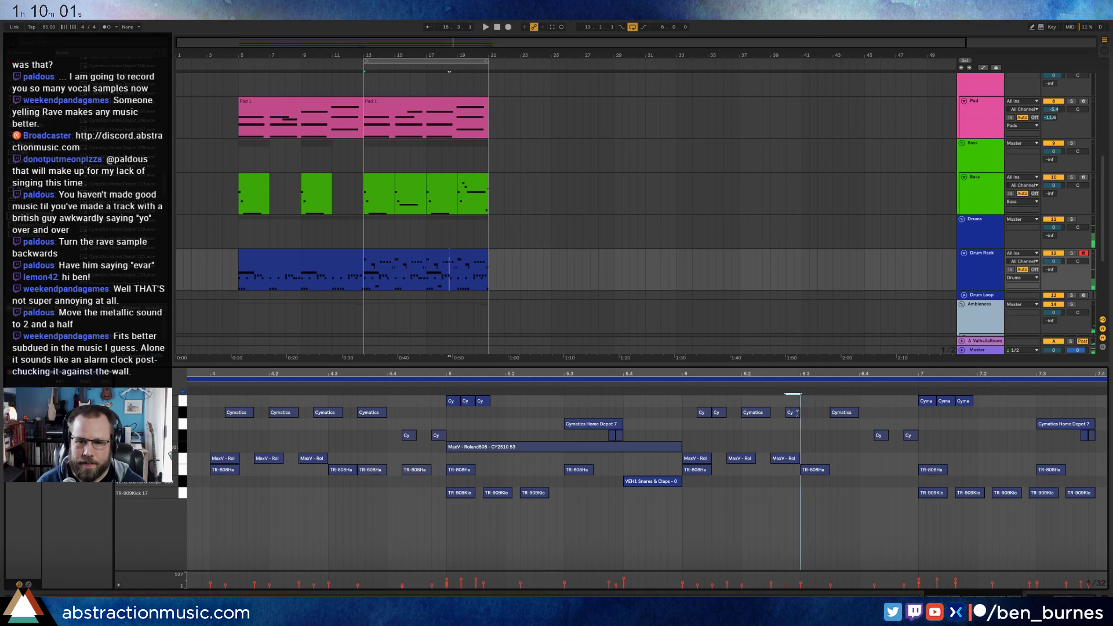
key("ctrl+d")
double_click(863, 412)
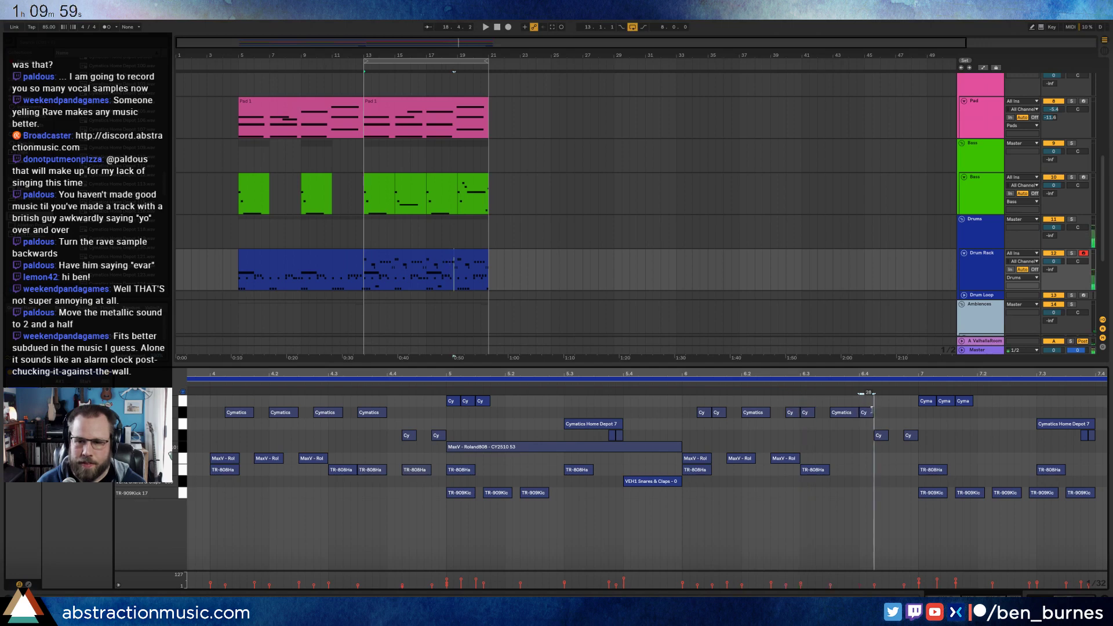
left_click(871, 410)
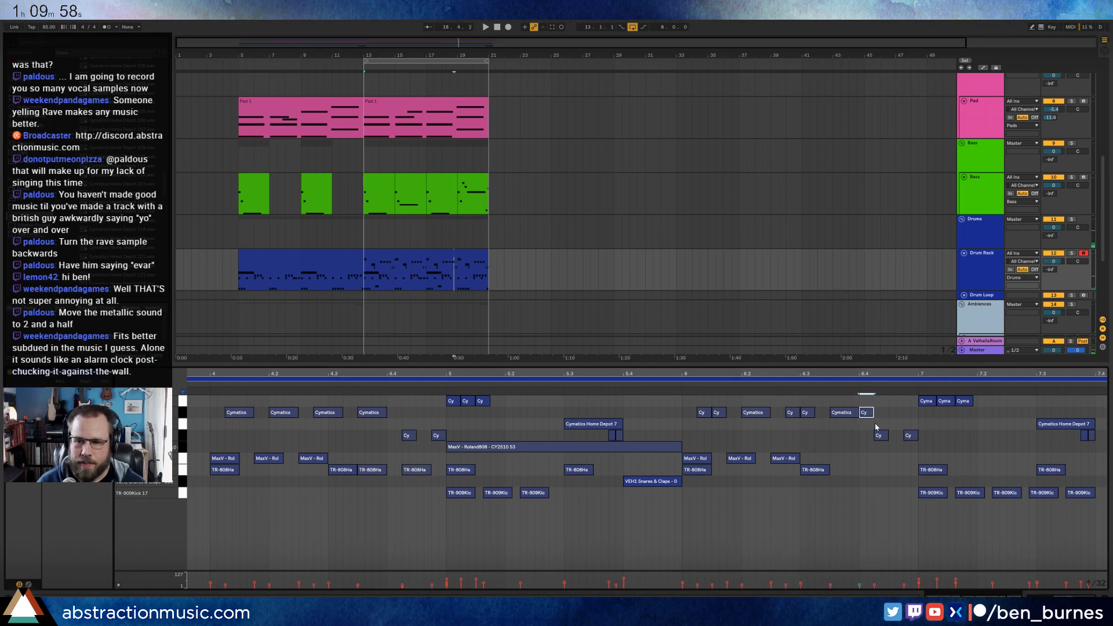
left_click(822, 493)
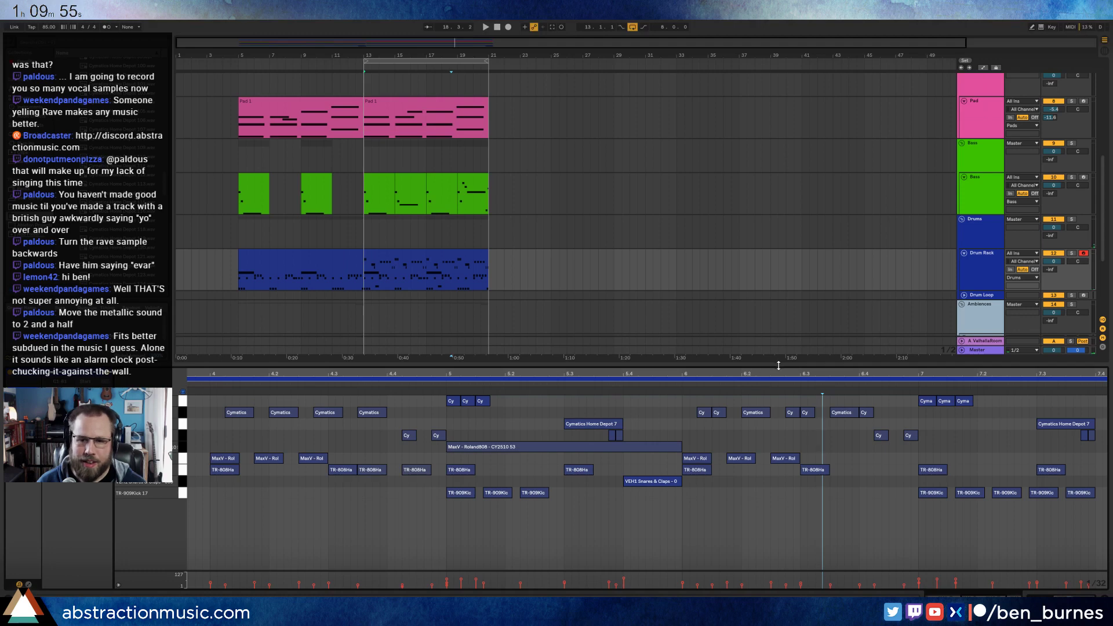
- Double the warped length of the Cymatics Home Depot 70 sample in the Drum Rack and move its start to the first loud transient
key("shift+Tab")
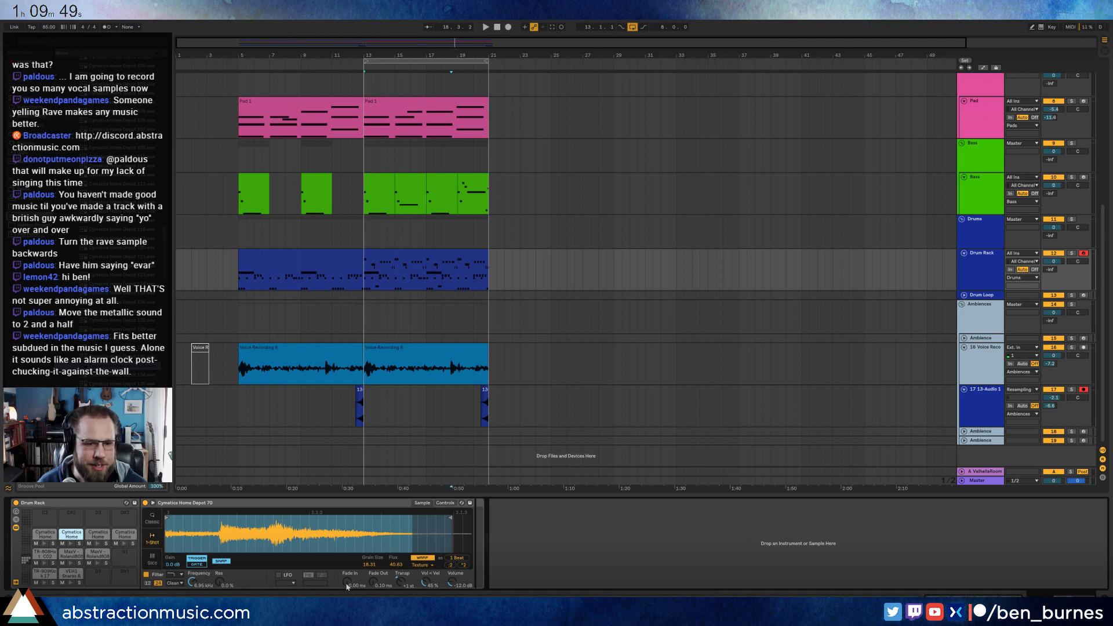
left_click(462, 565)
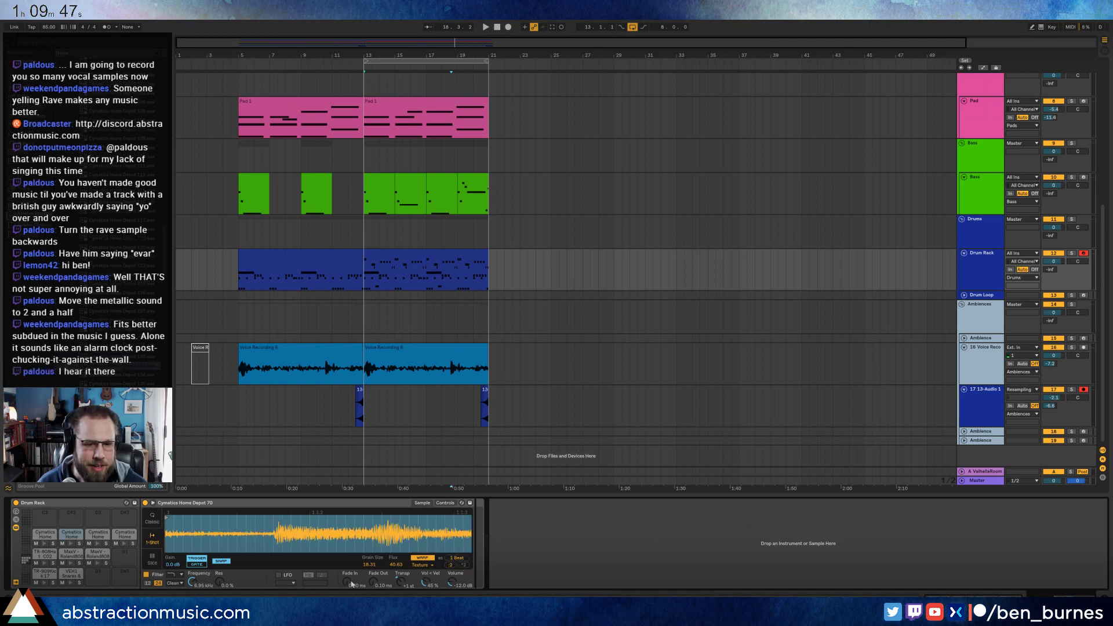
left_click_drag(166, 522, 276, 520)
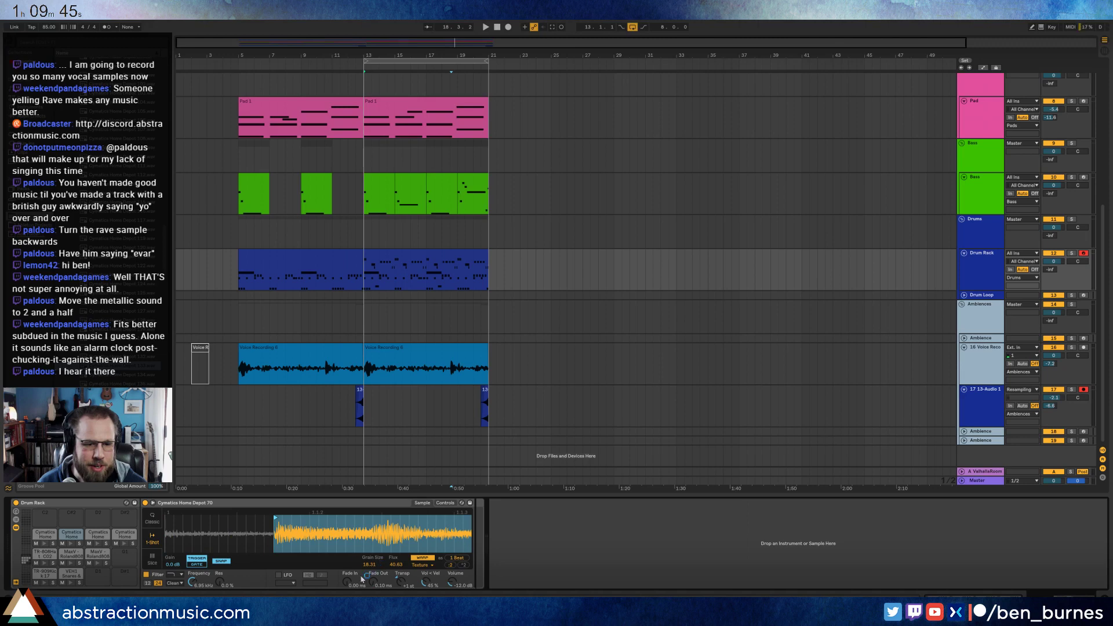
- Give the Cymatics Home Depot 70 sample a fade-in of about 27 ms and a short fade-out, and play the loop
mouse_move(361, 579)
left_mouse_down()
mouse_move(361, 562)
mouse_move(374, 573)
mouse_move(347, 577)
left_mouse_up()
scroll(174, 528, "right", 3)
key("space")
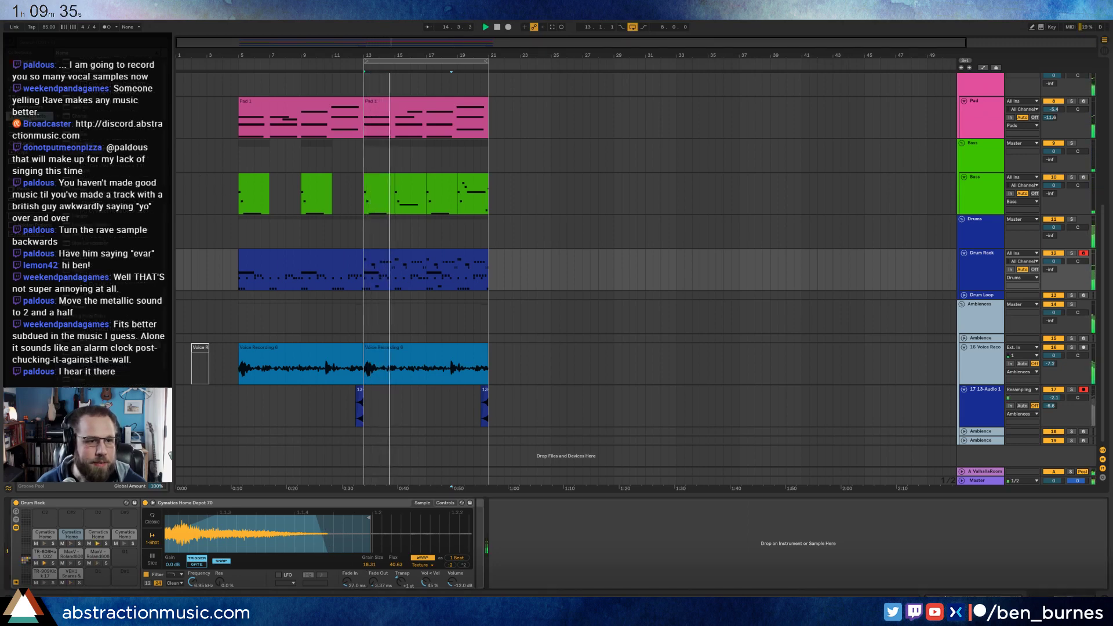
- Add a Reverb after the Home Depot sample with about 2.05 s decay, and set the sample's filter frequency to 7.72 kHz
left_click_drag(466, 552, 481, 543)
left_click_drag(695, 576, 695, 574)
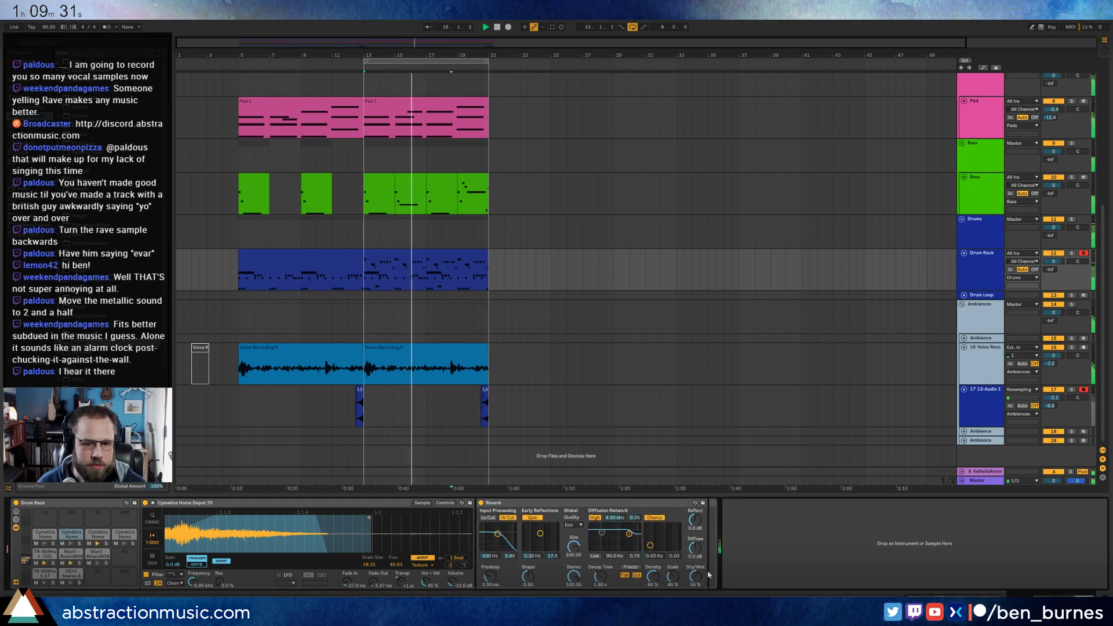
left_click_drag(600, 578, 600, 570)
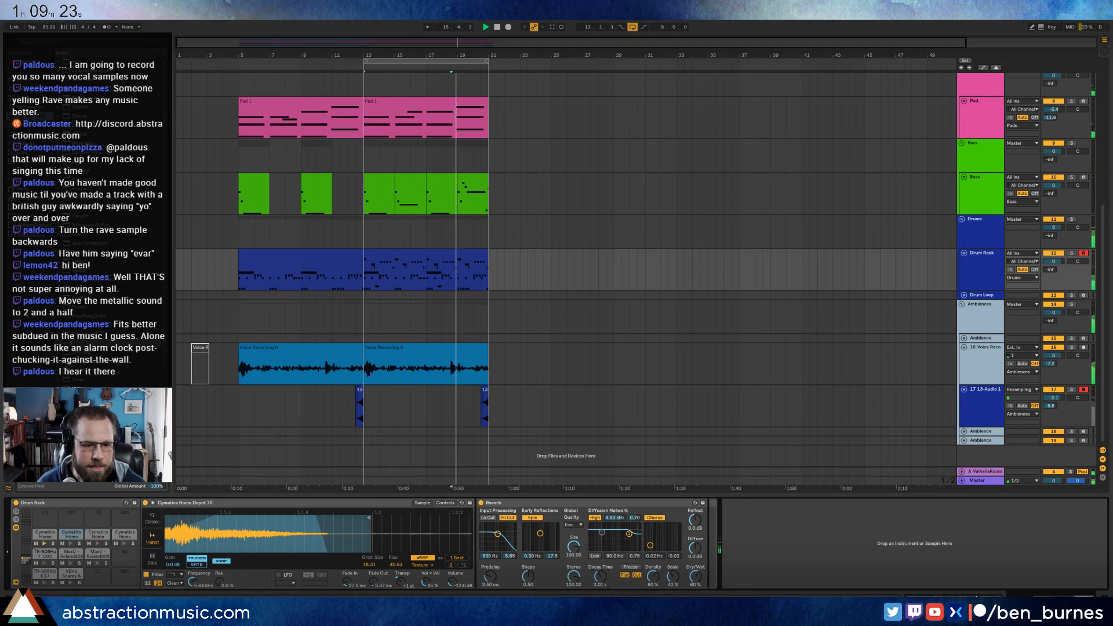
left_click_drag(192, 581, 194, 584)
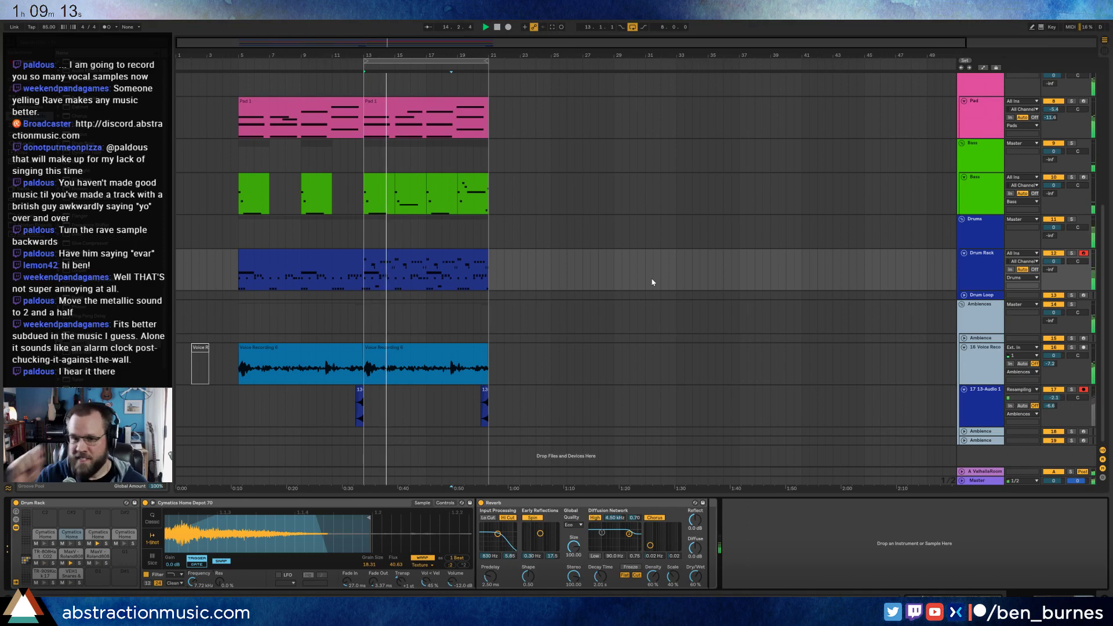
- Insert a MIDI track below the Drum Rack track and load the 808 Core Kit onto it
left_click(981, 263)
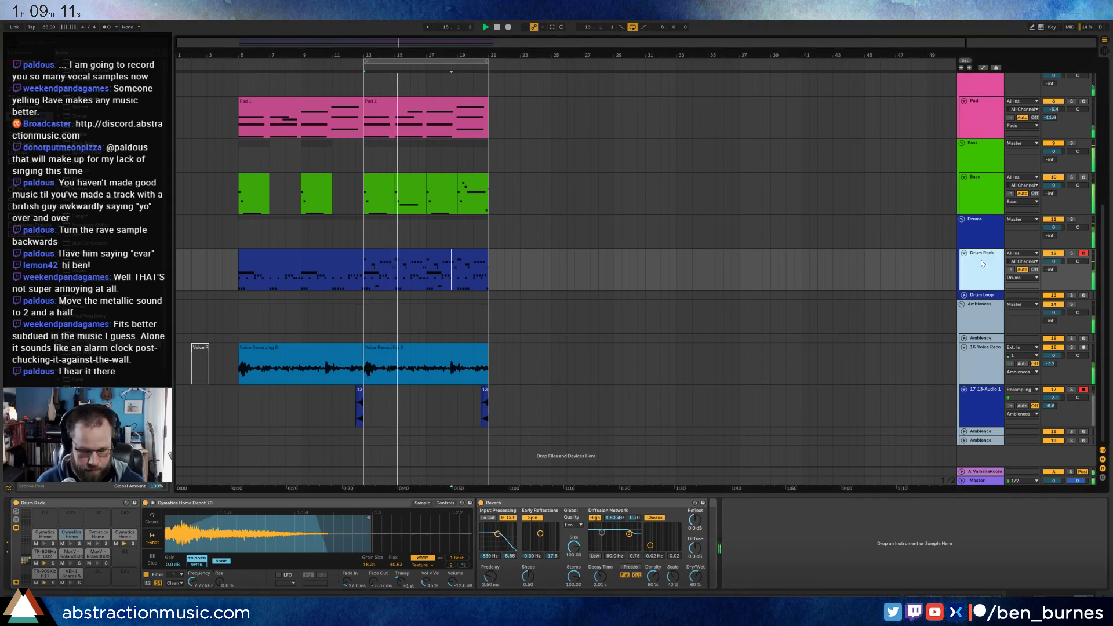
key("ctrl+shift+t")
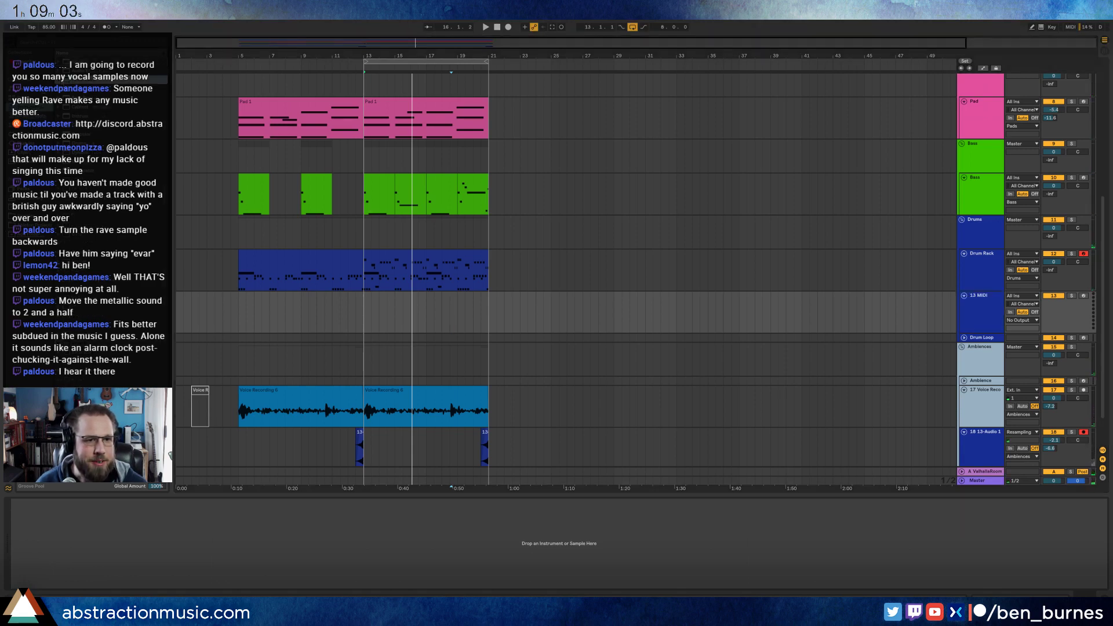
left_click(85, 115)
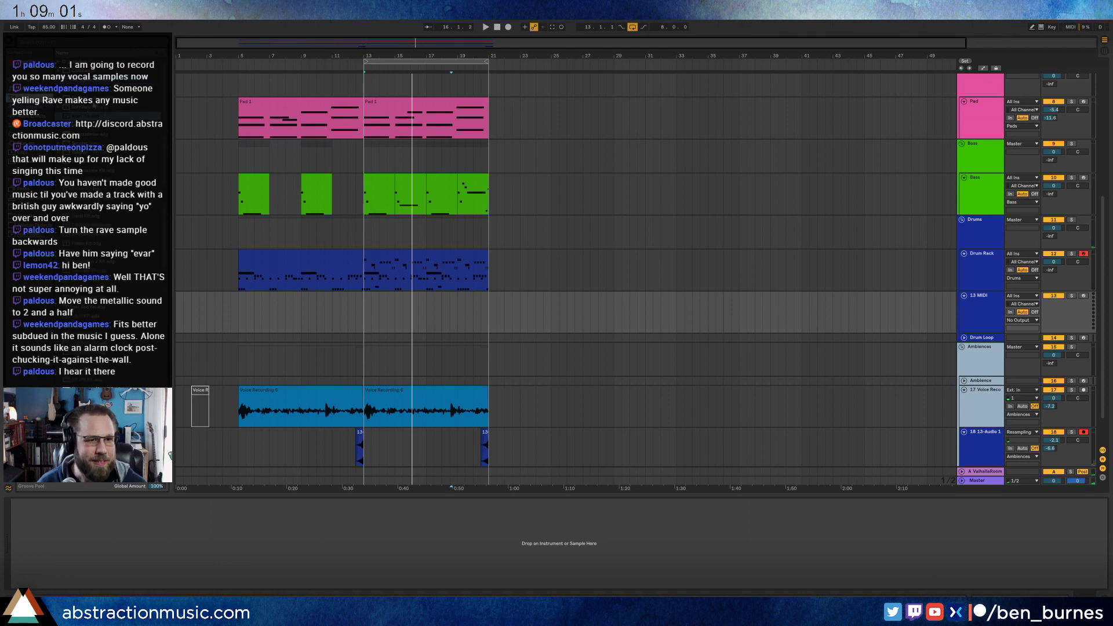
left_click(94, 100)
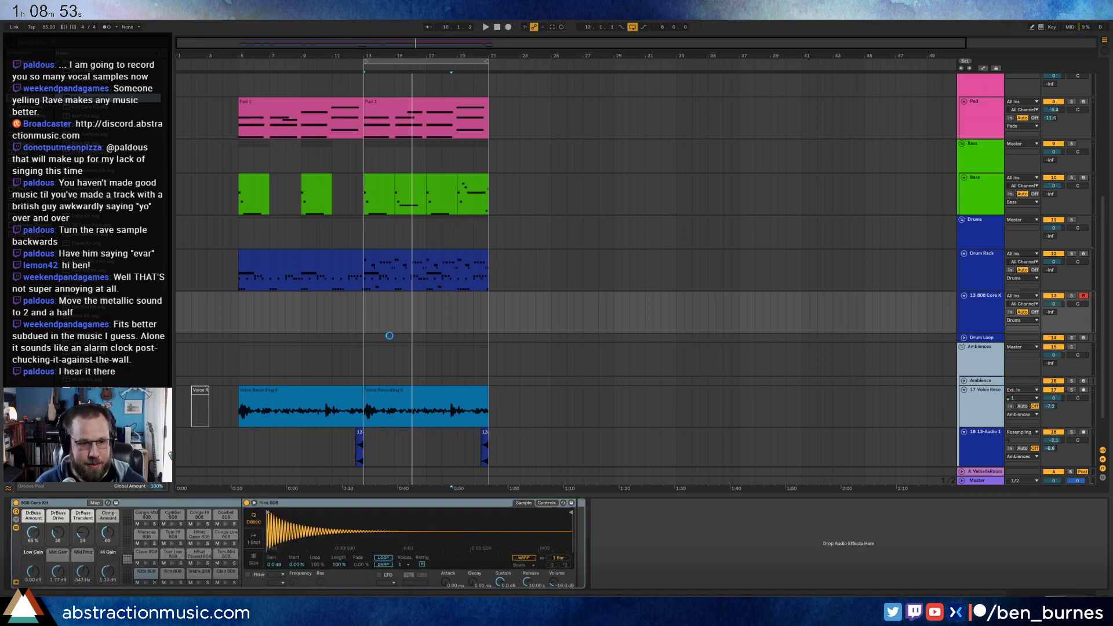
- Create a one-bar MIDI clip at bar 13 on the 808 Core Kit track with eighth-note kicks at 1.1 and 1.1.3
left_click_drag(366, 311, 378, 315)
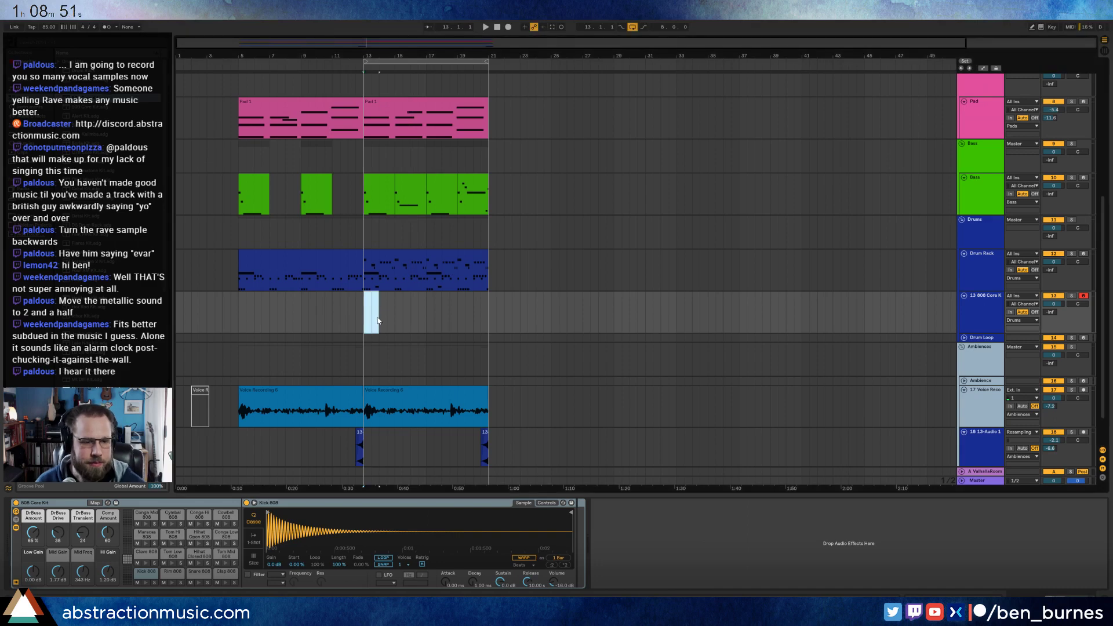
double_click(373, 319)
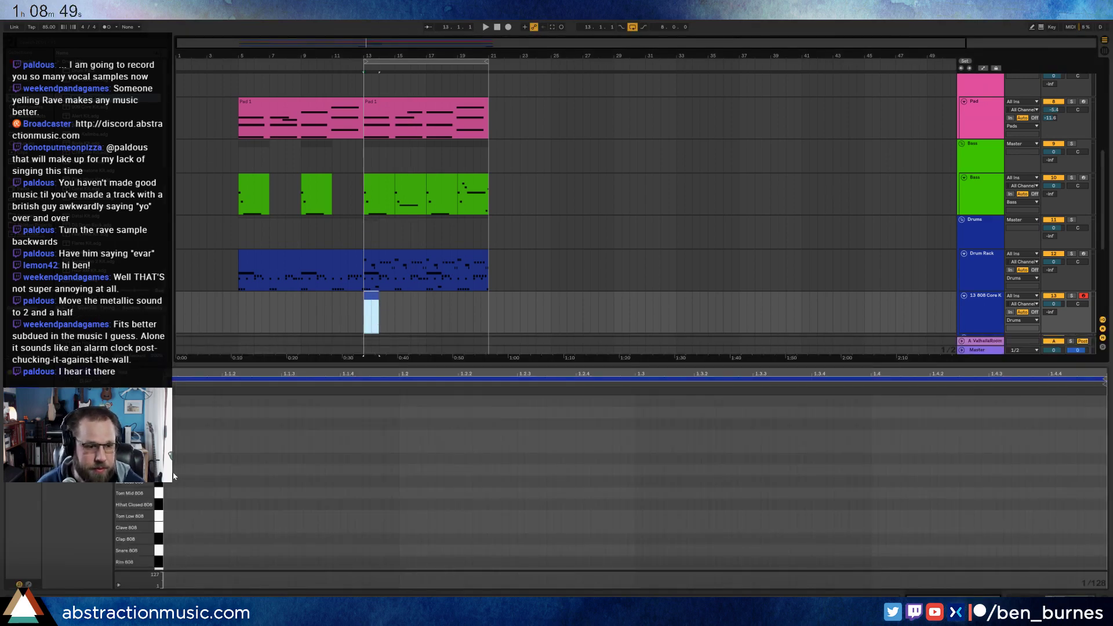
left_click(185, 535)
double_click(166, 564)
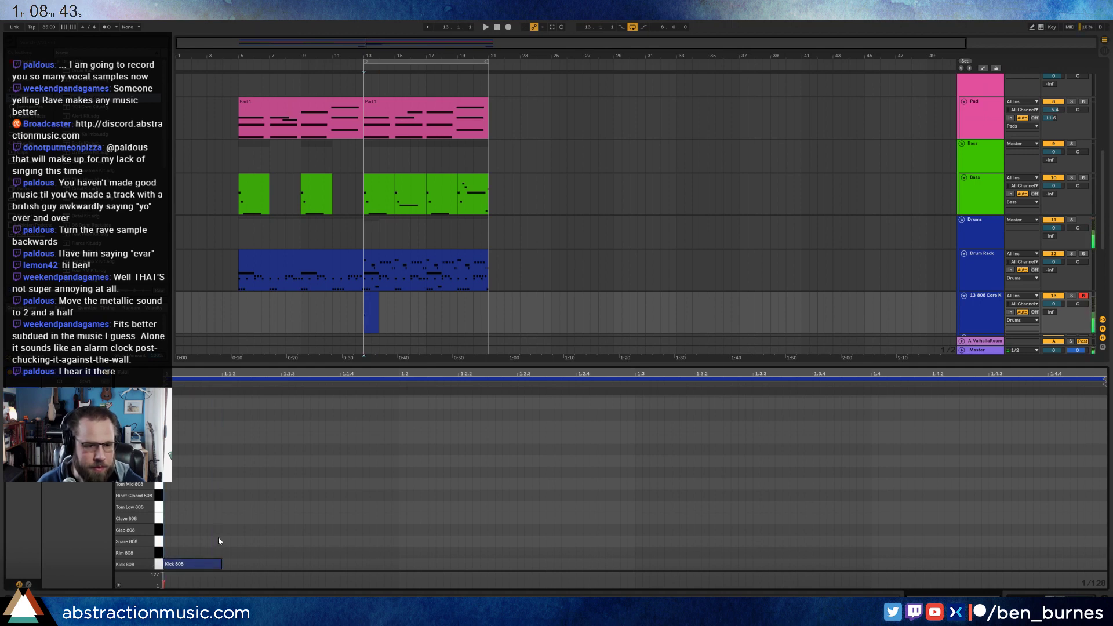
key("space")
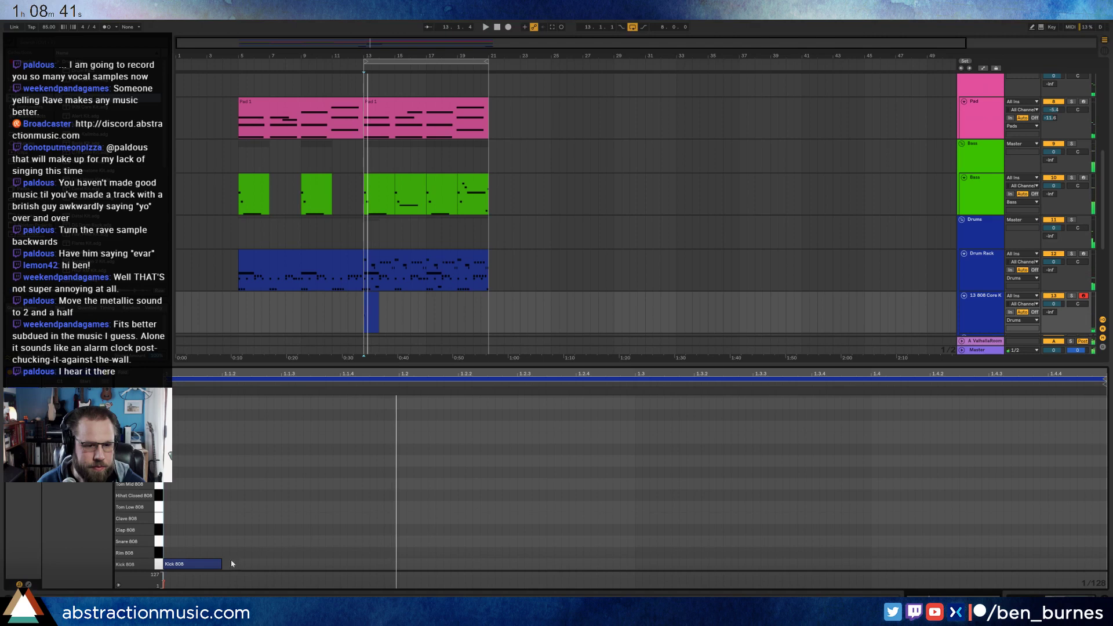
left_click_drag(221, 562, 280, 564)
key("ctrl+d")
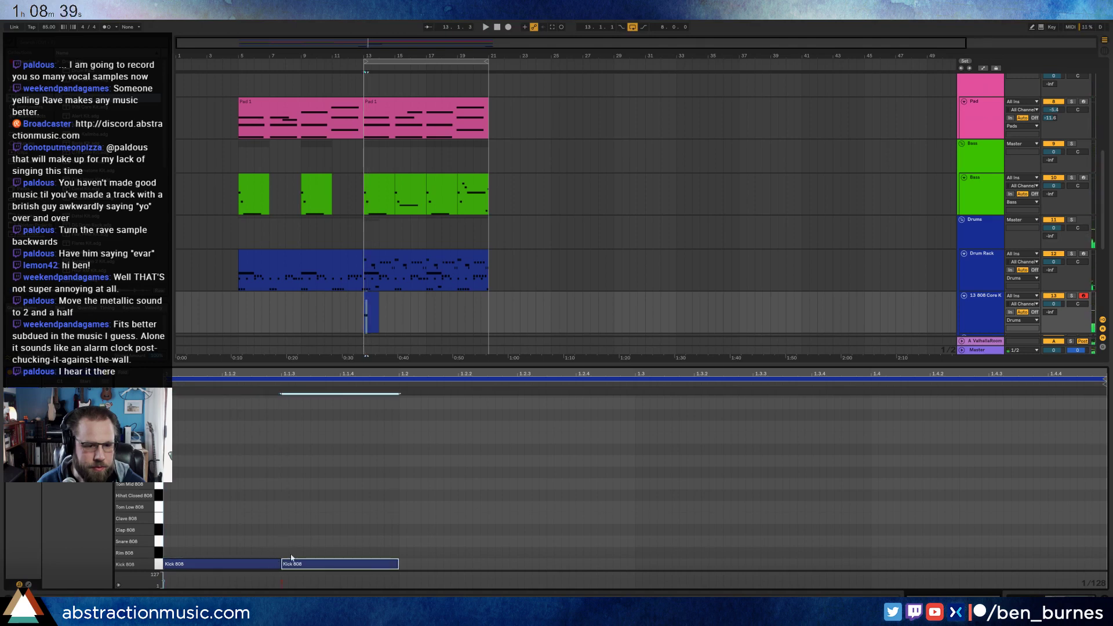
- Add an eighth-note snare on beat 2, and copy the kick and snare so they fall at 1.2.4 and 1.4
double_click(404, 541)
left_click_drag(415, 541, 517, 536)
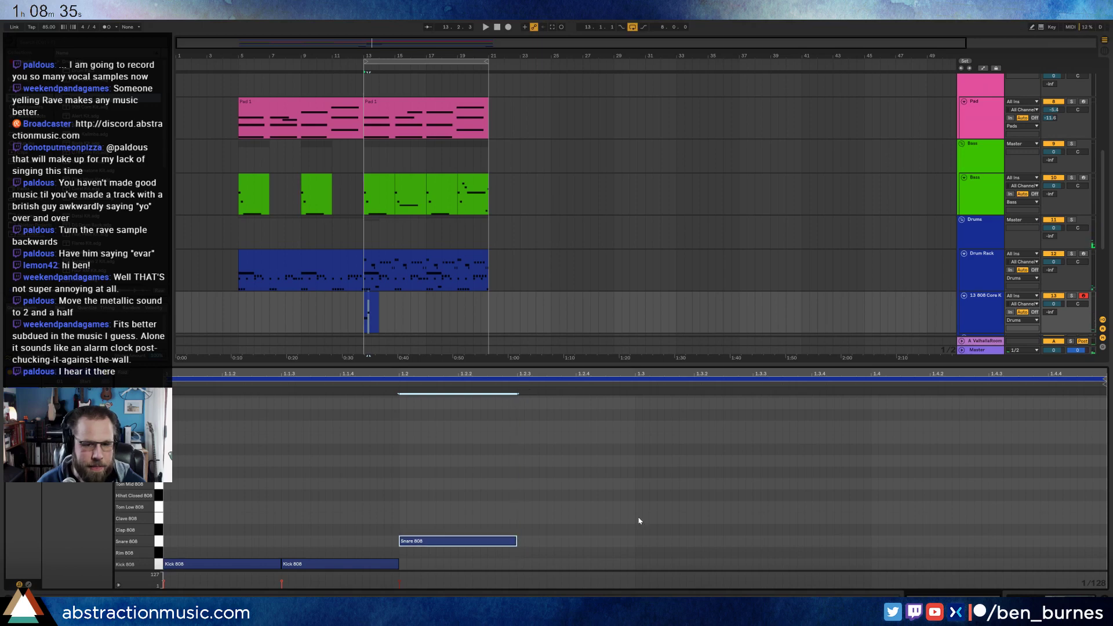
left_click_drag(634, 514, 348, 577)
key("ctrl+d")
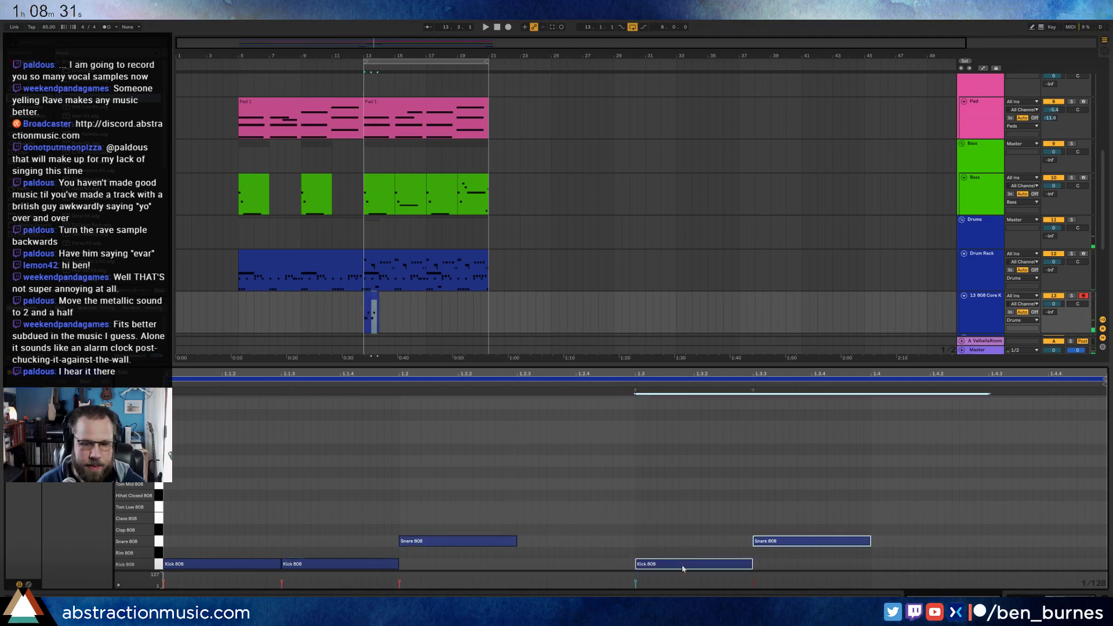
left_click_drag(683, 568, 623, 566)
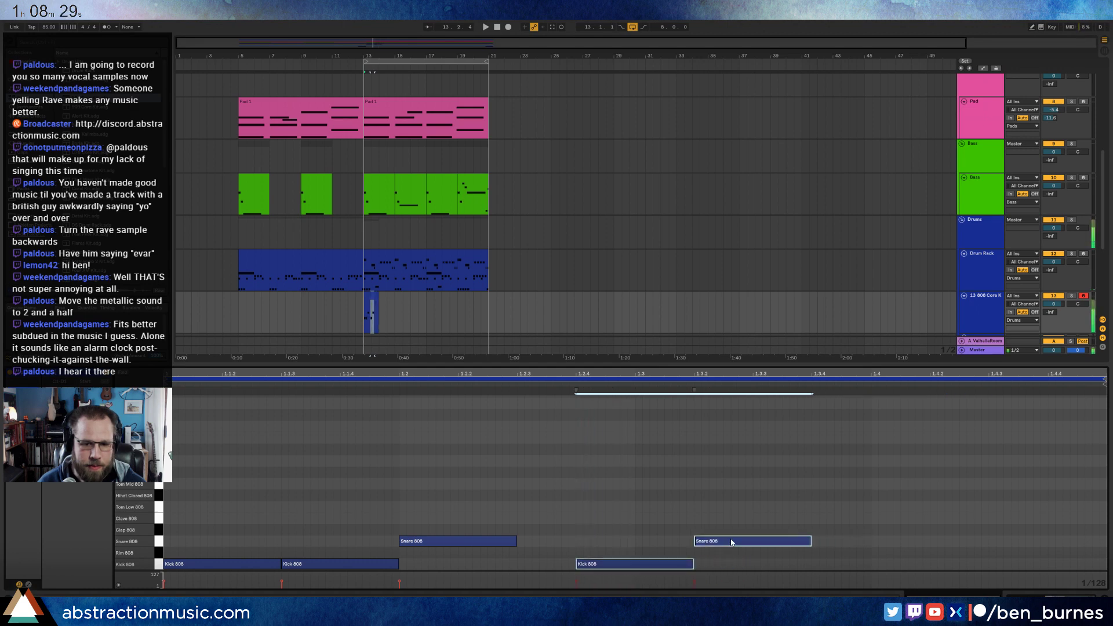
left_click(730, 529)
left_click_drag(732, 543, 910, 544)
- Duplicate the 1.2.4 kick to 1.3.3 and add another eighth-note kick at 1.4.3
left_click_drag(631, 539, 781, 584)
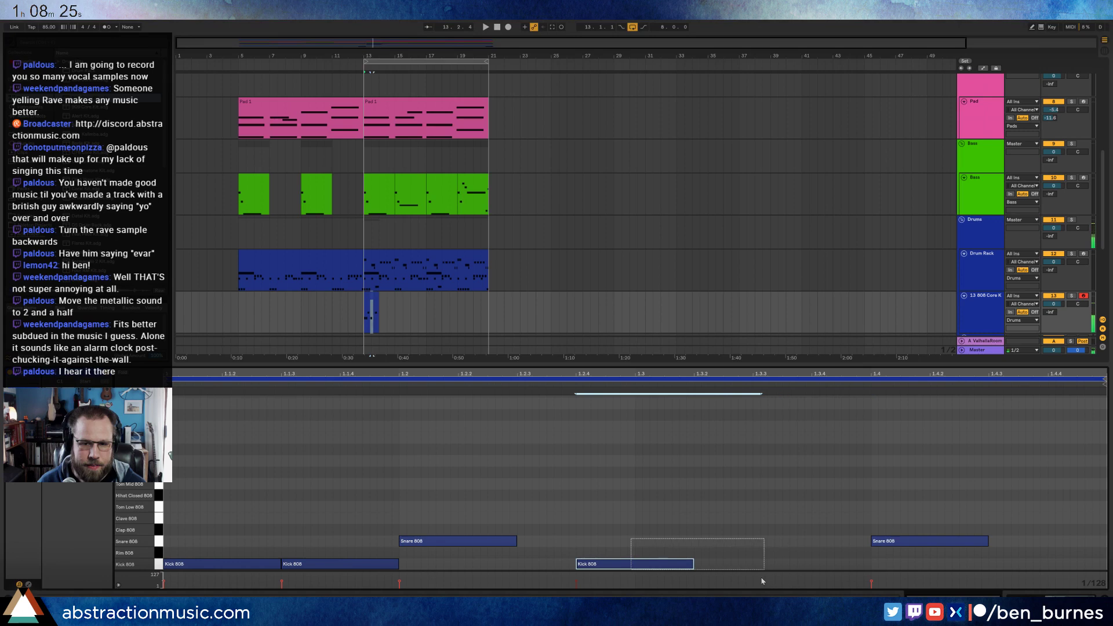
key("ctrl+d")
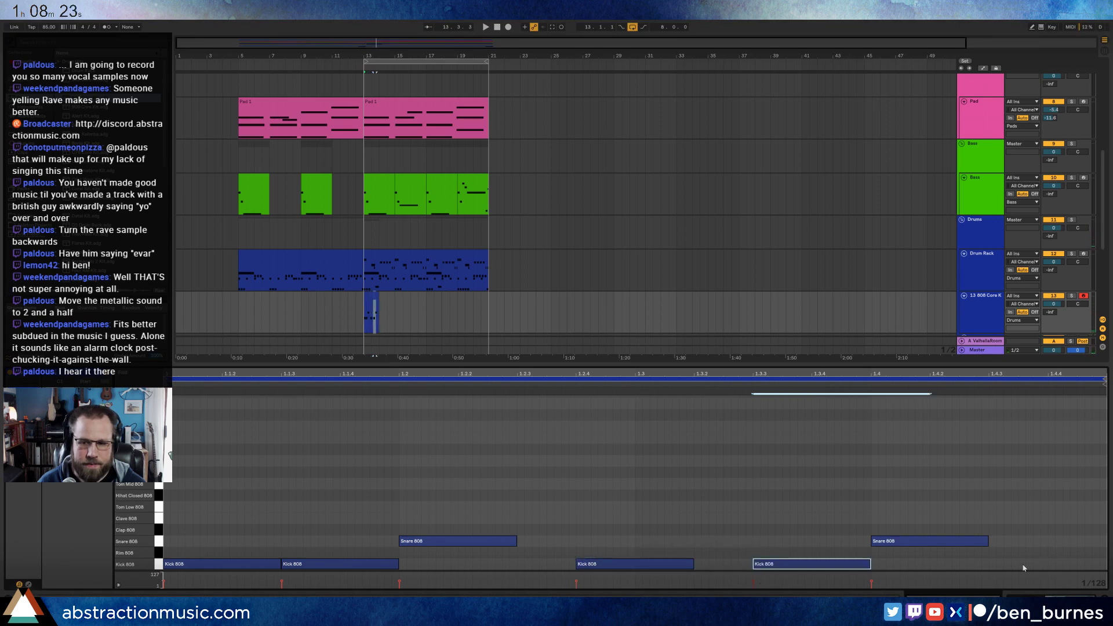
double_click(997, 563)
mouse_move(1052, 563)
left_mouse_down()
mouse_move(1090, 564)
mouse_move(1070, 566)
left_mouse_up()
left_click(827, 458)
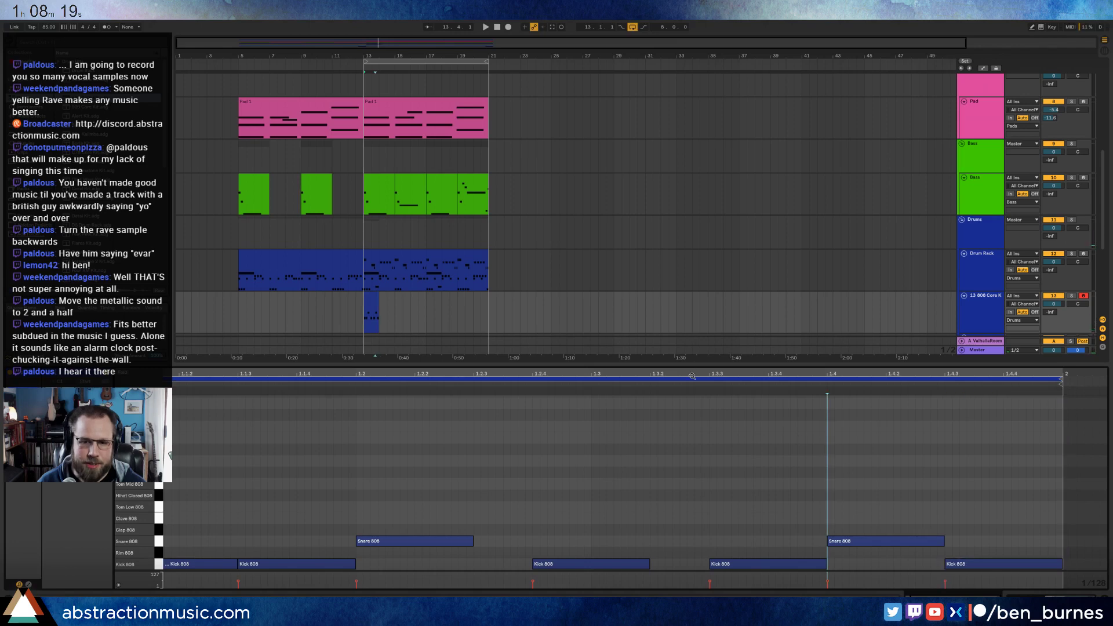
scroll(177, 464, "left", 2)
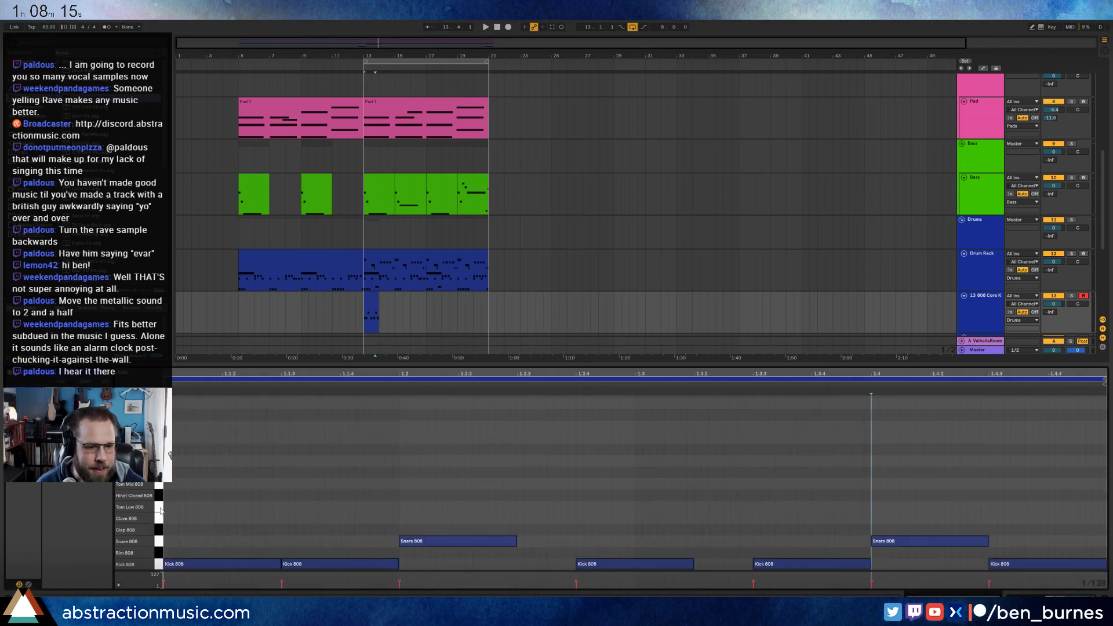
- Fill the bar with eighth-note closed hi-hats and repeat the one-bar 808 pattern up to bar 21
left_click(161, 497)
left_click_drag(167, 499, 270, 506)
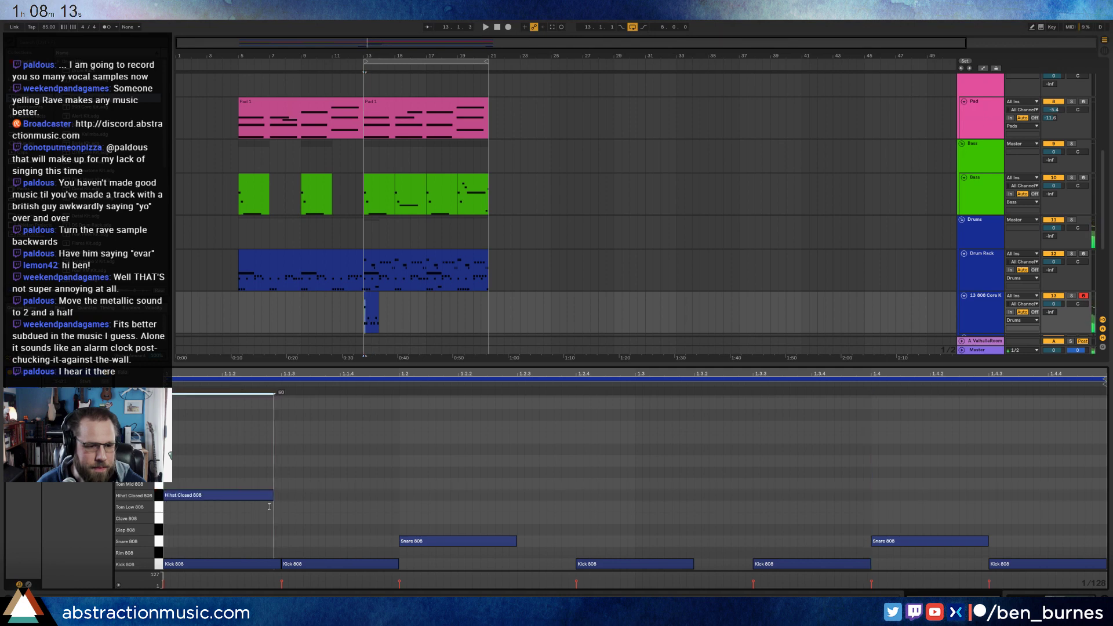
left_click(293, 505)
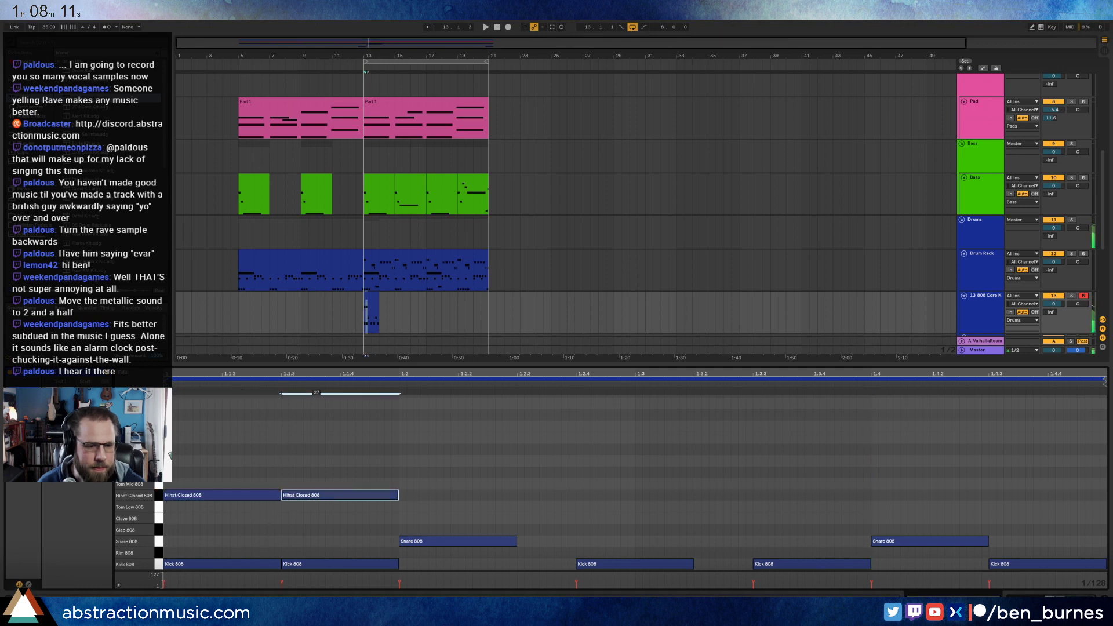
left_click(244, 497, "shift")
key("ctrl+d")
key("ctrl+d")
key("ctrl+d")
key("space")
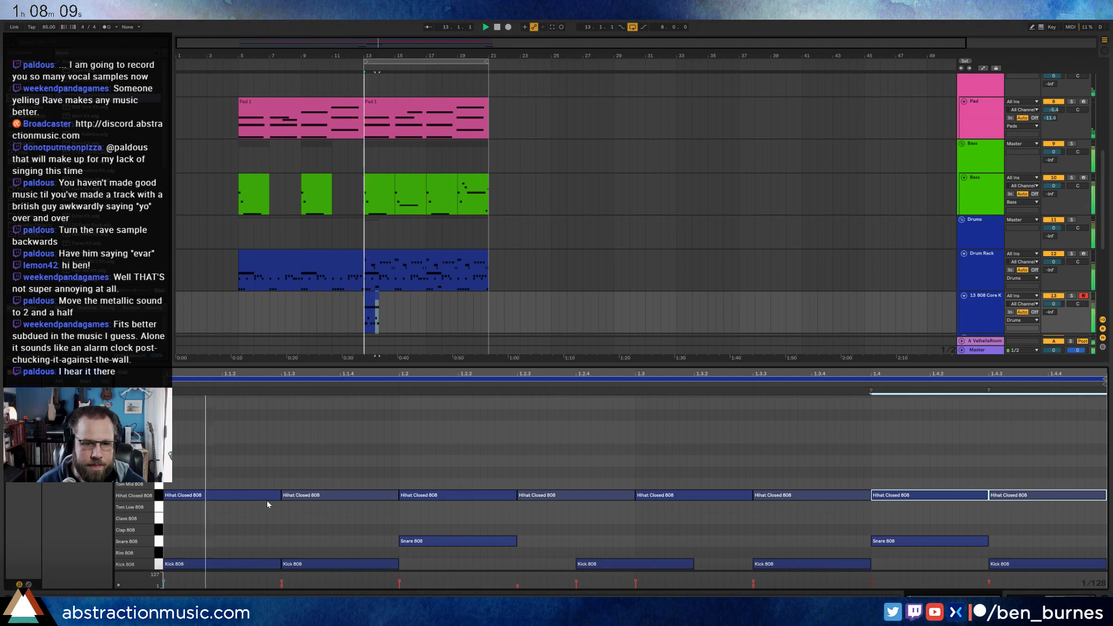
left_click_drag(379, 302, 489, 302)
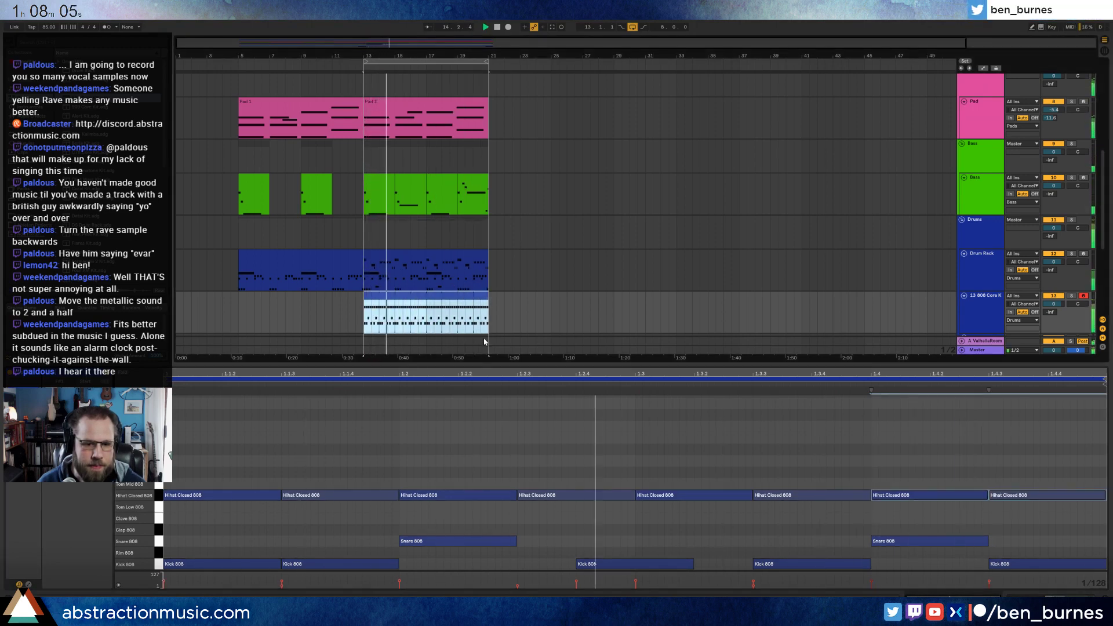
- Move the last kick to 1.4.2 and lengthen it by a 1/32 note while the loop plays
left_click(1031, 563)
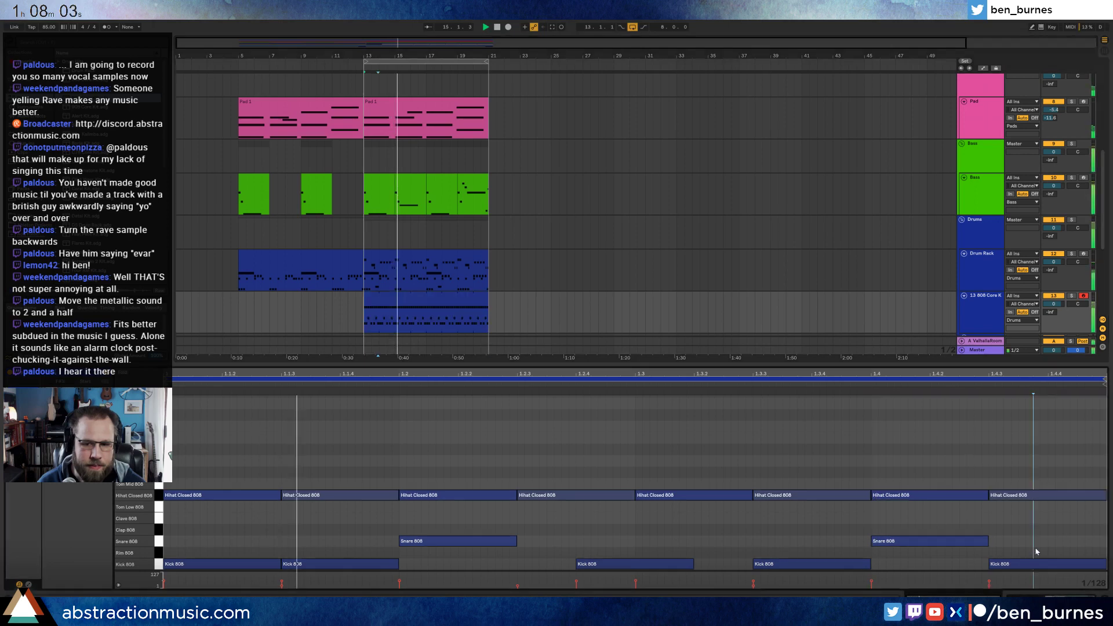
left_click_drag(1031, 564, 972, 564)
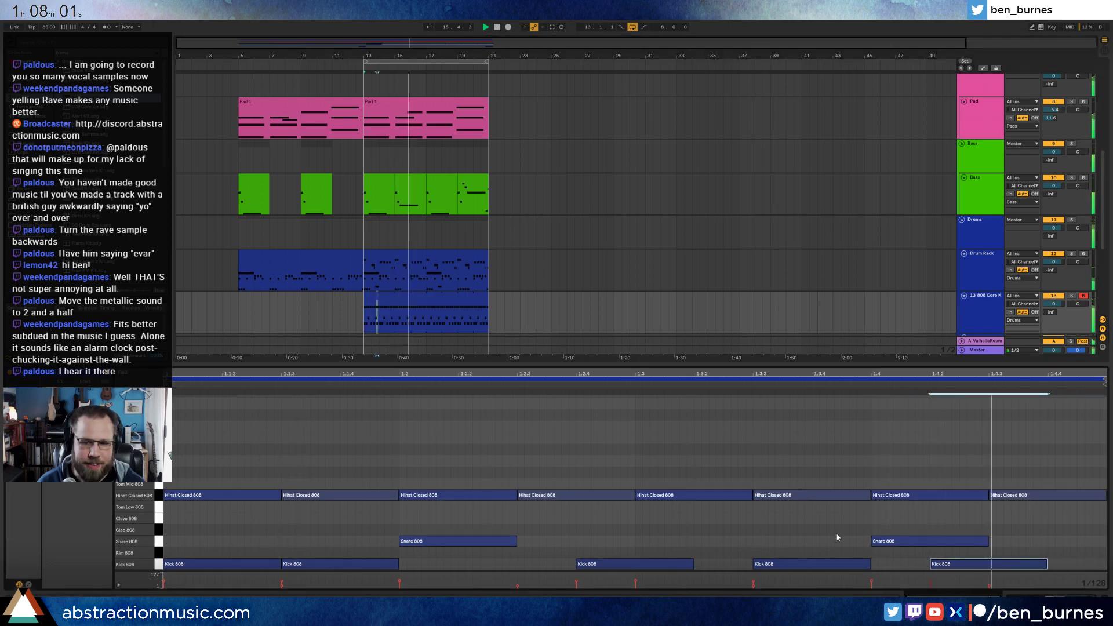
left_click(957, 550)
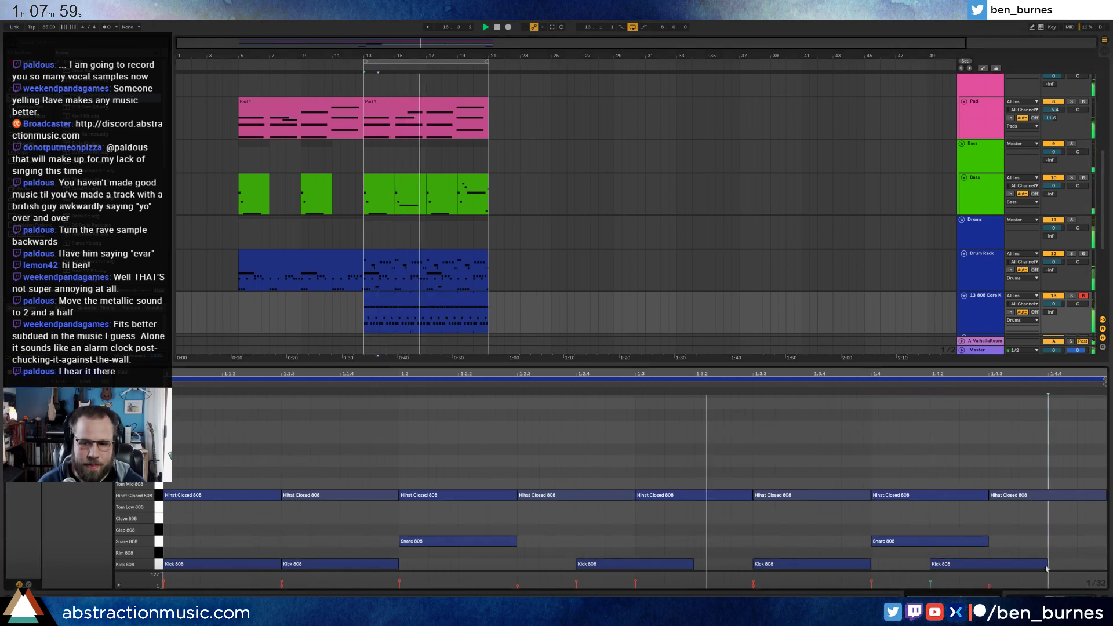
left_click_drag(1048, 571, 1081, 567)
left_click(1052, 536)
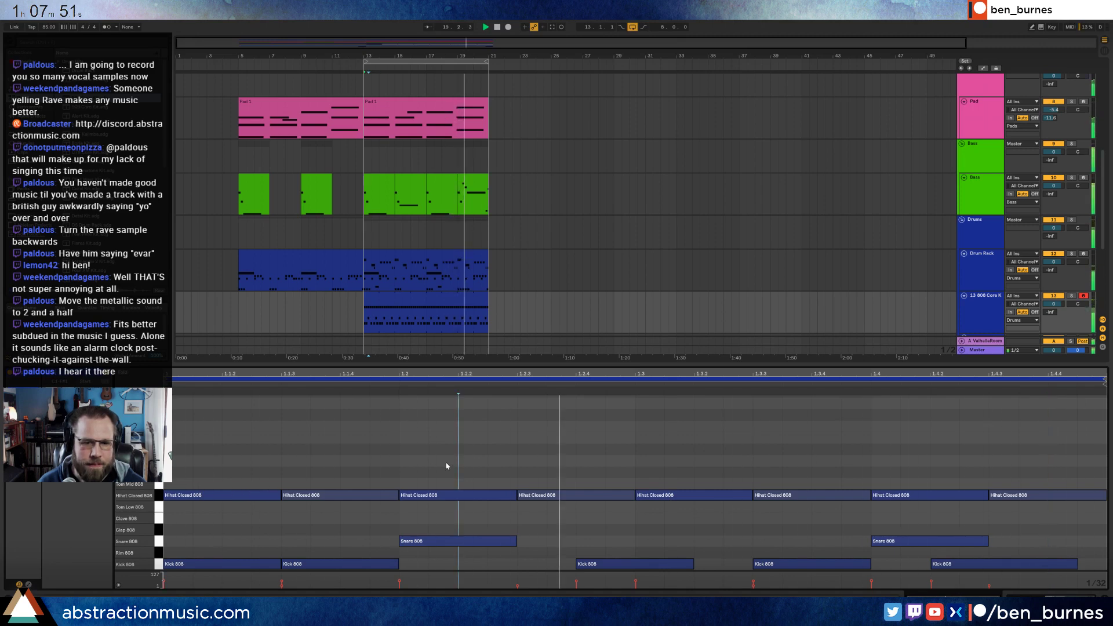
left_click(458, 481)
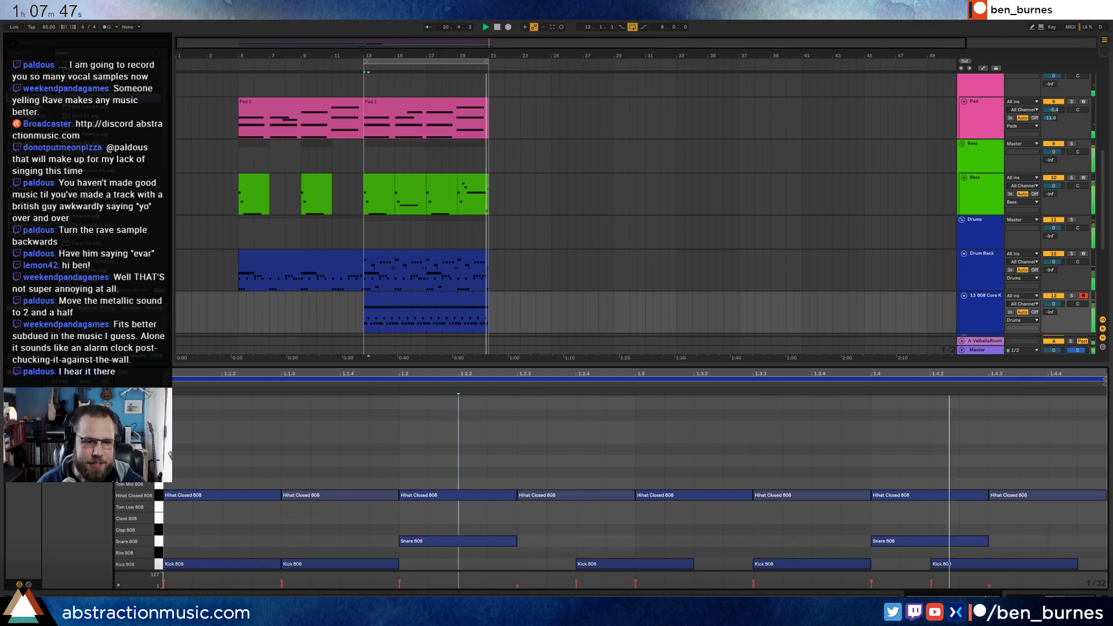
- Merge the 808 pattern from bar 13 to 15 into one two-bar clip and open its notes for editing
key("shift+Tab")
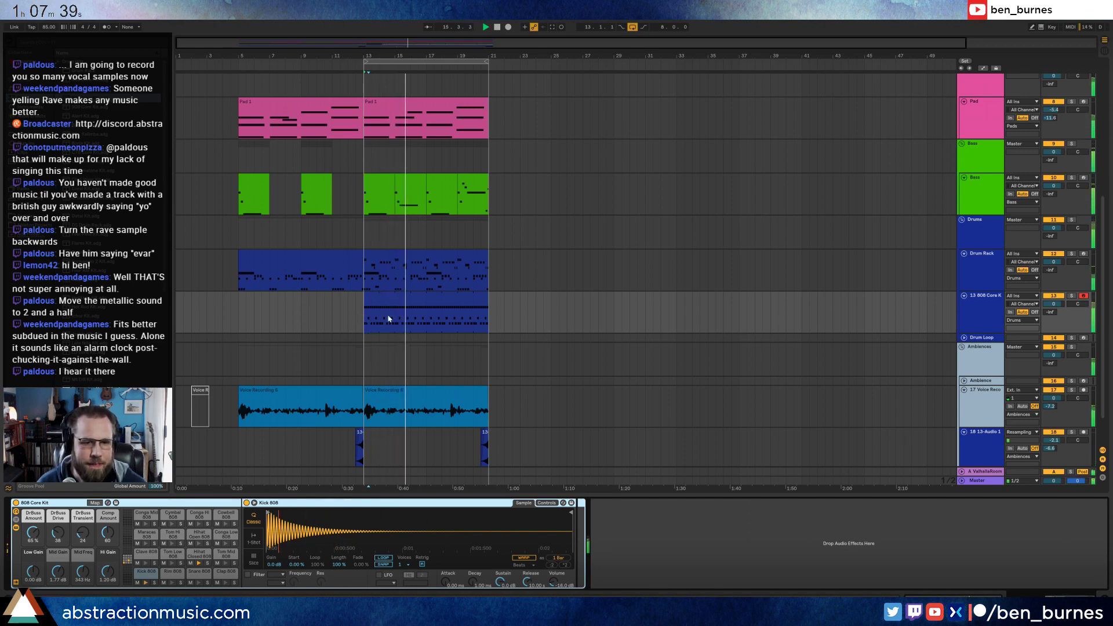
left_click(376, 294)
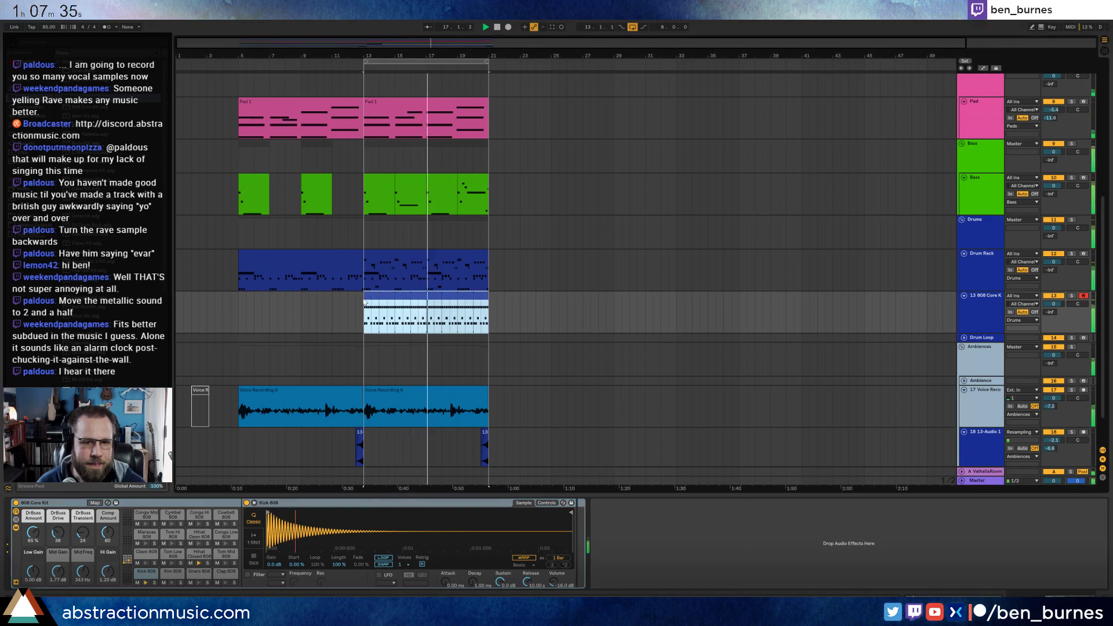
left_click(365, 324)
key("space")
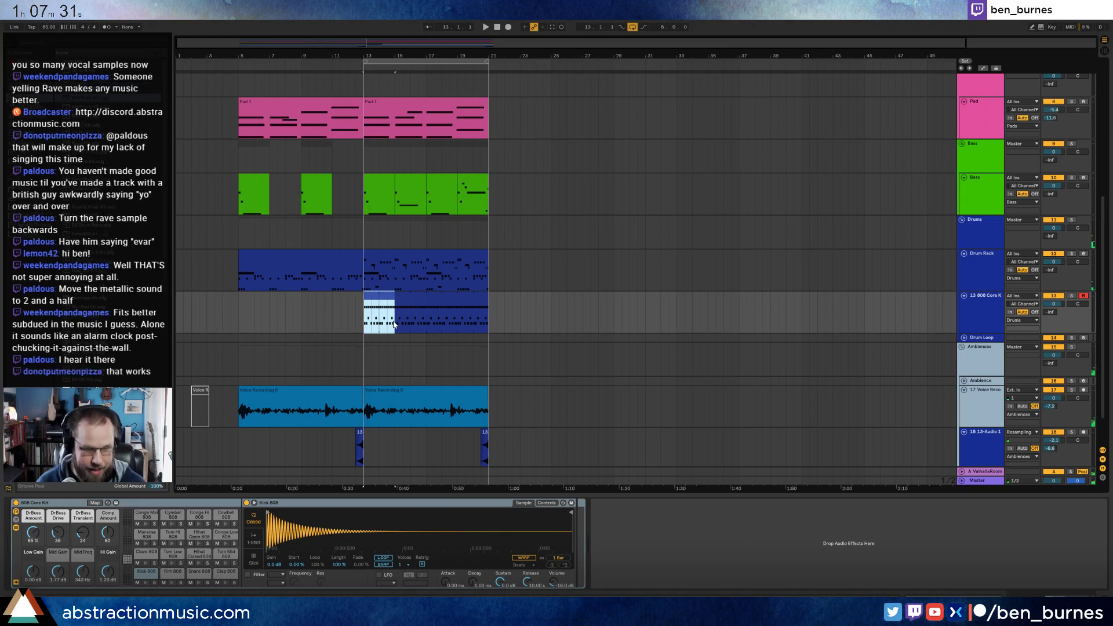
key("shift+Tab")
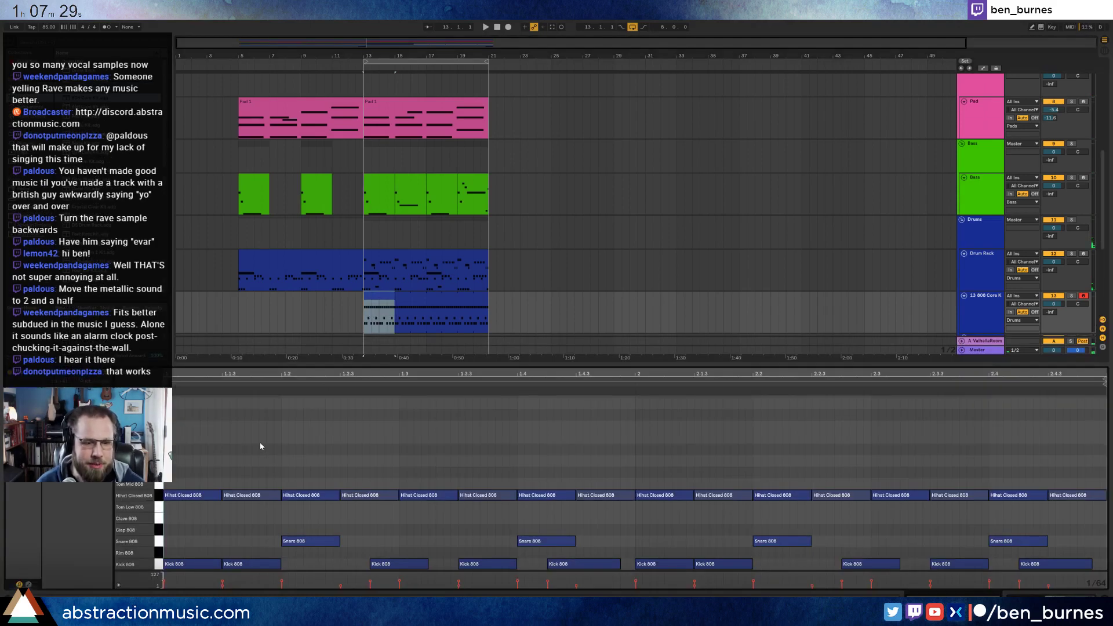
- Delay the second kick by a 1/32 note and the first snare by a 1/16, and lengthen the first hi-hat to the delayed kick
left_click(257, 553)
mouse_move(239, 567)
left_mouse_down()
mouse_move(220, 570)
mouse_move(347, 546)
mouse_move(333, 546)
left_mouse_up()
key("space")
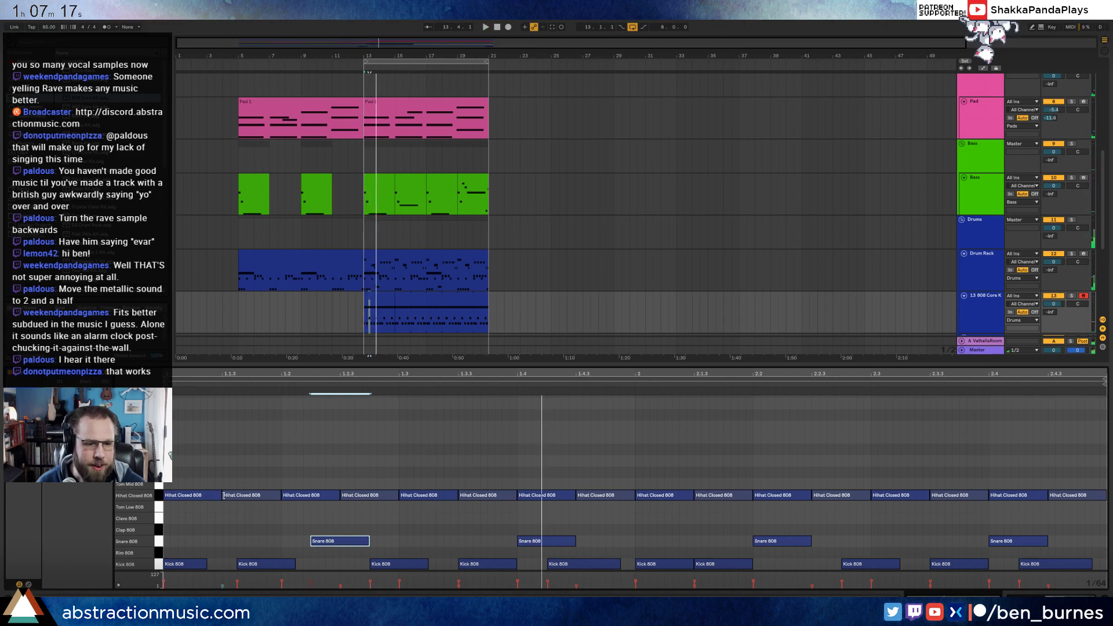
key("space")
left_click_drag(223, 496, 229, 495)
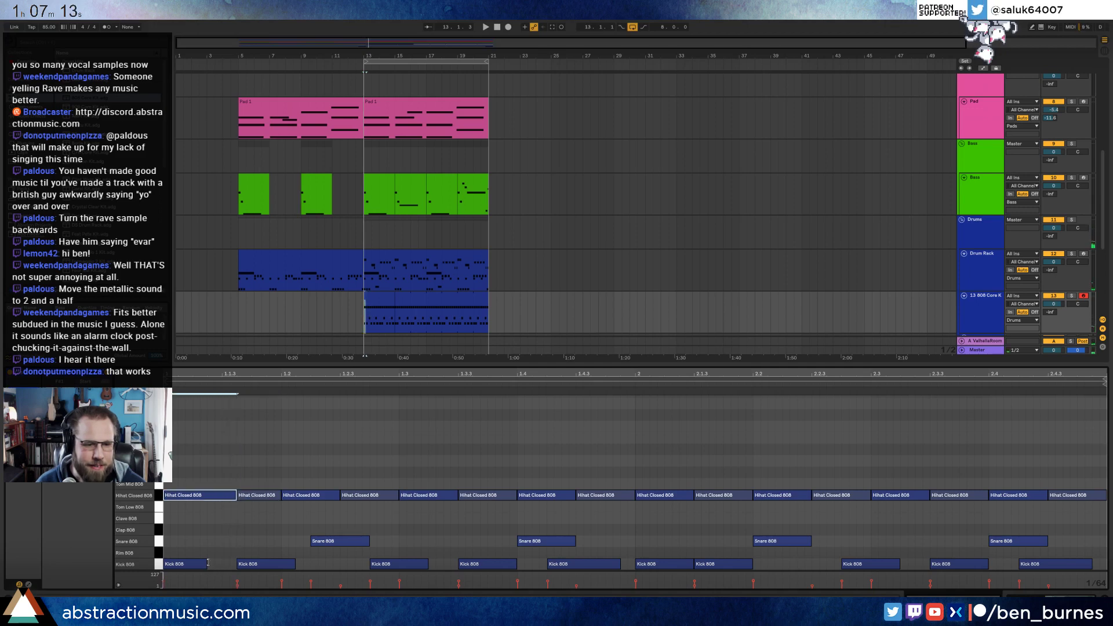
- Lengthen the first two kicks and the second hi-hat to the hit that follows, and start the third hi-hat on the first snare
left_click_drag(226, 563, 235, 563)
left_click(262, 537)
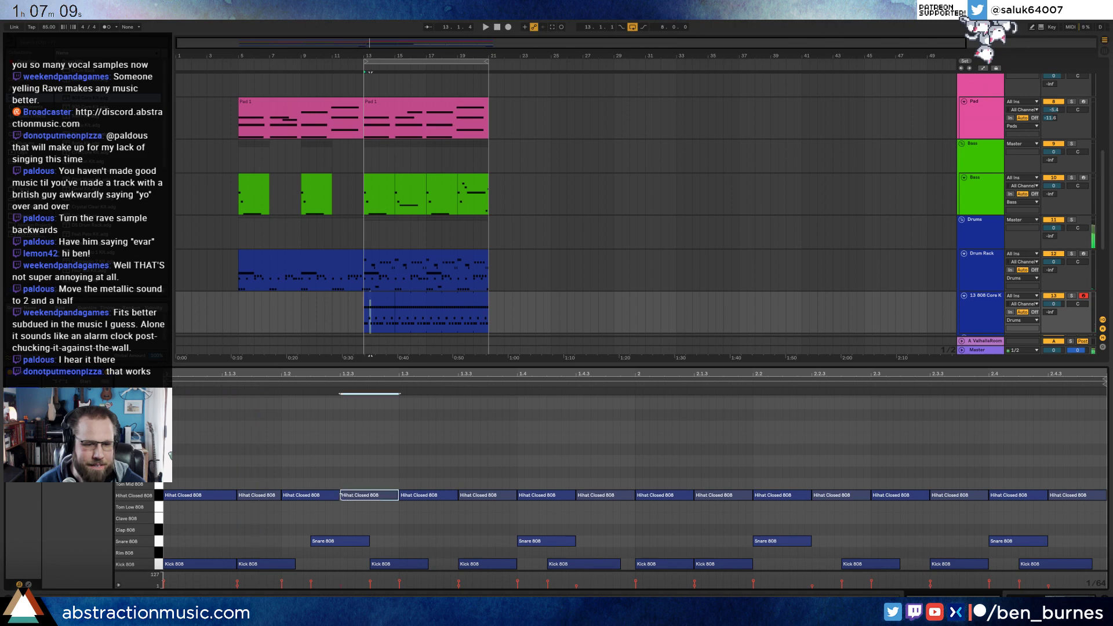
left_click(296, 499)
key("Right")
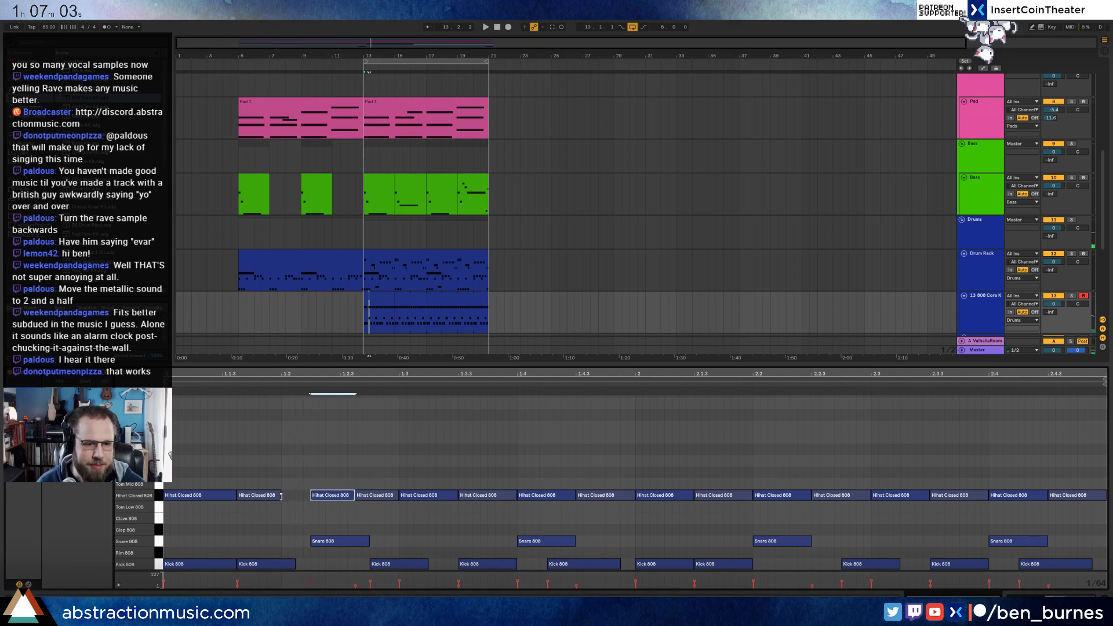
left_click_drag(296, 555, 308, 554)
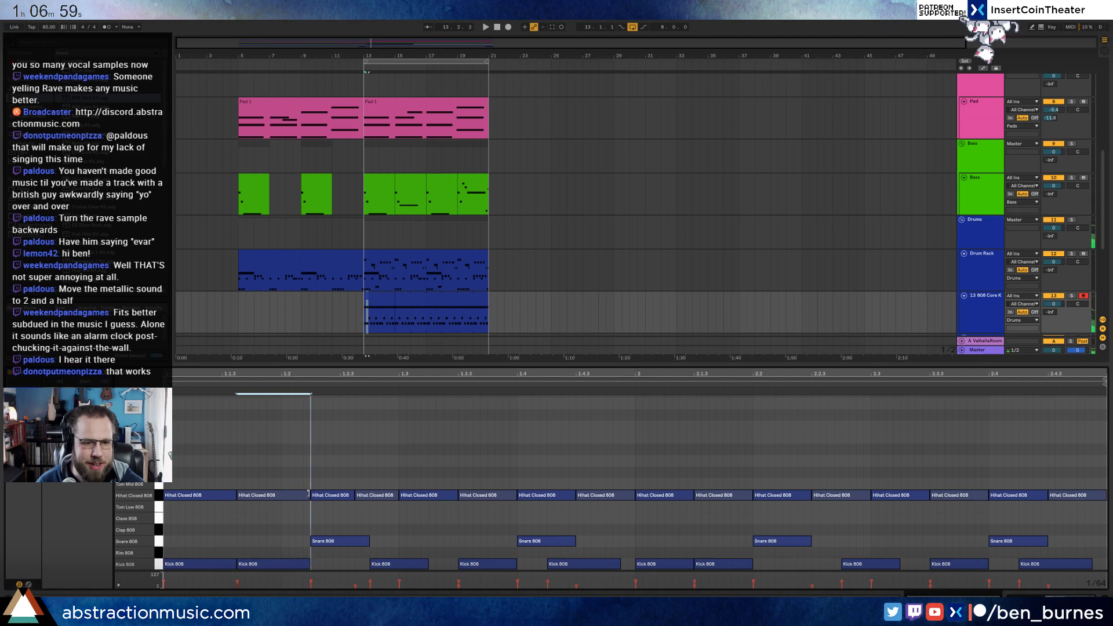
- Fill the rest of bar 1 with repeated 5/32-note closed hi-hats and close the bar with a 1/16-note hi-hat
left_click(360, 496)
key("Delete")
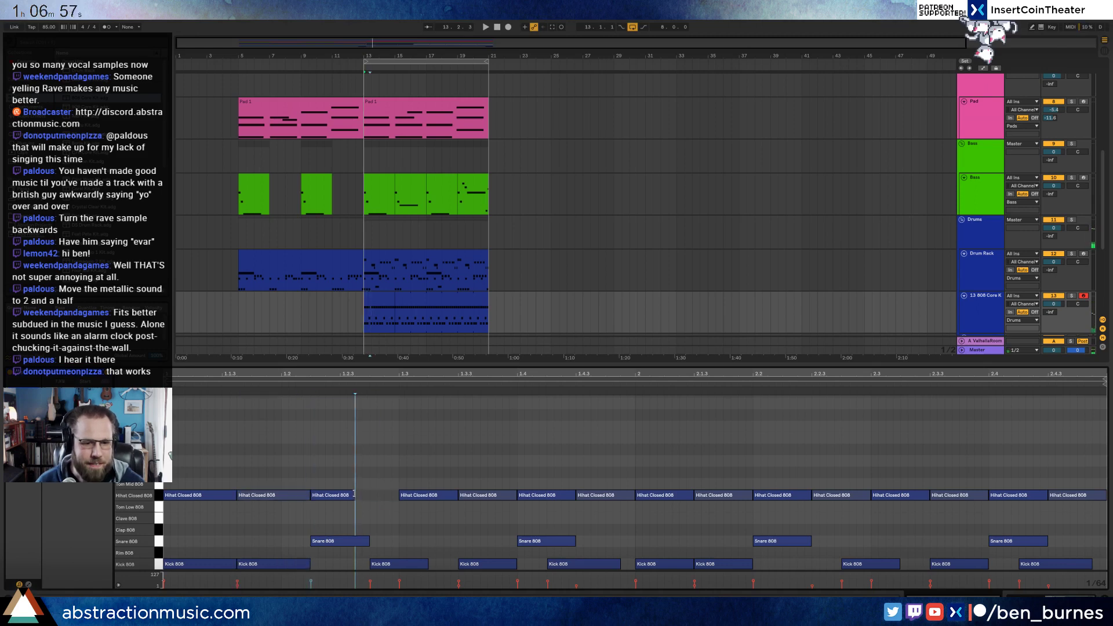
left_click_drag(354, 494, 370, 495)
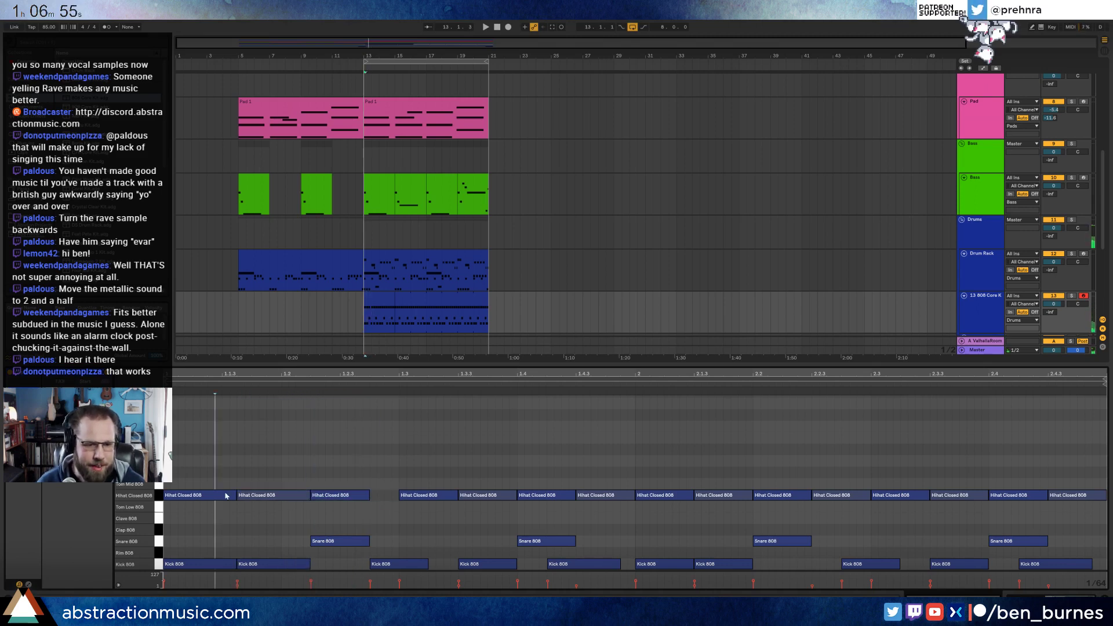
key("ctrl+d")
key("ctrl+d")
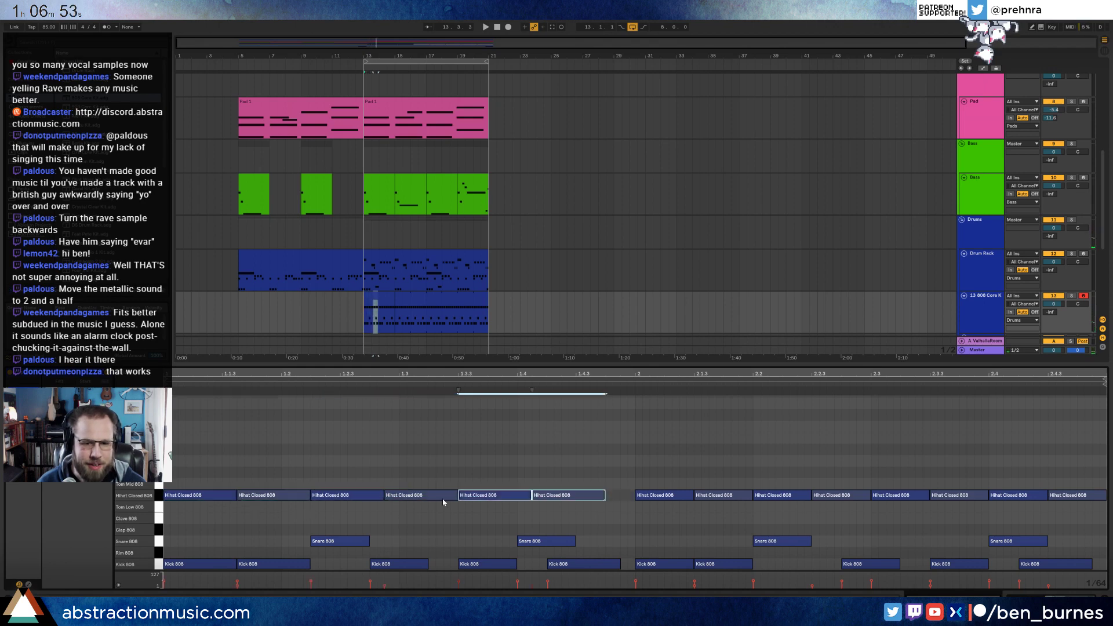
left_click(567, 488)
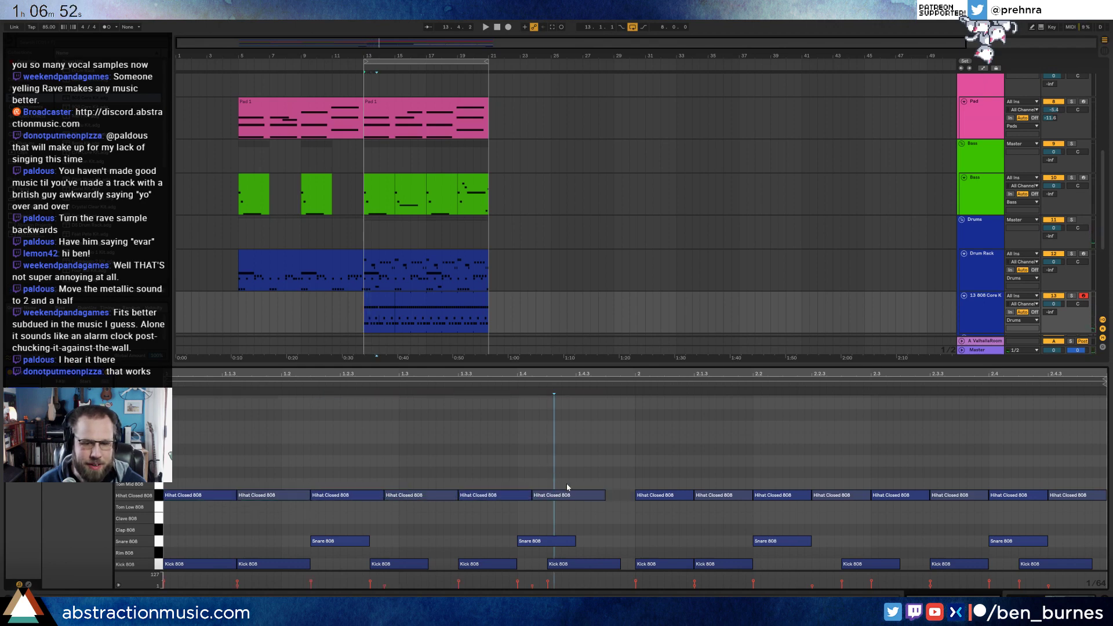
double_click(624, 496)
left_click_drag(627, 483, 632, 483)
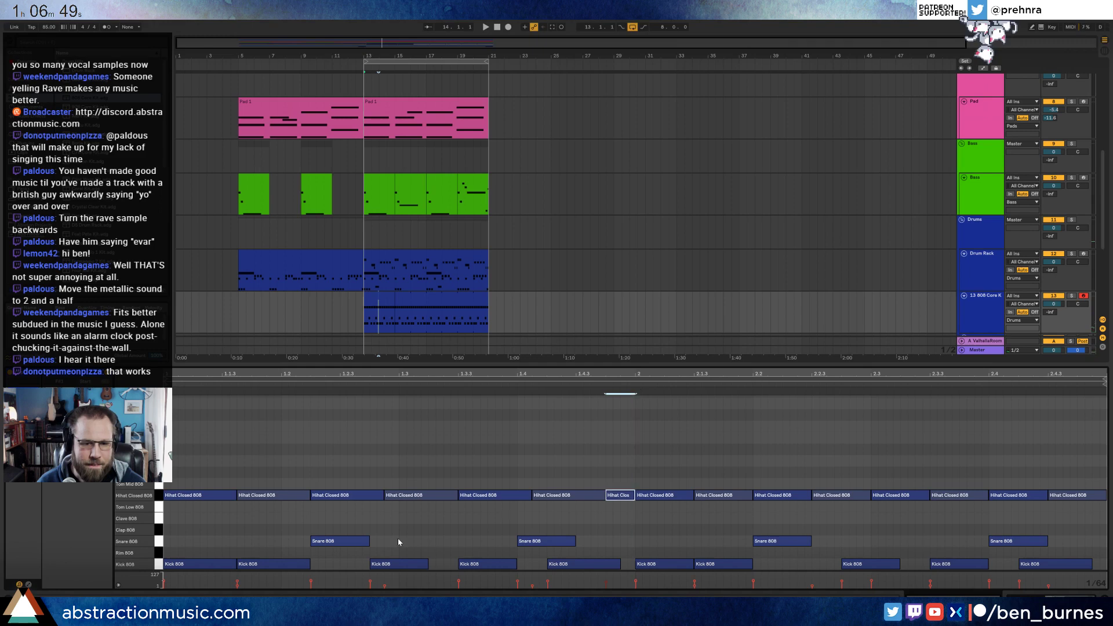
- Delay the third kick and the second snare by a 1/32 note, and delay and shorten the last kick of bar 1
left_click_drag(375, 560, 389, 561)
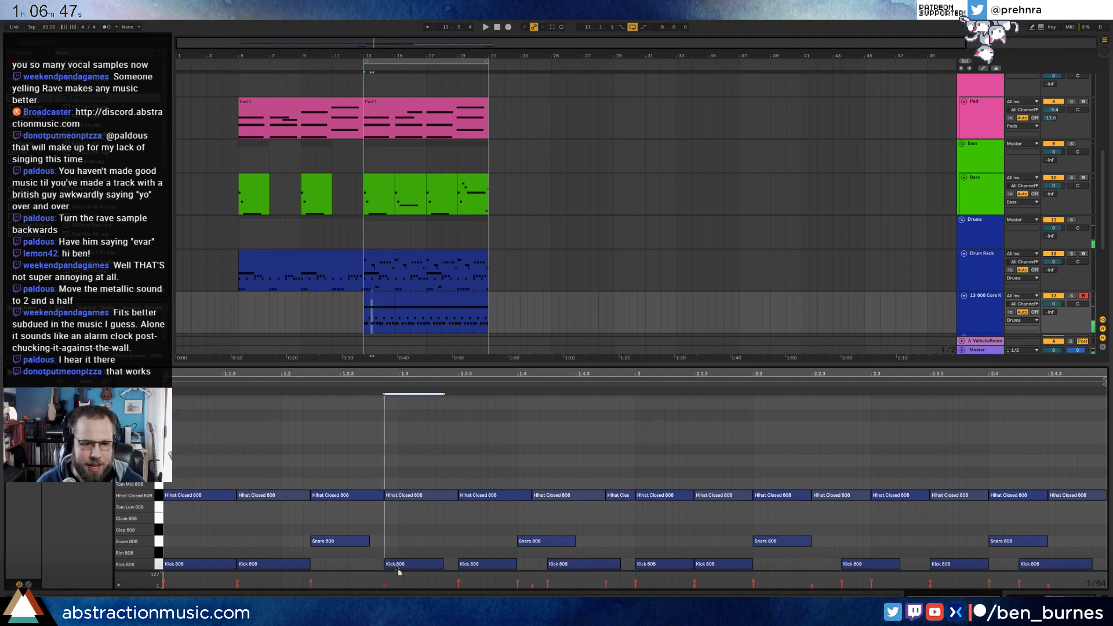
left_click_drag(540, 547, 570, 568)
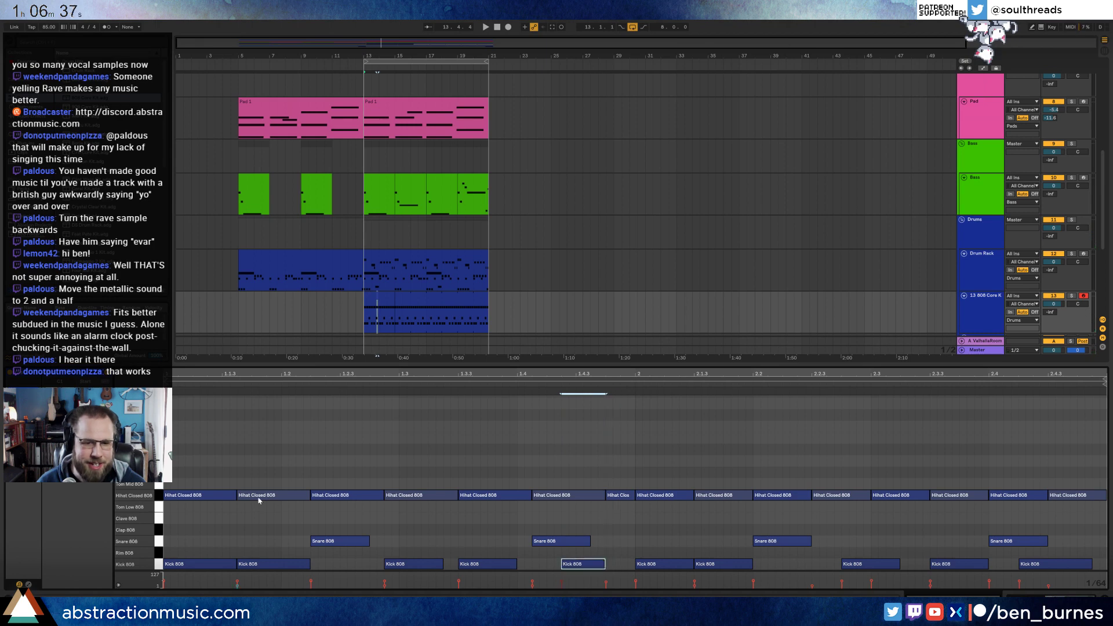
- Extend the revised two-bar 808 clip up to bar 21, replacing the old repeats, and play the section
left_click(380, 302)
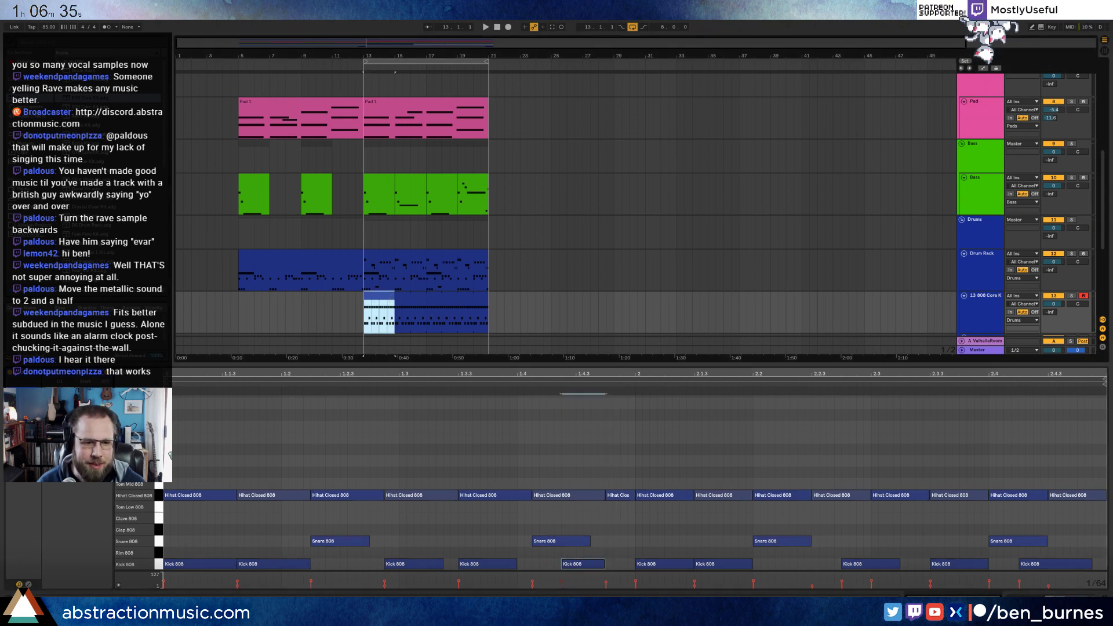
left_click(379, 305)
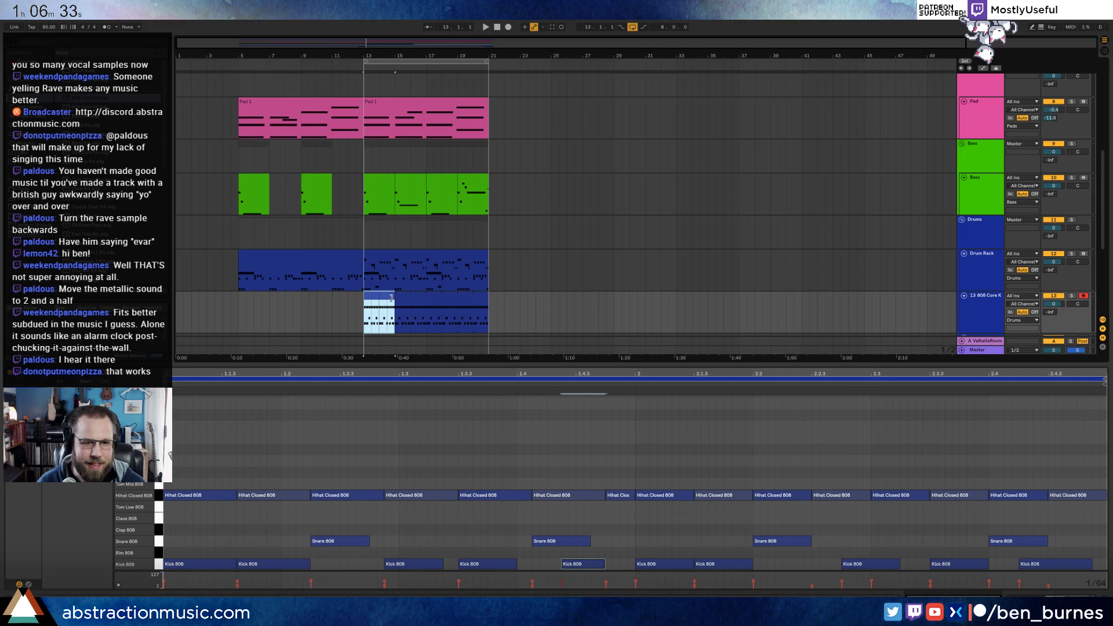
left_click_drag(391, 298, 479, 303)
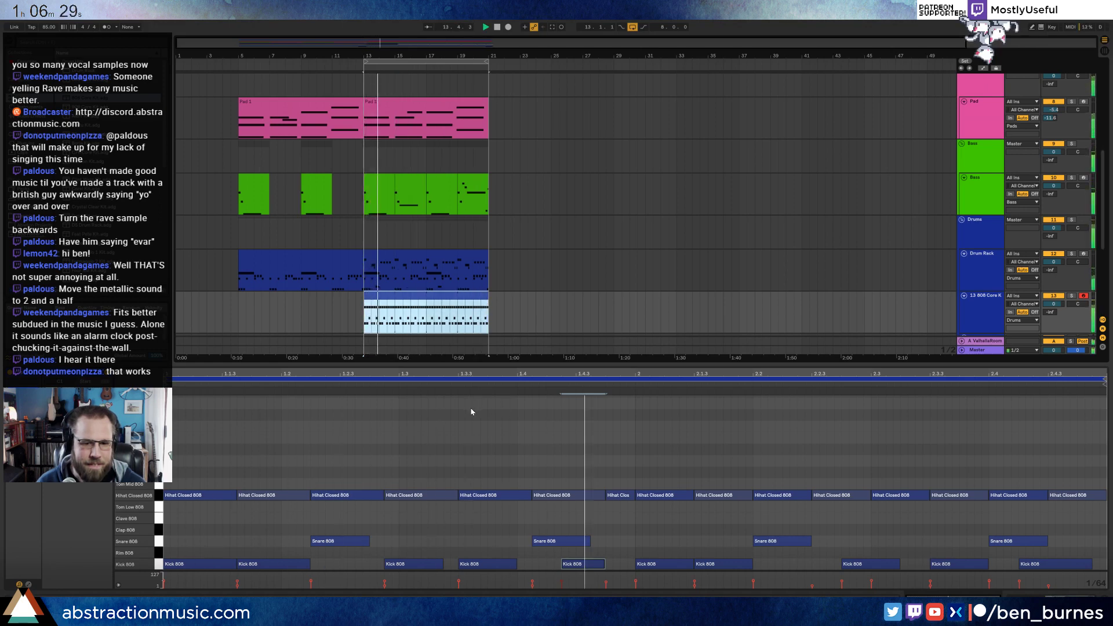
left_click(392, 461)
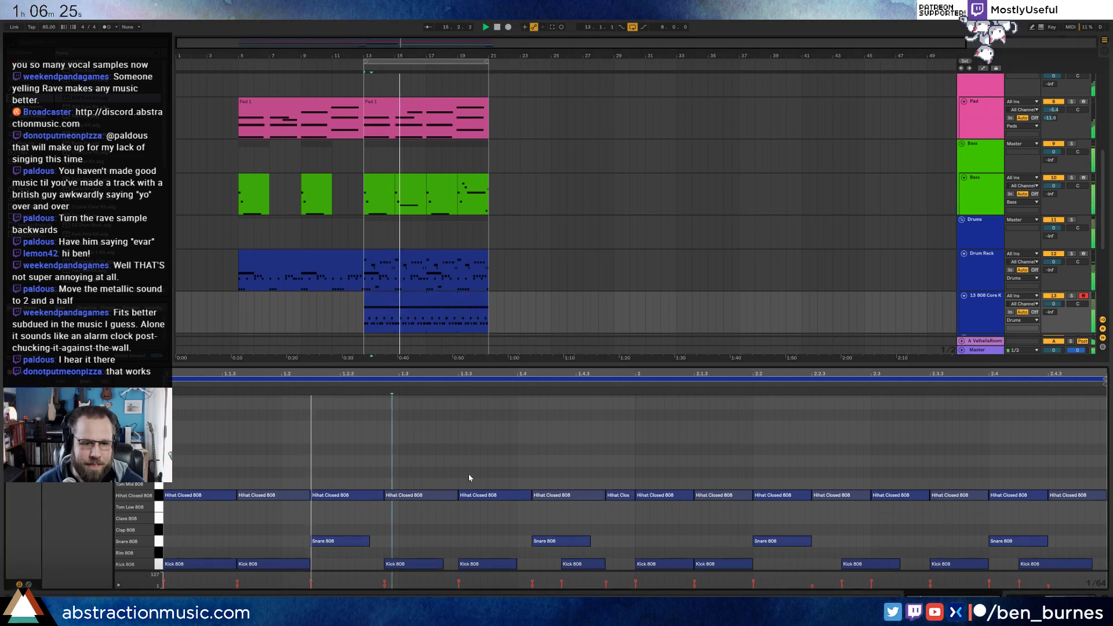
left_click(214, 490)
key("space")
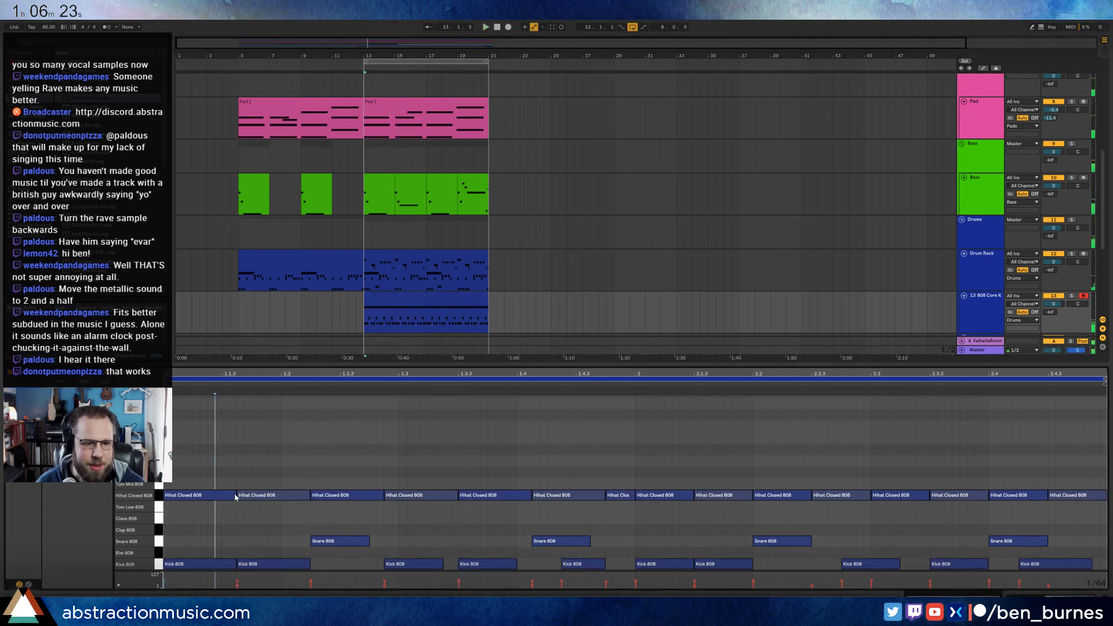
- Split the first hi-hat into a 3/32 and a 1/16 hit and repeat that pair over the second hi-hat
left_click_drag(214, 493, 230, 496)
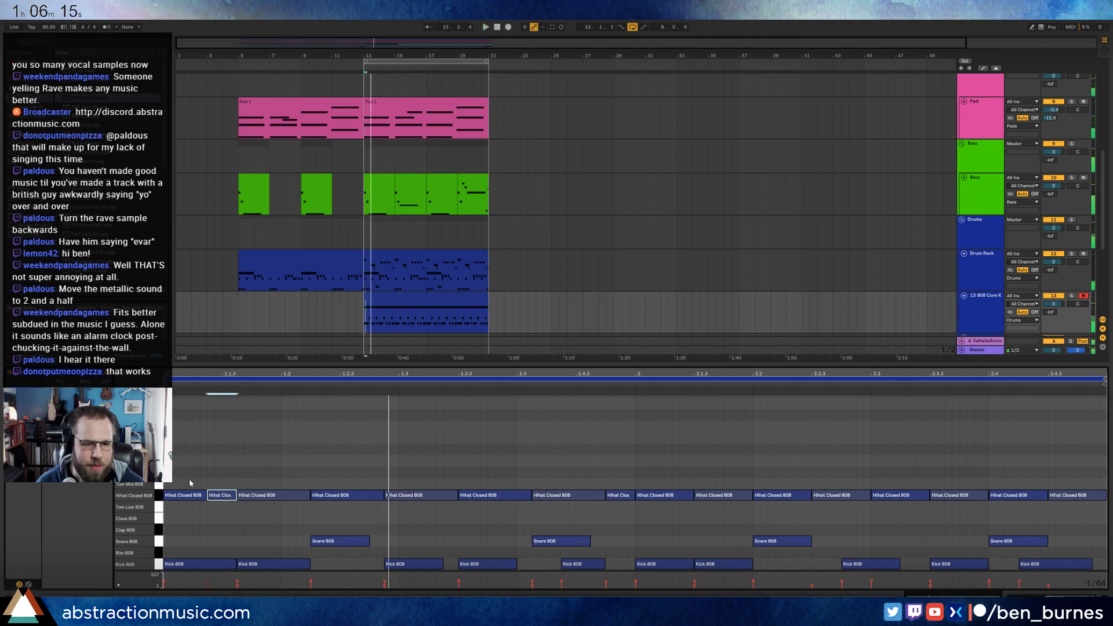
key("space")
left_click_drag(185, 474, 212, 505)
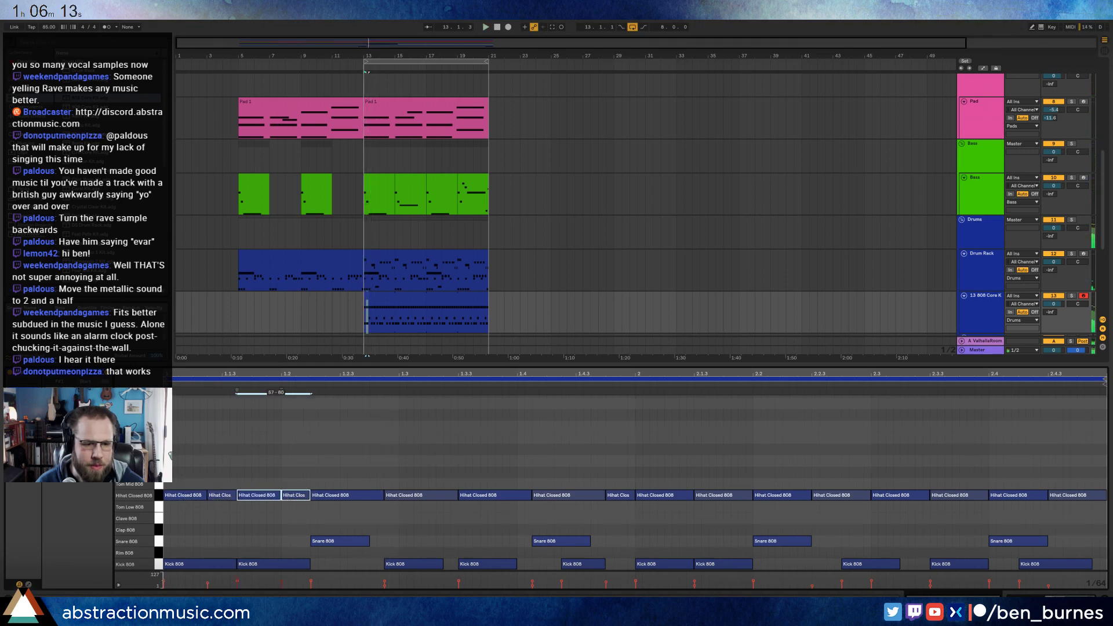
key("space")
- Even out the two split hi-hat pairs into four equal 5/64-note hits and play the result
left_click(206, 494)
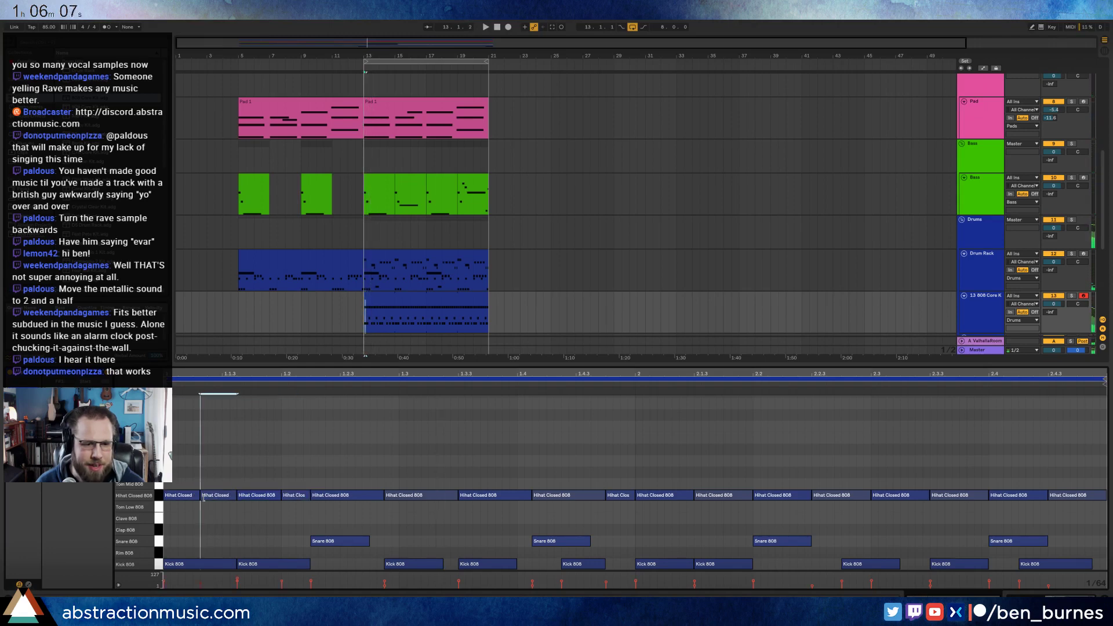
key("ctrl+z")
key("space")
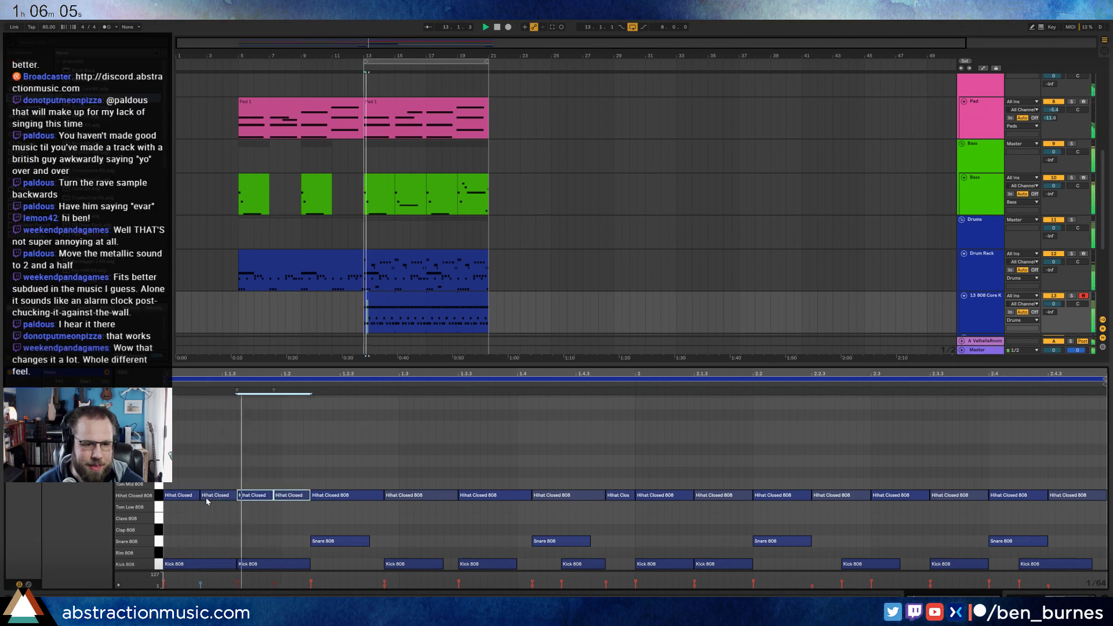
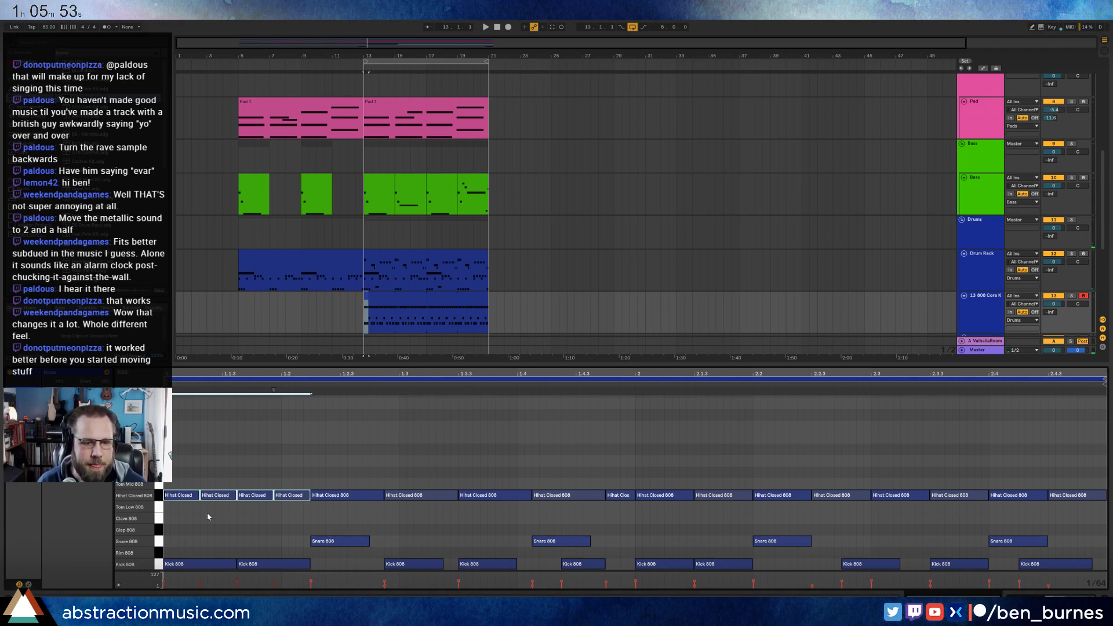
- Move the second snare to 1.4.3 and delete the last kick of bar 1
key("space")
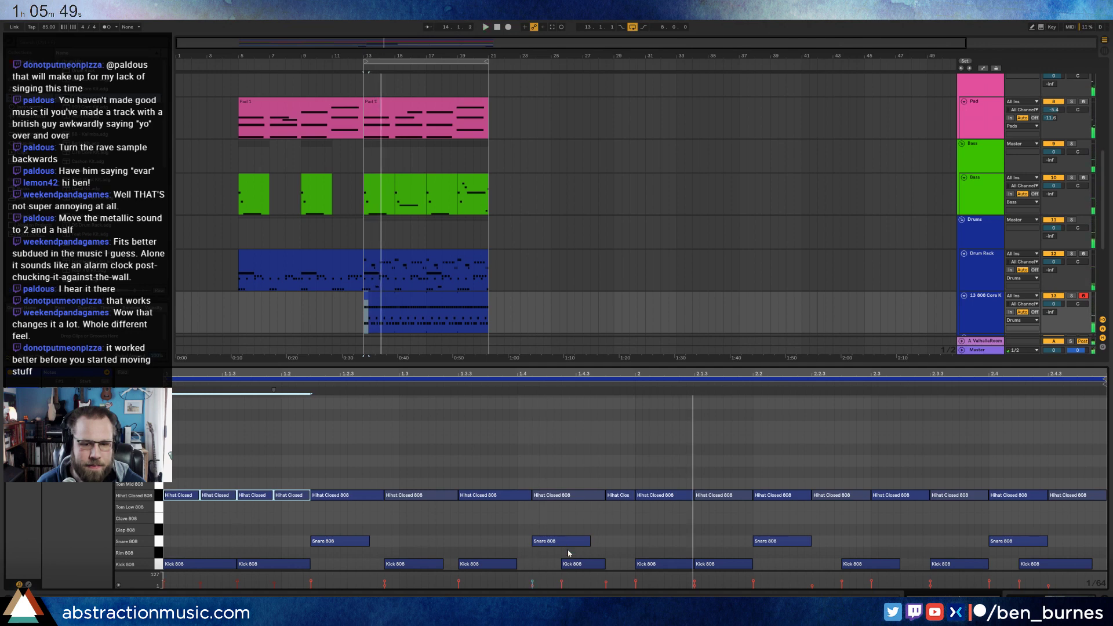
left_click_drag(554, 542, 601, 544)
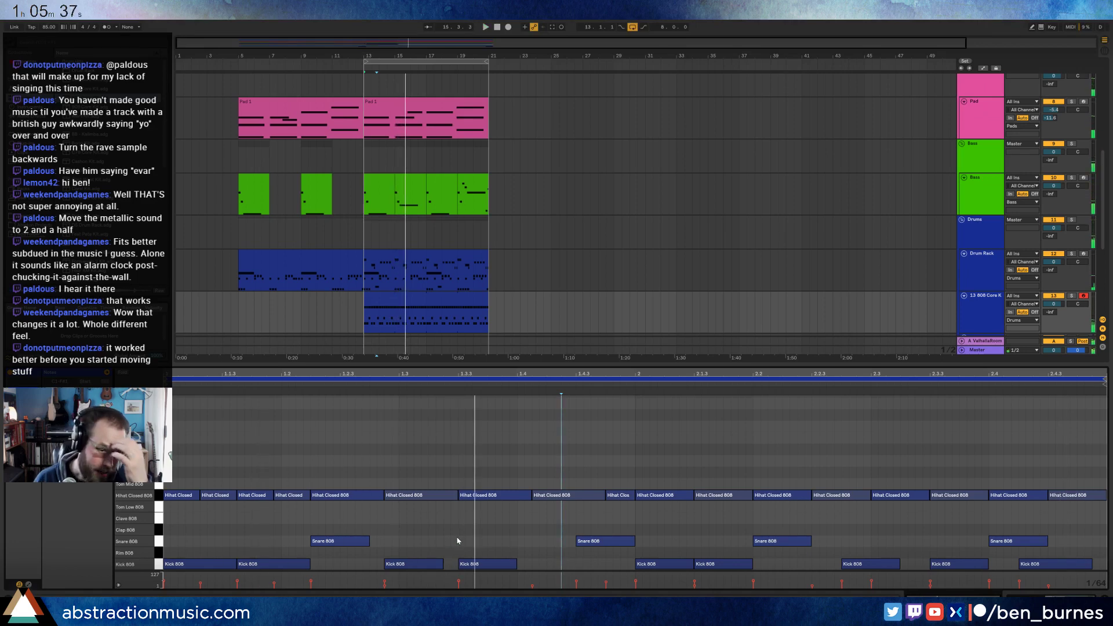
left_click(304, 497)
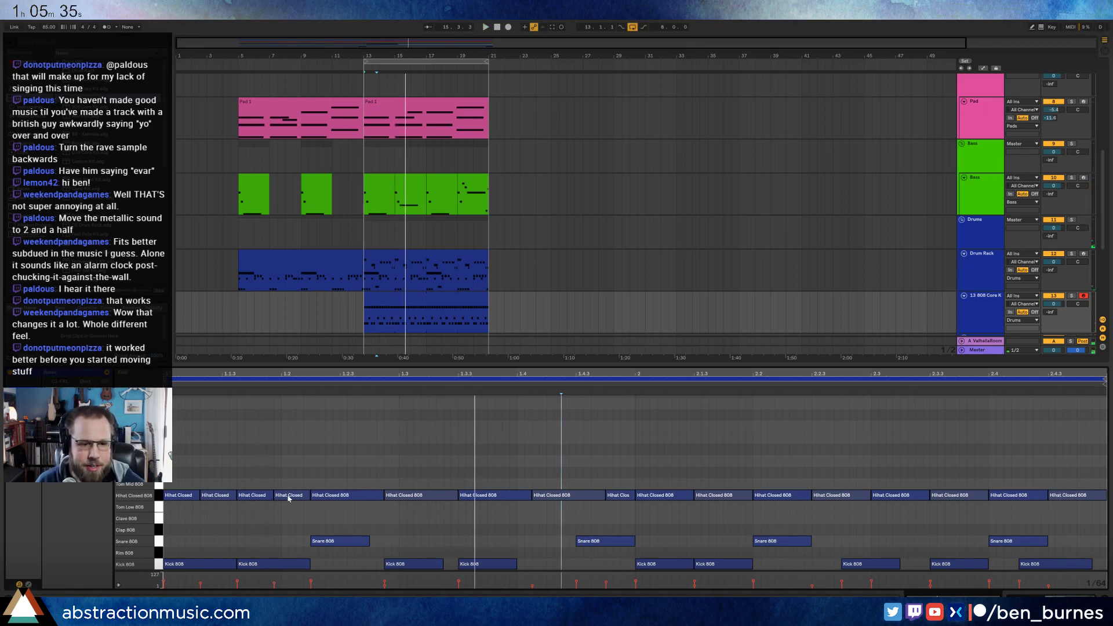
- Rework the hi-hats from the first snare into a 1/16 hit followed by eighth notes, with a 1/16 hit on the second snare
key("space")
key("ctrl+d")
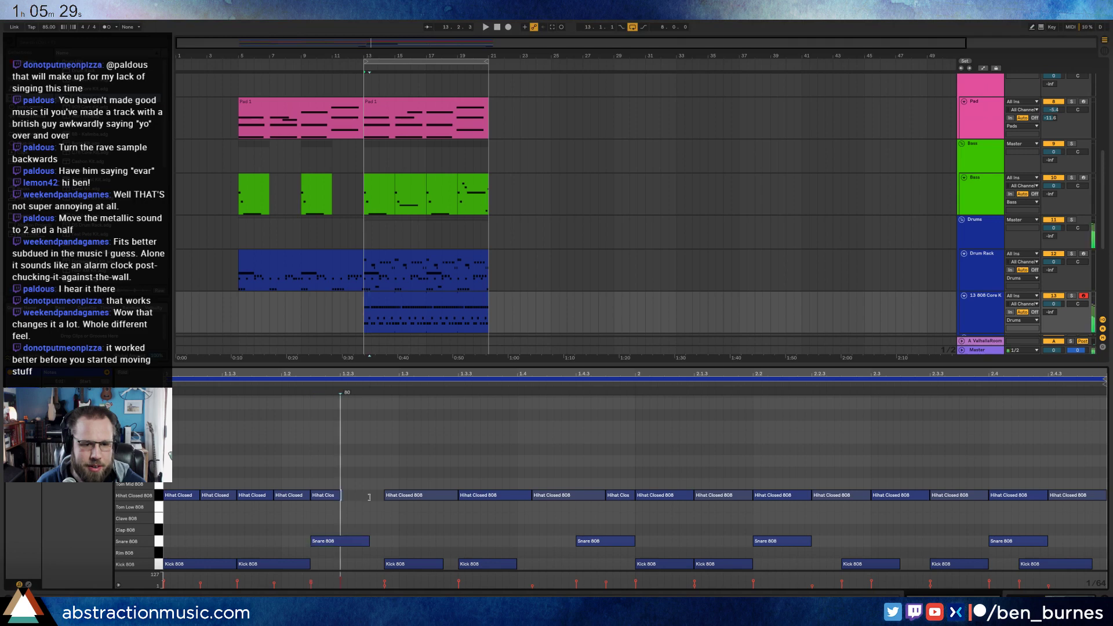
left_click_drag(369, 497, 397, 498)
key("ctrl+d")
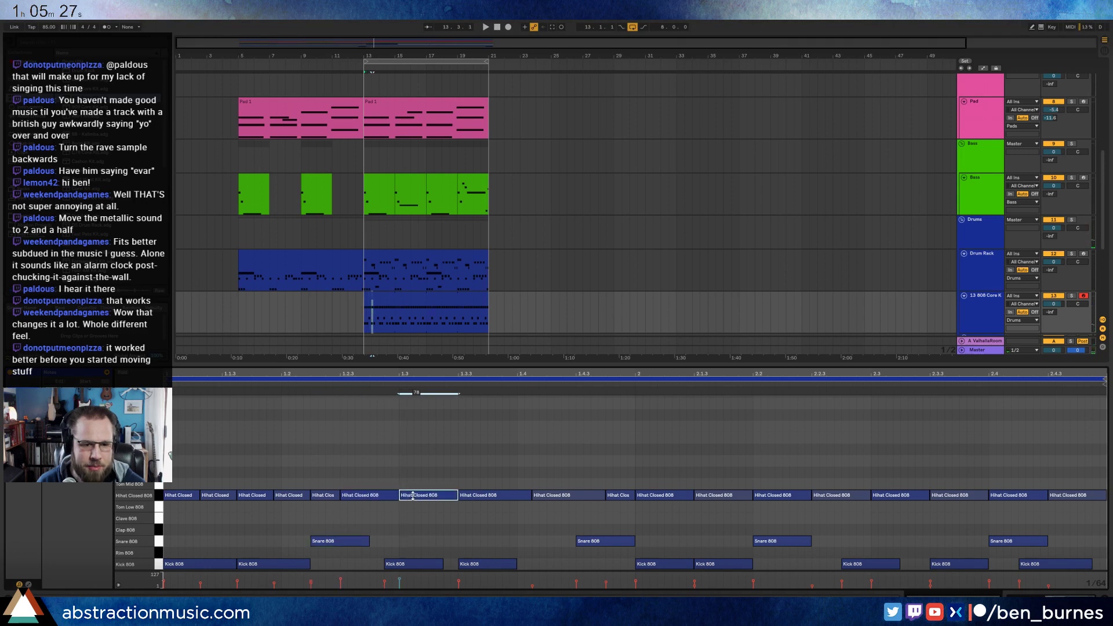
left_click(387, 499, "shift")
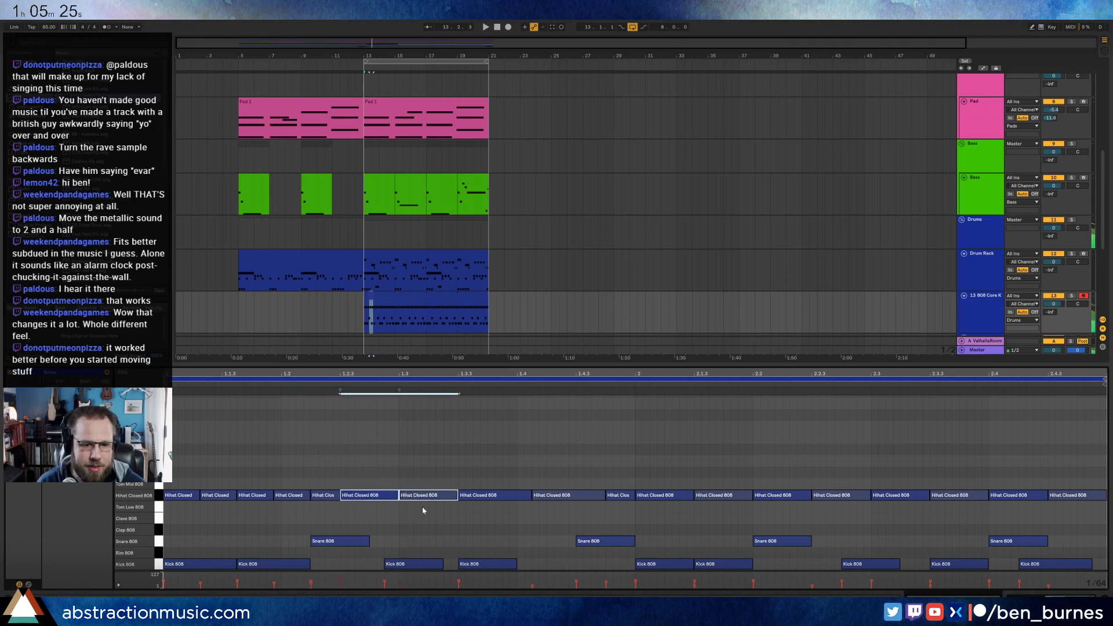
key("ctrl+d")
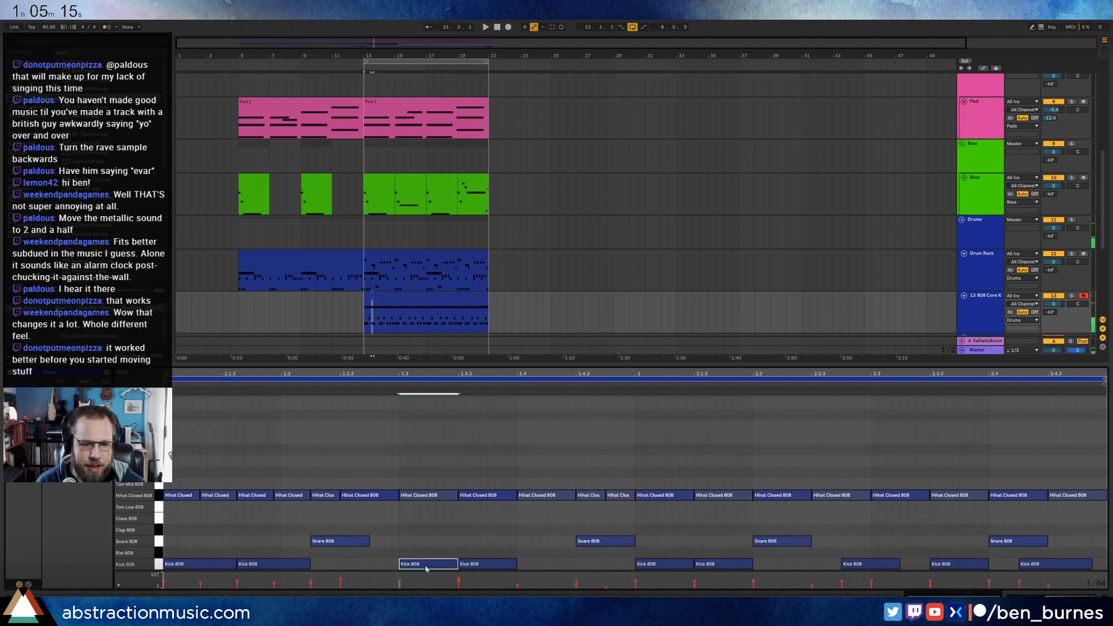
- Place the last two kicks of bar 1 on beats 1.3 and 1.4 and play the loop
left_click_drag(489, 571, 547, 574)
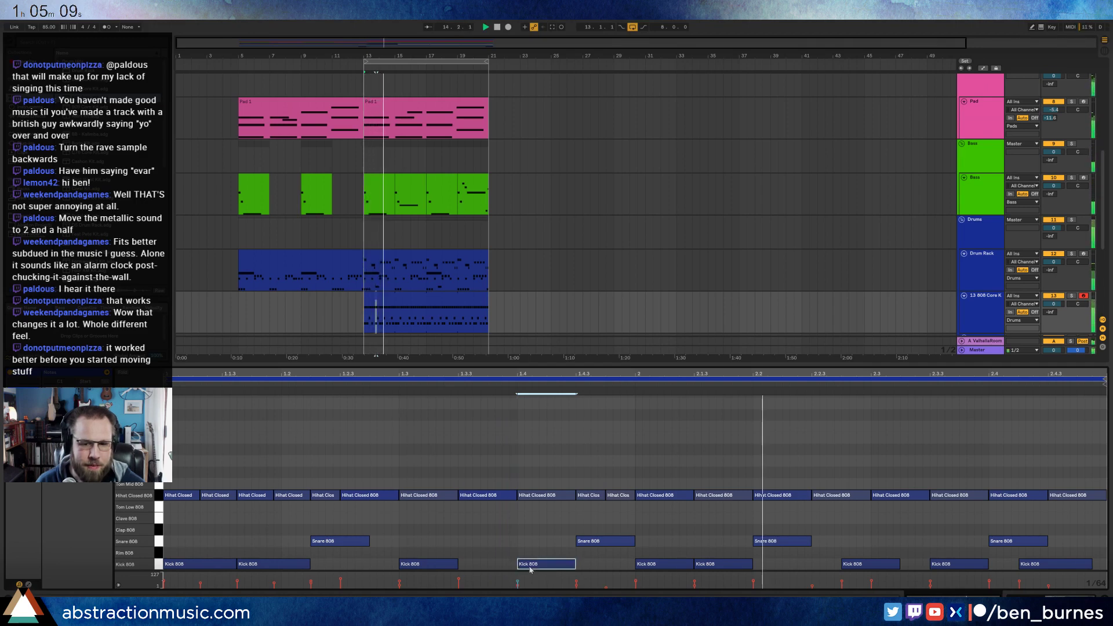
left_click(453, 544)
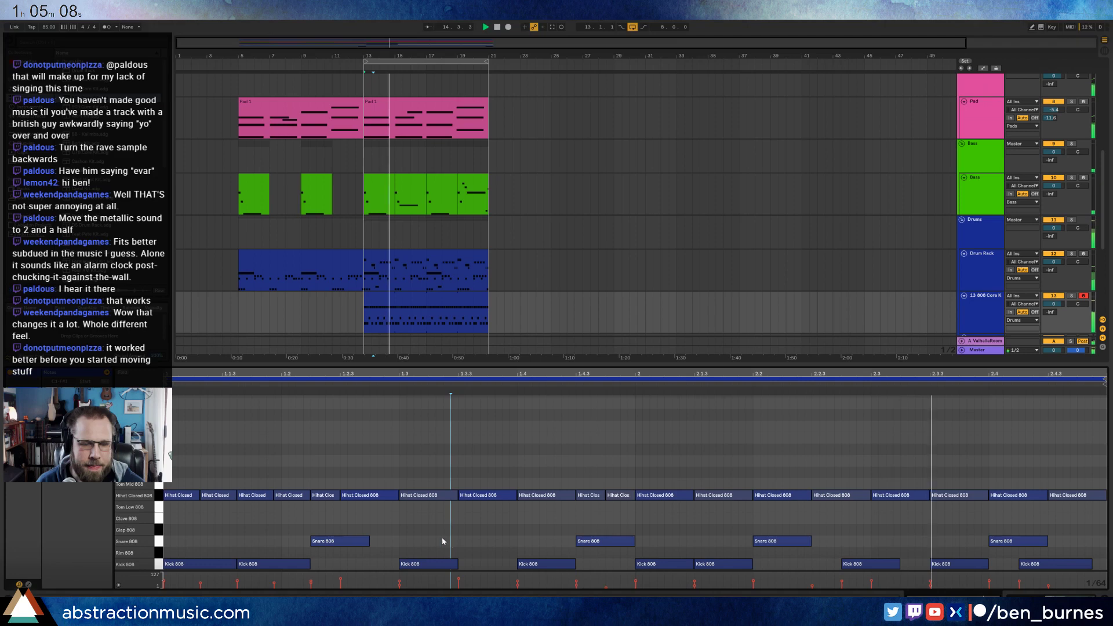
- Delete the short hi-hat on the first snare and extend the following hi-hat back to the snare's start
left_click(331, 499)
key("Delete")
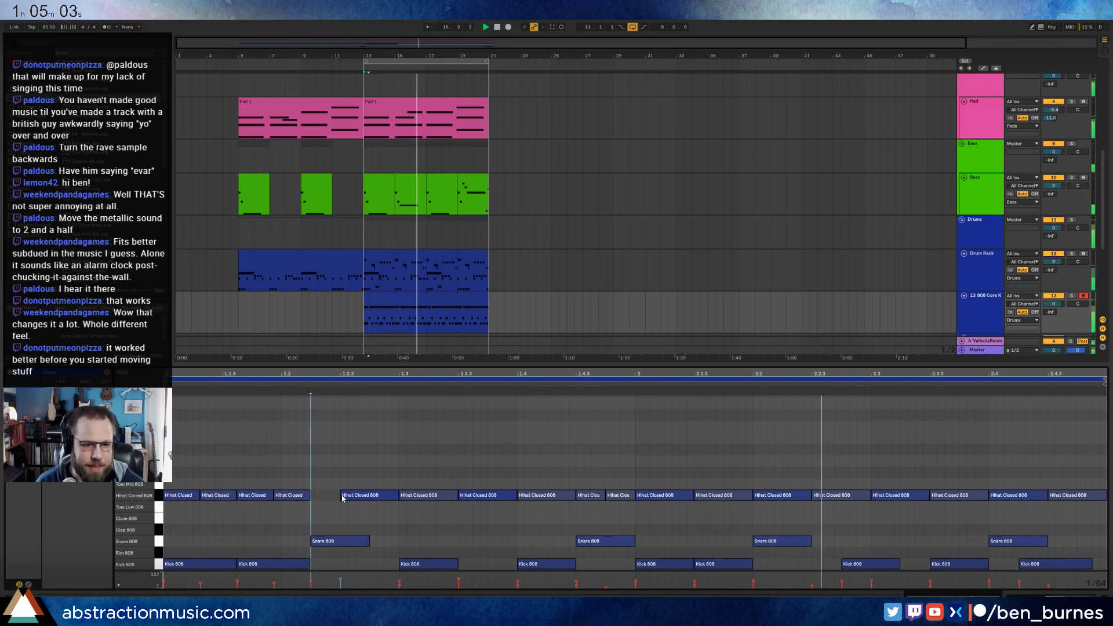
left_click(342, 497)
left_click_drag(342, 498, 312, 498)
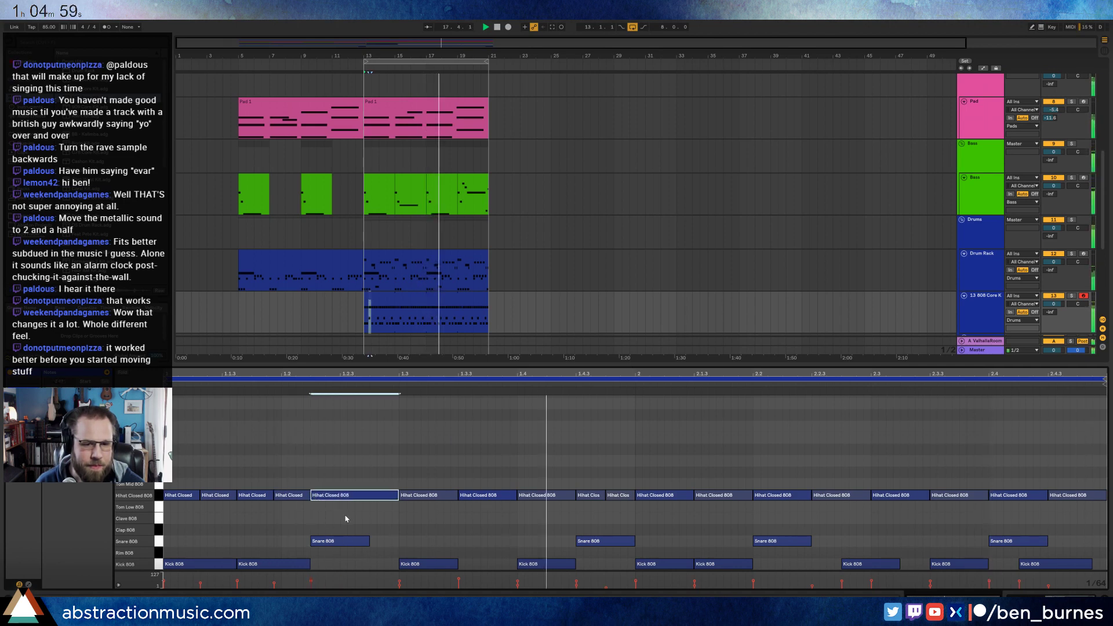
left_click(394, 527)
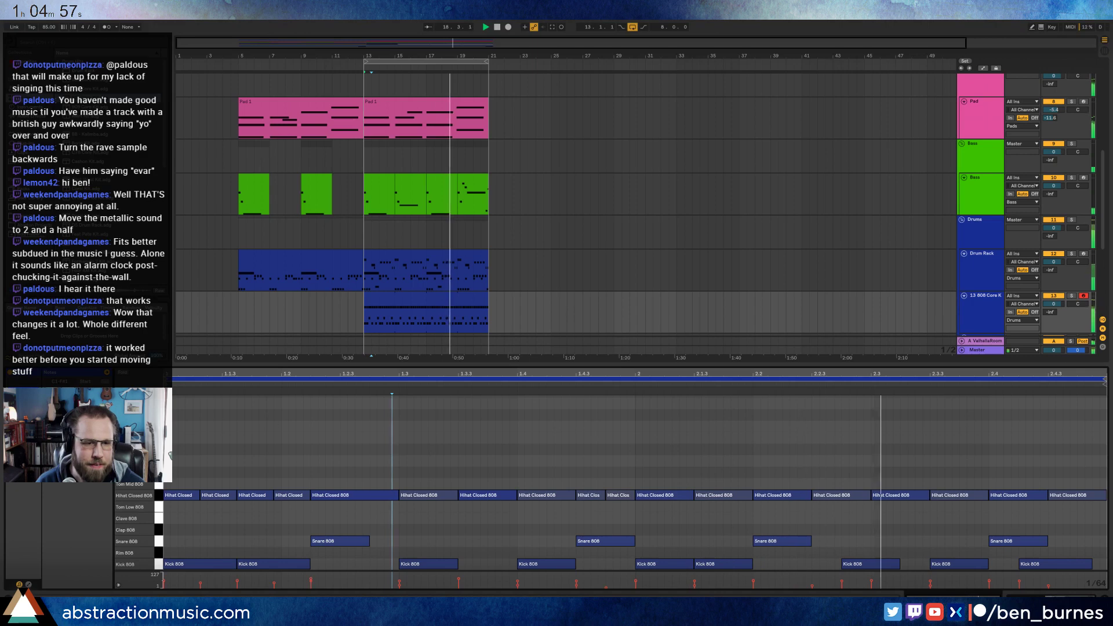
- Shorten the hi-hat on the first snare to a 1/16 note and duplicate it twice to fill up to beat 1.3
left_click(317, 417)
left_click_drag(398, 495, 354, 496)
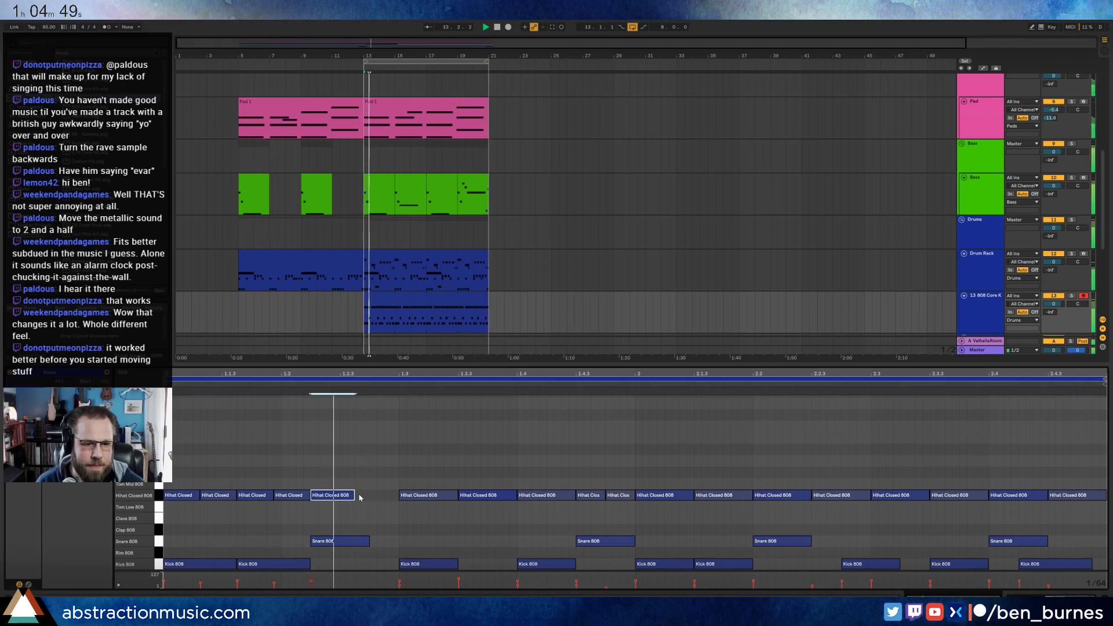
left_click_drag(353, 496, 340, 496)
key("ctrl+d")
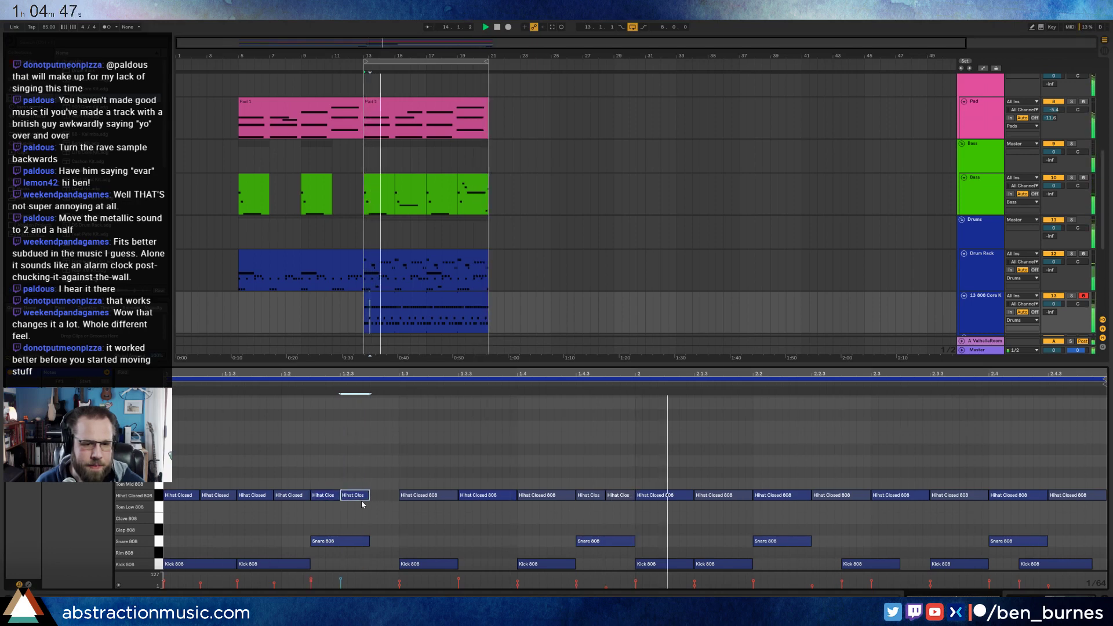
key("ctrl+d")
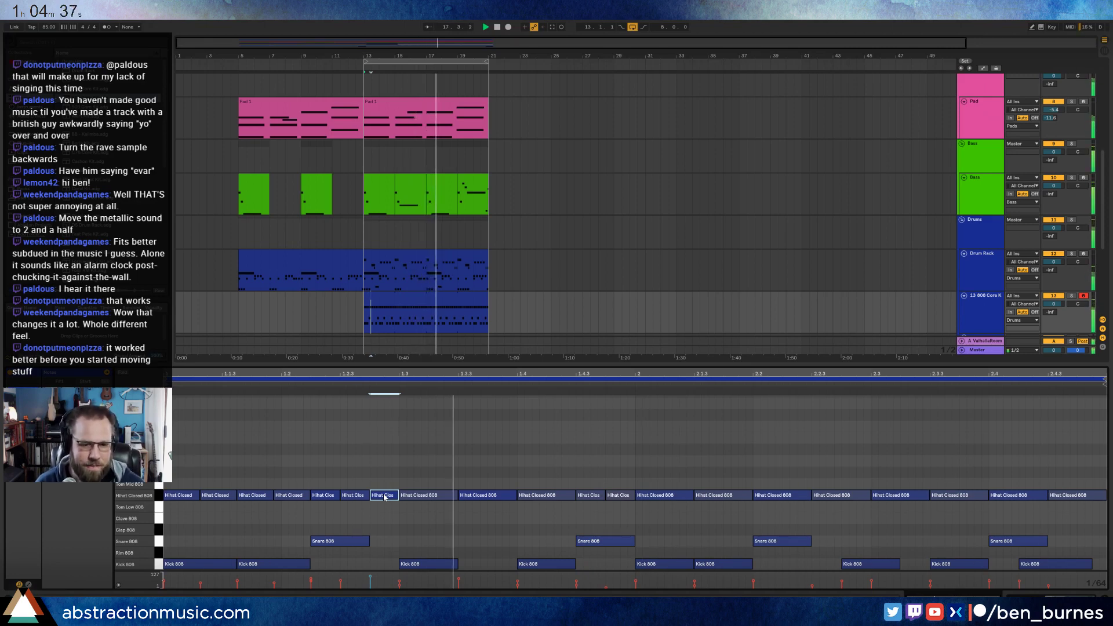
- Split the last 1/16 hi-hat before bar 2 of the 808 pattern into two 1/32 hits
left_click(380, 475)
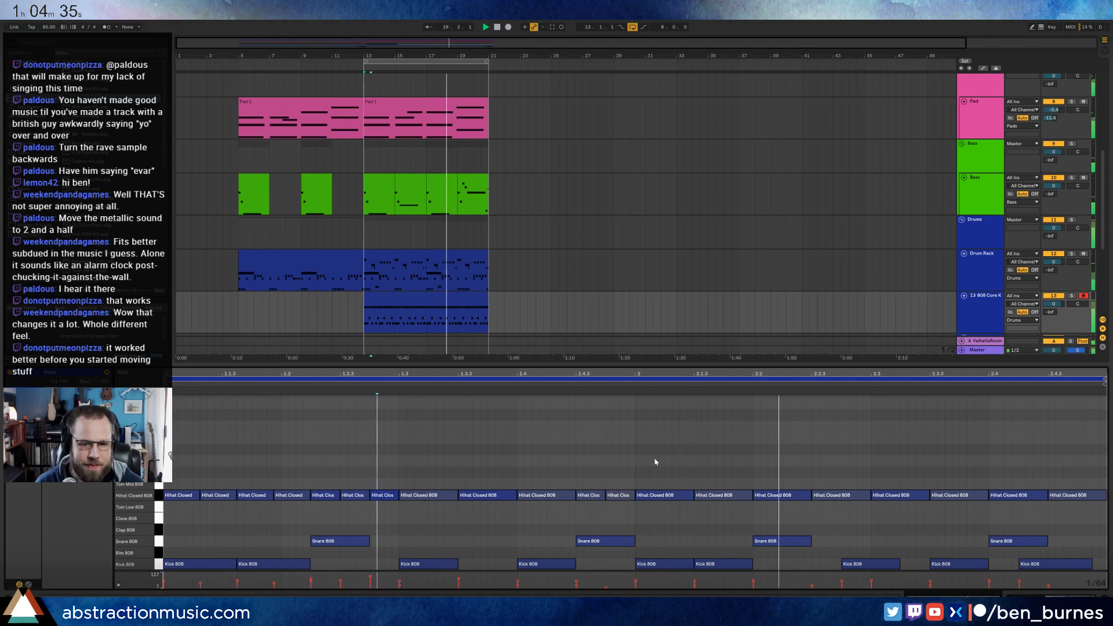
left_click(623, 494)
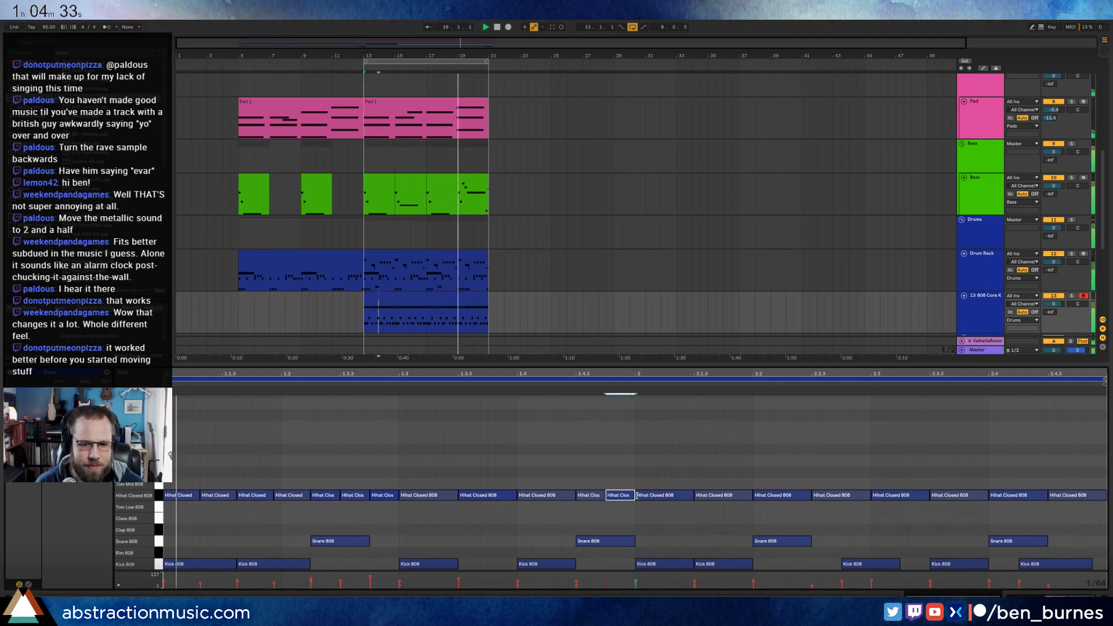
key("ctrl+e")
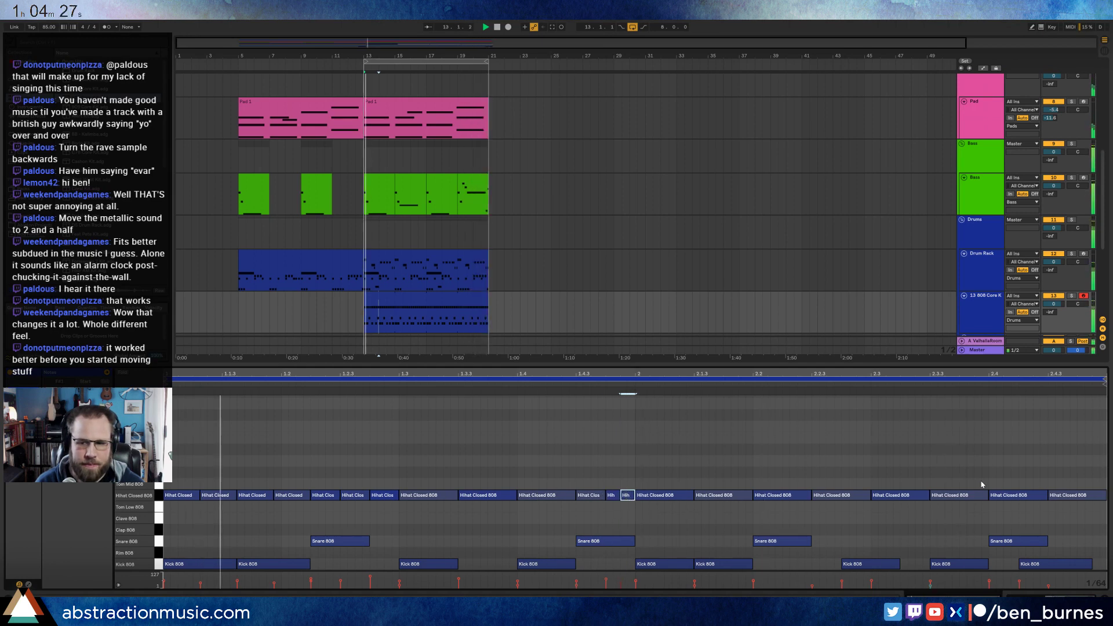
- Subdivide the final hi-hat of bar 2, on 2.4.3, into one 1/16 hit followed by two 1/32 hits
left_click(996, 513)
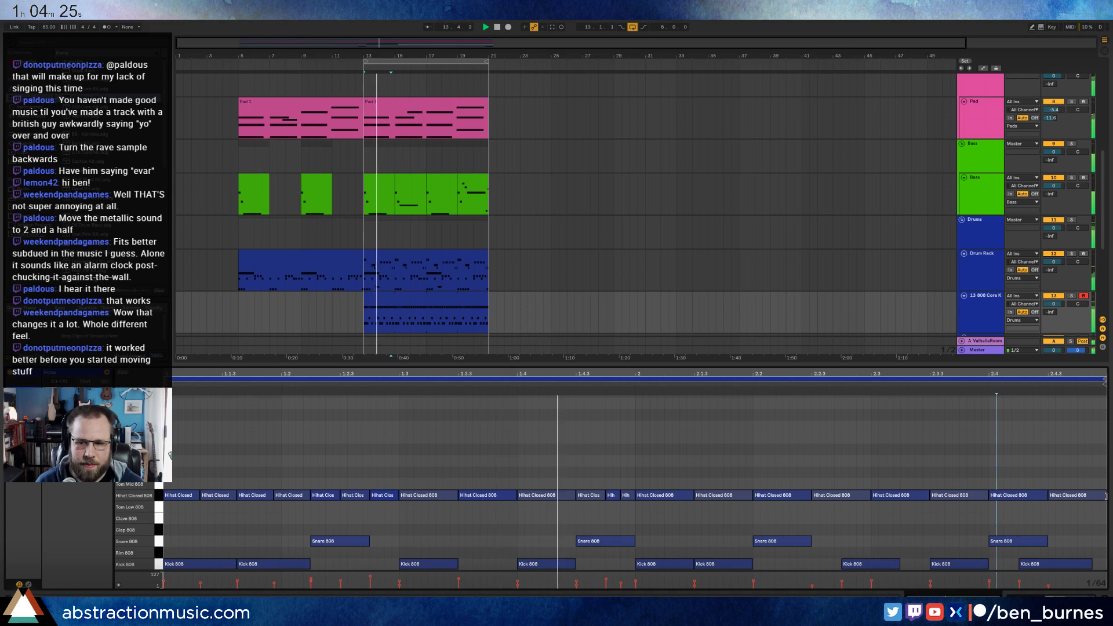
double_click(1091, 495)
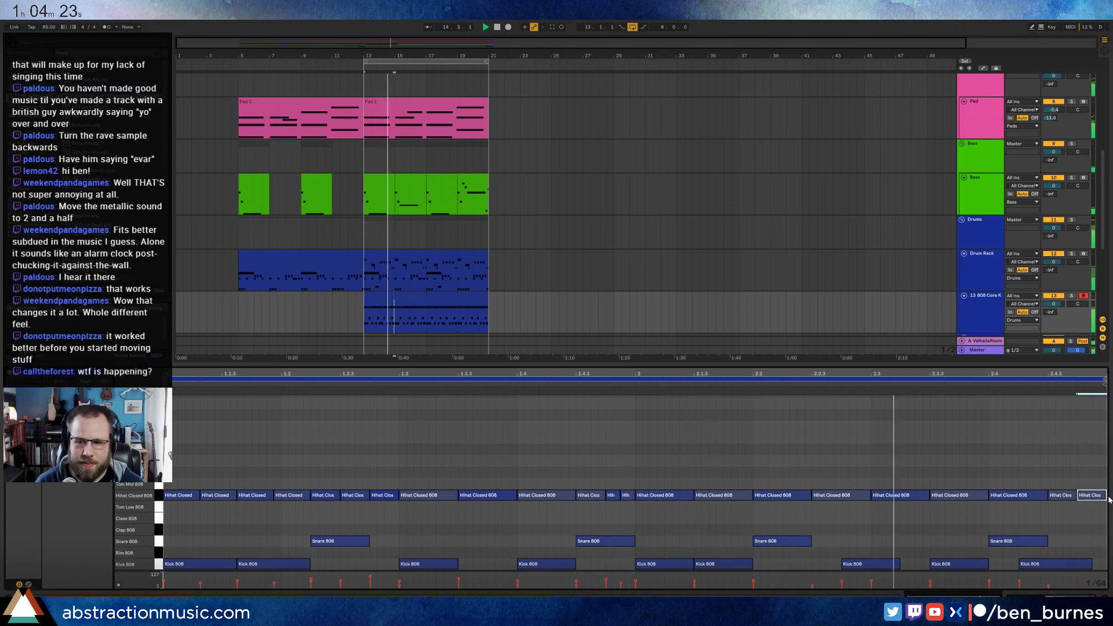
key("ctrl+e")
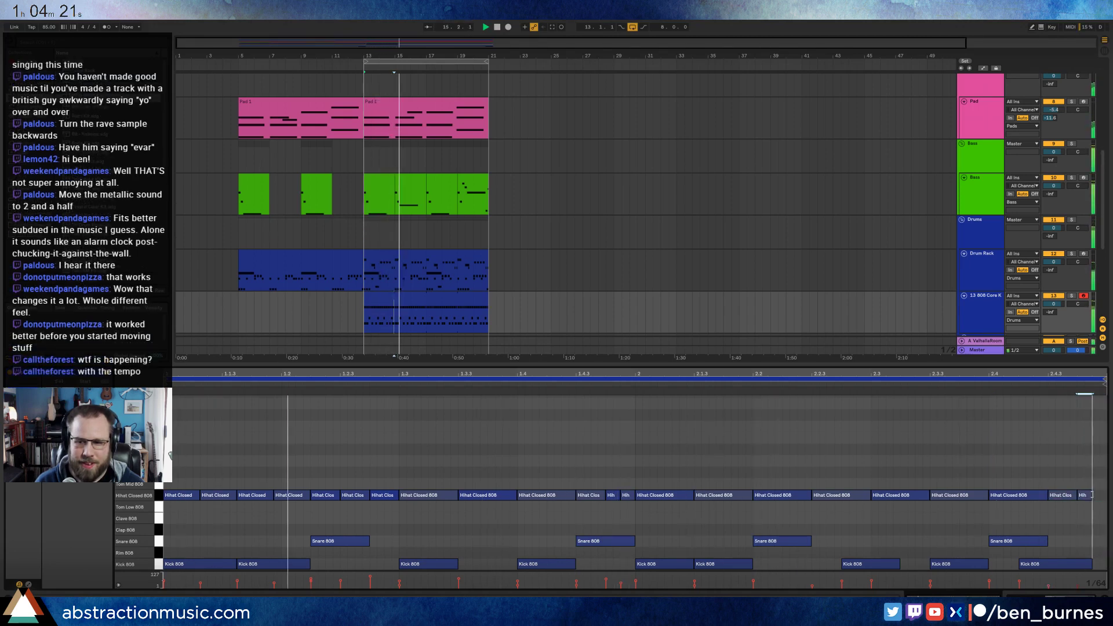
key("ctrl+e")
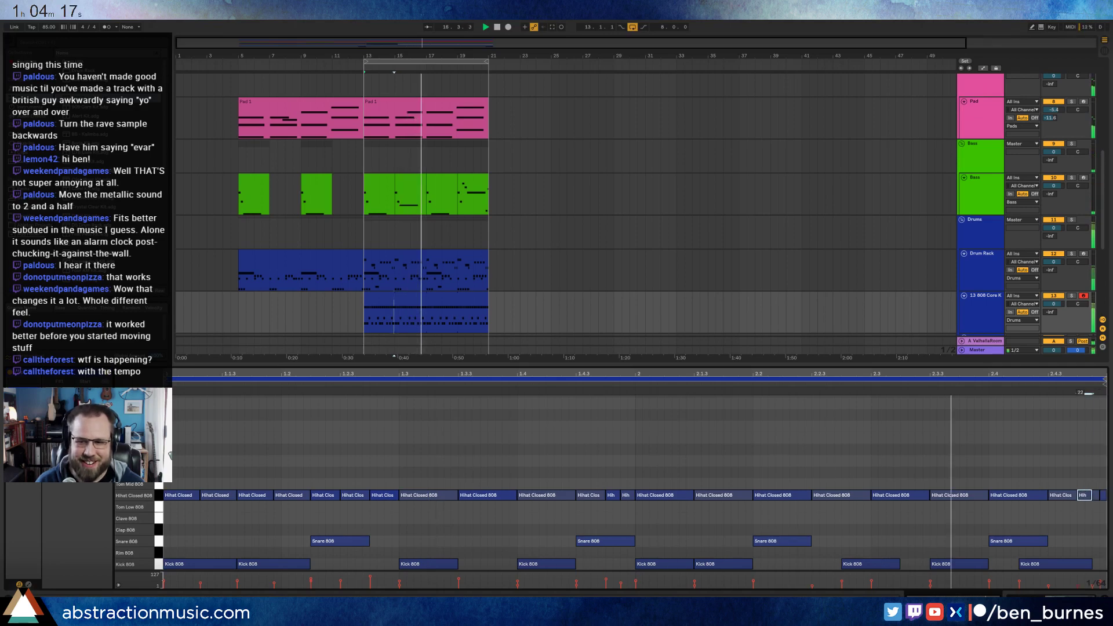
left_click(1084, 495)
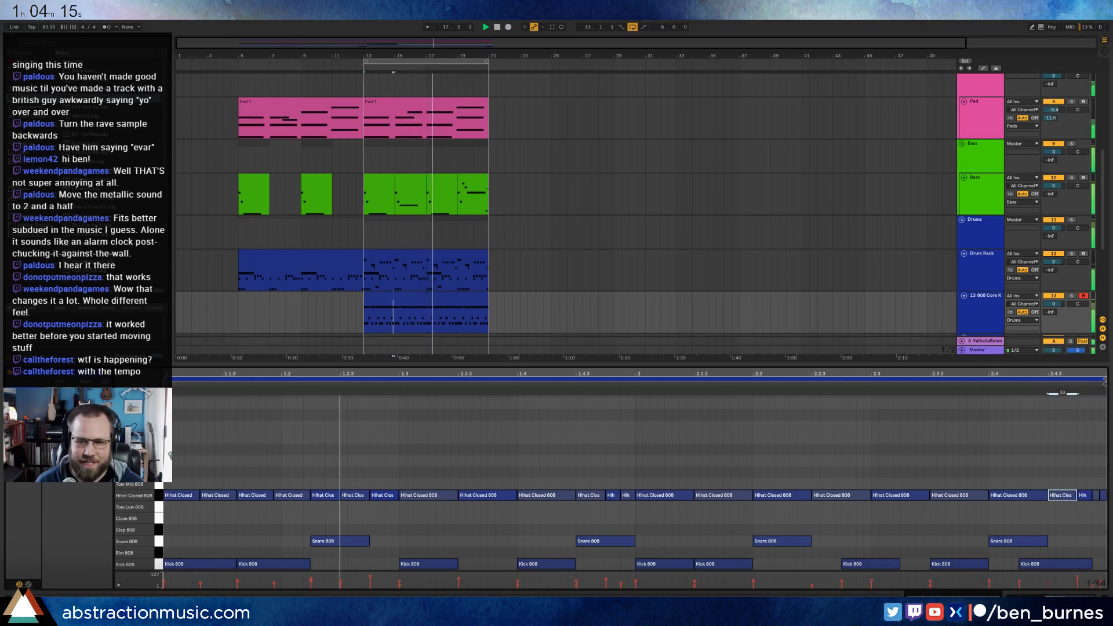
left_click(1099, 496)
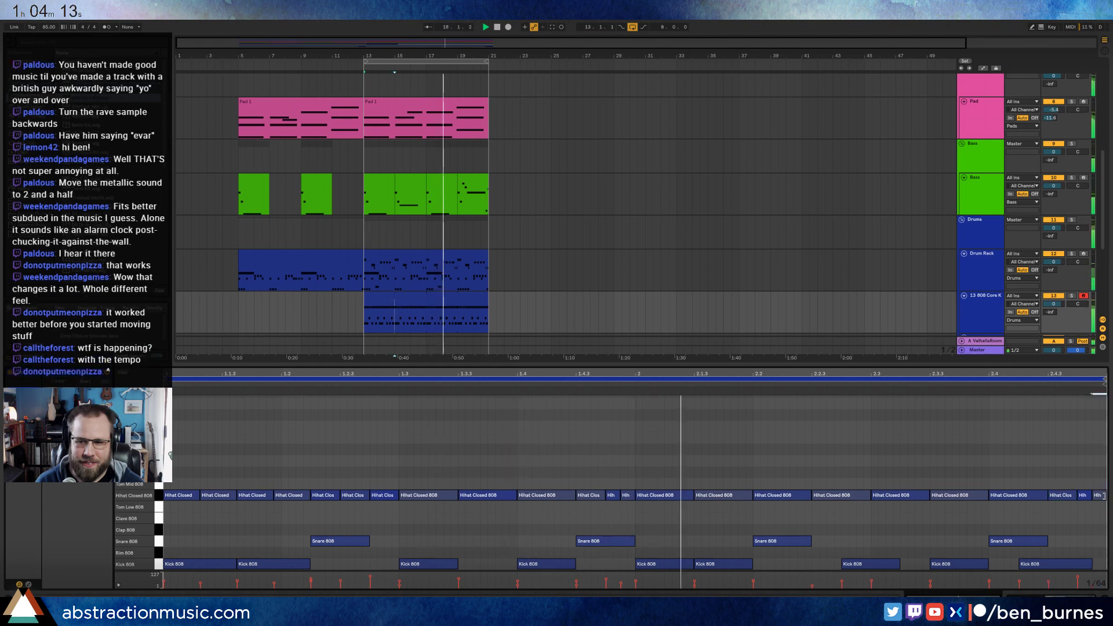
left_click(1099, 495)
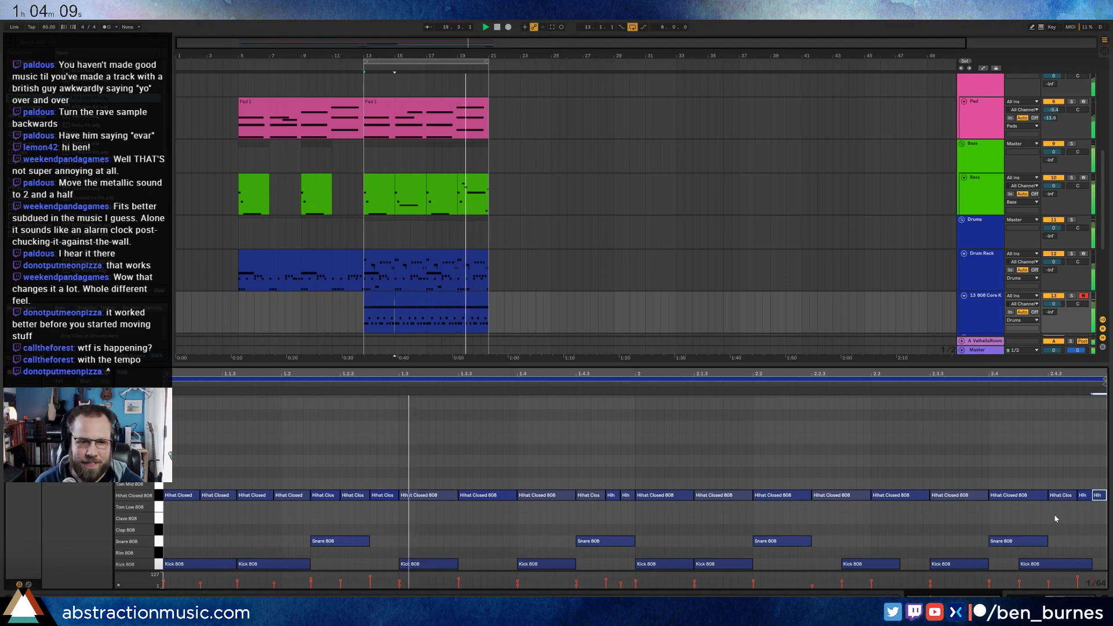
- Move the 808 kit clip from bar 13 to start at bar 21 and stop playback
left_click(516, 456)
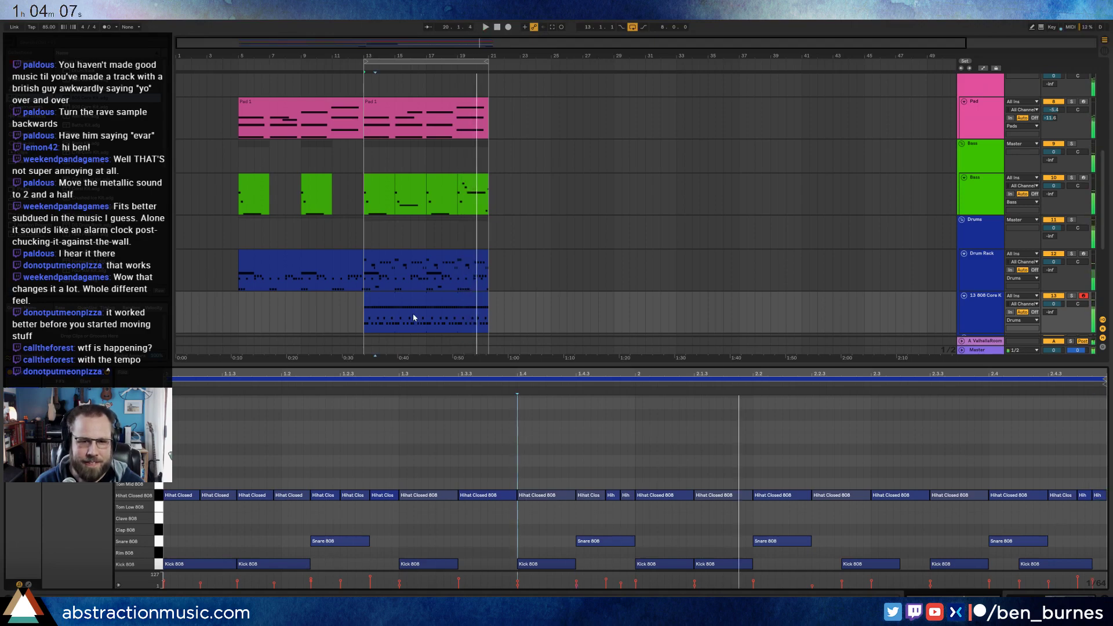
left_click_drag(413, 313, 524, 301)
key("space")
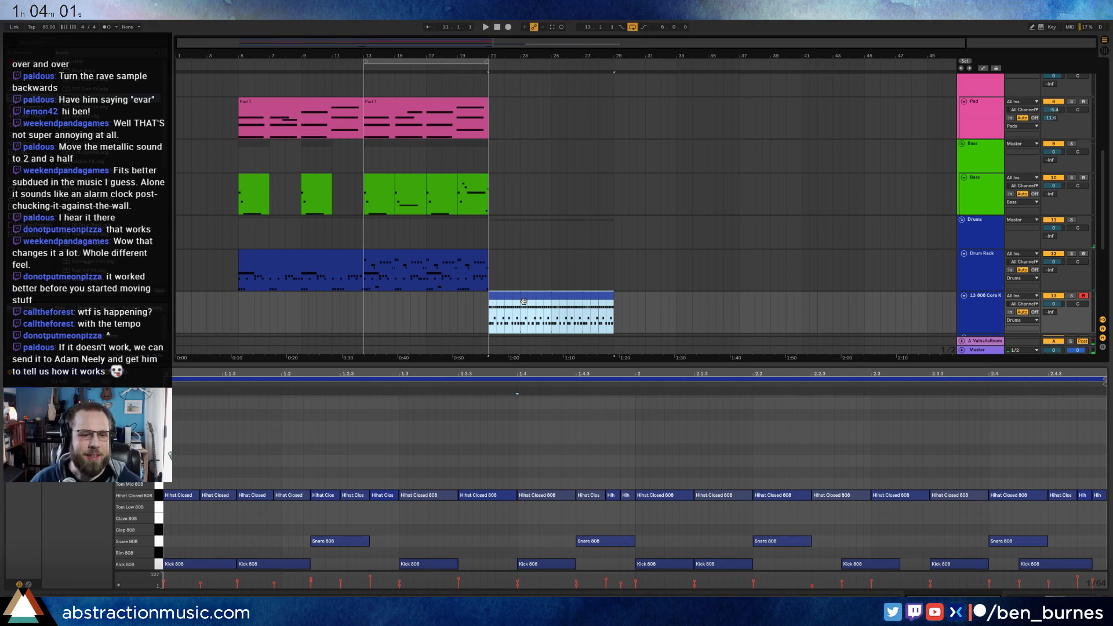
- Try repeating the spacing of the first four hi-hats across bar 1 by duplicating the fourth hi-hat
left_click(210, 455)
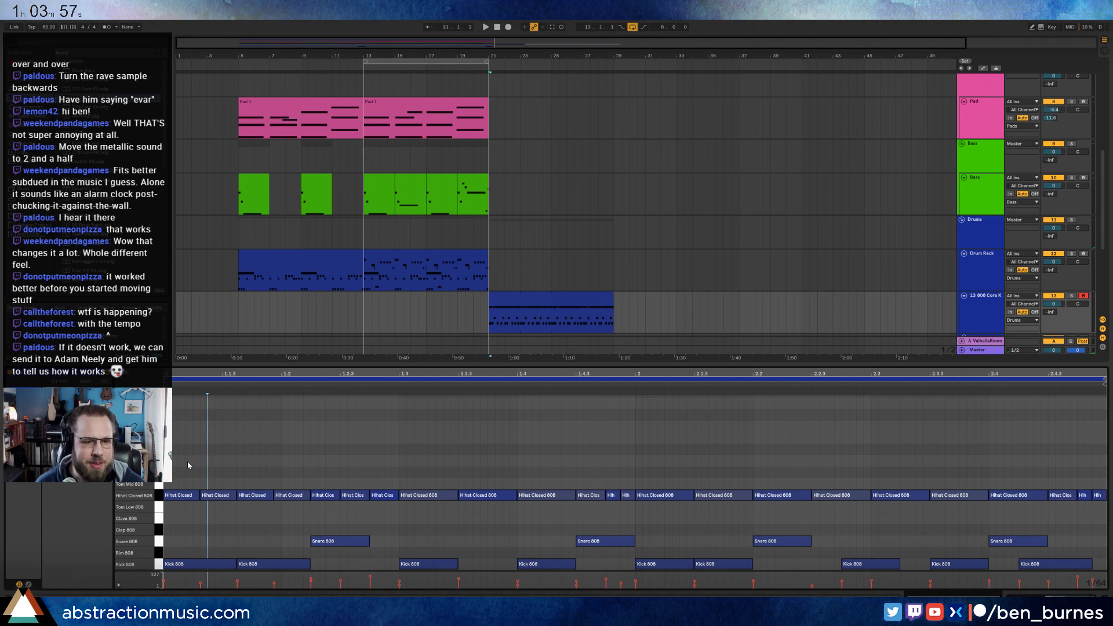
left_click_drag(232, 578, 308, 568)
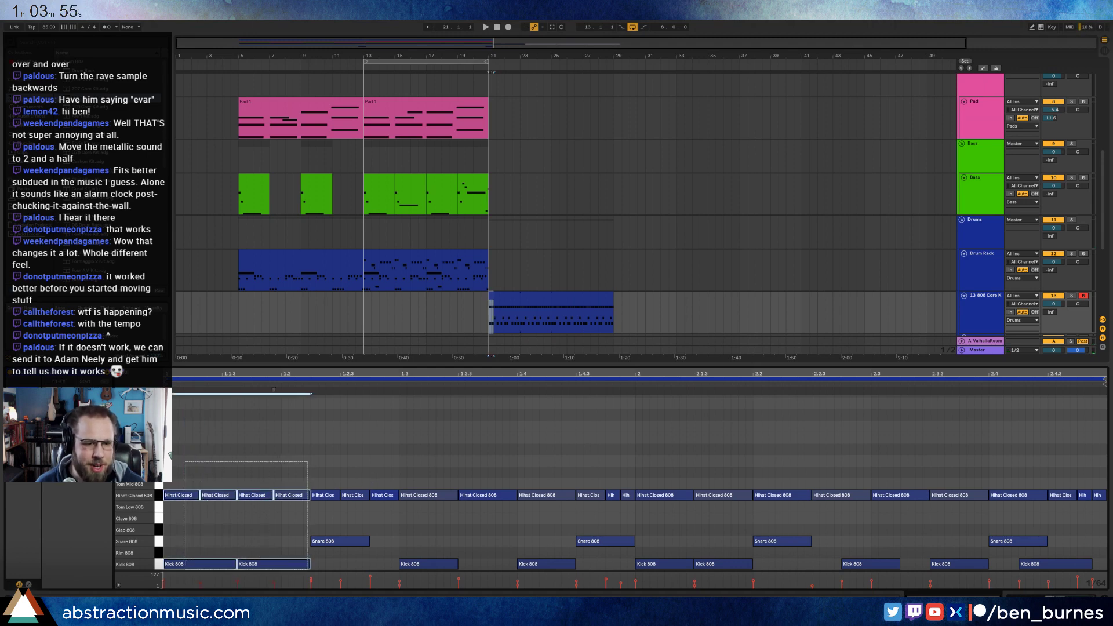
left_click(292, 496)
key("ctrl+d")
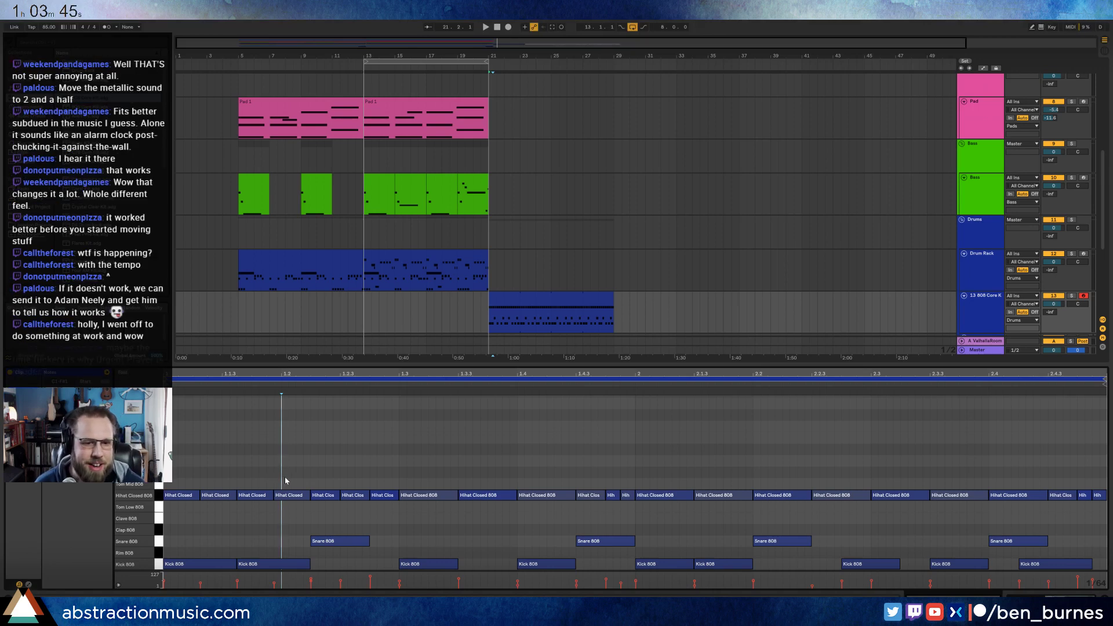
left_click_drag(285, 478, 291, 511)
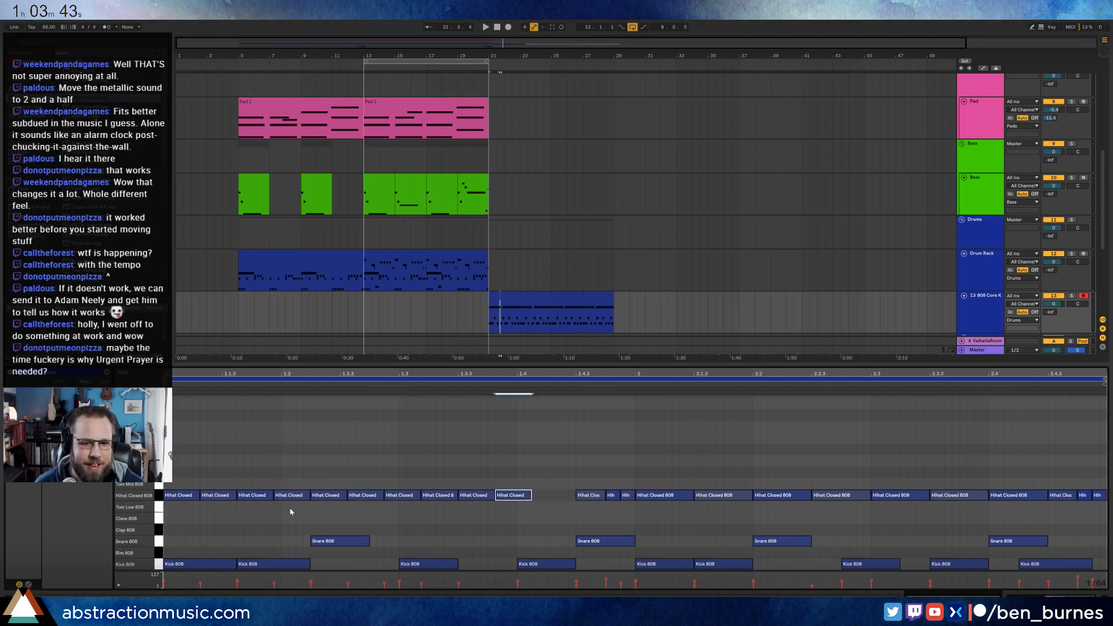
key("Right")
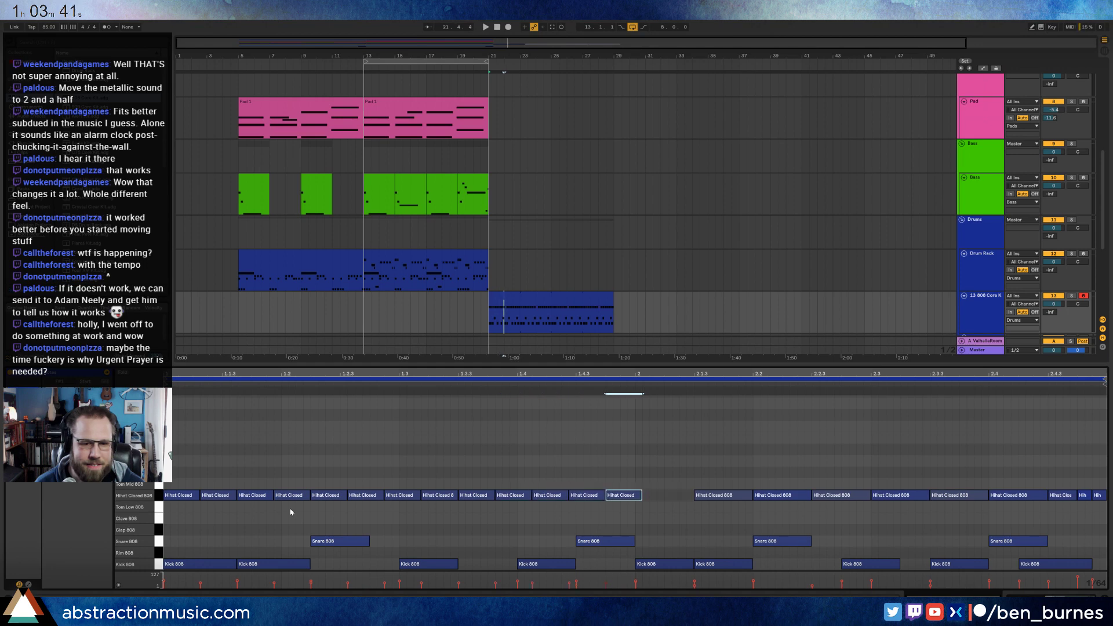
key("Left")
key("Left")
key("Left")
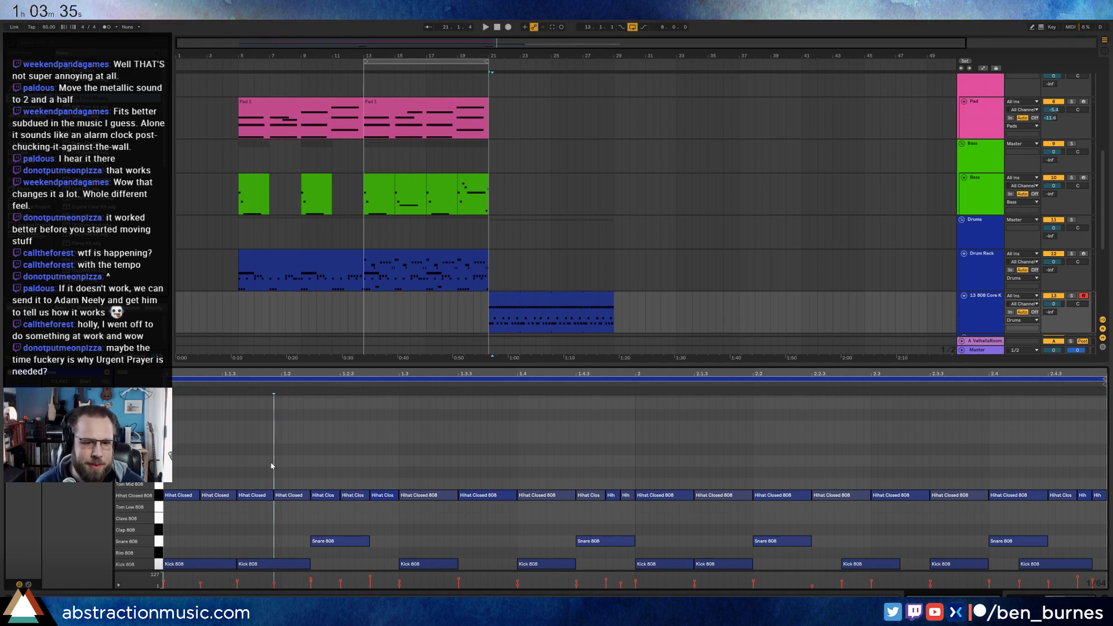
- Play the moved 808 clip and compare the notes before beat 1.3 with those in the rest of the pattern
key("space")
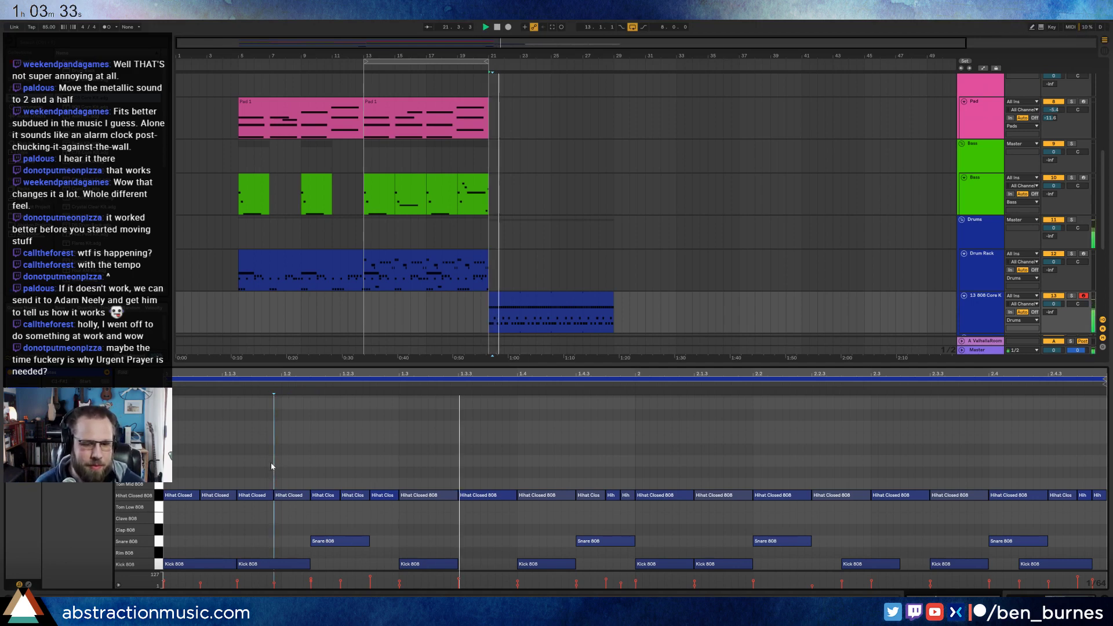
key("space")
left_click_drag(388, 466, 152, 582)
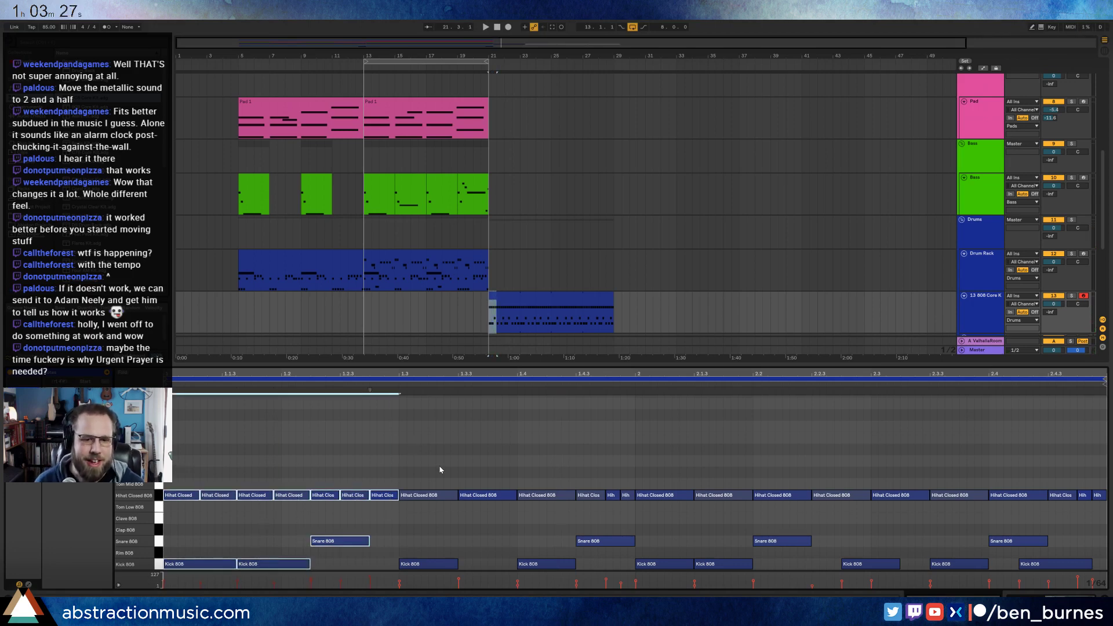
left_click_drag(410, 445, 1070, 570)
left_click(552, 353)
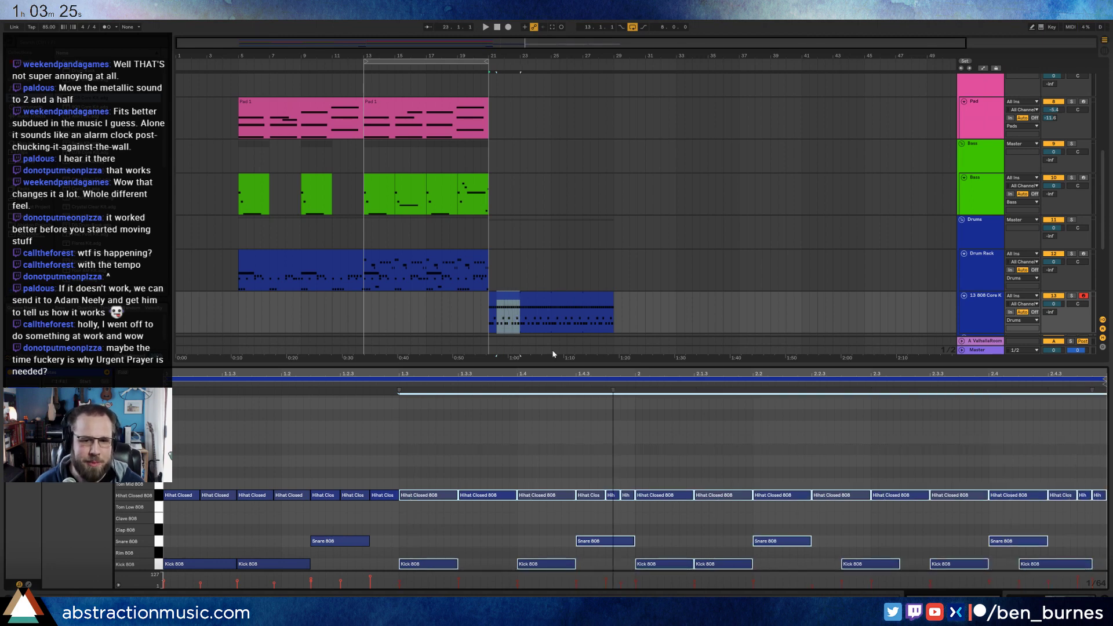
- Extend the Drum Rack clip from bar 21 to bar 29 and play the arrangement through the 808 section
left_click_drag(488, 261, 616, 268)
key("space")
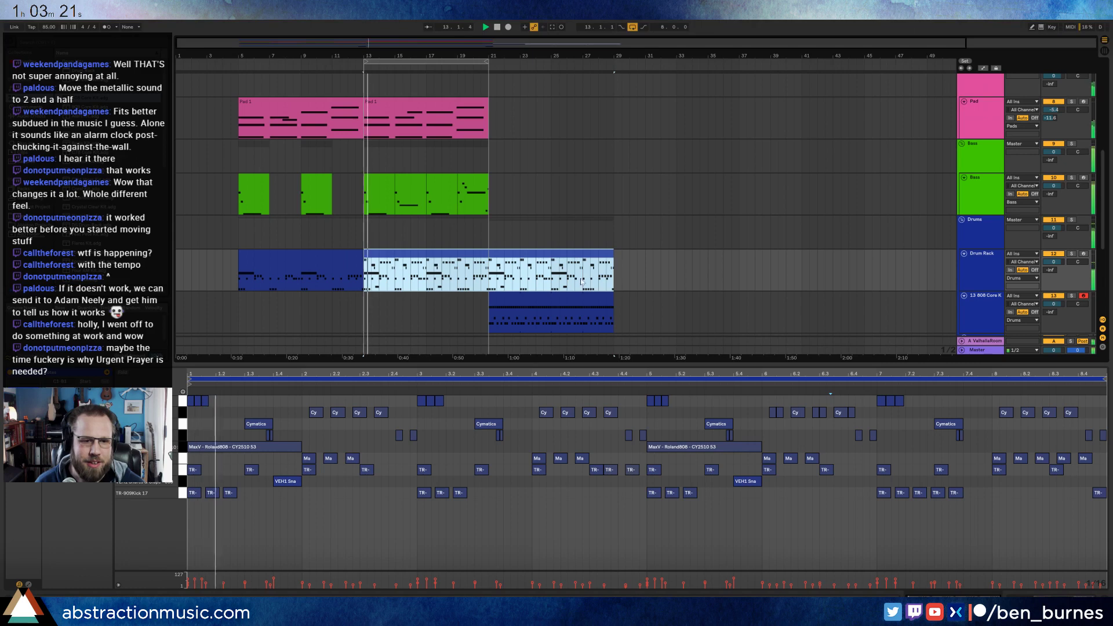
left_click(489, 319)
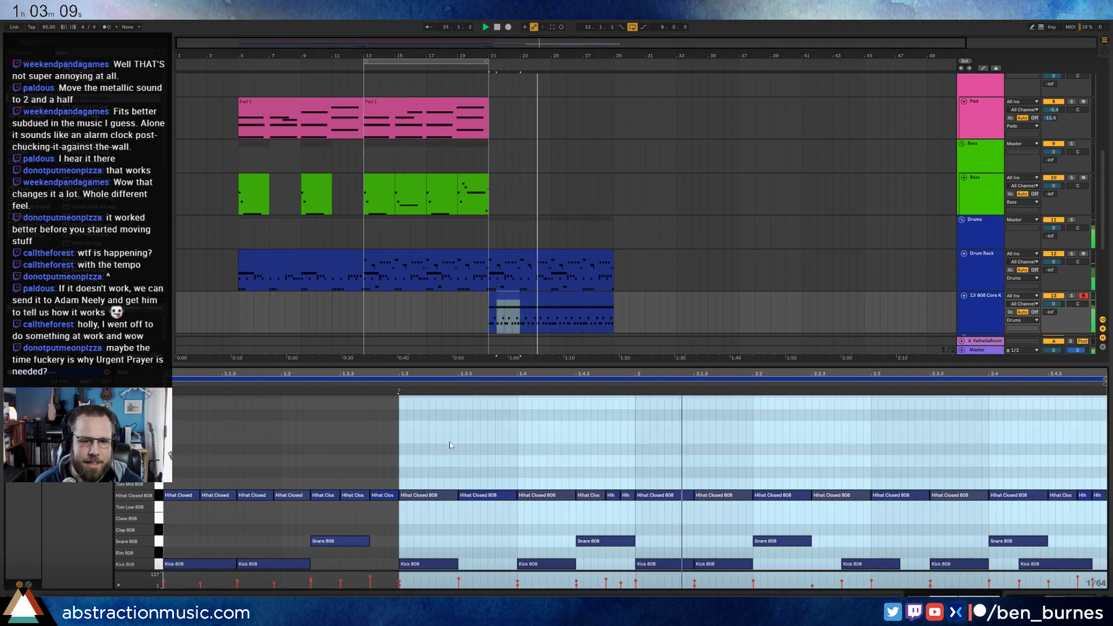
key("shift+Tab")
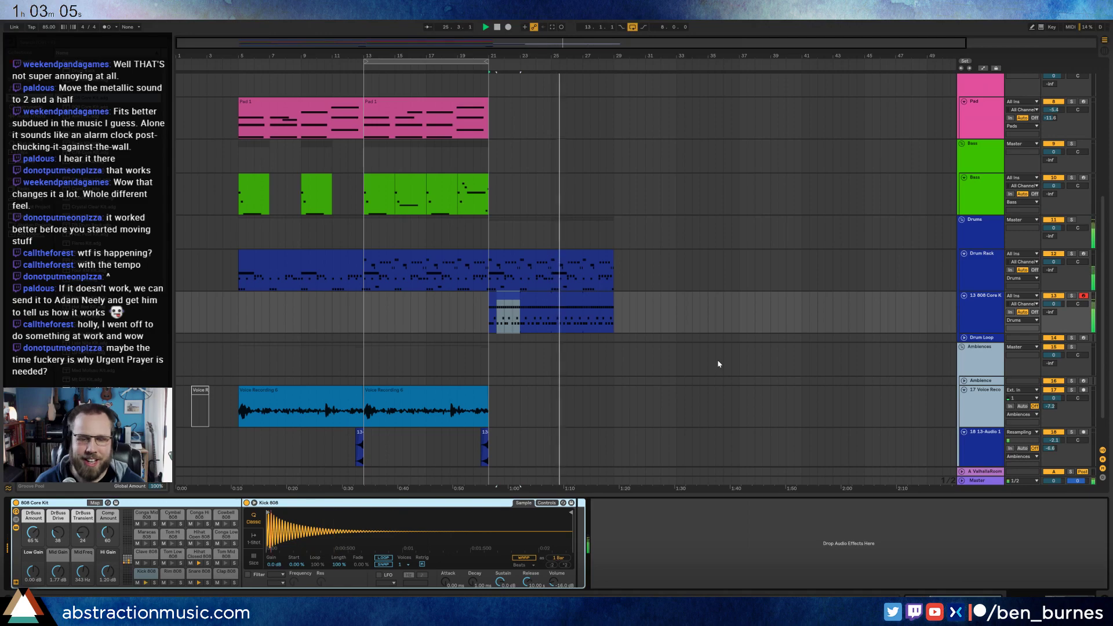
- Duplicate the Voice Recording clip and the resampled audio track's bar 13 to 21 range into bars 21 to 29
scroll(572, 374, "down", 2)
left_click(464, 409)
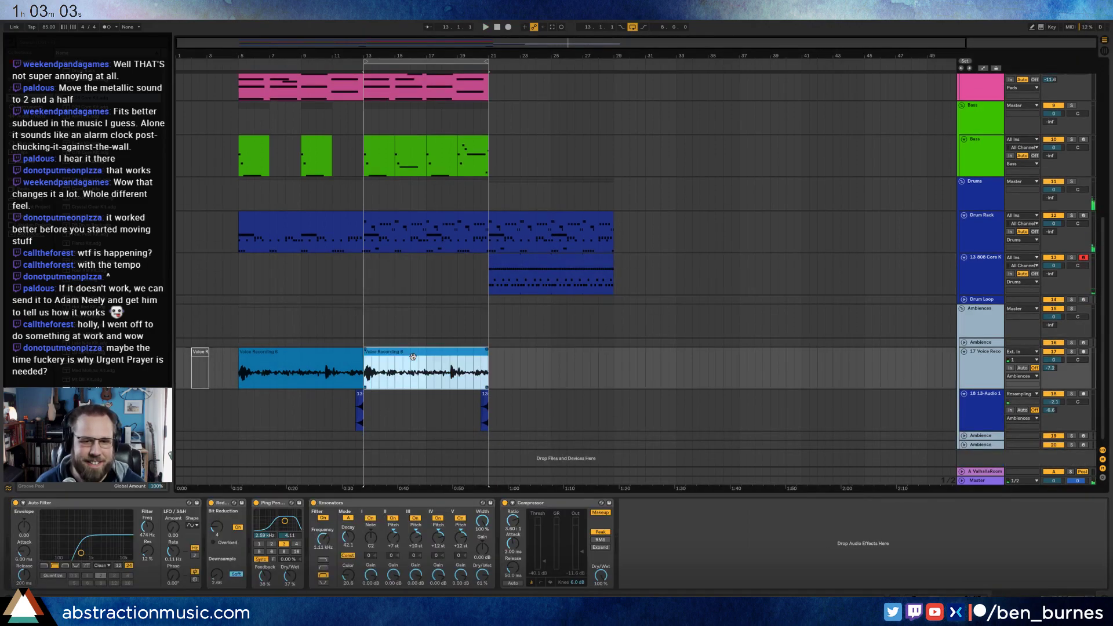
key("ctrl+d")
left_click_drag(371, 407, 478, 422)
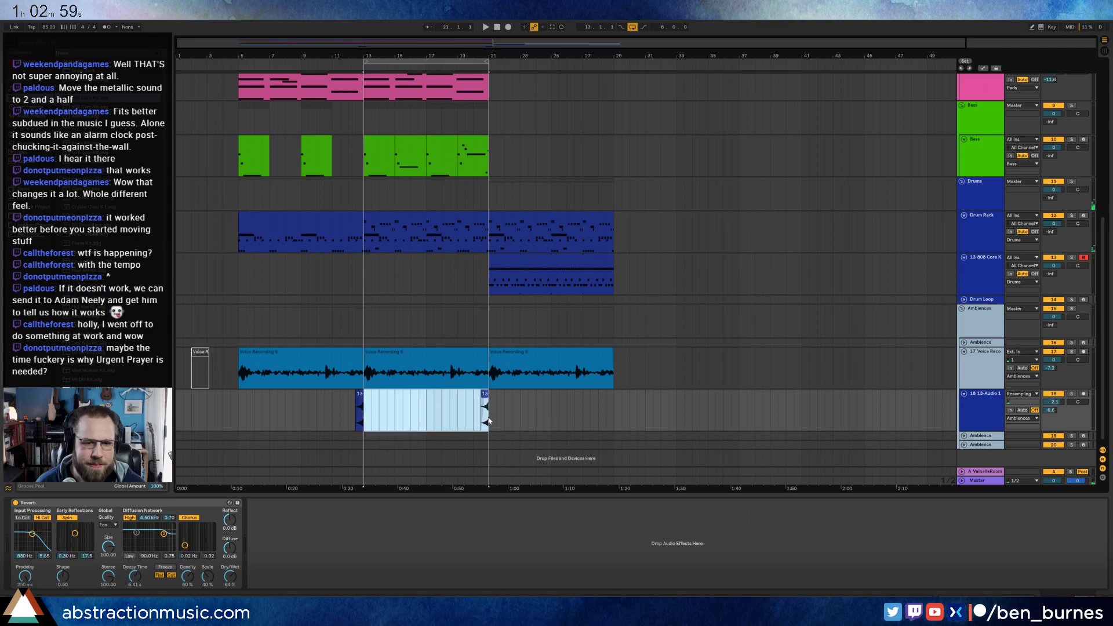
key("ctrl+d")
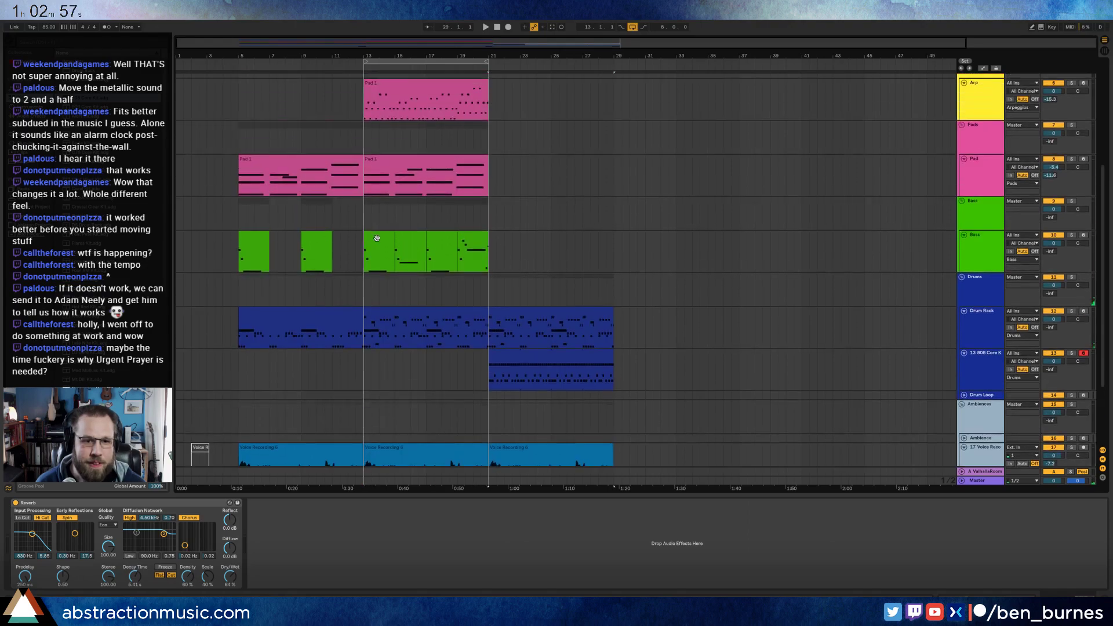
- Duplicate the four Bass clips and the Arp clip from bars 13 to 21 into bars 21 to 29
left_click(377, 239)
left_click(471, 235, "shift")
key("ctrl+d")
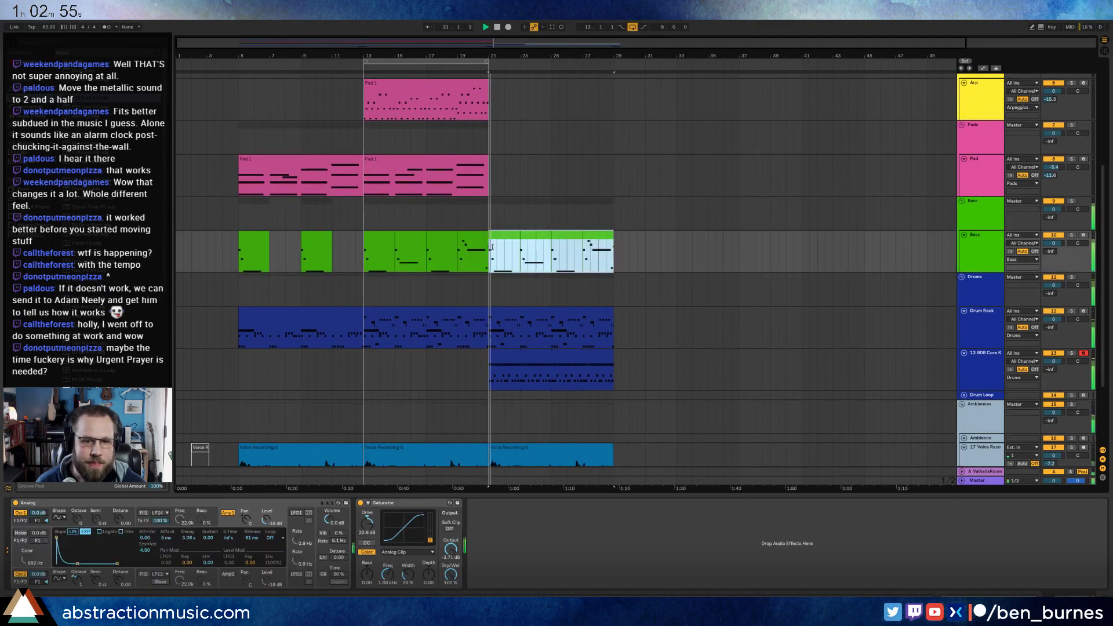
scroll(576, 288, "up", 4)
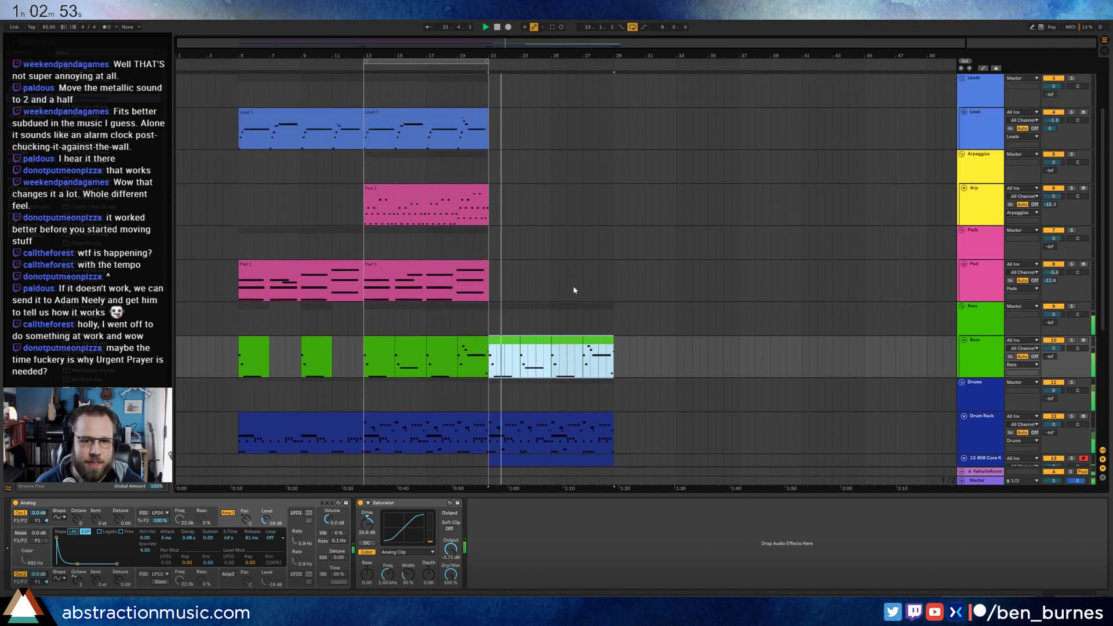
scroll(518, 275, "up", 3)
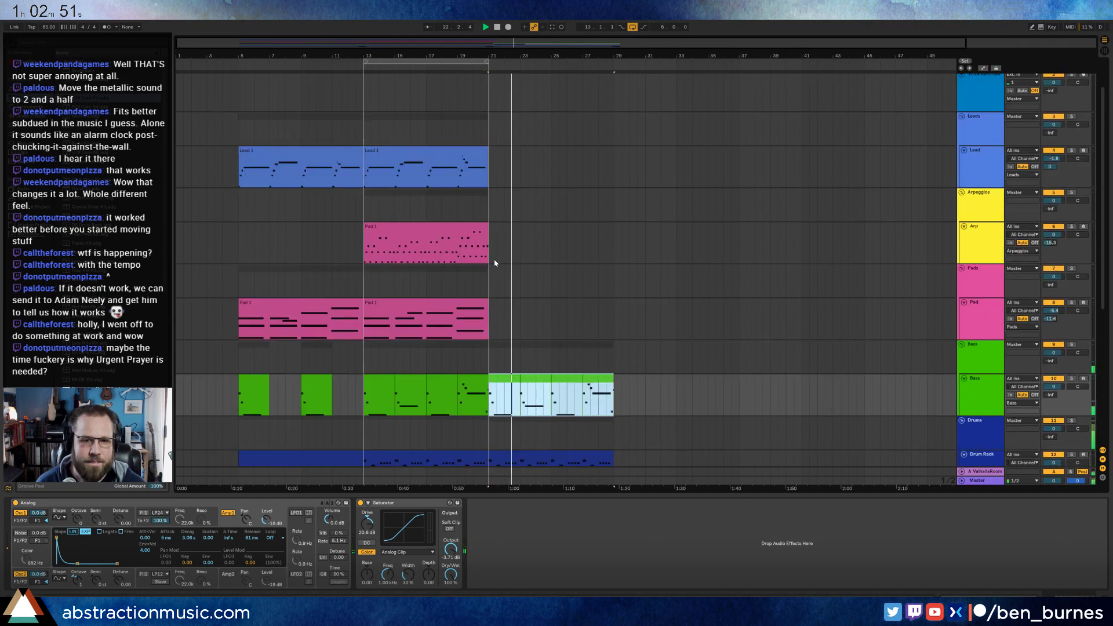
left_click(458, 238)
key("ctrl+d")
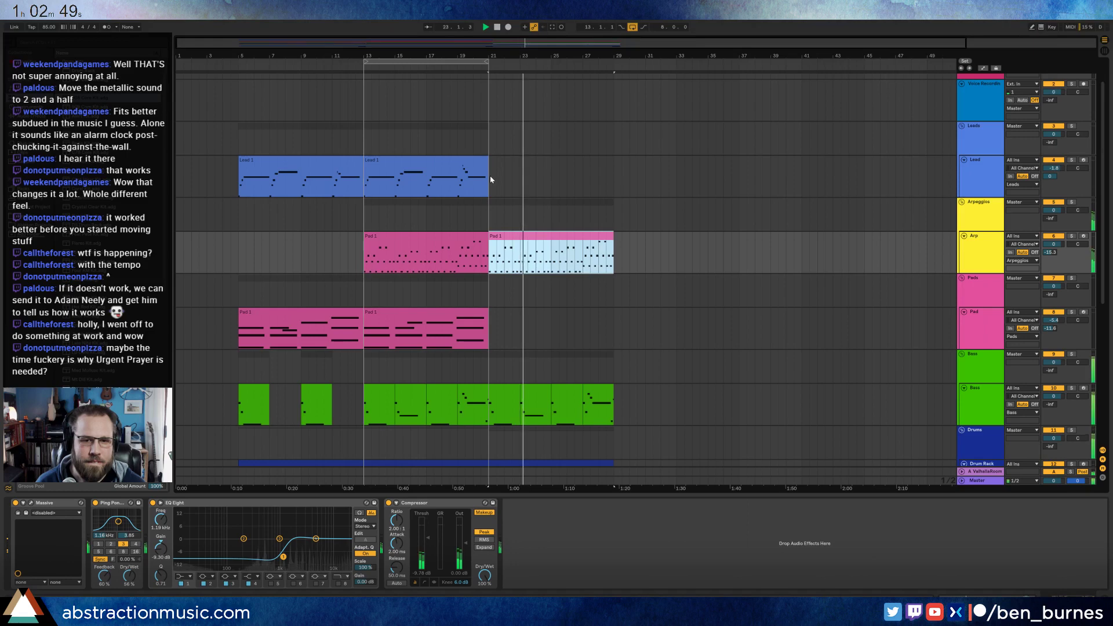
- Duplicate the Lead clip at bar 13 to bar 21 and open the copy's notes for editing
left_click(490, 180)
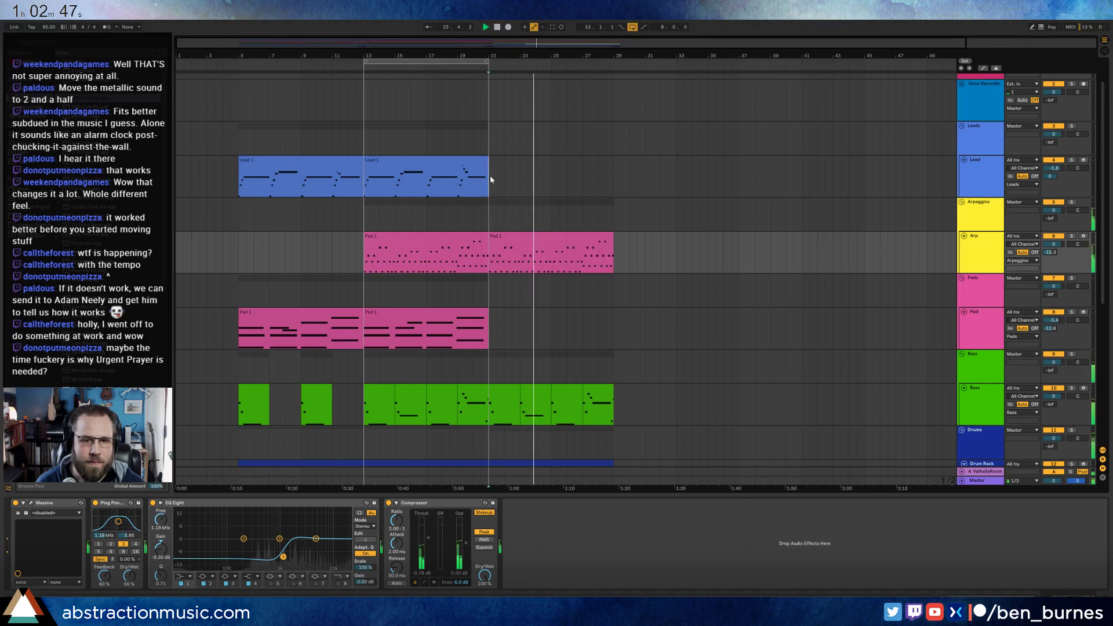
scroll(523, 204, "up", 2)
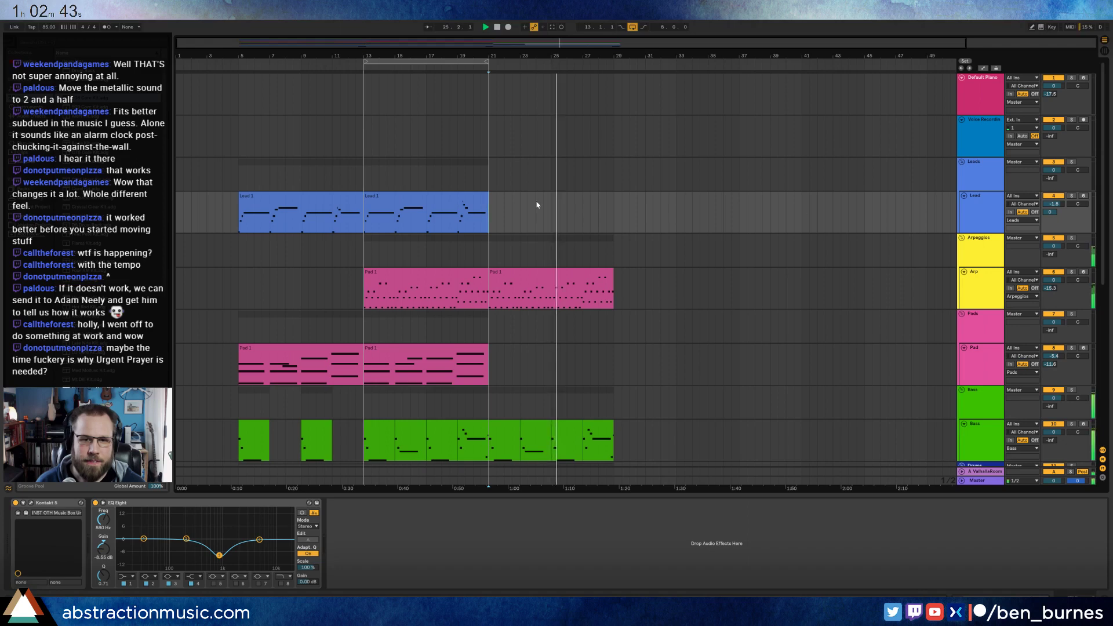
left_click(455, 195)
key("ctrl+d")
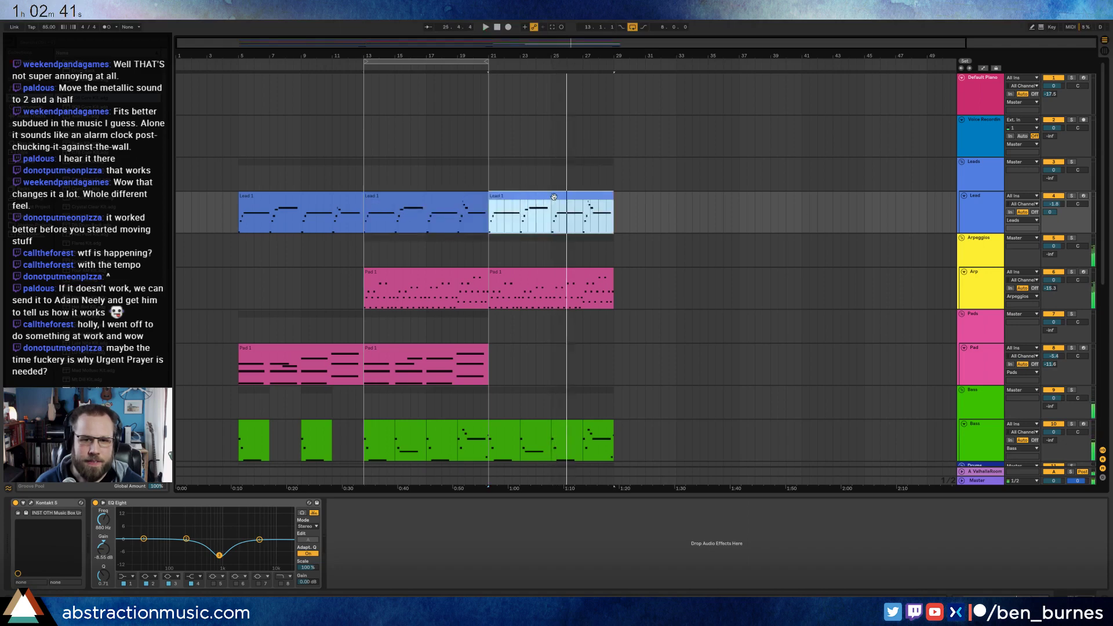
double_click(532, 206)
left_click(244, 481)
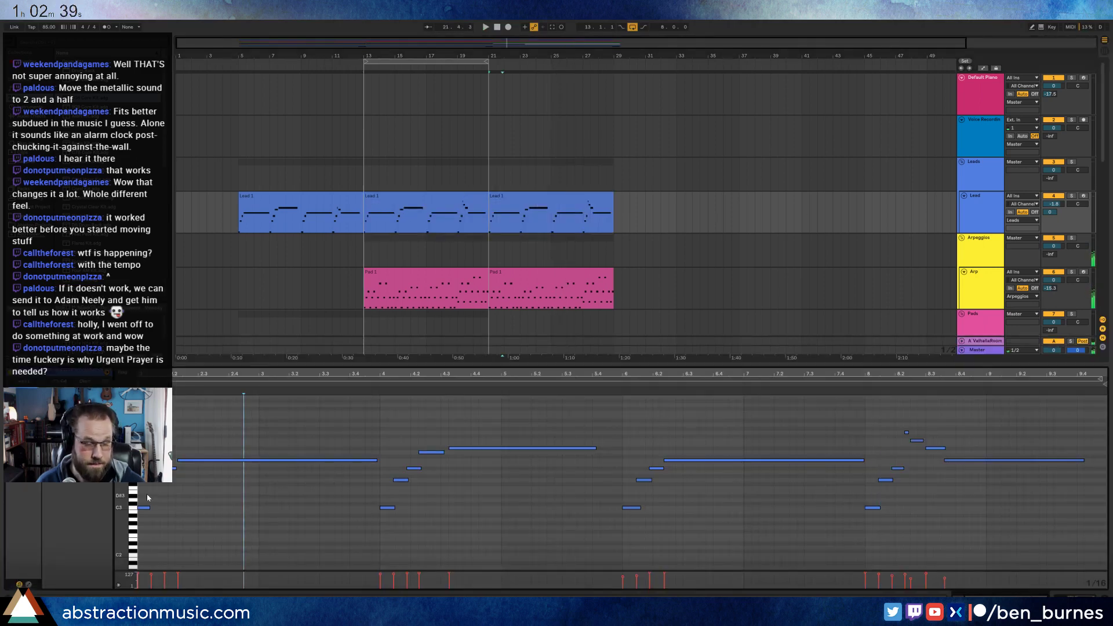
- Lower the notes after the first in the Lead copy's opening phrase to narrow its intervals, and transpose the whole phrase up an octave
left_click_drag(139, 455, 196, 492)
key("Down")
key("Down")
key("Down")
key("Down")
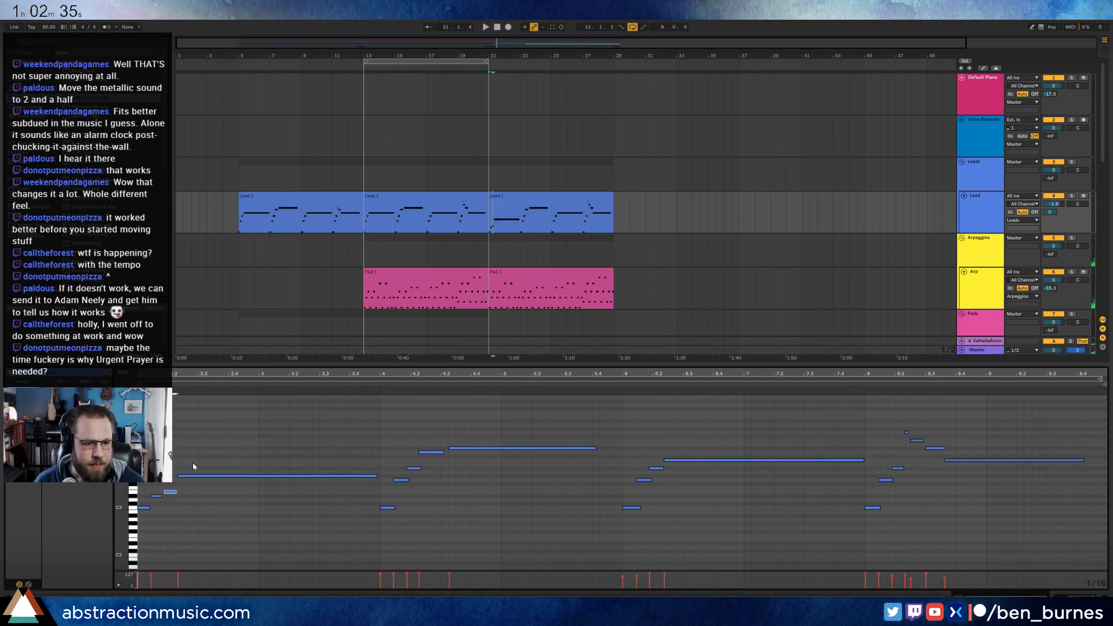
key("Down")
key("space")
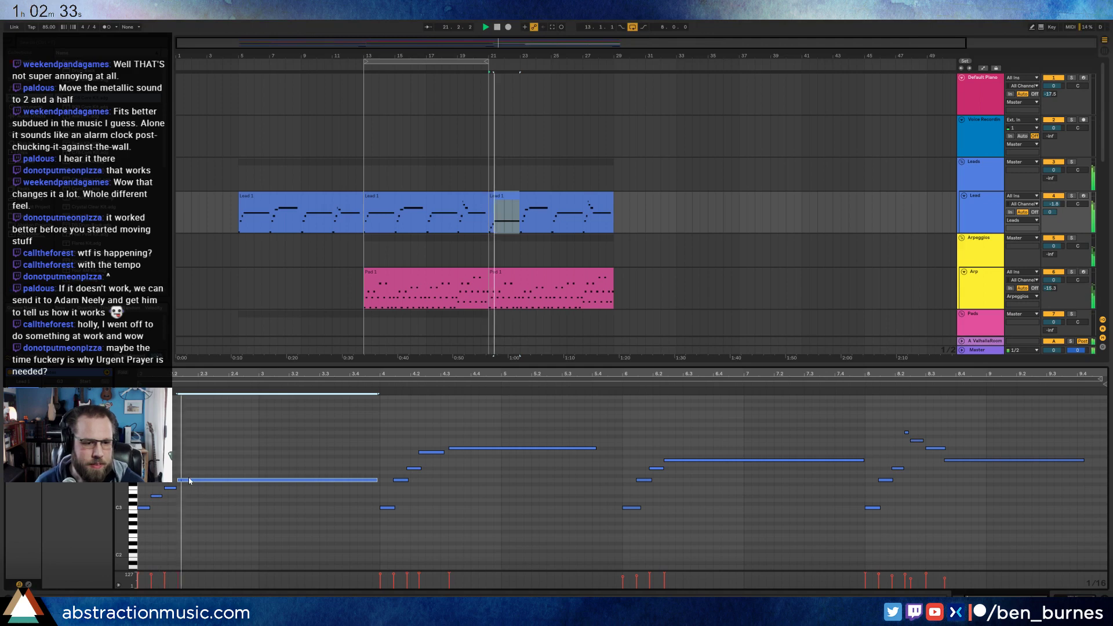
key("shift+Up")
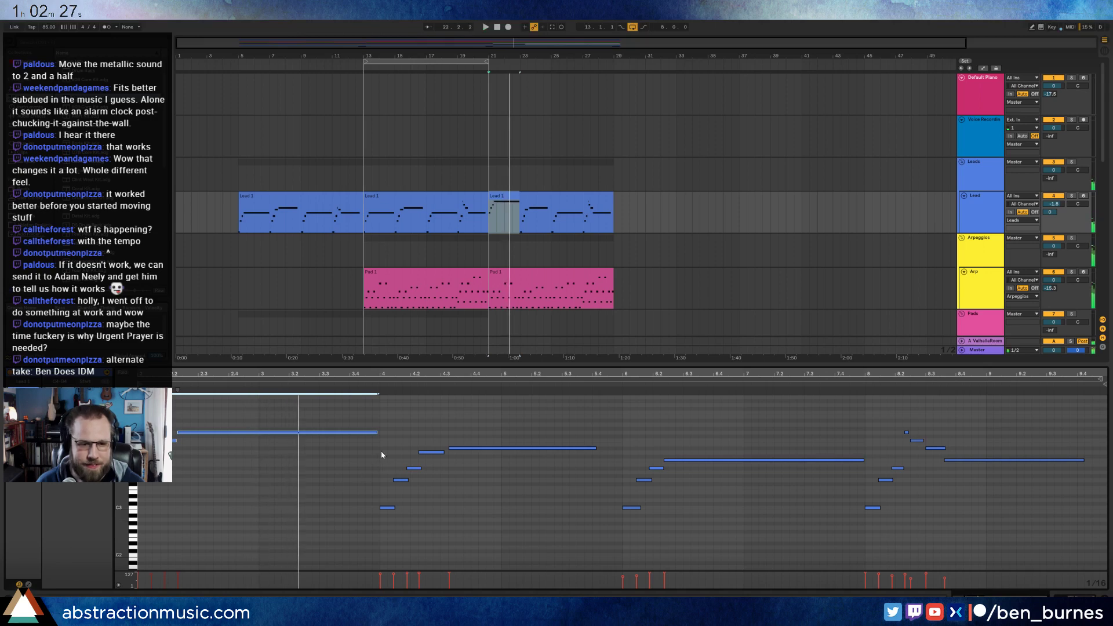
- Transpose the Lead copy's second phrase up an octave and lower all its notes after the first by two semitones
left_click_drag(388, 440, 455, 525)
key("shift+Up")
scroll(427, 462, "up", 1)
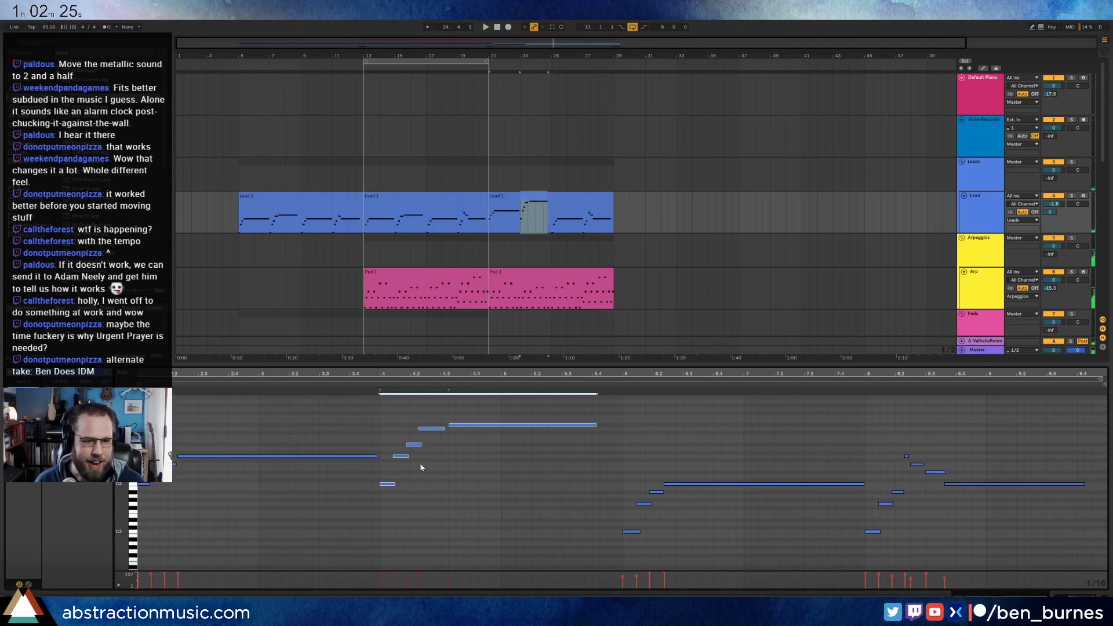
key("Down")
key("Down")
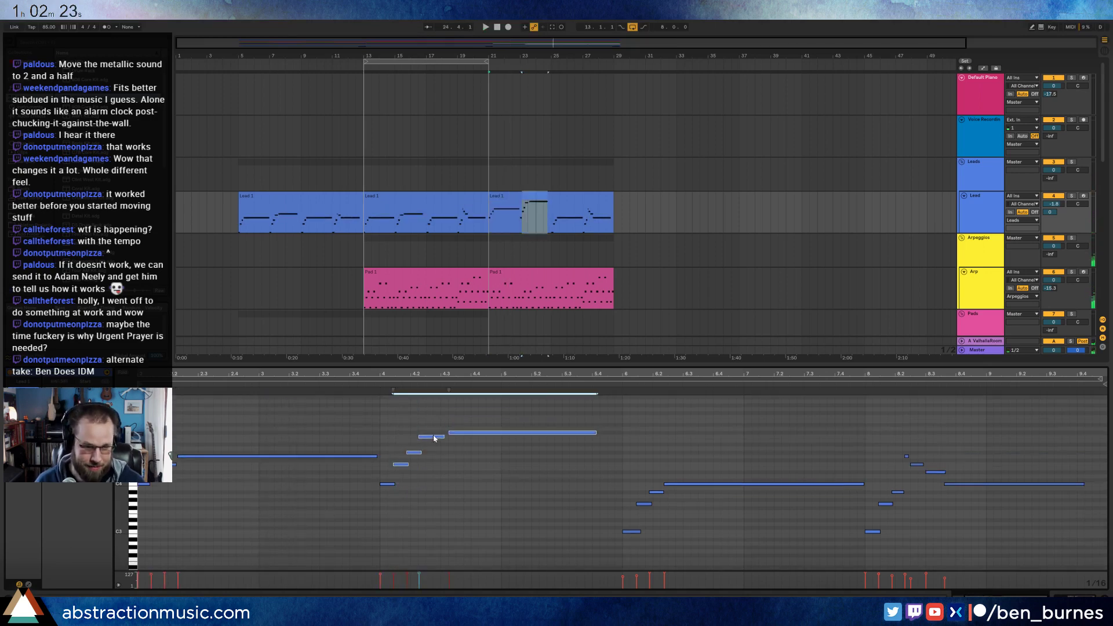
- Lower the second phrase's last three notes further, bringing its long note to the first phrase's long-note pitch, and play the passage
left_click(411, 420)
left_click_drag(465, 455, 408, 428)
key("Down")
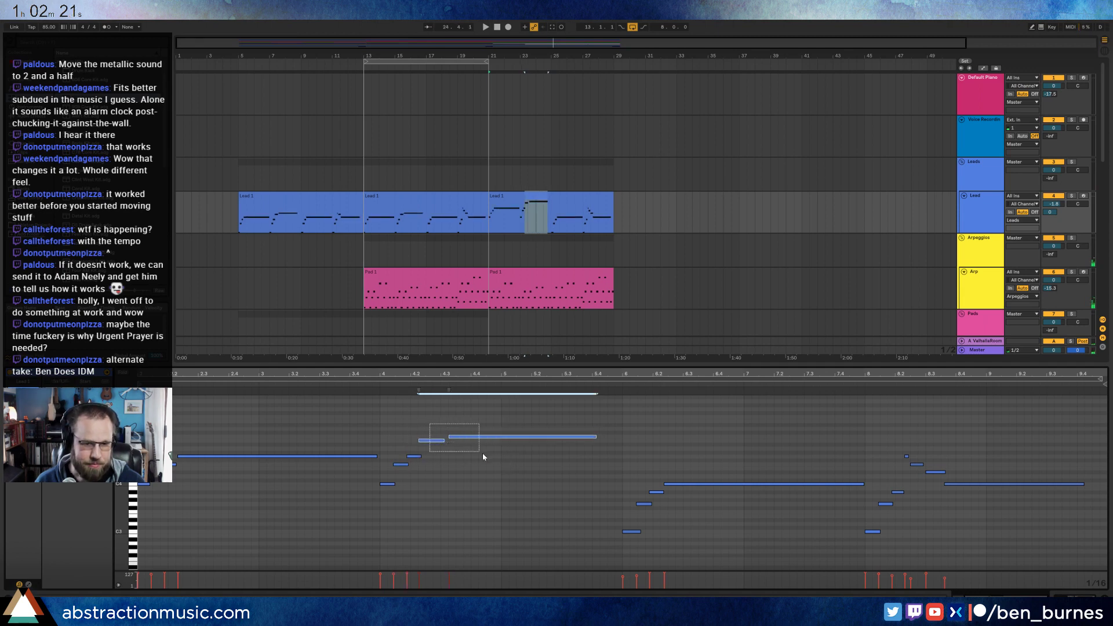
key("Down")
key("Down")
left_click(495, 450)
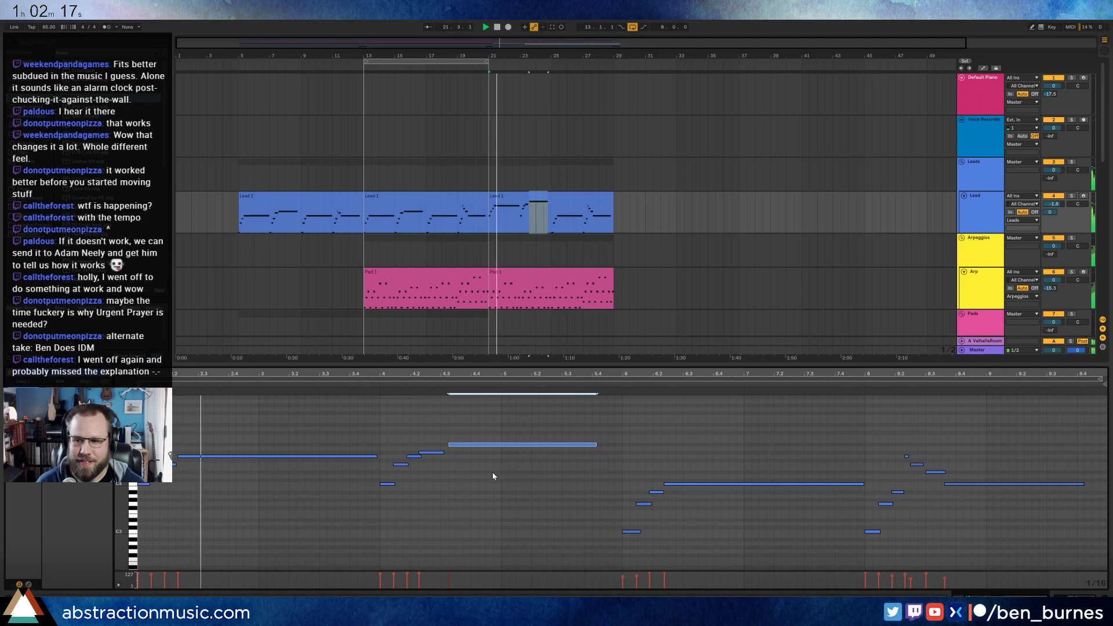
key("space")
left_click(475, 505)
left_click_drag(415, 433, 485, 458)
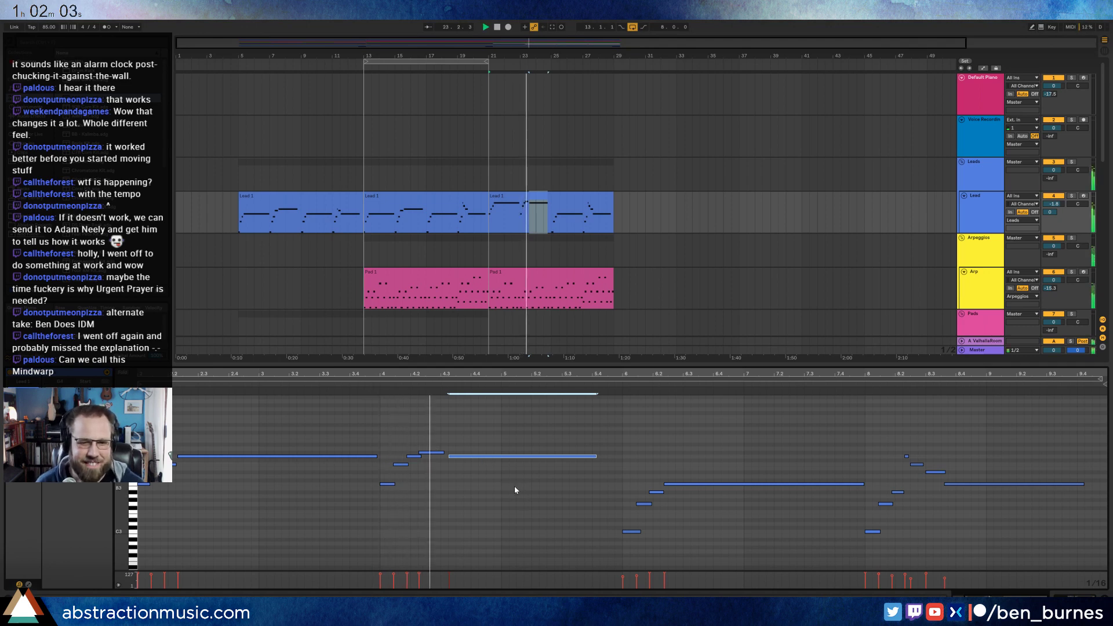
- Replace the Lead copy's third phrase with a copy of the first phrase and play the section from bar 21
left_click_drag(621, 463, 846, 571)
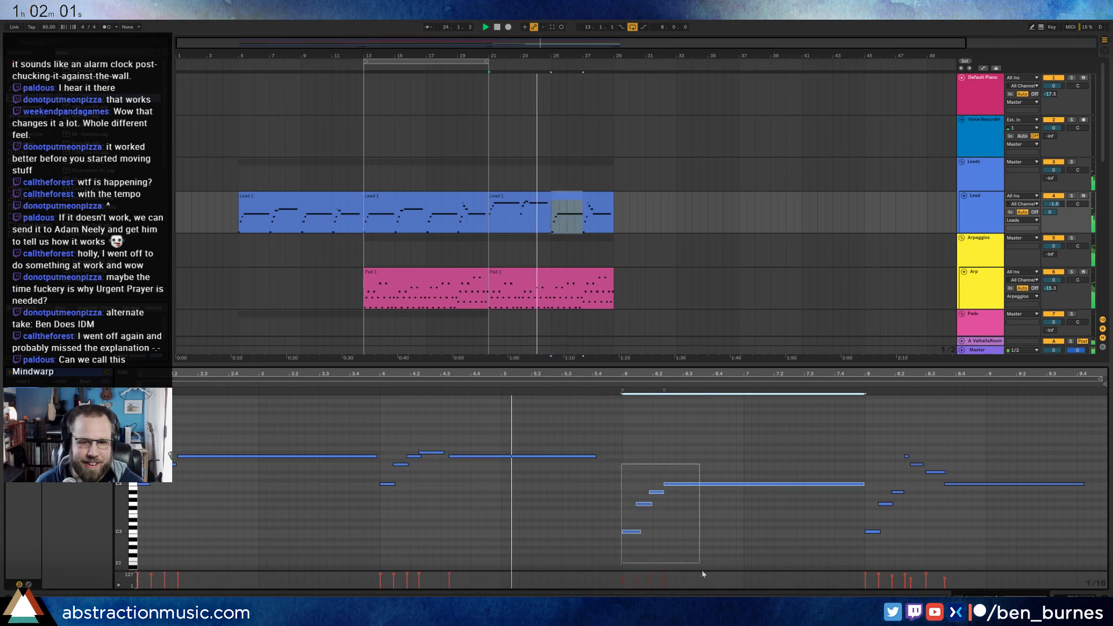
key("Delete")
key("space")
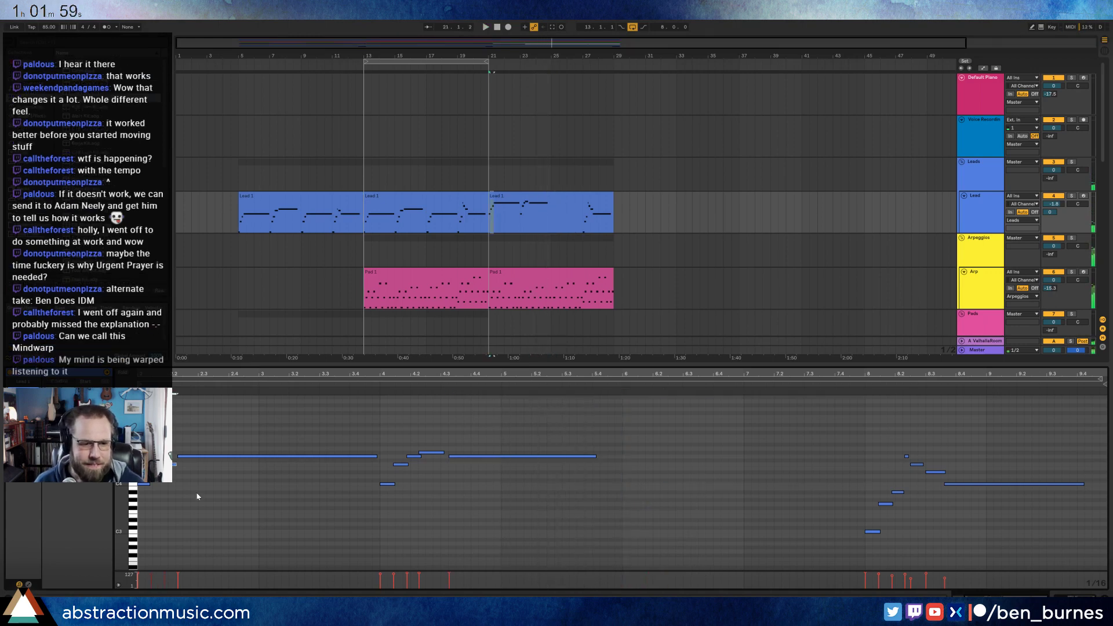
left_click_drag(145, 440, 362, 494)
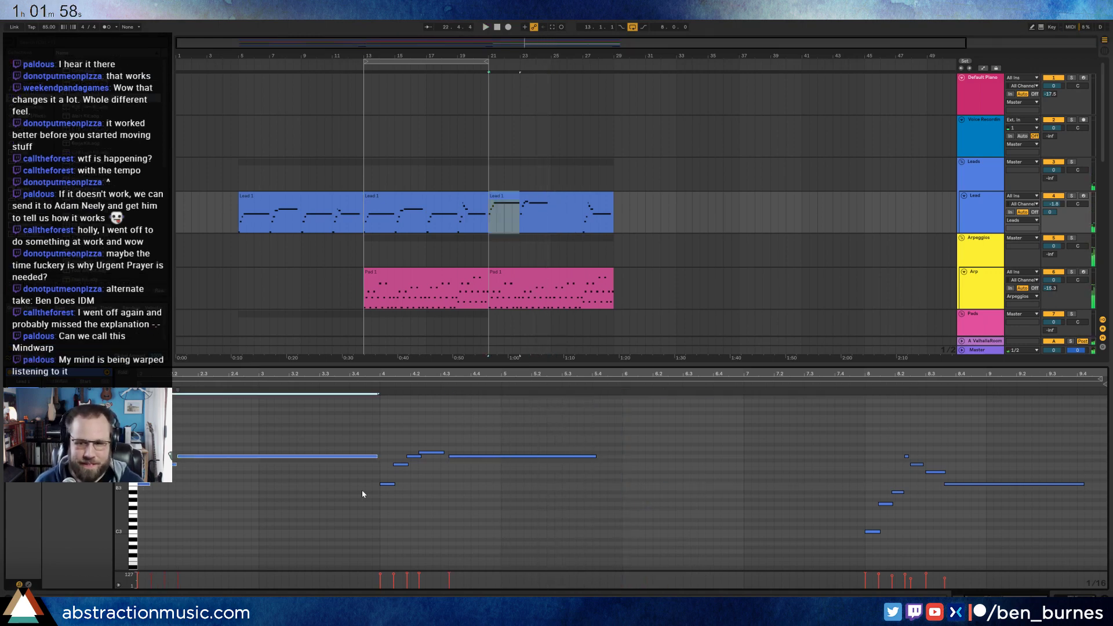
left_click(621, 430)
key("ctrl+v")
key("space")
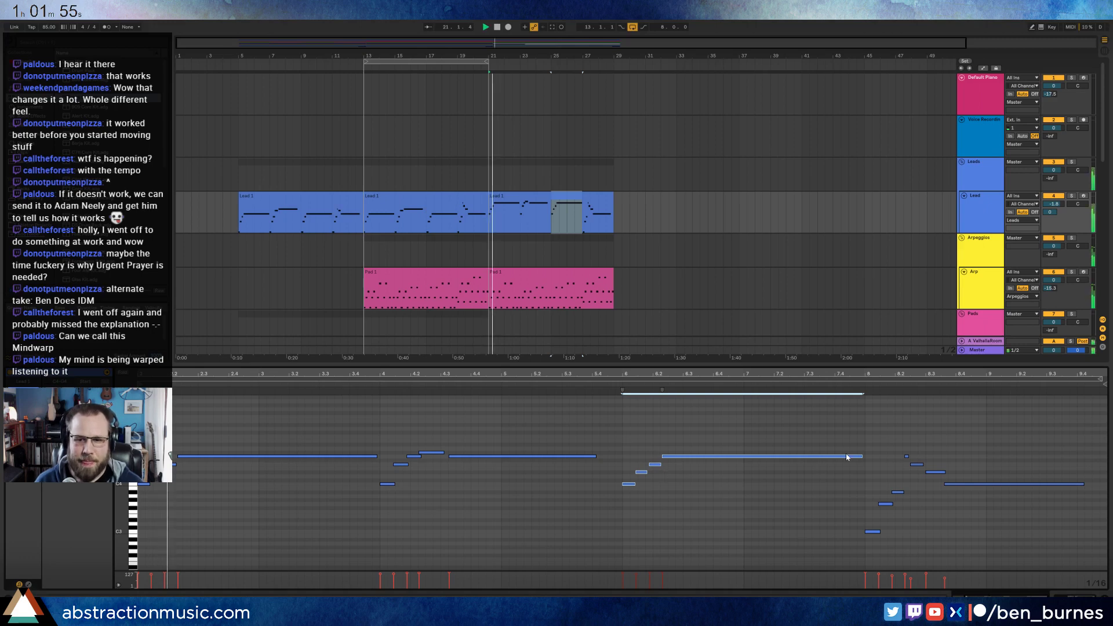
- Transpose the fourth phrase's first three notes up an octave, narrow their intervals, and raise the first longer descending note by two semitones
left_click_drag(867, 439, 895, 554)
key("shift+Up")
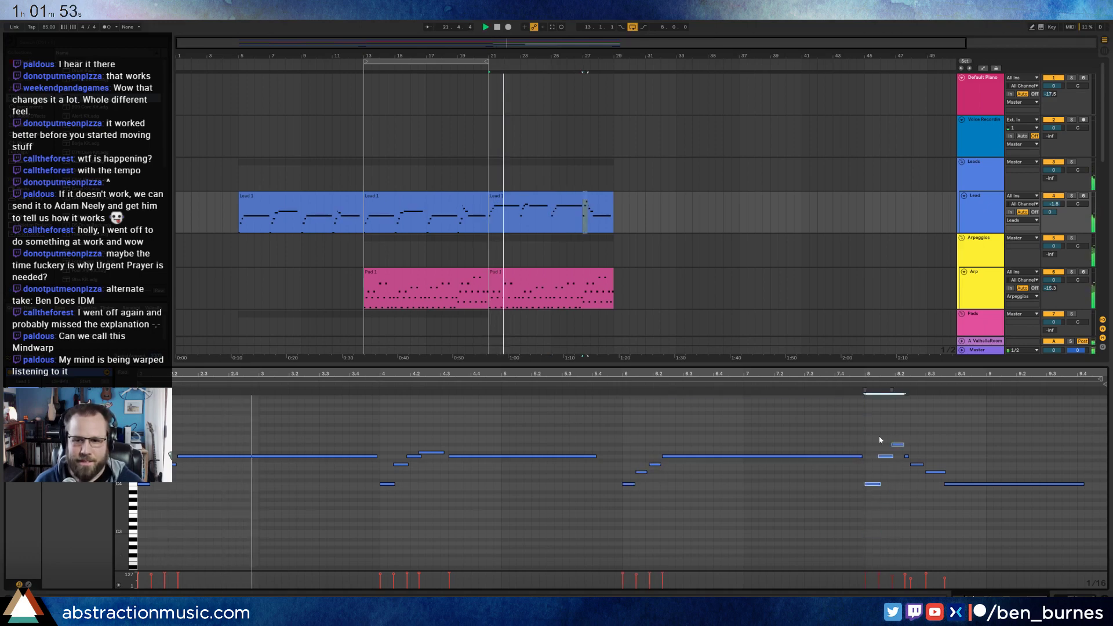
left_click_drag(880, 438, 897, 464)
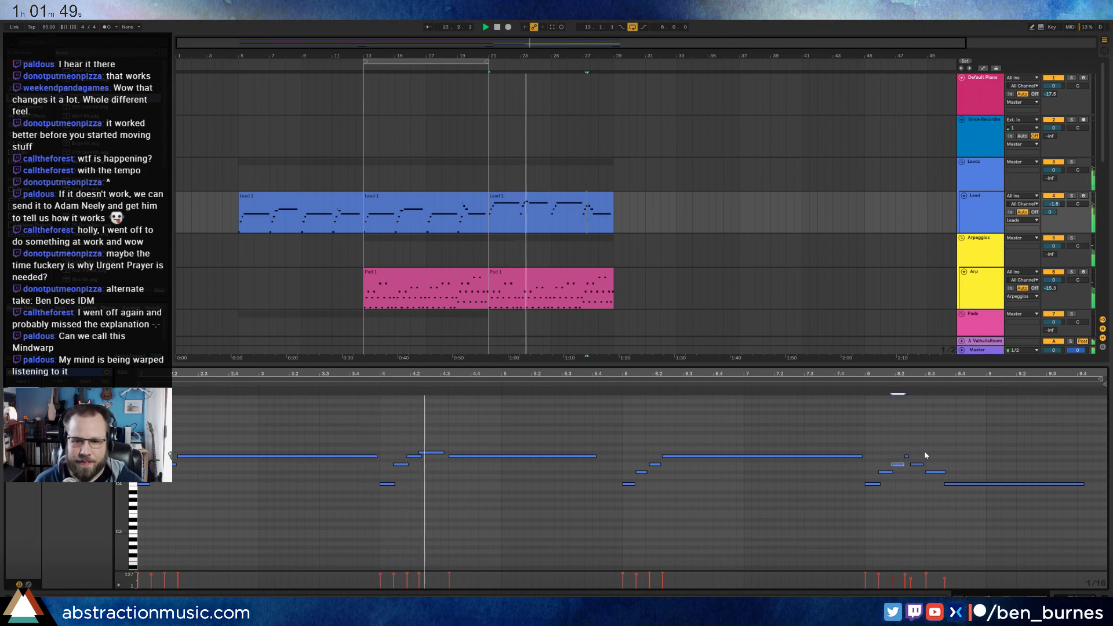
left_click(914, 465)
key("Up")
key("Up")
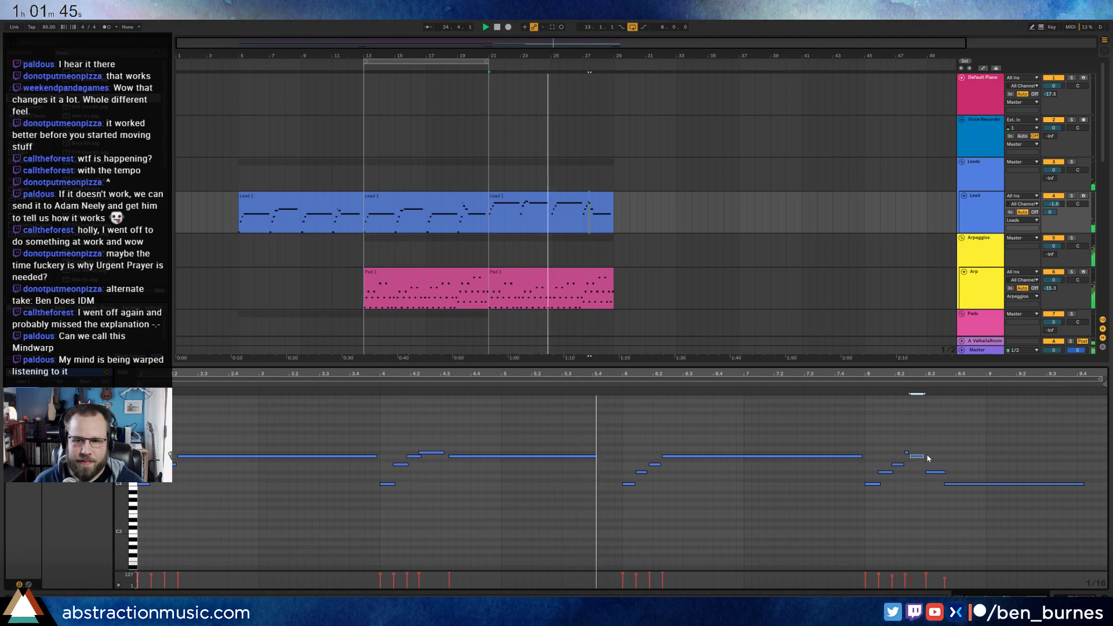
- Raise the fourth phrase's final long note by one octave
left_click(963, 484)
key("shift+Up")
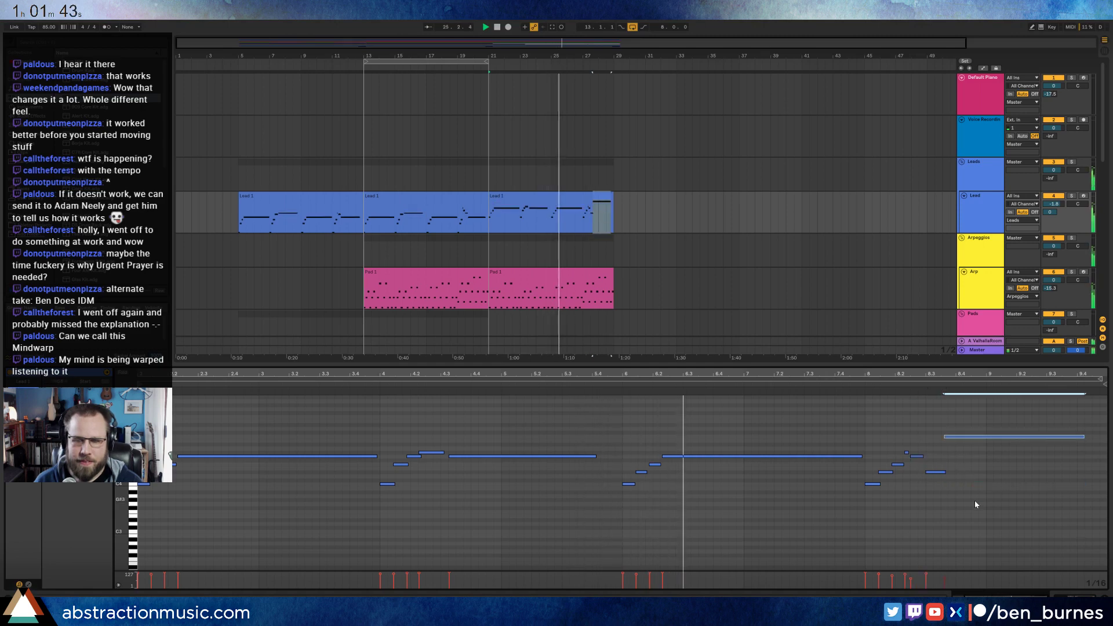
left_click(983, 511)
left_click(666, 342)
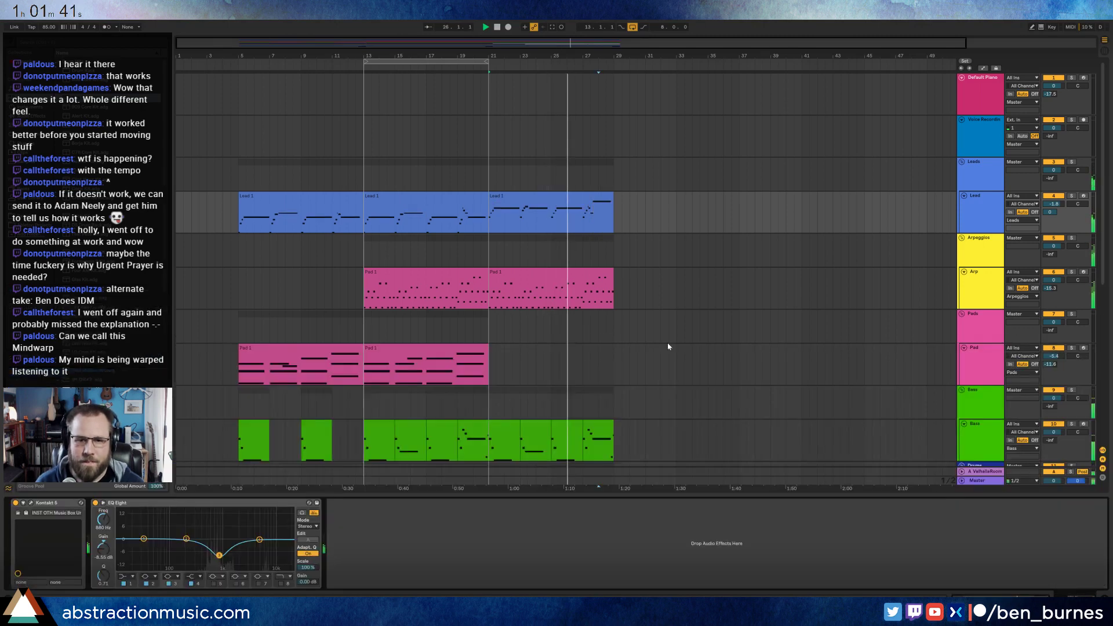
- Review the edited Lead clip during playback and move the loop region to bars 21 to 29
double_click(554, 205)
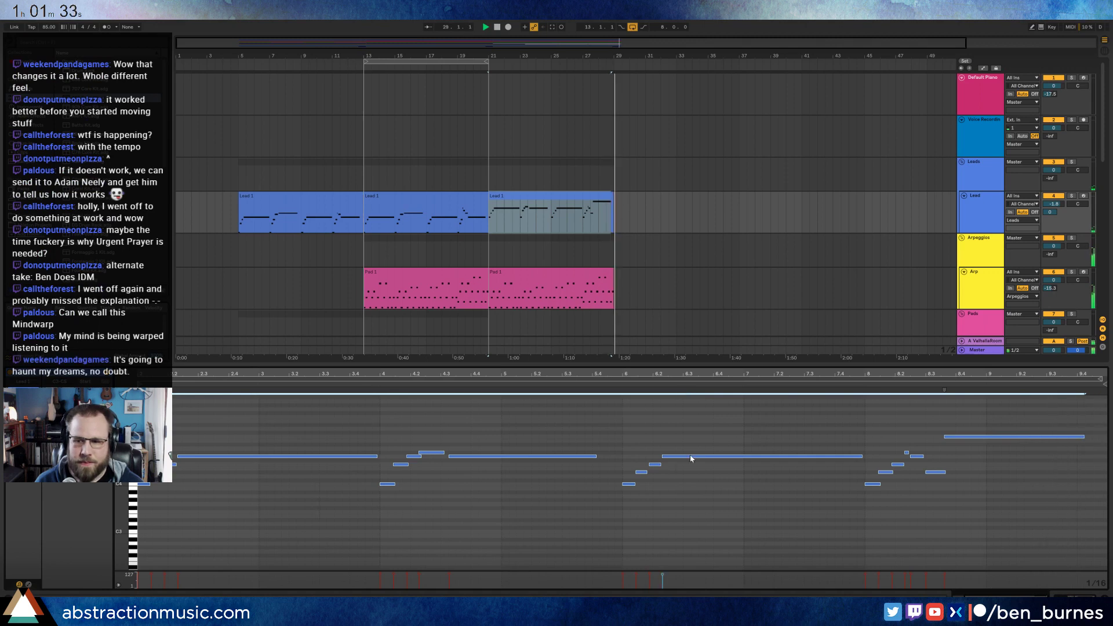
left_click(838, 532)
key("space")
left_click(1074, 595)
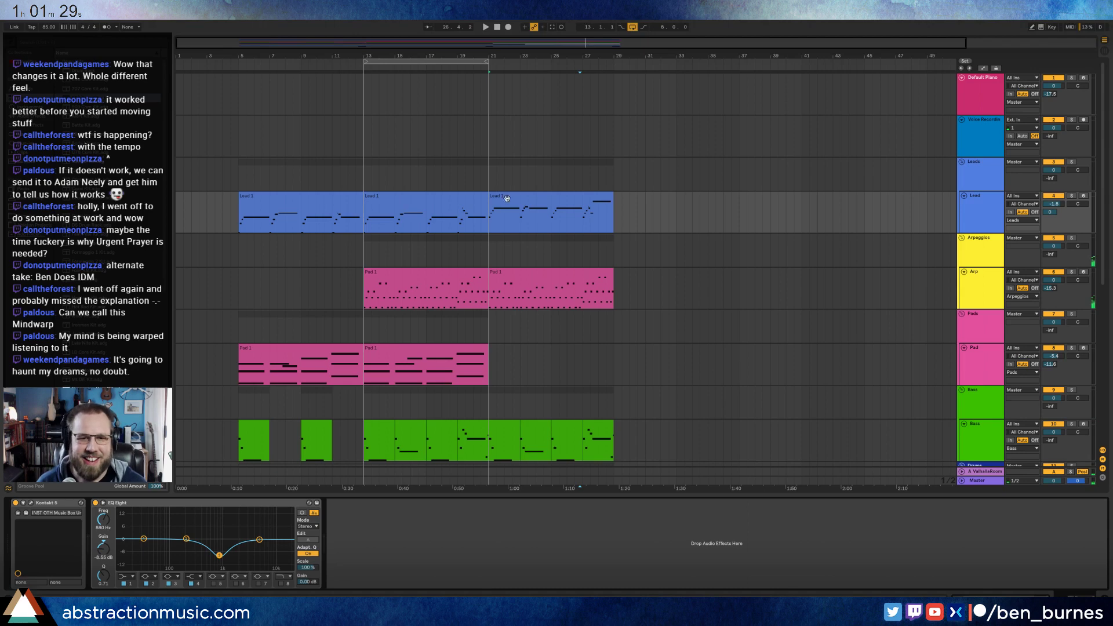
left_click_drag(441, 57, 568, 78)
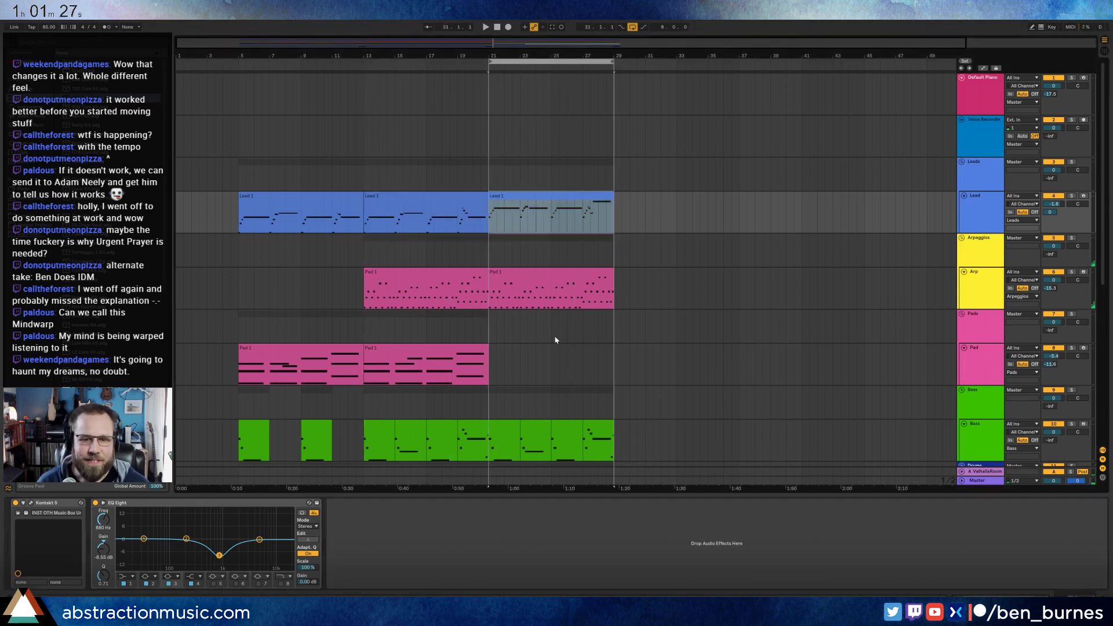
- Add a new MIDI track with the Analog instrument directly below the Bass track
scroll(798, 348, "down", 5)
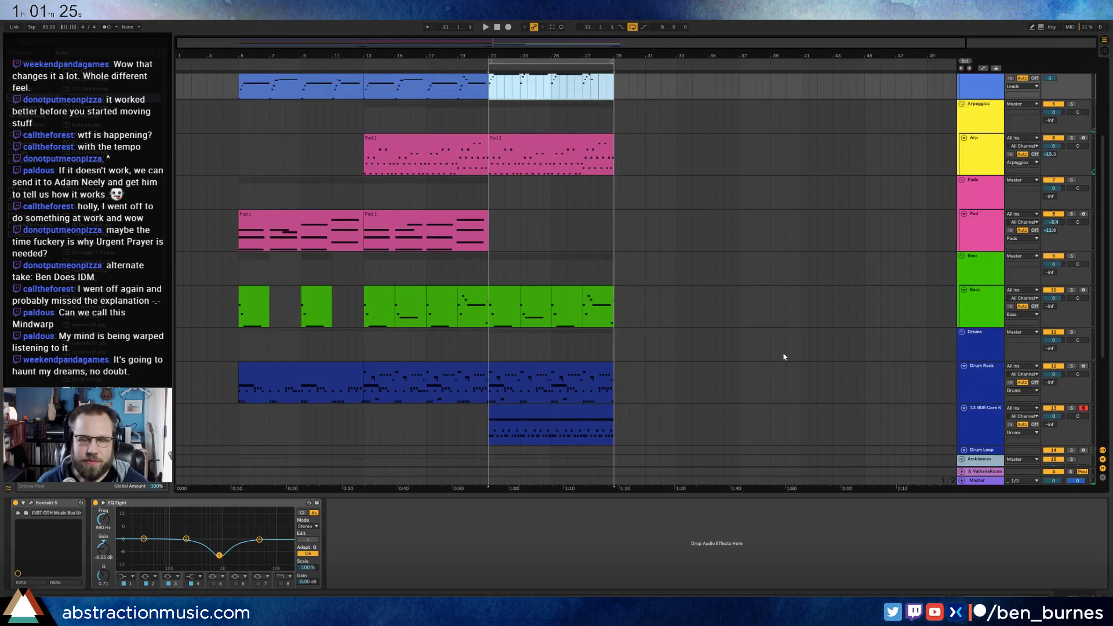
left_click(975, 293)
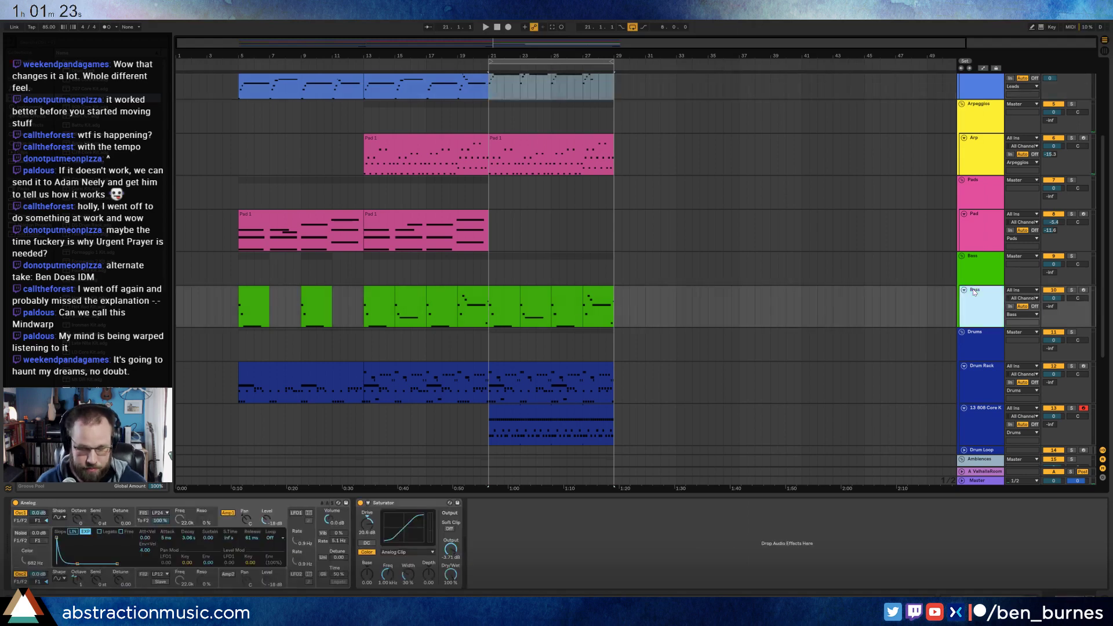
key("ctrl+shift+t")
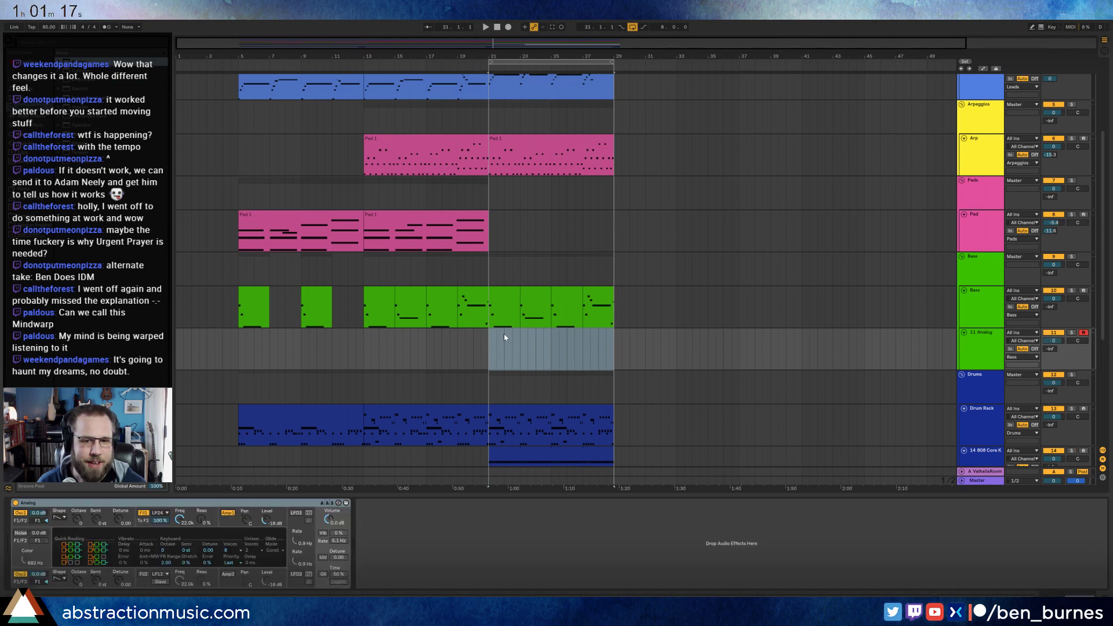
- Copy the closed hi-hat notes from the 808 clip and create an empty MIDI clip from bar 21 to 23 on the Analog track
left_click(487, 388)
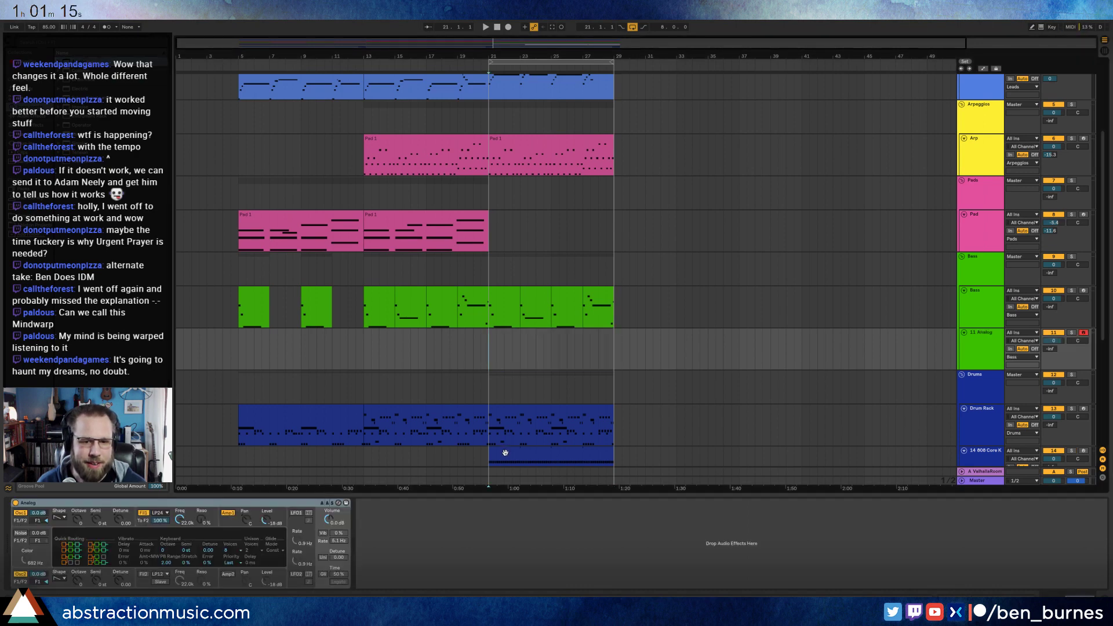
double_click(505, 452)
left_click(520, 74)
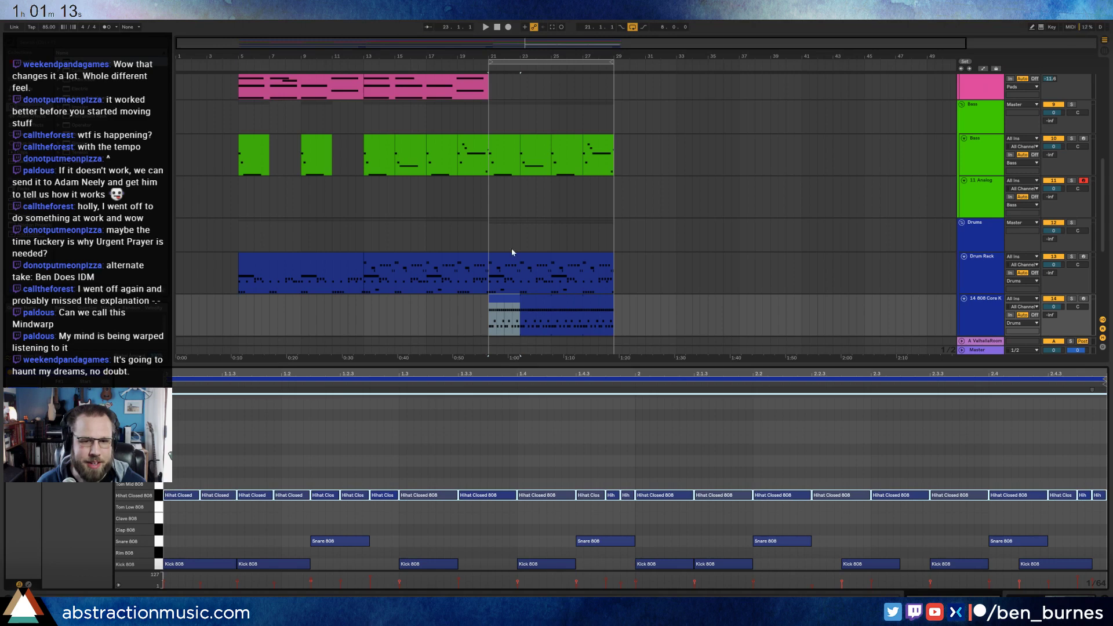
left_click_drag(492, 190, 521, 198)
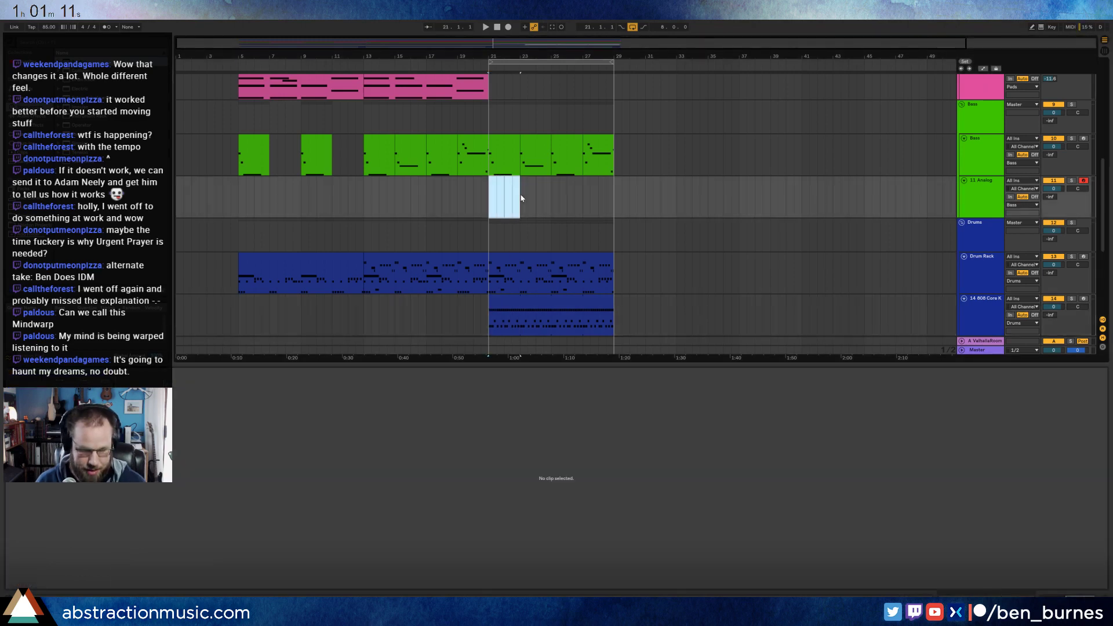
key("ctrl+shift+m")
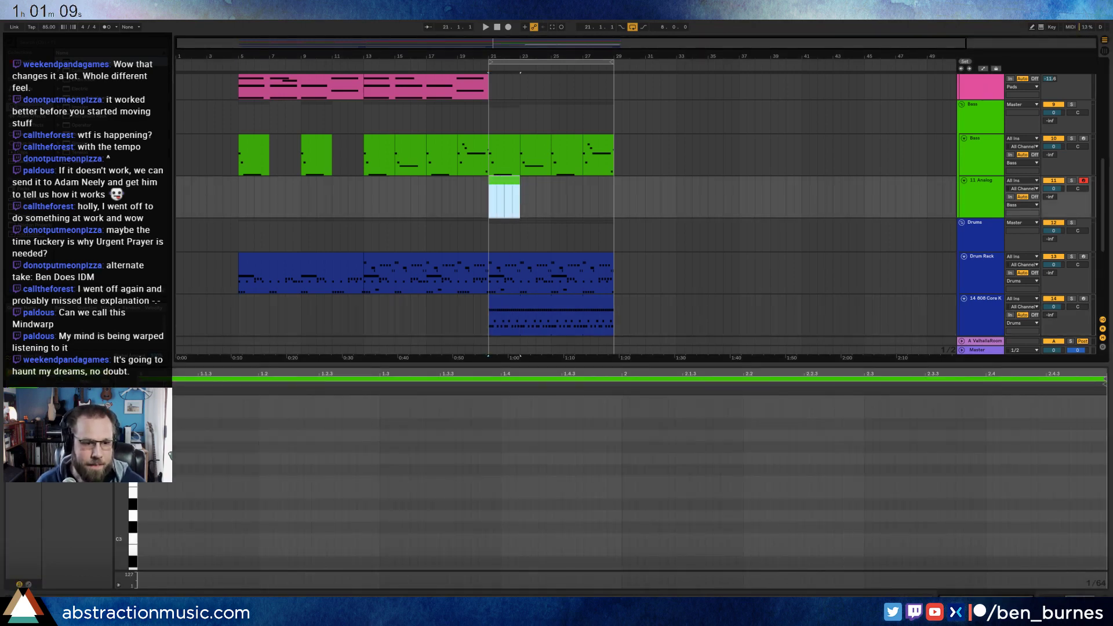
- Paste the hi-hat rhythm into the new Analog clip and transpose its notes down to C1
left_click(242, 476)
key("ctrl+v")
key("Down")
key("Down")
key("Down")
key("Down")
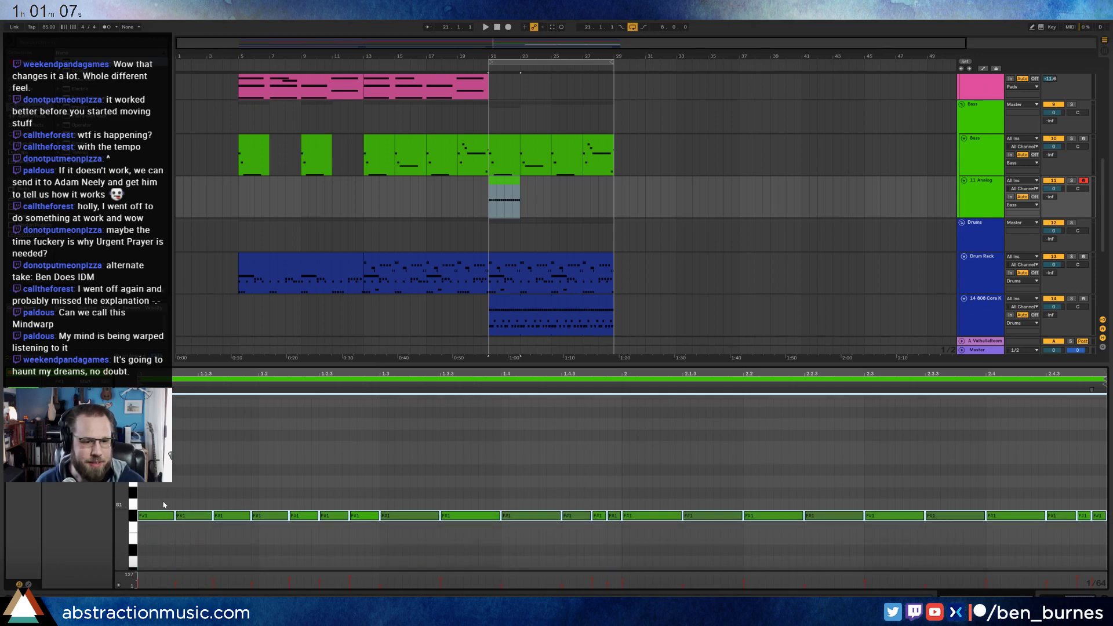
key("Down")
key("Down")
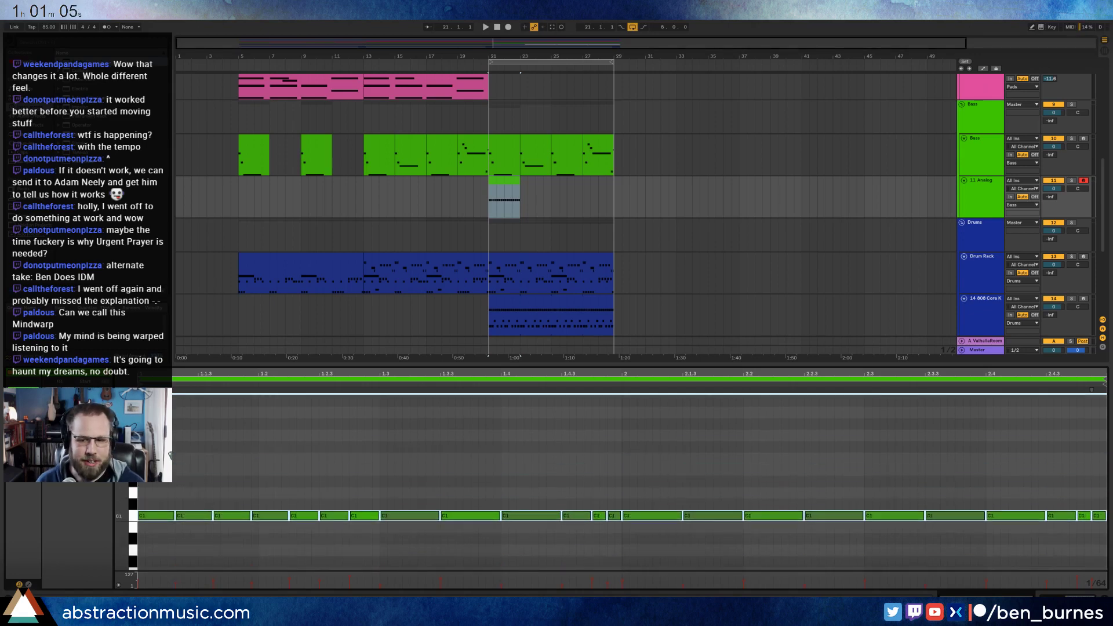
- Set Analog's filter frequency to 275 Hz, resonance to 24 % and filter envelope decay to 542 ms, and play the loop
key("shift+Tab")
left_click_drag(176, 518, 176, 551)
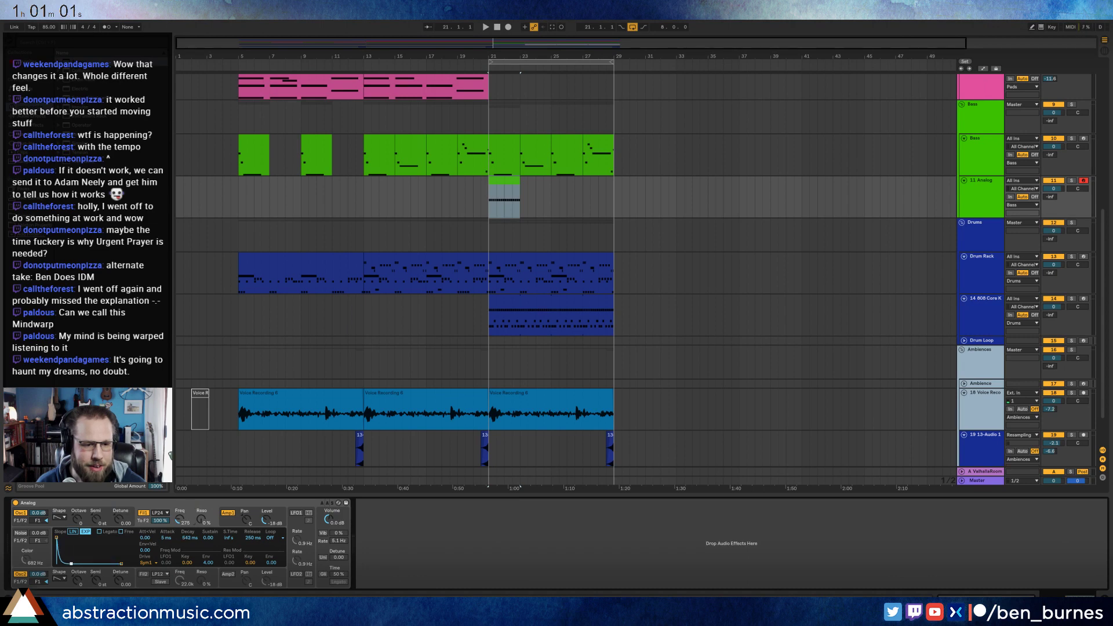
left_click(243, 523)
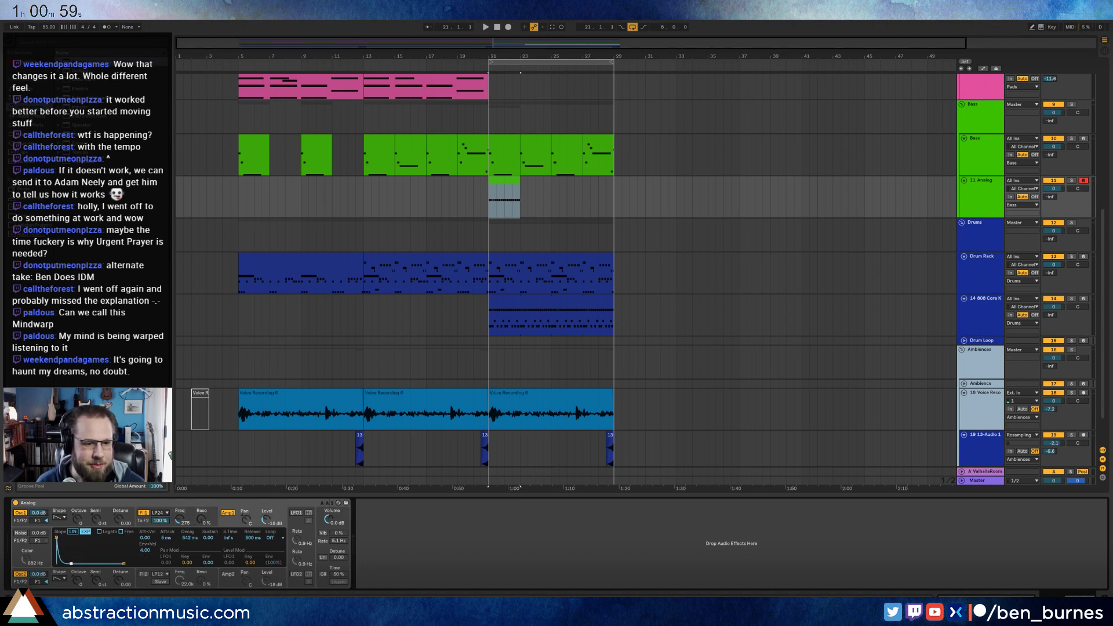
left_click(147, 525)
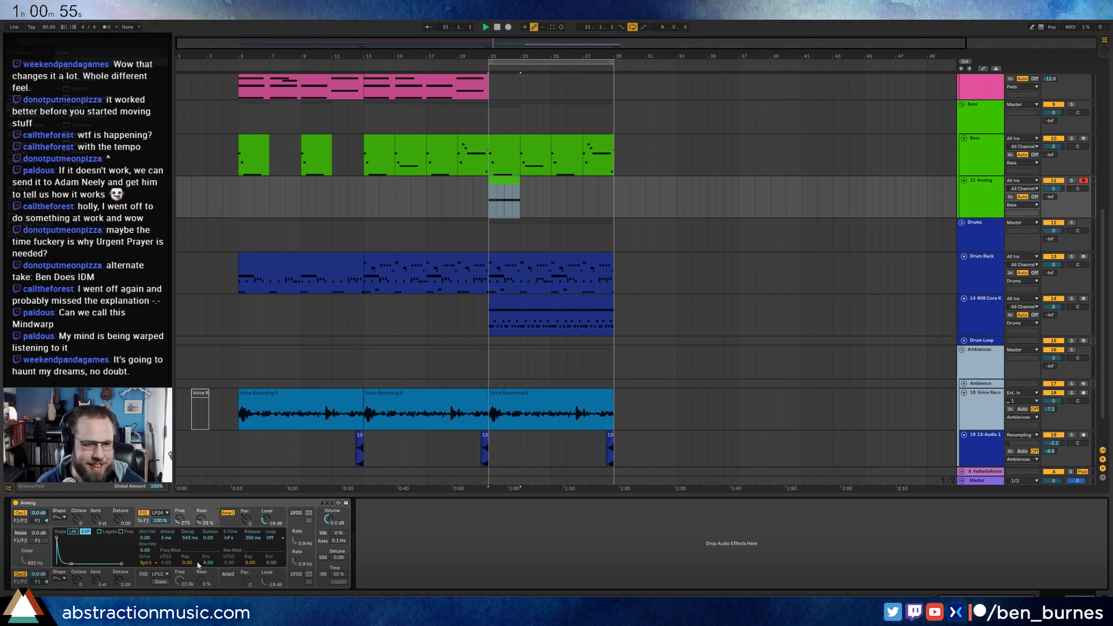
key("space")
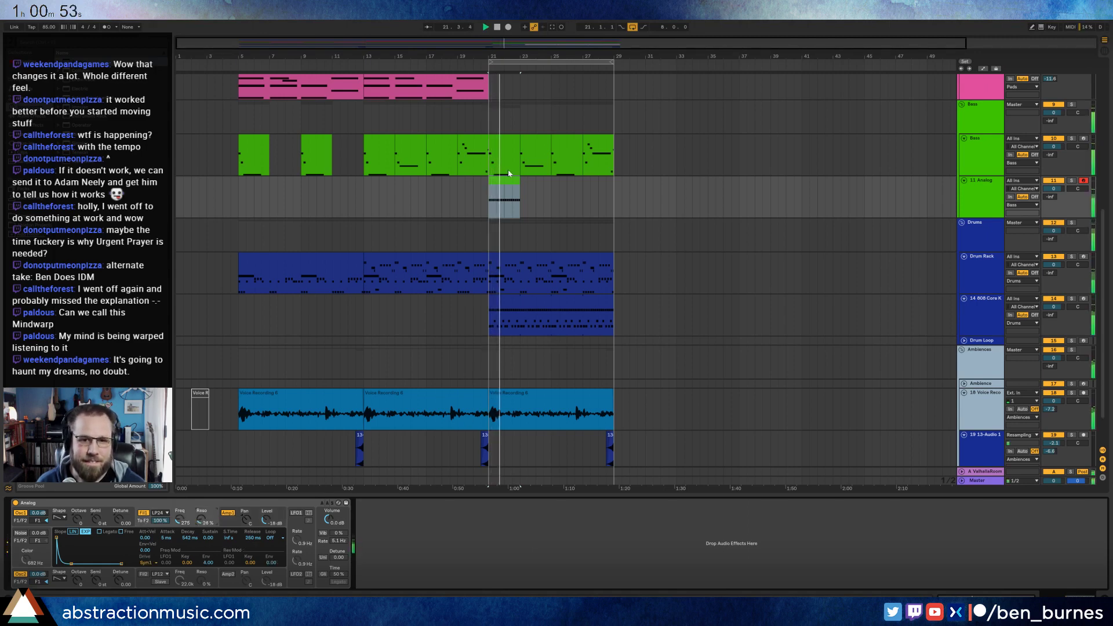
- Extend the Analog clip to bar 29 and raise the instrument's filter frequency and resonance
left_click_drag(520, 186, 613, 187)
left_click(222, 526)
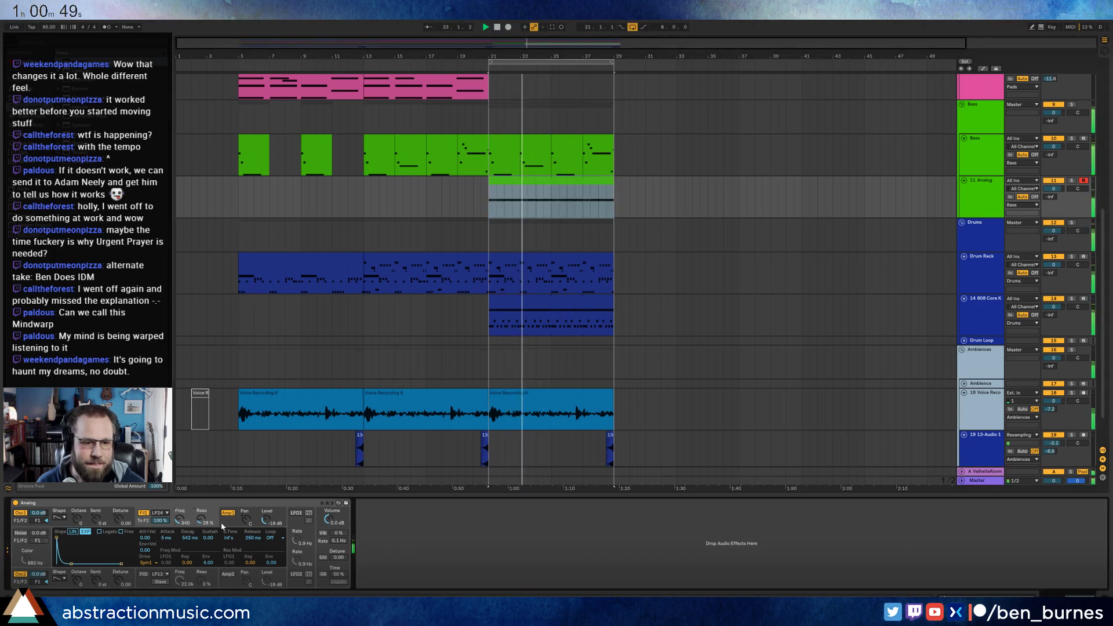
- Raise Analog's second oscillator by one octave, set the filter frequency to about 420 Hz and adjust the resonance
left_click(557, 180)
left_click(427, 457)
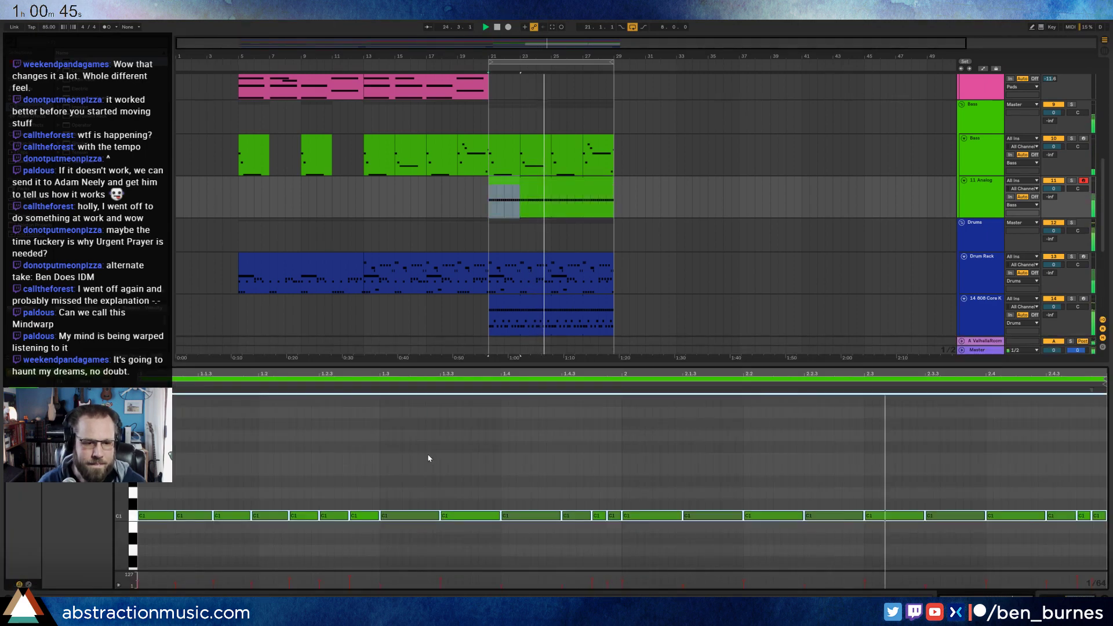
key("shift+Tab")
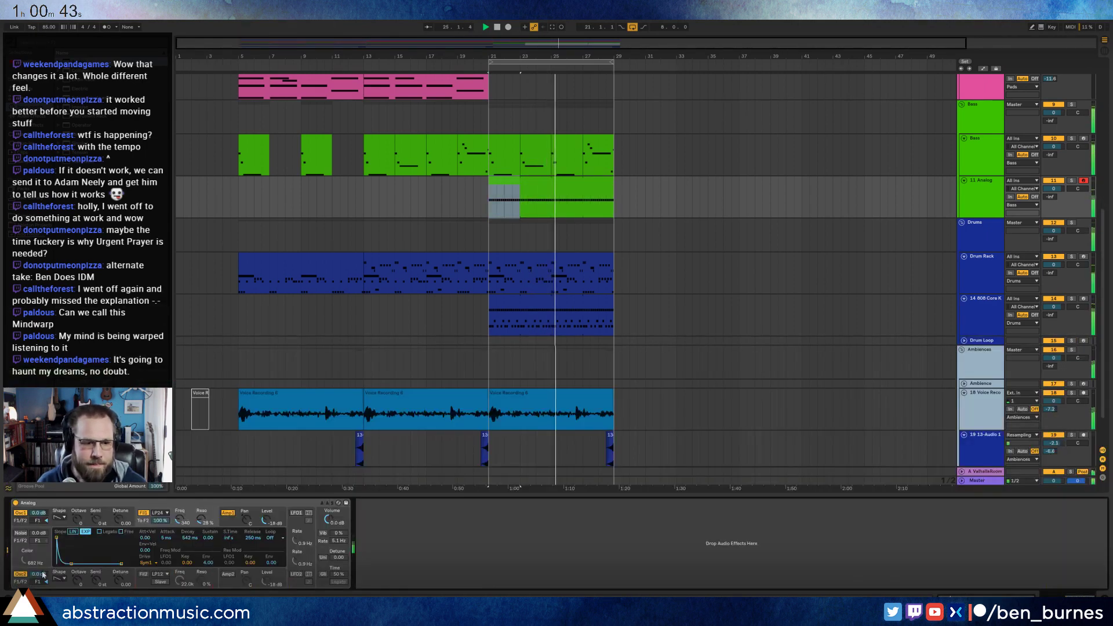
left_click_drag(80, 583, 80, 577)
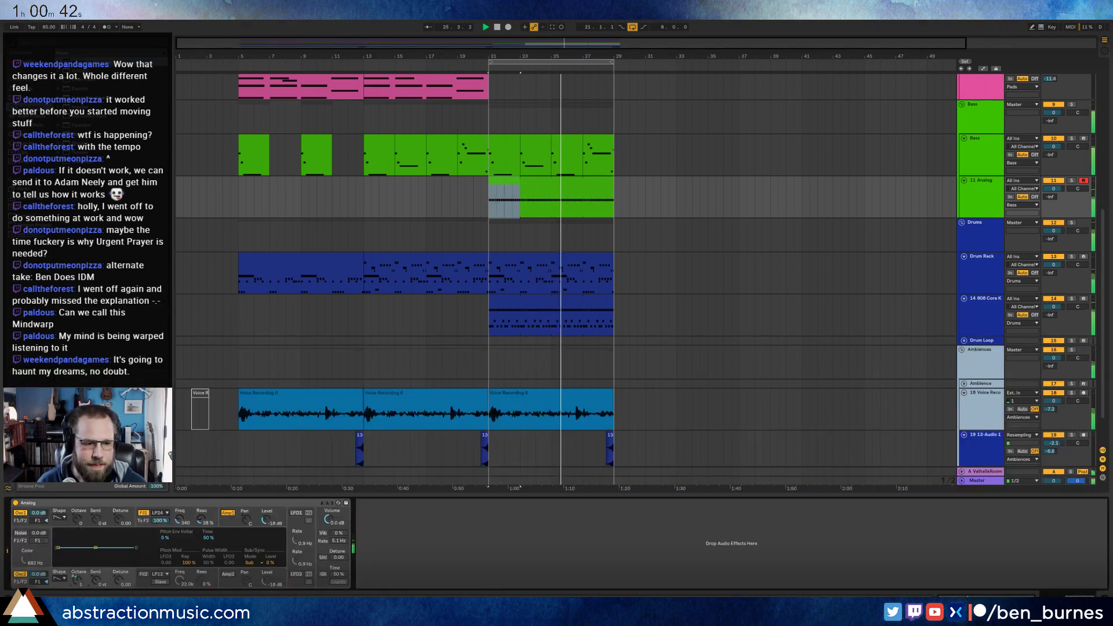
left_click(181, 520)
left_click_drag(202, 521, 201, 527)
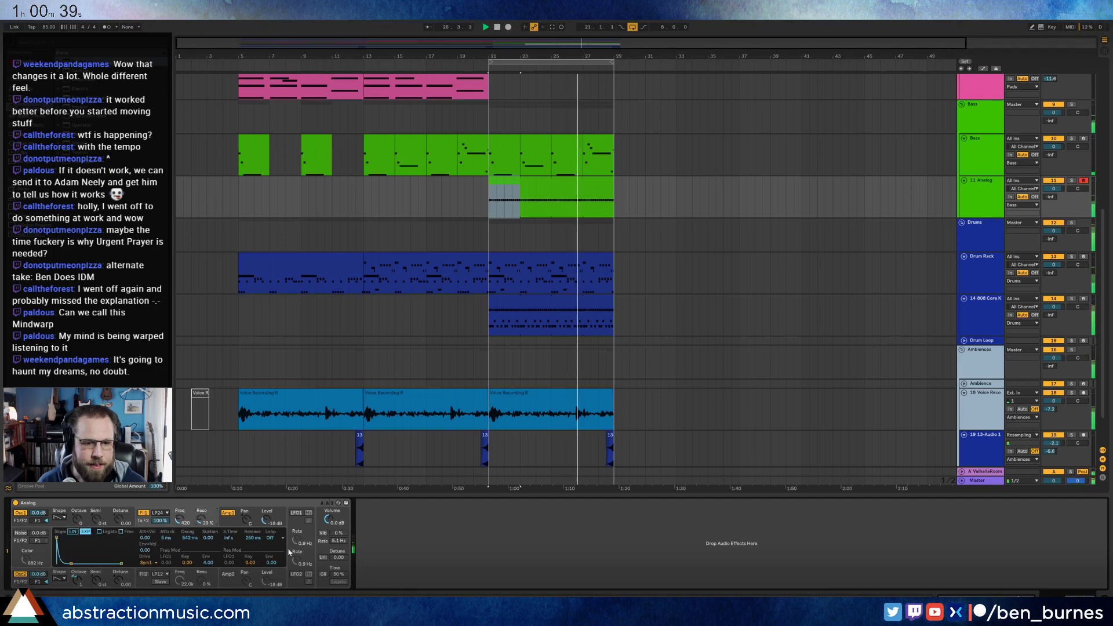
- Enable Analog's unison with some detune, and add a Compressor after it with the threshold at about -20.7 dB
left_click(323, 557)
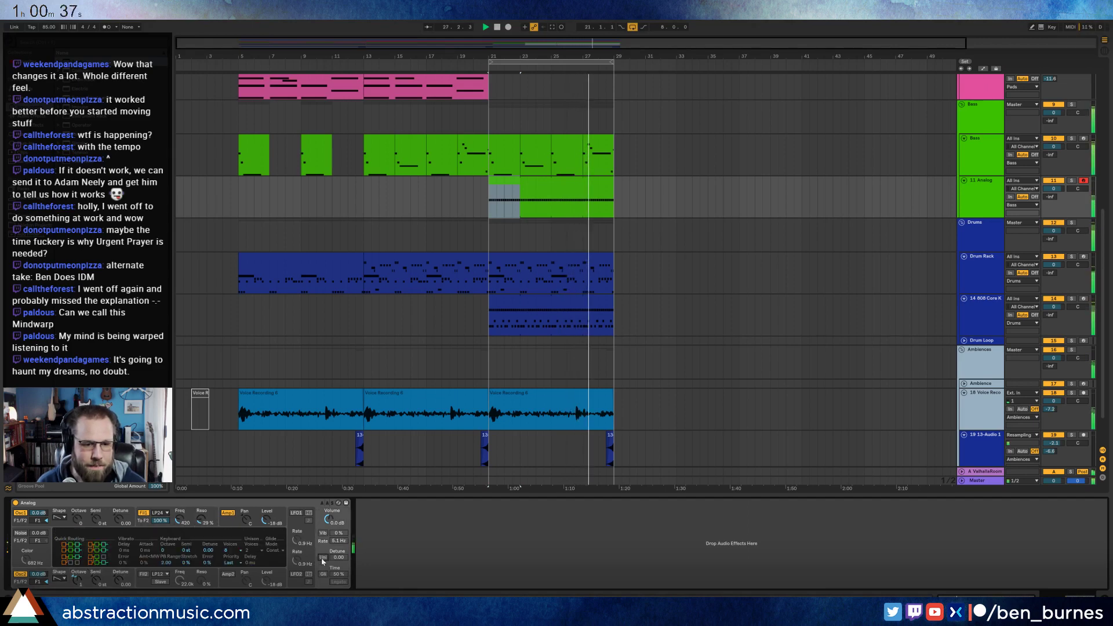
left_click_drag(339, 557, 339, 553)
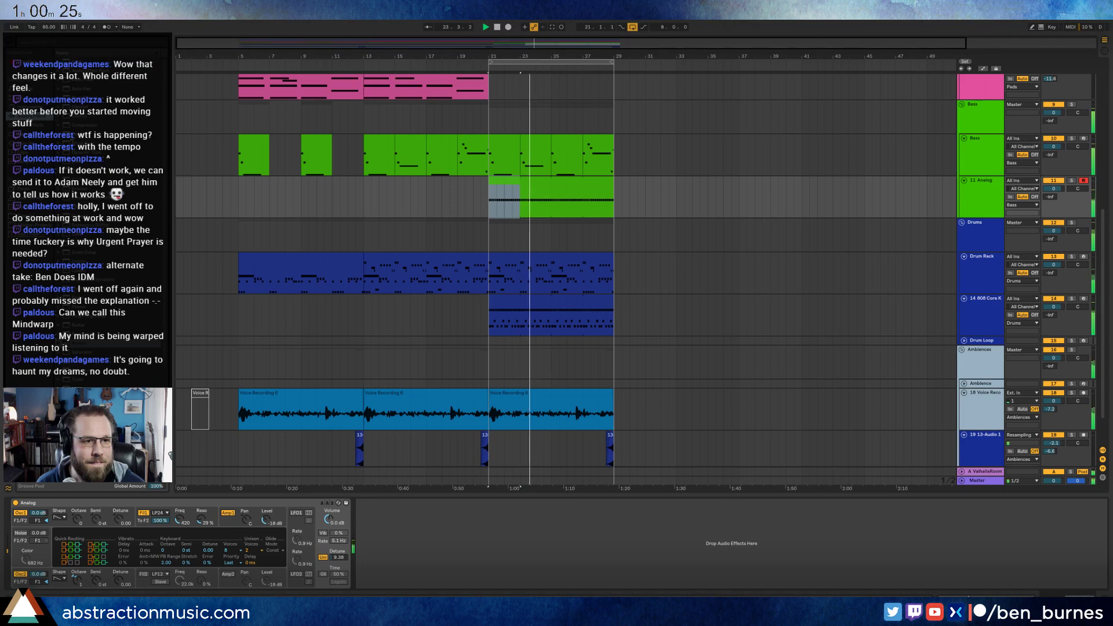
left_click_drag(387, 557, 387, 558)
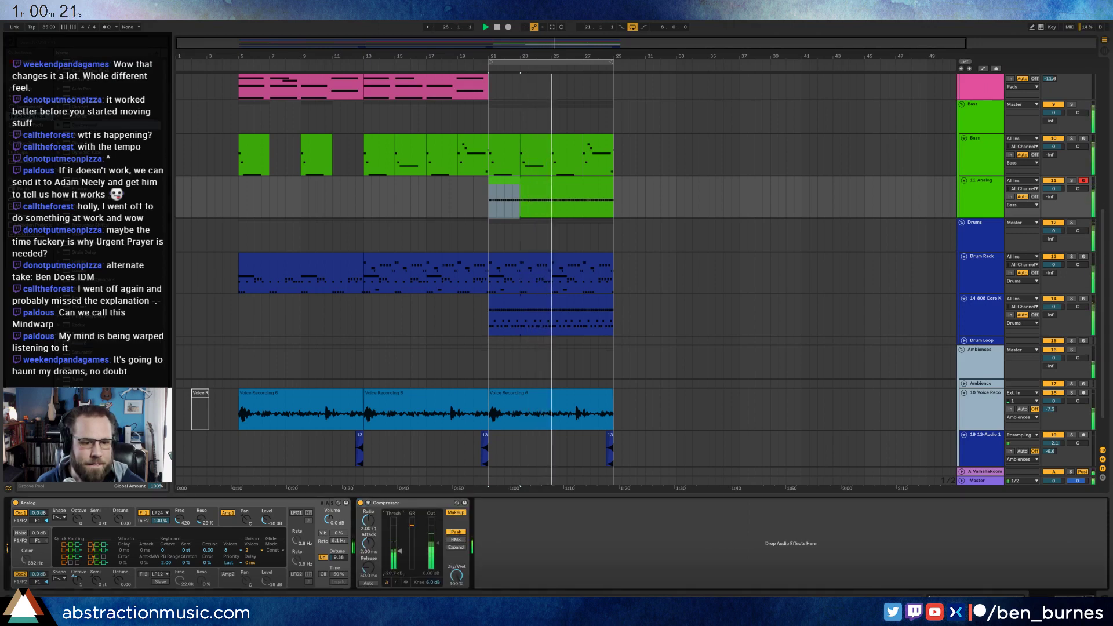
- Lower Analog's filter frequency to about 308 Hz and shorten the filter envelope decay to 227 ms
left_click_drag(185, 524, 184, 532)
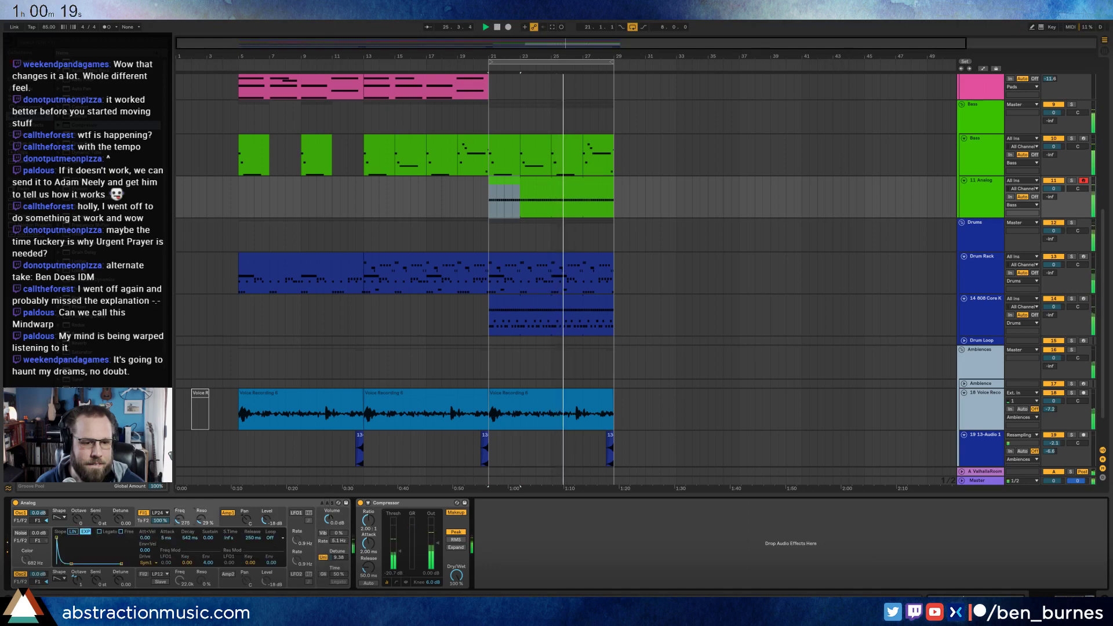
left_click_drag(71, 563, 70, 564)
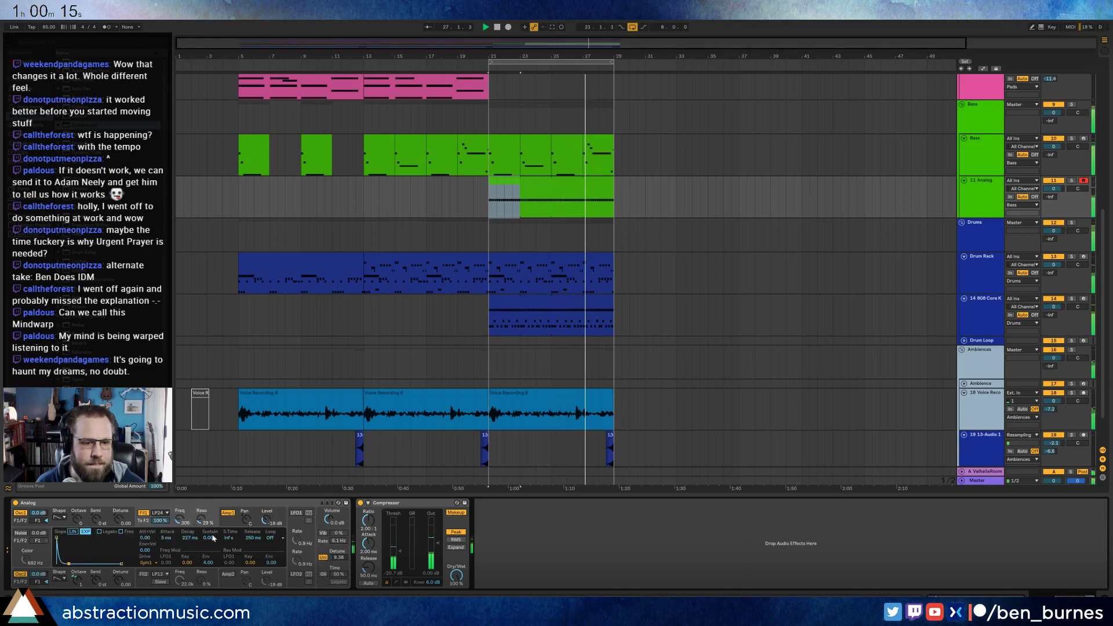
left_click(238, 526)
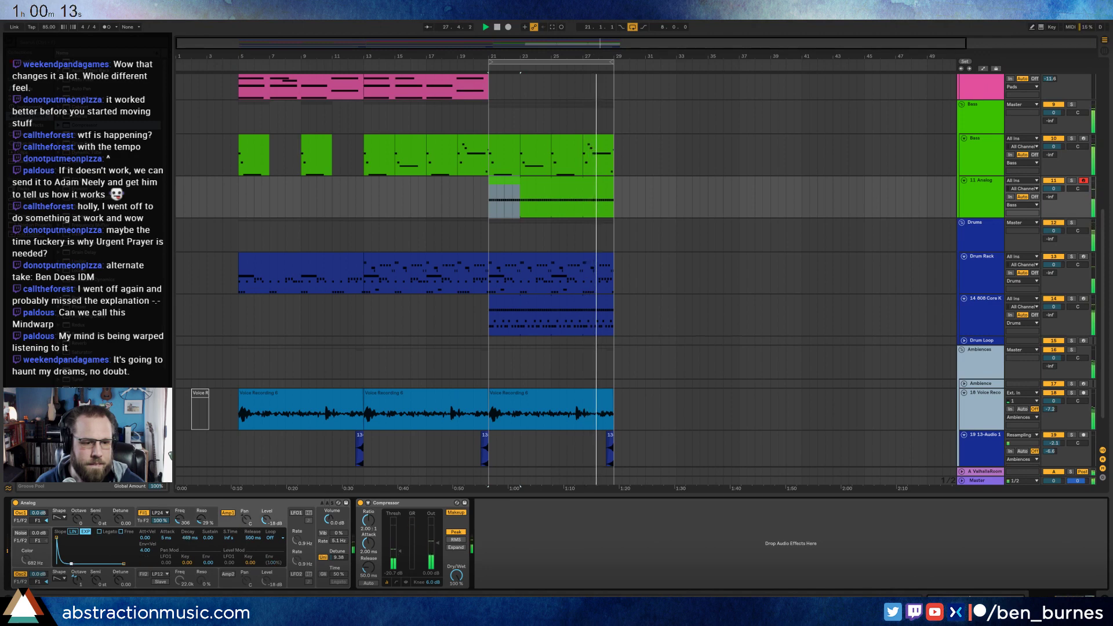
left_click_drag(191, 537, 192, 551)
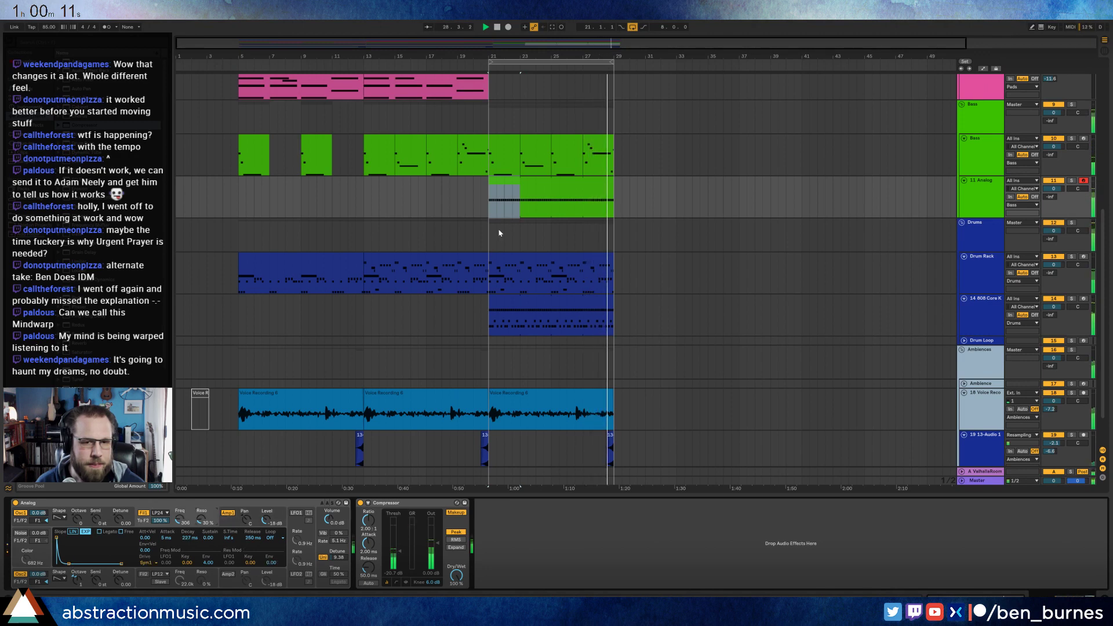
- Try transposing all notes of the Analog clip up an octave to C2
double_click(498, 200)
left_click(396, 469)
key("ctrl+a")
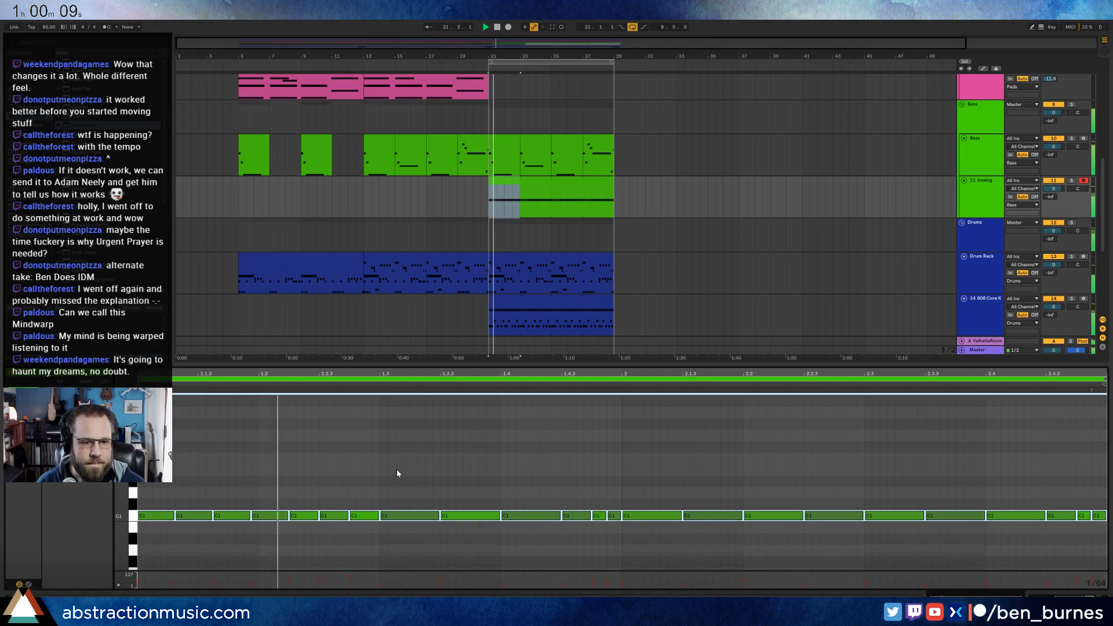
key("shift+Up")
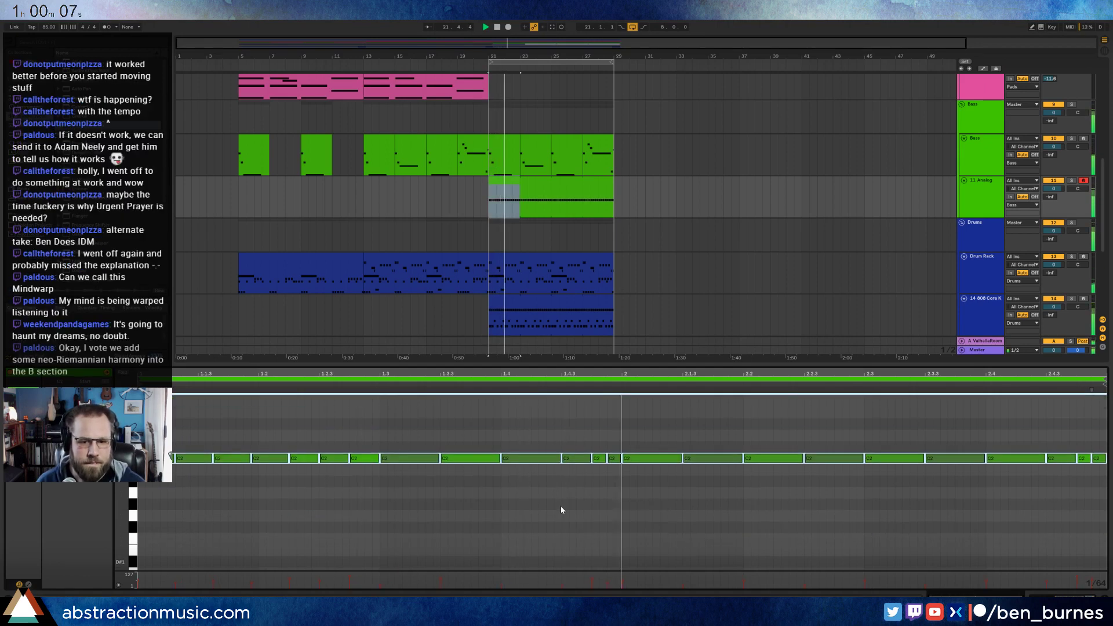
key("shift+Down")
- Stop playback and merge the two very short C1 notes just before bar 2 of the Analog clip into one
key("space")
left_click(561, 493)
scroll(560, 493, "down", 2)
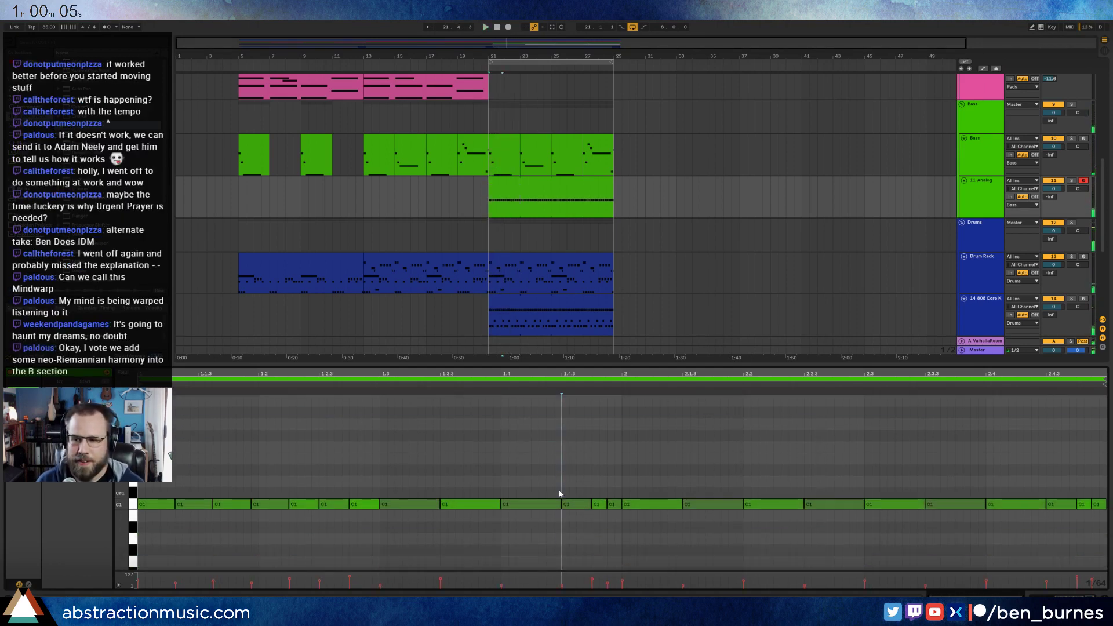
left_click(623, 552)
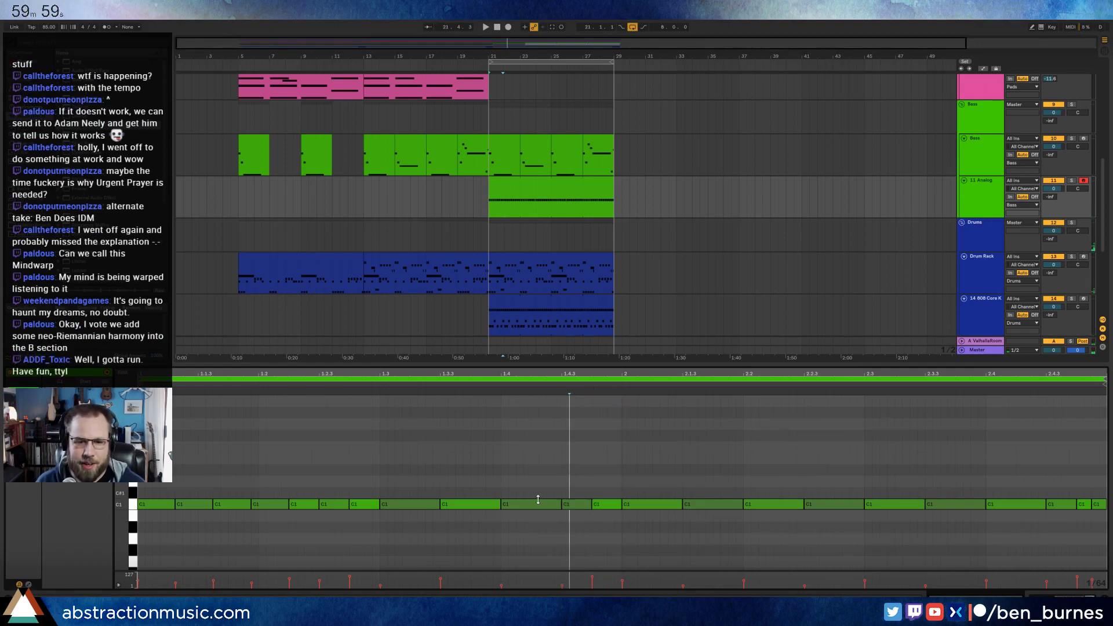
- Raise the velocities of all notes in the Analog clip and play the loop
key("ctrl+a")
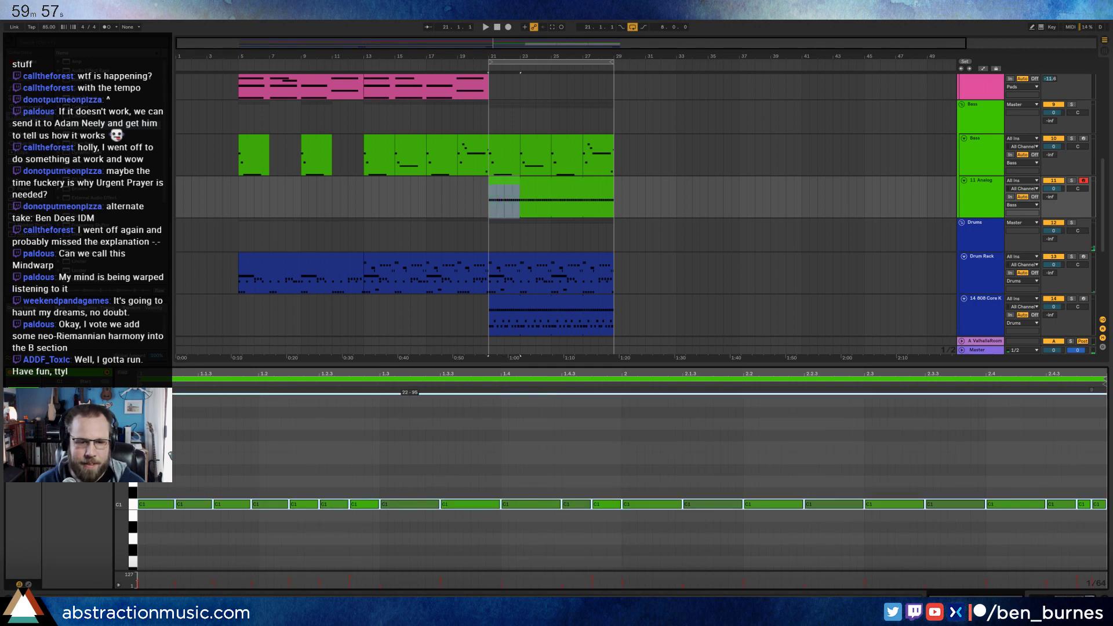
left_click(427, 462)
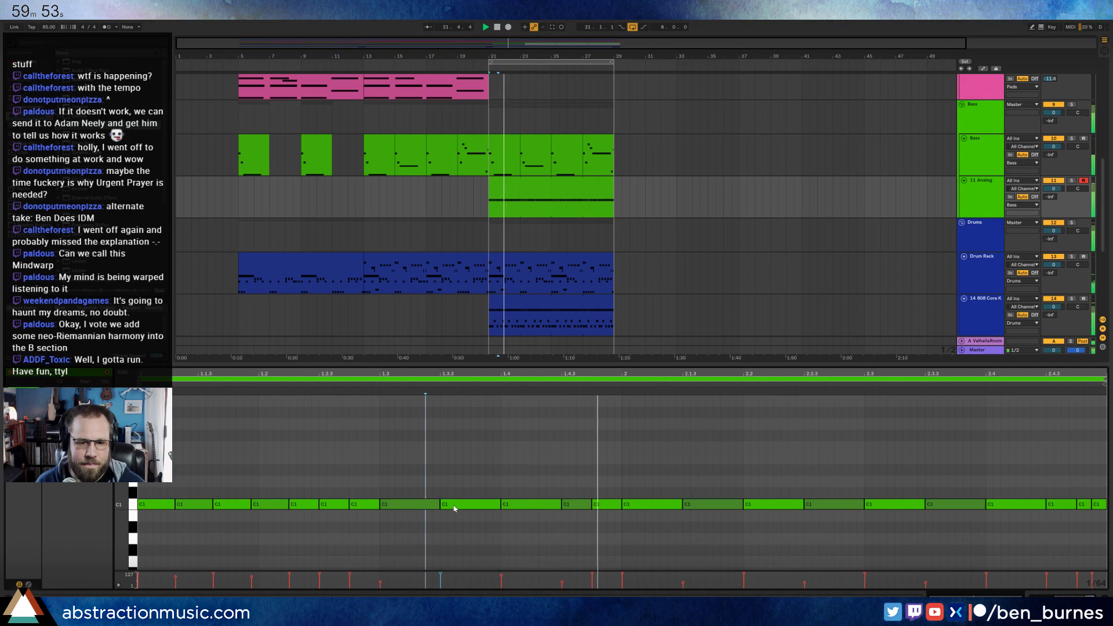
left_click(584, 532)
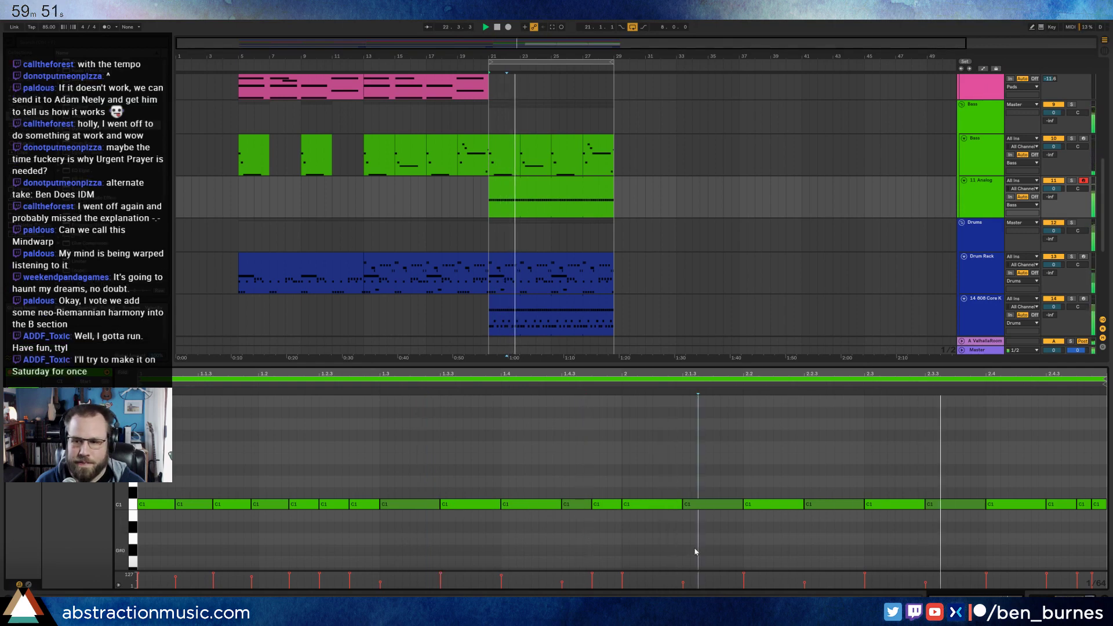
- Raise the velocities of individual quiet notes in the Analog clip's second bar, stop playback and return to the track's devices
left_click(713, 505)
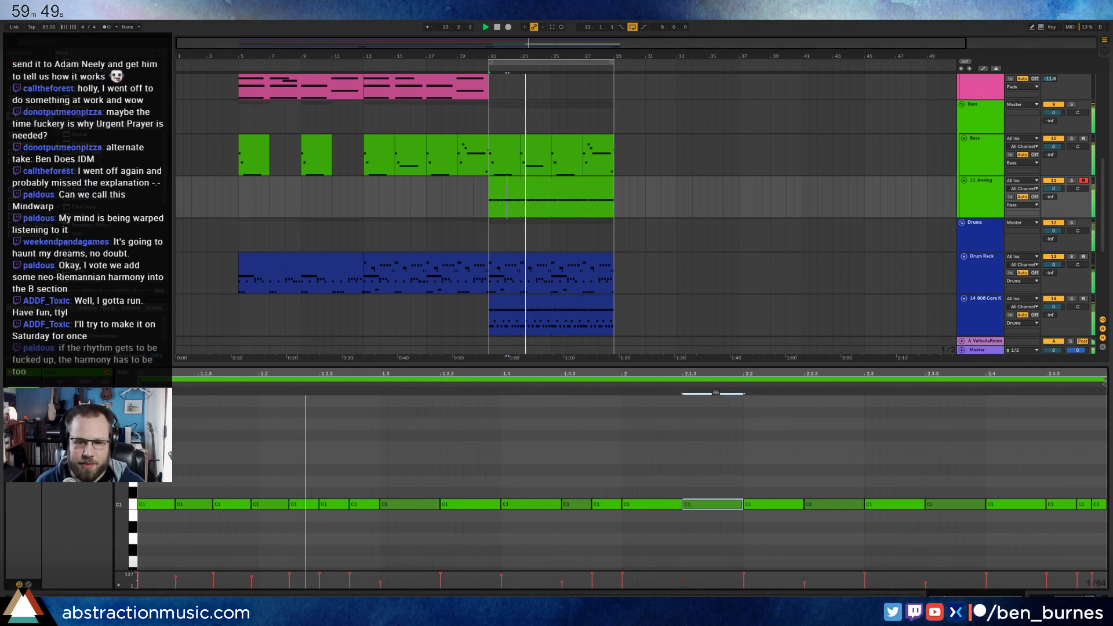
left_click(843, 509)
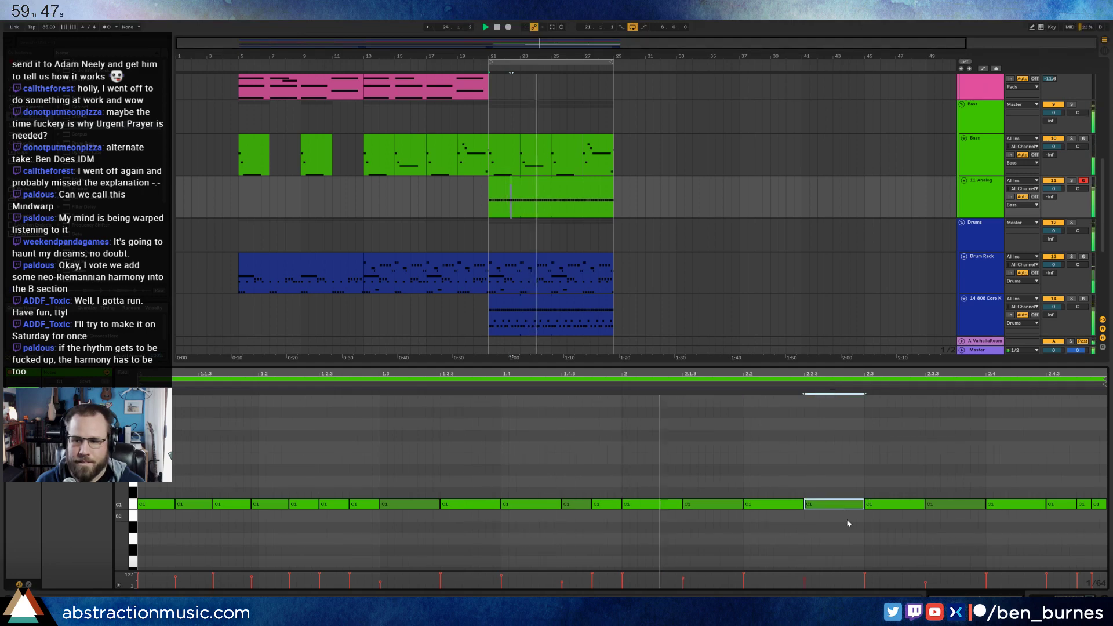
left_click(955, 504)
left_click(963, 550)
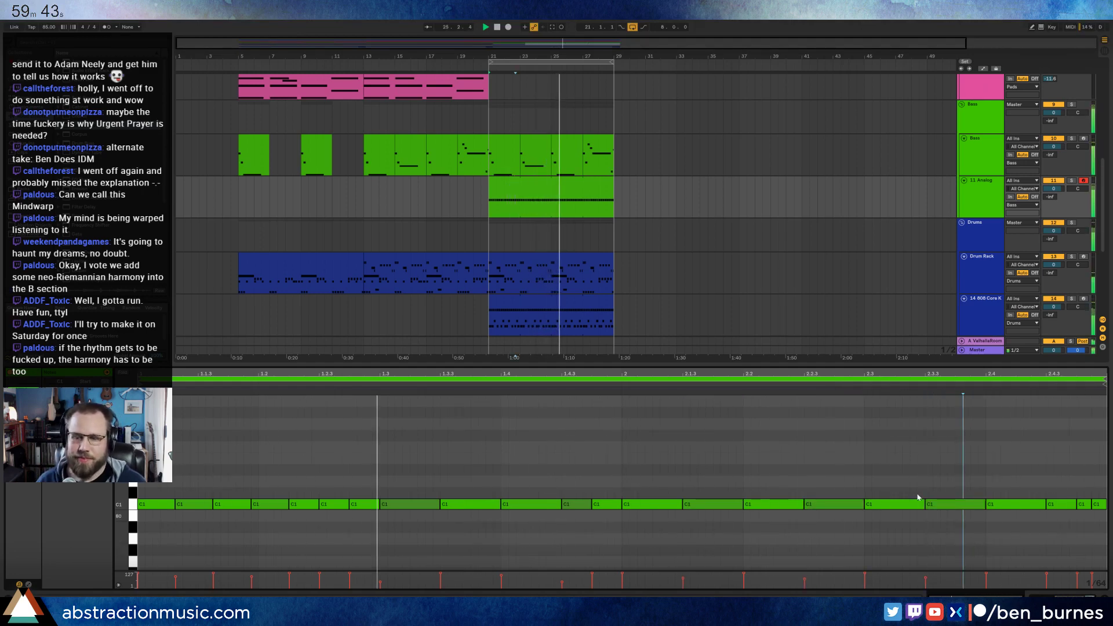
left_click(879, 445)
key("space")
key("shift+Tab")
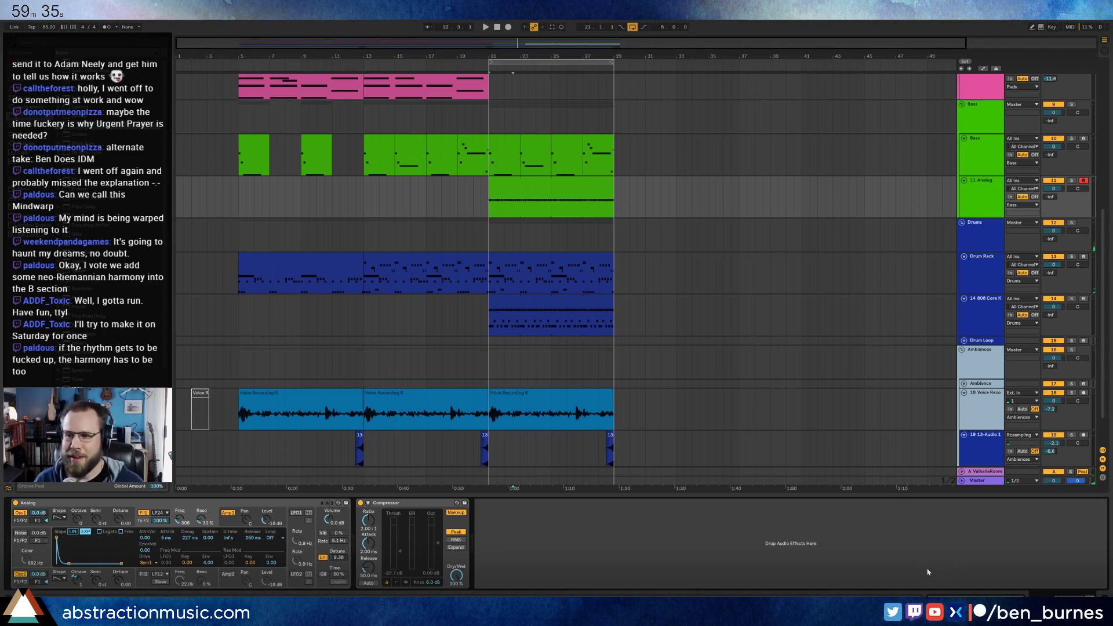
- Place the insert marker at bar 21 on the Pad track and play the section from there
left_click(483, 223)
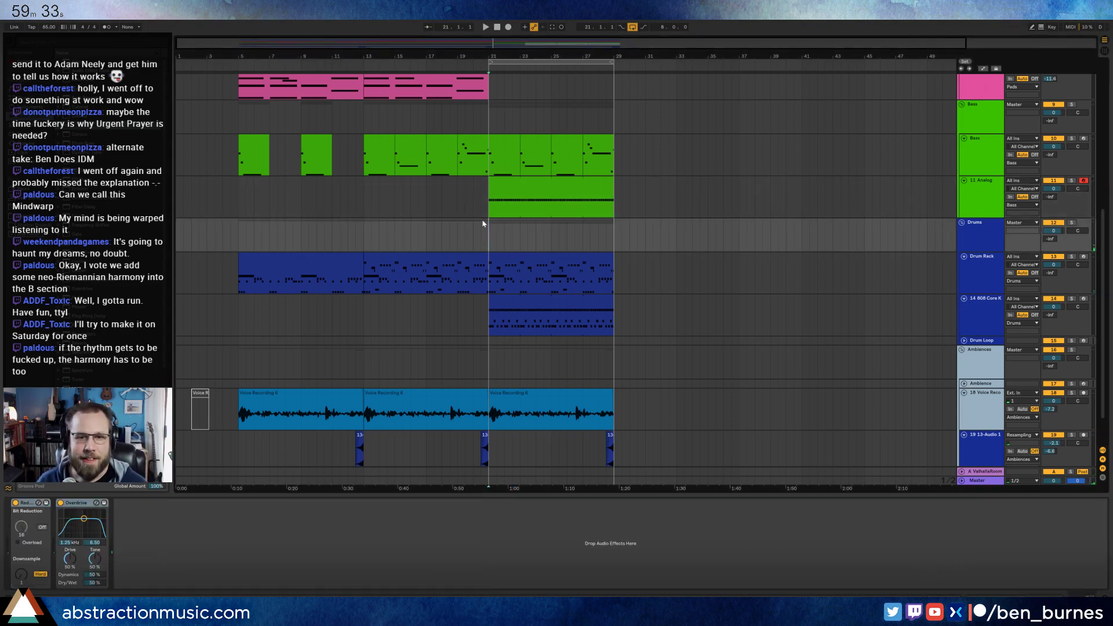
scroll(499, 112, "up", 3)
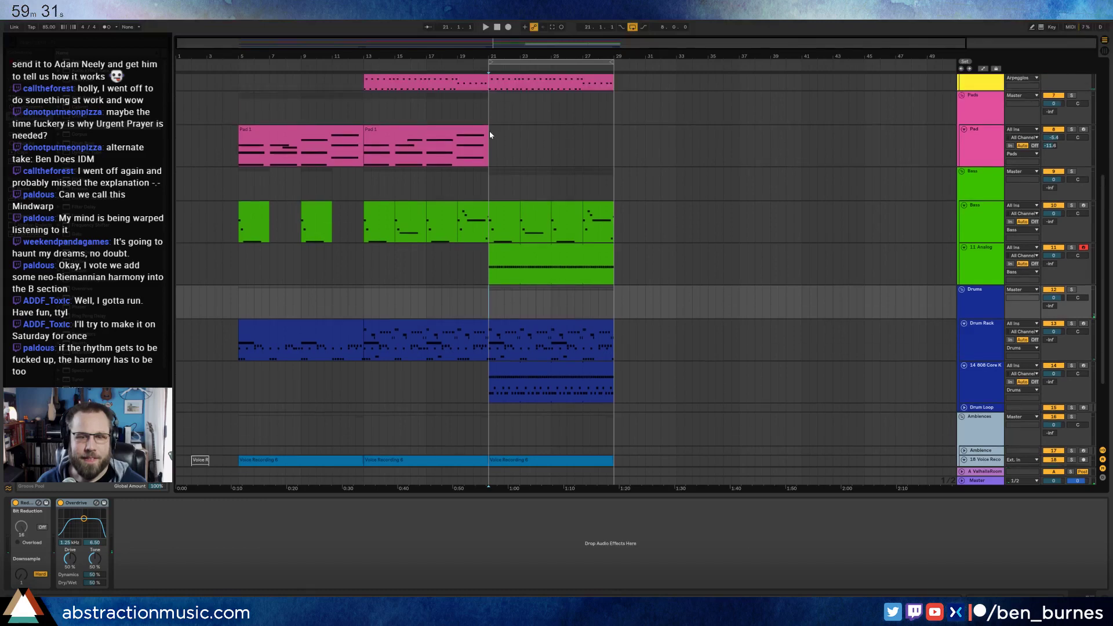
left_click(489, 132)
key("space")
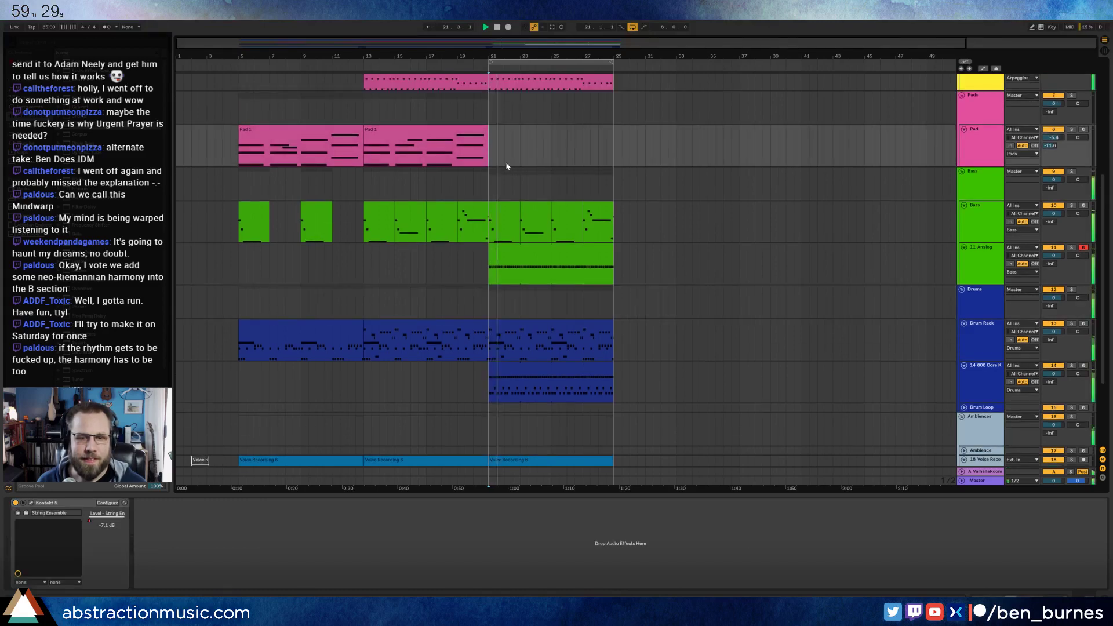
- Delete the short C1 note at 1.4.3 in the Analog clip and select the note at 2.2.3
double_click(525, 243)
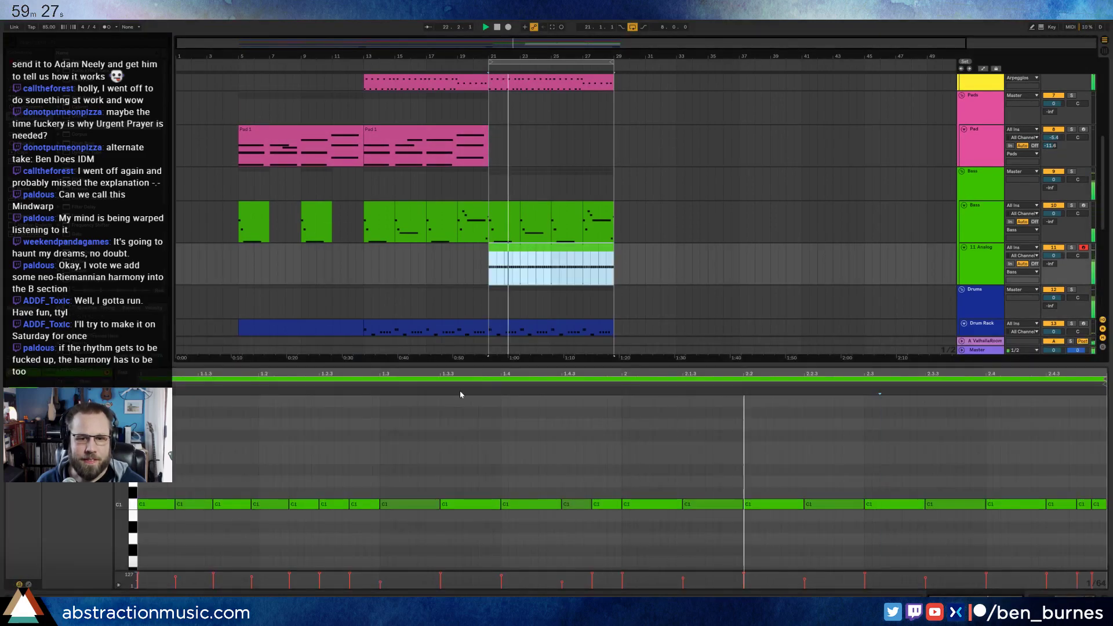
double_click(570, 504)
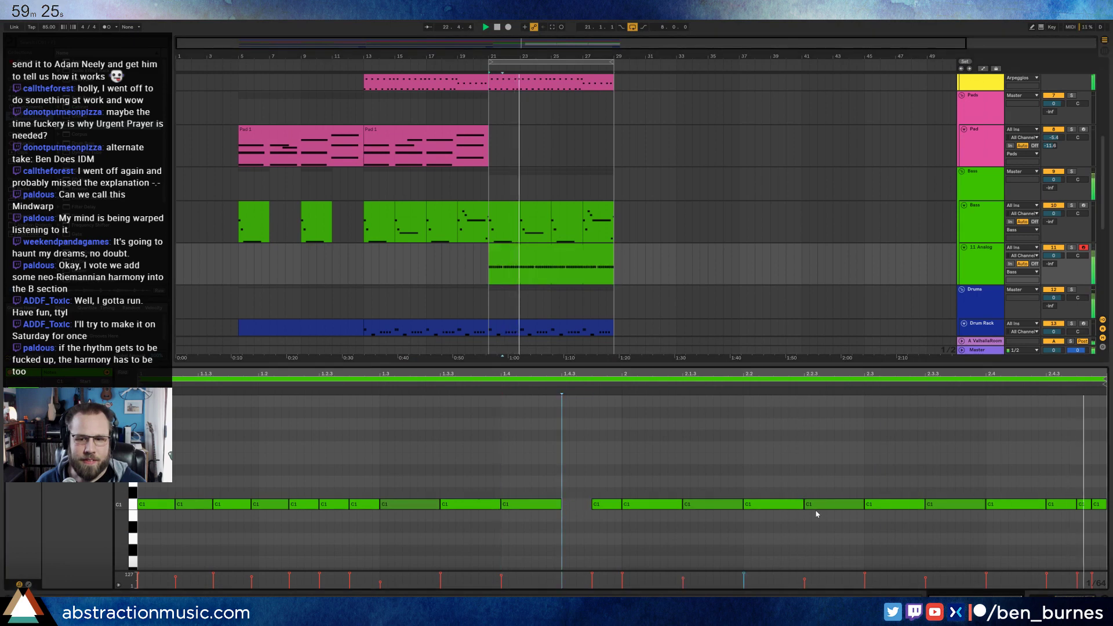
left_click(844, 504)
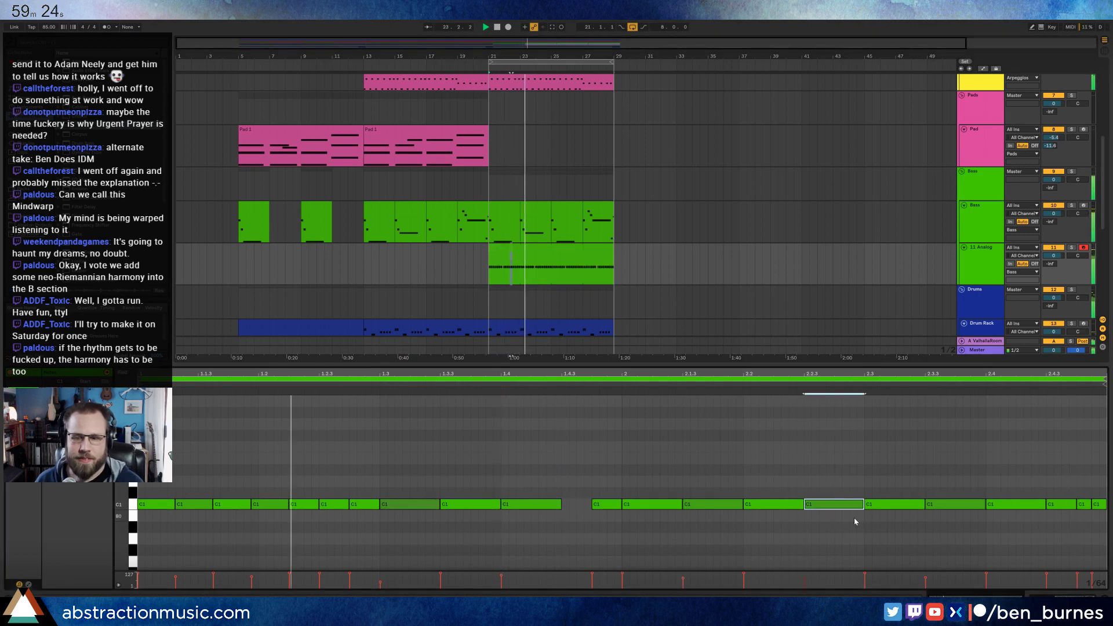
- Stop playback, shorten the C1 note at 2.3 and duplicate it twice to form a run of three equal notes
key("space")
left_click(918, 507)
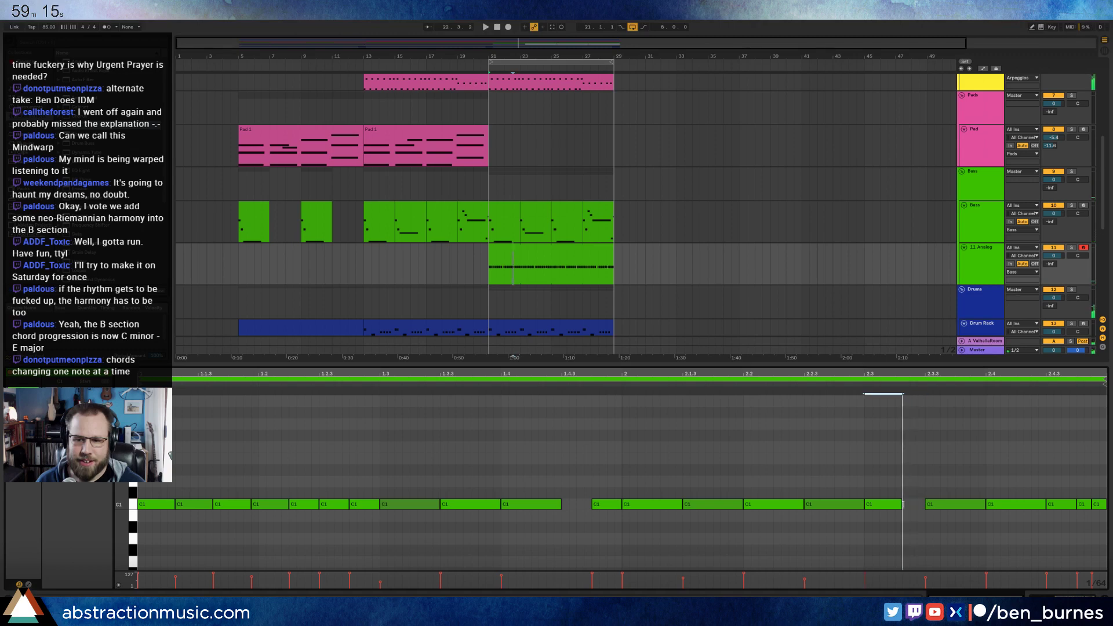
key("ctrl+d")
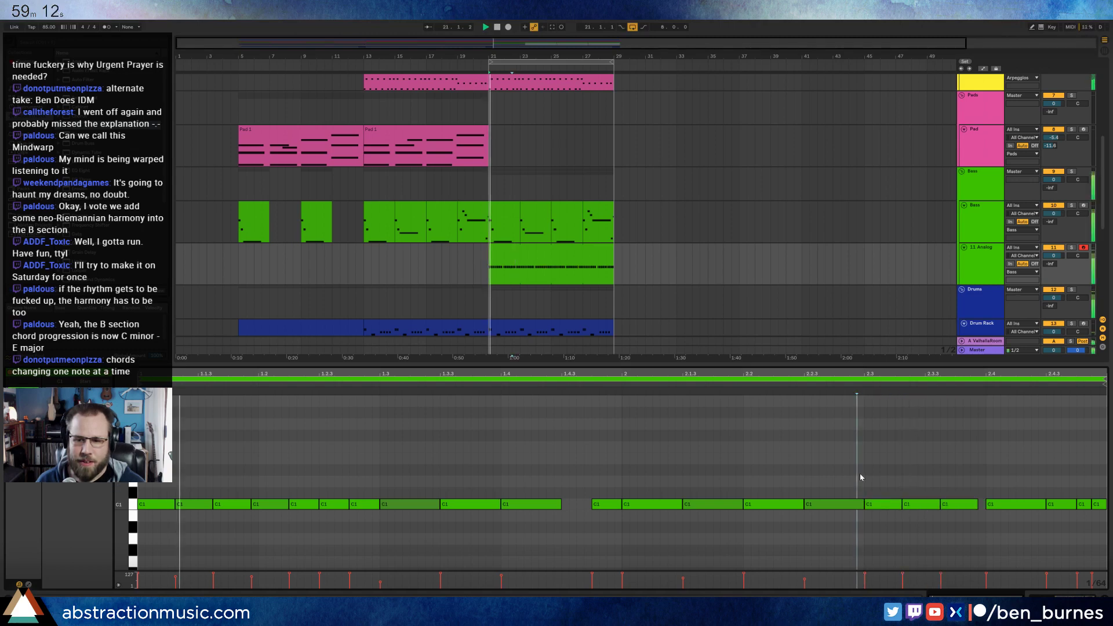
- Delete the middle note of the run, lengthen the note at 2.3 and place two consecutive short notes after it up to 2.4
double_click(909, 505)
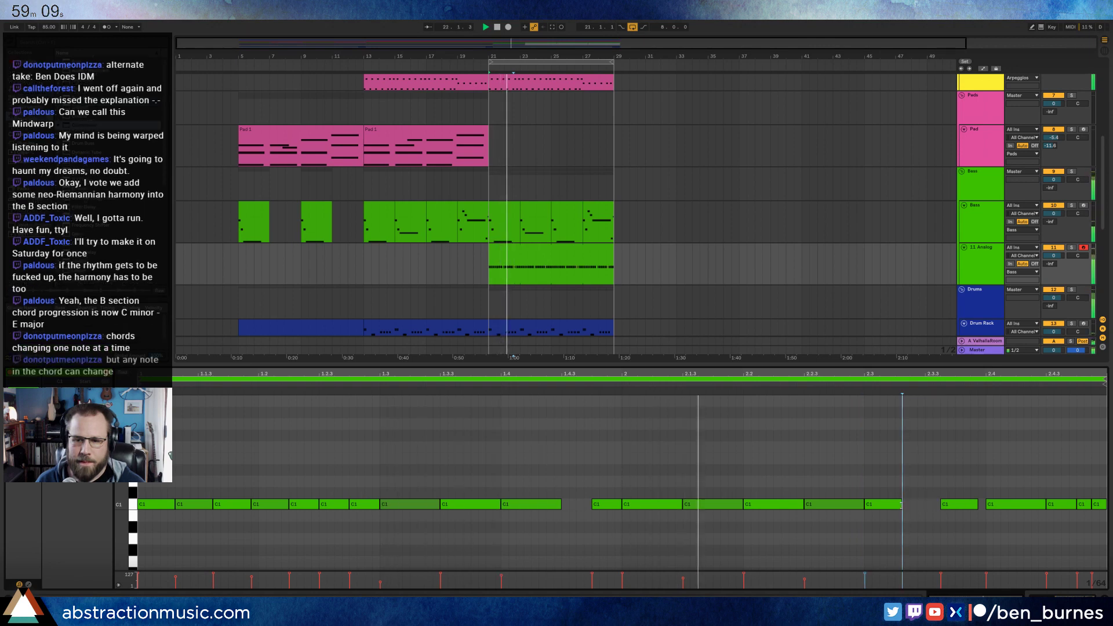
left_click_drag(900, 509, 927, 513)
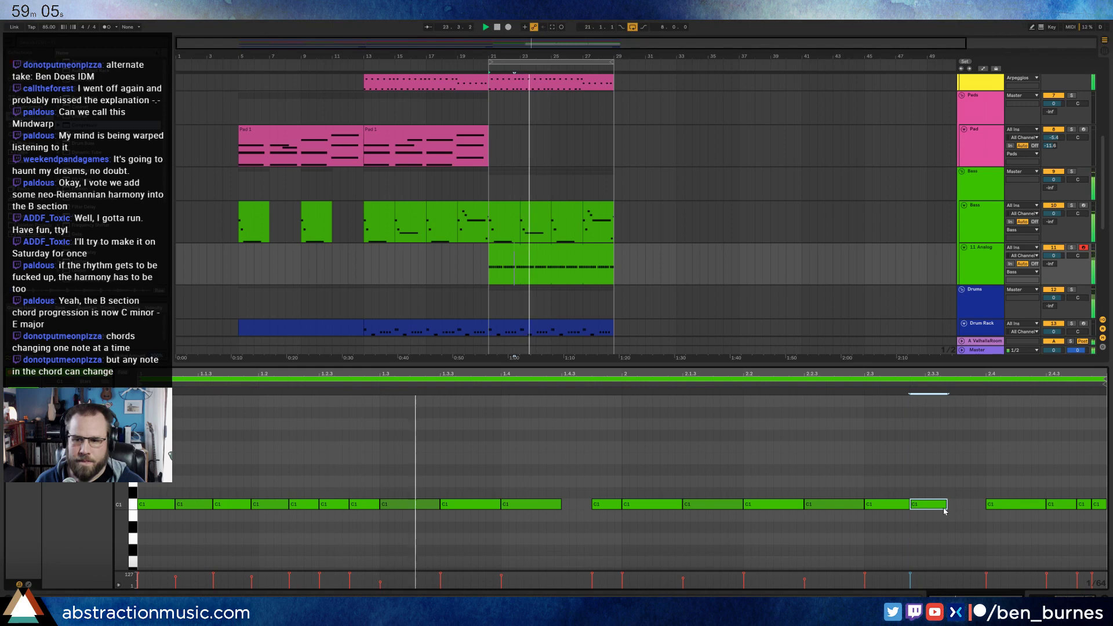
key("ctrl+d")
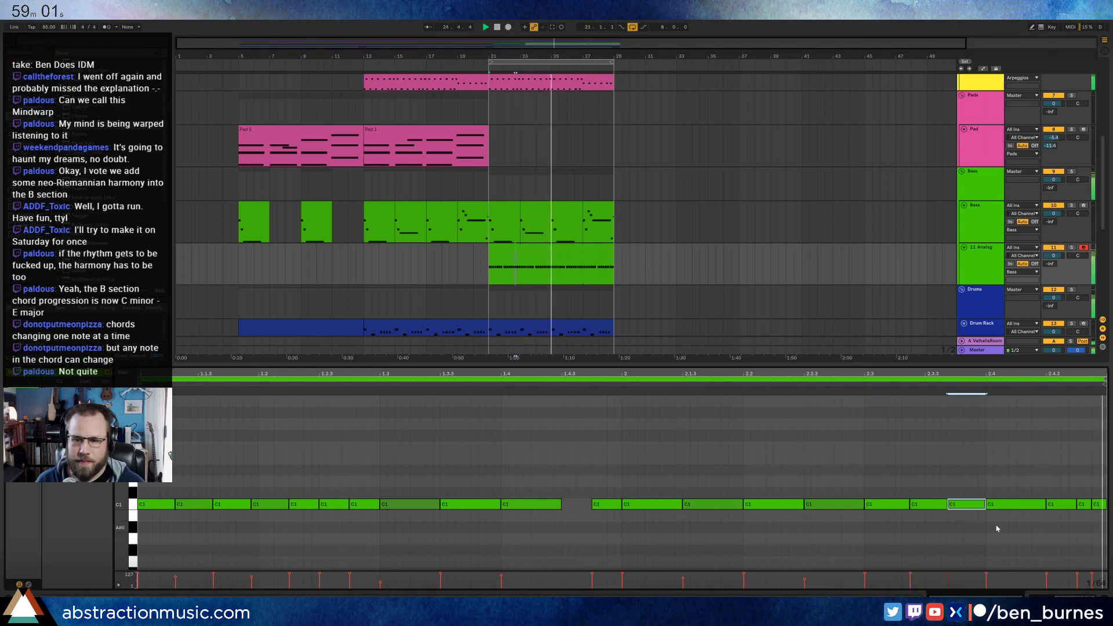
- Extend the C1 note at 1.4 in the Analog clip to bar 2, covering the short note before it
left_click(1011, 530)
left_click(1098, 504)
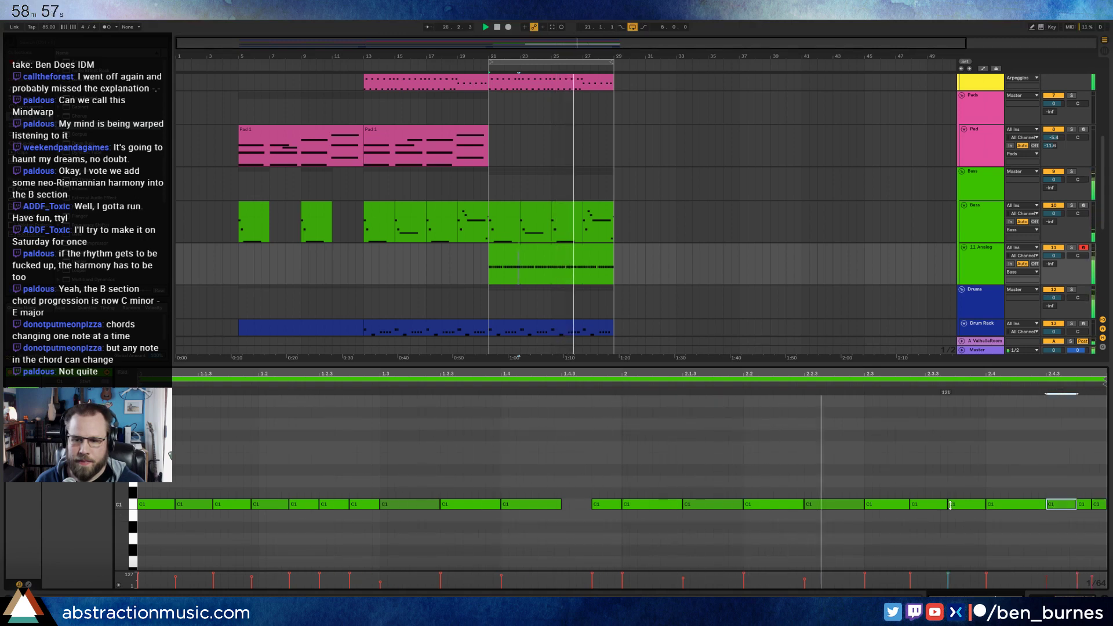
left_click(927, 504)
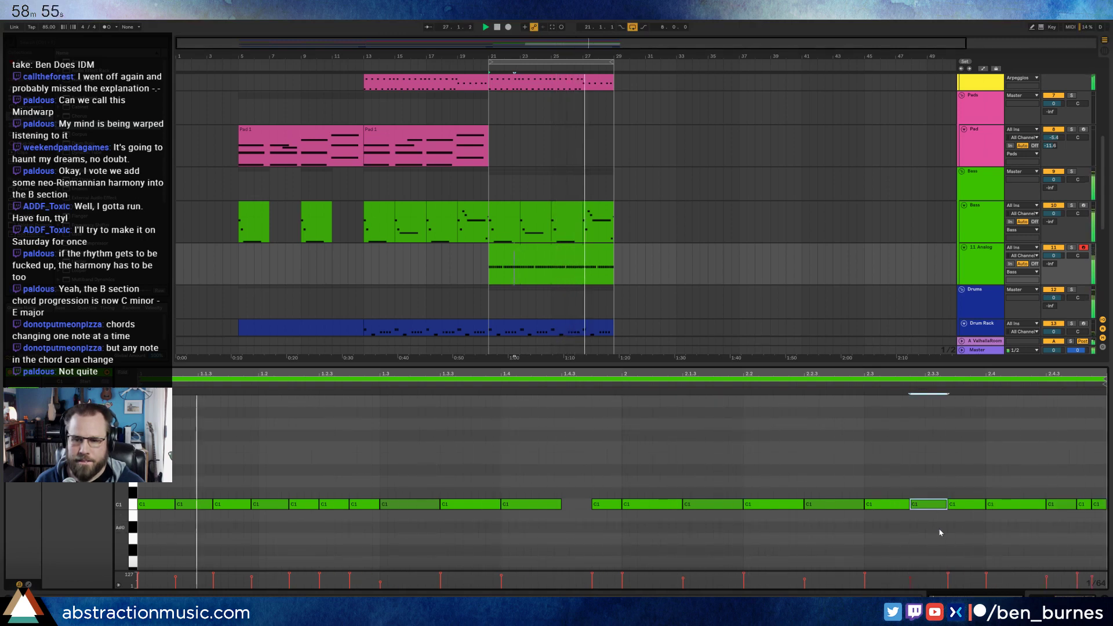
left_click(940, 463)
left_click(559, 505)
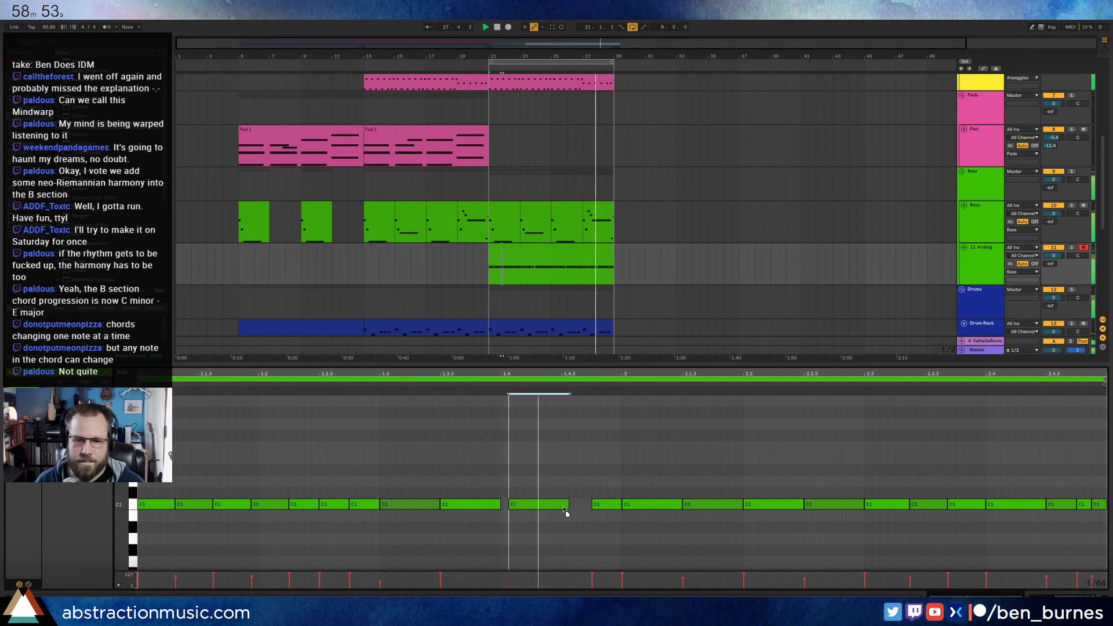
left_click_drag(561, 505, 622, 505)
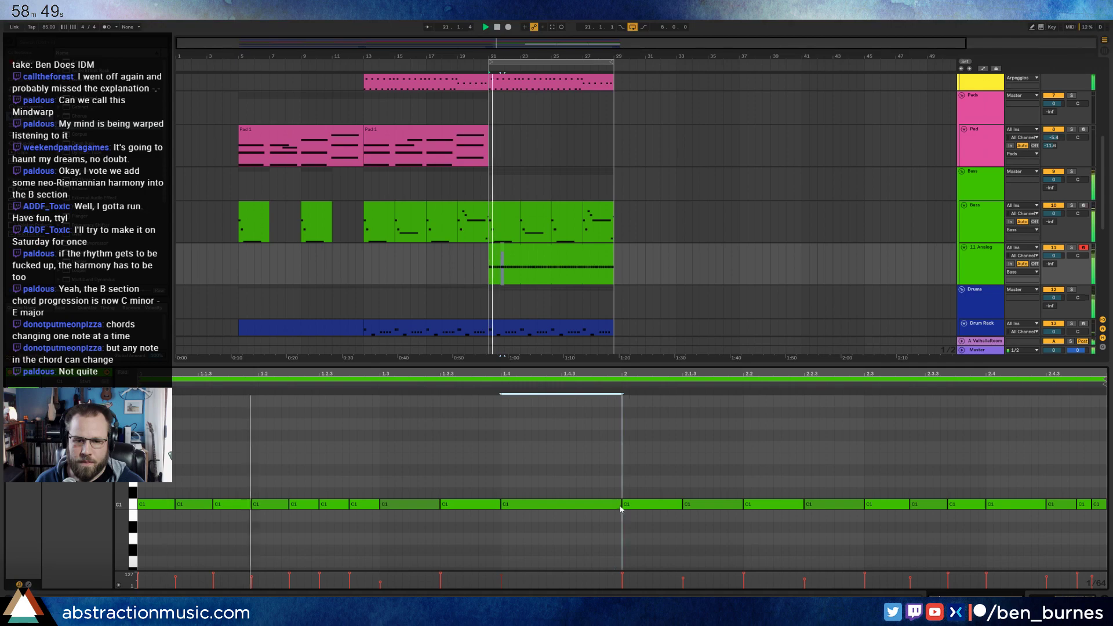
- Insert a new MIDI track directly below the Pad track
left_click(670, 270)
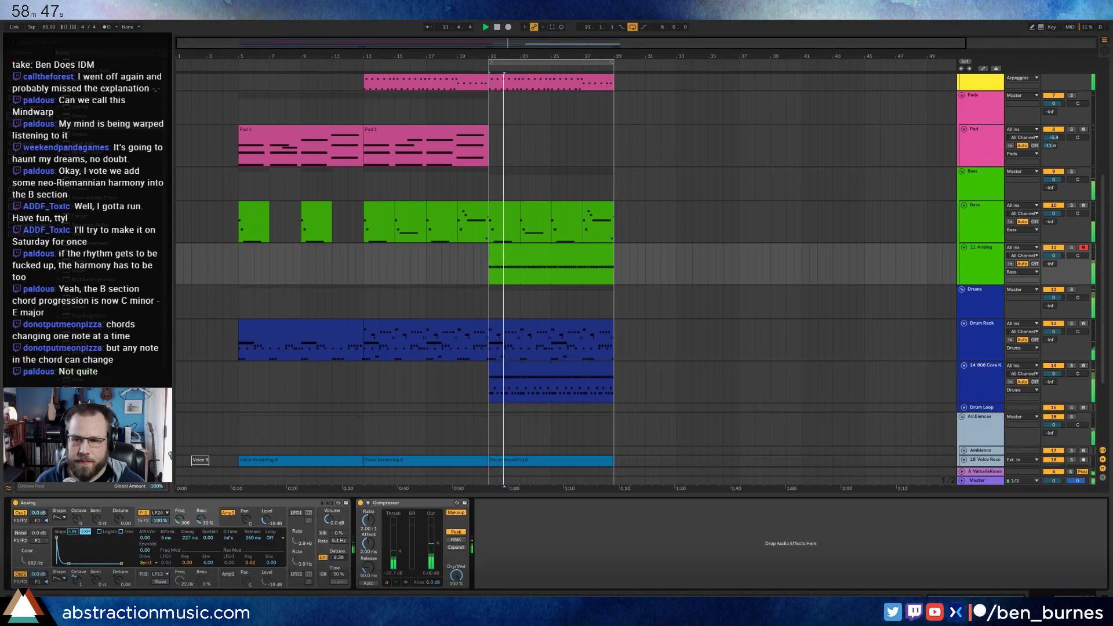
scroll(670, 267, "up", 1)
scroll(670, 266, "up", 2)
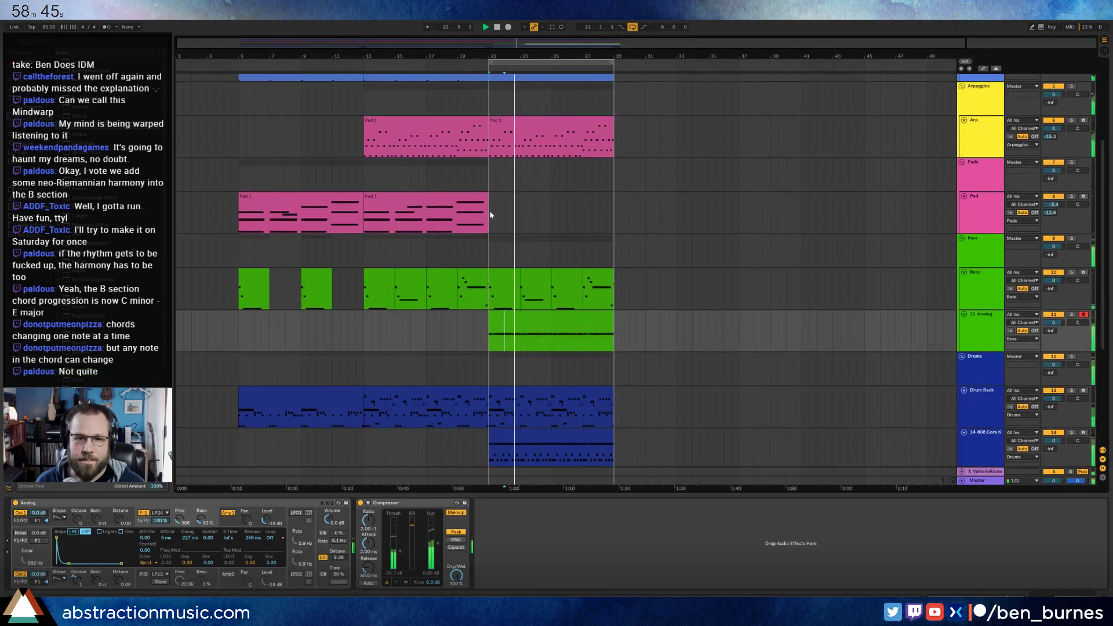
left_click(978, 231)
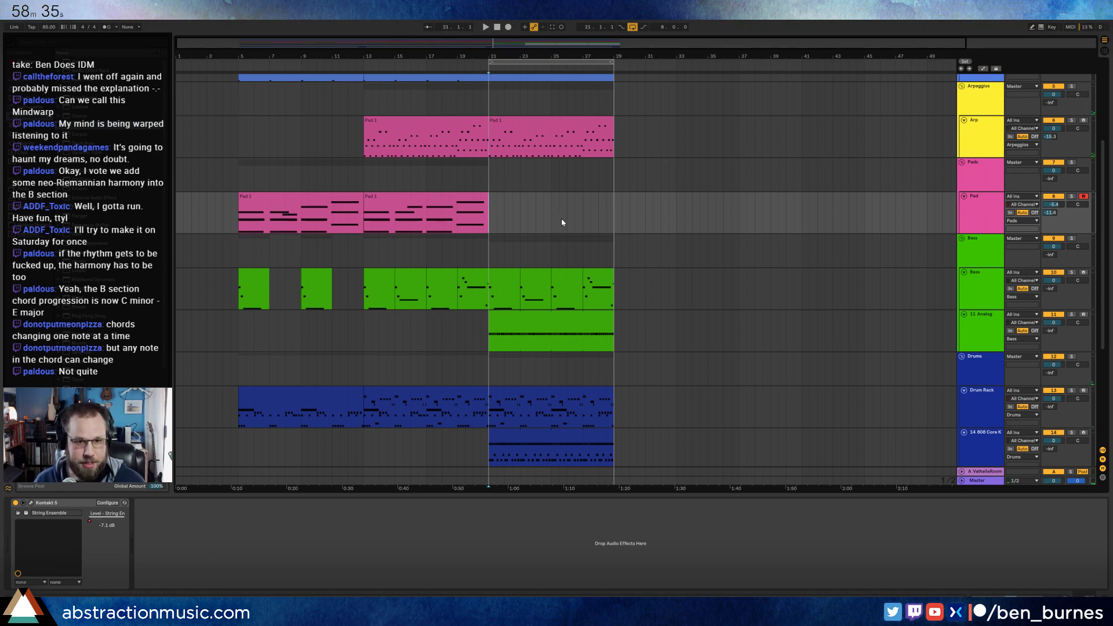
key("ctrl+shift+t")
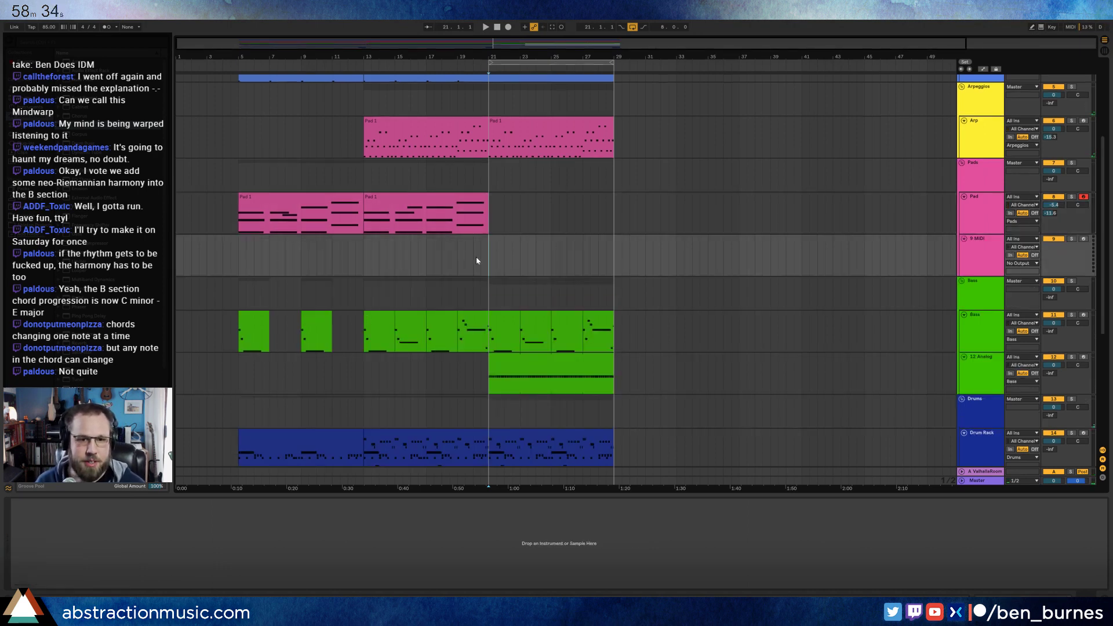
- Duplicate the Pad clip at bar 13 to bar 21 and open the copy for note editing
left_click(433, 197)
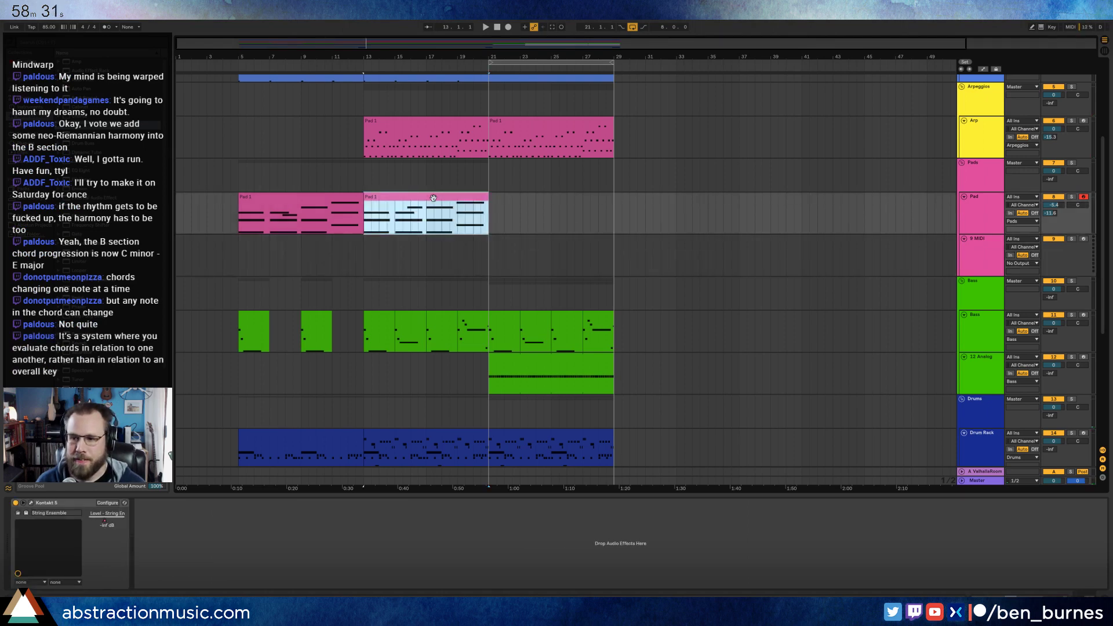
key("ctrl+d")
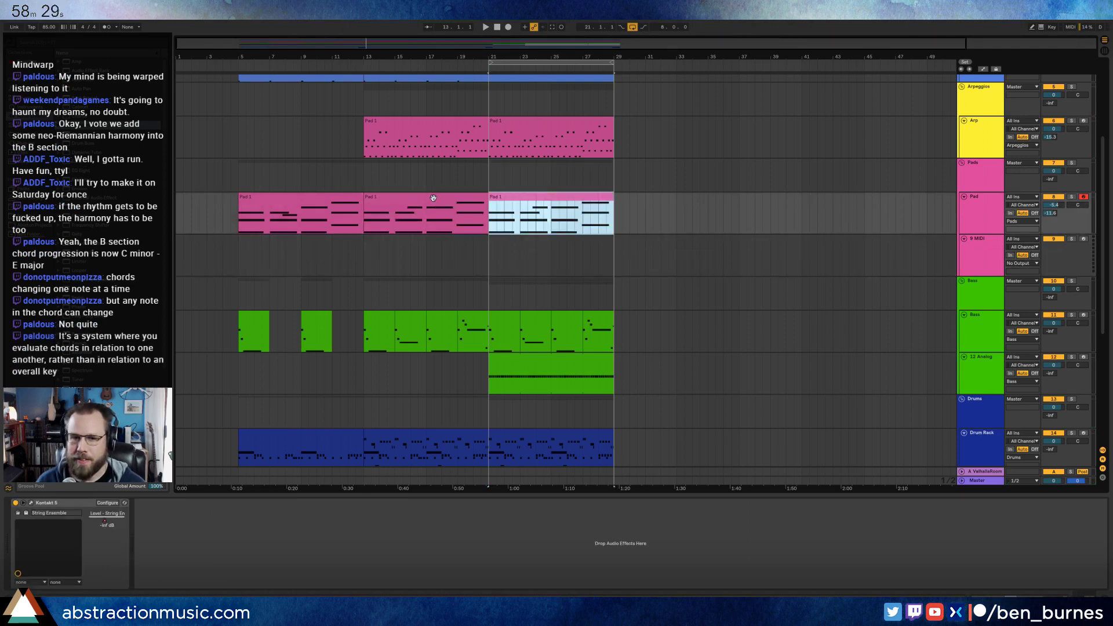
double_click(501, 199)
left_click(410, 502)
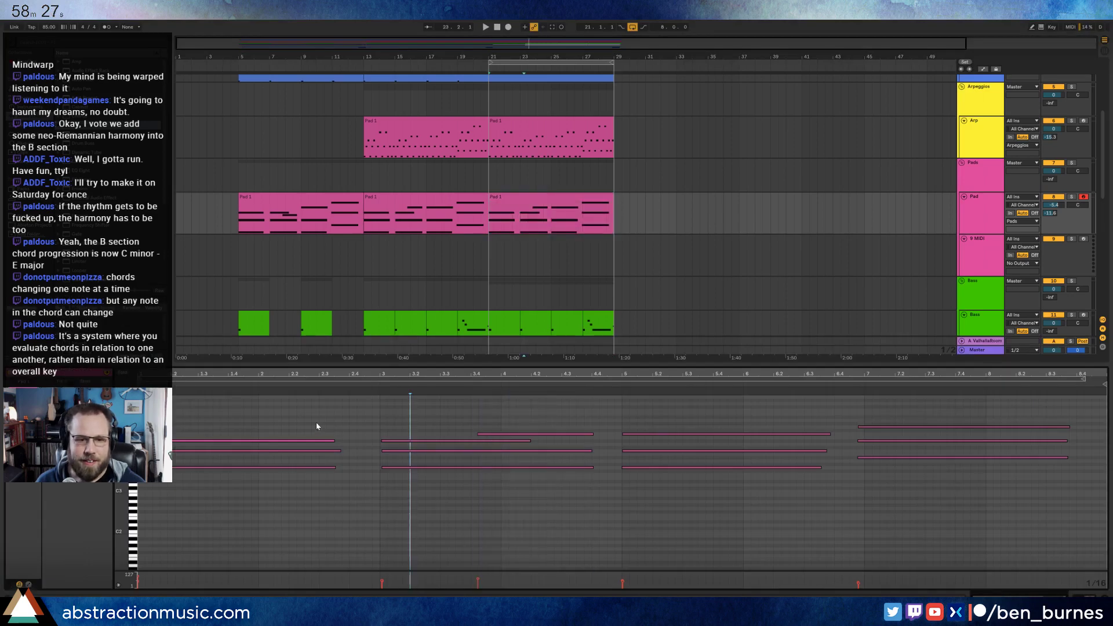
- Delete the chords after the first one in the new Pad clip and repeat the first chord at bar 3
left_click_drag(316, 422, 308, 490)
key("Delete")
key("ctrl+d")
- Lower the middle note of the chord at bar 3 by one semitone and play the section
left_click(405, 427)
left_click(410, 441)
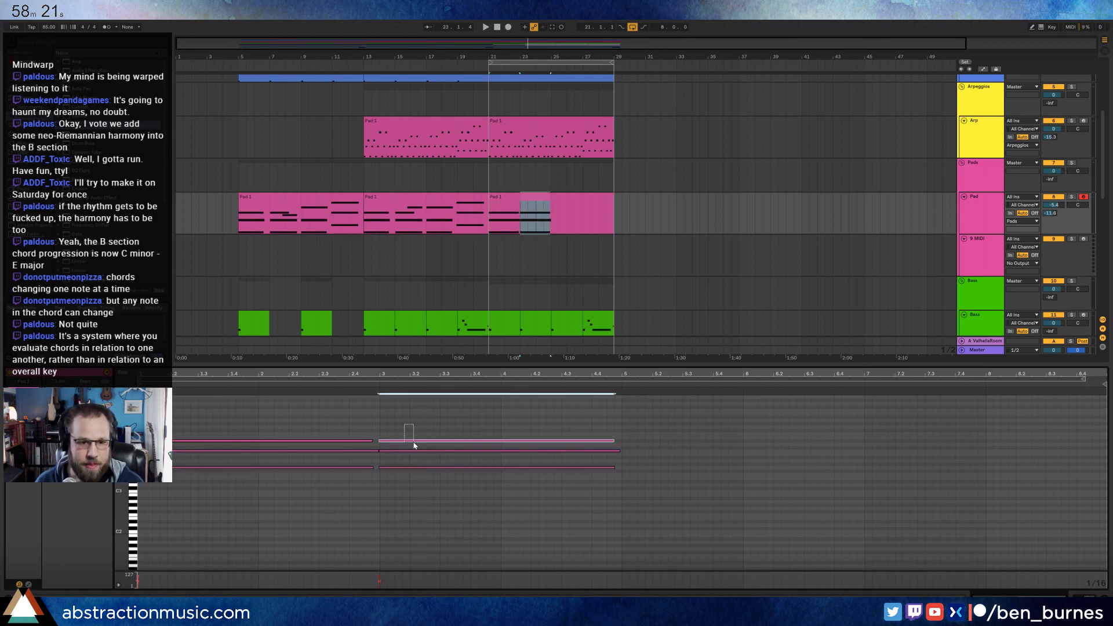
key("Up")
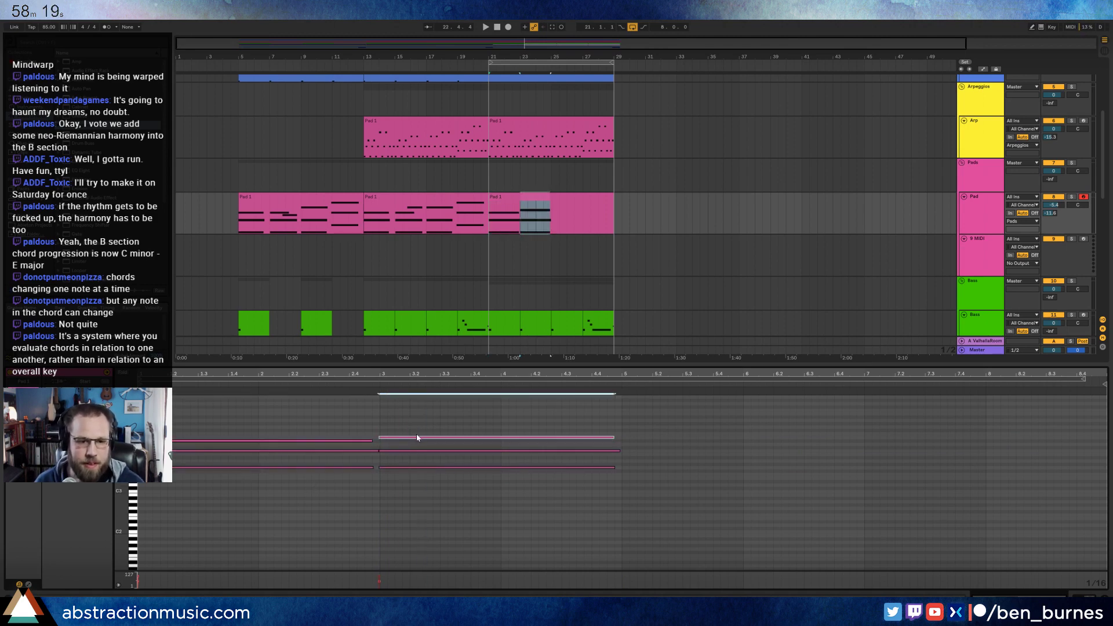
key("Down")
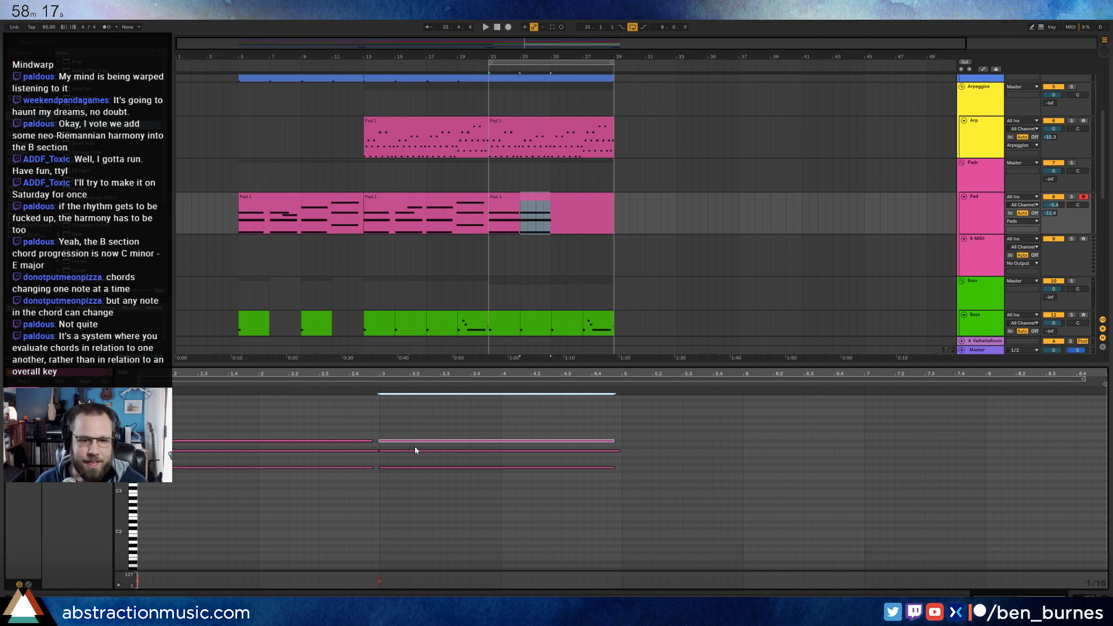
left_click(415, 451)
key("Down")
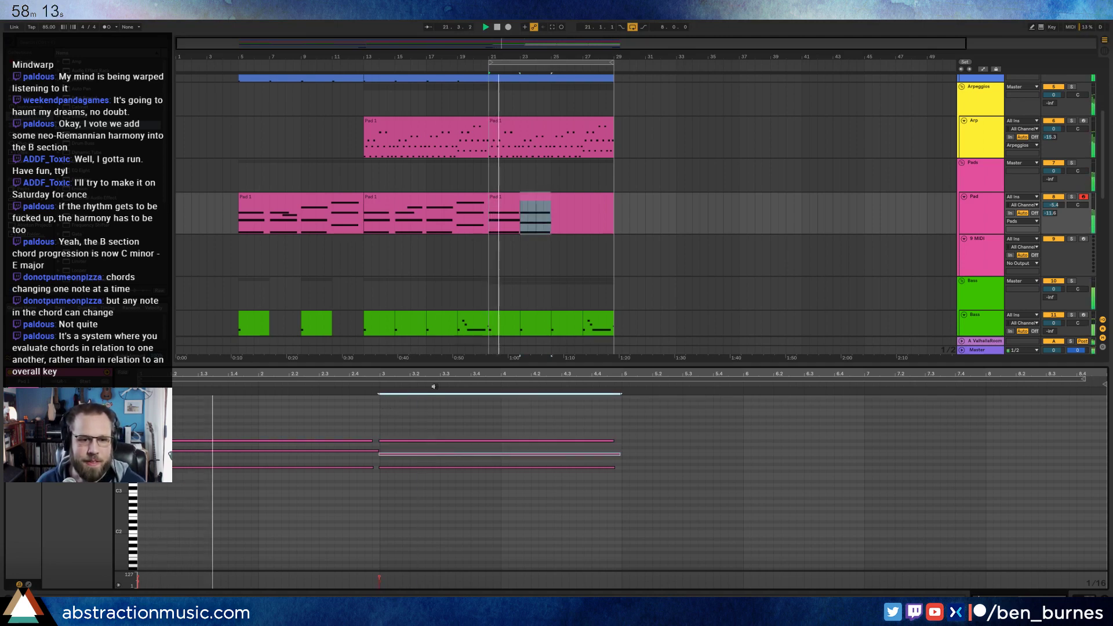
key("space")
- Transpose both pad chords up so their bottom notes sit on G4, and listen to the result
left_click_drag(332, 415, 403, 502)
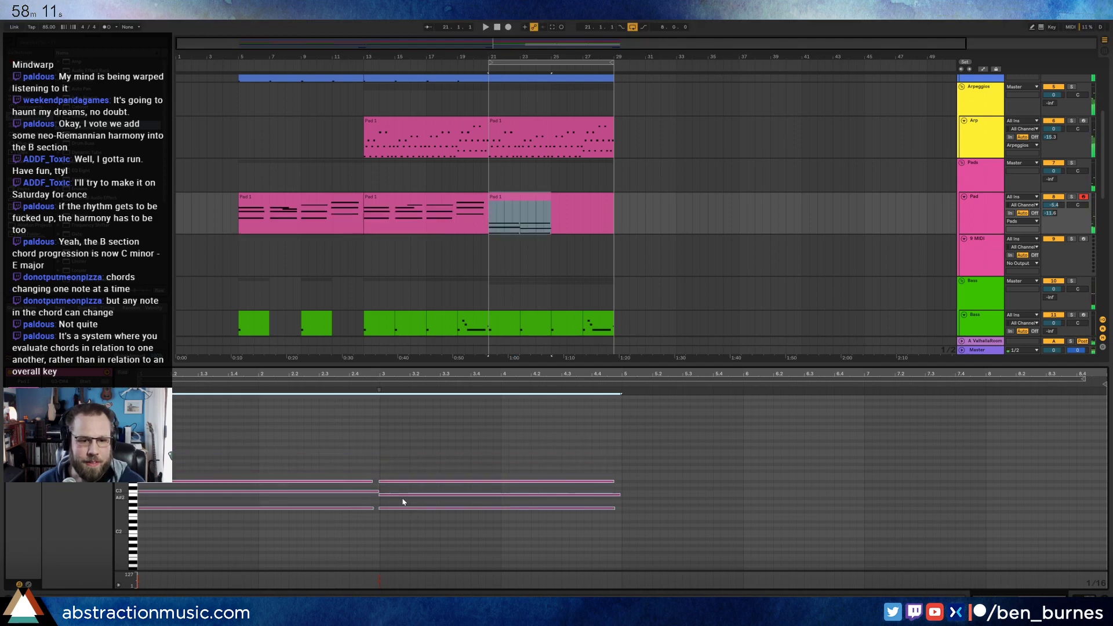
key("shift+Up")
left_click(439, 485)
scroll(440, 488, "up", 3)
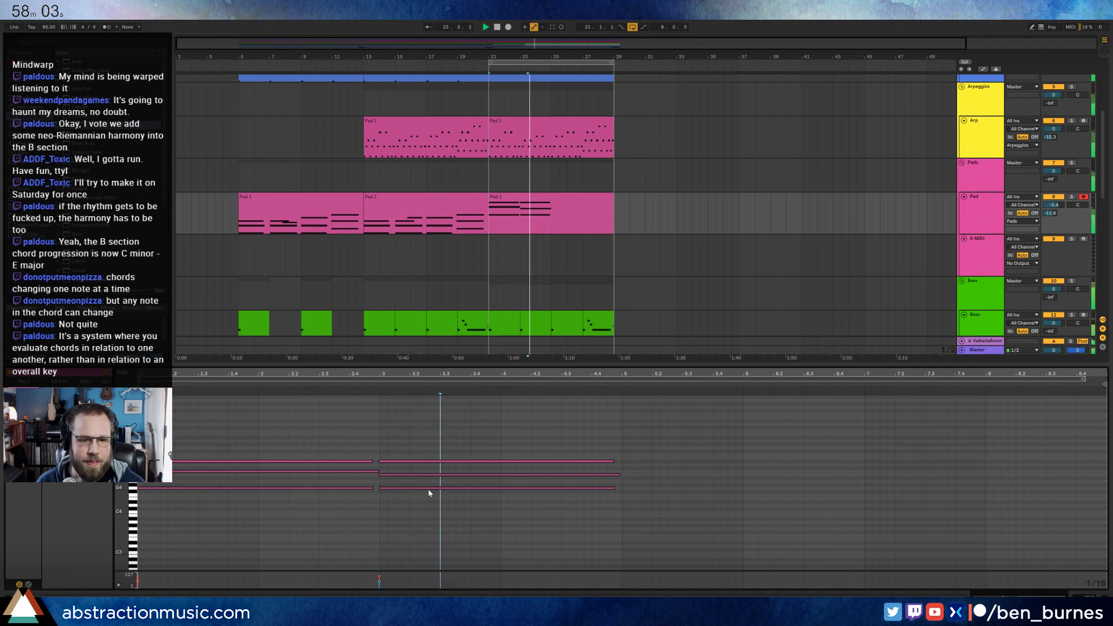
key("space")
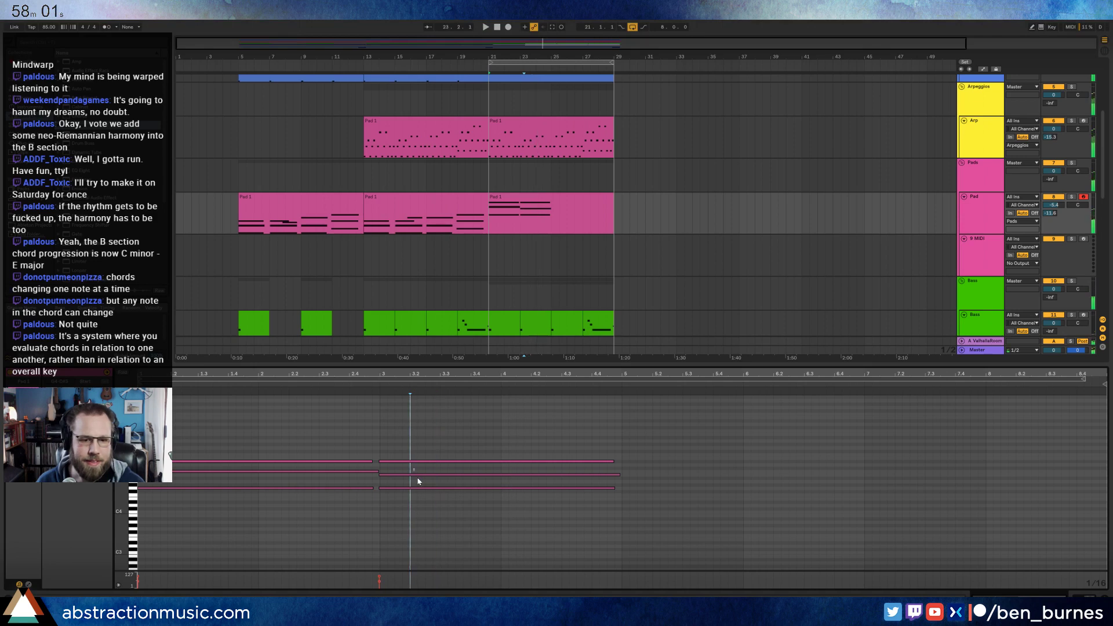
- Raise the middle note of the second chord one semitone, lower its bottom note two semitones and audition the change
left_click(416, 475)
key("Up")
left_click(418, 488)
key("Down")
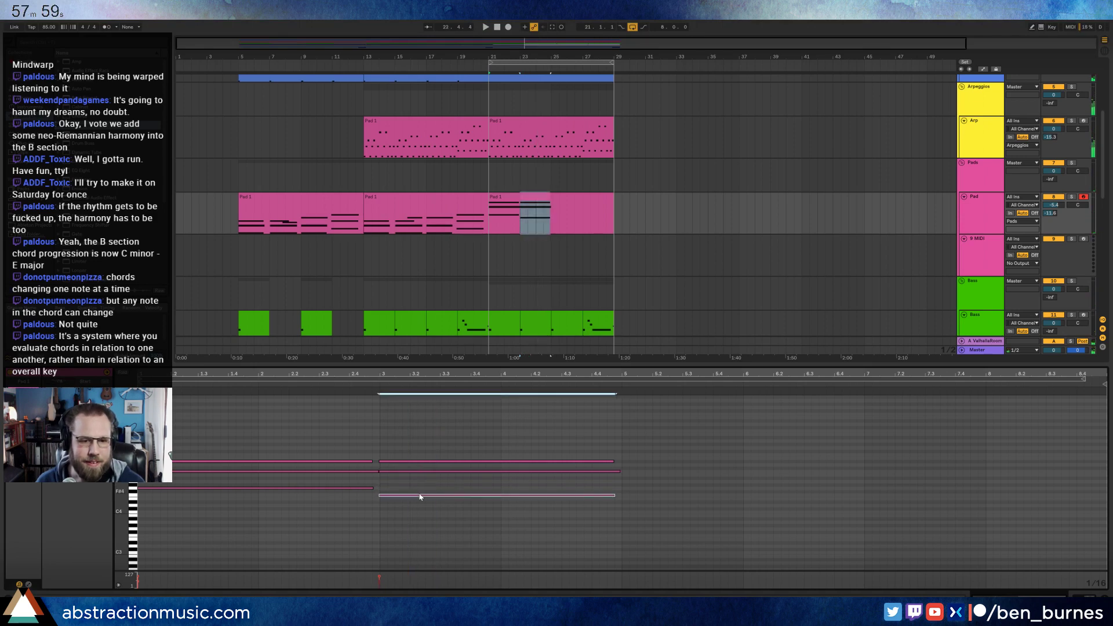
left_click(369, 386)
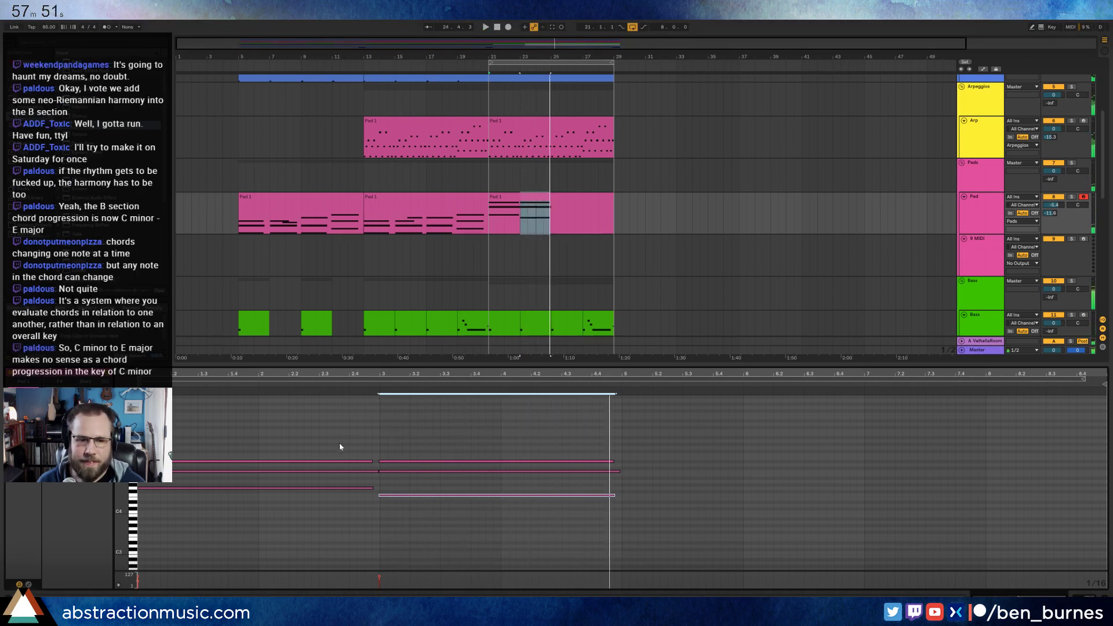
key("space")
- Duplicate the second chord to bar 5 and raise the copy's top note by two semitones
key("Left")
key("Right")
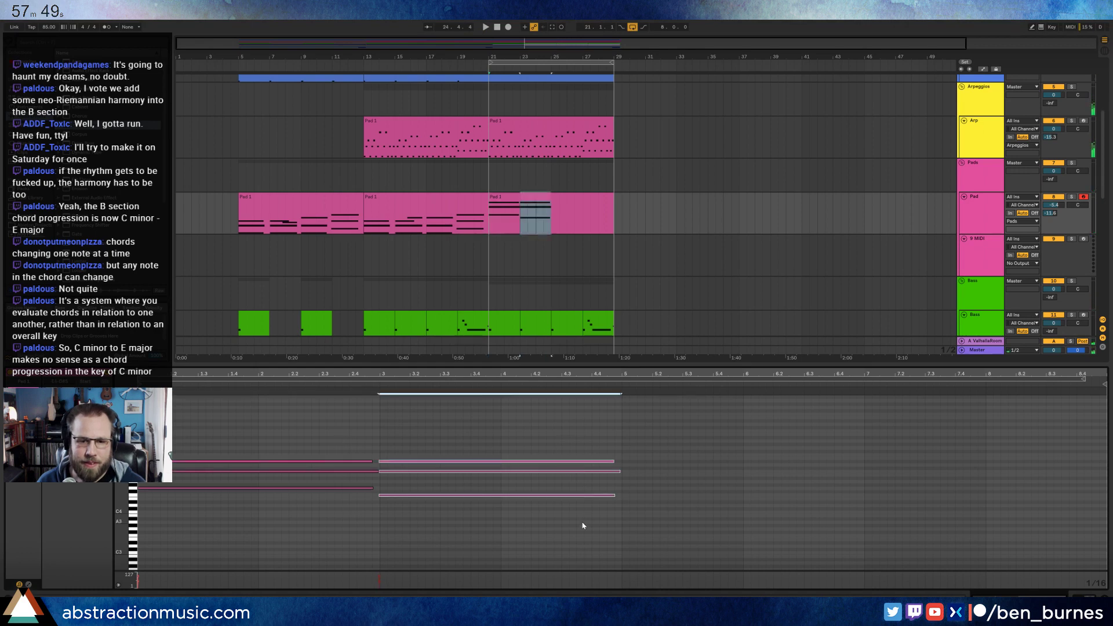
key("ctrl+d")
left_click(636, 462)
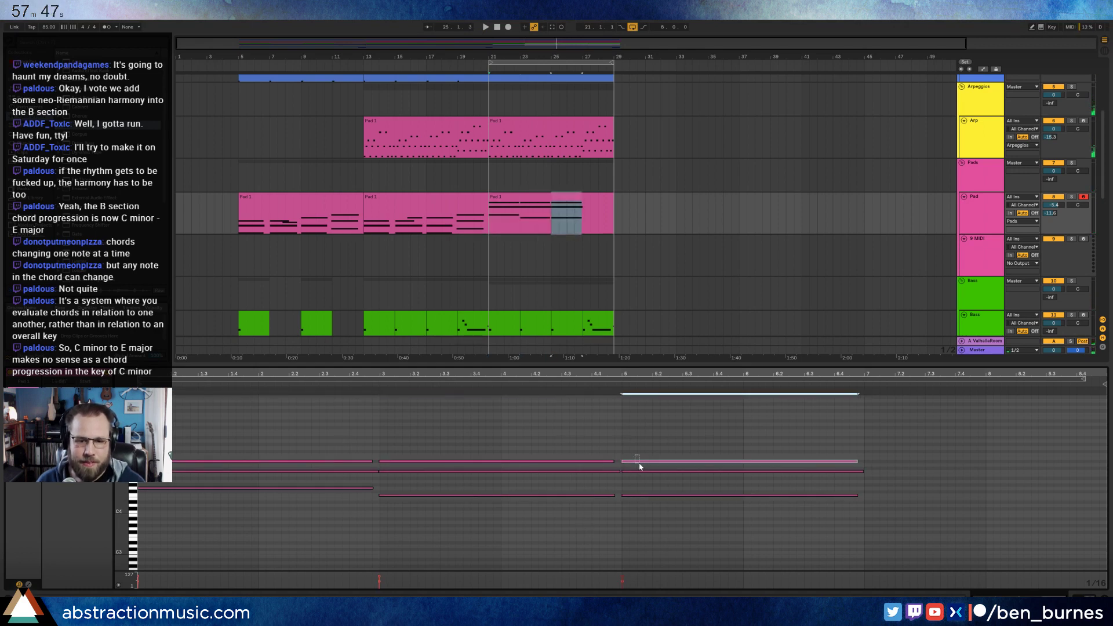
key("Up")
left_click(642, 471)
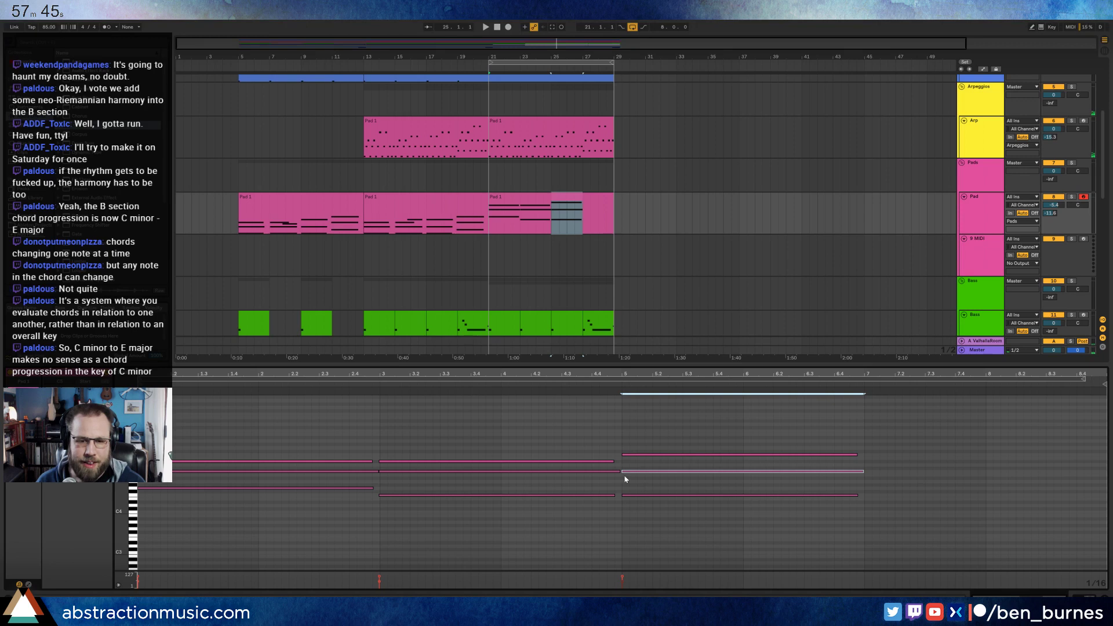
- Raise the bottom note of the chord at bar 3 two semitones and lower its top note one semitone
left_click(429, 495)
key("Up")
key("Up")
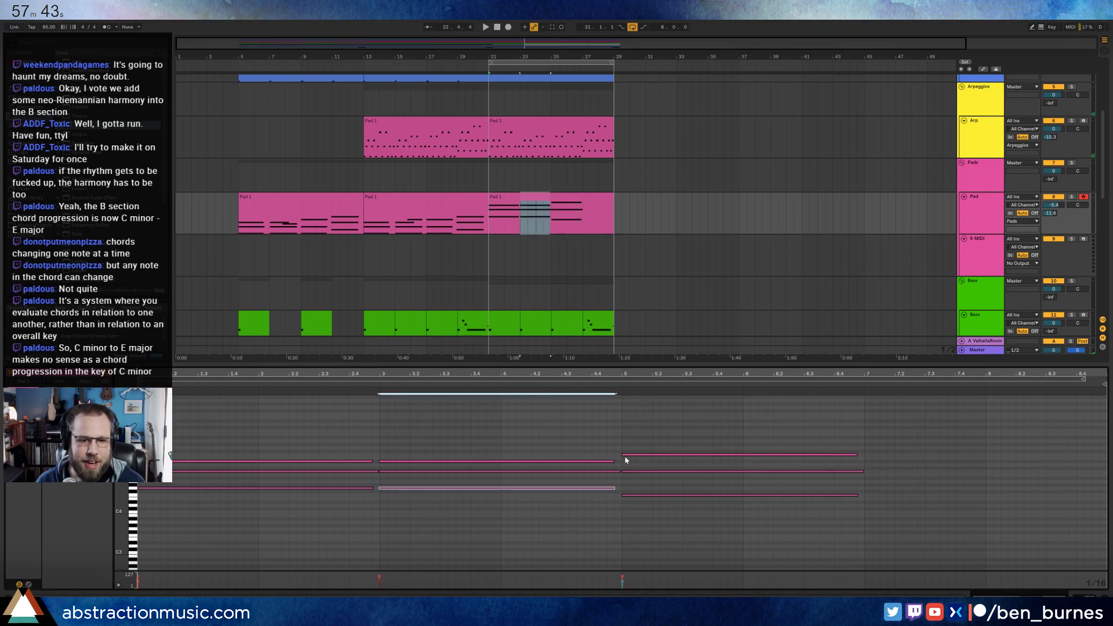
left_click(510, 461)
key("Up")
key("Up")
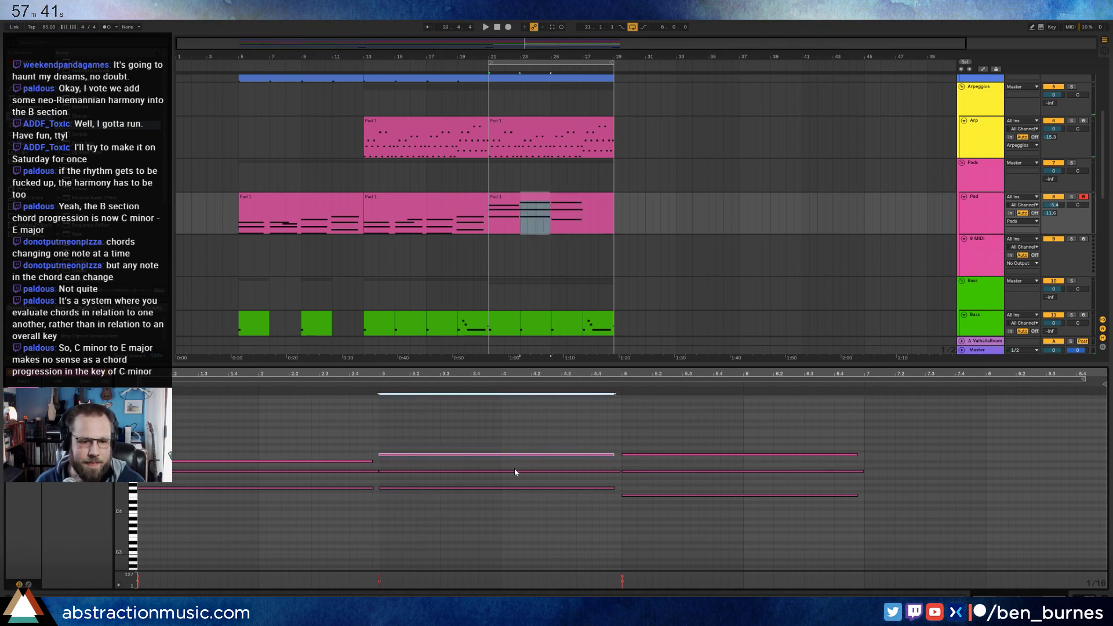
key("Down")
key("Down")
key("Down")
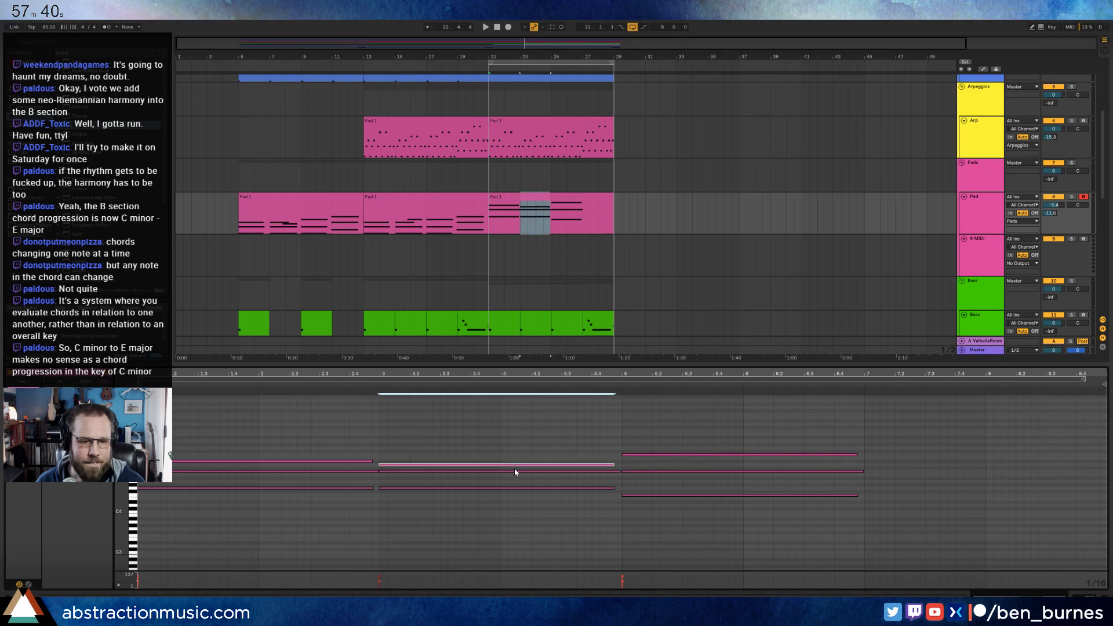
- Raise the middle and bottom notes of the chord at bar 5 by two semitones each and play from there
left_click(655, 471)
key("Up")
key("Up")
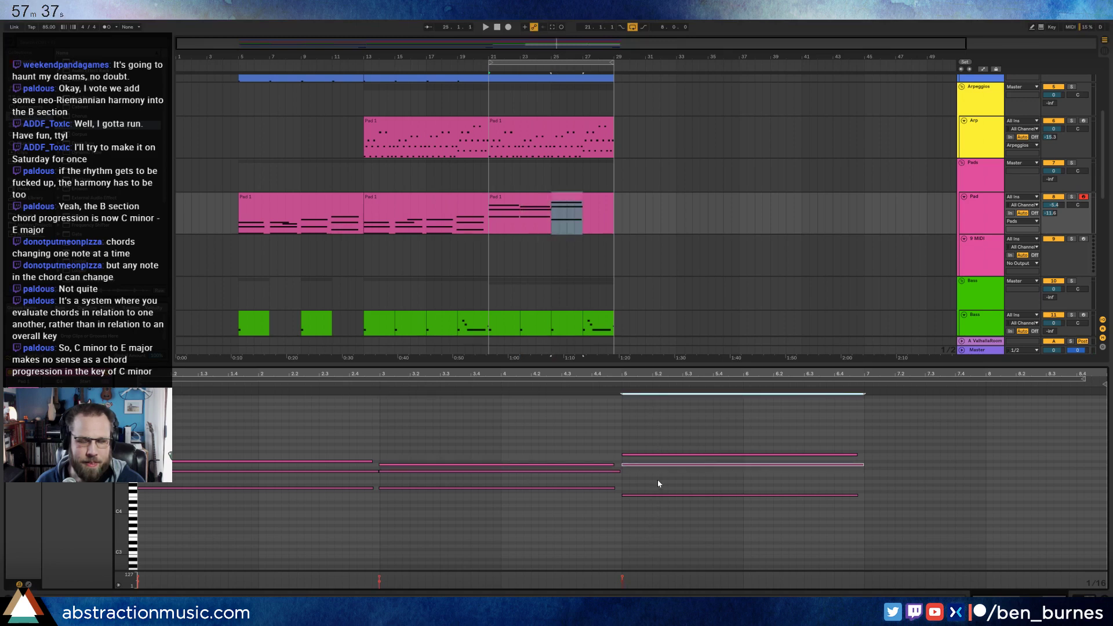
left_click(659, 495)
key("Up")
key("Up")
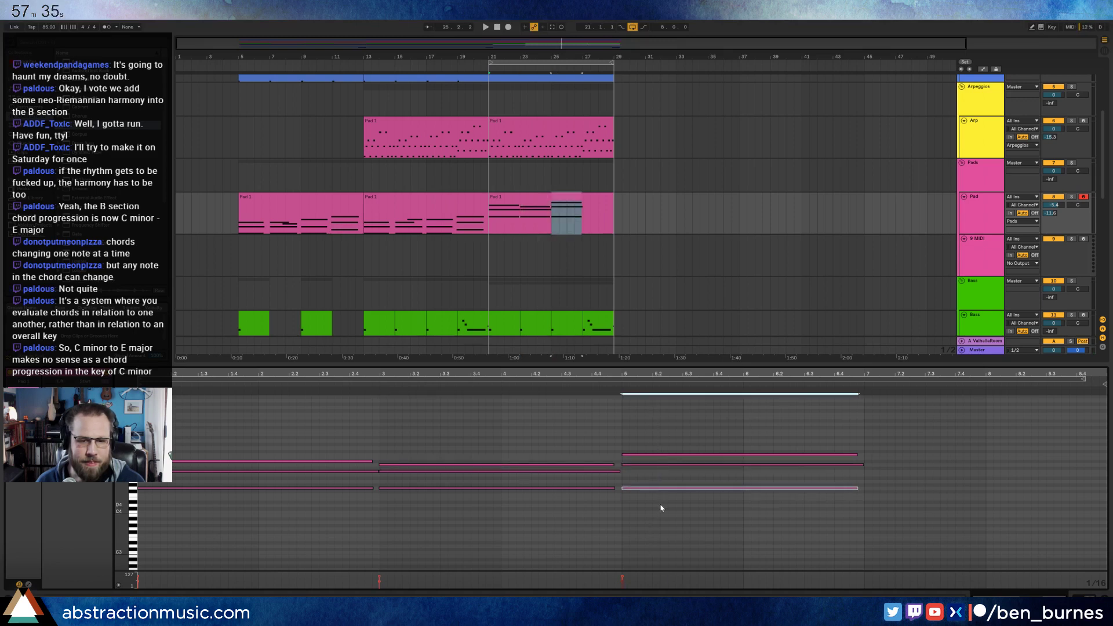
left_click(612, 385)
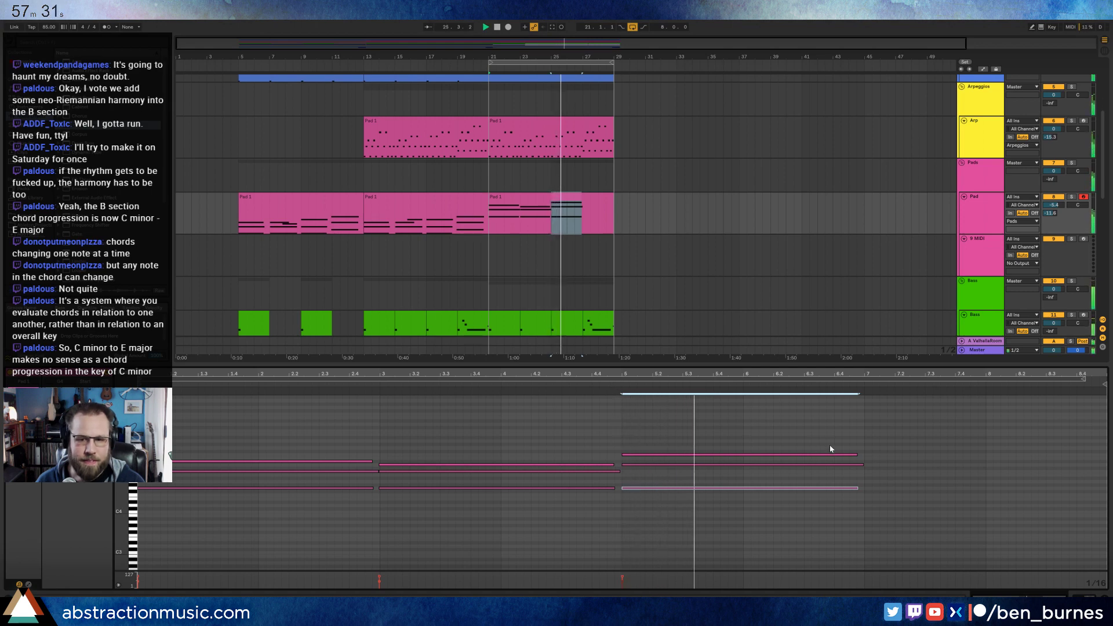
- Duplicate the chord at bar 5 to bar 7 and raise the copy's bottom note by an octave
left_click_drag(829, 444, 862, 506)
key("ctrl+d")
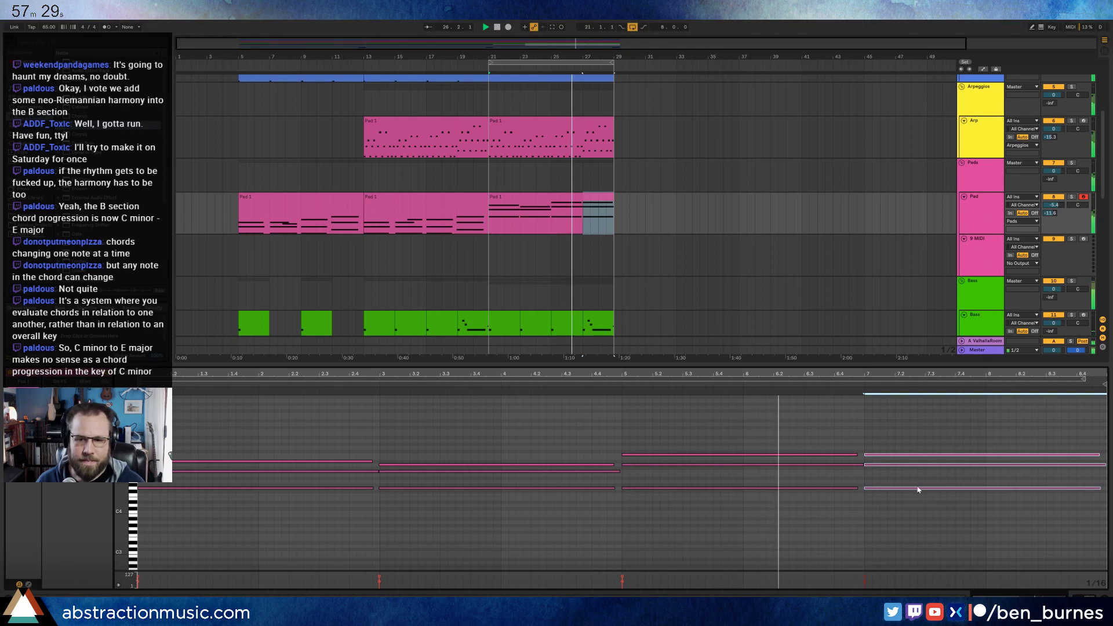
left_click(918, 488)
key("shift+Up")
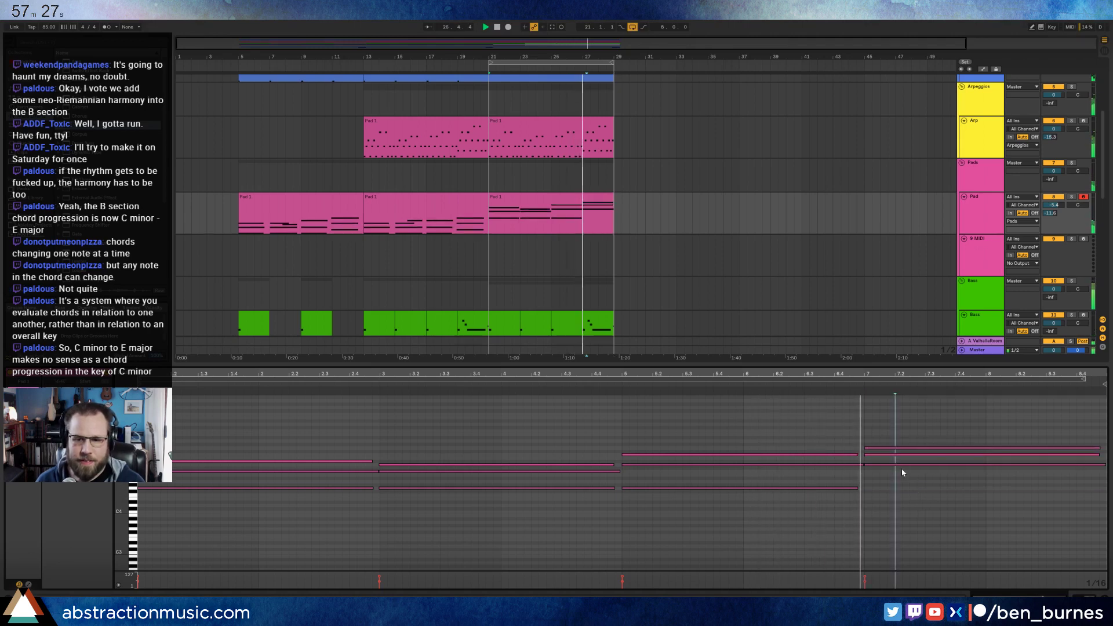
- Lower the F-row note now lowest in the bar 7 chord one semitone, audition it and drop the chord's highest note an octave
key("Down")
left_click(853, 383)
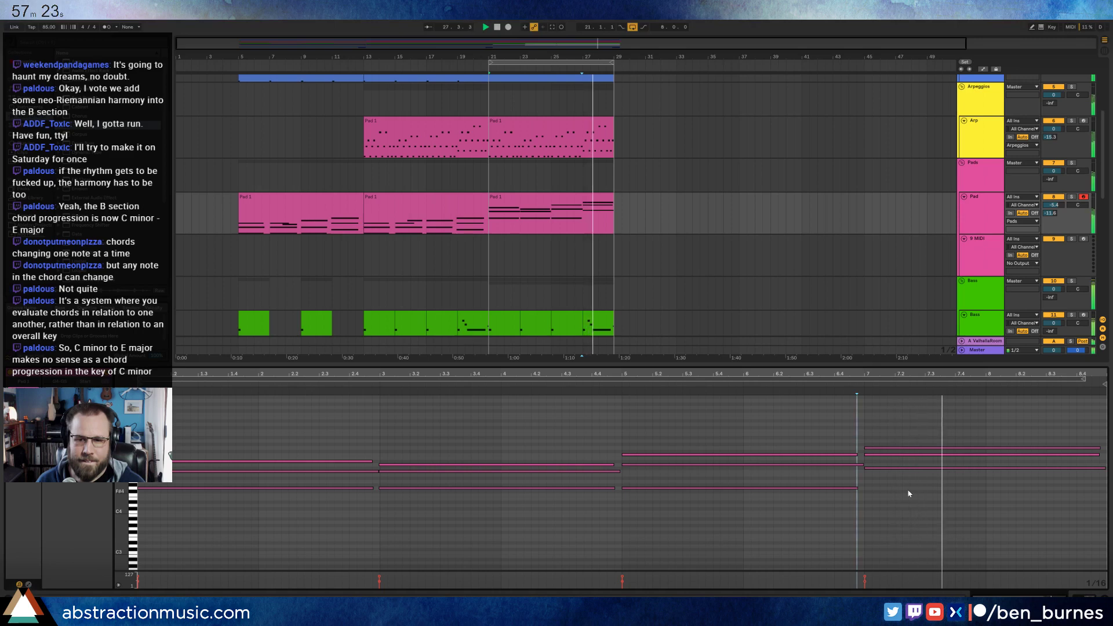
key("space")
left_click(904, 448)
key("shift+Down")
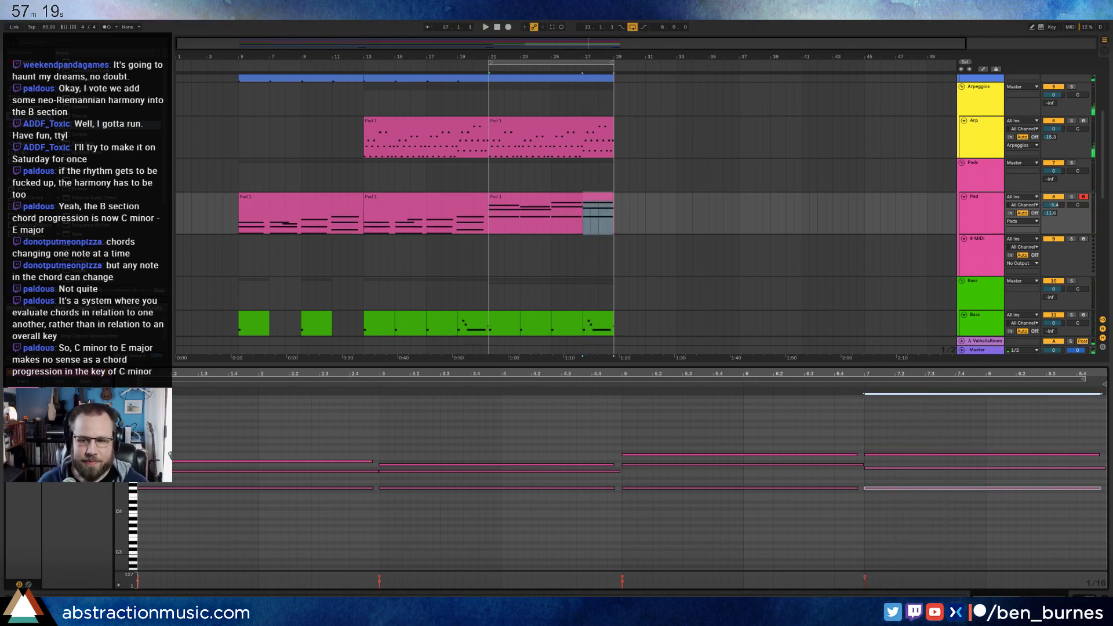
- Open the Arp clip at bar 21 for note editing
key("shift+Tab")
left_click(561, 198)
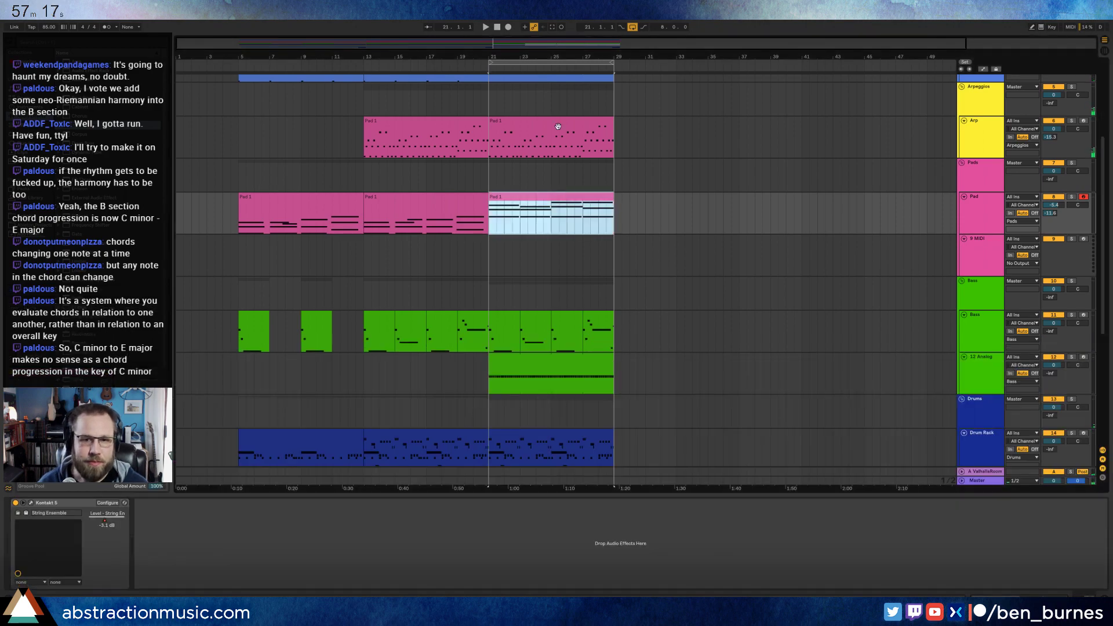
left_click(560, 121)
double_click(528, 120)
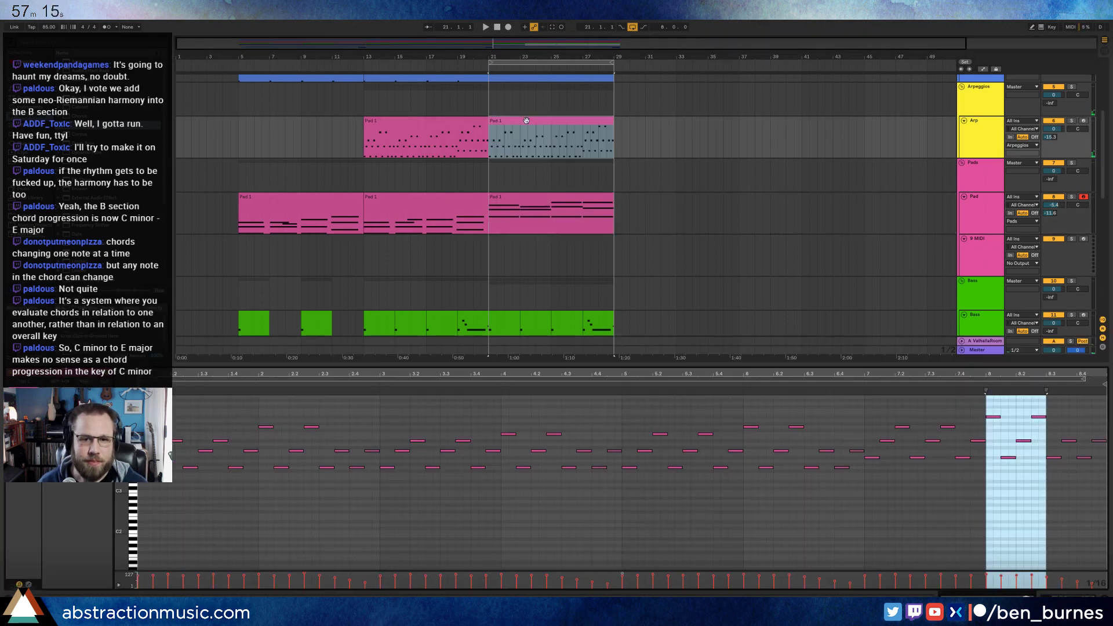
- Deactivate the Arp clip at bar 21 and play the section without it
left_click(269, 506)
key("space")
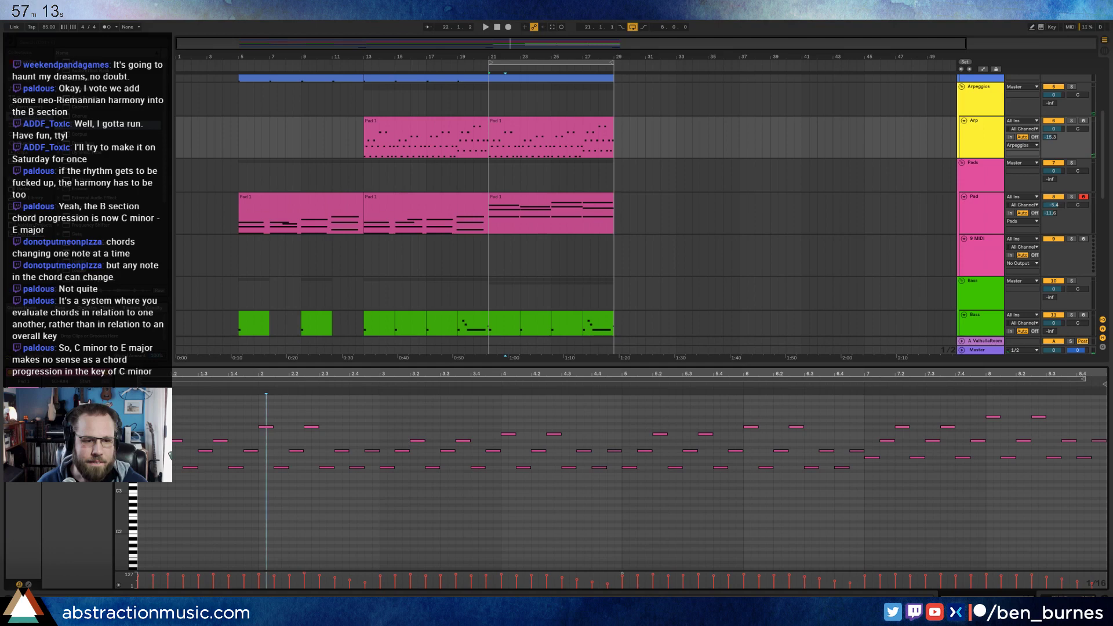
left_click(501, 131)
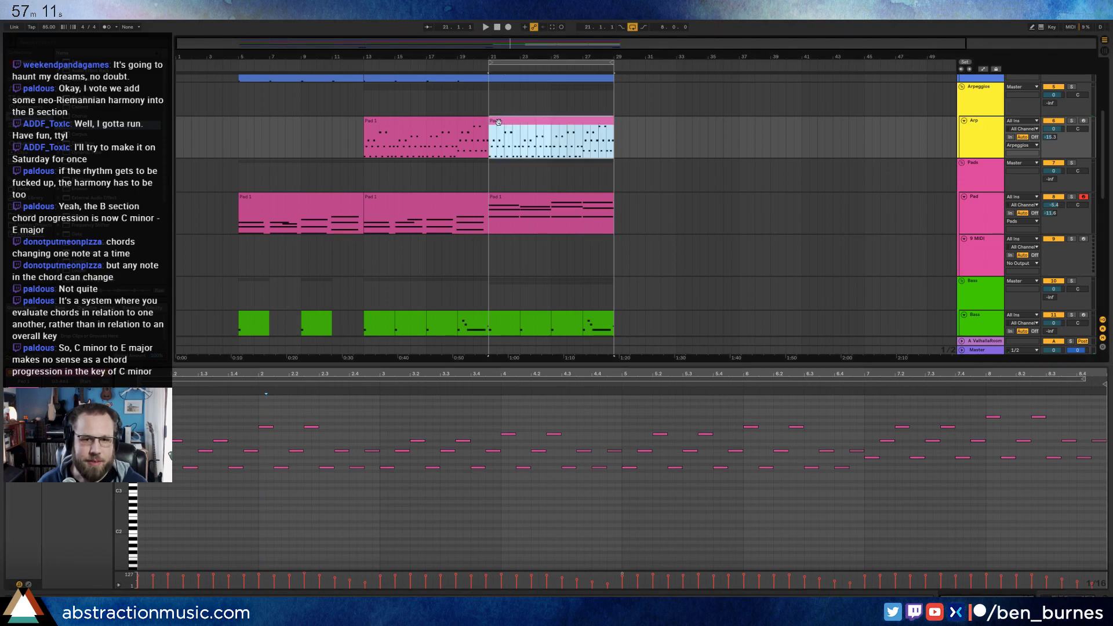
key("space")
key("space")
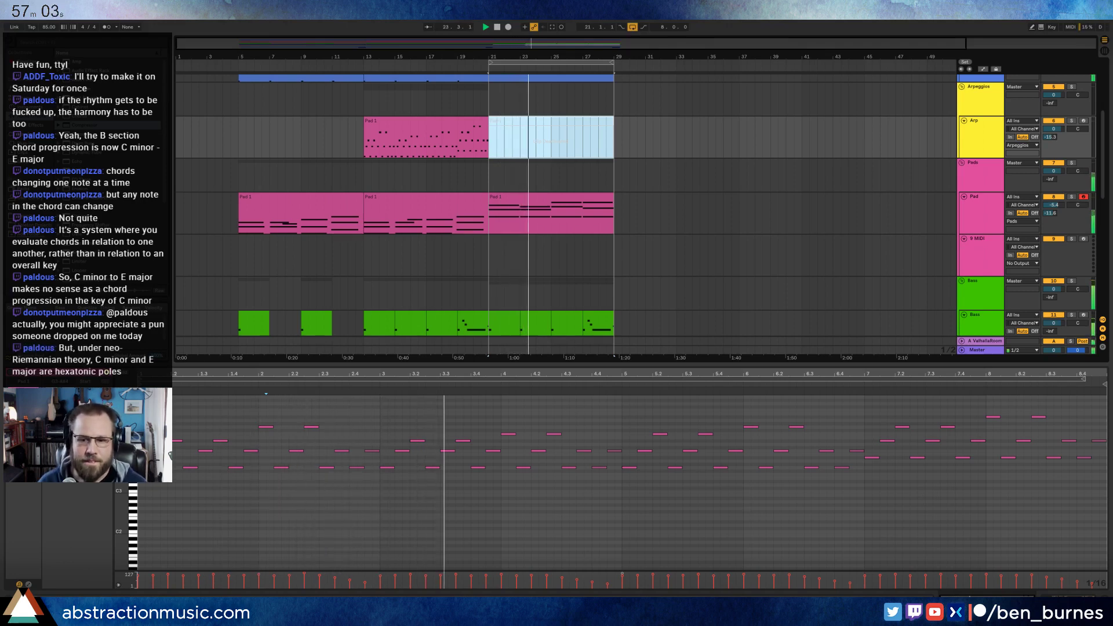
- Shorten the decay of Filter 1's envelope in the 12 Analog bass synth to about 169 ms during playback
left_click(555, 356)
left_click(555, 355)
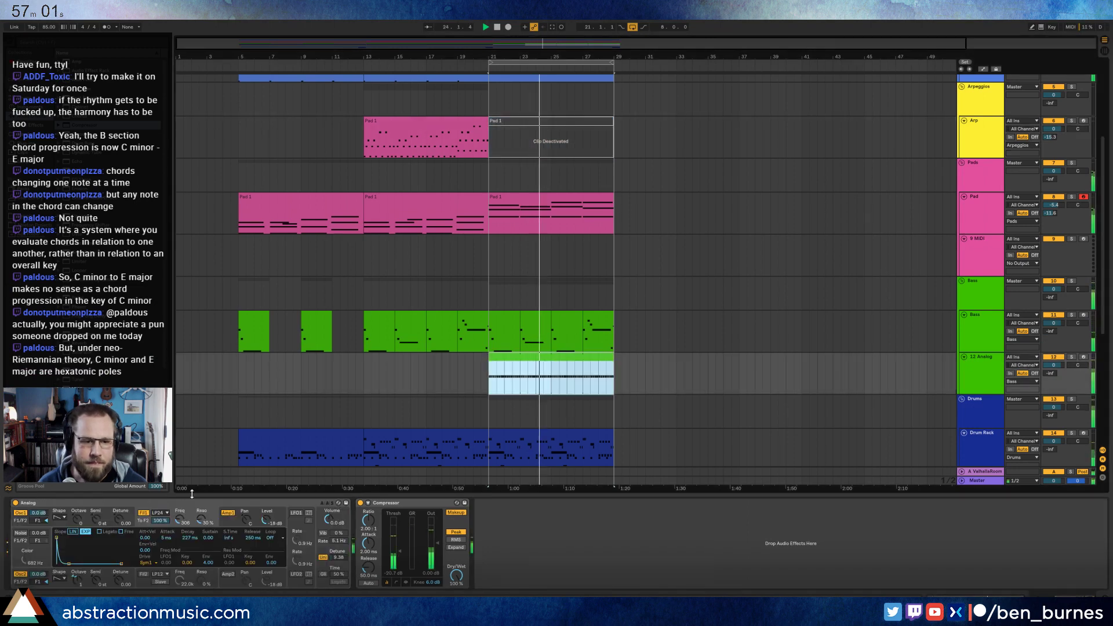
left_click(224, 521)
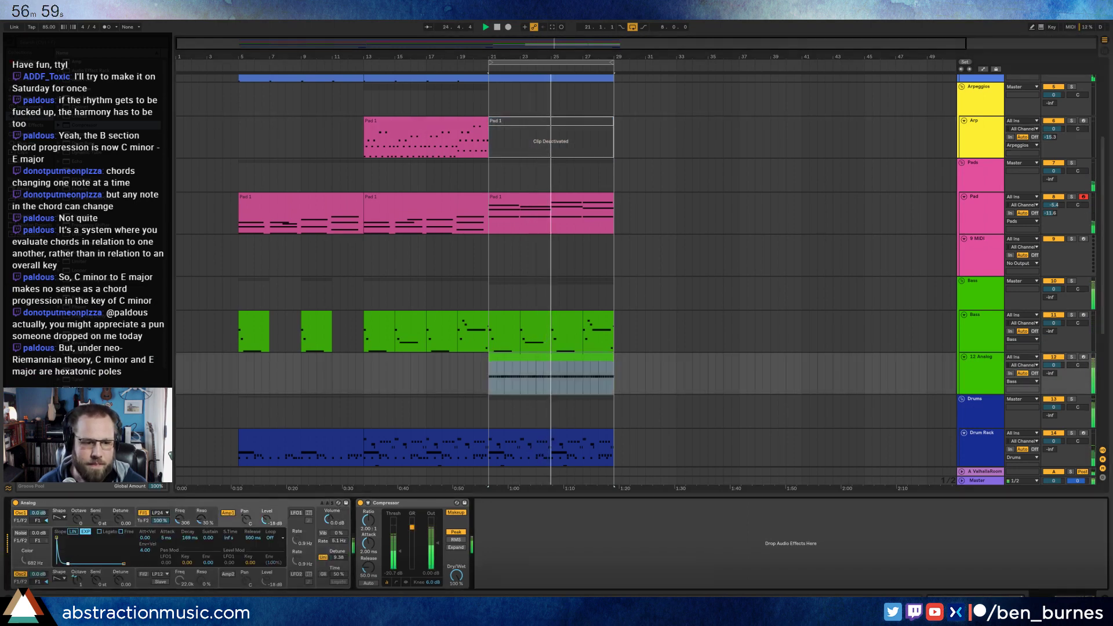
left_click(143, 524)
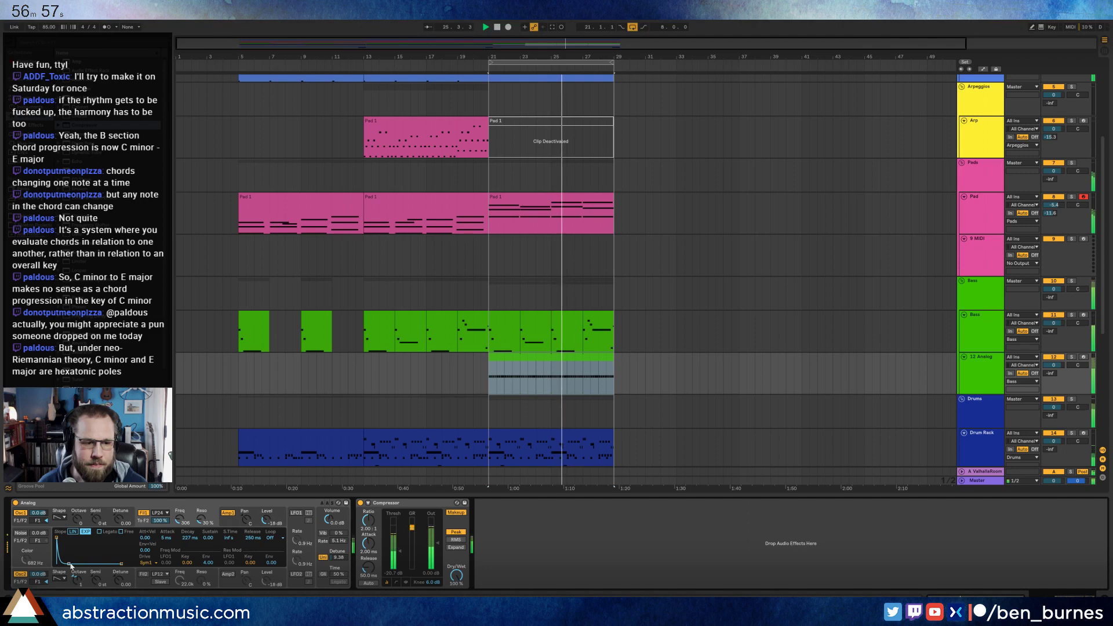
left_click_drag(71, 565, 68, 565)
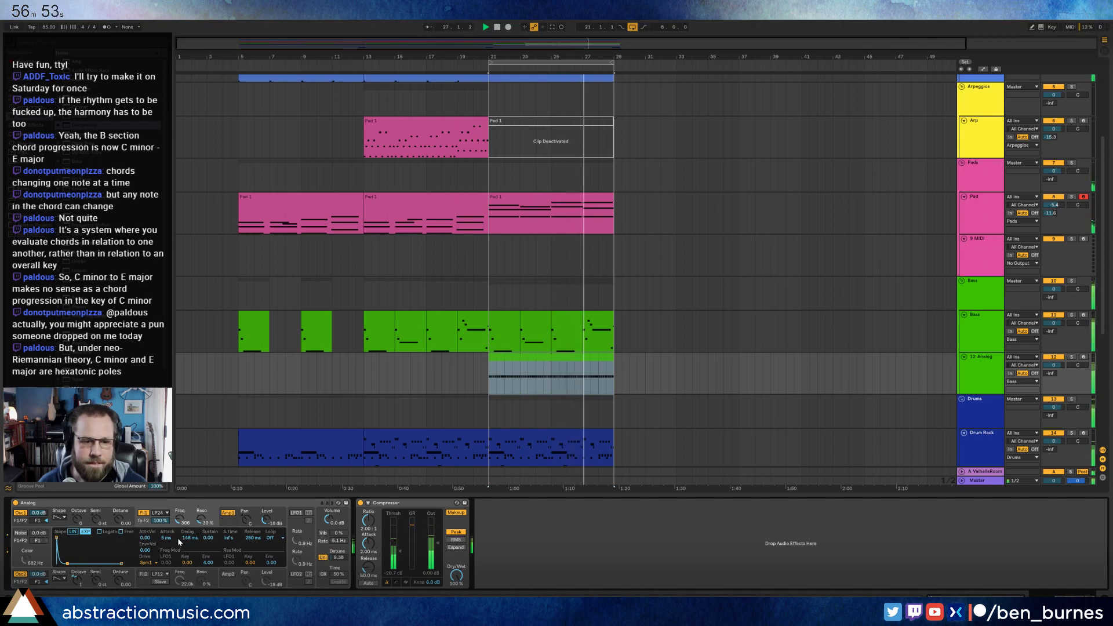
left_click(228, 529)
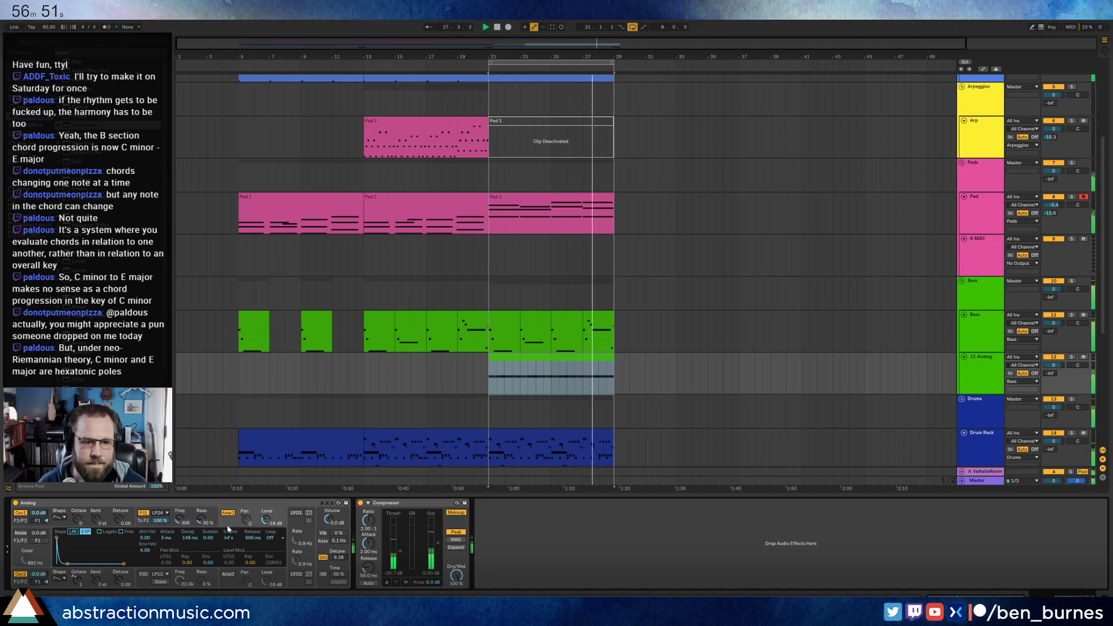
left_click(70, 561)
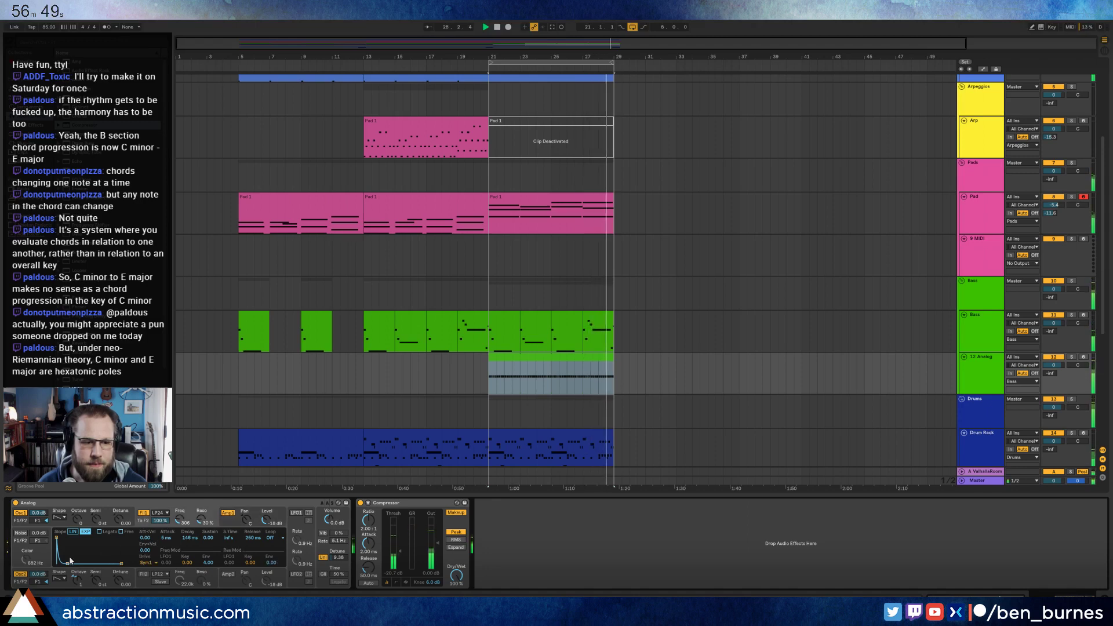
left_click_drag(70, 560, 125, 555)
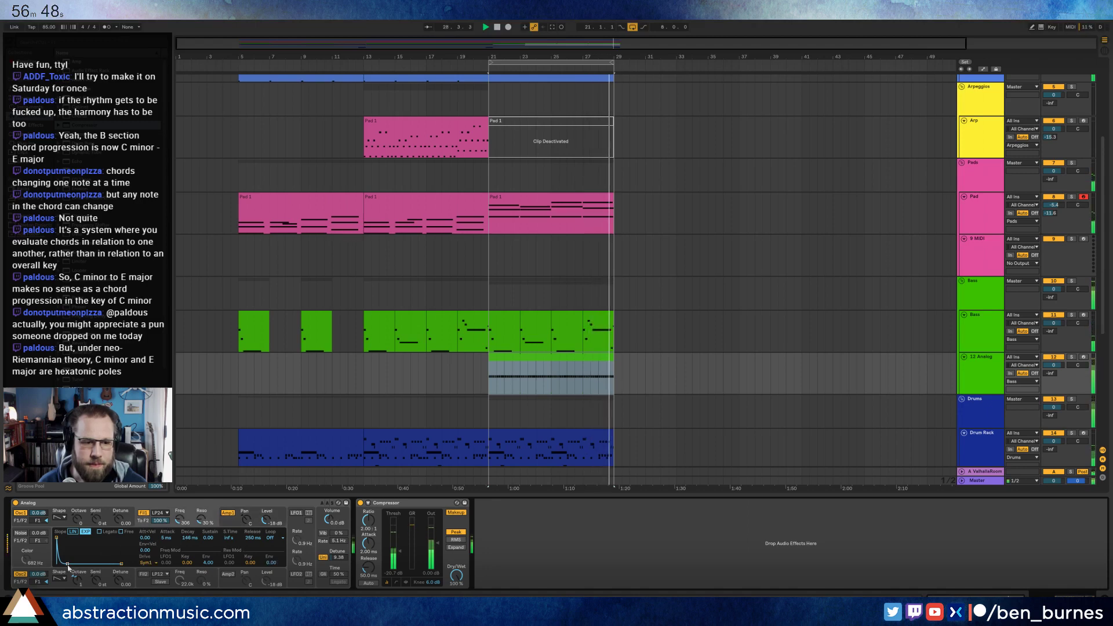
- Lower the envelope's modulation of Filter 1's frequency in the Analog bass and show the synth's global voice settings
left_click(492, 380)
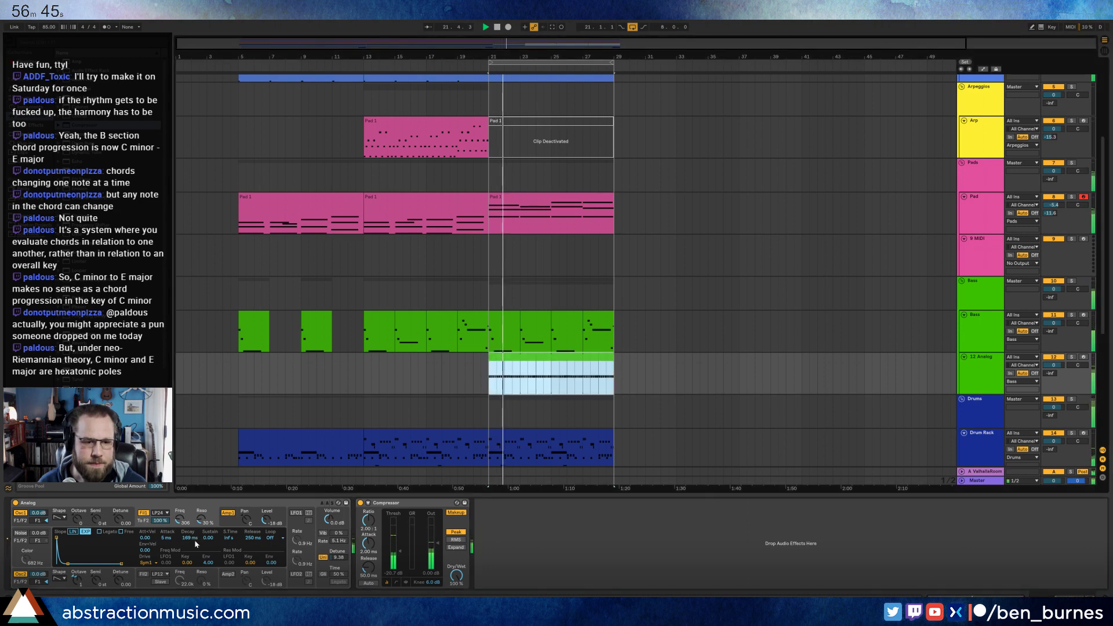
left_click_drag(207, 563, 207, 592)
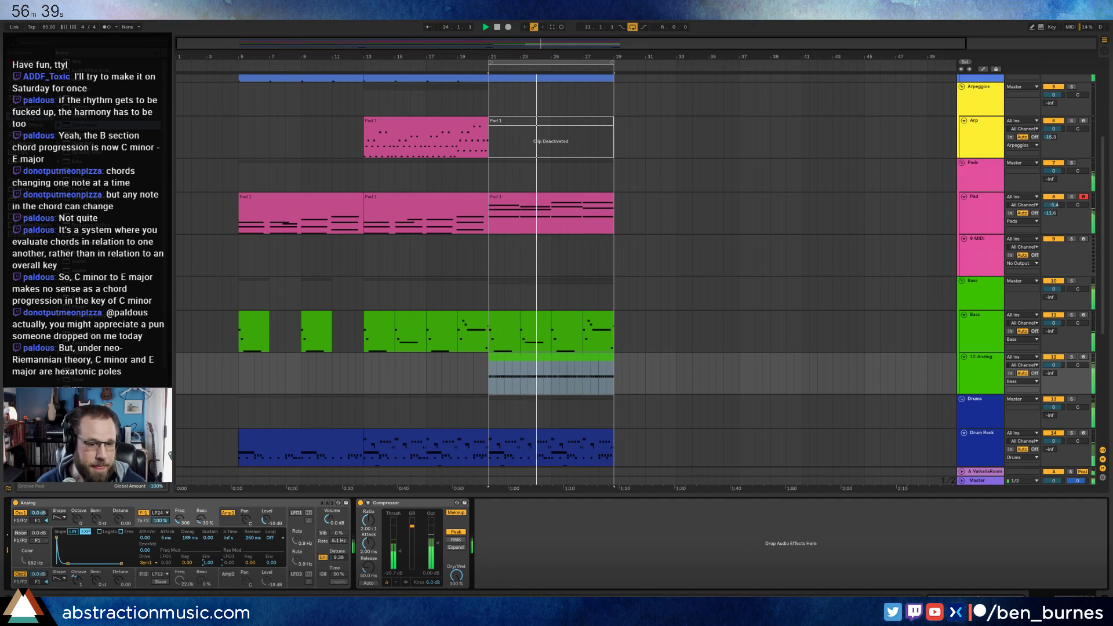
left_click(325, 549)
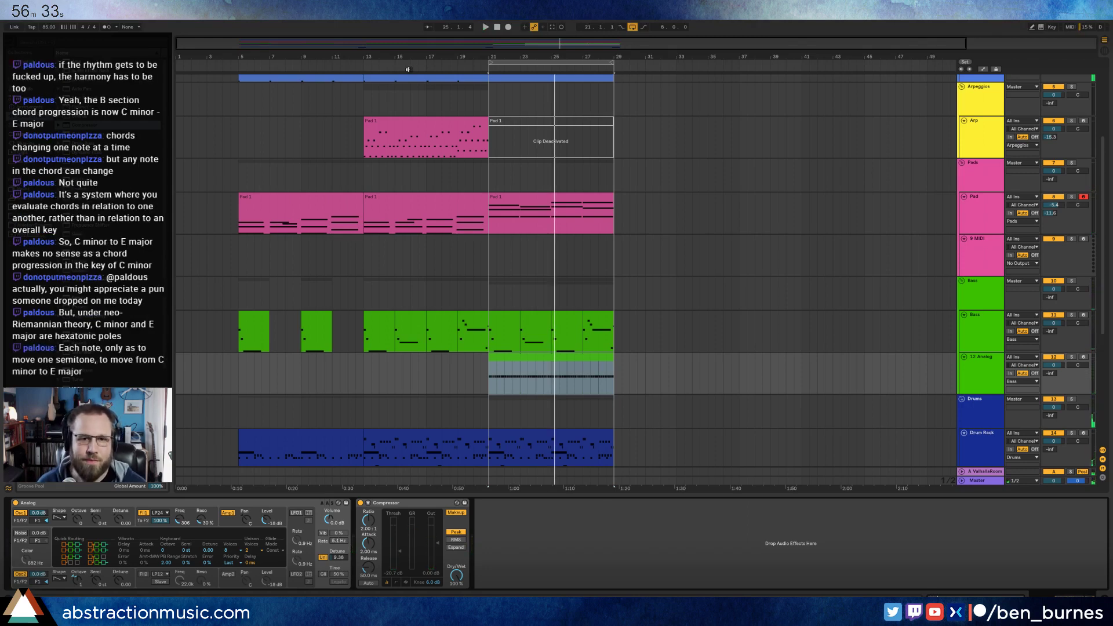
- Copy the Pad clip at bar 21 to the 9 MIDI track and load Massive as that track's instrument
left_click(362, 66)
double_click(557, 197)
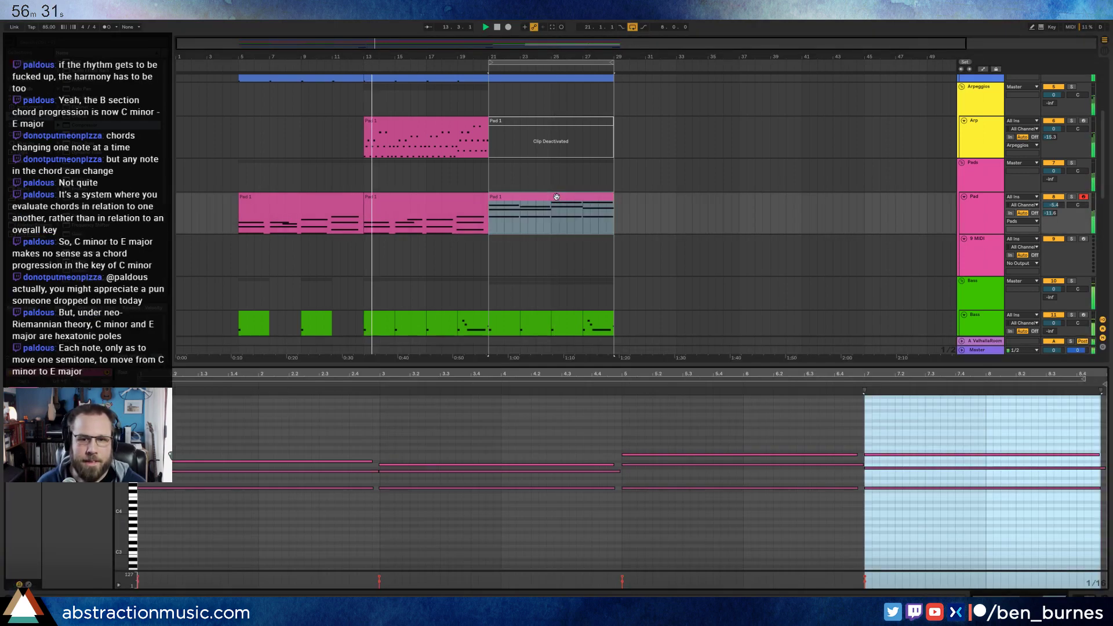
left_click(984, 214)
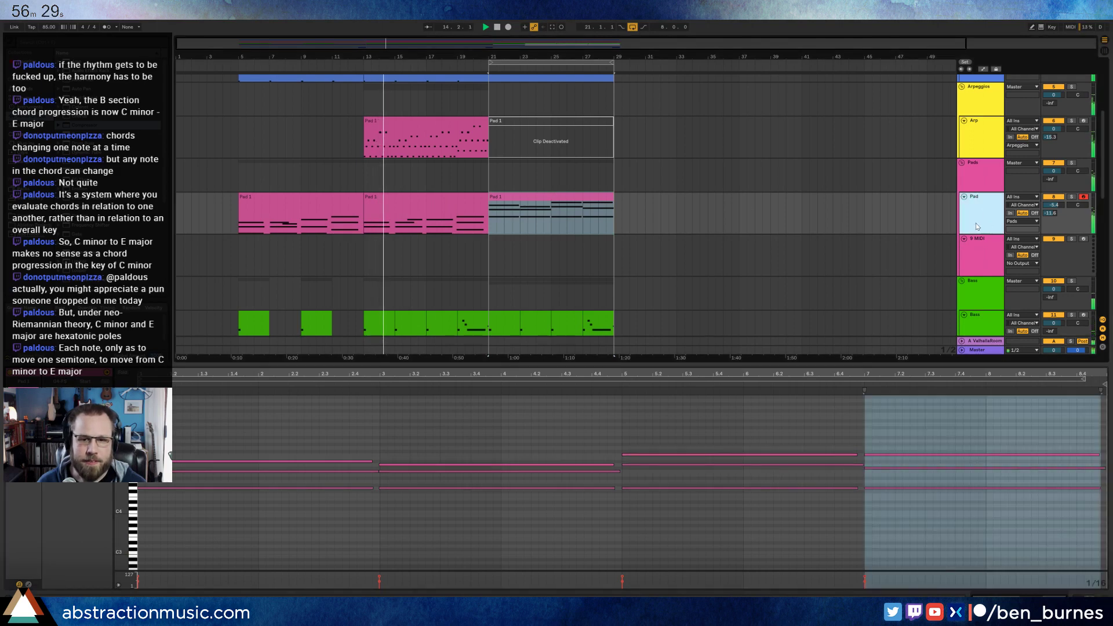
left_click_drag(588, 201, 588, 243)
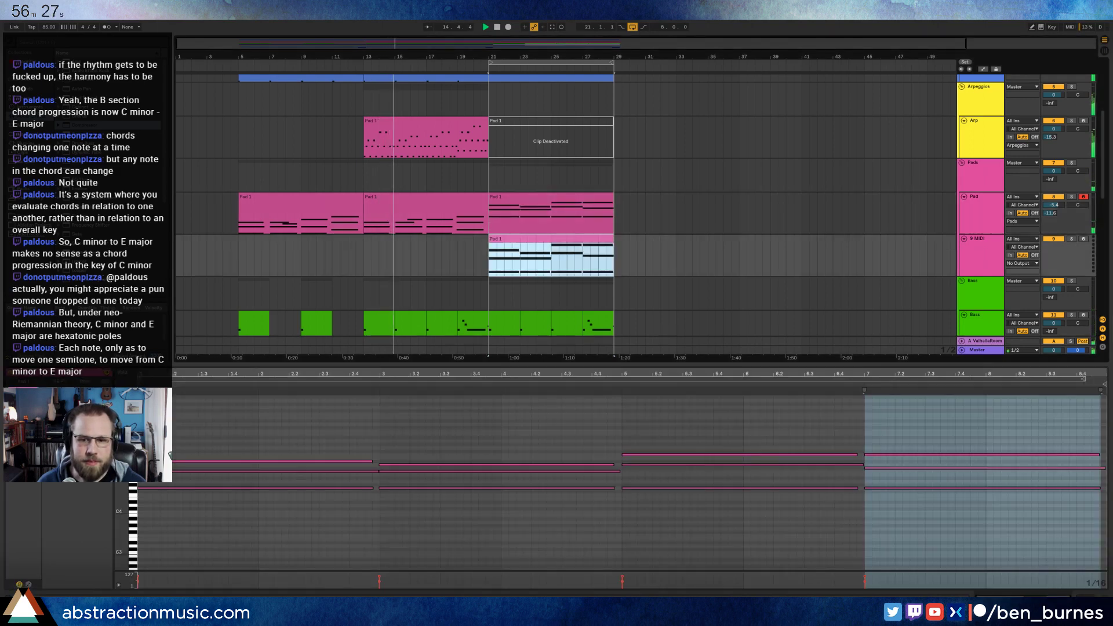
key("shift+Tab")
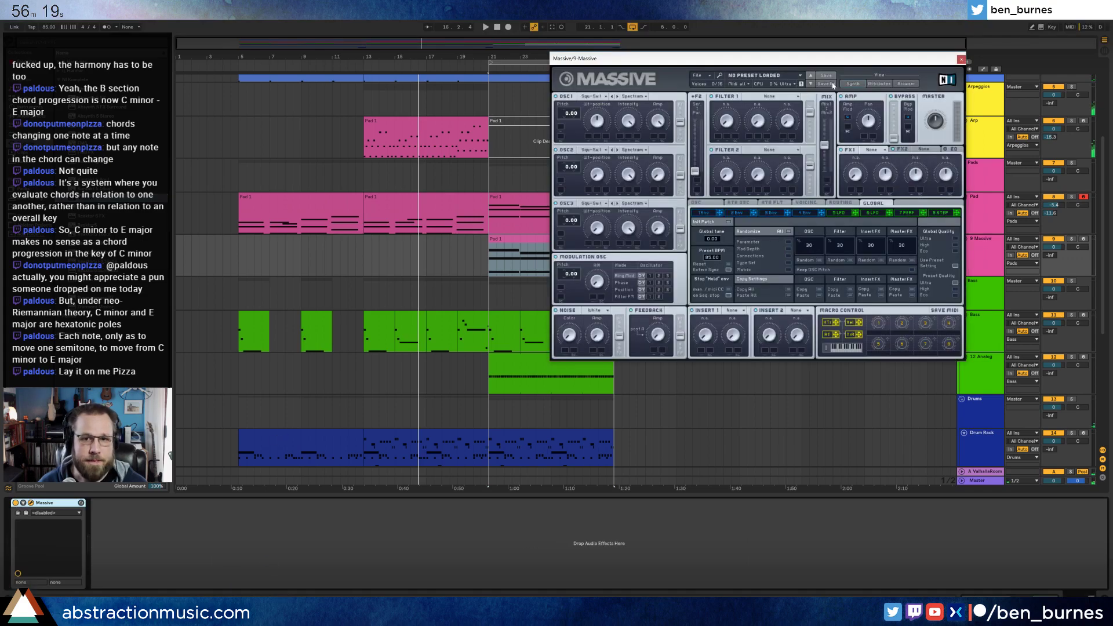
left_click_drag(802, 53, 852, 216)
left_click_drag(869, 212, 868, 213)
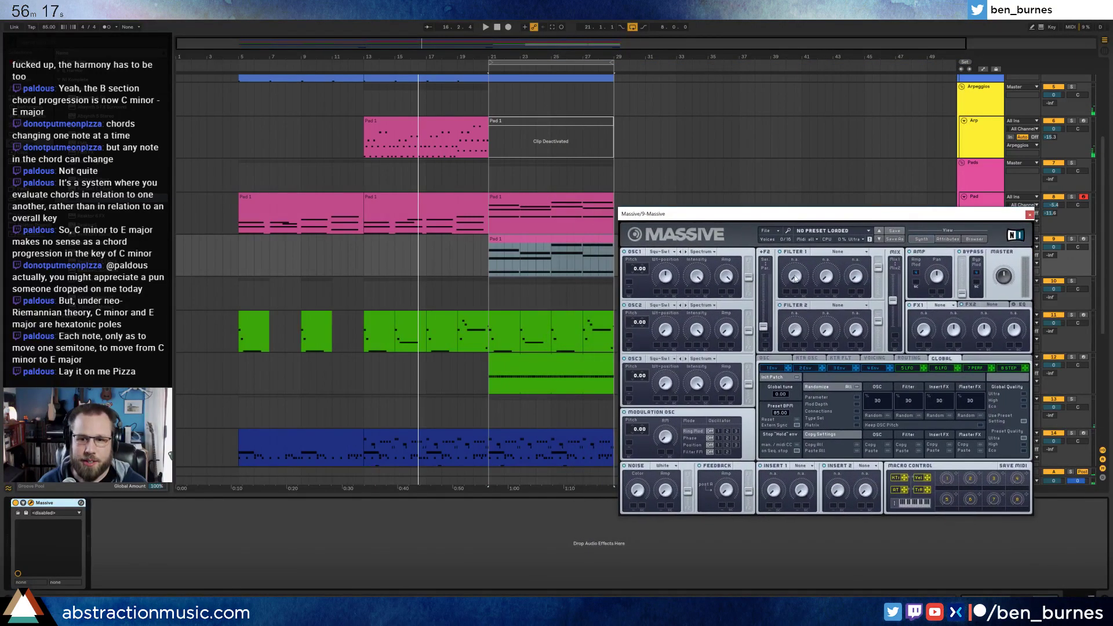
- Set Massive's Filter 1 to Bandpass, modulate its cutoff with LFO 5 and open that LFO's settings
left_click(847, 251)
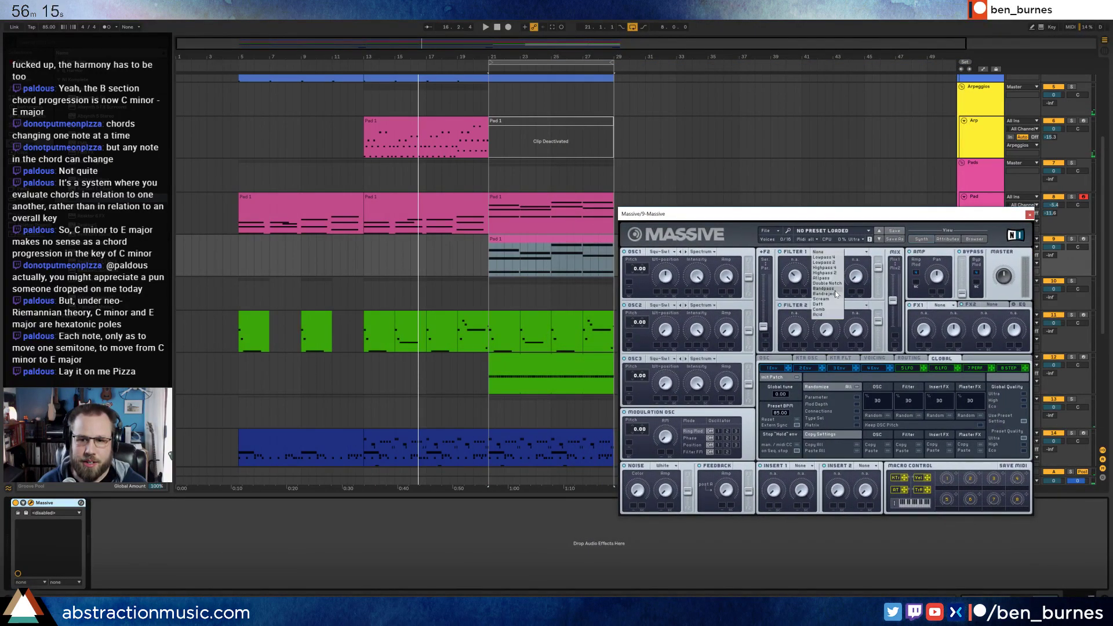
left_click(835, 290)
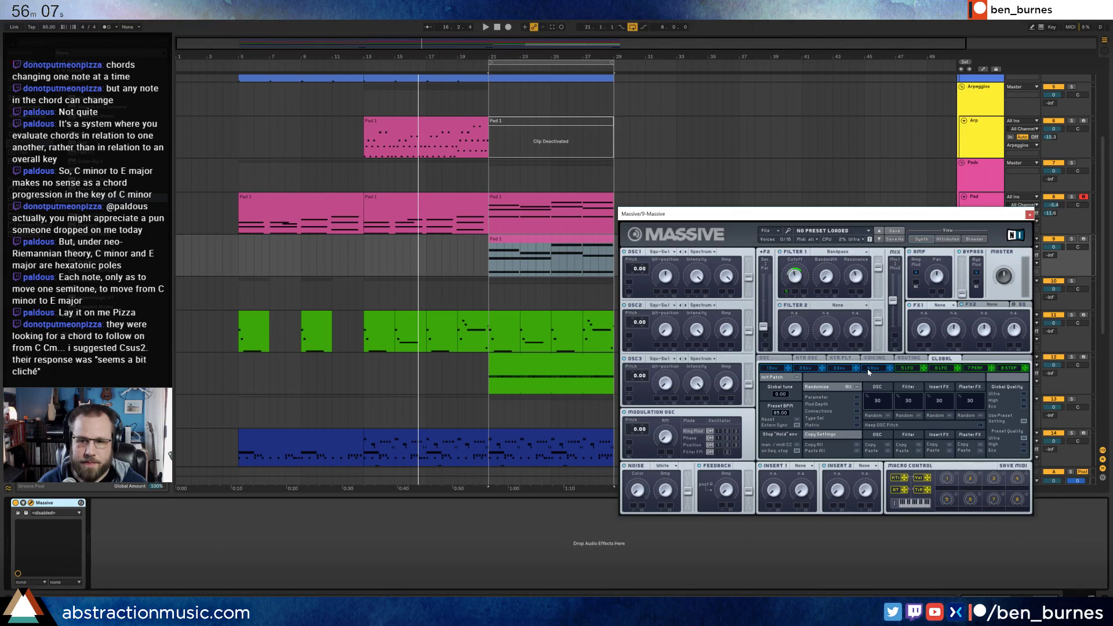
left_click(836, 251)
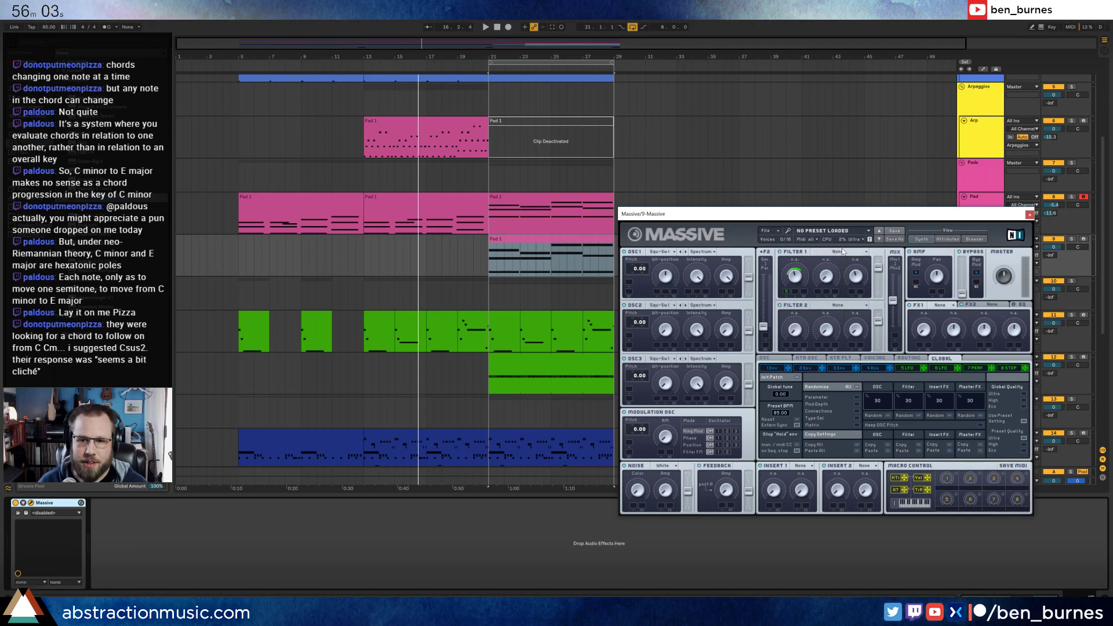
left_click(836, 252)
key("space")
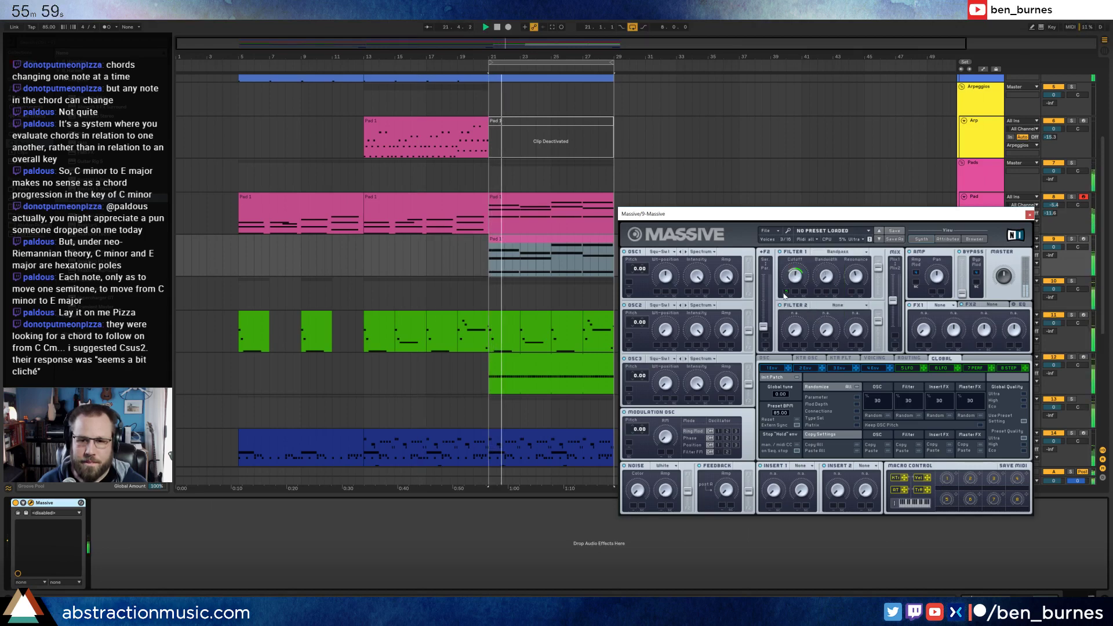
left_click(900, 369)
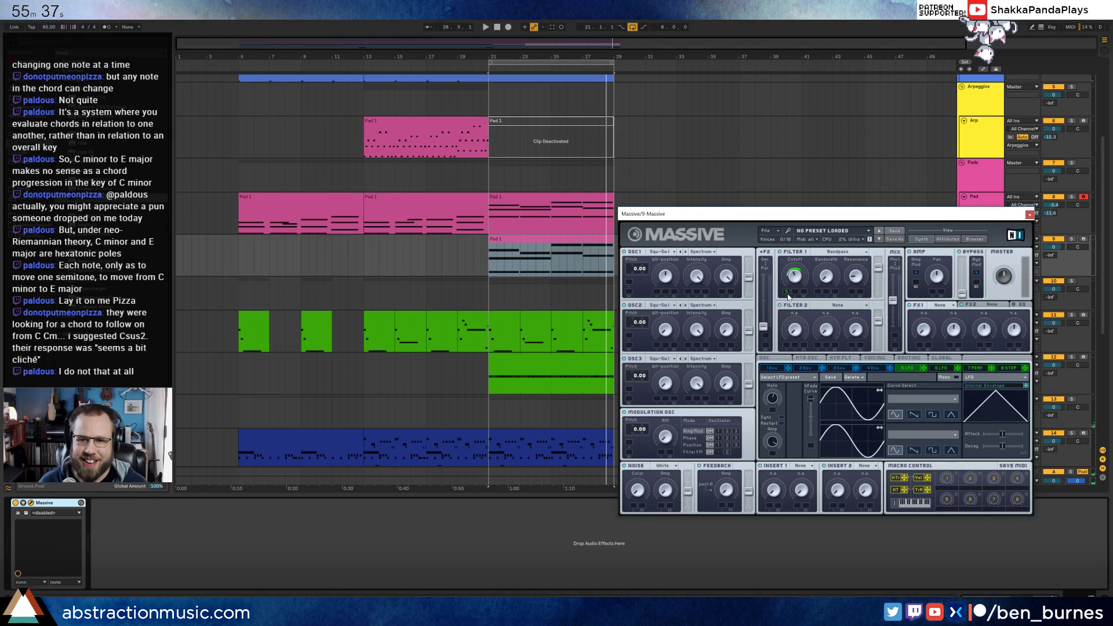
- Set Massive's FX1 to Reverb, reselect Bandpass for Filter 1 and audition the sound
left_click(923, 307)
left_click(938, 306)
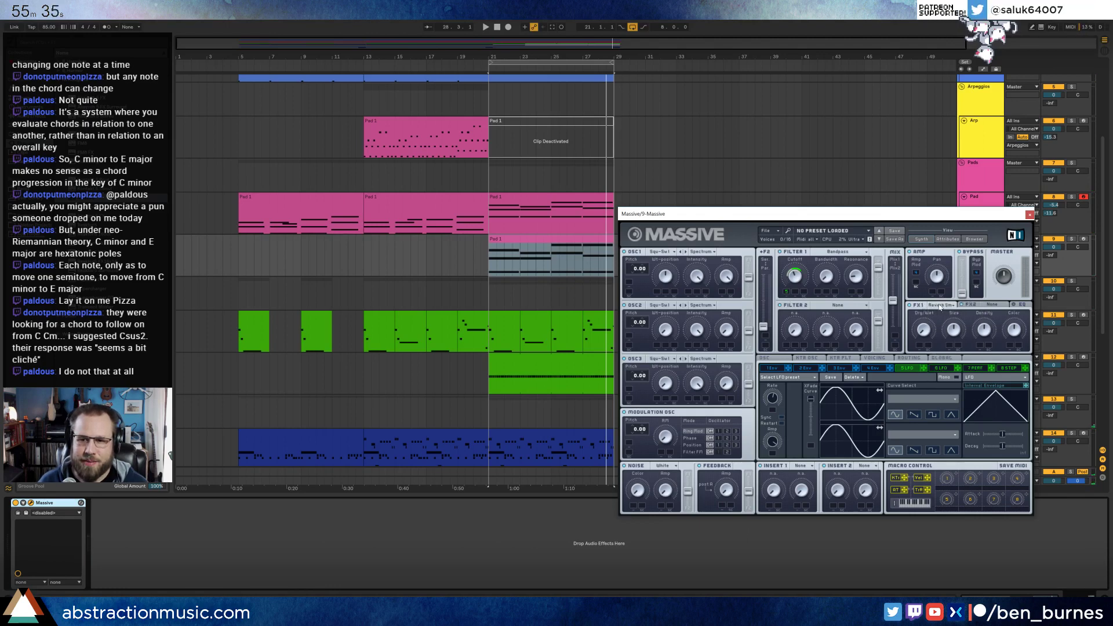
left_click(938, 306)
left_click(940, 310)
left_click(842, 253)
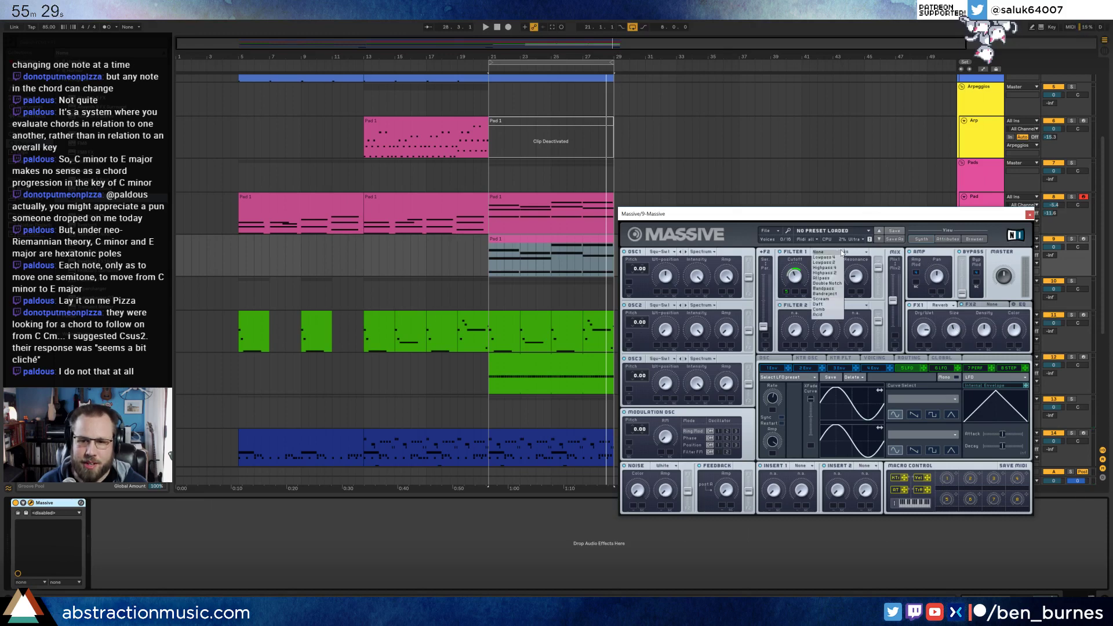
left_click(837, 289)
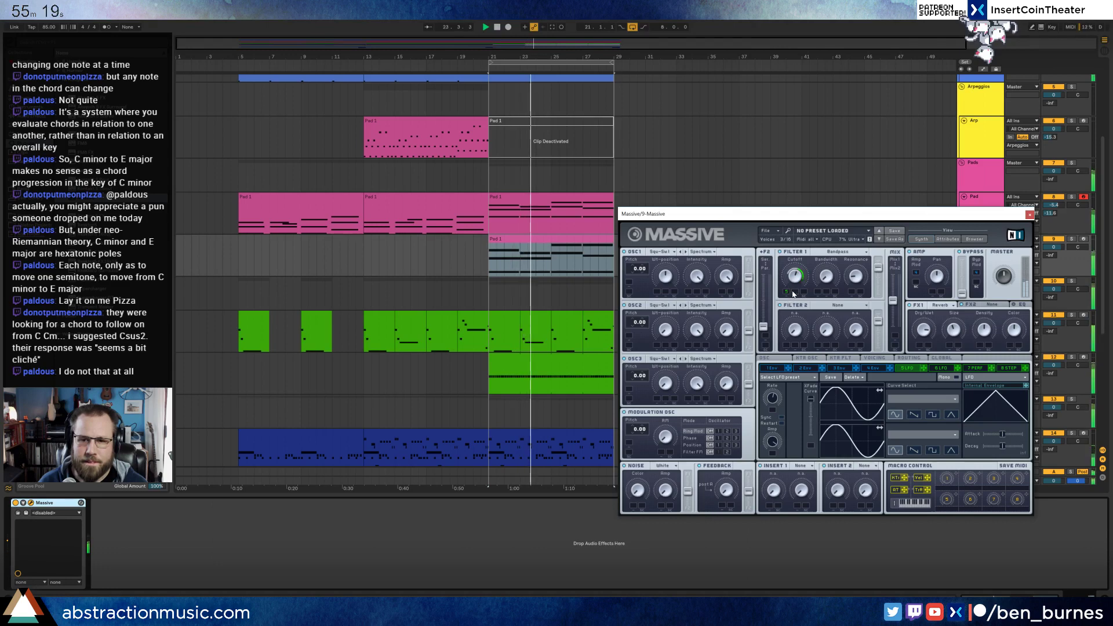
key("space")
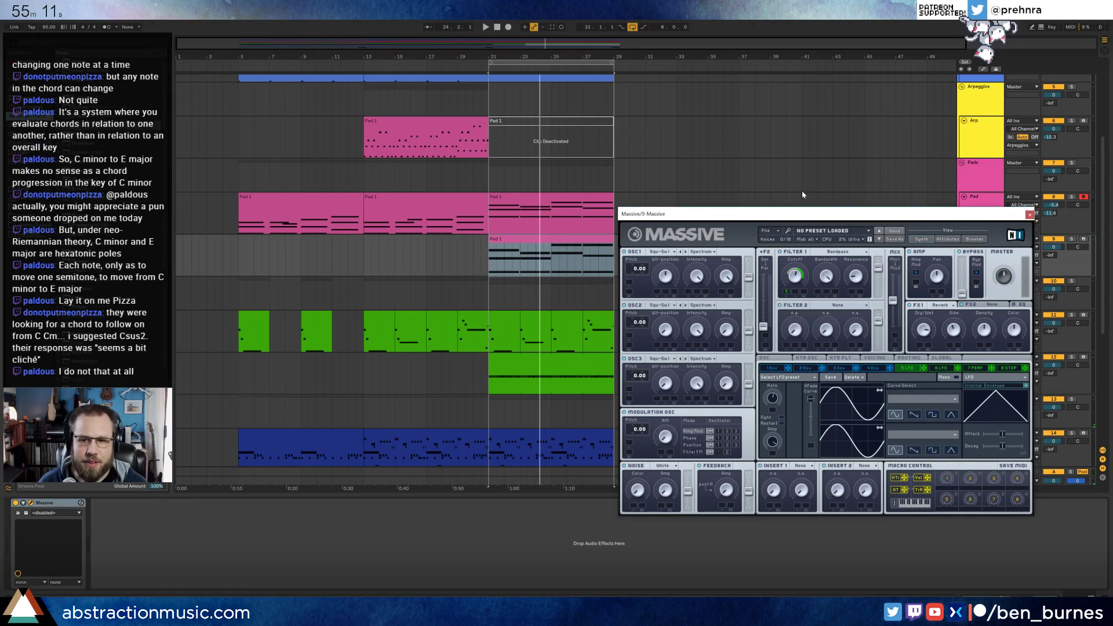
- Sync Massive's LFO 5 to the tempo, turn off solo on the 9 Massive track and hide the plugin window
key("space")
left_click_drag(804, 218, 774, 255)
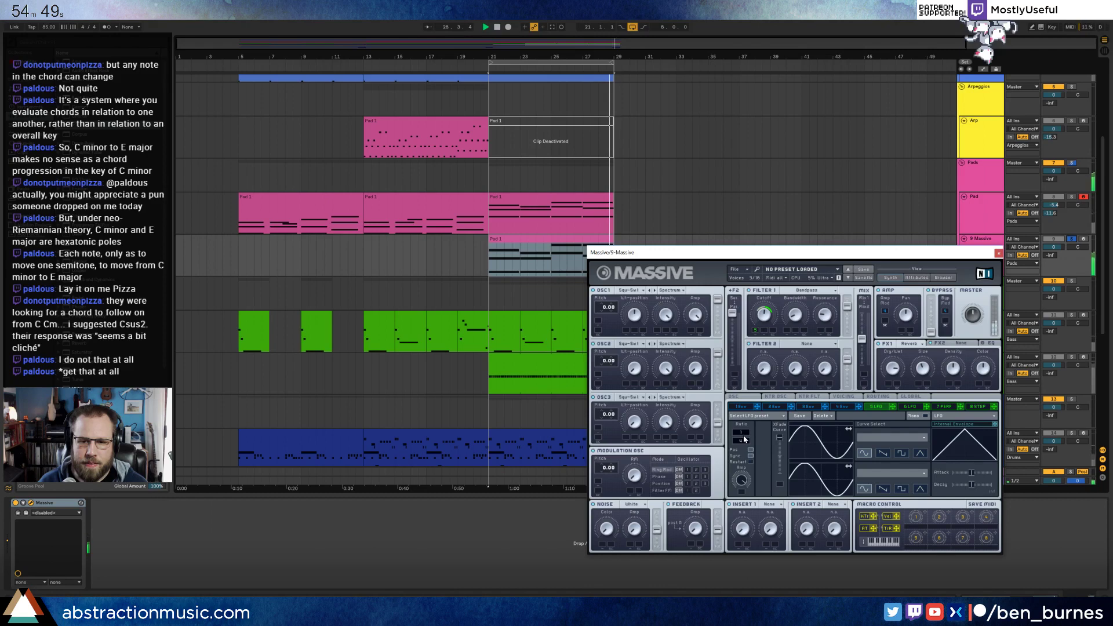
left_click(1068, 238)
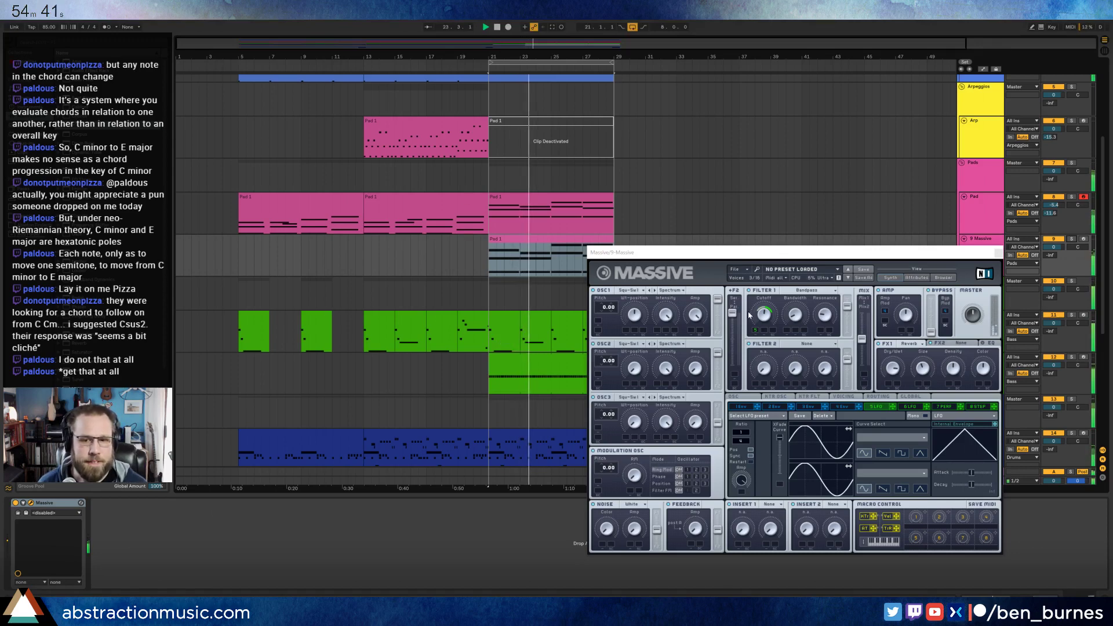
left_click_drag(817, 254, 863, 243)
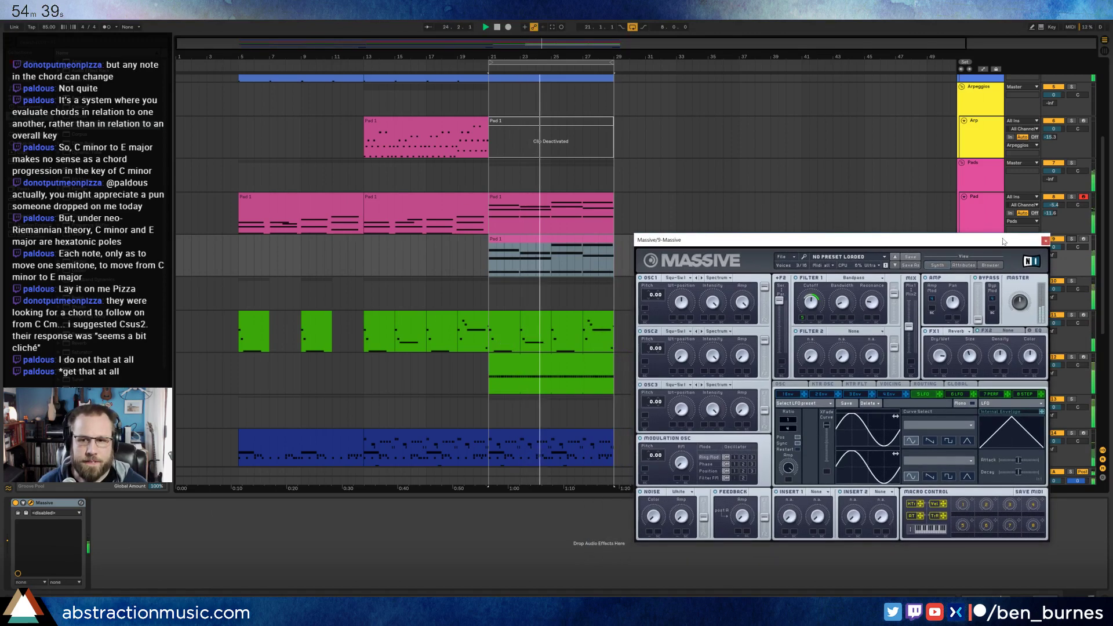
key("ctrl+alt+p")
- Try a Medium Curve Saturator before the Compressor on the 12 Analog bass with raised drive and reduced output, and delete it
left_click(539, 383)
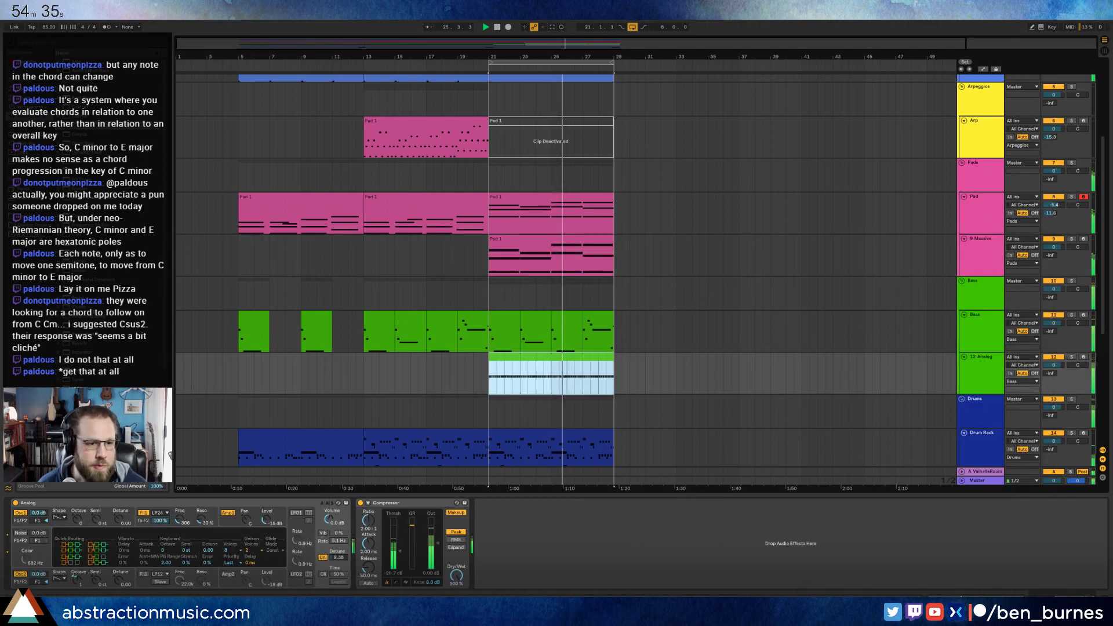
left_click_drag(107, 352, 376, 529)
left_click(405, 551)
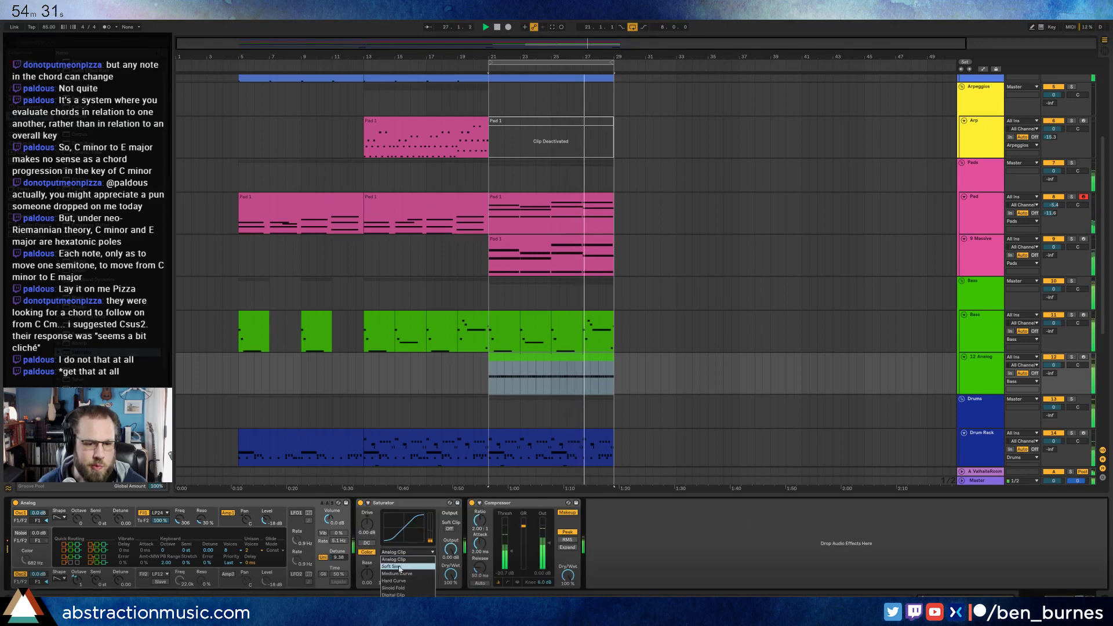
left_click(399, 565)
left_click_drag(366, 529, 368, 499)
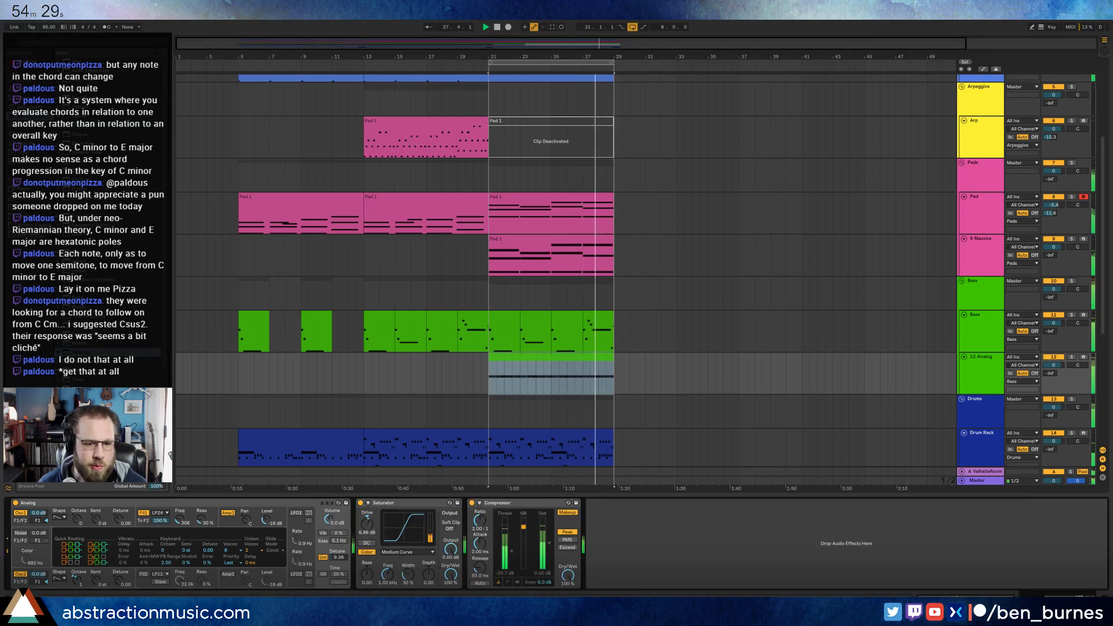
left_click_drag(438, 551, 439, 577)
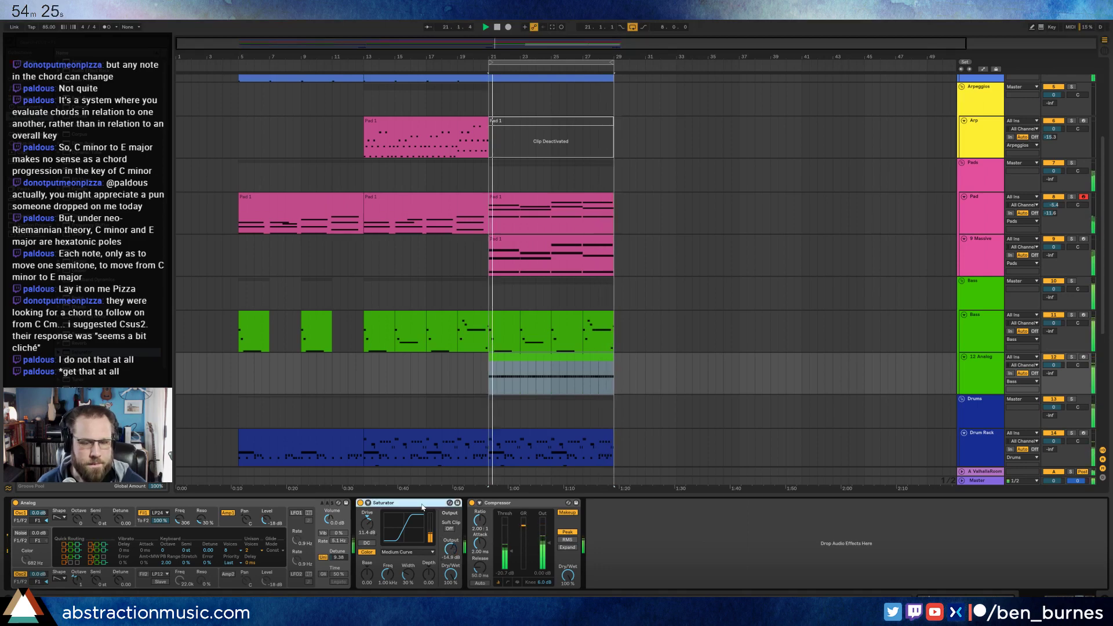
key("Delete")
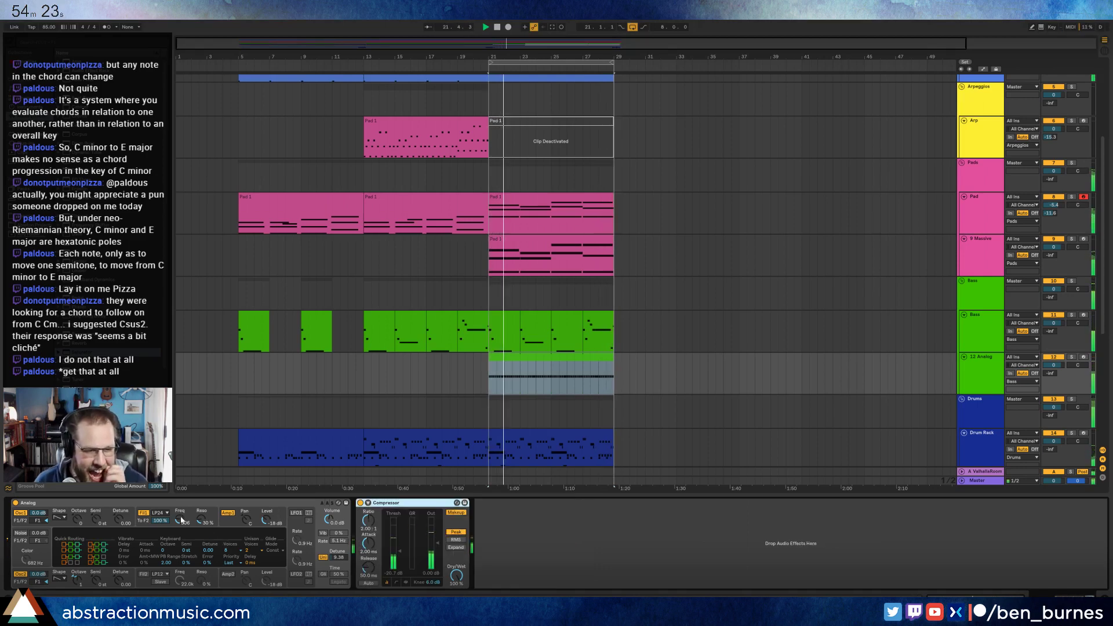
- Insert an EQ Eight before the Compressor on the 12 Analog bass with a mid-range cut of about 6 dB
left_click(254, 552)
left_click(251, 557)
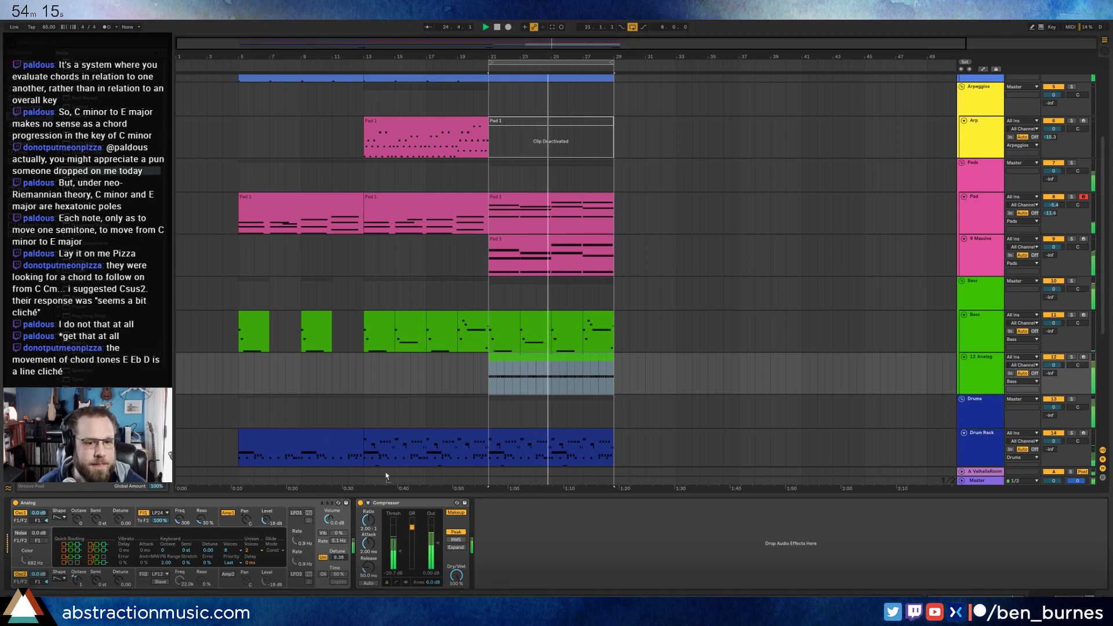
key("ctrl+v")
left_click_drag(451, 538, 474, 554)
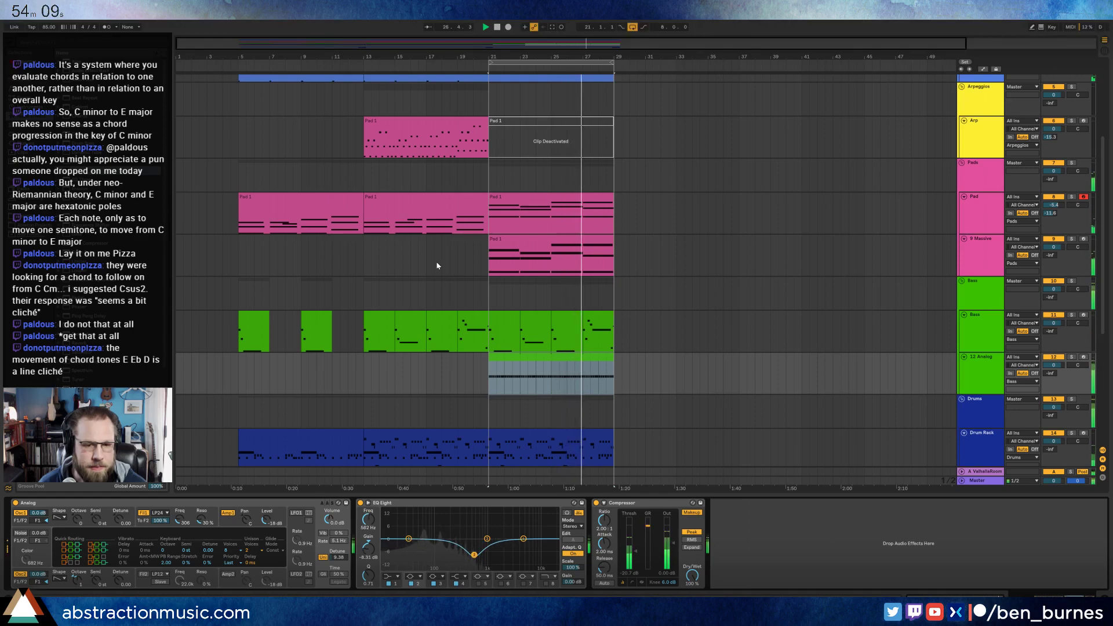
- Play the arrangement from bar 5 to hear how the existing parts lead towards the new section
scroll(636, 366, "down", 3)
scroll(636, 366, "down", 8)
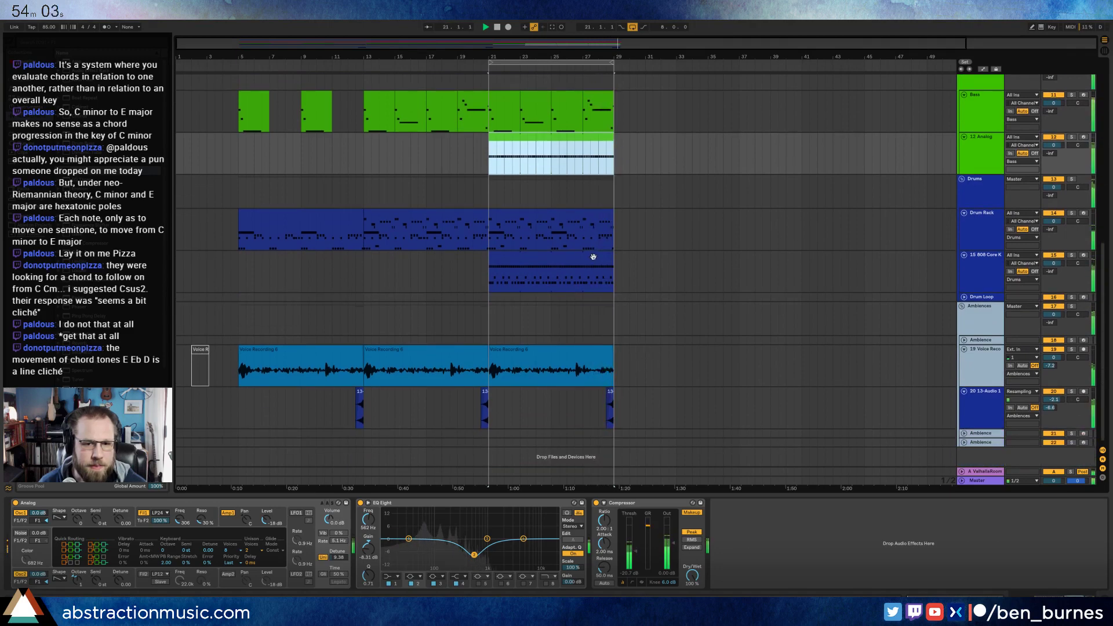
left_click(239, 272)
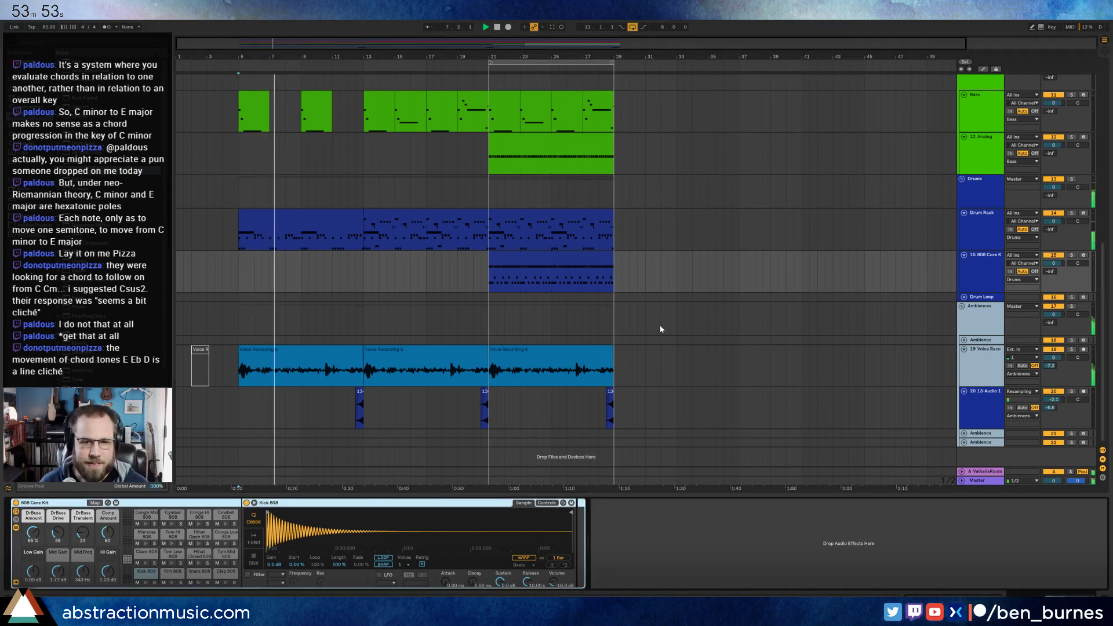
left_click(637, 269)
- Lower the 9 Massive track's volume to about -6 dB
scroll(641, 273, "up", 3)
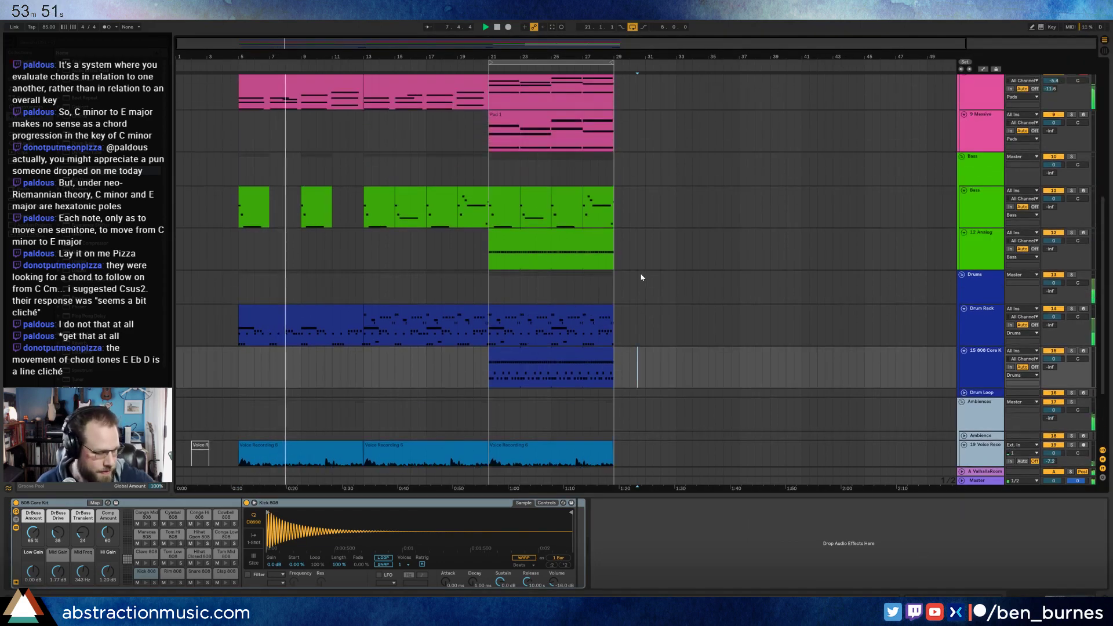
scroll(639, 275, "up", 3)
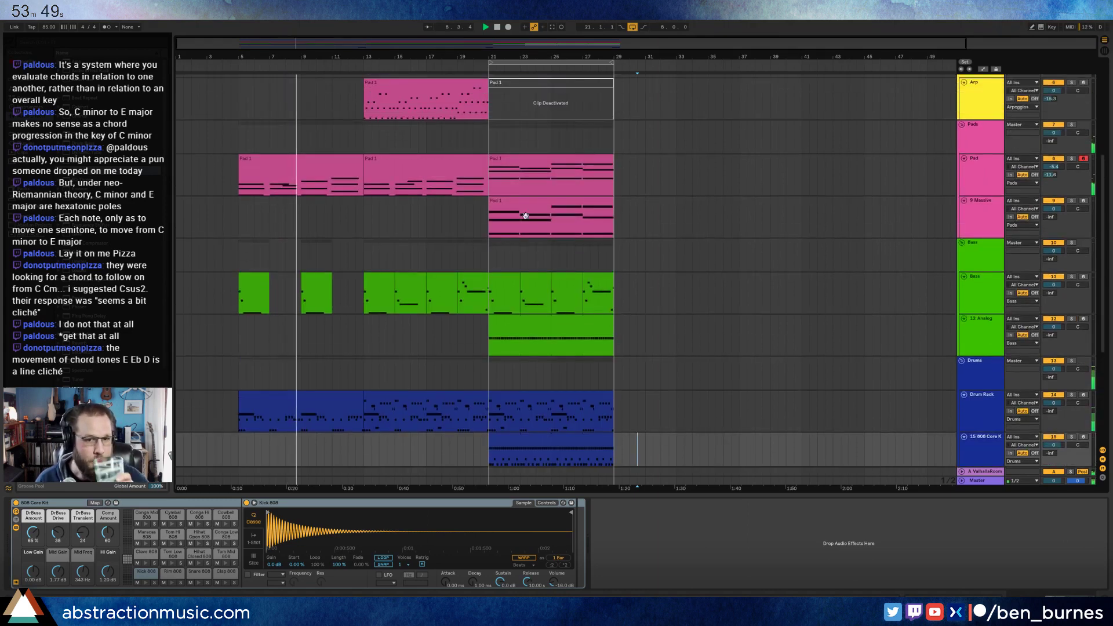
left_click(1076, 216)
left_click_drag(1054, 208, 1054, 220)
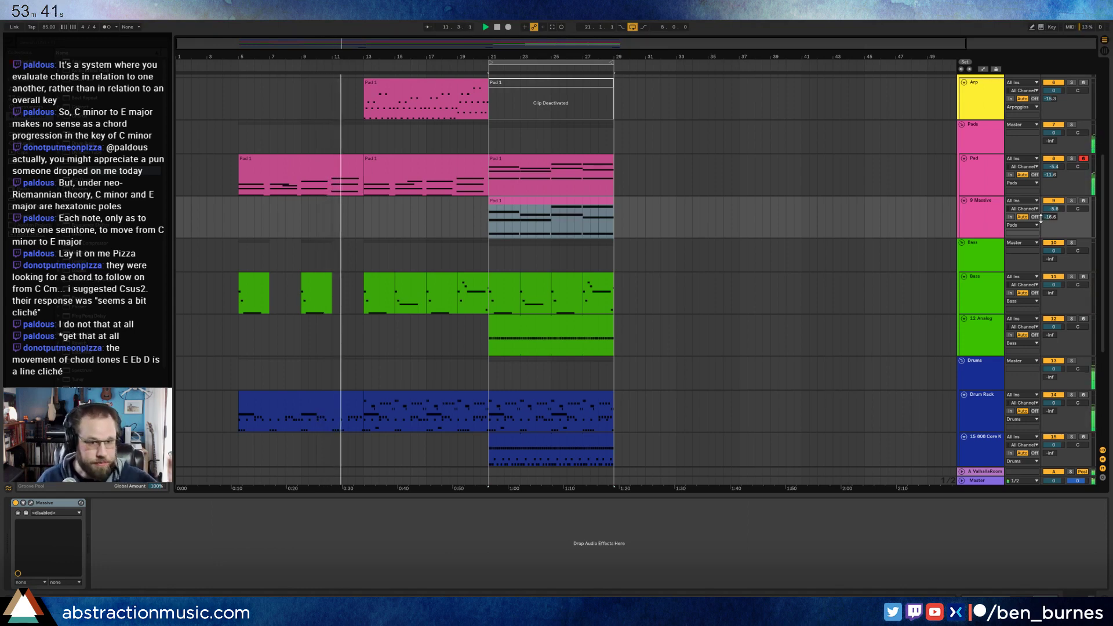
- Add a new MIDI track below the Lead track and load Kontakt 5 onto it
scroll(827, 290, "up", 5)
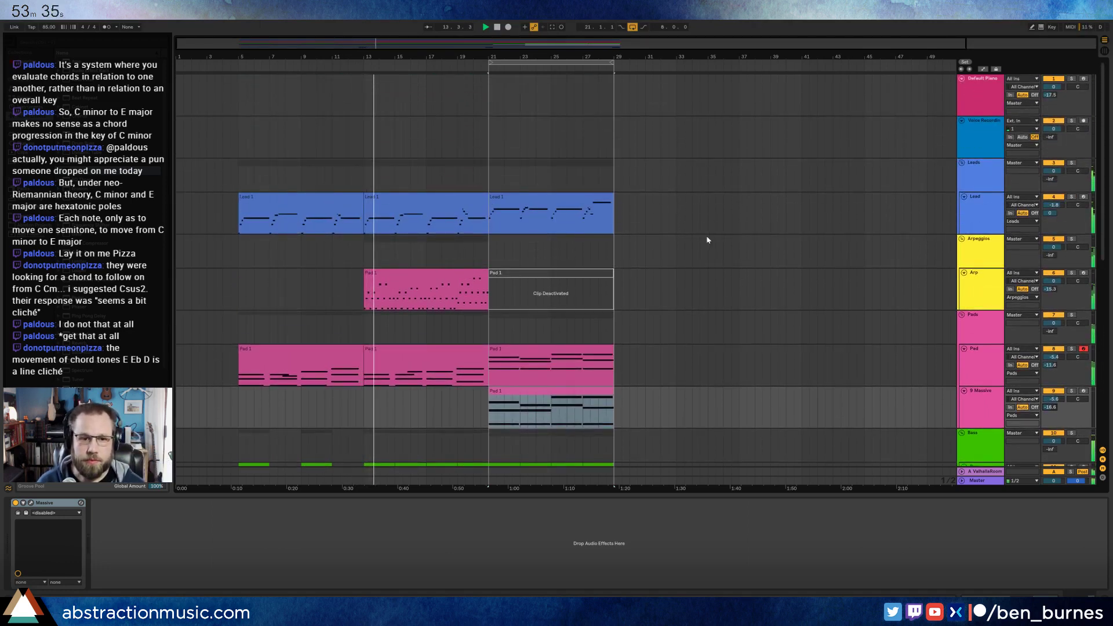
left_click(425, 214)
left_click_drag(1059, 213, 1058, 255)
left_click(983, 196)
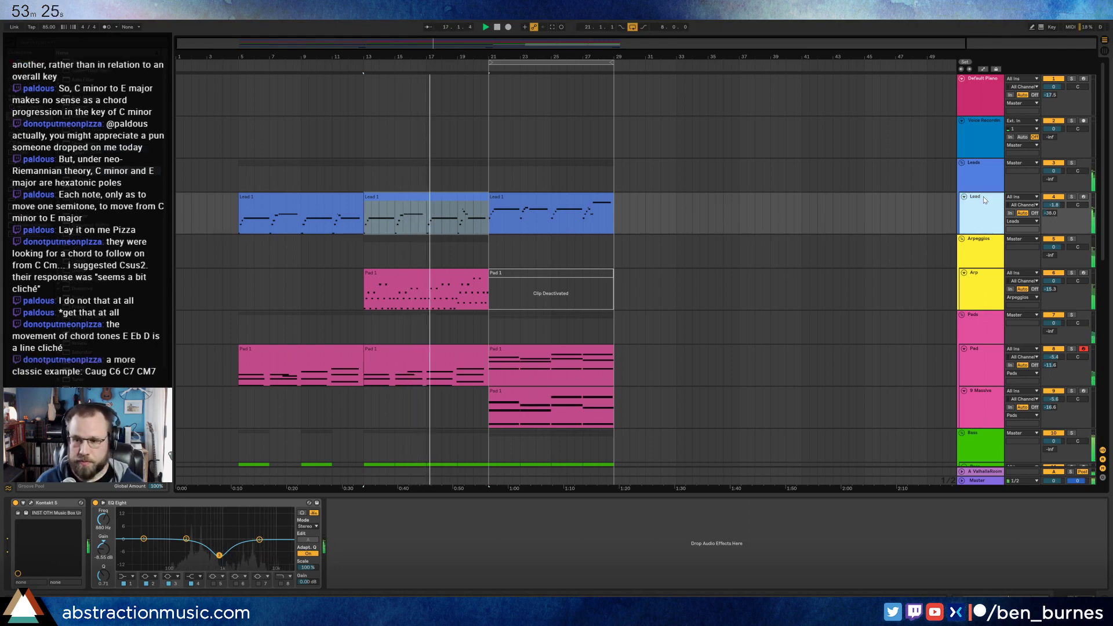
key("ctrl+shift+t")
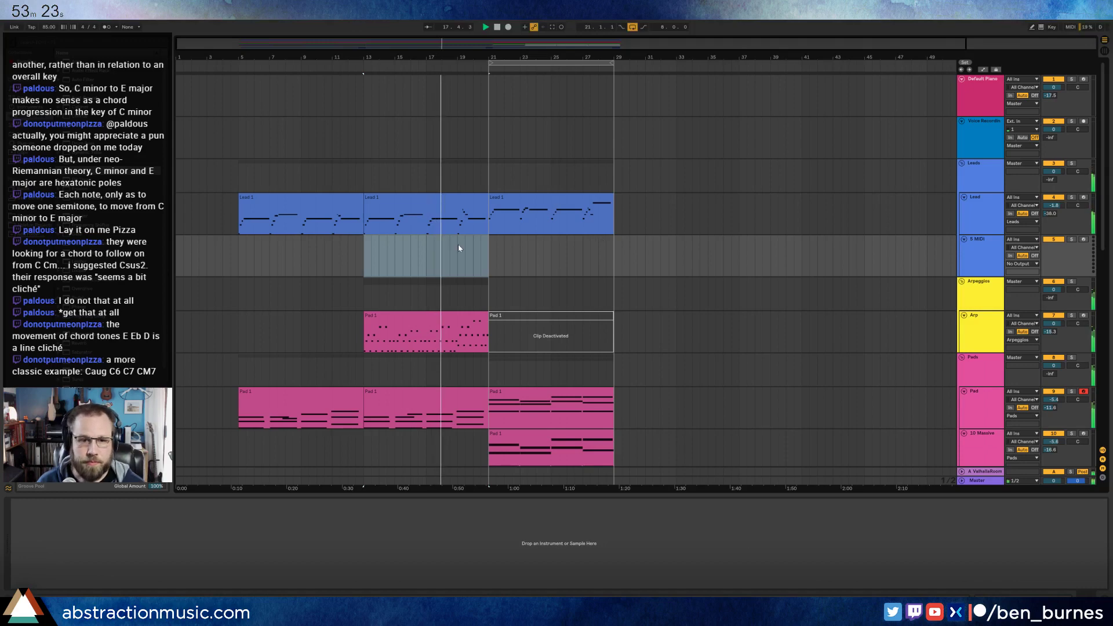
left_click(491, 252)
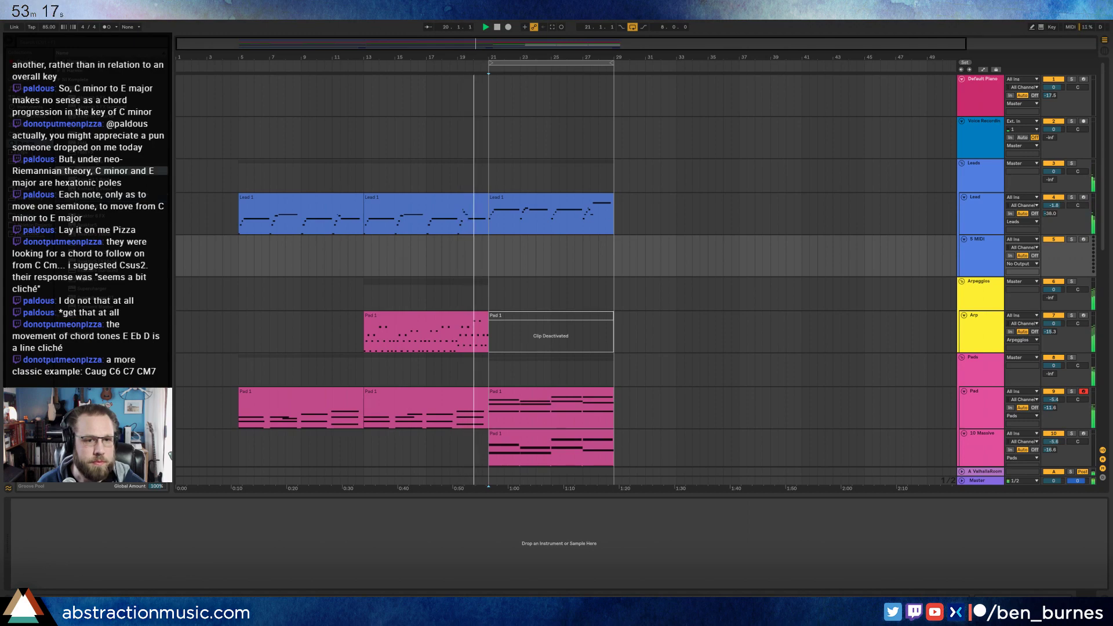
left_click_drag(76, 80, 520, 249)
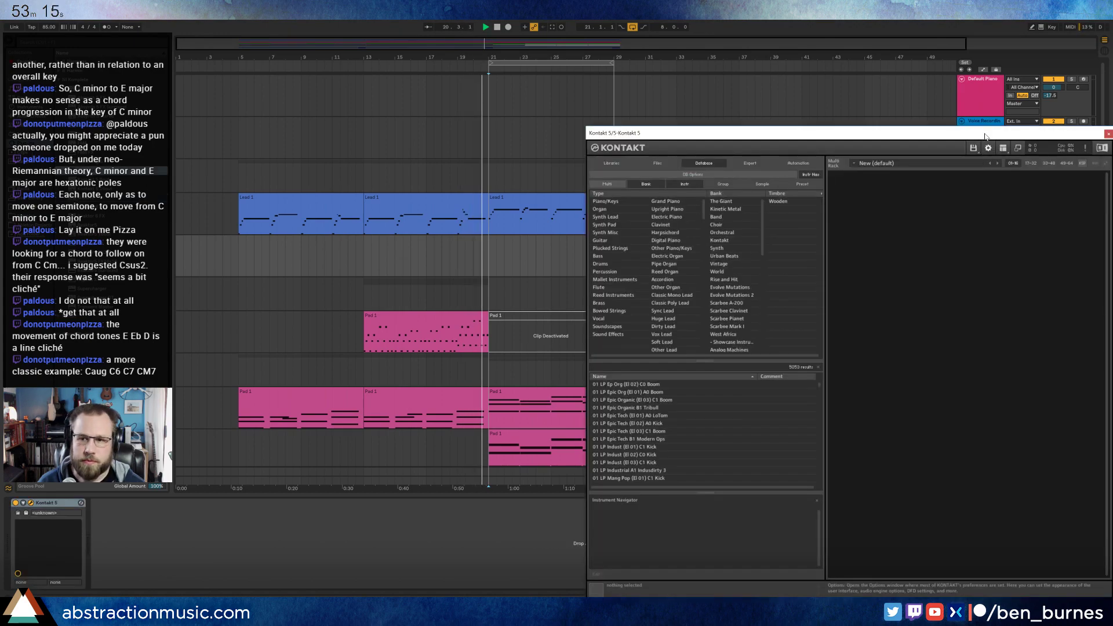
left_click_drag(985, 137, 588, 116)
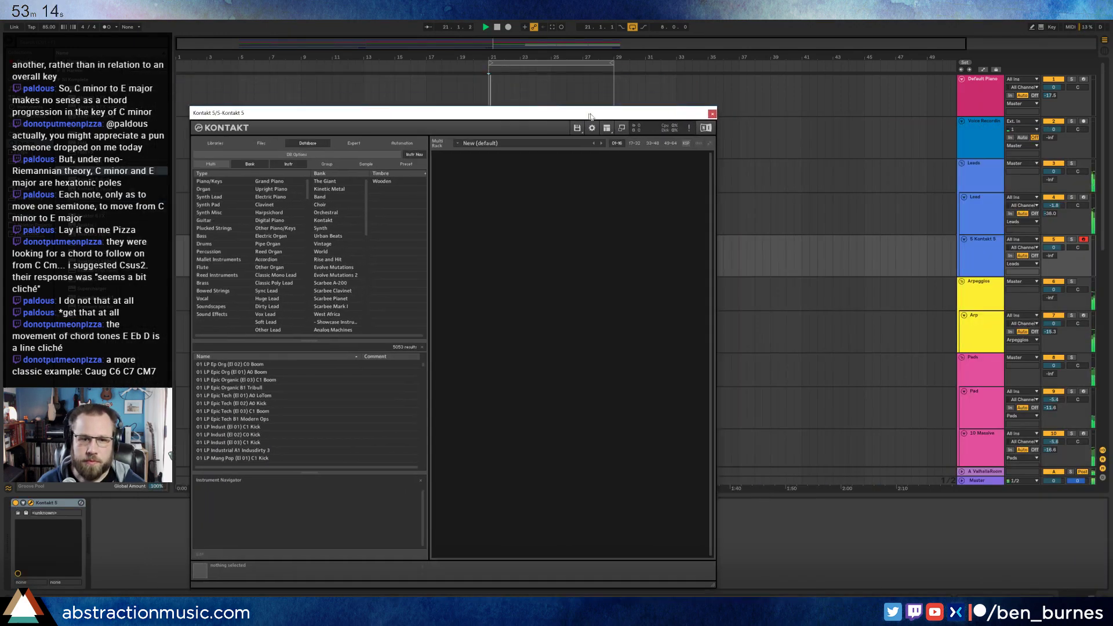
- Browse Kontakt's libraries to the Kinetic Metal instruments and load Flare Stack Pipe
left_click(330, 165)
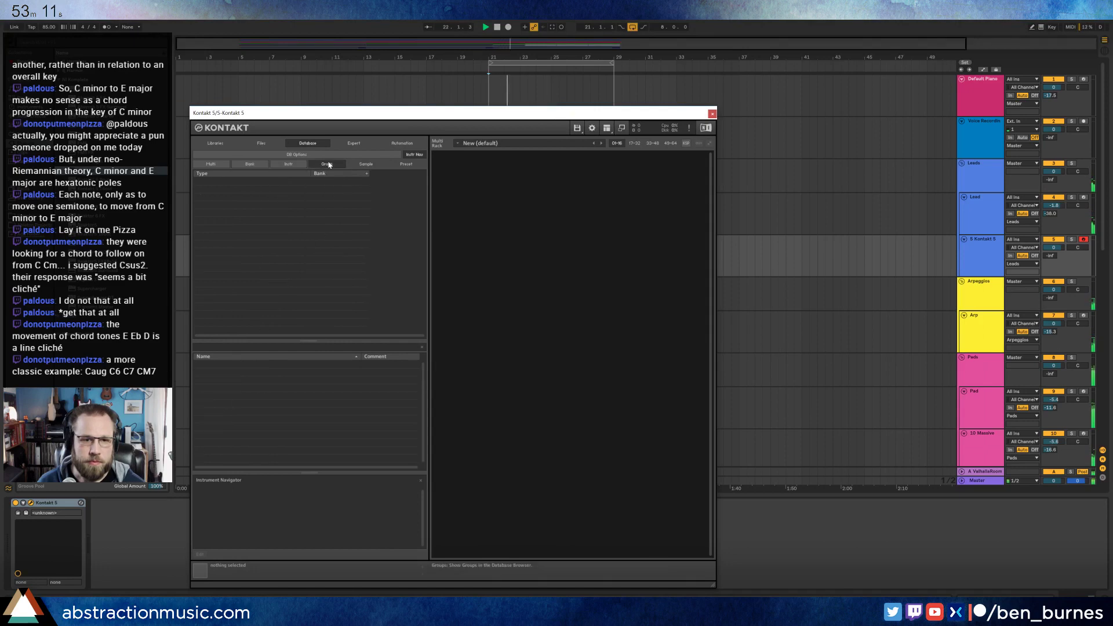
left_click(298, 164)
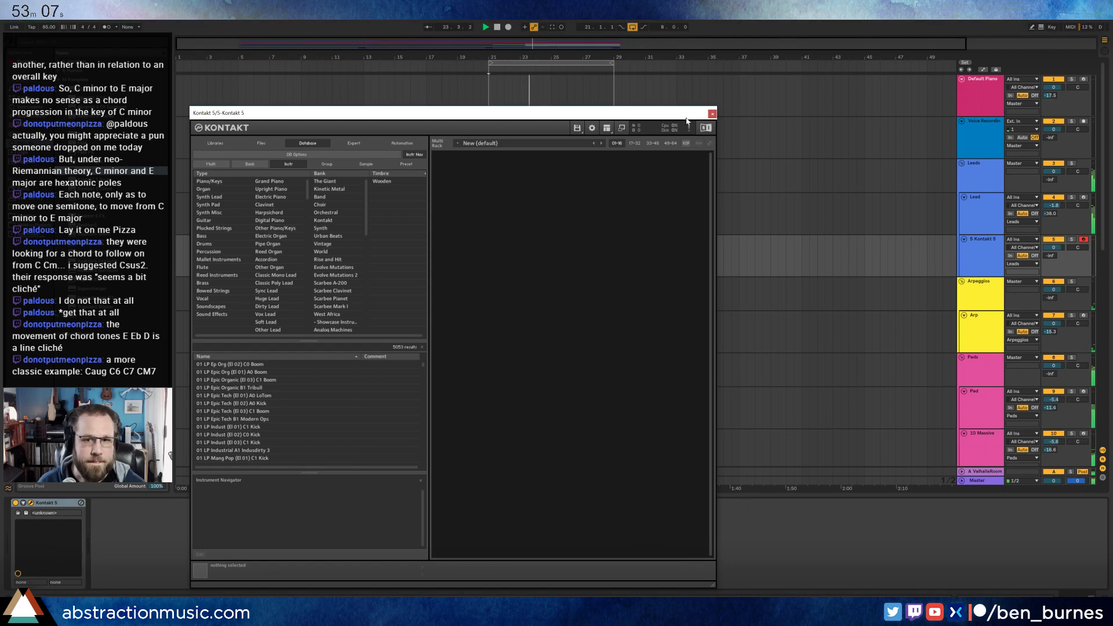
left_click_drag(653, 116, 724, 121)
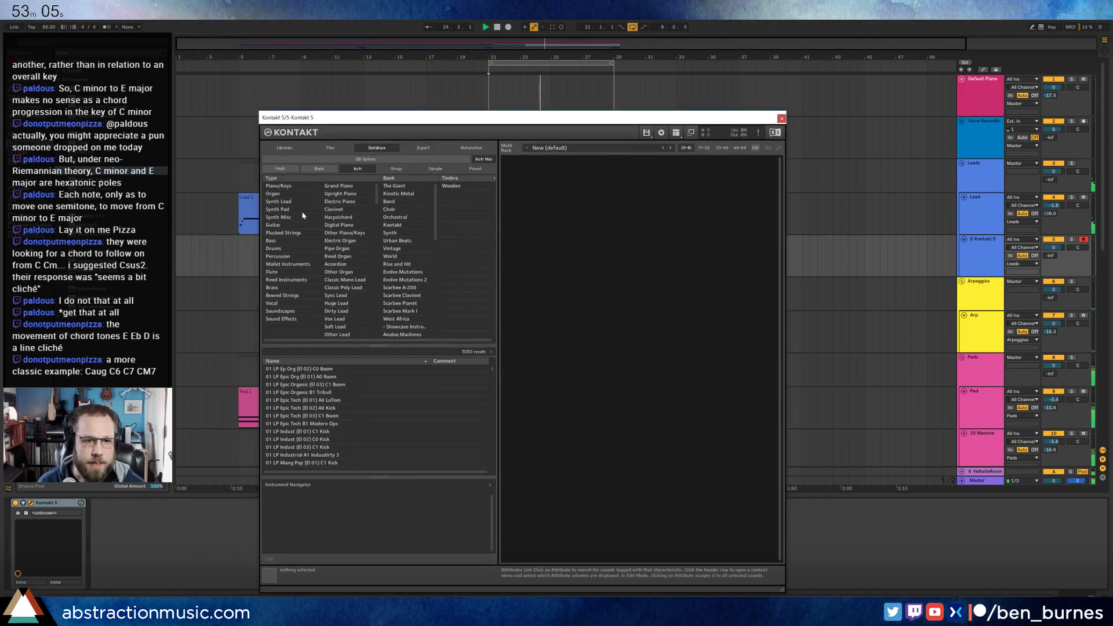
left_click(284, 148)
left_click(413, 333)
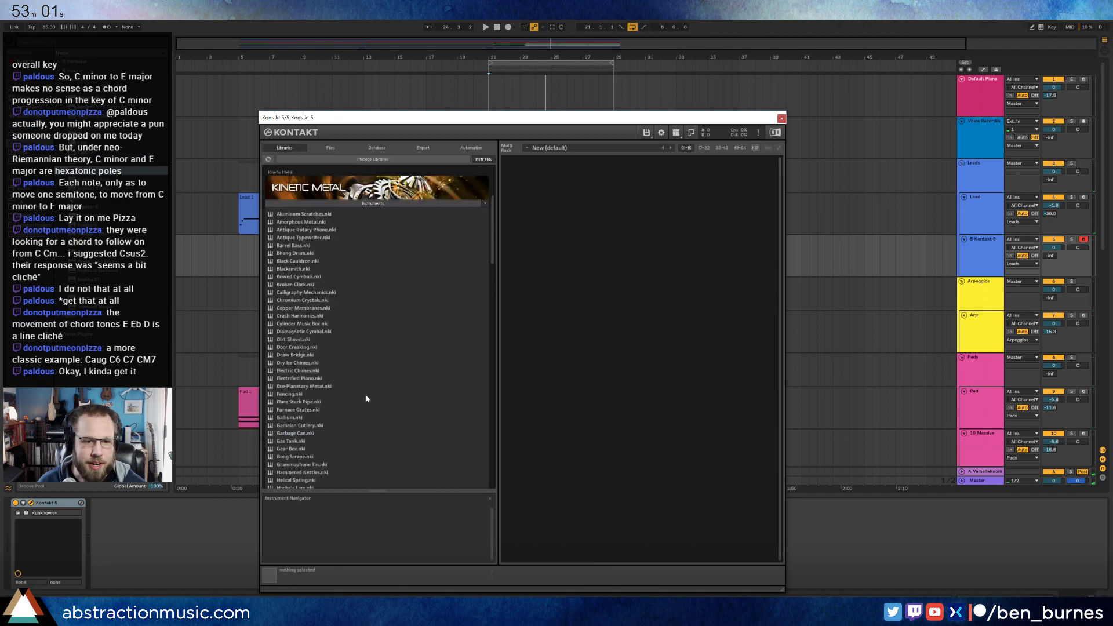
double_click(354, 402)
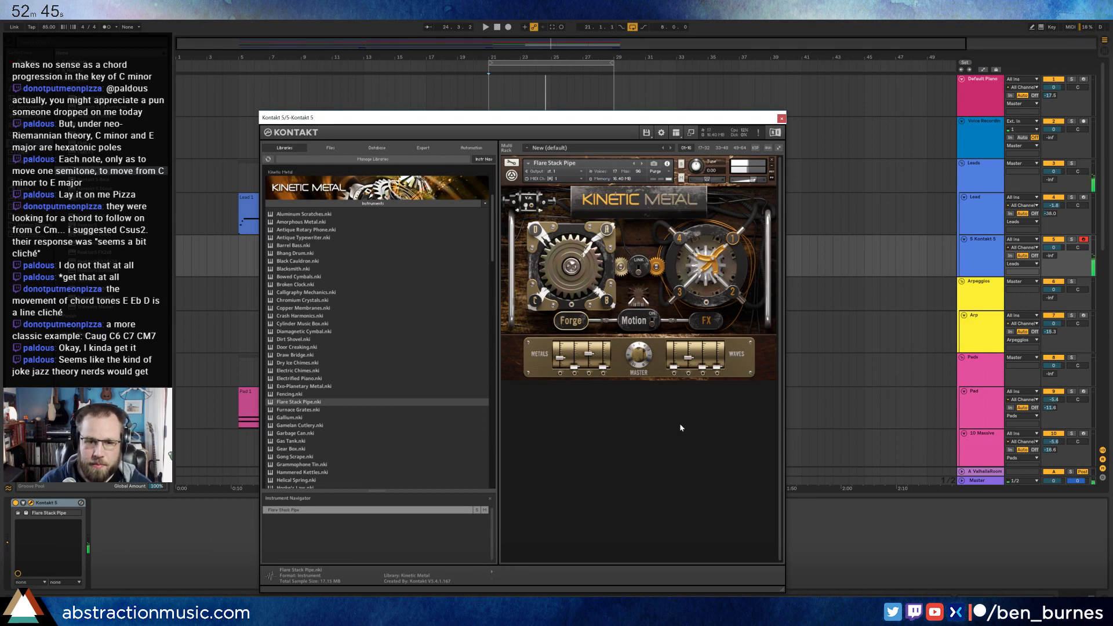
- Audition the Kinetic Metal instruments from Furnace Grates through Gas Tank, settle on Gear Box and close the Kontakt window
left_click(643, 164)
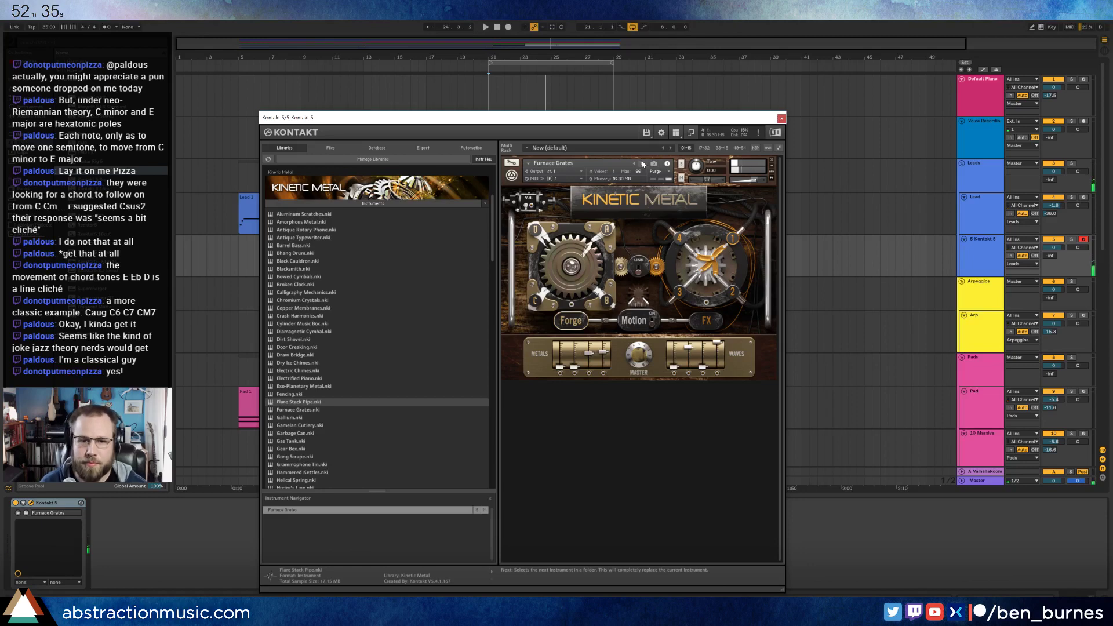
left_click(643, 164)
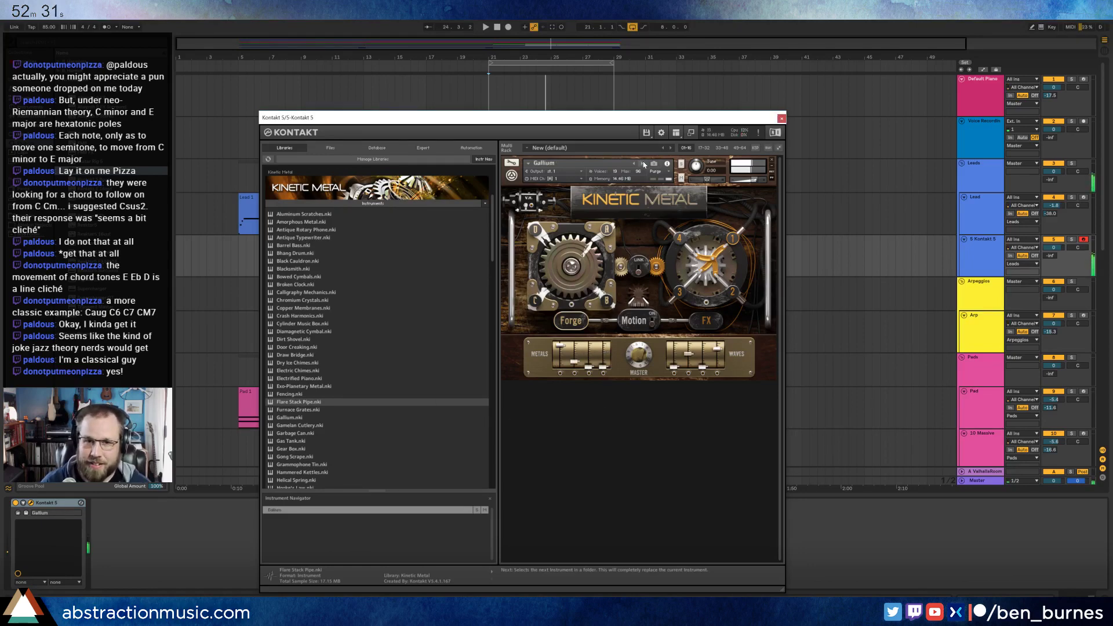
left_click(643, 164)
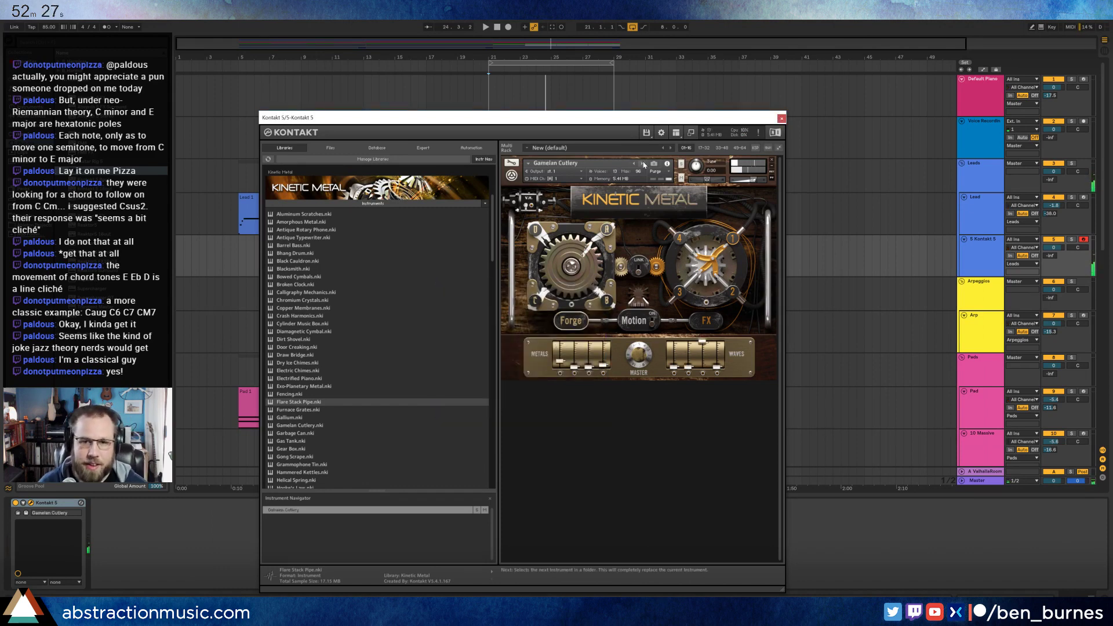
left_click(643, 164)
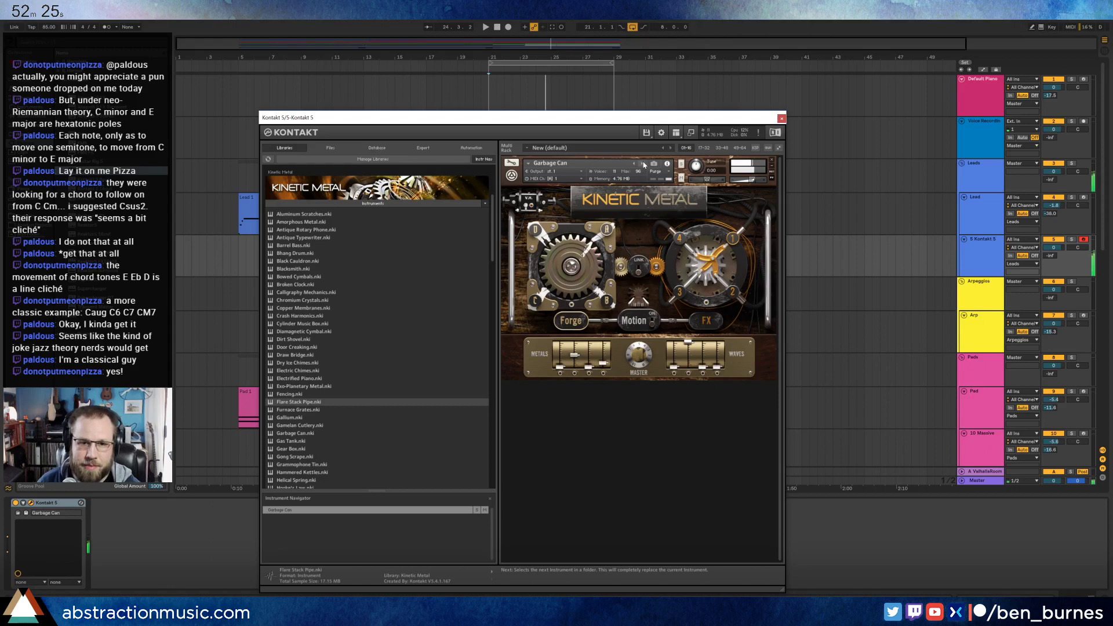
left_click(643, 164)
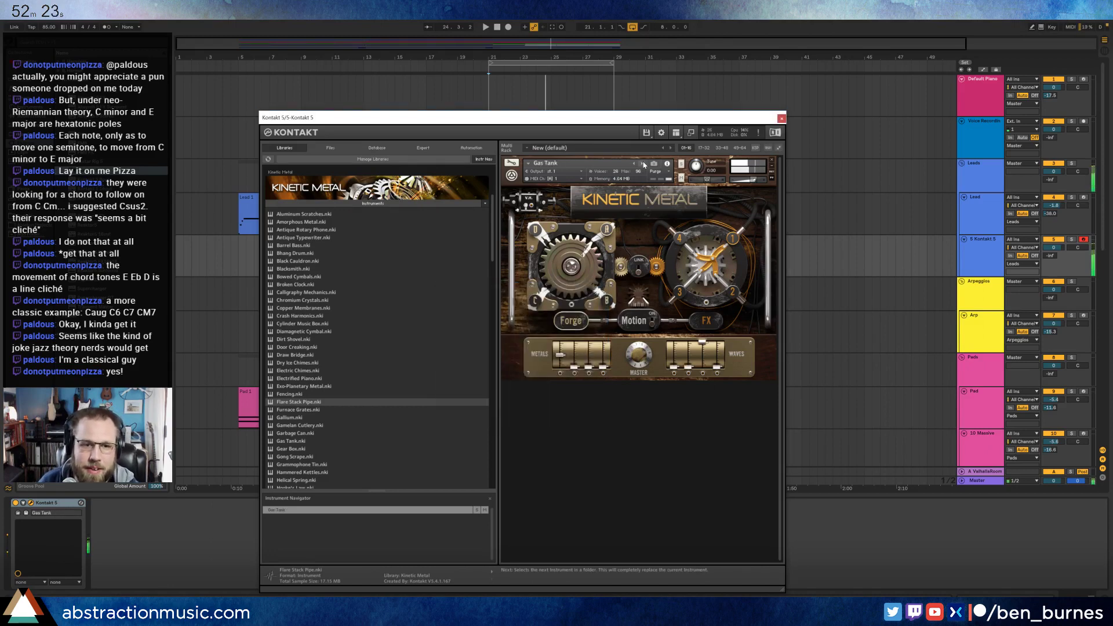
left_click(643, 164)
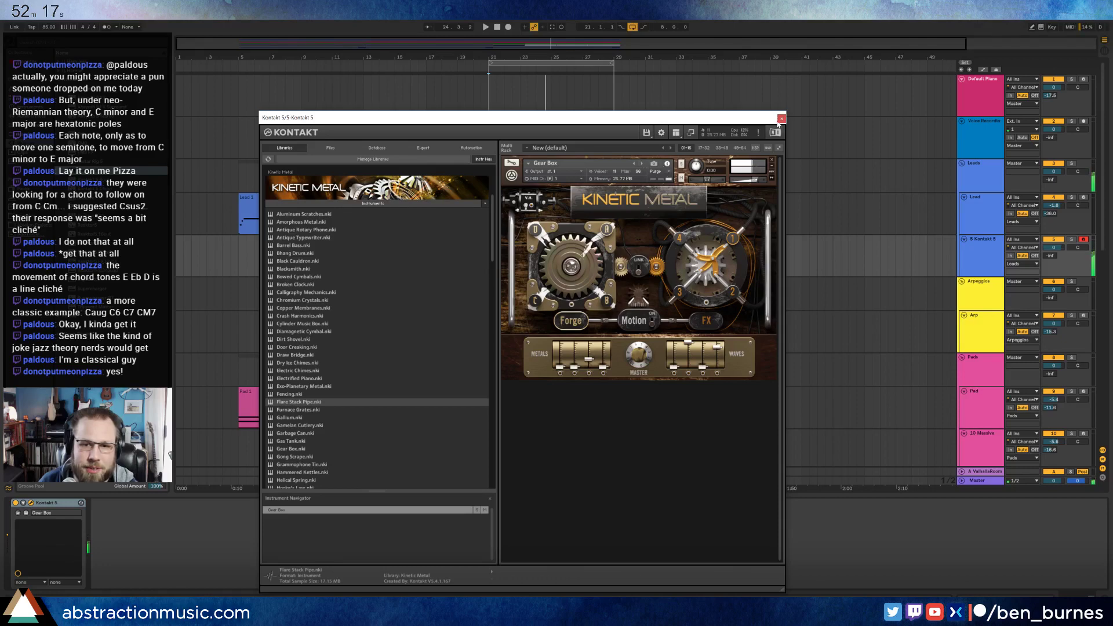
left_click(780, 119)
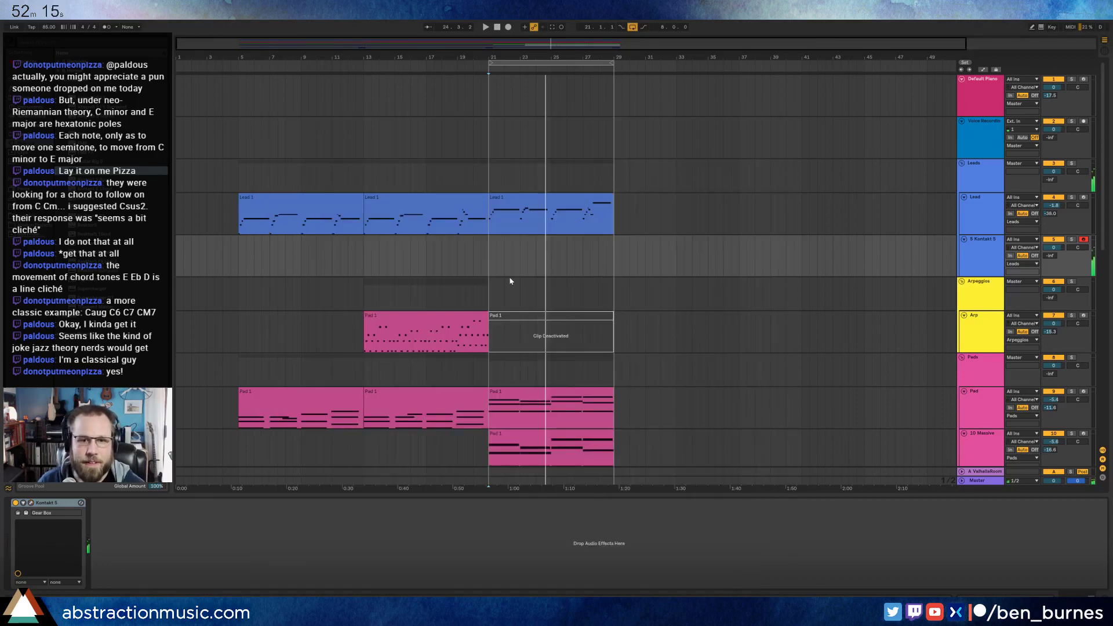
- Copy the Pad 1 clip at bar 21 from the 10 Massive track to the Kontakt 5 track and open its notes
key("space")
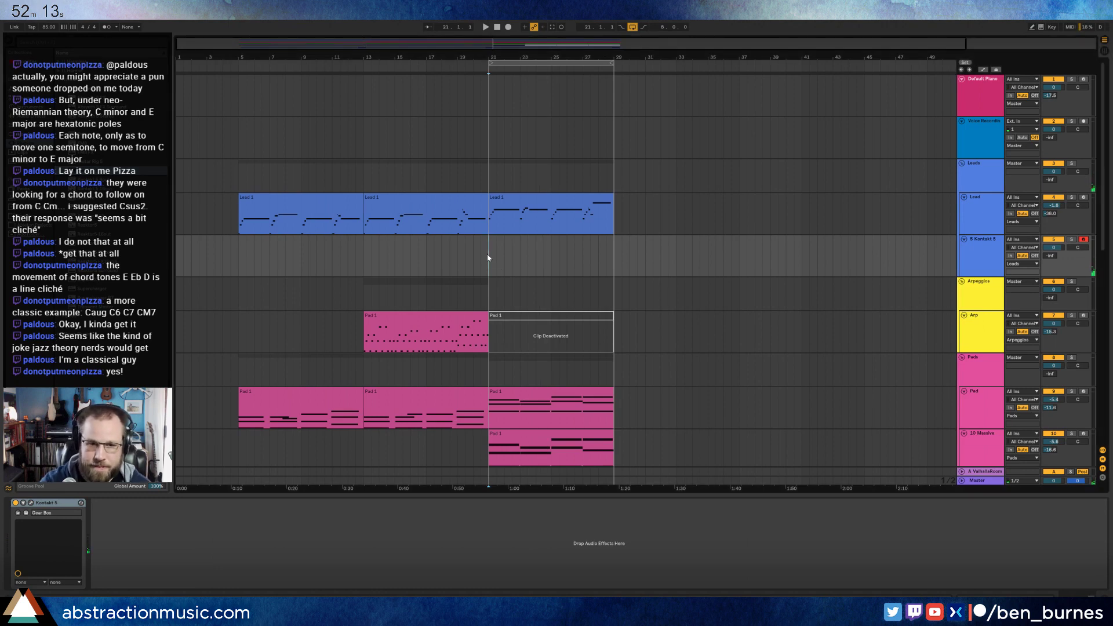
left_click_drag(539, 430, 535, 241)
double_click(535, 241)
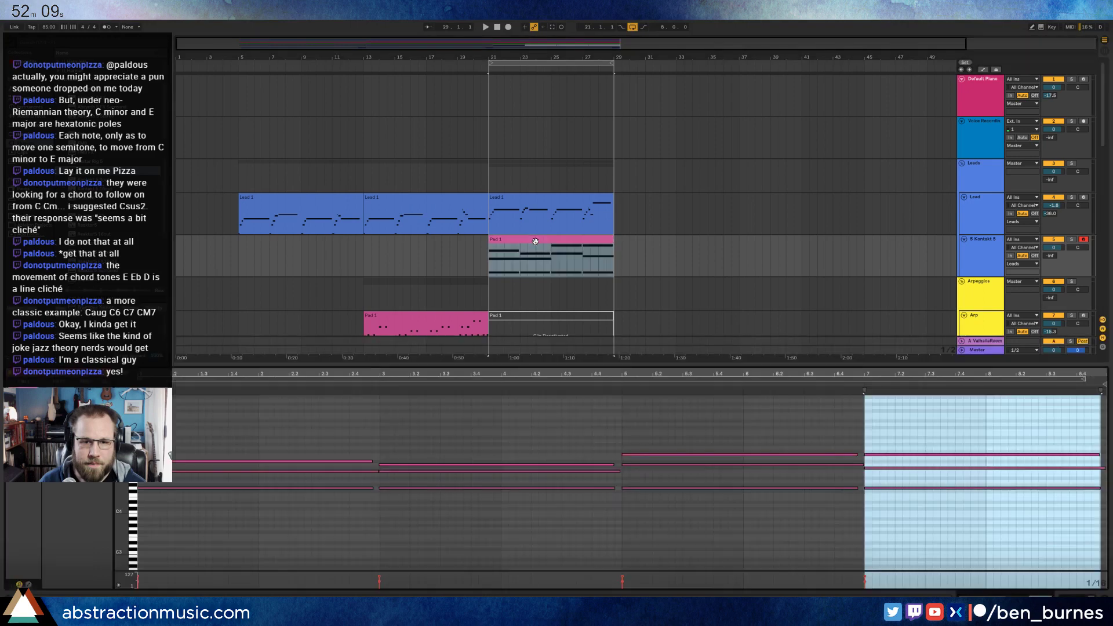
left_click(311, 539)
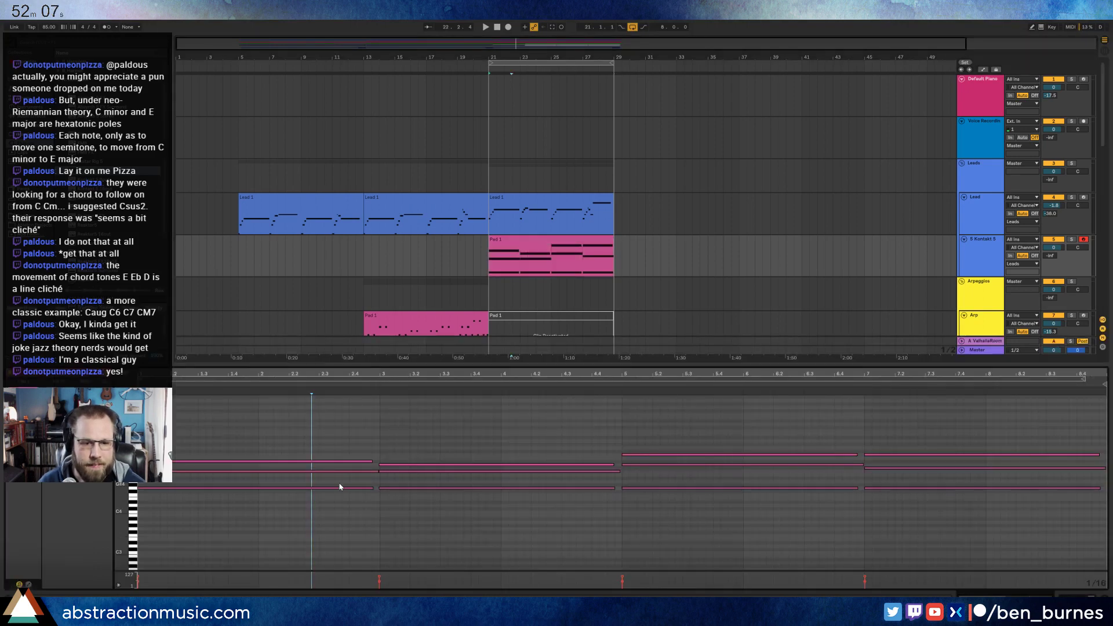
- Extend the first chord's top note to bar 3 of the clip and delete the lower notes of the first three chords
left_click(372, 461)
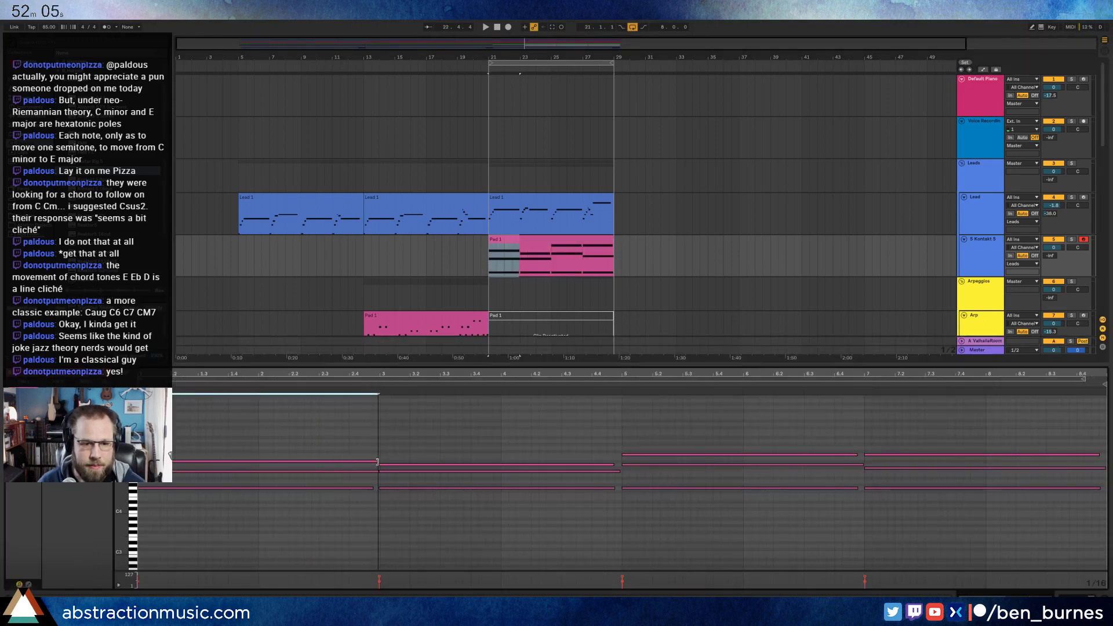
left_click_drag(360, 468, 553, 512)
key("Delete")
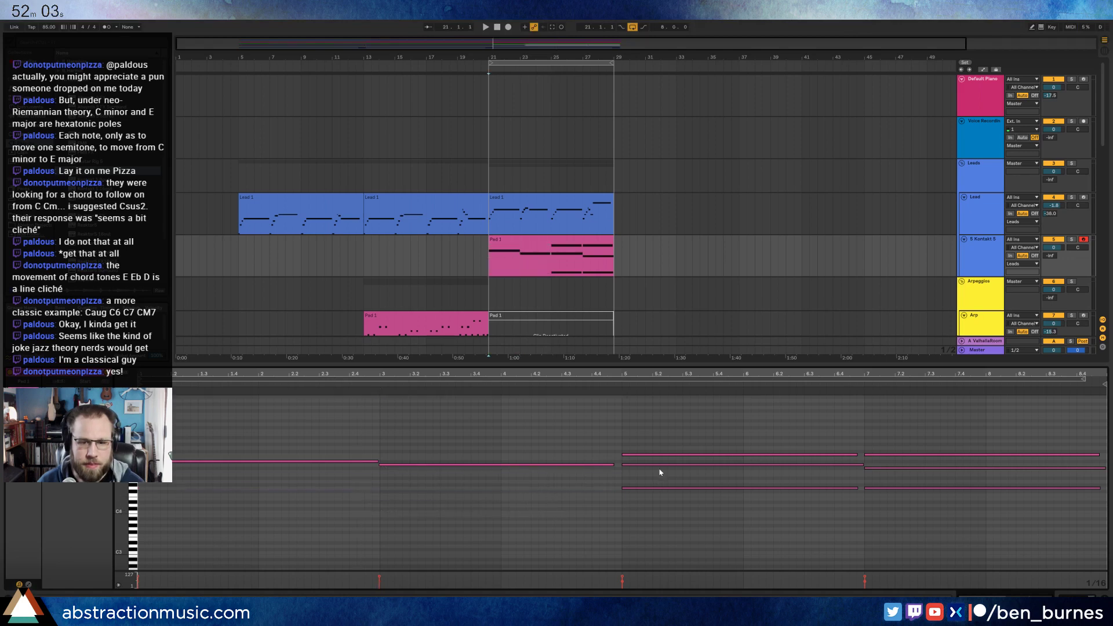
left_click_drag(649, 461, 671, 502)
key("Delete")
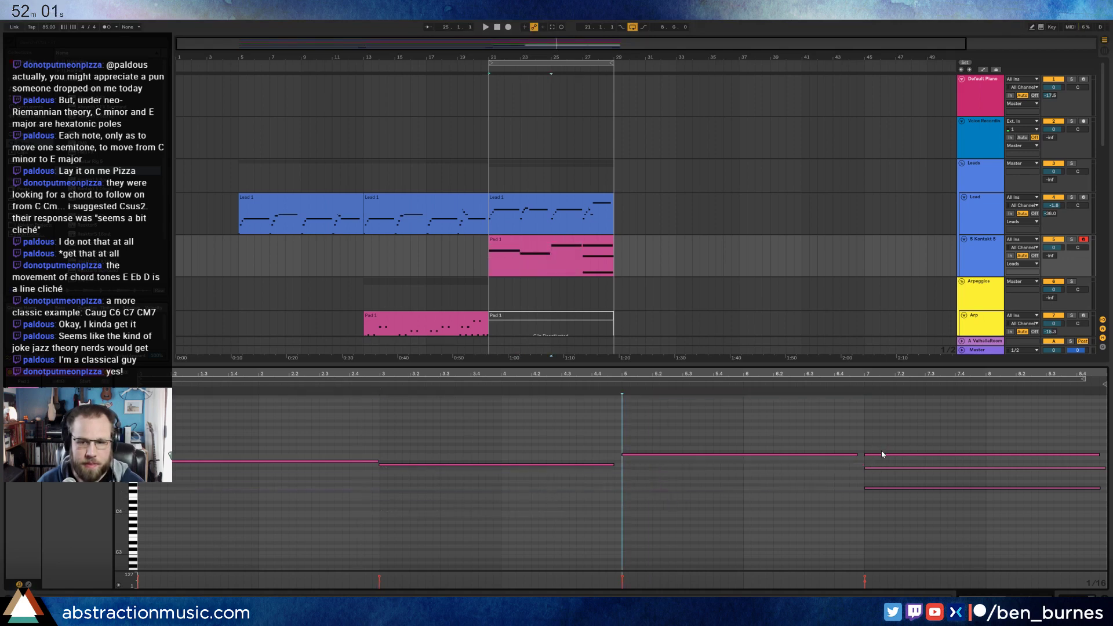
- Move the last chord's top note down onto its middle note's pitch and delete the lowest note
left_click_drag(883, 455, 877, 467)
left_click(881, 498)
left_click(881, 488)
key("Delete")
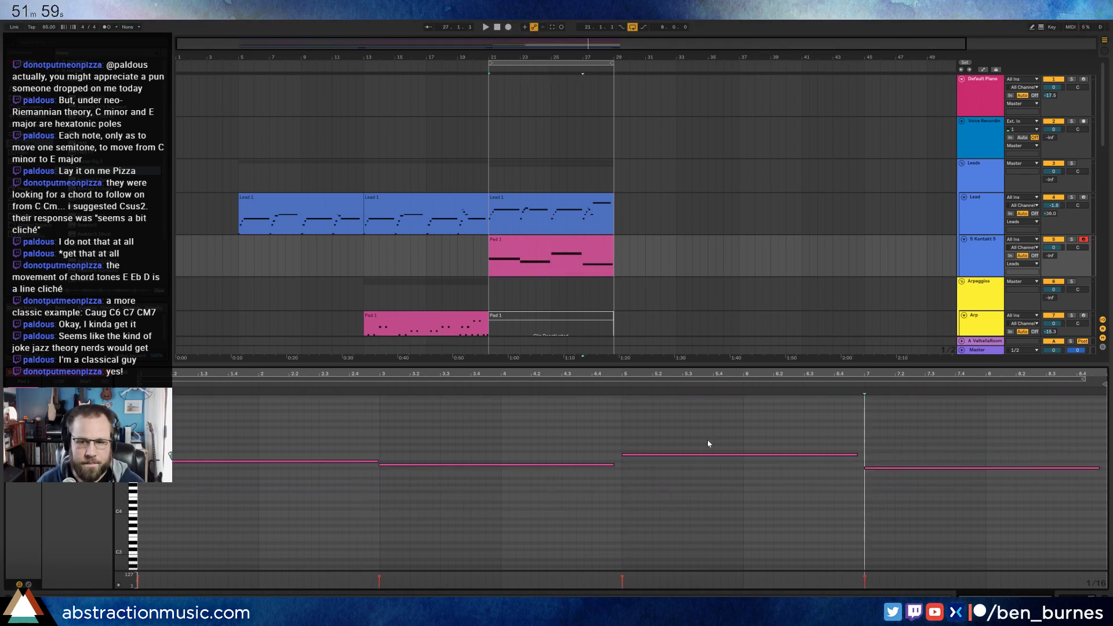
- Extend the second, third and fourth notes to close the gaps up to the clip's end and play the line from bar 21
left_click_drag(613, 465, 621, 464)
left_click(830, 469)
left_click_drag(857, 455, 865, 454)
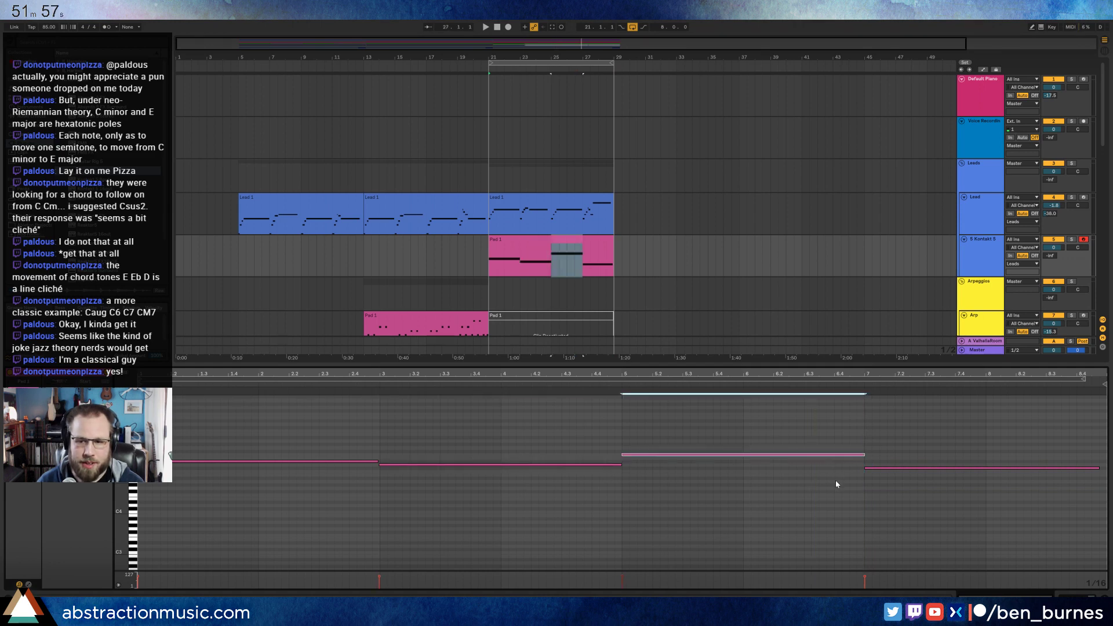
left_click(1048, 487)
left_click(1056, 487)
key("space")
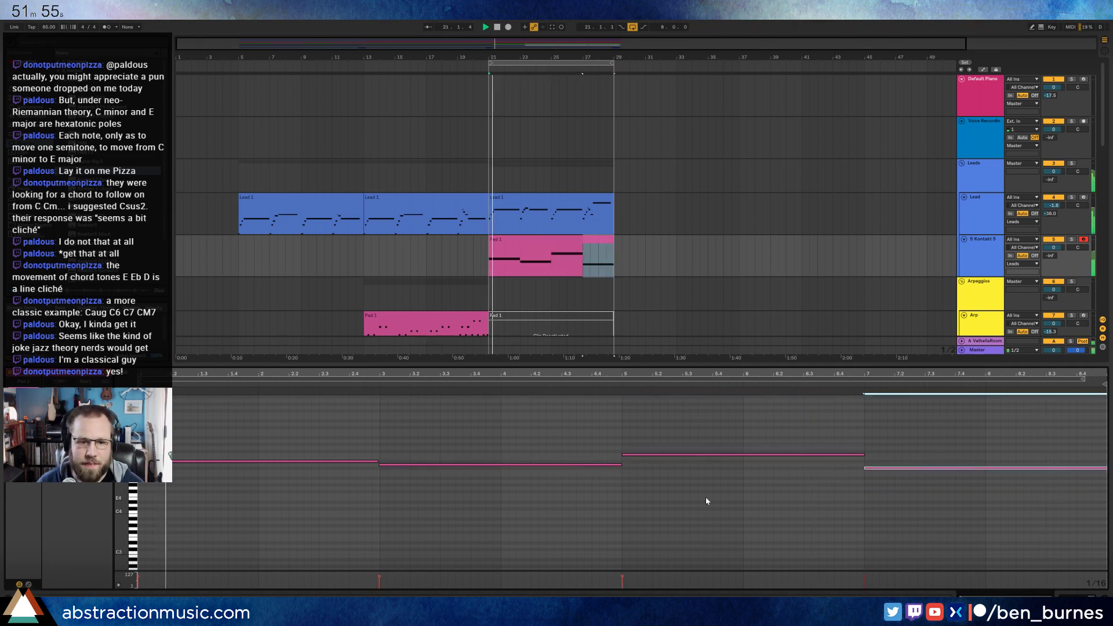
left_click(362, 461)
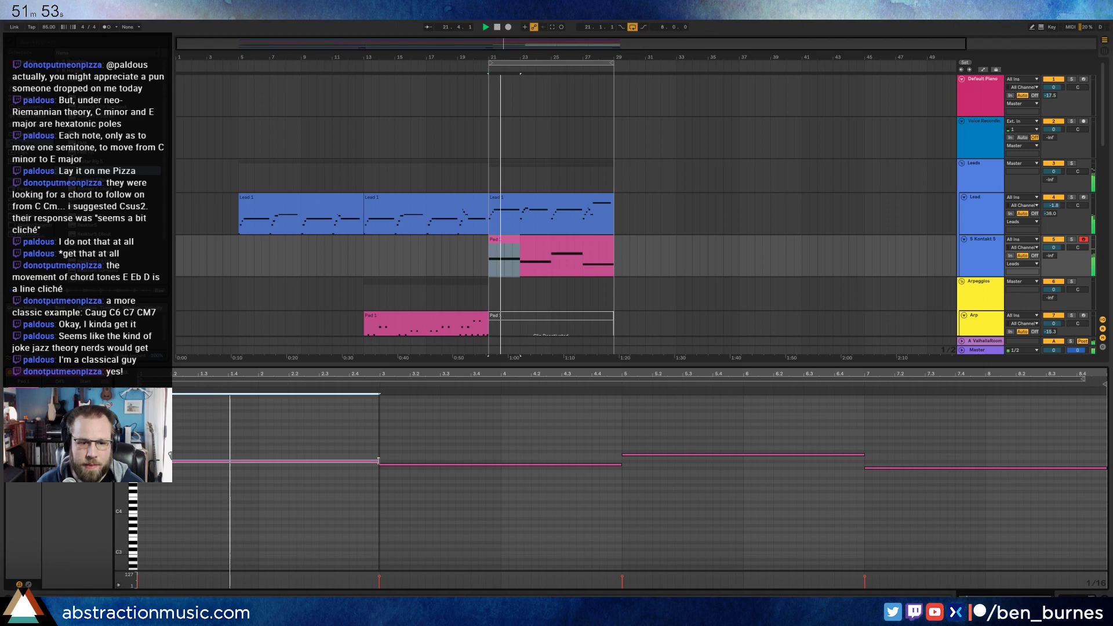
- Duplicate the four notes of the Kontakt 5 clip and place the copies one octave below the originals
left_click(403, 436)
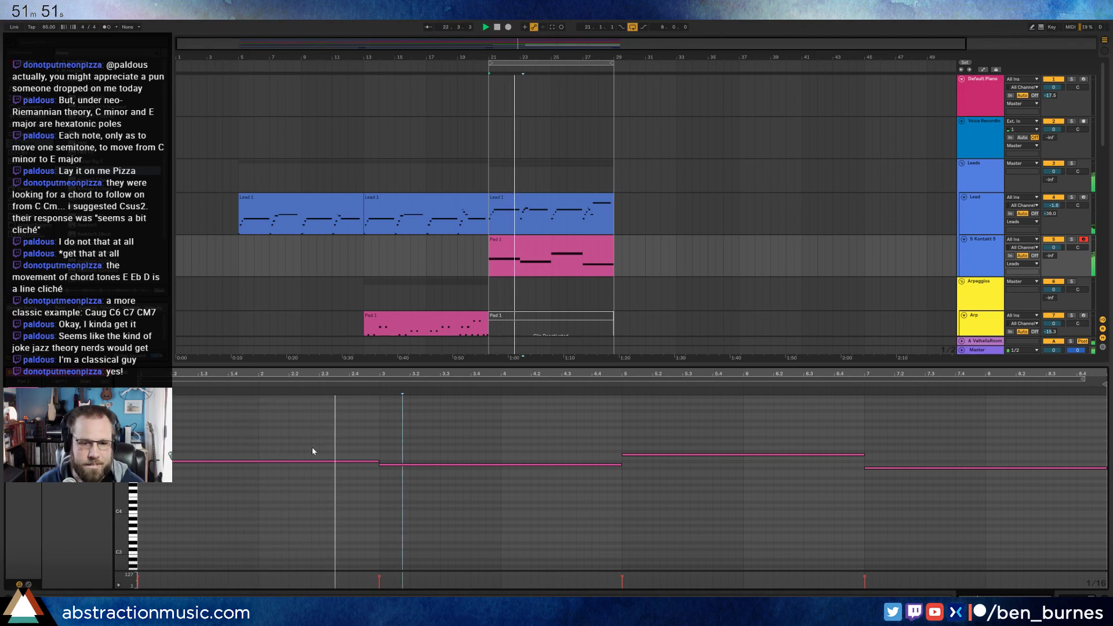
left_click_drag(298, 442, 923, 525)
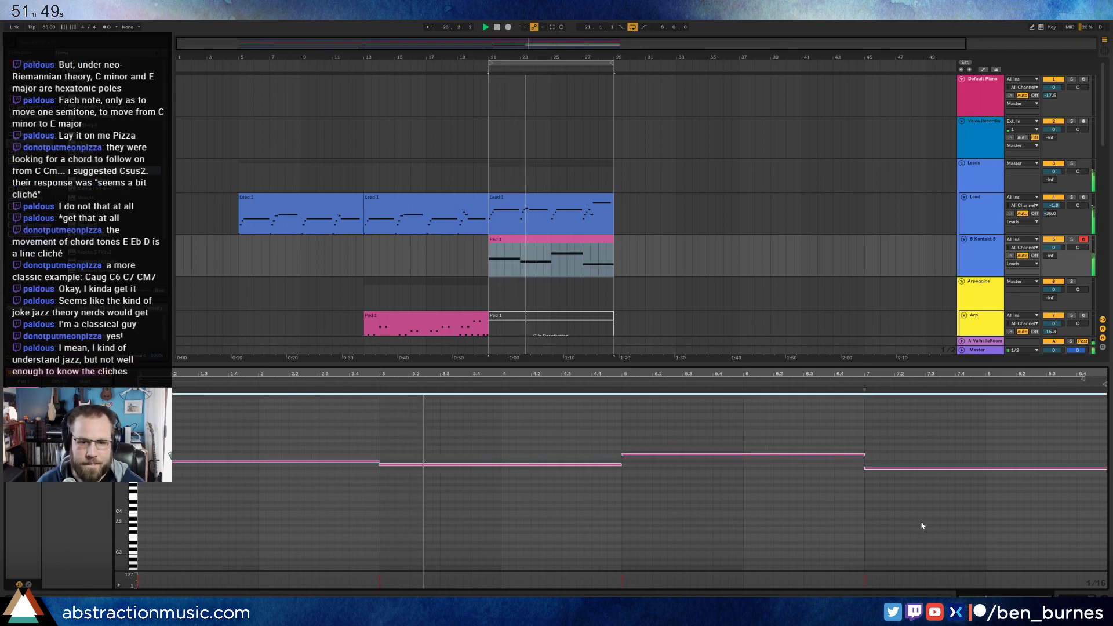
key("0")
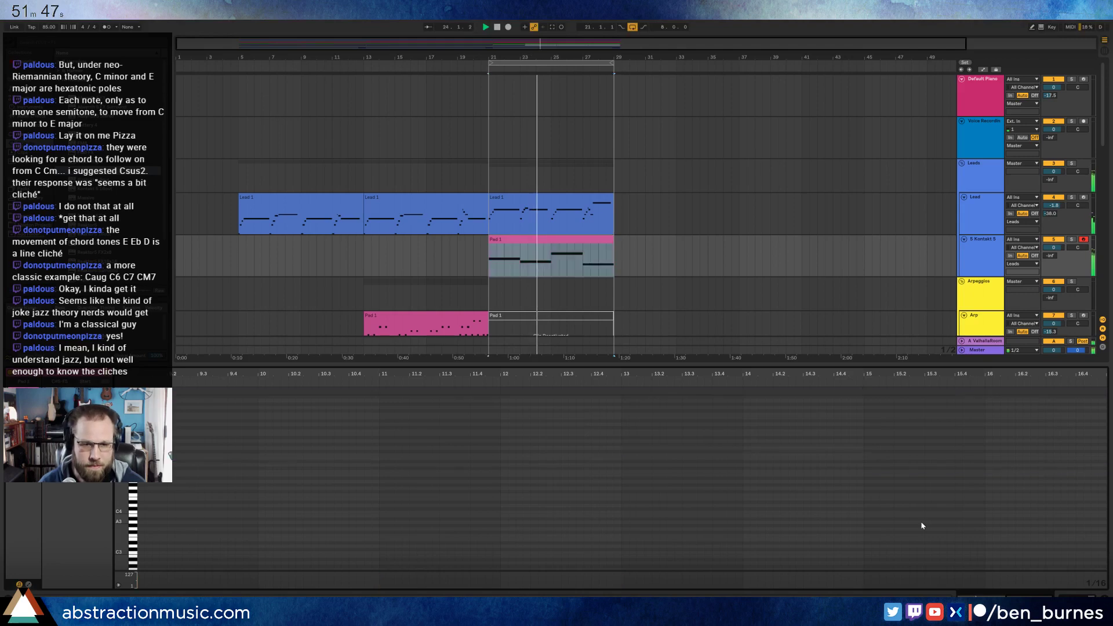
left_click_drag(484, 388, 602, 431)
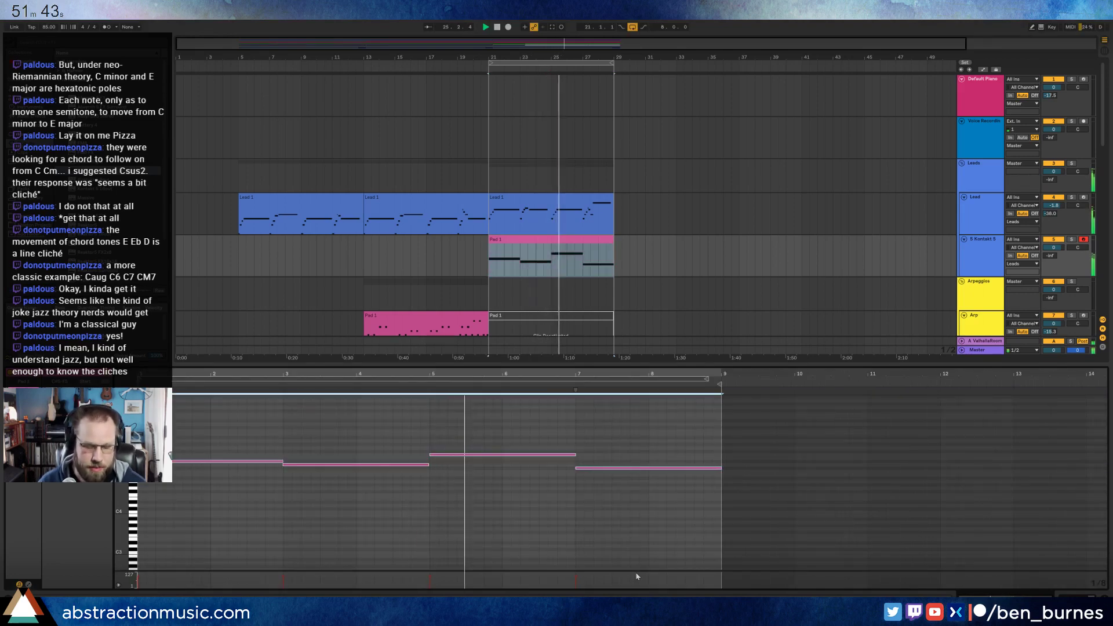
key("alt+shift+Up")
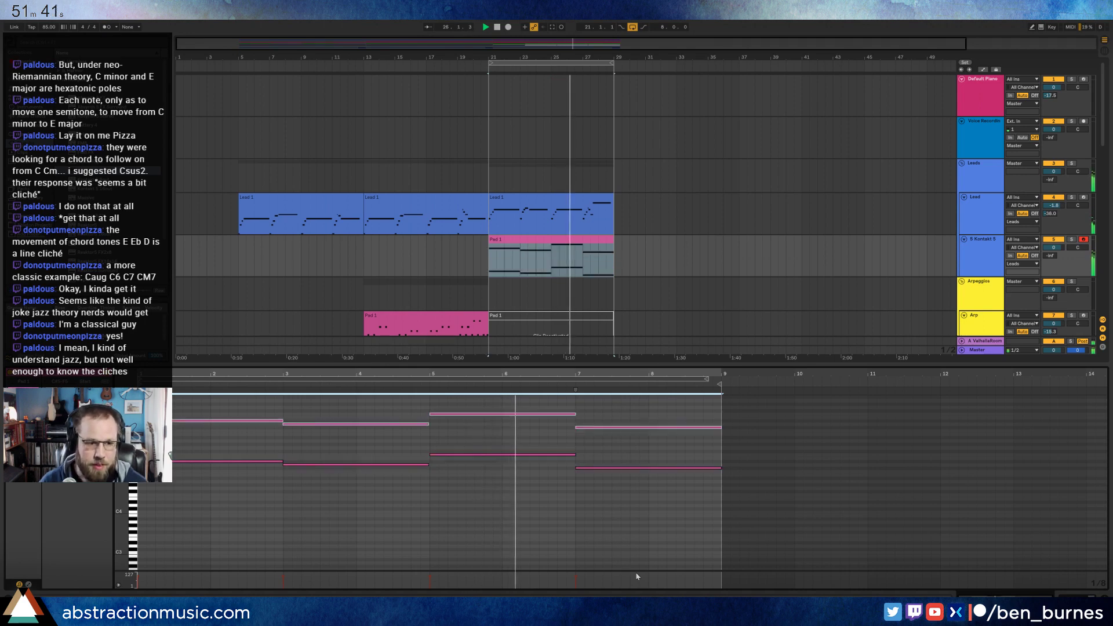
key("shift+Down")
key("shift+Down")
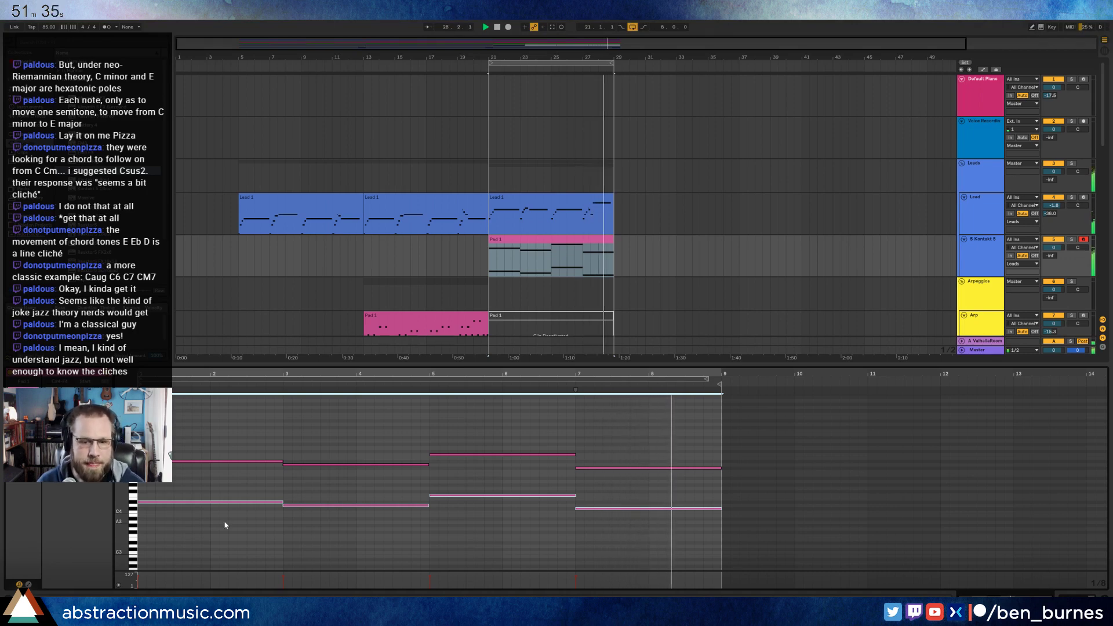
left_click(666, 503)
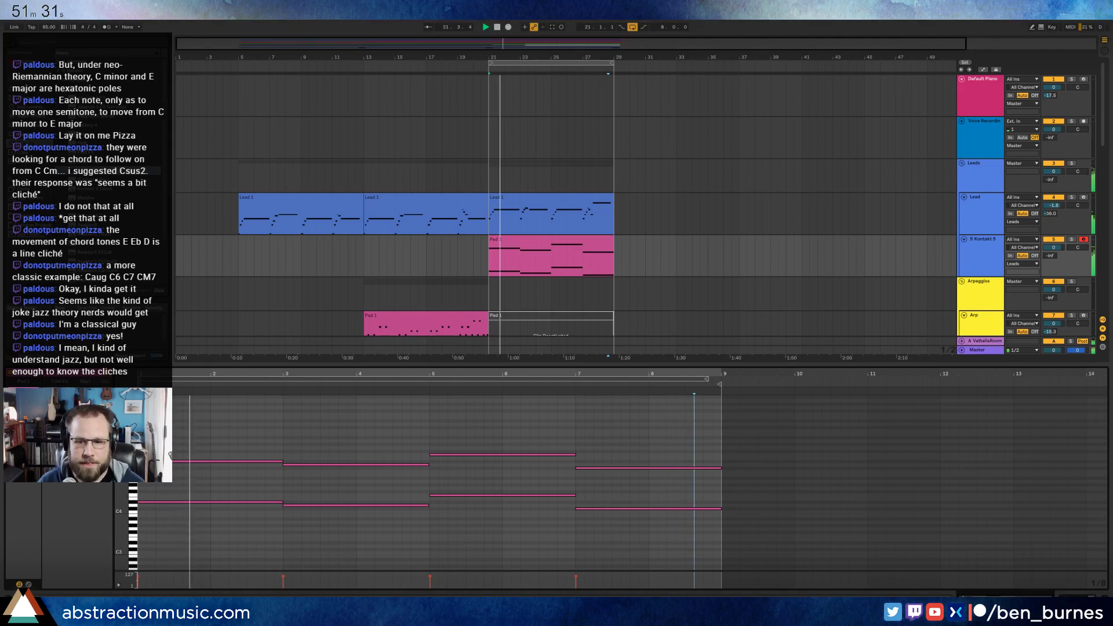
- Reactivate the deactivated Pad 1 clip at bar 21 on the Arp track
key("shift+Tab")
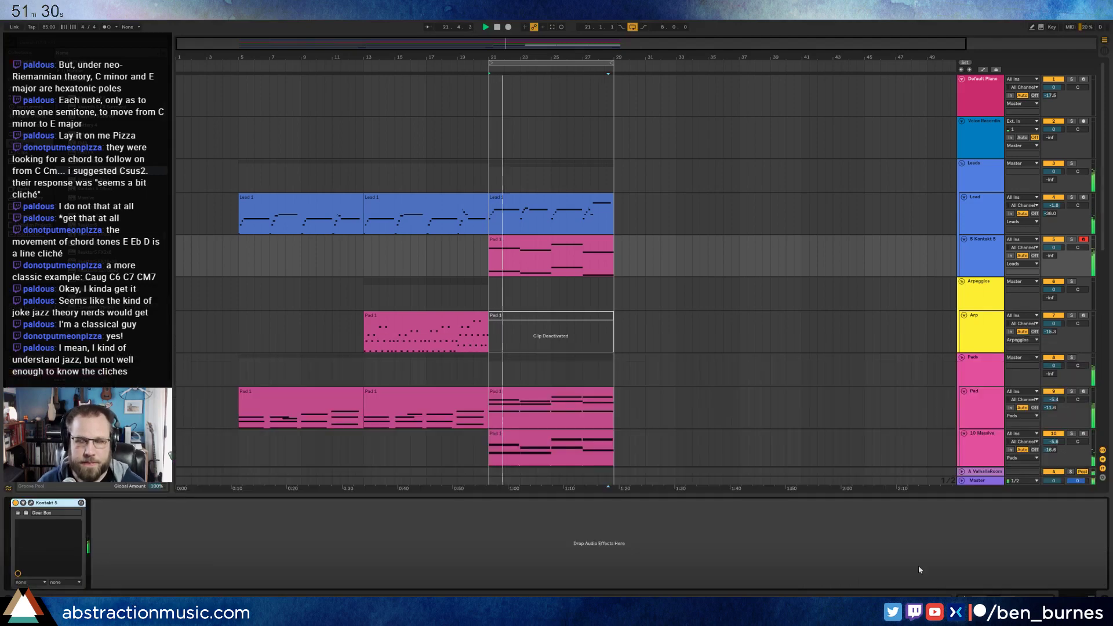
left_click(551, 317)
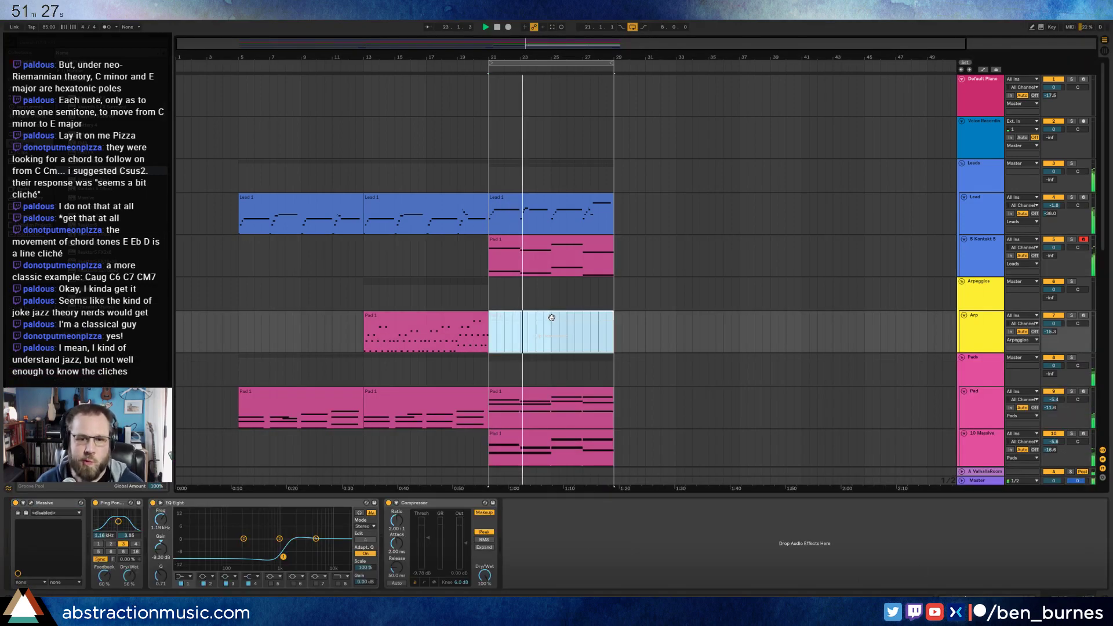
key("0")
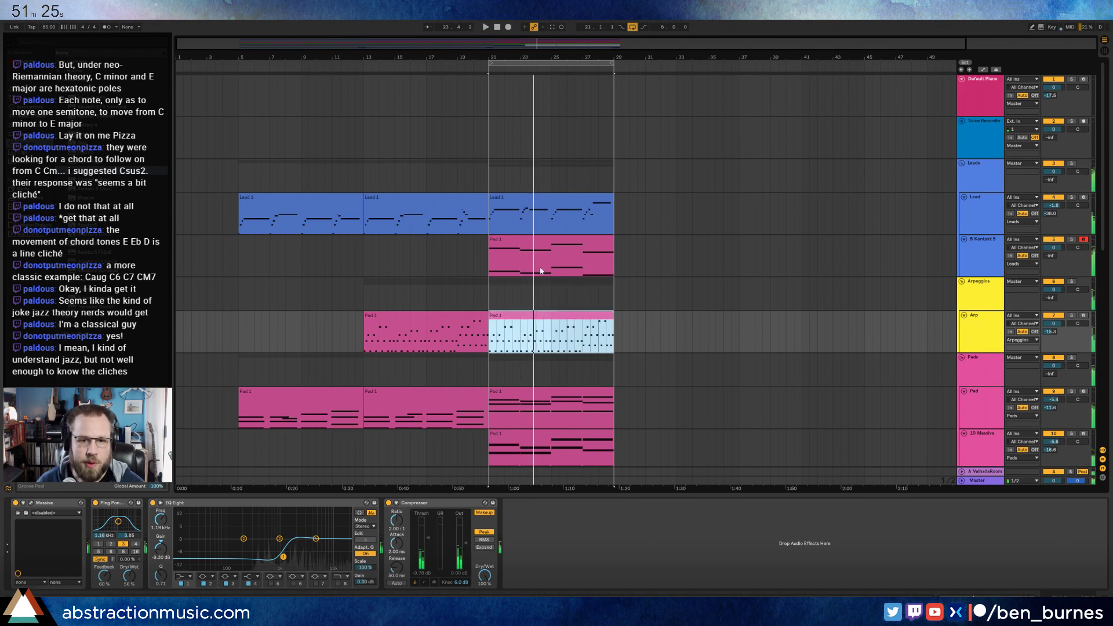
- Open the notes of the Arp clip at bar 21 together with those of the 10 Massive clip for editing
left_click(522, 436)
scroll(524, 430, "down", 1)
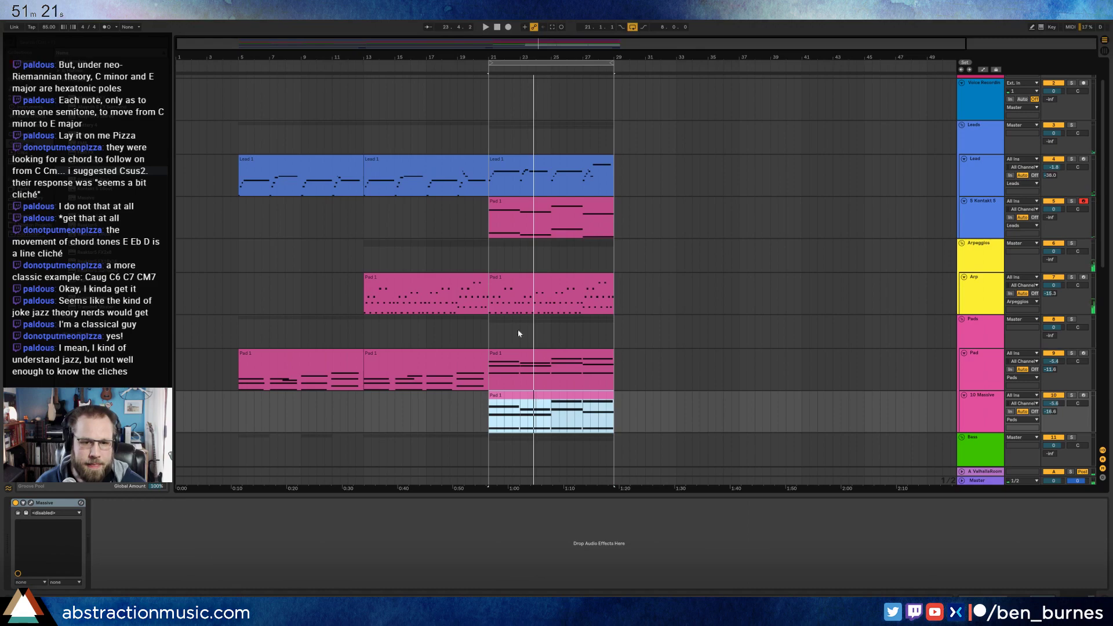
left_click(524, 274)
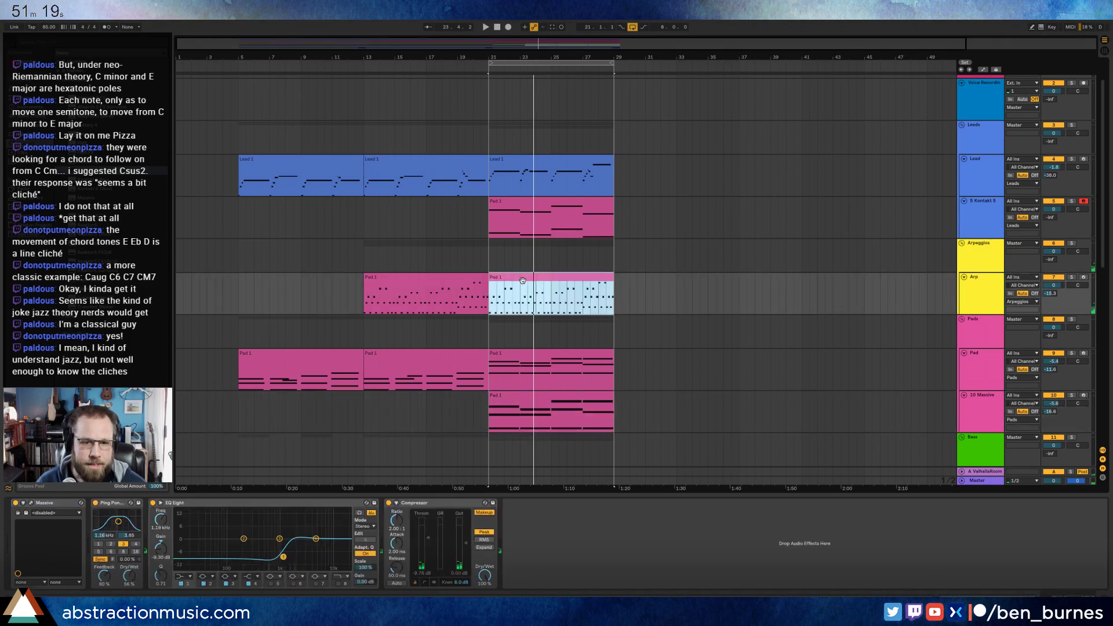
double_click(523, 280)
scroll(524, 340, "down", 3)
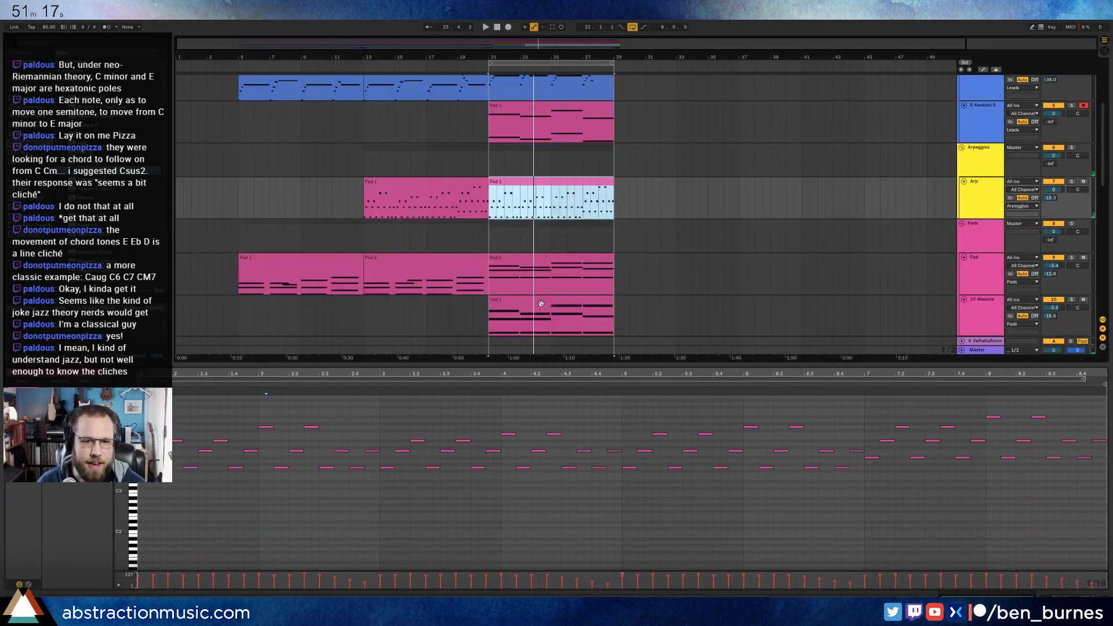
left_click(537, 304)
left_click(306, 424)
key("ctrl+a")
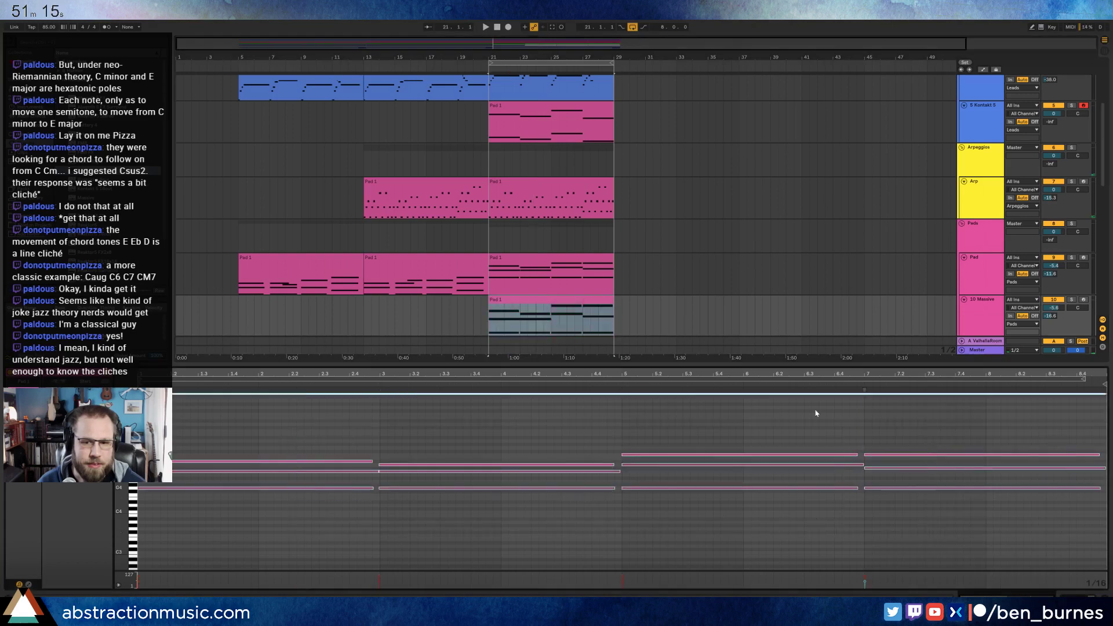
left_click(562, 184, "shift")
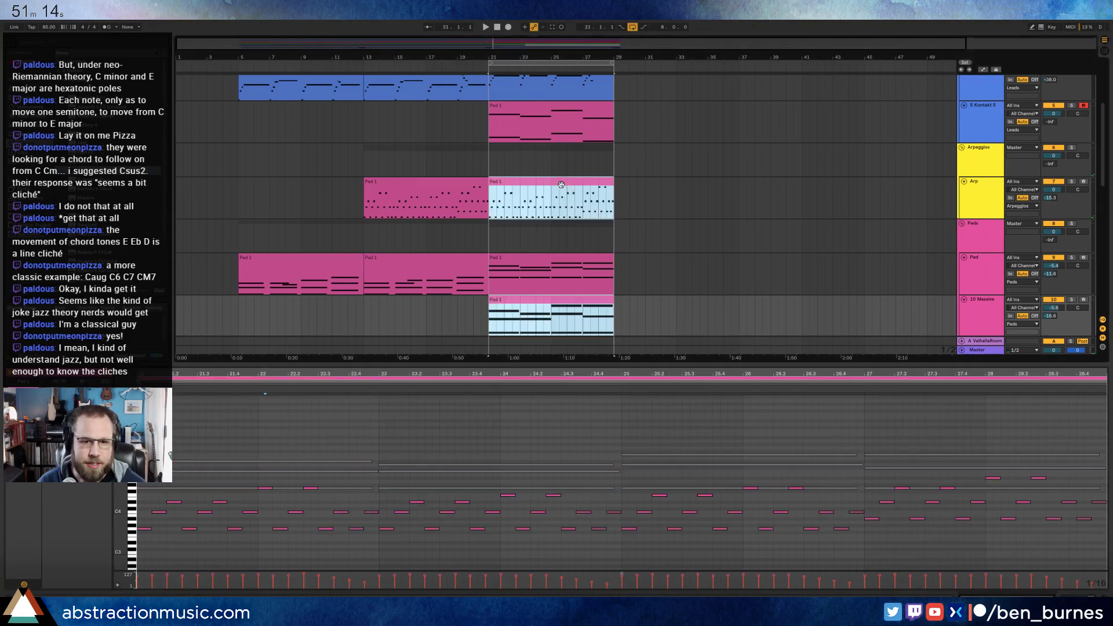
left_click(228, 430)
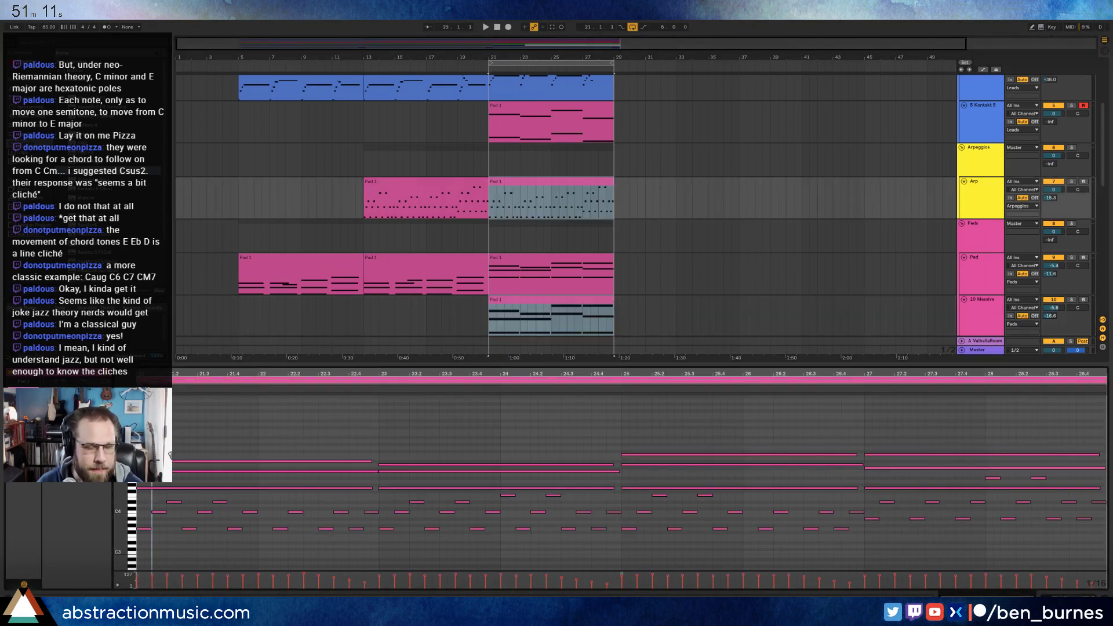
- Delete the arpeggio notes in bars 21 and 22 except the first three of bar 21
left_click_drag(174, 544, 174, 544)
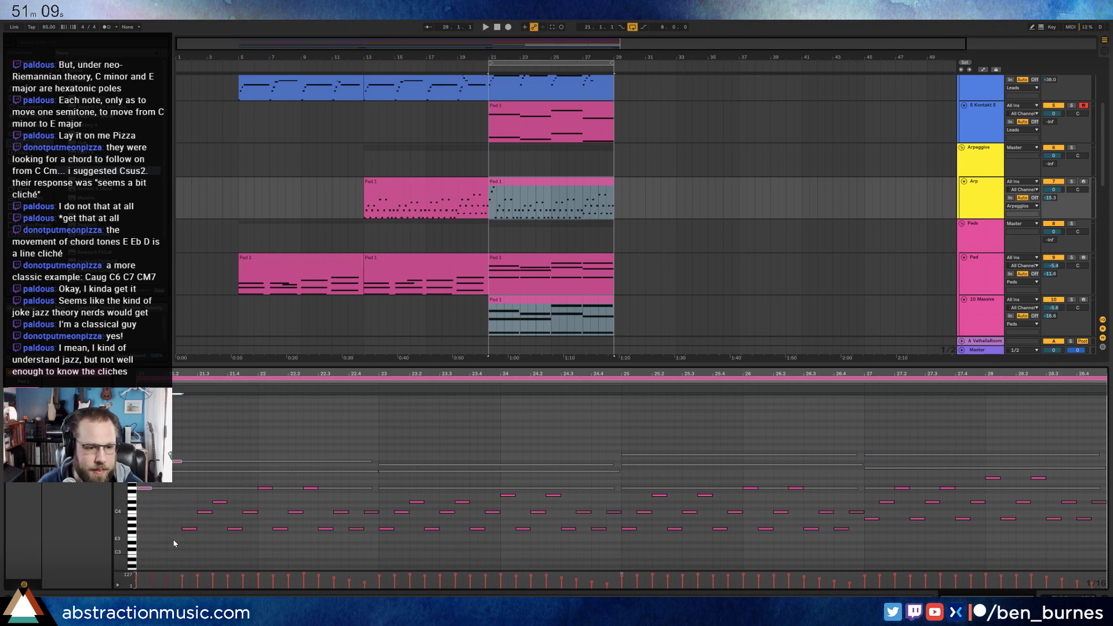
left_click_drag(181, 497, 379, 560)
key("Delete")
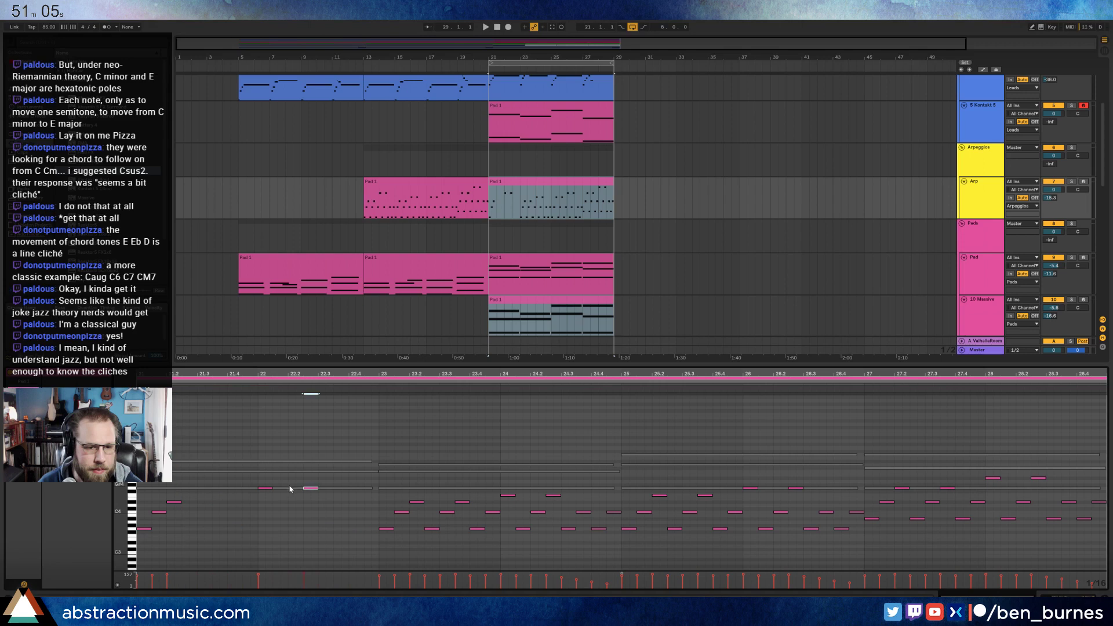
left_click(381, 504)
- Lower the third arpeggio note of bar 23 by one semitone and delete the notes after it through bar 24
left_click_drag(379, 499, 429, 553)
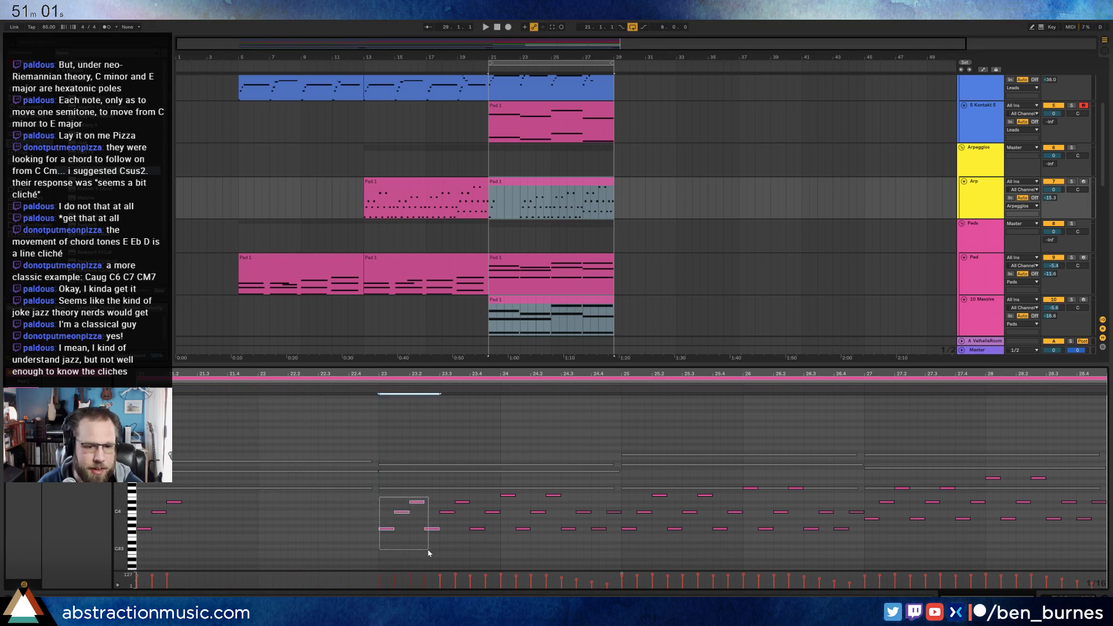
key("shift+Up")
left_click(415, 501)
left_click_drag(433, 497, 853, 548)
key("Delete")
key("shift+Up")
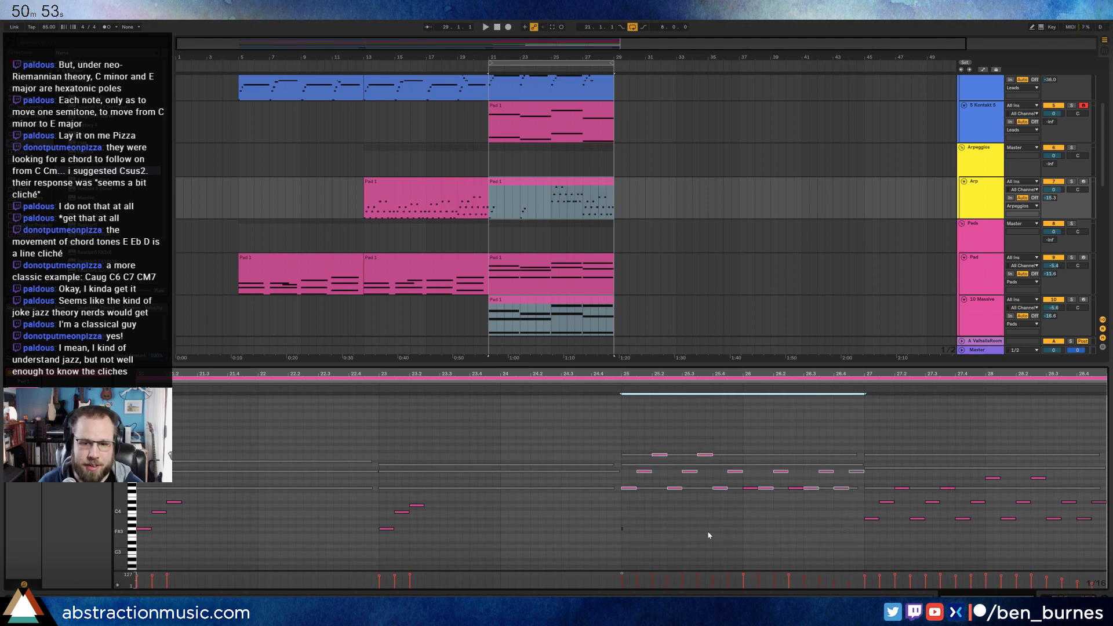
key("ctrl+z")
left_click(641, 510)
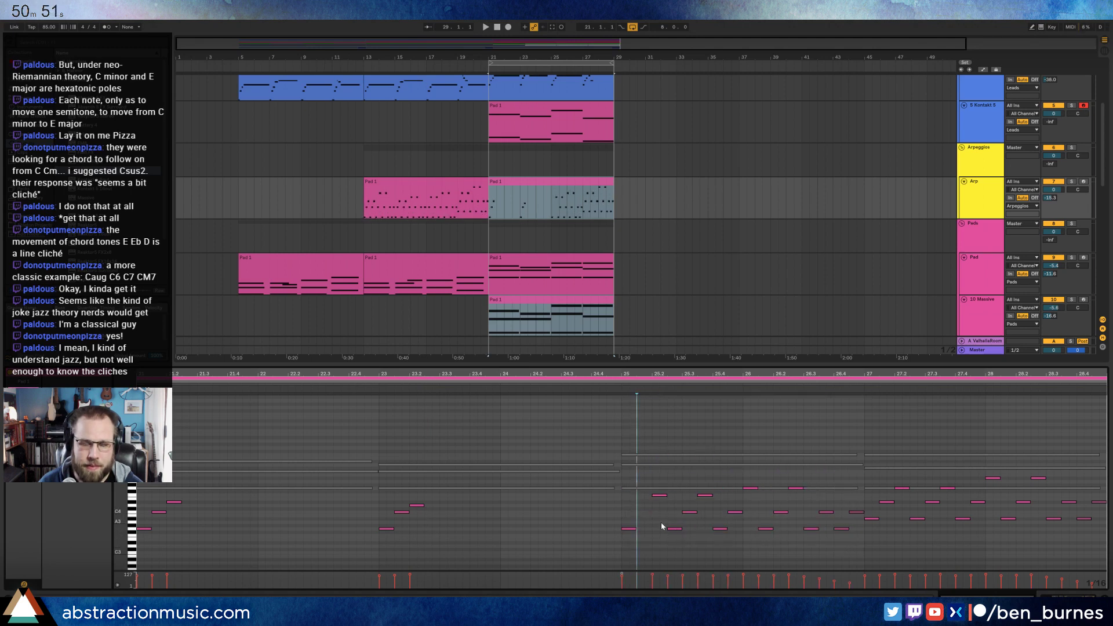
key("Left")
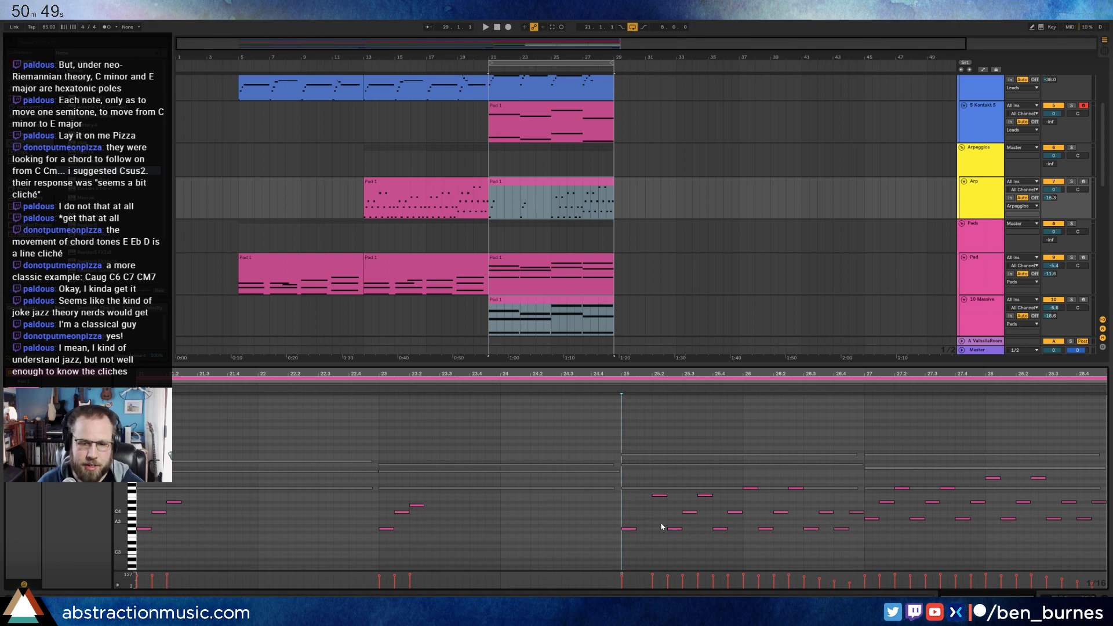
key("ctrl+y")
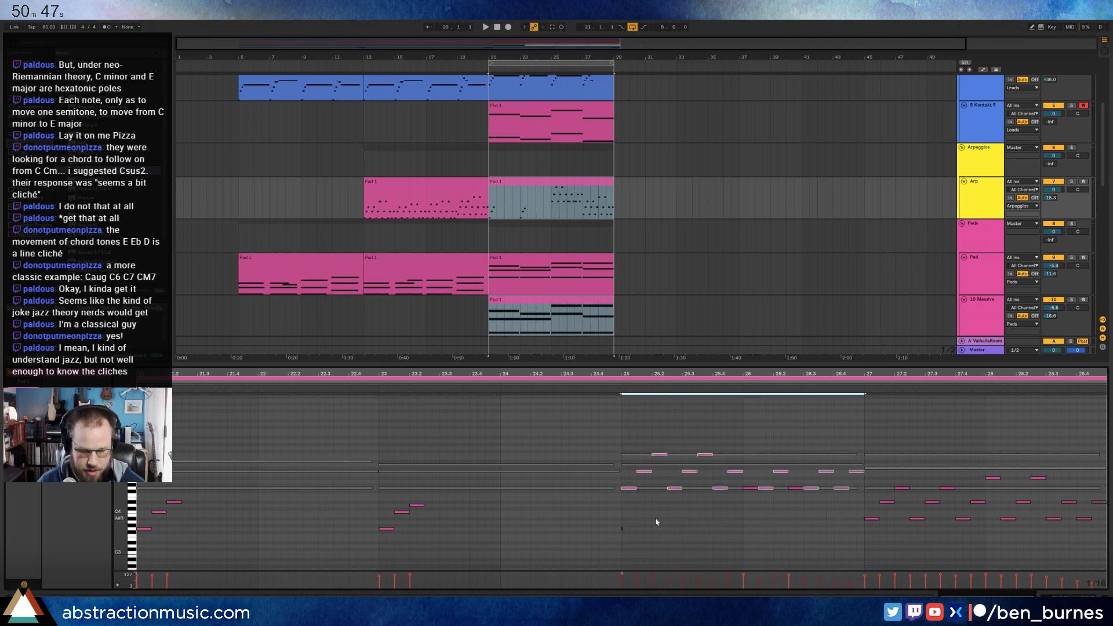
key("ctrl+z")
- Raise the second arpeggio note of bar 25 by two semitones and delete everything after the third note through bar 26
left_click(642, 511)
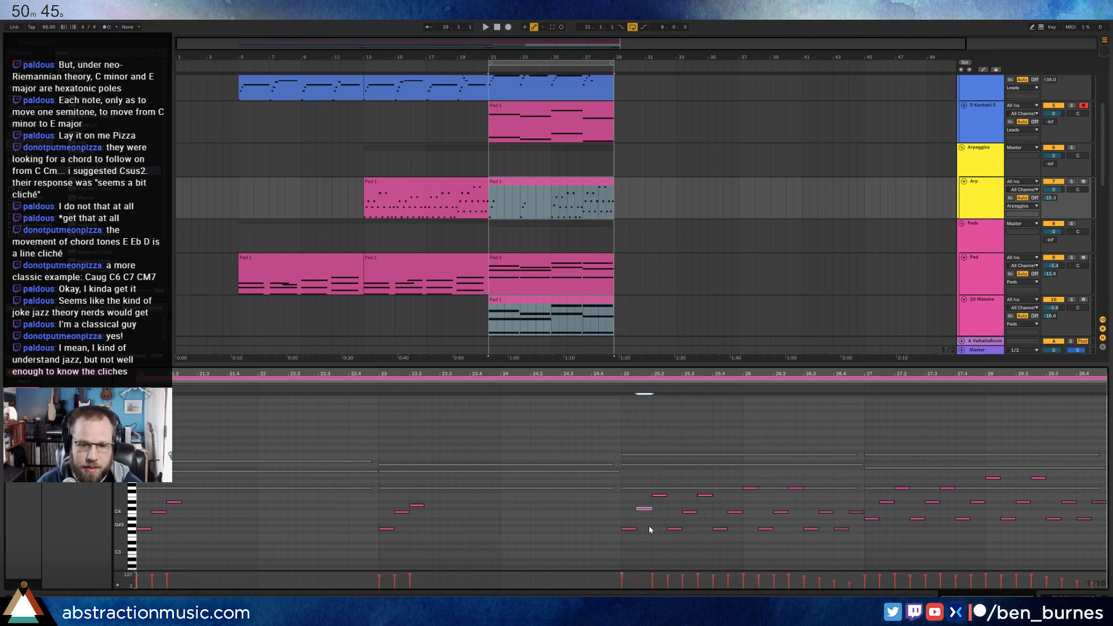
mouse_move(673, 492)
left_mouse_down()
mouse_move(808, 556)
mouse_move(856, 550)
left_mouse_up()
key("Delete")
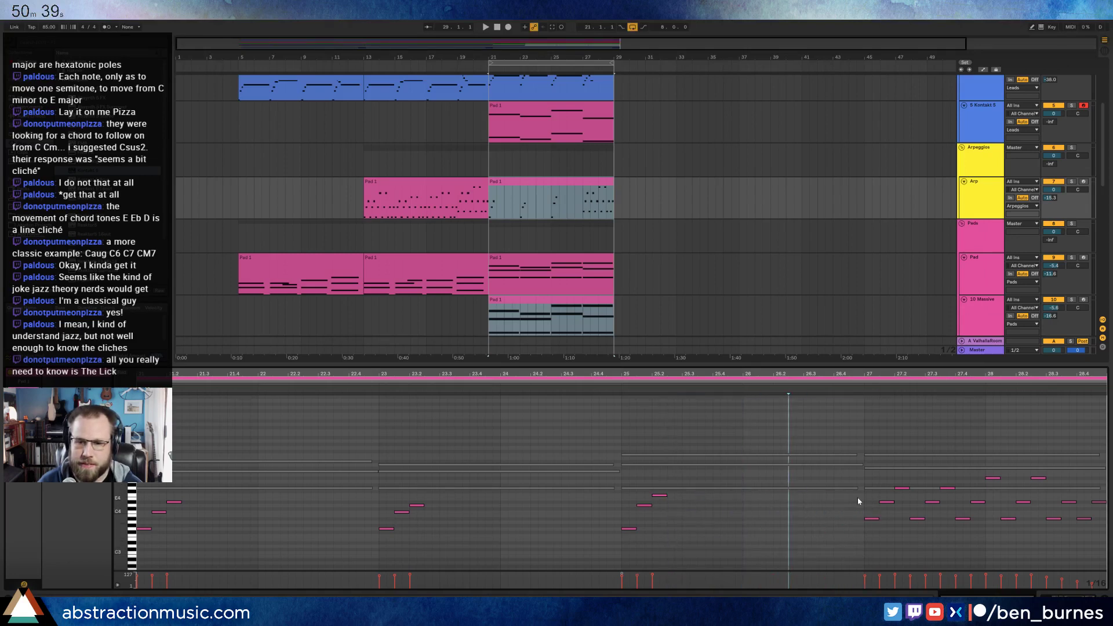
- Raise the first two arpeggio notes of bar 27 by two semitones and delete all notes after the third
left_click_drag(863, 498, 892, 525)
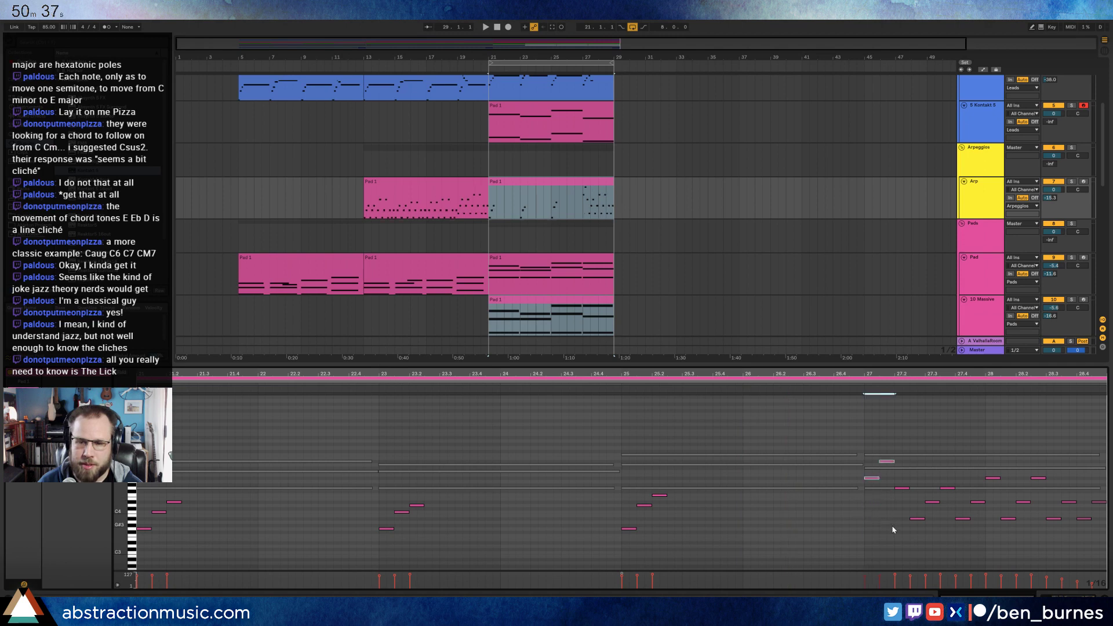
left_click_drag(910, 500, 1106, 536)
key("Delete")
key("Delete")
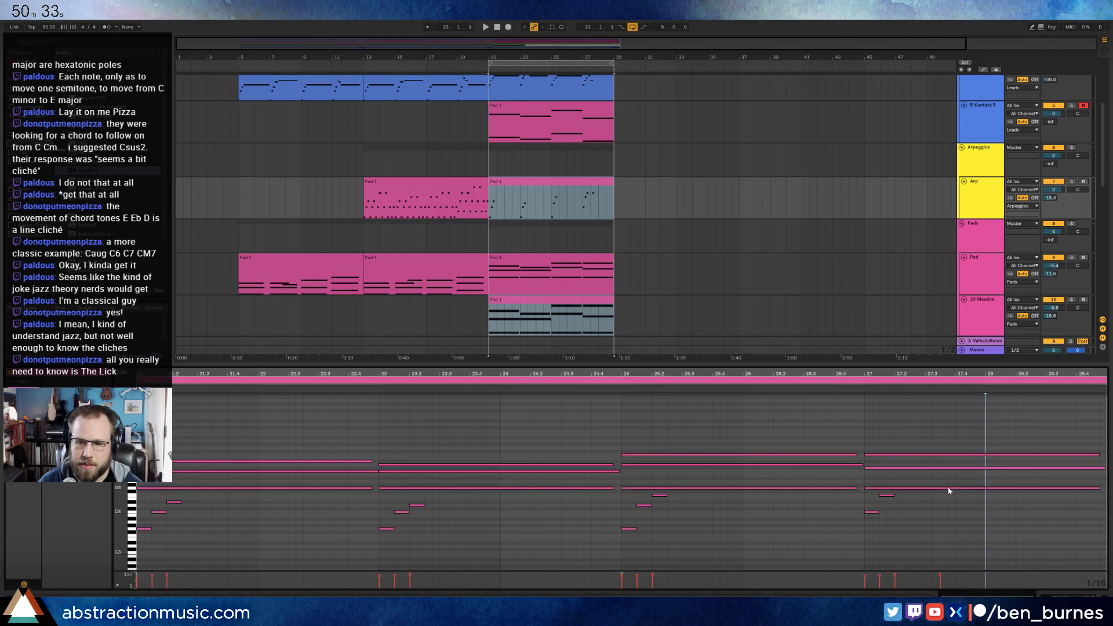
double_click(948, 489)
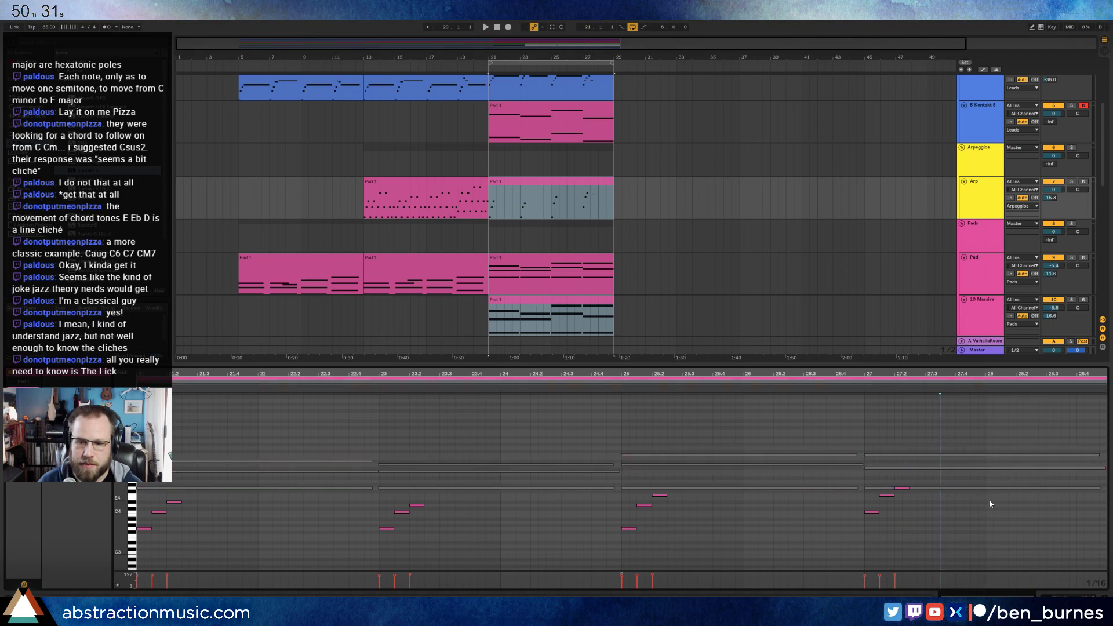
- Play the section from bar 21 and bring the full arrangement back into view to check the thinned arpeggio
key("space")
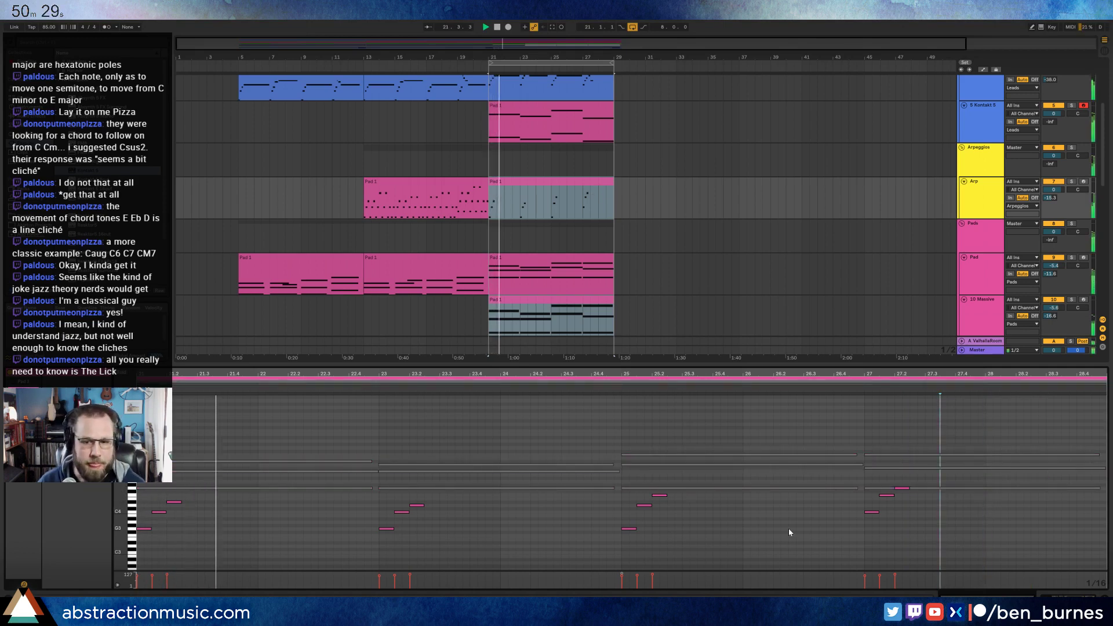
key("shift+Tab")
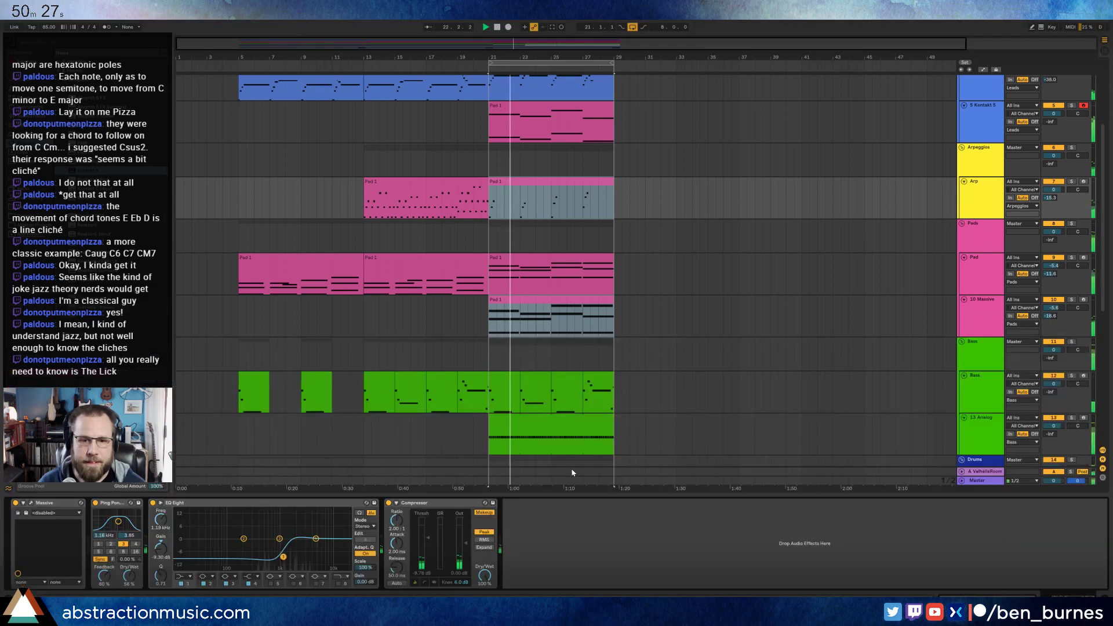
left_click(528, 367)
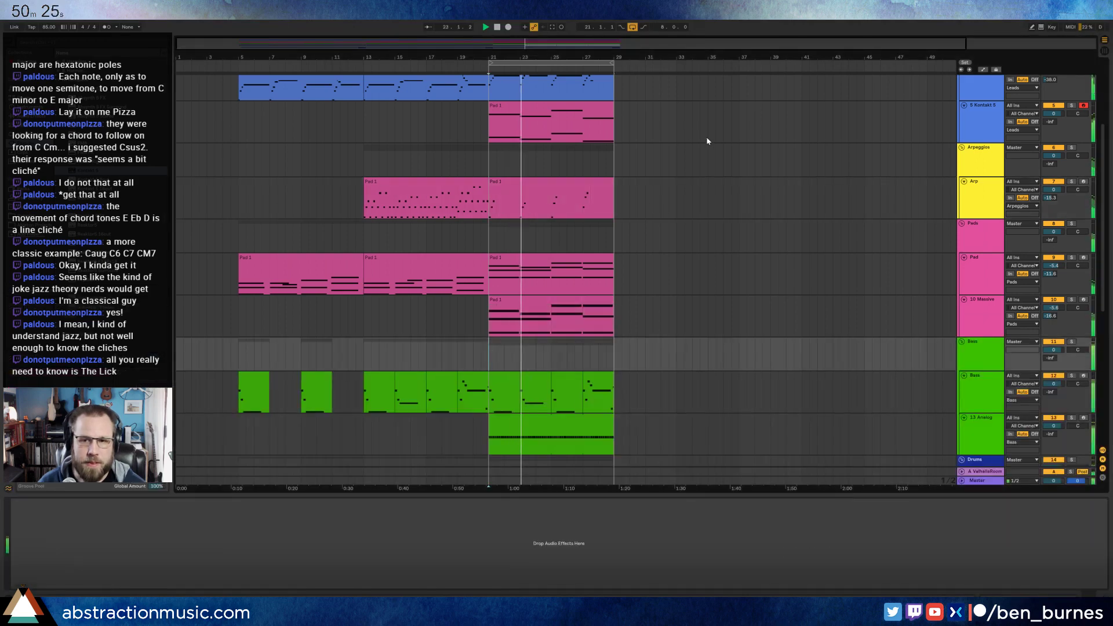
- Add an Auto Filter to the Kontakt 5 track, set to band-pass at about 1.87 kHz with 41 % resonance
left_click(586, 105)
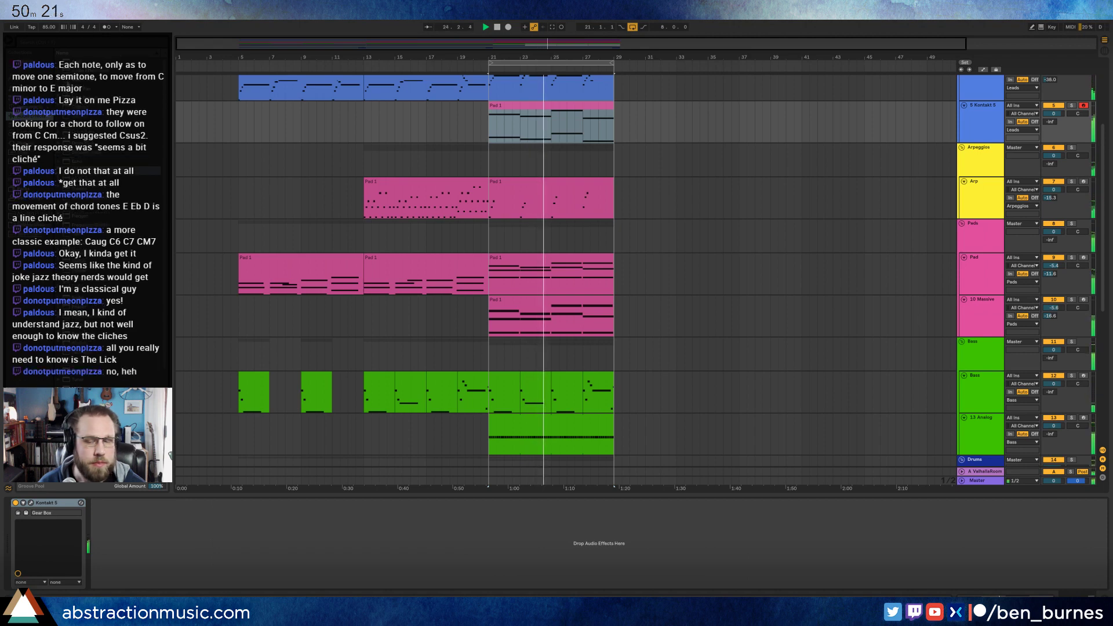
left_click_drag(75, 110, 139, 530)
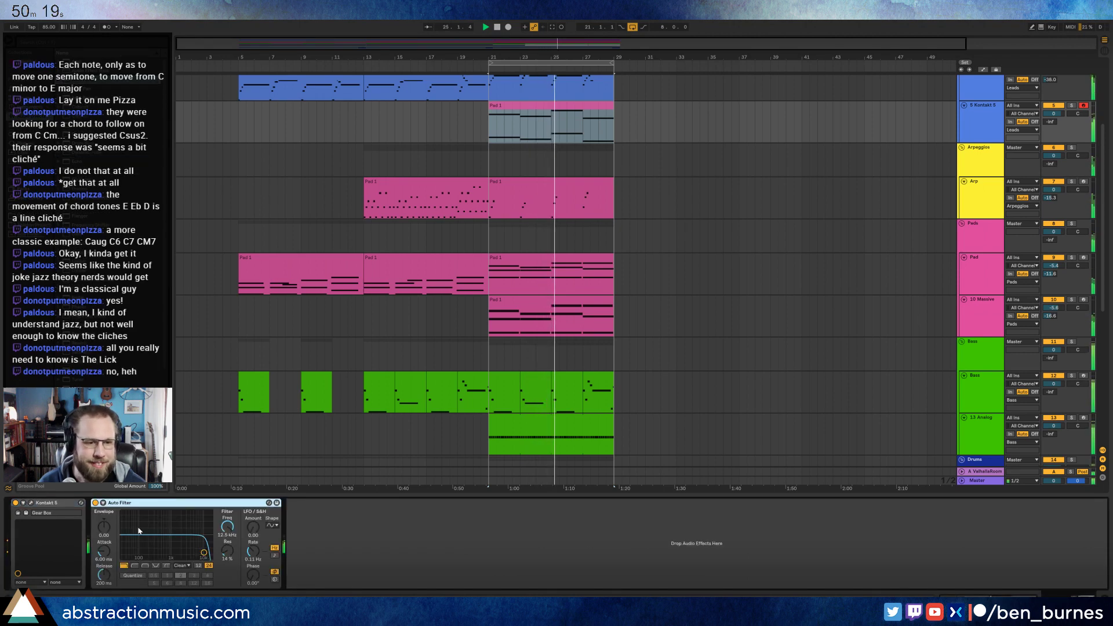
left_click_drag(204, 552, 176, 543)
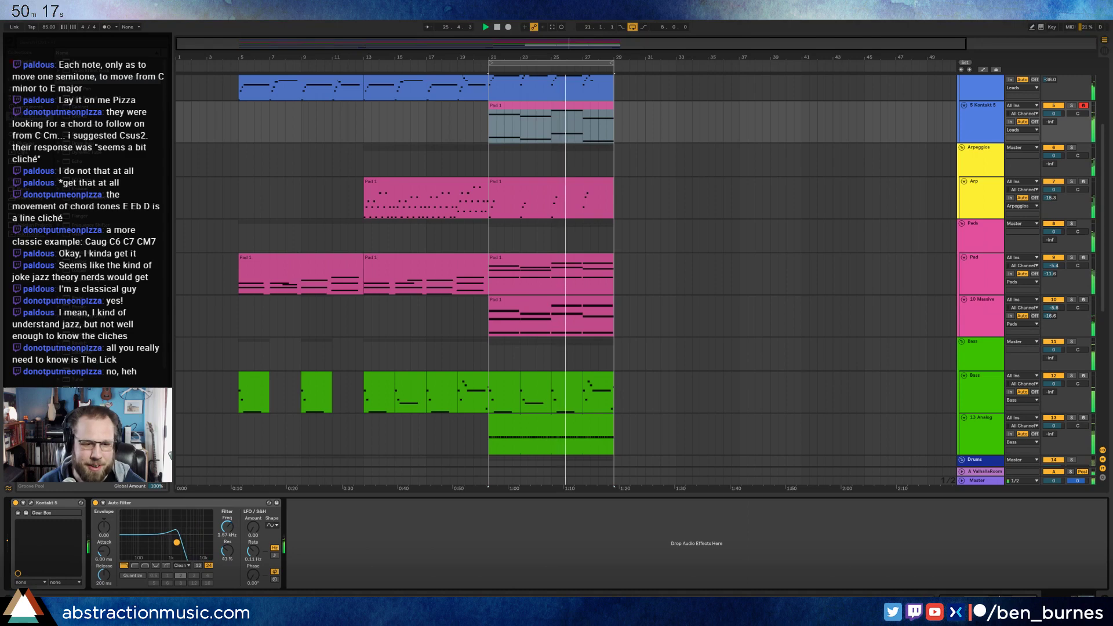
left_click(145, 565)
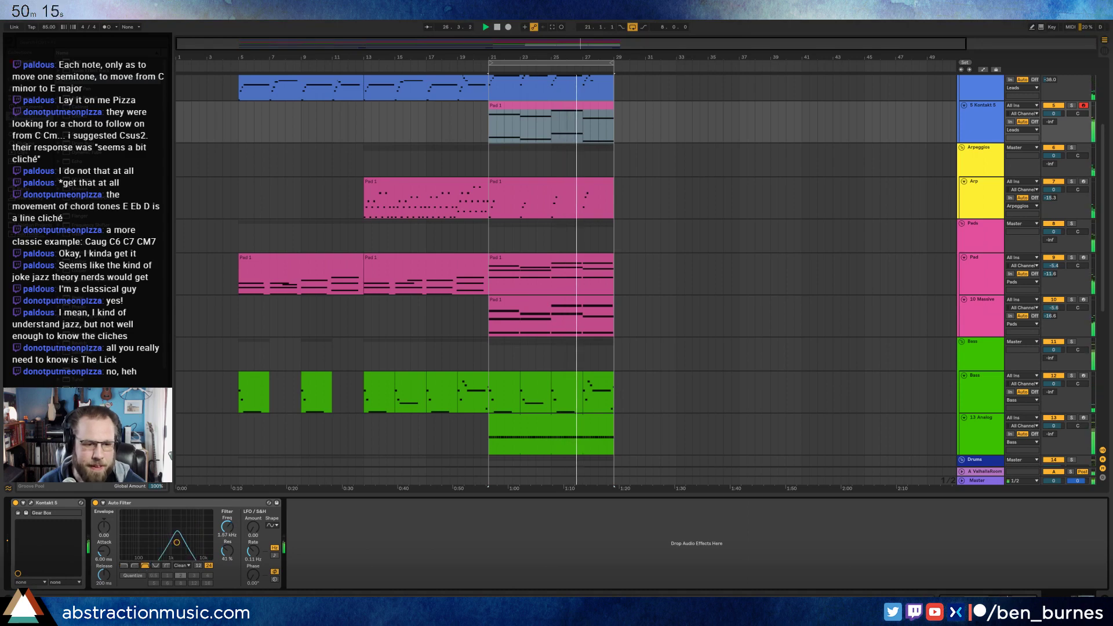
- Set the Kontakt 5 track's Auto Filter to about 1.36 kHz with 47 % resonance, LFO amount 13.8, rate 0.09 Hz and phase 57.1°
mouse_move(176, 542)
left_mouse_down()
mouse_move(156, 537)
mouse_move(185, 539)
left_mouse_up()
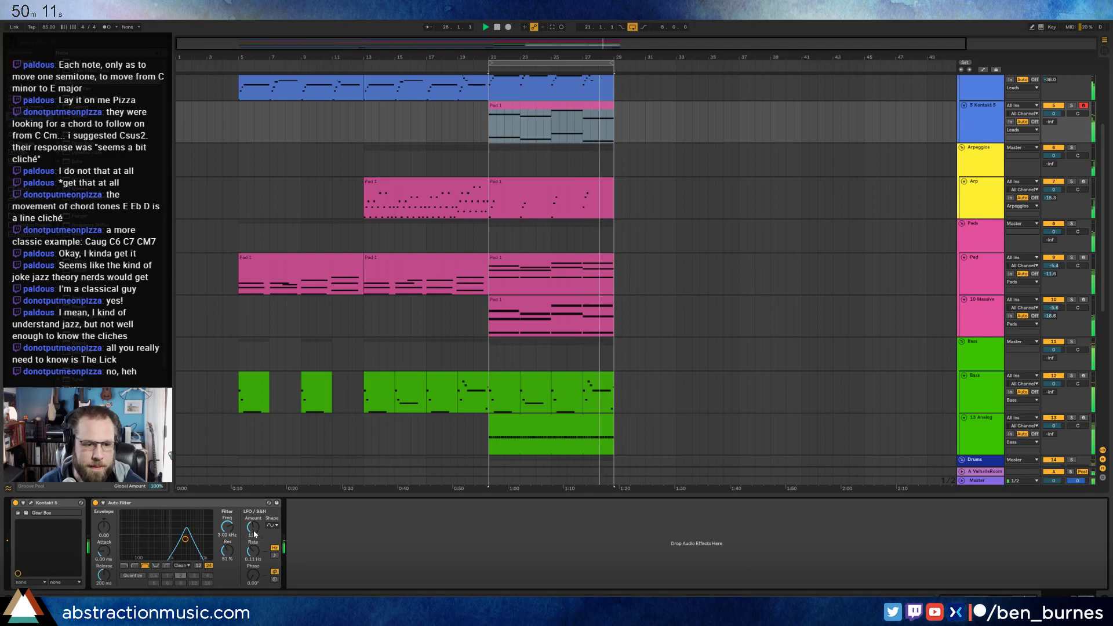
left_click_drag(253, 550, 253, 565)
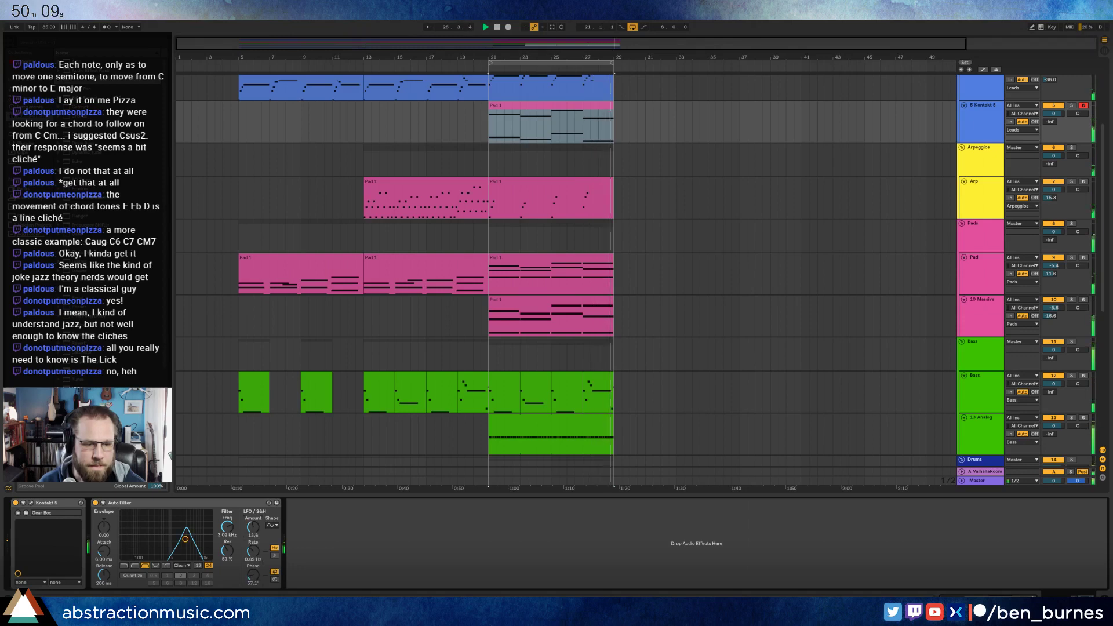
left_click_drag(185, 539, 175, 541)
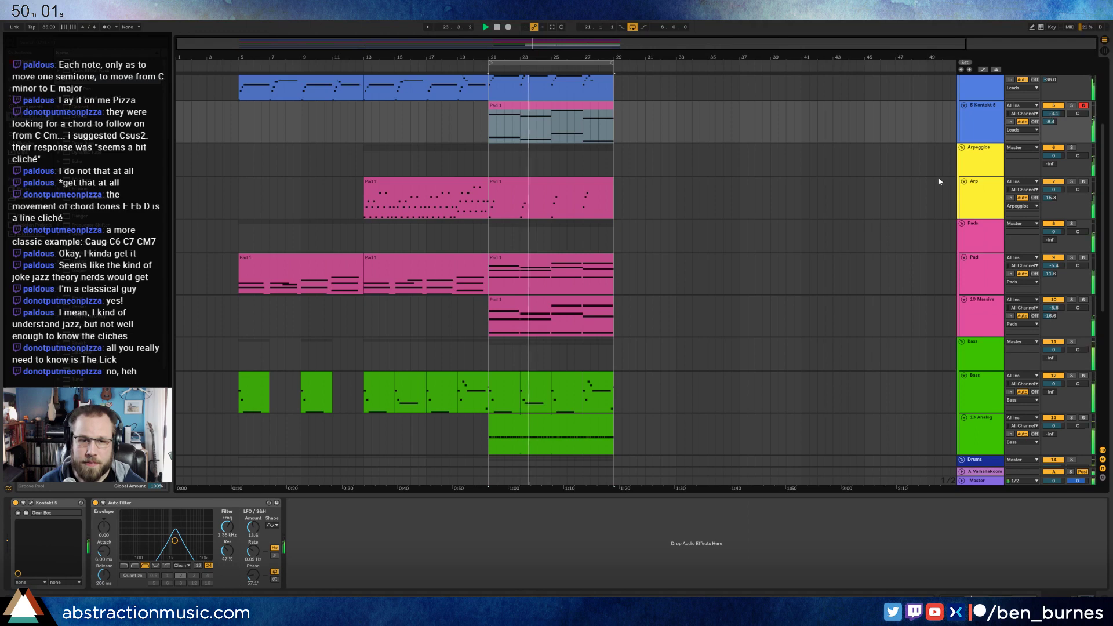
- Duplicate the three-note arpeggio figures of bars 21 and 23 directly after themselves in the Arp clip
scroll(940, 182, "up", 2)
double_click(556, 258)
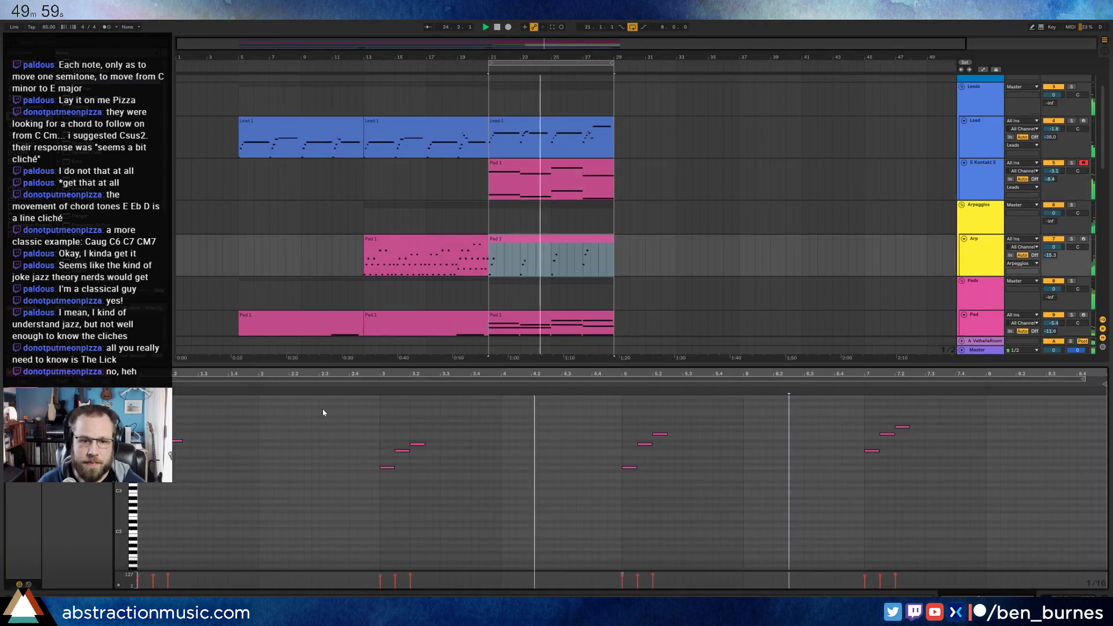
key("ctrl+z")
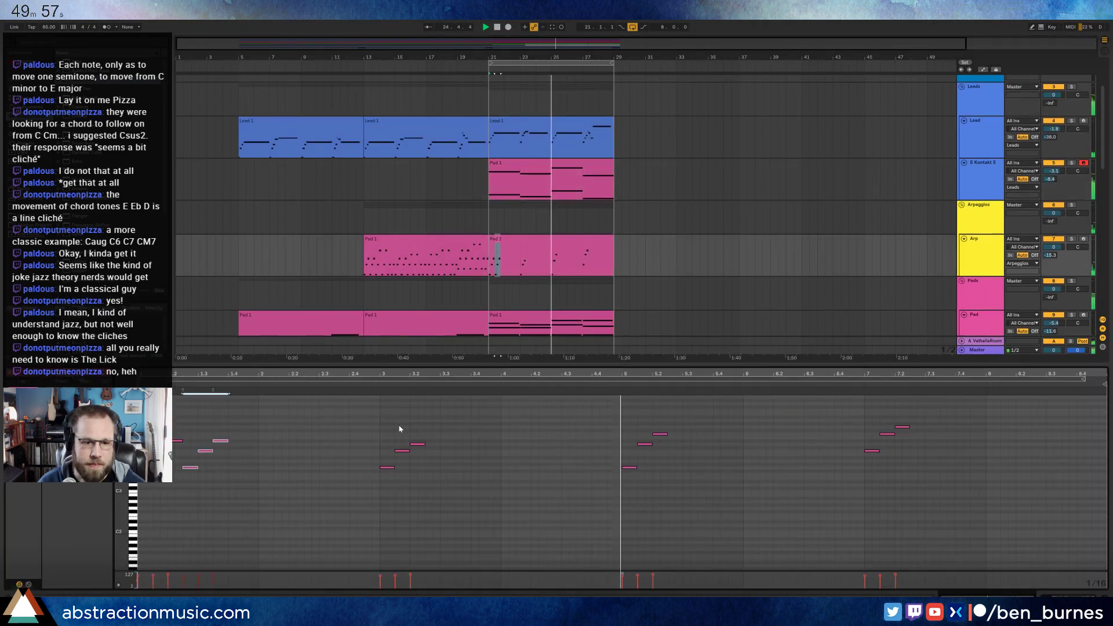
left_click_drag(378, 424, 412, 488)
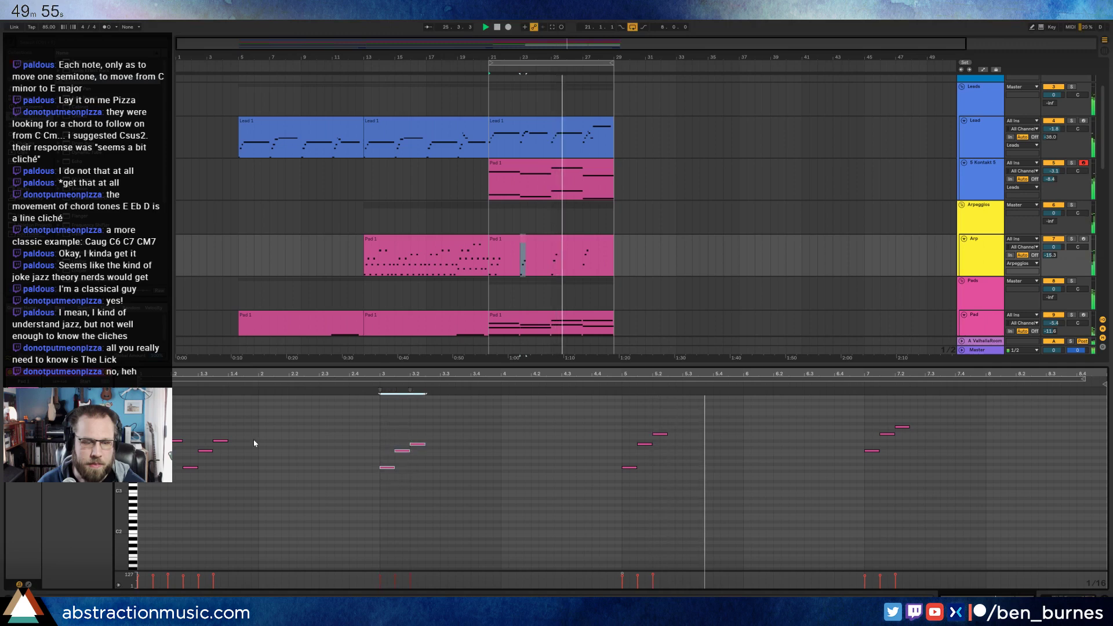
key("ctrl+d")
- Duplicate the three-note arpeggio figures of bars 25 and 27 directly after themselves and bring the full arrangement back into view
left_click_drag(619, 398, 653, 507)
key("ctrl+d")
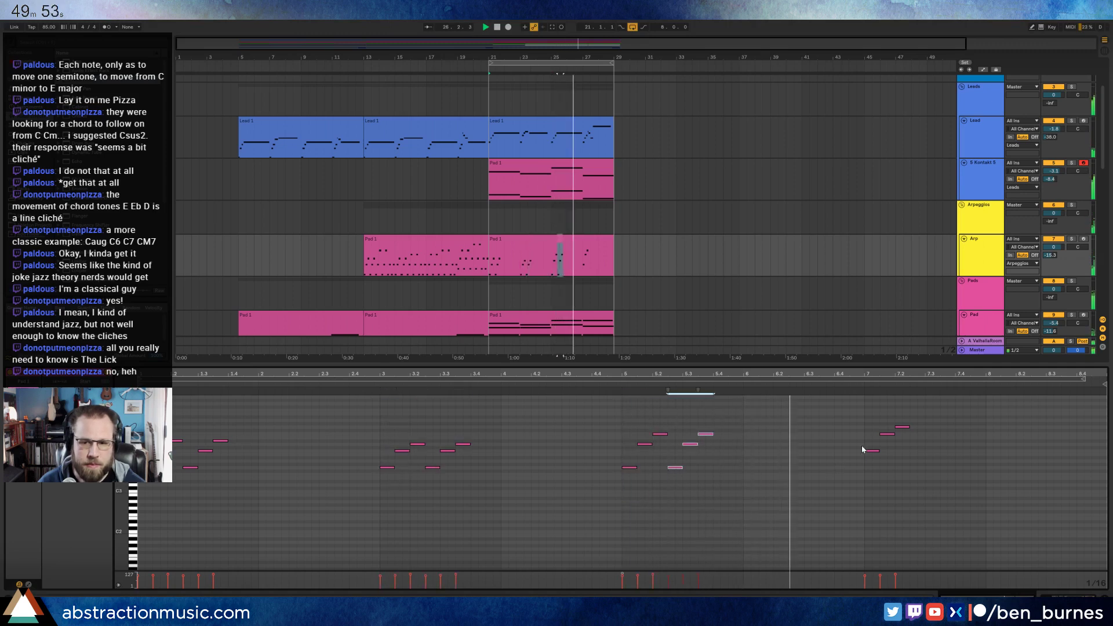
left_click_drag(871, 408, 903, 480)
key("ctrl+d")
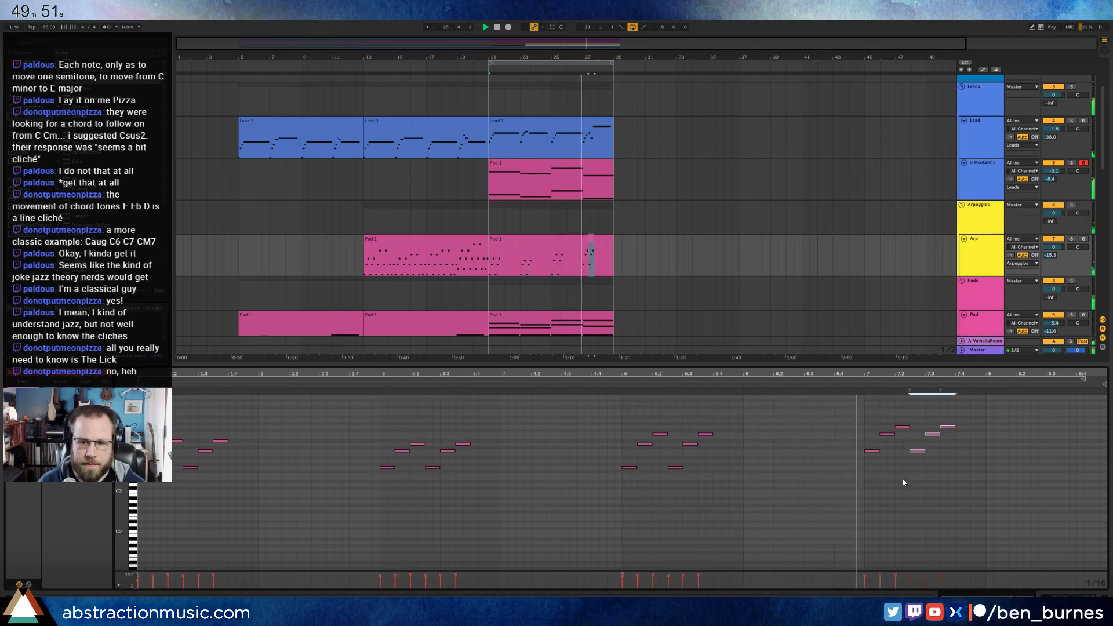
left_click(990, 504)
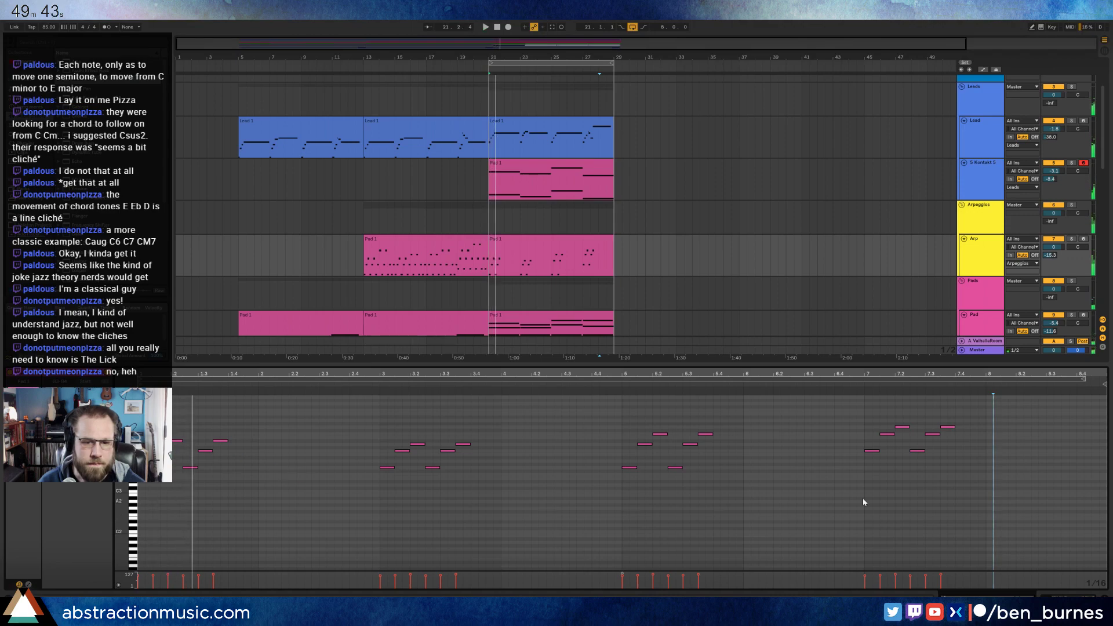
key("shift+Tab")
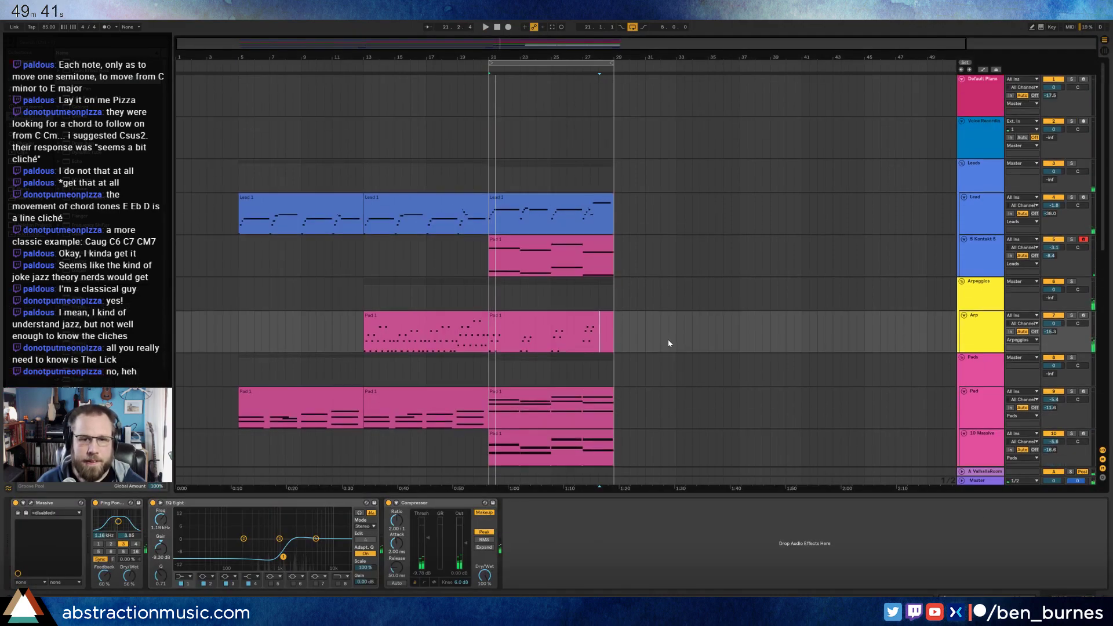
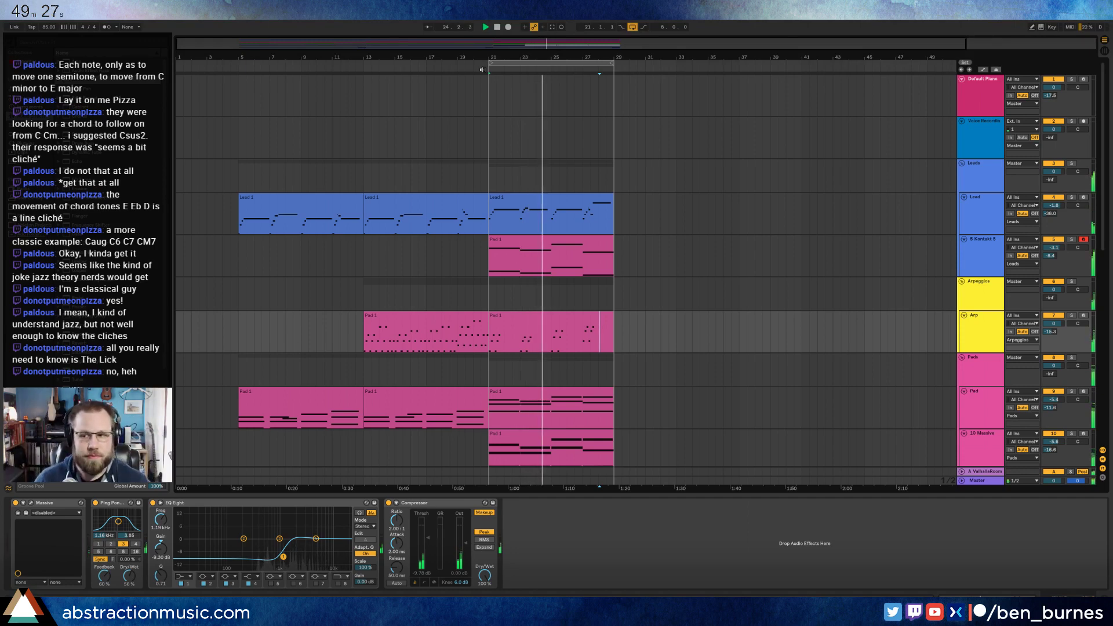
- Copy the first four bars of the Lead clip at bar 21 and paste them at bar 29
left_click(490, 213)
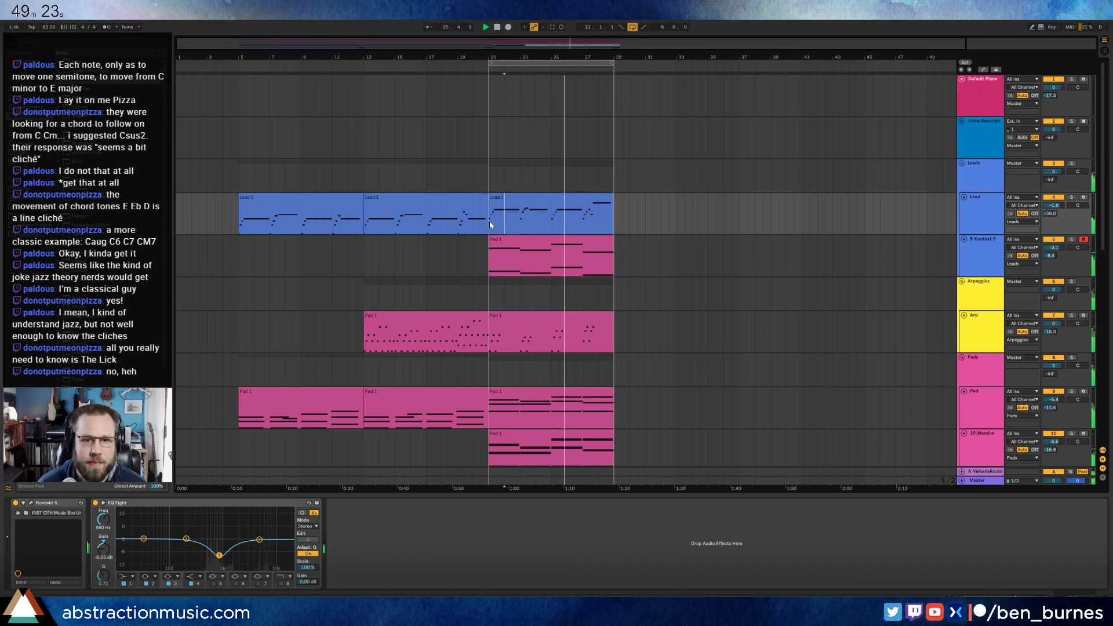
left_click_drag(490, 220, 551, 217)
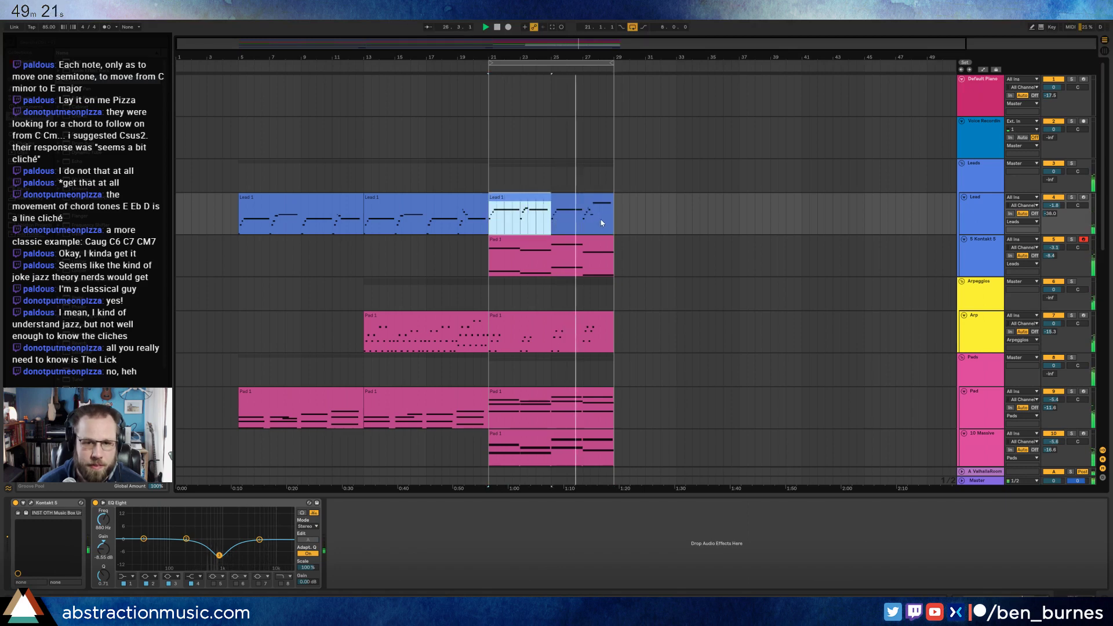
left_click(614, 209)
key("ctrl+v")
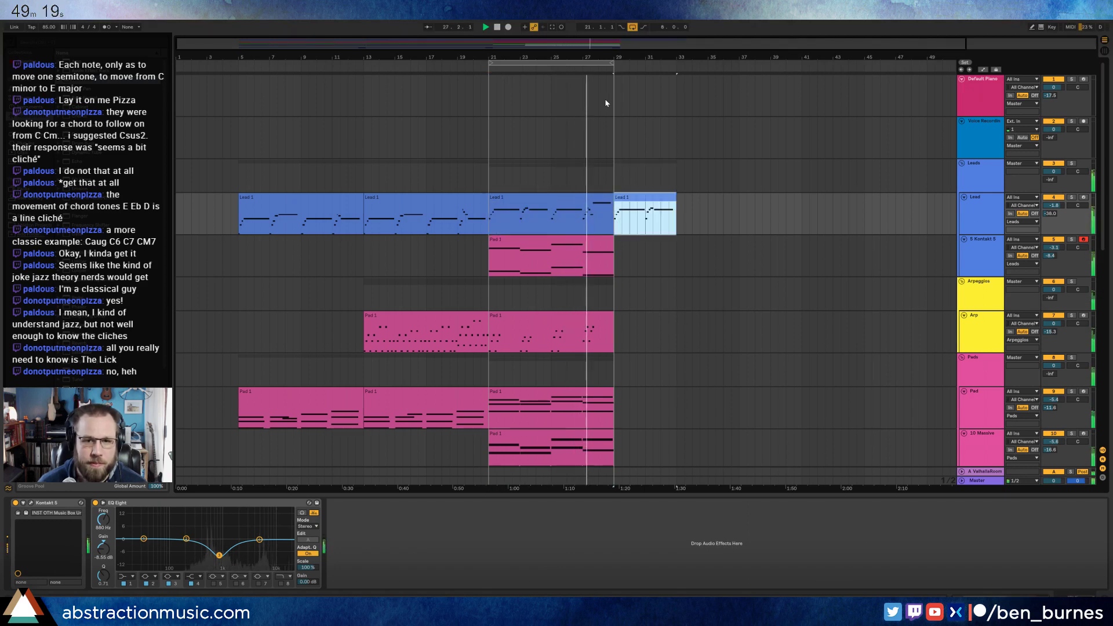
- Duplicate the last voice recording clip to bar 29, shorten the copy to end at bar 33 and play it
scroll(667, 219, "down", 5)
scroll(664, 222, "down", 8)
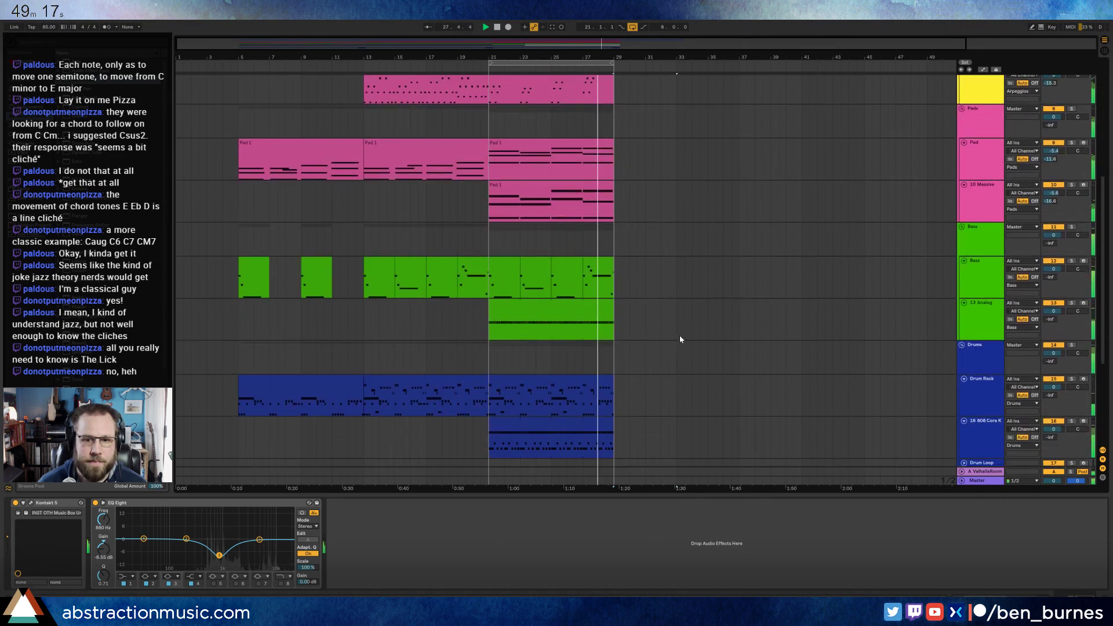
left_click(571, 407)
key("ctrl+d")
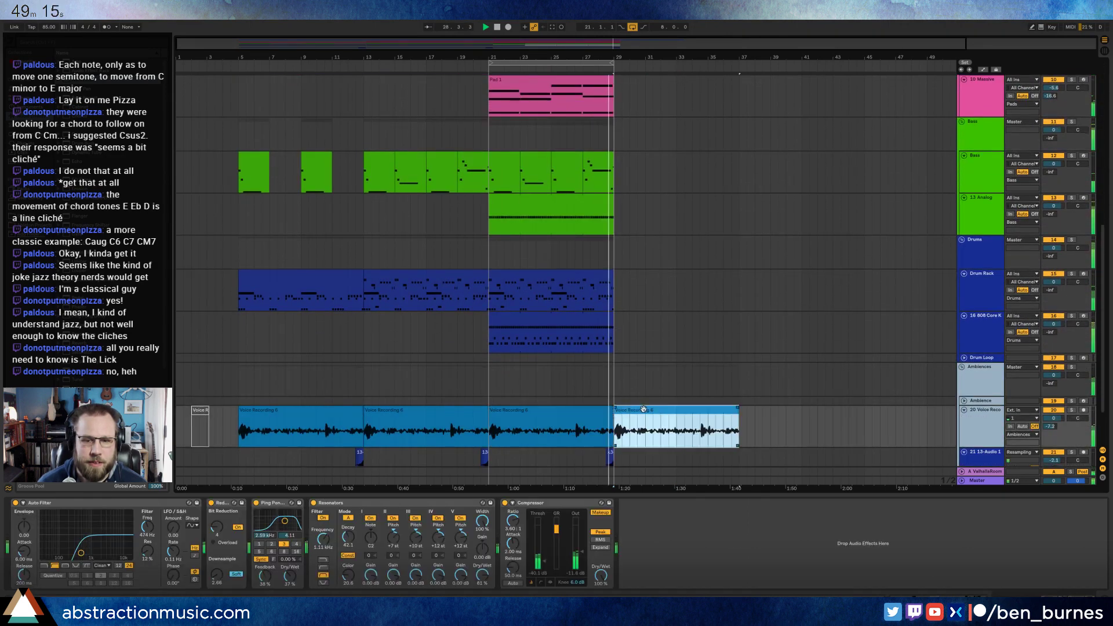
left_click_drag(706, 416, 672, 416)
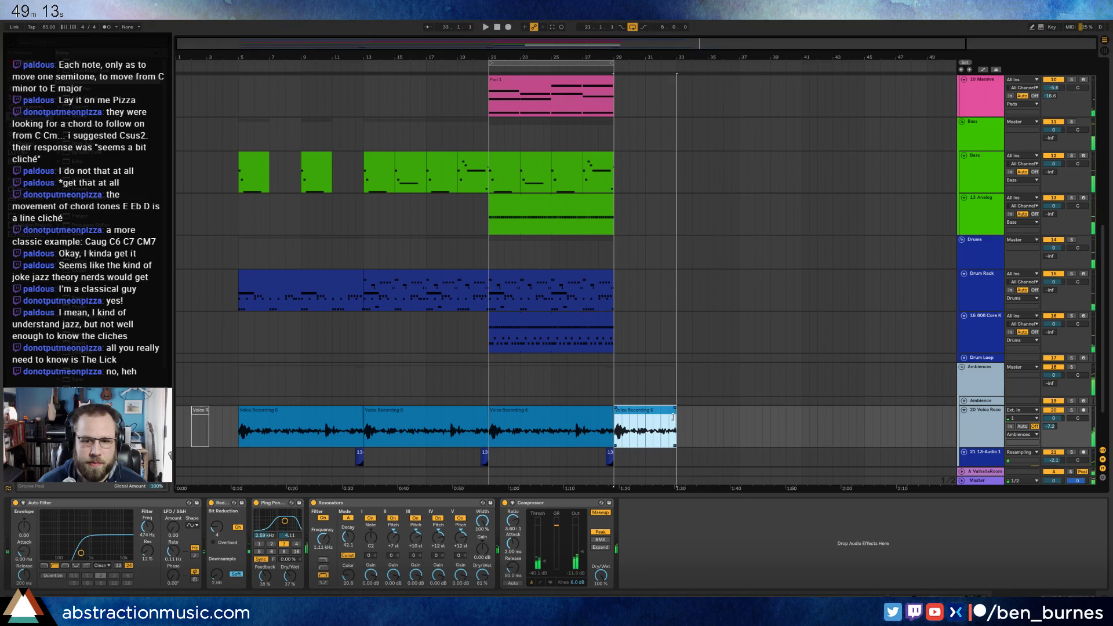
key("space")
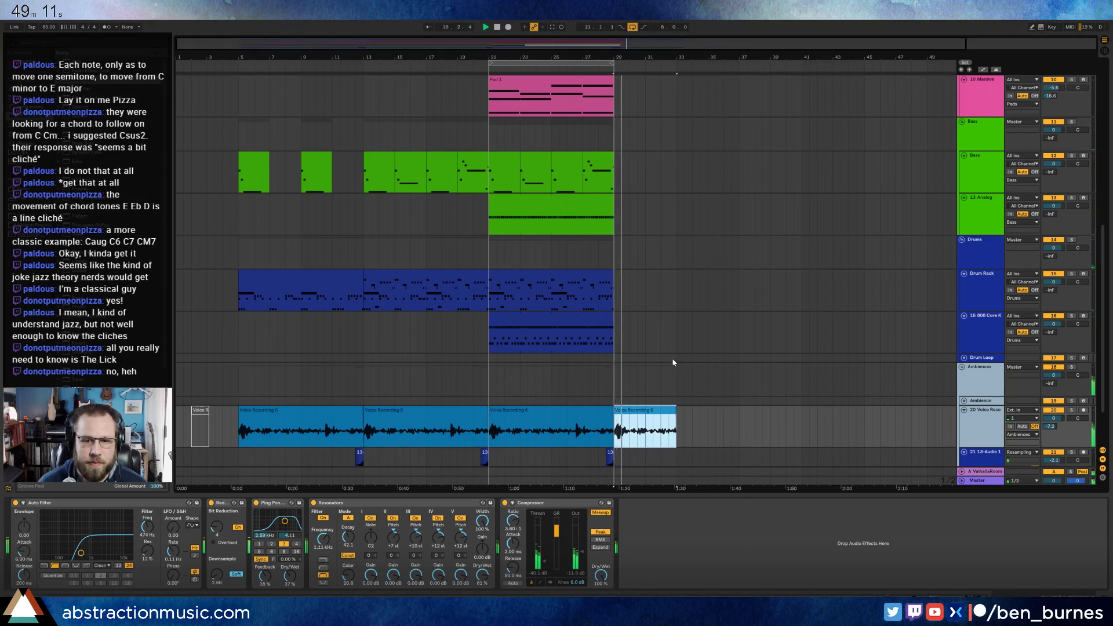
- Copy the two-bar clip at bar 21 of the Bass track to bar 29
scroll(670, 354, "up", 3)
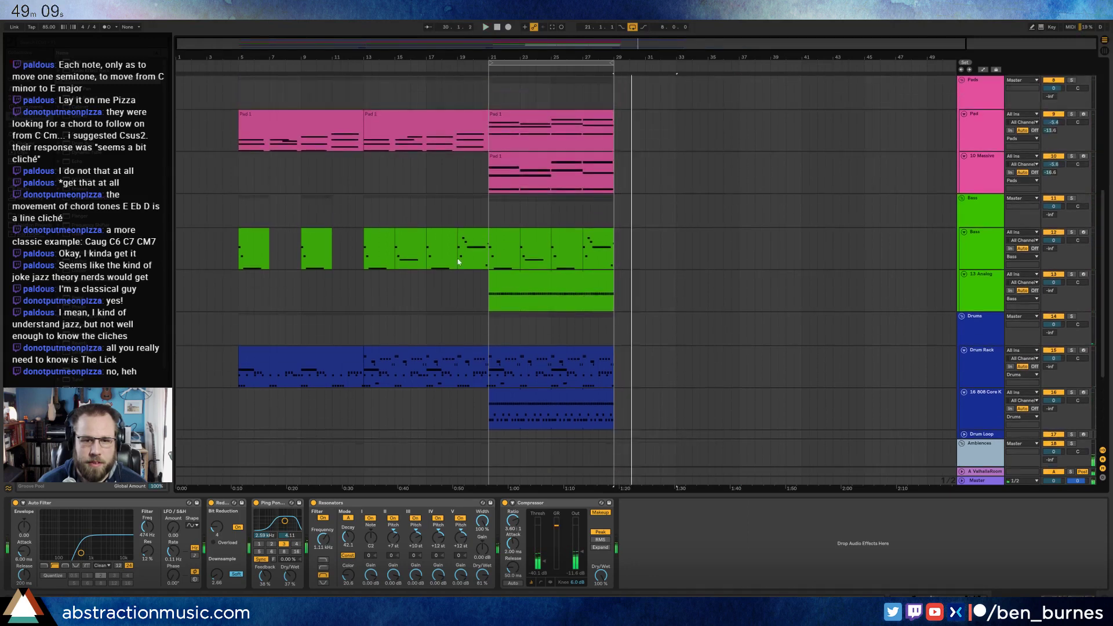
scroll(644, 231, "up", 5)
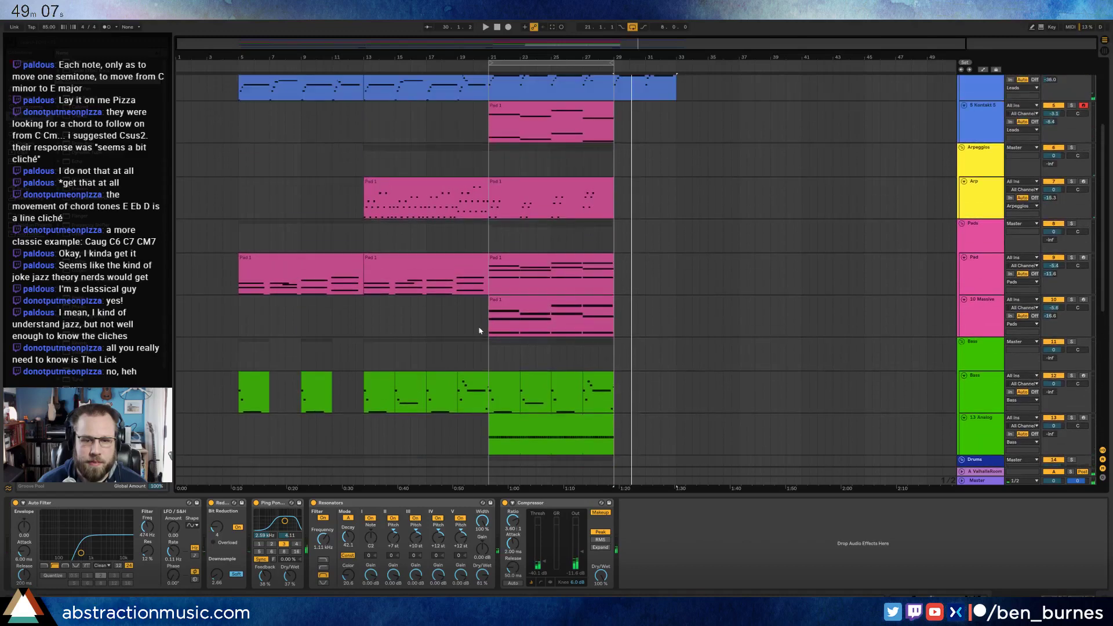
left_click_drag(508, 378, 621, 370)
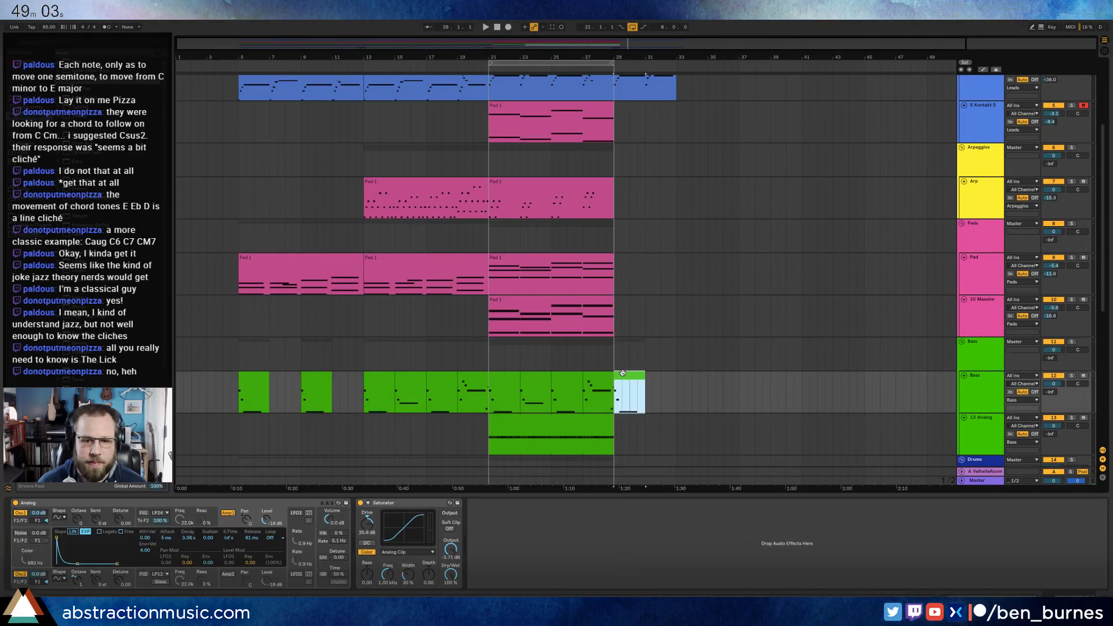
- In the copied bass clip, lengthen the first note, trim the second to end with bar one, and duplicate both into bar two
double_click(623, 376)
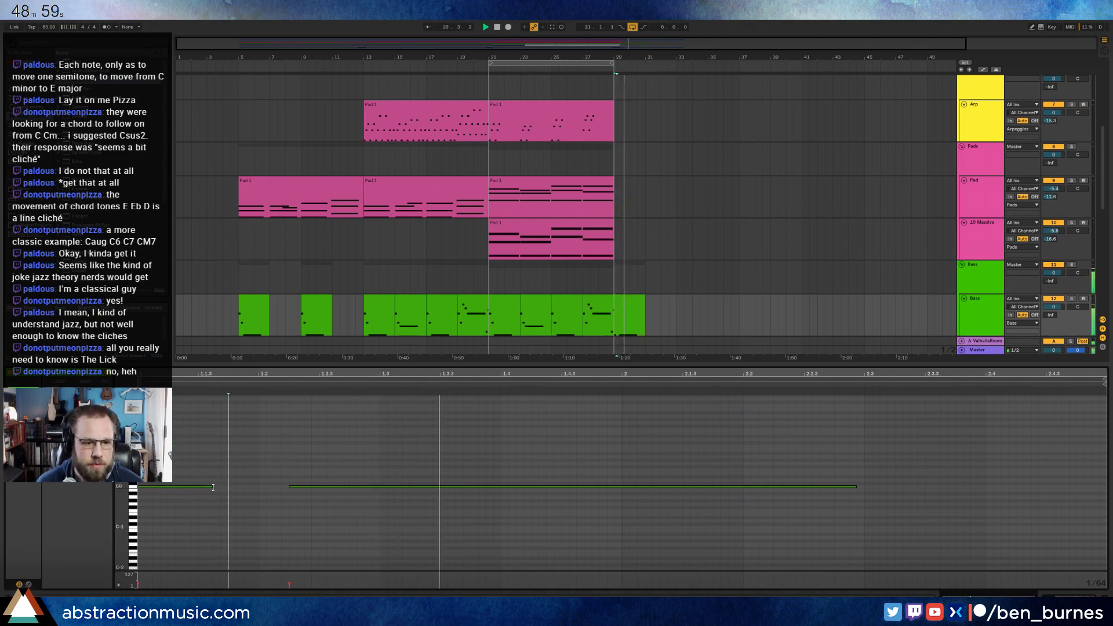
left_click_drag(213, 490, 274, 491)
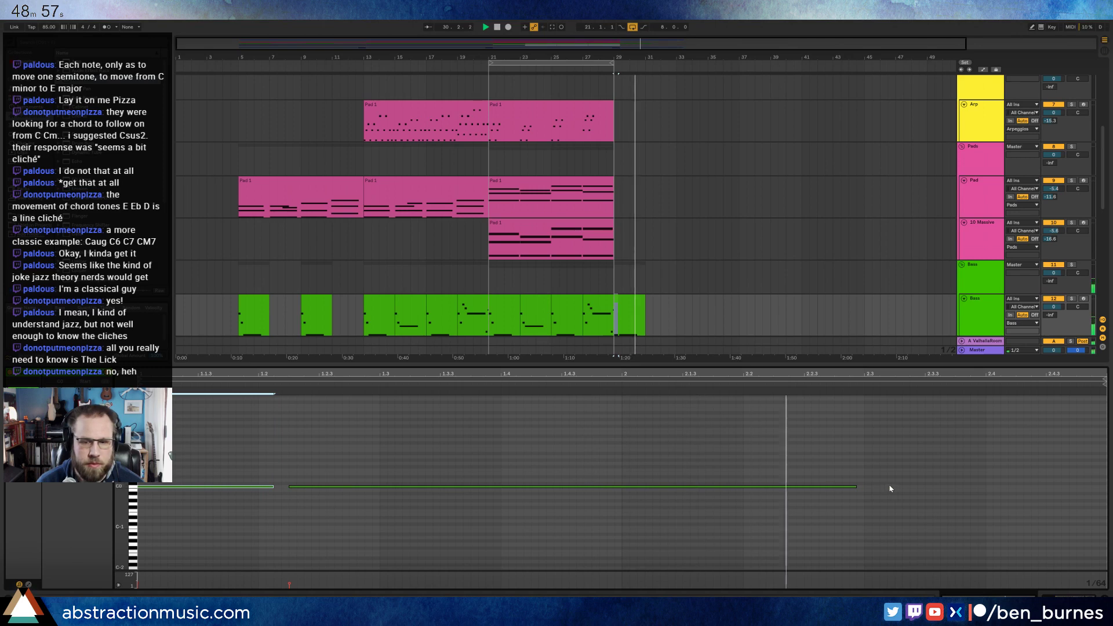
left_click_drag(856, 487, 227, 500)
key("ctrl+d")
key("space")
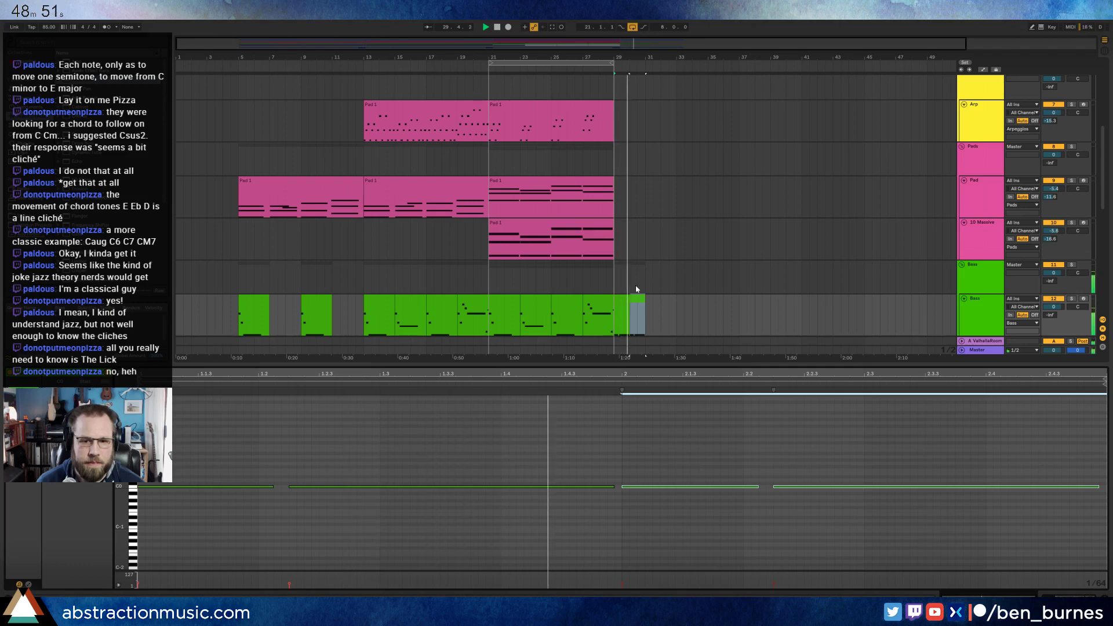
- Extend the new bass clip to bar 33 and duplicate its two bars of notes into the third and fourth bars
left_click_drag(632, 301, 676, 299)
key("space")
left_click(669, 297)
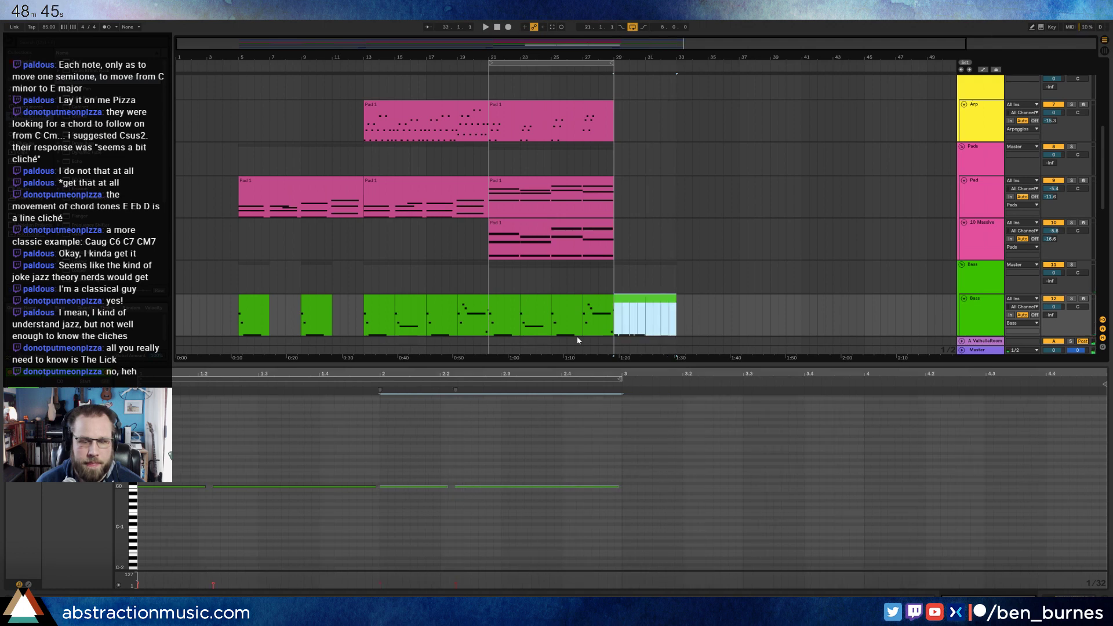
left_click_drag(161, 444, 493, 507)
key("ctrl+d")
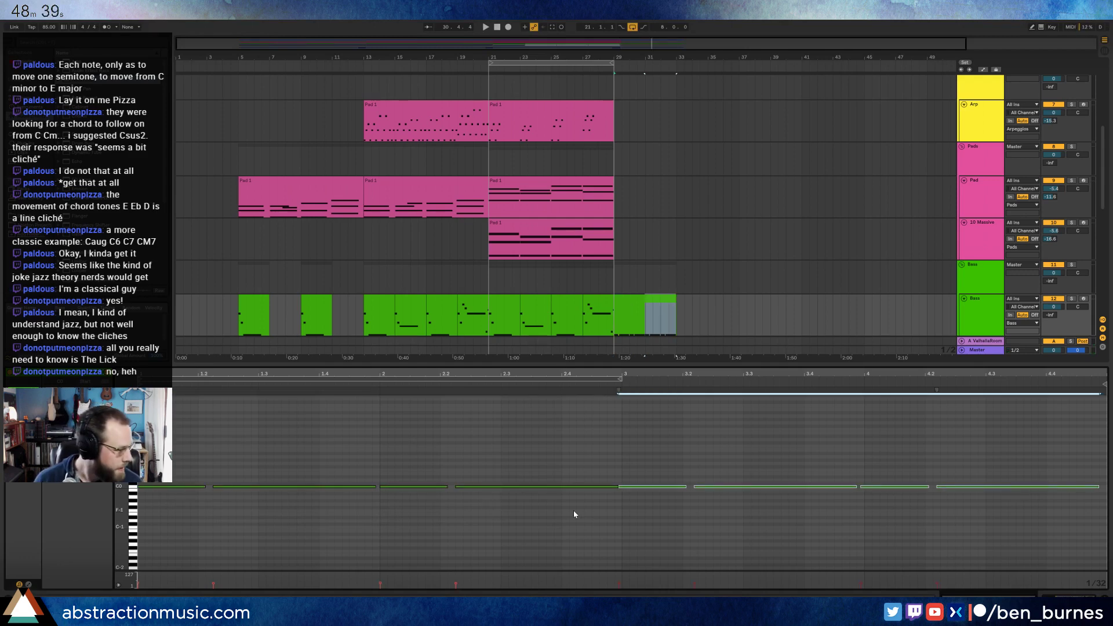
- Lower the bass notes of bars 31 and 32 by one semitone, raise them an octave, and audition them from bar 31
left_click_drag(655, 457, 1031, 526)
key("Down")
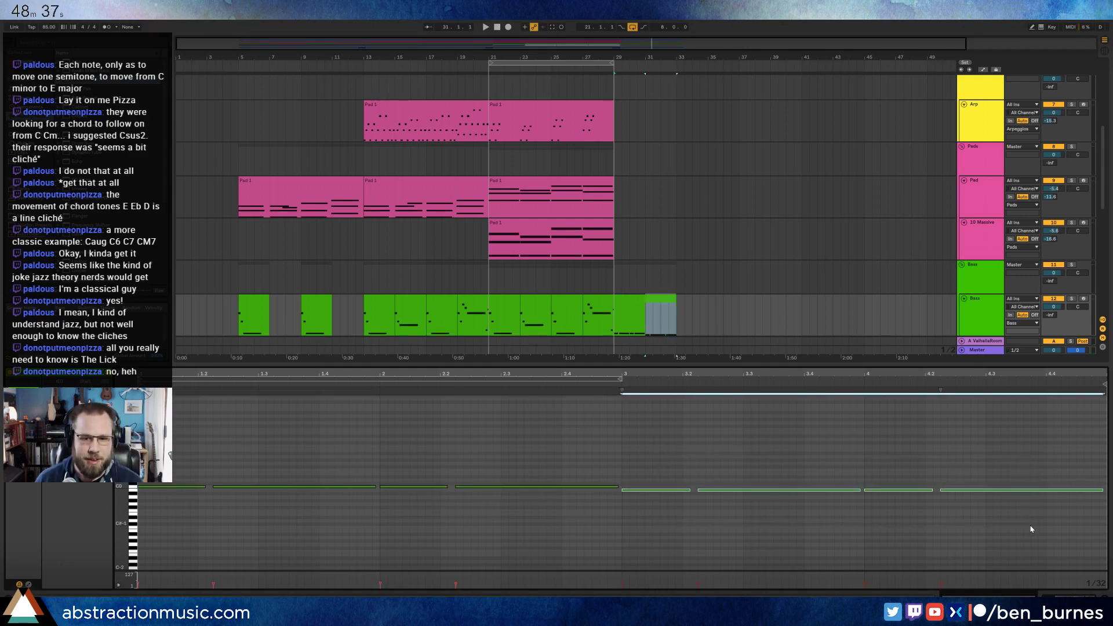
left_click(609, 384)
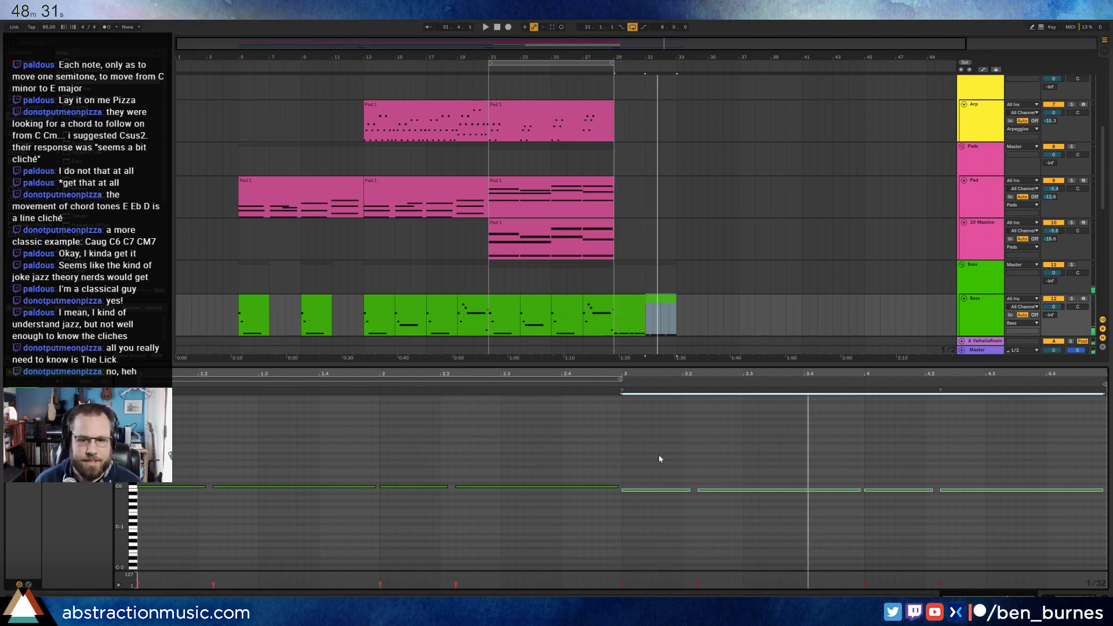
key("shift+Up")
left_click(618, 384)
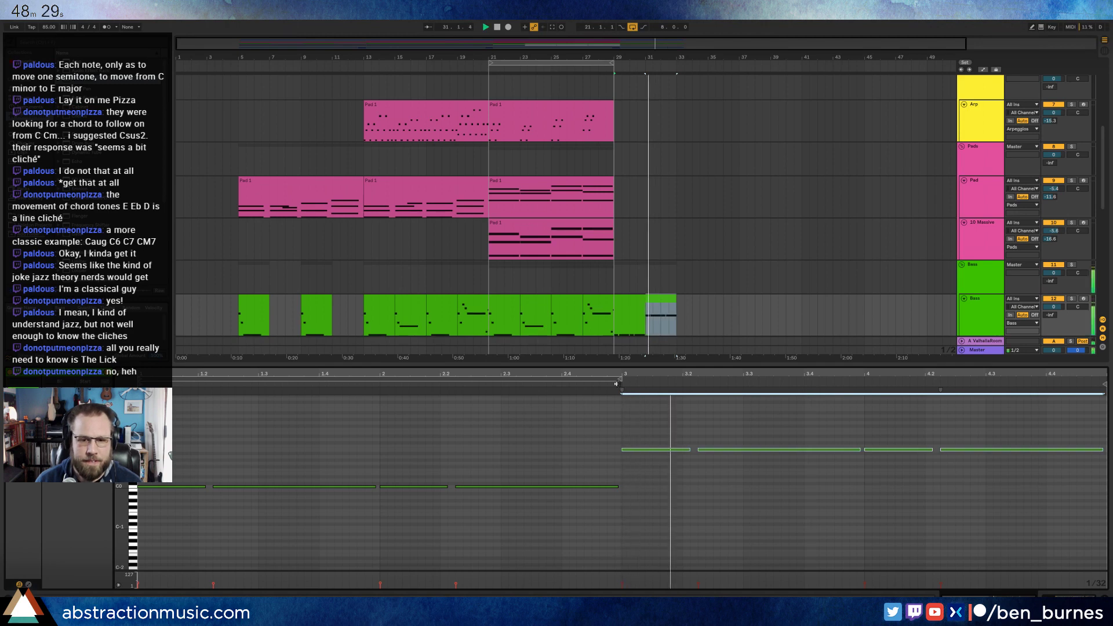
key("Up")
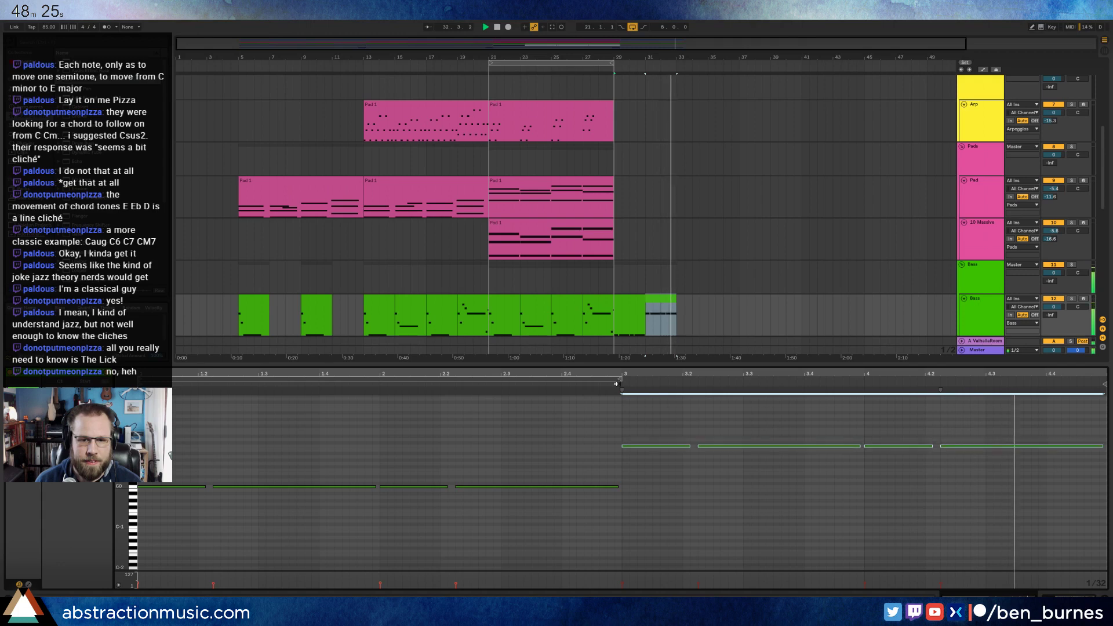
key("Down")
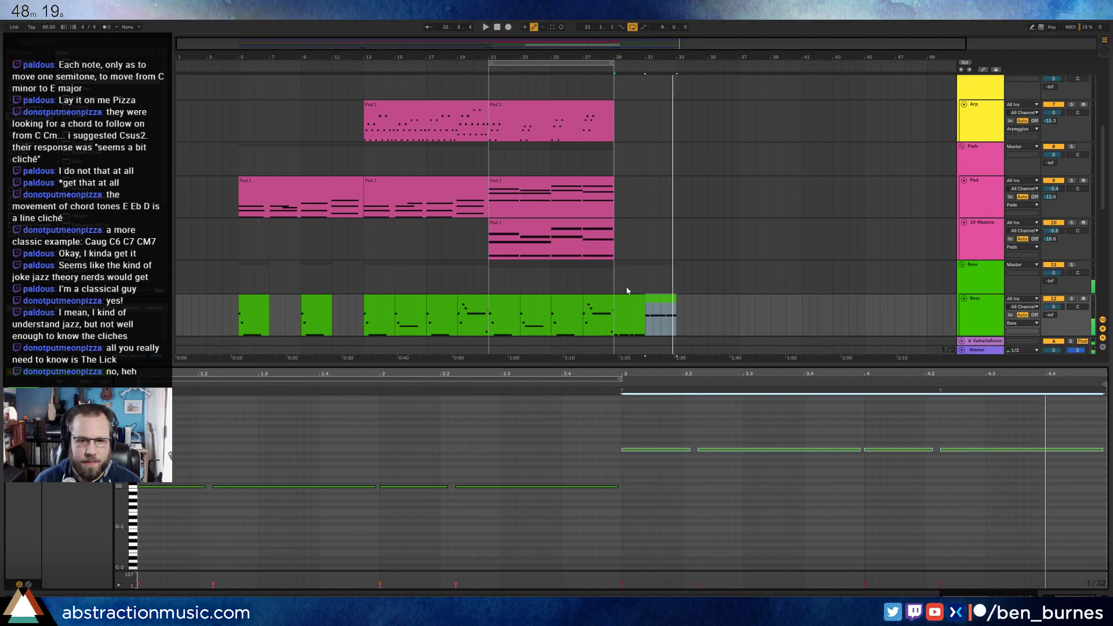
- Loop the bass clip from bar 29 to 33, raise the notes in its first two bars by an octave and play the loop
key("space")
left_click(635, 301)
key("ctrl+l")
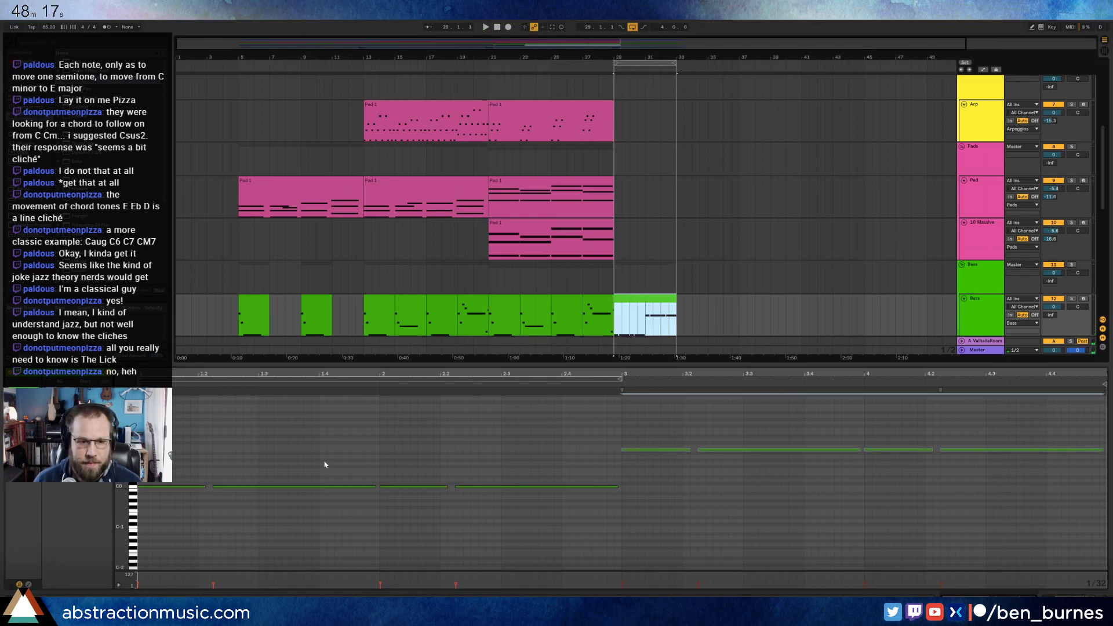
left_click_drag(208, 462, 502, 534)
key("shift+Up")
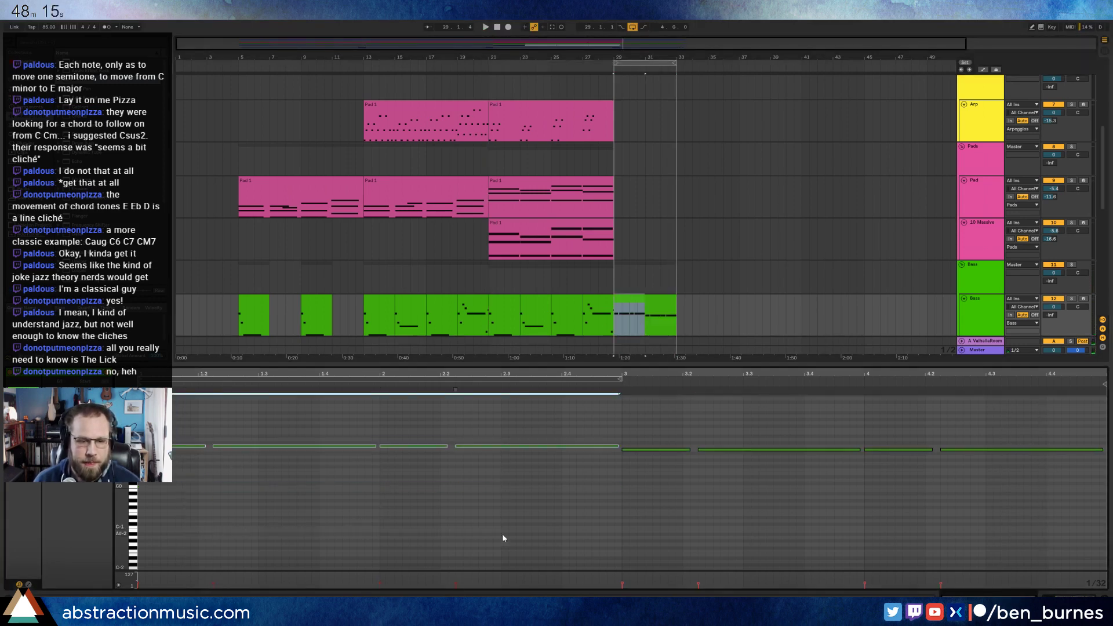
key("space")
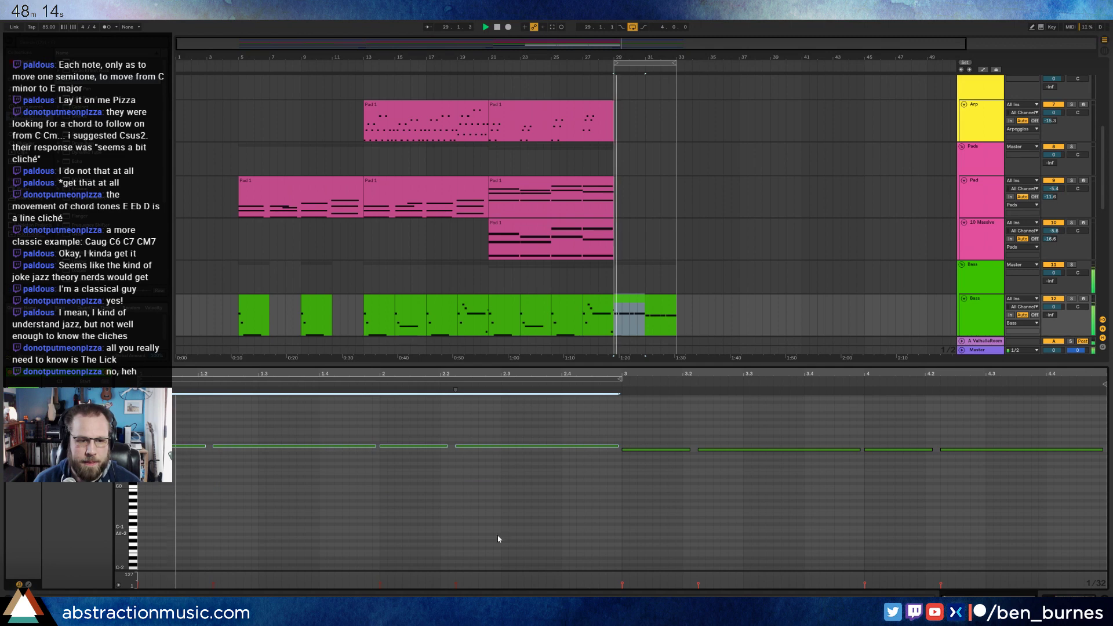
left_click(459, 517)
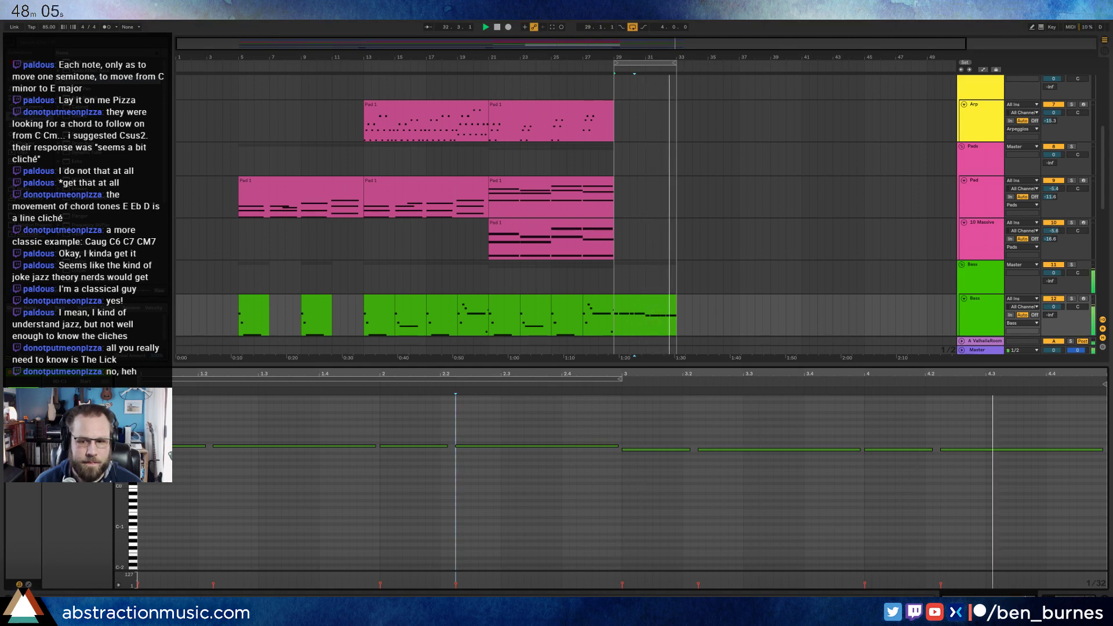
- Extend the 808 Core Kit clip from bar 29 to bar 33
key("shift+Tab")
scroll(629, 409, "down", 1)
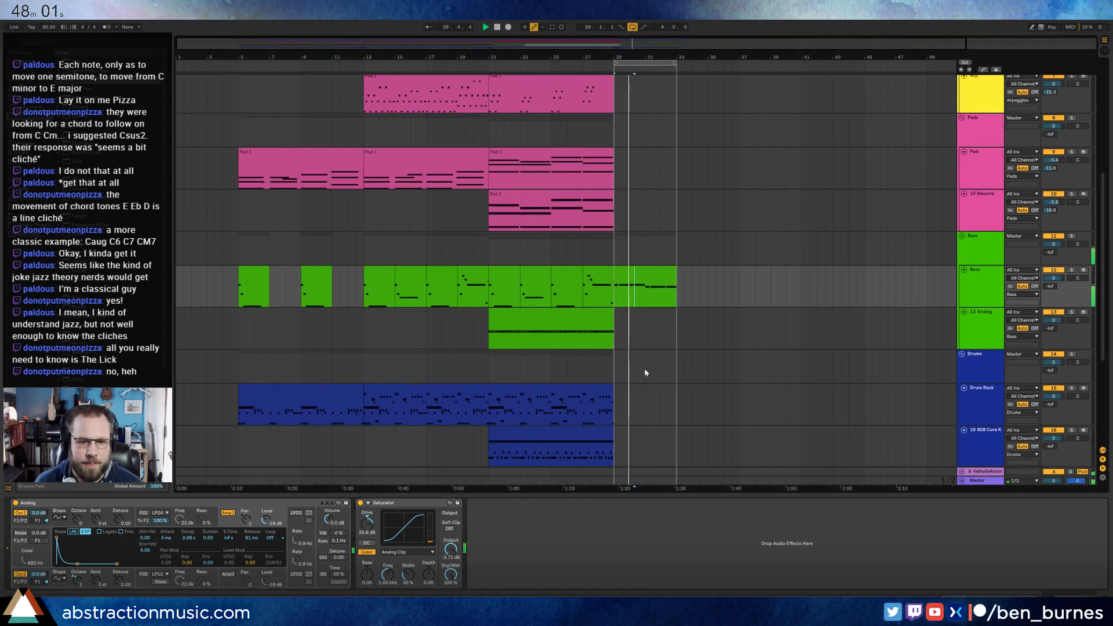
left_click_drag(612, 432, 674, 440)
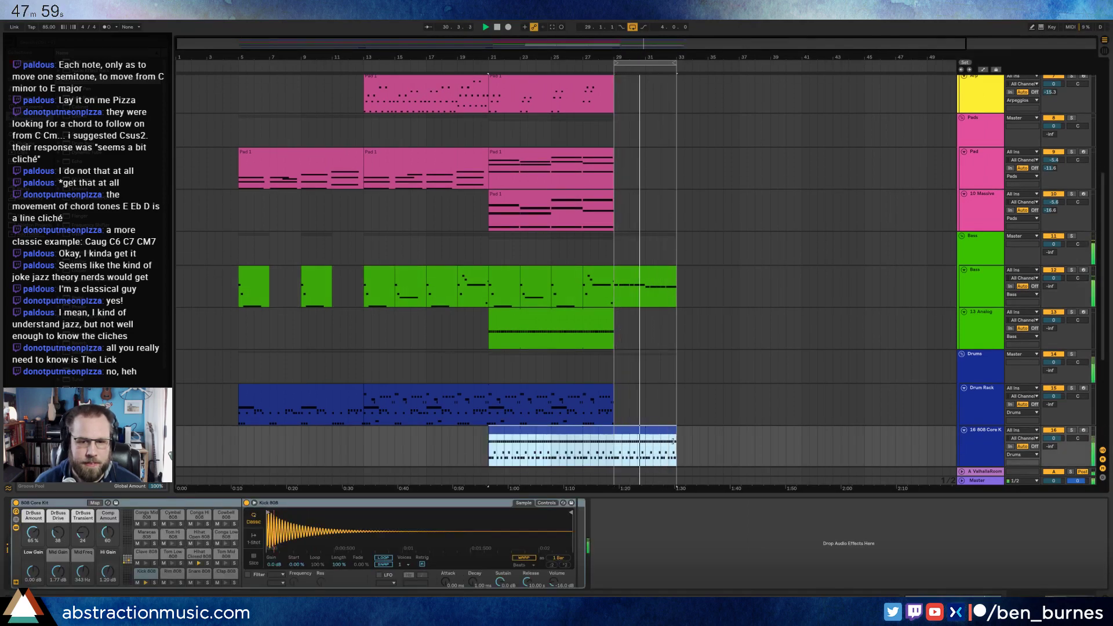
- Copy the first Drum Rack clip to bar 29 and trim the copy to end at bar 33
left_click(307, 392)
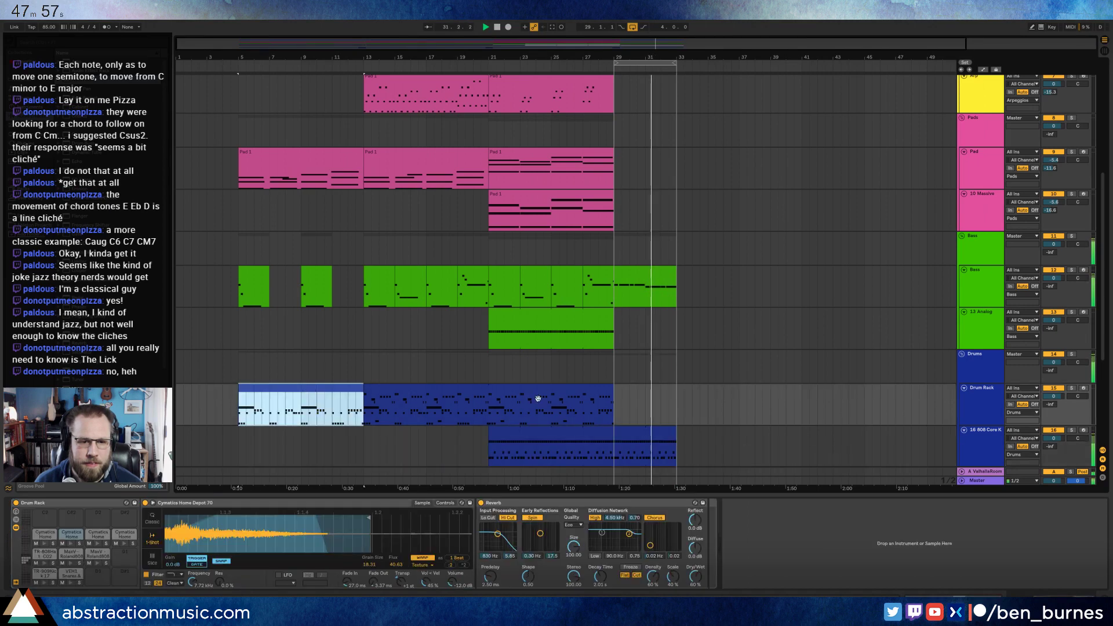
left_click(615, 399)
key("ctrl+v")
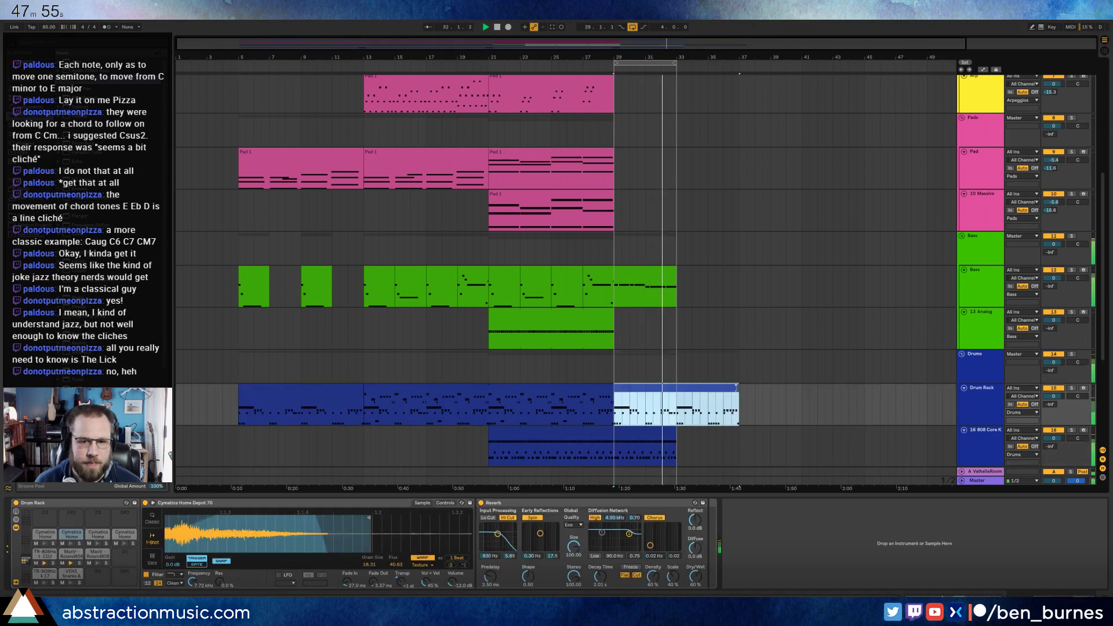
left_click_drag(738, 400, 681, 394)
left_click(708, 410)
- Continue the Massive pad part with a copy of its clip from bar 29 to 33
scroll(719, 423, "up", 1)
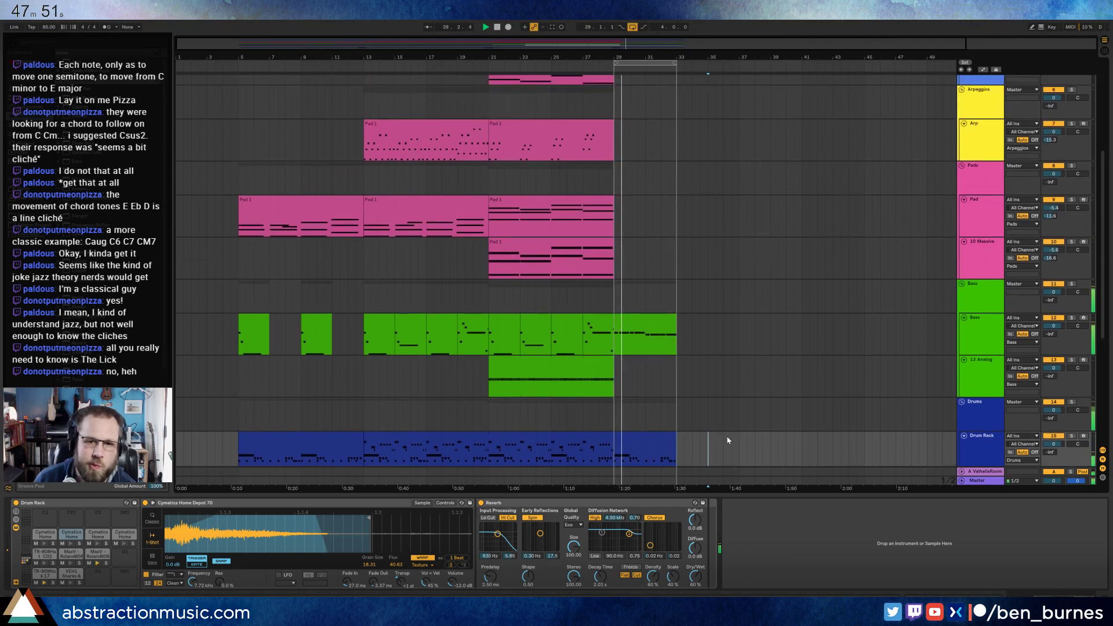
scroll(721, 419, "down", 2)
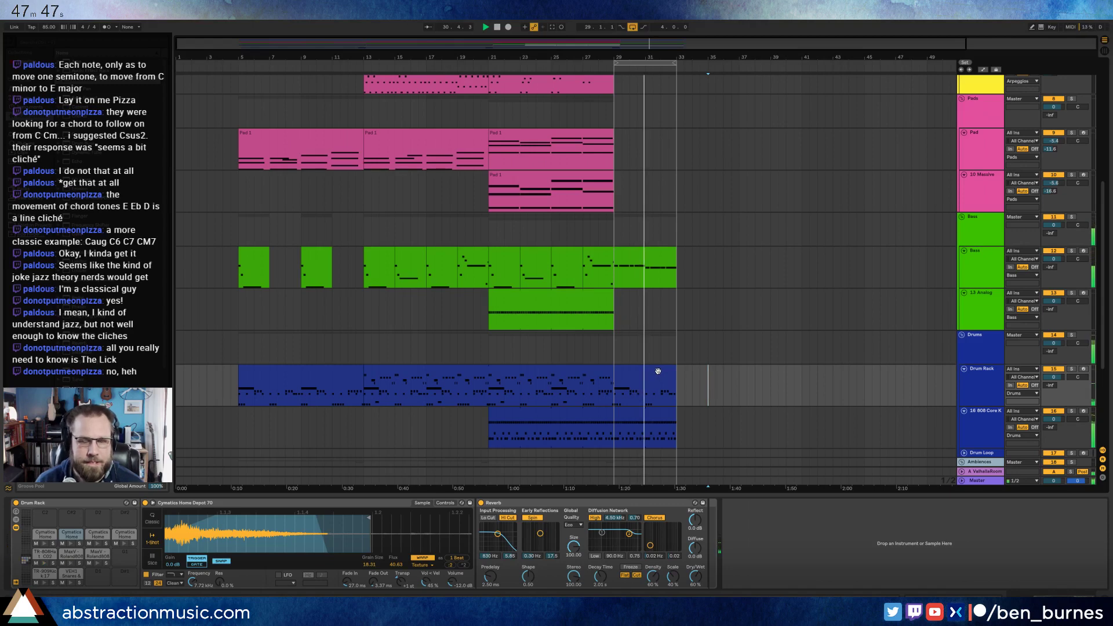
scroll(658, 371, "up", 4)
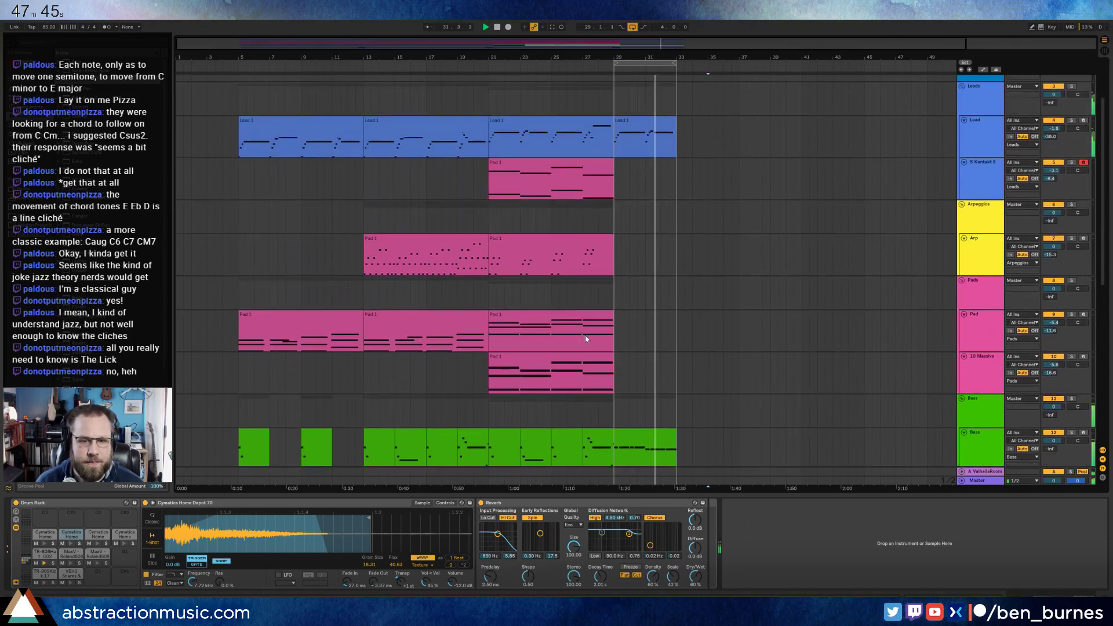
left_click_drag(585, 355, 673, 358)
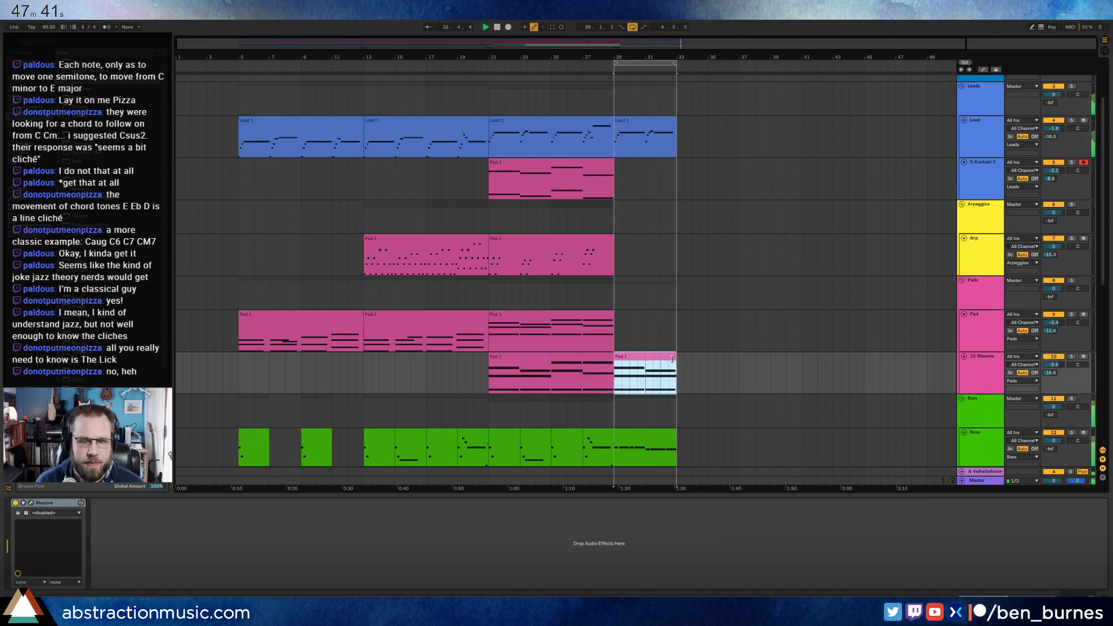
- In the new Massive clip's second chord, lower the middle note and raise the top note by one semitone each
double_click(663, 357)
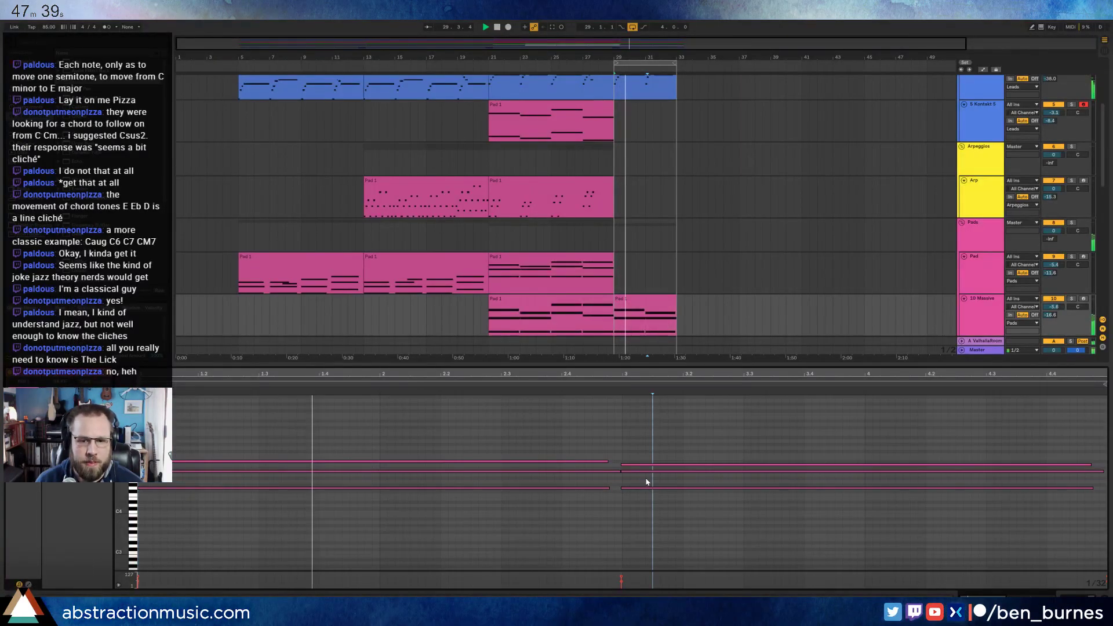
left_click_drag(653, 472, 657, 476)
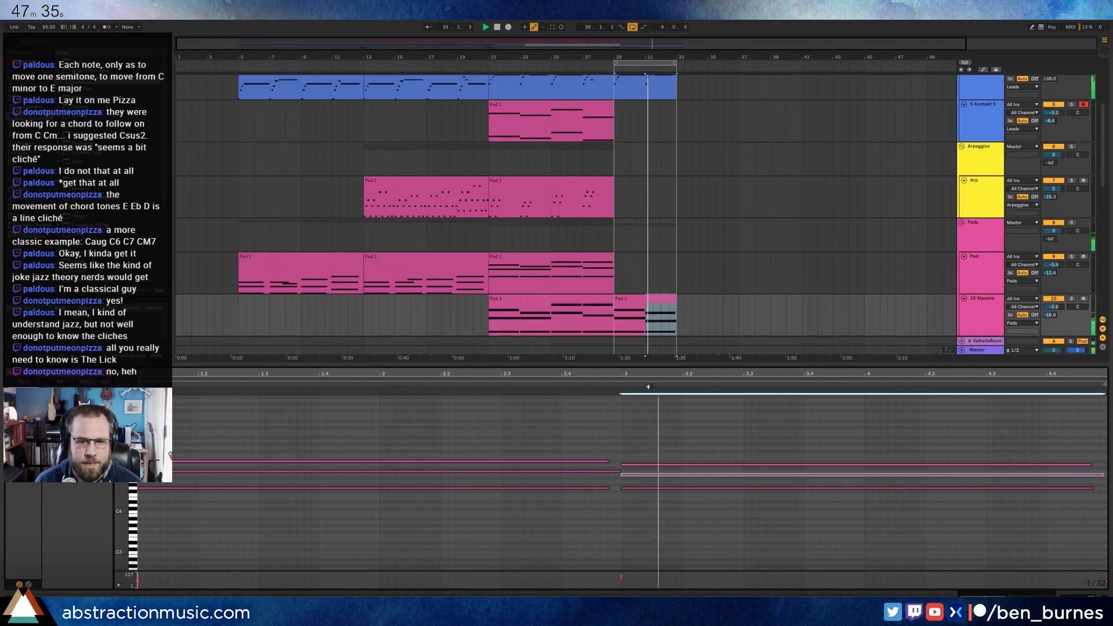
left_click_drag(653, 464, 653, 461)
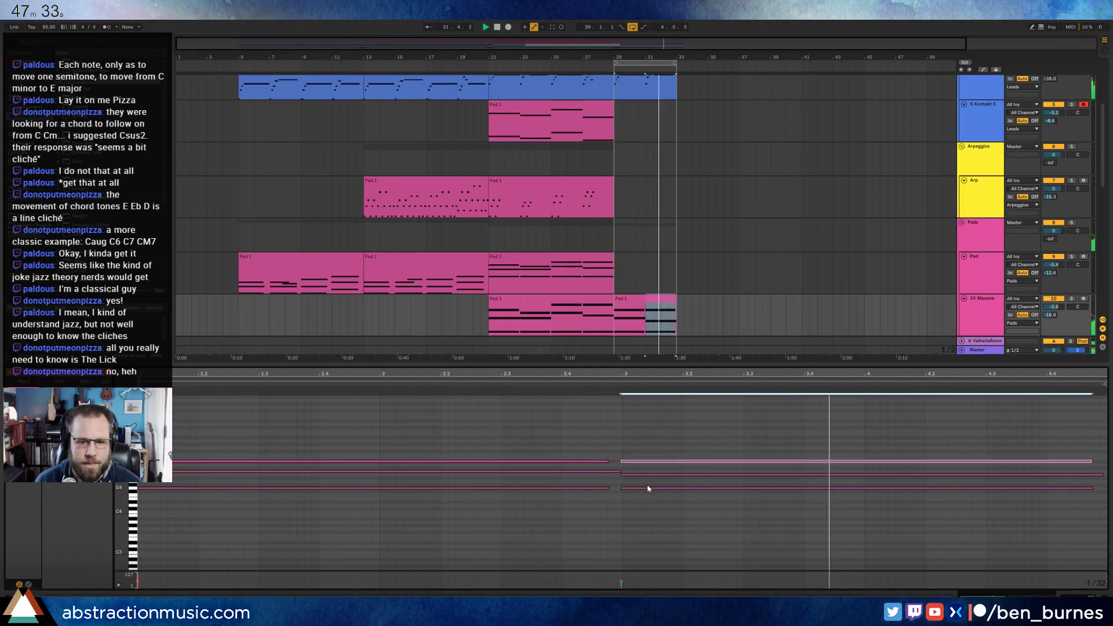
left_click(648, 488)
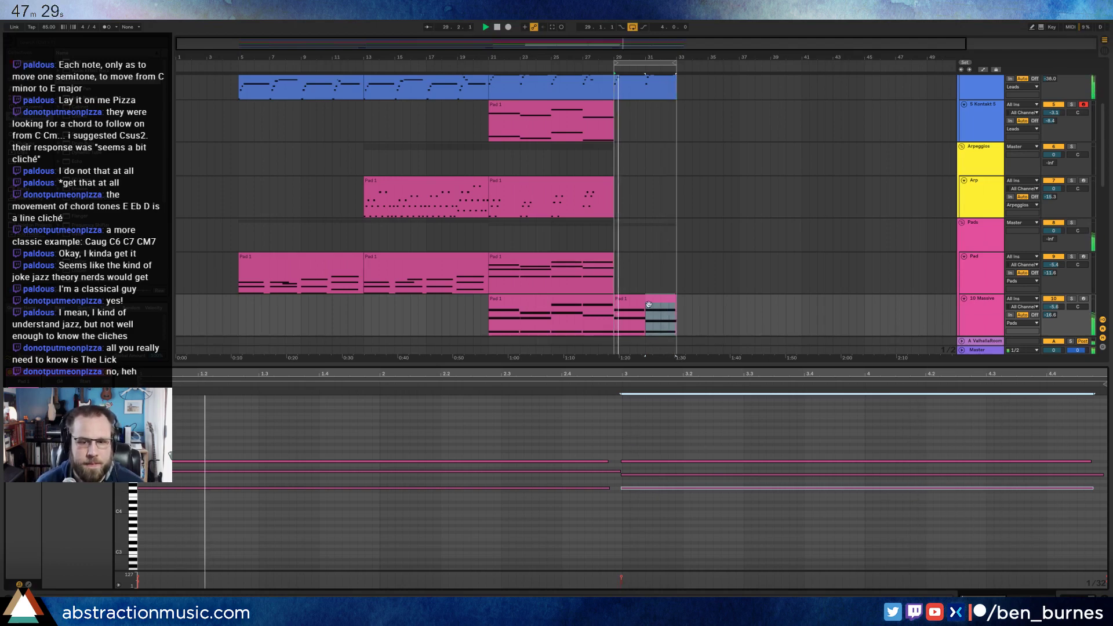
- Delete the leftover chord notes beyond the end of the new Massive clip
left_click_drag(637, 456, 647, 507)
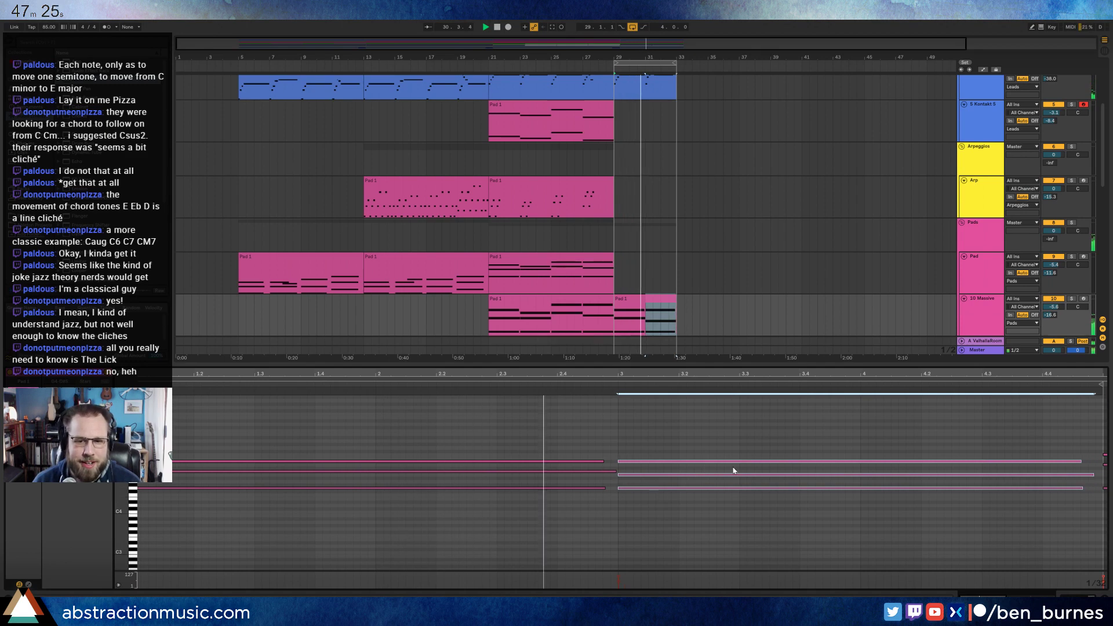
key("minus")
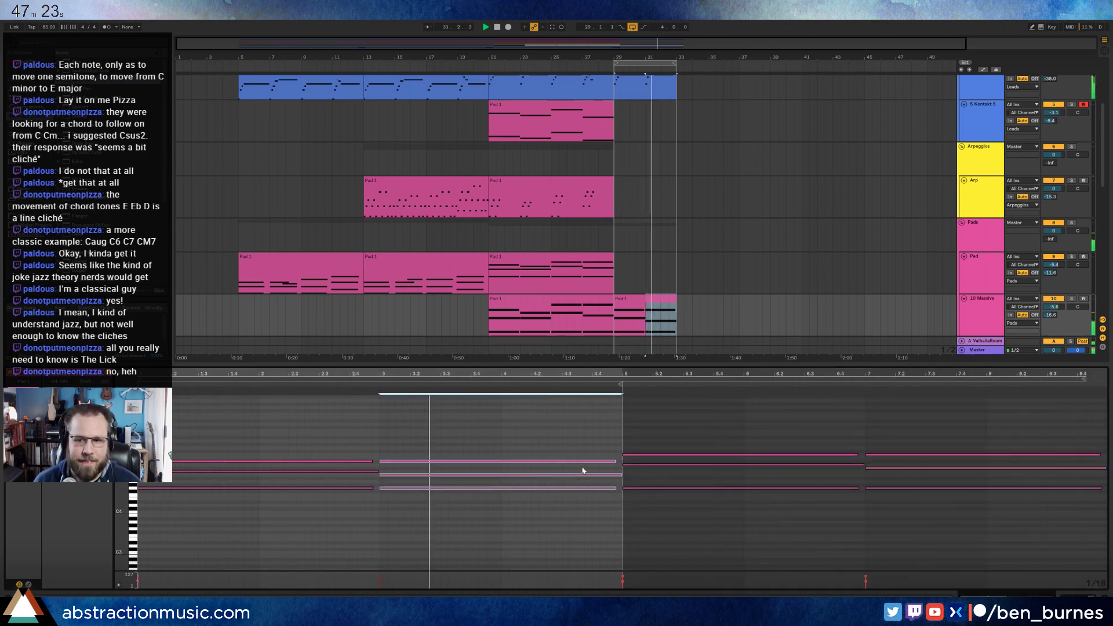
key("ctrl+z")
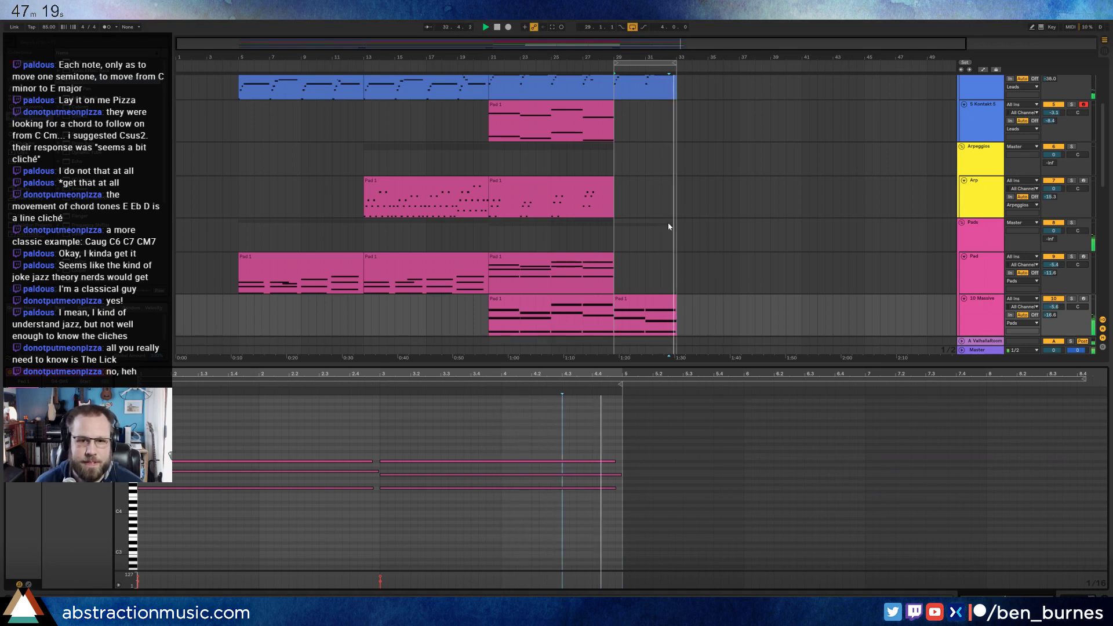
- Split the 808 Core Kit clip at bar 29 and open the bar 29 to 33 part for note editing
scroll(637, 222, "up", 1)
scroll(638, 222, "up", 3)
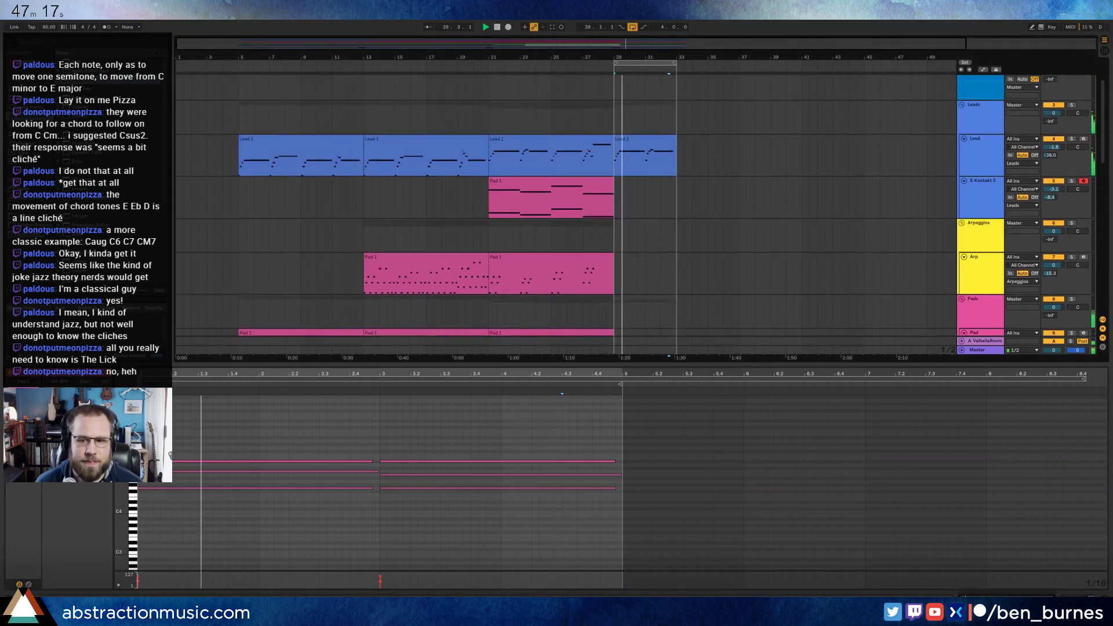
key("shift+Tab")
scroll(656, 321, "down", 8)
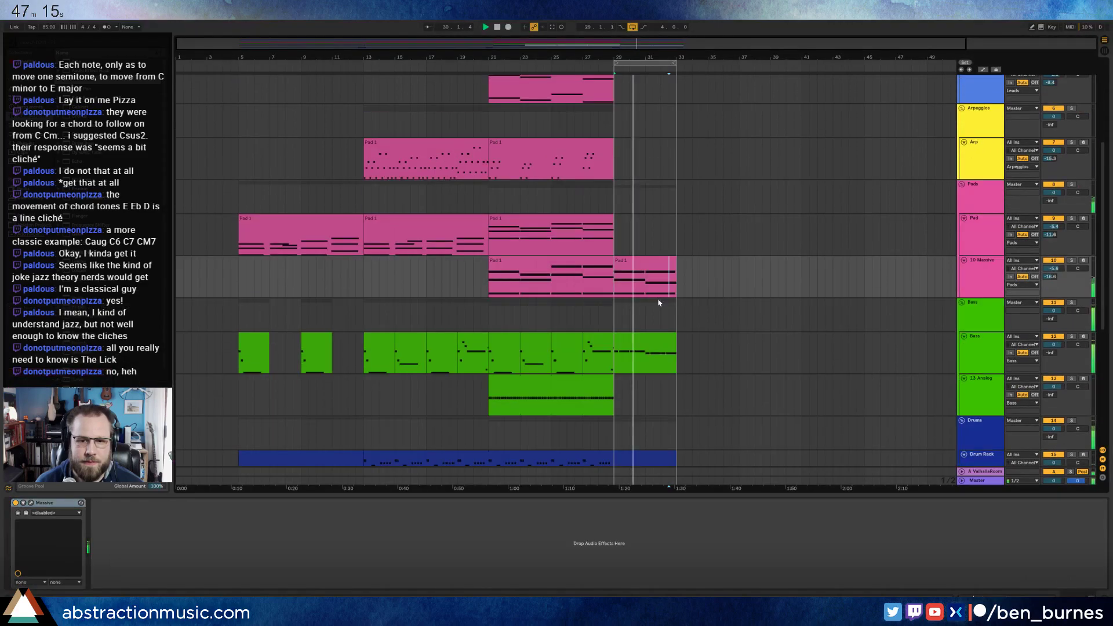
left_click(629, 386)
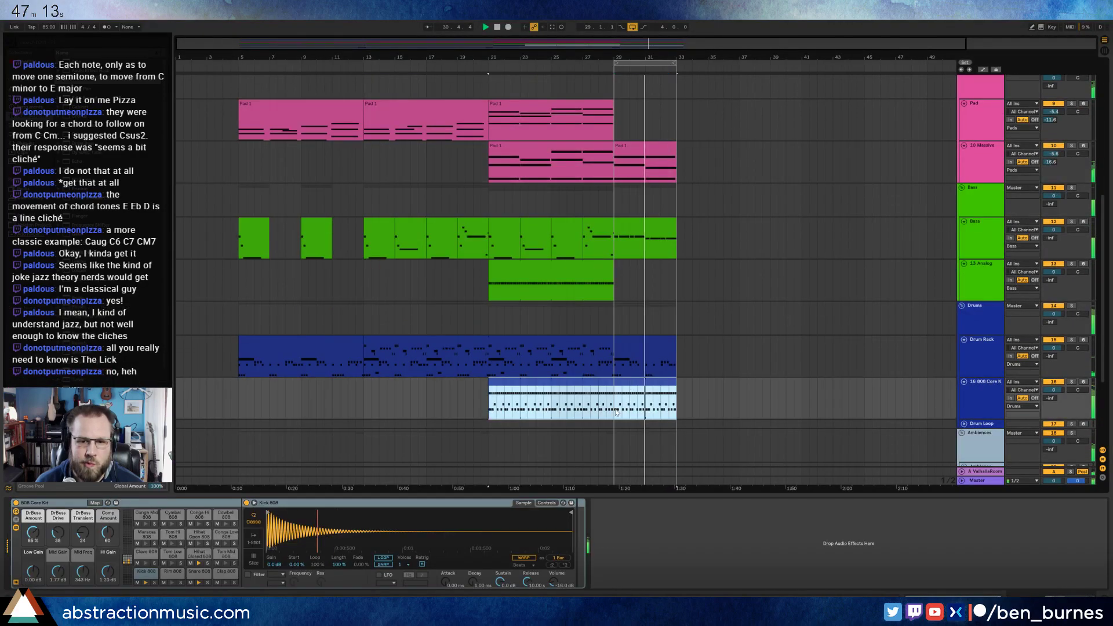
left_click_drag(615, 400, 679, 398)
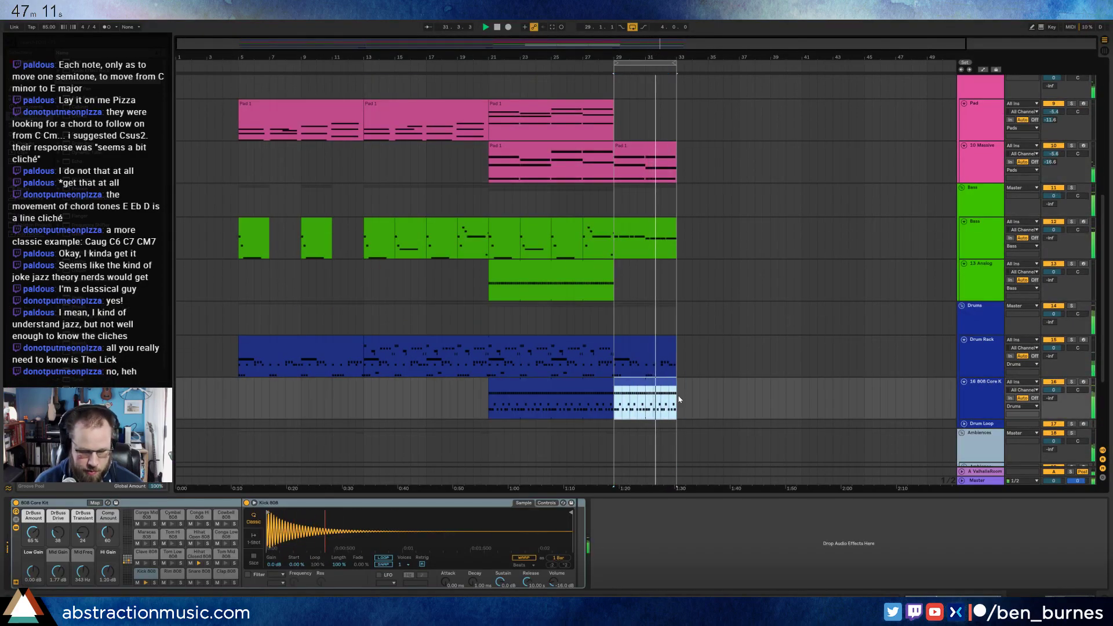
double_click(657, 379)
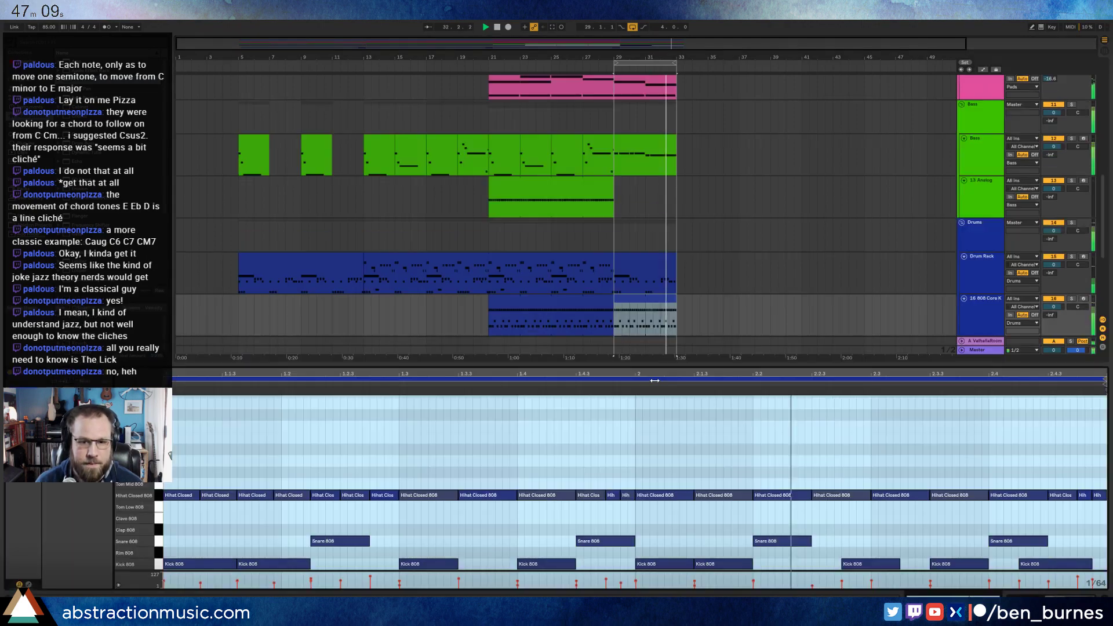
- Fill in the opening kicks of the new 808 clip so that four evenly spaced hits line up with the closed hi-hats
left_click(199, 517)
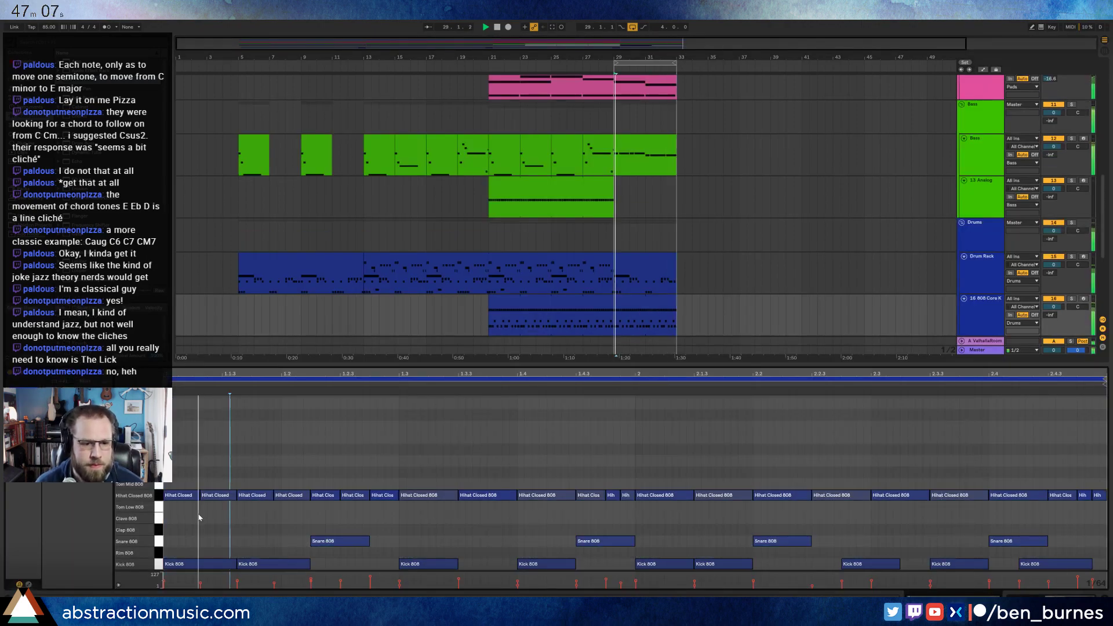
key("space")
left_click(211, 564)
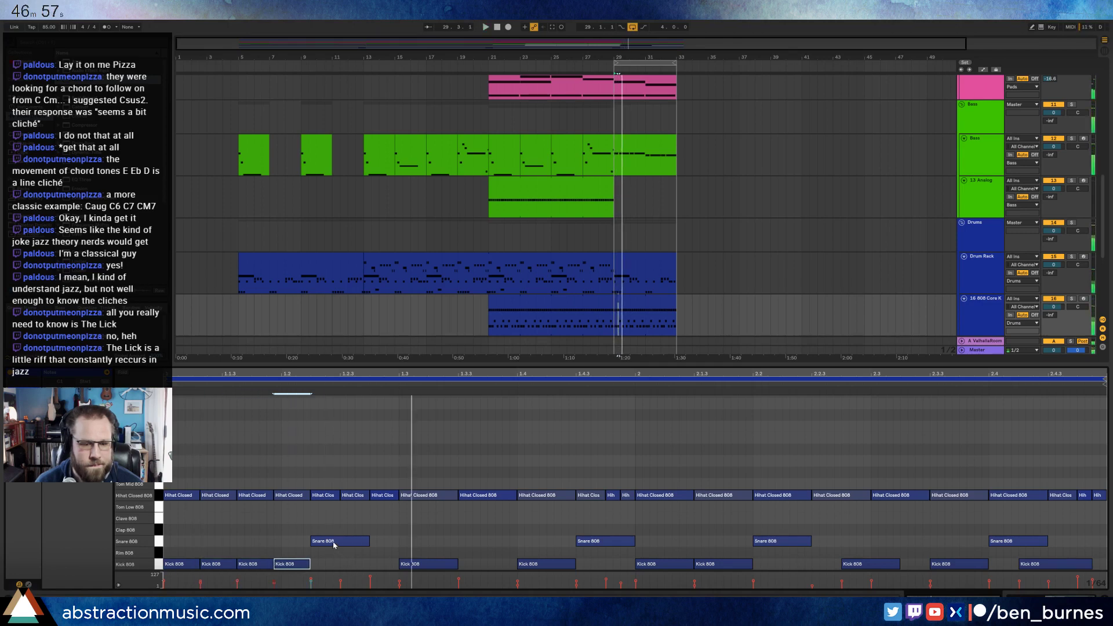
- Move the first snare to beat 1.3 and replace the kick beneath it with one at the snare's old position
left_click_drag(336, 545, 418, 549)
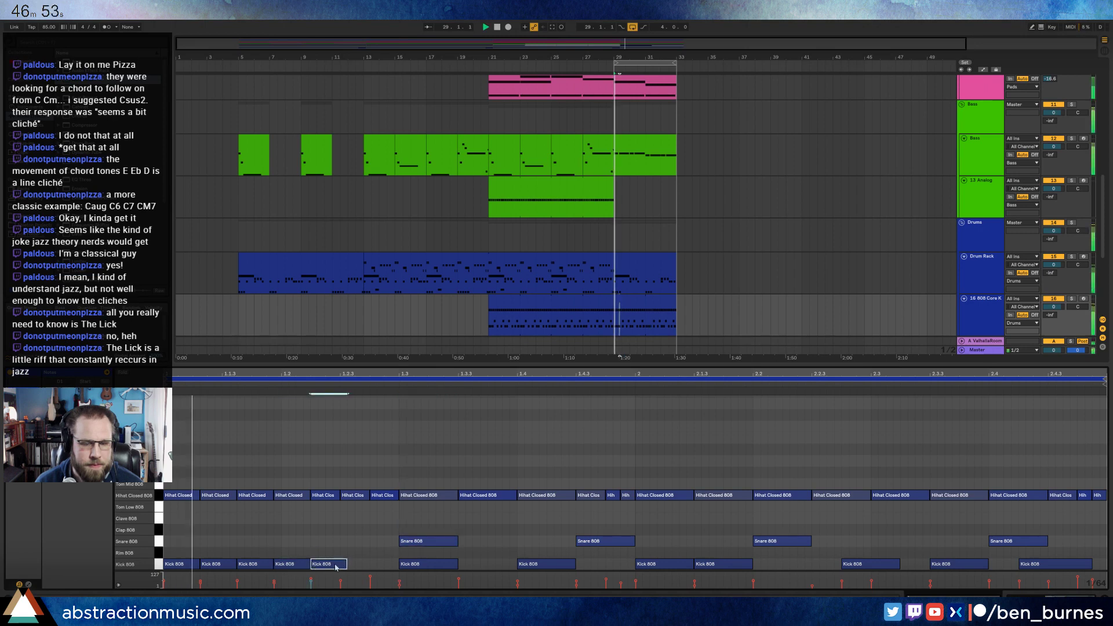
double_click(412, 569)
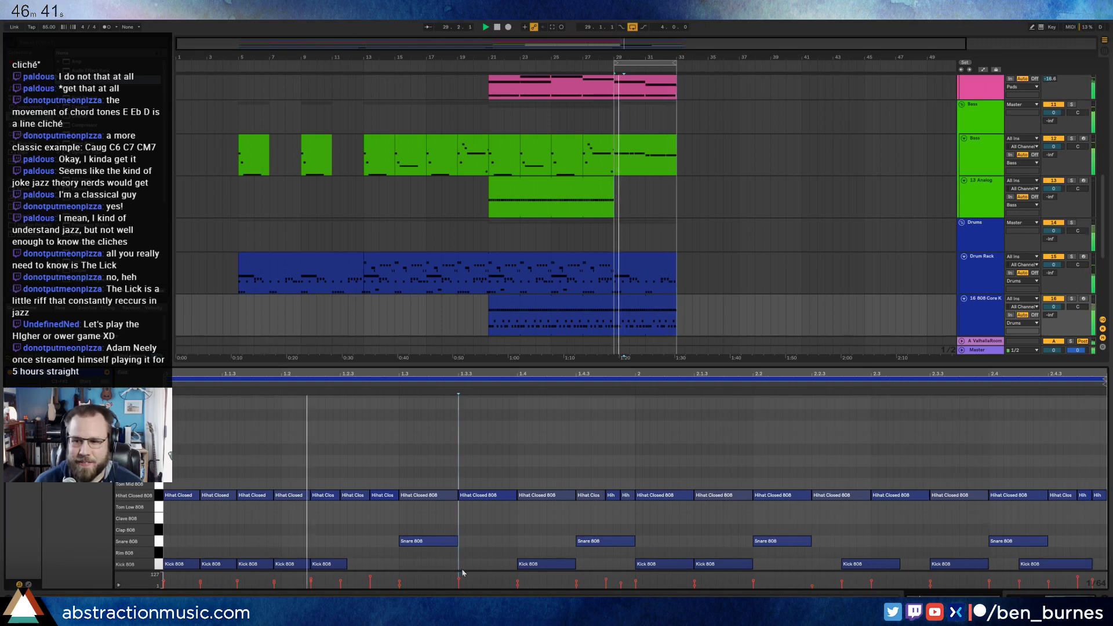
left_click(465, 565)
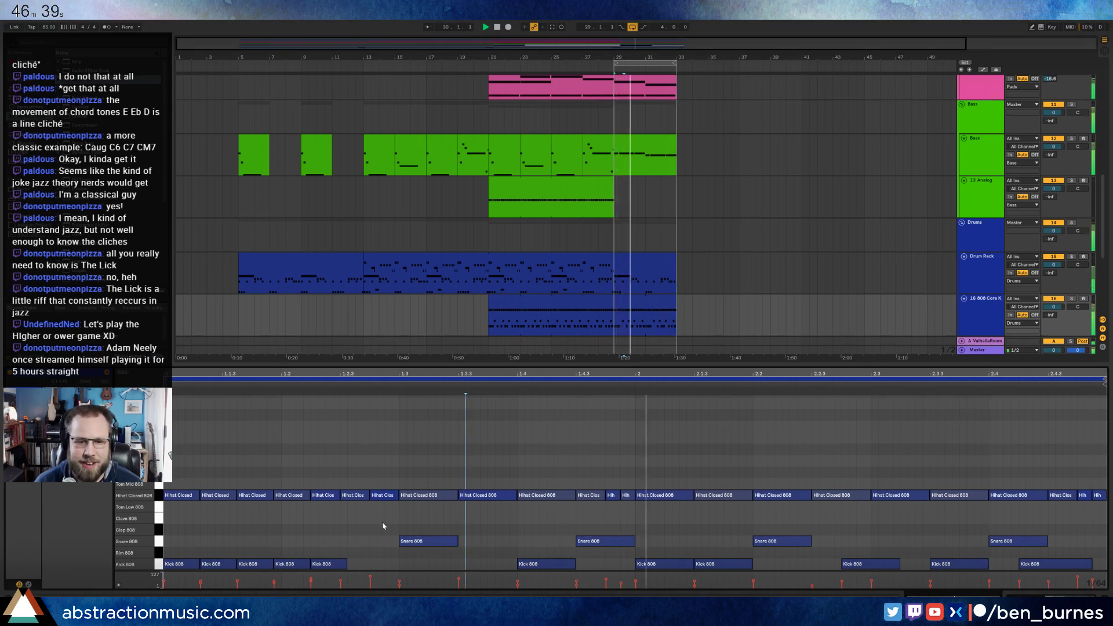
left_click(404, 520)
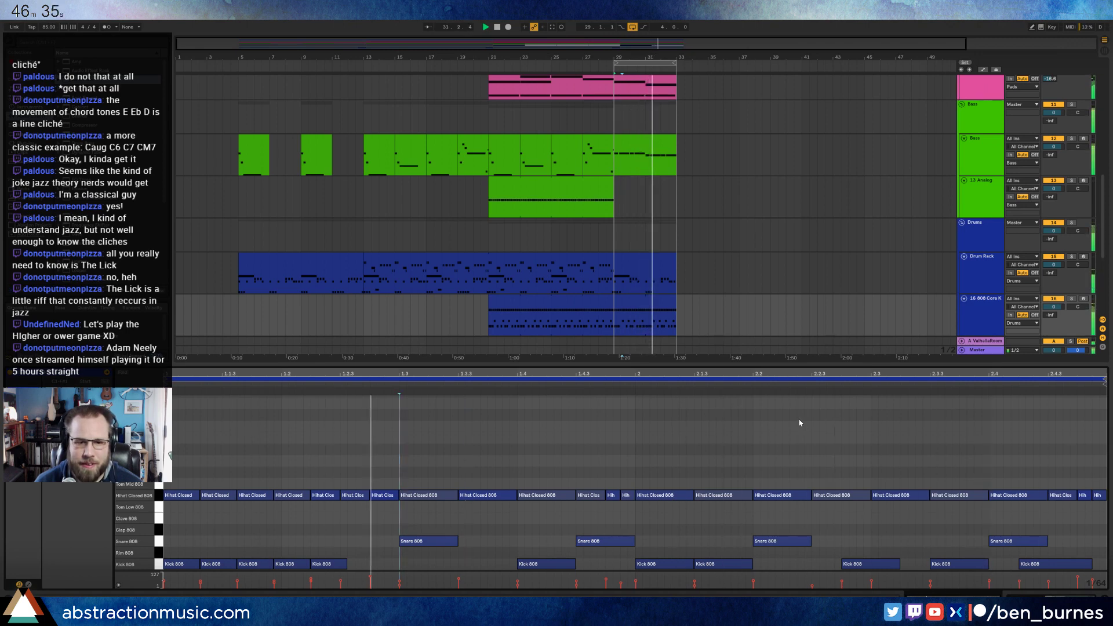
- Add two short, closely spaced kicks just before the snare on beat 1.3, then stop playback
double_click(364, 565)
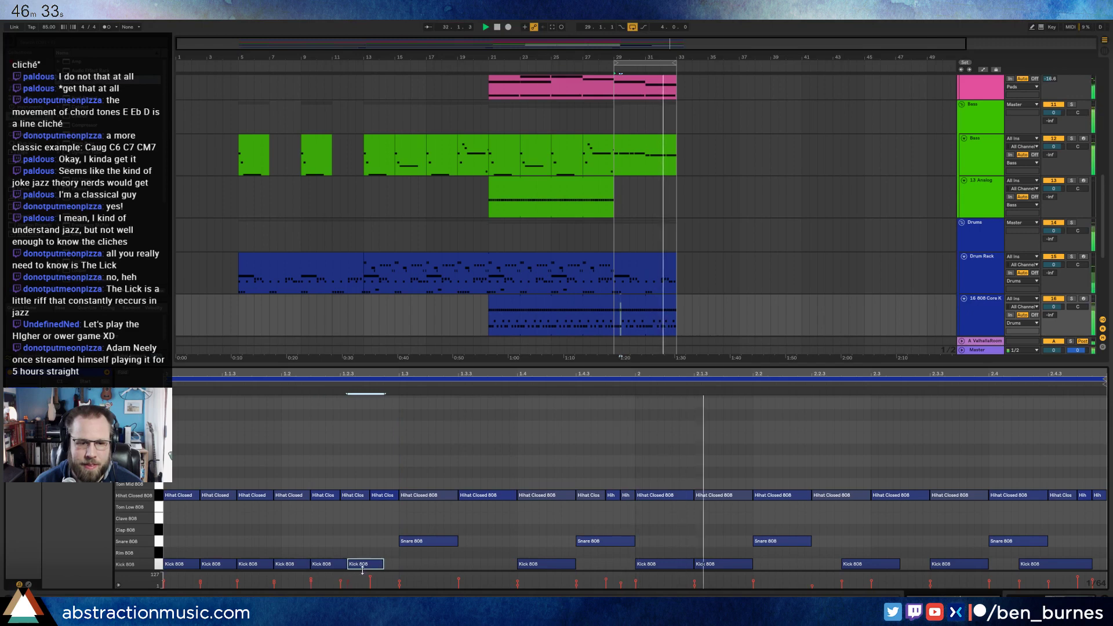
left_click_drag(364, 567, 372, 570)
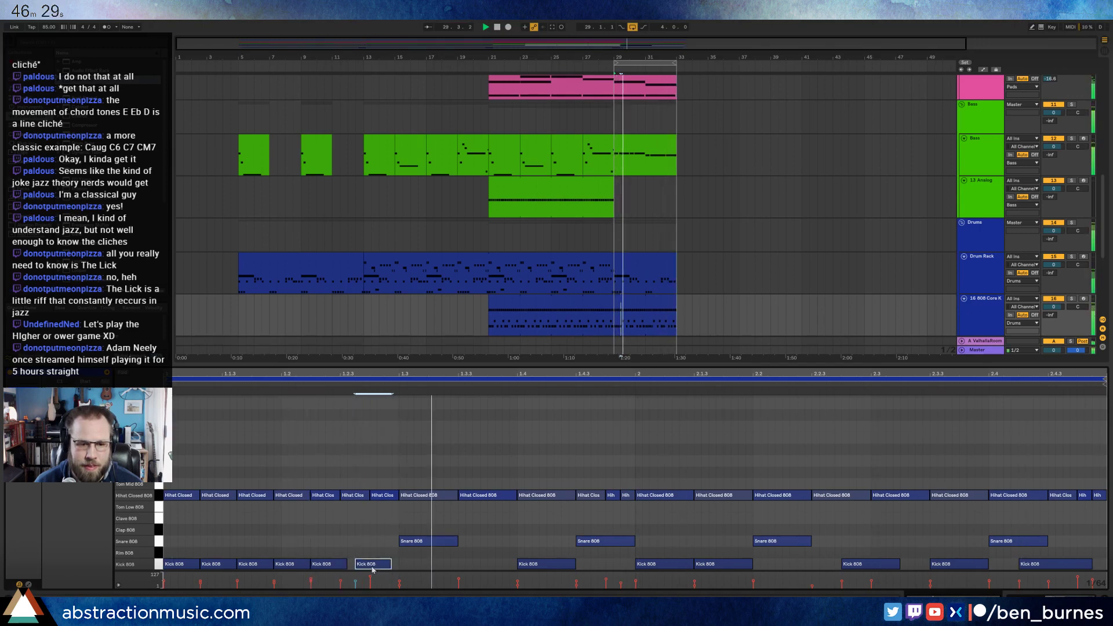
left_click(374, 567)
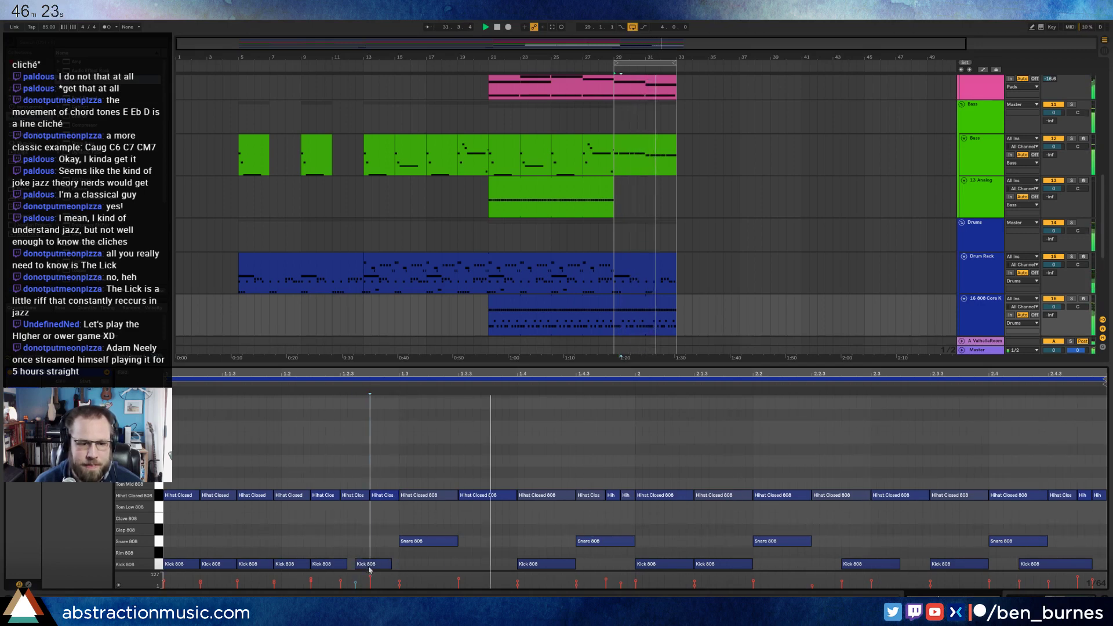
left_click_drag(389, 564, 380, 569)
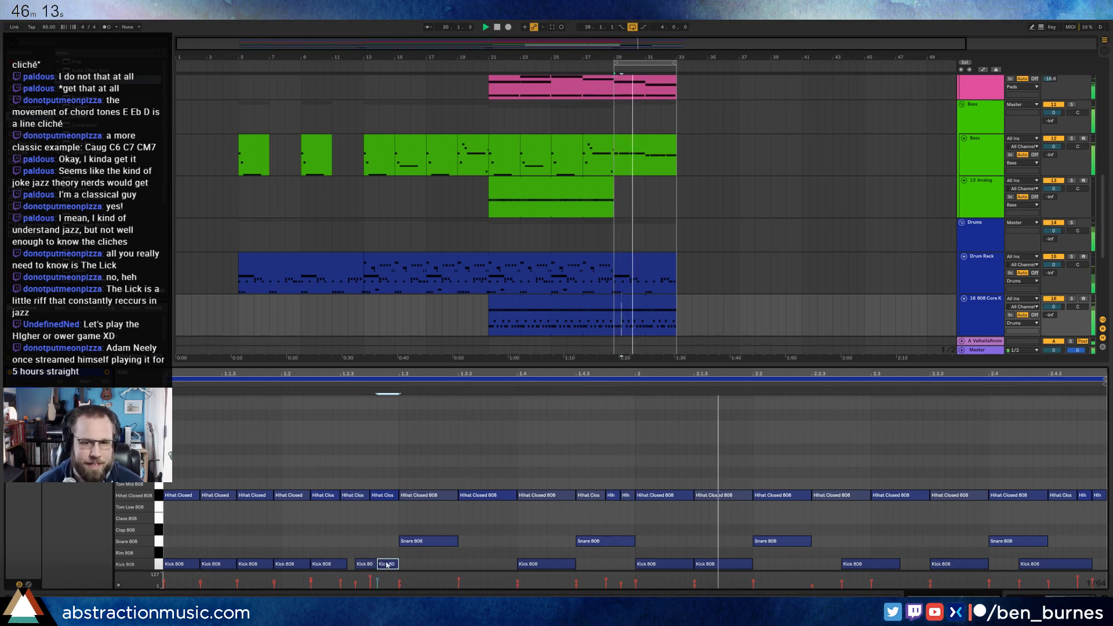
left_click(355, 537)
key("space")
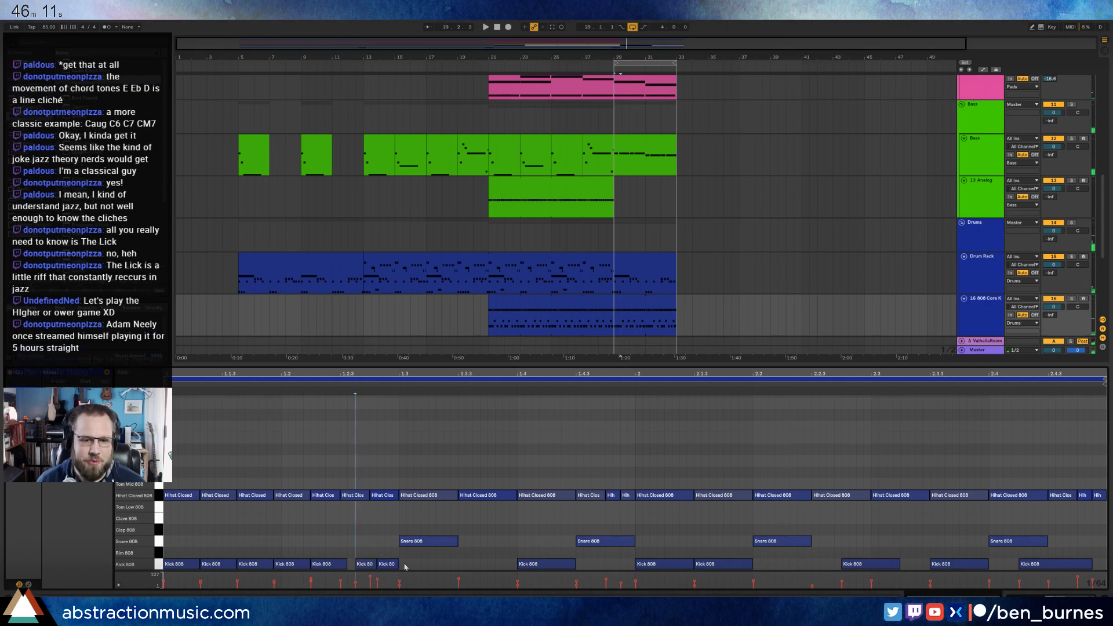
- Duplicate the bar 29 808 clip's two-bar pattern to four bars and remove the first of the two short kicks before the opening snare
scroll(728, 273, "down", 2)
scroll(728, 272, "down", 2)
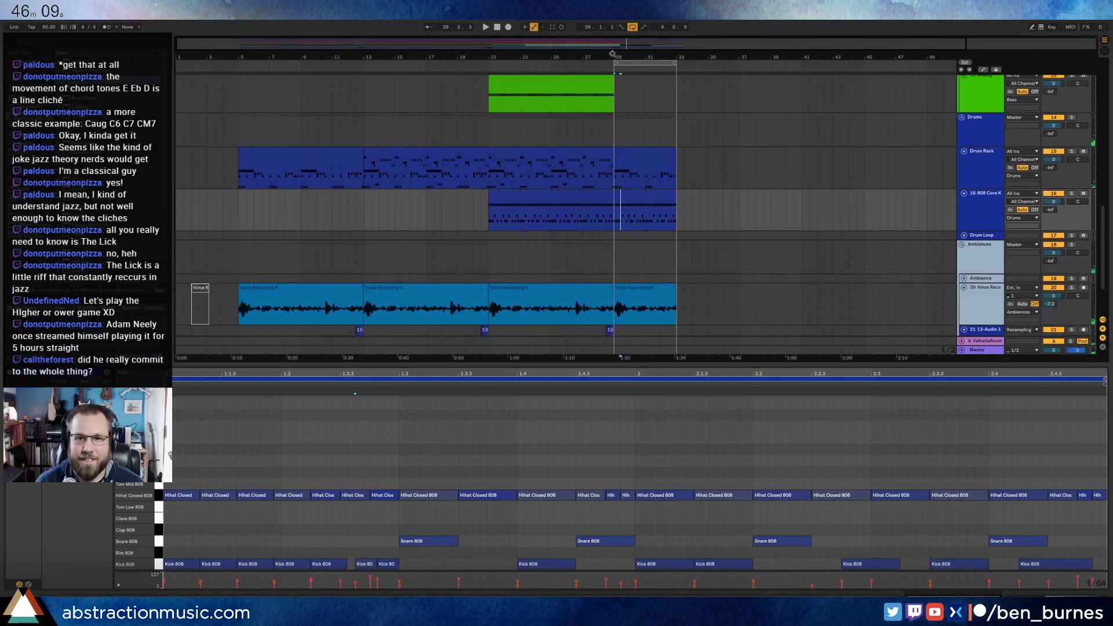
key("plus")
key("plus")
key("plus")
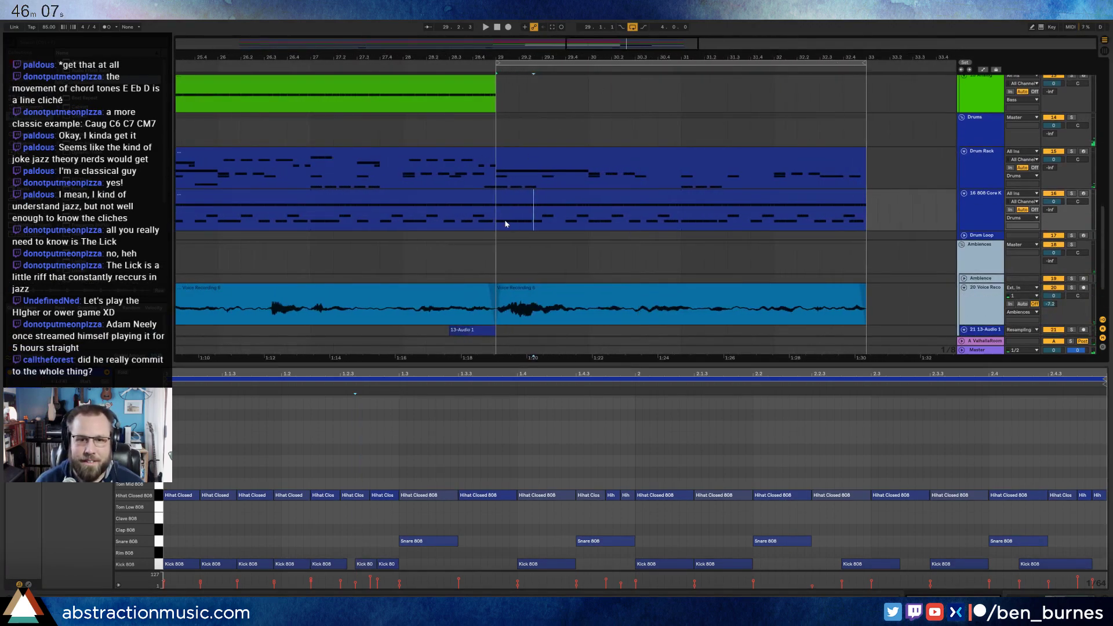
left_click(691, 194)
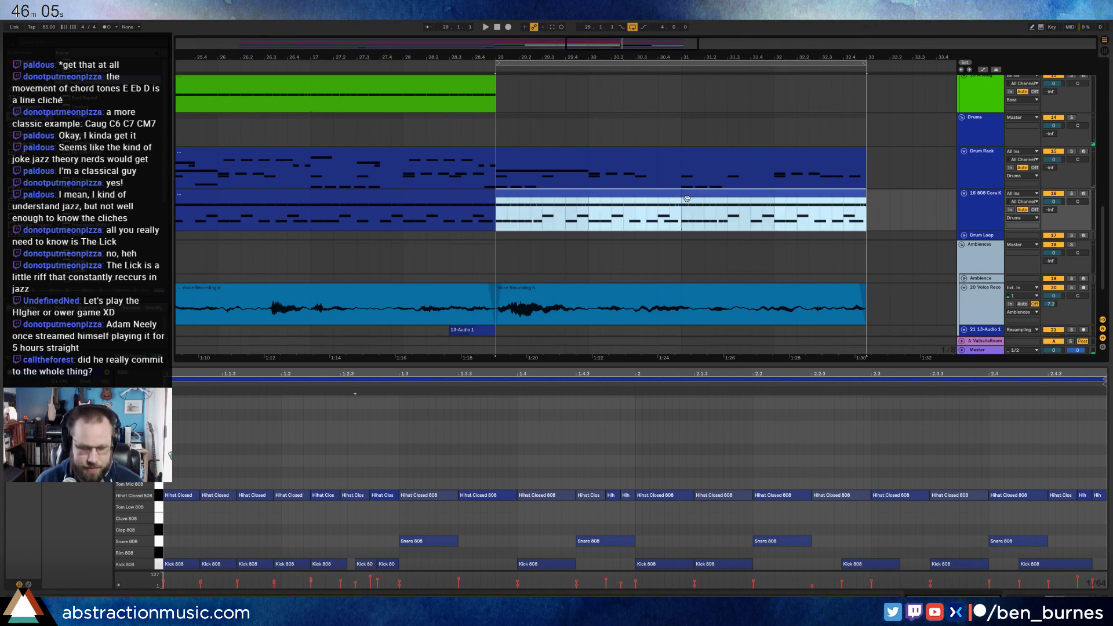
scroll(322, 472, "down", 2)
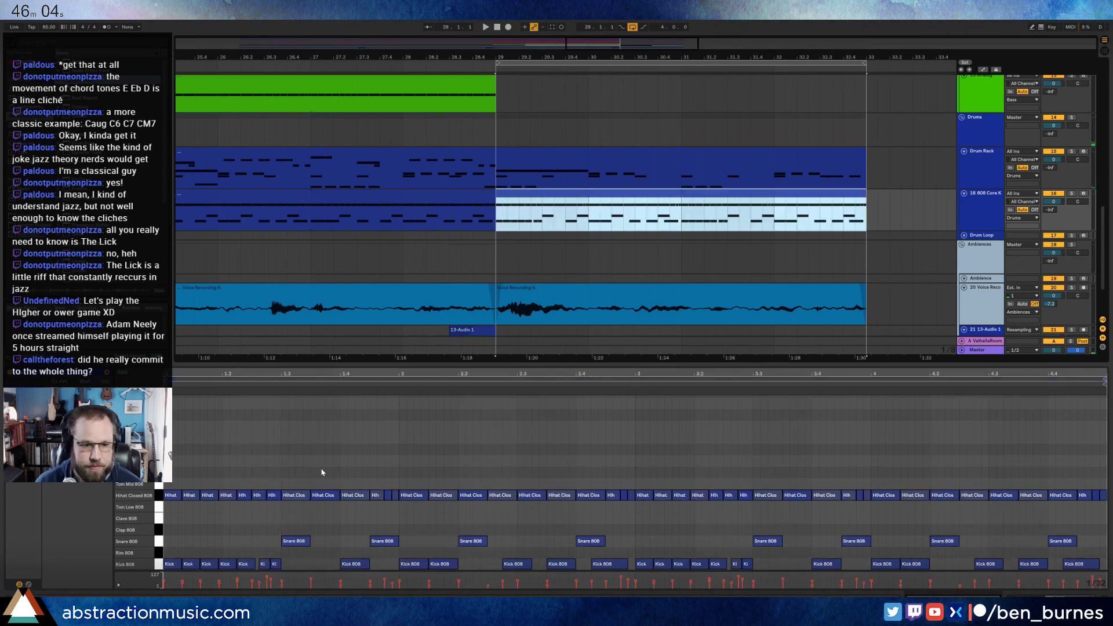
double_click(262, 565)
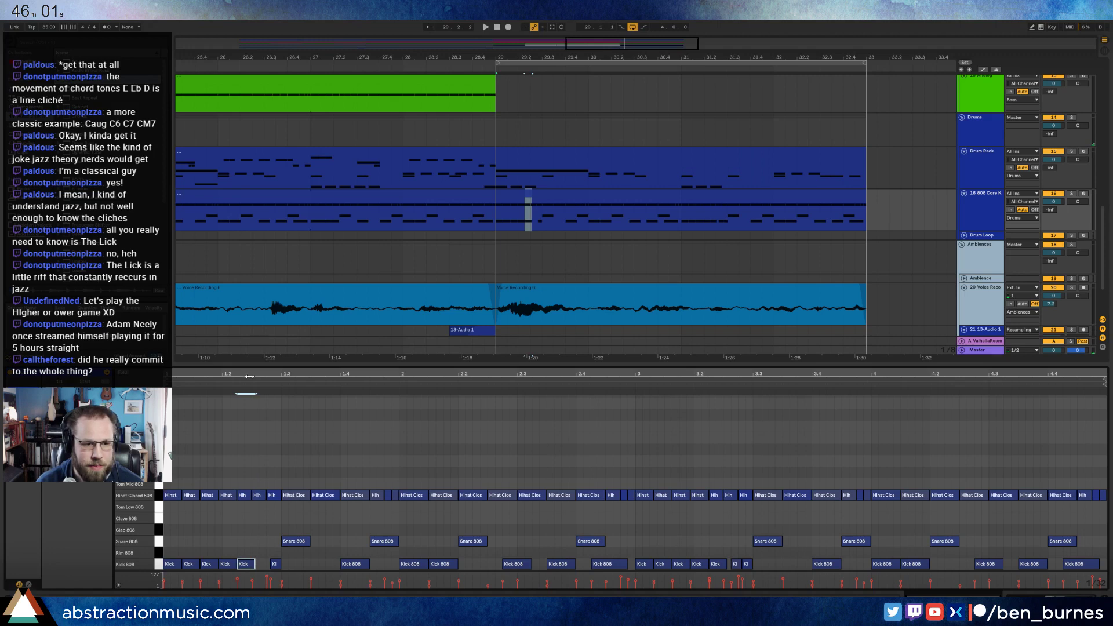
- Reposition the sixth kick in bar 1 of the 808 pattern to directly follow the fifth kick, and play back the result
left_click_drag(408, 374, 408, 379)
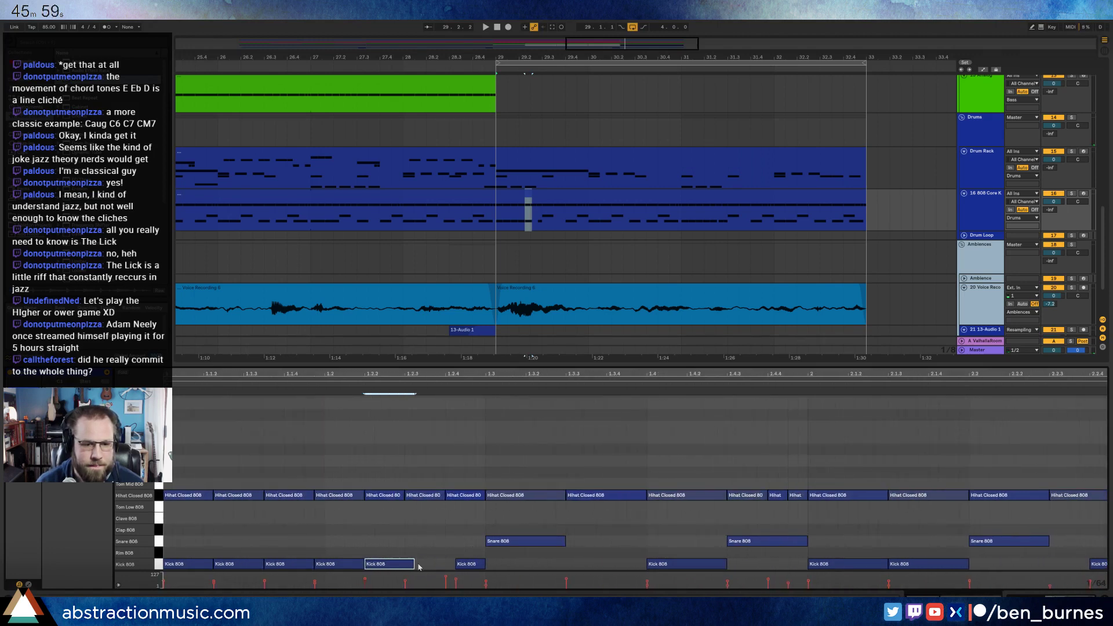
double_click(407, 565)
key("space")
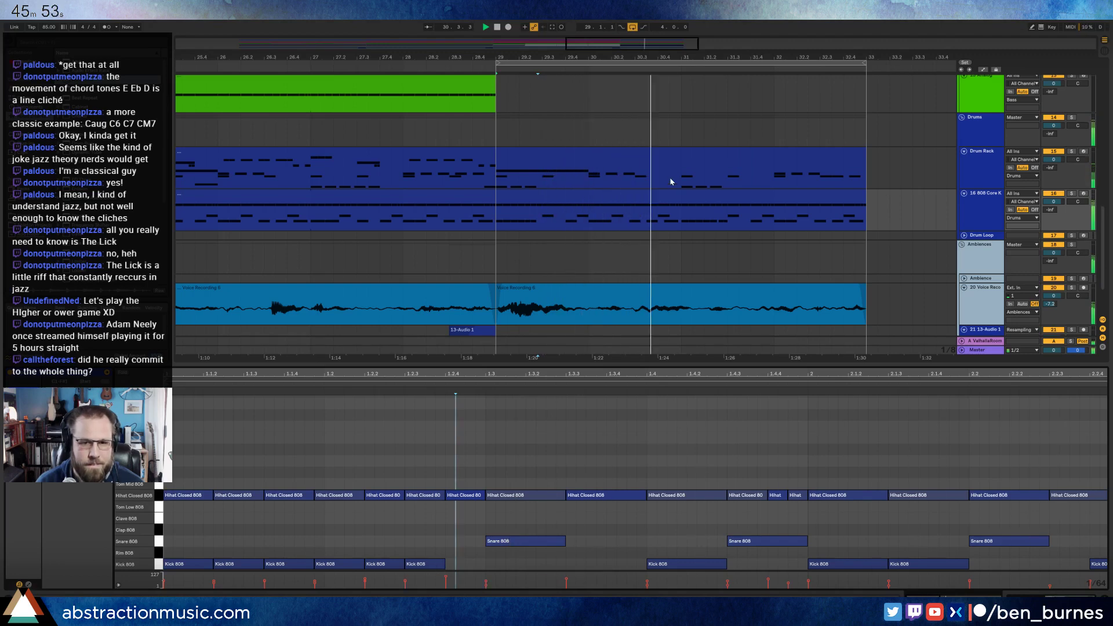
- Shift the sixth kick in bar 3 of the 808 clip earlier so it directly follows the fifth kick
left_click(700, 195)
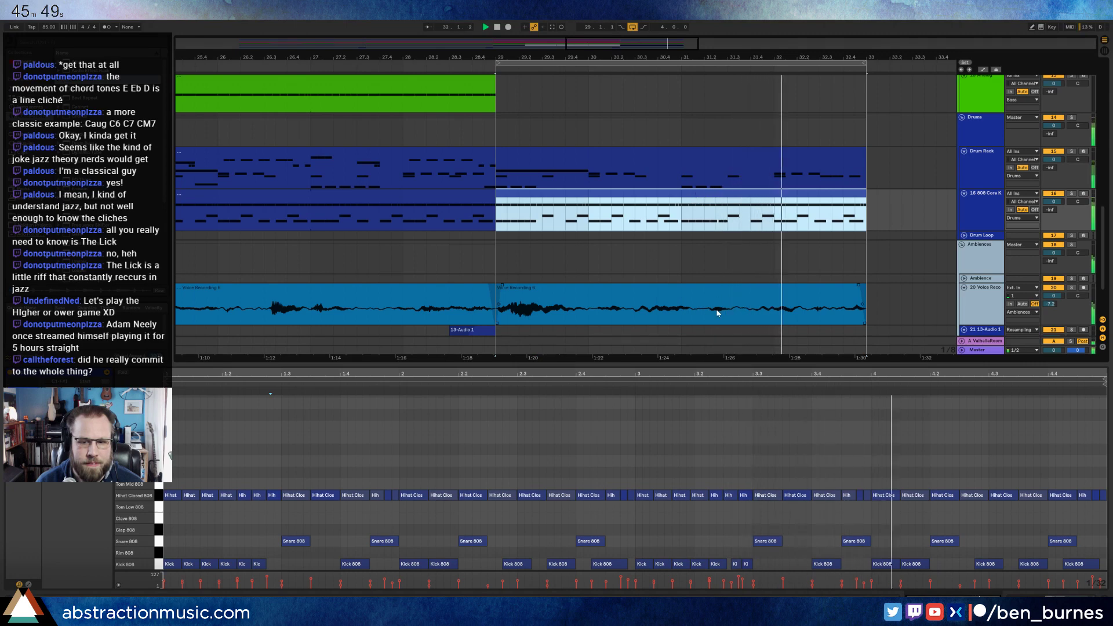
mouse_move(761, 374)
left_mouse_down()
mouse_move(680, 583)
mouse_move(684, 568)
left_mouse_up()
left_click(671, 566)
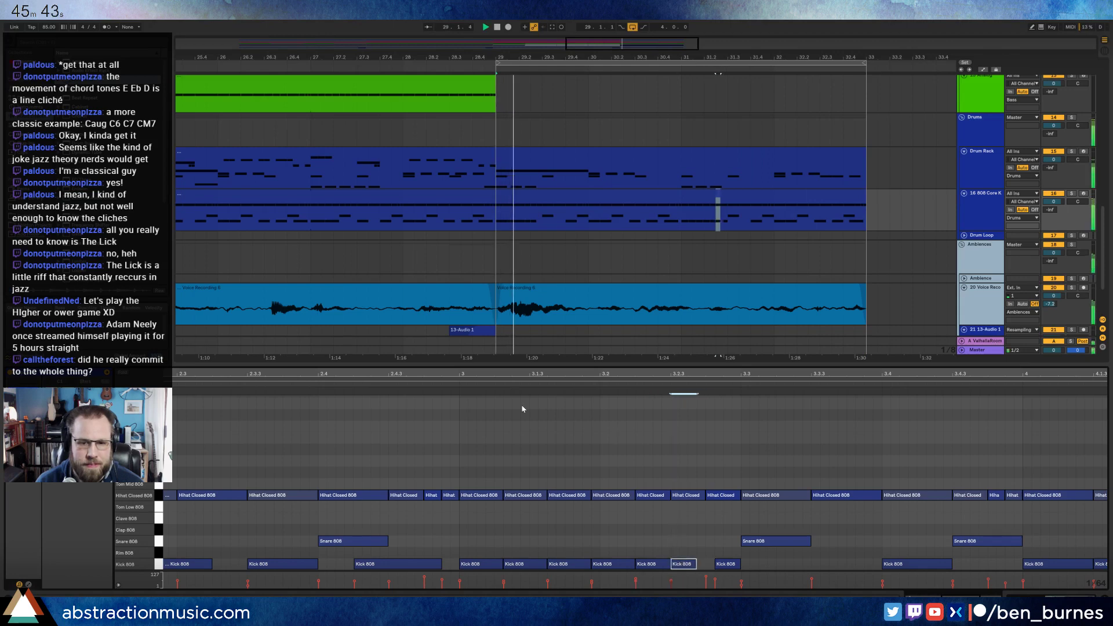
key("space")
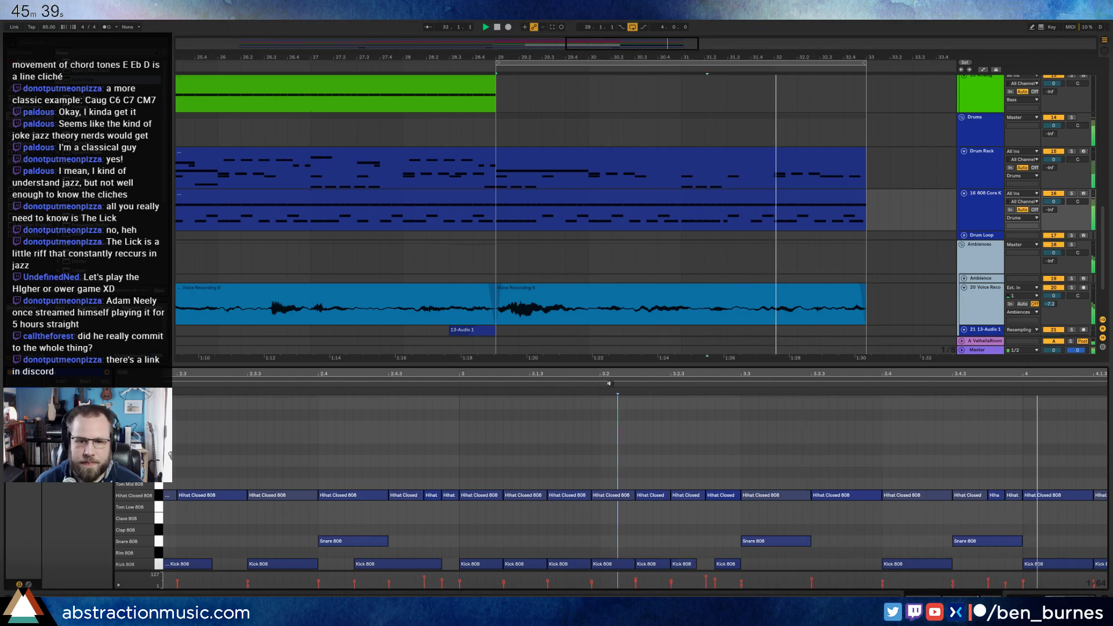
- Add a Snare 808 hit right after the last snare at the end of bar 4, and return to the device view
left_click(619, 373)
left_click_drag(779, 372, 788, 444)
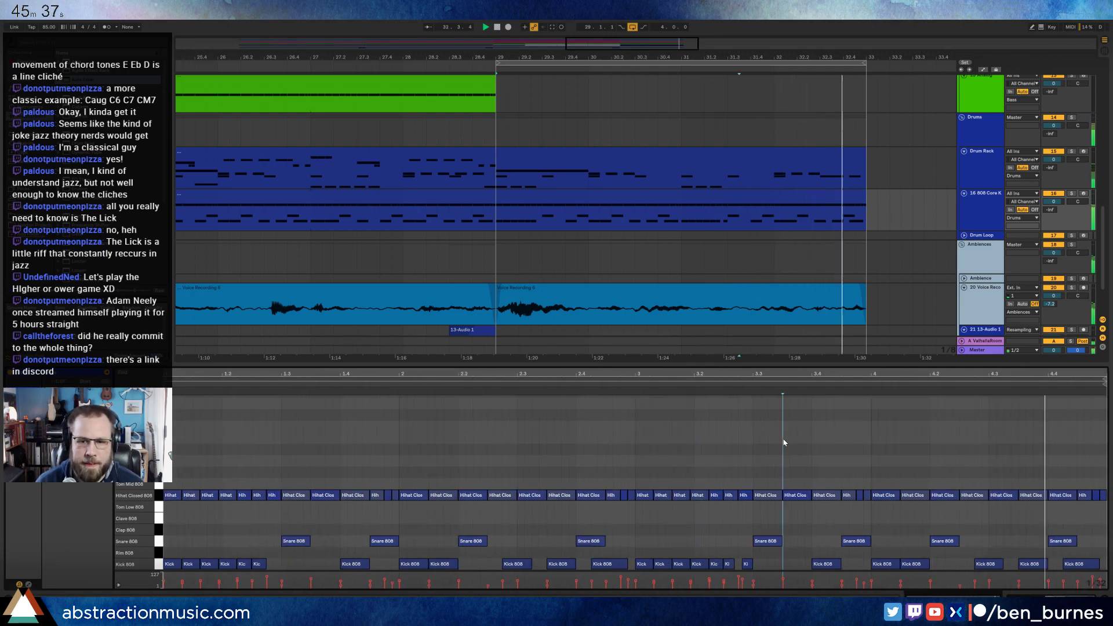
double_click(1082, 541)
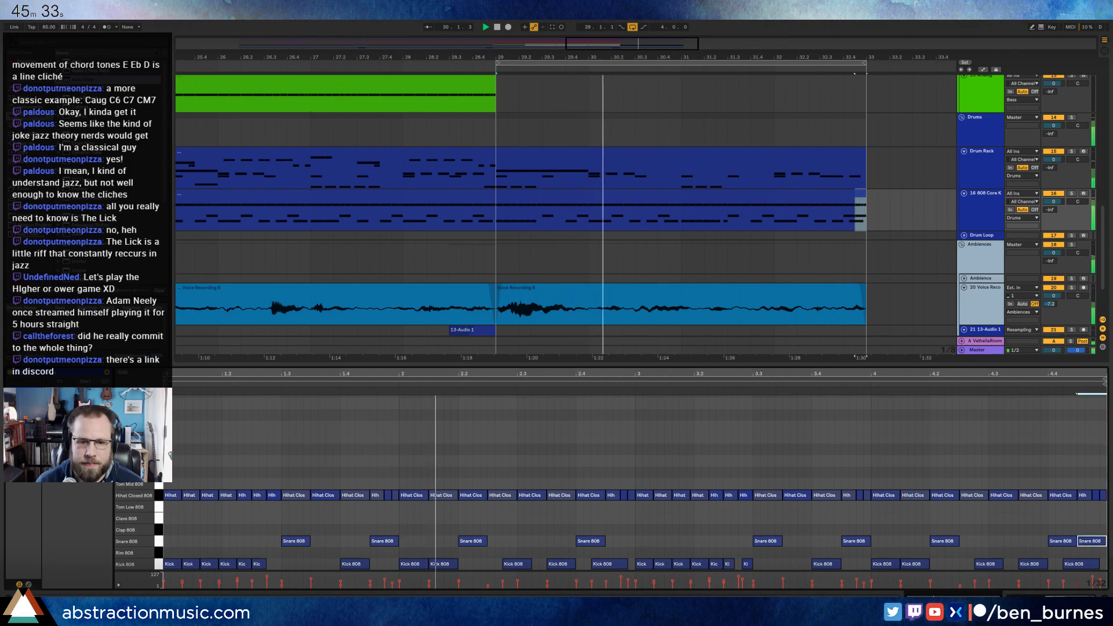
key("shift+Tab")
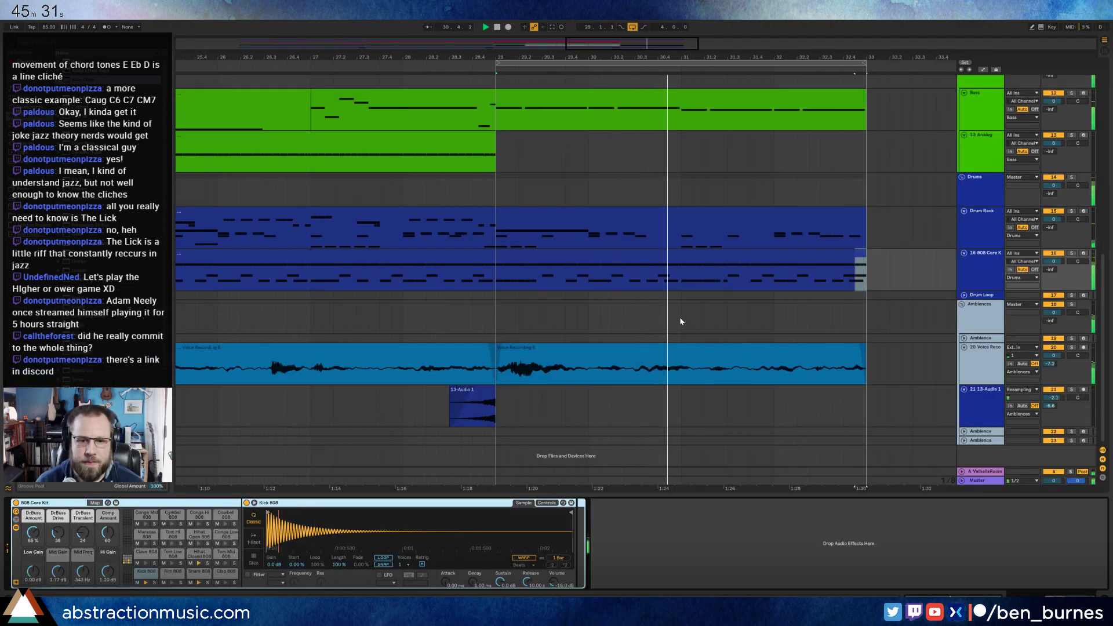
- Duplicate the Lead clip that starts at bar 29 so the copy fills bars 33 to 37
left_click(744, 363)
scroll(744, 363, "up", 10)
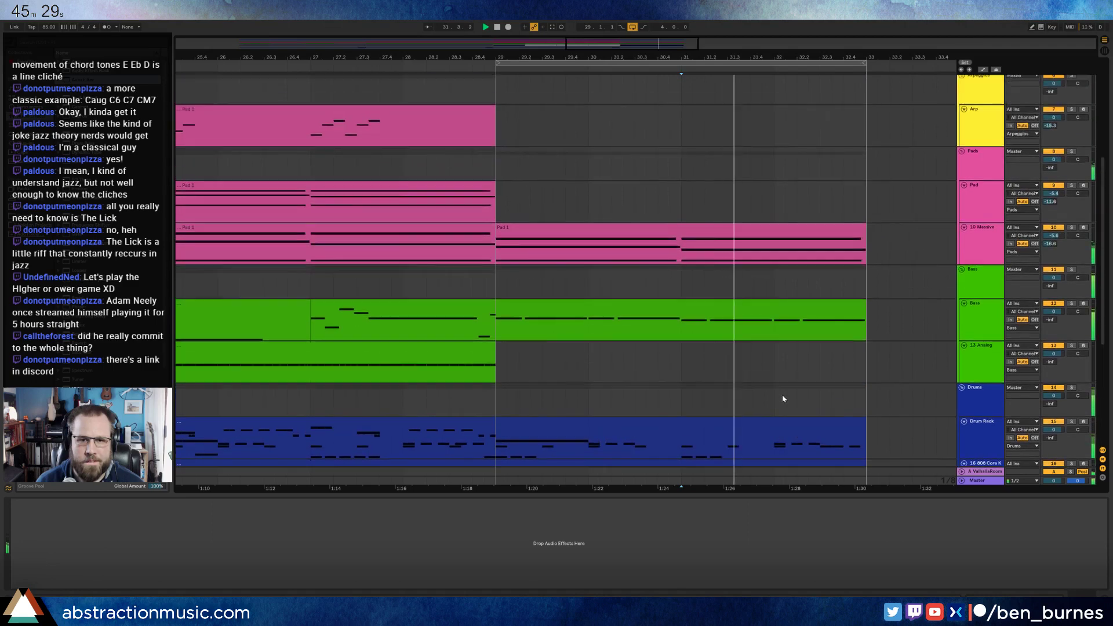
scroll(782, 397, "up", 2)
left_click(732, 353)
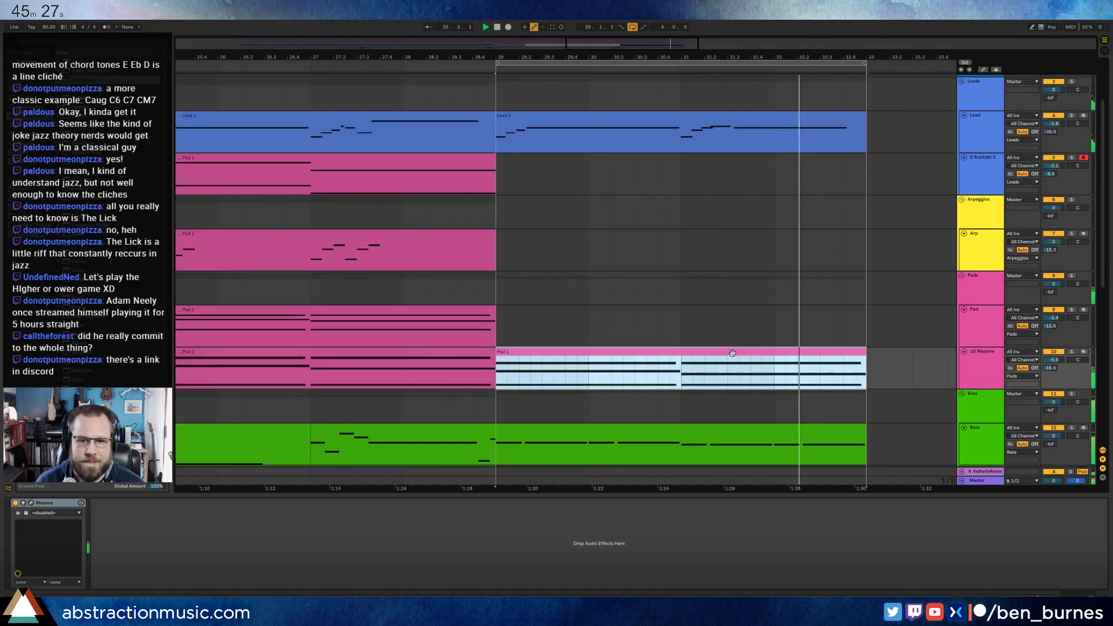
scroll(747, 359, "up", 3)
scroll(746, 359, "down", 7)
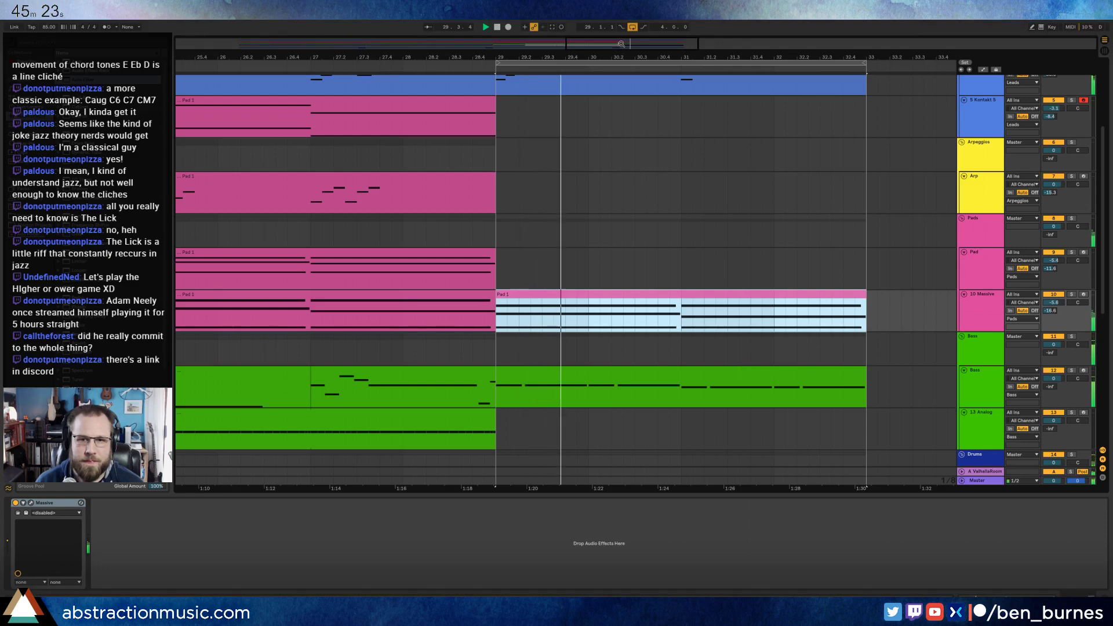
key("minus")
key("minus")
scroll(689, 204, "up", 4)
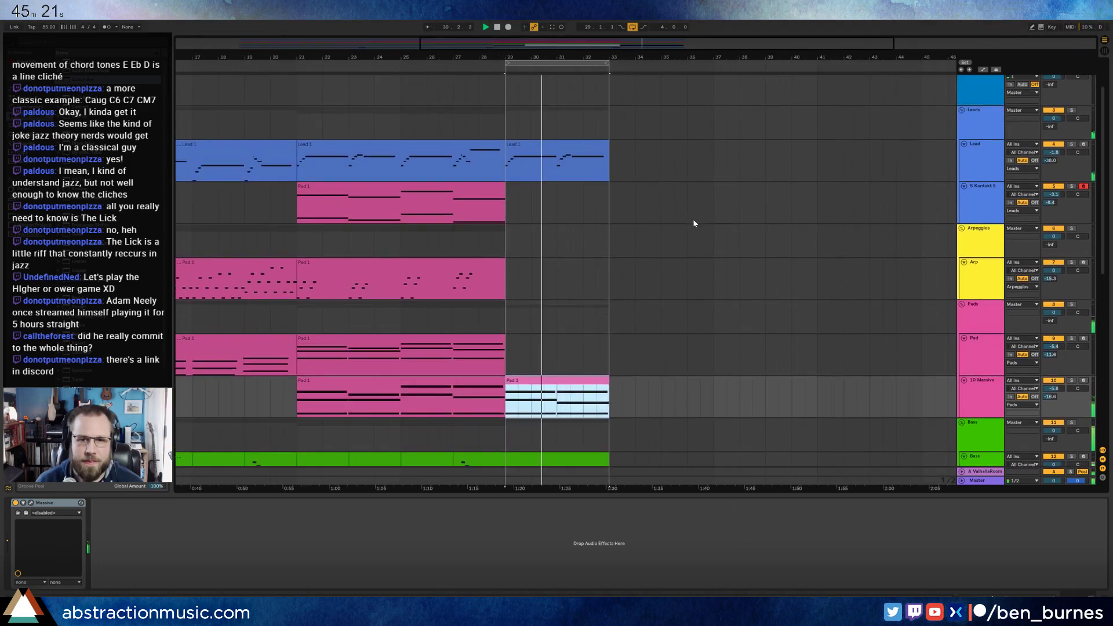
left_click(589, 146)
key("ctrl+d")
- Duplicate the Massive pad clip and the Bass section from bar 29 so their copies fill bars 33 to 37
left_click(571, 399)
key("ctrl+d")
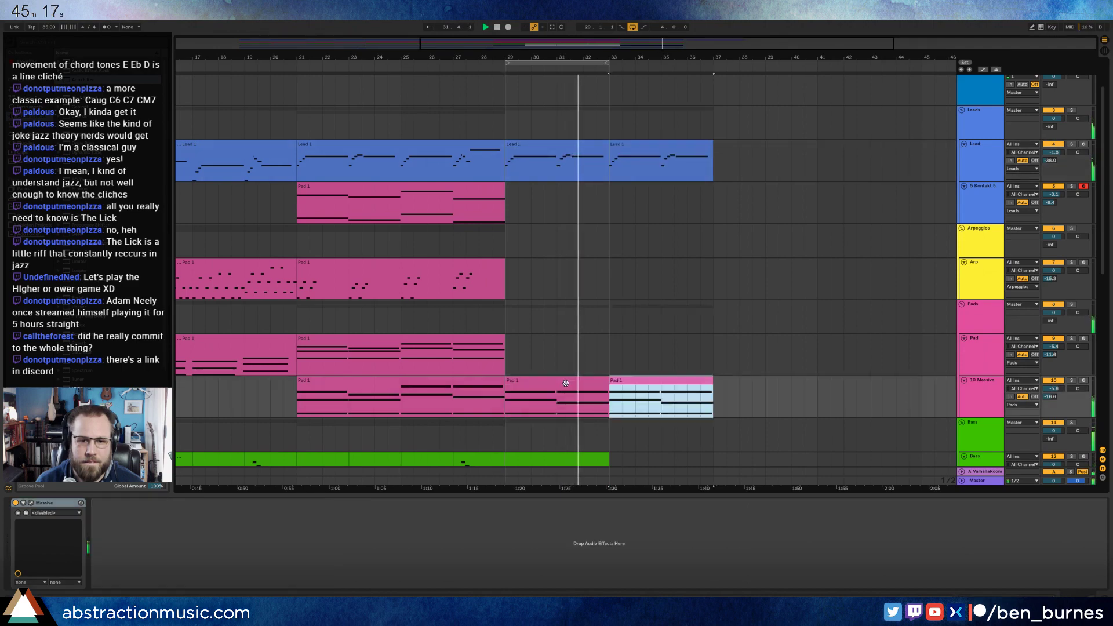
scroll(571, 382, "down", 3)
scroll(571, 382, "down", 2)
mouse_move(609, 360)
left_mouse_down()
mouse_move(674, 360)
mouse_move(608, 348)
left_mouse_up()
key("ctrl+d")
- Duplicate the Drum Rack and 808 Core Kit clips at bar 29 together to fill bars 33 to 37
scroll(594, 364, "down", 4)
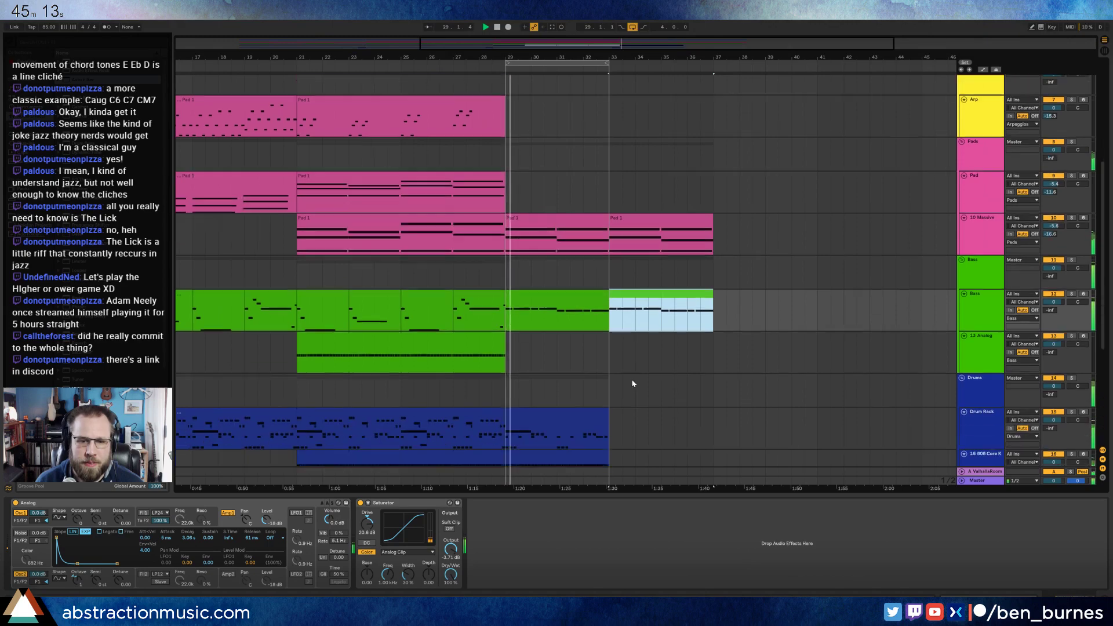
left_click(591, 365)
left_click(603, 409, "shift")
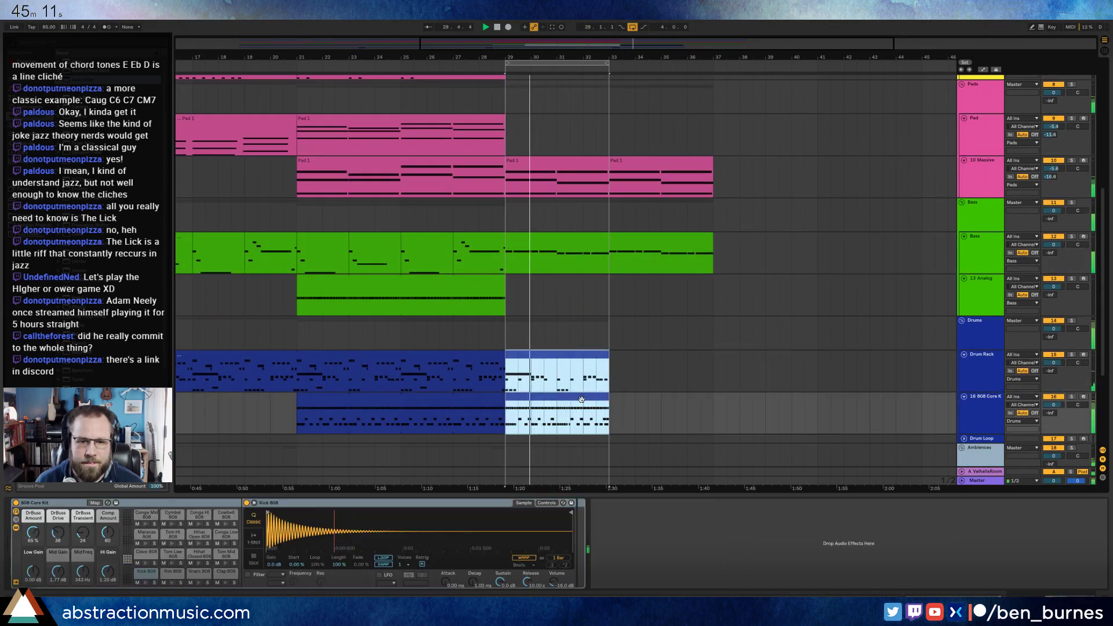
key("ctrl+d")
- Extend the last voice recording clip on the ambience track from bar 33 to bar 37
left_click(722, 371)
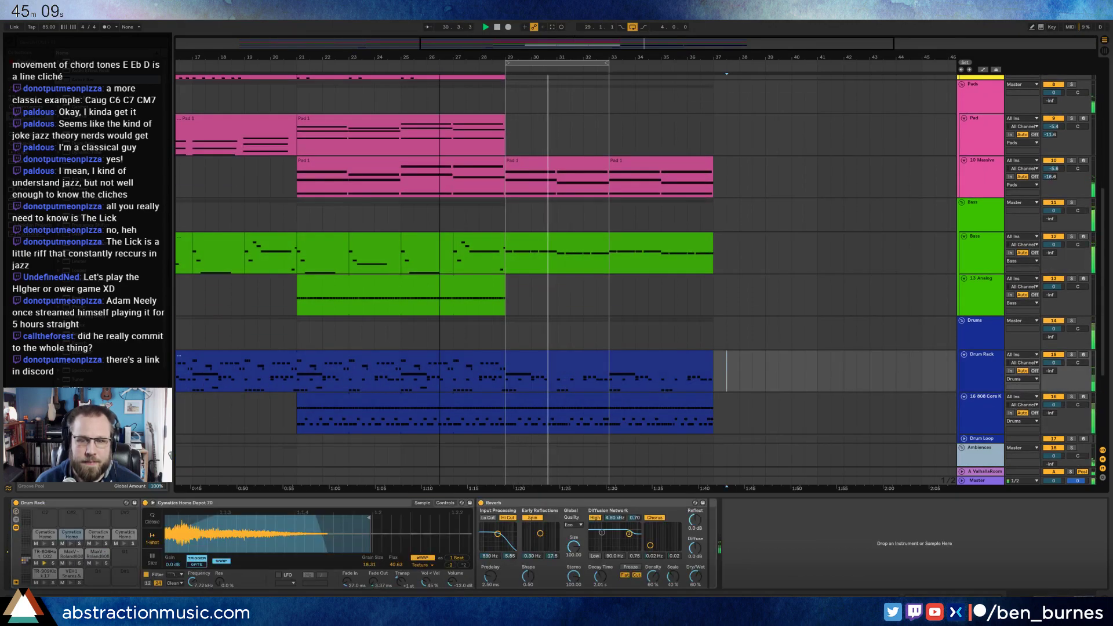
key("minus")
scroll(690, 313, "down", 3)
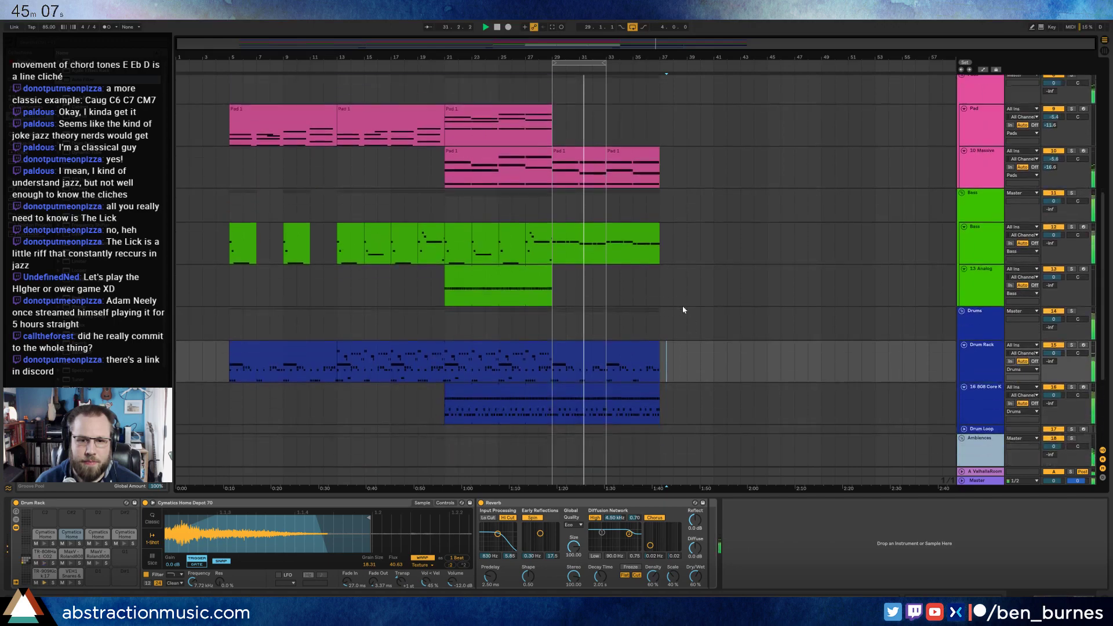
left_click(597, 420)
key("ctrl+d")
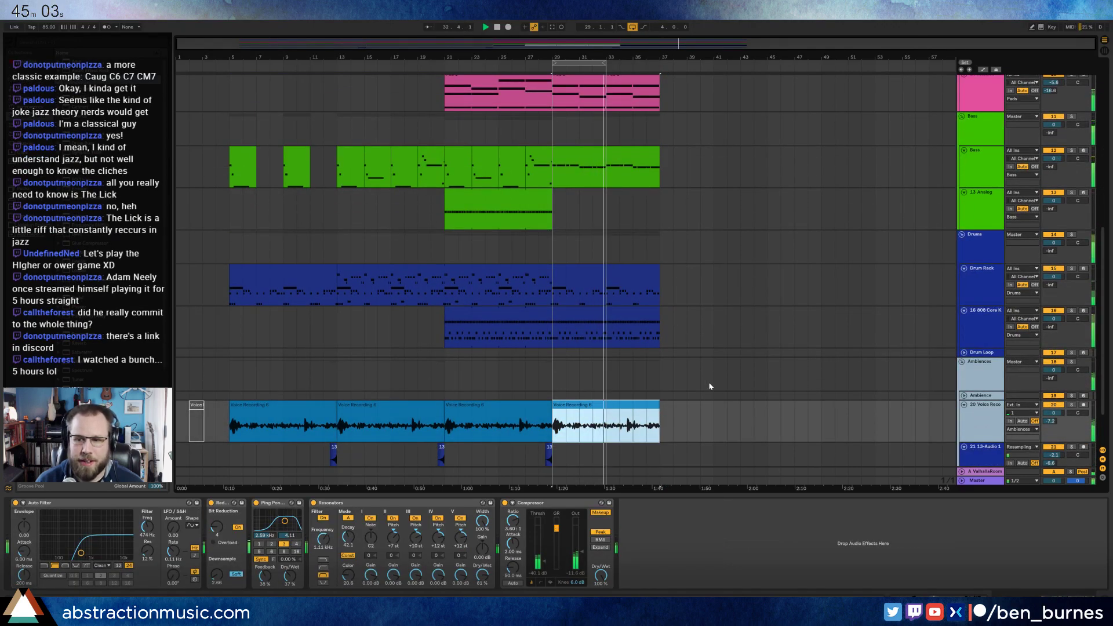
- Extend the arrangement loop to cover bars 29 to 37
scroll(709, 386, "up", 4)
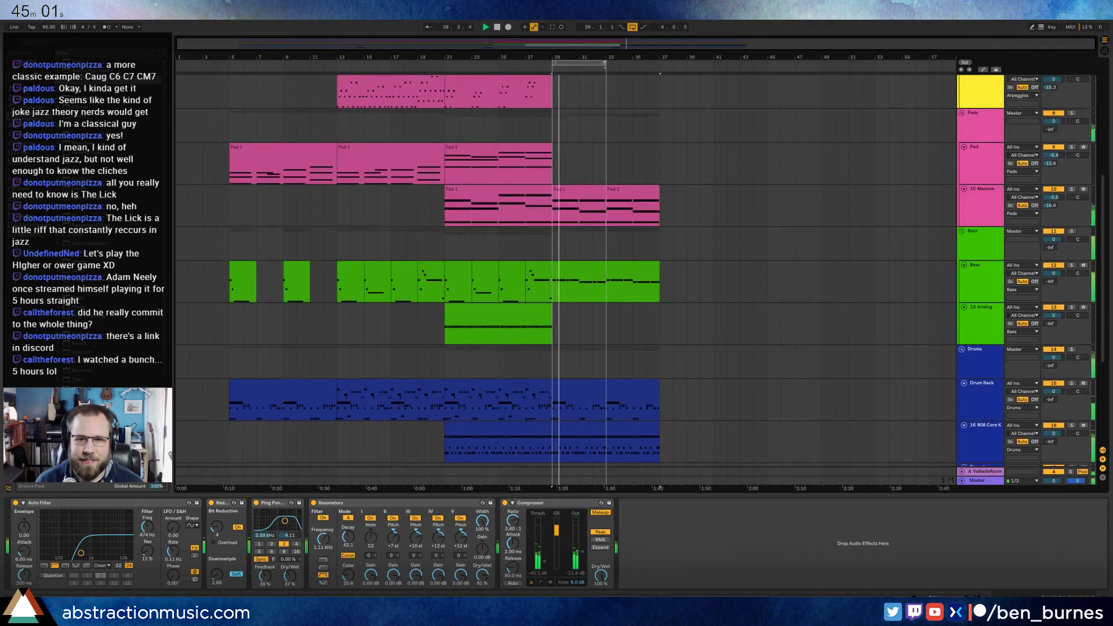
left_click_drag(605, 63, 660, 71)
scroll(719, 211, "up", 8)
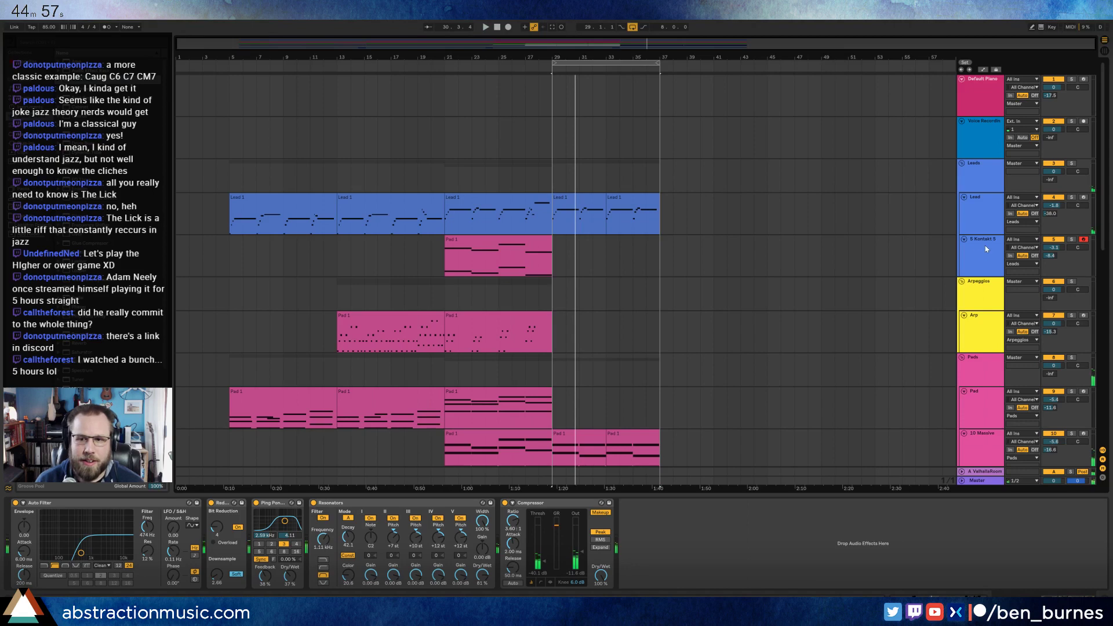
- Record a melody on the Kontakt 5 track from bar 29 to bar 37
left_click(969, 246)
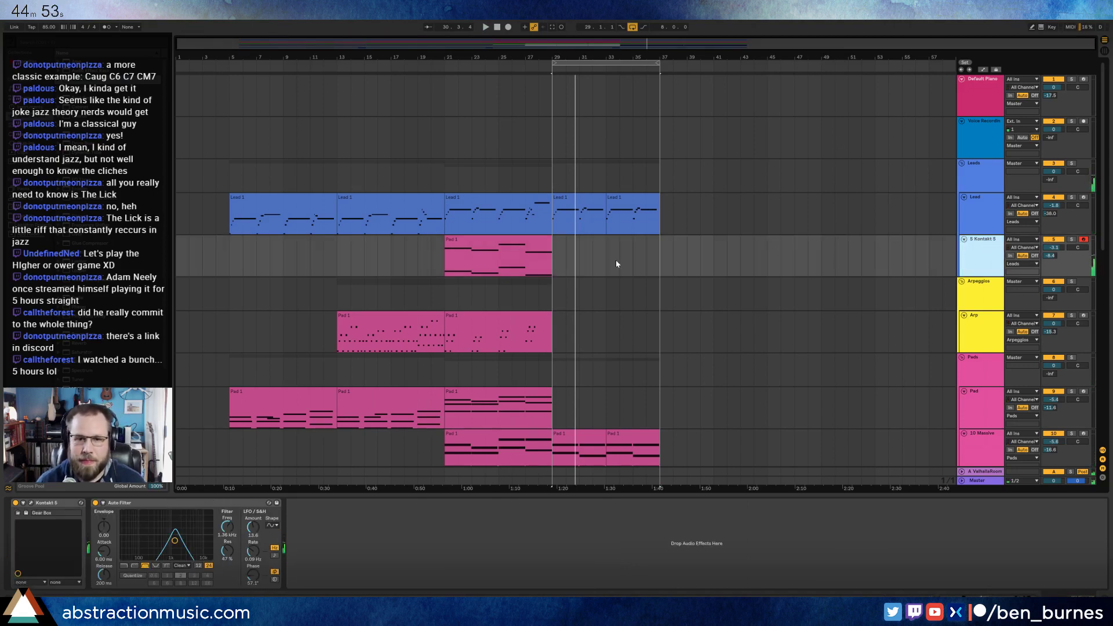
left_click(554, 246)
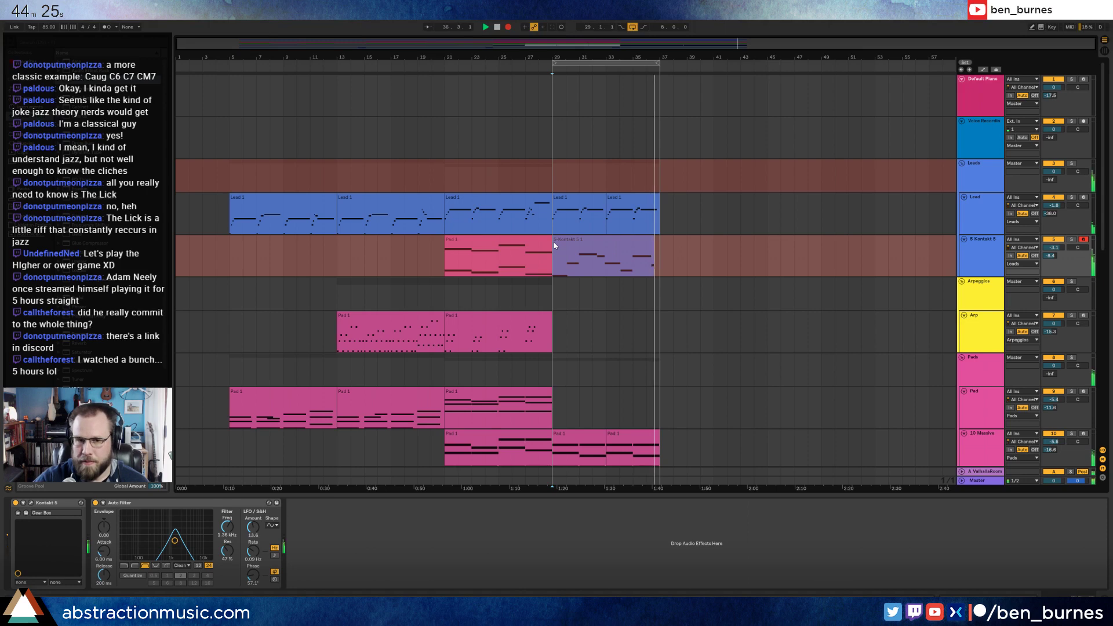
key("space")
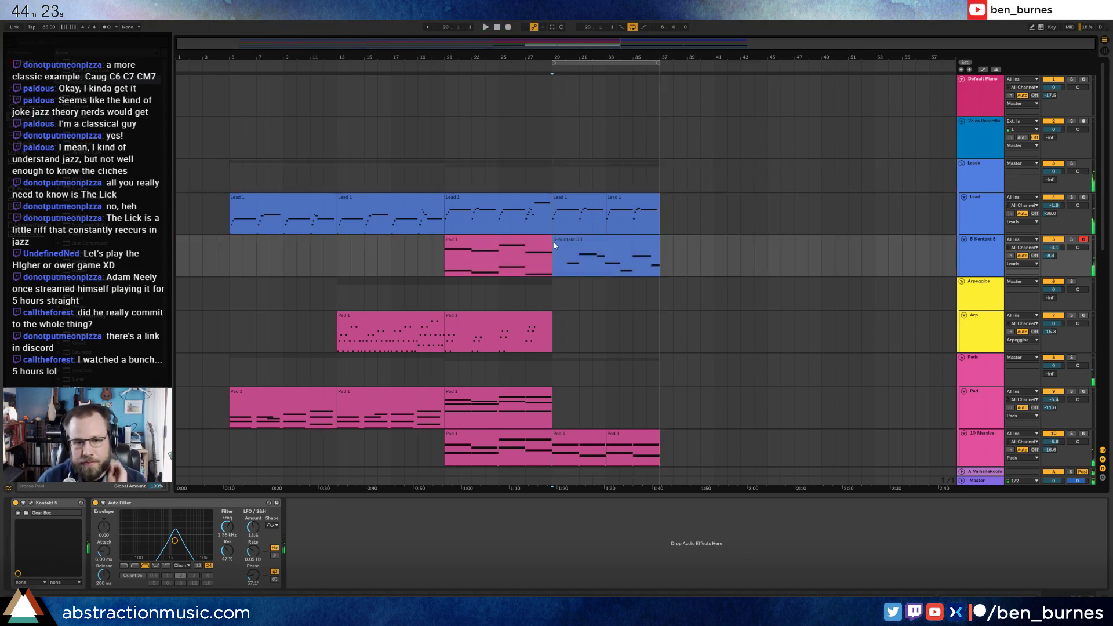
left_click(592, 240)
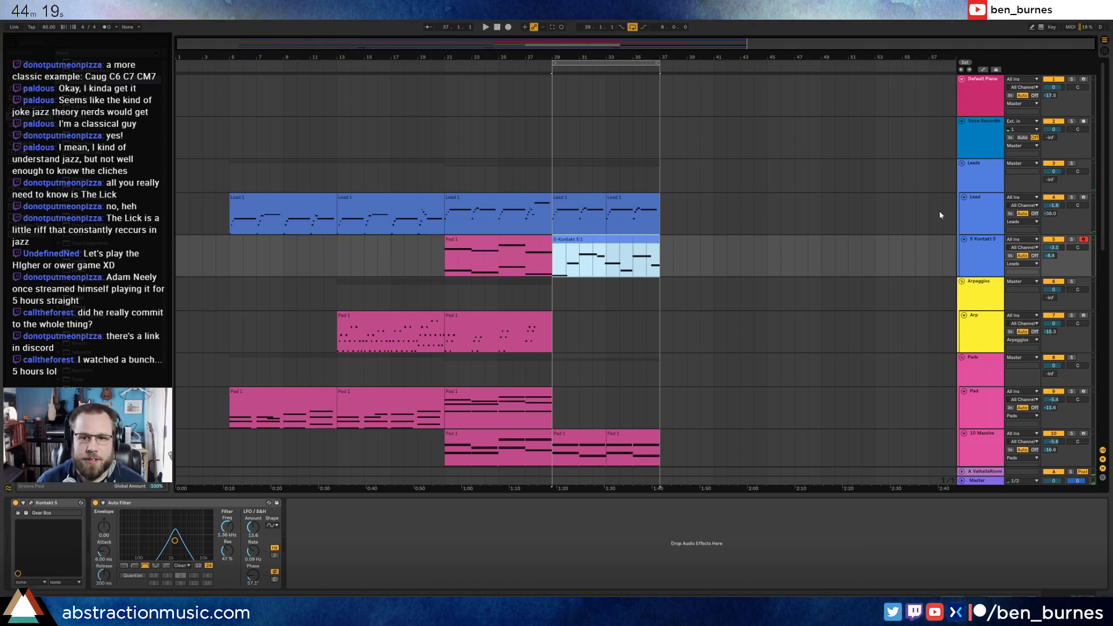
- Insert a new MIDI track below the Kontakt 5 track and load the Massive synth on it
left_click(977, 239)
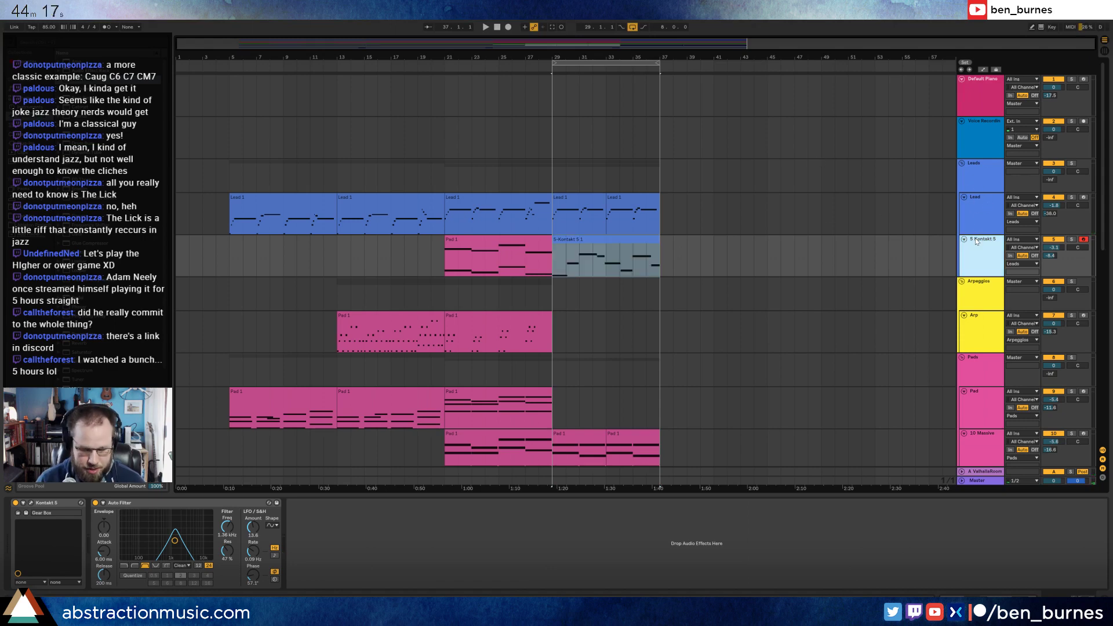
key("ctrl+shift+t")
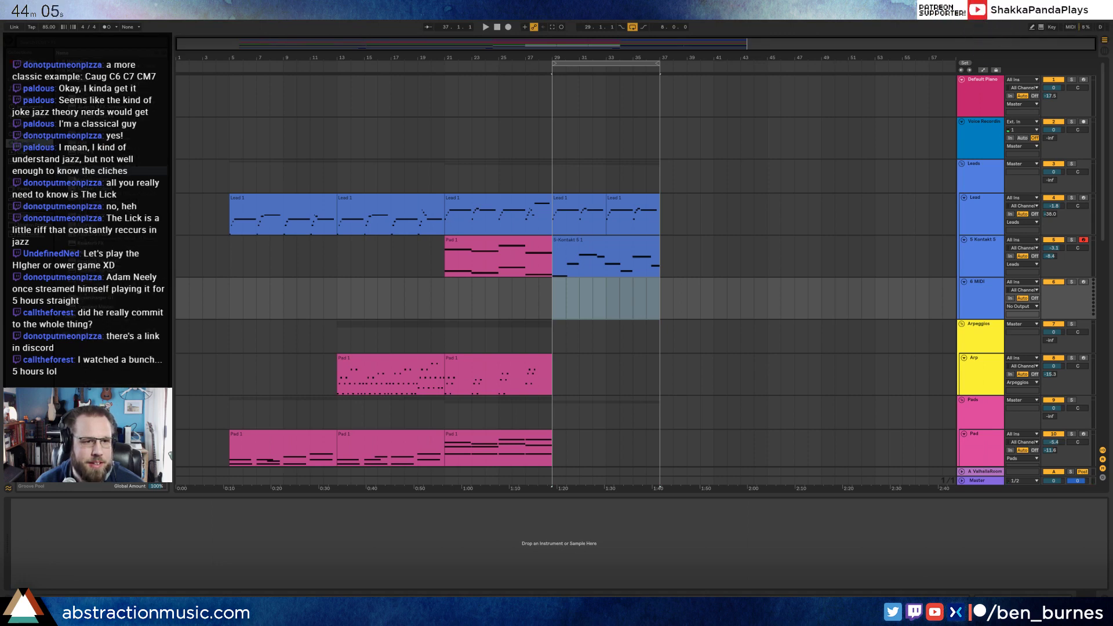
left_click_drag(569, 294, 570, 294)
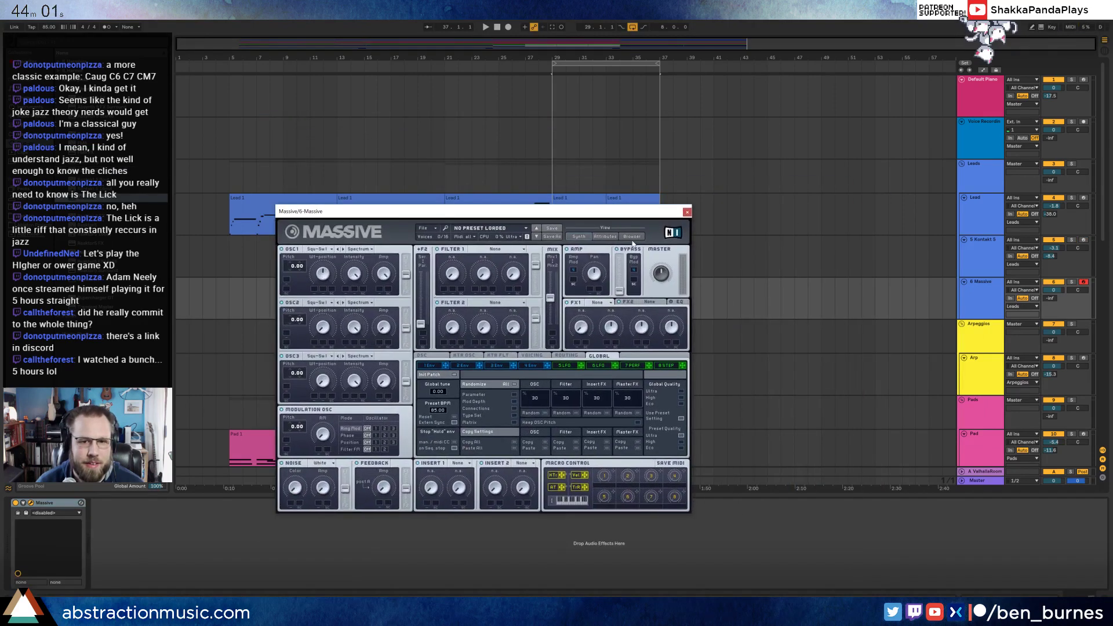
- Load the Around the World preset from Massive's Synth Lead sounds
left_click(630, 236)
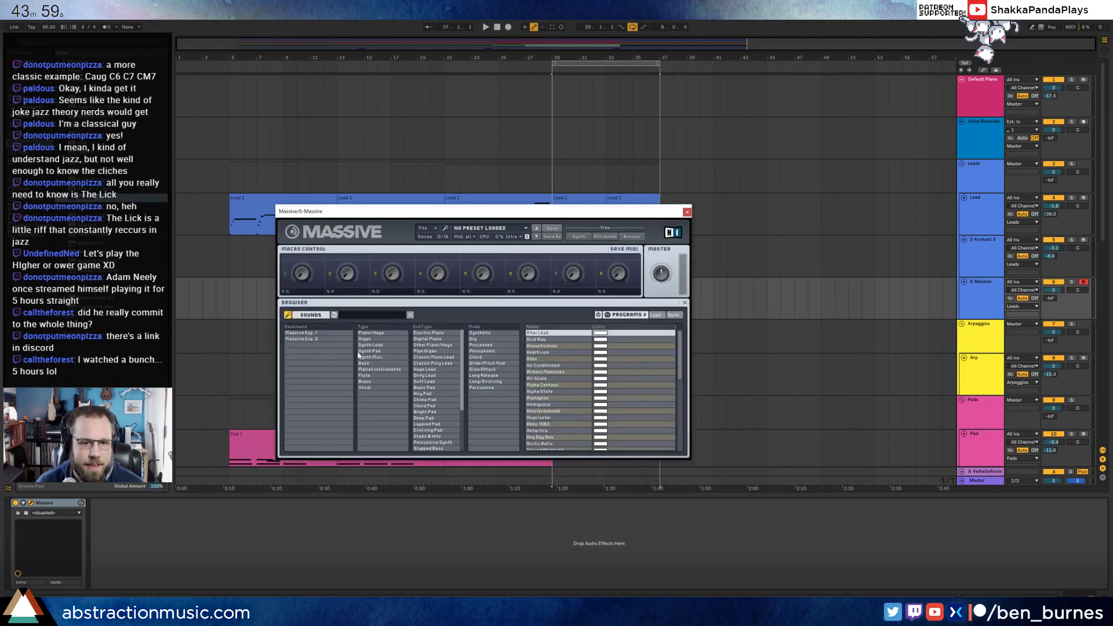
left_click(386, 345)
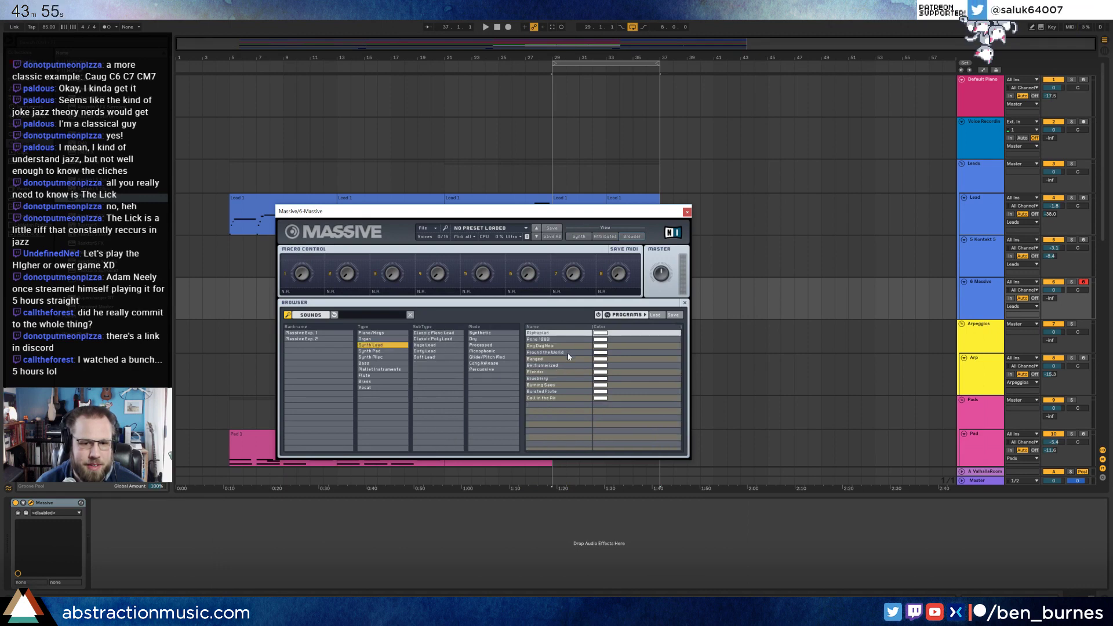
left_click(551, 353)
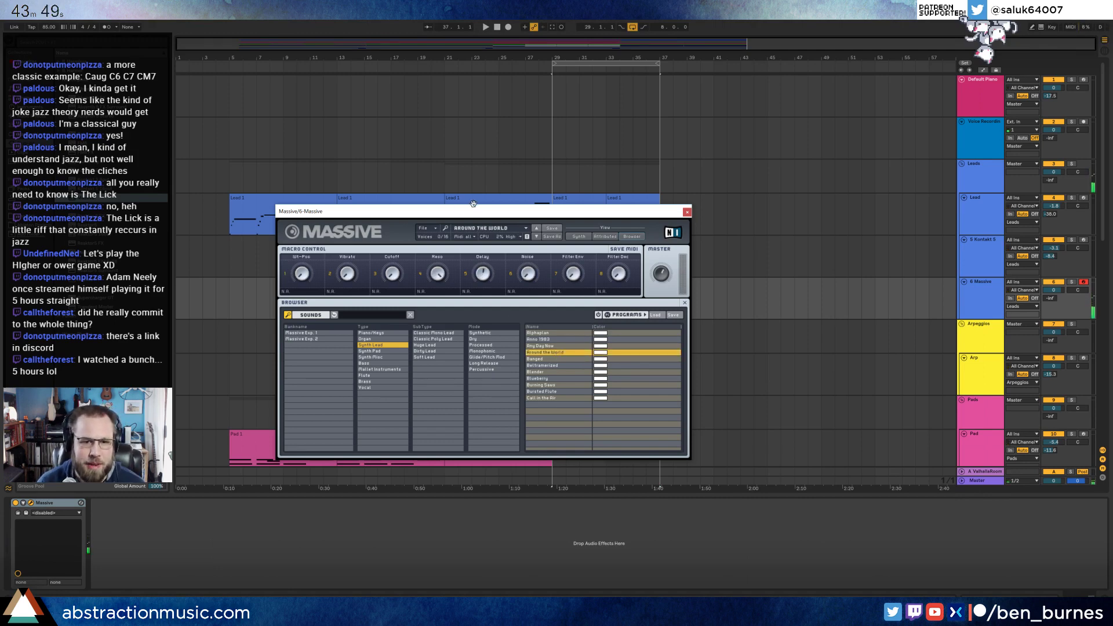
- Move the Massive window aside and record a lead melody on the new Massive track from bar 29 to bar 37
left_click_drag(473, 209, 220, 267)
left_click(556, 295)
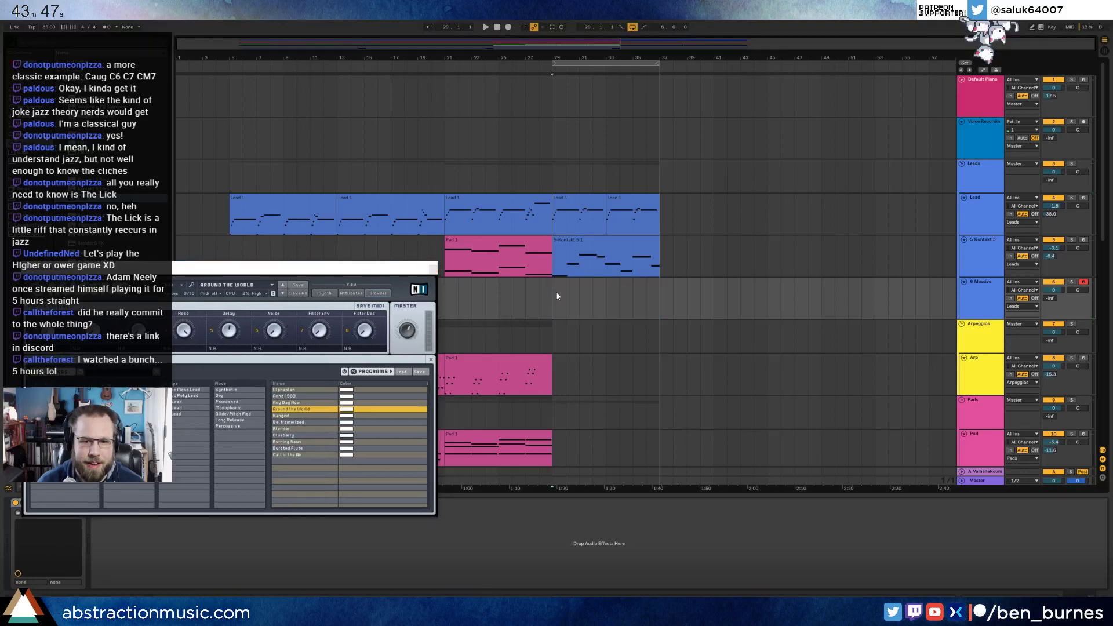
key("F9")
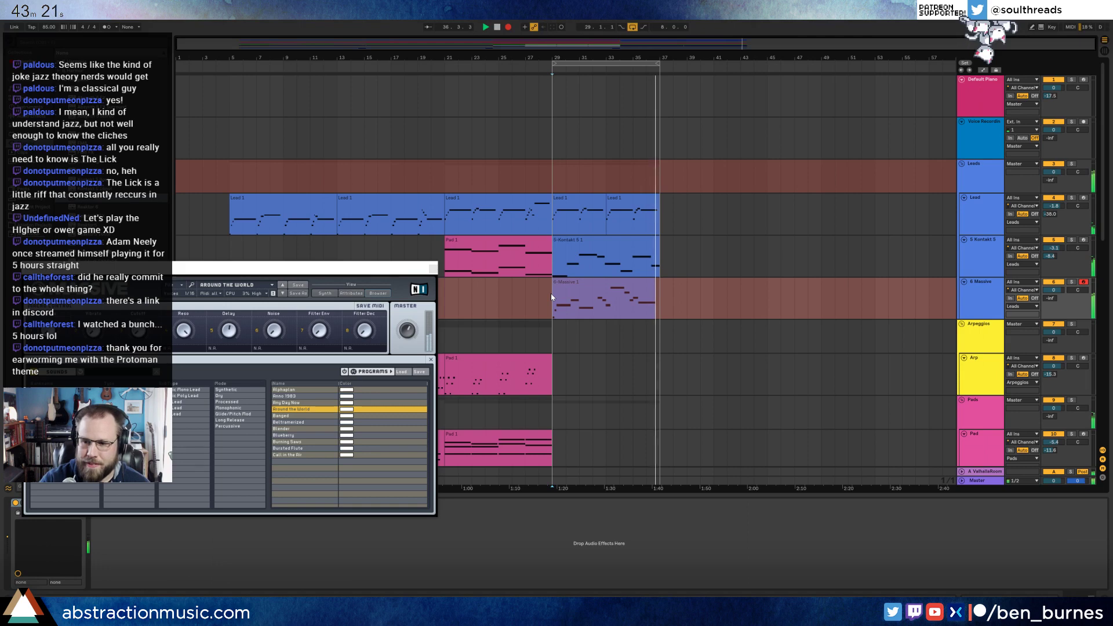
key("space")
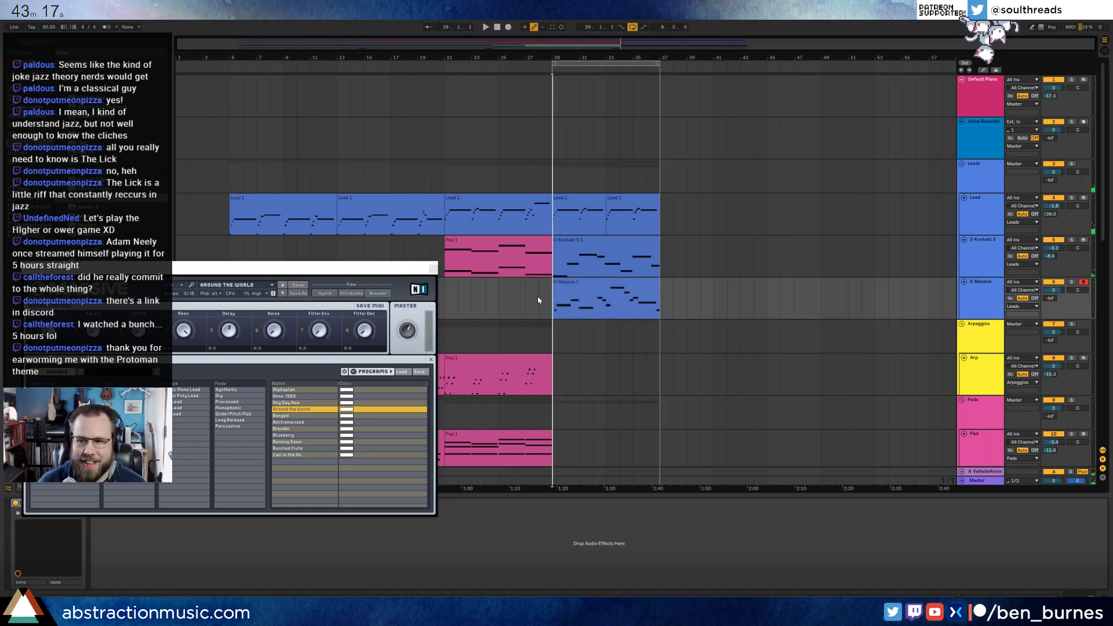
- Open the recorded Massive clip in the note editor, move the synth window clear of it and review the notes during playback
double_click(572, 286)
left_click_drag(353, 262, 845, 112)
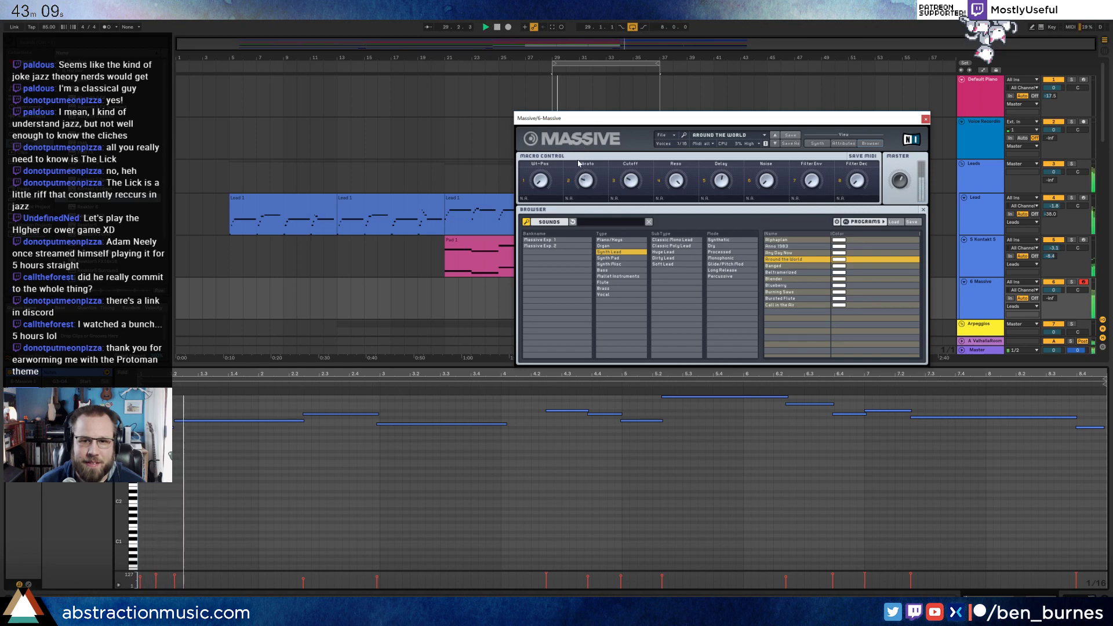
left_click(388, 465)
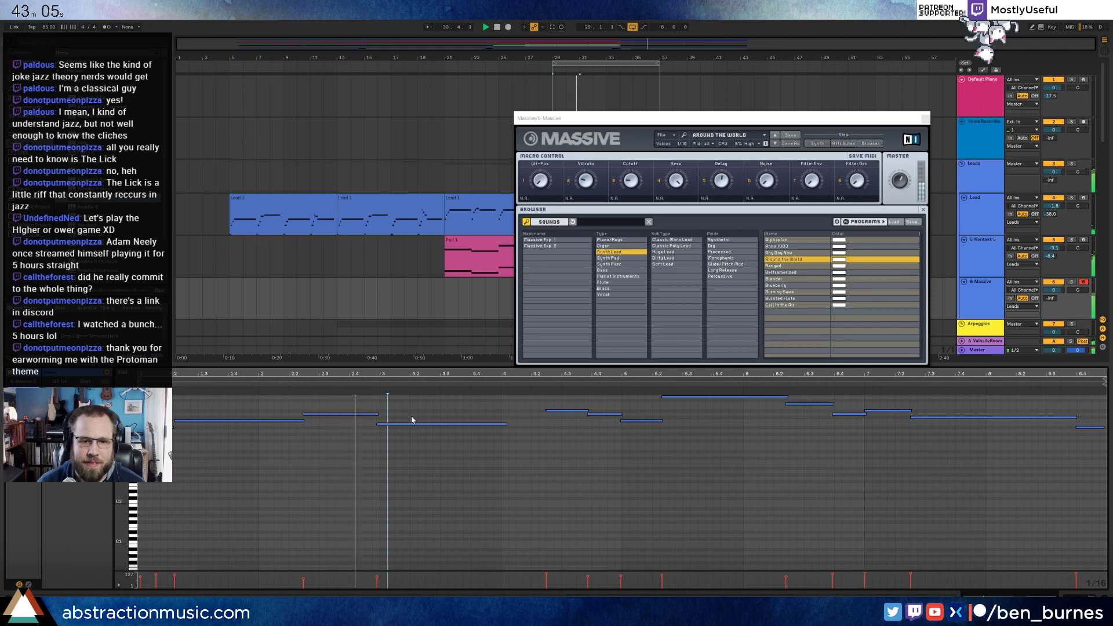
- Split the long note at bar 3 of the melody into a short higher note and a lower note that starts earlier in the bar
left_click(413, 429)
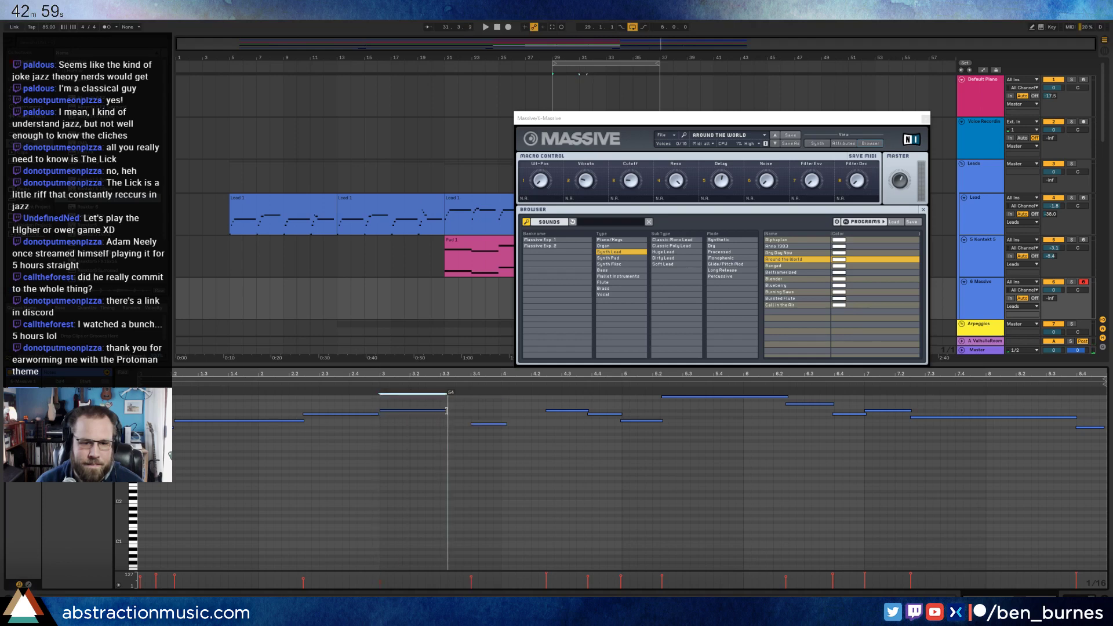
key("space")
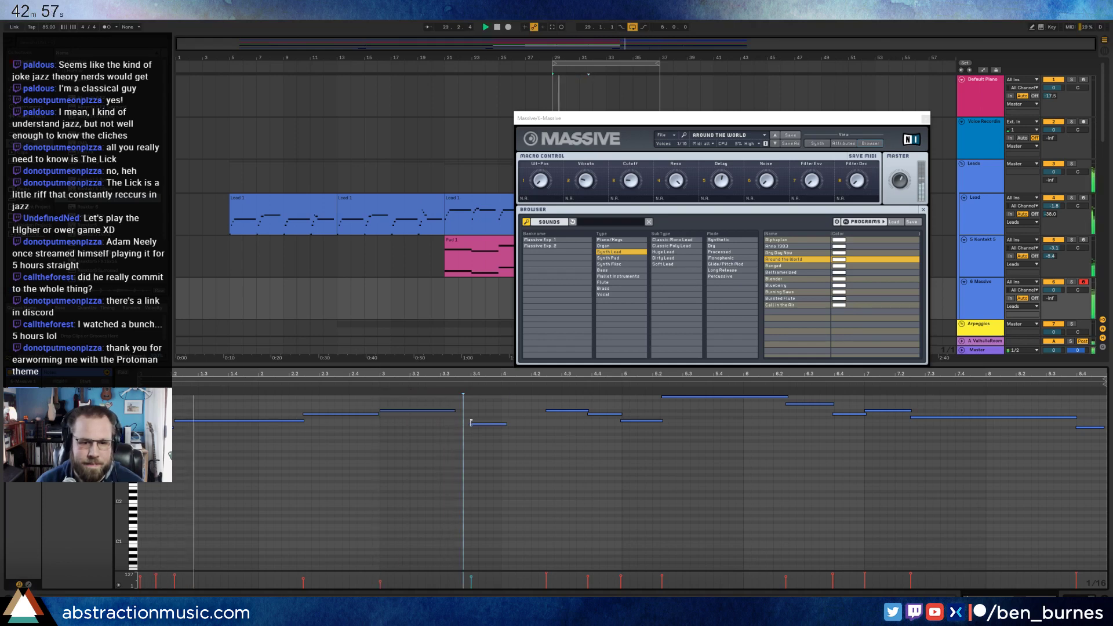
left_click_drag(471, 422, 455, 424)
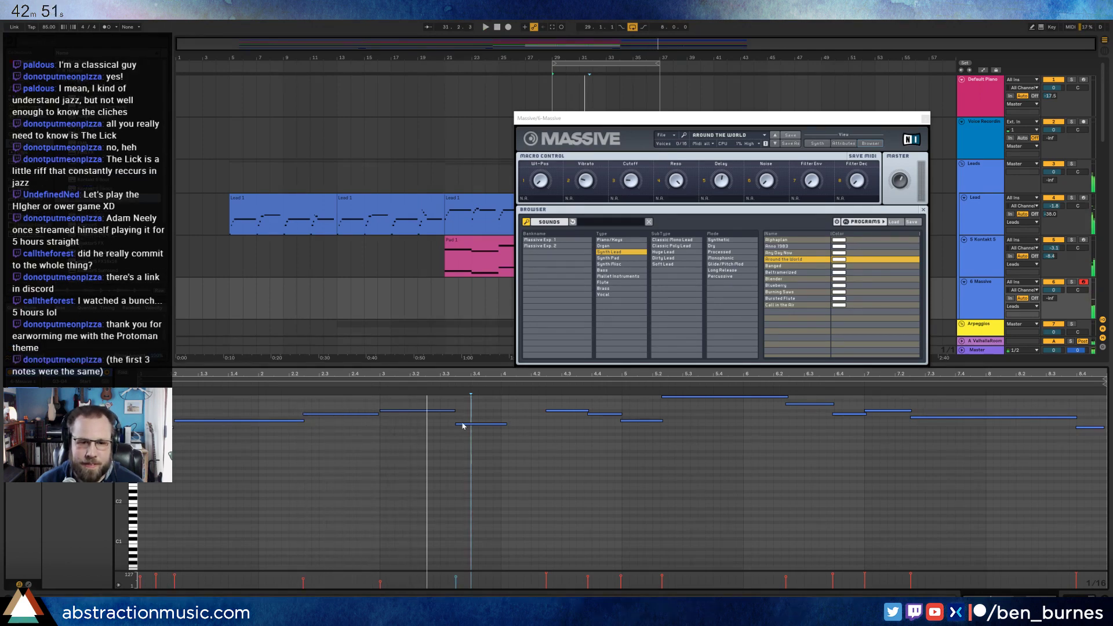
left_click_drag(470, 427, 439, 430)
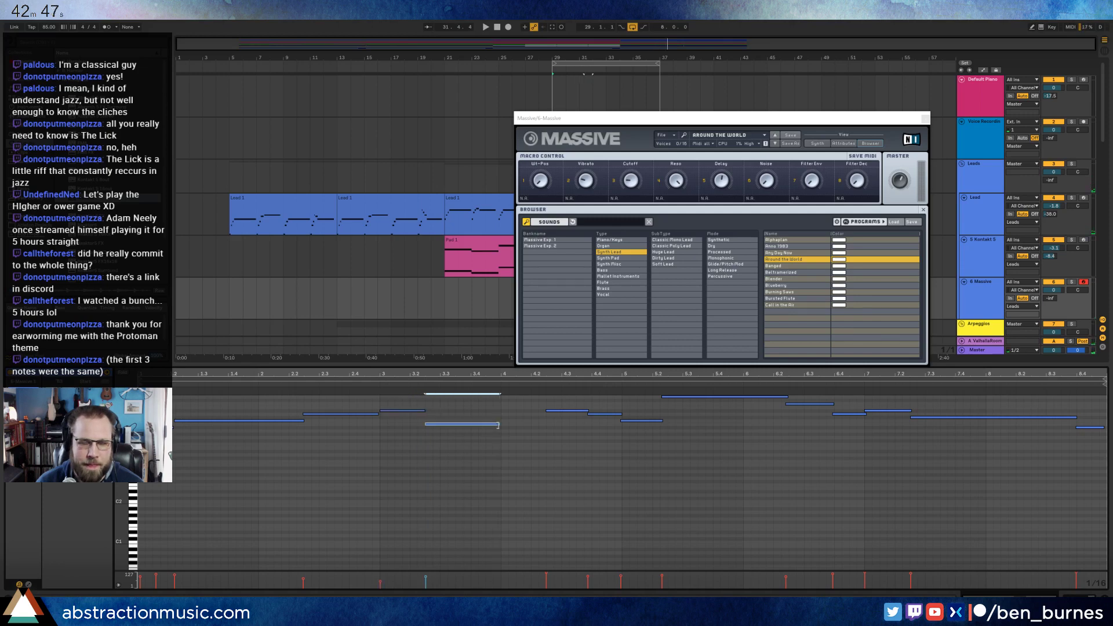
- Try two short notes before bar 4.2, remove them, lengthen the preceding low note past bar 4, and play the melody
left_click(324, 464)
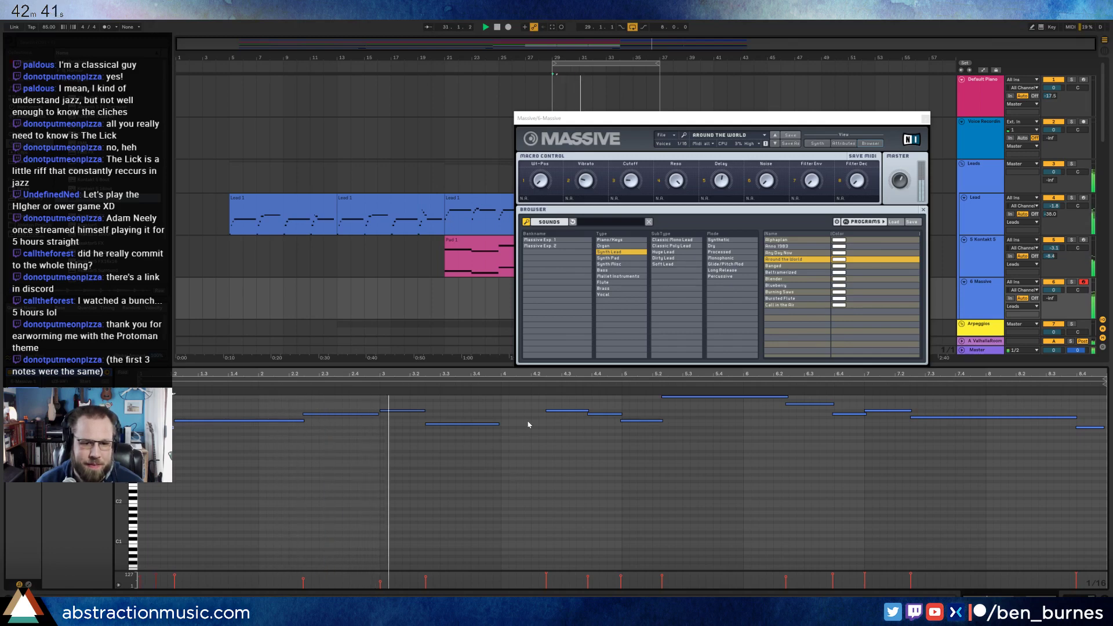
key("ctrl+v")
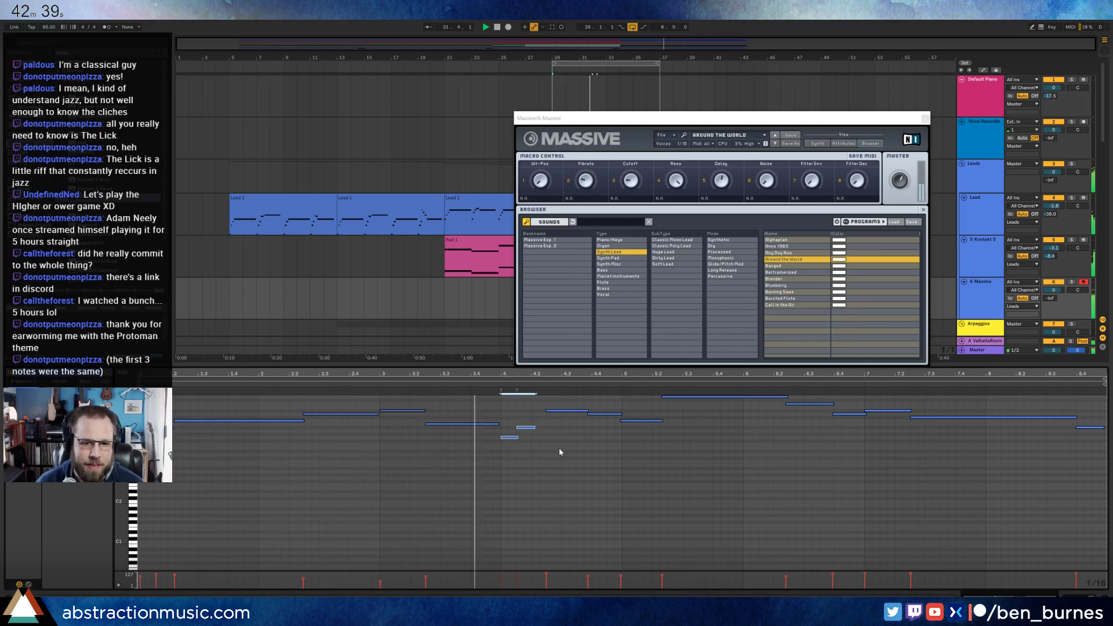
mouse_move(508, 413)
left_mouse_down()
mouse_move(532, 456)
mouse_move(513, 426)
left_mouse_up()
key("Delete")
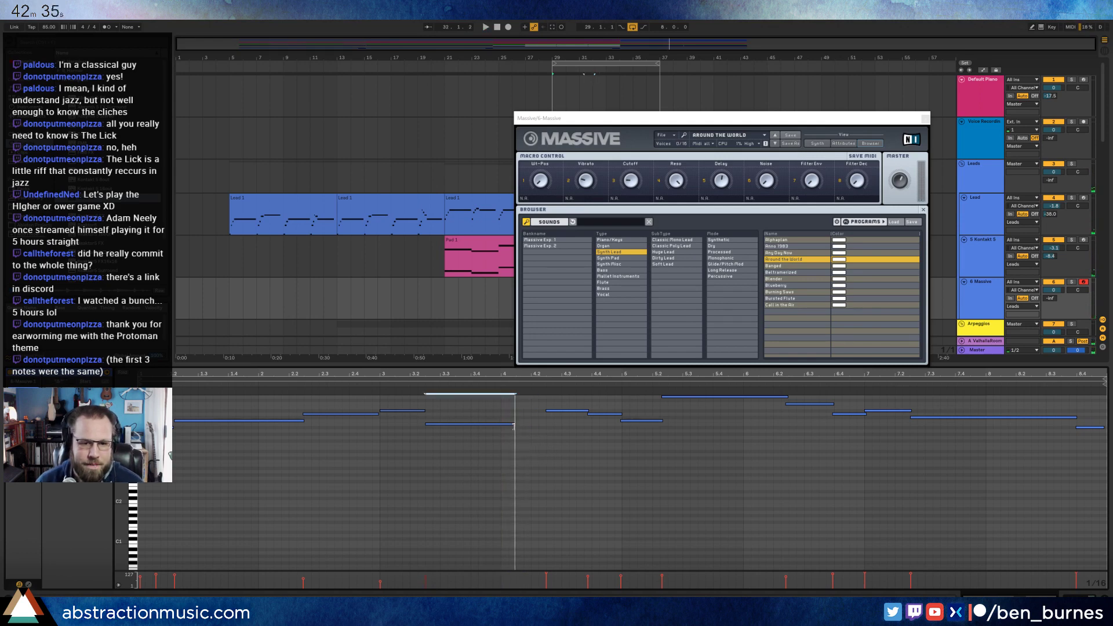
key("space")
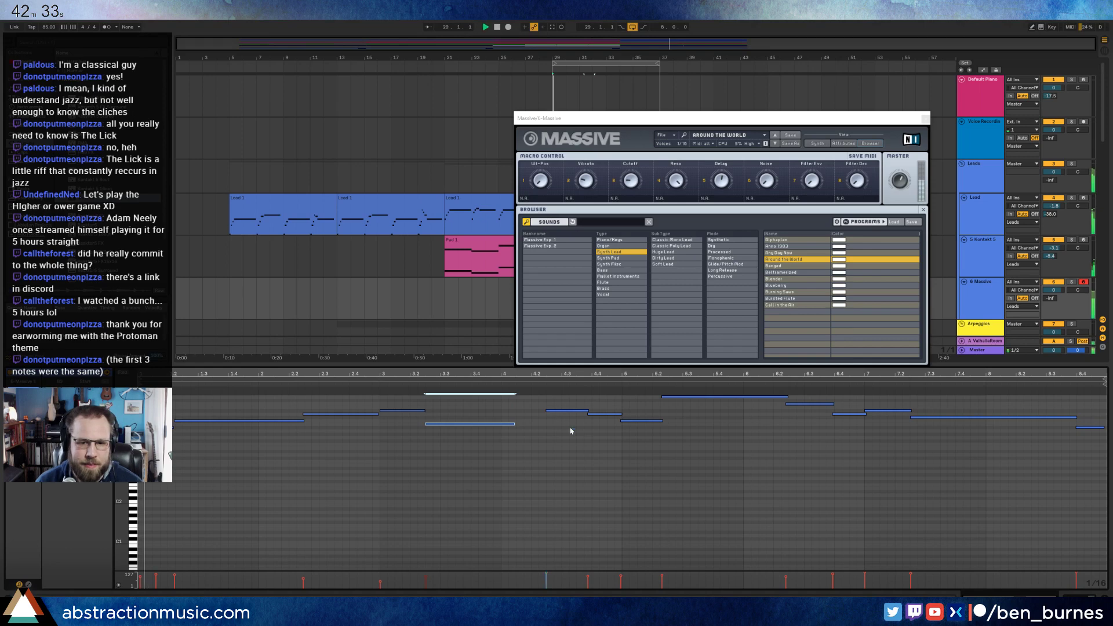
- Lengthen the short note at bar 3 slightly and extend the low note after it to about bar 4.2
left_click(567, 432)
scroll(653, 439, "up", 3)
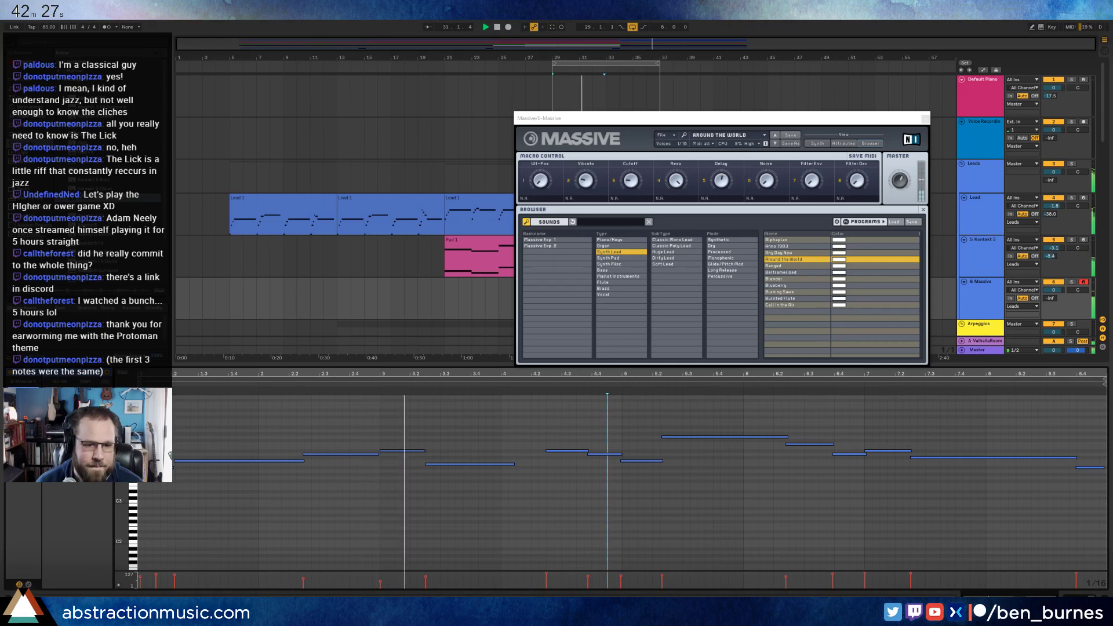
left_click(422, 451)
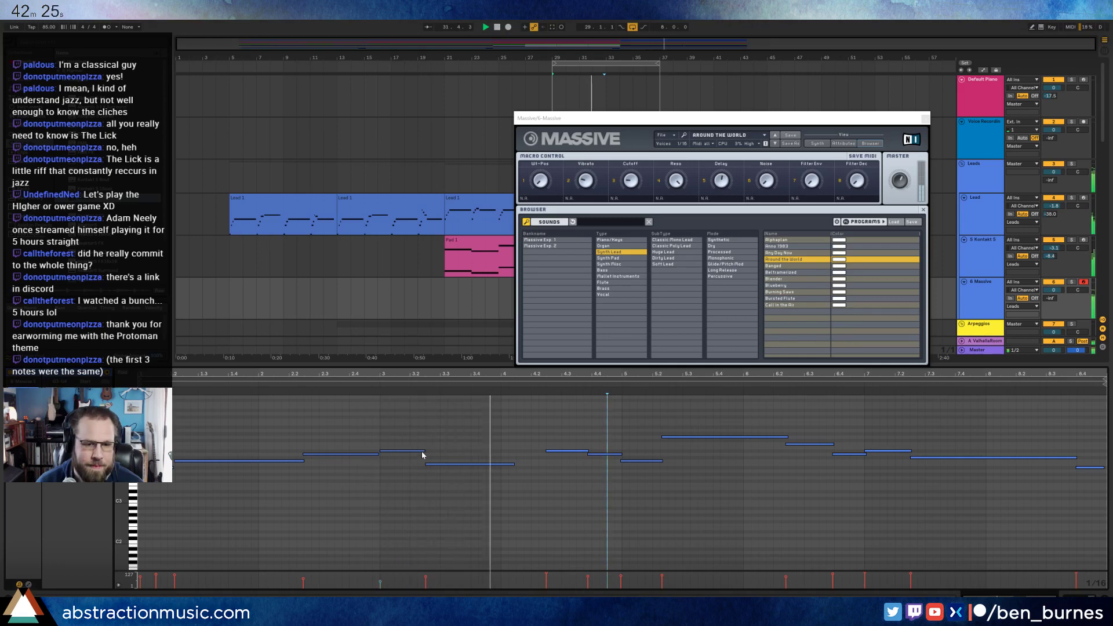
left_click_drag(425, 450, 433, 451)
left_click(502, 462)
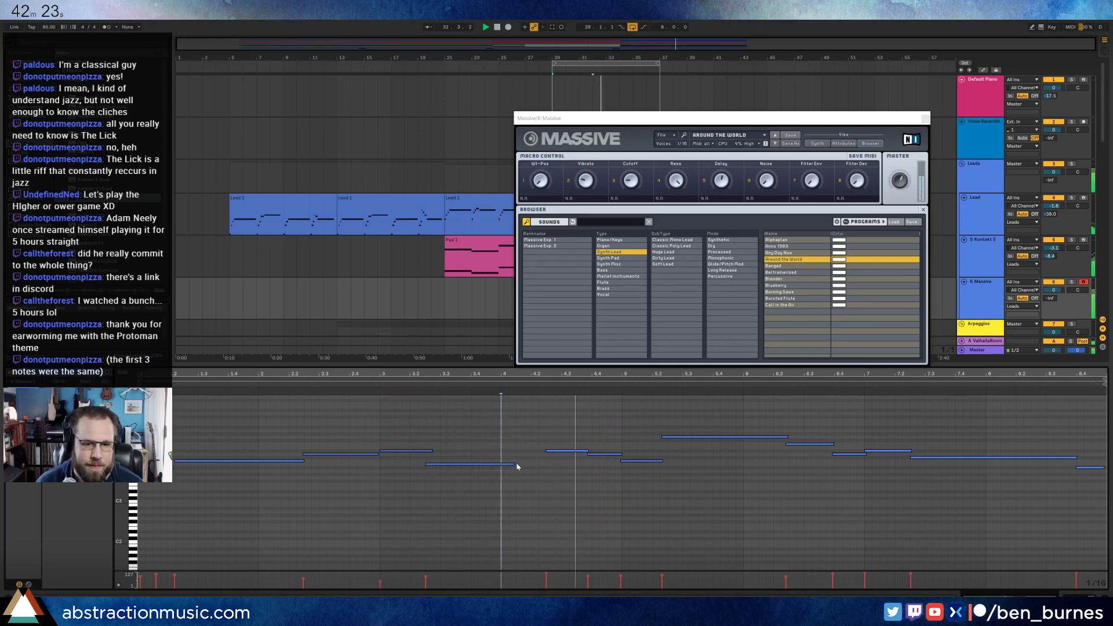
left_click_drag(514, 464, 537, 463)
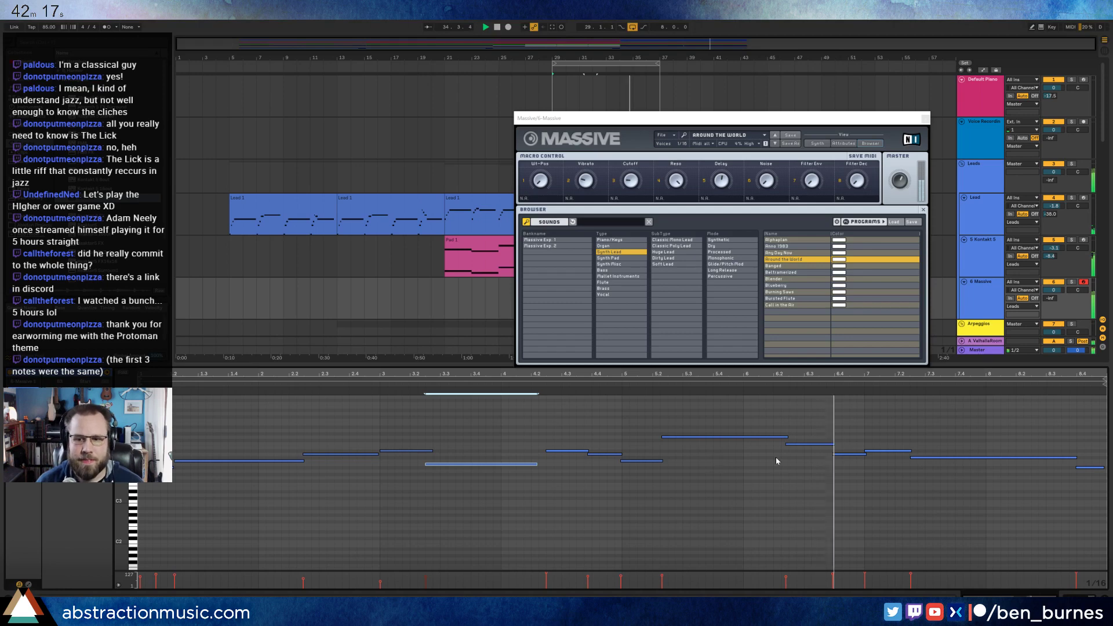
- Replace the note at bar 7 with two short descending notes and raise the long note after them by seven semitones
left_click(152, 467)
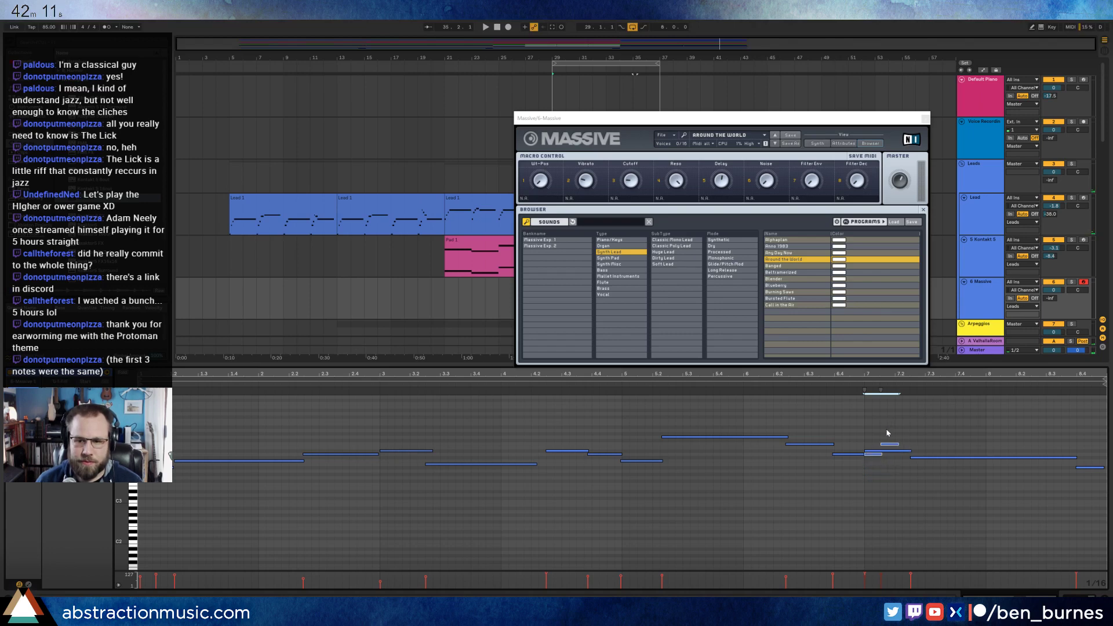
left_click(934, 457)
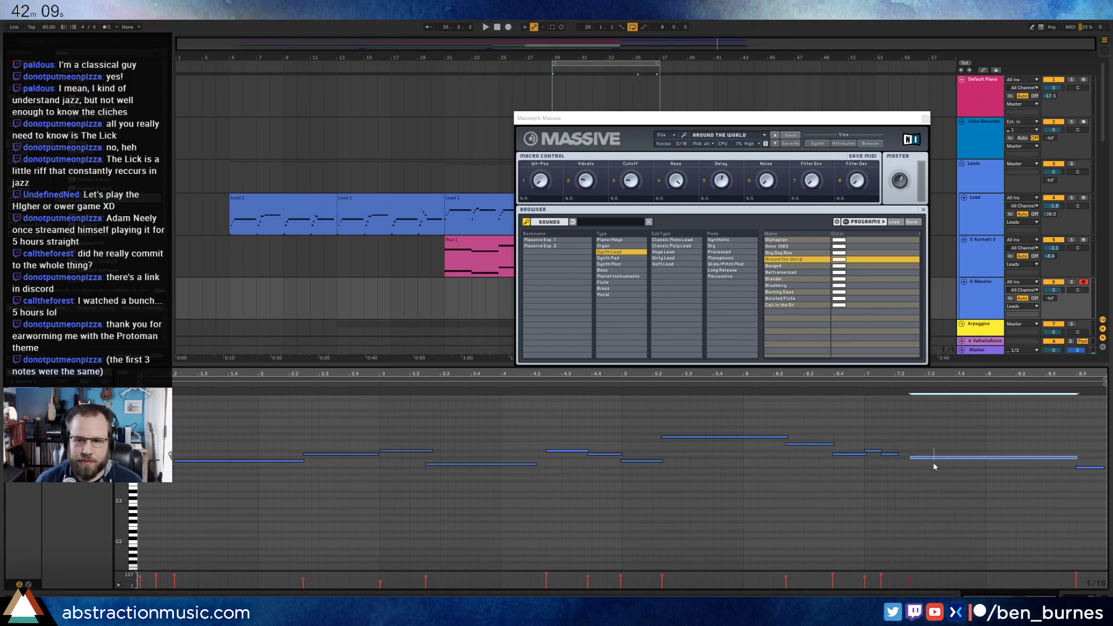
key("Up")
key("Up")
key("Up")
key("Up")
key("Up")
key("Up")
key("Up")
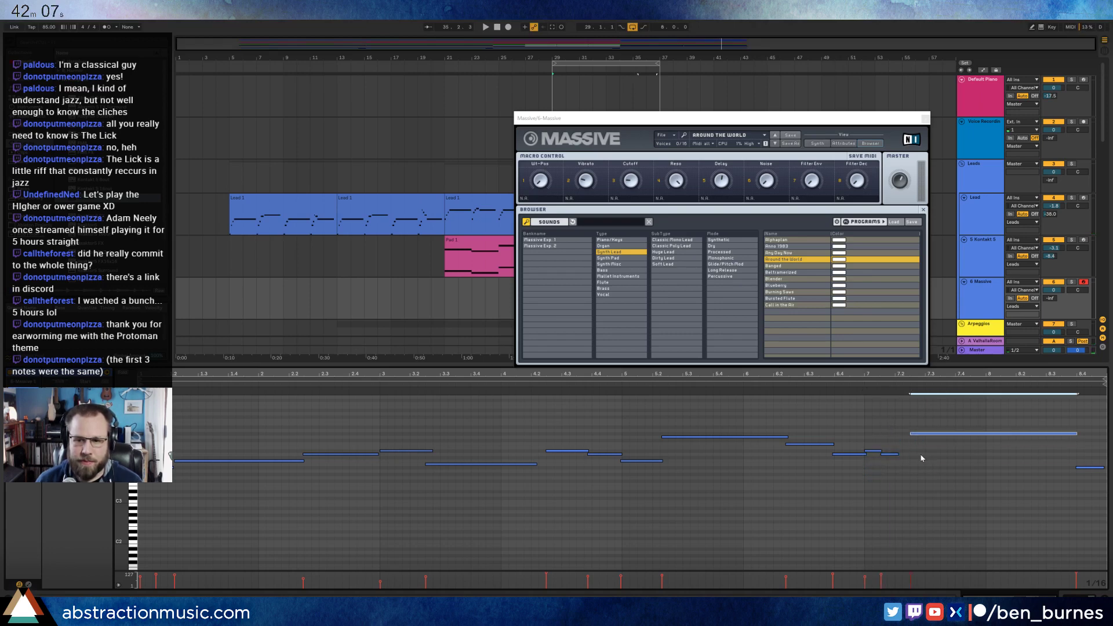
- Pull the long note's start back to about bar 7.2, lower it one semitone and play the phrase
left_click(900, 434)
left_click_drag(901, 435, 898, 439)
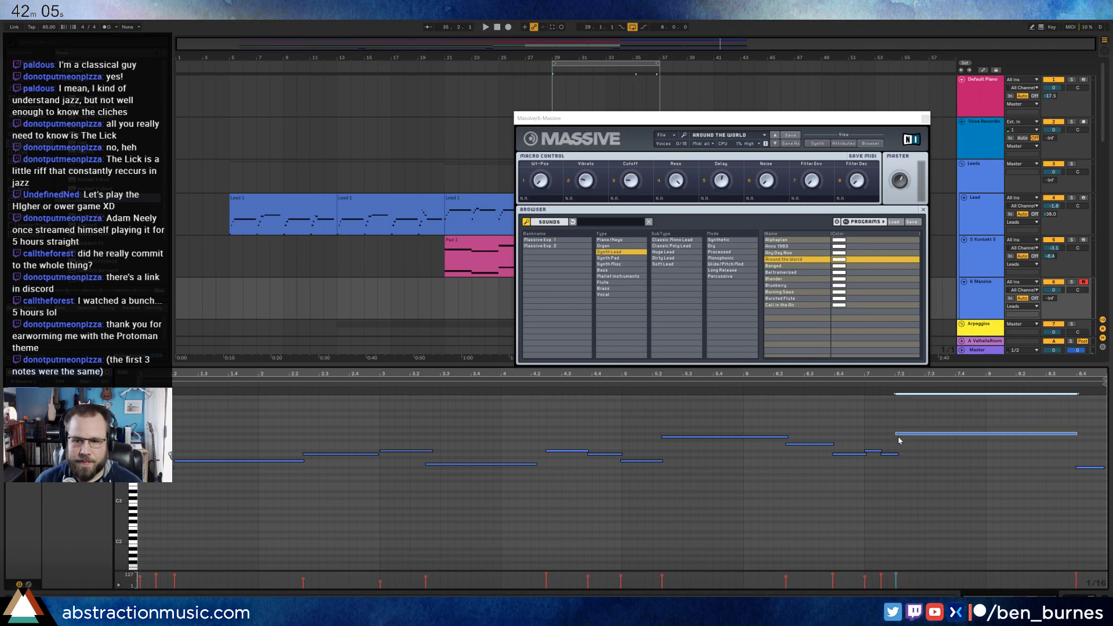
left_click(853, 385)
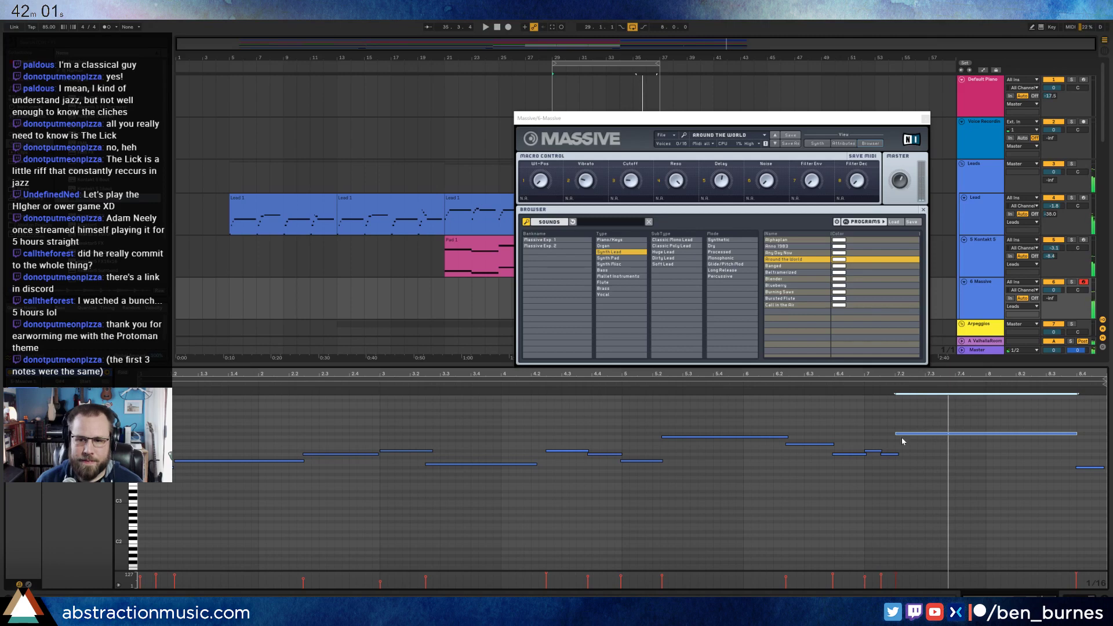
key("Down")
key("space")
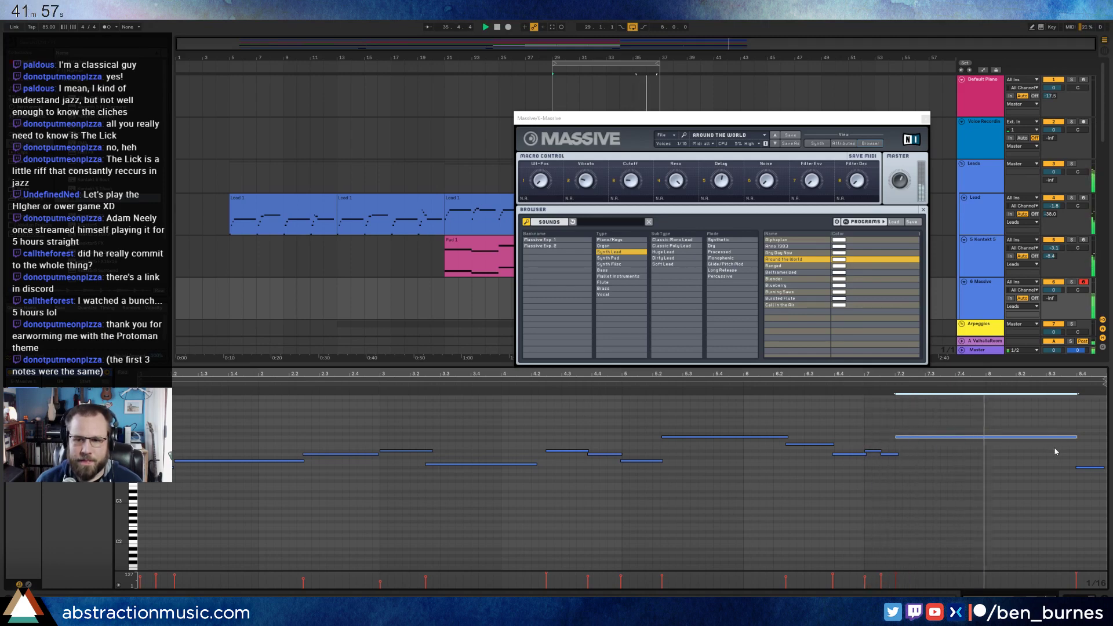
- Extend the melody's final note to the end of the clip, and close the note editor and the Massive window
left_click(1095, 468)
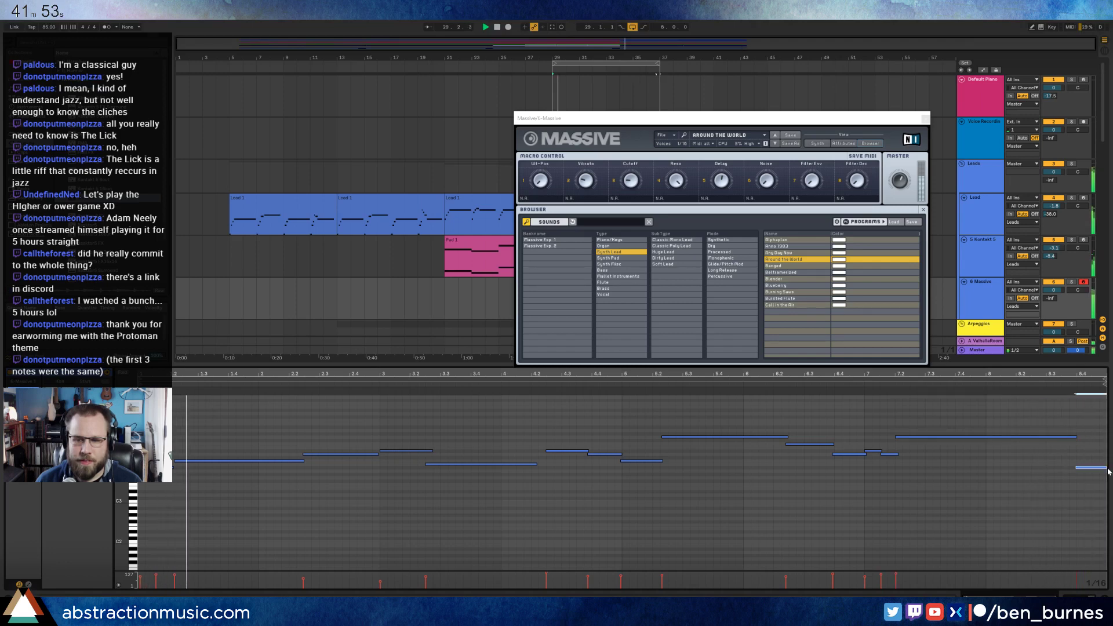
key("shift+Tab")
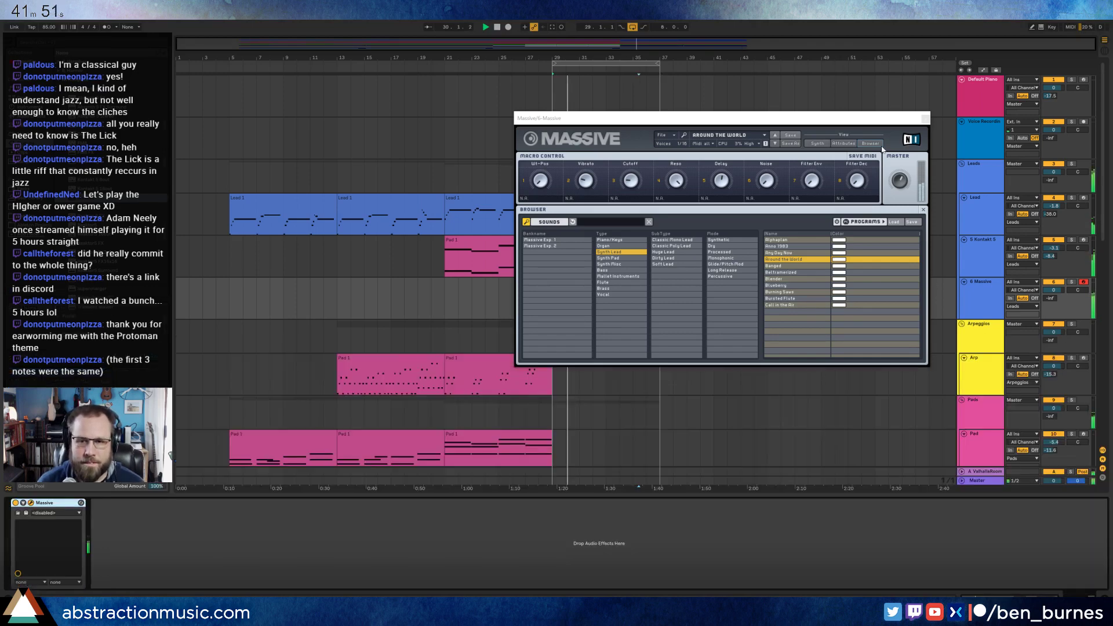
left_click(926, 119)
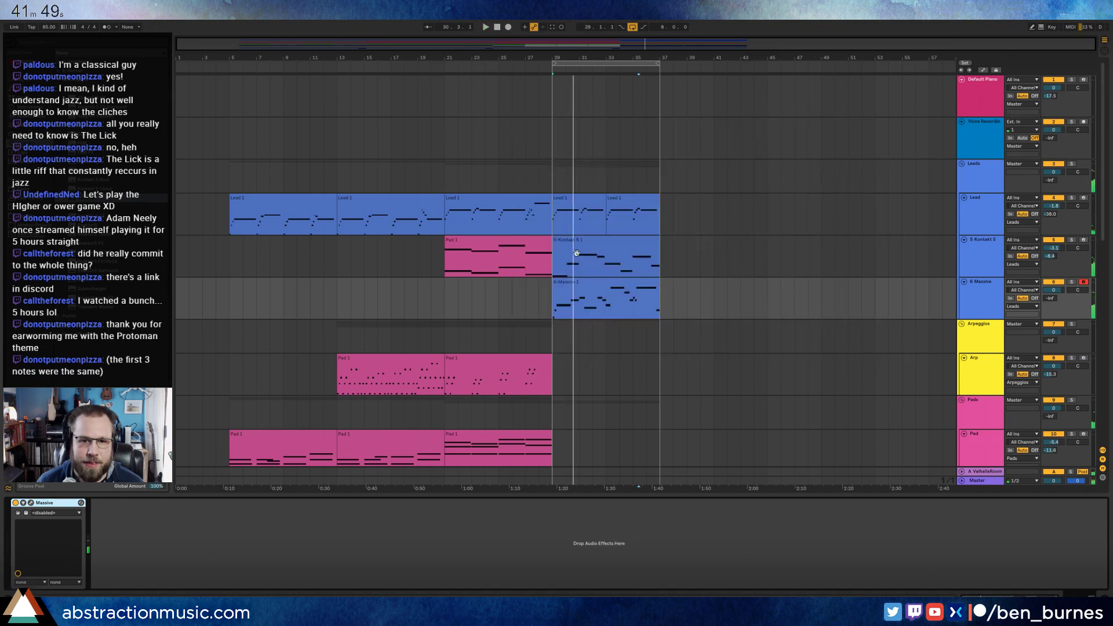
- Keep the Kontakt 5 clip at bar 29 and move the Massive melody clip to start at bar 33
left_click_drag(580, 241, 631, 248)
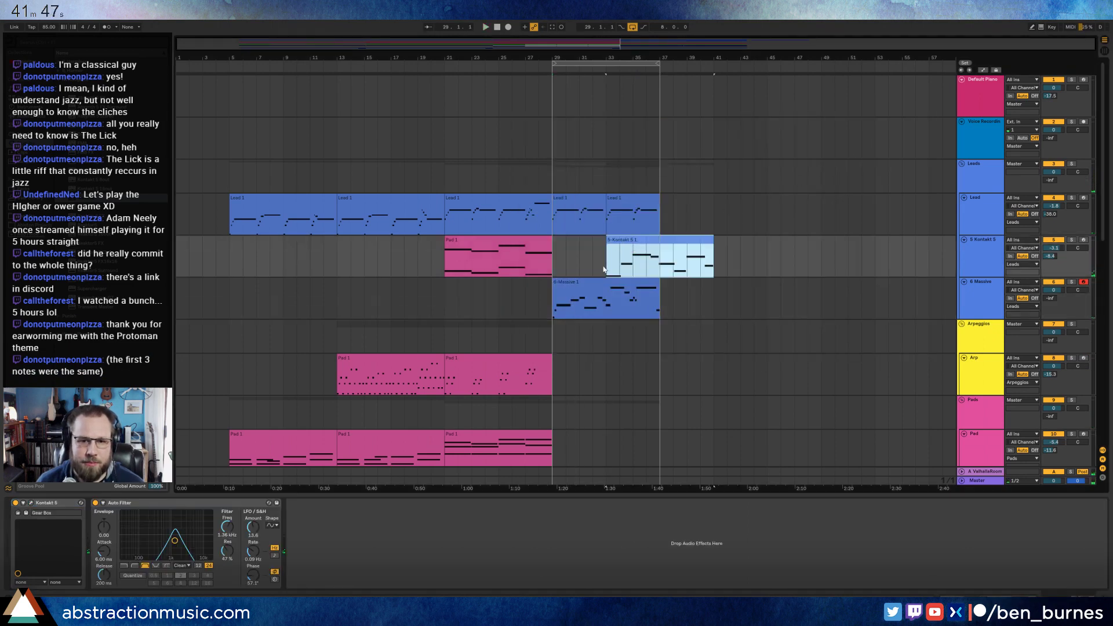
key("ctrl+z")
left_click_drag(567, 284, 621, 283)
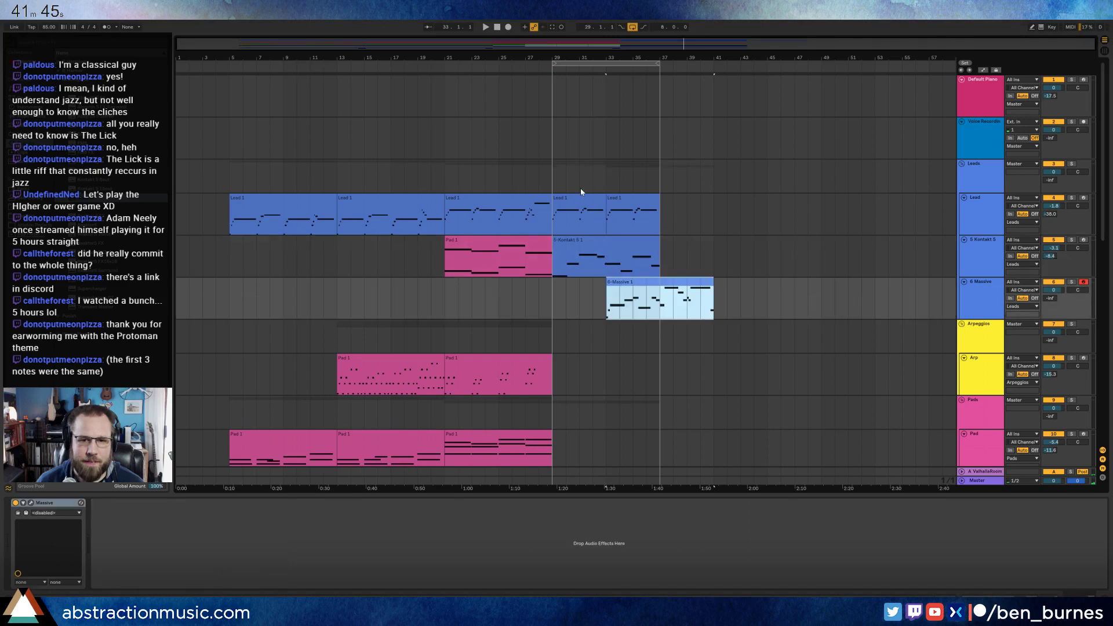
- Duplicate the Lead and Kontakt 5 clips of bars 29–37 into bars 37–45 and extend the loop to bar 45
left_click(580, 200)
left_click(616, 200, "shift")
key("ctrl+d")
left_click(642, 245)
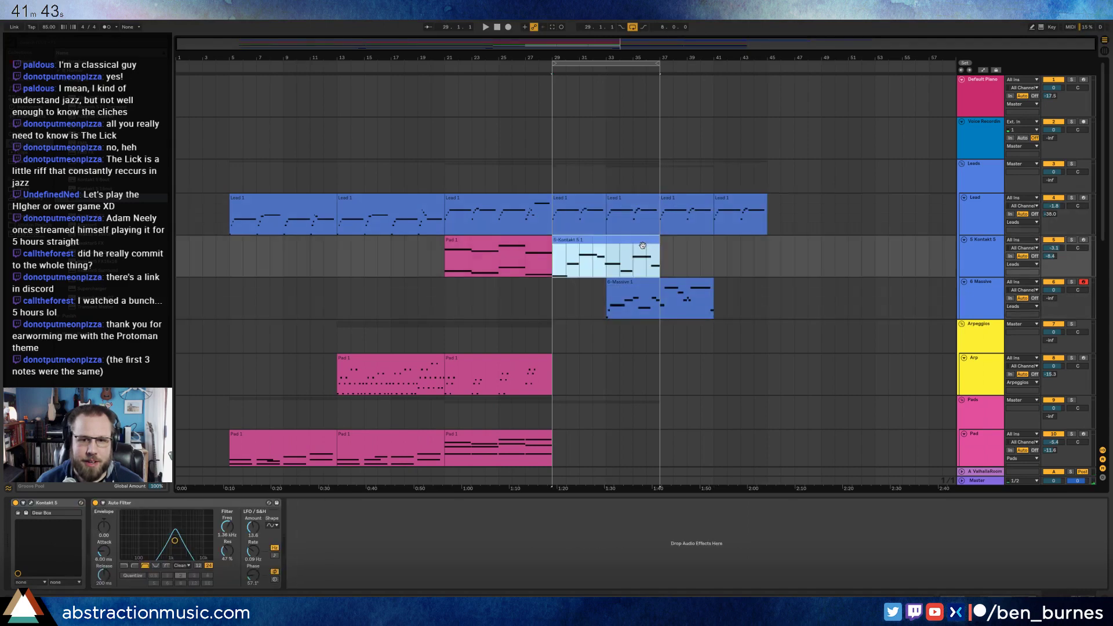
key("ctrl+d")
scroll(706, 291, "down", 1)
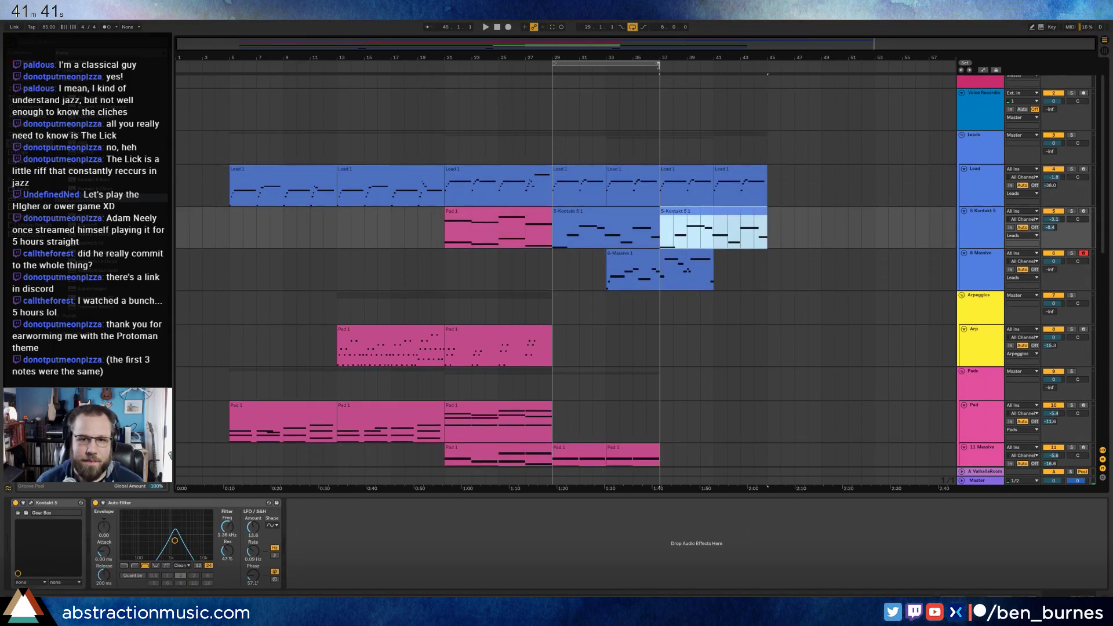
left_click_drag(658, 65, 766, 65)
- Copy the Arp clip from bar 21 to bar 29, duplicate it at bar 37 and start playback
left_click(689, 331)
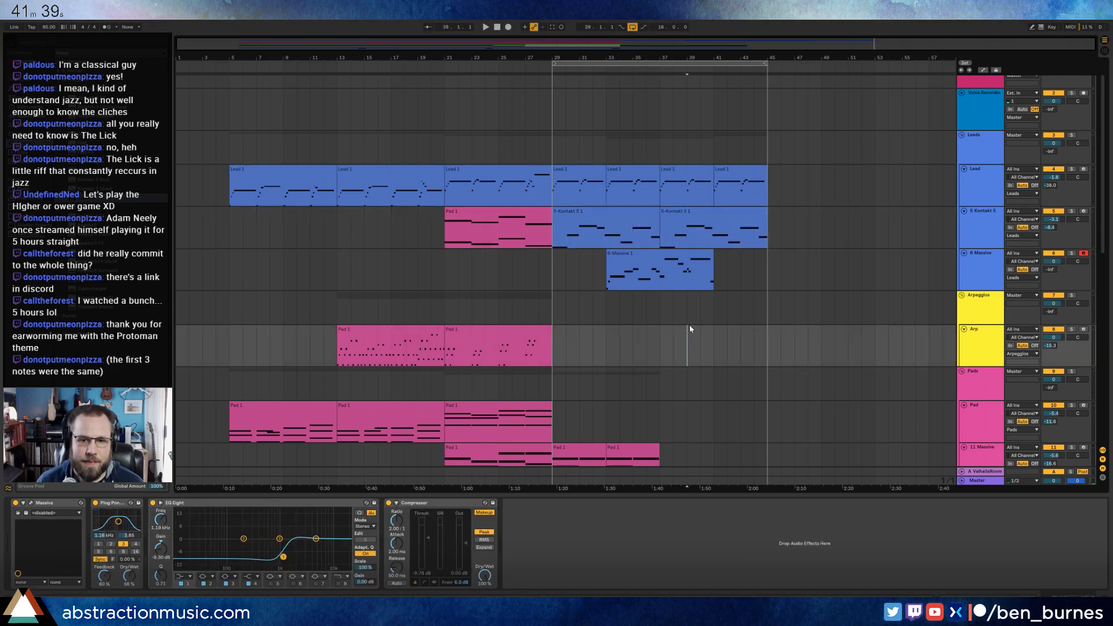
left_click_drag(555, 342, 599, 347)
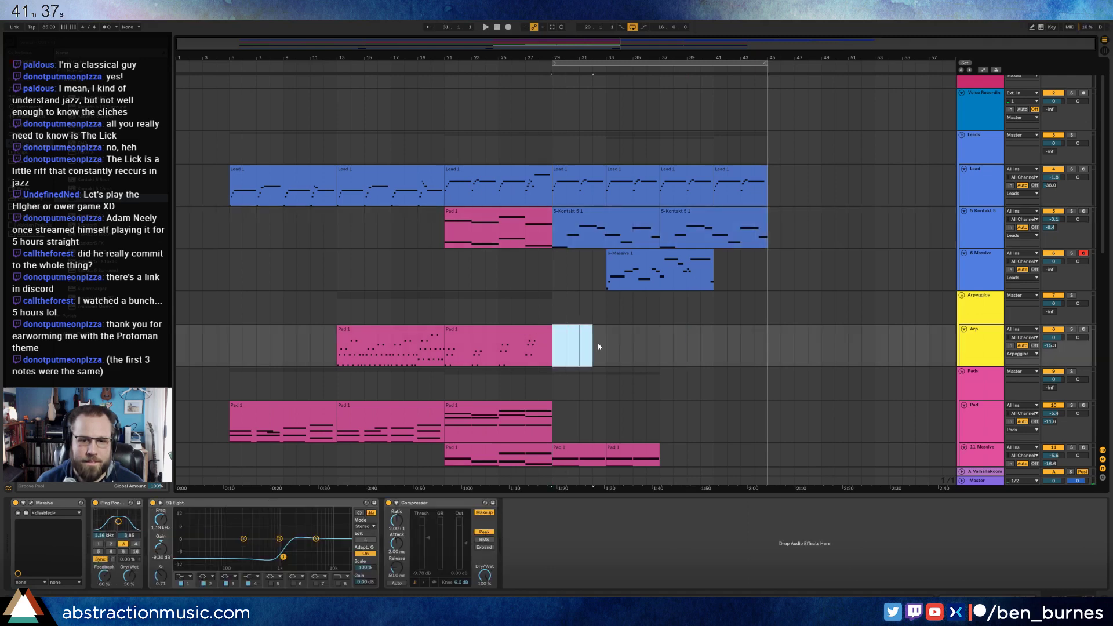
left_click_drag(474, 339, 604, 337)
key("ctrl+d")
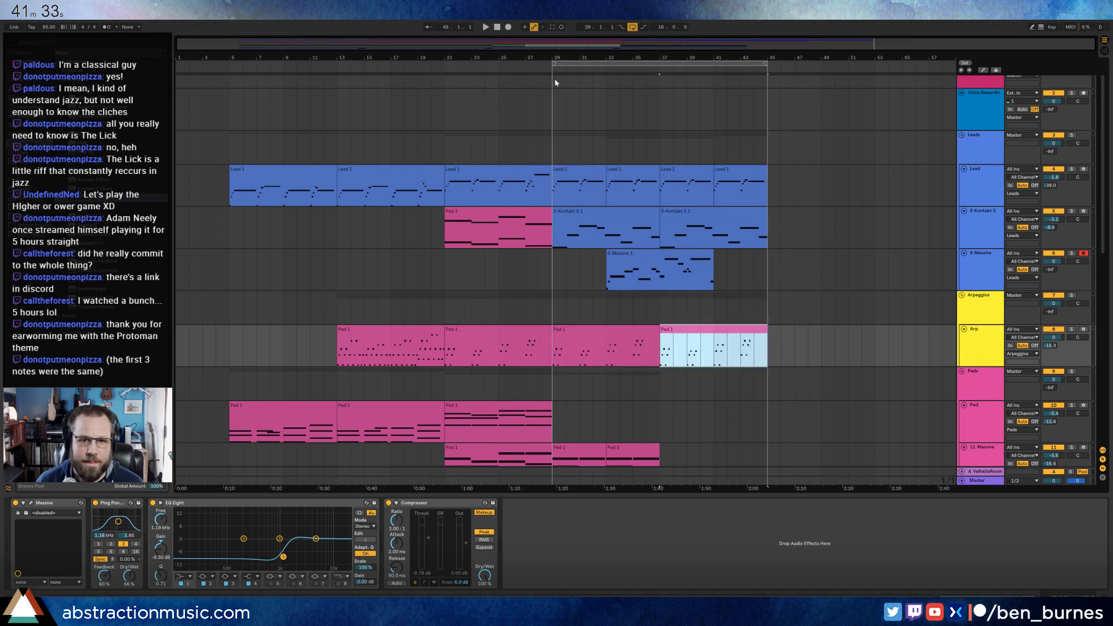
key("space")
- Duplicate the two pad clips on the 11 Massive track into bars 37–45 and consolidate the copies into one clip
scroll(599, 388, "down", 5)
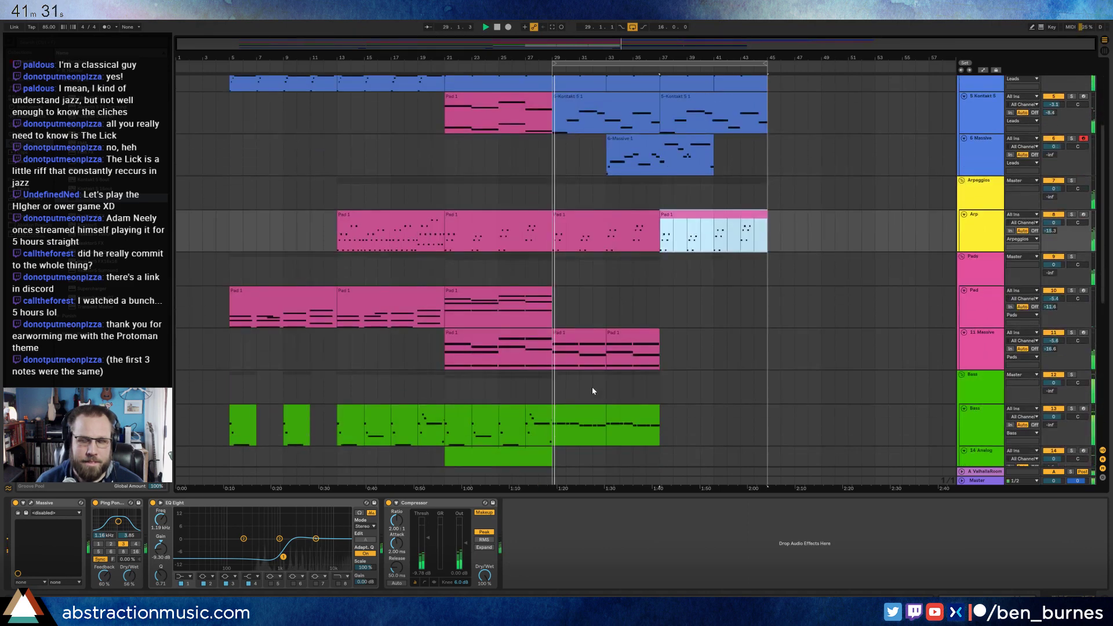
left_click(595, 341)
left_click(631, 339, "shift")
key("ctrl+d")
left_click(680, 334)
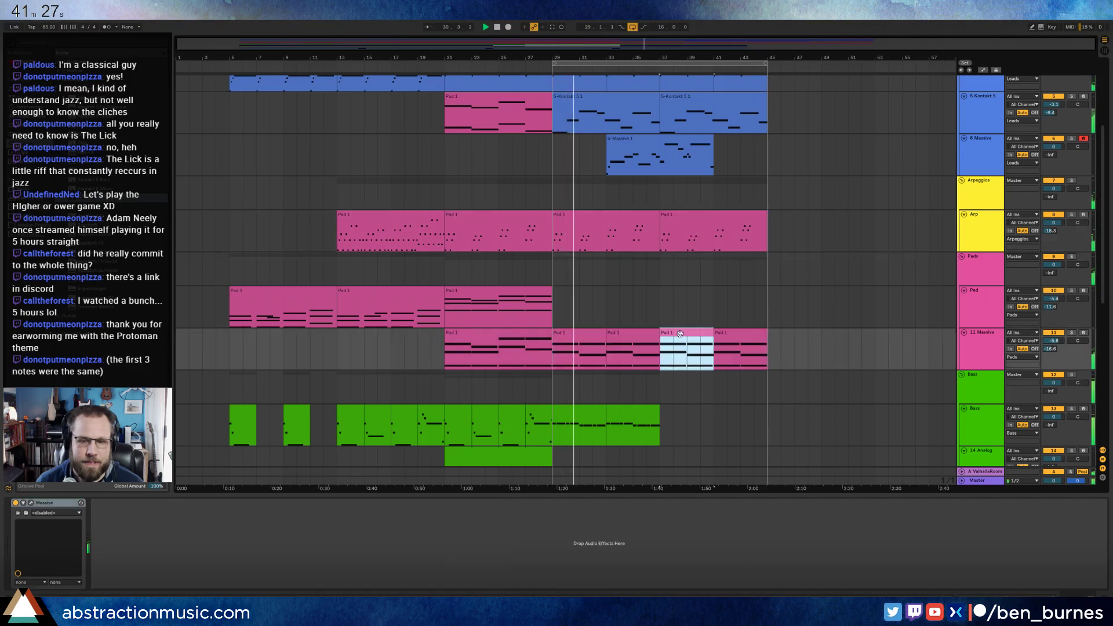
key("shift+Right")
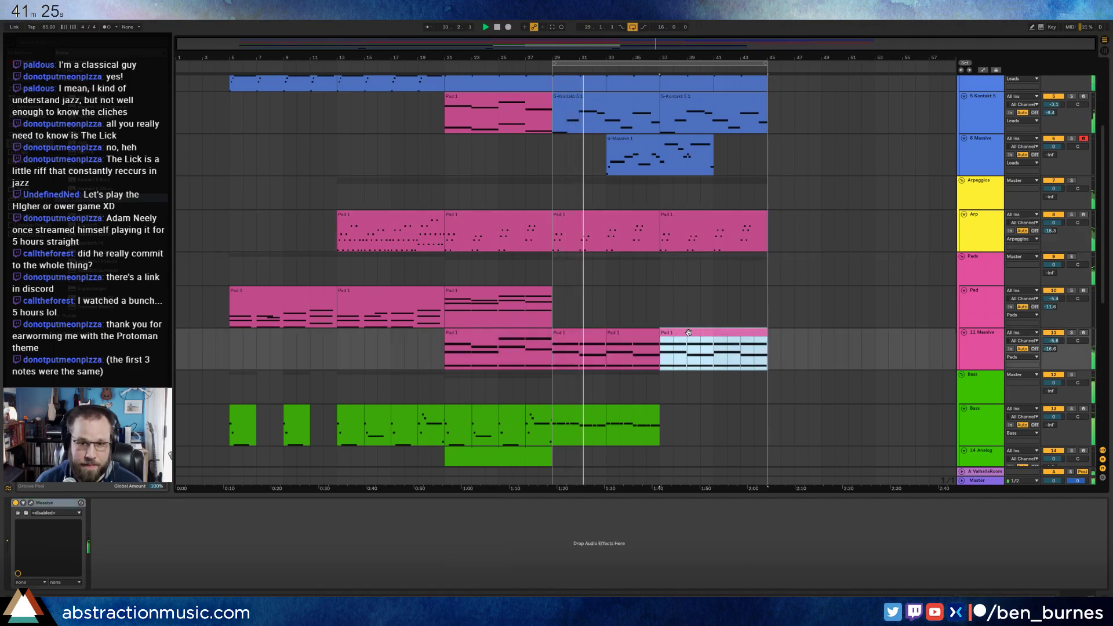
- Raise the lowest note of every chord in the consolidated pad clip by one octave and close the note editor
double_click(688, 333)
key("ctrl+a")
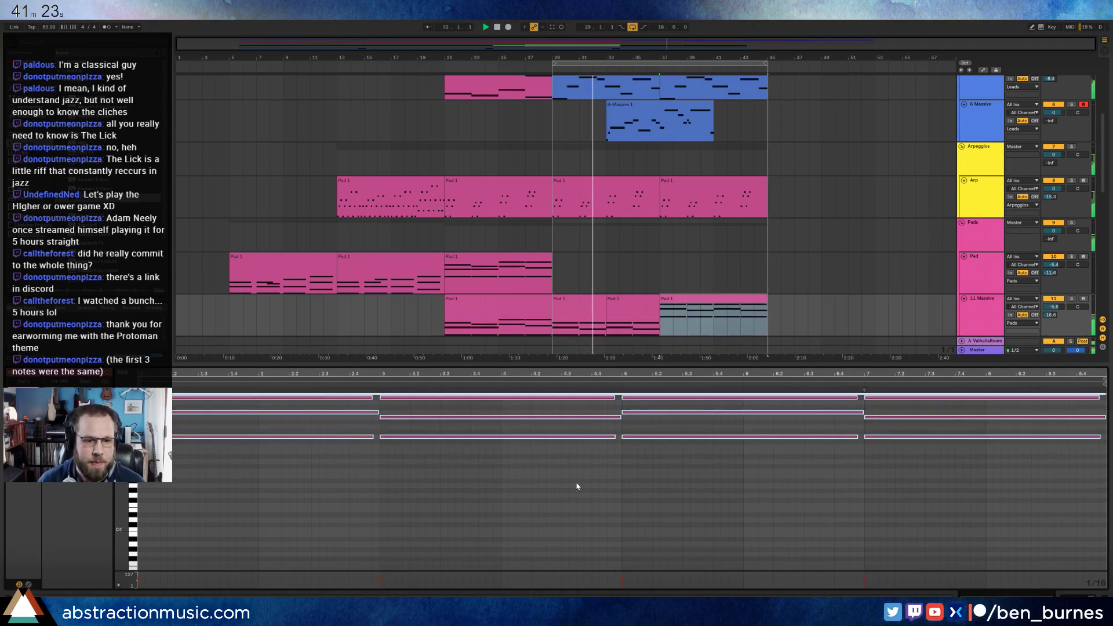
key("shift+Down")
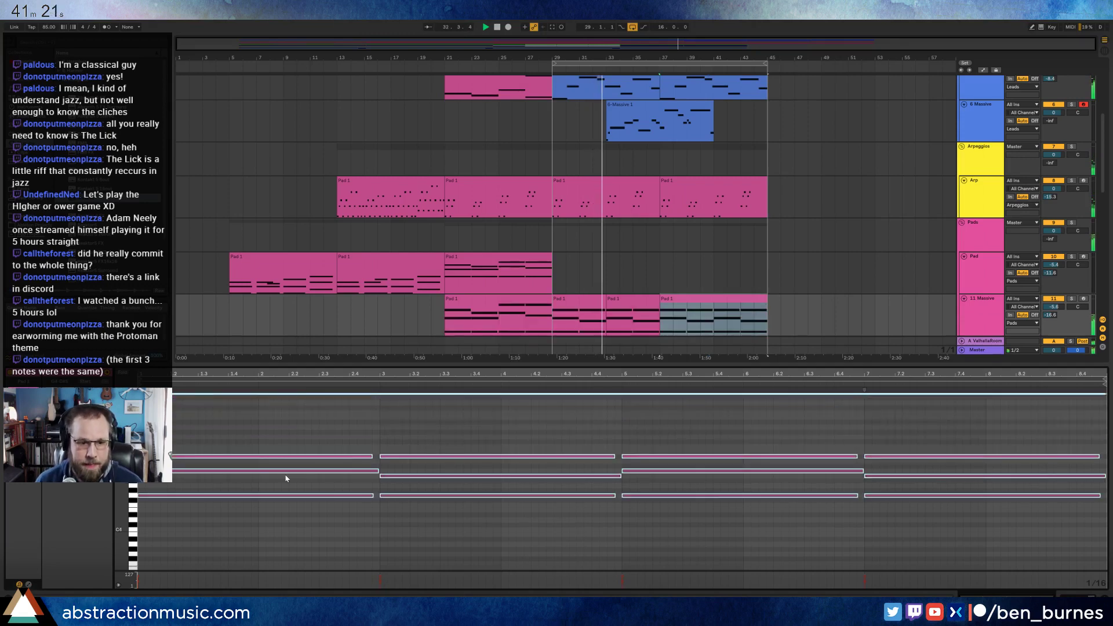
left_click_drag(298, 486, 910, 569)
key("shift+Up")
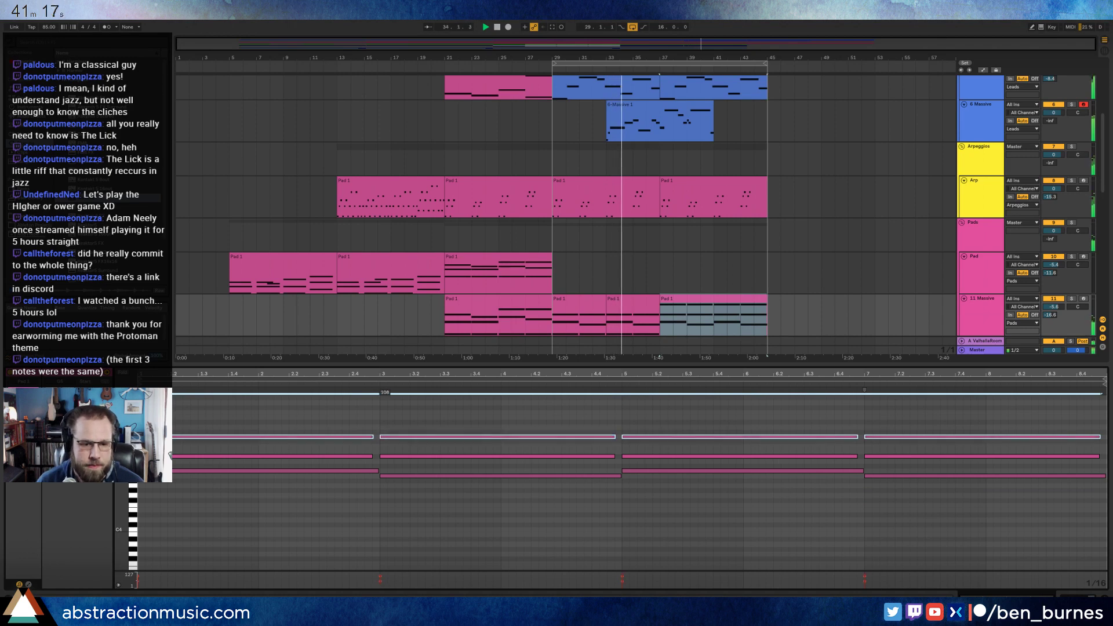
left_click(1079, 597)
scroll(671, 340, "down", 5)
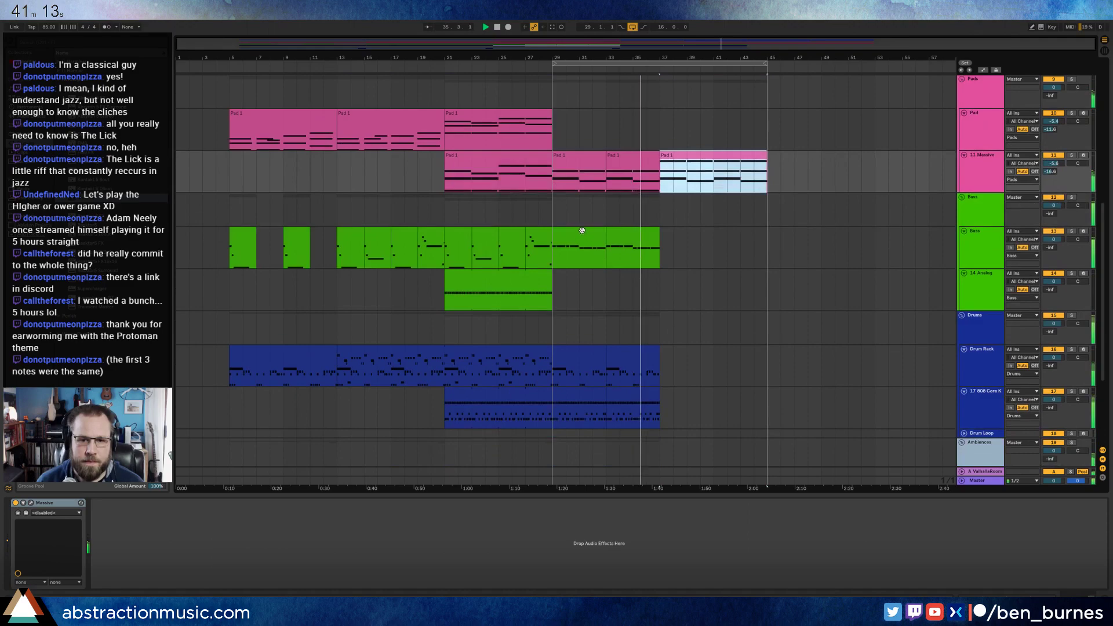
- Duplicate the Bass track clips of bars 29–37 into bars 37–45
left_click(582, 230)
left_click(633, 244, "shift")
key("ctrl+d")
- Raise the last note of the Bass clip at bar 33 by one octave
double_click(633, 244)
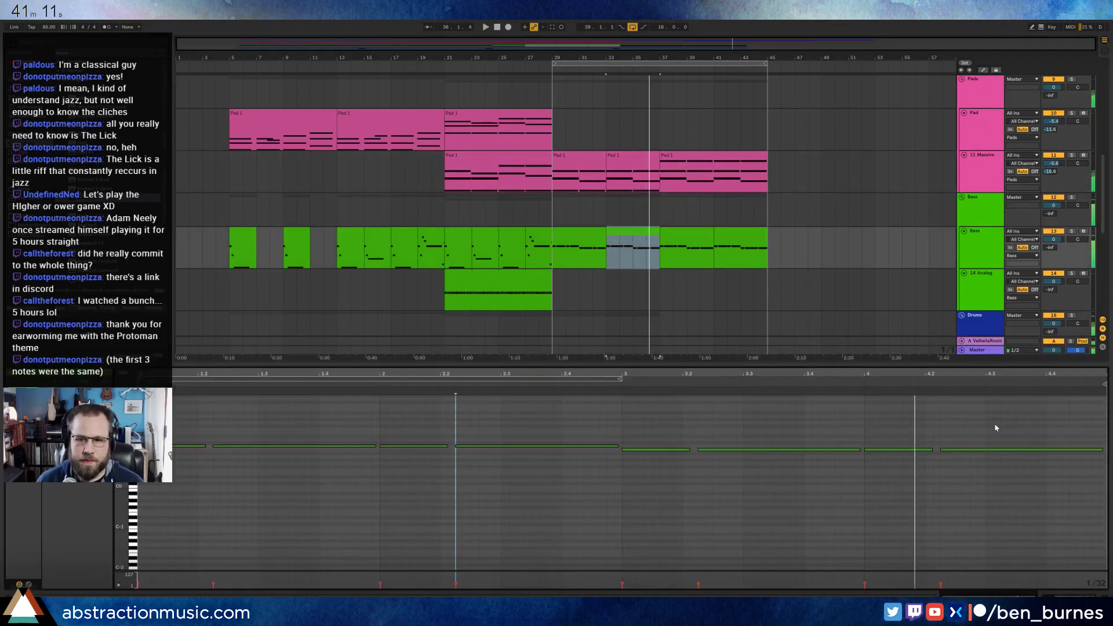
left_click_drag(996, 427, 1006, 461)
key("shift+Up")
scroll(629, 244, "down", 4)
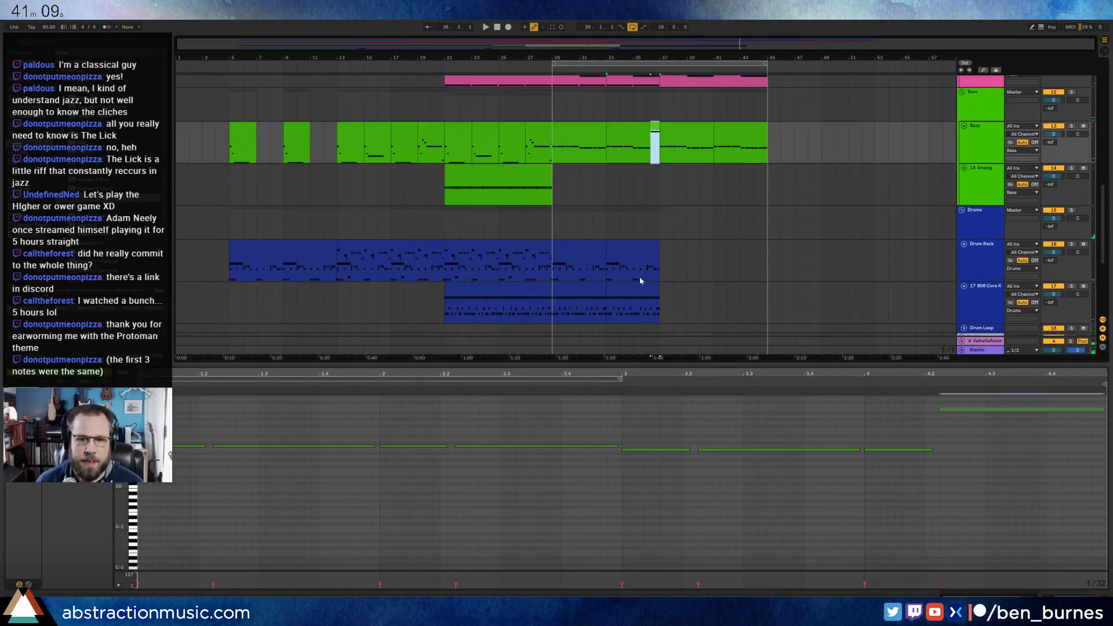
- Duplicate the Drum Rack and 808 Core Kit clips of bars 29–37 into bars 37–45
left_click(633, 245)
left_click(589, 286, "shift")
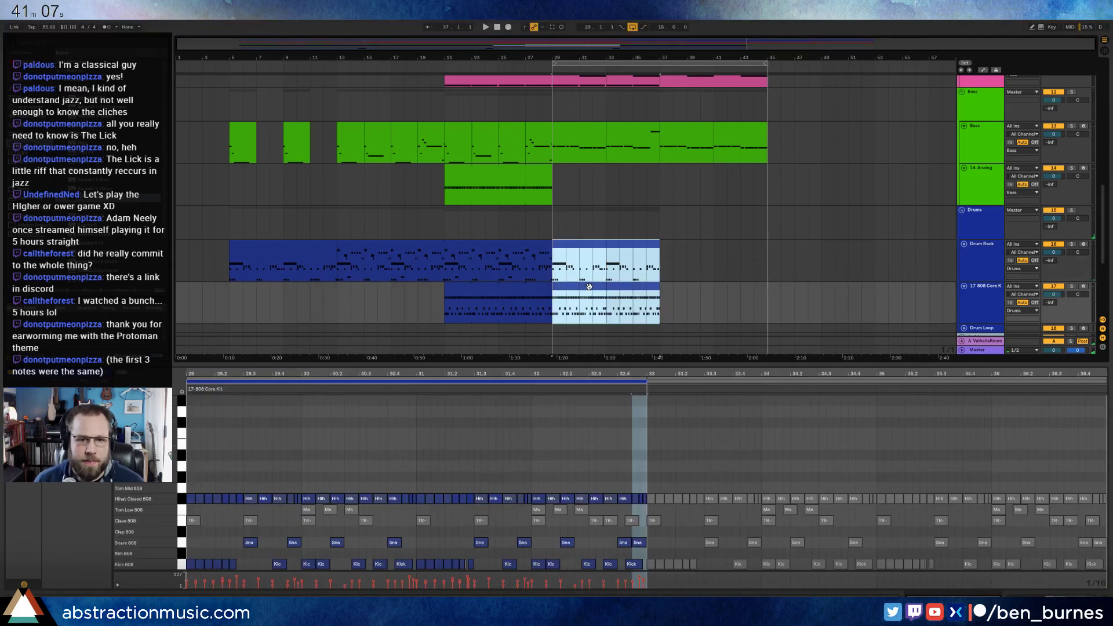
key("ctrl+d")
- Replace the Drum Rack part in bars 37–45 with a copy of the busier pattern from bars 13–21
left_click(356, 260)
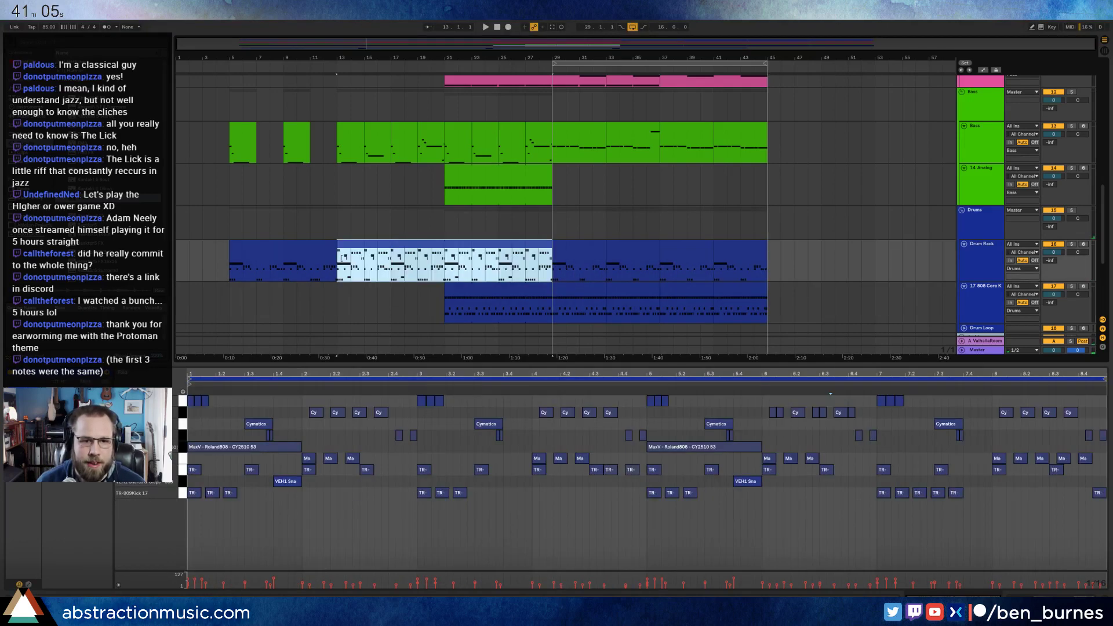
left_click(335, 257)
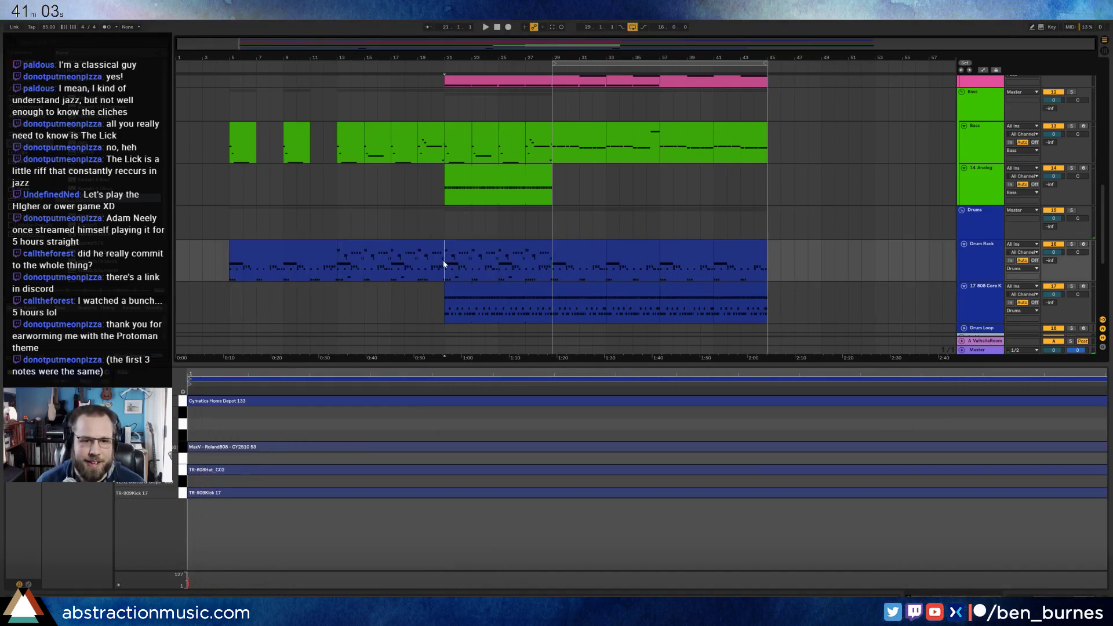
left_click_drag(443, 260, 339, 256)
left_click(657, 251)
key("ctrl+v")
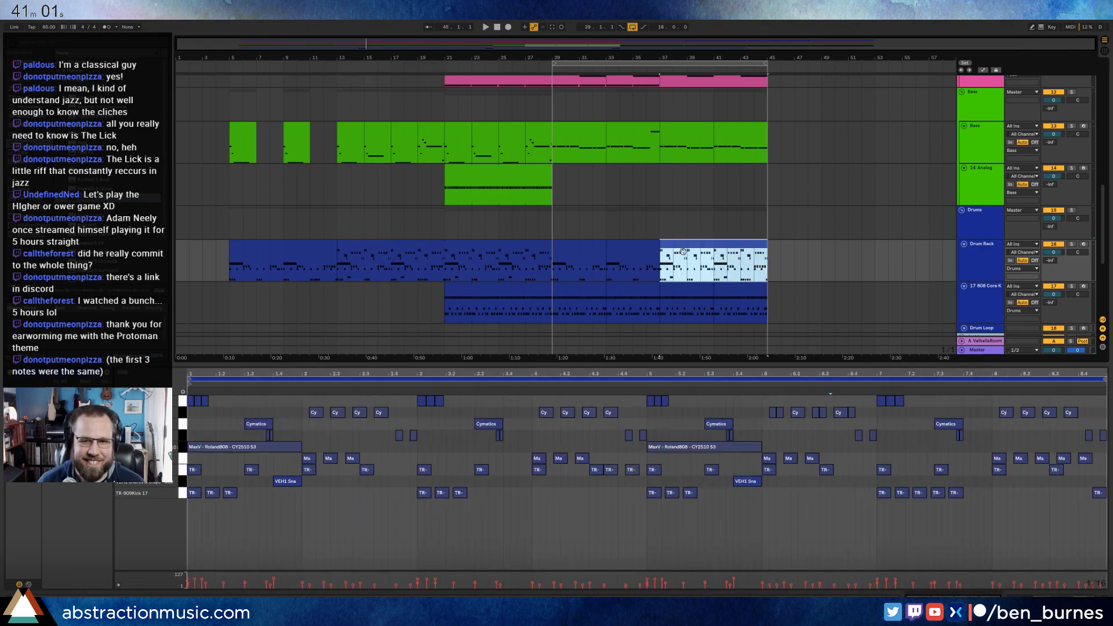
- Duplicate the voice recording clip of bars 29–37 into bars 37–45
scroll(658, 260, "down", 4)
left_click(623, 216)
key("ctrl+d")
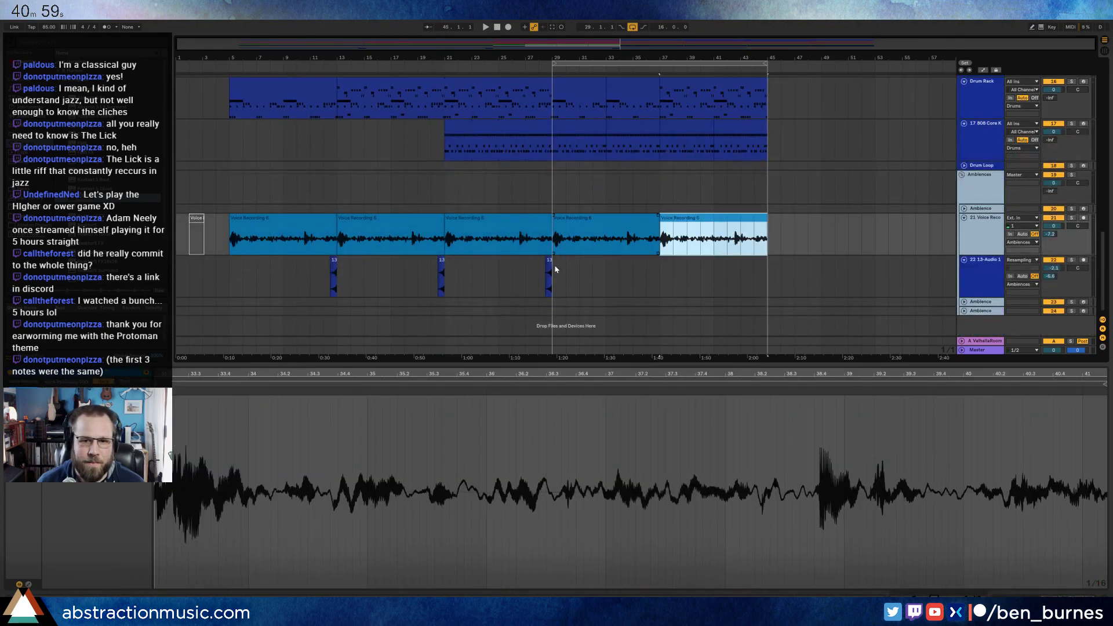
- Copy the short clip ending at bar 29 on the 13-Audio track so that the copy ends at bar 45
left_click(549, 261)
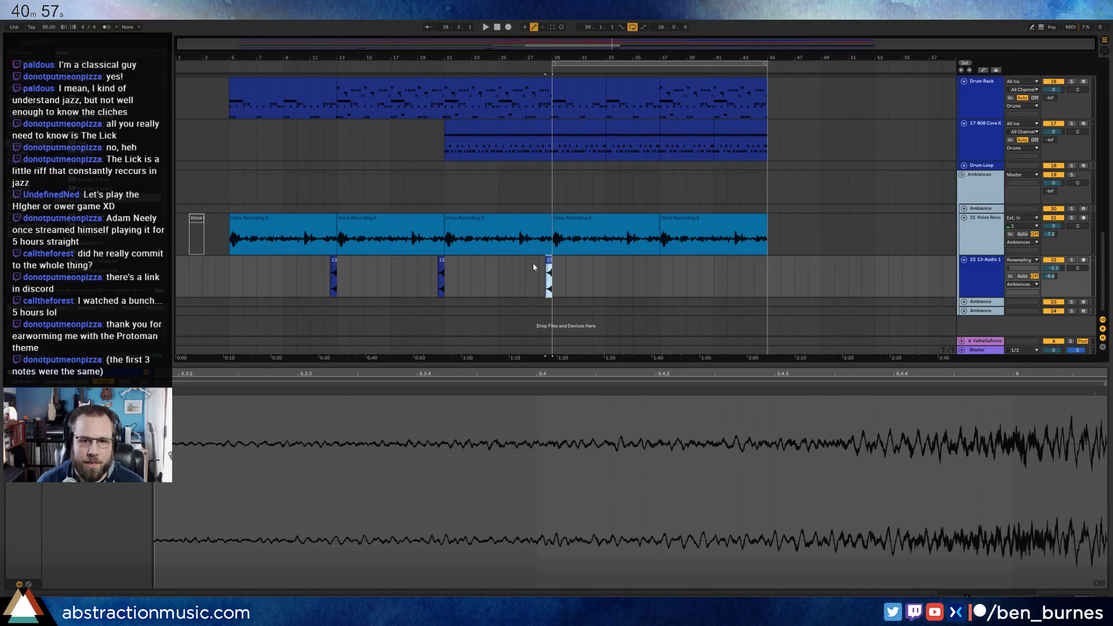
left_click_drag(546, 273, 539, 272)
left_click(755, 275)
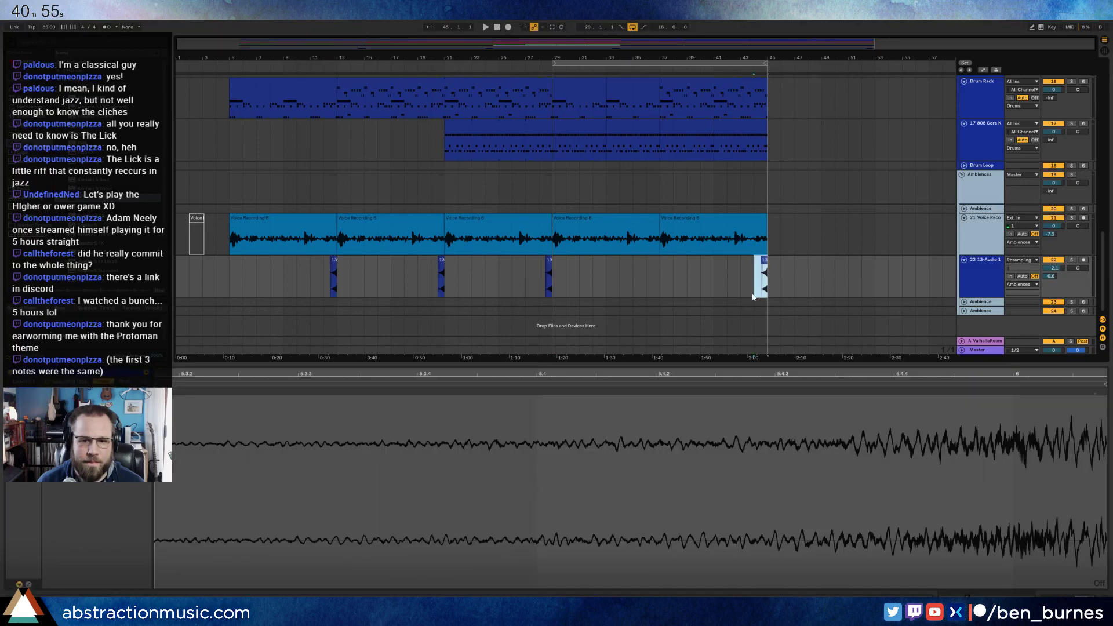
- Play the section while examining the 6 Massive track's synth settings and the notes of its melody clip
scroll(753, 277, "up", 10)
scroll(747, 279, "up", 6)
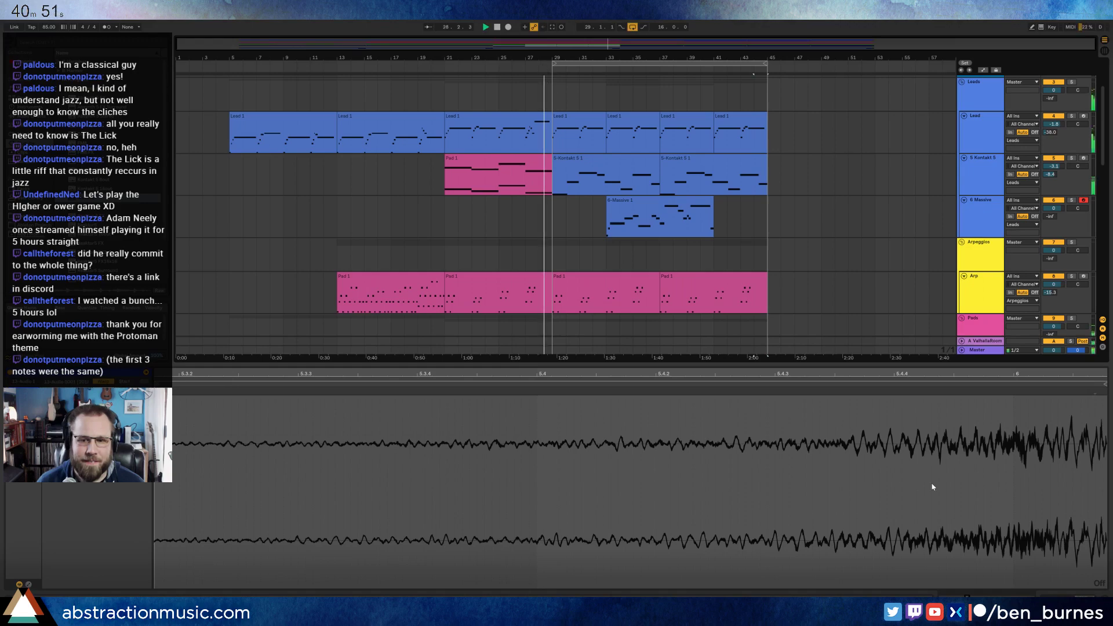
key("shift+Tab")
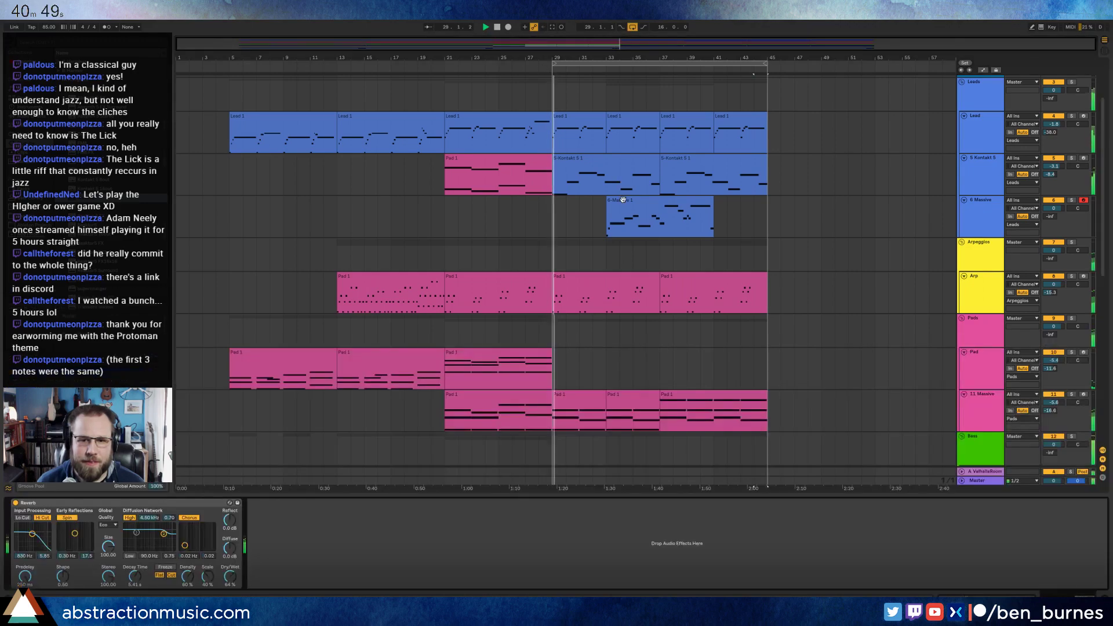
left_click(620, 200)
left_click(32, 504)
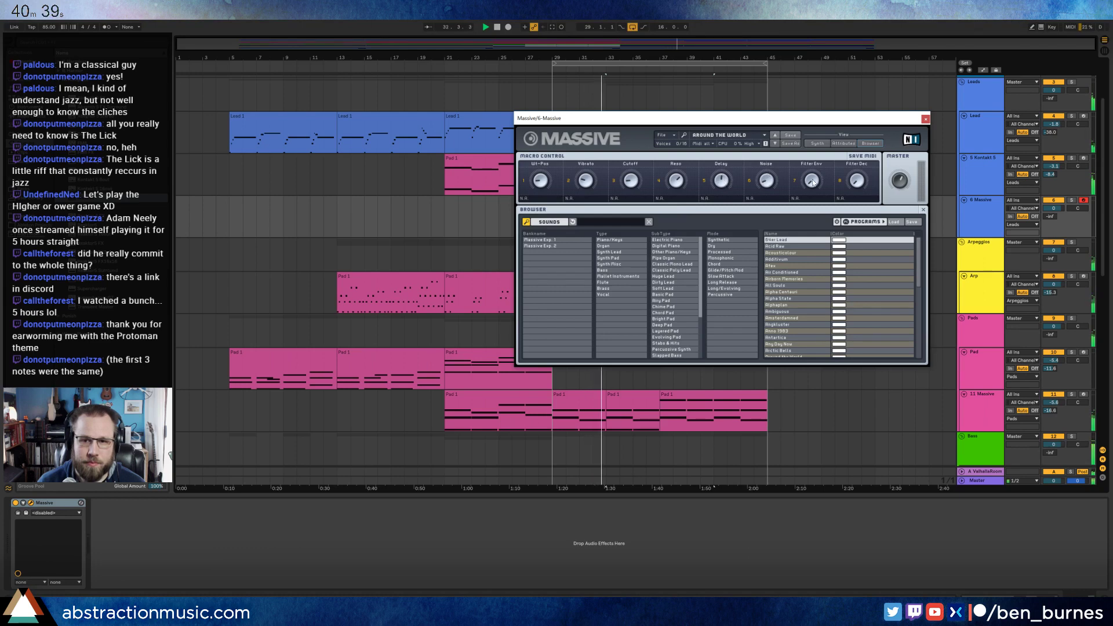
left_click(926, 118)
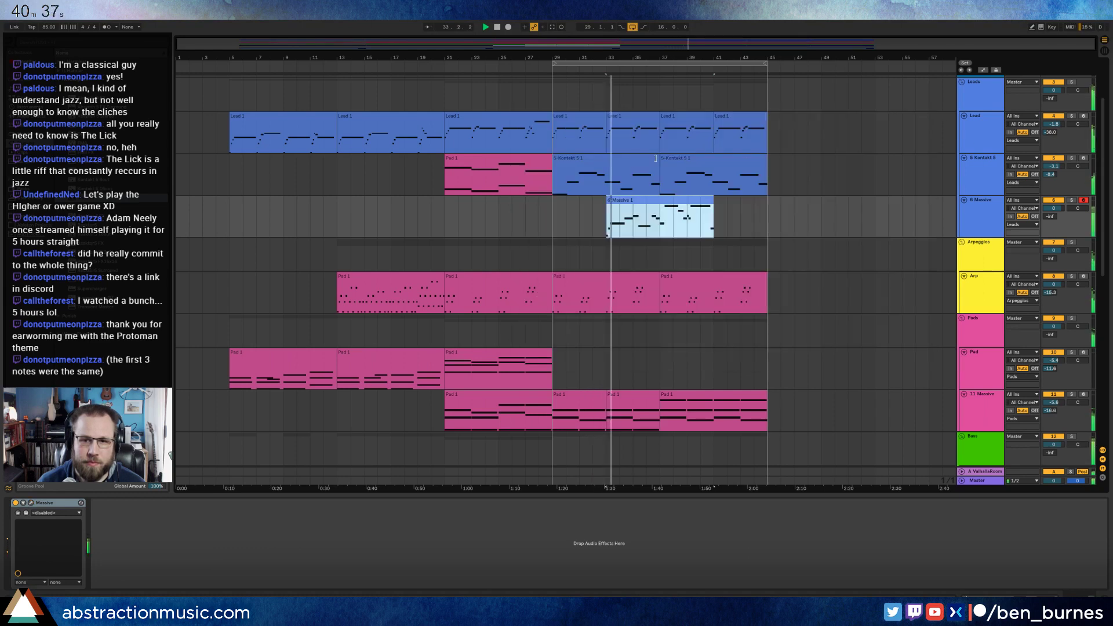
double_click(626, 199)
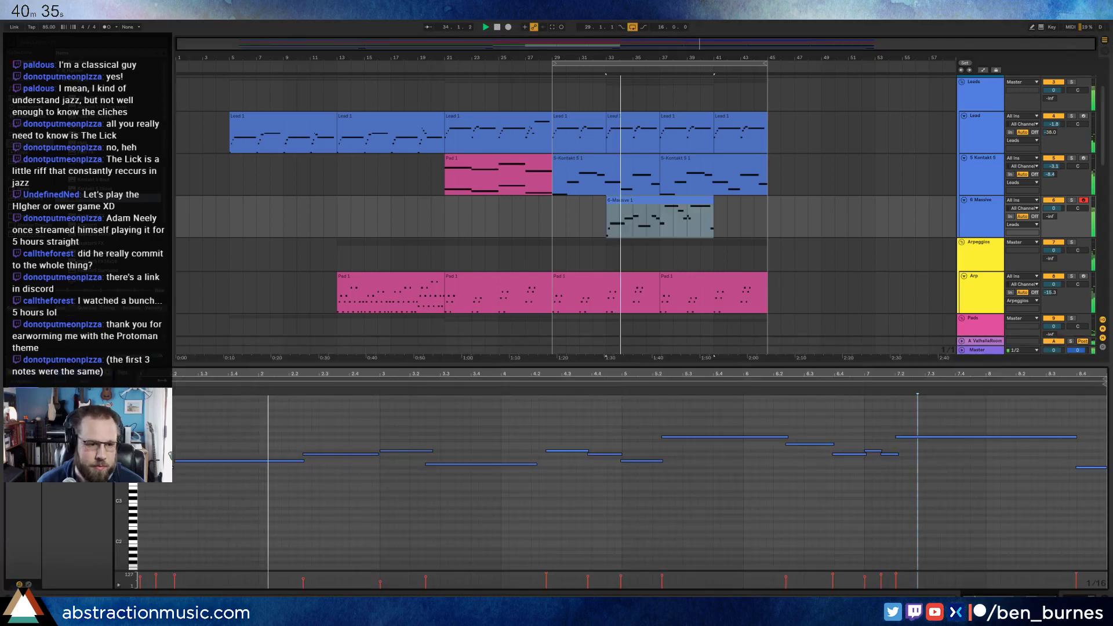
left_click(302, 507)
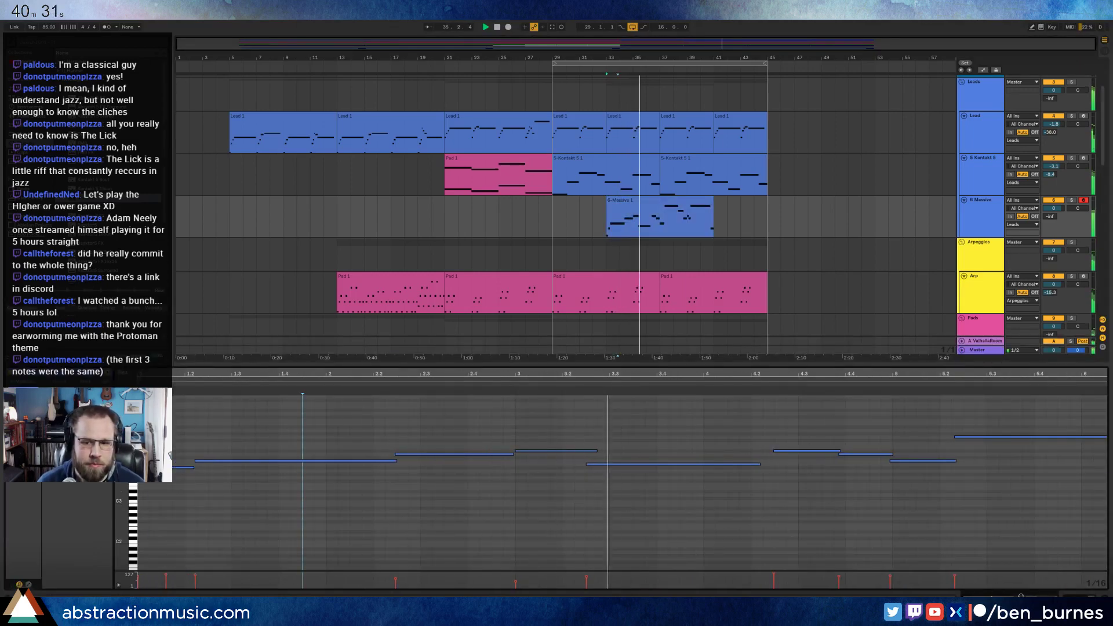
key("shift+Tab")
- Shorten the raised last note of the Bass clip at bar 33, add a note one octave lower after it and play the result
scroll(678, 336, "down", 5)
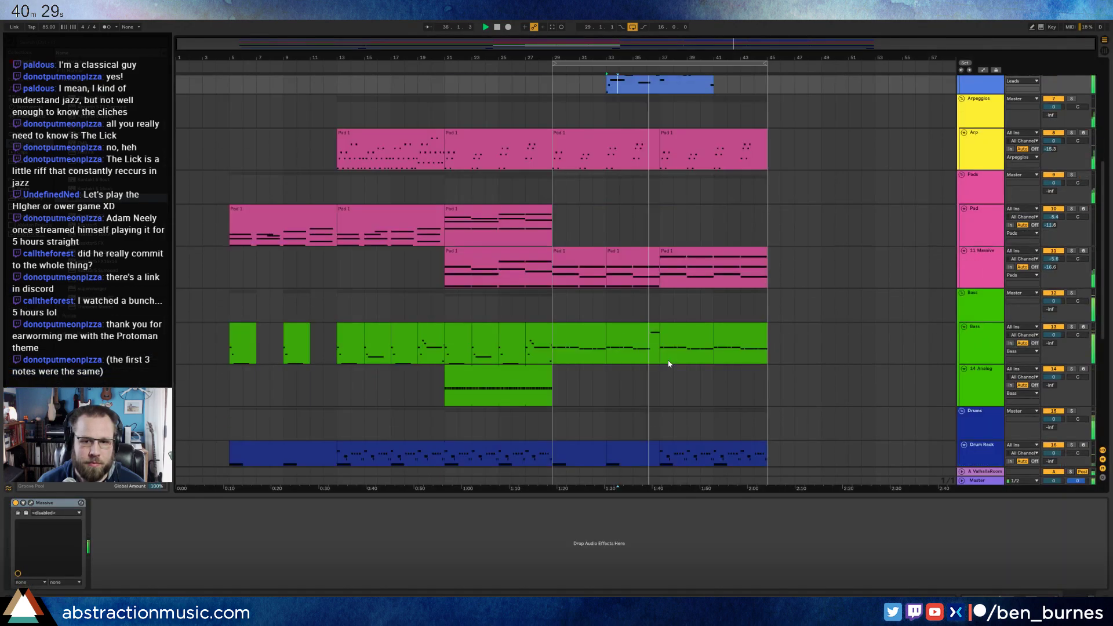
double_click(653, 328)
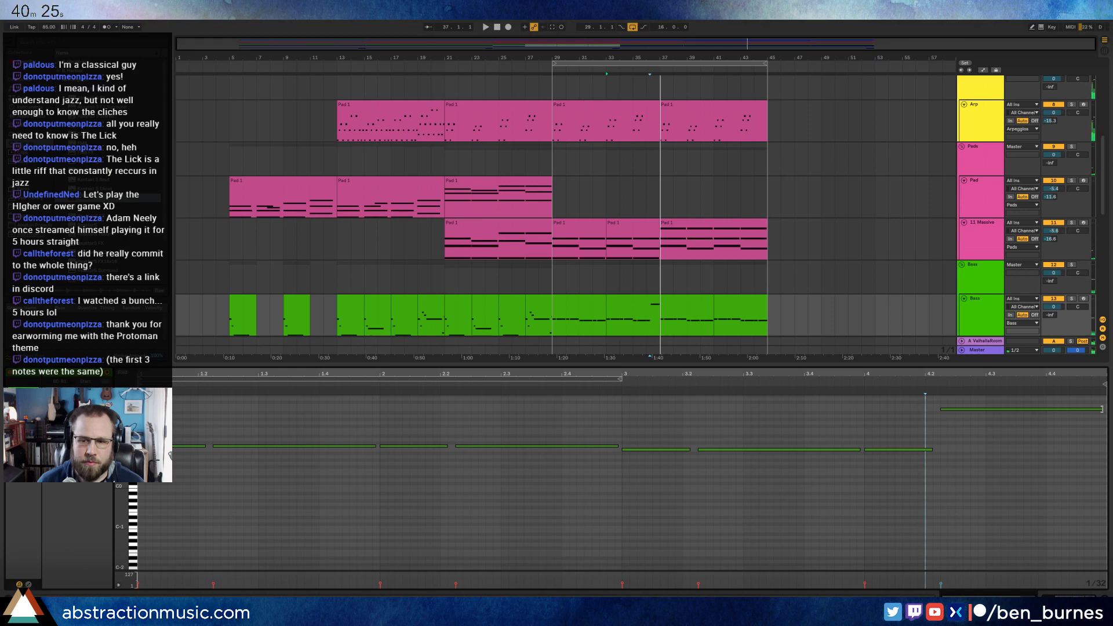
left_click_drag(1102, 409, 990, 414)
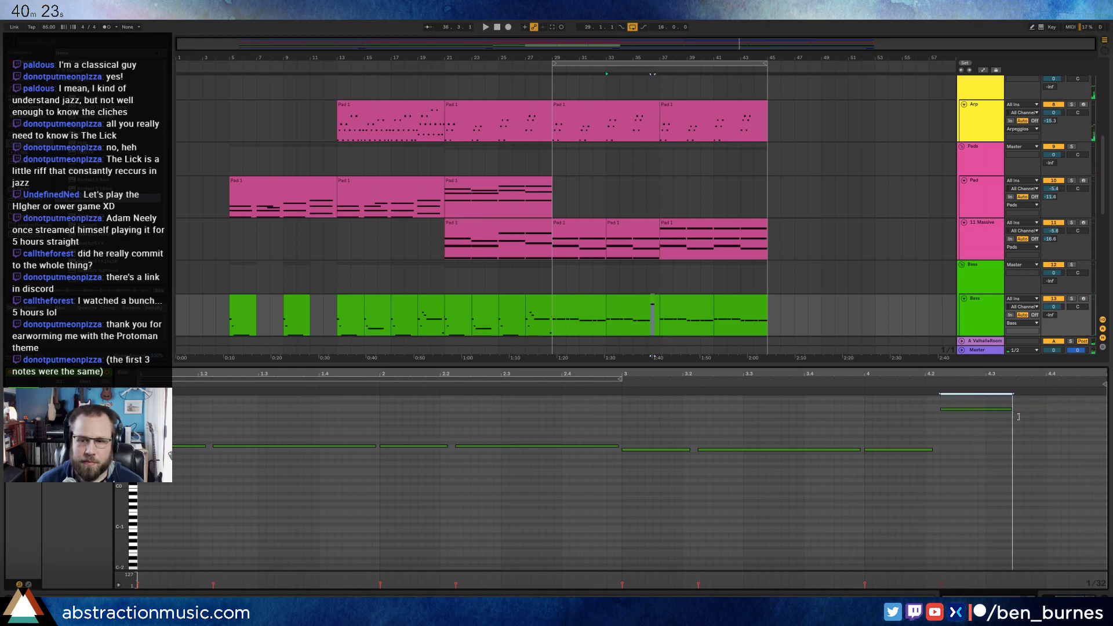
key("ctrl+d")
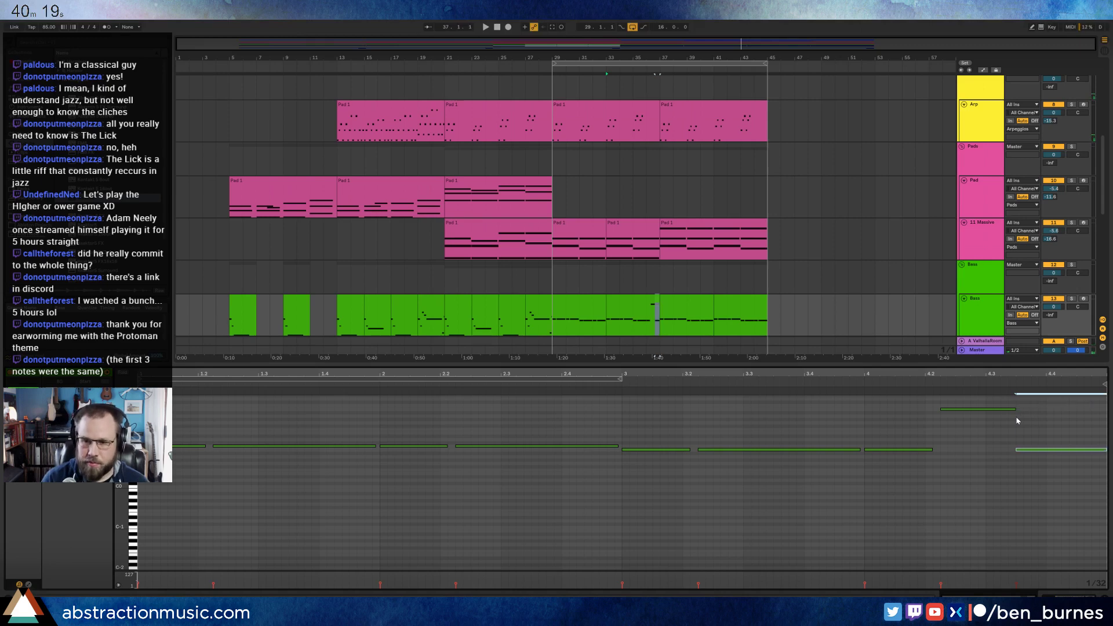
key("space")
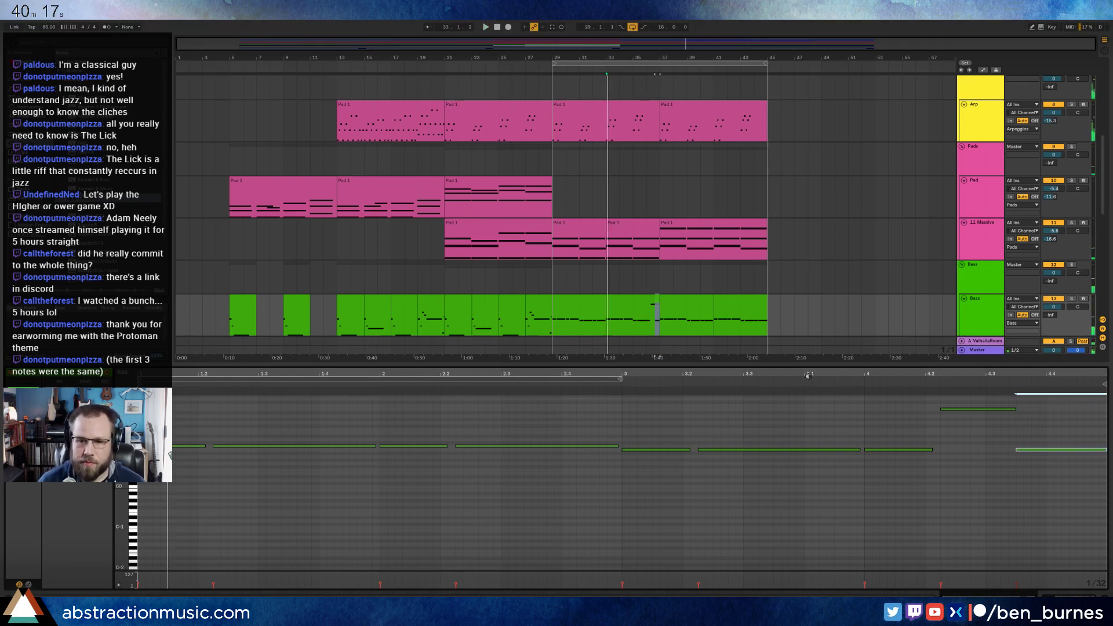
left_click(902, 510)
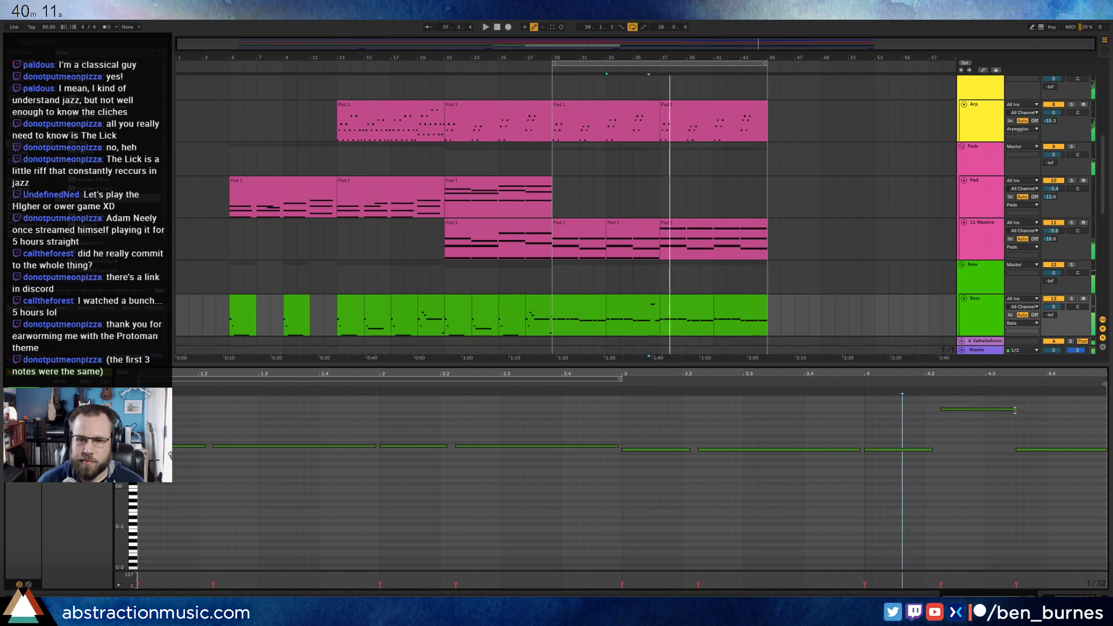
- Lower the last note of the second bar in the Bass clip at bar 37 by one octave
left_click(685, 299)
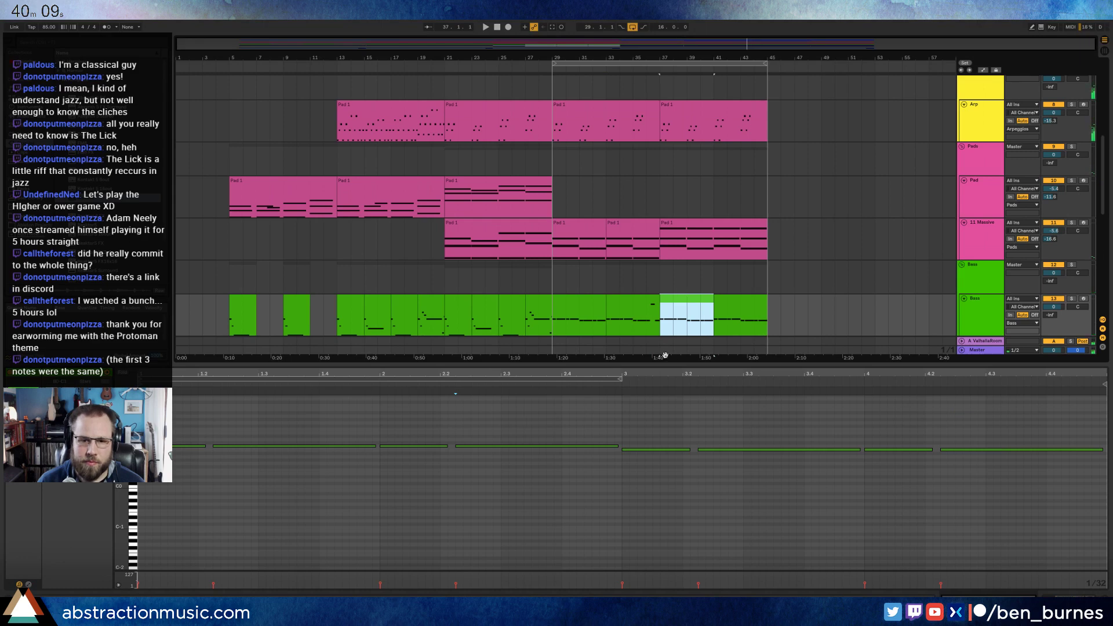
left_click(491, 447)
key("shift+Down")
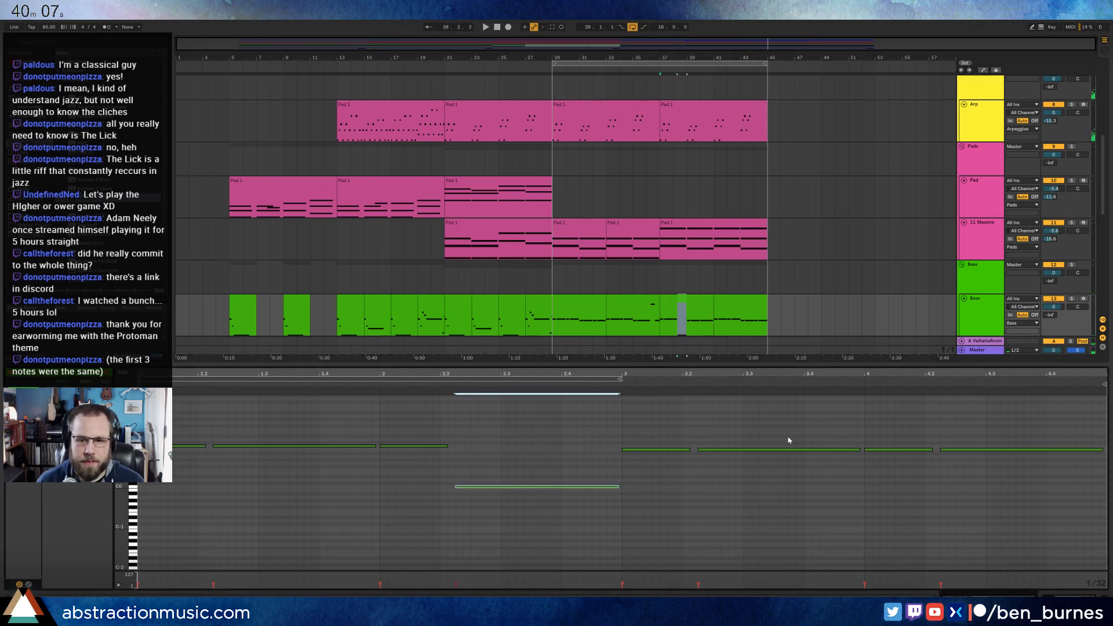
- Try raising the long note in the third bar of the same bass clip by four semitones
left_click(786, 449)
key("Up")
key("Up")
key("Up")
key("Up")
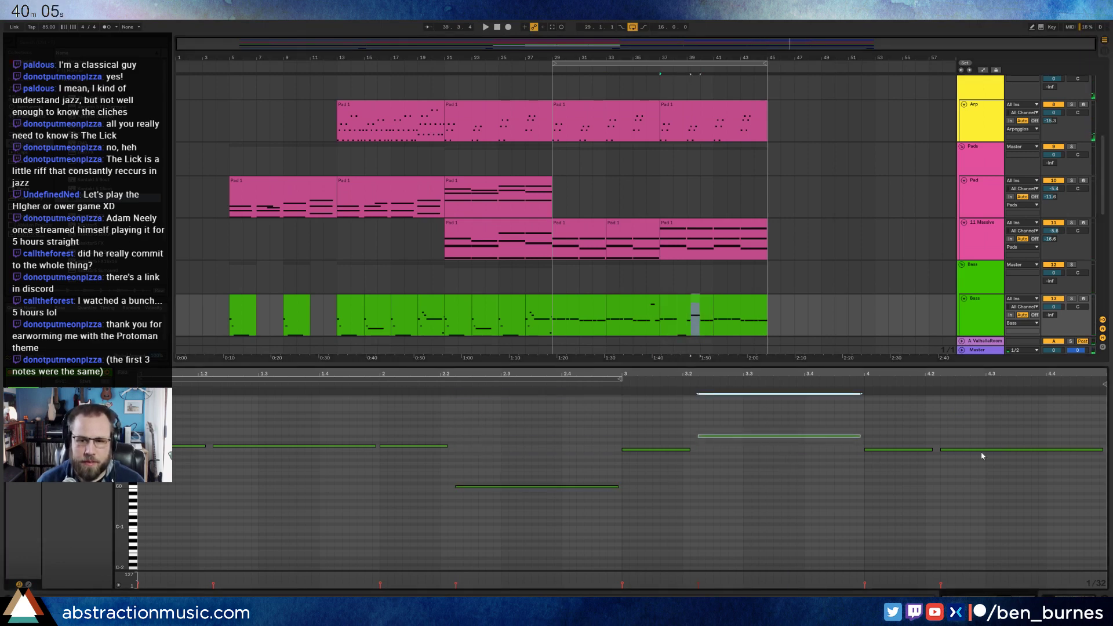
- Try the bass clip's final note one octave higher, lowering it in semitone steps while listening
left_click(999, 449)
key("shift+Up")
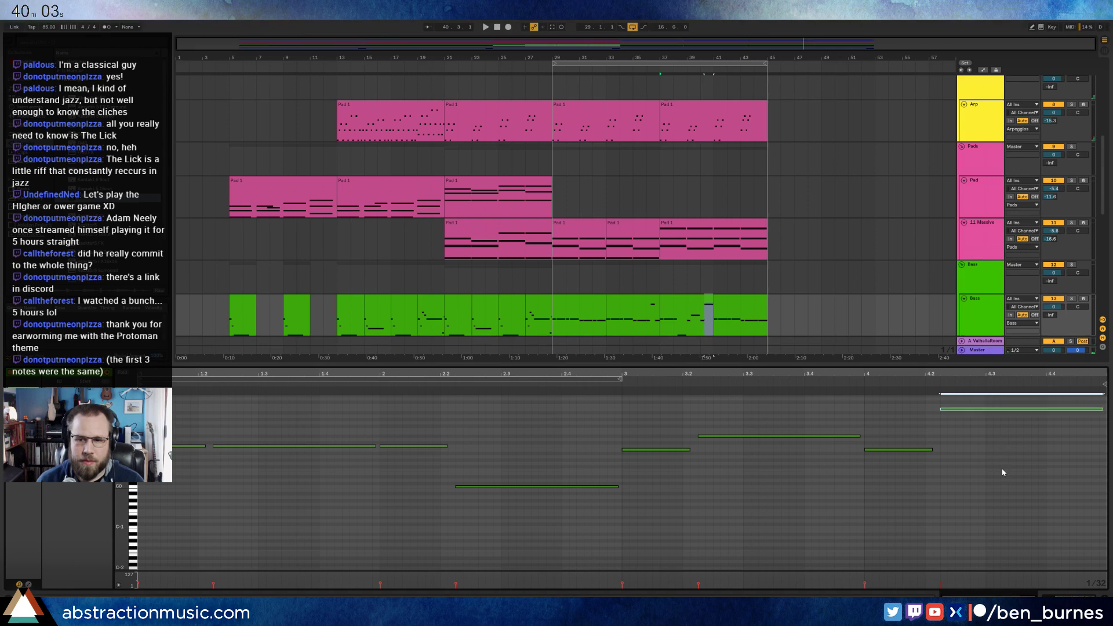
key("Down")
key("Down")
key("Down")
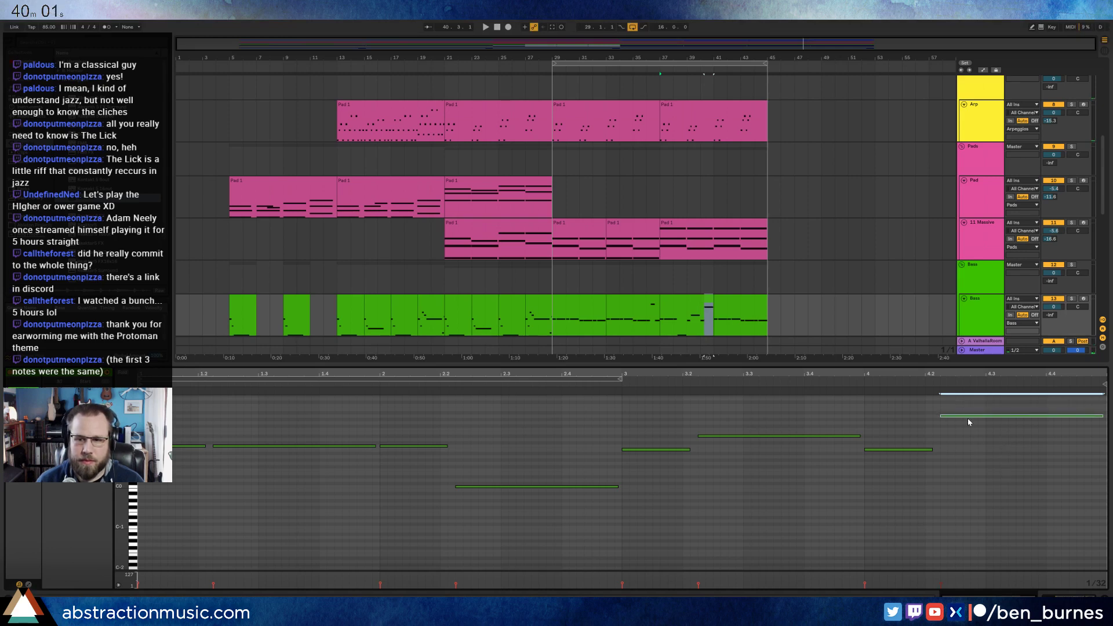
left_click(935, 382)
key("Down")
key("Down")
key("Down")
key("Down")
key("Down")
key("Down")
key("Down")
key("Down")
key("Down")
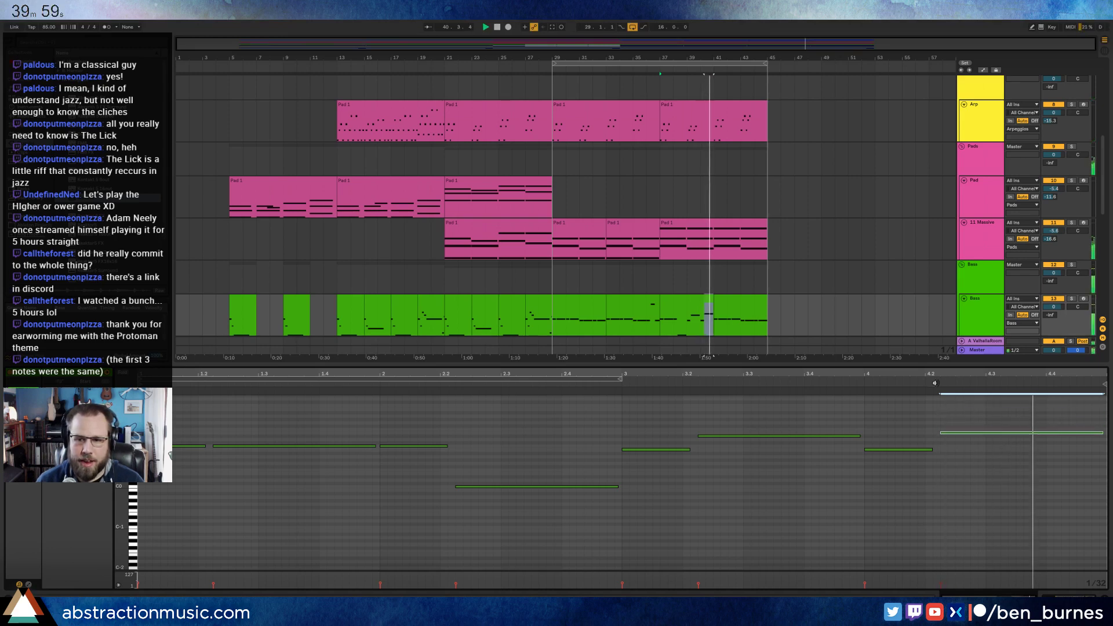
- Return the third bar's long bass note to its original pitch and lower the clip's final note by one octave
left_click_drag(768, 435, 778, 451)
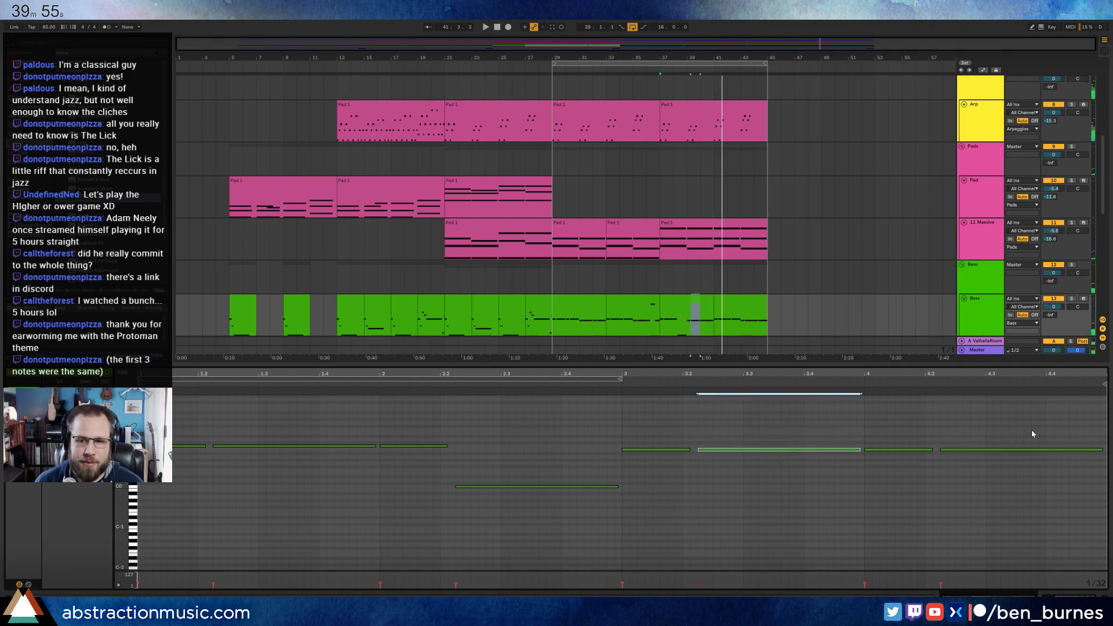
left_click(1035, 449)
key("shift+Down")
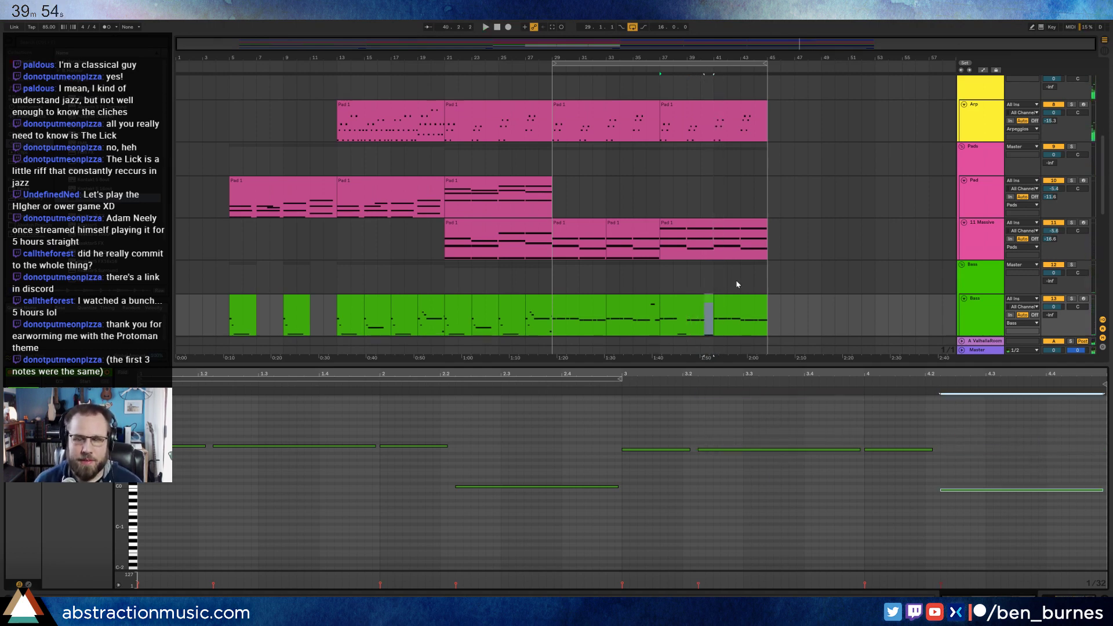
left_click(642, 297)
left_click(992, 424)
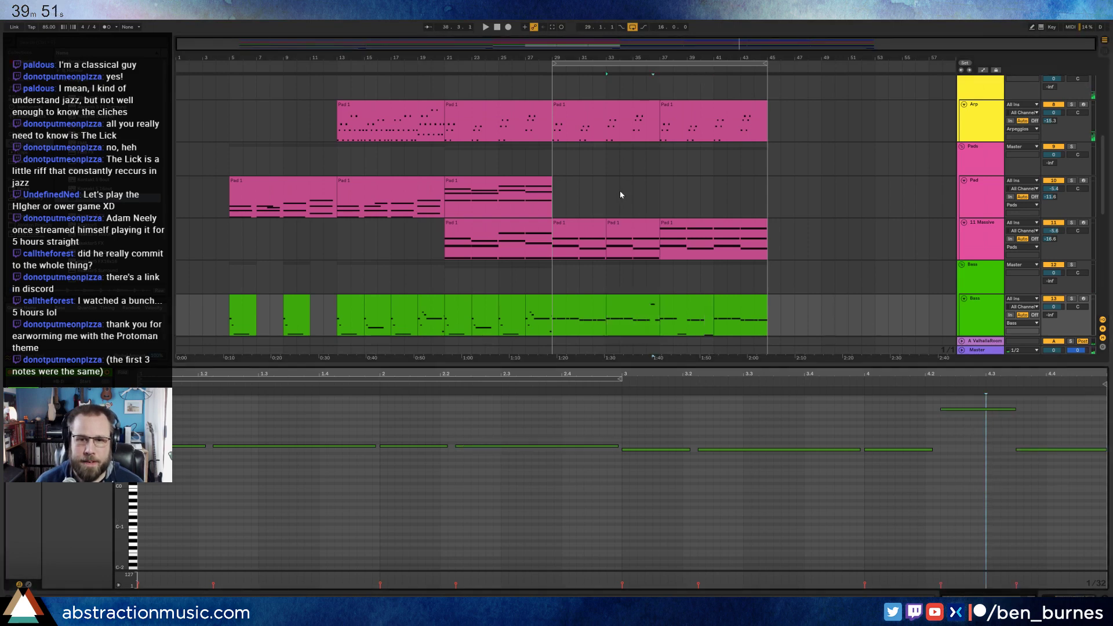
- Extend the 6 Massive melody clip to about bar 44, add a low two-bar note at its ninth bar and start playback
scroll(620, 194, "up", 3)
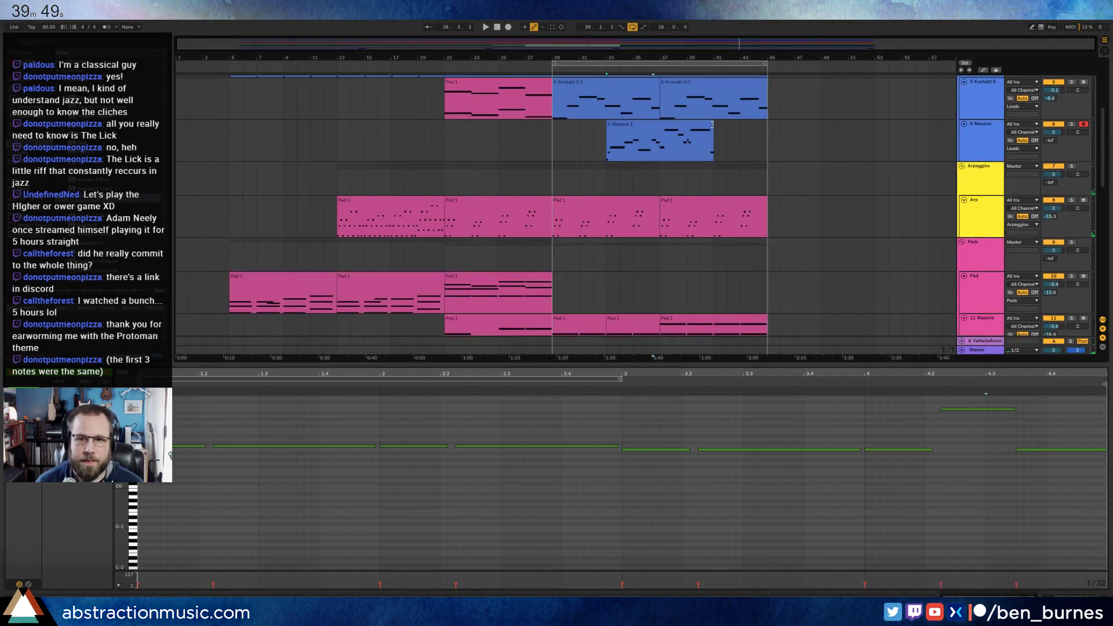
left_click_drag(712, 123, 753, 123)
left_click(854, 499)
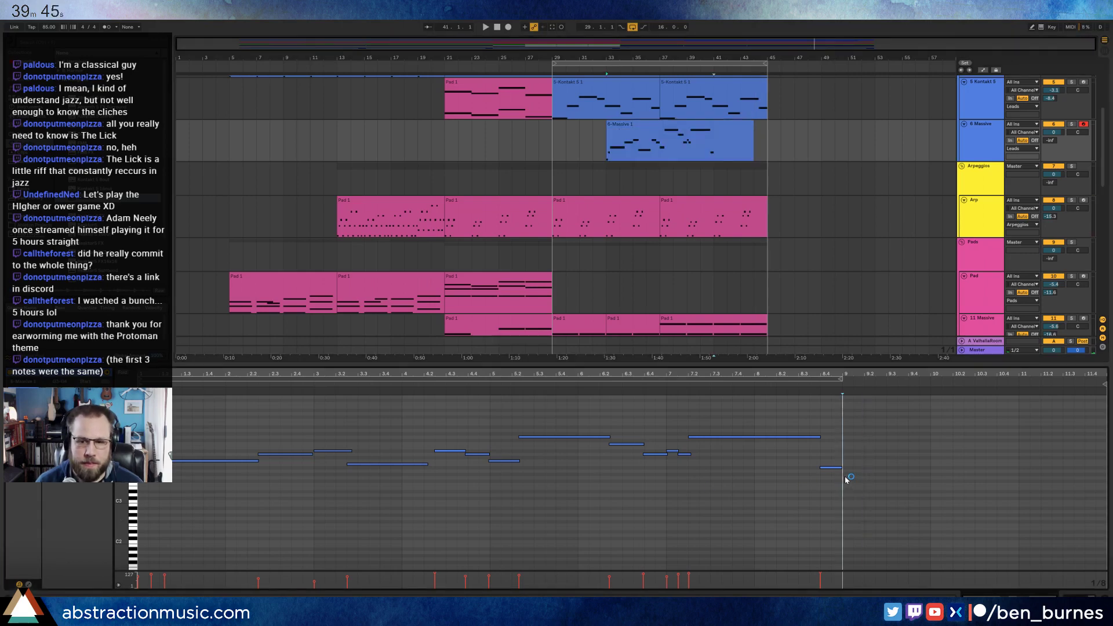
left_click_drag(845, 478, 1018, 477)
key("space")
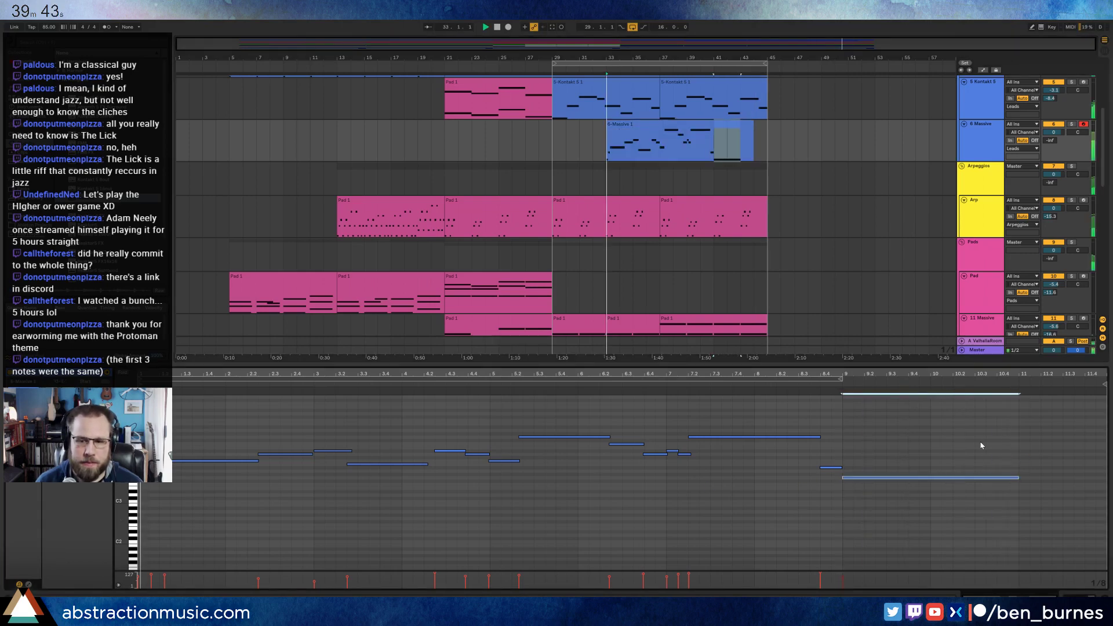
- Listen to the section and reopen the extended 6 Massive clip to review its notes
left_click(787, 496)
key("shift+Tab")
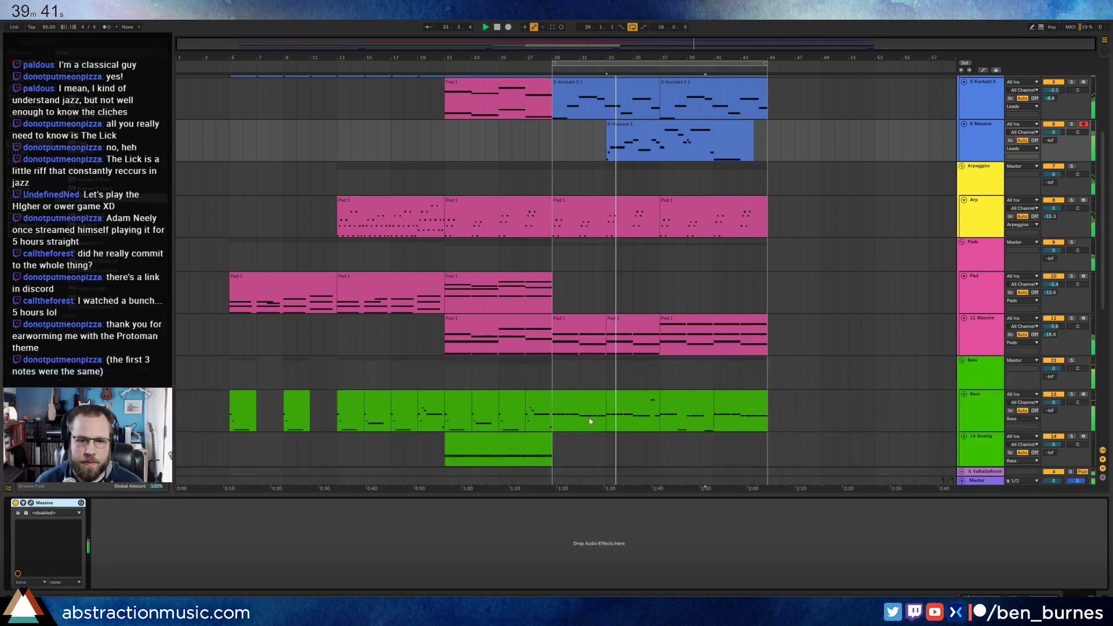
left_click(634, 123)
key("shift+Tab")
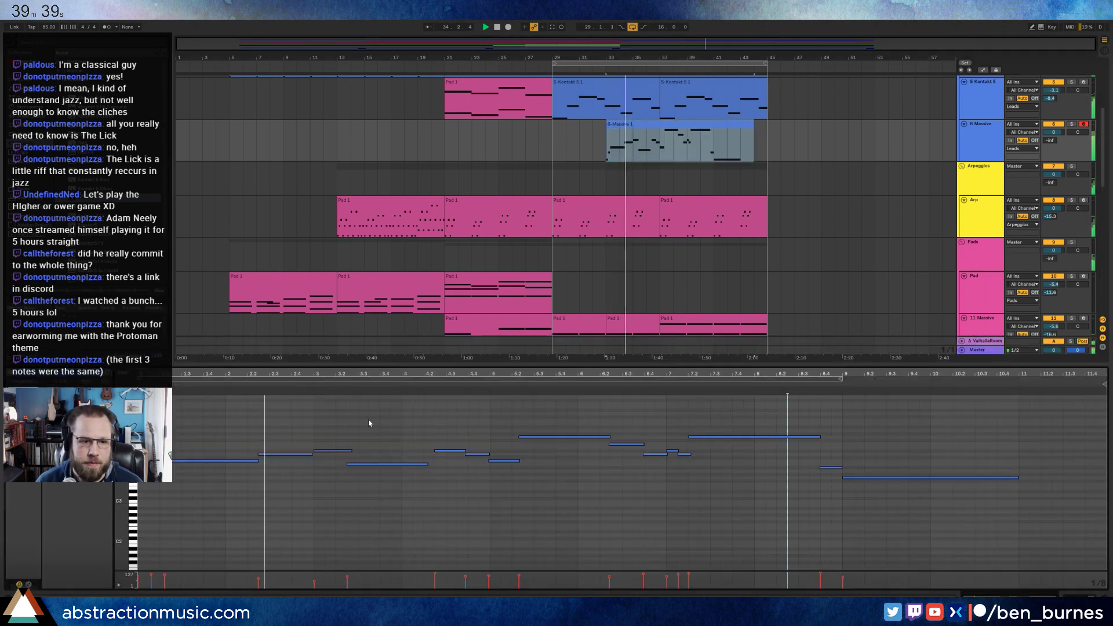
- Listen to the section, raise the long seventh-bar note of the 6 Massive clip by three semitones and lengthen it slightly
left_click(259, 514)
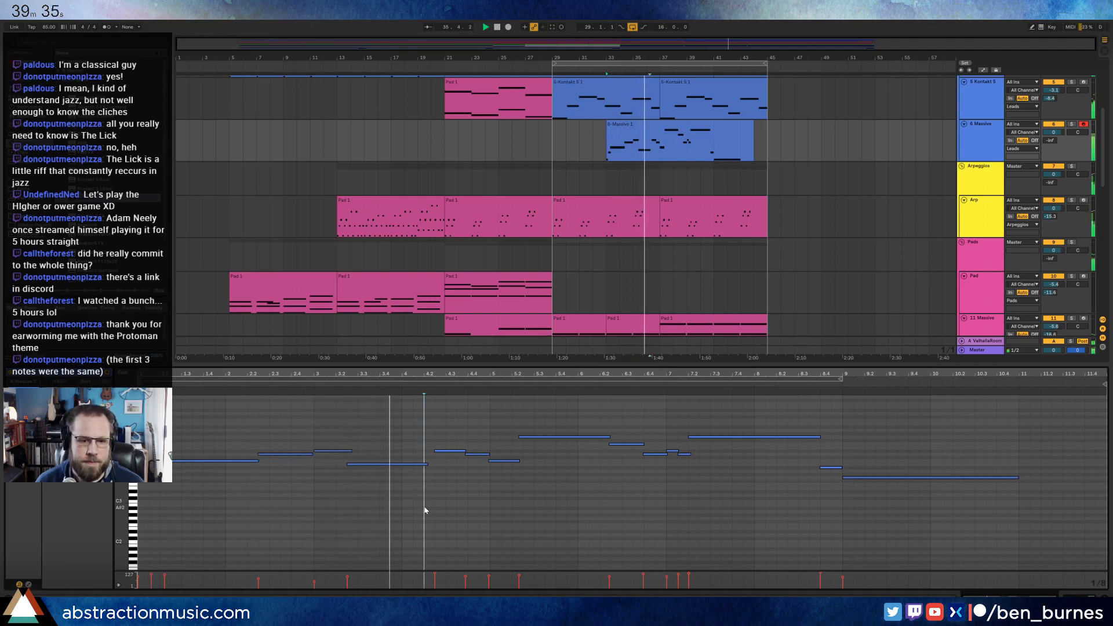
left_click(427, 502)
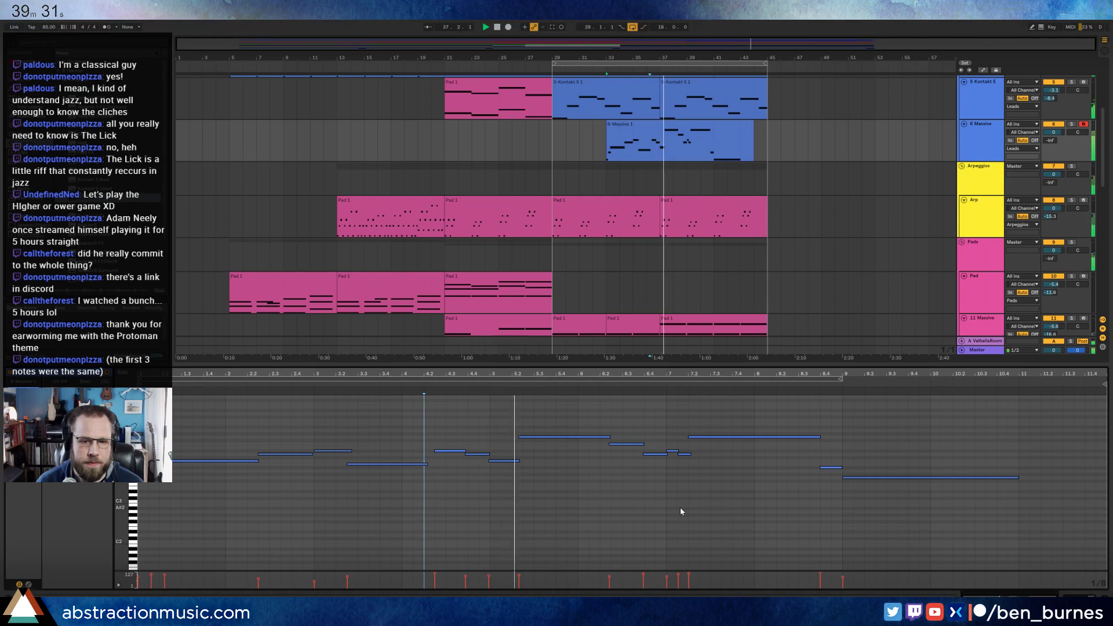
key("shift+Tab")
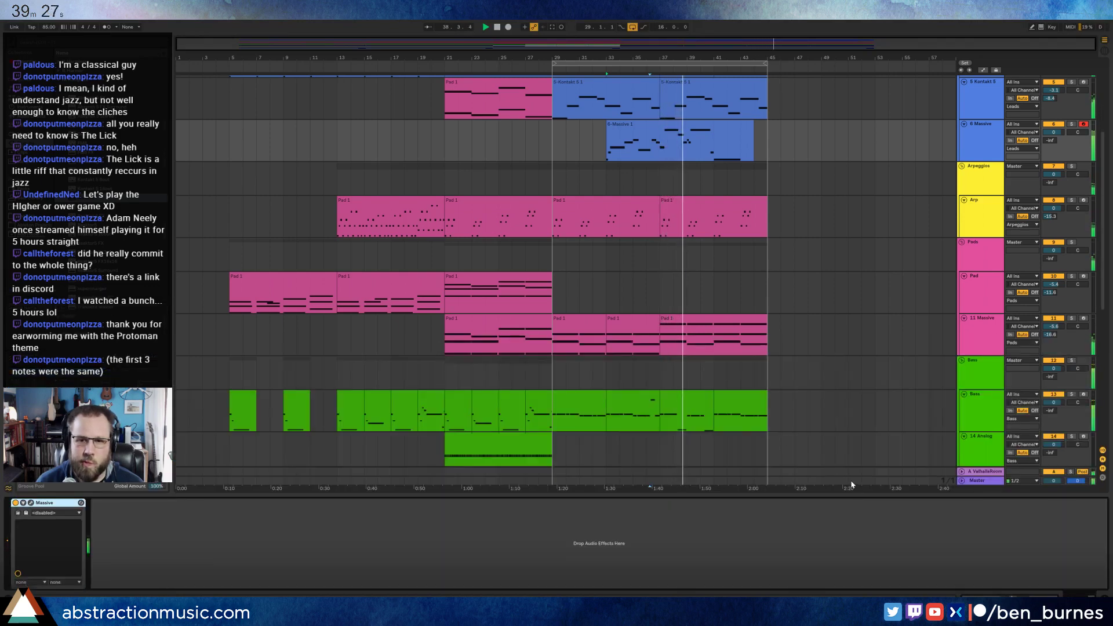
double_click(748, 148)
left_click_drag(725, 437, 706, 426)
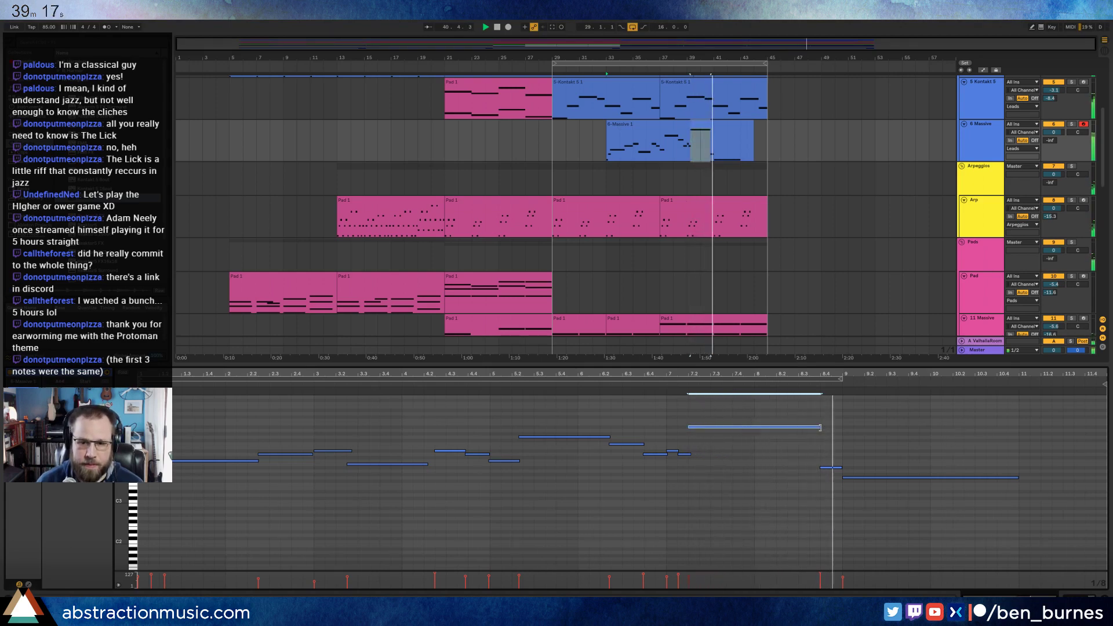
left_click_drag(820, 427, 823, 426)
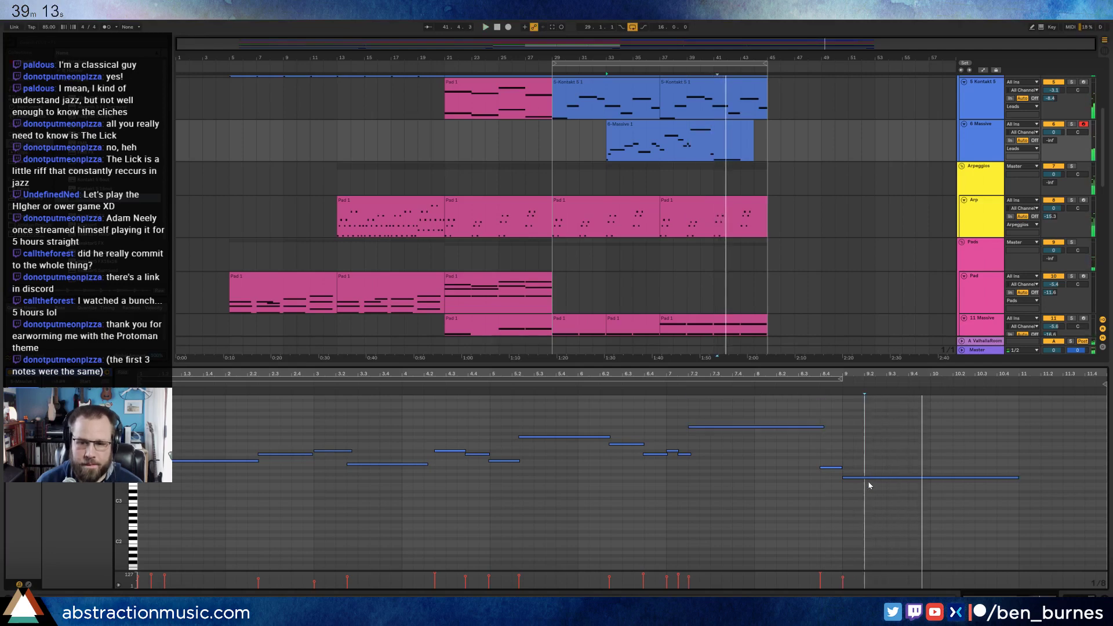
- Start the low ninth-bar note slightly earlier, shorten it to a brief note, and follow it with two rising notes
left_click_drag(867, 478, 856, 478)
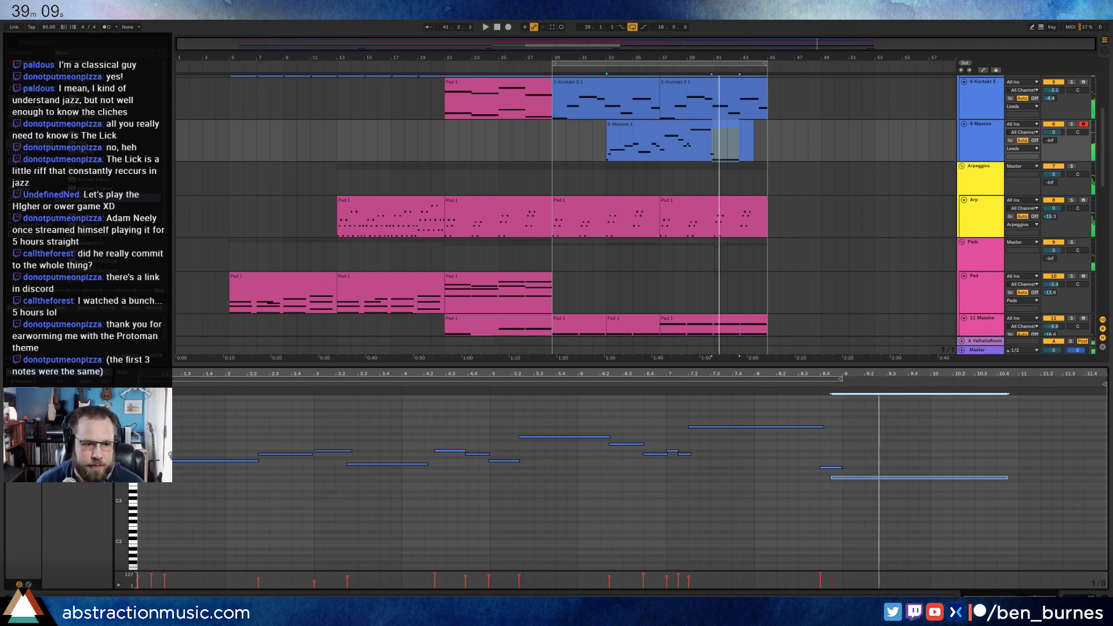
left_click(174, 461)
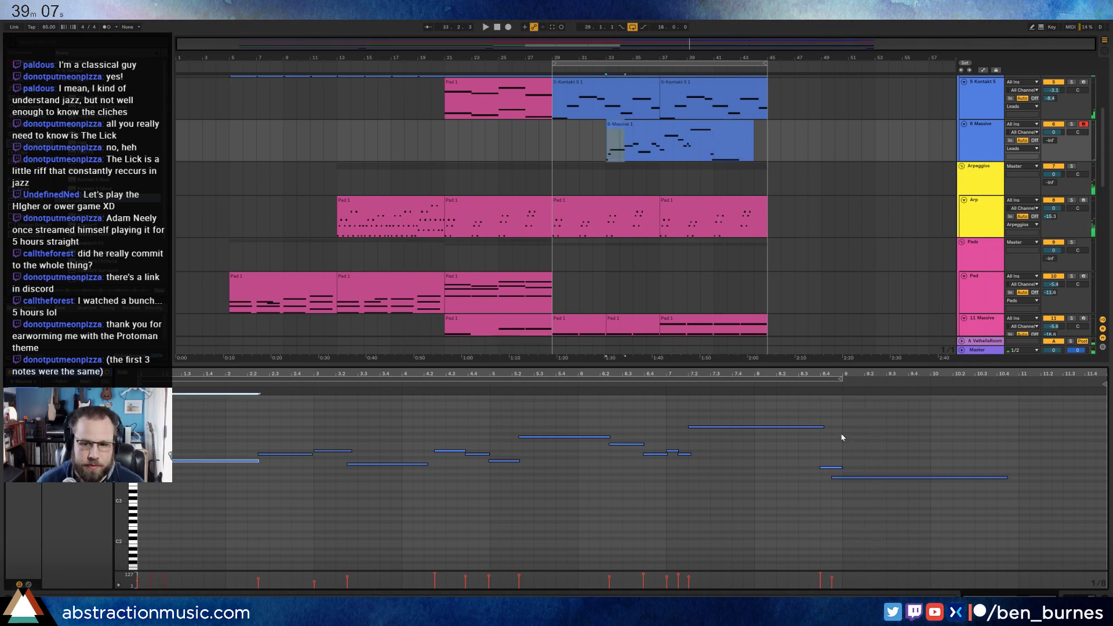
key("ctrl+z")
left_click(856, 478)
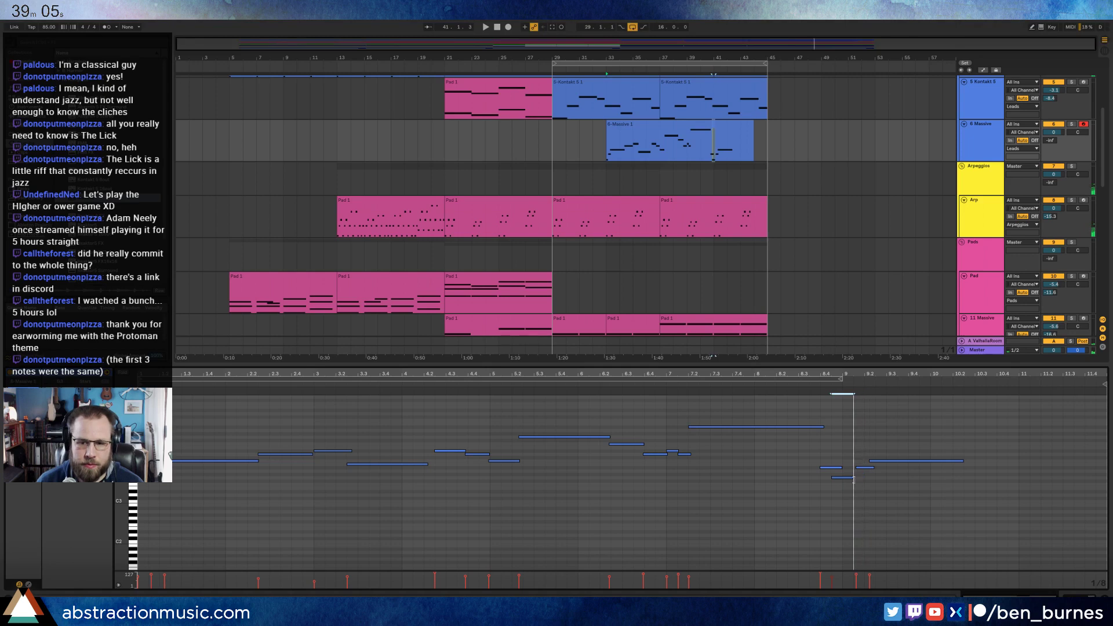
left_click(819, 386)
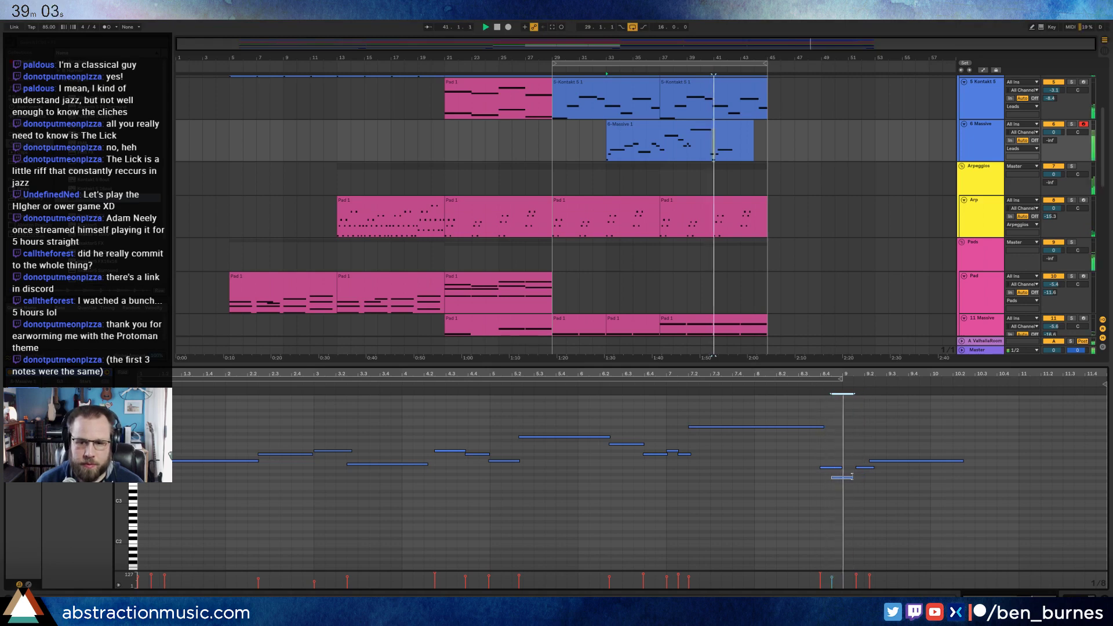
left_click_drag(854, 477, 858, 477)
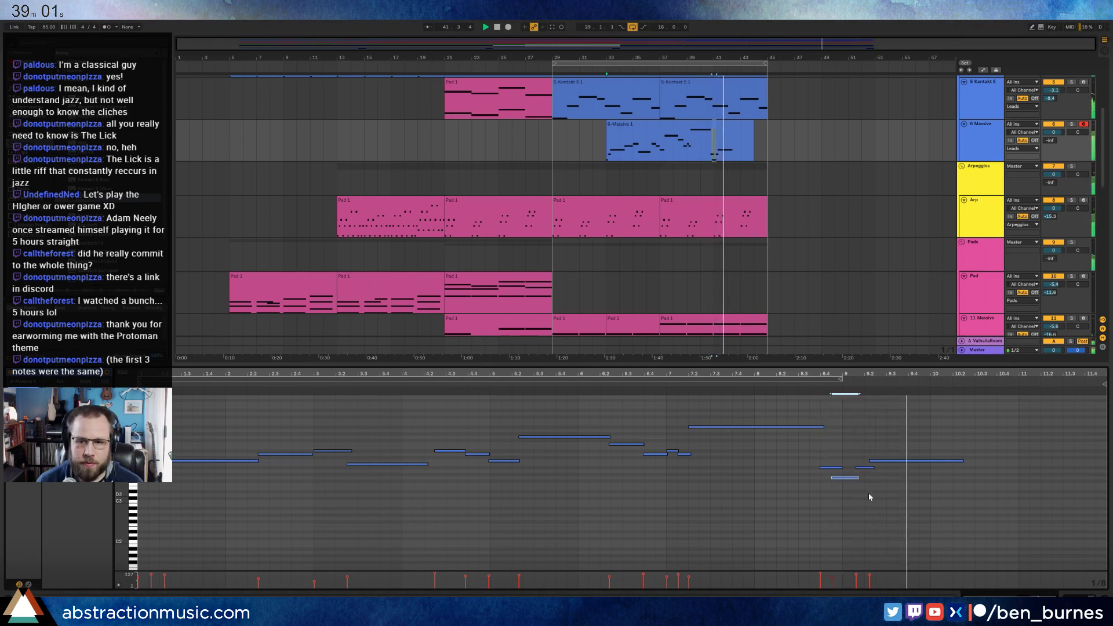
- Lengthen the melody's last note into the clip's twelfth bar and extend the 6 Massive clip to bar 45
left_click_drag(963, 461, 1084, 461)
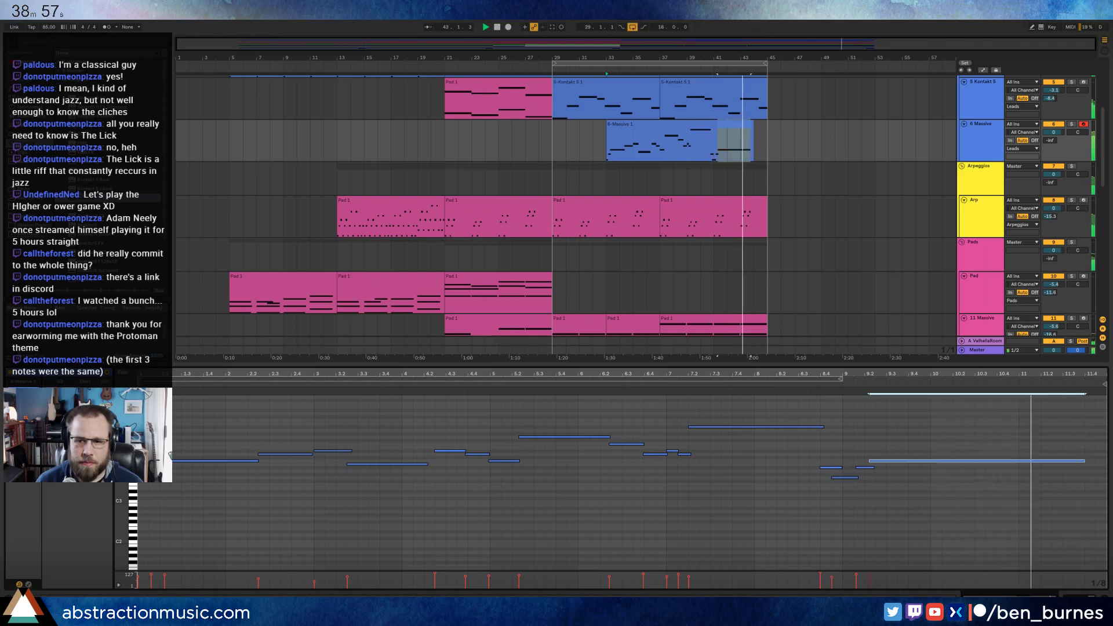
left_click_drag(1086, 462, 1043, 462)
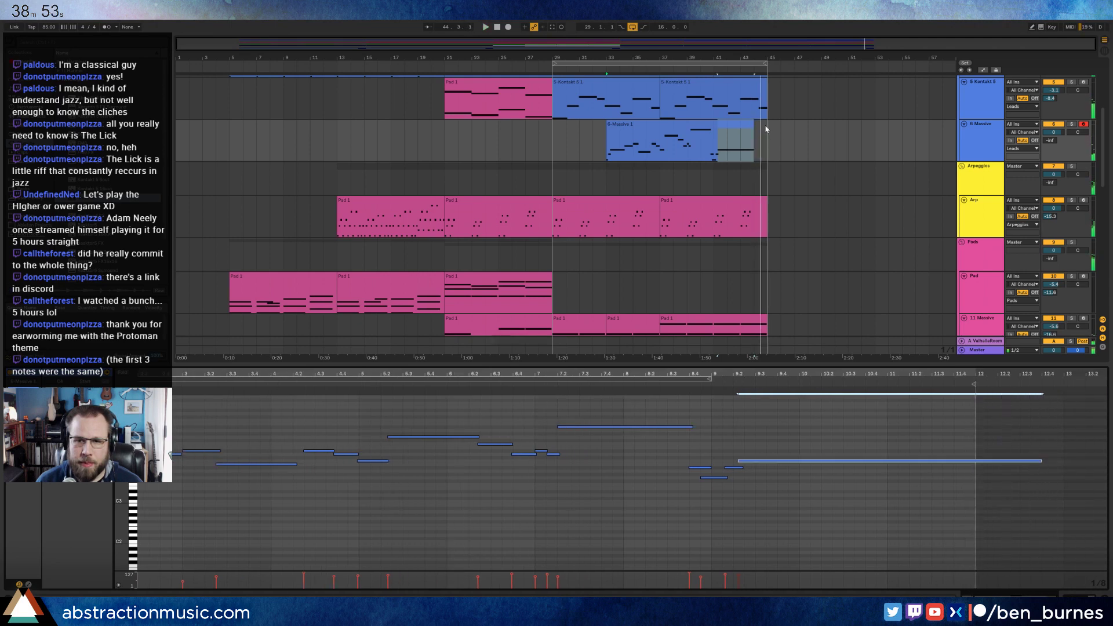
left_click_drag(752, 124, 766, 124)
left_click(794, 141)
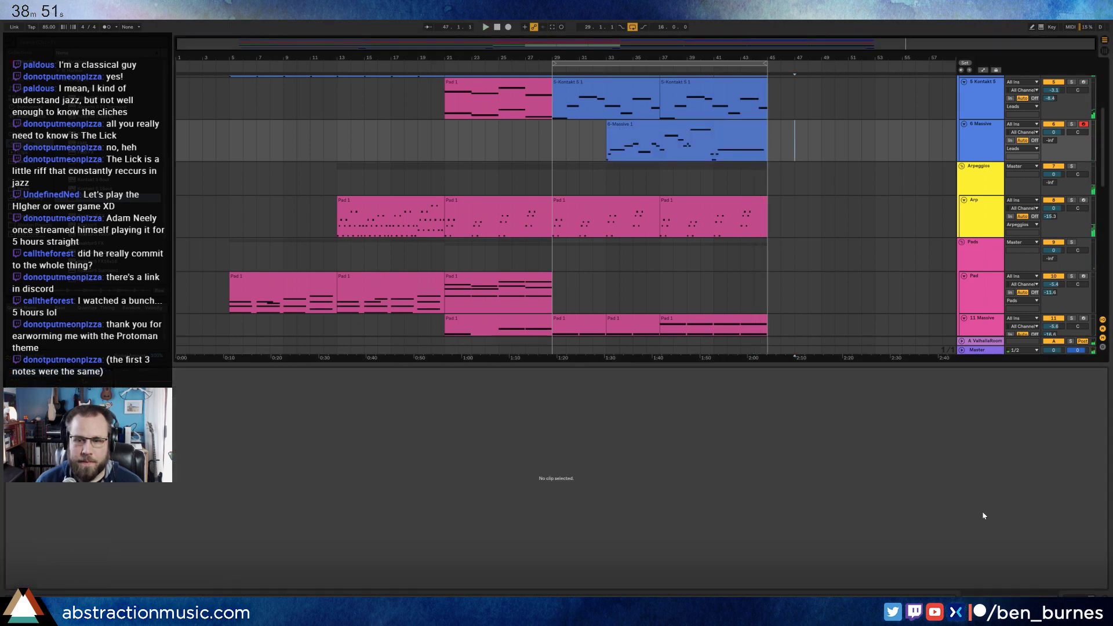
- Check the Massive instrument on the 6 Massive track and add a Utility device after it
key("shift+Tab")
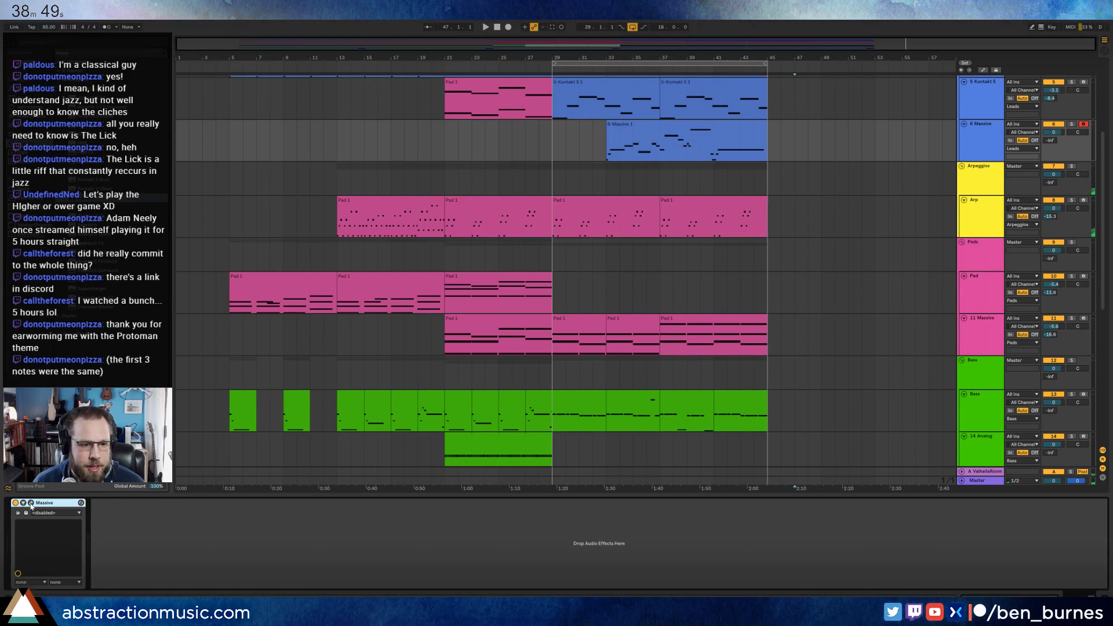
left_click(31, 504)
left_click(925, 119)
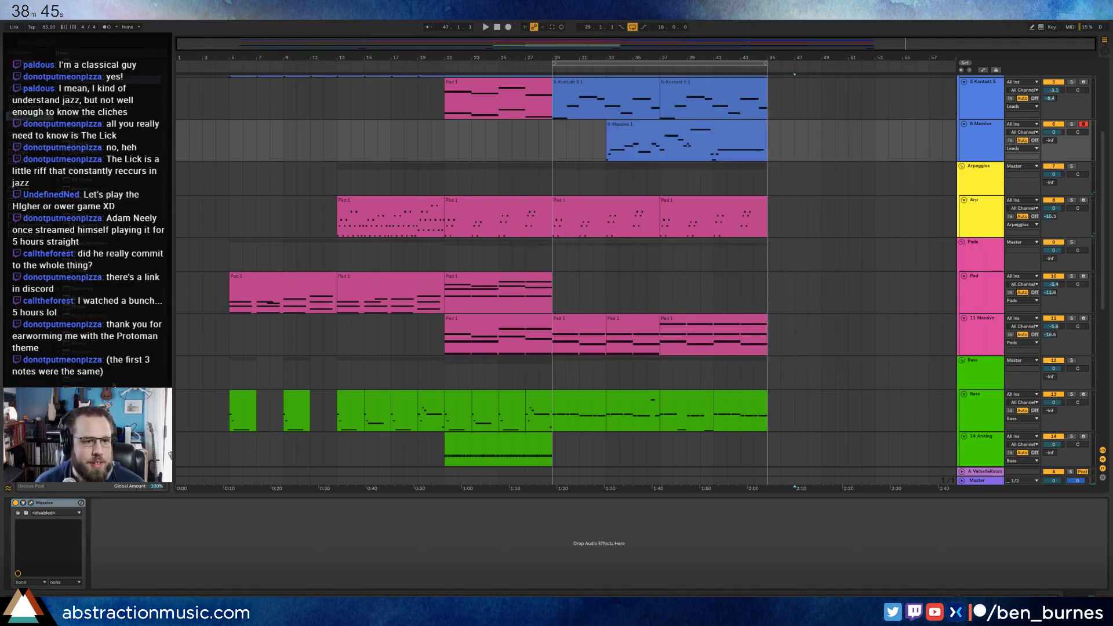
left_click_drag(102, 555, 107, 536)
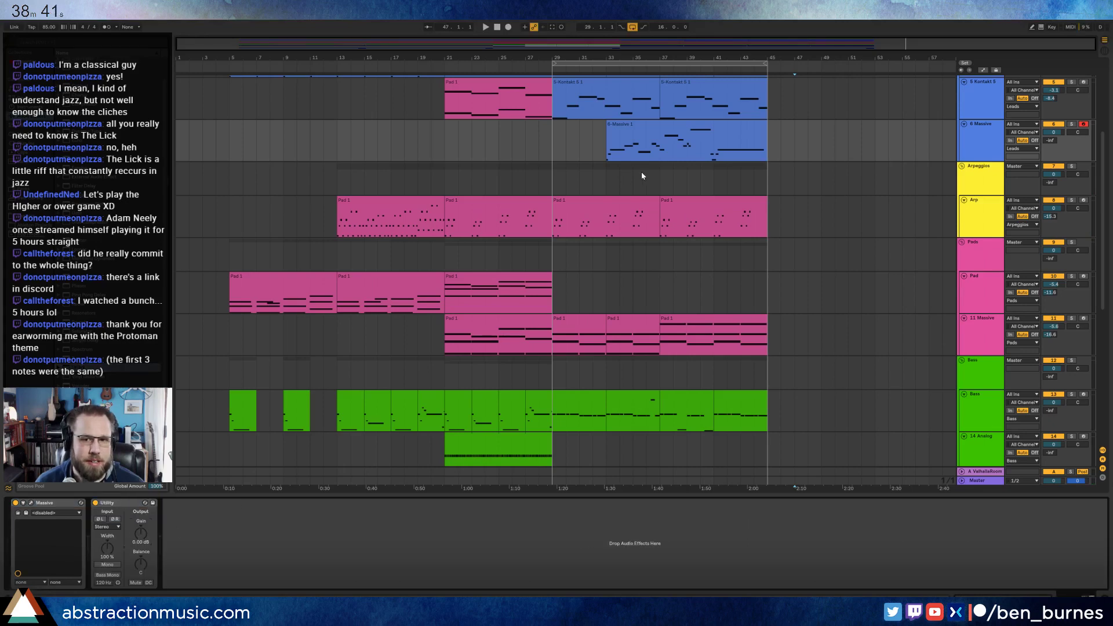
- Automate the Utility gain on the 6 Massive track with a curved fade-out from about bar 42 to bar 45
key("a")
left_click_drag(729, 155, 771, 154)
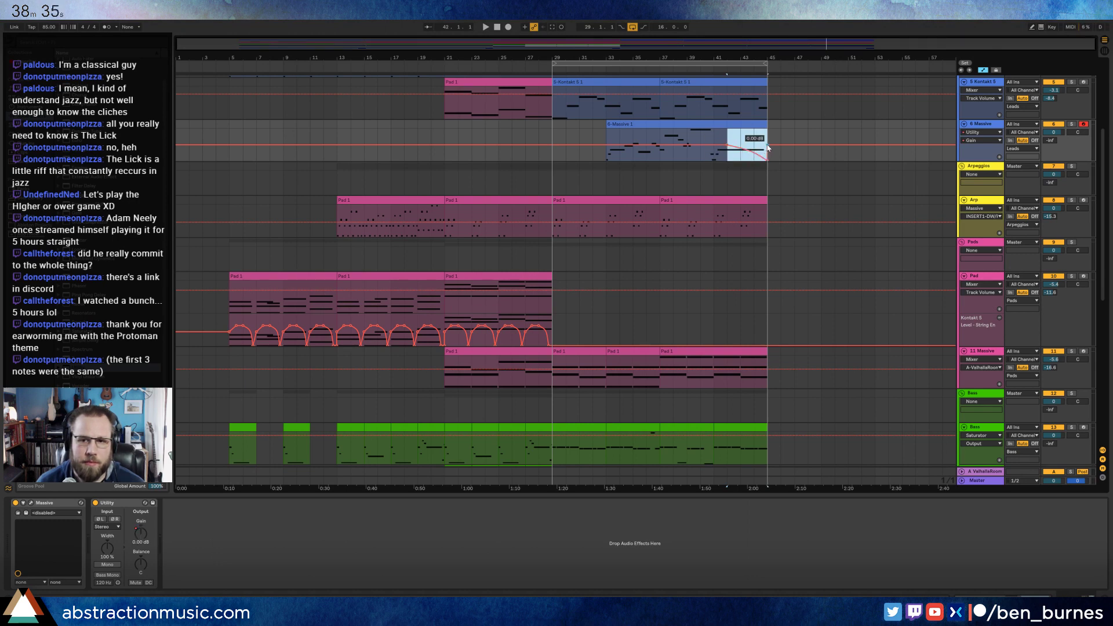
left_click(807, 145)
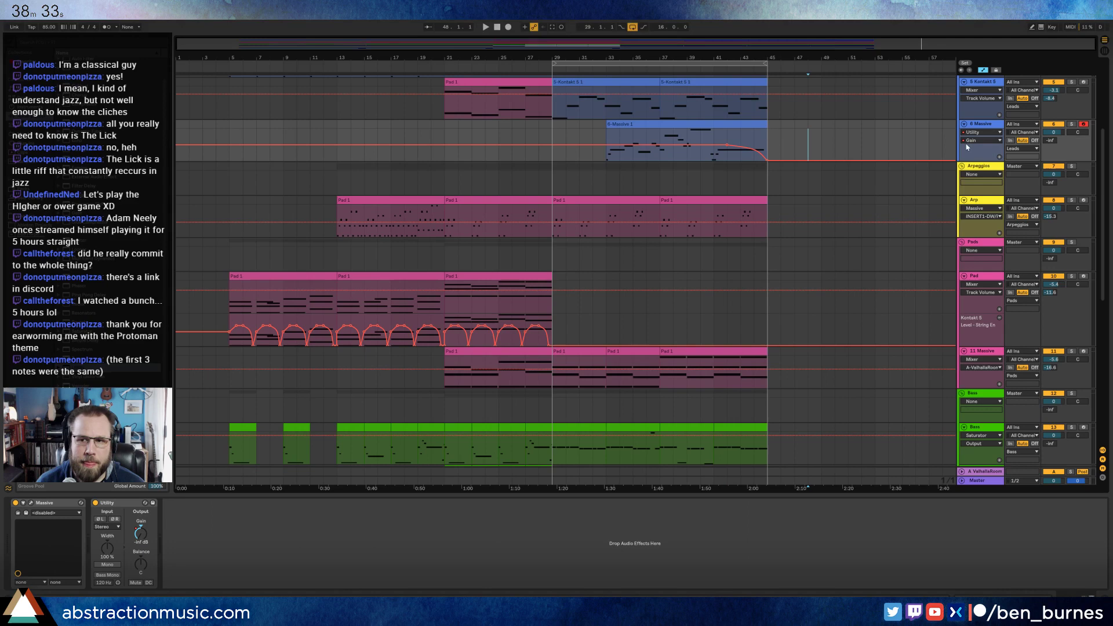
- Automate the 6 Massive track's Valhalla reverb send to rise in a curve from -23.0 dB between bars 42 and 45, and listen
left_click(1049, 140)
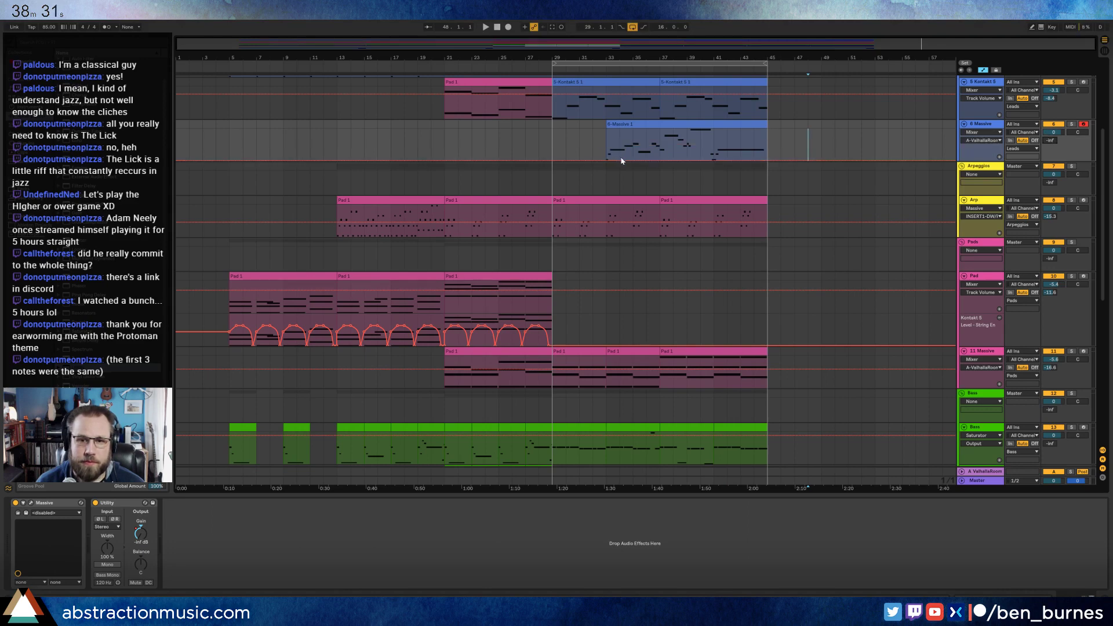
left_click_drag(622, 161, 761, 135)
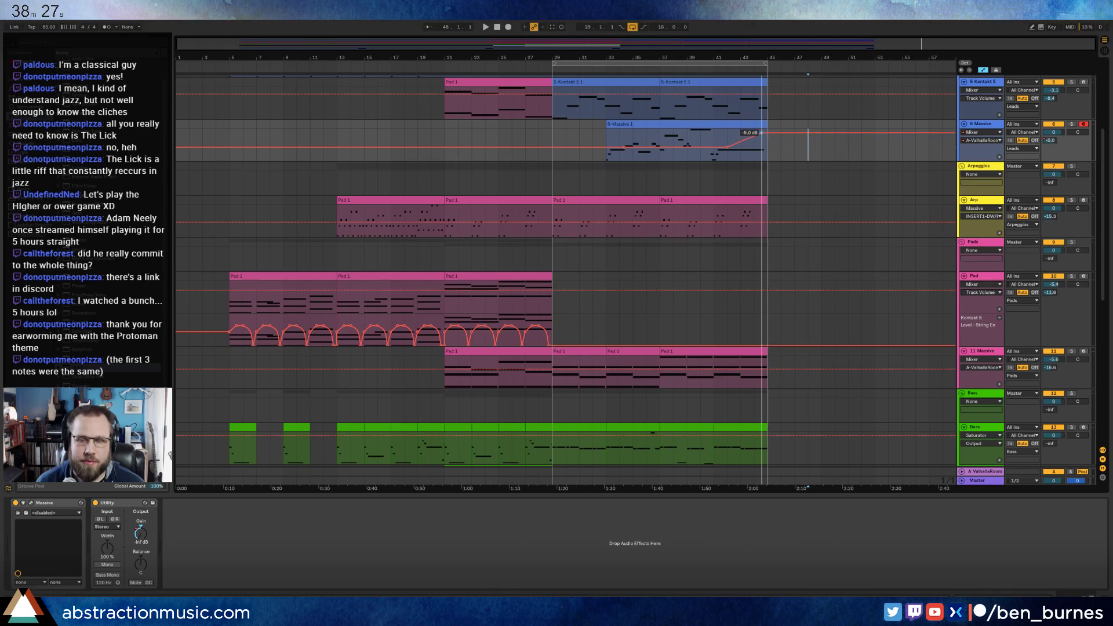
left_click(712, 137)
key("space")
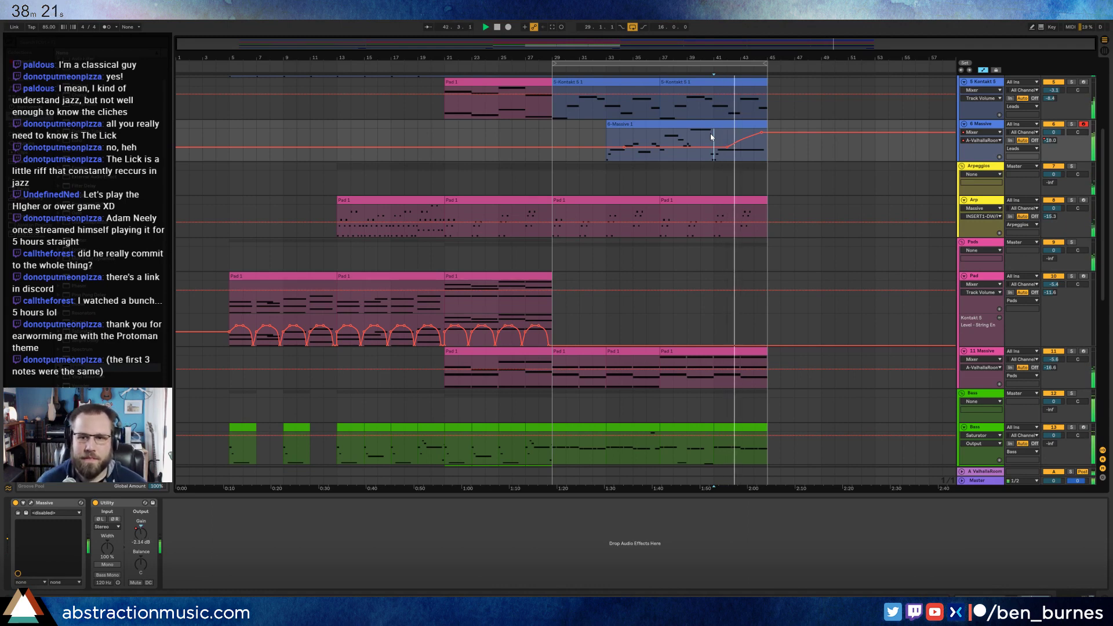
mouse_move(721, 146)
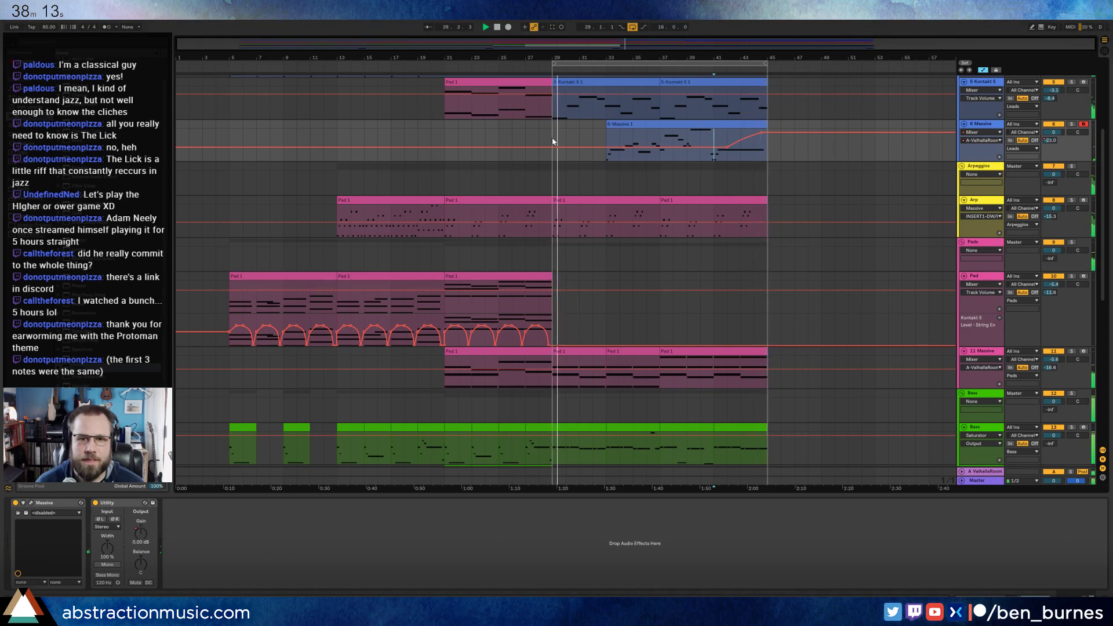
key("a")
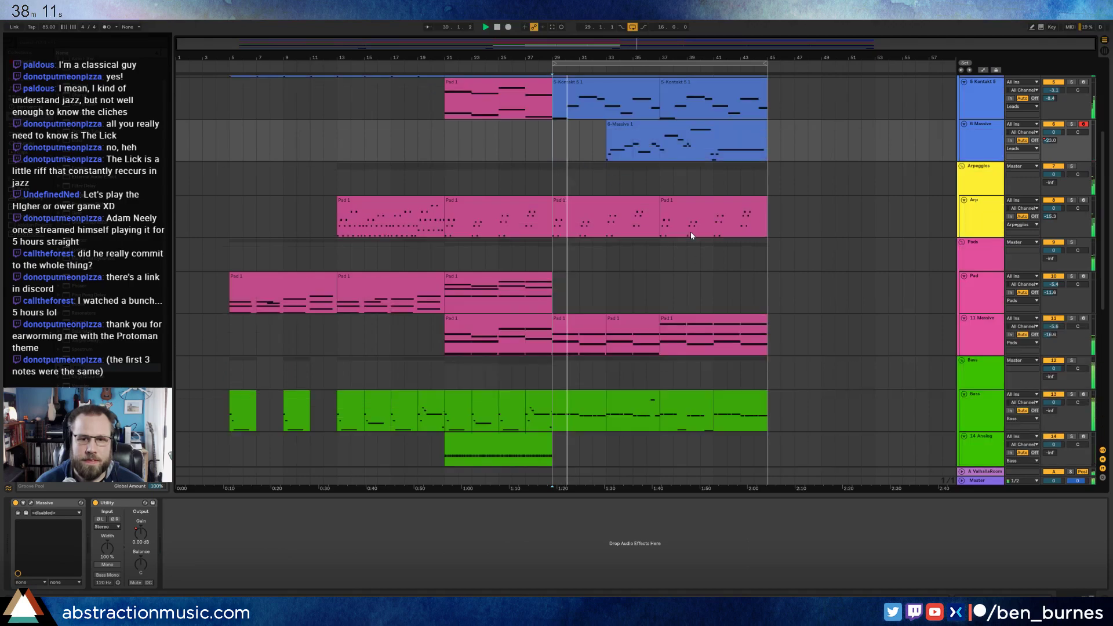
- Delete the Drum Rack clips from bar 29 to bar 37 and play the section back
scroll(689, 229, "down", 5)
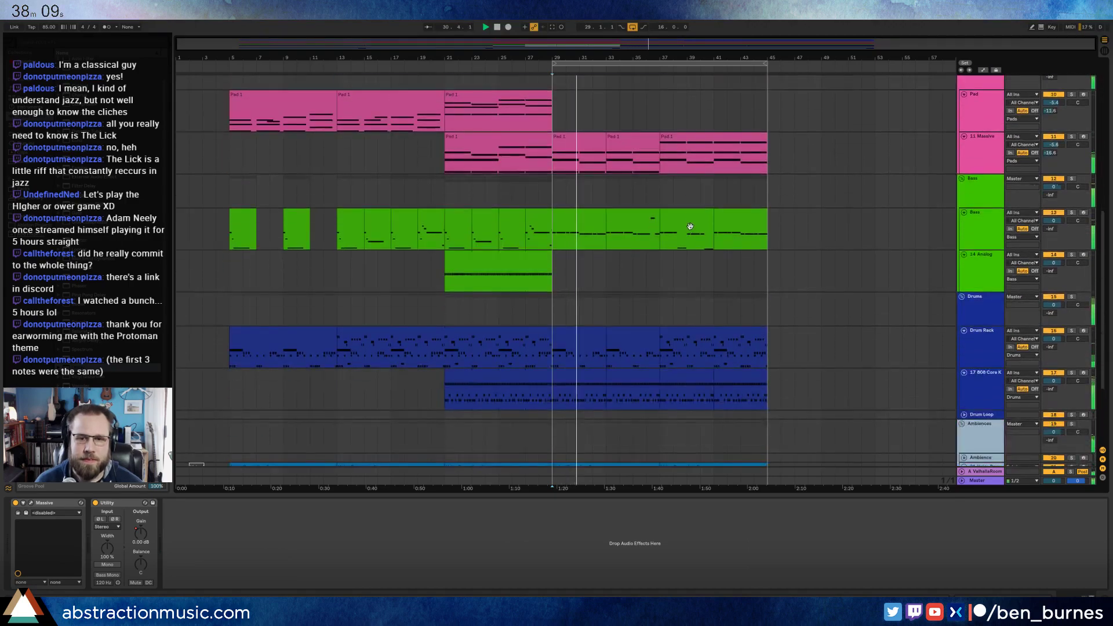
left_click(586, 335)
left_click(617, 339, "shift")
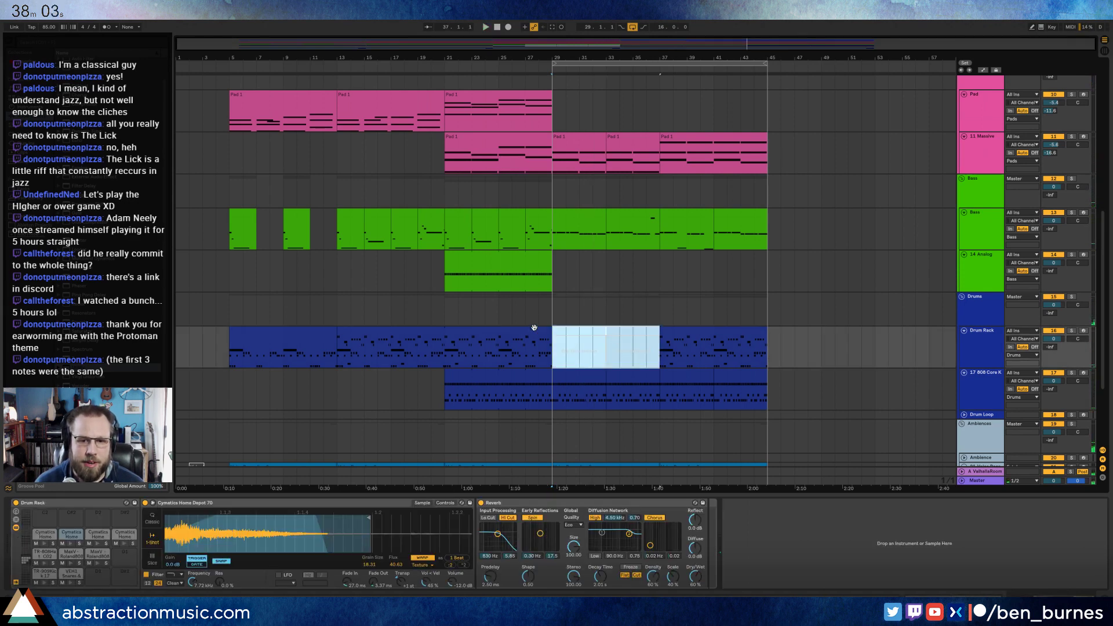
left_click_drag(592, 335, 700, 334)
left_click(499, 350)
key("space")
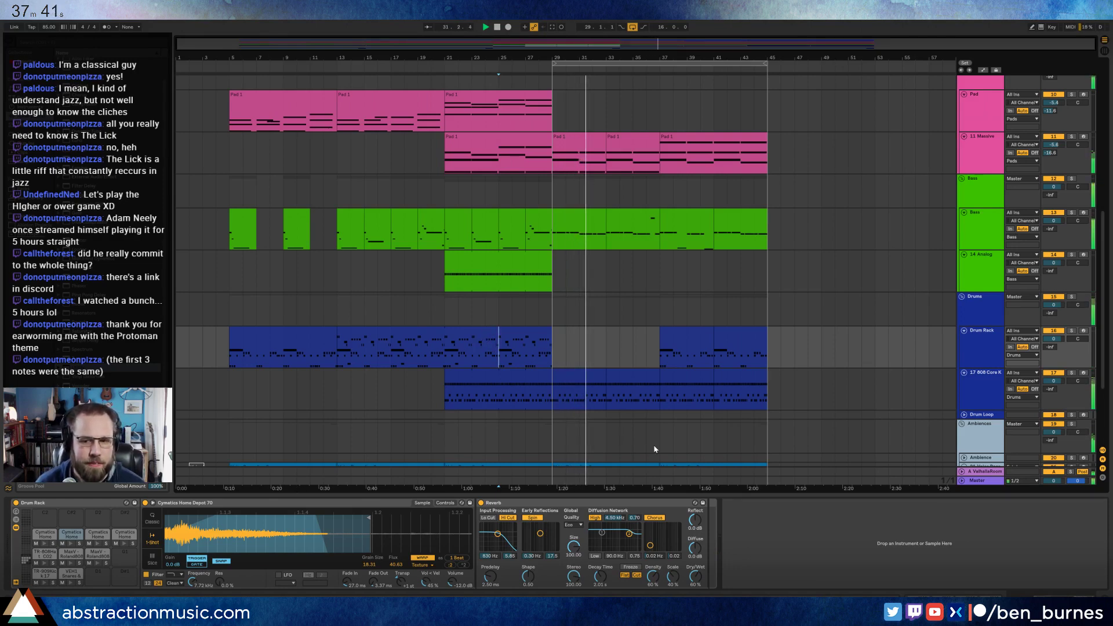
- Remove the last short kick before the third-bar snare in the 808 Core Kit clip at bar 33
left_click(615, 374)
double_click(618, 374)
left_click(773, 457)
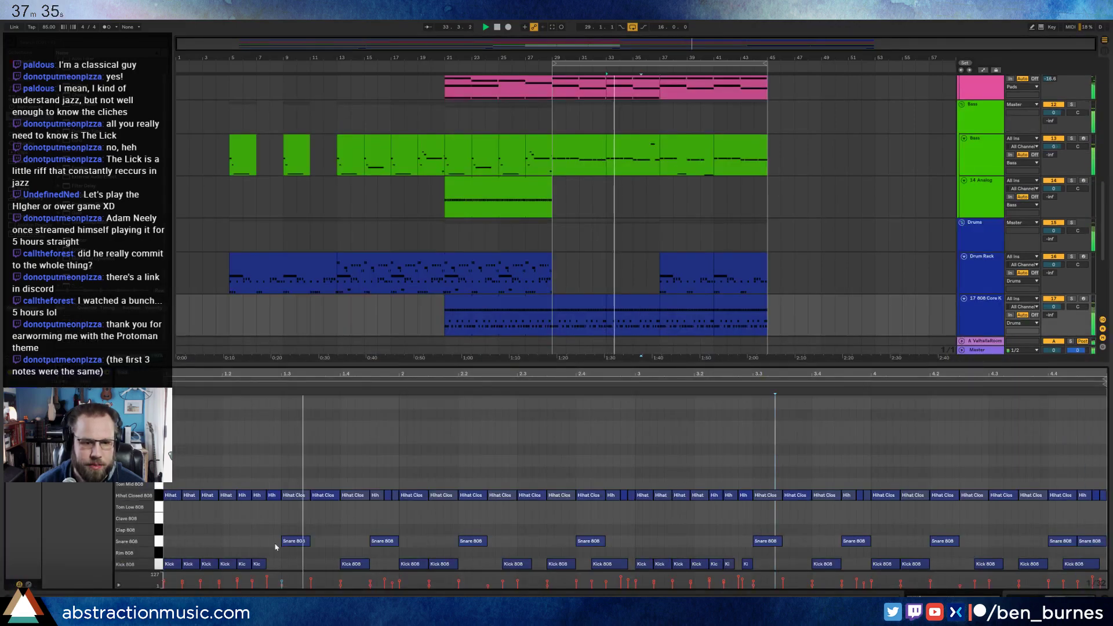
left_click_drag(280, 553, 177, 574)
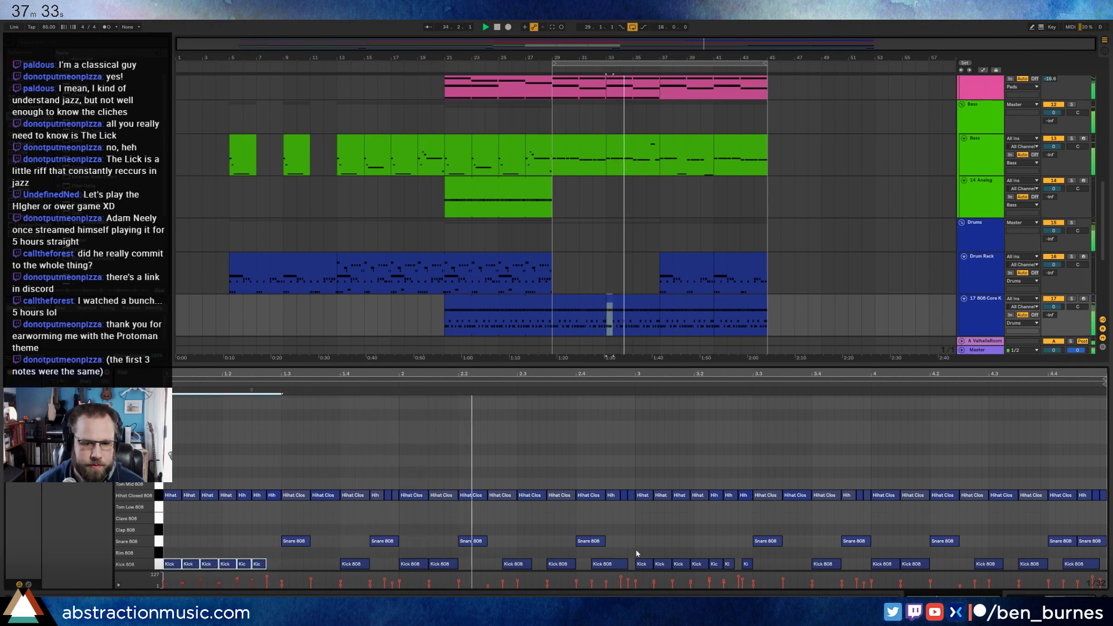
left_click_drag(261, 563, 743, 561)
left_click(730, 533)
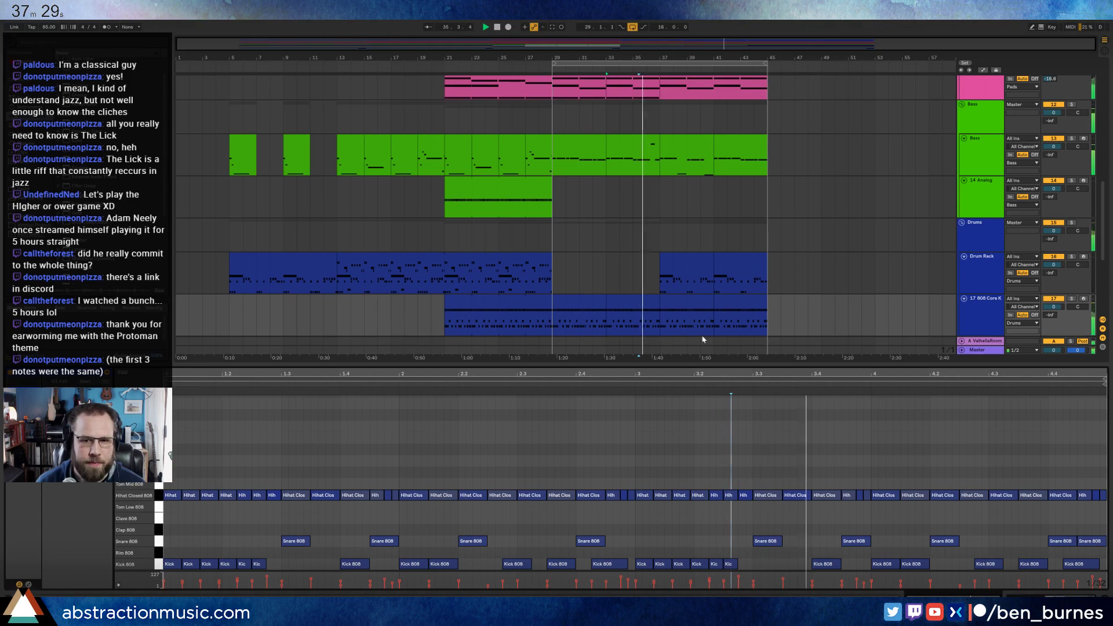
- Open the 6 Massive clip, select the long high note starting at beat 7.2 and stop playback
key("shift+Tab")
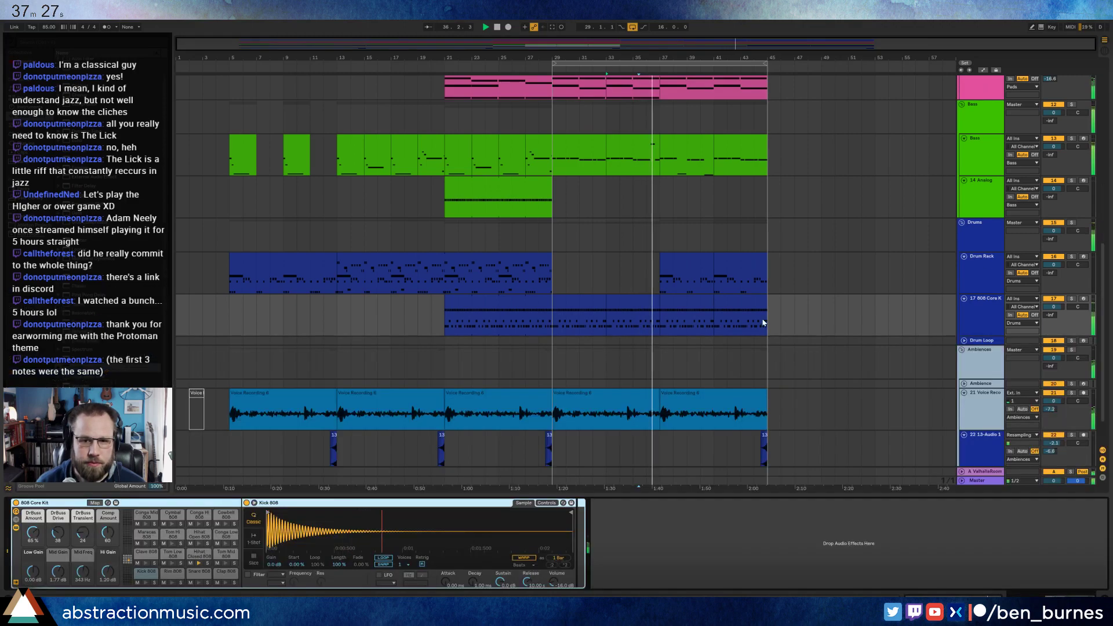
scroll(731, 320, "up", 8)
scroll(730, 320, "up", 2)
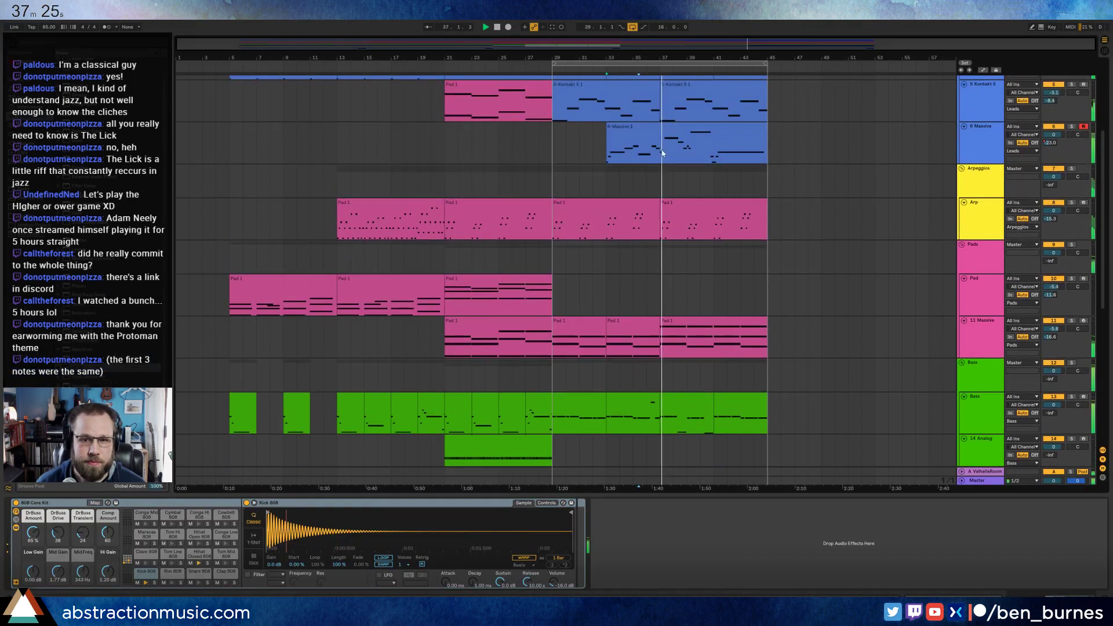
left_click(792, 140)
double_click(678, 152)
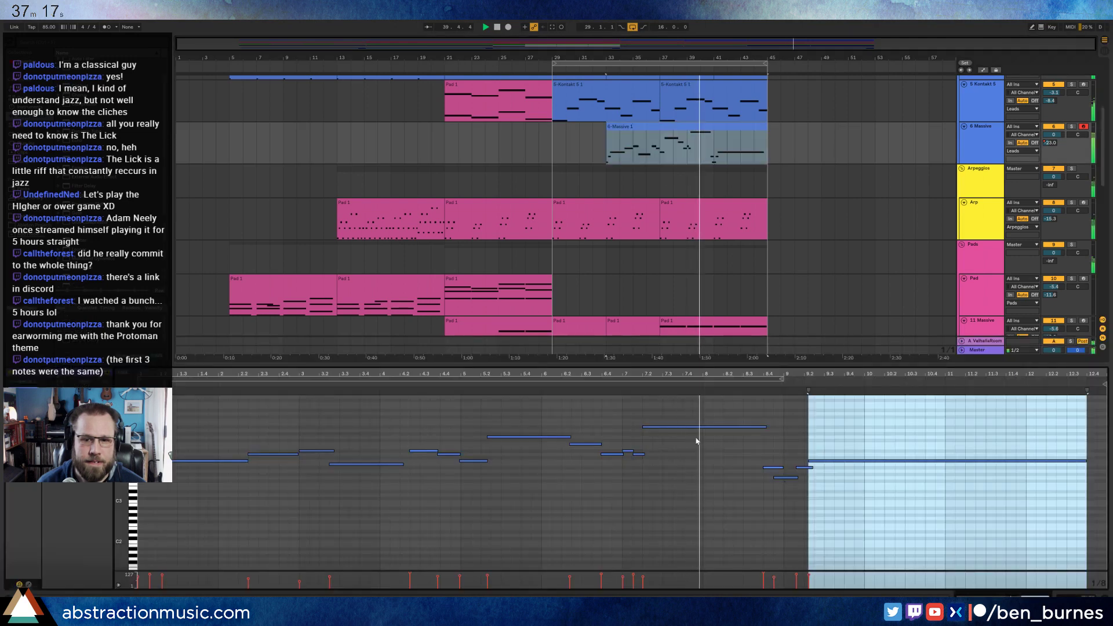
left_click(654, 425)
left_click(651, 427)
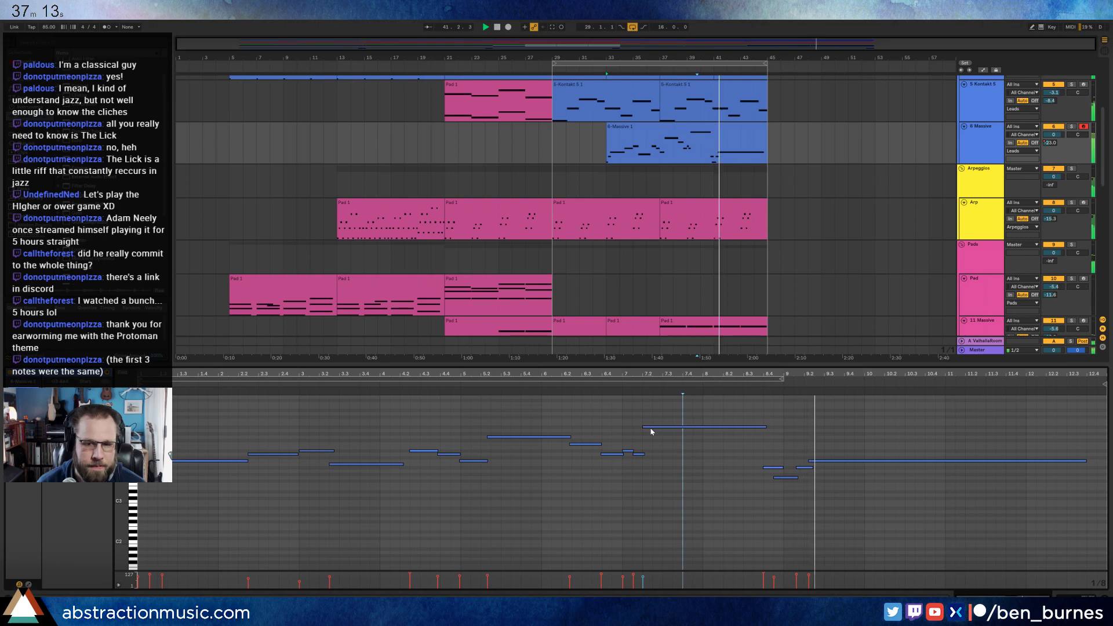
left_click(699, 445)
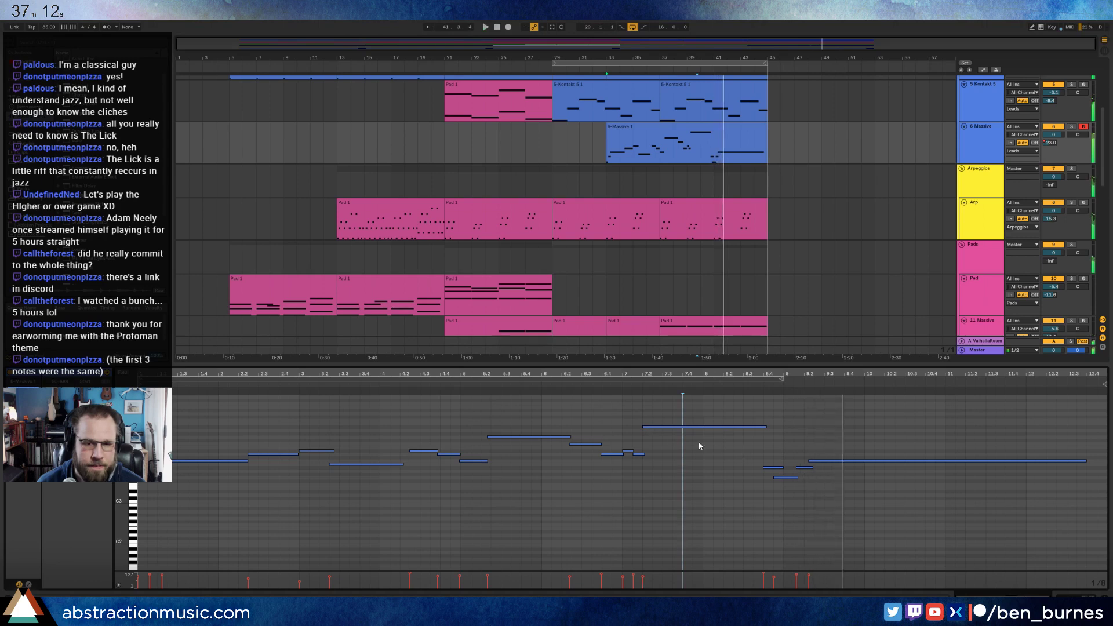
left_click(665, 429)
key("space")
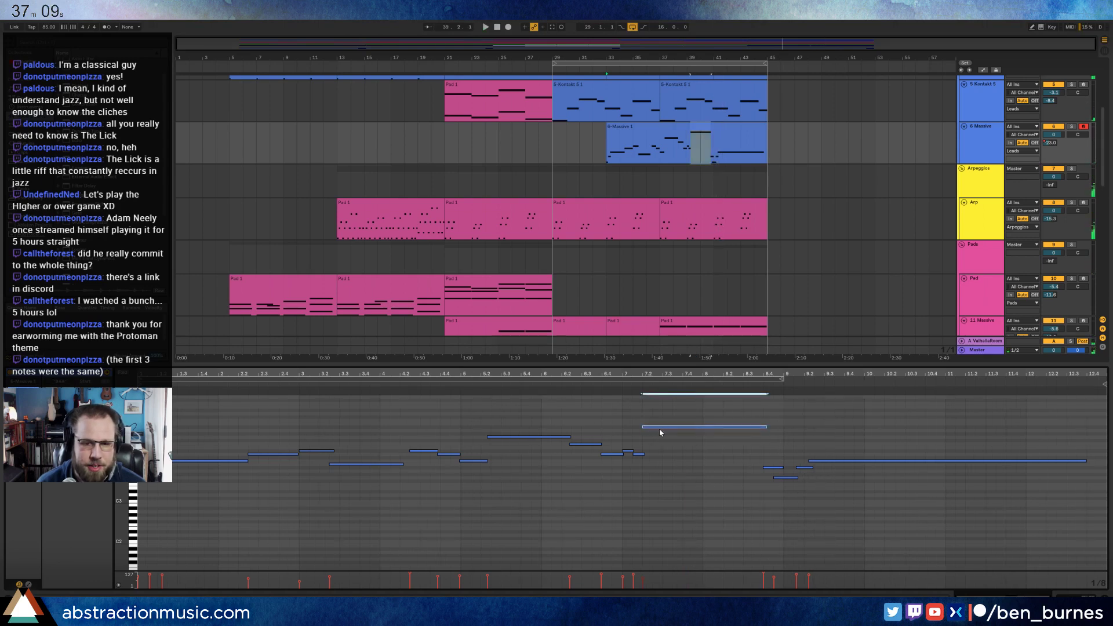
- Open the Massive synth editor of the 6 Massive track in Synth view, reposition its window and play from bar 33
key("shift+Tab")
left_click_drag(90, 367, 89, 491)
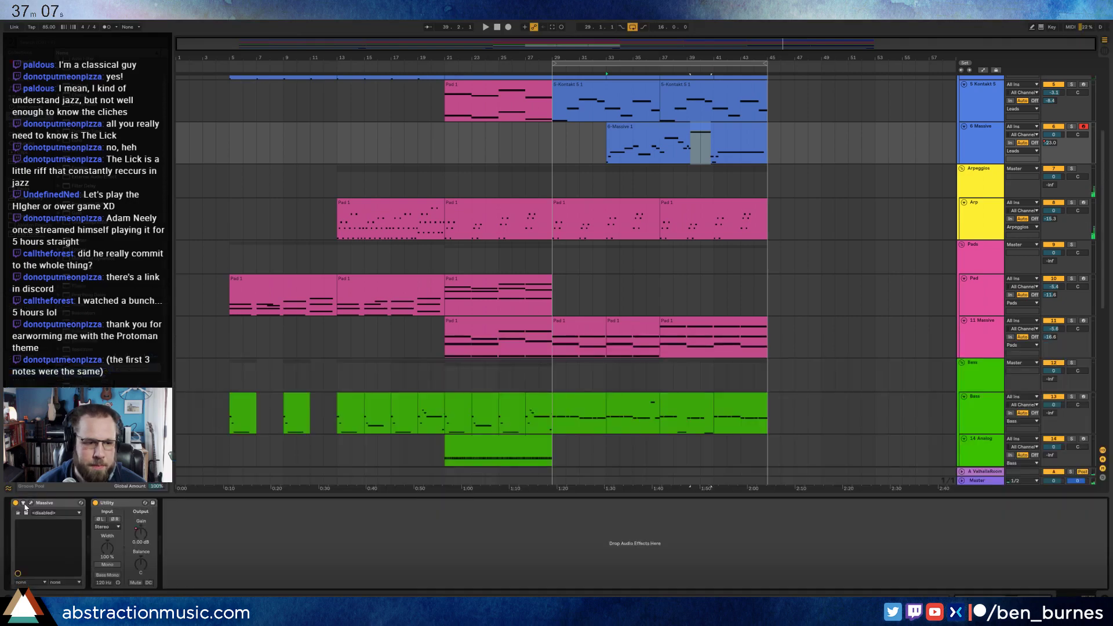
left_click(31, 504)
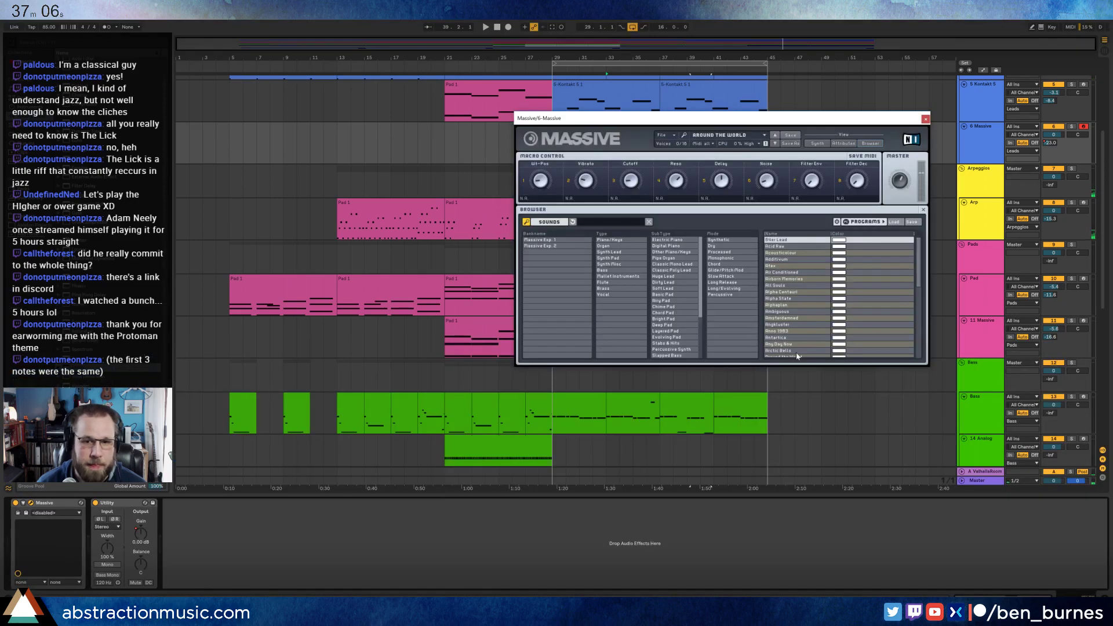
left_click(824, 144)
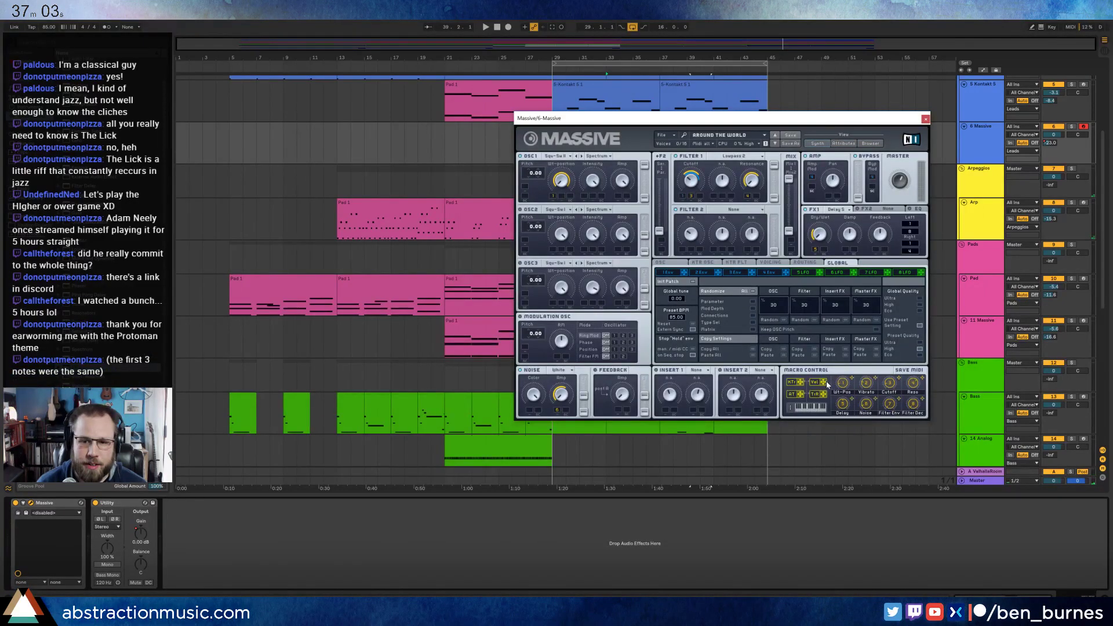
left_click_drag(838, 119, 710, 276)
left_click(605, 69)
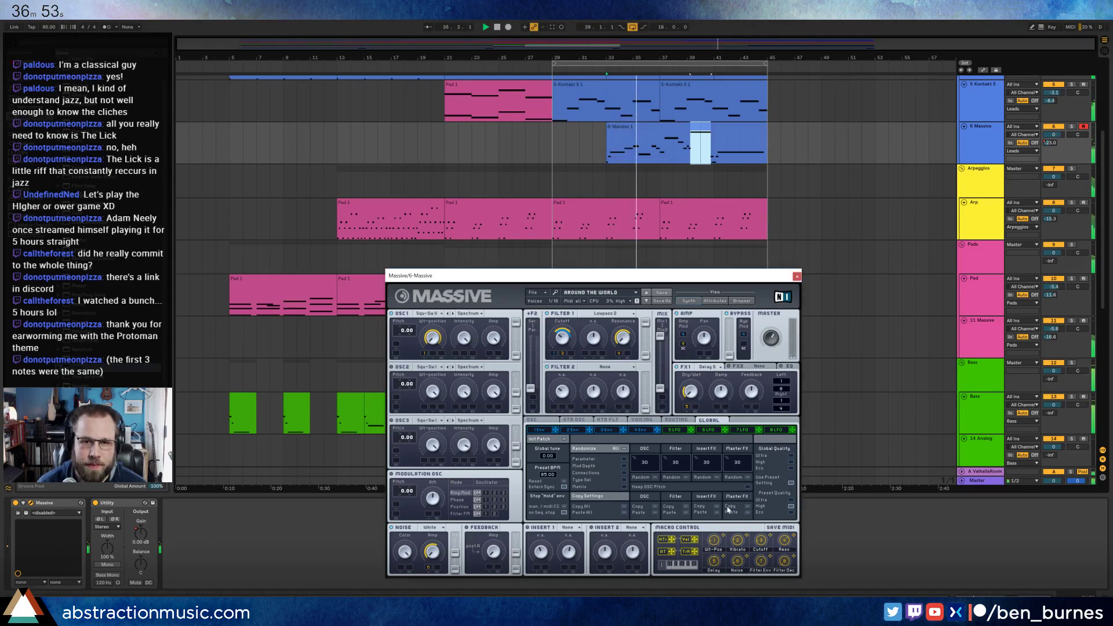
- Reopen the 6 Massive clip with the synth window moved aside, and check the short melody notes during playback
double_click(681, 125)
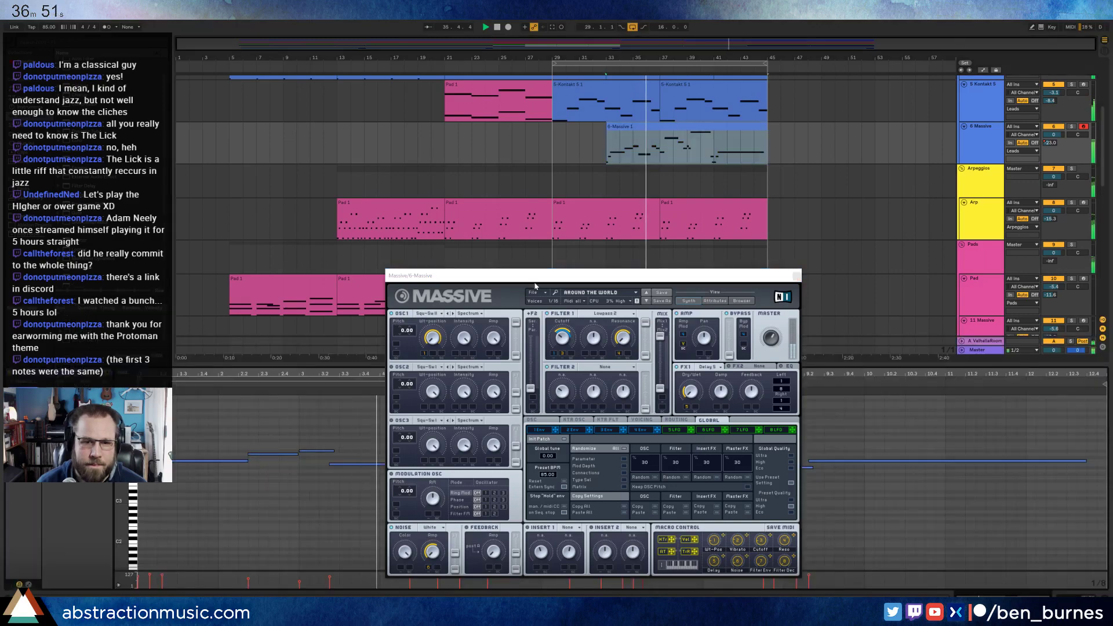
left_click_drag(536, 277, 208, 87)
left_click(318, 460)
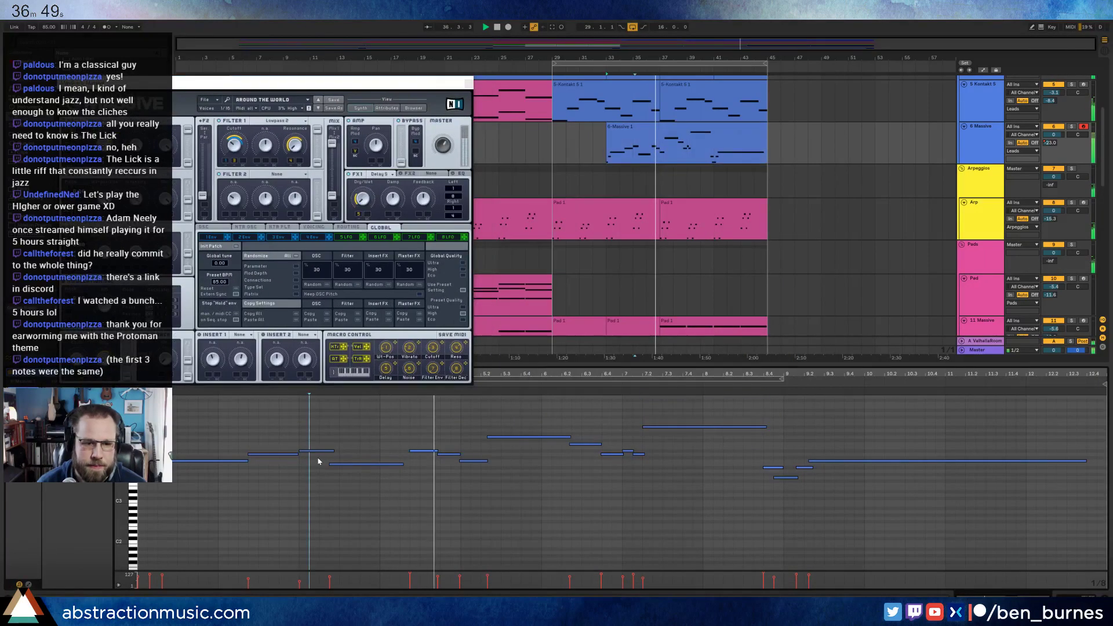
left_click(316, 450)
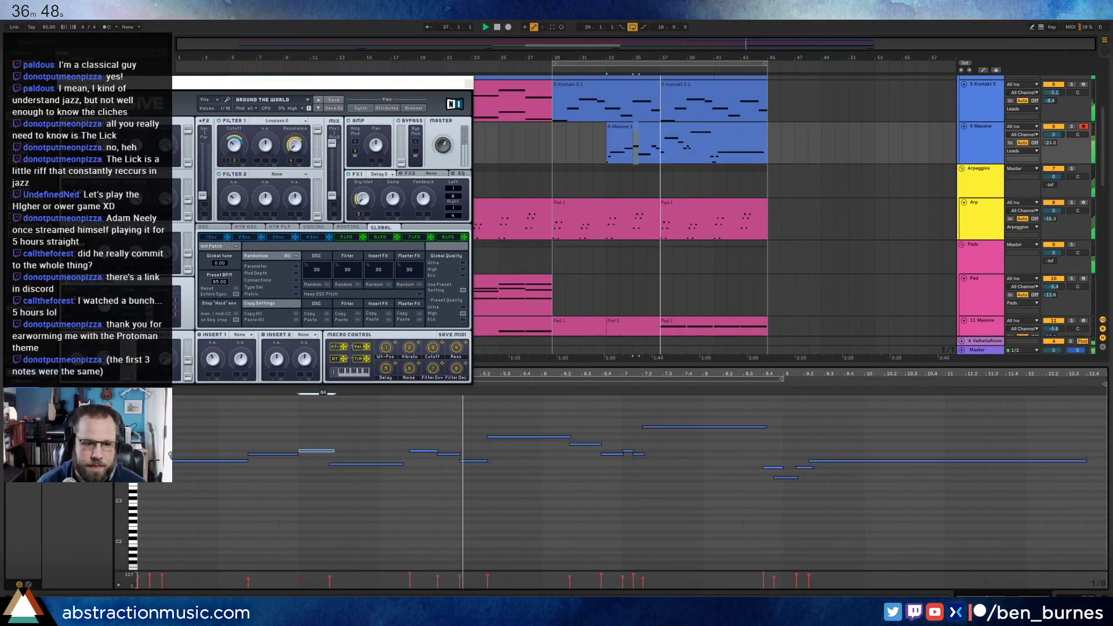
left_click(422, 450)
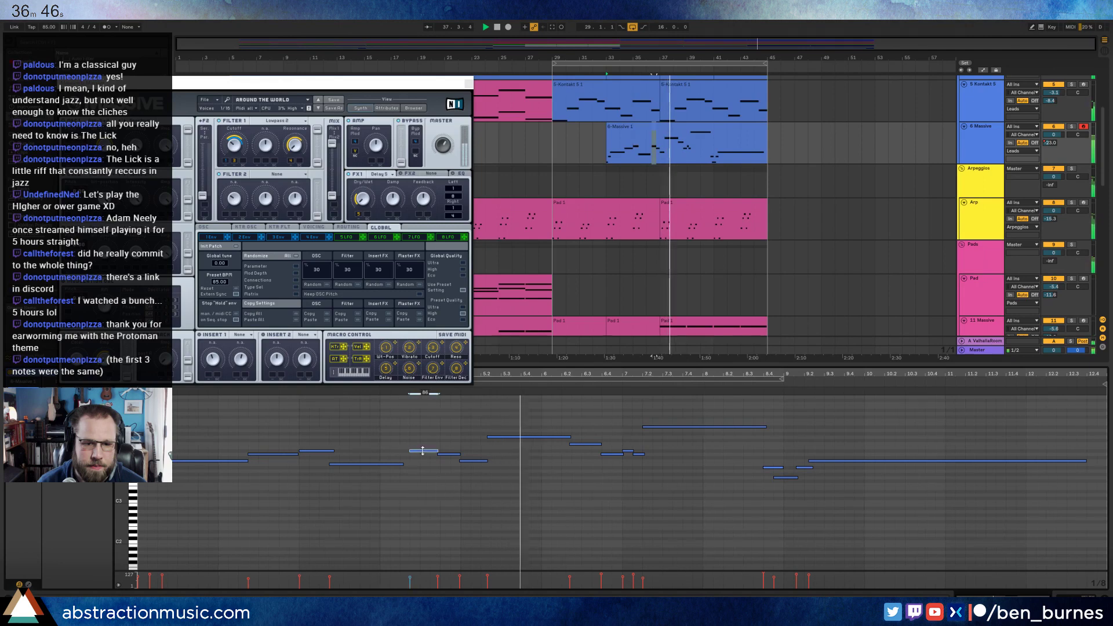
left_click(628, 450)
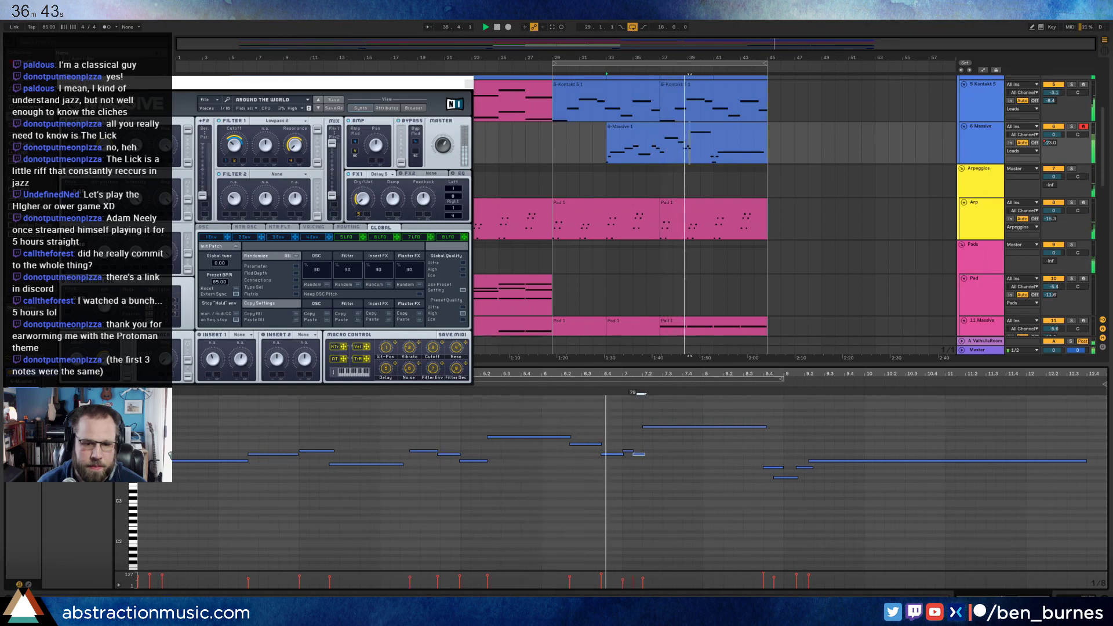
left_click(639, 454)
left_click(628, 450)
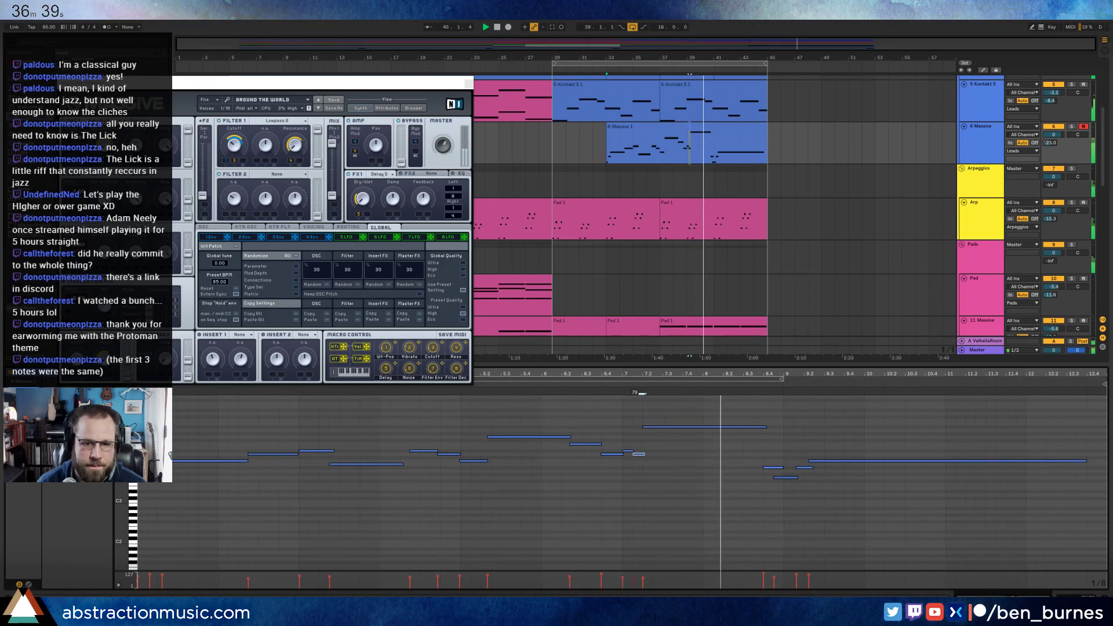
left_click(638, 455)
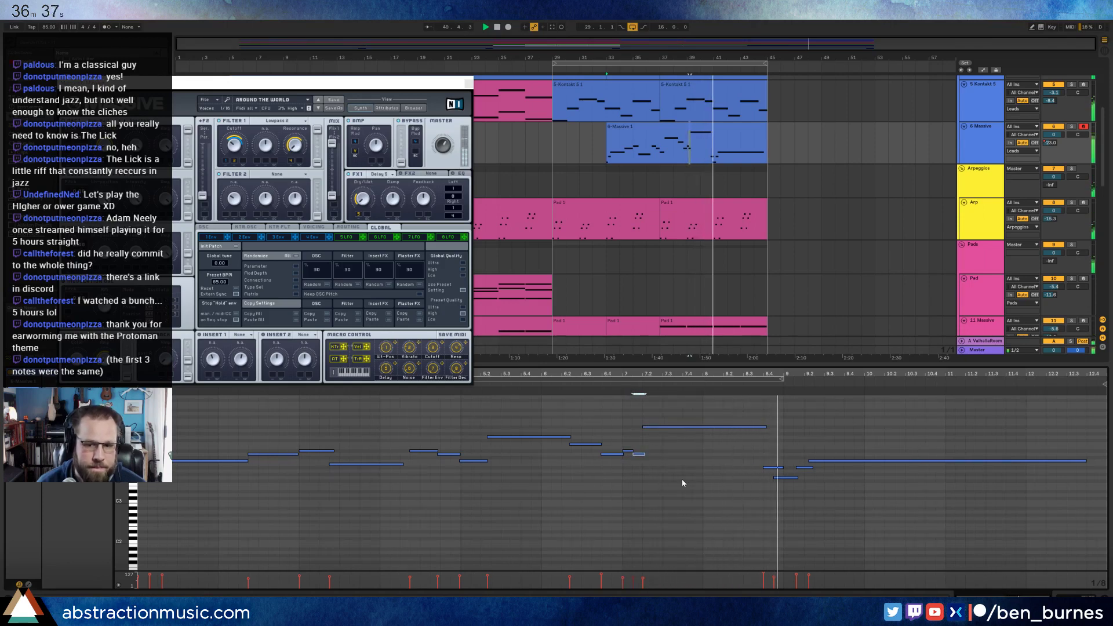
- Move the lowest note to start at clip bar 9, lengthen the preceding note to overlap it slightly, and play back
left_click(774, 466)
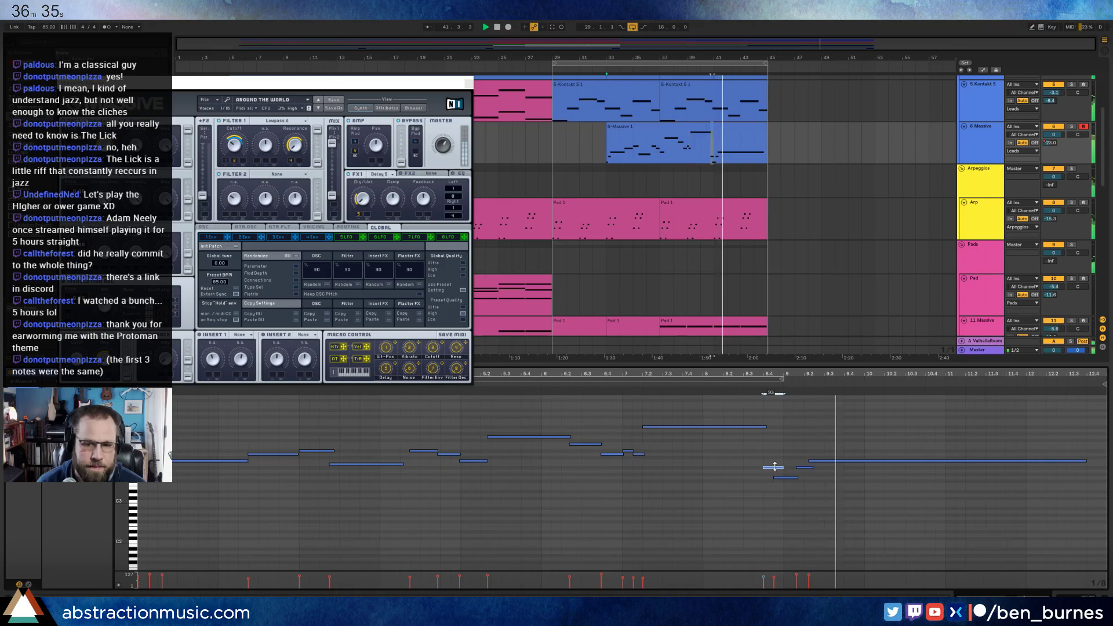
left_click(795, 479)
left_click_drag(796, 479, 800, 479)
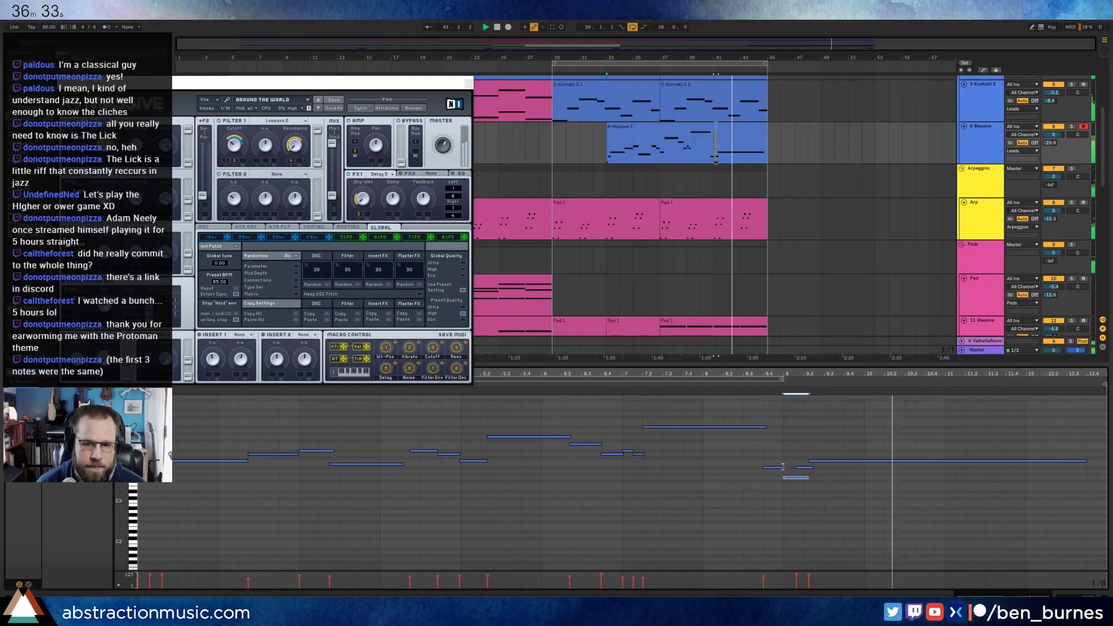
left_click(779, 467)
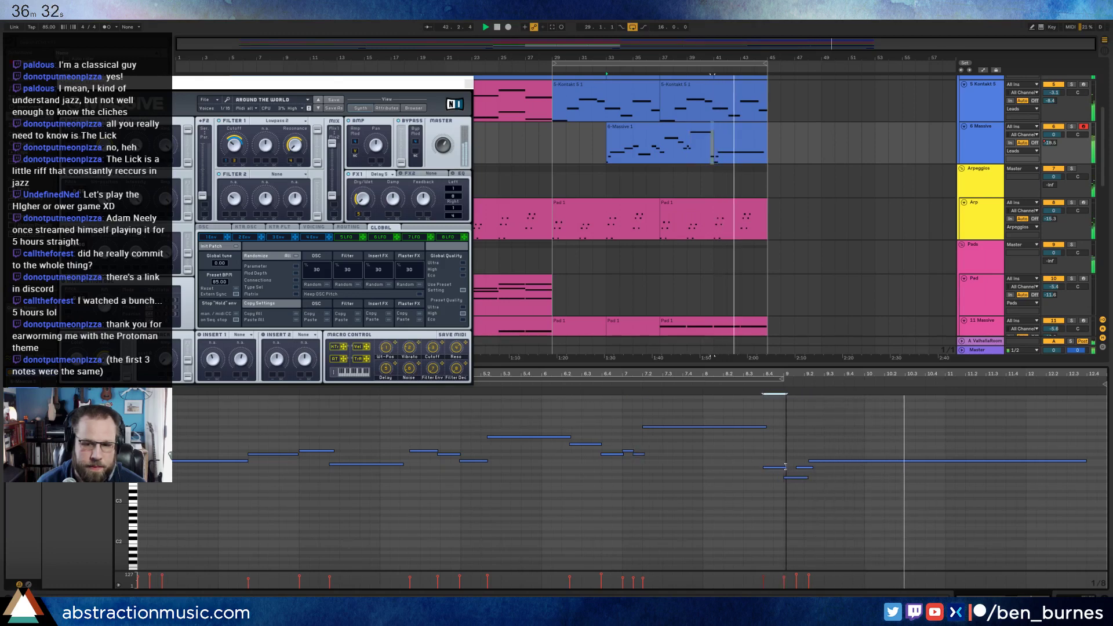
left_click(591, 394)
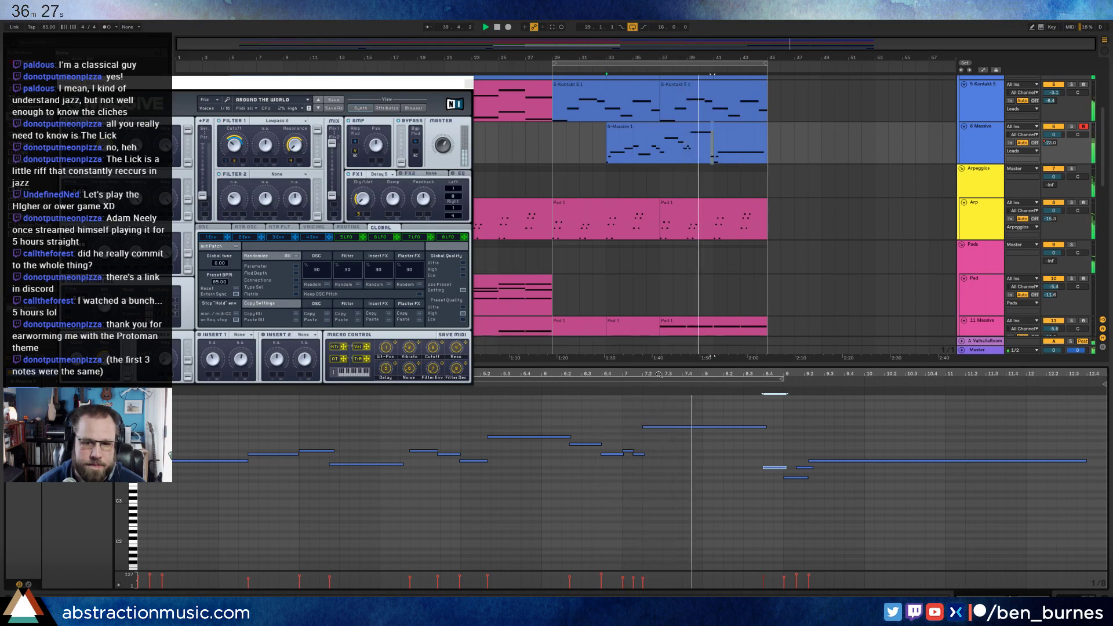
- Shift the long high note half a beat later than 7.2 and lengthen the two short notes before it
left_click_drag(659, 374, 628, 461)
left_click_drag(604, 450, 608, 451)
left_click(576, 385)
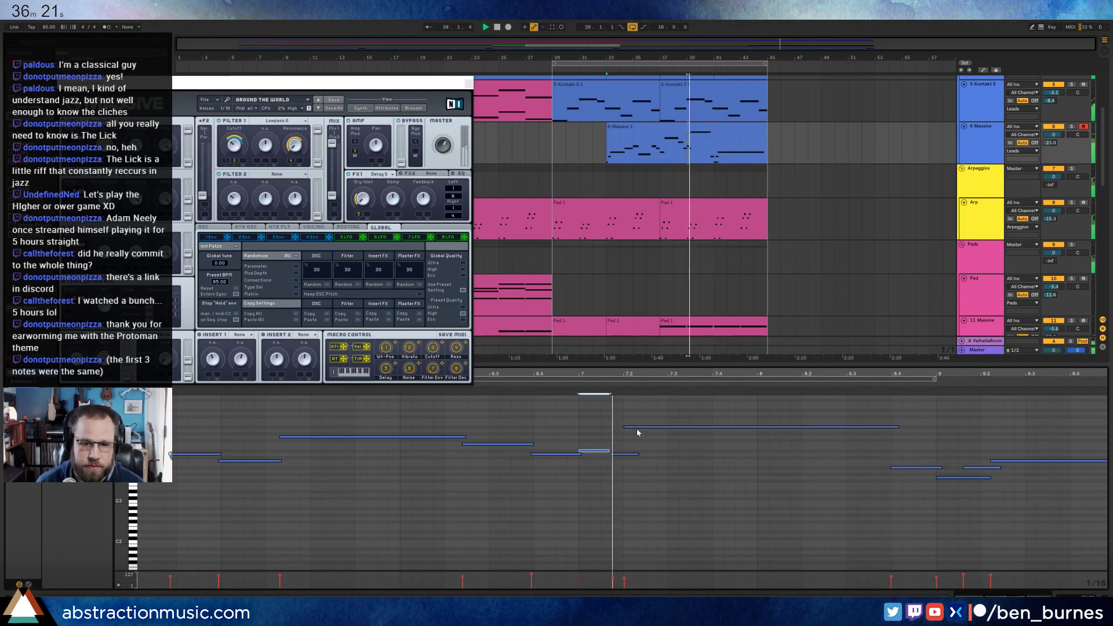
left_click_drag(642, 429, 664, 429)
left_click(632, 454)
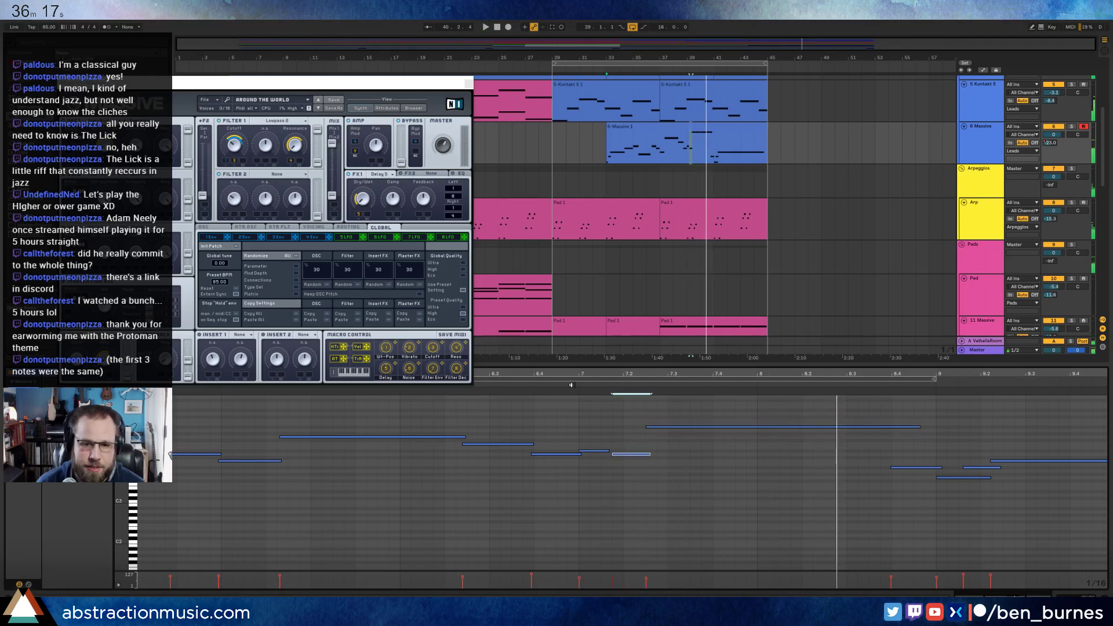
left_click(606, 451)
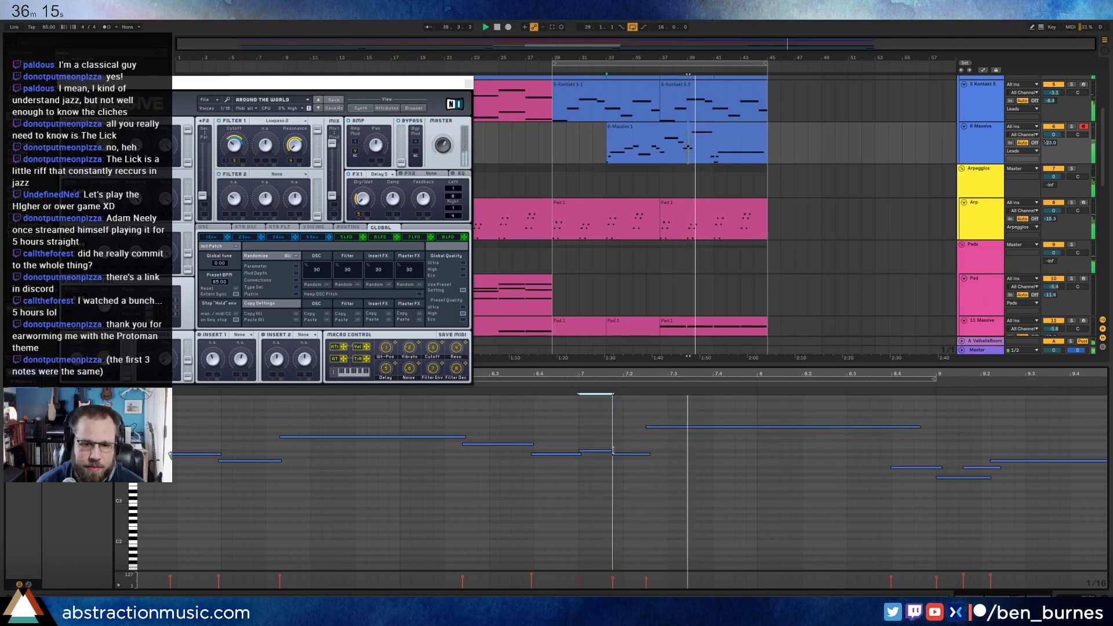
scroll(608, 451, "down", 2)
scroll(657, 404, "down", 3)
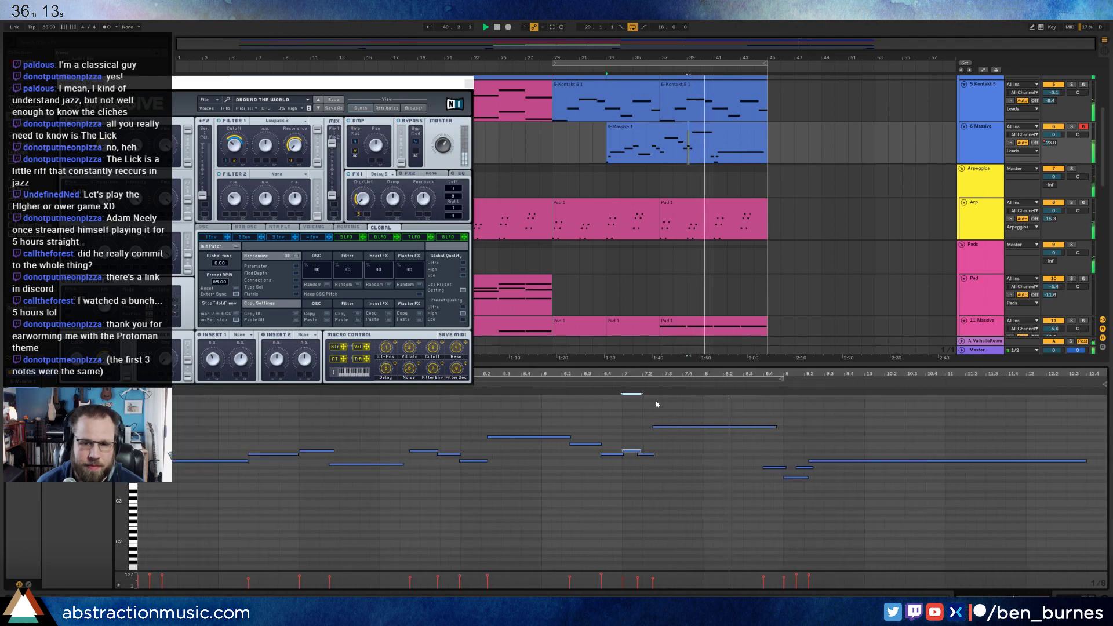
- Trim the end of the long high note slightly and listen to the rest of the Massive melody
left_click(734, 492)
left_click(774, 428)
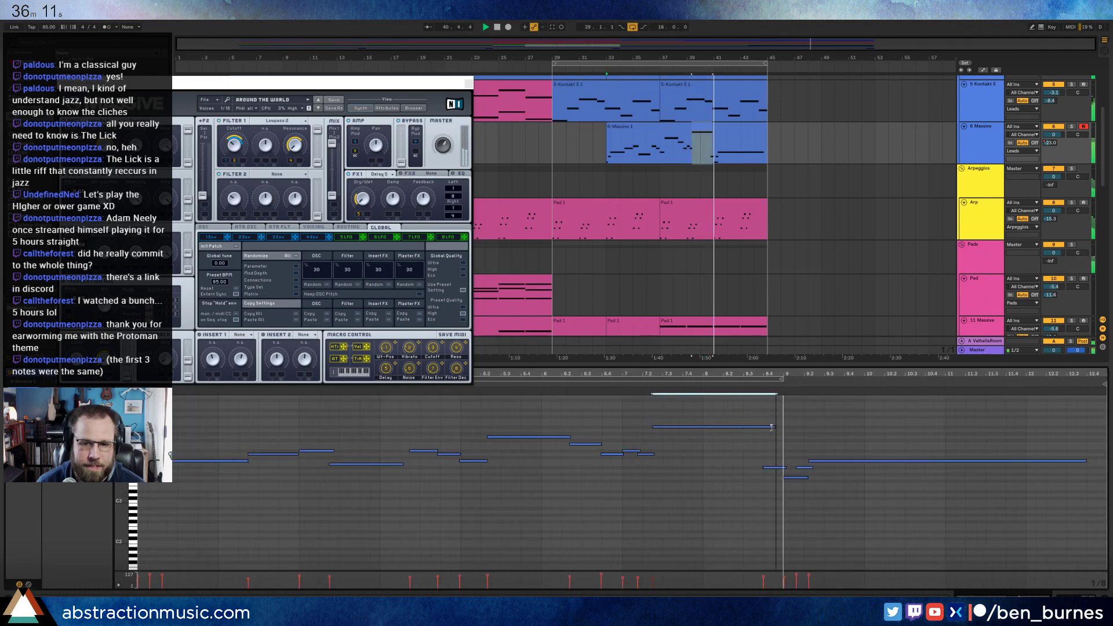
left_click(544, 477)
left_click(529, 499)
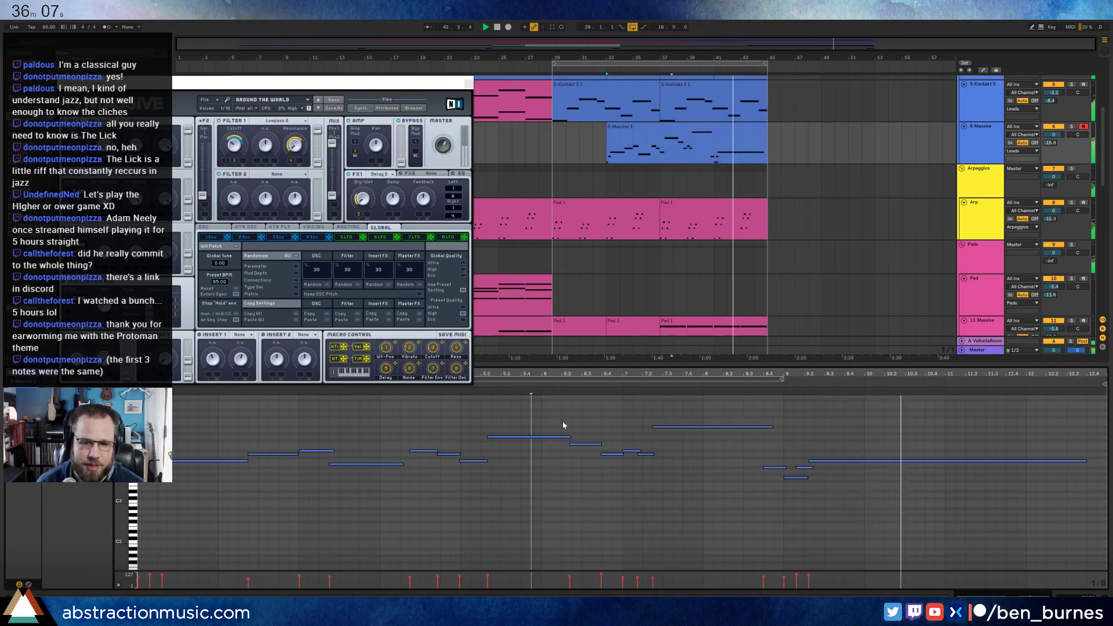
left_click(579, 444)
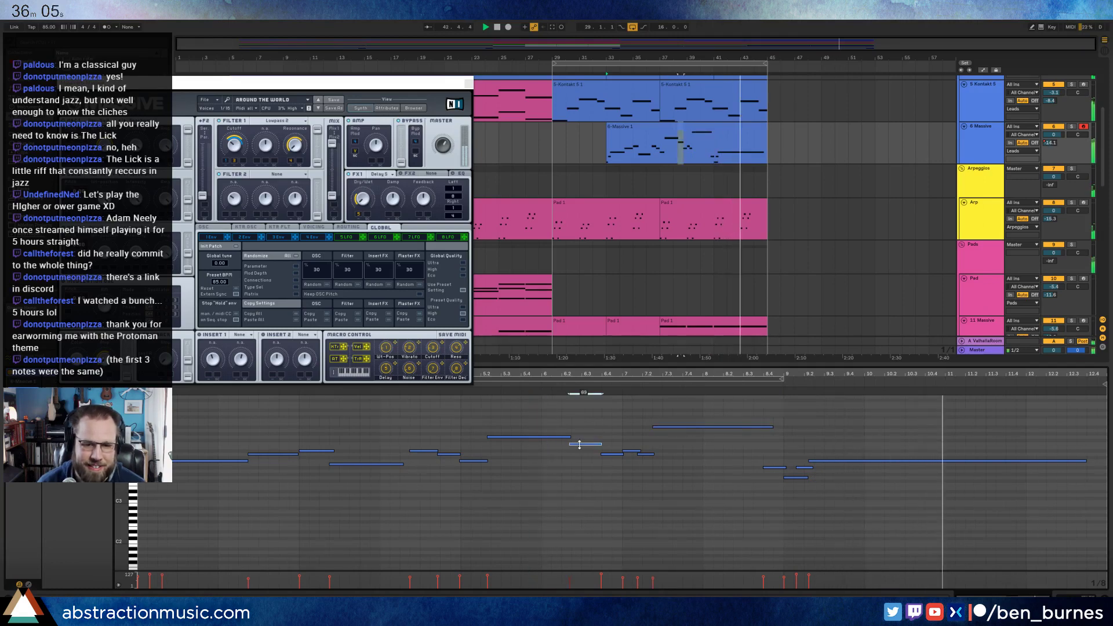
left_click(547, 436)
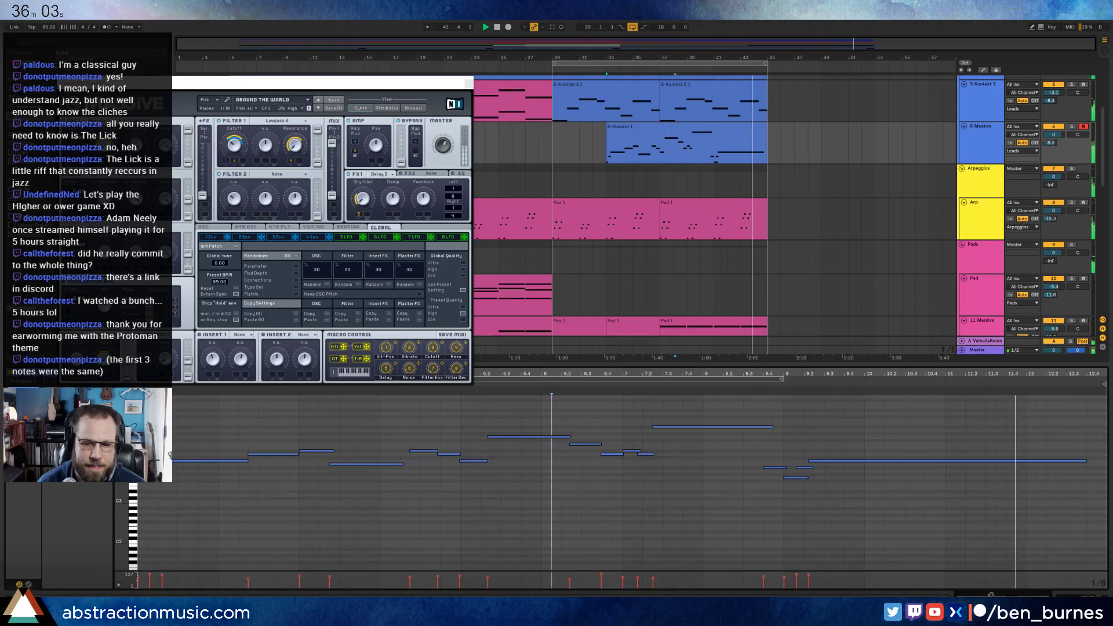
- Reopen the Massive synth editor with the 6 Massive clip selected, and examine its macro controls during playback
left_click(491, 168)
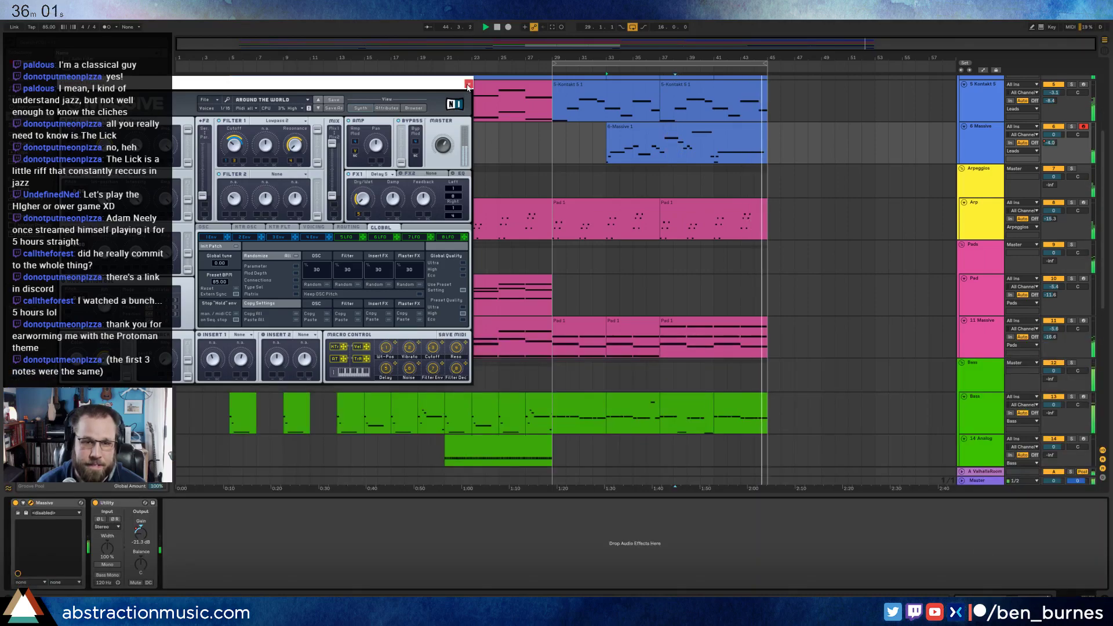
left_click(430, 350)
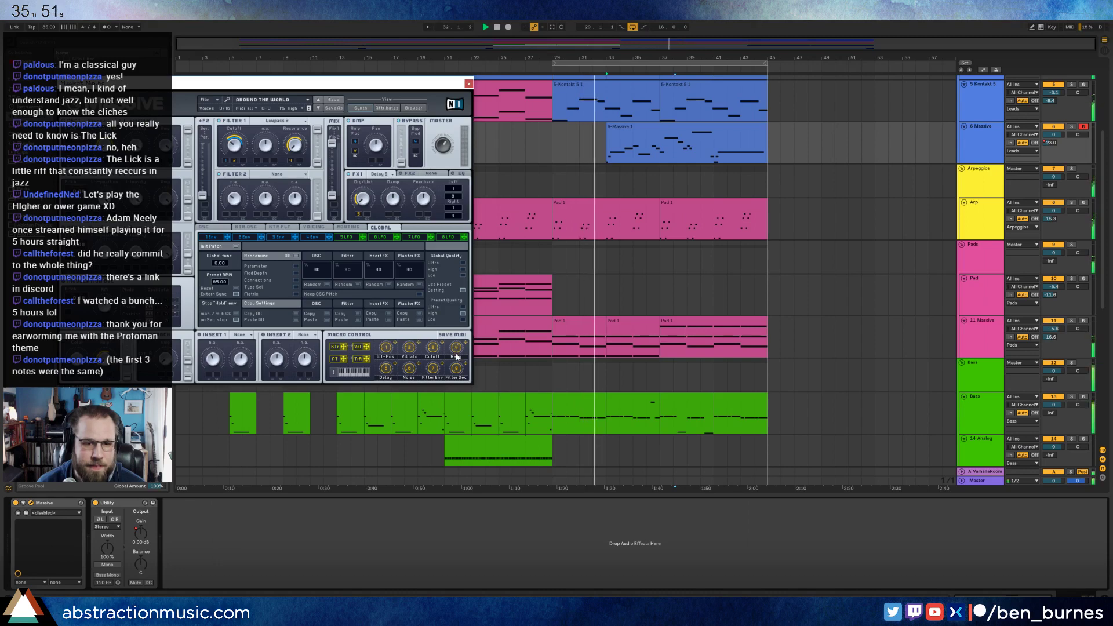
left_click(469, 83)
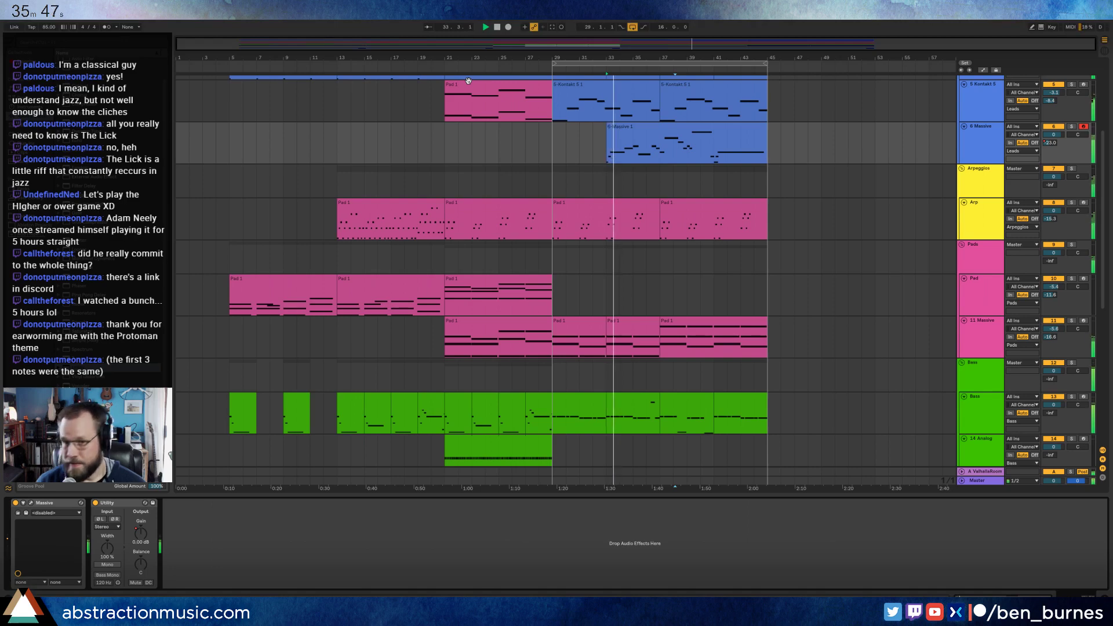
left_click(658, 140)
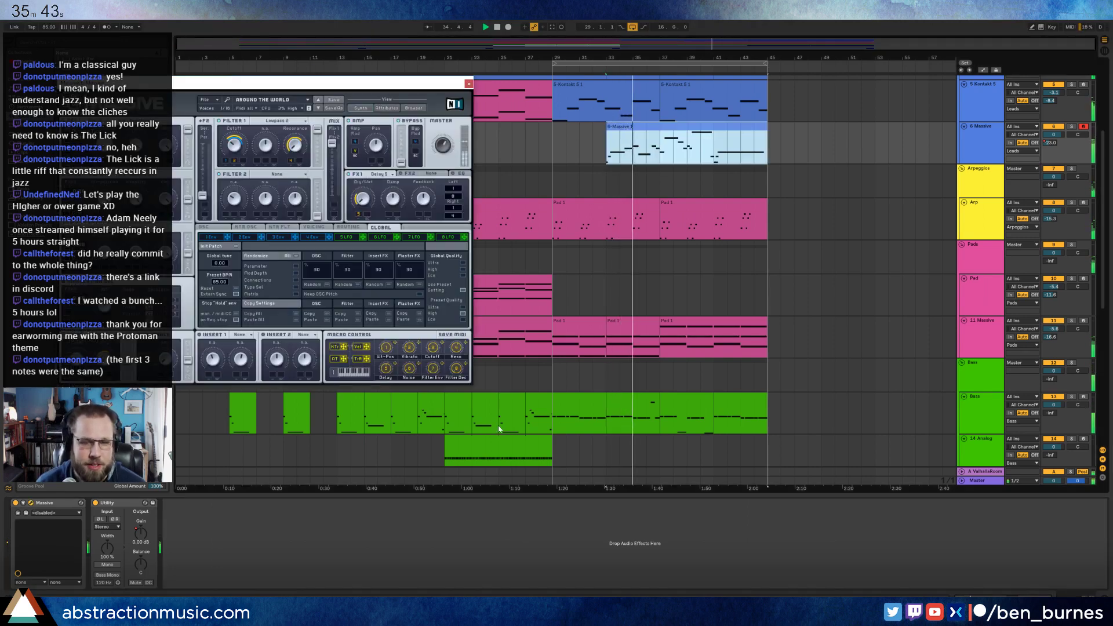
left_click(31, 502)
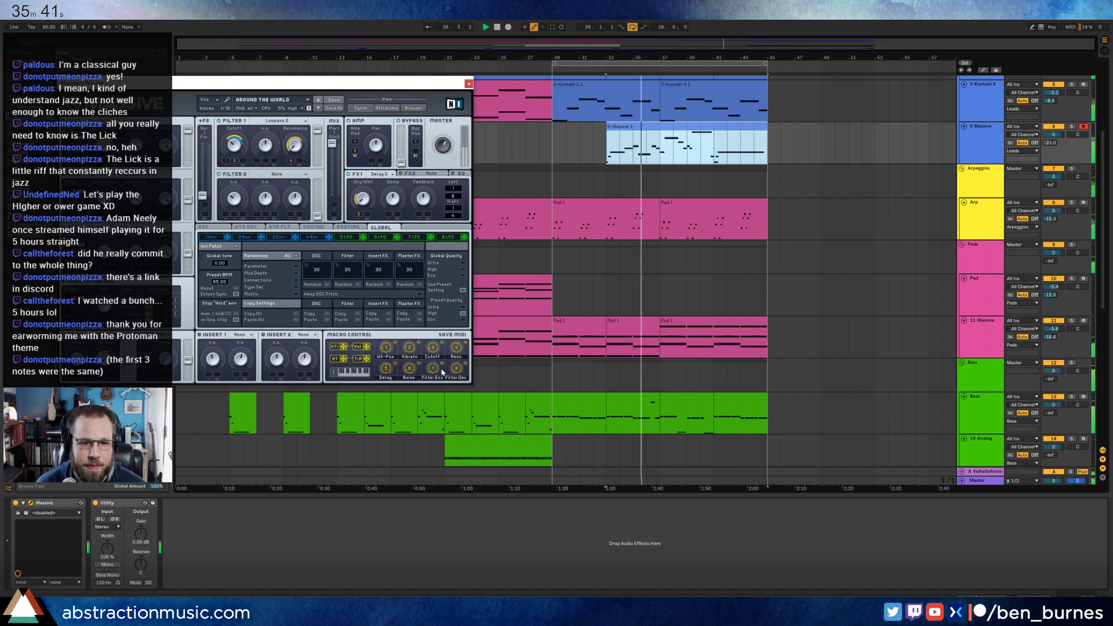
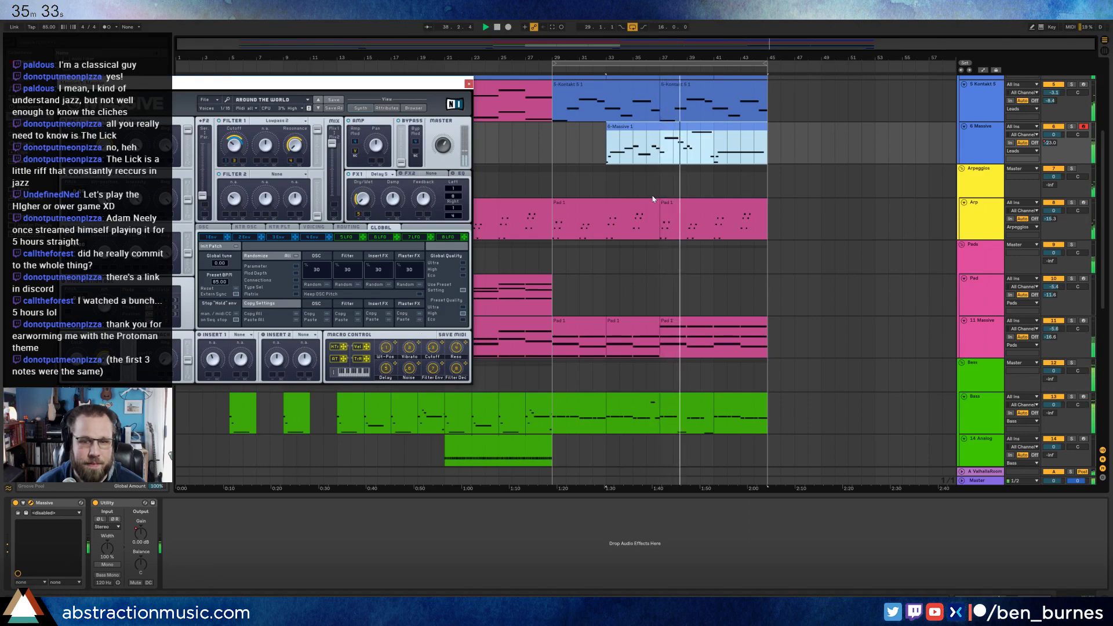
- Shape the Massive lead's Vibrato automation with a curved peak near bar 40 and a curved rise from bar 42 to 44, and close the synth editor
key("a")
left_click_drag(695, 156, 754, 134)
left_click(726, 150)
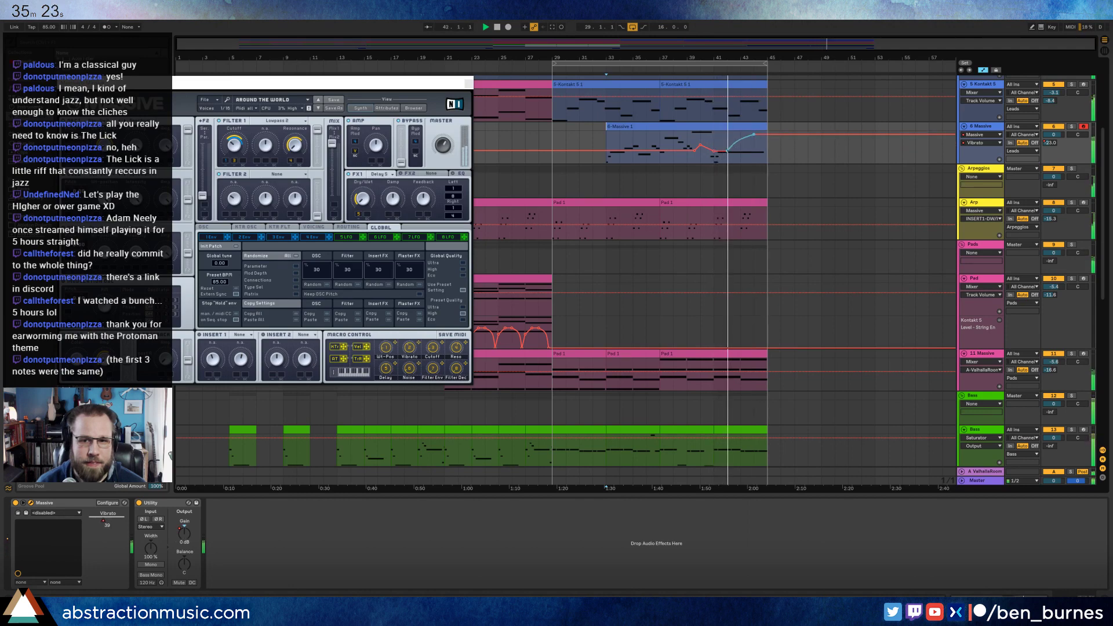
left_click_drag(701, 144, 700, 139)
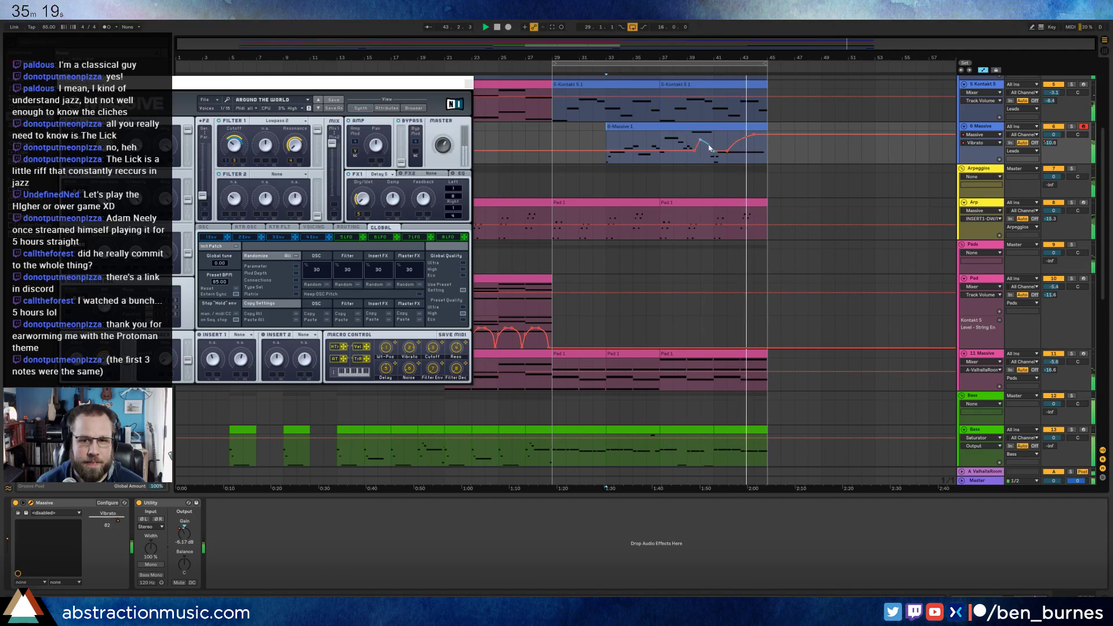
left_click(726, 152)
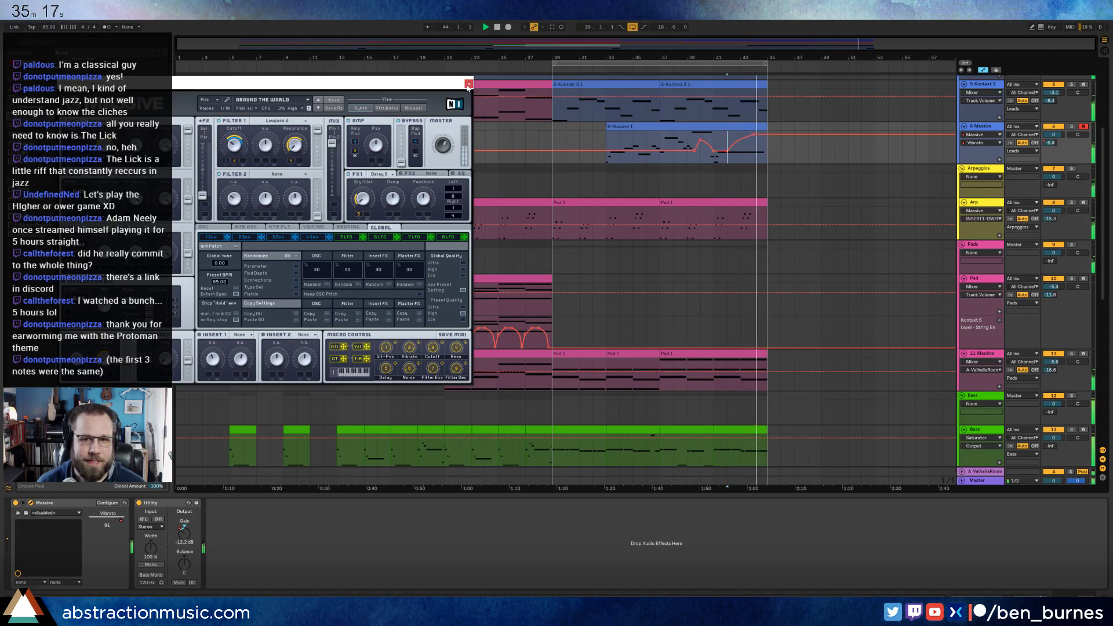
left_click(468, 85)
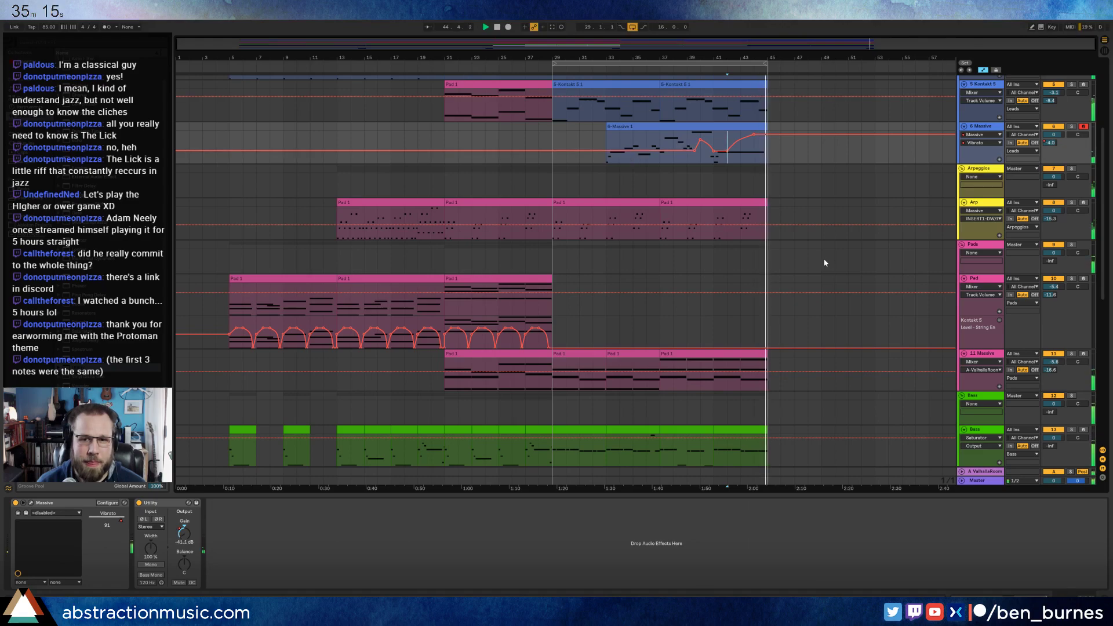
- Stop playback and duplicate the last Voice Recording clip so it fills bars 45 to 53
left_click(795, 258)
scroll(748, 296, "down", 5)
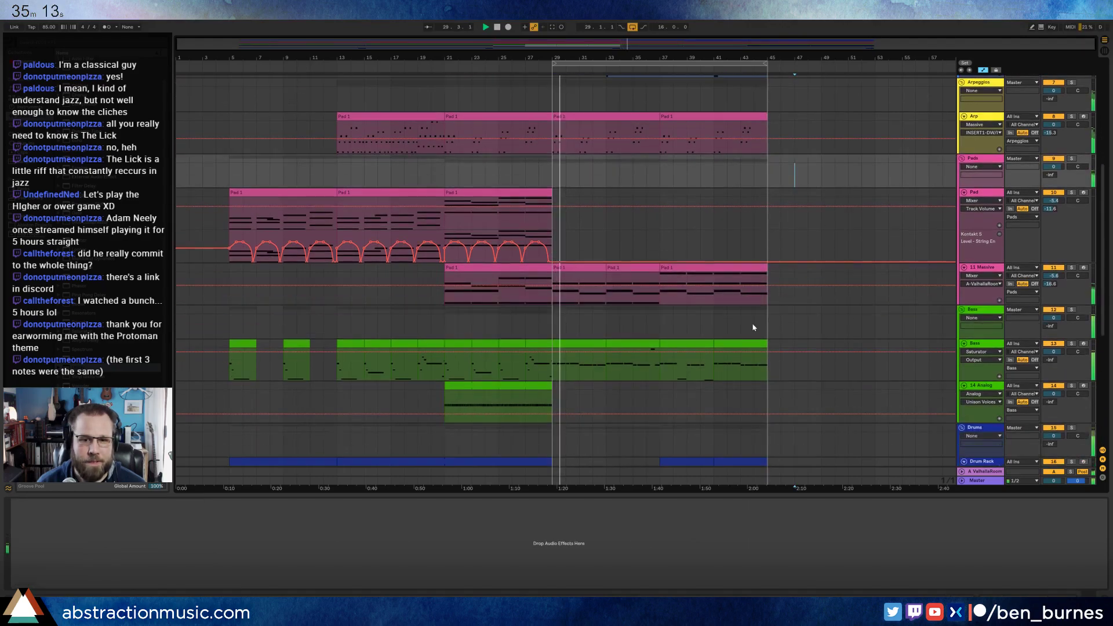
scroll(710, 341, "down", 5)
key("space")
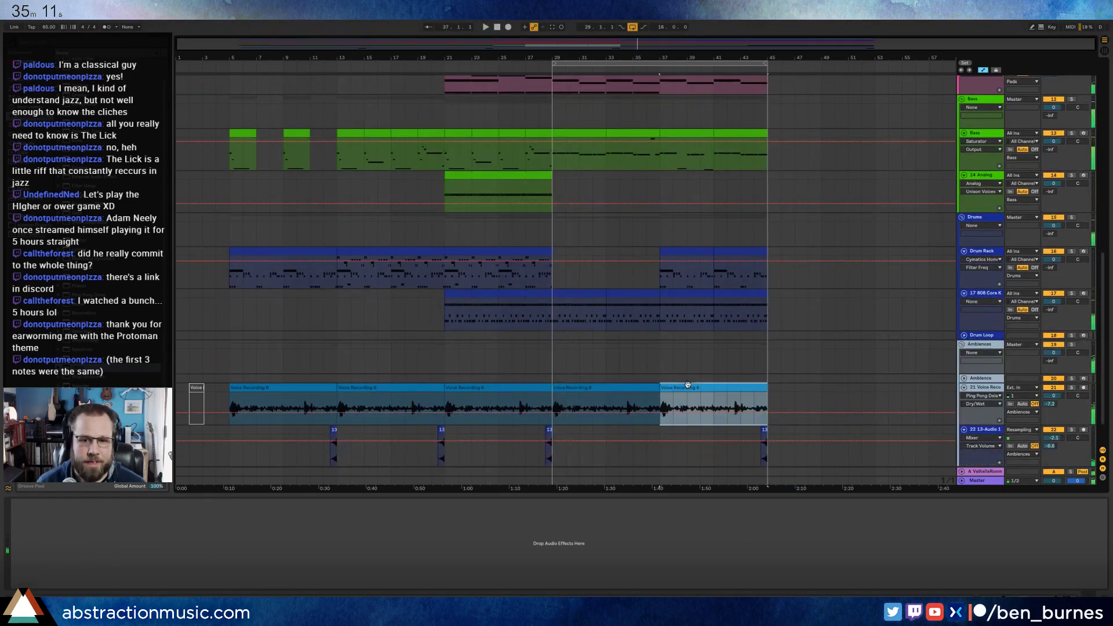
left_click(772, 404)
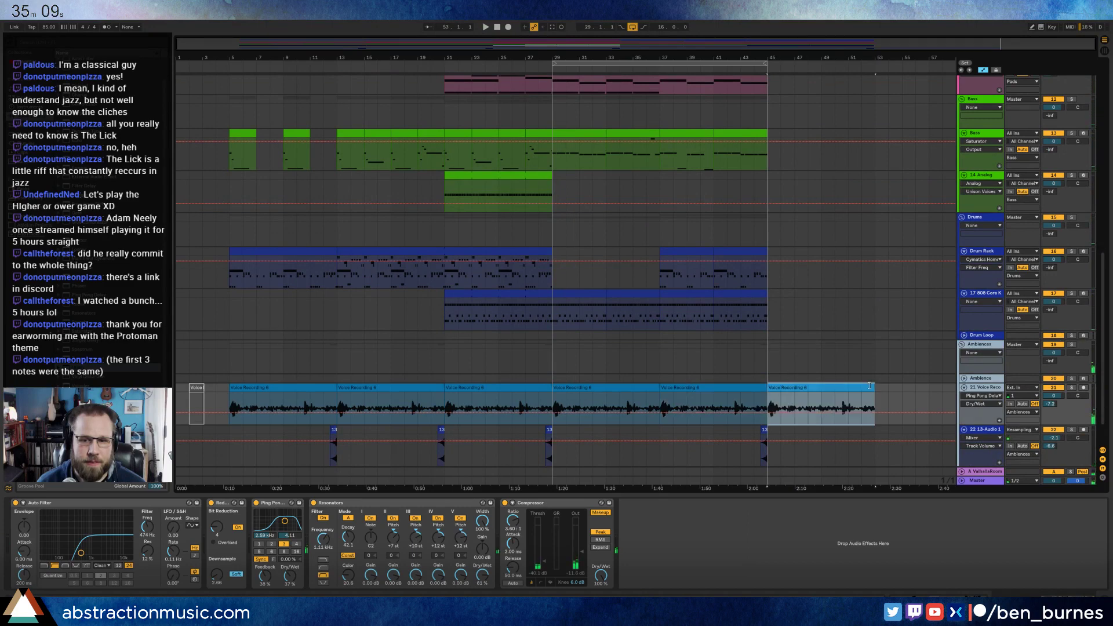
scroll(850, 391, "up", 1)
mouse_move(871, 395)
left_mouse_down()
mouse_move(818, 398)
mouse_move(873, 403)
left_mouse_up()
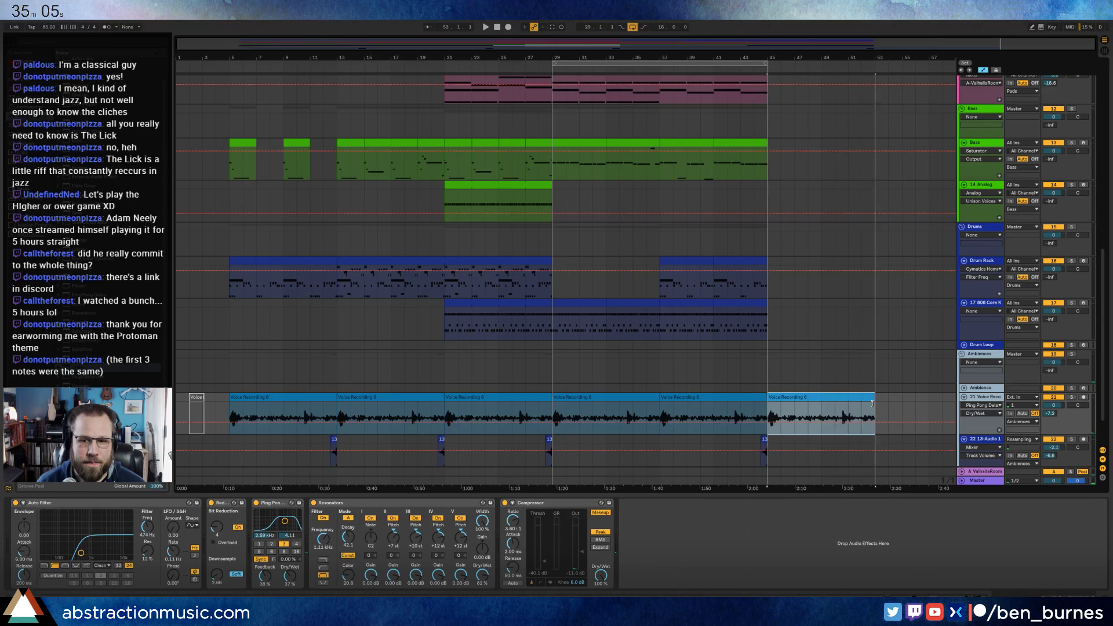
- Copy the Bass clip from bars 29 to 33 to bar 45 and play it back
left_click(576, 141)
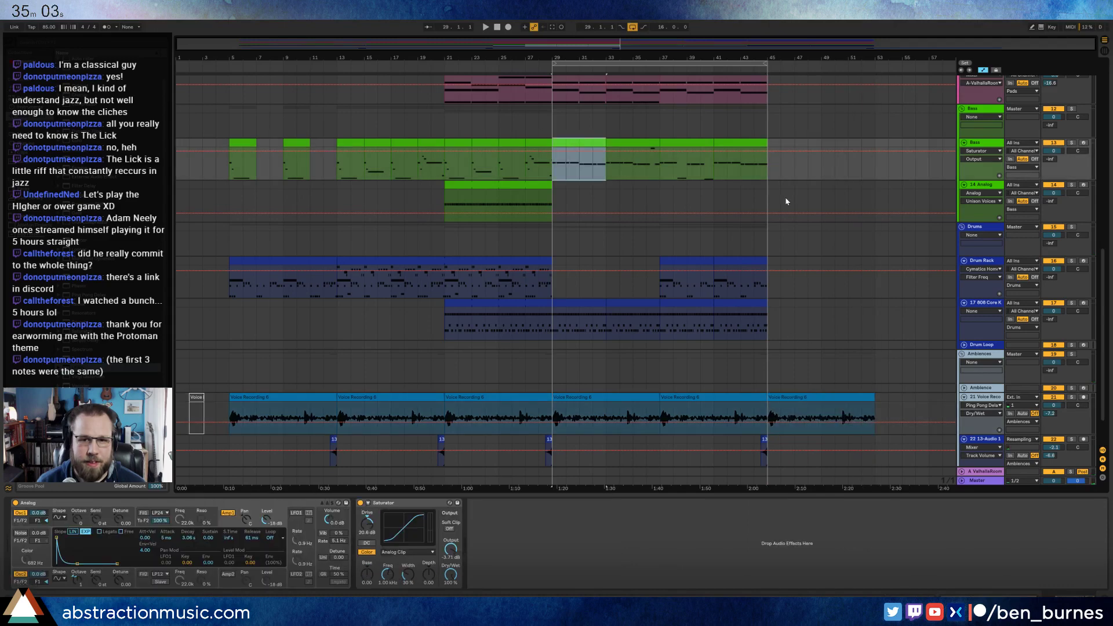
left_click(772, 171)
key("ctrl+v")
key("space")
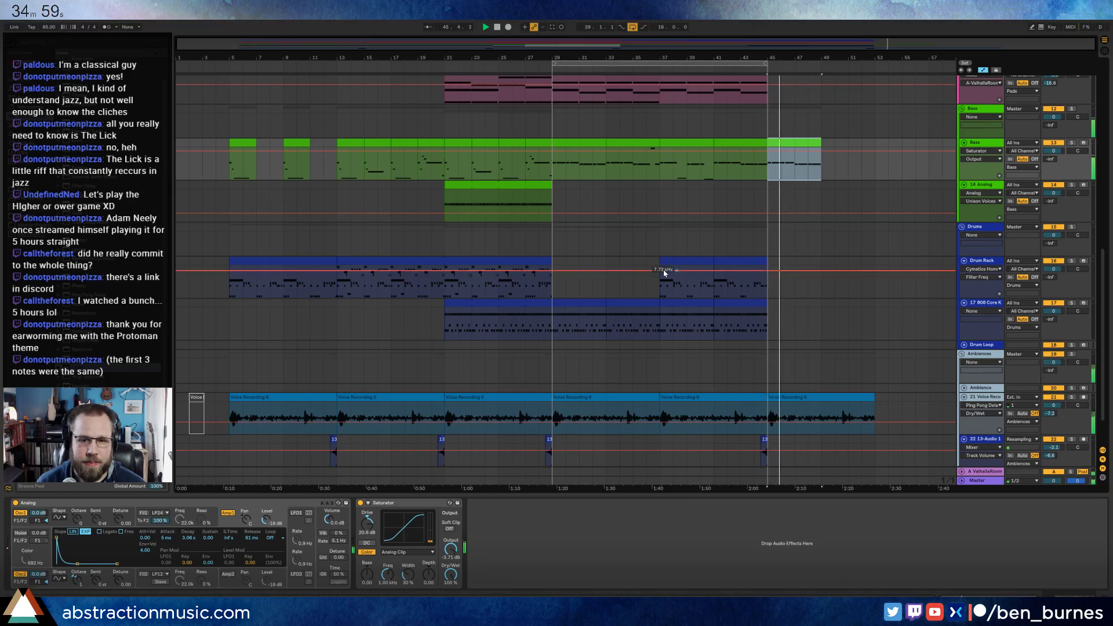
- Duplicate the last Drum Rack clip to bar 45 and deactivate its final three TR-808 notes from clip position 4.3 onward
left_click(722, 264)
key("ctrl+d")
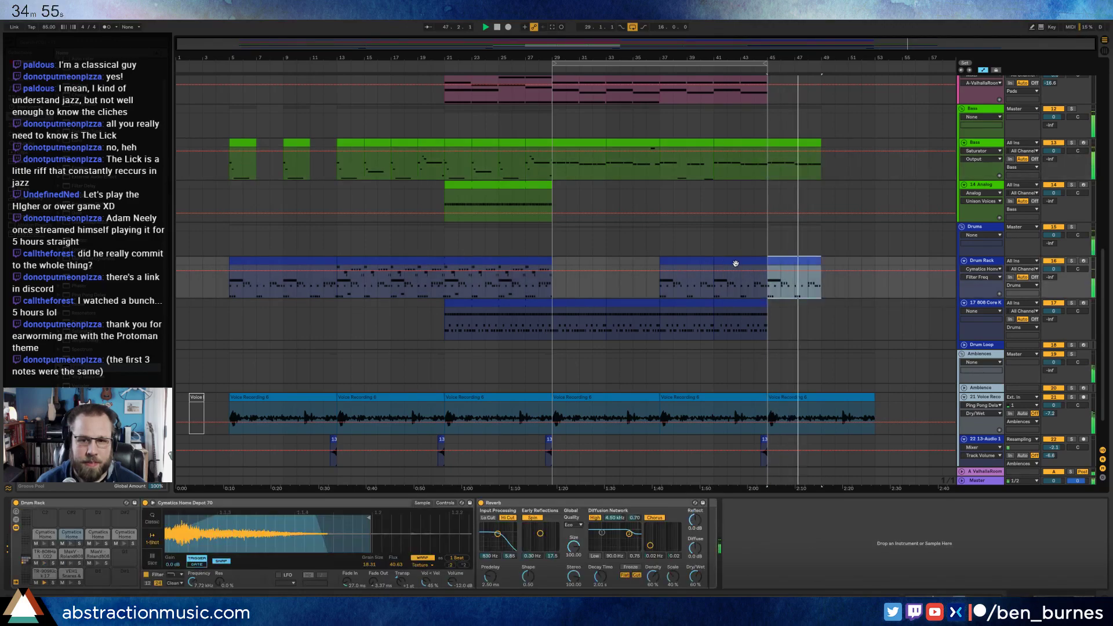
double_click(815, 261)
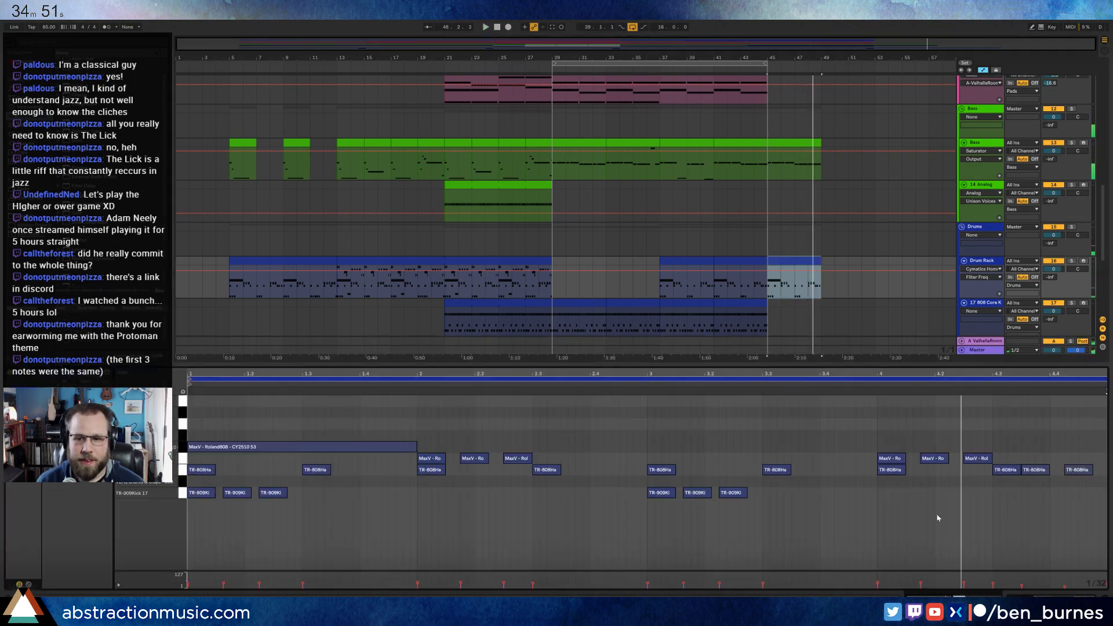
left_click_drag(948, 504, 1075, 491)
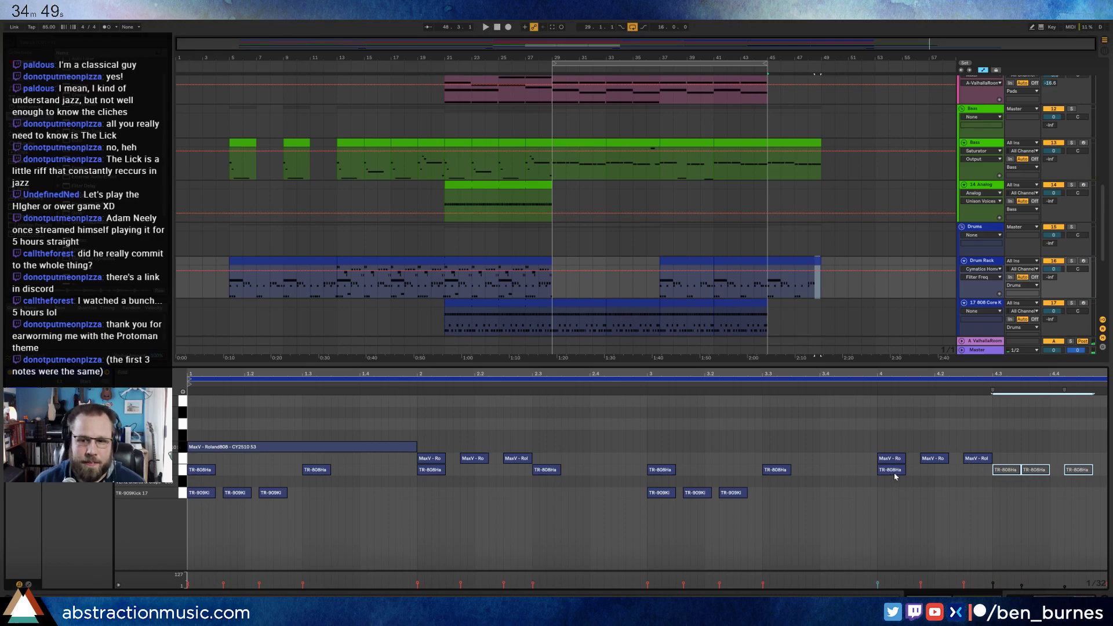
scroll(907, 329, "down", 1)
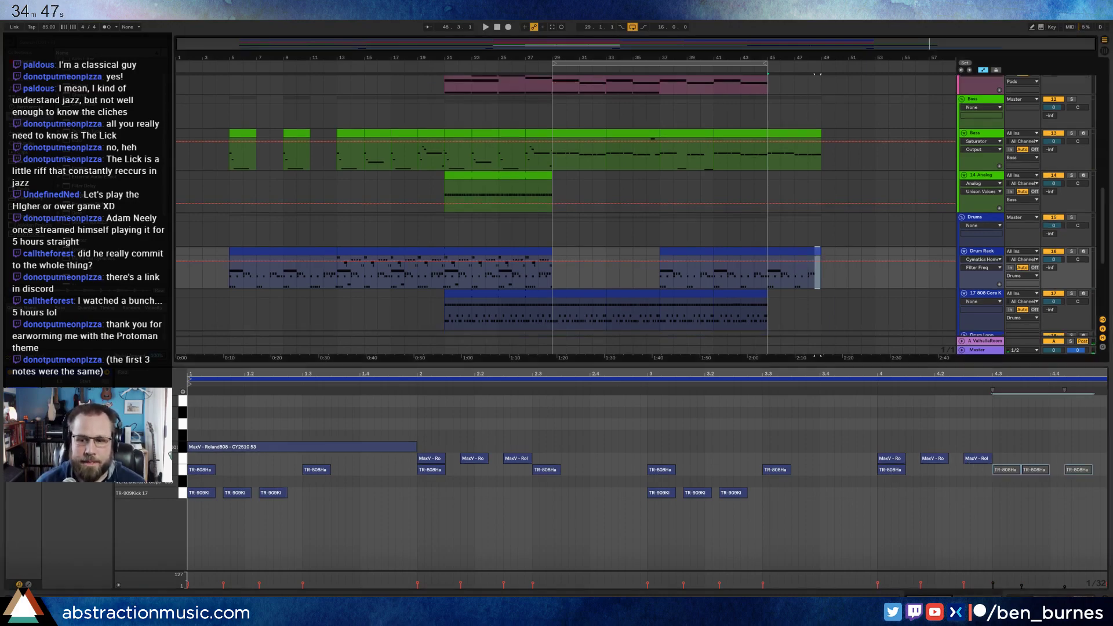
left_click(783, 340)
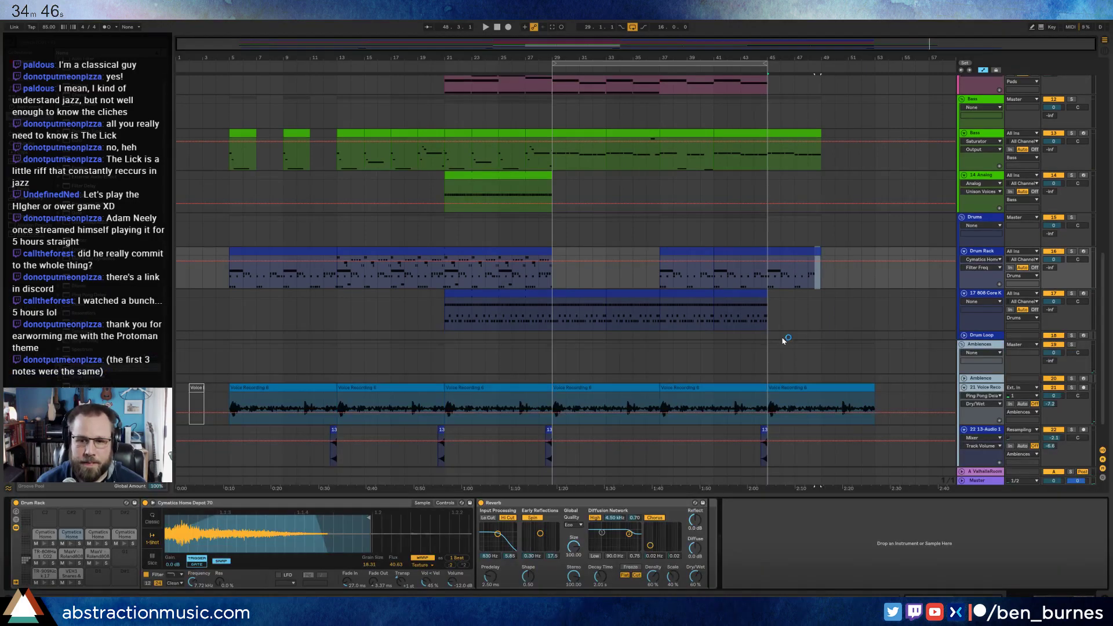
- Shorten the four longer notes in the Bass clip at bar 45 to about one and a half beats each
double_click(798, 133)
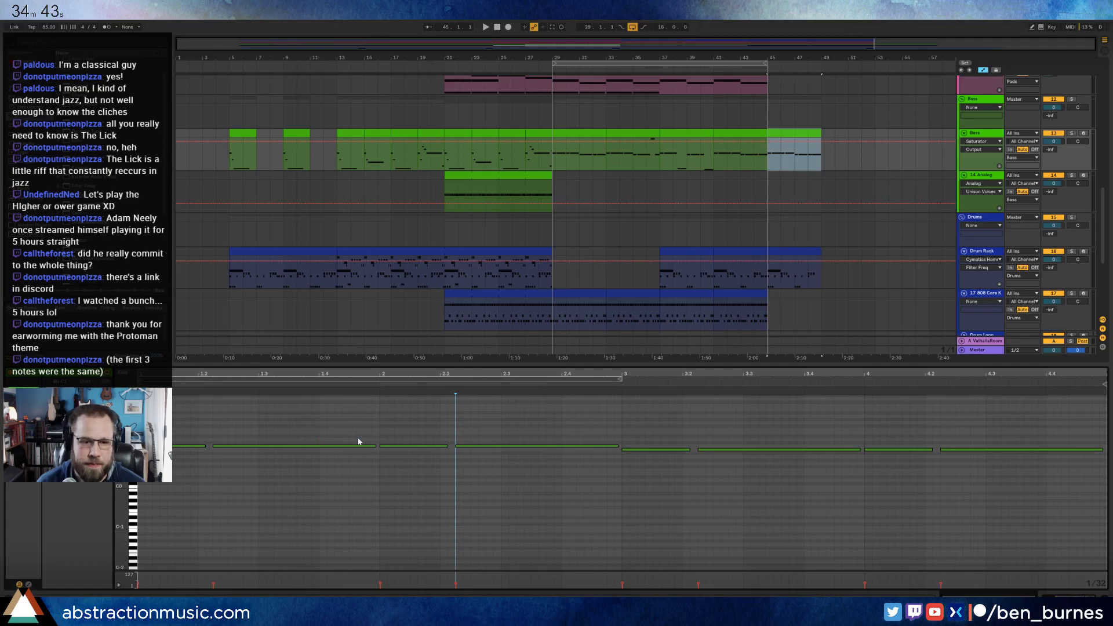
left_click(359, 444)
left_click(753, 449, "shift")
left_click(1037, 450, "shift")
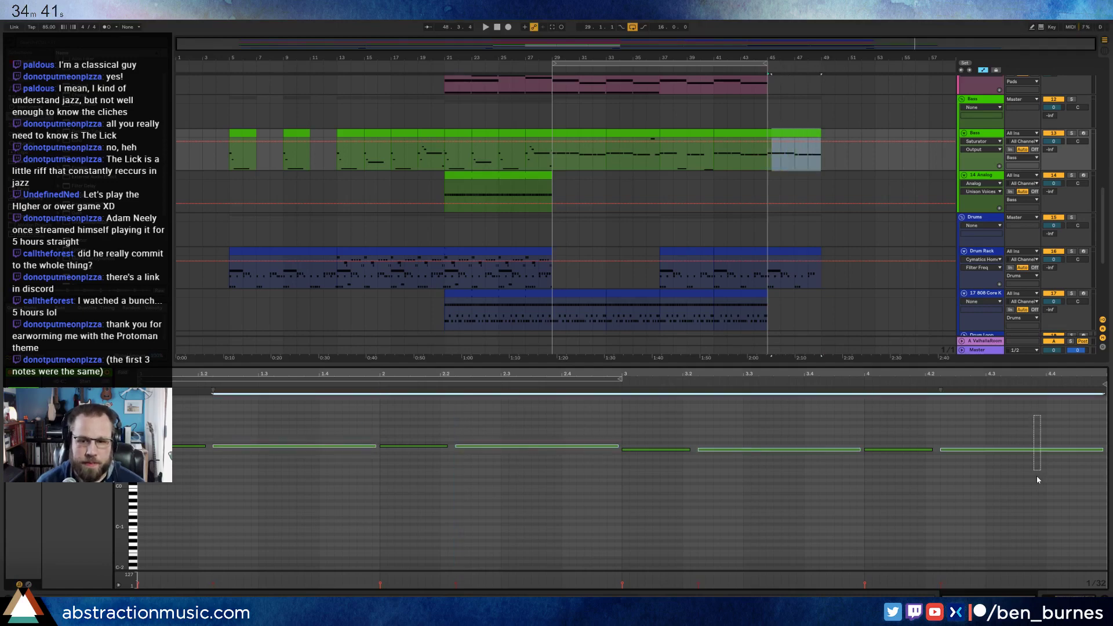
key("shift+Left")
key("shift+Left")
key("shift+Left")
key("shift+Left")
key("shift+Left")
key("shift+Left")
key("shift+Left")
key("shift+Left")
key("shift+Left")
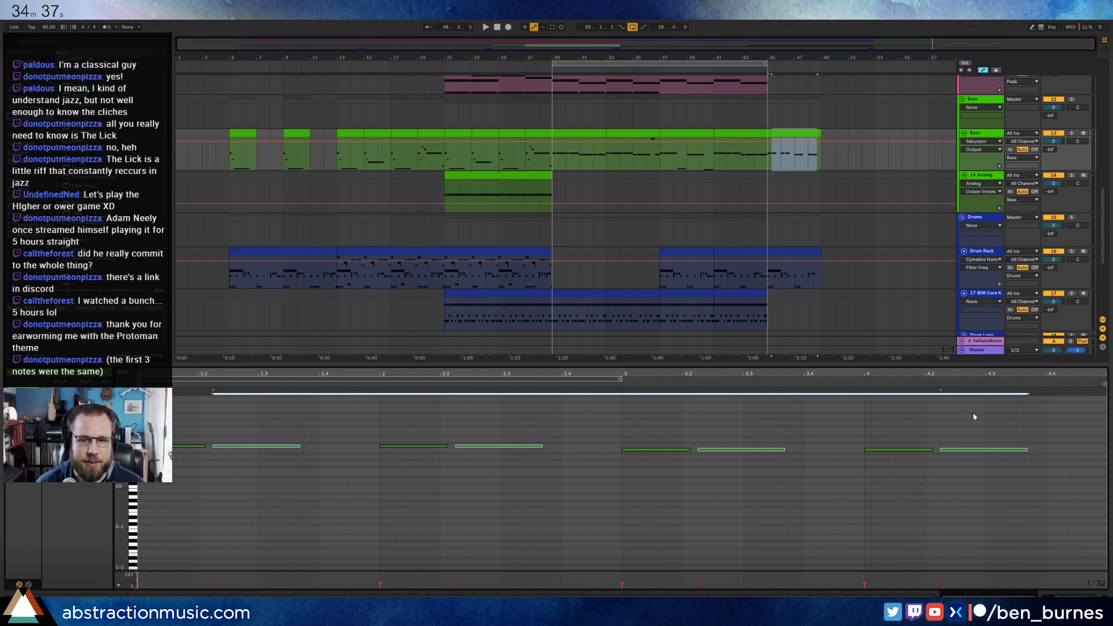
key("shift+Tab")
- Hide the automation lanes and try copying bars 21 to 29 of the tracks from the voice recorder down to bar 49
scroll(469, 140, "up", 10)
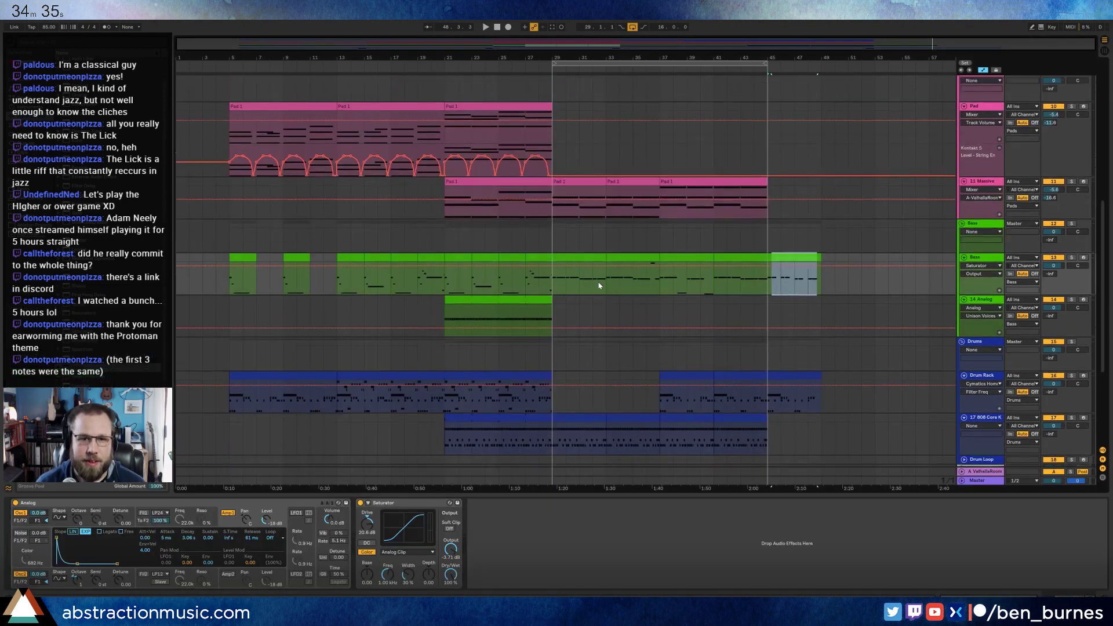
scroll(468, 140, "up", 5)
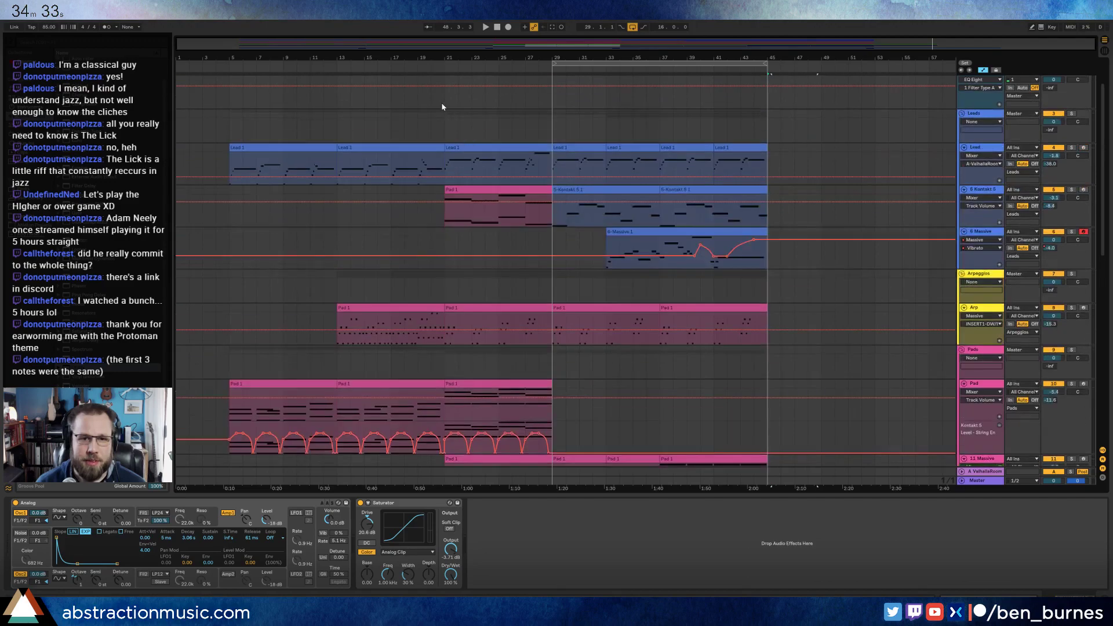
left_click_drag(445, 139, 553, 139)
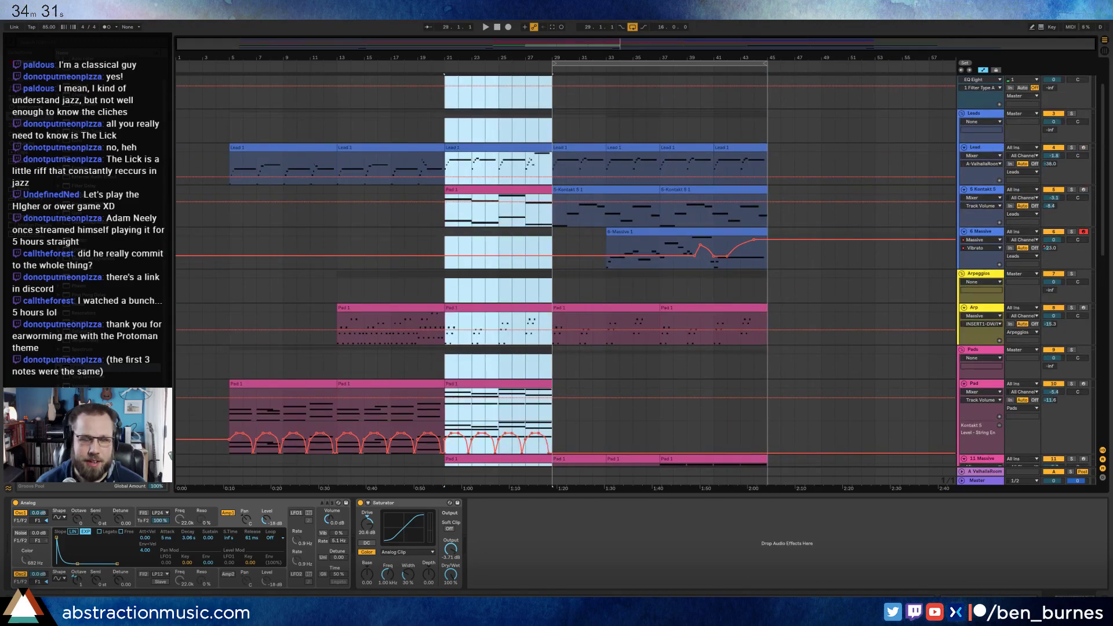
key("a")
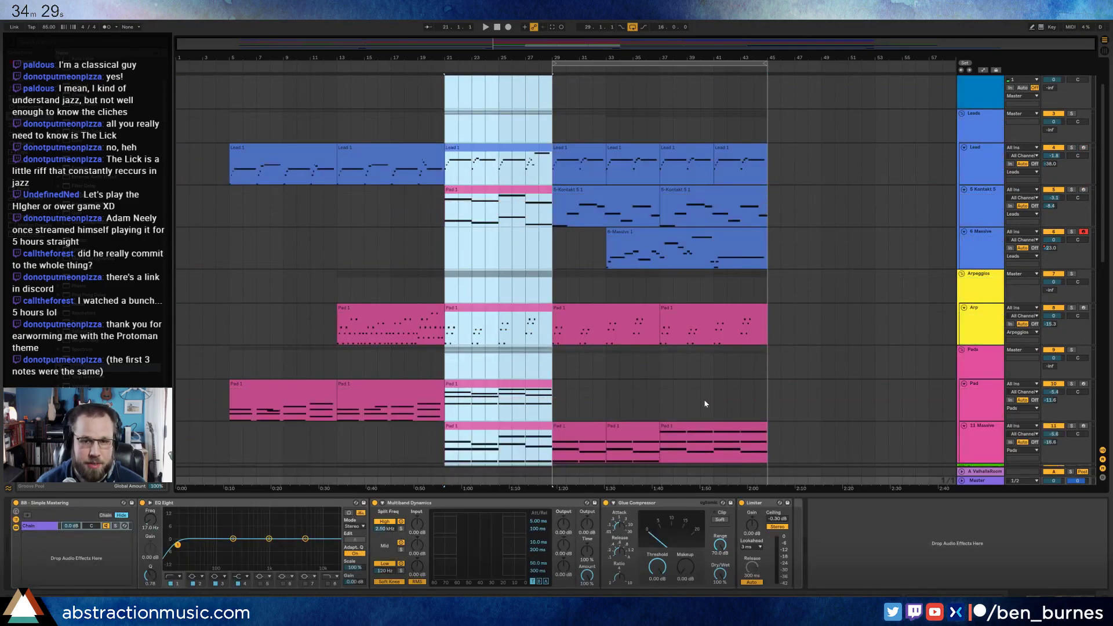
left_click(767, 88)
scroll(794, 90, "down", 1)
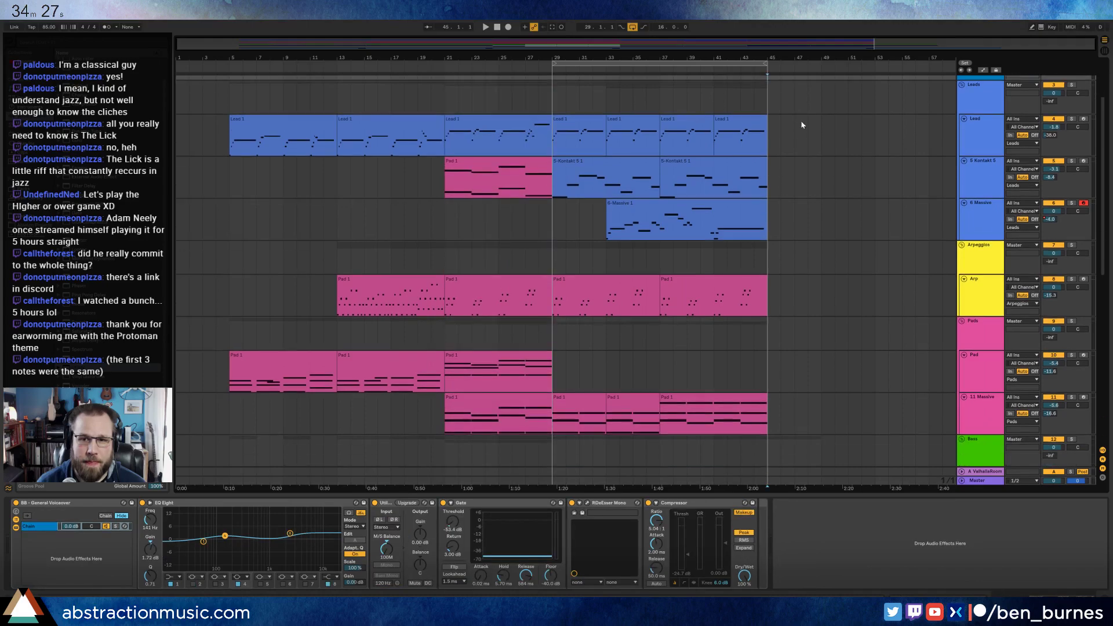
scroll(816, 91, "up", 2)
key("ctrl+v")
scroll(829, 131, "down", 5)
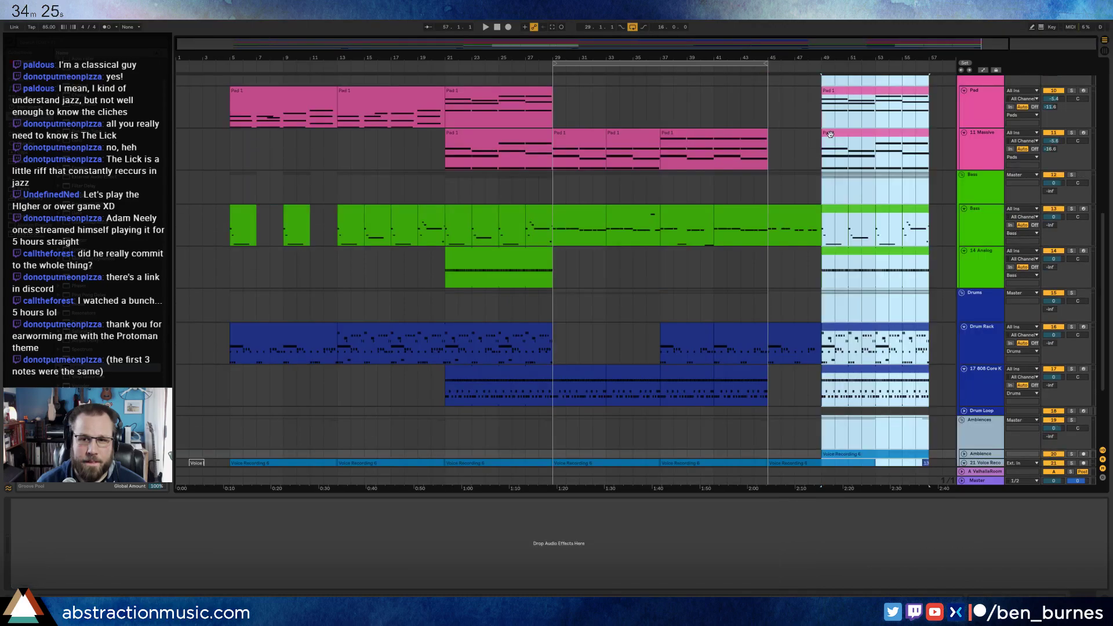
scroll(830, 141, "down", 4)
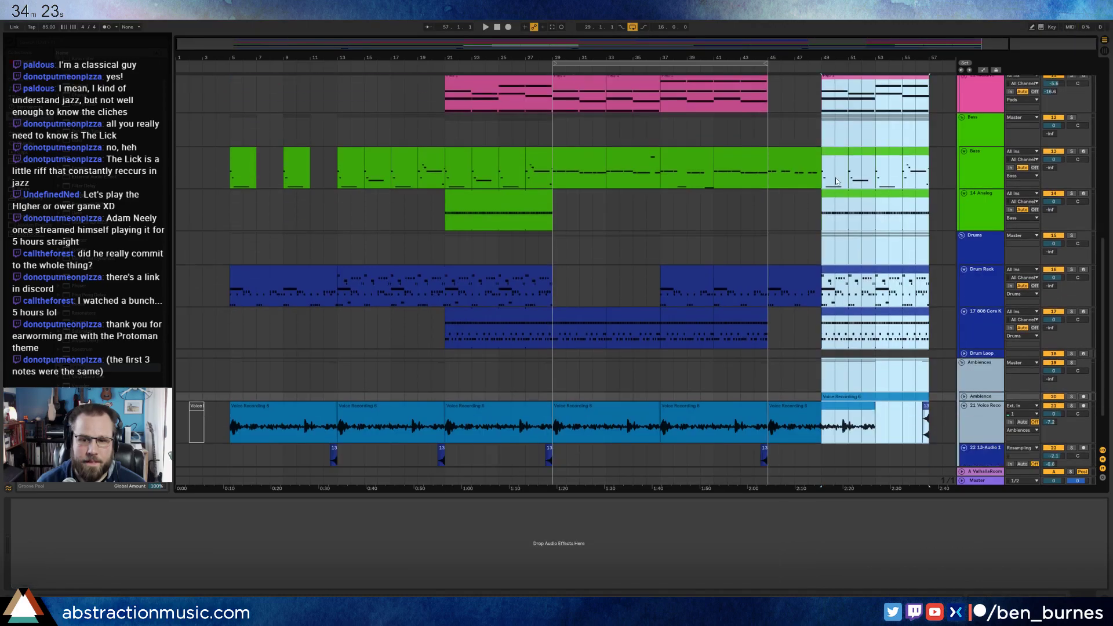
key("ctrl+z")
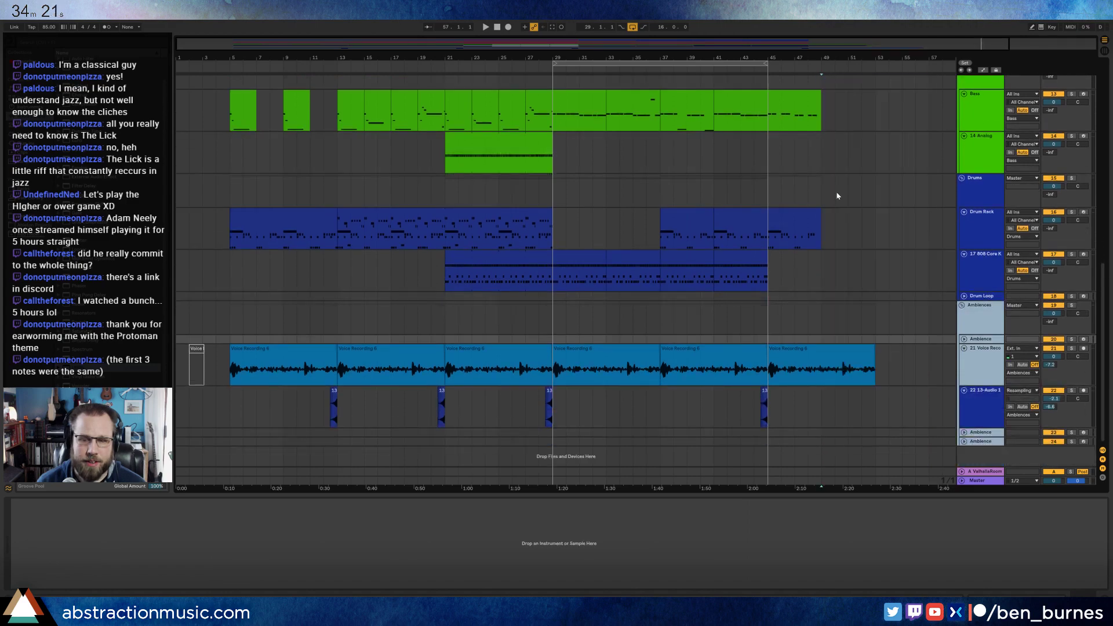
- Try pasting the copied section at bar 49 again, this time starting from the Default Piano track
scroll(840, 197, "up", 8)
scroll(848, 211, "up", 5)
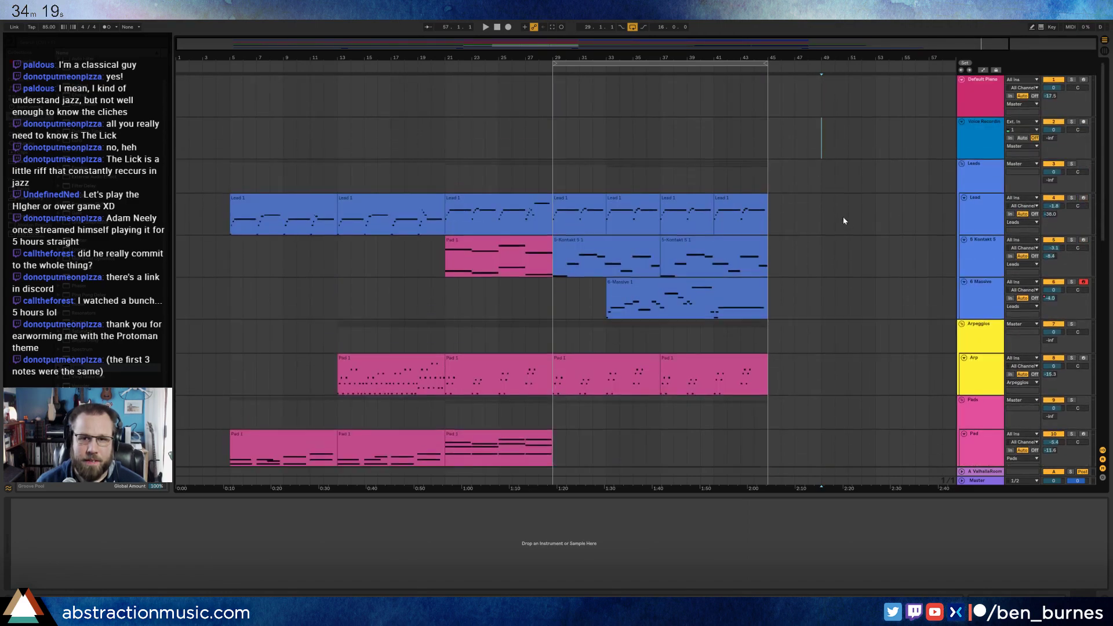
left_click(821, 94)
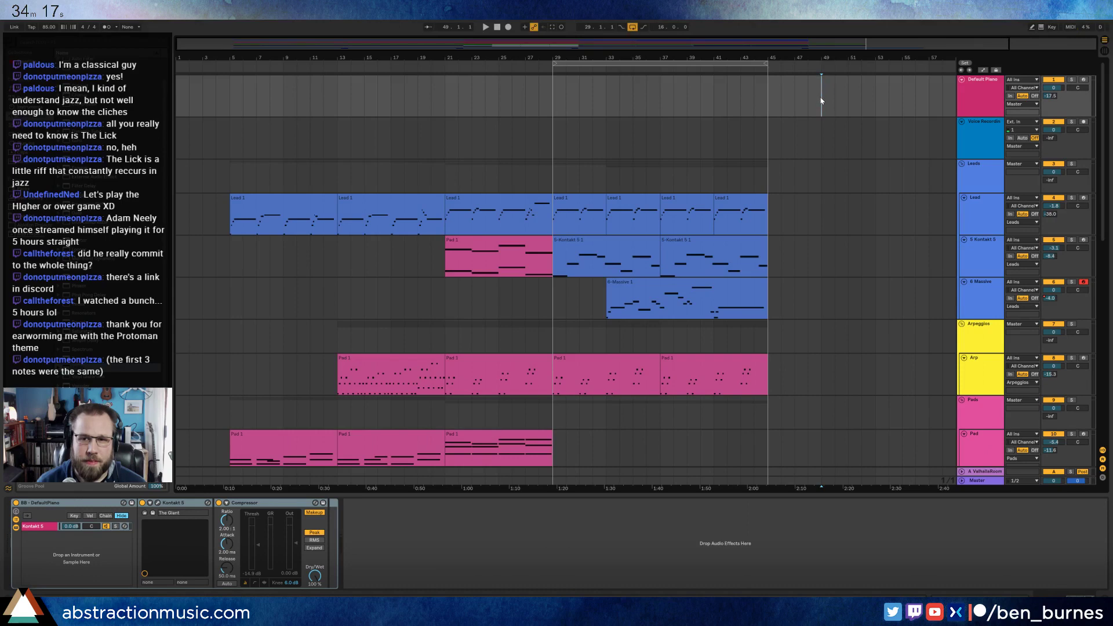
key("ctrl+v")
scroll(853, 172, "down", 2)
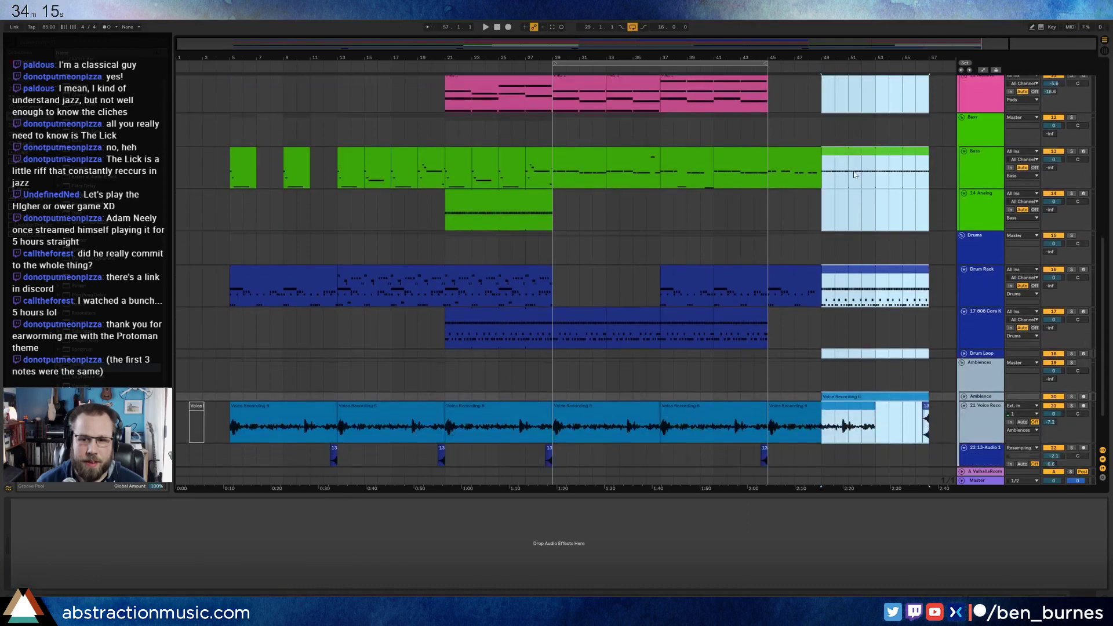
key("ctrl+z")
- Copy bars 21 to 29 across all tracks starting with Default Piano, paste the section at bar 49, and check every track's alignment
scroll(854, 185, "up", 10)
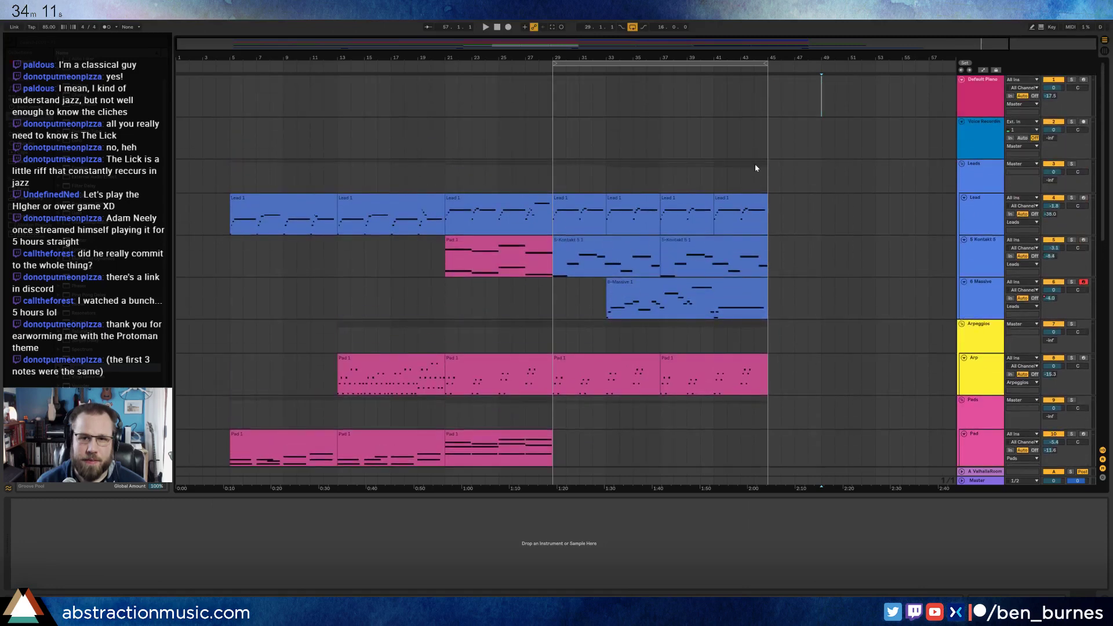
left_click_drag(450, 87, 551, 568)
left_click(823, 96)
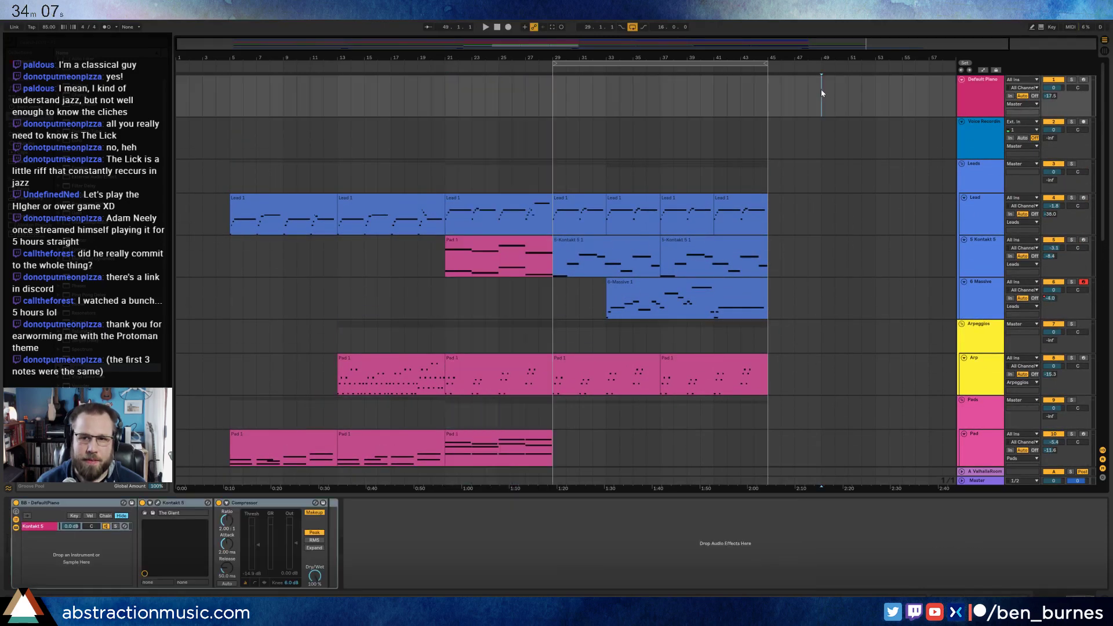
key("ctrl+v")
scroll(849, 130, "down", 2)
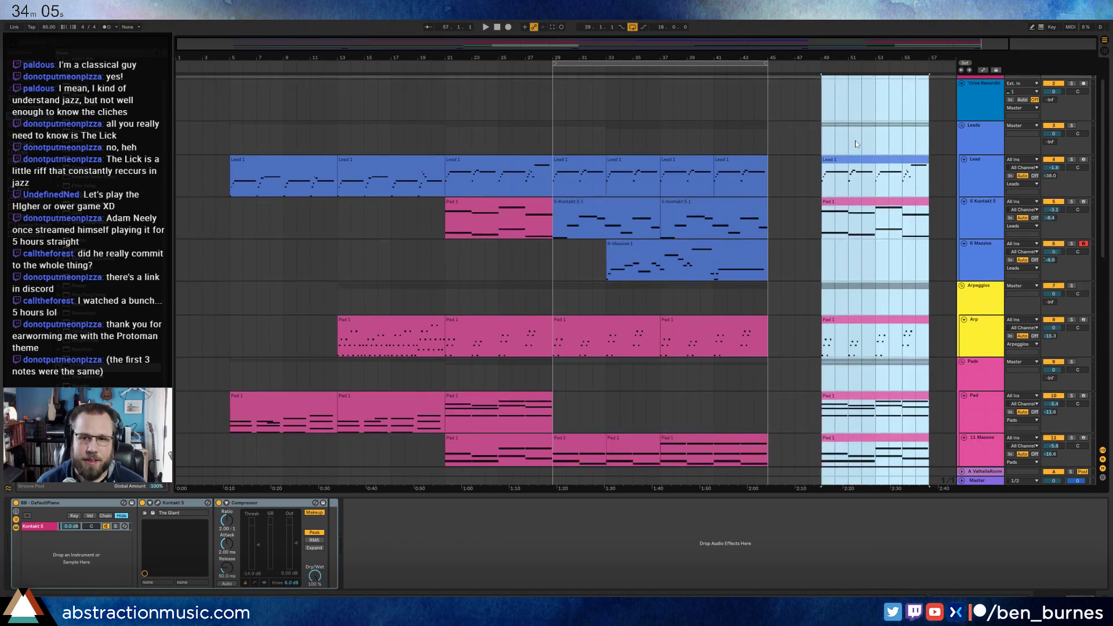
scroll(866, 155, "down", 14)
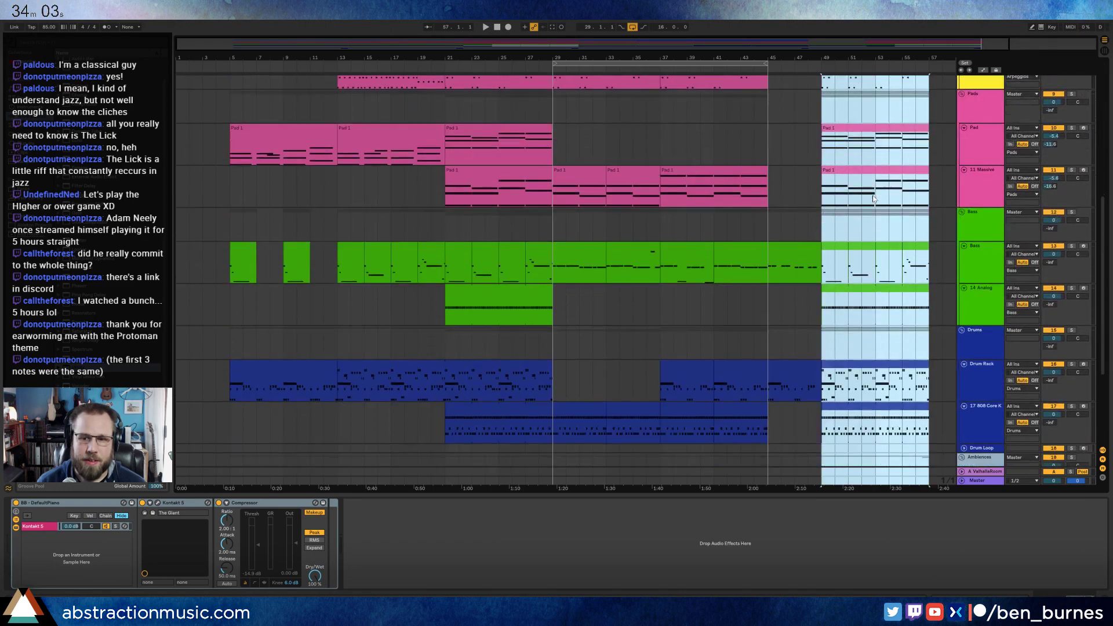
scroll(872, 198, "down", 7)
scroll(867, 191, "up", 6)
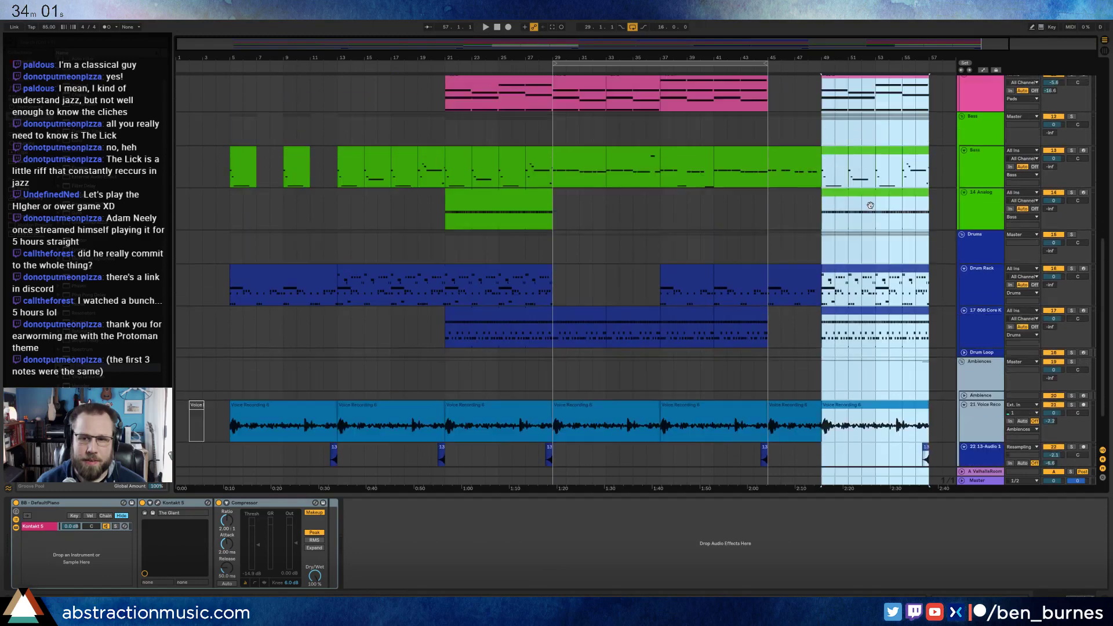
scroll(864, 189, "up", 6)
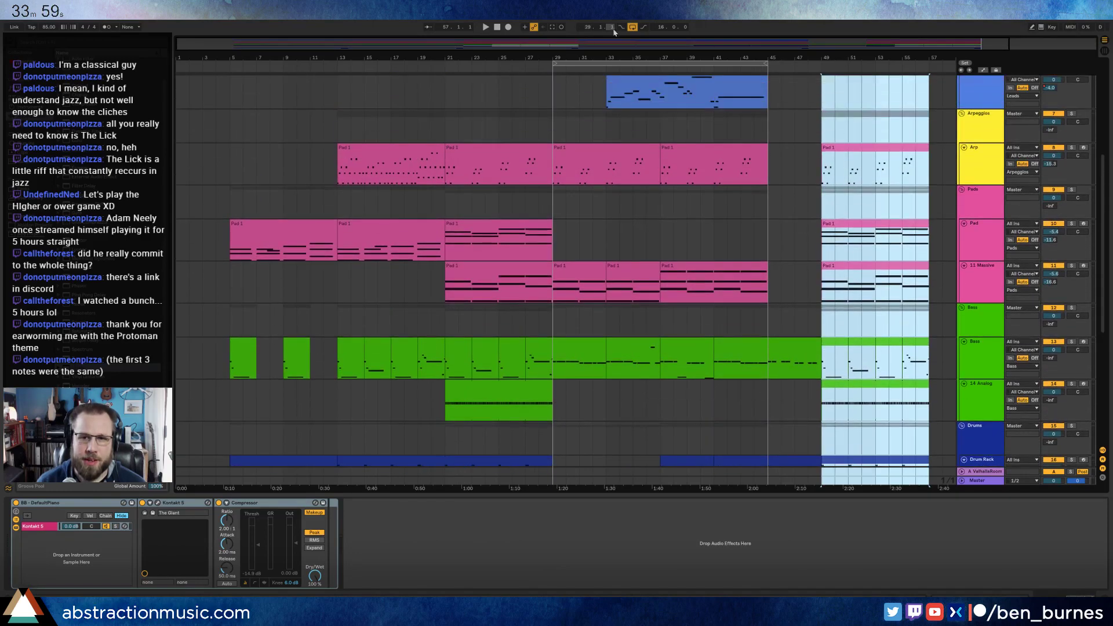
- Play the song from about bar 43 with looping off and move the pasted section from bar 49 to bar 53
left_click(633, 28)
left_click(738, 69)
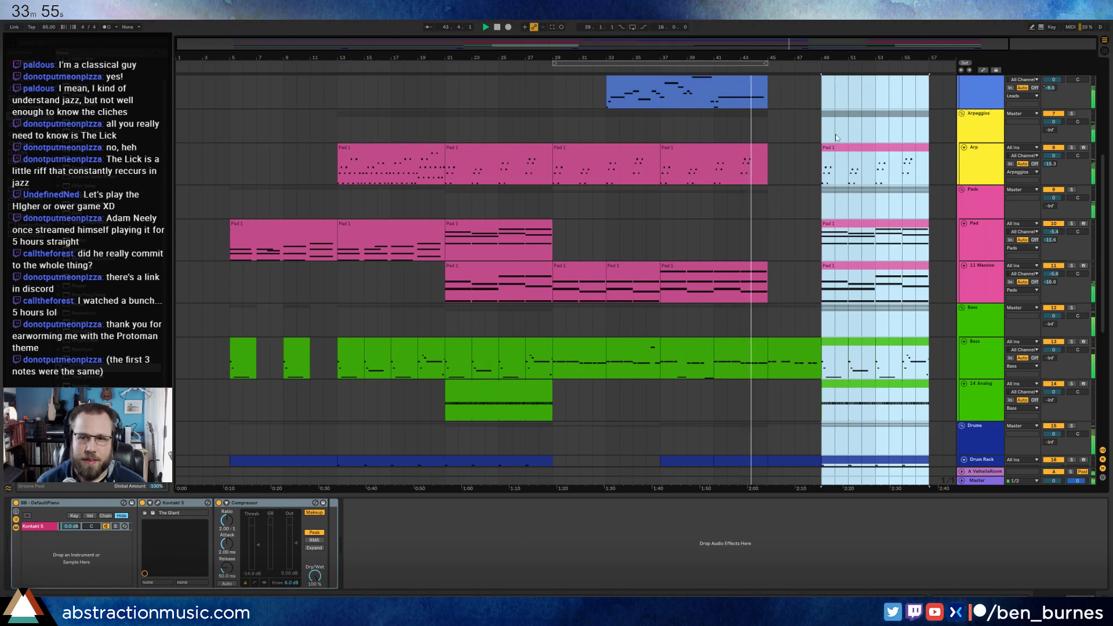
left_click_drag(836, 148, 884, 148)
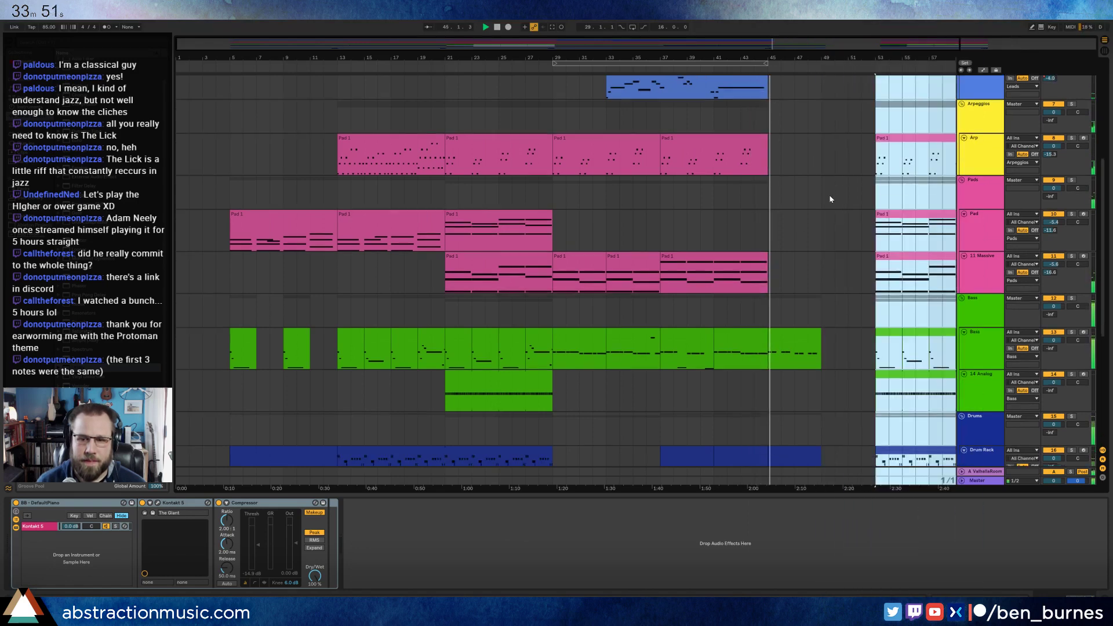
- Extend the voice recording clip that starts at bar 45 so it runs up to bar 53
scroll(833, 224, "down", 8)
left_click(825, 349)
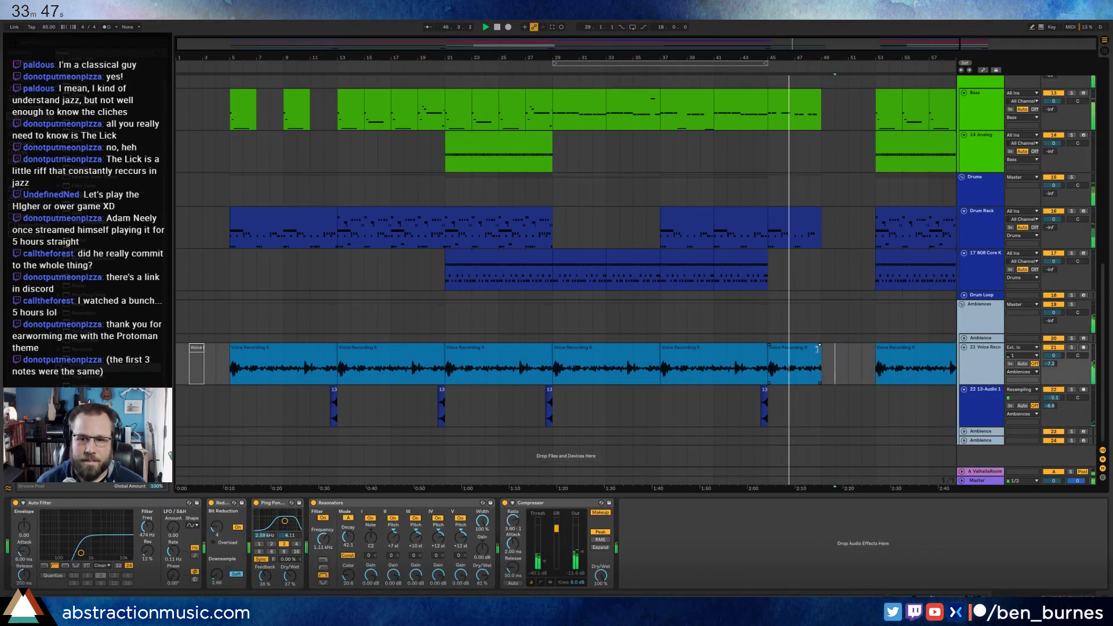
left_click_drag(819, 348, 875, 348)
- Examine the notes of the Drum Rack clip at bar 45, especially its last bar
left_click(789, 214)
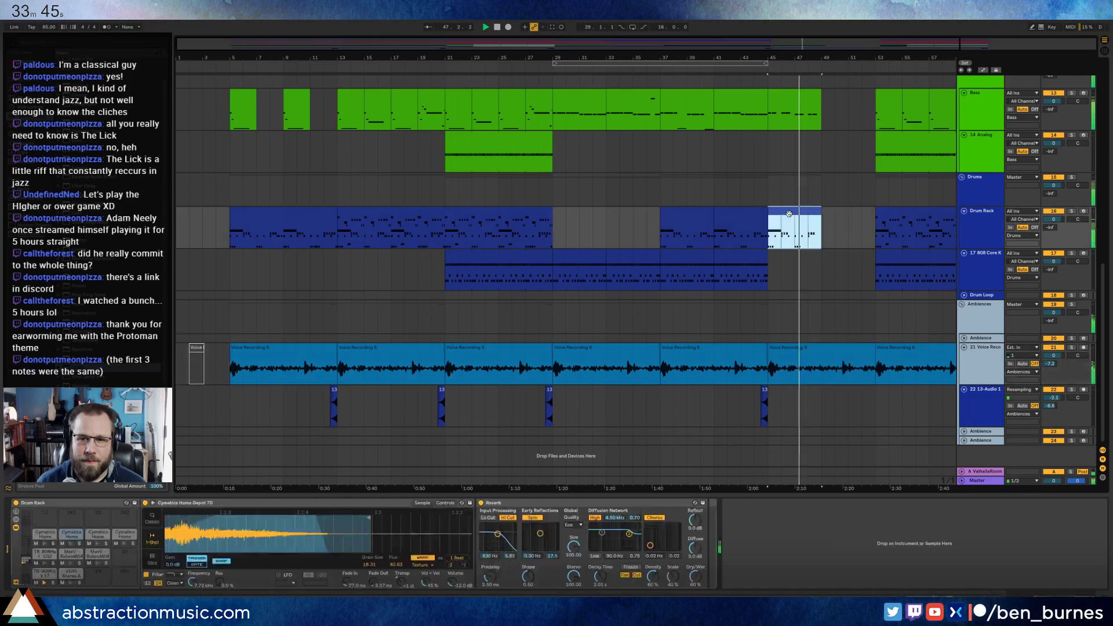
double_click(789, 214)
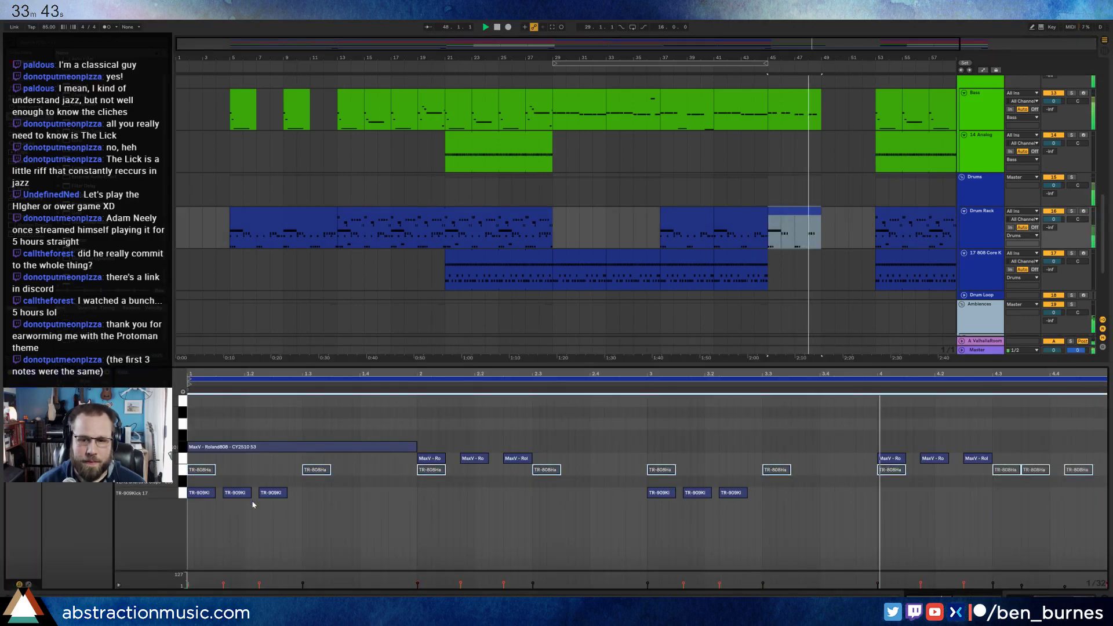
left_click(875, 527)
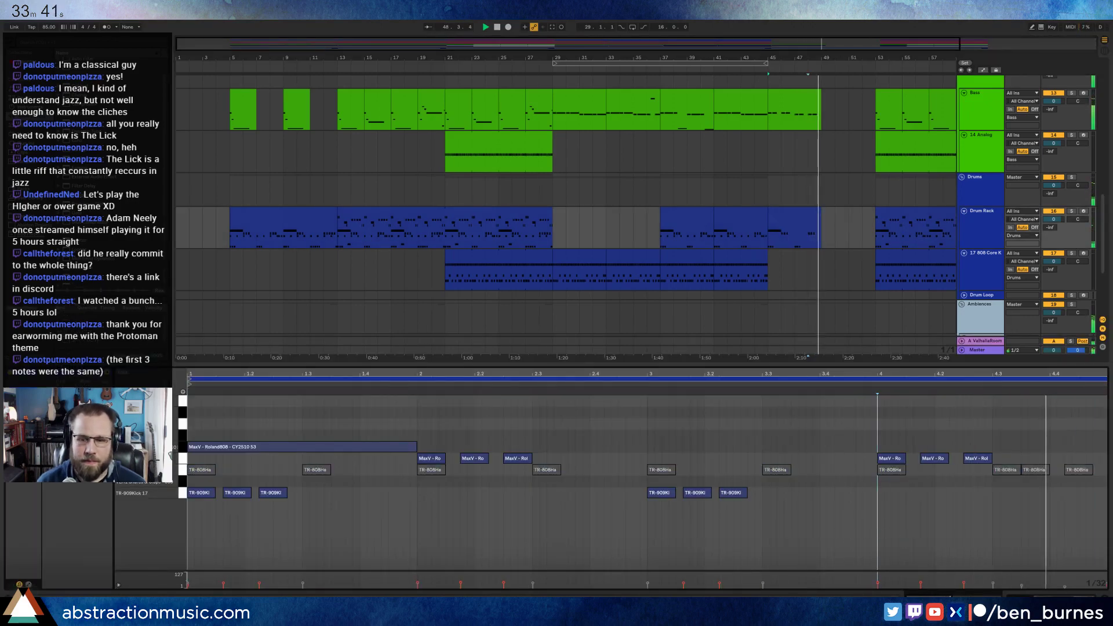
left_click(766, 298)
- Copy the Pad clip at bar 13, paste it on the same track at bar 45, and play from there
scroll(829, 314, "up", 10)
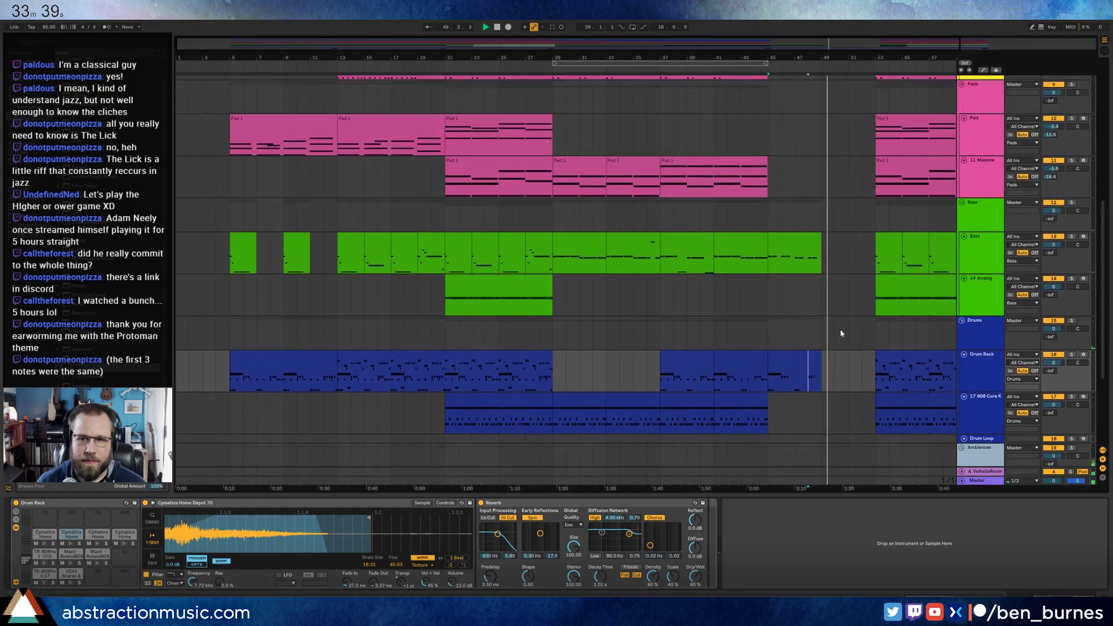
left_click(391, 269)
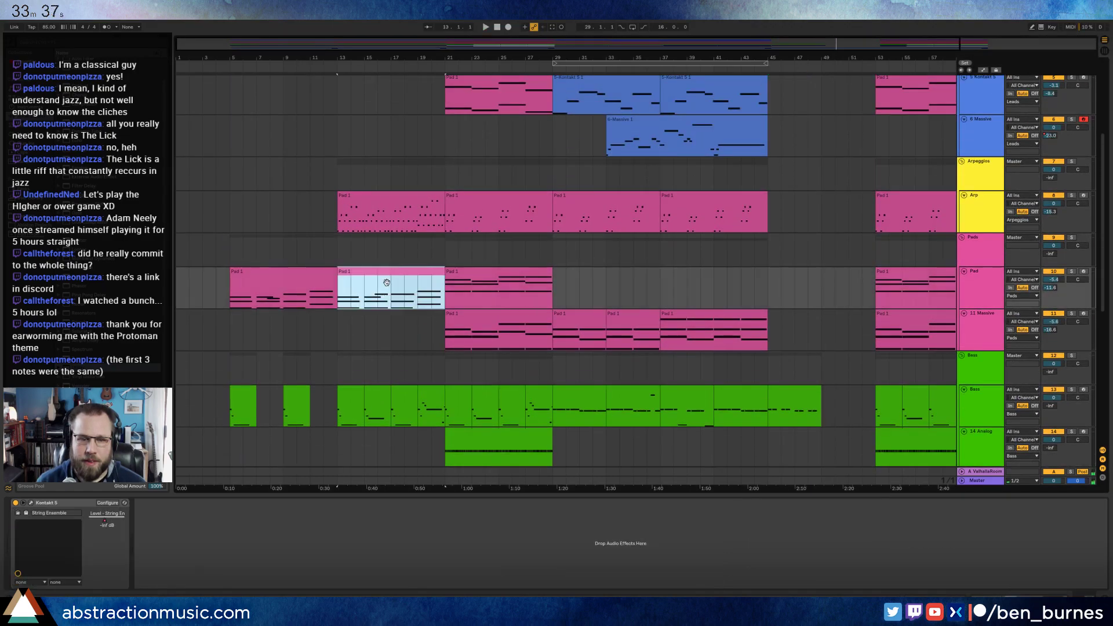
left_click(767, 290)
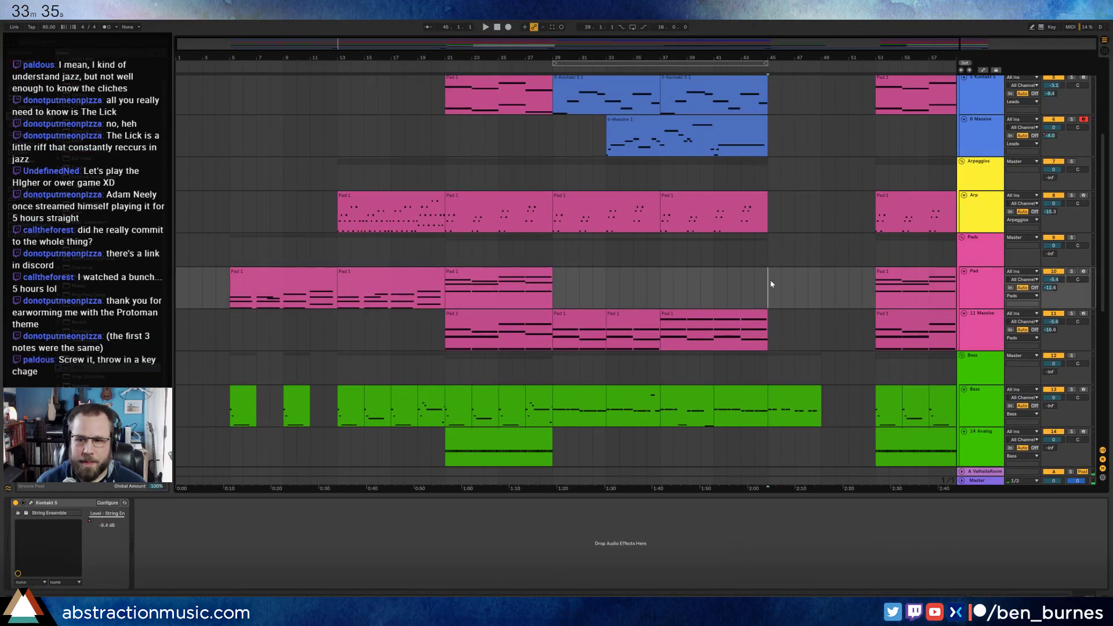
key("ctrl+v")
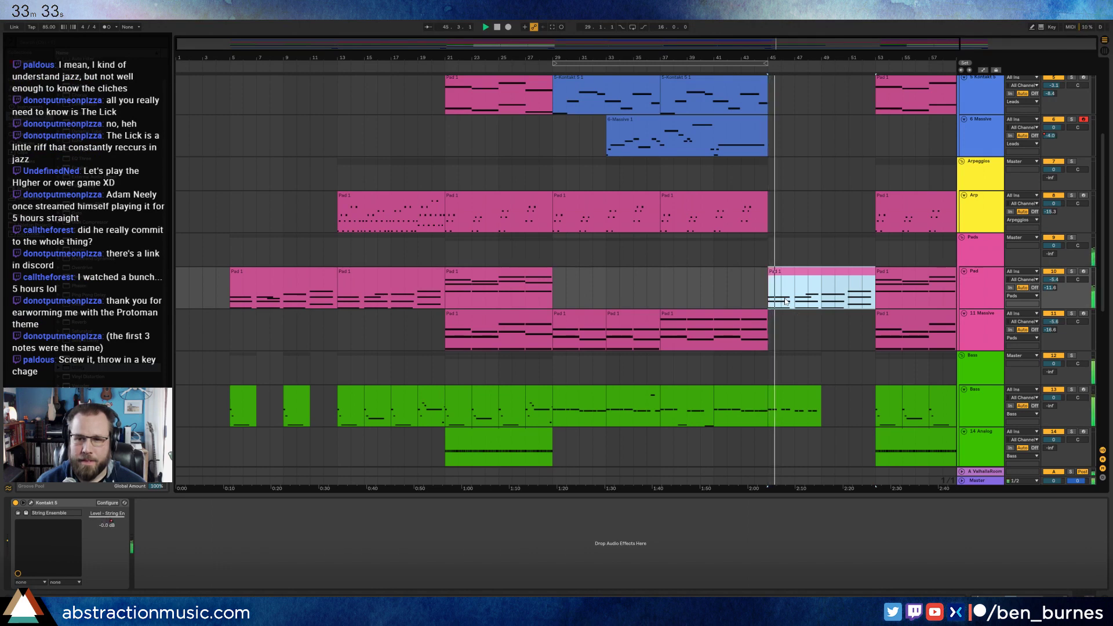
- Lower the middle note of the second chord in the Pad clip at bar 45 by one semitone
double_click(822, 273)
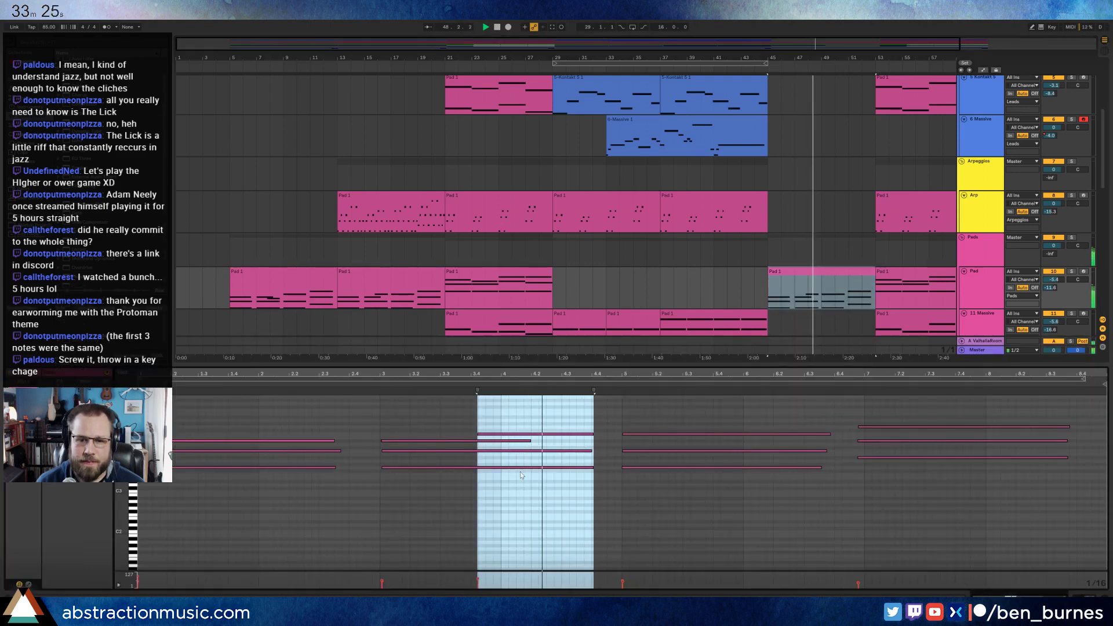
left_click_drag(433, 452, 439, 456)
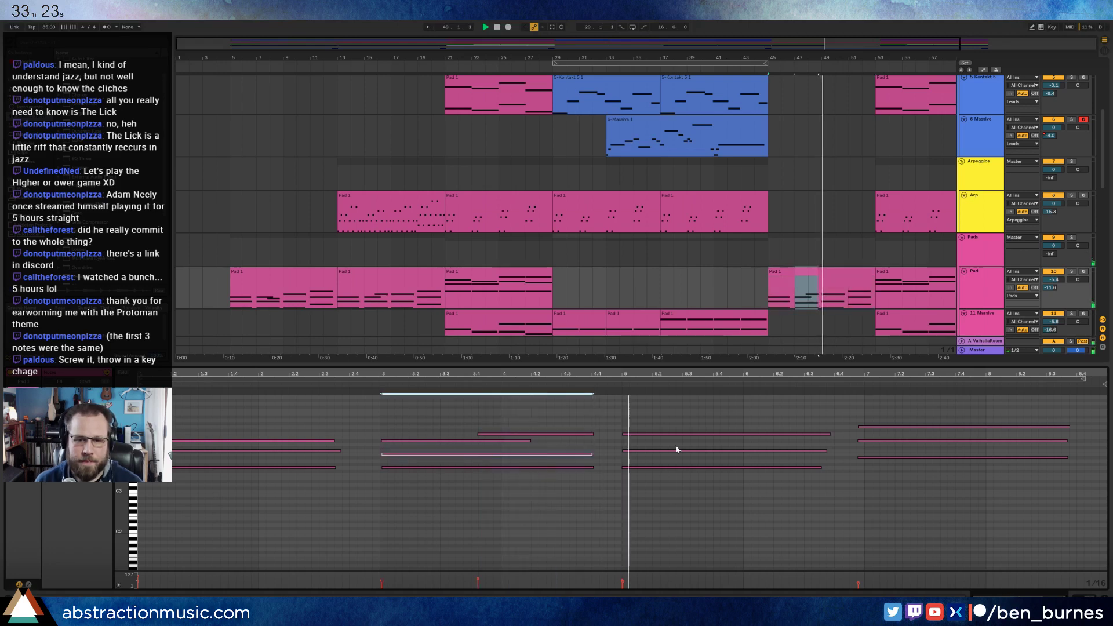
key("shift+Tab")
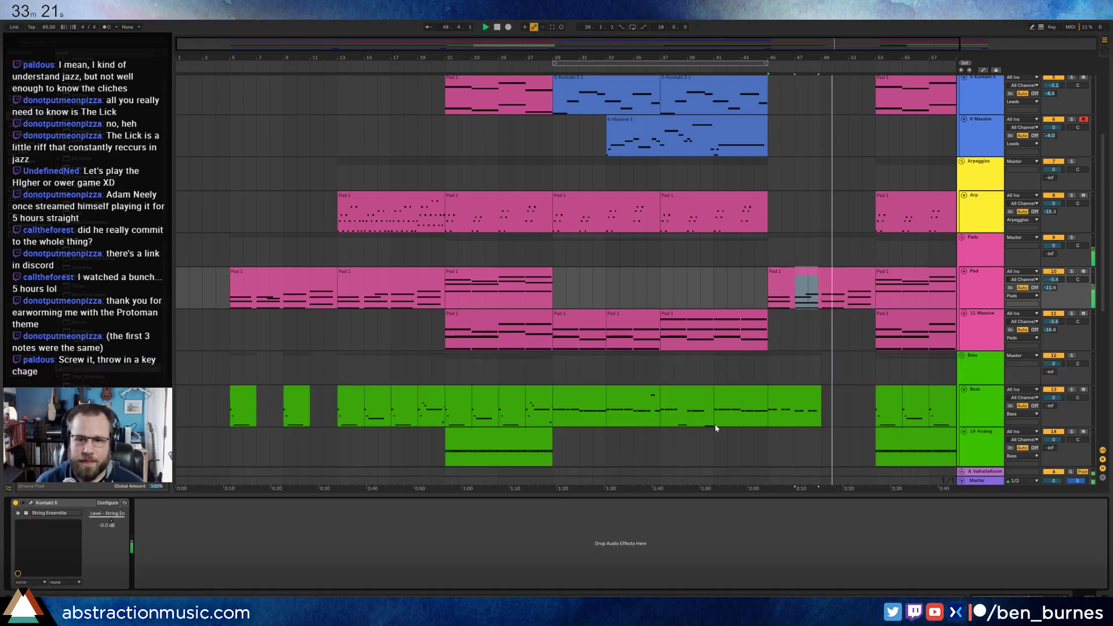
- Raise the lowest note of the last chord in the Pad clip at bar 45 by one semitone
left_click(844, 270)
double_click(844, 270)
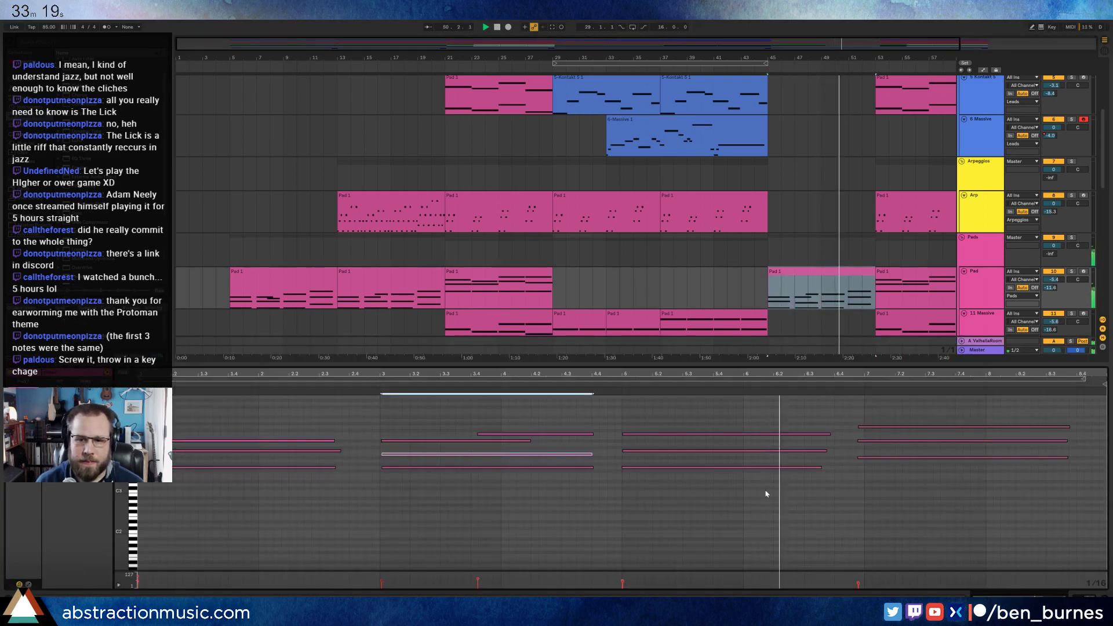
left_click(885, 454)
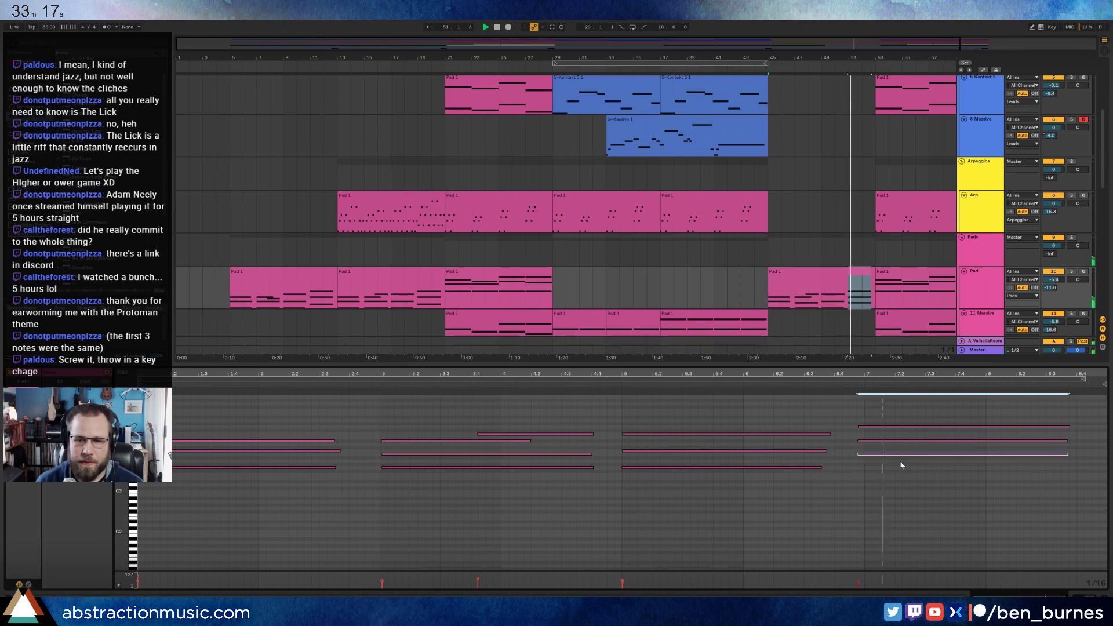
key("shift+Tab")
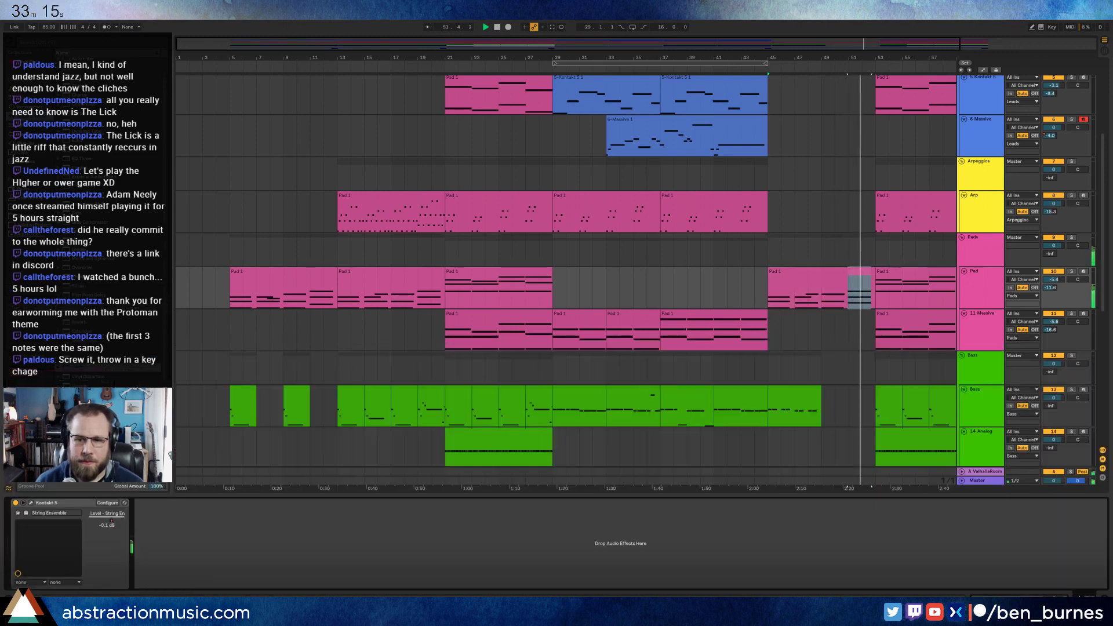
- Stop playback and create an empty one-bar clip on the 808 Core Kit track at bar 52
scroll(689, 347, "right", 5)
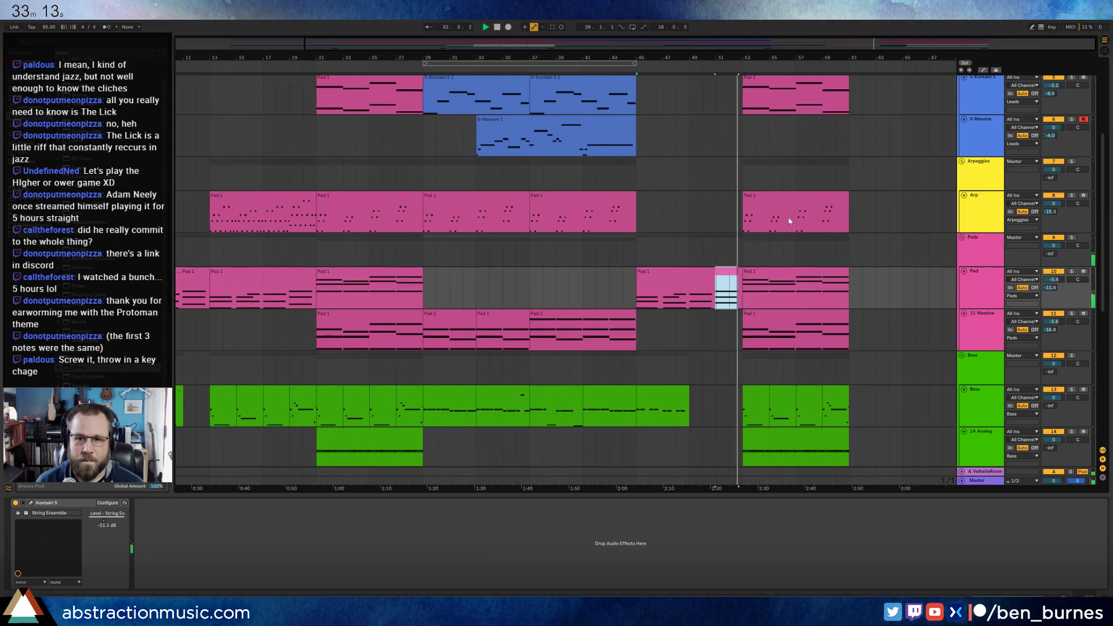
key("space")
scroll(689, 347, "down", 6)
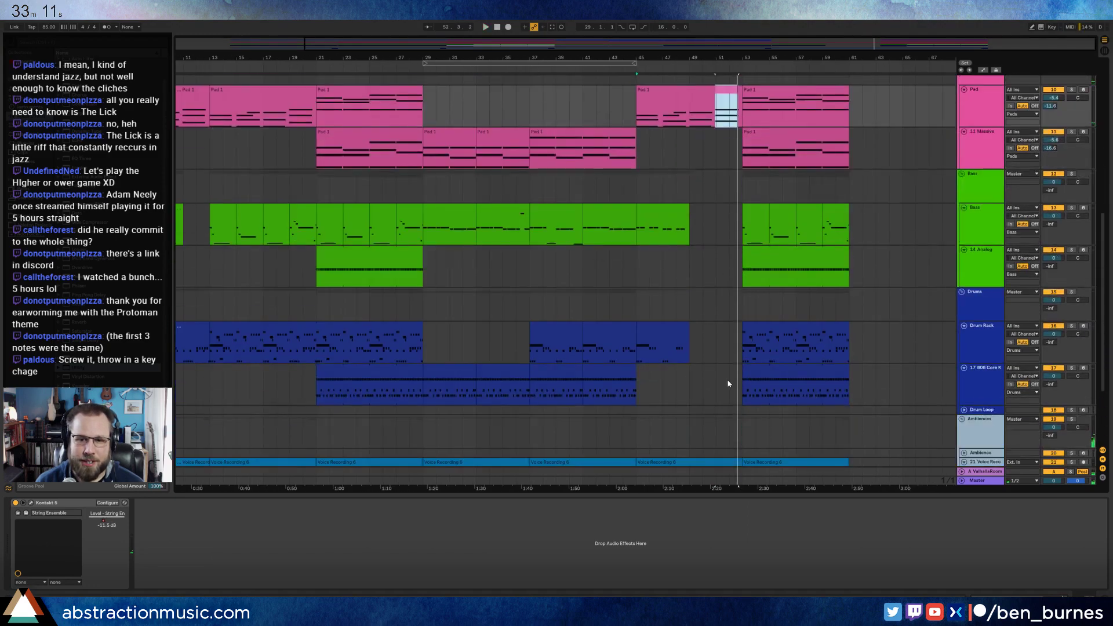
left_click_drag(728, 383, 738, 385)
double_click(739, 386)
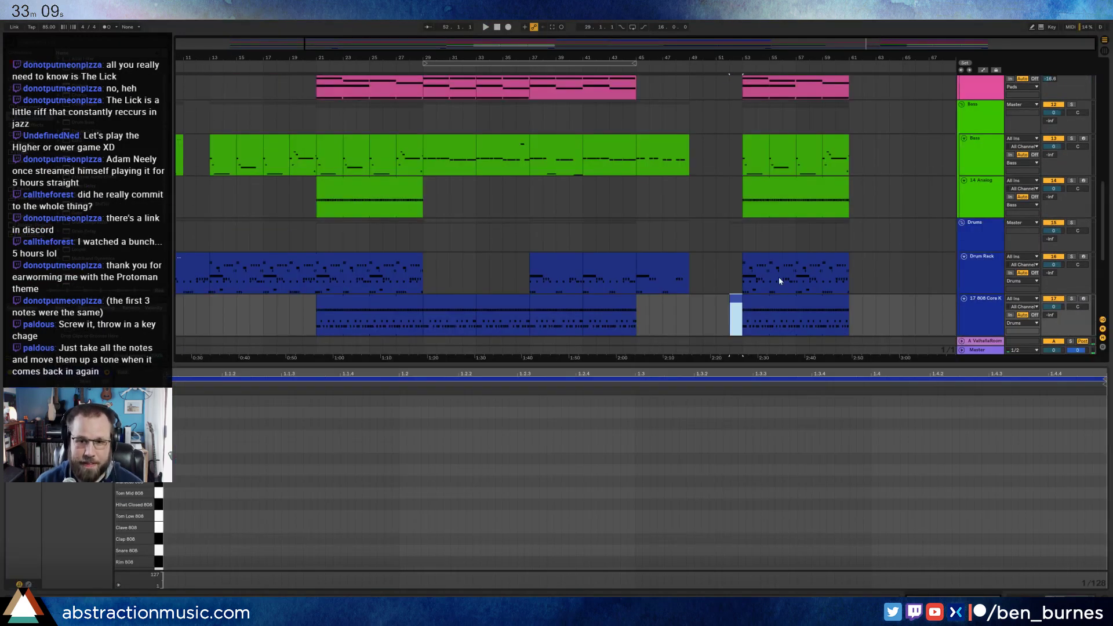
- Transpose all notes of the Pad clip at bar 53 up two semitones
scroll(766, 284, "up", 3)
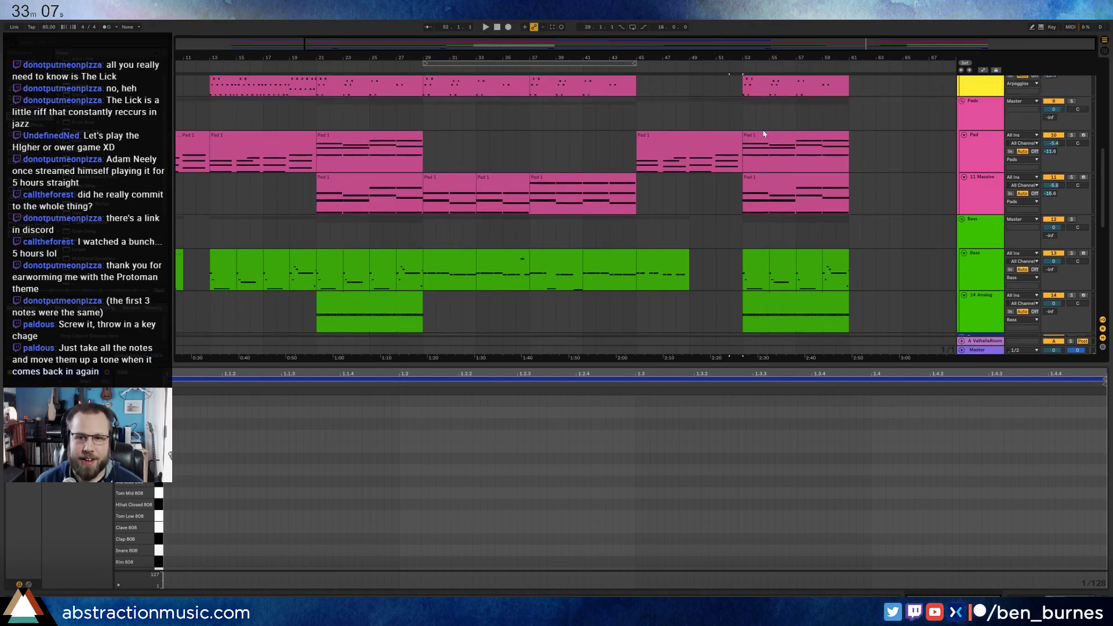
left_click(764, 135)
left_click(350, 424)
key("ctrl+a")
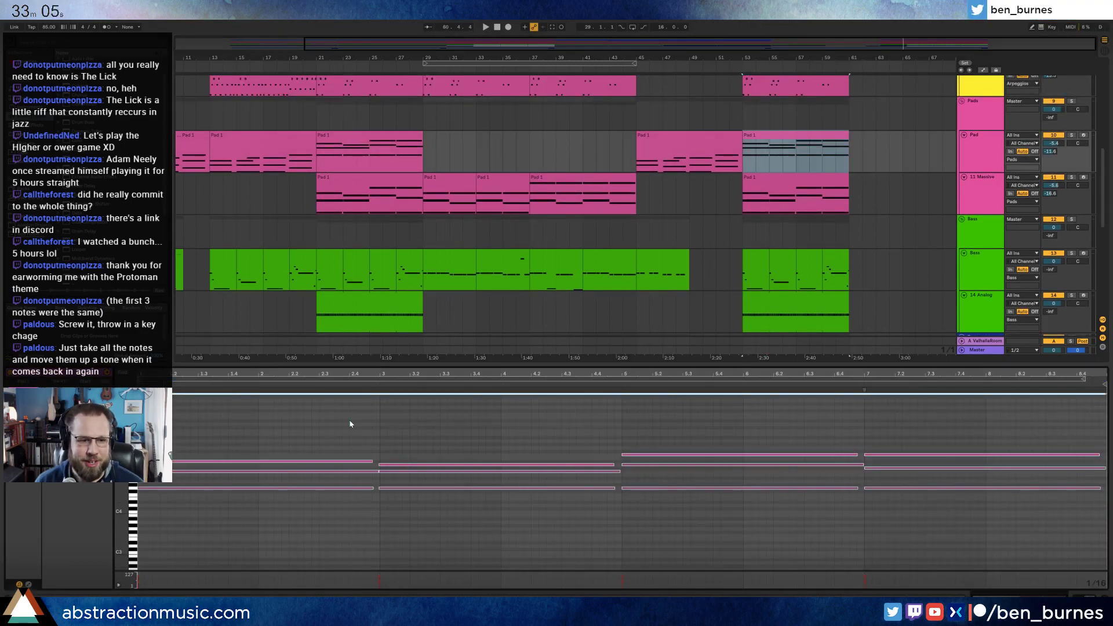
key("Up")
key("Up")
- Transpose all notes of the Massive clip at bar 53 up two semitones
left_click(756, 178)
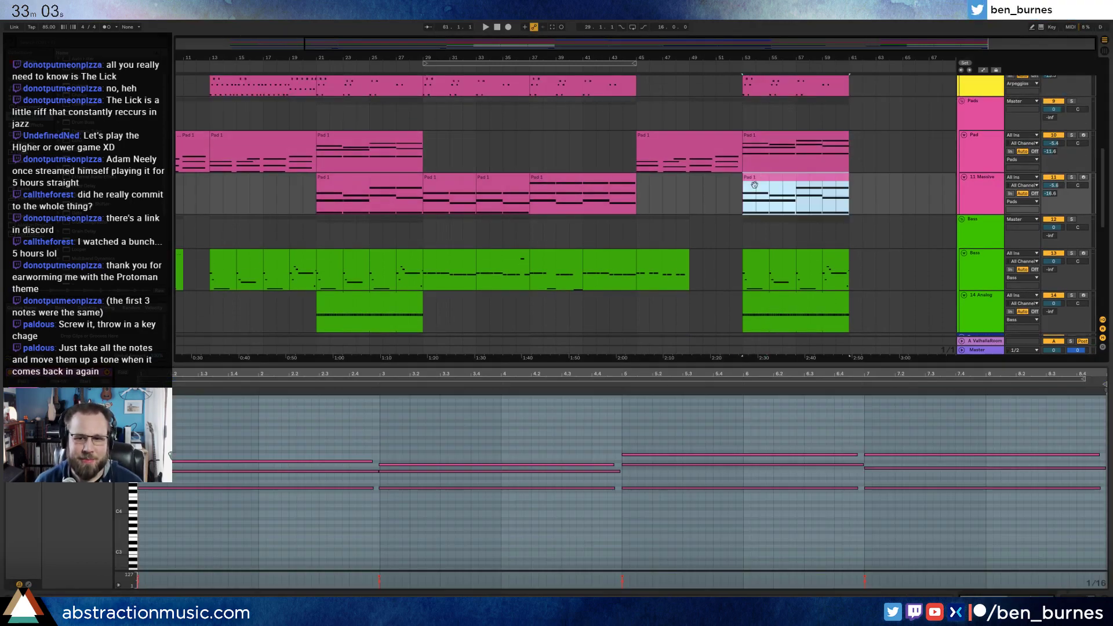
left_click(653, 421)
key("ctrl+a")
key("Up")
key("Up")
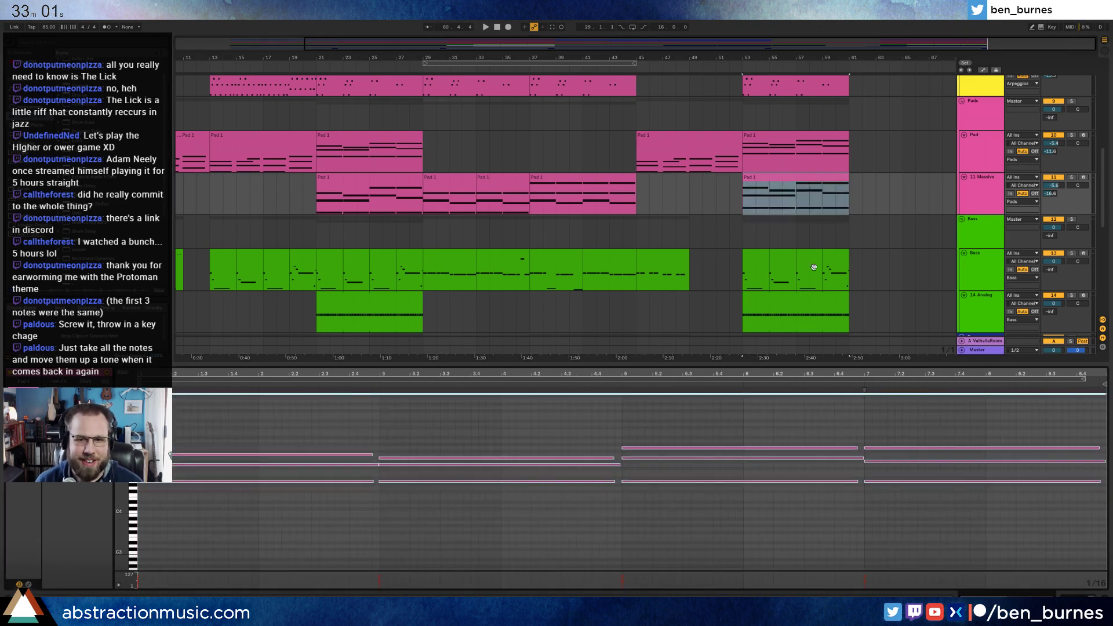
- Transpose all notes of the Bass clips from bar 53 up two semitones
left_click(761, 254)
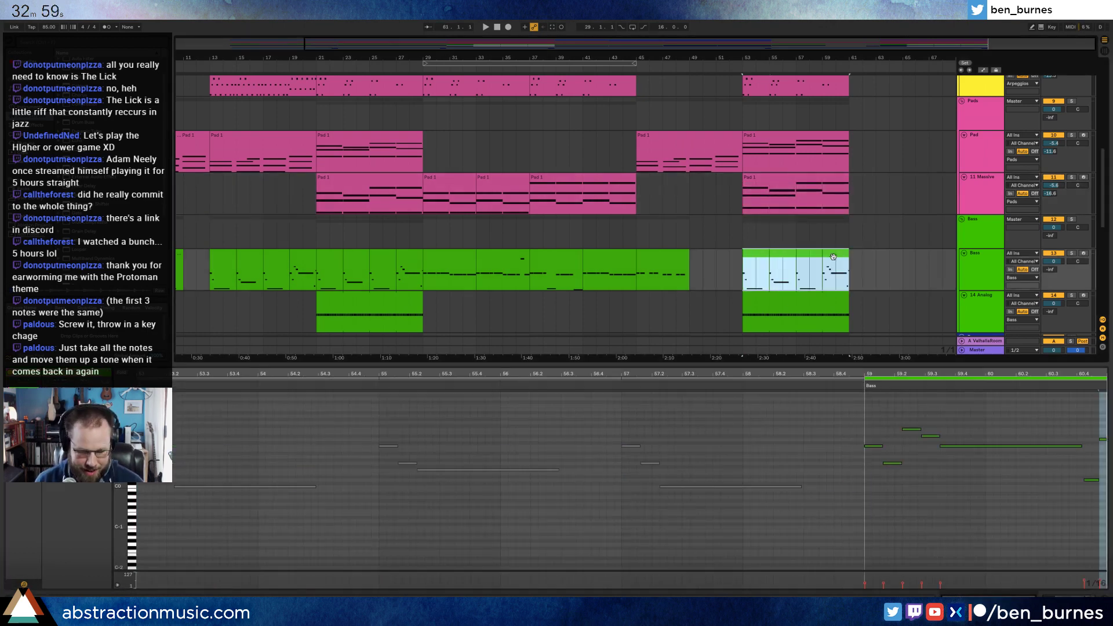
left_click(691, 493)
key("Up")
key("Up")
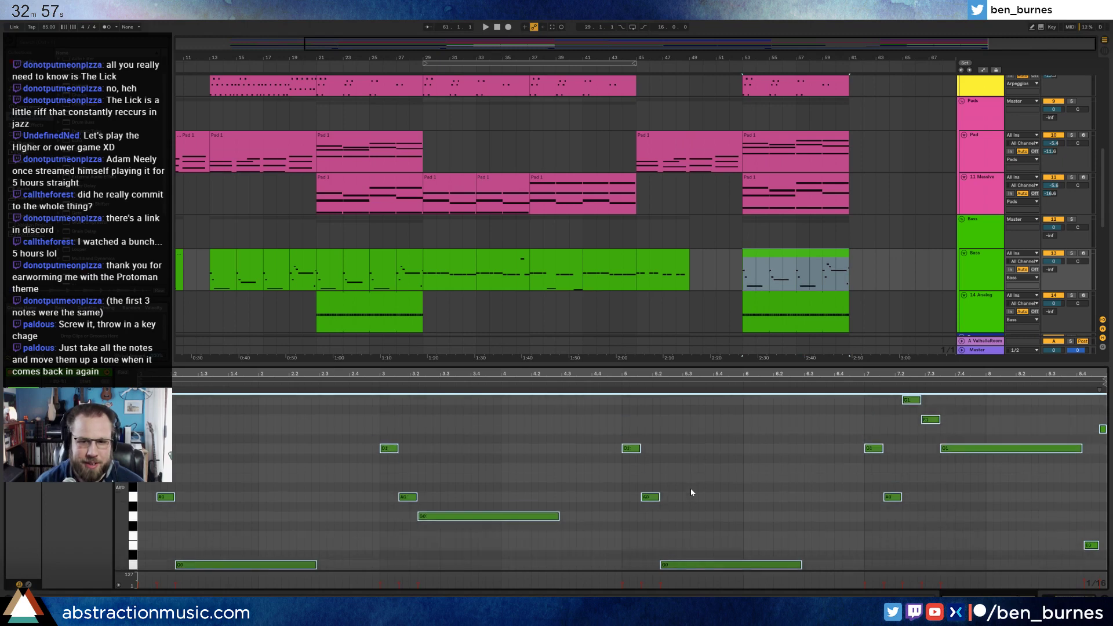
- Transpose all notes of the Analog bass clip at bar 53 up two semitones
left_click(790, 298)
left_click(721, 463)
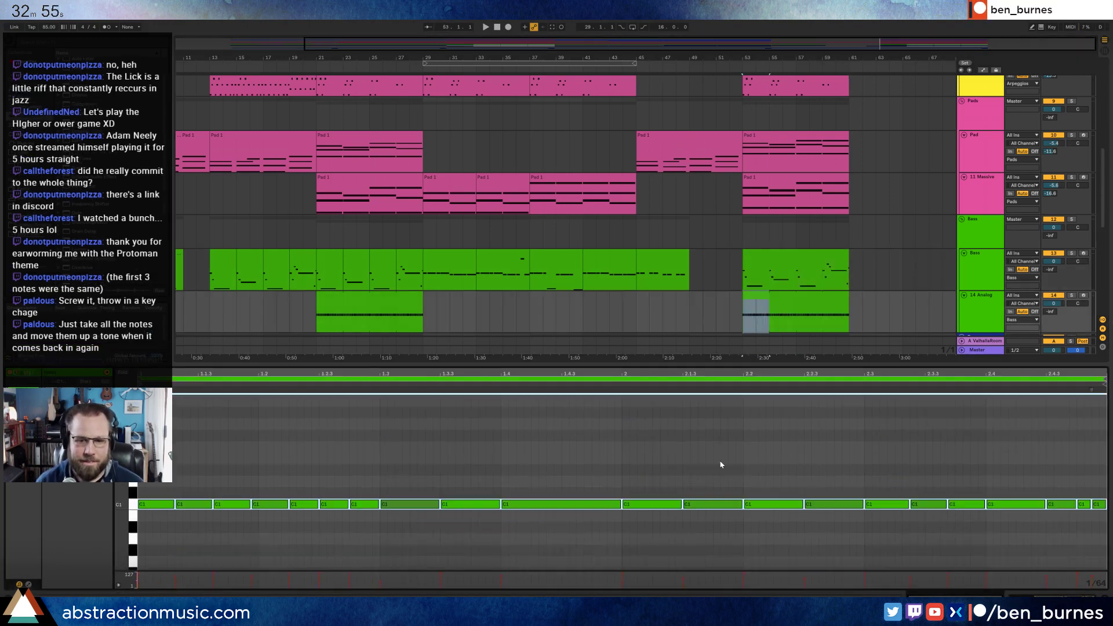
key("Up")
key("Up")
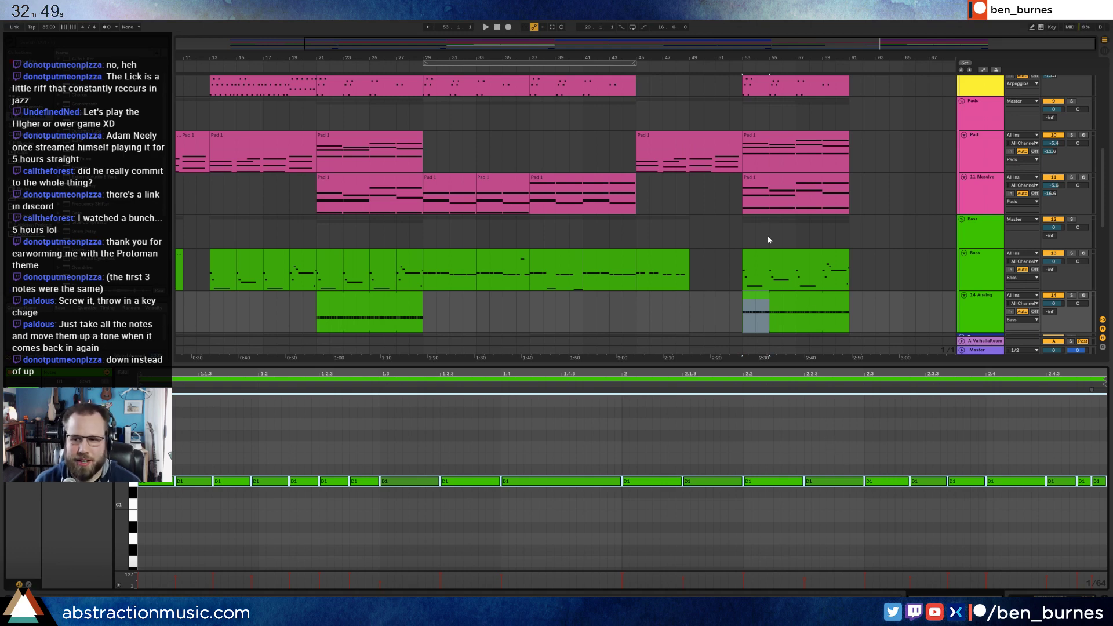
- Transpose the Analog bass notes at bar 53 down four semitones
key("Down")
key("Down")
key("Down")
key("Down")
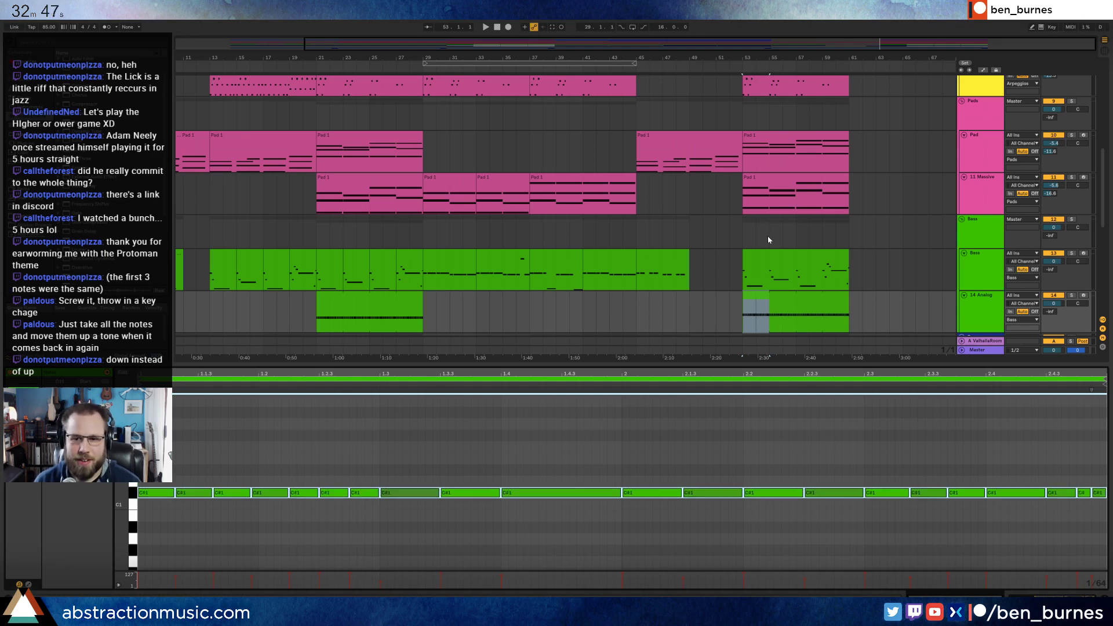
- Transpose all notes of the Bass clips from bar 53 down four semitones
left_click(780, 254)
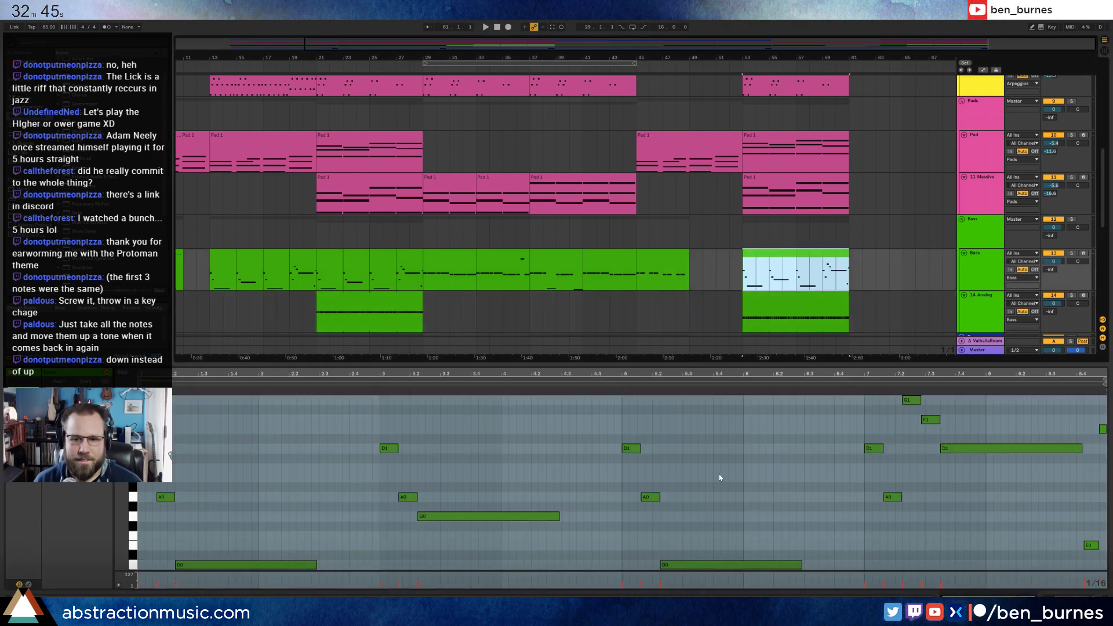
left_click(721, 475)
key("ctrl+a")
key("Down")
key("Down")
key("Down")
key("Down")
- Transpose all notes of the Massive clip at bar 53 down four semitones
left_click(789, 177)
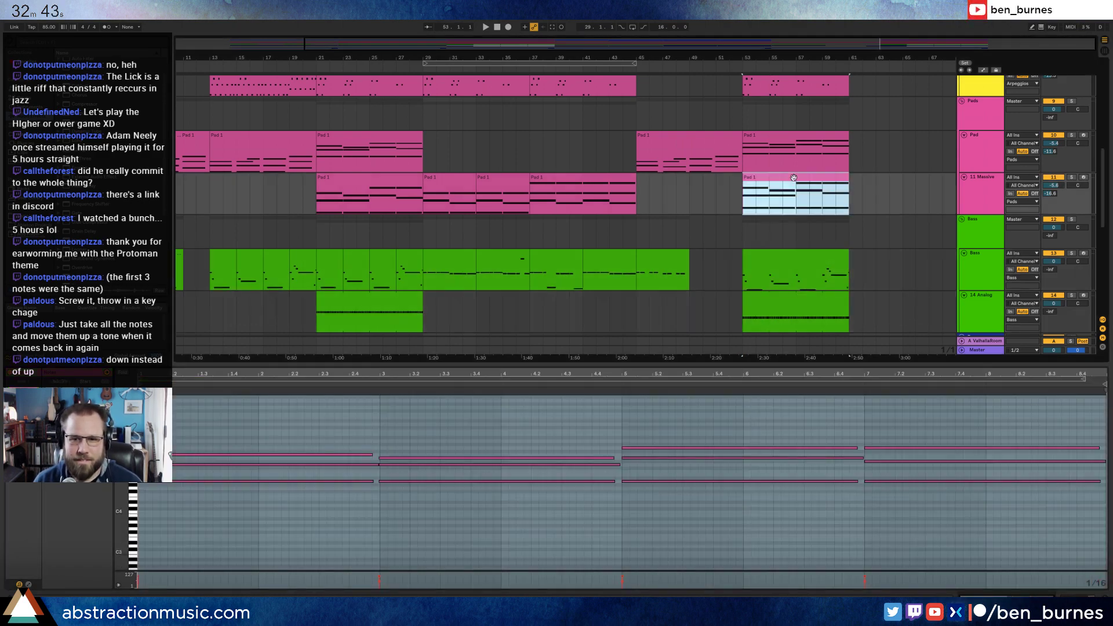
key("ctrl+a")
left_click(783, 192)
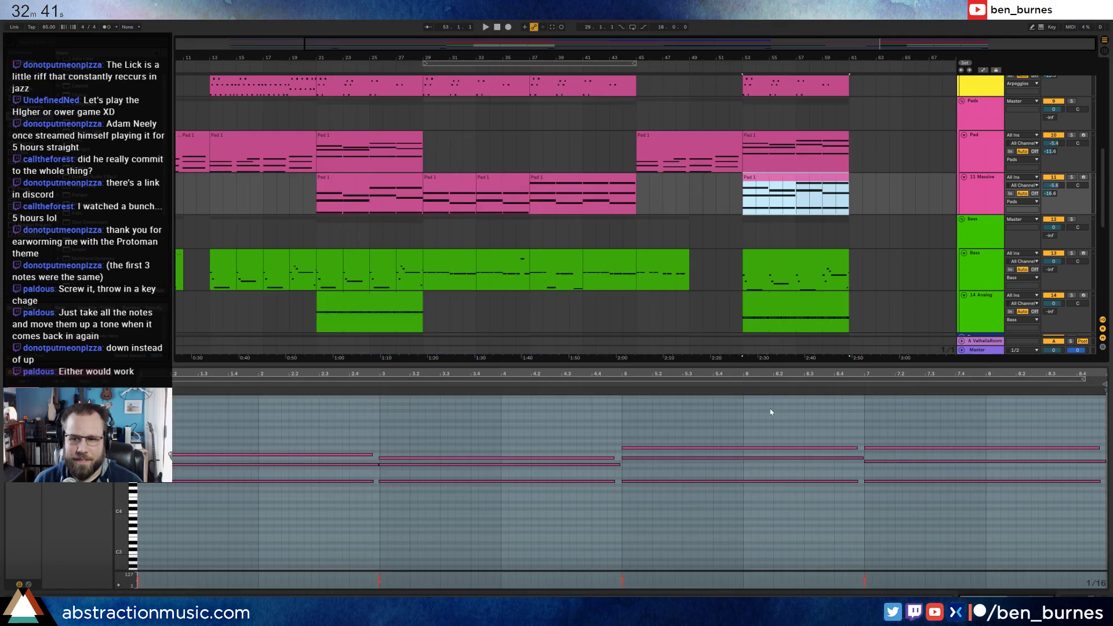
left_click(778, 426)
key("Down")
key("Down")
key("Down")
key("Down")
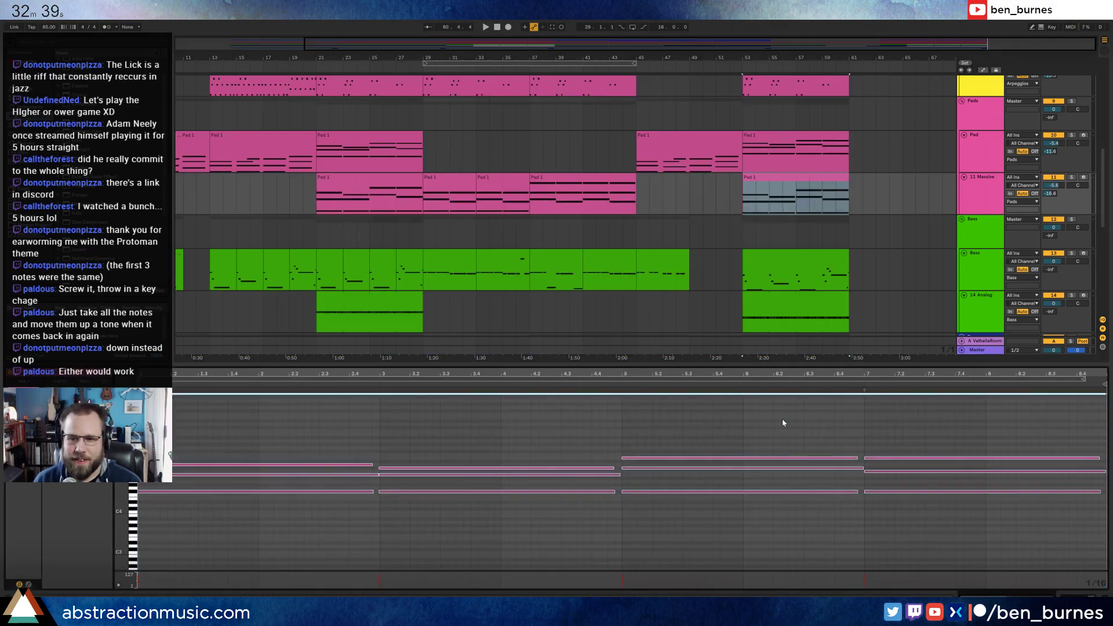
- Transpose all notes of the Pad clip at bar 53 down four semitones
scroll(778, 168, "up", 1)
left_click(787, 176)
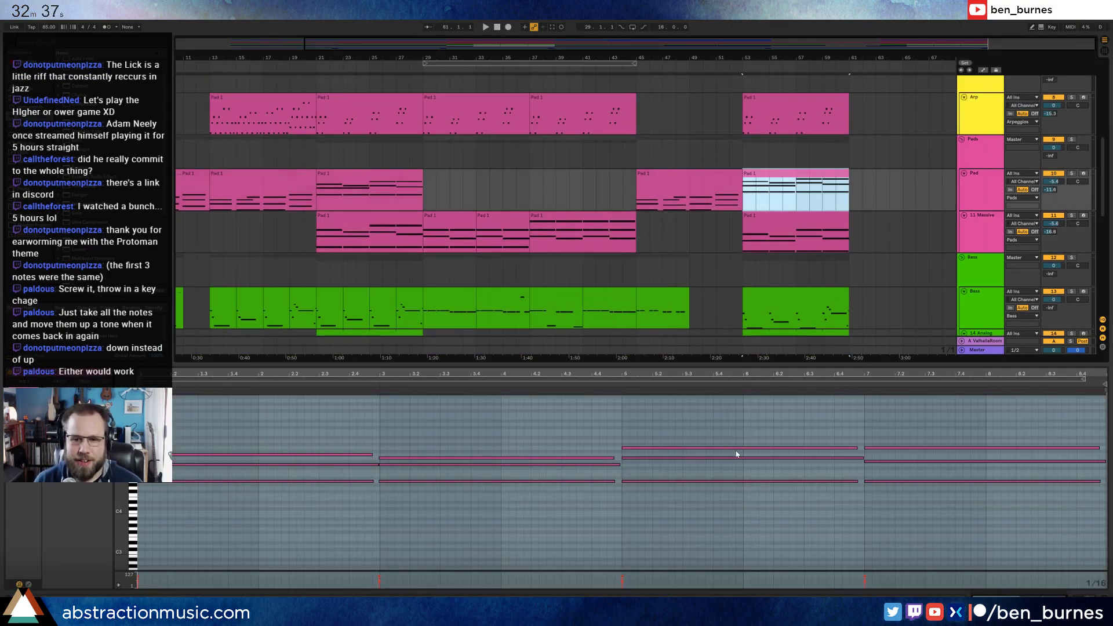
key("Down")
key("Down")
key("Down")
key("Down")
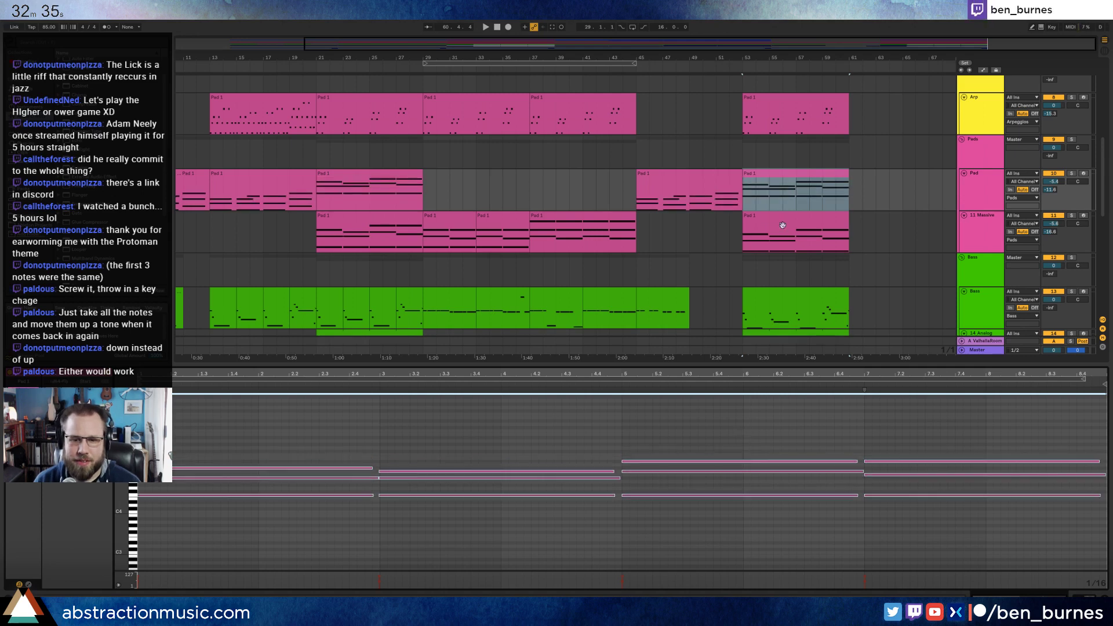
- Transpose all notes of the Arp clip at bar 53 down four semitones
left_click(804, 102)
left_click(740, 498)
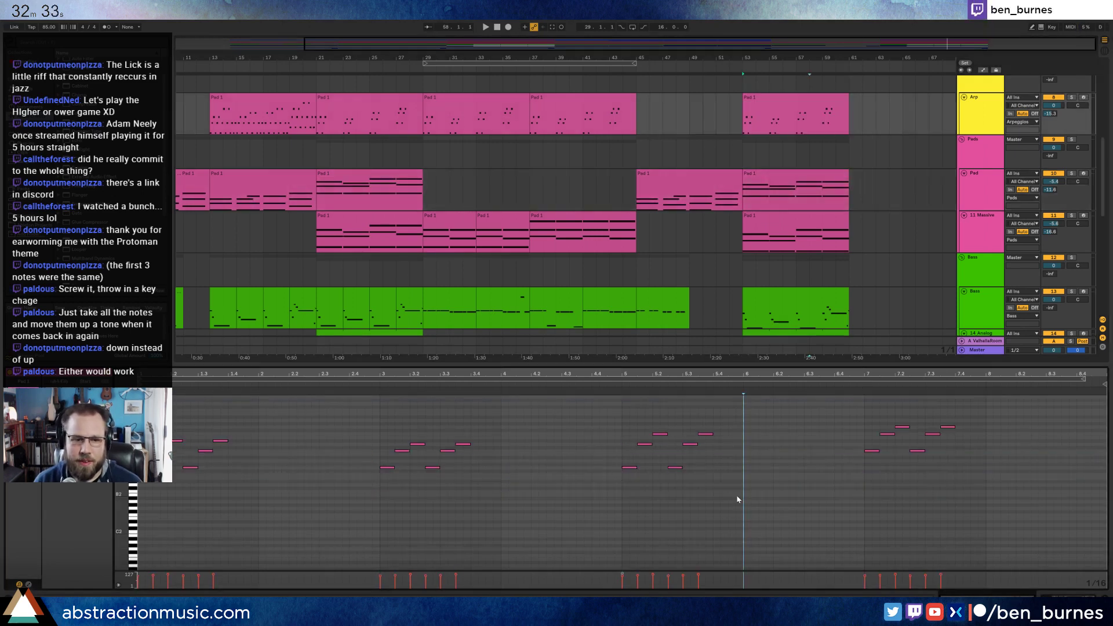
key("ctrl+a")
key("Down")
key("Down")
key("Down")
key("Down")
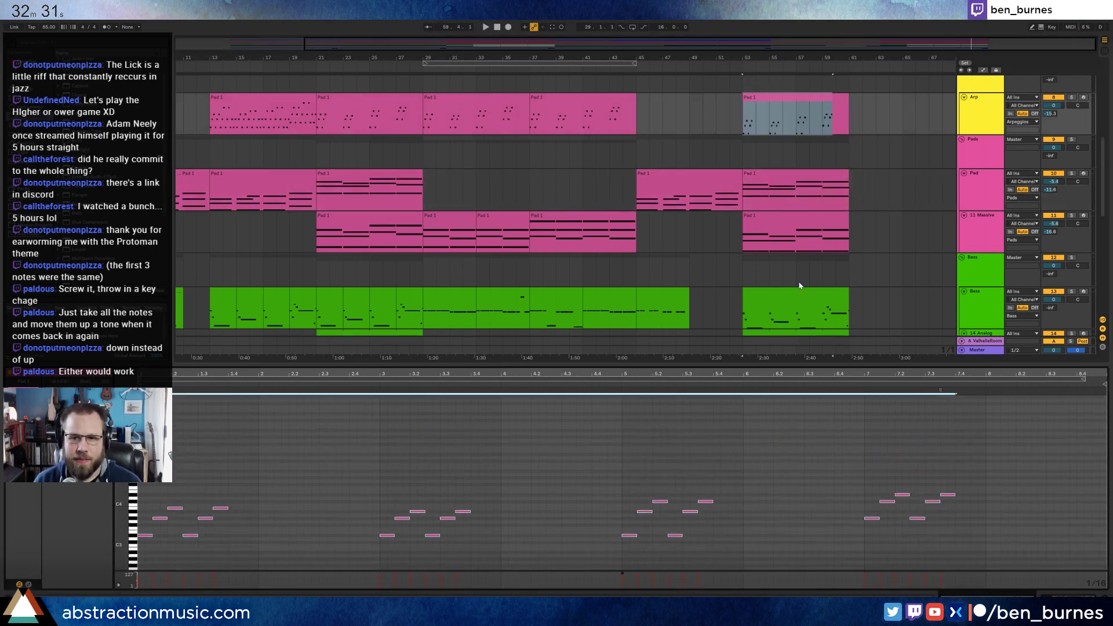
- Edit the Lead and Kontakt clips at bar 53 together and transpose all Lead notes down four semitones
scroll(810, 149, "up", 6)
scroll(809, 149, "up", 1)
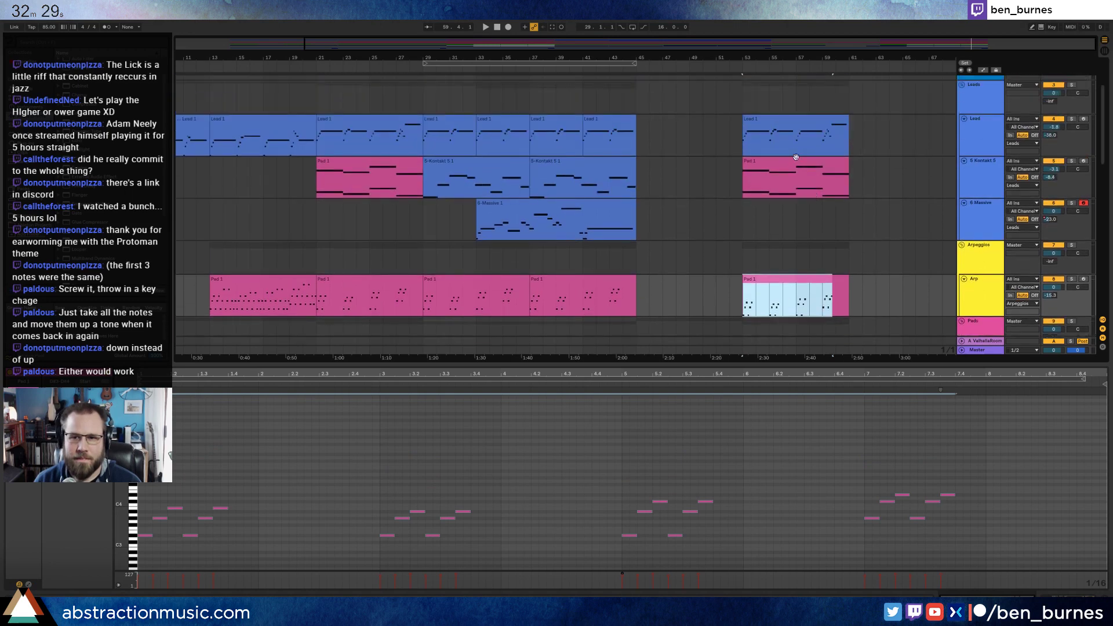
left_click(803, 166)
left_click(799, 122, "shift")
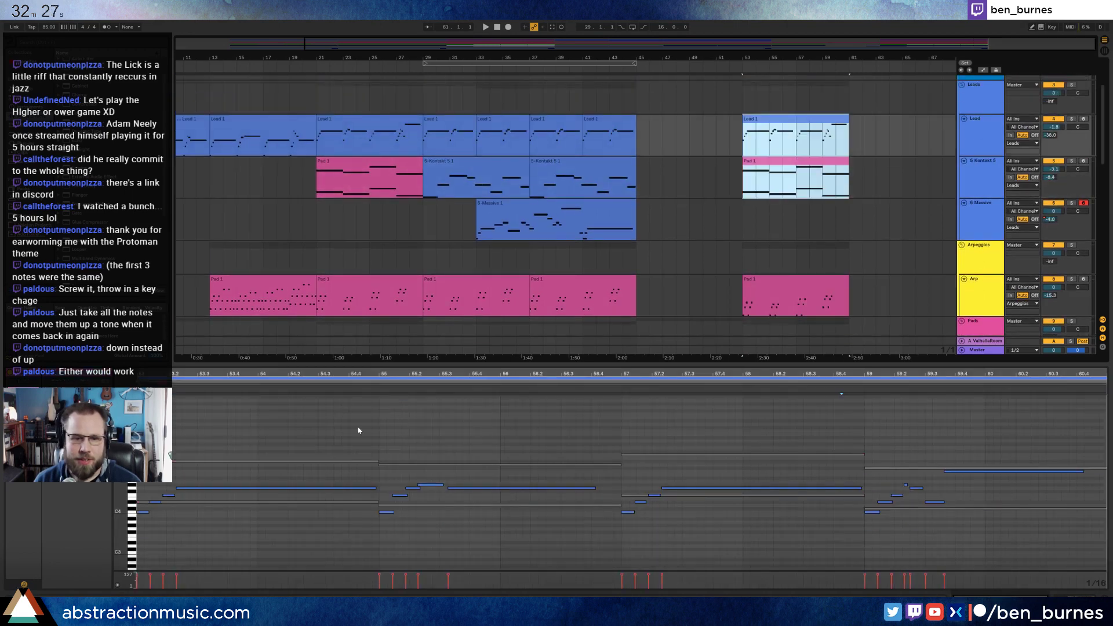
left_click(216, 420)
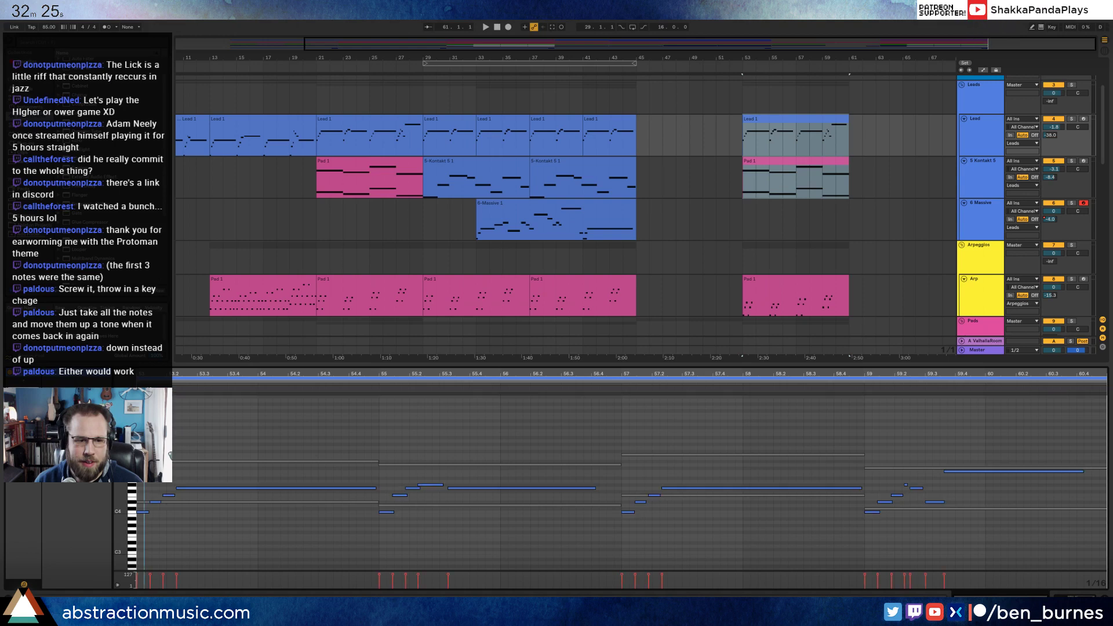
left_click_drag(173, 426, 1065, 552)
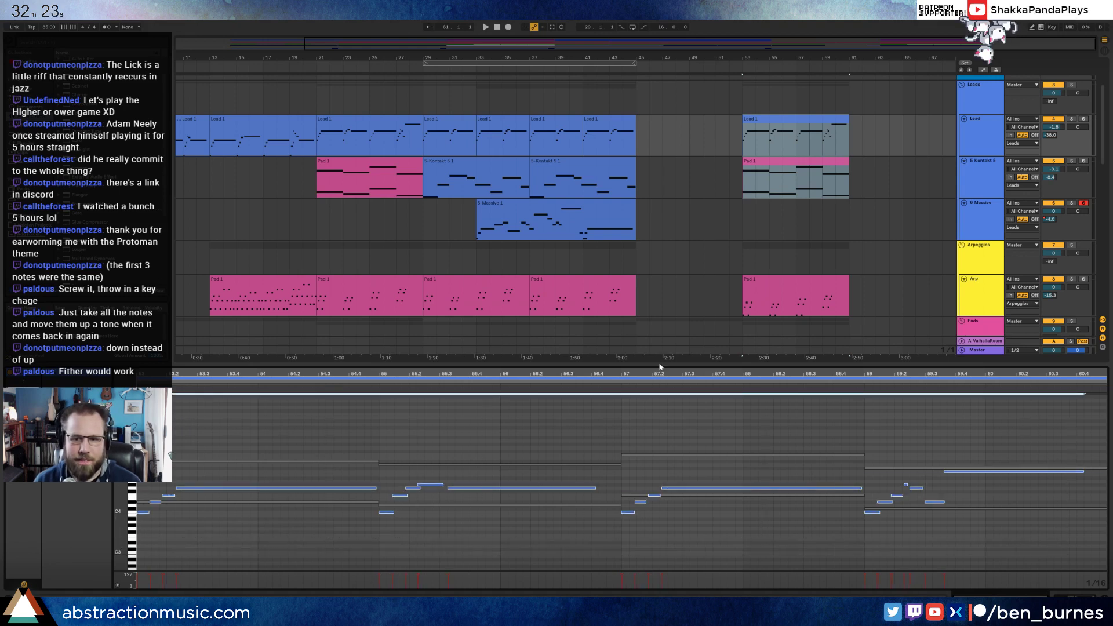
- Transpose all notes of the Kontakt clip at bar 53 down four semitones
left_click(204, 461)
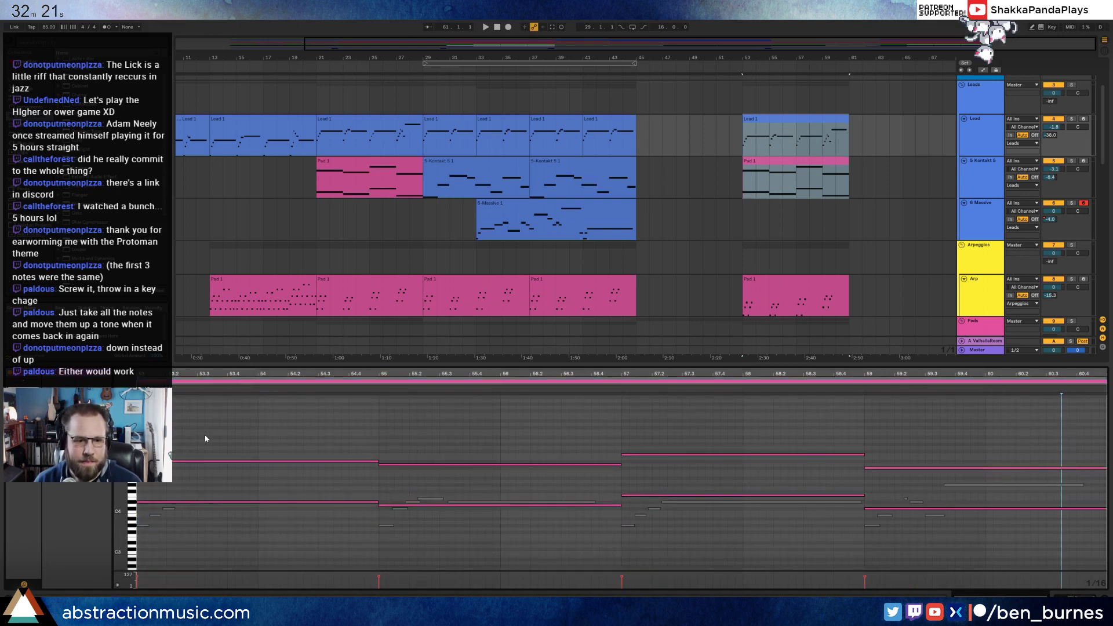
left_click_drag(205, 438, 982, 550)
key("Down")
key("Down")
key("Down")
key("Down")
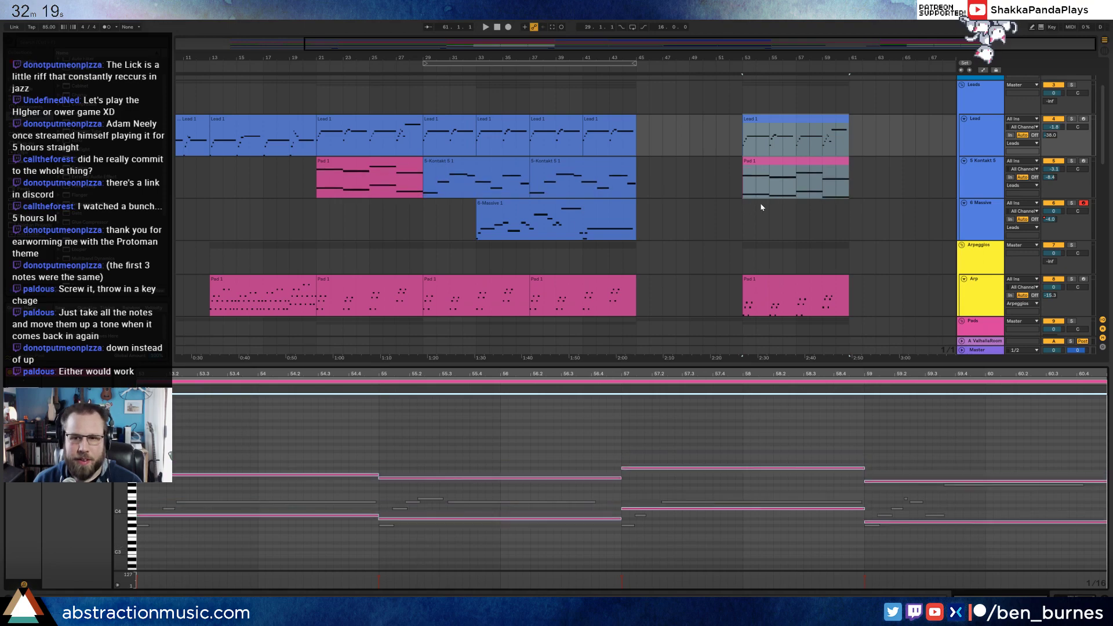
- Place Snare 808 notes at 1.4.2, 1.4.3 and 1.4.4 in the 808 Core Kit clip at bar 52, with the first one shortened
scroll(761, 207, "down", 10)
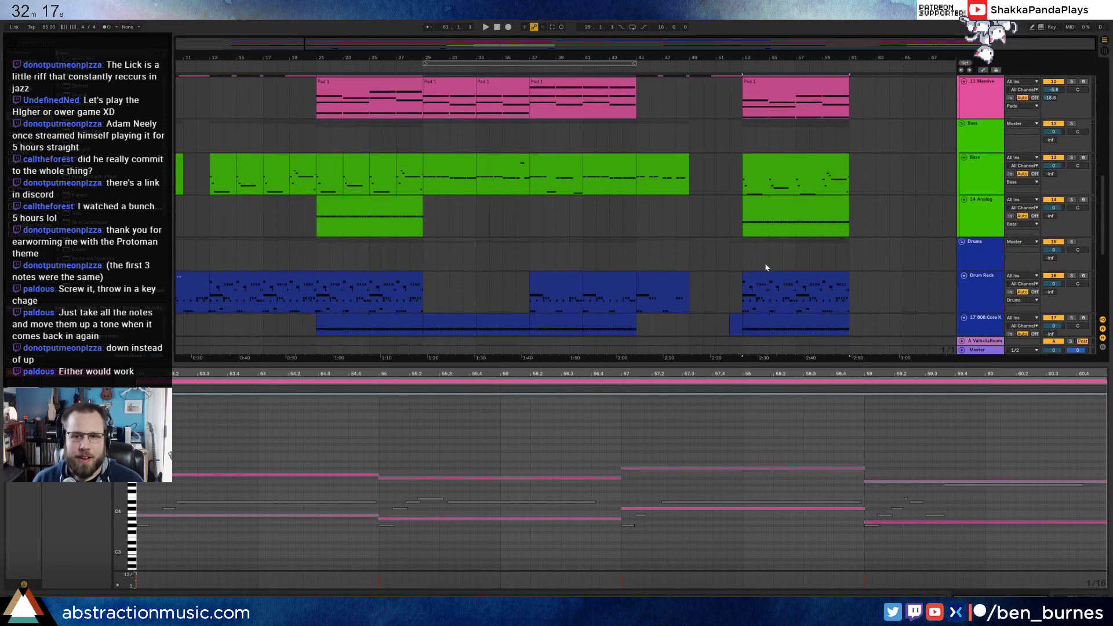
scroll(765, 267, "down", 5)
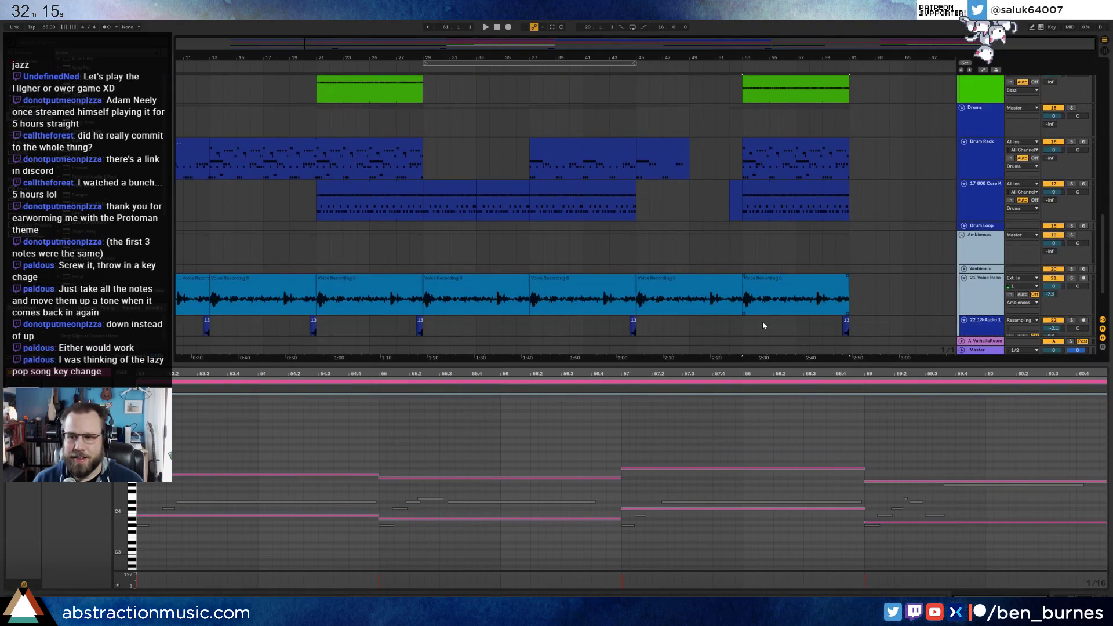
key("shift+Tab")
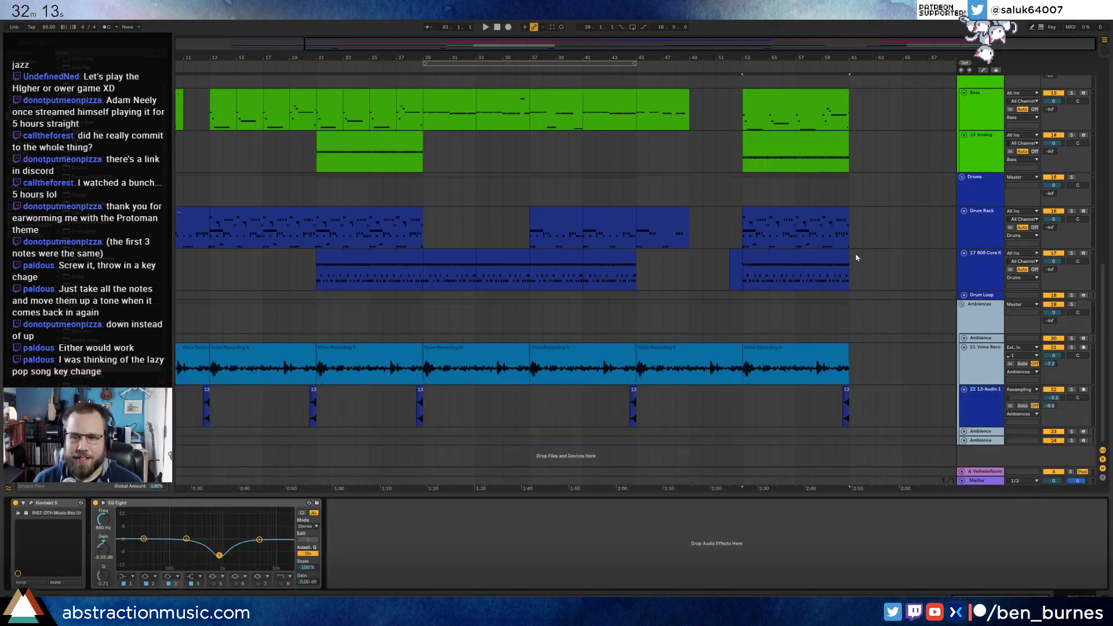
double_click(731, 250)
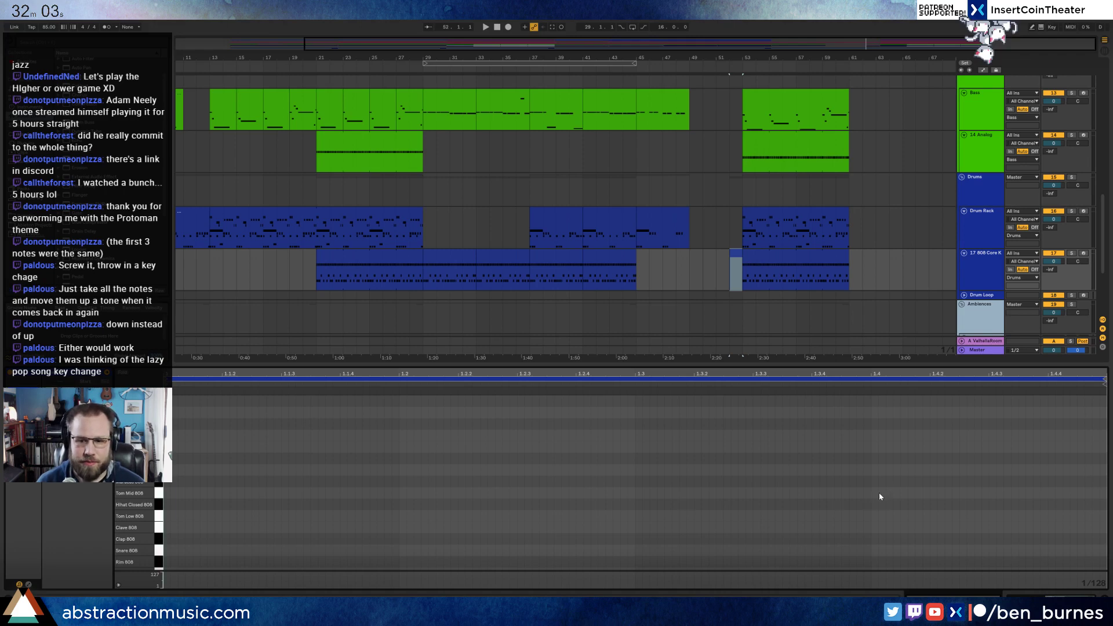
scroll(878, 499, "down", 1)
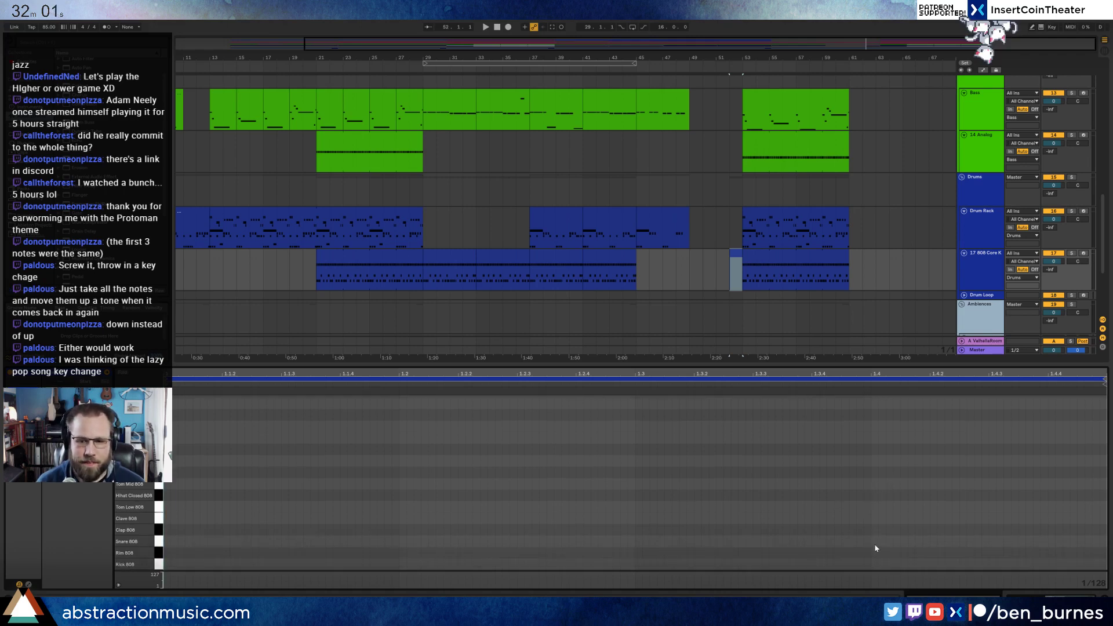
left_click_drag(874, 542, 929, 541)
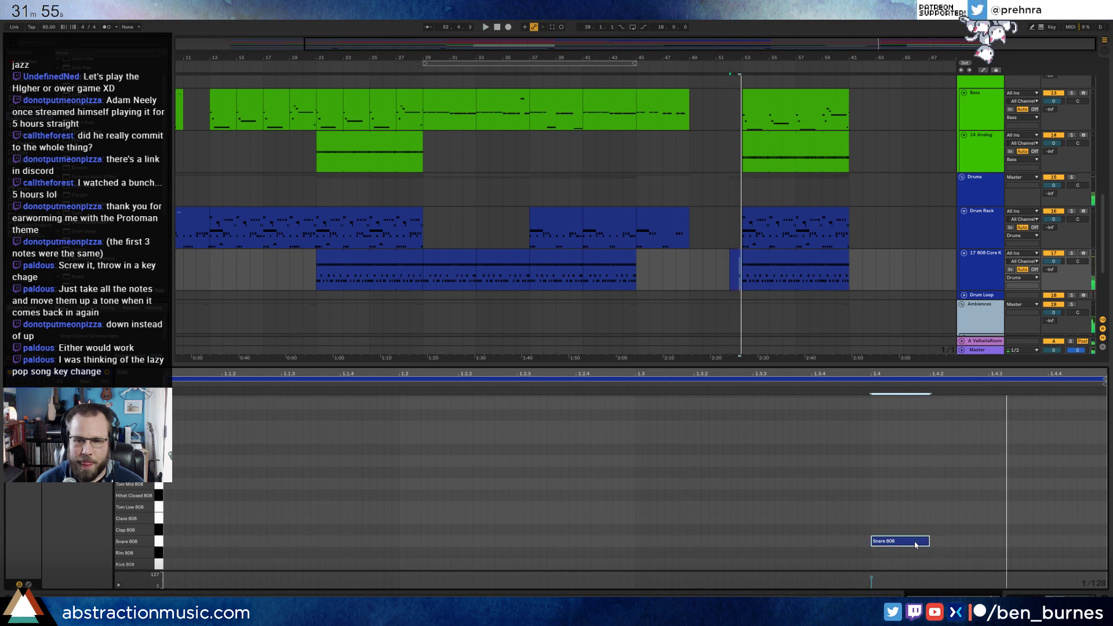
left_click_drag(915, 544, 1026, 548)
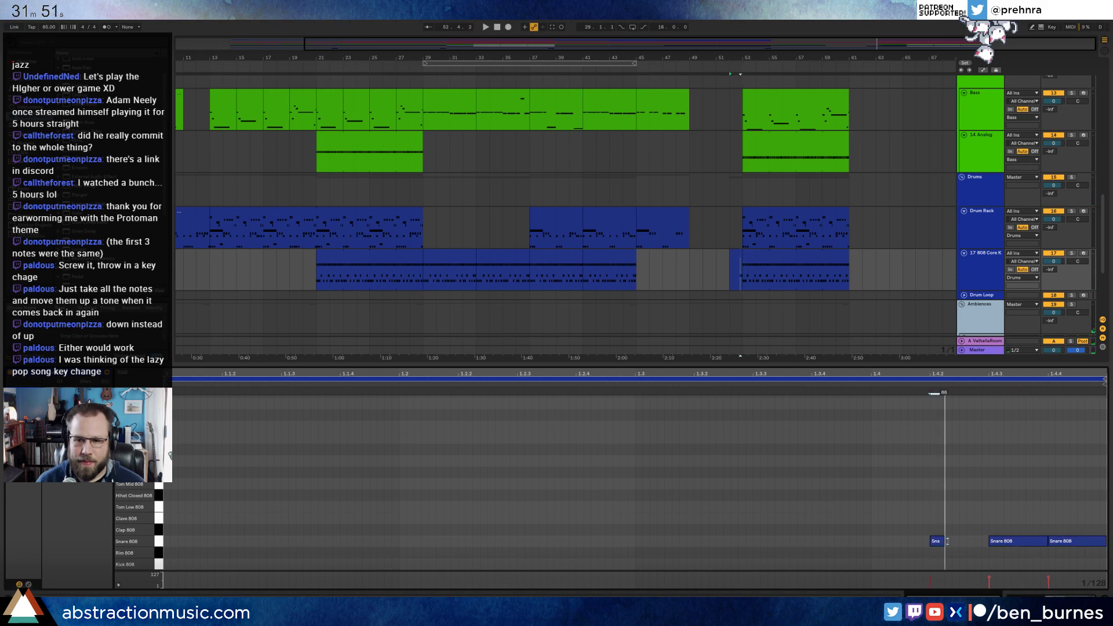
- Duplicate the short snare into a four-note roll from 1.4.2 to 1.4.3 with rising velocities
key("ctrl+d")
key("ctrl+d")
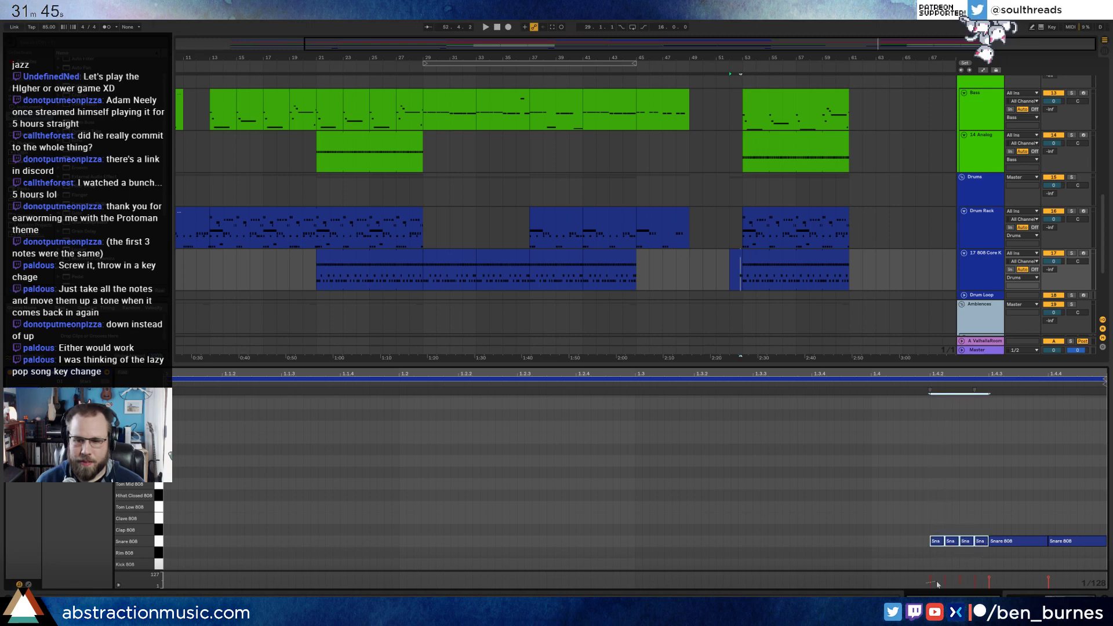
left_click(1060, 542)
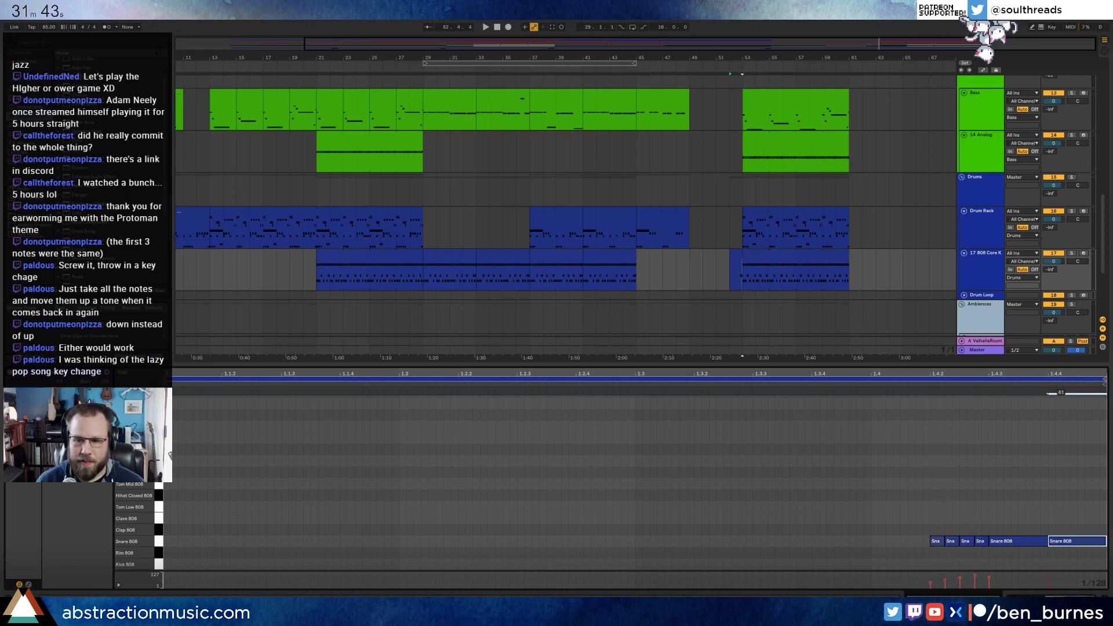
key("shift+Tab")
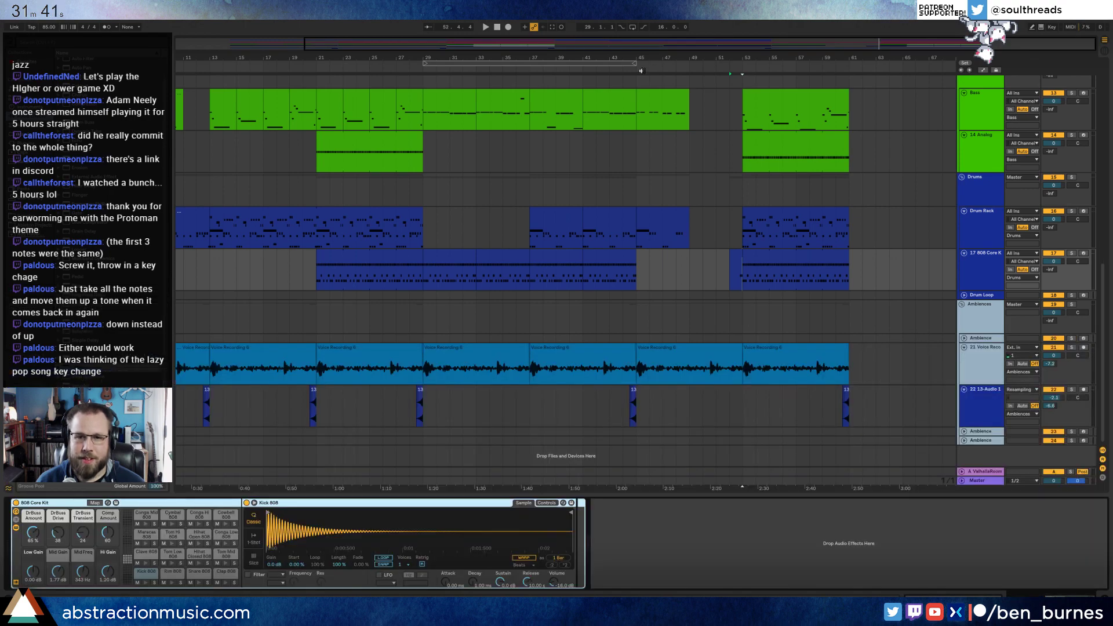
- Lower the Resonators I Note automation to A#1 across the Voice Recording clip at bar 53
left_click(633, 70)
left_click(760, 354)
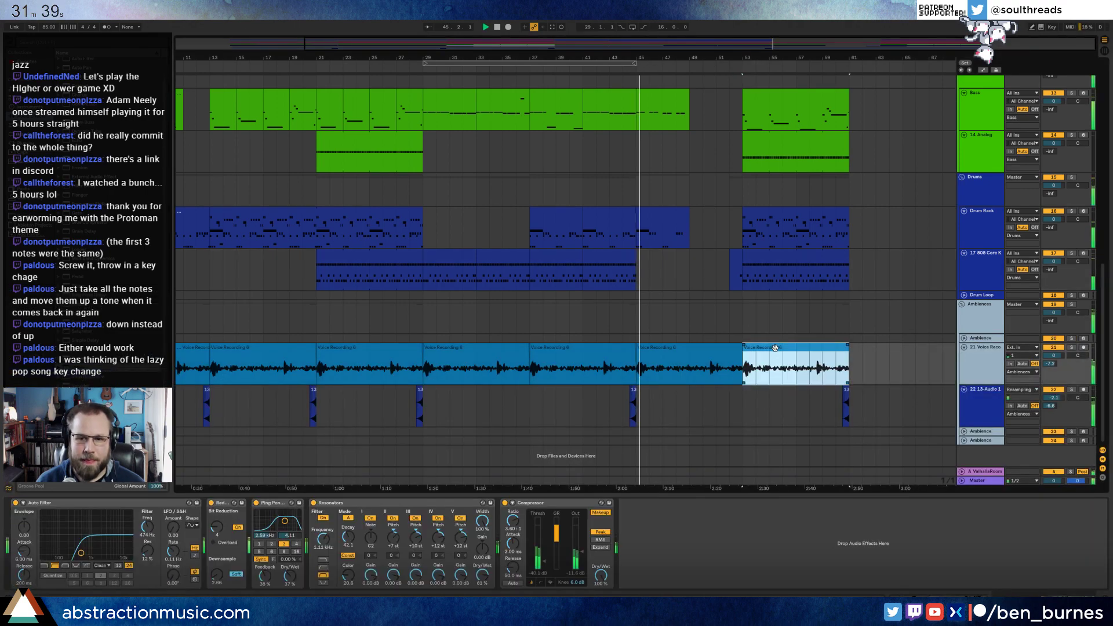
key("a")
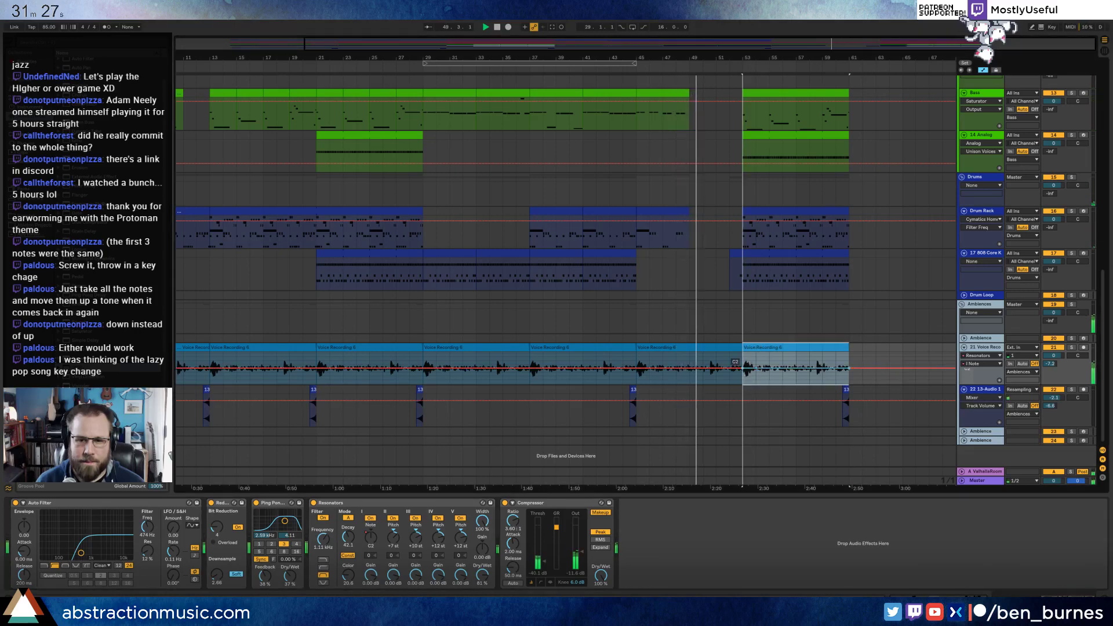
mouse_move(753, 368)
left_mouse_down()
mouse_move(753, 355)
mouse_move(768, 383)
left_mouse_up()
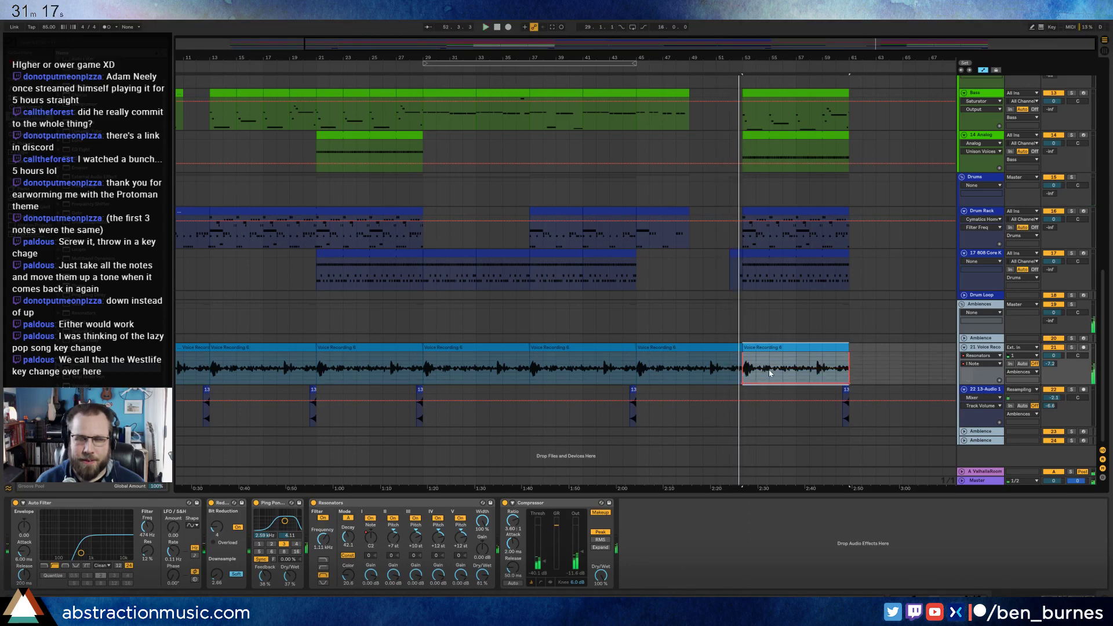
left_click_drag(973, 384, 970, 422)
left_click_drag(777, 377, 777, 385)
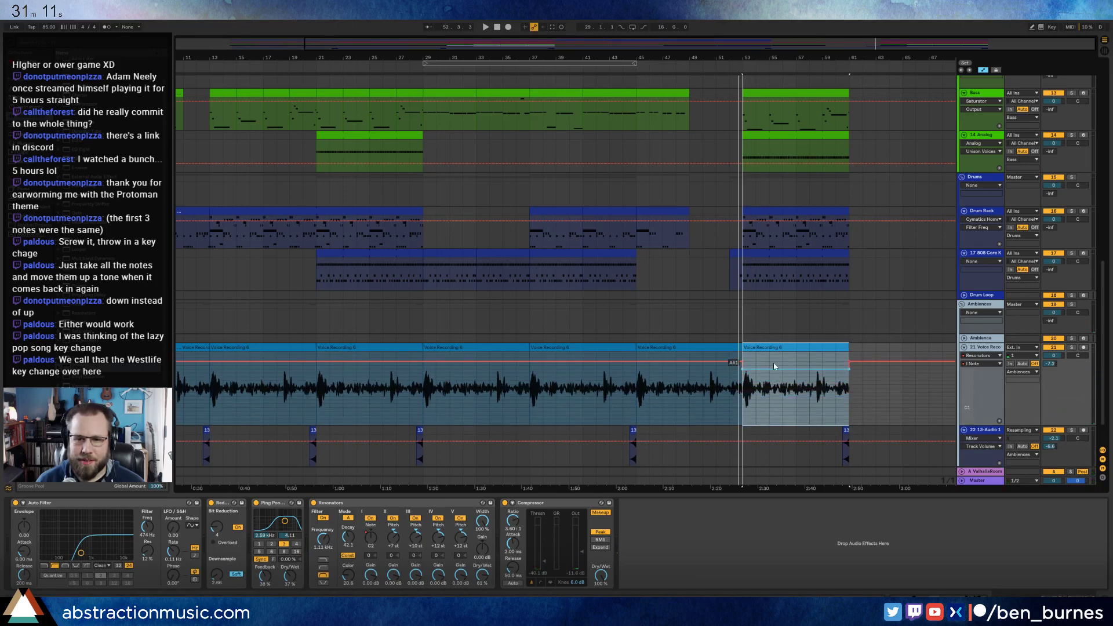
- Play back the key change from bar 52 and collapse the voice recording track
left_click(729, 390)
key("space")
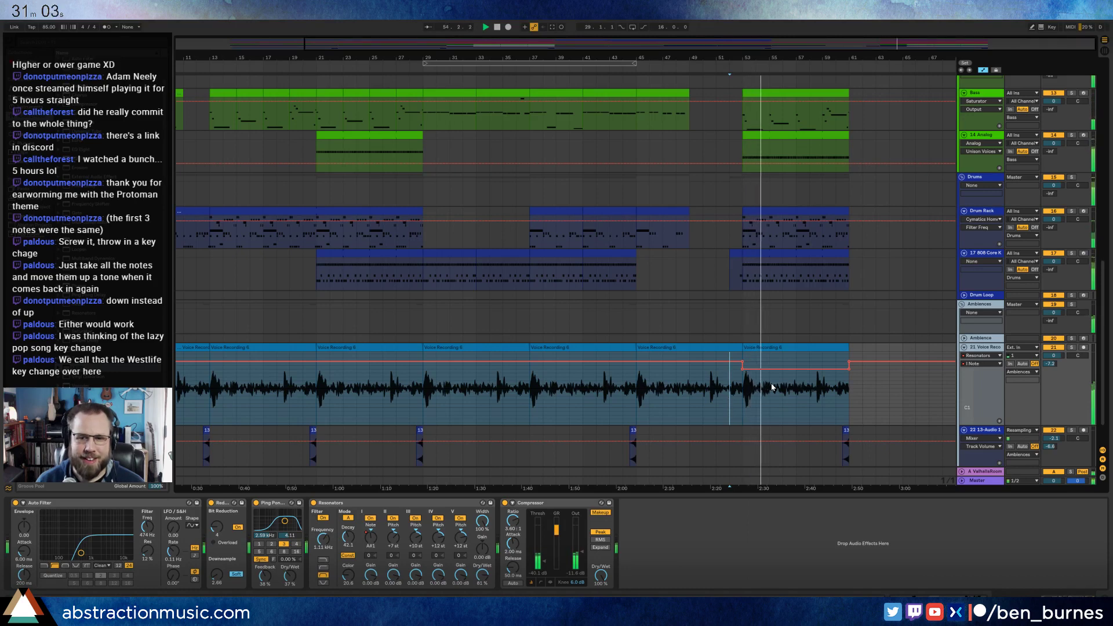
key("ctrl+z")
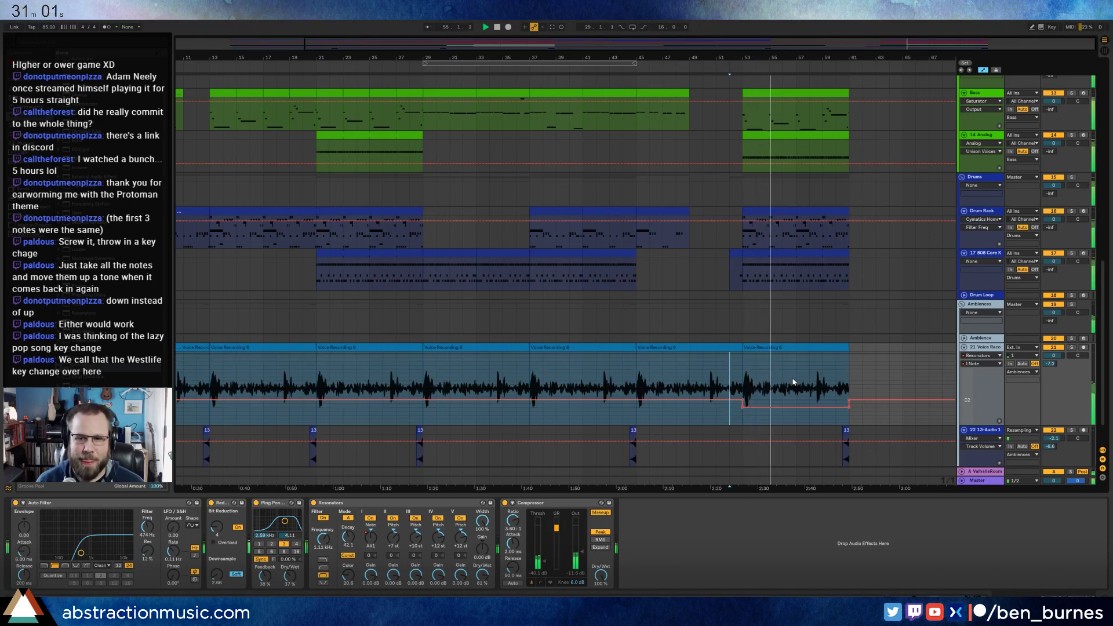
key("ctrl+z")
key("ctrl+z")
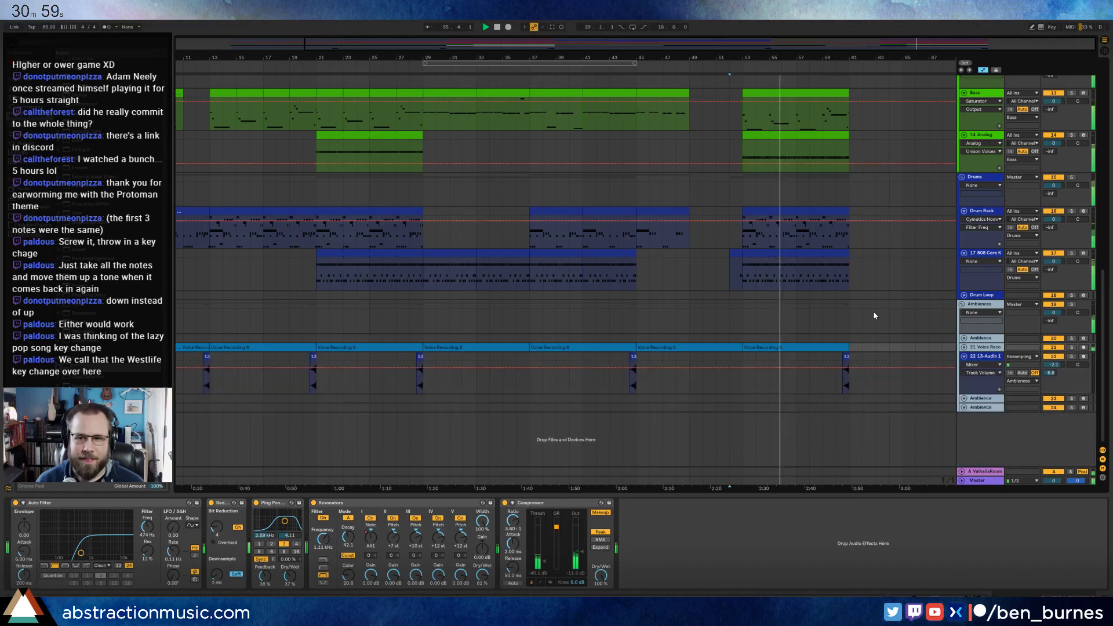
- Check the Lead and Kontakt notes at bar 53 and compare them with the original Kontakt track clip at bar 21
scroll(790, 208, "up", 6)
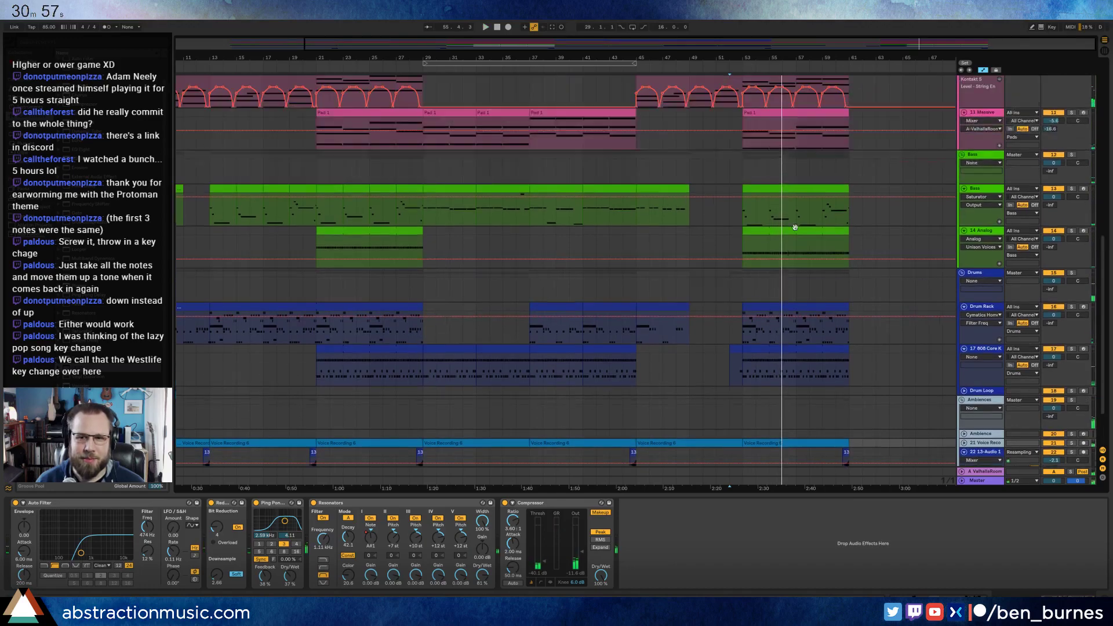
scroll(788, 192, "up", 5)
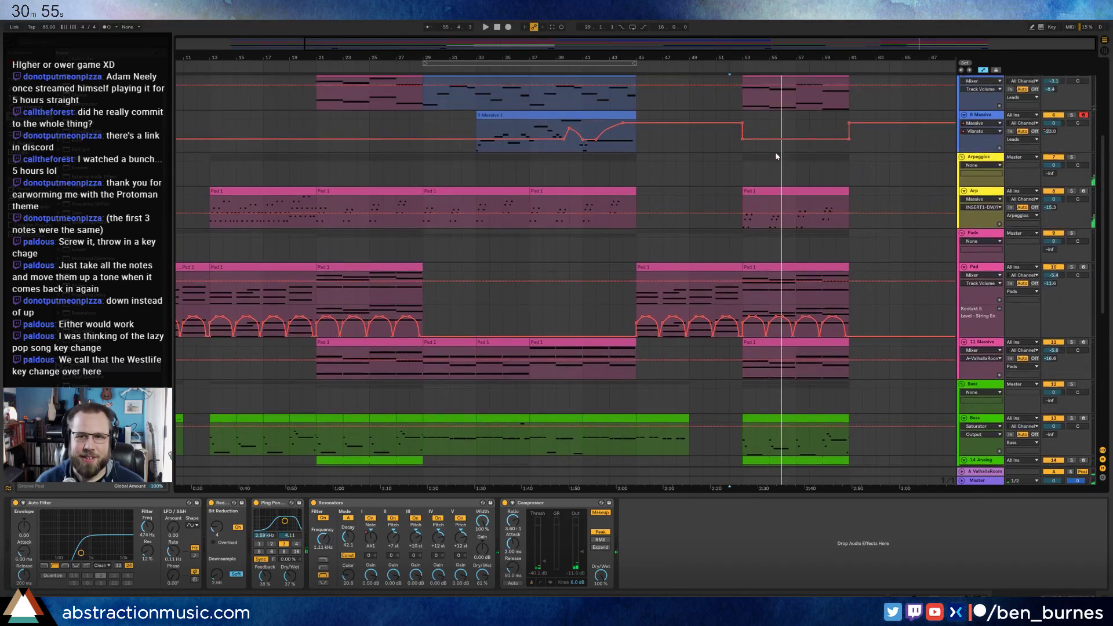
double_click(783, 105)
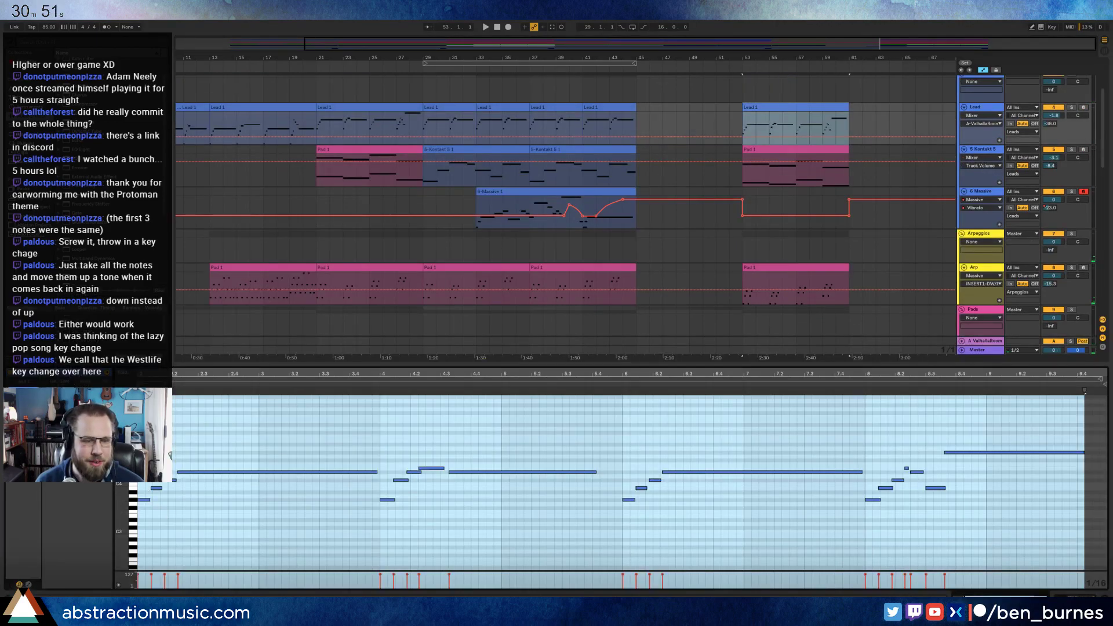
left_click(517, 311)
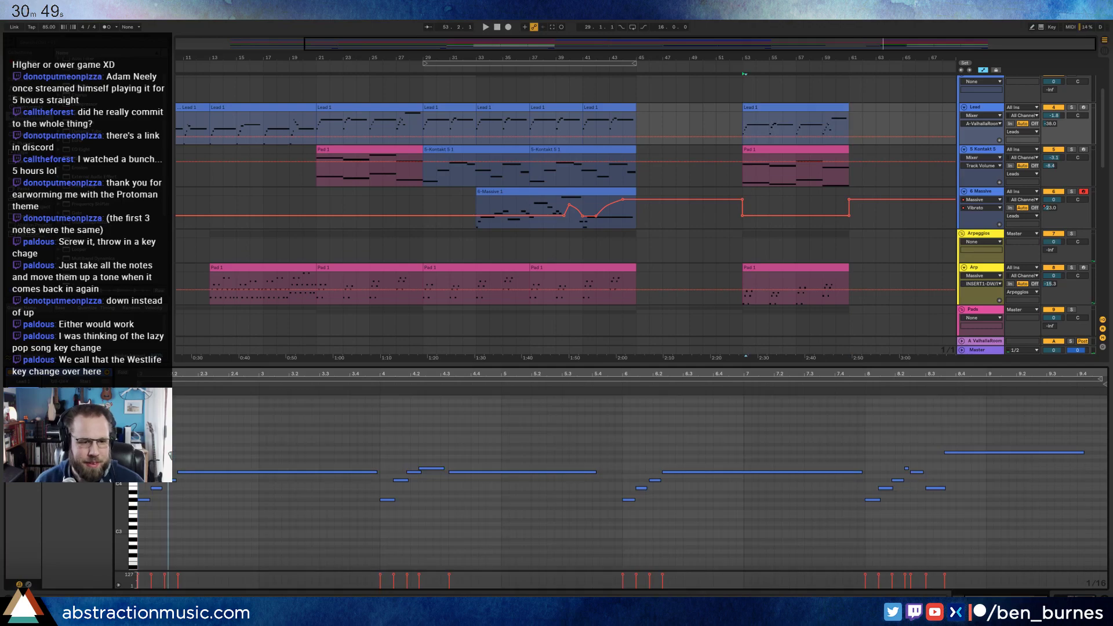
left_click(751, 150)
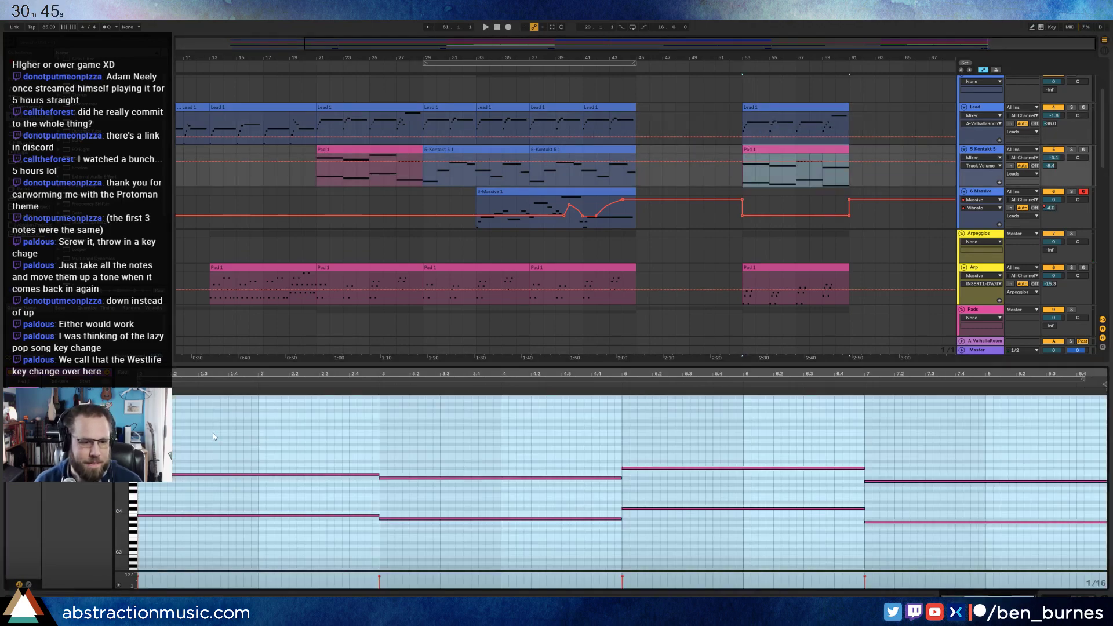
left_click(213, 441)
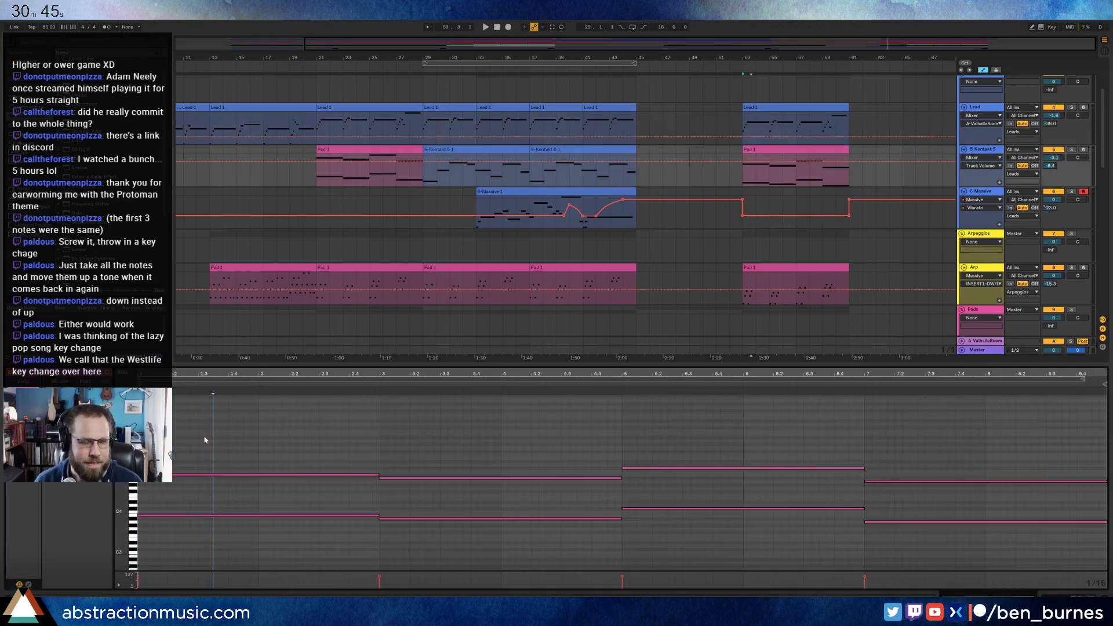
left_click_drag(195, 434, 915, 540)
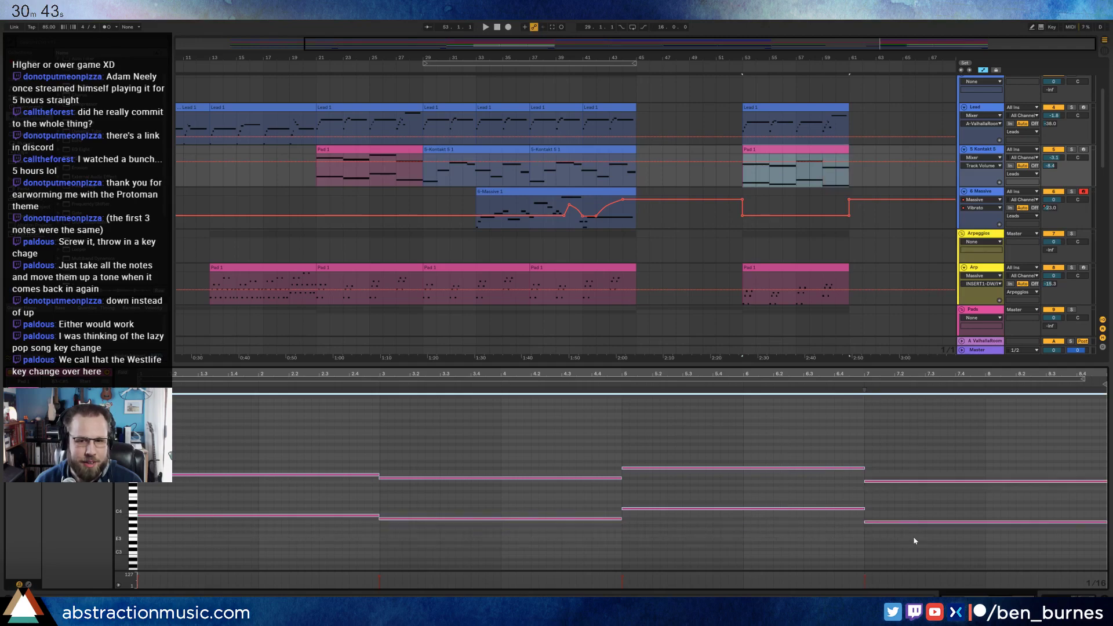
left_click(360, 150)
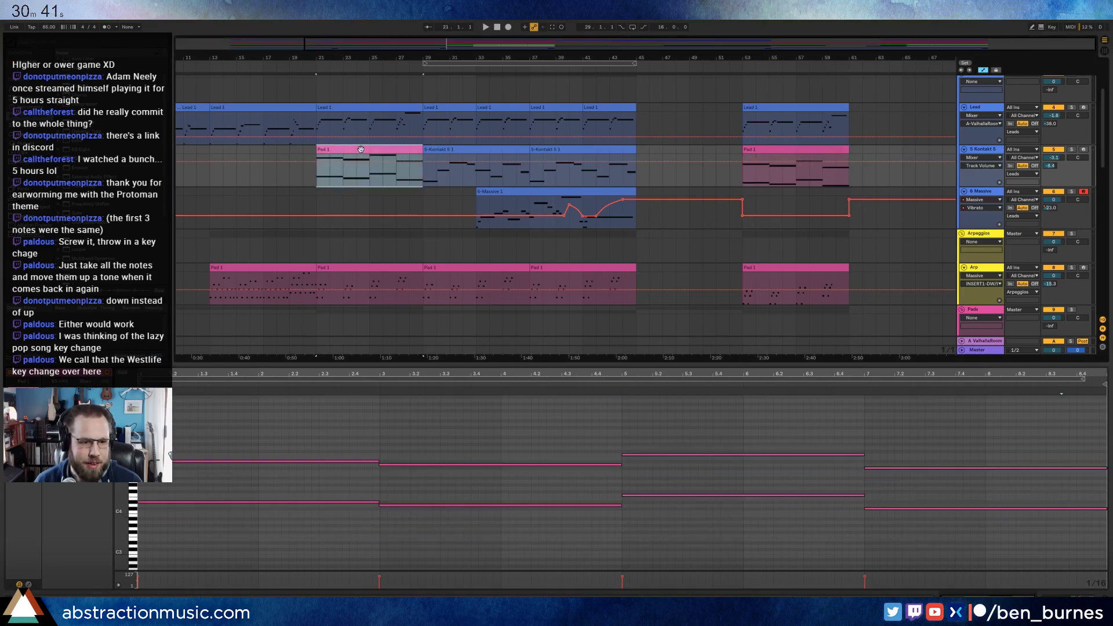
- Transpose all notes of the Kontakt clip at bar 53 up two semitones
left_click(759, 150)
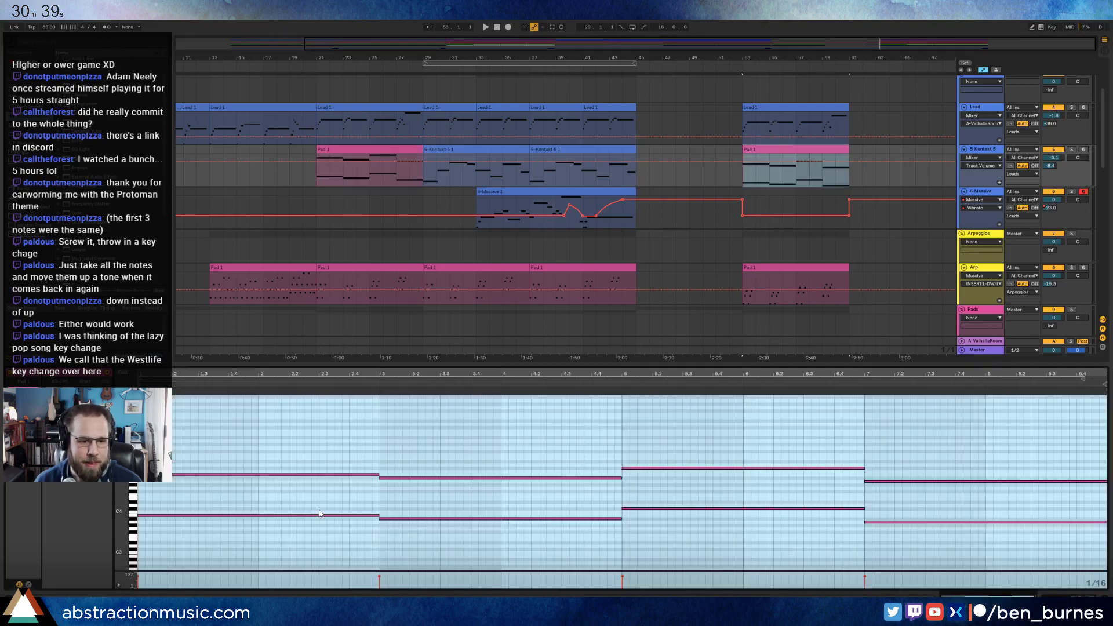
left_click_drag(185, 448, 909, 546)
key("ctrl+a")
key("Up")
key("Up")
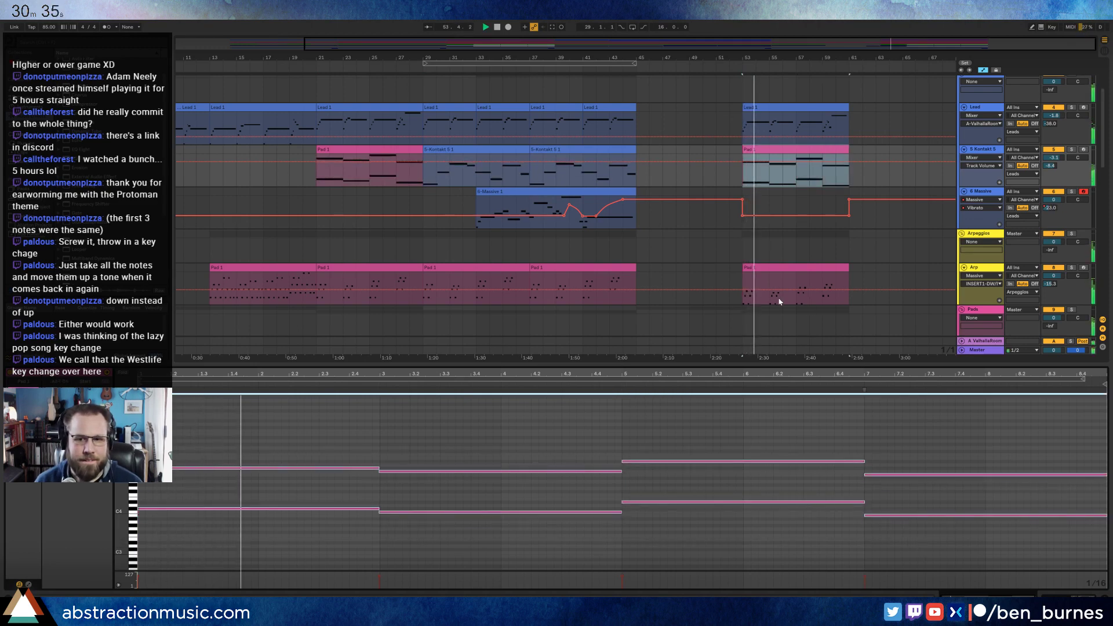
- Remove the Vibrato automation dip on the 6 Massive track between bars 53 and 61
left_click(741, 215)
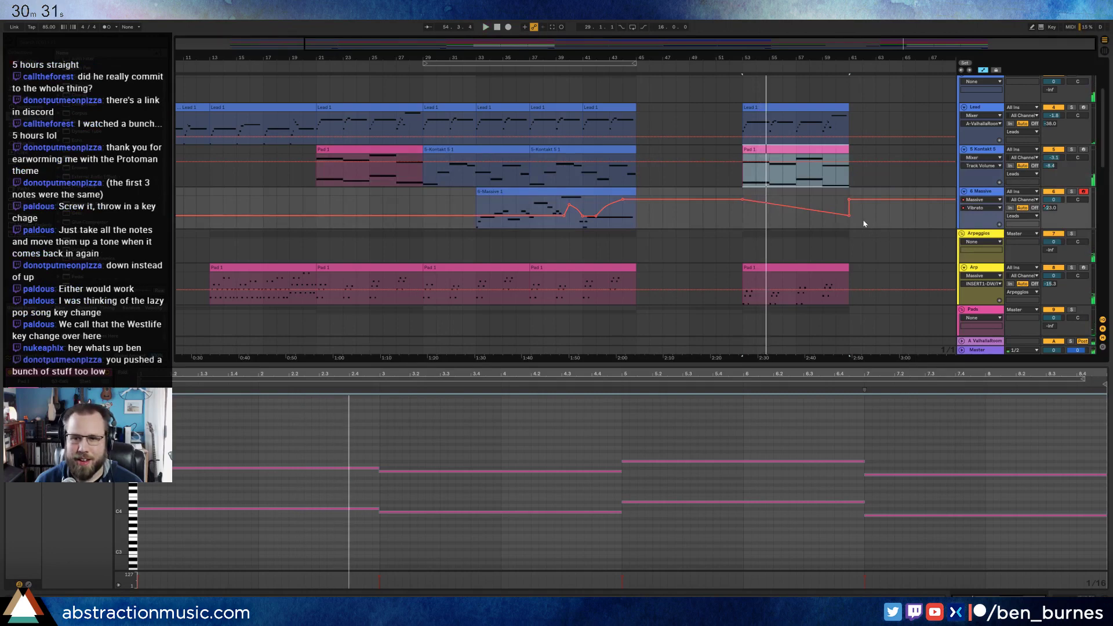
- Transpose all notes of the Arp clip at bar 53 up two semitones during playback
left_click(783, 264)
key("space")
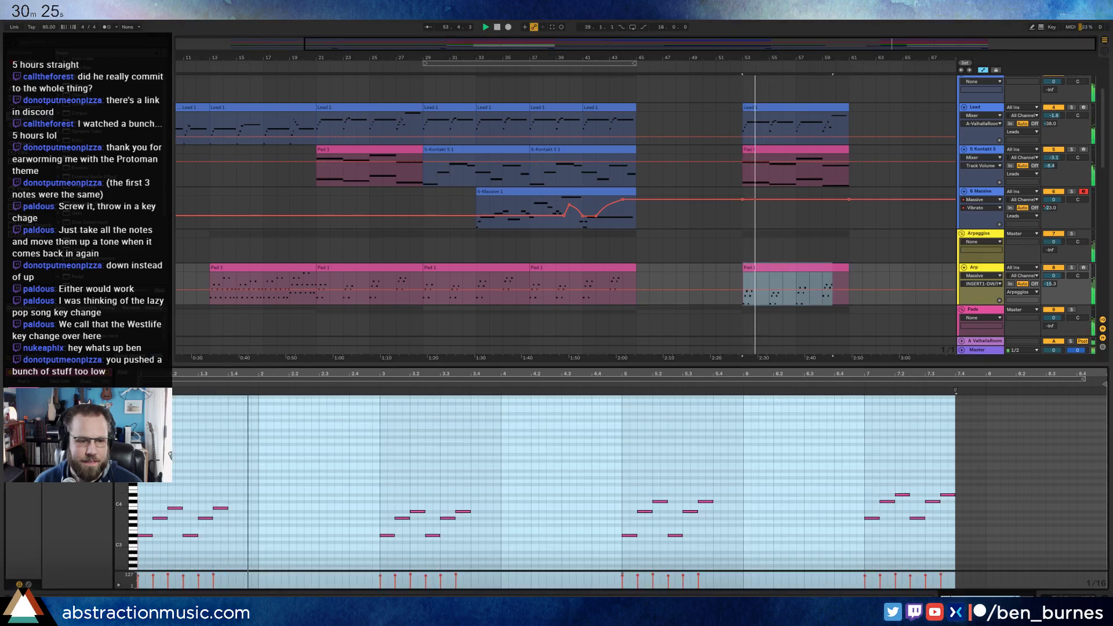
left_click_drag(145, 460, 951, 574)
key("Up")
key("Up")
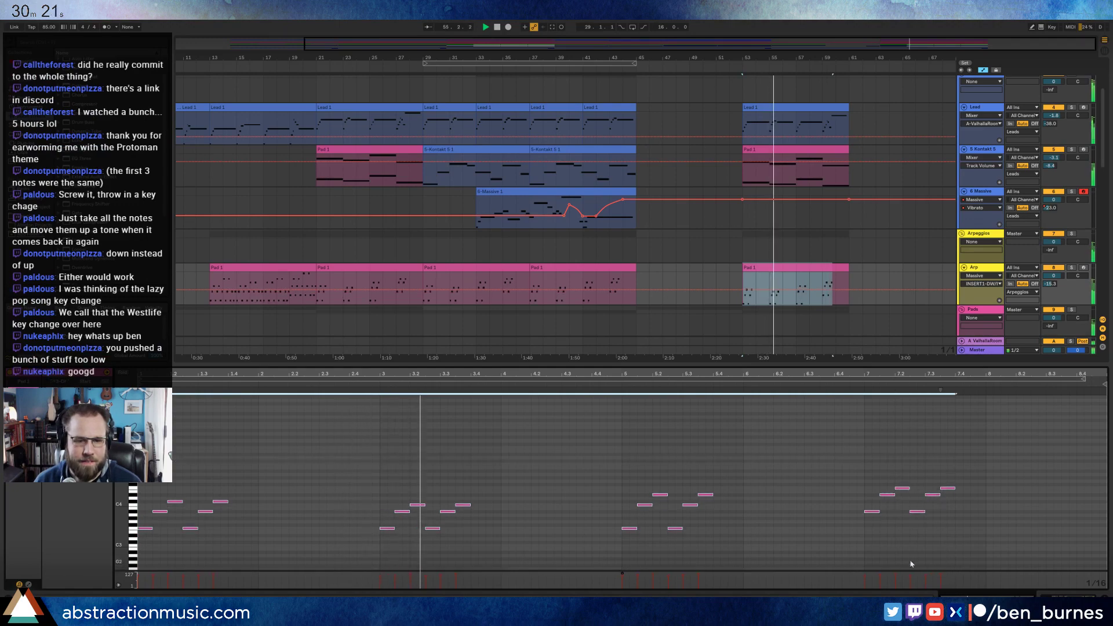
- Check the notes and device settings of the Pad track's clip at bar 53
scroll(756, 216, "down", 5)
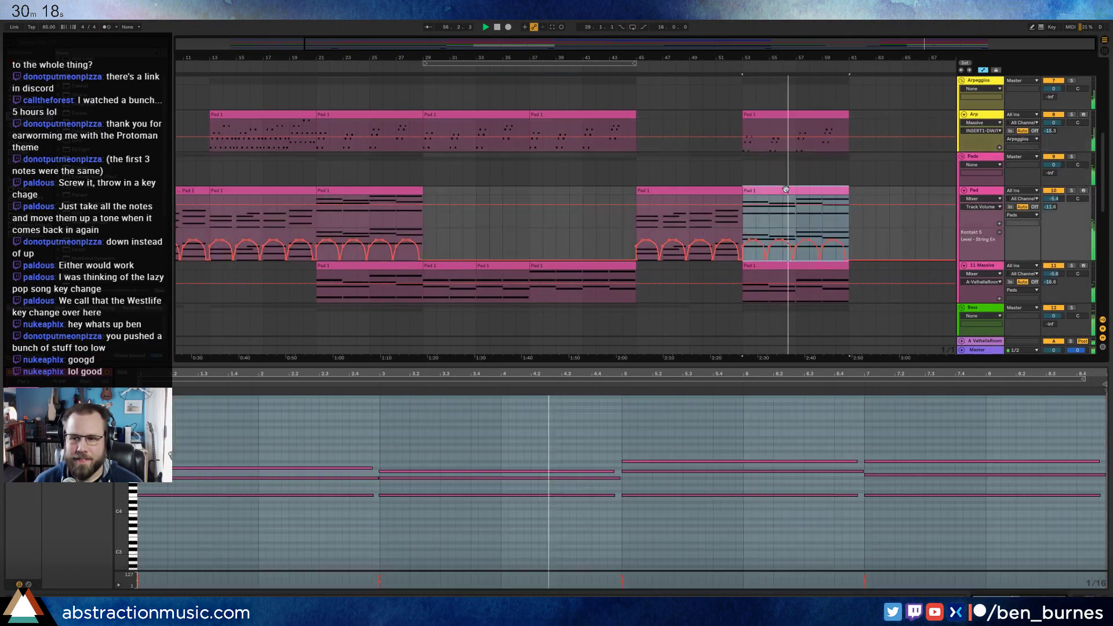
left_click(779, 229)
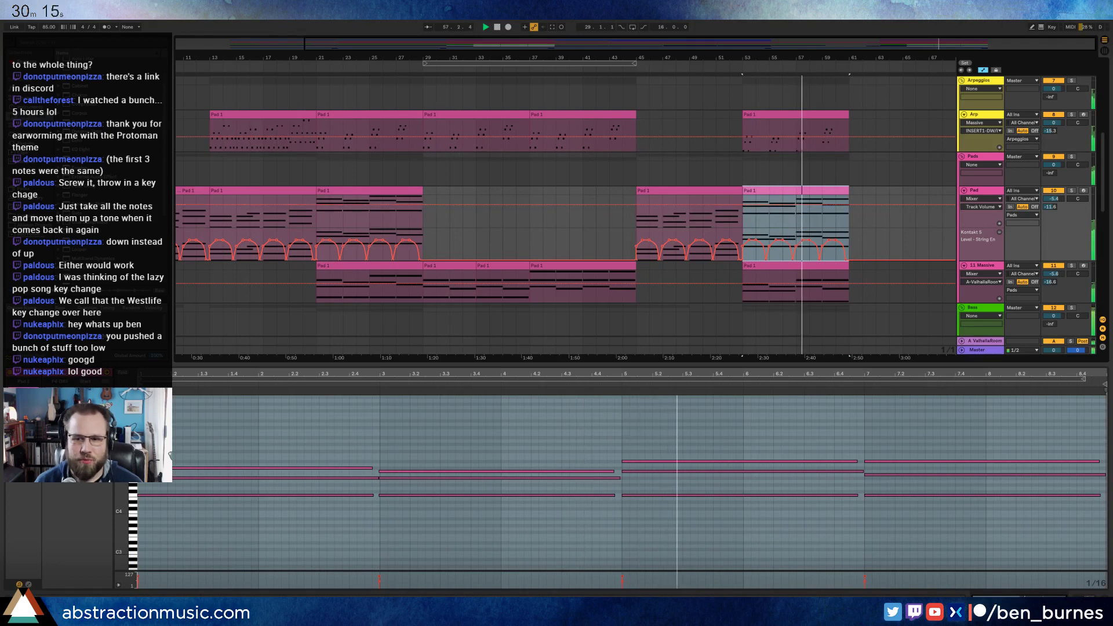
key("shift+Tab")
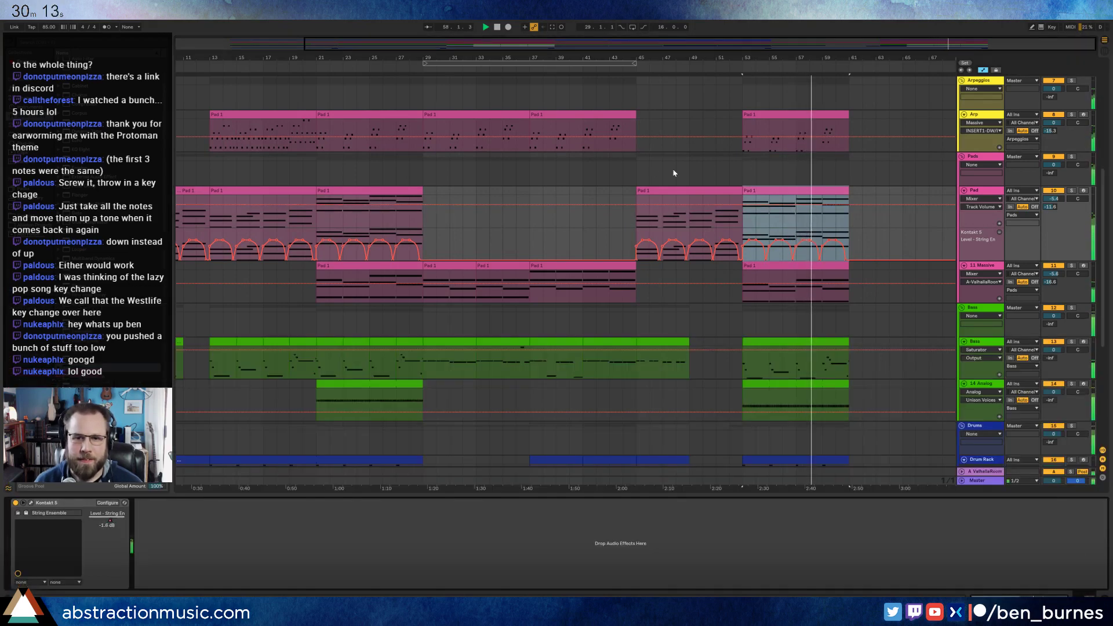
scroll(765, 180, "up", 5)
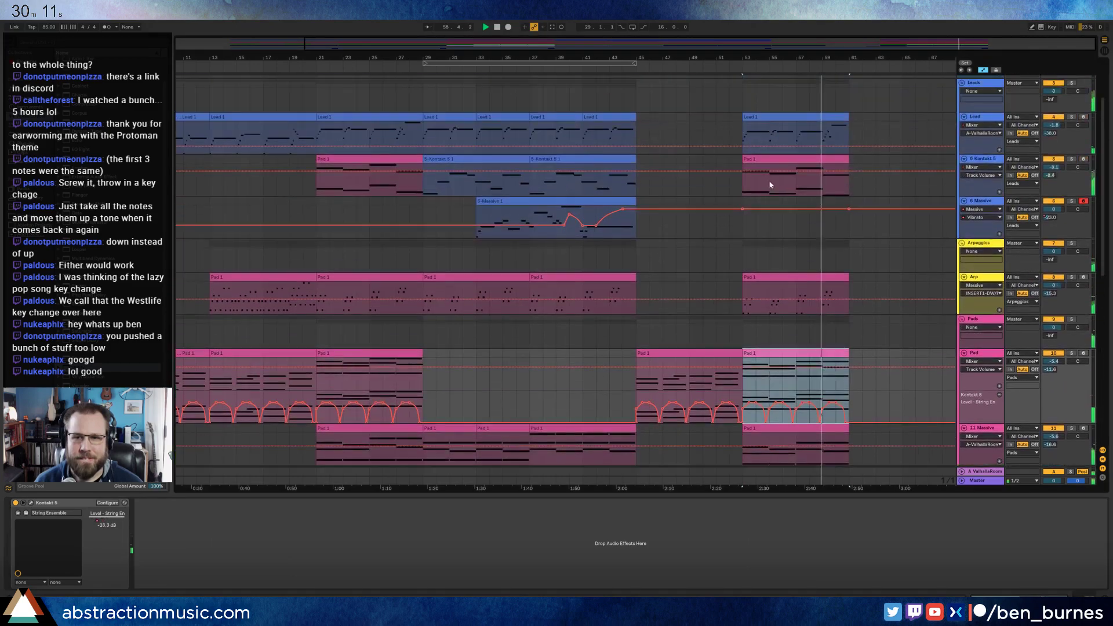
scroll(771, 185, "up", 2)
left_click_drag(742, 106, 849, 481)
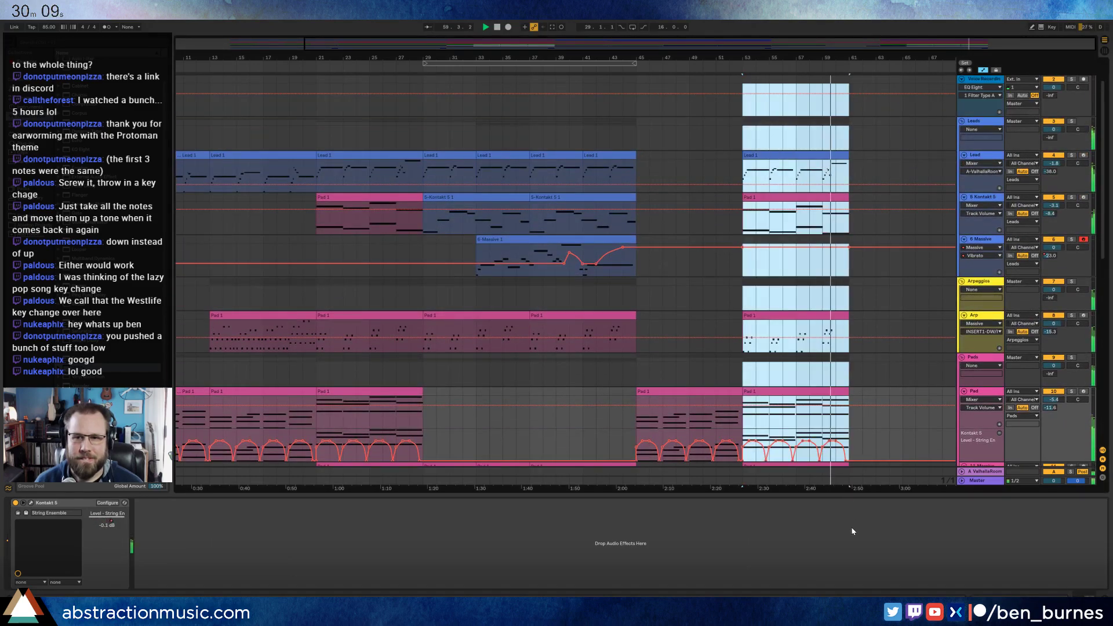
scroll(881, 140, "up", 1)
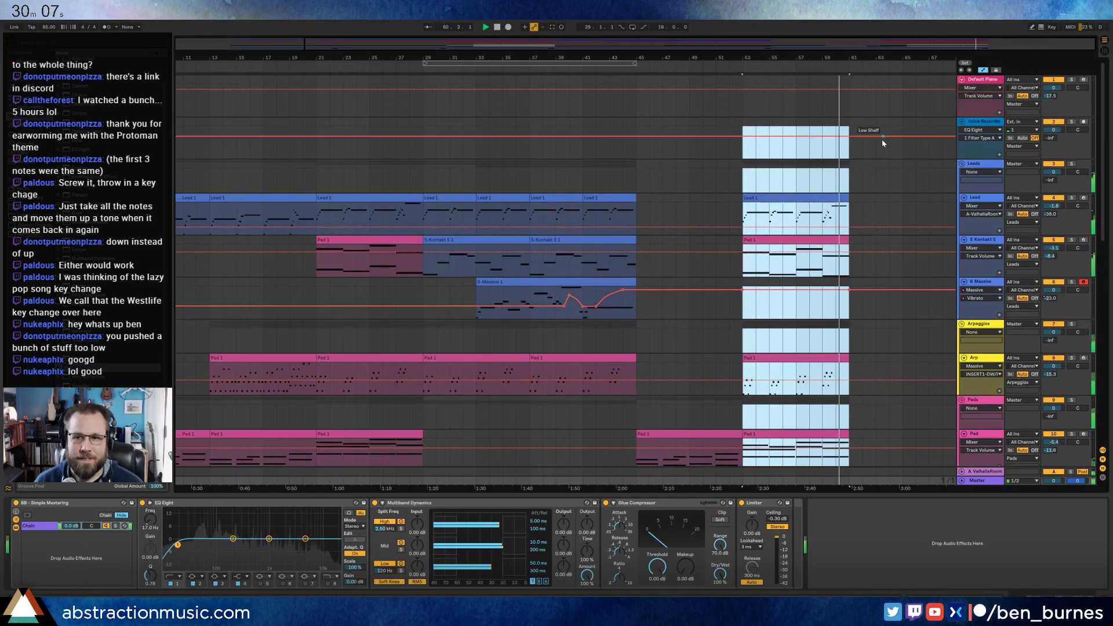
left_click(851, 98)
key("ctrl+v")
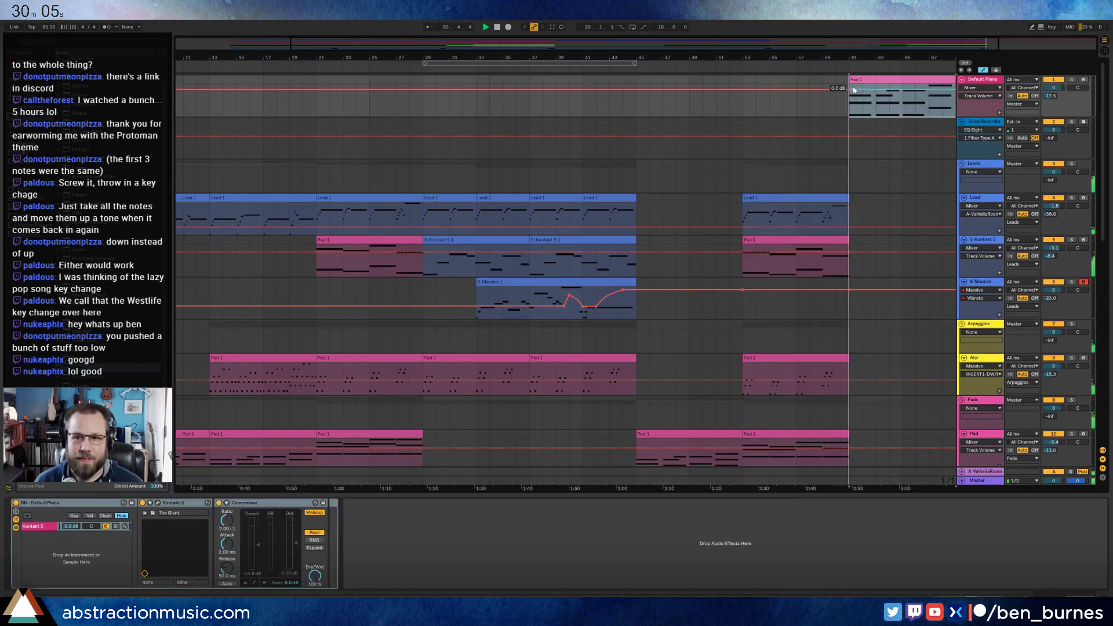
key("ctrl+z")
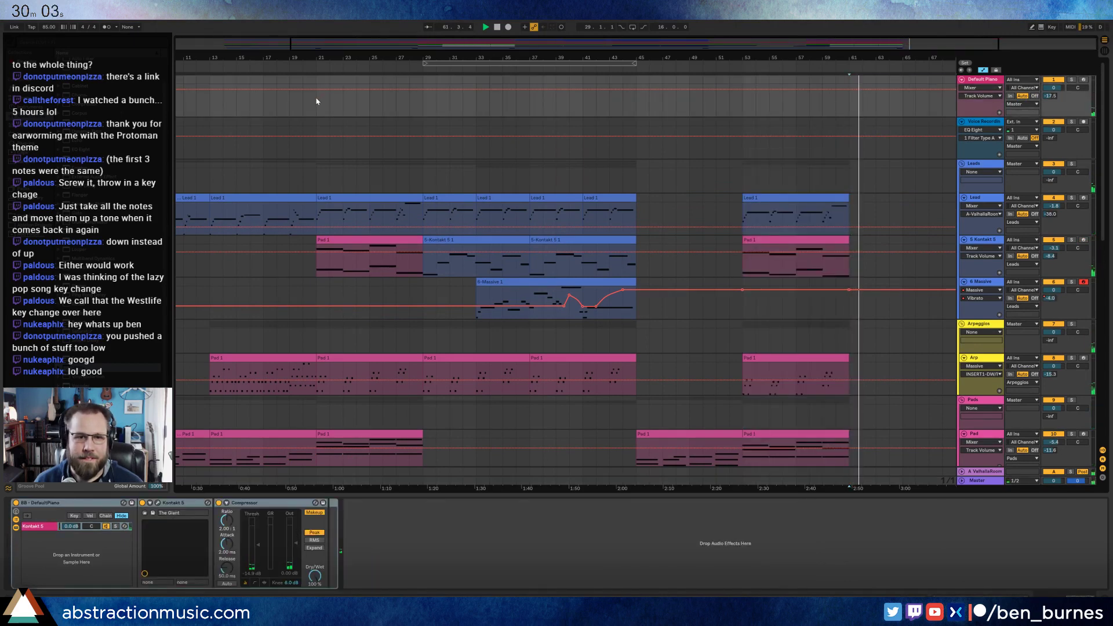
- Try to copy bars 21 to 29 across the tracks to bar 61 with automation shown
left_click_drag(316, 101, 424, 544)
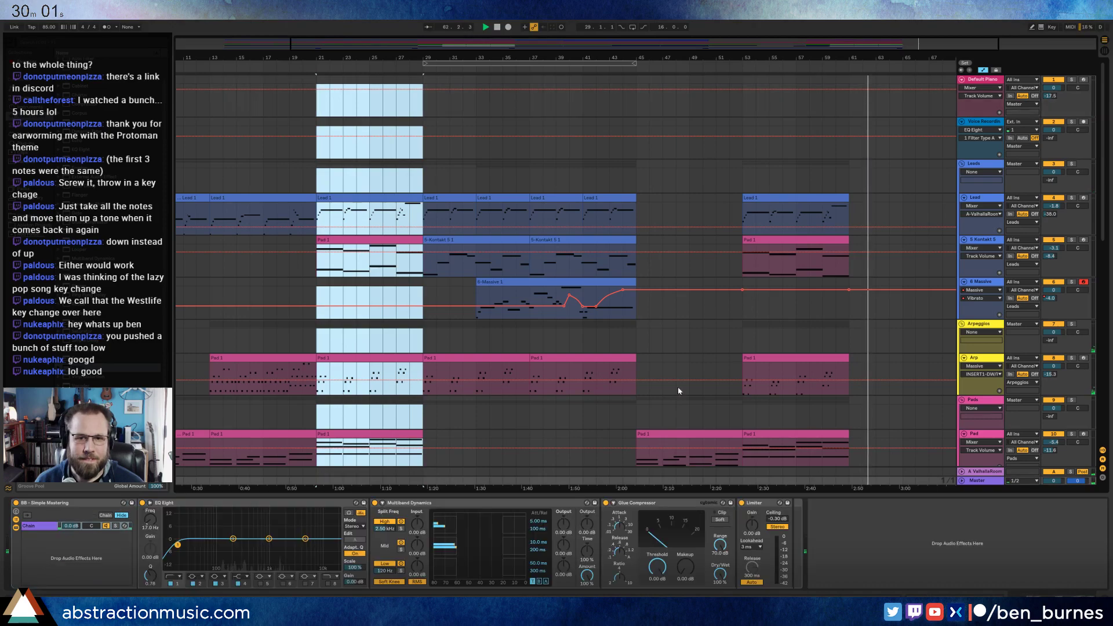
left_click(847, 106)
key("ctrl+v")
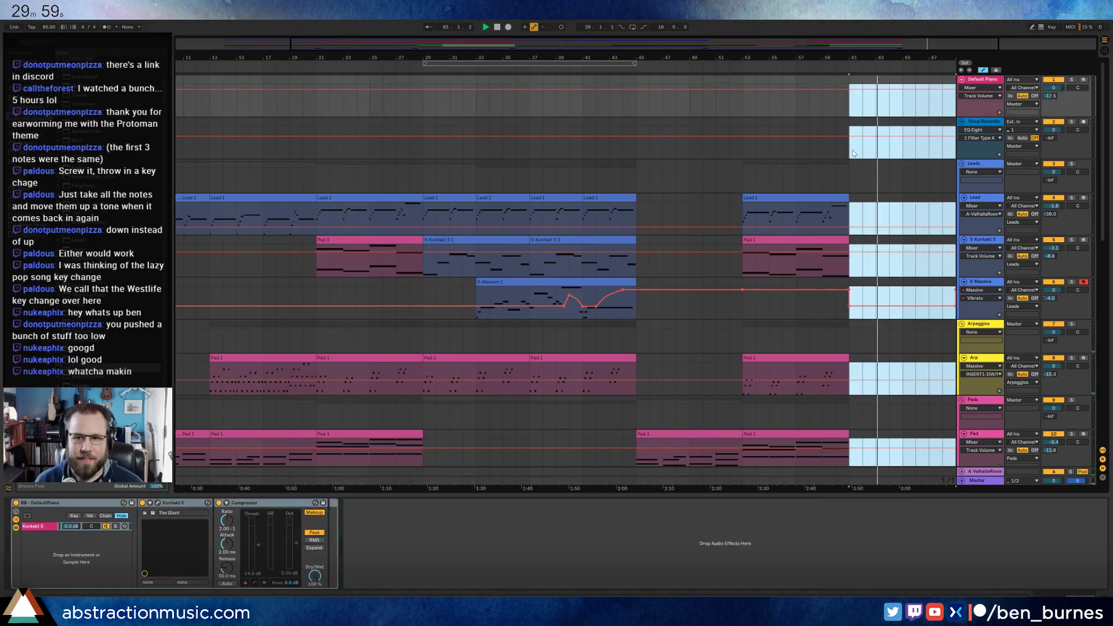
- Hide the automation lanes and copy the clips of bars 21 to 29 on all tracks to bar 61
key("a")
left_click_drag(318, 97, 420, 557)
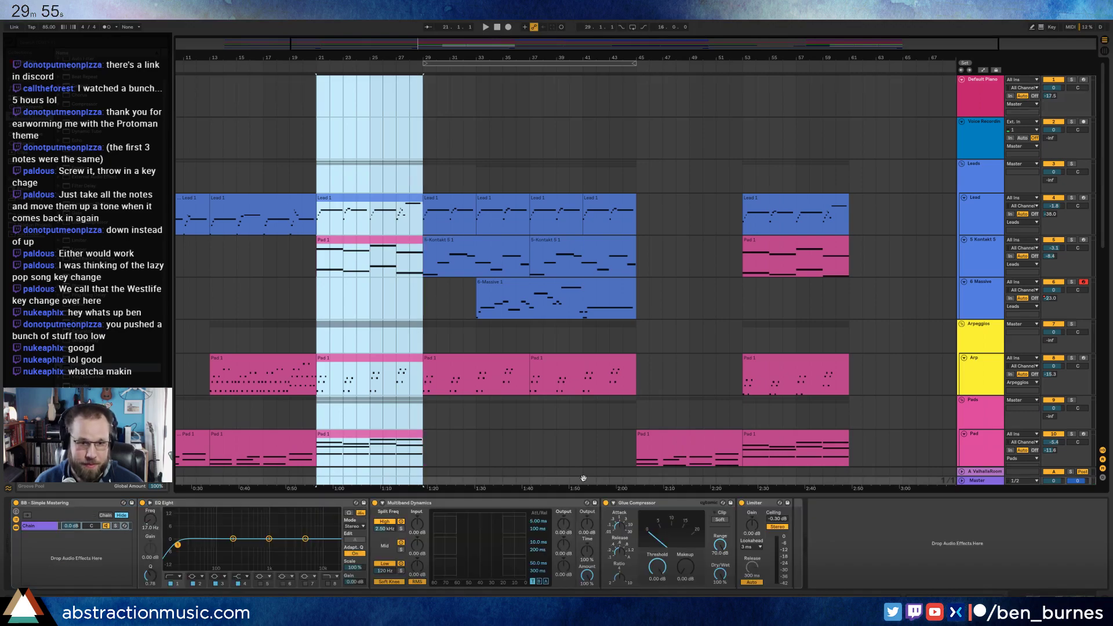
key("ctrl+c")
left_click(849, 89)
key("ctrl+v")
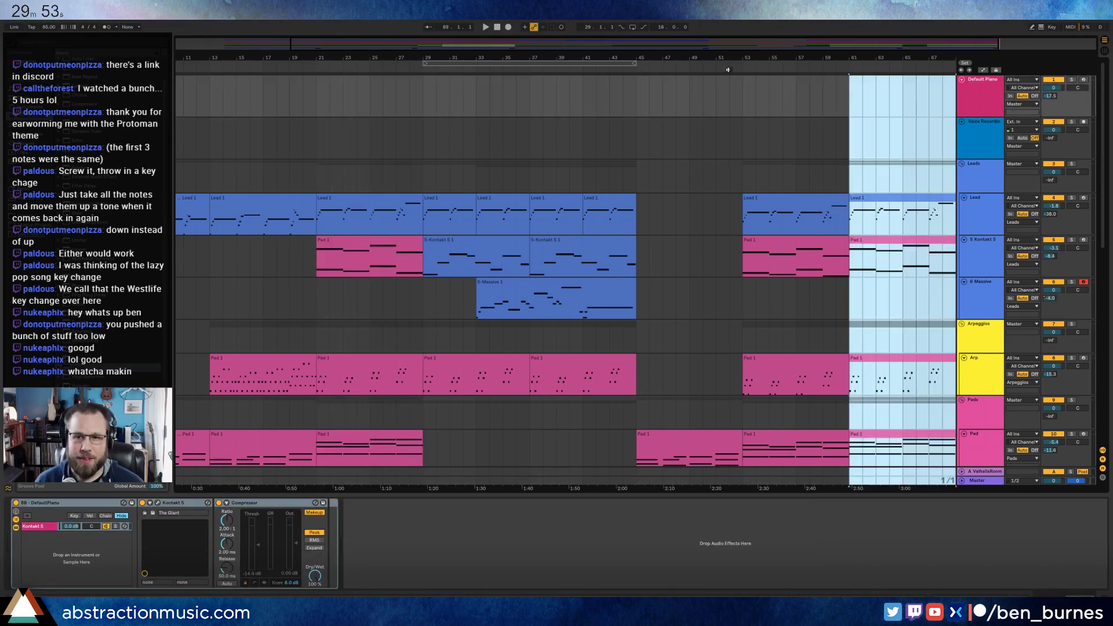
- Play back from about bar 43 and duplicate the Arp clip at bar 37 into the breakdown at bar 45
scroll(725, 120, "down", 3)
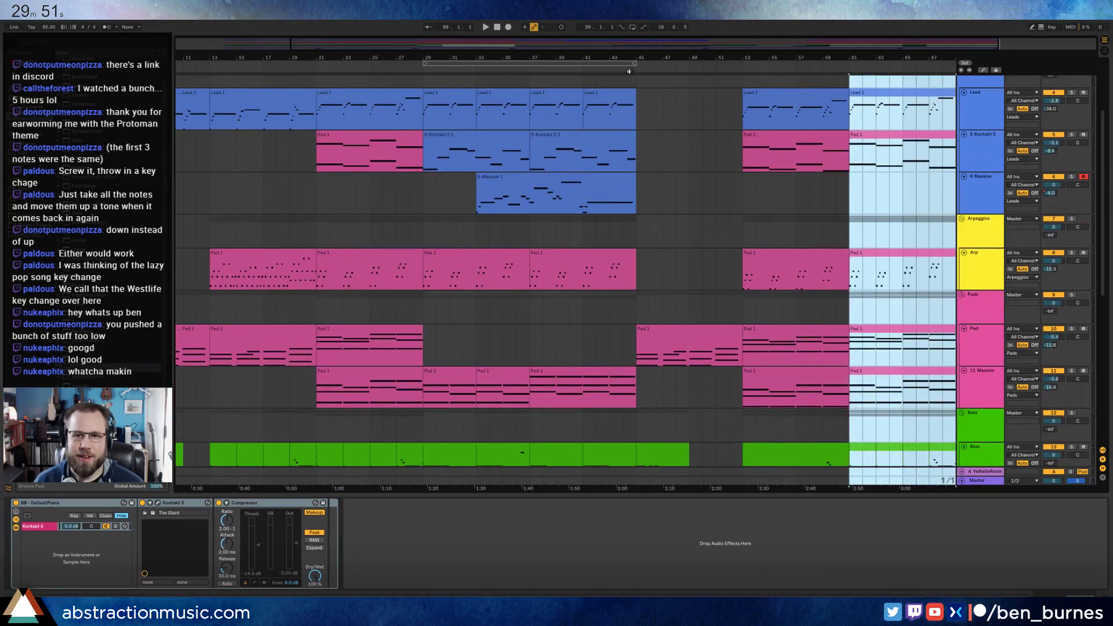
left_click(610, 68)
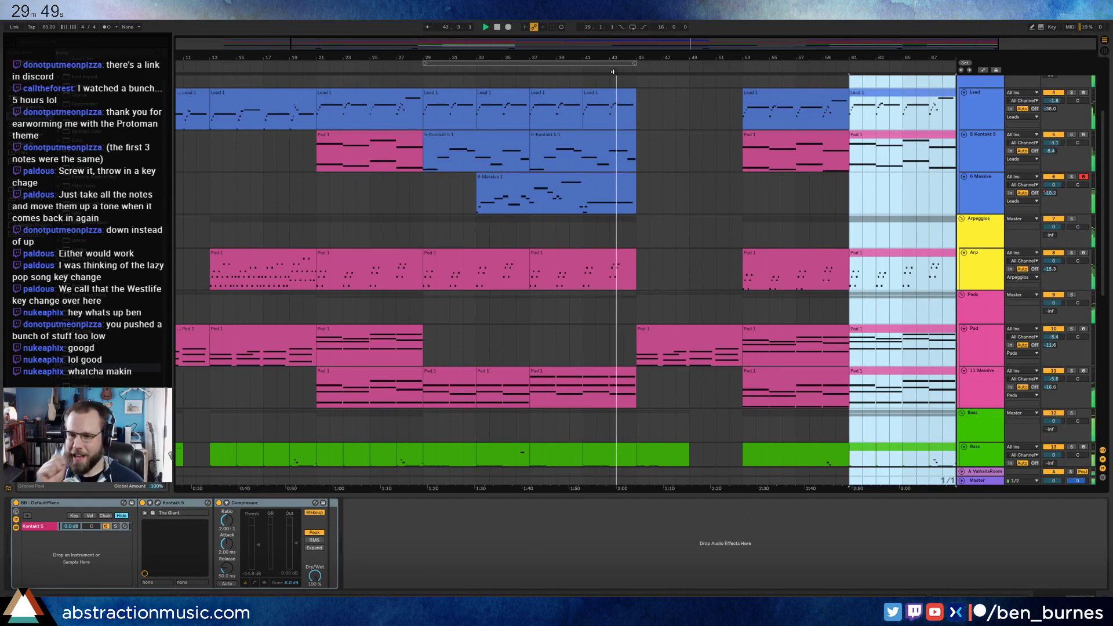
scroll(580, 232, "down", 3)
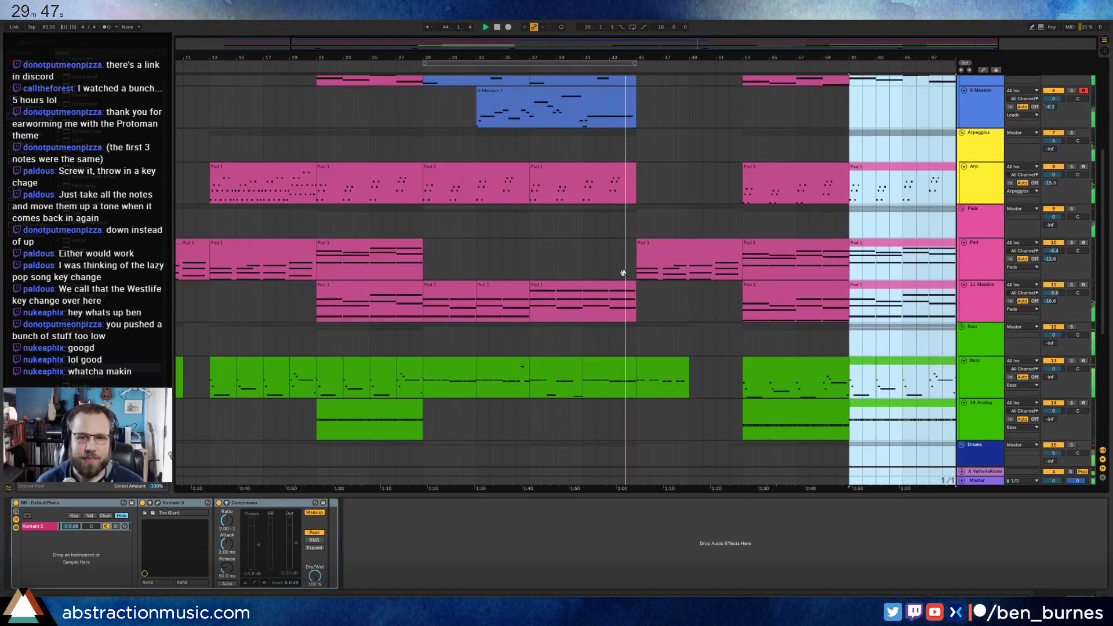
left_click(556, 157)
key("ctrl+d")
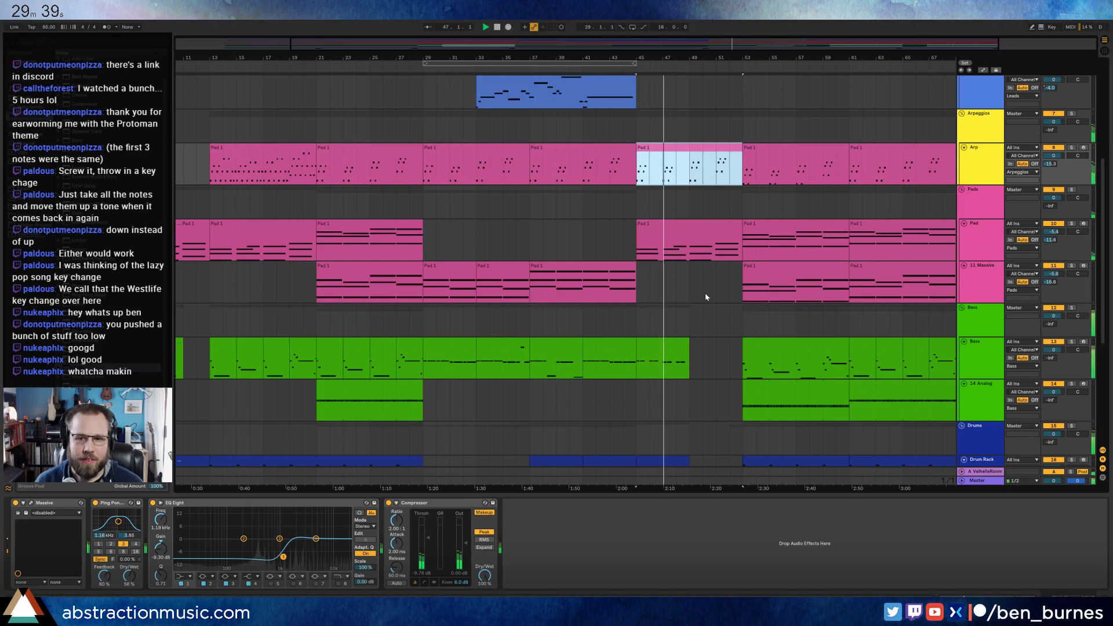
- Examine the notes of the Bass clip at bar 45 and close the note editor
double_click(683, 342)
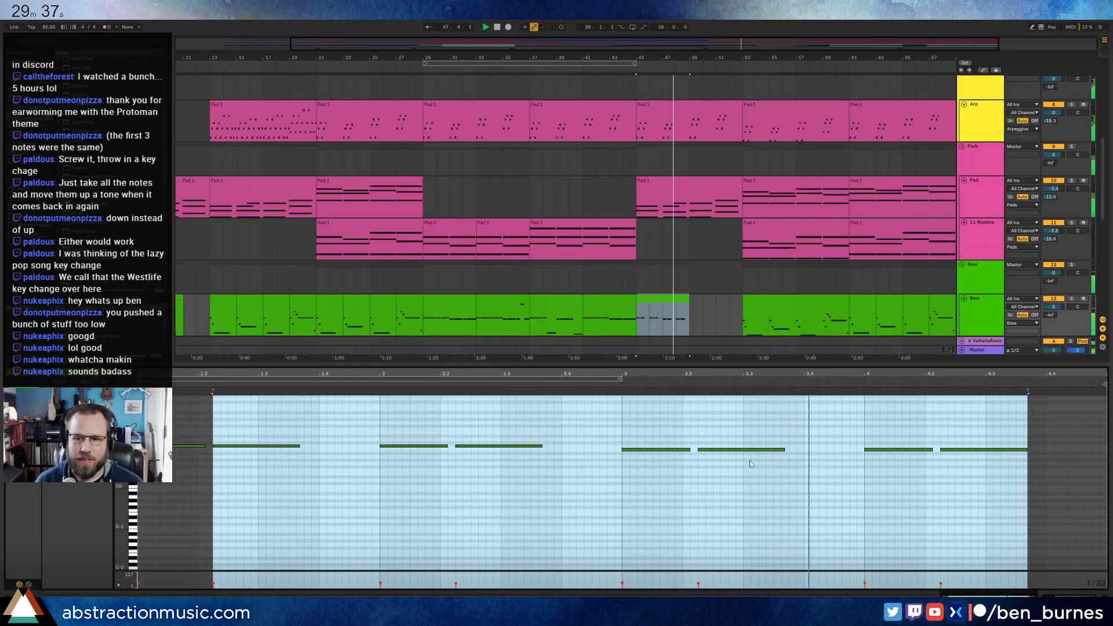
left_click(891, 486)
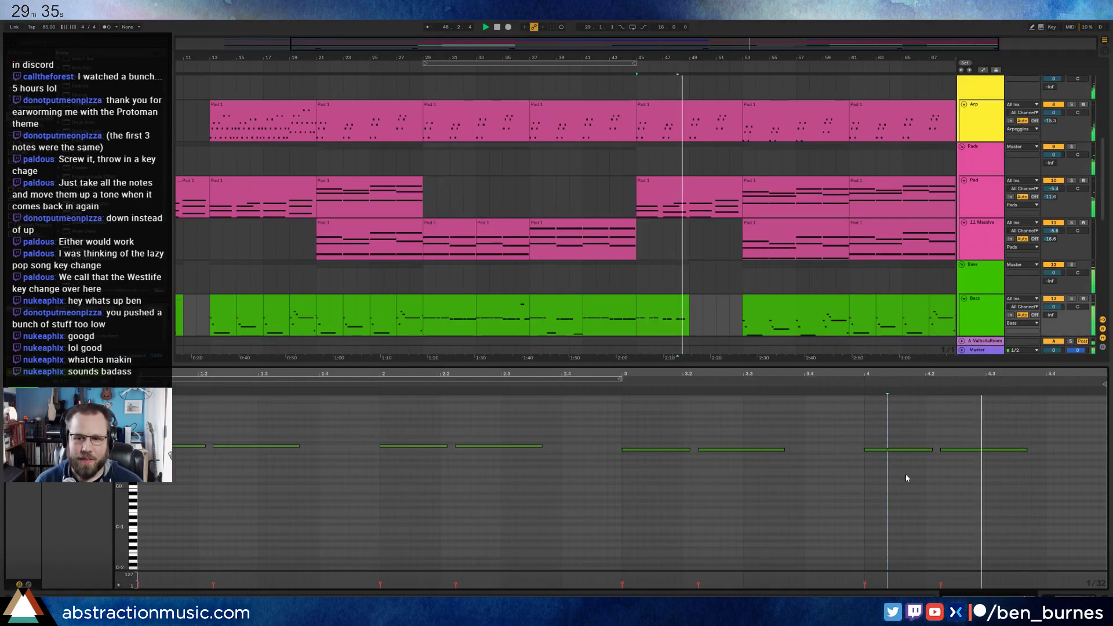
left_click(585, 505)
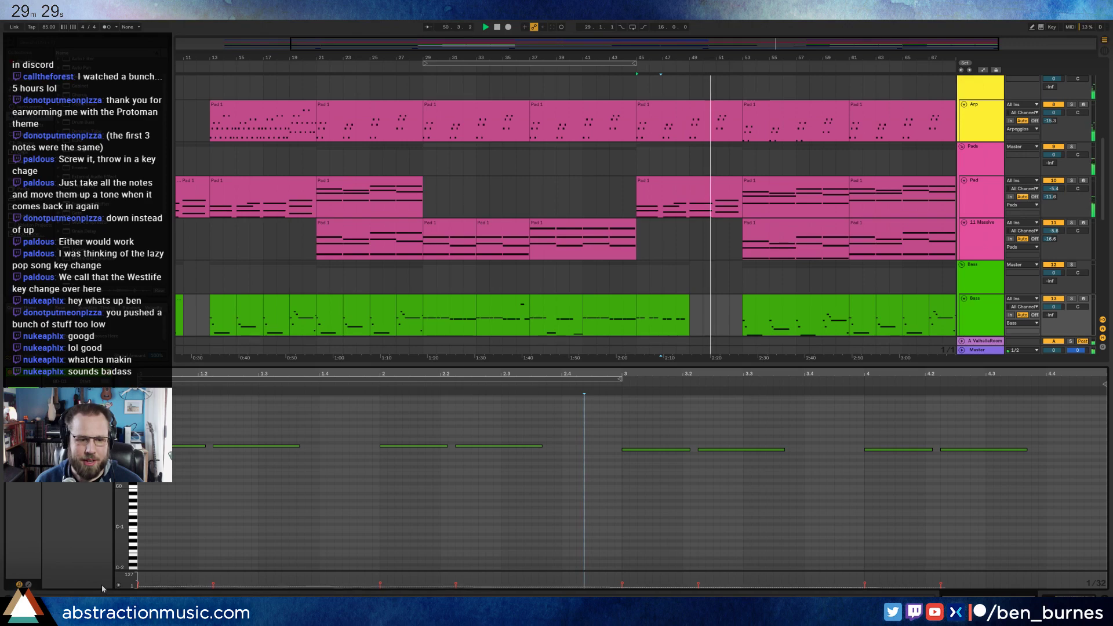
key("shift+Tab")
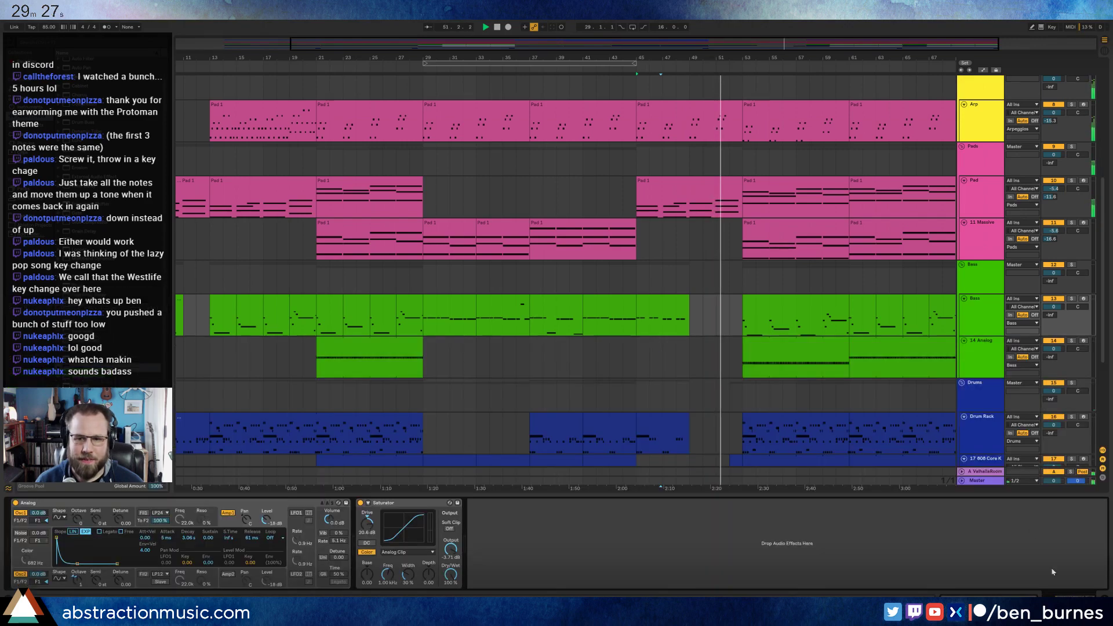
- Inspect the Snare 808 fill notes in the 808 Core Kit clip just before bar 53
scroll(823, 328, "down", 4)
scroll(823, 330, "down", 3)
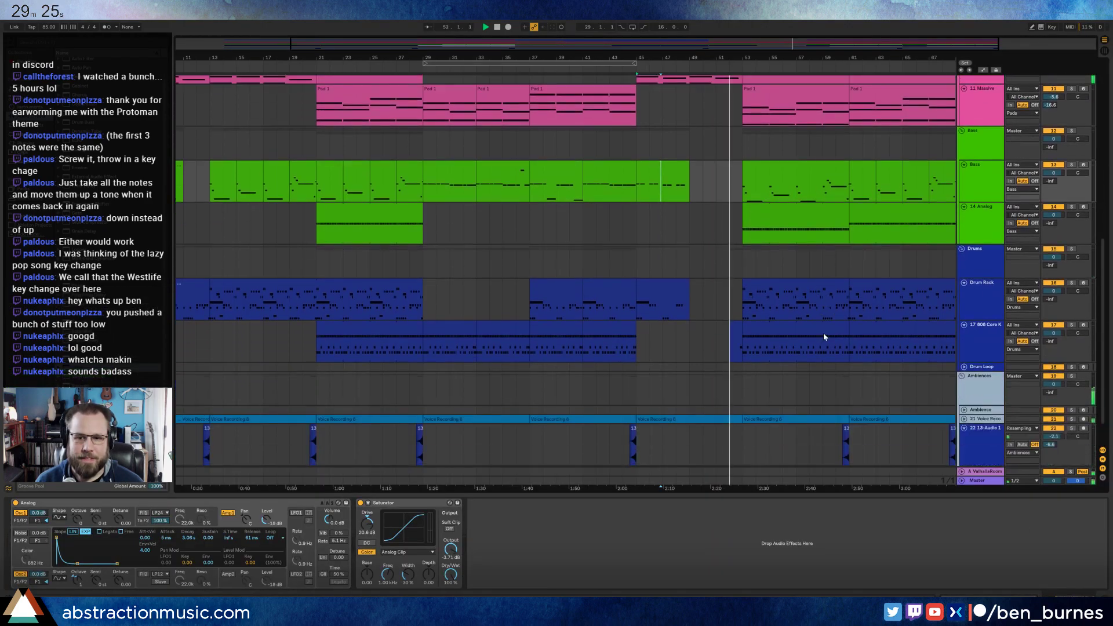
left_click(732, 284)
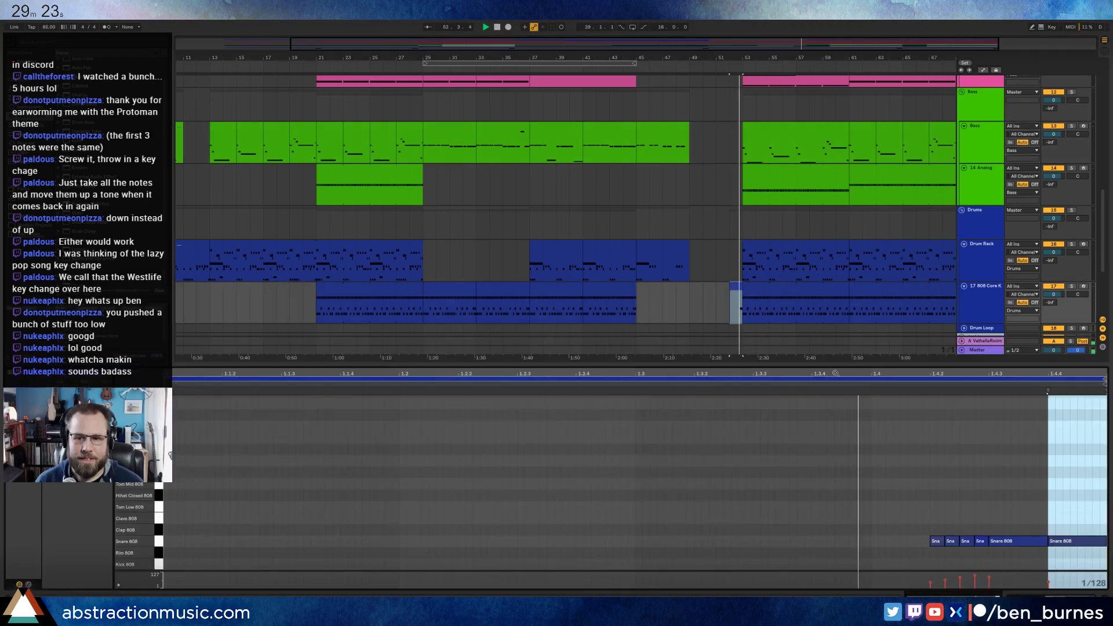
left_click_drag(920, 514, 1068, 545)
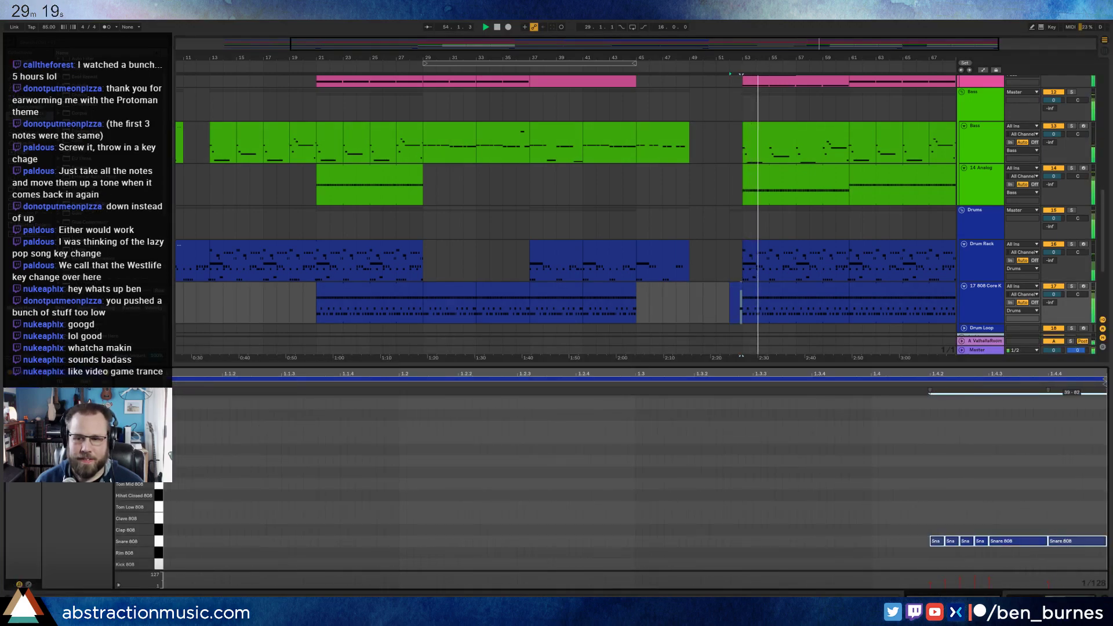
key("shift+Tab")
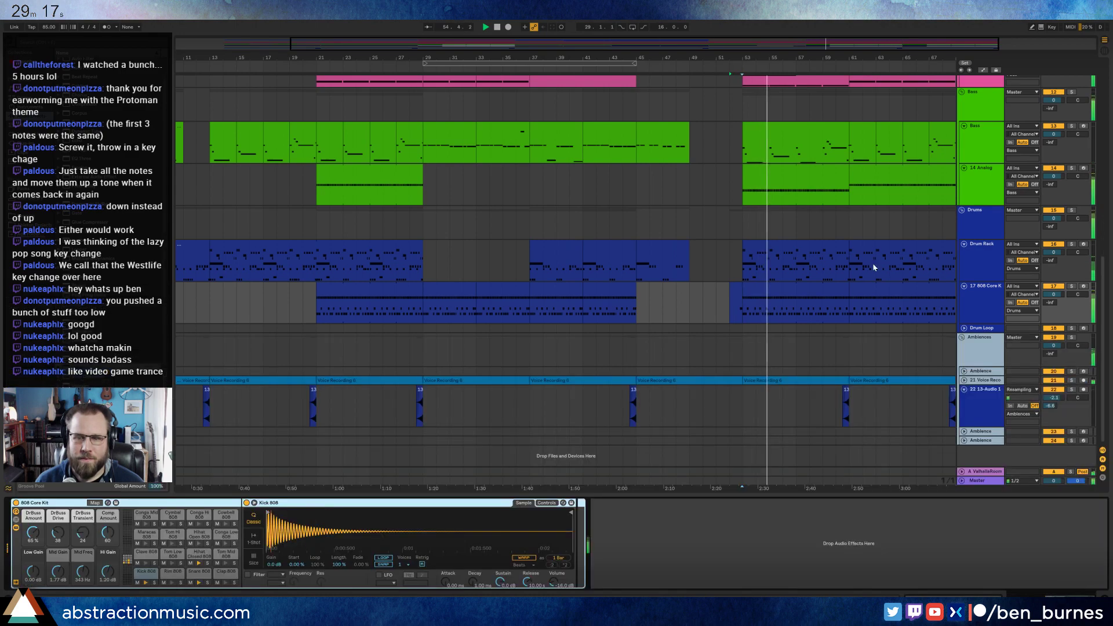
- Record a new MIDI lead part on the 6 Massive track from bar 53 to about bar 65
scroll(874, 267, "up", 7)
scroll(757, 236, "up", 7)
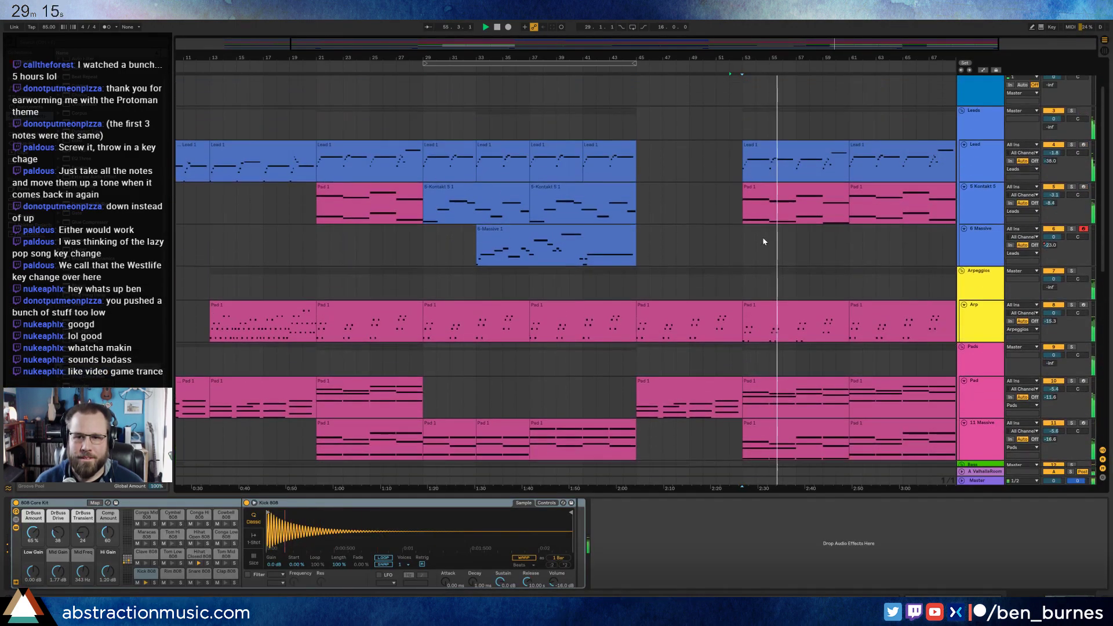
left_click(743, 244)
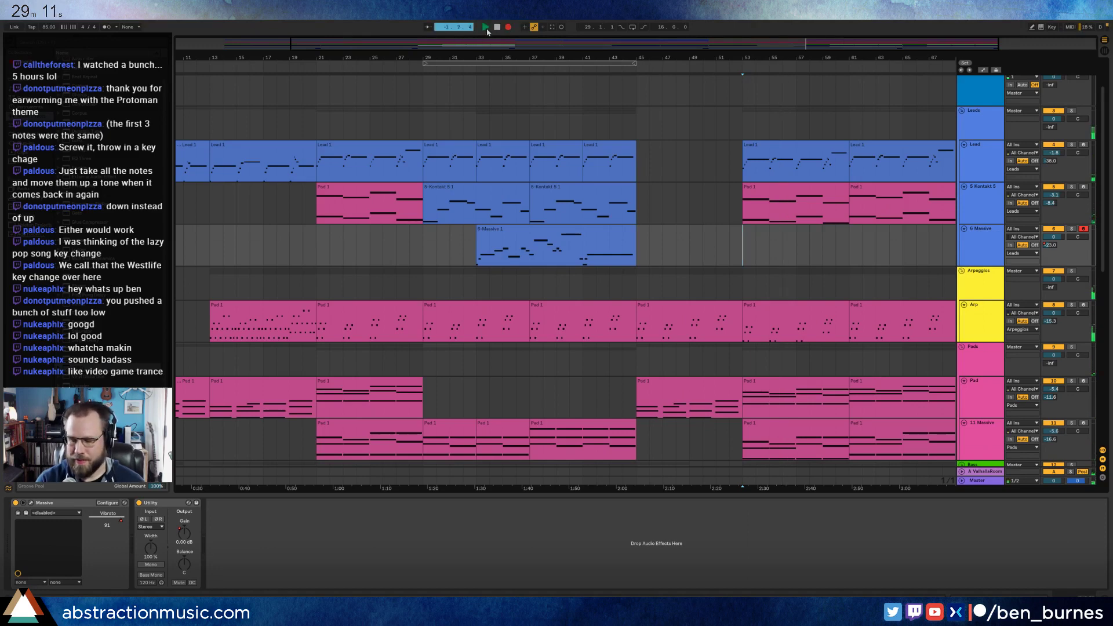
left_click(487, 27)
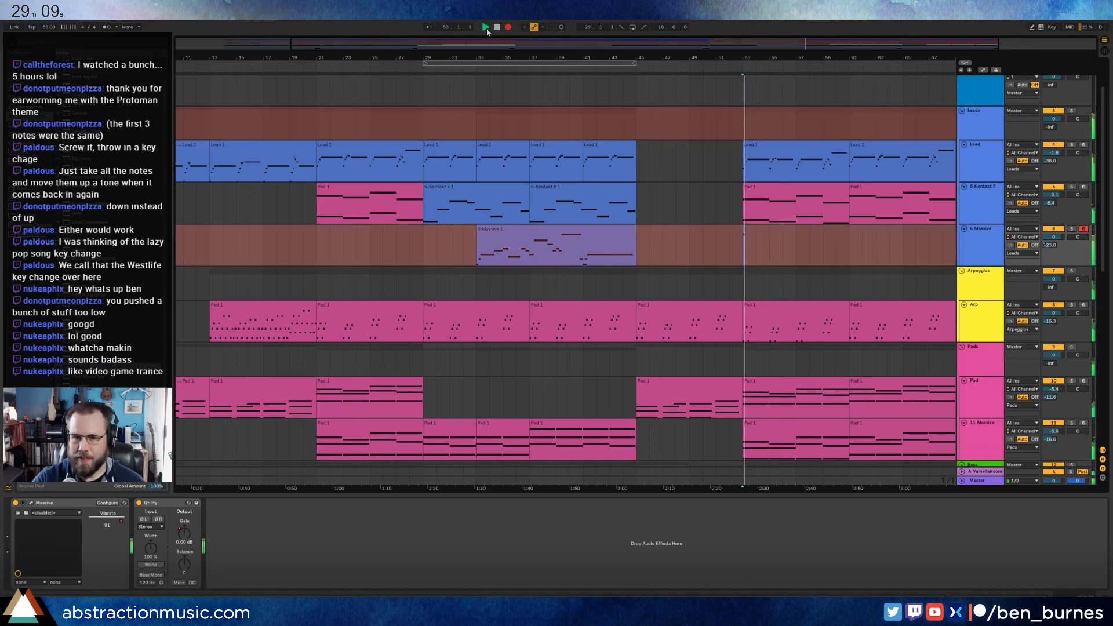
key("F9")
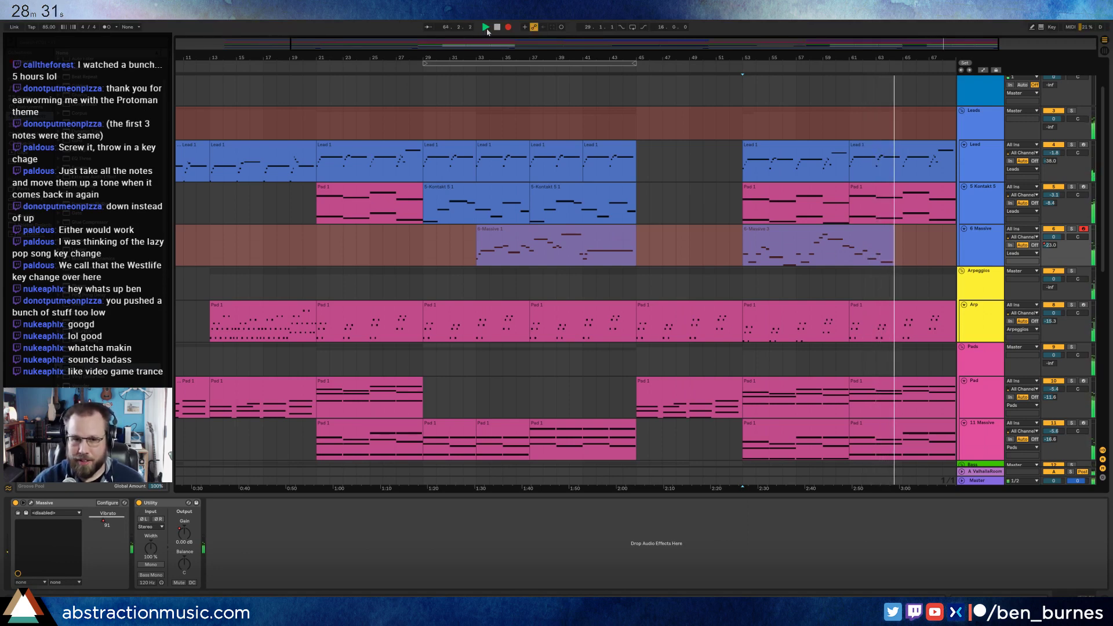
key("space")
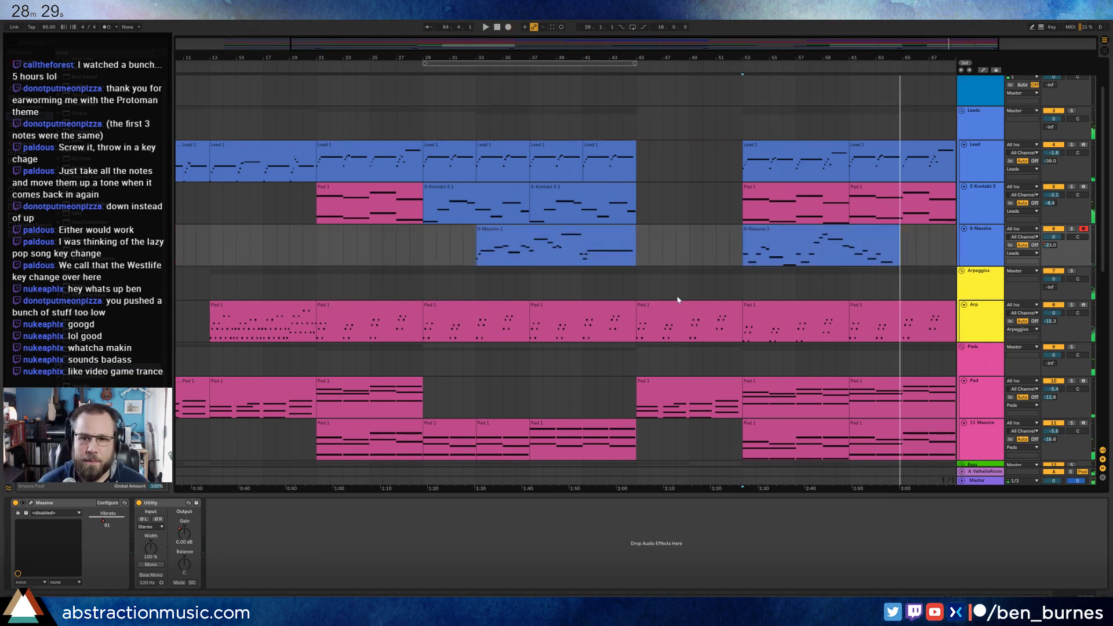
- Raise the fourth note of the recorded 6 Massive clip to D#4 and play the clip back to review its notes
double_click(746, 265)
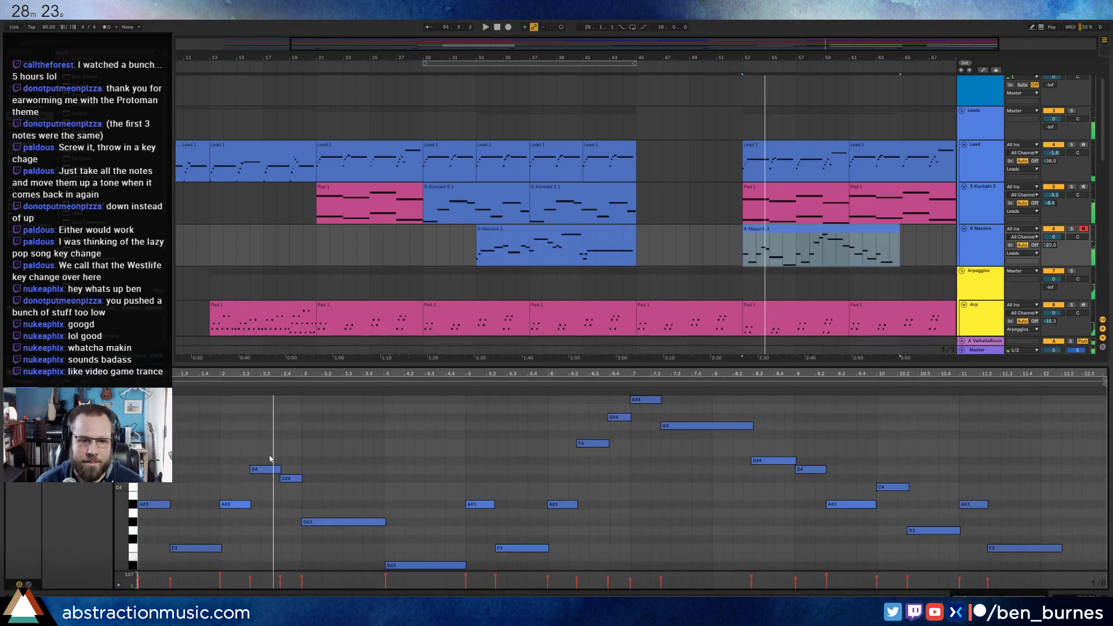
left_click(268, 469)
key("Up")
key("space")
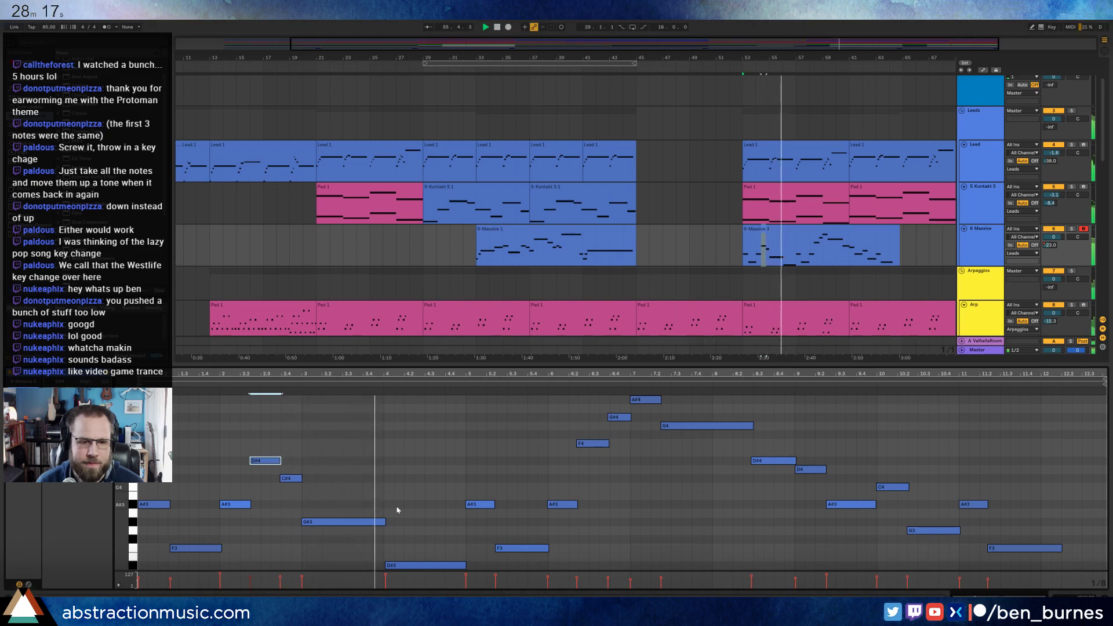
left_click(403, 564)
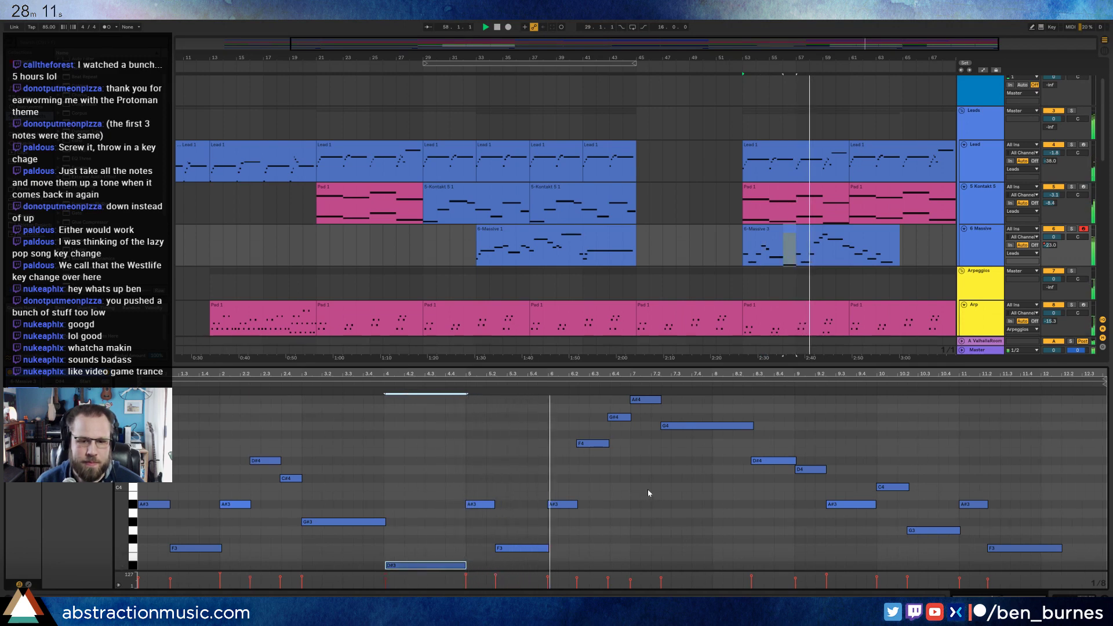
- Lower the long G4 note near bar 7 of the 6 Massive clip to F4 and play back the phrase
scroll(649, 500, "up", 2)
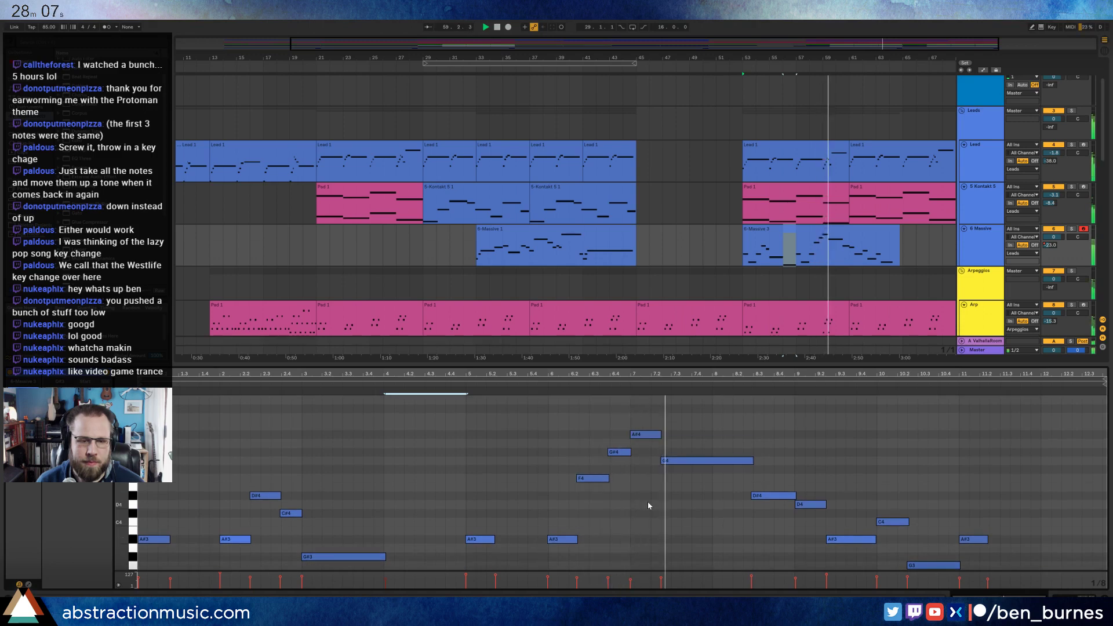
key("space")
left_click_drag(695, 461, 696, 470)
left_click(645, 381)
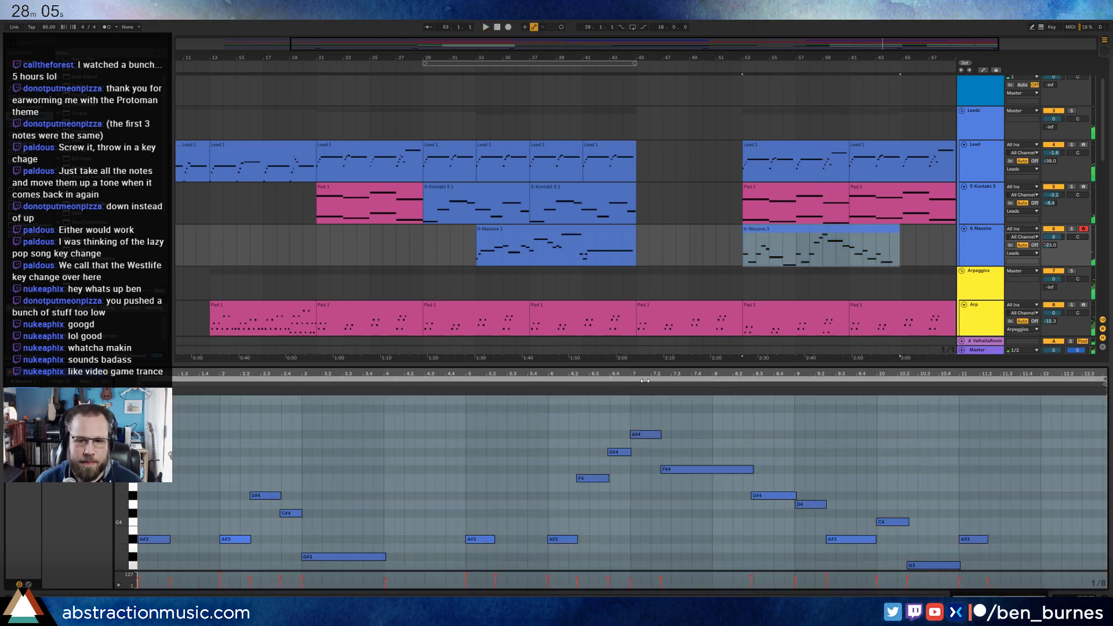
left_click(655, 528)
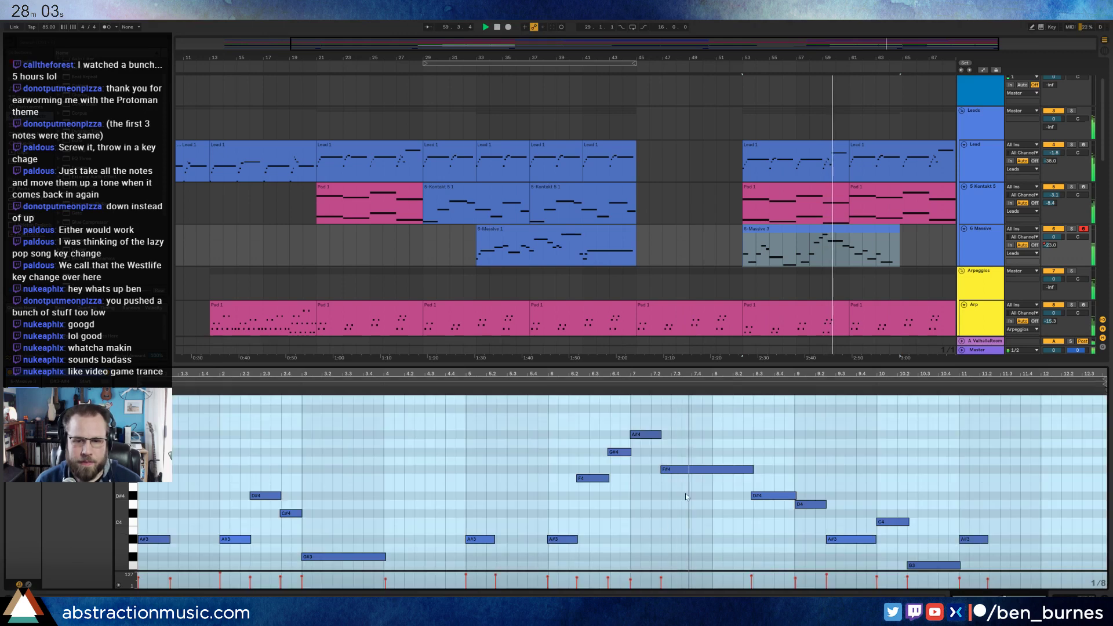
left_click(734, 444)
left_click_drag(752, 468, 705, 471)
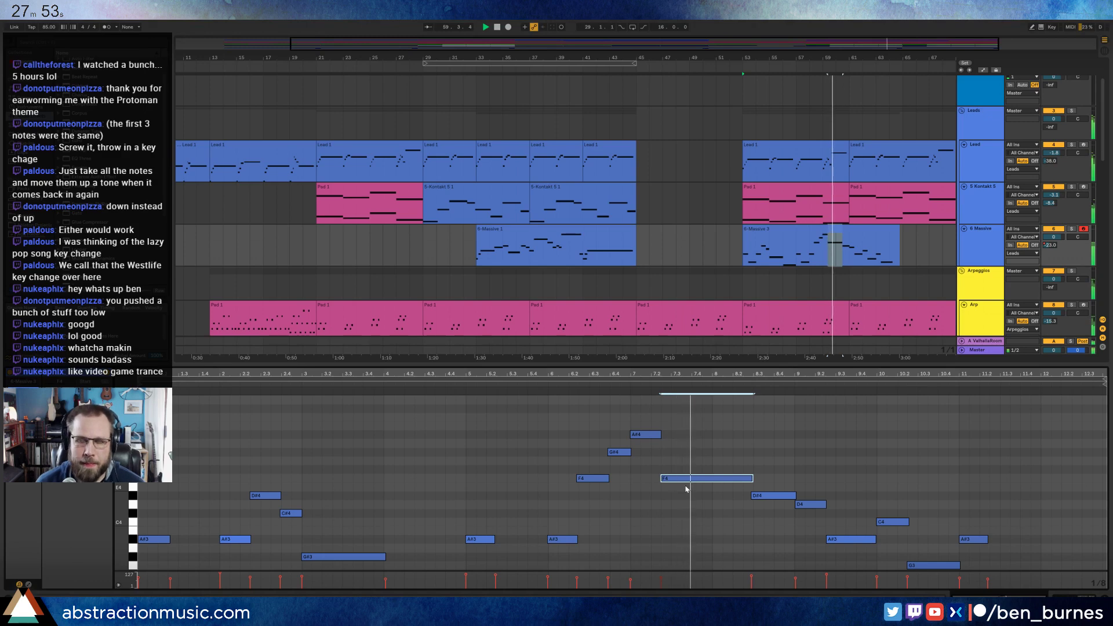
left_click(702, 504)
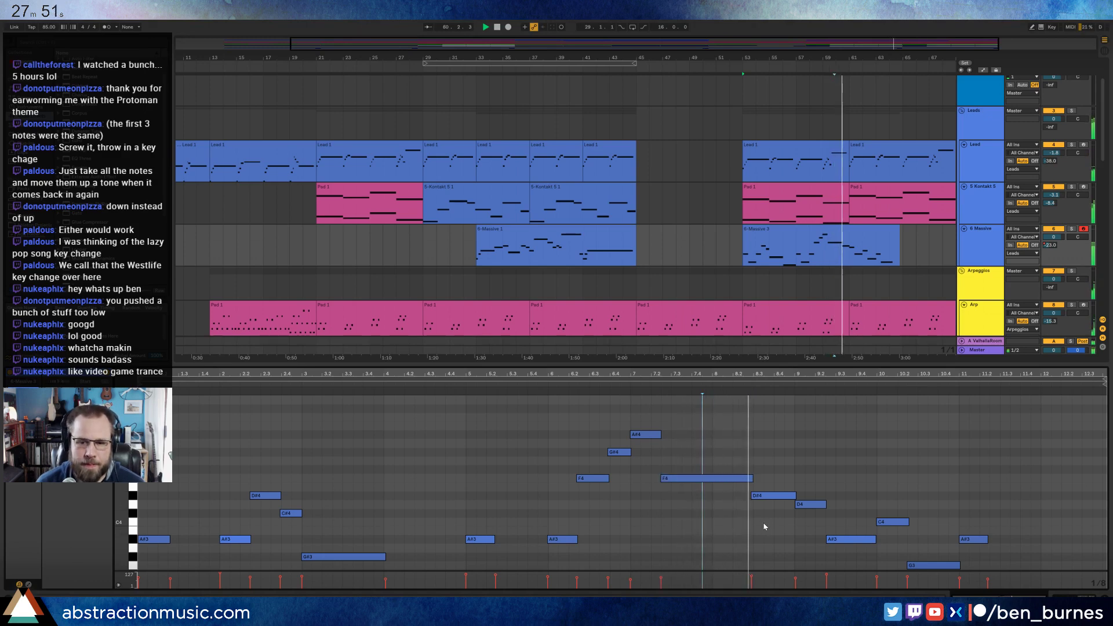
- Raise the last three notes of the 6 Massive clip by an octave to G4, A#4 and F4
scroll(938, 515, "down", 3)
left_click(926, 520)
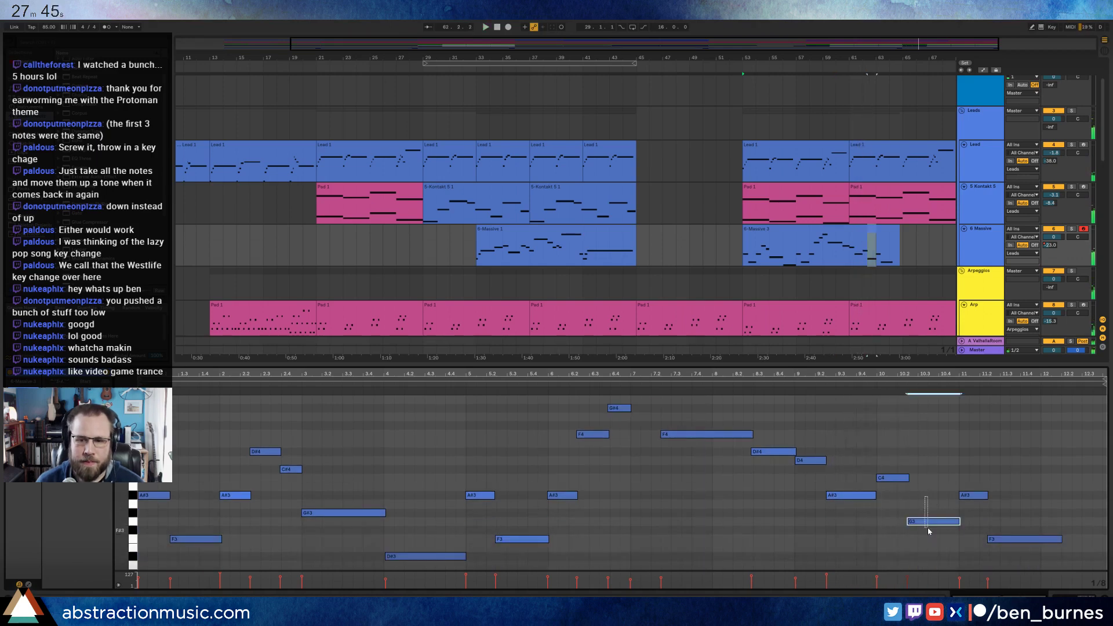
key("shift+Up")
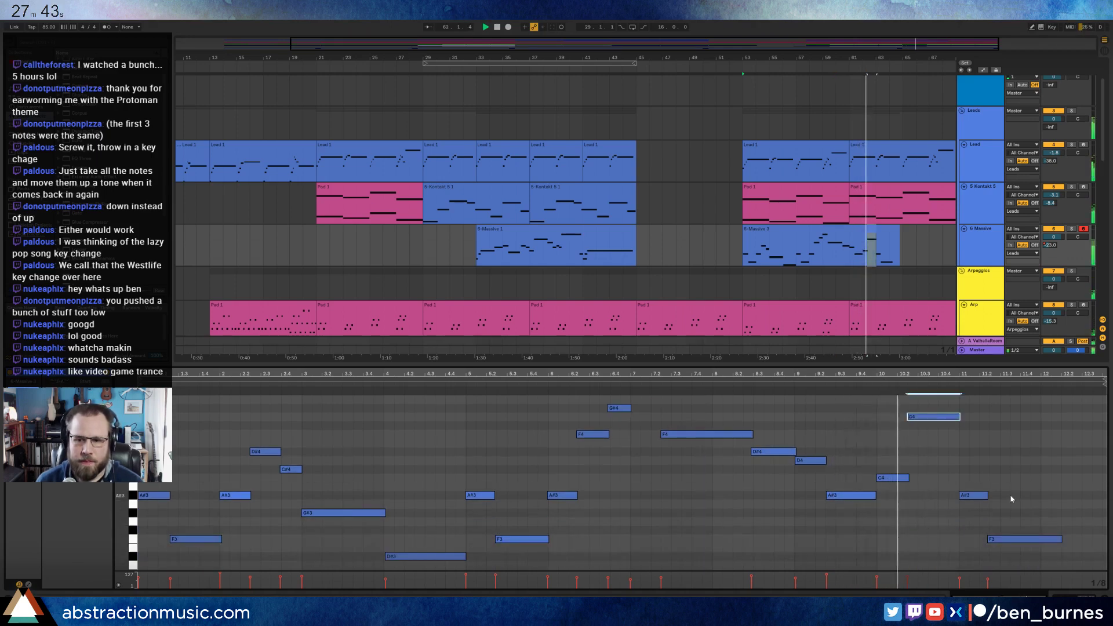
left_click(974, 495)
key("shift+Up")
left_click(1021, 548)
key("shift+Up")
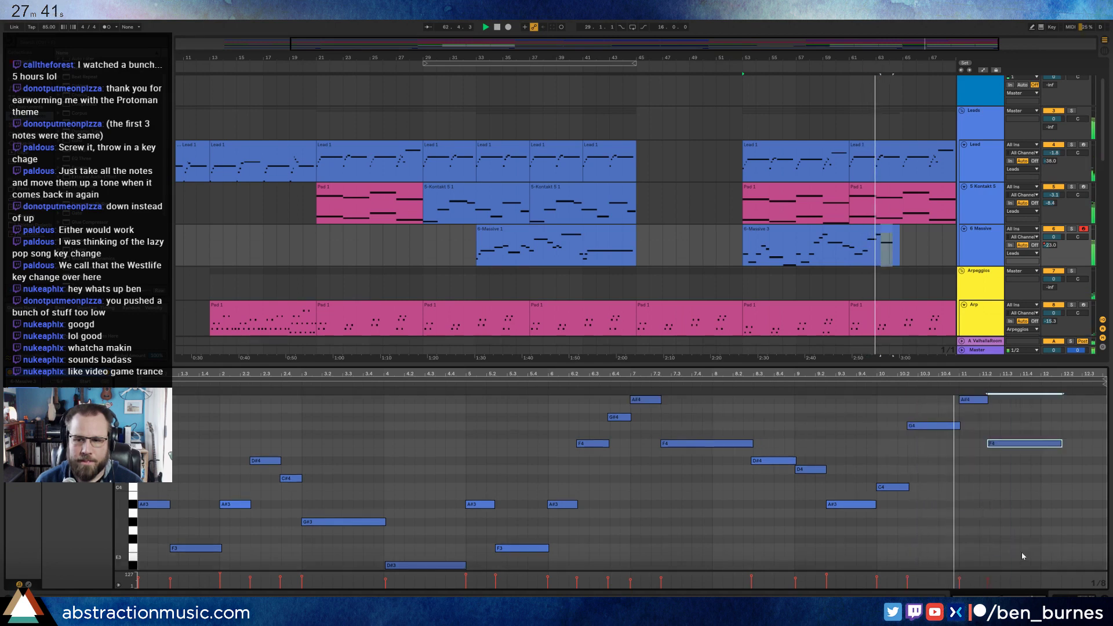
- Raise the final note of the clip to C5 and lengthen it to the clip's end
scroll(1012, 447, "up", 2)
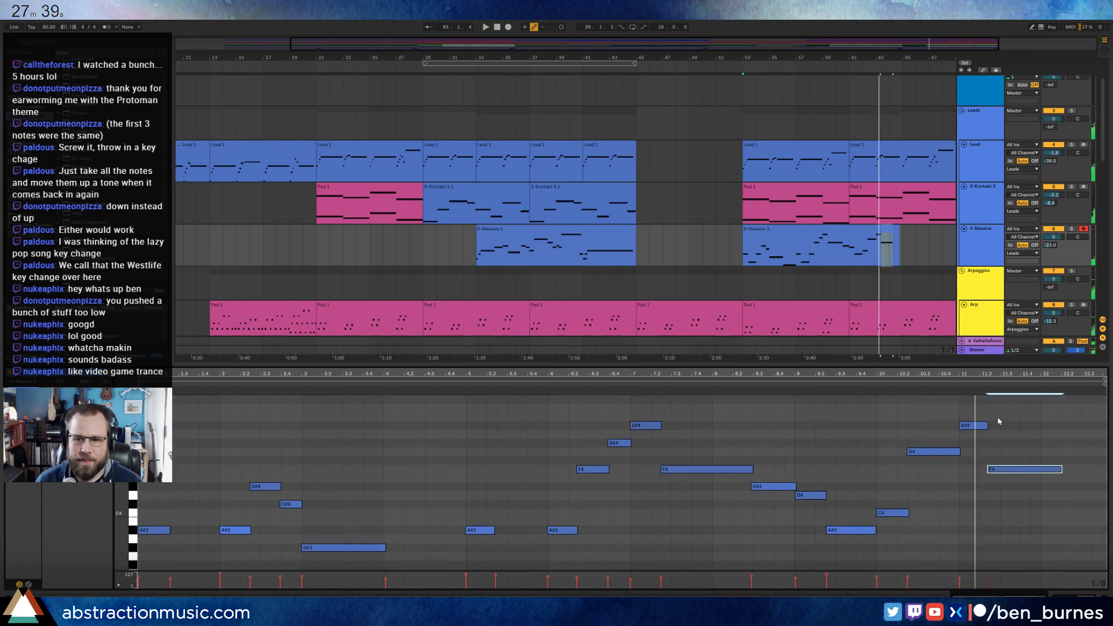
key("shift+Up")
key("Down")
key("Down")
key("Down")
key("Down")
key("Down")
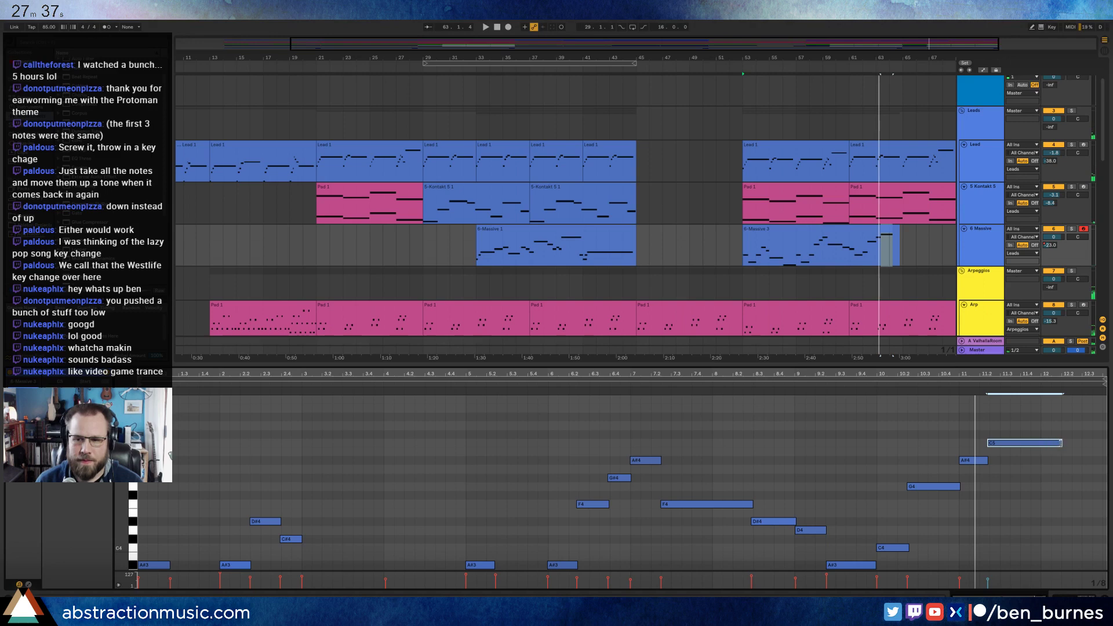
left_click_drag(1061, 443, 1104, 452)
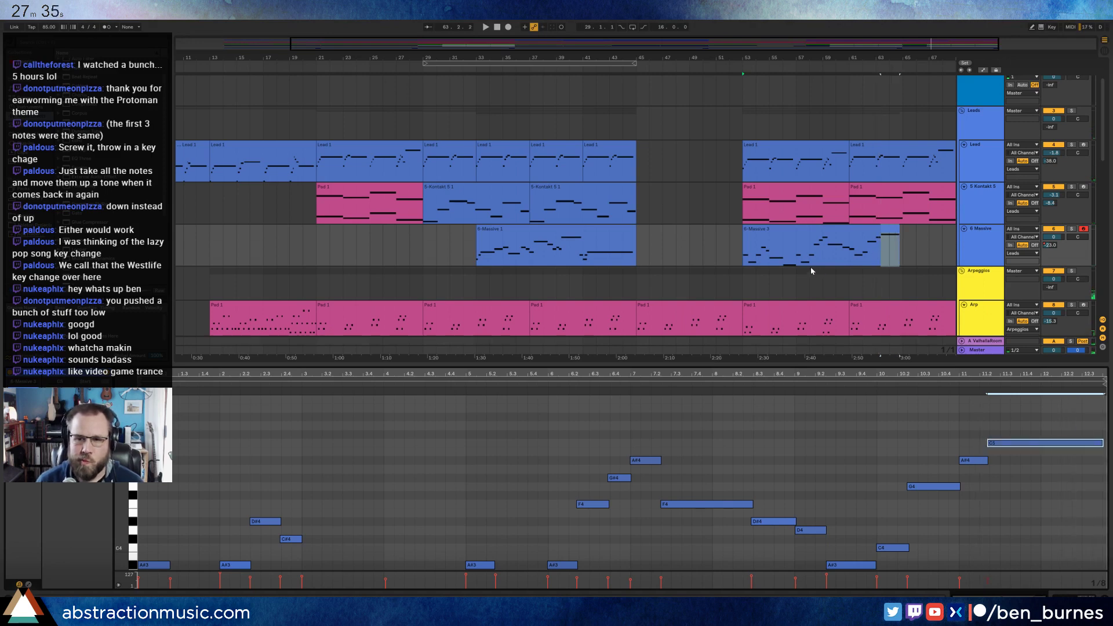
- Play the arrangement from bar 53 and extend the 6 Massive clip to bar 69
left_click(746, 253)
key("space")
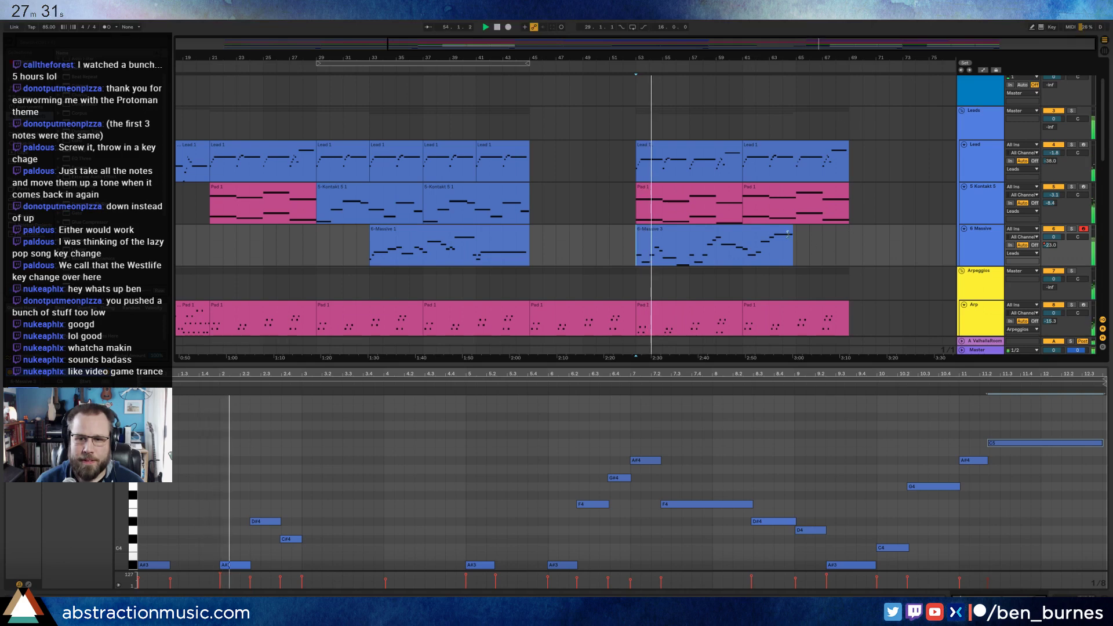
left_click_drag(789, 231, 849, 231)
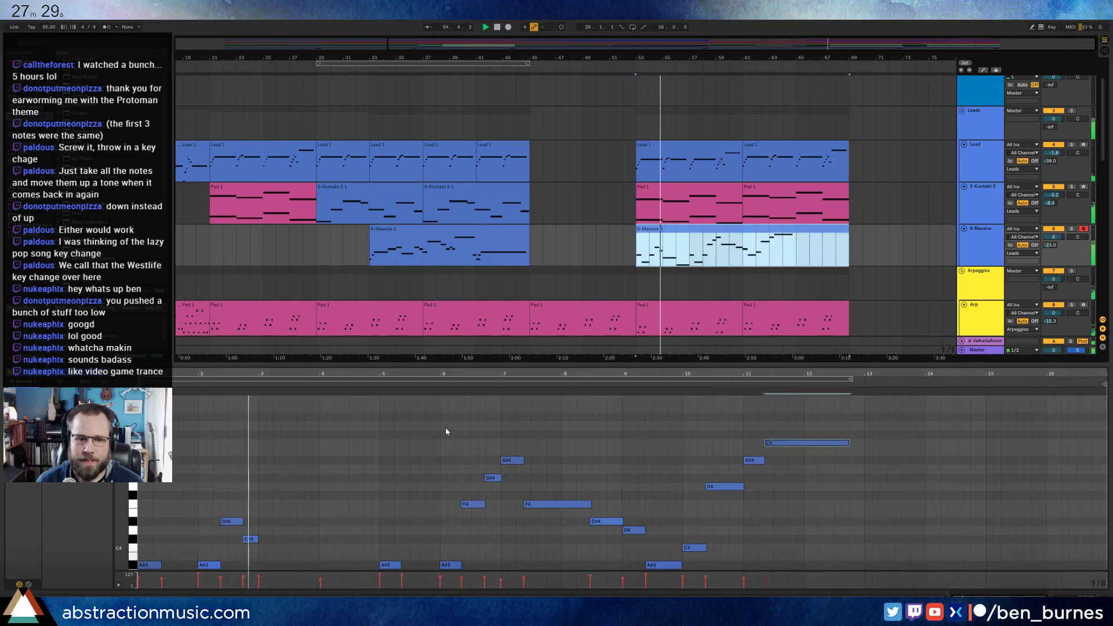
left_click(355, 485)
scroll(355, 484, "down", 4)
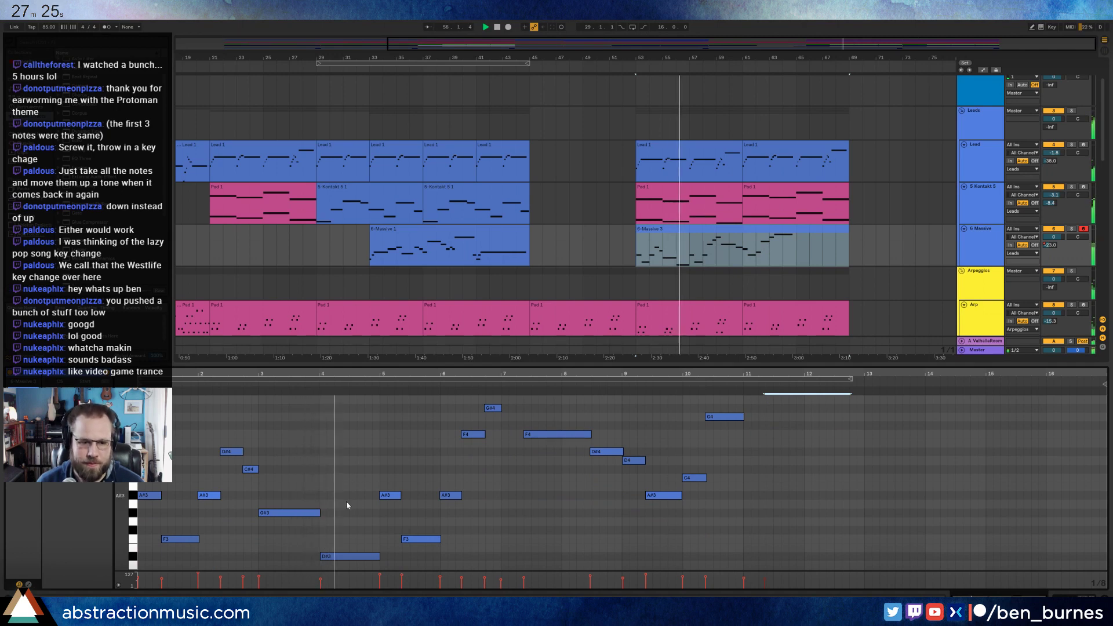
left_click(365, 510)
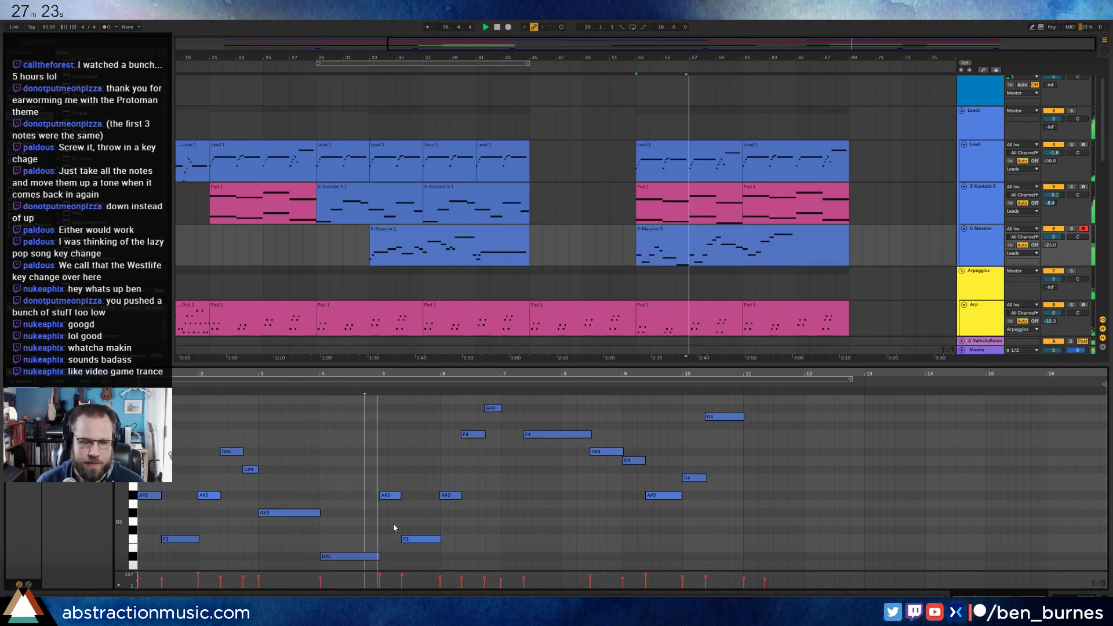
- Lower the 6 Massive track's Vibrato automation at bar 53 to about 0.6 and remove the breakpoints after it to keep it level
key("shift+Tab")
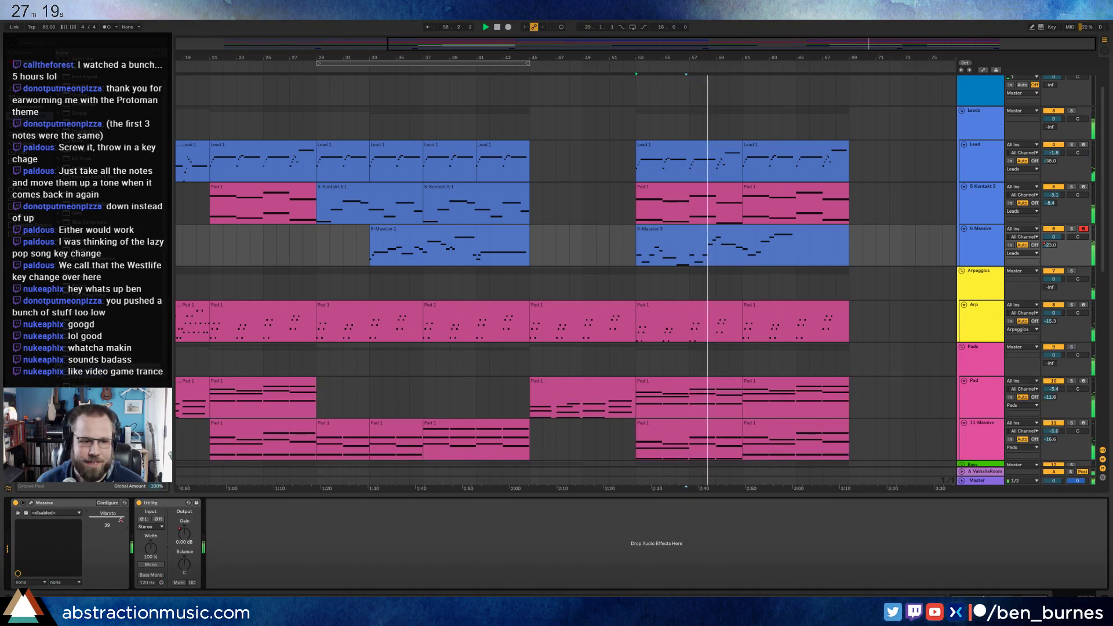
key("a")
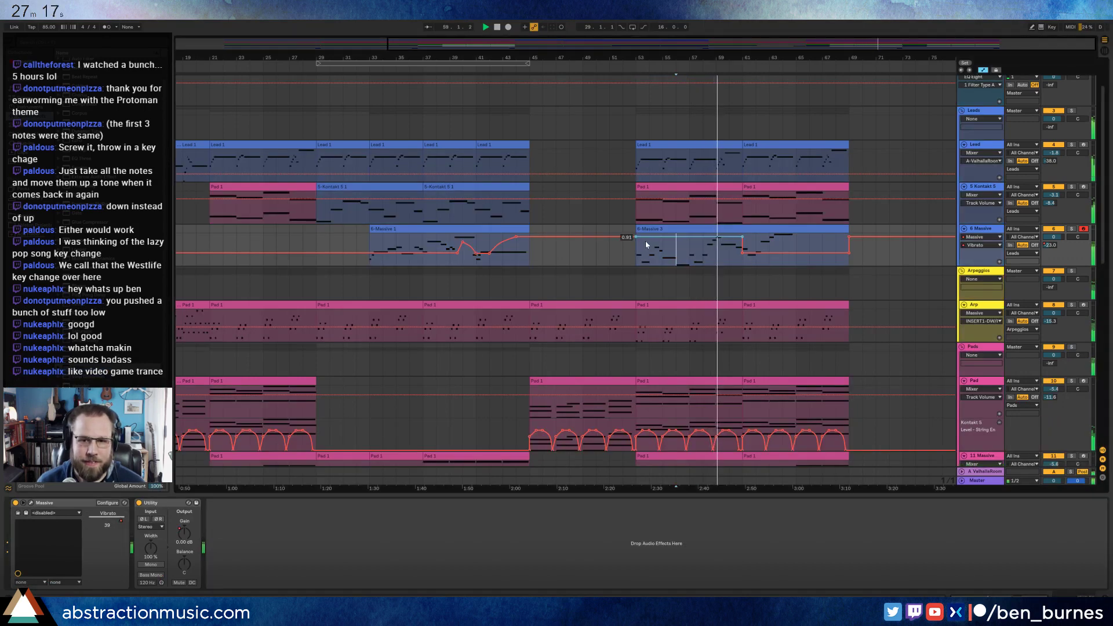
left_click_drag(636, 237, 636, 245)
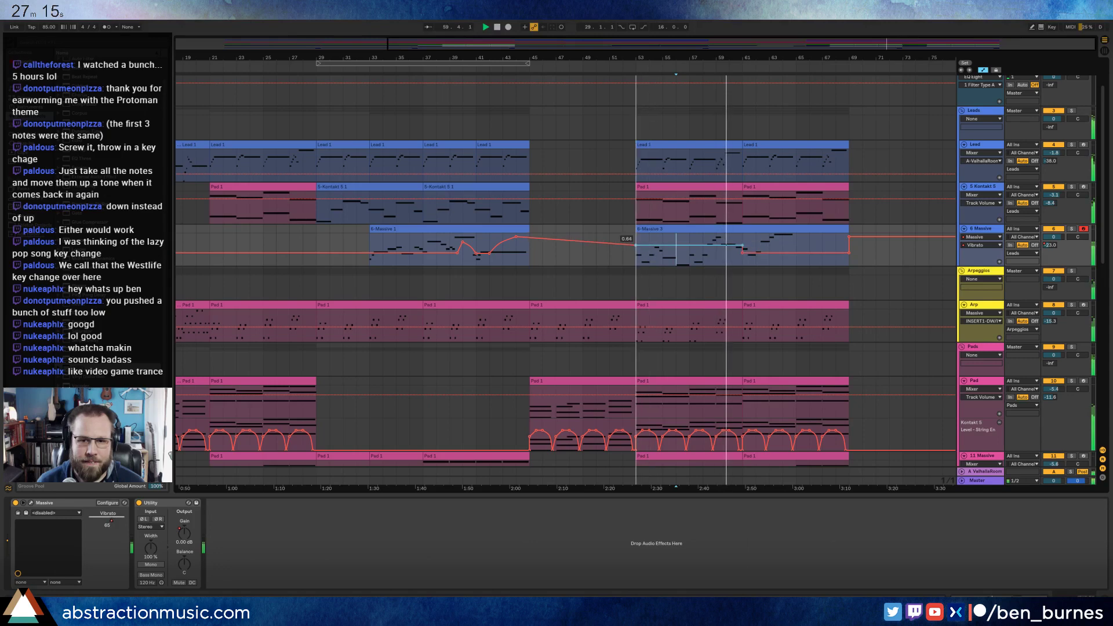
left_click_drag(742, 253, 823, 252)
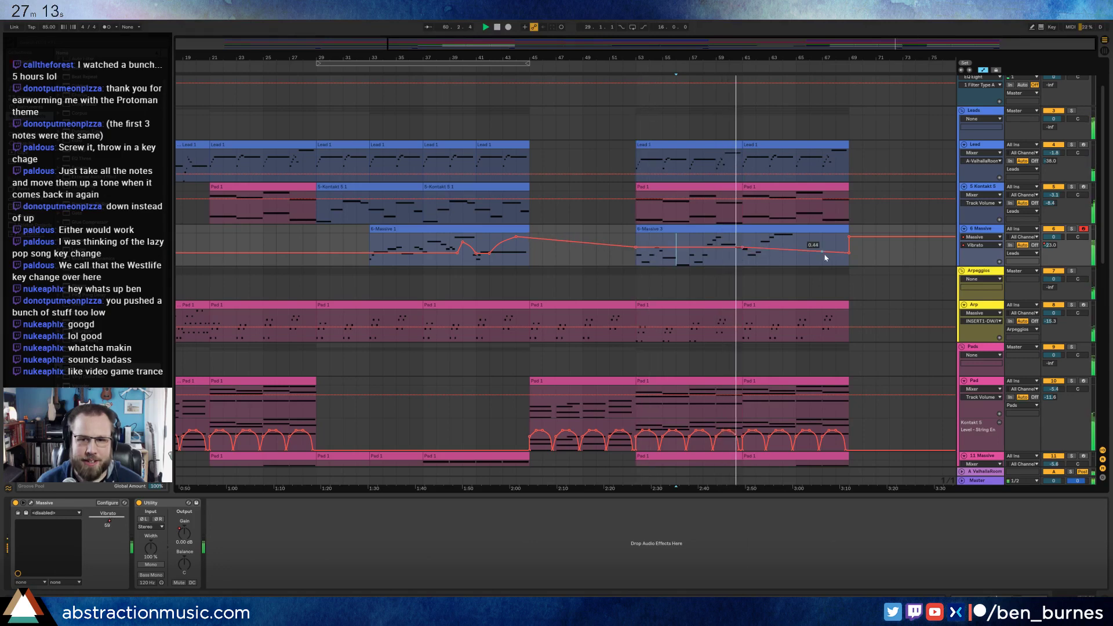
left_click(850, 253)
left_click(850, 239)
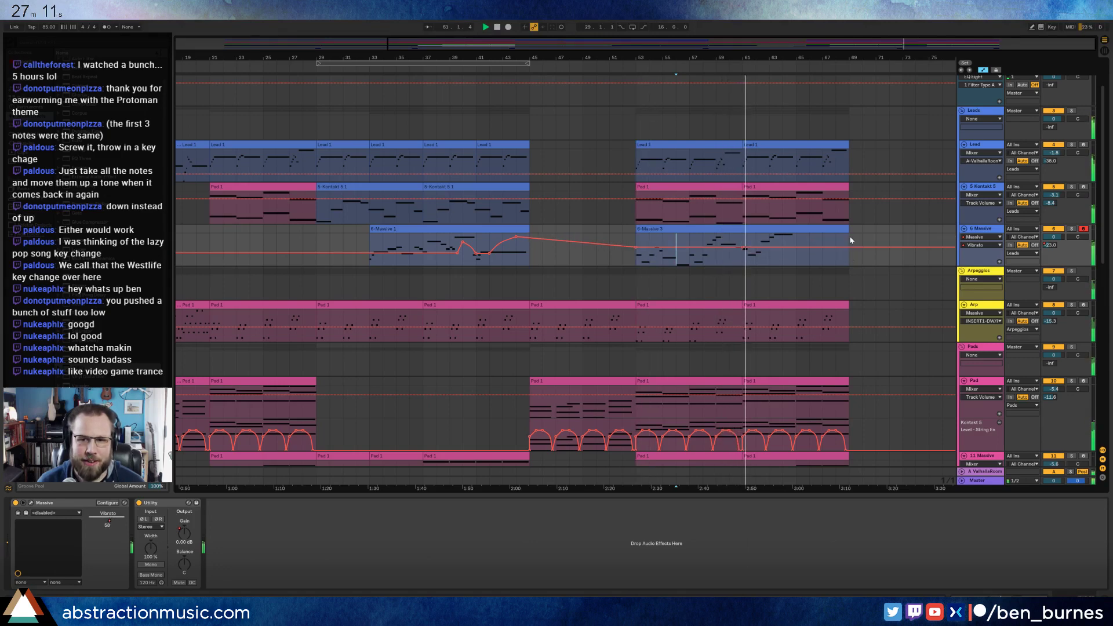
left_click(744, 247)
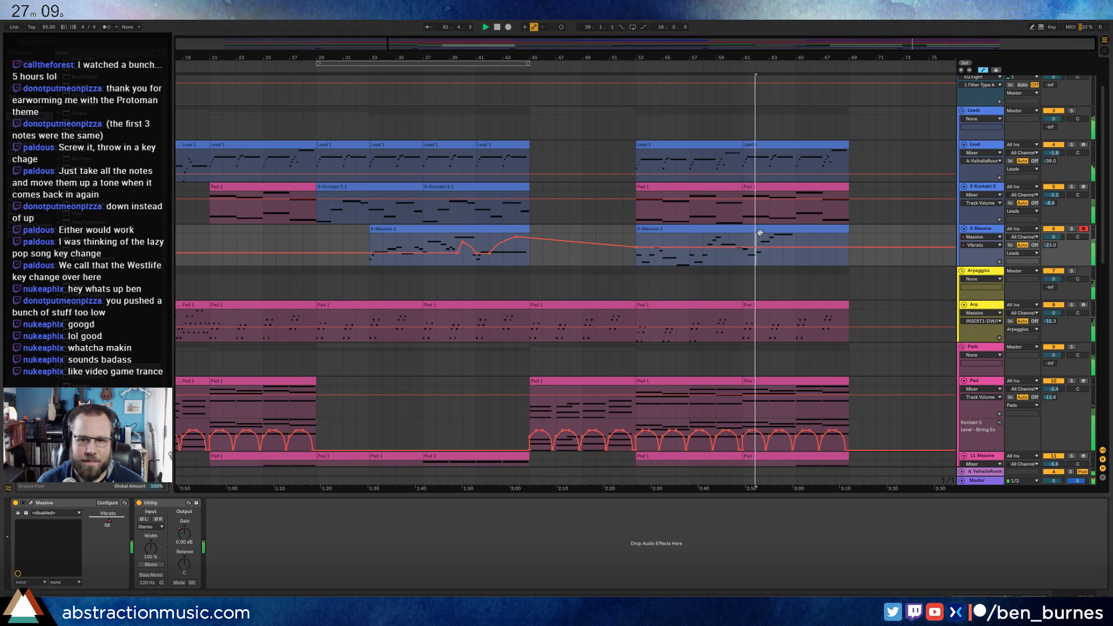
- Lower the C4 note at bar 10 of the 6 Massive clip to G3 and play back that passage
double_click(759, 232)
left_click(694, 477)
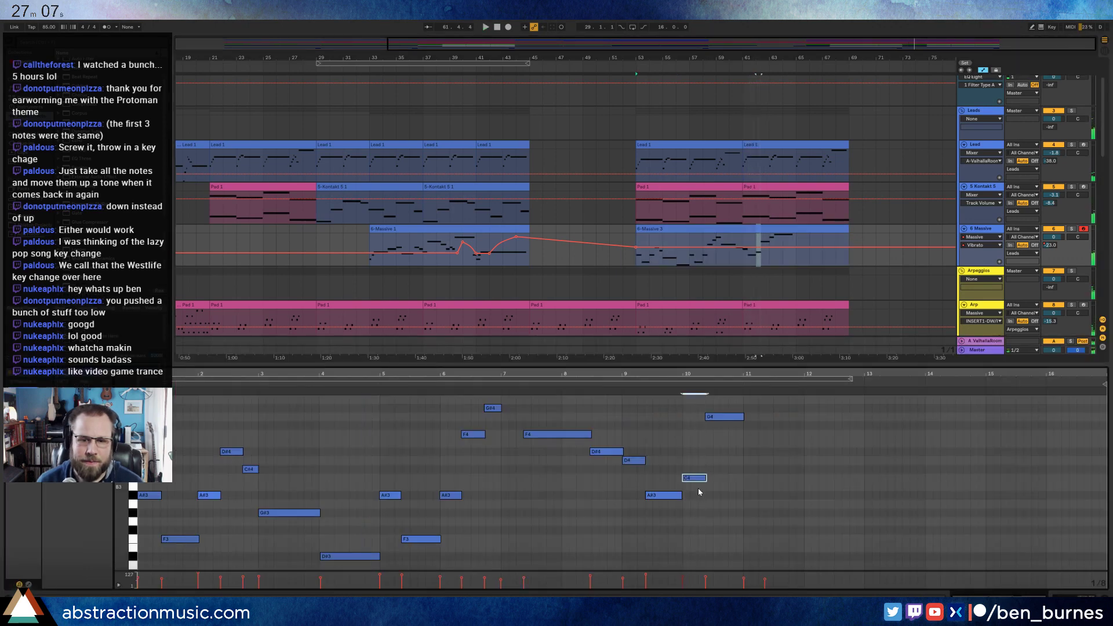
left_click(656, 384)
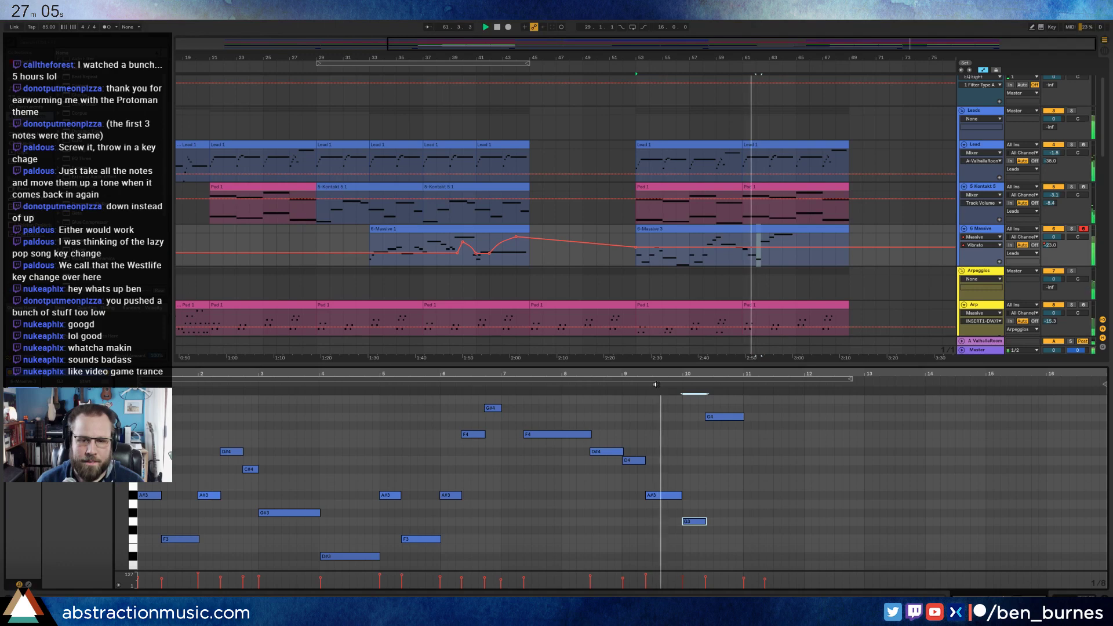
key("Up")
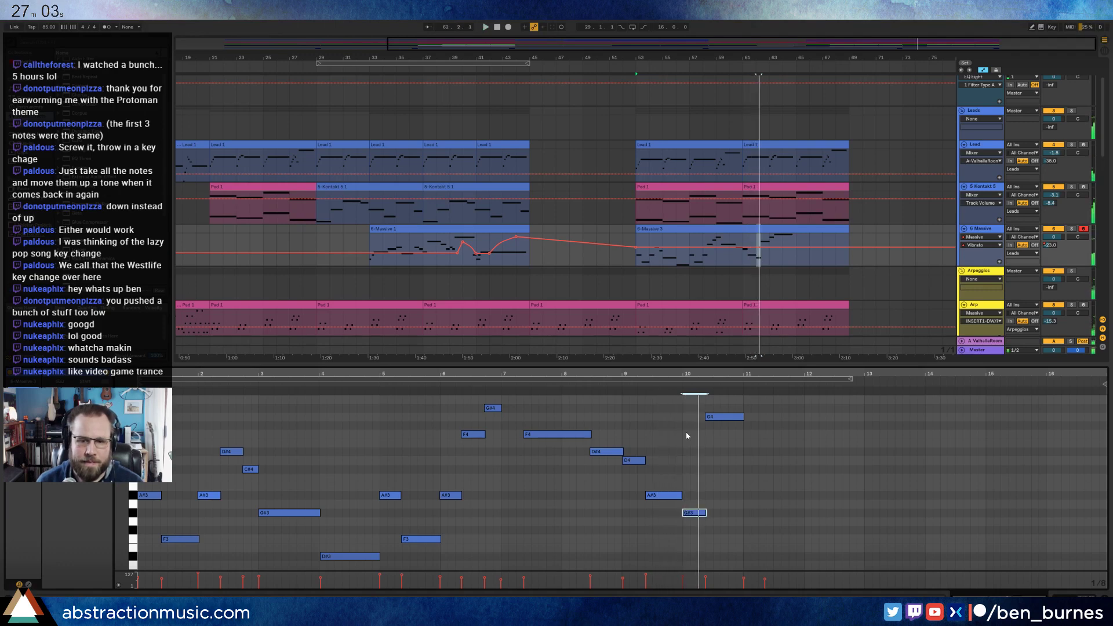
left_click(722, 418)
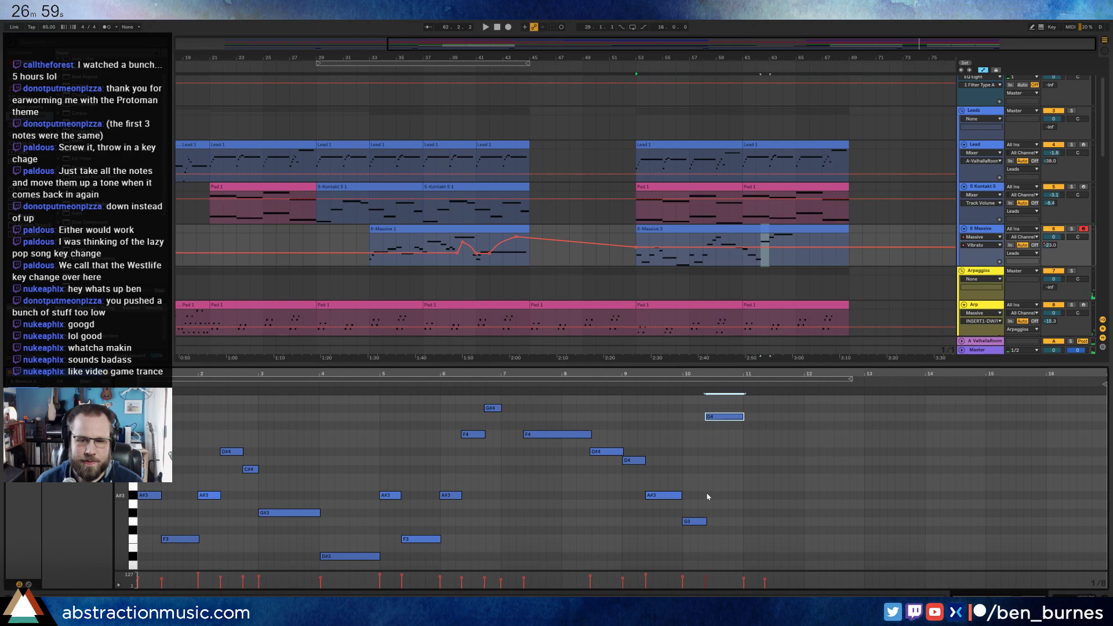
left_click(688, 383)
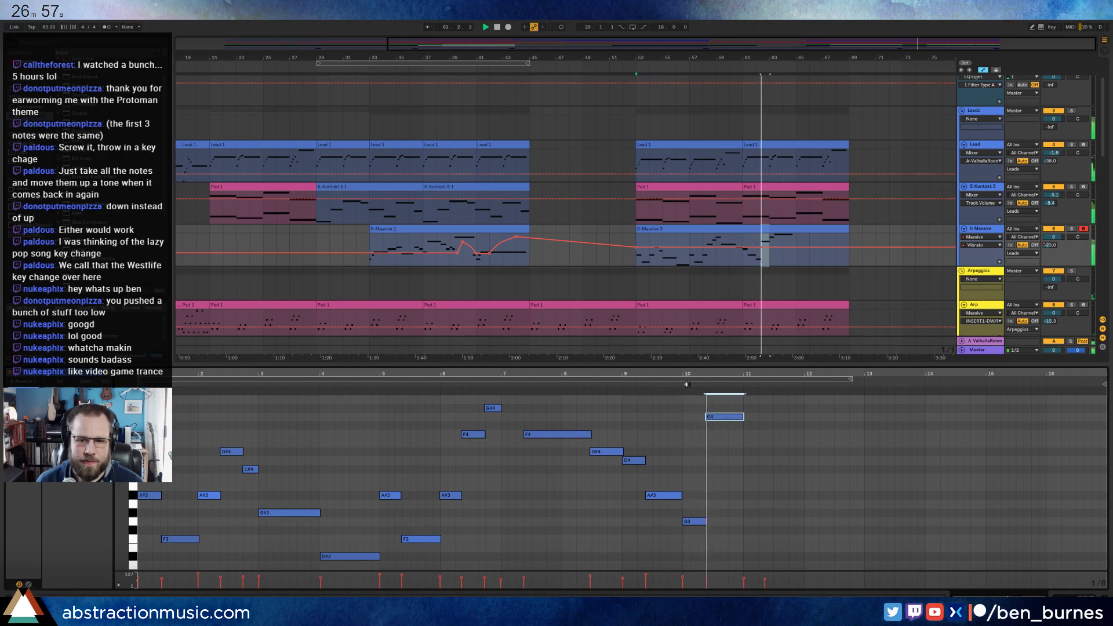
- Shorten the G4 note after bar 10, follow it with a short F#4, and add a one-bar F4 at bar 11
key("space")
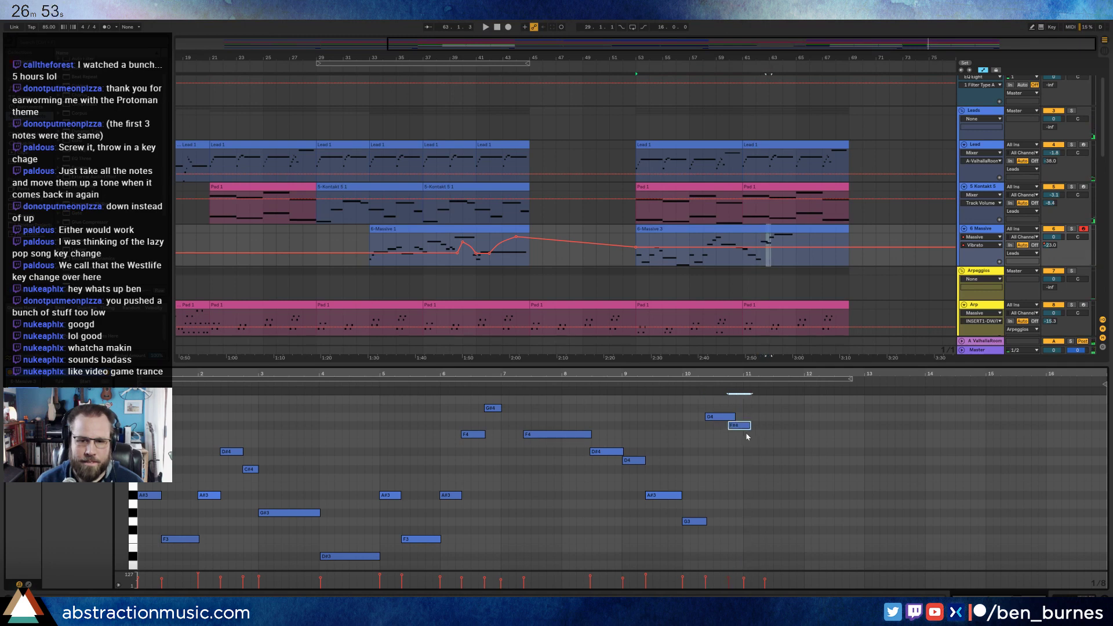
left_click_drag(757, 434, 802, 435)
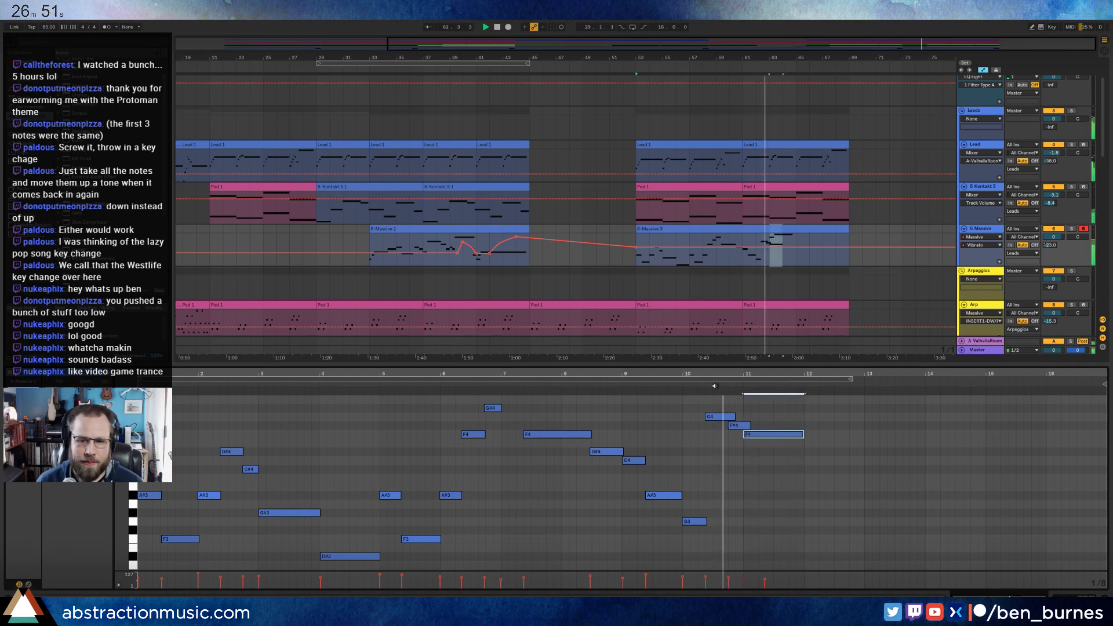
key("space")
- Shift the final A#4 to mid-bar 11 and C5 to bar 12, lengthening A#4 and trimming F4 to close the gaps
scroll(778, 423, "up", 2)
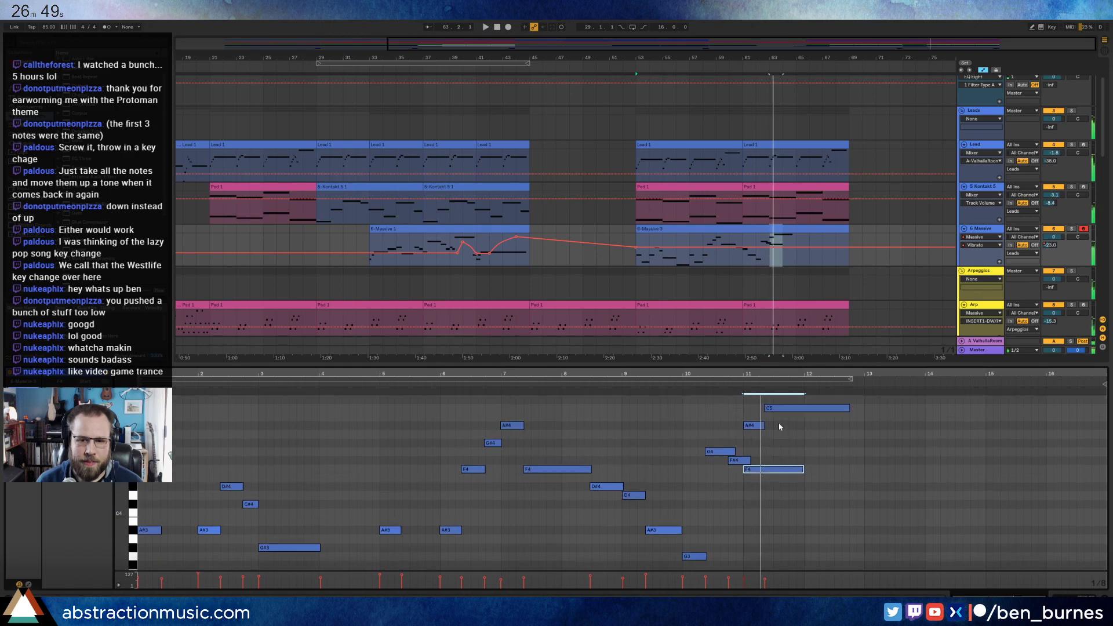
scroll(778, 422, "up", 2)
left_click_drag(778, 422, 749, 464)
key("Right")
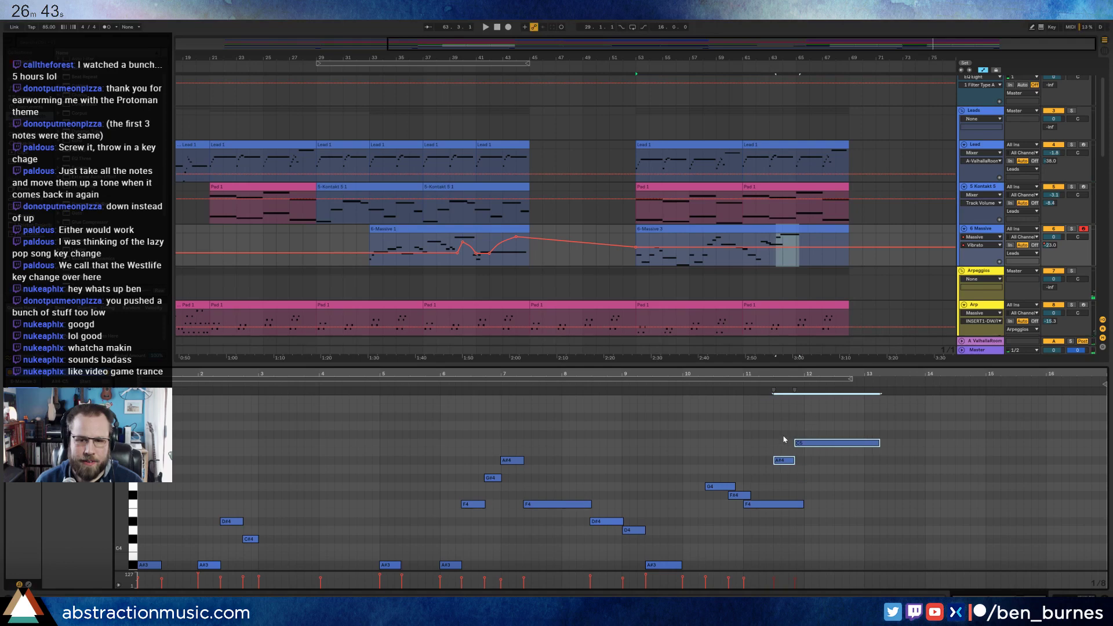
left_click(805, 474)
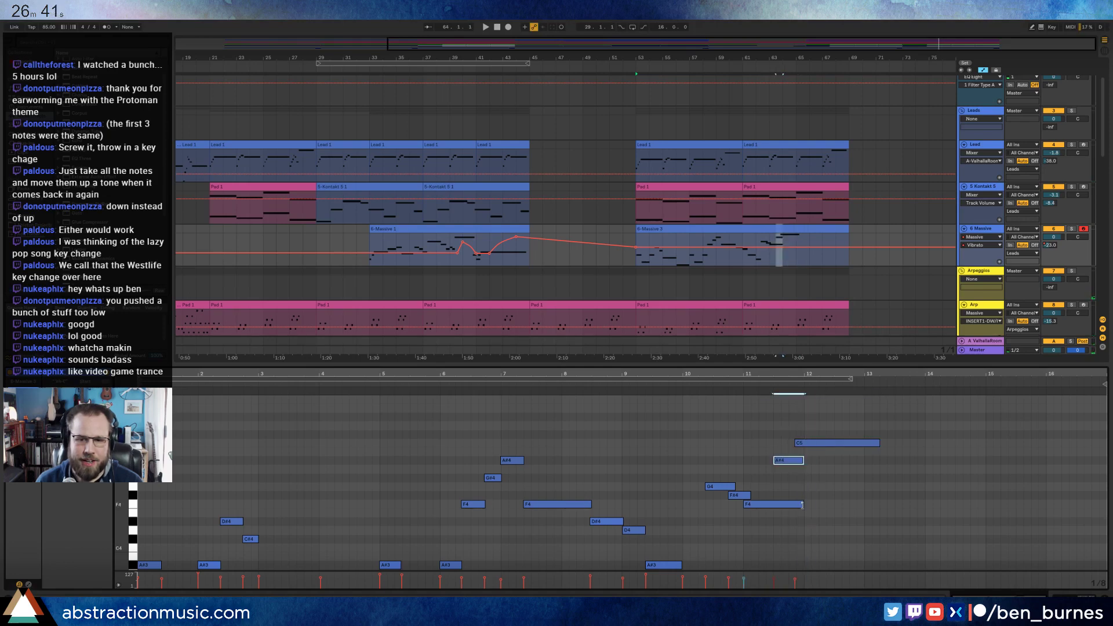
left_click(812, 444)
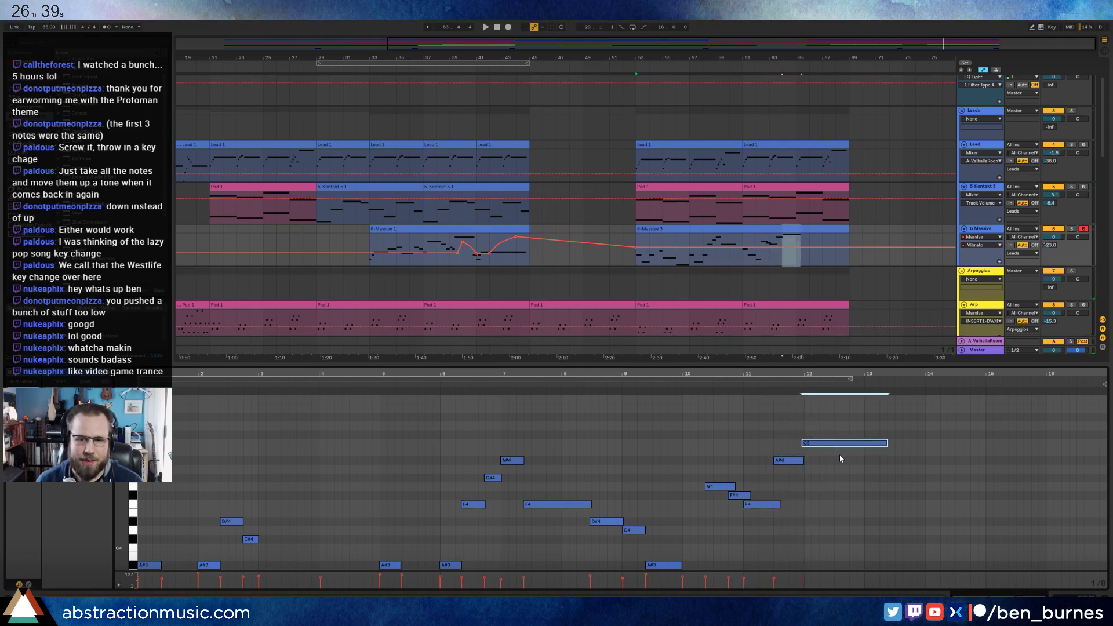
key("space")
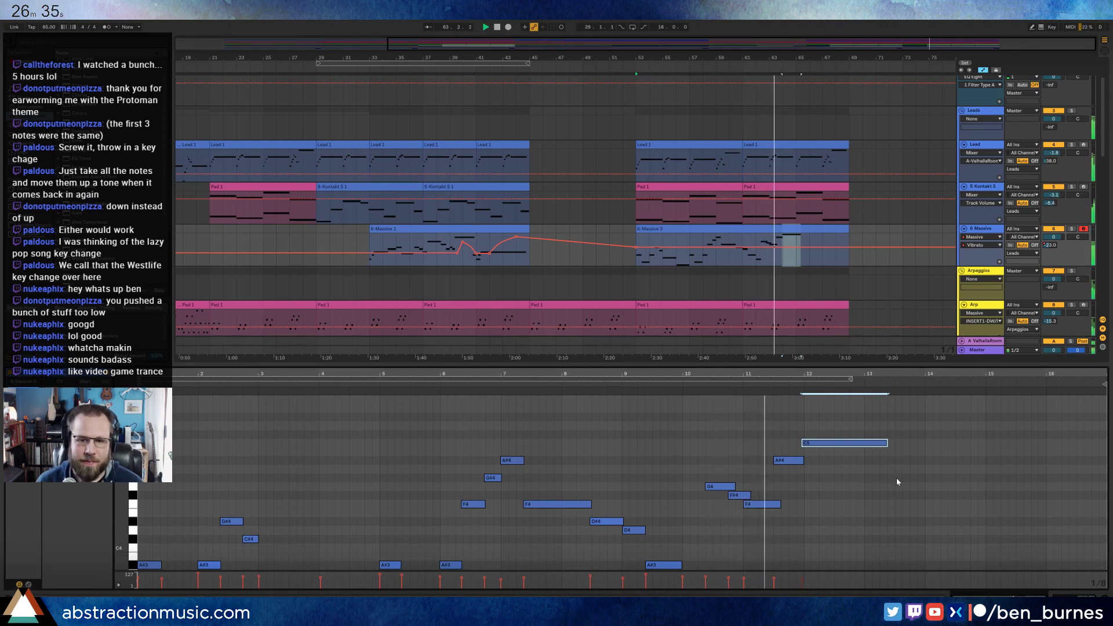
- Move the final A#4 note slightly earlier within bar 11 and shorten the F4 note before it to half a bar
left_click(784, 450)
key("space")
left_click(786, 461)
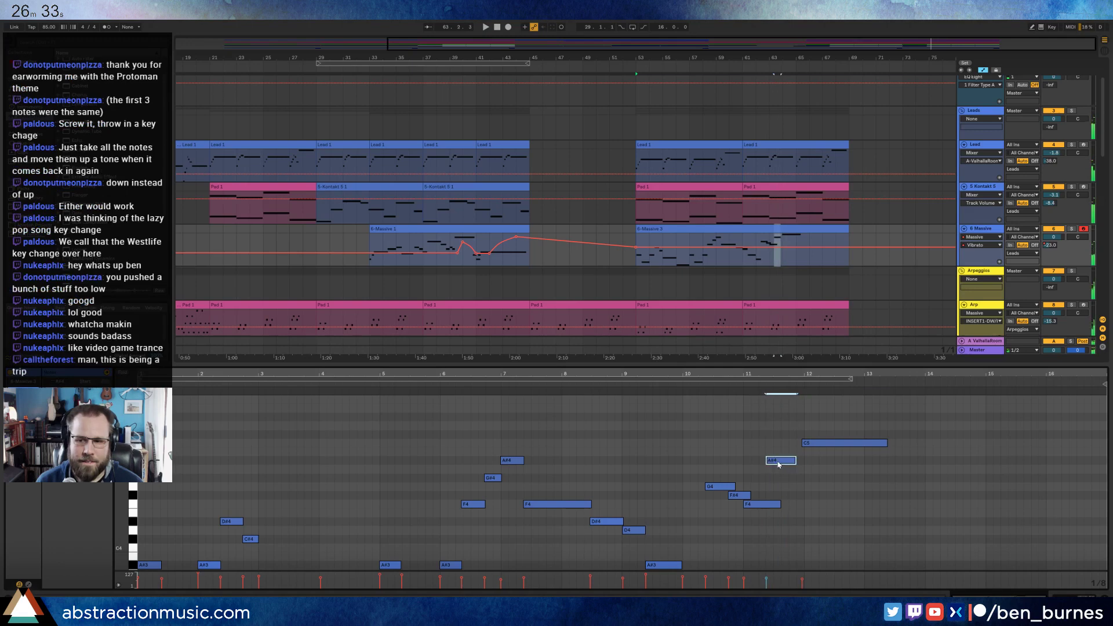
left_click_drag(780, 505, 772, 505)
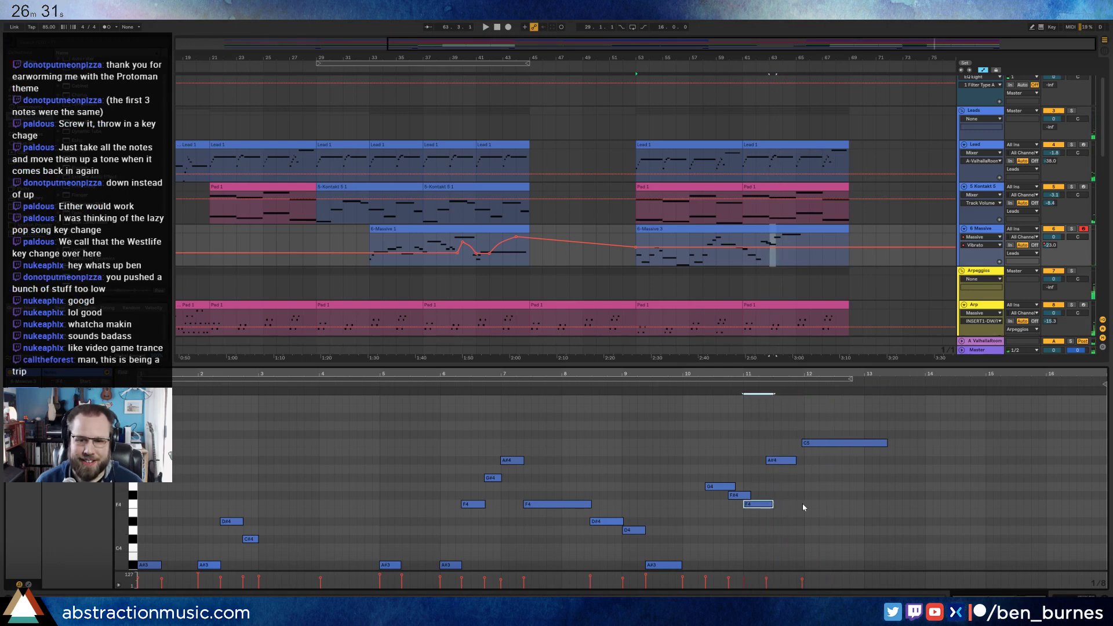
- Move the final C5 note slightly earlier to meet the A#4 before it, and play back the passage
left_click_drag(809, 444, 801, 444)
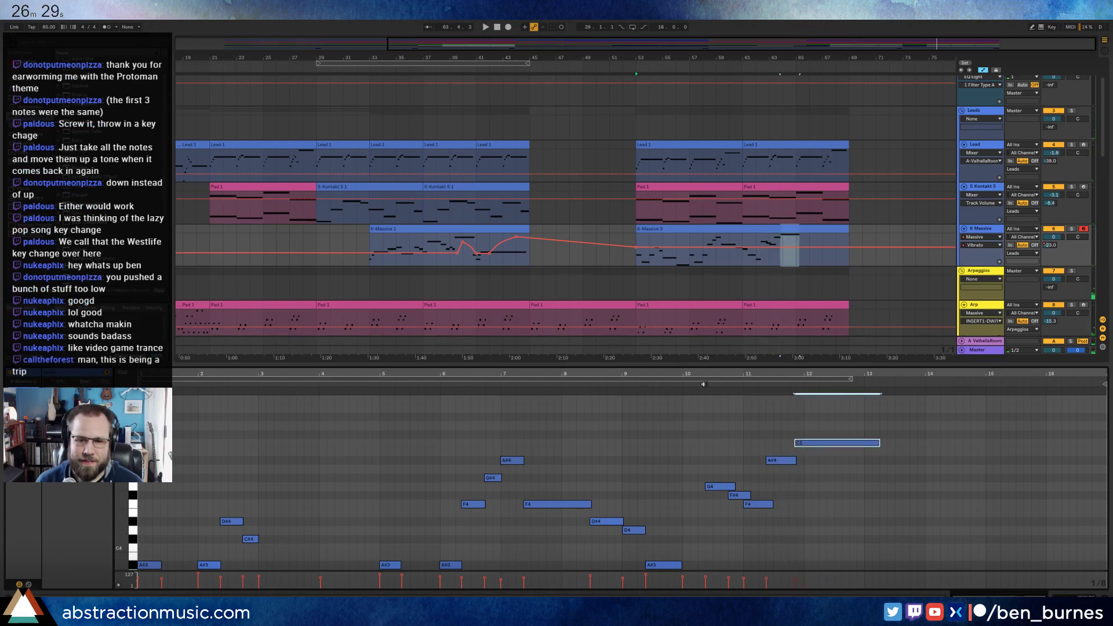
key("space")
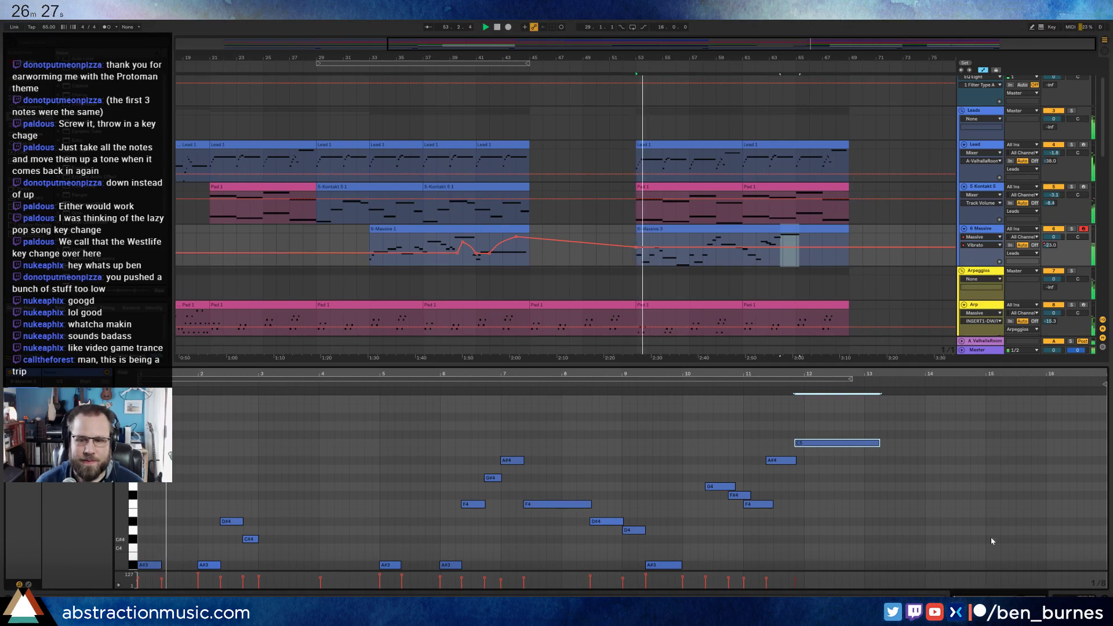
- Slightly lower the Vibrato automation point at bar 53 on the 6 Massive track
key("shift+Tab")
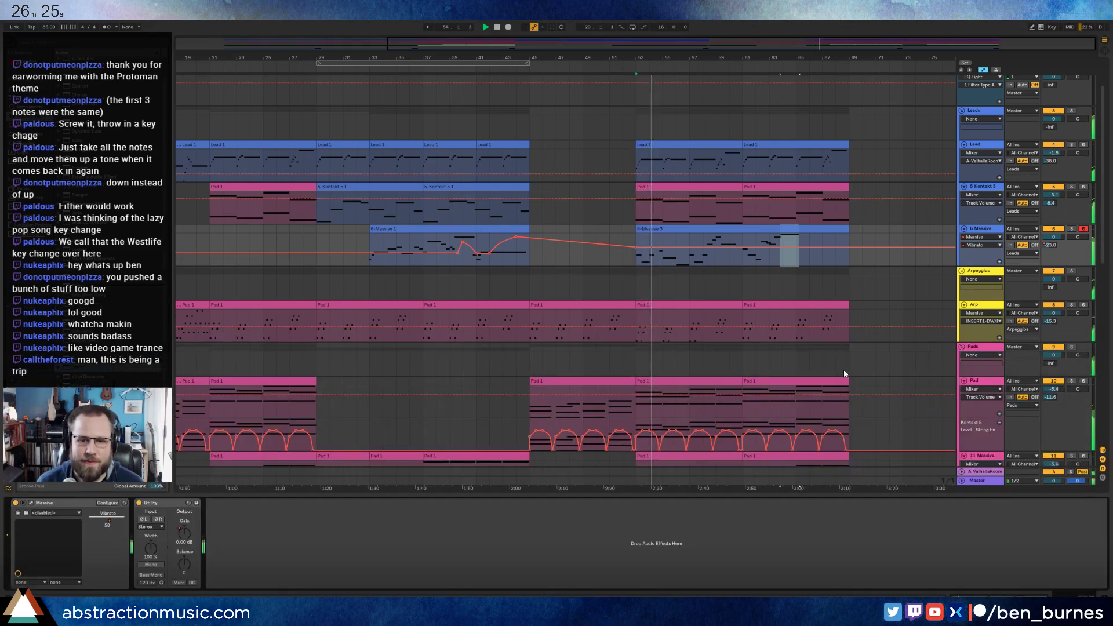
scroll(841, 376, "down", 2)
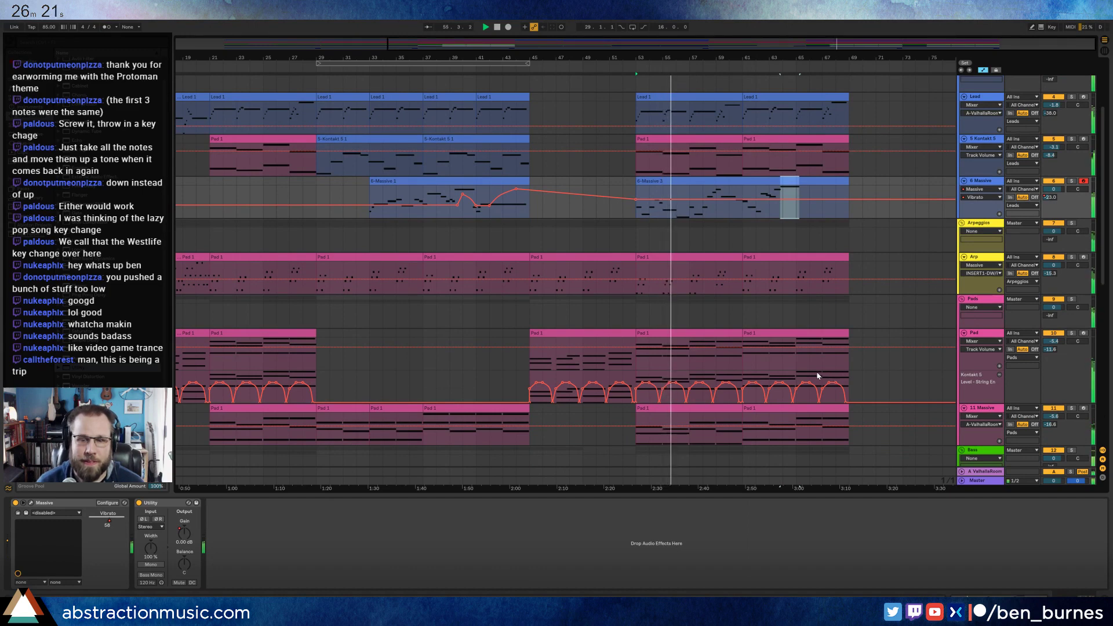
left_click(757, 217)
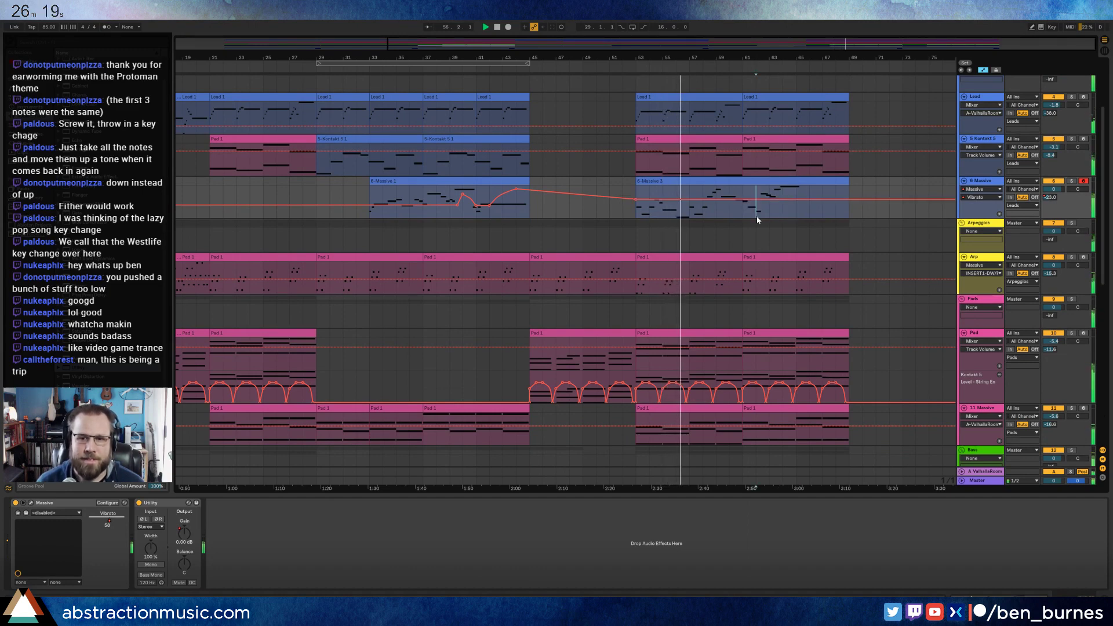
left_click_drag(636, 200, 641, 210)
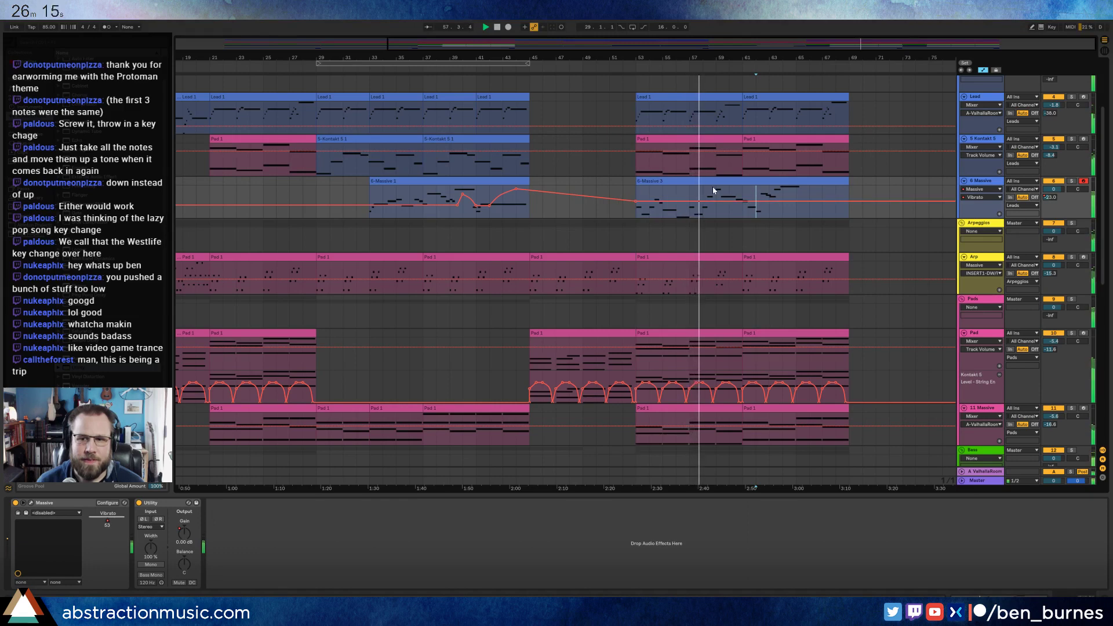
- In the second 6 Massive clip, lengthen the A#4 at mid-bar 11 to about 1.4 bars and shift the C5 to follow it
scroll(829, 191, "up", 3)
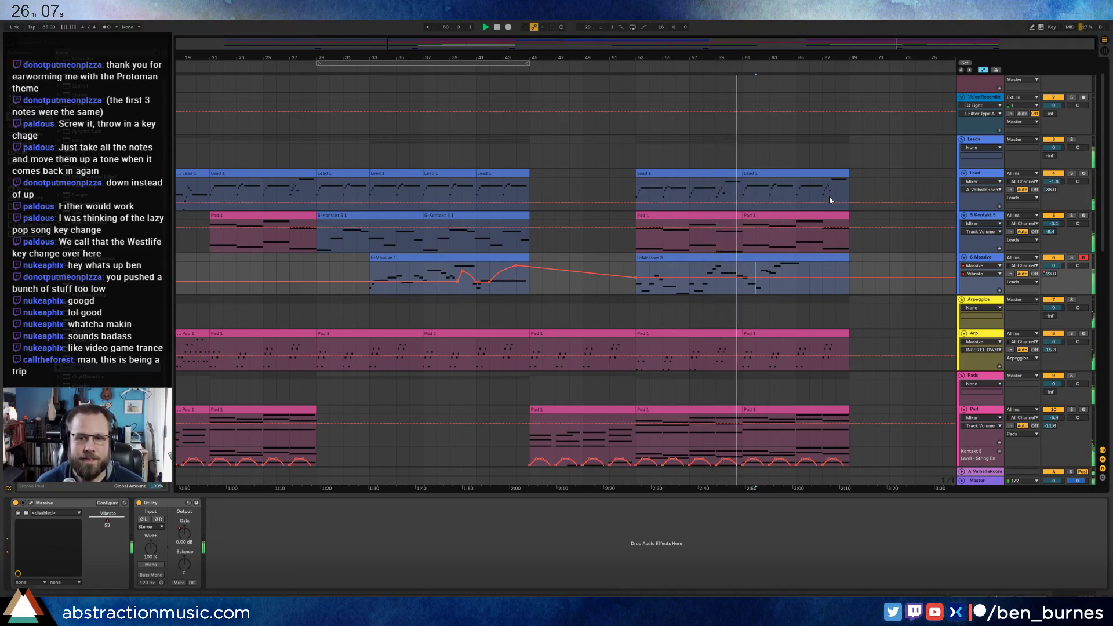
double_click(792, 262)
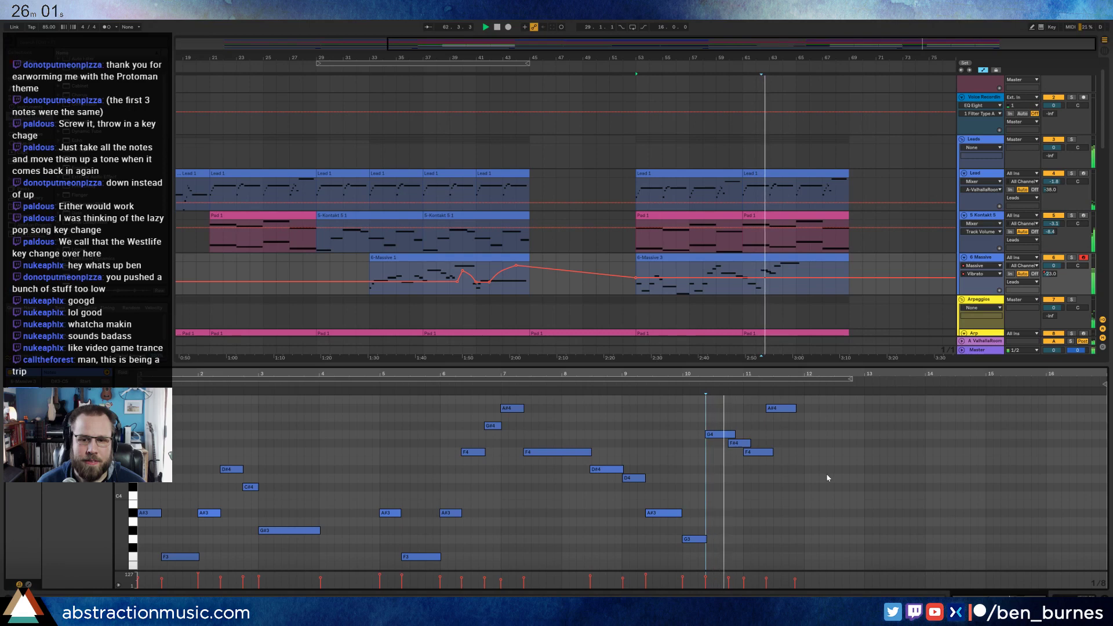
scroll(829, 474, "up", 2)
scroll(829, 477, "up", 1)
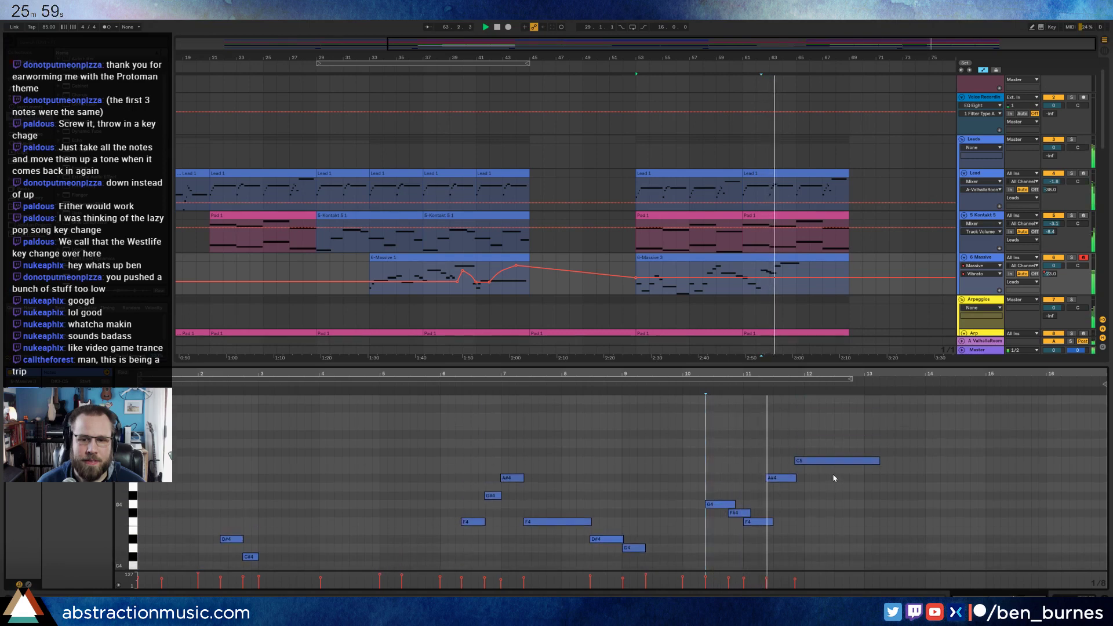
left_click(780, 478)
key("space")
left_click_drag(807, 478, 849, 478)
- Play back the new ending and shorten the final C5 note to about 0.8 bars
key("space")
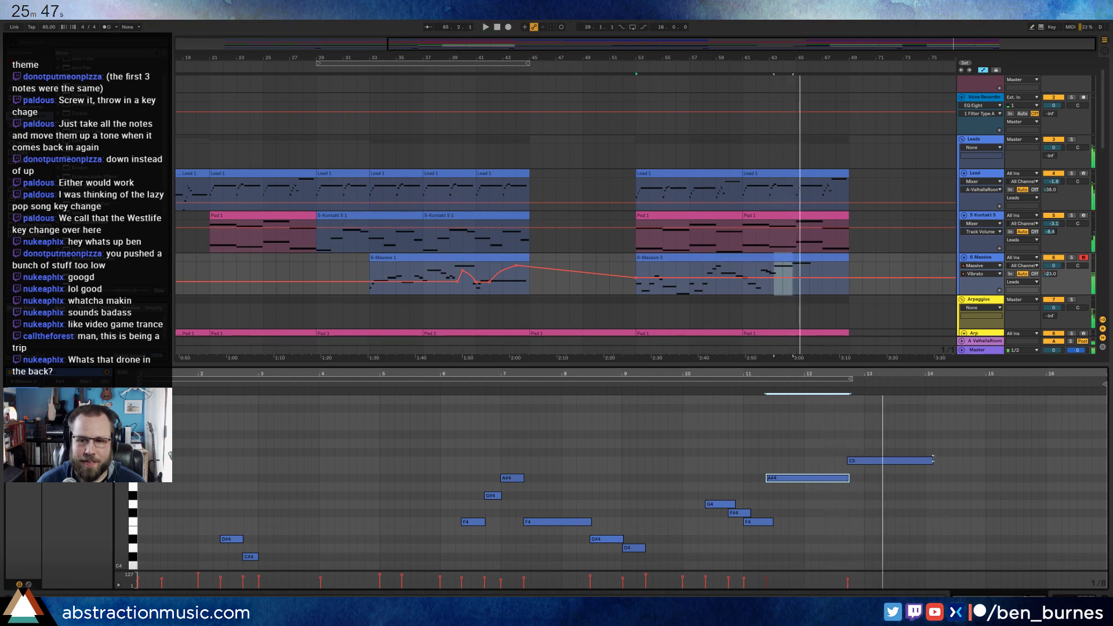
key("space")
left_click_drag(933, 460, 895, 459)
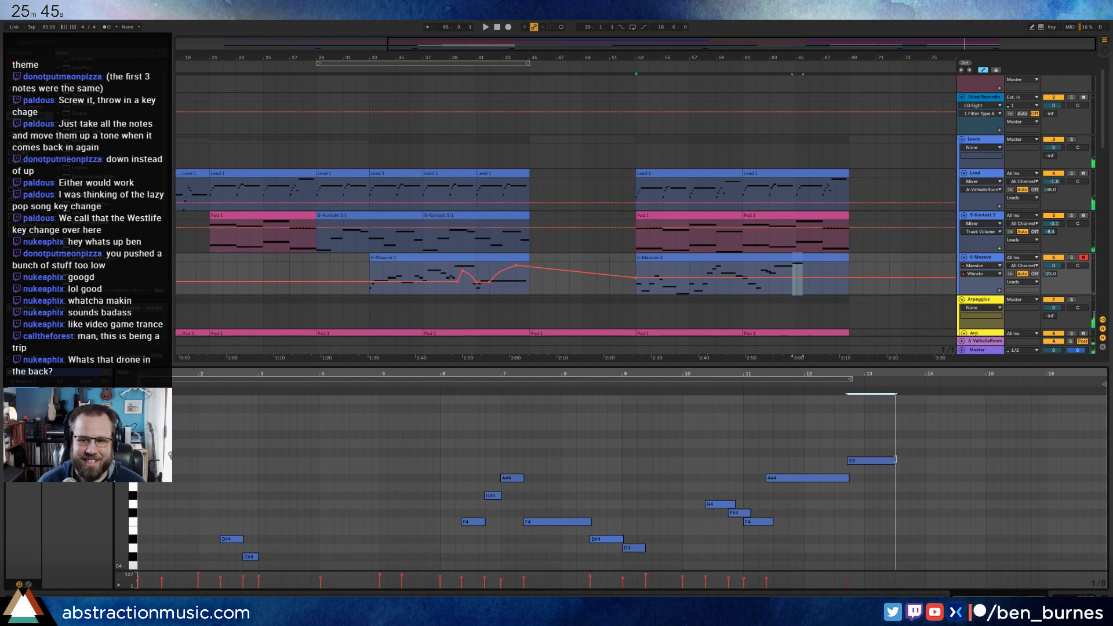
- Solo the Pad track and listen to its clip at bar 61
scroll(889, 452, "down", 3)
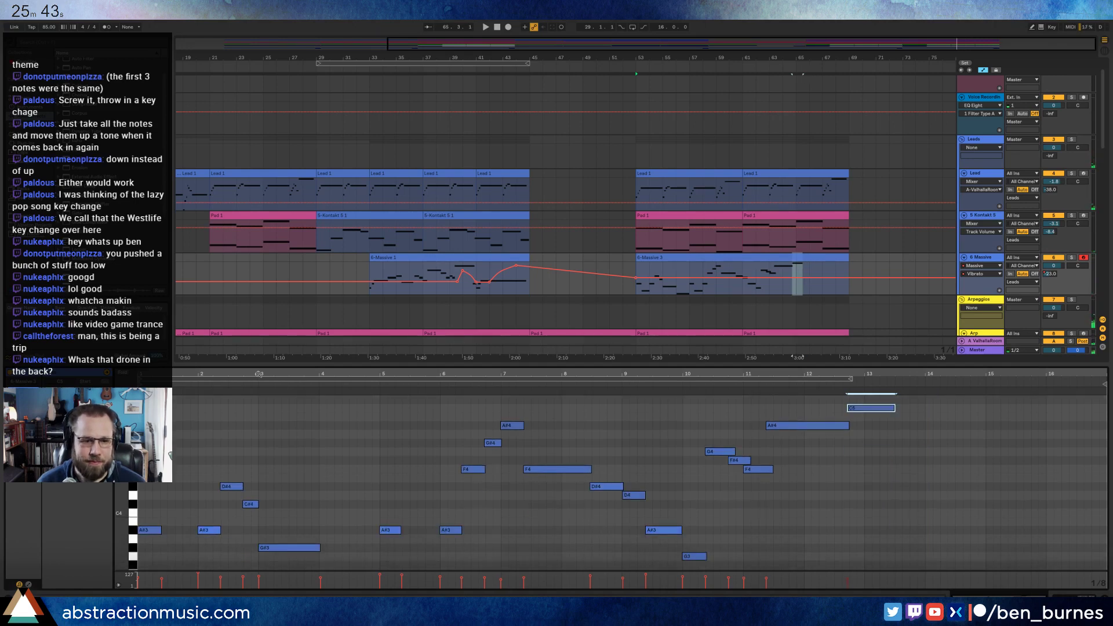
scroll(638, 481, "down", 3)
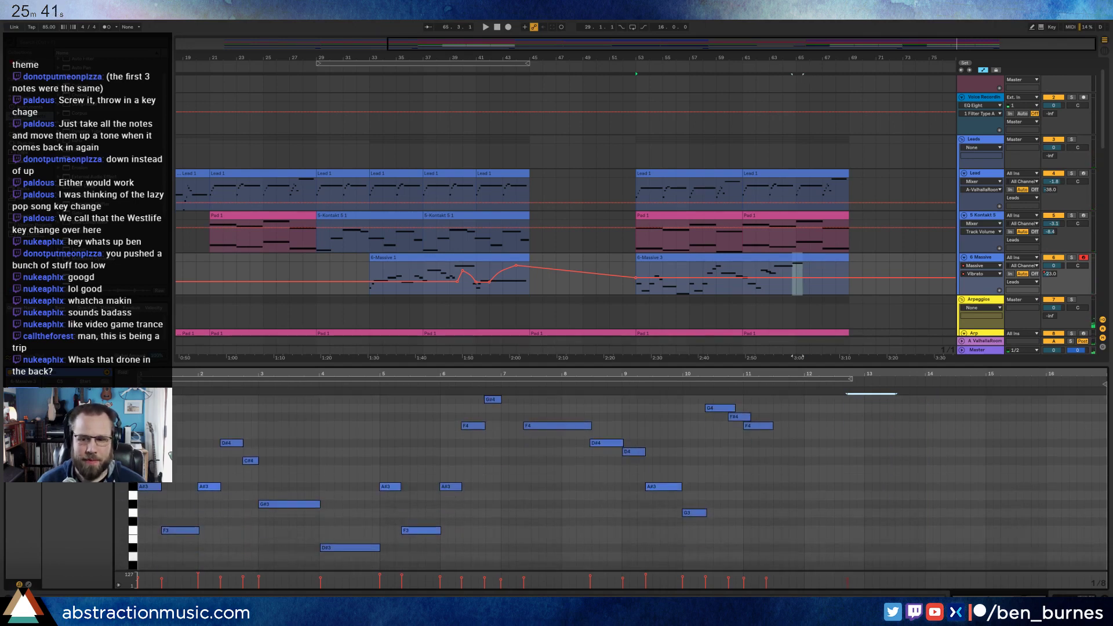
key("shift+Tab")
scroll(1030, 367, "down", 2)
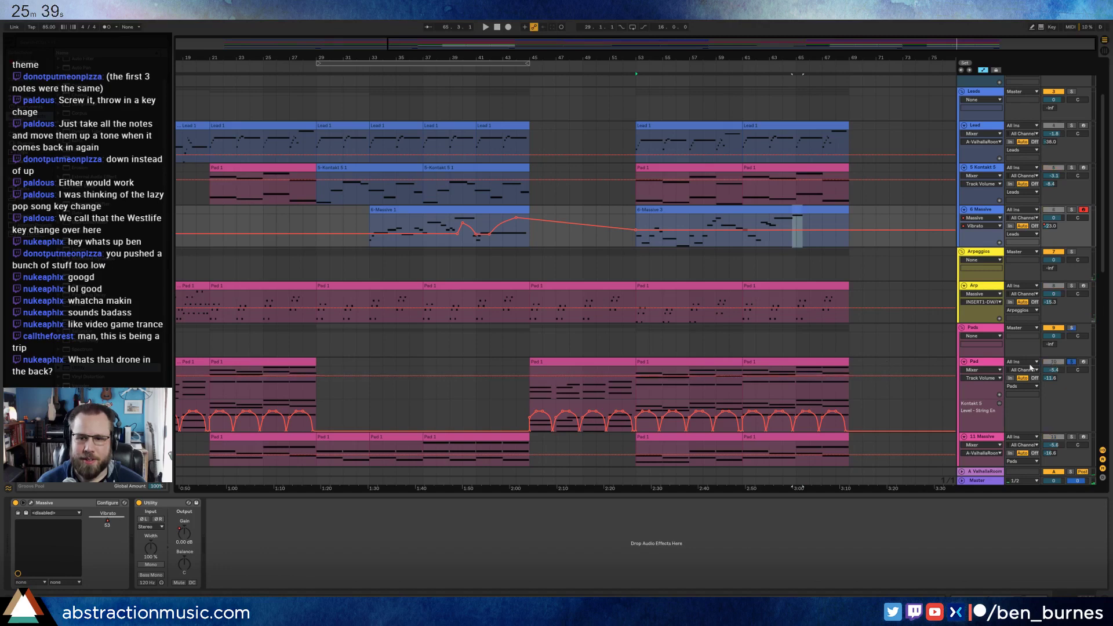
left_click(778, 361)
key("space")
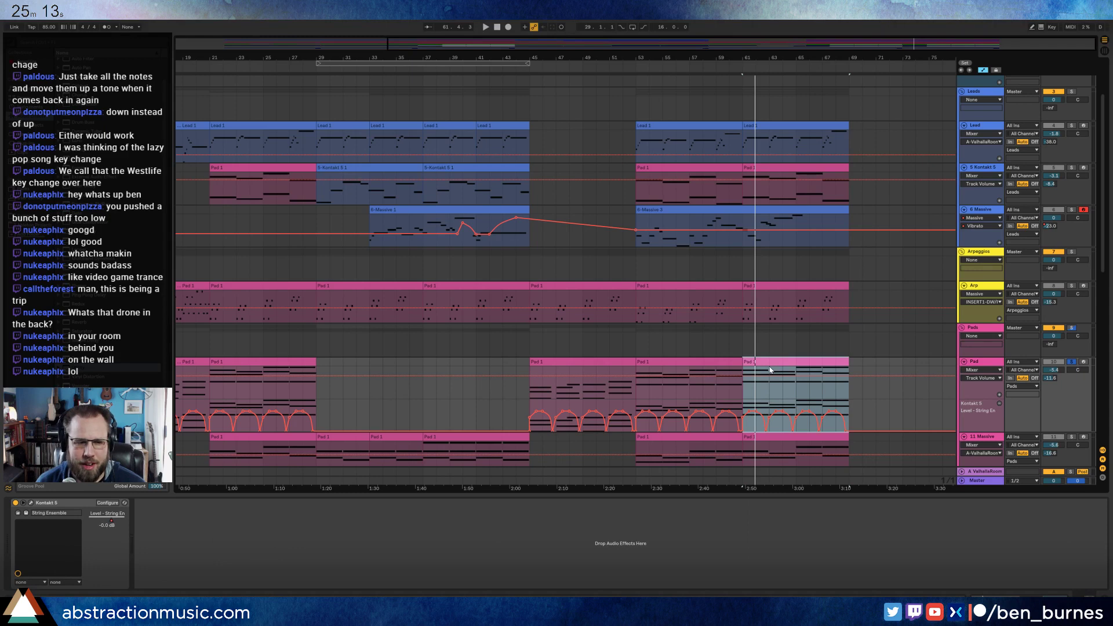
- Play the Pad clip again from bar 61 and turn off the track's solo
left_click(744, 389)
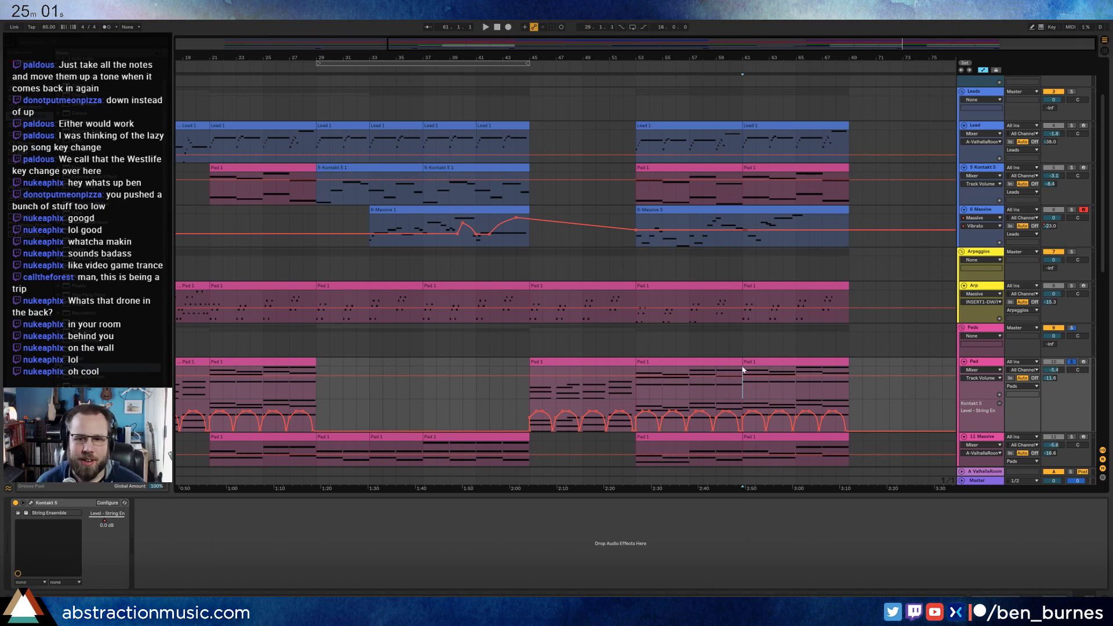
left_click(745, 362)
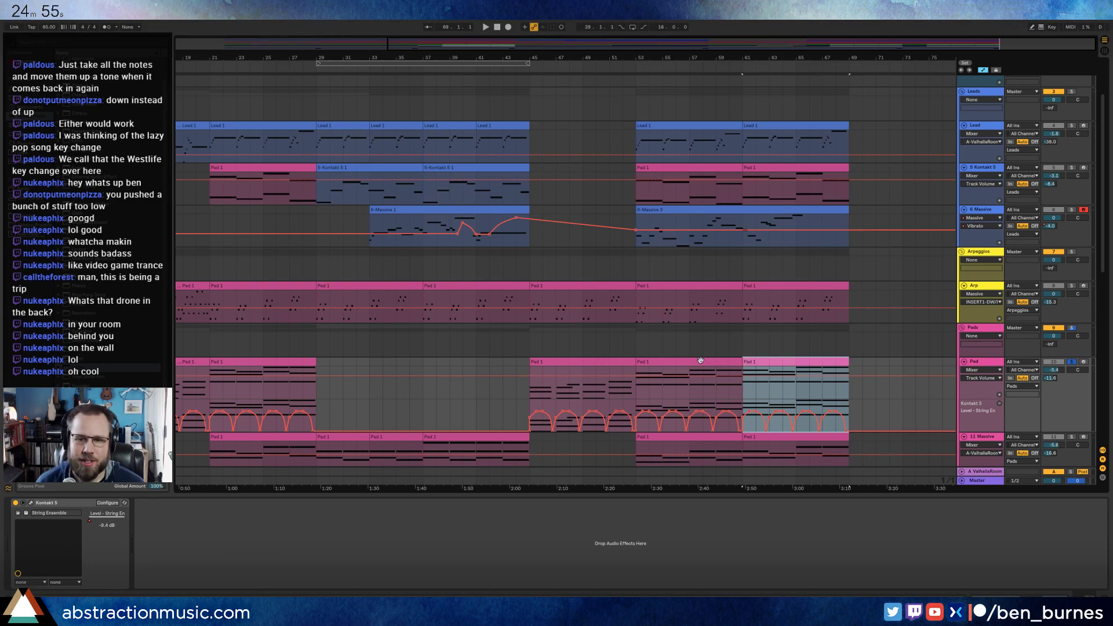
key("space")
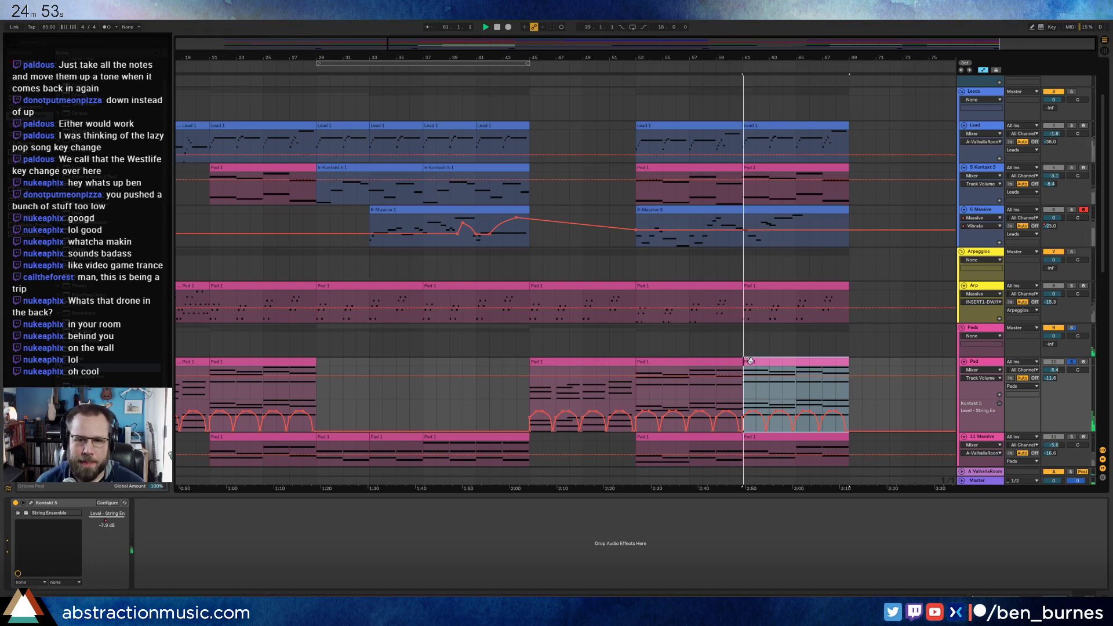
left_click(1073, 363)
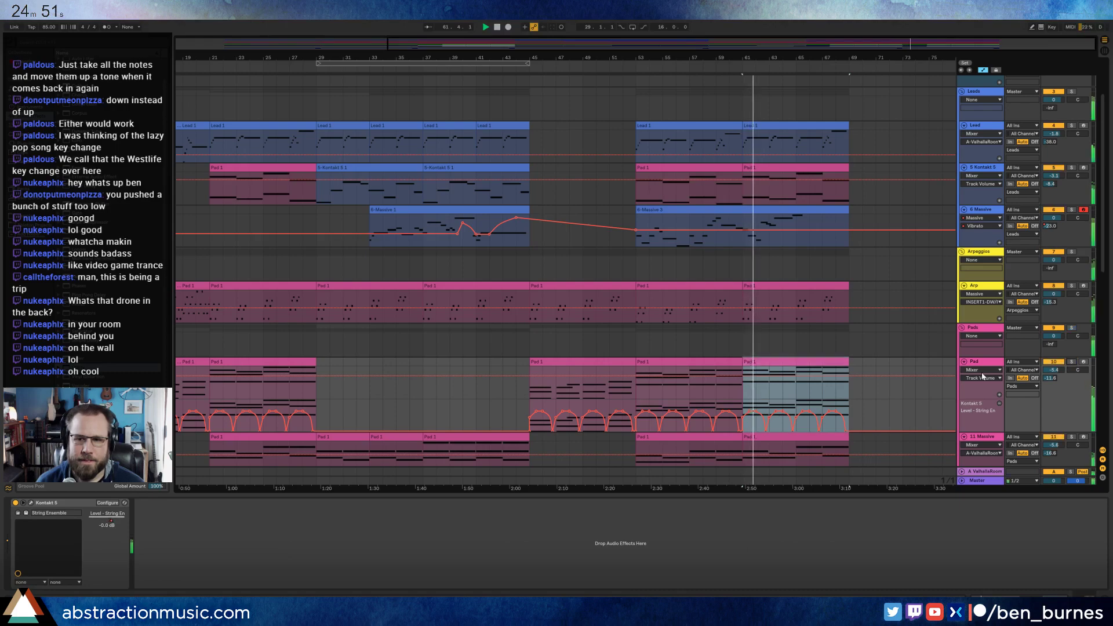
- Copy the notes from the first four bars of the second 6 Massive clip and place the copy at clip bar 13
scroll(791, 253, "up", 2)
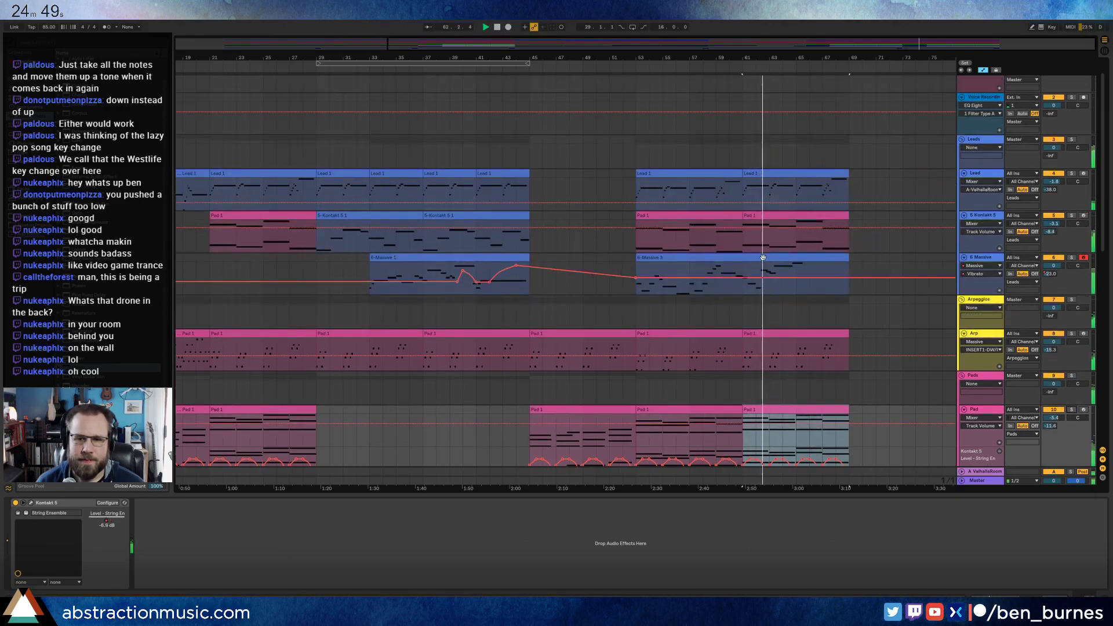
double_click(791, 253)
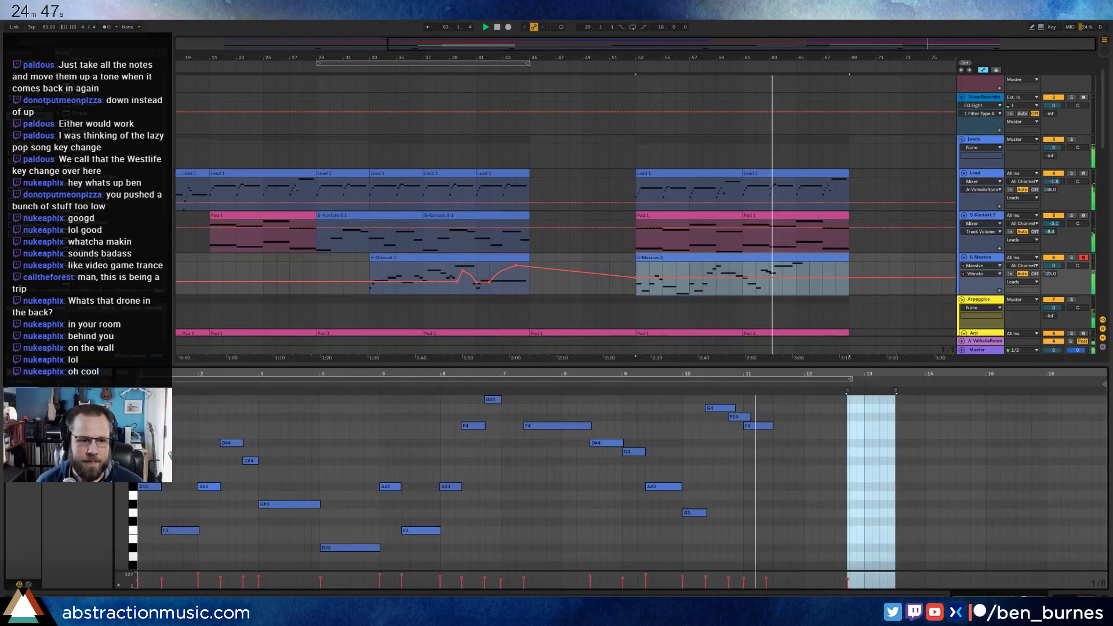
left_click_drag(142, 476, 371, 521)
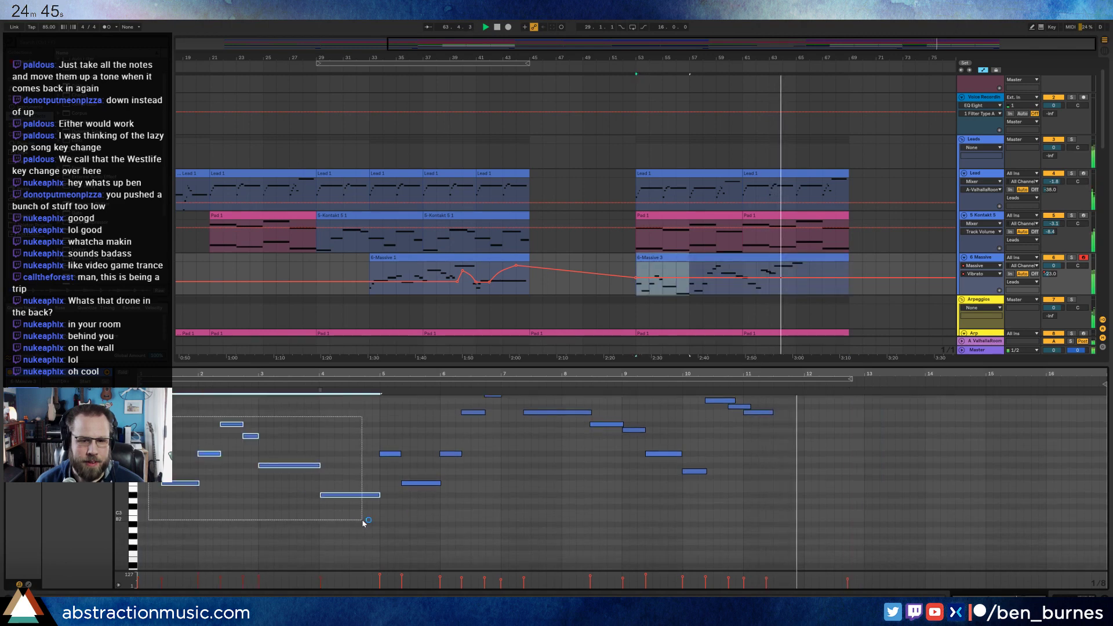
scroll(753, 504, "up", 3)
left_click(869, 504)
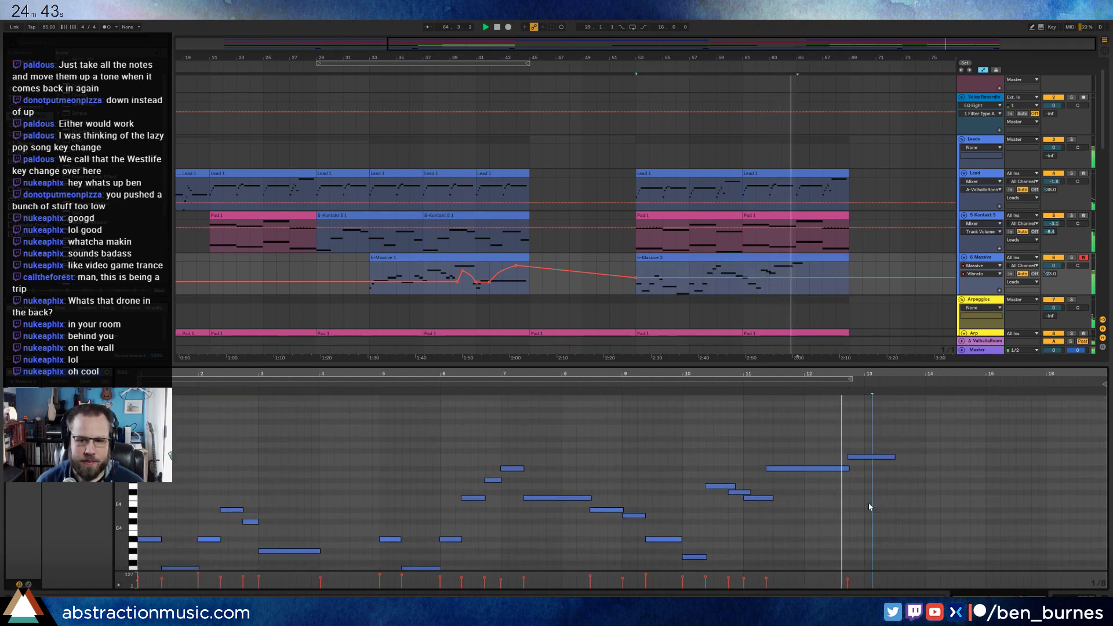
key("ctrl+v")
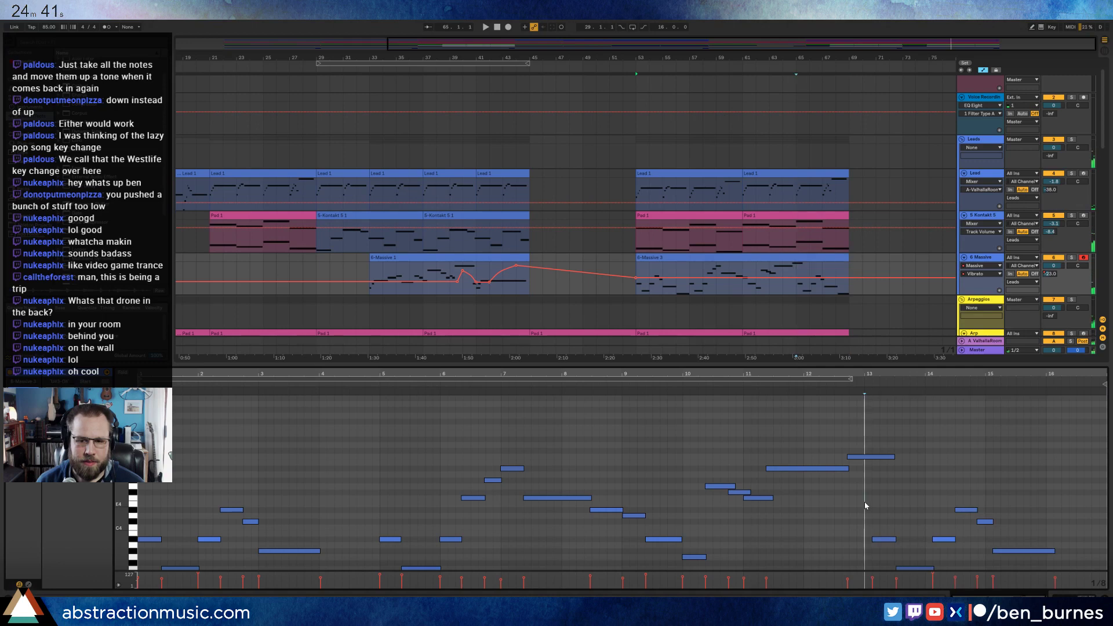
key("Left")
key("Left")
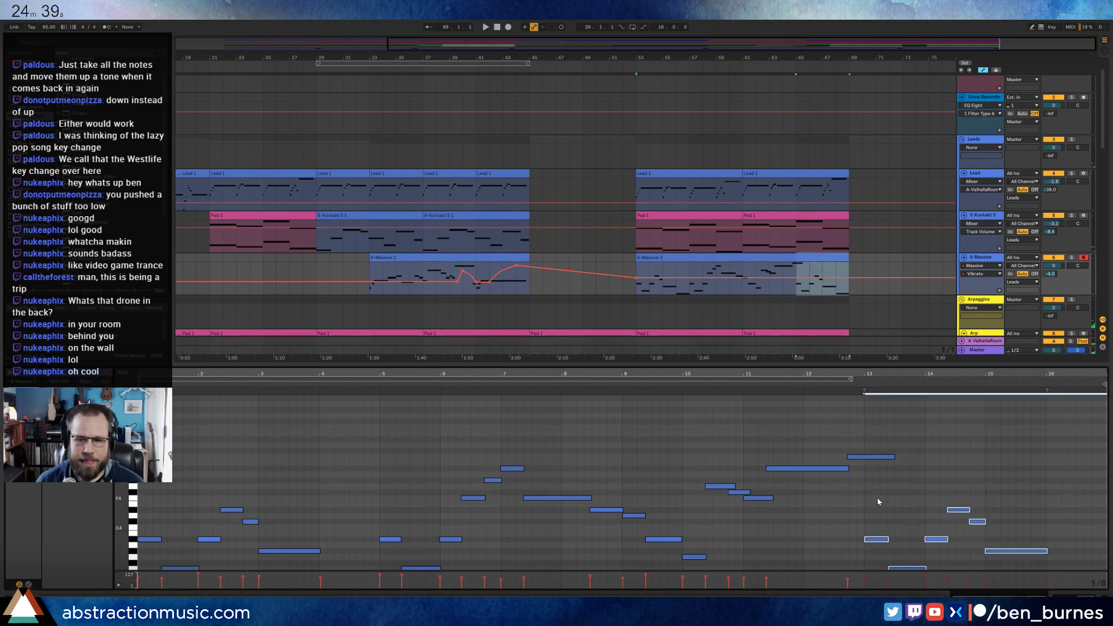
- Transpose the copied notes at bar 13 up two semitones and play them back
key("Up")
key("Up")
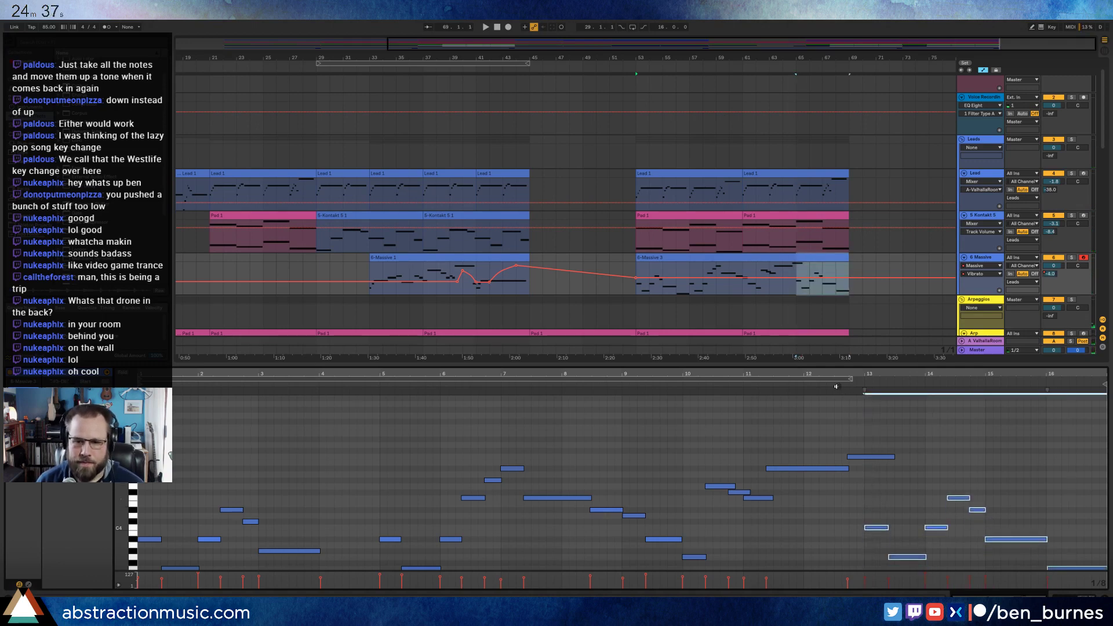
left_click(837, 387)
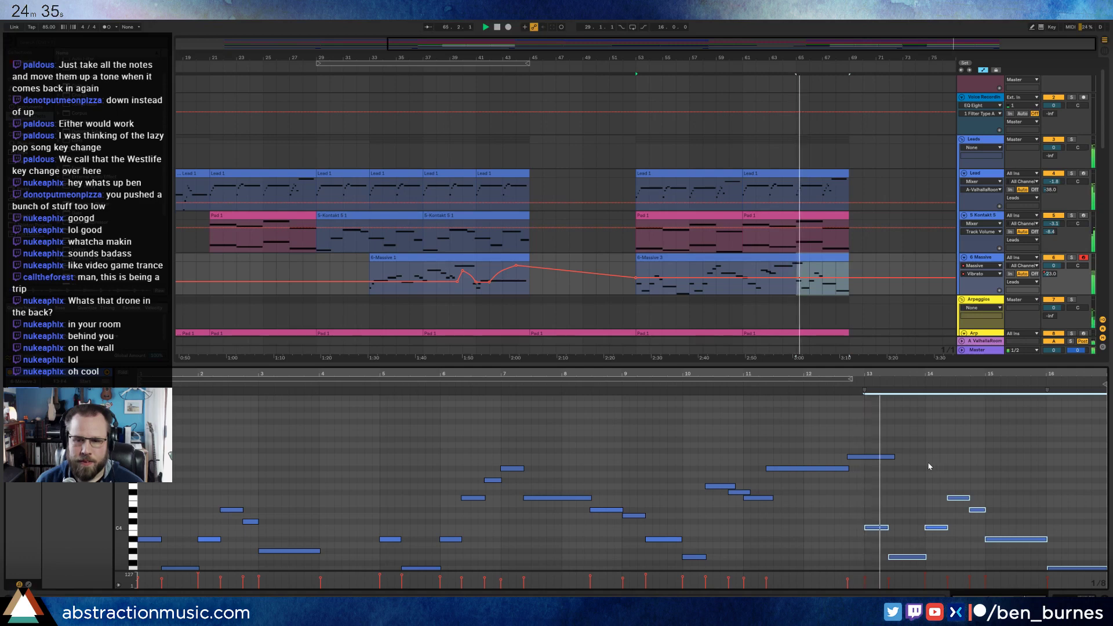
left_click(930, 467)
- Extend the second 6 Massive clip to bar 71 and lengthen its final note to about one and a half bars
scroll(936, 469, "down", 3)
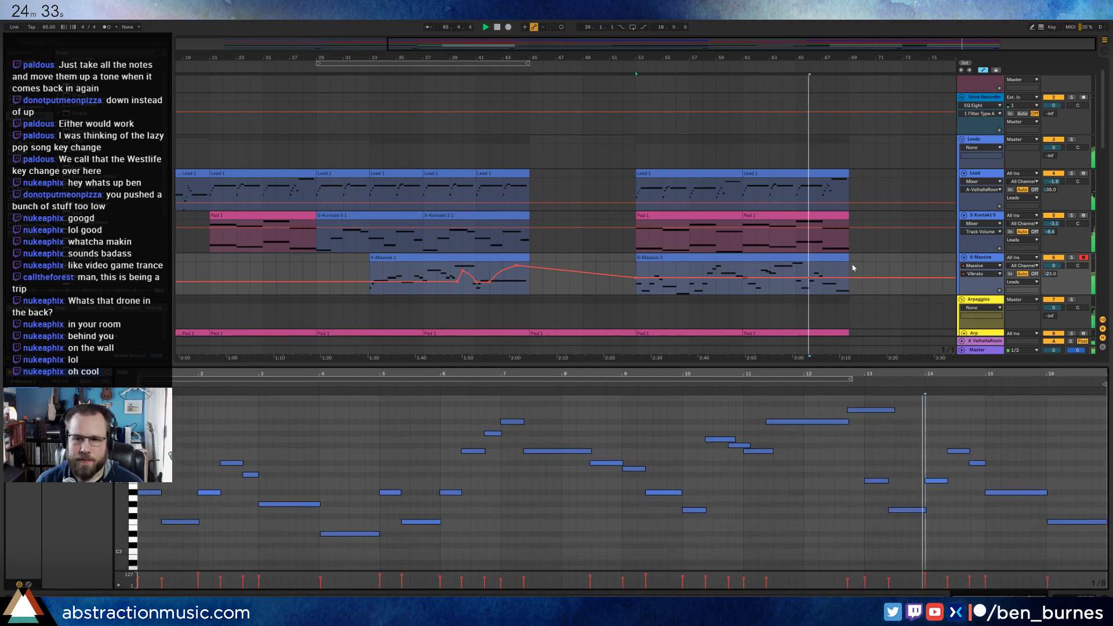
left_click_drag(850, 268, 876, 268)
left_click(981, 470)
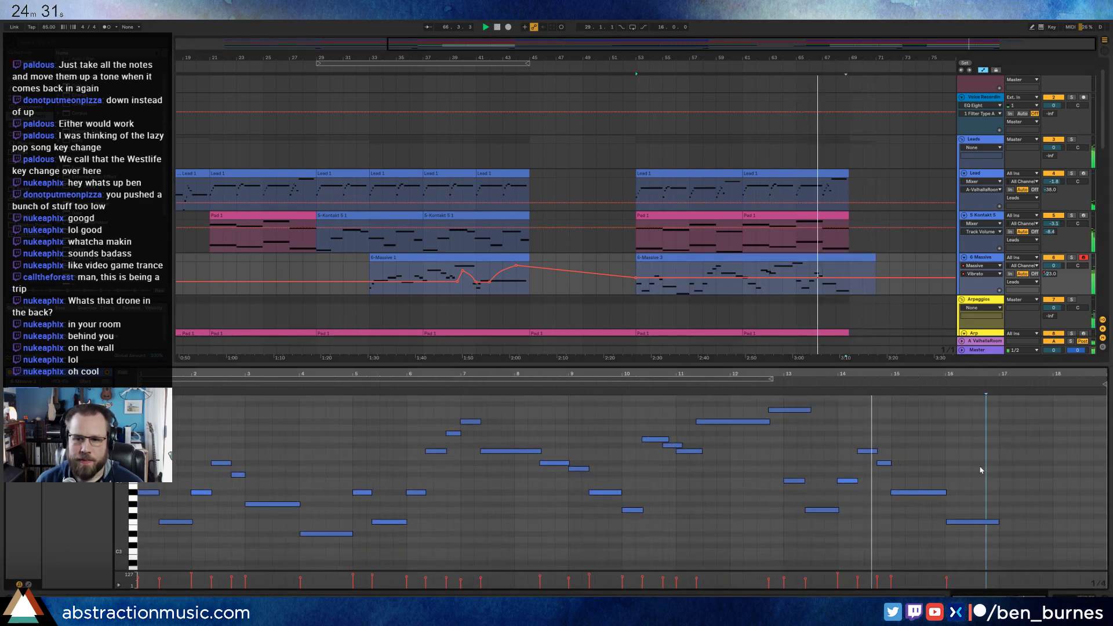
left_click_drag(997, 522, 1027, 523)
- Raise the note at clip bar 15 by four semitones to D4
key("alt+Left")
key("Up")
key("Up")
key("Up")
key("Up")
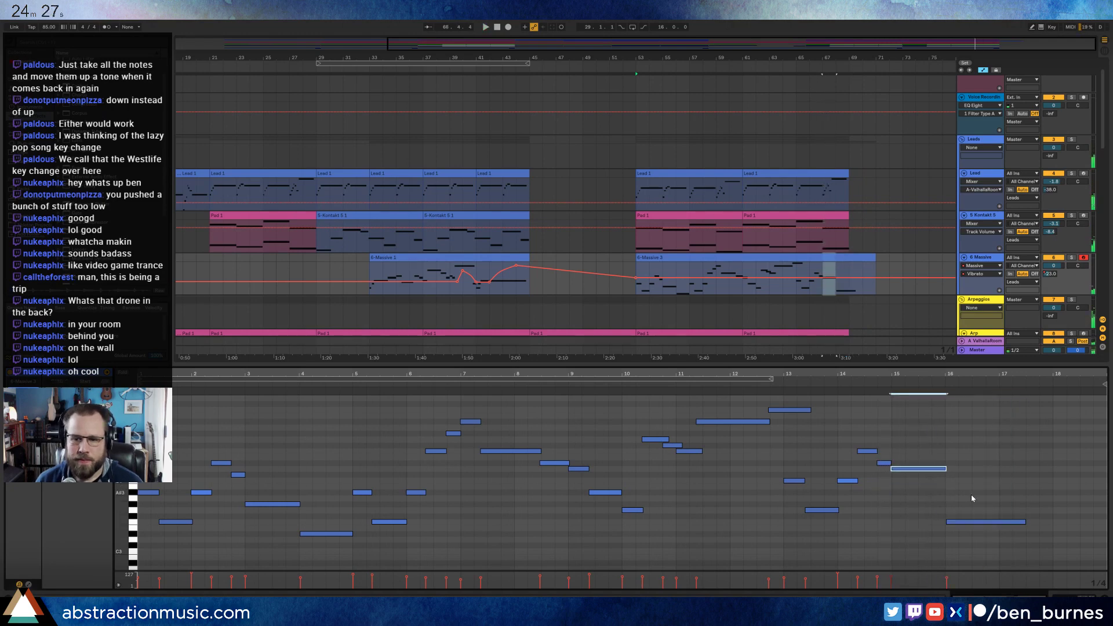
- Raise the clip's final note at bar 16 to C5 while playing back the ending
left_click(976, 522)
key("shift+Up")
key("Up")
key("Up")
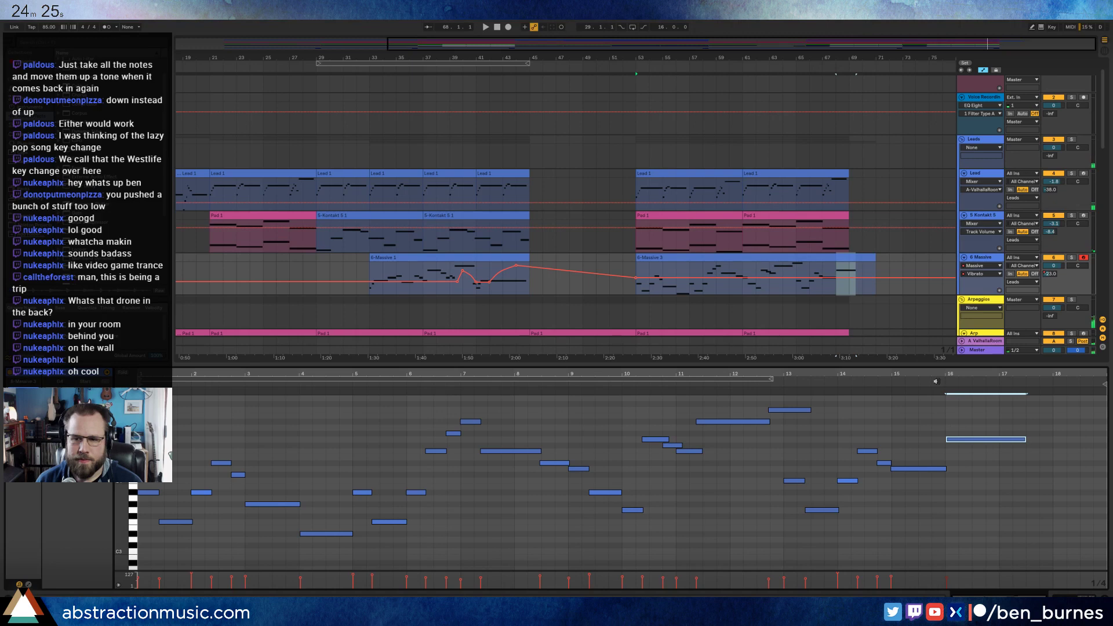
key("space")
key("Up")
key("Up")
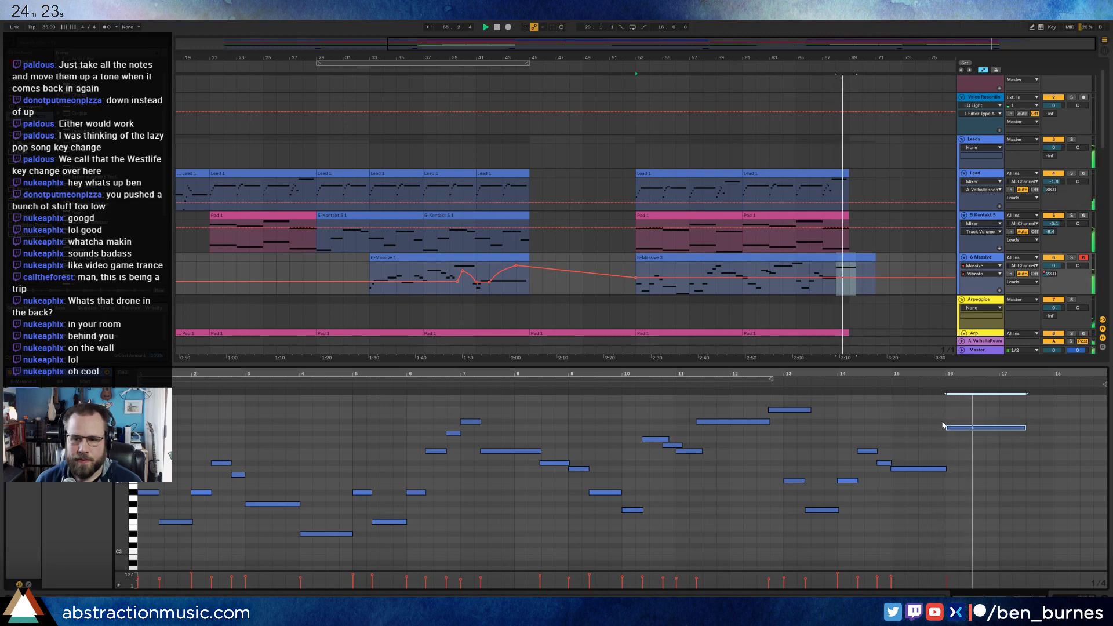
key("Up")
key("Up")
key("Up")
- Raise the note at clip bar 15 five semitones to G4 and stop playback
left_click(927, 468)
key("Up")
key("Up")
key("Up")
key("Up")
key("Up")
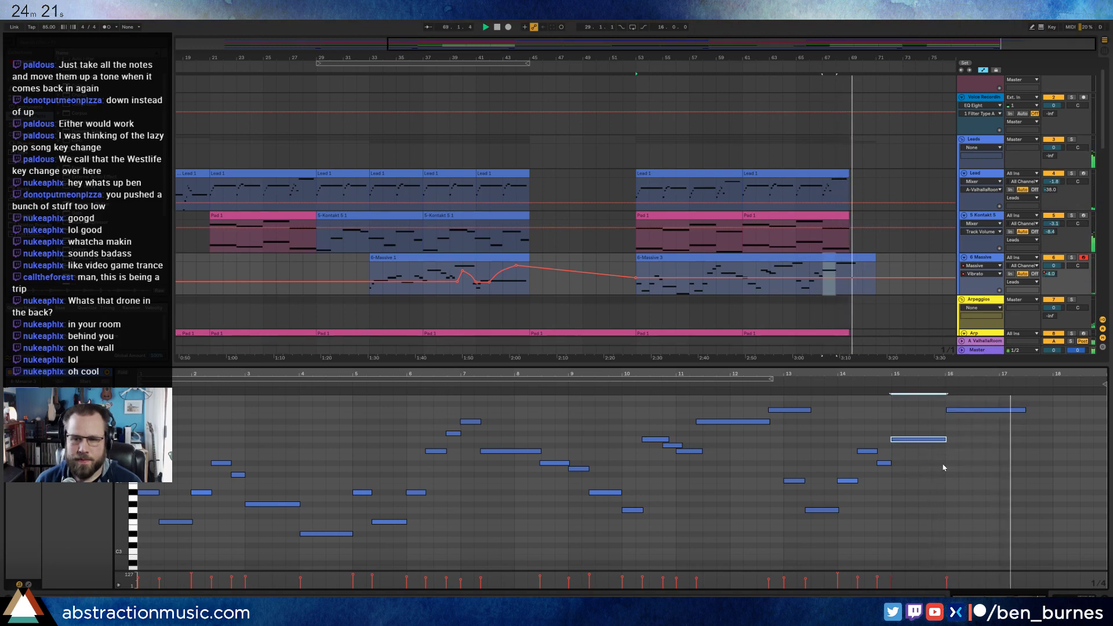
key("space")
- Lengthen the final C5 note from bar 16 to about 2.75 bars
left_click(1021, 410)
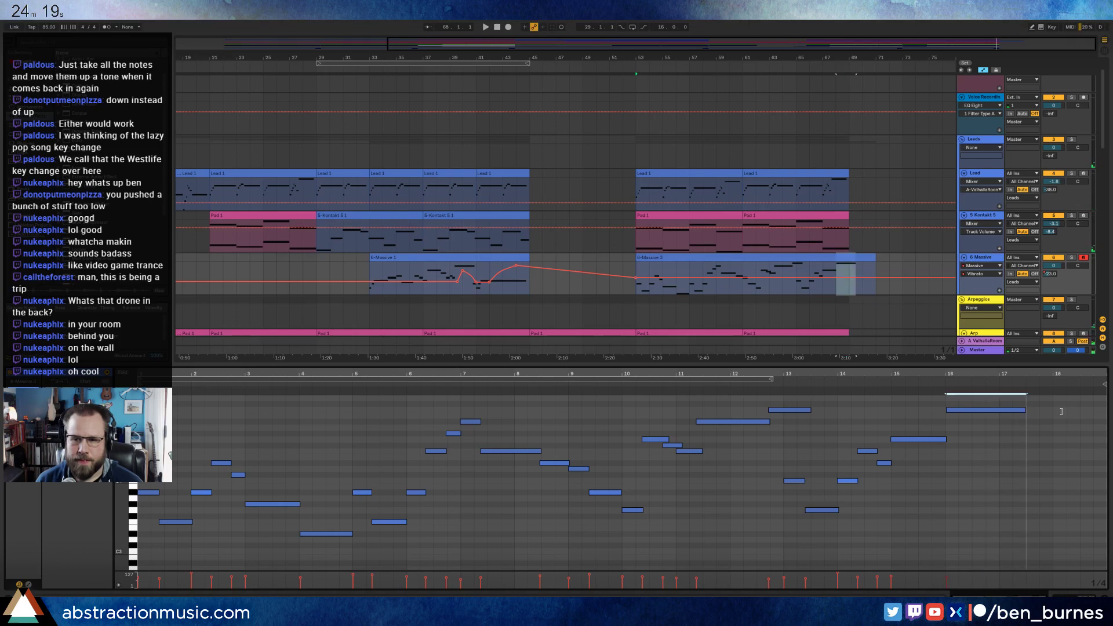
left_click_drag(1061, 412, 990, 412)
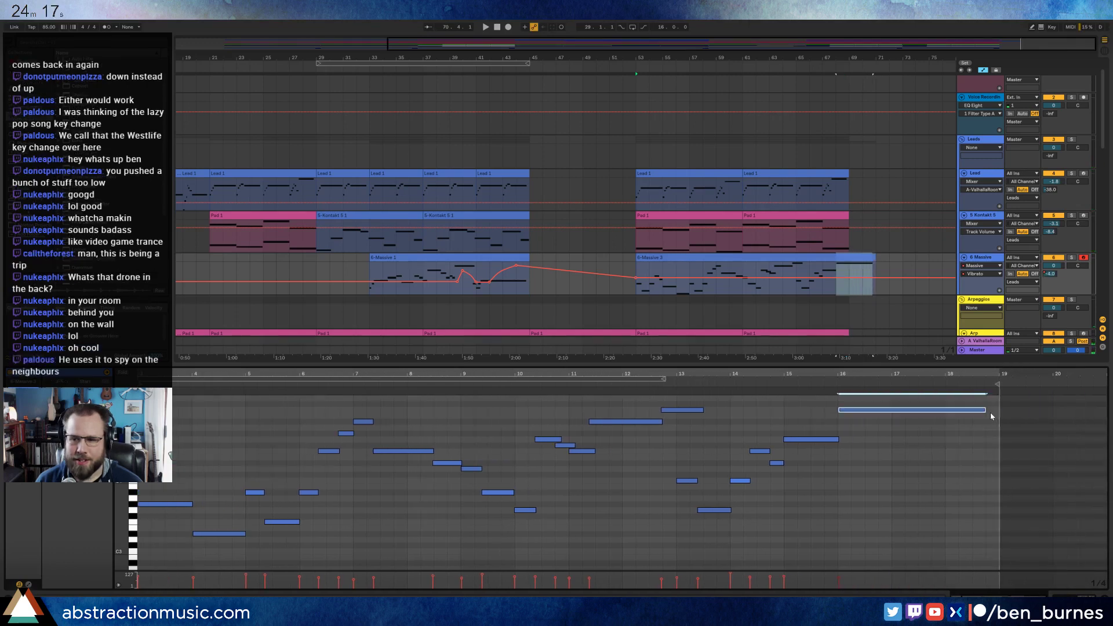
left_click(950, 456)
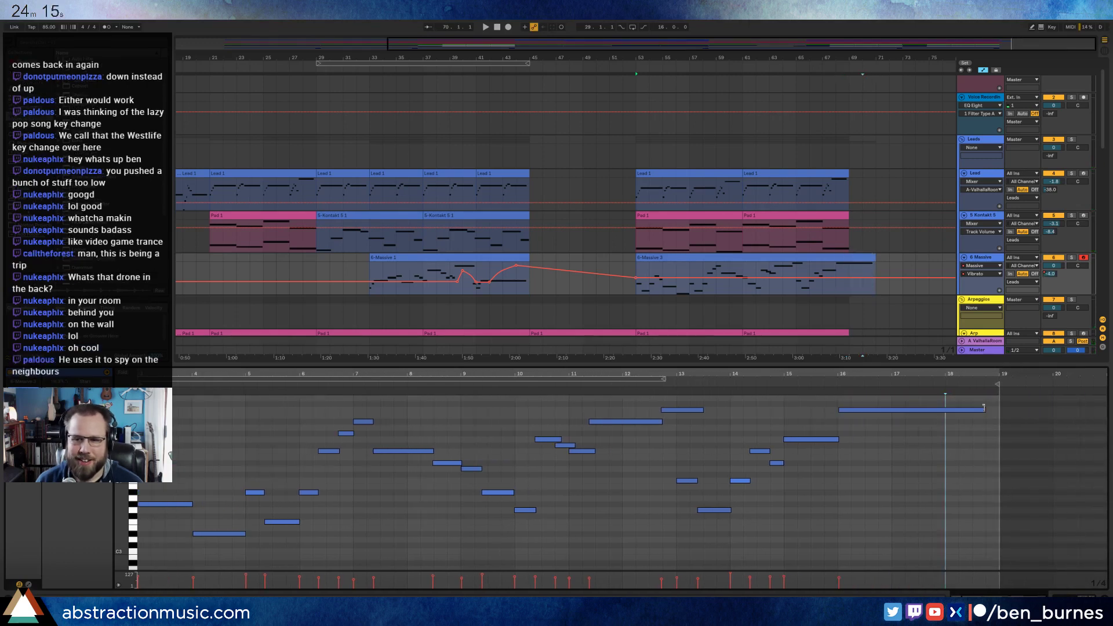
- Show the 6 Massive track's Vibrato automation in a separate lane
key("shift+Tab")
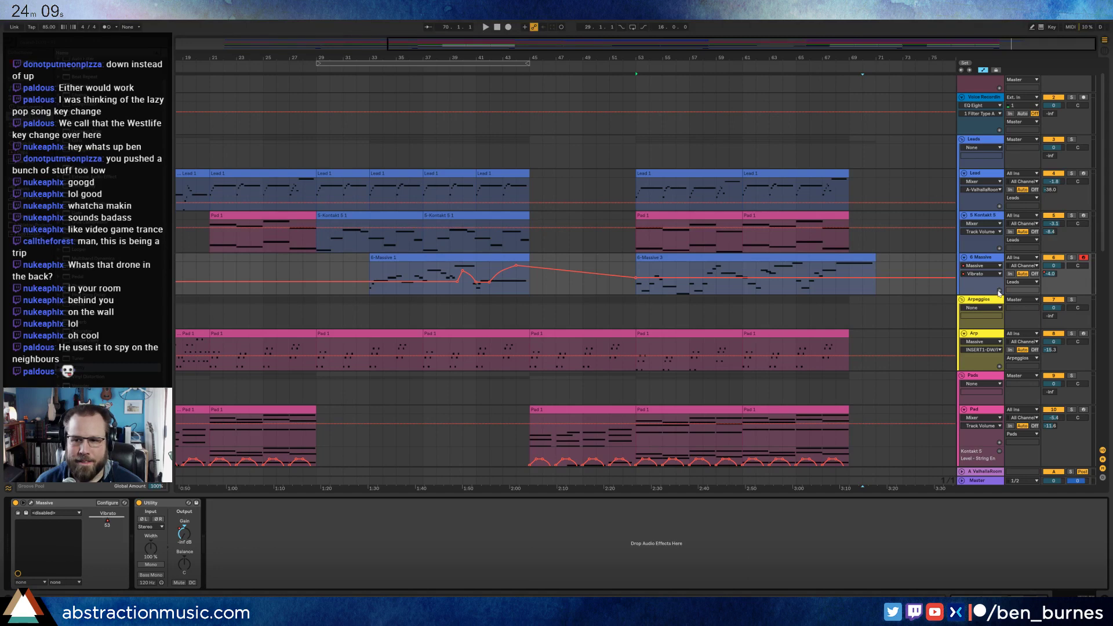
left_click(999, 293)
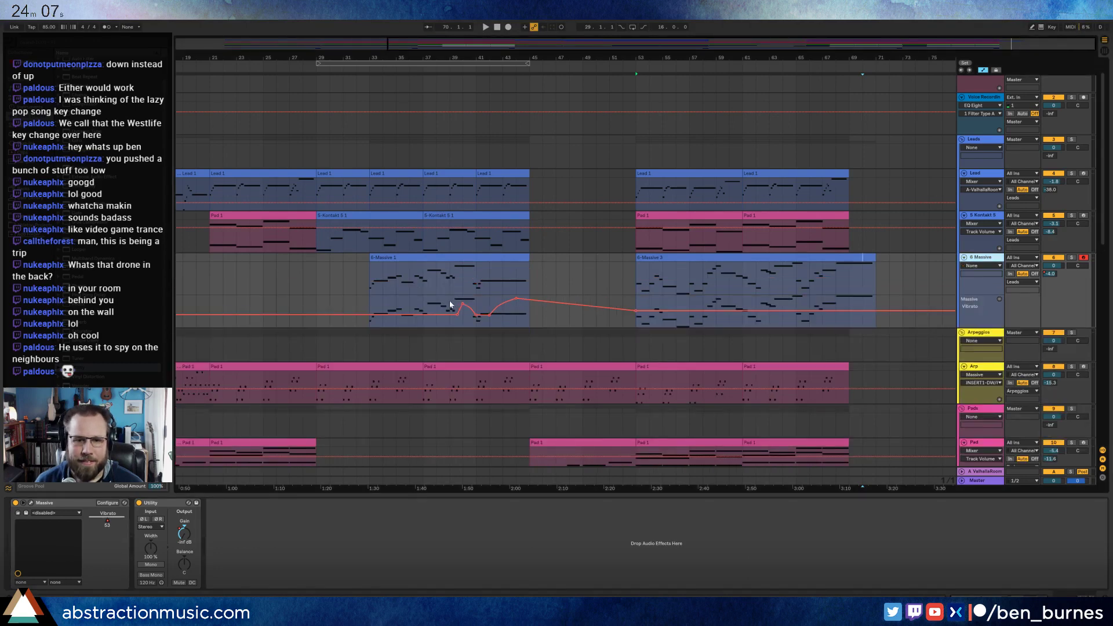
- Try to copy the Vibrato automation curve from bars 39 to 45 to bar 67, and undo the paste
left_click_drag(449, 304, 529, 307)
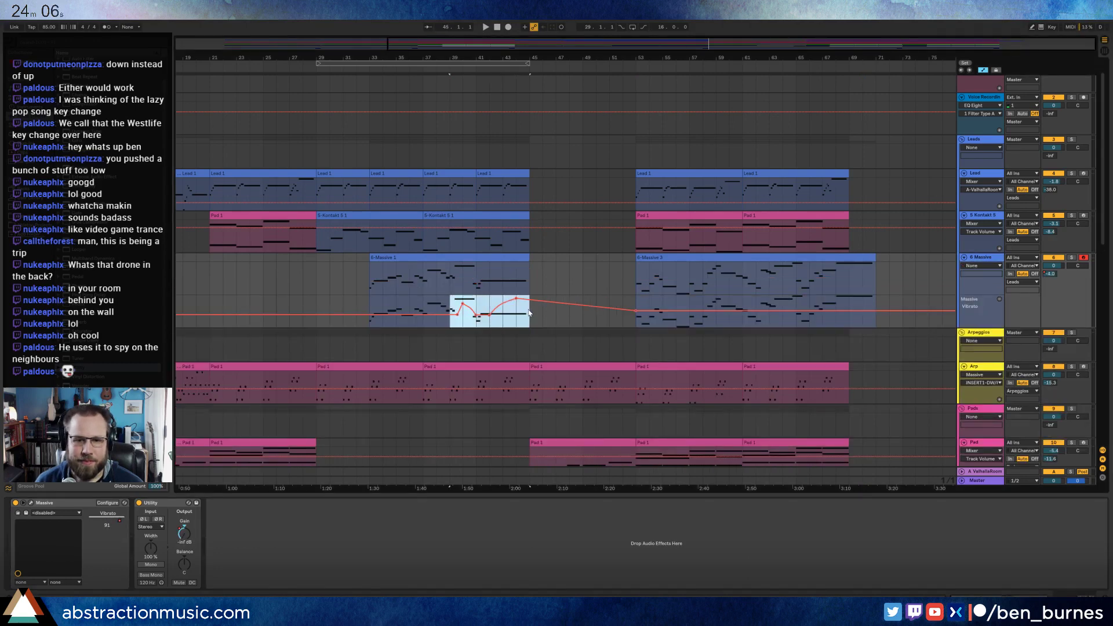
left_click(827, 304)
key("ctrl+v")
key("ctrl+z")
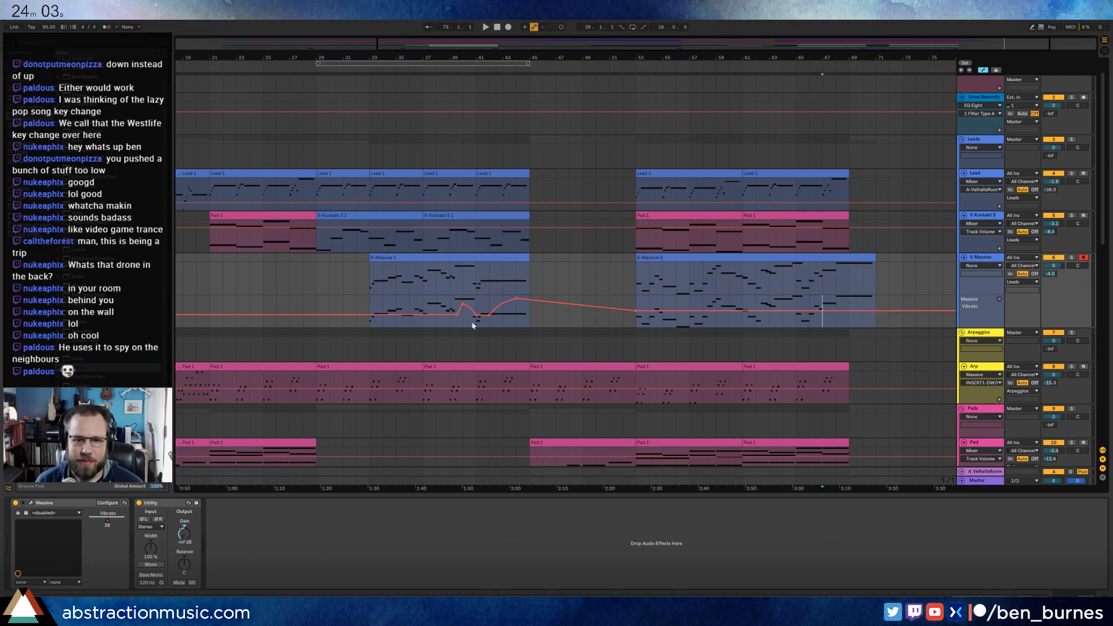
- Copy the Massive vibrato automation from bars 41–50 to bar 68 and smooth its join with the existing line
left_click_drag(477, 306, 596, 306)
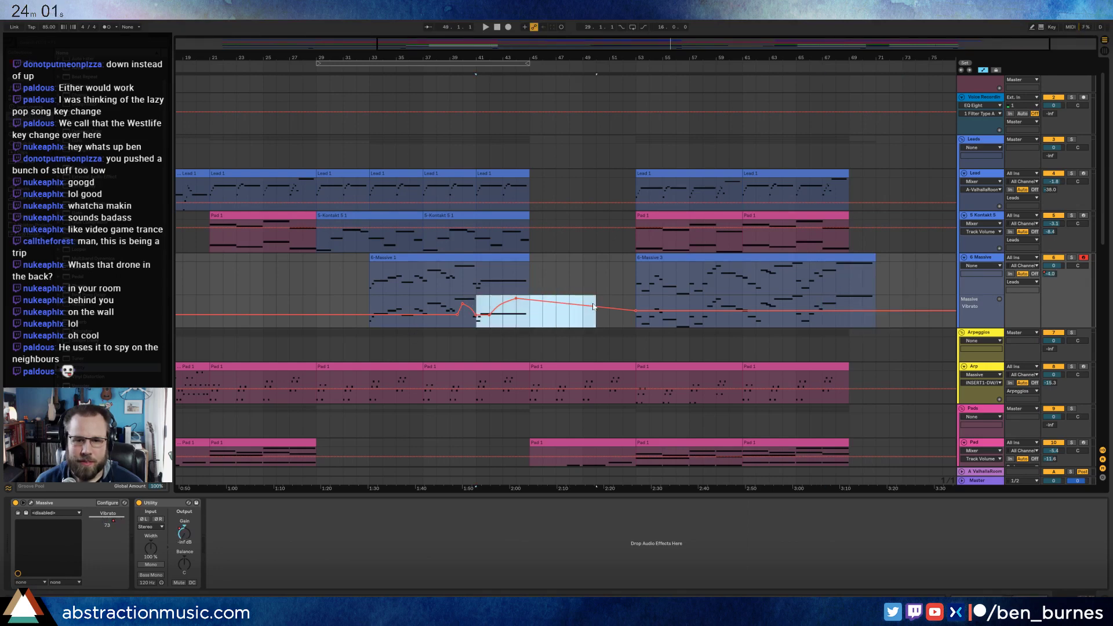
left_click(833, 304)
key("ctrl+v")
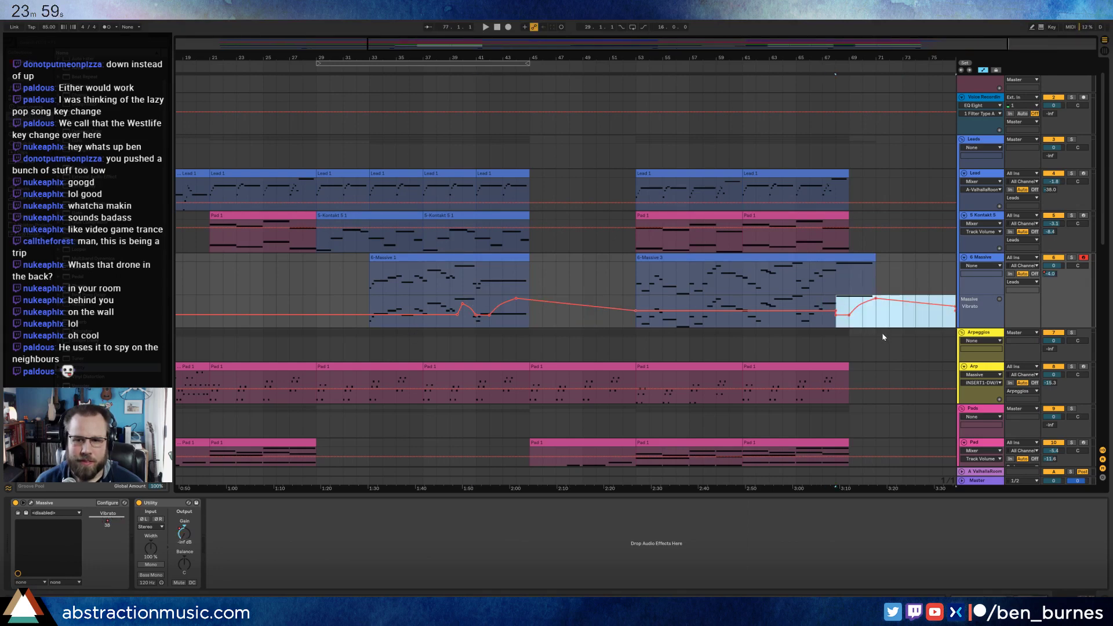
left_click(835, 313)
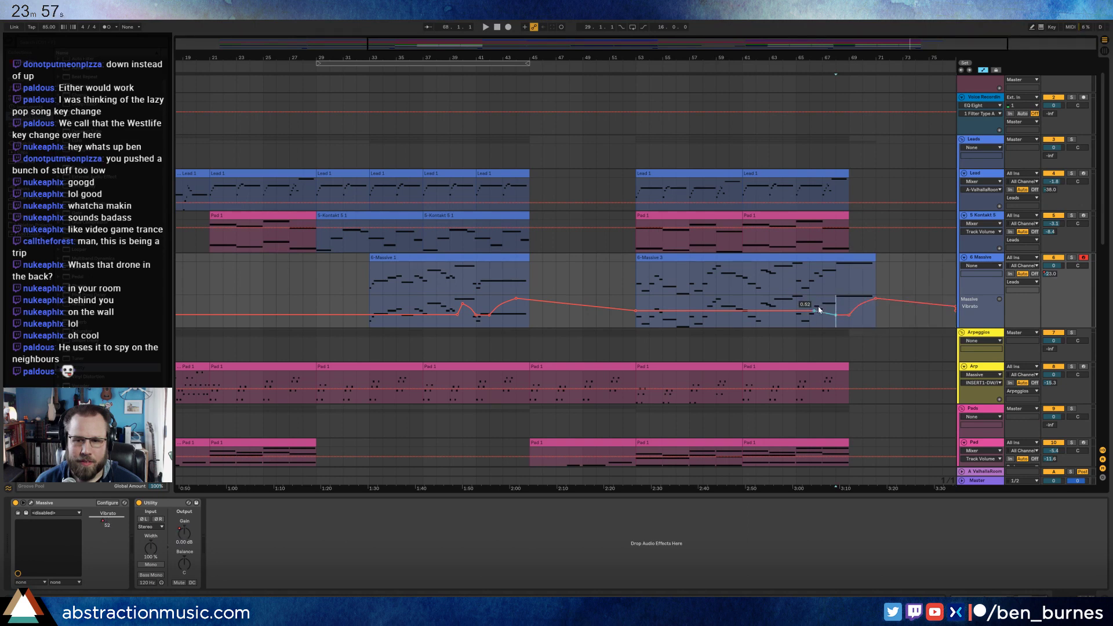
left_click(820, 311)
- Show the 6 Massive reverb send automation in its own lane and copy its rise from bar 42 to bar 68
left_click(1048, 274)
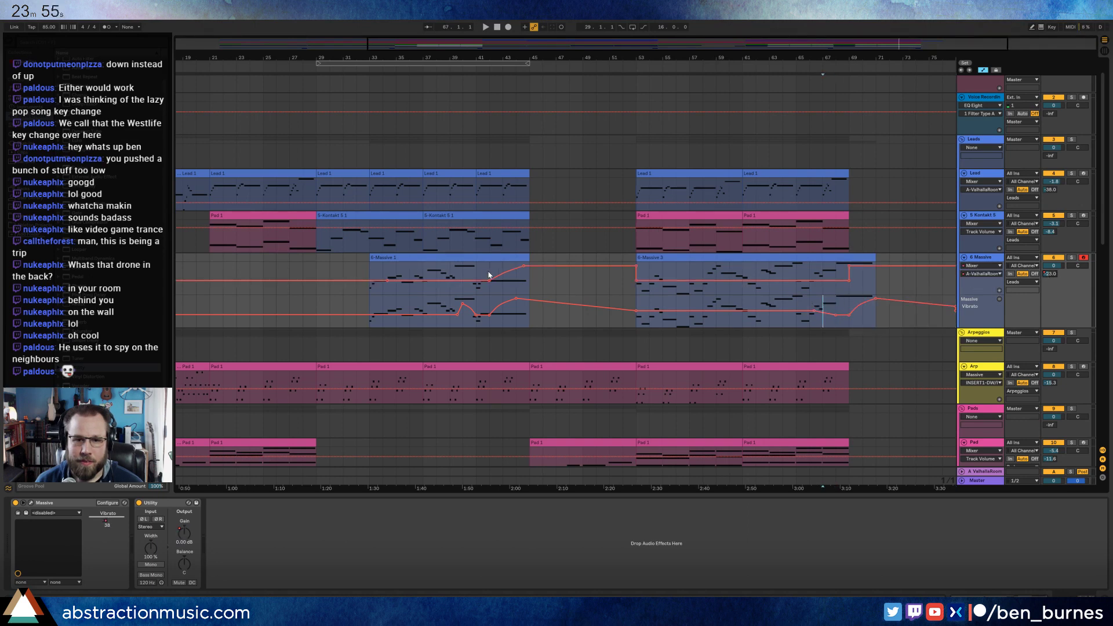
left_click(1000, 291)
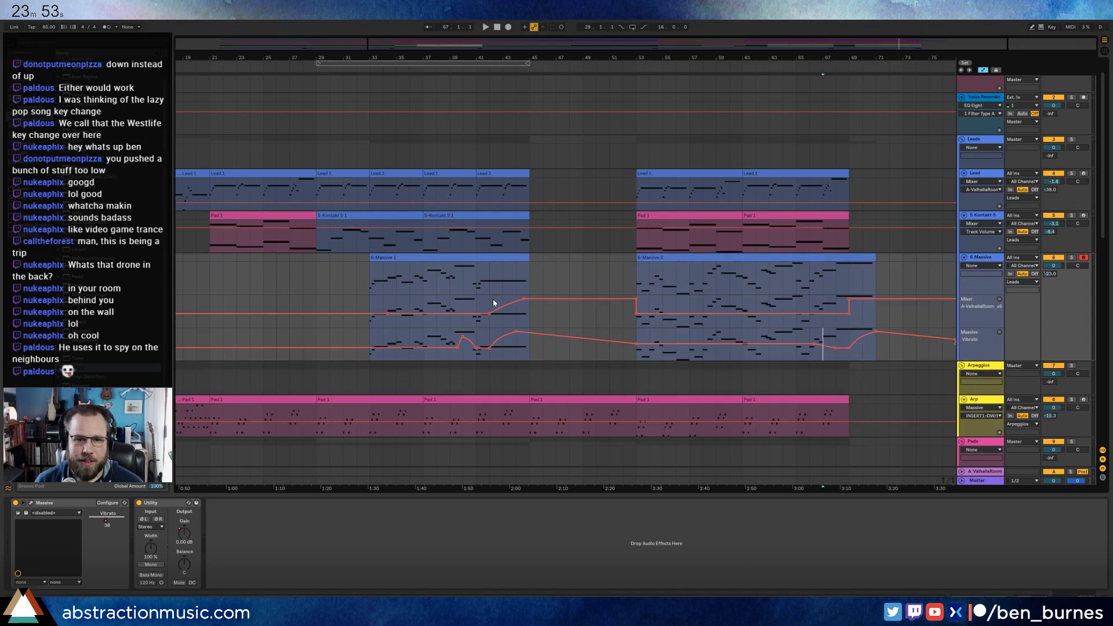
left_click_drag(488, 305, 534, 303)
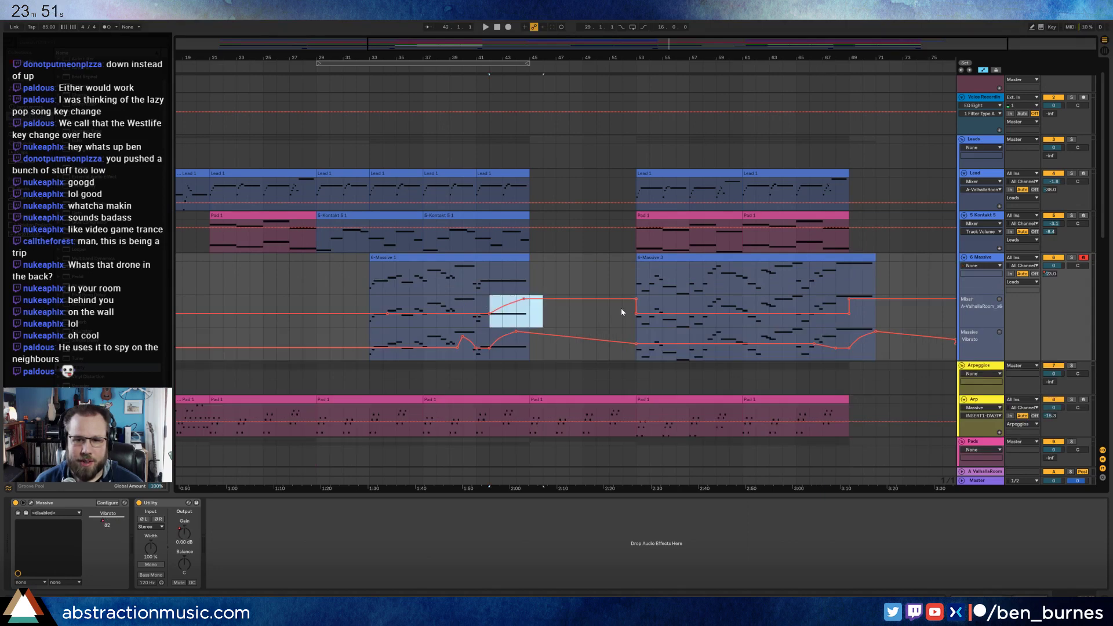
left_click(837, 306)
key("ctrl+v")
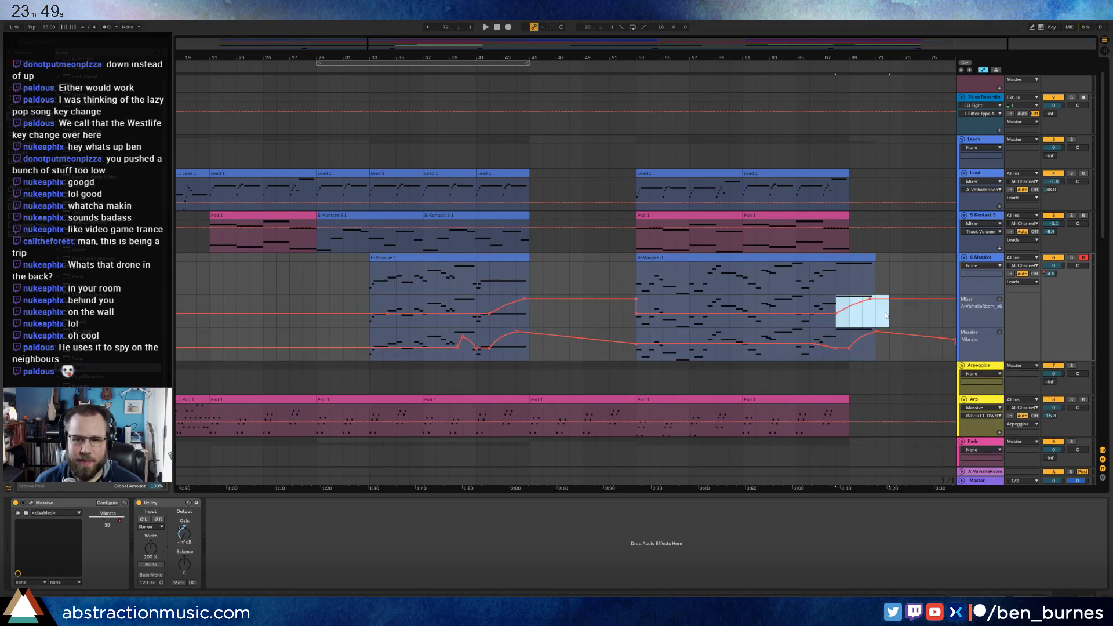
- Play from bar 68 and reshape the vibrato rise so it starts and peaks earlier near the end of the second Massive clip
left_click(885, 315)
left_click(836, 299)
key("space")
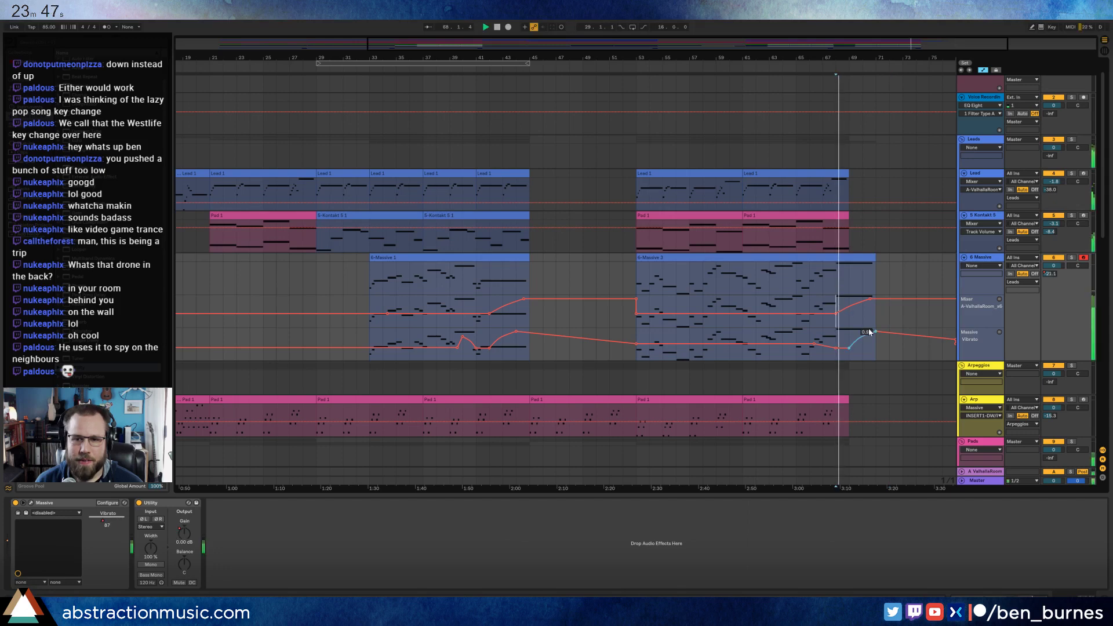
left_click_drag(848, 349, 862, 331)
left_click(900, 319)
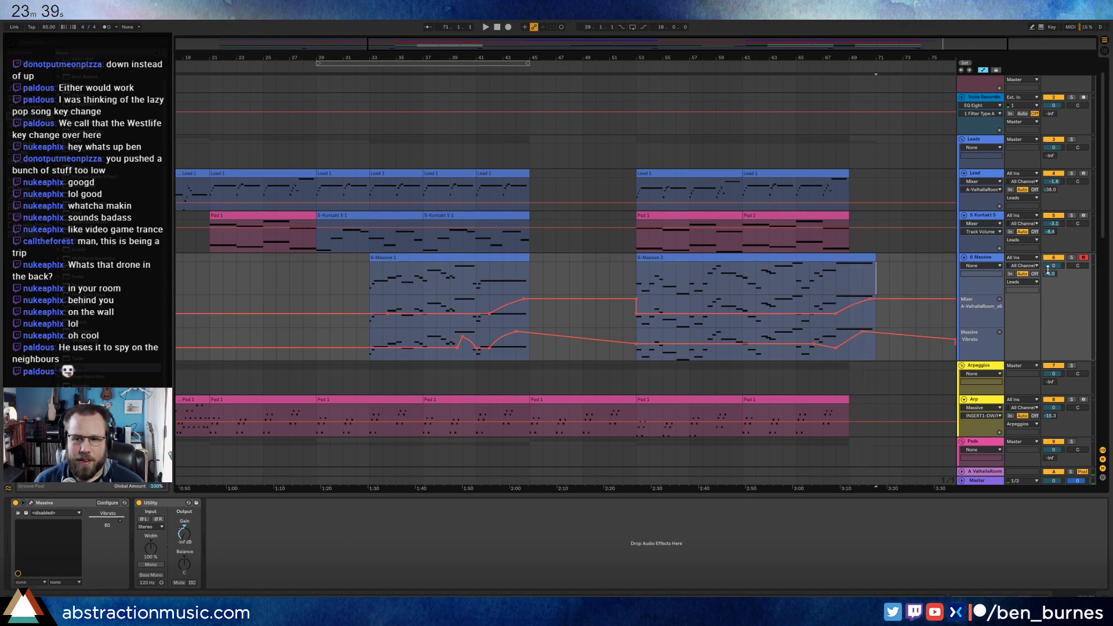
- Move the Utility gain automation's -inf dB point to the end of the second Massive clip at bar 71 and curve the fade-out
left_click(862, 278)
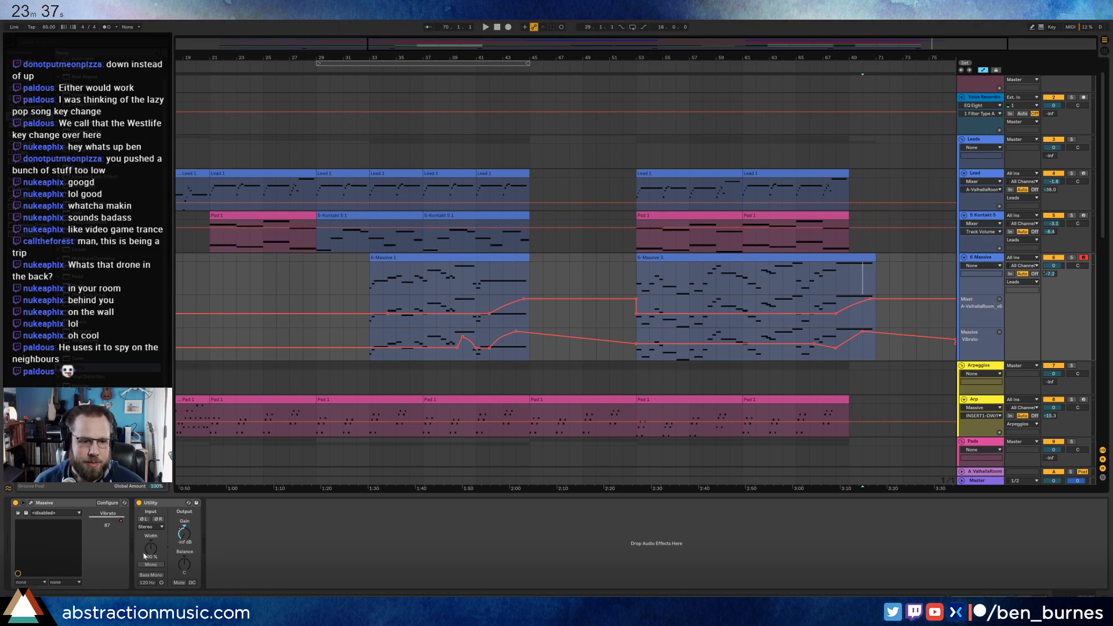
left_click(875, 296)
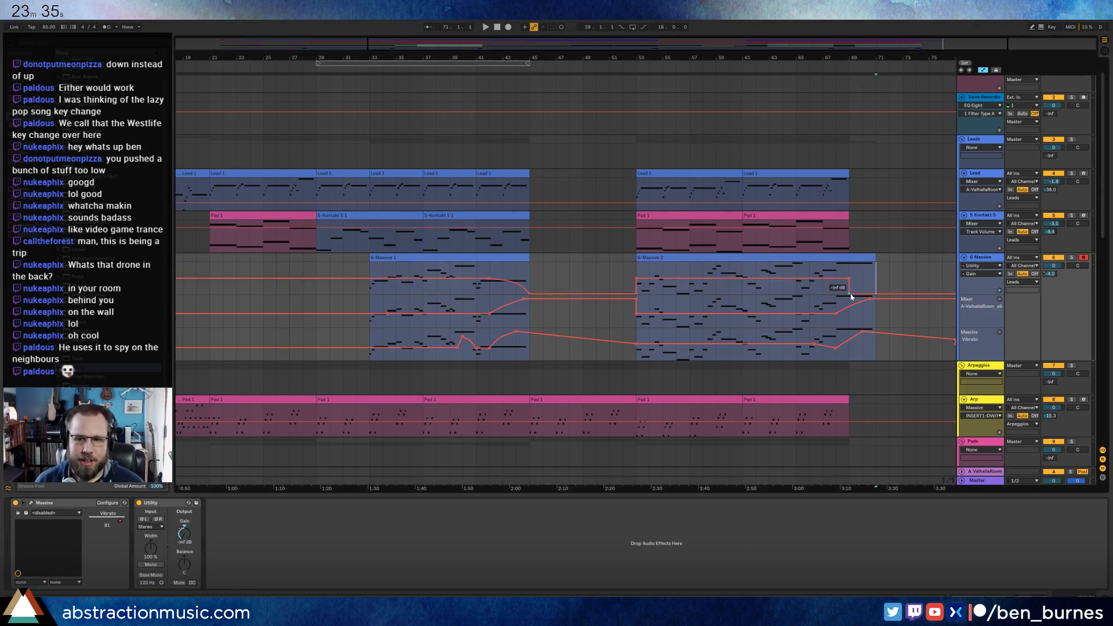
left_click_drag(850, 296, 875, 297)
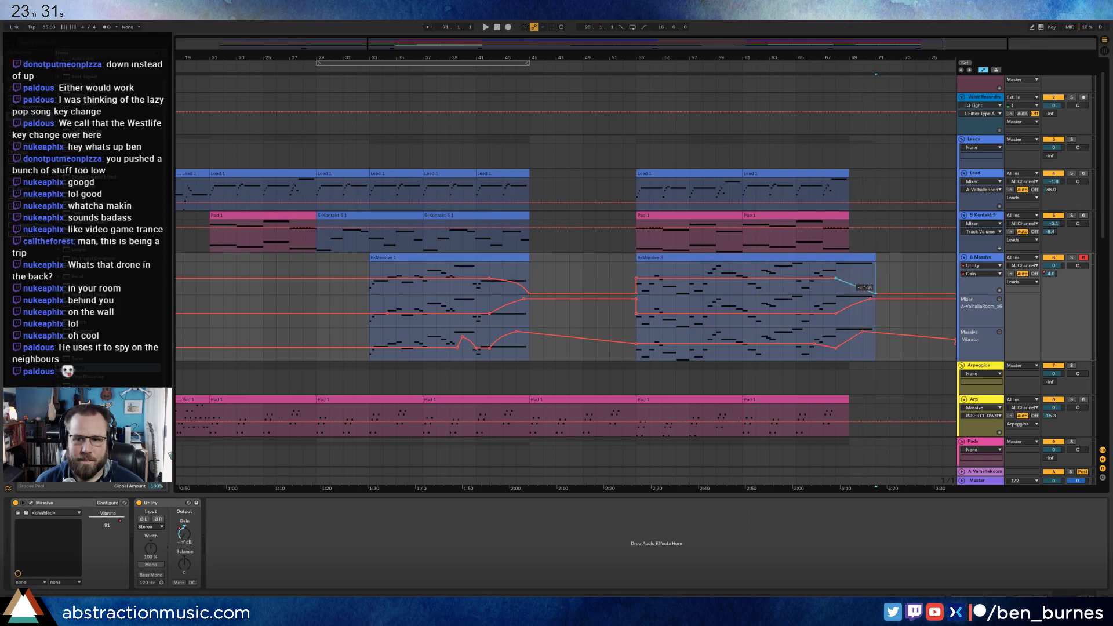
left_click(889, 287)
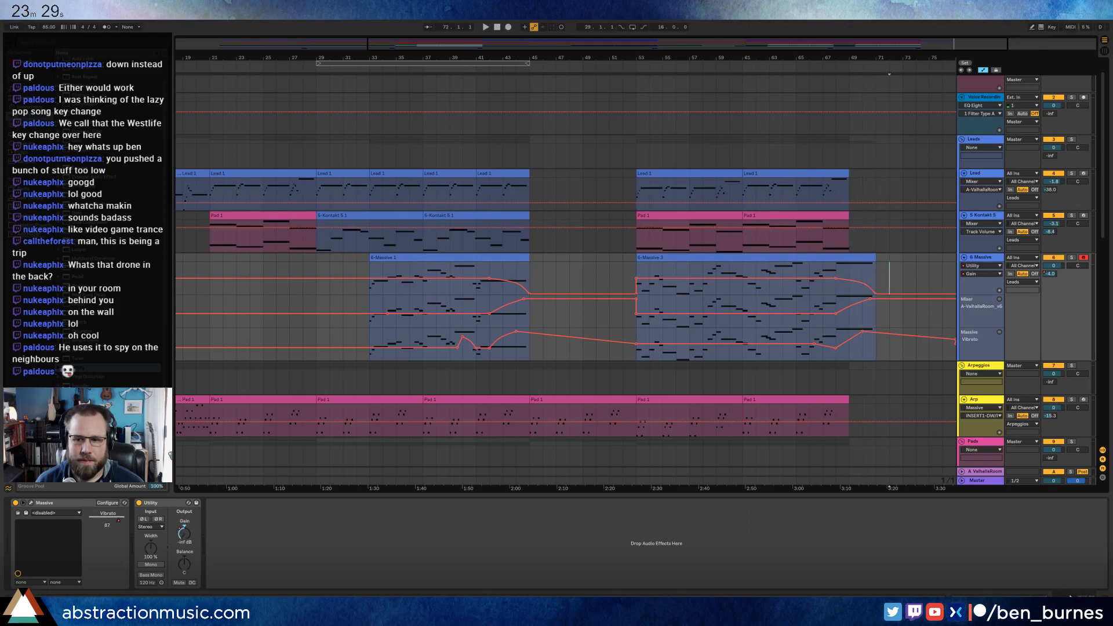
- Copy the first Arp clip to bar 69 at the end of the Arp track and hide the automation lanes
scroll(806, 405, "down", 5)
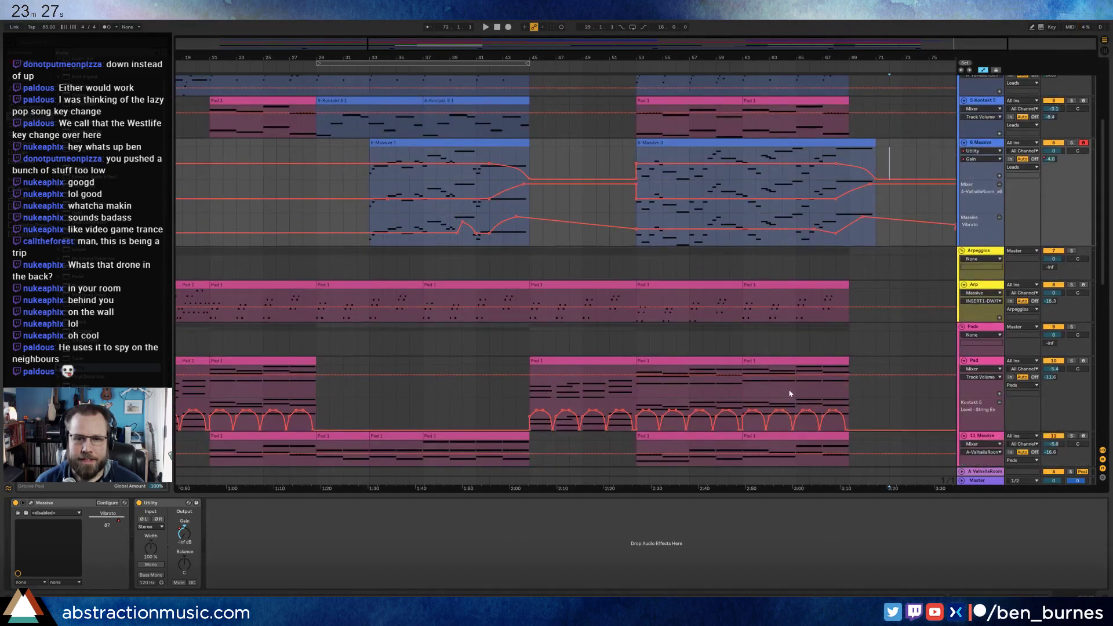
left_click_drag(484, 54, 351, 55)
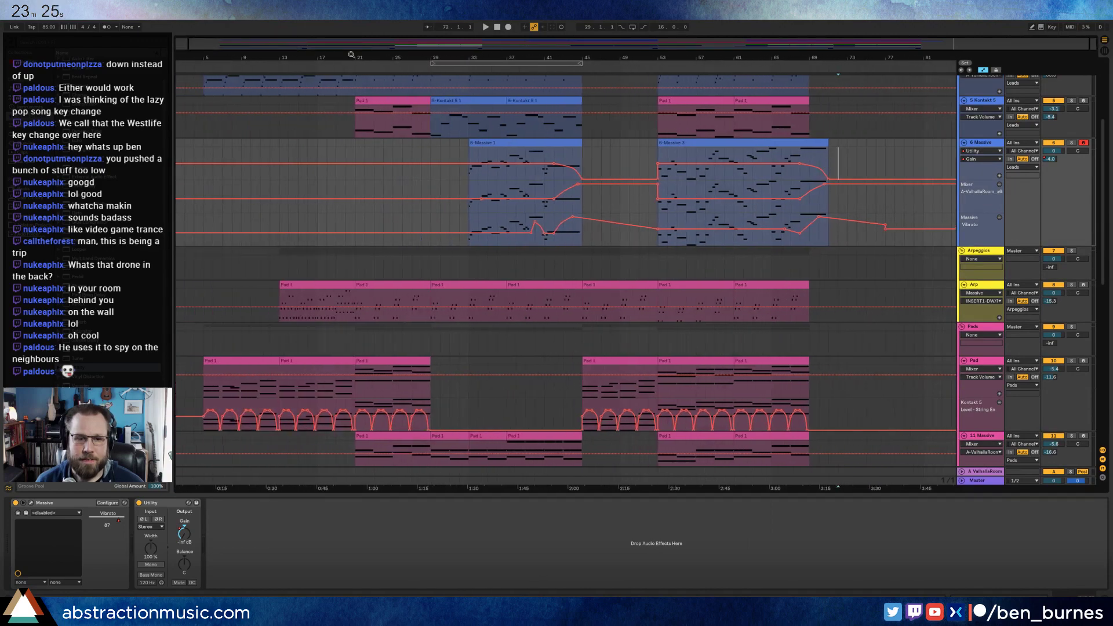
left_click(327, 286)
left_click(810, 286)
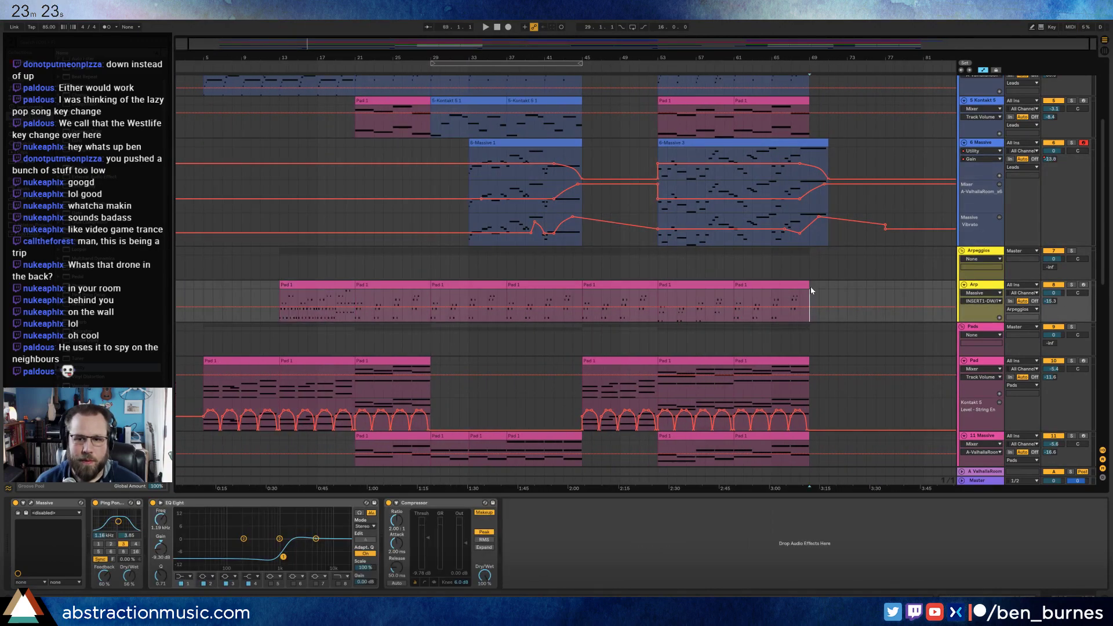
key("ctrl+v")
key("a")
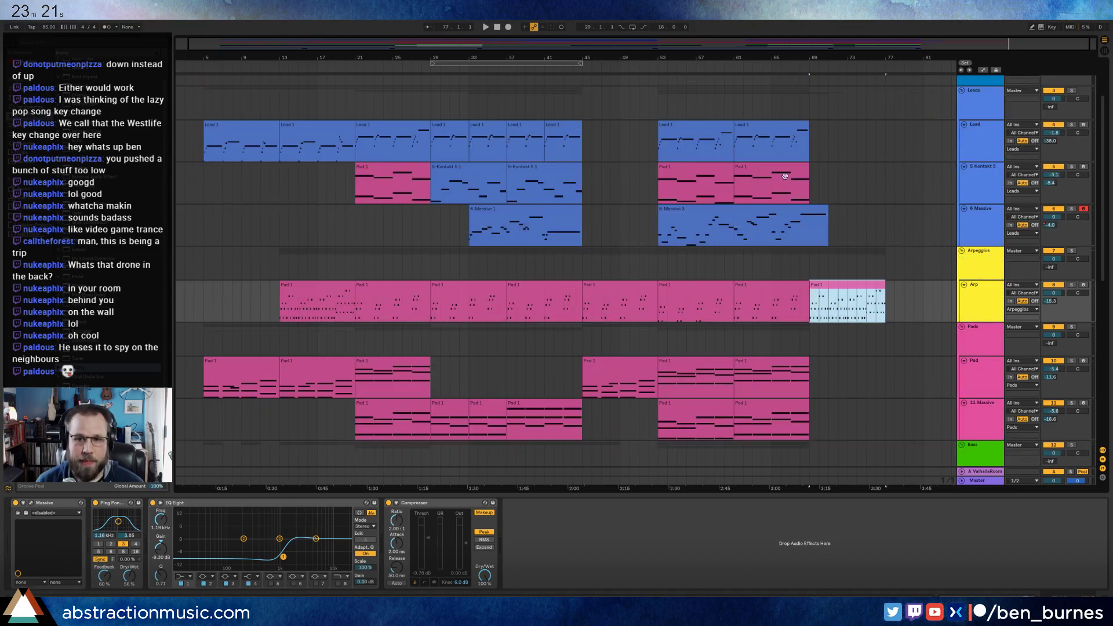
- Start playback near bar 45 and copy the first Lead clip to bar 69 on the Lead track
left_click(575, 71)
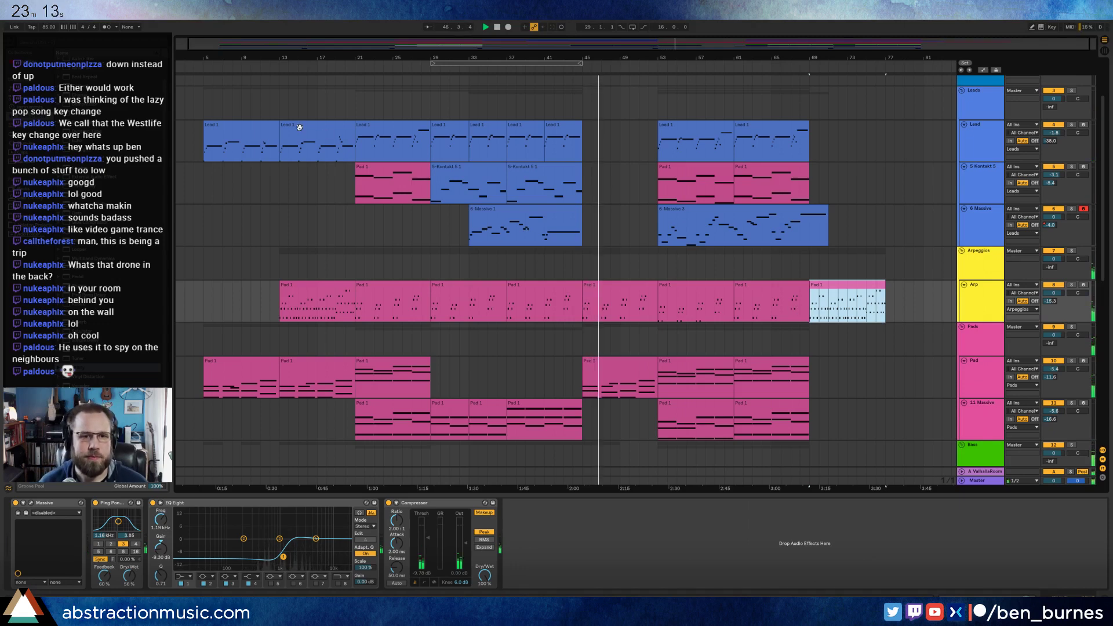
left_click(241, 128)
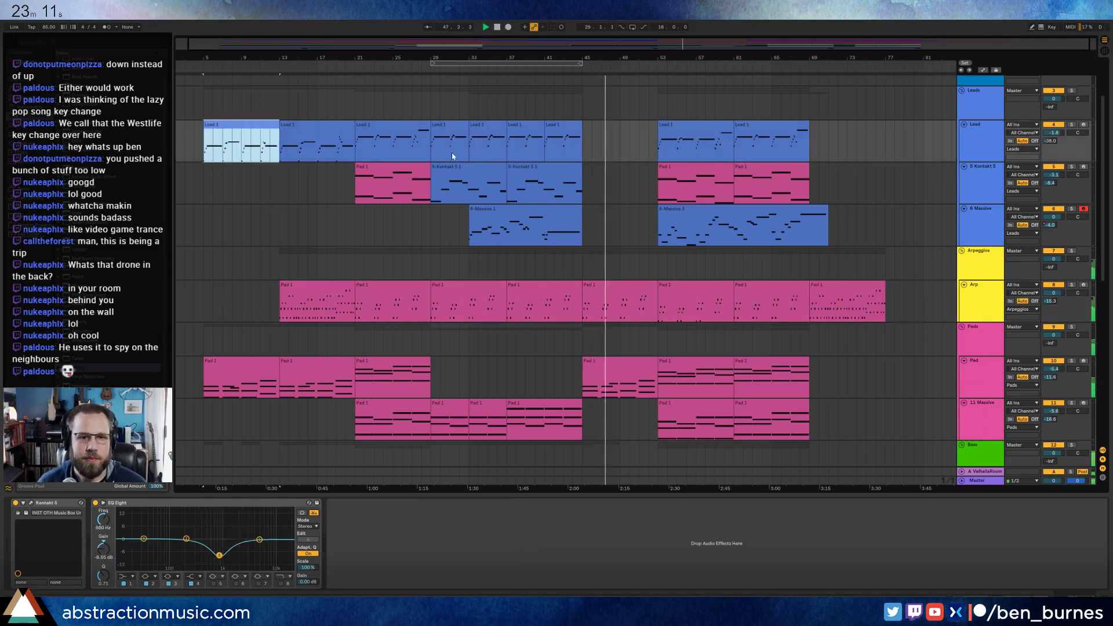
left_click(813, 144)
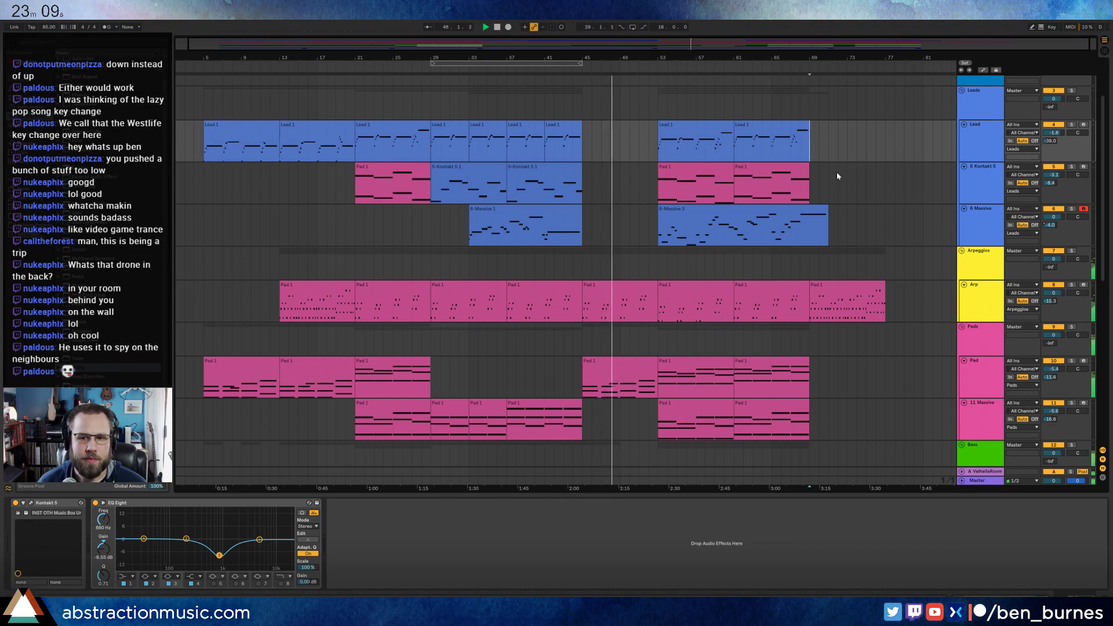
- Duplicate the last Voice Recording clip in the ambience group so it continues from bar 69
scroll(733, 335, "down", 5)
scroll(732, 335, "down", 3)
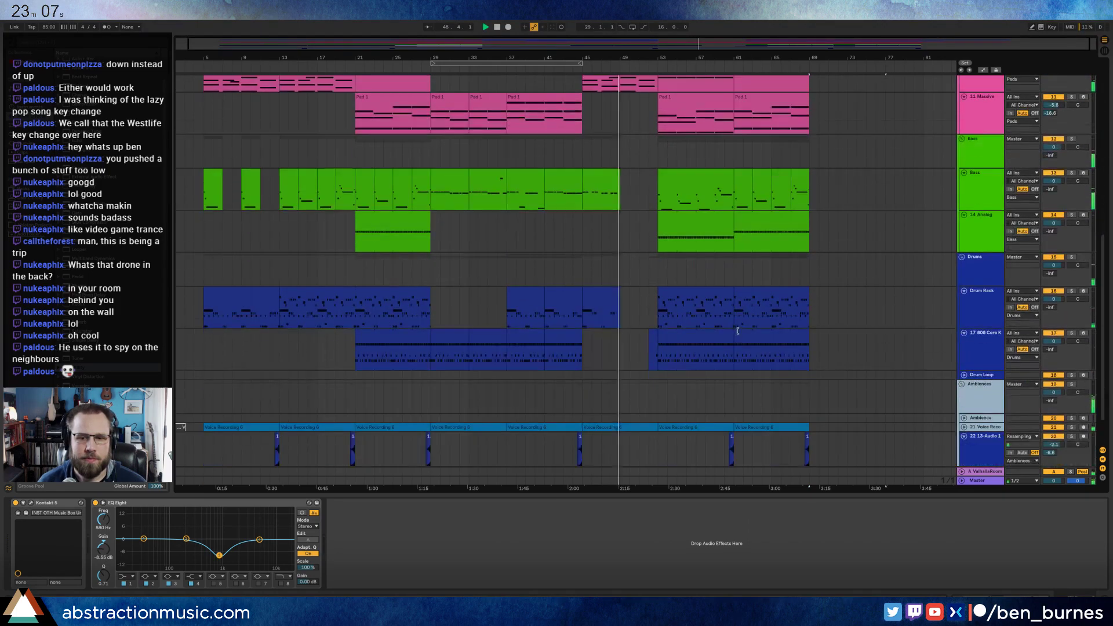
left_click(758, 380)
key("ctrl+d")
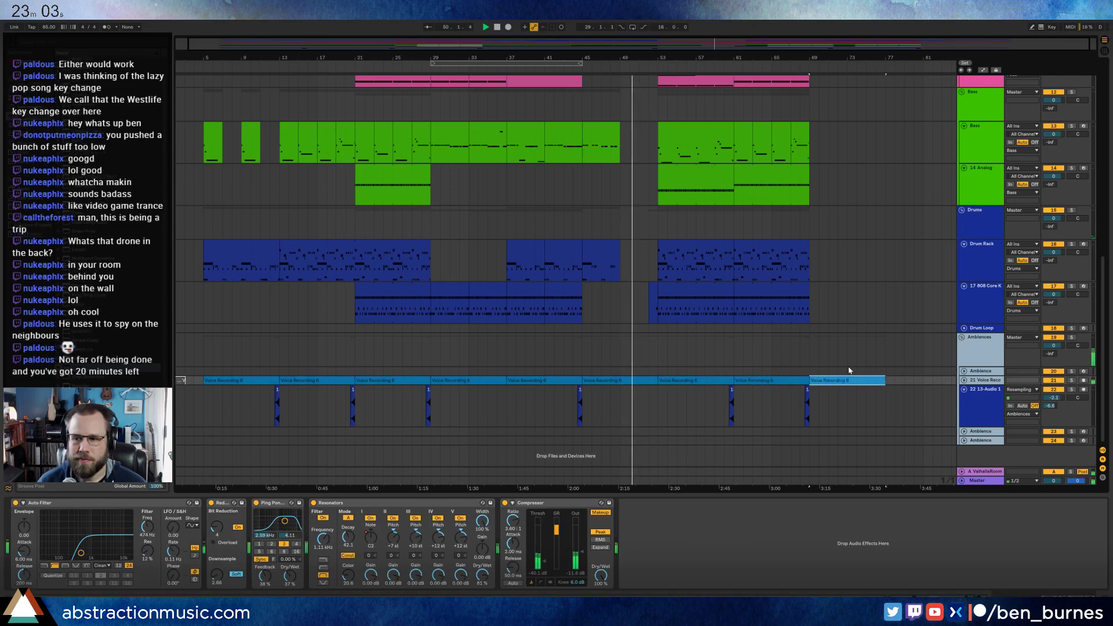
scroll(849, 371, "up", 1)
scroll(848, 370, "up", 2)
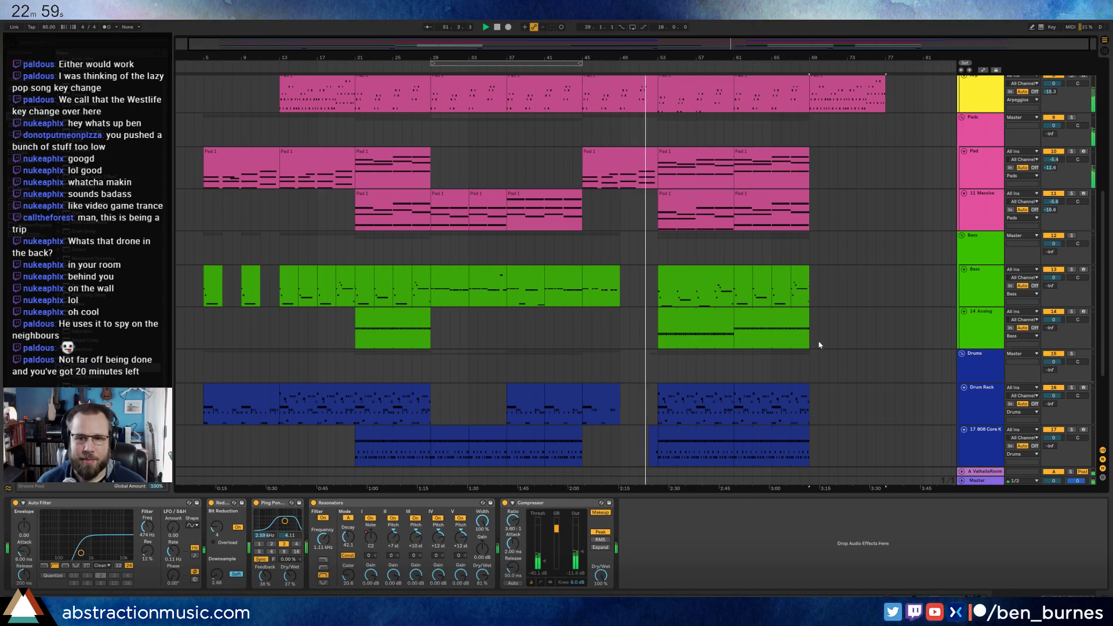
scroll(844, 329, "up", 1)
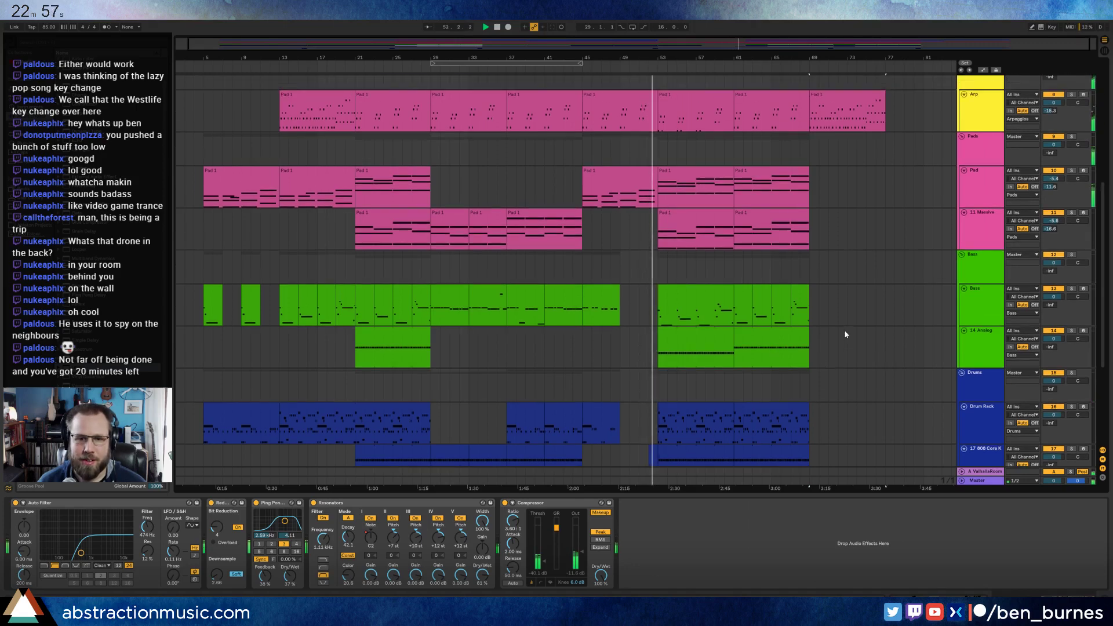
- Copy the first two short Bass clips, including the gap between them, to bar 69 on the Bass track
left_click(285, 289)
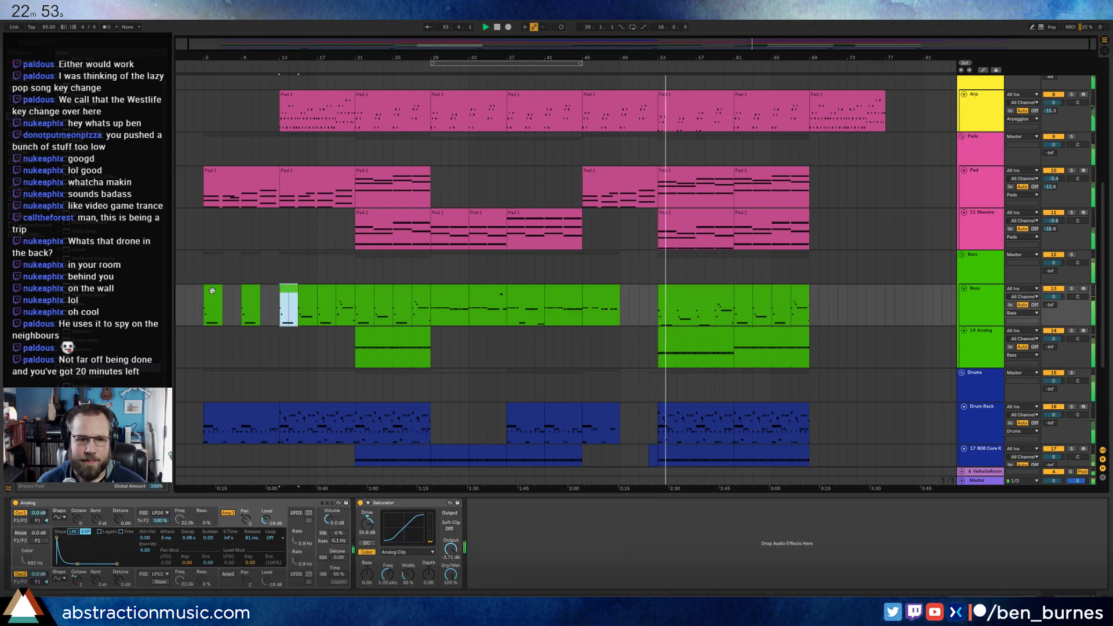
left_click(212, 290)
left_click(250, 290, "shift")
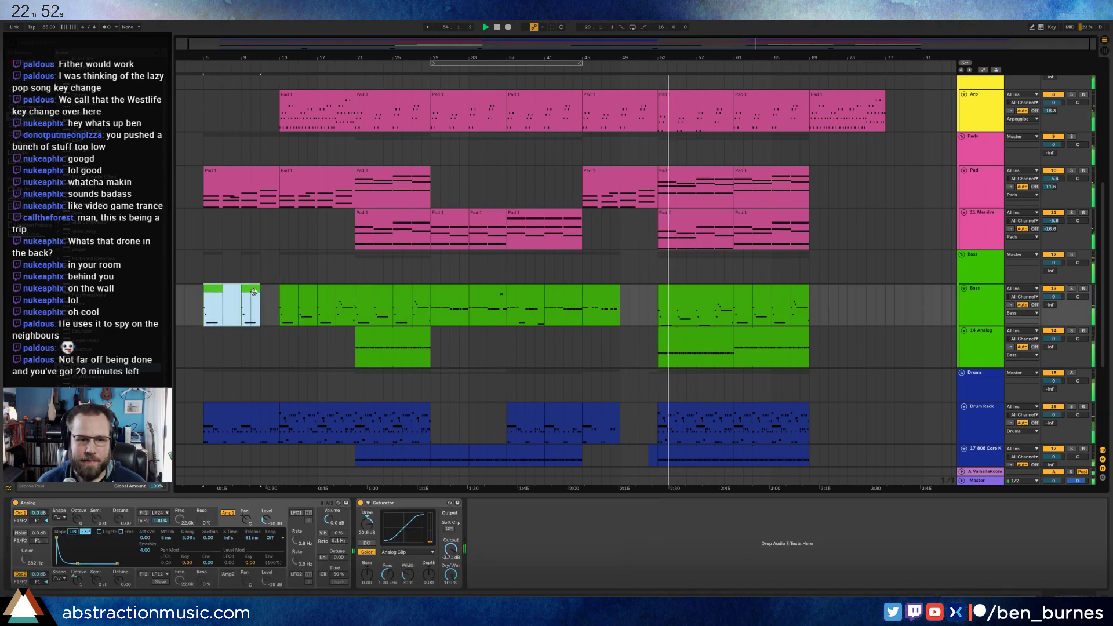
left_click(810, 307)
key("ctrl+v")
scroll(858, 336, "up", 8)
scroll(876, 347, "up", 4)
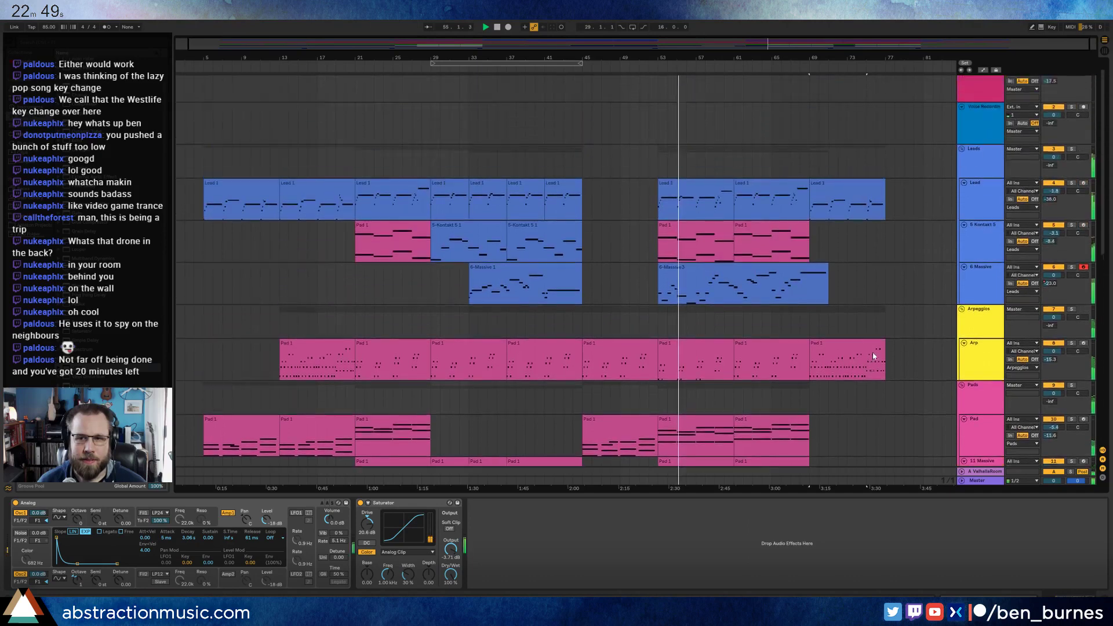
- Copy the second Massive clip onto the Default Piano track at bar 53 and open its notes
left_click_drag(740, 283, 739, 94)
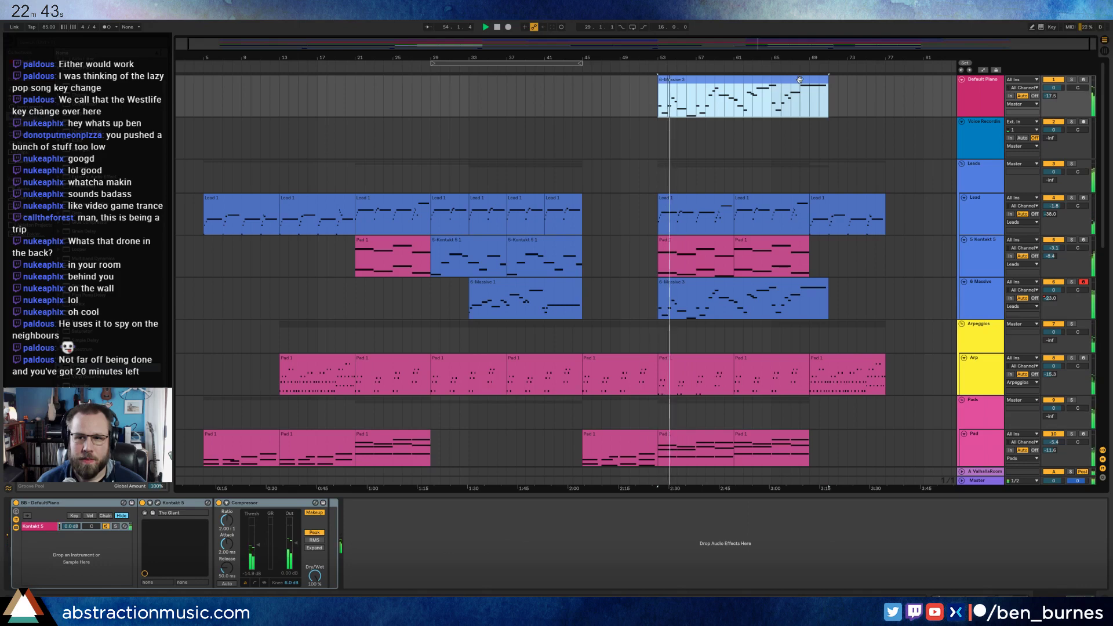
key("shift+Tab")
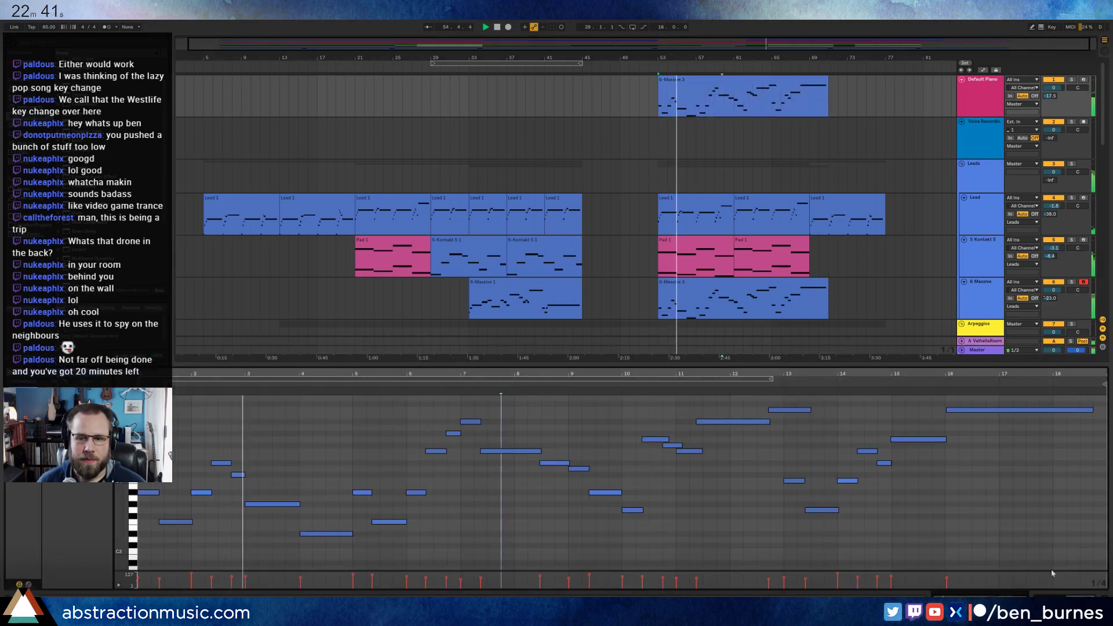
- Insert a MIDI track below 6 Massive and move the clip copy from Default Piano onto it at bar 53
left_click(980, 287)
key("ctrl+shift+t")
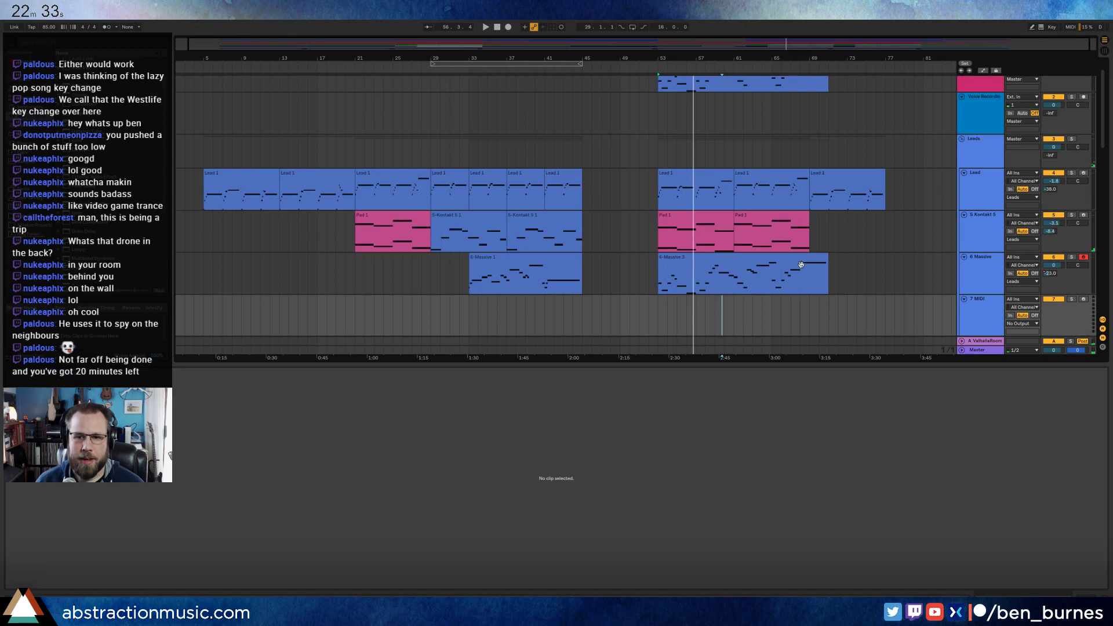
left_click_drag(801, 265, 794, 317)
scroll(788, 174, "up", 1)
left_click(784, 80)
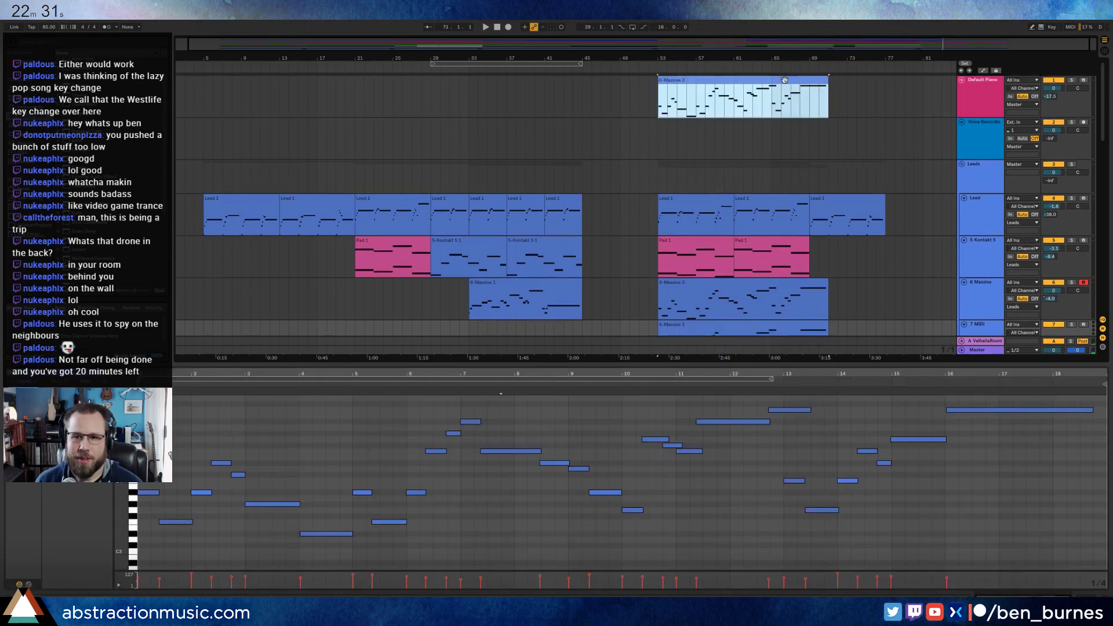
left_click_drag(784, 80, 789, 232)
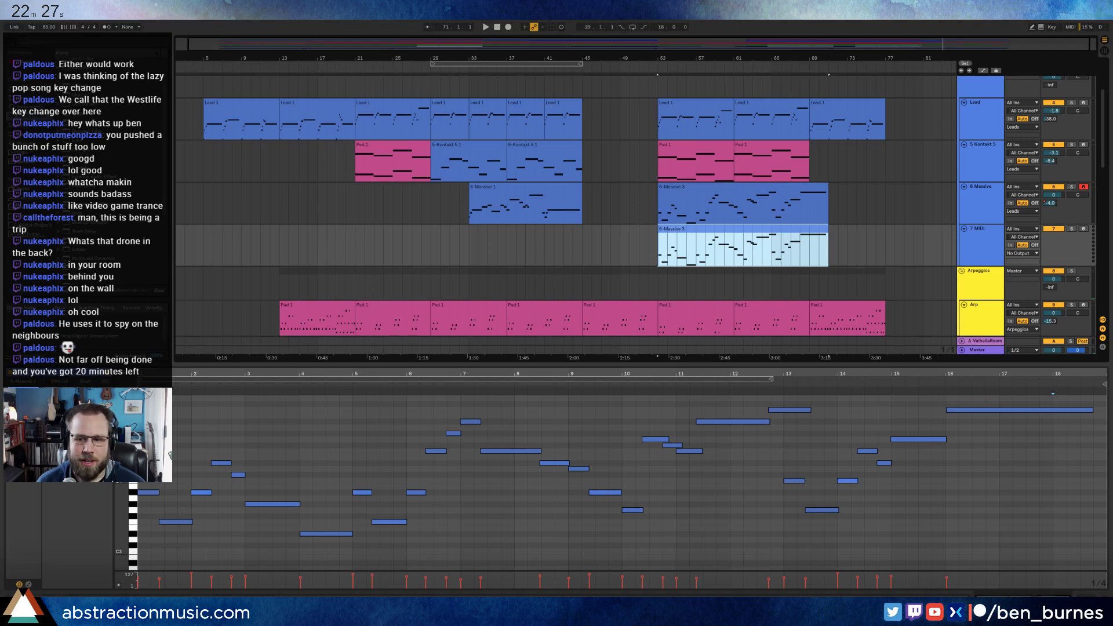
- Load Kontakt 5 on the new MIDI track below 6 Massive, add the Ambibella instrument from its database, and arm the track
key("shift+Tab")
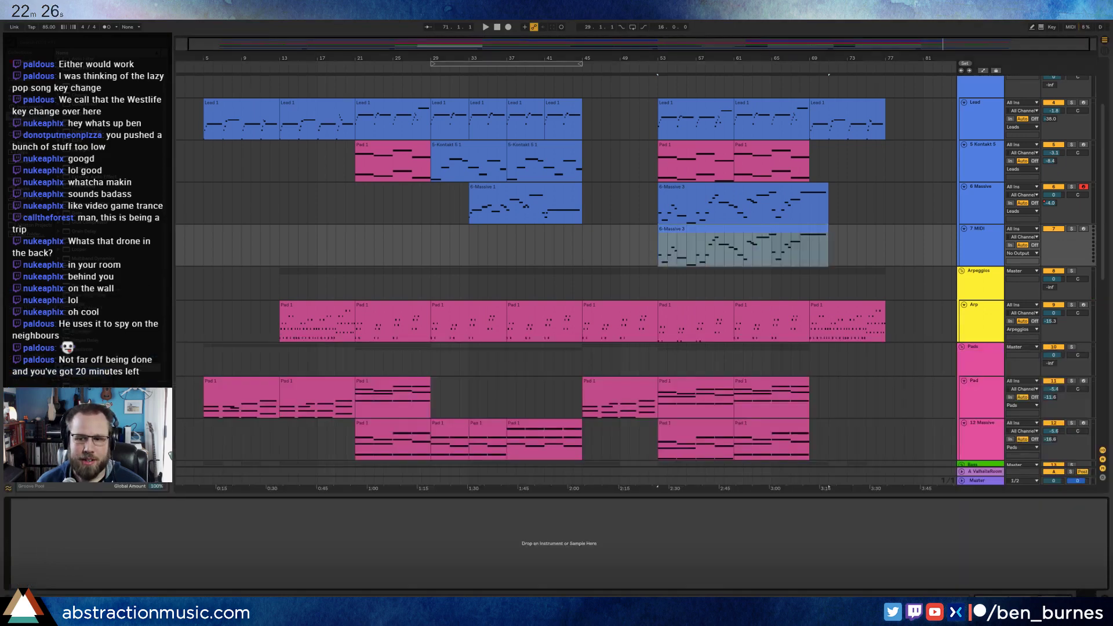
left_click(977, 225)
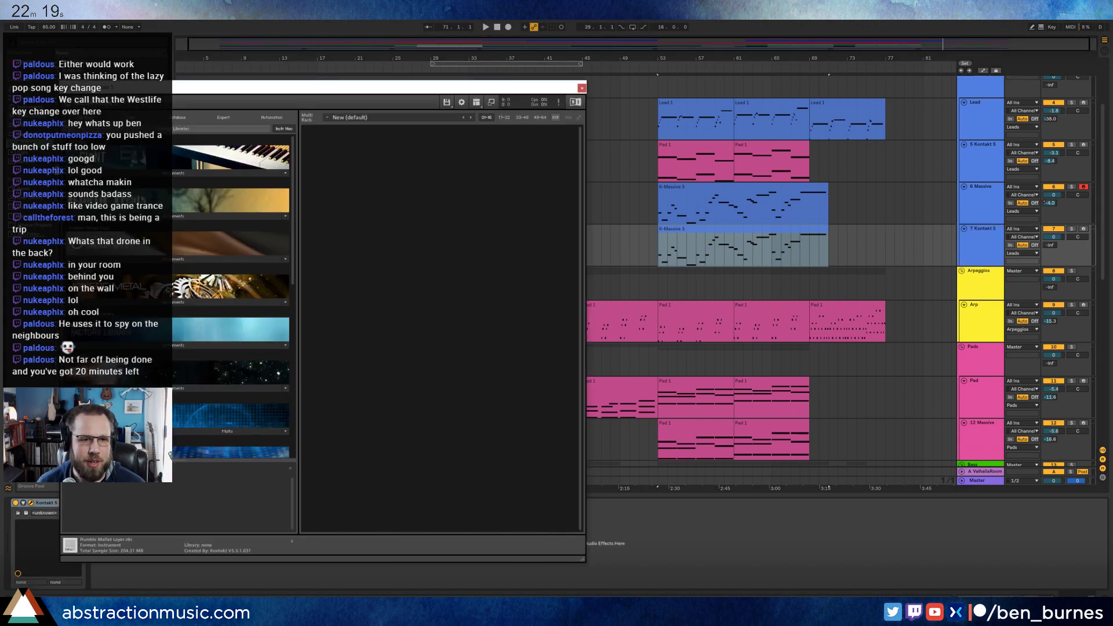
left_click(148, 117)
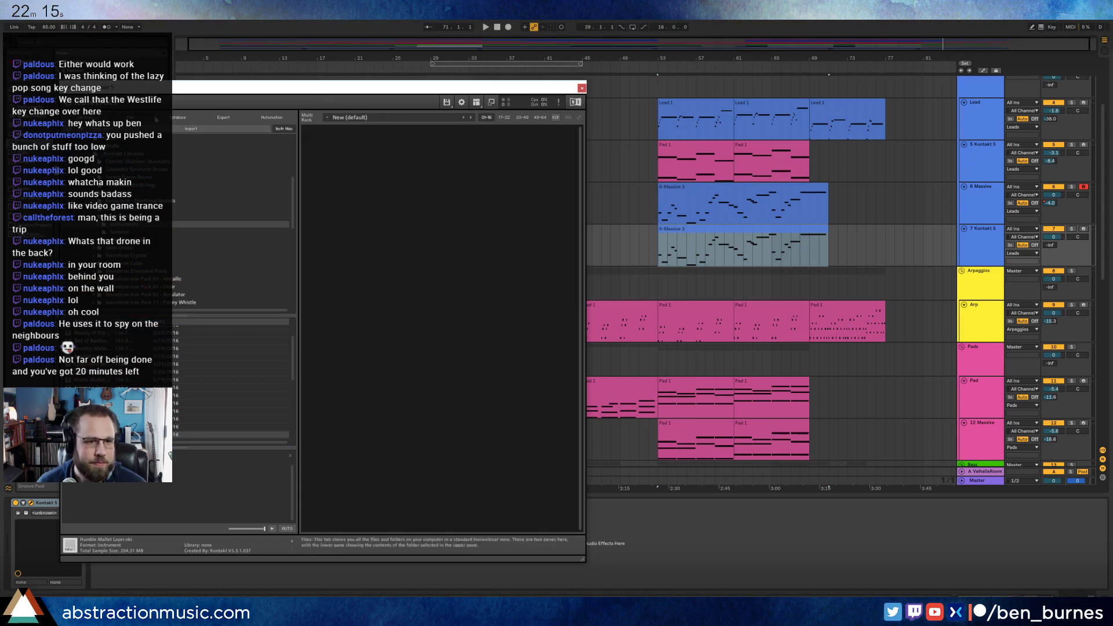
left_click(169, 117)
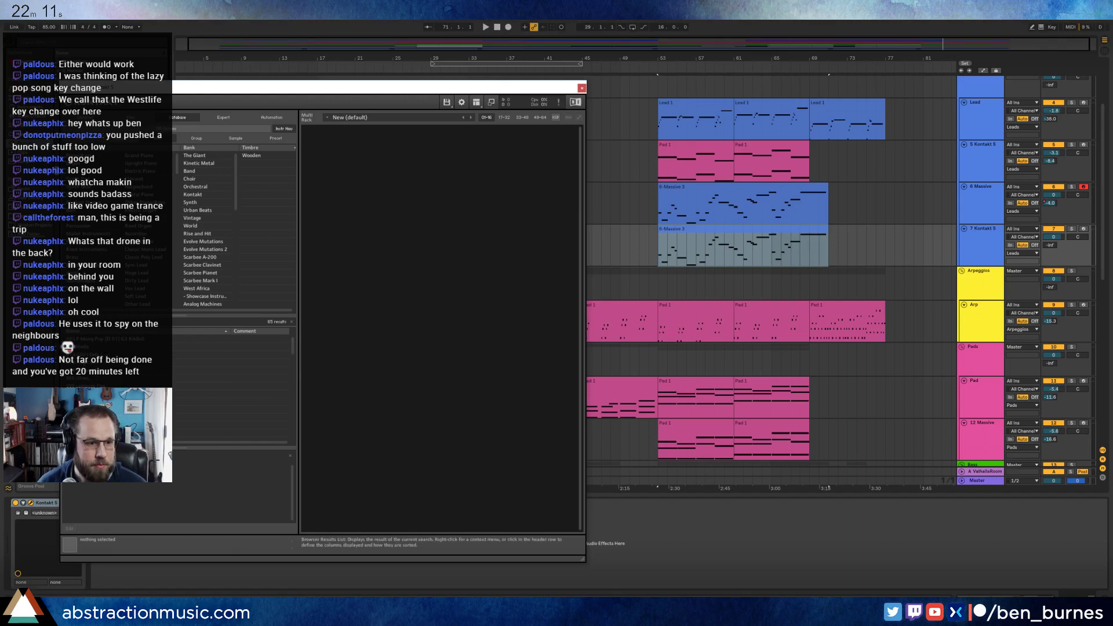
double_click(93, 347)
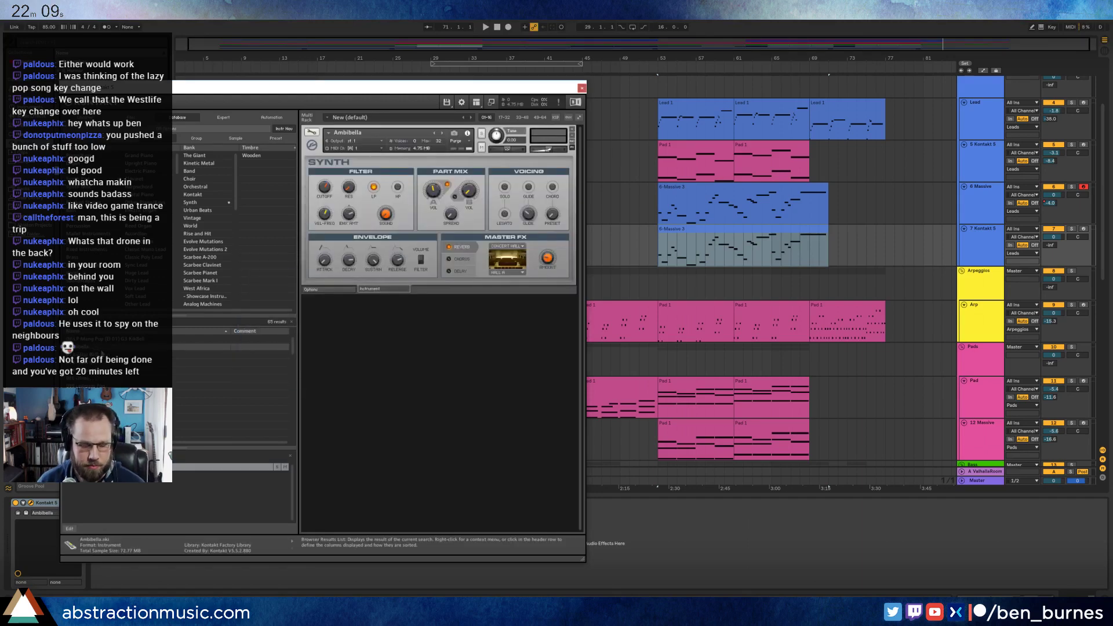
left_click(1083, 229)
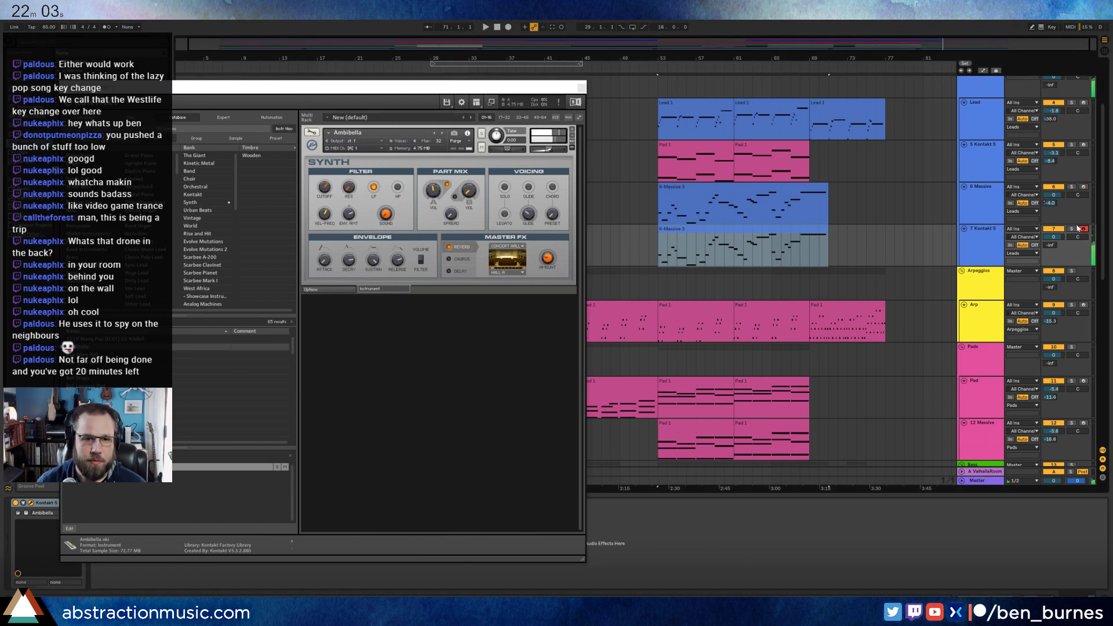
- Replace Ambibella with Asia Glass Bell to audition it, and clear the Kontakt rack
double_click(116, 354)
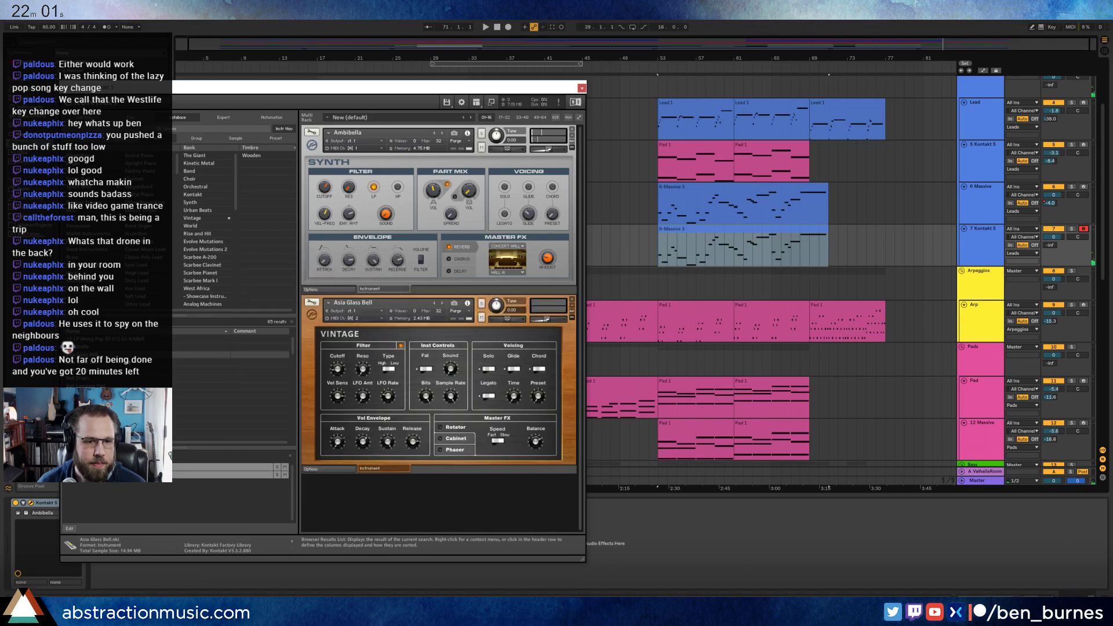
left_click(572, 129)
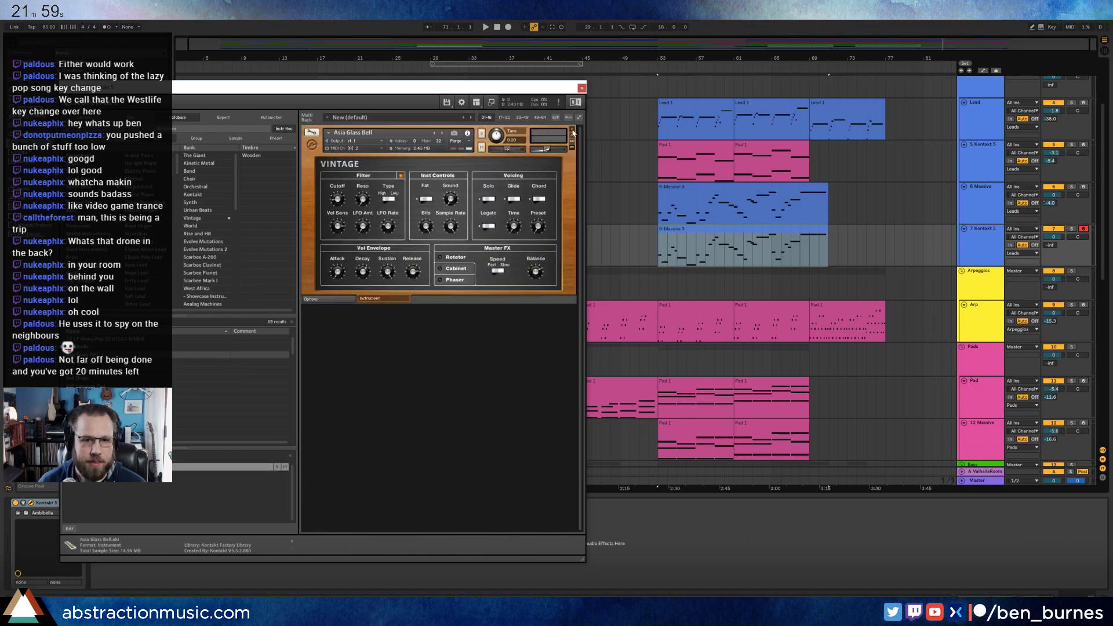
left_click(572, 129)
double_click(116, 354)
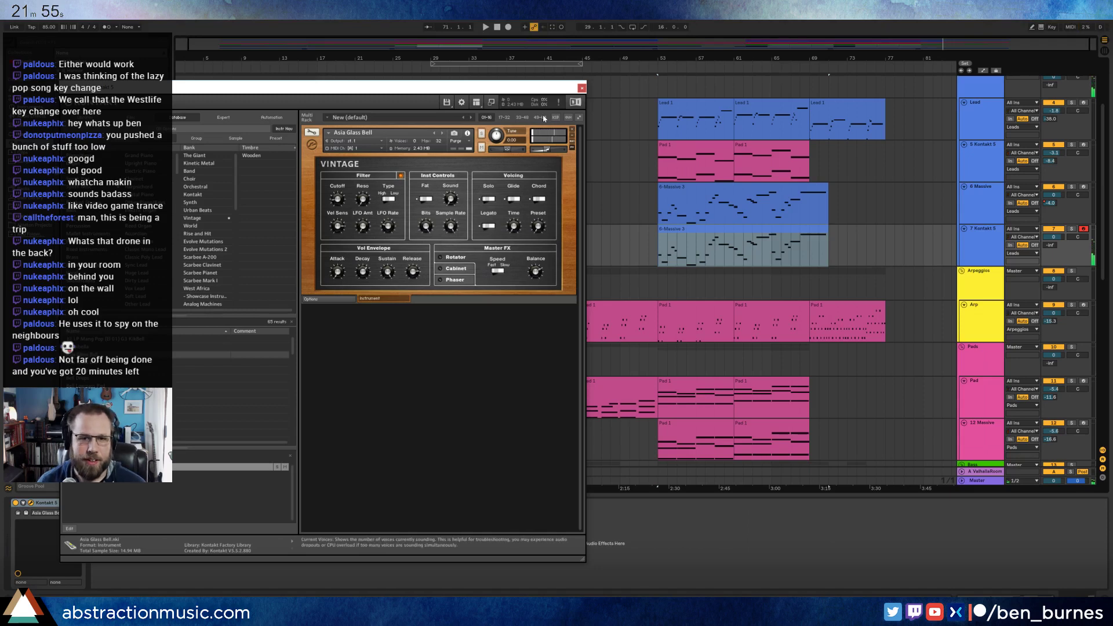
left_click(572, 129)
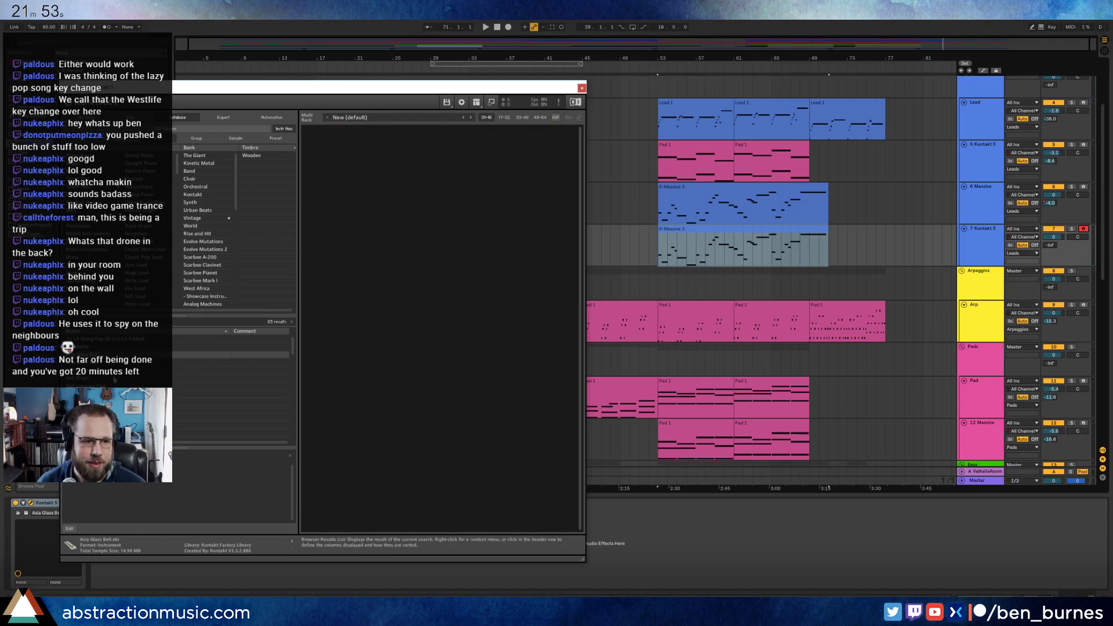
- Try the Bowed Bells instrument in Kontakt and remove it from the rack
scroll(232, 354, "down", 3)
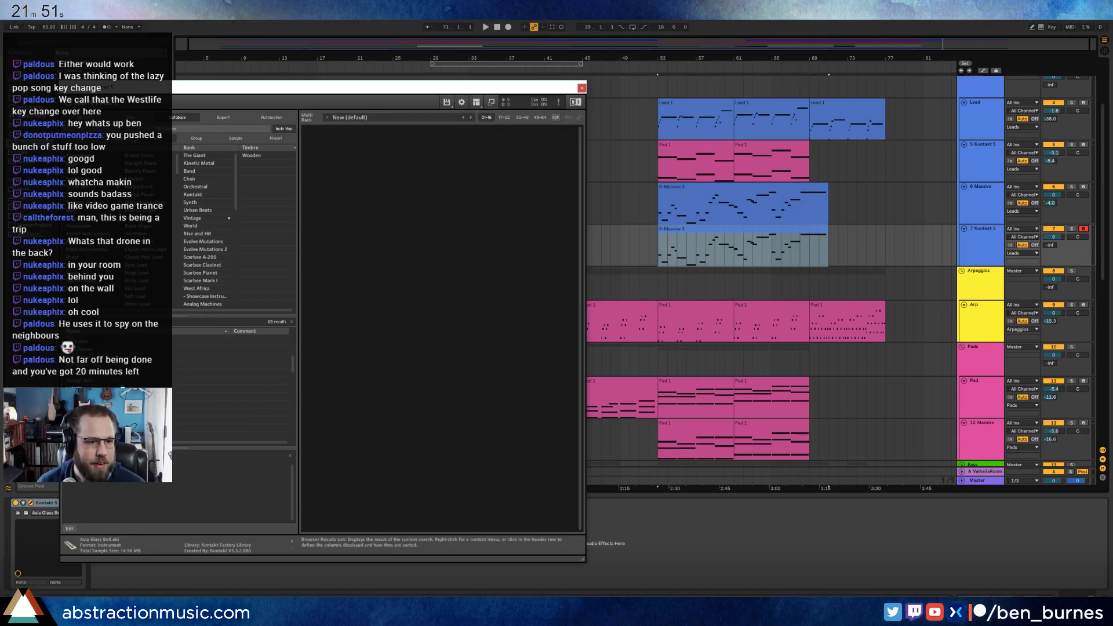
left_click(231, 381)
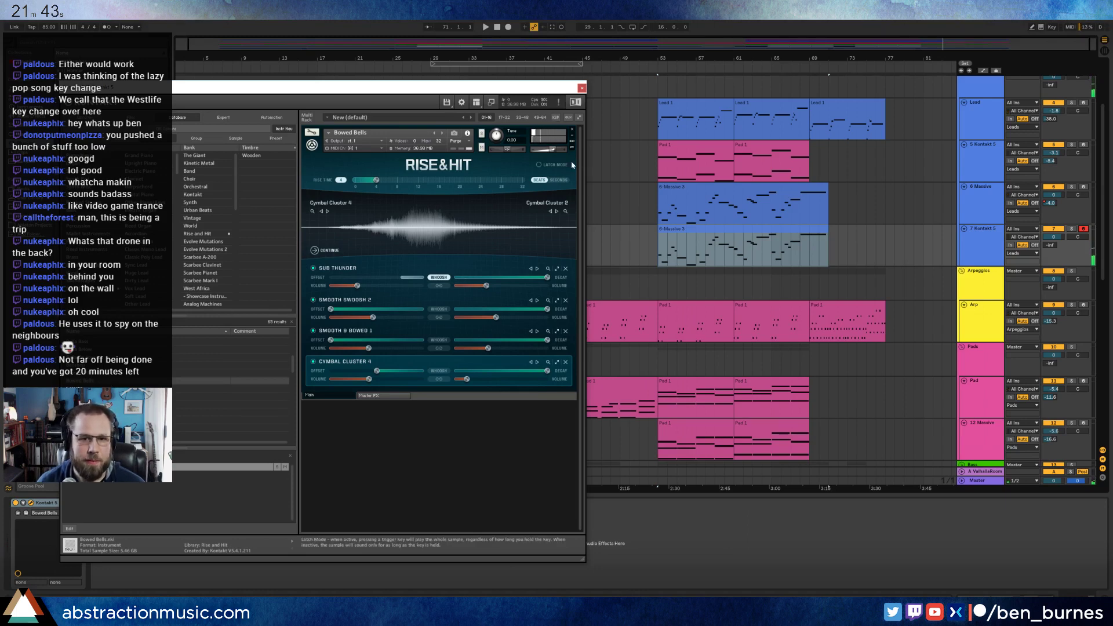
left_click(572, 129)
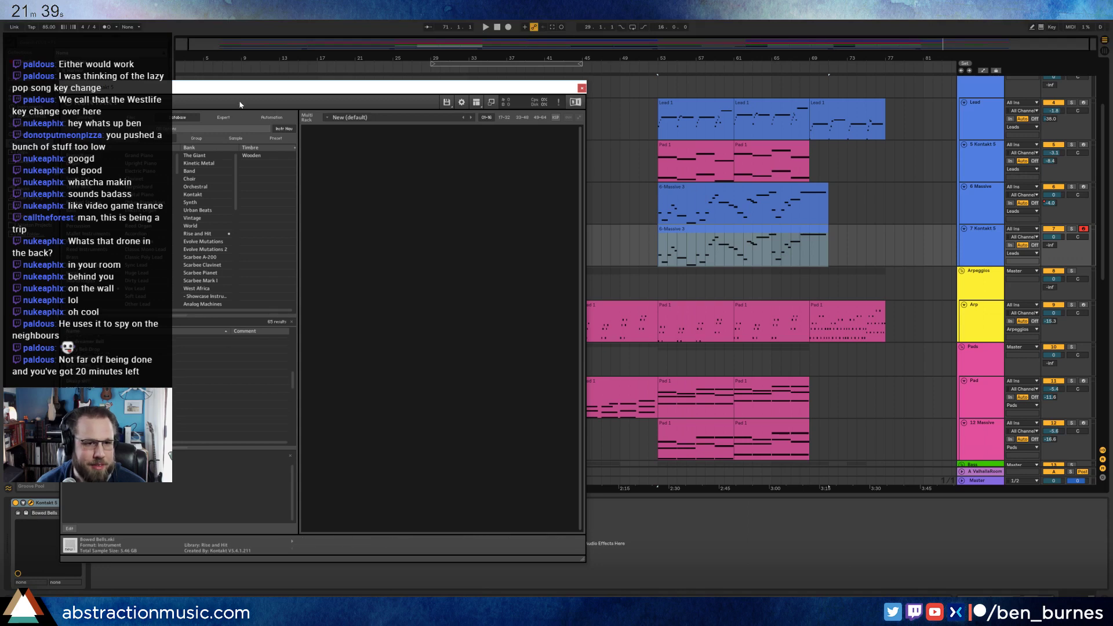
- Load the Glockenspiel from the Kontakt Factory Library and close the instrument window
left_click_drag(116, 88, 378, 93)
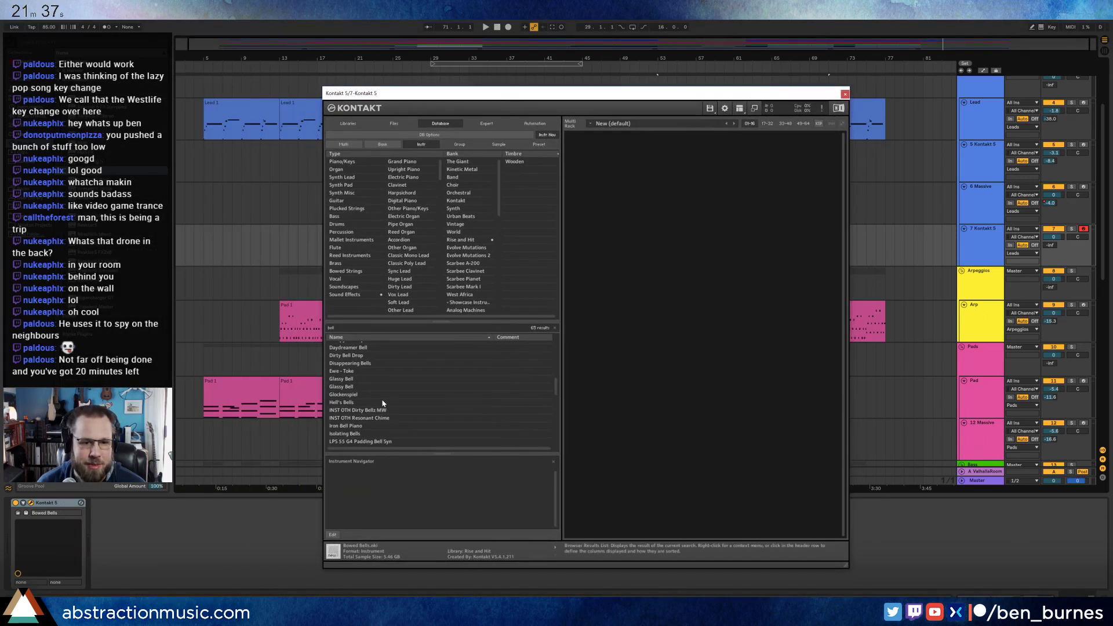
scroll(381, 398, "down", 2)
double_click(360, 362)
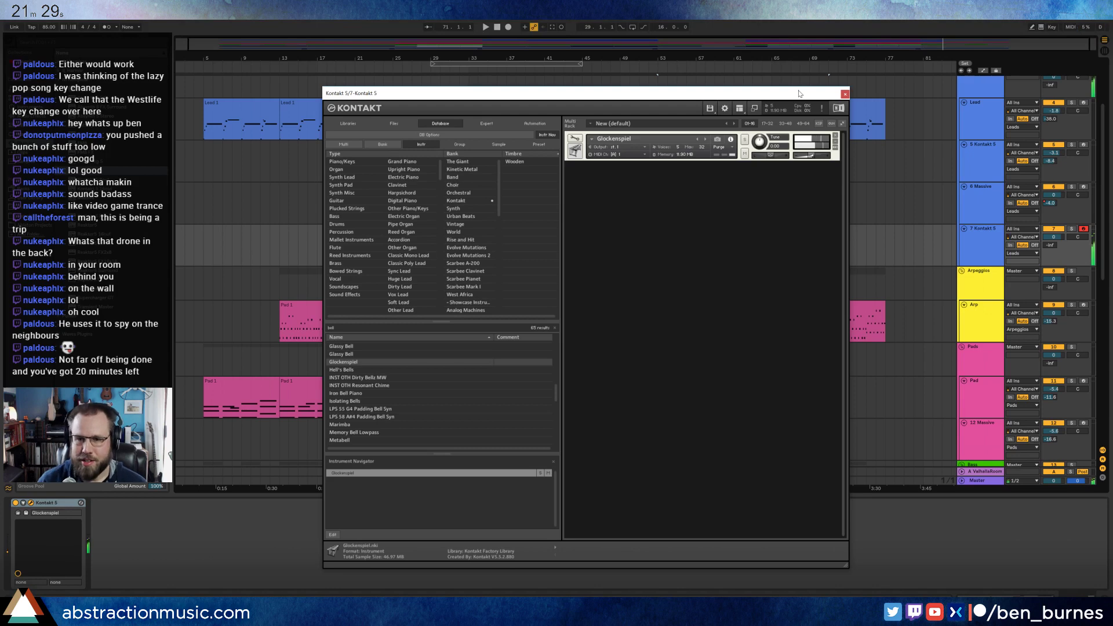
left_click(844, 95)
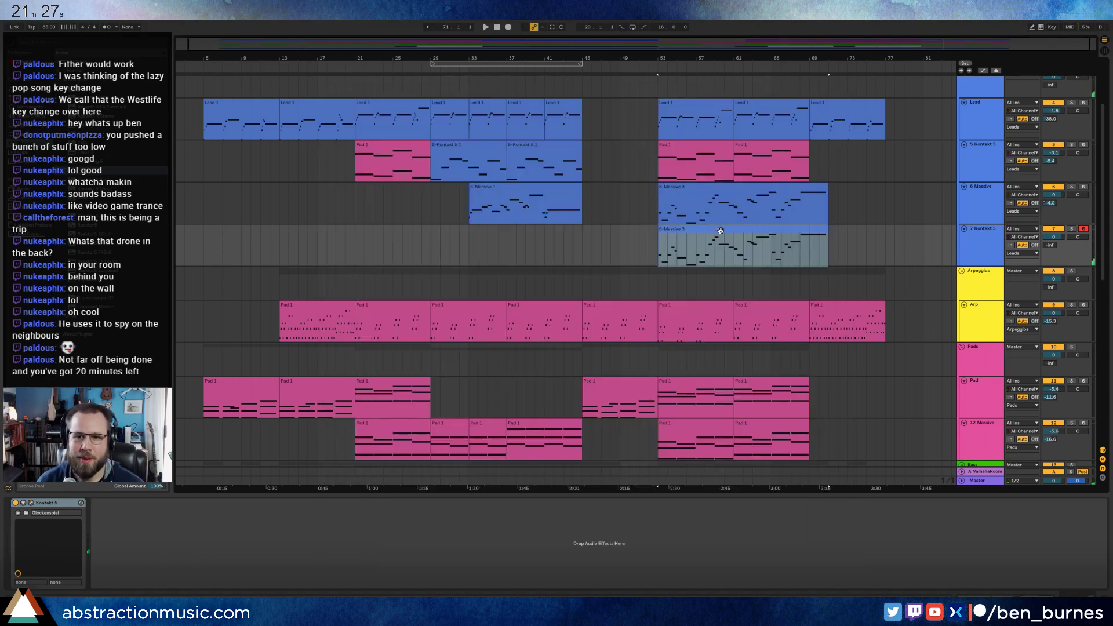
- Play the copied clip from bar 53 and balance the volumes of the 6 Massive and 7 Kontakt 5 tracks
left_click(721, 231)
key("space")
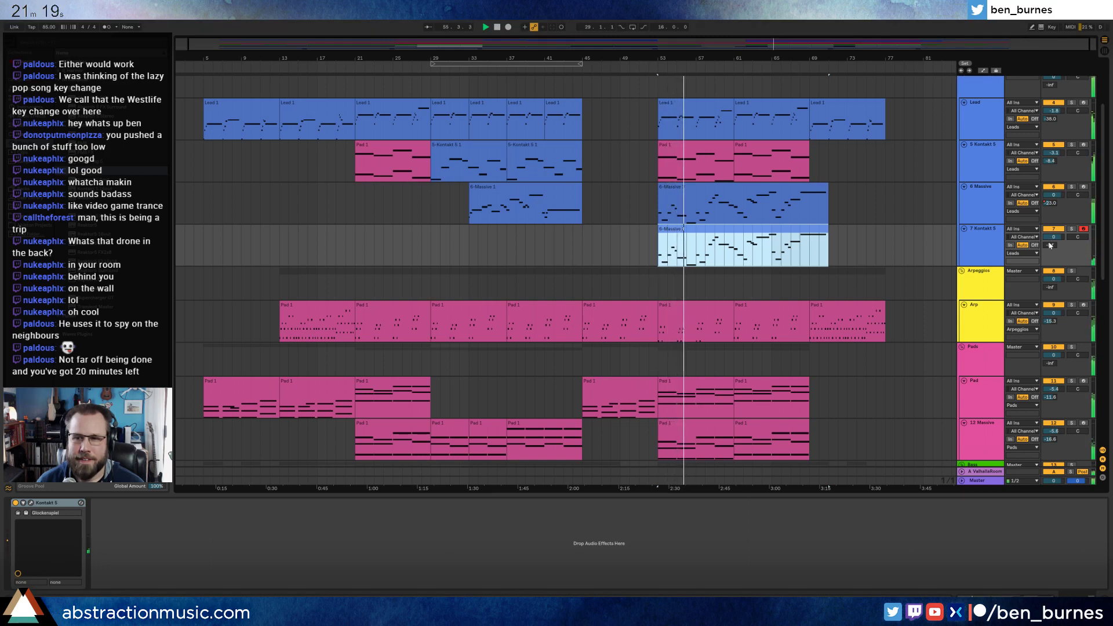
left_click_drag(1050, 245, 1051, 238)
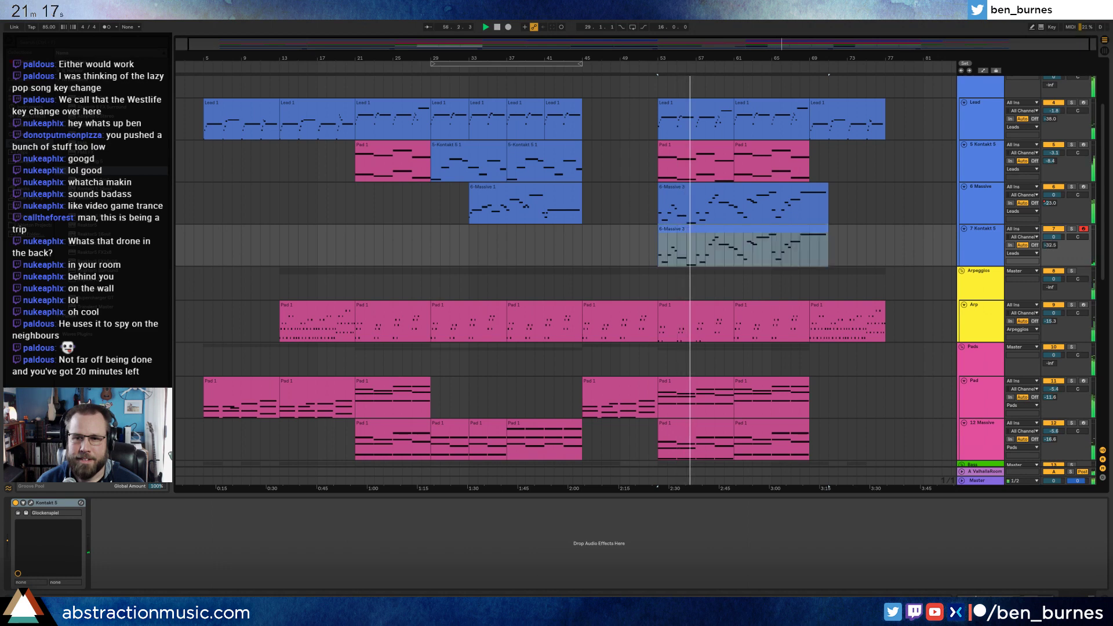
- Raise the lowest note at bar 4 of the 7 Kontakt 5 clip by an octave and readjust the track's volume during playback
double_click(742, 246)
key("space")
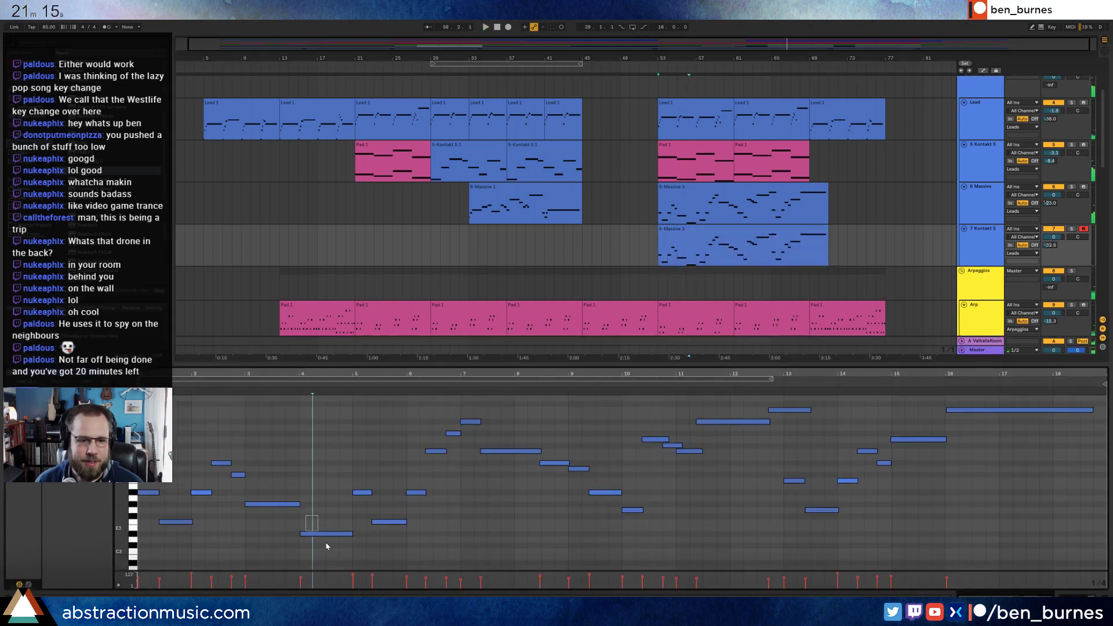
left_click_drag(326, 534, 328, 463)
key("space")
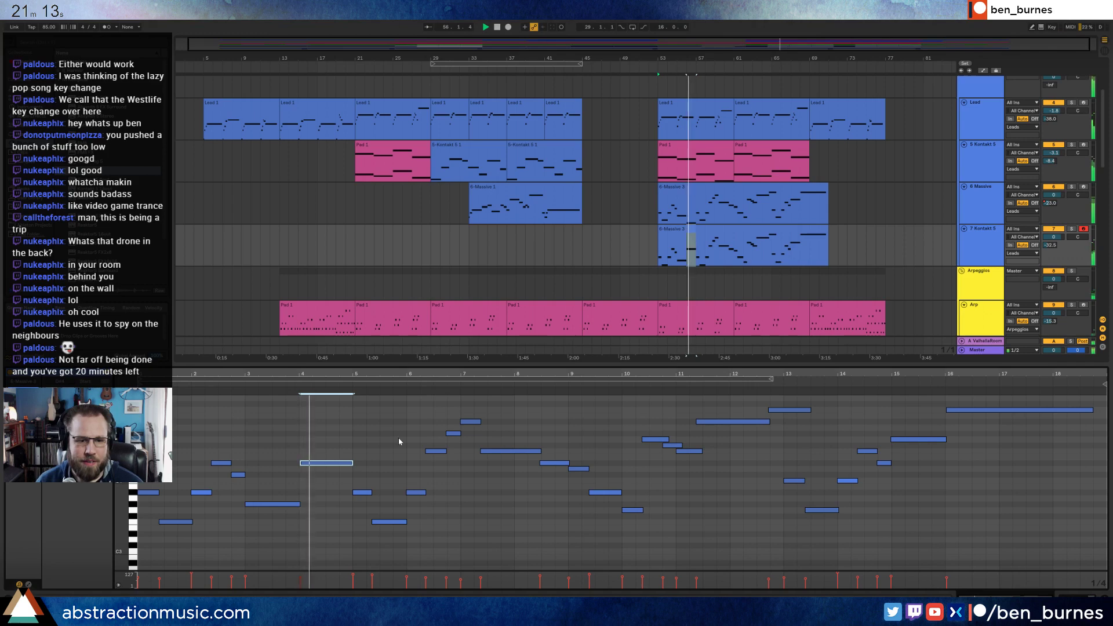
left_click(1052, 246)
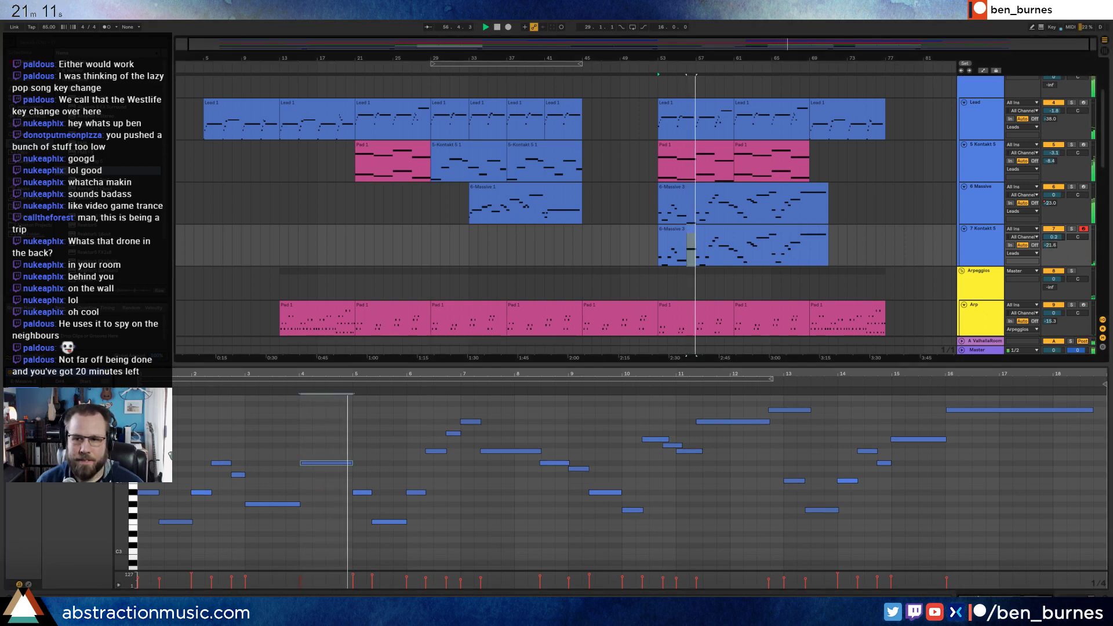
- Add an Echo after Kontakt 5, increase its feedback, and enable ducking with a -12 dB threshold
key("shift+Tab")
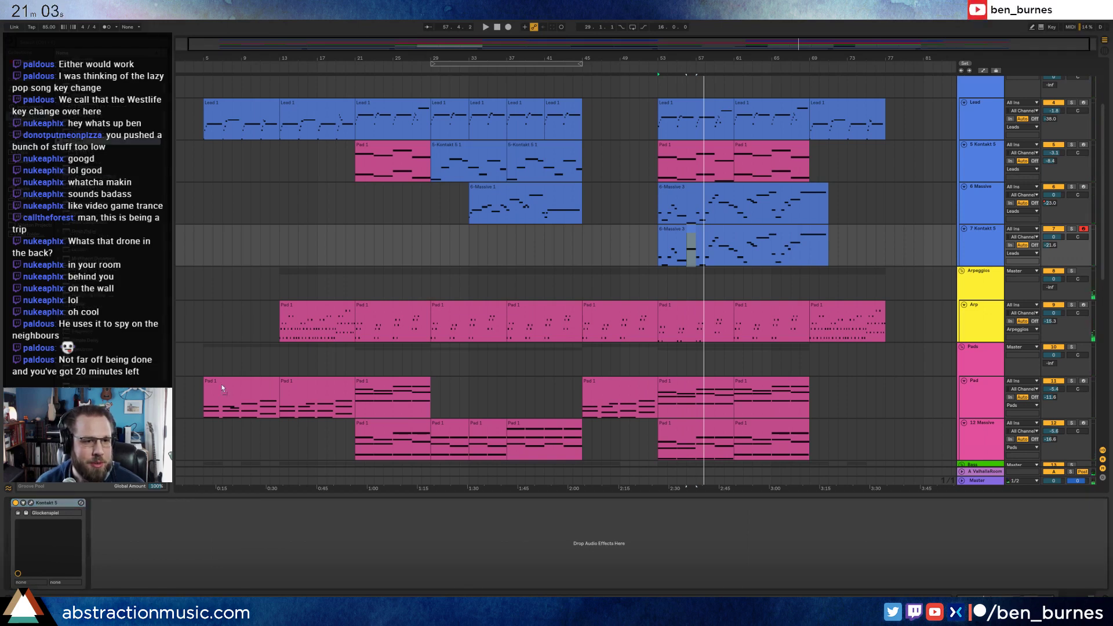
left_click_drag(151, 546, 149, 543)
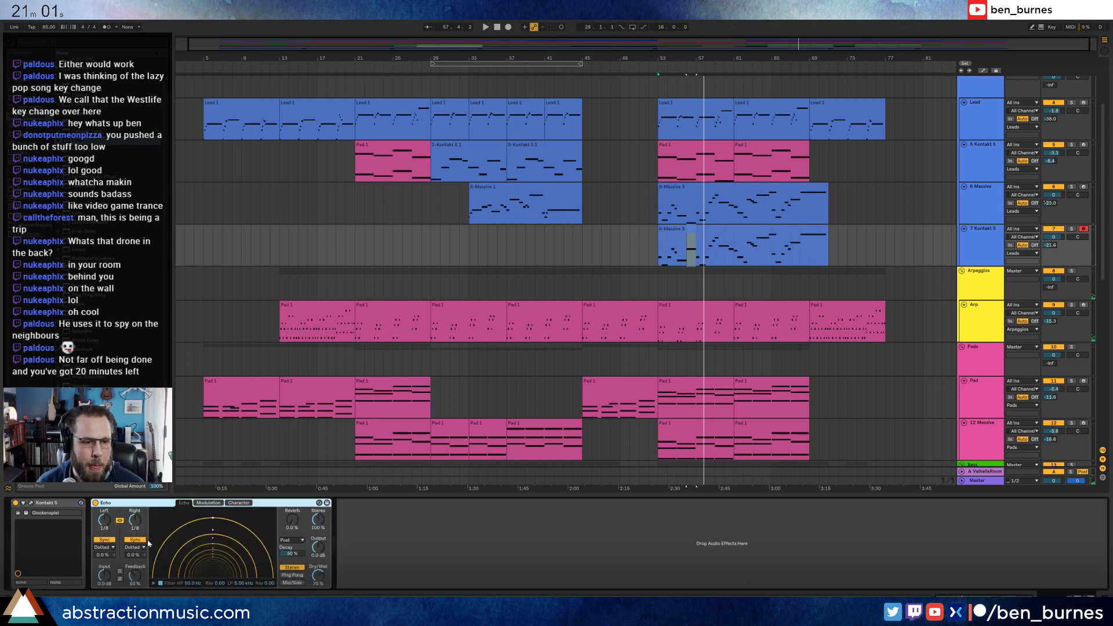
left_click(238, 502)
left_click_drag(139, 572, 139, 555)
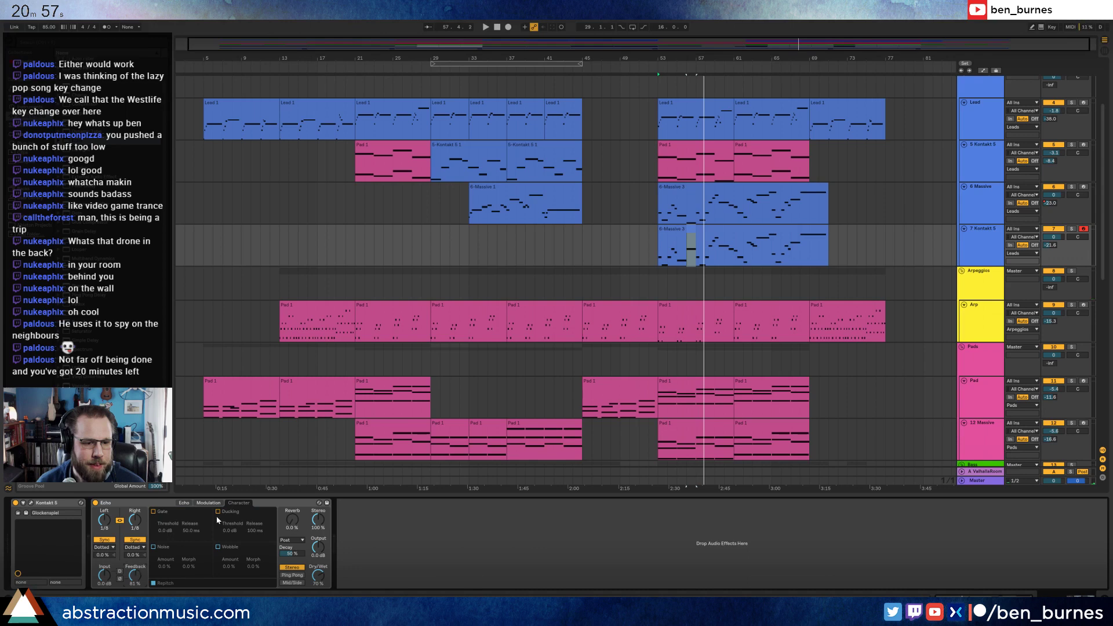
left_click_drag(230, 530, 230, 536)
- Play the section from bar 53 and raise the Echo's feedback to 114%
key("space")
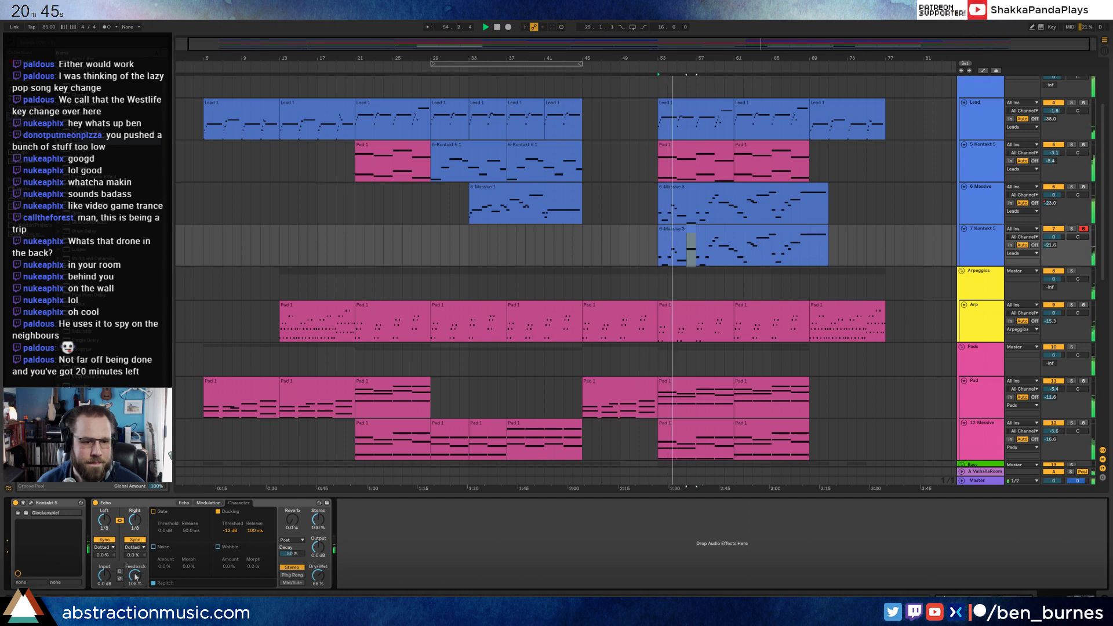
scroll(135, 575, "up", 3)
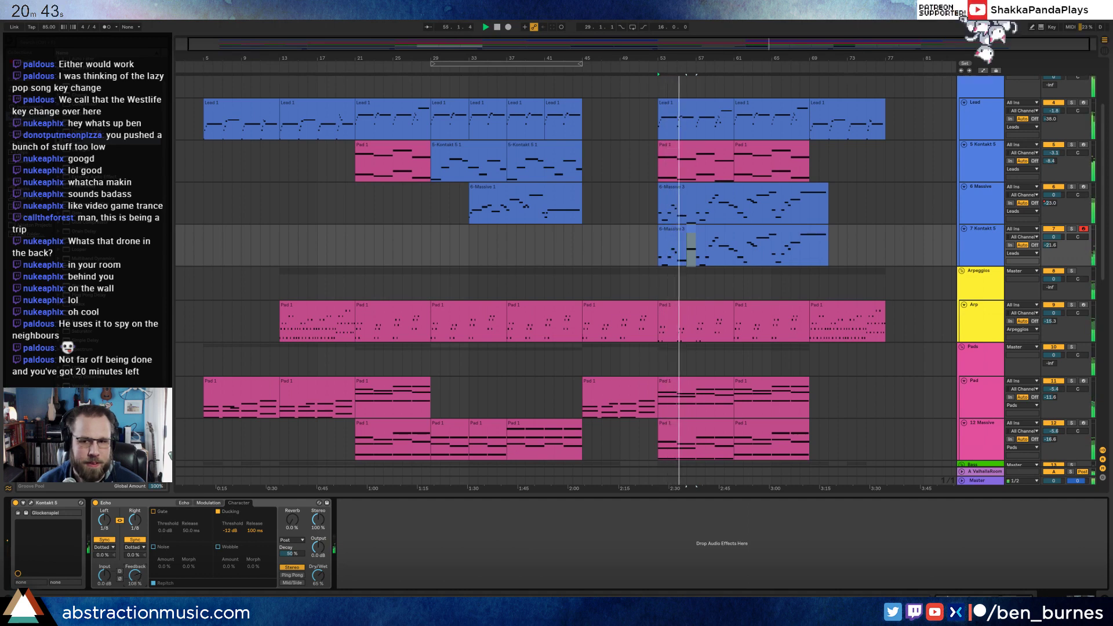
scroll(135, 576, "up", 5)
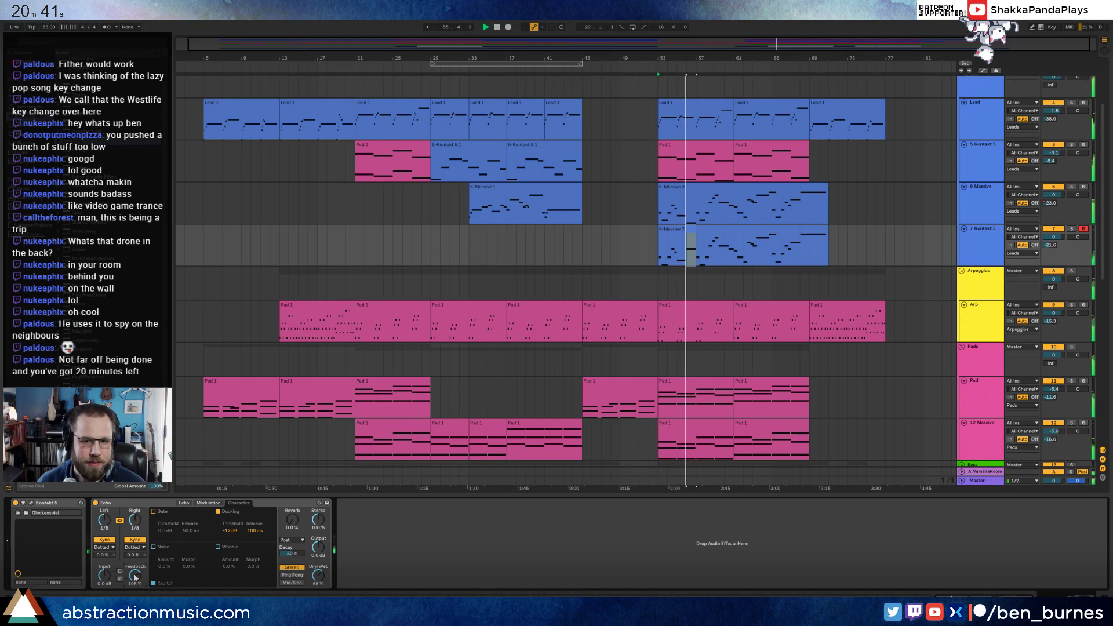
scroll(135, 575, "up", 10)
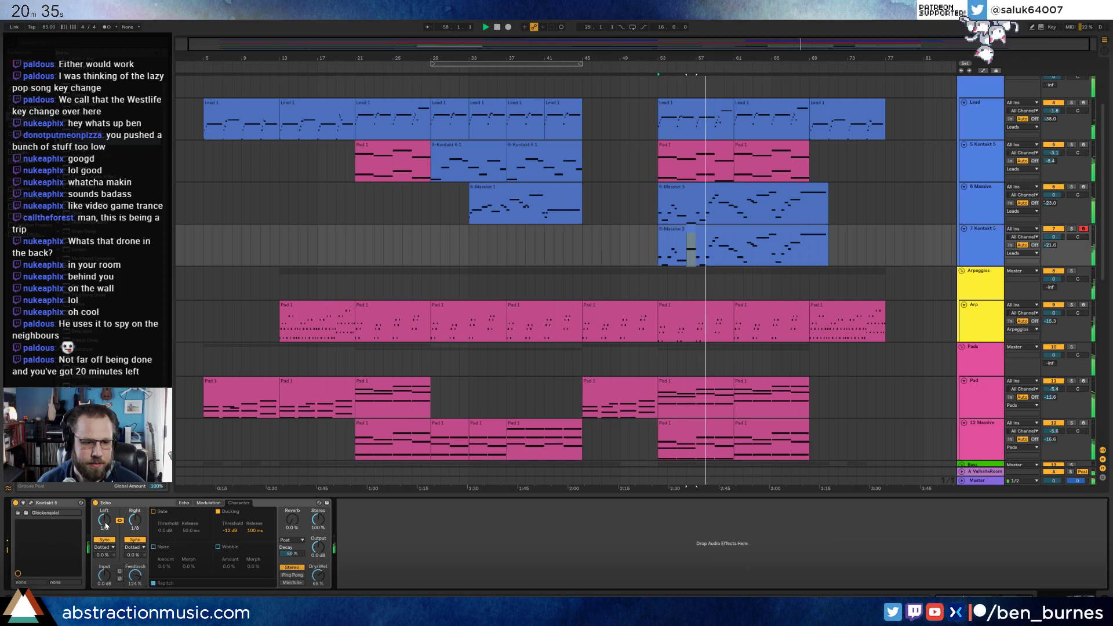
- Solo the 7 Kontakt 5 track, compare a lower Echo feedback, and set the feedback back to 114%
left_click(1071, 229)
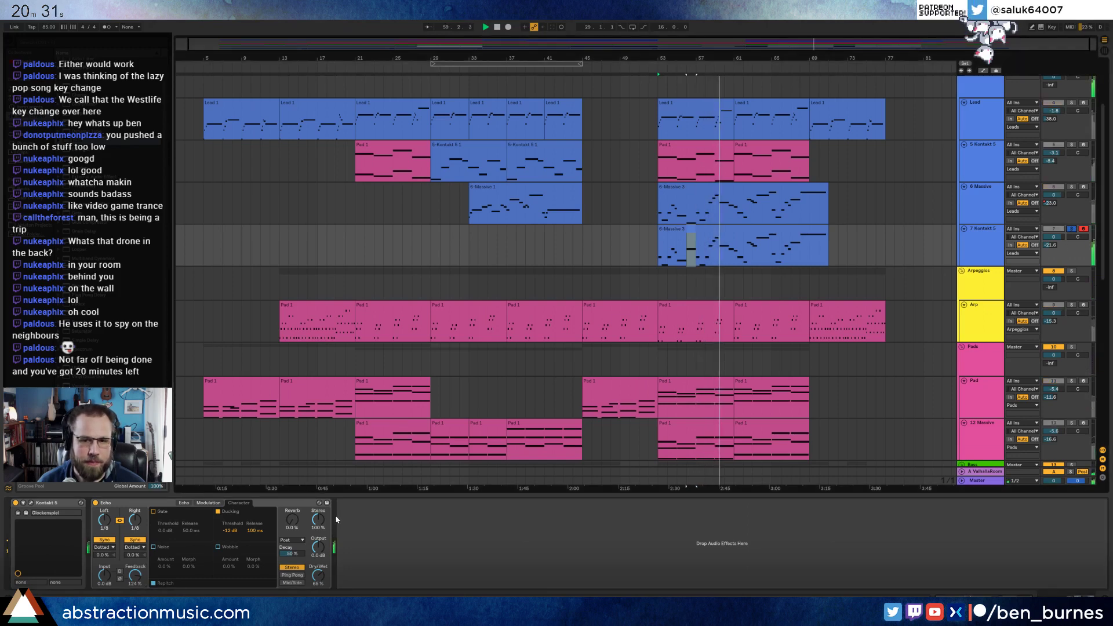
left_click_drag(140, 575, 139, 580)
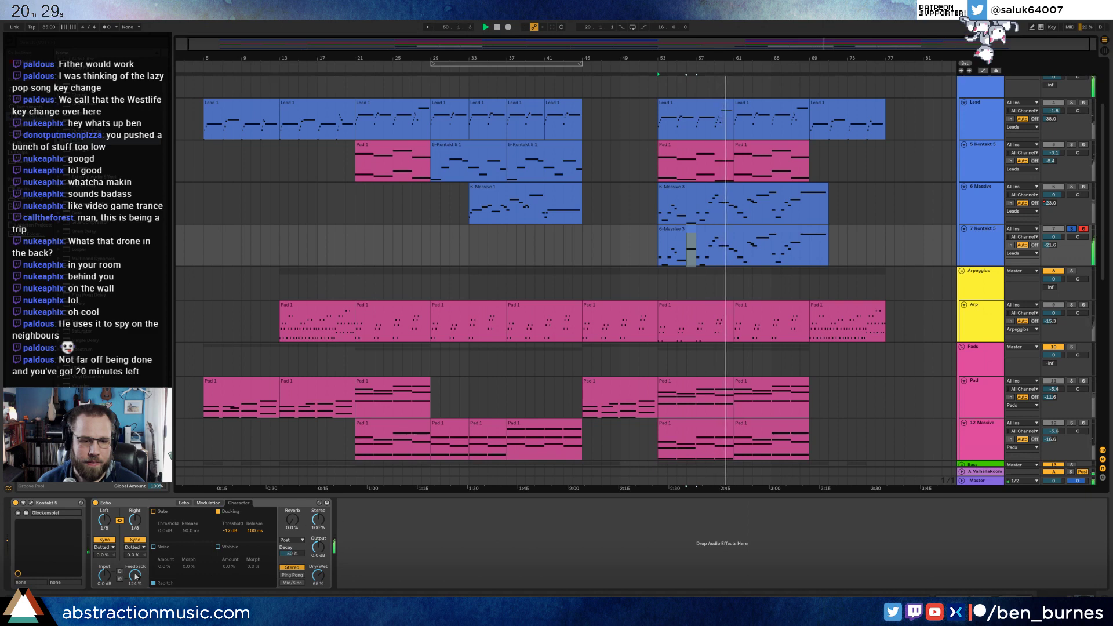
key("space")
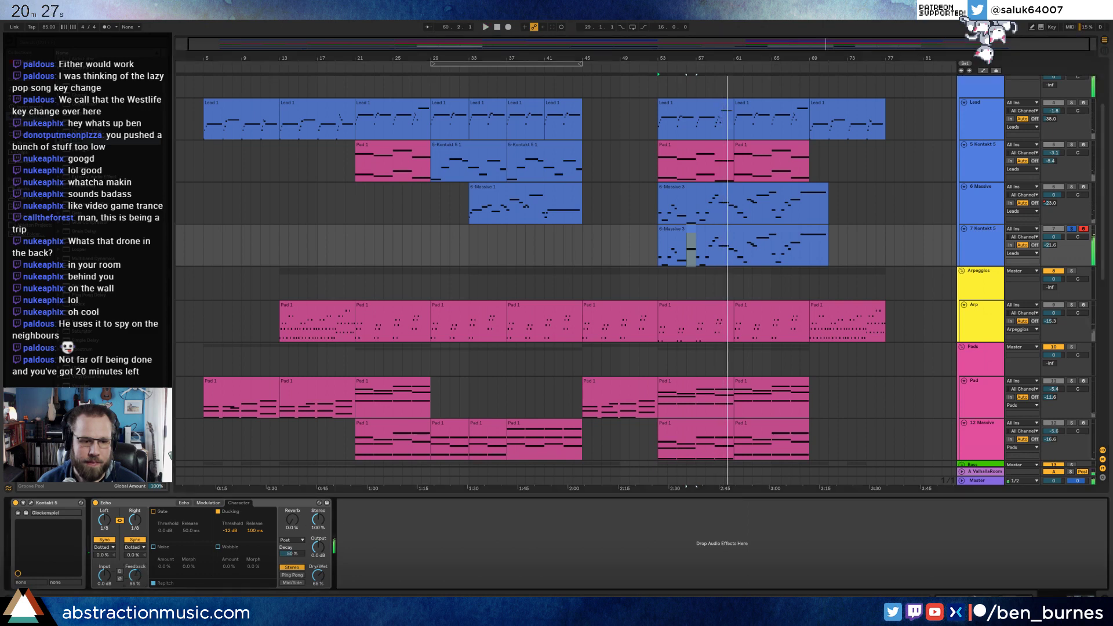
left_click_drag(135, 575, 135, 573)
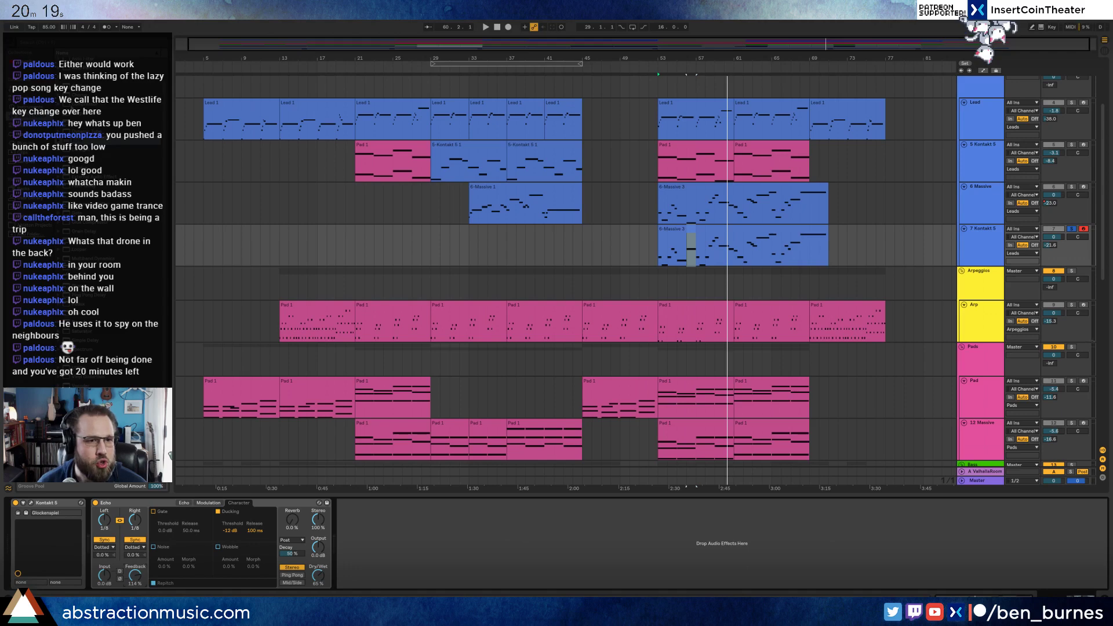
- Insert a Compressor between Kontakt 5 and Echo and lower its threshold while playing the soloed track from bar 53
key("Return")
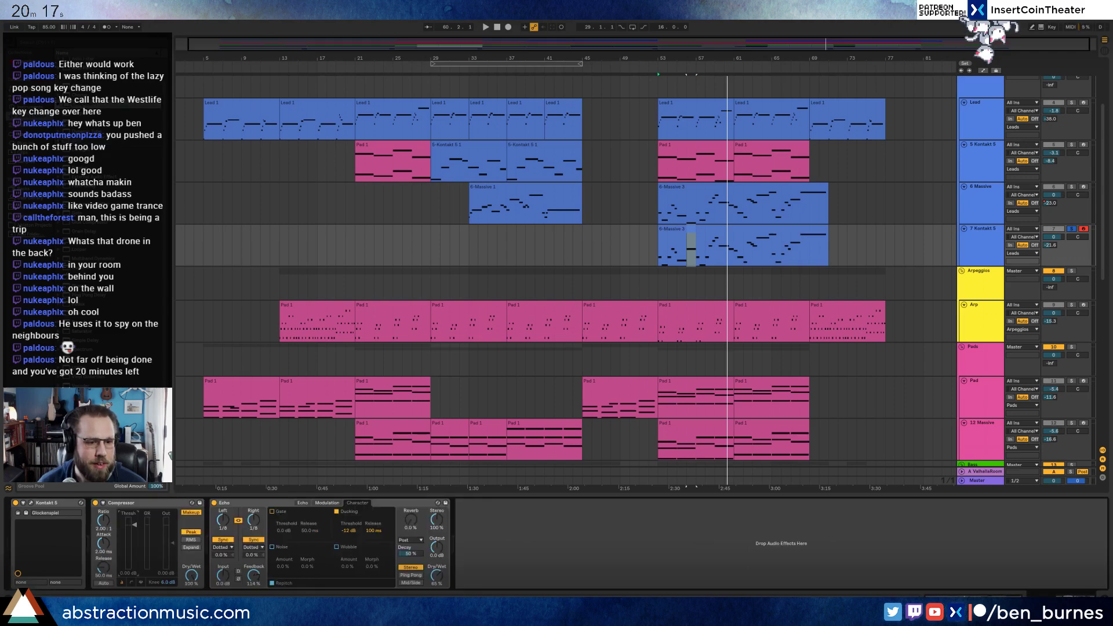
key("space")
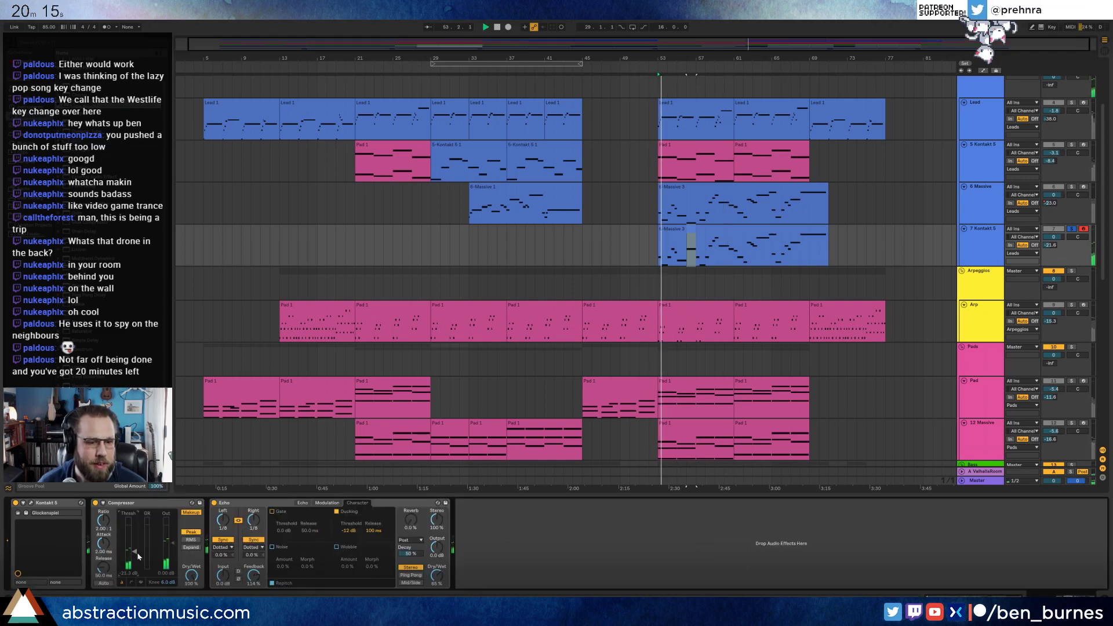
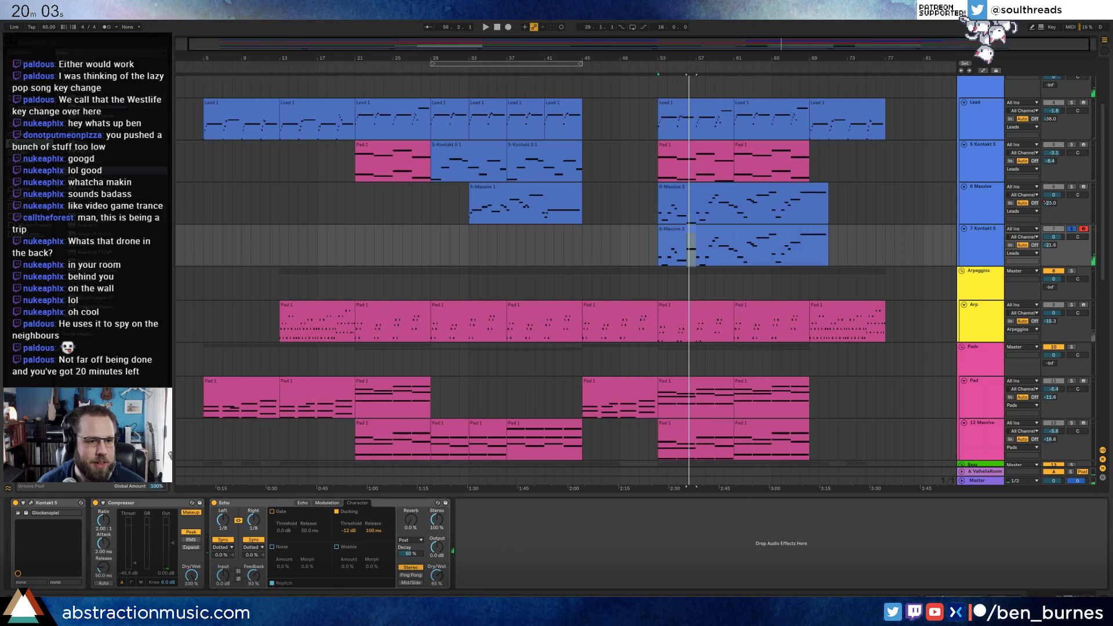
- Add Transient Master to track 7 with attack about 38% and sustain about -38%, and move it ahead of the Compressor
double_click(87, 307)
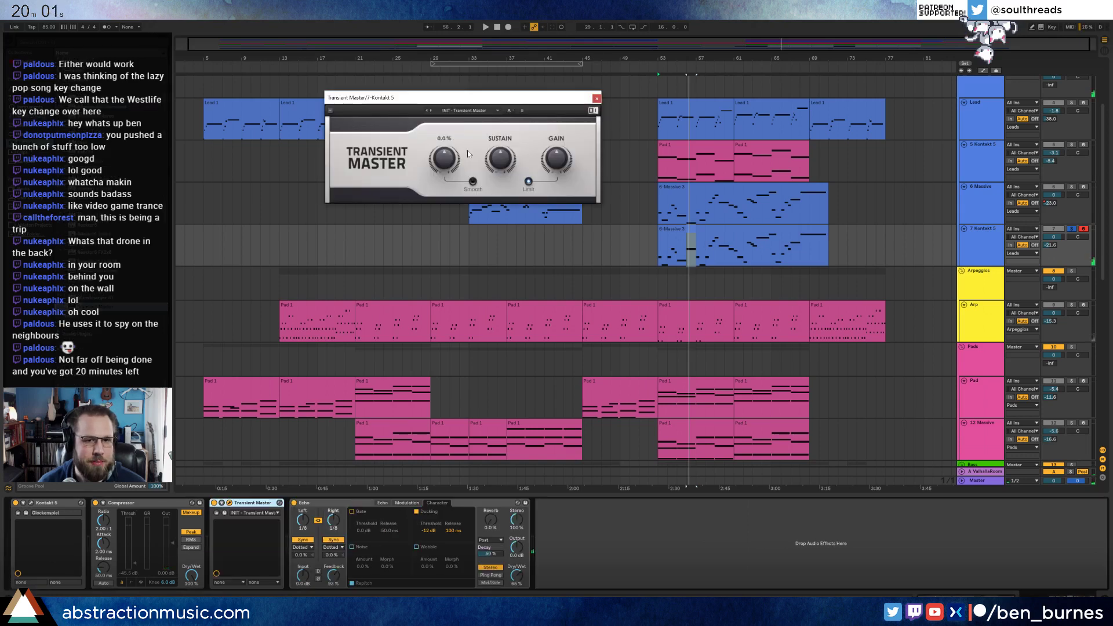
left_click_drag(448, 156, 448, 139)
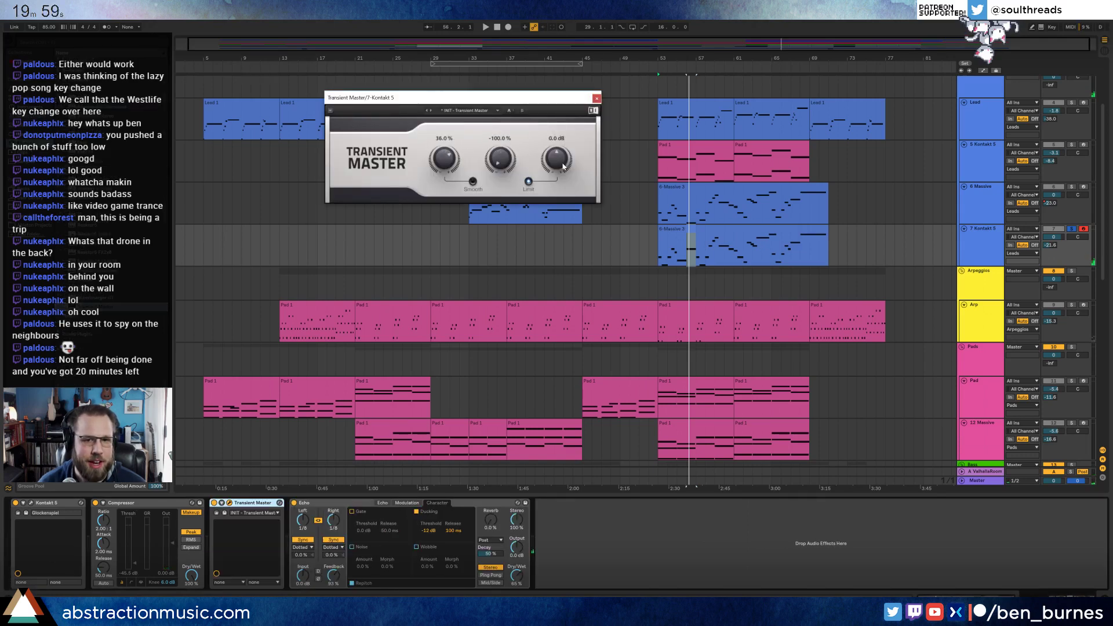
key("space")
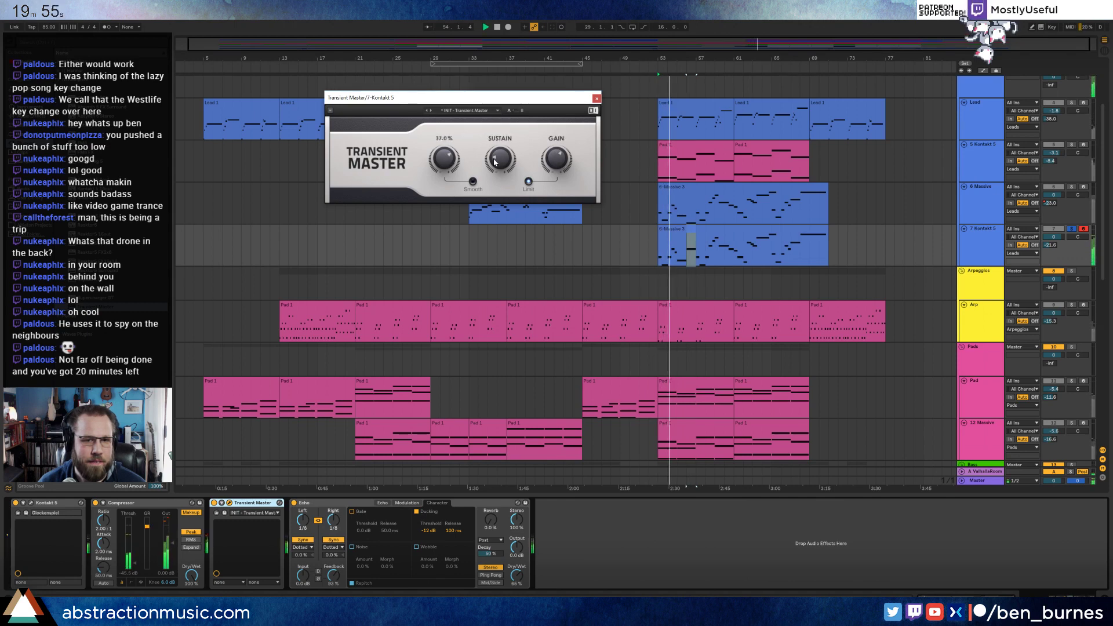
left_click_drag(500, 158, 500, 165)
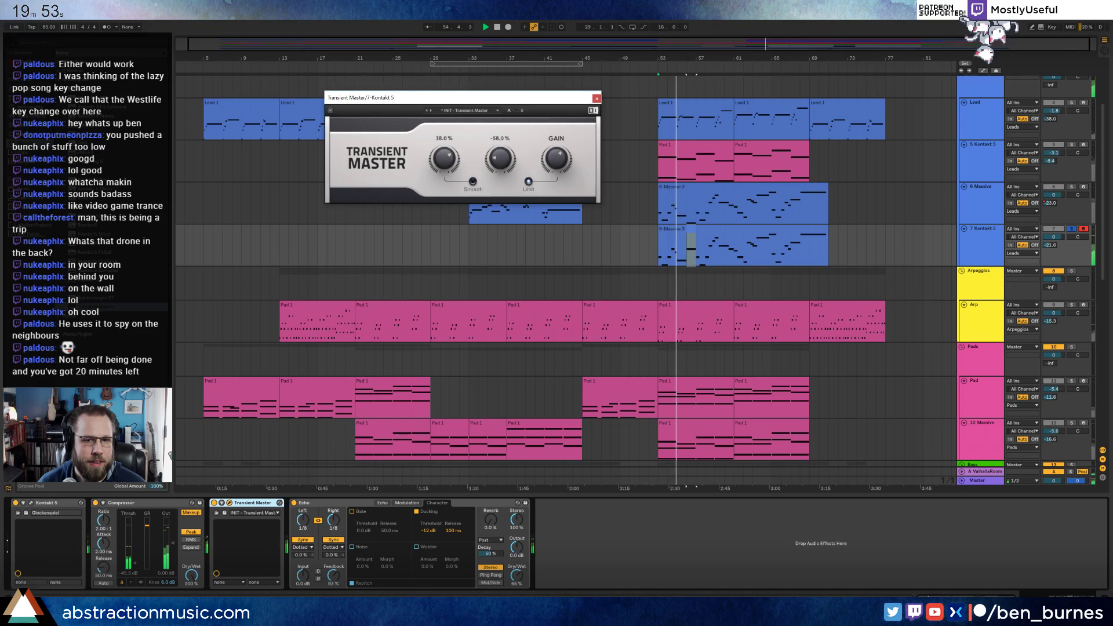
left_click(597, 98)
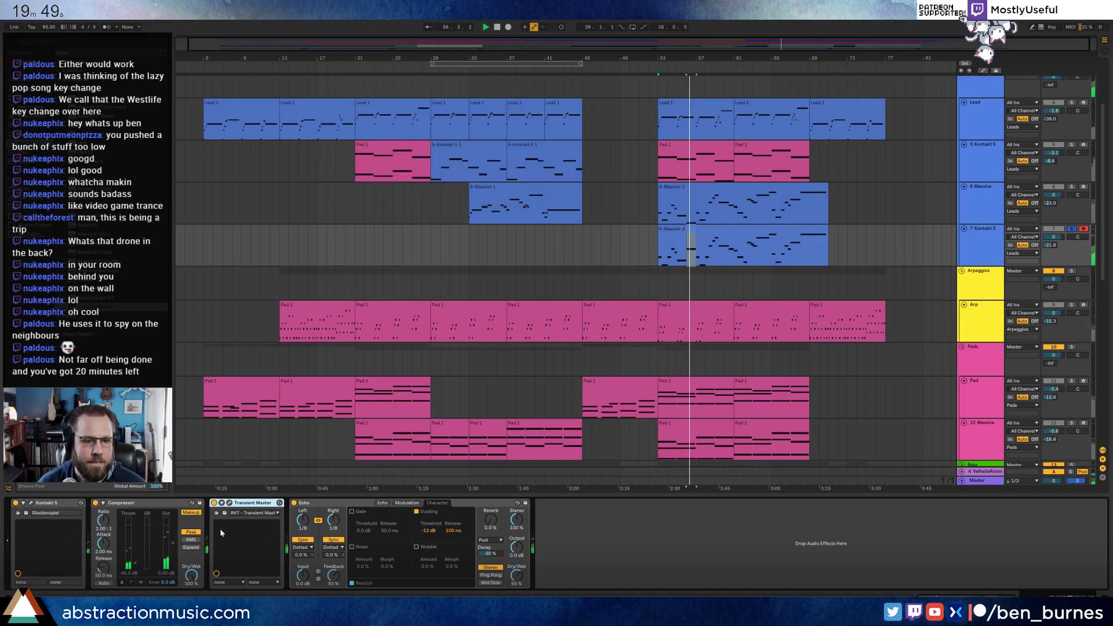
left_click_drag(247, 507, 127, 508)
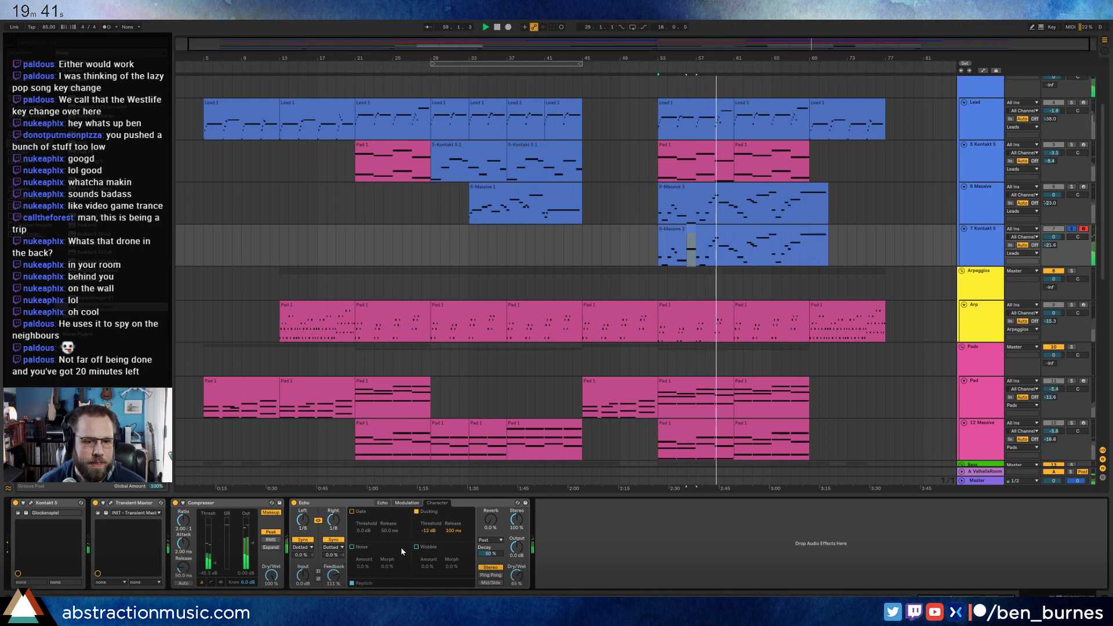
- Set the Echo's feedback to 110% and add a dip to its feedback automation on track 7 around bar 61
left_click_drag(334, 576, 334, 567)
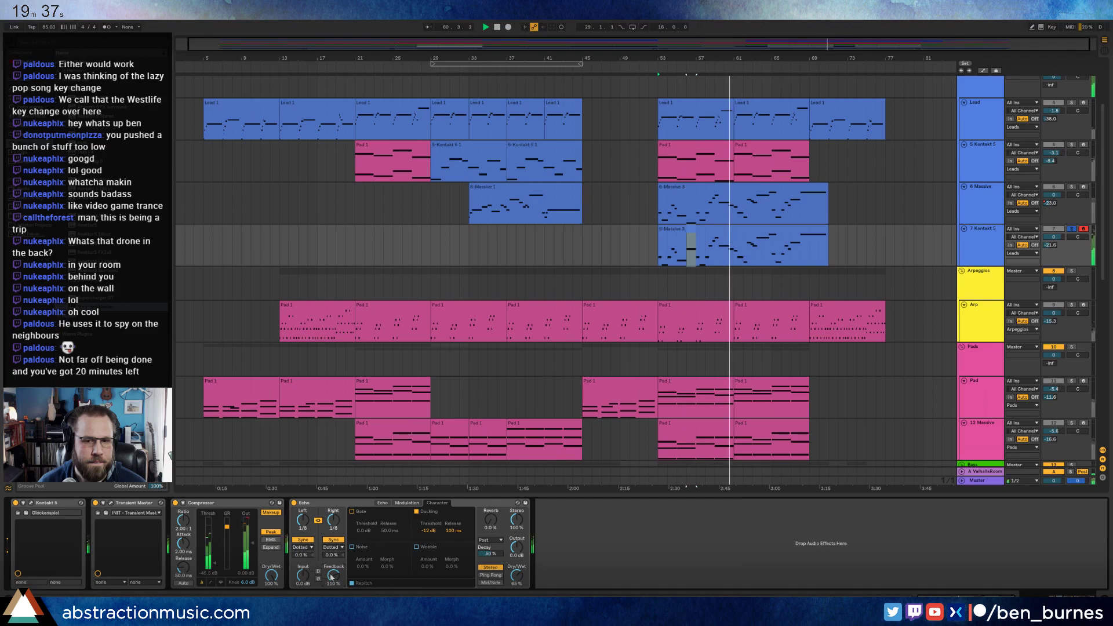
key("a")
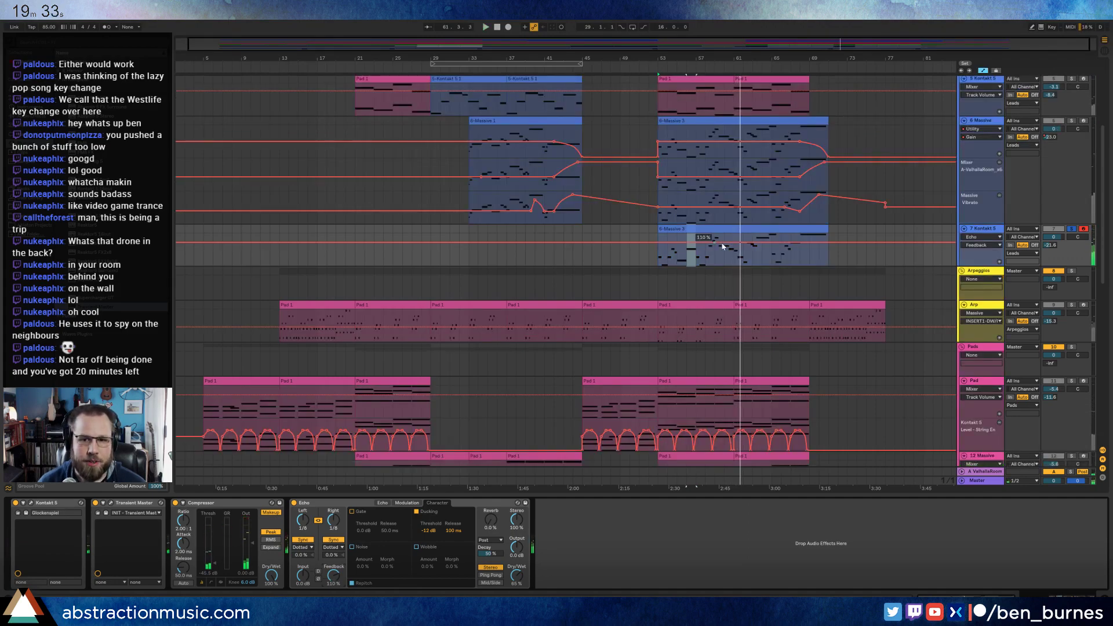
key("space")
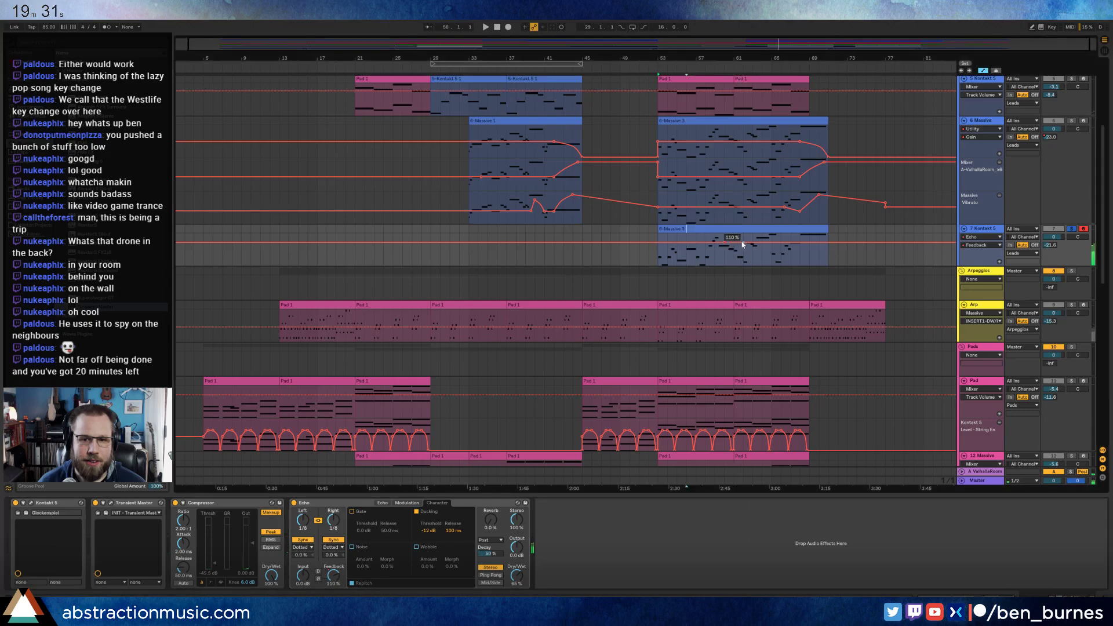
left_click_drag(735, 244, 733, 265)
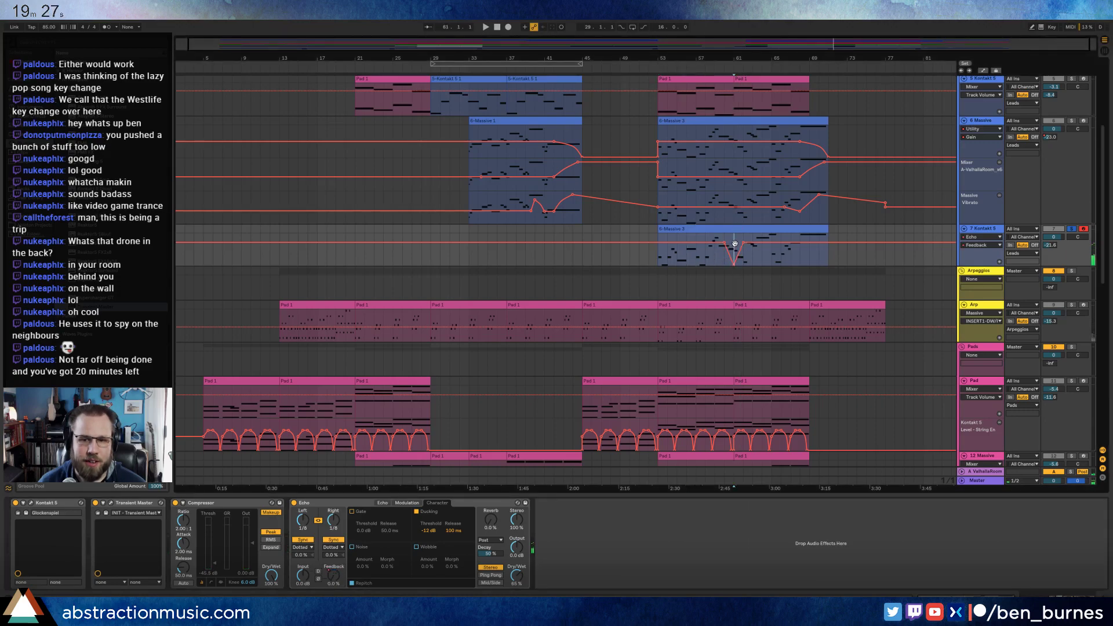
- Play the full mix from bar 53 with track 7 unsoloed, and set the Echo's output to 4.4 dB and dry/wet to 53%
key("a")
key("space")
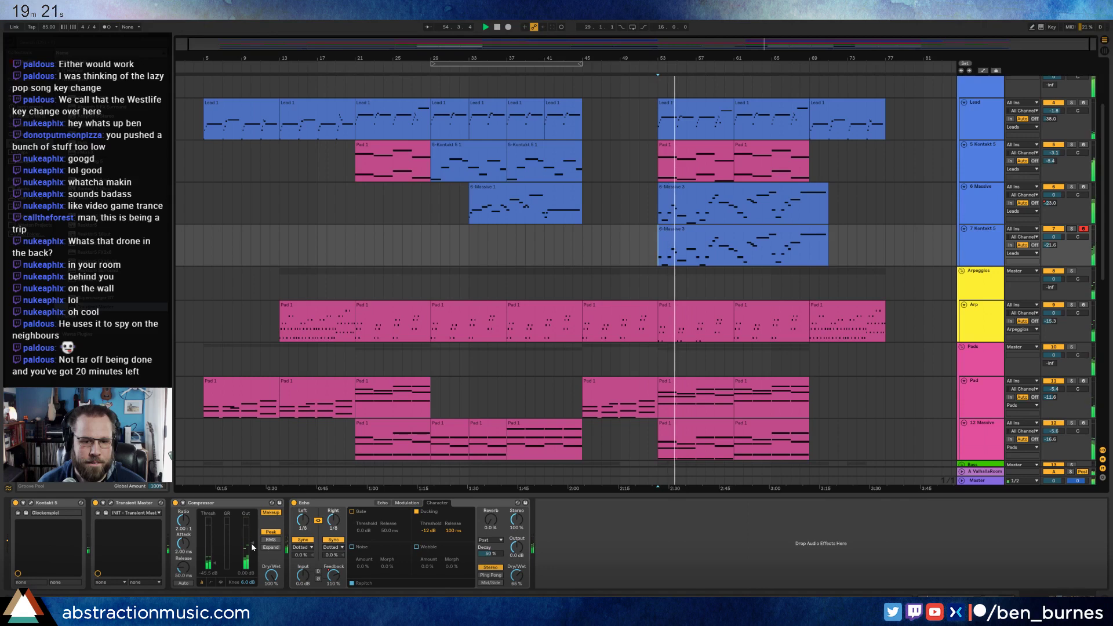
mouse_move(516, 576)
left_mouse_down()
mouse_move(516, 544)
mouse_move(514, 553)
left_mouse_up()
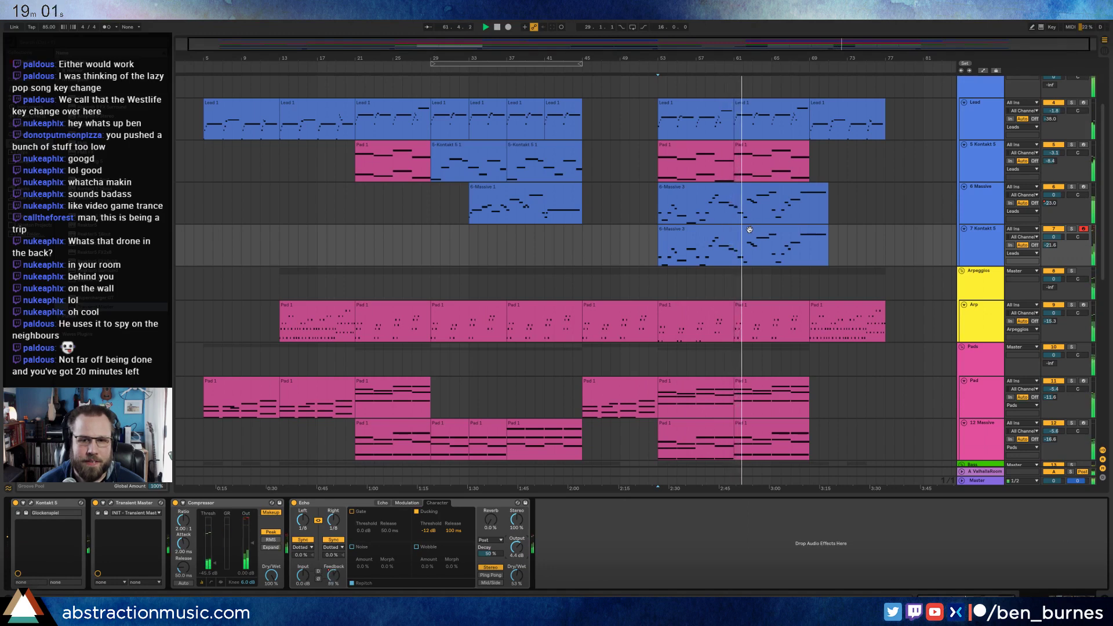
- Delete the Echo from track 7, and try removing Transient Master before restoring it
left_click(363, 504)
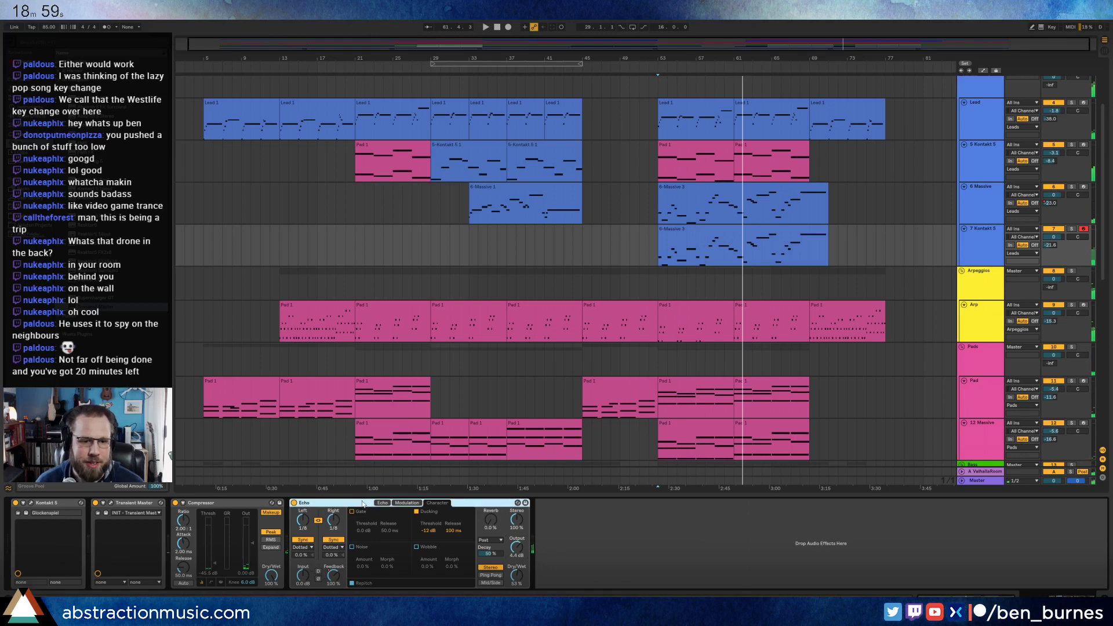
key("Delete")
left_click(138, 503)
key("Delete")
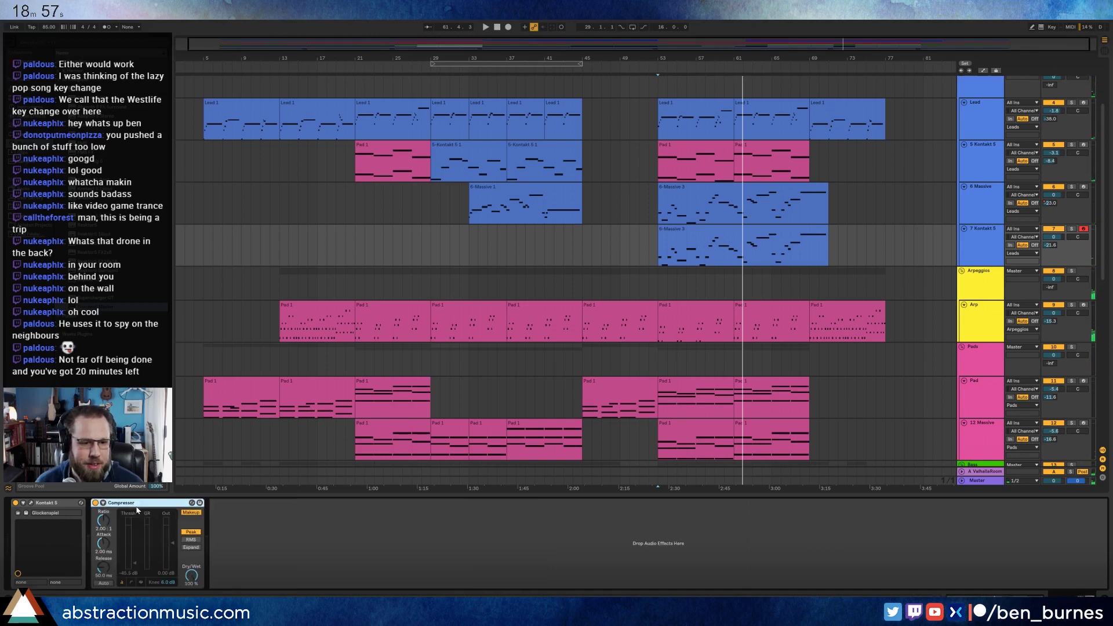
key("ctrl+z")
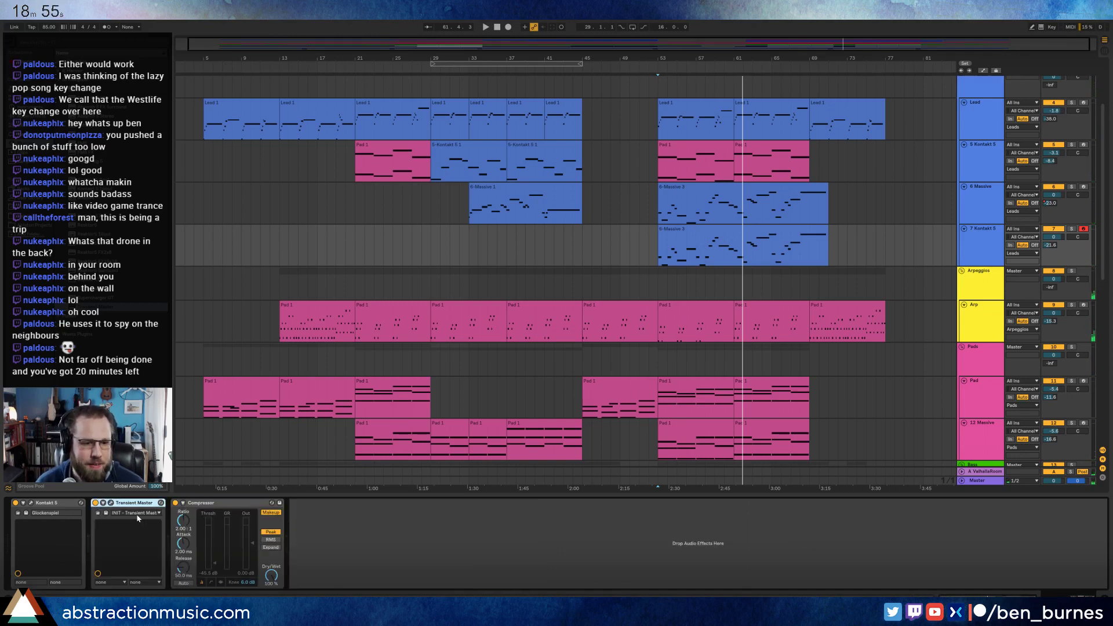
- Try lower attack and sustain settings in Transient Master while playing the section from bar 53
left_click(110, 503)
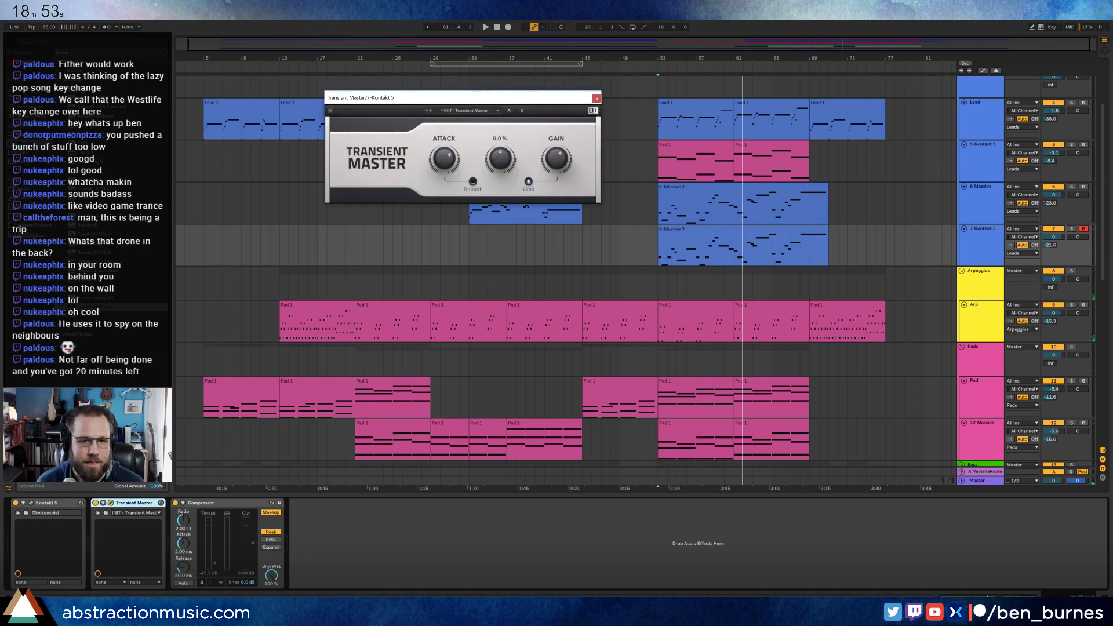
left_click(663, 242)
key("space")
key("space")
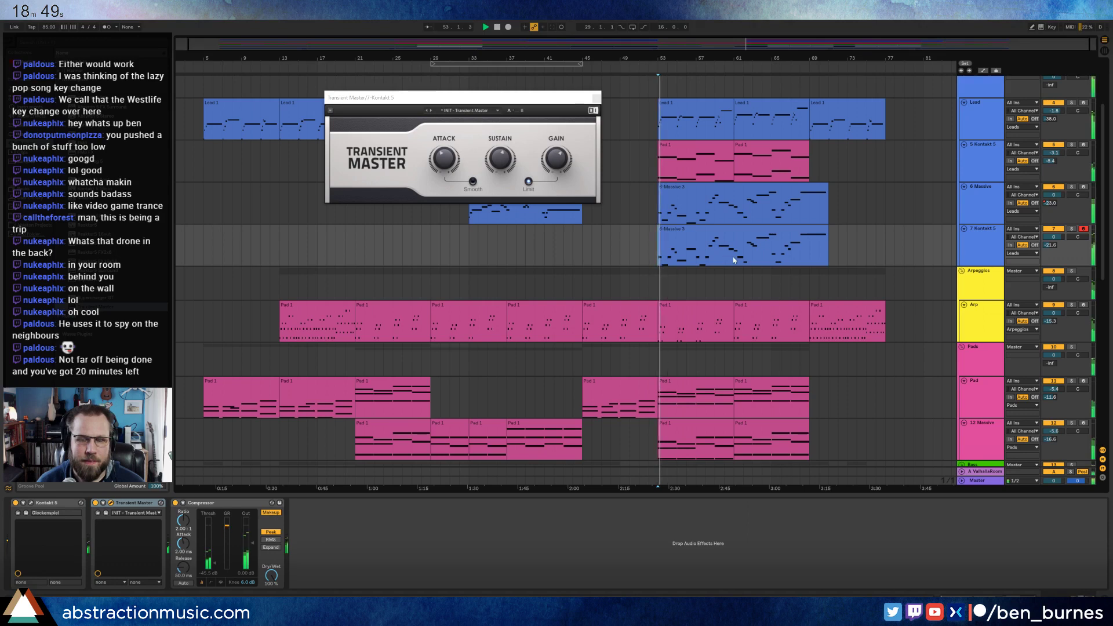
left_click(438, 147)
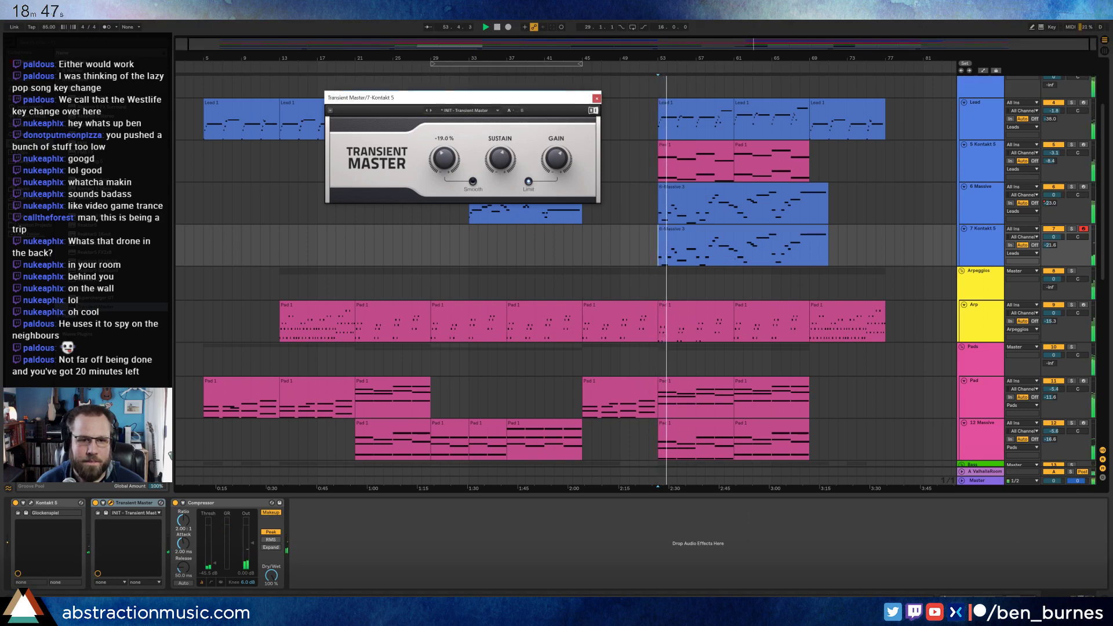
left_click_drag(500, 158, 501, 165)
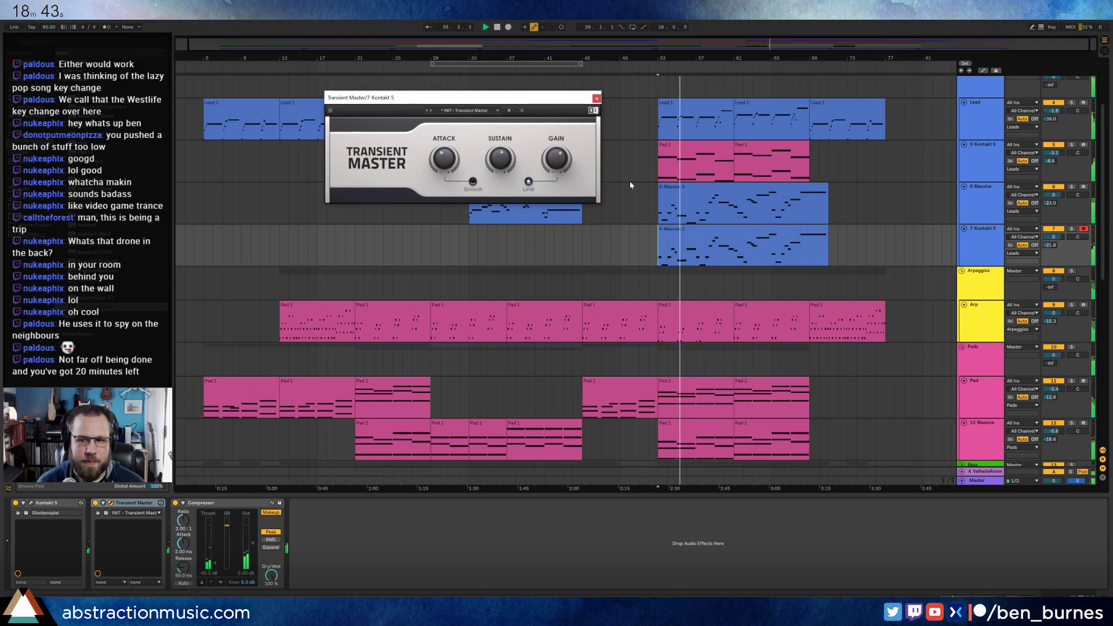
left_click(595, 99)
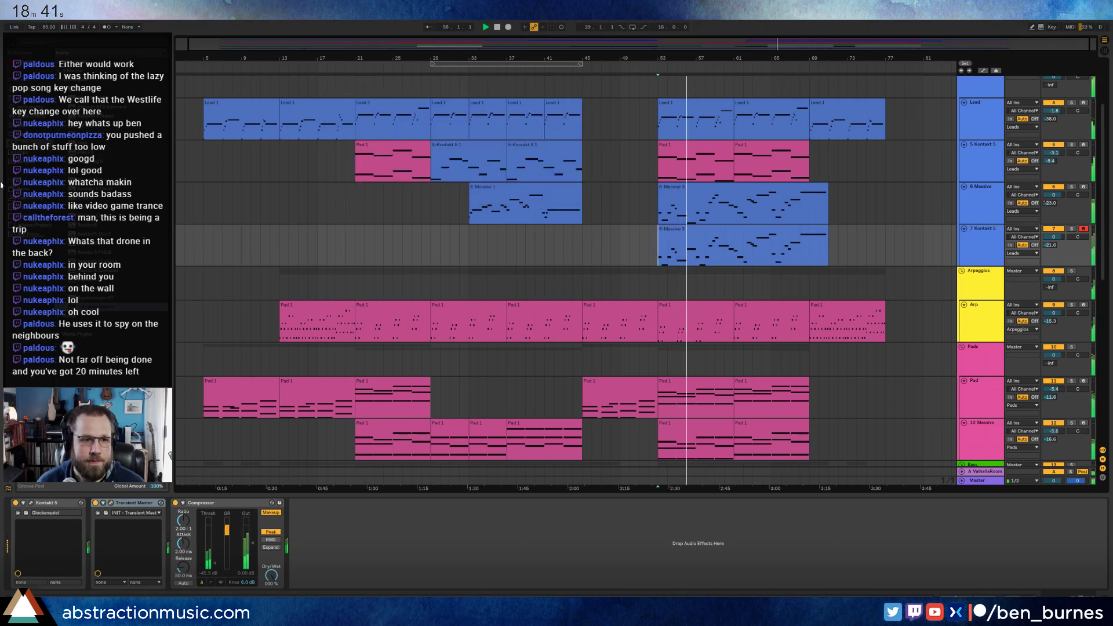
key("space")
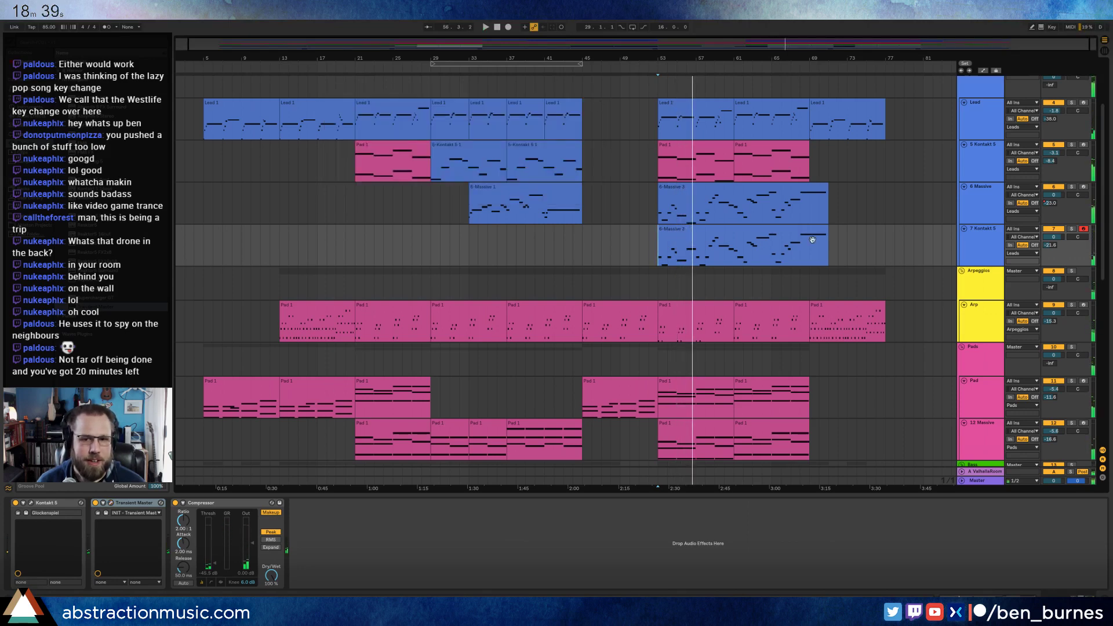
- Remove Transient Master and the Compressor from track 7, leaving only Kontakt 5 in the device chain
left_click(992, 230)
left_click(731, 227)
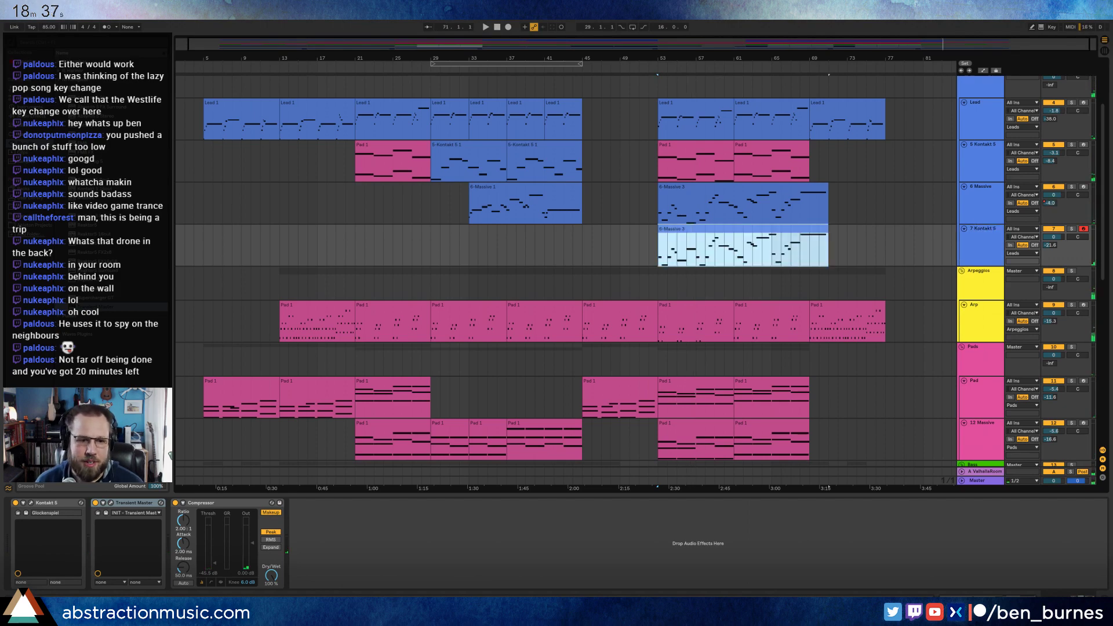
left_click(143, 502)
key("Delete")
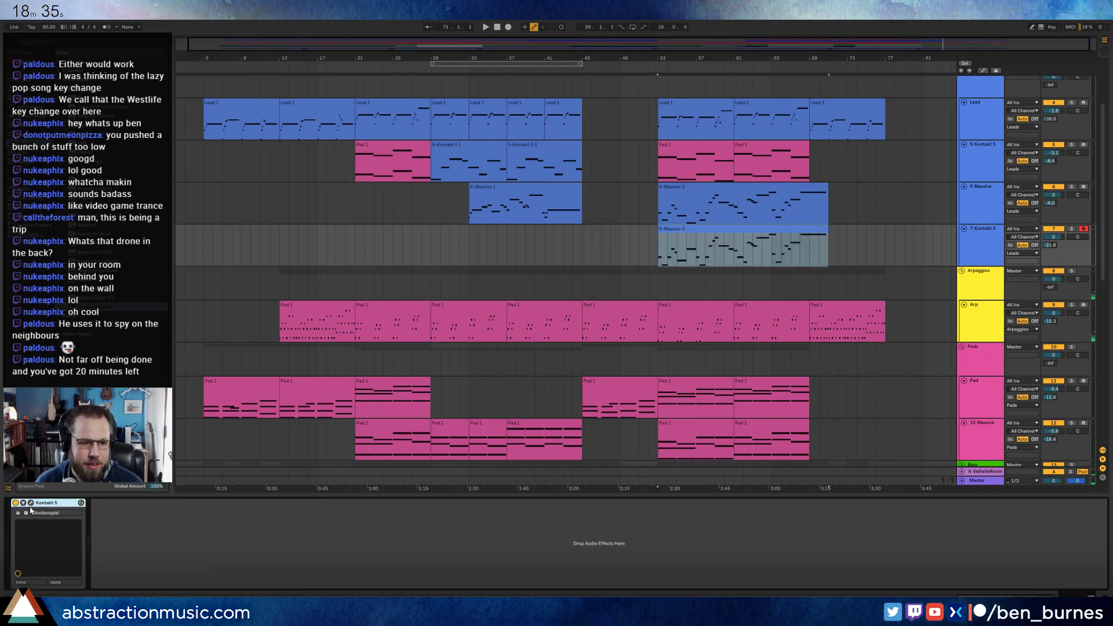
- Replace the Kontakt 5 glockenspiel on track 7 with Analog and set its first oscillator to a sine shape
left_click(31, 503)
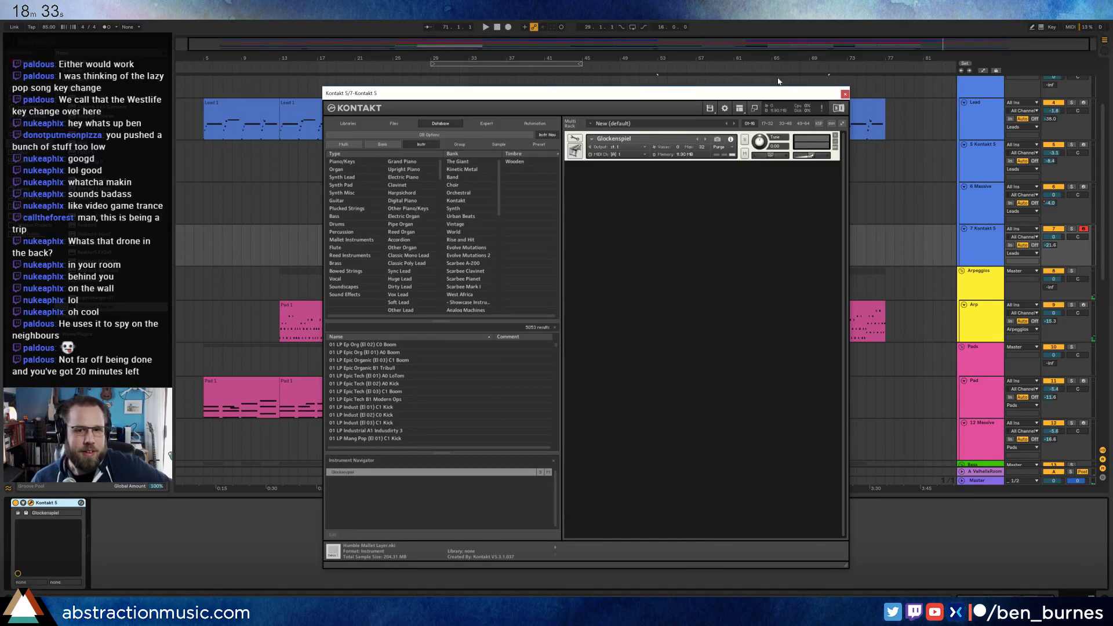
left_click(844, 93)
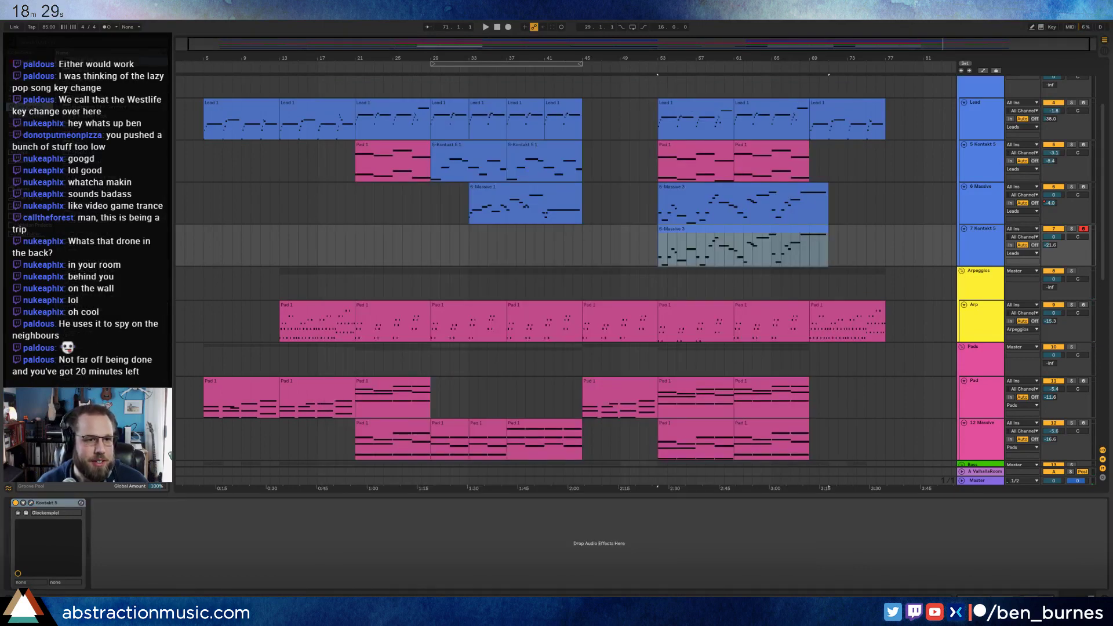
left_click_drag(40, 542, 42, 543)
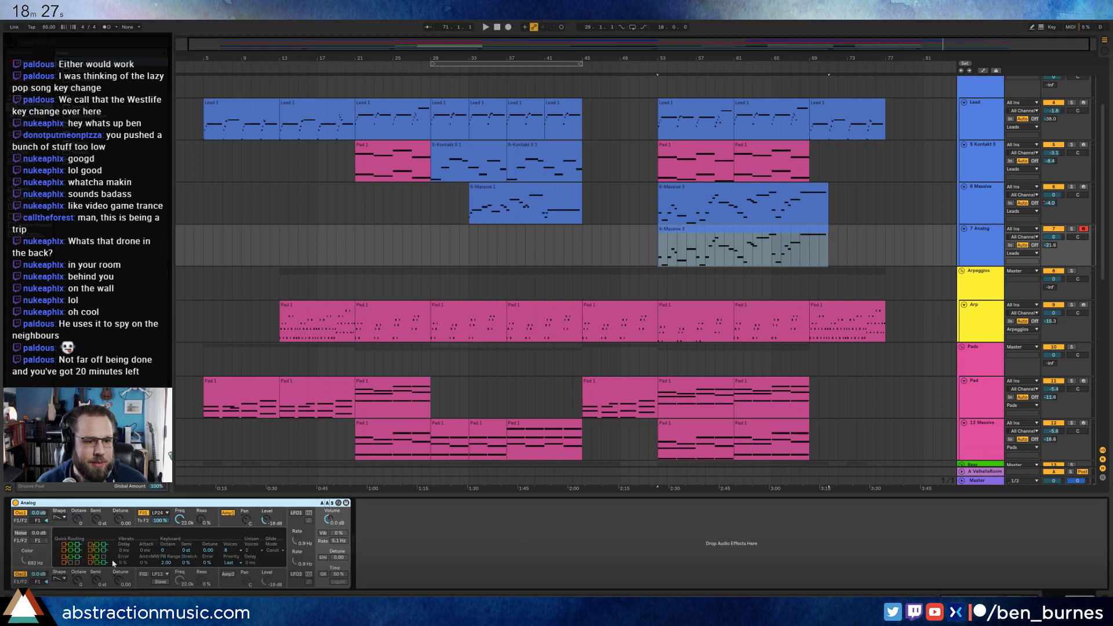
left_click(58, 518)
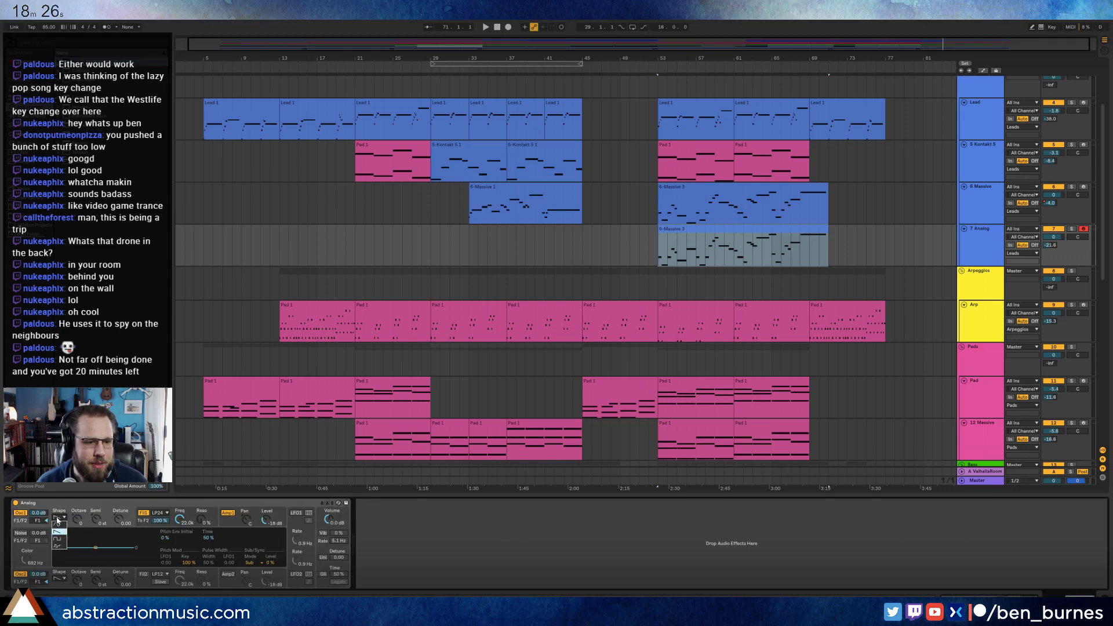
left_click(250, 524)
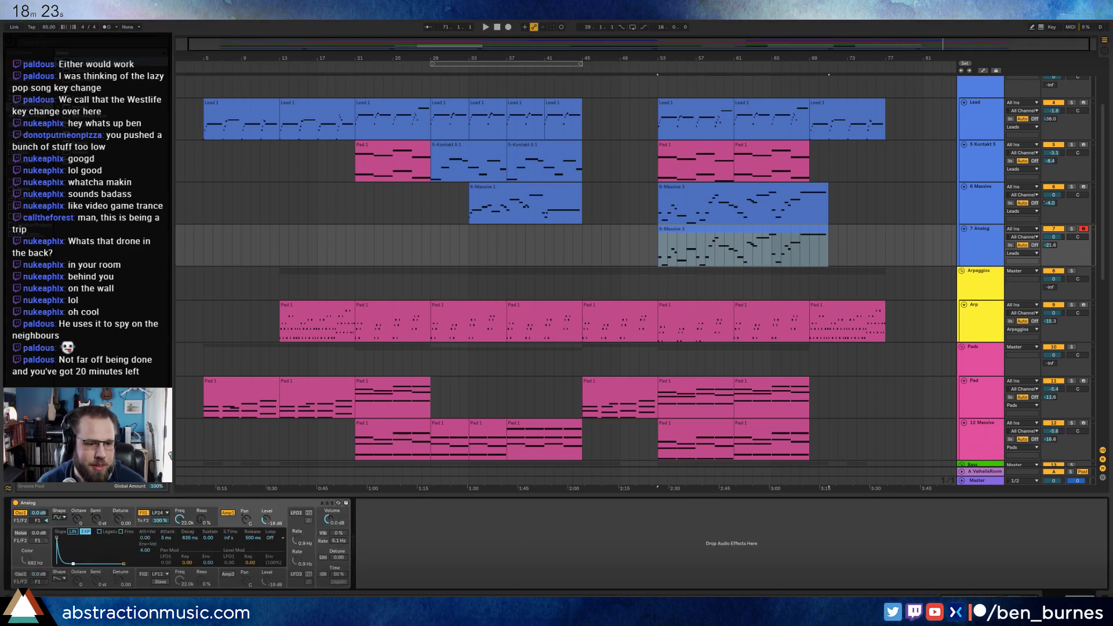
- Play the Analog layer from bar 53 and inspect the notes of its clip on track 7
key("space")
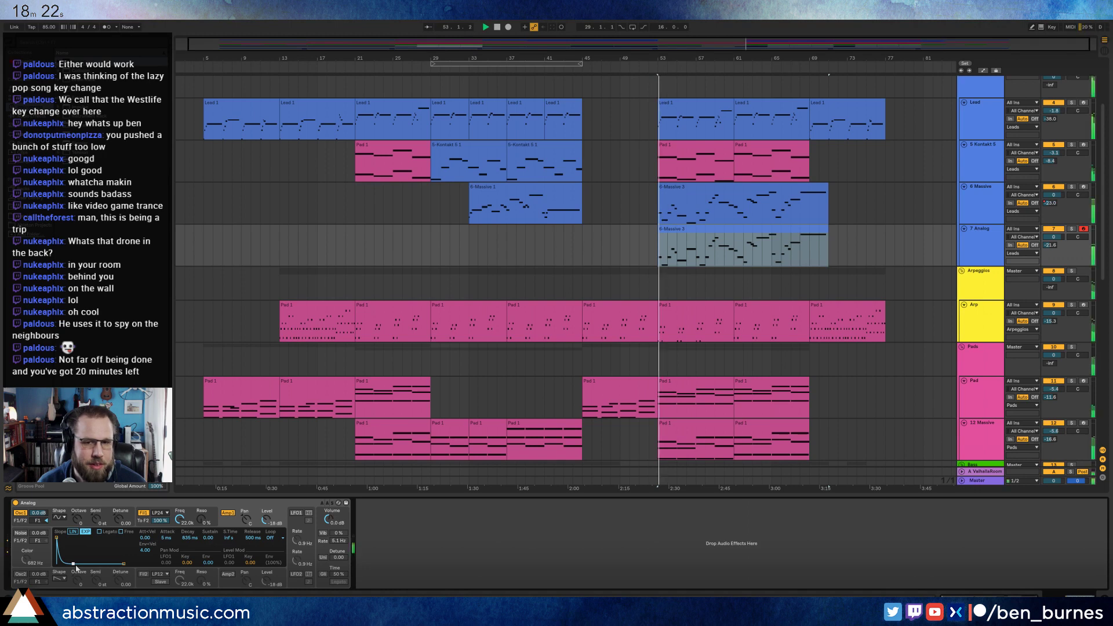
double_click(709, 227)
scroll(471, 532, "down", 2)
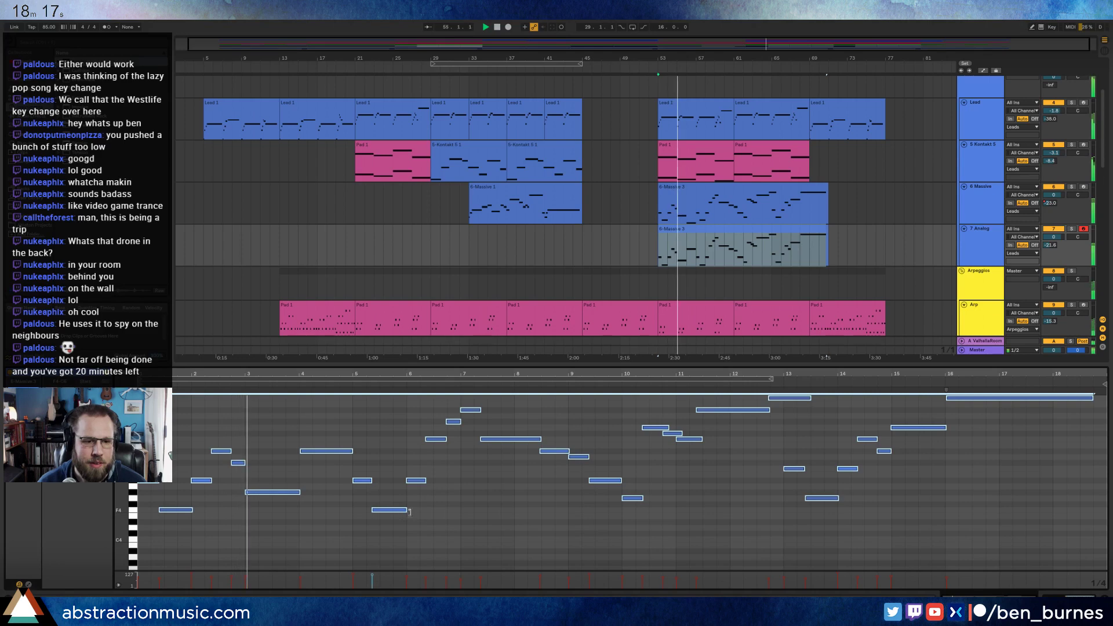
key("shift+Tab")
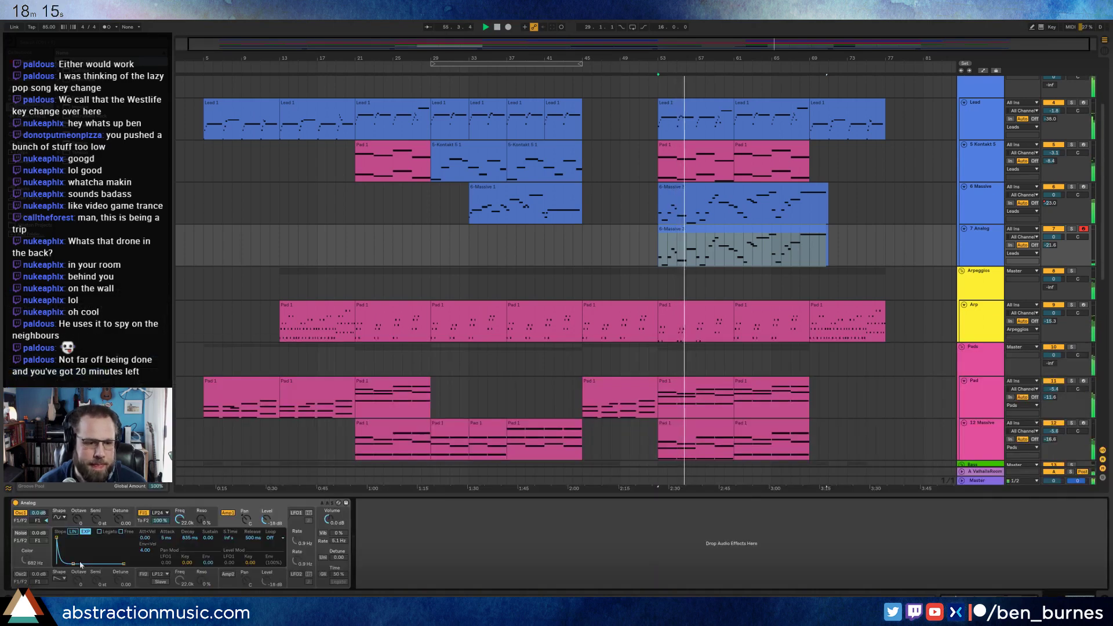
- Turn on Analog's unison with a detune of 5.47 and lengthen the Amp1 envelope decay to about 6.48 s
left_click(323, 557)
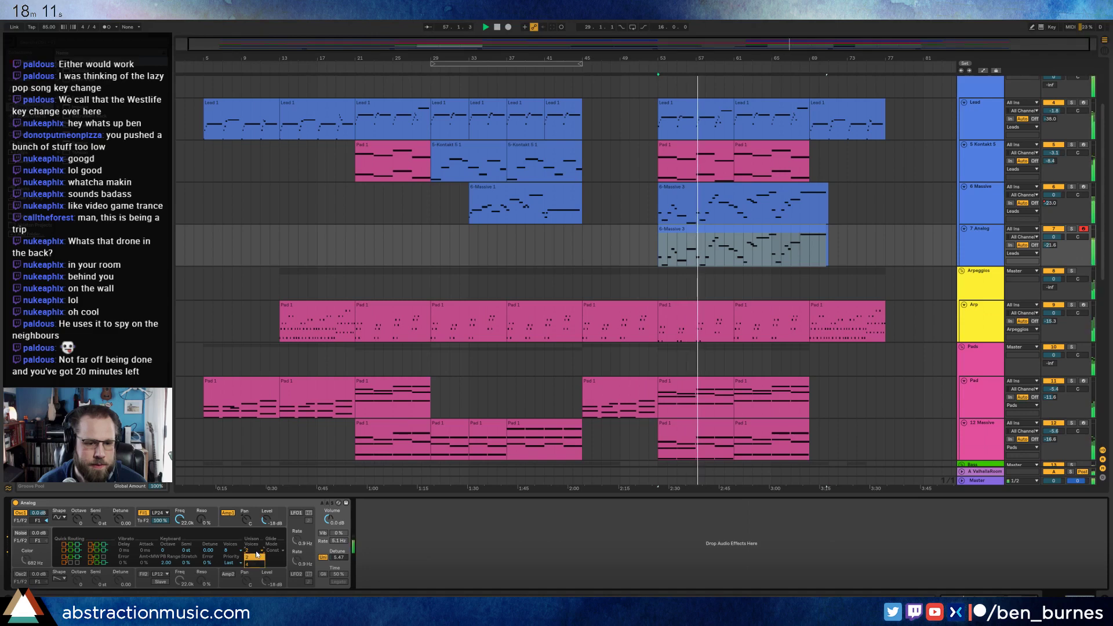
left_click(235, 524)
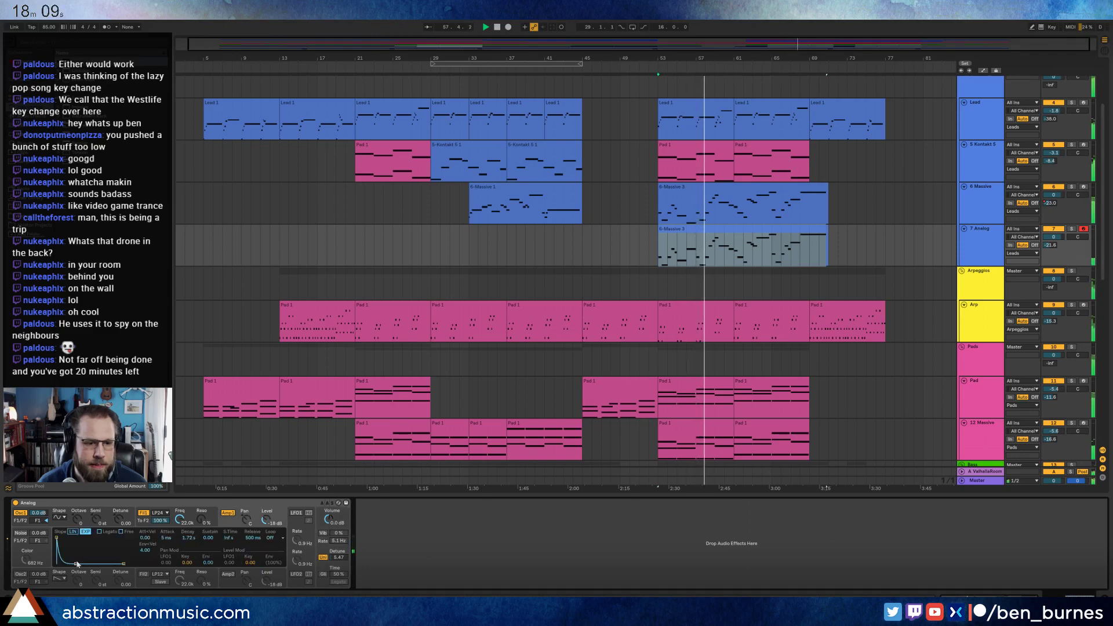
left_click_drag(188, 537, 187, 516)
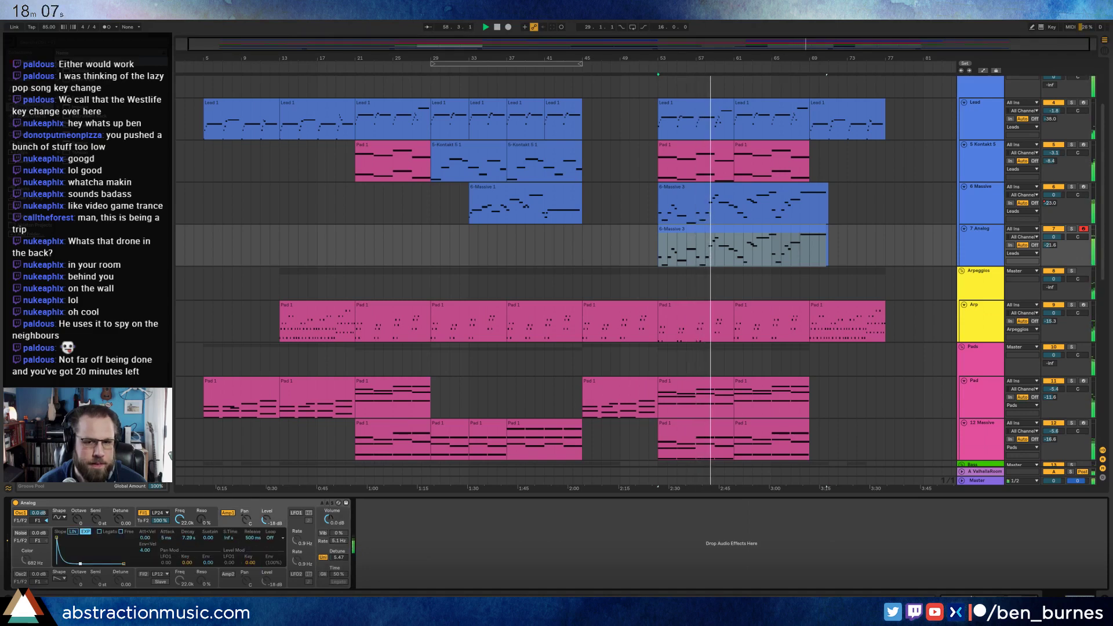
left_click_drag(80, 562, 79, 567)
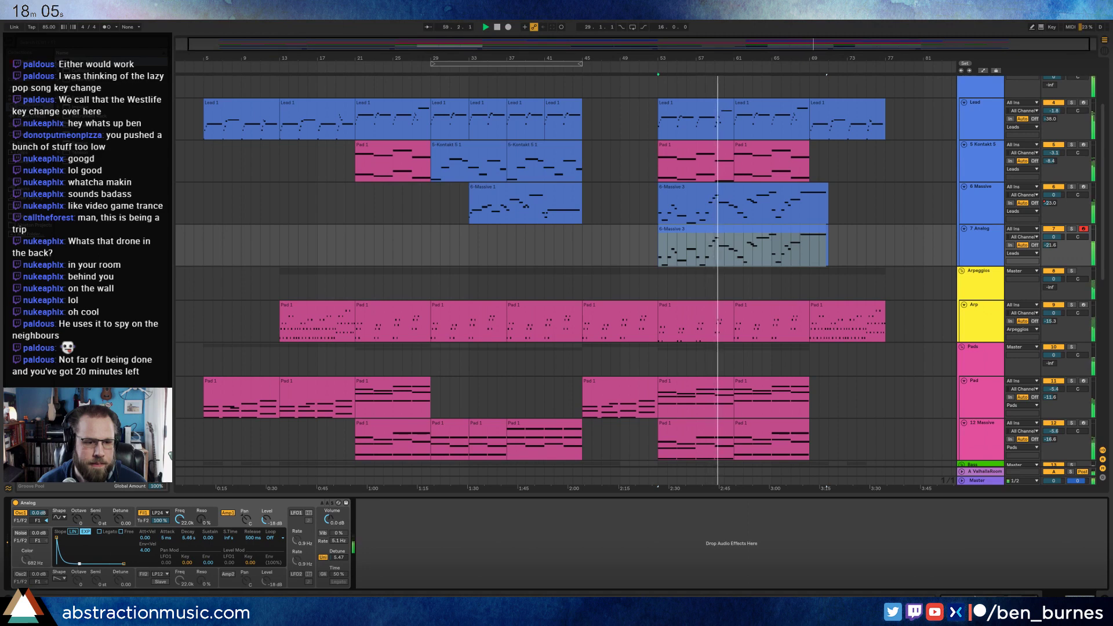
- Shorten the high note spanning bar 13 inside the track 7 Analog clip and review its remaining notes against playback
double_click(742, 247)
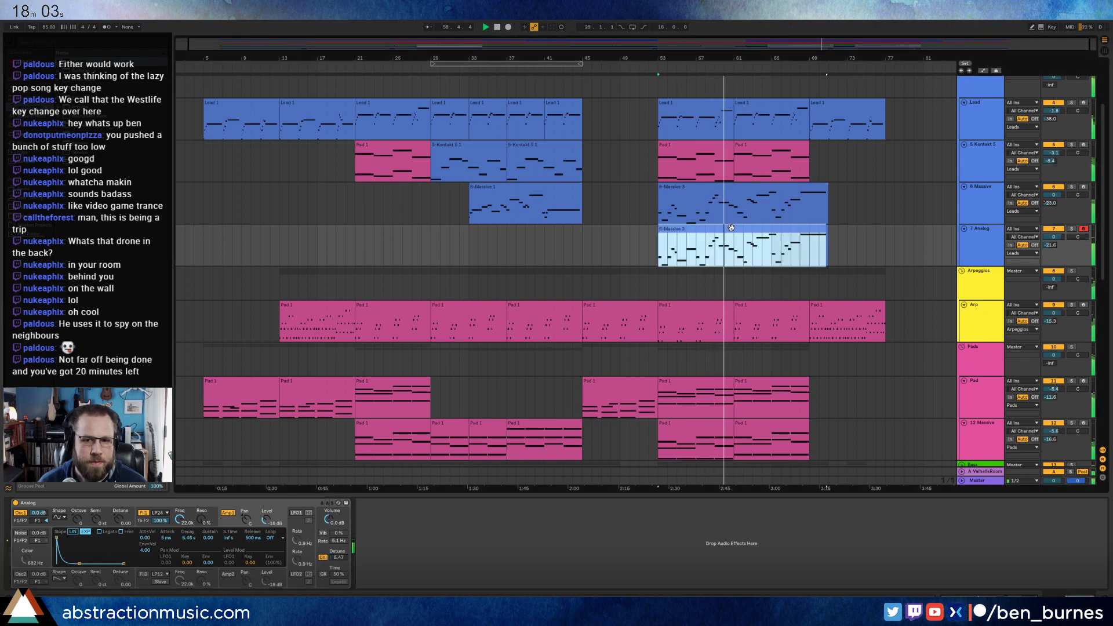
left_click(506, 512)
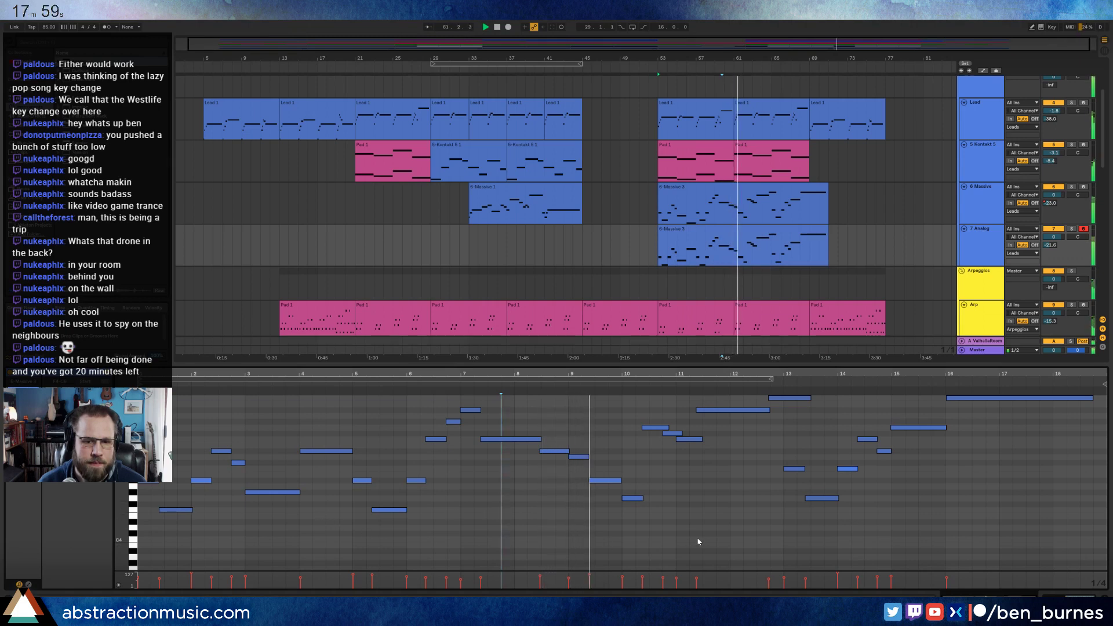
left_click(1031, 595)
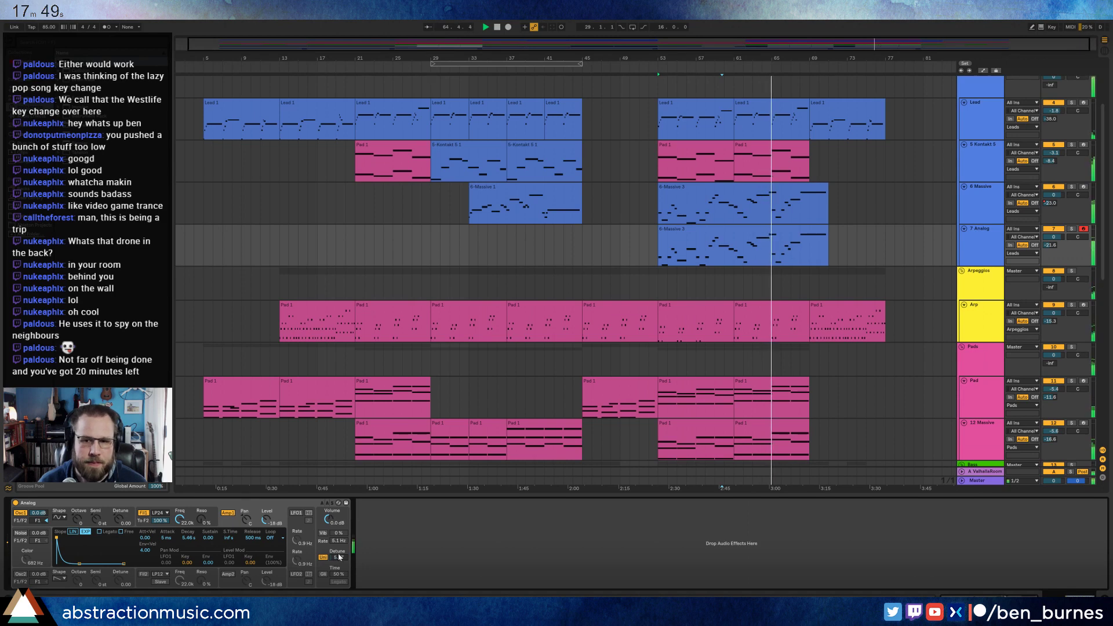
double_click(787, 227)
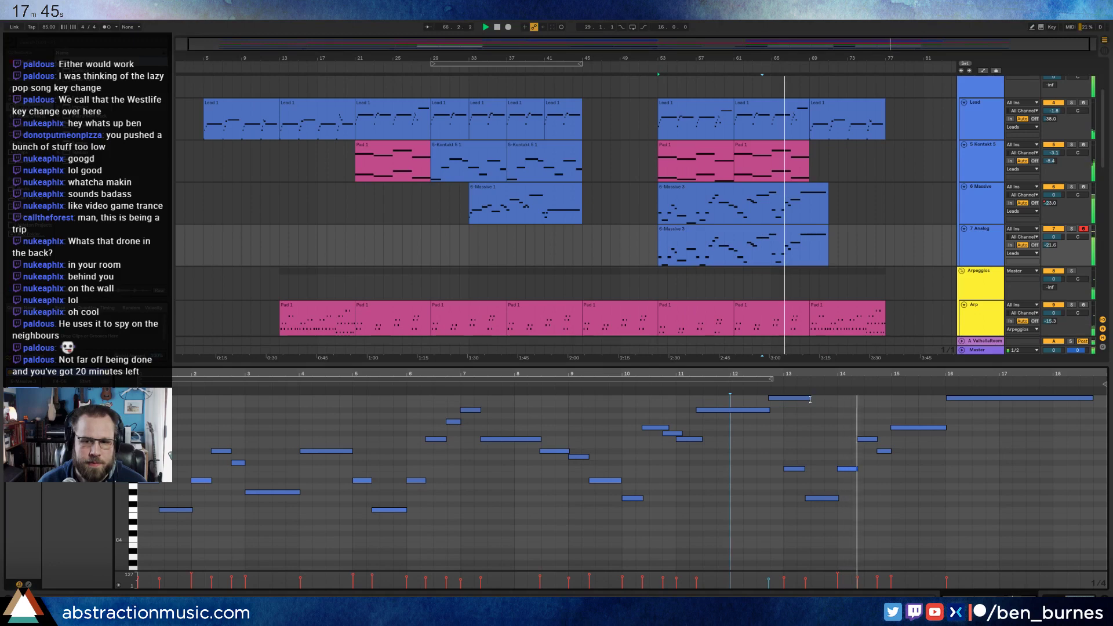
left_click_drag(810, 399, 796, 399)
left_click(845, 467)
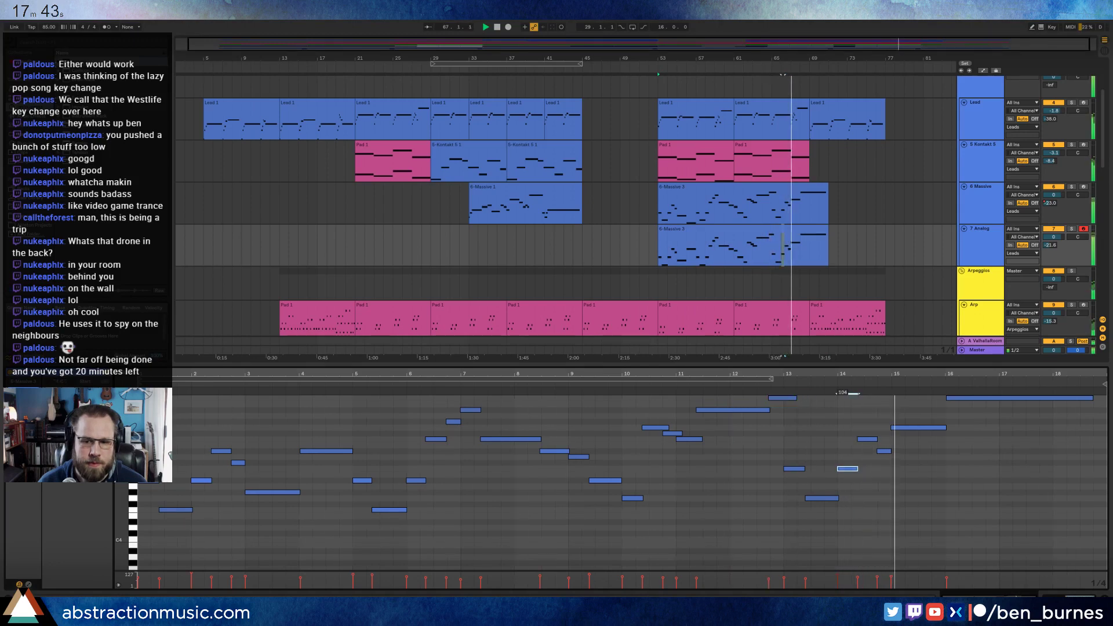
left_click(972, 398)
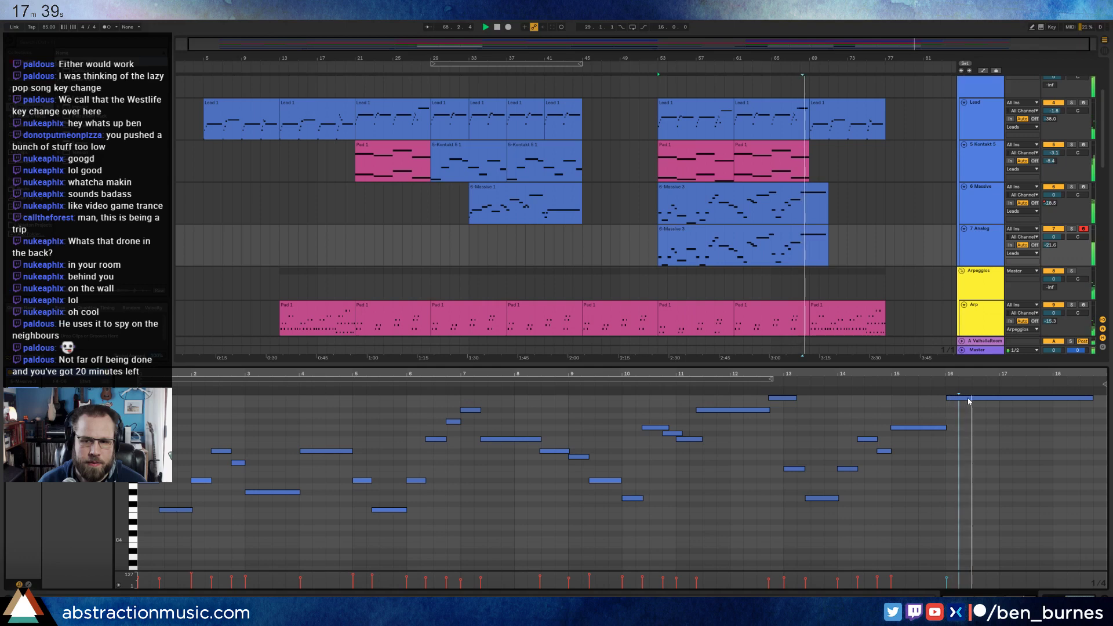
key("shift+Tab")
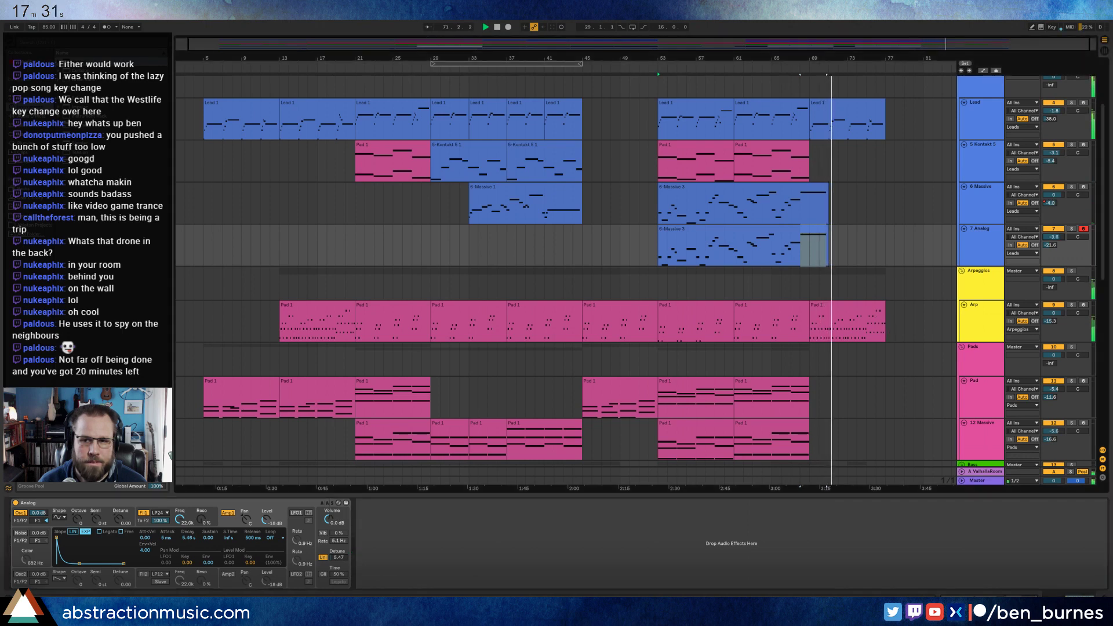
- Lower the track 7 Analog volume to -5.5 dB and set its Auto Pan rate to 0.28 Hz
mouse_move(1054, 236)
left_mouse_down()
mouse_move(1051, 253)
mouse_move(1054, 244)
left_mouse_up()
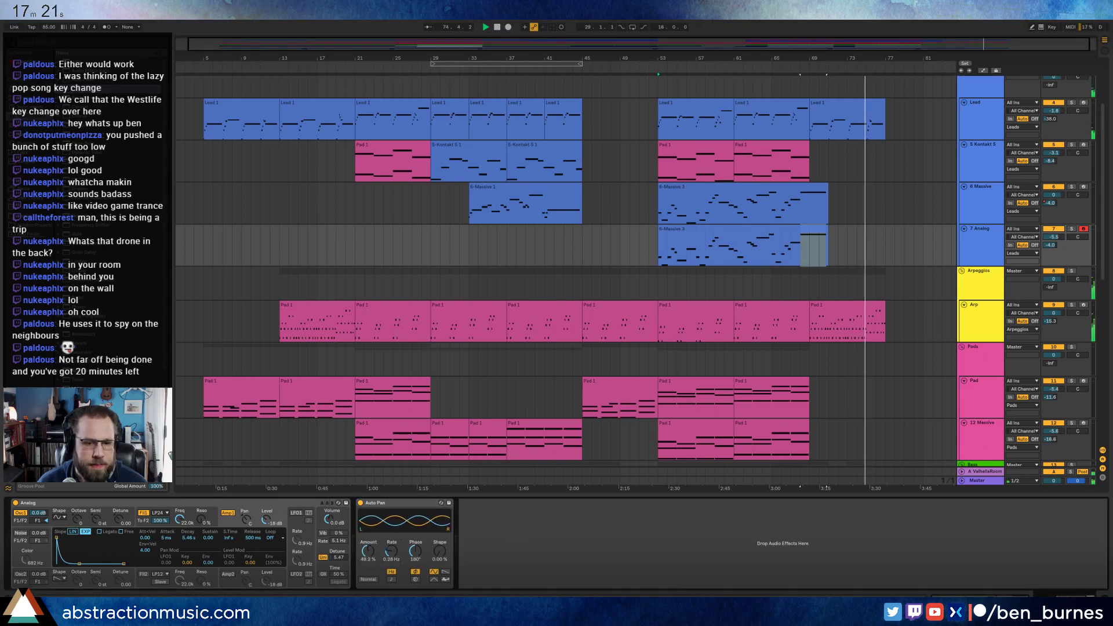
left_click_drag(391, 551, 391, 566)
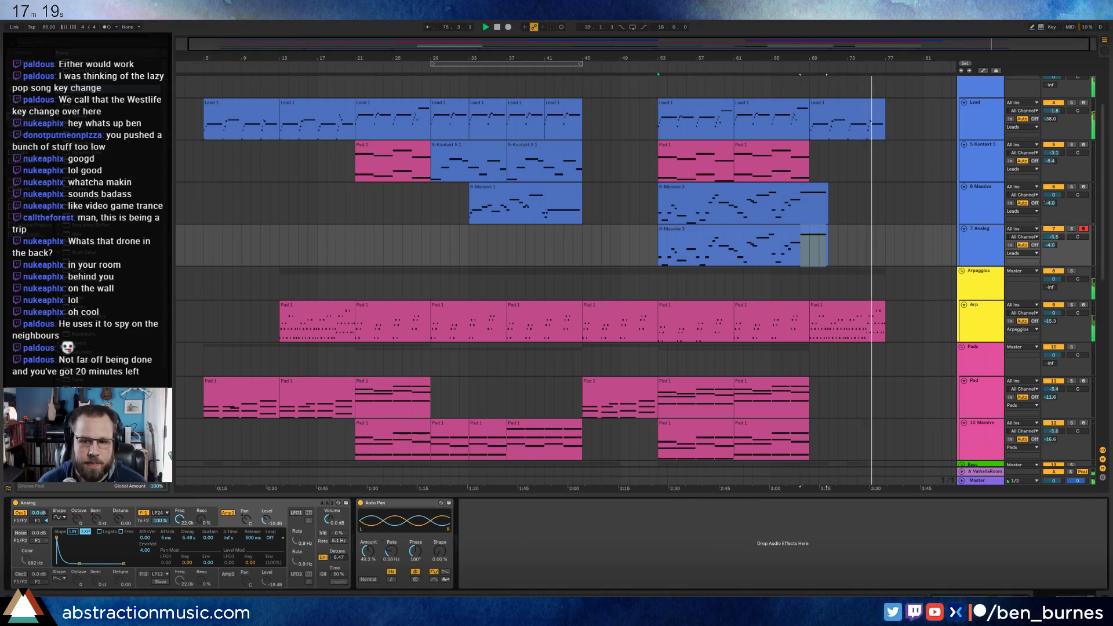
- Duplicate the last Voice Recording clip on track 22 so the ambience continues from bar 77 to 85
scroll(855, 321, "down", 10)
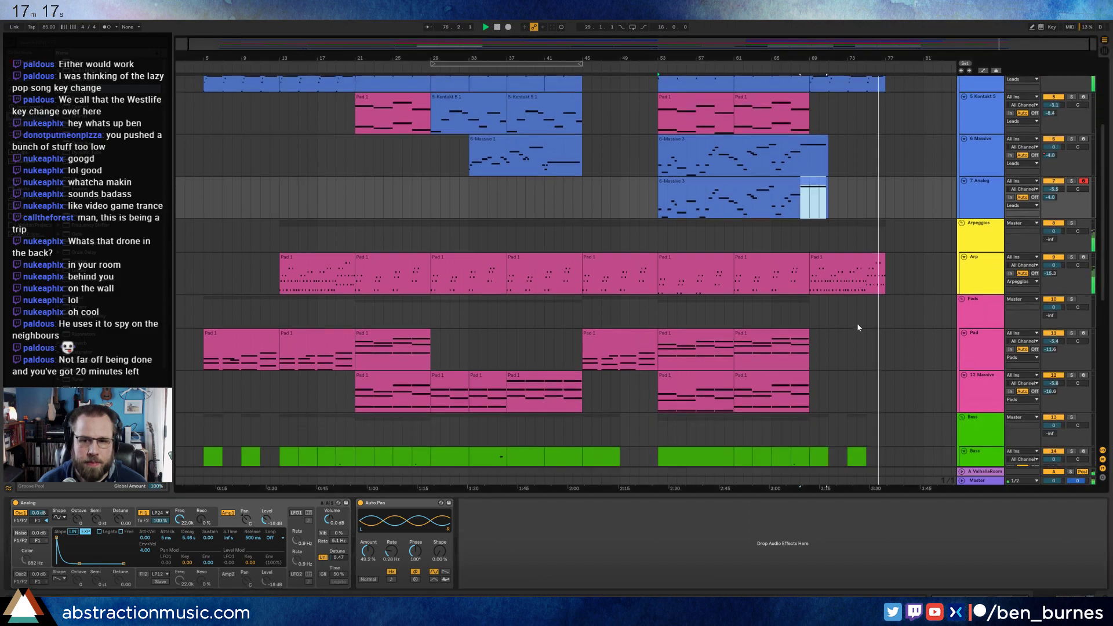
scroll(831, 396, "down", 2)
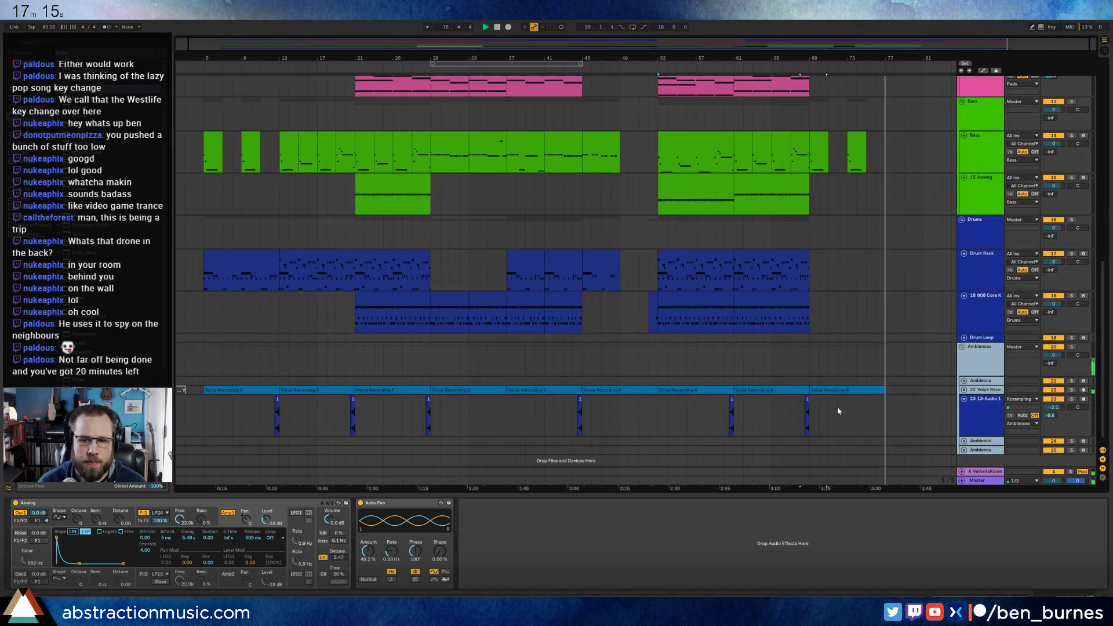
left_click(840, 391)
key("ctrl+d")
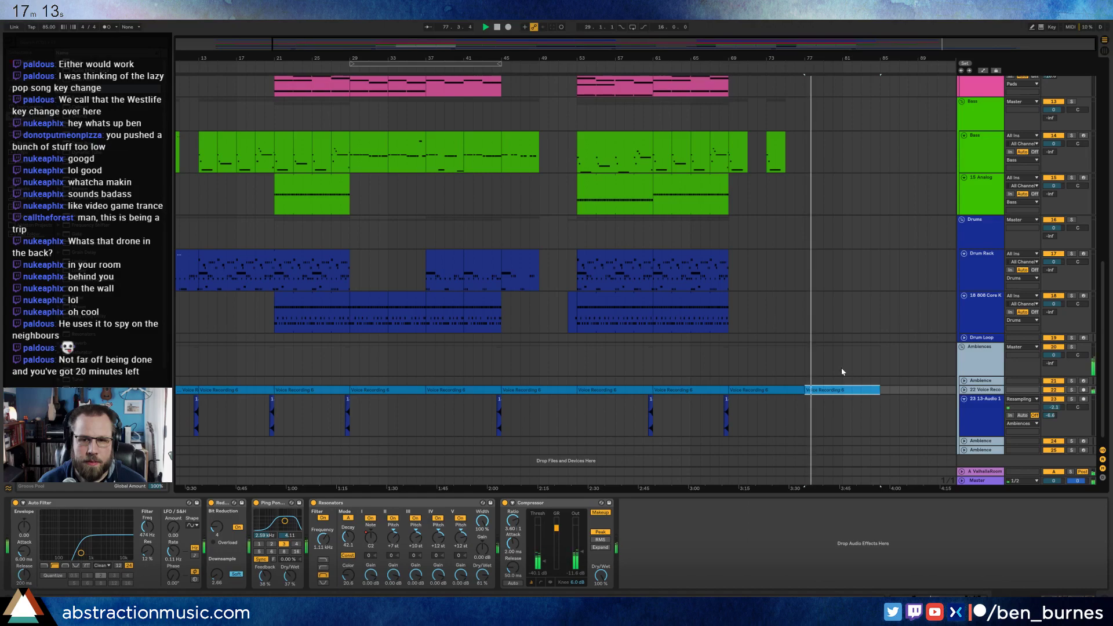
- Duplicate bars 73 to 77 of the Bass track to bar 77
scroll(837, 363, "up", 5)
left_click_drag(806, 297, 766, 295)
key("ctrl+d")
- Copy the opening Drum Rack clip from bar 5 and paste it at bar 69
scroll(442, 402, "down", 2)
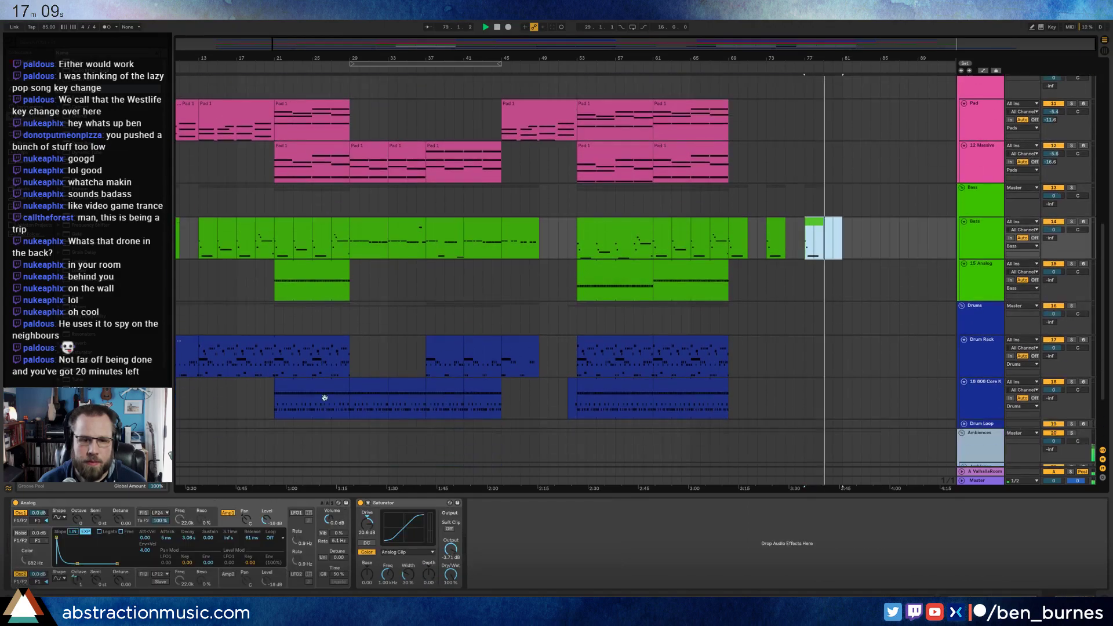
key("minus")
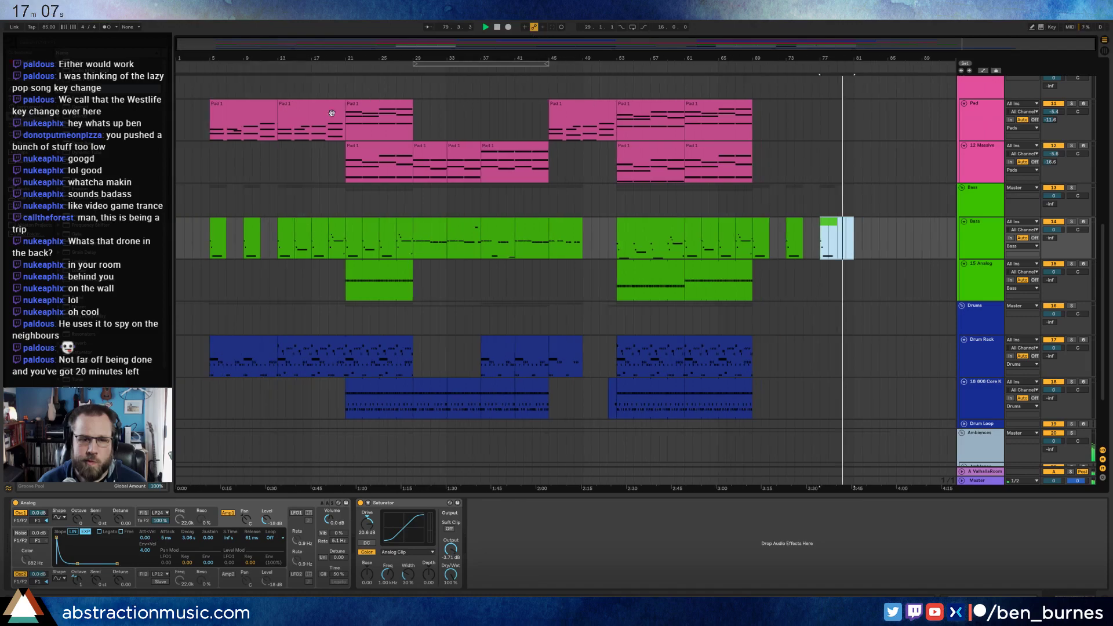
left_click(216, 353)
left_click(755, 351)
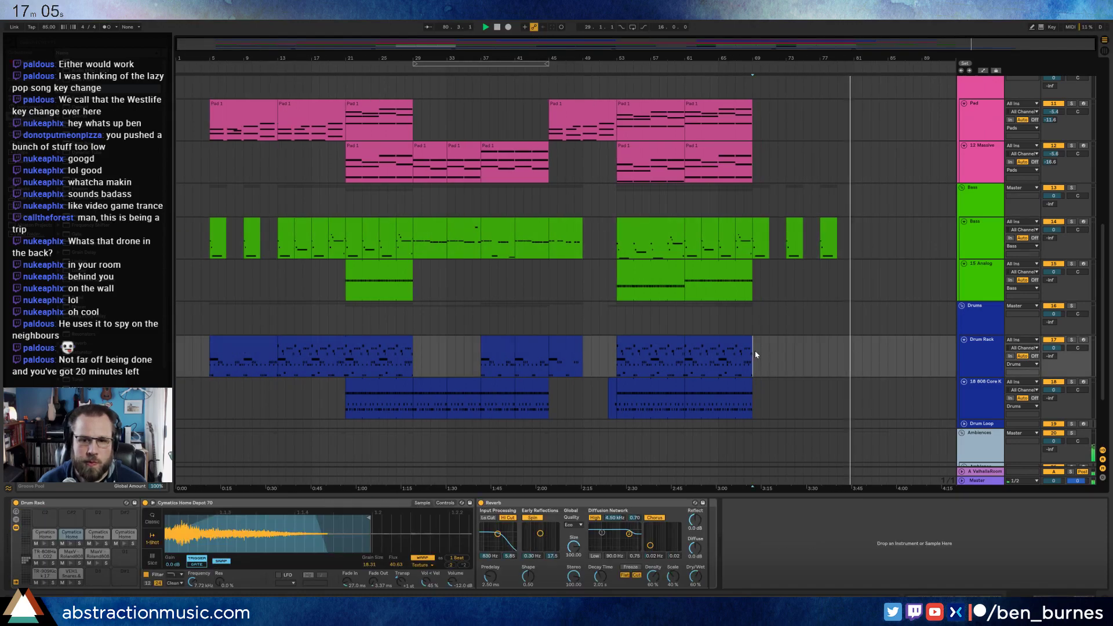
key("ctrl+v")
- Copy the two opening Pad clips from bars 5 to 21 and paste them on the Pad track at bar 69
scroll(821, 389, "up", 1)
scroll(822, 391, "up", 2)
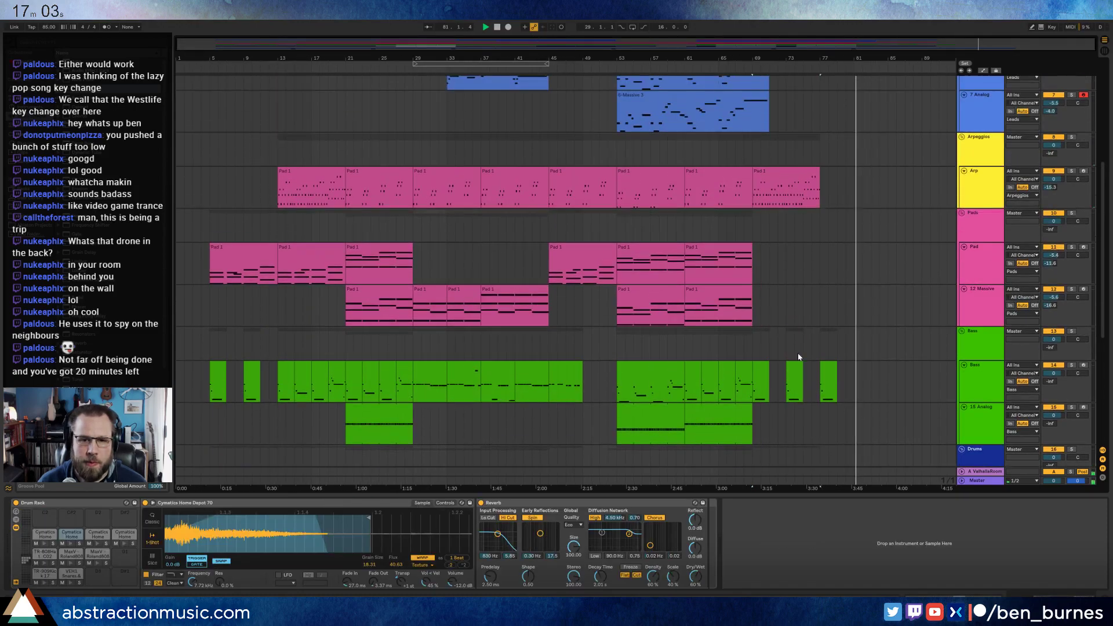
left_click(266, 245)
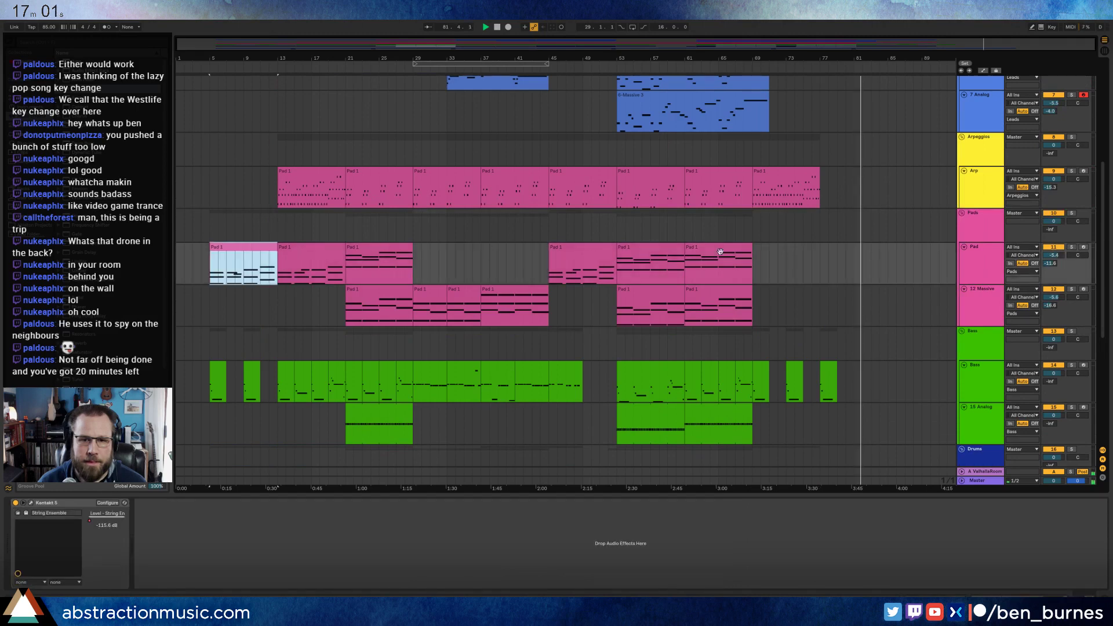
left_click(756, 259)
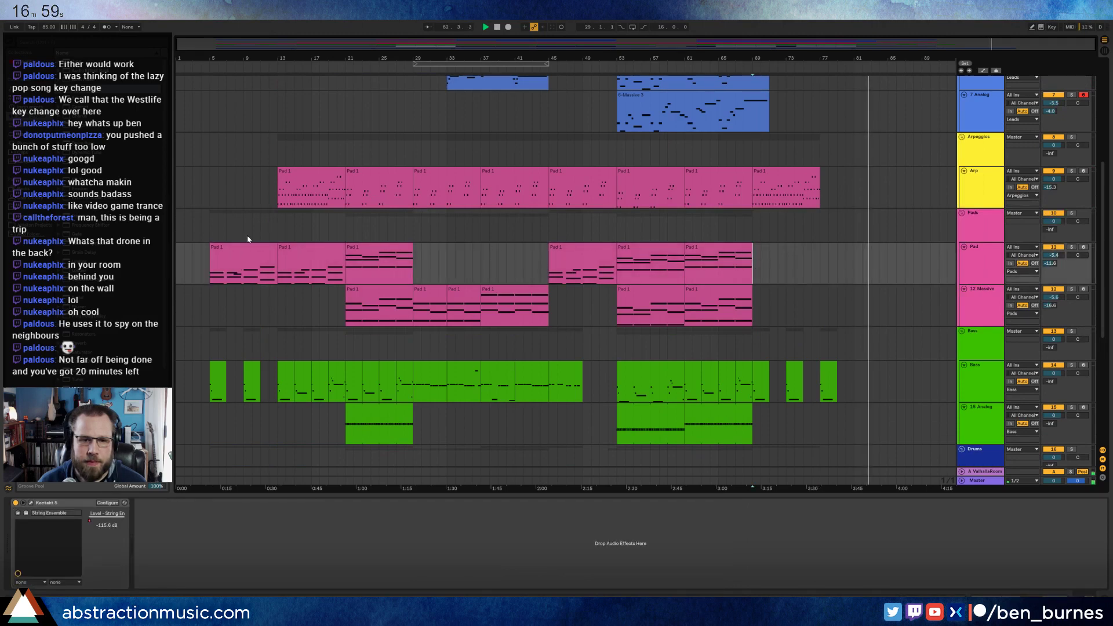
left_click(244, 257)
left_click(311, 258, "shift")
key("ctrl+c")
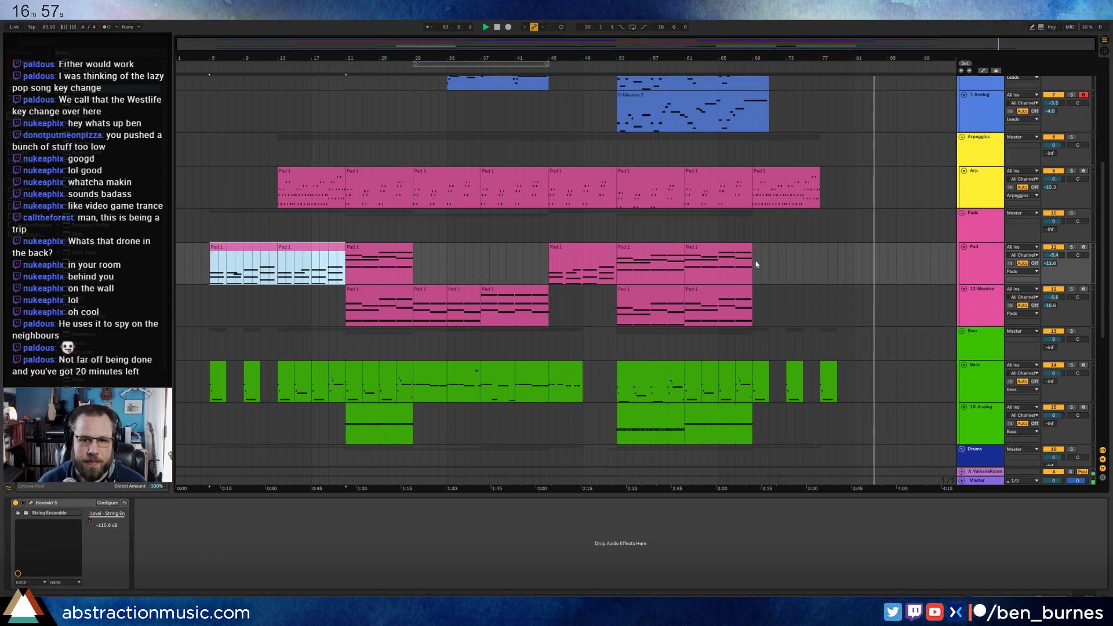
left_click(753, 261)
key("ctrl+v")
left_click(870, 309)
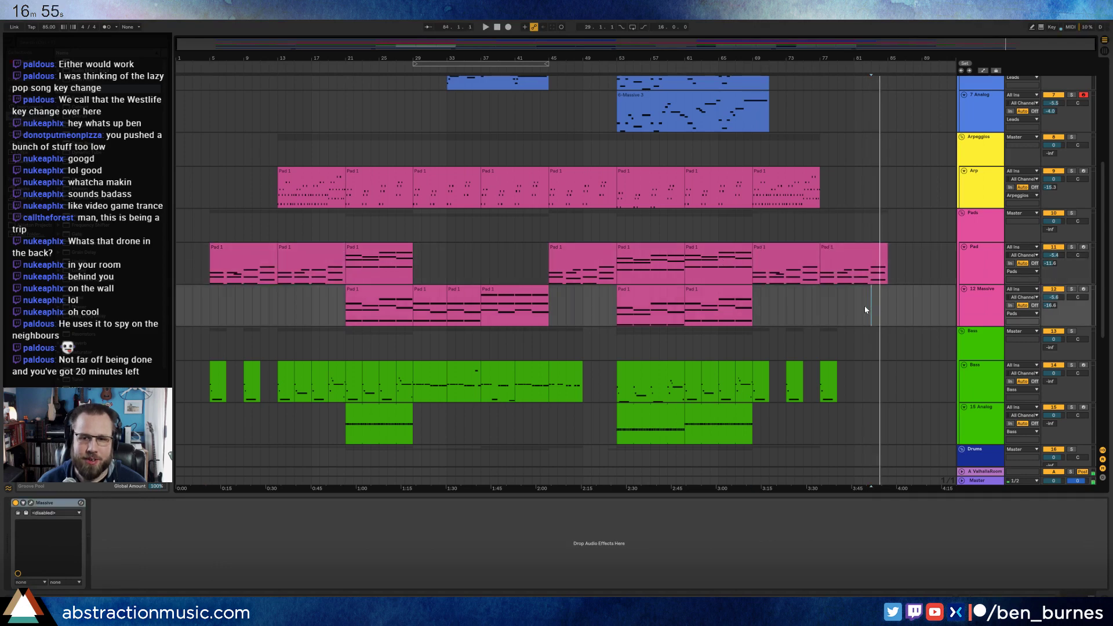
- Play the arrangement from just before bar 69 to check the pasted outro parts
left_click(743, 65)
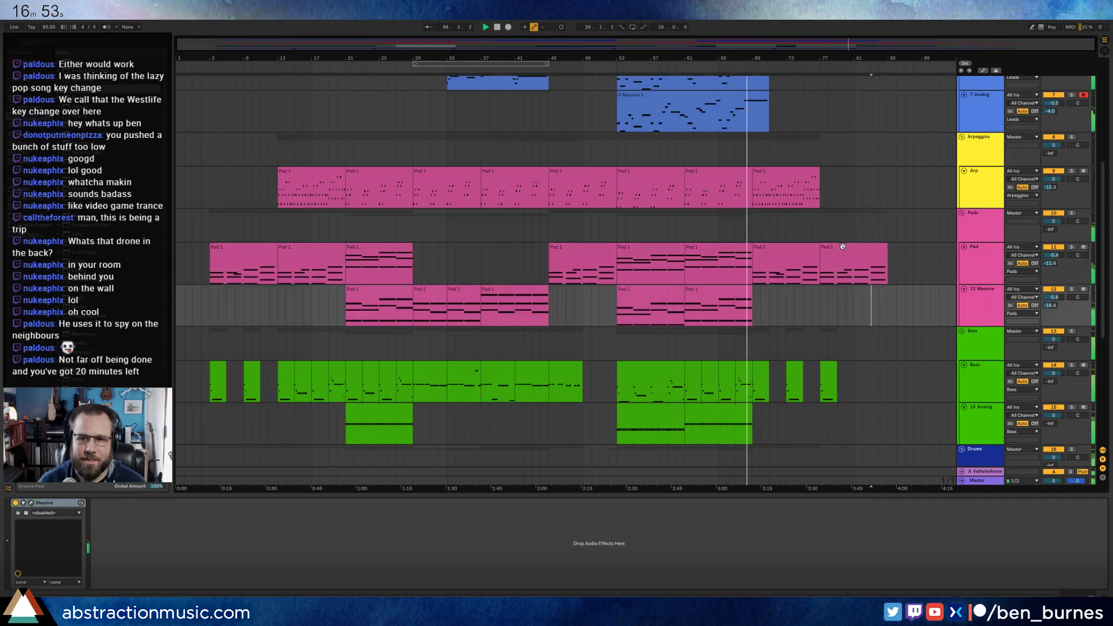
left_click(844, 247)
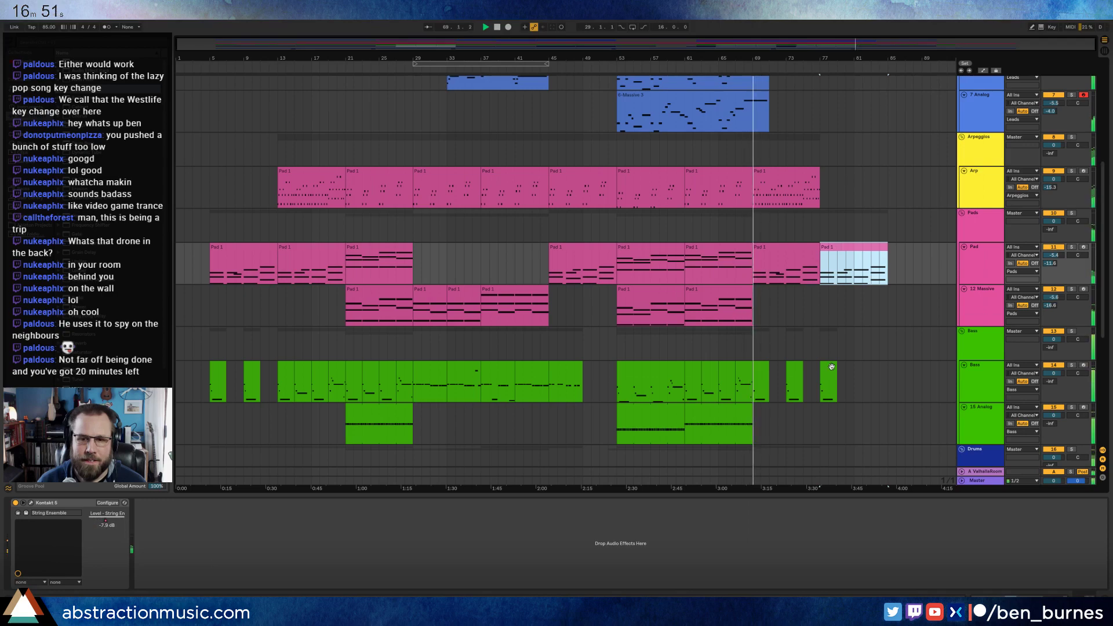
scroll(831, 367, "down", 4)
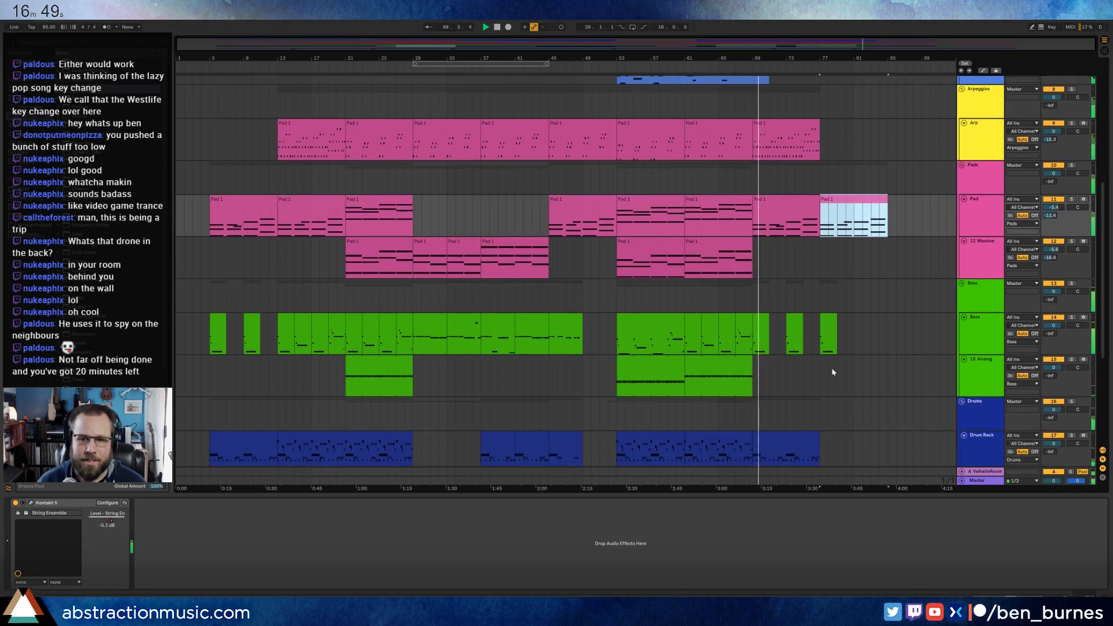
- Deactivate the final run of percussion hits at the end of the Drum Rack clip that starts at bar 69
left_click(787, 371)
double_click(787, 371)
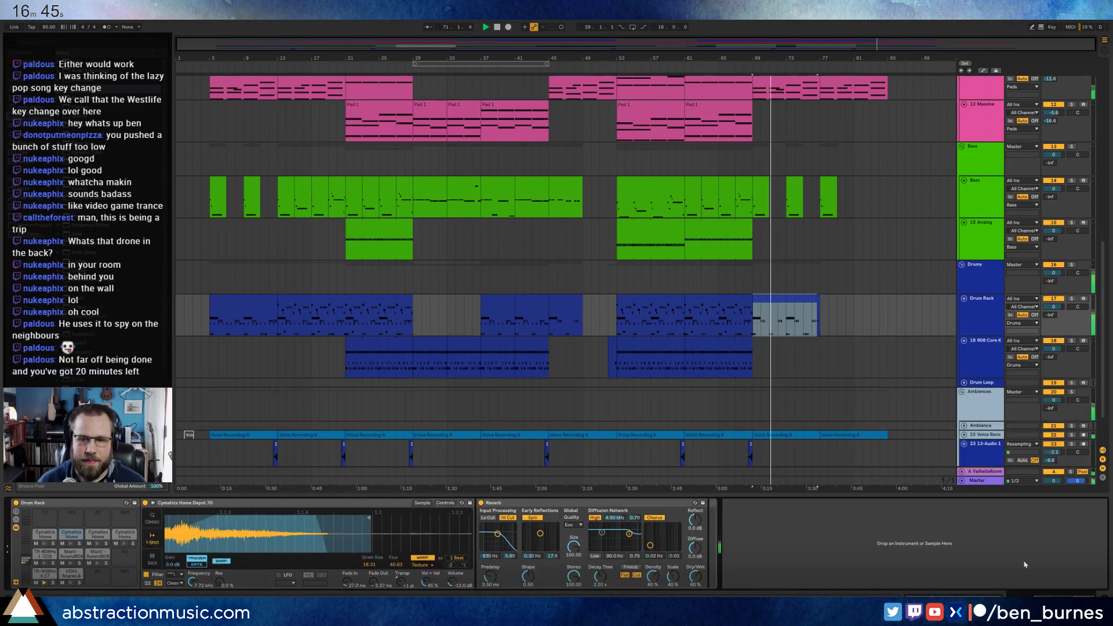
key("shift+Tab")
scroll(839, 259, "down", 2)
left_click(839, 259)
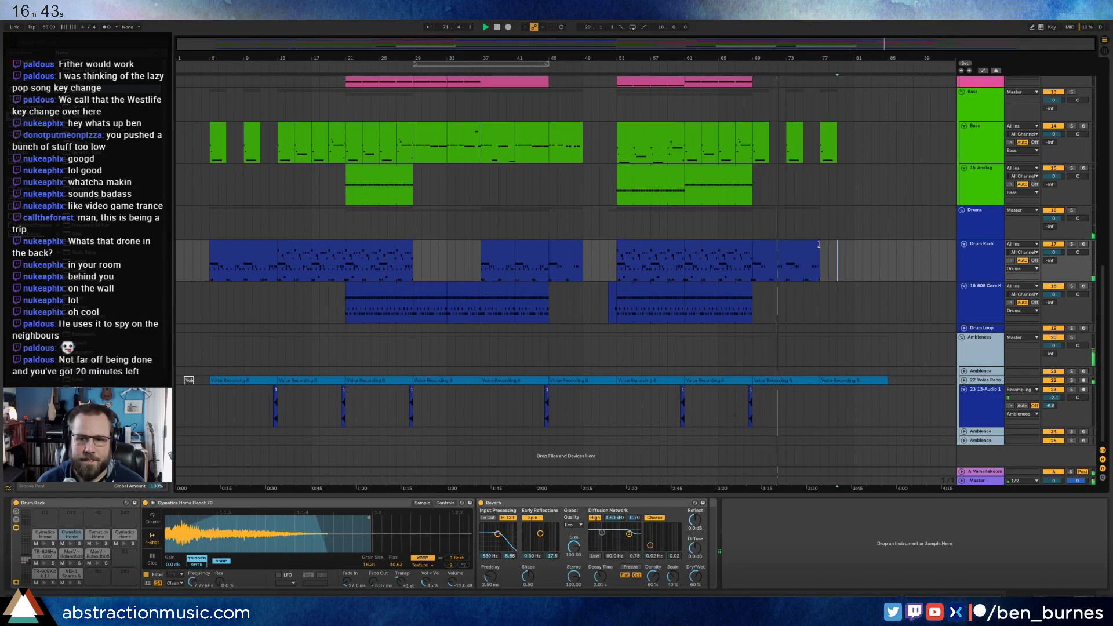
double_click(811, 247)
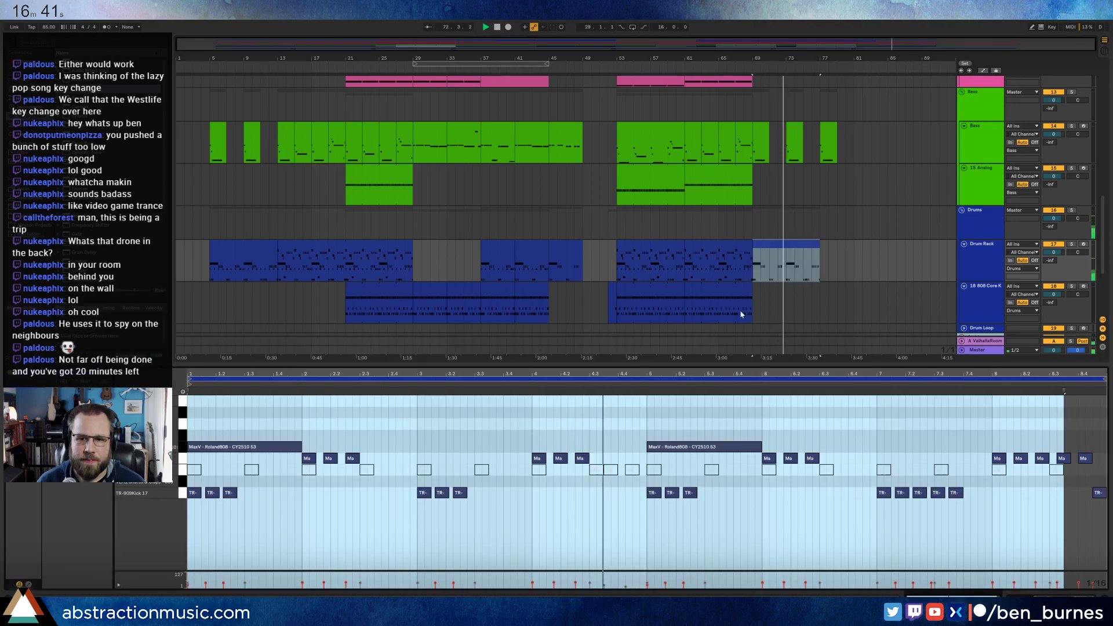
left_click_drag(1007, 444, 1090, 462)
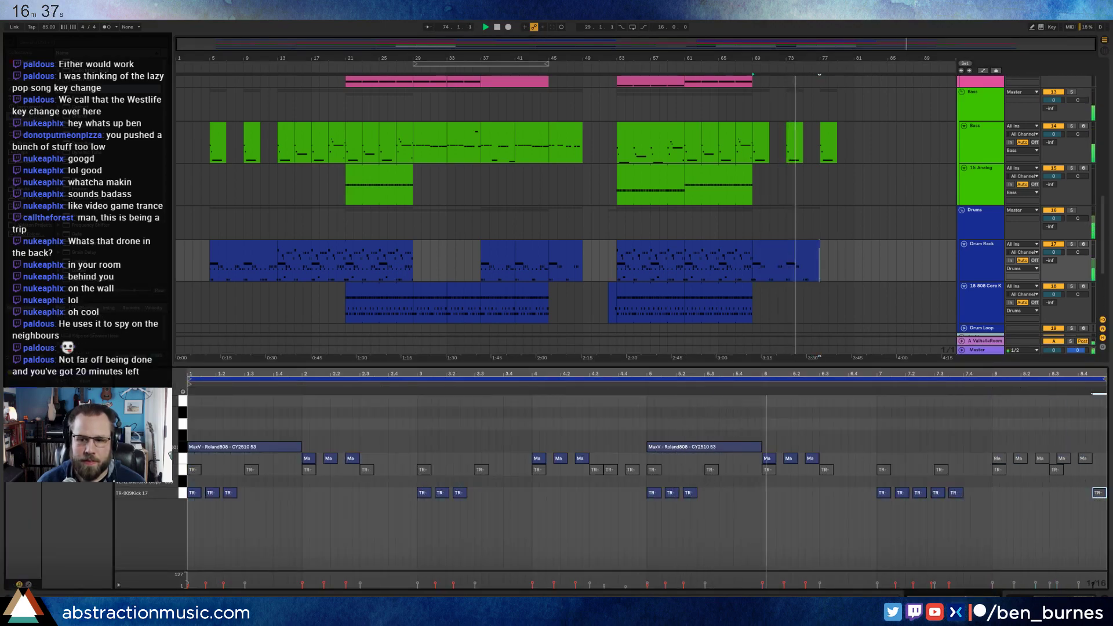
left_click(846, 264)
left_click(847, 263)
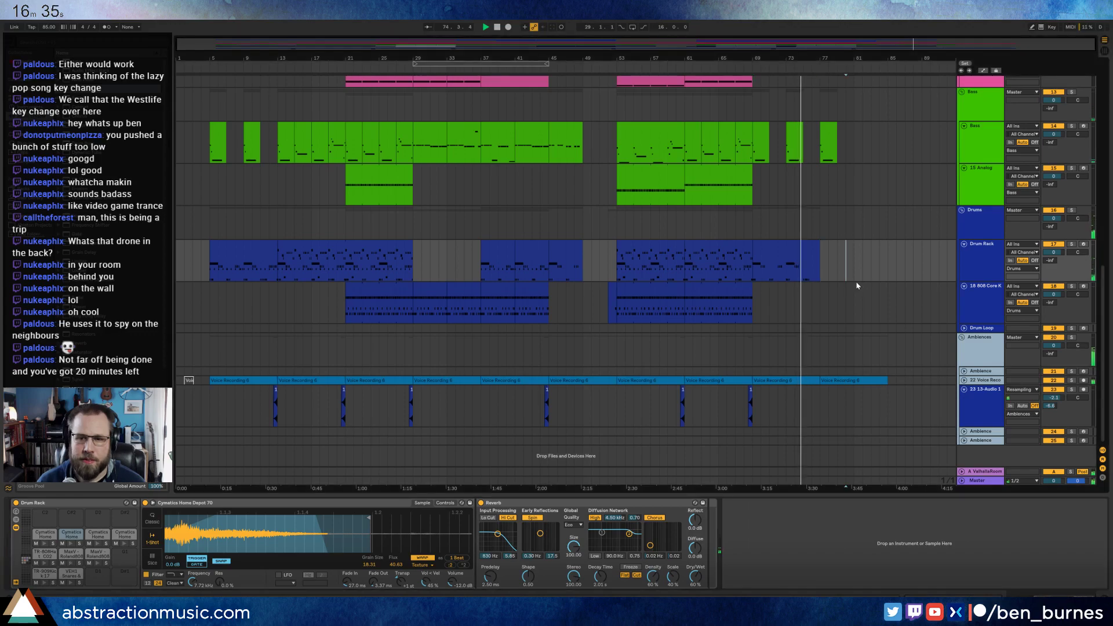
- Automate the Auto Filter frequency on the Voice Recording track to rise in a curve from bar 77 to bar 85
left_click(838, 379)
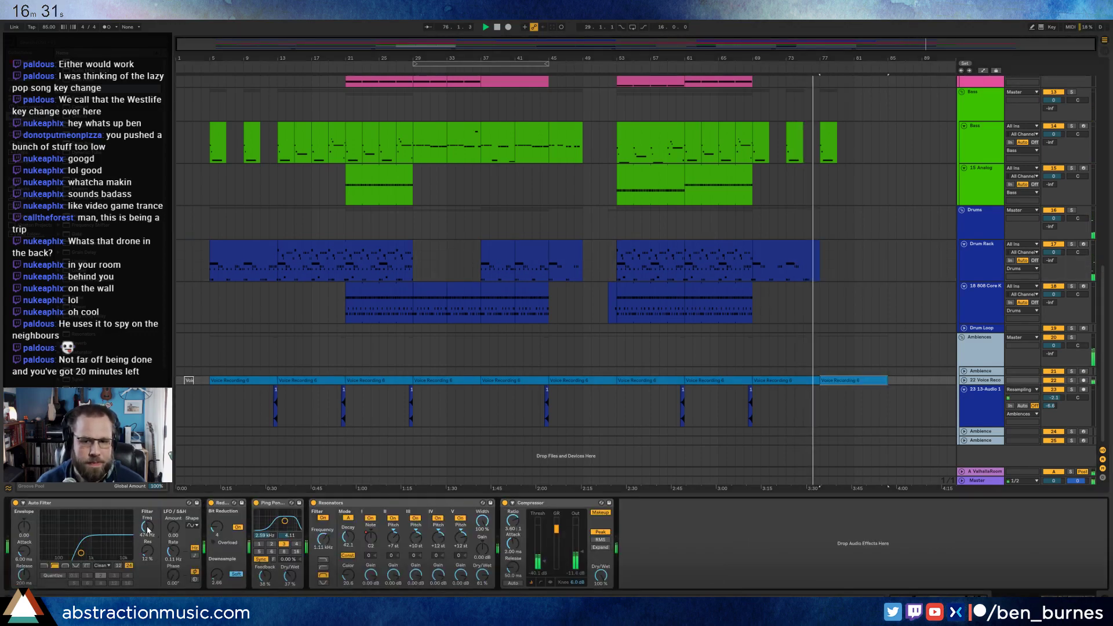
key("a")
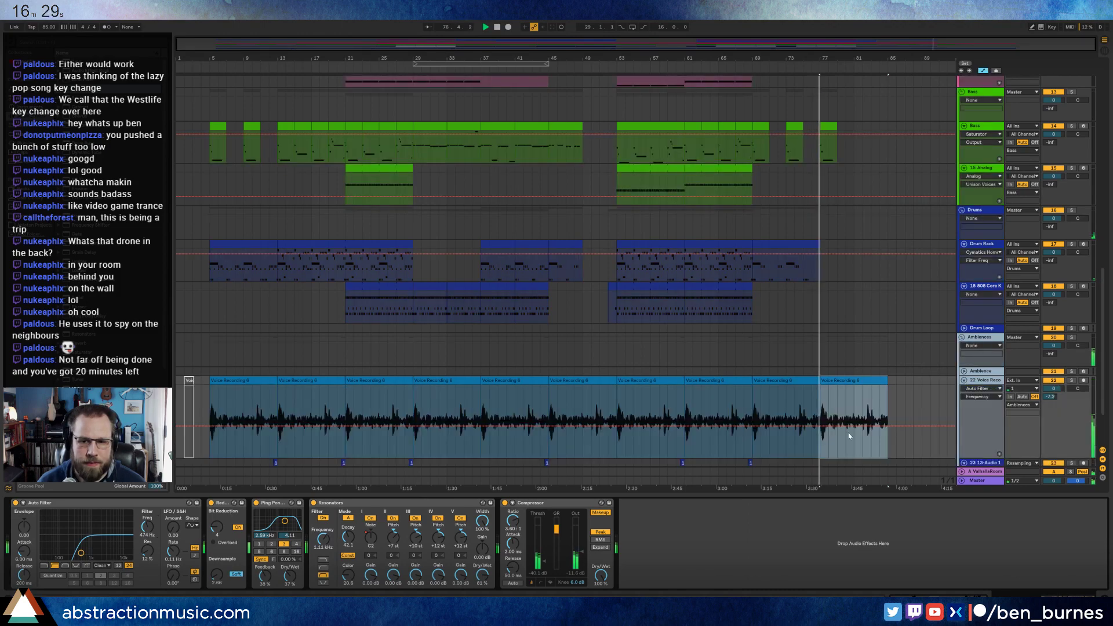
left_click_drag(821, 425, 819, 393)
left_click(820, 388)
left_click(905, 426)
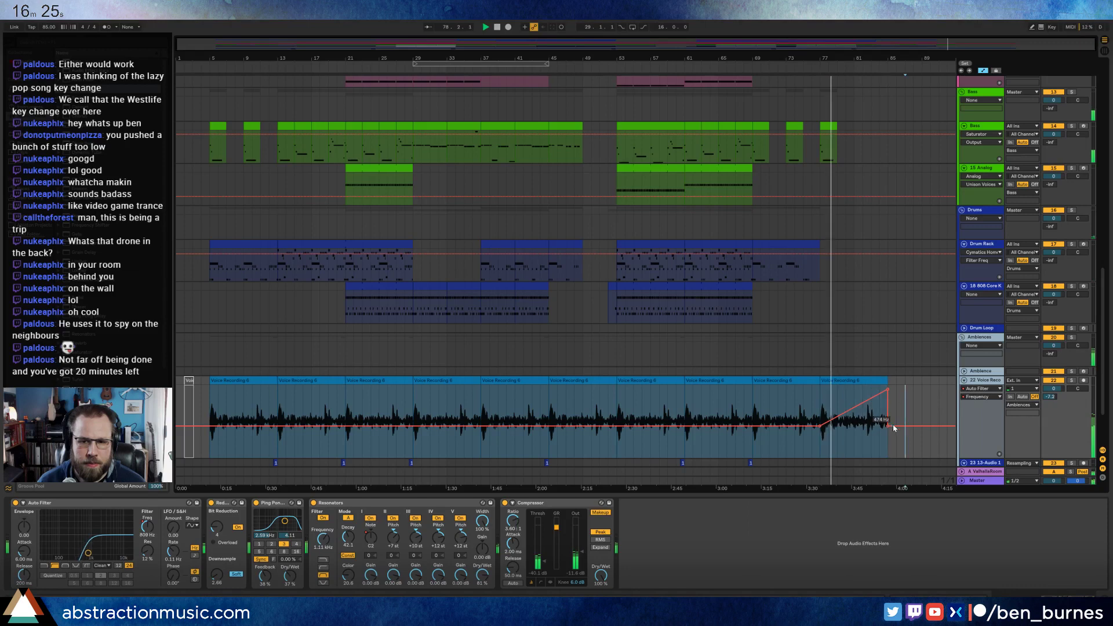
left_click(888, 427)
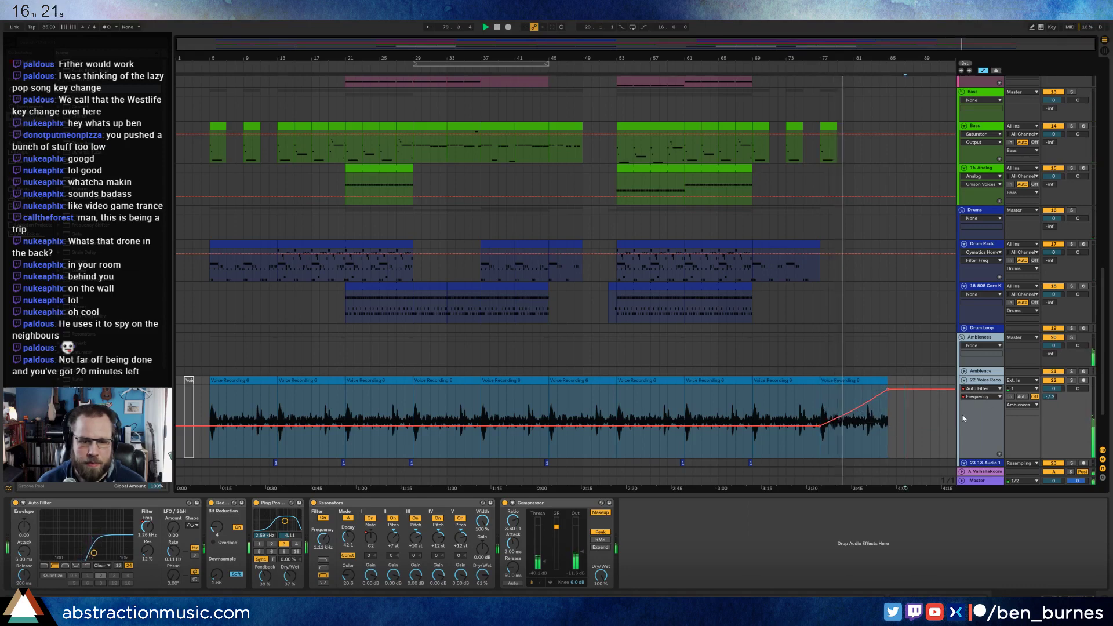
- Automate the Voice Recording track's A-ValhallaRoom send to rise from about bar 79 to bar 83, and select the last clip
left_click(1052, 397)
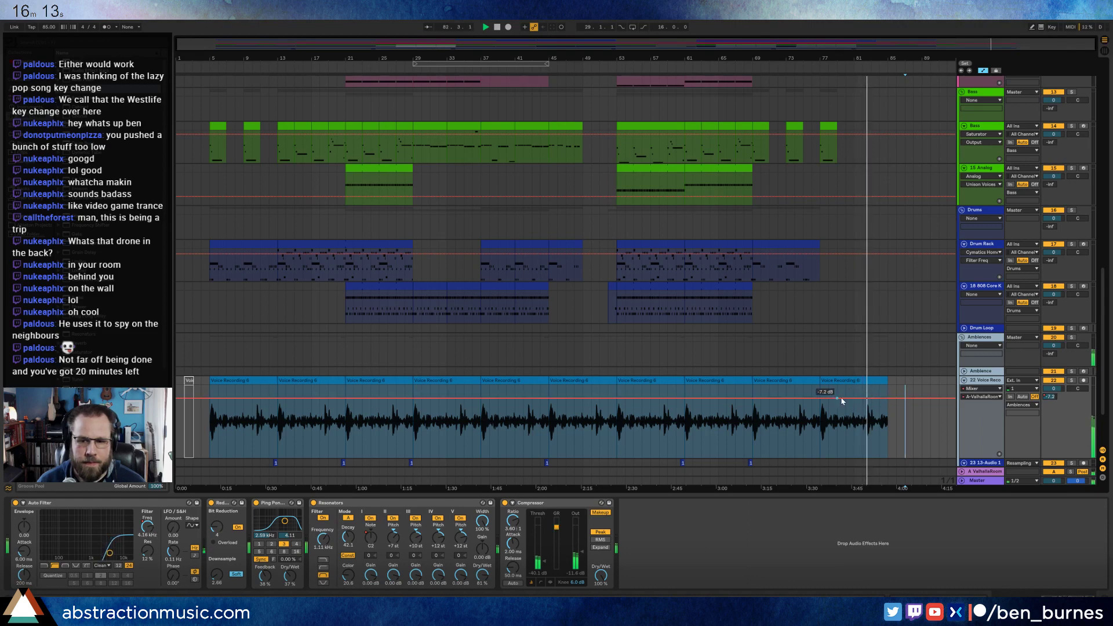
left_click_drag(847, 398, 870, 385)
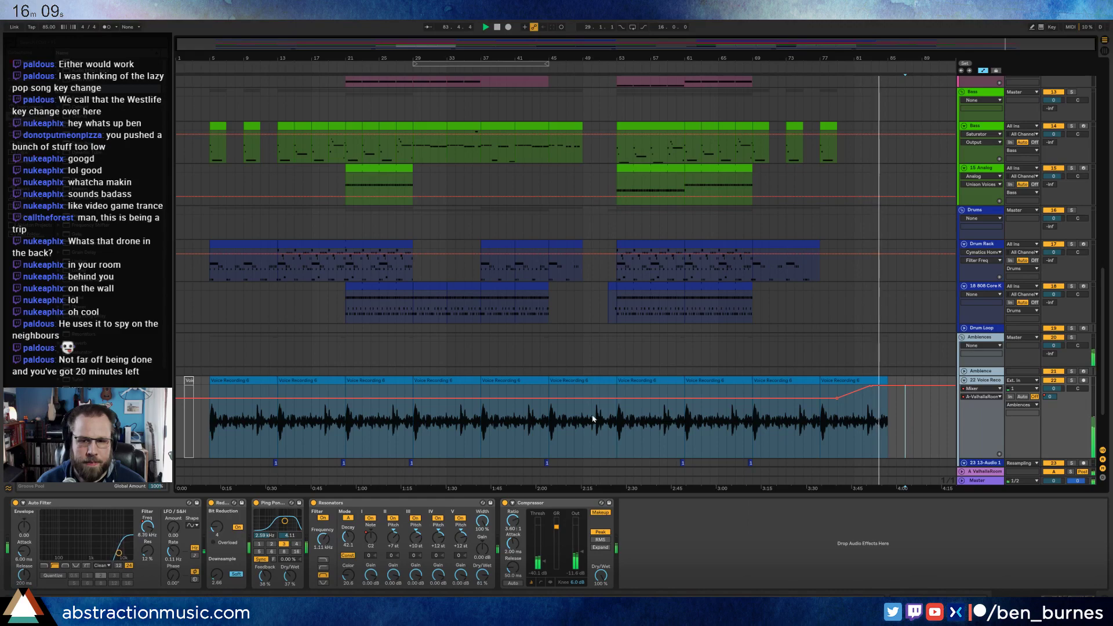
left_click(881, 387)
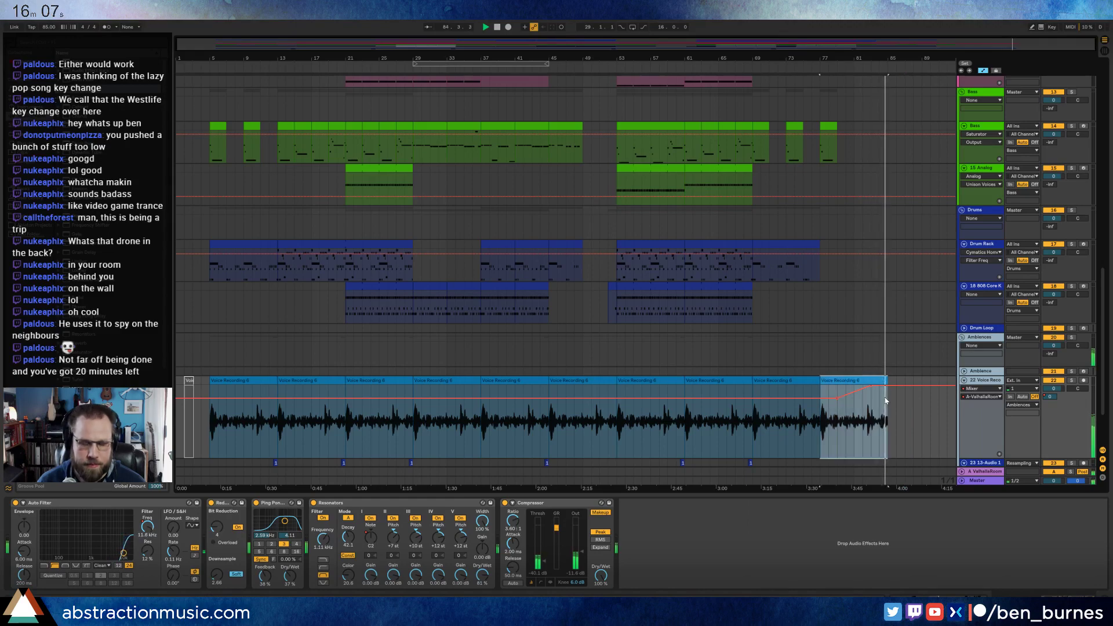
- Fade out the end of the last Voice Recording clip and stop playback
key("a")
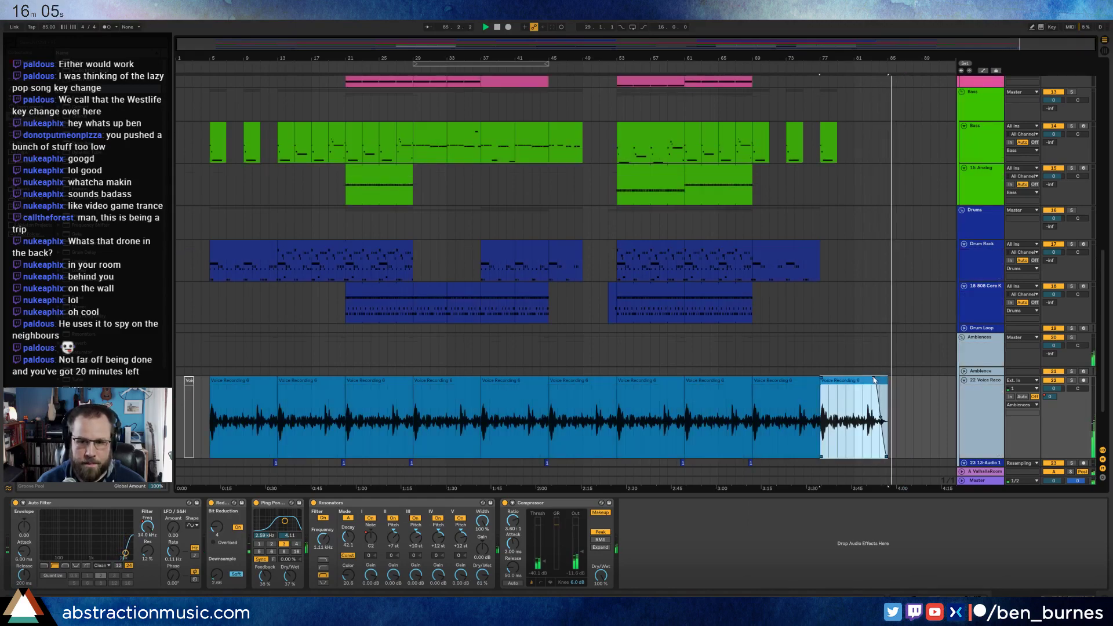
left_click(885, 282)
scroll(885, 283, "up", 3)
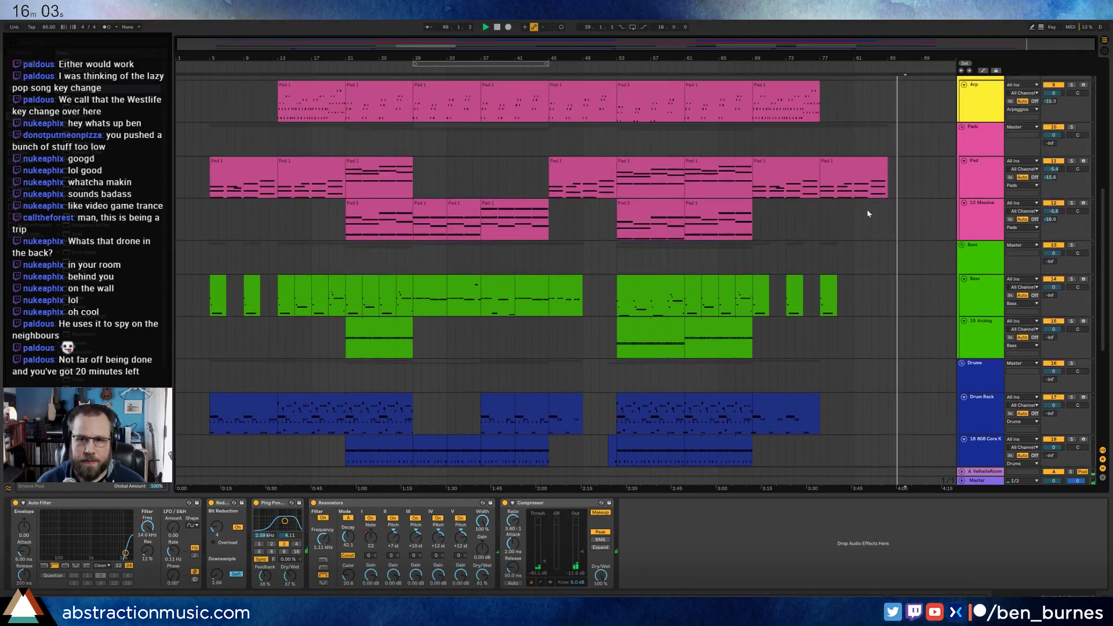
key("space")
- Lower the final String Ensemble level swells in the Pad clip at bar 77 so their peaks taper toward the clip's end
left_click(857, 168)
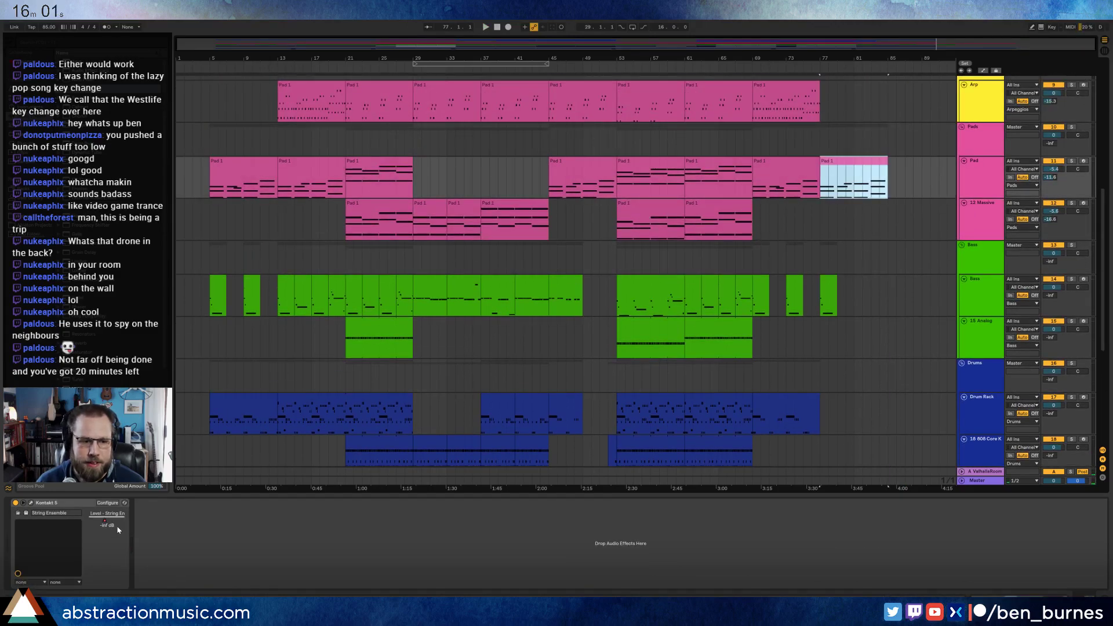
key("a")
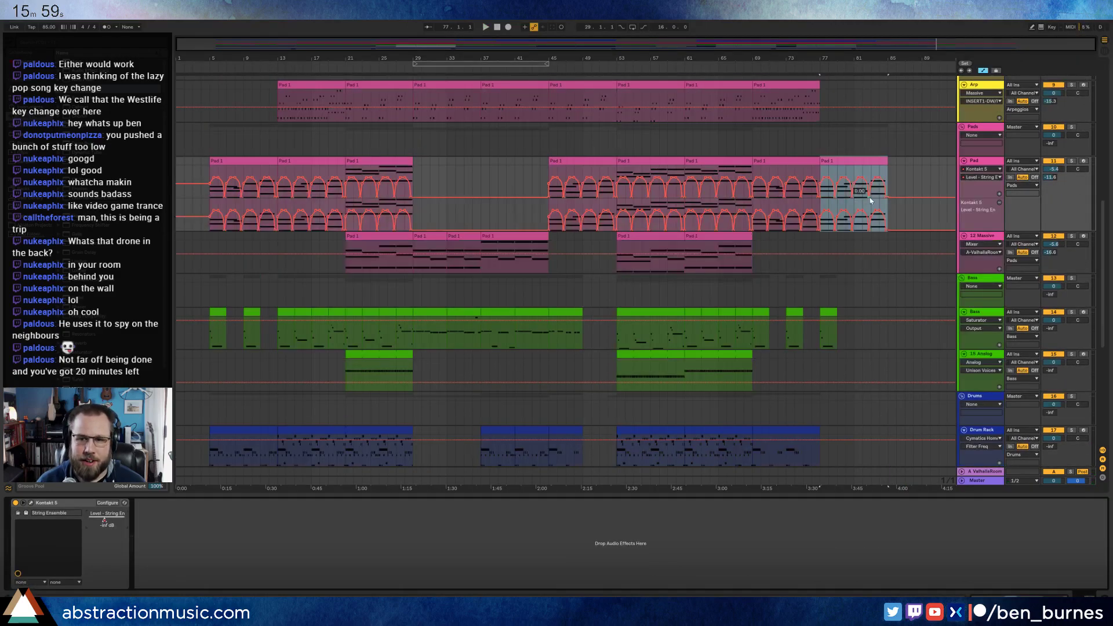
left_click(895, 178)
mouse_move(874, 181)
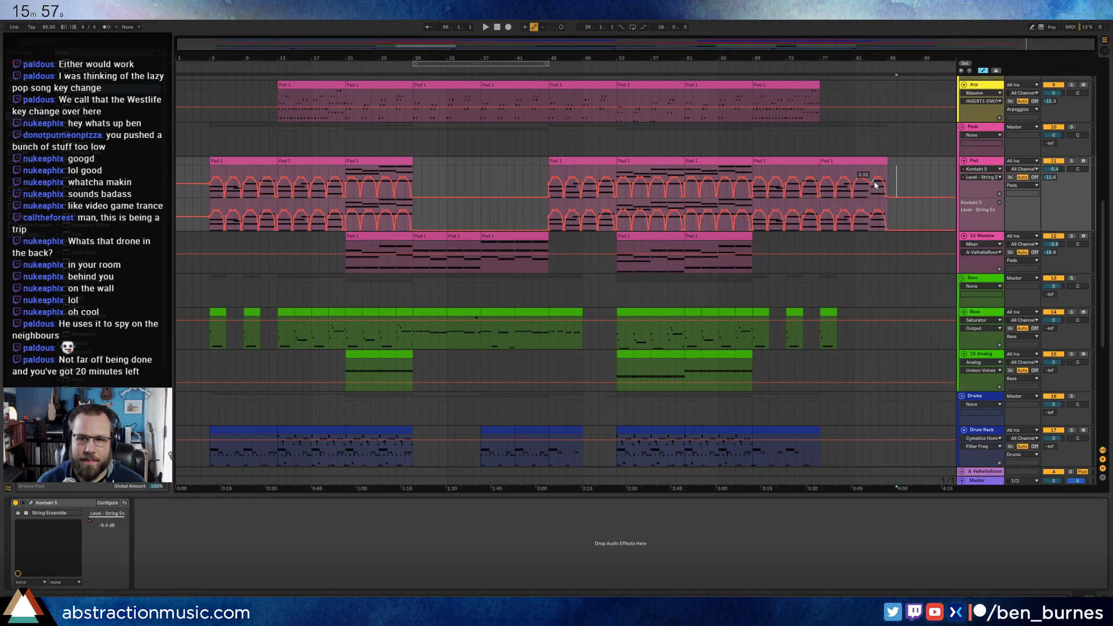
left_click_drag(878, 185, 861, 190)
mouse_move(861, 184)
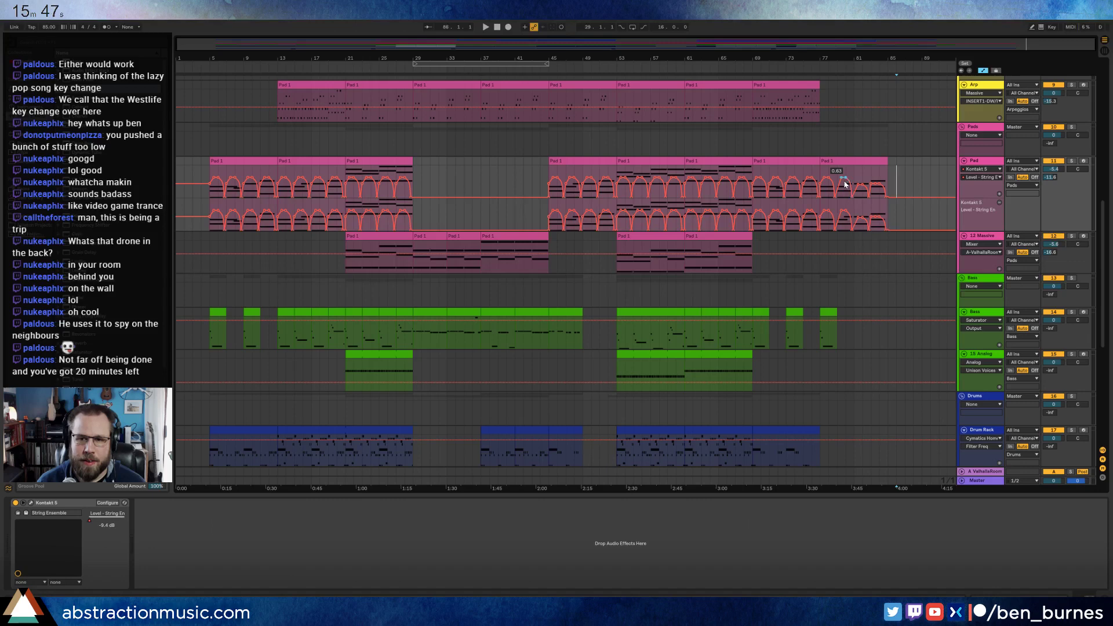
left_click_drag(845, 184, 872, 185)
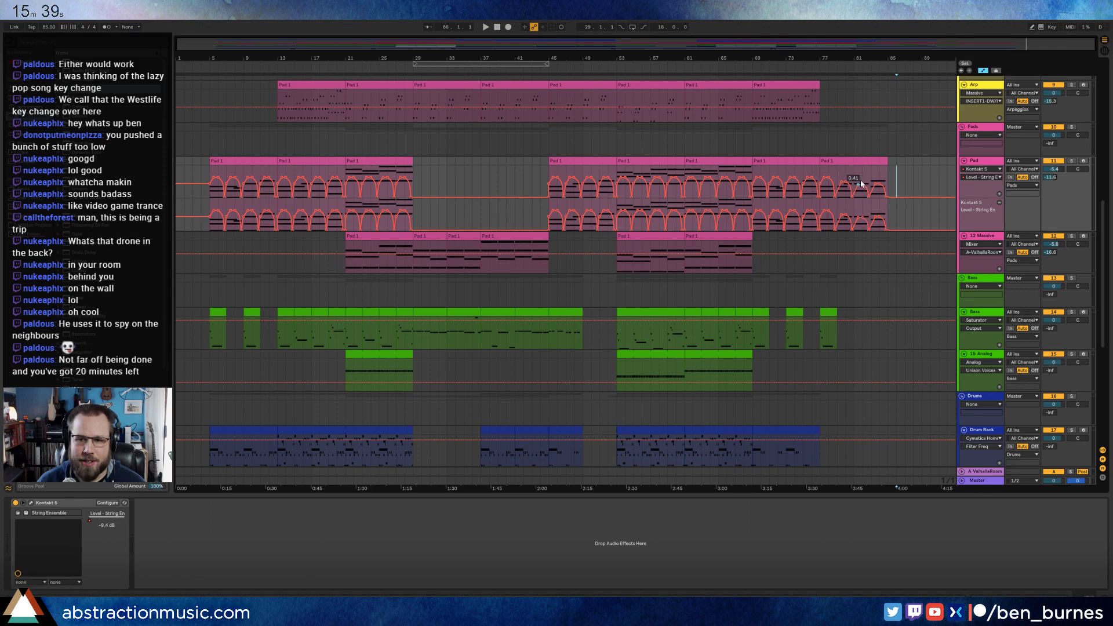
left_click_drag(861, 181, 867, 180)
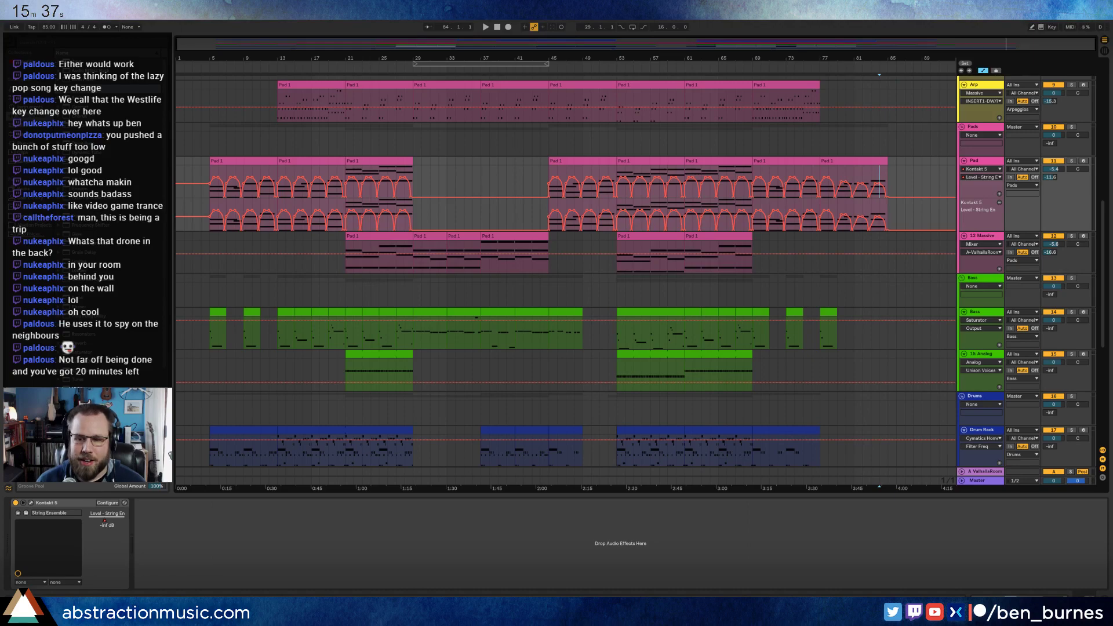
- Unfold the empty Ambience track, place the waves sample on it at bar 77, and trim the clip to end just past bar 85
scroll(969, 312, "down", 10)
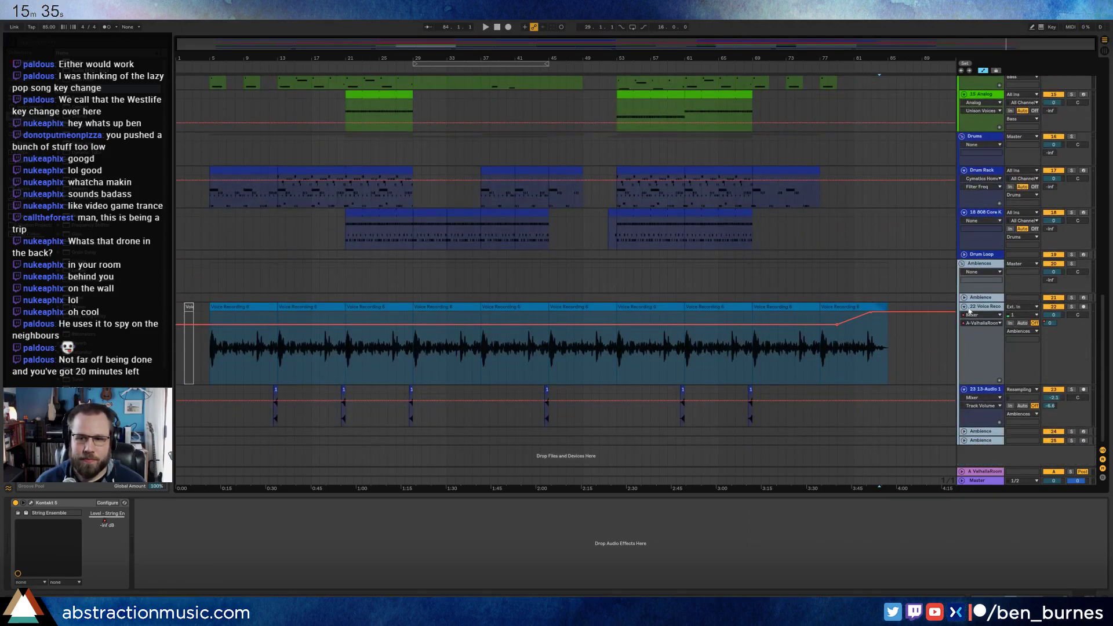
left_click(987, 299)
left_click(964, 298)
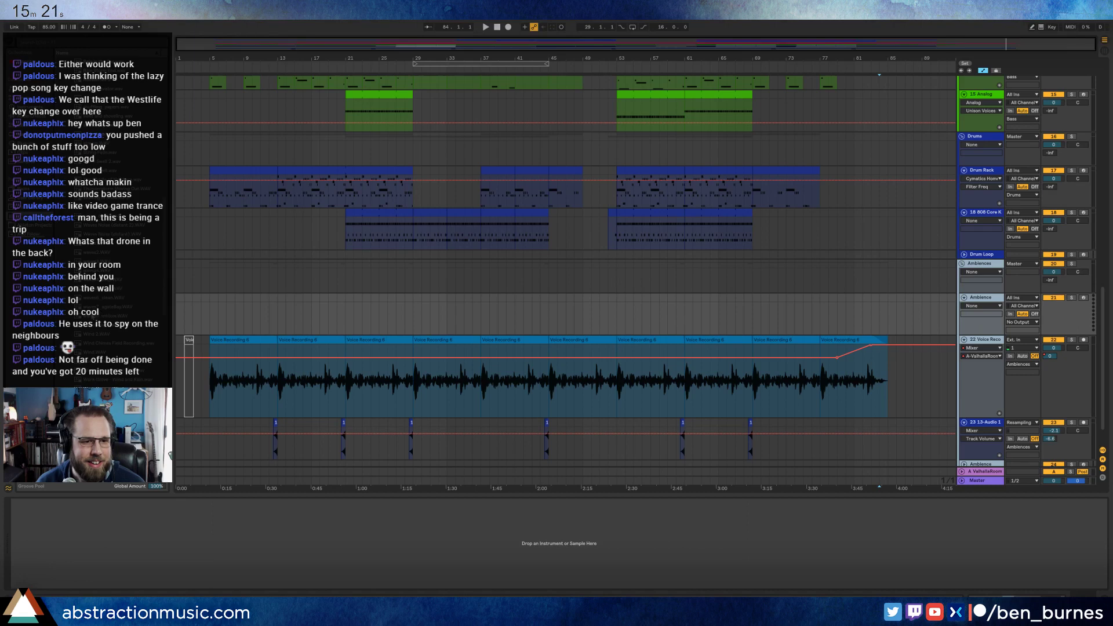
mouse_move(116, 306)
left_mouse_down()
mouse_move(745, 298)
mouse_move(803, 310)
mouse_move(792, 304)
mouse_move(834, 298)
left_mouse_up()
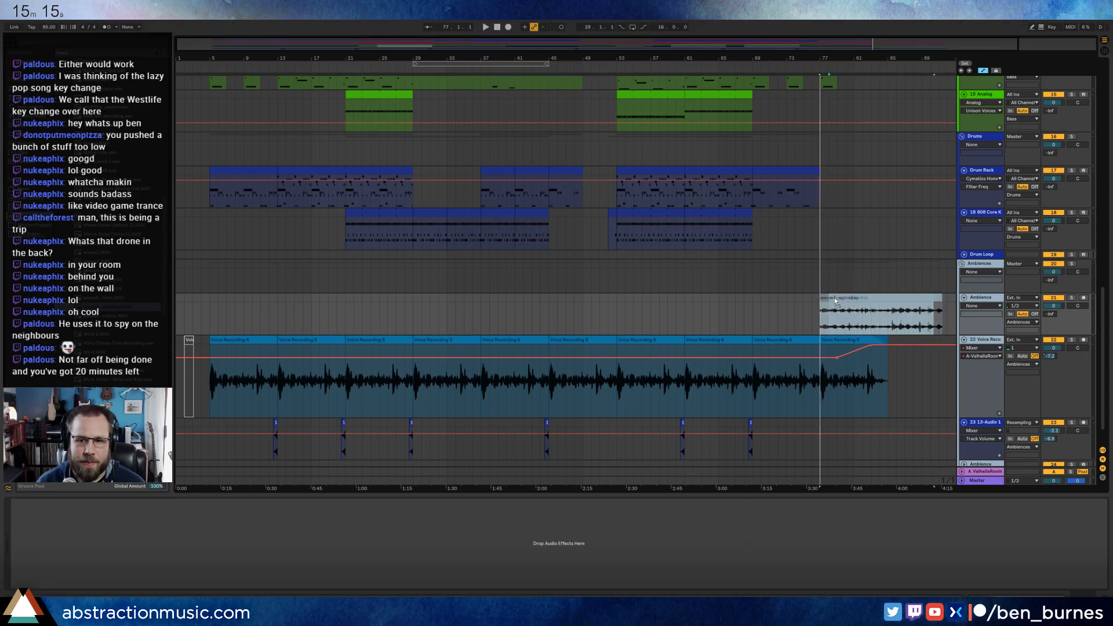
left_click_drag(929, 298, 892, 299)
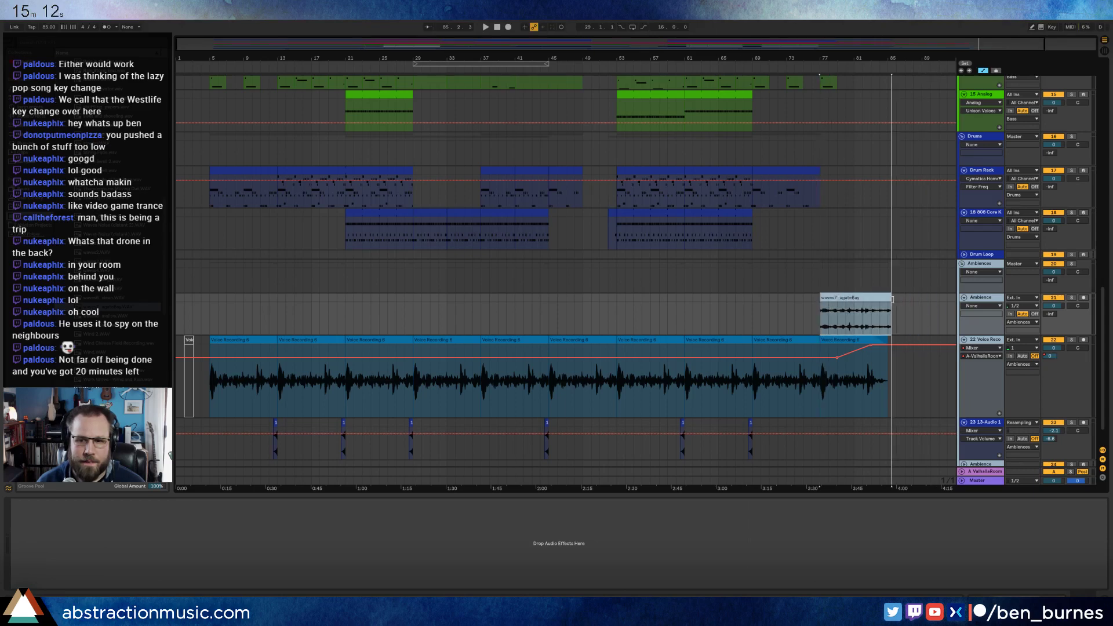
- Give the waves clip a fade-in of about two bars and a short fade-out, and start playback near bar 74
left_click(881, 332)
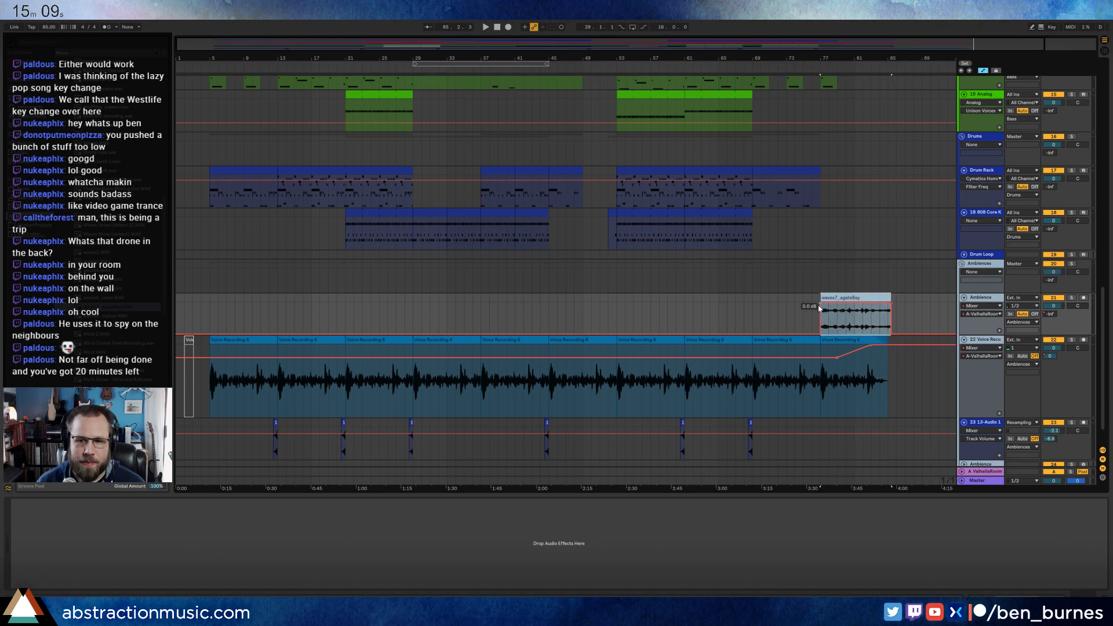
key("a")
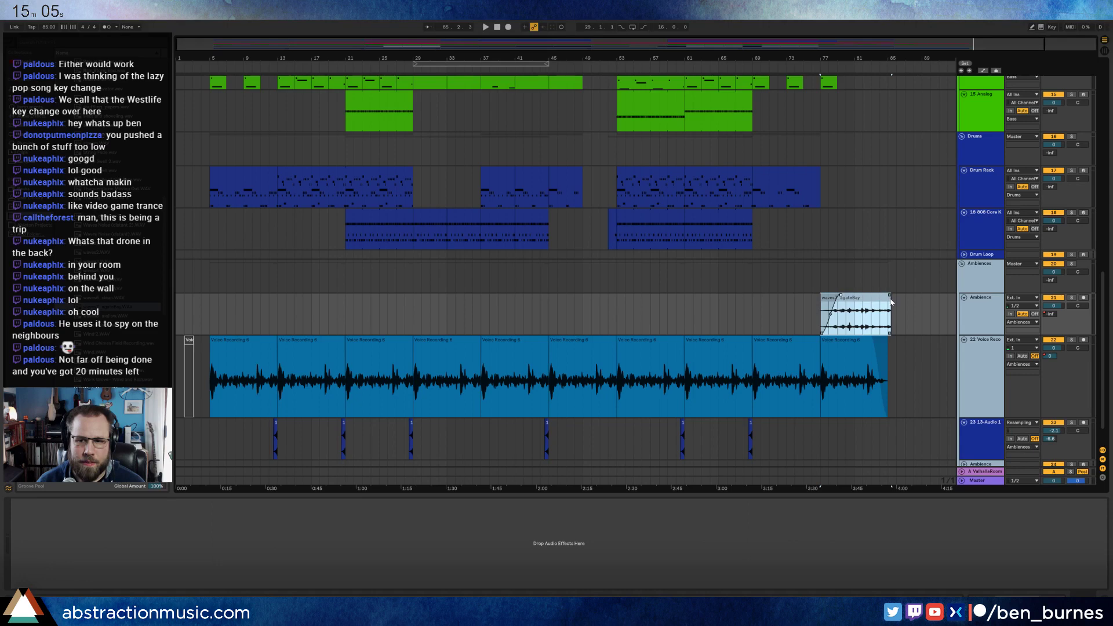
left_click(795, 308)
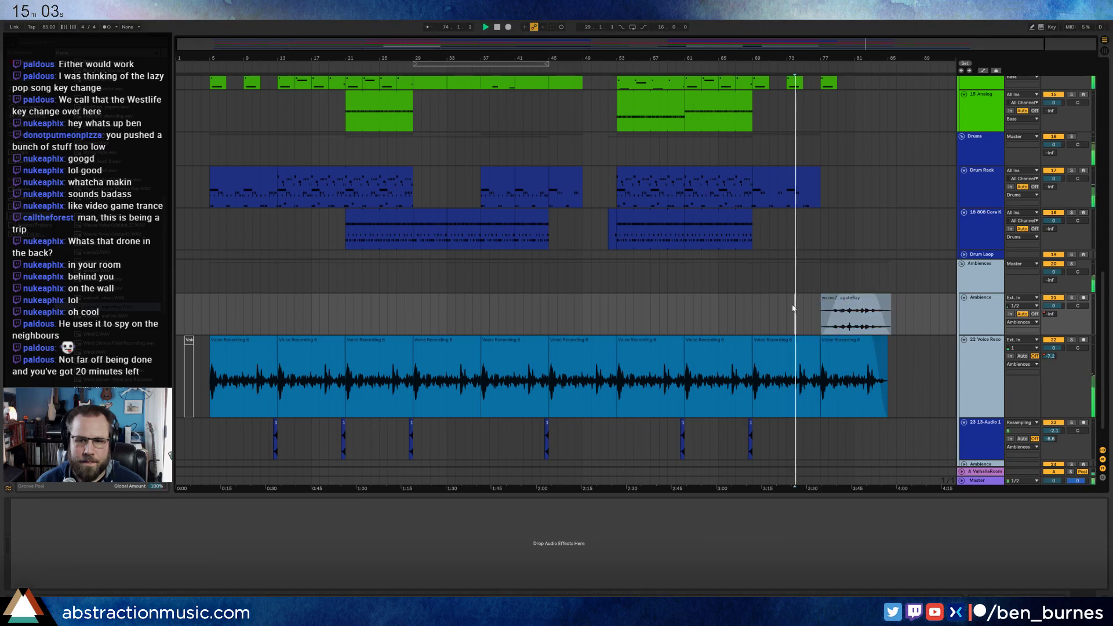
key("space")
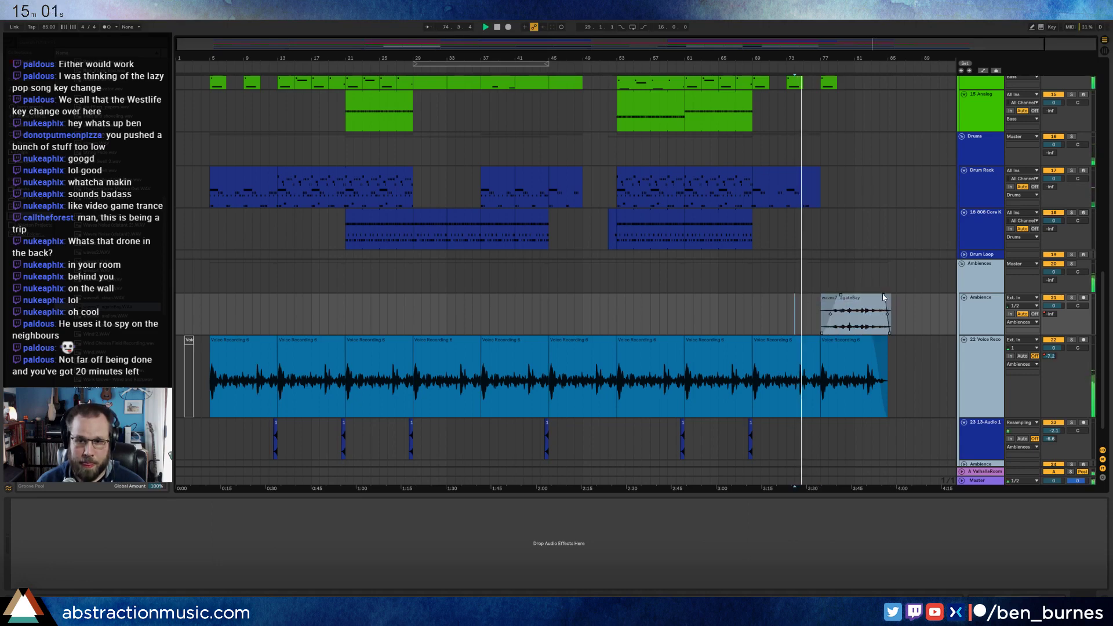
- Add an Auto Filter to the waves track and set it as a high-pass with a cutoff of about 528 Hz
left_click(861, 298)
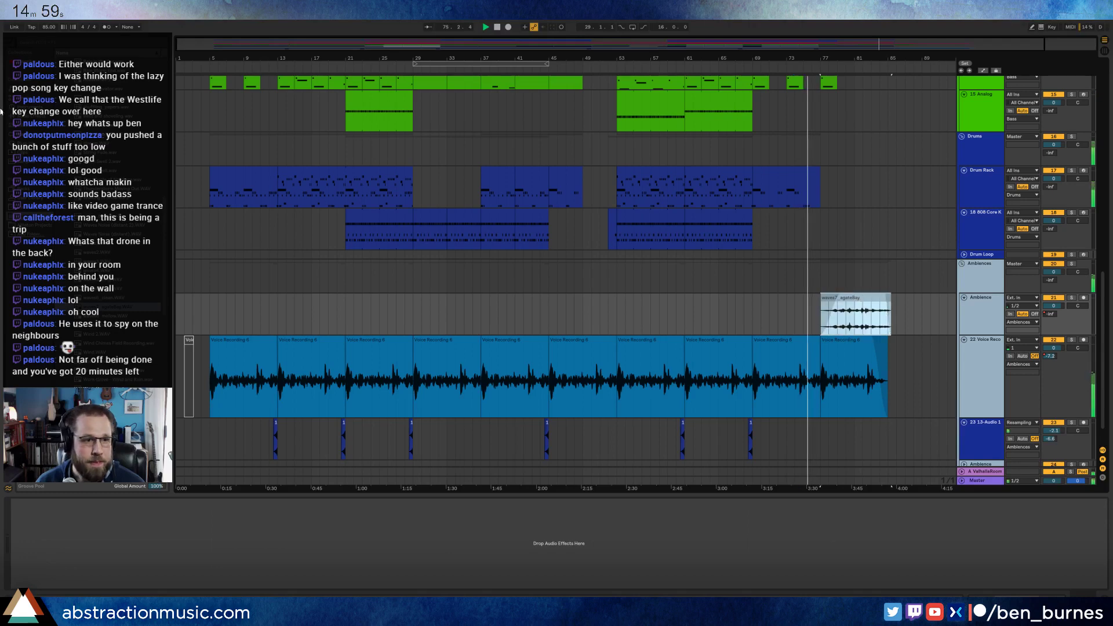
left_click(803, 355)
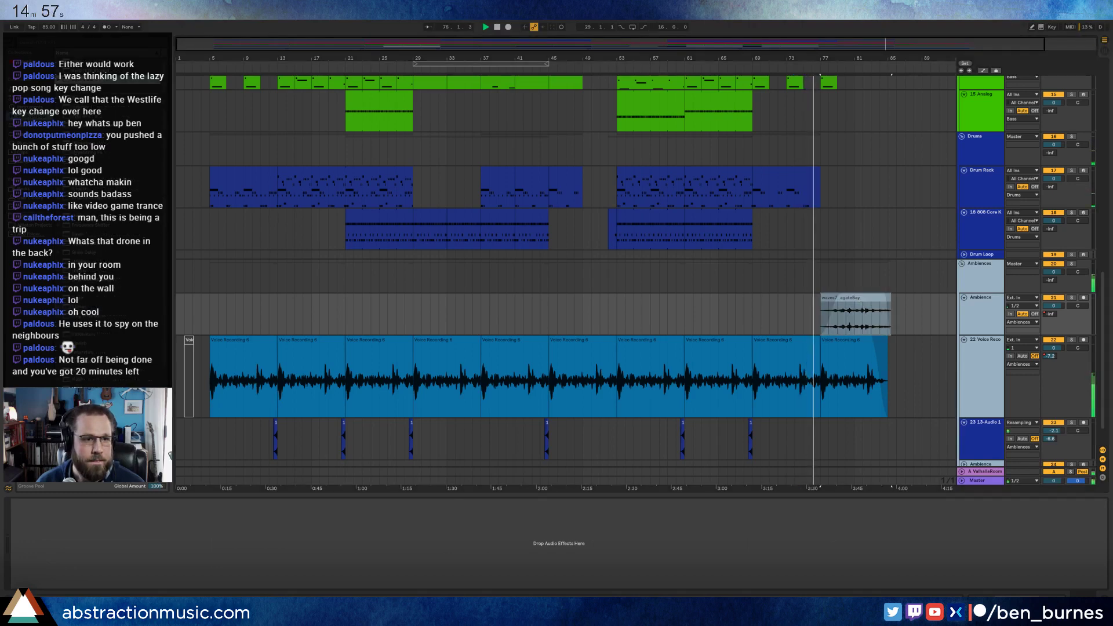
left_click(316, 568)
left_click_drag(23, 563, 82, 555)
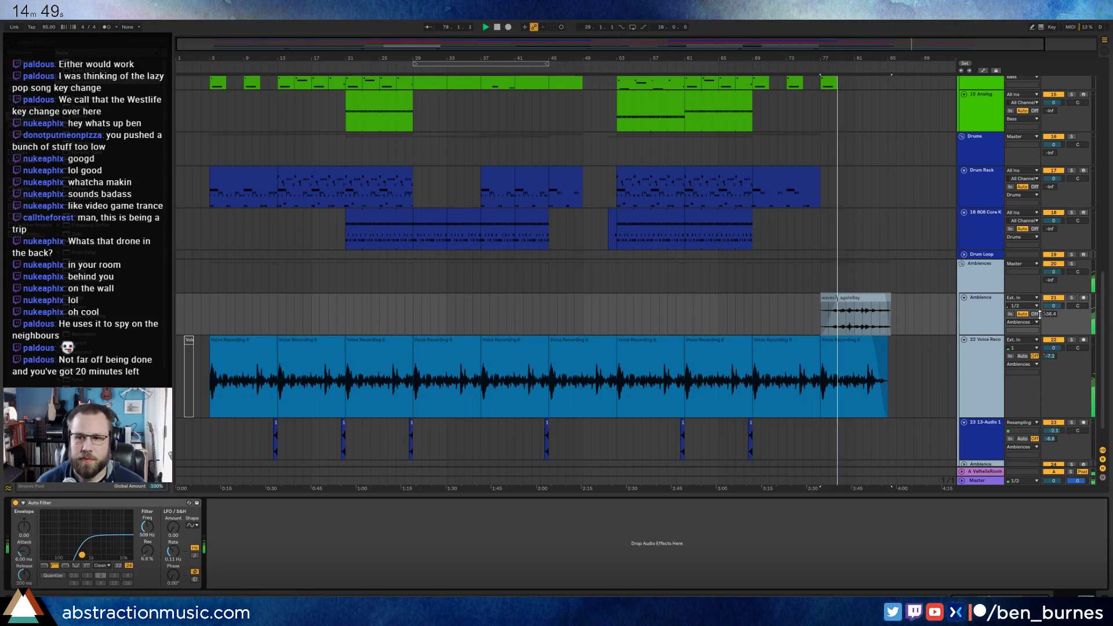
left_click(886, 315)
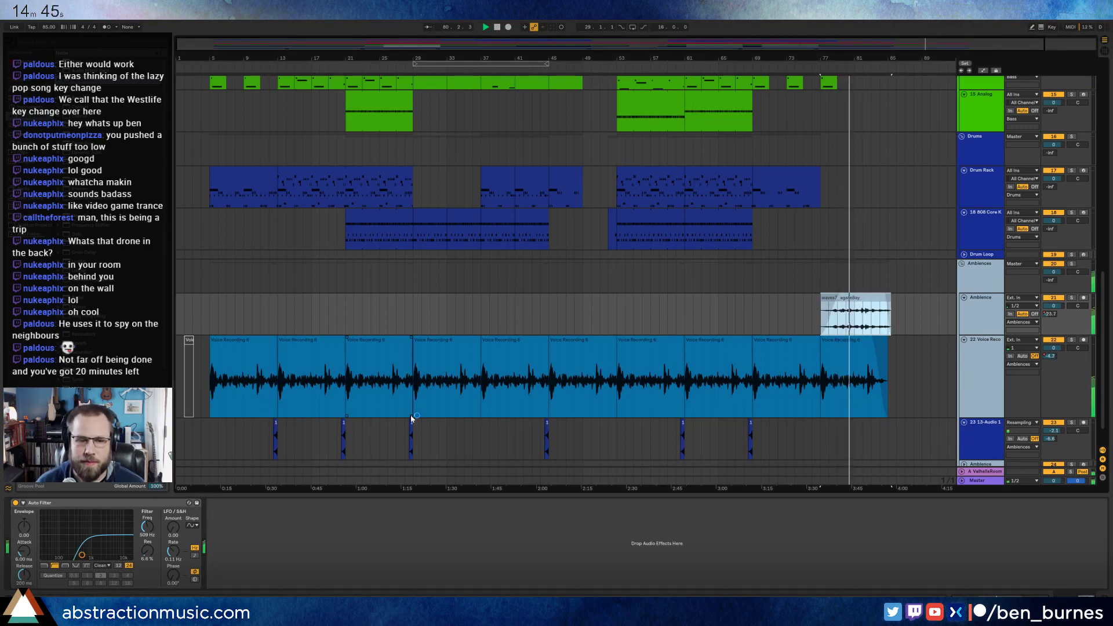
left_click(189, 230)
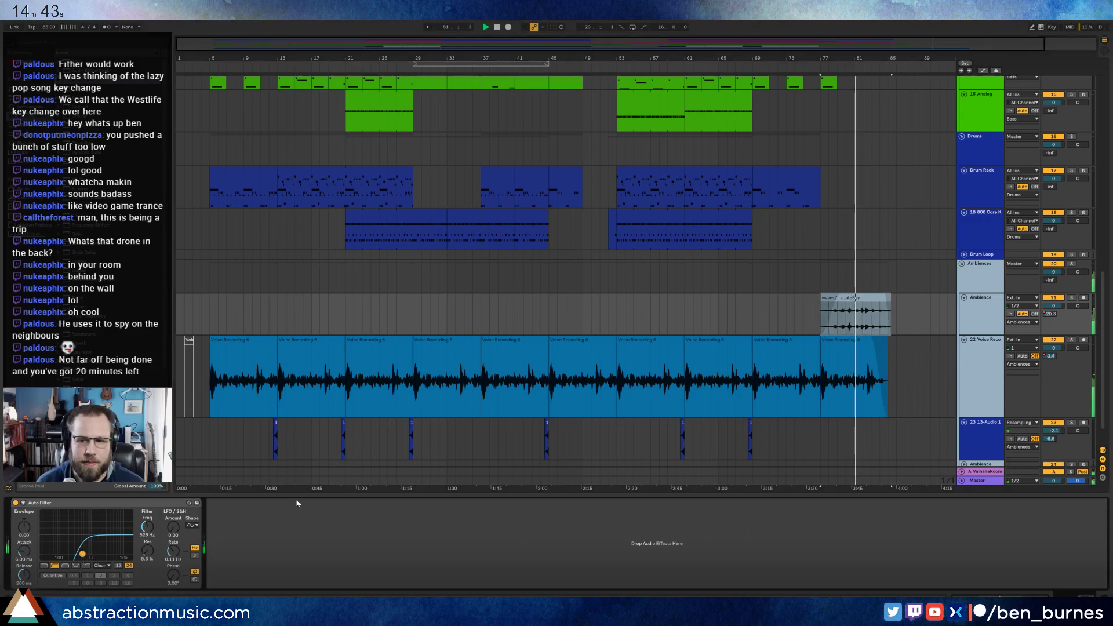
- Add a Ping Pong Delay to the waves track and automate its Dry/Wet from 0% at bar 77 to 100% near bar 84
left_click(251, 564)
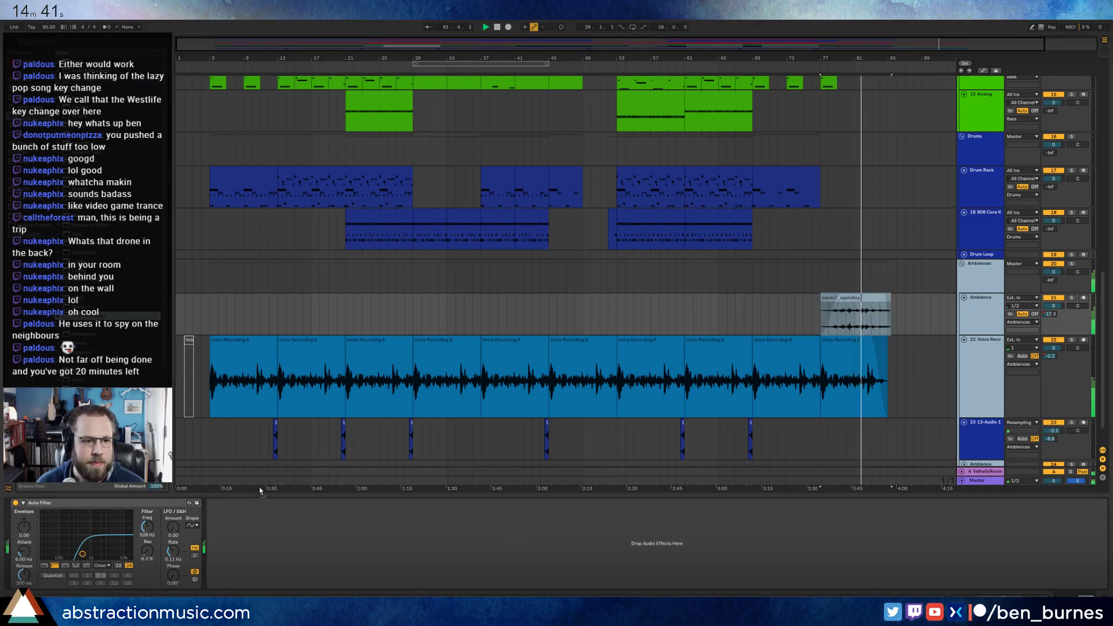
key("ctrl+v")
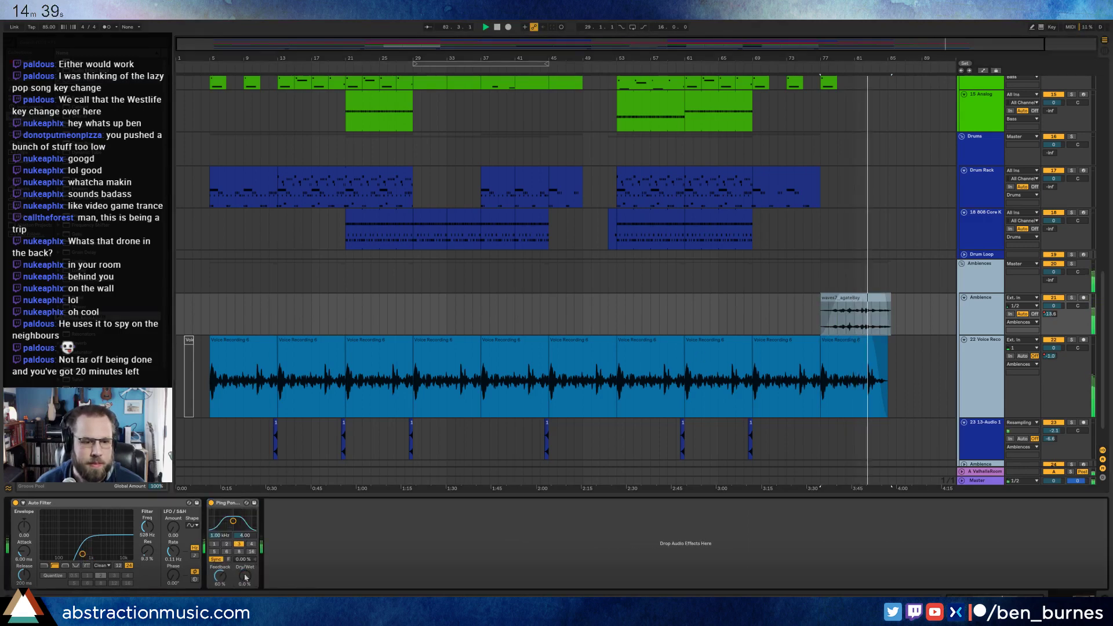
key("a")
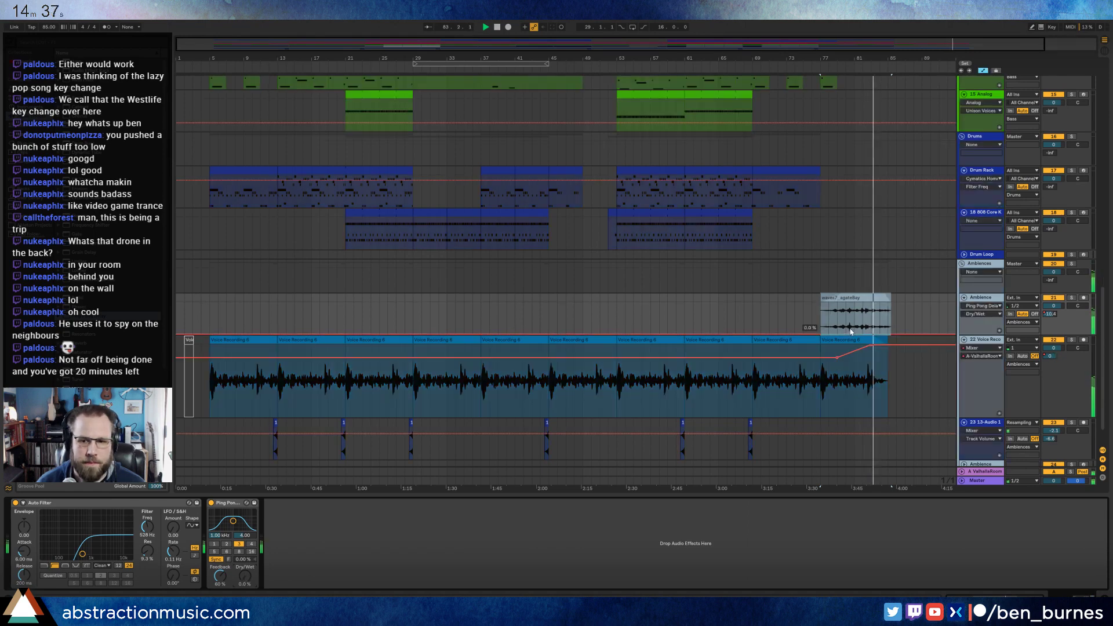
left_click_drag(855, 331, 880, 302)
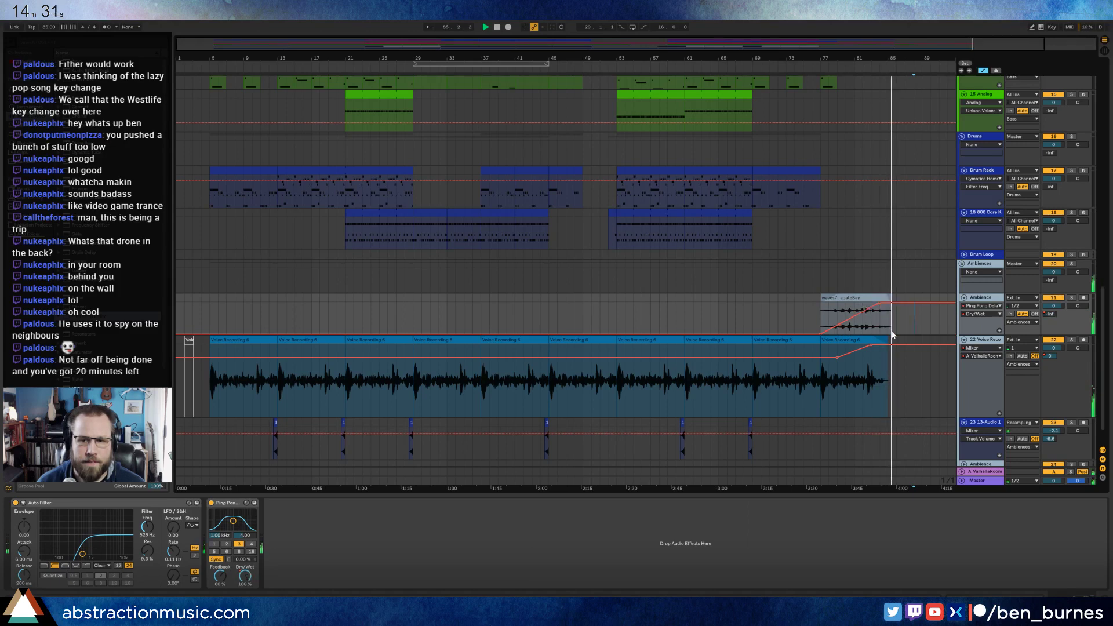
- Adjust the Ping Pong Delay's feedback and filter frequency, and replay the waves clip from just before bar 77
left_click_drag(220, 576, 220, 577)
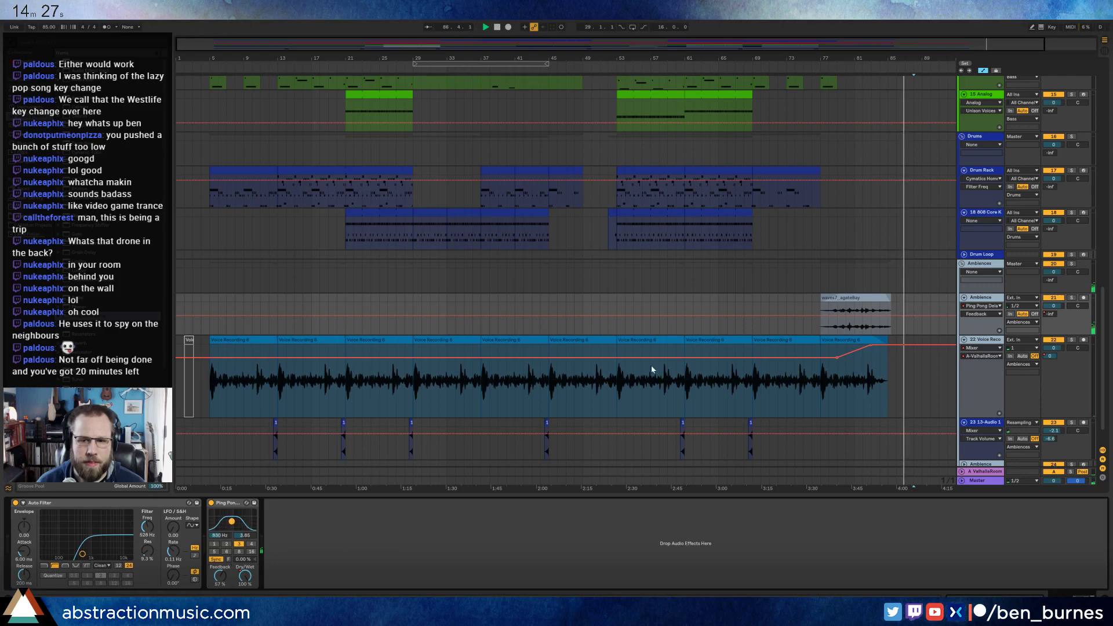
left_click(810, 310)
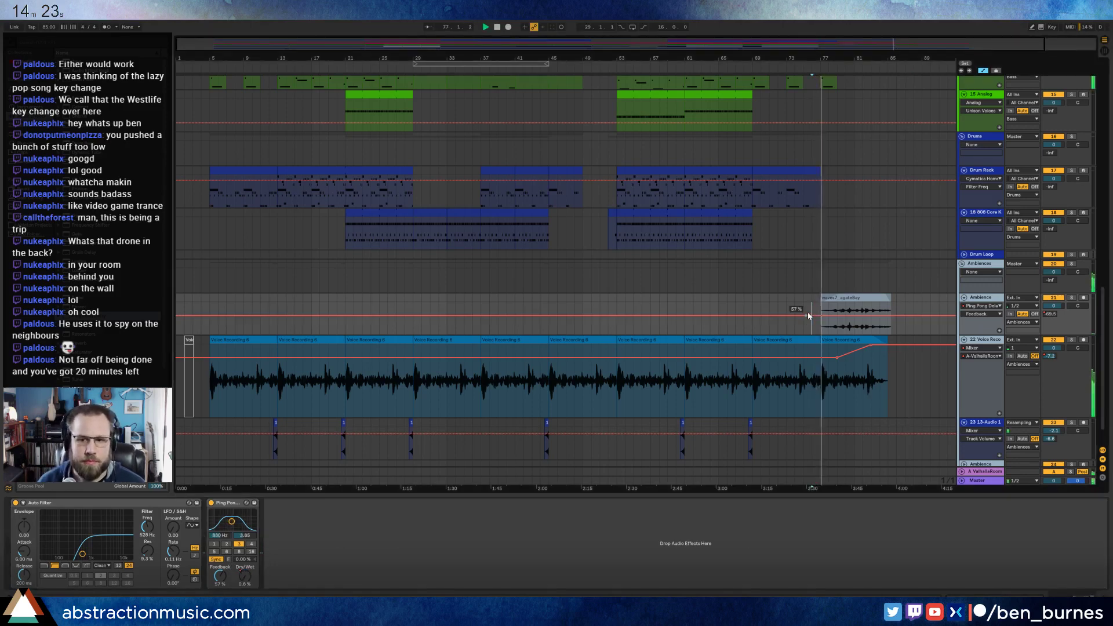
key("a")
left_click(852, 298)
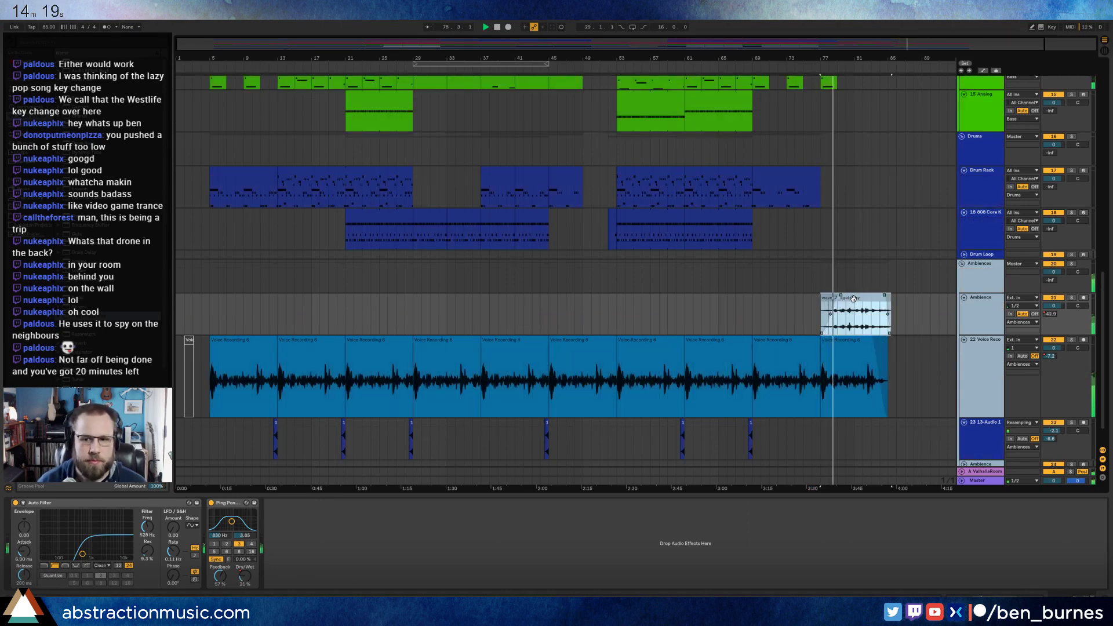
left_click(752, 316)
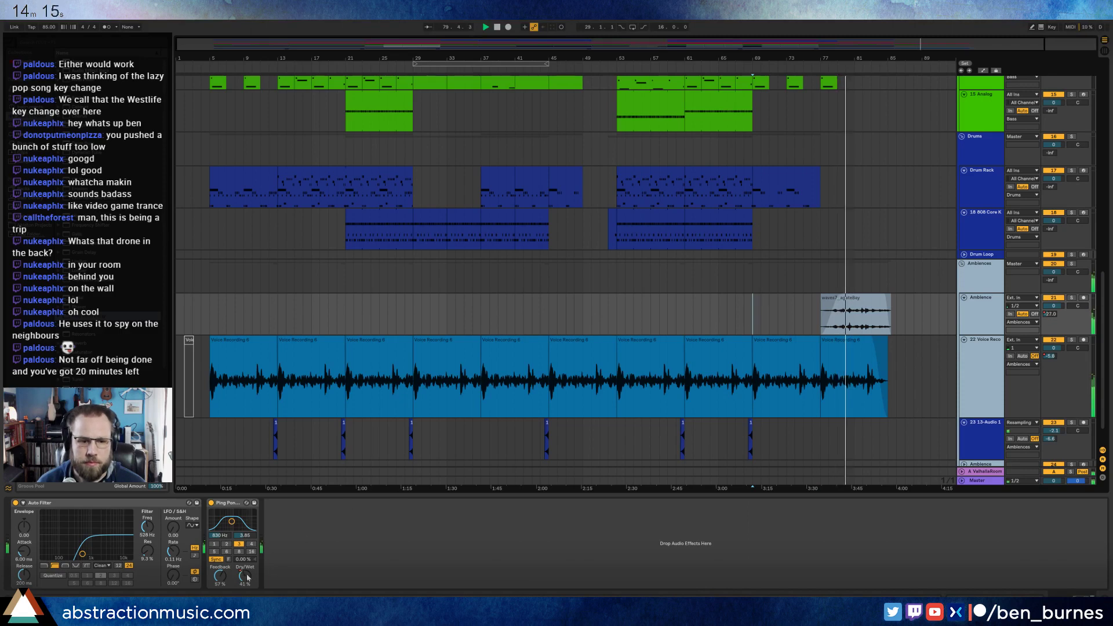
- Bend the Ping Pong Delay's Dry/Wet automation ramp into a curve that rises slowly from bar 77 and steepens toward bar 84
key("a")
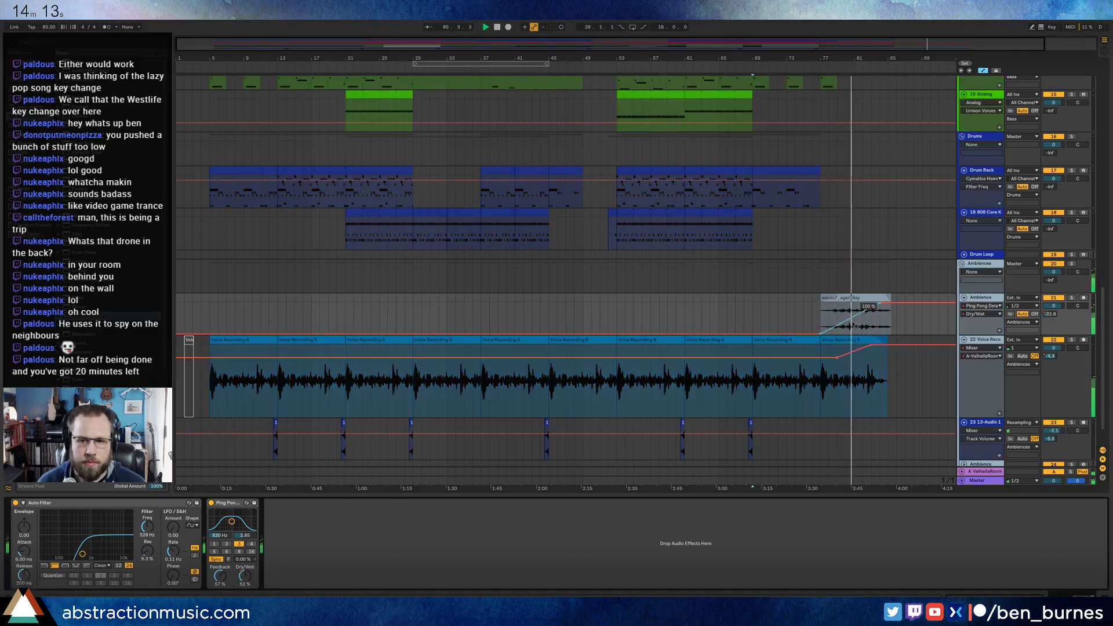
left_click_drag(850, 319, 926, 327)
left_click(927, 328)
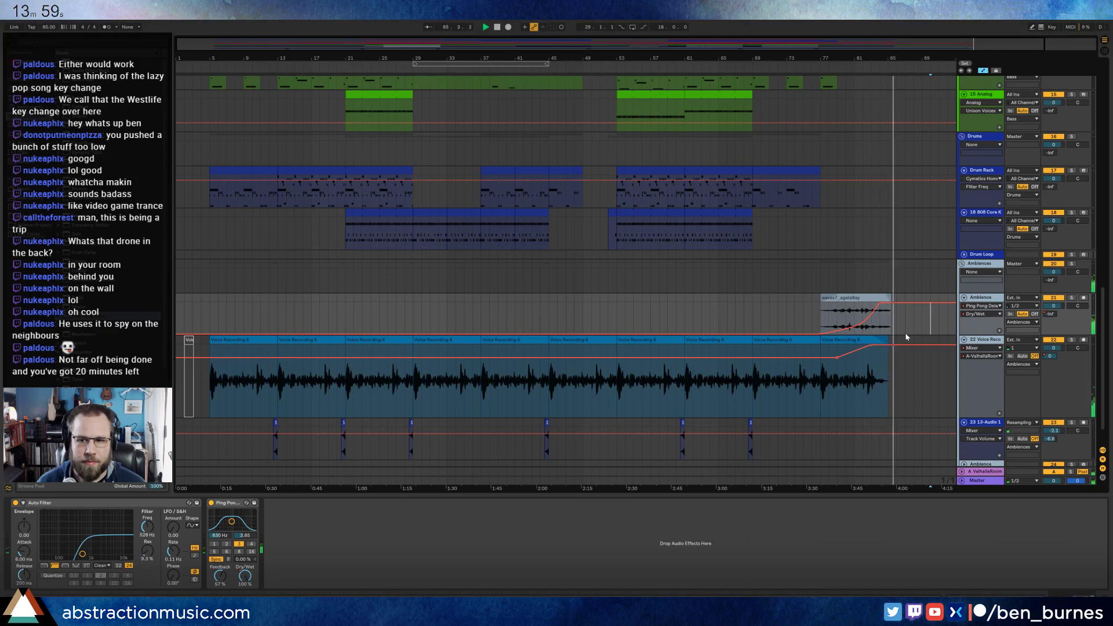
- Automate the waves track's A-ValhallaRoom send to rise in a straight ramp from bar 77 to about bar 85
left_click(918, 333)
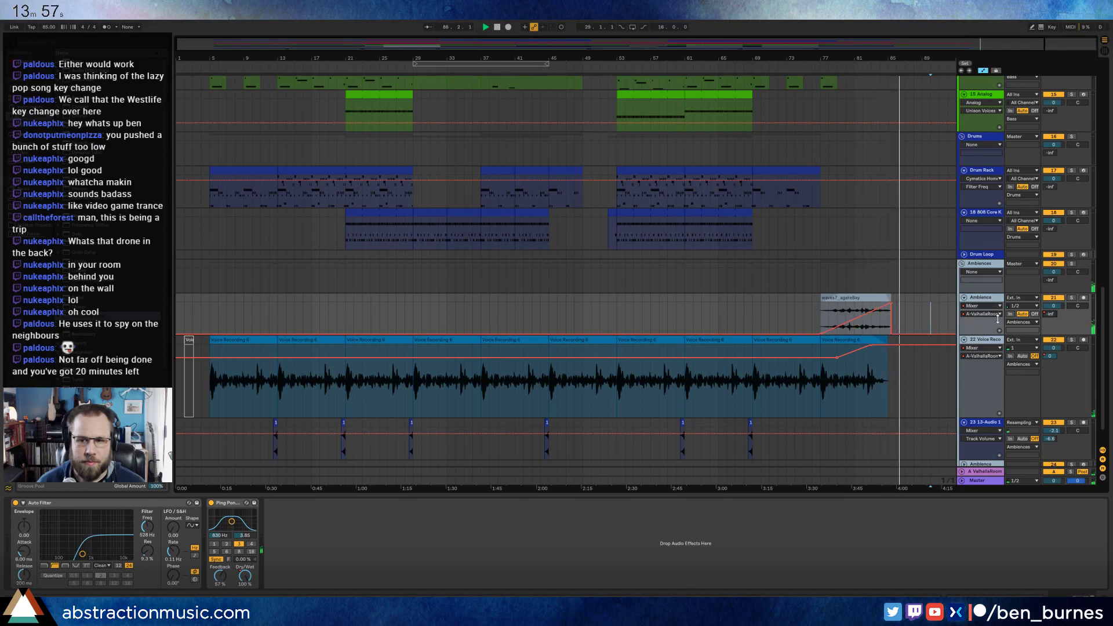
left_click_drag(913, 329, 916, 321)
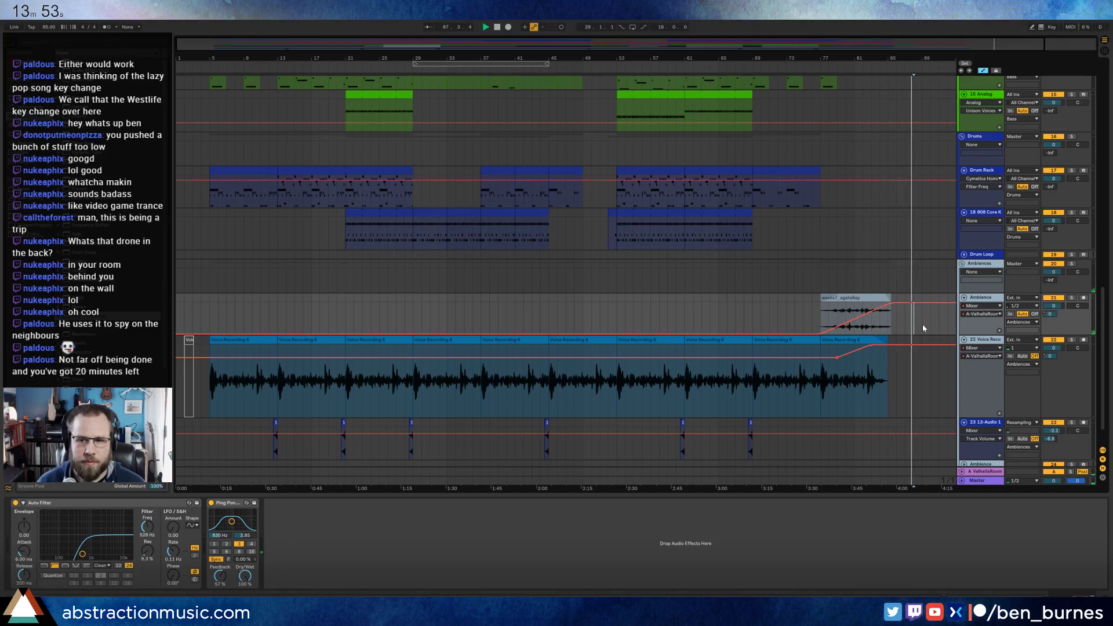
- Stop playback and set the loop range around the whole arrangement, from bar 4 to about bar 89
left_click_drag(923, 324, 897, 325)
key("space")
left_click_drag(623, 331, 211, 328)
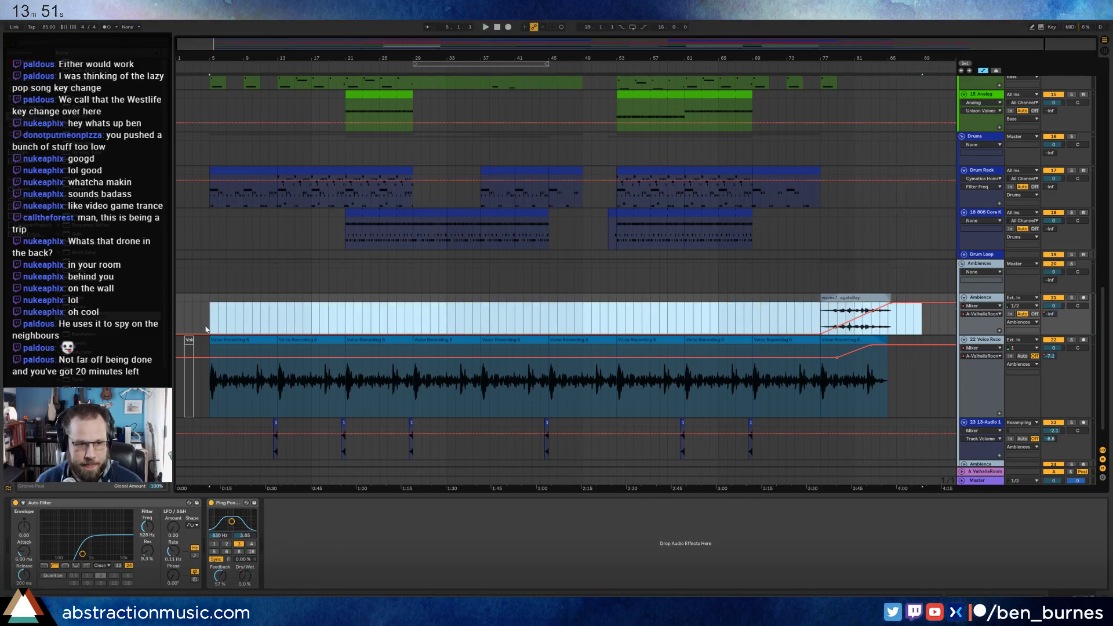
key("ctrl+l")
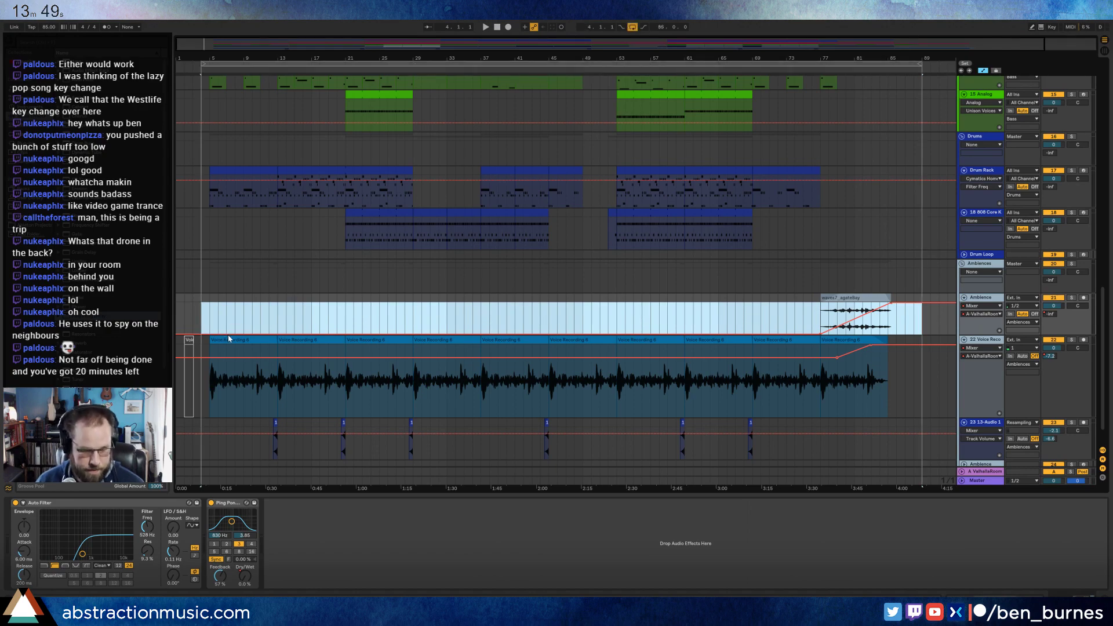
- Open BenRossPoster_CMYK_sm.png from Twitch Emoticons > Posters on Storage (D:) using File Explorer, view it, and return to Ableton Live
scroll(339, 323, "up", 10)
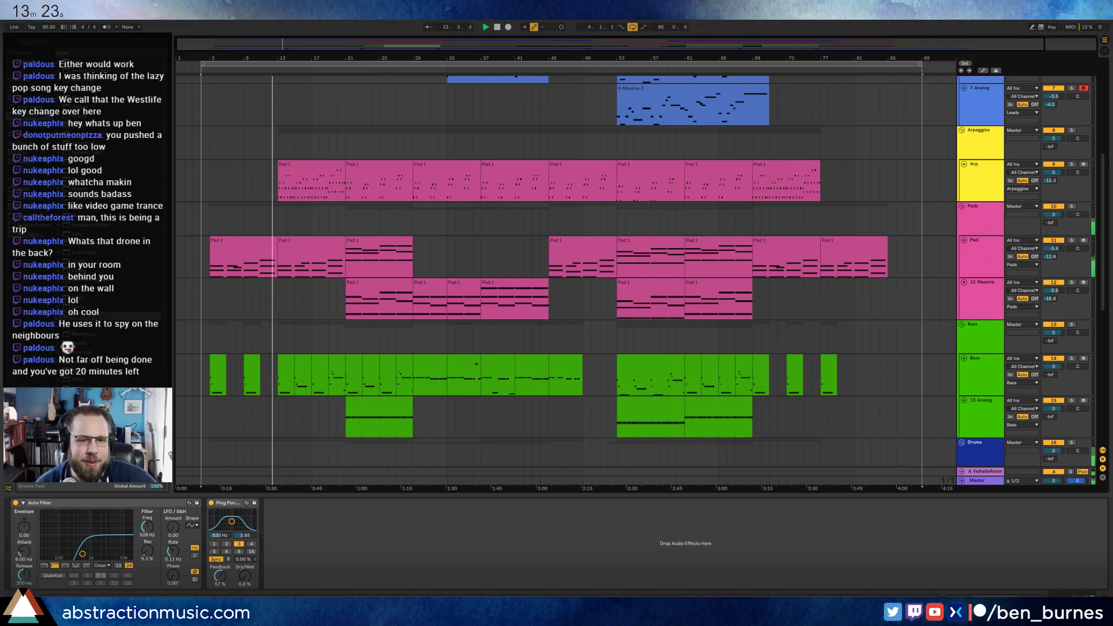
key("super+e")
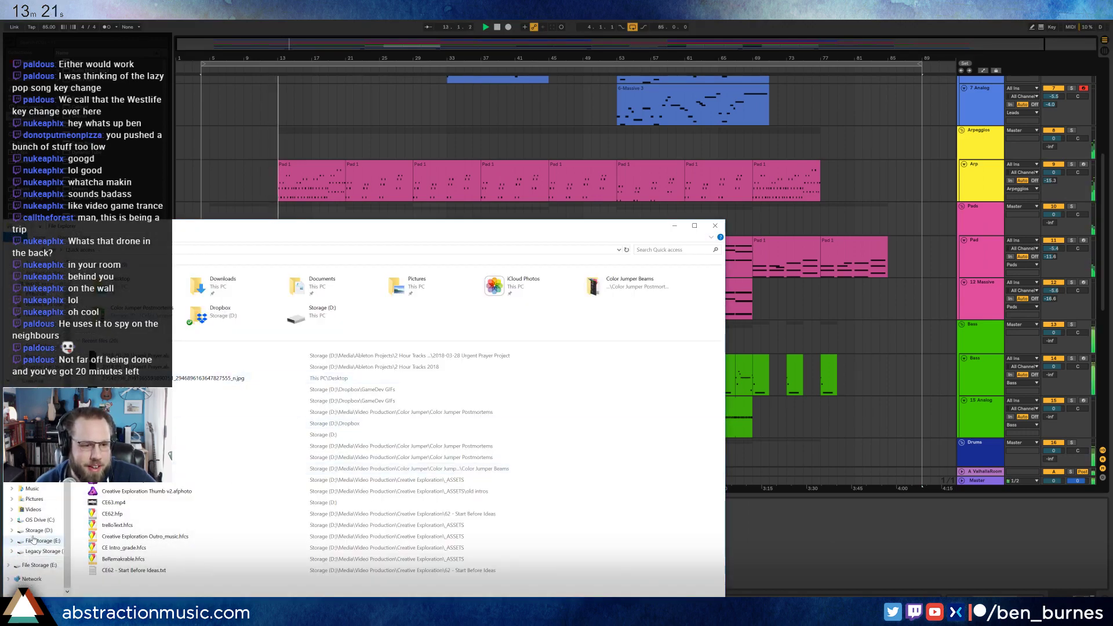
left_click(35, 531)
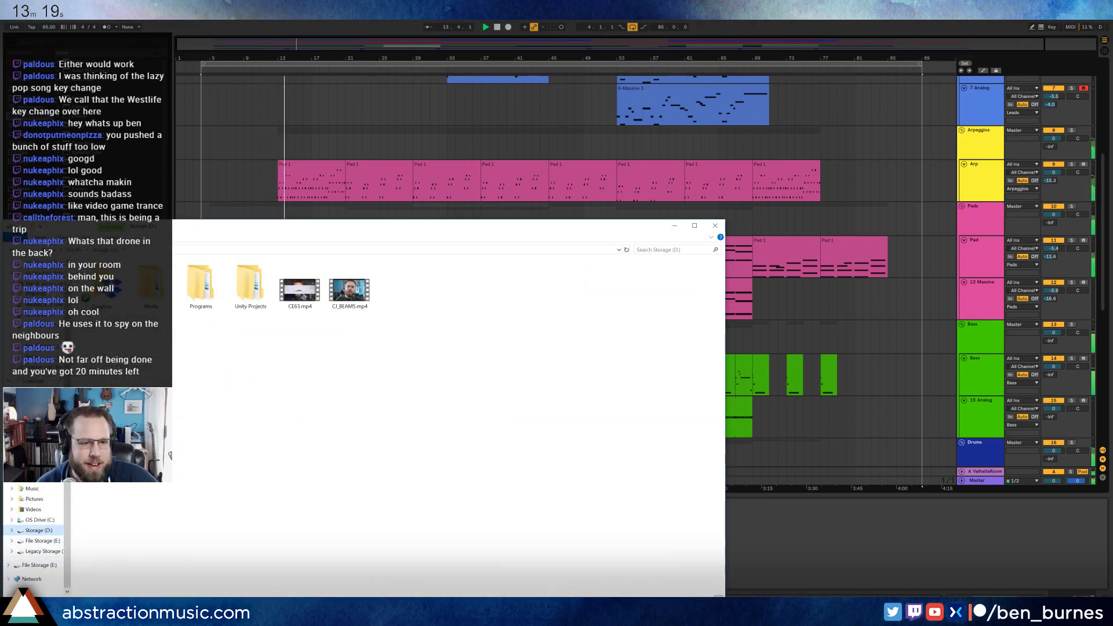
double_click(152, 283)
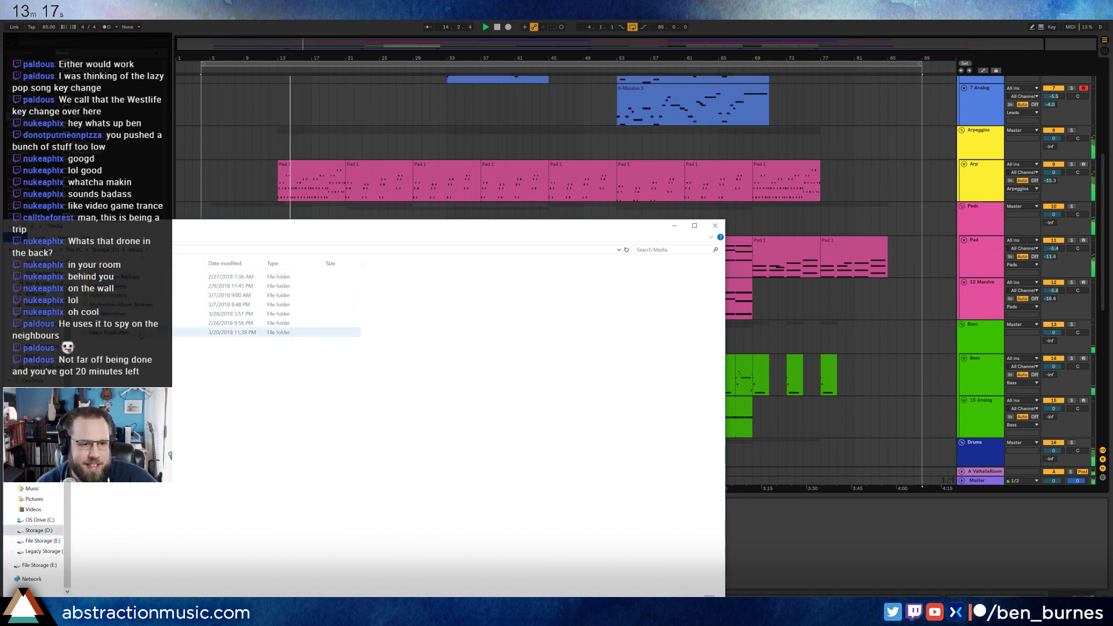
double_click(232, 323)
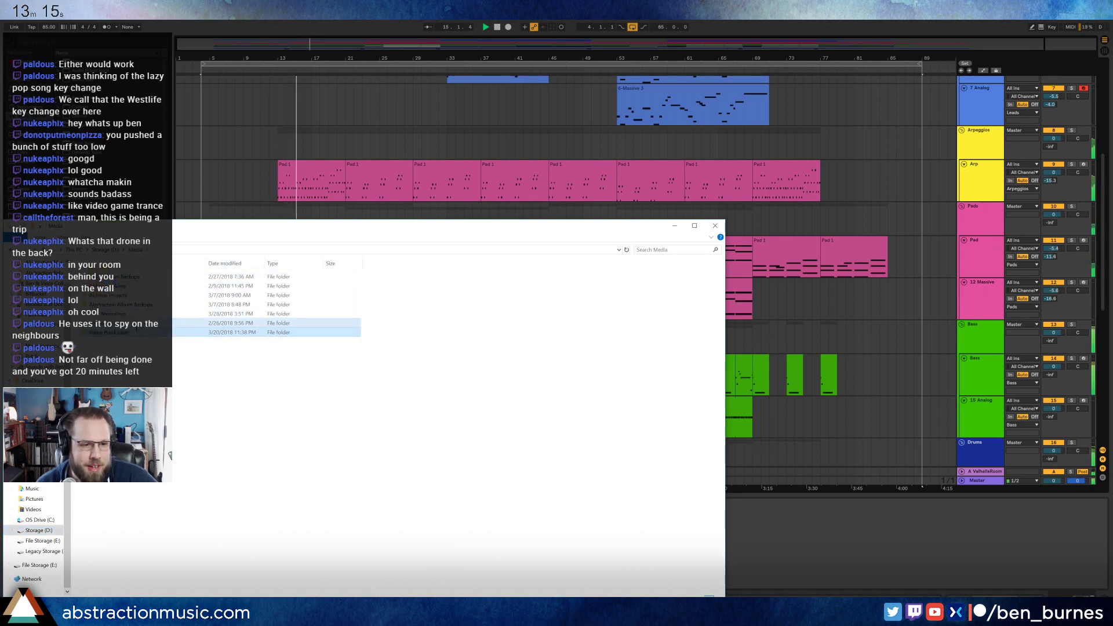
double_click(237, 284)
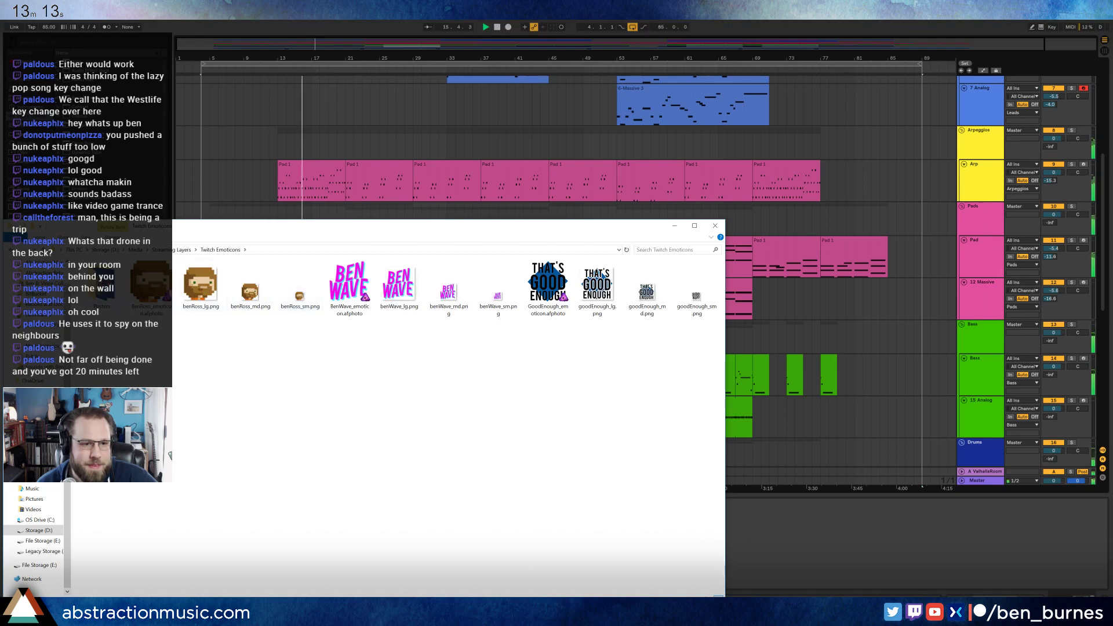
double_click(202, 284)
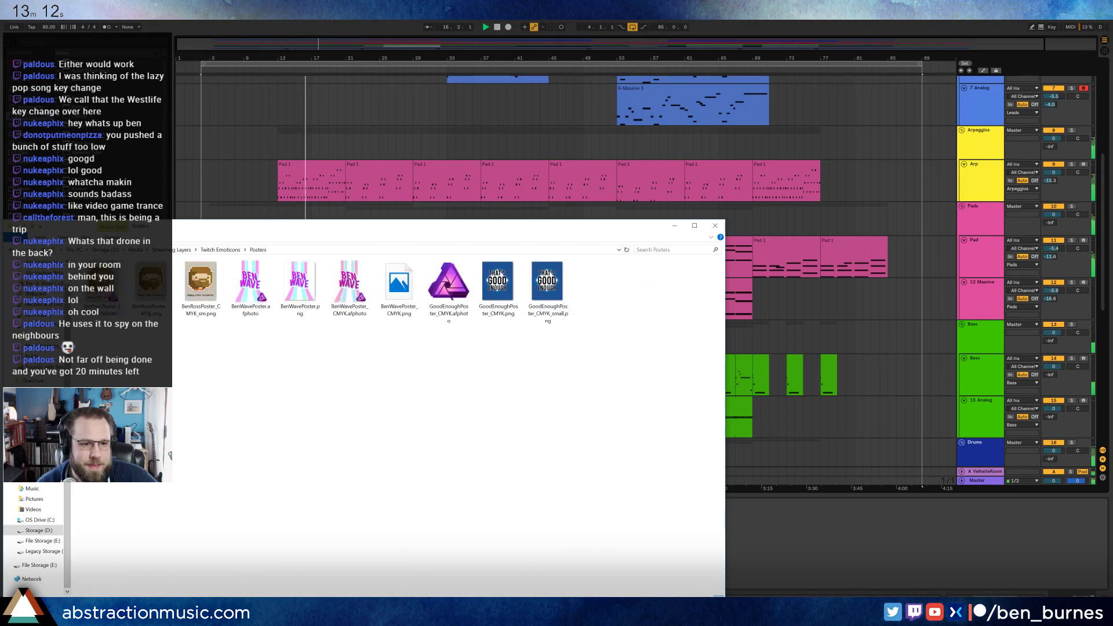
double_click(200, 284)
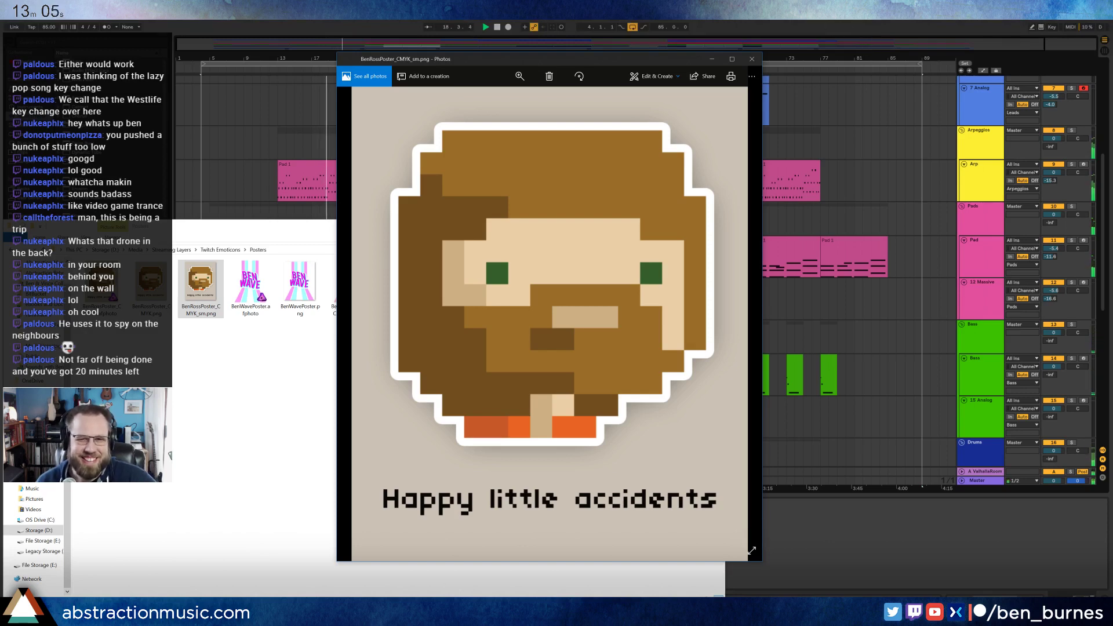
key("alt+Tab")
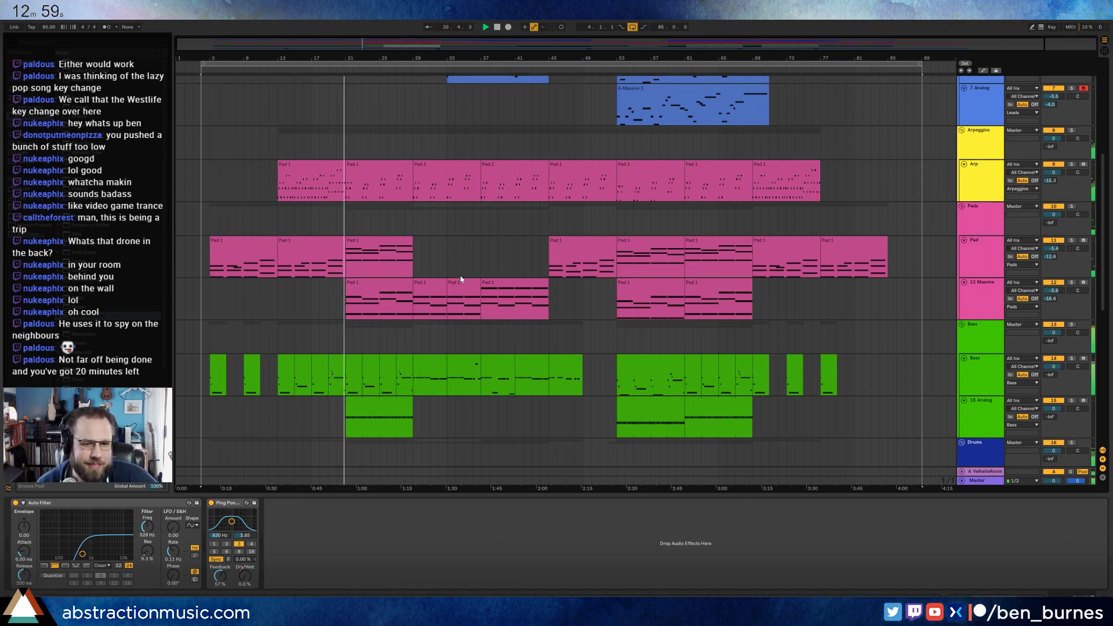
- Fold all tracks in the arrangement, and expand the Ambiences group with its individual tracks collapsed
scroll(467, 280, "down", 1)
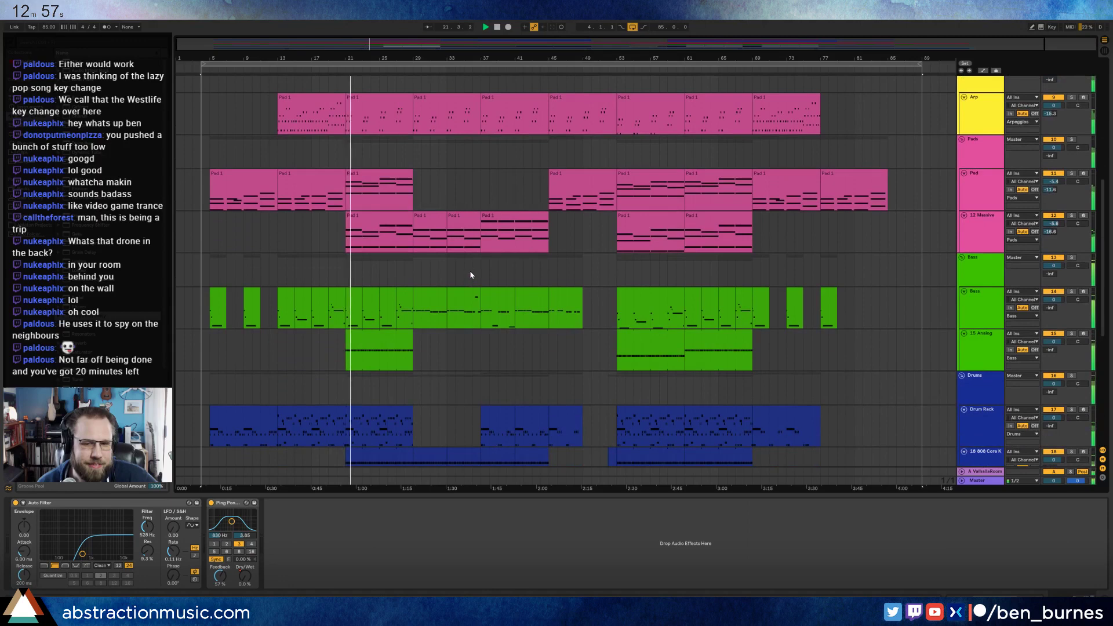
scroll(471, 276, "down", 2)
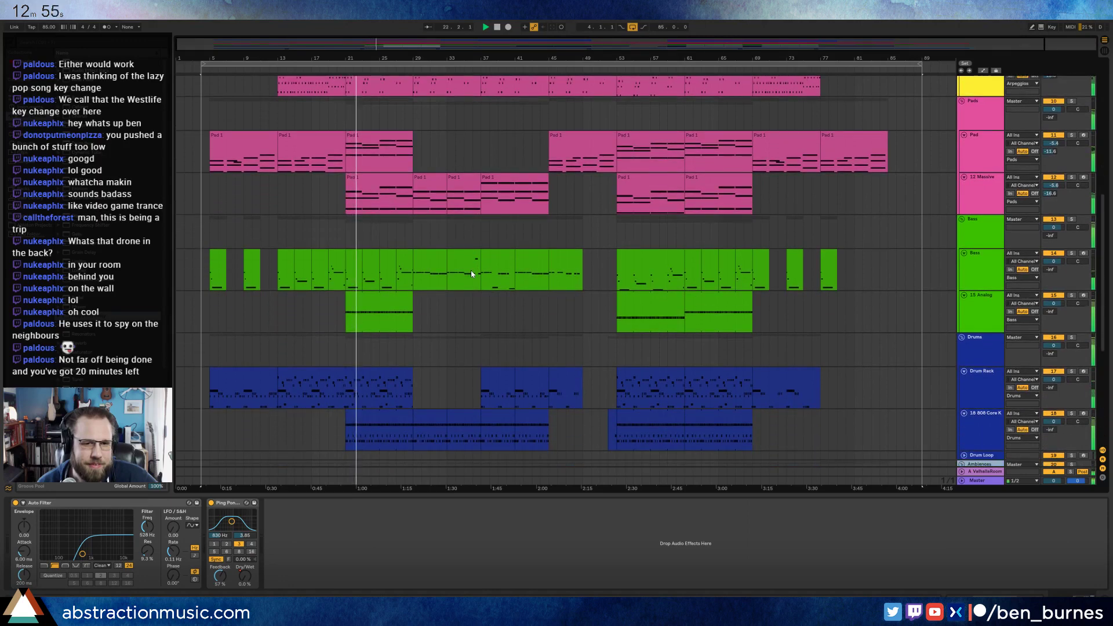
scroll(473, 270, "down", 1)
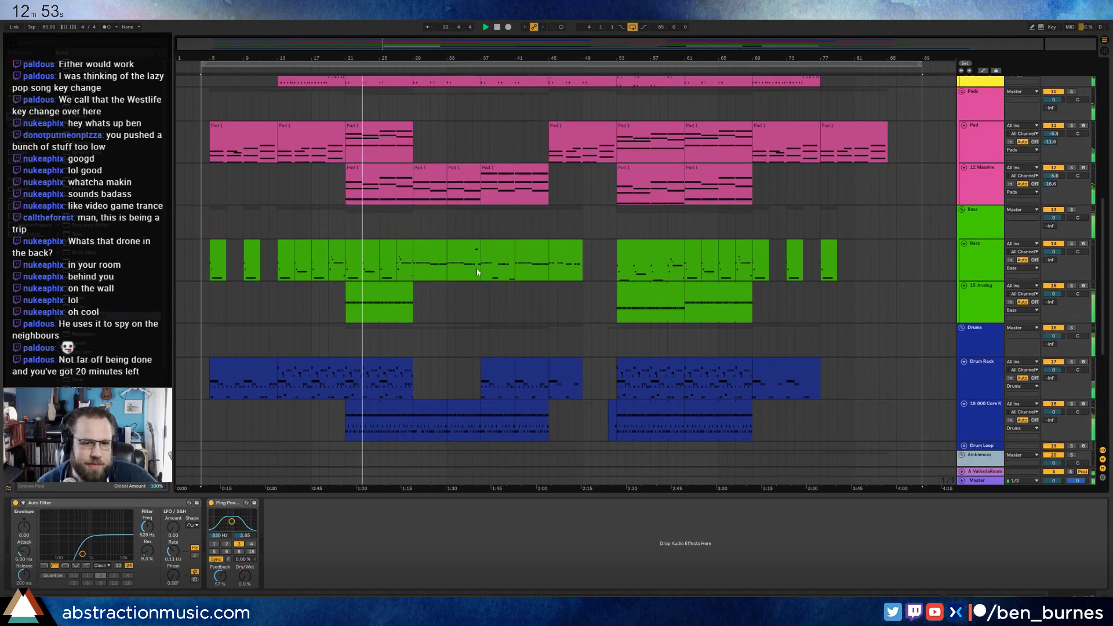
scroll(477, 269, "up", 8)
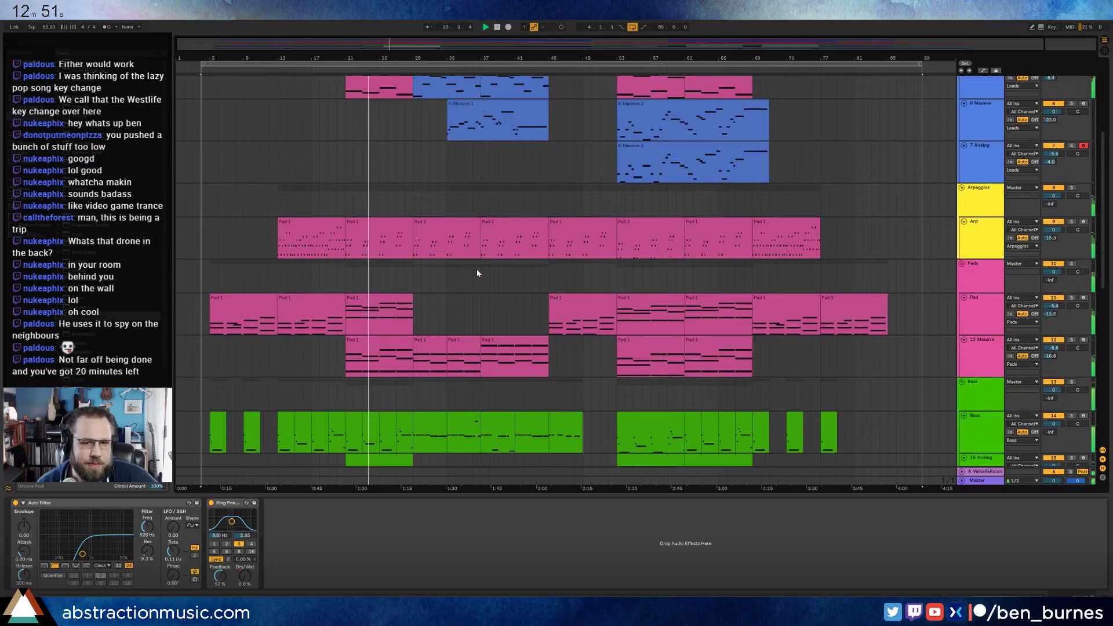
key("alt+super+u")
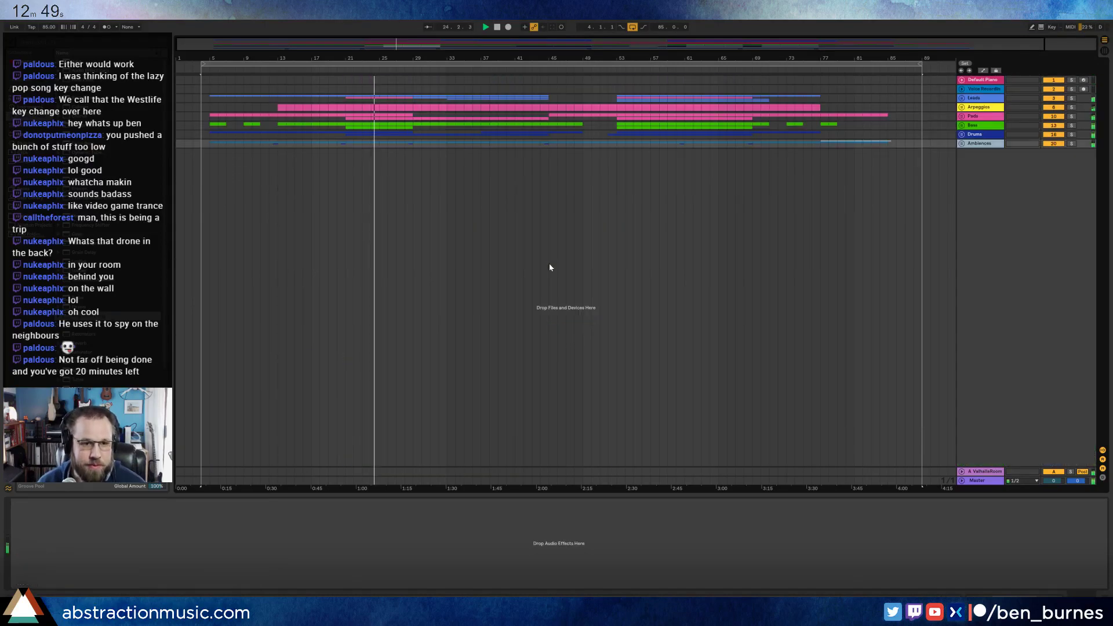
left_click(962, 143)
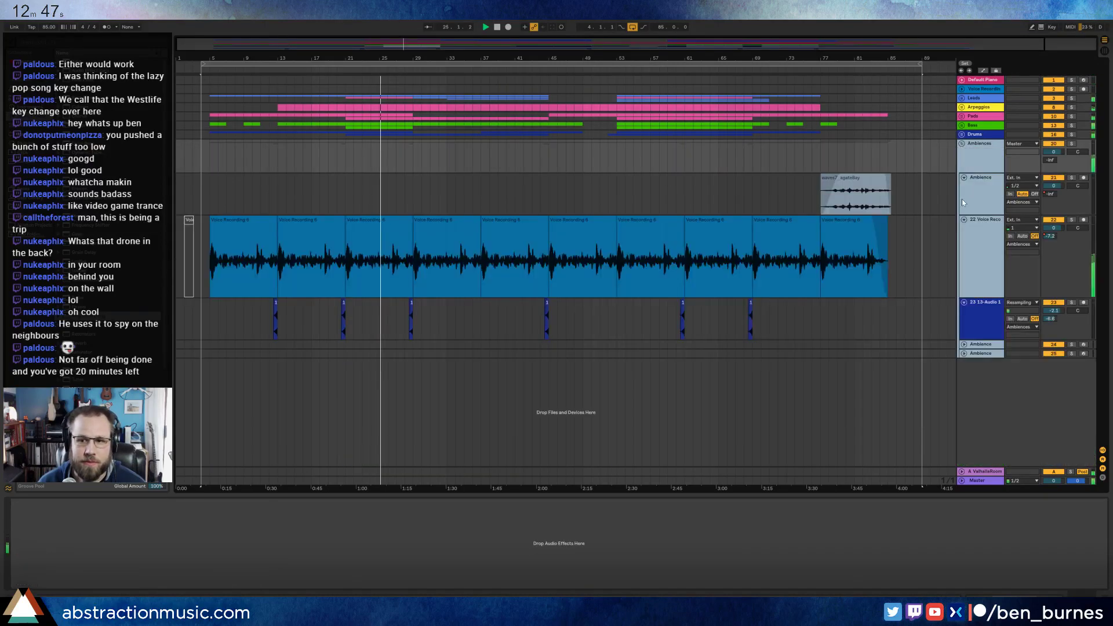
left_click(963, 176)
left_click(965, 187)
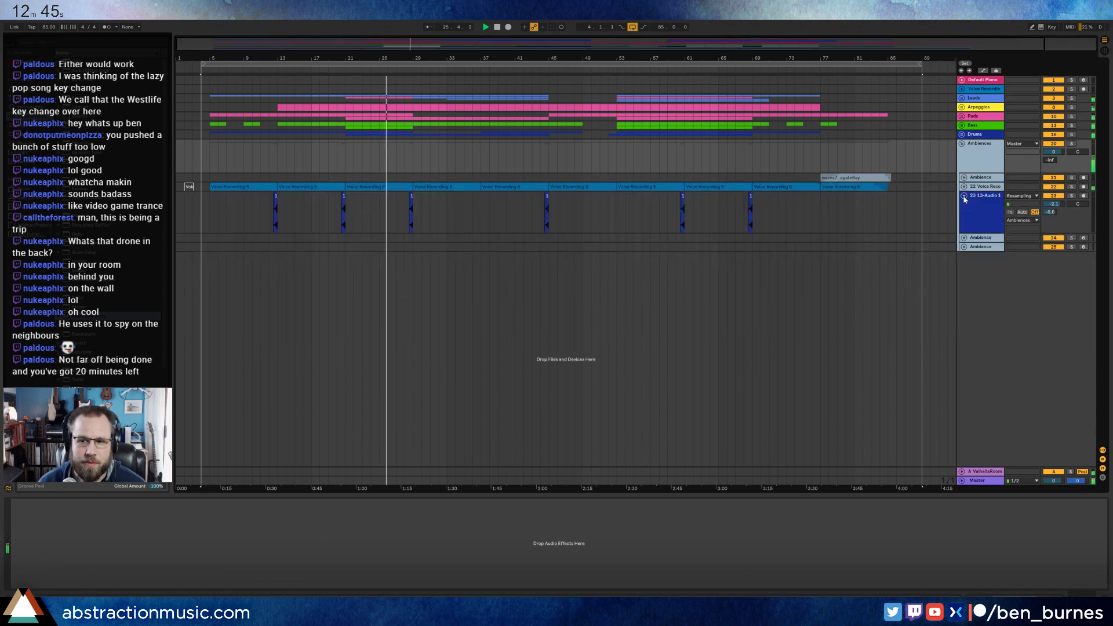
left_click(964, 196)
- Expand the Drums and Bass groups and collapse the individual tracks inside them
left_click(962, 134)
left_click(963, 168)
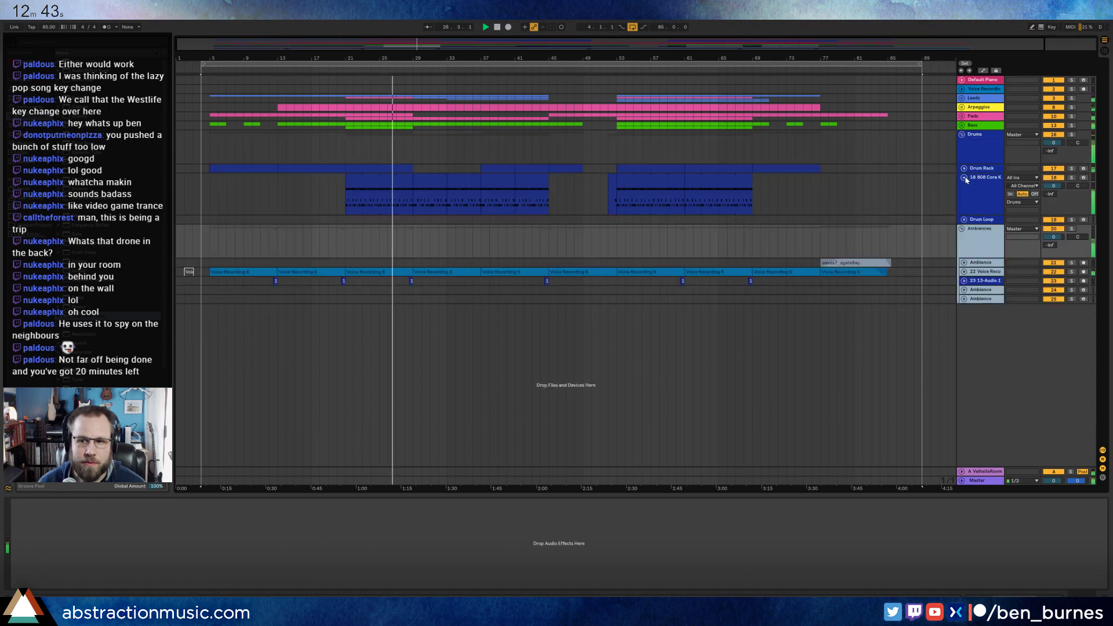
left_click(964, 178)
left_click(961, 125)
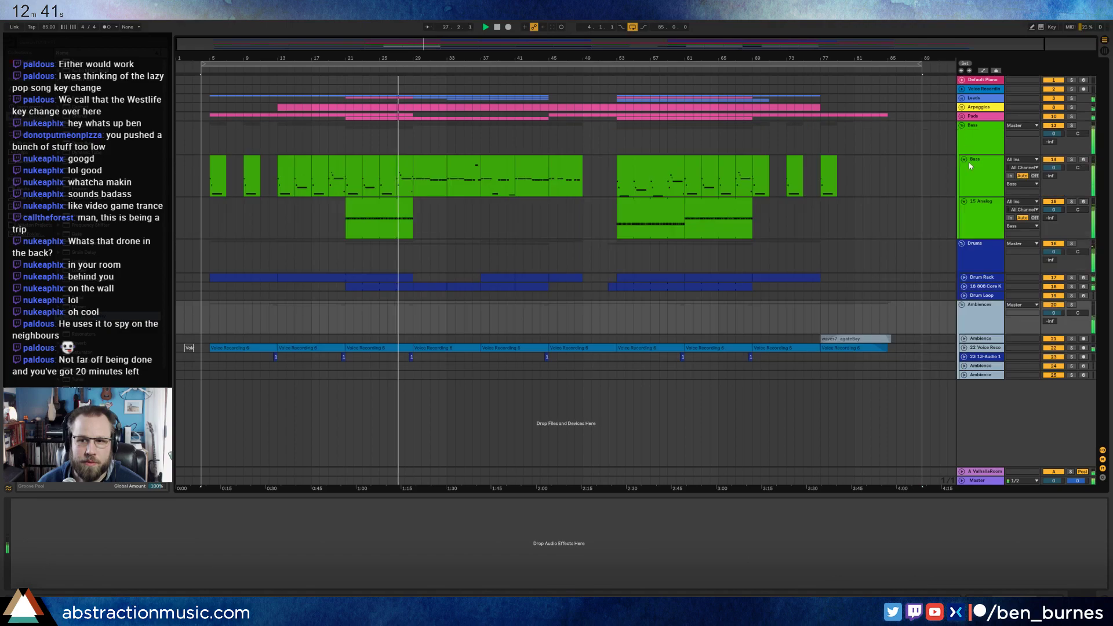
left_click(964, 159)
left_click(964, 168)
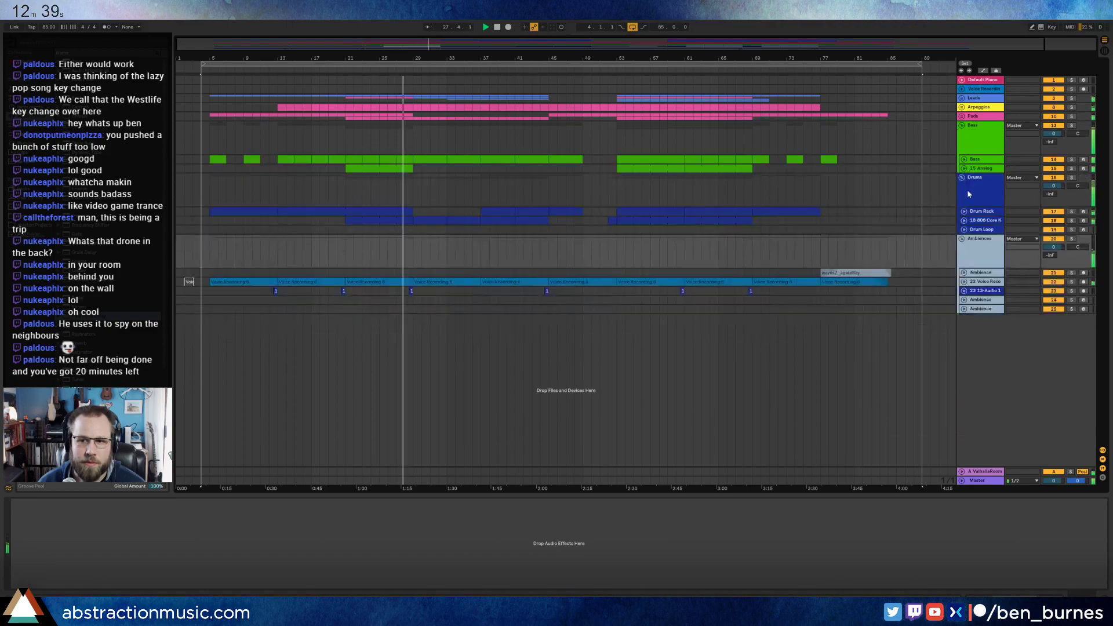
- Delete the Drum Loop track and expand the Pads group with both of its tracks collapsed
left_click(984, 229)
key("Delete")
left_click(961, 116)
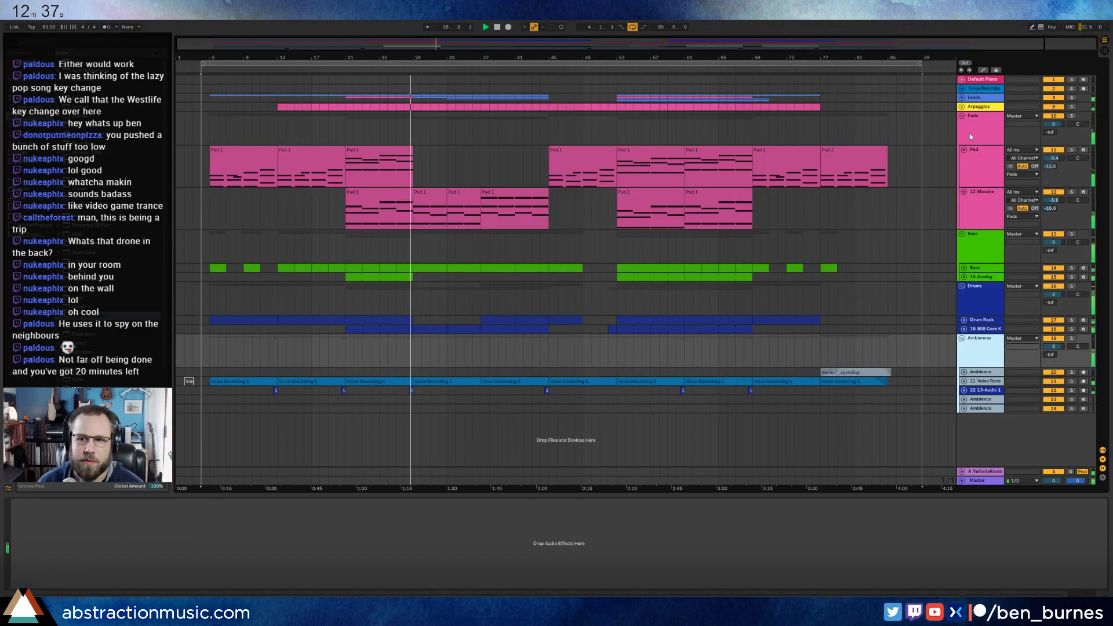
left_click(964, 149)
left_click(964, 158)
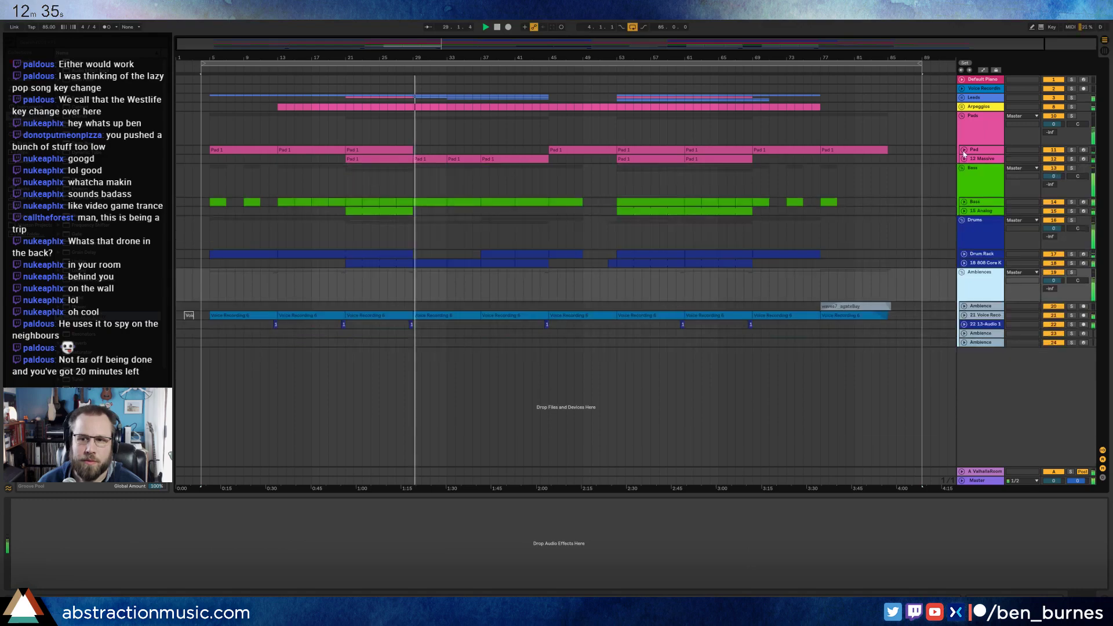
- Expand the Arpeggios and Leads groups and collapse every track inside them
left_click(962, 107)
left_click(964, 140)
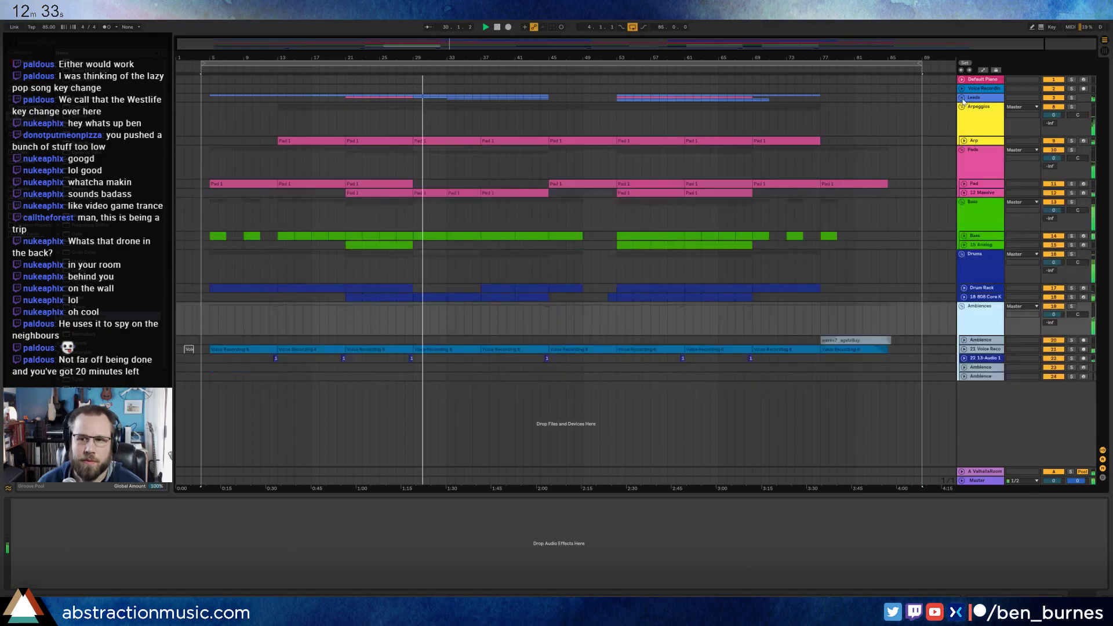
left_click(962, 98)
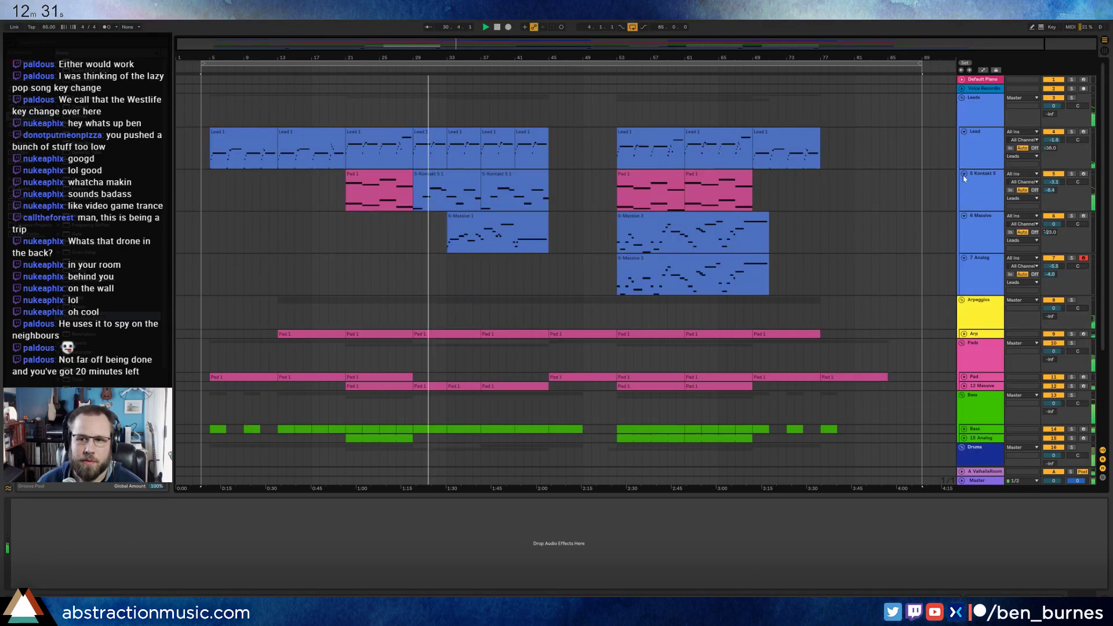
left_click(964, 132)
left_click(964, 139)
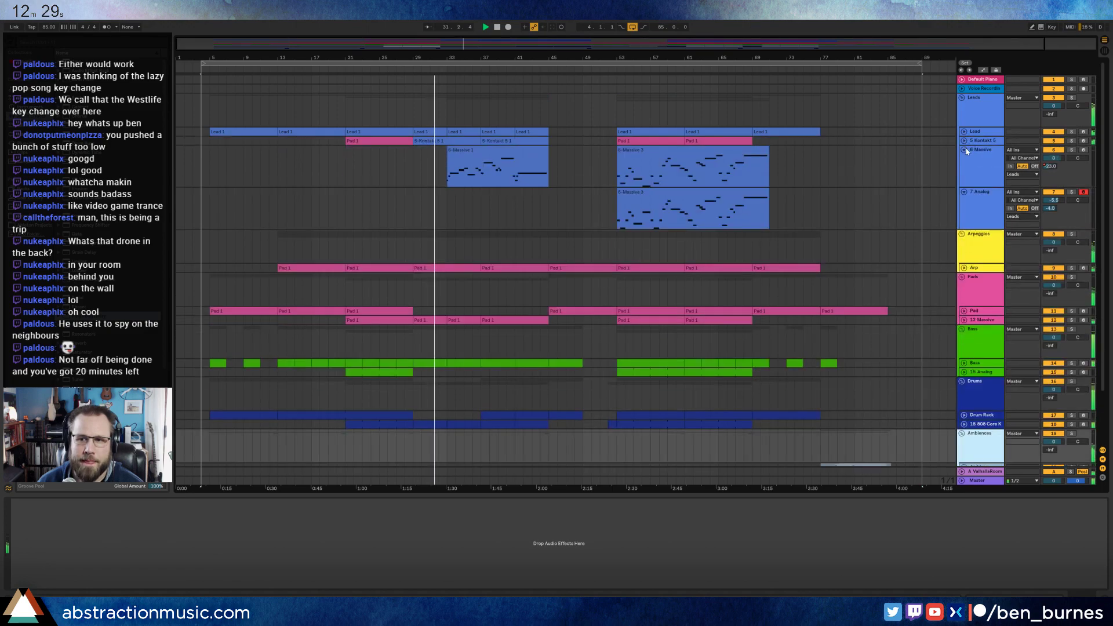
left_click(964, 150)
left_click(963, 159)
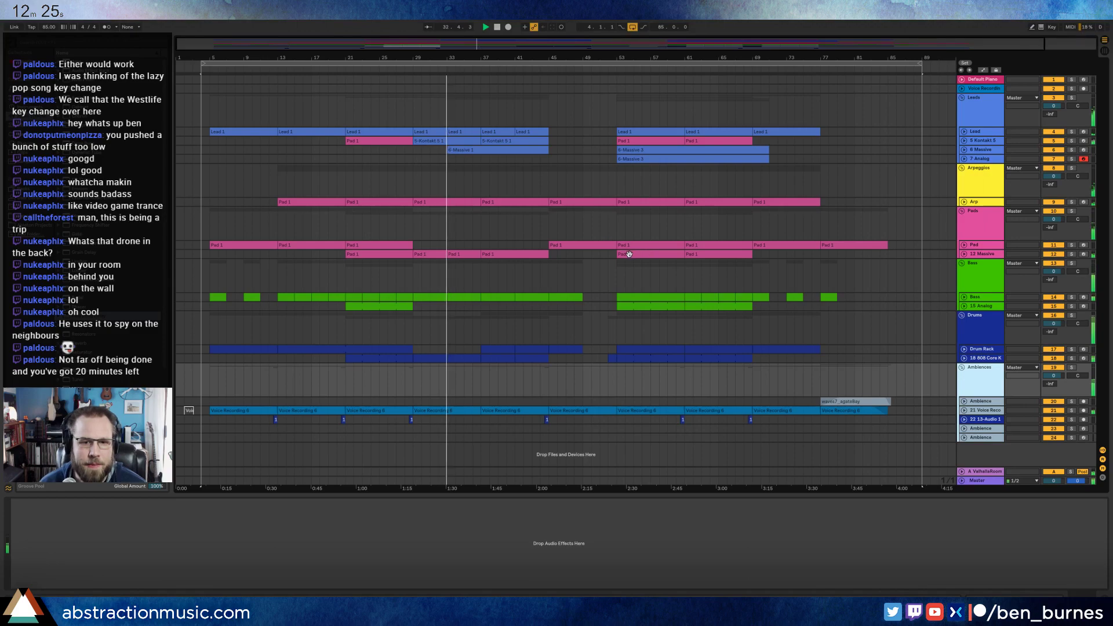
- Unfold the 6 Massive lead track and shape the opening notes' velocities into a rising ramp in its clip at bar 33
left_click(964, 149)
left_click(492, 149)
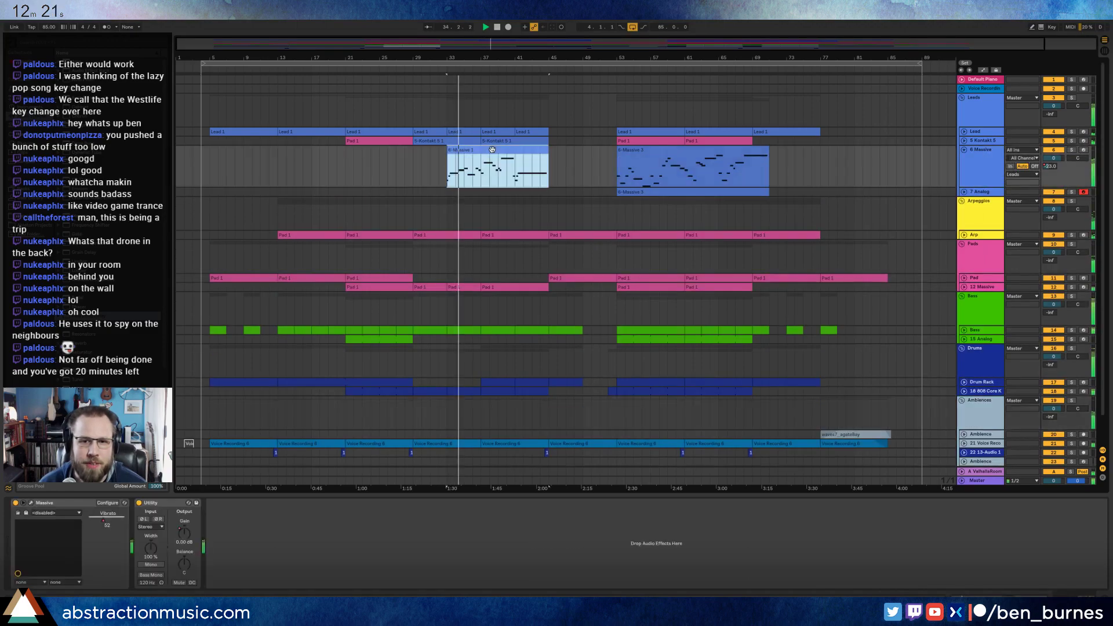
double_click(492, 150)
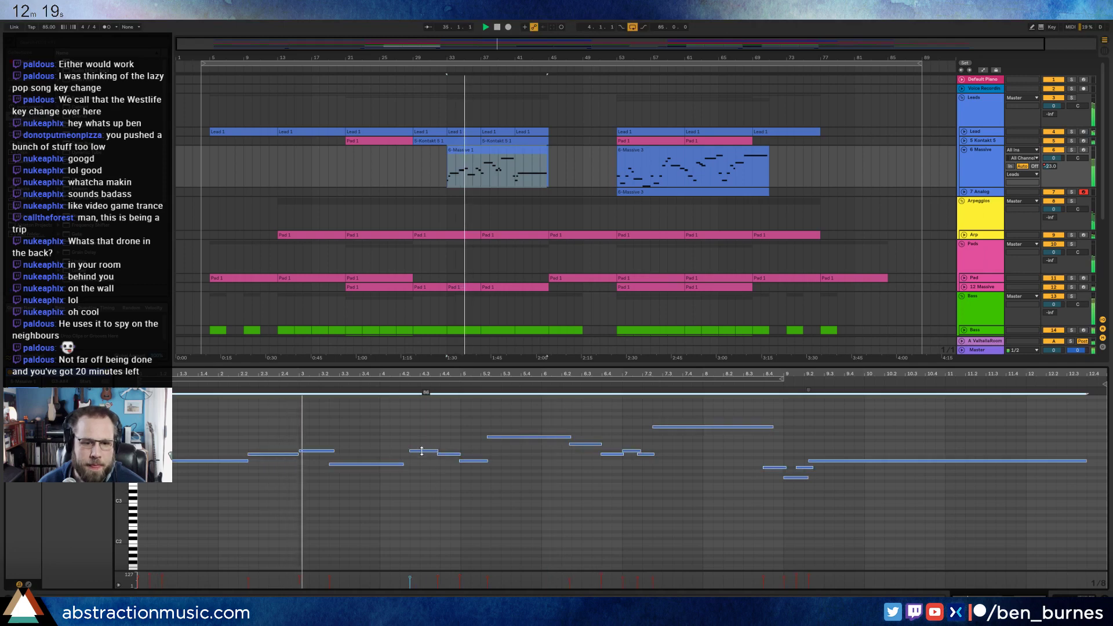
left_click(161, 579)
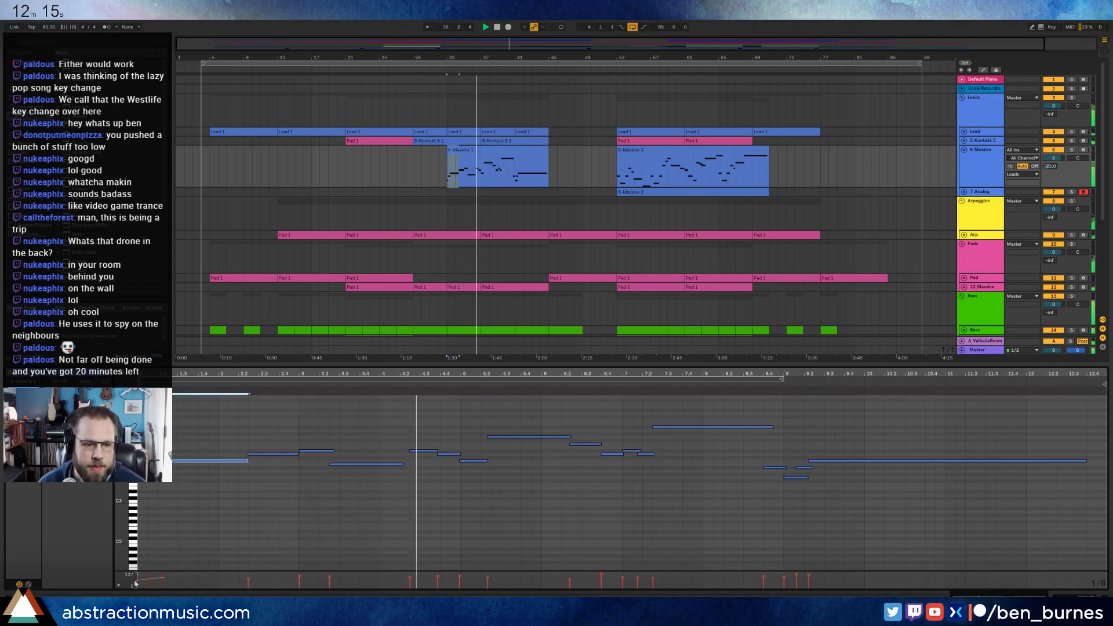
left_click(400, 502)
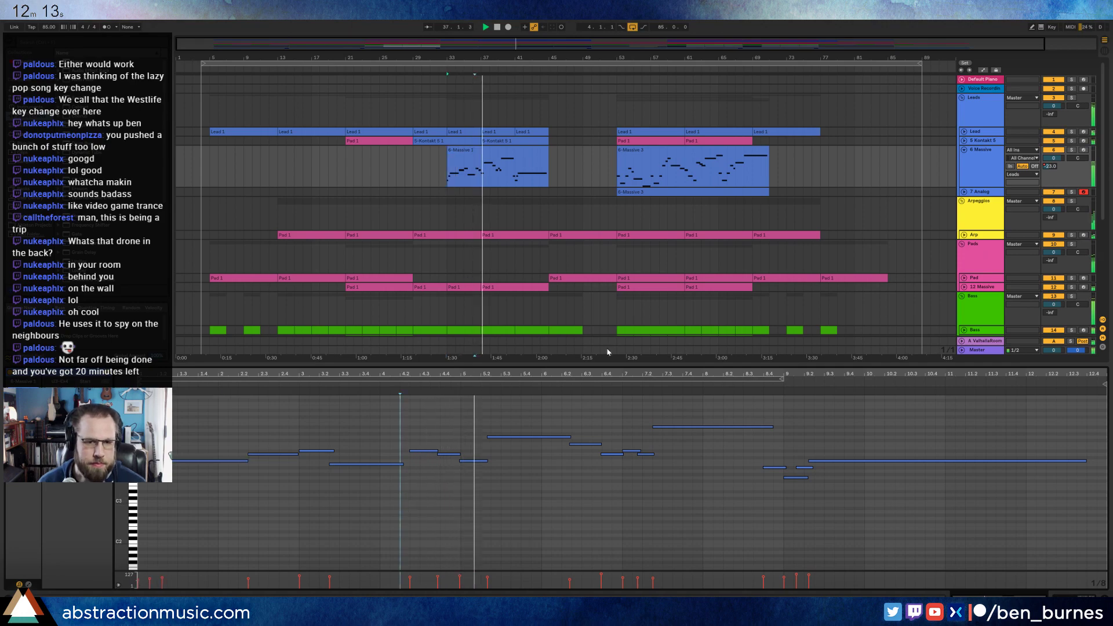
- Stop playback and lengthen the high note after beat 4.2 in the bar 33 bass clip so it overlaps the following note
key("shift+Tab")
key("space")
left_click(464, 329)
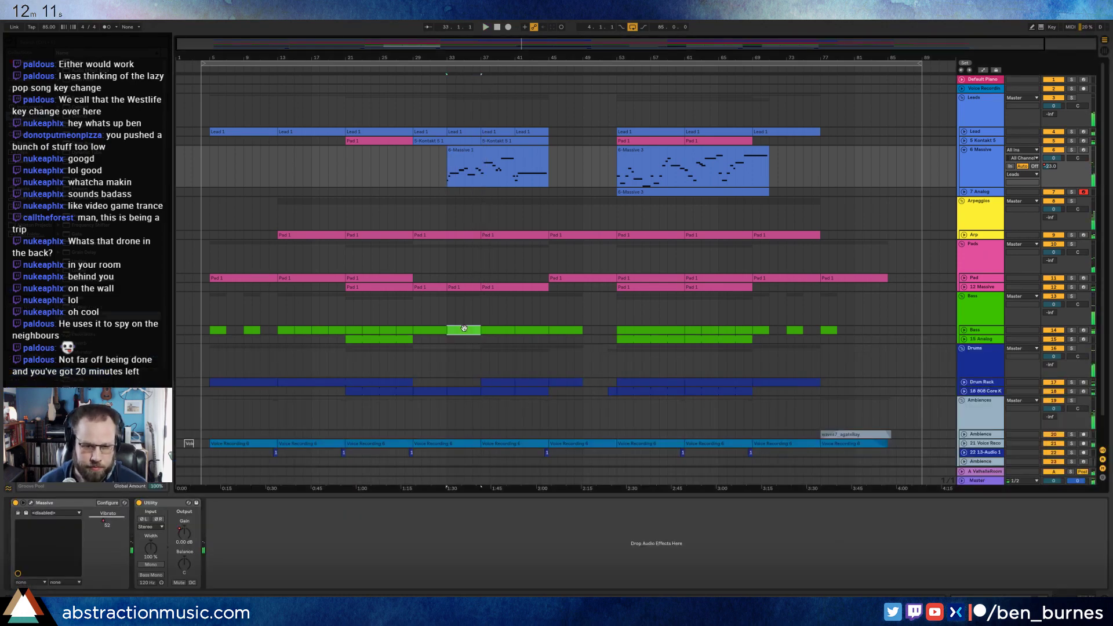
double_click(464, 328)
left_click(823, 521)
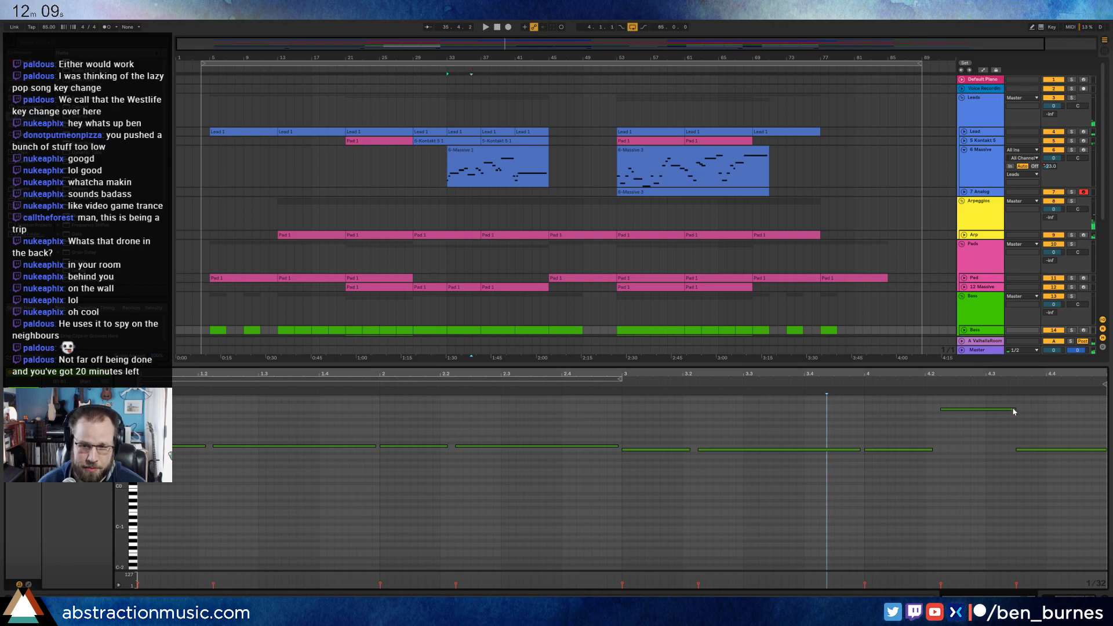
left_click_drag(1013, 409, 1023, 409)
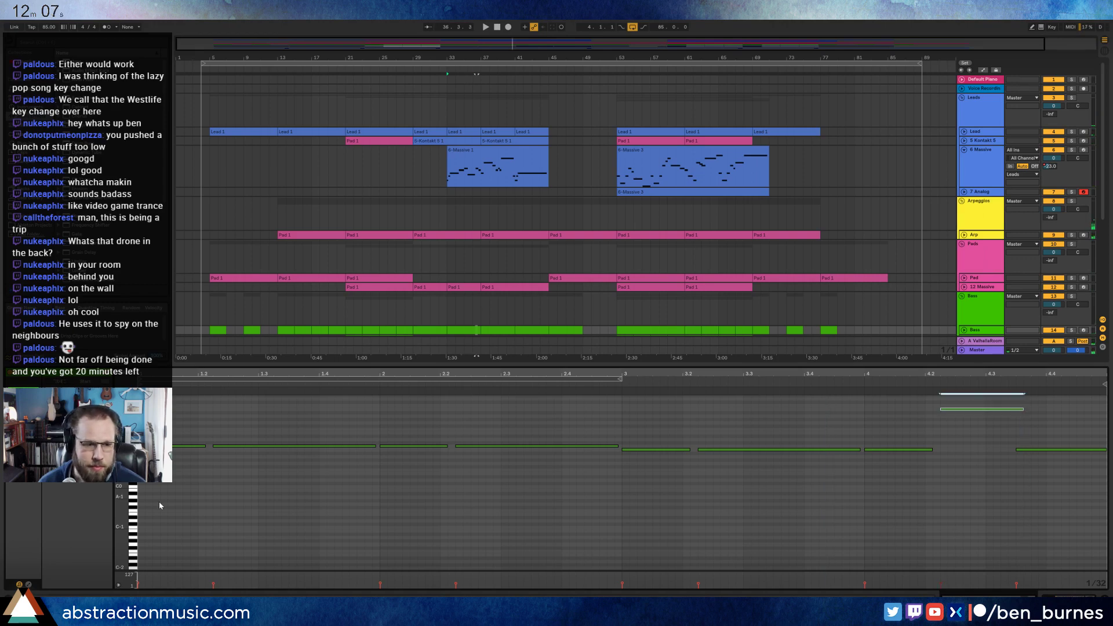
- Draw a pitch bend envelope over the high bass note's second half, falling to -8192 near its end and returning to centre
left_click(29, 584)
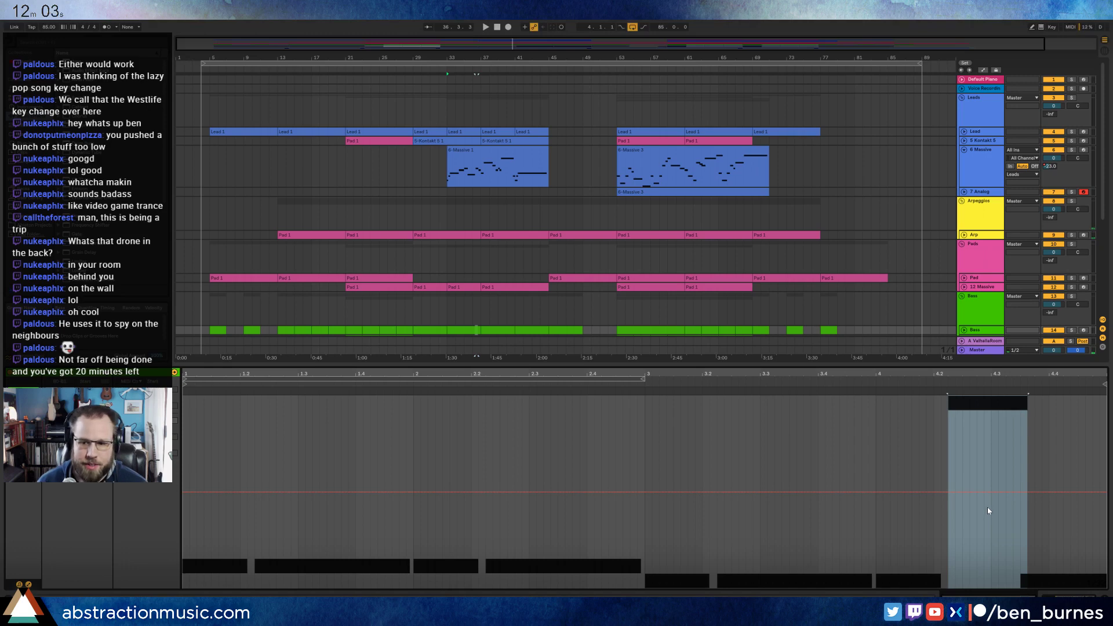
left_click_drag(991, 510, 1027, 512)
left_click(1019, 497)
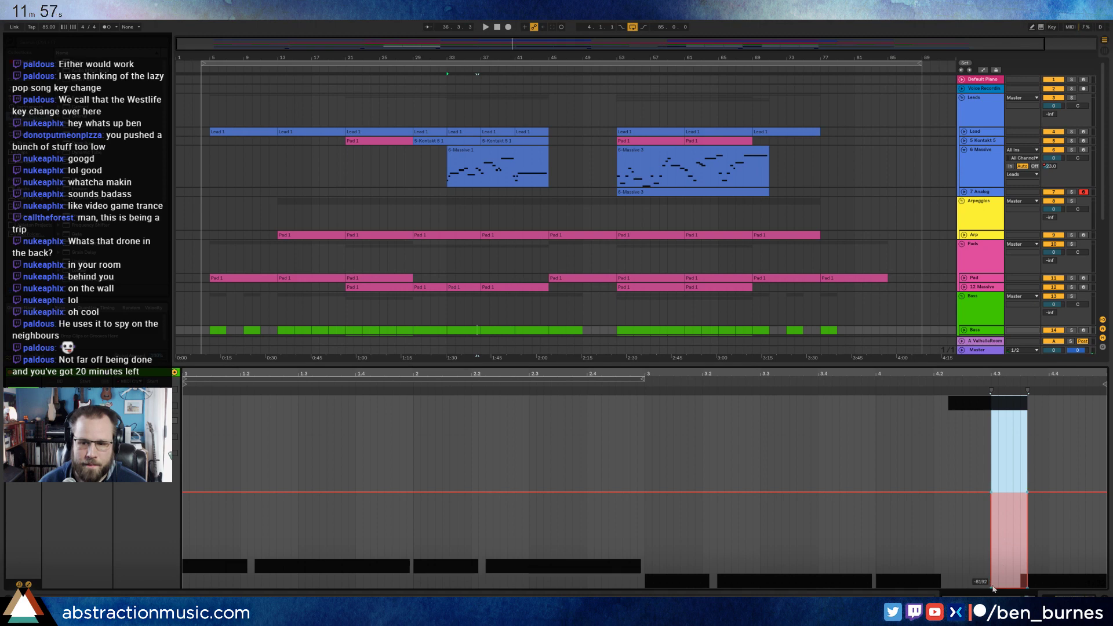
left_click_drag(993, 588, 1020, 587)
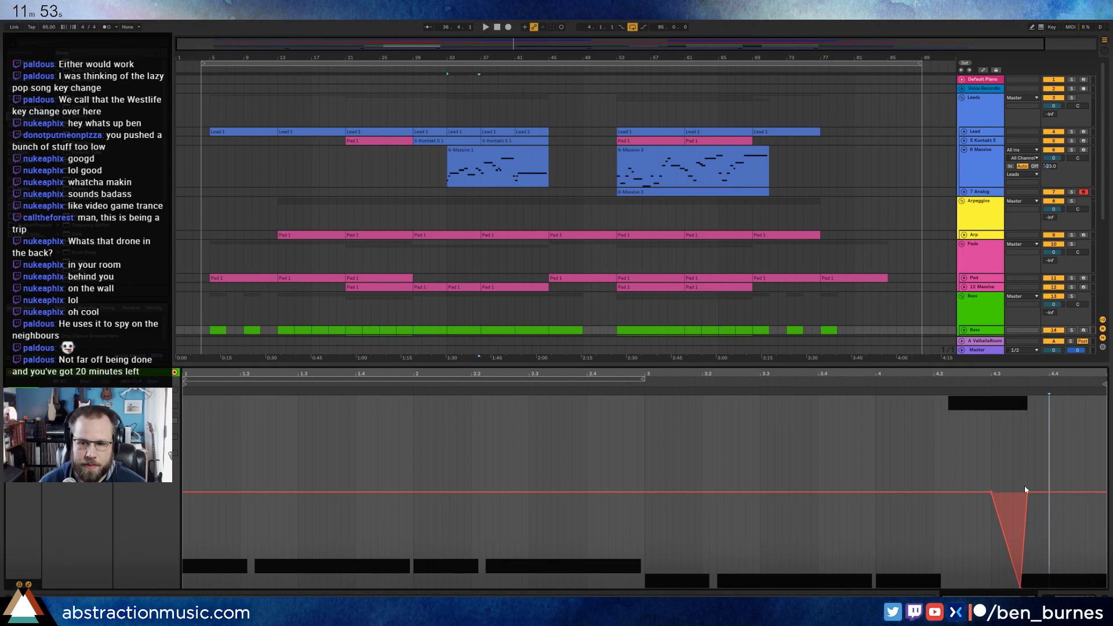
- Delete the downward pitch bend over the end of the high note from the bar 33 bass clip's envelope
left_click_drag(1027, 492, 998, 492)
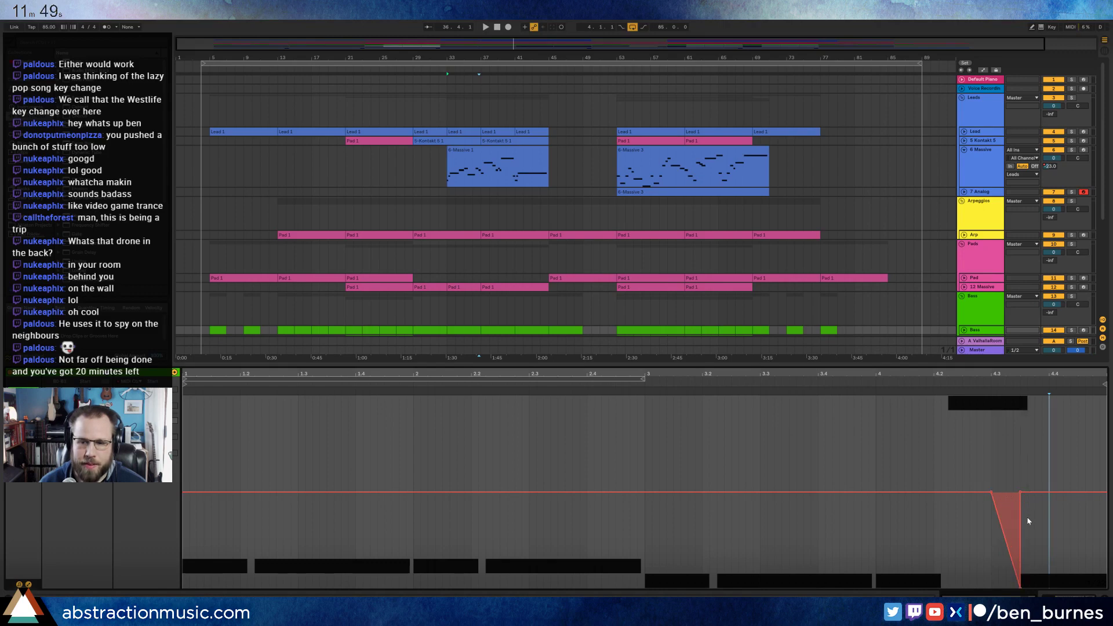
left_click_drag(1027, 539, 993, 539)
key("Delete")
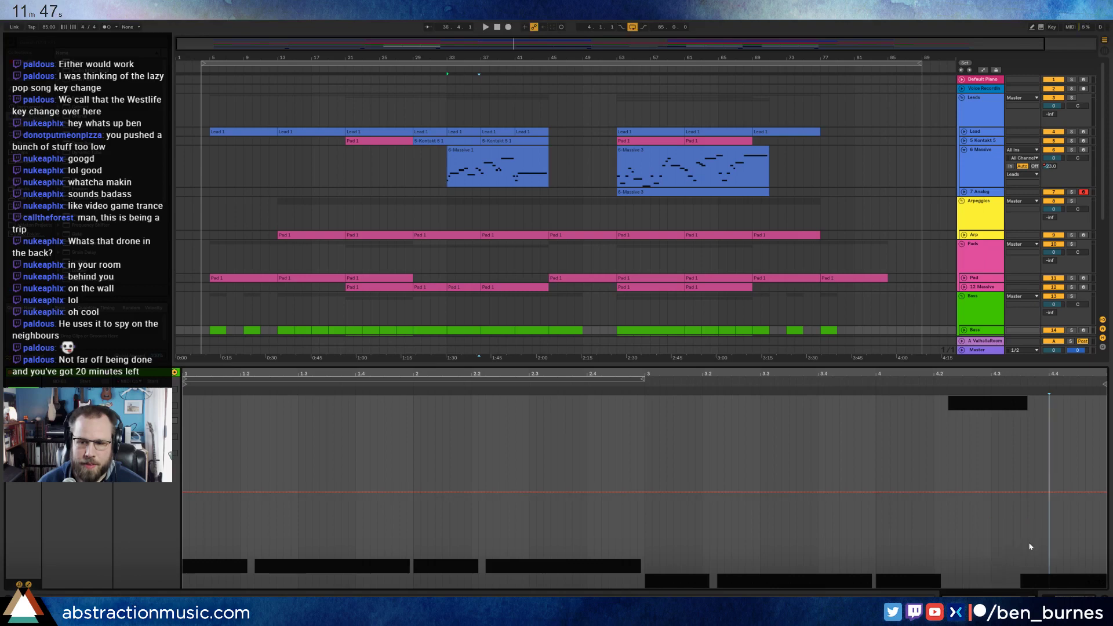
- Draw a pitch bend that starts at 8191 on the note following the high bass note and falls to centre, and end the high note there
mouse_move(1023, 482)
left_mouse_down()
mouse_move(1039, 489)
mouse_move(1026, 489)
mouse_move(1027, 398)
left_mouse_up()
left_click(1028, 491)
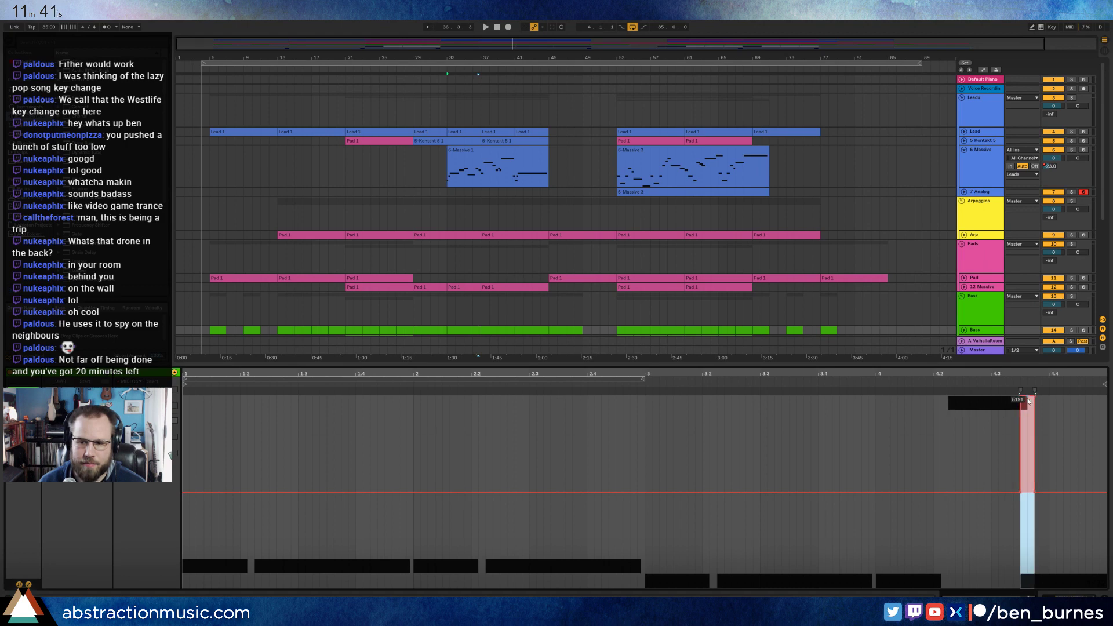
left_click(1034, 397)
mouse_move(1026, 399)
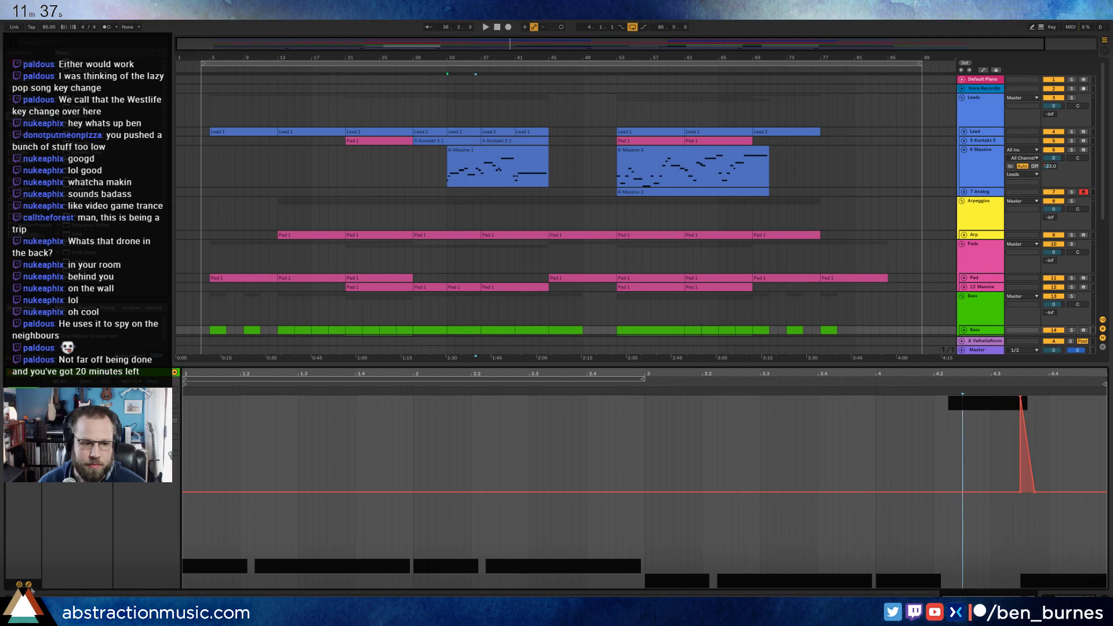
left_click(29, 584)
left_click(1021, 409)
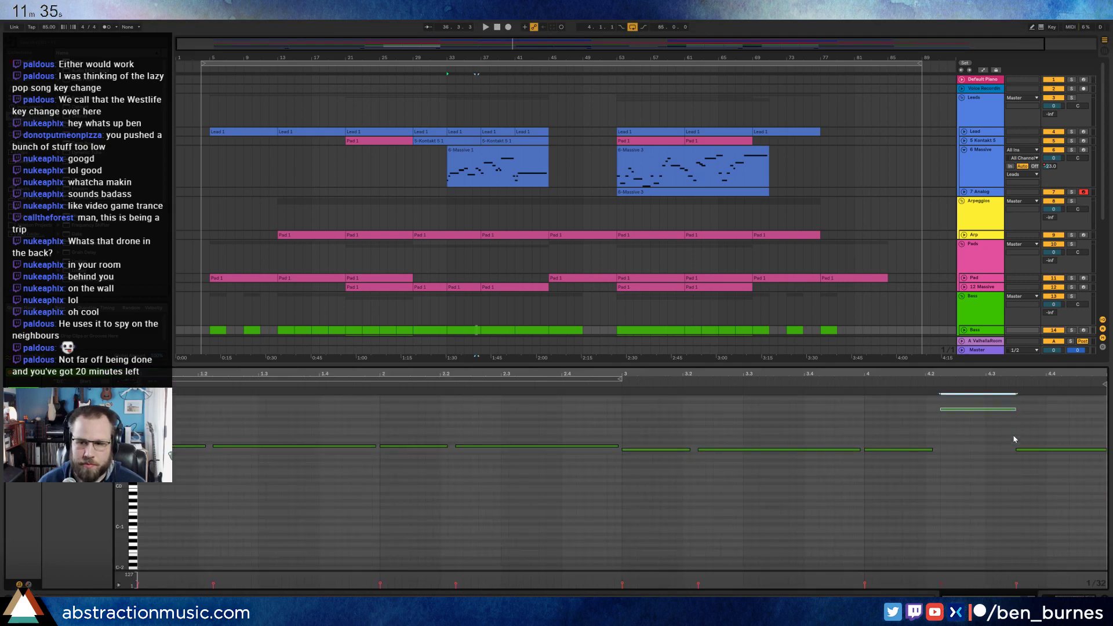
- Set the pitch bend range of the bass track's Analog synth to 12
key("shift+Tab")
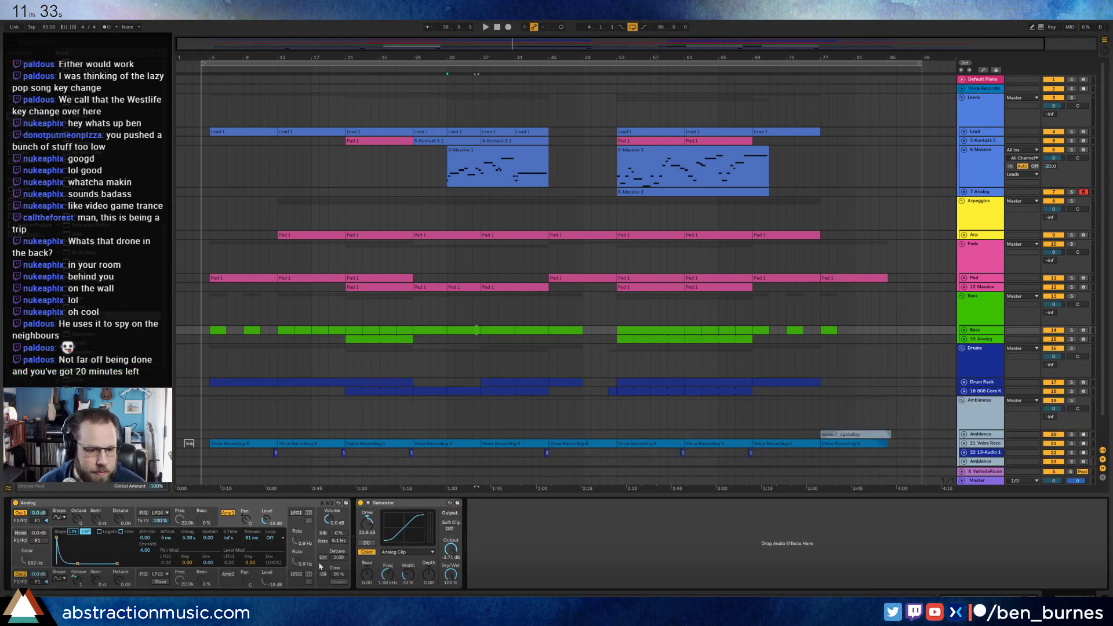
left_click(321, 566)
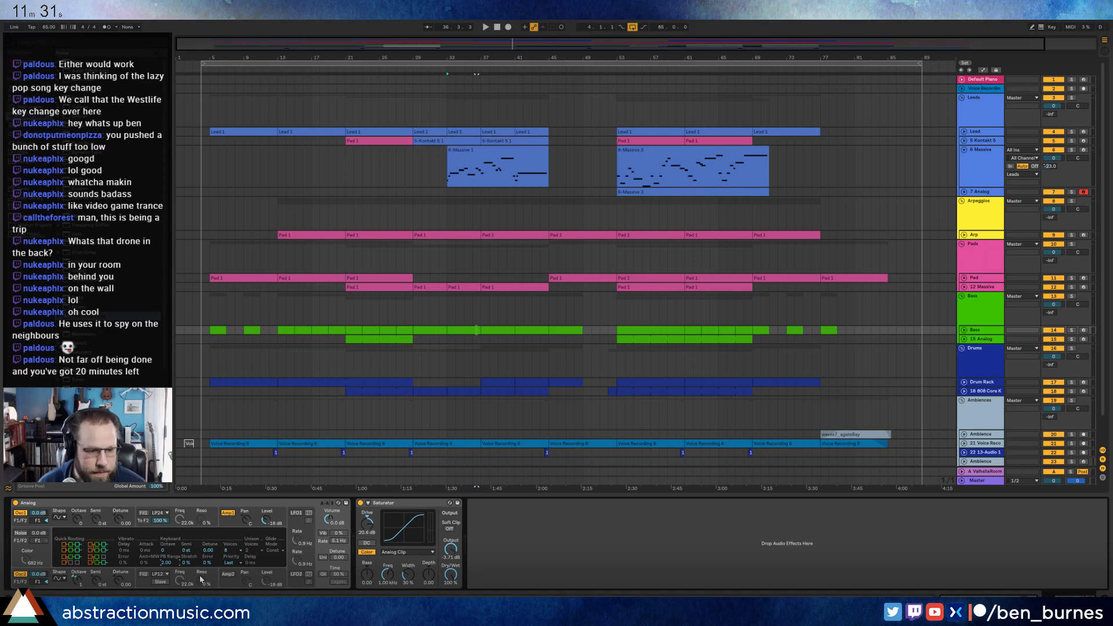
type("12")
key("Return")
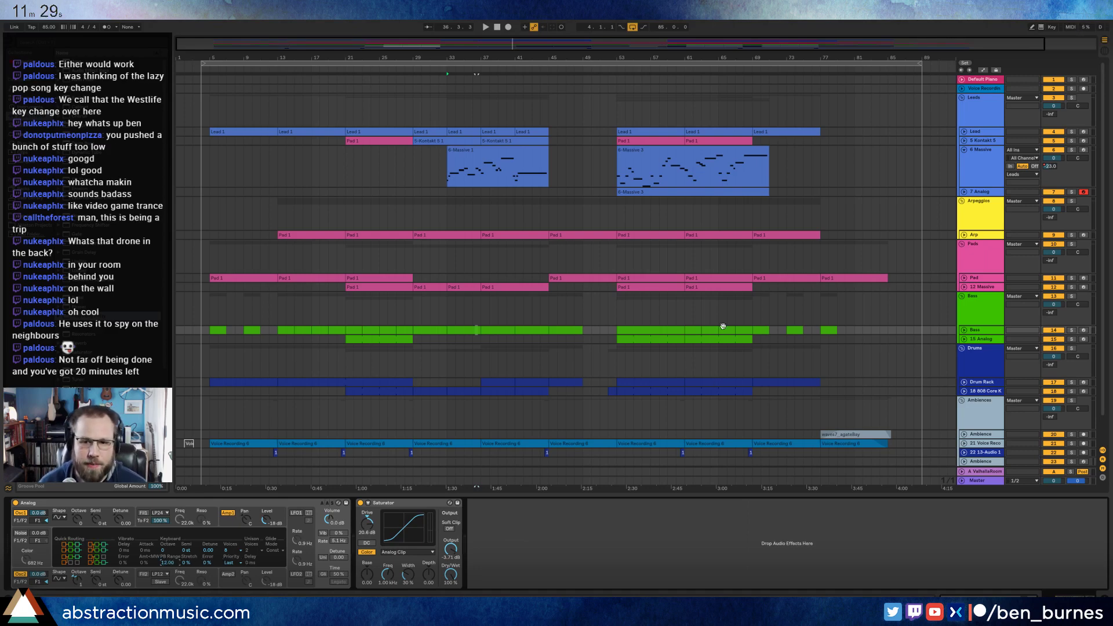
- Audition the pitch slide from the bar 33 bass clip and unfold the Bass track
left_click(712, 333)
key("plus")
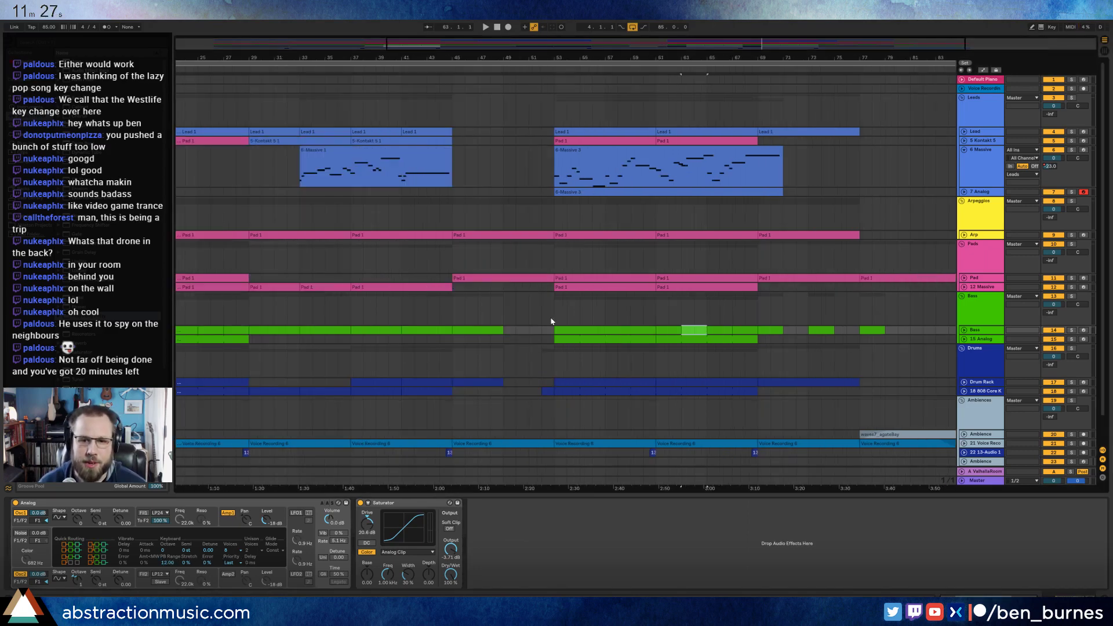
left_click(312, 331)
key("space")
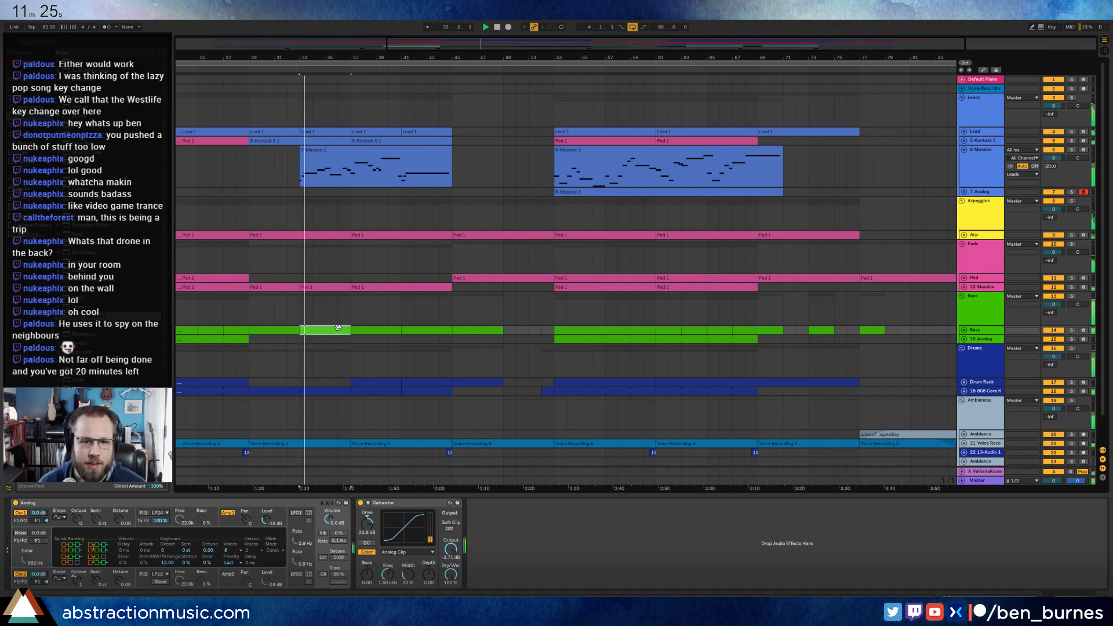
left_click(963, 330)
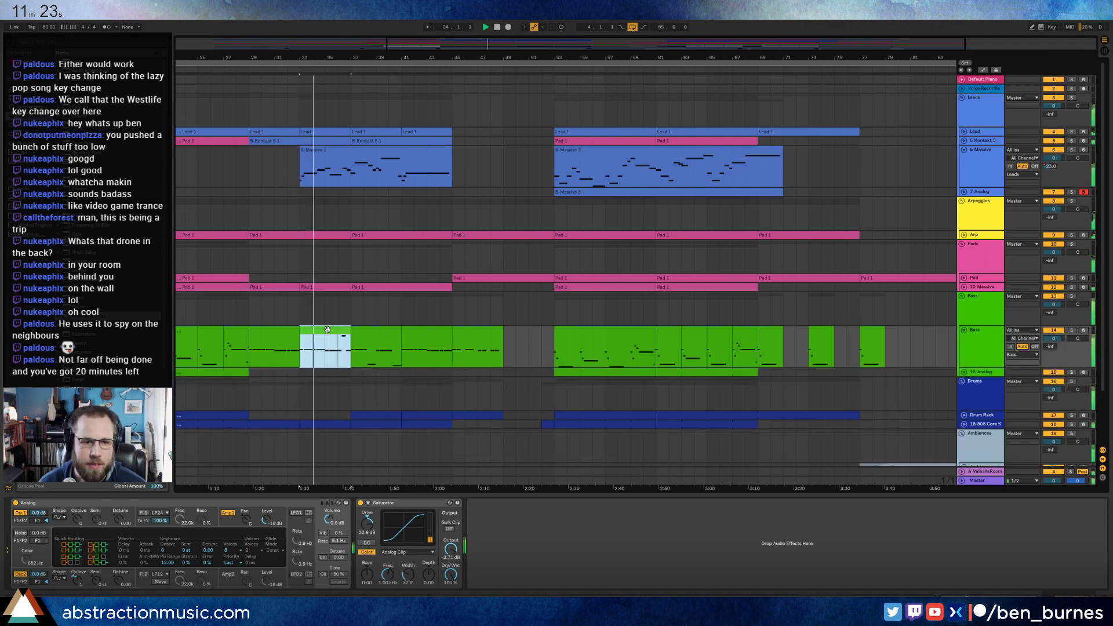
double_click(304, 327)
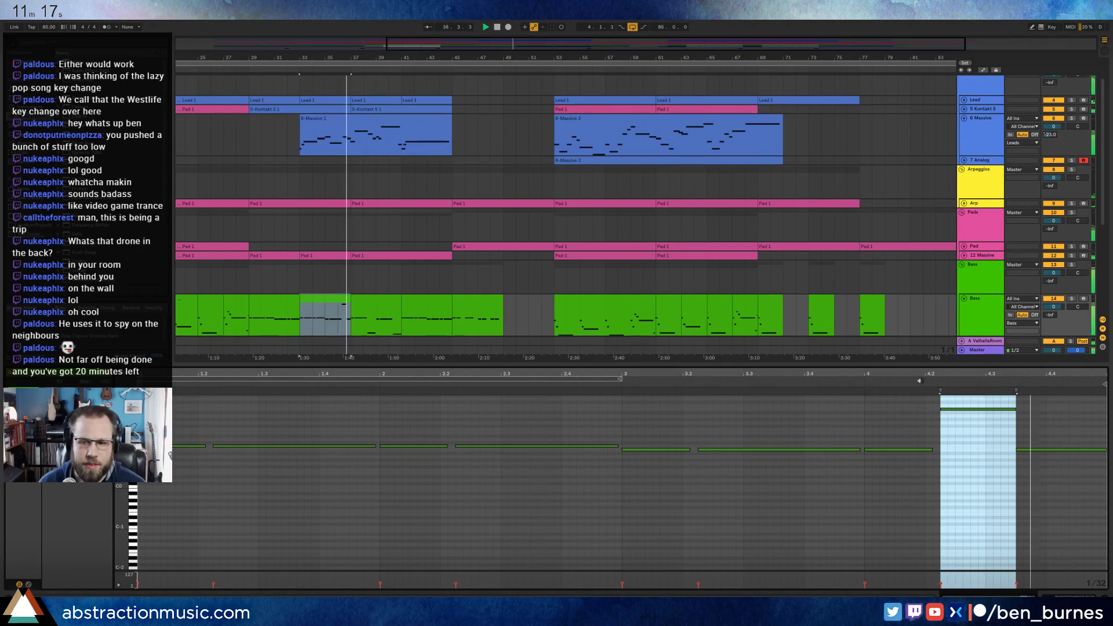
key("shift+Tab")
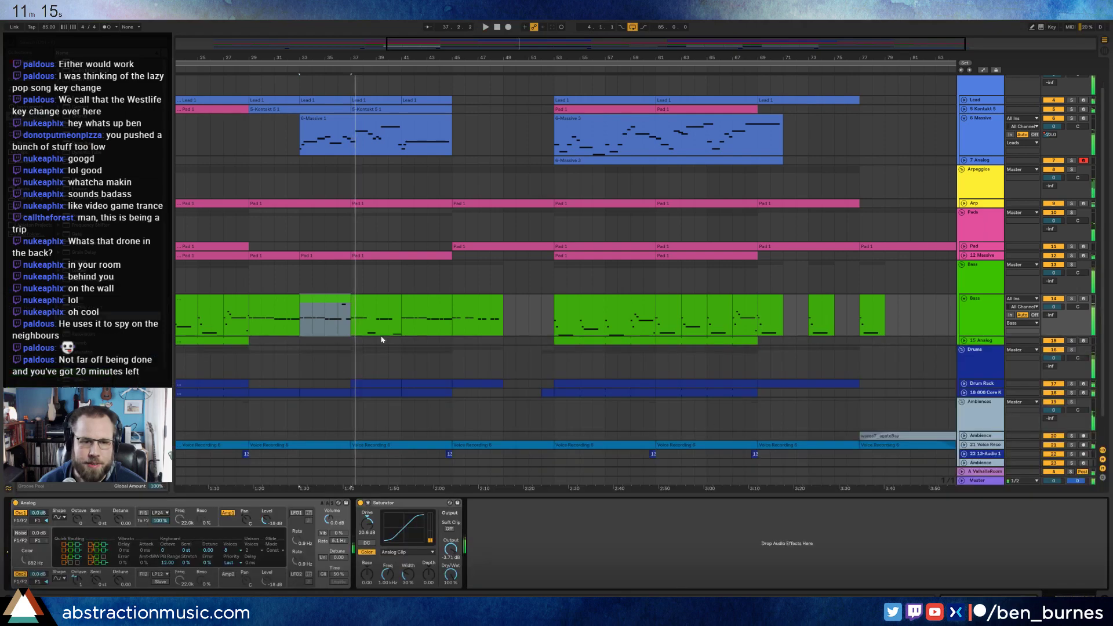
- Play the arrangement from the bar 29 bass clip and unfold the Drum Rack track
left_click(270, 297)
key("space")
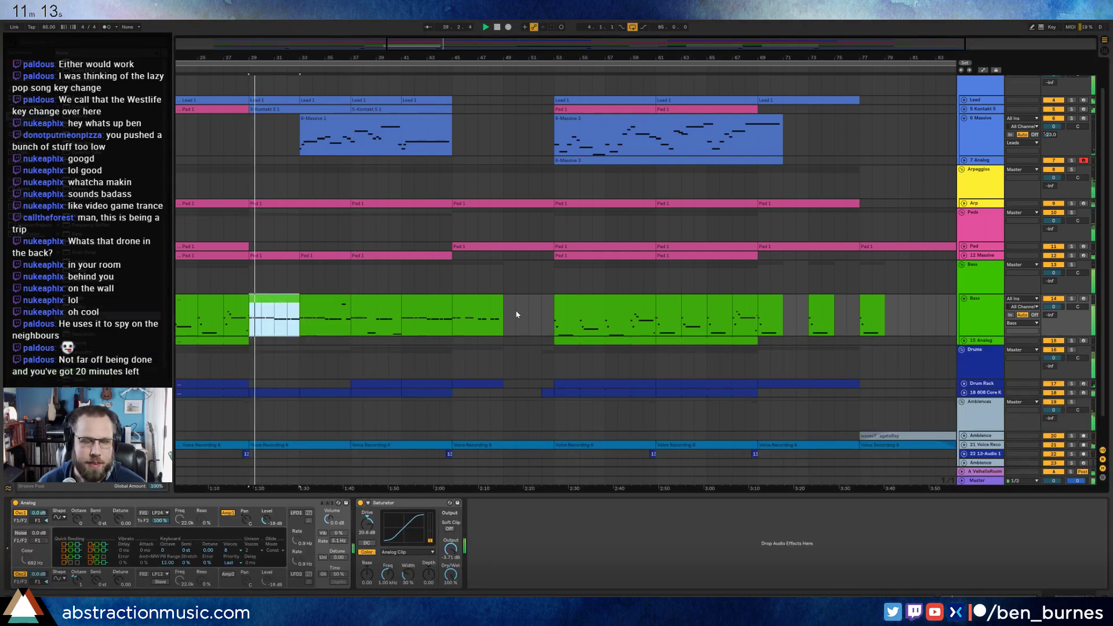
scroll(537, 316, "up", 3)
scroll(536, 317, "down", 4)
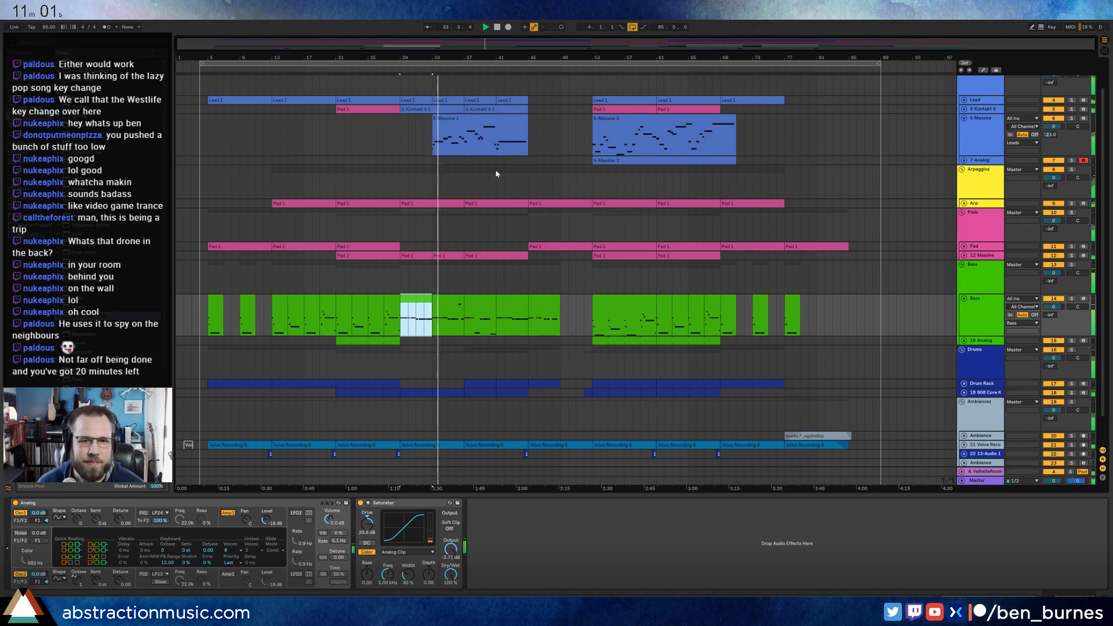
left_click(965, 383)
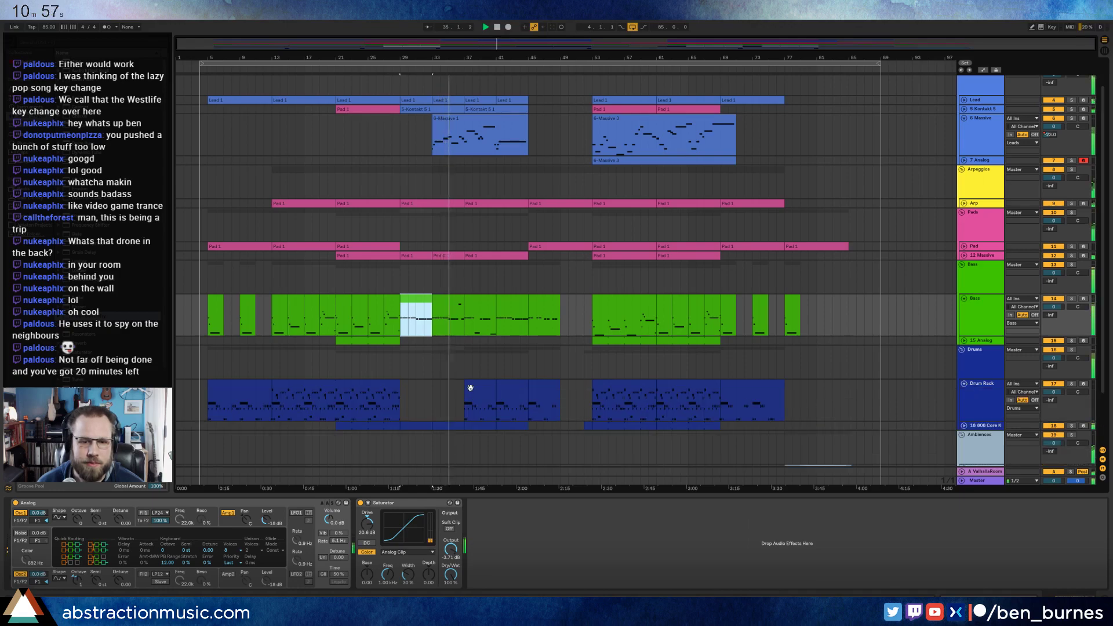
- Inspect the notes of the bar 33 Massive lead clip and the bar 45 bass clip during playback
double_click(447, 122)
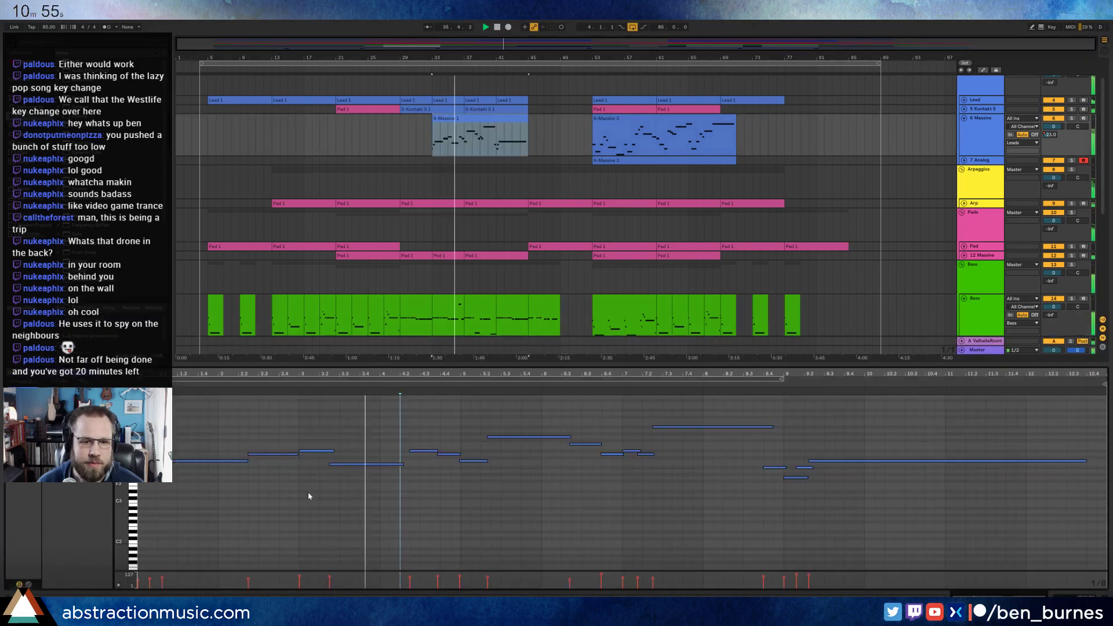
left_click(359, 525)
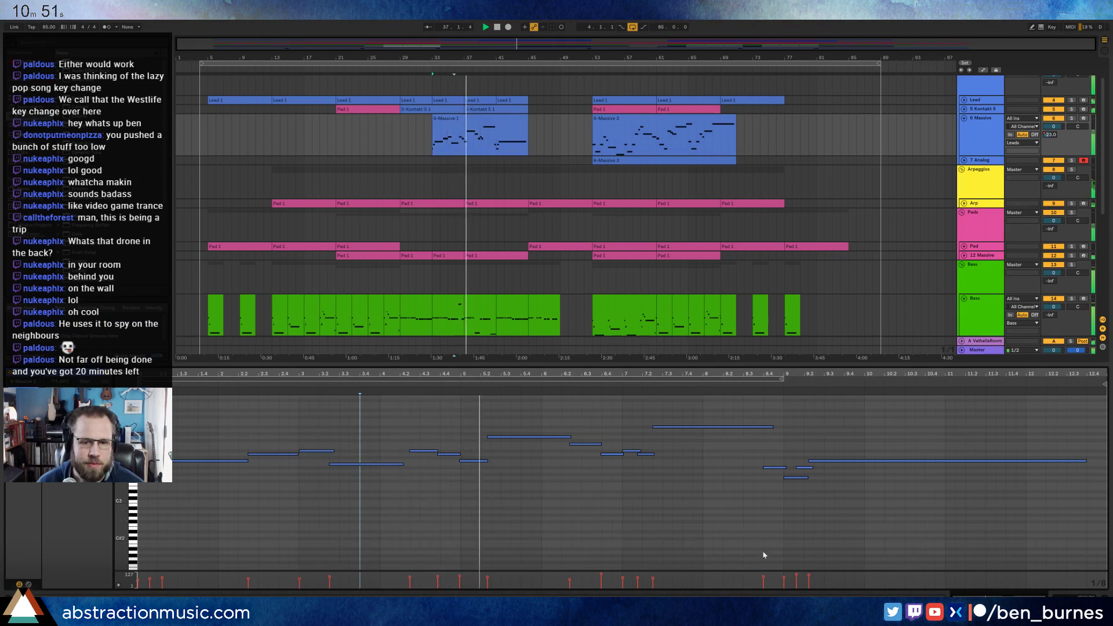
key("shift+Tab")
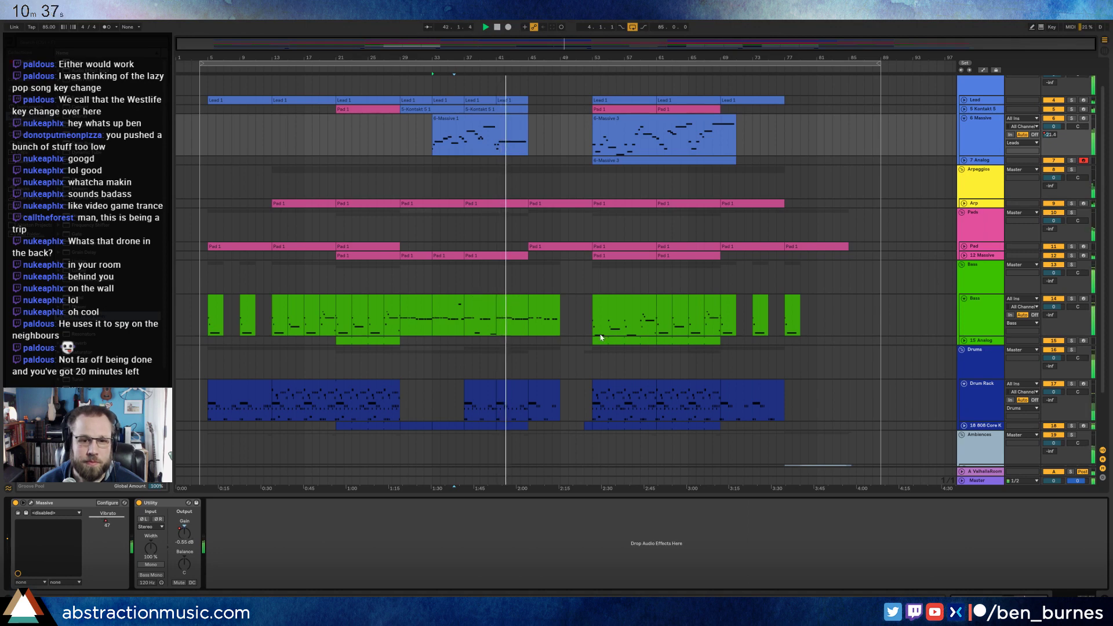
scroll(595, 329, "down", 5)
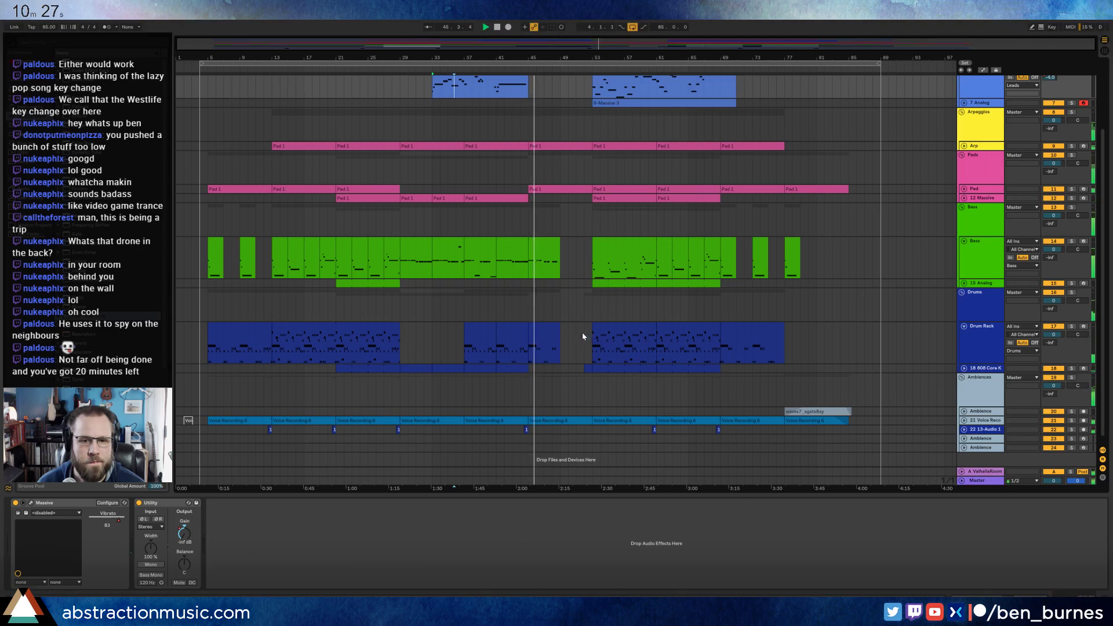
double_click(544, 243)
left_click(818, 508)
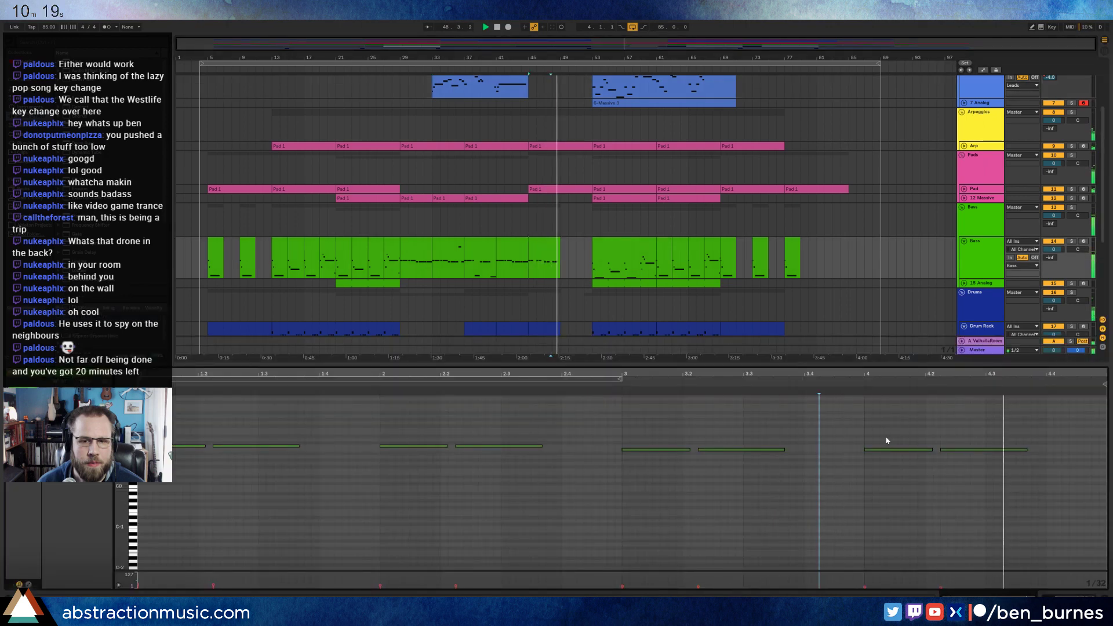
key("shift+Tab")
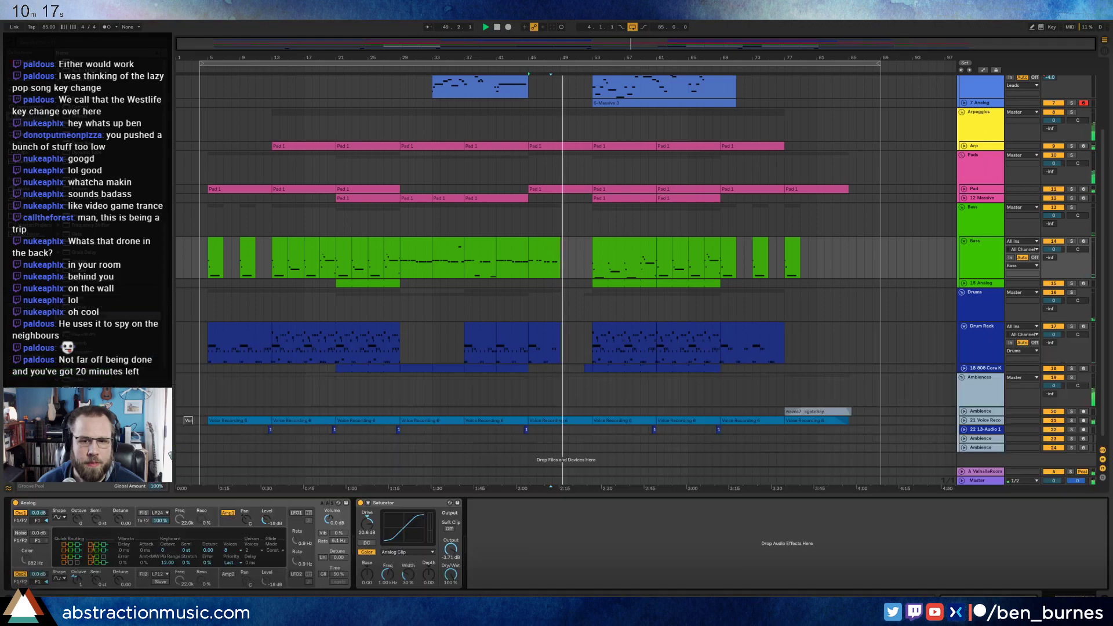
- Add two closed hi-hat hits at 1.3.3 and 1.4 before the snare fill in the 808 Core Kit clip at bar 52
key("shift+Tab")
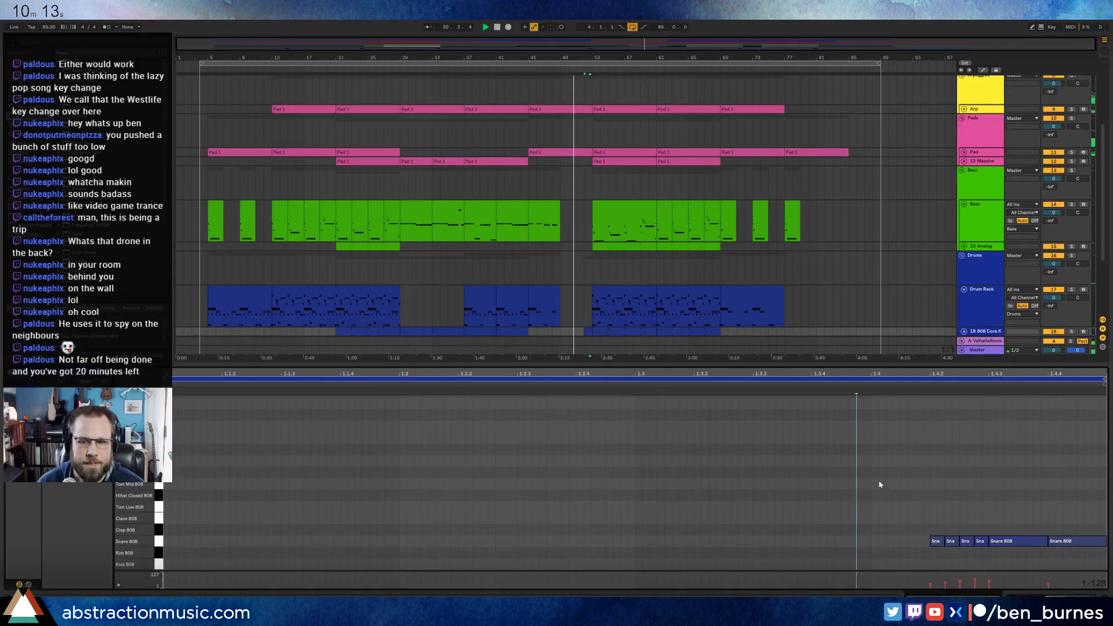
double_click(760, 493)
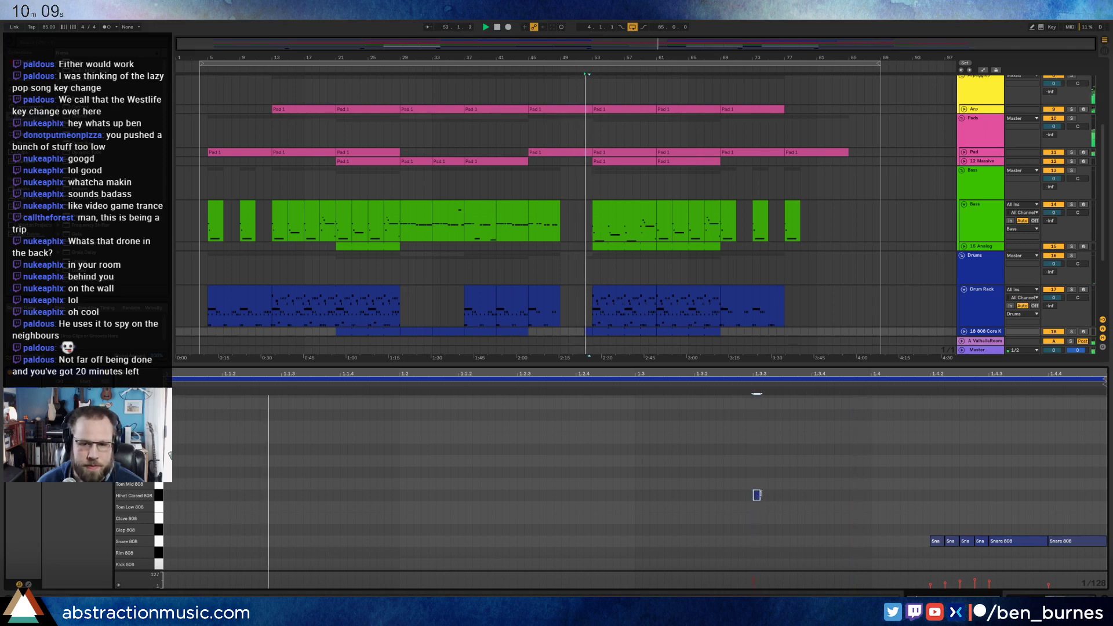
double_click(900, 495)
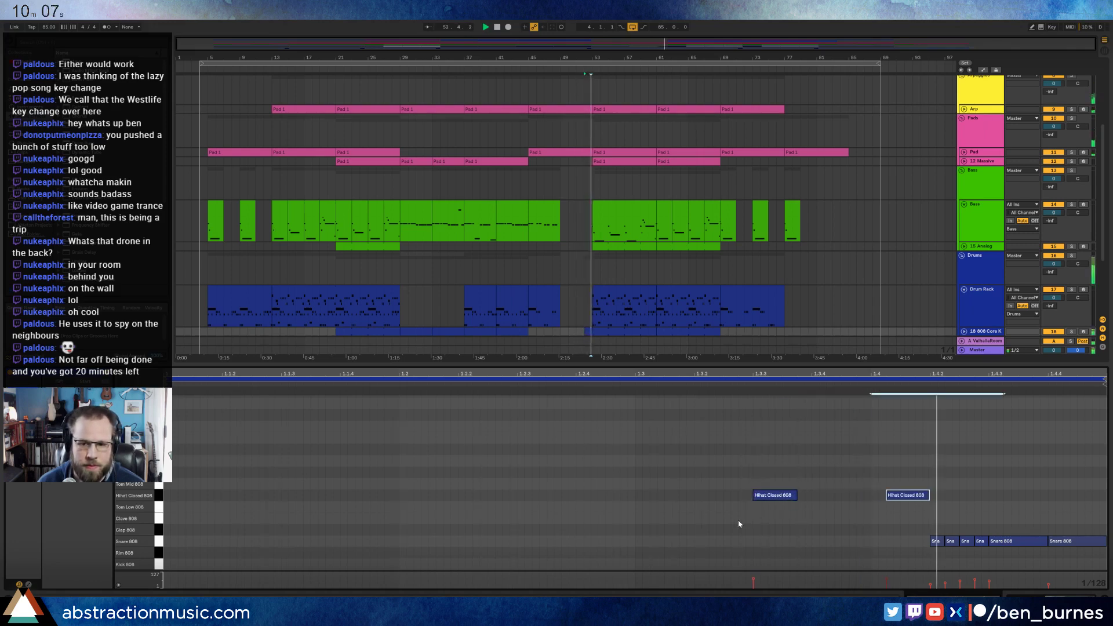
left_click_drag(902, 494, 887, 495)
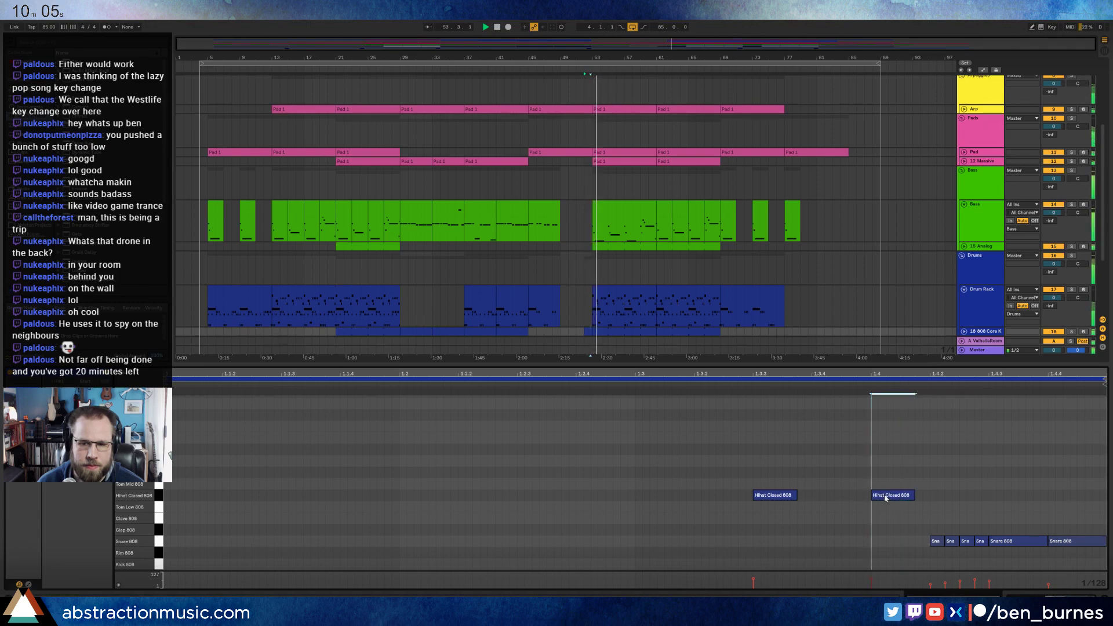
left_click(922, 505)
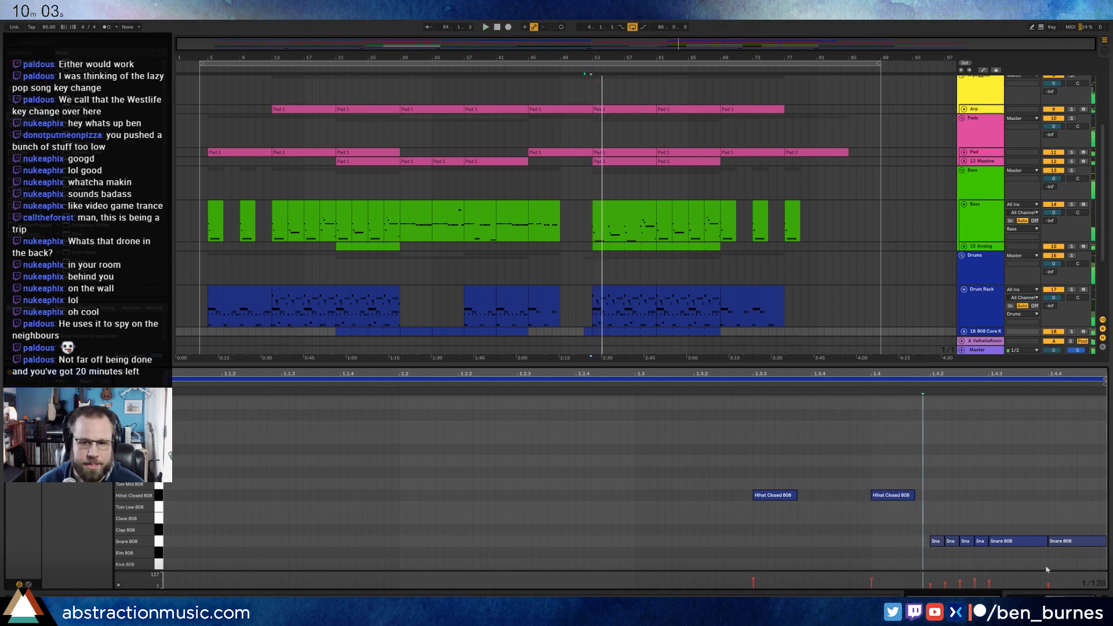
key("shift+Tab")
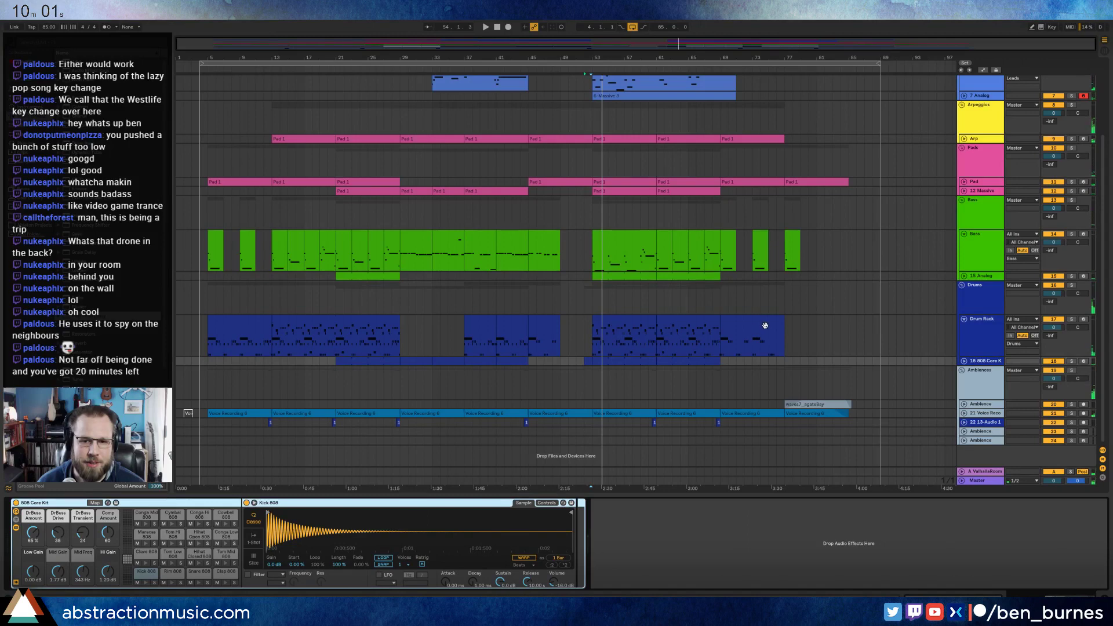
- Insert an audio track below Drum Rack with its input set to Resampling, and record-arm both tracks
left_click(889, 336)
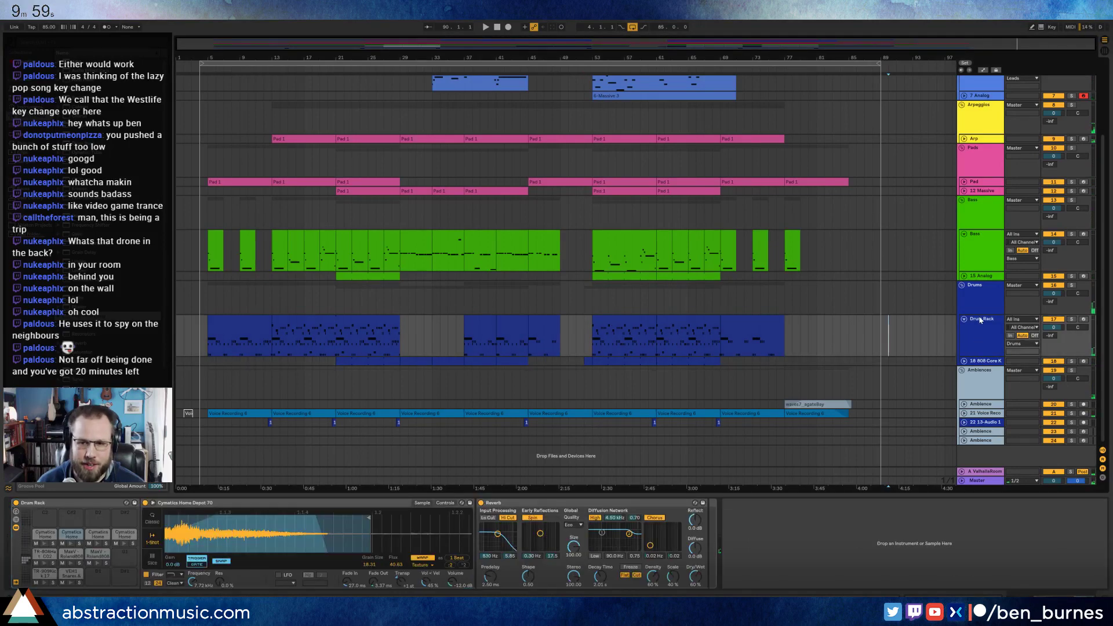
left_click(979, 320)
key("ctrl+t")
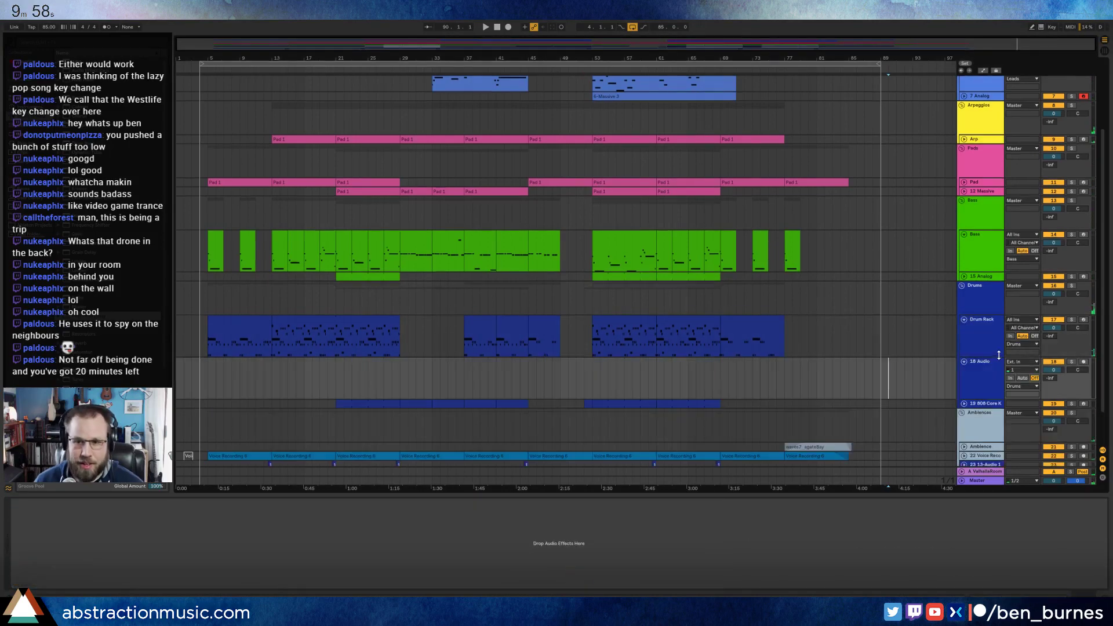
left_click(879, 340)
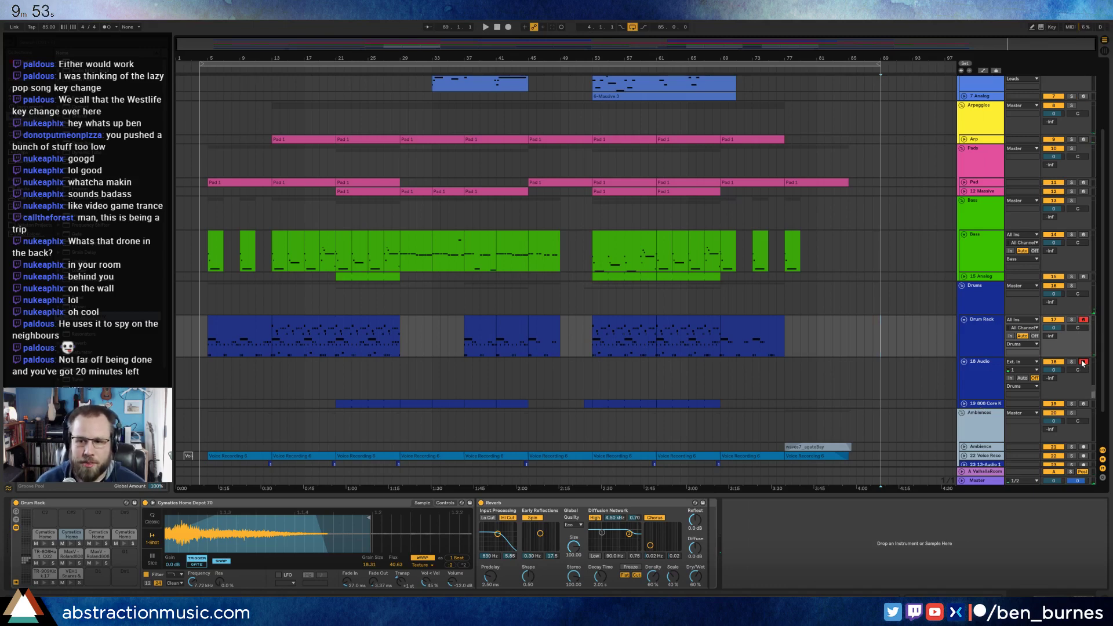
left_click(1009, 362)
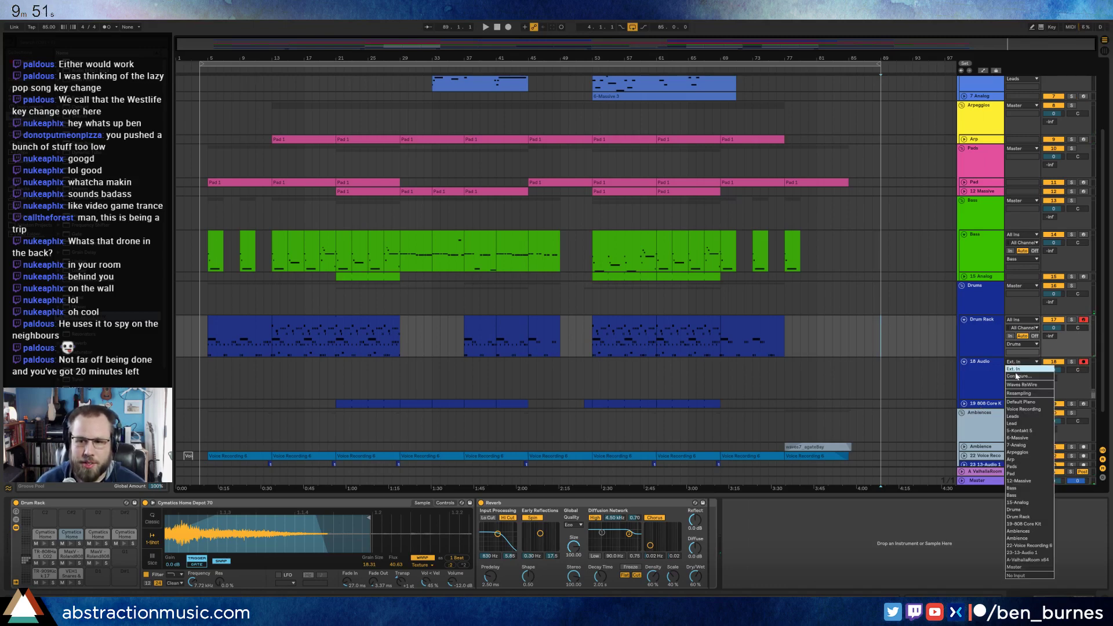
left_click(964, 360)
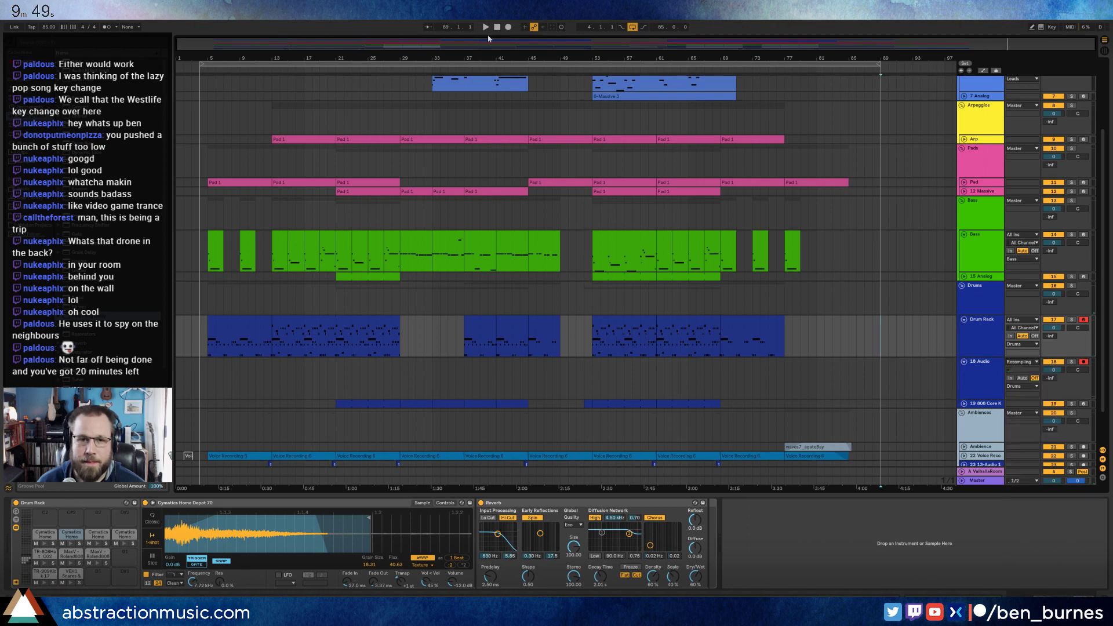
- Record Drum Rack pad hits onto the 18 Audio resampling track, starting at bar 89
left_click(508, 26)
left_click(985, 322)
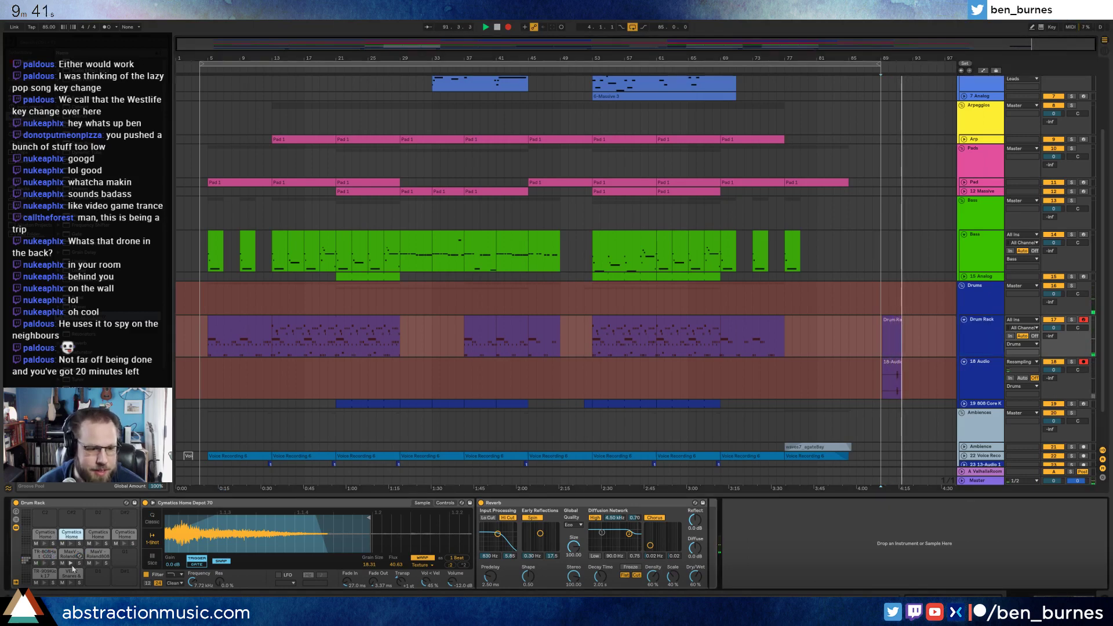
left_click(97, 563)
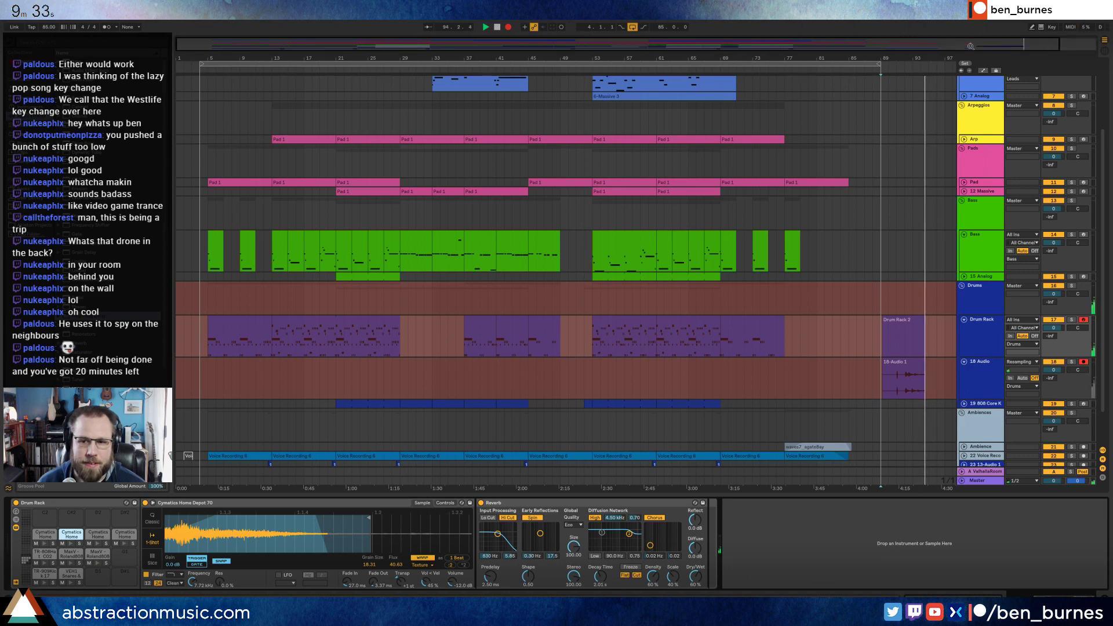
- Stop the recording, disarm Drum Rack, and delete the MIDI clip recorded on it
left_click(1082, 320)
key("space")
left_click(906, 319)
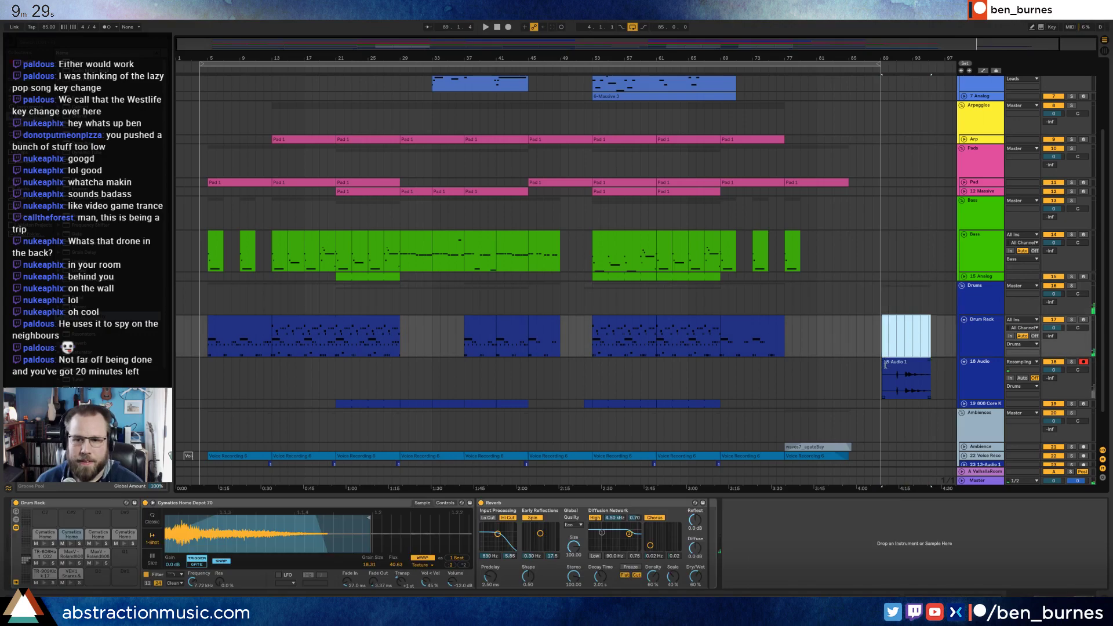
key("Delete")
- Trim the start of the recorded 18 Audio clip to the stereo delay's first hit just after 4.1, and reverse the clip
left_click(915, 365)
double_click(915, 365)
left_click_drag(849, 494, 849, 364)
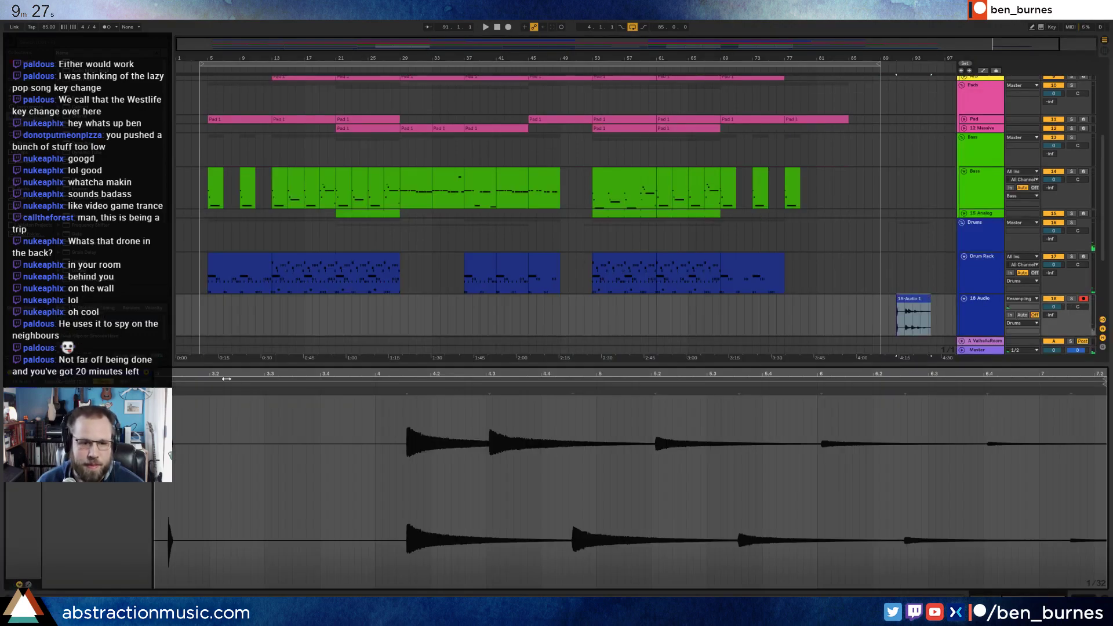
left_click_drag(214, 386, 411, 386)
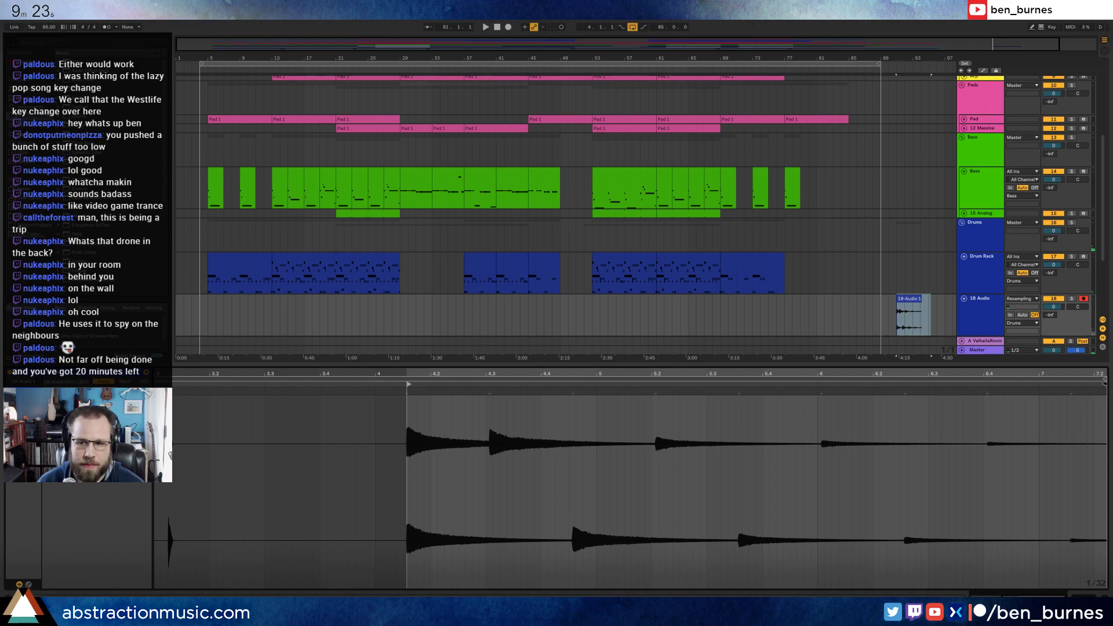
left_click(909, 301)
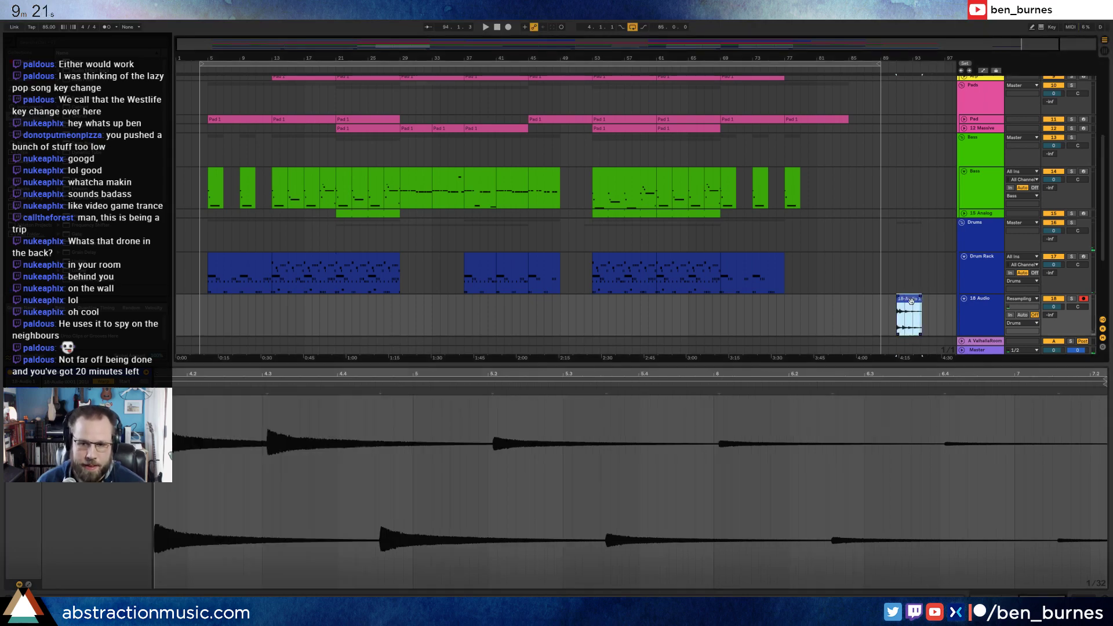
key("r")
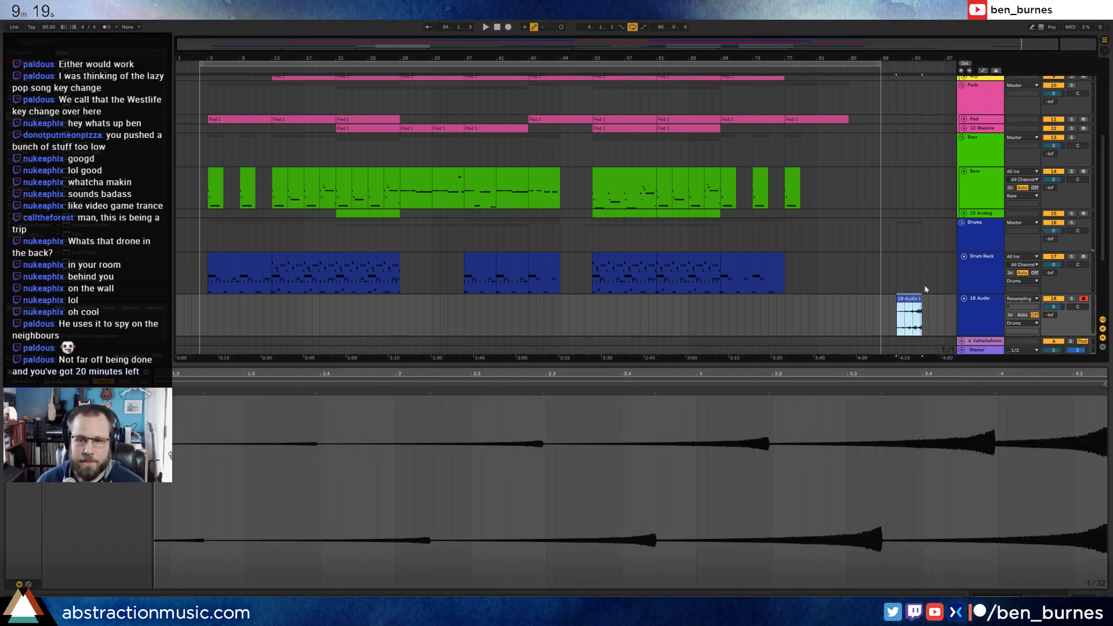
- Move the reversed clip to the empty Ambience track 24 so that it leads into the section at bar 53
scroll(925, 289, "down", 5)
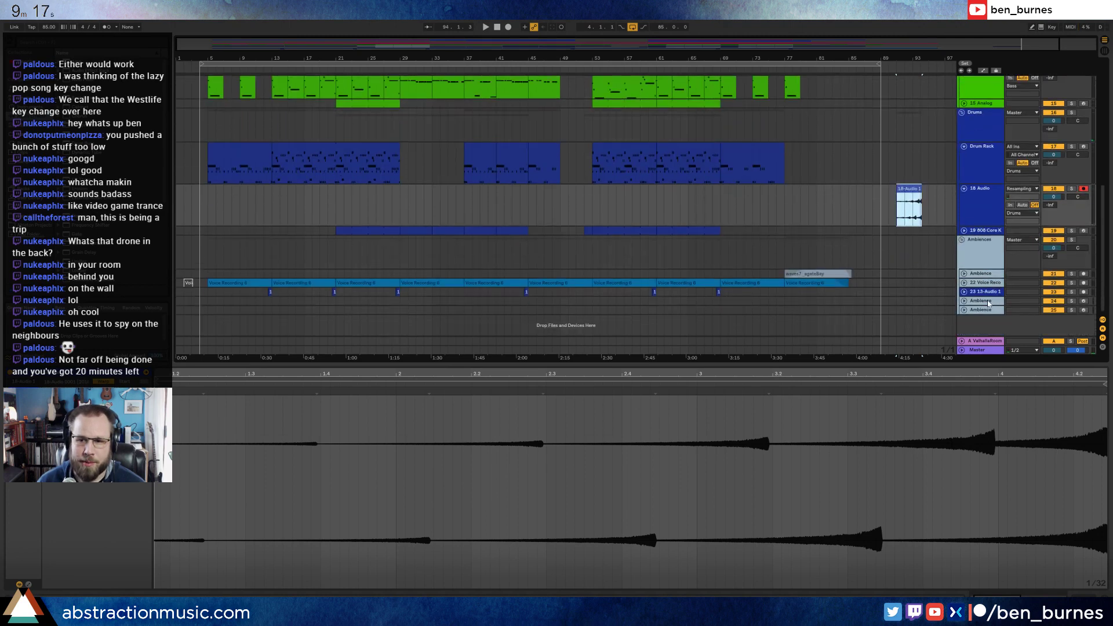
left_click(989, 302)
left_click_drag(909, 186, 731, 309)
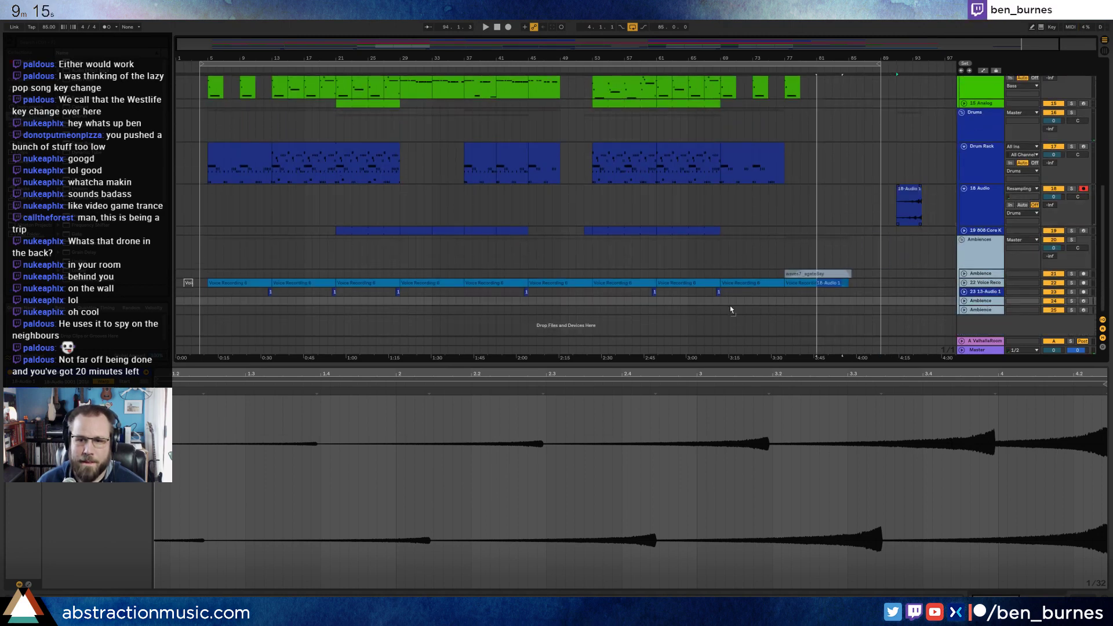
left_click_drag(591, 306, 580, 301)
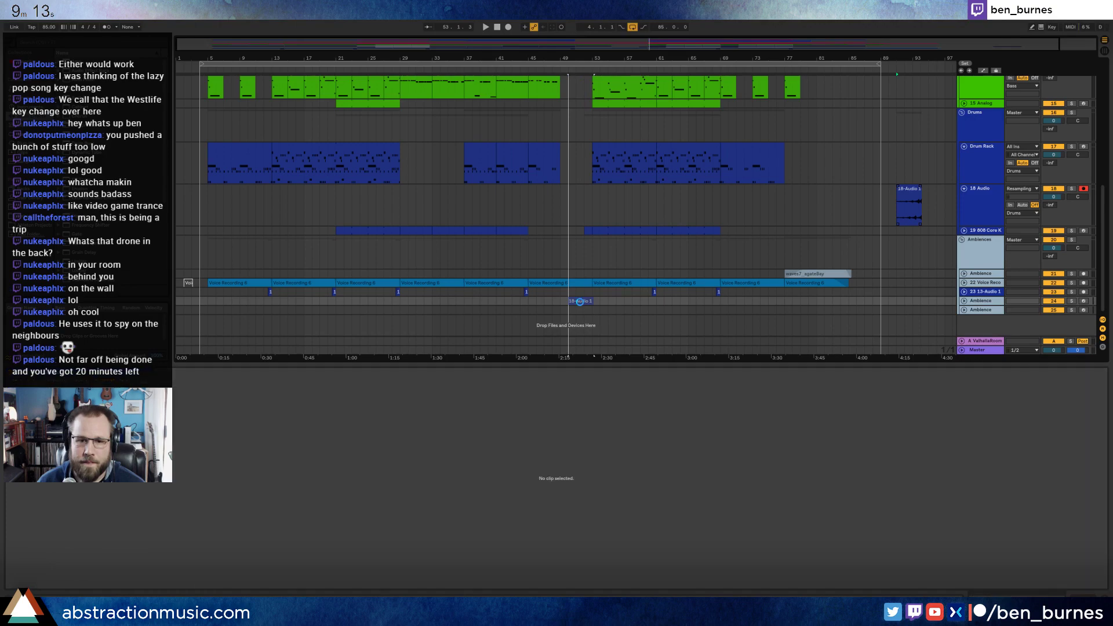
left_click(581, 301)
- Play the reversed clip and add a low-pass Auto Filter at 13.4 kHz to its Ambience track
key("space")
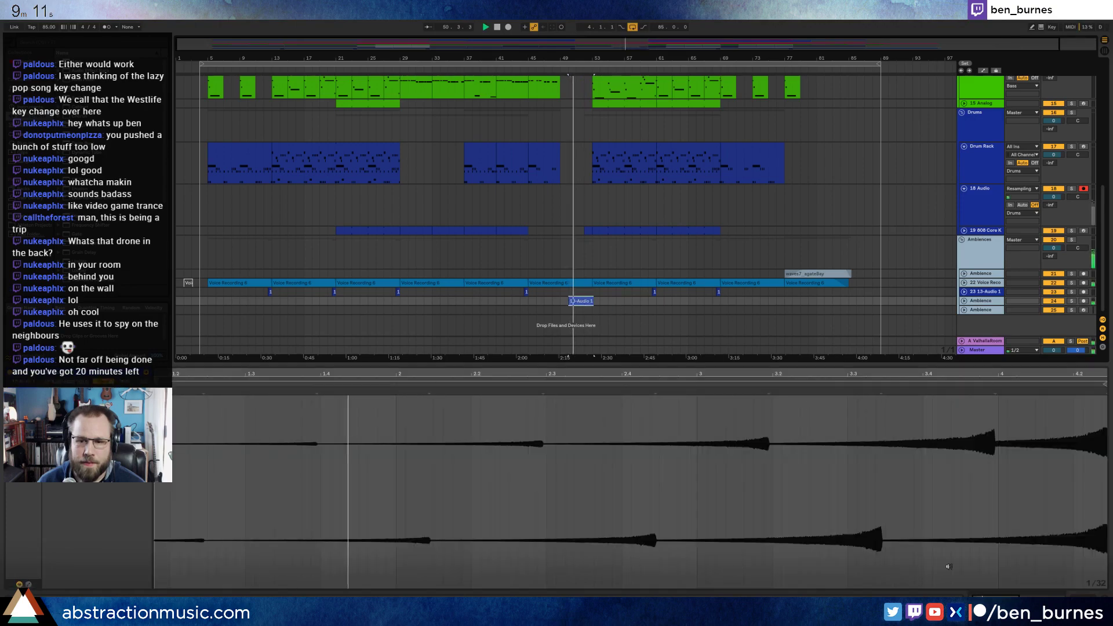
key("shift+Tab")
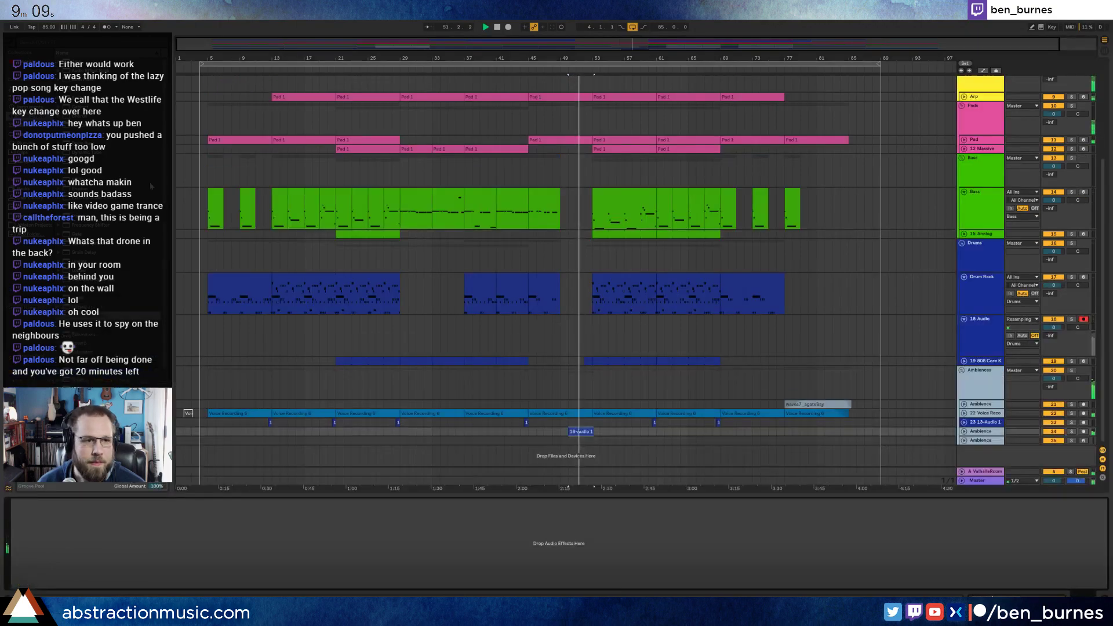
left_click_drag(93, 544, 125, 555)
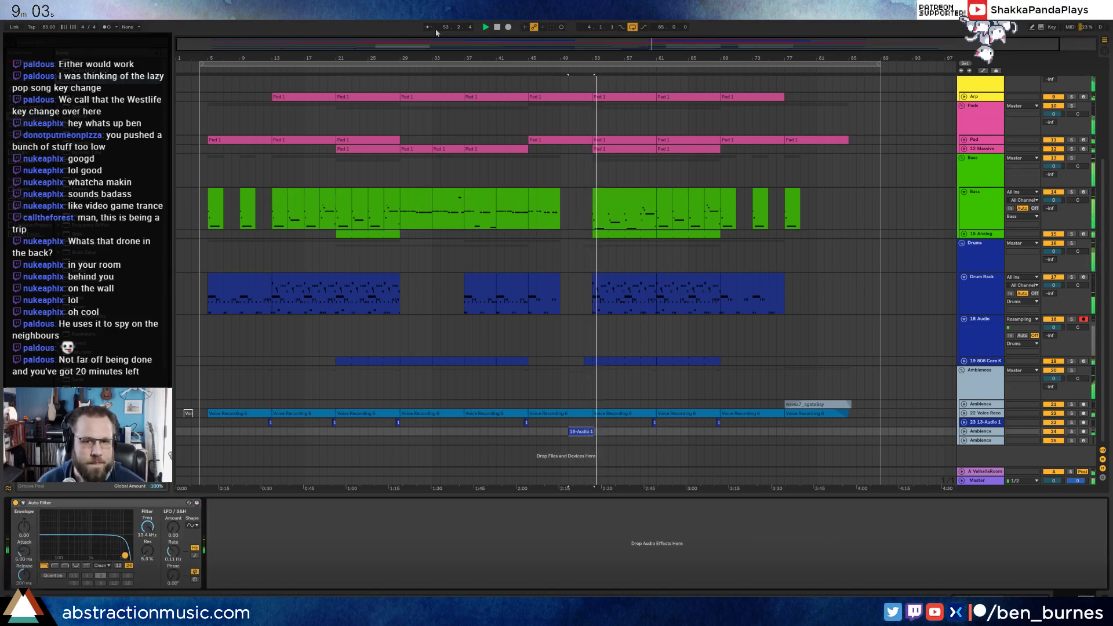
- Shift the reversed clip slightly earlier so that it ends exactly at bar 53, and play the transition from bar 52
key("plus")
key("plus")
key("plus")
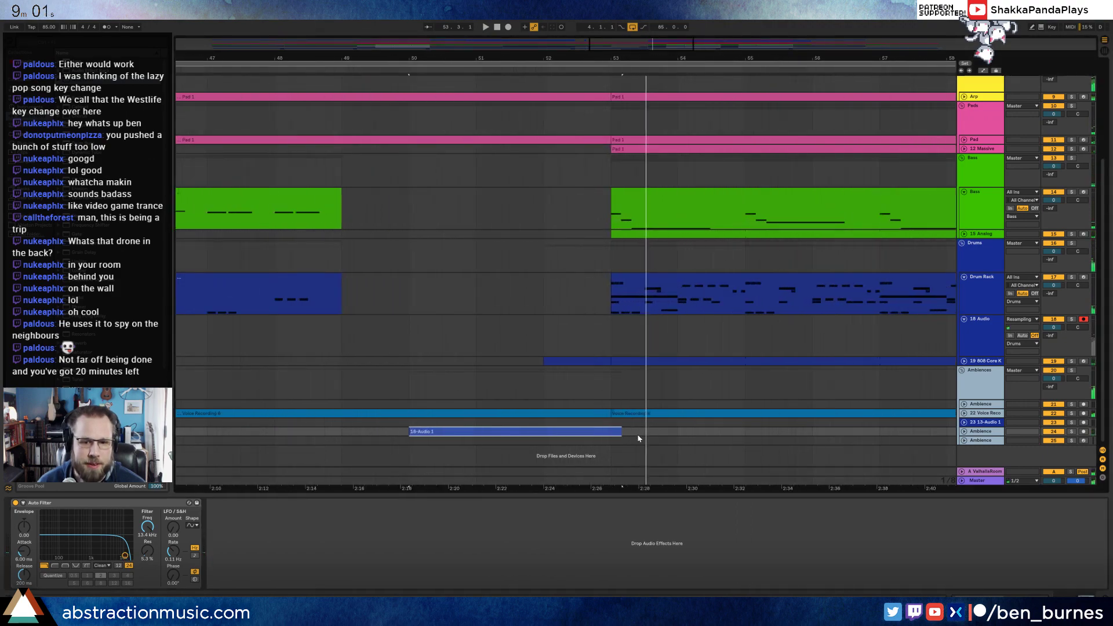
left_click(635, 431)
left_click(638, 434)
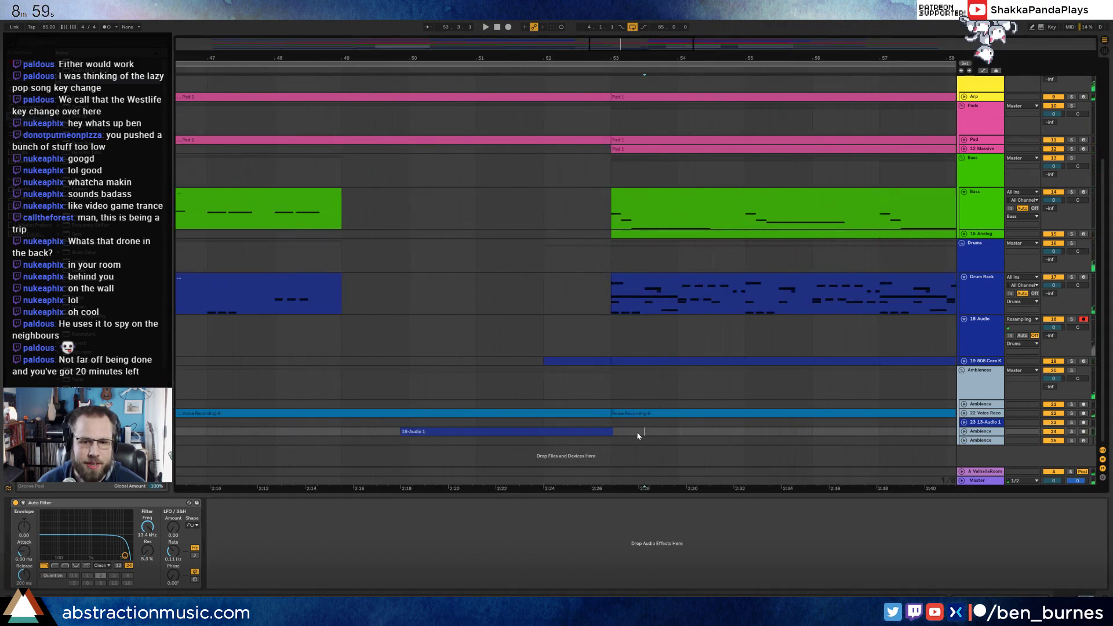
left_click(607, 433)
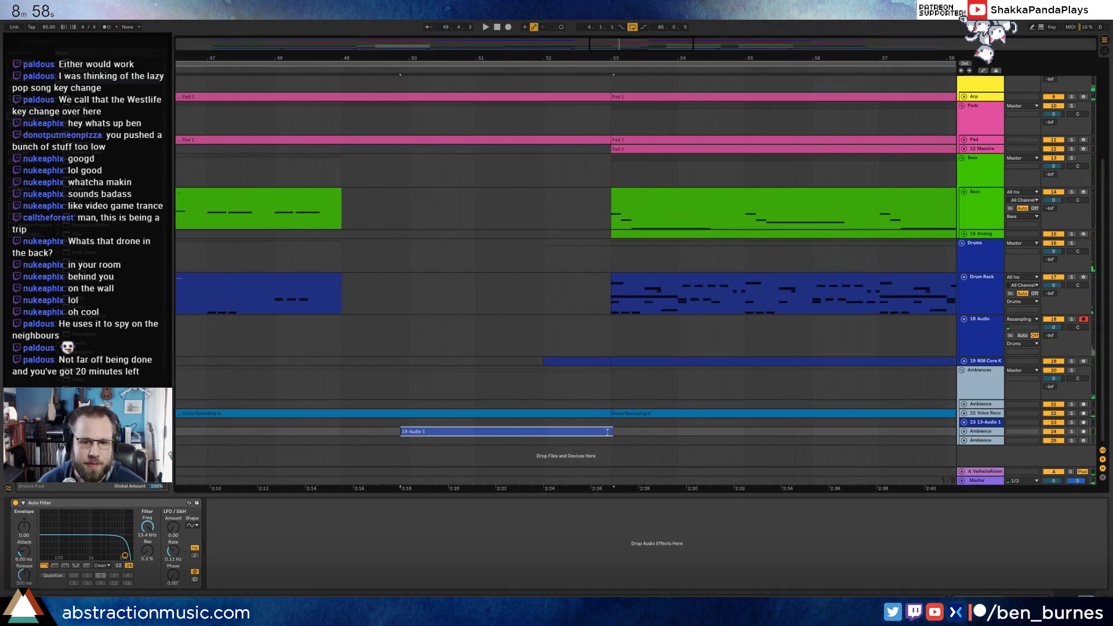
left_click(563, 424)
key("space")
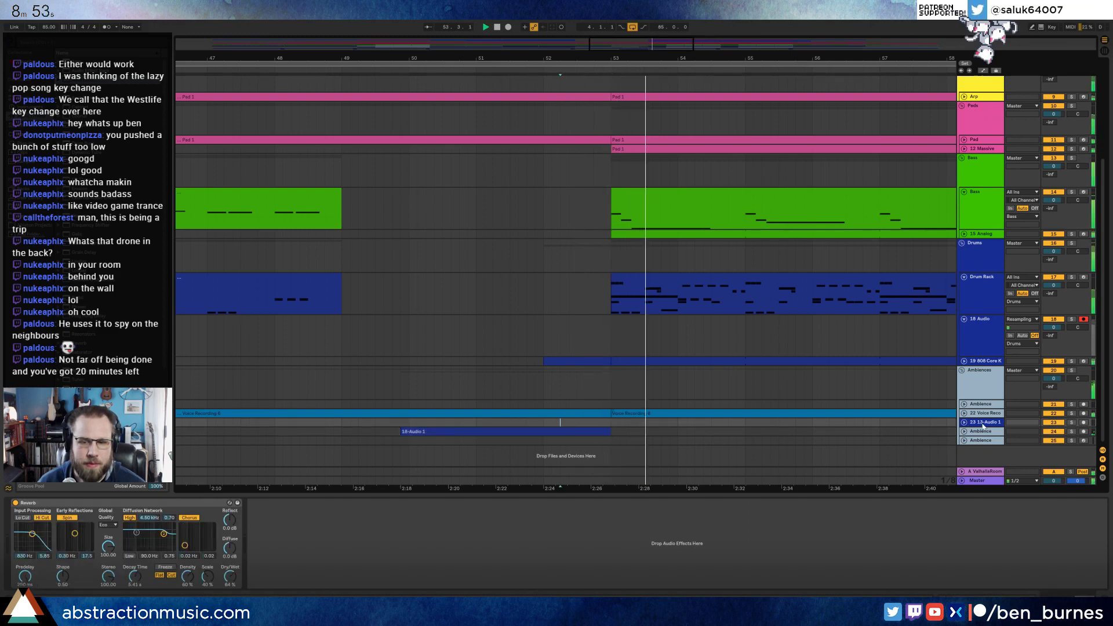
- Unfold the Ambience track holding the reversed clip and set its volume to -1.1 dB
left_click(963, 422)
left_click(963, 423)
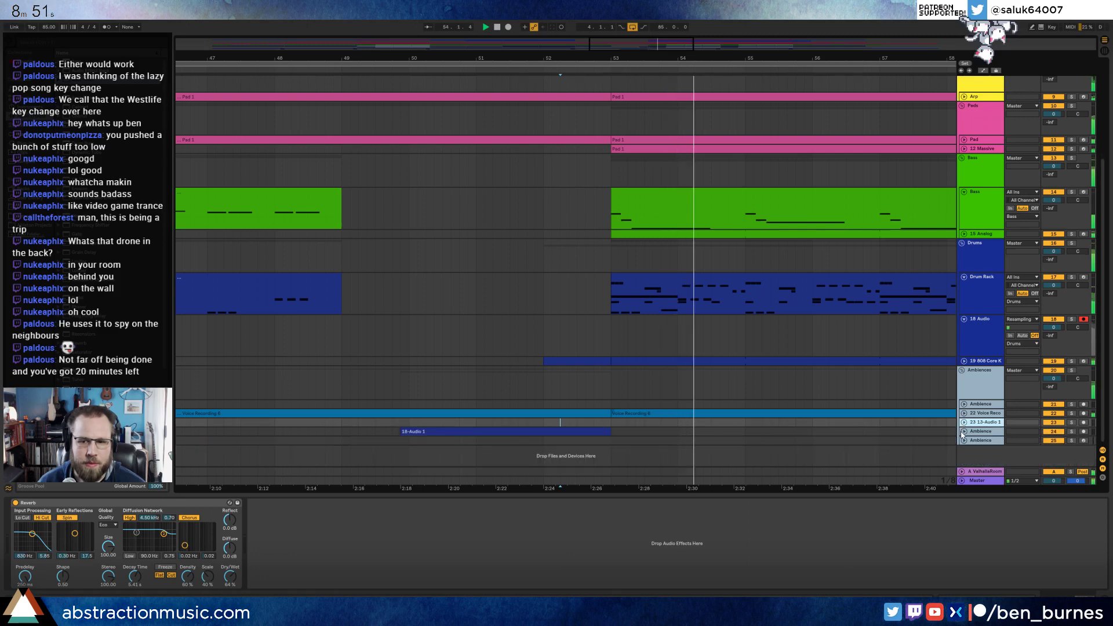
left_click(963, 431)
scroll(1054, 418, "down", 1)
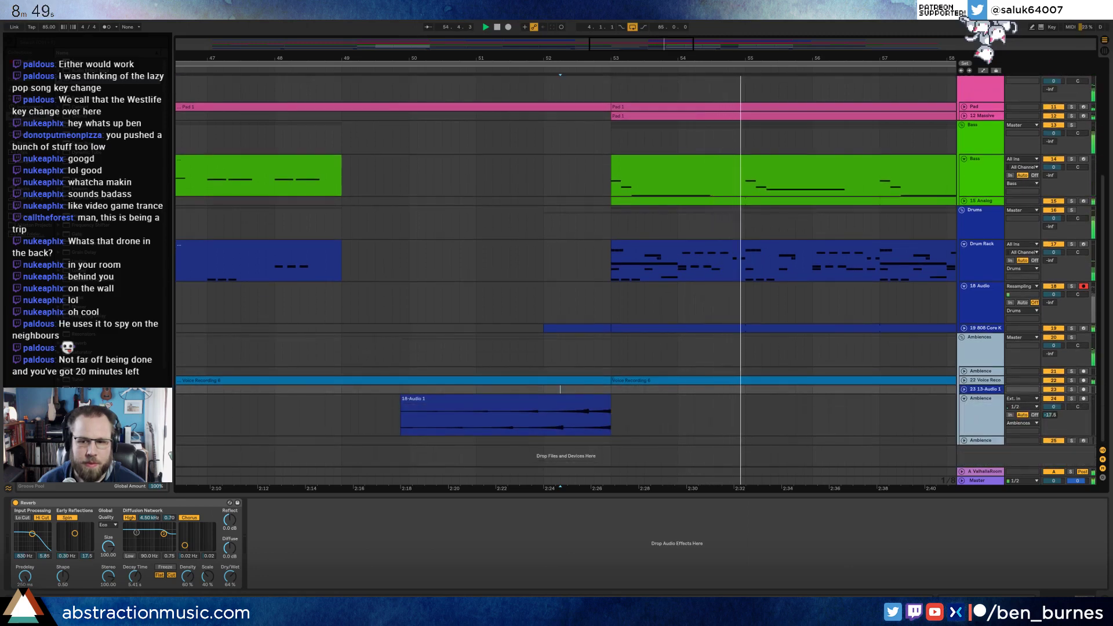
left_click_drag(1059, 410, 1059, 417)
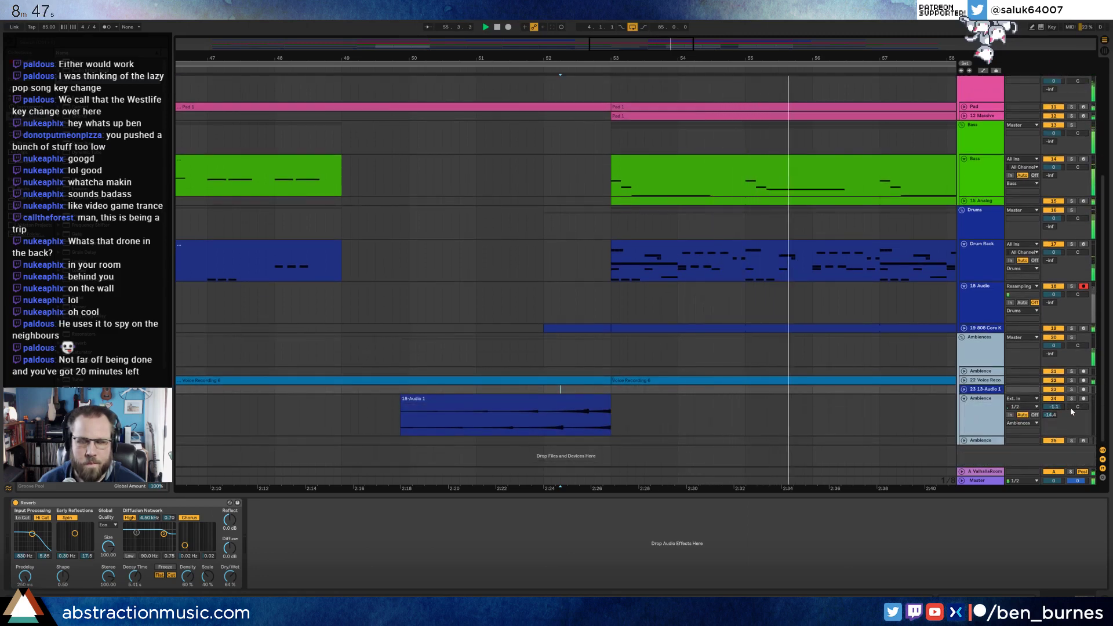
- Play the transition from bar 47 and examine the reversed clip's waveform during playback
left_click(391, 413)
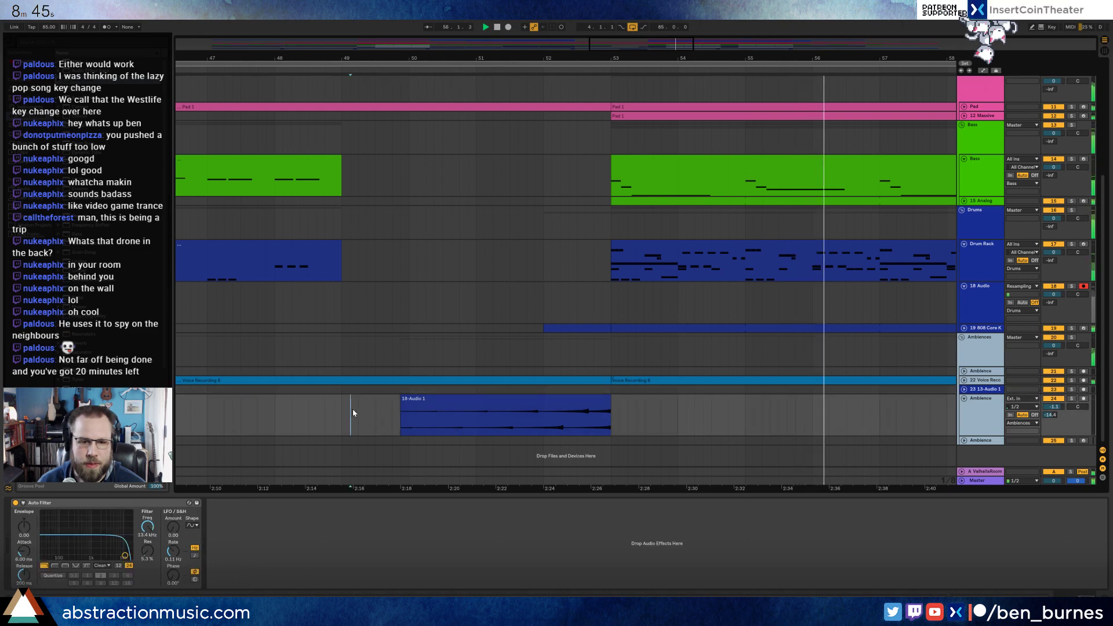
left_click(242, 410, "shift")
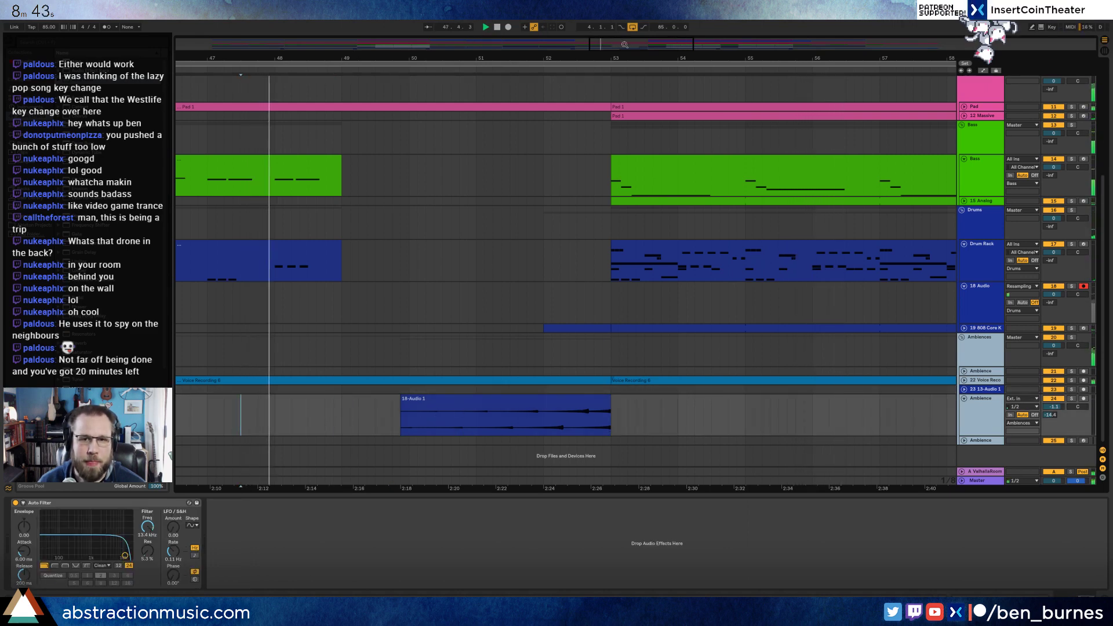
key("minus")
key("minus")
key("minus")
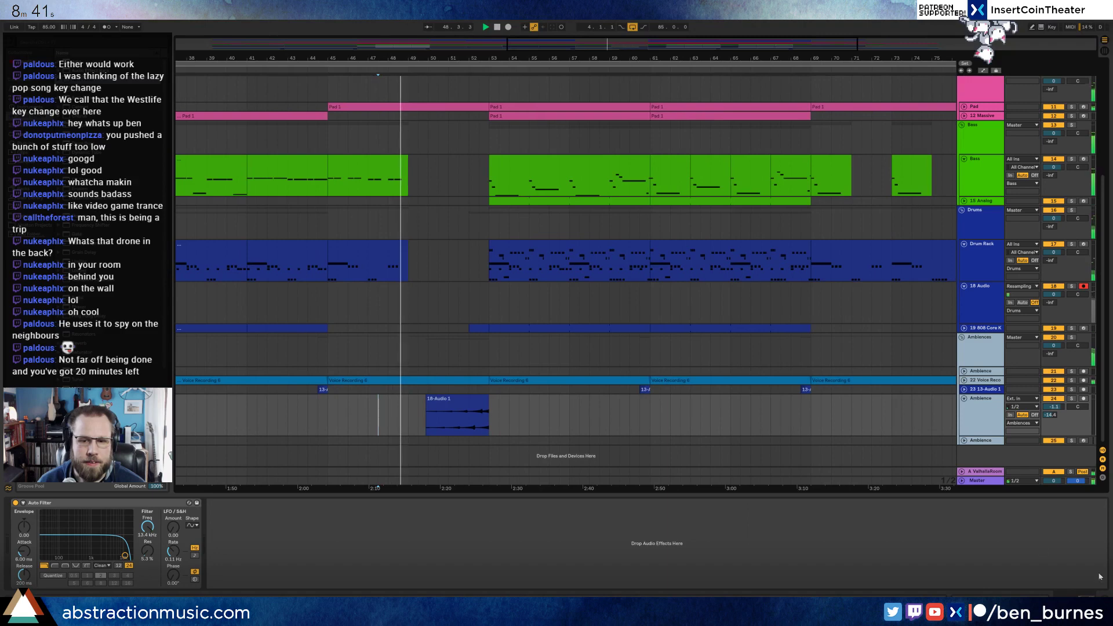
left_click(458, 414)
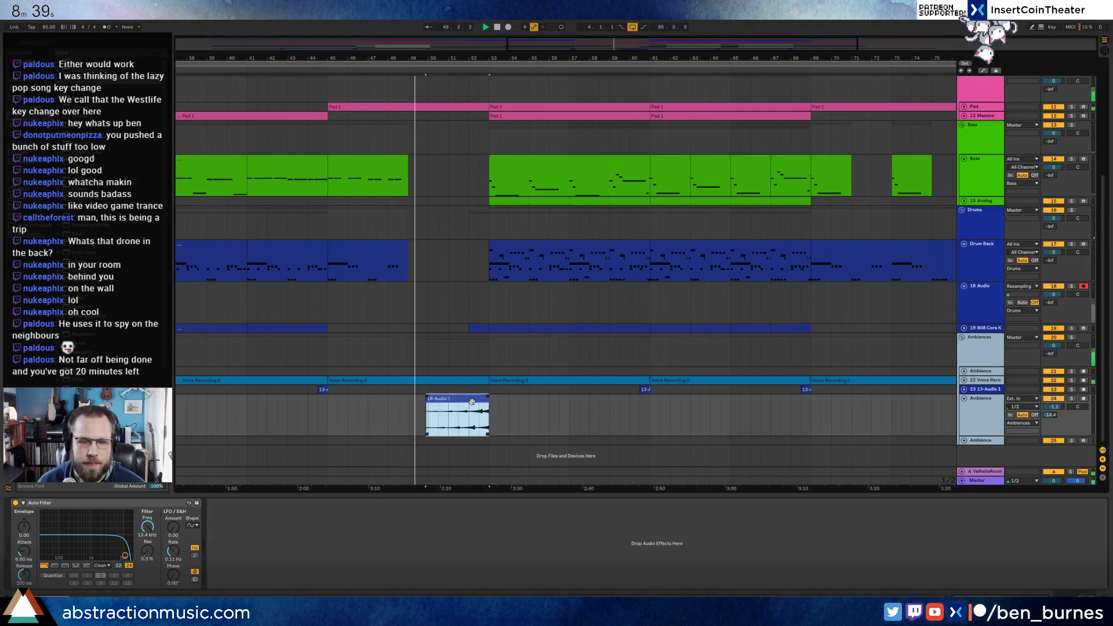
double_click(458, 414)
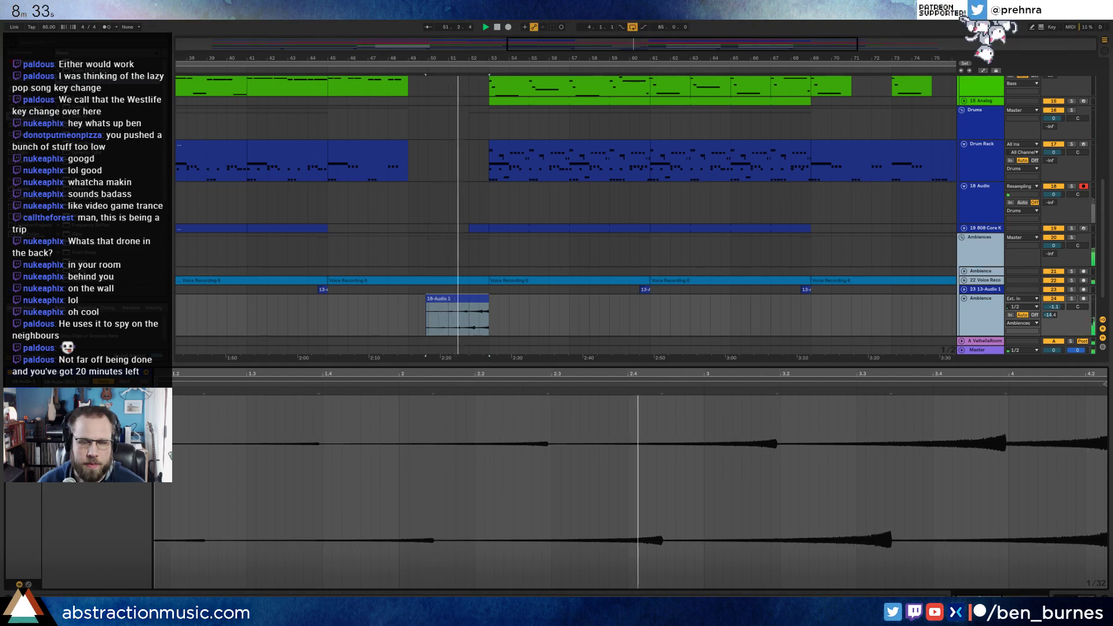
key("shift+Tab")
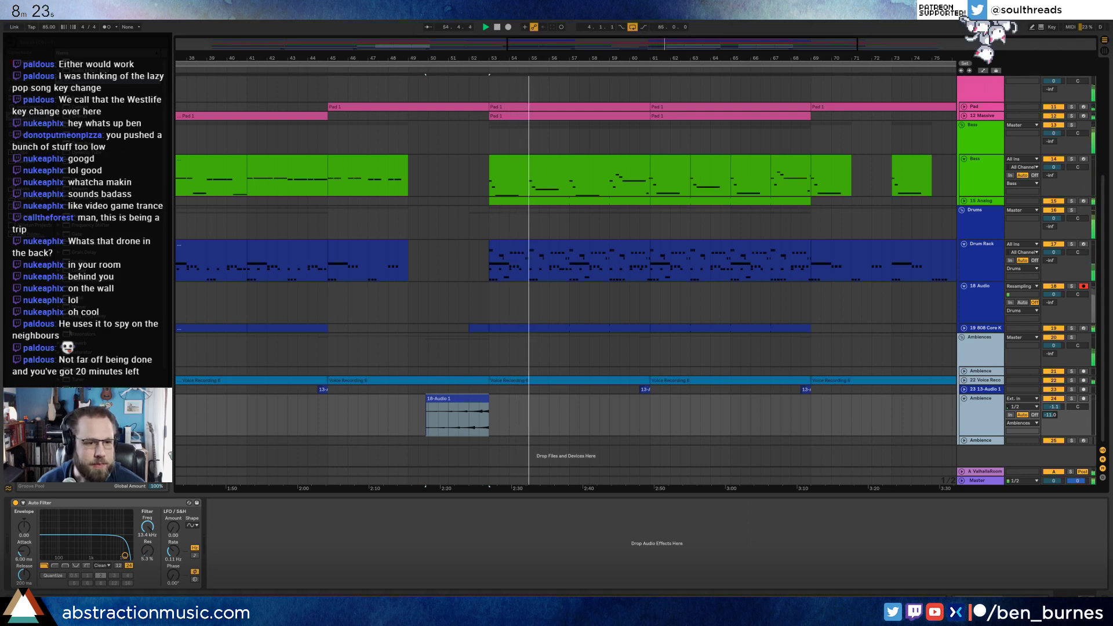
- Try Redux after the Auto Filter with a bit reduction of 7 and increased downsampling, and remove the effect
left_click(295, 580)
left_click_drag(228, 537, 231, 532)
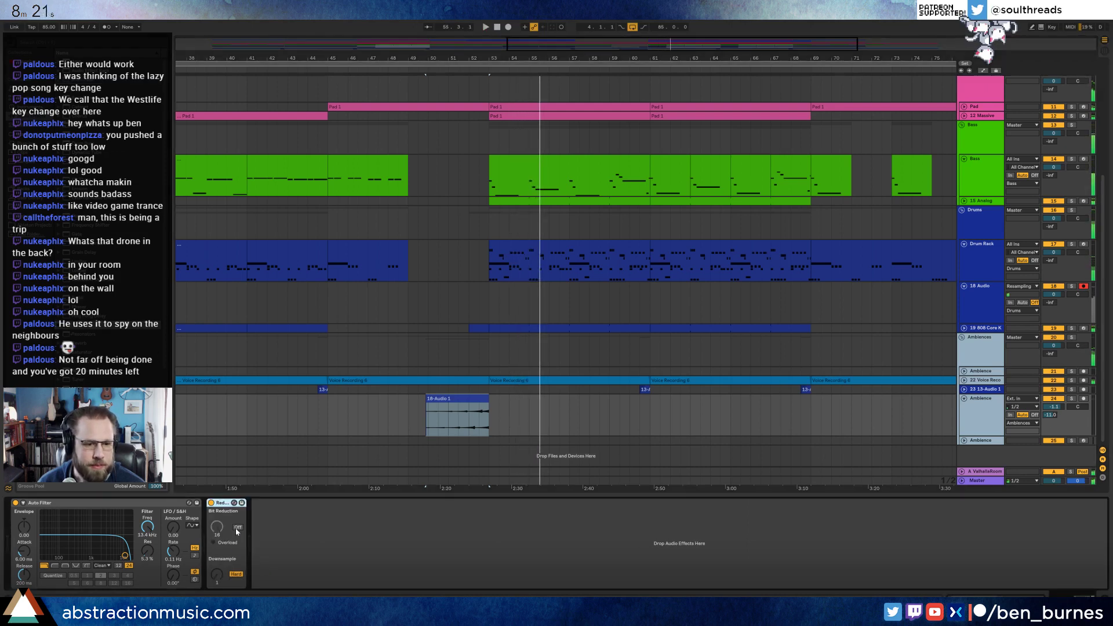
left_click(420, 421)
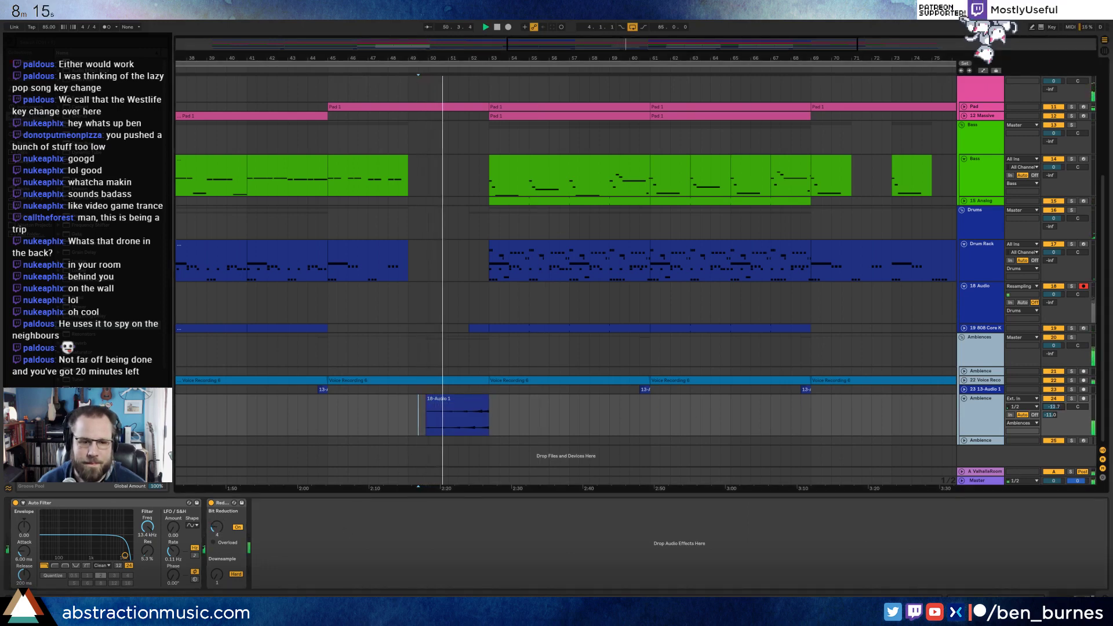
left_click_drag(216, 528, 216, 519)
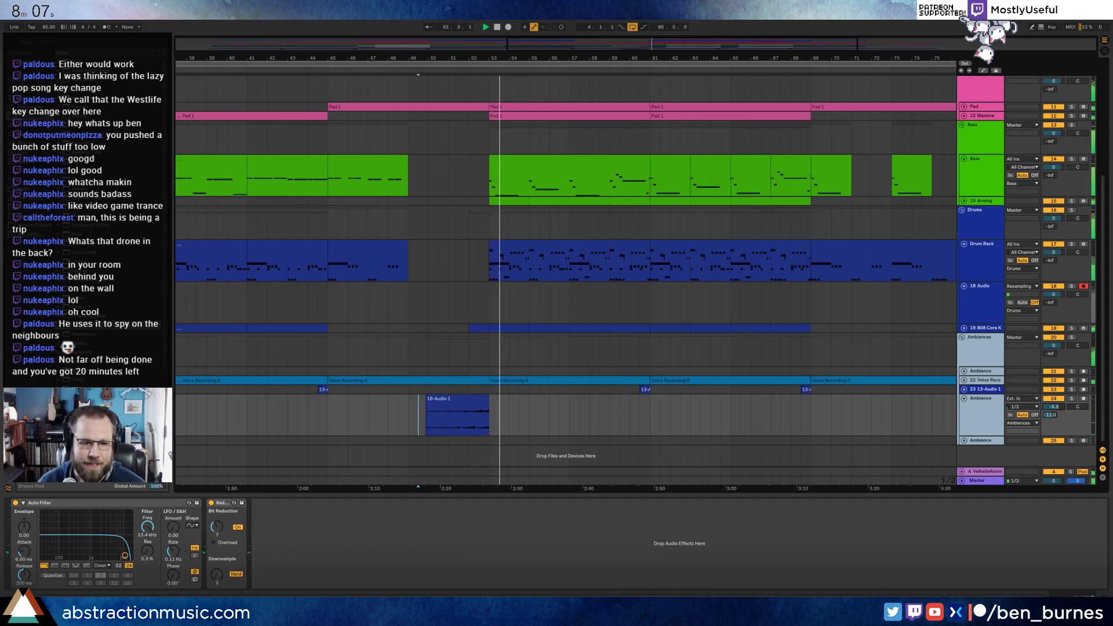
left_click_drag(217, 574, 216, 562)
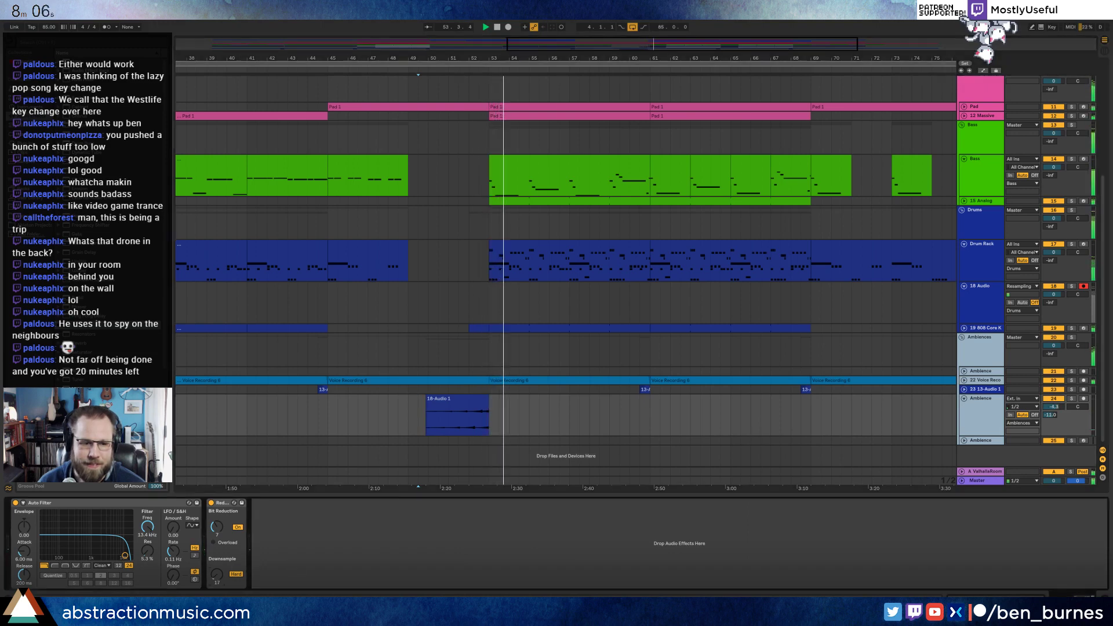
left_click(459, 424)
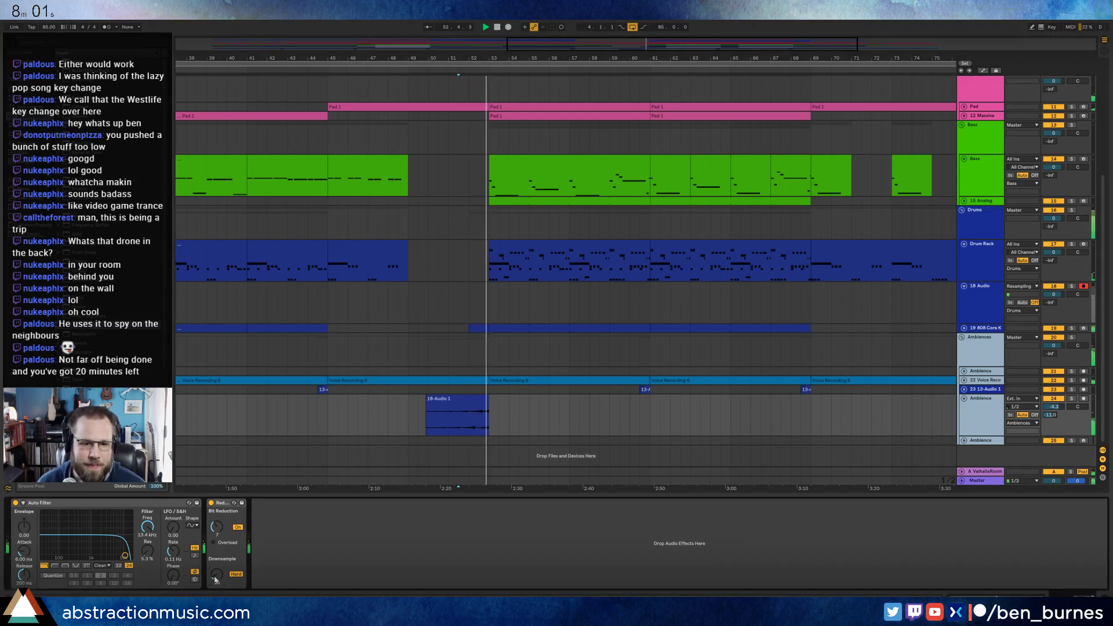
key("Delete")
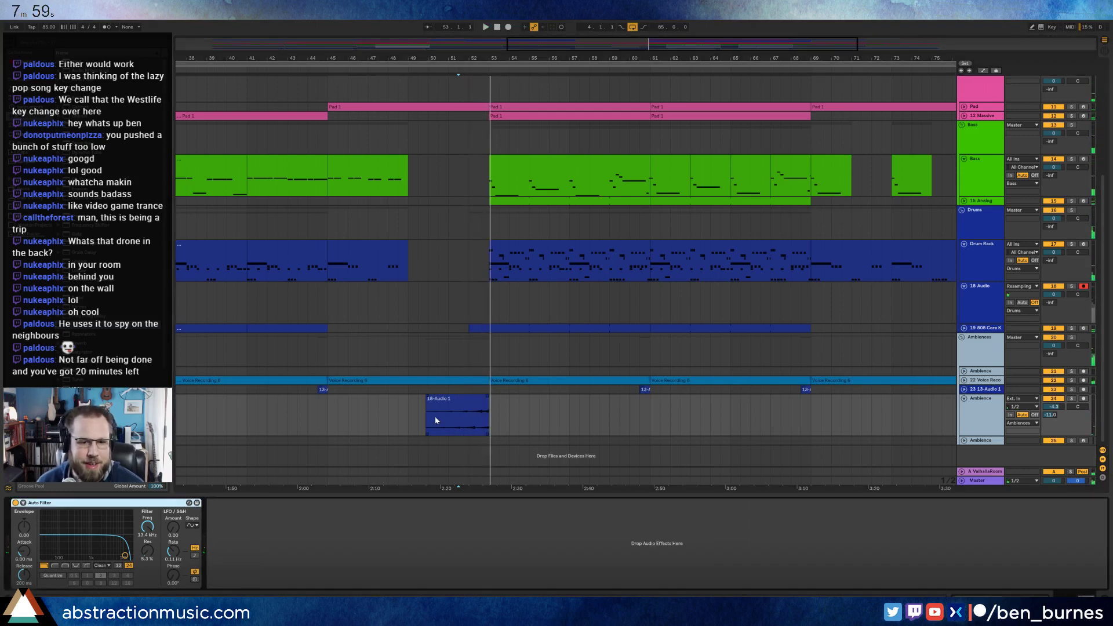
- Switch the Auto Filter to high-pass with a cutoff of about 410 Hz and 0% resonance while playing the transition
left_click(430, 423)
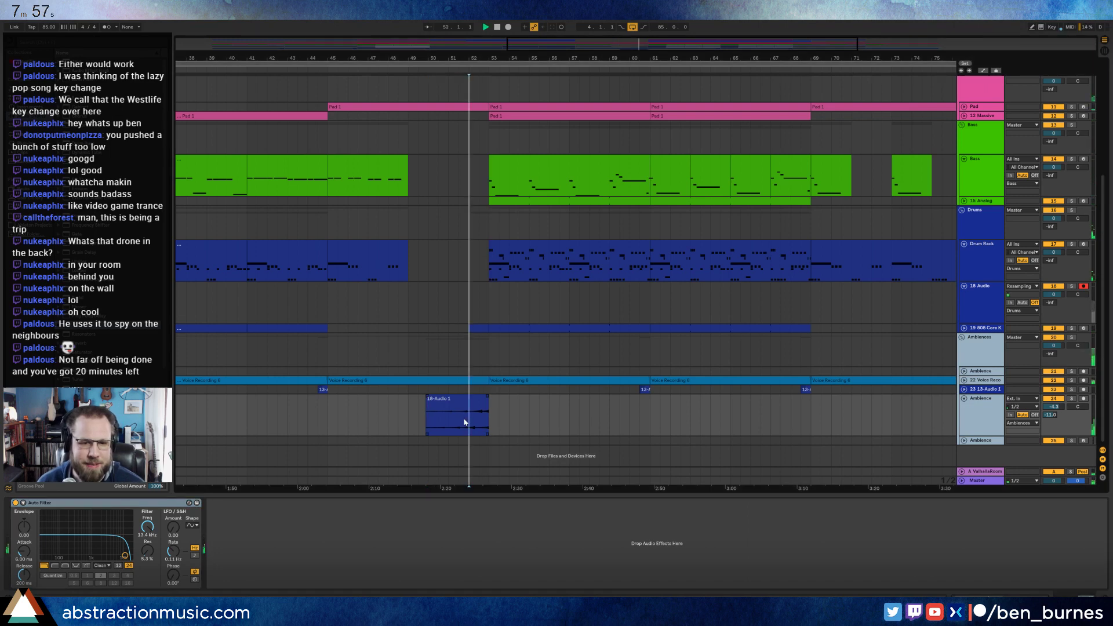
left_click(54, 565)
left_click_drag(124, 555, 79, 557)
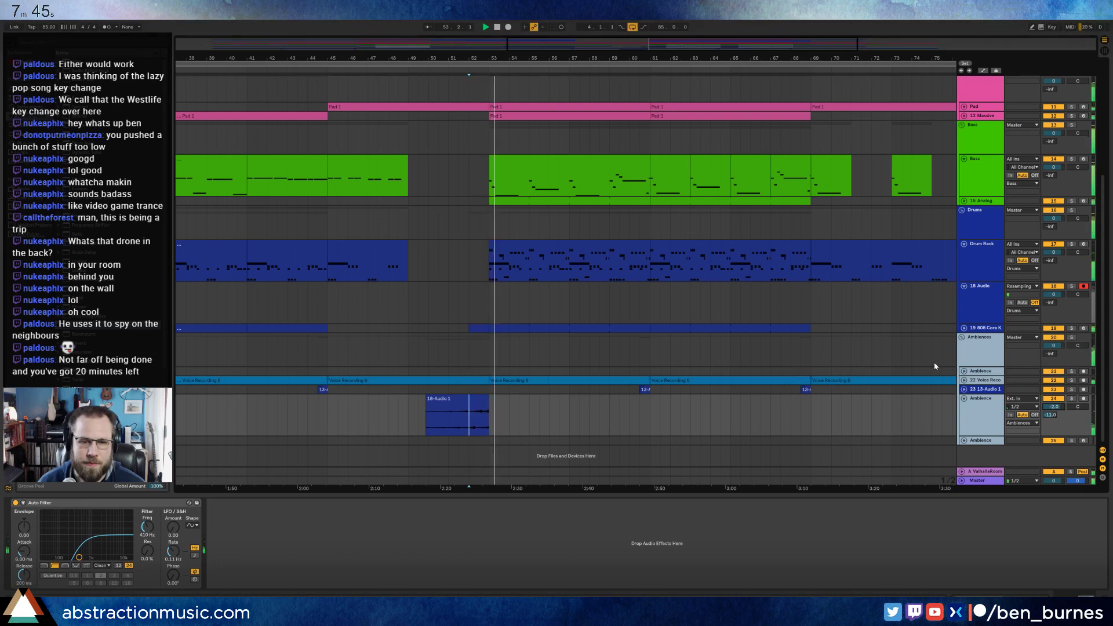
key("minus")
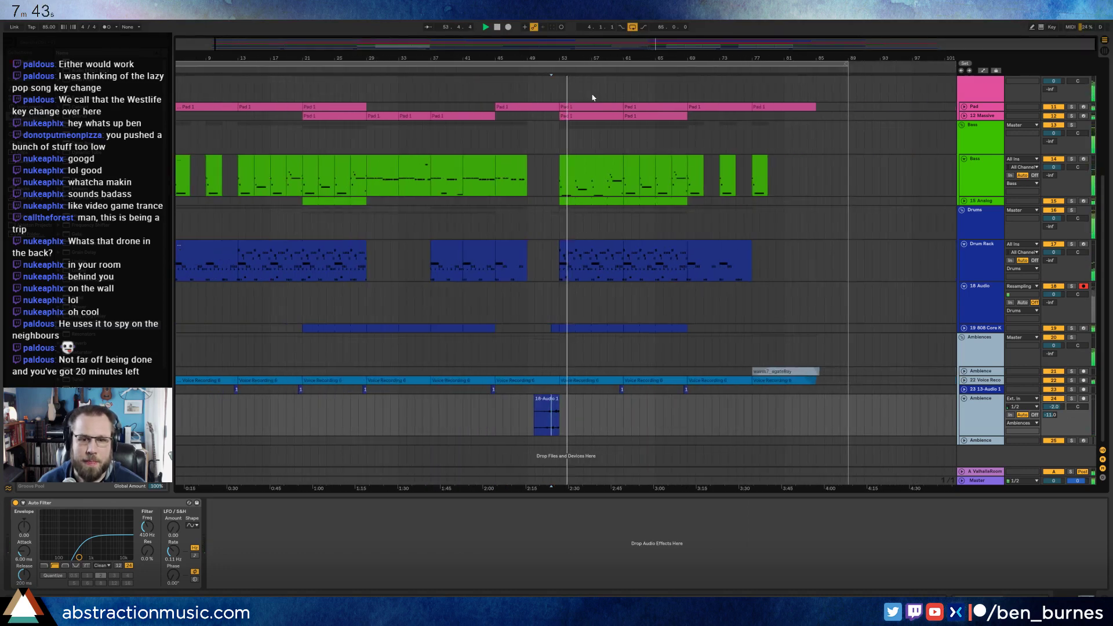
- Unfold the Arp track and open the 6-Massive lead clip at bar 53 to review its notes during playback
scroll(695, 300, "up", 5)
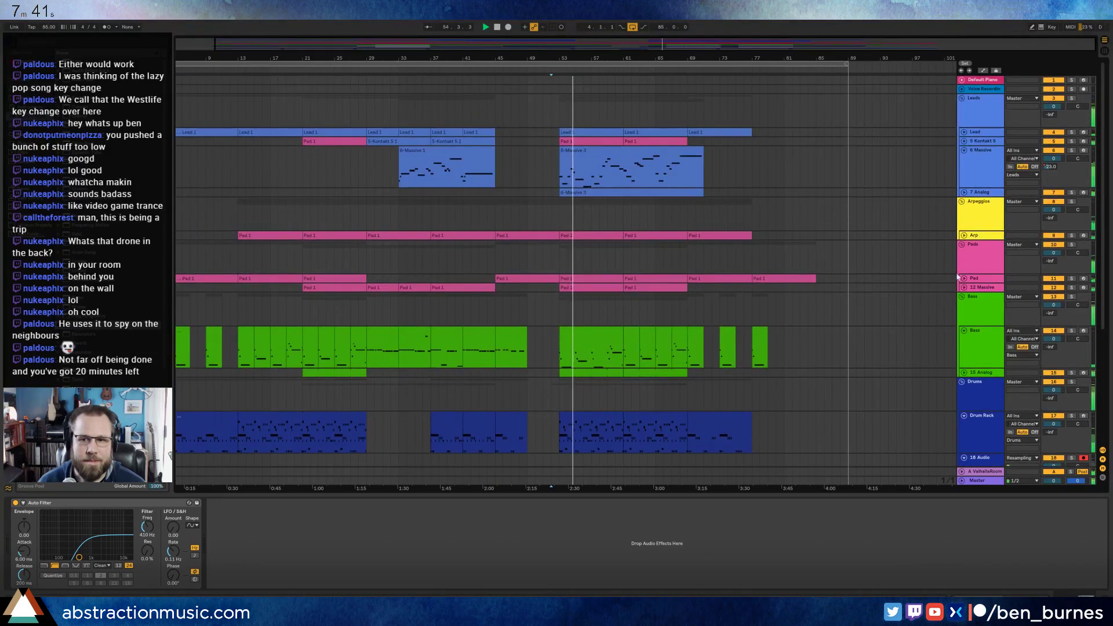
left_click(964, 236)
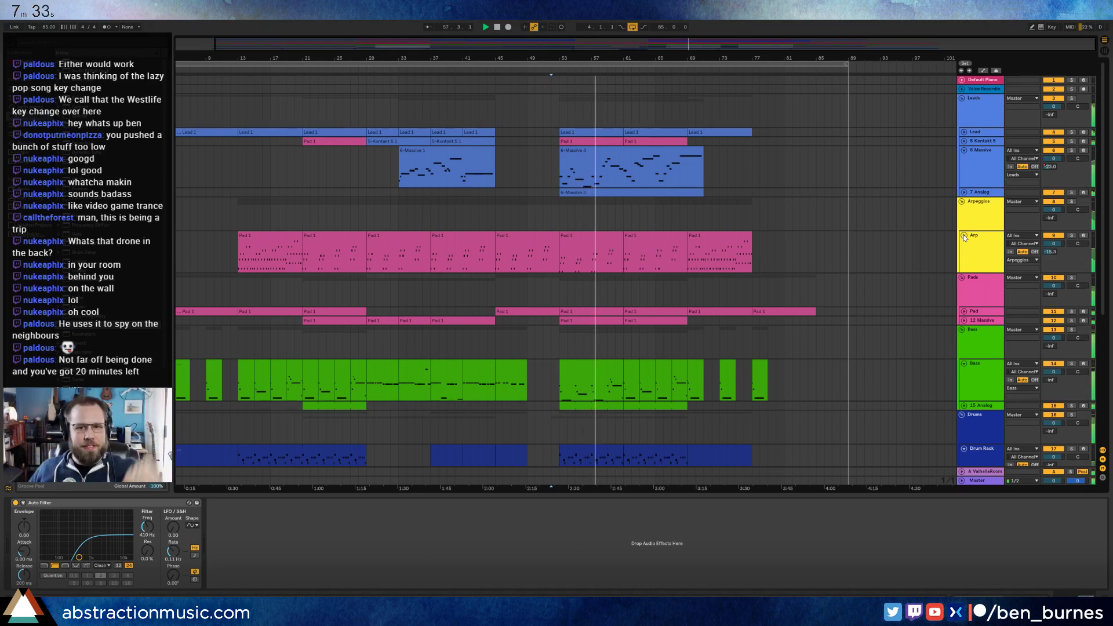
double_click(639, 154)
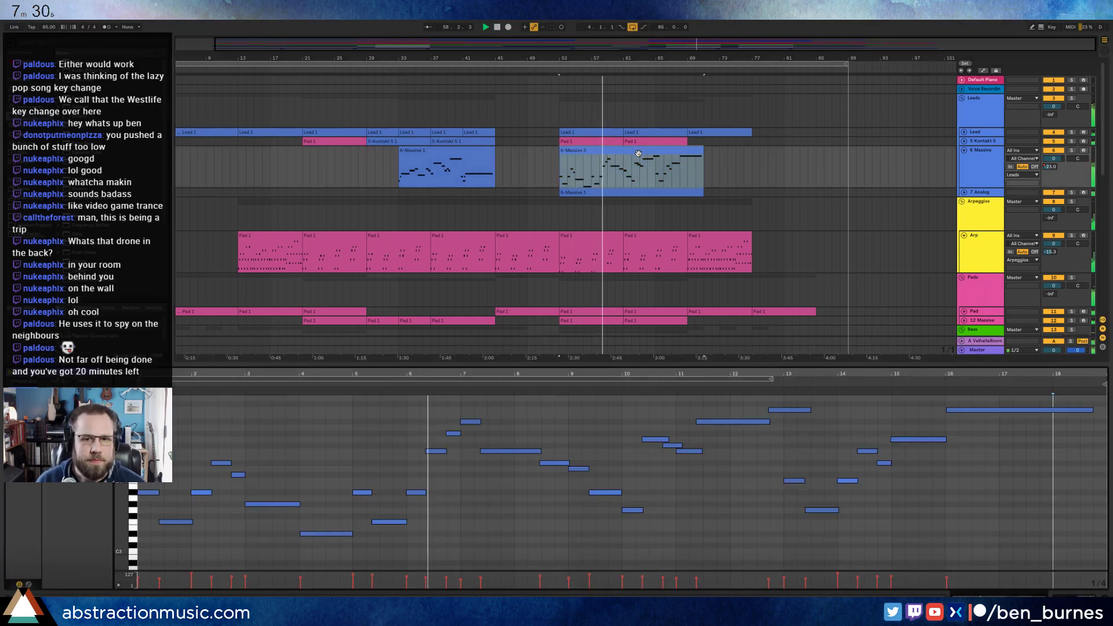
left_click(351, 423)
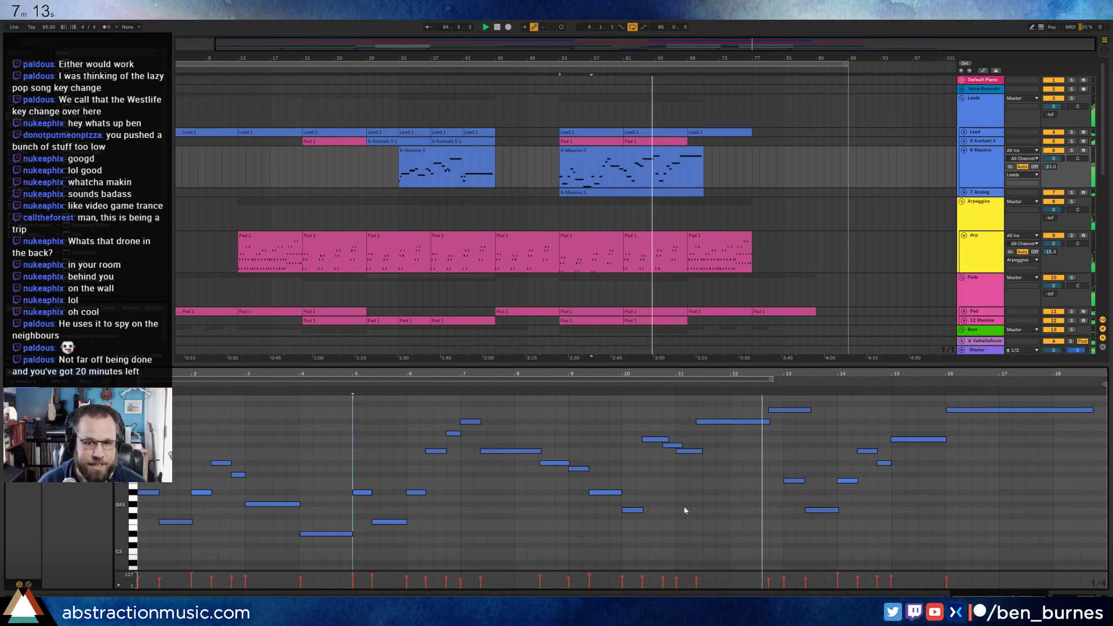
- Open the Massive synth on the 6 Massive track, examine its envelope 4 settings, and close the synth window
left_click(1097, 594)
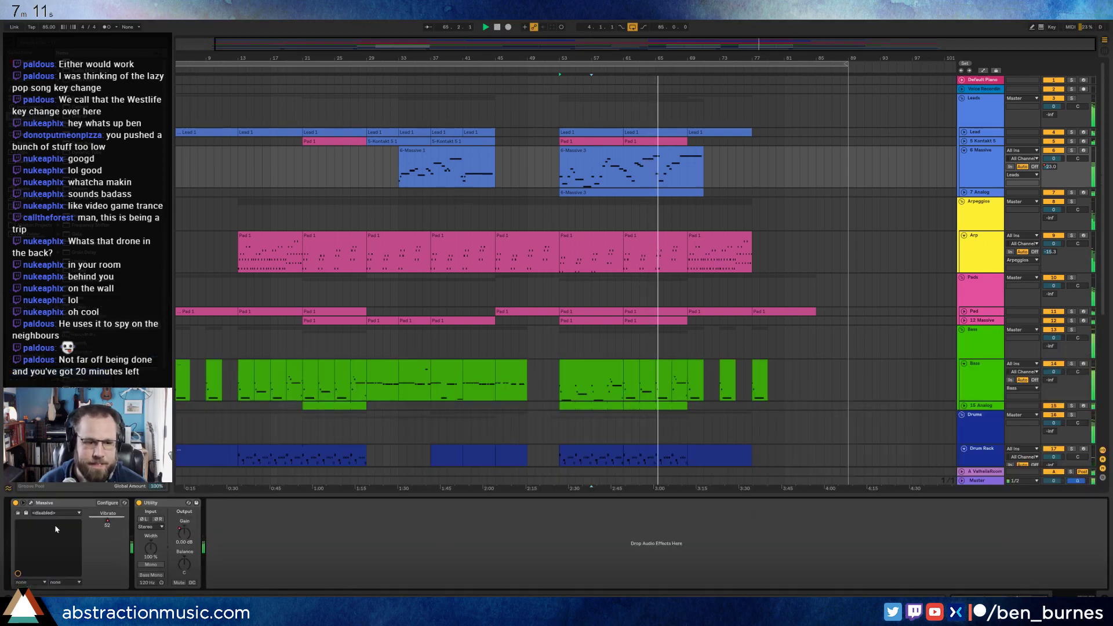
left_click(32, 503)
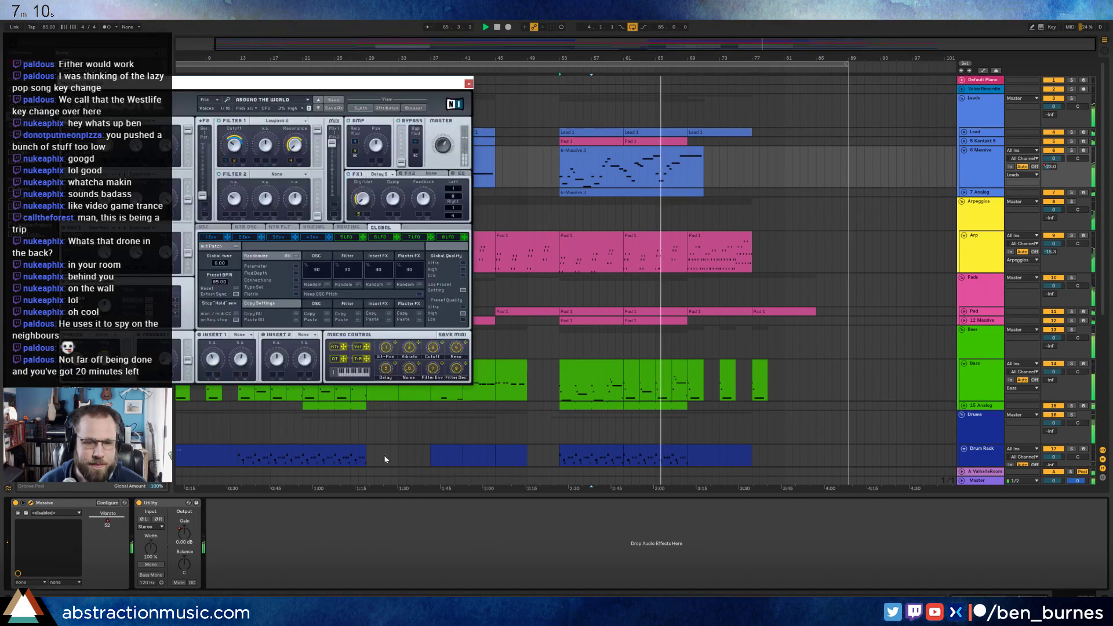
left_click(306, 238)
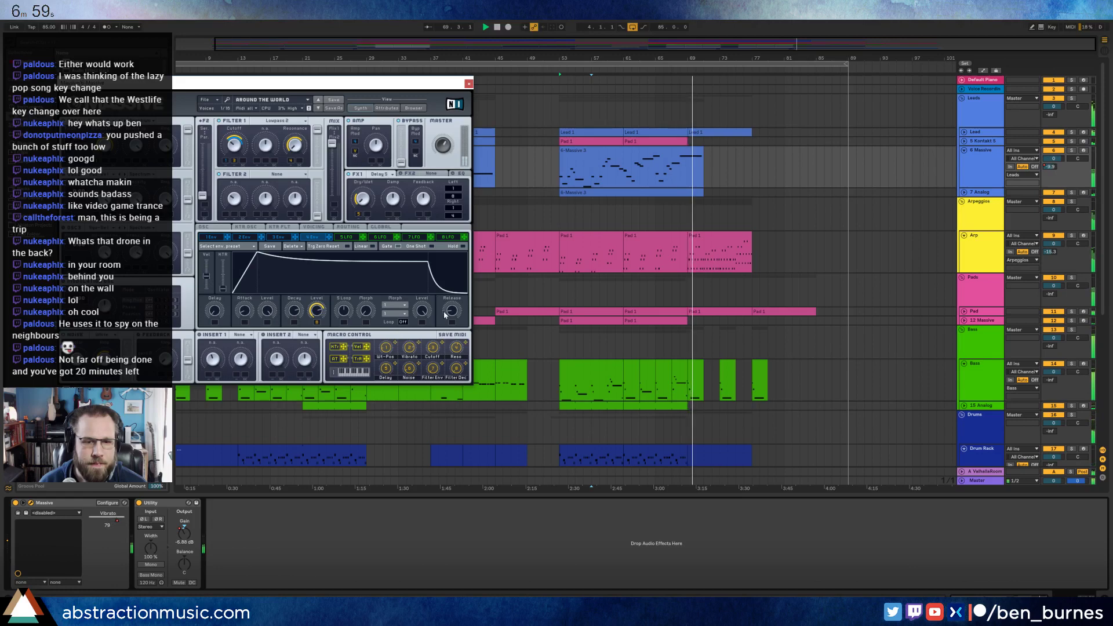
left_click(468, 83)
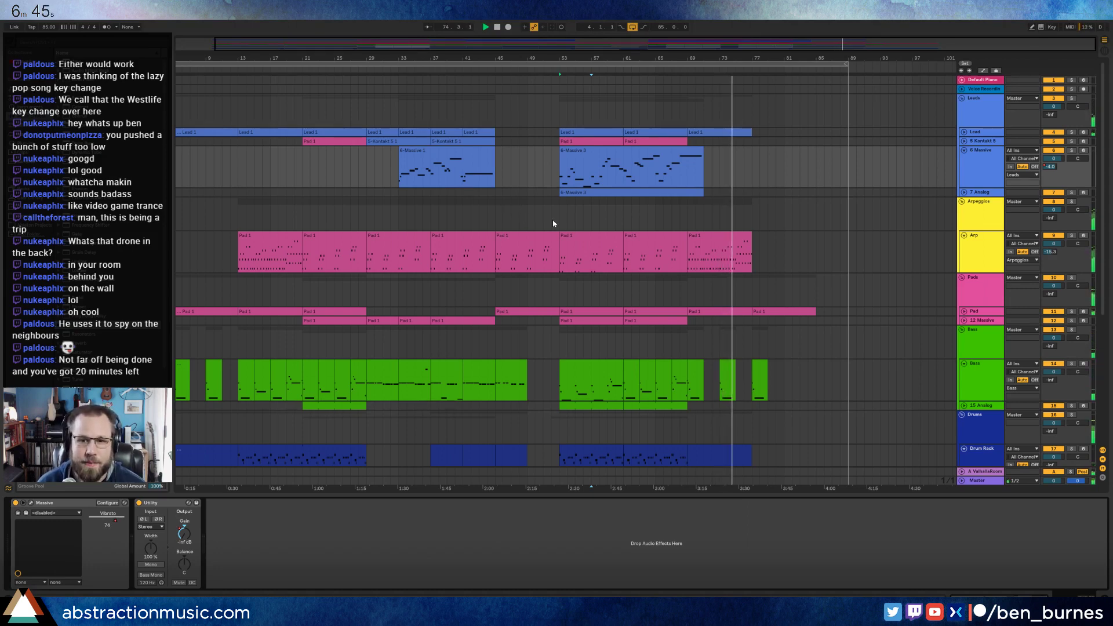
- Copy the first bar of the Arp clip at bar 37 and paste it at bar 77
left_click(443, 263)
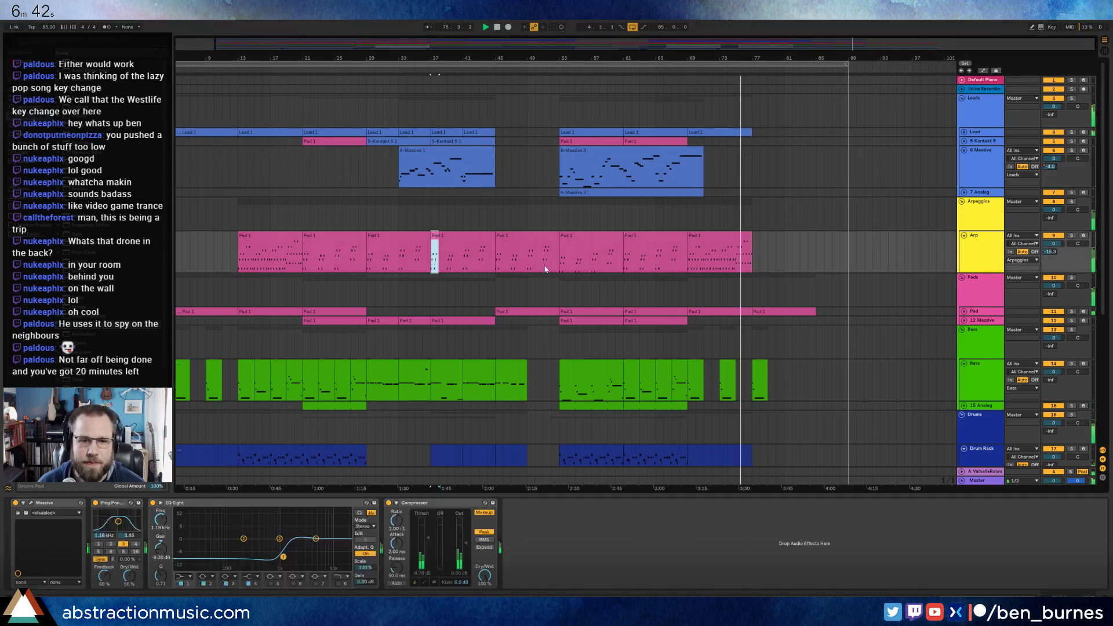
left_click(754, 257)
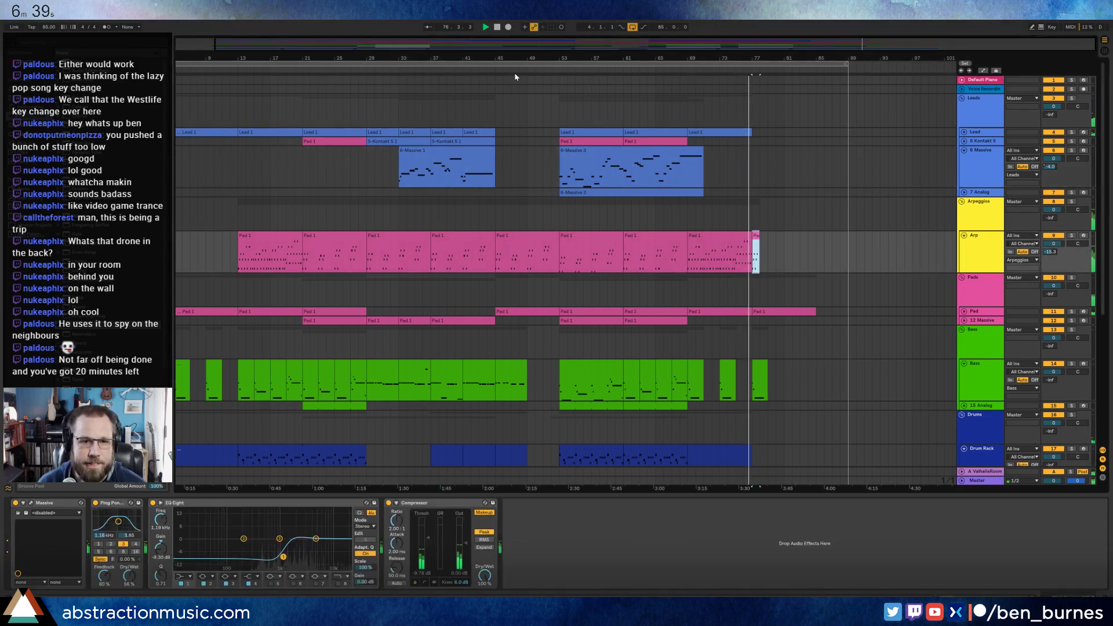
- Unfold the Pad track, show automation, and adjust the automation curve around bars 80 to 82 of the last Pad clip
scroll(551, 102, "left", 3)
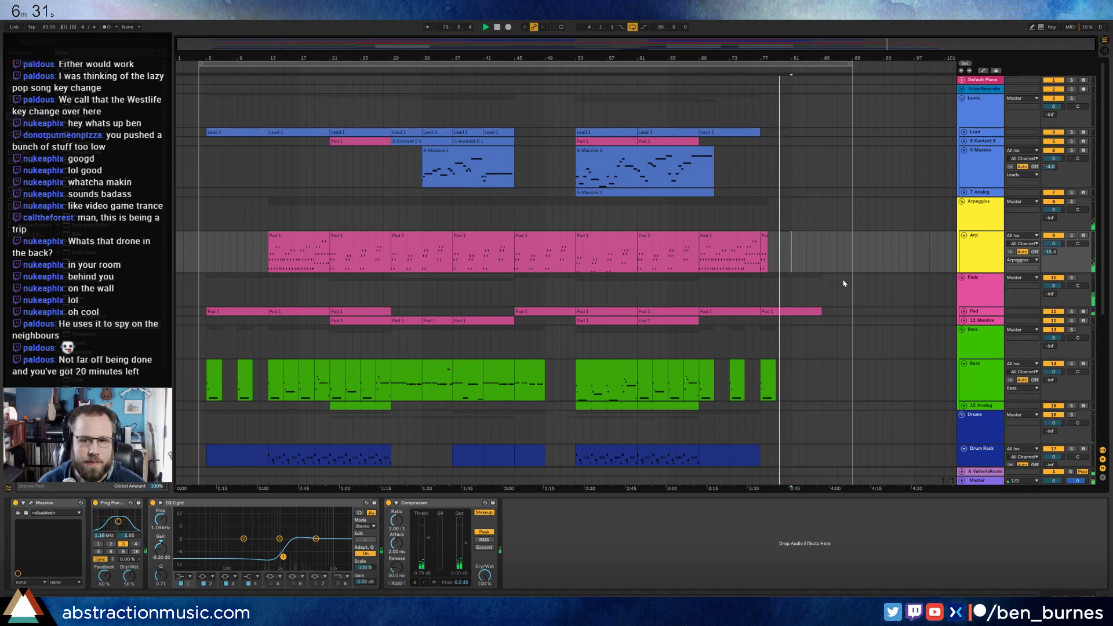
left_click(964, 311)
key("a")
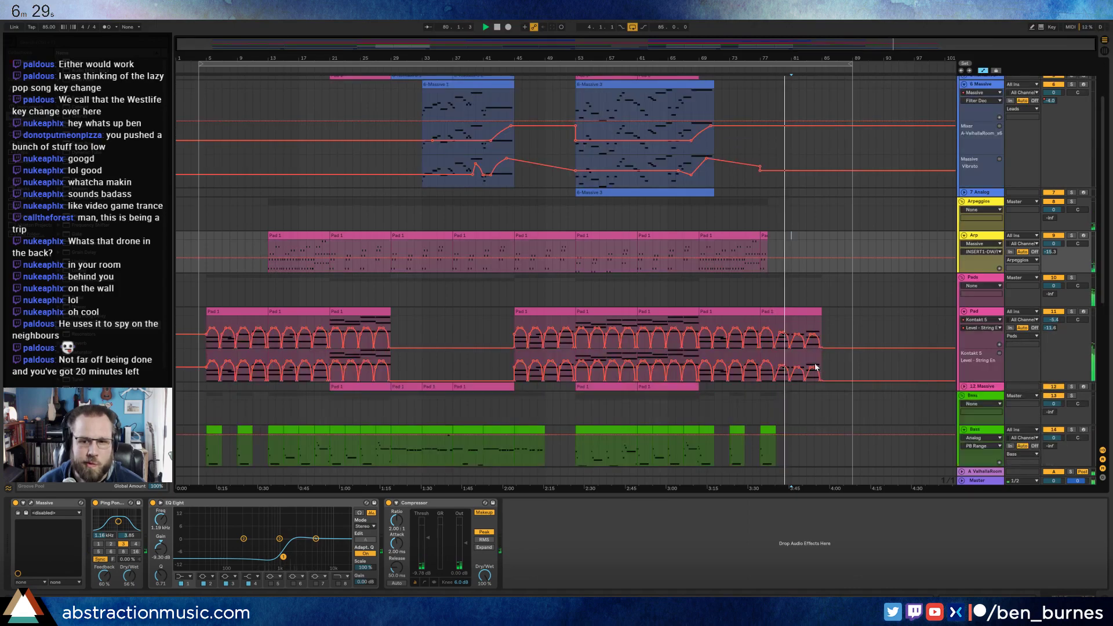
left_click(782, 333)
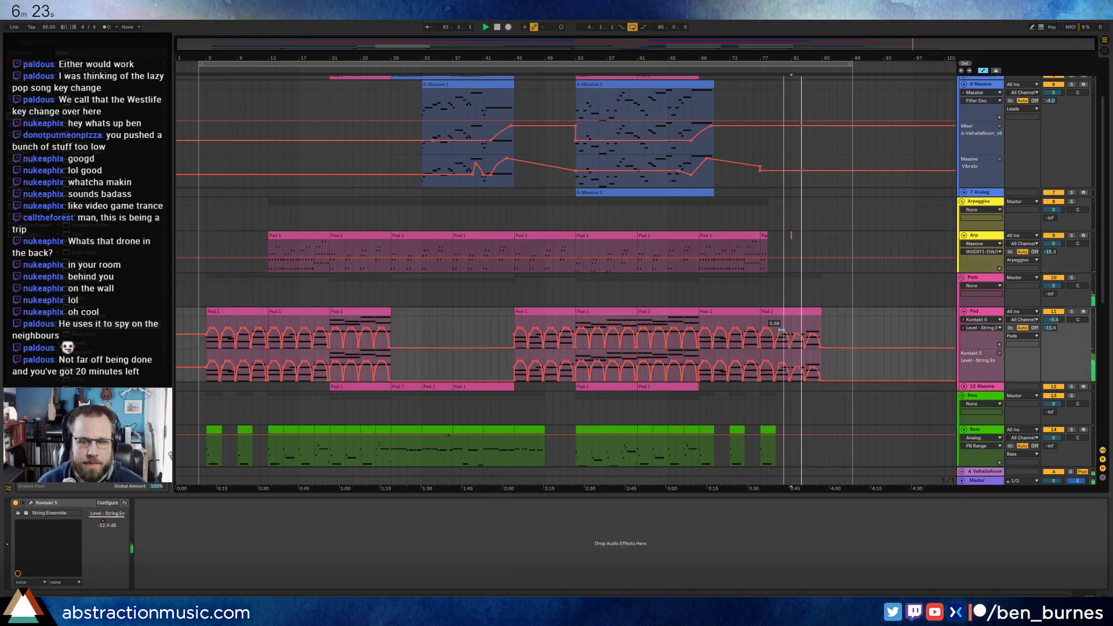
left_click(798, 334)
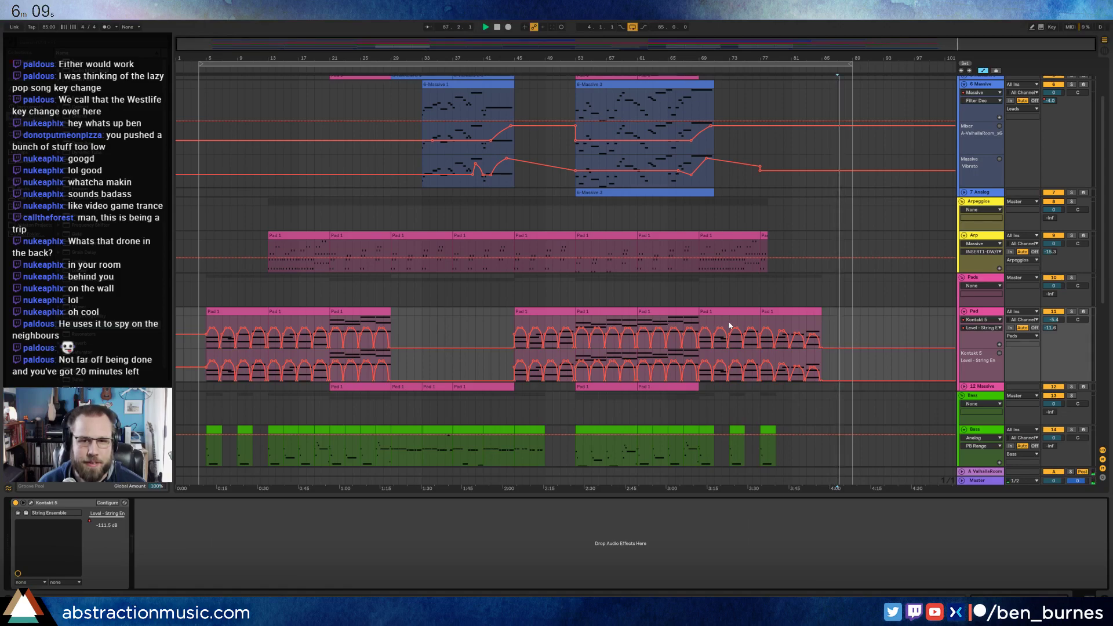
- Inspect the 6 Massive track's automation around bar 53 and hide the automation lanes
scroll(667, 322, "up", 3)
left_click(619, 146)
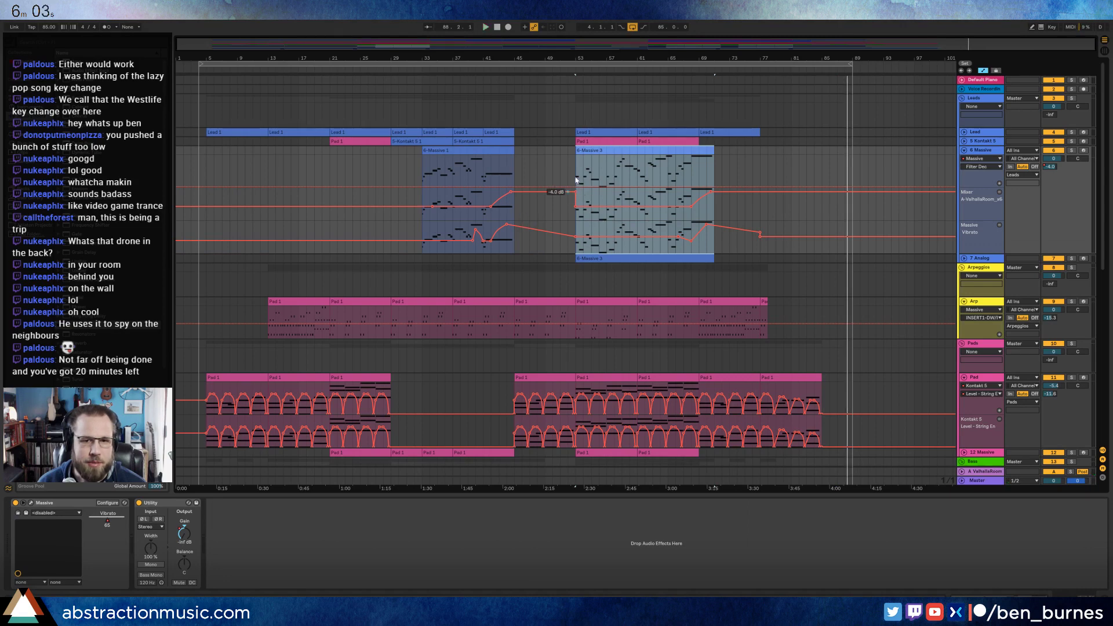
left_click(977, 152)
key("a")
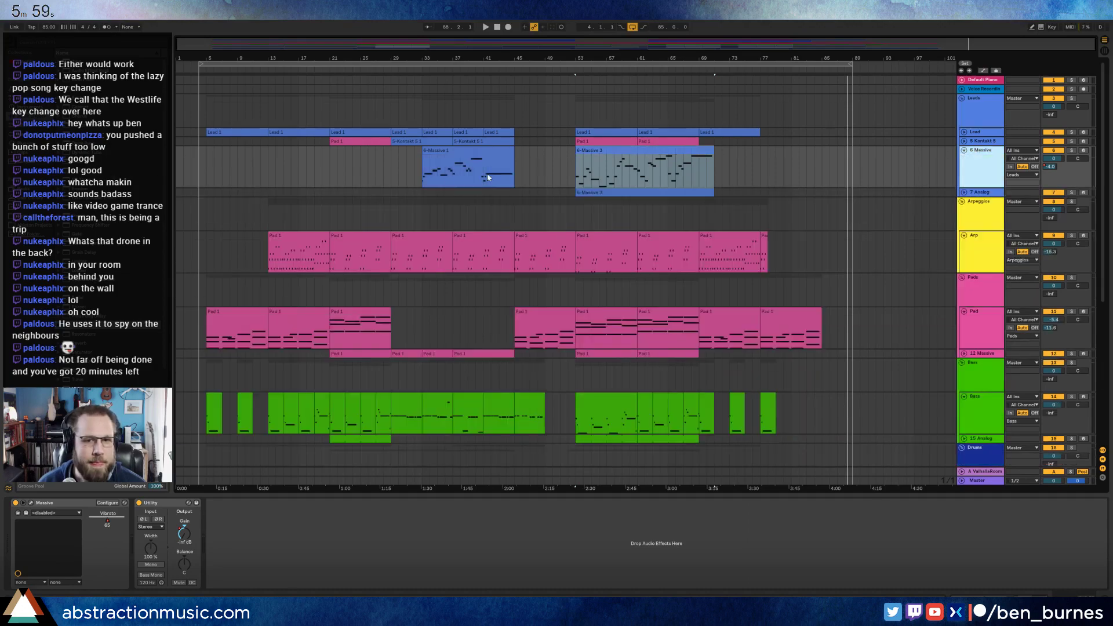
- In Massive on the lead track, turn off Sync for LFO 6, modulate oscillator 2's Amp with it, and audition the lead from bar 53
left_click(598, 148)
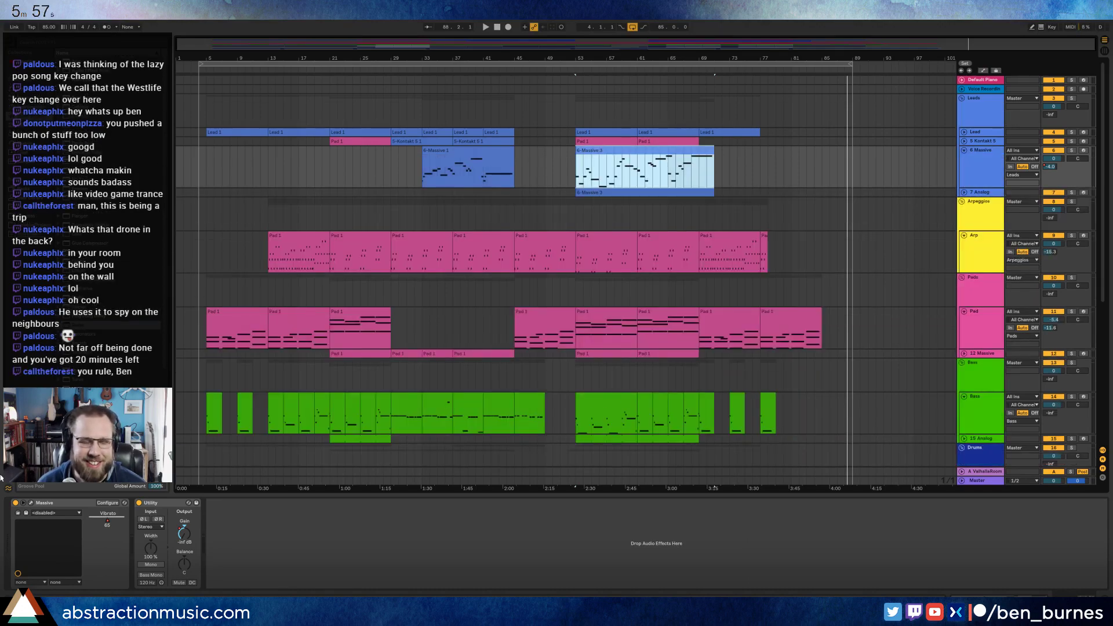
left_click(32, 503)
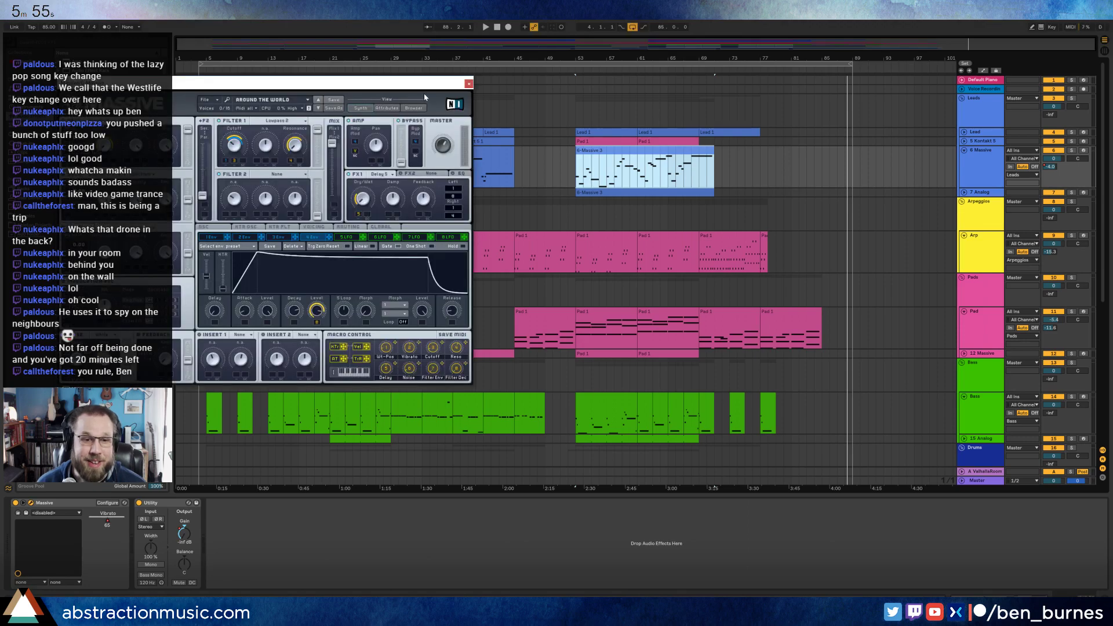
left_click_drag(367, 92, 607, 227)
key("space")
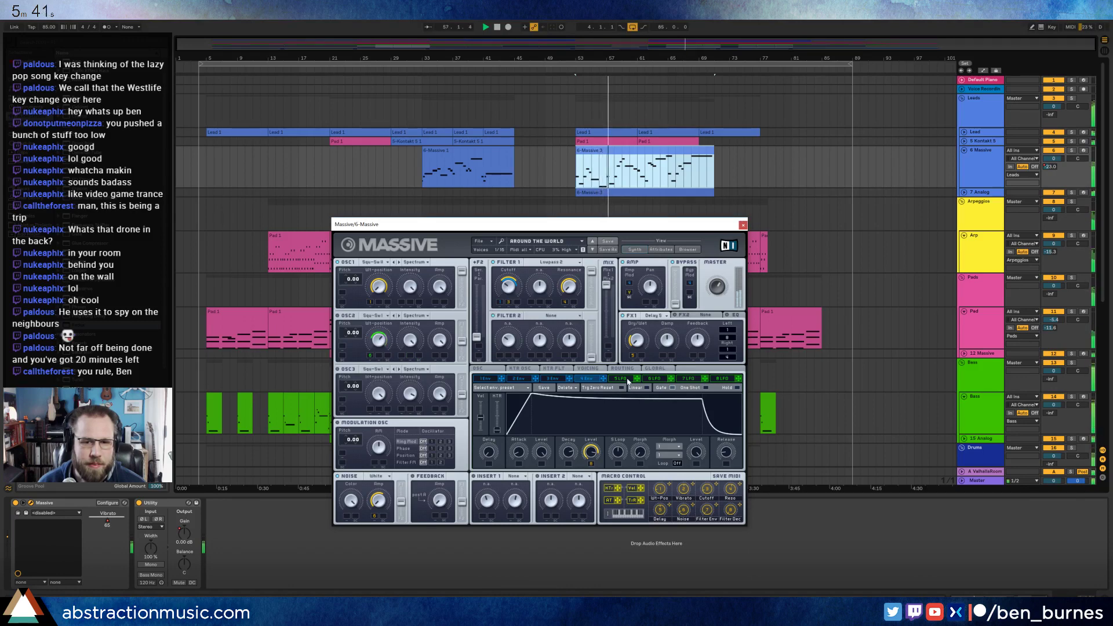
left_click(652, 379)
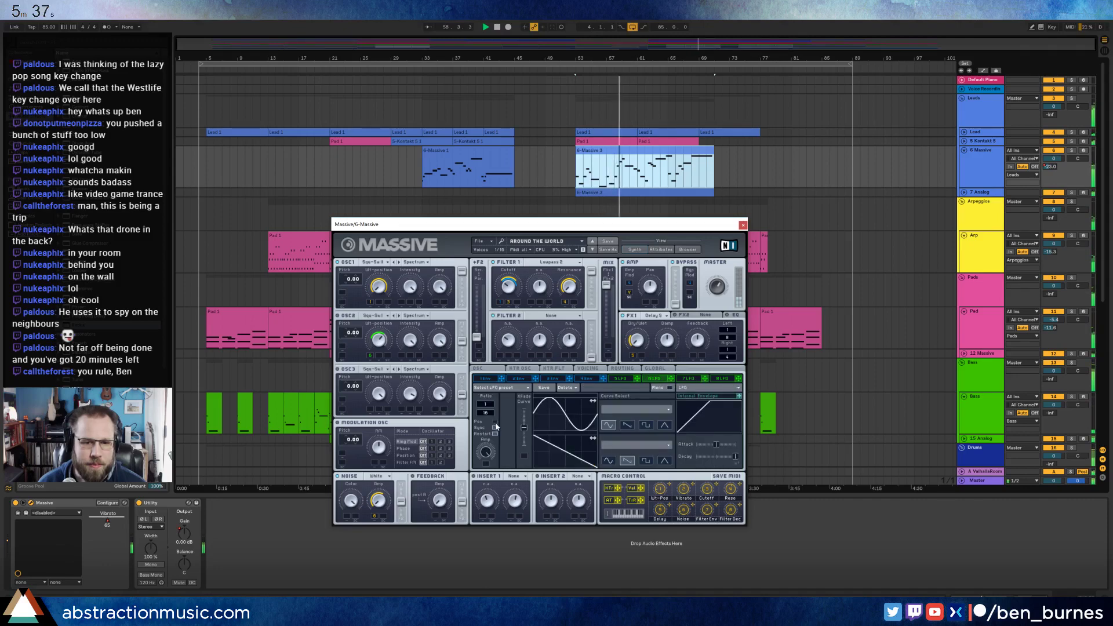
left_click(497, 428)
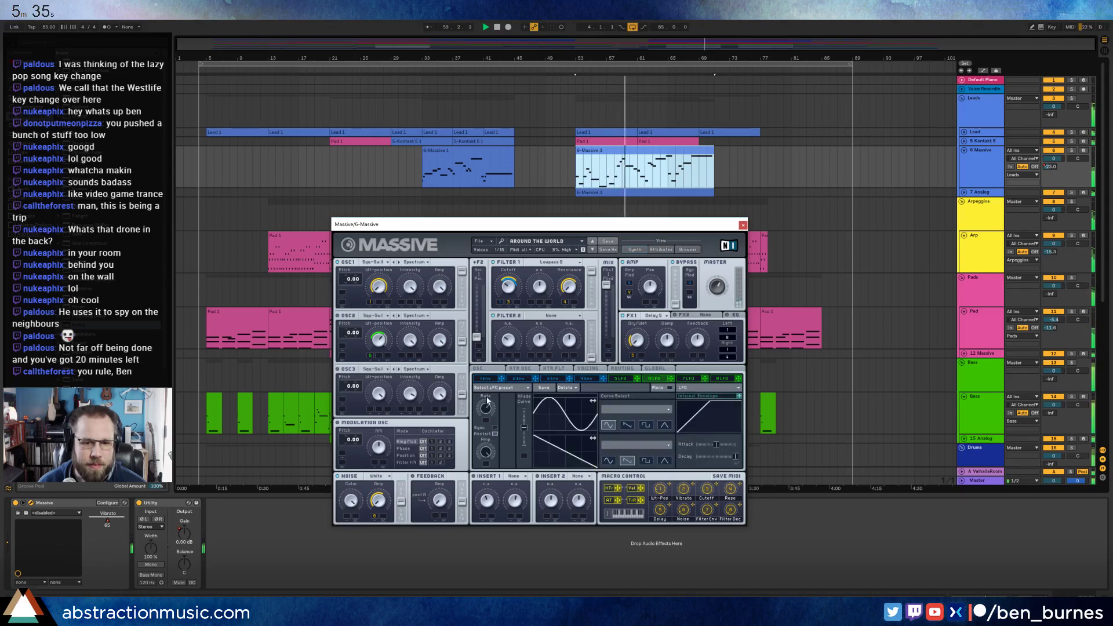
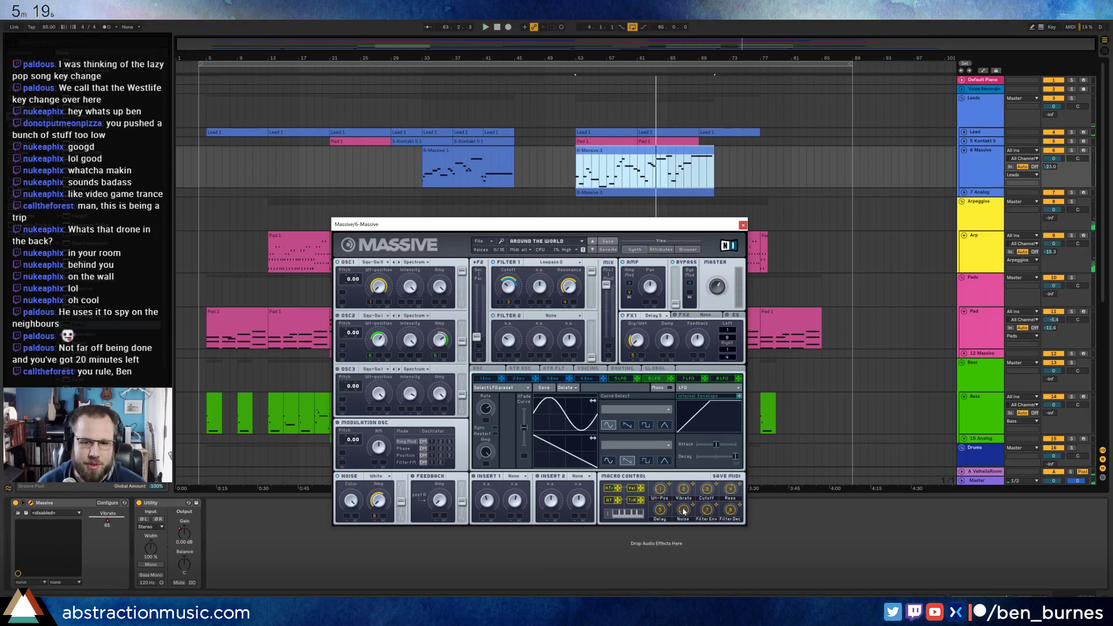
key("space")
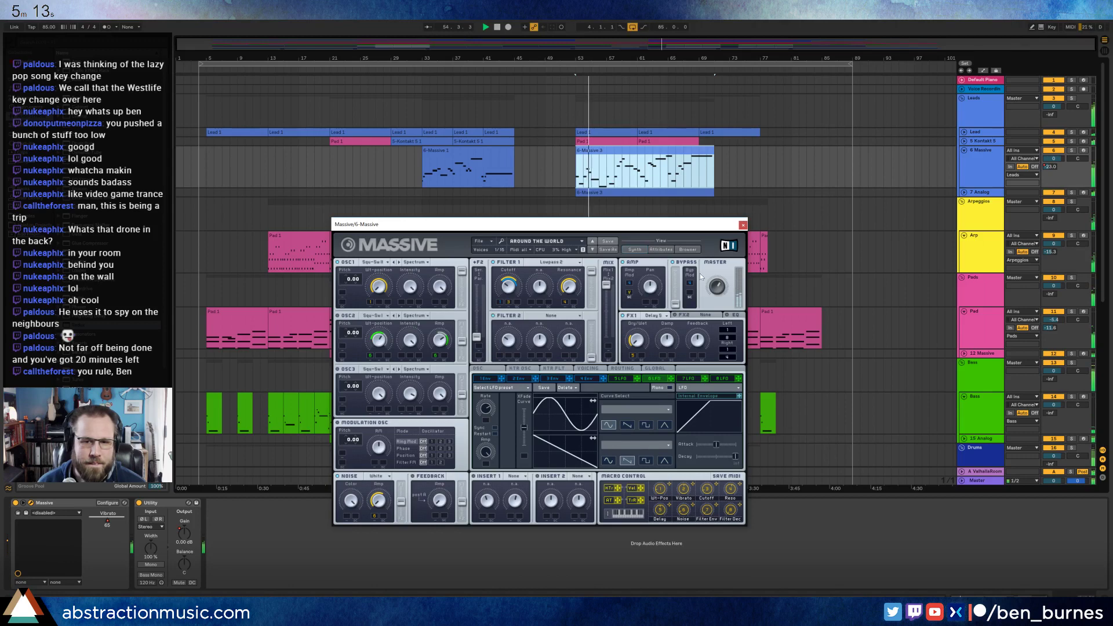
key("space")
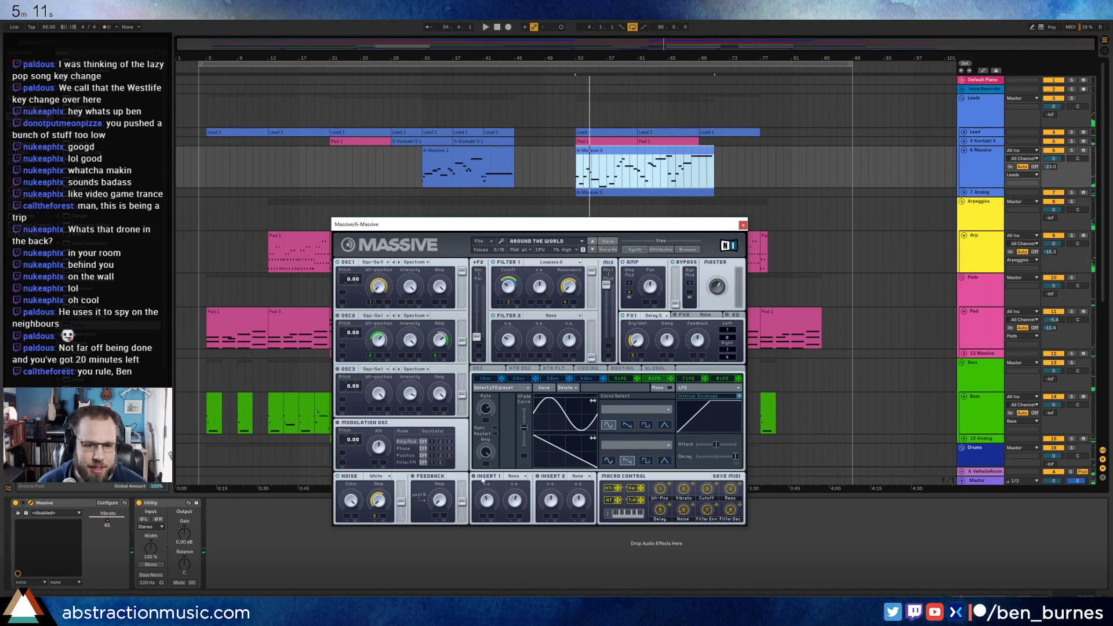
- Load the Bitcrusher effect into Massive's Insert 1, play the lead from bar 53, and close the synth window
left_click(514, 477)
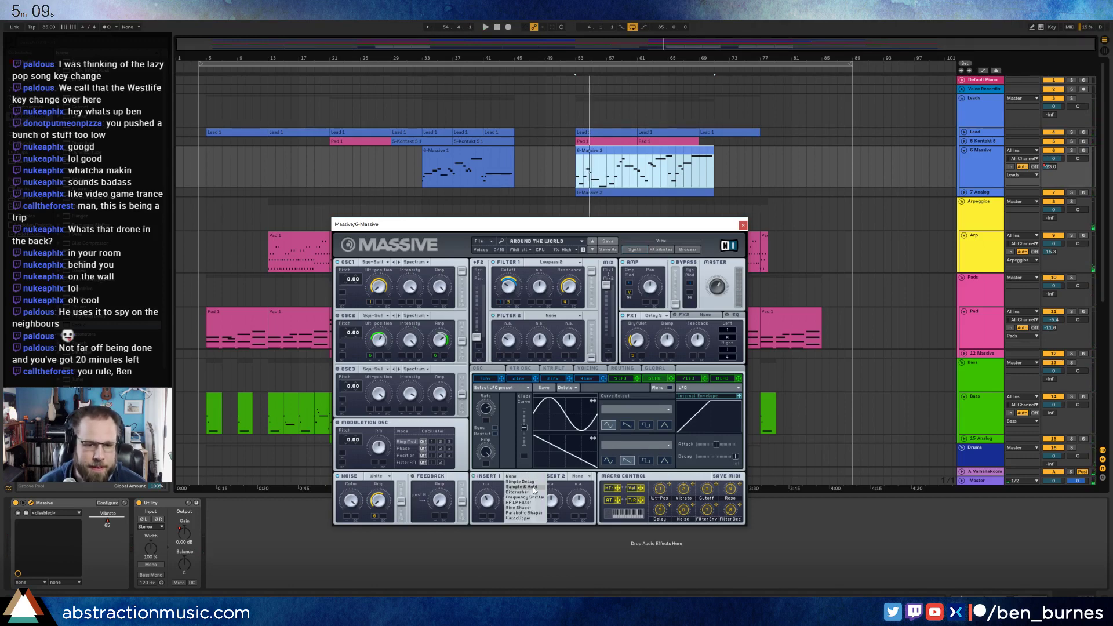
left_click(536, 493)
key("space")
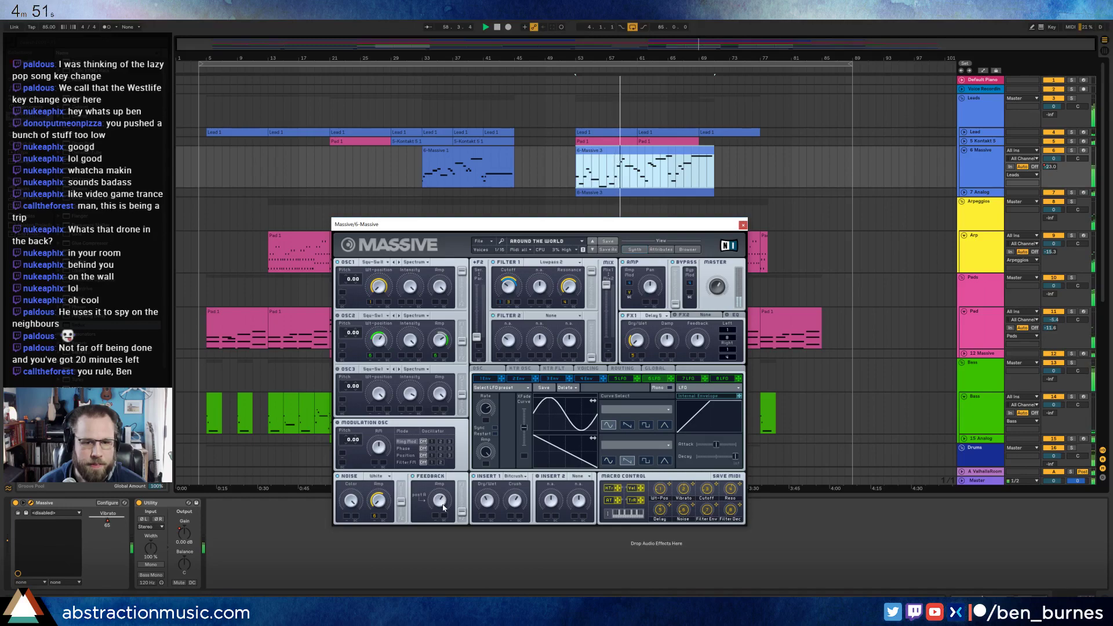
left_click(742, 225)
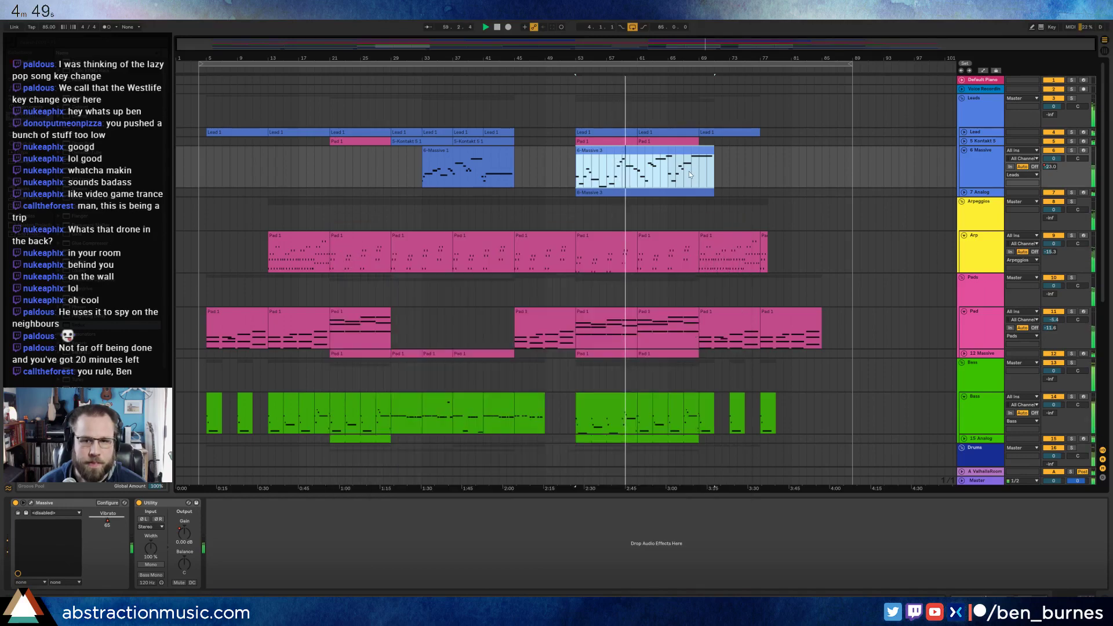
- Open the 6 Massive clip at bar 53 and vary the velocities of individual notes between clip bars 4 and 11
double_click(670, 150)
left_click(467, 423)
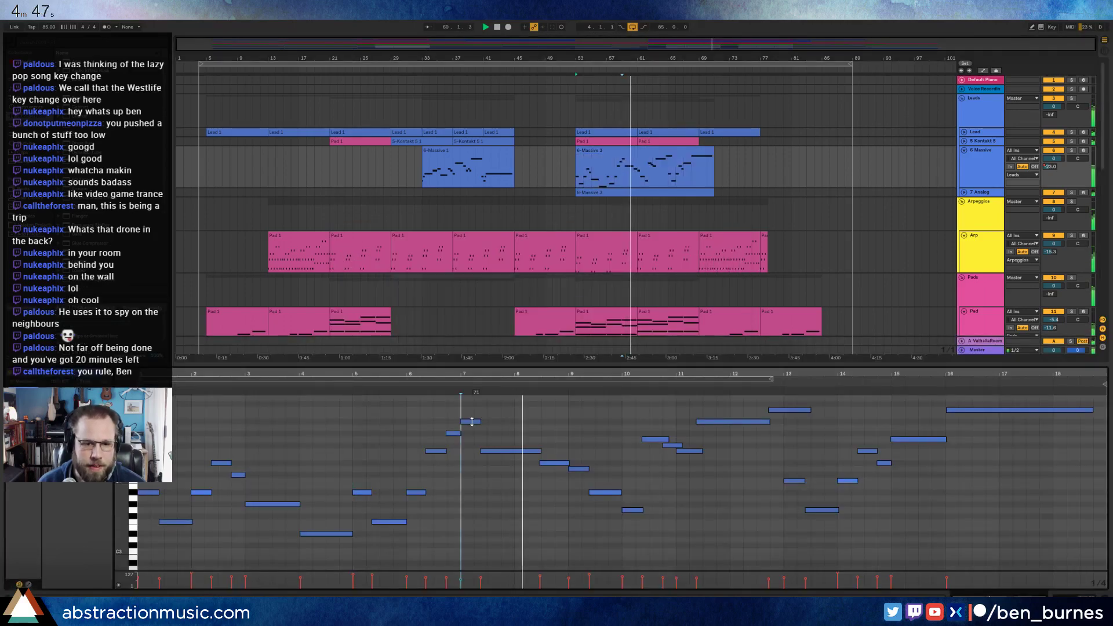
left_click(453, 433)
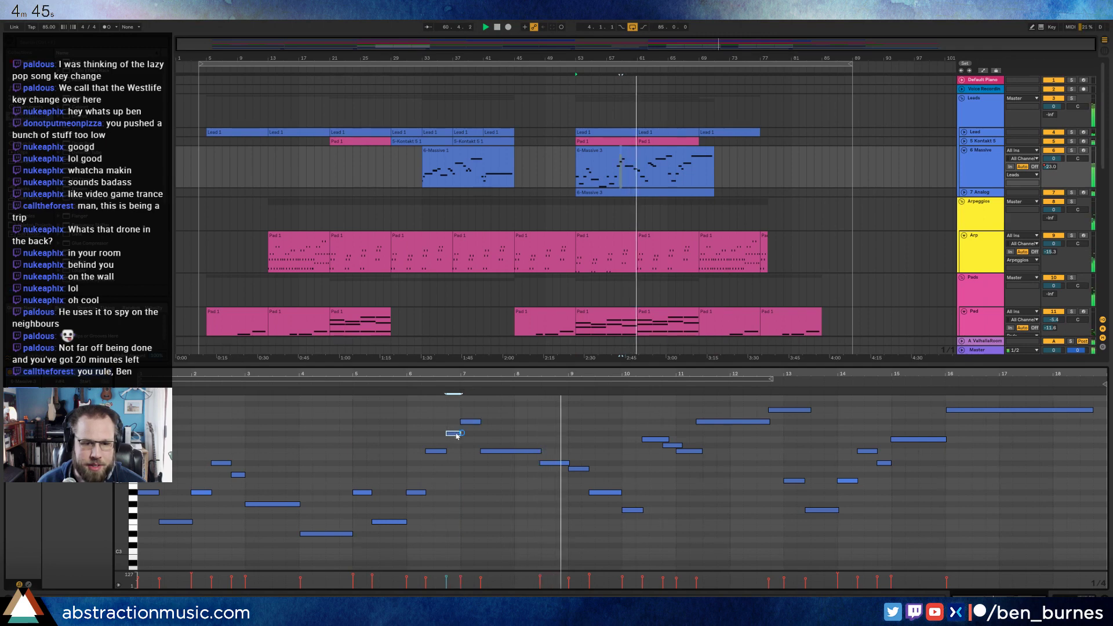
left_click(327, 533)
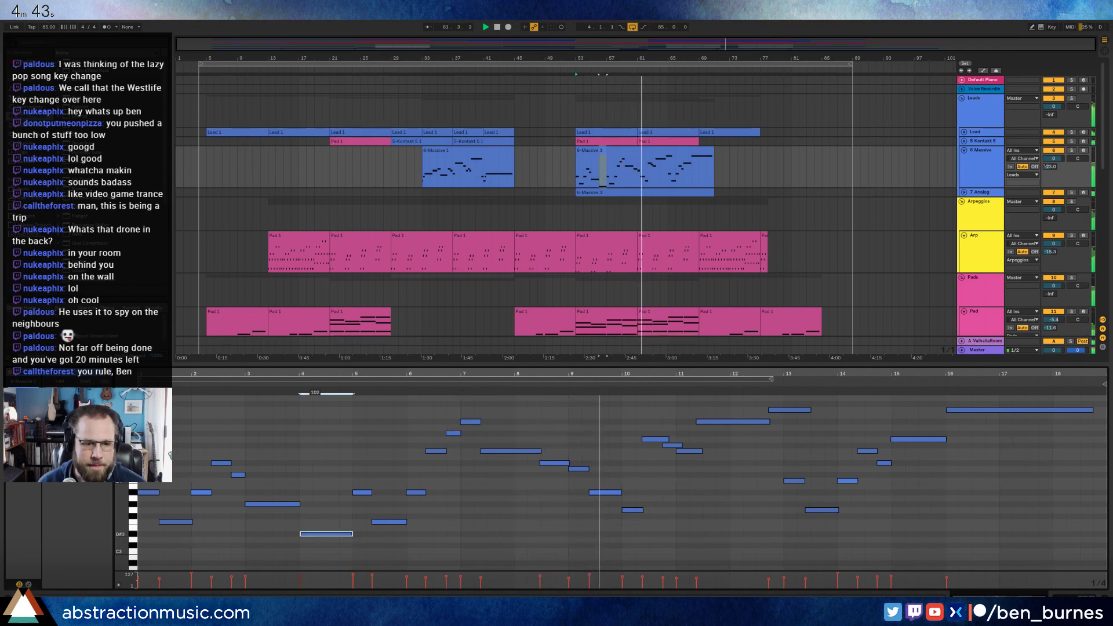
left_click(669, 445)
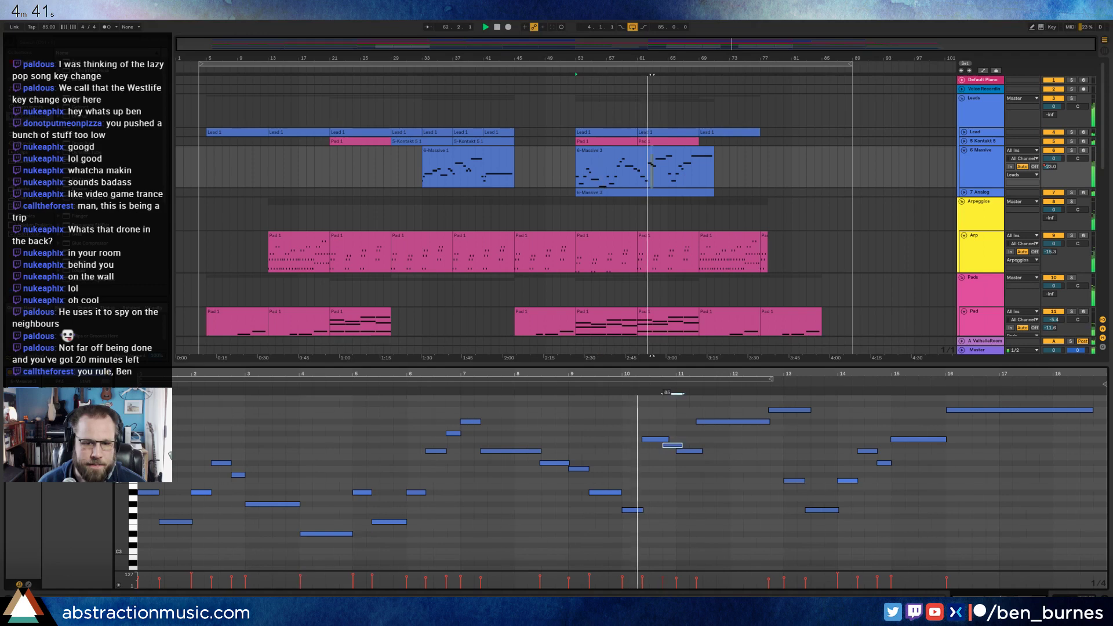
left_click(690, 451)
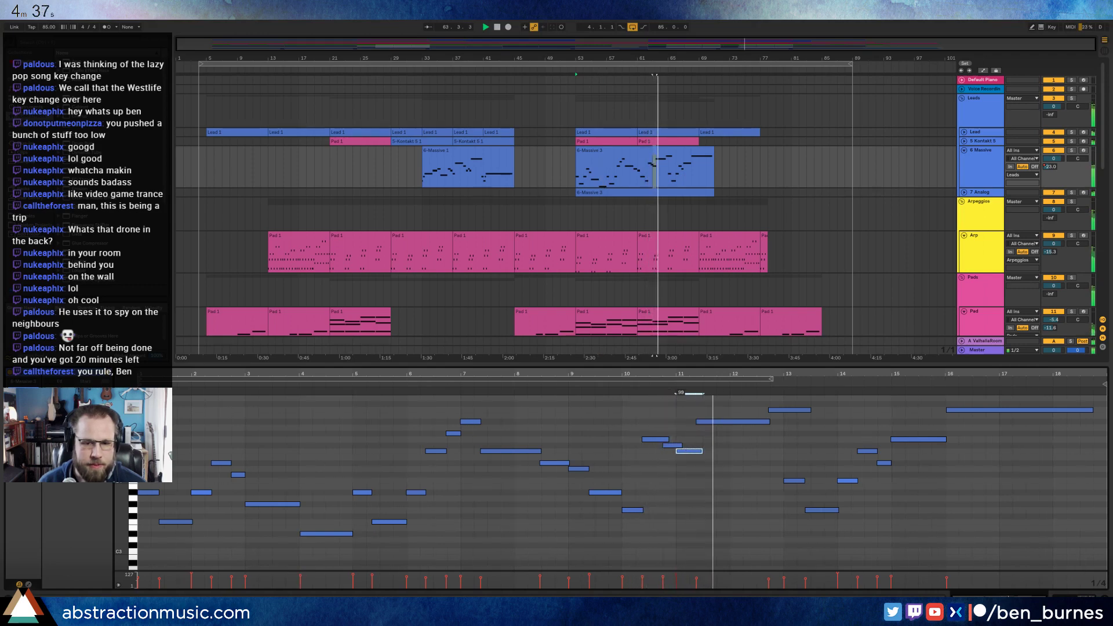
- Continue varying note velocities in the same Massive clip, from the notes around clip bar 13 through the long final note
left_click(792, 481)
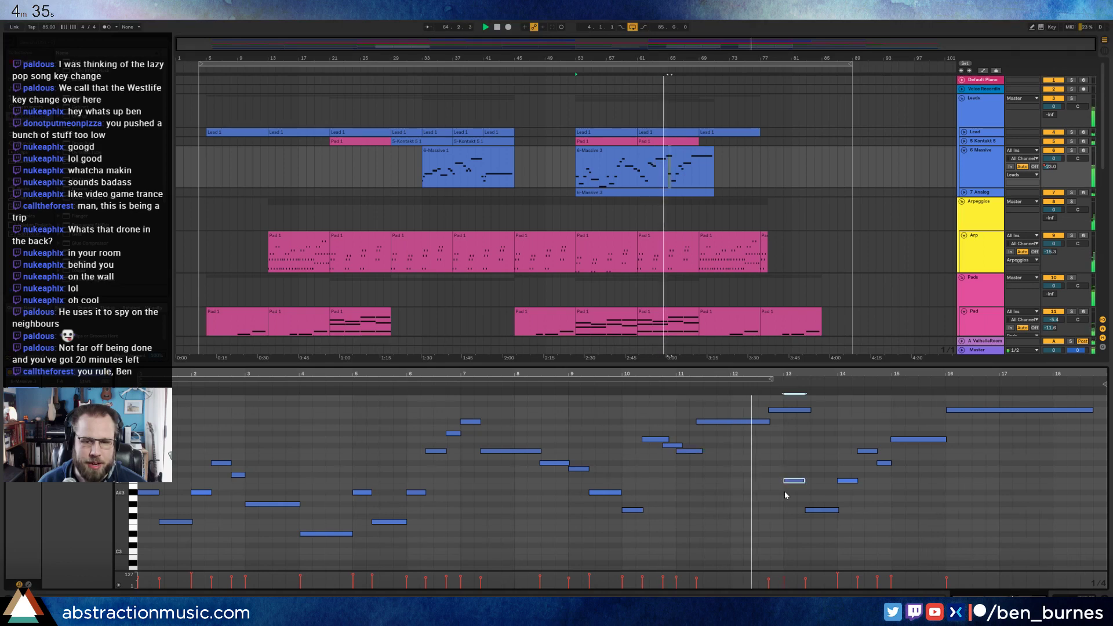
left_click(789, 410)
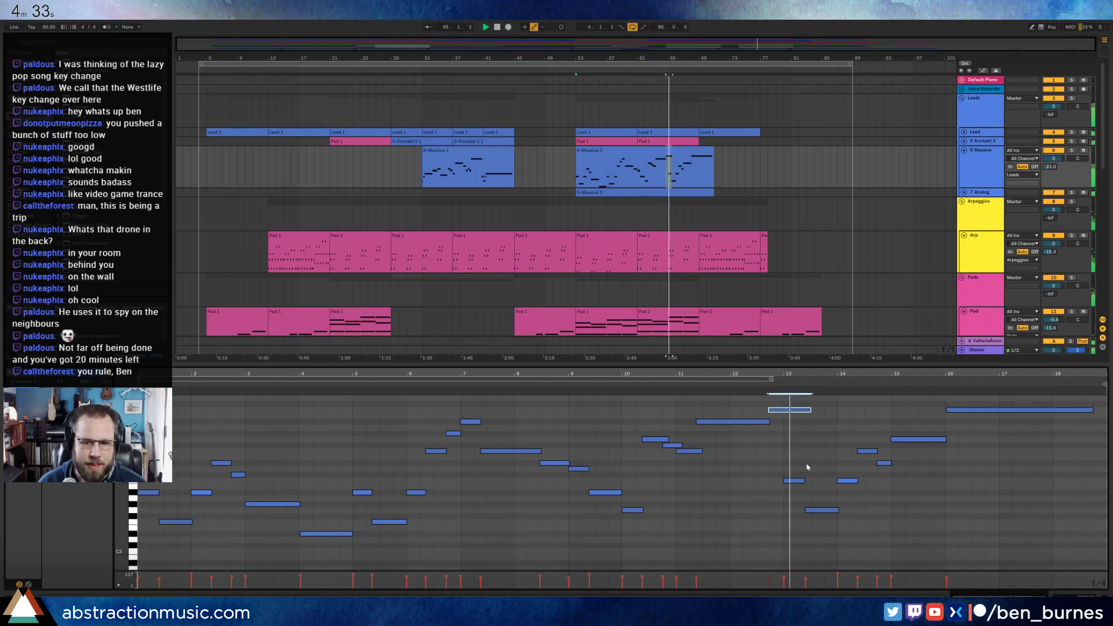
left_click(823, 509)
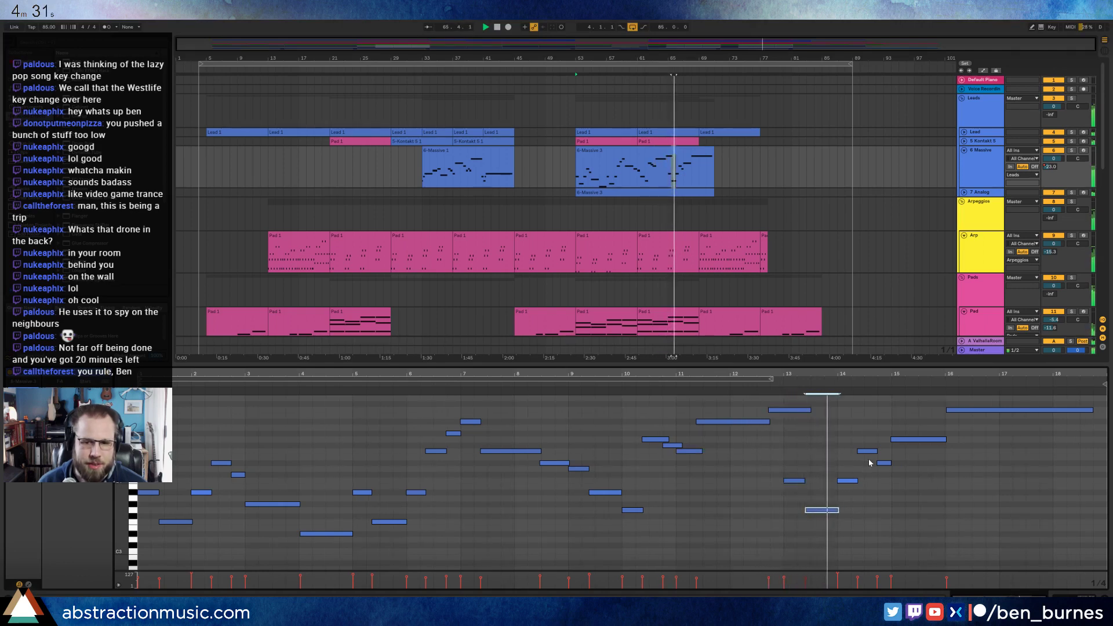
left_click(847, 481)
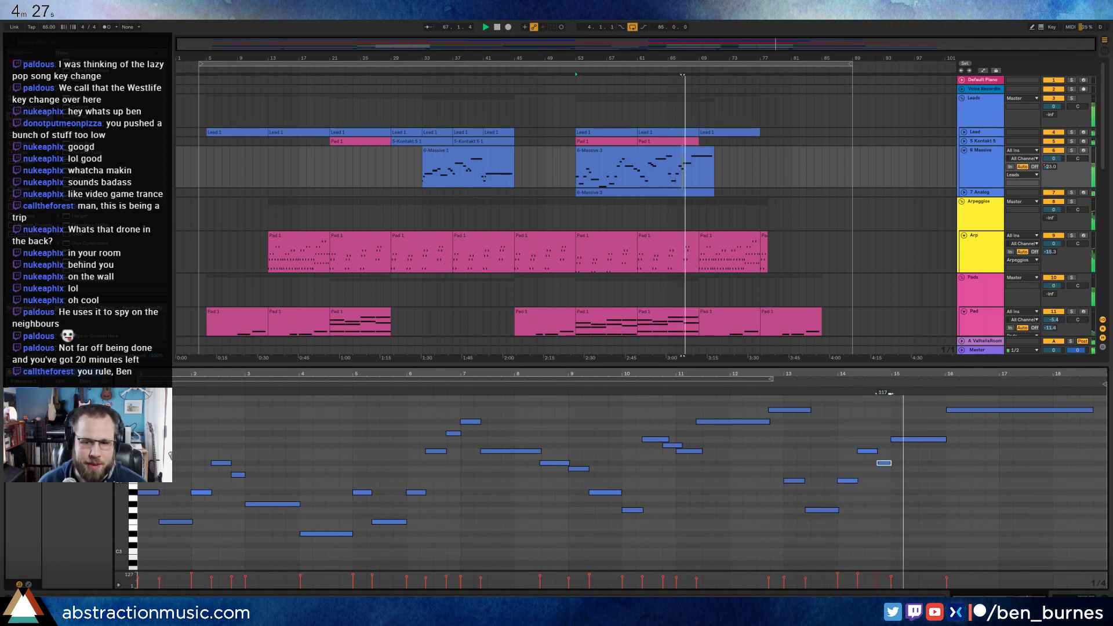
left_click(884, 463)
left_click(913, 439)
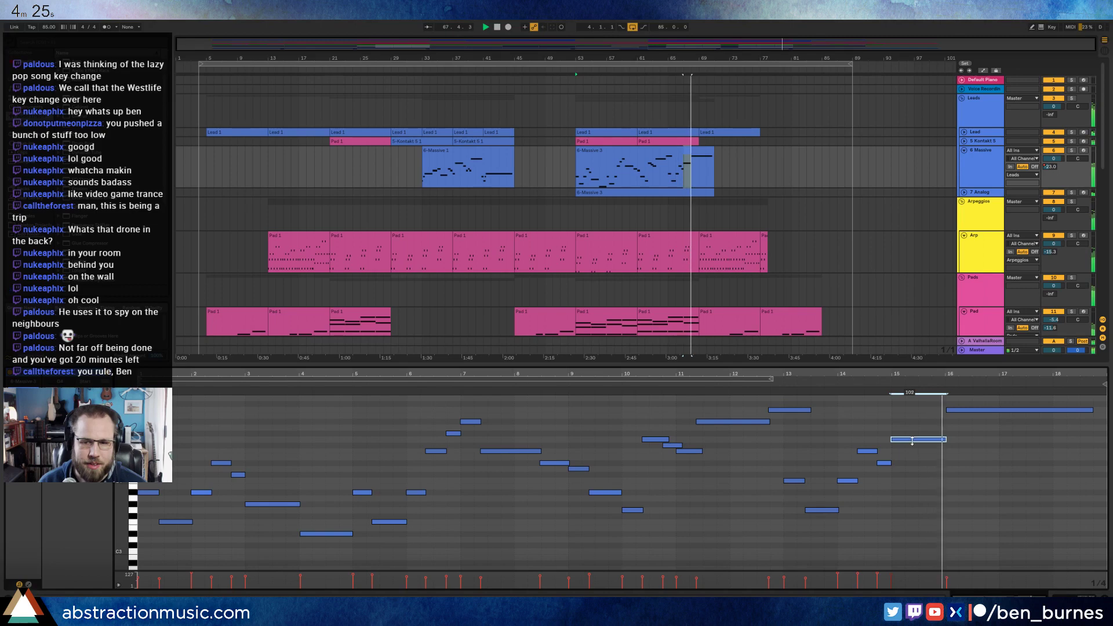
left_click(1013, 401)
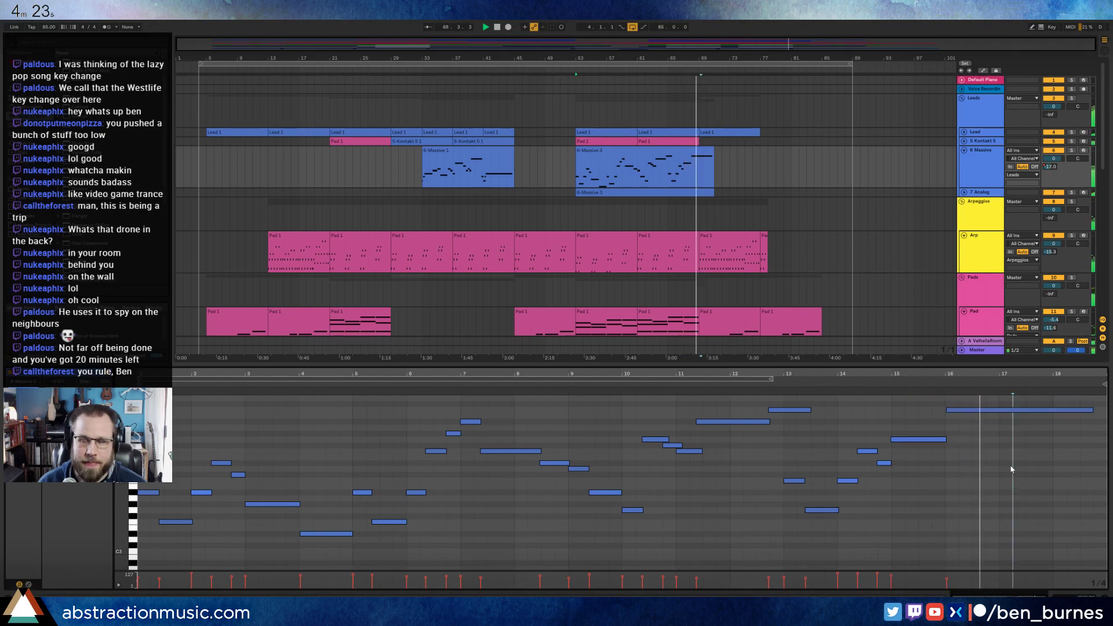
left_click(1013, 409)
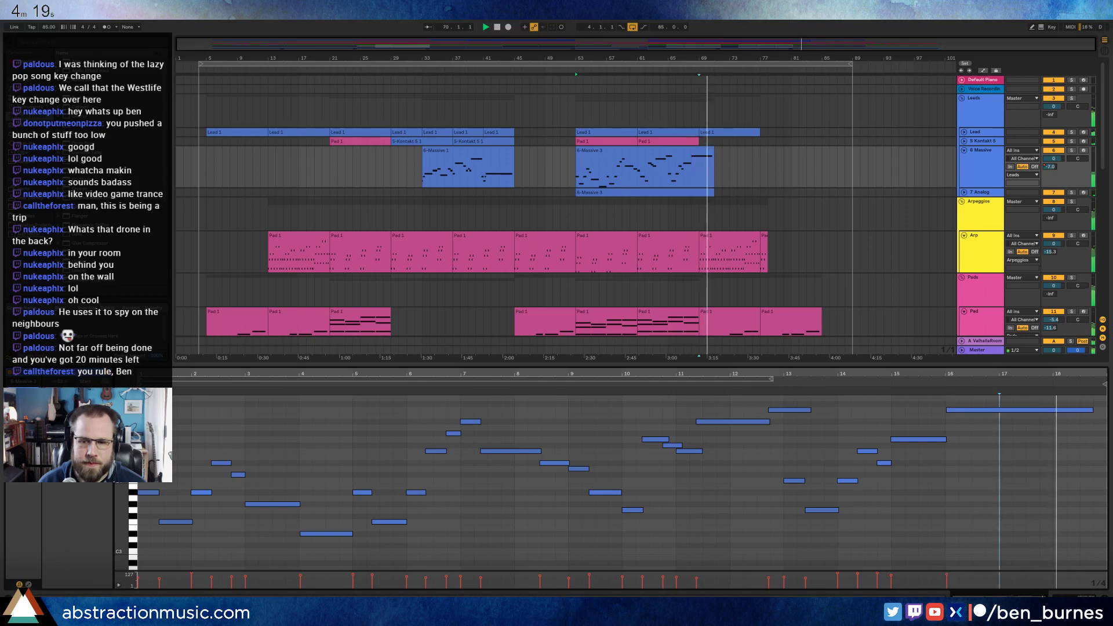
- Return from the note editor to the device chain and add an EQ Eight after the Saturator on the Bass track
key("shift+Tab")
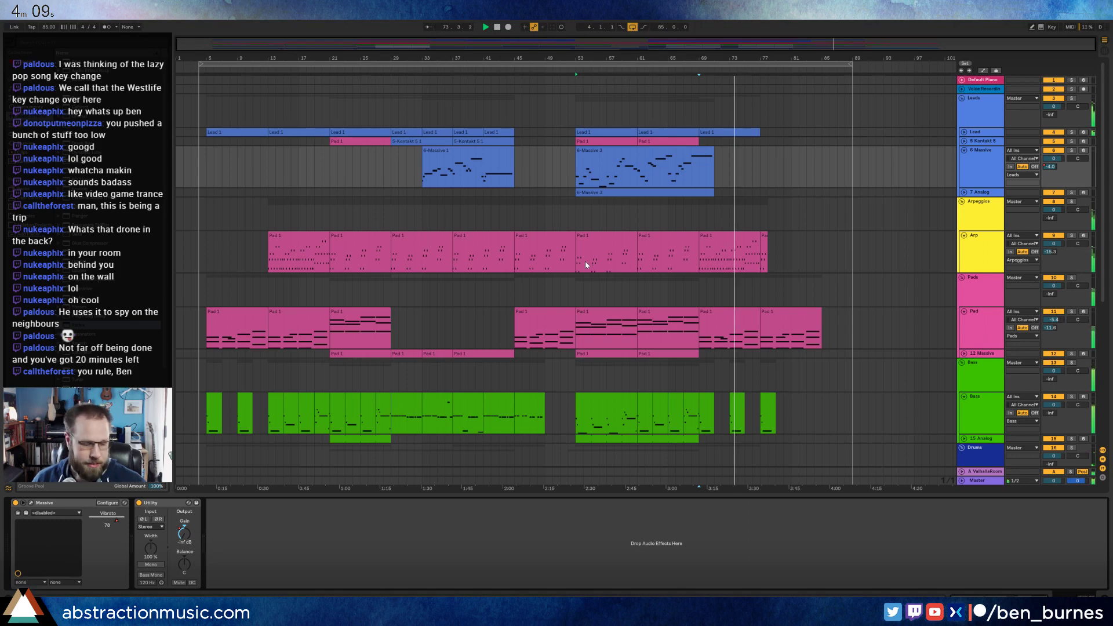
left_click(559, 412)
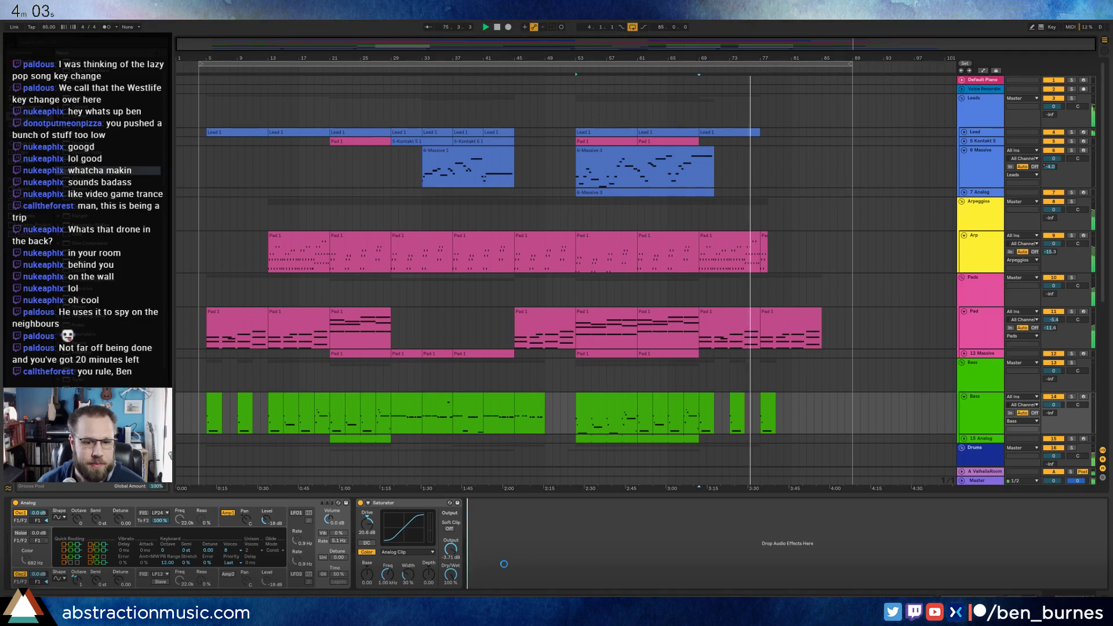
left_click_drag(87, 232, 521, 543)
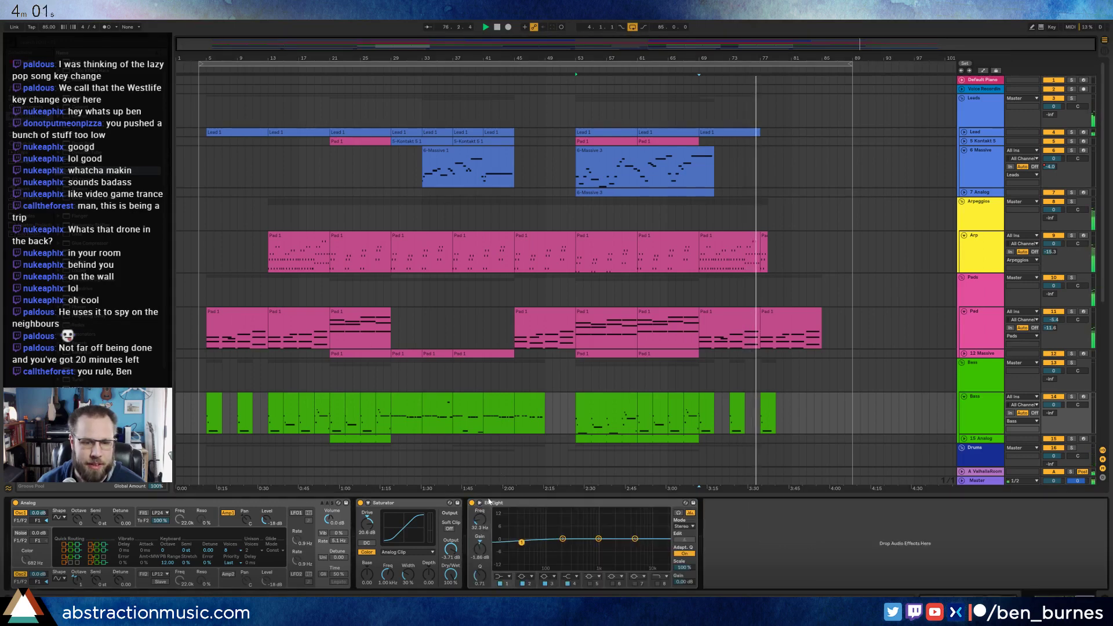
- Play from bar 5 and lower the Drum Rack's TR-808 hat and MaxV Roland808 CL 60 sample volumes to about -15 dB each
left_click(210, 363)
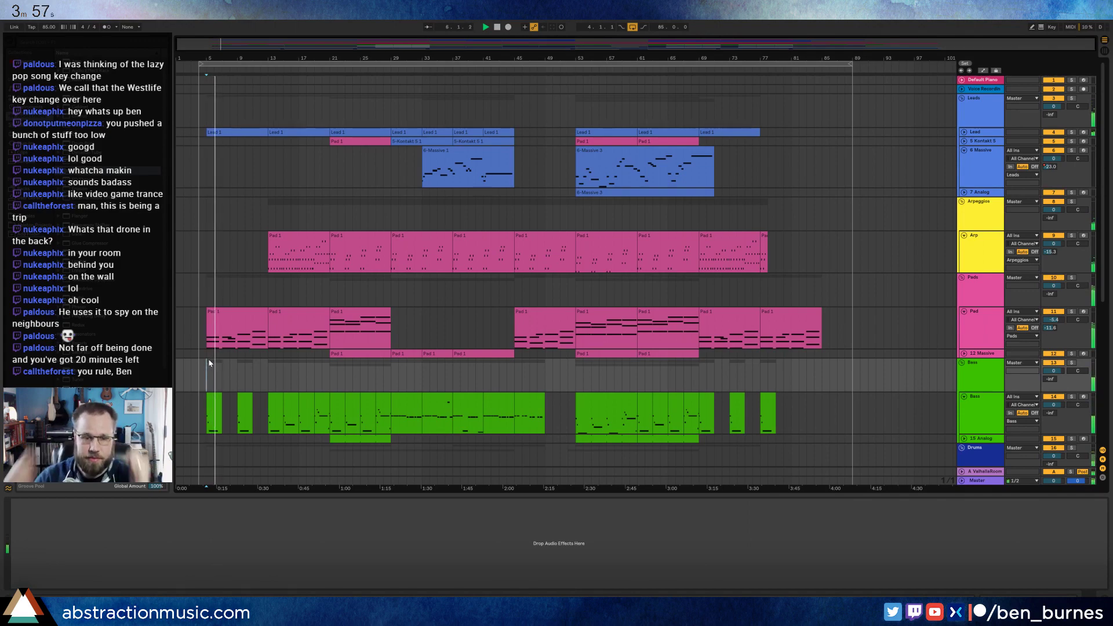
scroll(280, 351, "down", 5)
left_click(237, 383)
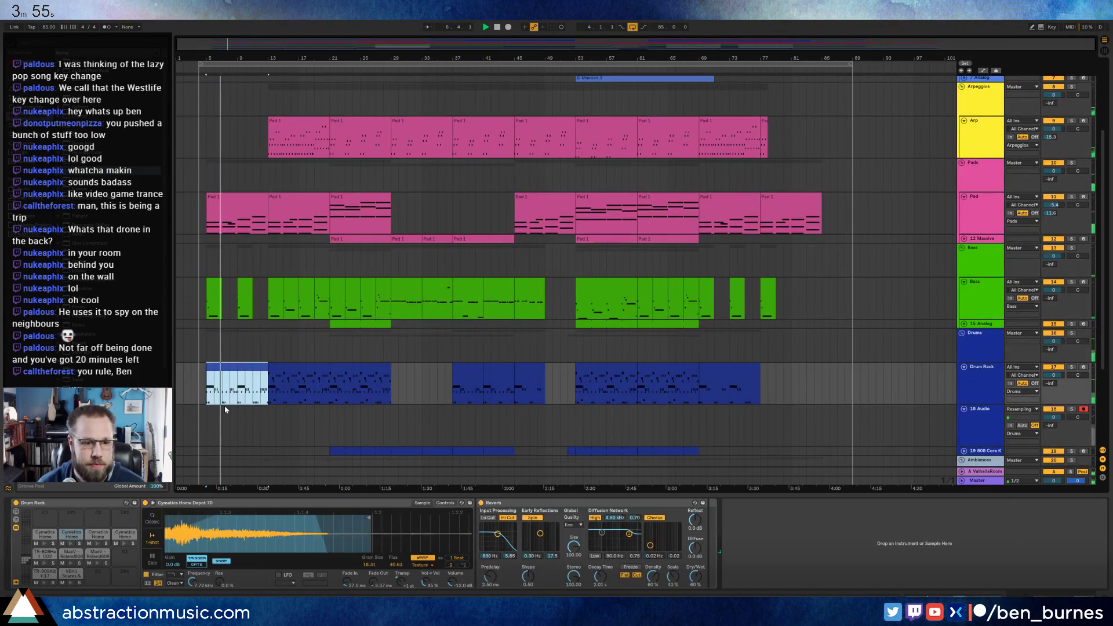
left_click(45, 557)
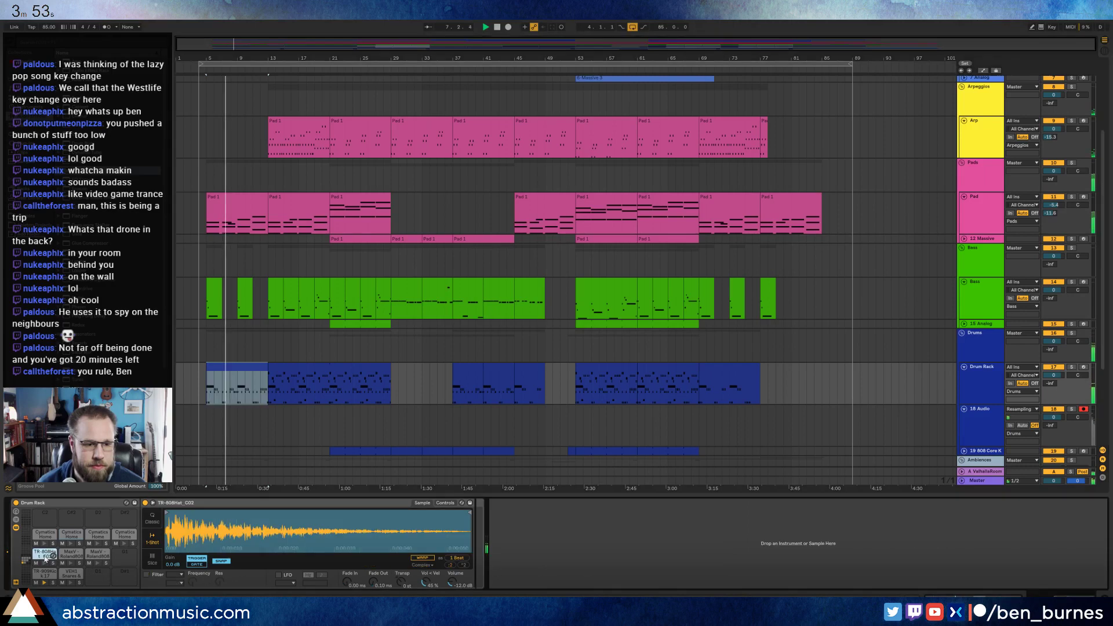
left_click_drag(453, 582, 454, 594)
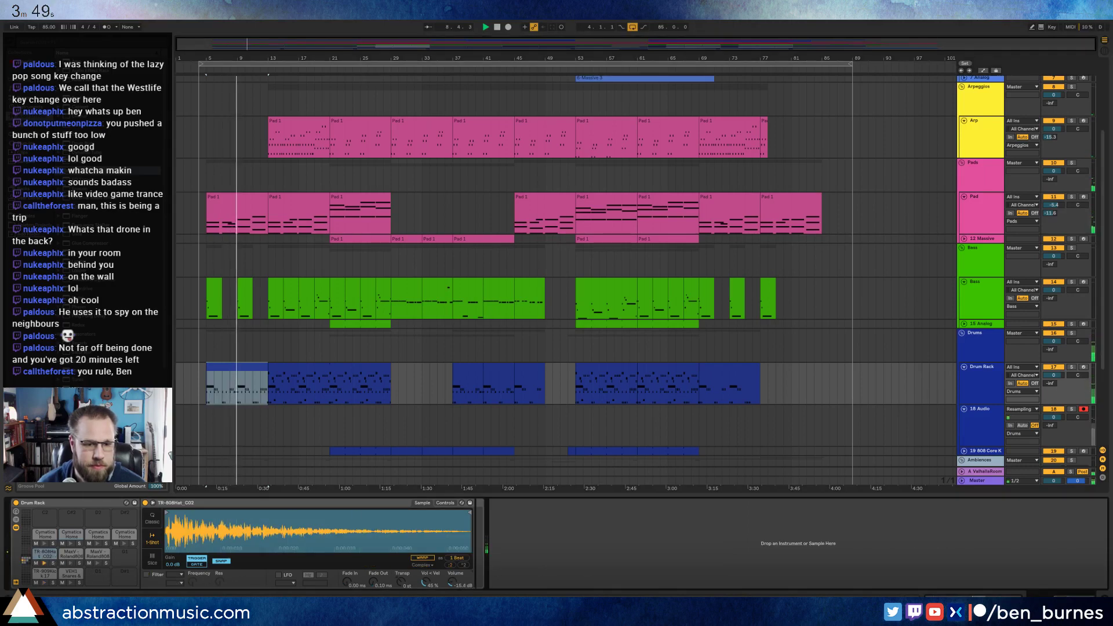
left_click(76, 558)
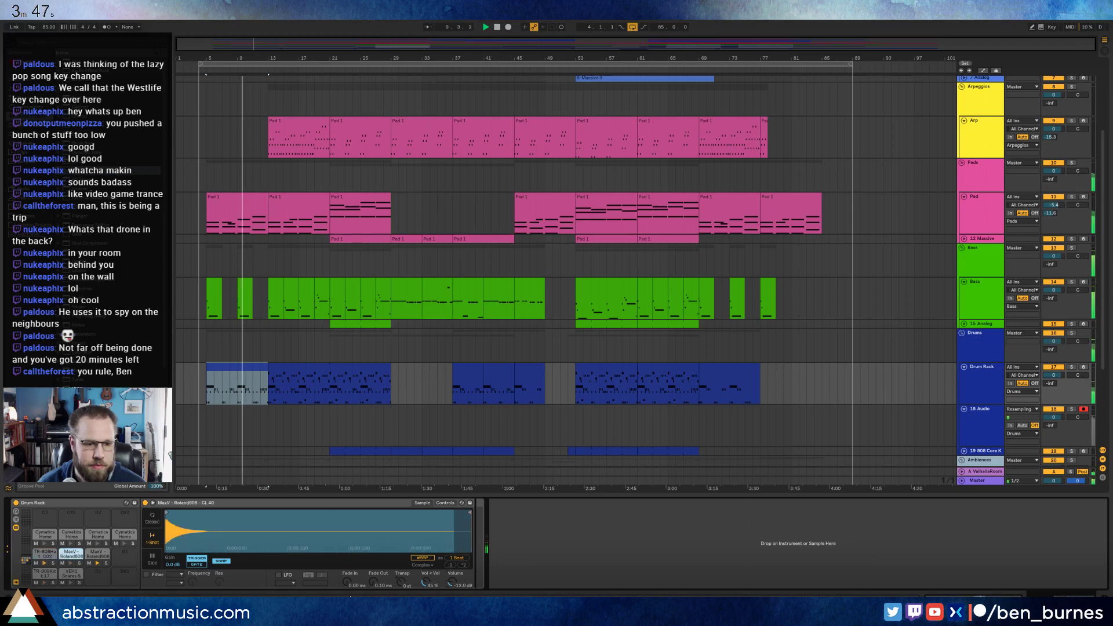
left_click_drag(452, 583, 453, 600)
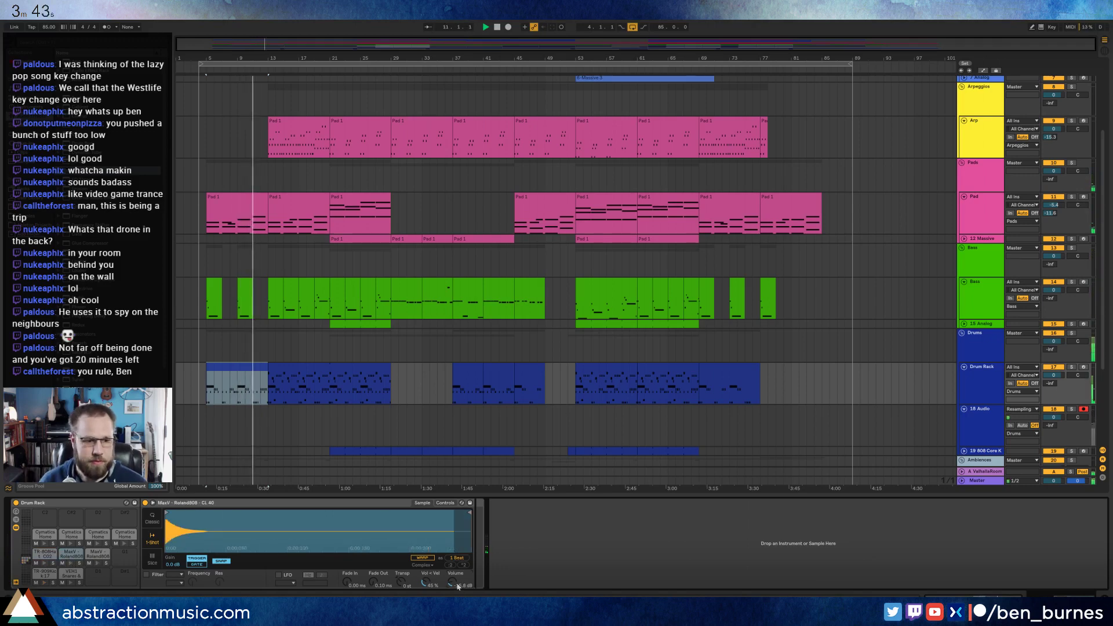
- Show the Drum Rack's chains, add Auto Pan to the MaxV Roland808 chain, and set about 75% amount with a synced rate of 4
left_click(16, 519)
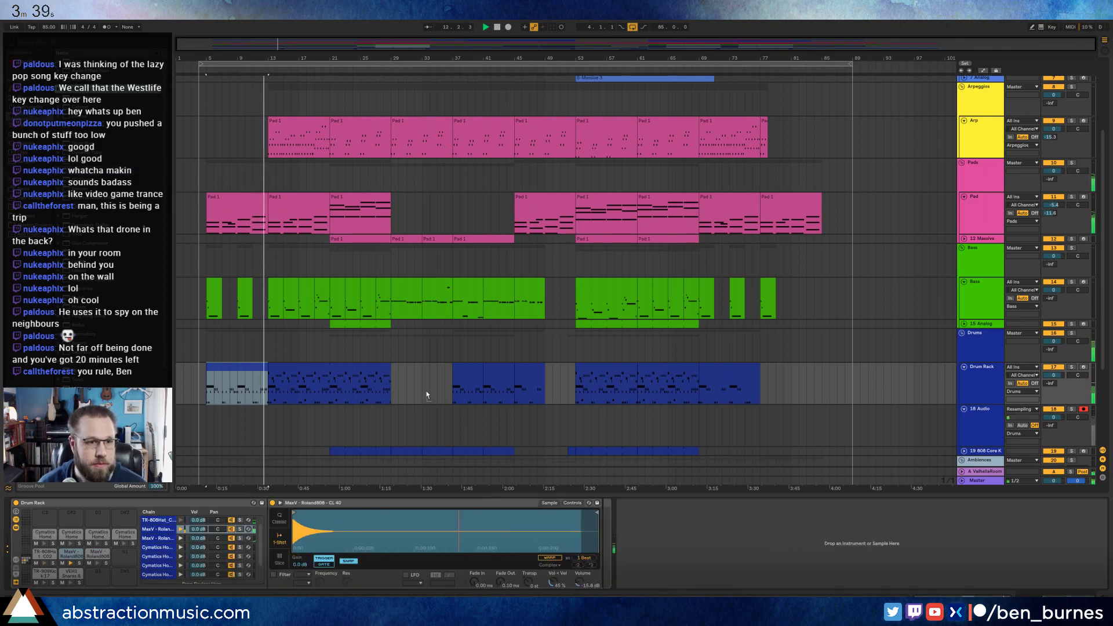
mouse_move(628, 531)
left_mouse_down()
mouse_move(604, 531)
mouse_move(620, 511)
left_mouse_up()
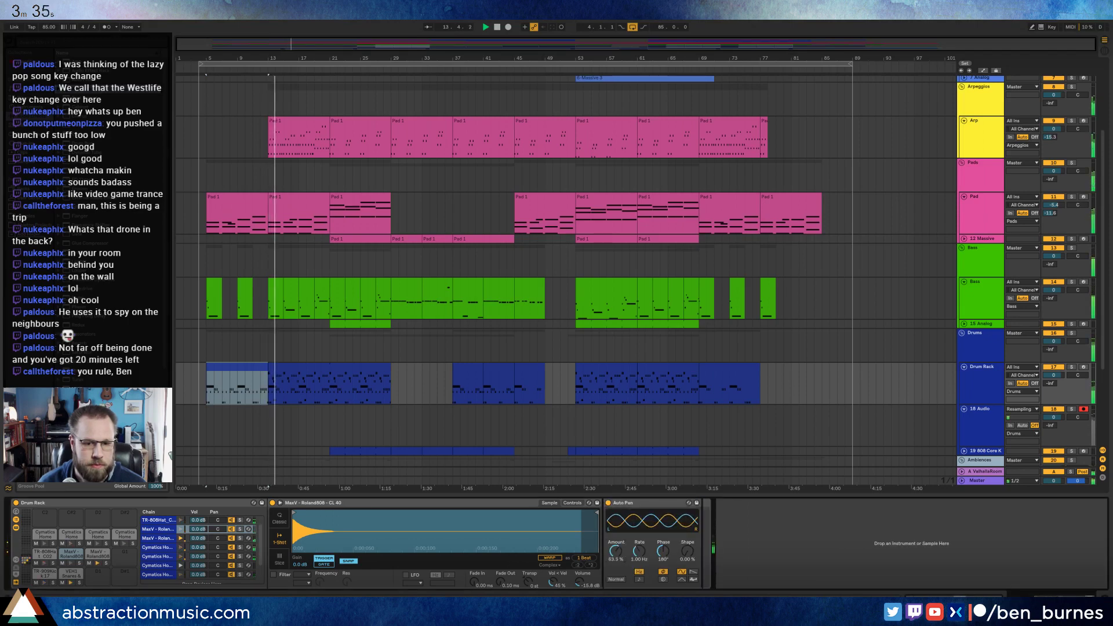
left_click(638, 579)
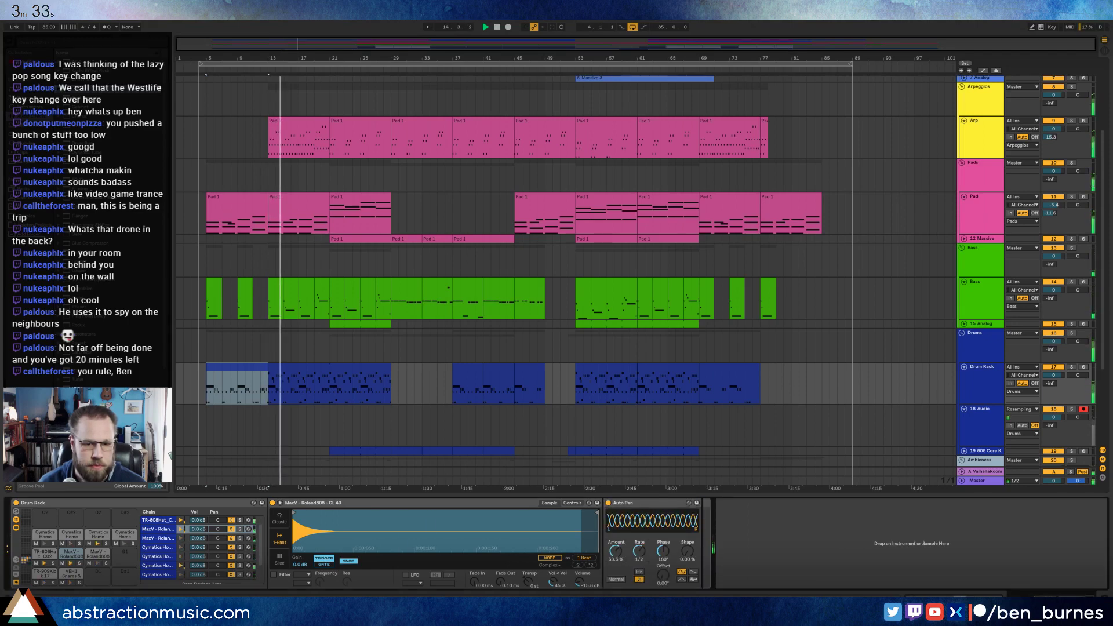
left_click_drag(638, 551, 638, 545)
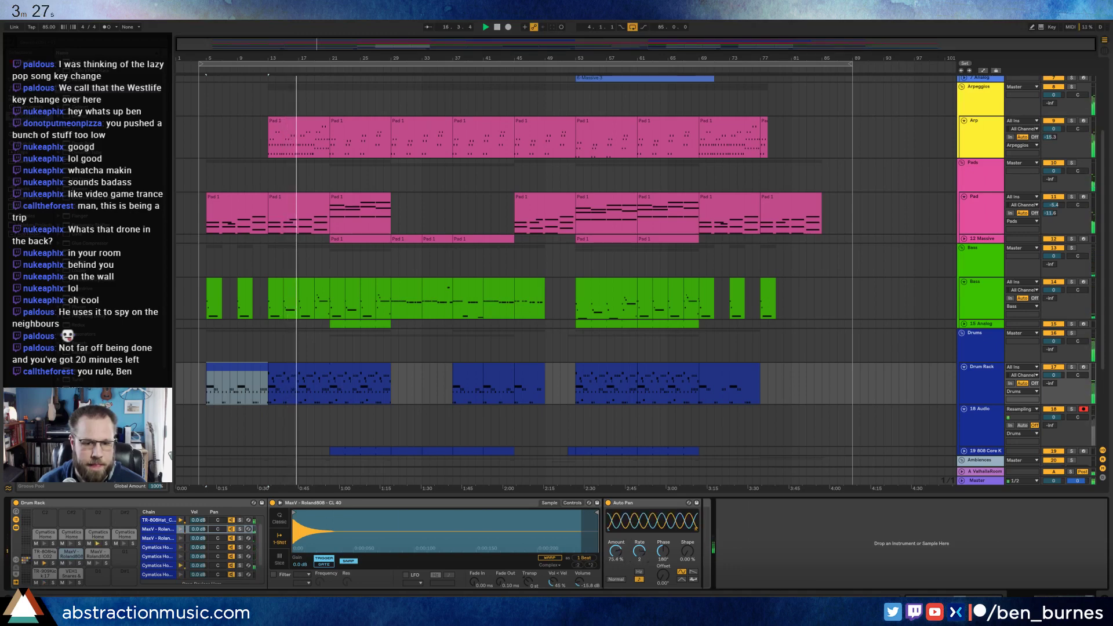
left_click_drag(638, 550, 639, 545)
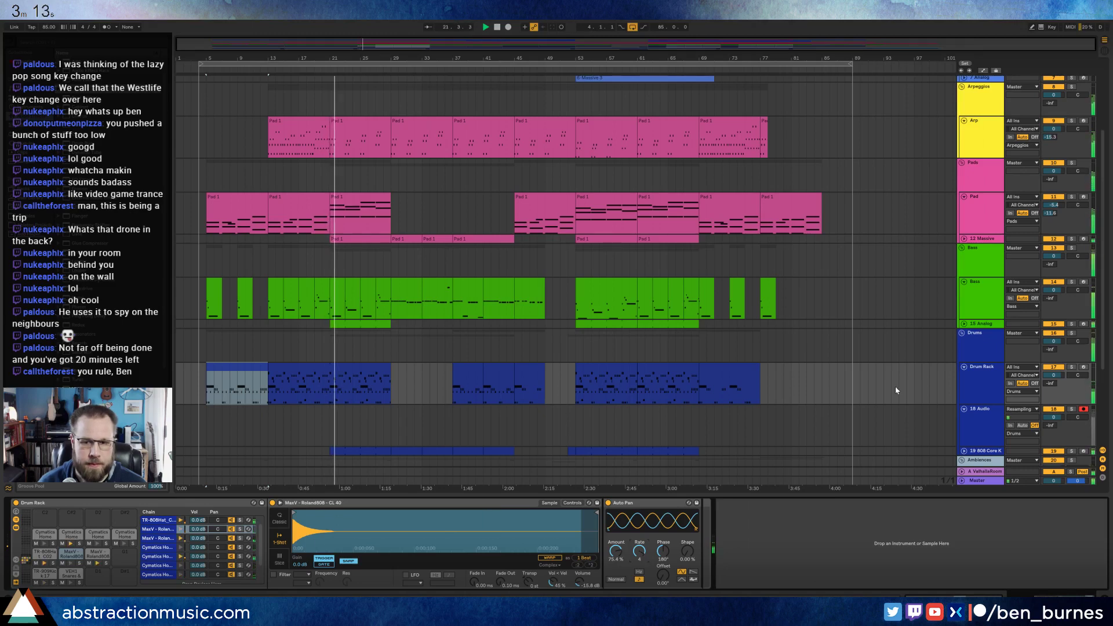
- Delete the empty 18 Audio track from the Drums group
left_click(979, 410)
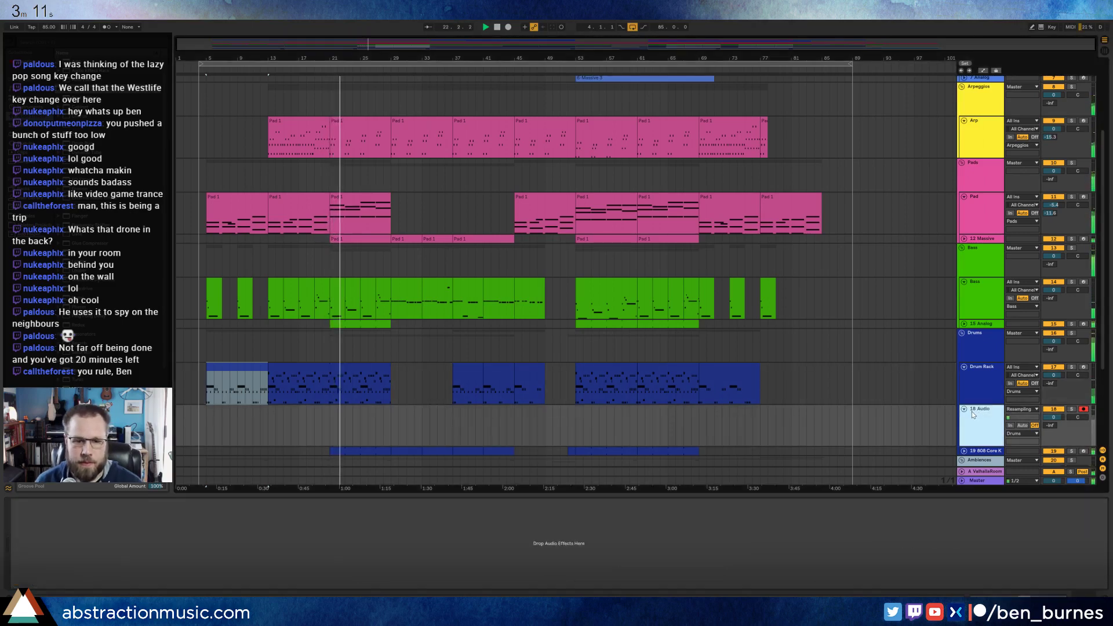
key("Delete")
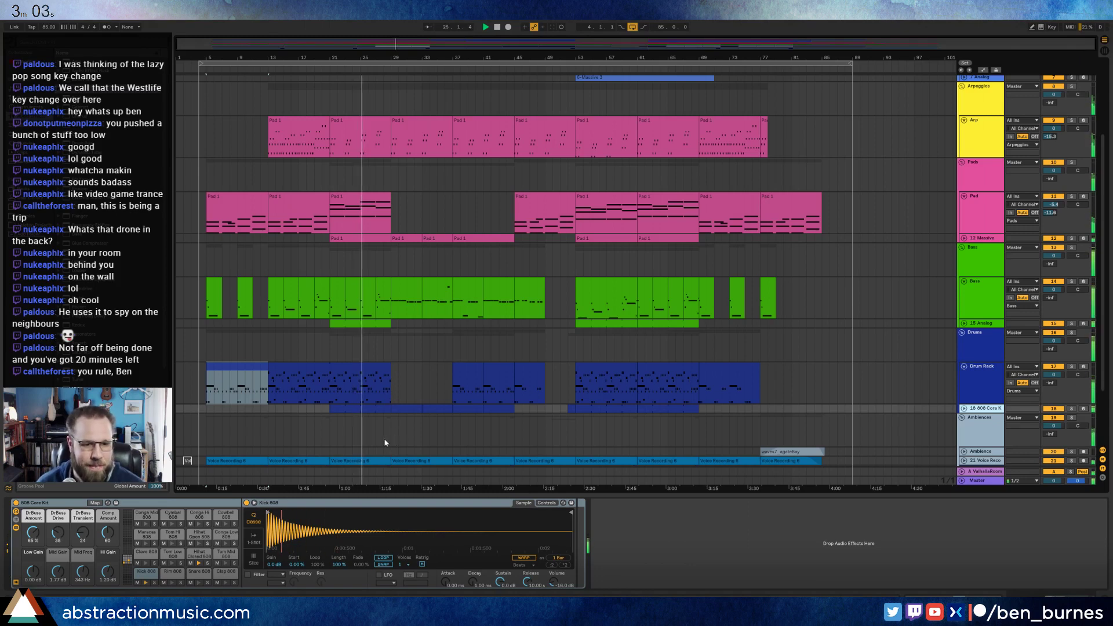
- Unfold the 808 Core Kit track and lower its Hihat Closed 808 sample volume to about -20 dB
left_click(963, 408)
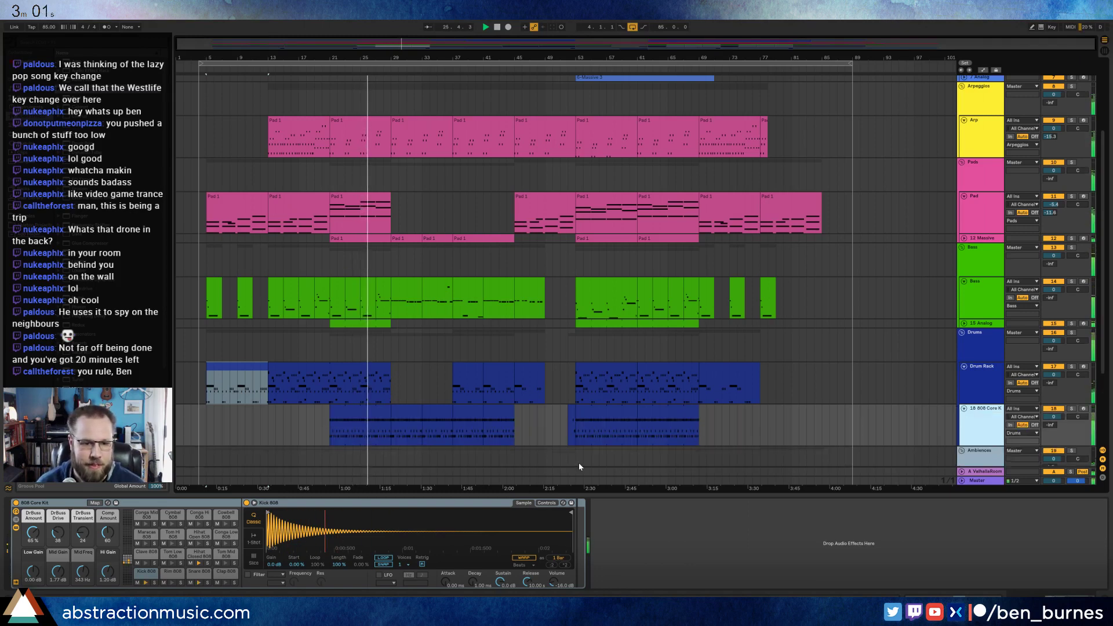
left_click(465, 421)
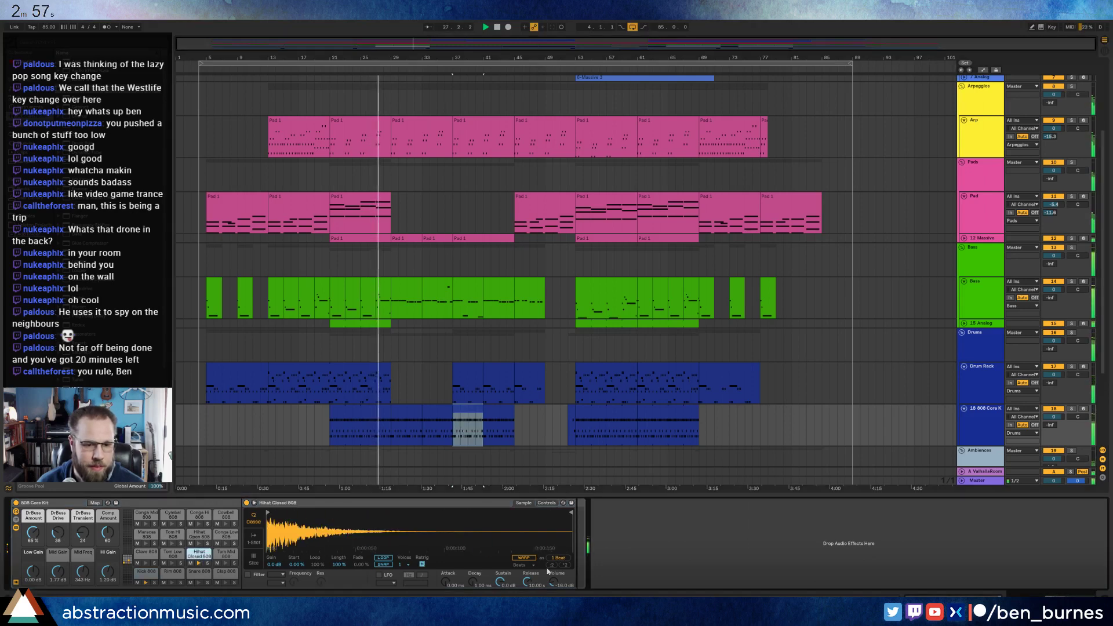
left_click_drag(553, 581, 553, 588)
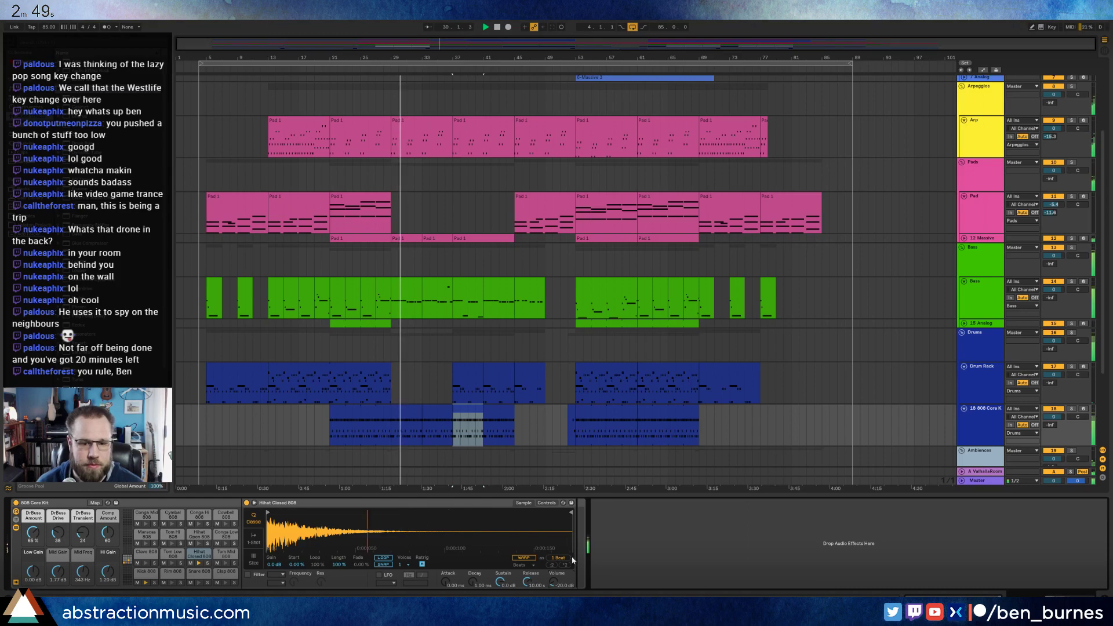
- Shorten the decay of the Amp 1 envelope in the Bass track's Analog synth to about 1.99 s
left_click(408, 283)
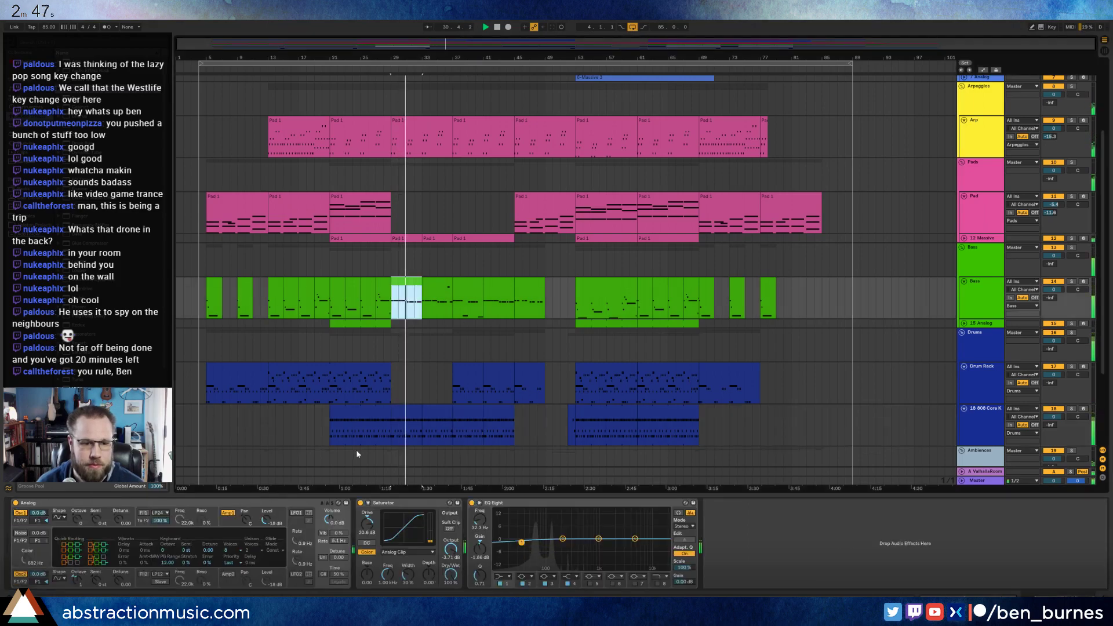
left_click(229, 515)
left_click_drag(91, 563, 77, 564)
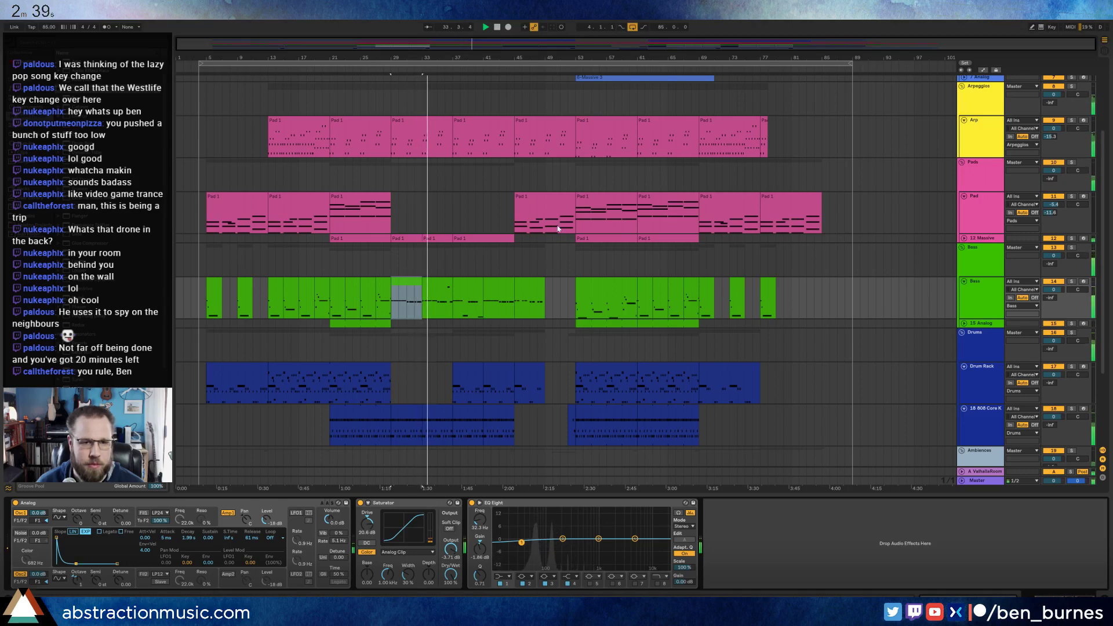
- Open the first 6-Massive lead clip and adjust the velocities of all its notes, followed by those of its opening and early phrase notes
scroll(488, 353, "up", 4)
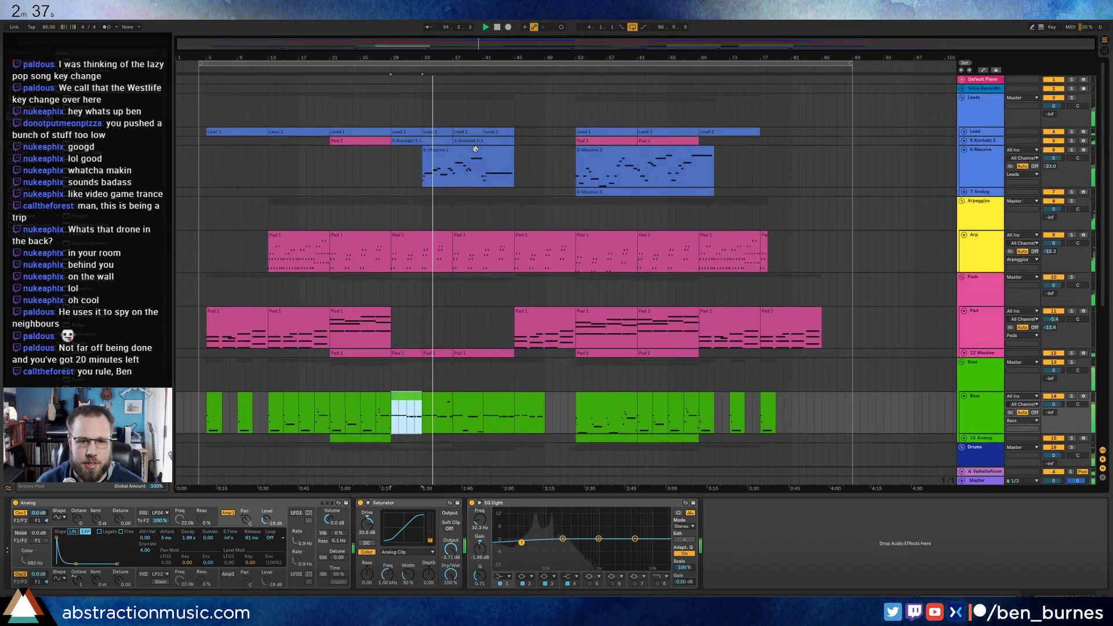
double_click(484, 184)
key("ctrl+a")
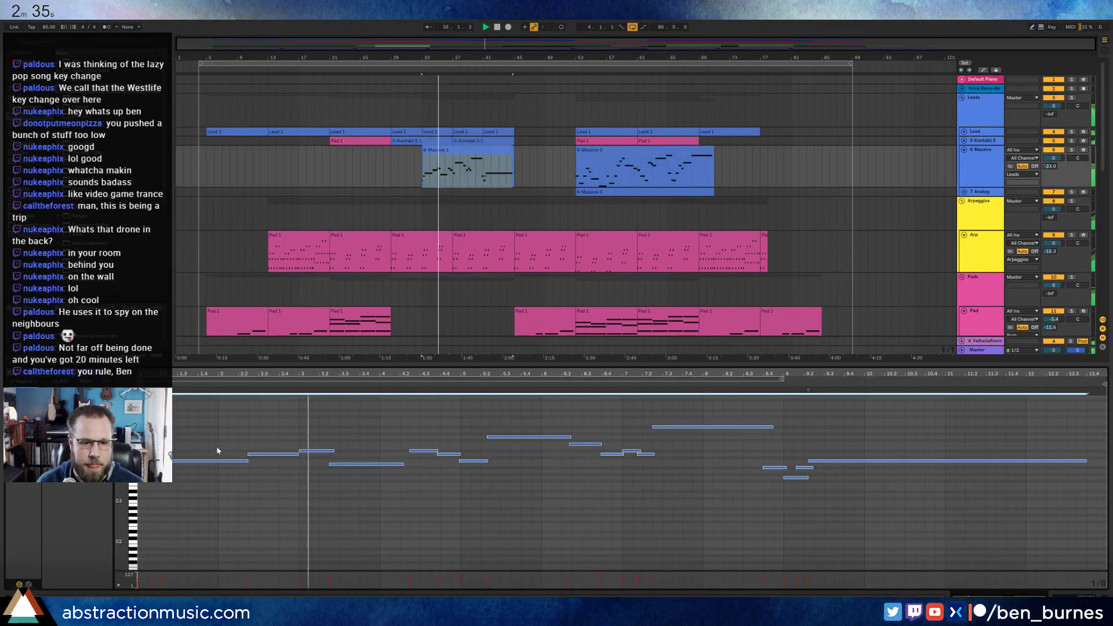
key("alt+Up")
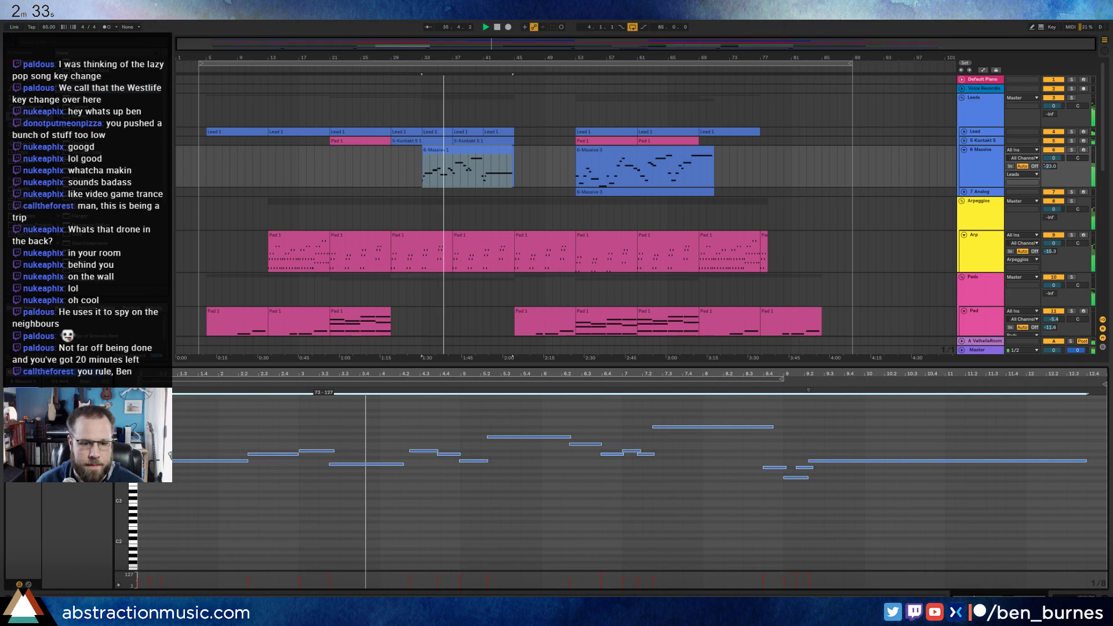
left_click(479, 473)
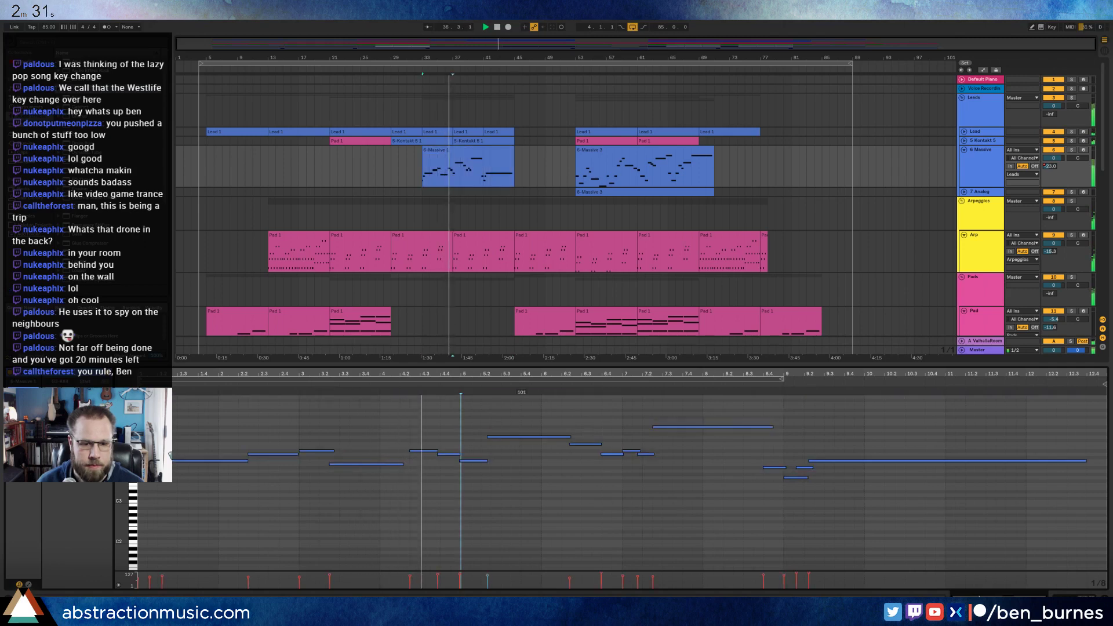
left_click(516, 436)
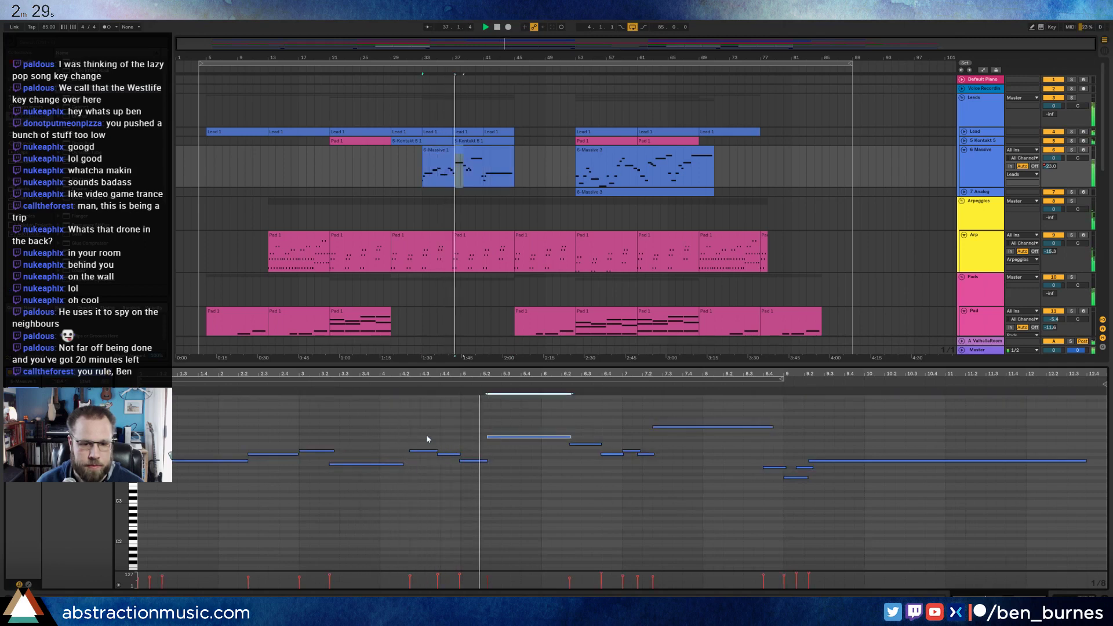
left_click_drag(427, 440, 476, 467)
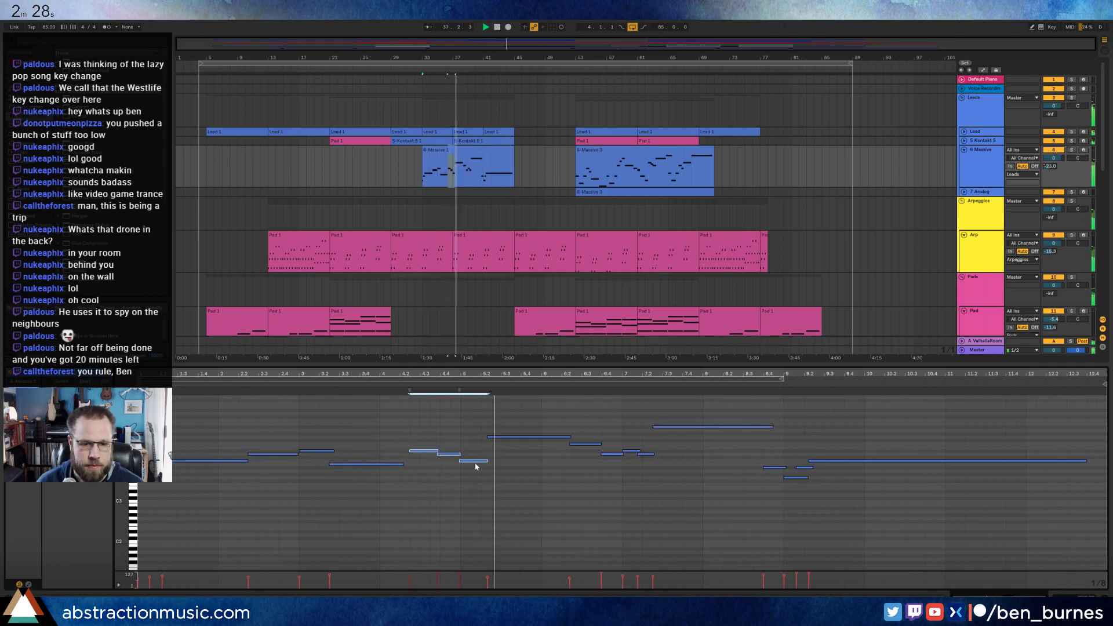
left_click(471, 502)
left_click(193, 461)
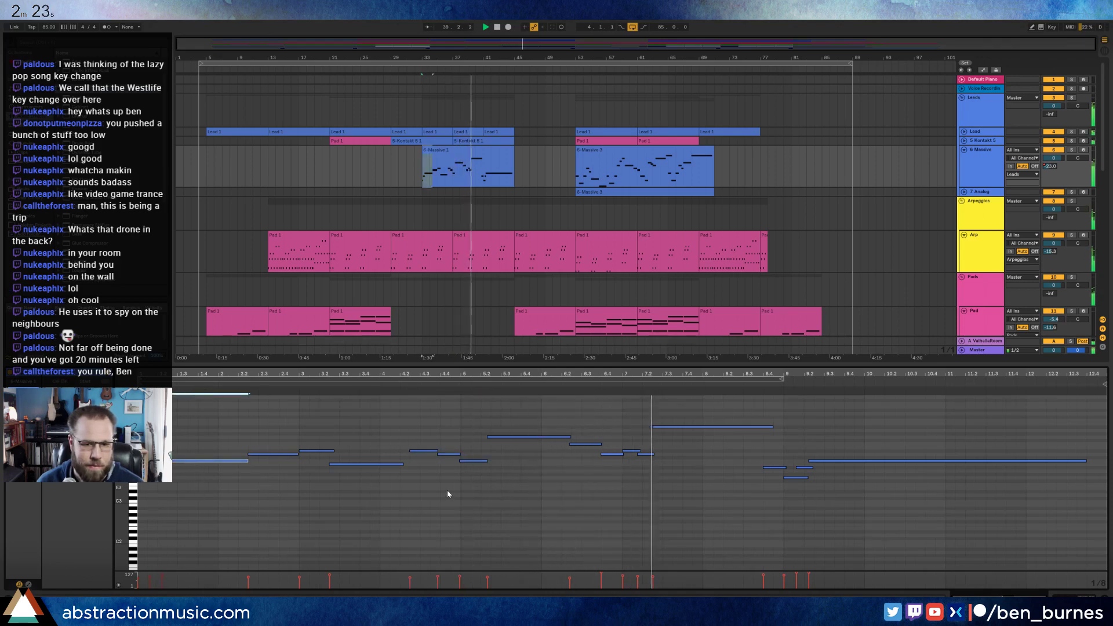
- Vary the velocities of the clip's middle notes individually and bring the closing phrase's notes into a 76–104 velocity range
left_click(491, 478)
left_click(614, 462)
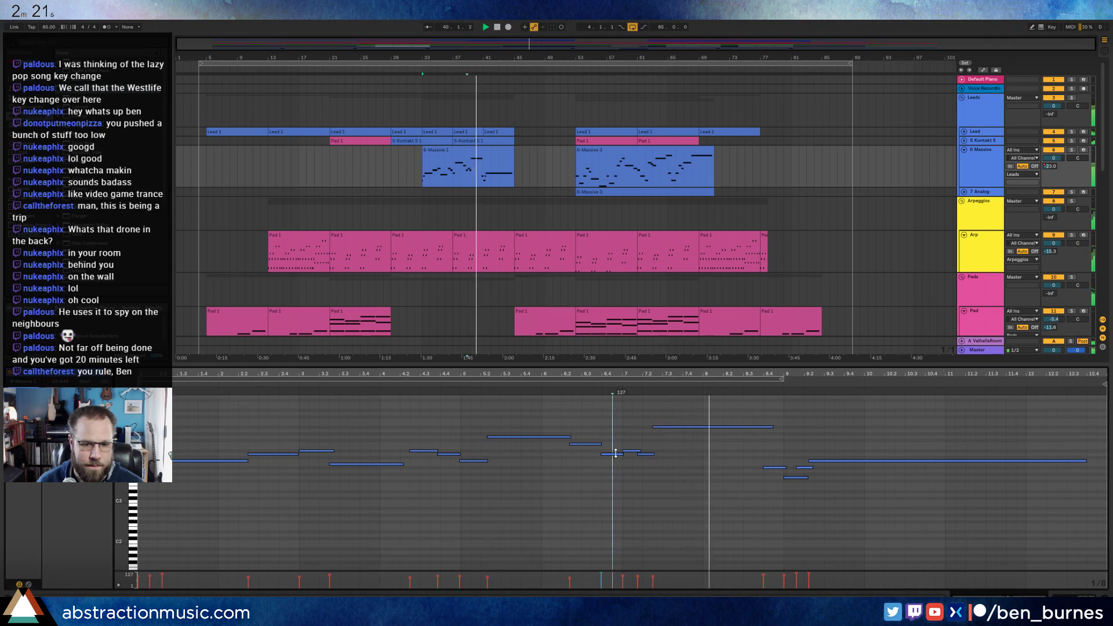
left_click(615, 453)
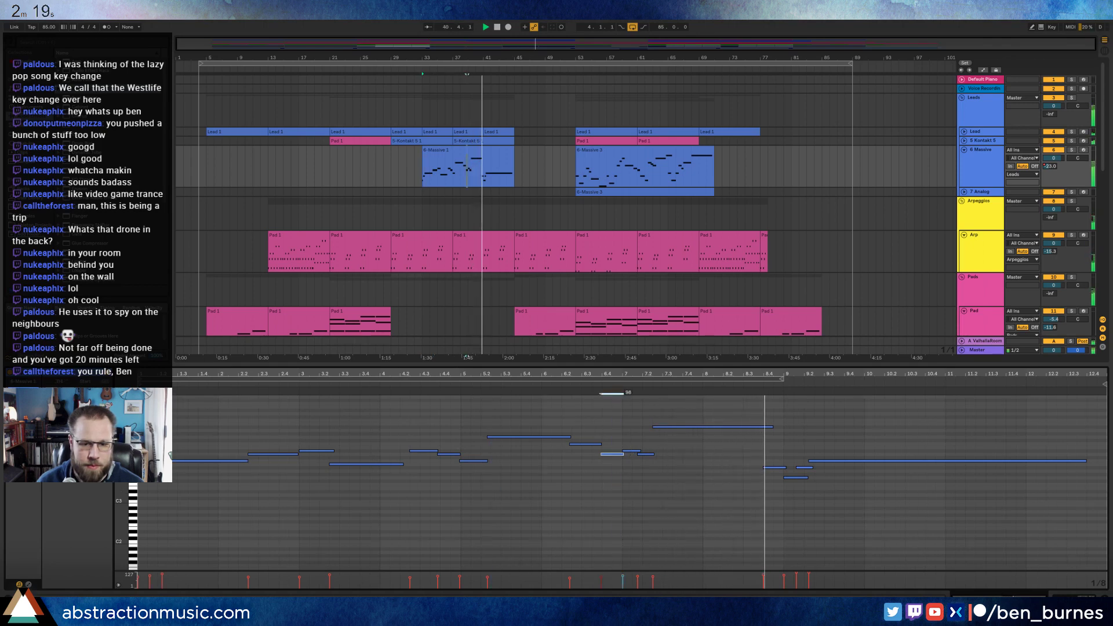
left_click(644, 454)
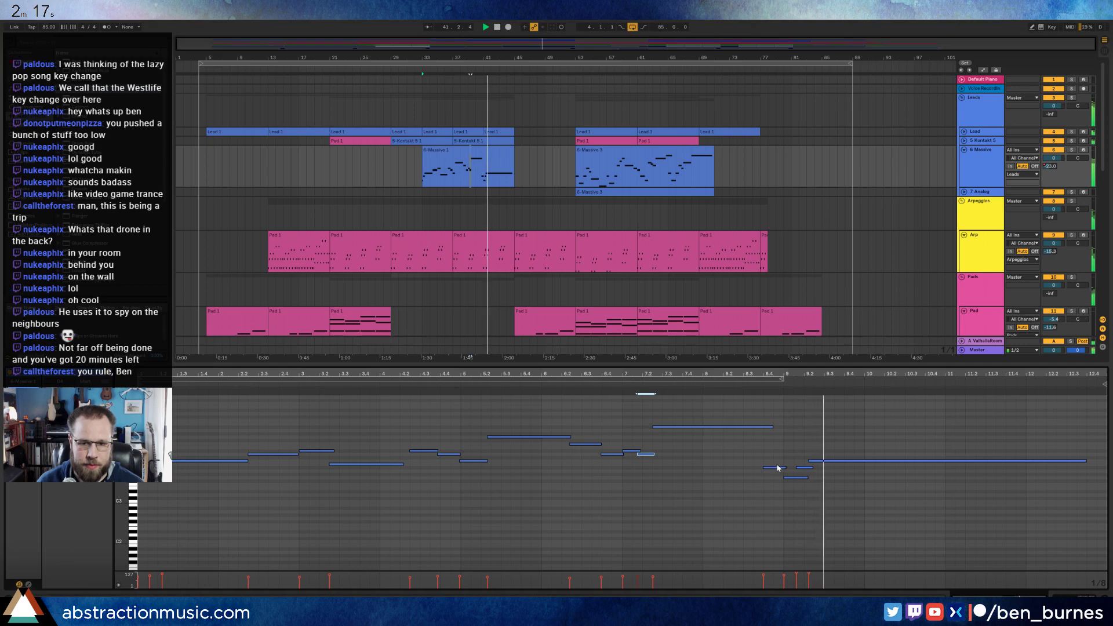
left_click_drag(651, 423, 836, 468)
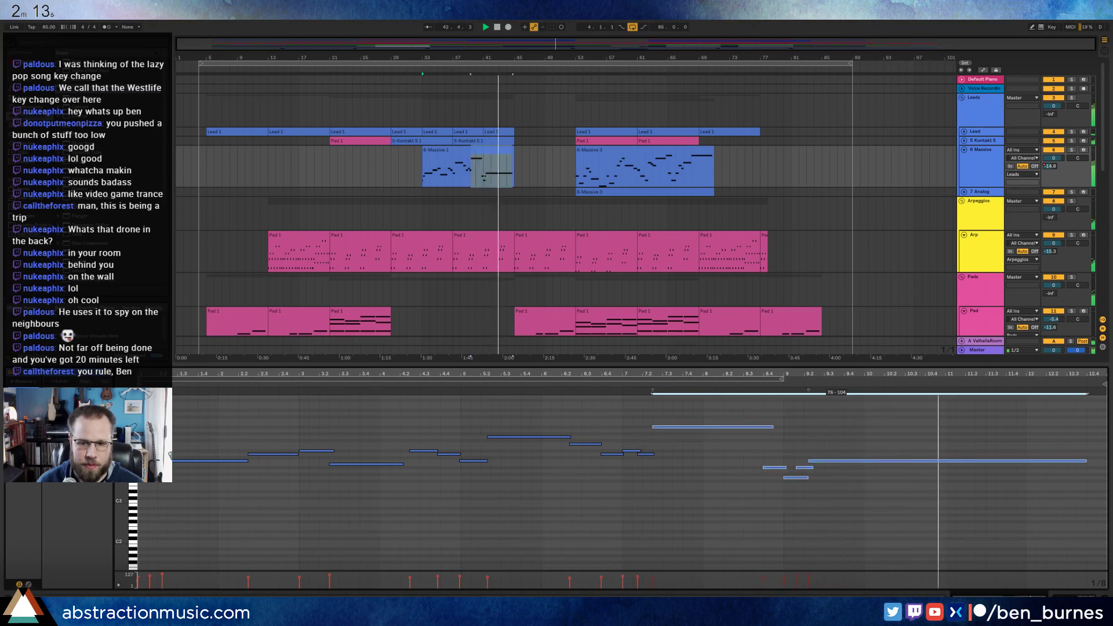
left_click(774, 467)
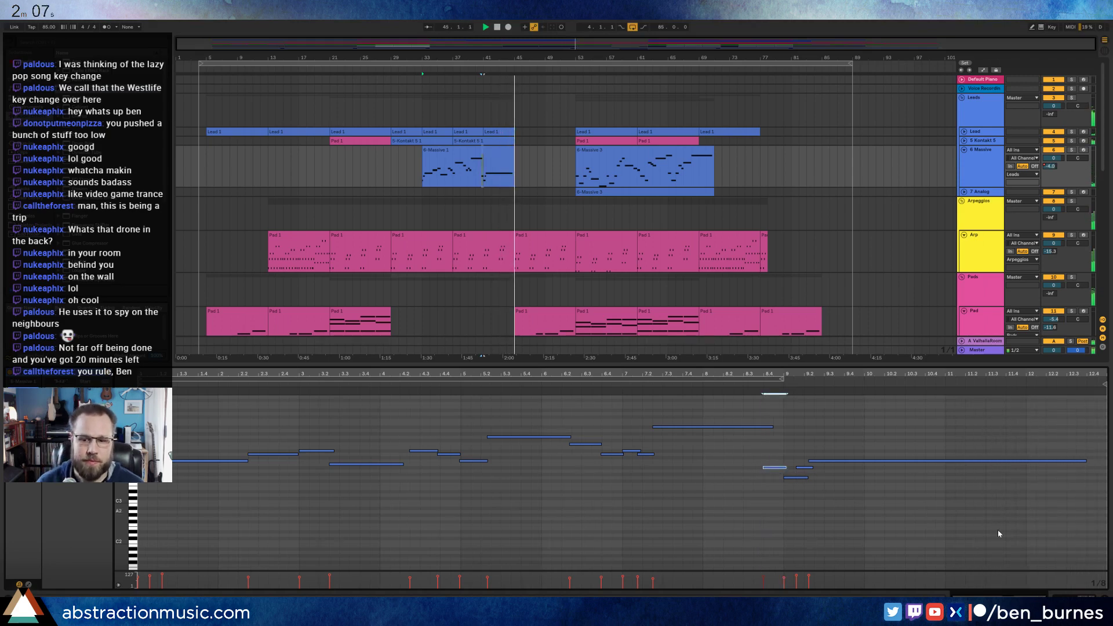
key("shift+Tab")
- Unfold the Voice Recording track in the Ambiences group and display the automation lane for its Auto Filter LFO Amount
scroll(590, 360, "down", 5)
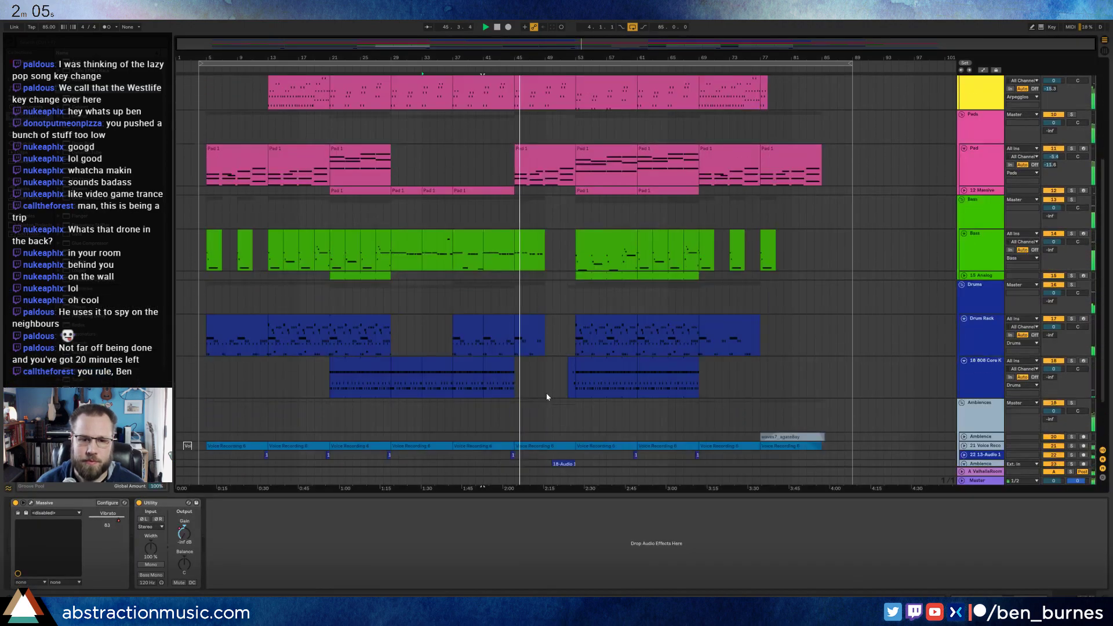
scroll(546, 397, "down", 3)
left_click(542, 381)
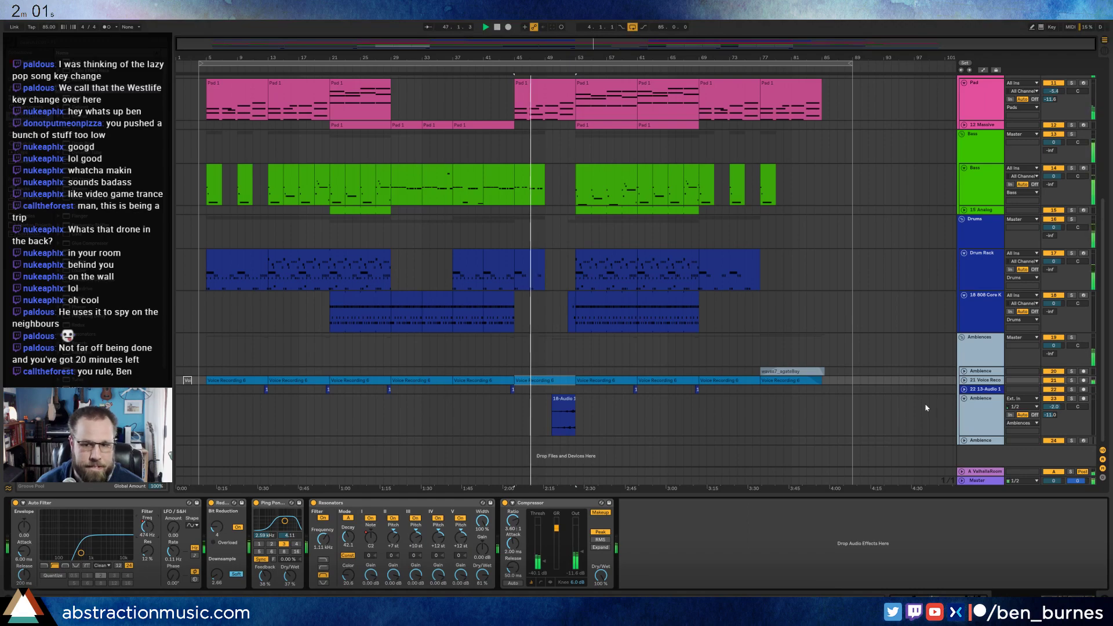
left_click(964, 380)
key("a")
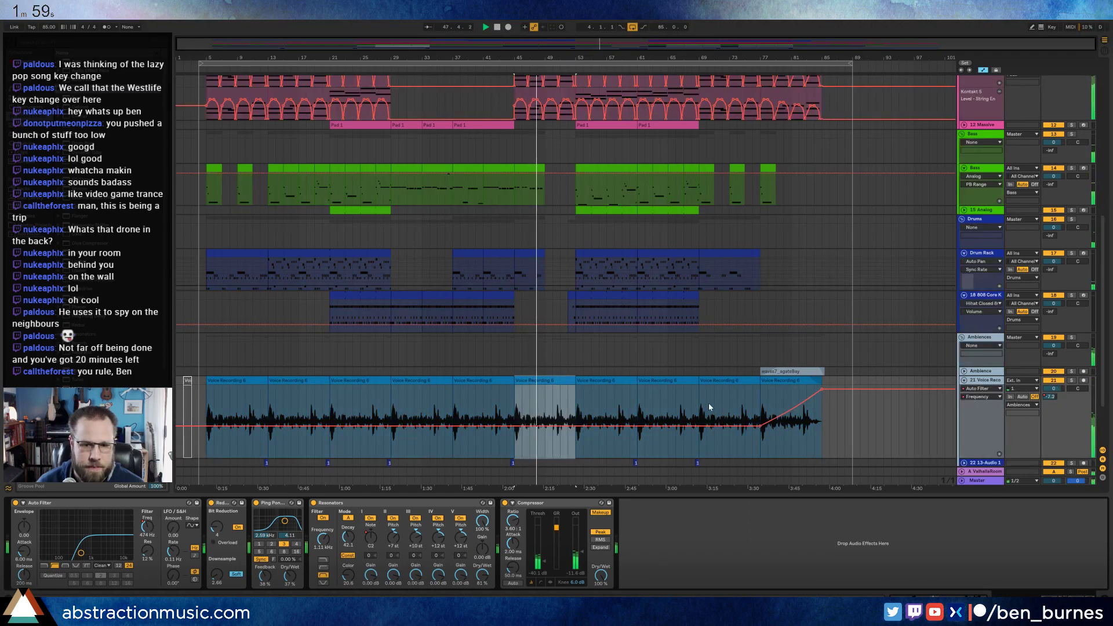
left_click(174, 532)
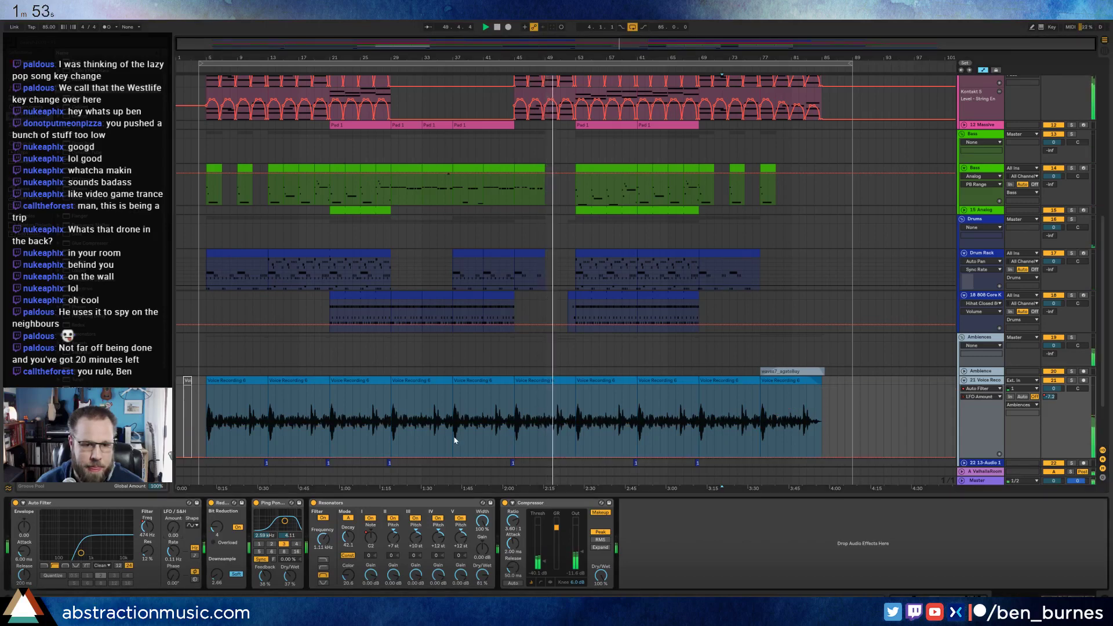
- Shape the LFO Amount automation into a ramp rising from bar 37 to bar 53, dropping back to zero at its end
left_click_drag(454, 441, 453, 411)
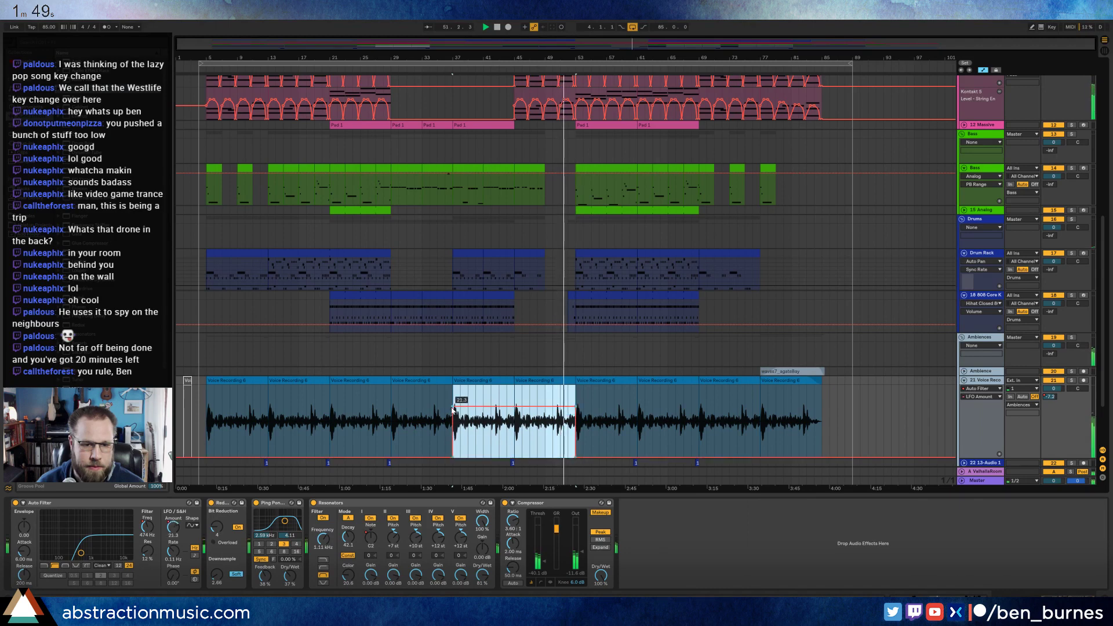
left_click(453, 408)
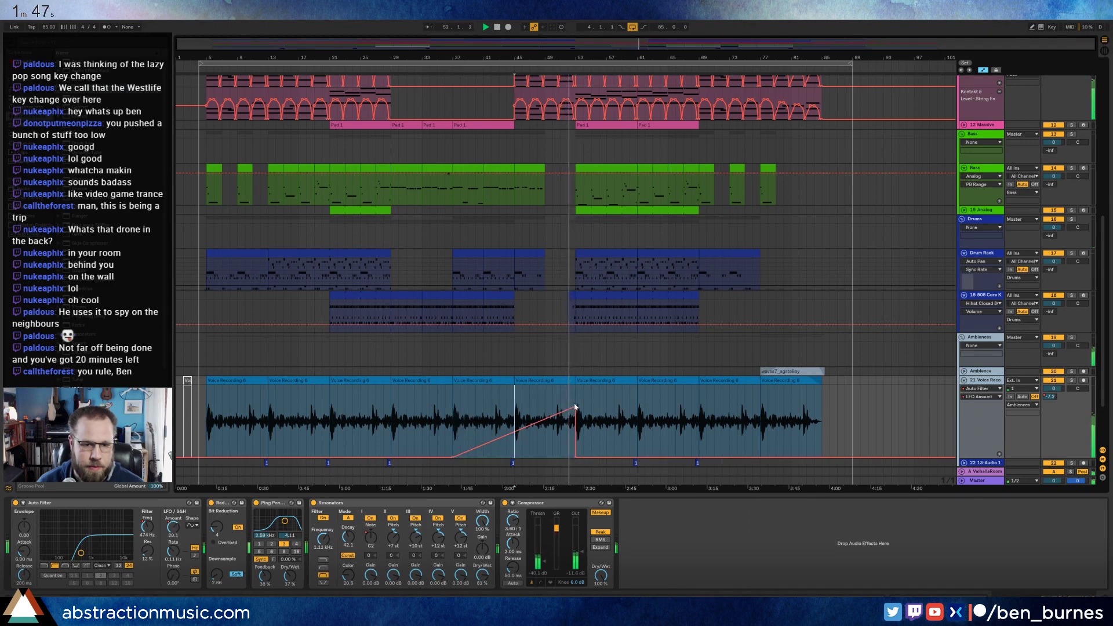
left_click_drag(571, 406, 557, 415)
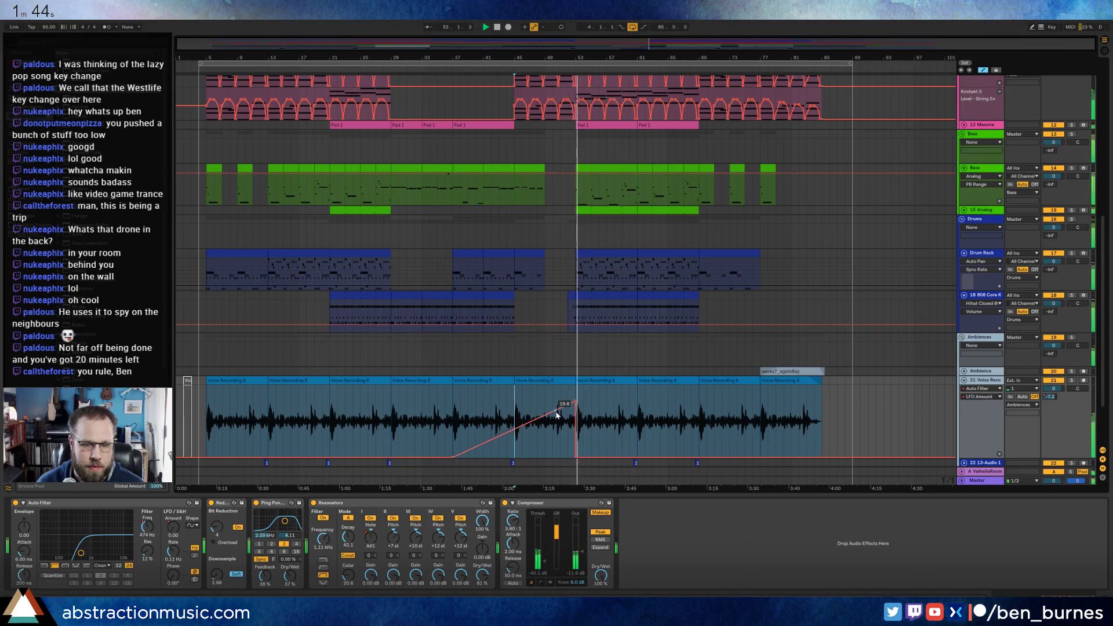
- Adjust the velocities of the Snare 808 roll in the short 808 Core Kit clip just before bar 53
double_click(579, 302)
left_click_drag(925, 511, 1070, 551)
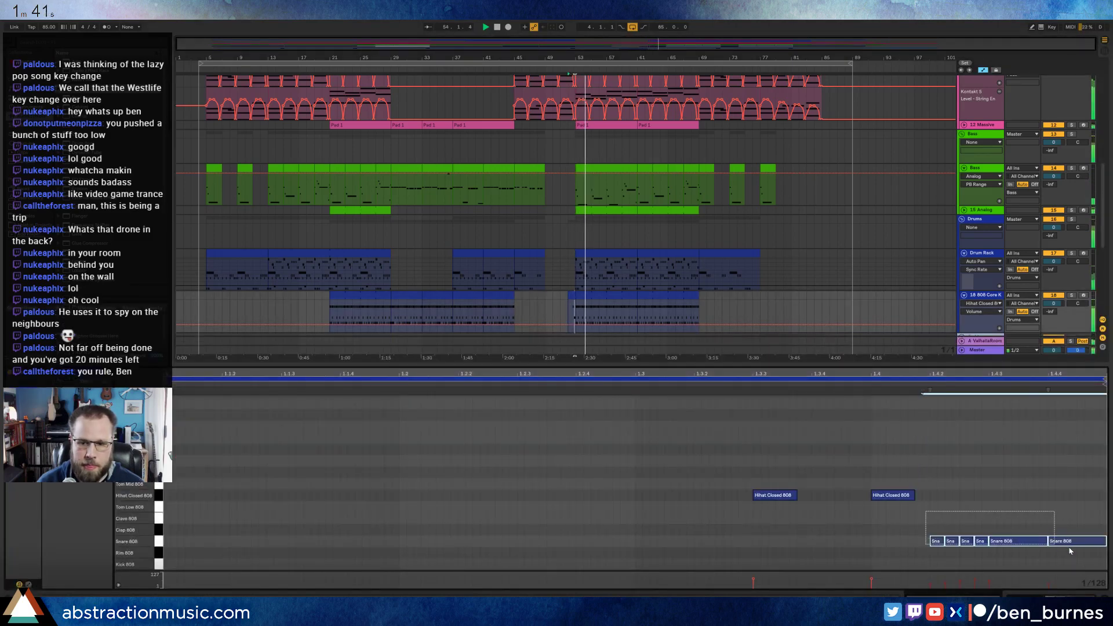
left_click(1015, 522)
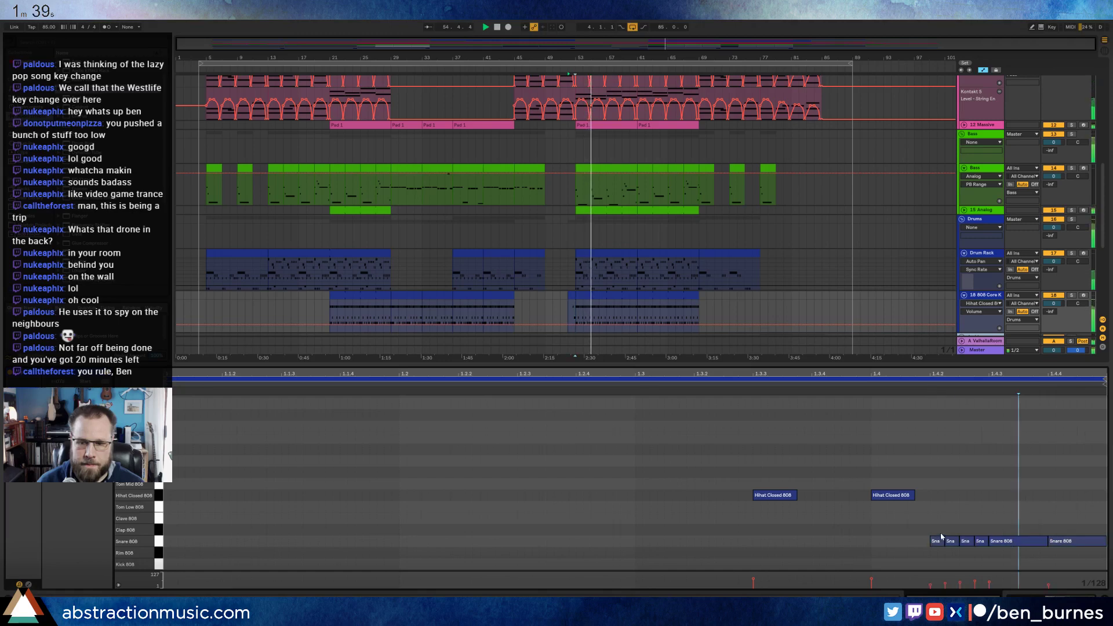
left_click_drag(932, 520, 1081, 562)
left_click(1043, 510)
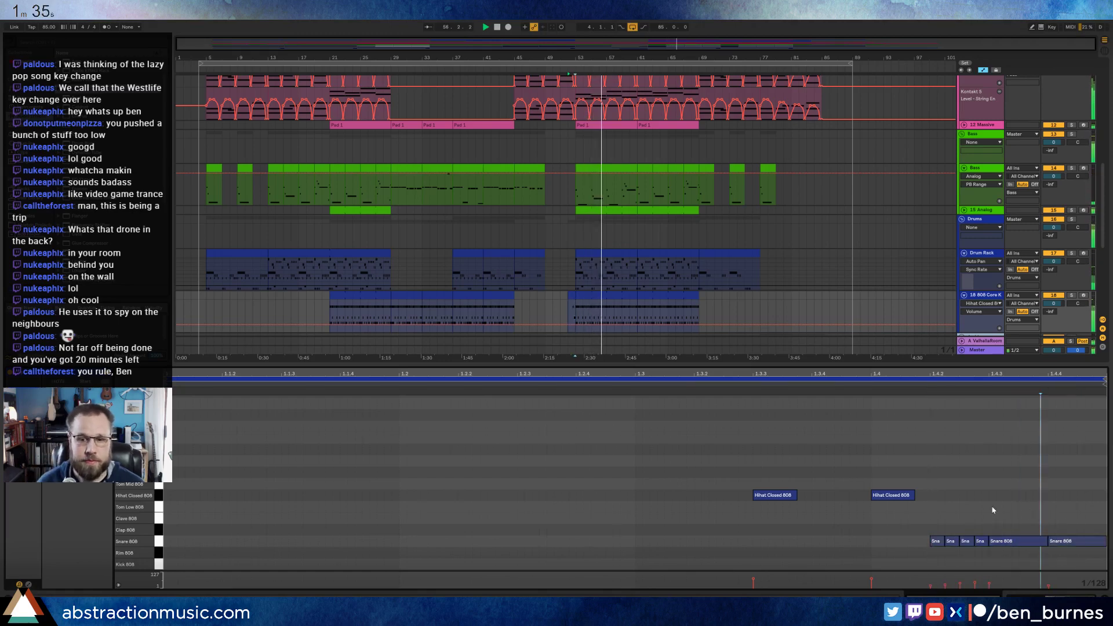
left_click(1086, 586)
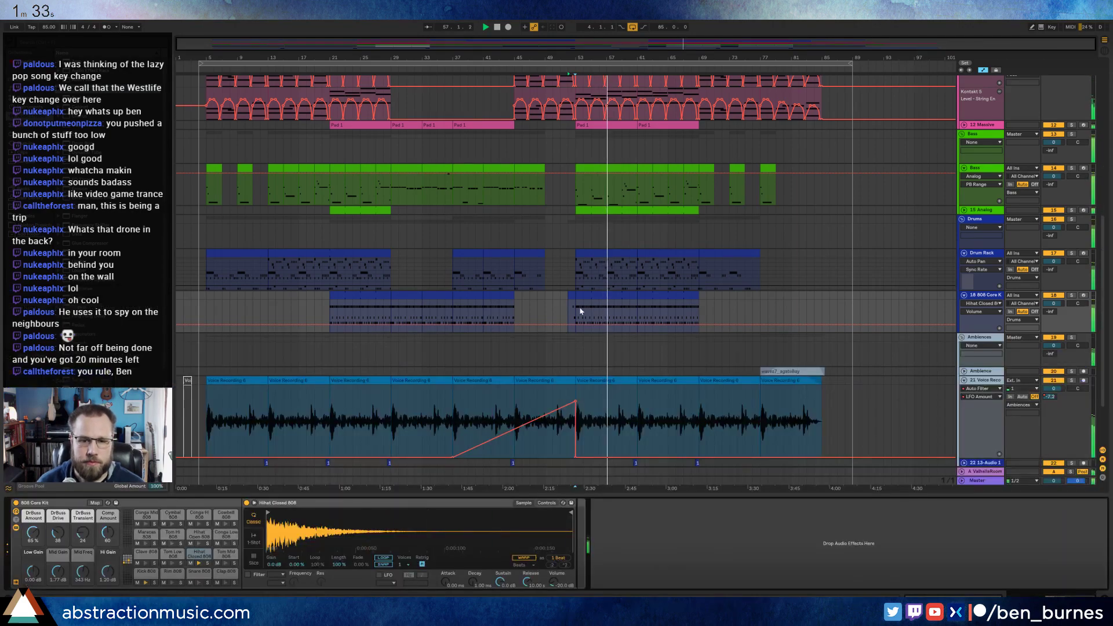
left_click(570, 295)
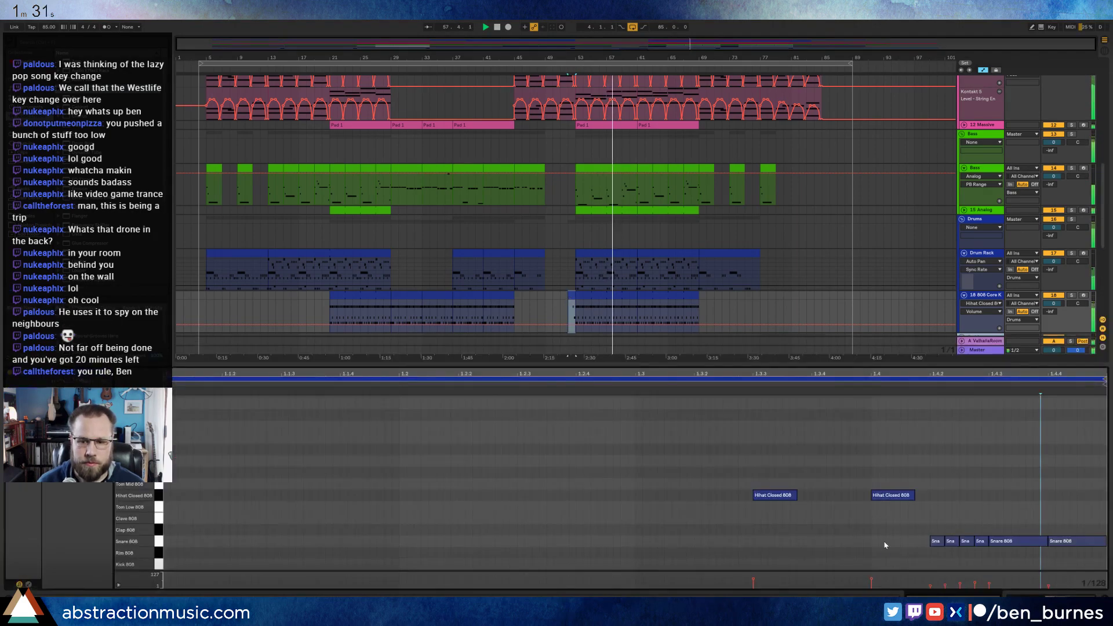
key("shift+Tab")
- Load Reverb into the FX2 slot of the 6-Massive track's Massive synth, adjust its dry/wet amount, and close the plug-in window
scroll(740, 336, "up", 5)
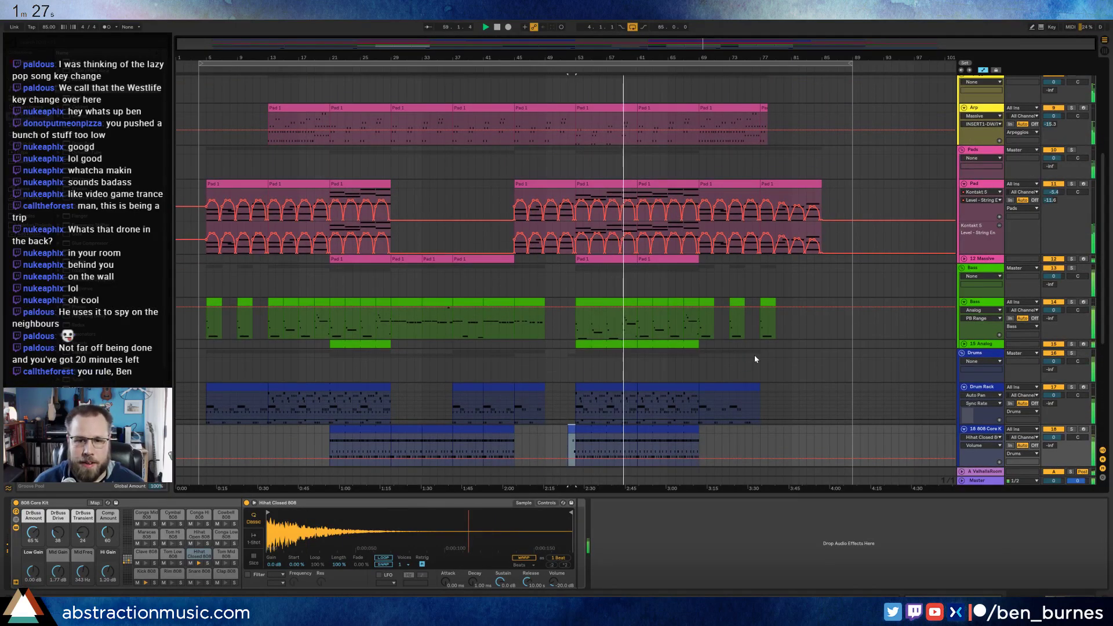
scroll(754, 348, "up", 5)
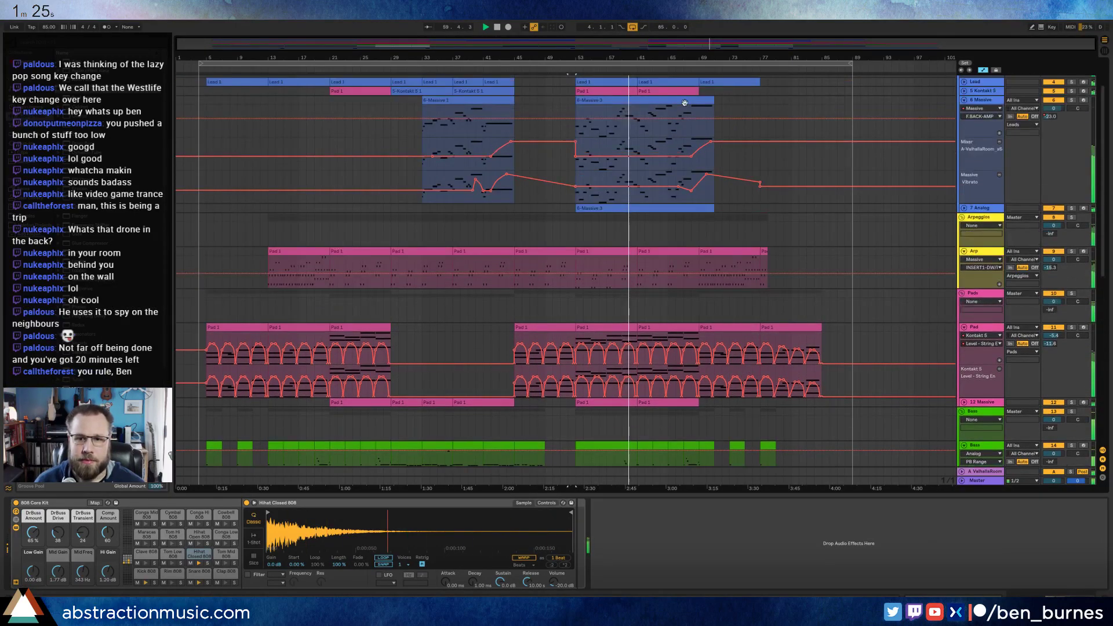
left_click(684, 122)
scroll(715, 254, "up", 2)
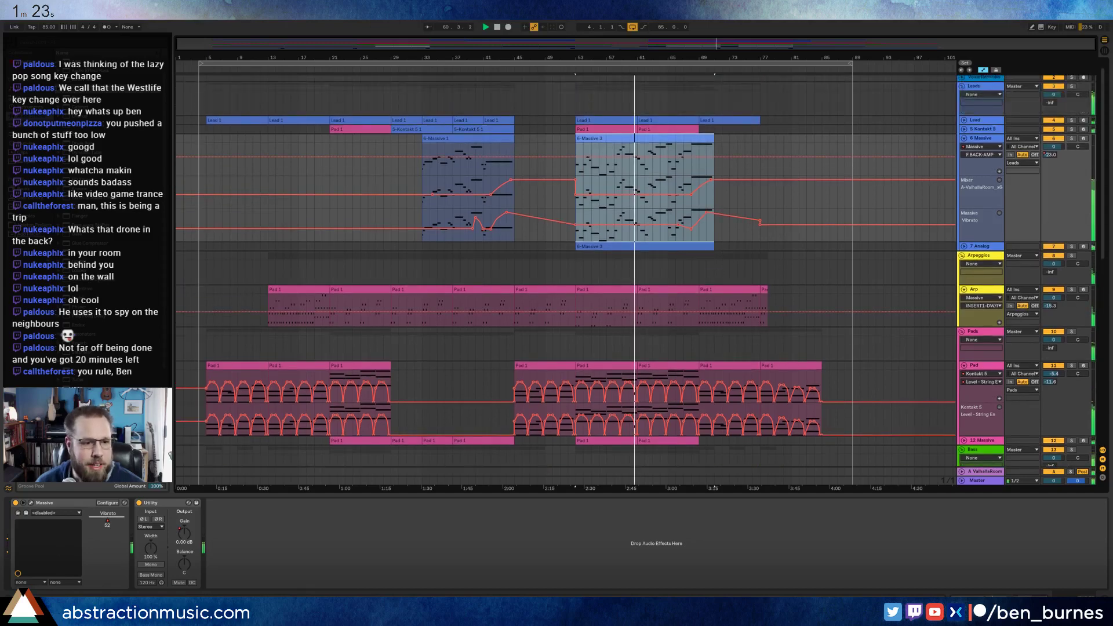
left_click(32, 504)
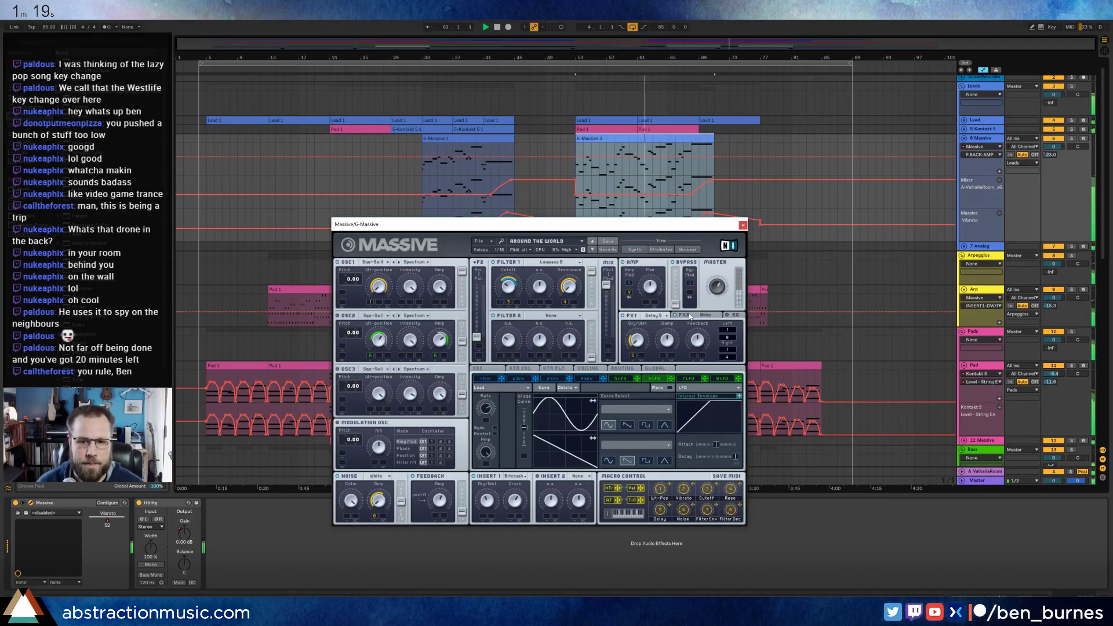
left_click(705, 316)
left_click(704, 321)
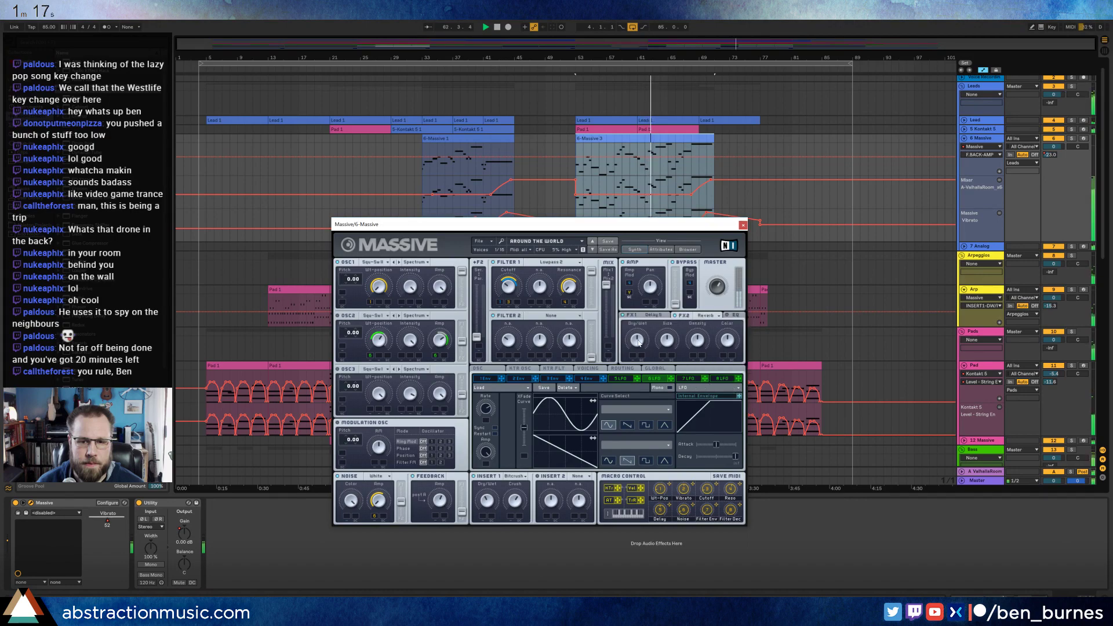
left_click(637, 341)
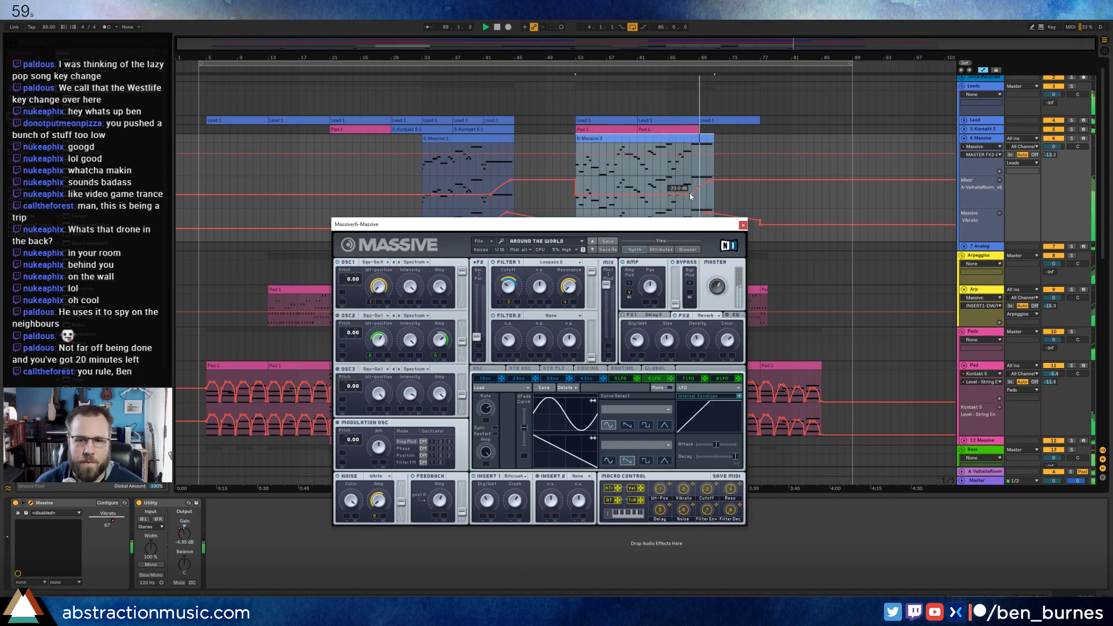
left_click(743, 224)
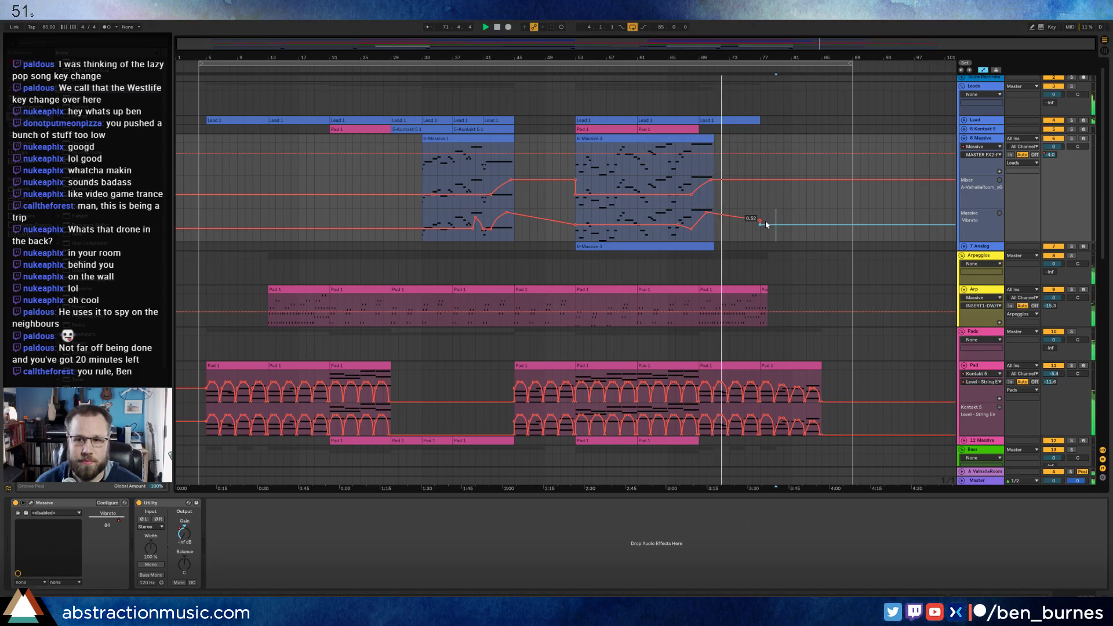
- Arm the Default Piano track, stop playback, and start recording a piano part near the end of the arrangement
scroll(763, 226, "up", 1)
left_click(987, 80)
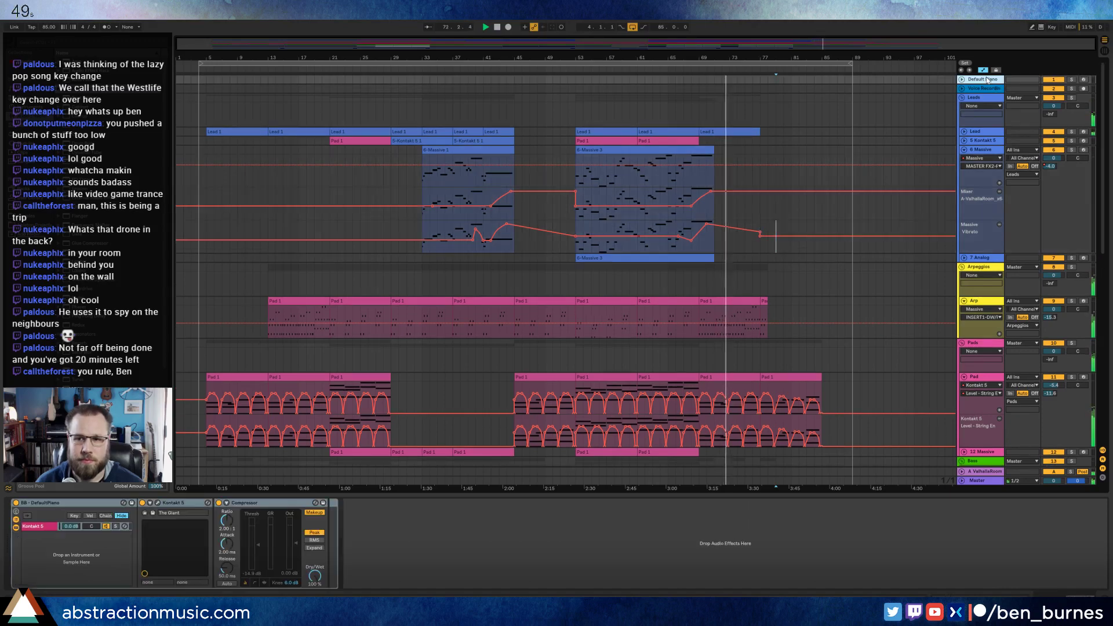
left_click(1084, 80)
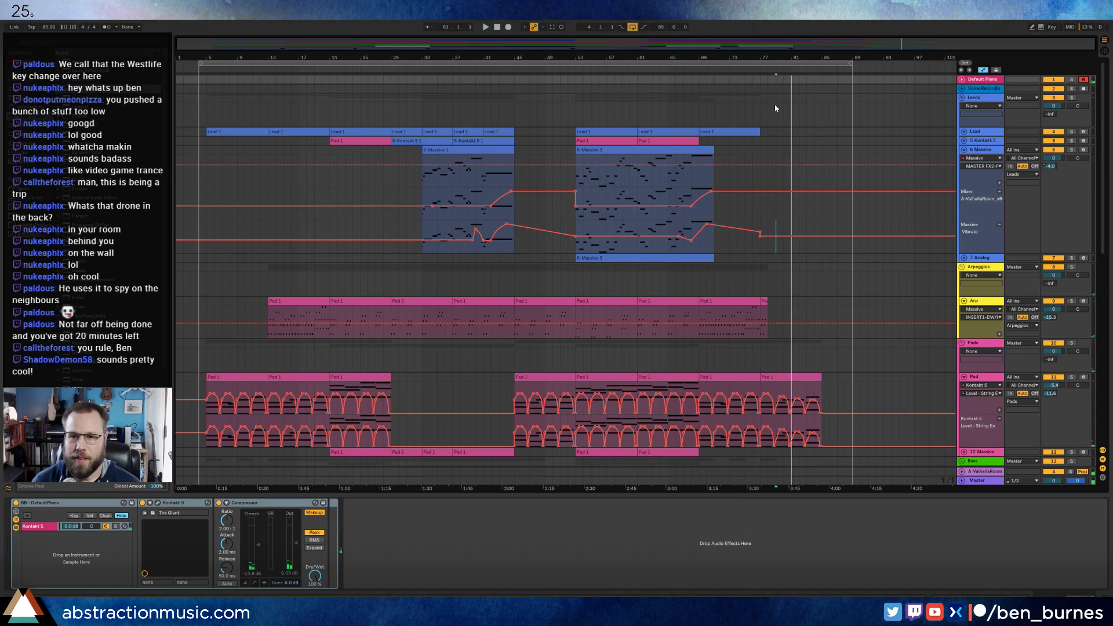
key("space")
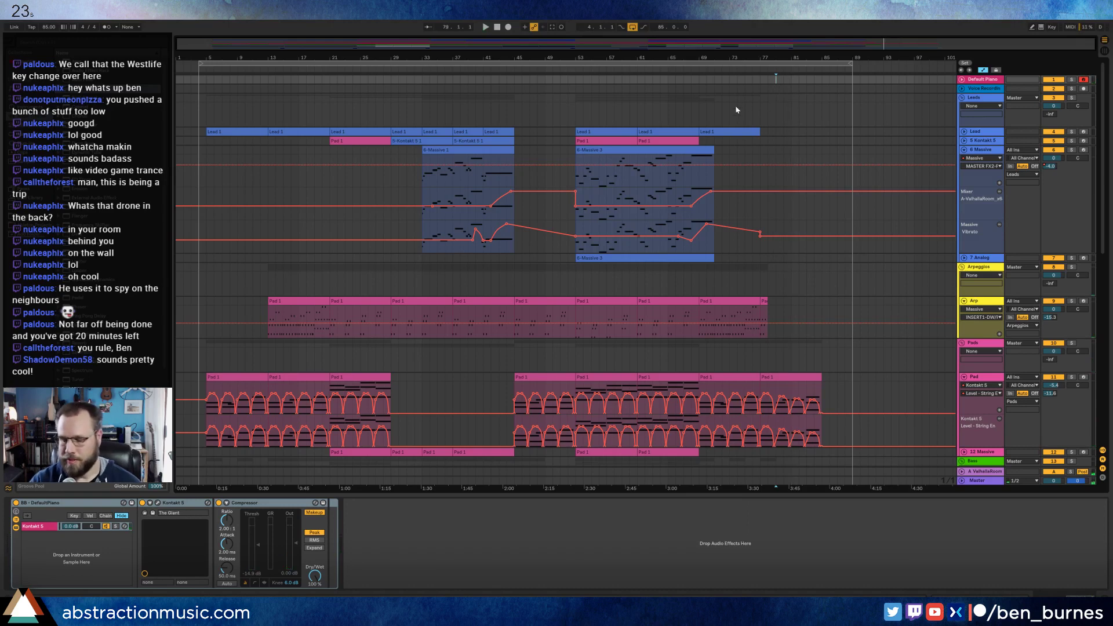
key("F9")
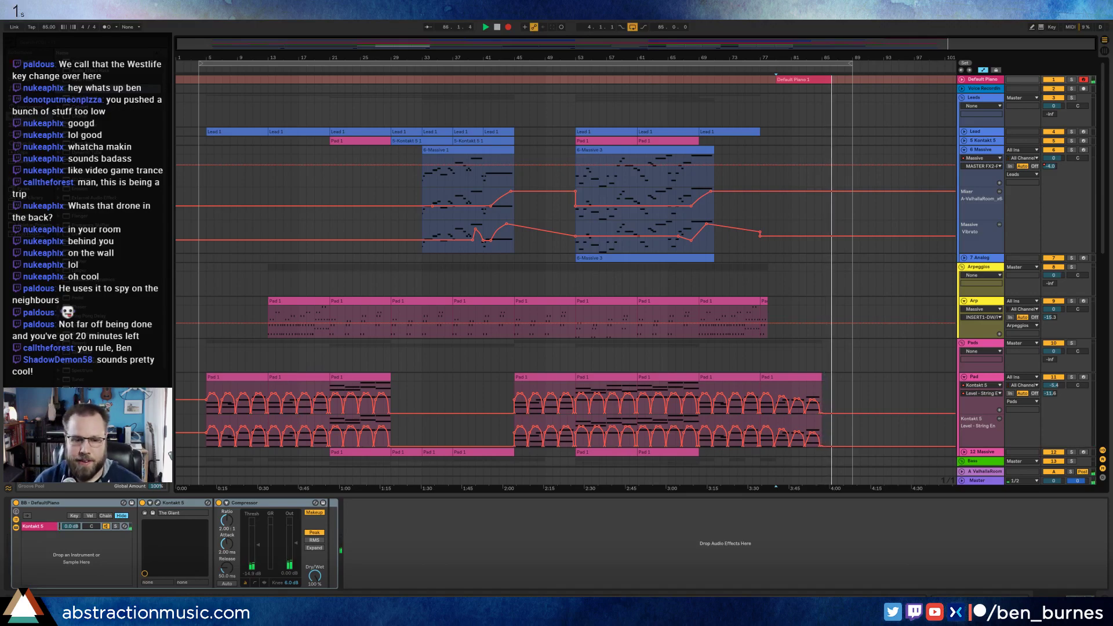
- Bring up the browser's expired countdown timer, close its tab, and stop the piano recording
key("alt+Tab")
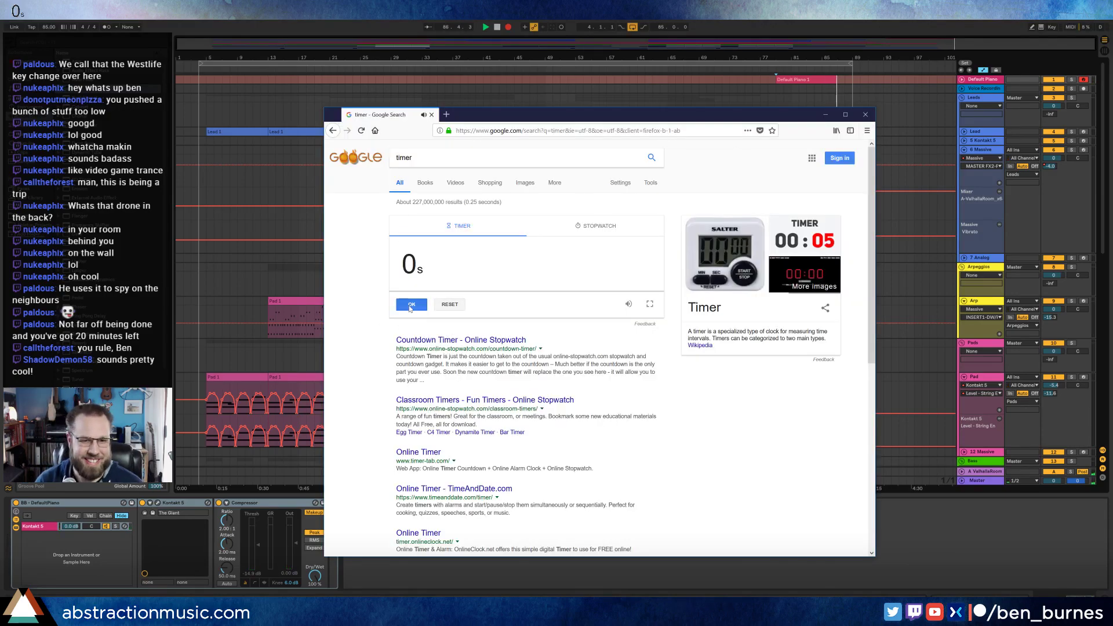
left_click(432, 115)
key("space")
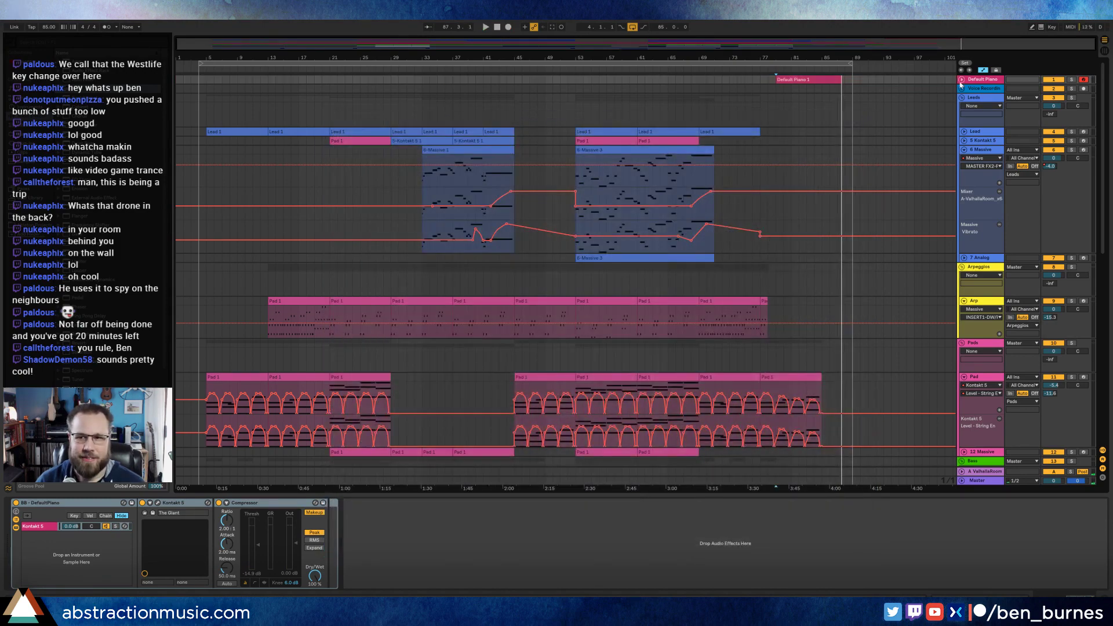
- Unfold the Default Piano track, open the recorded clip's notes, and play the take back from within the clip
left_click(960, 80)
double_click(788, 78)
key("space")
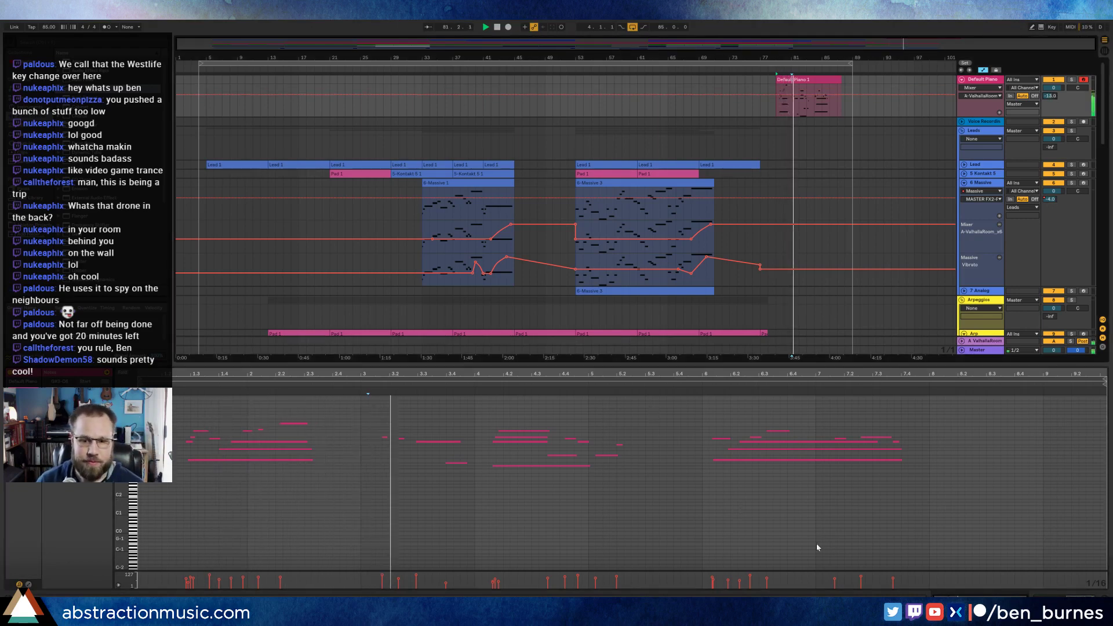
key("shift+Tab")
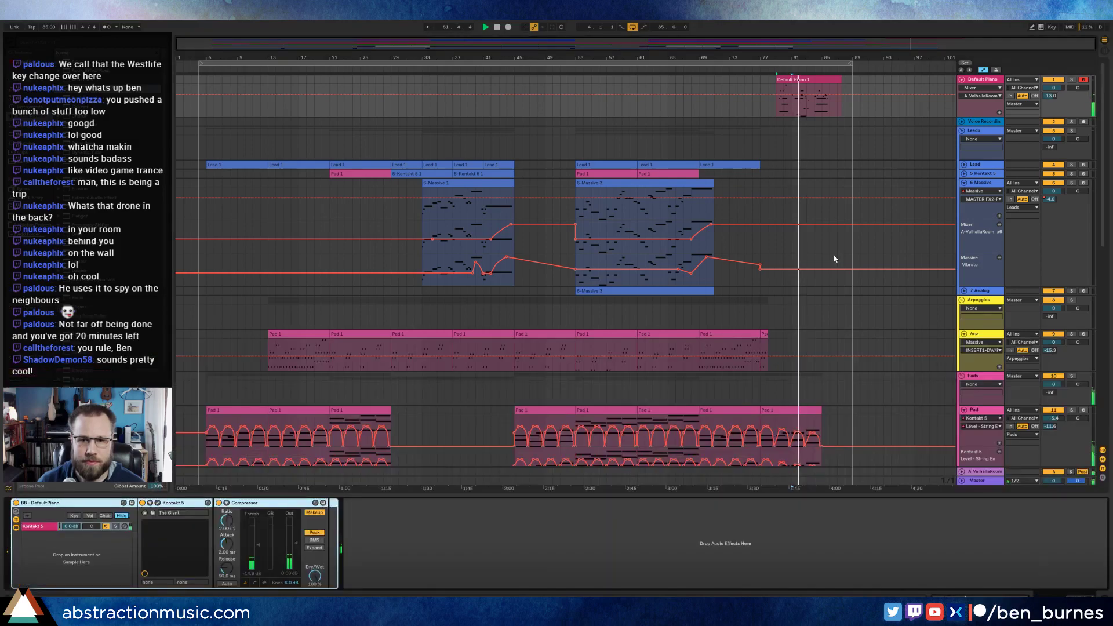
double_click(806, 77)
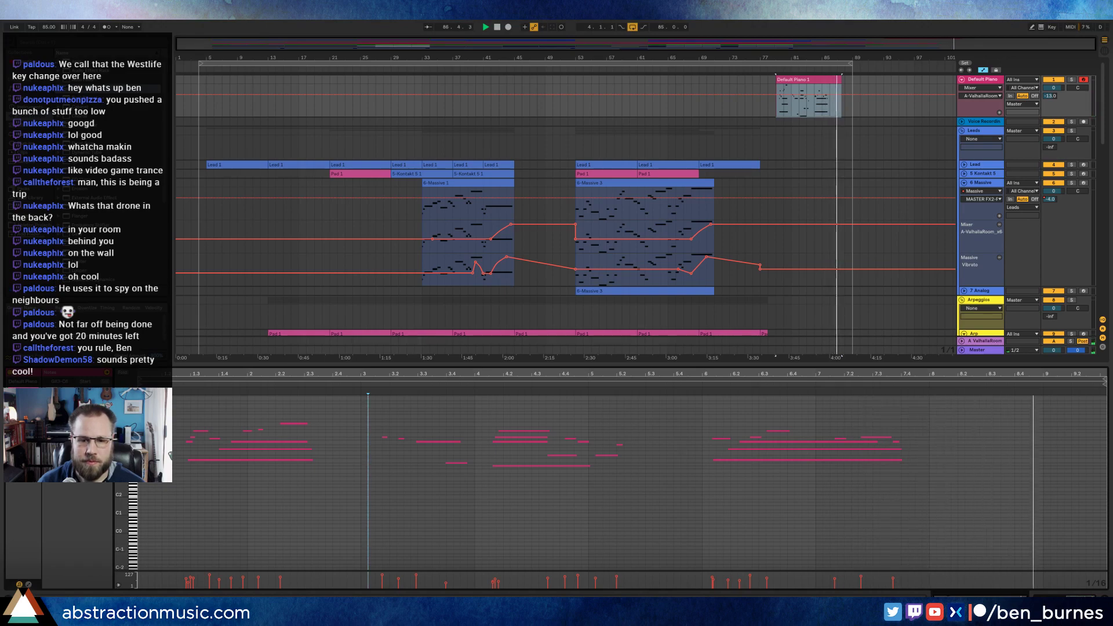
key("shift+Tab")
double_click(815, 81)
key("space")
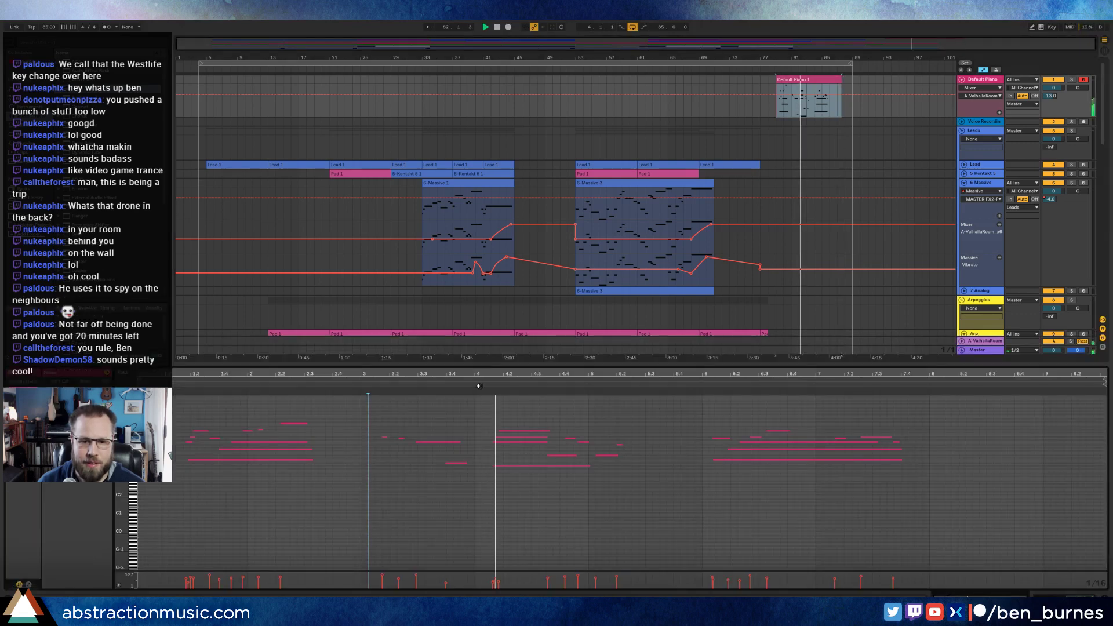
- Raise the long low note just after bar 4 in the piano clip to match the preceding short low note, and audition the result
left_click(510, 466)
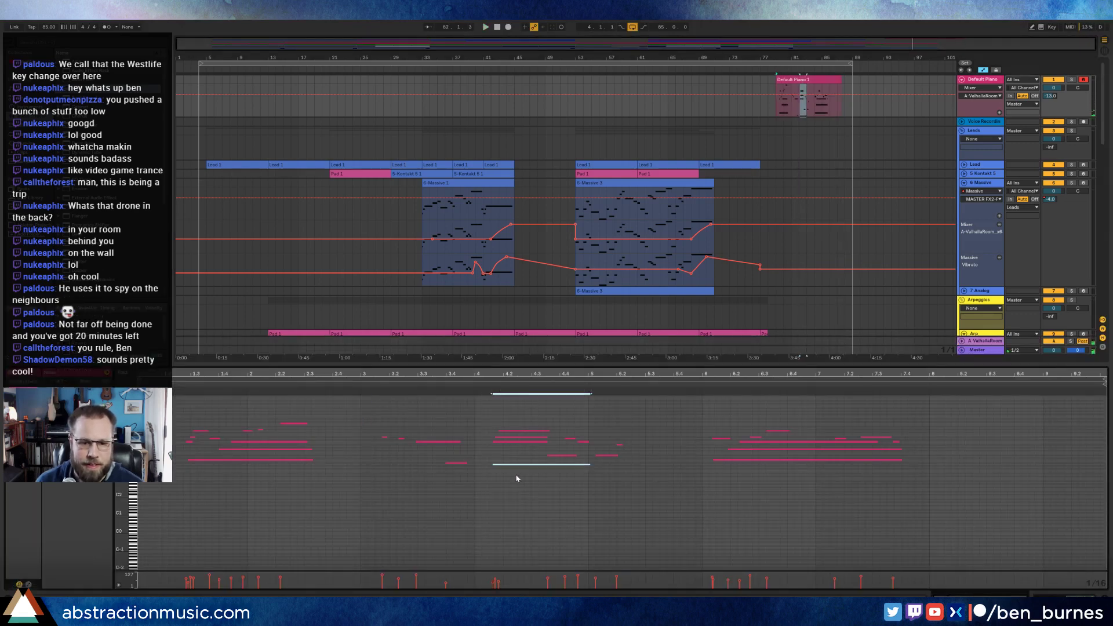
key("Up")
left_click(486, 386)
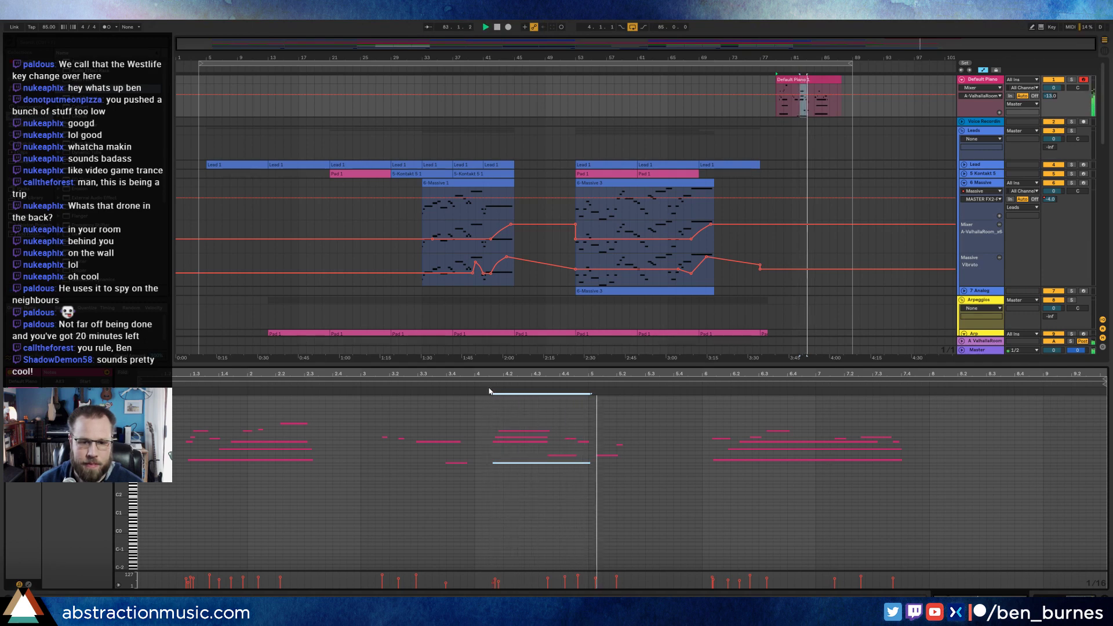
left_click(695, 448)
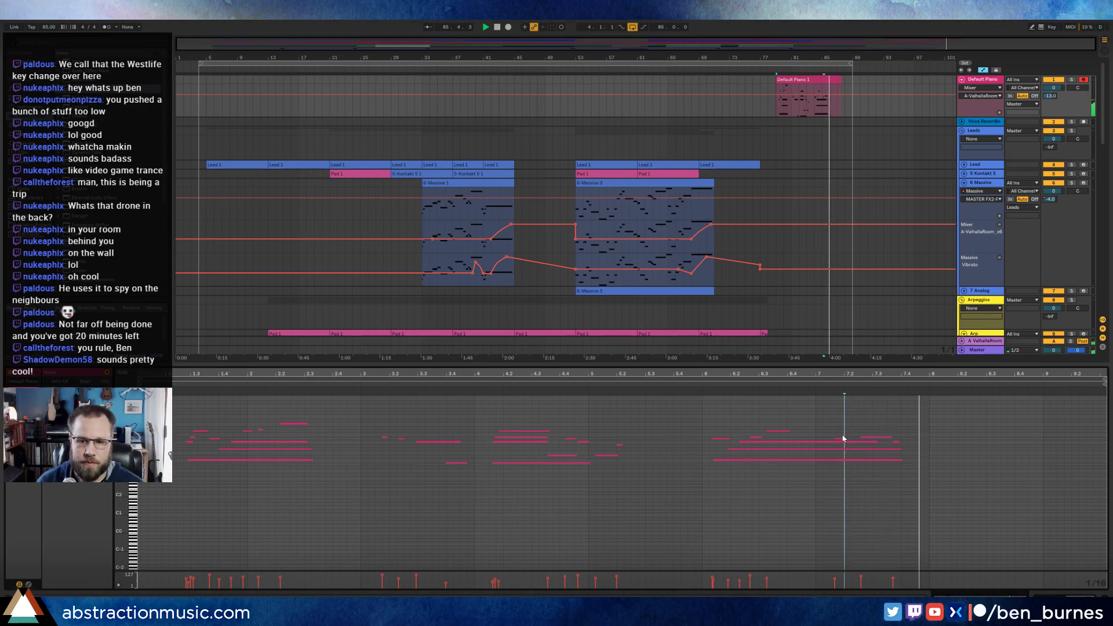
left_click_drag(842, 439, 843, 393)
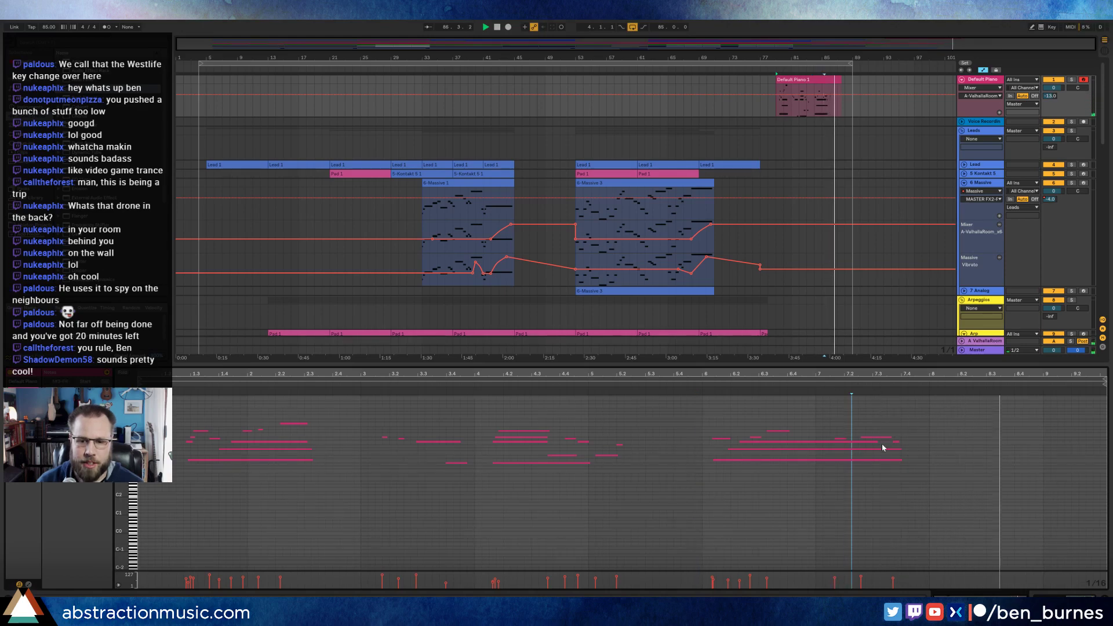
key("space")
- Hide the automation in the arrangement and place the start marker at bar 4 on the Default Piano track
left_click(403, 107)
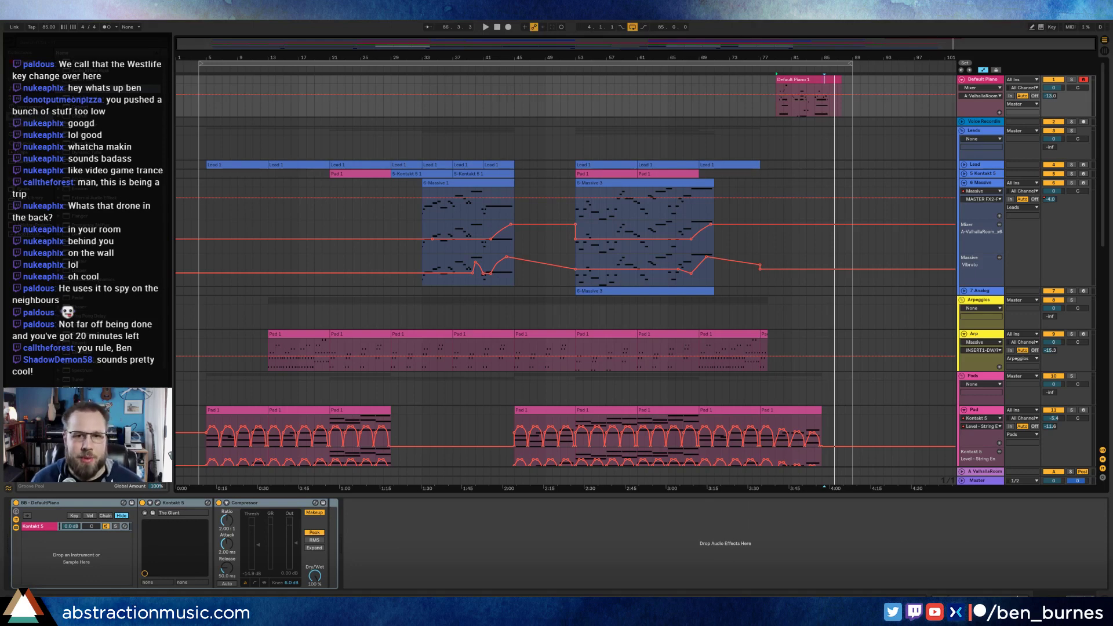
mouse_move(200, 100)
left_mouse_down()
mouse_move(878, 121)
mouse_move(856, 113)
left_mouse_up()
key("a")
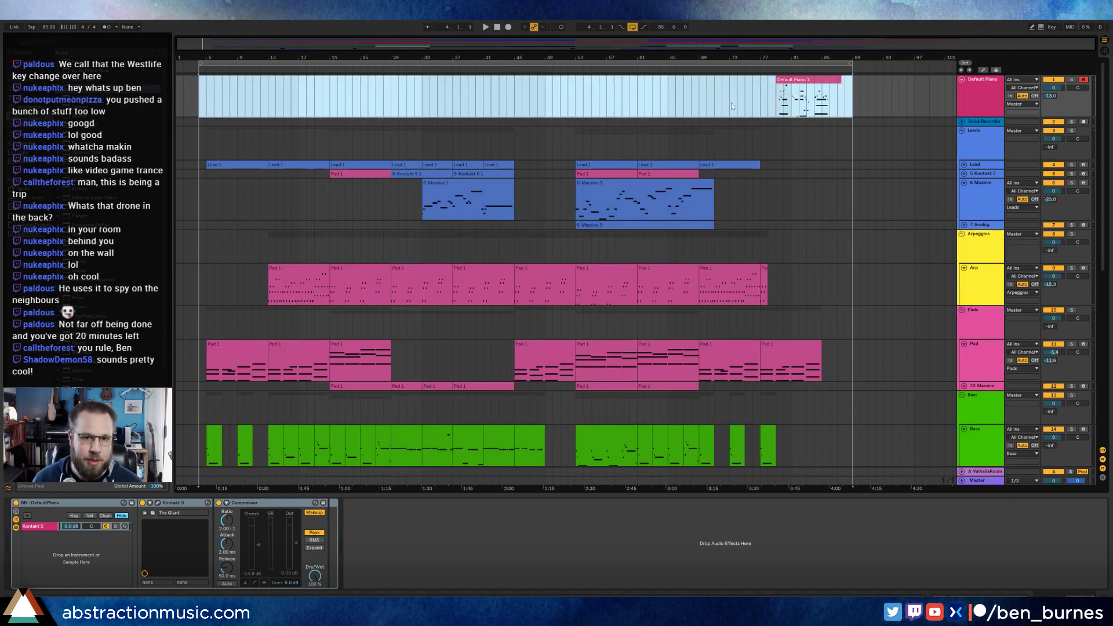
left_click(197, 100)
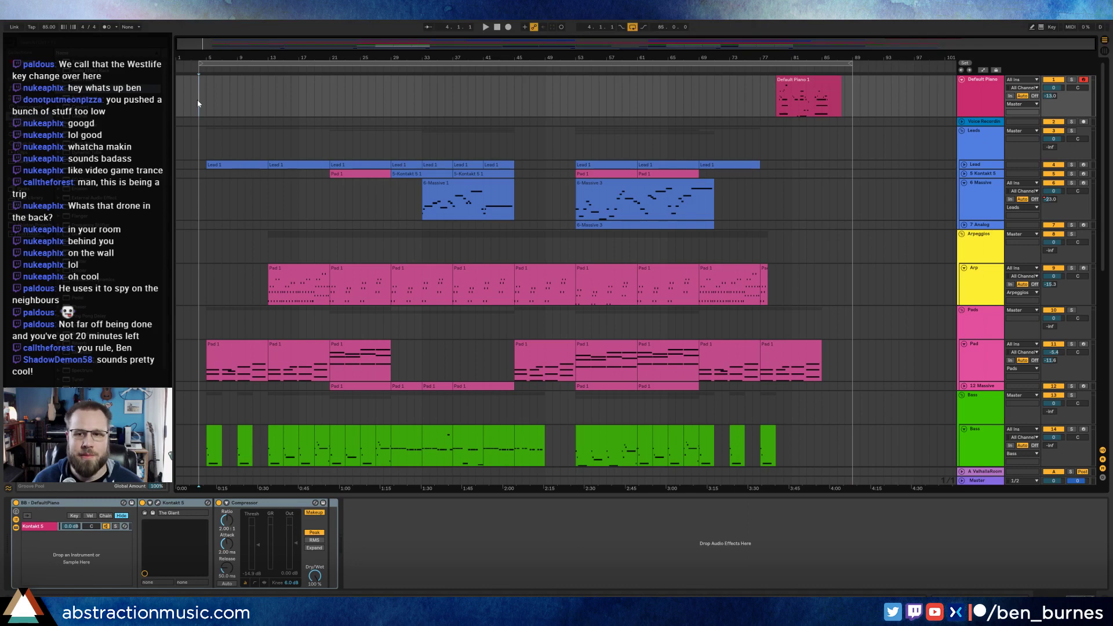